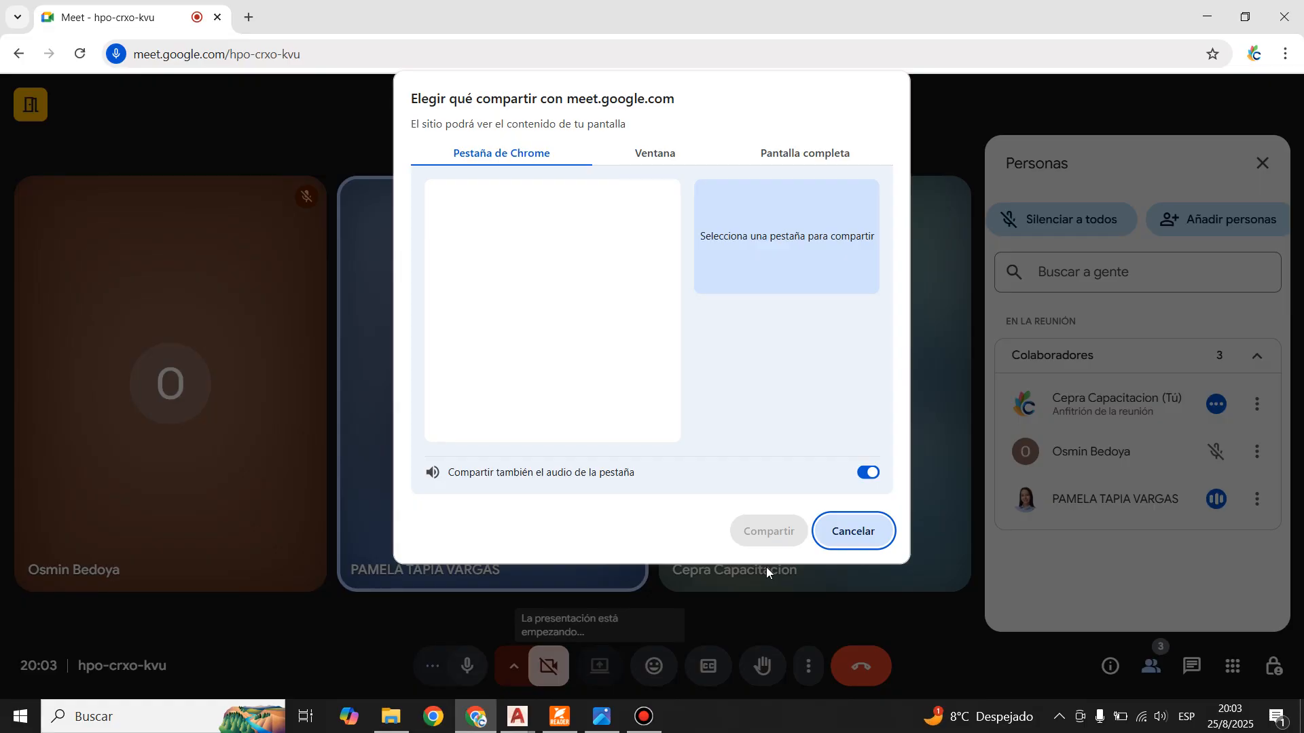
- Restart screen sharing in the meeting with the full screen as the source, and hide the sharing notice
{"action": "left_click", "coordinate": [845, 536]}
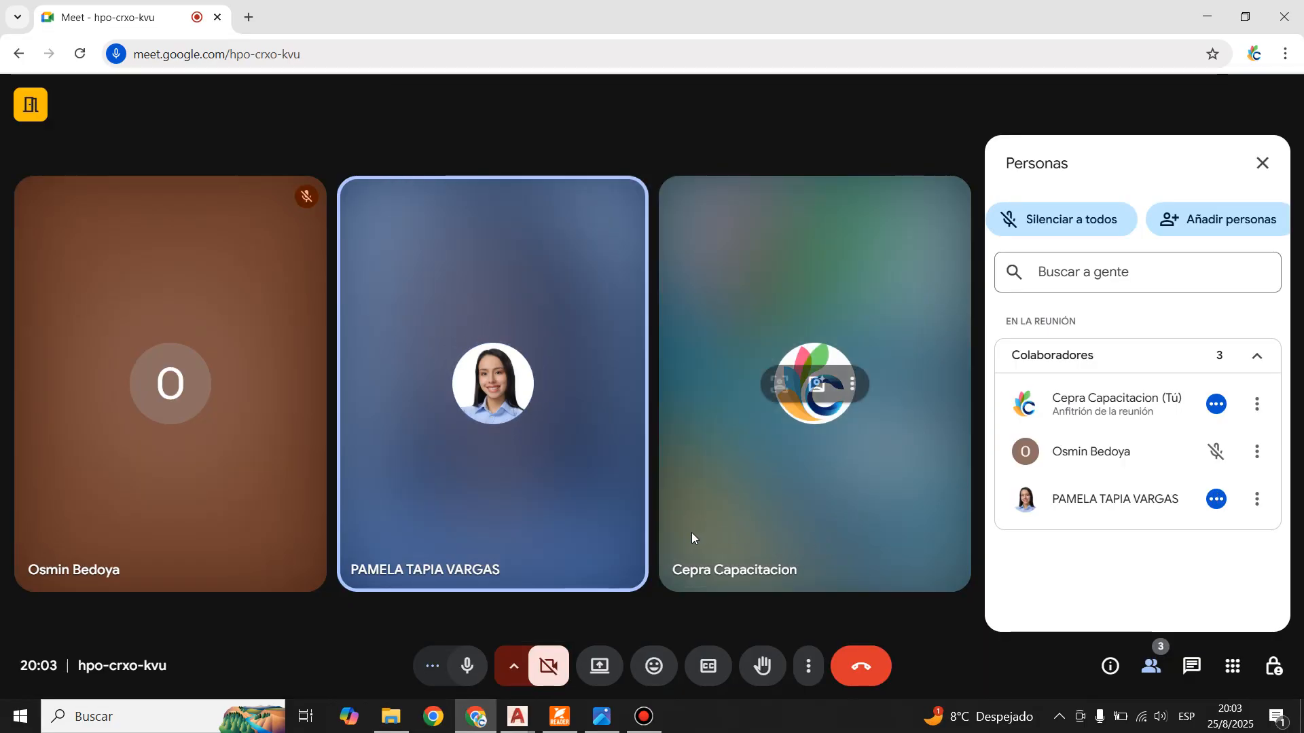
{"action": "left_click", "coordinate": [597, 676]}
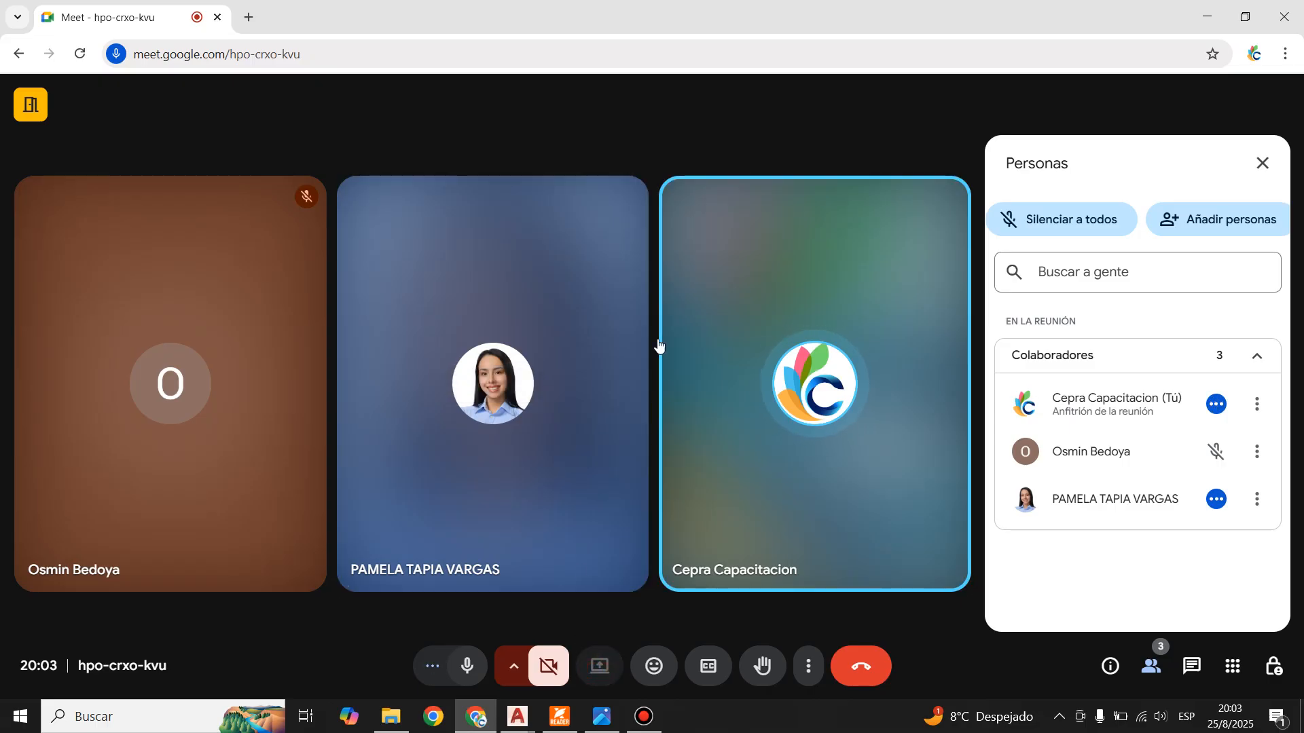
{"action": "left_click", "coordinate": [807, 154]}
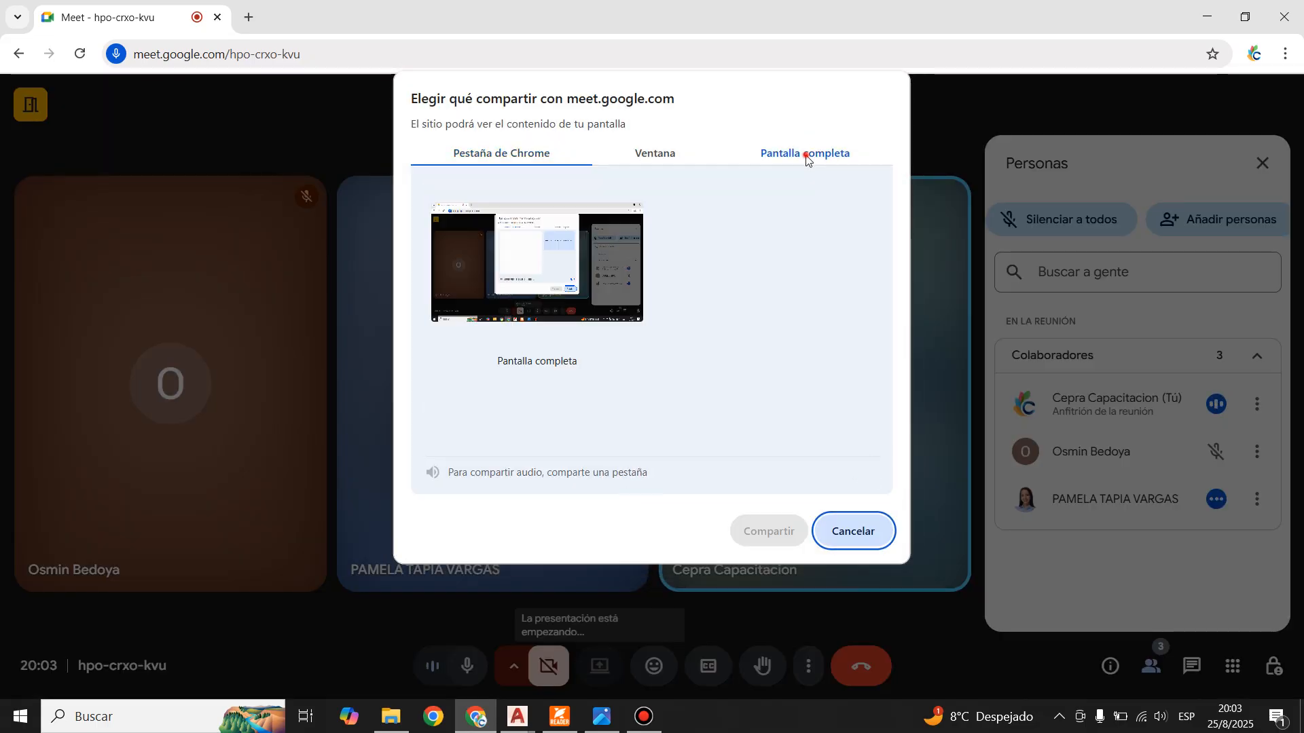
{"action": "left_click", "coordinate": [527, 285]}
{"action": "left_click", "coordinate": [751, 529]}
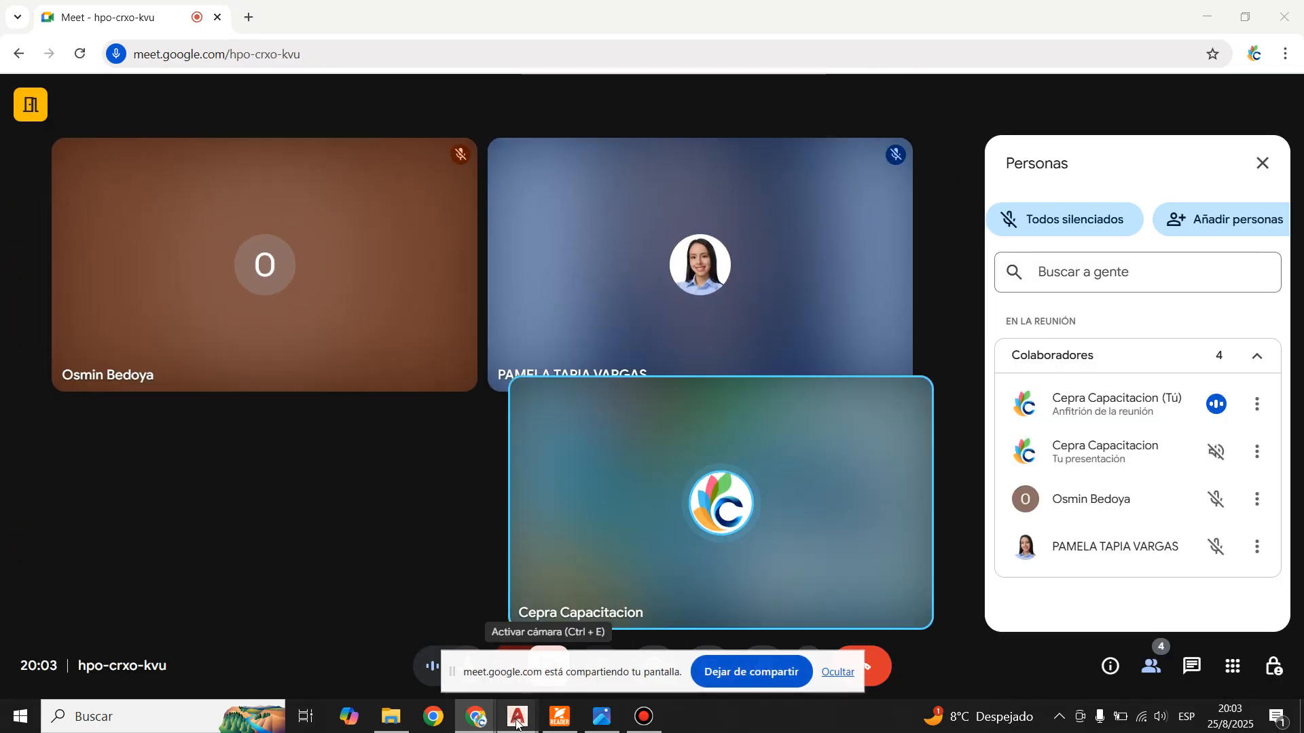
{"action": "mouse_move", "coordinate": [517, 716]}
{"action": "left_click", "coordinate": [378, 638]}
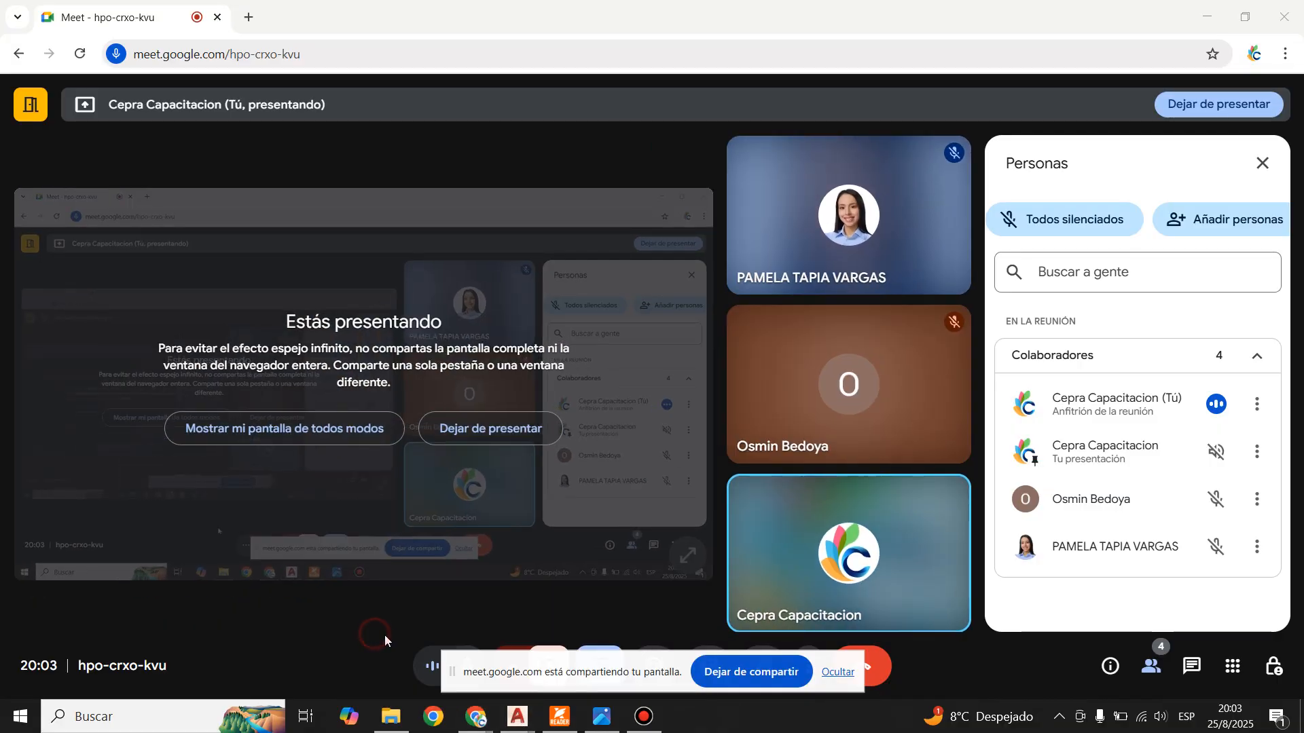
{"action": "left_click", "coordinate": [839, 679]}
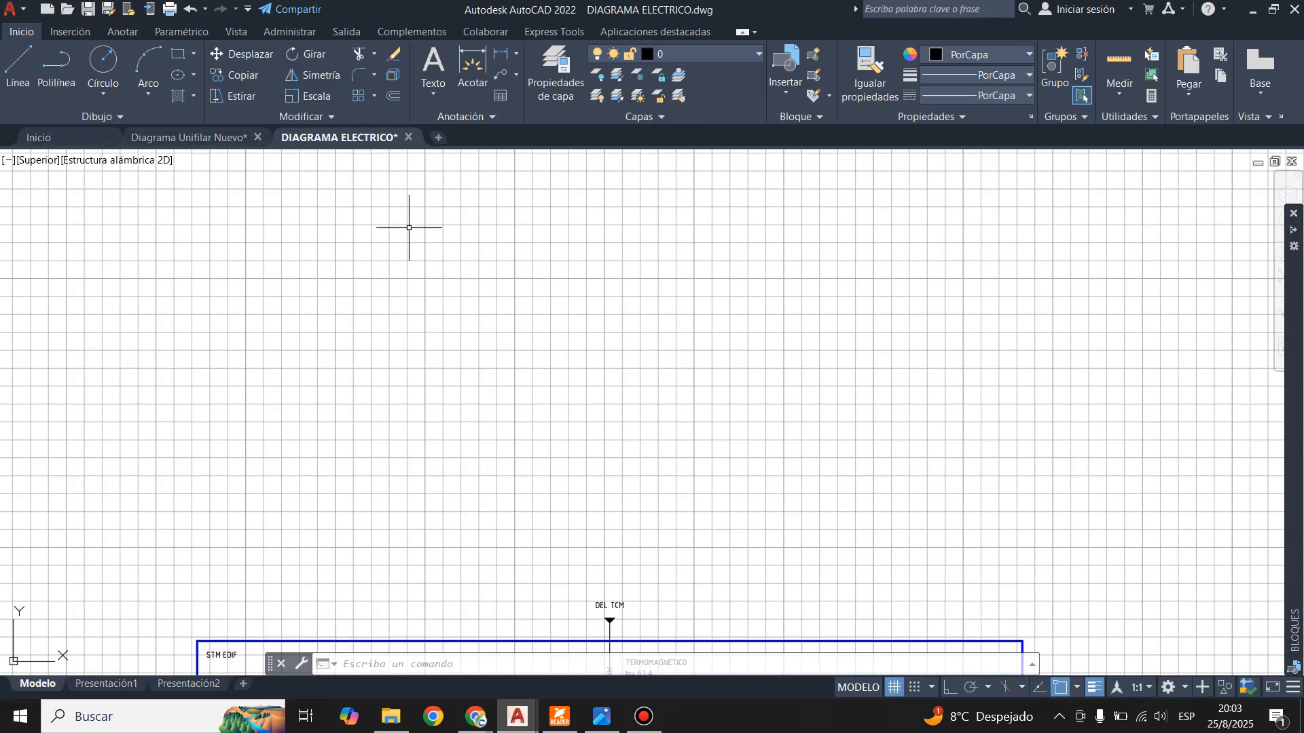
- In AutoCAD, open the drawing CASA CEPRA AGOSTO from the recent files
{"action": "scroll", "coordinate": [391, 394], "scroll_direction": "down", "scroll_amount": 1}
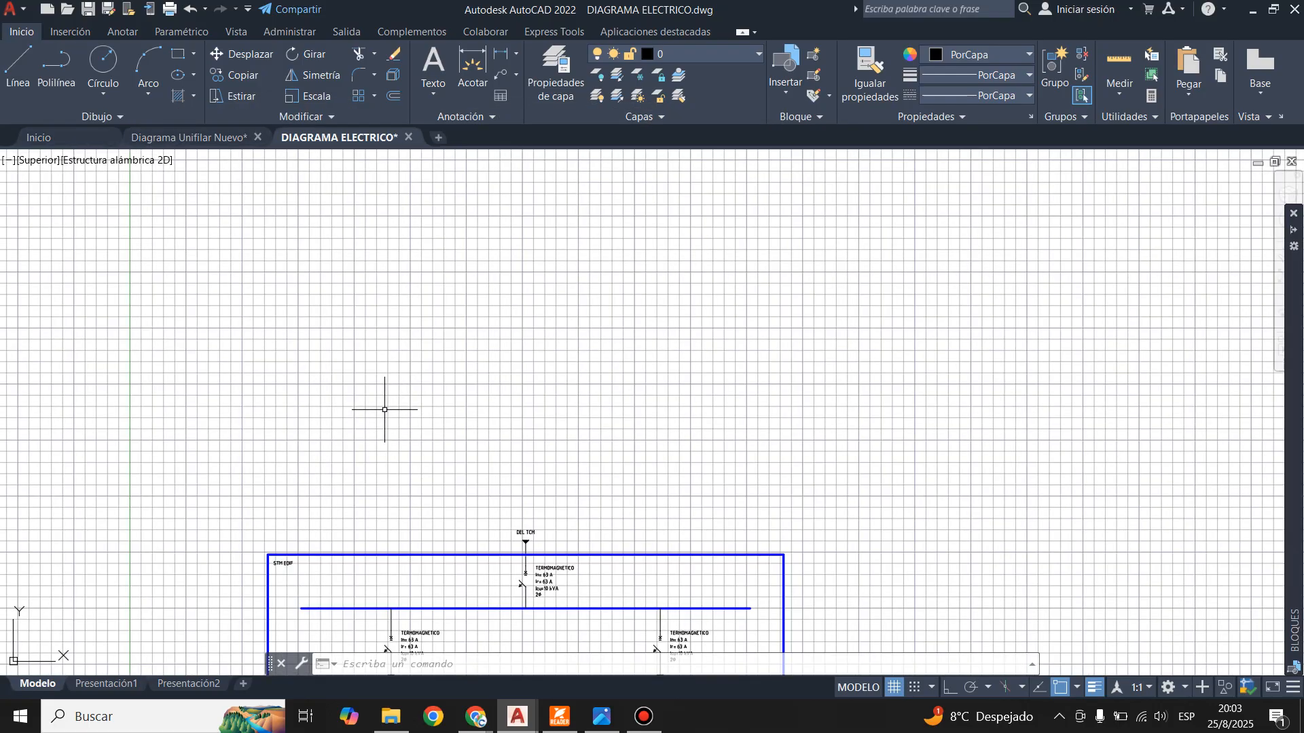
{"action": "left_click", "coordinate": [80, 138]}
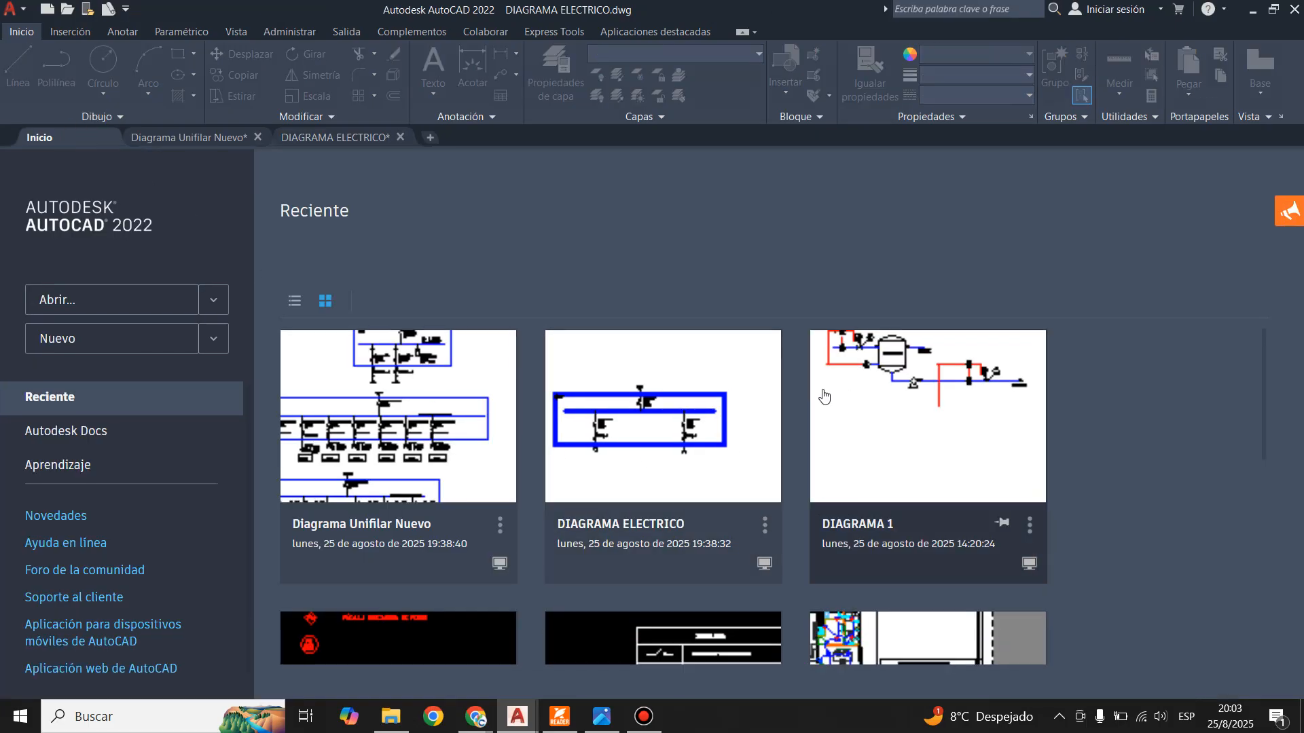
{"action": "scroll", "coordinate": [579, 403], "scroll_direction": "down", "scroll_amount": 3}
{"action": "scroll", "coordinate": [579, 403], "scroll_direction": "down", "scroll_amount": 2}
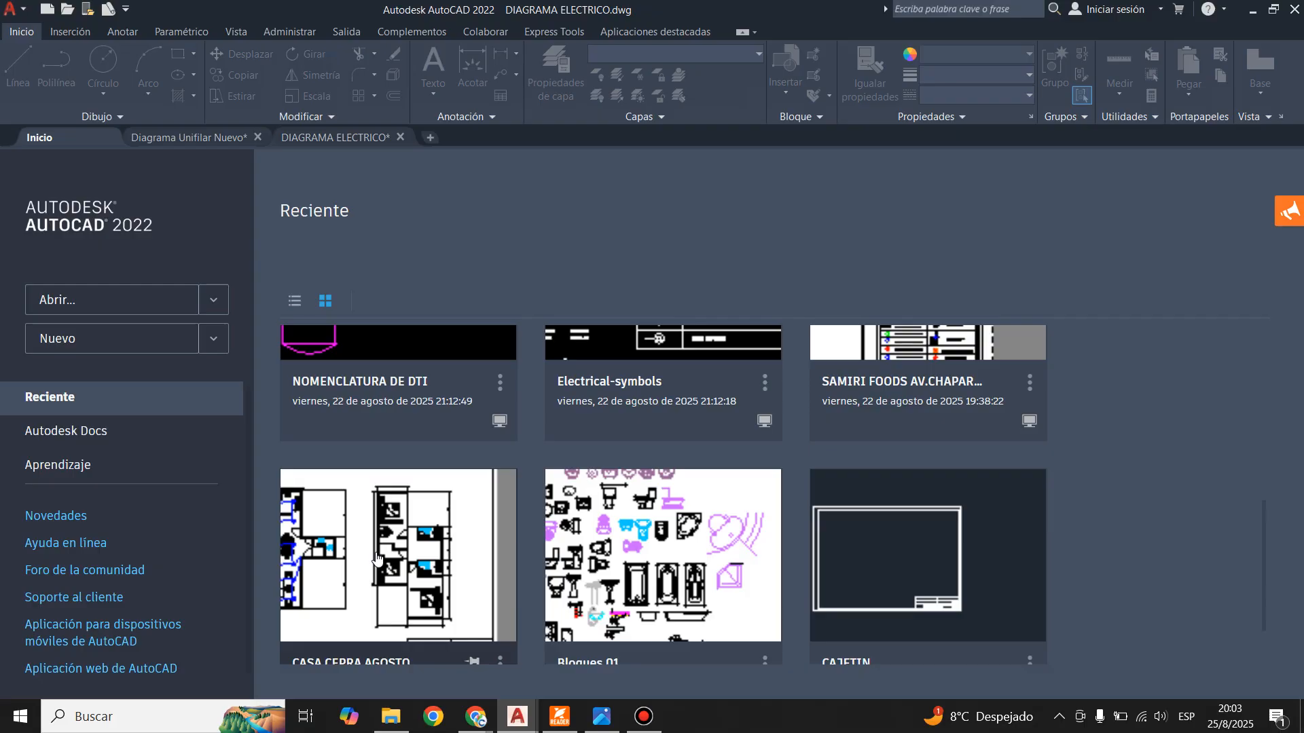
{"action": "left_click", "coordinate": [539, 512]}
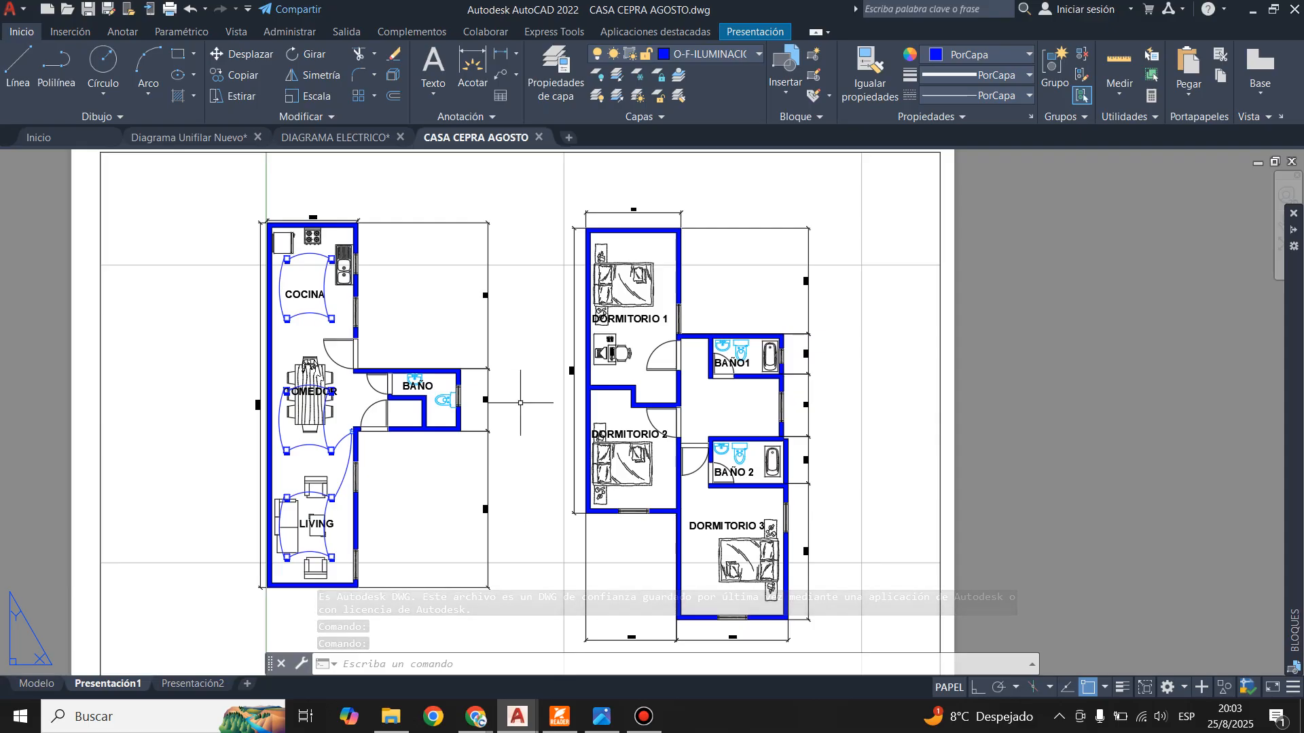
- Activate the floor plan viewport on Presentación1, unlock it to examine its available scales, and lock it again
{"action": "scroll", "coordinate": [562, 301], "scroll_direction": "down", "scroll_amount": 1}
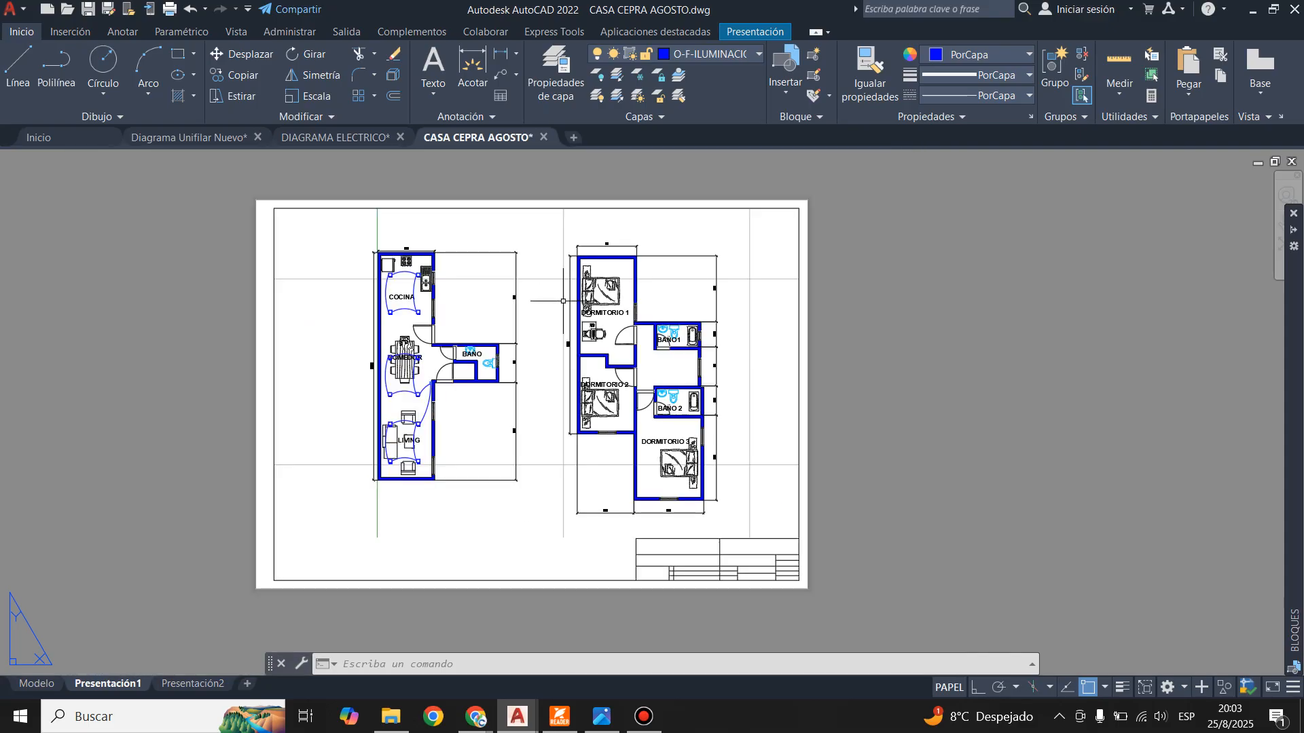
{"action": "scroll", "coordinate": [536, 329], "scroll_direction": "up", "scroll_amount": 1}
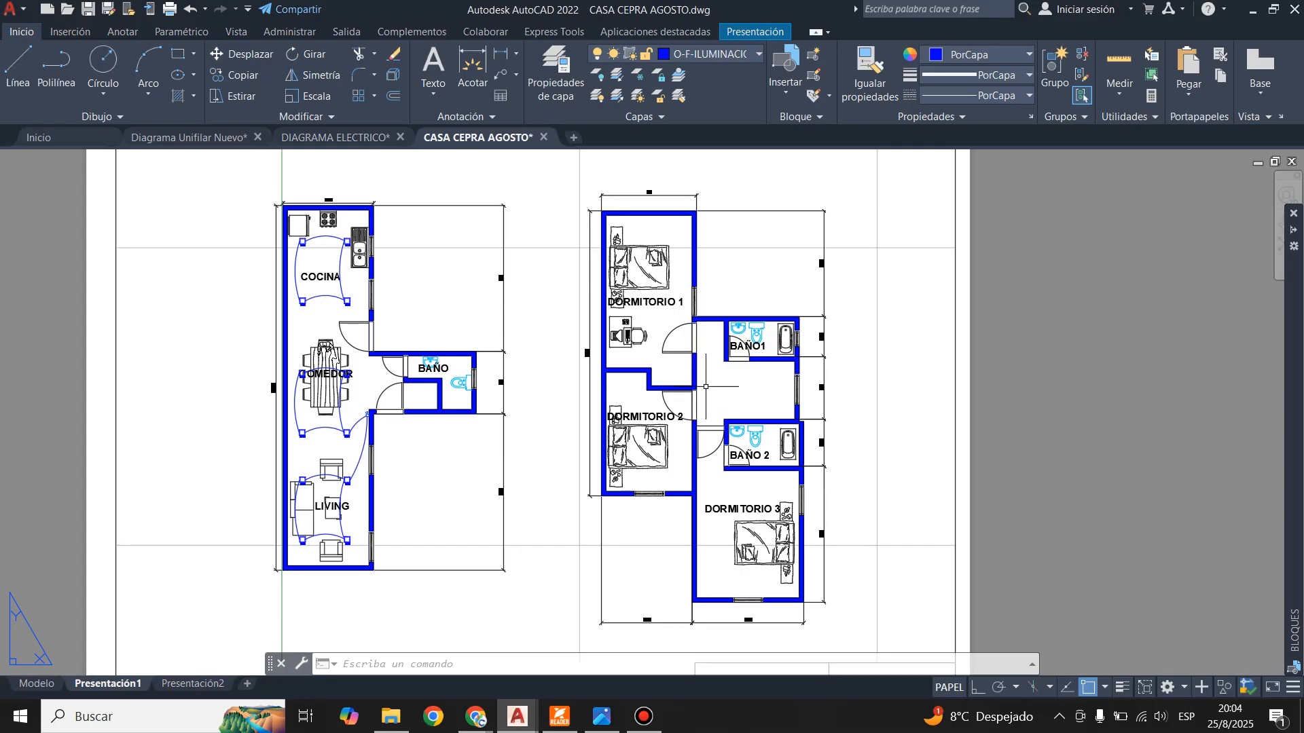
{"action": "double_click", "coordinate": [543, 489]}
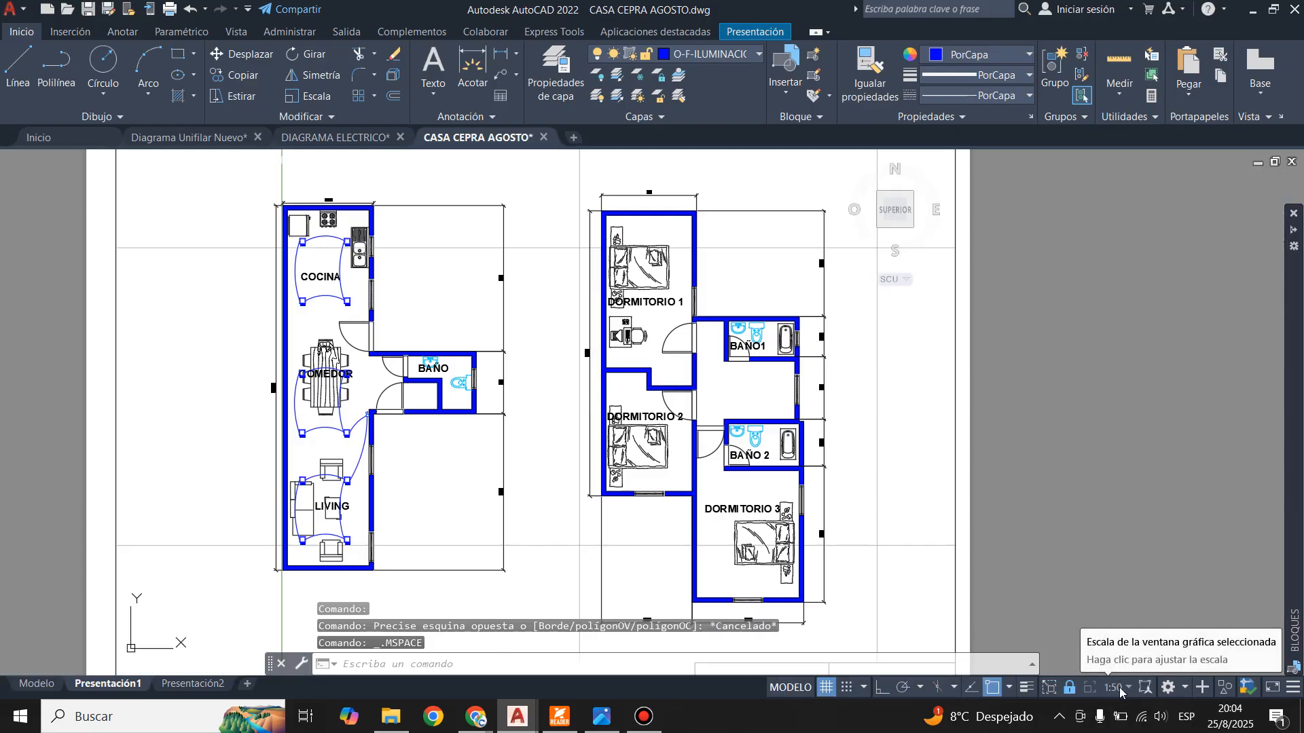
{"action": "left_click", "coordinate": [1069, 688]}
{"action": "left_click", "coordinate": [1121, 690]}
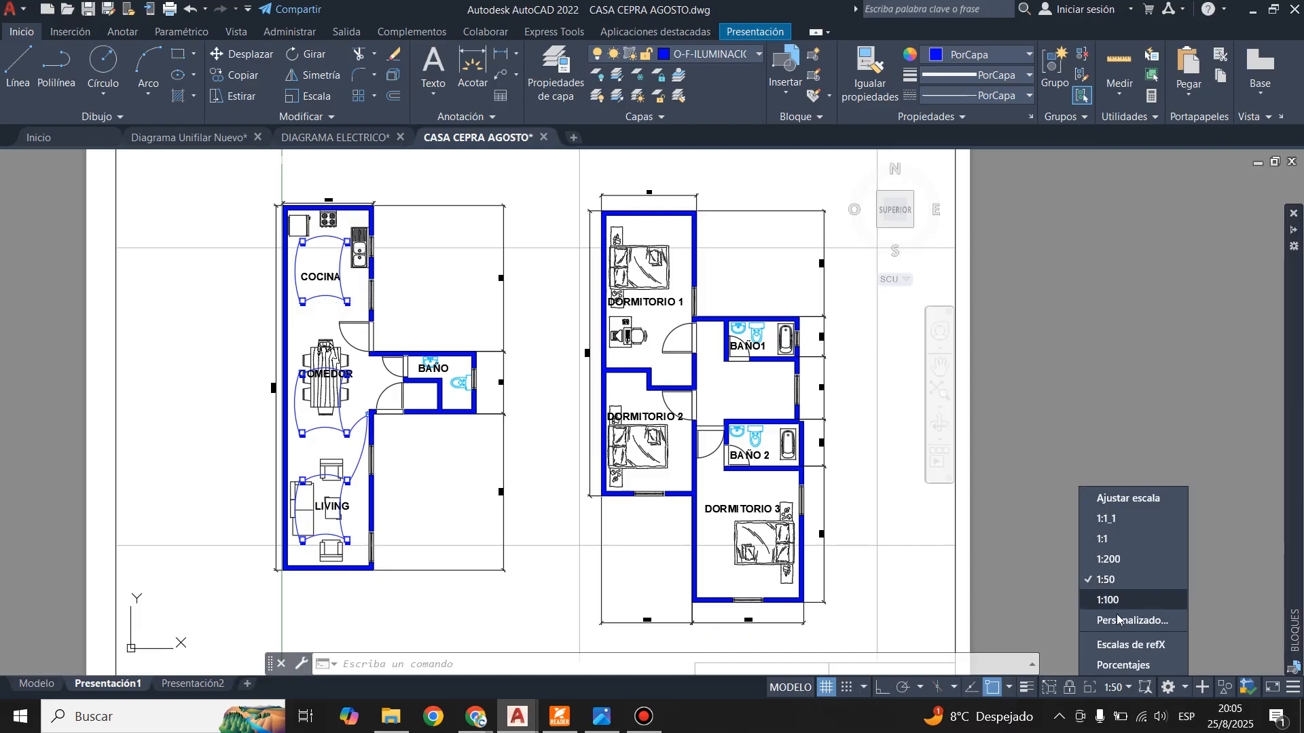
{"action": "left_click", "coordinate": [1068, 685]}
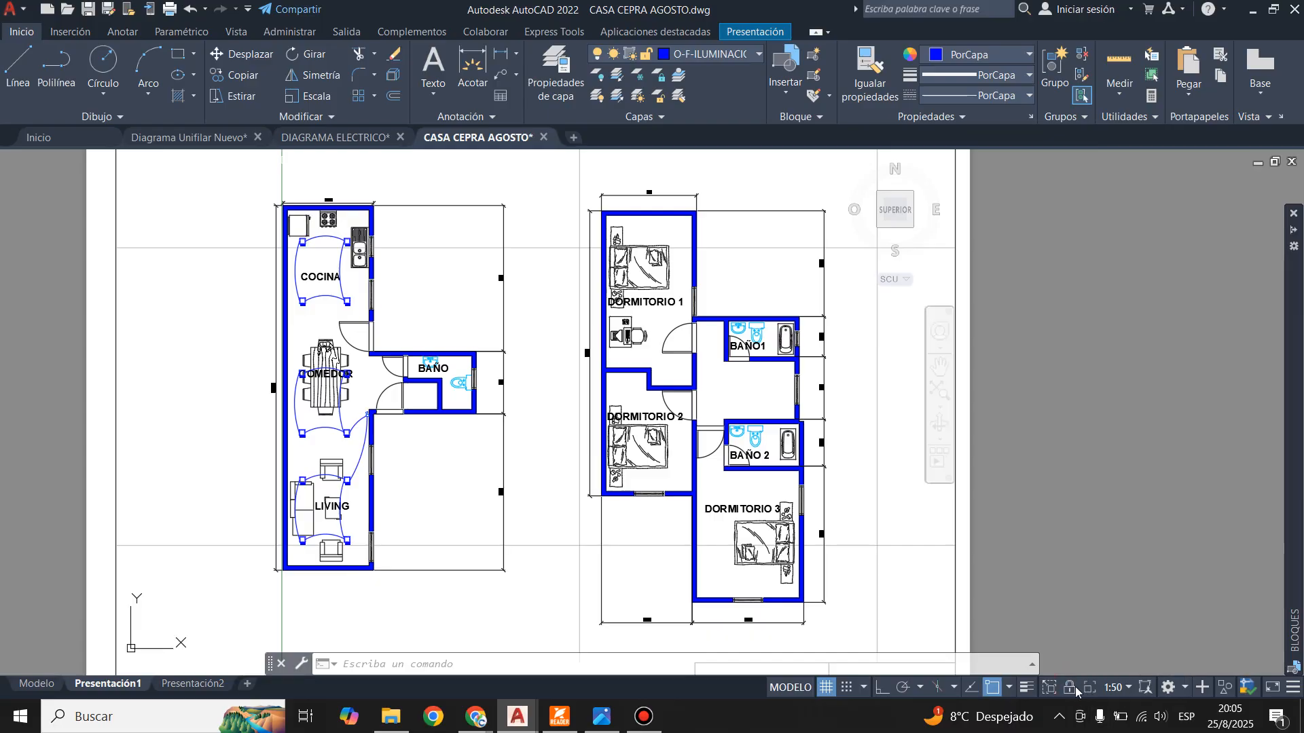
{"action": "left_click", "coordinate": [1070, 687]}
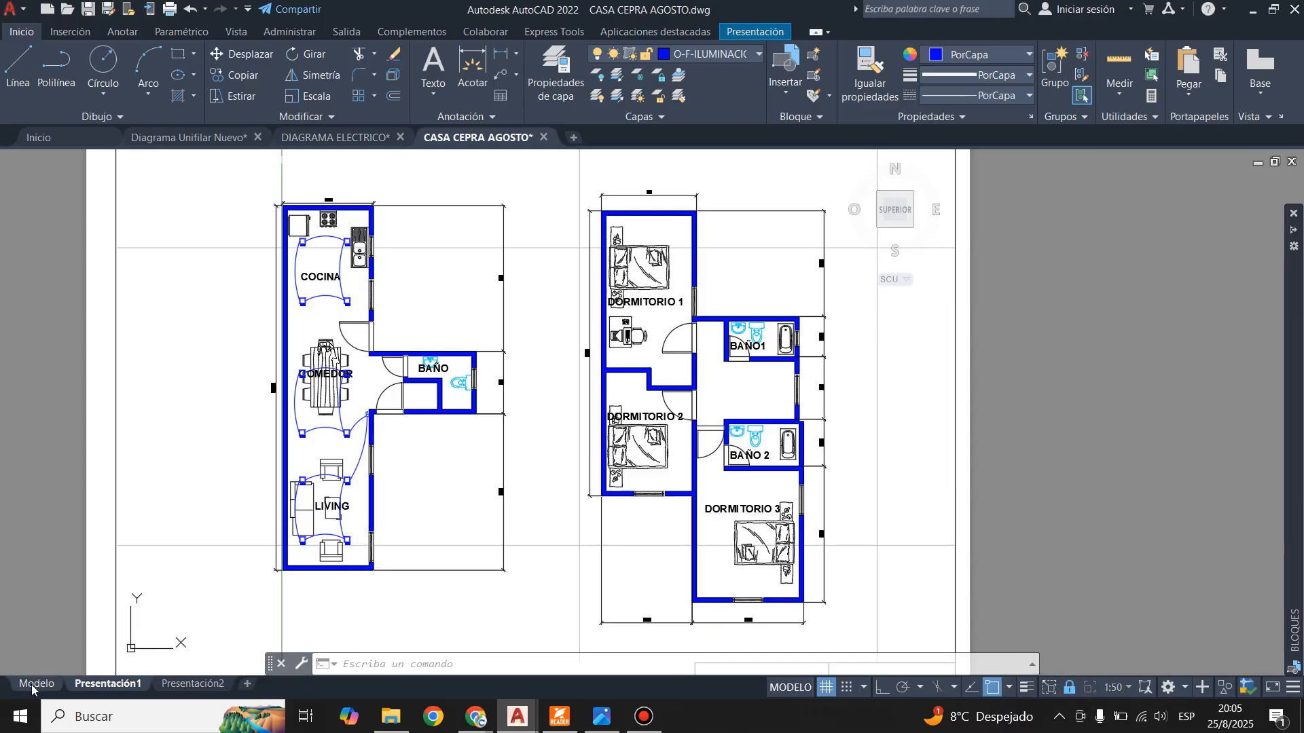
- Switch to model space, set the annotation scale to 1:1, and examine the size of the DORMITORIO 2 label
{"action": "left_click", "coordinate": [32, 687]}
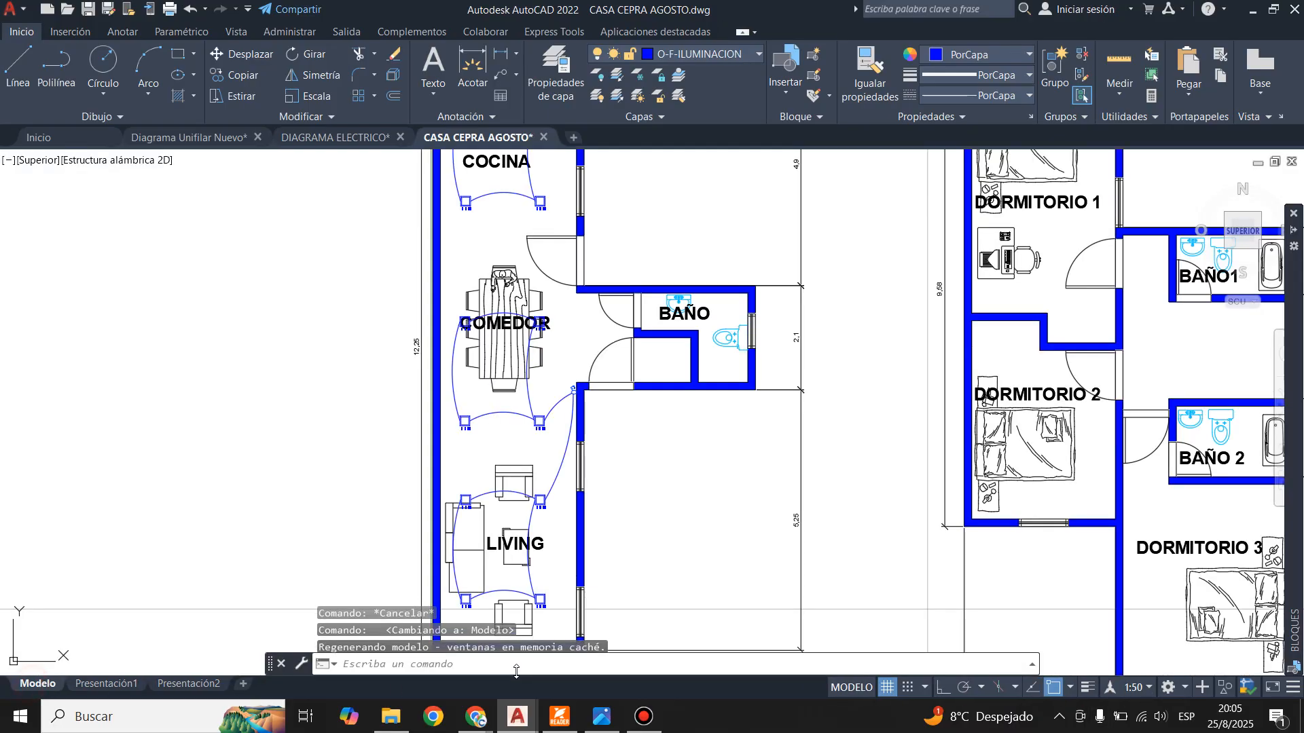
{"action": "left_click", "coordinate": [1144, 690]}
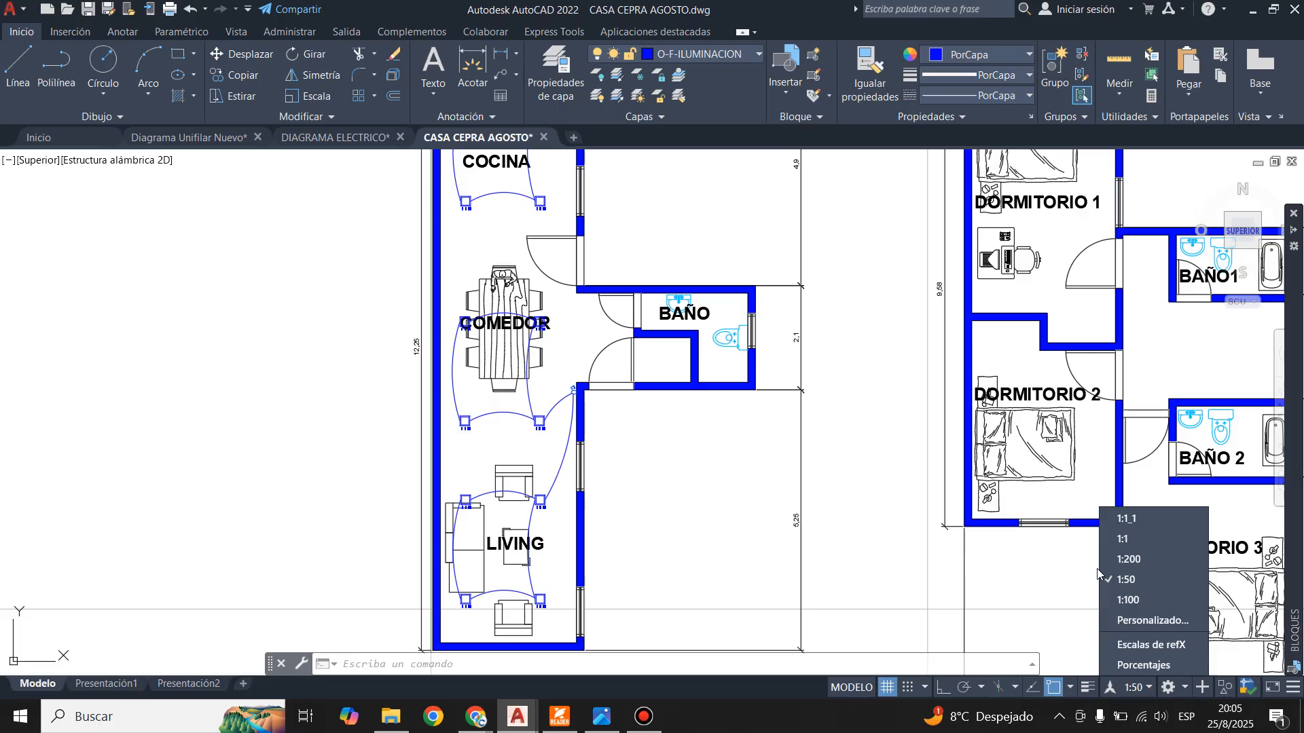
{"action": "left_click", "coordinate": [1138, 541]}
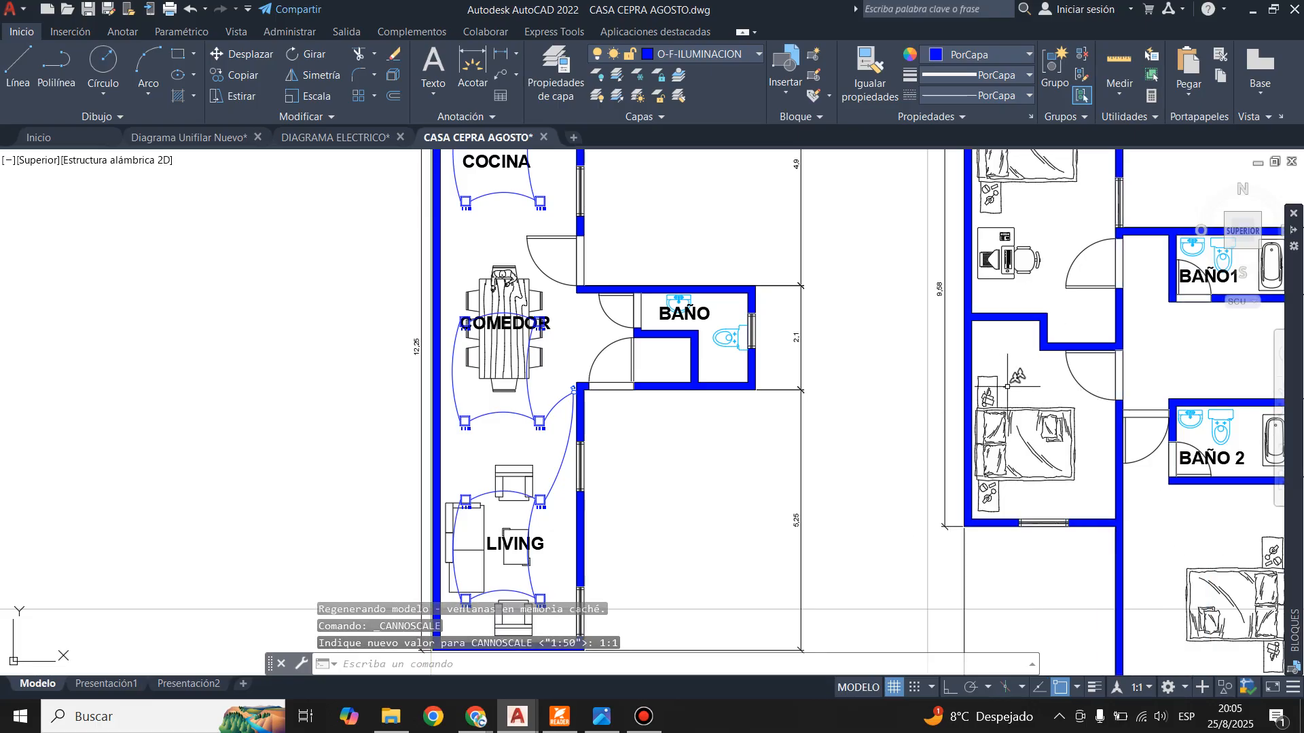
{"action": "scroll", "coordinate": [996, 389], "scroll_direction": "up", "scroll_amount": 5}
{"action": "scroll", "coordinate": [981, 400], "scroll_direction": "up", "scroll_amount": 3}
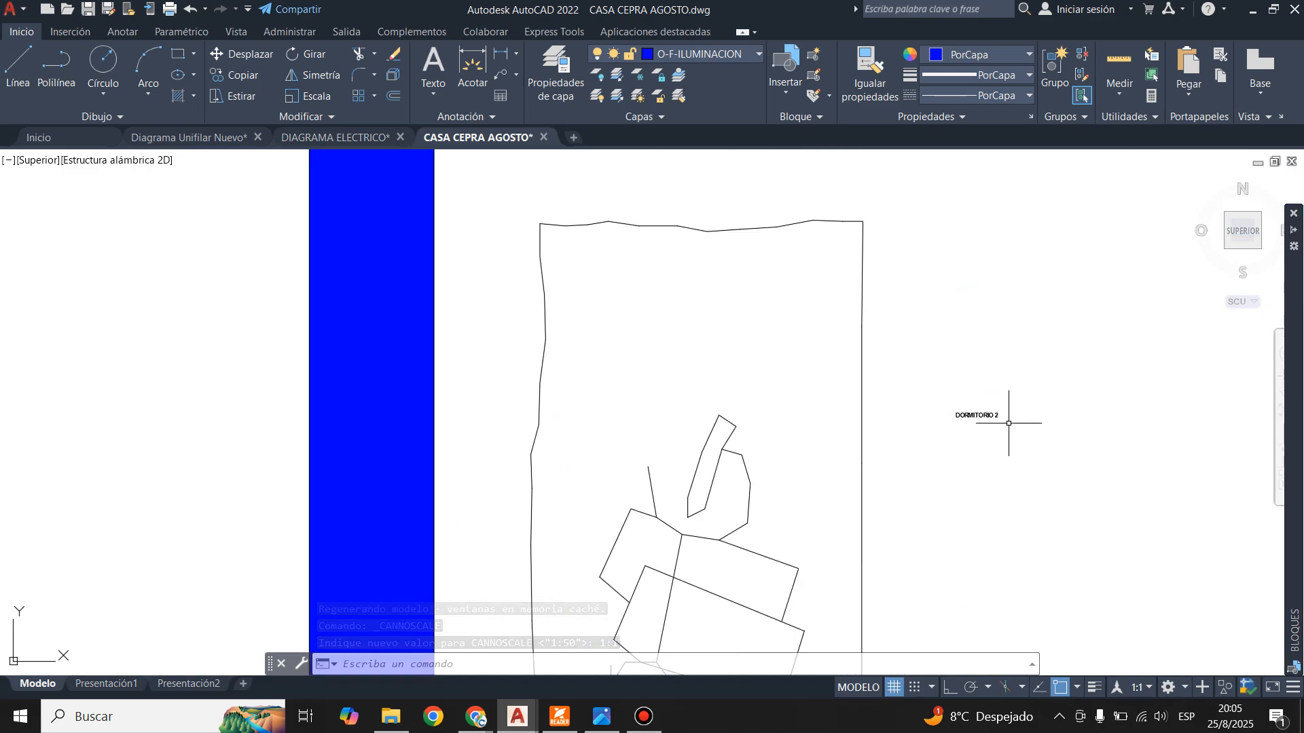
{"action": "scroll", "coordinate": [992, 421], "scroll_direction": "up", "scroll_amount": 4}
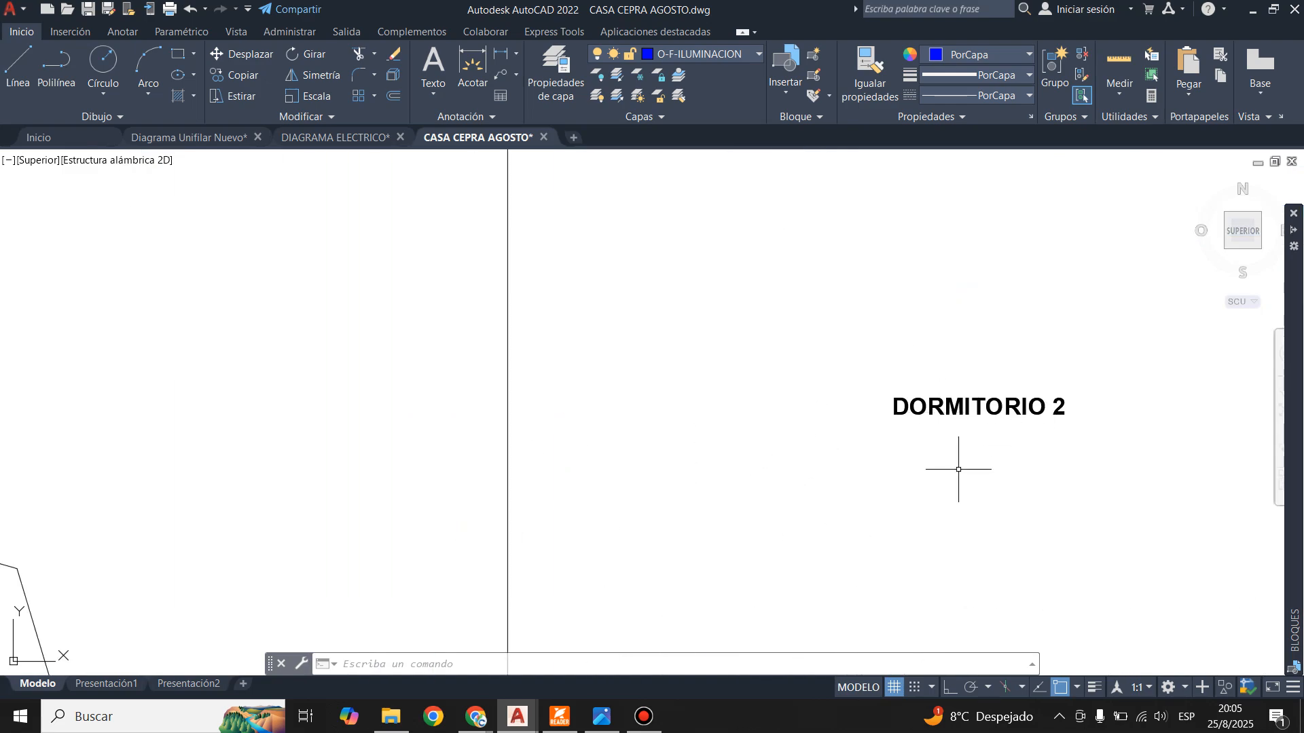
- Set the model's annotation scale to 1:50 and return to the Presentación1 layout
{"action": "left_click", "coordinate": [1140, 689]}
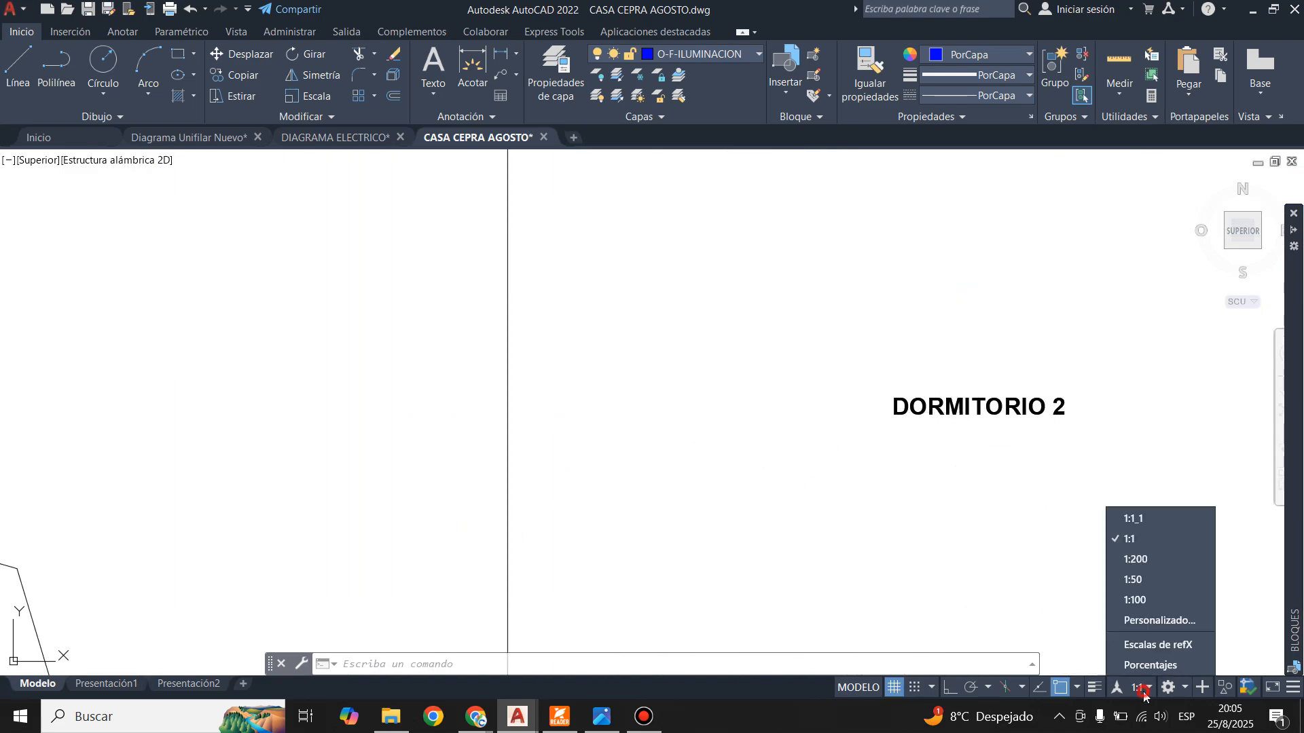
{"action": "left_click", "coordinate": [1135, 582]}
{"action": "scroll", "coordinate": [883, 438], "scroll_direction": "down", "scroll_amount": 6}
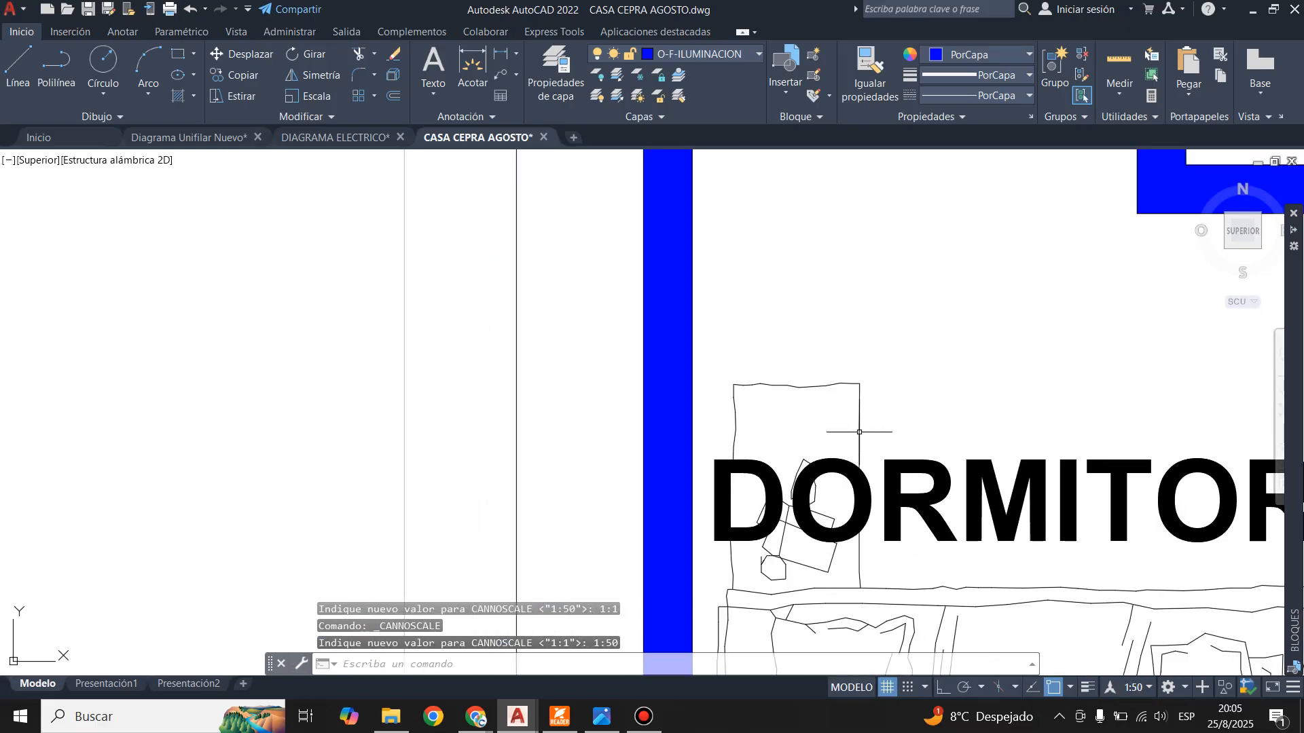
{"action": "scroll", "coordinate": [909, 432], "scroll_direction": "down", "scroll_amount": 5}
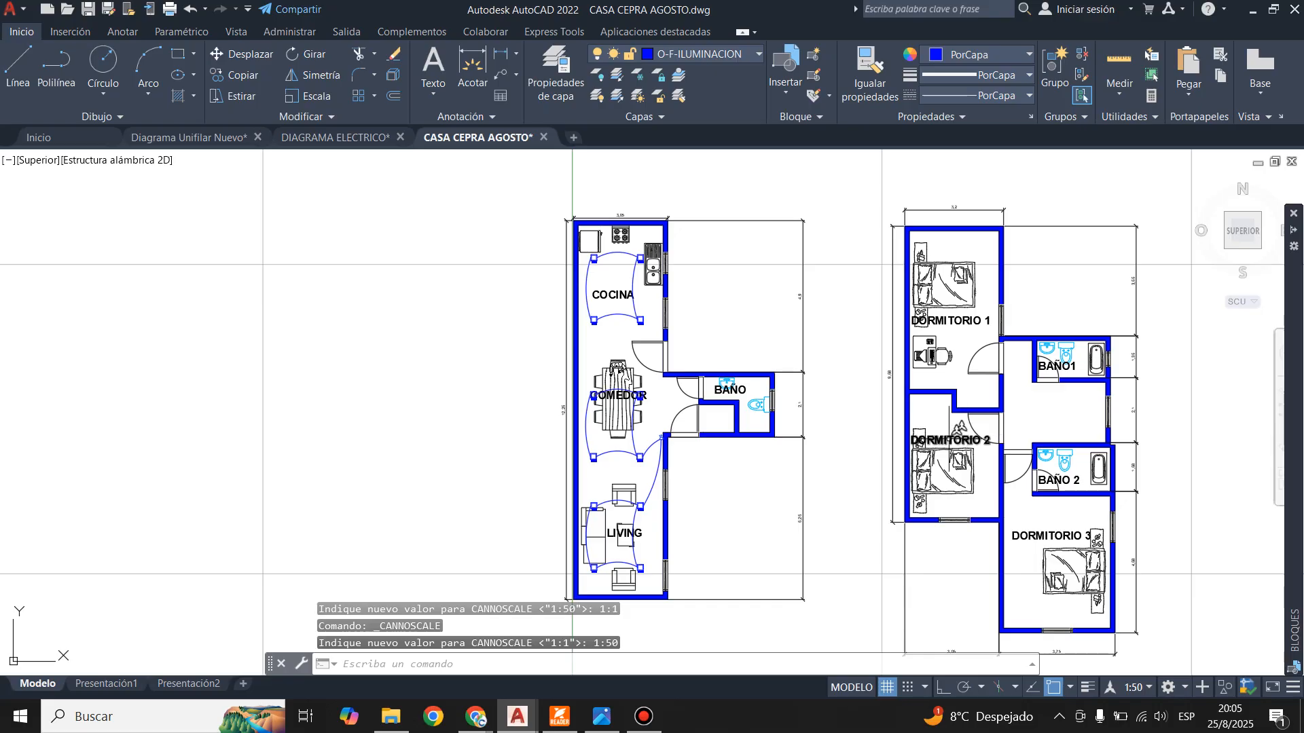
{"action": "scroll", "coordinate": [392, 351], "scroll_direction": "up", "scroll_amount": 2}
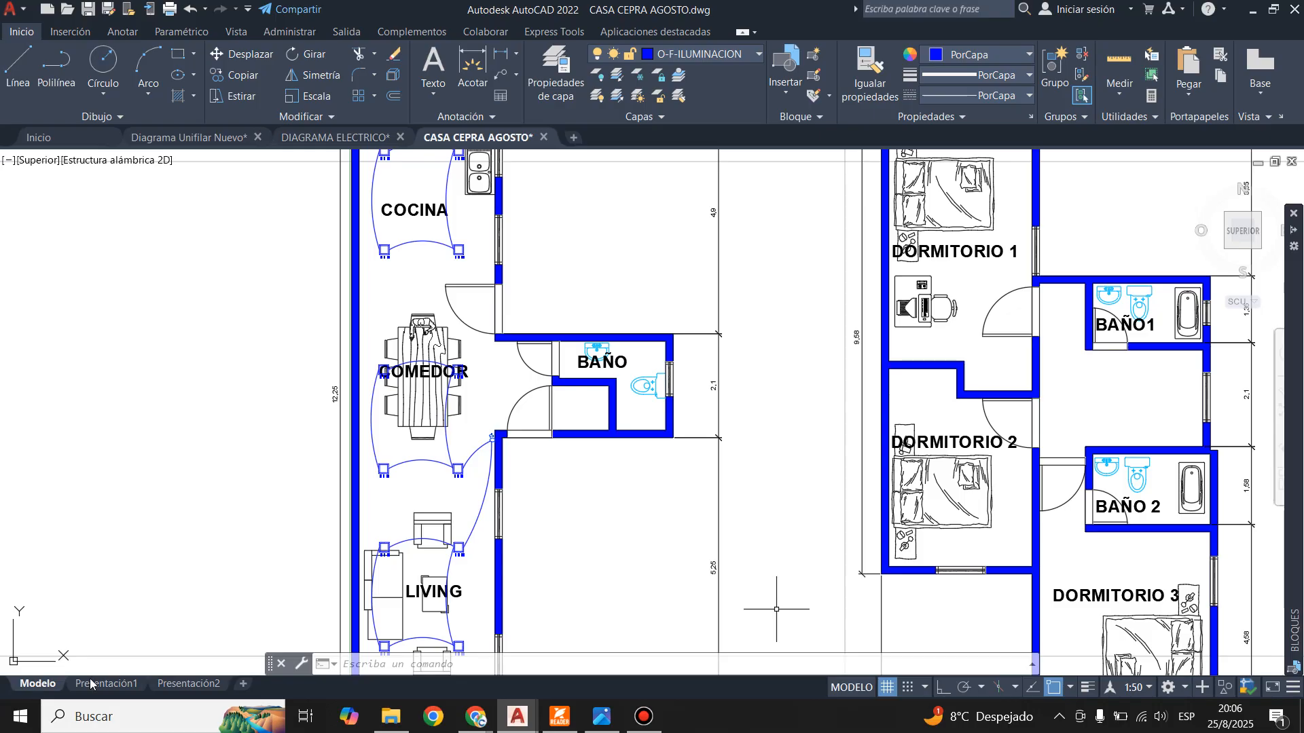
{"action": "left_click", "coordinate": [106, 684]}
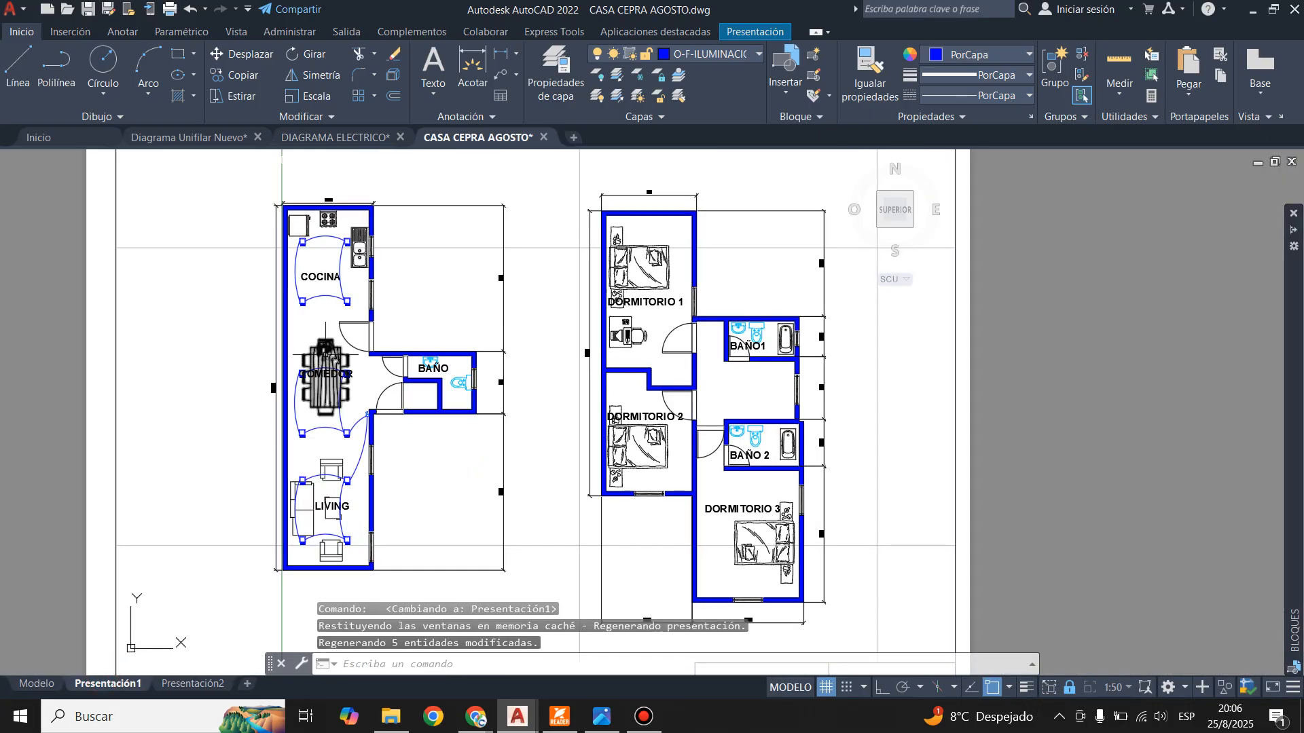
{"action": "mouse_move", "coordinate": [423, 411]}
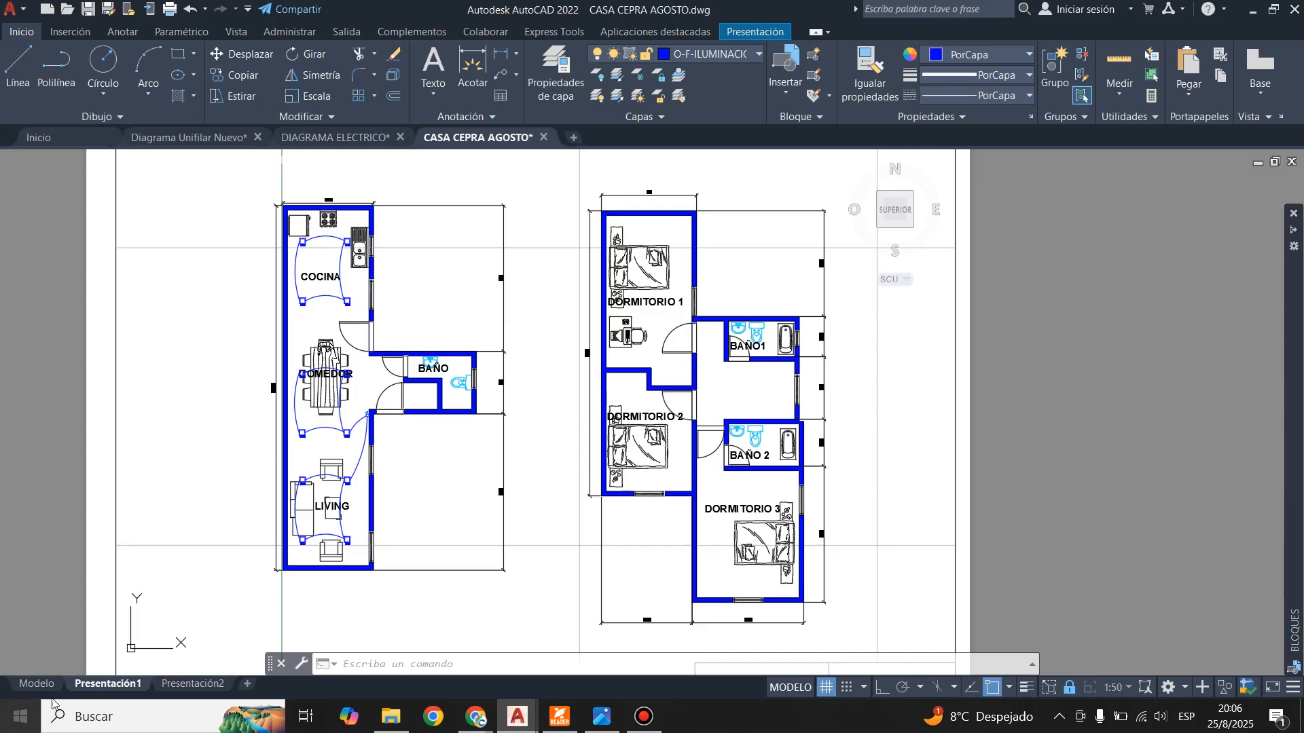
- In model space, examine the text and overall scale properties of the horizontal dimension above COCINA, and close the properties
{"action": "left_click", "coordinate": [36, 684]}
{"action": "scroll", "coordinate": [463, 501], "scroll_direction": "down", "scroll_amount": 2}
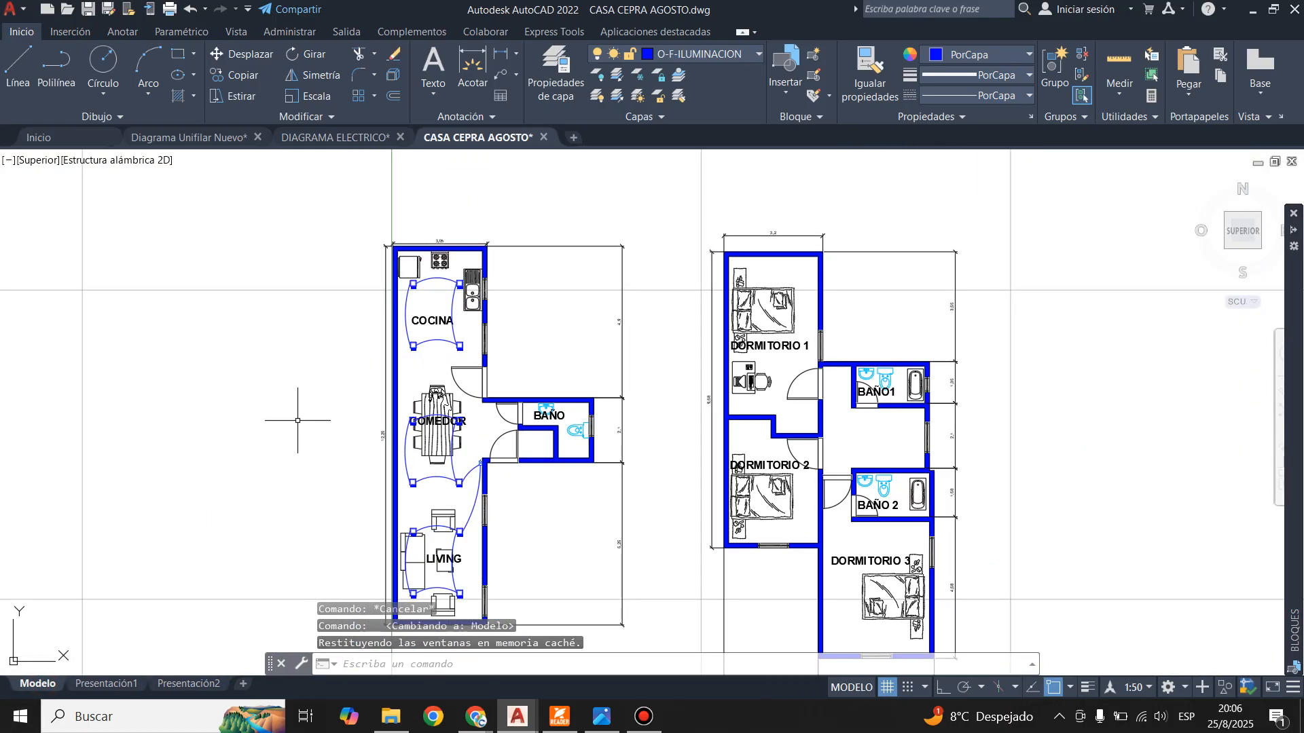
{"action": "key", "text": "ctrl+1"}
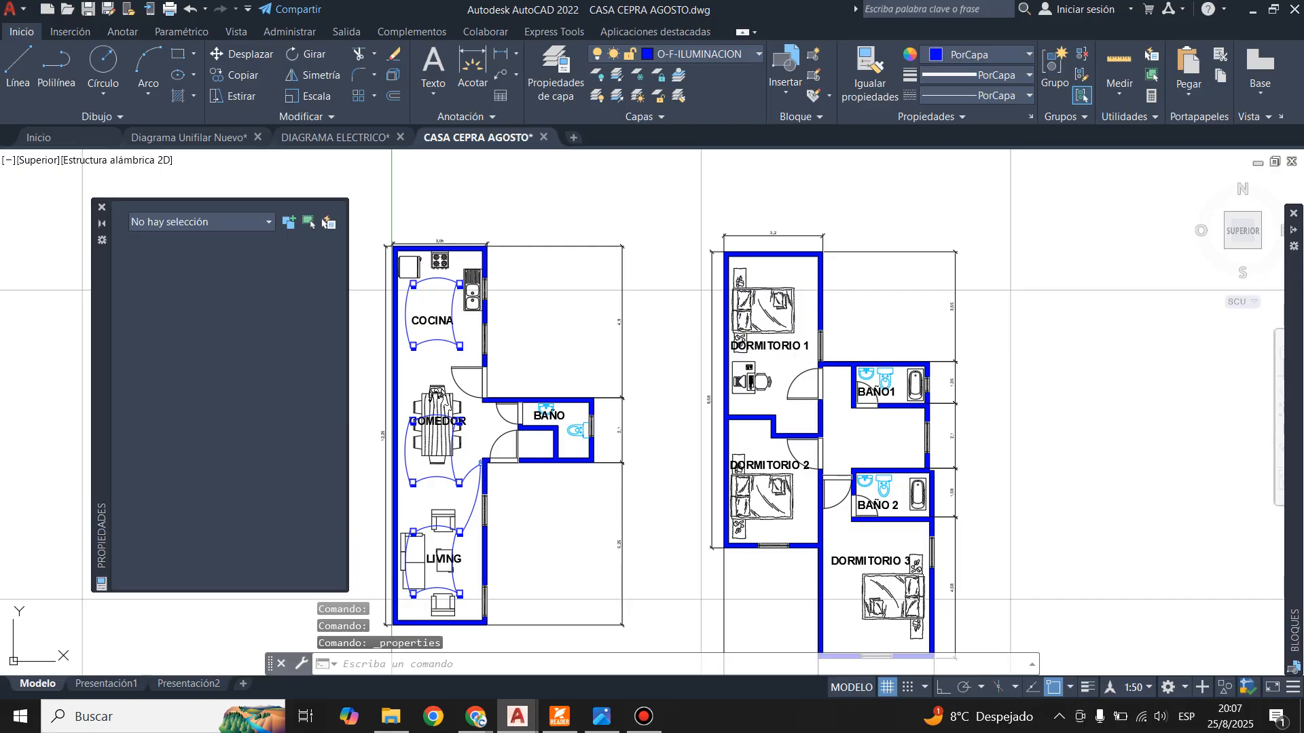
{"action": "left_click", "coordinate": [442, 243]}
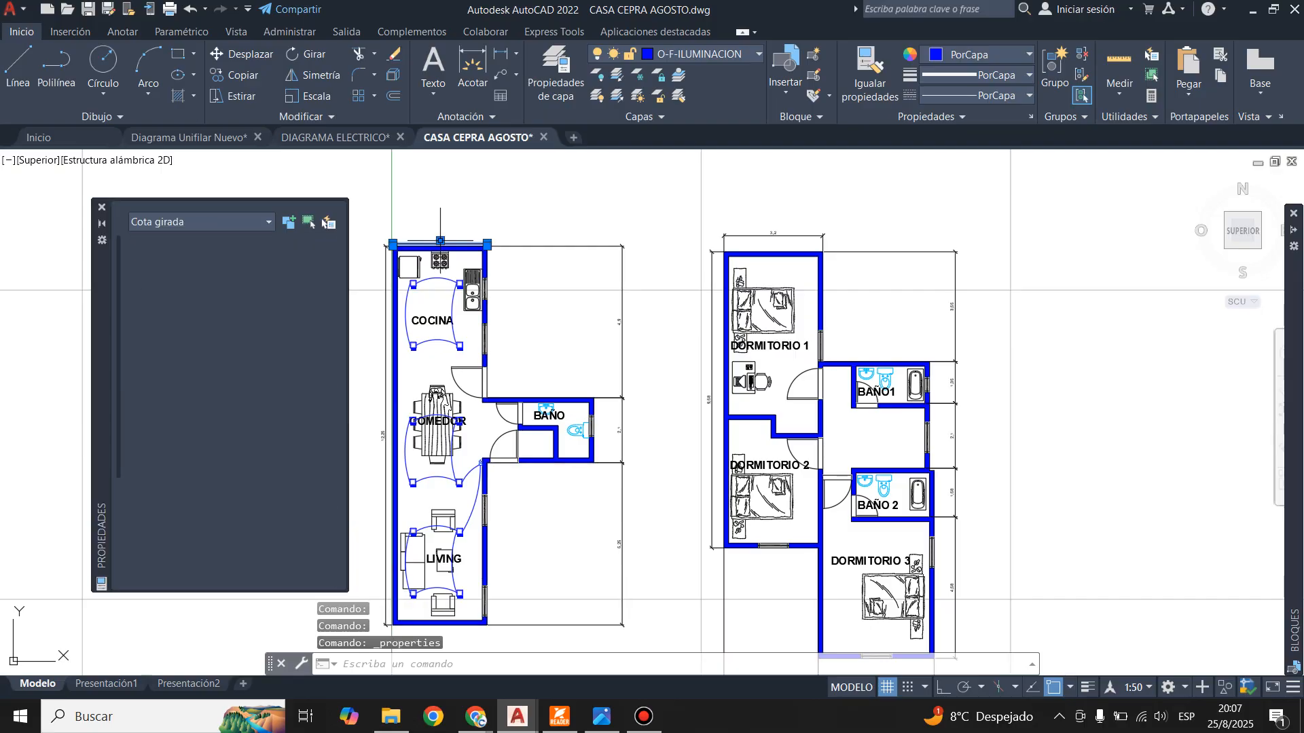
{"action": "scroll", "coordinate": [253, 445], "scroll_direction": "down", "scroll_amount": 3}
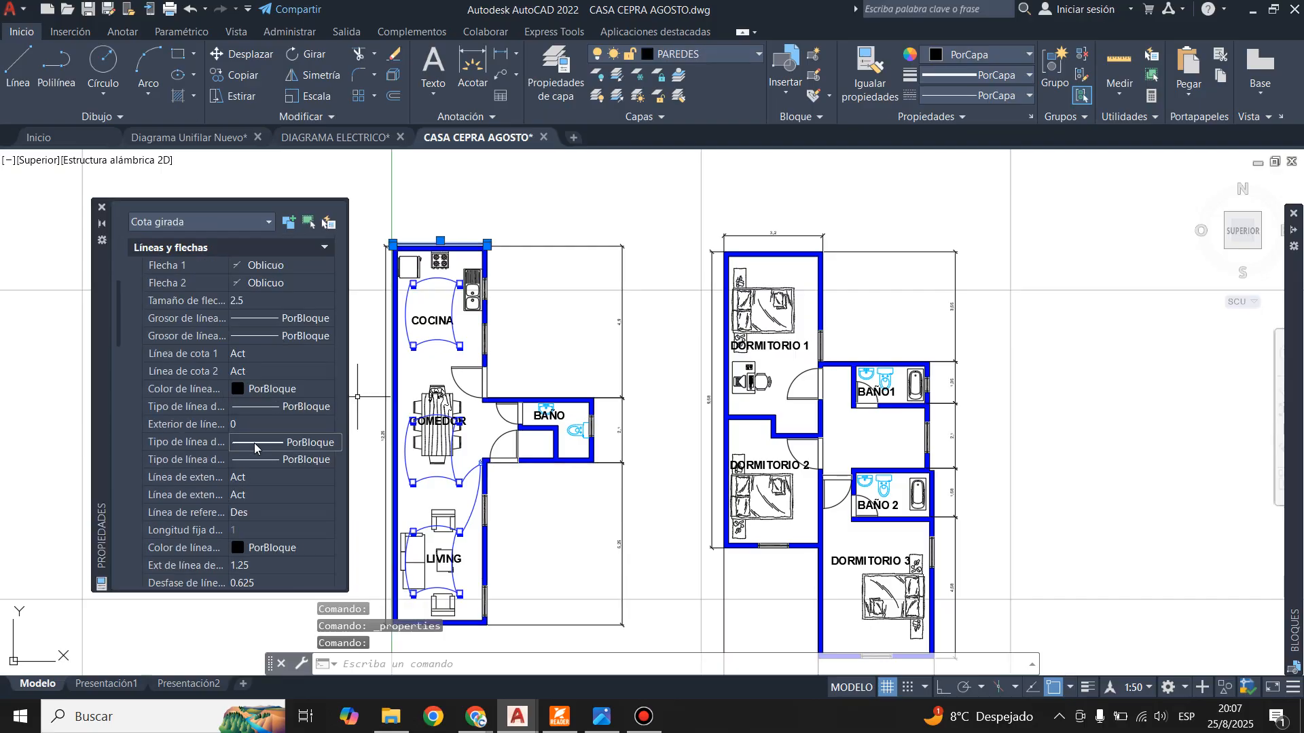
{"action": "scroll", "coordinate": [255, 447], "scroll_direction": "down", "scroll_amount": 4}
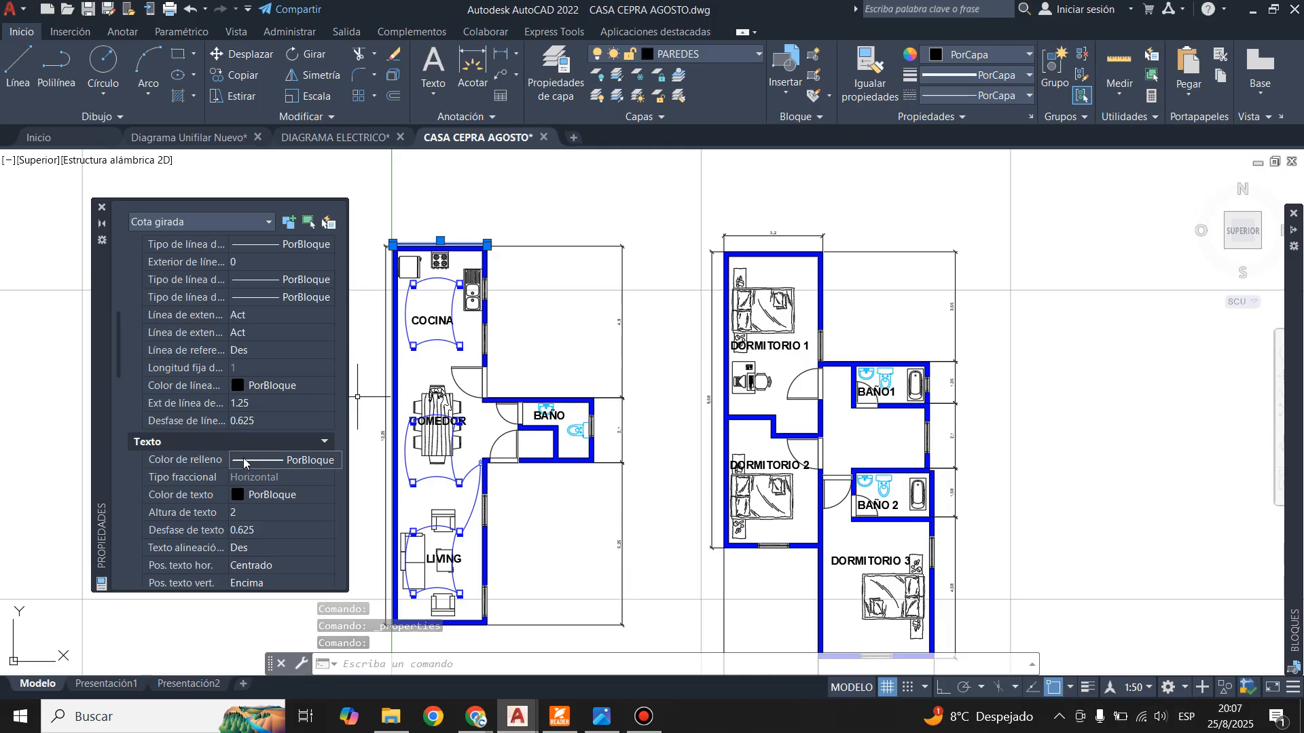
{"action": "scroll", "coordinate": [210, 518], "scroll_direction": "down", "scroll_amount": 2}
{"action": "scroll", "coordinate": [197, 495], "scroll_direction": "down", "scroll_amount": 2}
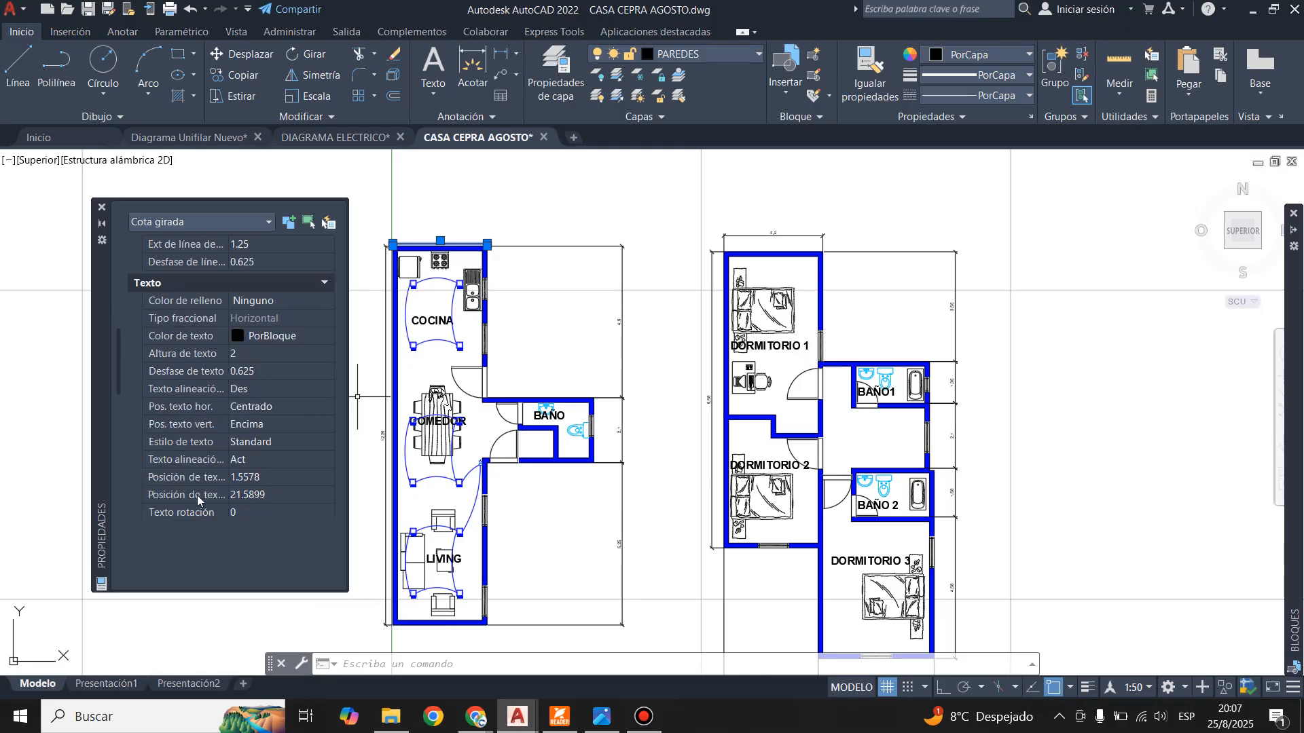
{"action": "scroll", "coordinate": [197, 495], "scroll_direction": "down", "scroll_amount": 4}
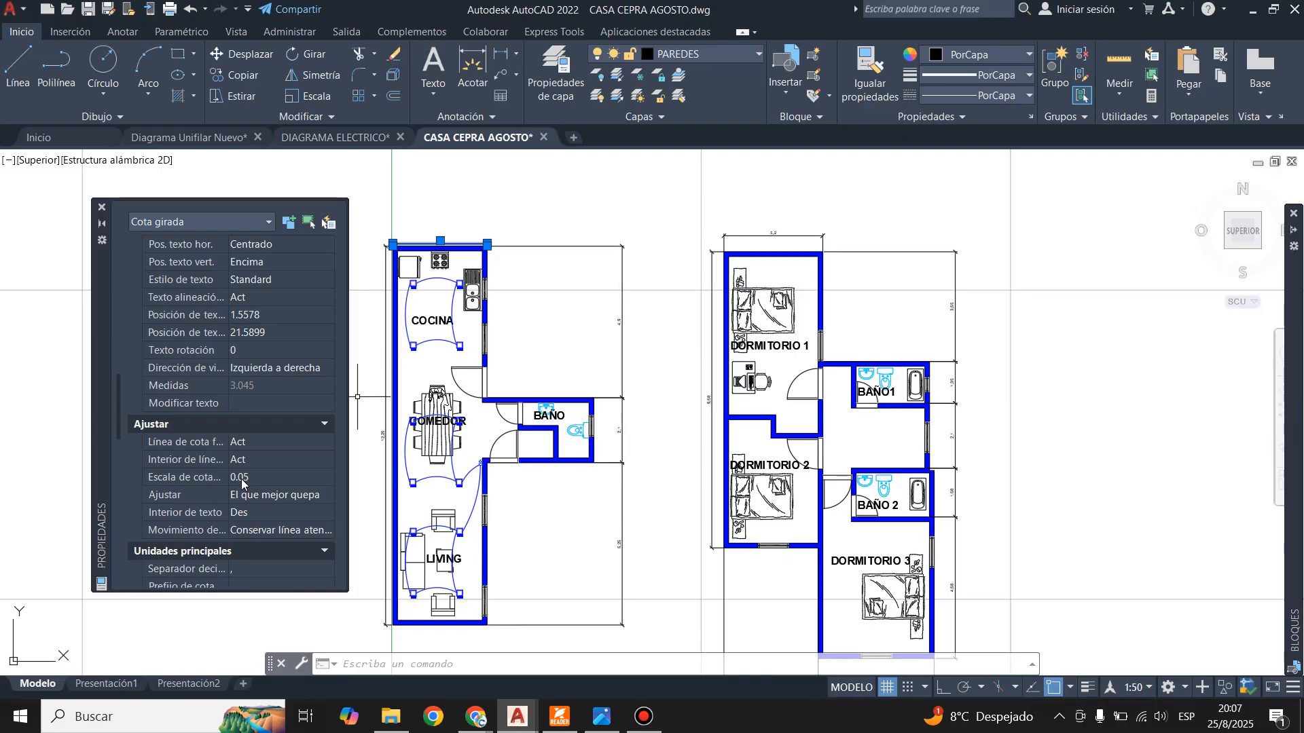
{"action": "left_click", "coordinate": [103, 207]}
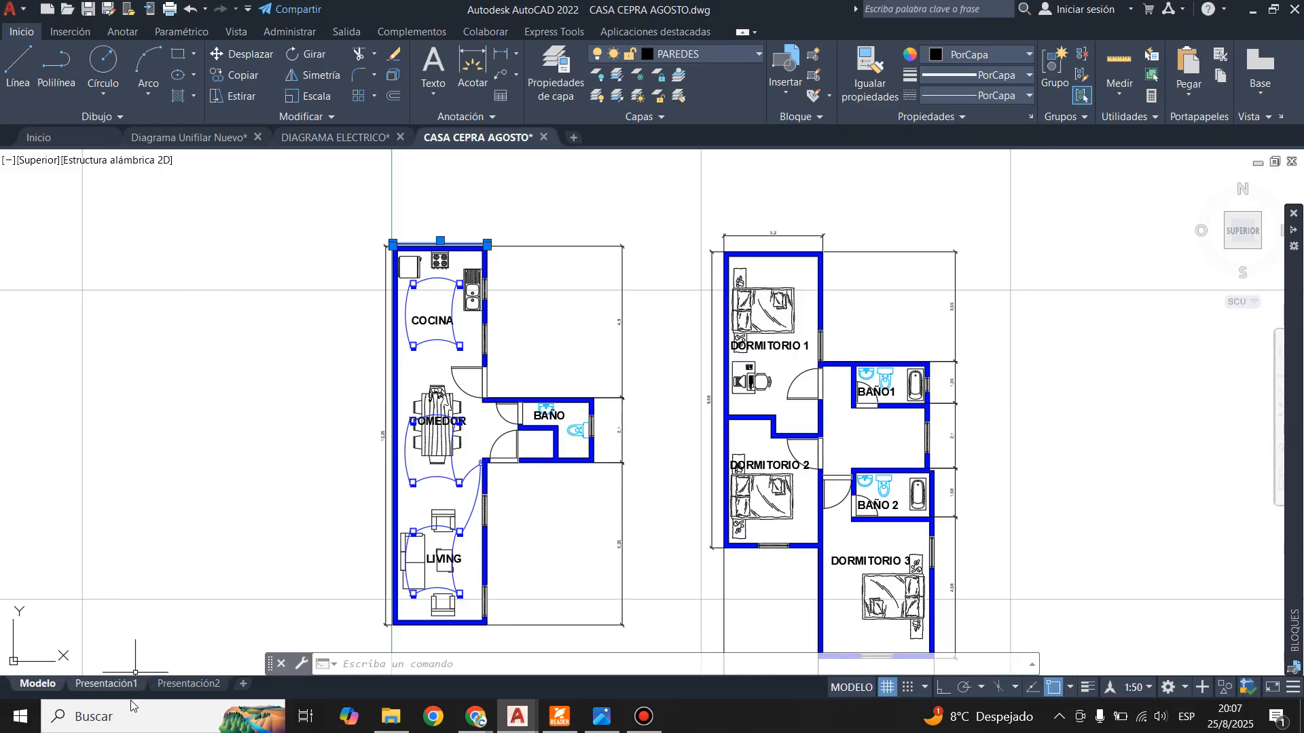
- In Presentación1's active viewport, gauge the text height of the 3,05 dimension above COCINA with a temporary line, and cancel it
{"action": "left_click", "coordinate": [107, 684]}
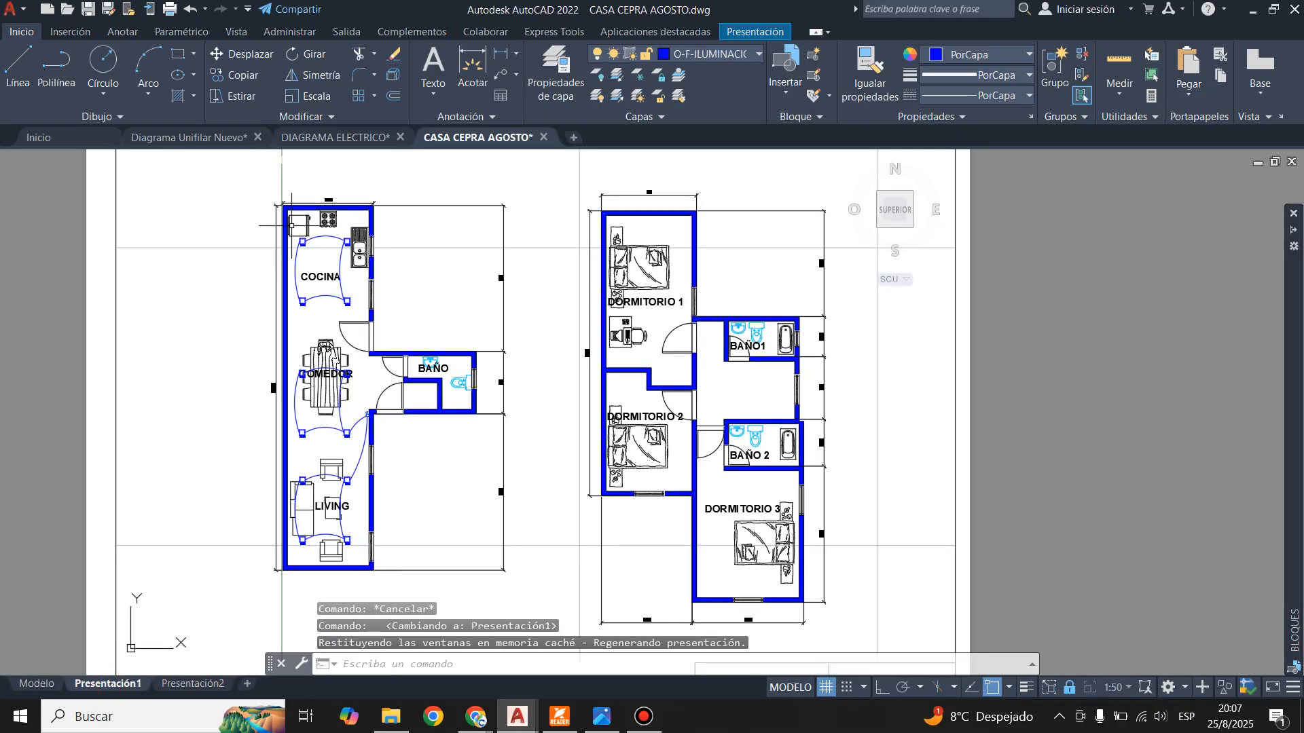
{"action": "scroll", "coordinate": [311, 190], "scroll_direction": "up", "scroll_amount": 5}
{"action": "scroll", "coordinate": [319, 190], "scroll_direction": "up", "scroll_amount": 6}
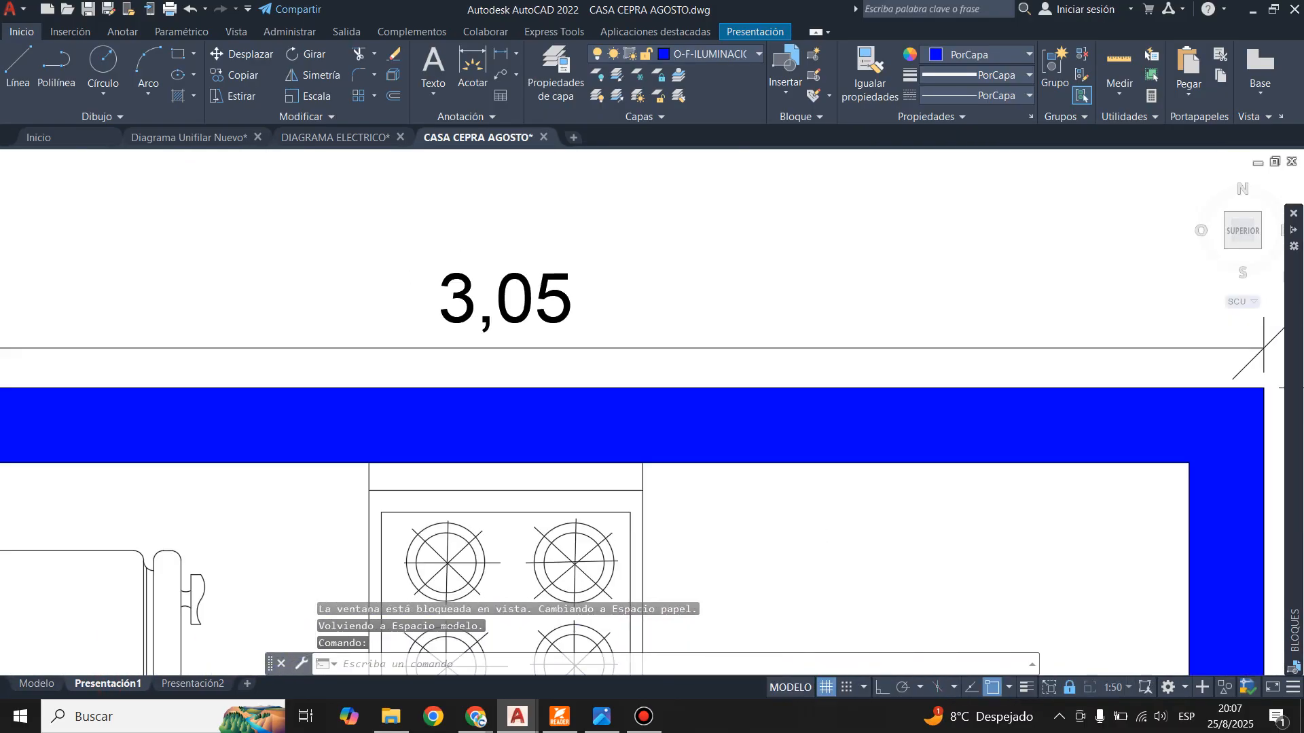
{"action": "left_click", "coordinate": [15, 74]}
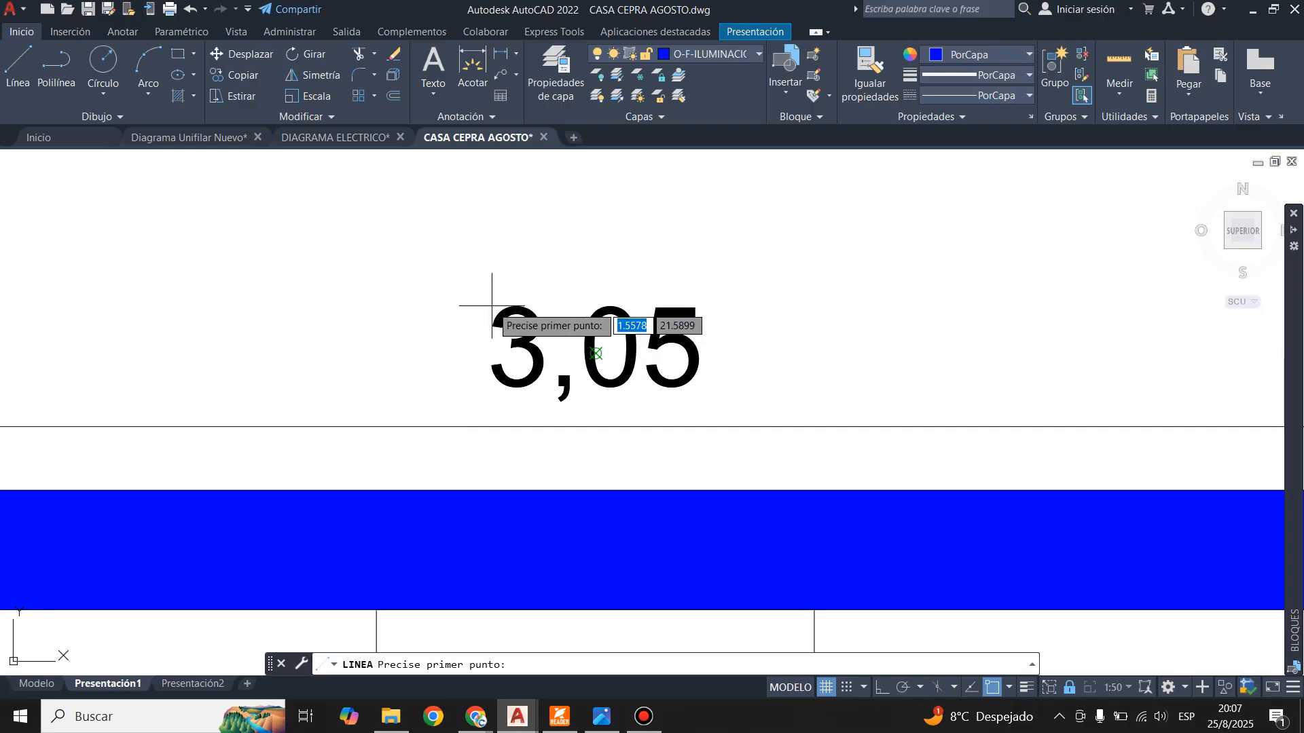
{"action": "left_click", "coordinate": [476, 357]}
{"action": "key", "text": "Escape"}
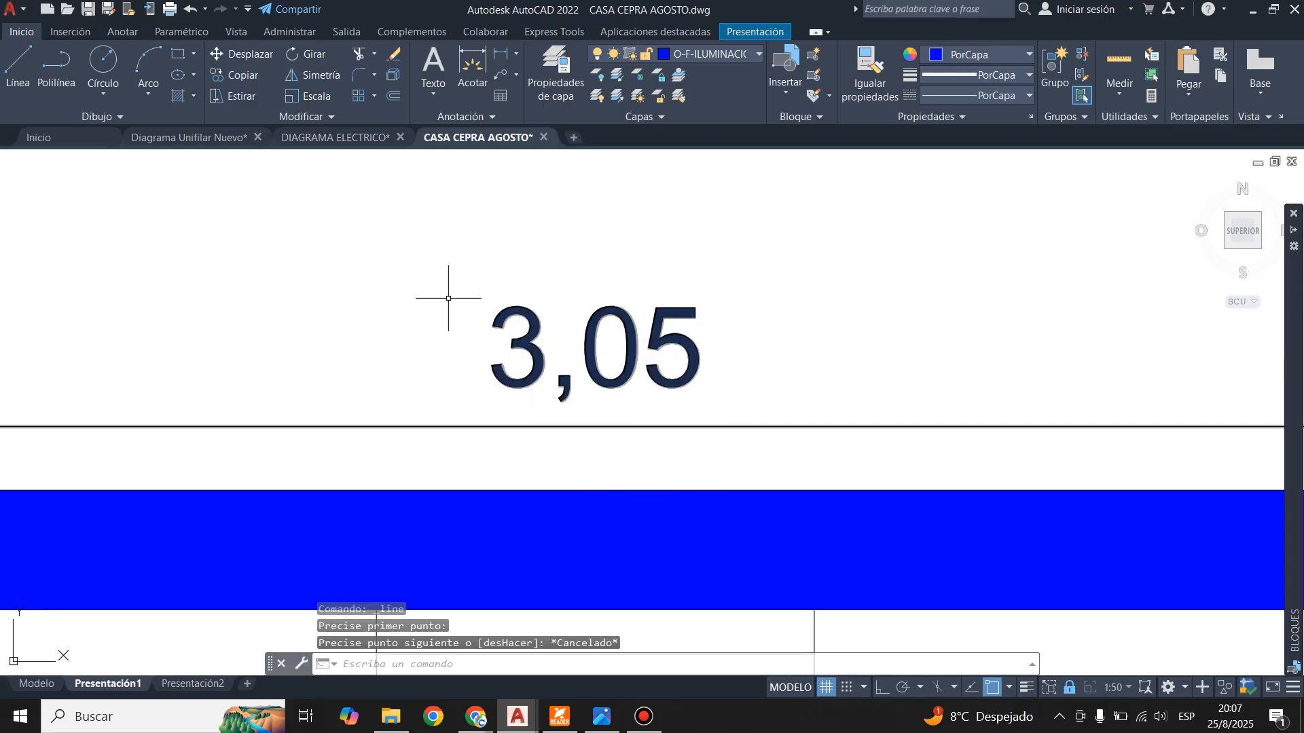
{"action": "left_click", "coordinate": [18, 65]}
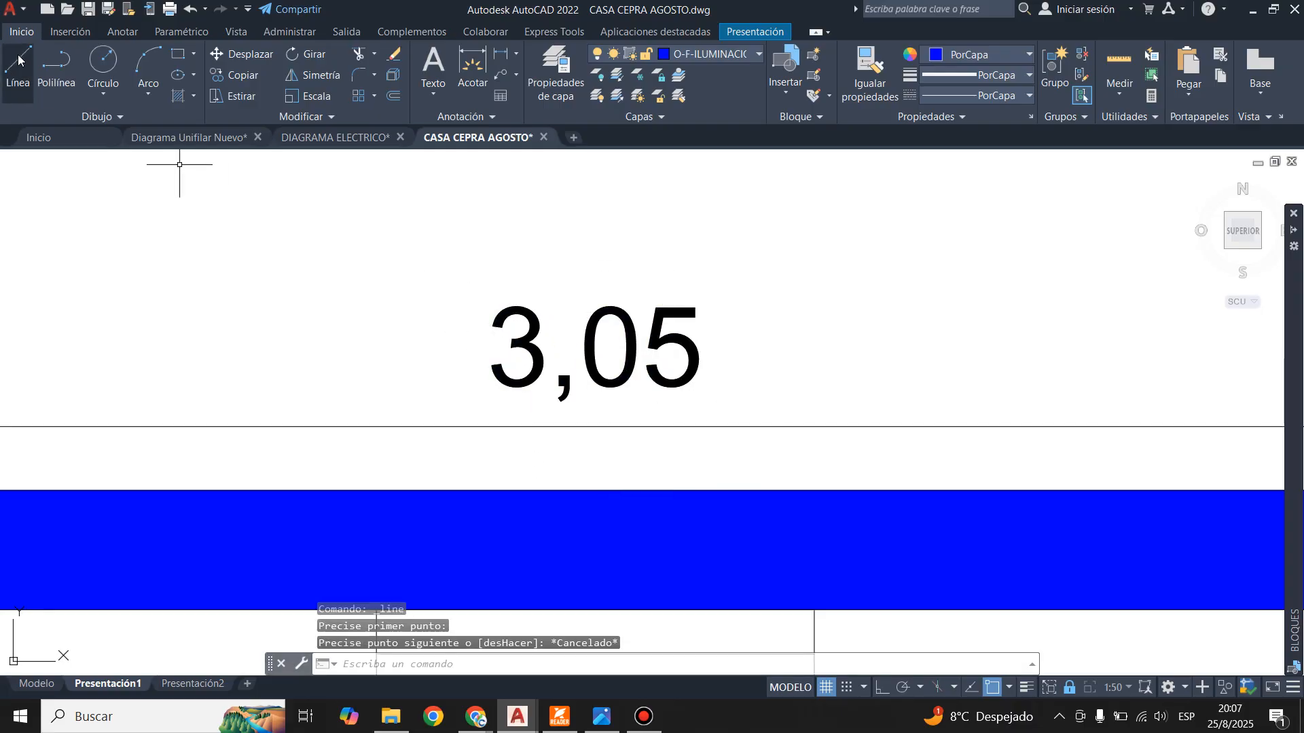
{"action": "left_click", "coordinate": [439, 308]}
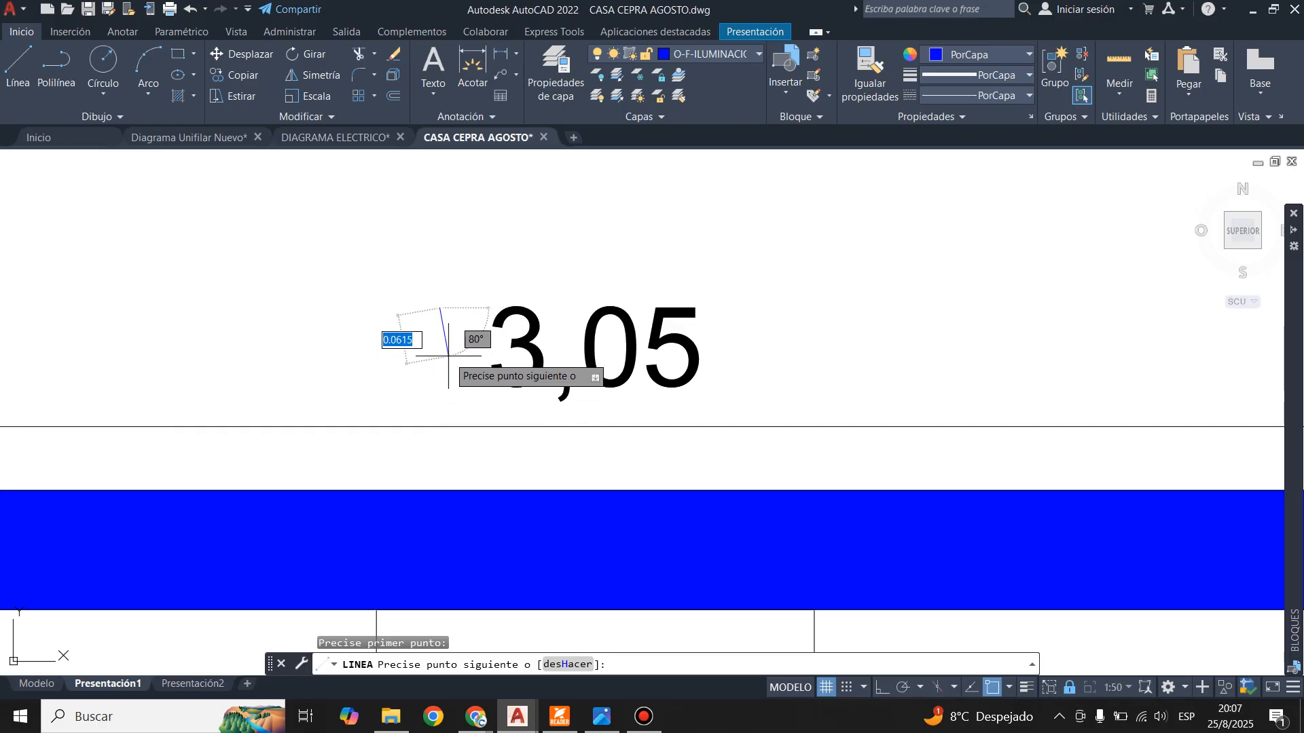
{"action": "key", "text": "Escape"}
- Switch the layout to paper space and gauge the same 3,05 dimension text's height with a temporary line, leaving it undrawn
{"action": "scroll", "coordinate": [508, 311], "scroll_direction": "down", "scroll_amount": 4}
{"action": "scroll", "coordinate": [508, 310], "scroll_direction": "down", "scroll_amount": 8}
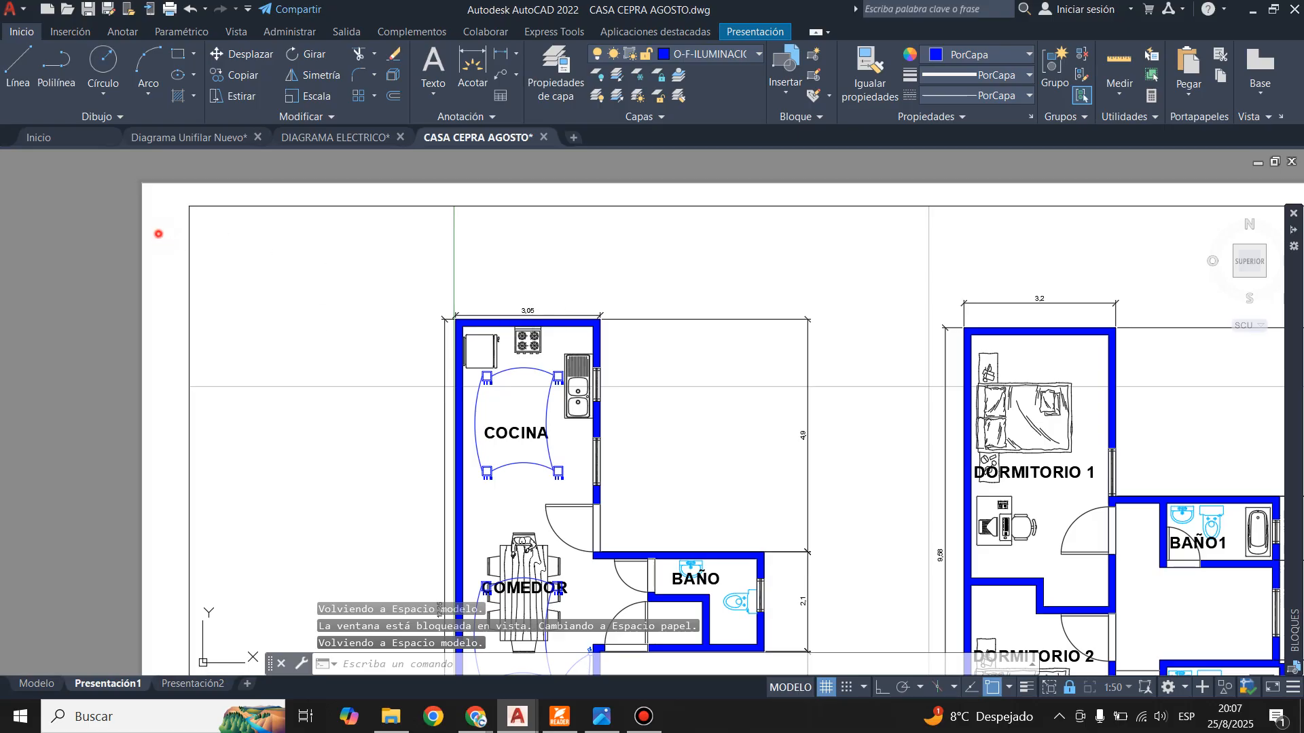
{"action": "double_click", "coordinate": [169, 240]}
{"action": "scroll", "coordinate": [515, 283], "scroll_direction": "up", "scroll_amount": 10}
{"action": "scroll", "coordinate": [527, 339], "scroll_direction": "up", "scroll_amount": 1}
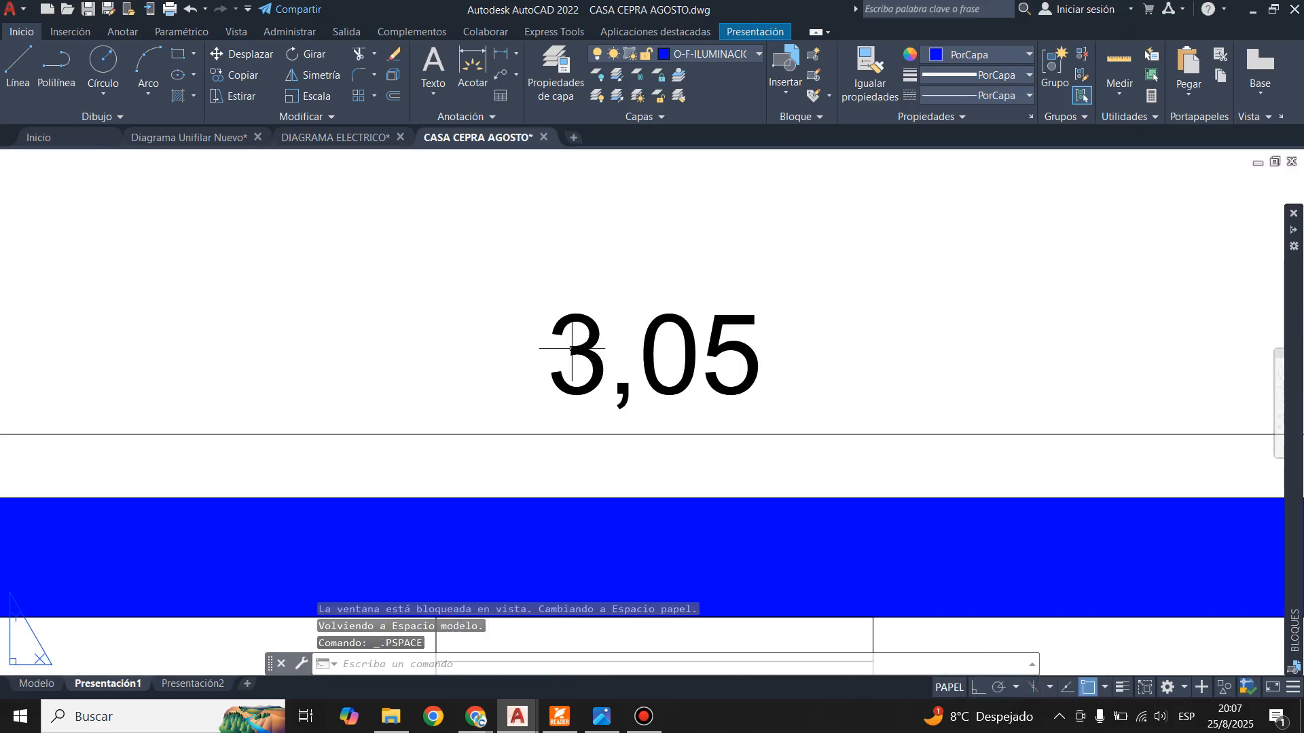
{"action": "left_click", "coordinate": [17, 65]}
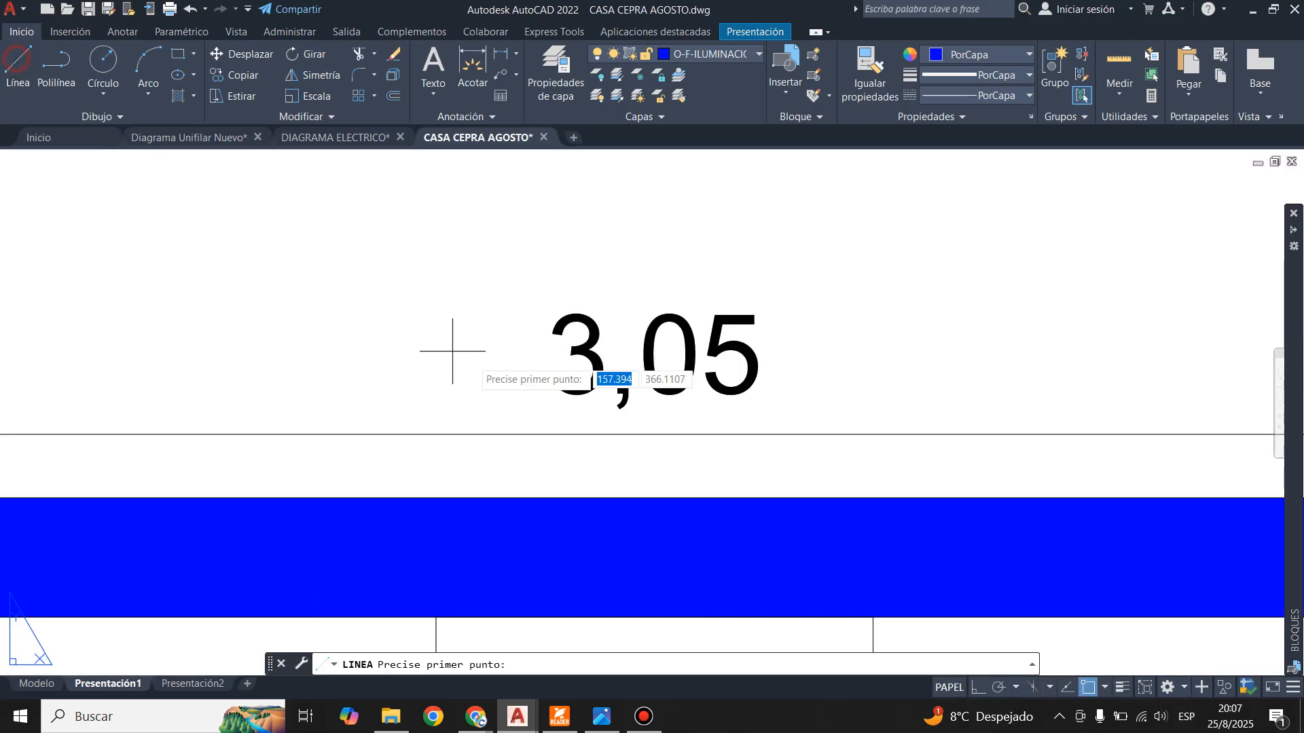
{"action": "left_click", "coordinate": [534, 316]}
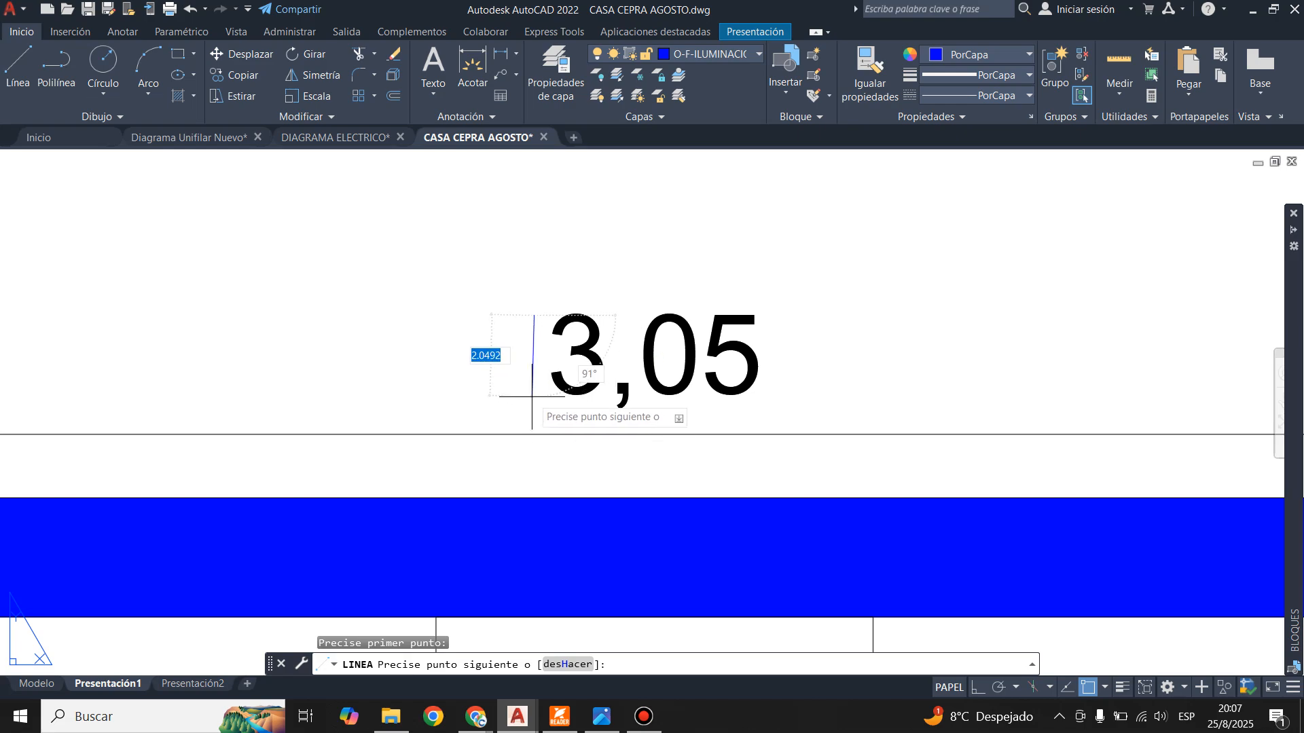
{"action": "key", "text": "Escape"}
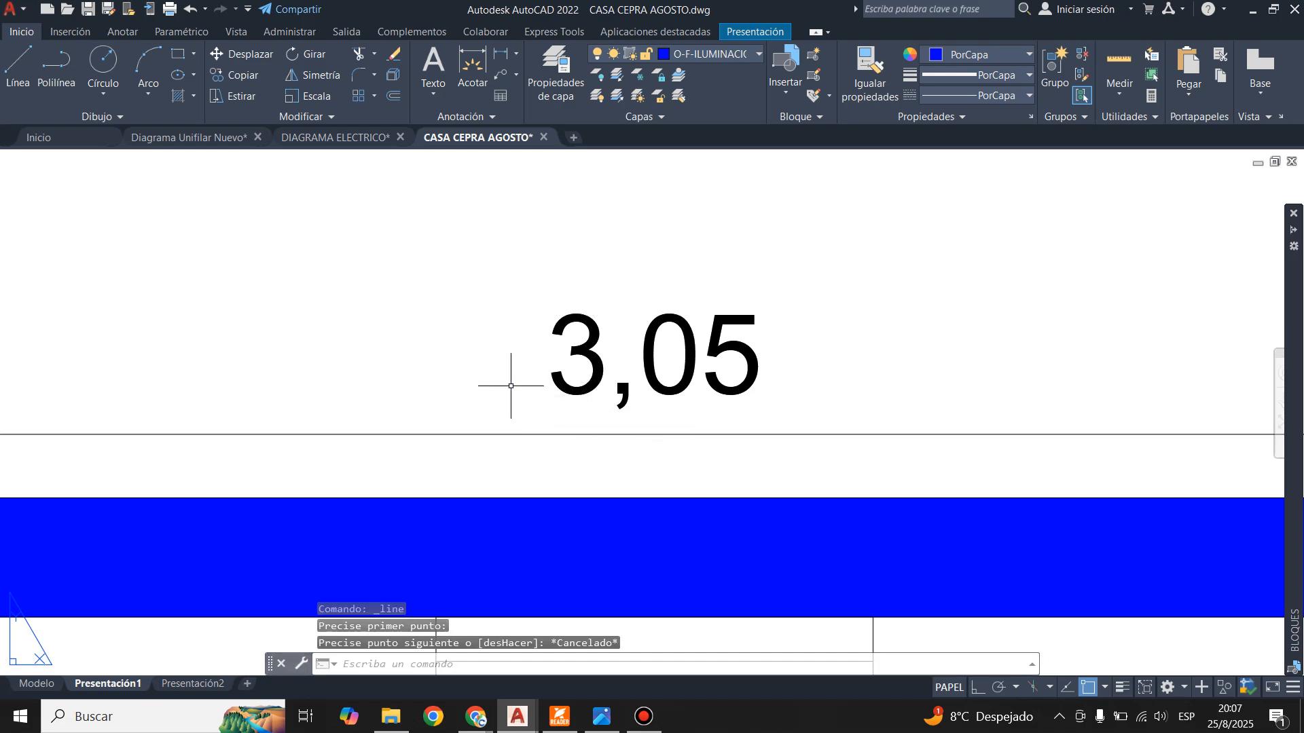
- Examine the sheet's dimensions around COCINA, BAÑO and DORMITORIO 1 at overall and close-up scale in paper space
{"action": "scroll", "coordinate": [509, 379], "scroll_direction": "down", "scroll_amount": 6}
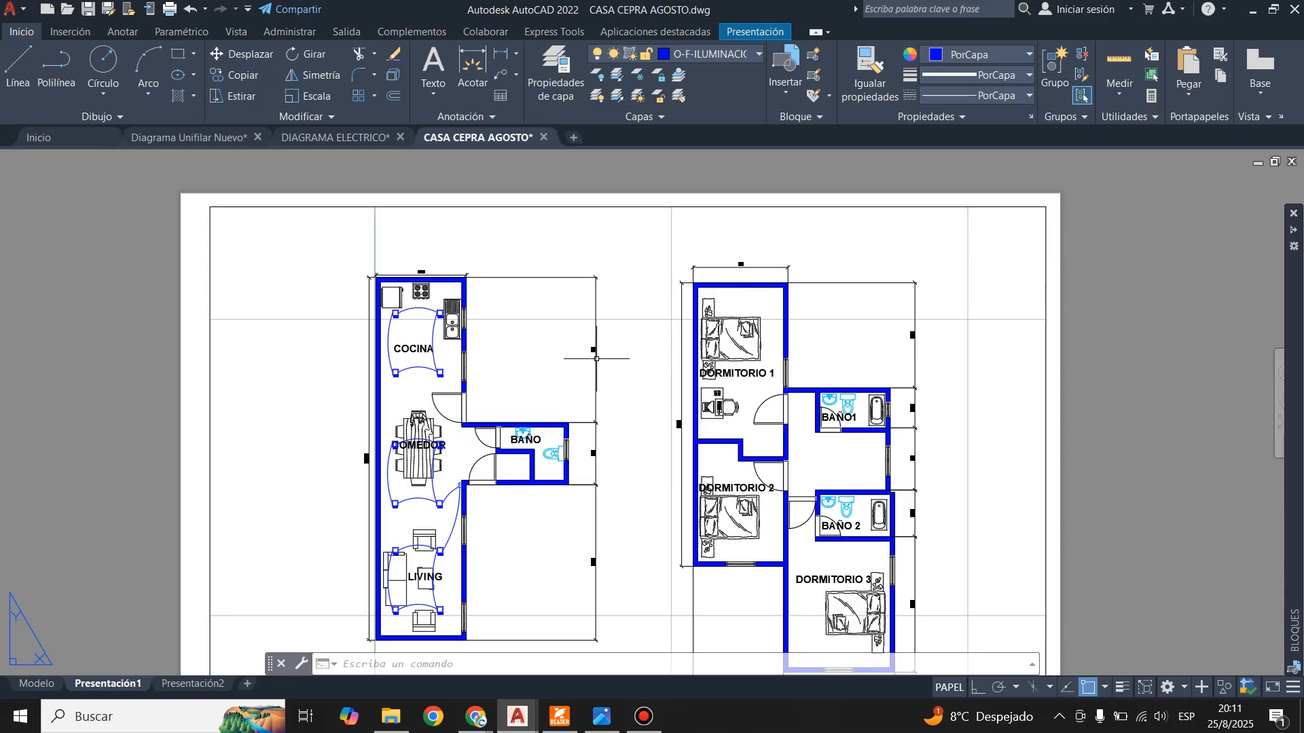
{"action": "scroll", "coordinate": [597, 358], "scroll_direction": "up", "scroll_amount": 2}
{"action": "scroll", "coordinate": [597, 359], "scroll_direction": "up", "scroll_amount": 4}
{"action": "scroll", "coordinate": [559, 283], "scroll_direction": "down", "scroll_amount": 3}
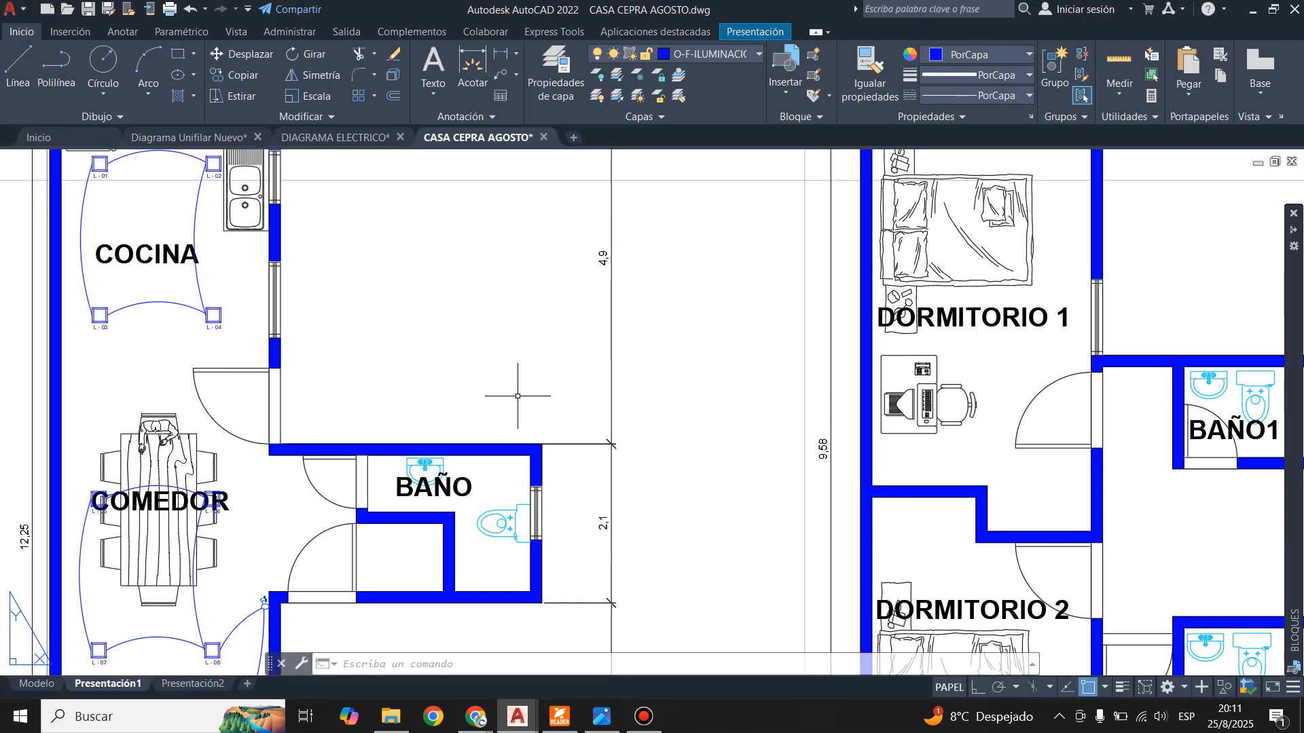
{"action": "scroll", "coordinate": [584, 467], "scroll_direction": "down", "scroll_amount": 6}
{"action": "scroll", "coordinate": [591, 465], "scroll_direction": "up", "scroll_amount": 8}
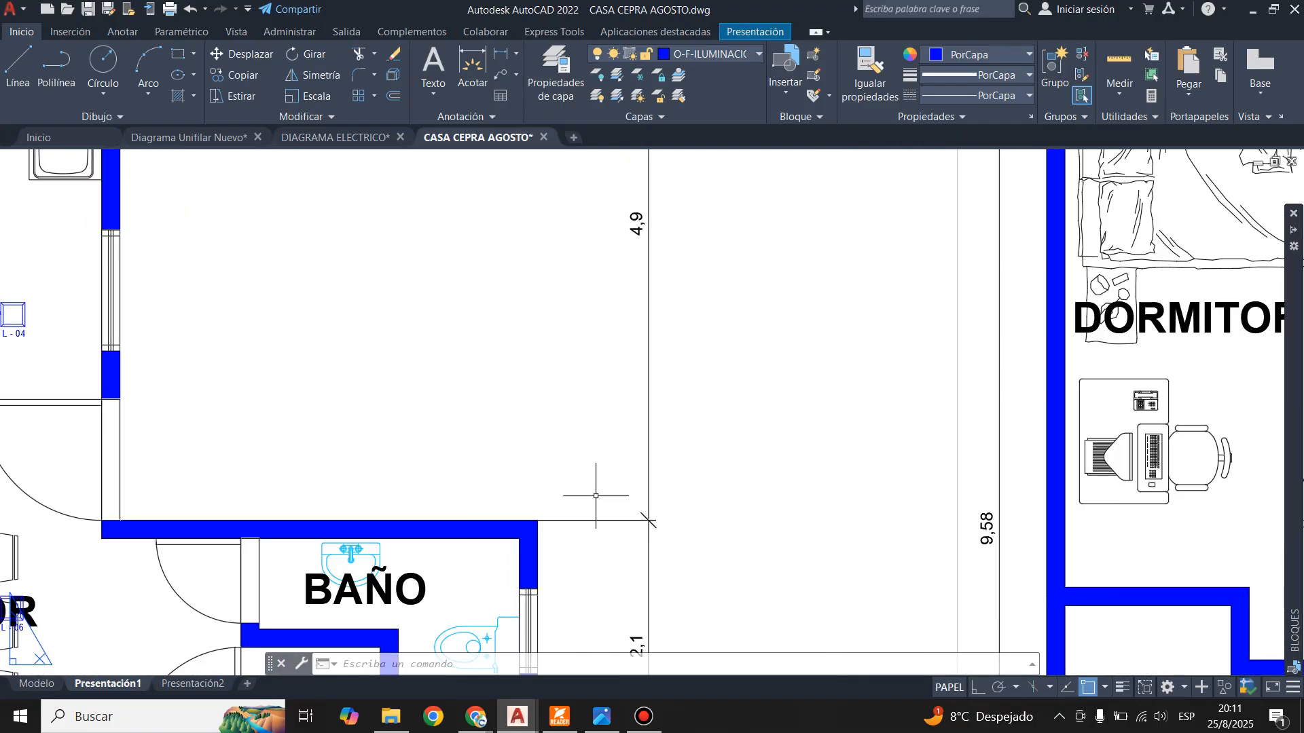
{"action": "scroll", "coordinate": [548, 419], "scroll_direction": "down", "scroll_amount": 4}
{"action": "scroll", "coordinate": [423, 355], "scroll_direction": "down", "scroll_amount": 5}
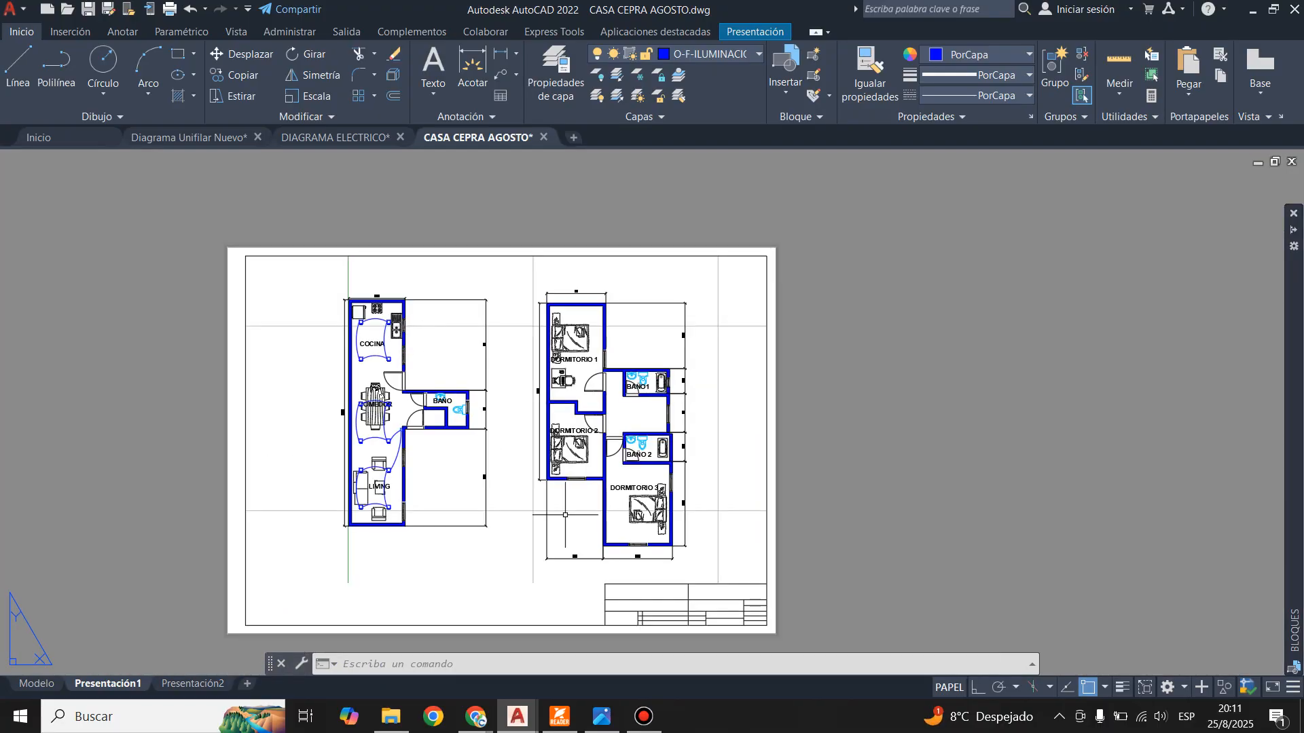
- Gauge the paper-space length of the 4,9 vertical dimension beside COCINA with a temporary perpendicular line, and cancel the line
{"action": "scroll", "coordinate": [500, 299], "scroll_direction": "up", "scroll_amount": 6}
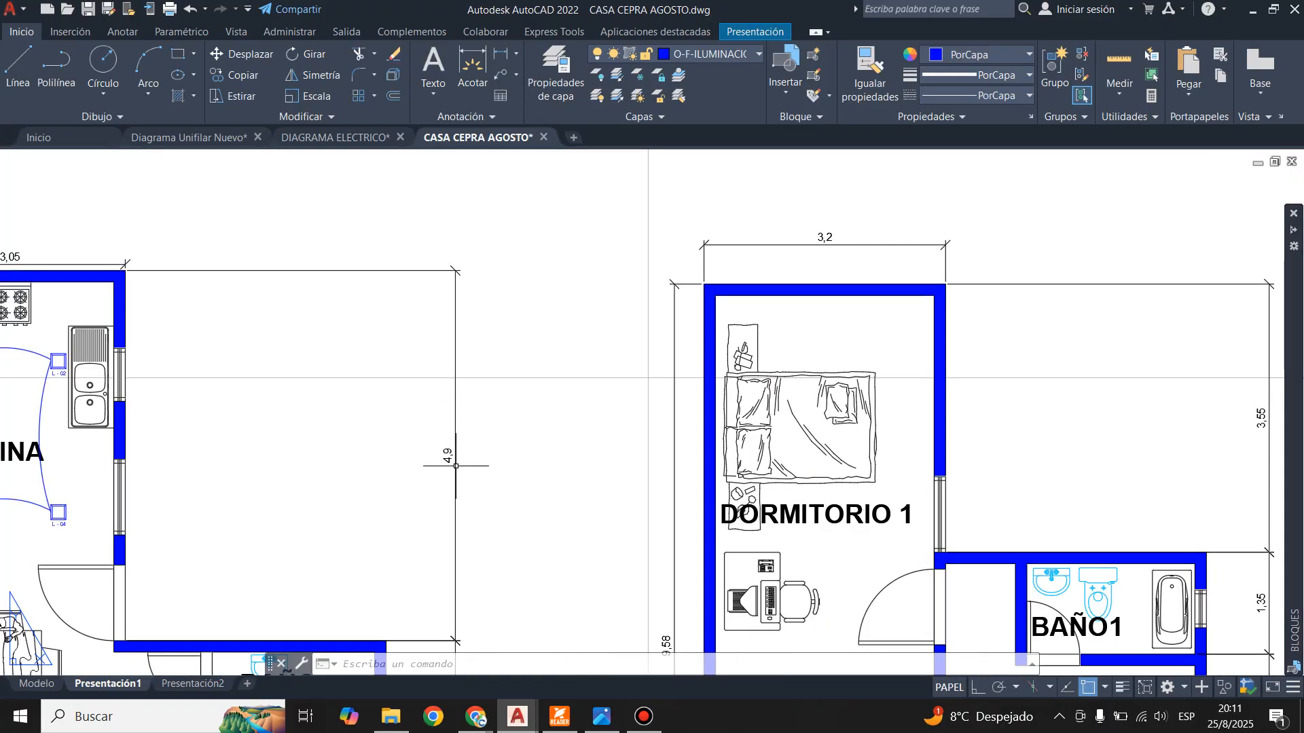
{"action": "left_click", "coordinate": [18, 68]}
{"action": "scroll", "coordinate": [413, 297], "scroll_direction": "up", "scroll_amount": 4}
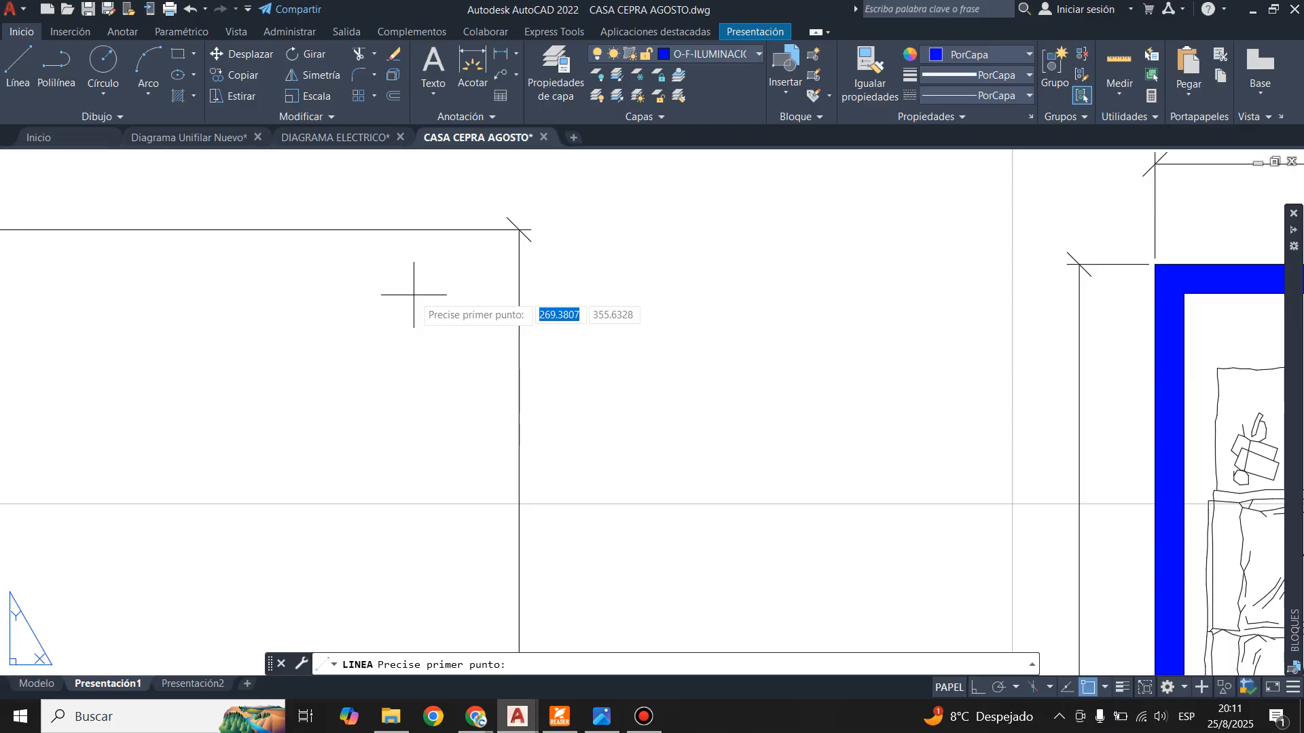
{"action": "left_click", "coordinate": [436, 229]}
{"action": "scroll", "coordinate": [475, 252], "scroll_direction": "down", "scroll_amount": 4}
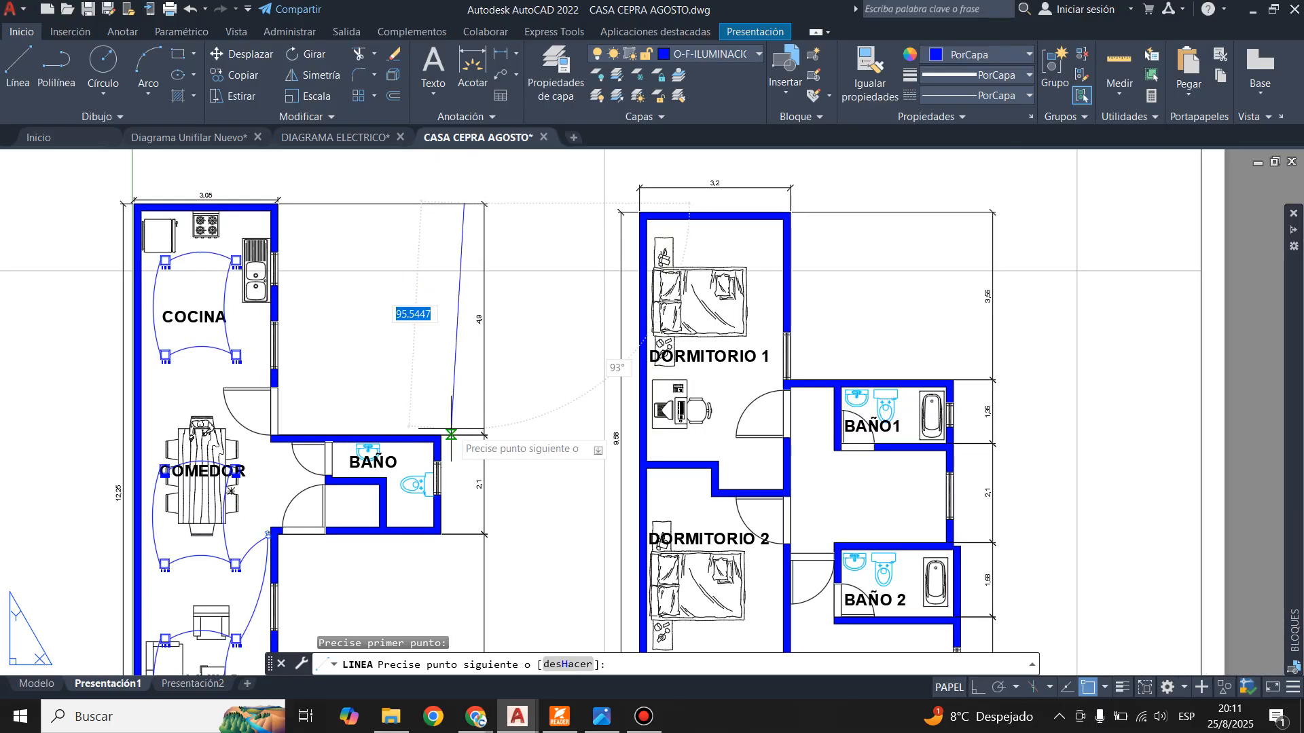
{"action": "scroll", "coordinate": [460, 450], "scroll_direction": "up", "scroll_amount": 4}
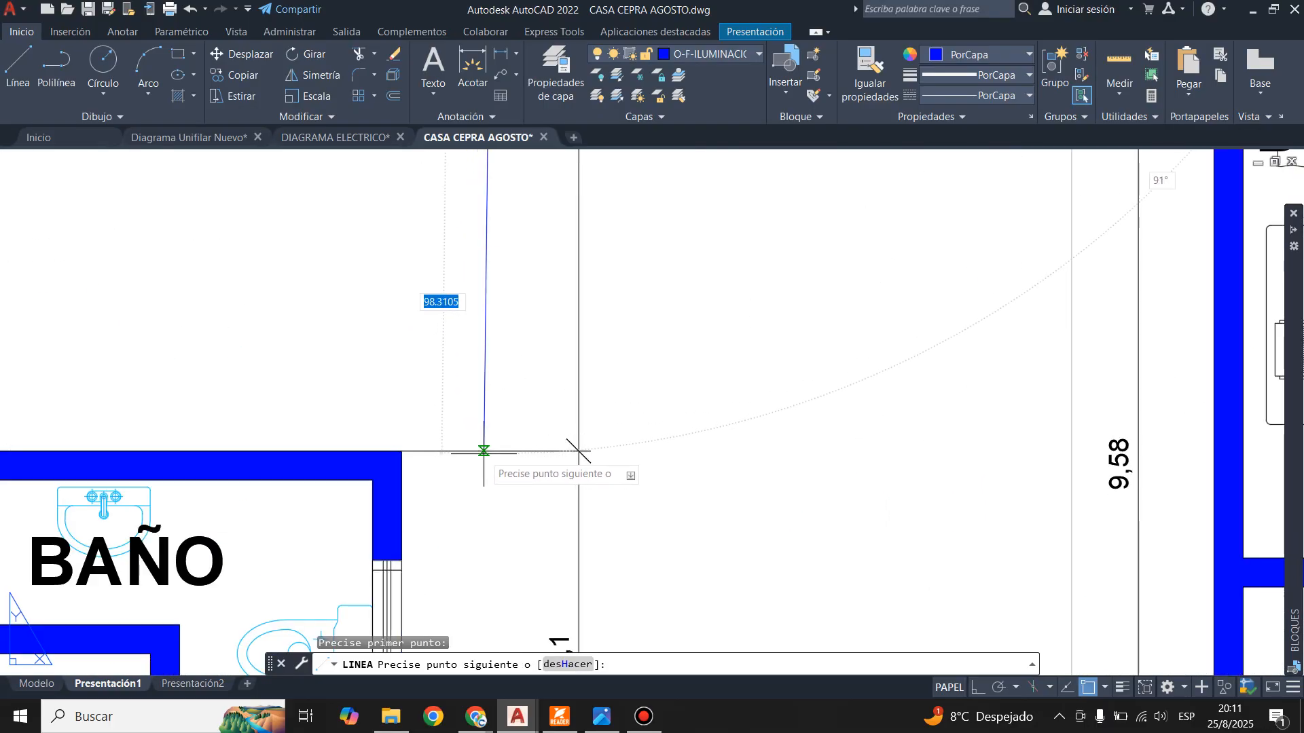
{"action": "scroll", "coordinate": [485, 452], "scroll_direction": "down", "scroll_amount": 5}
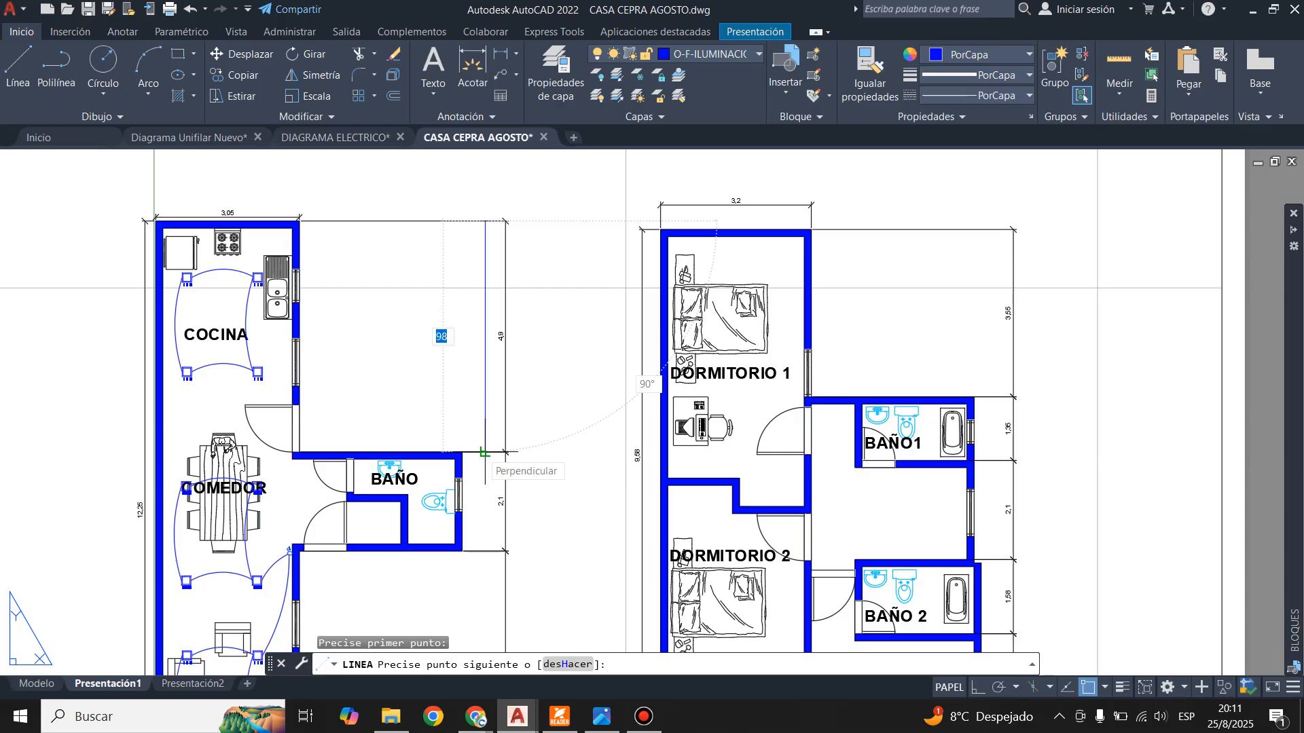
{"action": "key", "text": "Escape"}
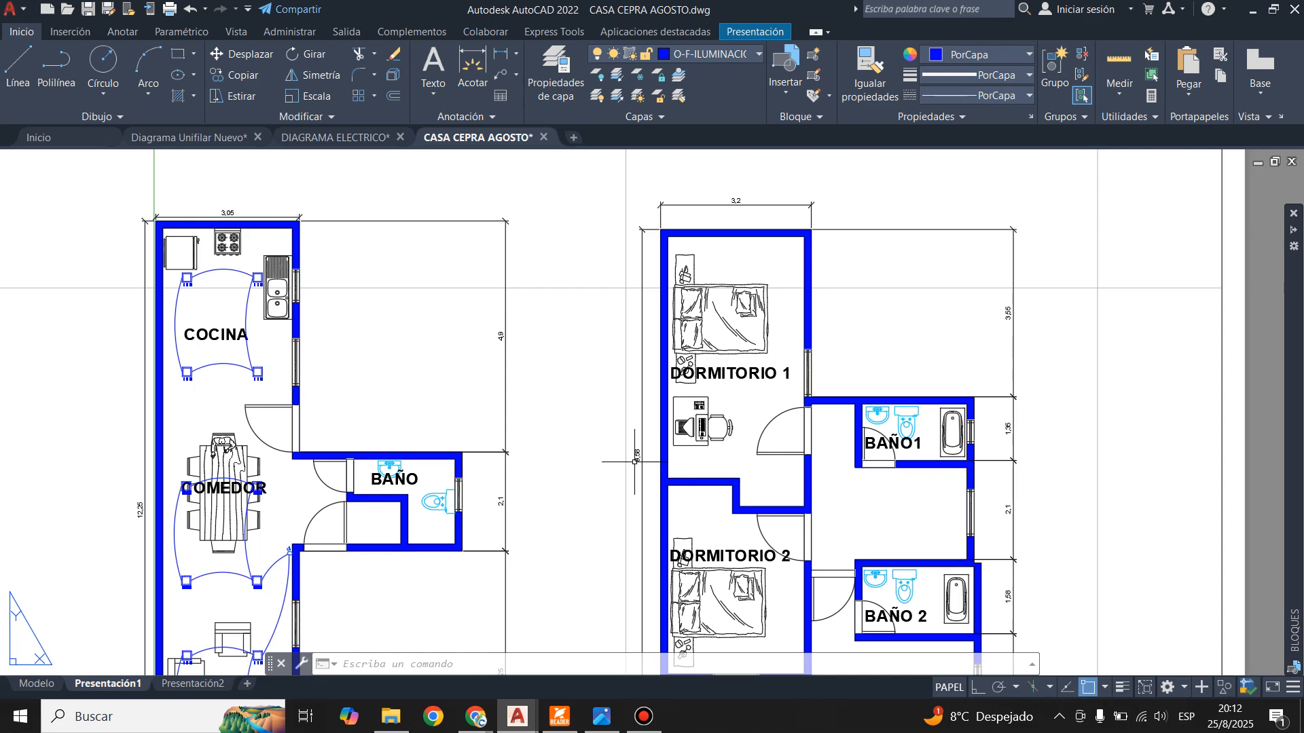
- Close CASA CEPRA AGOSTO without saving its changes and look over the DIAGRAMA ELECTRICO drawing
{"action": "left_click", "coordinate": [545, 138]}
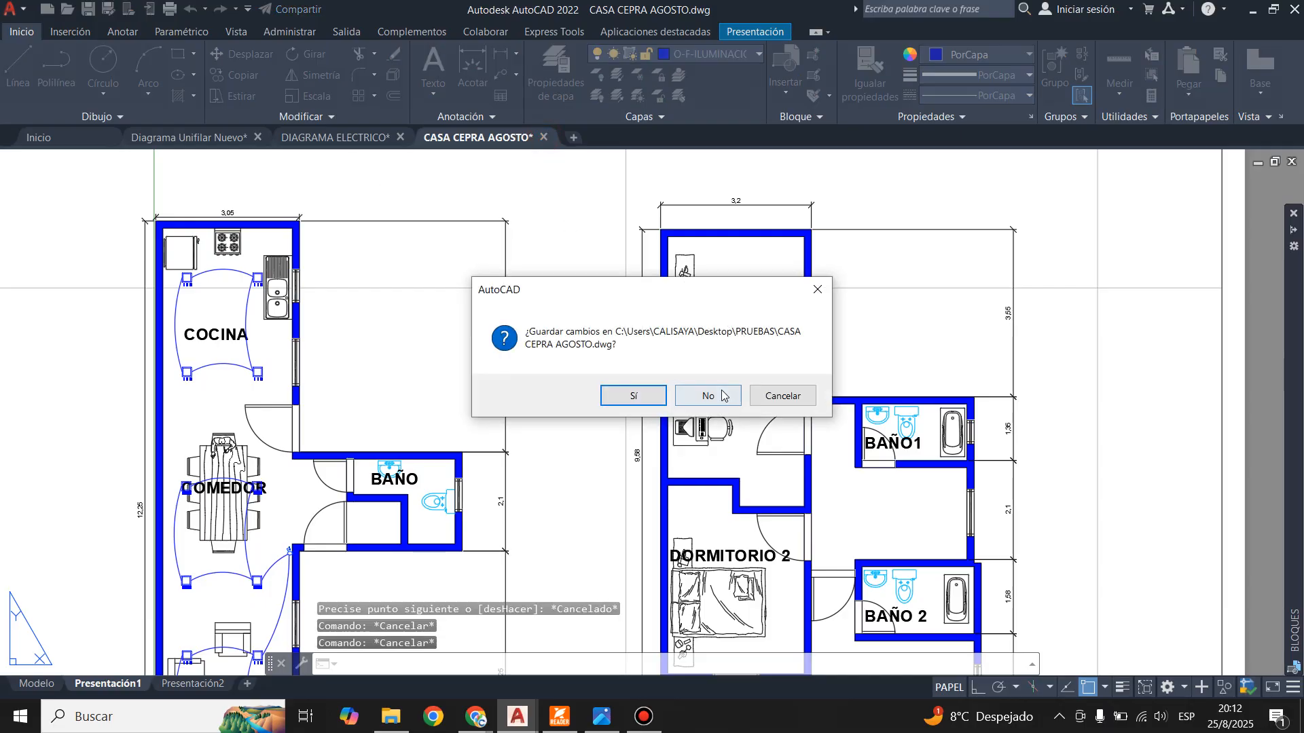
{"action": "left_click", "coordinate": [717, 404]}
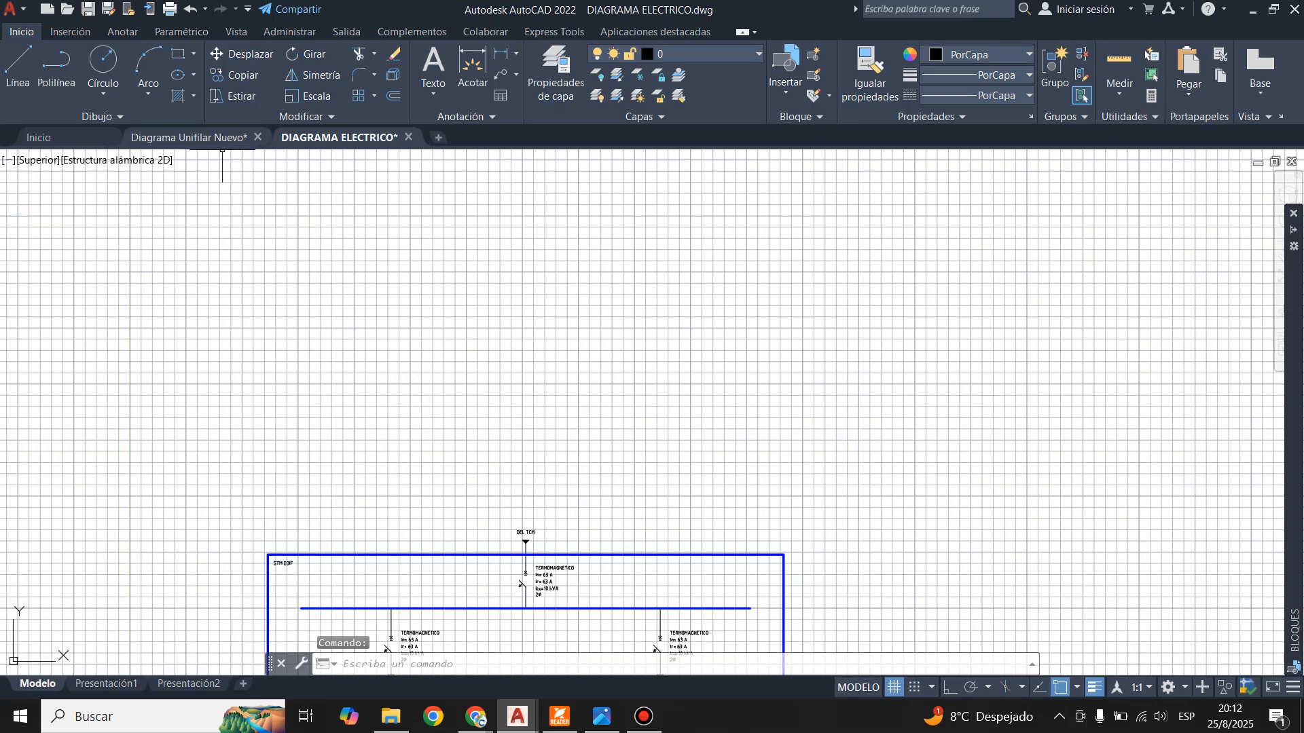
{"action": "scroll", "coordinate": [479, 384], "scroll_direction": "down", "scroll_amount": 2}
{"action": "scroll", "coordinate": [486, 500], "scroll_direction": "up", "scroll_amount": 2}
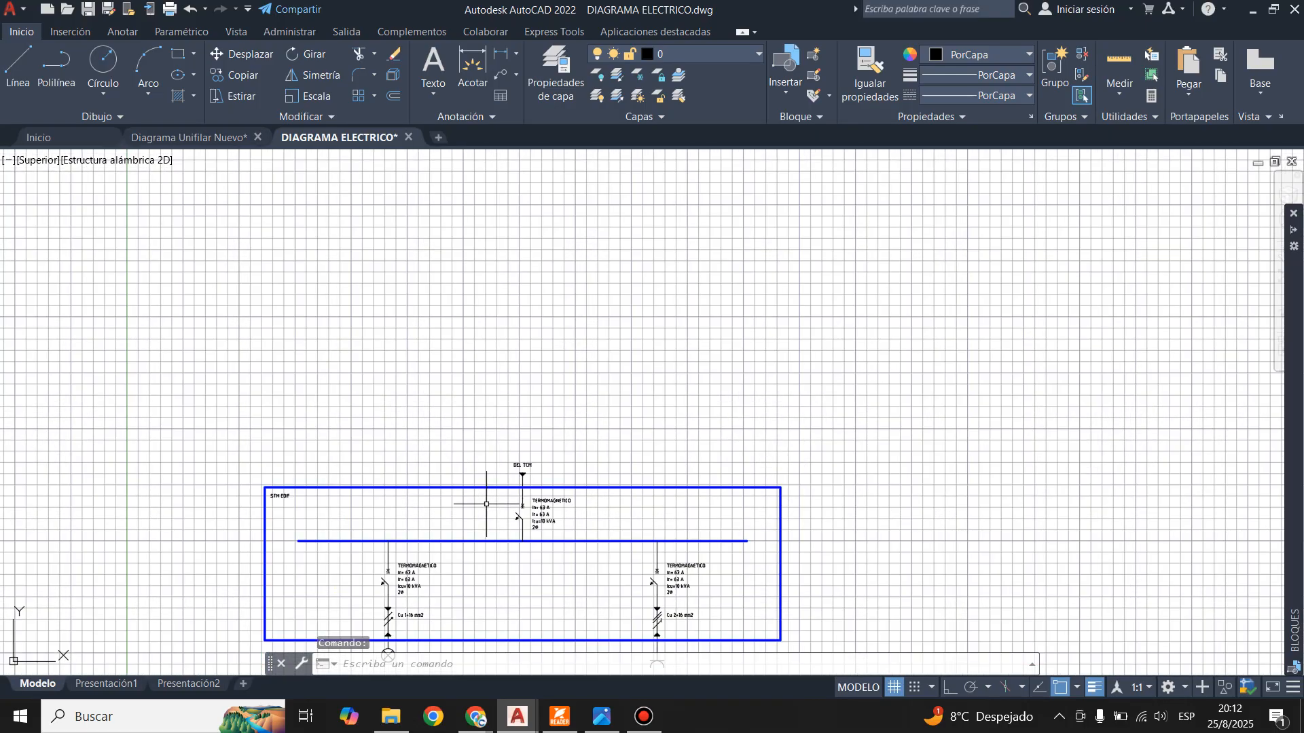
{"action": "scroll", "coordinate": [518, 597], "scroll_direction": "down", "scroll_amount": 2}
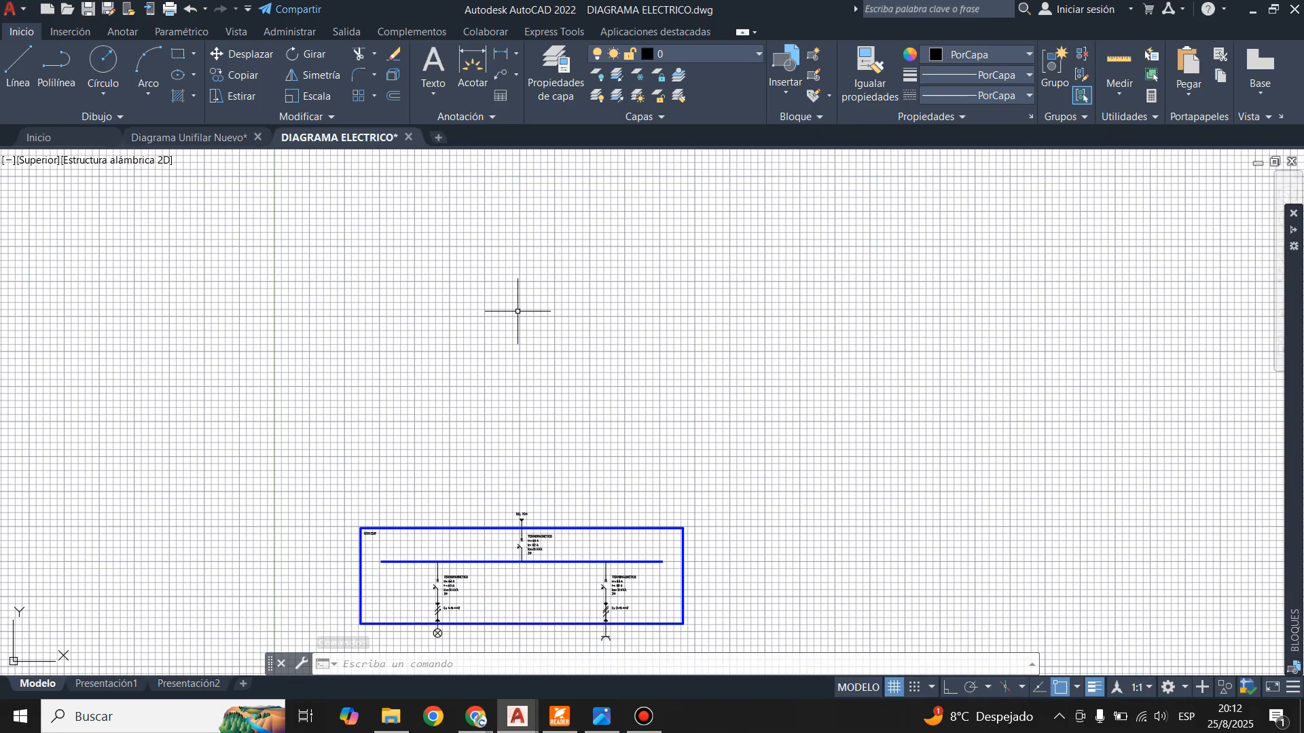
{"action": "scroll", "coordinate": [518, 322], "scroll_direction": "up", "scroll_amount": 2}
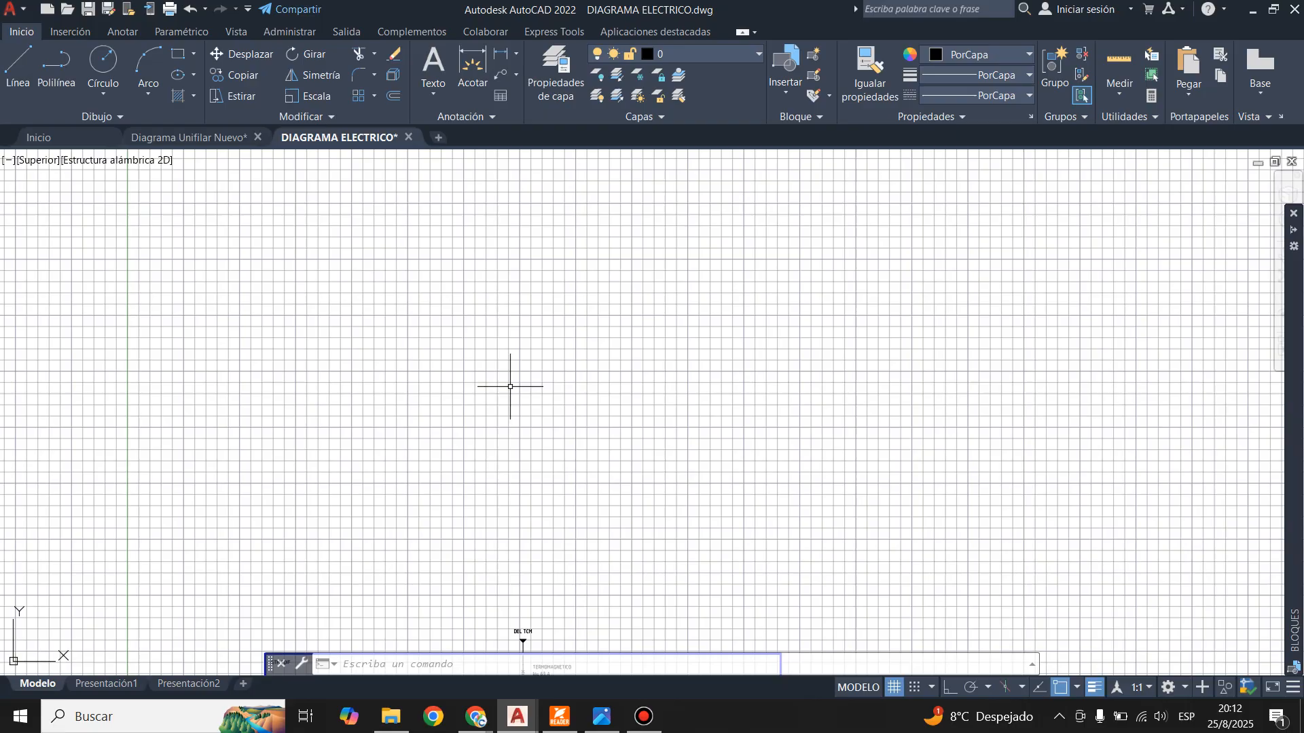
- Switch to the Diagrama Unifilar Nuevo drawing and examine the TCM board's breakers, meters, surge protection and feeders to the STD boards
{"action": "left_click", "coordinate": [216, 135]}
{"action": "scroll", "coordinate": [512, 295], "scroll_direction": "down", "scroll_amount": 3}
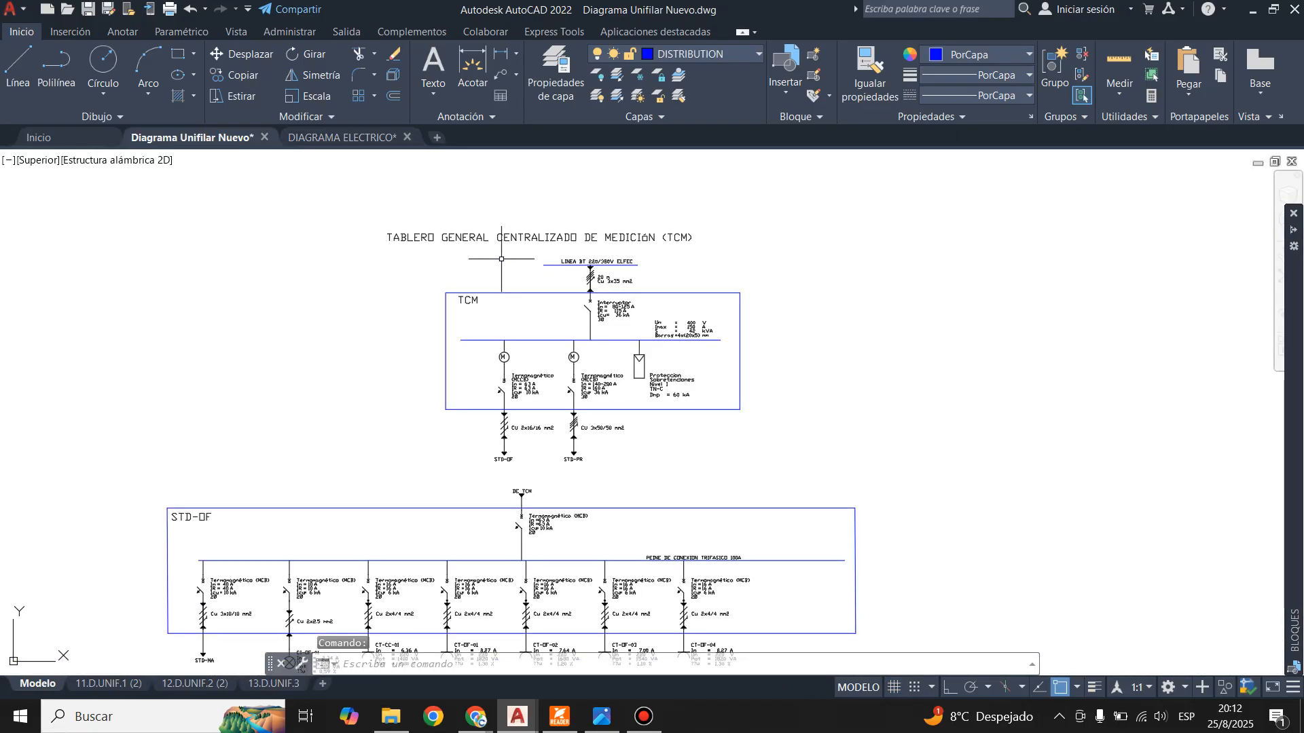
{"action": "scroll", "coordinate": [513, 474], "scroll_direction": "up", "scroll_amount": 2}
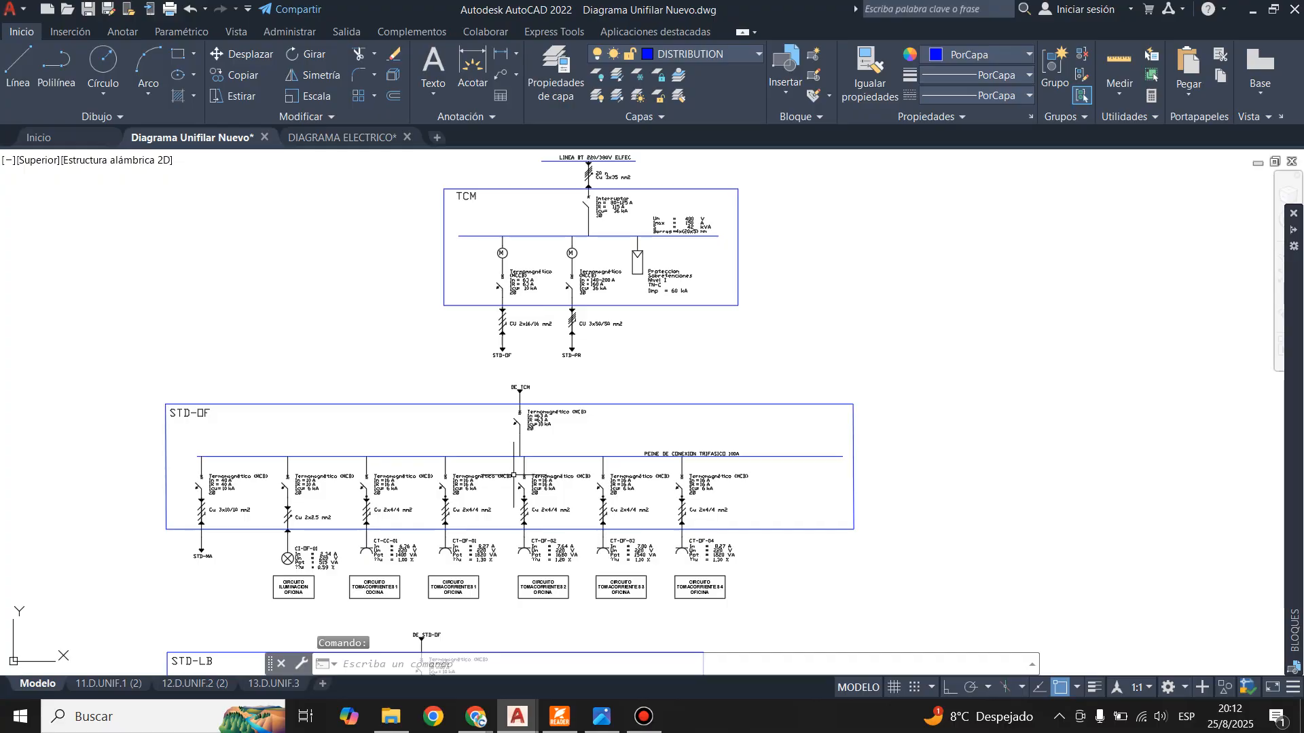
{"action": "scroll", "coordinate": [540, 455], "scroll_direction": "down", "scroll_amount": 1}
{"action": "scroll", "coordinate": [564, 305], "scroll_direction": "up", "scroll_amount": 1}
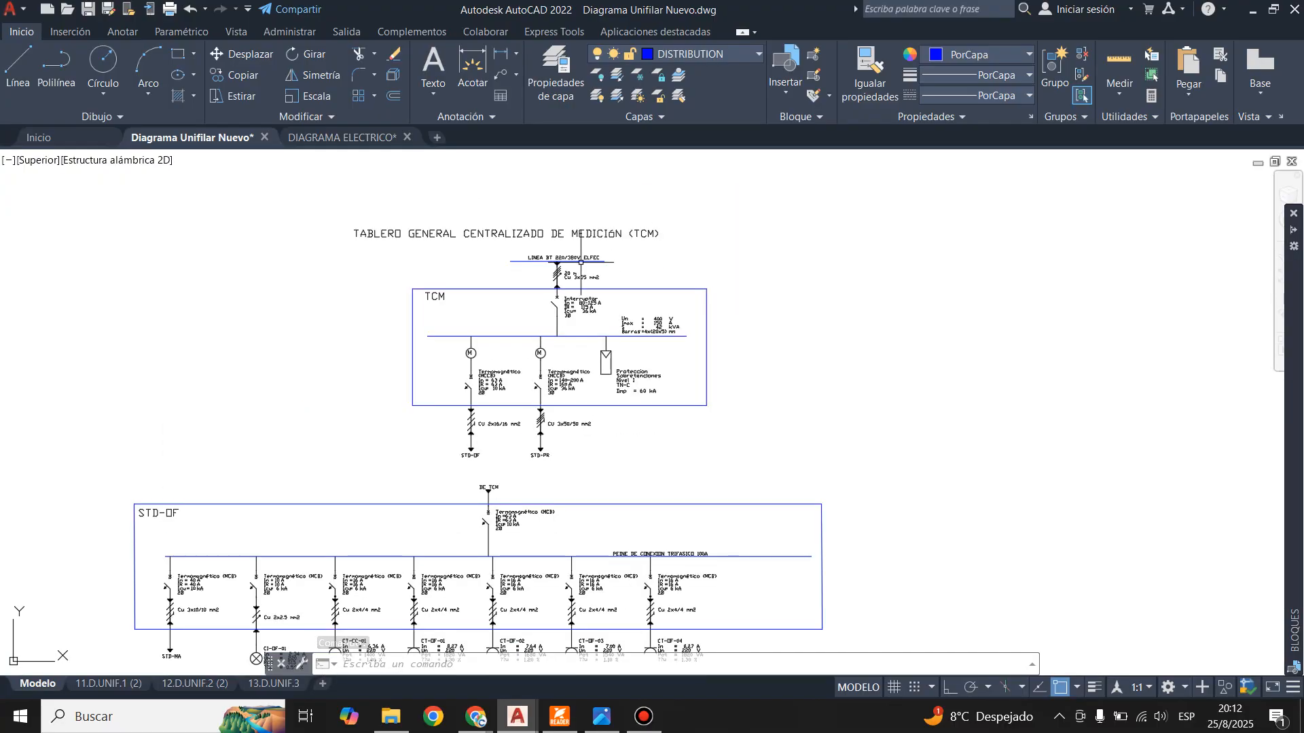
{"action": "scroll", "coordinate": [588, 270], "scroll_direction": "up", "scroll_amount": 2}
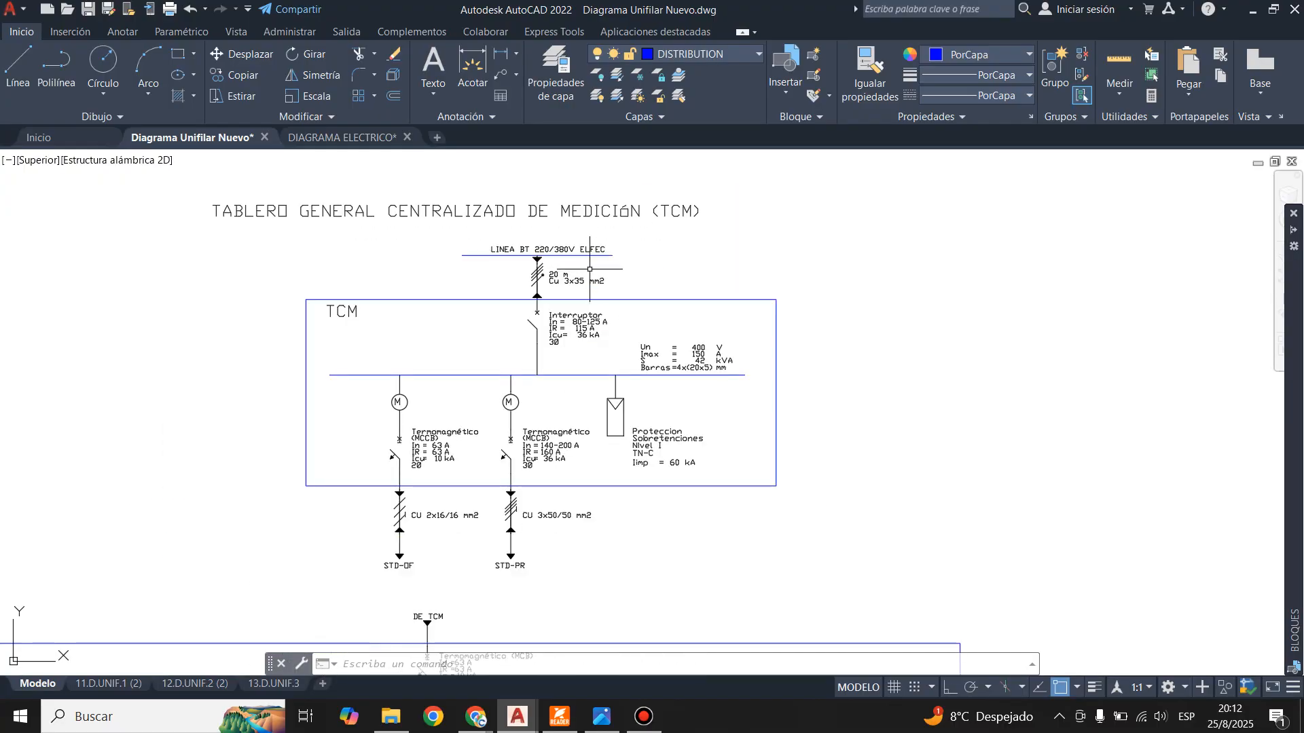
{"action": "scroll", "coordinate": [572, 262], "scroll_direction": "up", "scroll_amount": 2}
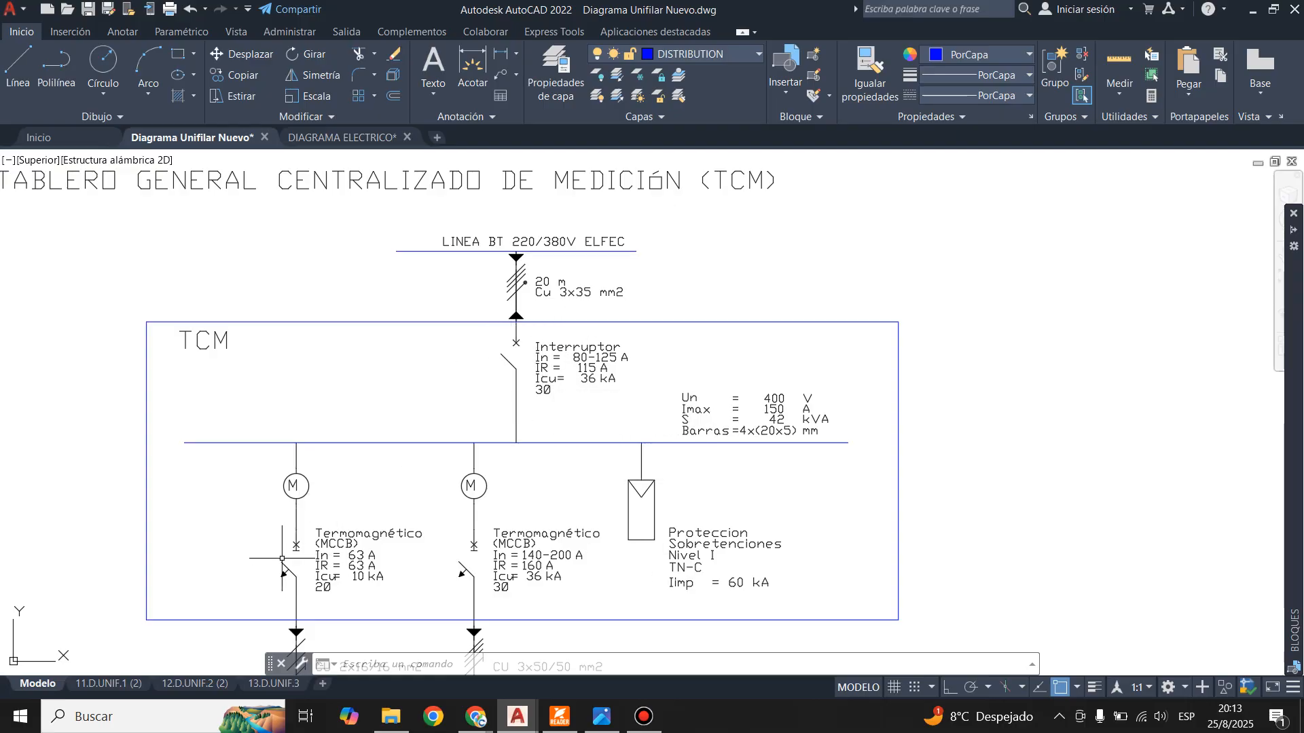
{"action": "scroll", "coordinate": [366, 406], "scroll_direction": "down", "scroll_amount": 2}
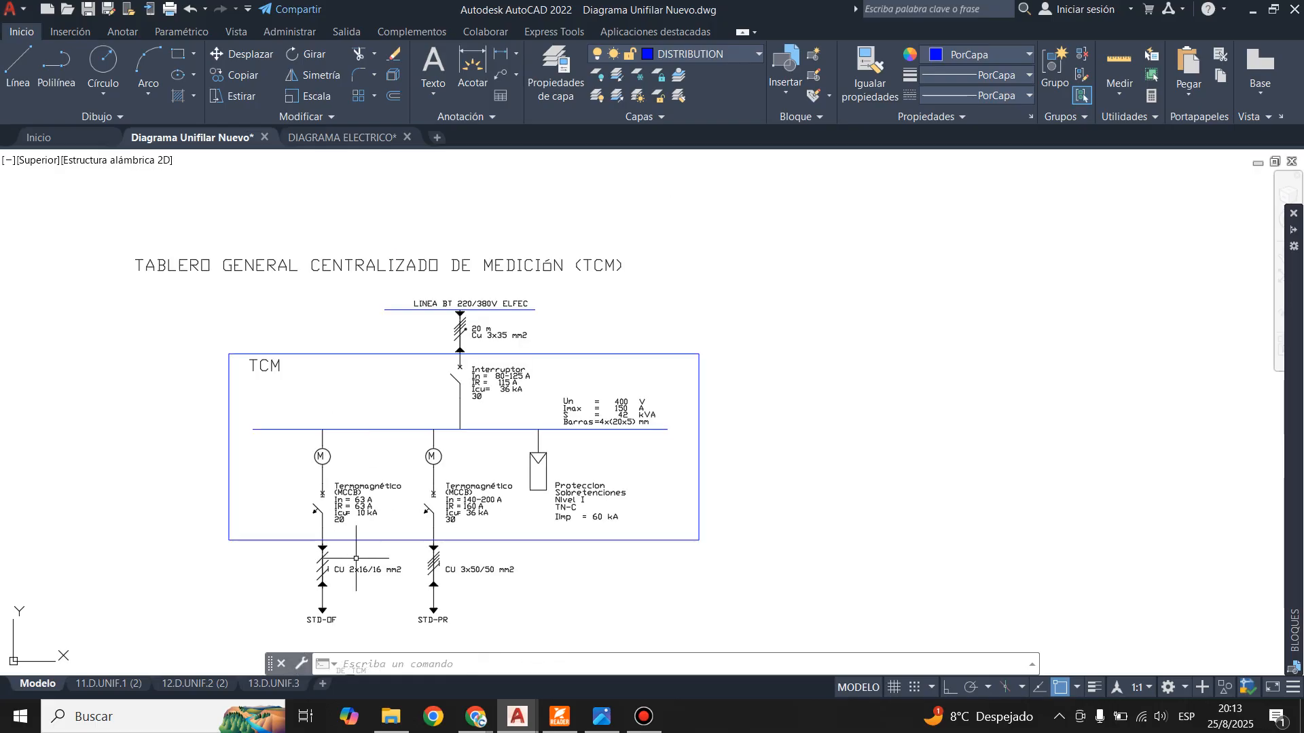
{"action": "scroll", "coordinate": [356, 559], "scroll_direction": "up", "scroll_amount": 2}
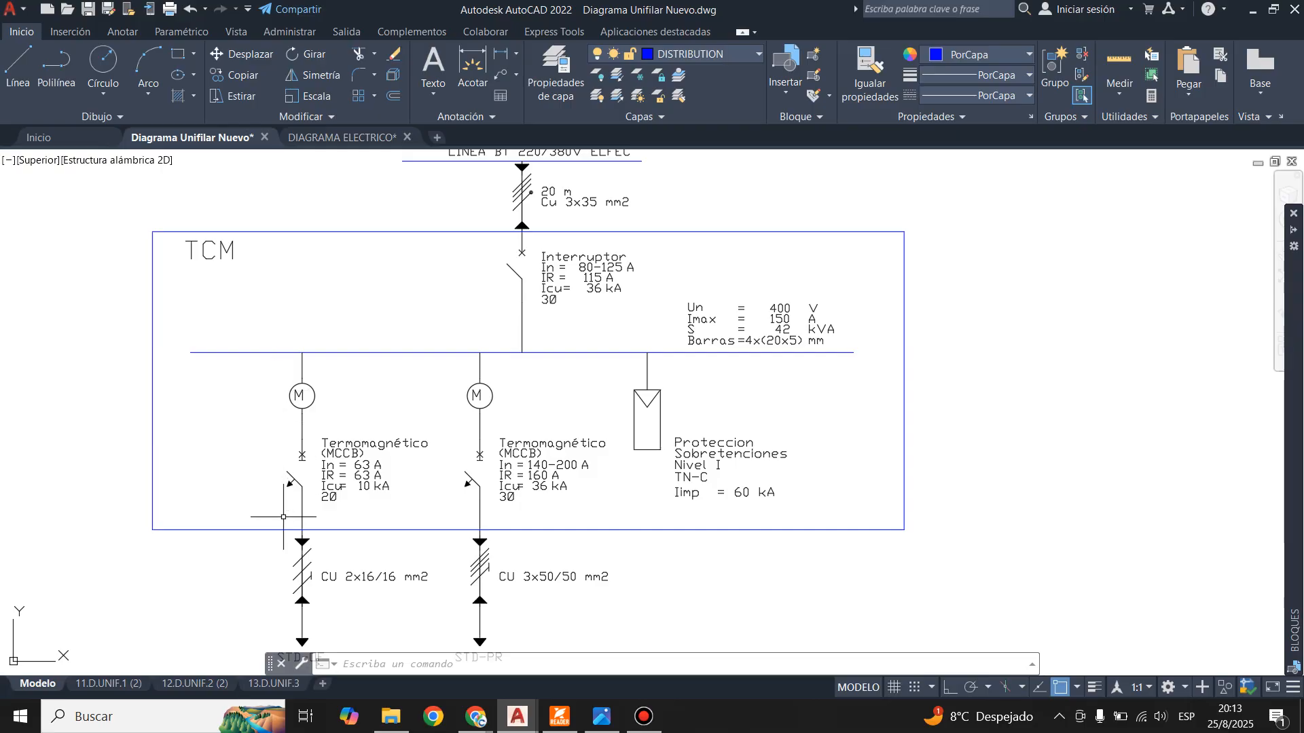
{"action": "scroll", "coordinate": [432, 355], "scroll_direction": "down", "scroll_amount": 2}
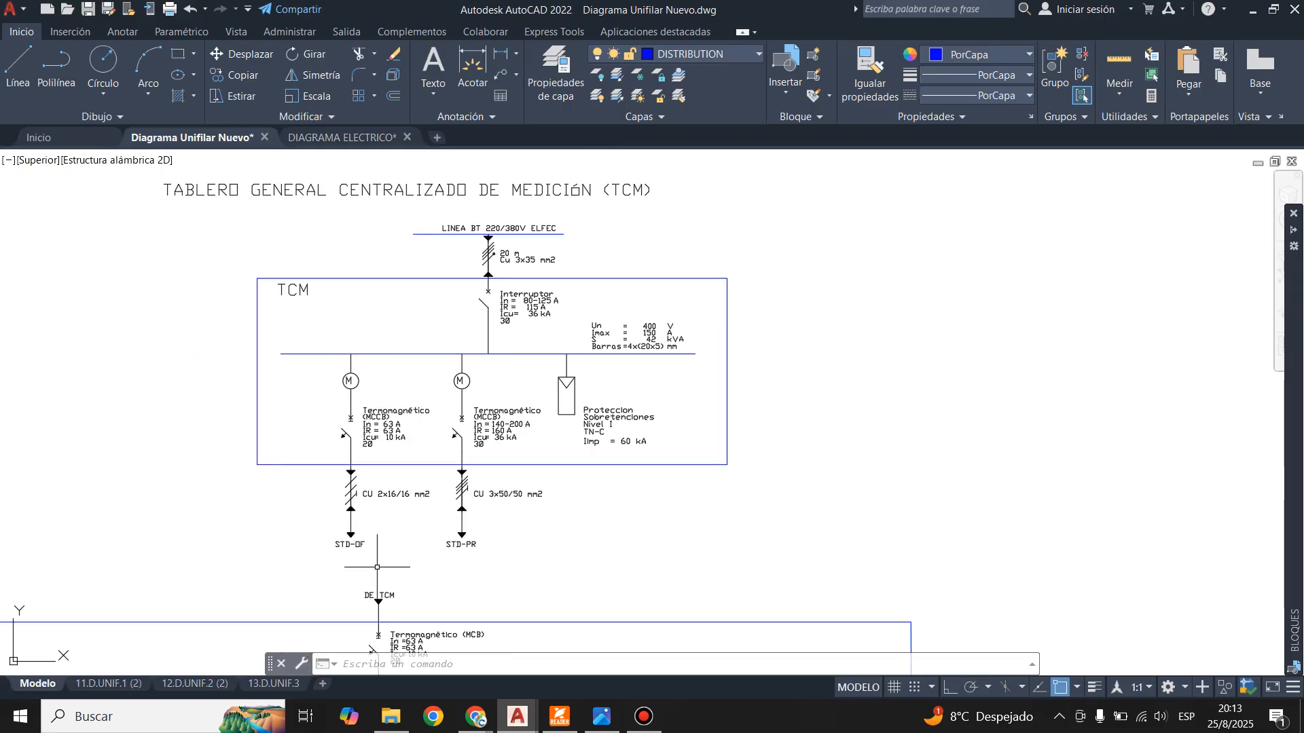
{"action": "scroll", "coordinate": [596, 351], "scroll_direction": "up", "scroll_amount": 4}
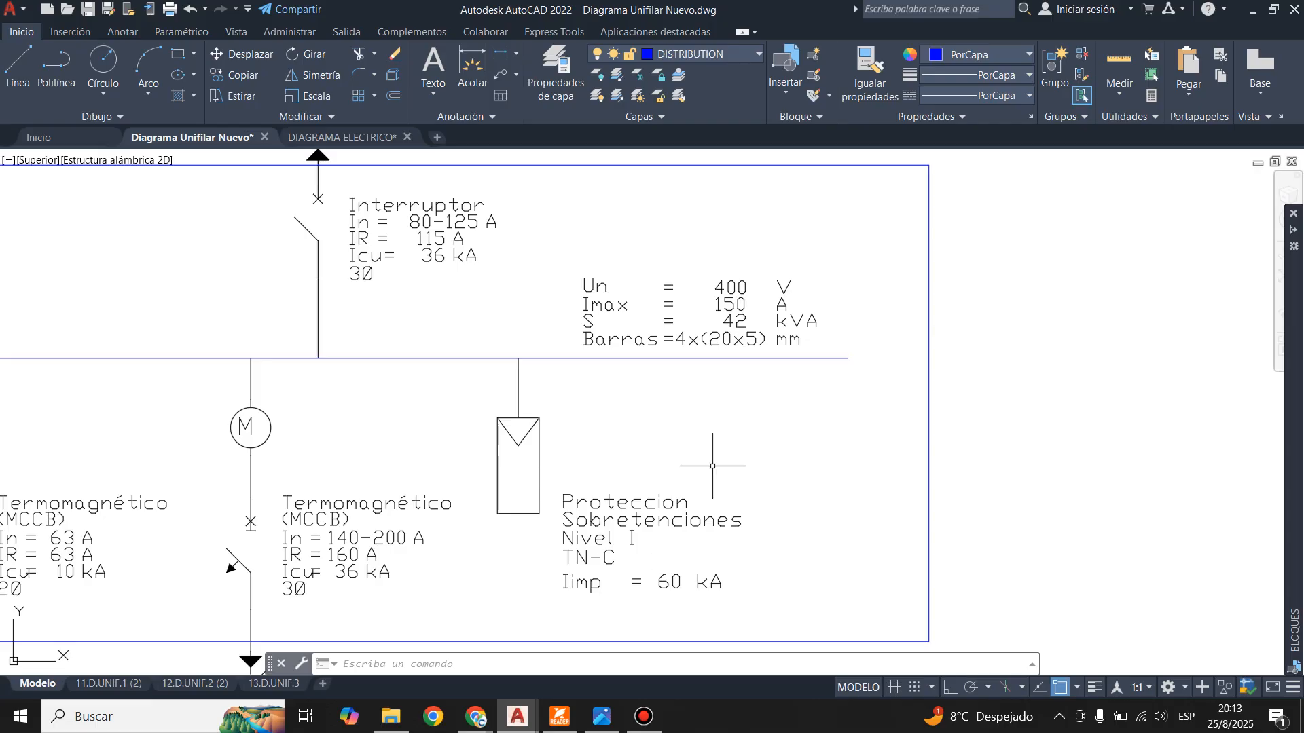
- Examine the TCM board's main breaker, busbar data, metered outgoing branches and surge protection at overall and close-up scale
{"action": "scroll", "coordinate": [713, 466], "scroll_direction": "down", "scroll_amount": 4}
{"action": "scroll", "coordinate": [686, 466], "scroll_direction": "up", "scroll_amount": 2}
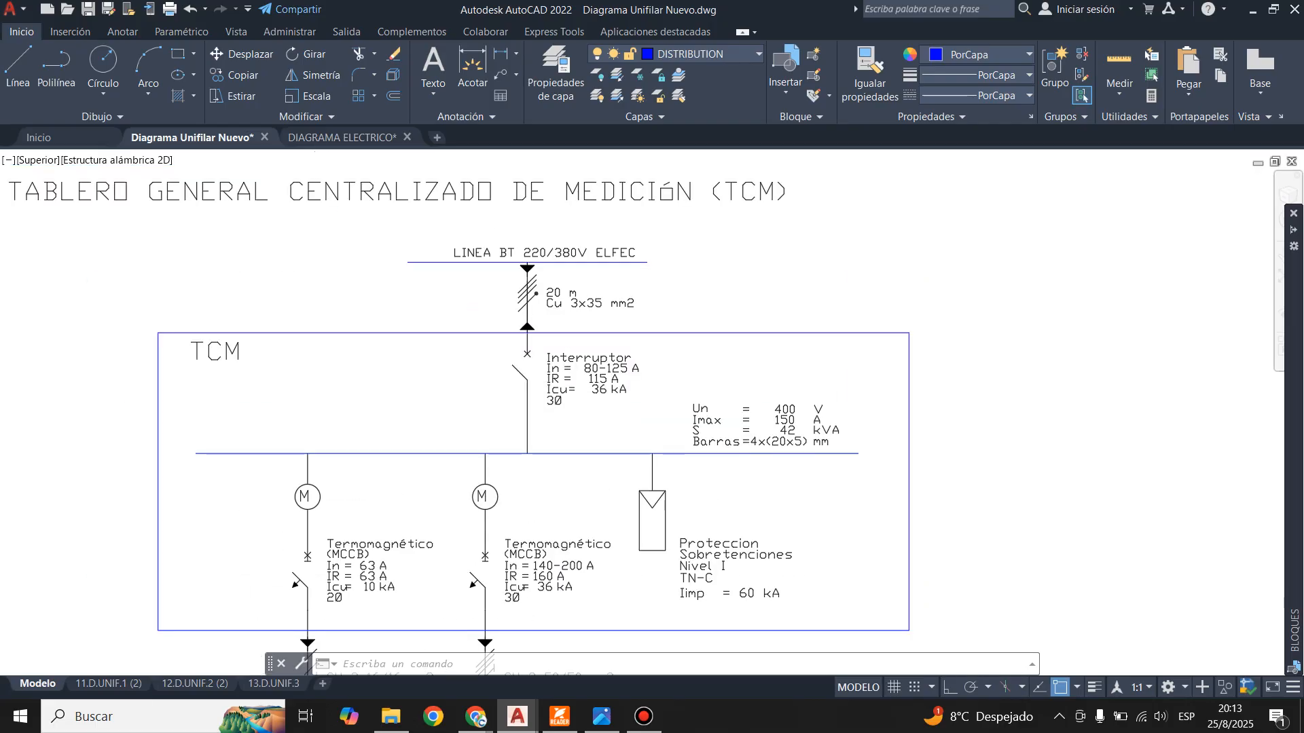
{"action": "scroll", "coordinate": [552, 385], "scroll_direction": "up", "scroll_amount": 2}
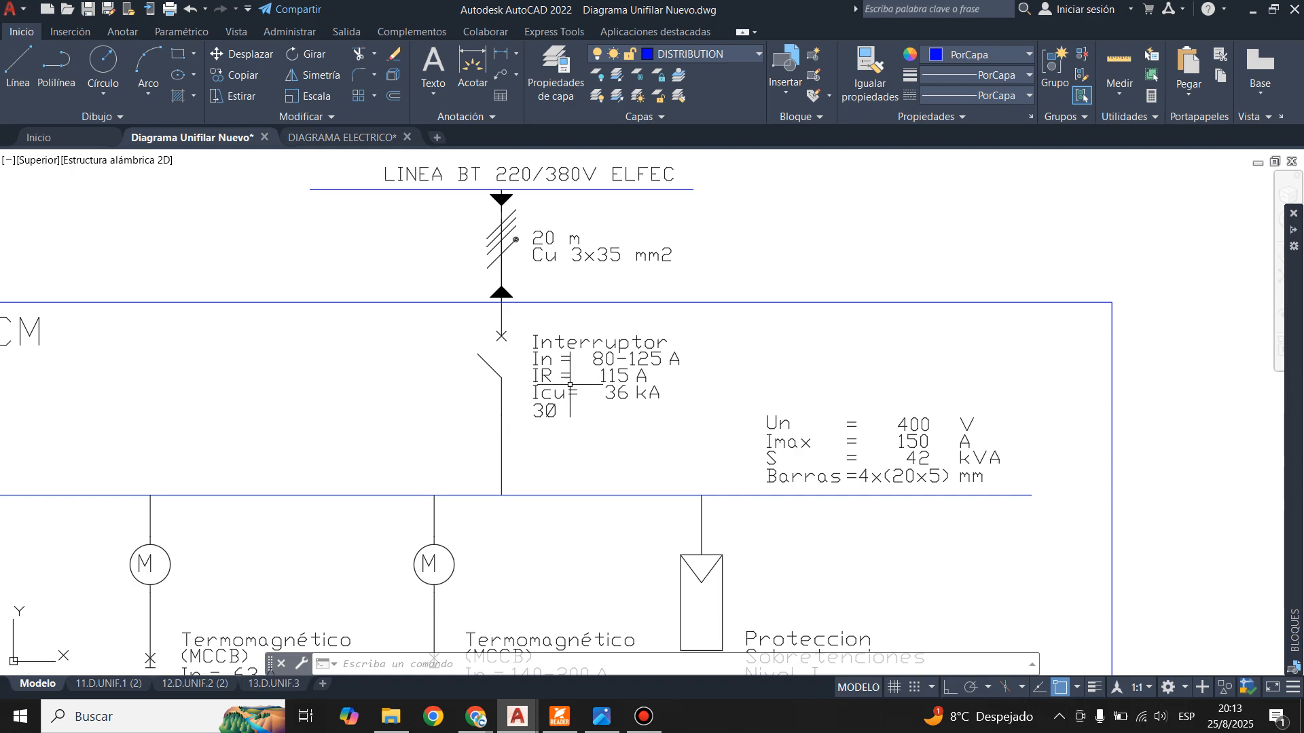
{"action": "scroll", "coordinate": [485, 311], "scroll_direction": "down", "scroll_amount": 2}
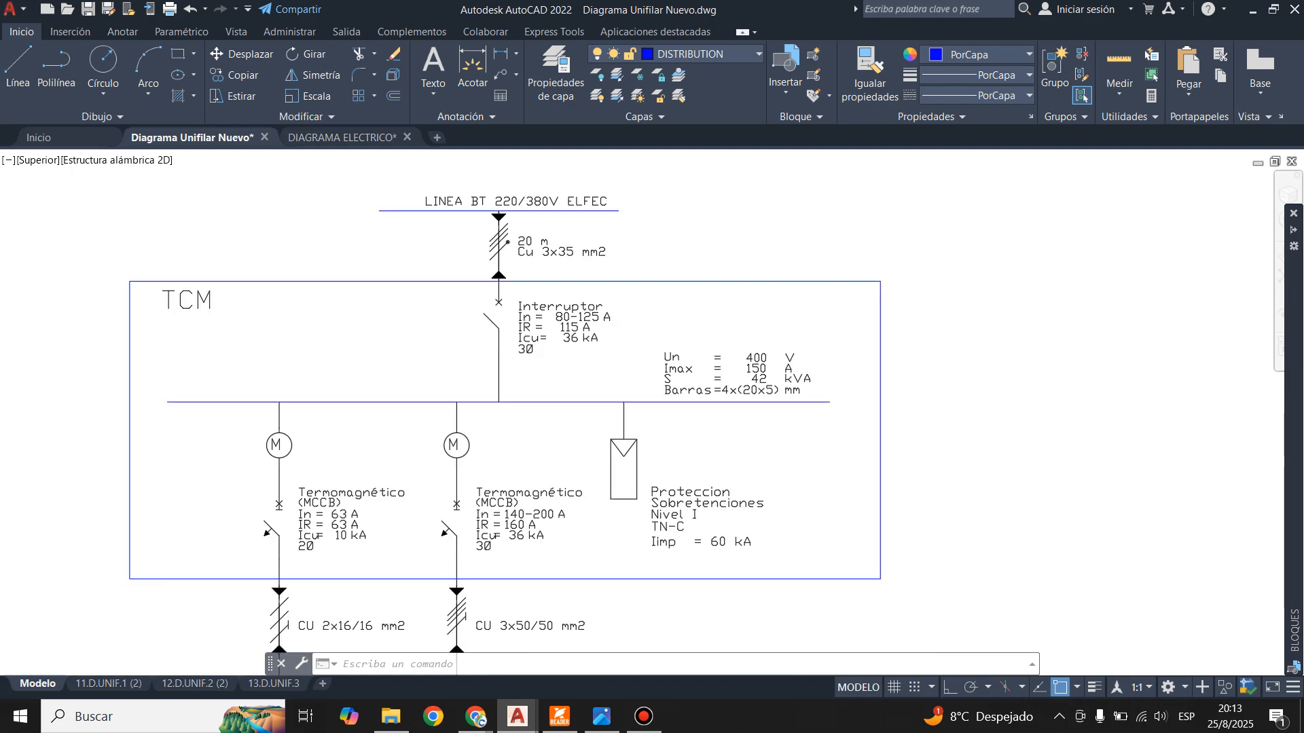
{"action": "scroll", "coordinate": [475, 319], "scroll_direction": "down", "scroll_amount": 2}
{"action": "scroll", "coordinate": [448, 329], "scroll_direction": "up", "scroll_amount": 2}
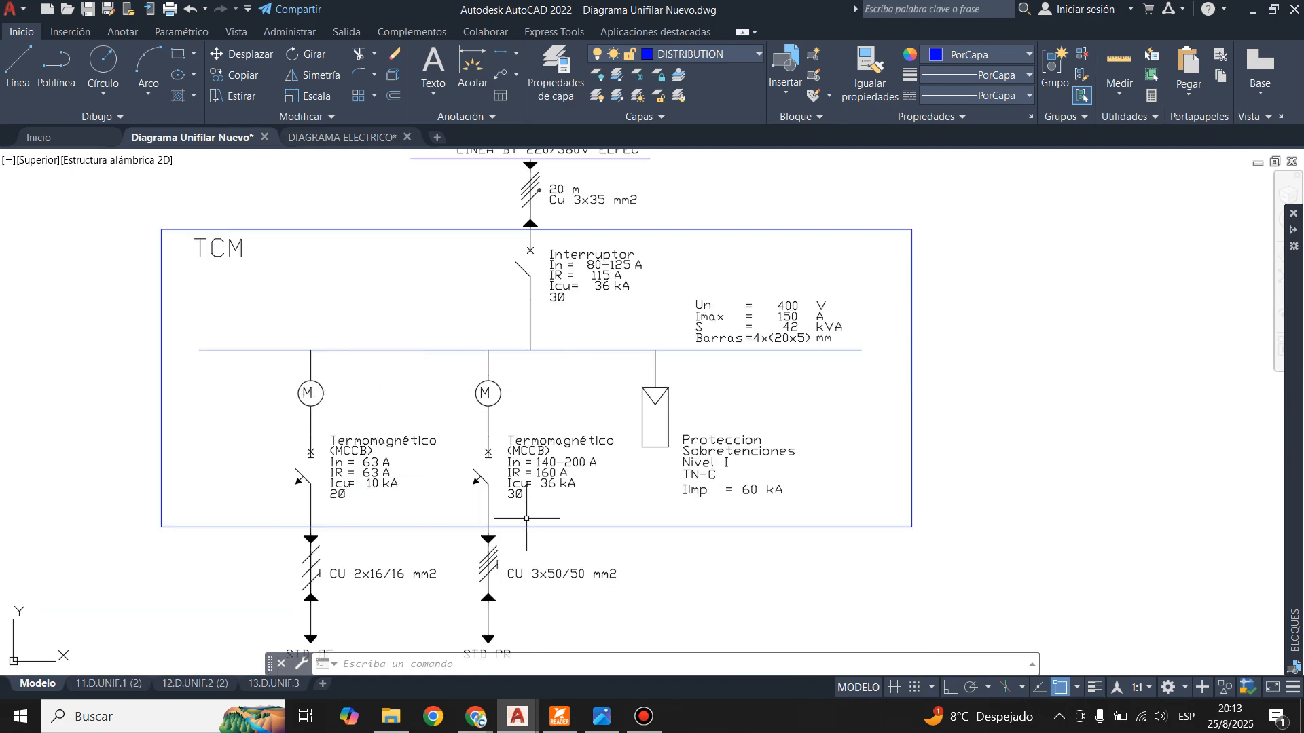
{"action": "scroll", "coordinate": [483, 384], "scroll_direction": "up", "scroll_amount": 3}
{"action": "scroll", "coordinate": [378, 378], "scroll_direction": "down", "scroll_amount": 1}
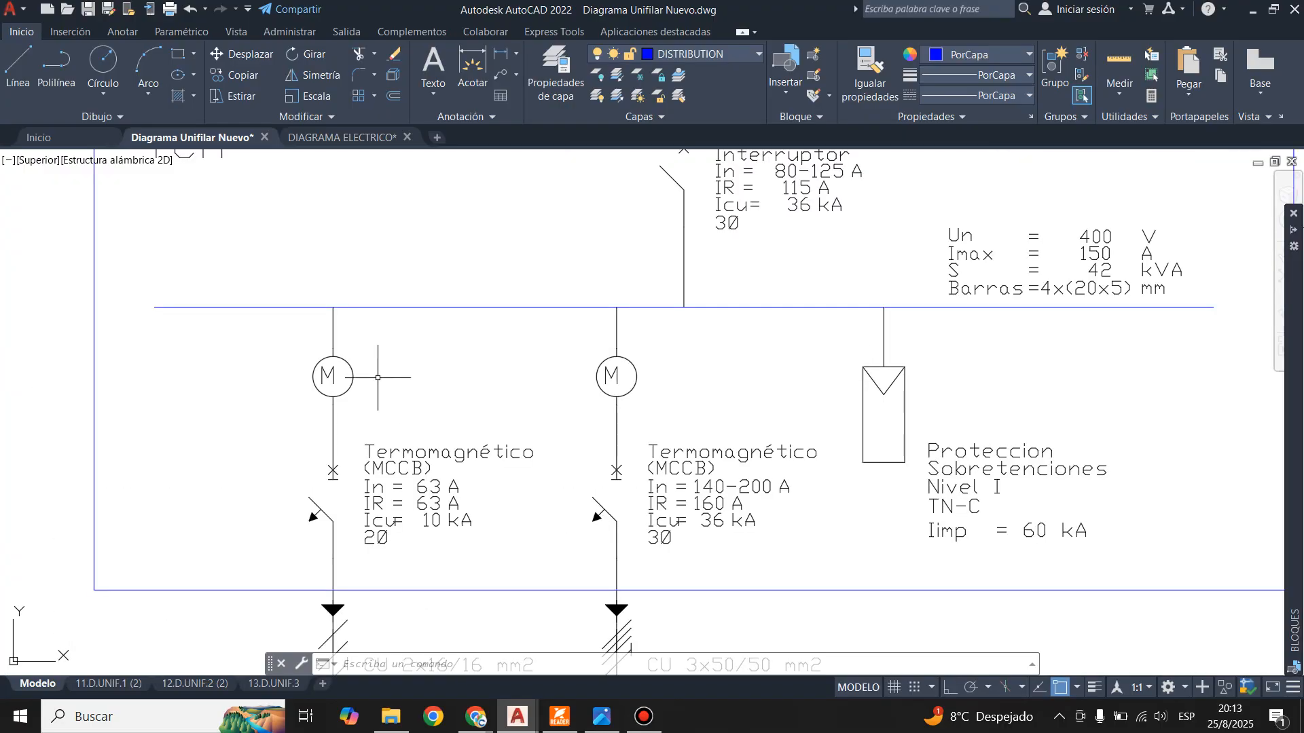
{"action": "scroll", "coordinate": [607, 293], "scroll_direction": "down", "scroll_amount": 2}
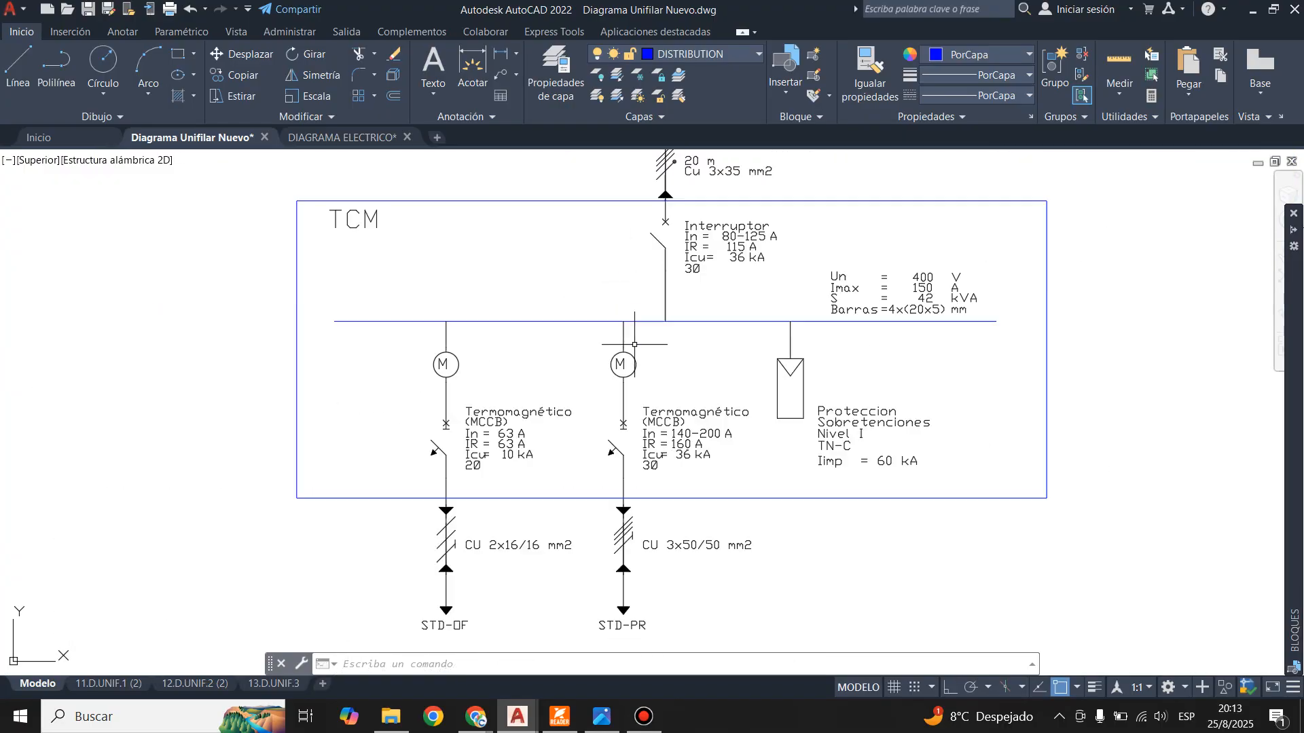
{"action": "scroll", "coordinate": [496, 389], "scroll_direction": "up", "scroll_amount": 2}
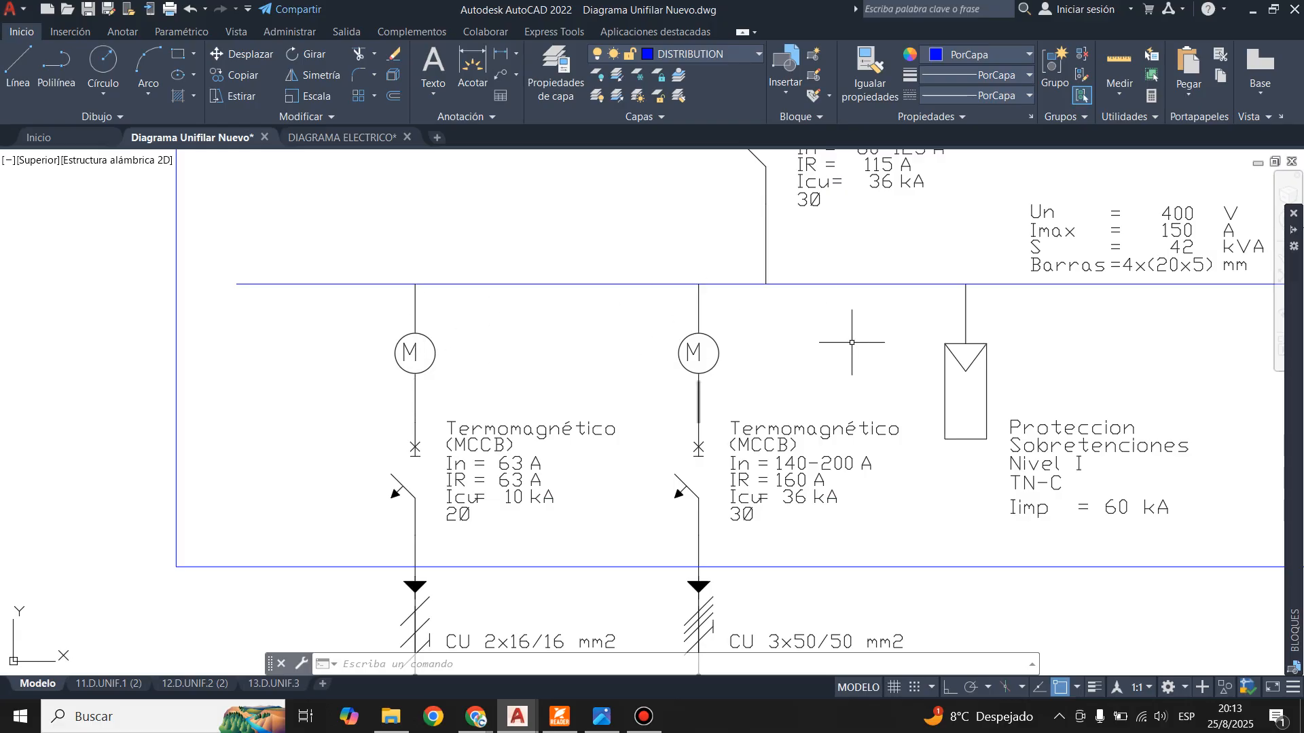
{"action": "scroll", "coordinate": [551, 235], "scroll_direction": "down", "scroll_amount": 2}
{"action": "scroll", "coordinate": [577, 307], "scroll_direction": "down", "scroll_amount": 4}
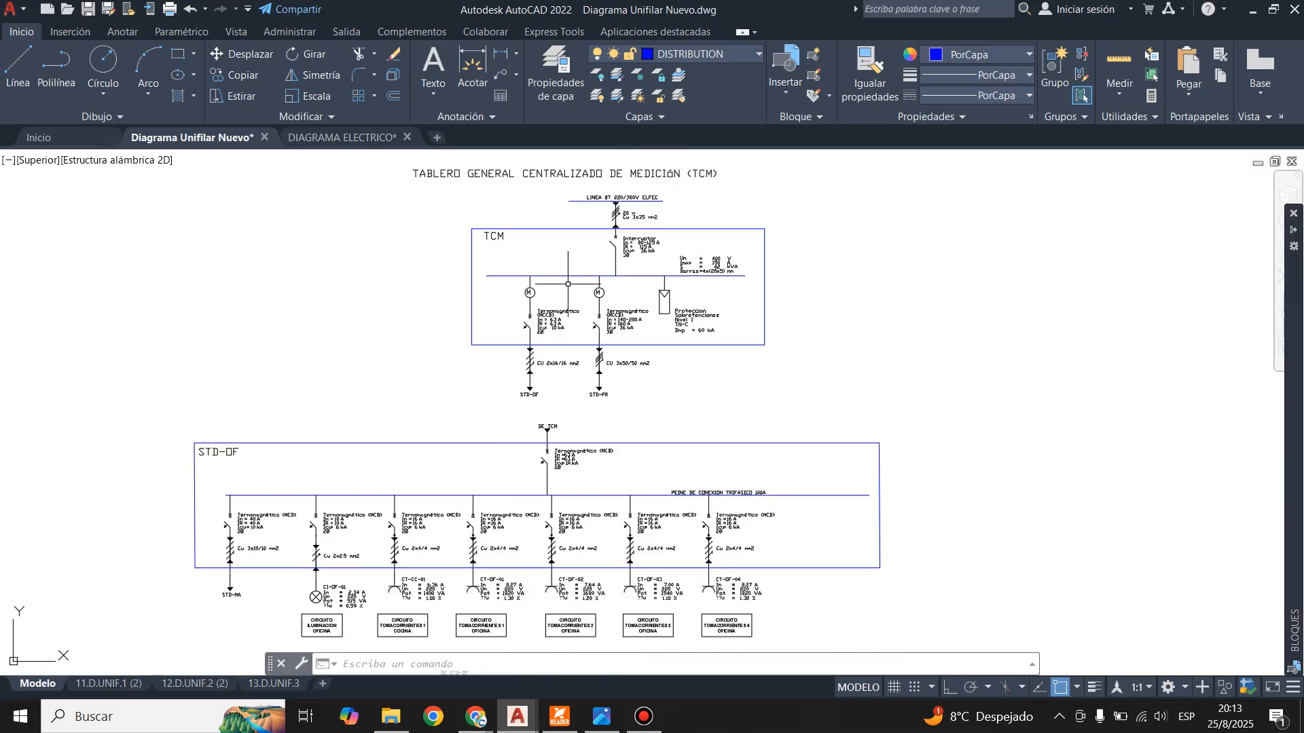
- Examine the STD-OF and STD-LB boards' feeds, thermomagnetic breakers, cable sizes and lighting, socket and power circuit labels
{"action": "scroll", "coordinate": [479, 579], "scroll_direction": "up", "scroll_amount": 2}
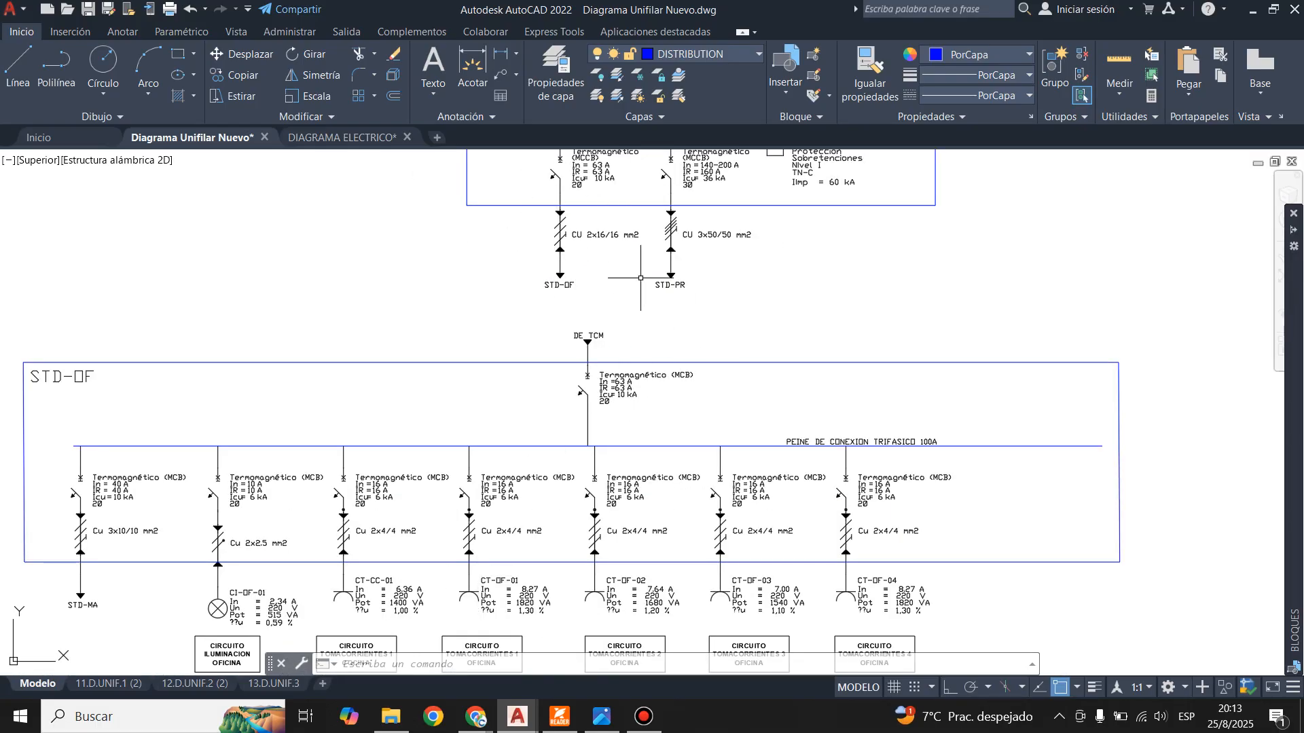
{"action": "scroll", "coordinate": [640, 278], "scroll_direction": "down", "scroll_amount": 2}
{"action": "scroll", "coordinate": [410, 493], "scroll_direction": "up", "scroll_amount": 2}
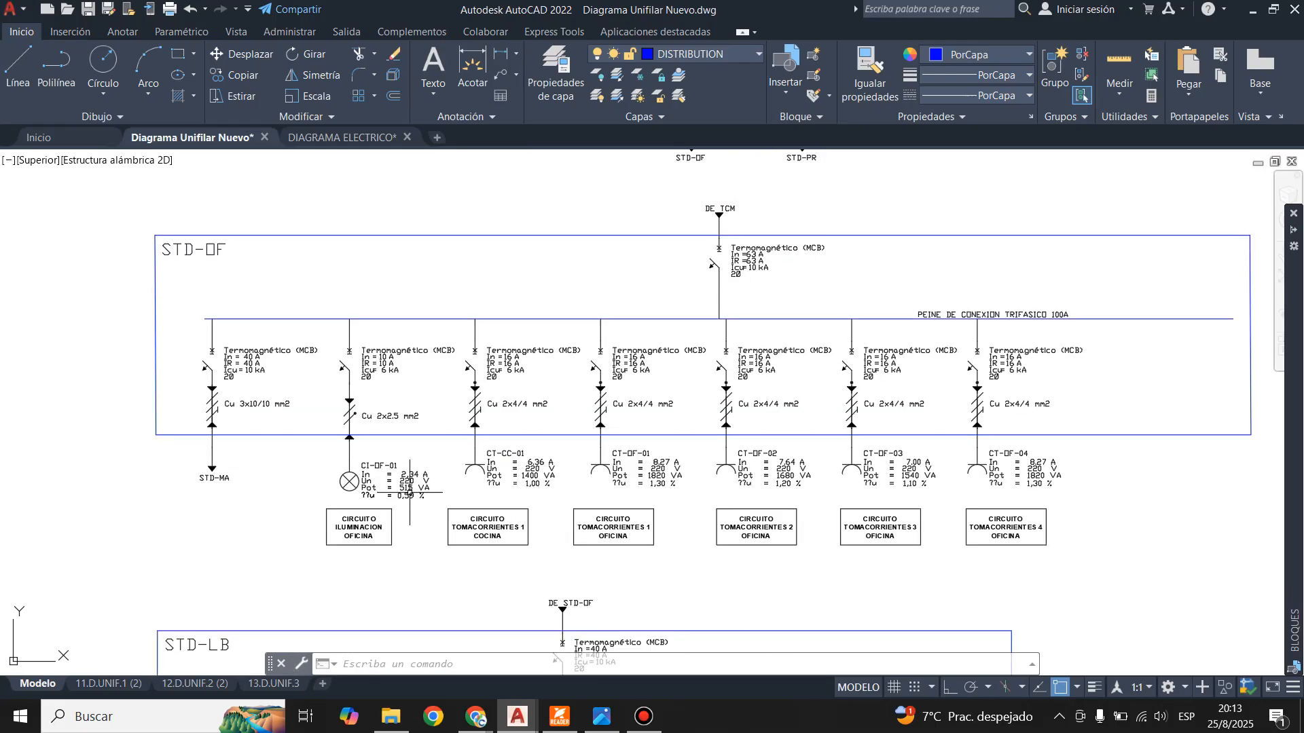
{"action": "scroll", "coordinate": [409, 492], "scroll_direction": "up", "scroll_amount": 2}
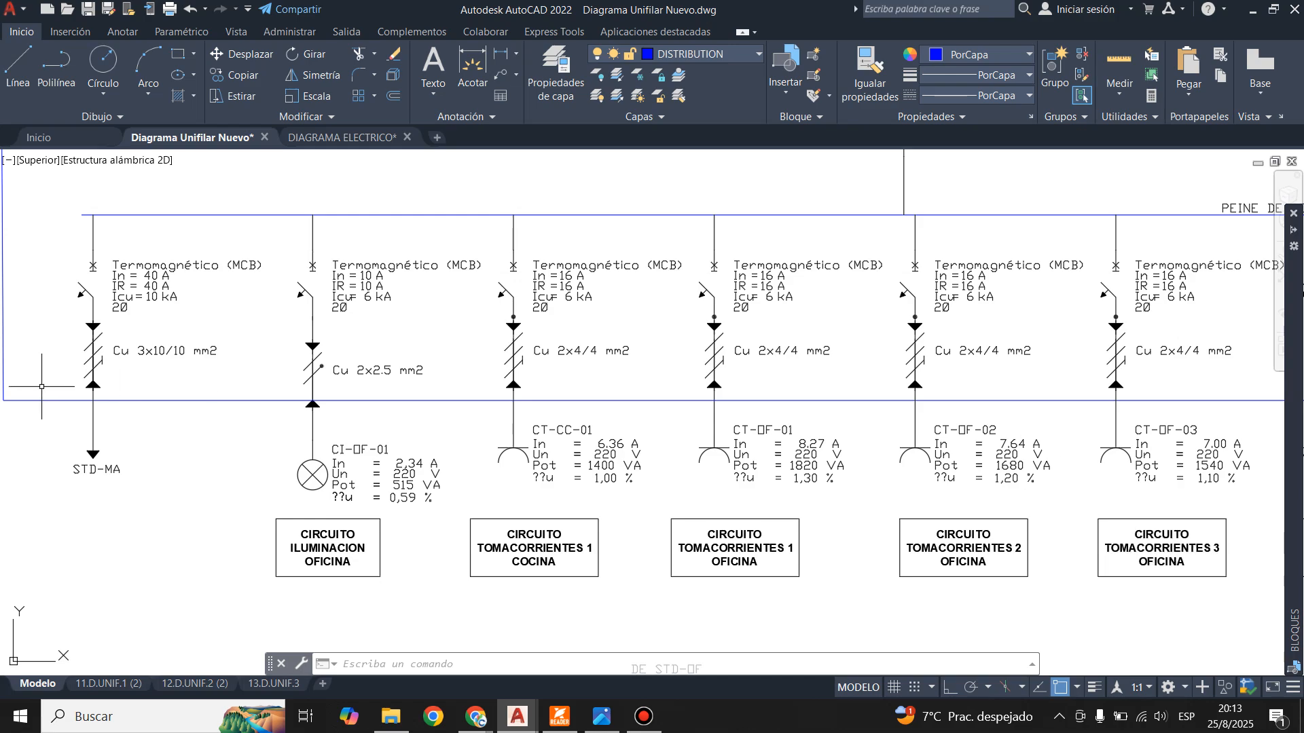
{"action": "scroll", "coordinate": [43, 388], "scroll_direction": "down", "scroll_amount": 2}
{"action": "scroll", "coordinate": [887, 394], "scroll_direction": "up", "scroll_amount": 1}
{"action": "scroll", "coordinate": [804, 312], "scroll_direction": "down", "scroll_amount": 3}
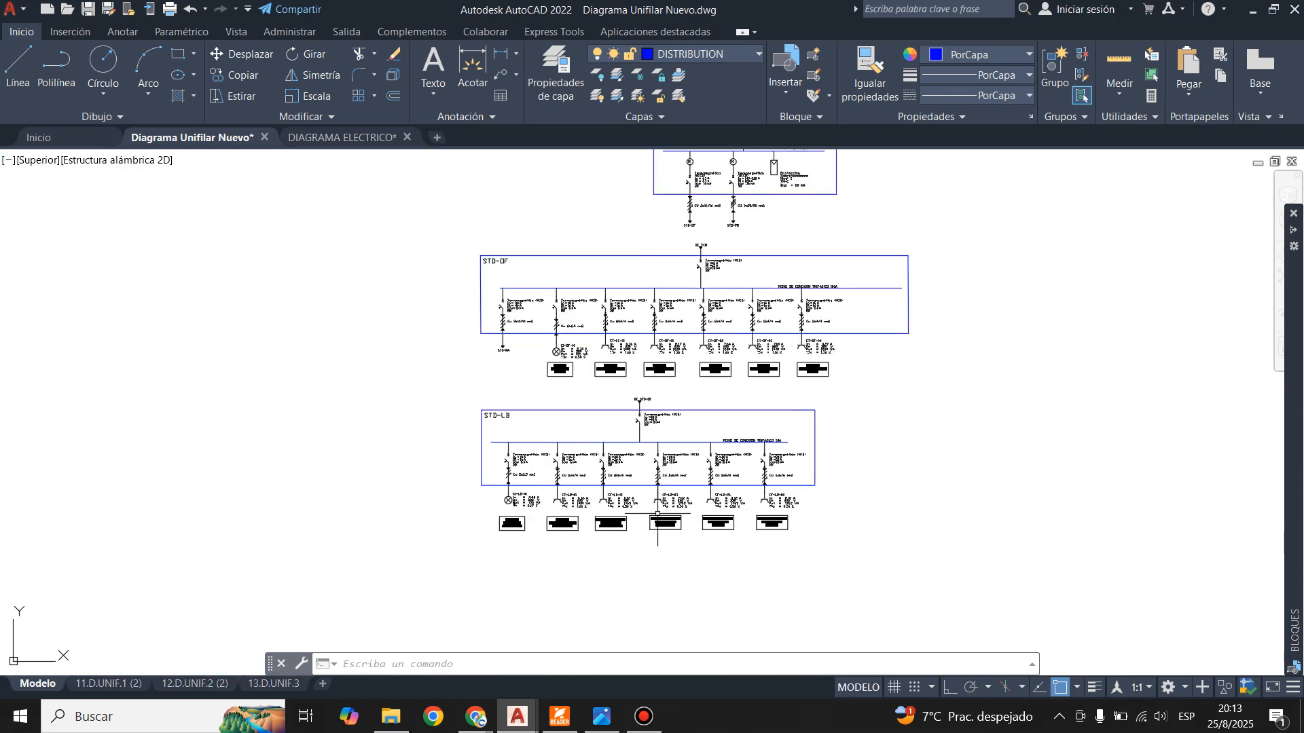
{"action": "scroll", "coordinate": [640, 489], "scroll_direction": "up", "scroll_amount": 2}
{"action": "scroll", "coordinate": [636, 490], "scroll_direction": "up", "scroll_amount": 1}
{"action": "scroll", "coordinate": [526, 340], "scroll_direction": "down", "scroll_amount": 1}
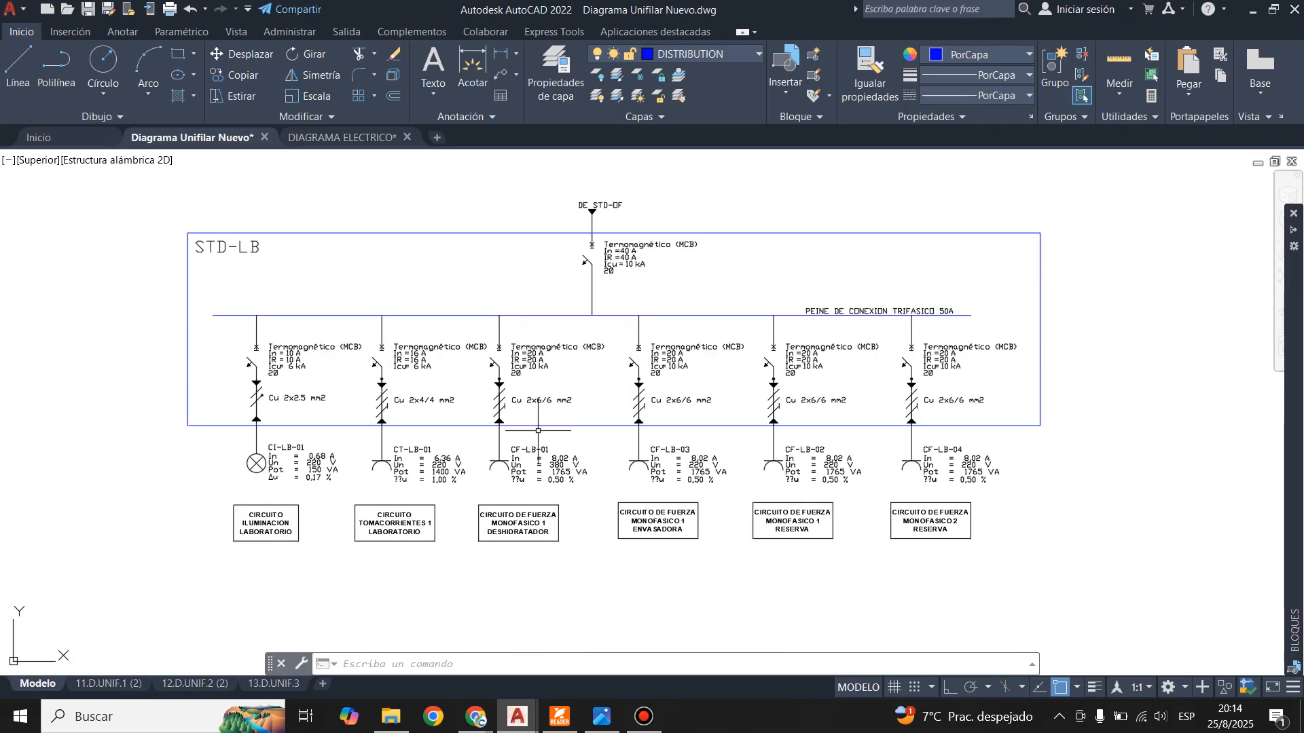
{"action": "scroll", "coordinate": [570, 522], "scroll_direction": "up", "scroll_amount": 1}
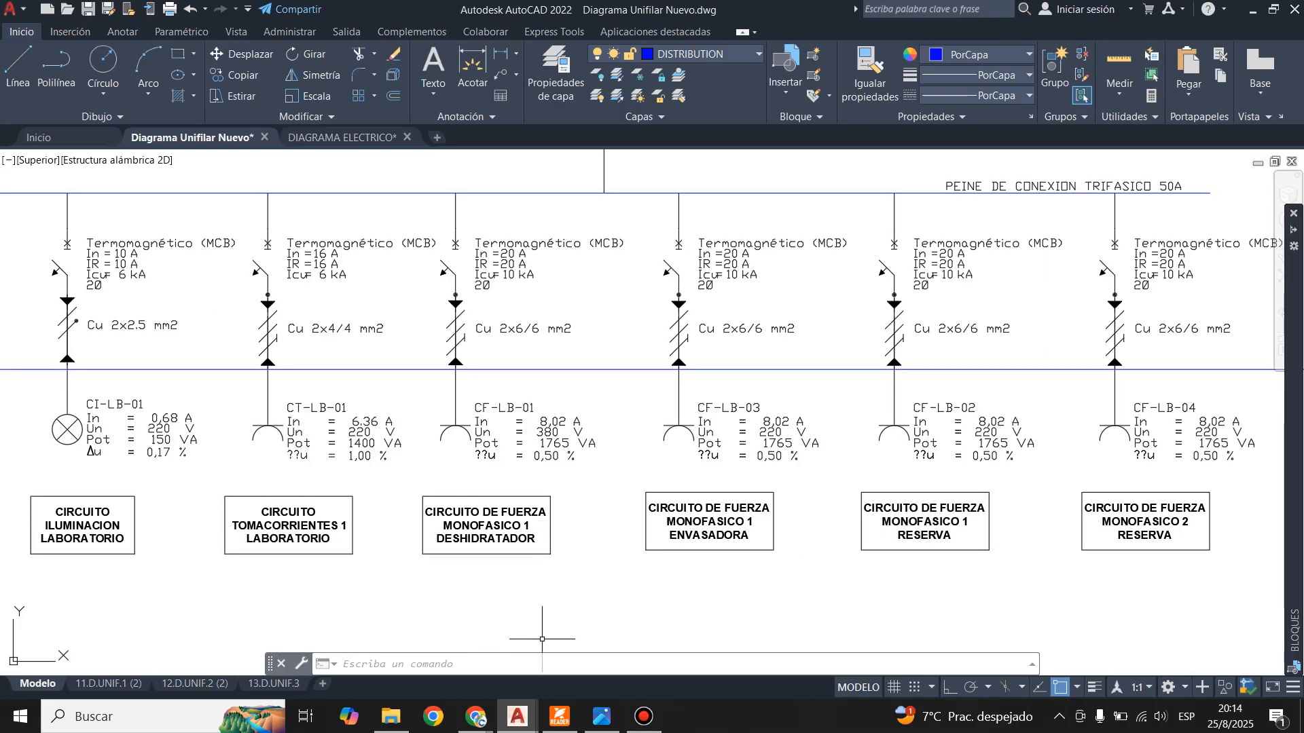
- Compare the conductor symbol of a Cu 2x4/4 mm2 office circuit with that of the incoming LINEA BT 220/380V ELFEC cable
{"action": "scroll", "coordinate": [542, 639], "scroll_direction": "down", "scroll_amount": 3}
{"action": "scroll", "coordinate": [520, 399], "scroll_direction": "up", "scroll_amount": 5}
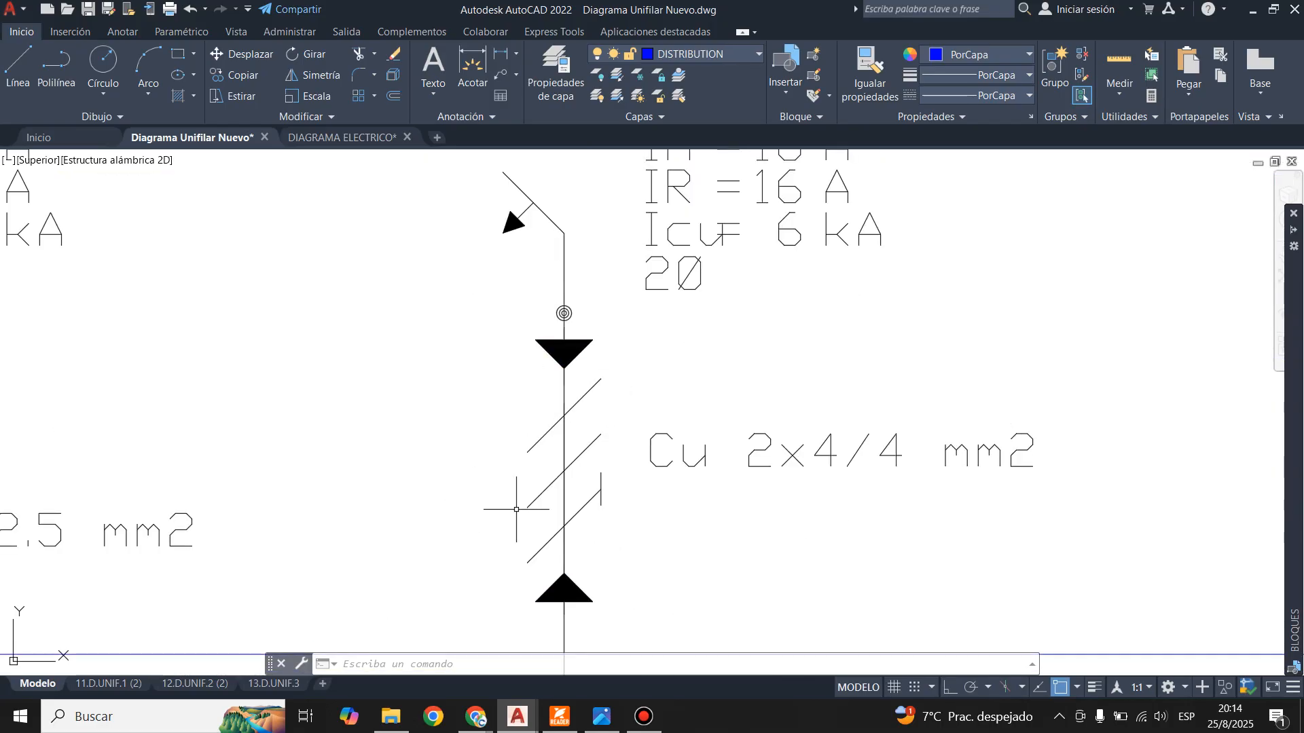
{"action": "scroll", "coordinate": [414, 543], "scroll_direction": "down", "scroll_amount": 8}
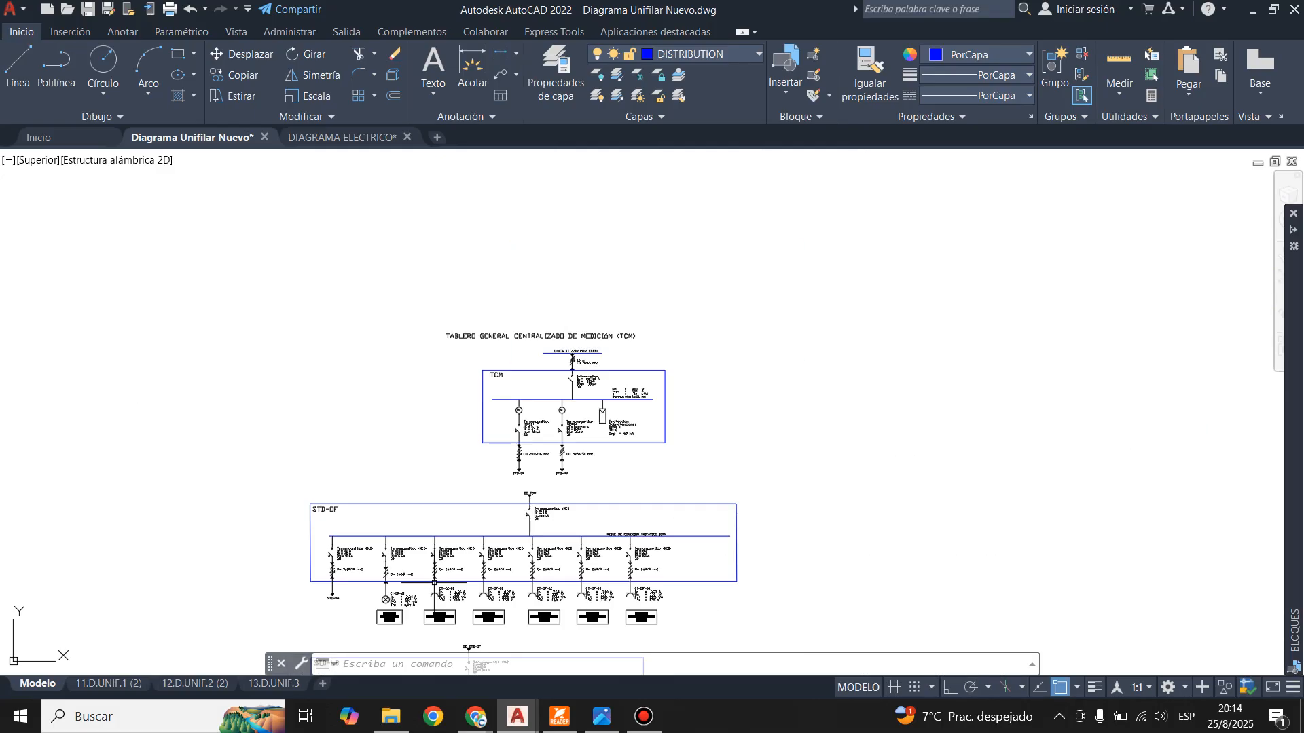
{"action": "scroll", "coordinate": [549, 361], "scroll_direction": "up", "scroll_amount": 1}
{"action": "scroll", "coordinate": [585, 355], "scroll_direction": "up", "scroll_amount": 10}
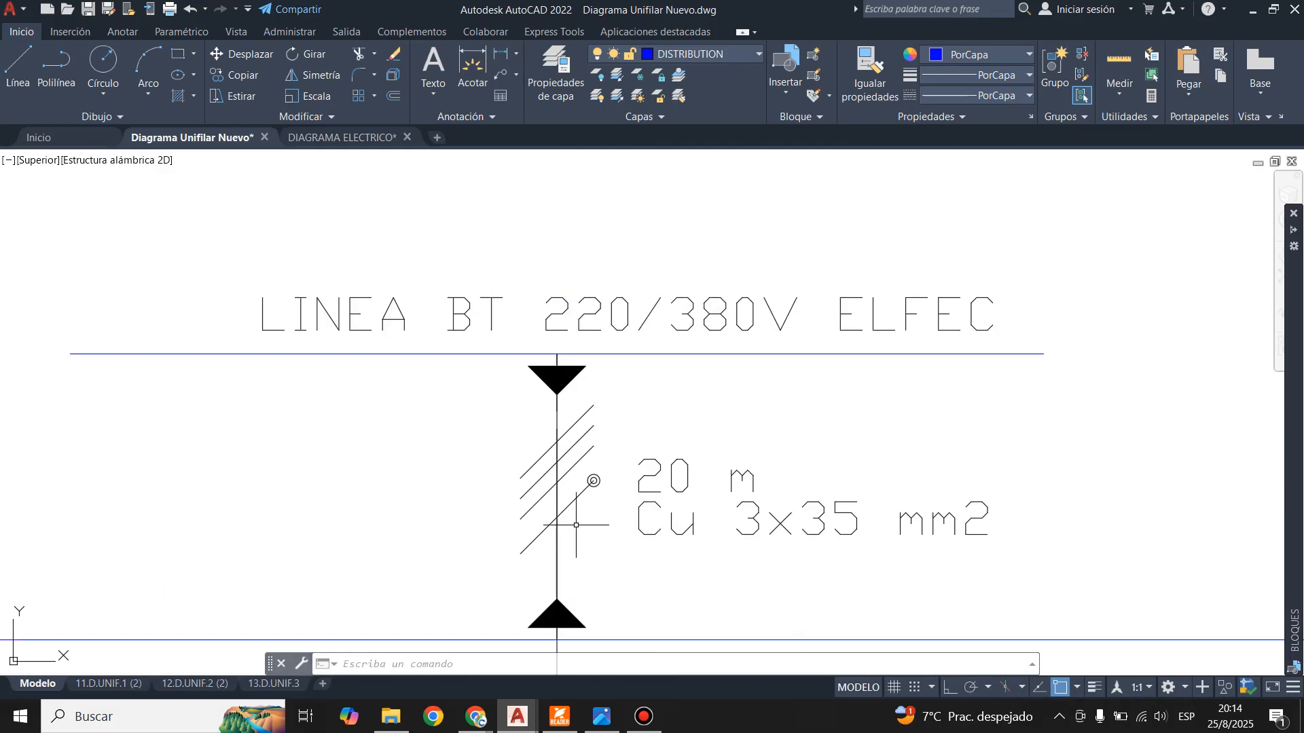
{"action": "scroll", "coordinate": [534, 317], "scroll_direction": "down", "scroll_amount": 5}
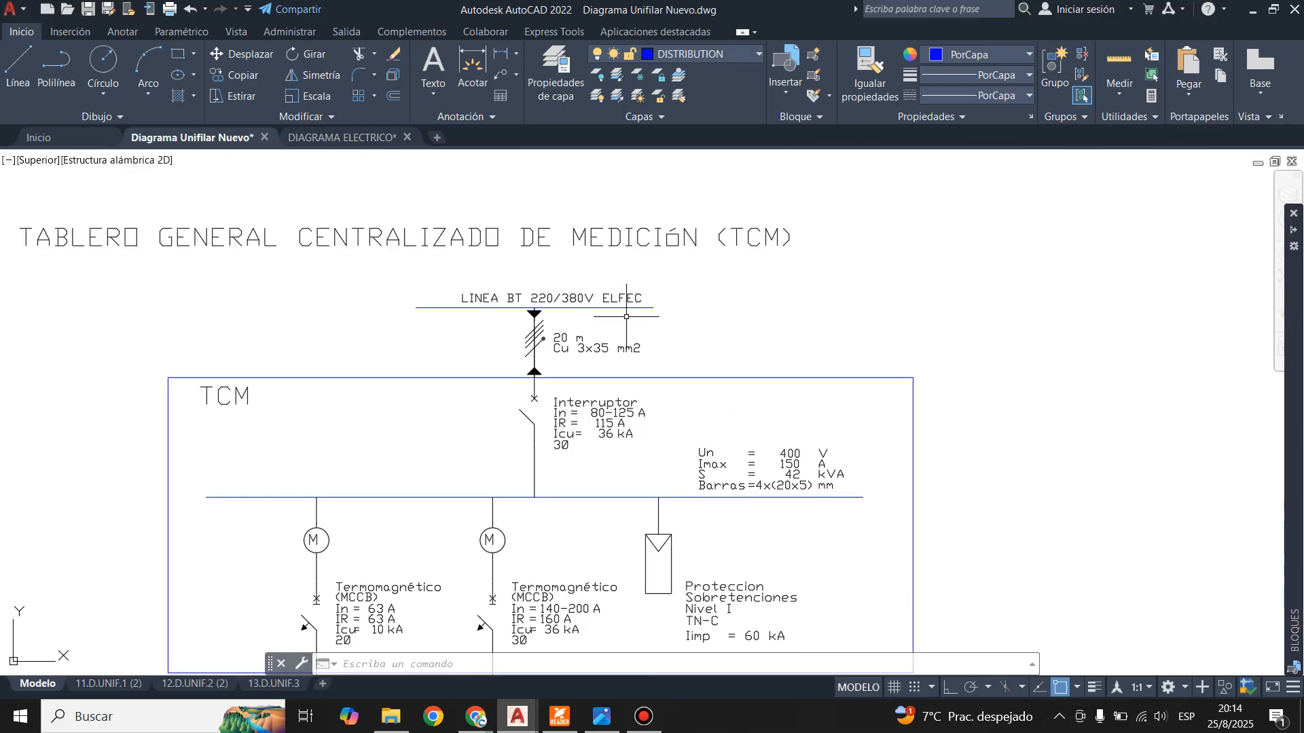
{"action": "scroll", "coordinate": [532, 271], "scroll_direction": "down", "scroll_amount": 2}
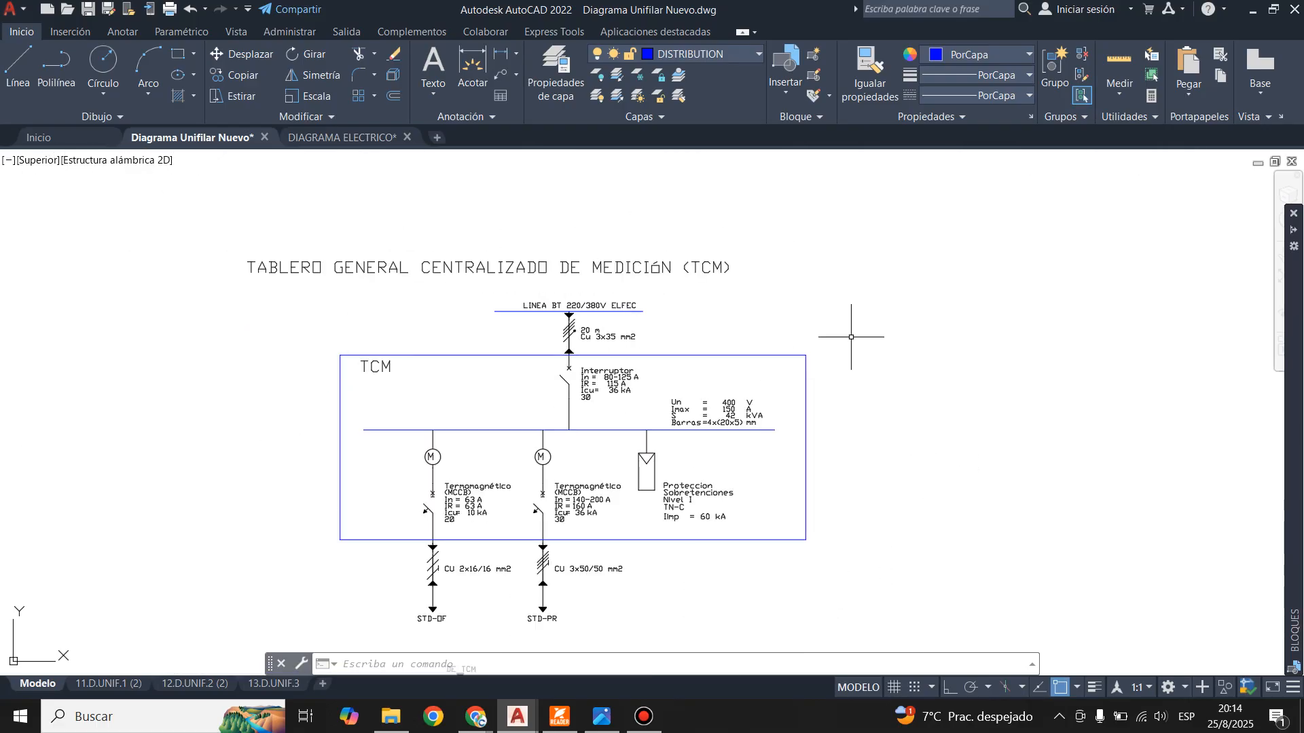
- Switch to the DIAGRAMA ELECTRICO drawing, load Electrical-symbols as the block library and browse to its cable and breaker blocks
{"action": "left_click", "coordinate": [340, 138]}
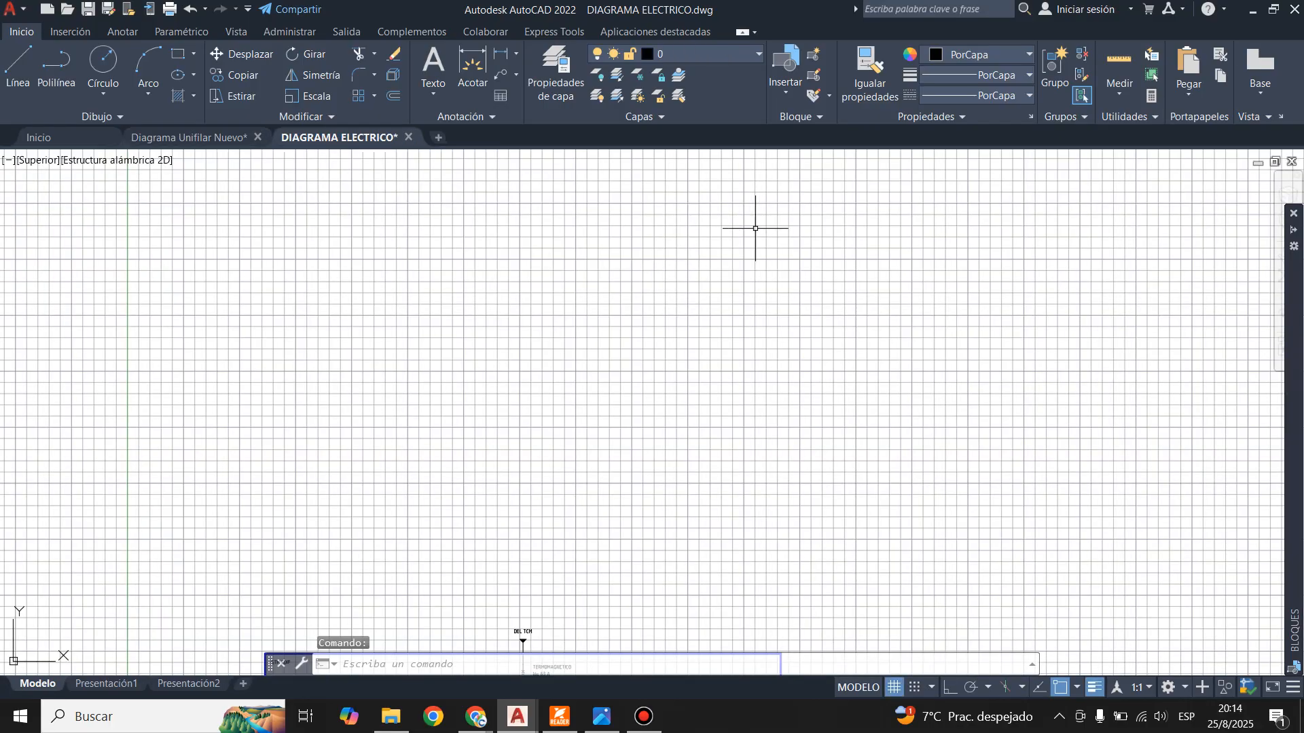
{"action": "left_click", "coordinate": [805, 114]}
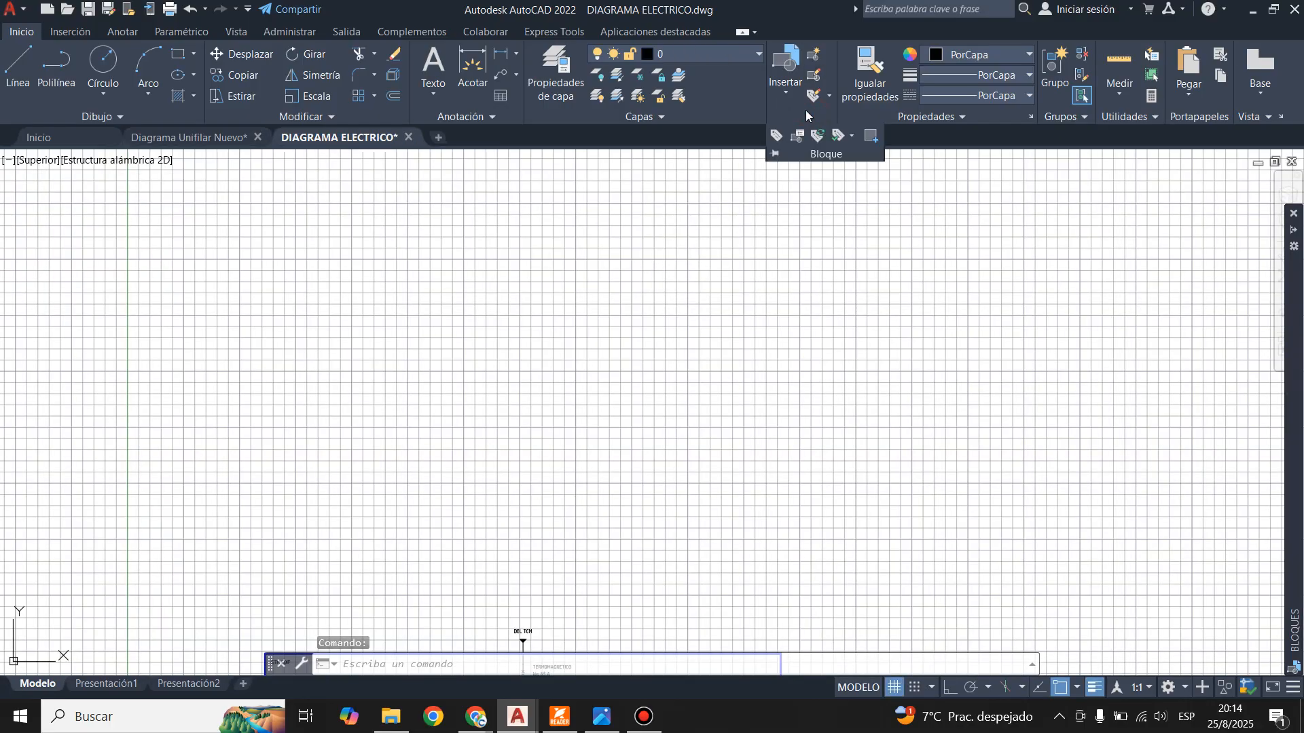
{"action": "left_click", "coordinate": [791, 92]}
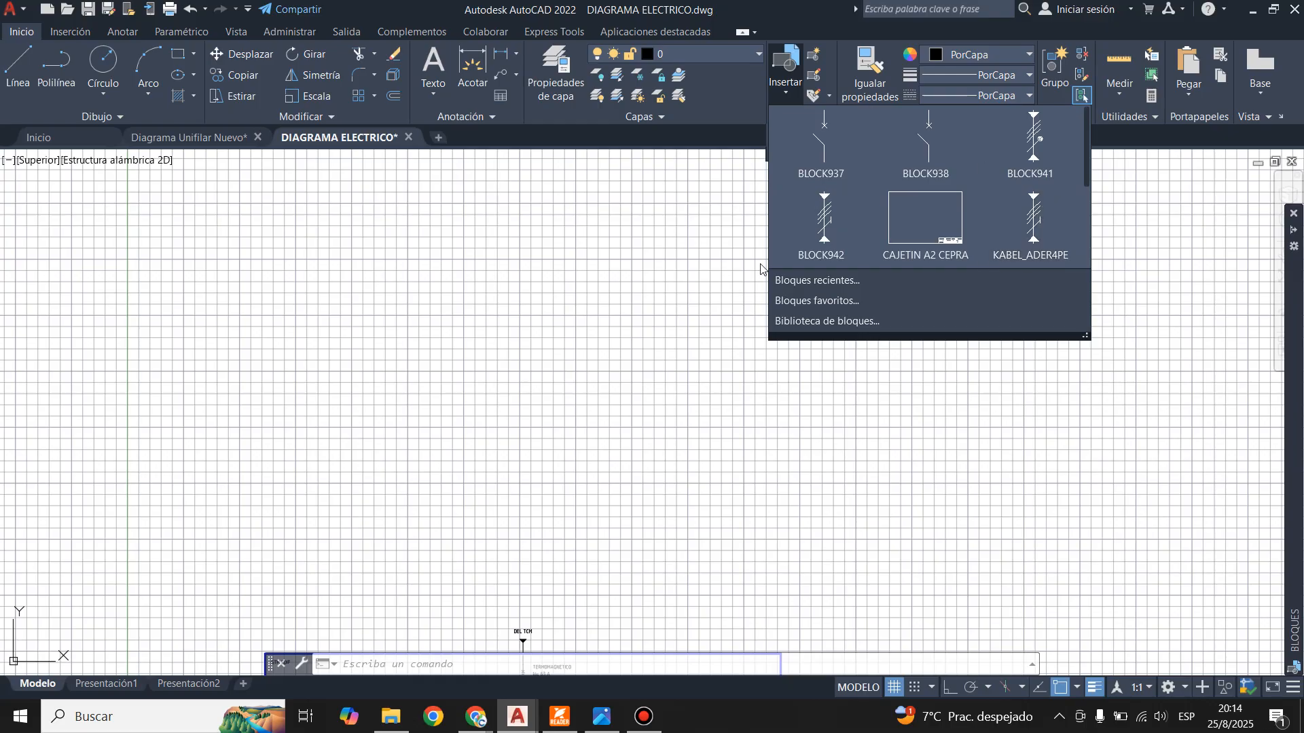
{"action": "left_click", "coordinate": [834, 321]}
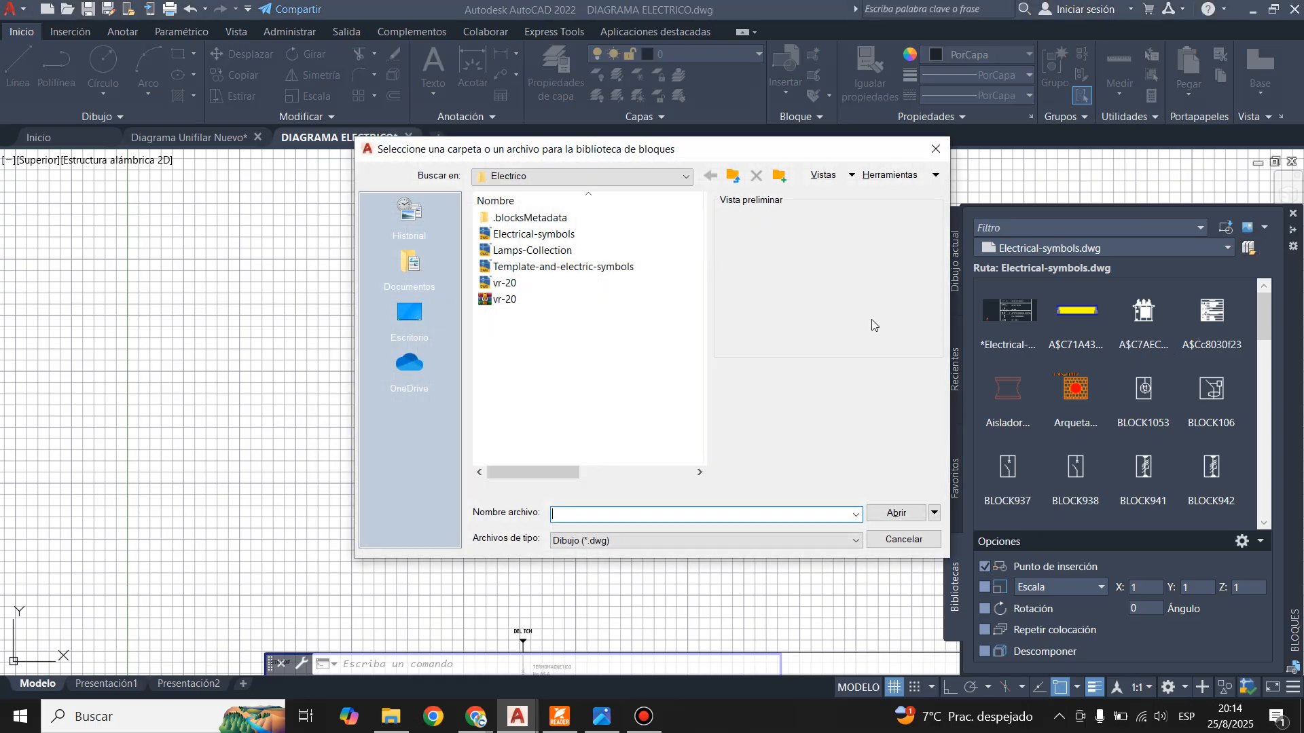
{"action": "left_click", "coordinate": [545, 235]}
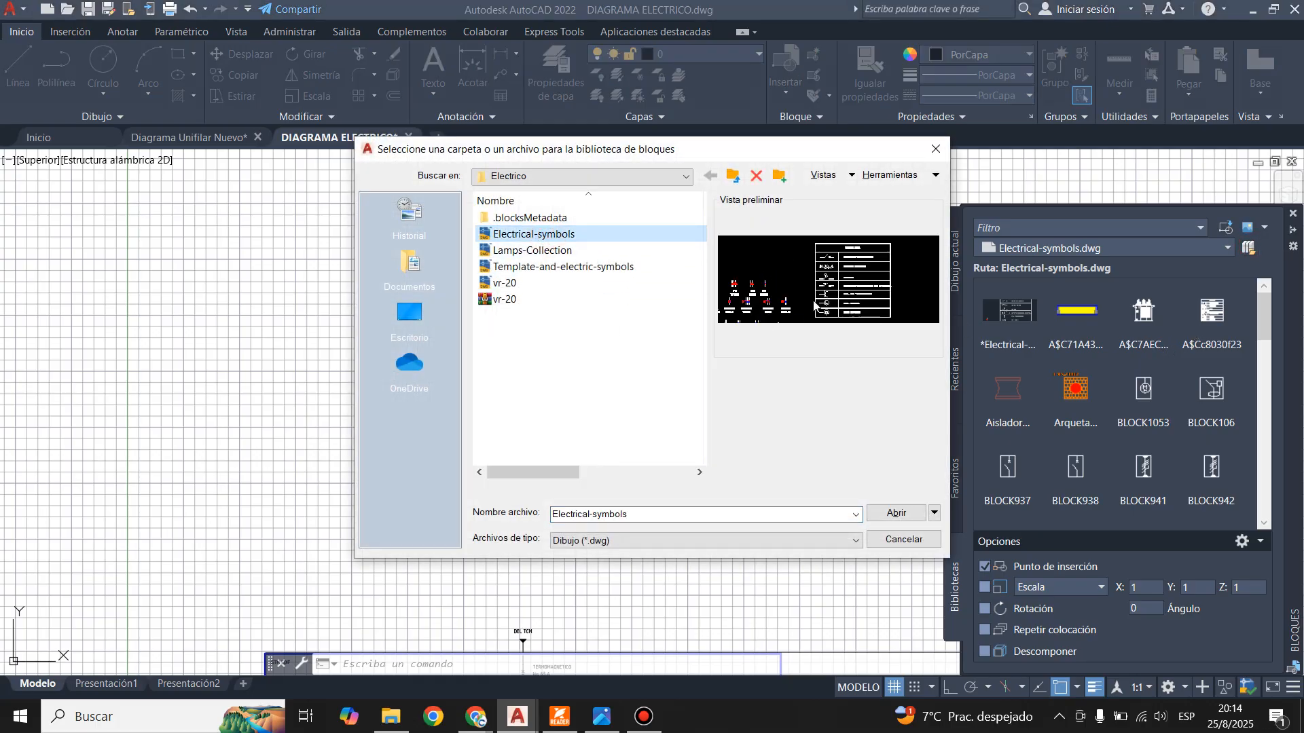
{"action": "left_click", "coordinate": [898, 517]}
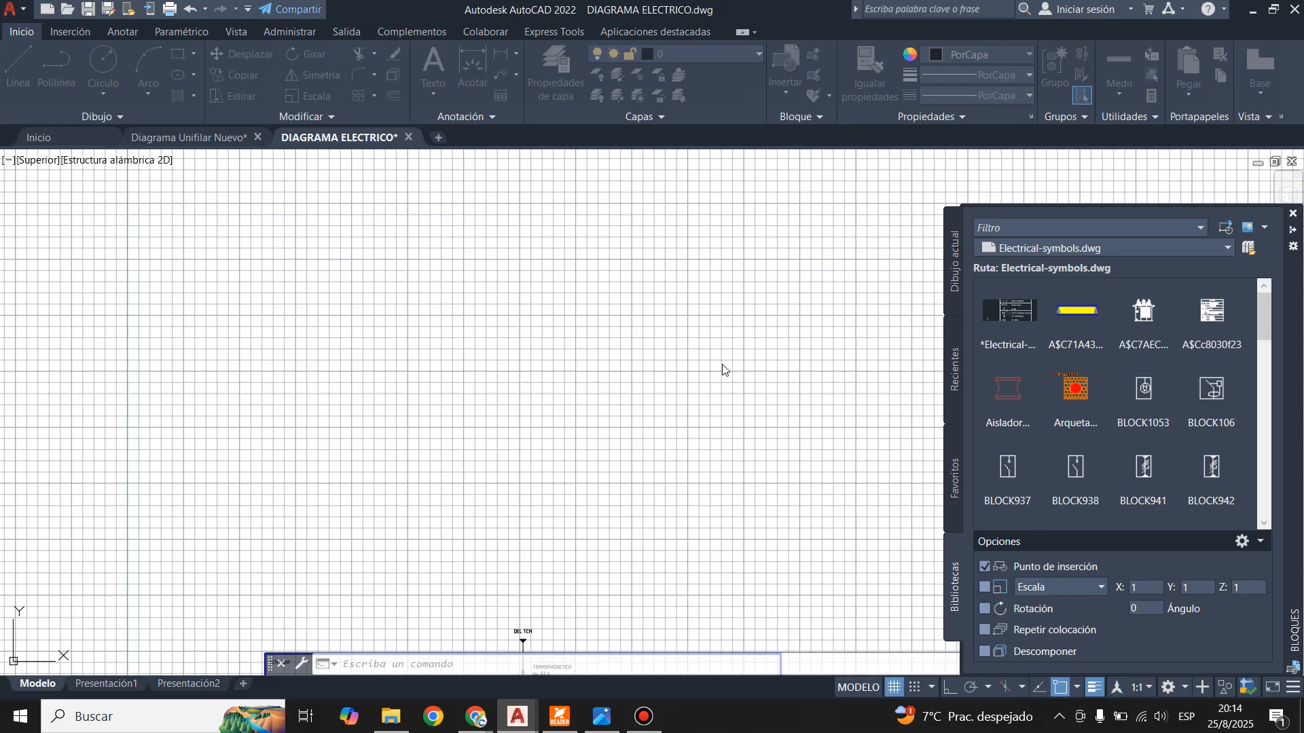
{"action": "scroll", "coordinate": [1105, 385], "scroll_direction": "down", "scroll_amount": 1}
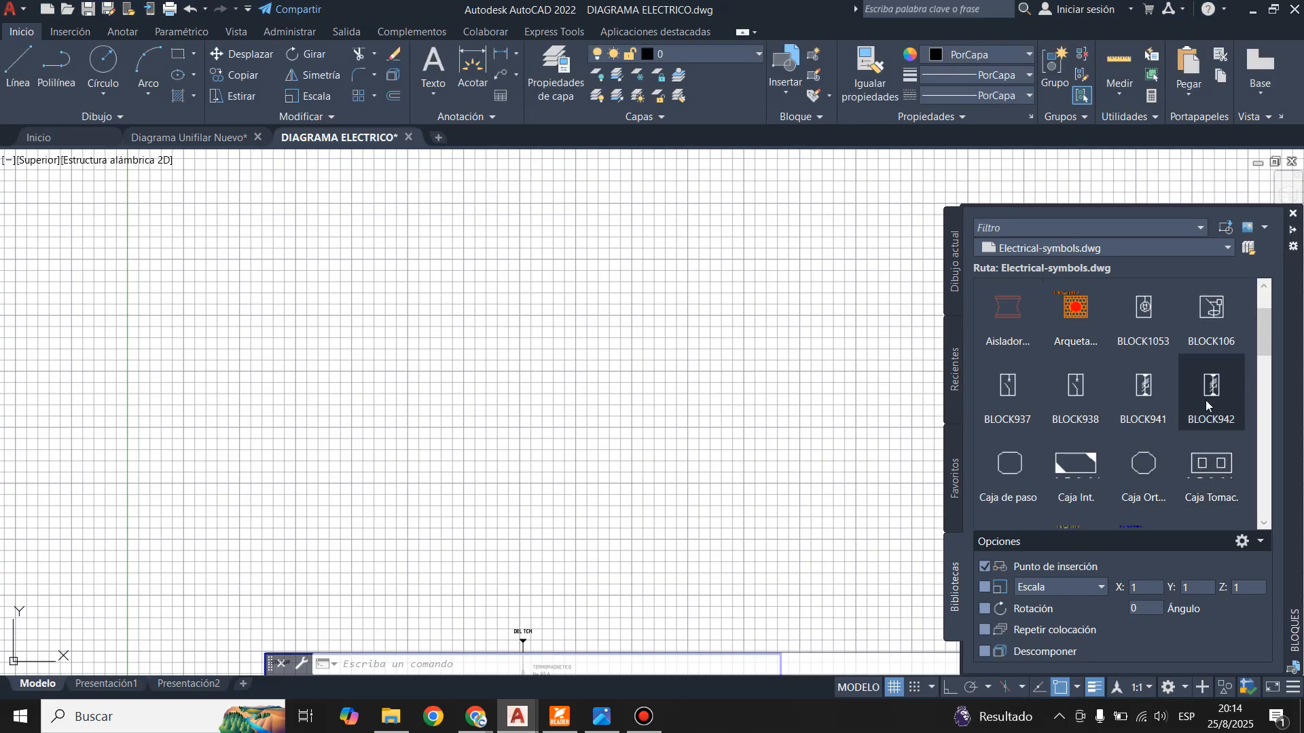
{"action": "mouse_move", "coordinate": [1206, 404]}
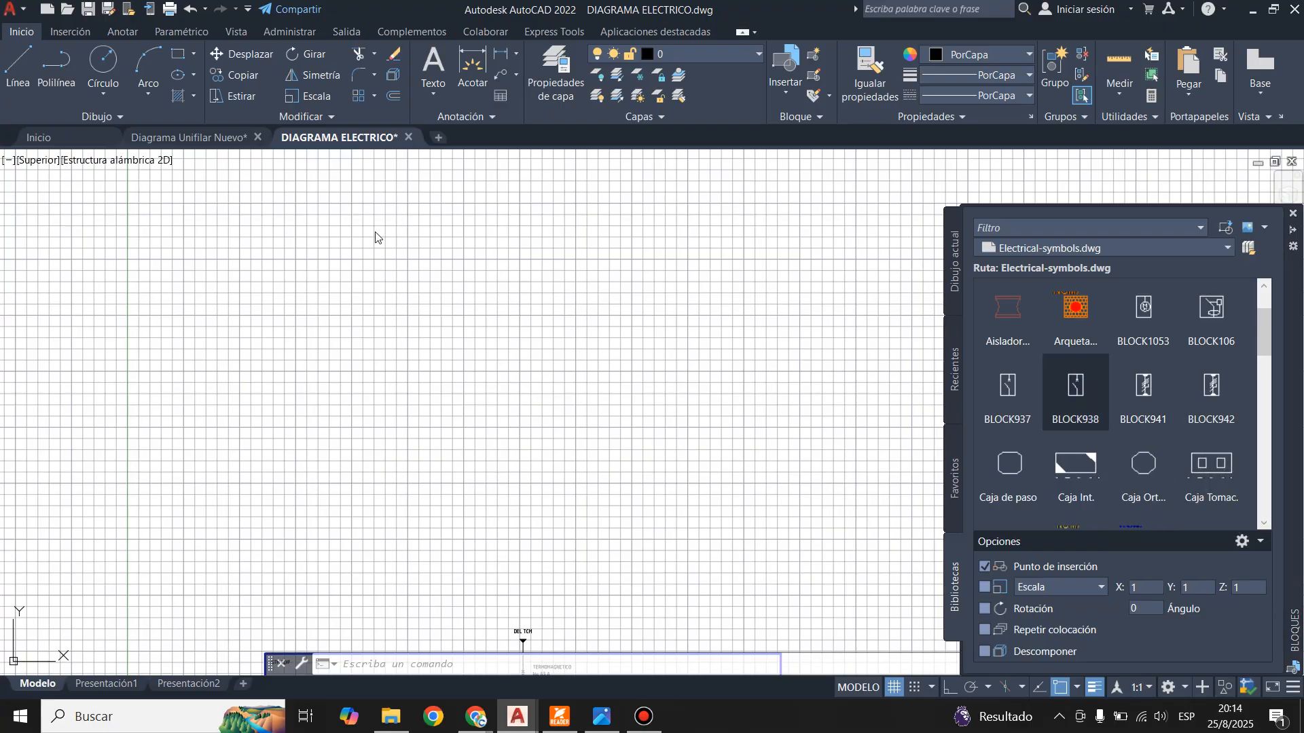
- Return to Diagrama Unifilar Nuevo and examine the TCM breaker symbols and the conductor marks on the incoming Cu 3x35 mm2 cable
{"action": "left_click", "coordinate": [194, 139]}
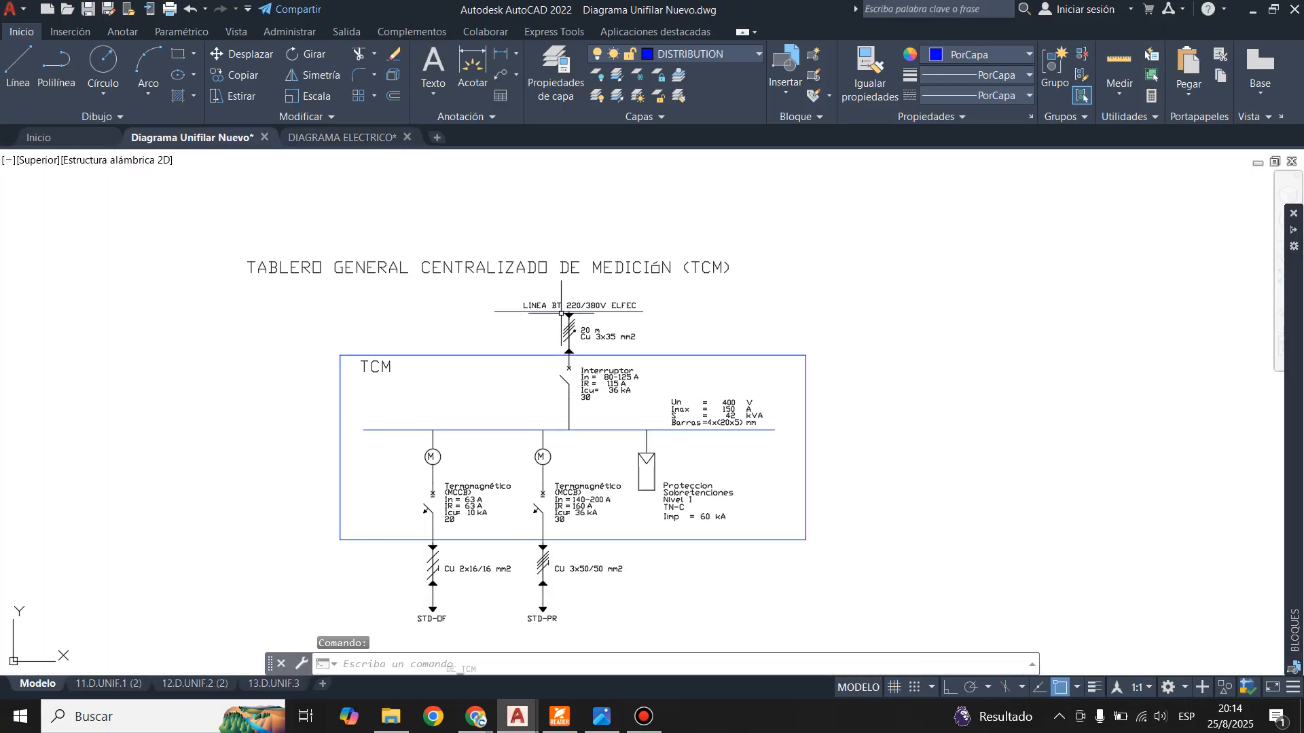
{"action": "scroll", "coordinate": [564, 286], "scroll_direction": "up", "scroll_amount": 2}
{"action": "scroll", "coordinate": [569, 272], "scroll_direction": "down", "scroll_amount": 2}
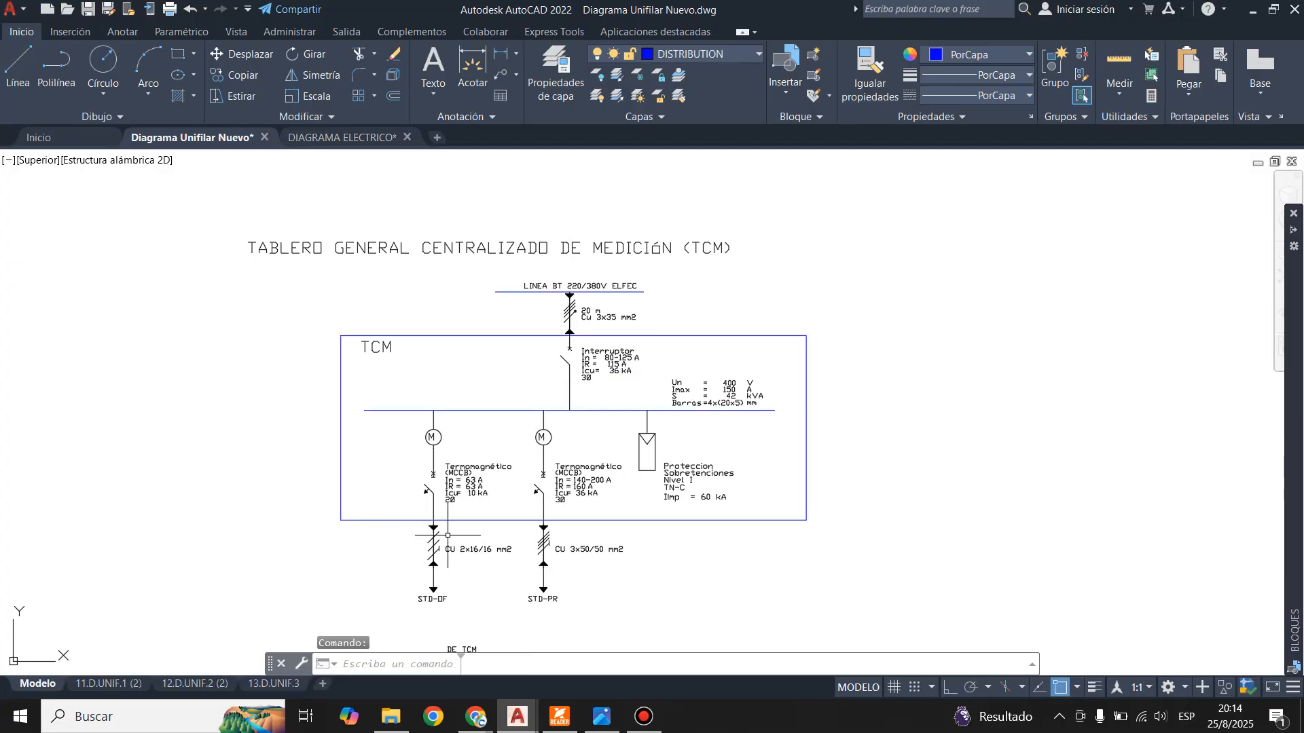
{"action": "scroll", "coordinate": [438, 545], "scroll_direction": "up", "scroll_amount": 5}
{"action": "scroll", "coordinate": [376, 568], "scroll_direction": "down", "scroll_amount": 4}
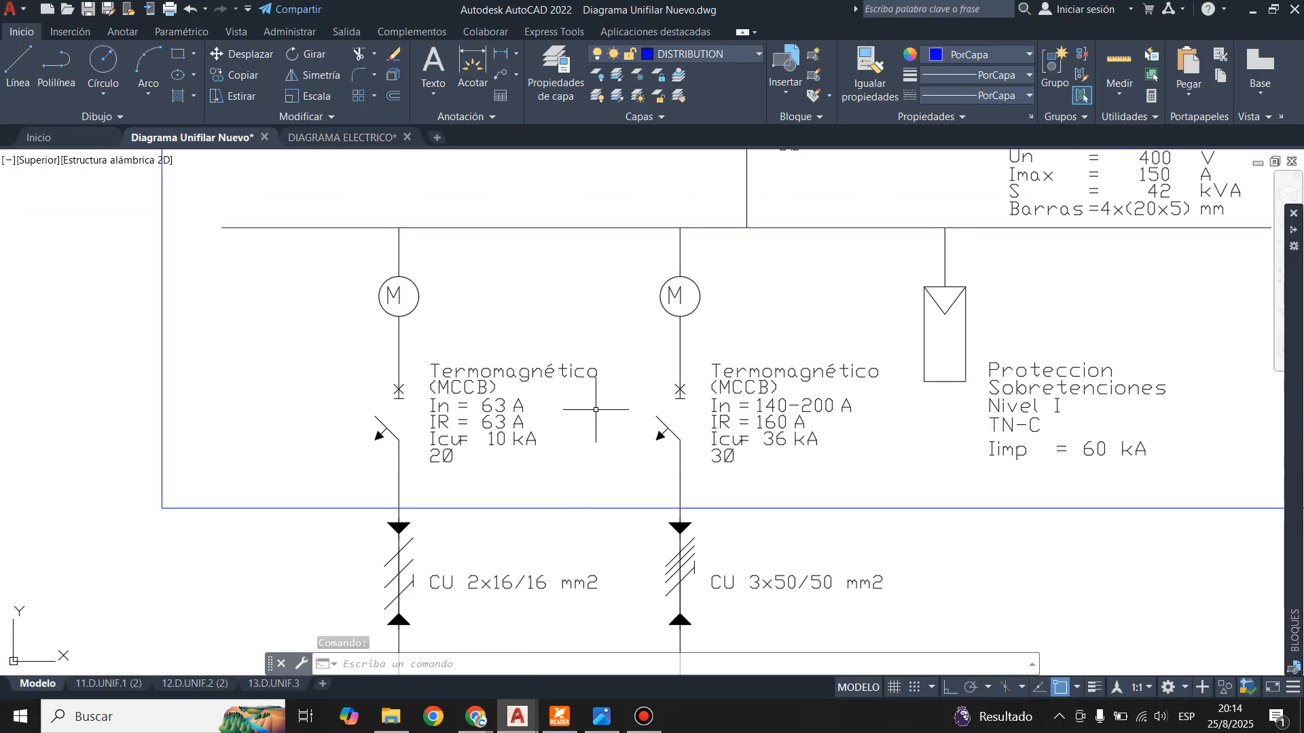
{"action": "scroll", "coordinate": [664, 212], "scroll_direction": "up", "scroll_amount": 6}
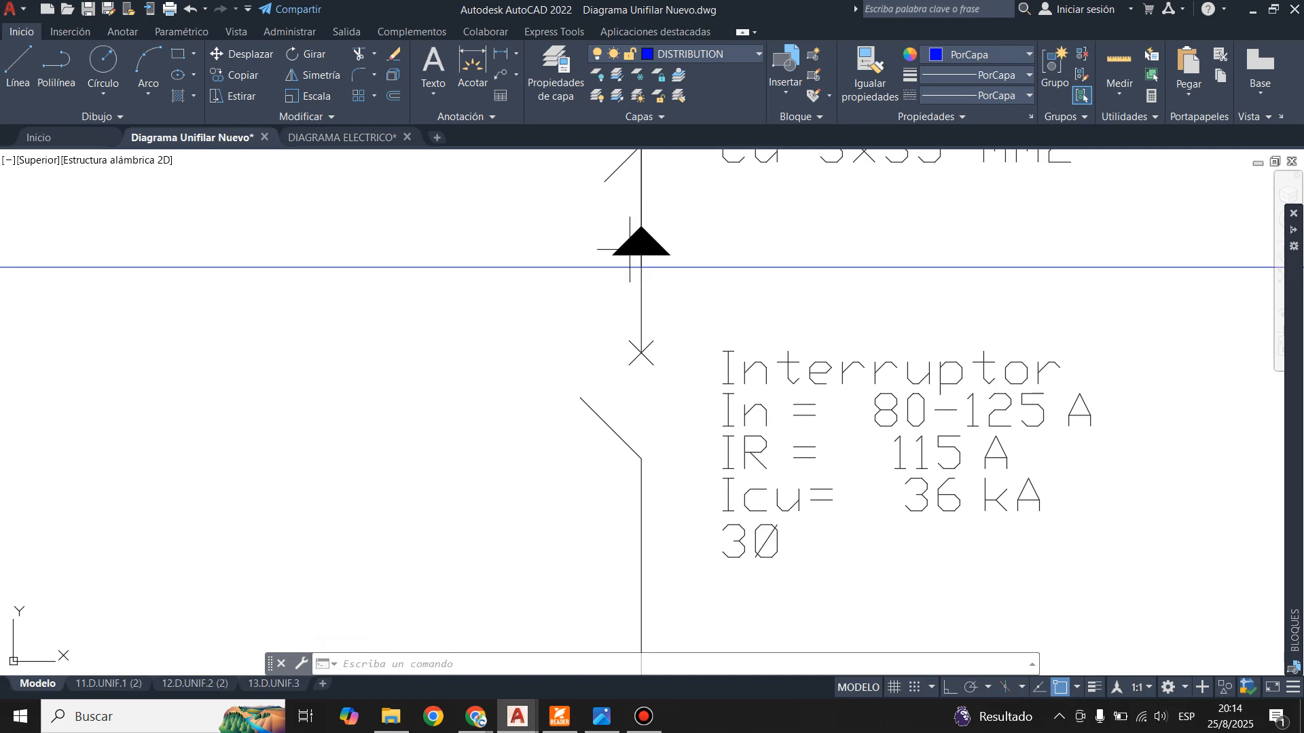
{"action": "scroll", "coordinate": [615, 305], "scroll_direction": "down", "scroll_amount": 2}
{"action": "scroll", "coordinate": [615, 224], "scroll_direction": "up", "scroll_amount": 4}
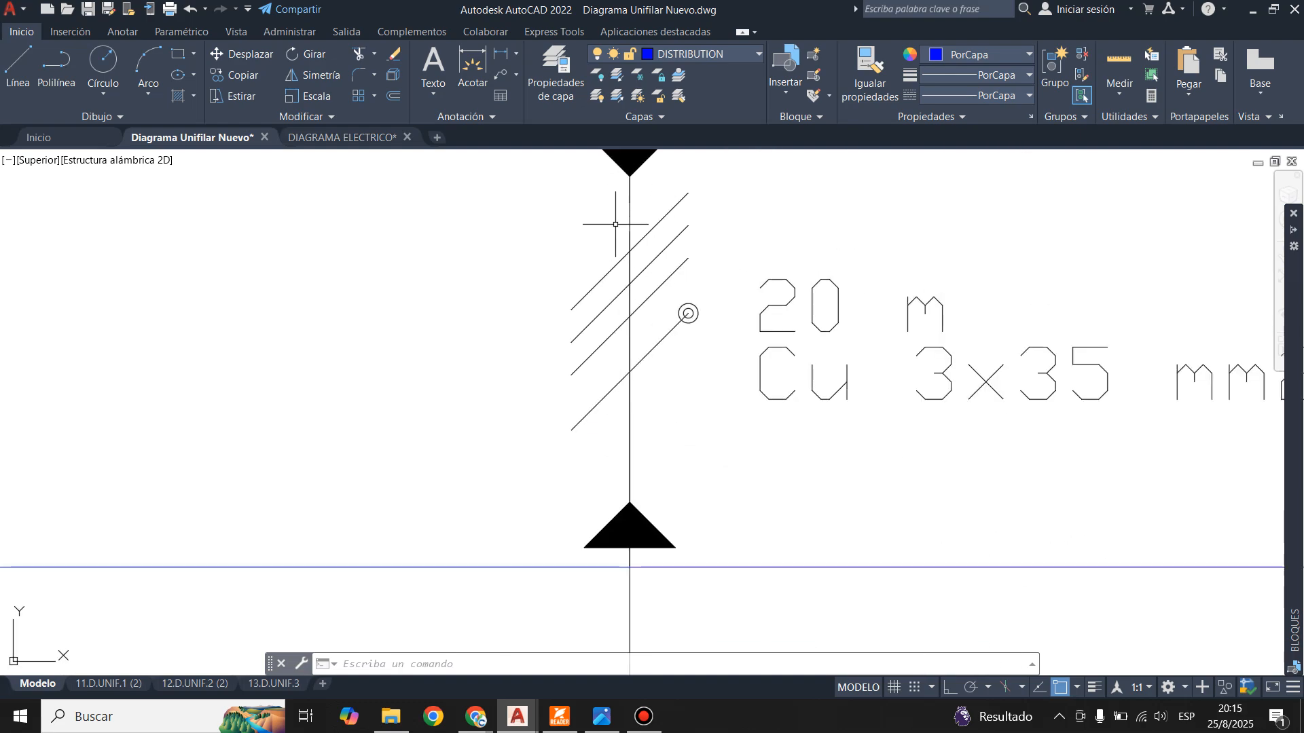
- Switch to the DIAGRAMA ELECTRICO drawing and insert the cable symbol BLOCK941 from the library in an empty area, redefining the existing block
{"action": "left_click", "coordinate": [340, 137]}
{"action": "mouse_move", "coordinate": [1295, 349]}
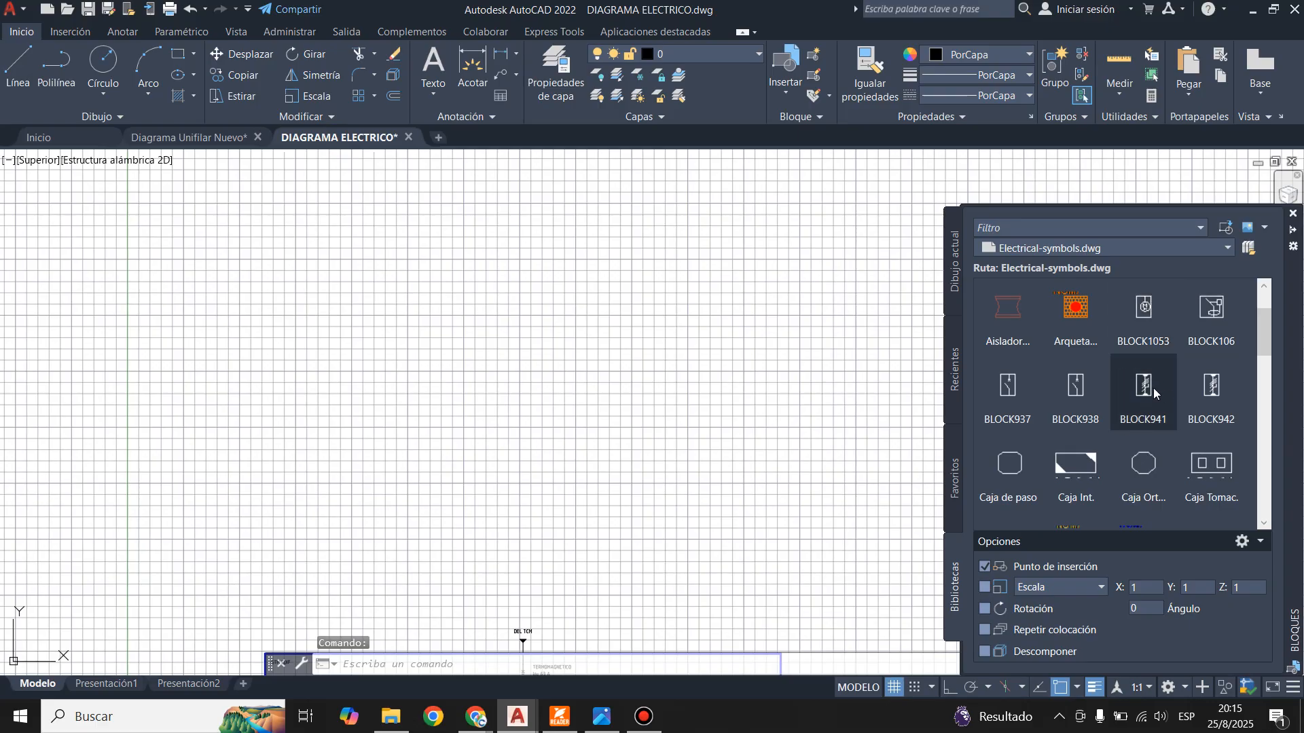
{"action": "left_click", "coordinate": [1146, 389]}
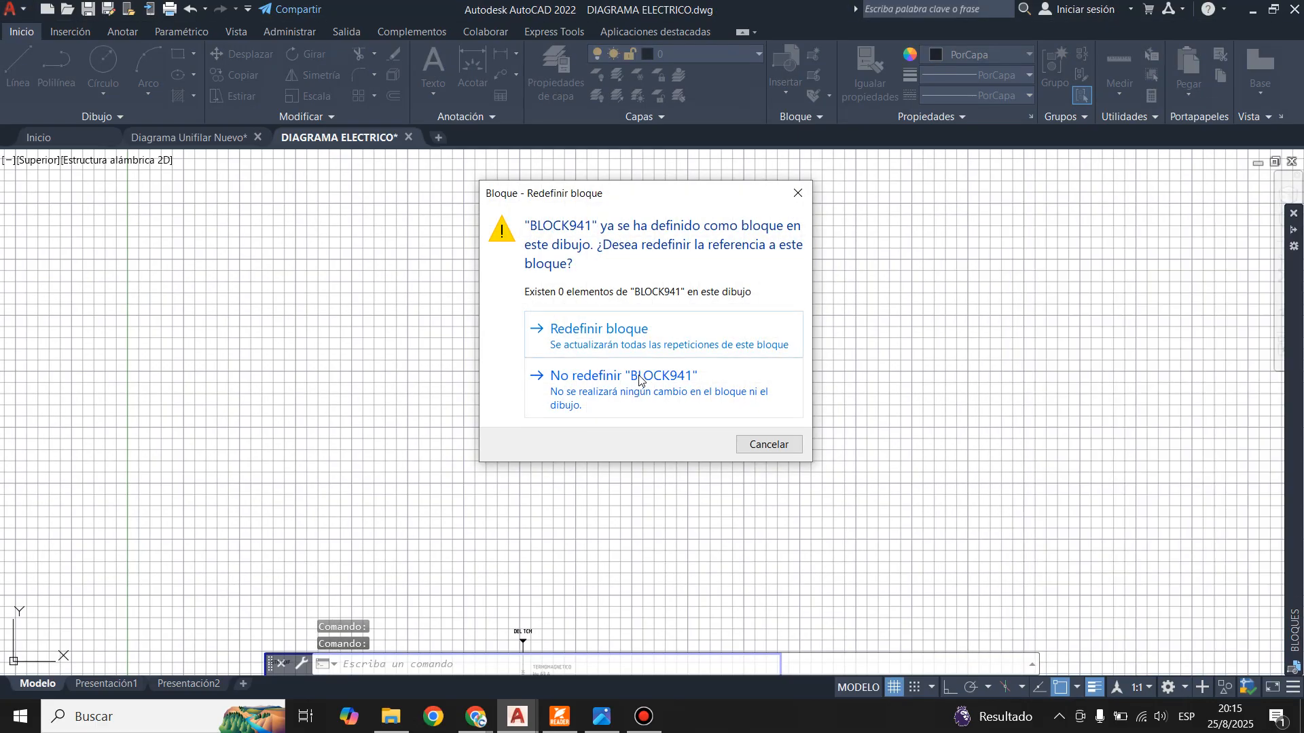
{"action": "left_click", "coordinate": [626, 340]}
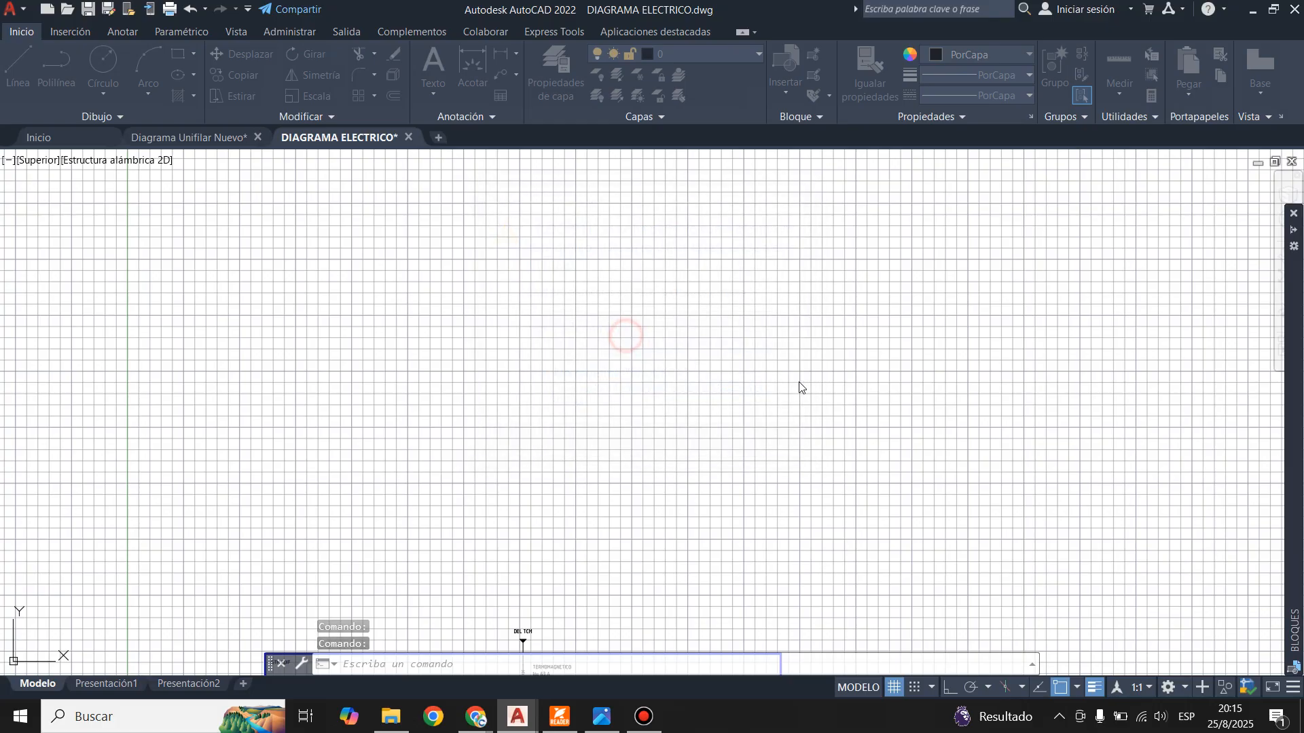
{"action": "left_click", "coordinate": [482, 327]}
{"action": "scroll", "coordinate": [495, 334], "scroll_direction": "up", "scroll_amount": 9}
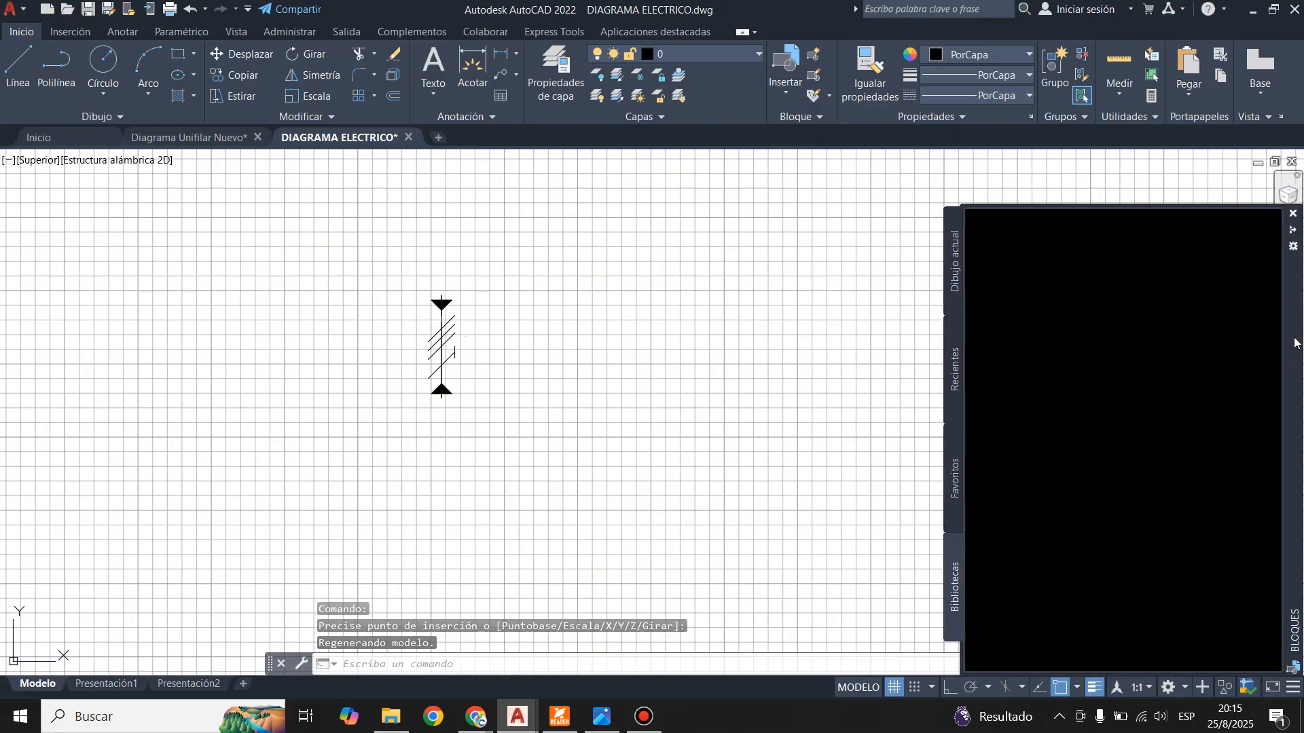
- Insert the breaker symbol BLOCK937 above and to the left of the cable symbol, redefining the existing block definition
{"action": "mouse_move", "coordinate": [1296, 343]}
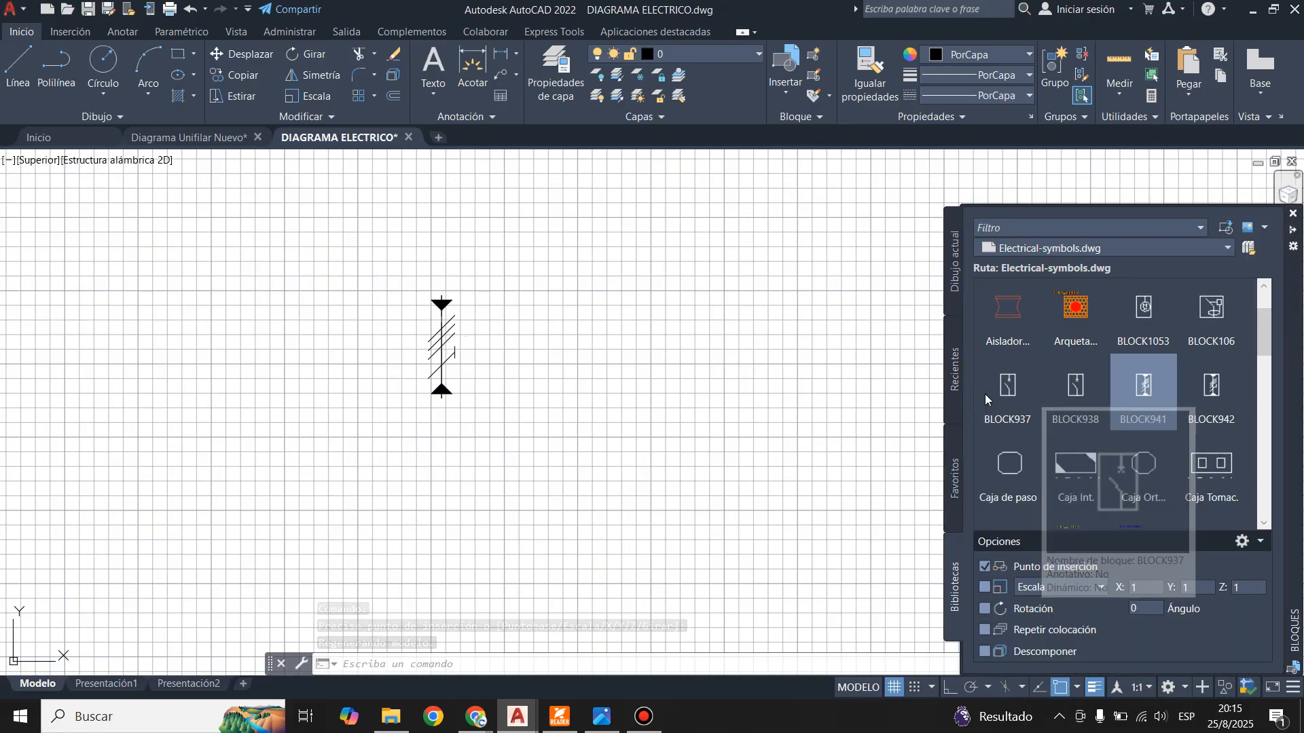
{"action": "left_click", "coordinate": [1008, 389]}
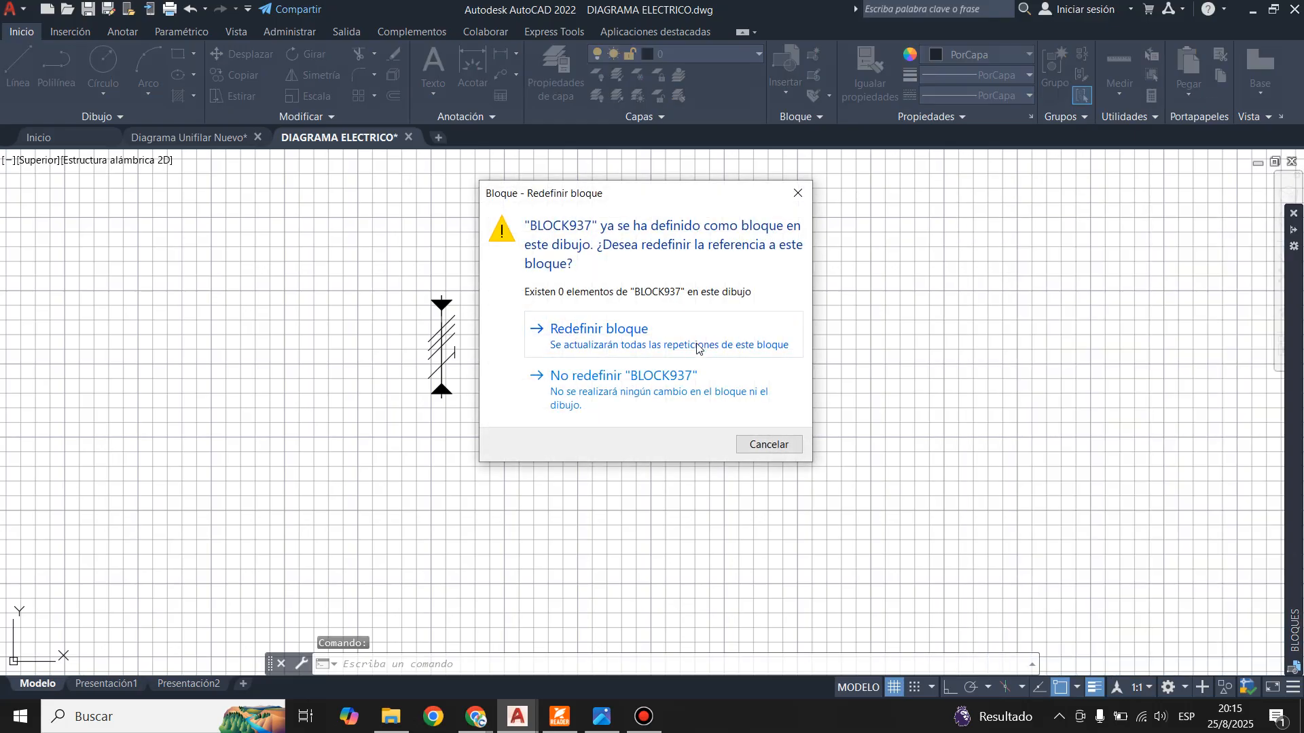
{"action": "left_click", "coordinate": [629, 334]}
{"action": "scroll", "coordinate": [611, 349], "scroll_direction": "down", "scroll_amount": 2}
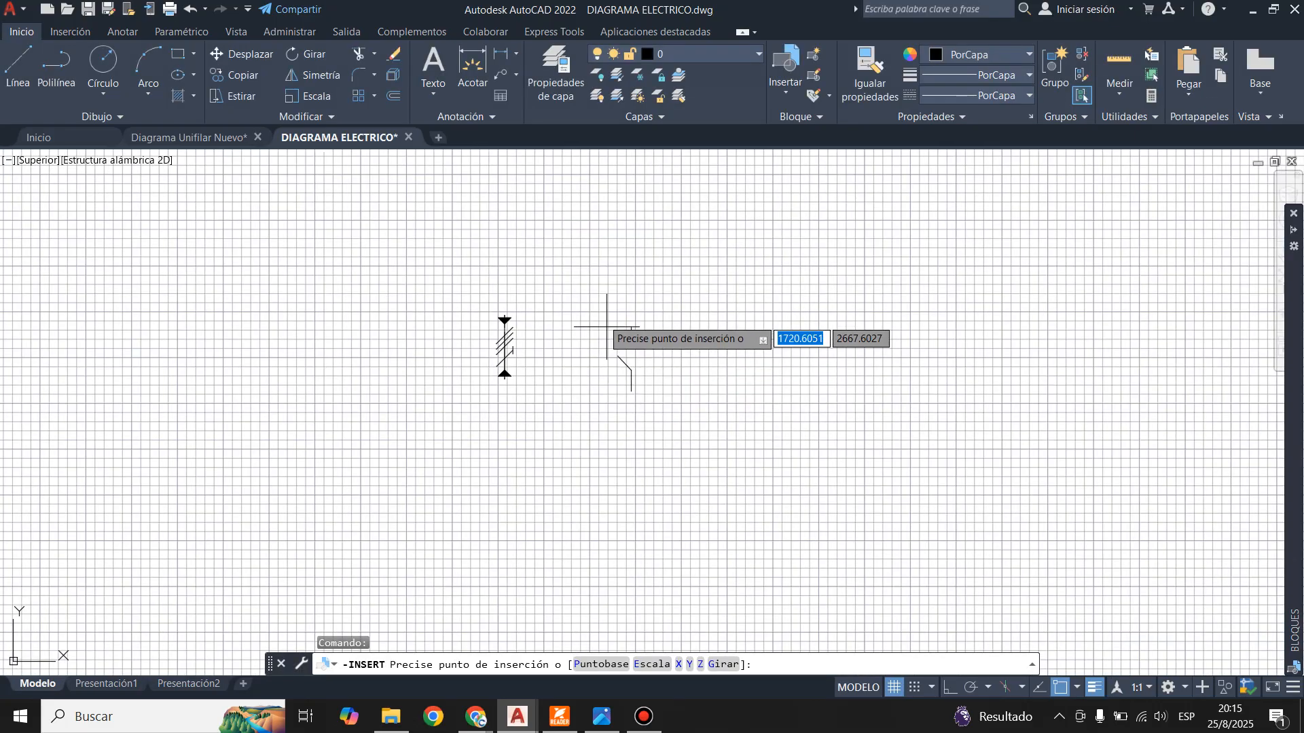
{"action": "left_click", "coordinate": [383, 257]}
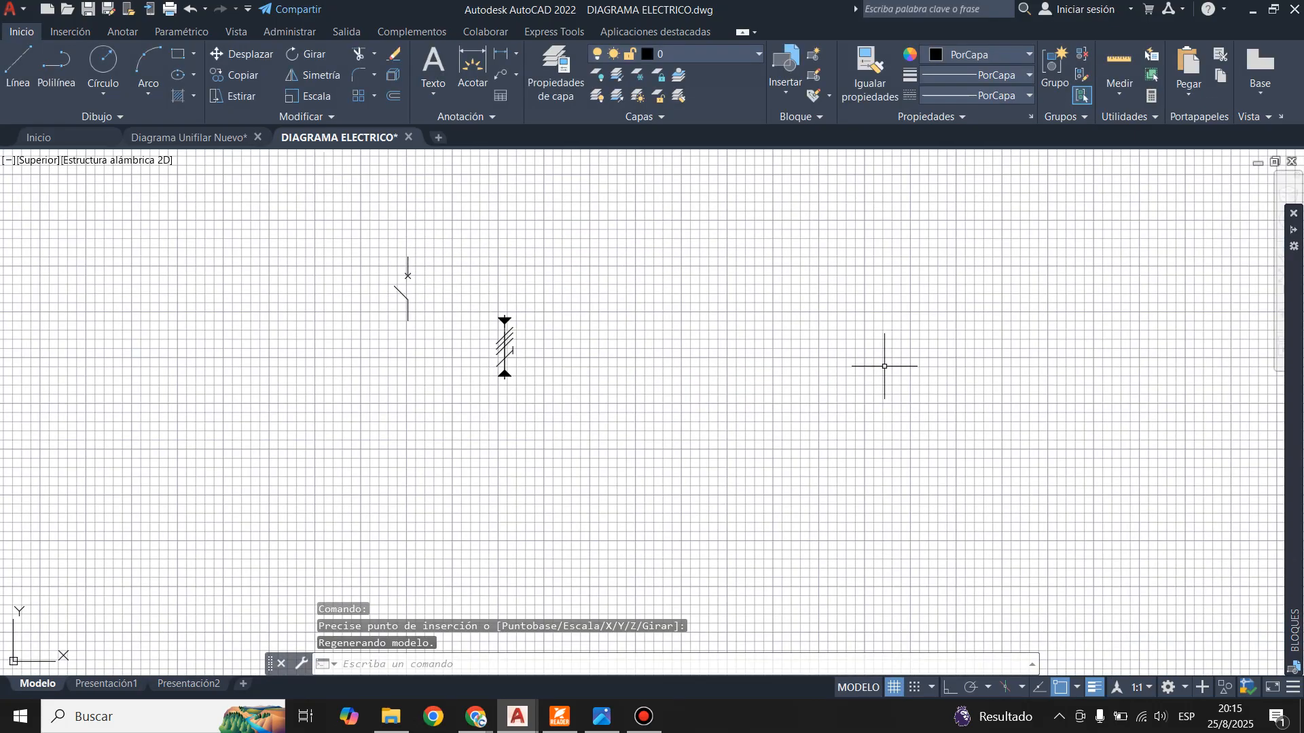
- Browse the rest of the Electrical-symbols library, from junction boxes and luminaires to motor, rack and socket blocks
{"action": "mouse_move", "coordinate": [1299, 370]}
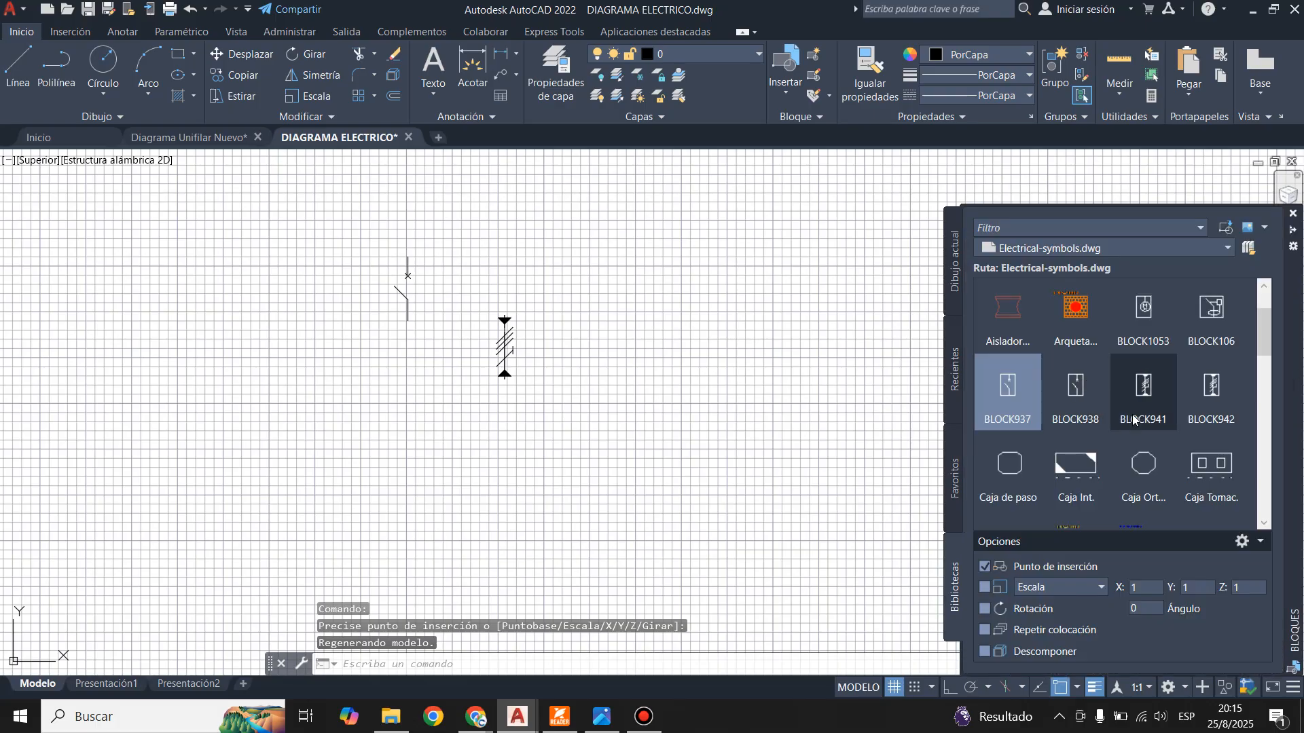
{"action": "scroll", "coordinate": [1014, 444], "scroll_direction": "down", "scroll_amount": 1}
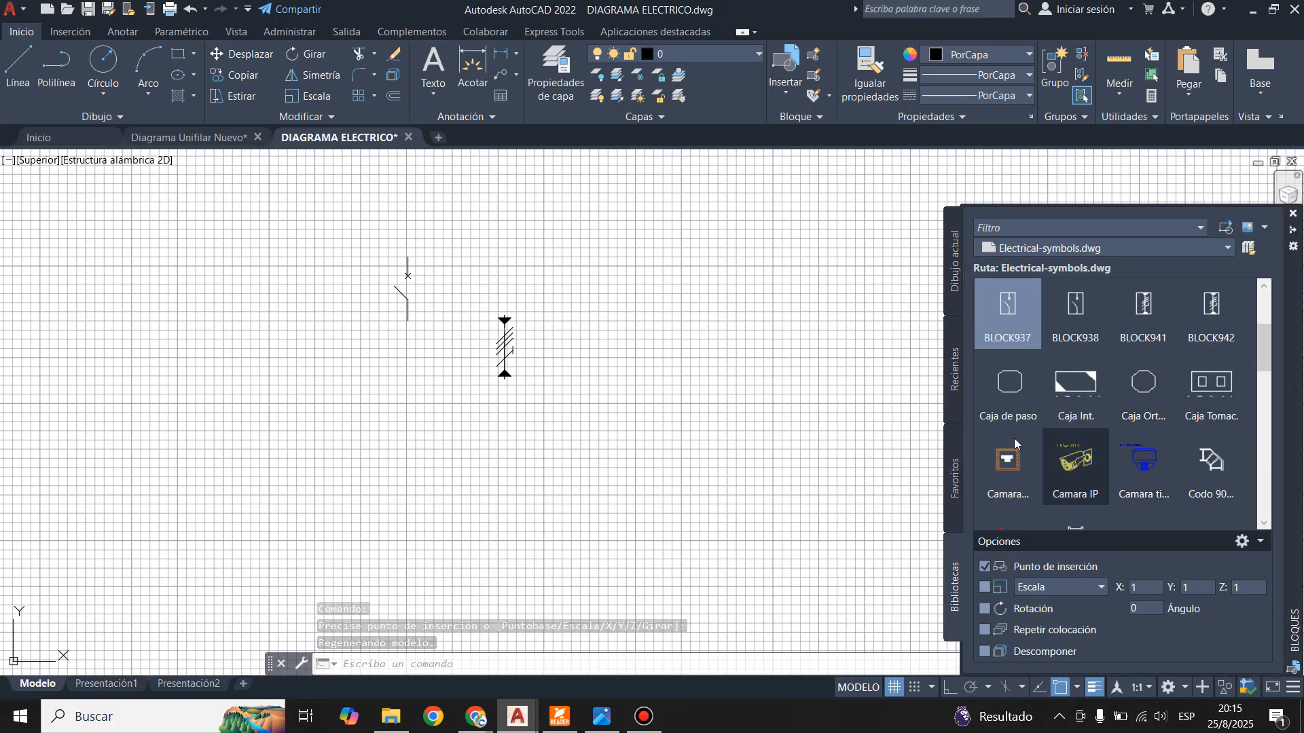
{"action": "scroll", "coordinate": [1094, 415], "scroll_direction": "down", "scroll_amount": 2}
{"action": "mouse_move", "coordinate": [1071, 423]}
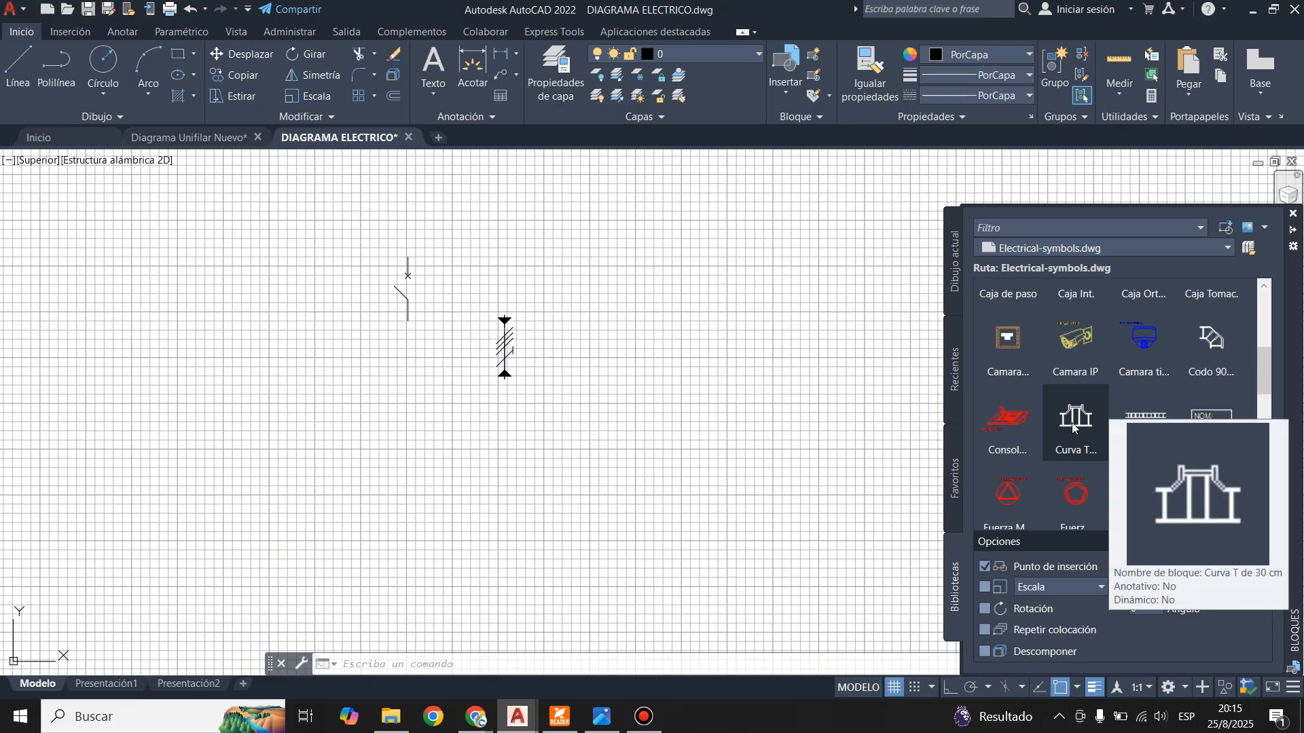
{"action": "scroll", "coordinate": [1071, 423], "scroll_direction": "down", "scroll_amount": 3}
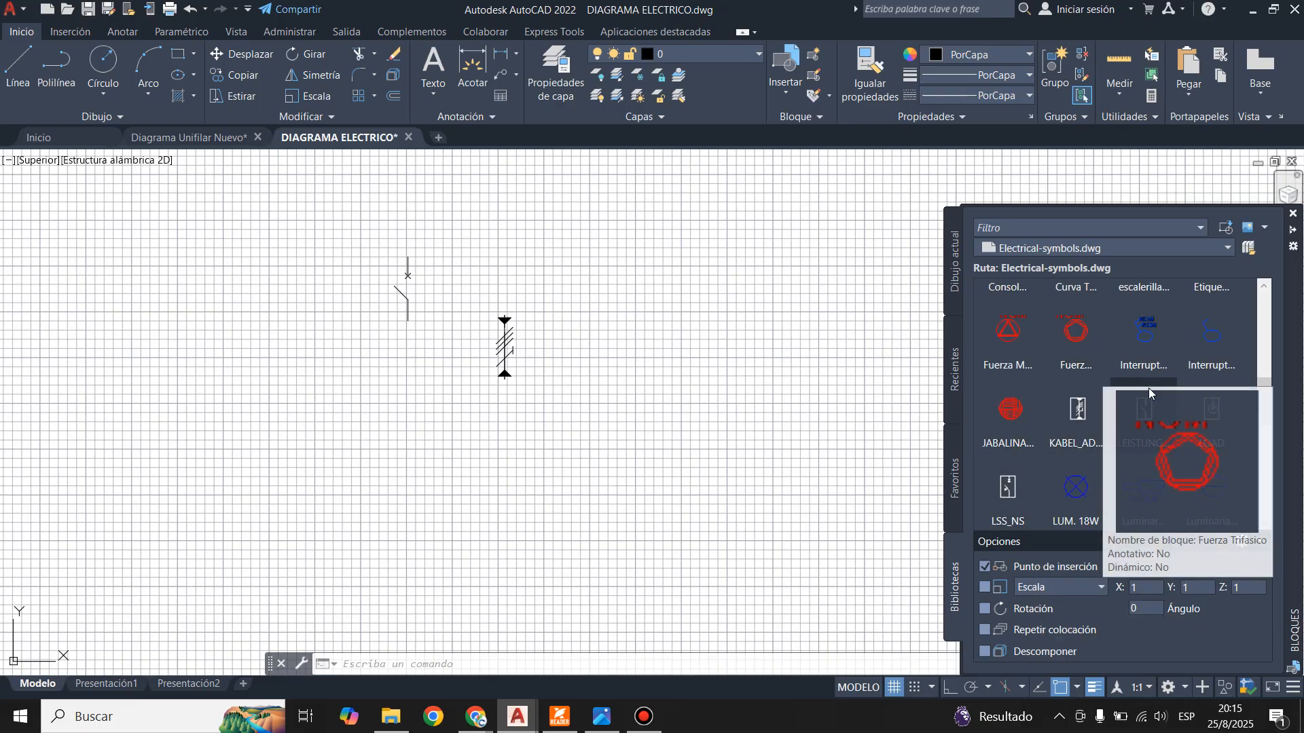
{"action": "scroll", "coordinate": [1149, 397], "scroll_direction": "down", "scroll_amount": 3}
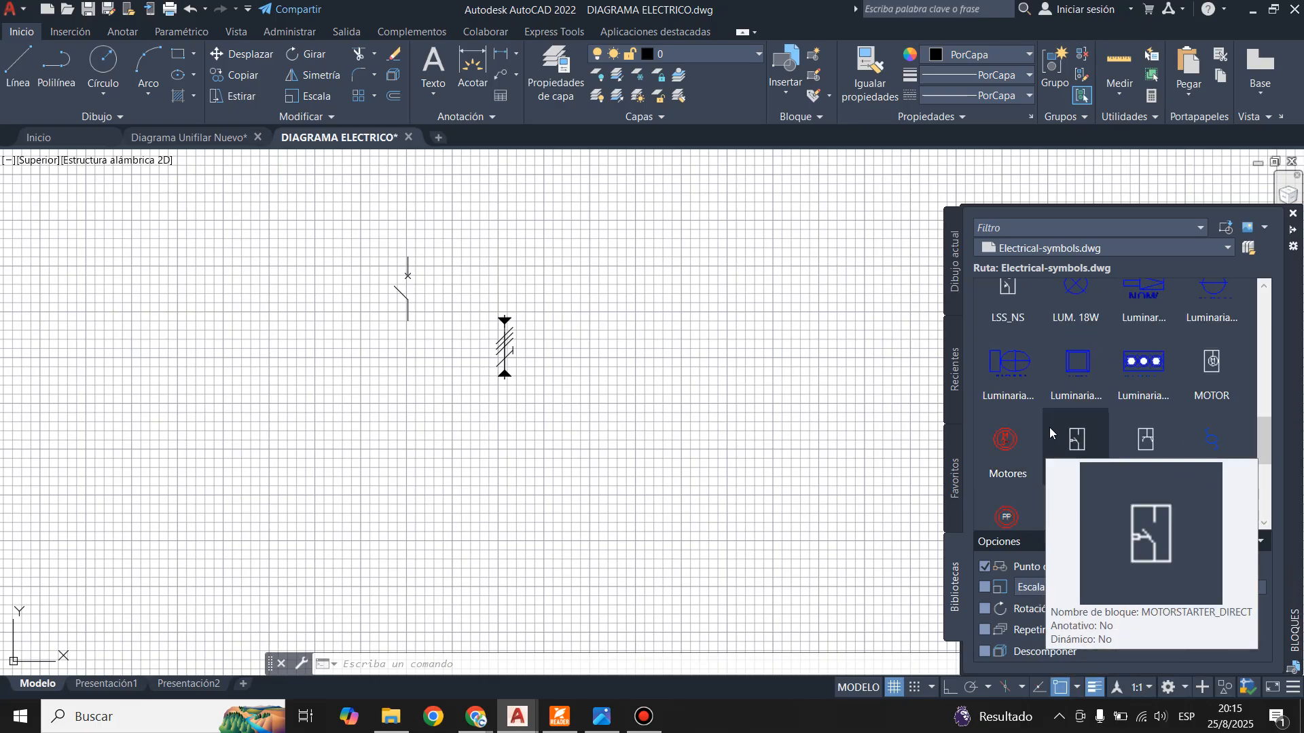
{"action": "scroll", "coordinate": [1051, 433], "scroll_direction": "down", "scroll_amount": 5}
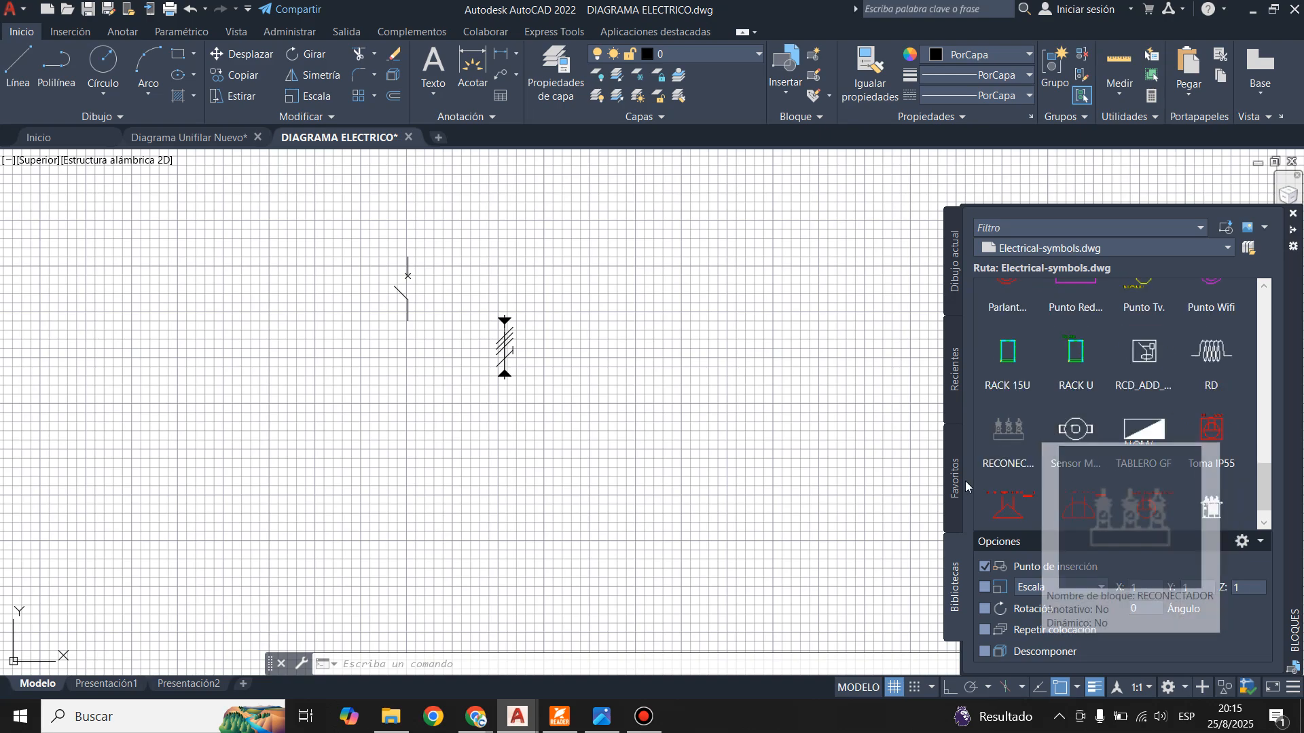
{"action": "scroll", "coordinate": [1144, 408], "scroll_direction": "down", "scroll_amount": 1}
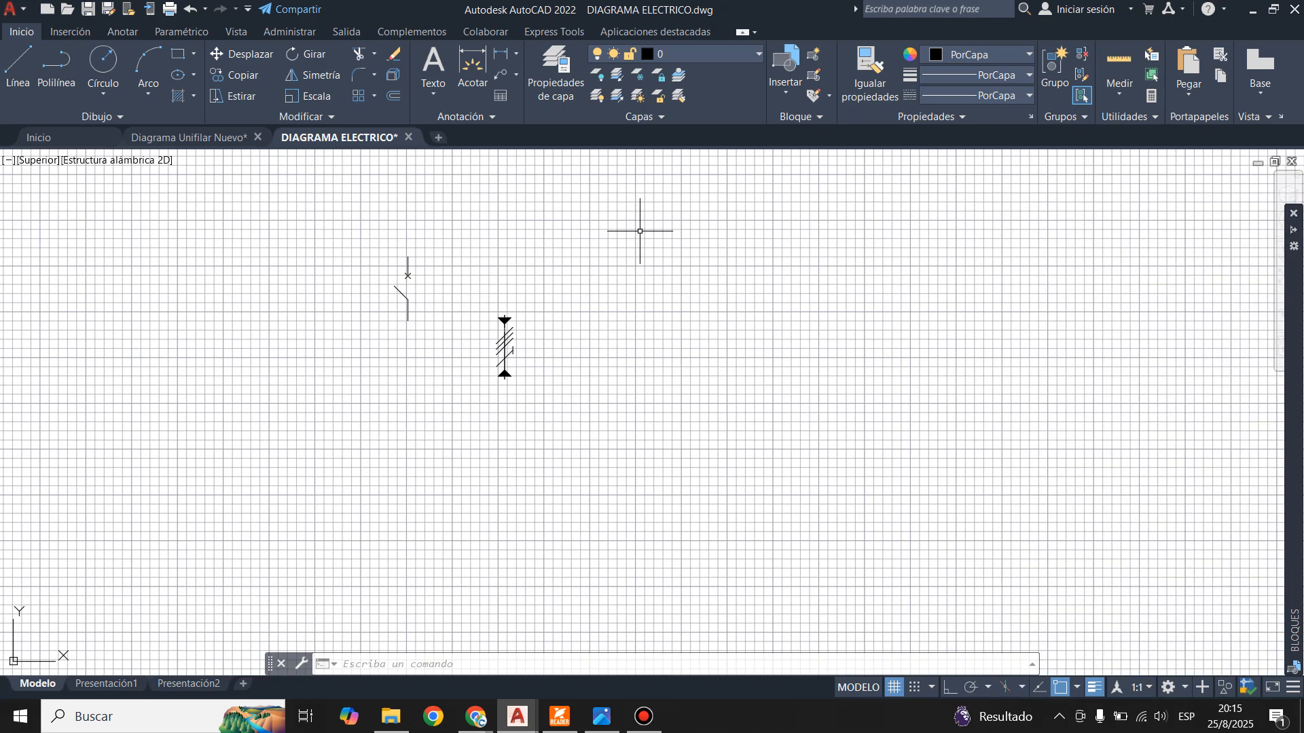
- Make LINEA ELC the current layer and draw a horizontal line 200 units long above the two symbols with Ortho on
{"action": "left_click", "coordinate": [707, 55]}
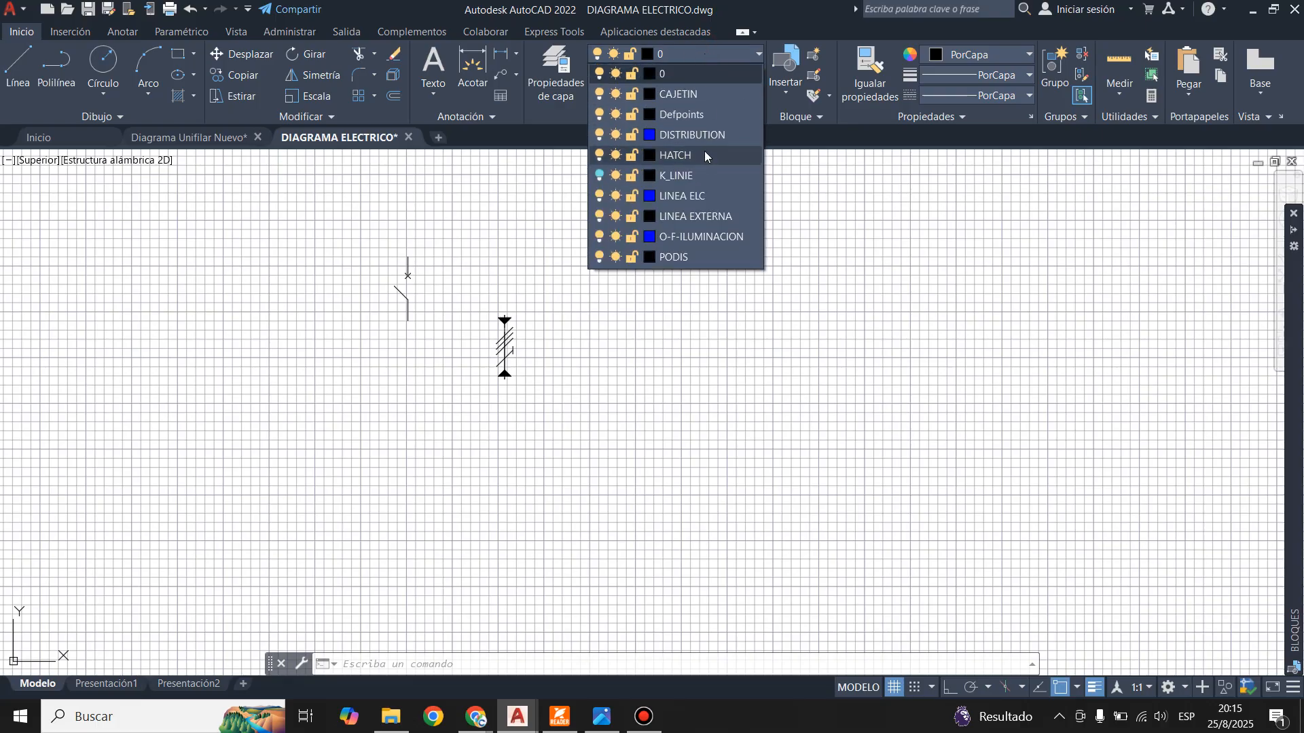
{"action": "left_click", "coordinate": [704, 197]}
{"action": "scroll", "coordinate": [601, 438], "scroll_direction": "down", "scroll_amount": 3}
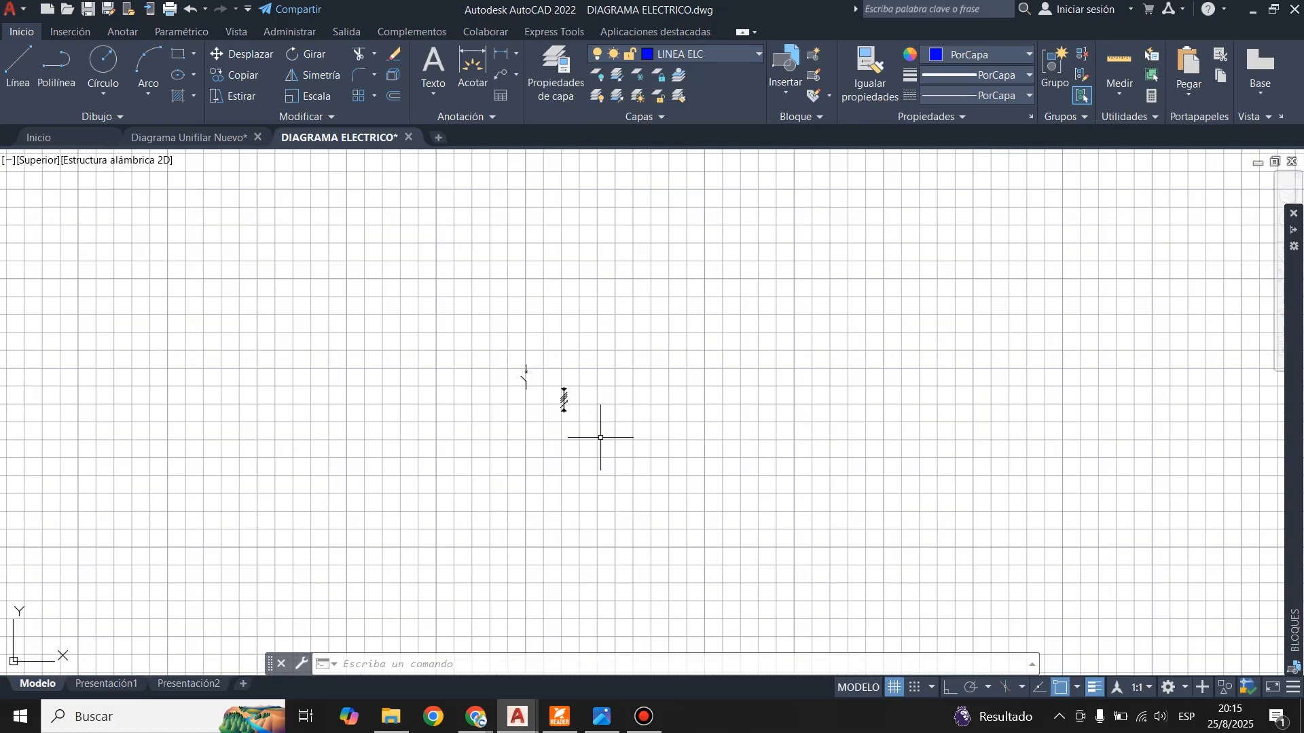
{"action": "scroll", "coordinate": [579, 312], "scroll_direction": "up", "scroll_amount": 4}
{"action": "scroll", "coordinate": [483, 356], "scroll_direction": "up", "scroll_amount": 2}
{"action": "left_click", "coordinate": [2, 94]}
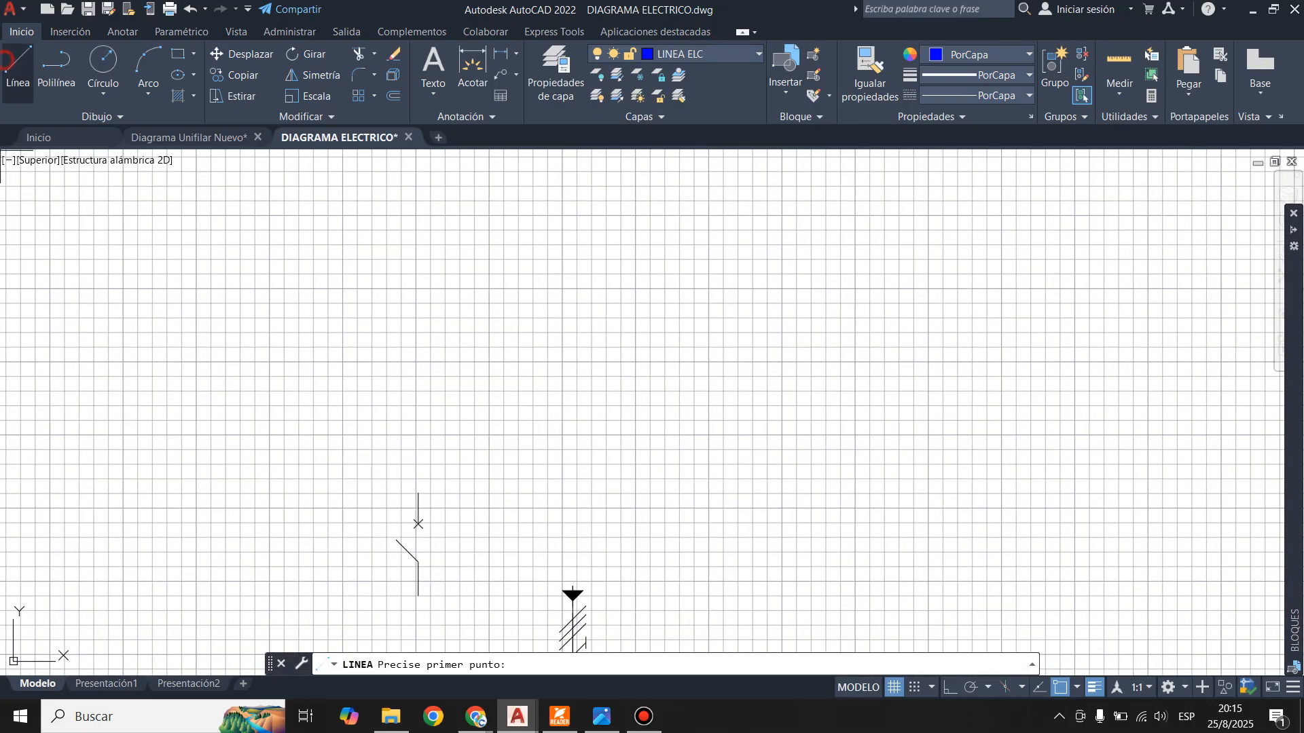
{"action": "left_click", "coordinate": [394, 416]}
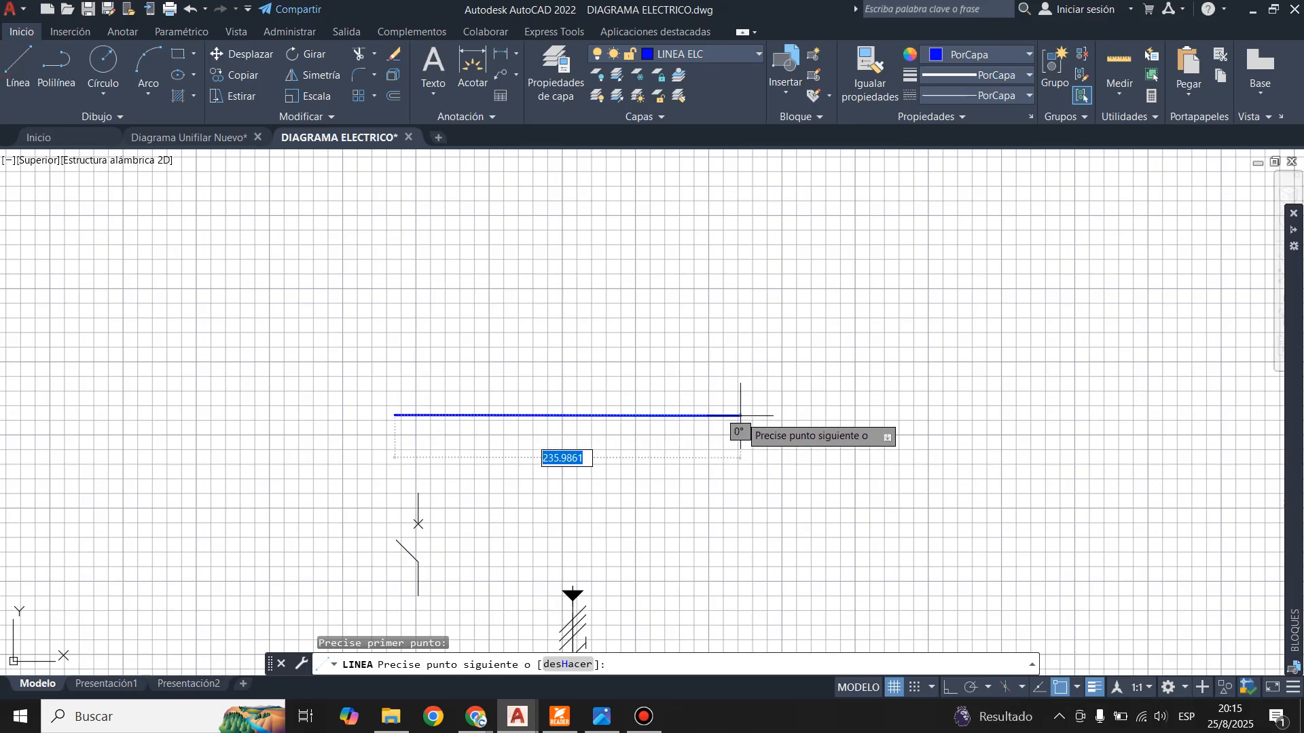
{"action": "left_click", "coordinate": [948, 689]}
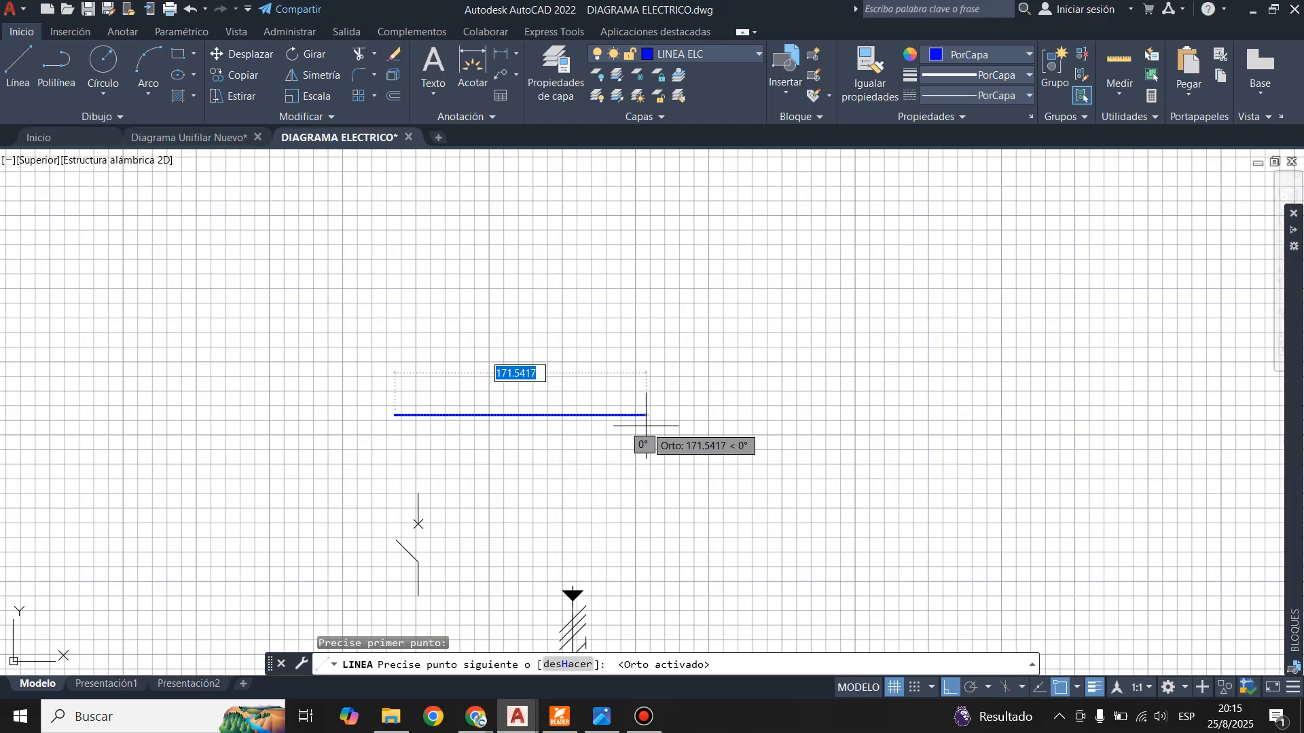
{"action": "type", "text": "200"}
{"action": "key", "text": "Return"}
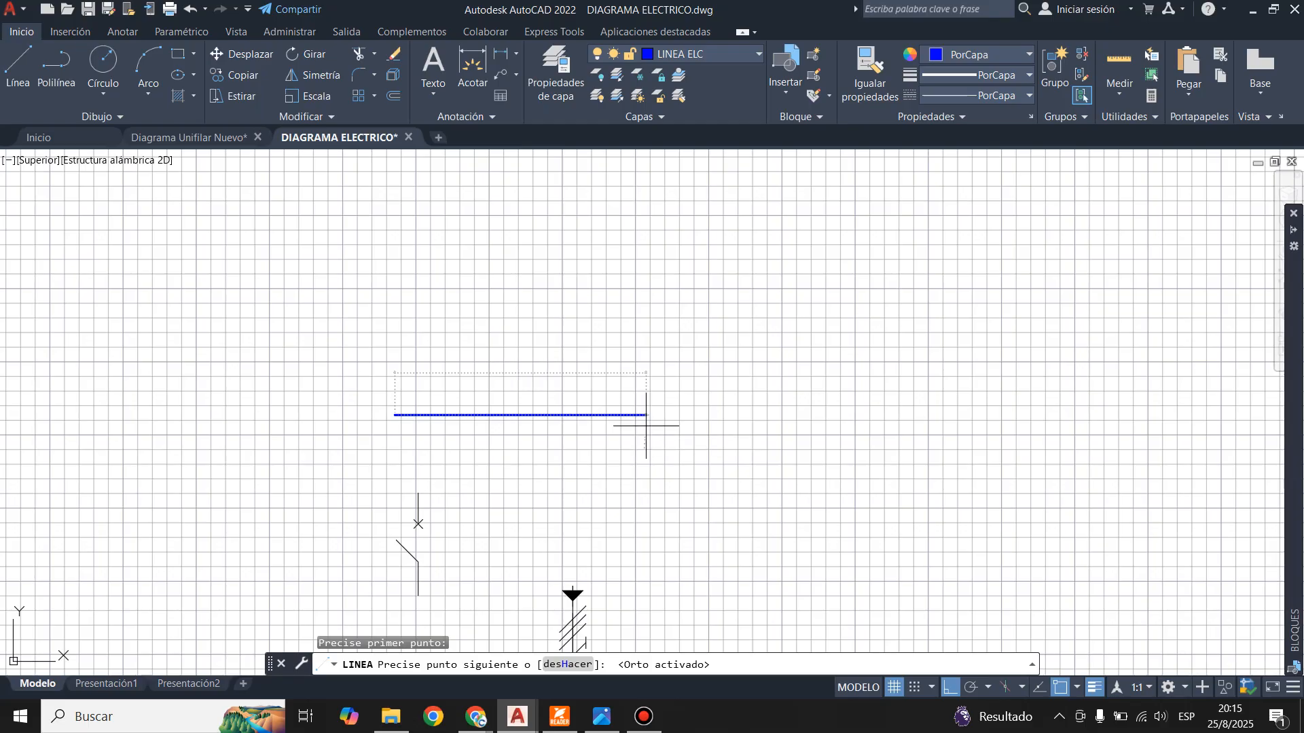
{"action": "key", "text": "Escape"}
- Check the breaker symbol's height with a trial line between its upper and lower endpoints, without keeping the line
{"action": "scroll", "coordinate": [608, 300], "scroll_direction": "down", "scroll_amount": 2}
{"action": "scroll", "coordinate": [452, 479], "scroll_direction": "up", "scroll_amount": 6}
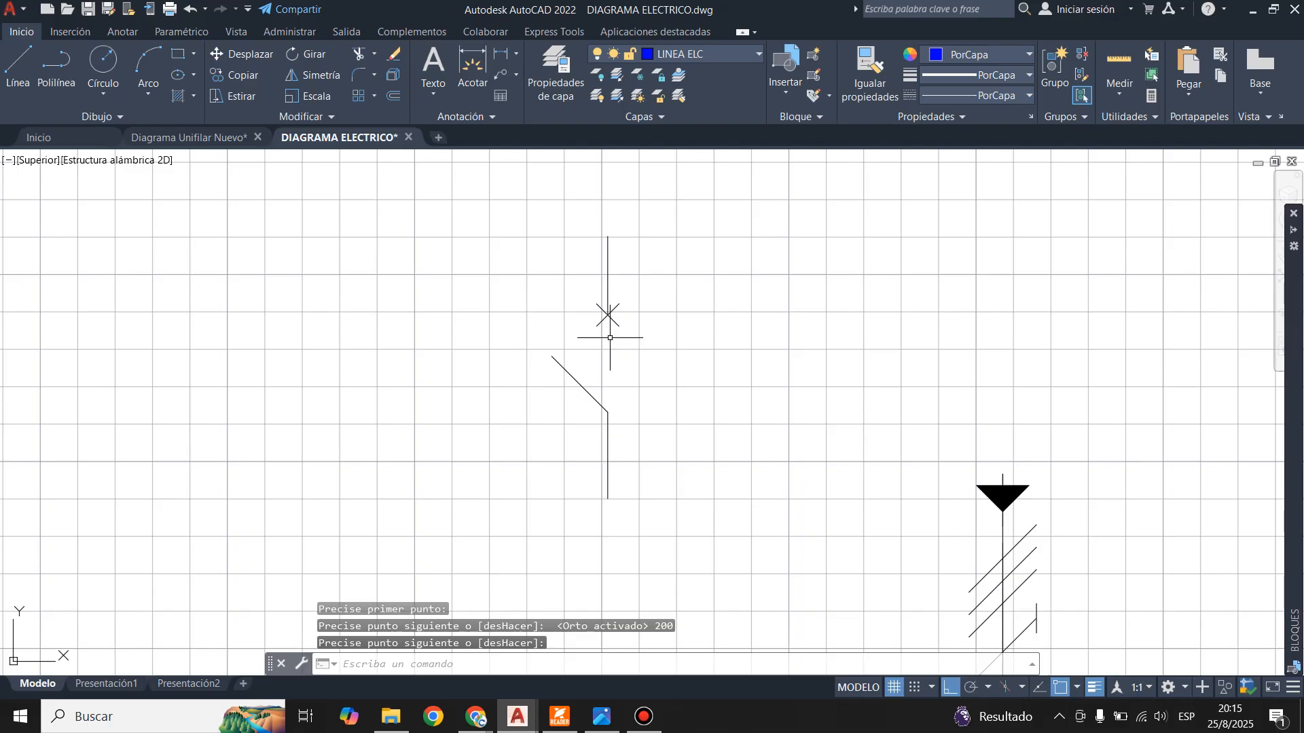
{"action": "left_click", "coordinate": [18, 65]}
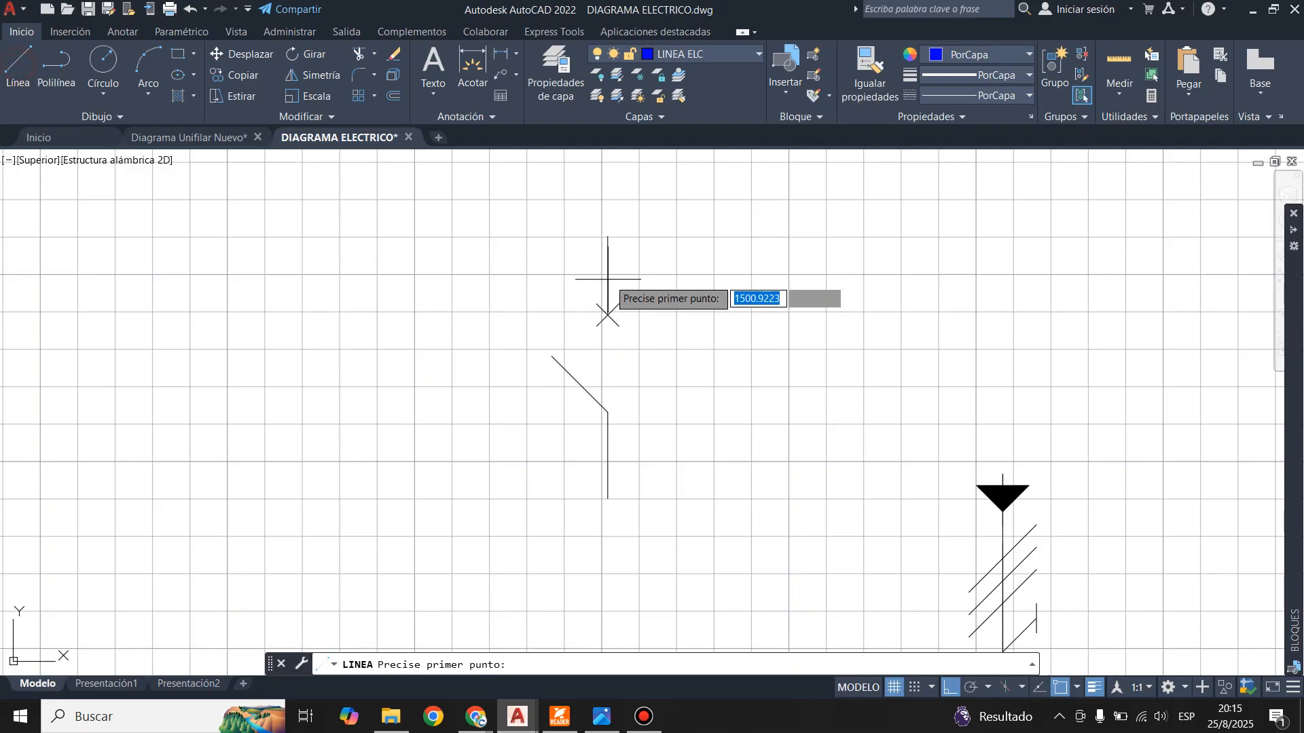
{"action": "left_click", "coordinate": [608, 237]}
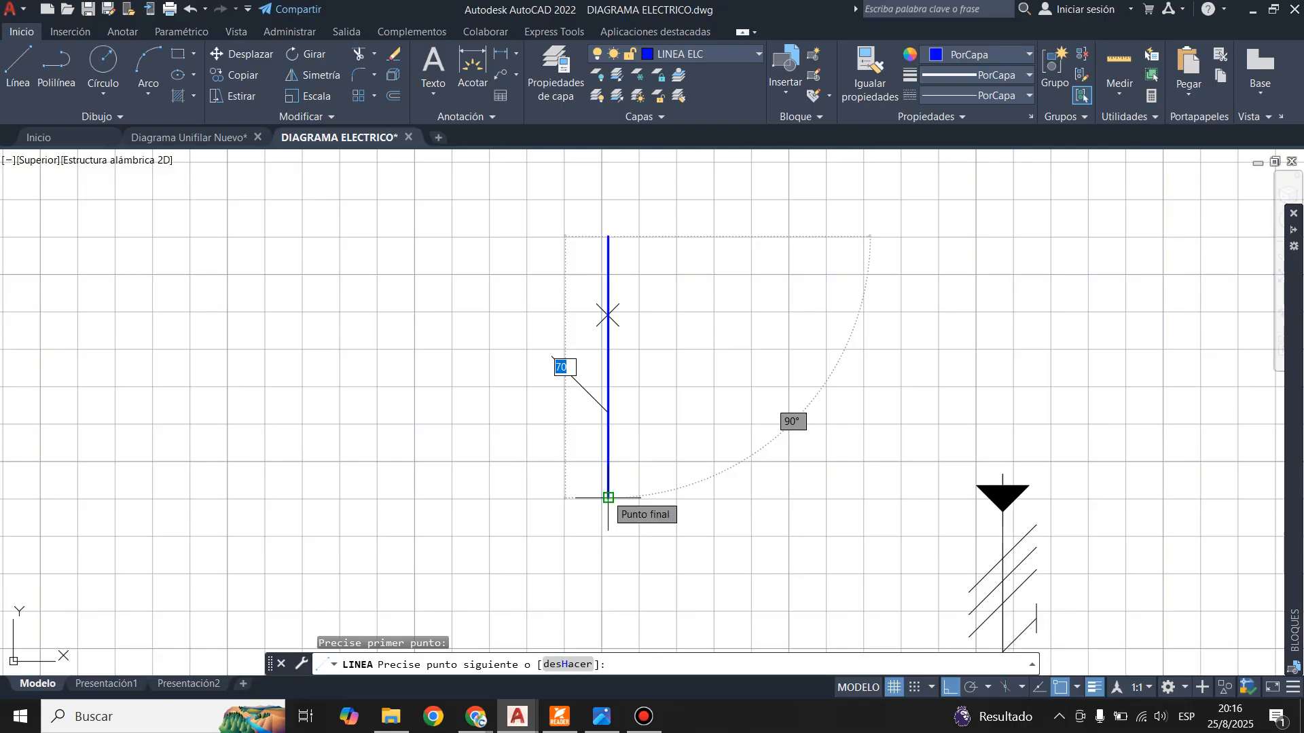
{"action": "key", "text": "Escape"}
- Check the cable symbol's height with a trial line running down from its upper endpoint, without keeping the line
{"action": "scroll", "coordinate": [530, 297], "scroll_direction": "down", "scroll_amount": 2}
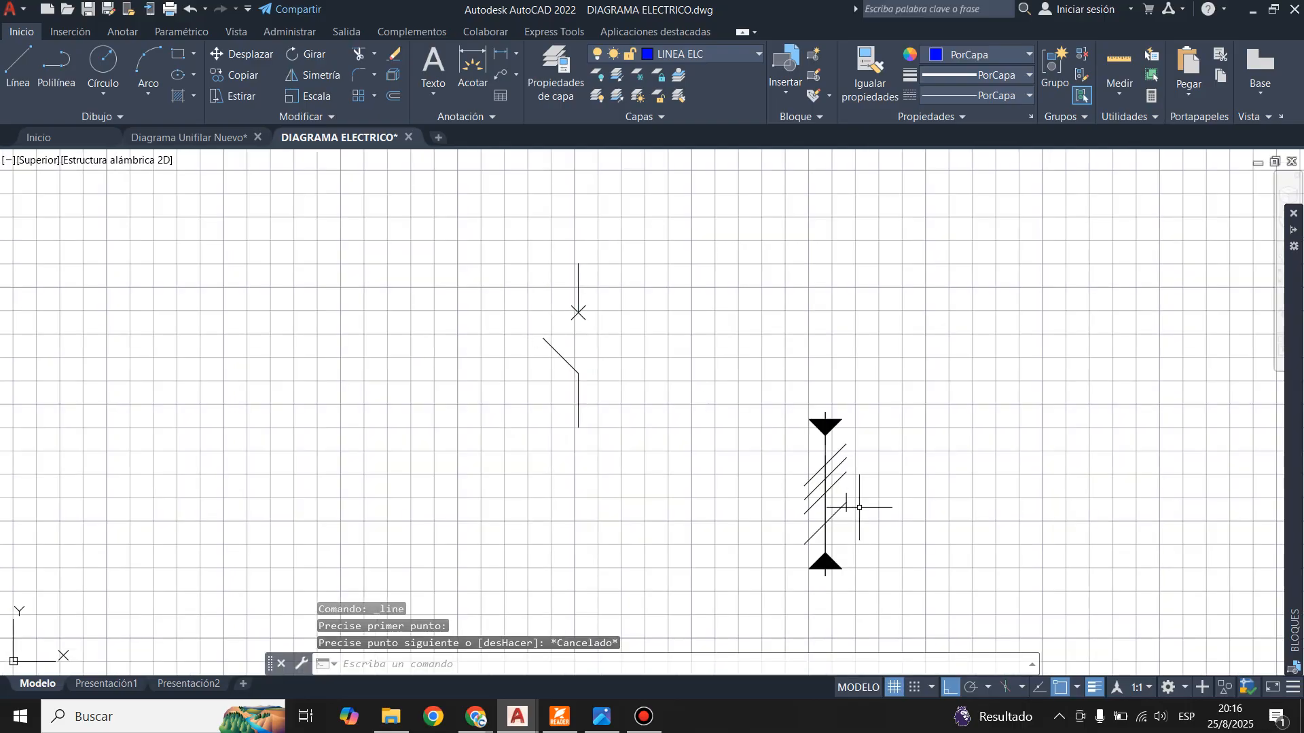
{"action": "scroll", "coordinate": [852, 499], "scroll_direction": "up", "scroll_amount": 2}
{"action": "scroll", "coordinate": [774, 336], "scroll_direction": "down", "scroll_amount": 2}
{"action": "scroll", "coordinate": [792, 359], "scroll_direction": "up", "scroll_amount": 2}
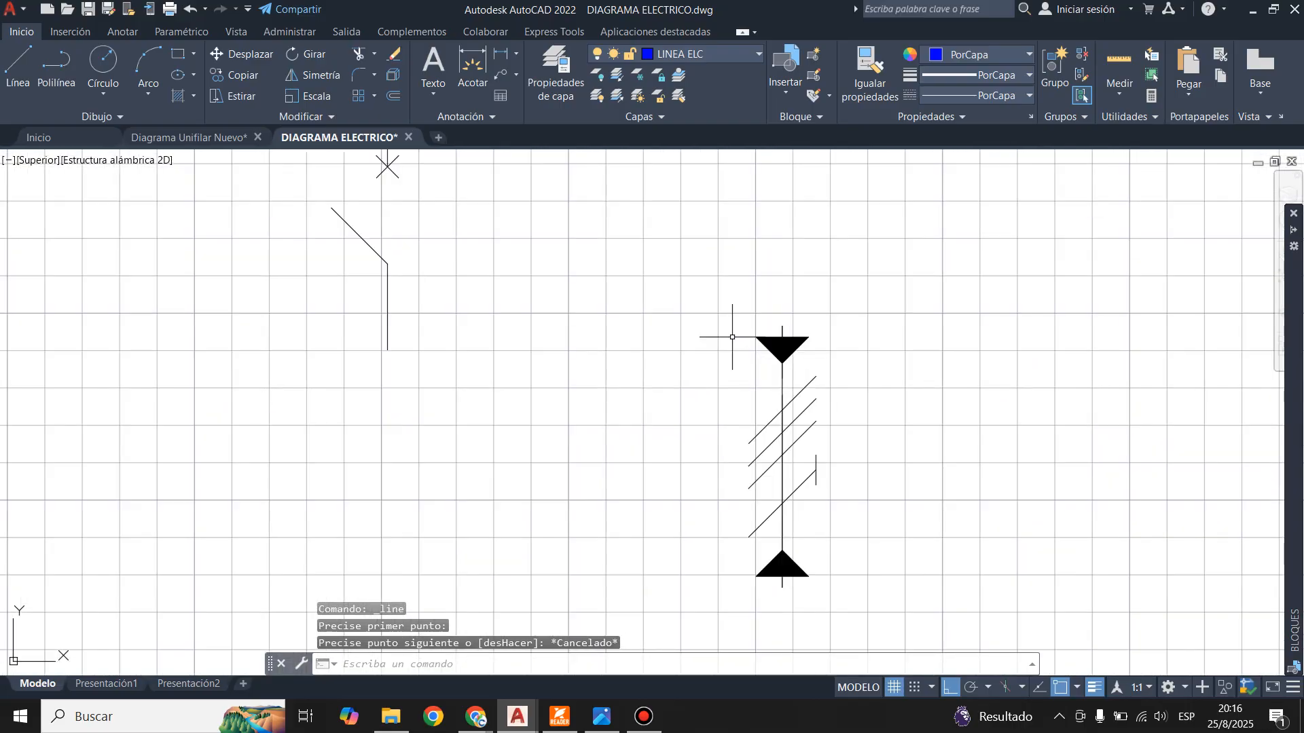
{"action": "left_click", "coordinate": [19, 68]}
{"action": "left_click", "coordinate": [782, 326]}
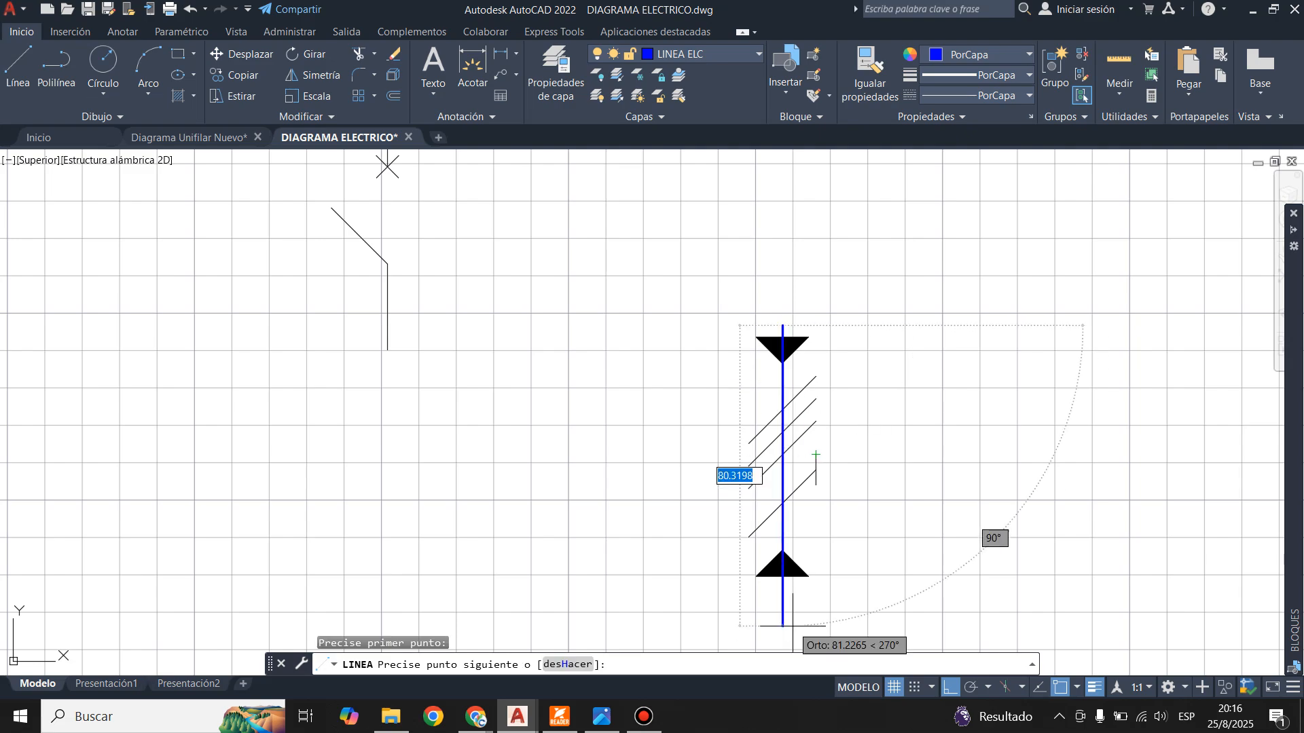
{"action": "key", "text": "Escape"}
- Scale the breaker and cable symbols together by a factor of 2 from a base point left of them
{"action": "scroll", "coordinate": [722, 538], "scroll_direction": "down", "scroll_amount": 4}
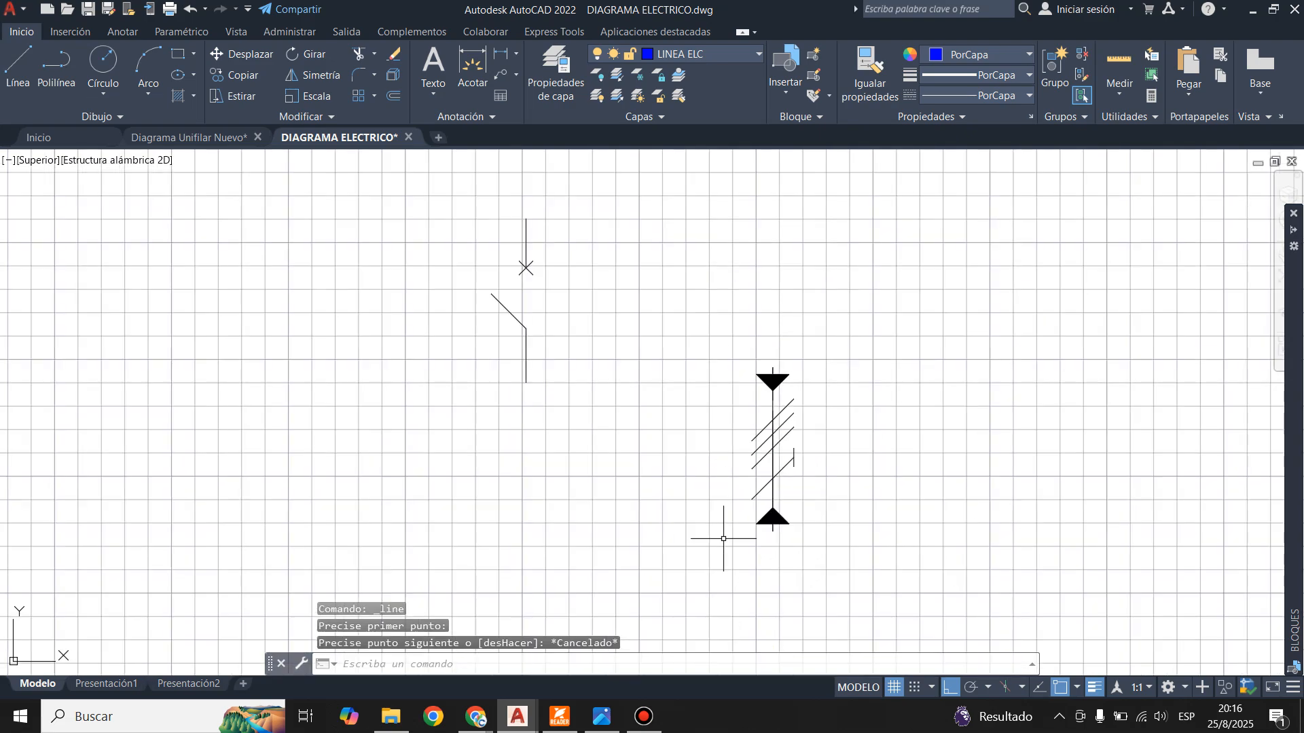
{"action": "scroll", "coordinate": [720, 506], "scroll_direction": "up", "scroll_amount": 4}
{"action": "scroll", "coordinate": [693, 523], "scroll_direction": "down", "scroll_amount": 2}
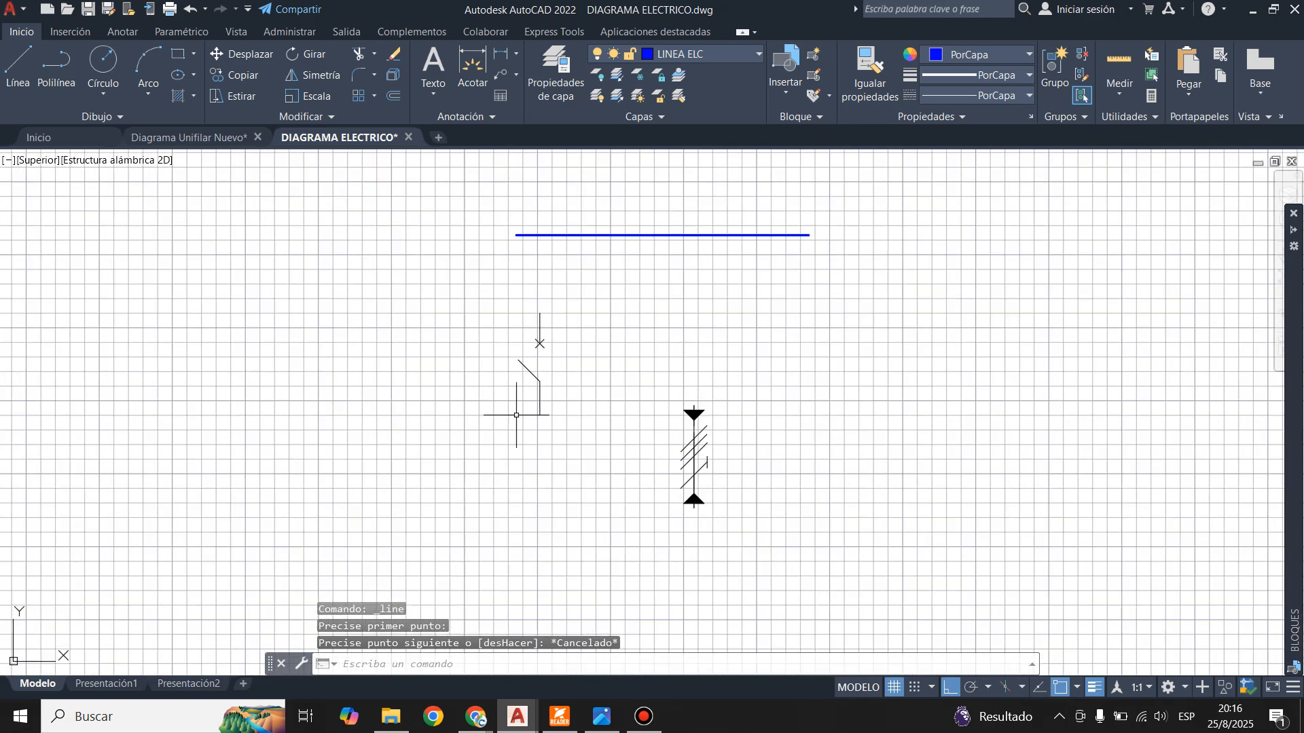
{"action": "left_click", "coordinate": [487, 309]}
{"action": "left_click", "coordinate": [858, 576]}
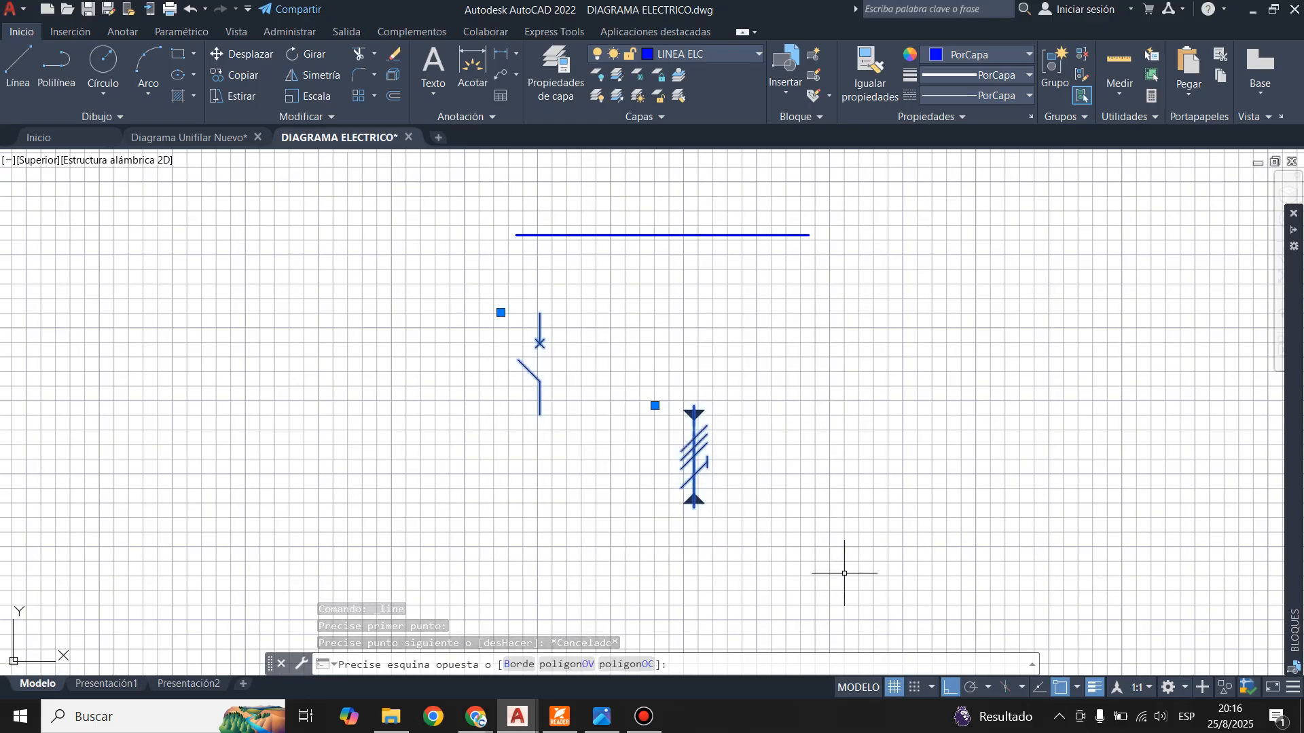
{"action": "left_click", "coordinate": [309, 96]}
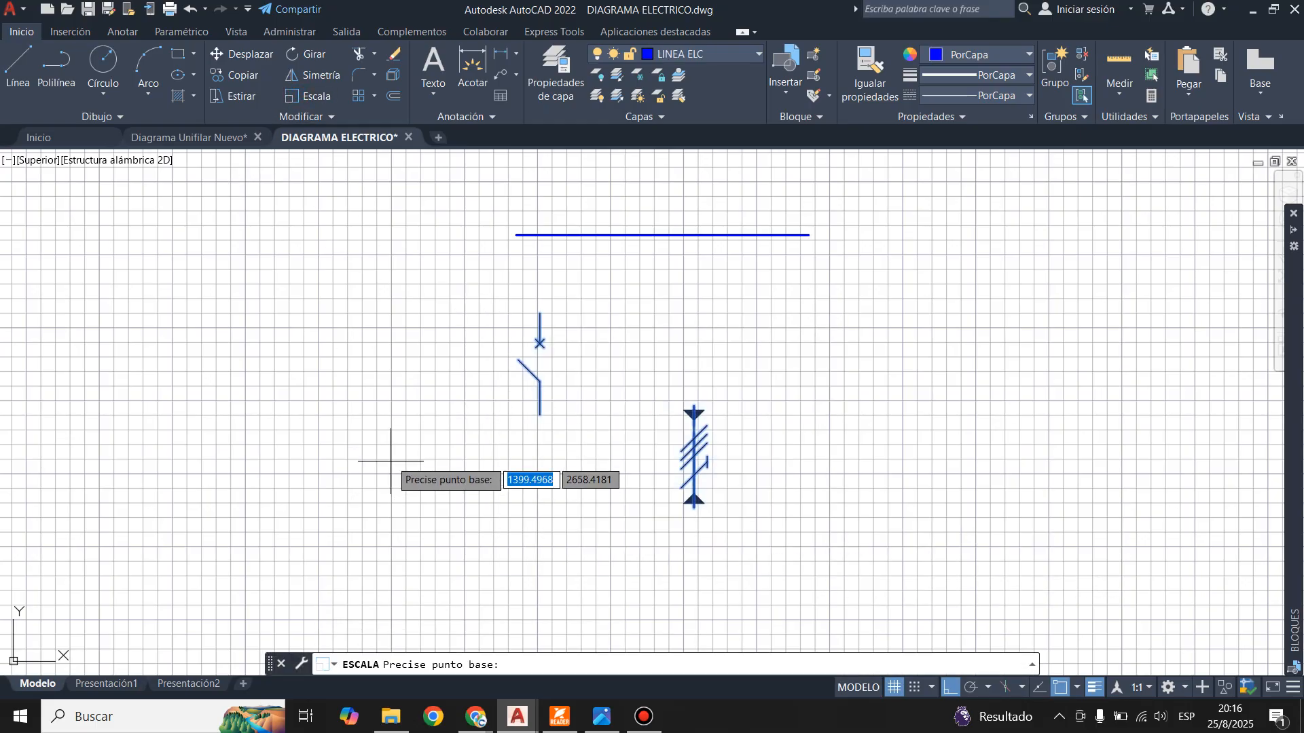
{"action": "left_click", "coordinate": [456, 444]}
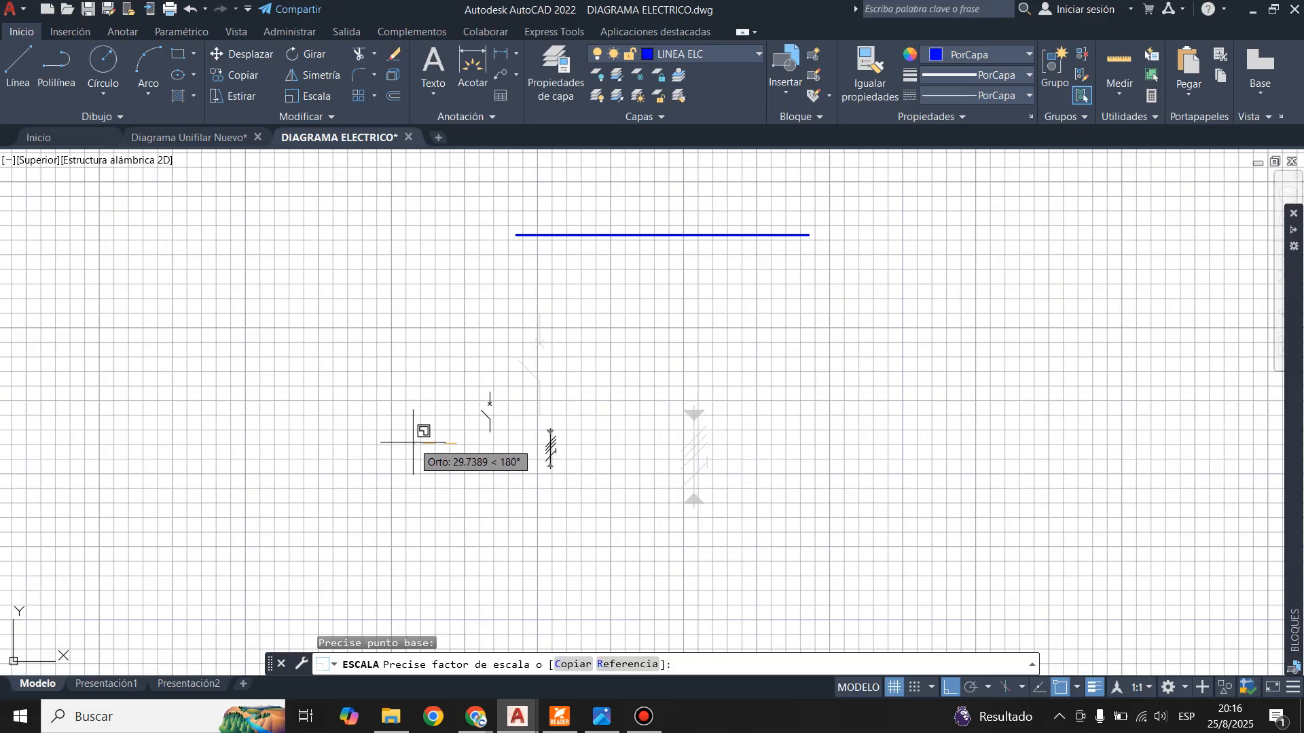
{"action": "type", "text": "2"}
{"action": "key", "text": "Return"}
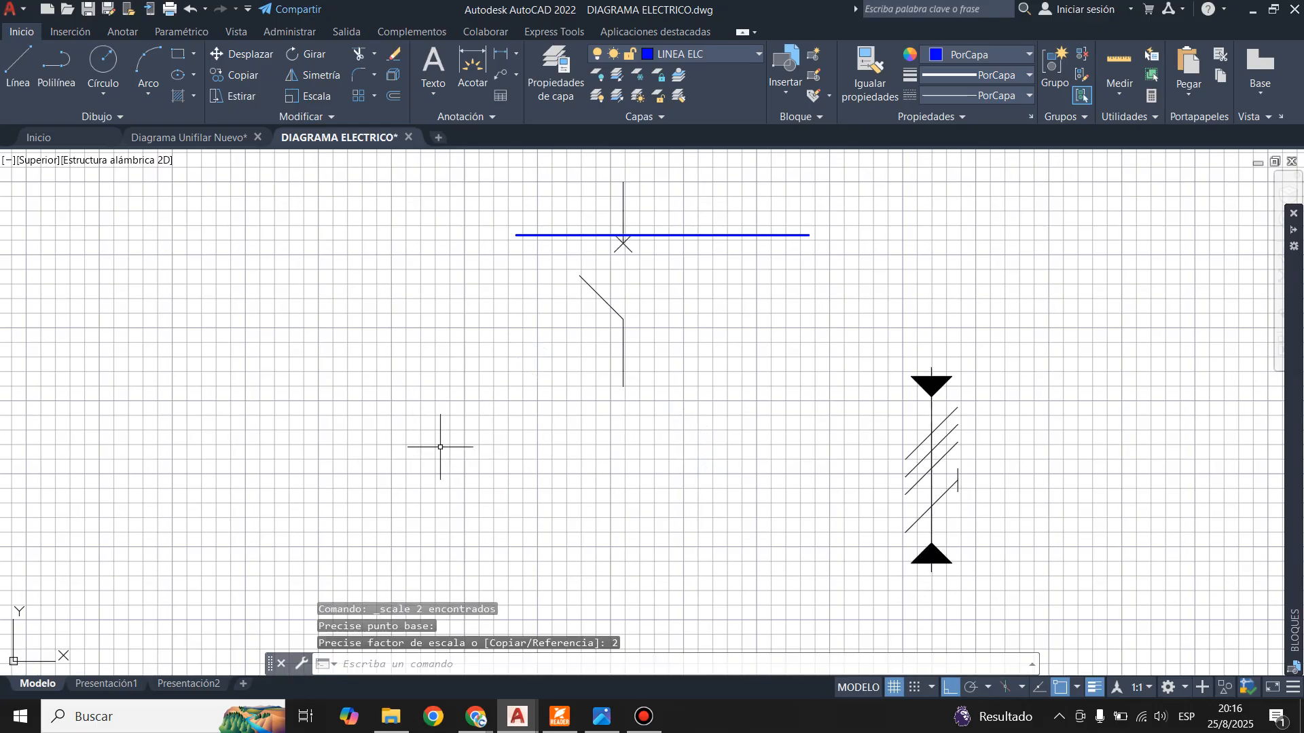
- Move the breaker symbol horizontally to the left, clear of the blue horizontal line, by stretching its insertion grip
{"action": "scroll", "coordinate": [527, 383], "scroll_direction": "down", "scroll_amount": 4}
{"action": "left_click", "coordinate": [538, 269]}
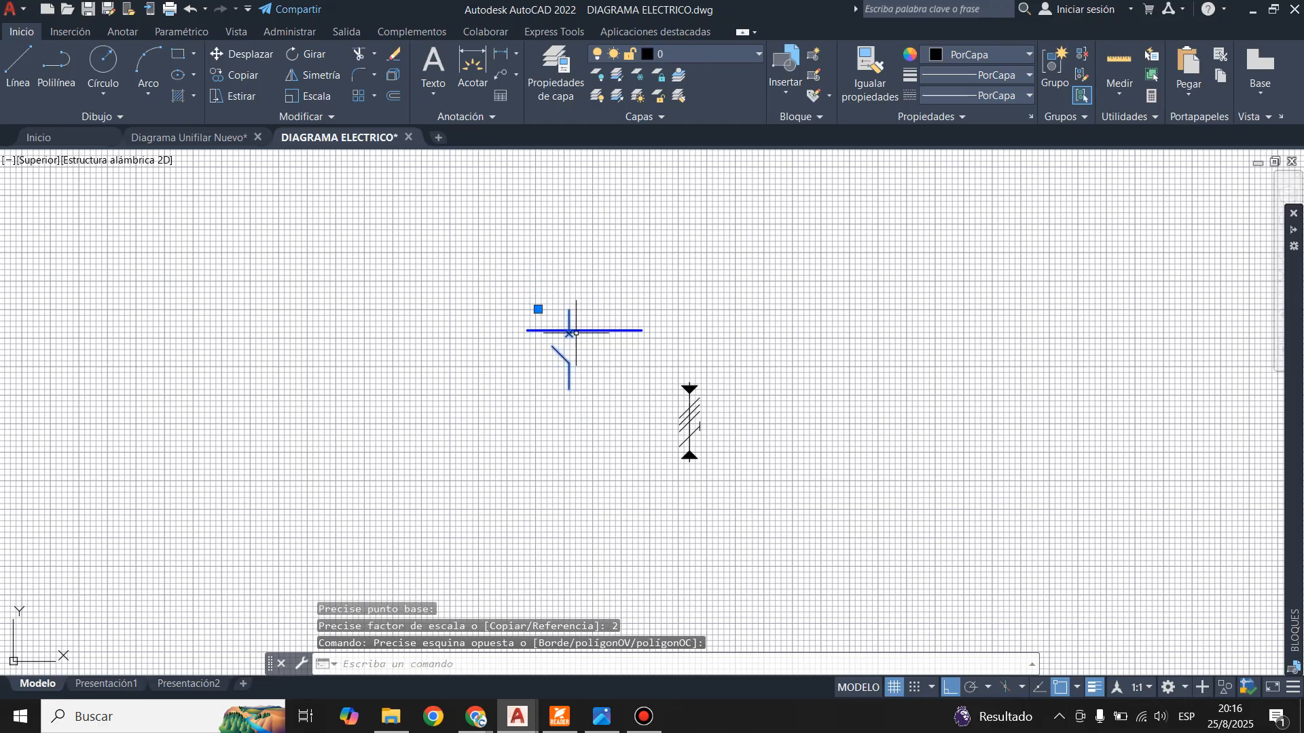
{"action": "left_click", "coordinate": [538, 309]}
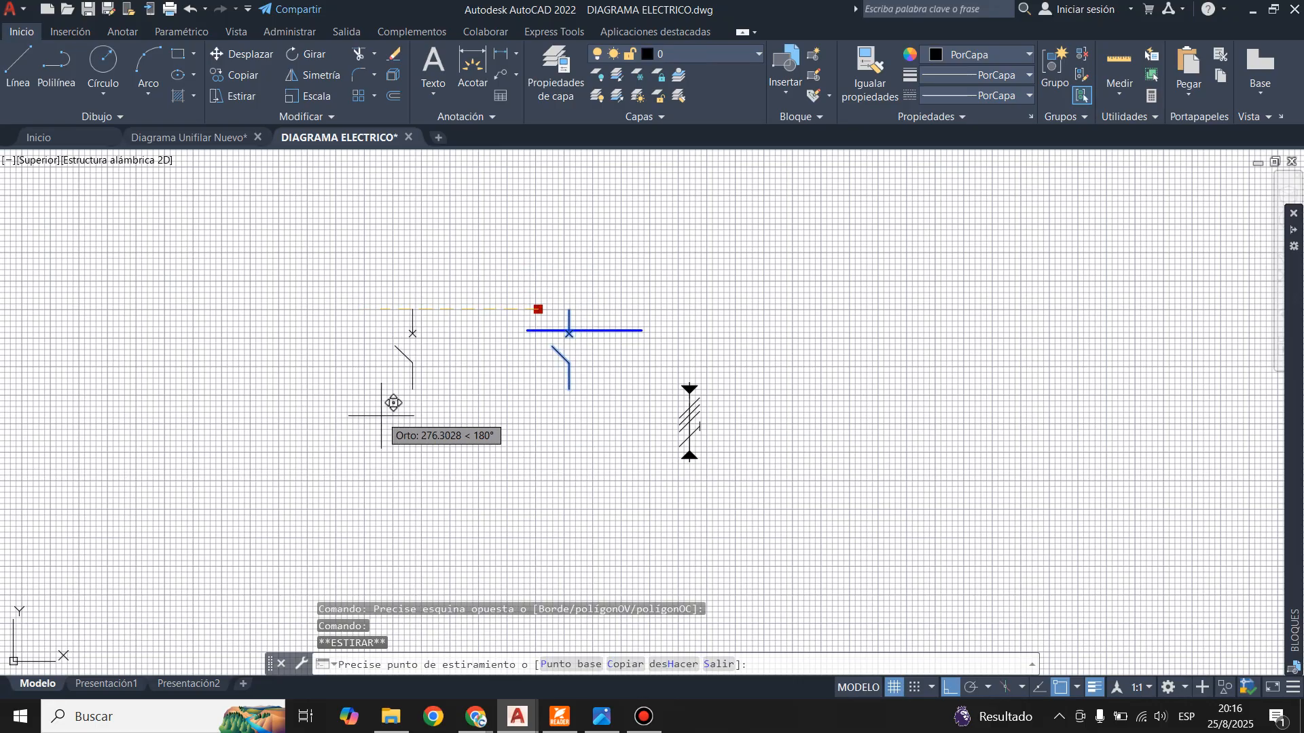
{"action": "left_click", "coordinate": [378, 306]}
{"action": "scroll", "coordinate": [618, 306], "scroll_direction": "down", "scroll_amount": 4}
{"action": "key", "text": "Escape"}
- Examine the existing panel diagram, and the supply line label and cable in Diagrama Unifilar Nuevo, as references for the new diagram
{"action": "scroll", "coordinate": [611, 407], "scroll_direction": "down", "scroll_amount": 2}
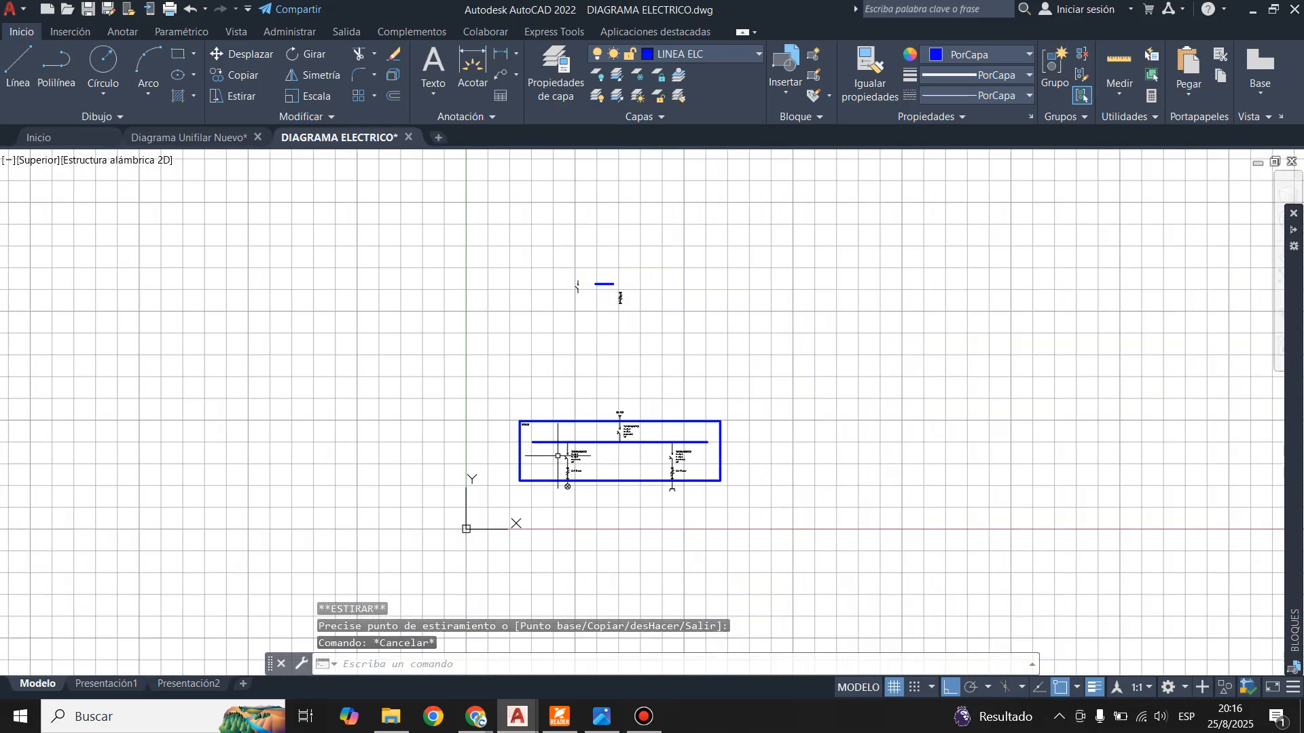
{"action": "scroll", "coordinate": [585, 456], "scroll_direction": "up", "scroll_amount": 8}
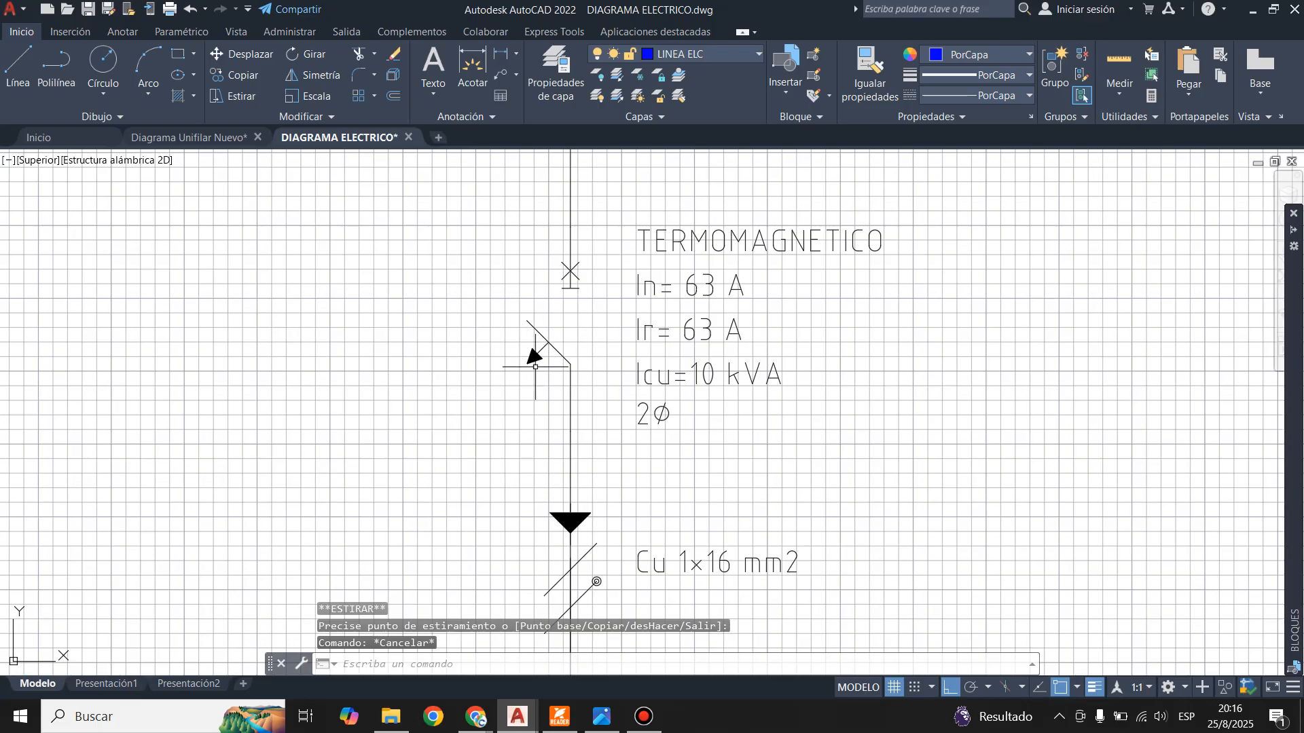
{"action": "scroll", "coordinate": [535, 367], "scroll_direction": "down", "scroll_amount": 6}
{"action": "scroll", "coordinate": [639, 401], "scroll_direction": "up", "scroll_amount": 4}
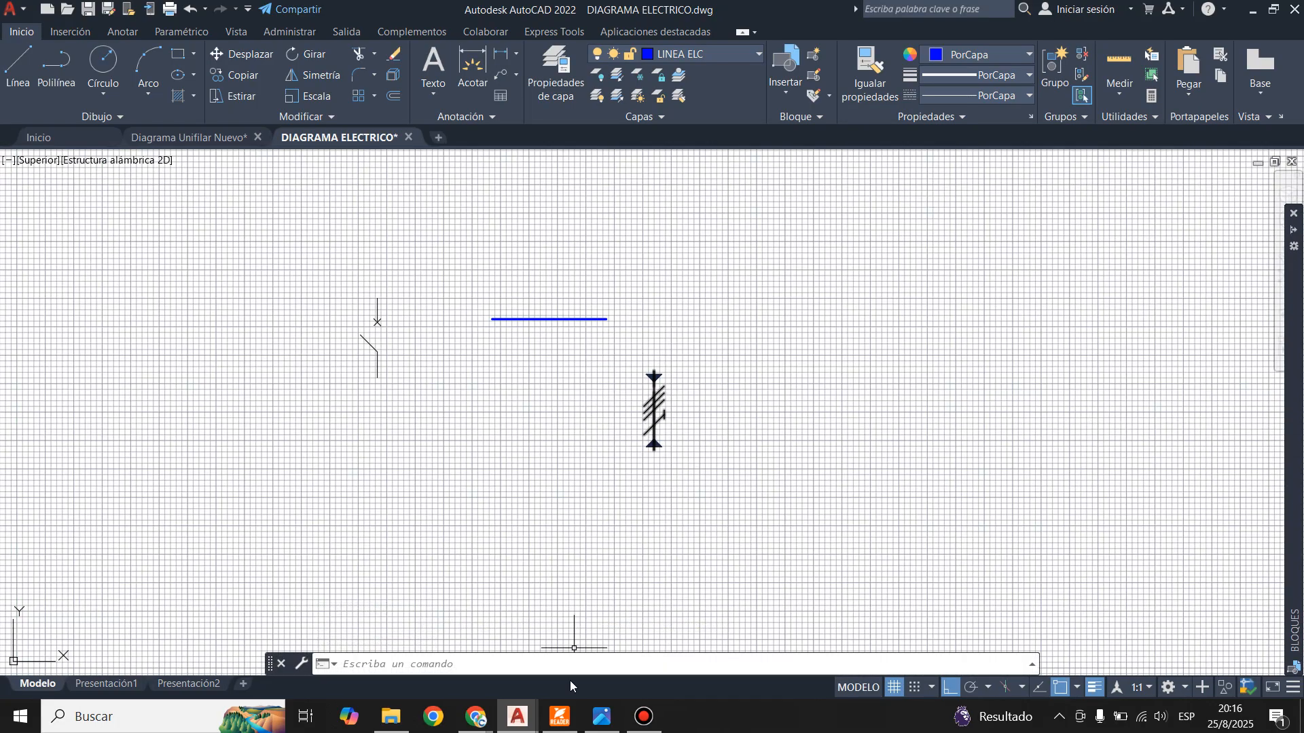
{"action": "left_click", "coordinate": [178, 138]}
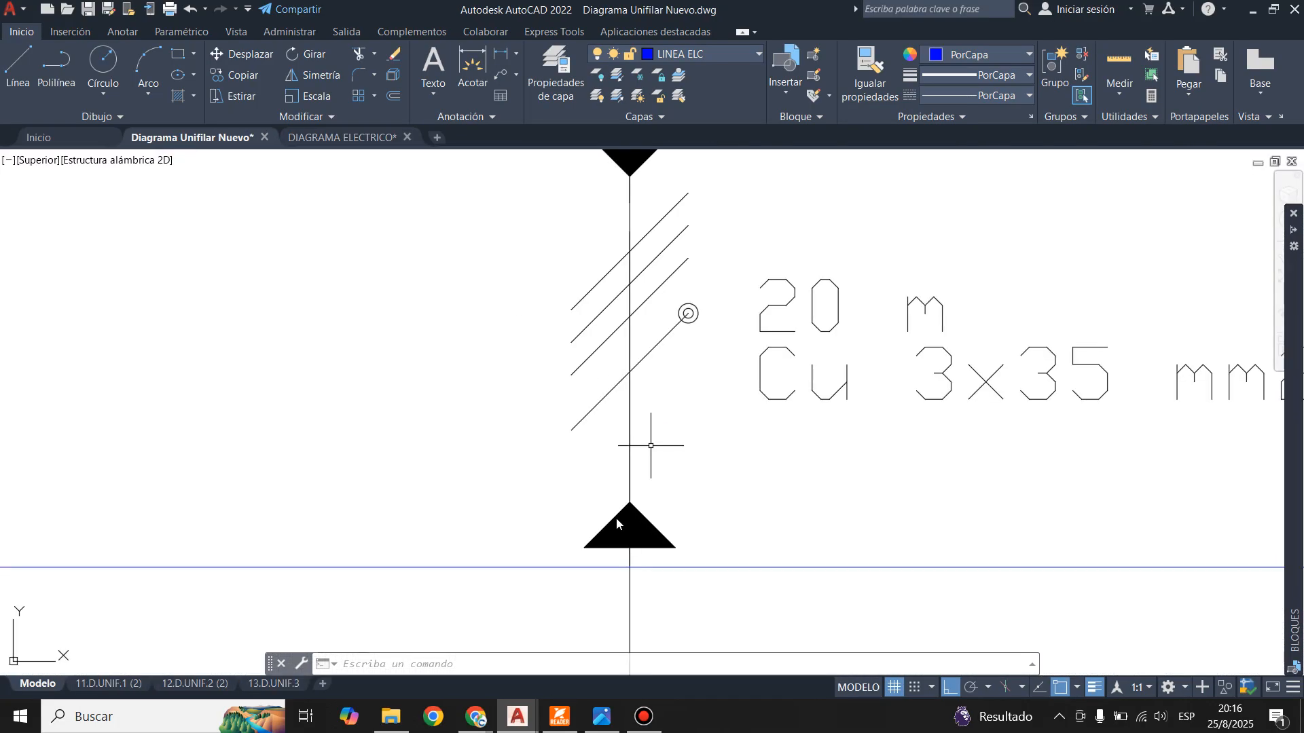
{"action": "scroll", "coordinate": [652, 445], "scroll_direction": "down", "scroll_amount": 4}
{"action": "scroll", "coordinate": [518, 364], "scroll_direction": "up", "scroll_amount": 2}
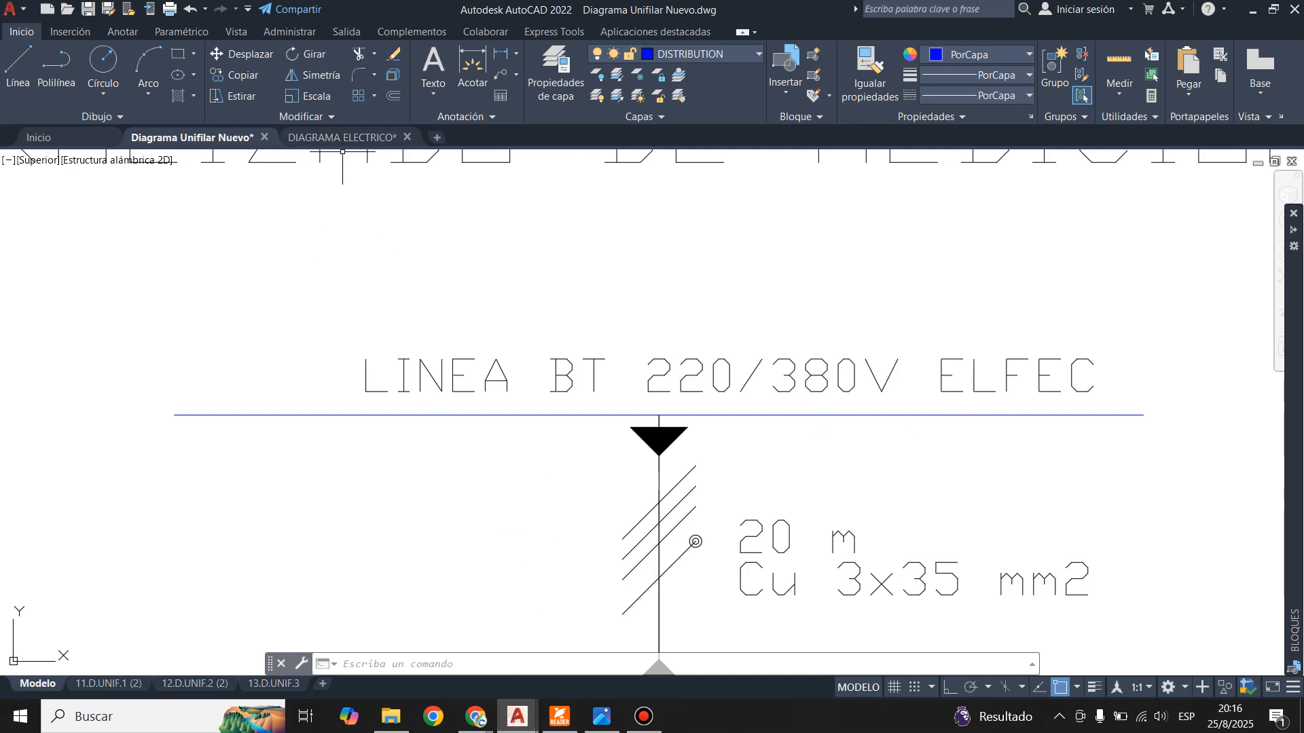
{"action": "left_click", "coordinate": [340, 137]}
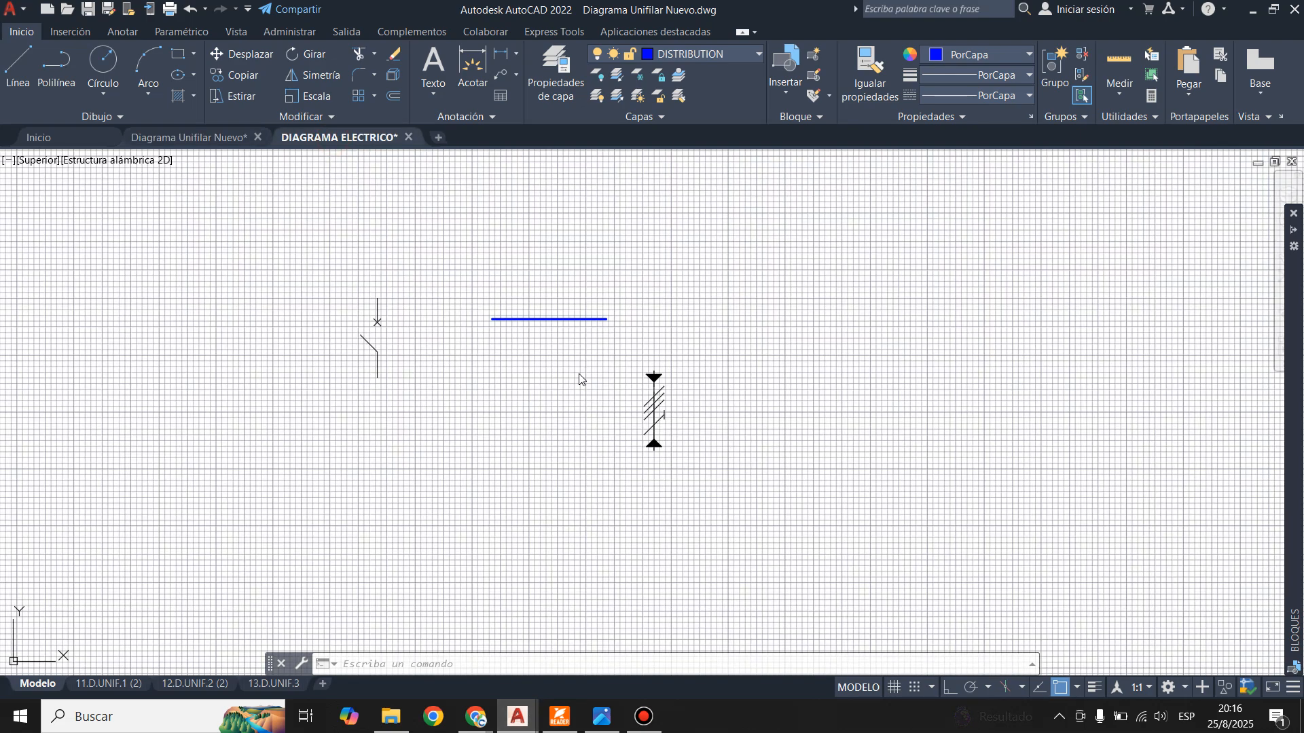
- Add the single-line text "LINEA BT 220 V ELFEC" just above the blue horizontal line with the default rotation of 0
{"action": "scroll", "coordinate": [523, 322], "scroll_direction": "up", "scroll_amount": 2}
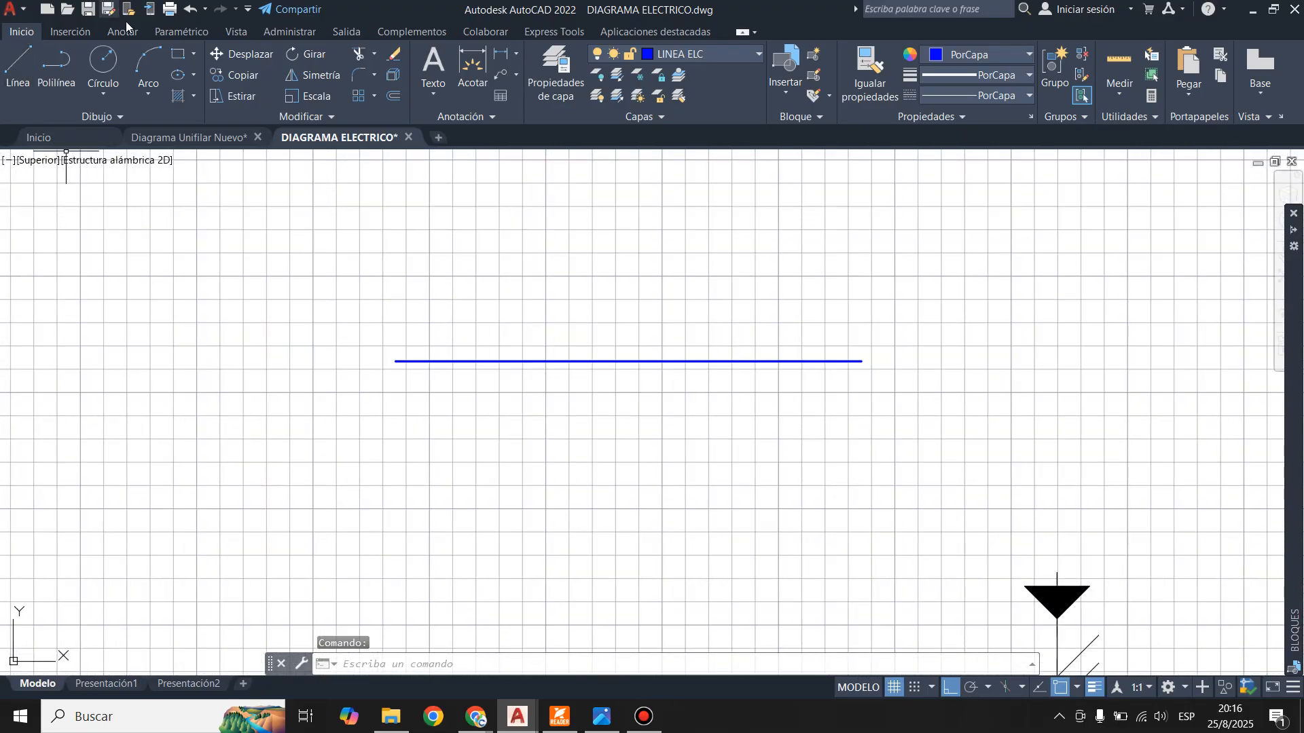
{"action": "left_click", "coordinate": [432, 93]}
{"action": "left_click", "coordinate": [477, 157]}
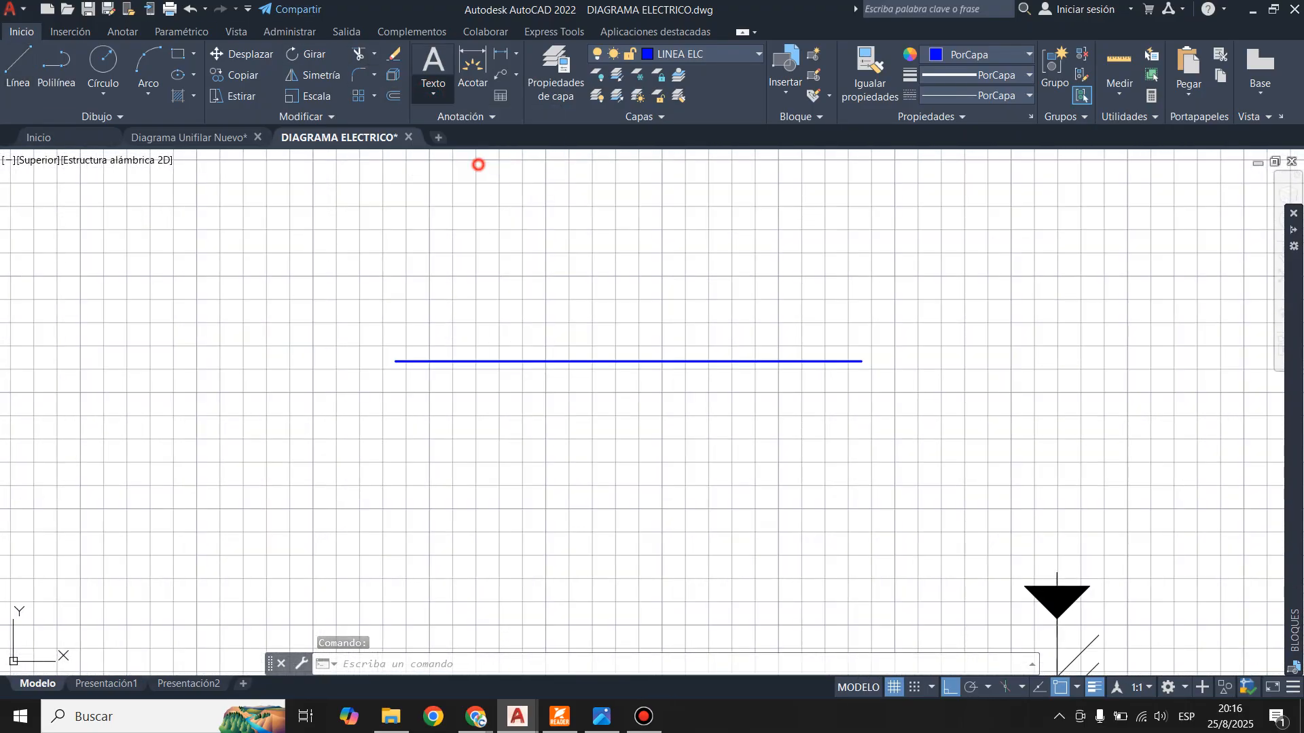
{"action": "left_click", "coordinate": [493, 349]}
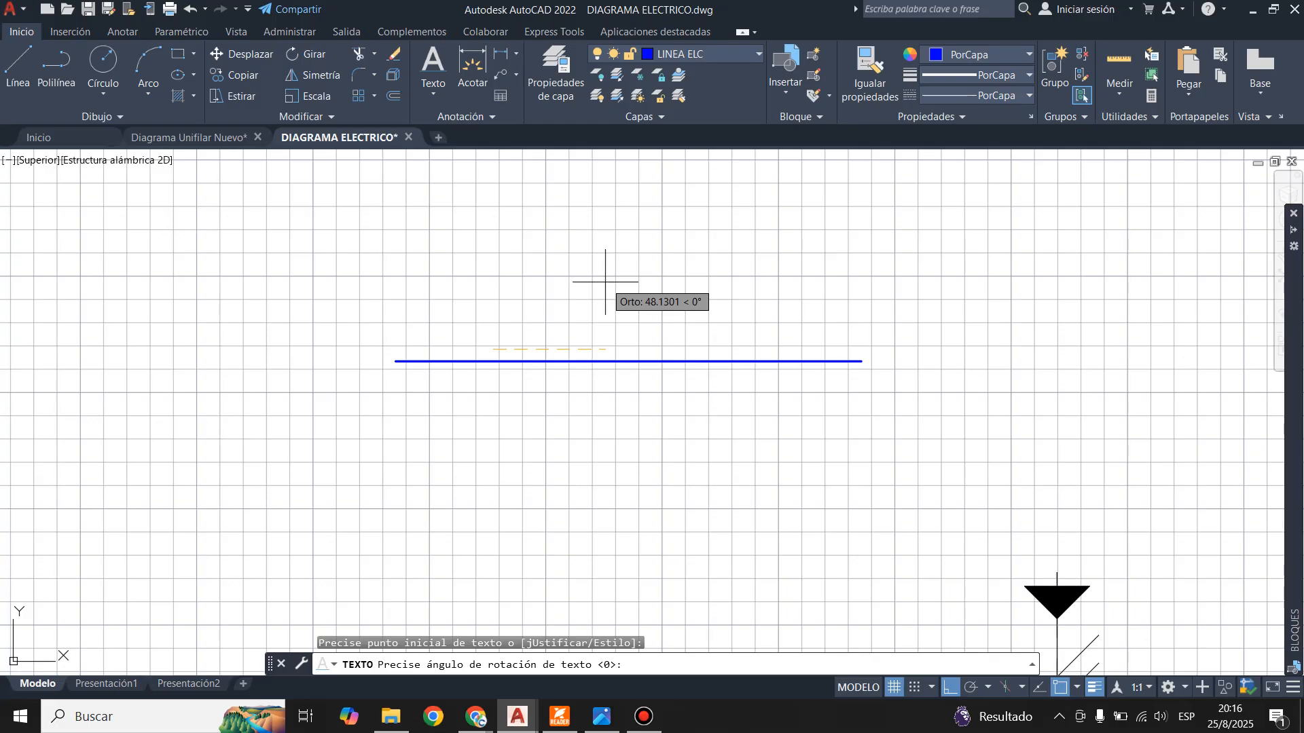
{"action": "key", "text": "Return"}
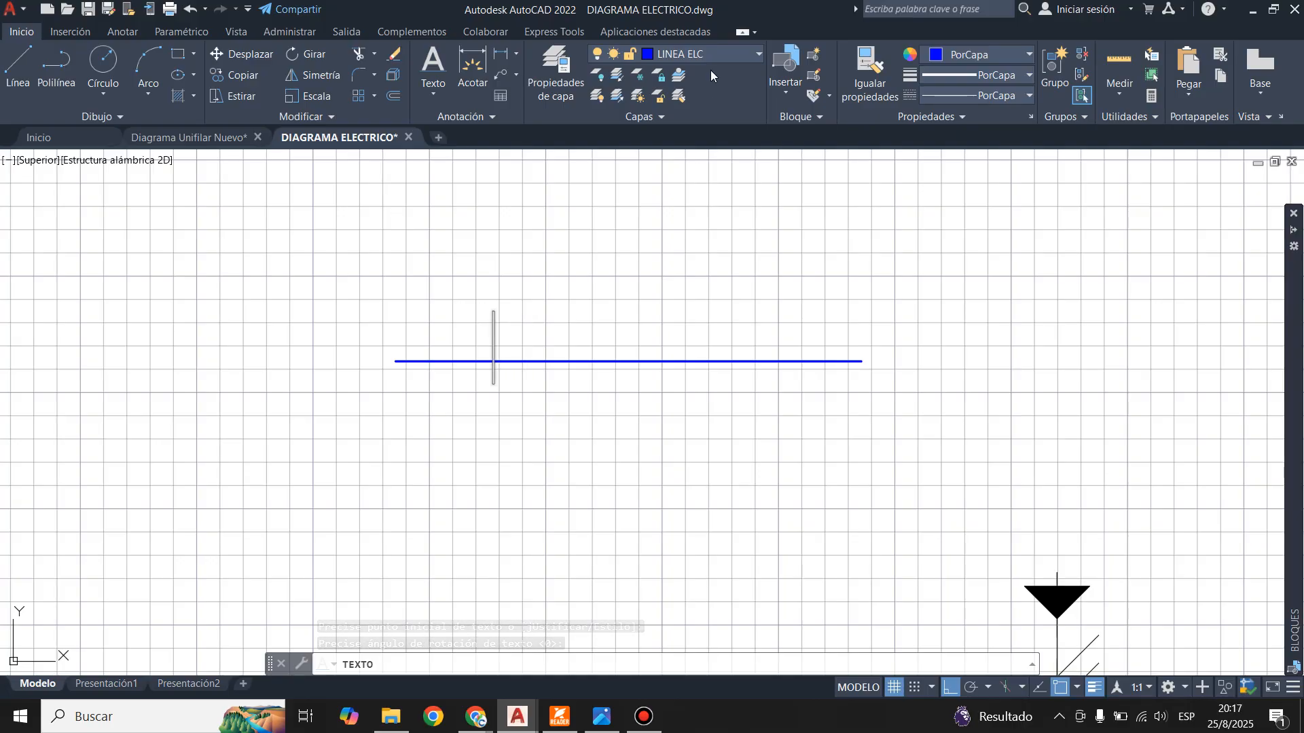
{"action": "type", "text": "L"}
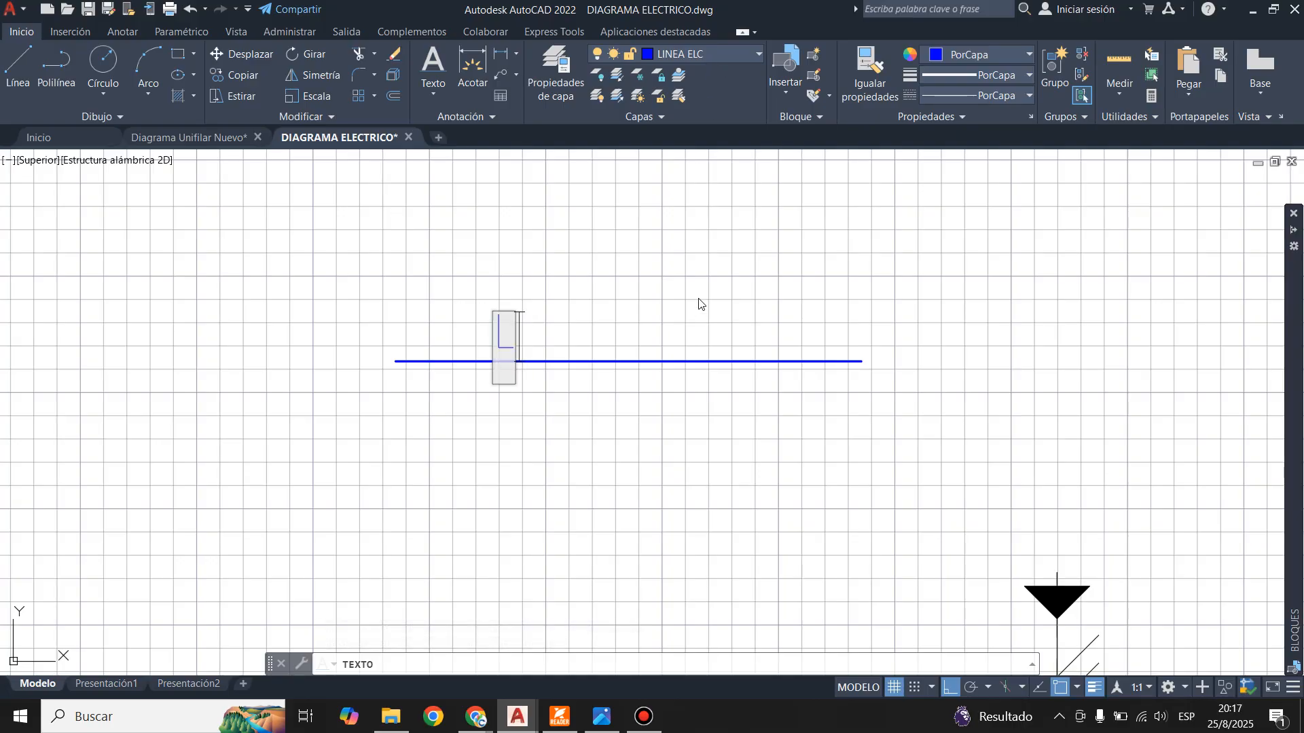
{"action": "type", "text": "INEA BT"}
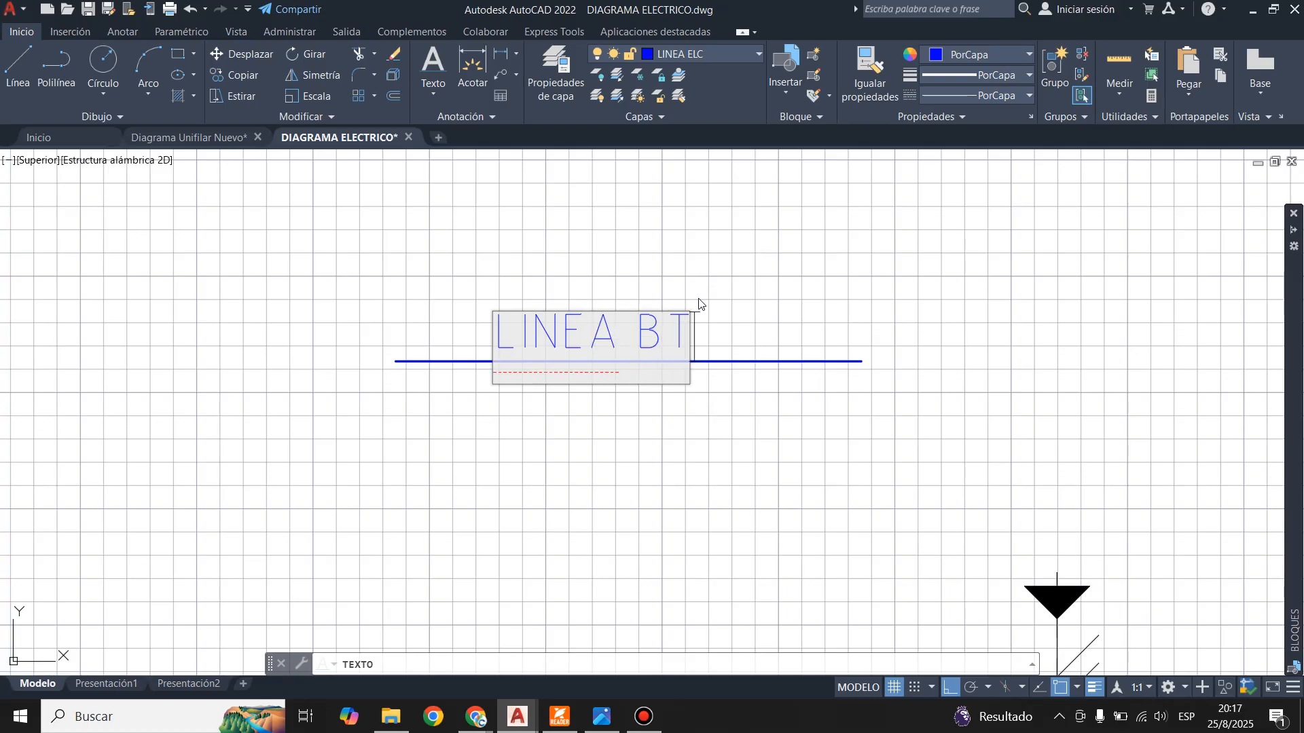
{"action": "type", "text": " 200"}
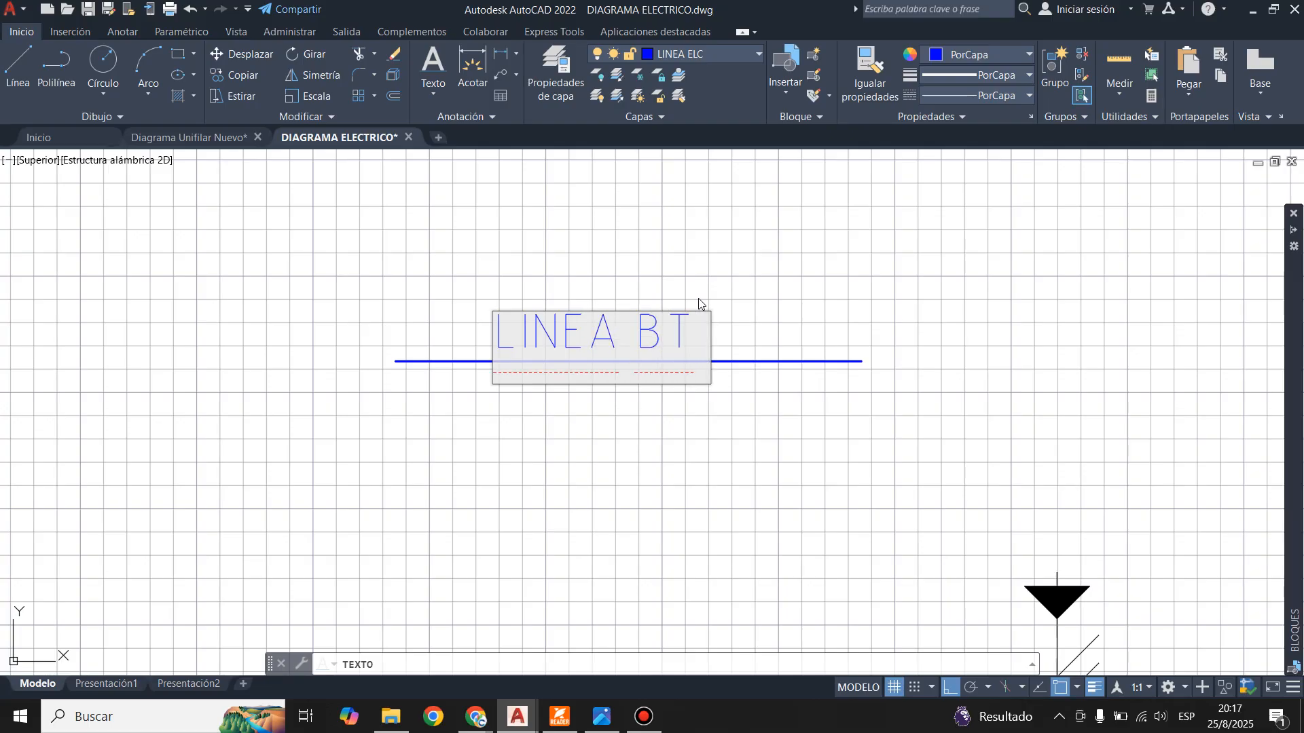
{"action": "key", "text": "BackSpace"}
{"action": "key", "text": "BackSpace"}
{"action": "type", "text": "20"}
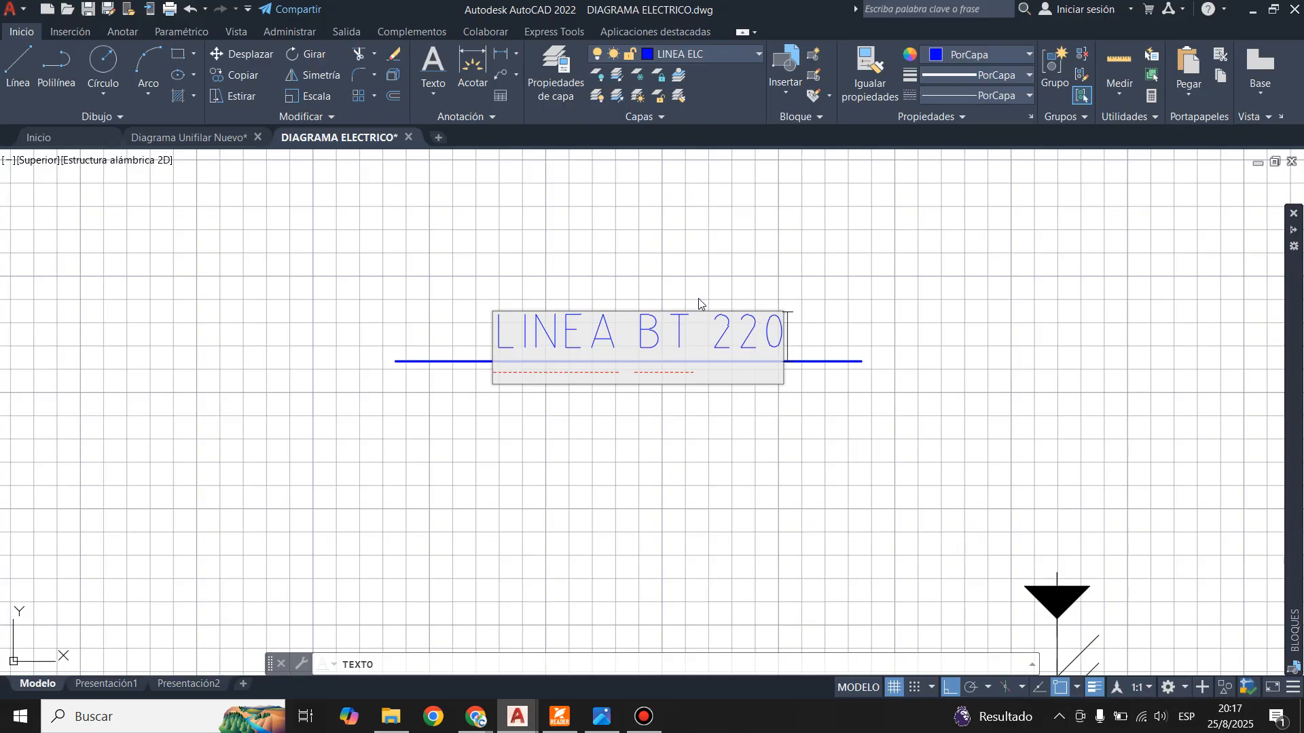
{"action": "type", "text": " V ELFEC"}
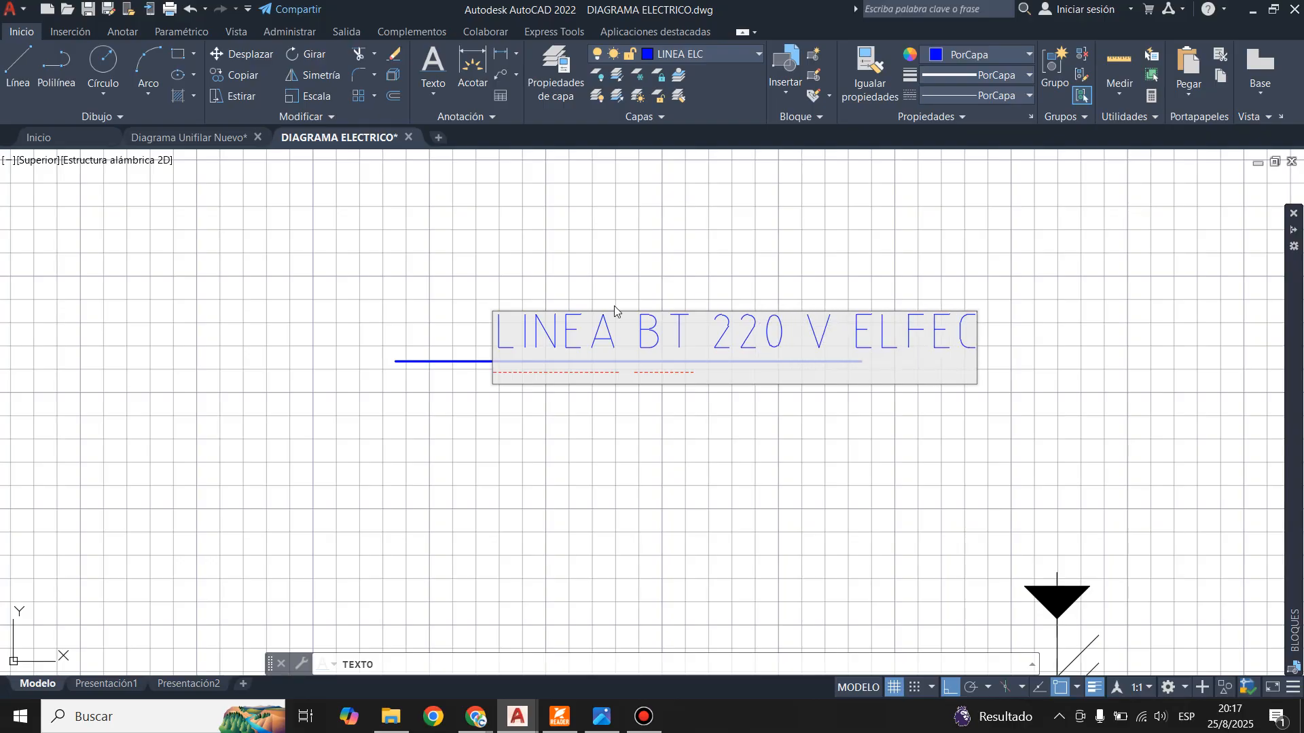
{"action": "key", "text": "Return"}
{"action": "key", "text": "Return"}
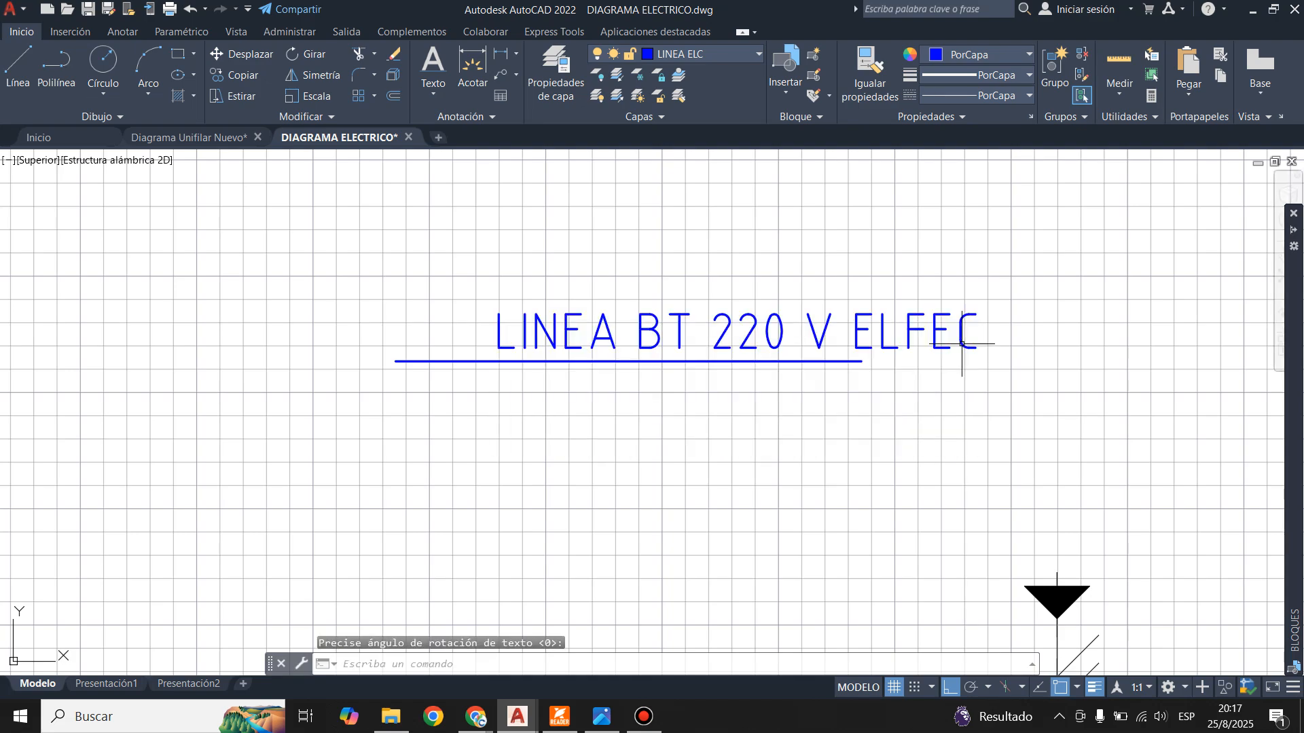
- Put the LINEA BT text on layer 0 and move it horizontally to the left so it sits over the blue line
{"action": "left_click", "coordinate": [681, 330]}
{"action": "left_click", "coordinate": [700, 53]}
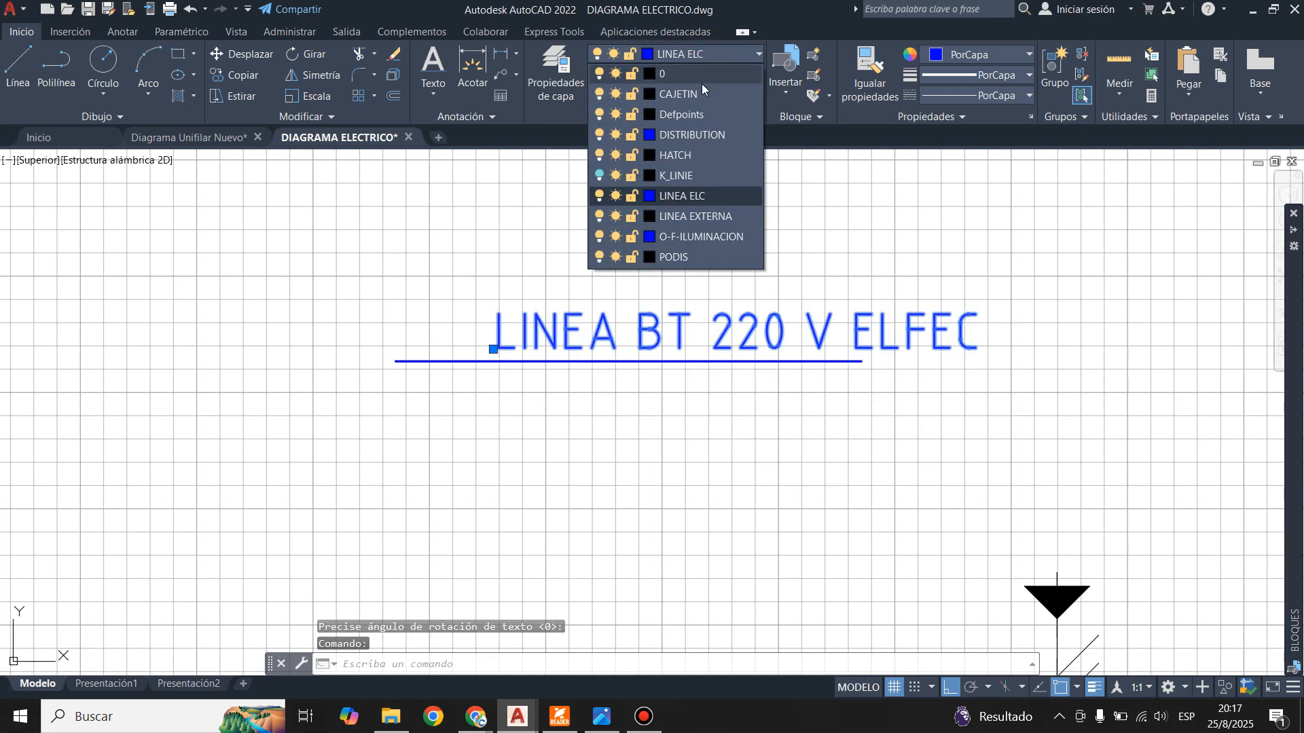
{"action": "left_click", "coordinate": [701, 84]}
{"action": "left_click", "coordinate": [664, 314]}
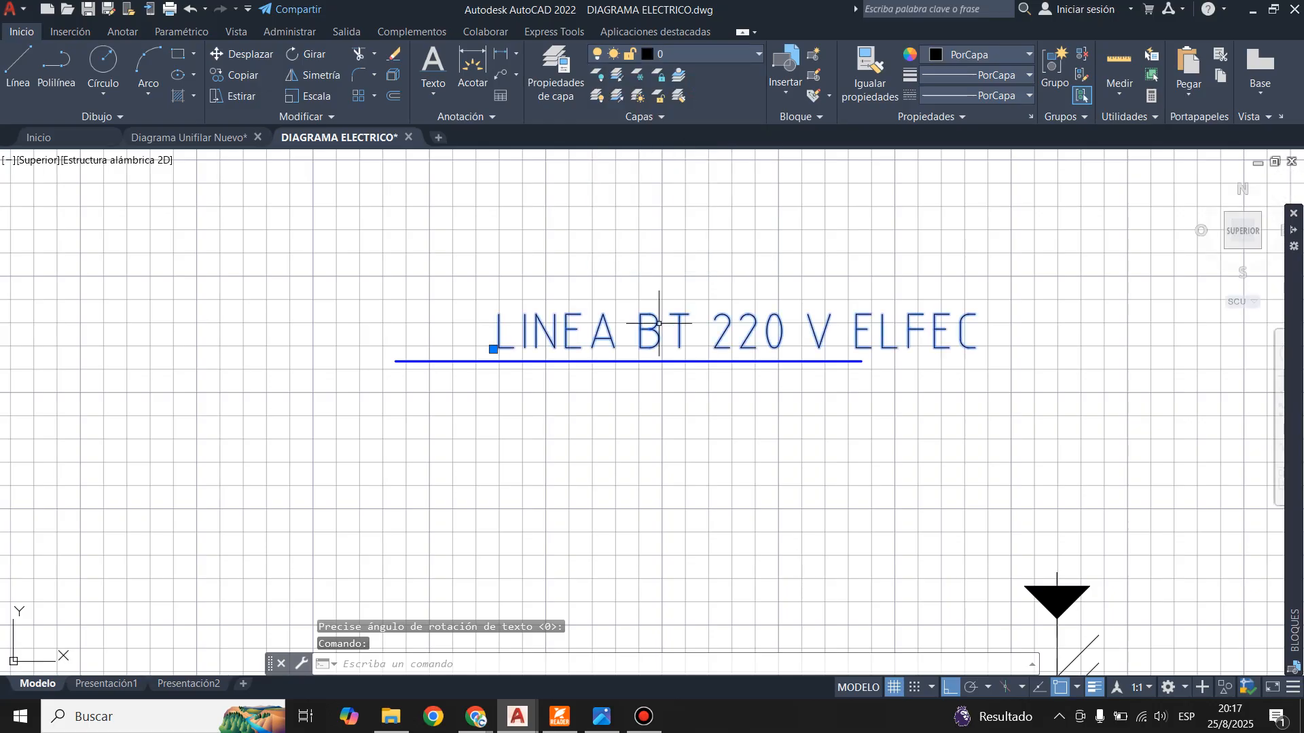
{"action": "left_click", "coordinate": [495, 349]}
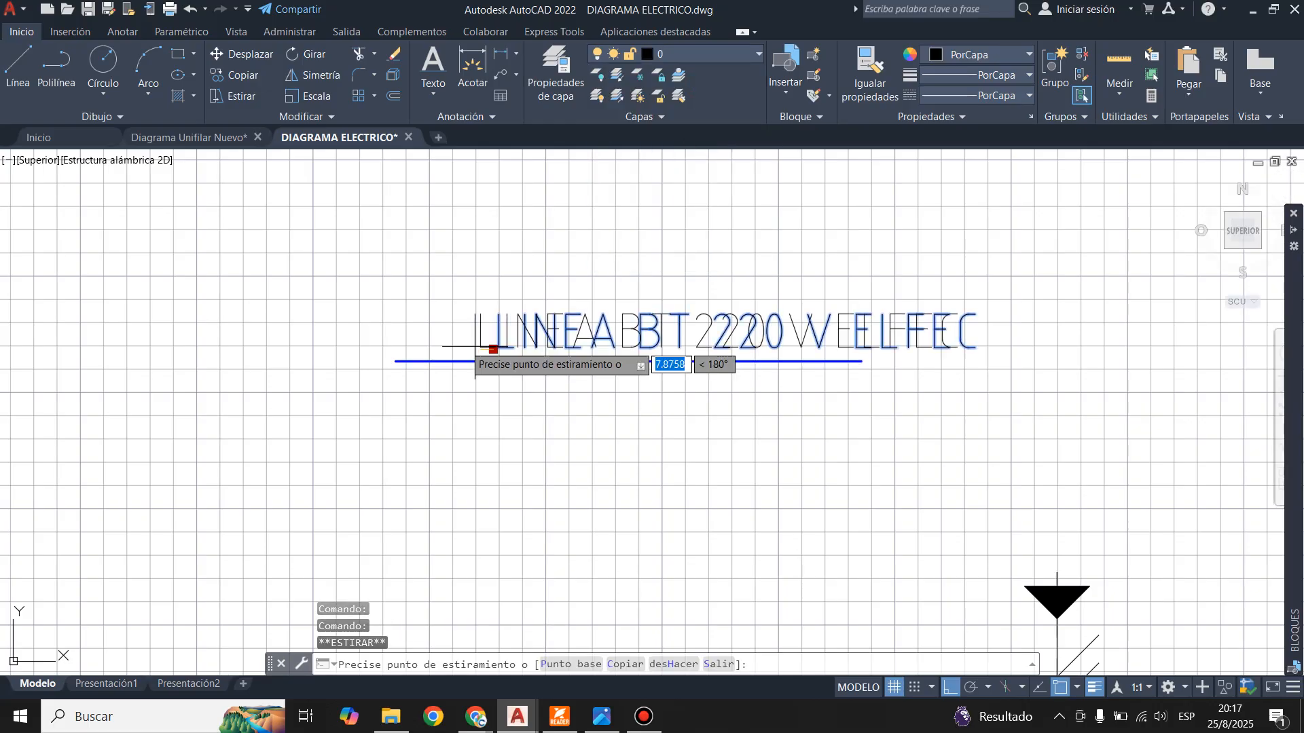
{"action": "left_click", "coordinate": [381, 349]}
{"action": "key", "text": "Escape"}
{"action": "key", "text": "Escape"}
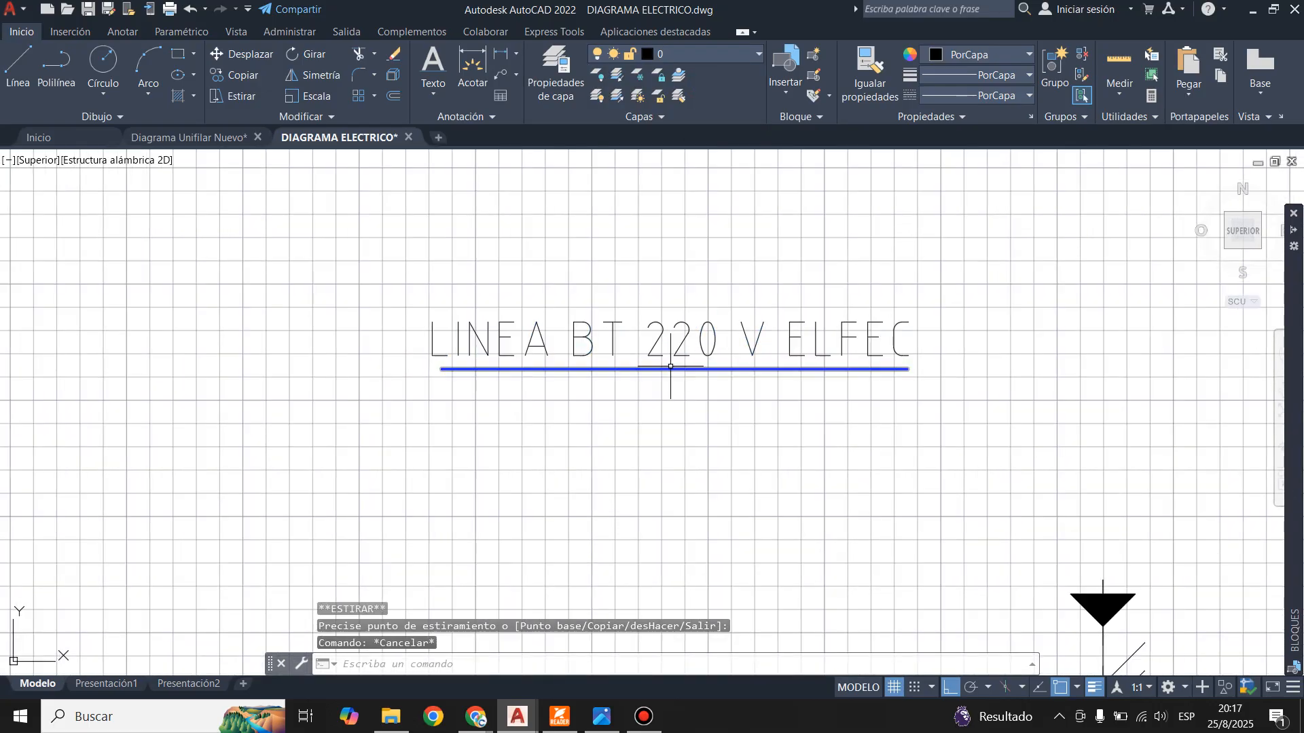
{"action": "left_click", "coordinate": [670, 367]}
{"action": "left_click", "coordinate": [584, 398]}
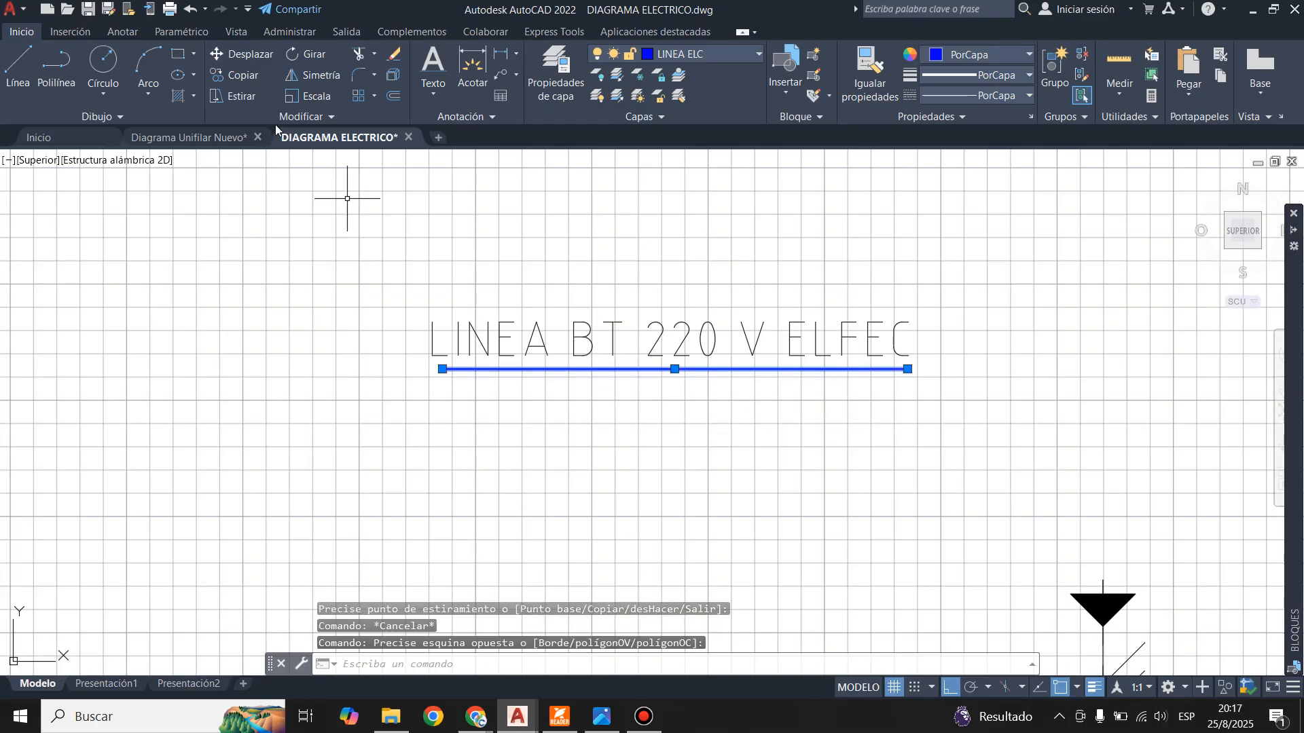
{"action": "left_click", "coordinate": [293, 98]}
{"action": "key", "text": "Escape"}
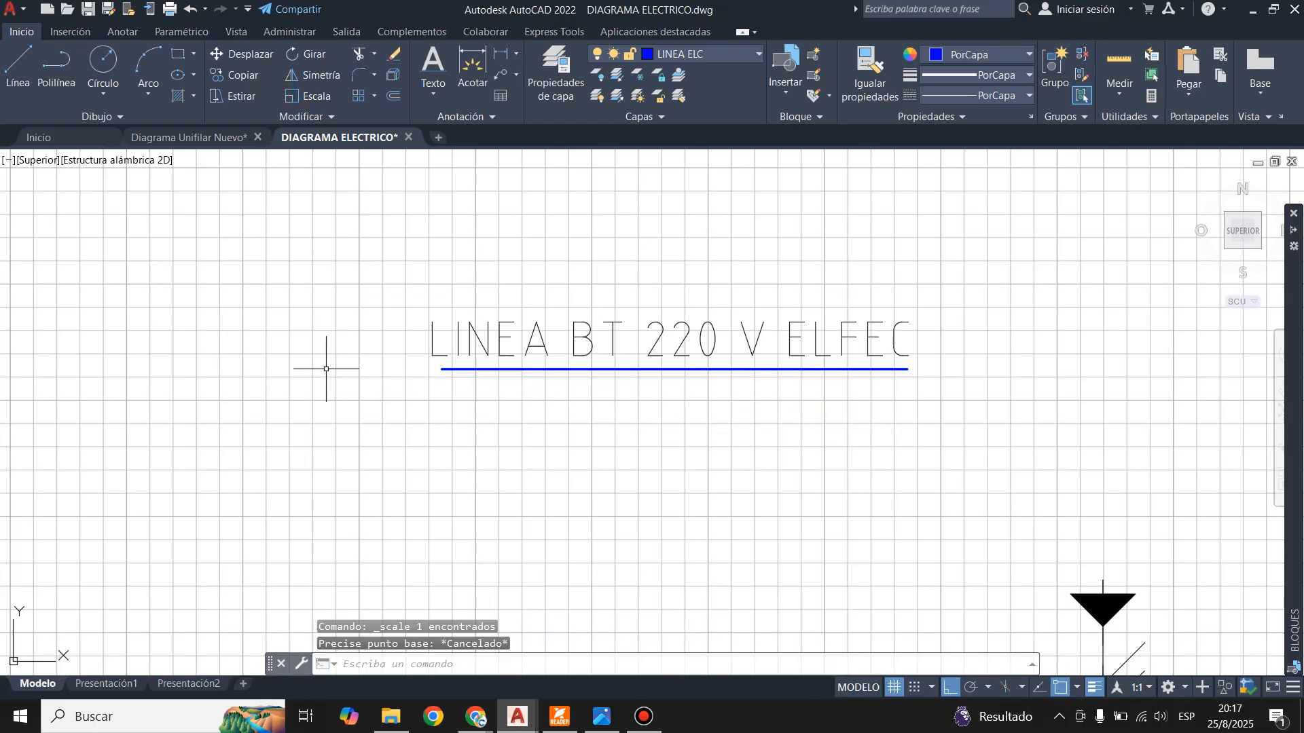
- Replace the blue line under the text with a 400-unit horizontal line that starts left of the text
{"action": "left_click", "coordinate": [515, 369]}
{"action": "scroll", "coordinate": [256, 379], "scroll_direction": "down", "scroll_amount": 2}
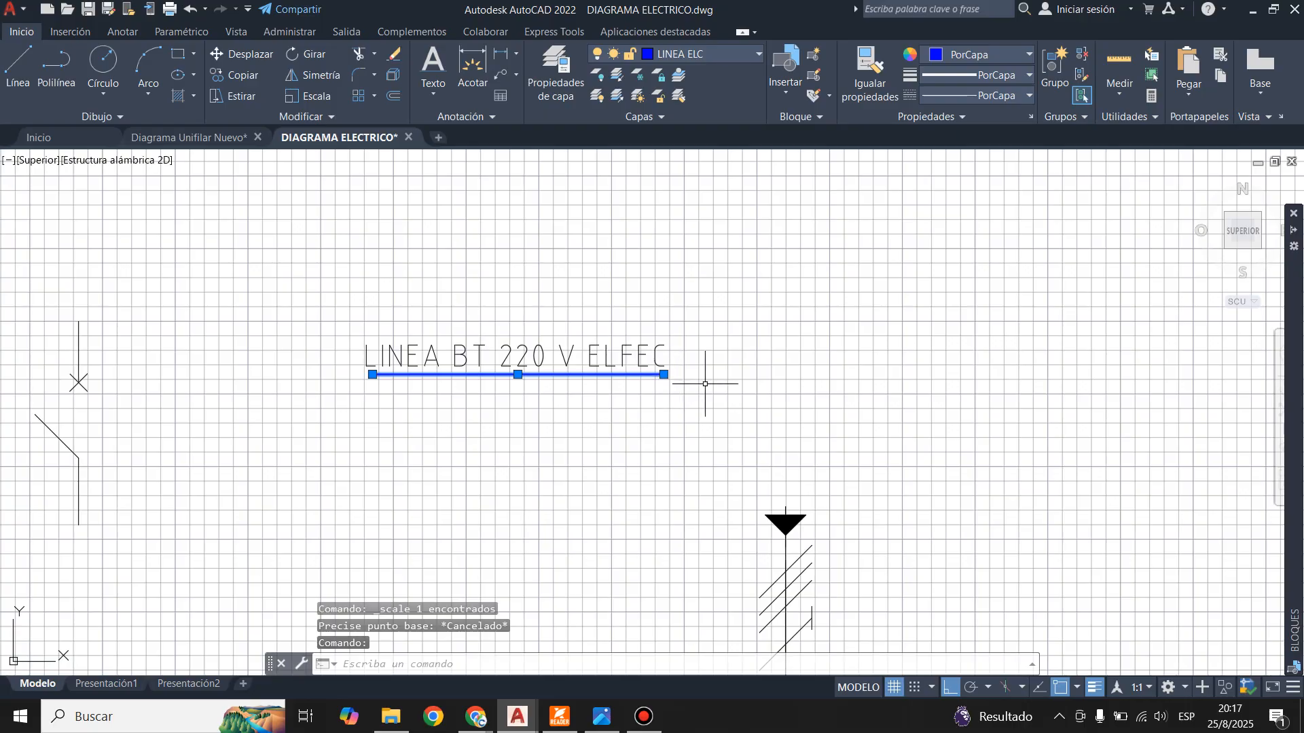
{"action": "key", "text": "Delete"}
{"action": "left_click", "coordinate": [20, 68]}
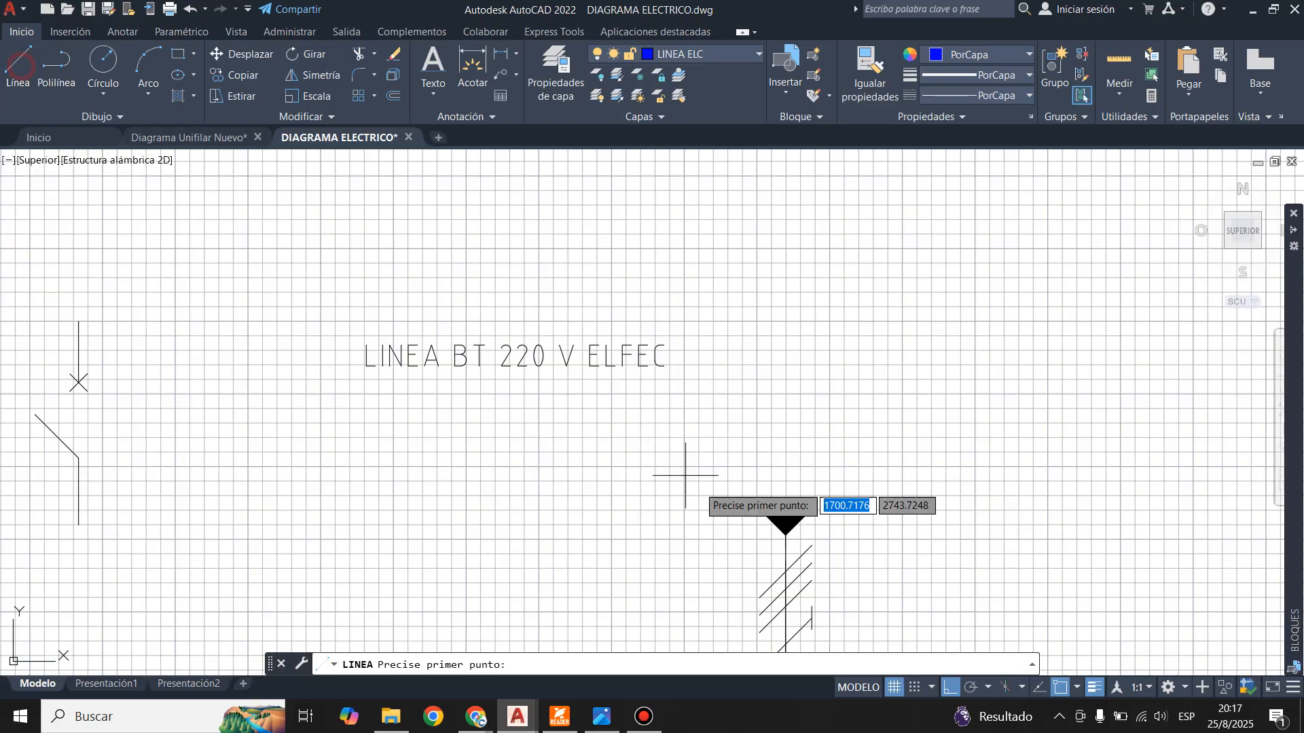
{"action": "left_click", "coordinate": [290, 374]}
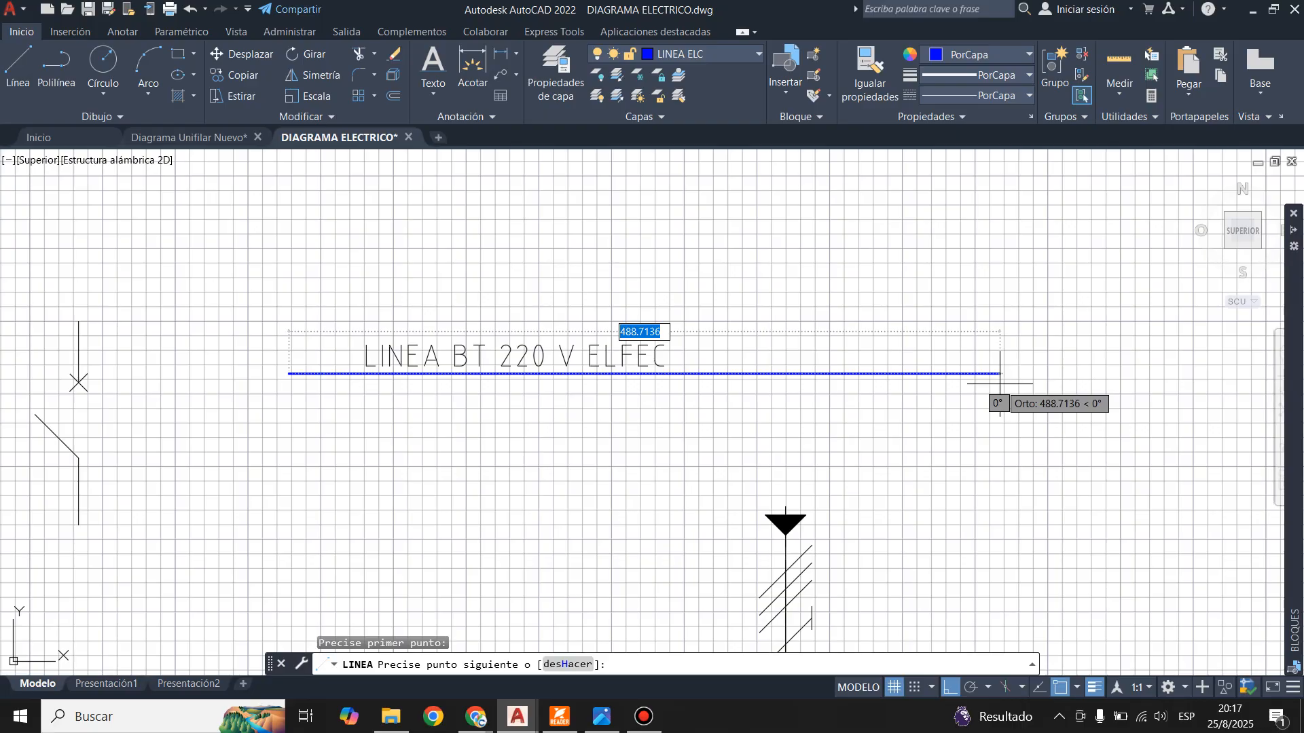
{"action": "type", "text": "400"}
{"action": "key", "text": "Return"}
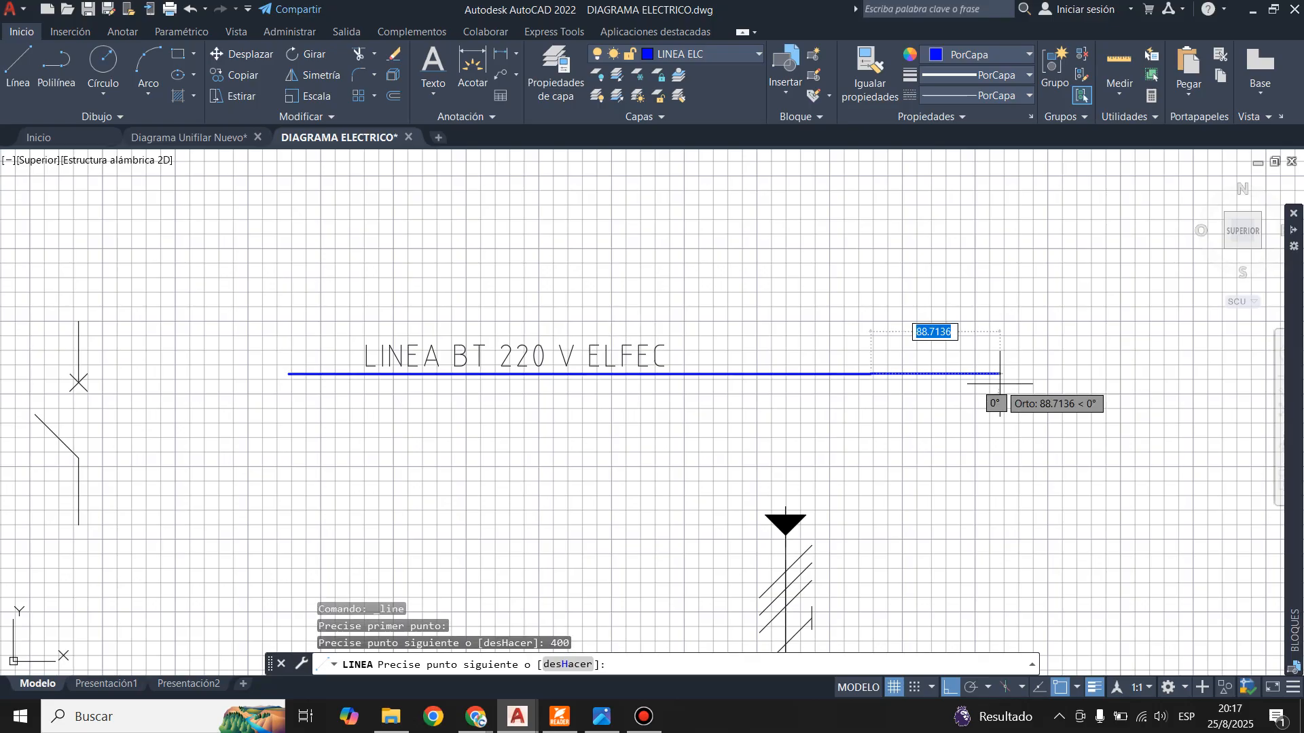
{"action": "key", "text": "Return"}
{"action": "scroll", "coordinate": [965, 352], "scroll_direction": "down", "scroll_amount": 3}
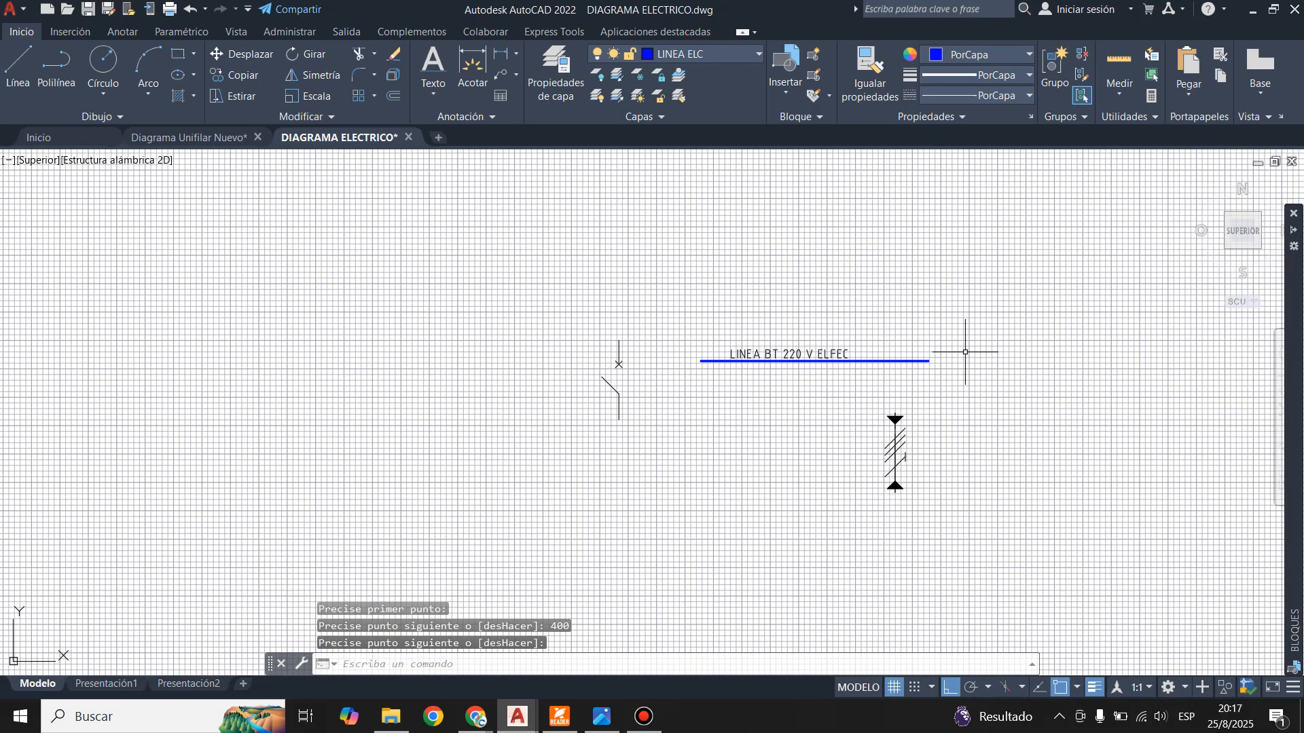
- Check the supply label in Diagrama Unifilar Nuevo and edit the DIAGRAMA ELECTRICO label to read "LINEA BT 220/380 V ELFEC"
{"action": "scroll", "coordinate": [897, 380], "scroll_direction": "up", "scroll_amount": 4}
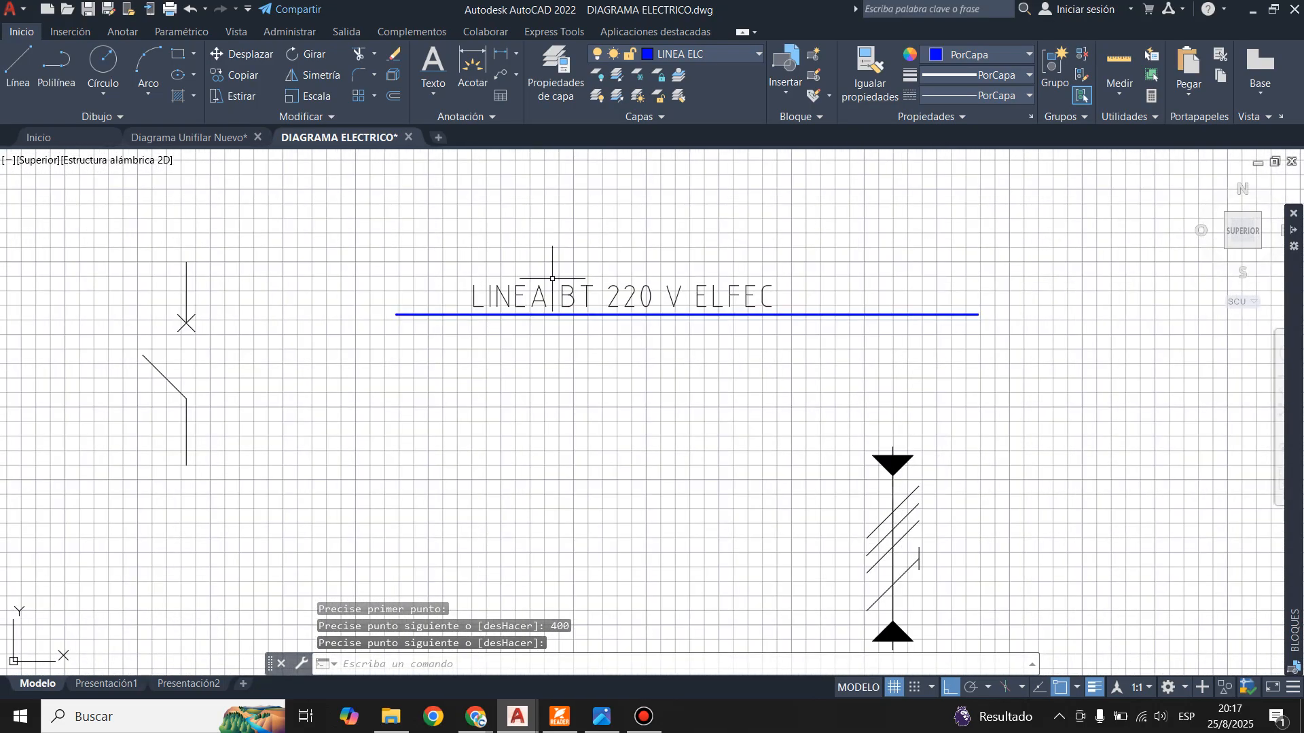
{"action": "key", "text": "ctrl+Tab"}
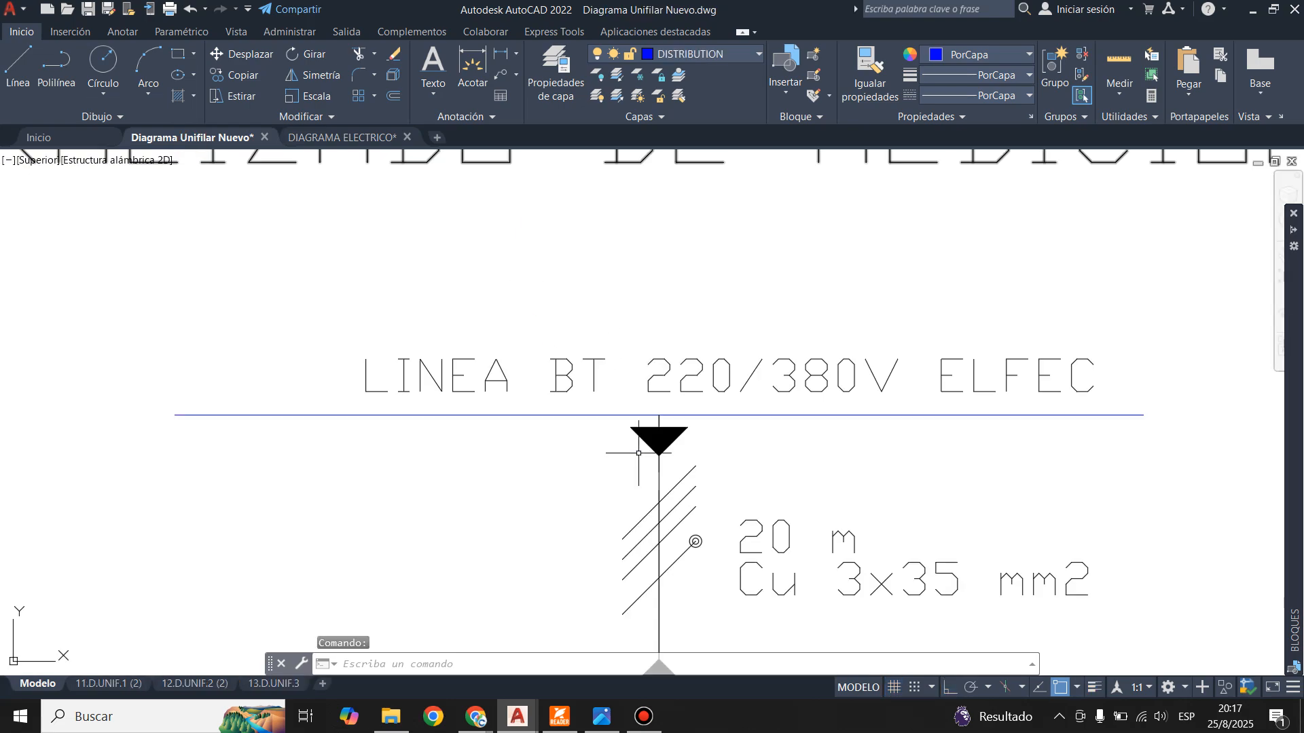
{"action": "left_click", "coordinate": [363, 139]}
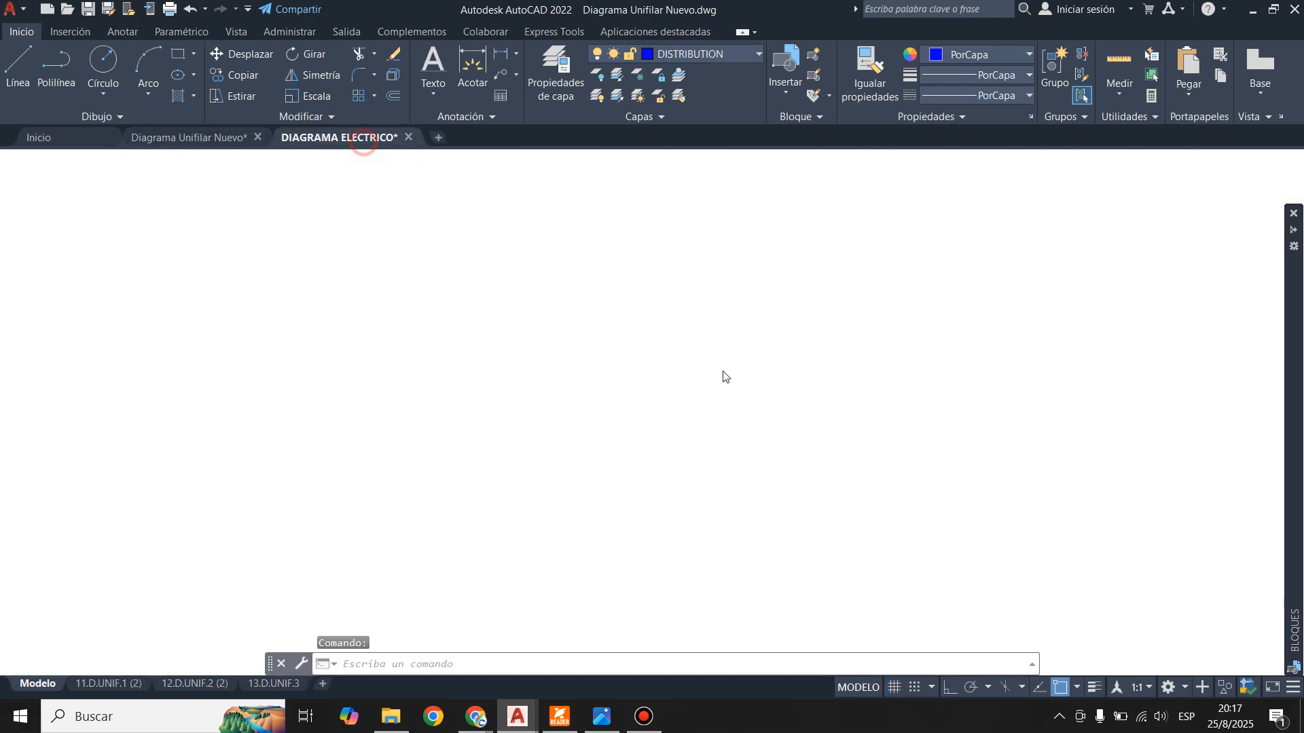
{"action": "left_click", "coordinate": [664, 299]}
{"action": "left_click", "coordinate": [640, 297]}
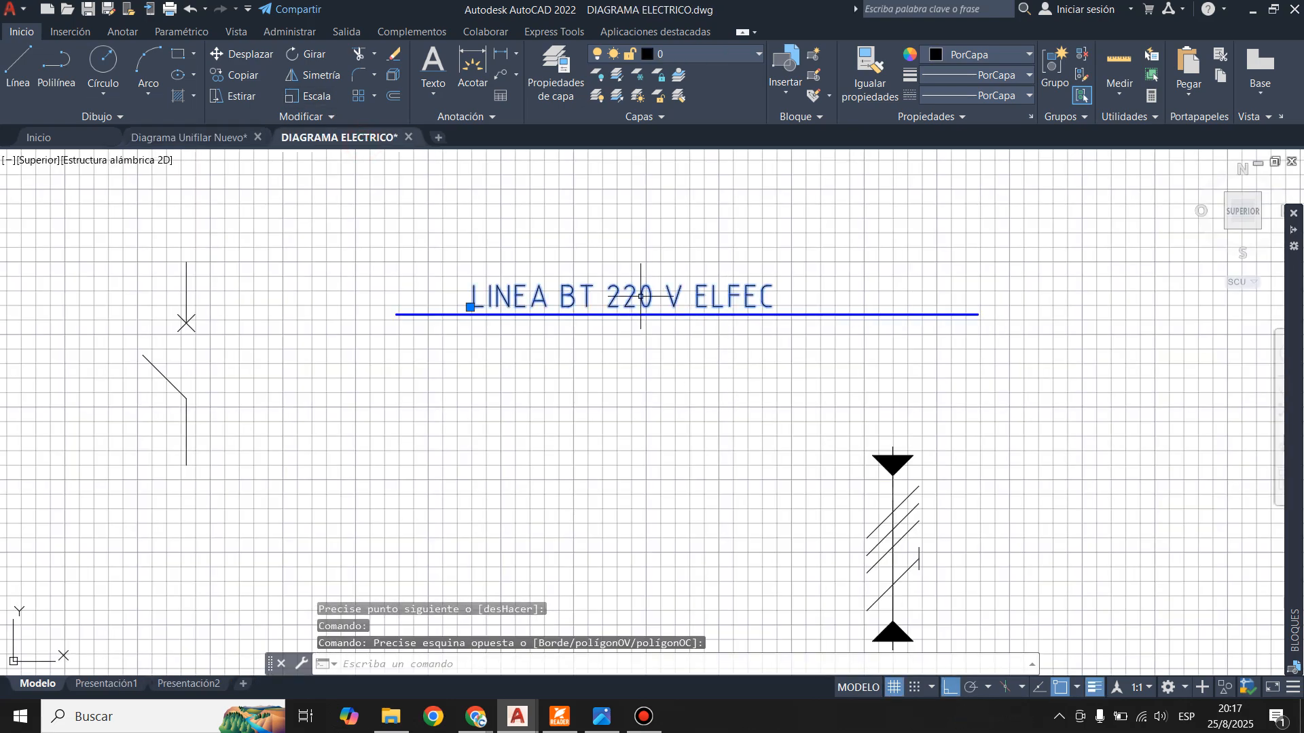
{"action": "double_click", "coordinate": [640, 297]}
{"action": "left_click", "coordinate": [655, 302]}
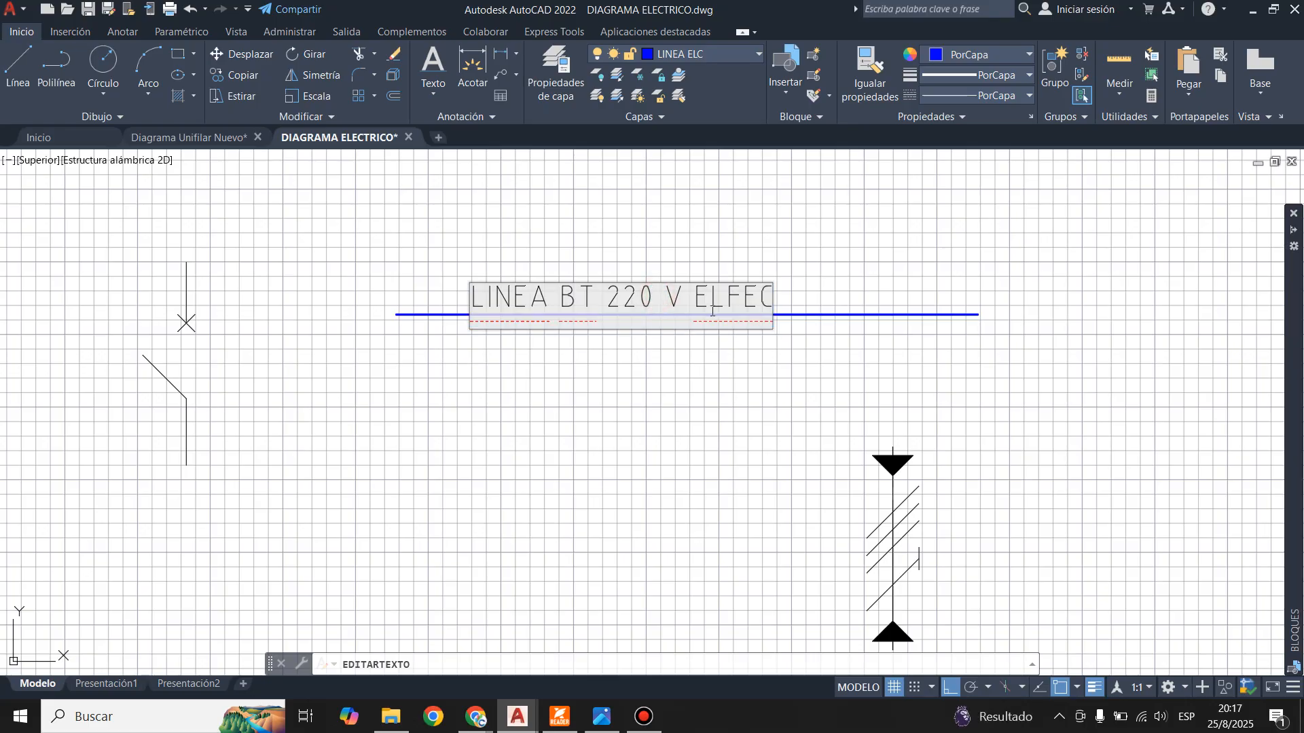
{"action": "type", "text": "/380"}
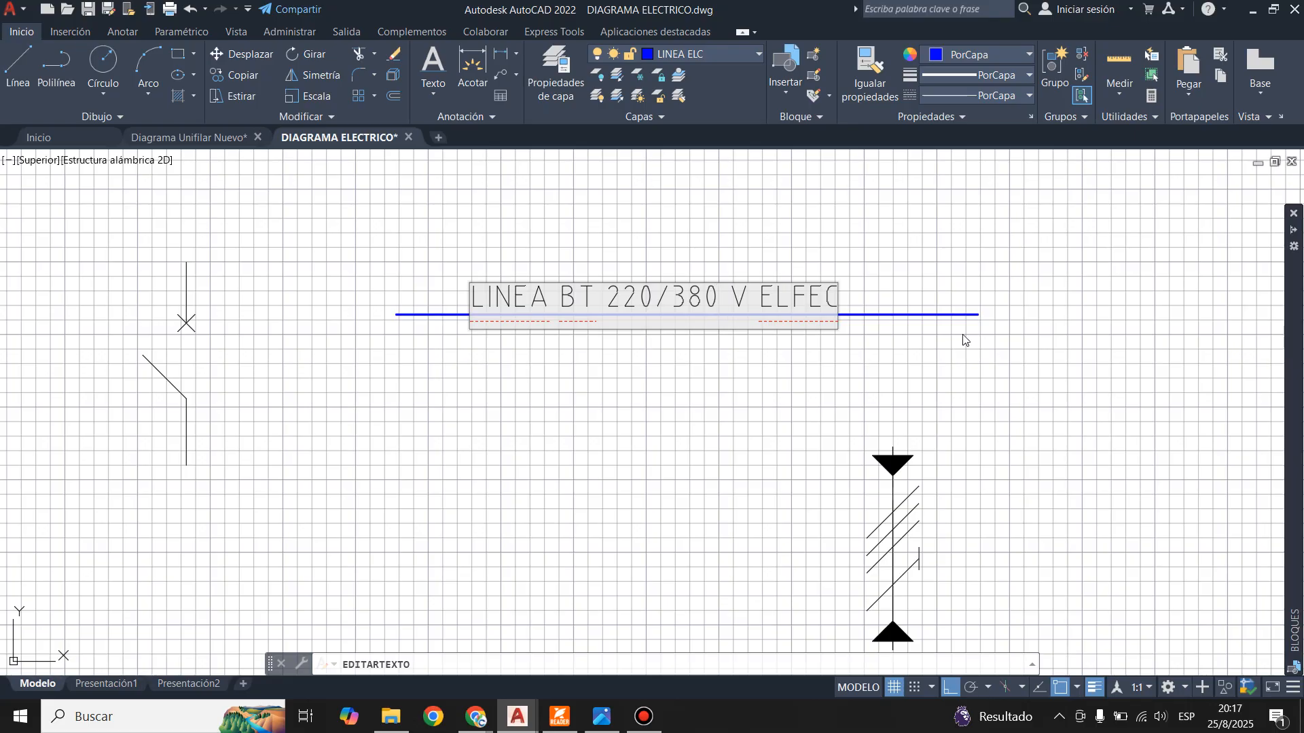
{"action": "left_click", "coordinate": [939, 288]}
{"action": "key", "text": "Escape"}
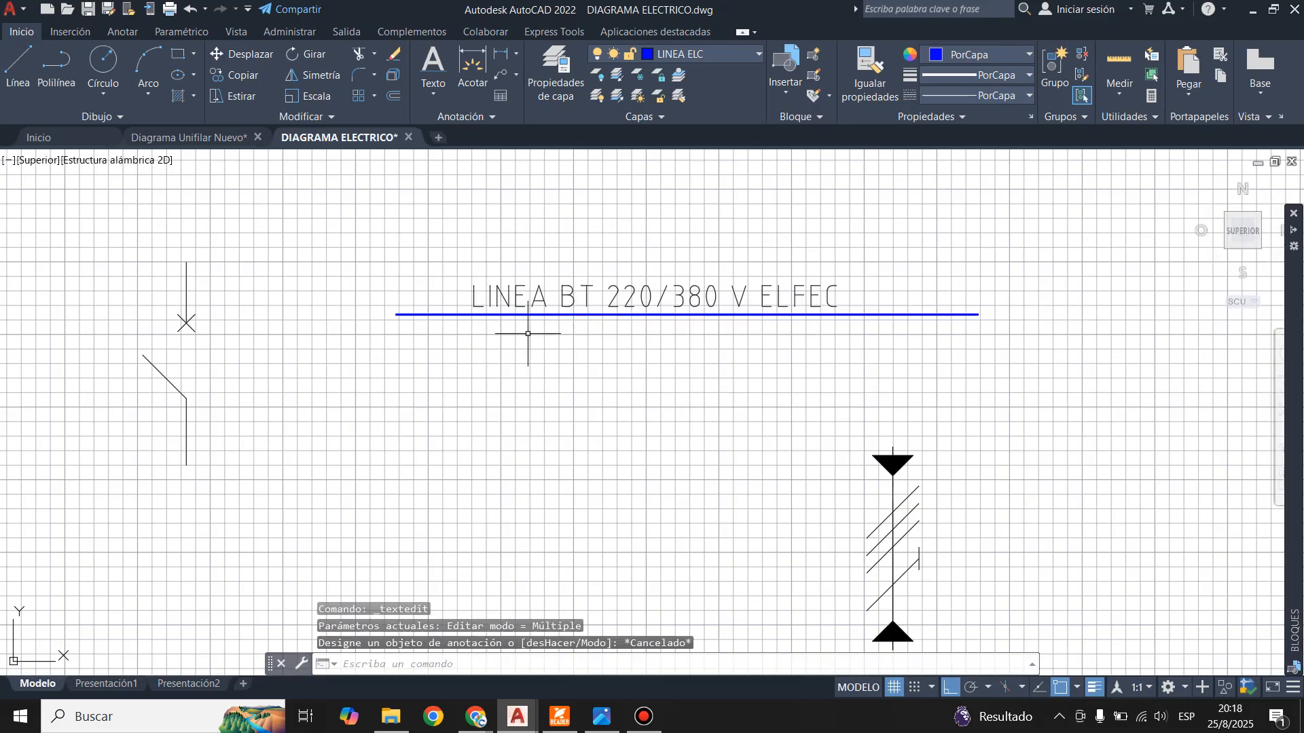
- Examine how the cable symbol hangs from the supply line in Diagrama Unifilar Nuevo and compare it with DIAGRAMA ELECTRICO
{"action": "left_click", "coordinate": [203, 144]}
{"action": "scroll", "coordinate": [583, 224], "scroll_direction": "down", "scroll_amount": 2}
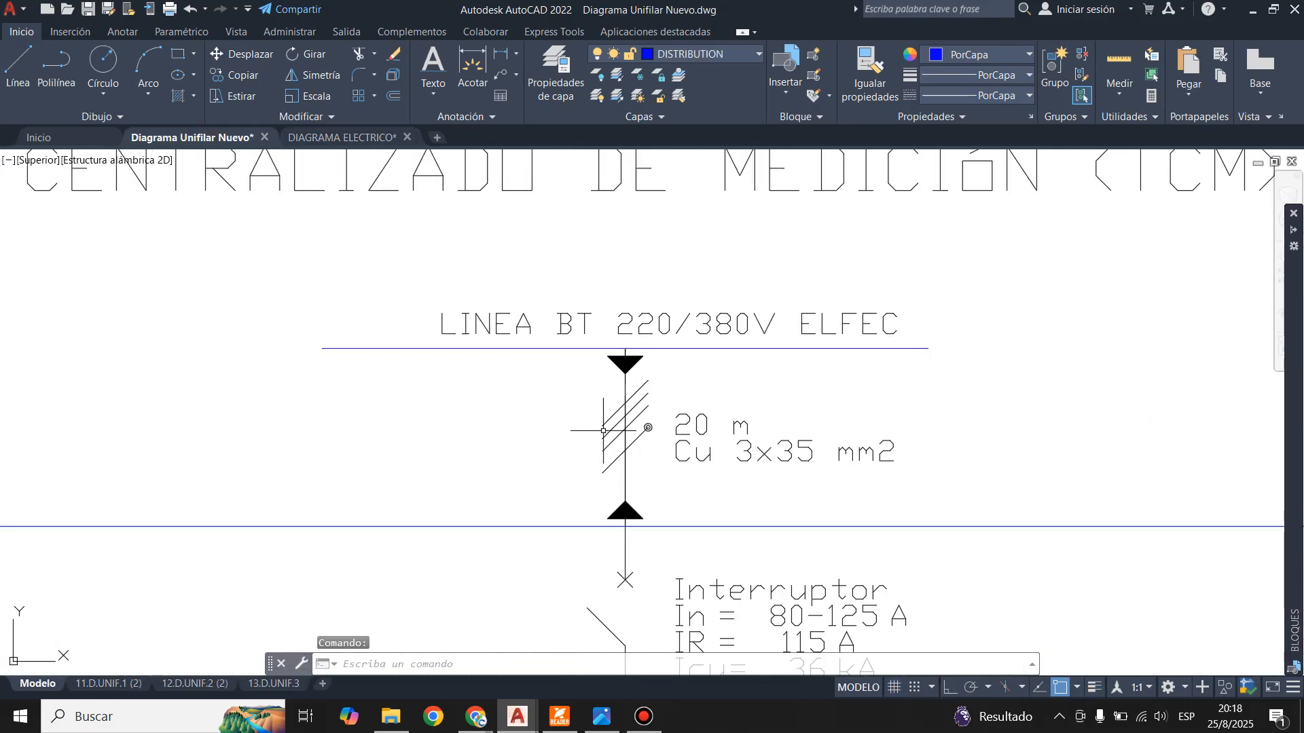
{"action": "left_click", "coordinate": [339, 137]}
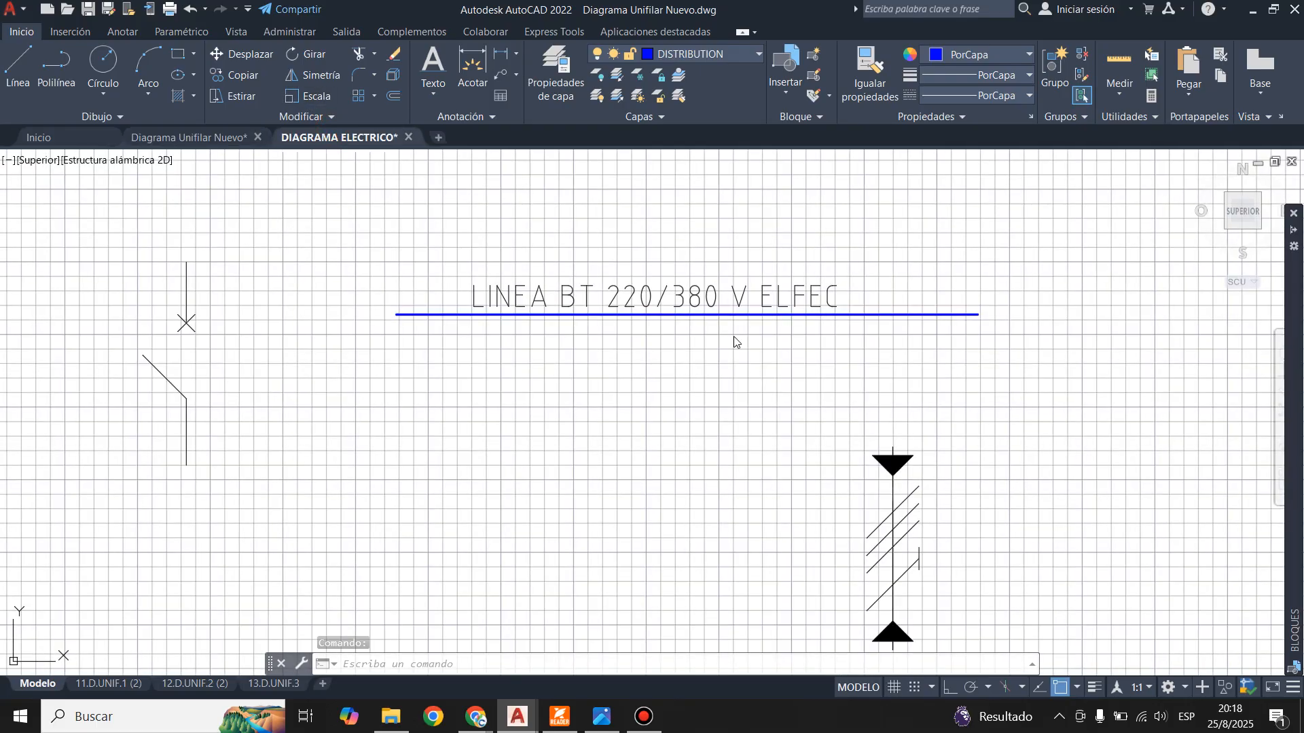
{"action": "scroll", "coordinate": [730, 330], "scroll_direction": "down", "scroll_amount": 2}
{"action": "scroll", "coordinate": [934, 553], "scroll_direction": "up", "scroll_amount": 2}
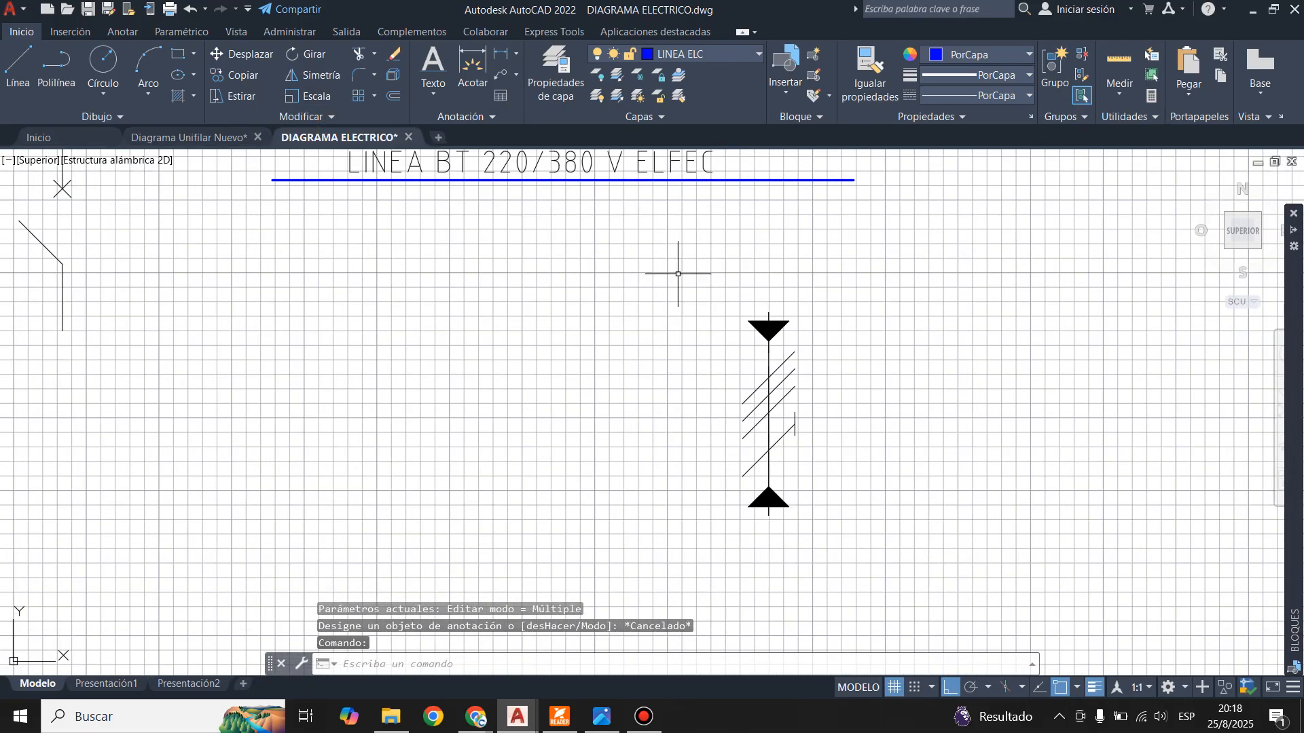
{"action": "left_click", "coordinate": [677, 274]}
{"action": "key", "text": "Escape"}
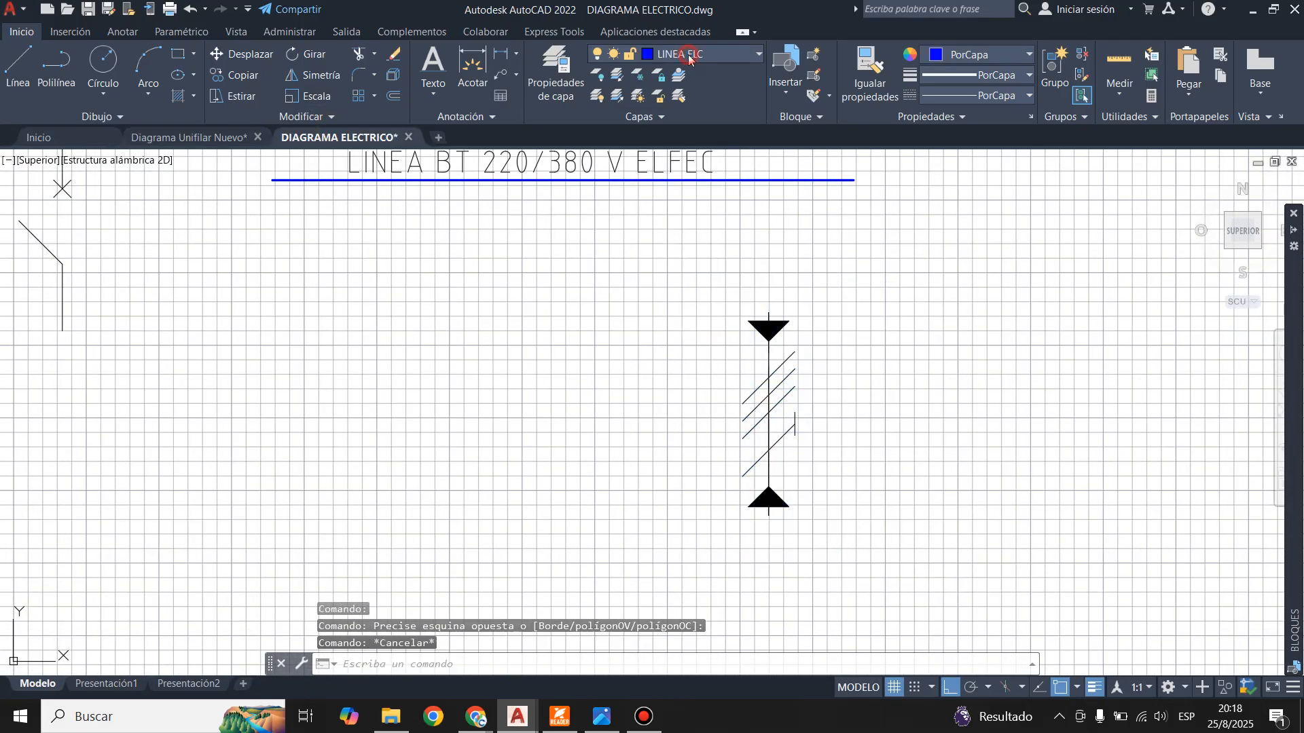
{"action": "left_click", "coordinate": [689, 57]}
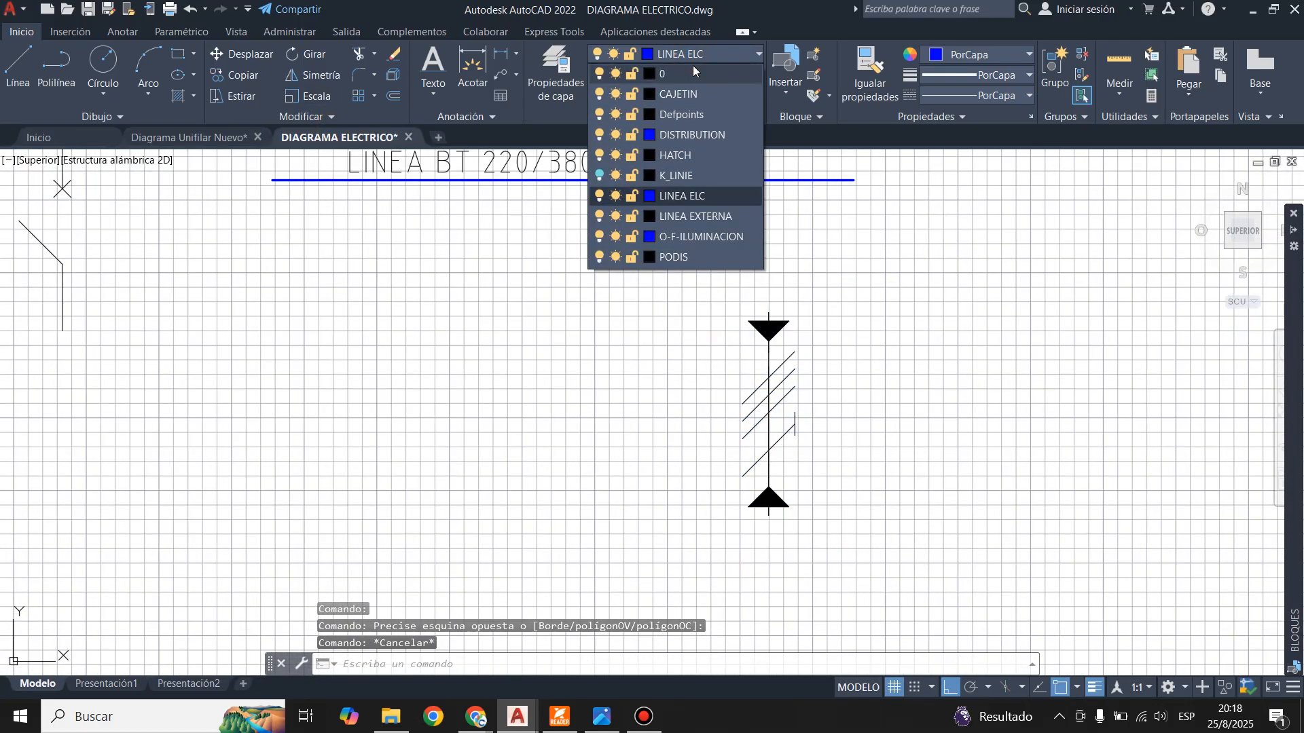
{"action": "left_click", "coordinate": [690, 176]}
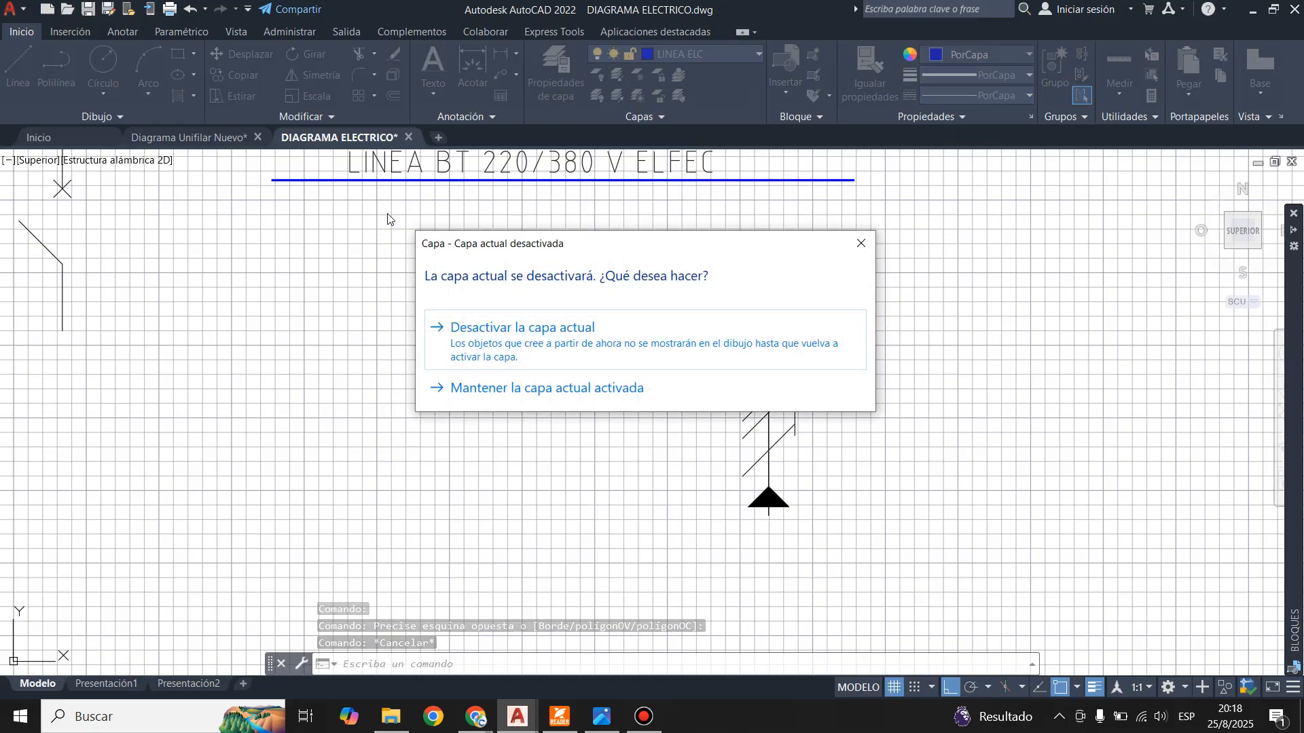
{"action": "left_click", "coordinate": [865, 248]}
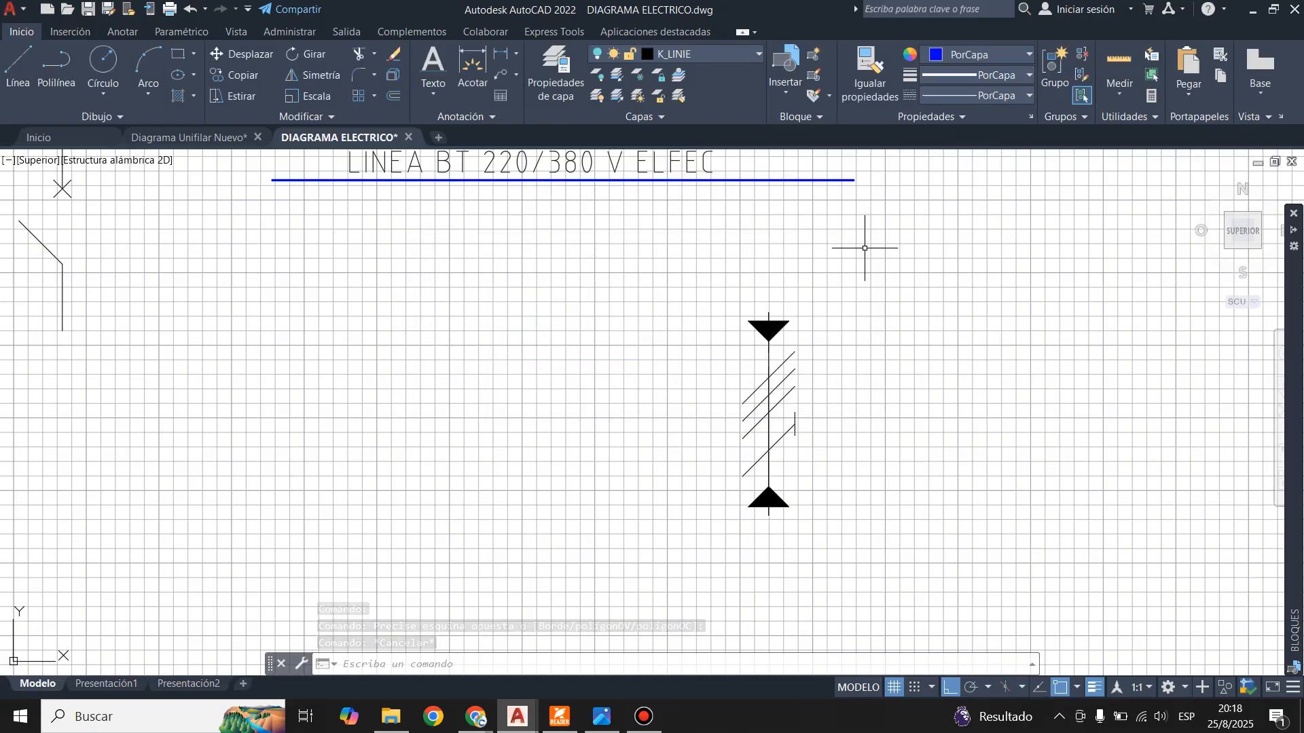
- On layer 0, draw a 25-unit vertical line downward from the midpoint of the blue supply line
{"action": "left_click", "coordinate": [679, 62]}
{"action": "left_click", "coordinate": [672, 72]}
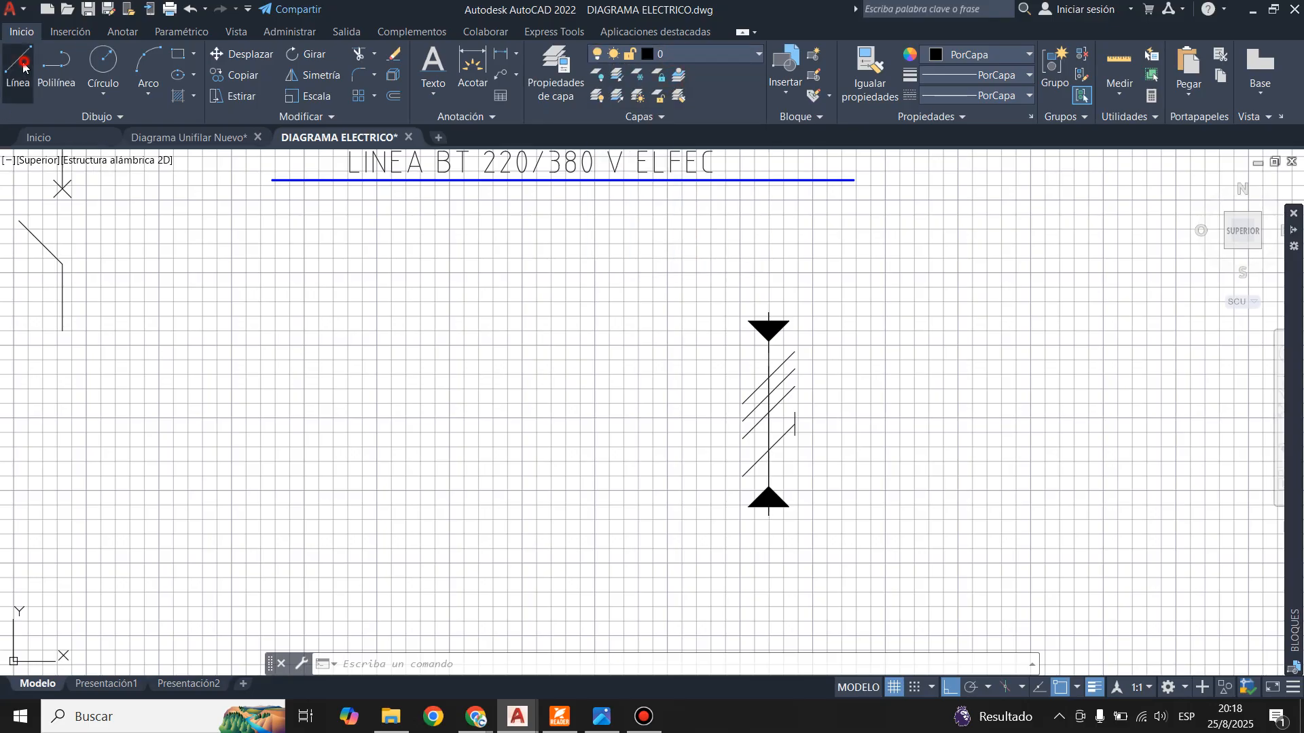
{"action": "left_click", "coordinate": [24, 63]}
{"action": "scroll", "coordinate": [501, 183], "scroll_direction": "up", "scroll_amount": 4}
{"action": "scroll", "coordinate": [594, 409], "scroll_direction": "down", "scroll_amount": 4}
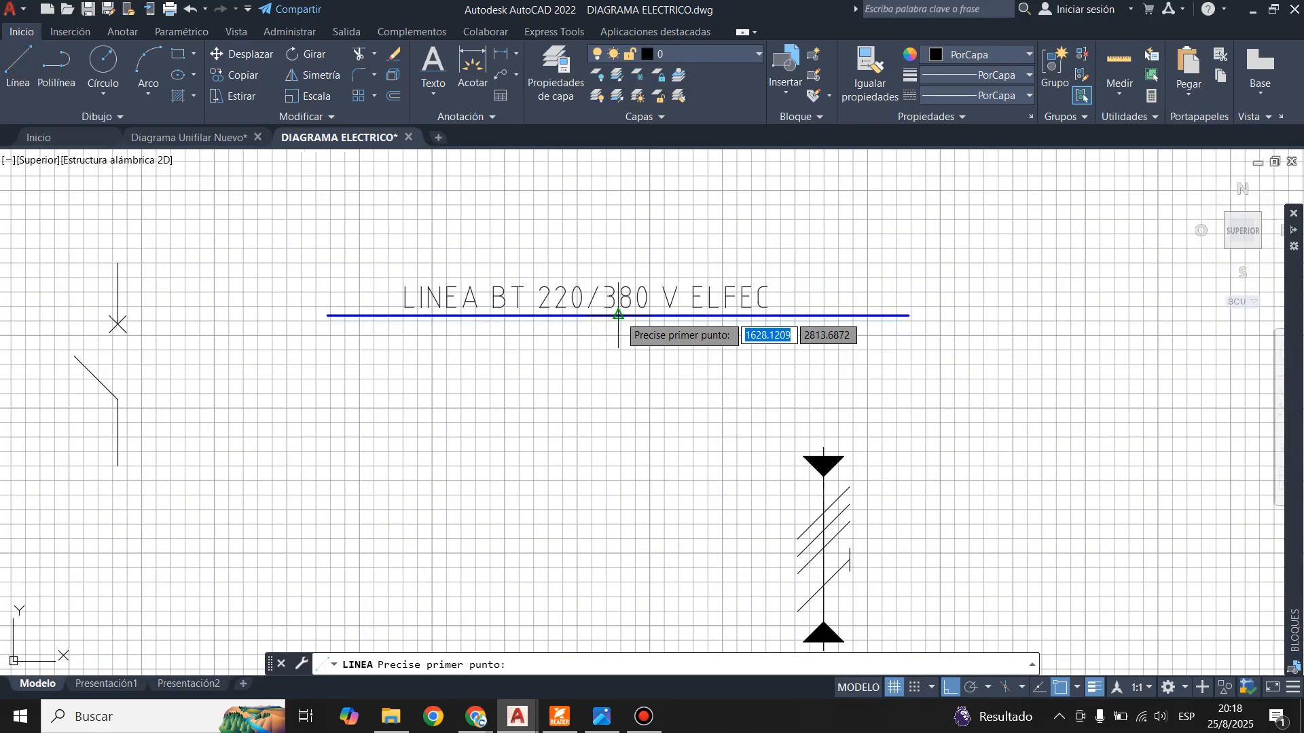
{"action": "left_click", "coordinate": [618, 315]}
{"action": "scroll", "coordinate": [624, 336], "scroll_direction": "up", "scroll_amount": 6}
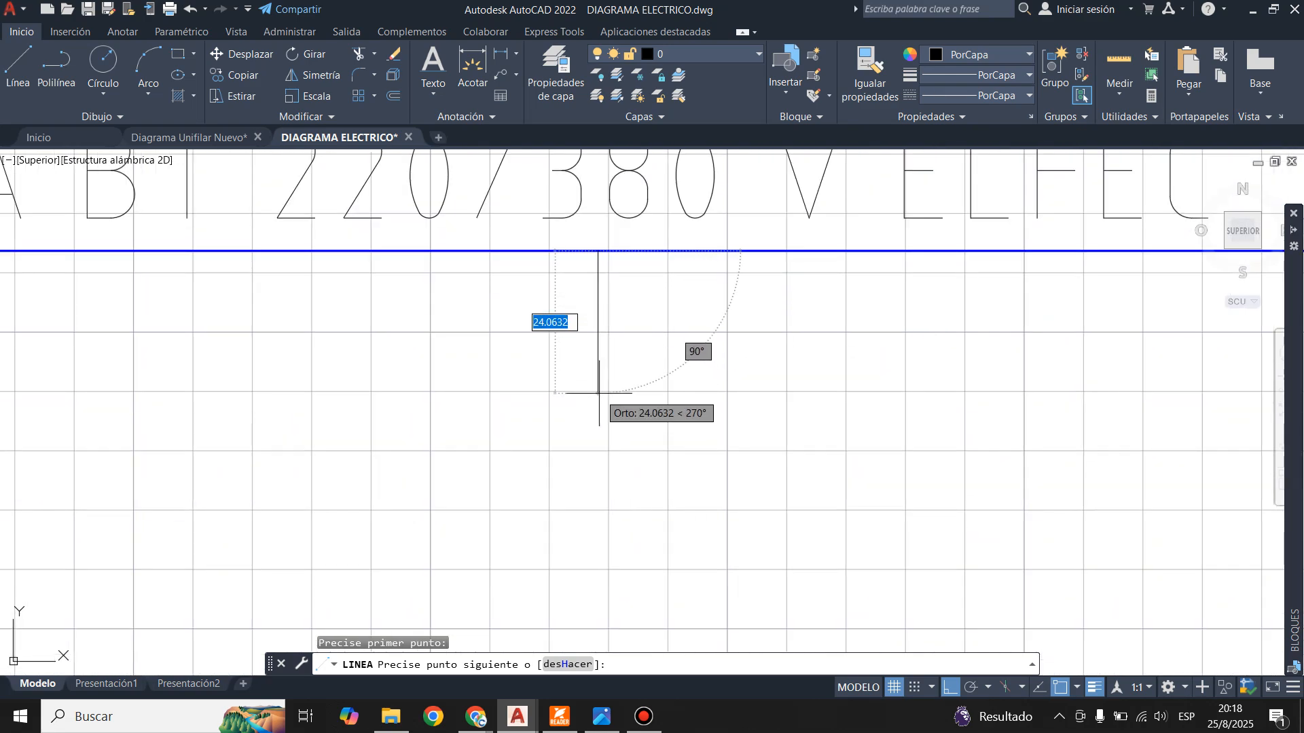
{"action": "type", "text": "25"}
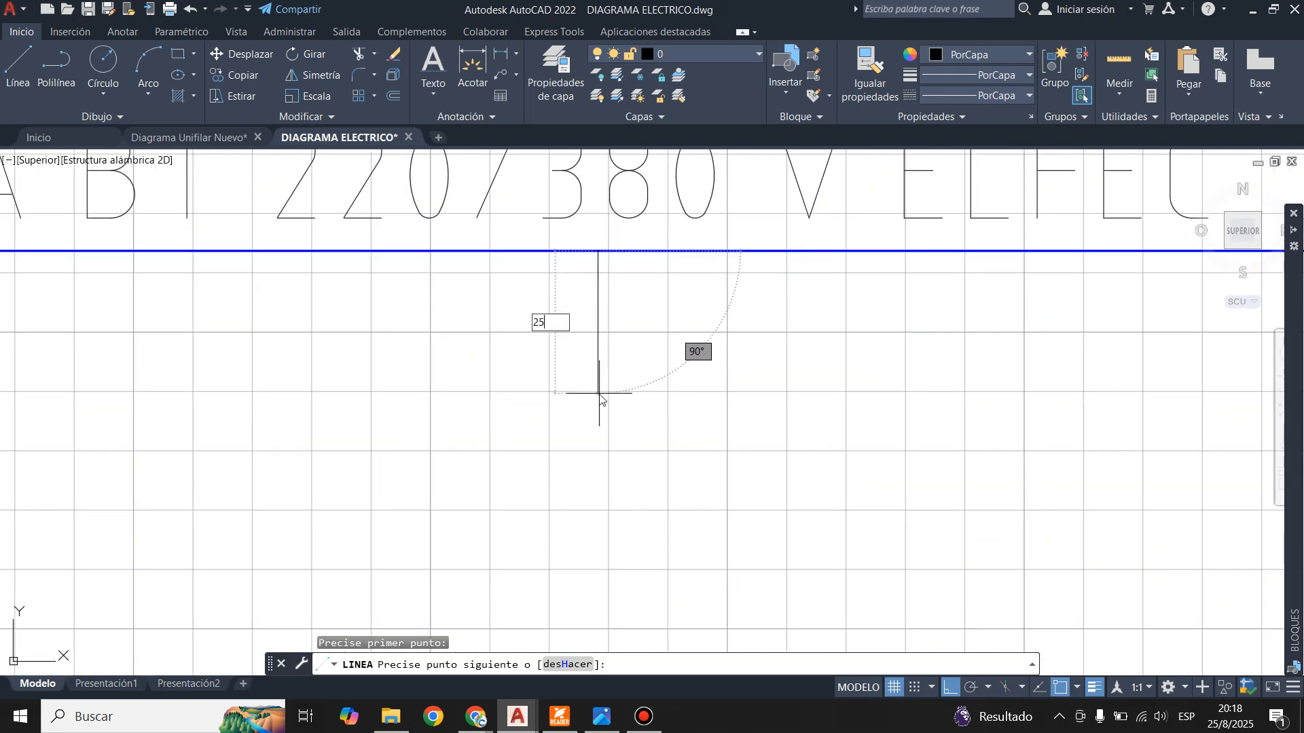
{"action": "key", "text": "Return"}
{"action": "key", "text": "Return"}
{"action": "scroll", "coordinate": [585, 285], "scroll_direction": "down", "scroll_amount": 6}
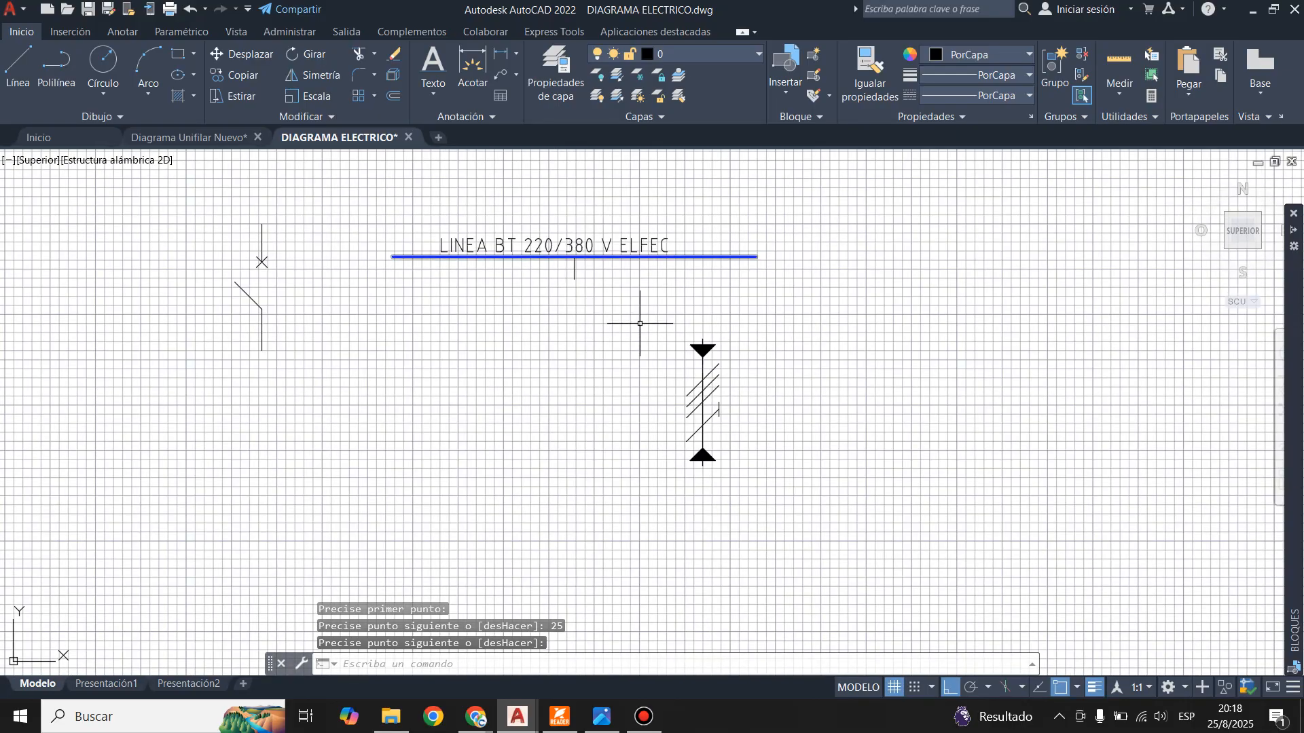
- Move the cable symbol by its upper endpoint onto the lower end of the short vertical line
{"action": "scroll", "coordinate": [679, 366], "scroll_direction": "up", "scroll_amount": 3}
{"action": "scroll", "coordinate": [692, 353], "scroll_direction": "down", "scroll_amount": 2}
{"action": "left_click", "coordinate": [677, 357]}
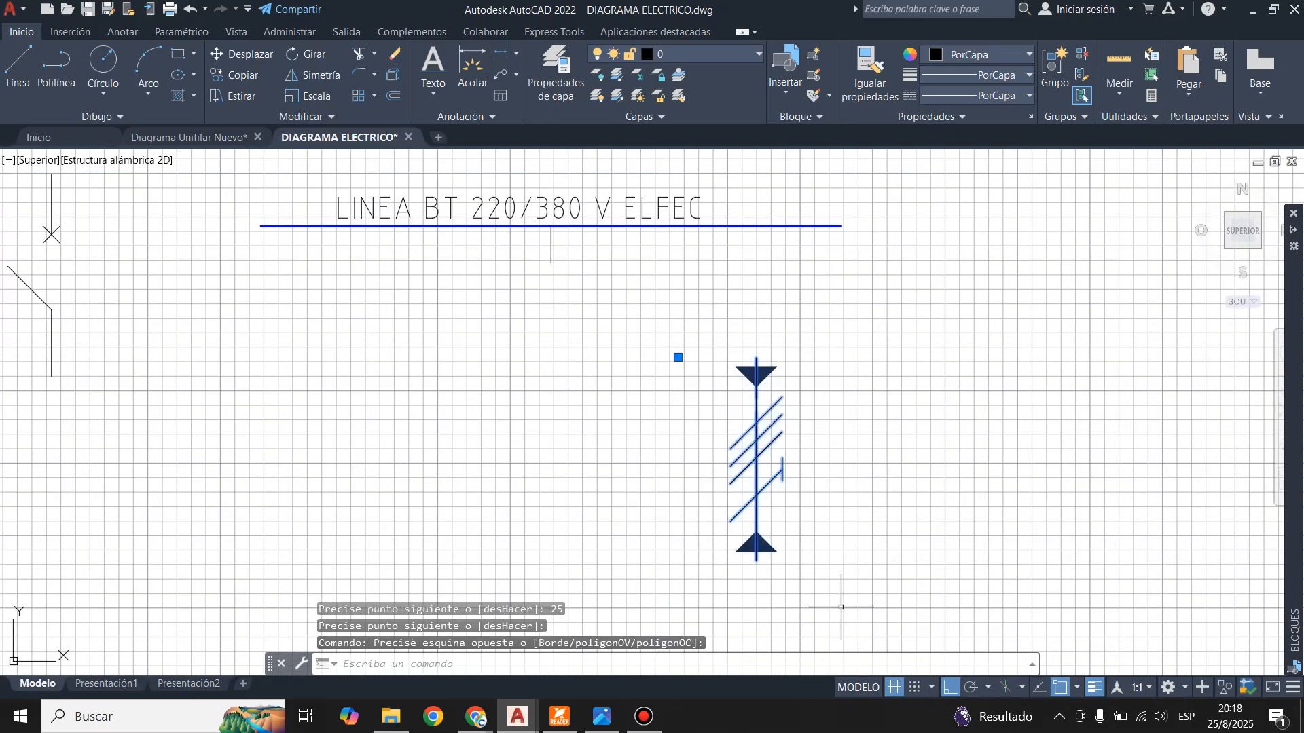
{"action": "left_click", "coordinate": [235, 54]}
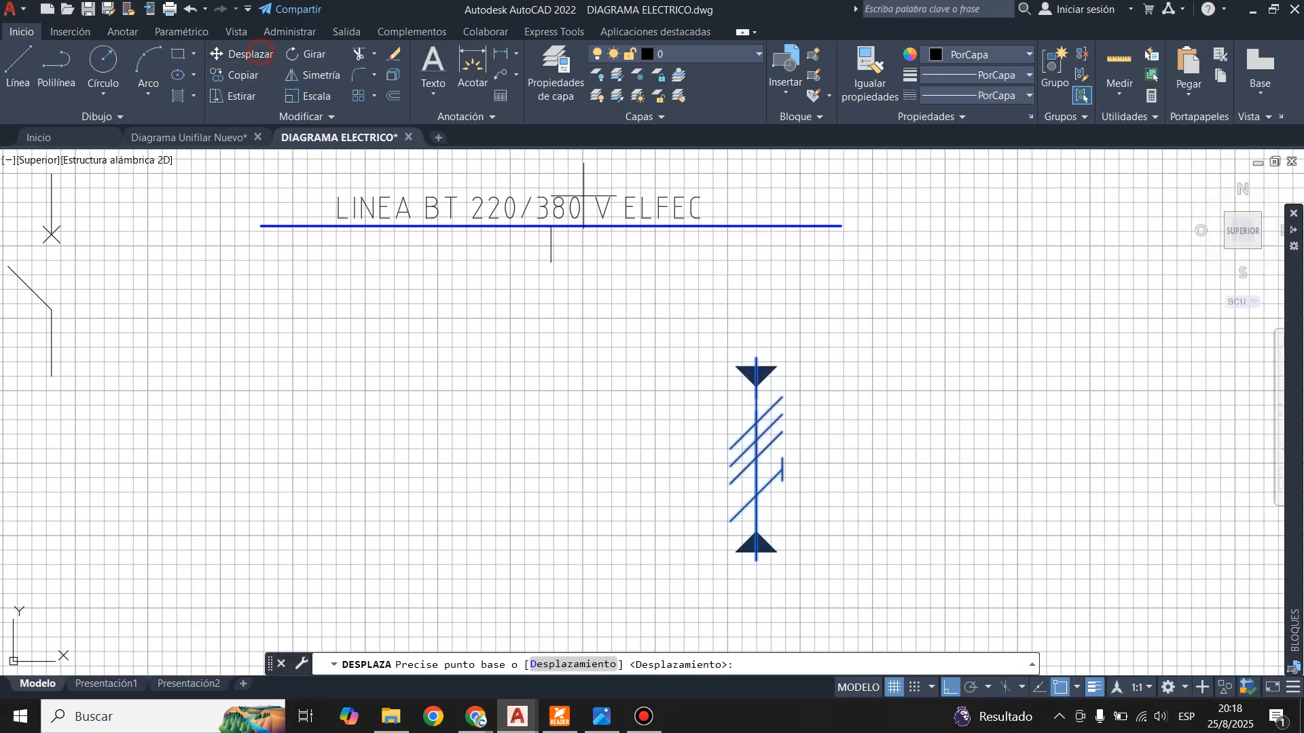
{"action": "left_click", "coordinate": [756, 358]}
{"action": "left_click", "coordinate": [550, 261]}
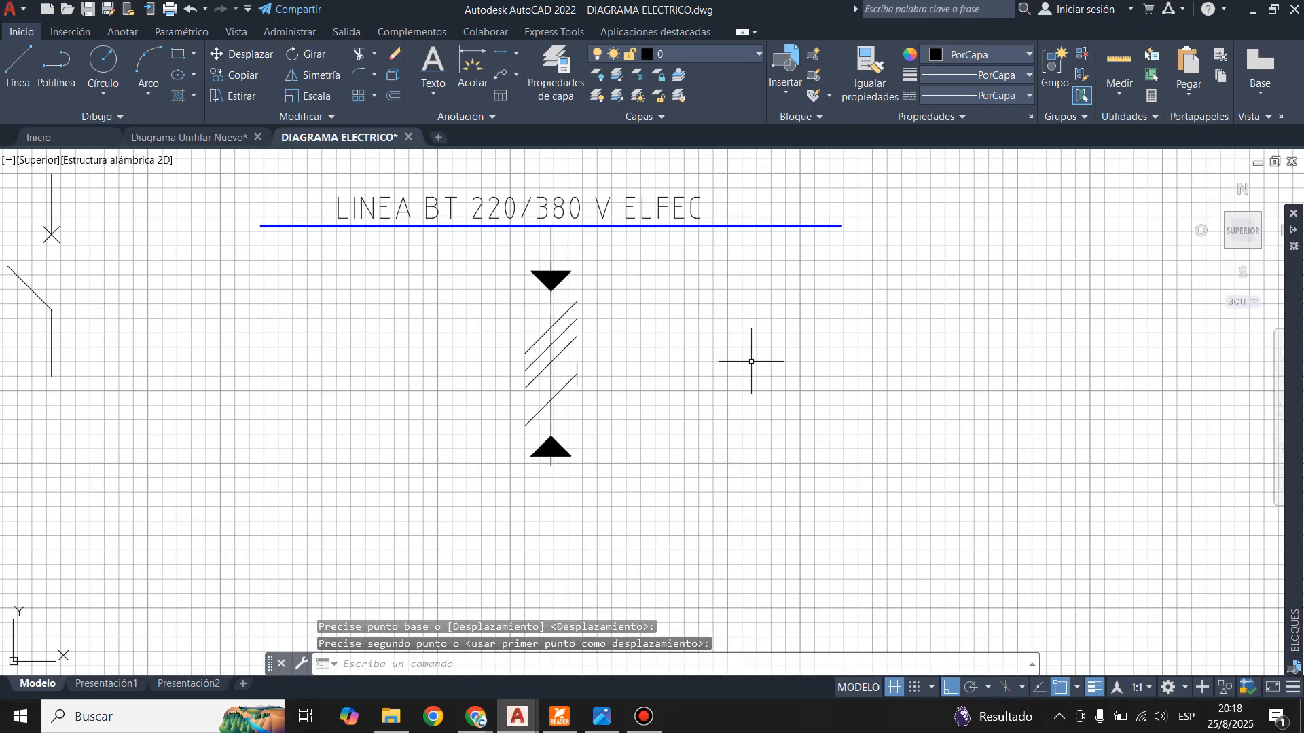
- Examine the end mark on the lowest diagonal stroke of the cable symbol in Diagrama Unifilar Nuevo and in DIAGRAMA ELECTRICO
{"action": "scroll", "coordinate": [496, 320], "scroll_direction": "up", "scroll_amount": 2}
{"action": "scroll", "coordinate": [671, 383], "scroll_direction": "down", "scroll_amount": 2}
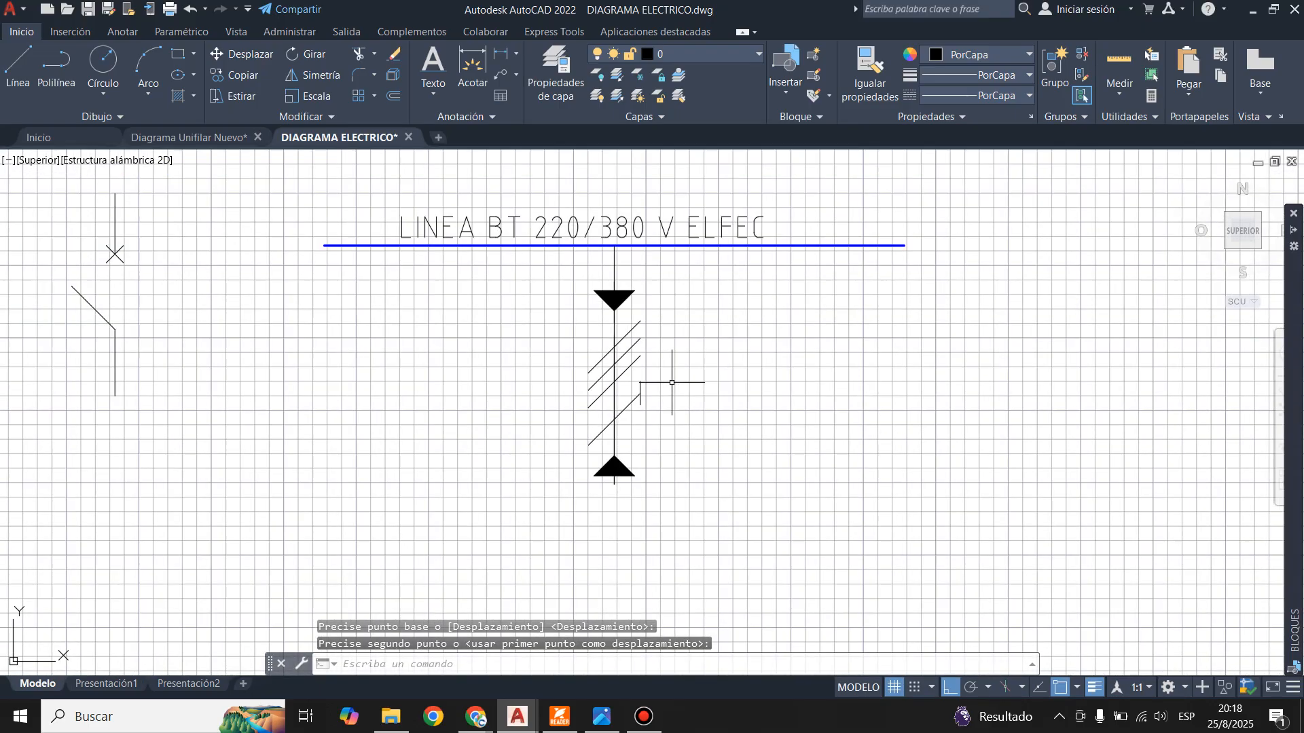
{"action": "scroll", "coordinate": [607, 349], "scroll_direction": "up", "scroll_amount": 2}
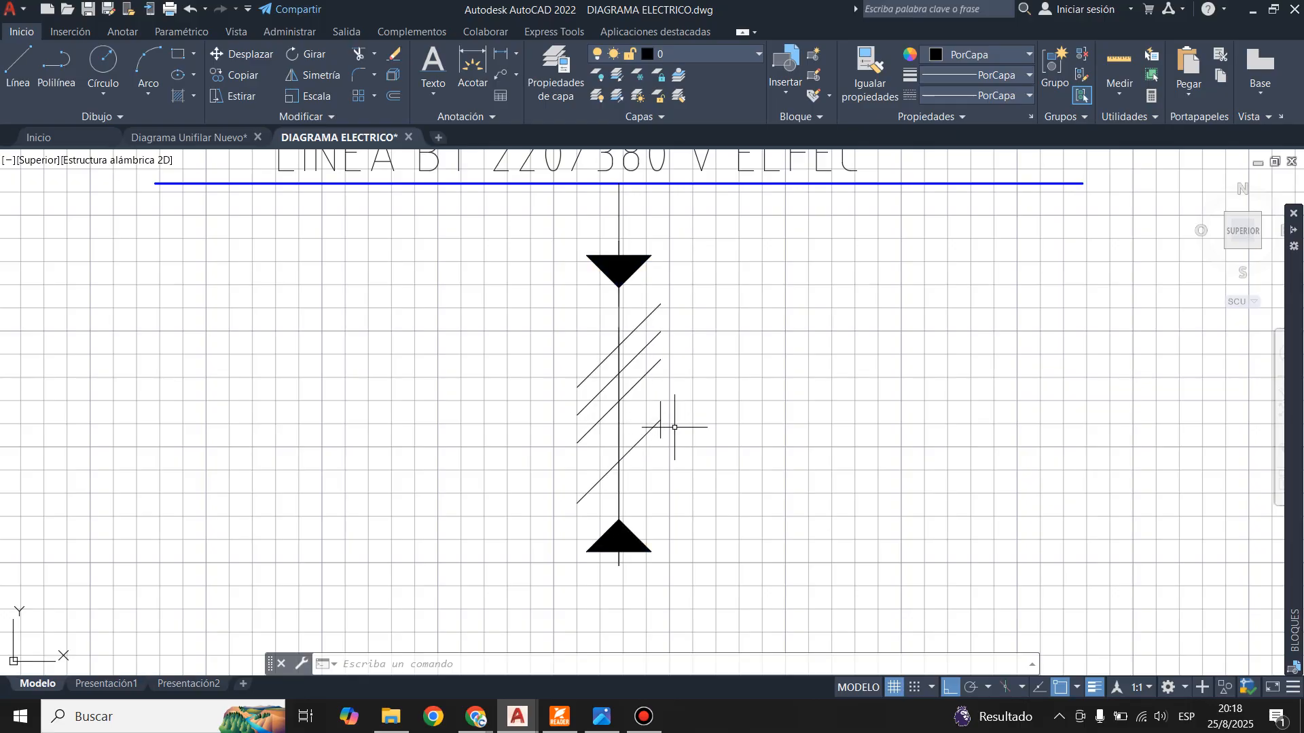
{"action": "left_click", "coordinate": [189, 137]}
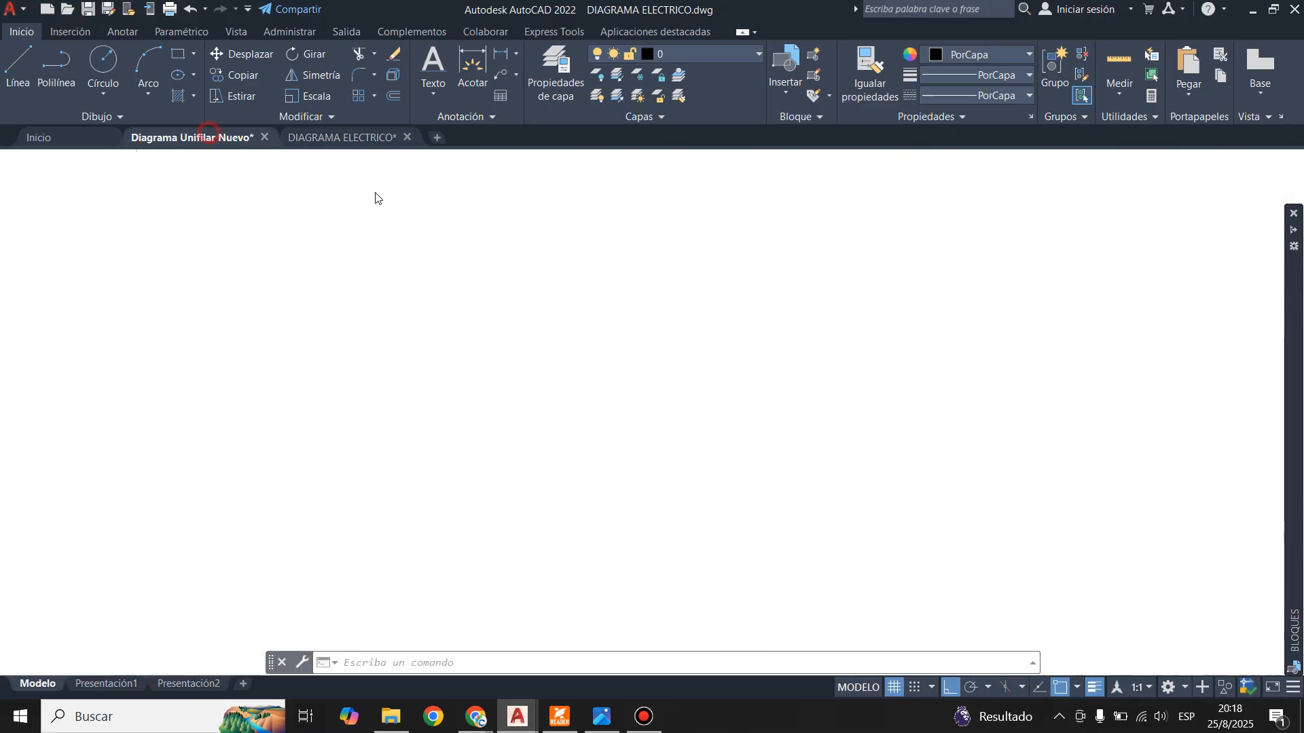
{"action": "scroll", "coordinate": [647, 428], "scroll_direction": "up", "scroll_amount": 12}
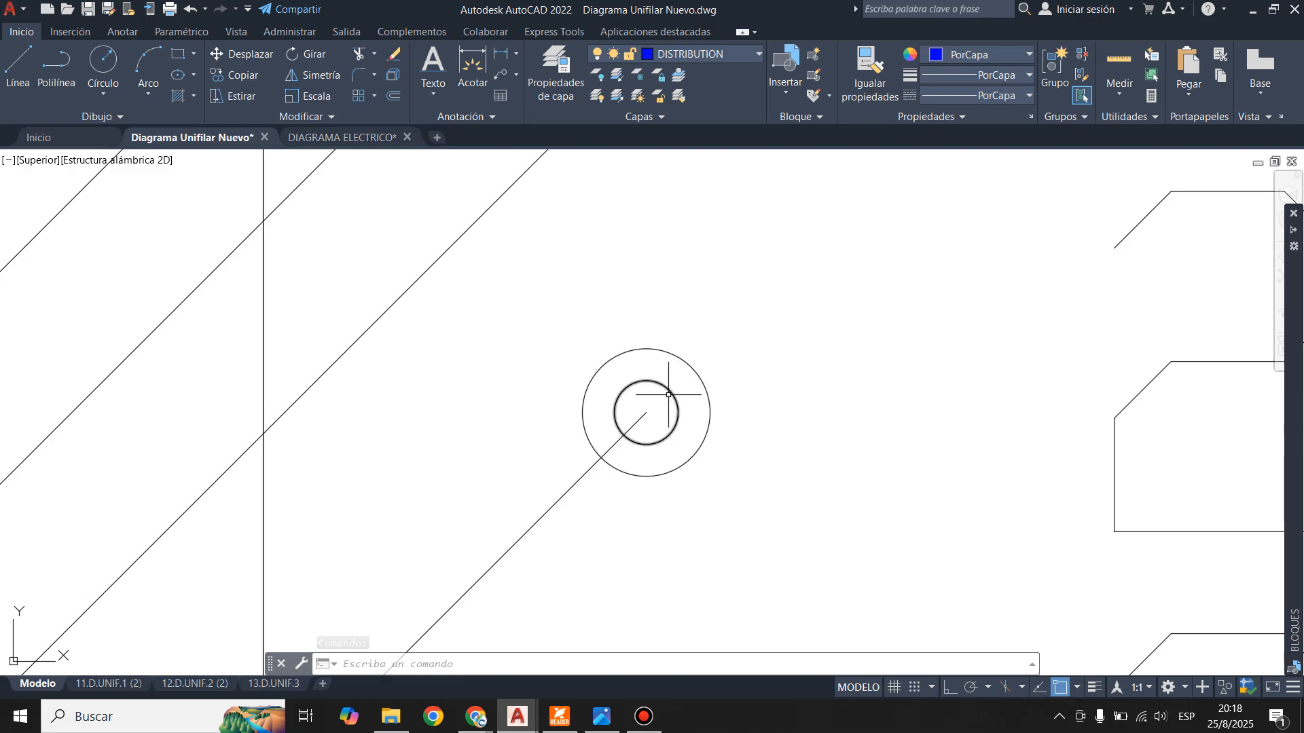
{"action": "left_click", "coordinate": [343, 138]}
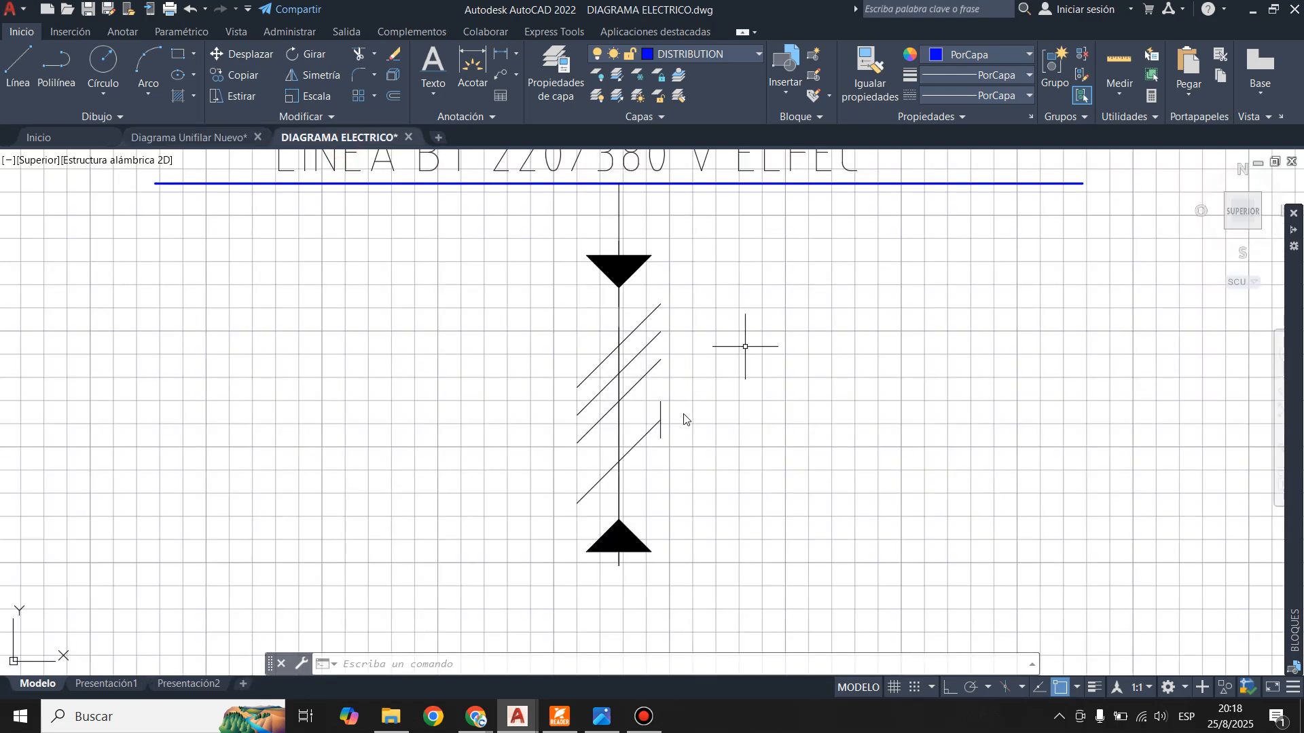
{"action": "scroll", "coordinate": [662, 422], "scroll_direction": "up", "scroll_amount": 5}
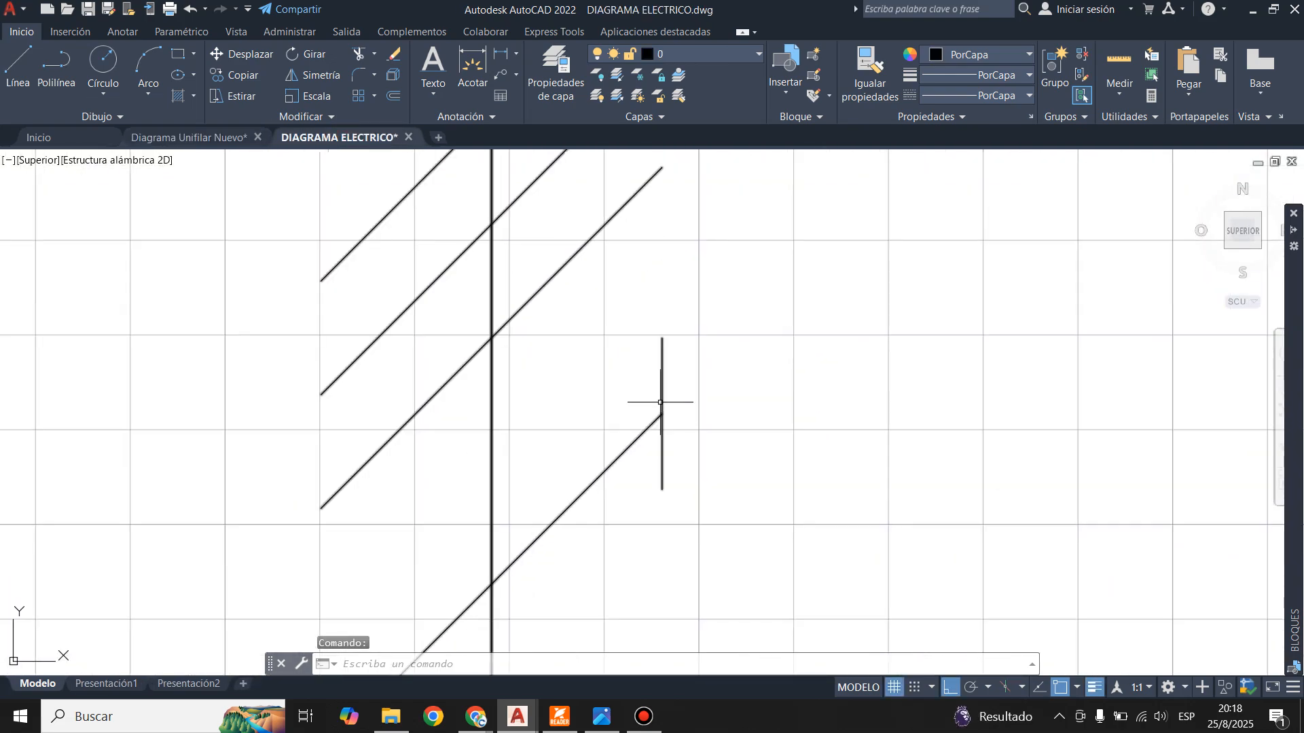
{"action": "scroll", "coordinate": [660, 402], "scroll_direction": "down", "scroll_amount": 4}
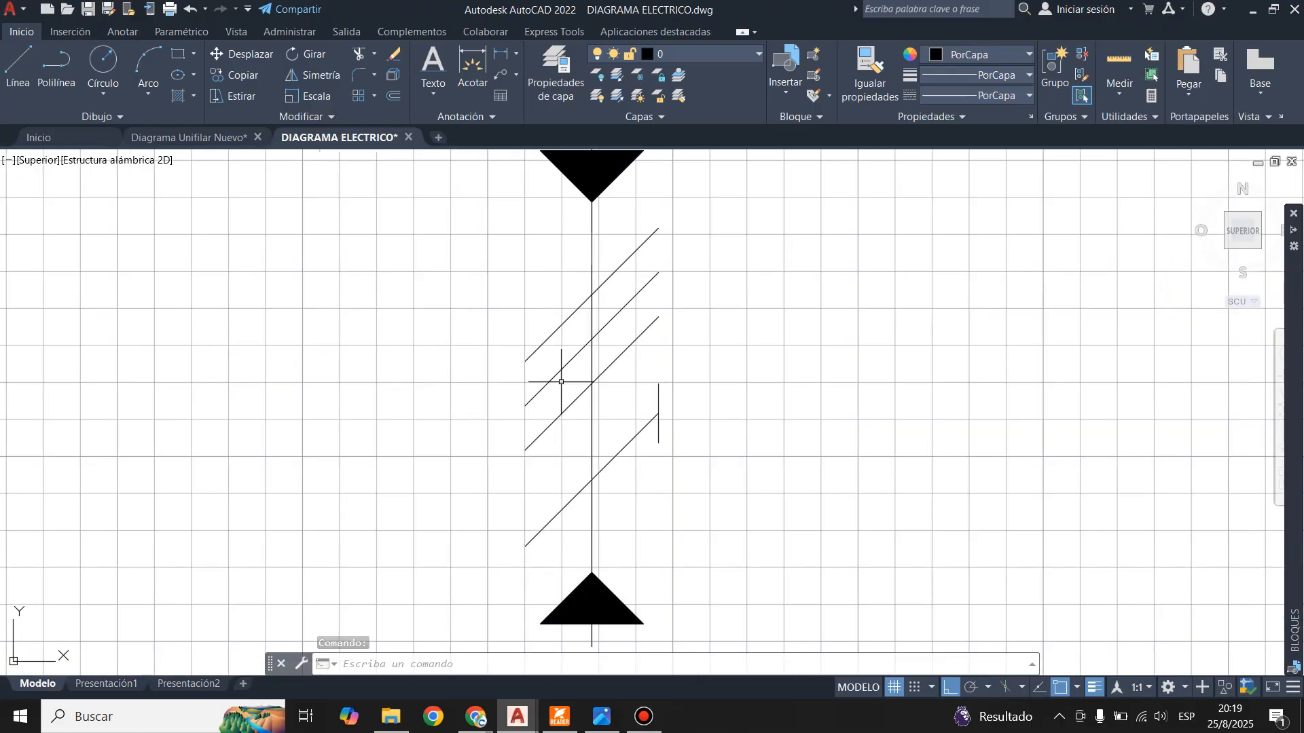
- Apply Explode twice to the cable symbol block beneath the supply line
{"action": "left_click", "coordinate": [594, 380]}
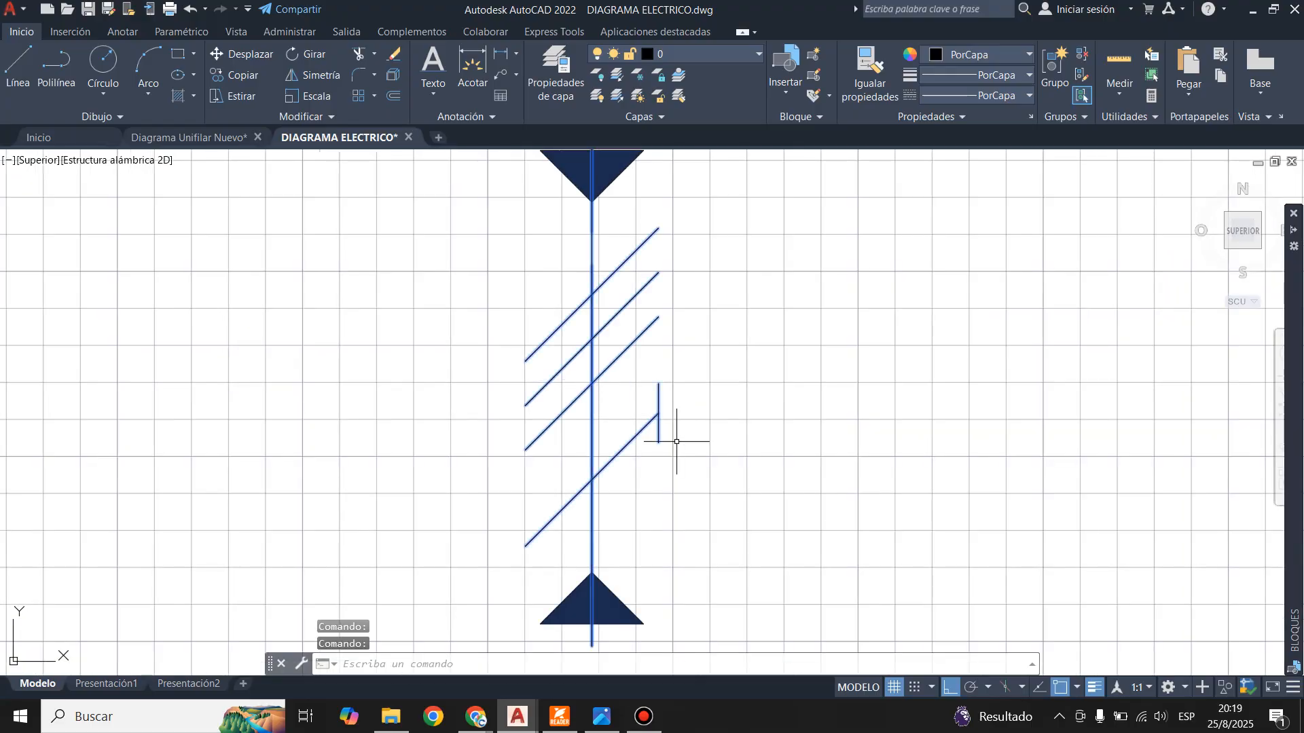
{"action": "scroll", "coordinate": [678, 426], "scroll_direction": "down", "scroll_amount": 2}
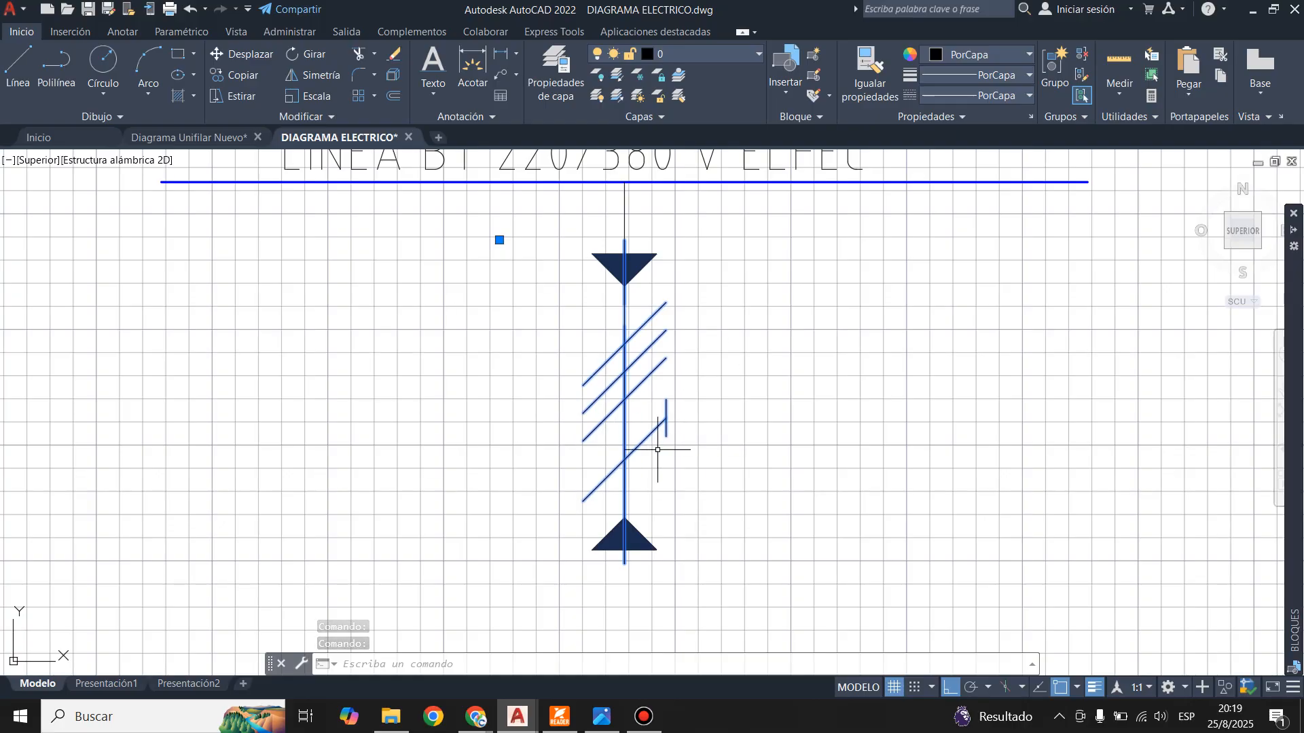
{"action": "left_click", "coordinate": [392, 77]}
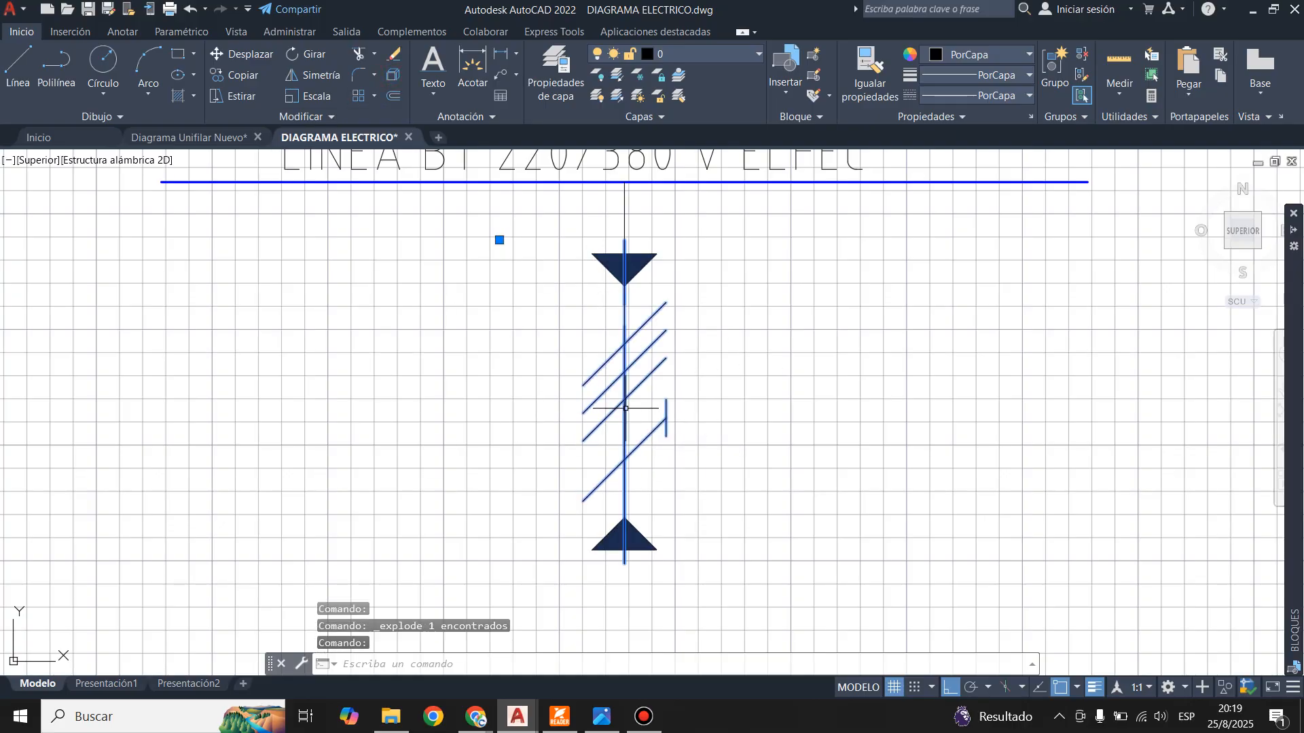
{"action": "left_click", "coordinate": [391, 77]}
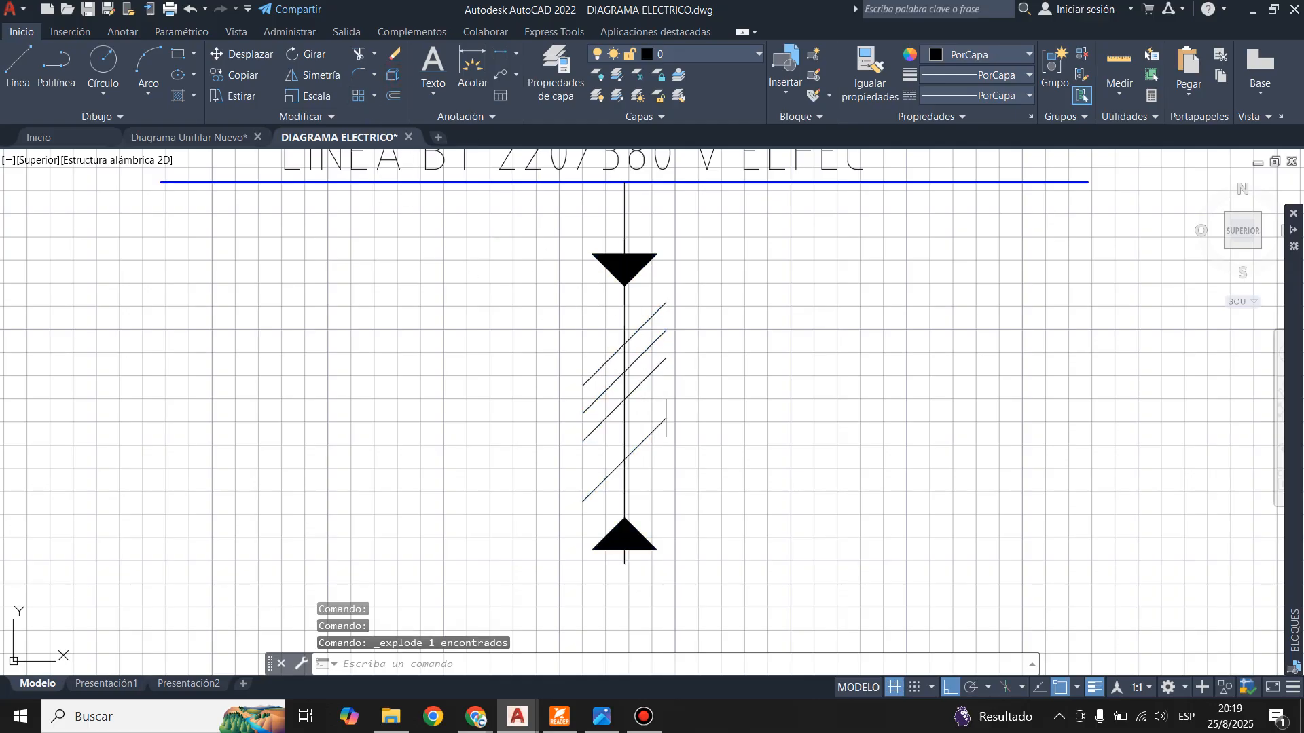
- Open the KABEL_ADER4PE block definition of the cable symbol in the block editor
{"action": "left_click", "coordinate": [625, 418]}
{"action": "key", "text": "Escape"}
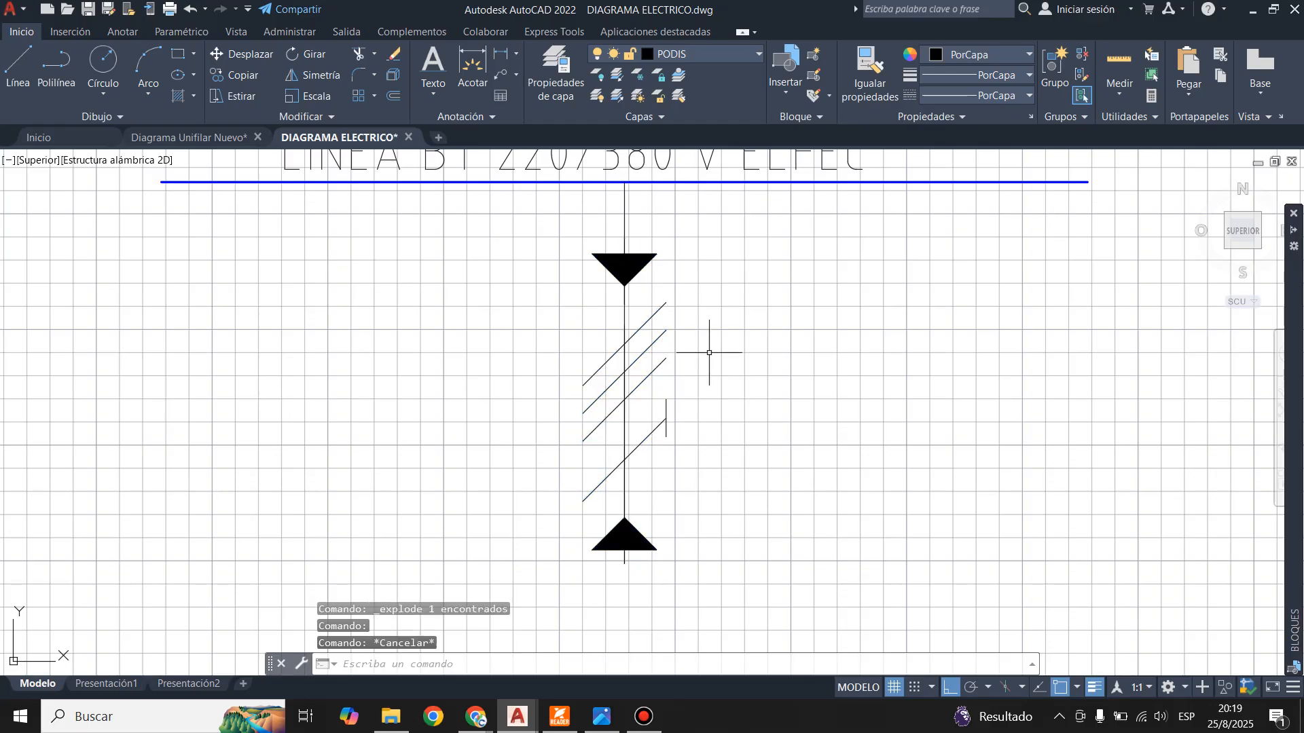
{"action": "double_click", "coordinate": [625, 408]}
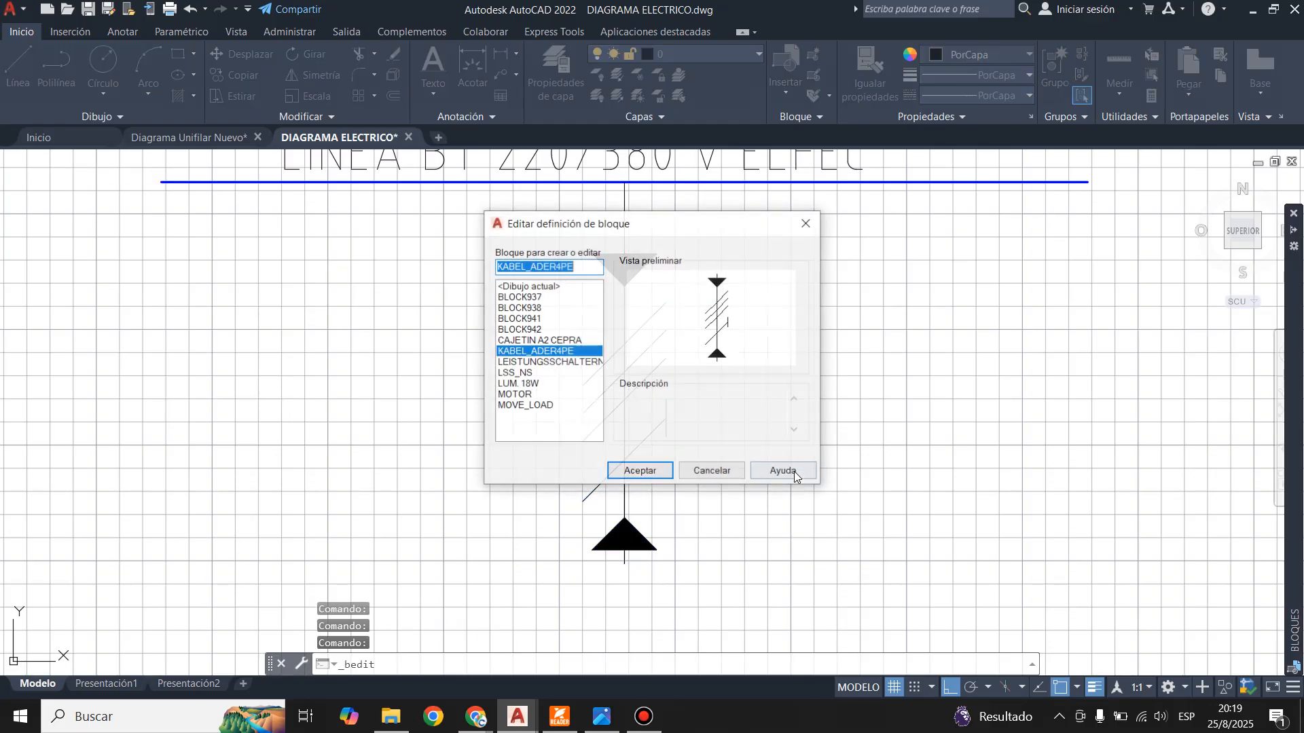
{"action": "left_click", "coordinate": [638, 470]}
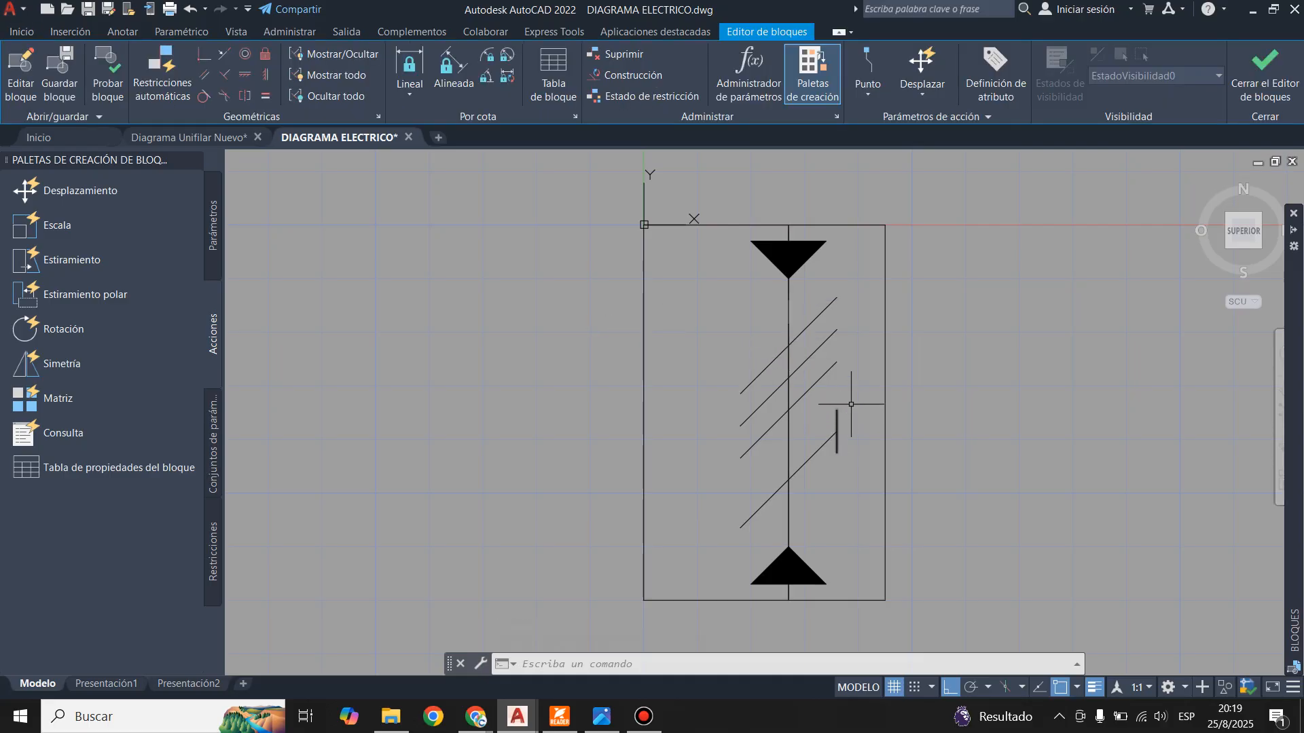
- Erase the four lines of the rectangular frame around the cable symbol and save the changes to KABEL_ADER4PE on closing the block editor
{"action": "left_click", "coordinate": [884, 363]}
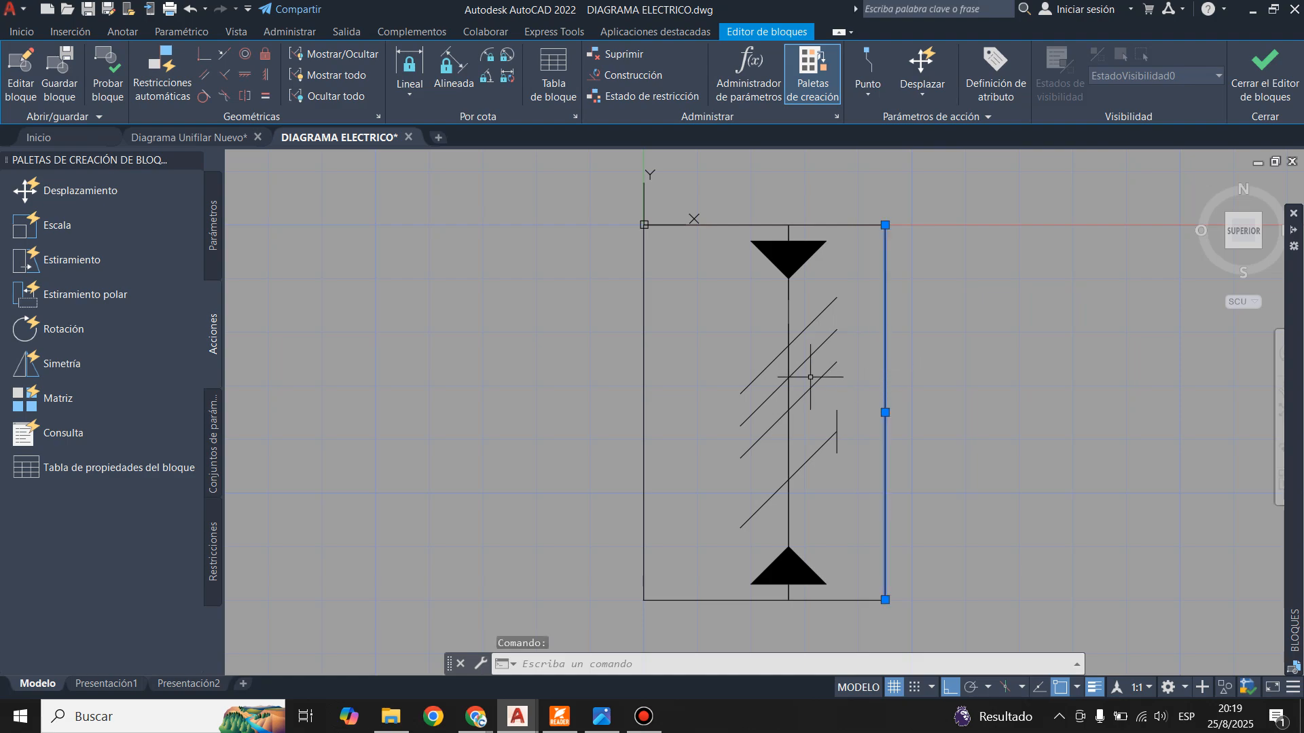
{"action": "key", "text": "Delete"}
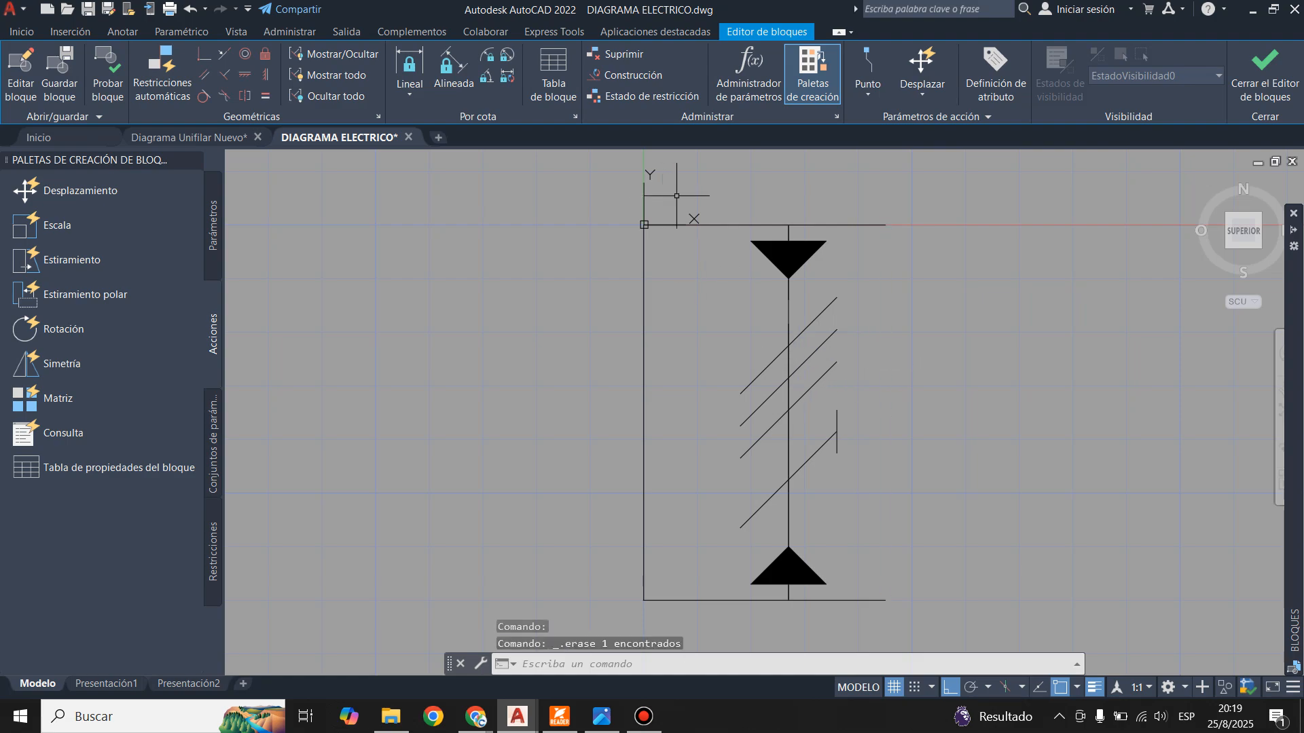
{"action": "left_click", "coordinate": [689, 224]}
{"action": "key", "text": "Delete"}
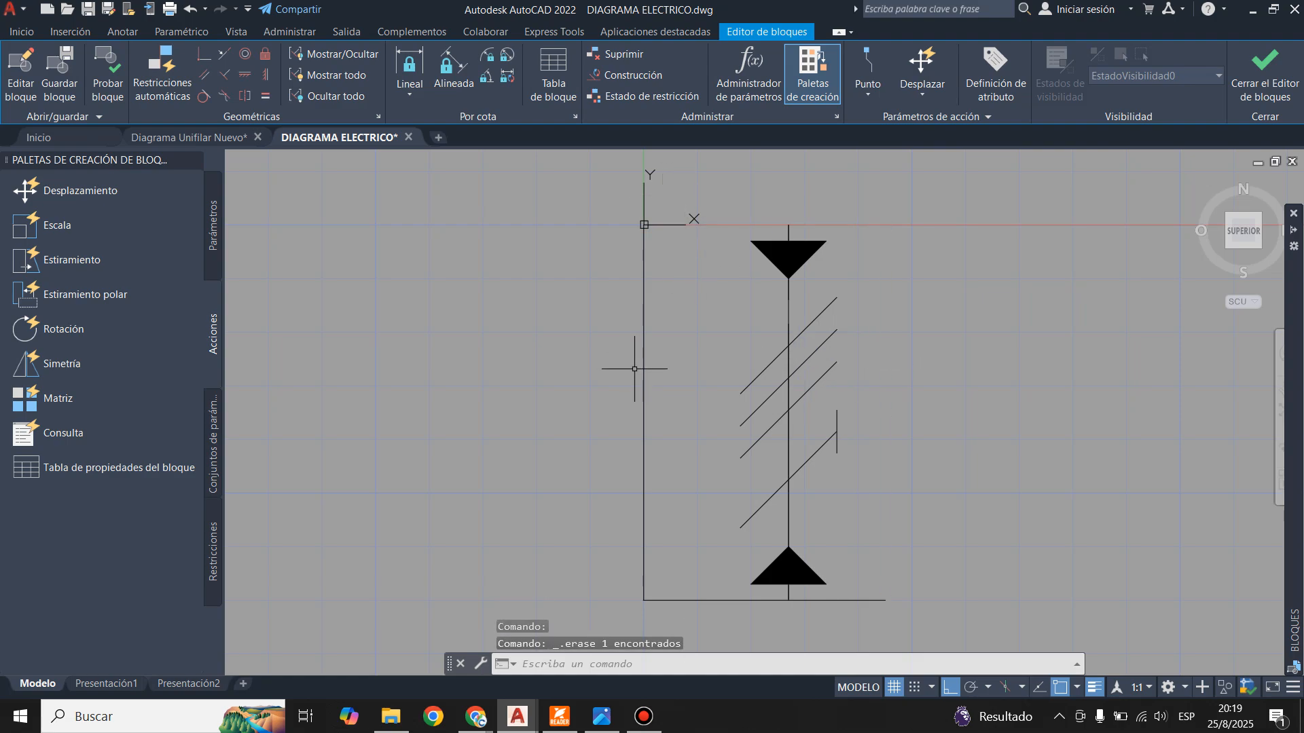
{"action": "left_click", "coordinate": [644, 368]}
{"action": "key", "text": "Delete"}
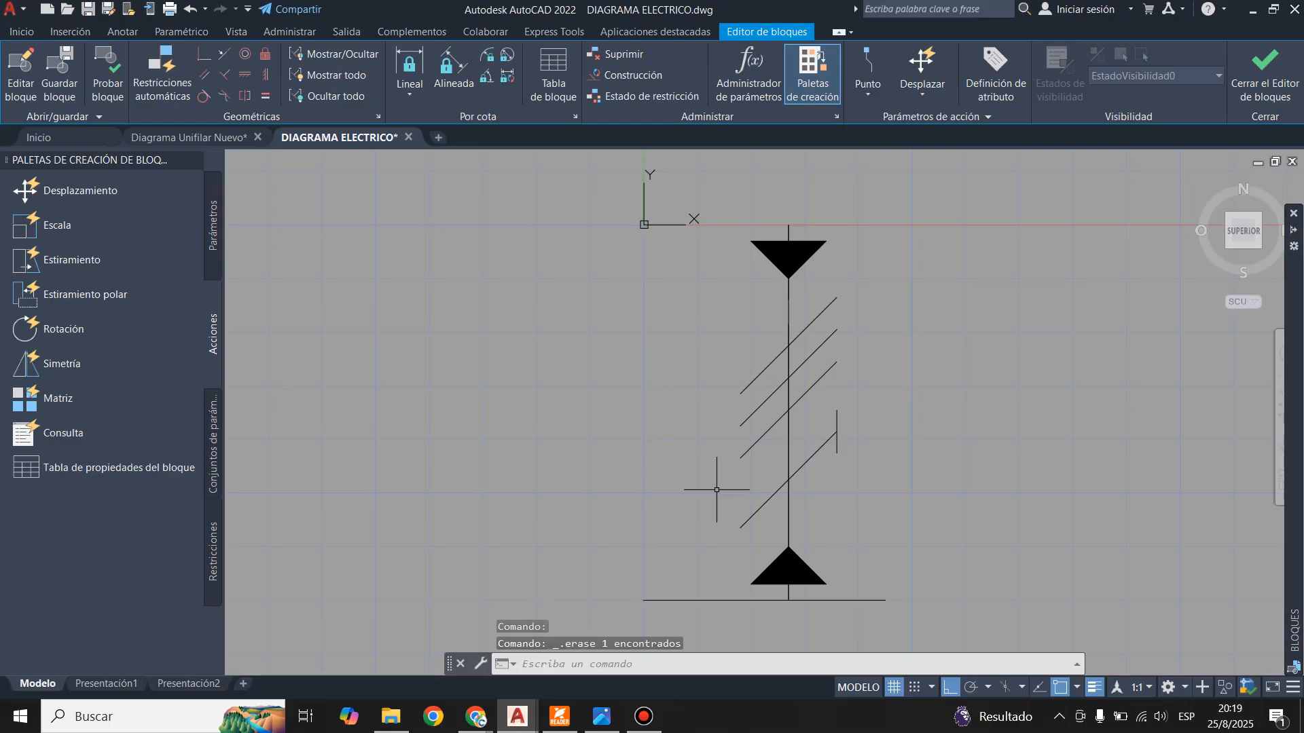
{"action": "left_click", "coordinate": [730, 606]}
{"action": "left_click", "coordinate": [721, 592]}
{"action": "key", "text": "Delete"}
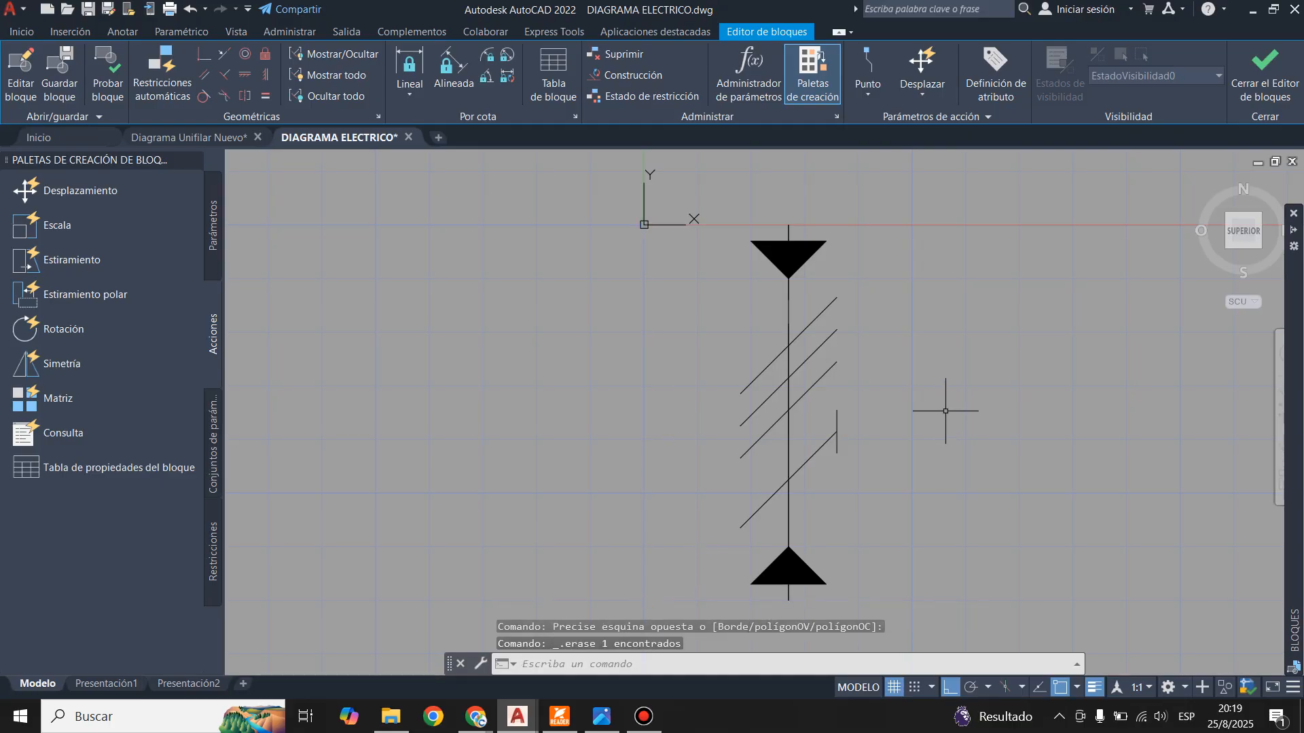
{"action": "left_click", "coordinate": [1255, 80]}
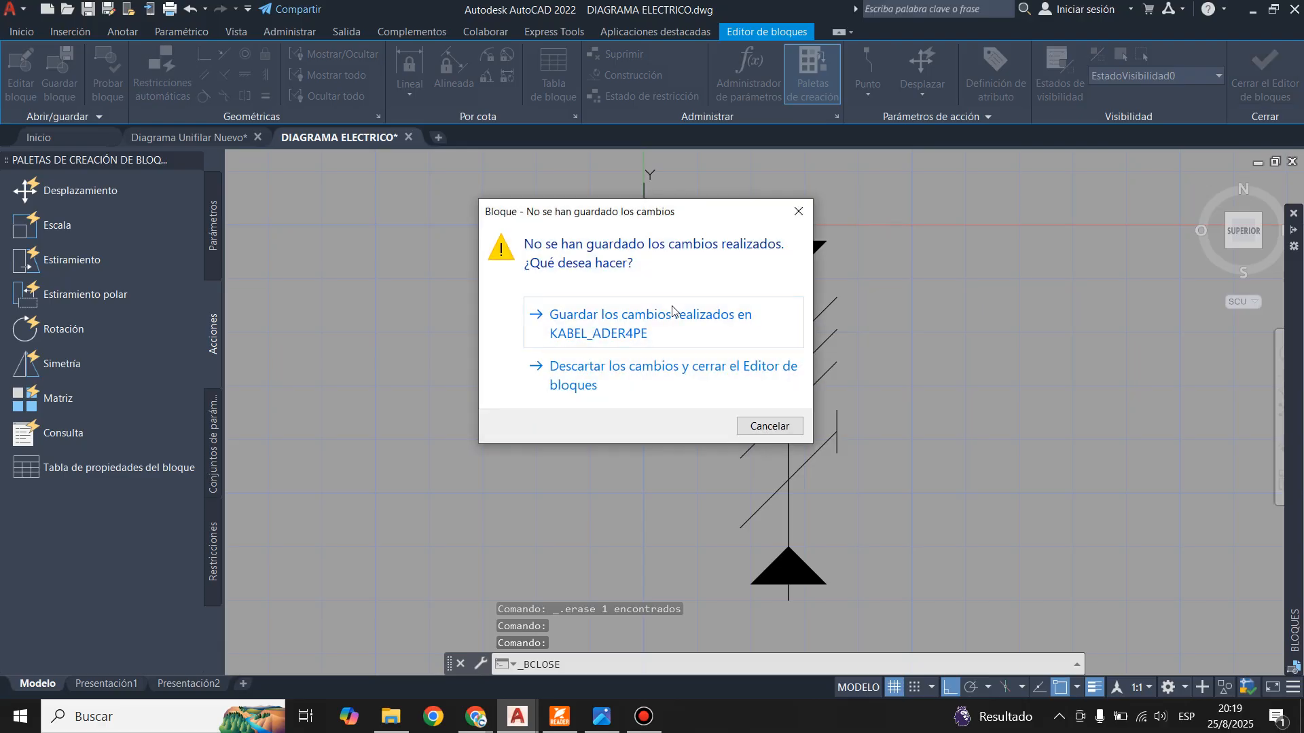
{"action": "left_click", "coordinate": [696, 329]}
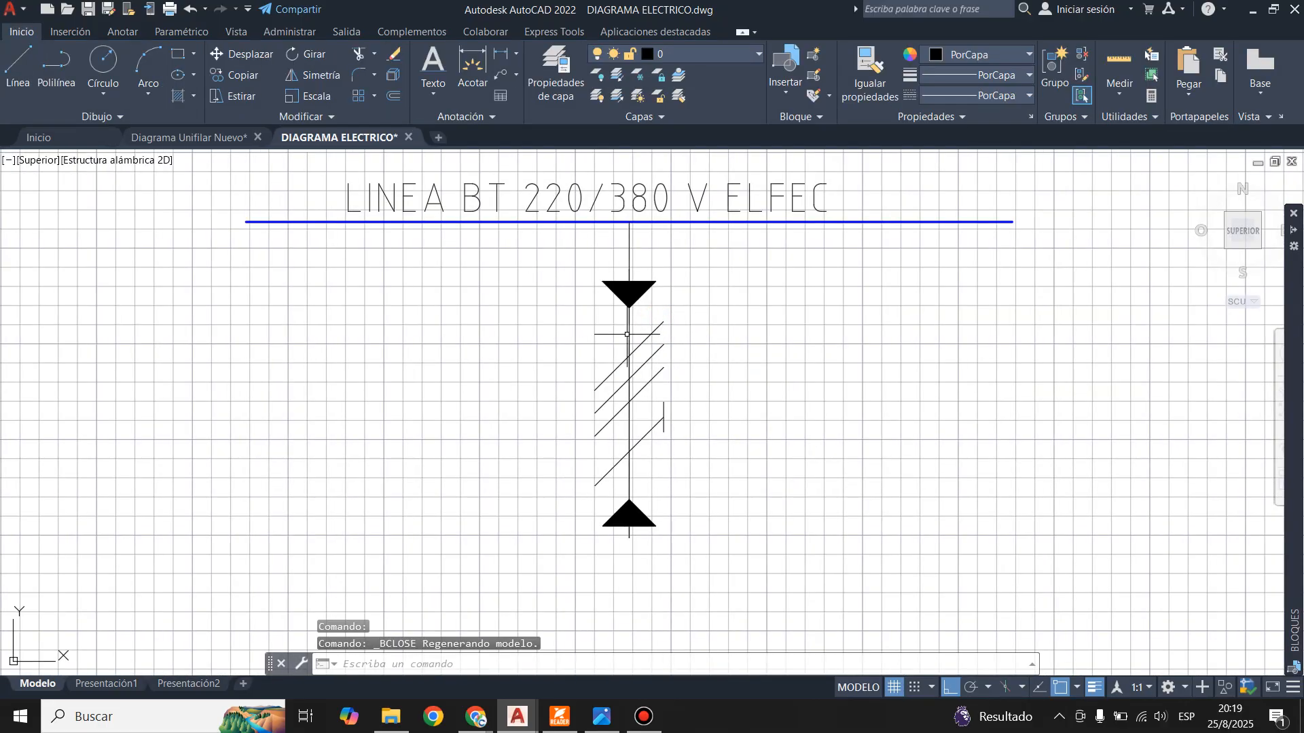
- Explode the cable symbol block beneath the supply line and check that its lines can be selected individually
{"action": "left_click", "coordinate": [394, 79]}
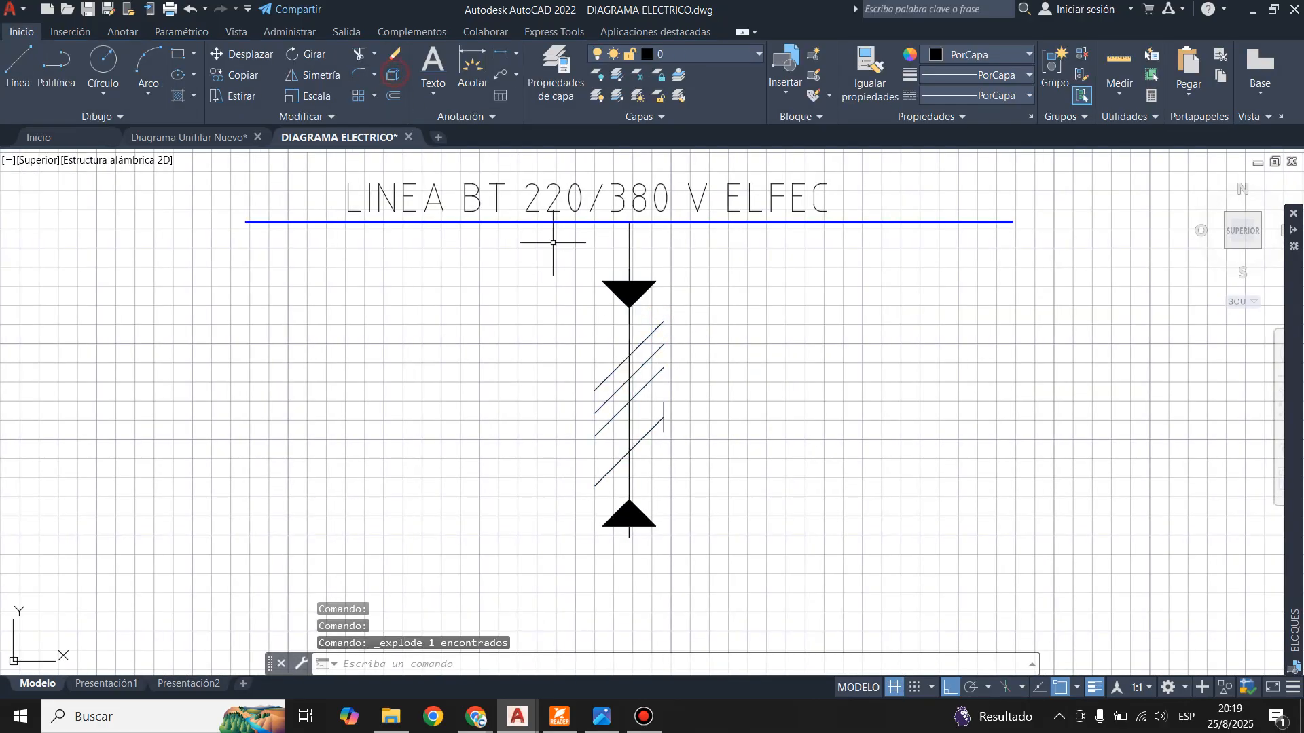
{"action": "left_click", "coordinate": [627, 312]}
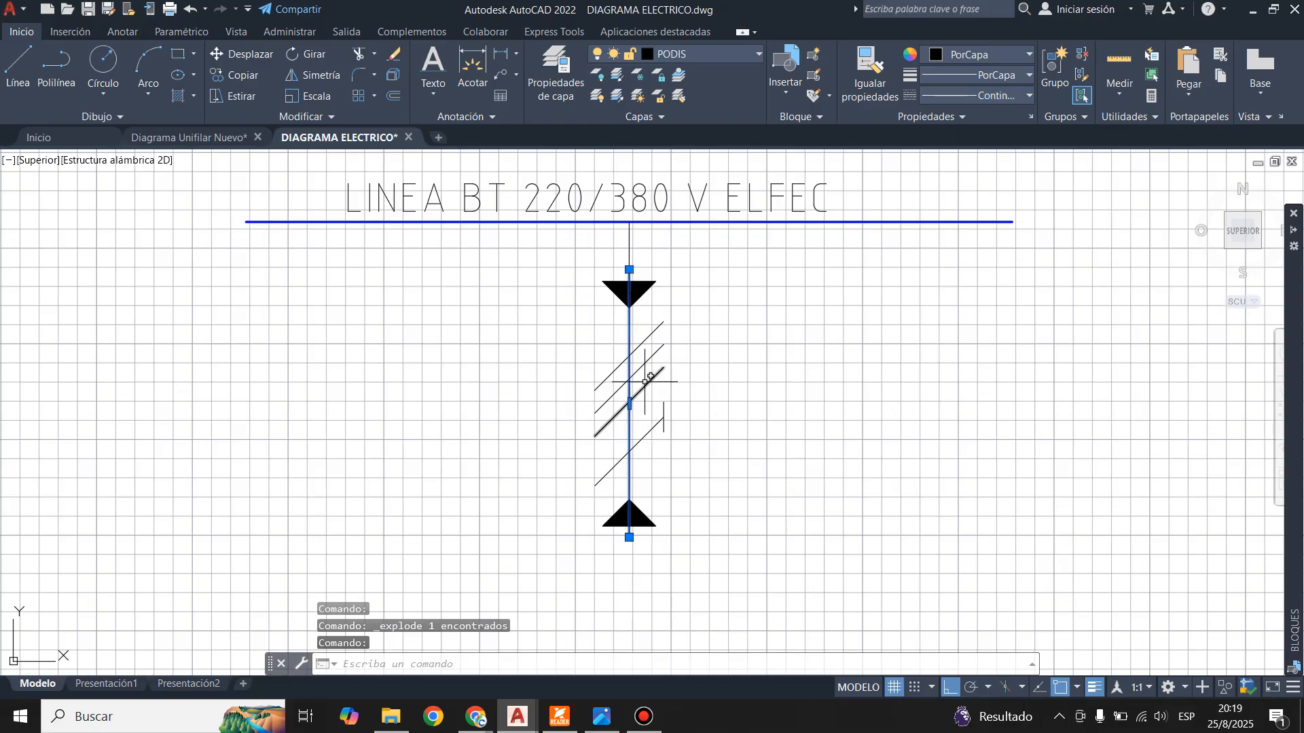
{"action": "scroll", "coordinate": [645, 382], "scroll_direction": "up", "scroll_amount": 2}
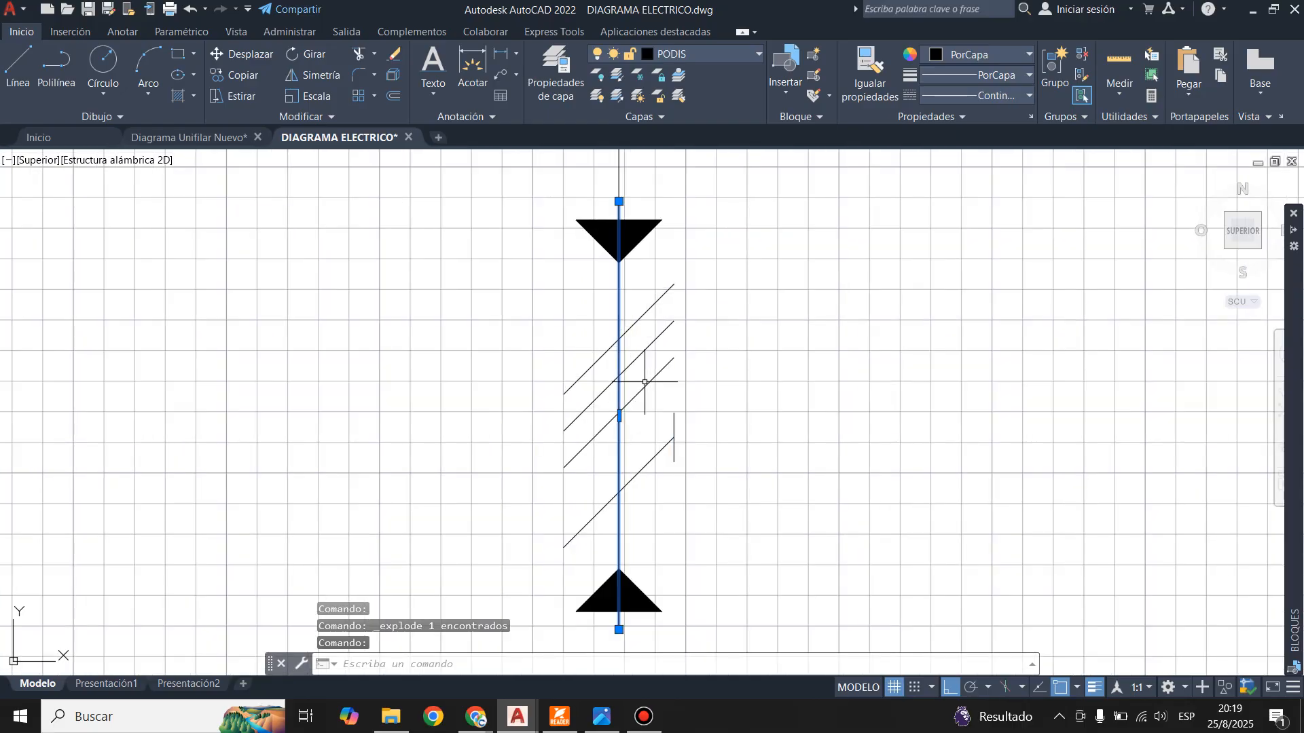
{"action": "left_click", "coordinate": [643, 322]}
{"action": "key", "text": "Escape"}
{"action": "key", "text": "Escape"}
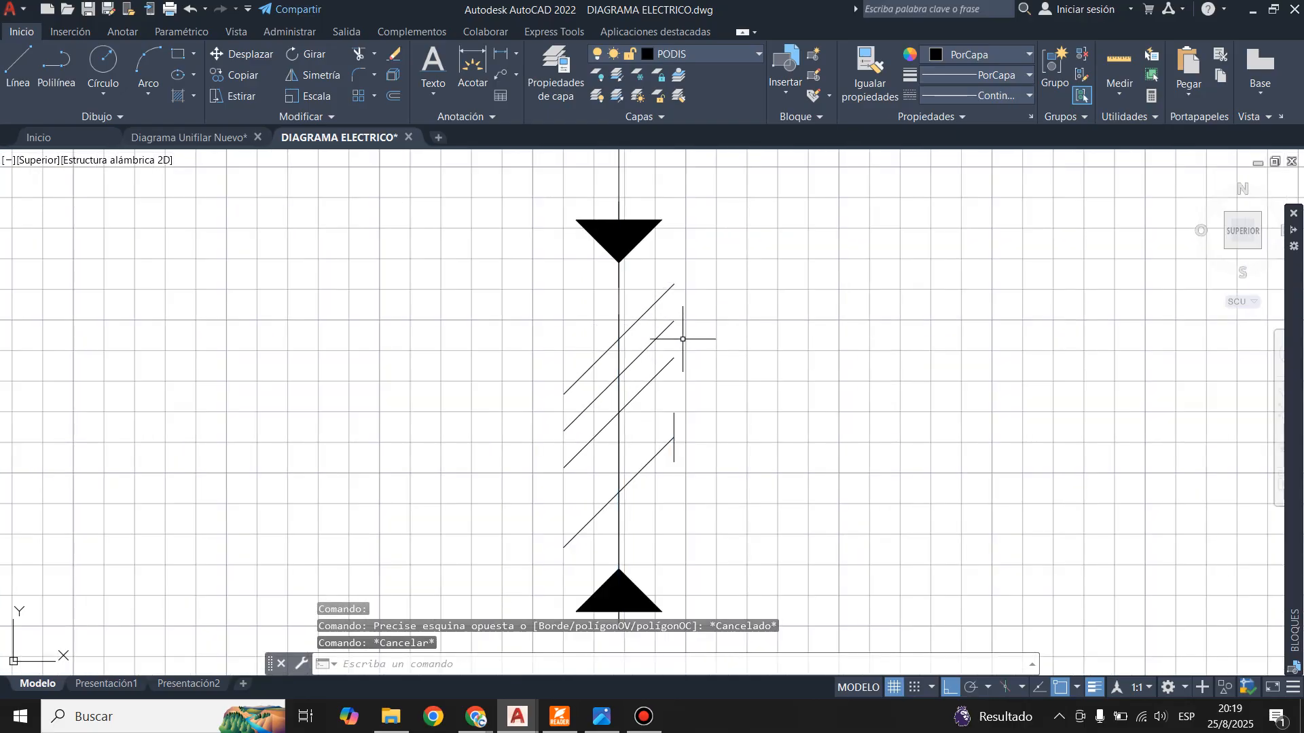
{"action": "key", "text": "Escape"}
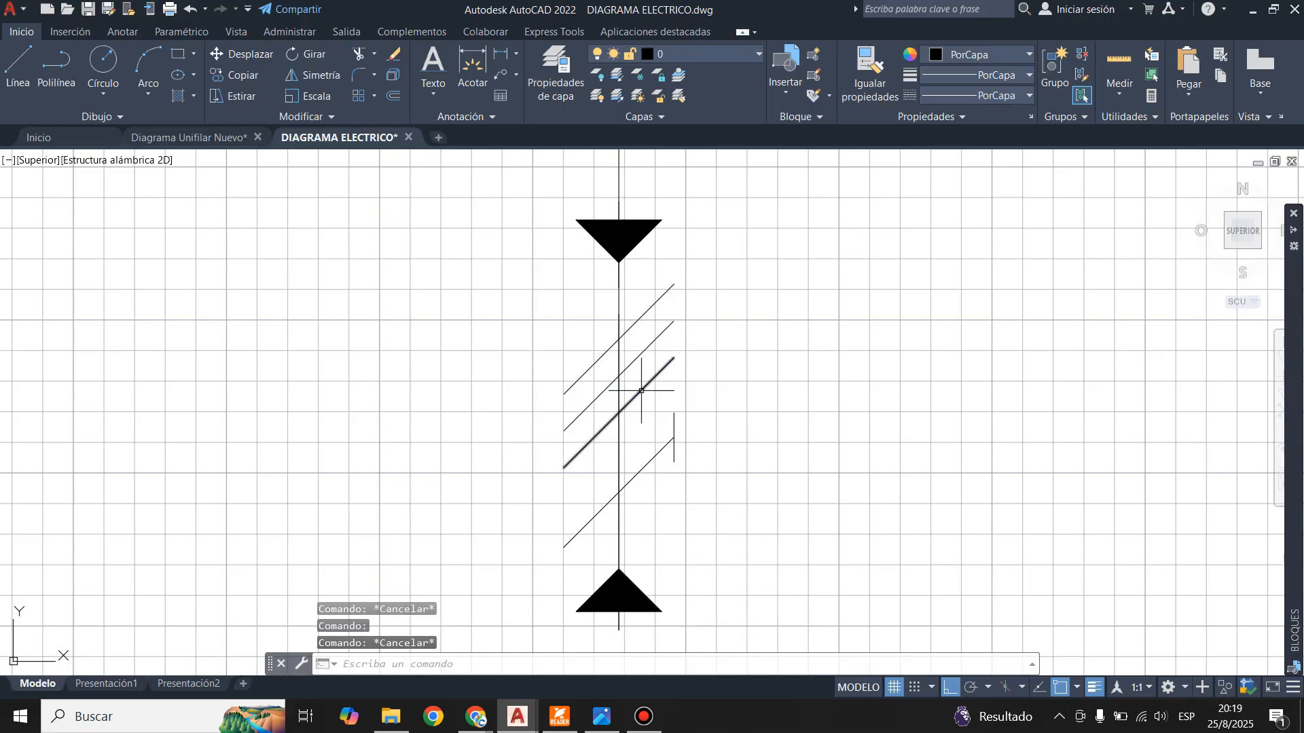
- Draw a circle of radius 8 centred on the upper end of the lowest diagonal stroke, reaching the vertical tick's upper endpoint
{"action": "scroll", "coordinate": [669, 441], "scroll_direction": "up", "scroll_amount": 6}
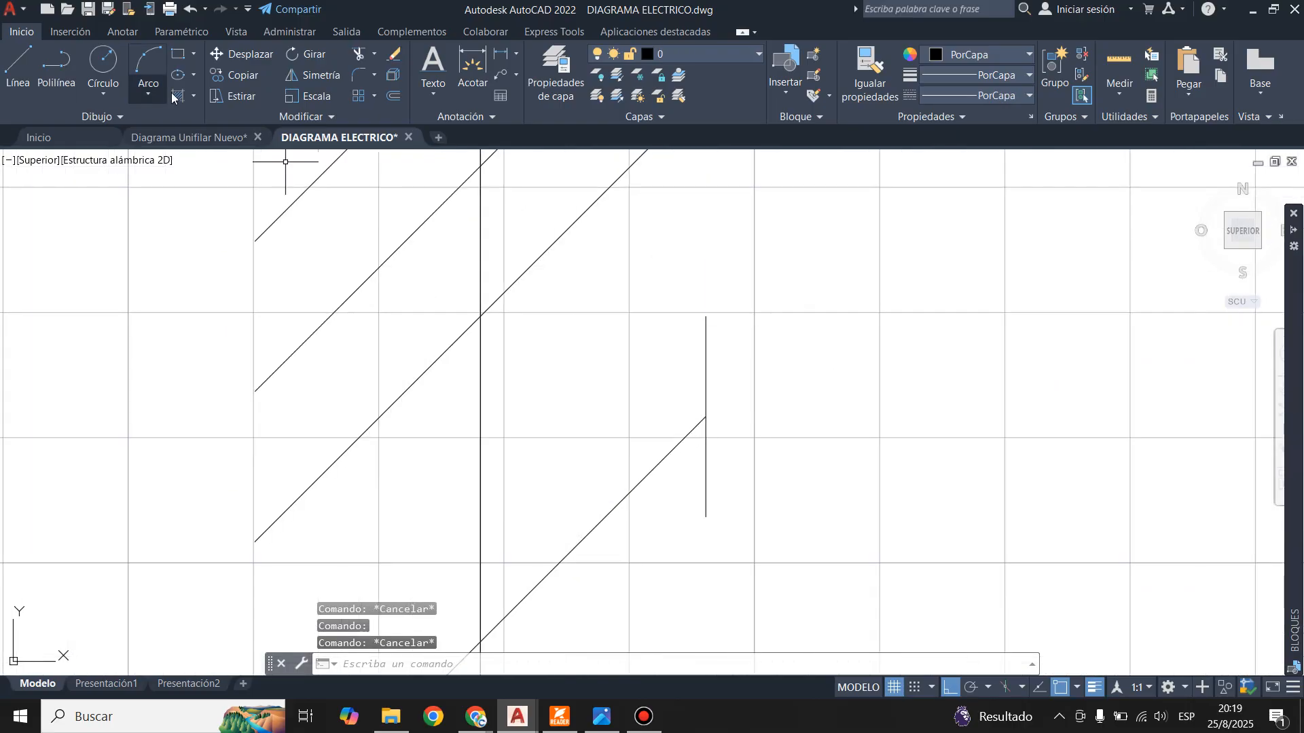
{"action": "left_click", "coordinate": [103, 64]}
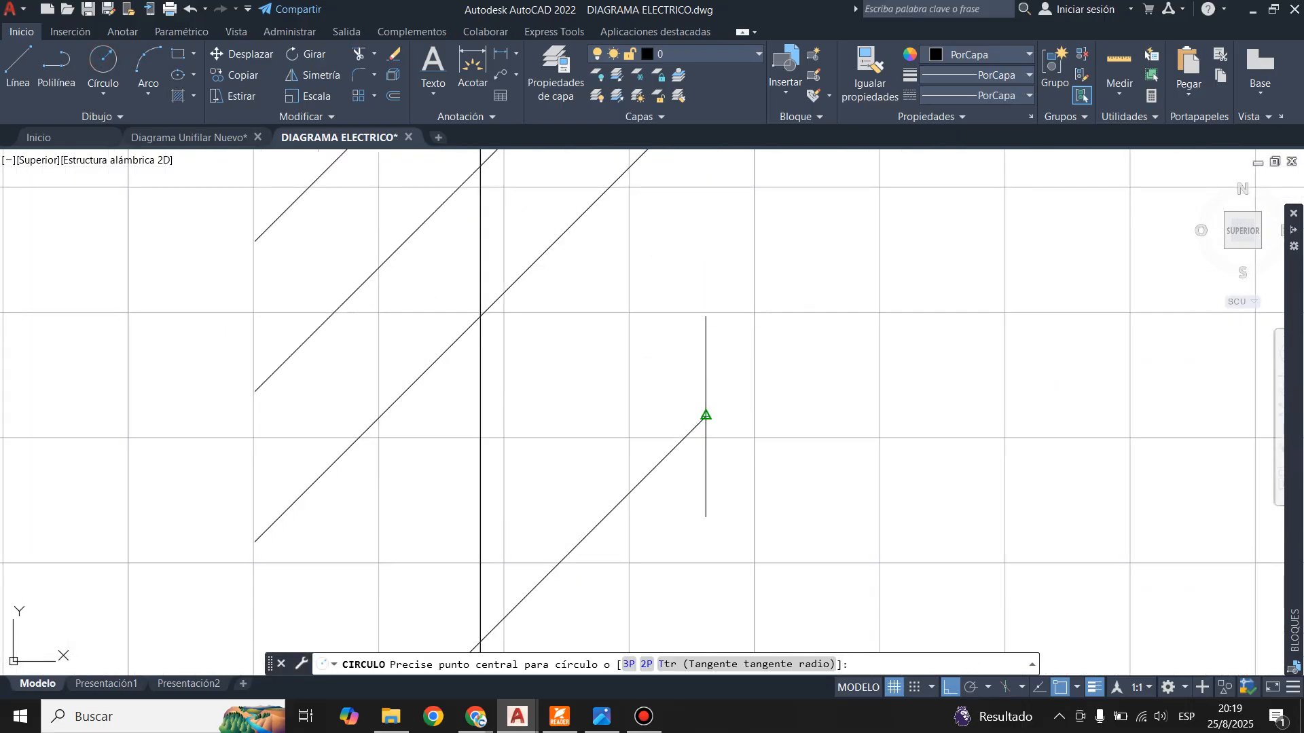
{"action": "left_click", "coordinate": [707, 416]}
{"action": "left_click", "coordinate": [706, 316]}
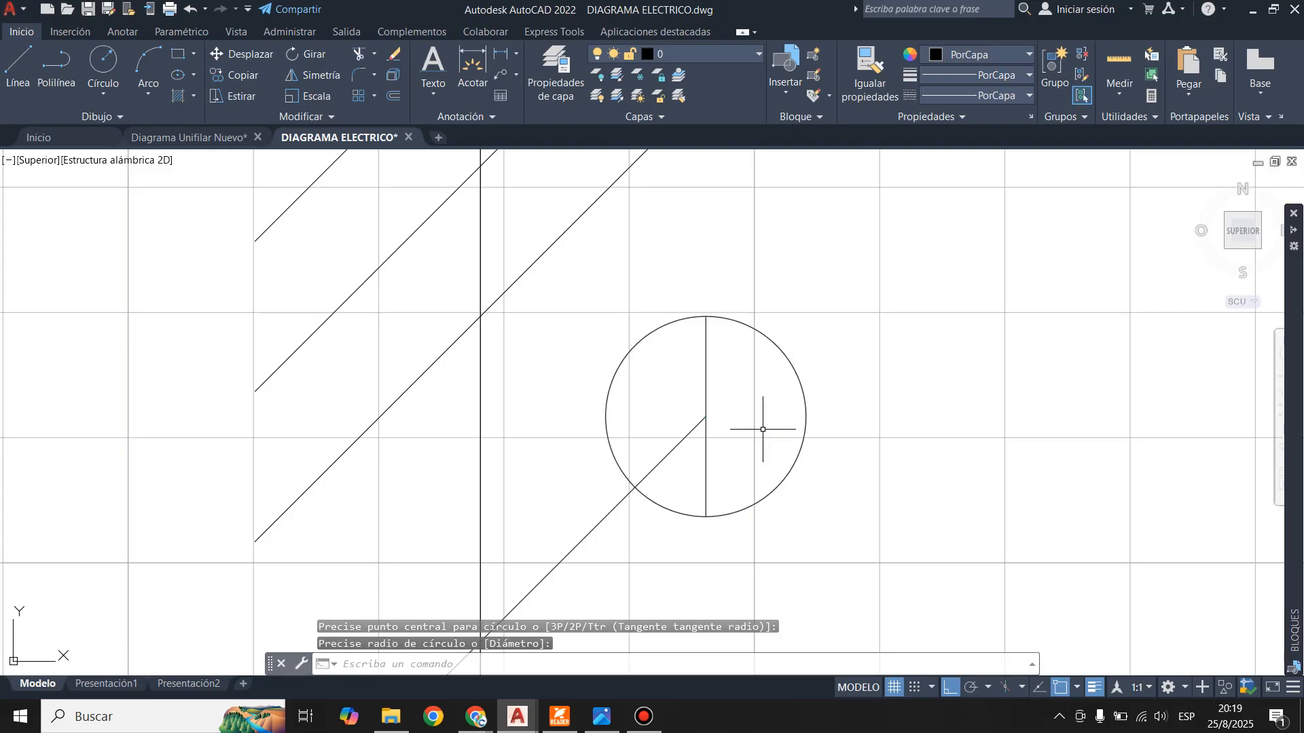
- Draw a concentric inner circle of radius 3 at the end of the lowest diagonal stroke
{"action": "left_click", "coordinate": [103, 65]}
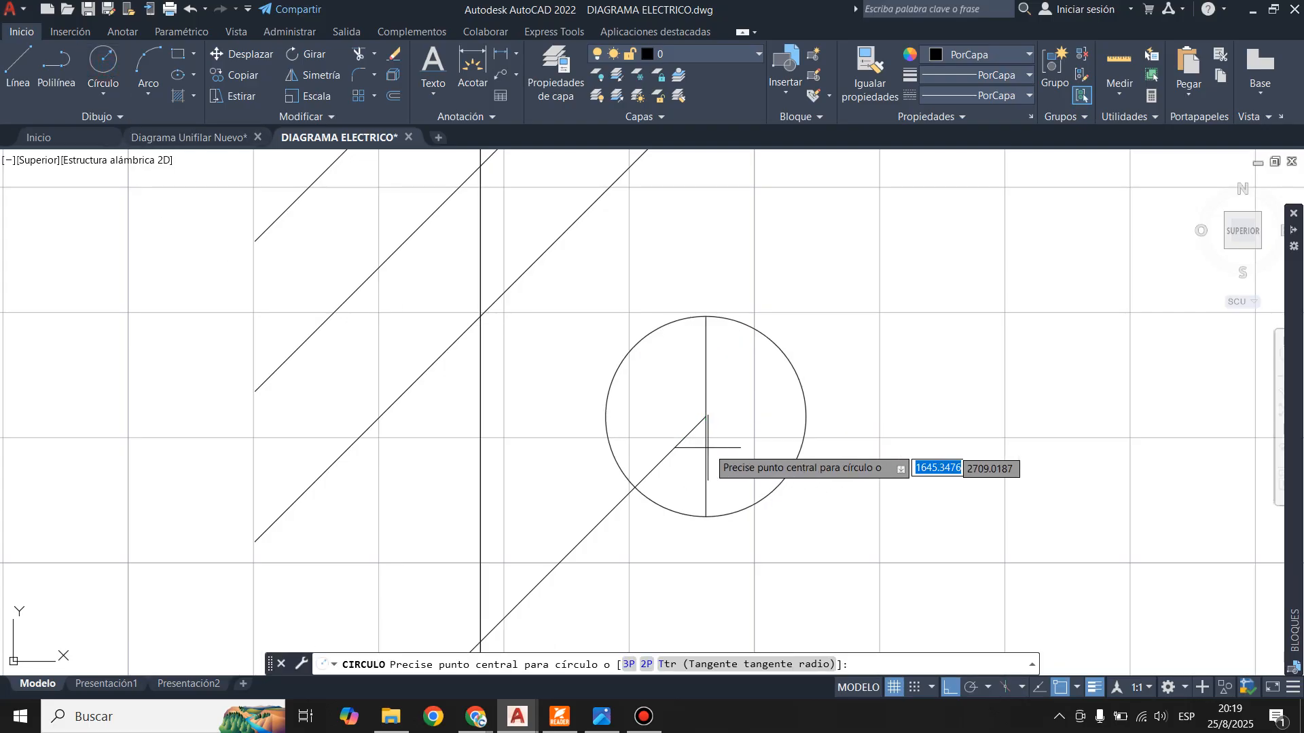
{"action": "left_click", "coordinate": [706, 415]}
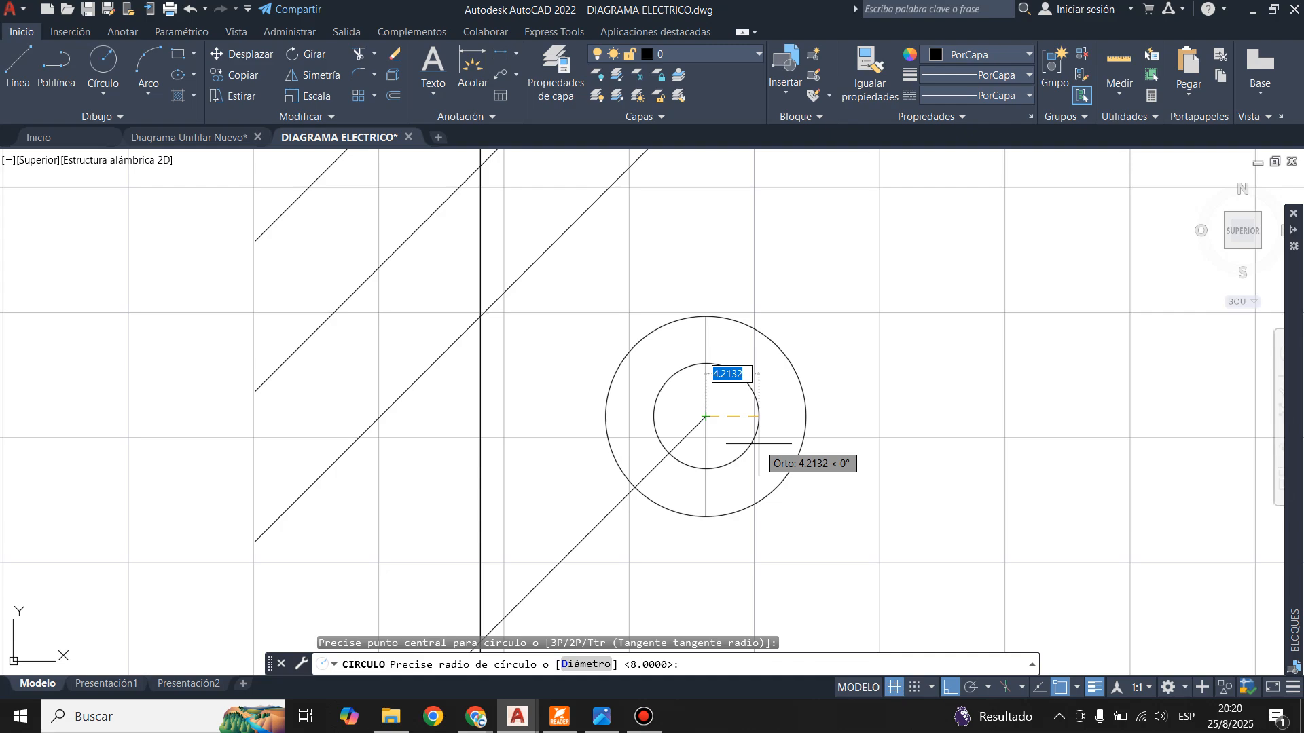
{"action": "type", "text": "3"}
{"action": "key", "text": "Return"}
{"action": "scroll", "coordinate": [759, 443], "scroll_direction": "down", "scroll_amount": 6}
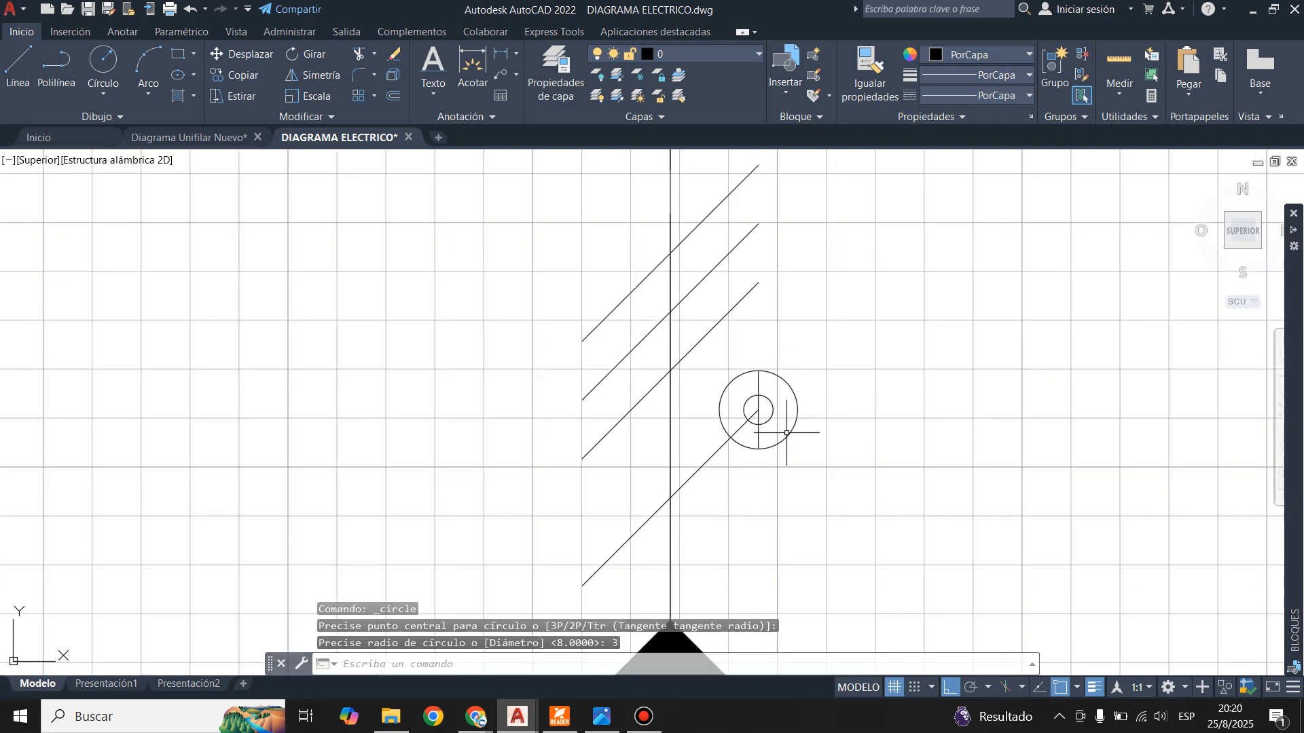
- Erase the short vertical tick running through the two concentric circles
{"action": "scroll", "coordinate": [679, 451], "scroll_direction": "up", "scroll_amount": 4}
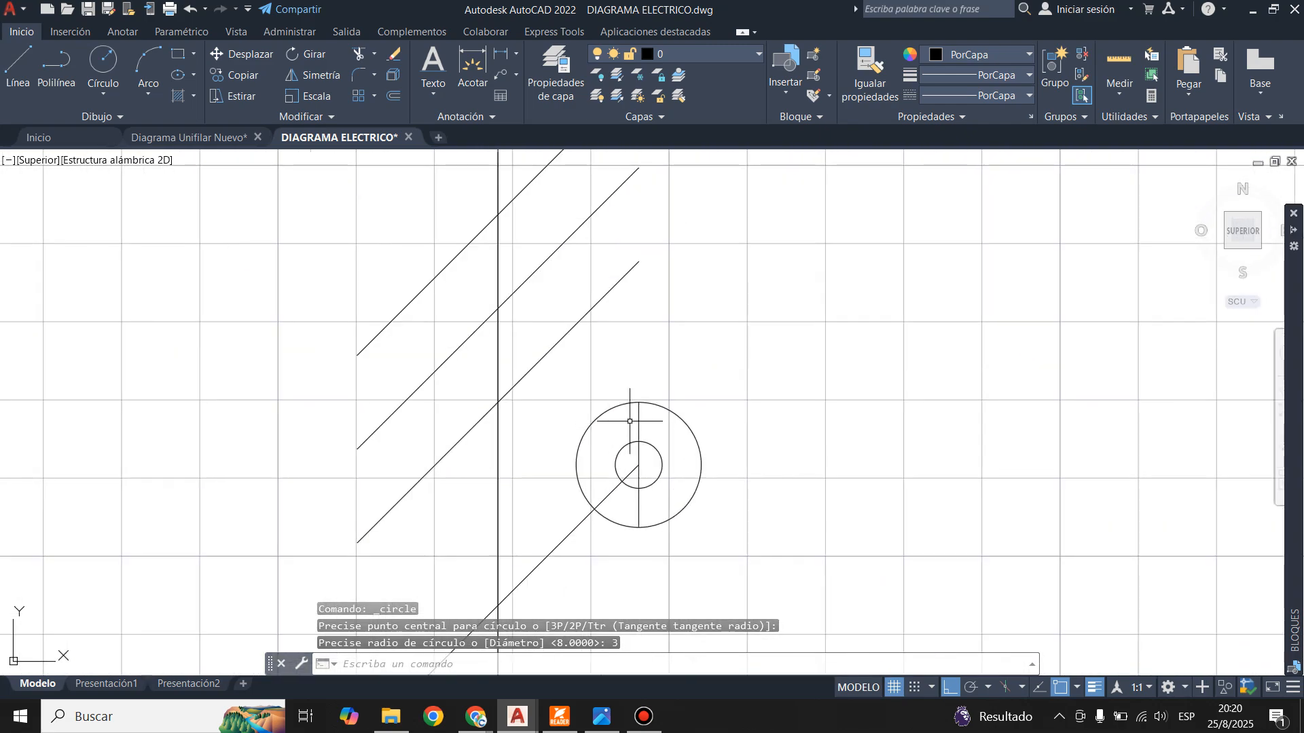
{"action": "key", "text": "Escape"}
{"action": "left_click", "coordinate": [638, 450]}
{"action": "key", "text": "Delete"}
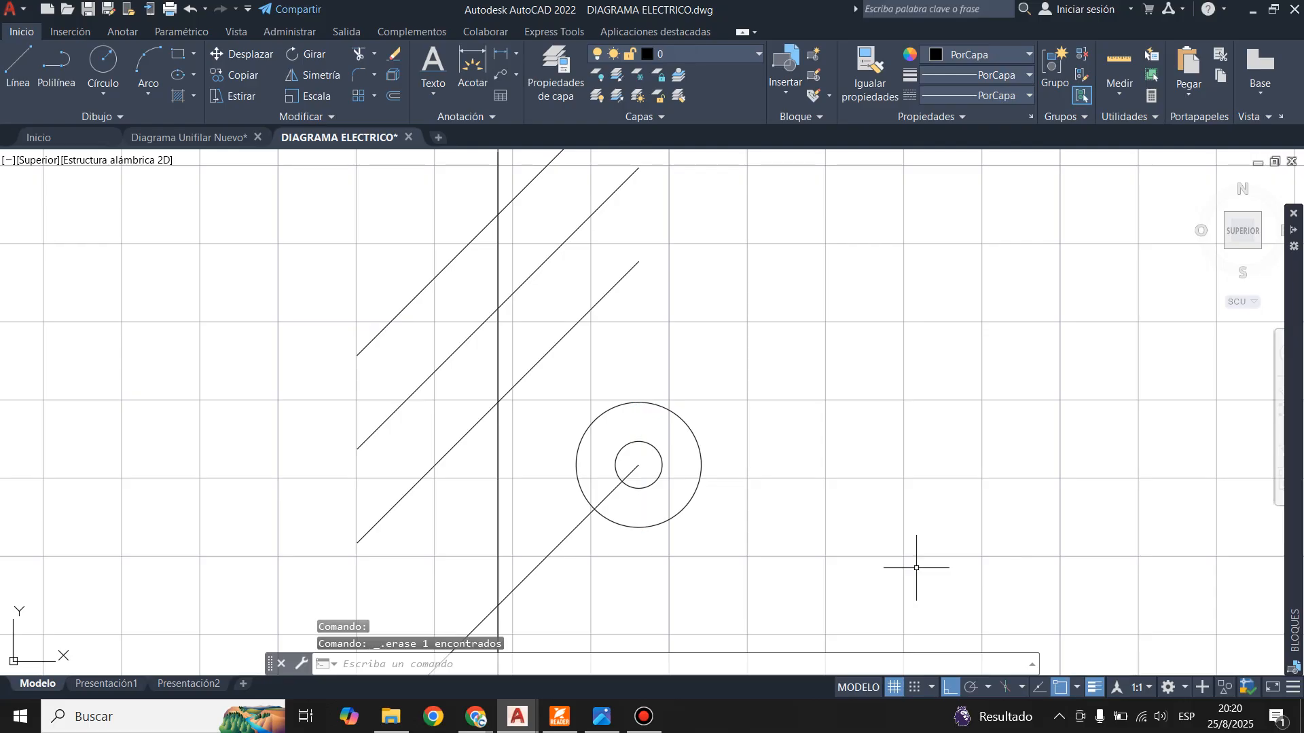
- Examine the cable symbol and its text labels in Diagrama Unifilar Nuevo, and return to DIAGRAMA ELECTRICO
{"action": "scroll", "coordinate": [917, 562], "scroll_direction": "down", "scroll_amount": 5}
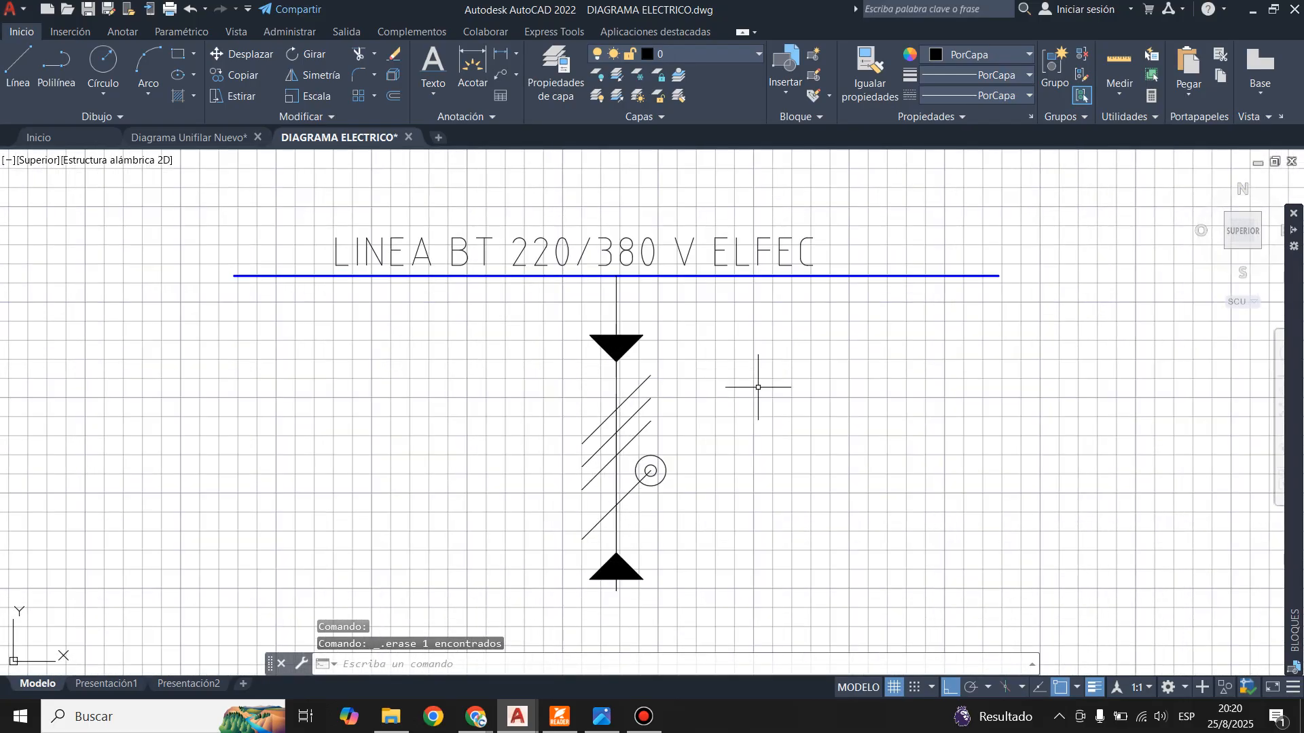
{"action": "left_click", "coordinate": [206, 138]}
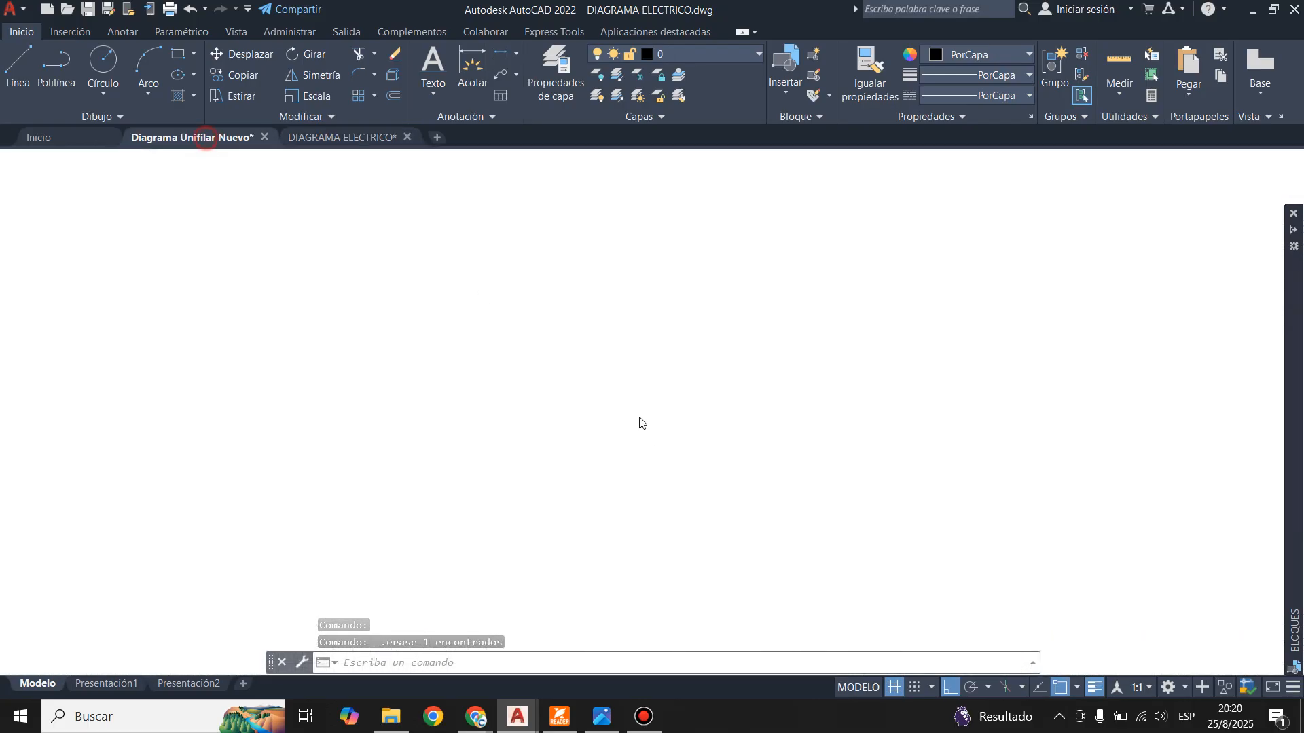
{"action": "scroll", "coordinate": [553, 509], "scroll_direction": "up", "scroll_amount": 6}
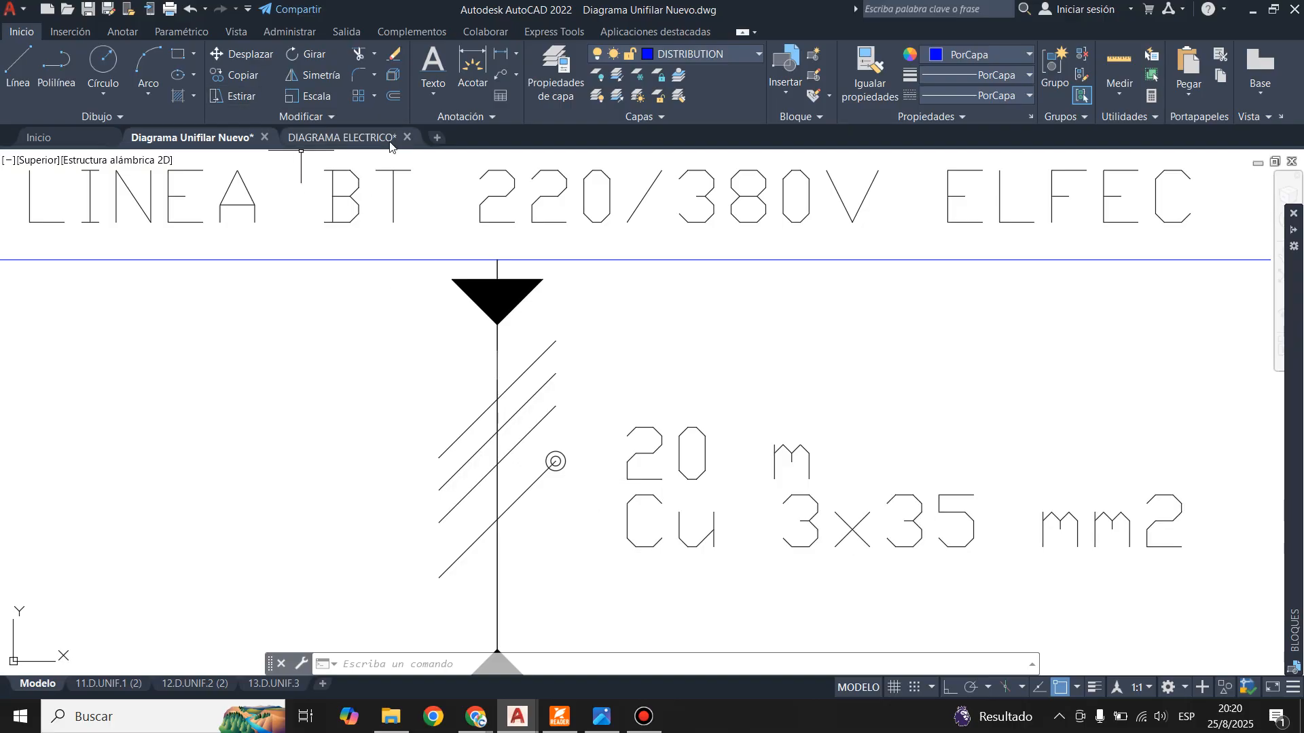
{"action": "left_click", "coordinate": [367, 137]}
{"action": "key", "text": "Delete"}
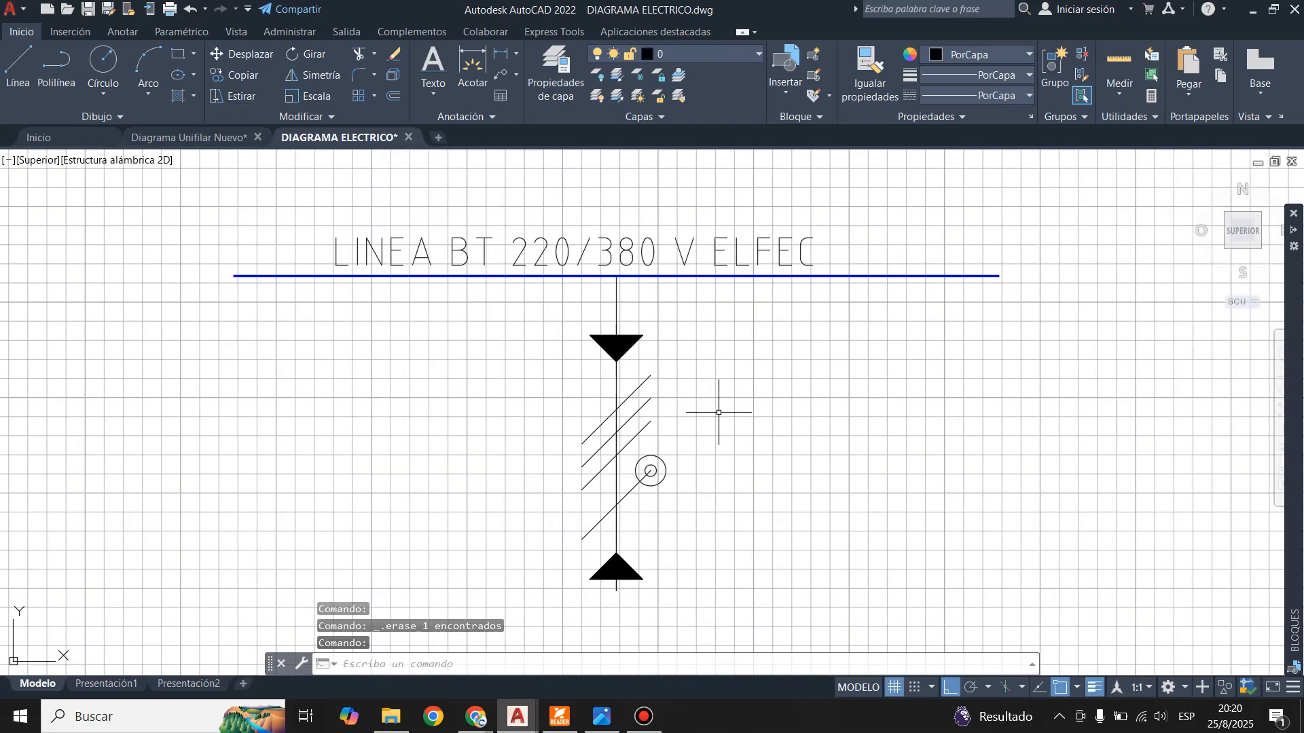
- Add a single-line text label reading 20m beside the diagonal strokes of the cable symbol, with horizontal rotation
{"action": "scroll", "coordinate": [735, 411], "scroll_direction": "up", "scroll_amount": 2}
{"action": "scroll", "coordinate": [547, 408], "scroll_direction": "down", "scroll_amount": 2}
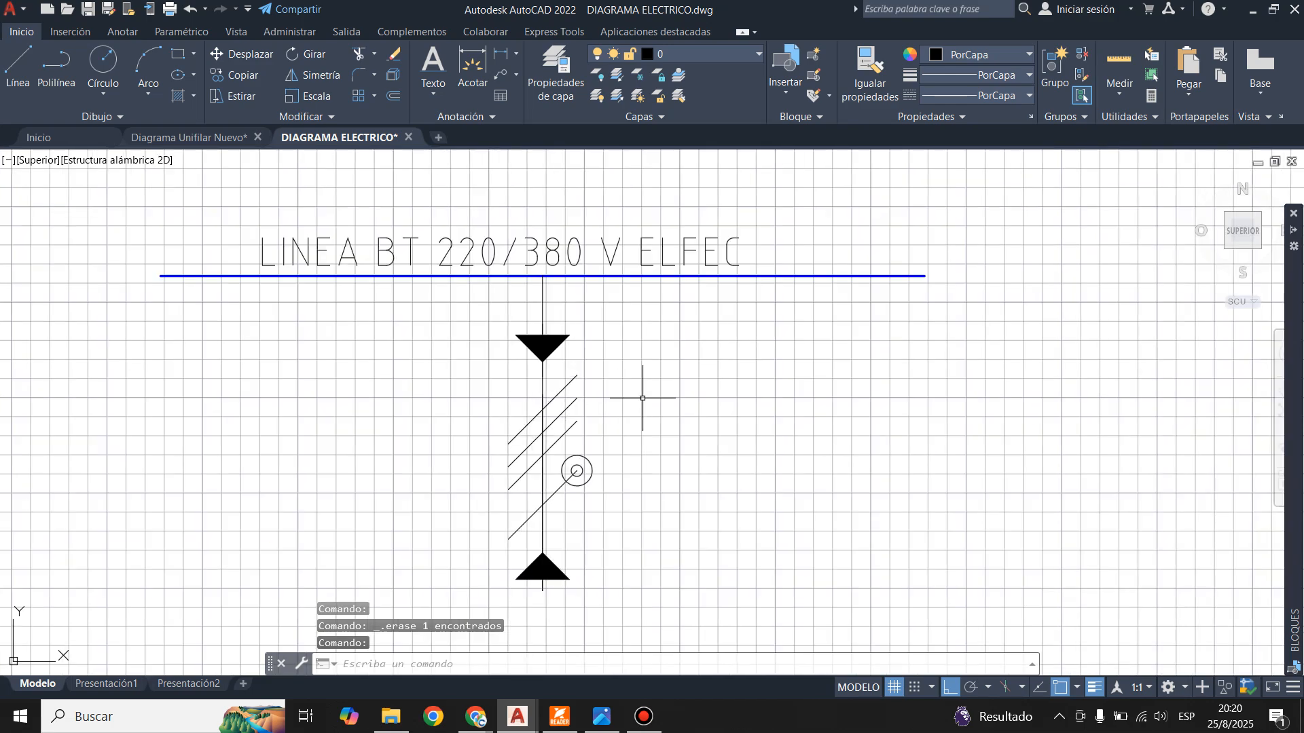
{"action": "scroll", "coordinate": [653, 388], "scroll_direction": "up", "scroll_amount": 2}
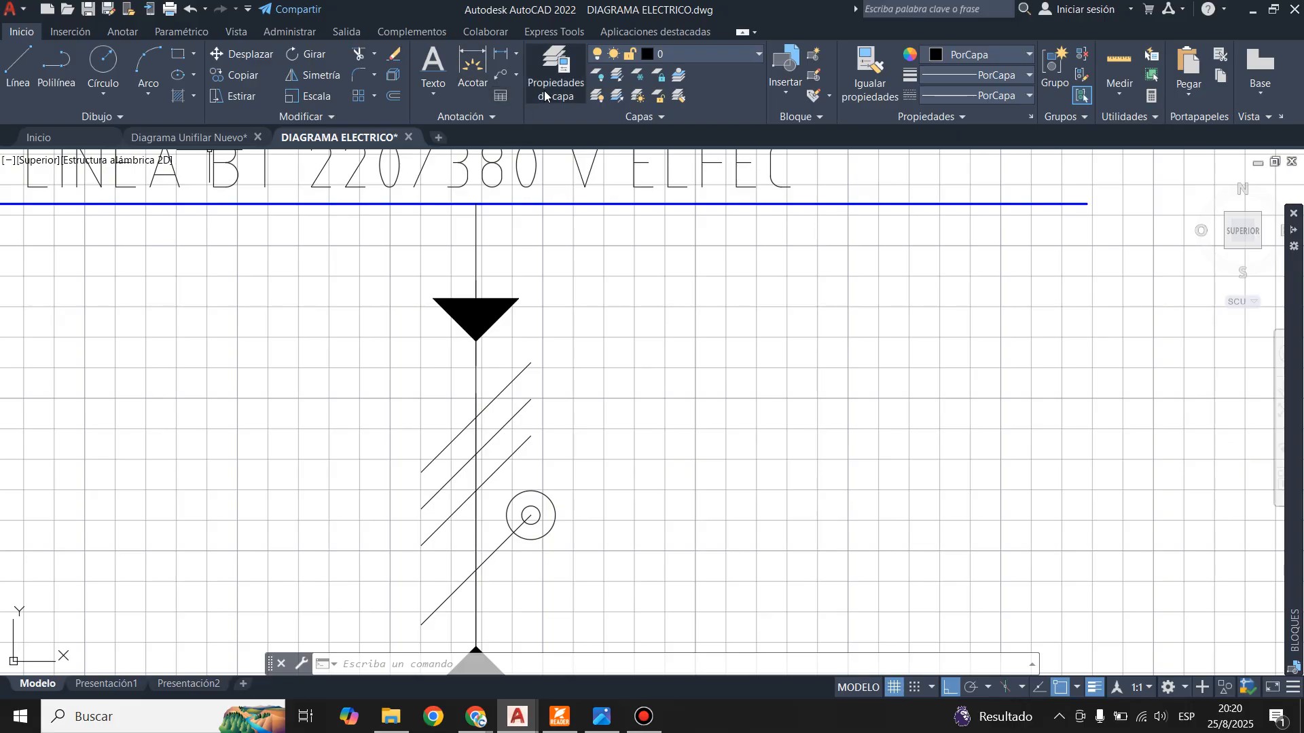
{"action": "left_click", "coordinate": [433, 88]}
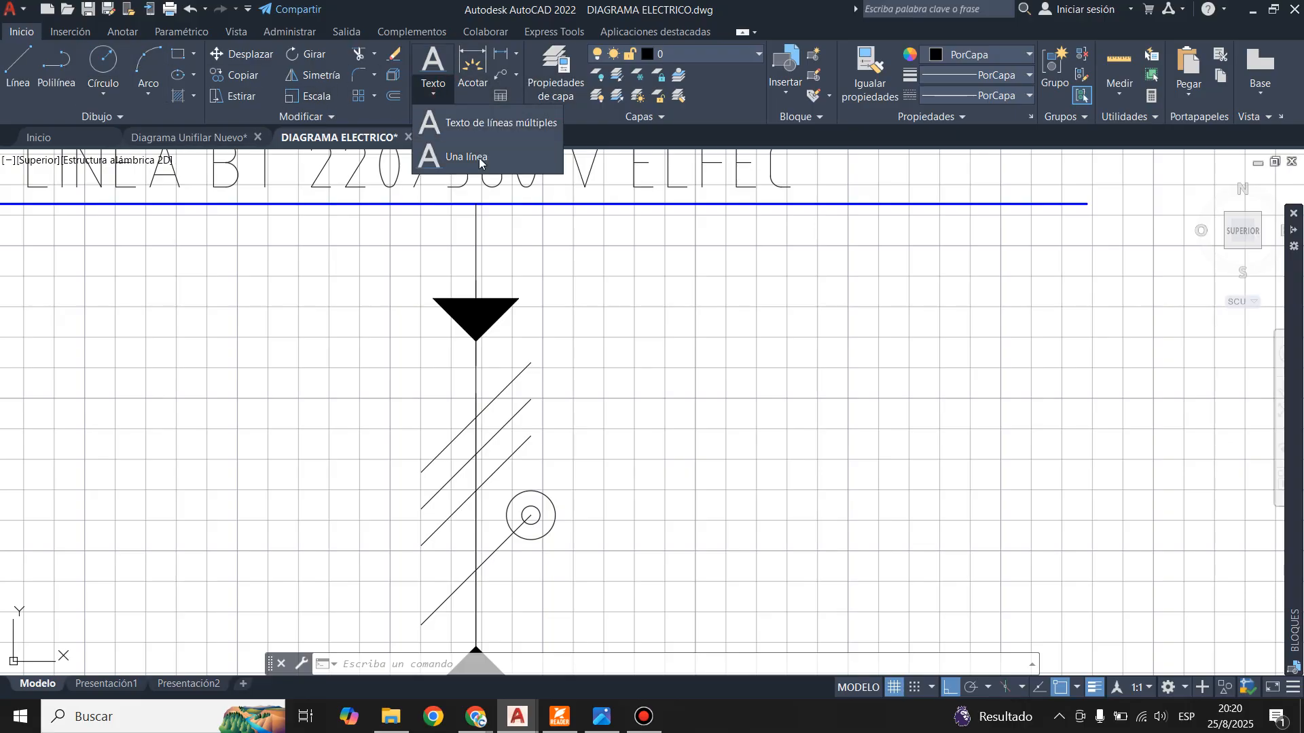
{"action": "left_click", "coordinate": [491, 157]}
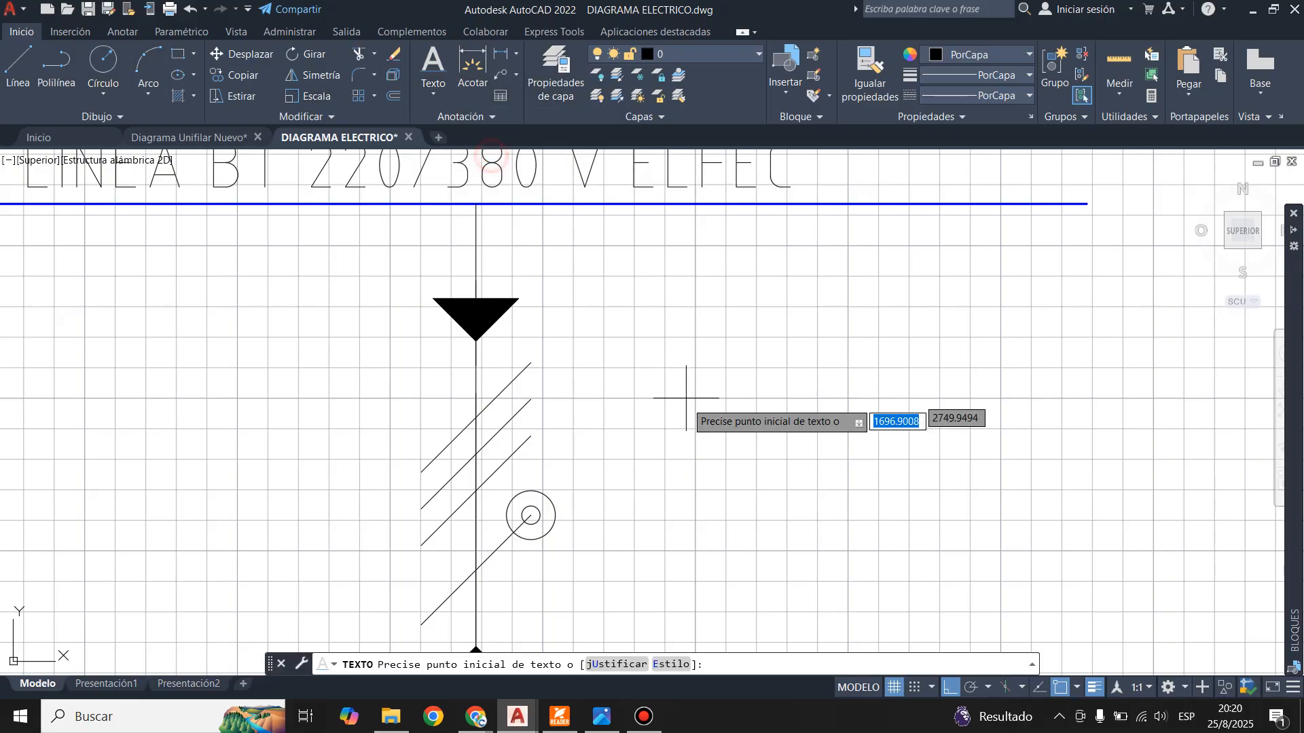
{"action": "left_click", "coordinate": [604, 396]}
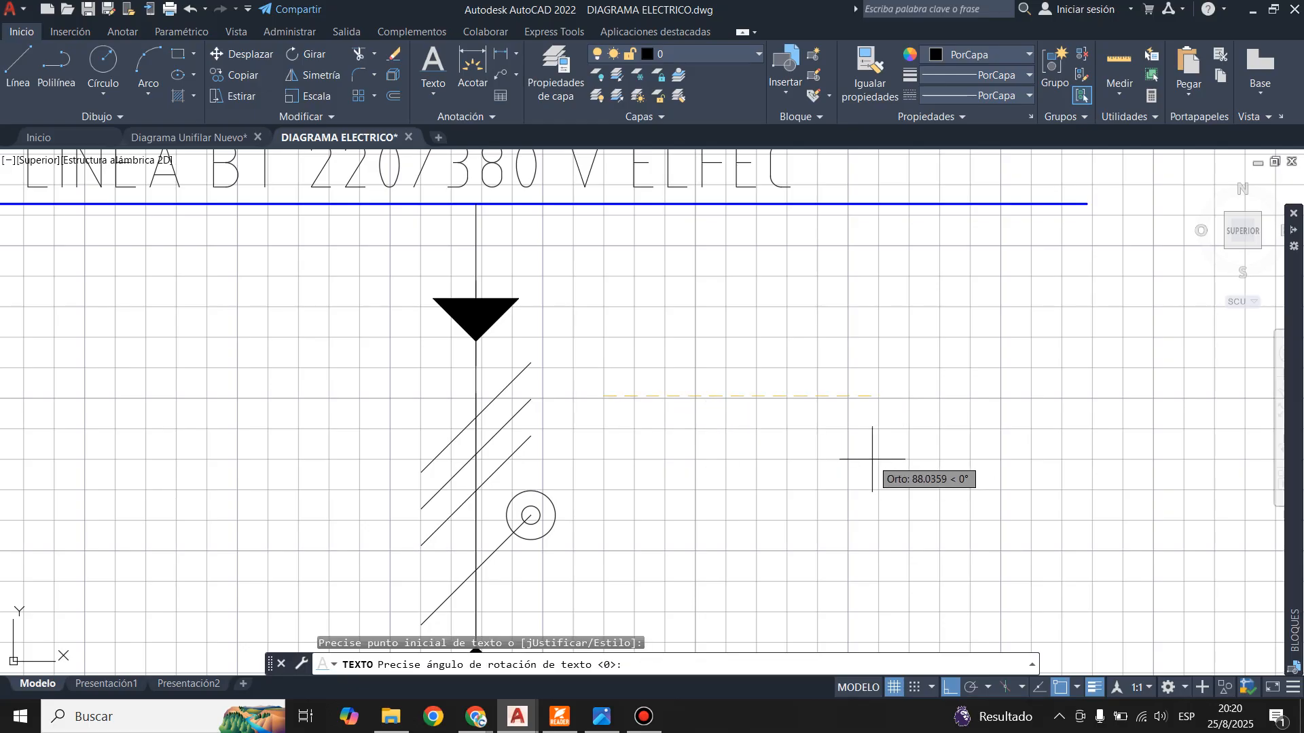
{"action": "left_click", "coordinate": [872, 459]}
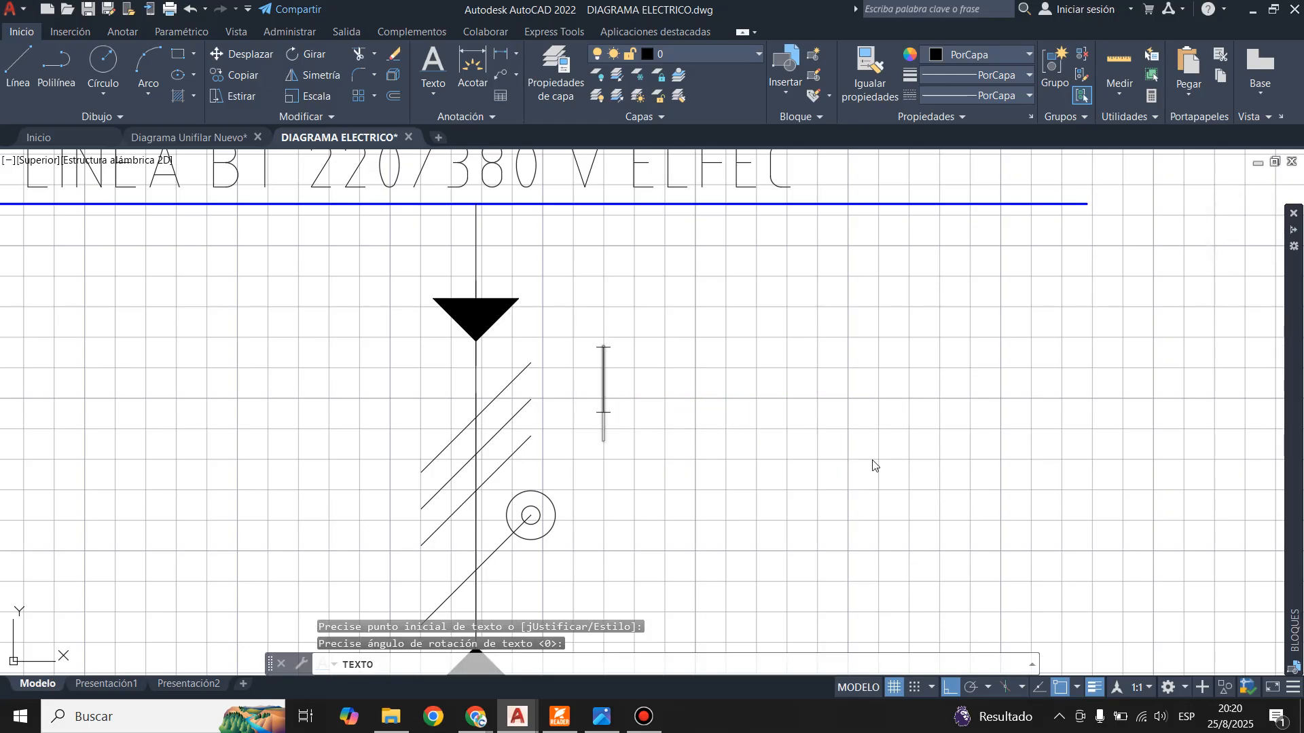
{"action": "type", "text": "20M"}
{"action": "key", "text": "BackSpace"}
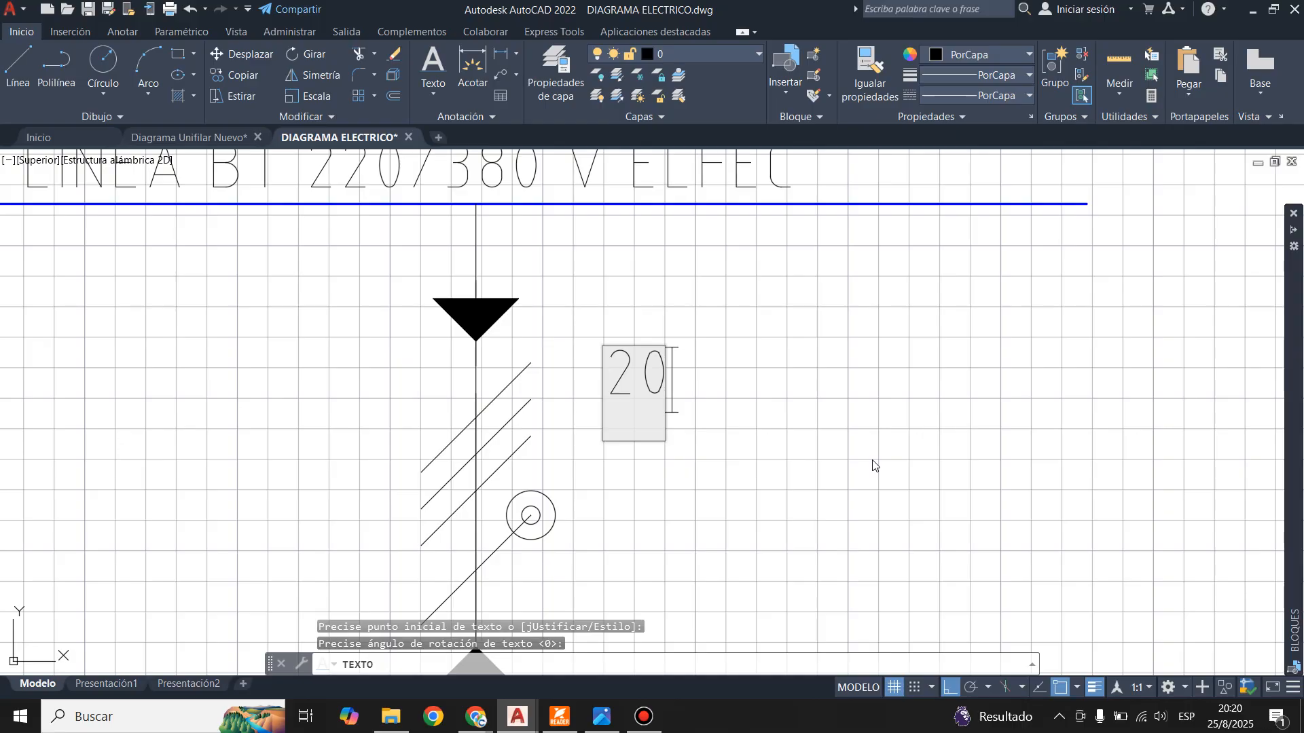
{"action": "type", "text": "m"}
{"action": "key", "text": "Return"}
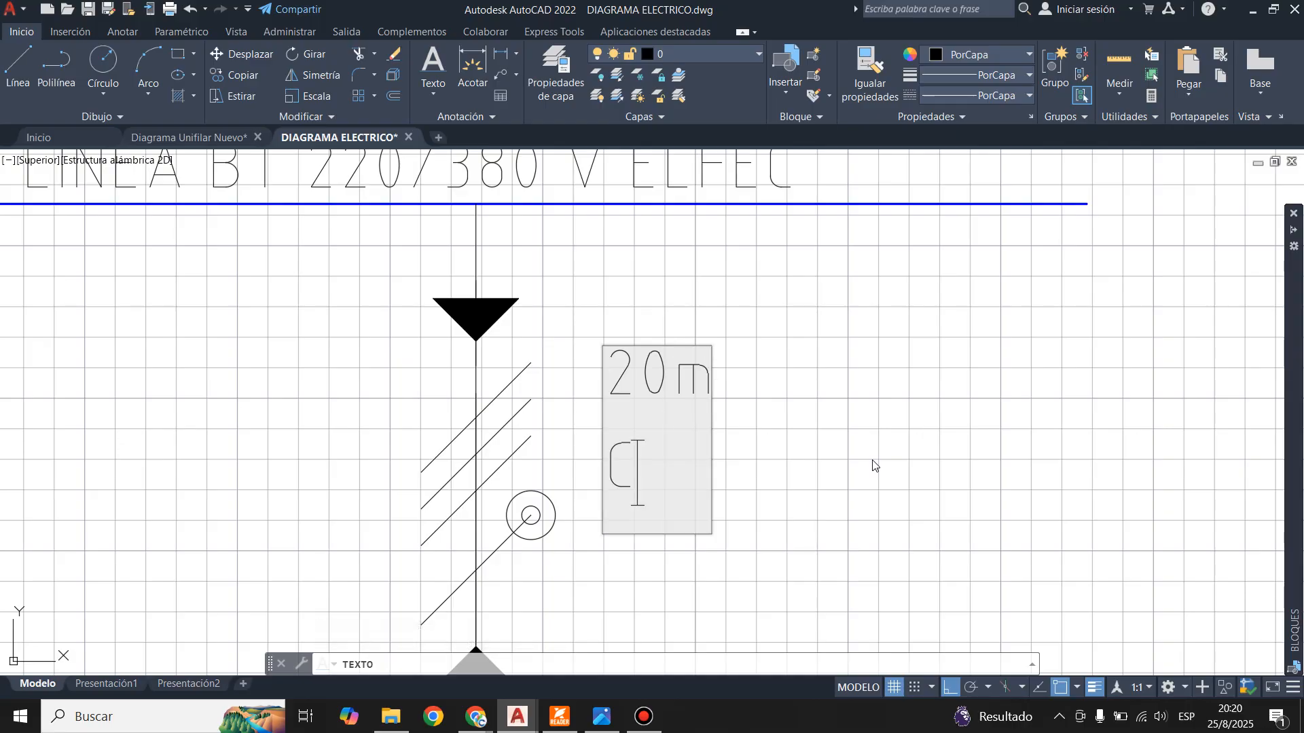
- Enter Cu 3x35 mm2 as the second text line under the 20m label and finish the text
{"action": "type", "text": "Cu 3"}
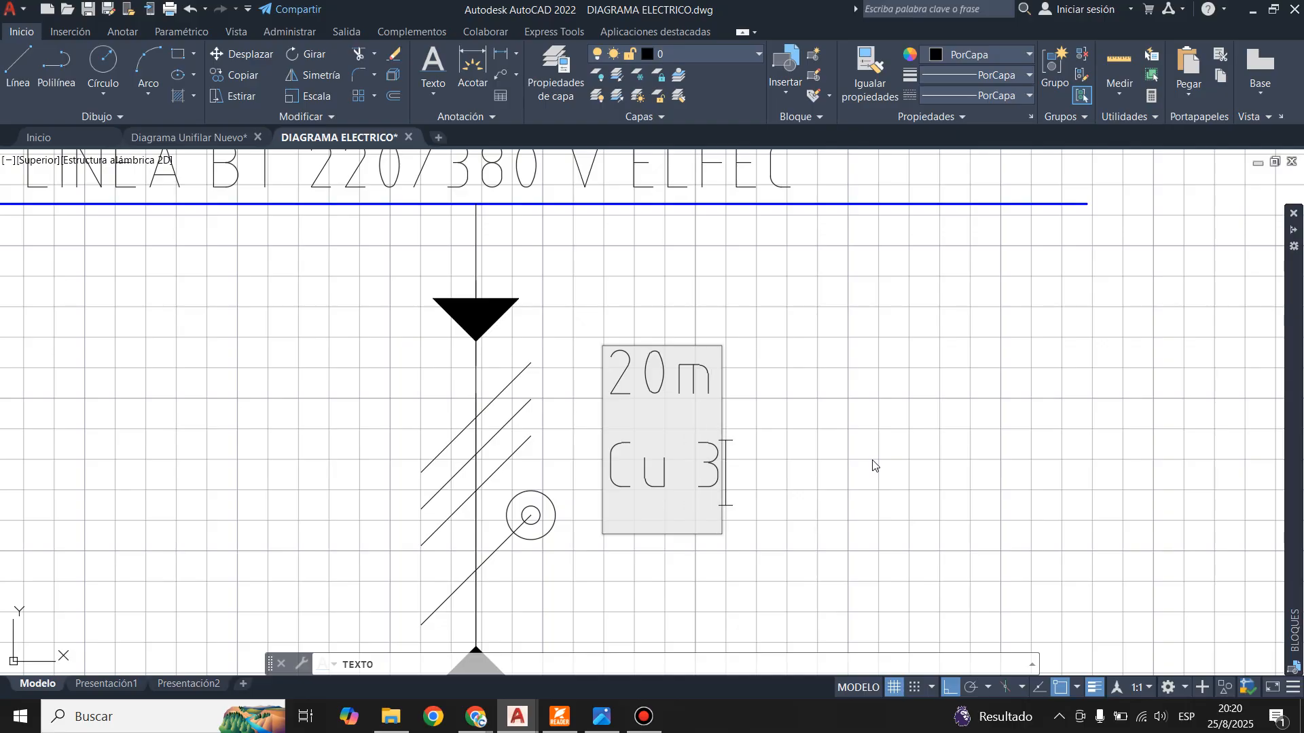
{"action": "type", "text": "x"}
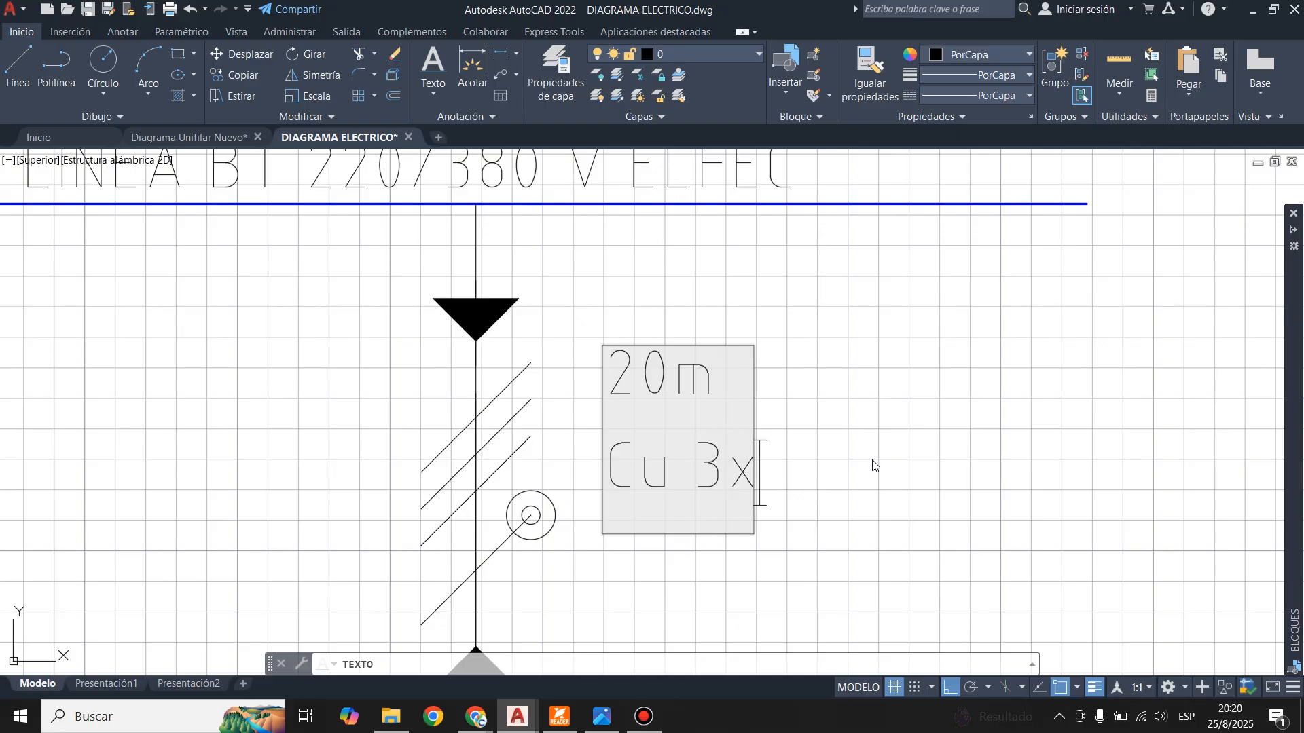
{"action": "type", "text": "35"}
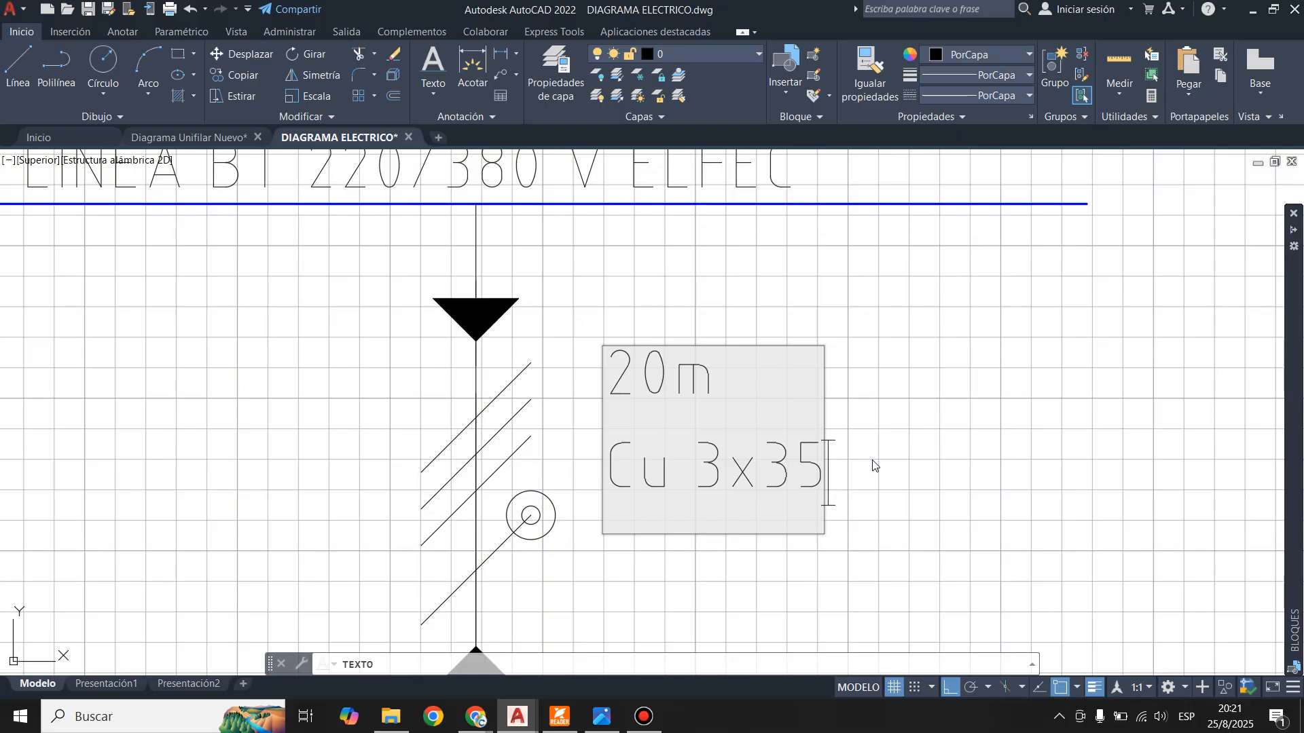
{"action": "type", "text": " mm2"}
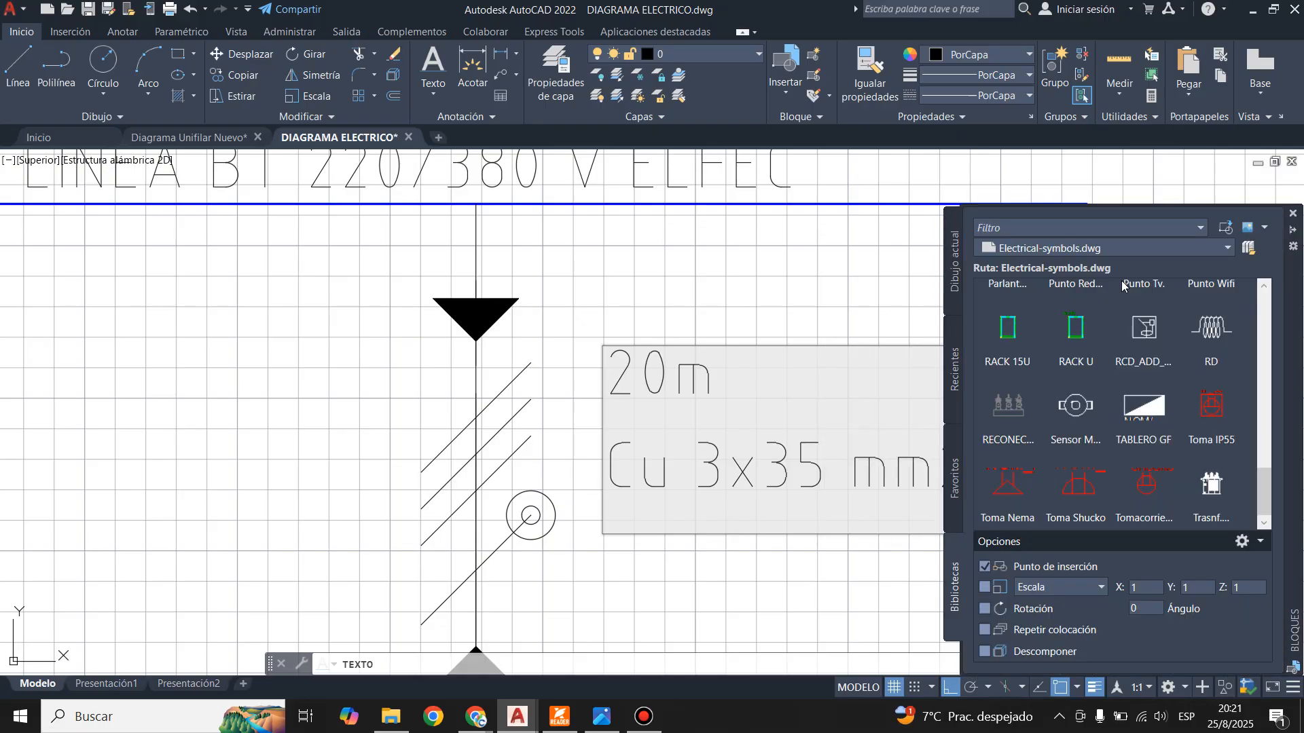
{"action": "key", "text": "Return"}
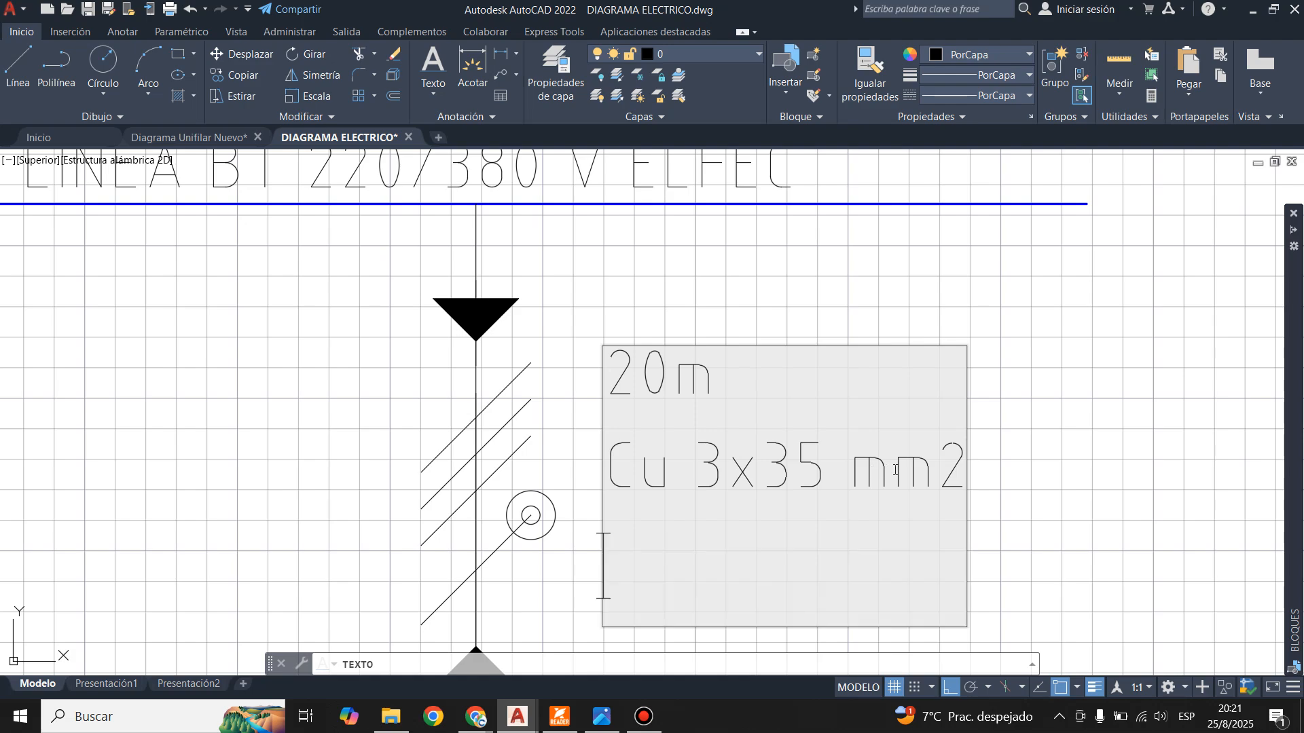
{"action": "key", "text": "Return"}
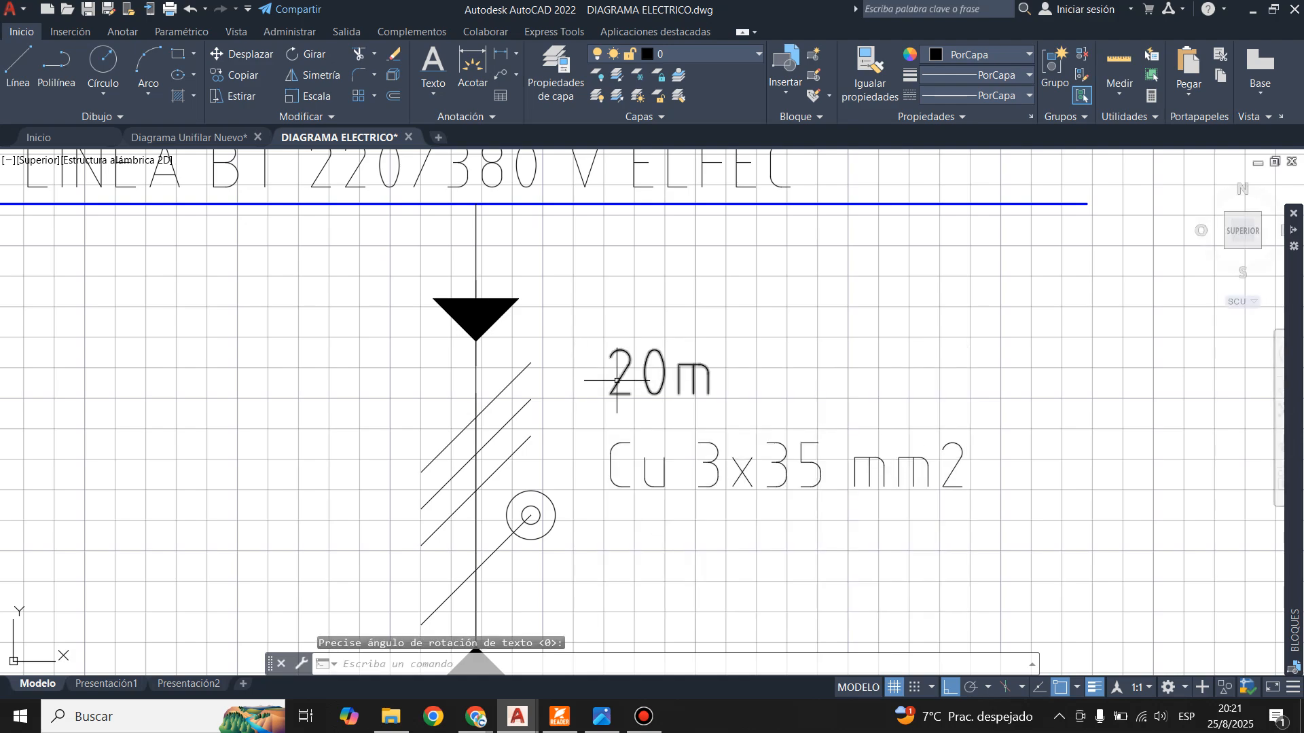
- Move the Cu 3x35 mm2 label slightly down and bring the 20m label down closer to it
{"action": "left_click", "coordinate": [576, 324]}
{"action": "left_click", "coordinate": [1090, 556]}
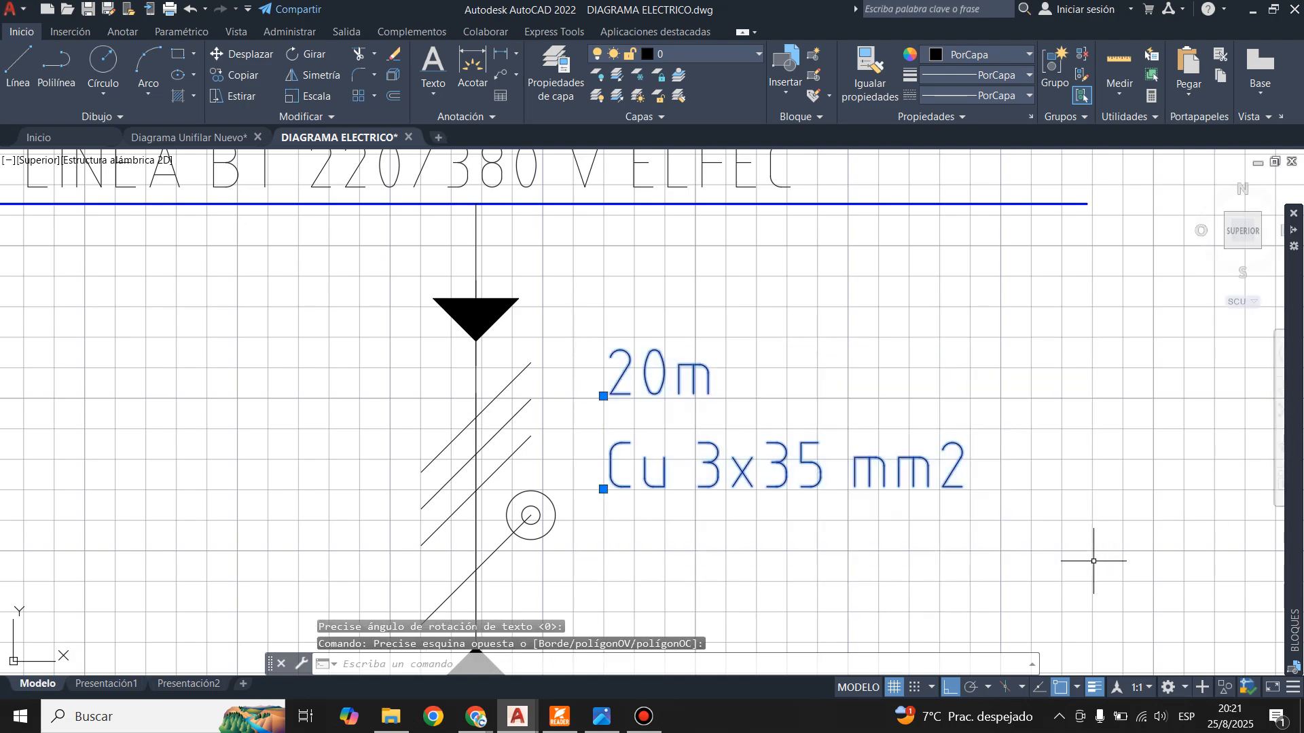
{"action": "left_click", "coordinate": [603, 489]}
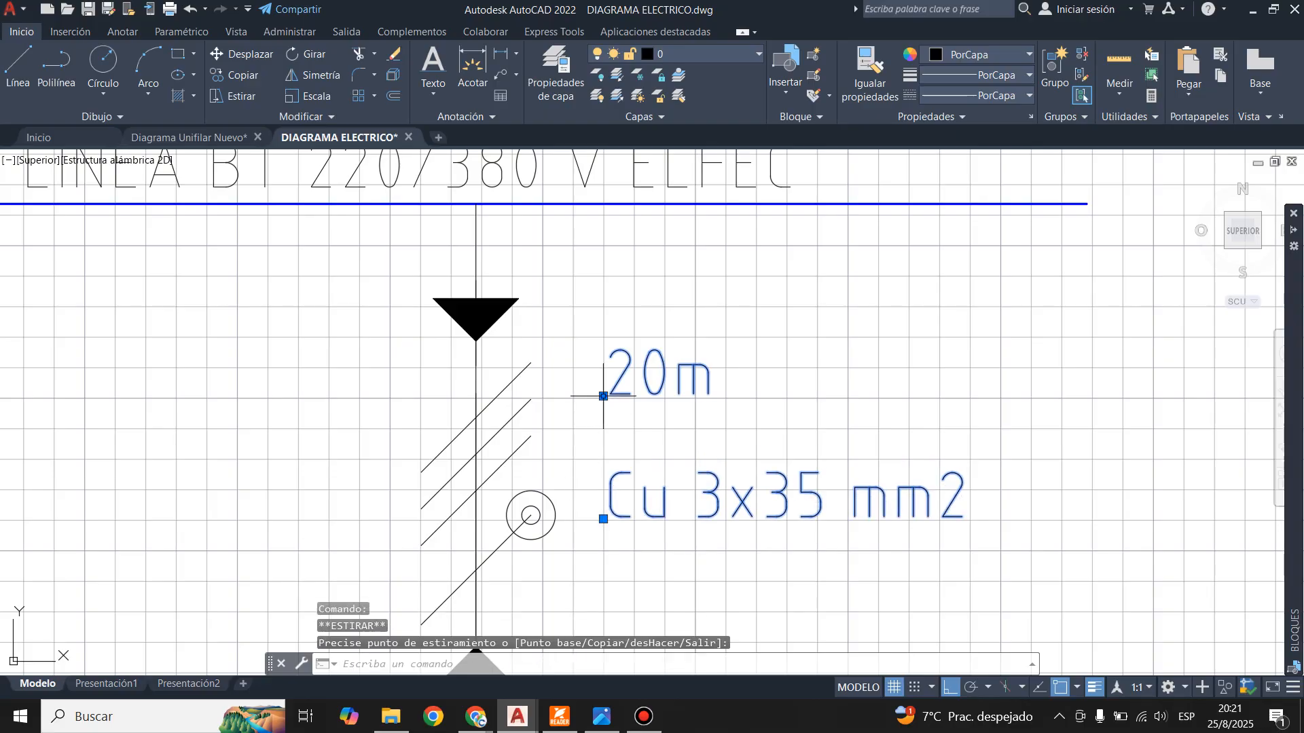
{"action": "left_click", "coordinate": [603, 429]}
{"action": "key", "text": "Escape"}
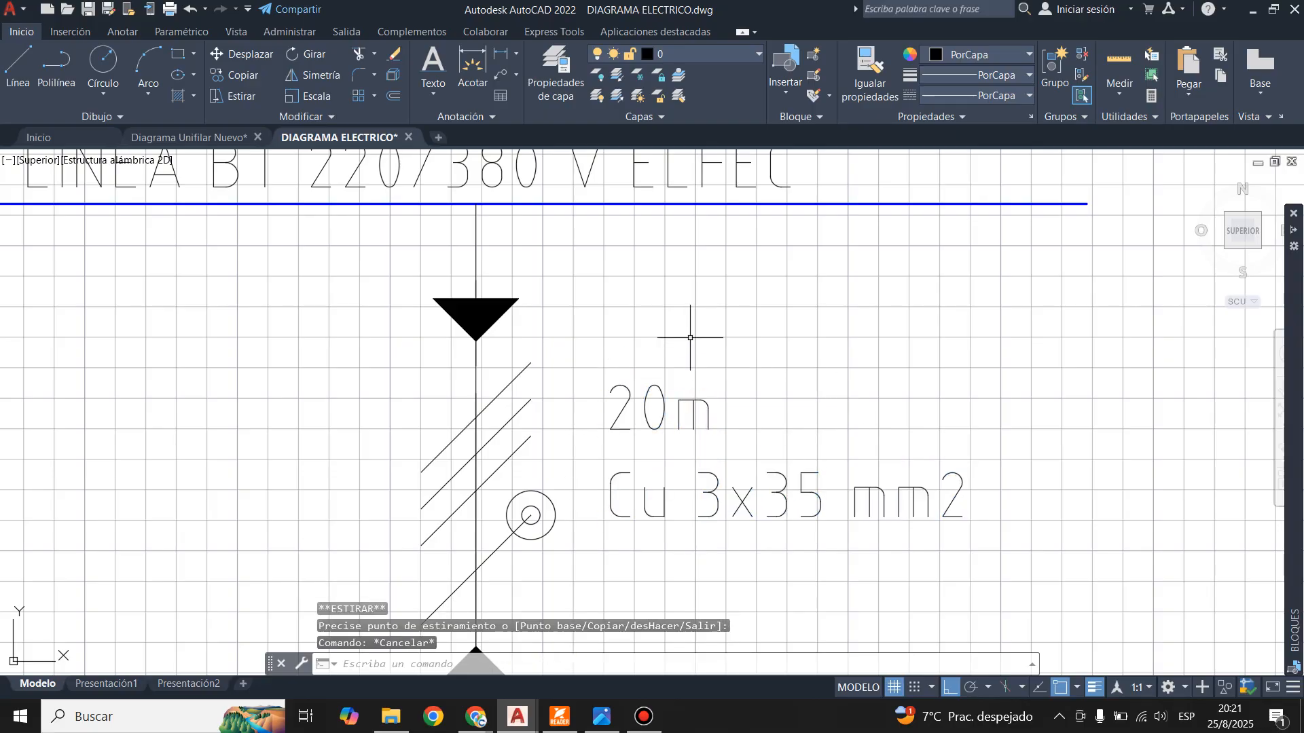
- Compare the labelled cable symbol with Diagrama Unifilar Nuevo, examine its TCM board and main Interruptor, and return to DIAGRAMA ELECTRICO
{"action": "scroll", "coordinate": [690, 337], "scroll_direction": "down", "scroll_amount": 4}
{"action": "scroll", "coordinate": [680, 399], "scroll_direction": "up", "scroll_amount": 4}
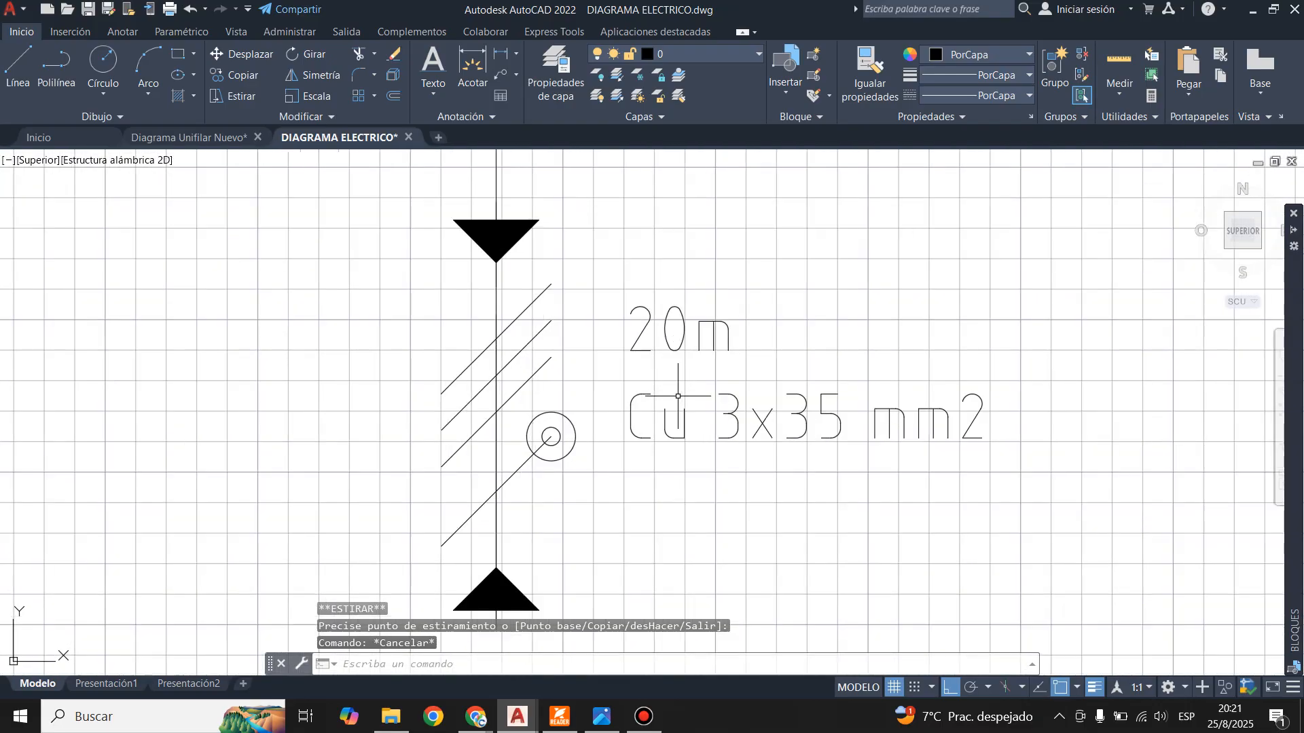
{"action": "scroll", "coordinate": [620, 330], "scroll_direction": "down", "scroll_amount": 4}
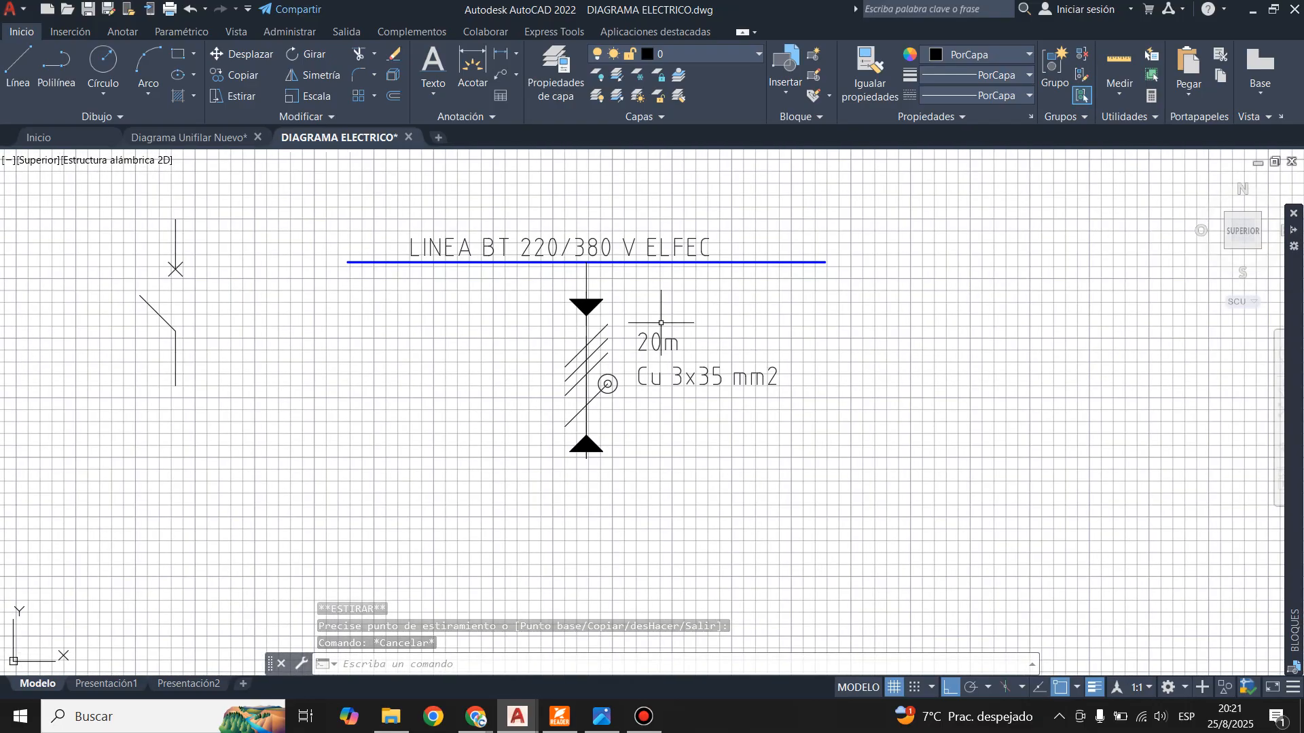
{"action": "scroll", "coordinate": [649, 345], "scroll_direction": "up", "scroll_amount": 2}
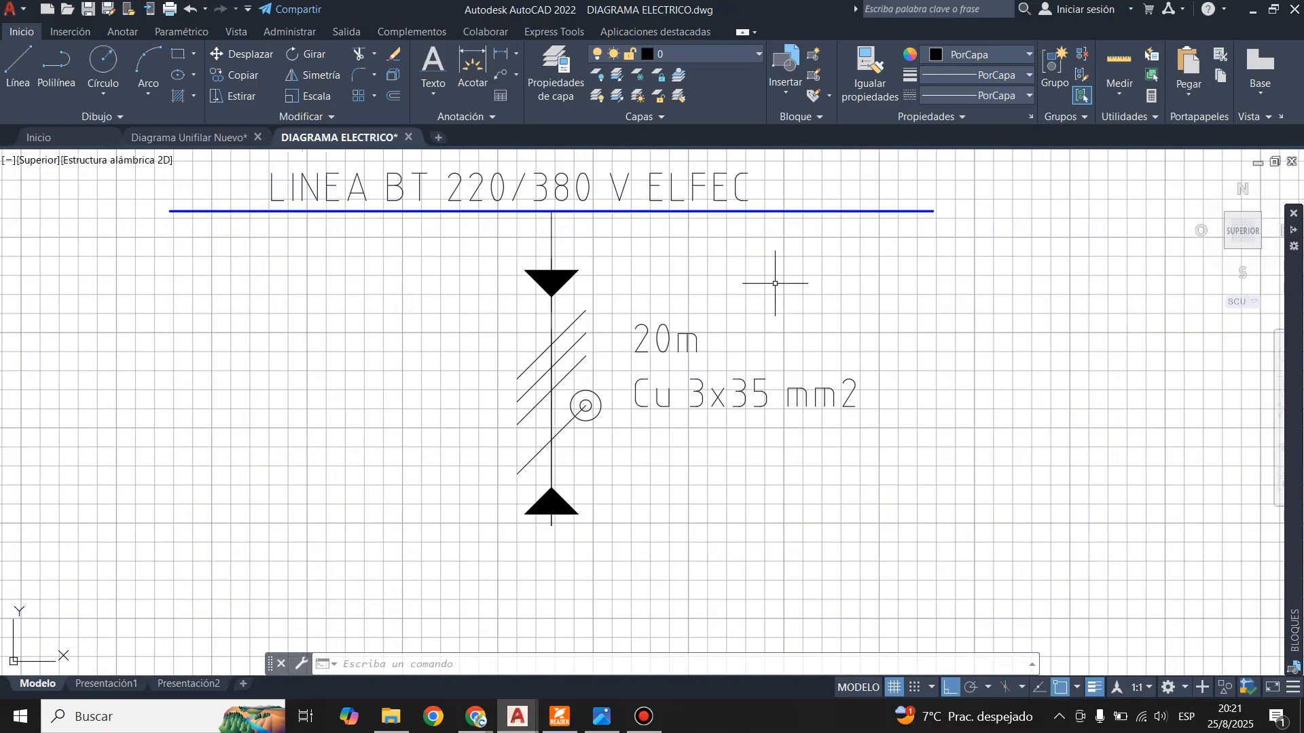
{"action": "scroll", "coordinate": [773, 282], "scroll_direction": "down", "scroll_amount": 2}
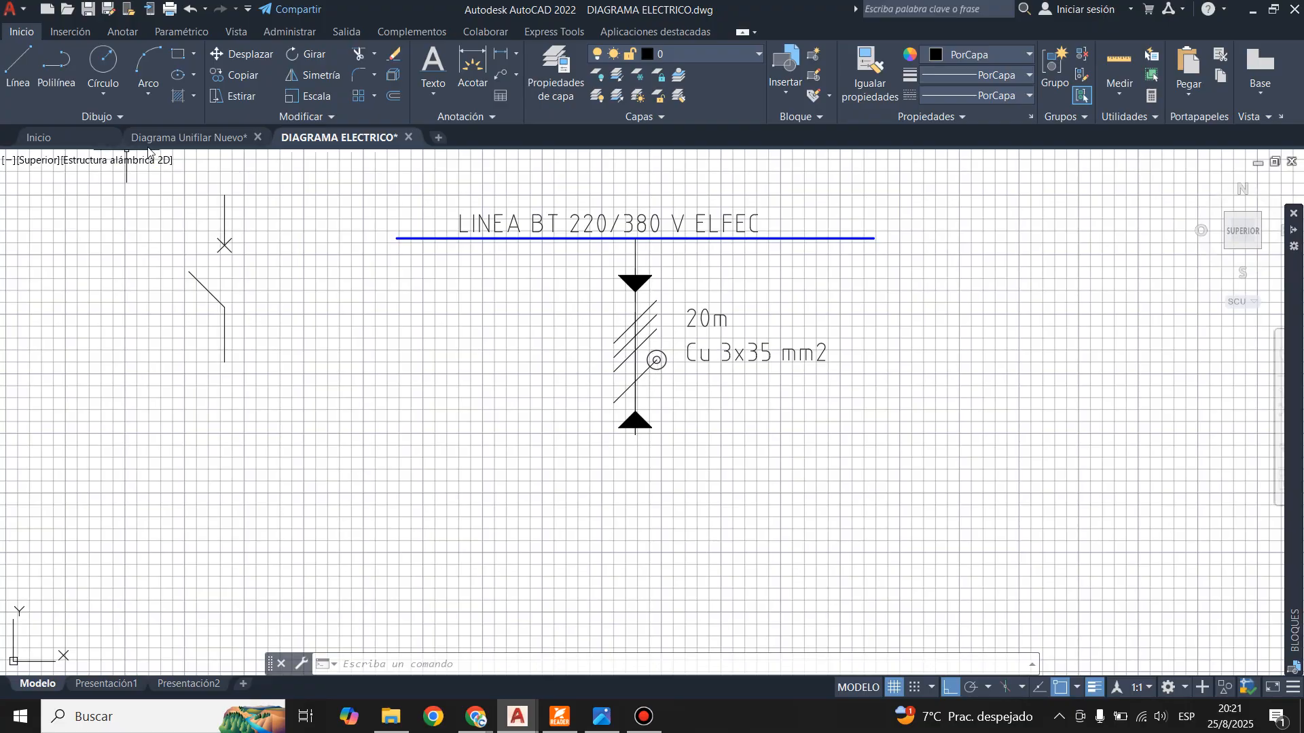
{"action": "left_click", "coordinate": [192, 139]}
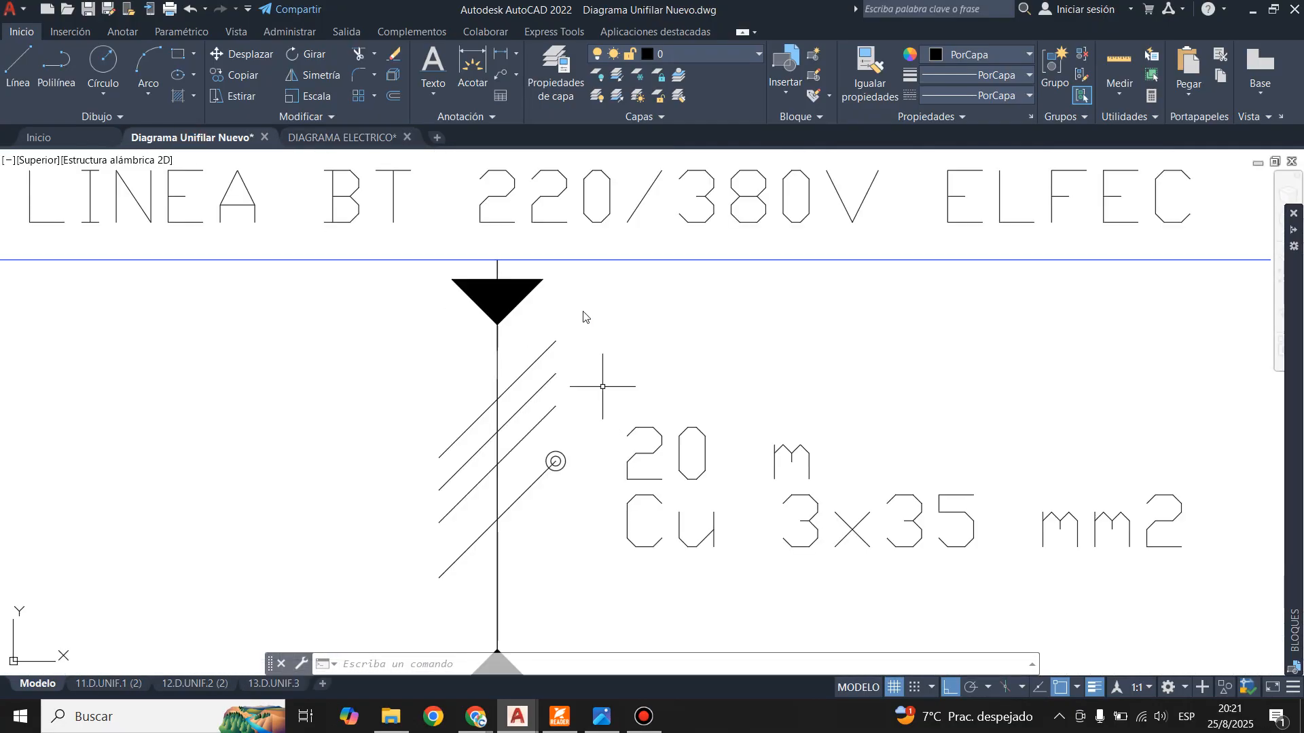
{"action": "scroll", "coordinate": [584, 326], "scroll_direction": "down", "scroll_amount": 5}
{"action": "scroll", "coordinate": [669, 332], "scroll_direction": "up", "scroll_amount": 4}
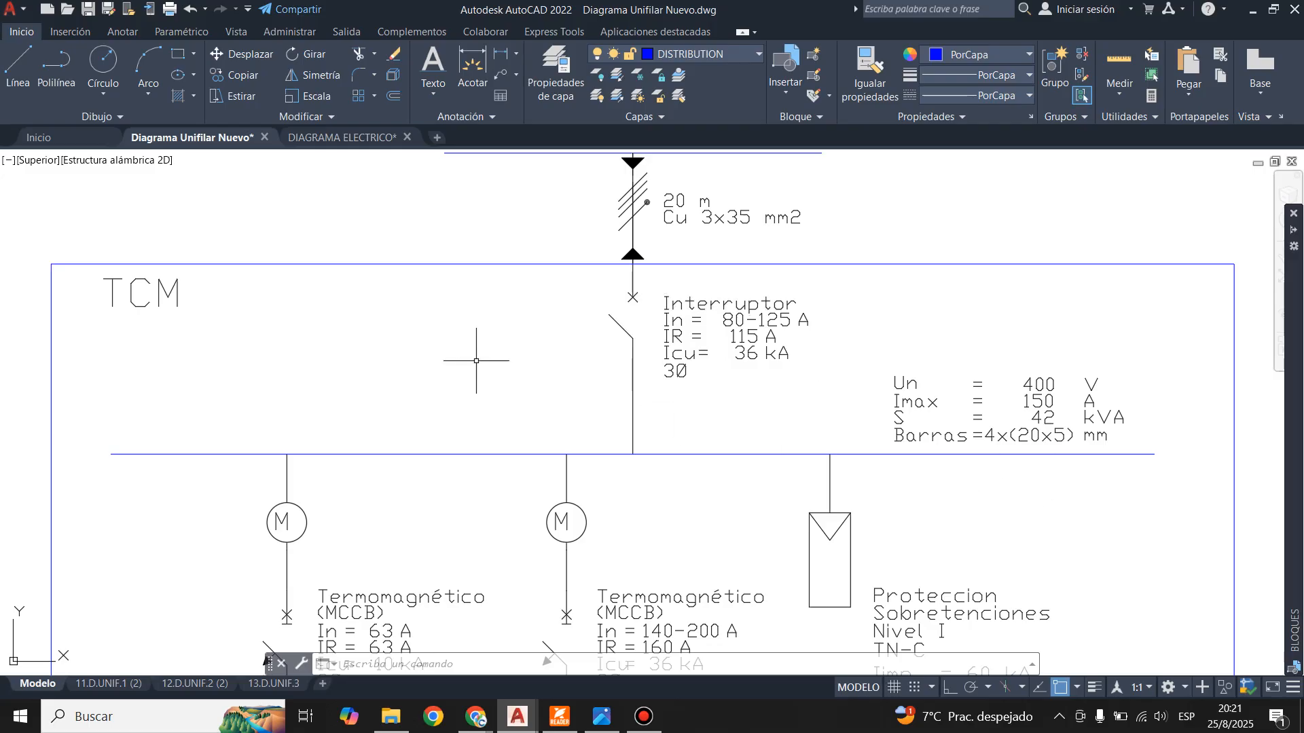
{"action": "scroll", "coordinate": [591, 279], "scroll_direction": "down", "scroll_amount": 3}
{"action": "scroll", "coordinate": [516, 482], "scroll_direction": "up", "scroll_amount": 3}
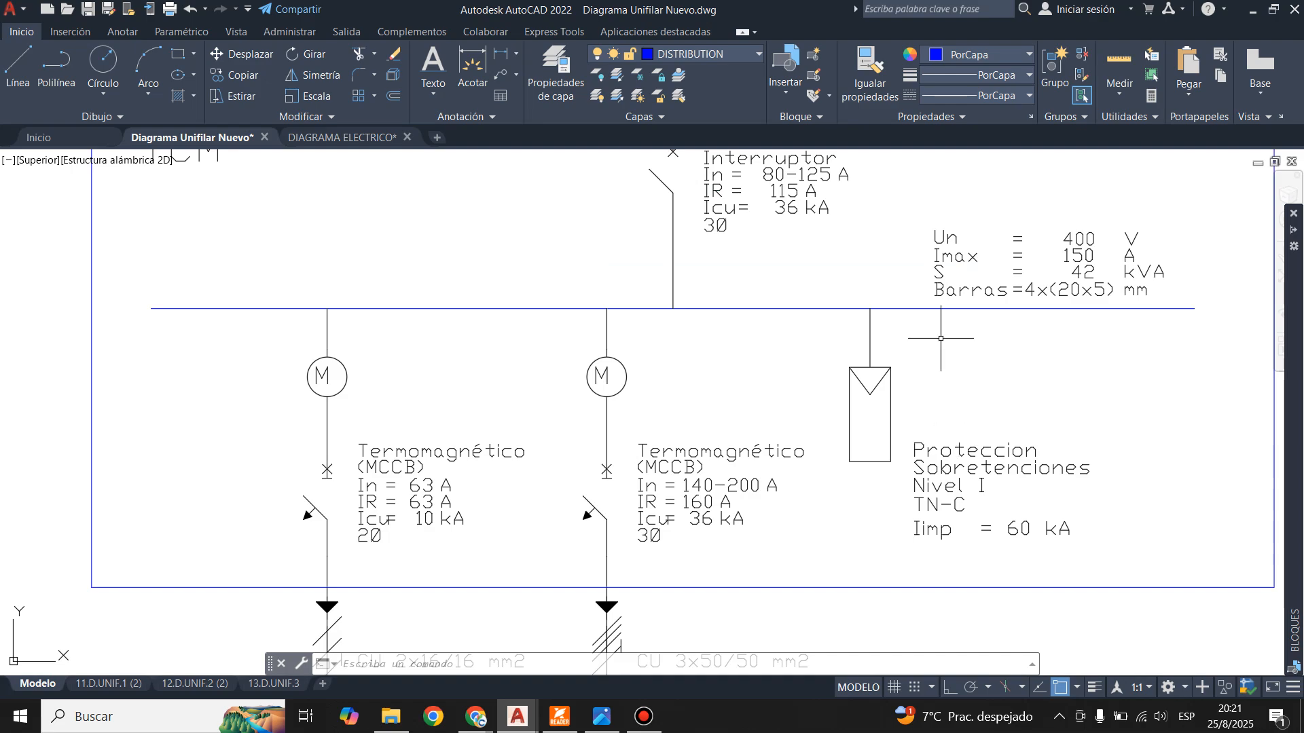
{"action": "scroll", "coordinate": [677, 574], "scroll_direction": "down", "scroll_amount": 3}
{"action": "scroll", "coordinate": [685, 408], "scroll_direction": "up", "scroll_amount": 2}
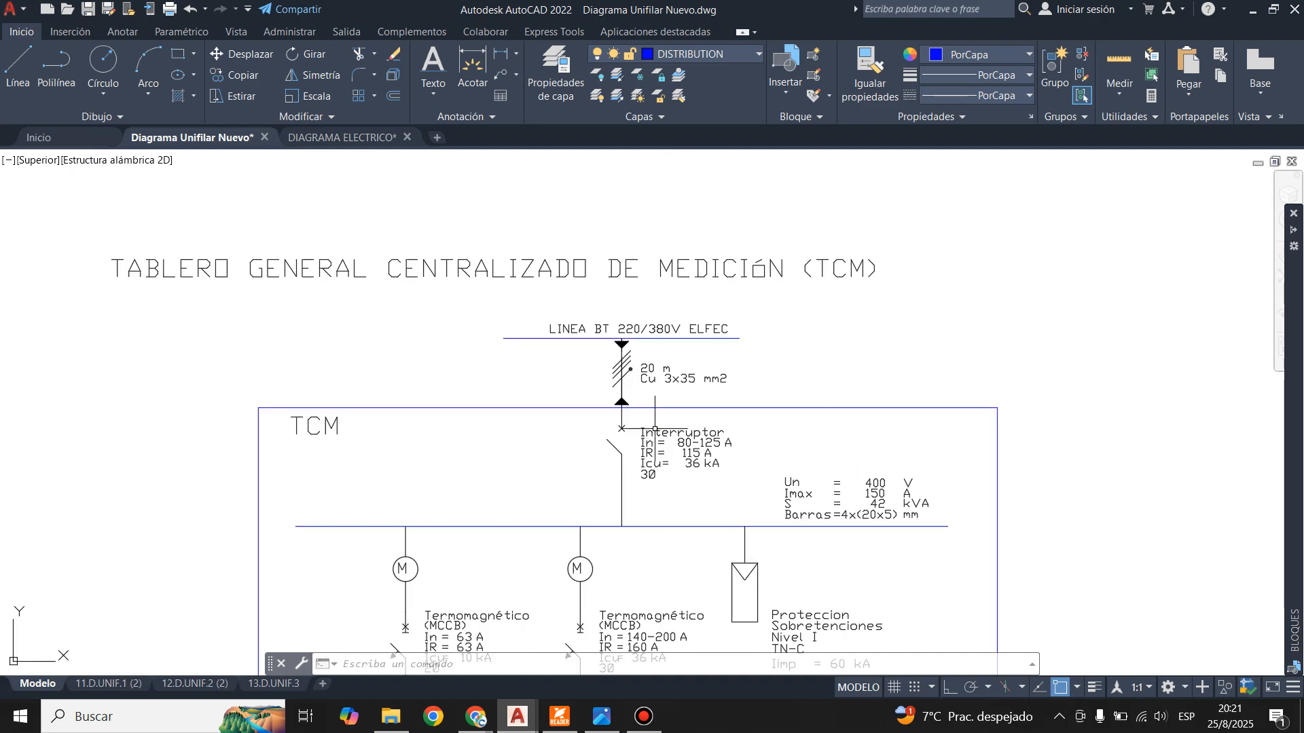
{"action": "scroll", "coordinate": [703, 440], "scroll_direction": "up", "scroll_amount": 1}
{"action": "scroll", "coordinate": [704, 440], "scroll_direction": "up", "scroll_amount": 2}
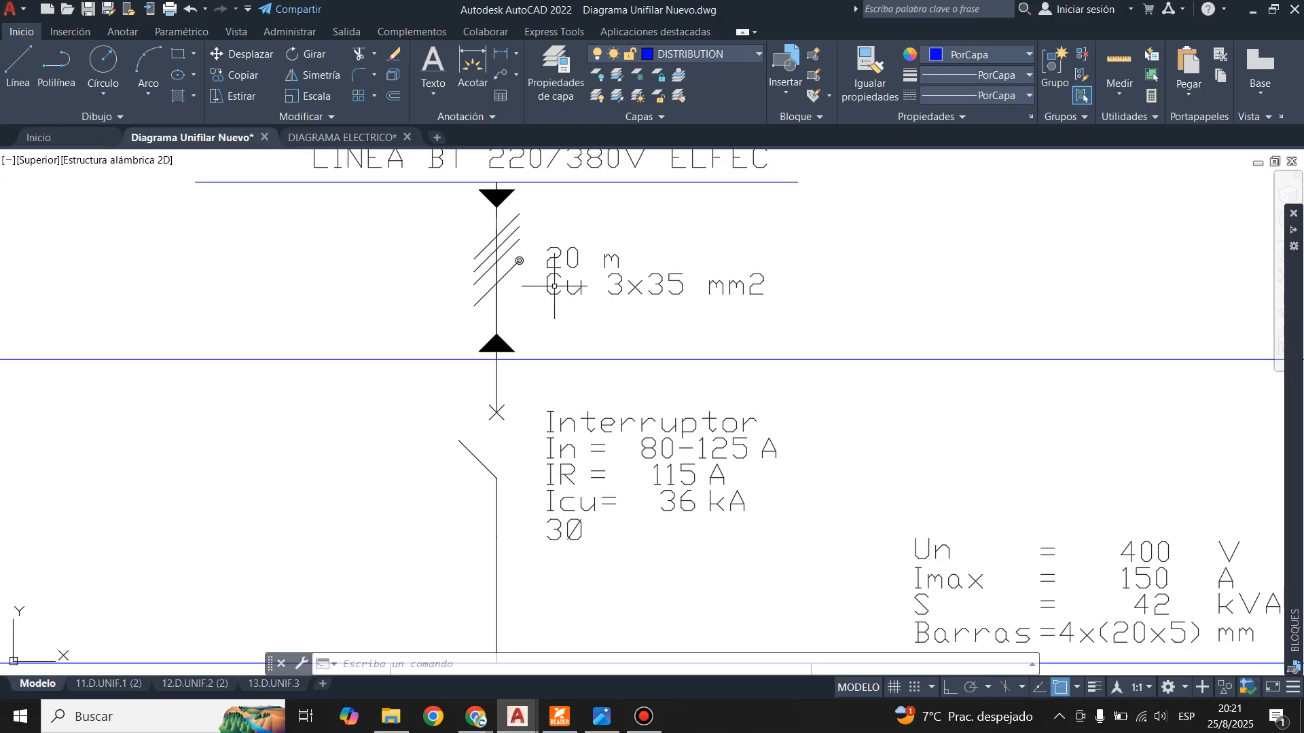
{"action": "left_click", "coordinate": [341, 137]}
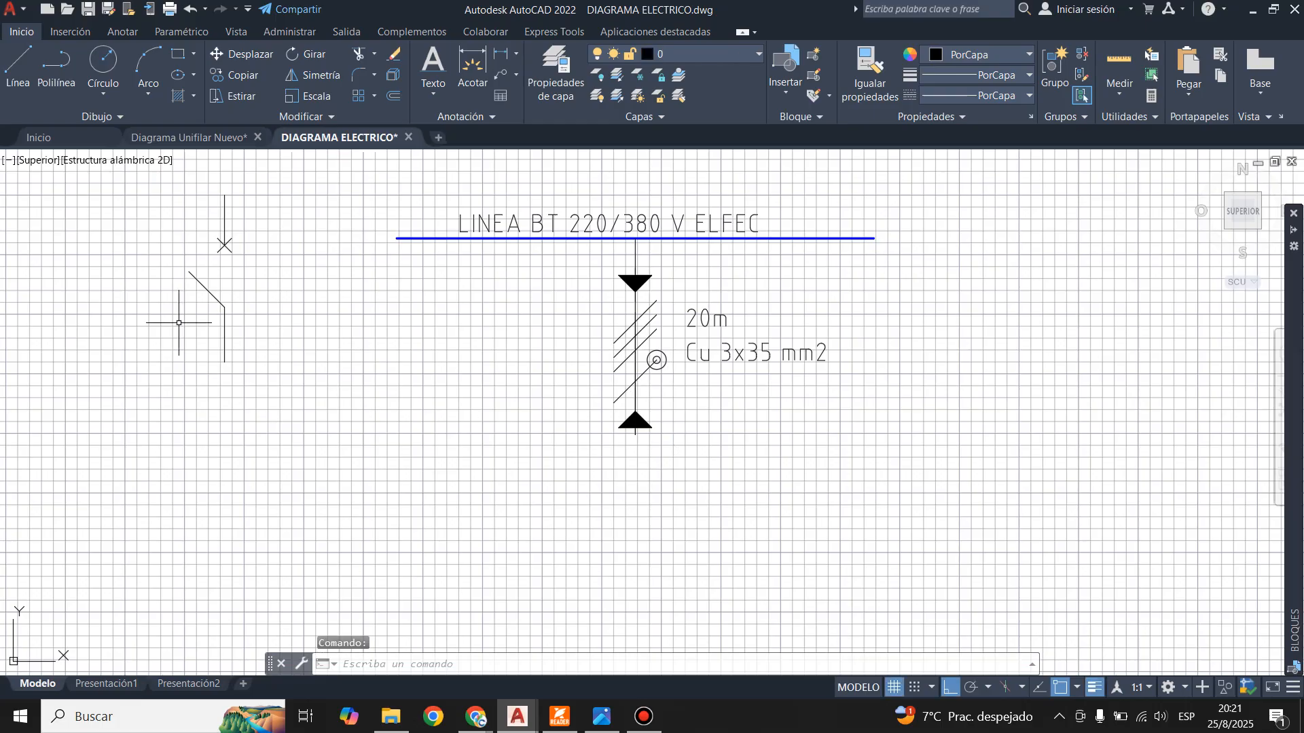
- Try a vertical line 30 units long down from the cable symbol's lower end, and erase it
{"action": "left_click", "coordinate": [19, 67]}
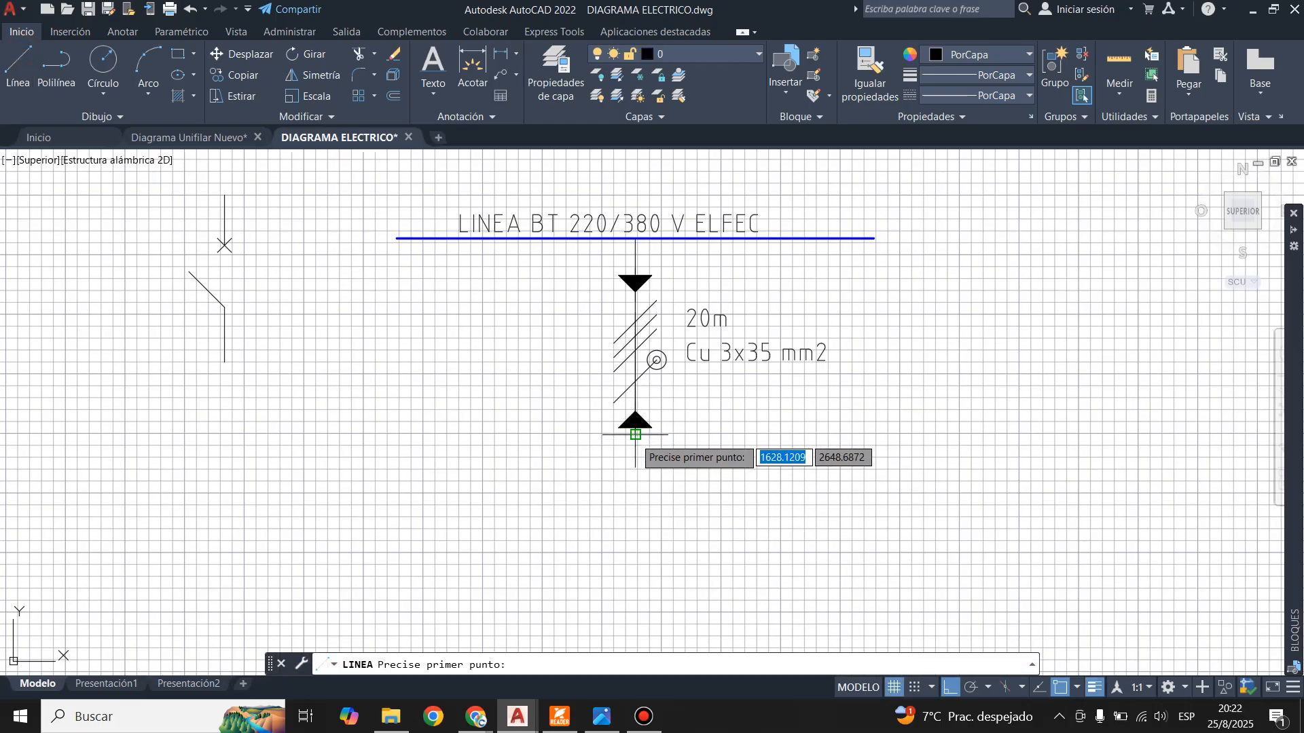
{"action": "left_click", "coordinate": [635, 434]}
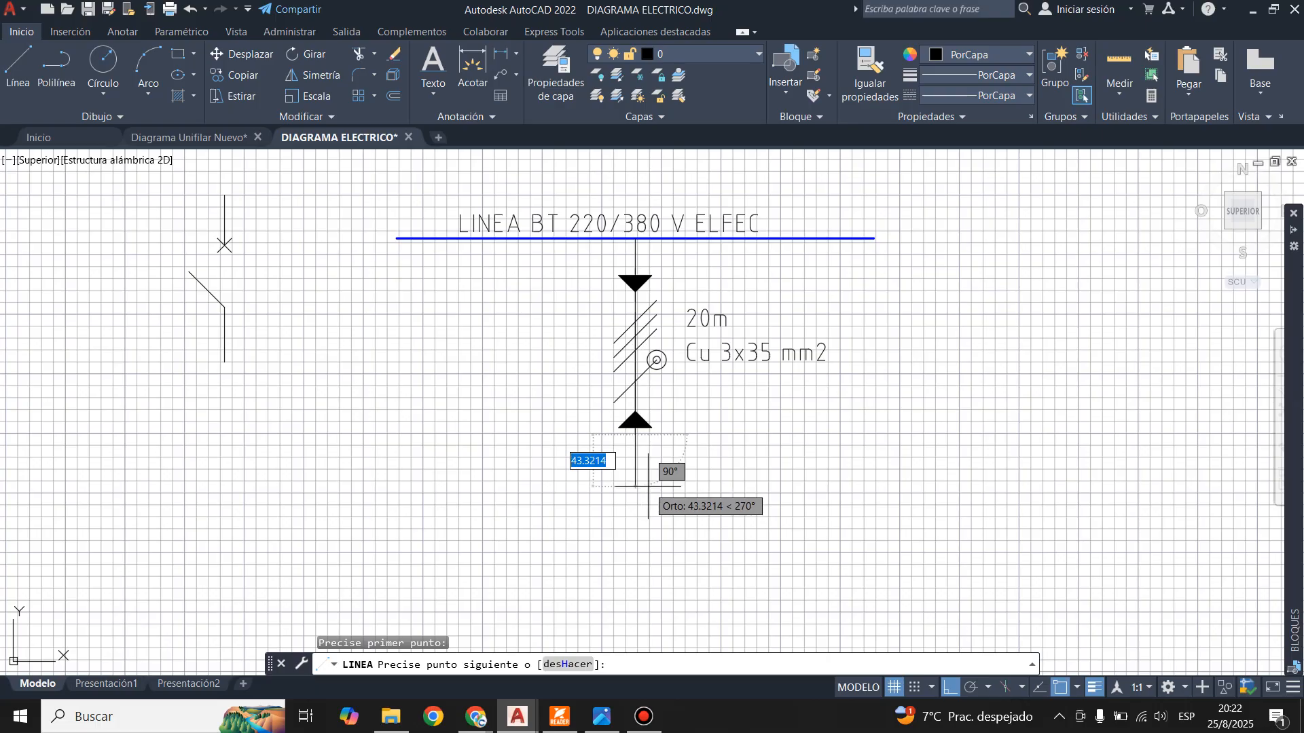
{"action": "type", "text": "30"}
{"action": "key", "text": "Return"}
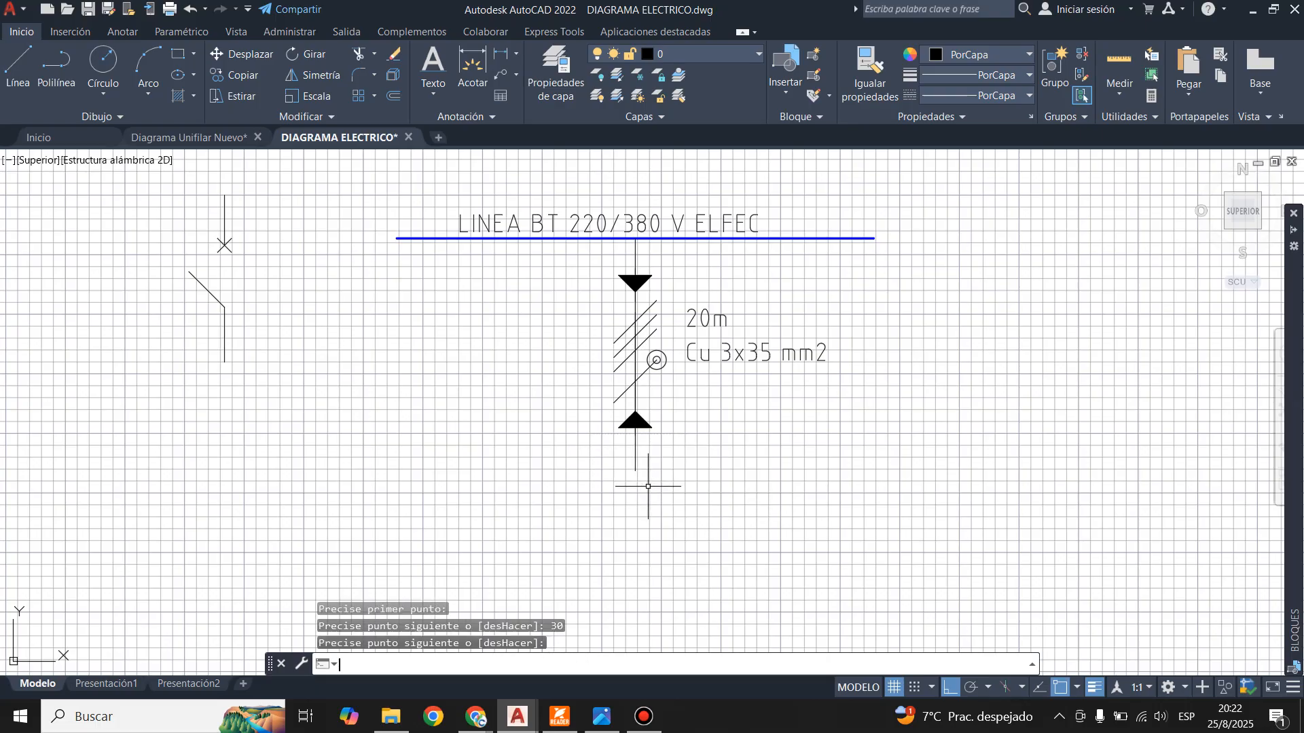
{"action": "key", "text": "Return"}
{"action": "scroll", "coordinate": [614, 447], "scroll_direction": "up", "scroll_amount": 4}
{"action": "left_click", "coordinate": [665, 444]}
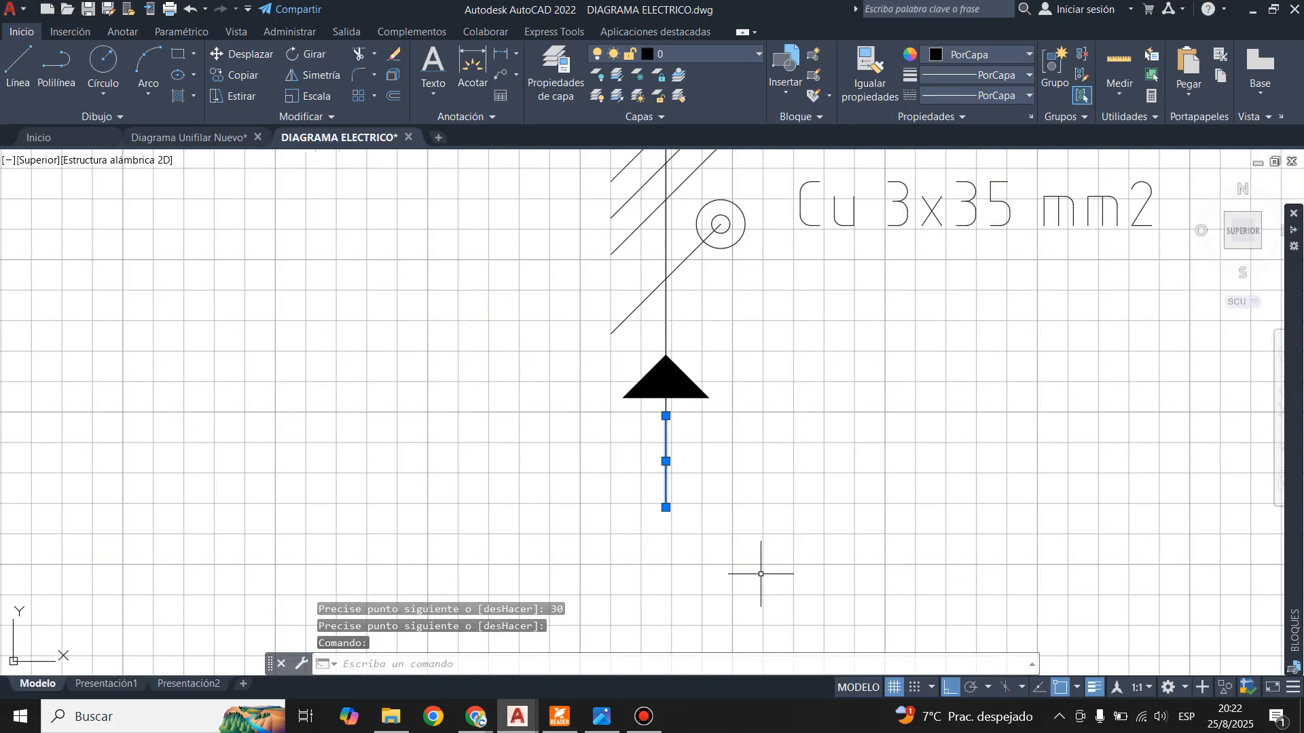
{"action": "key", "text": "Delete"}
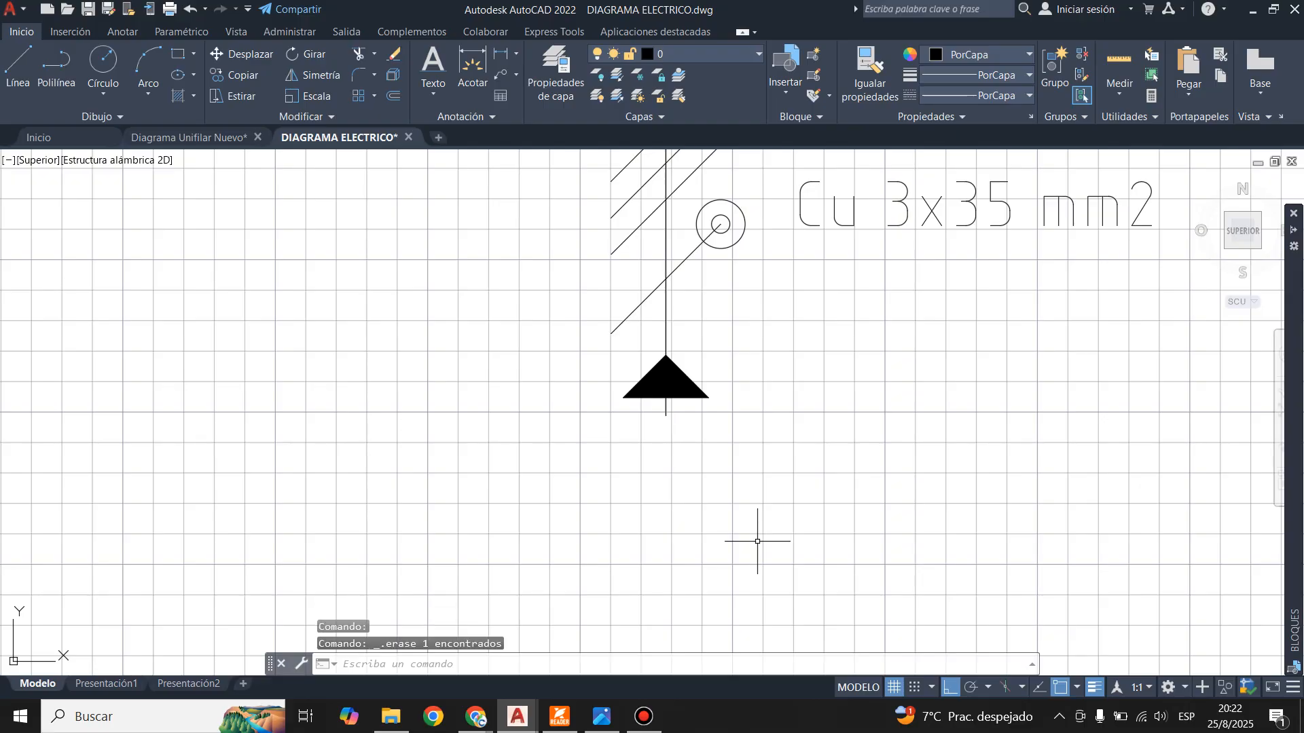
- Draw a vertical line 40 units long downward from the cable symbol's lower end below the filled triangle
{"action": "left_click", "coordinate": [19, 67]}
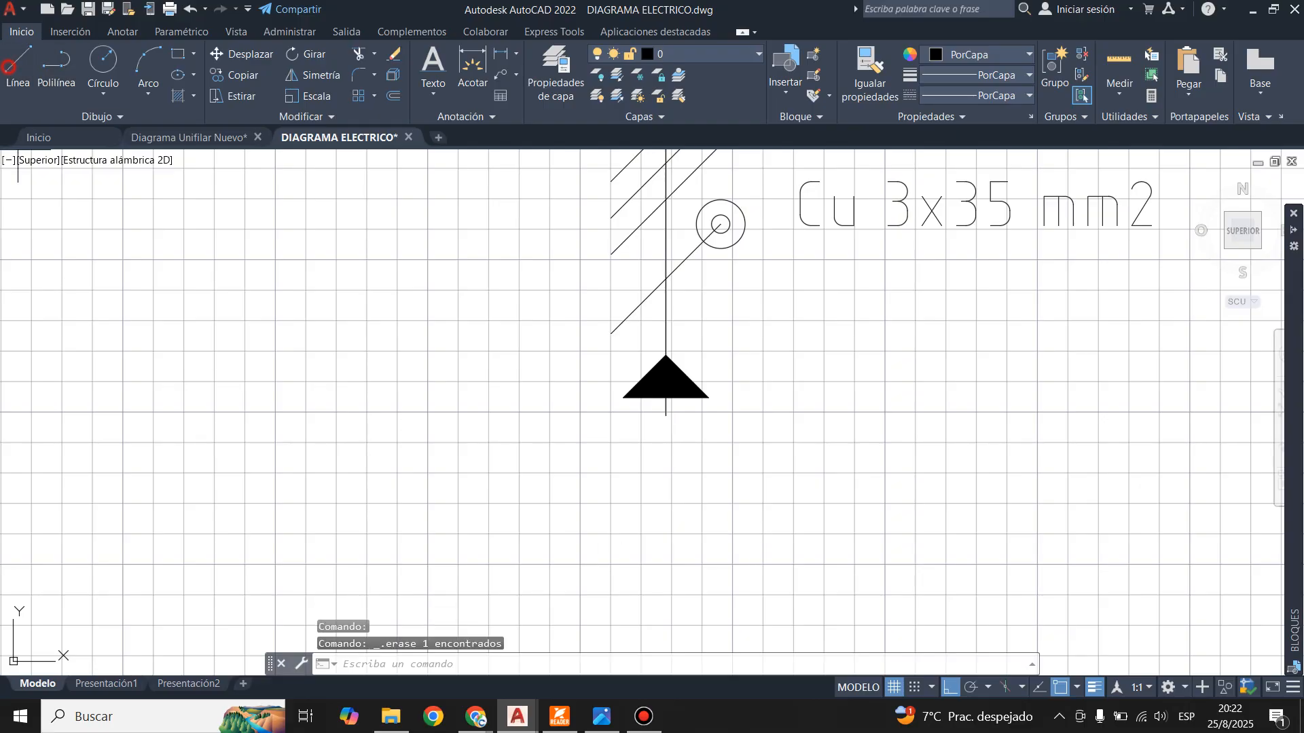
{"action": "left_click", "coordinate": [666, 415]}
{"action": "scroll", "coordinate": [707, 438], "scroll_direction": "down", "scroll_amount": 2}
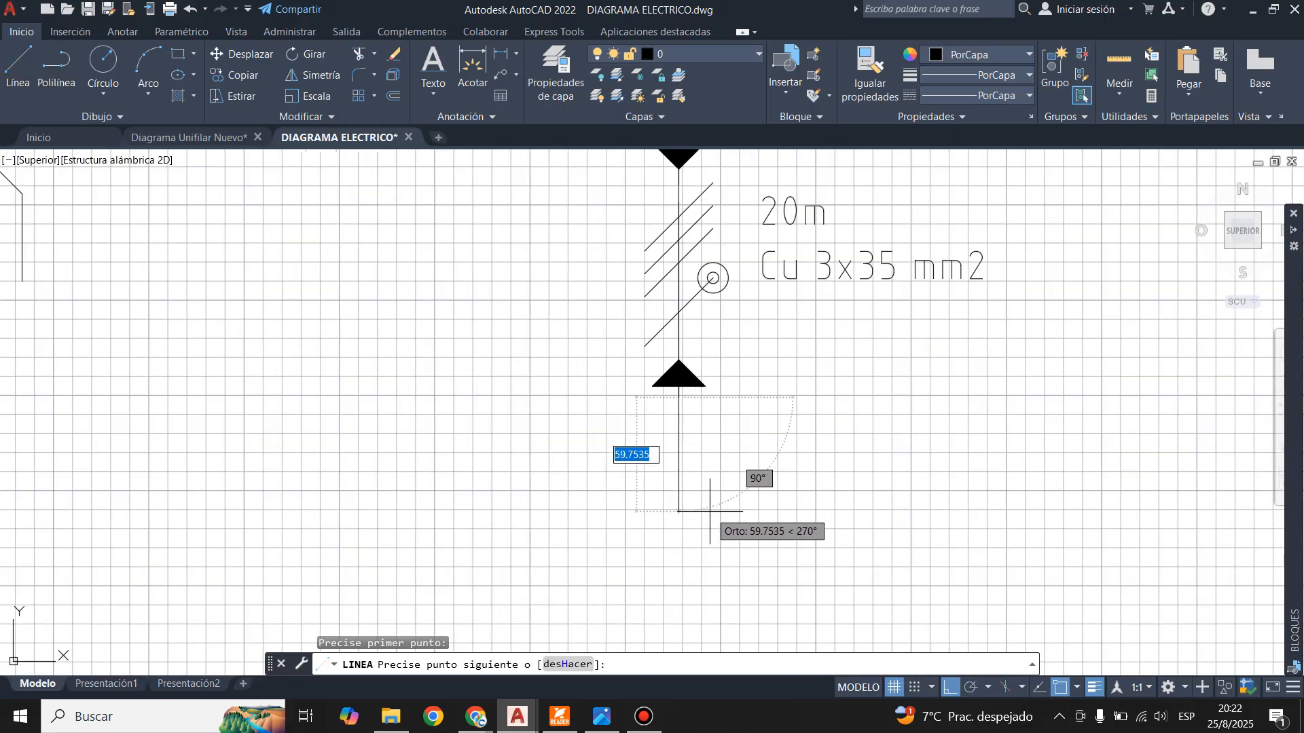
{"action": "type", "text": "40"}
{"action": "key", "text": "Return"}
{"action": "key", "text": "Return"}
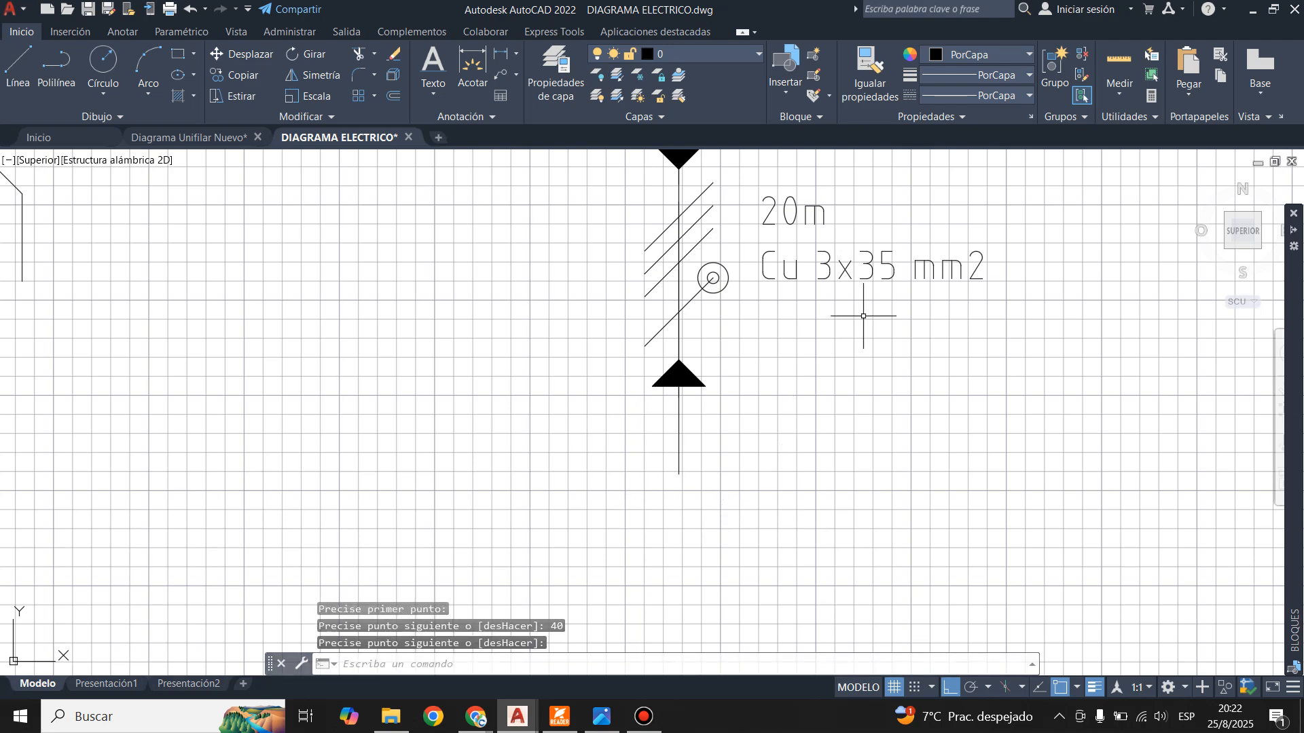
- Move the breaker symbol by its upper end onto the lower end of the vertical line below the cable symbol
{"action": "scroll", "coordinate": [863, 316], "scroll_direction": "down", "scroll_amount": 4}
{"action": "left_click", "coordinate": [534, 204]}
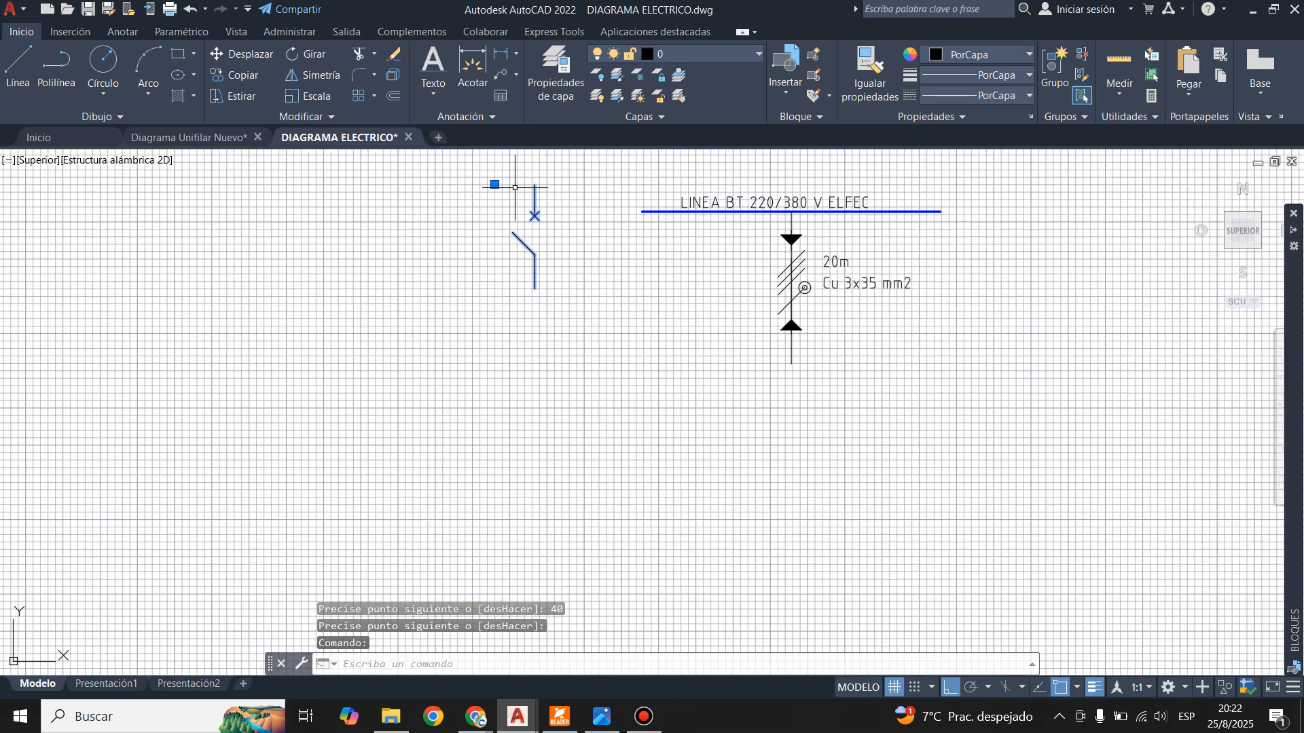
{"action": "left_click", "coordinate": [239, 53]}
{"action": "left_click", "coordinate": [534, 184]}
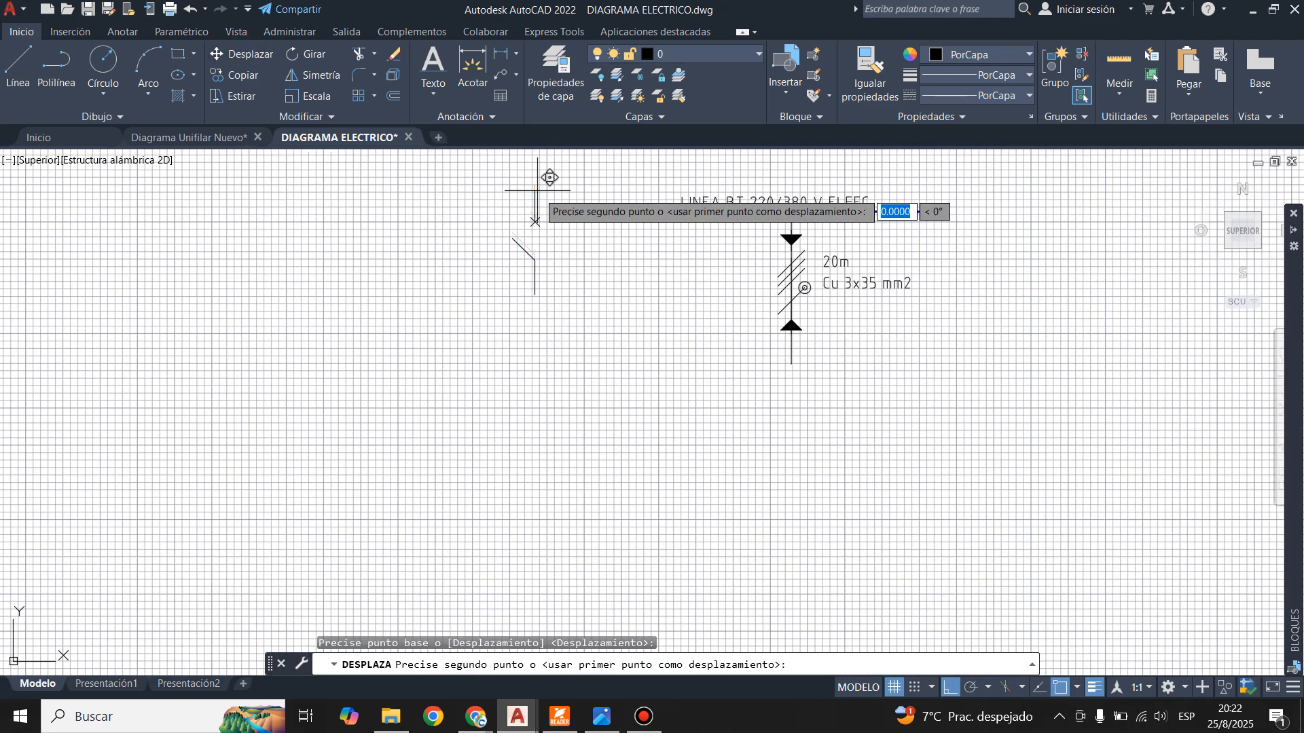
{"action": "scroll", "coordinate": [820, 398], "scroll_direction": "up", "scroll_amount": 4}
{"action": "left_click", "coordinate": [751, 314]}
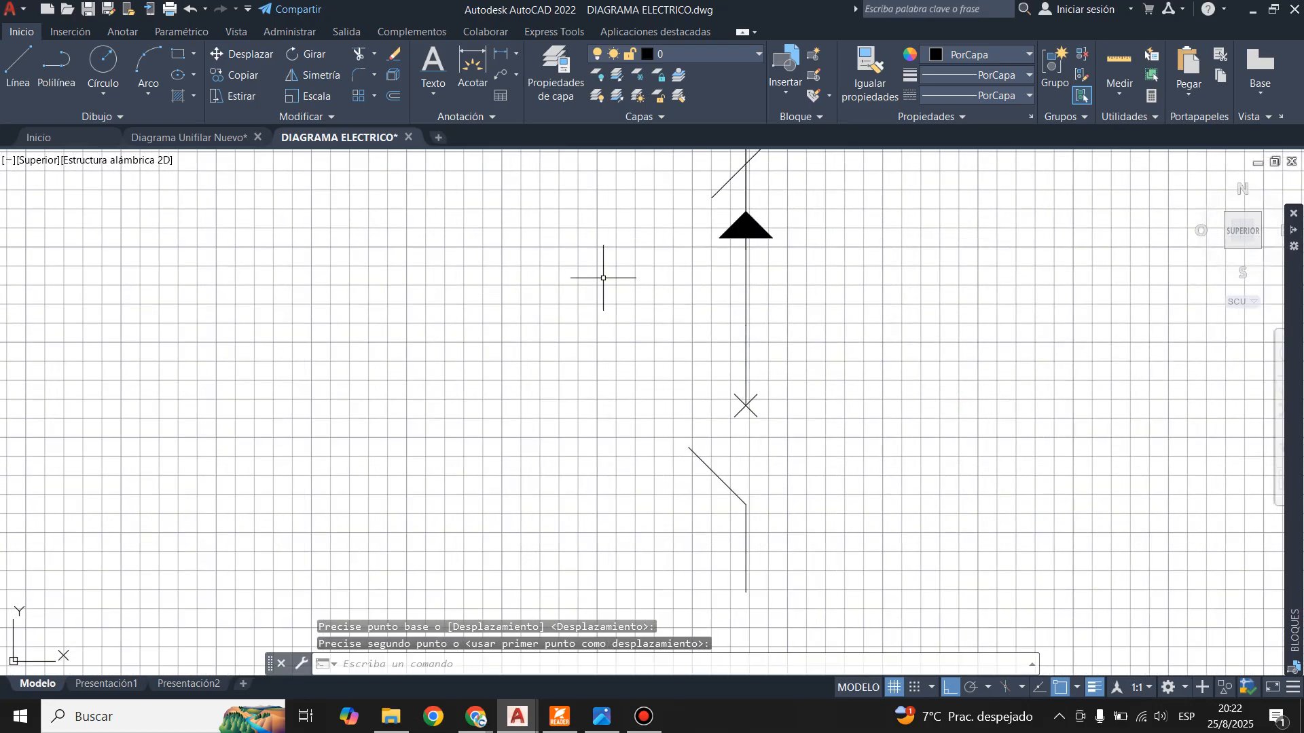
- Check the main Interruptor's rating label in Diagrama Unifilar Nuevo and return to DIAGRAMA ELECTRICO
{"action": "scroll", "coordinate": [591, 370], "scroll_direction": "down", "scroll_amount": 4}
{"action": "scroll", "coordinate": [704, 274], "scroll_direction": "up", "scroll_amount": 2}
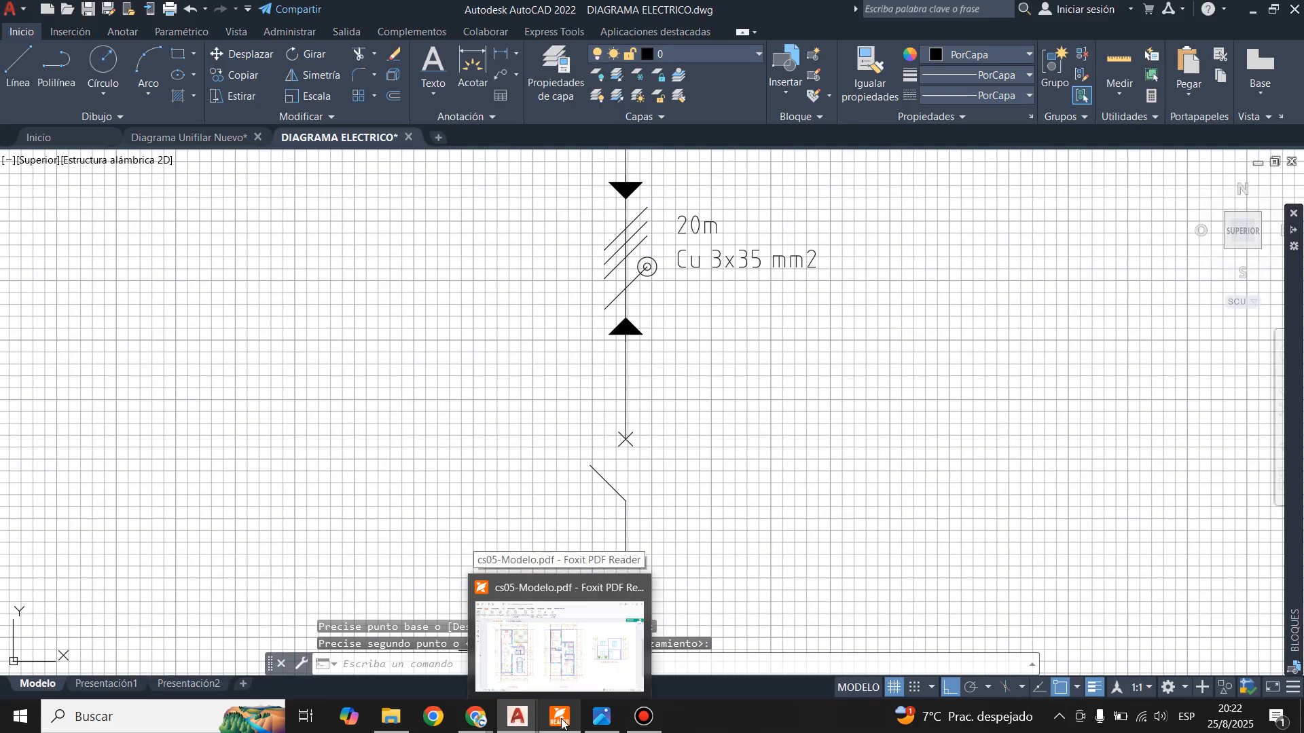
{"action": "mouse_move", "coordinate": [528, 721]}
{"action": "left_click", "coordinate": [596, 651]}
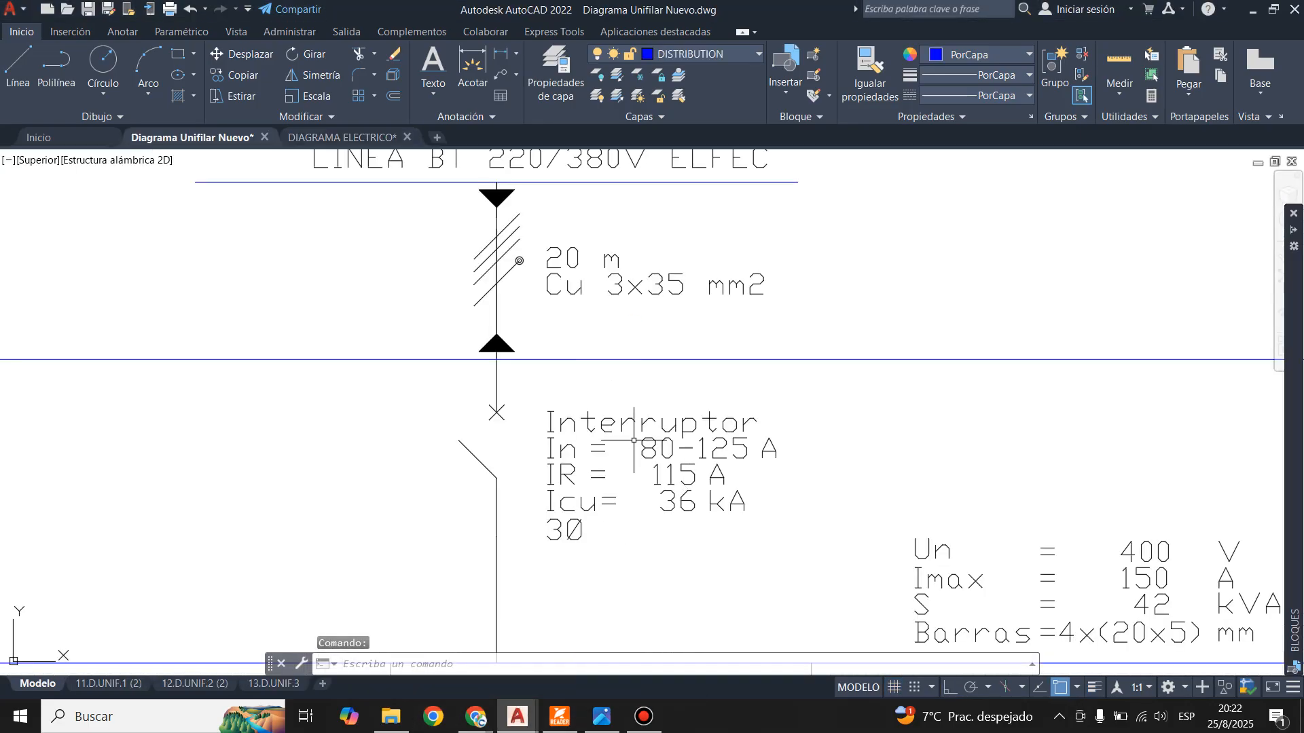
{"action": "left_click", "coordinate": [340, 137]}
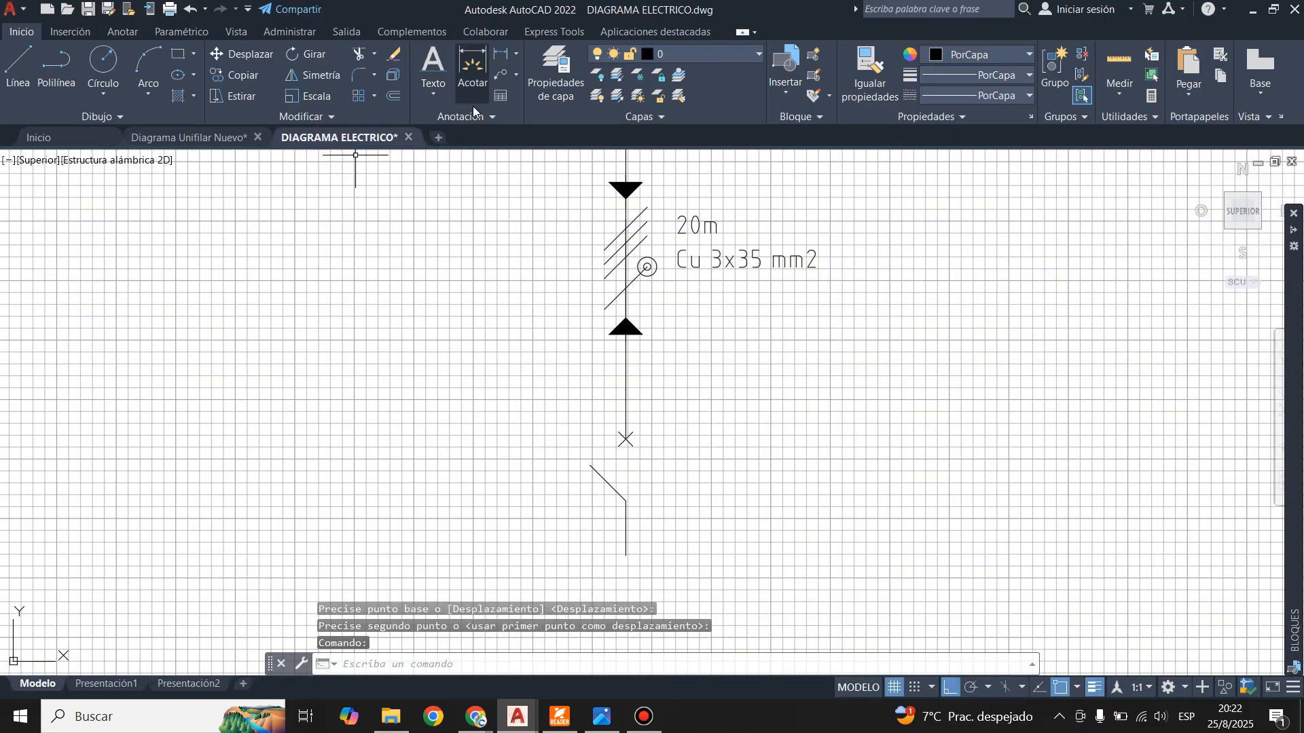
- Place a multiline text box beside the breaker symbol and enlarge it to hold several rating lines
{"action": "left_click", "coordinate": [61, 32]}
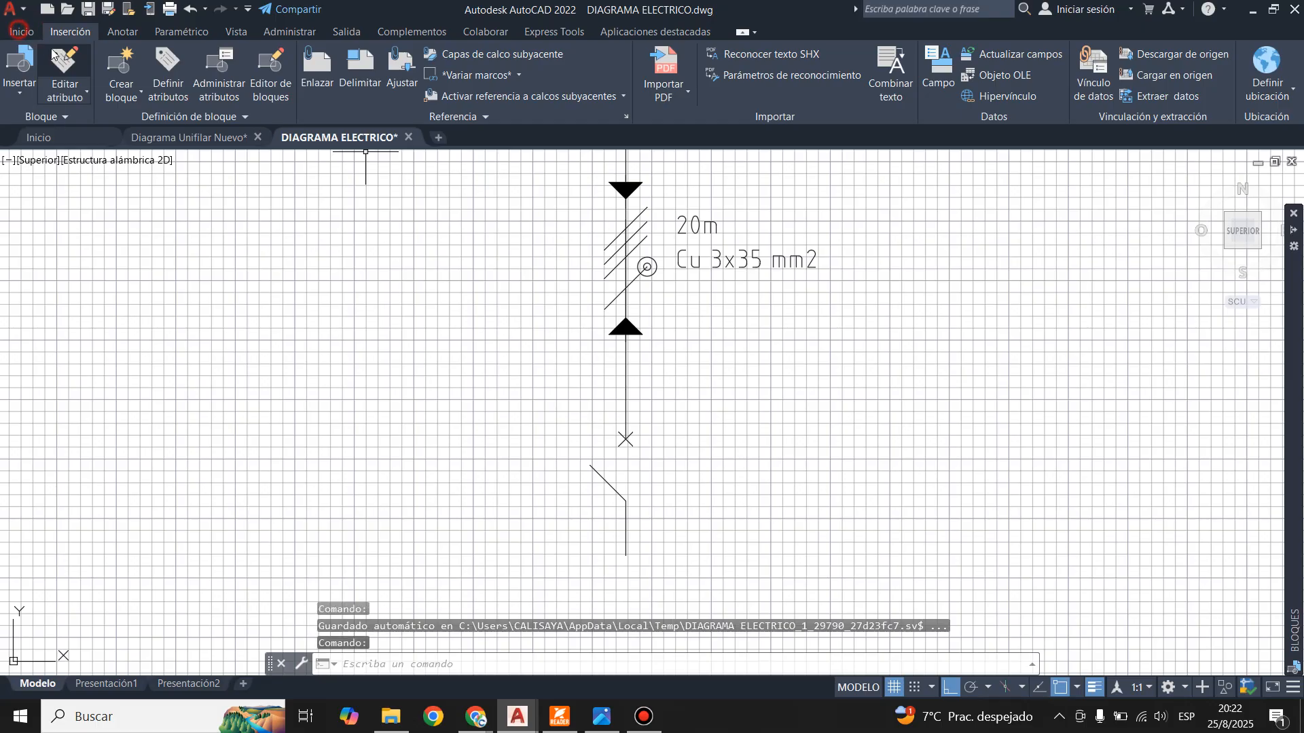
{"action": "left_click", "coordinate": [21, 33]}
{"action": "left_click", "coordinate": [433, 92]}
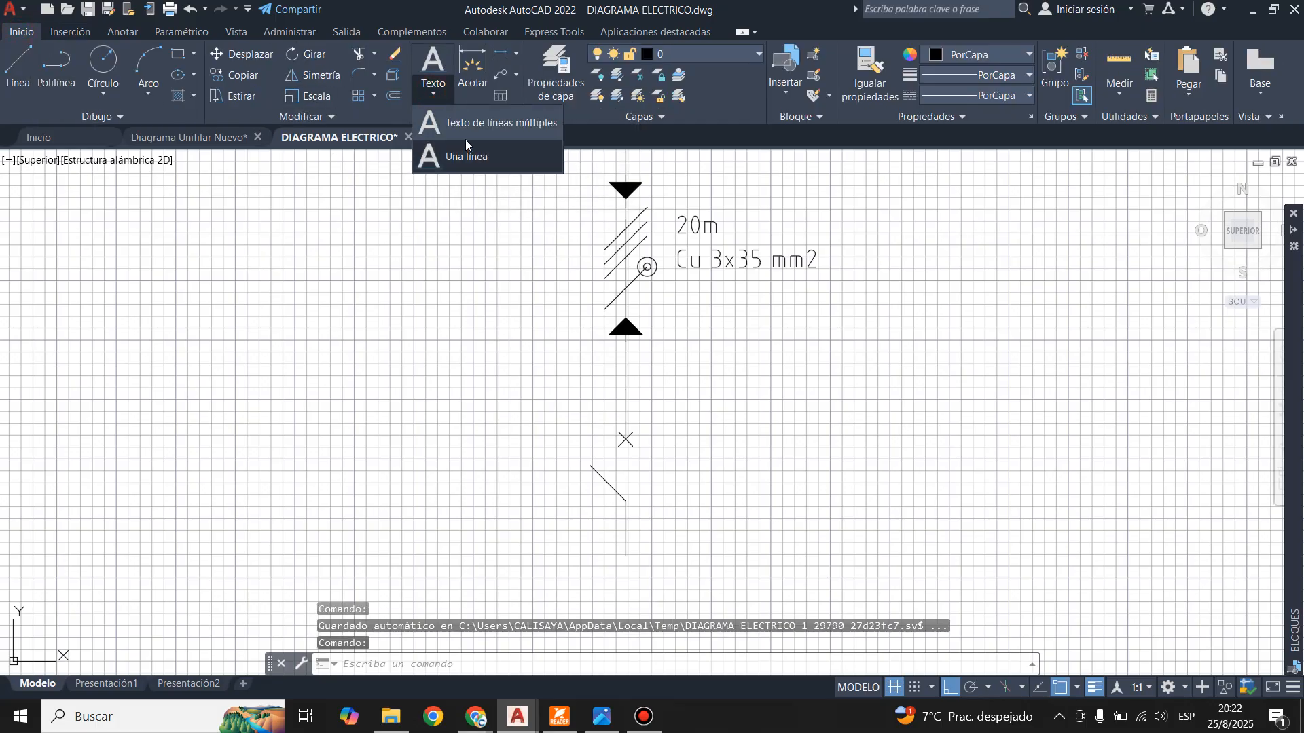
{"action": "left_click", "coordinate": [476, 122]}
{"action": "middle_click_drag", "start_coordinate": [765, 501], "coordinate": [726, 461]}
{"action": "scroll", "coordinate": [726, 460], "scroll_direction": "up", "scroll_amount": 2}
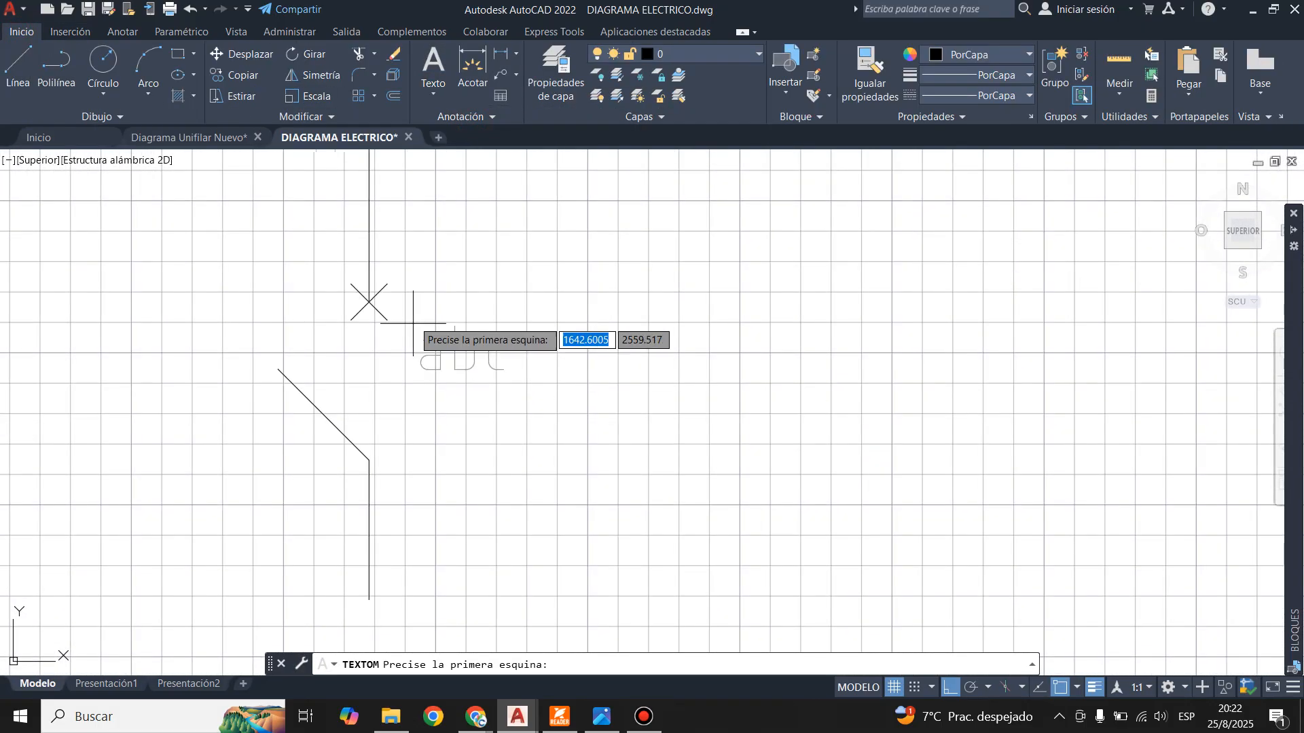
{"action": "scroll", "coordinate": [448, 309], "scroll_direction": "down", "scroll_amount": 1}
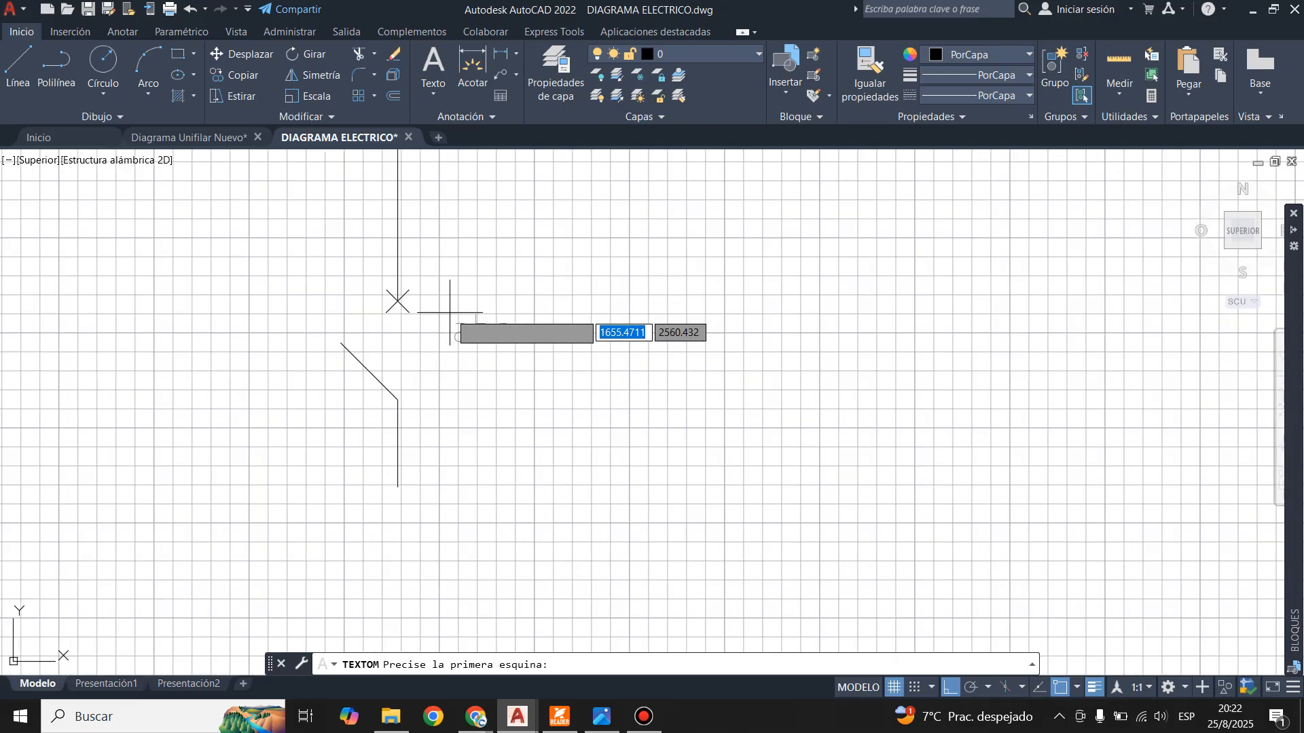
{"action": "left_click", "coordinate": [436, 227]}
{"action": "left_click", "coordinate": [841, 484]}
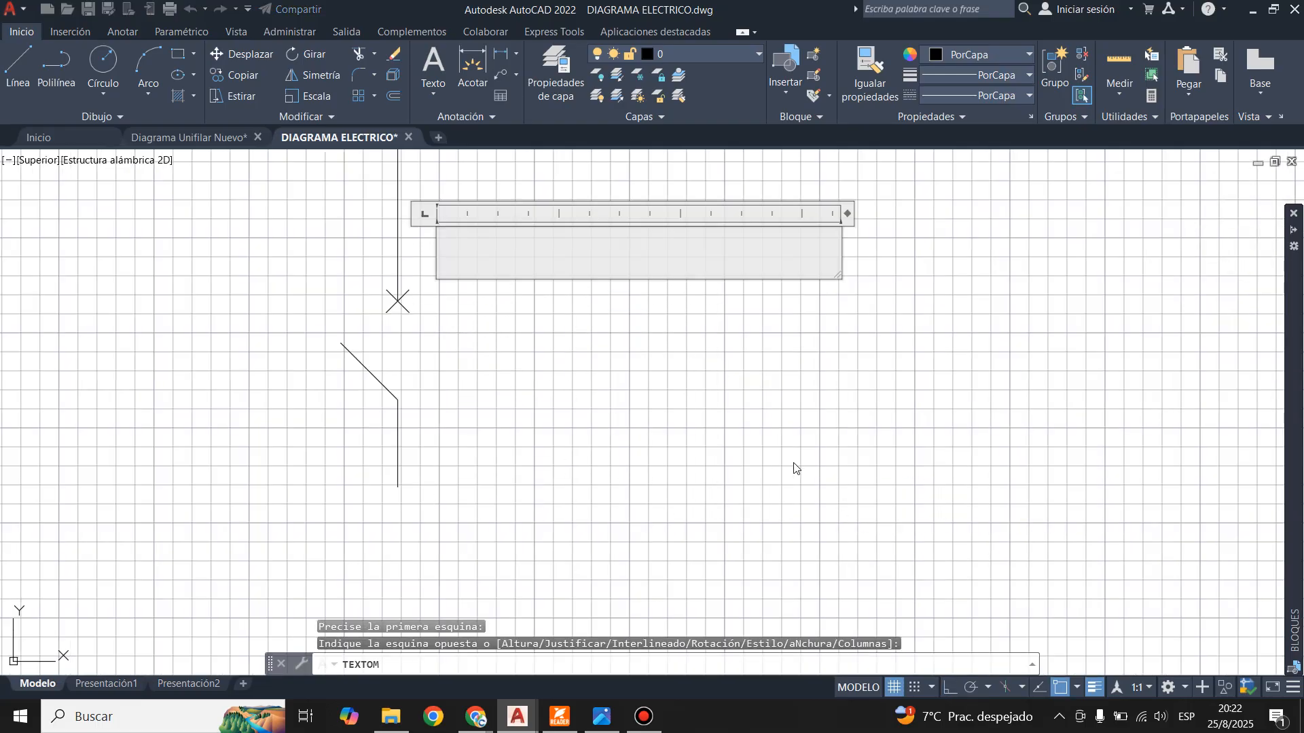
{"action": "left_click_drag", "start_coordinate": [839, 277], "coordinate": [861, 517]}
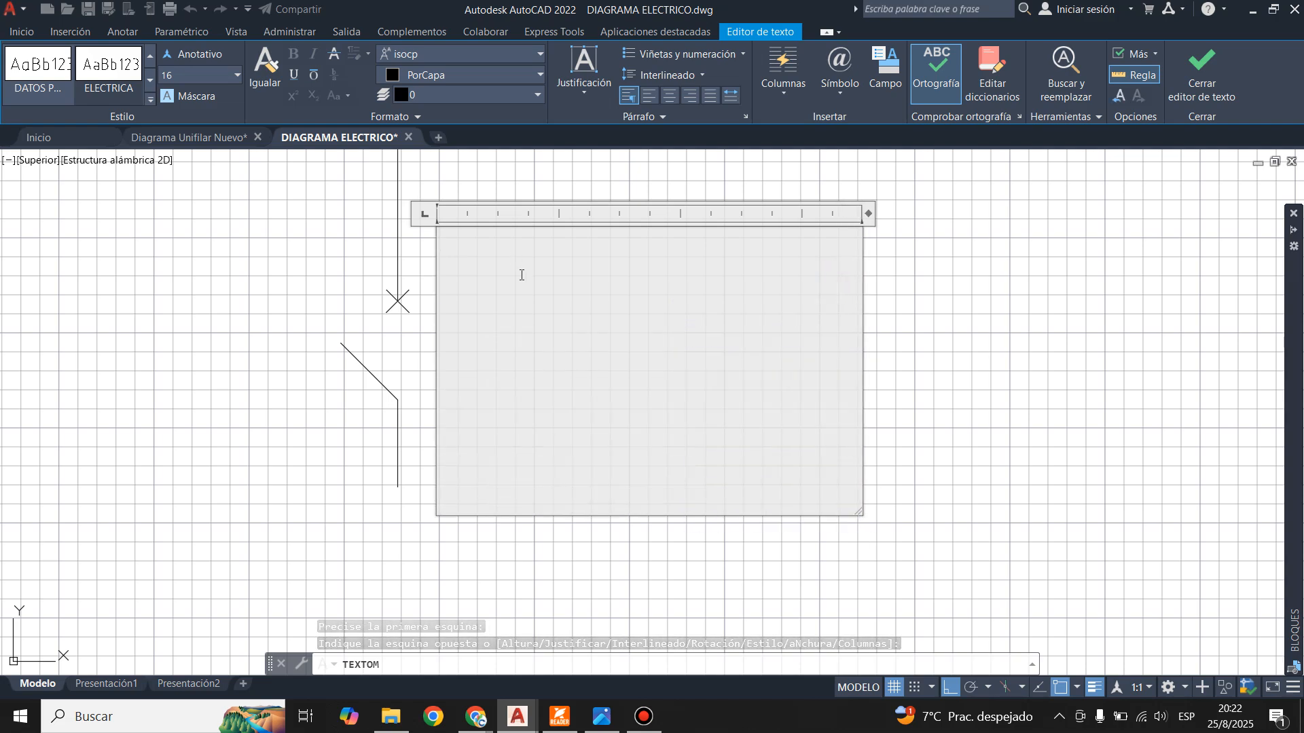
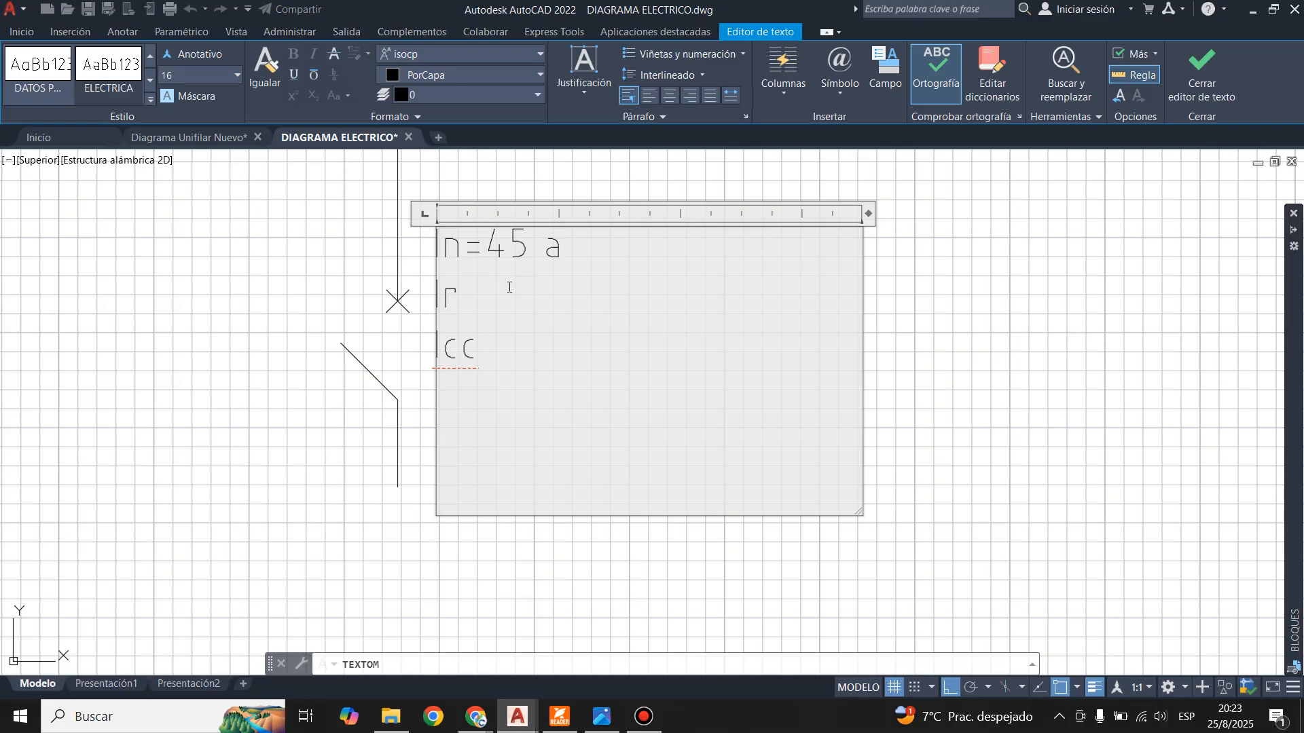
- Write the breaker's rating label as In=45 A, Ir=10 A, Icc=36 KA and 3Ø, inserting the Diámetro symbol after the 3
{"action": "left_click", "coordinate": [476, 293]}
{"action": "left_click", "coordinate": [505, 347]}
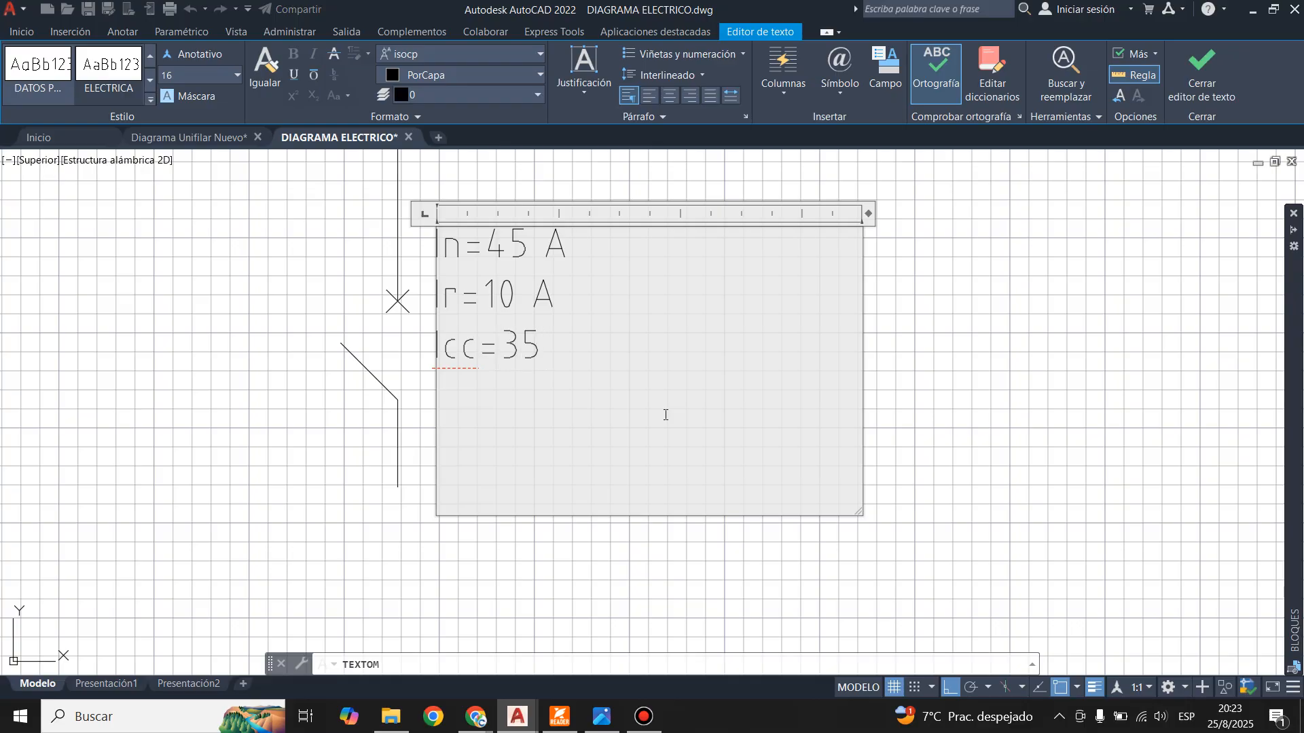
{"action": "type", "text": "KA"}
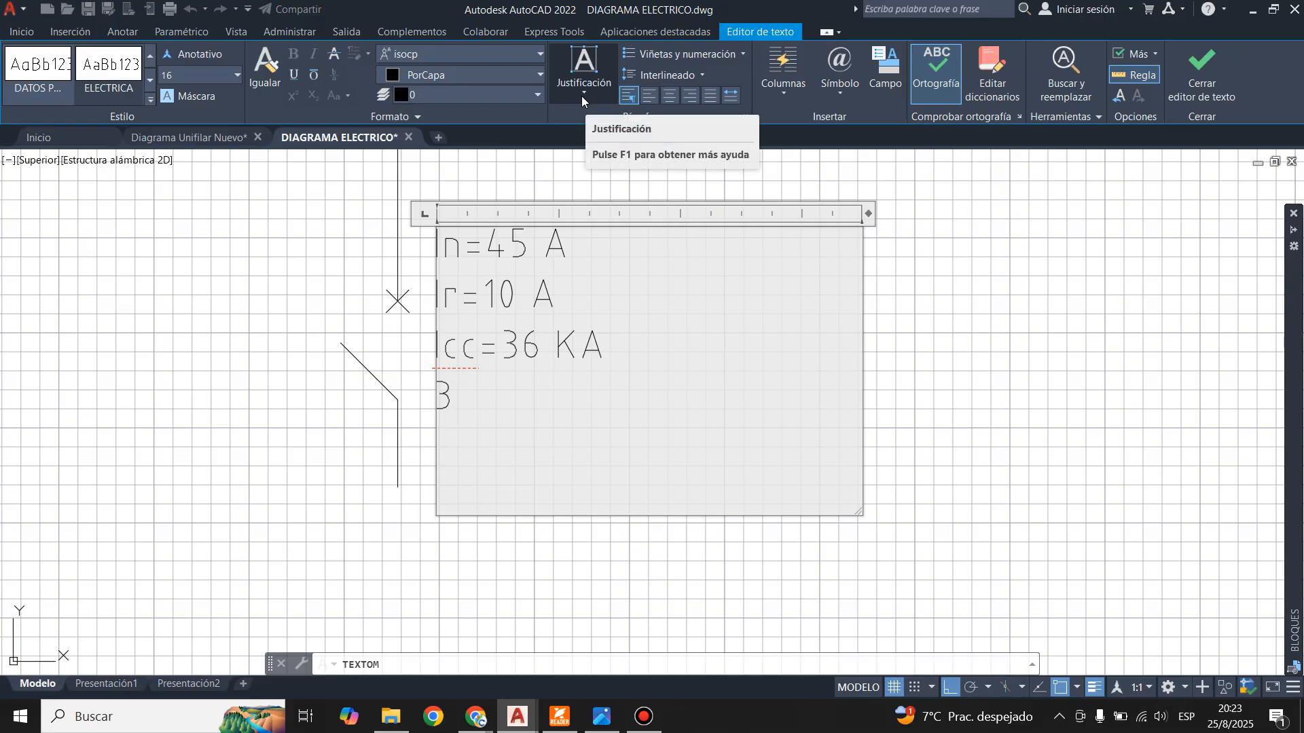
{"action": "left_click", "coordinate": [583, 99]}
{"action": "left_click", "coordinate": [583, 99]}
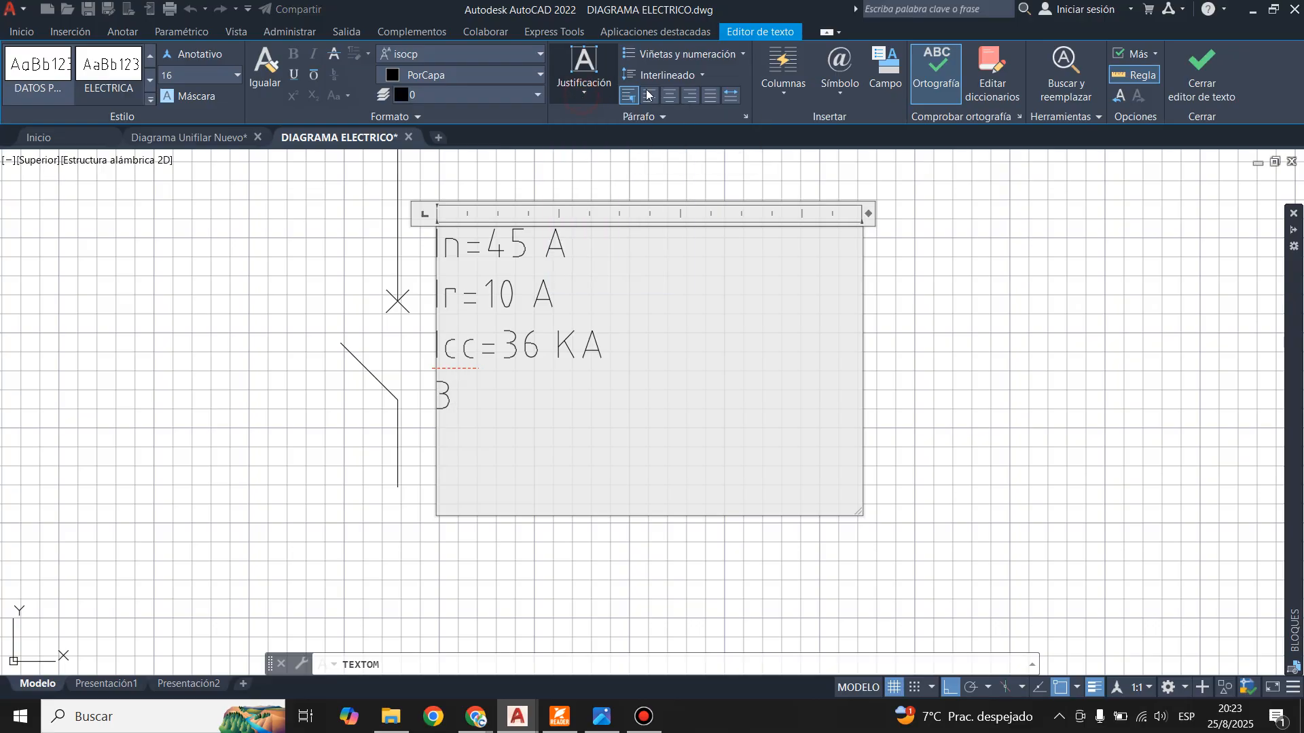
{"action": "left_click", "coordinate": [840, 90]}
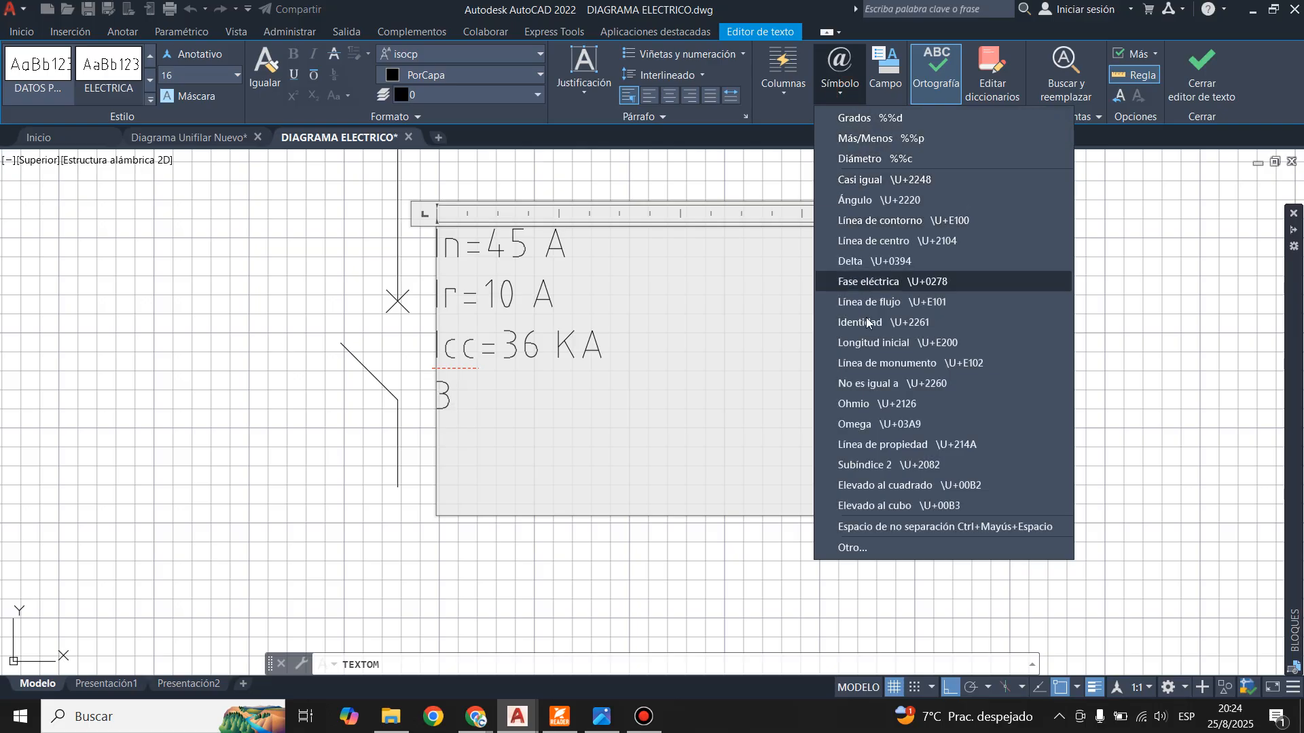
{"action": "left_click", "coordinate": [876, 157]}
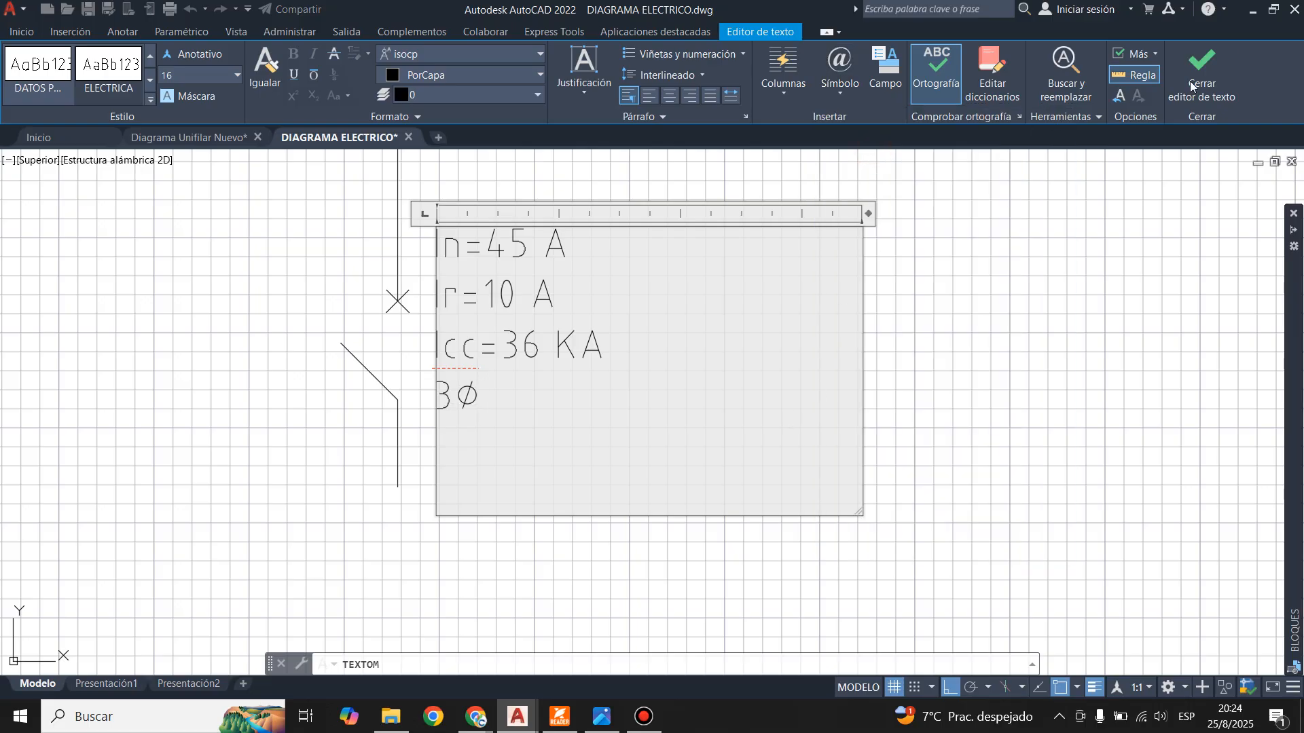
{"action": "left_click", "coordinate": [1191, 85]}
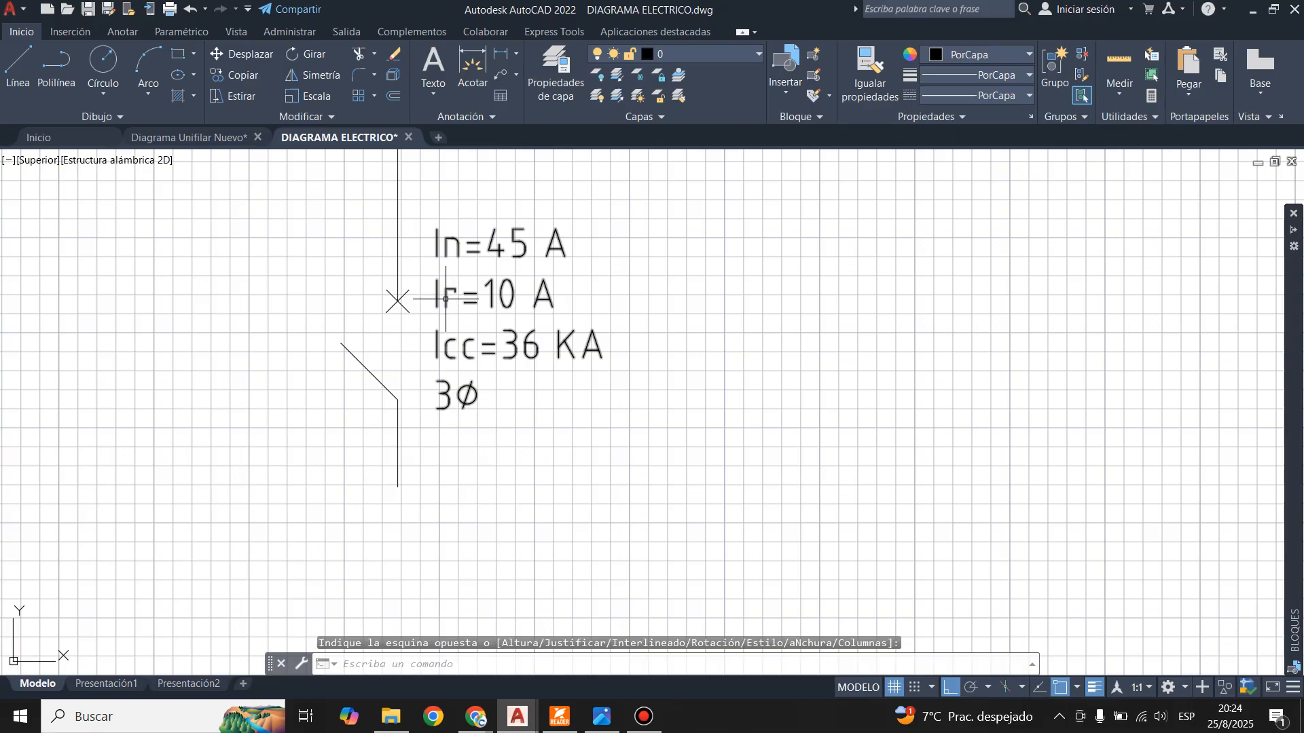
- Change the justification of the breaker's rating label to Medio izquierda MI
{"action": "left_click", "coordinate": [445, 298]}
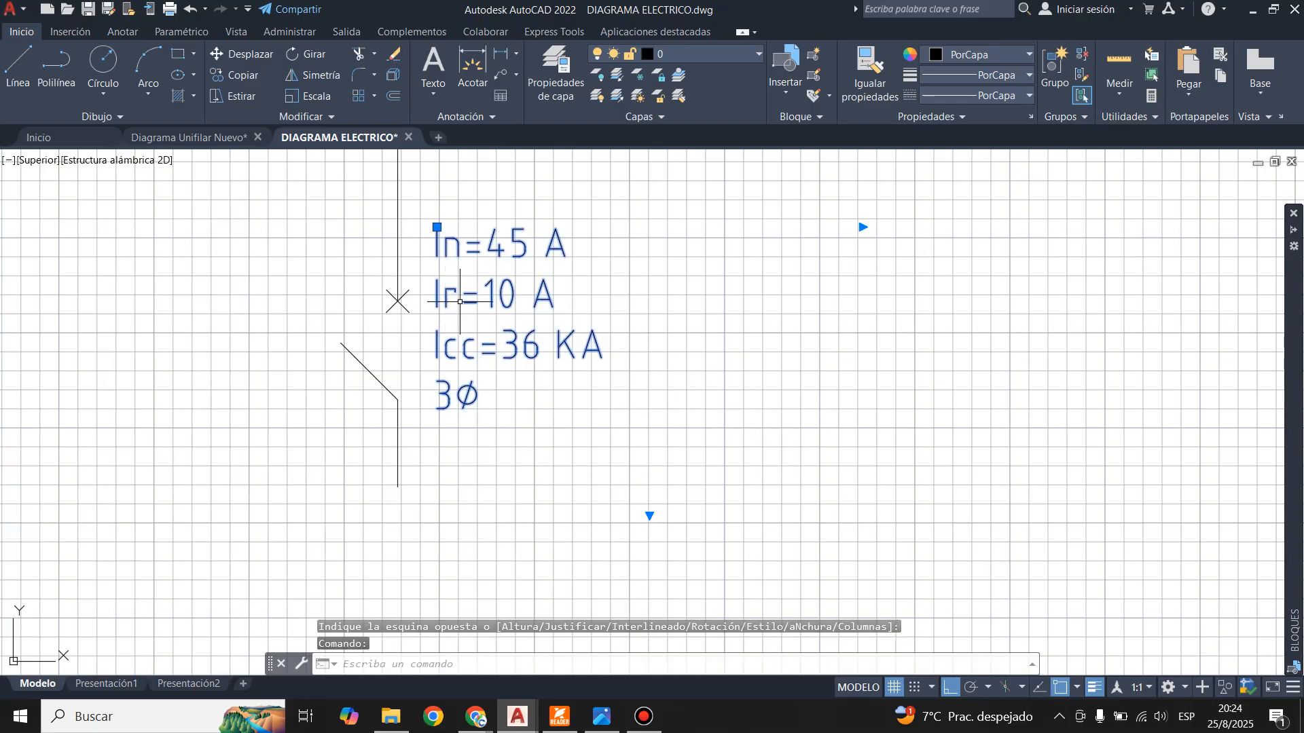
{"action": "left_click", "coordinate": [493, 288]}
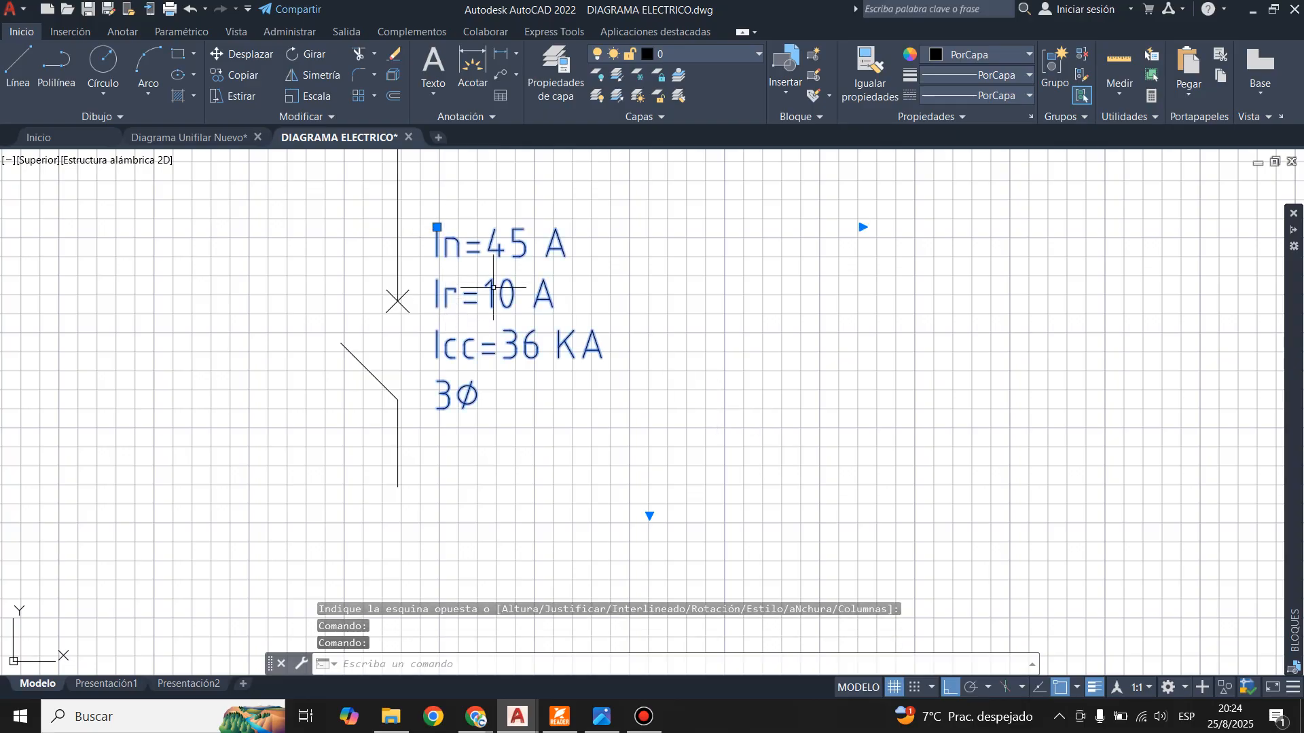
{"action": "double_click", "coordinate": [493, 287]}
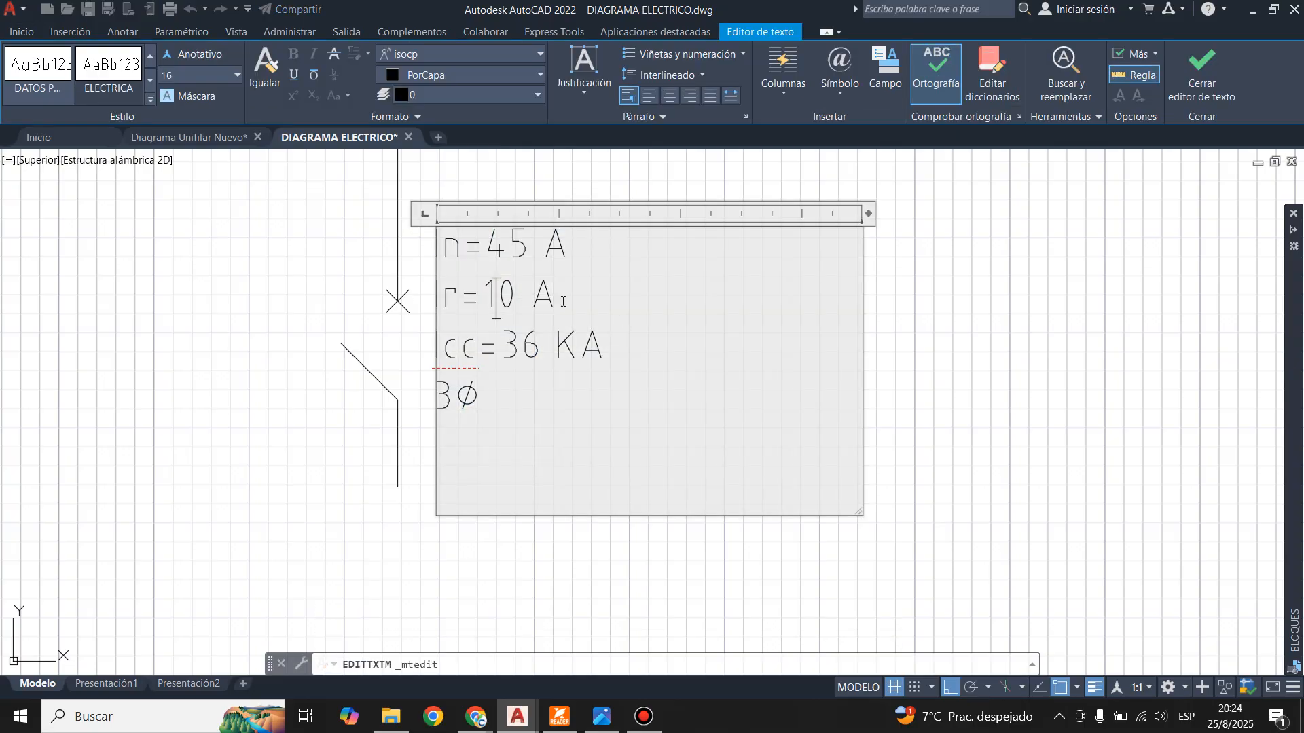
{"action": "left_click", "coordinate": [593, 102]}
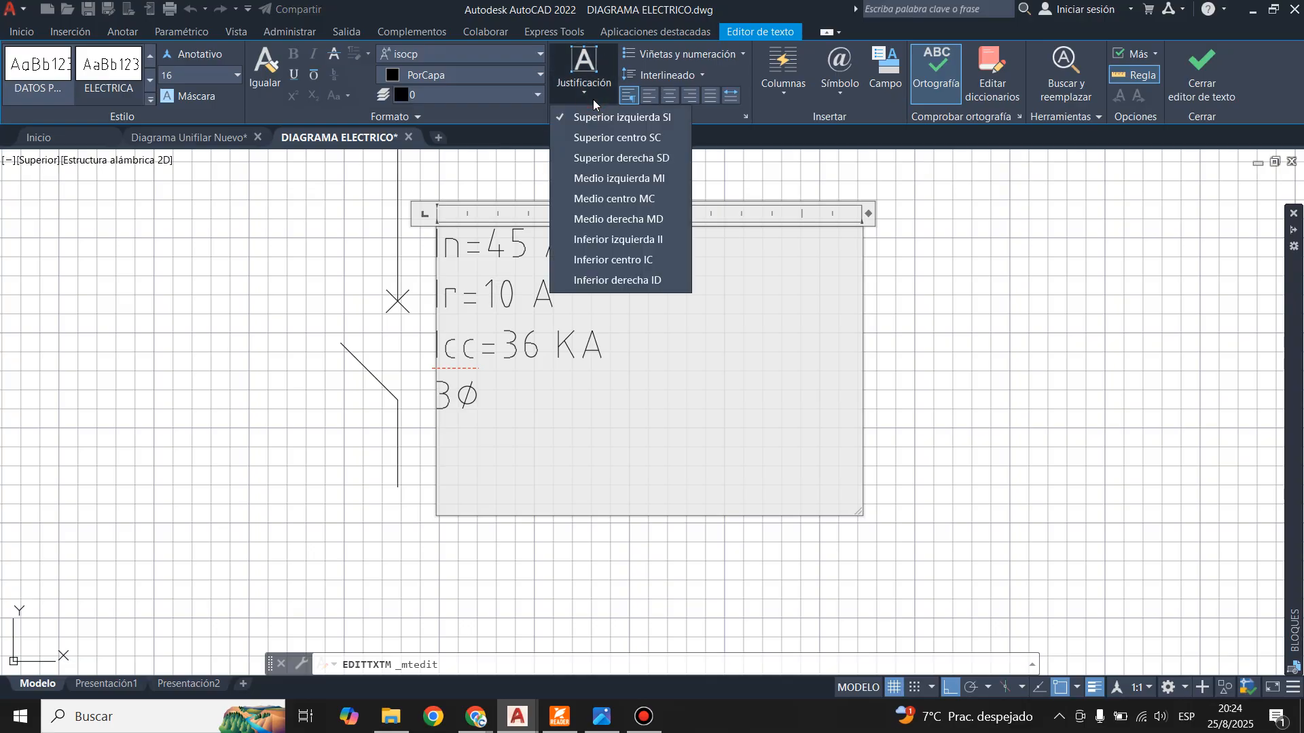
{"action": "left_click", "coordinate": [596, 179]}
{"action": "left_click", "coordinate": [1202, 68]}
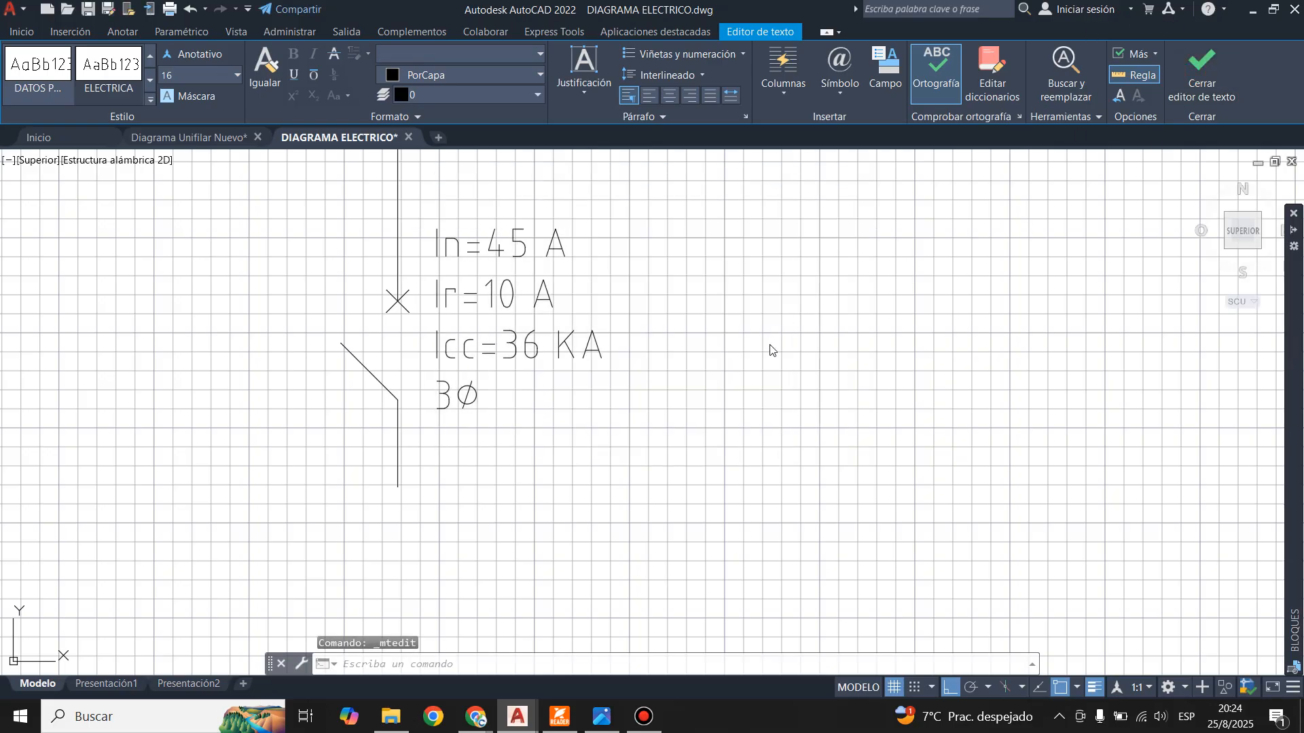
- Shift the breaker's rating label horizontally to the right, farther from the symbol
{"action": "scroll", "coordinate": [793, 367], "scroll_direction": "down", "scroll_amount": 4}
{"action": "scroll", "coordinate": [652, 319], "scroll_direction": "up", "scroll_amount": 6}
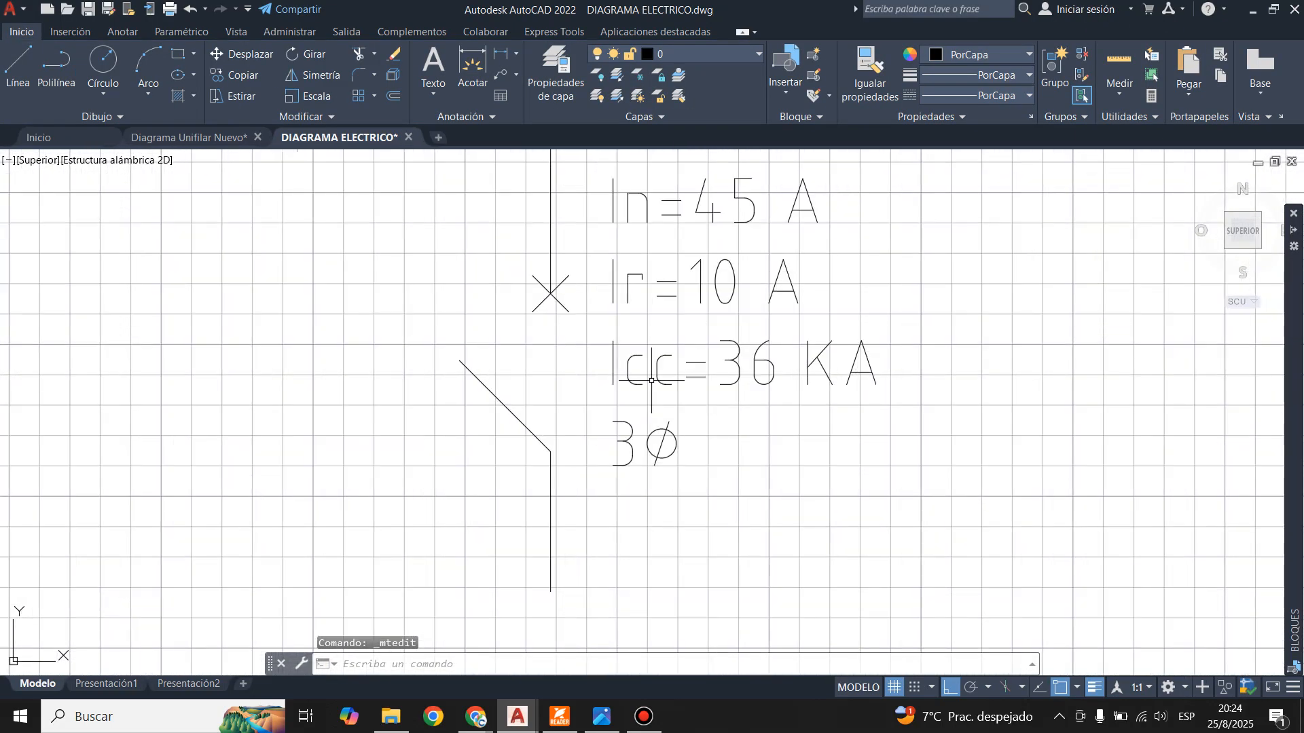
{"action": "left_click", "coordinate": [625, 299]}
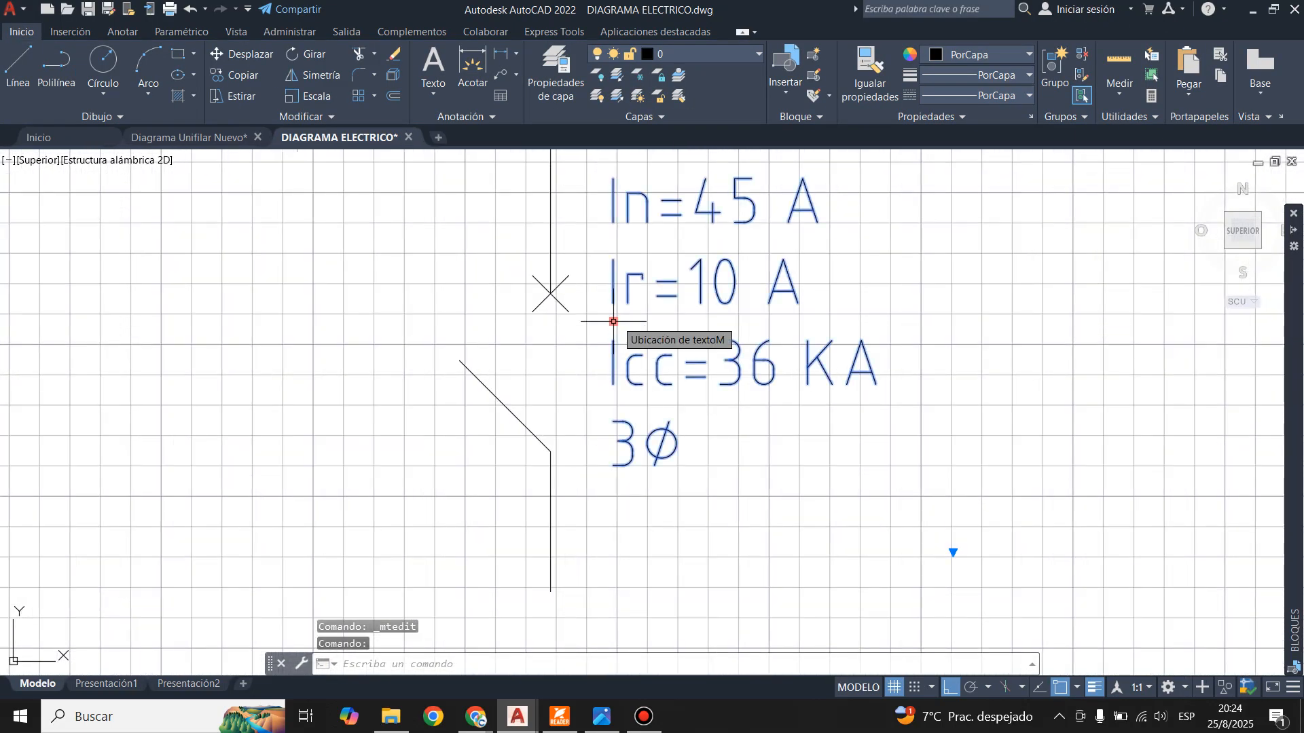
{"action": "left_click", "coordinate": [613, 321]}
{"action": "key", "text": "Escape"}
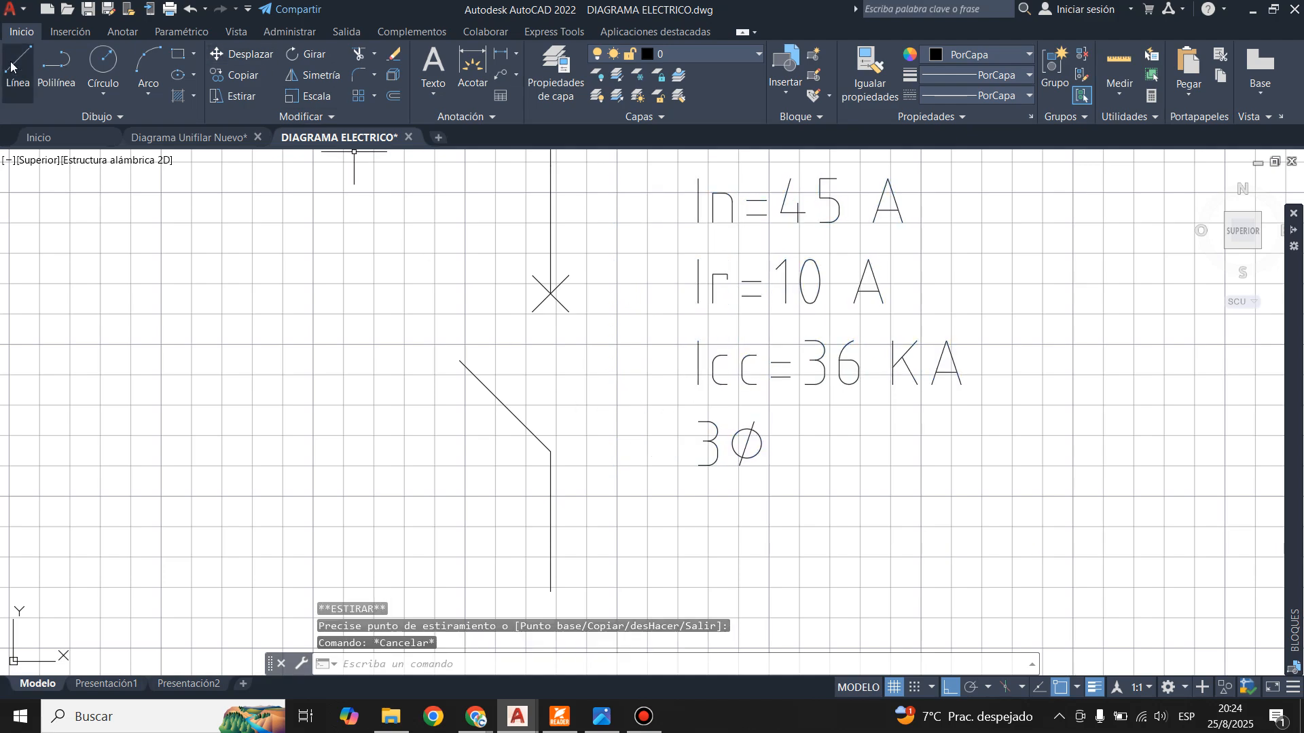
- Draw a vertical line through the breaker symbol from its upper end to its lower end
{"action": "left_click", "coordinate": [18, 68]}
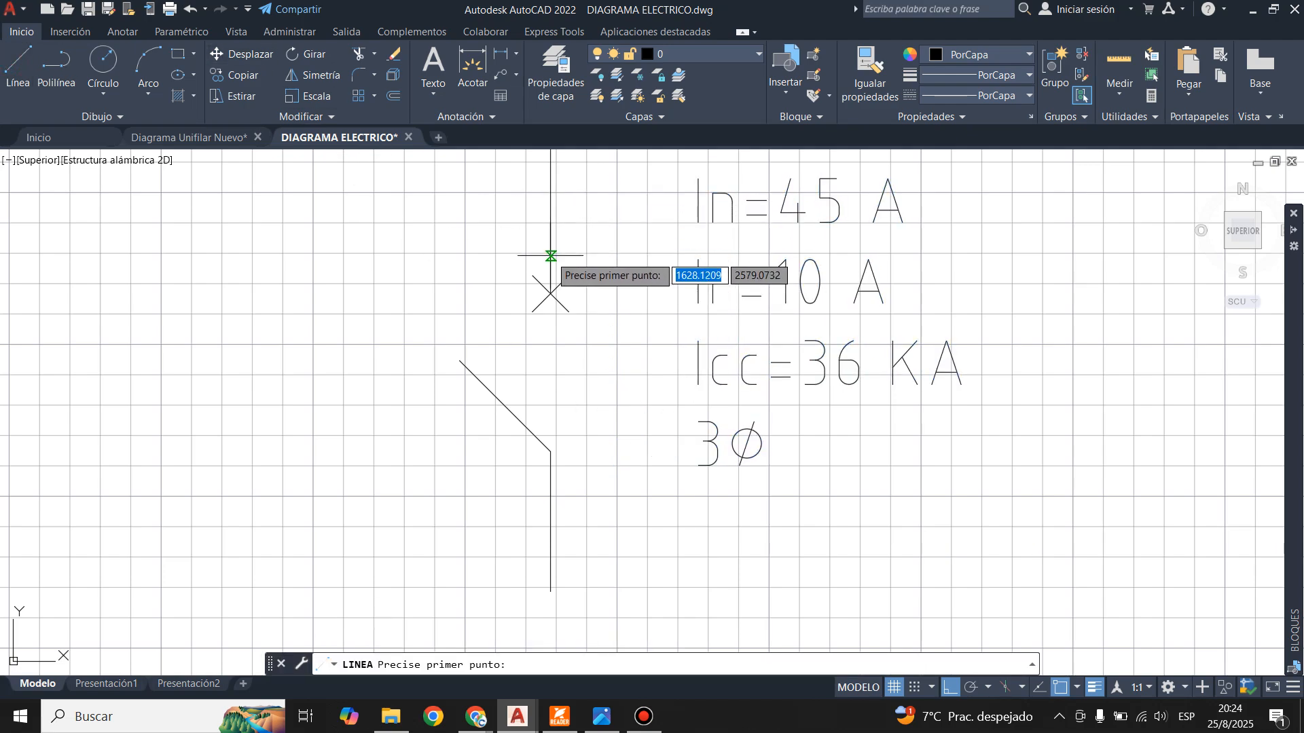
{"action": "scroll", "coordinate": [547, 275], "scroll_direction": "down", "scroll_amount": 4}
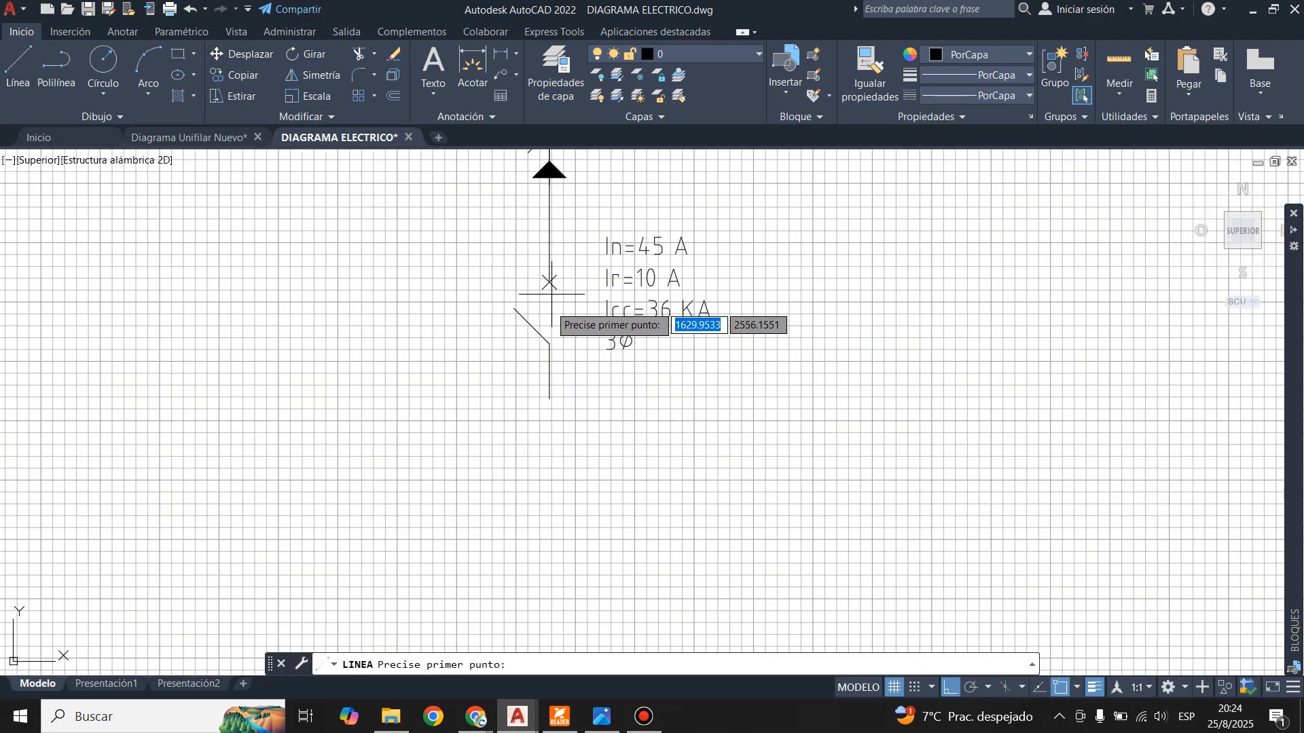
{"action": "left_click", "coordinate": [549, 247]}
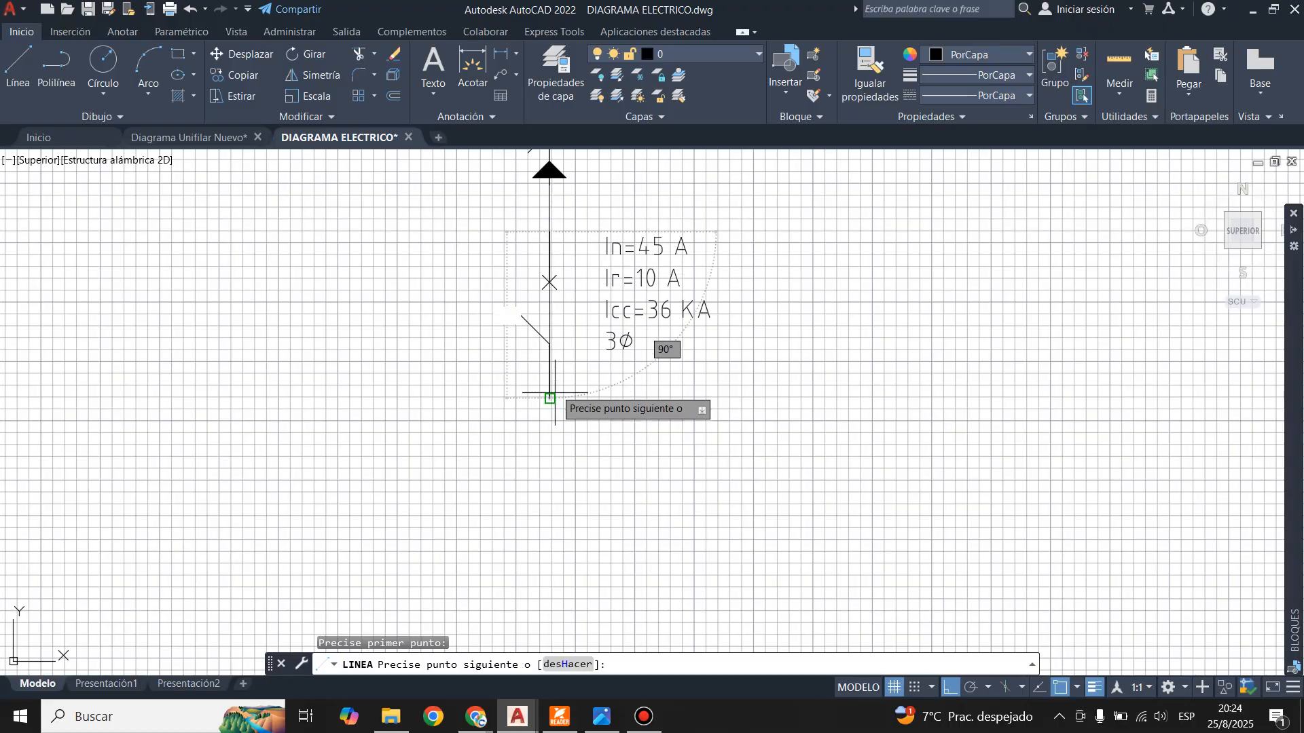
{"action": "left_click", "coordinate": [550, 399]}
{"action": "key", "text": "Escape"}
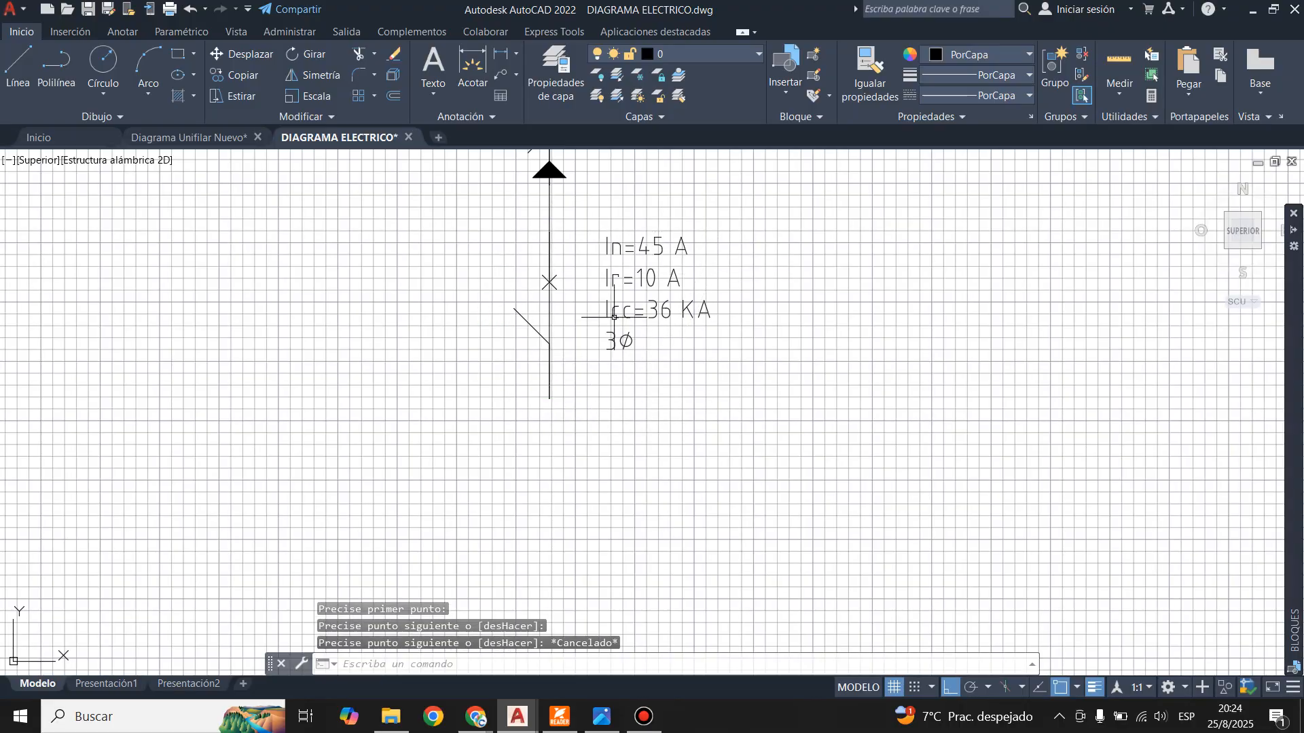
- Draw a horizontal line 30 units long to the right from the midpoint of the vertical line through the breaker
{"action": "scroll", "coordinate": [566, 298], "scroll_direction": "up", "scroll_amount": 5}
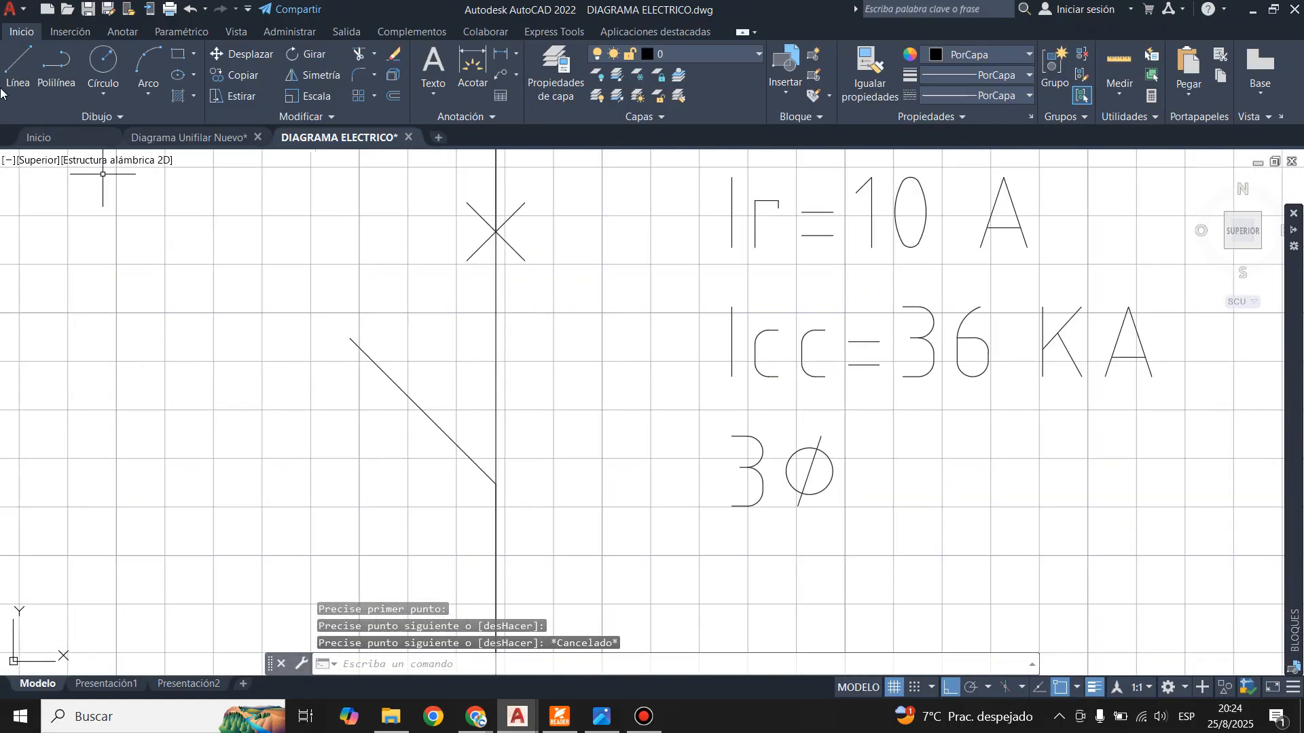
{"action": "left_click", "coordinate": [17, 68]}
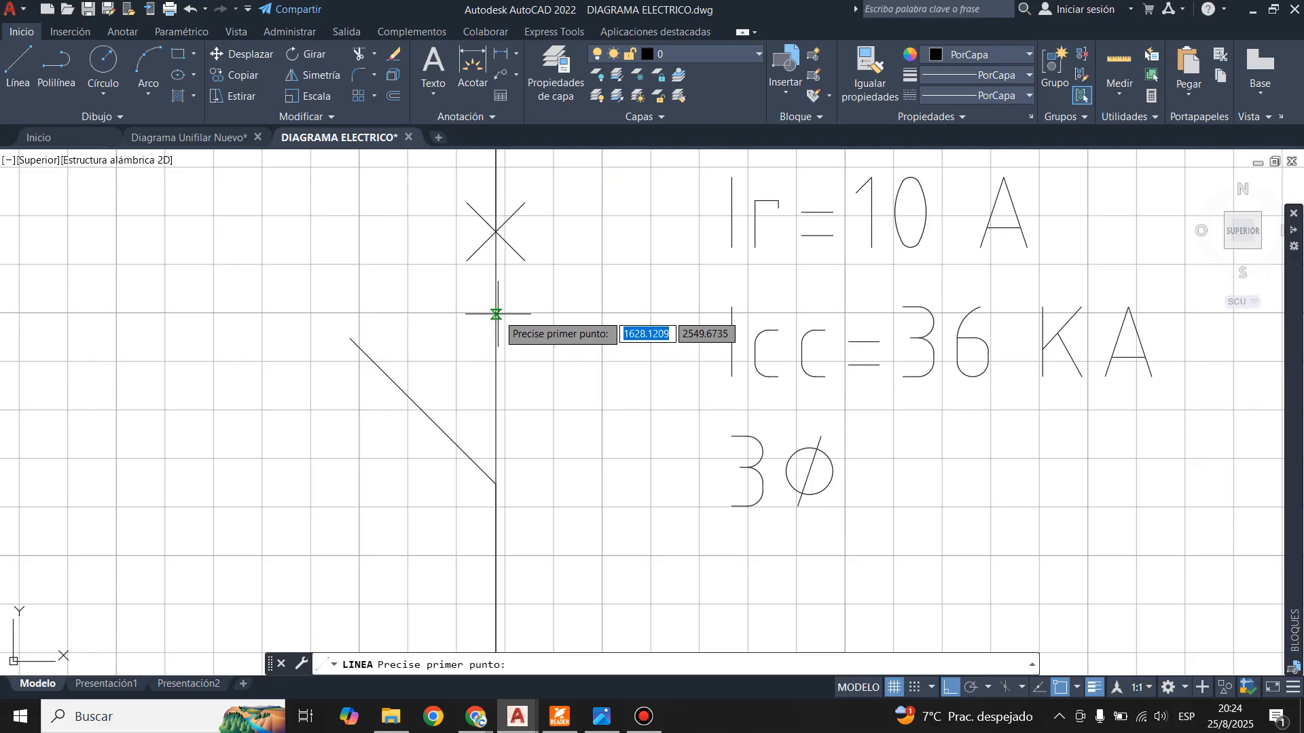
{"action": "left_click", "coordinate": [496, 367]}
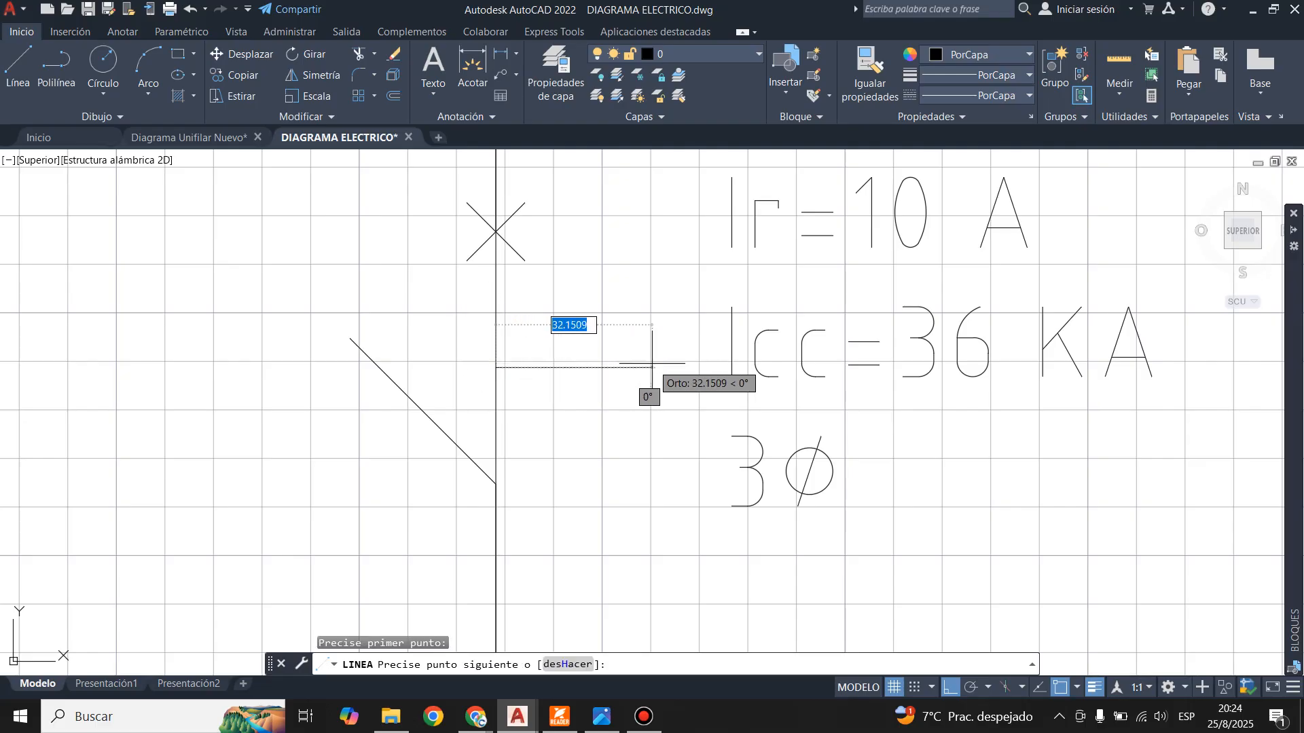
{"action": "type", "text": "30"}
{"action": "key", "text": "Return"}
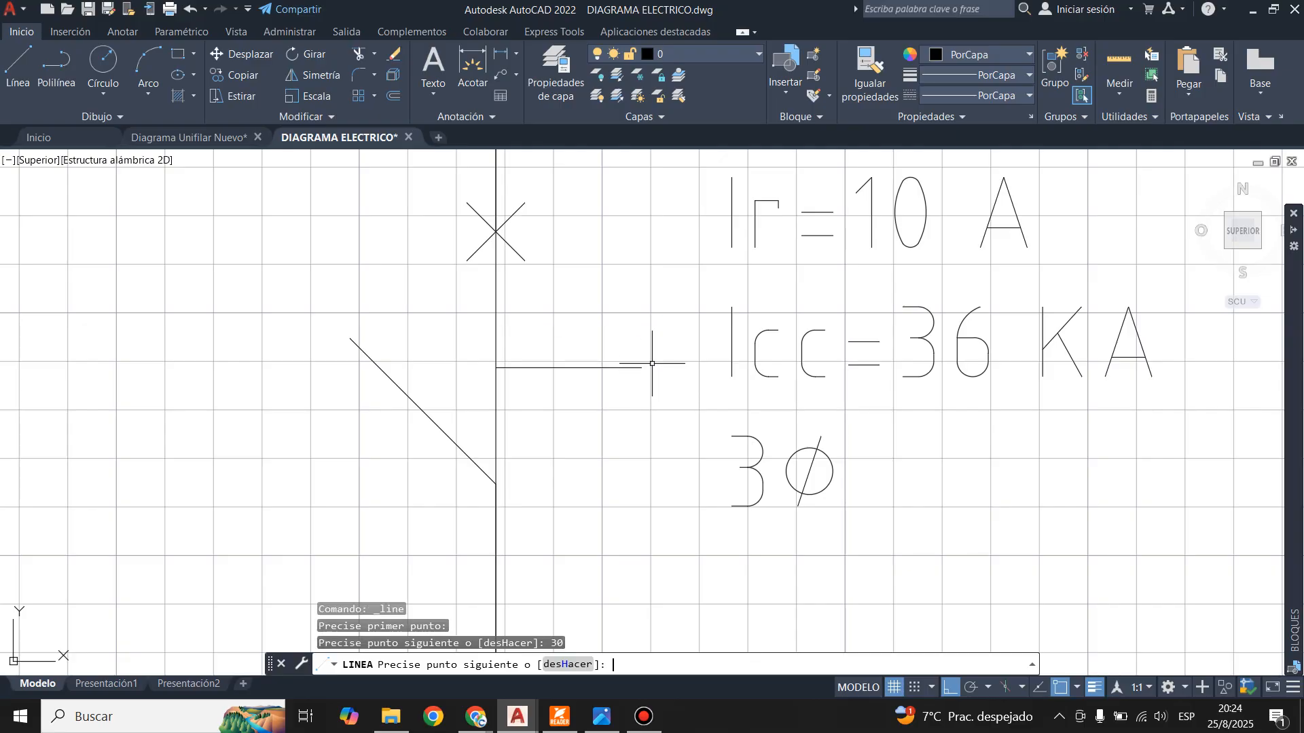
- Move the breaker's rating label so its insertion point sits on the free end of the 30-unit horizontal guide line
{"action": "key", "text": "Return"}
{"action": "left_click", "coordinate": [724, 347]}
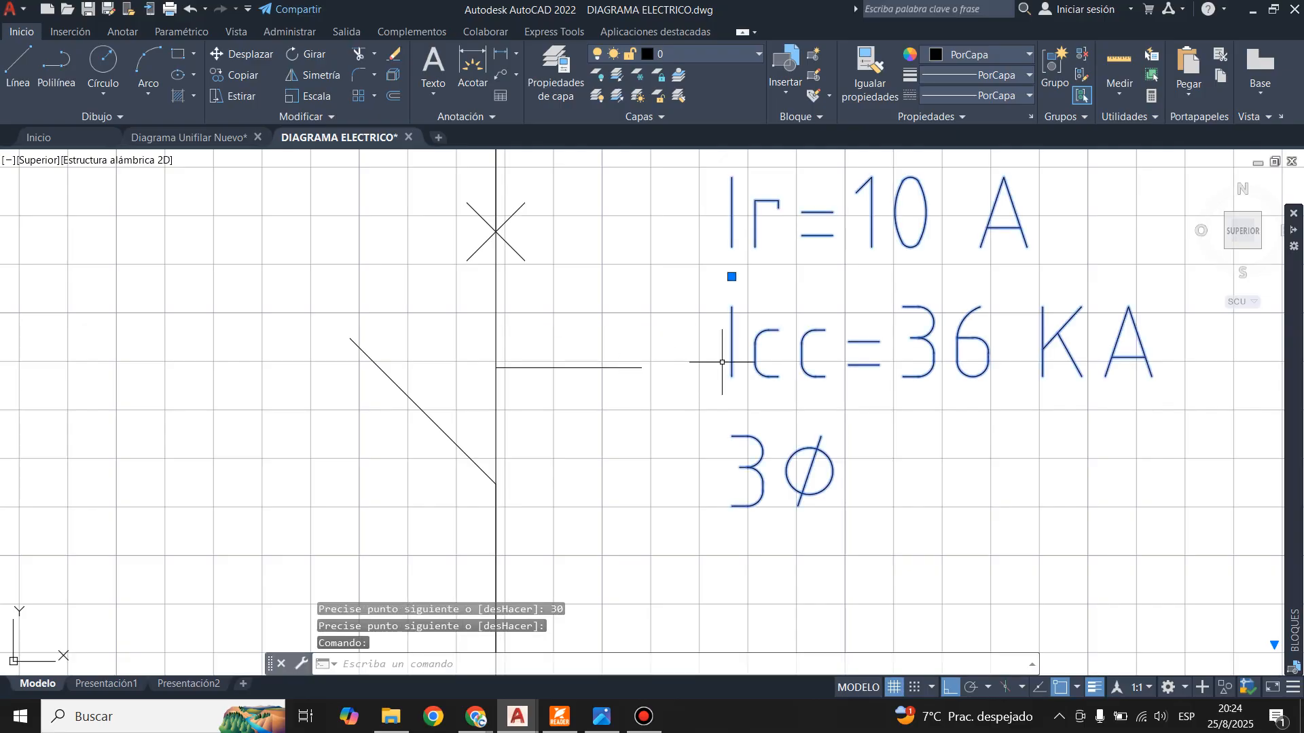
{"action": "left_click", "coordinate": [731, 276]}
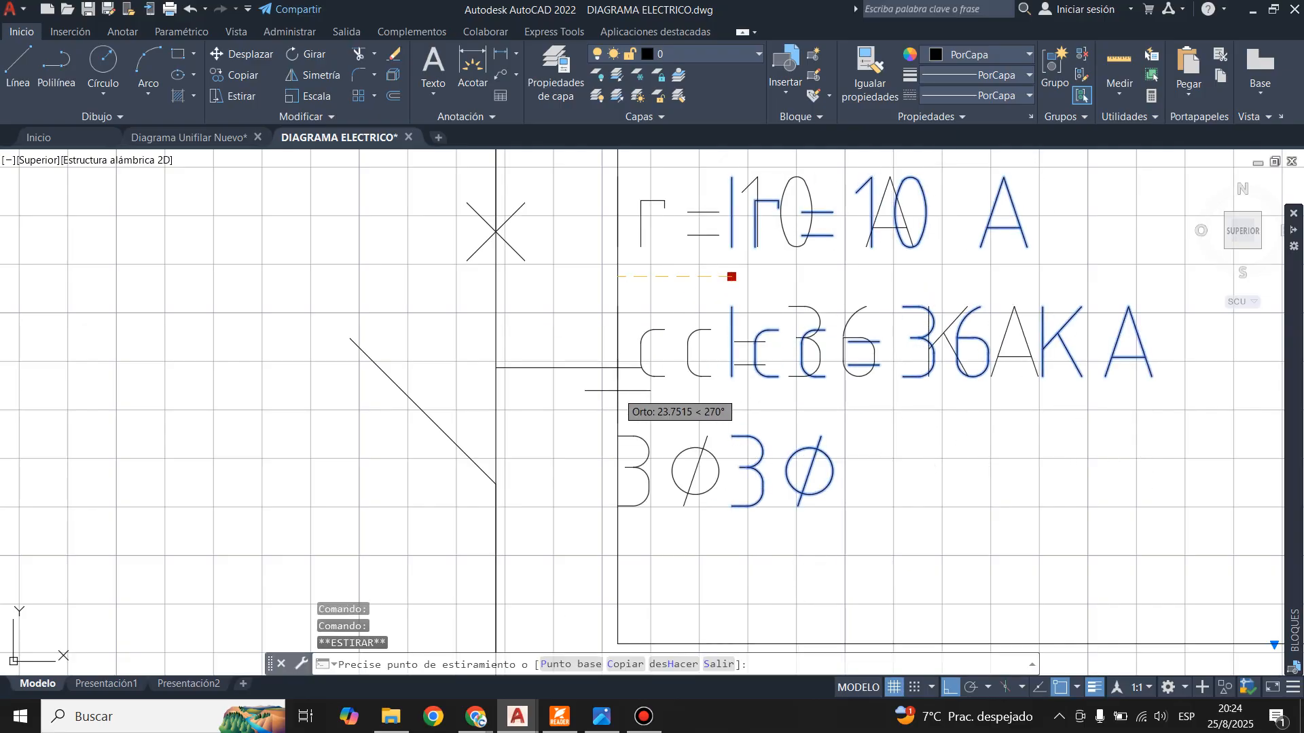
{"action": "left_click", "coordinate": [642, 368]}
{"action": "key", "text": "Escape"}
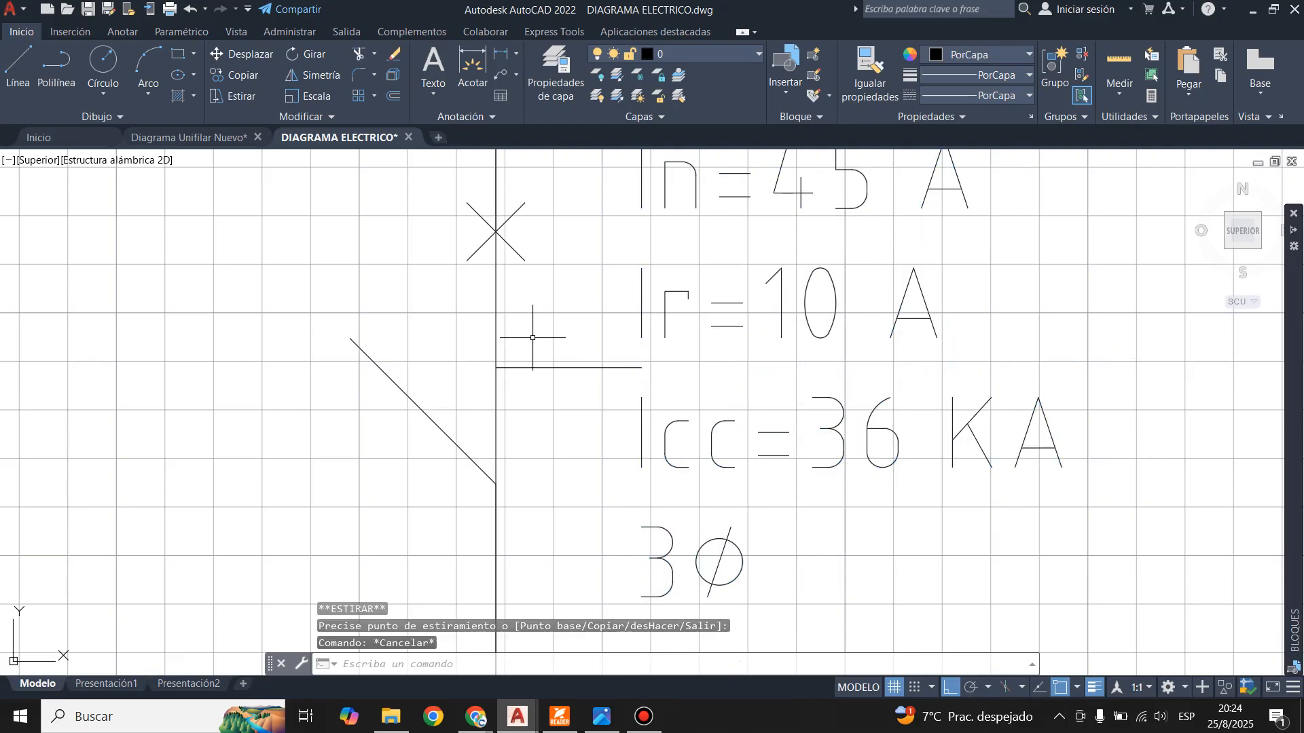
- Erase the vertical line through the breaker symbol and the horizontal guide line next to its label
{"action": "left_click", "coordinate": [496, 324]}
{"action": "key", "text": "Delete"}
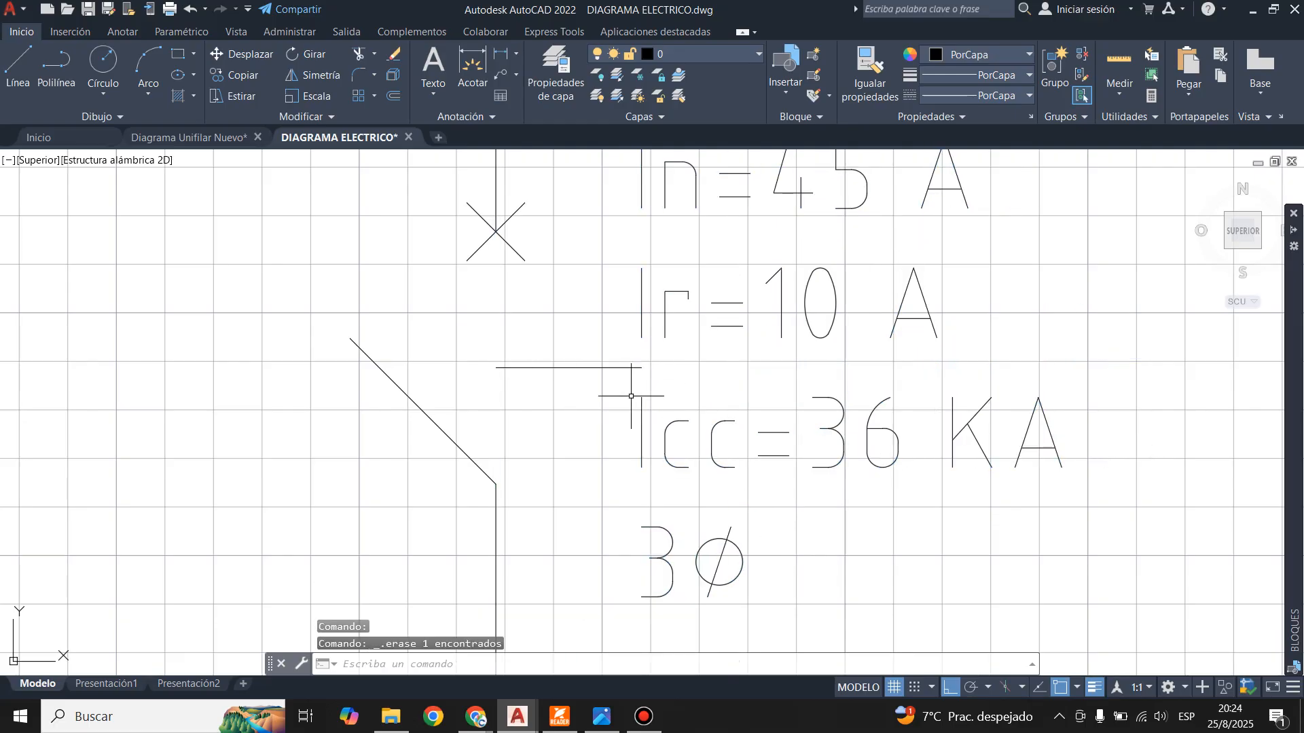
{"action": "scroll", "coordinate": [708, 369], "scroll_direction": "down", "scroll_amount": 4}
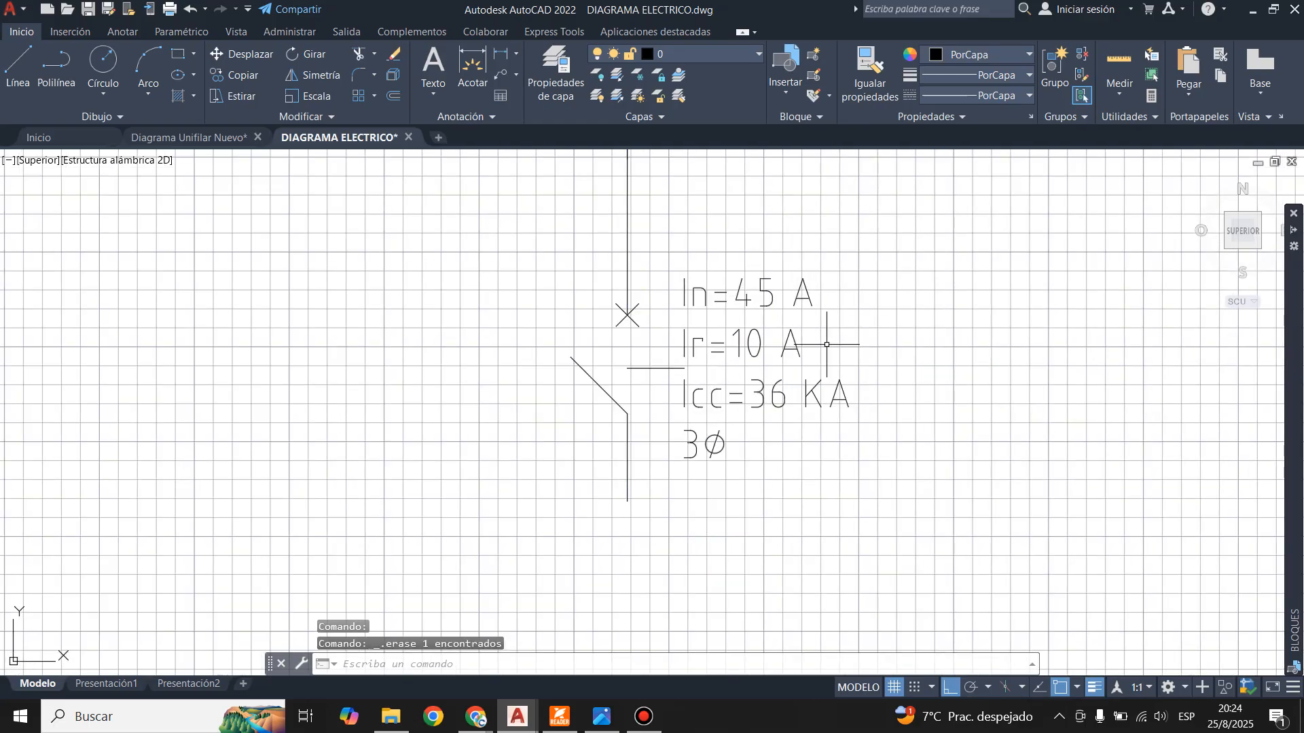
{"action": "scroll", "coordinate": [708, 330], "scroll_direction": "up", "scroll_amount": 2}
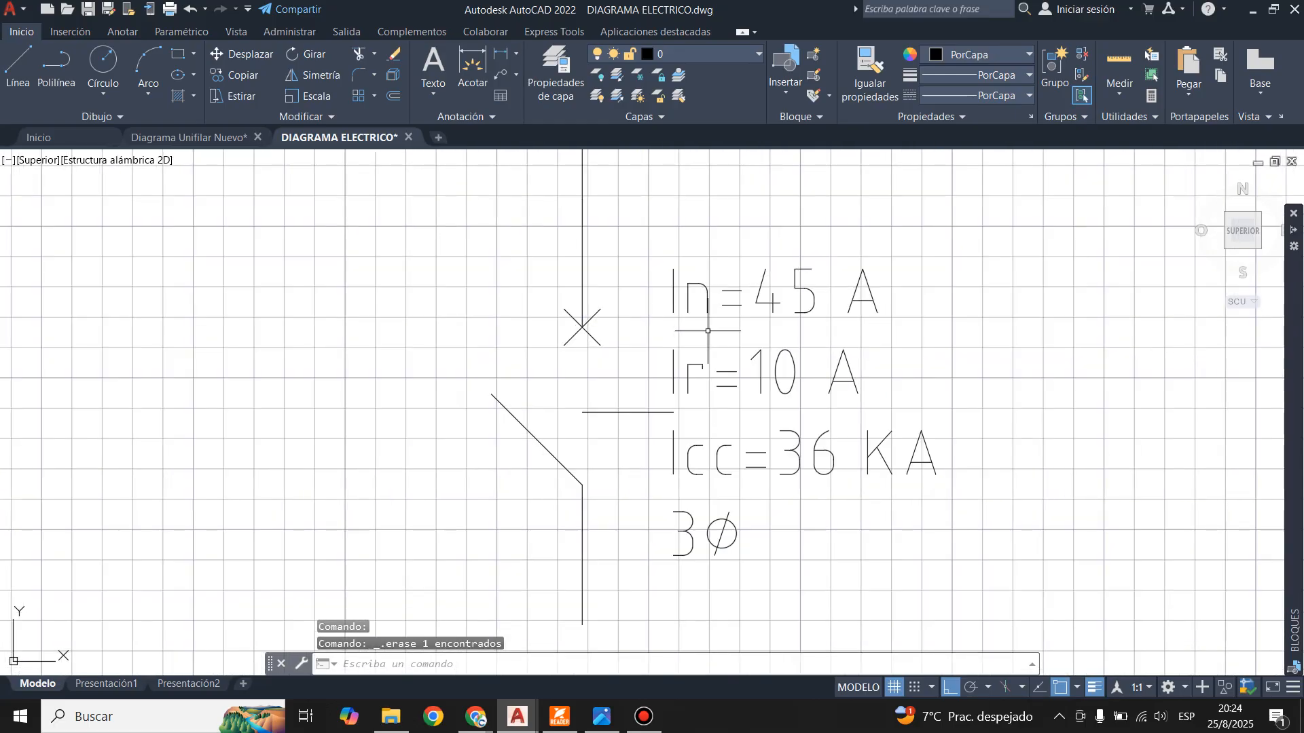
{"action": "left_click", "coordinate": [640, 411]}
{"action": "key", "text": "Delete"}
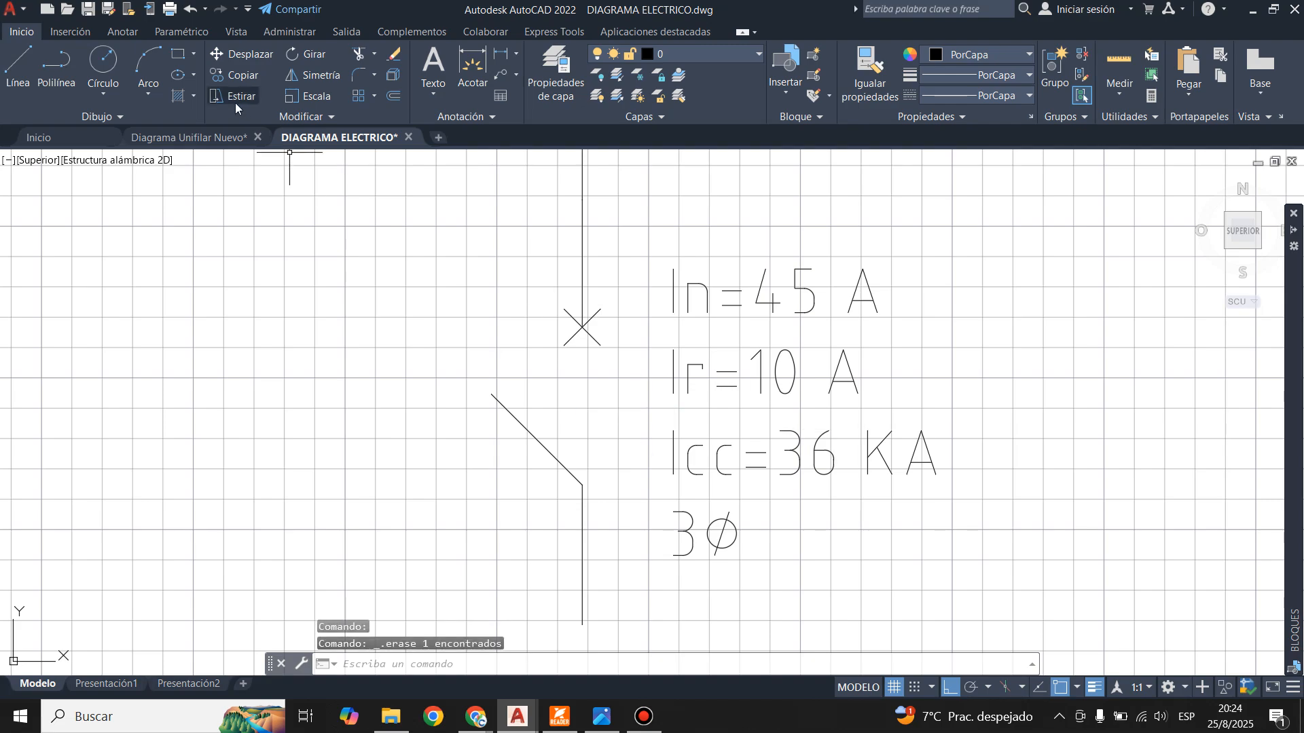
- Check the breaker label in Diagrama Unifilar Nuevo and add the heading line "Interruptor" above the In rating in DIAGRAMA ELECTRICO
{"action": "left_click", "coordinate": [218, 143]}
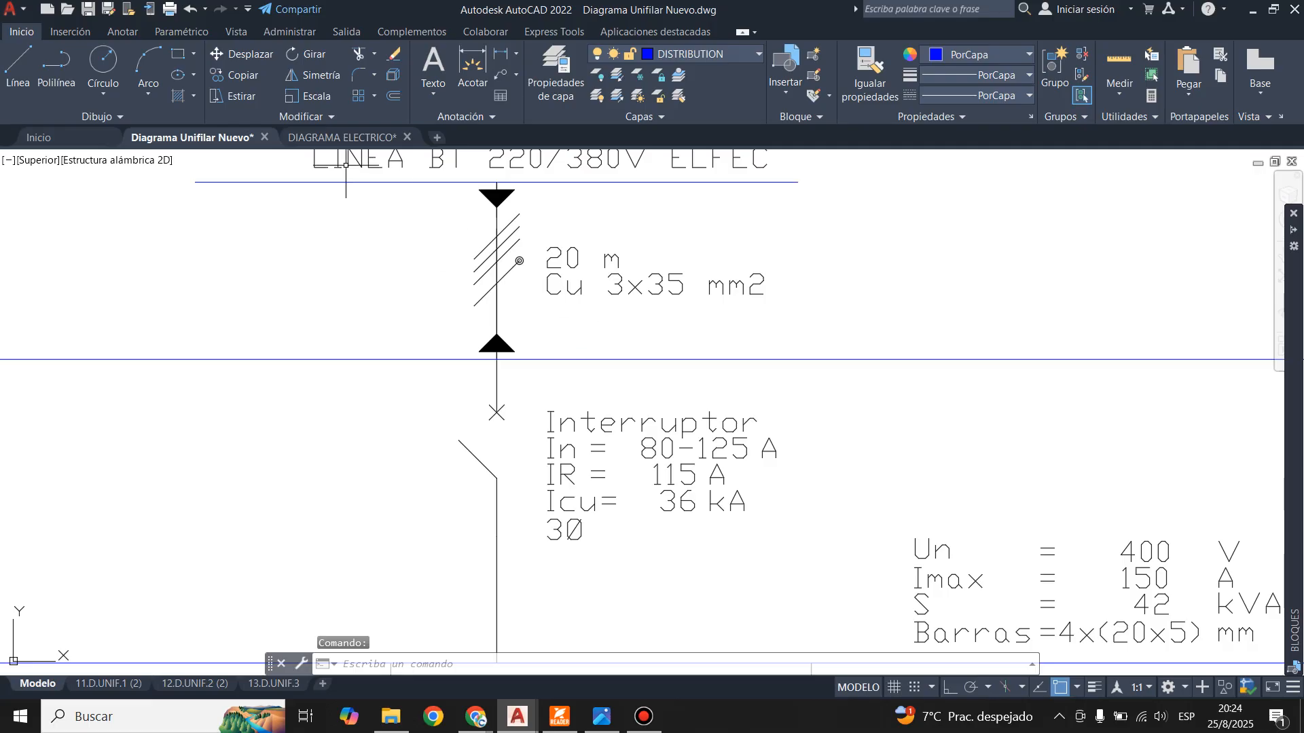
{"action": "left_click", "coordinate": [341, 137]}
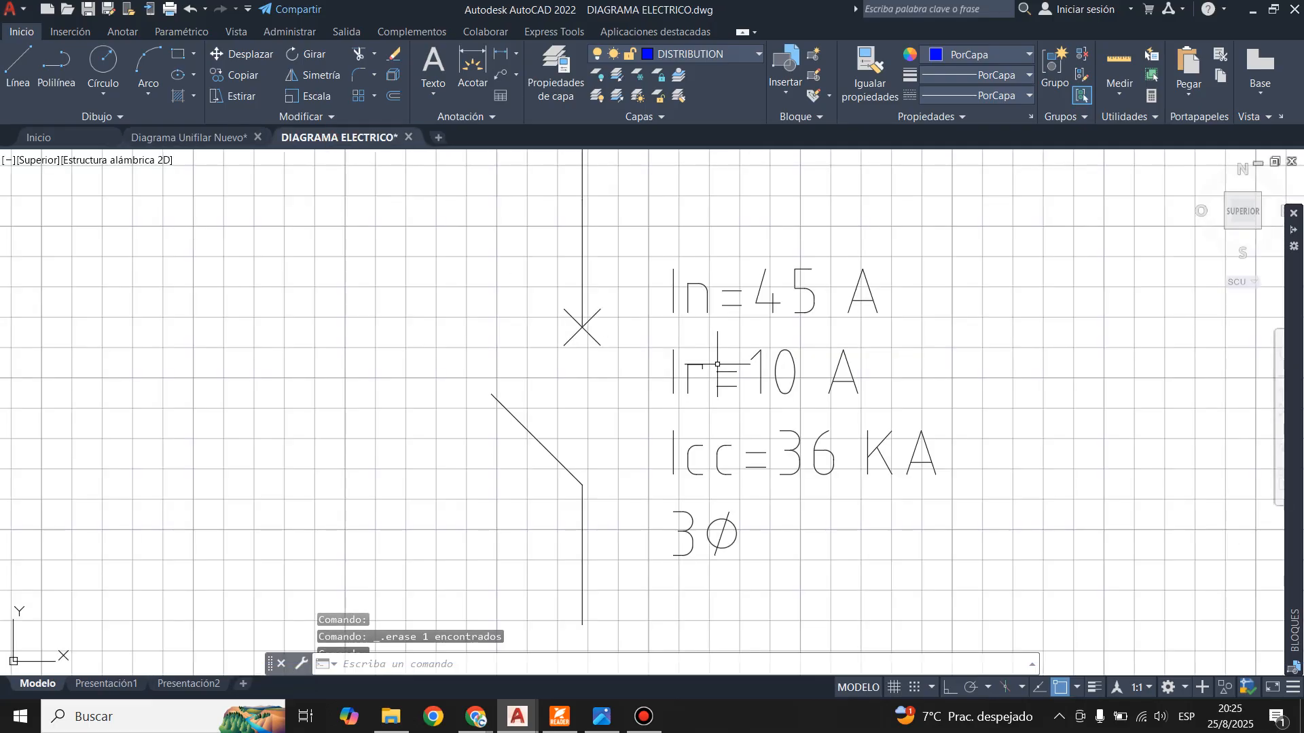
{"action": "double_click", "coordinate": [708, 306]}
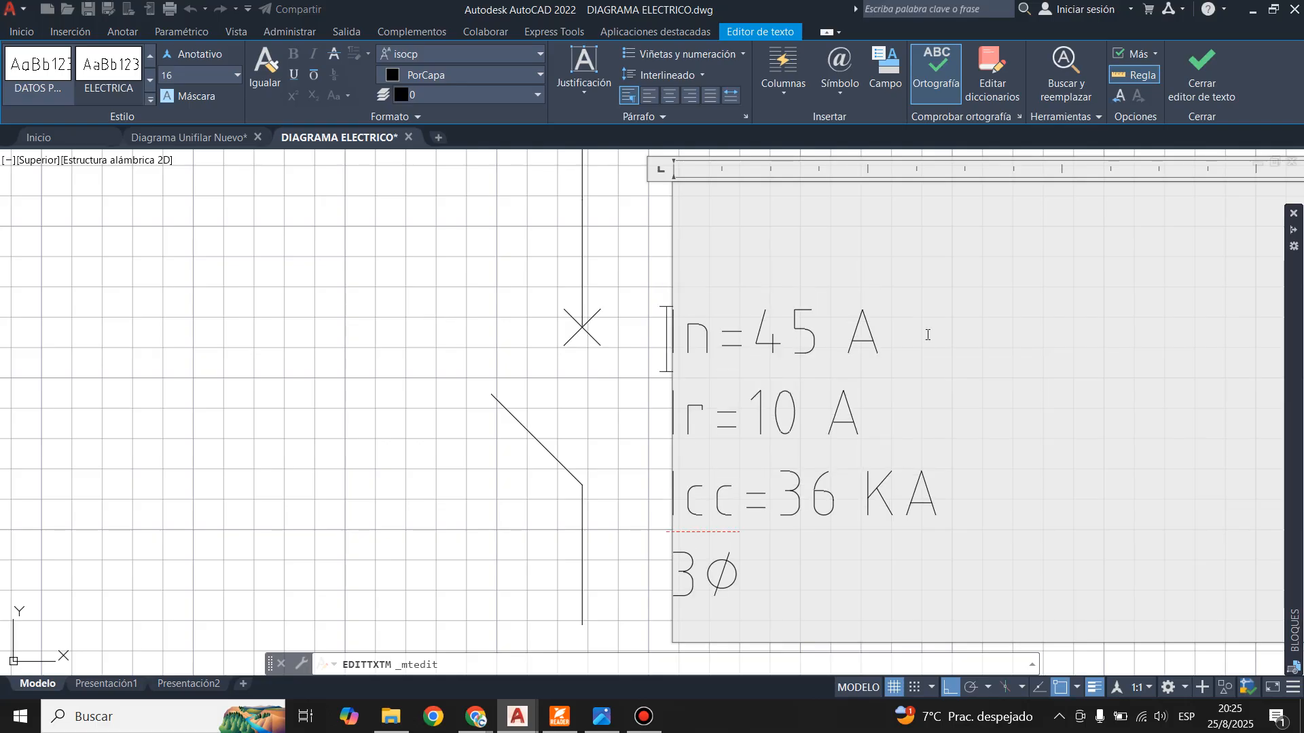
{"action": "type", "text": "N"}
{"action": "key", "text": "BackSpace"}
{"action": "type", "text": "Interruptor"}
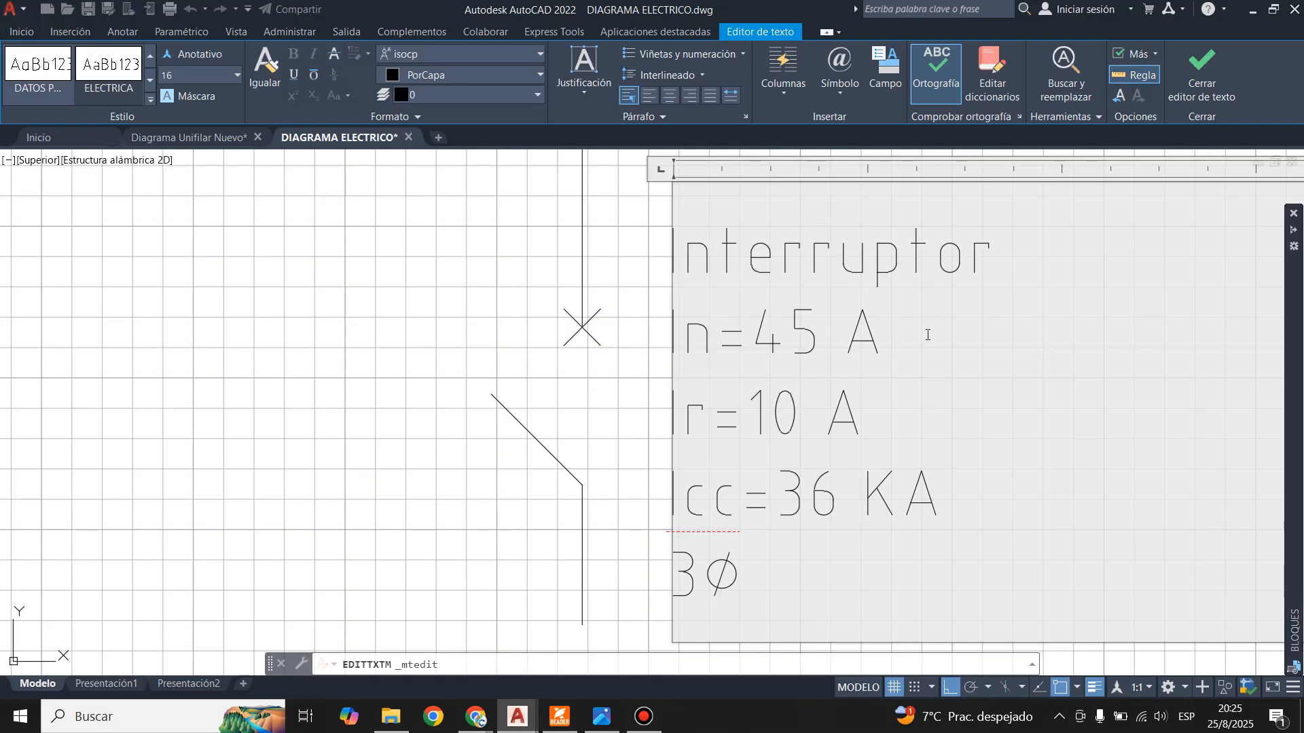
{"action": "left_click", "coordinate": [1202, 68]}
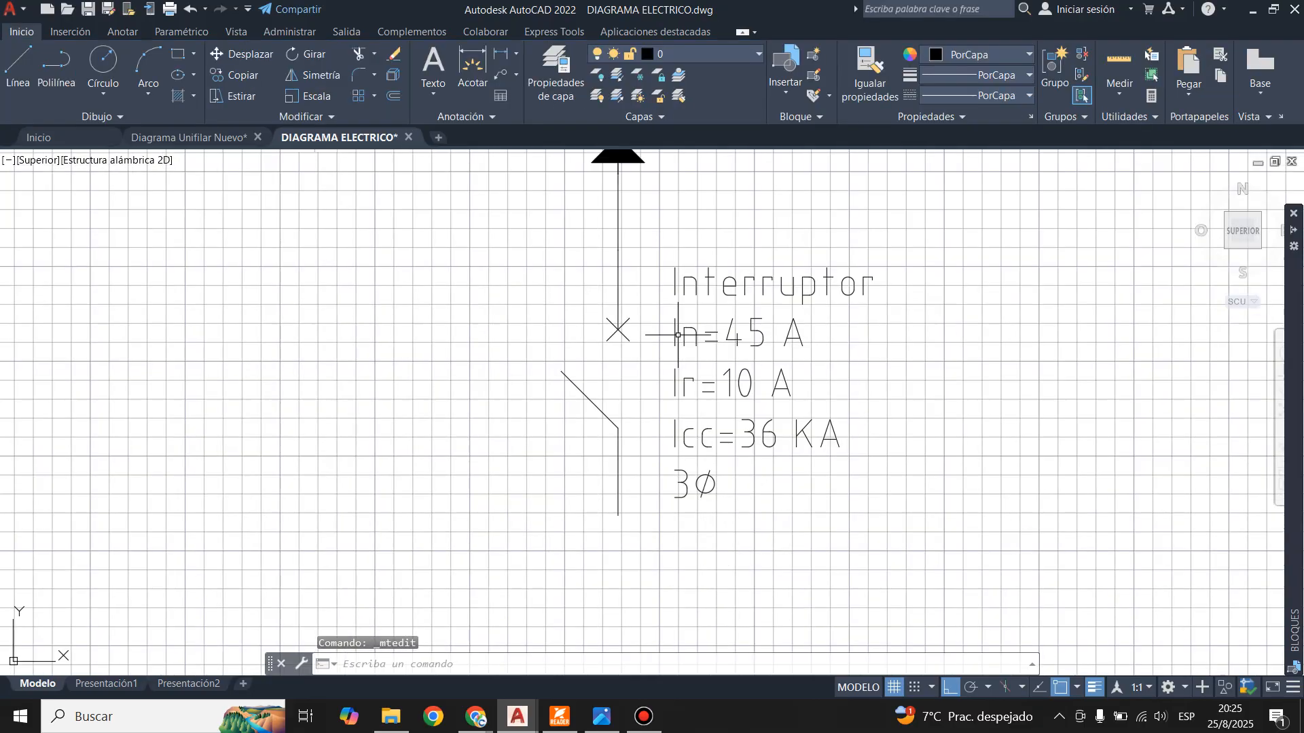
- Compare the breaker label with Diagrama Unifilar Nuevo and set its In rating to 80 - 125 A in DIAGRAMA ELECTRICO
{"action": "scroll", "coordinate": [633, 237], "scroll_direction": "down", "scroll_amount": 2}
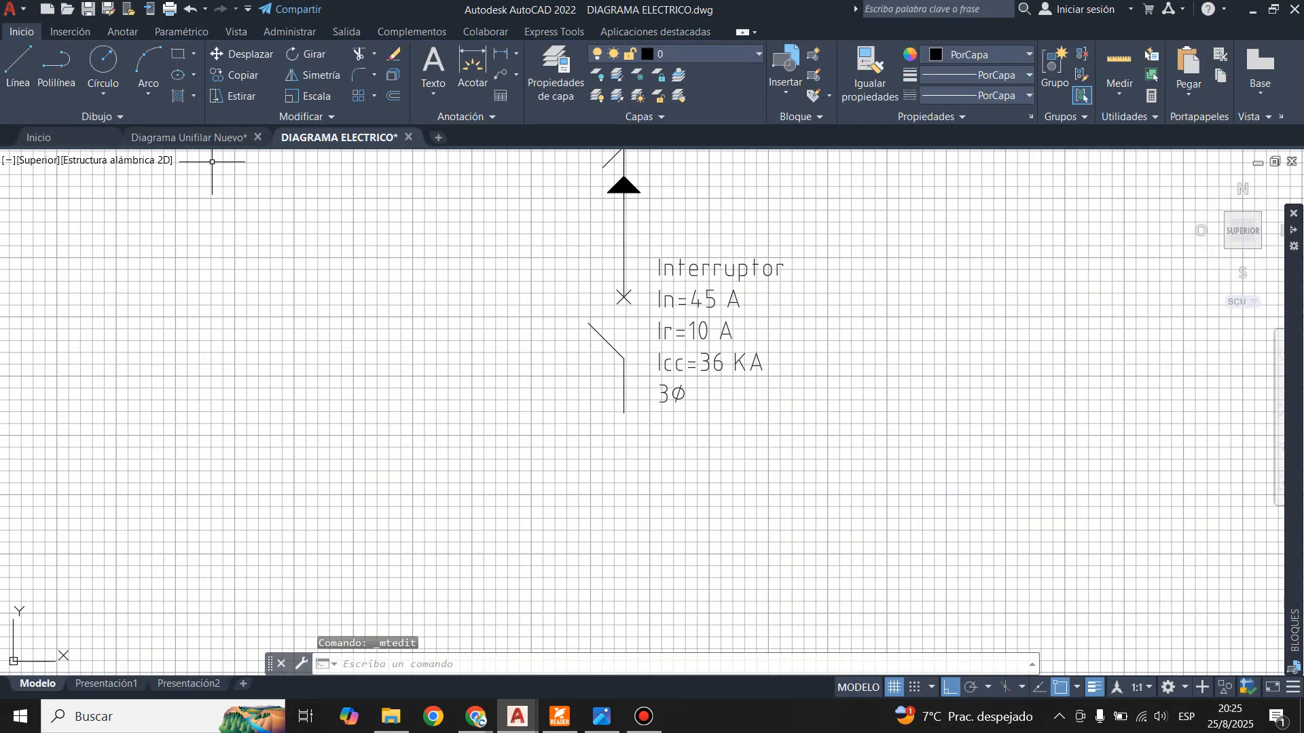
{"action": "left_click", "coordinate": [190, 138]}
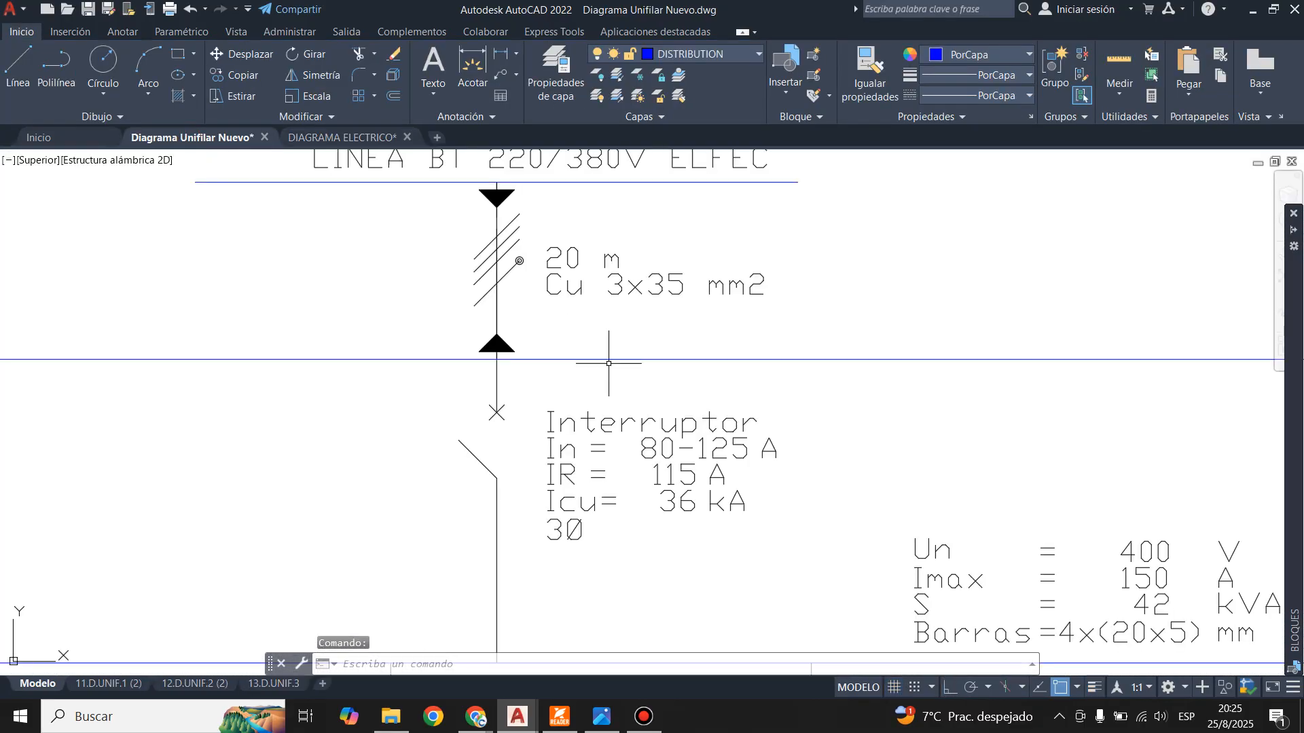
{"action": "left_click", "coordinate": [343, 138]}
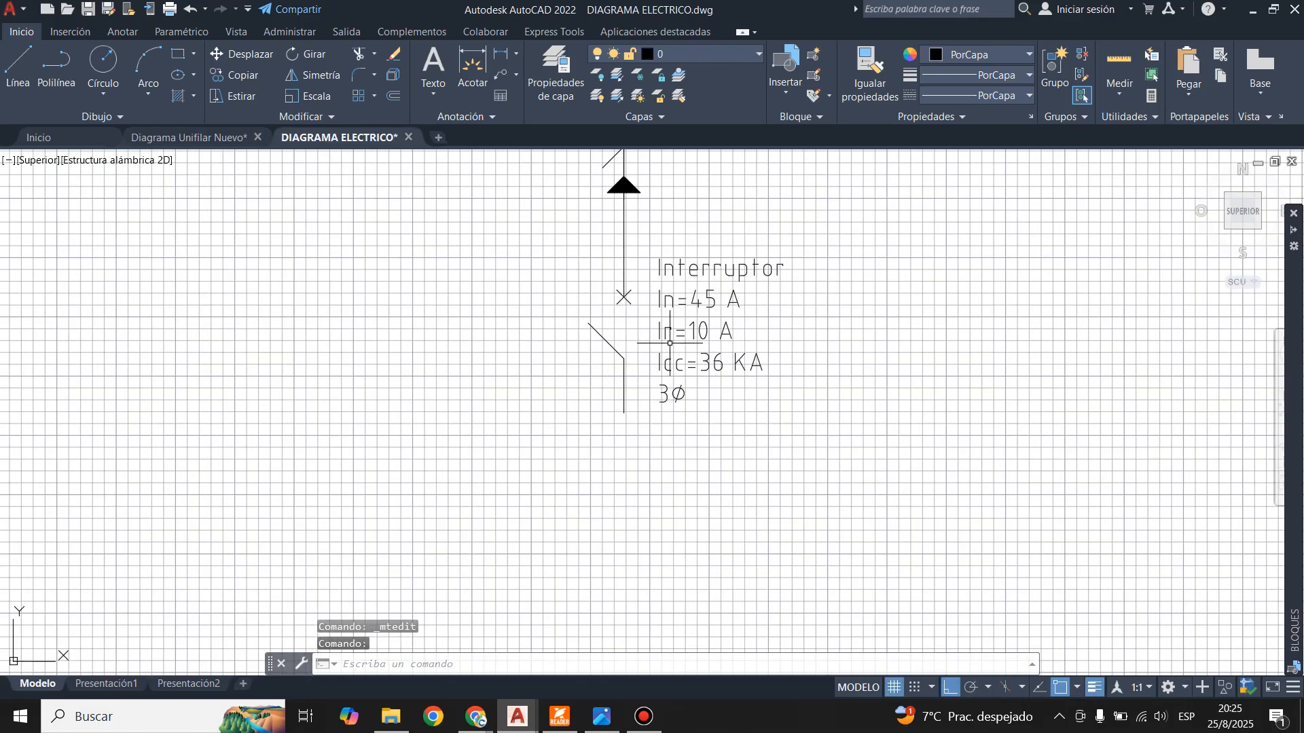
{"action": "left_click", "coordinate": [203, 137]}
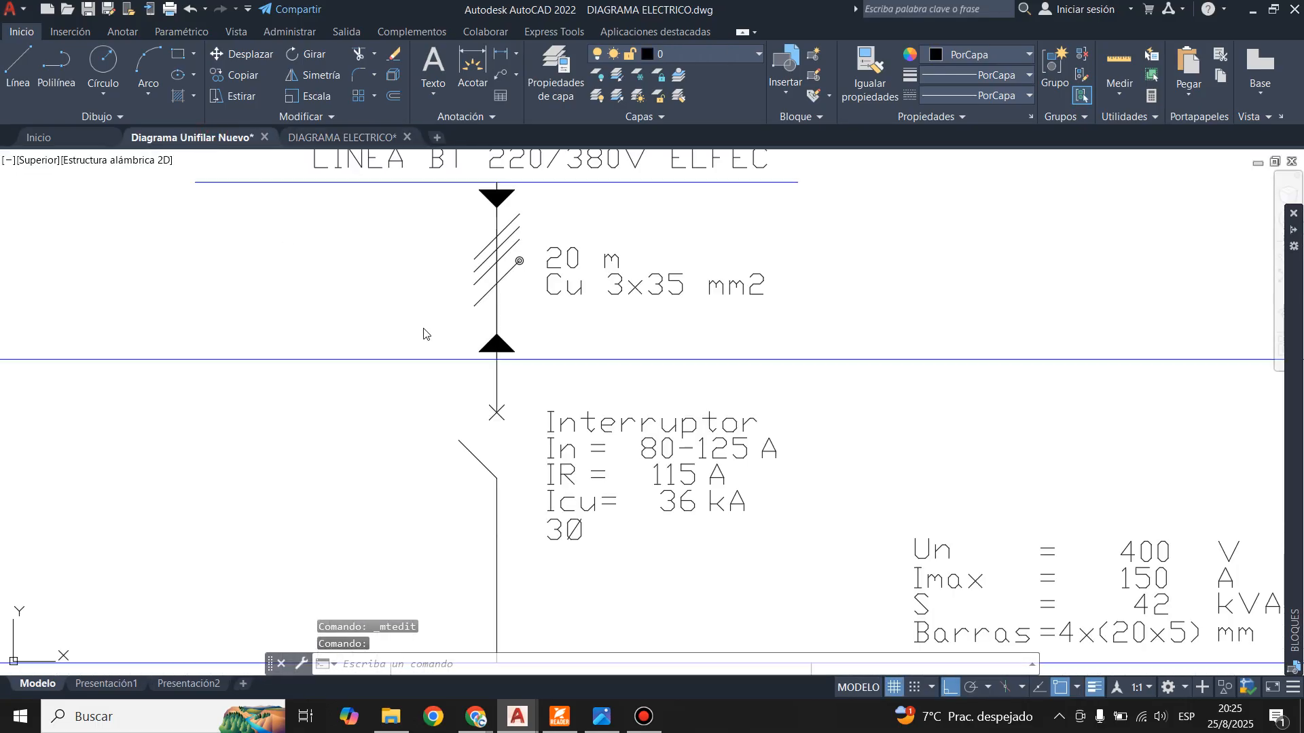
{"action": "left_click", "coordinate": [362, 138]}
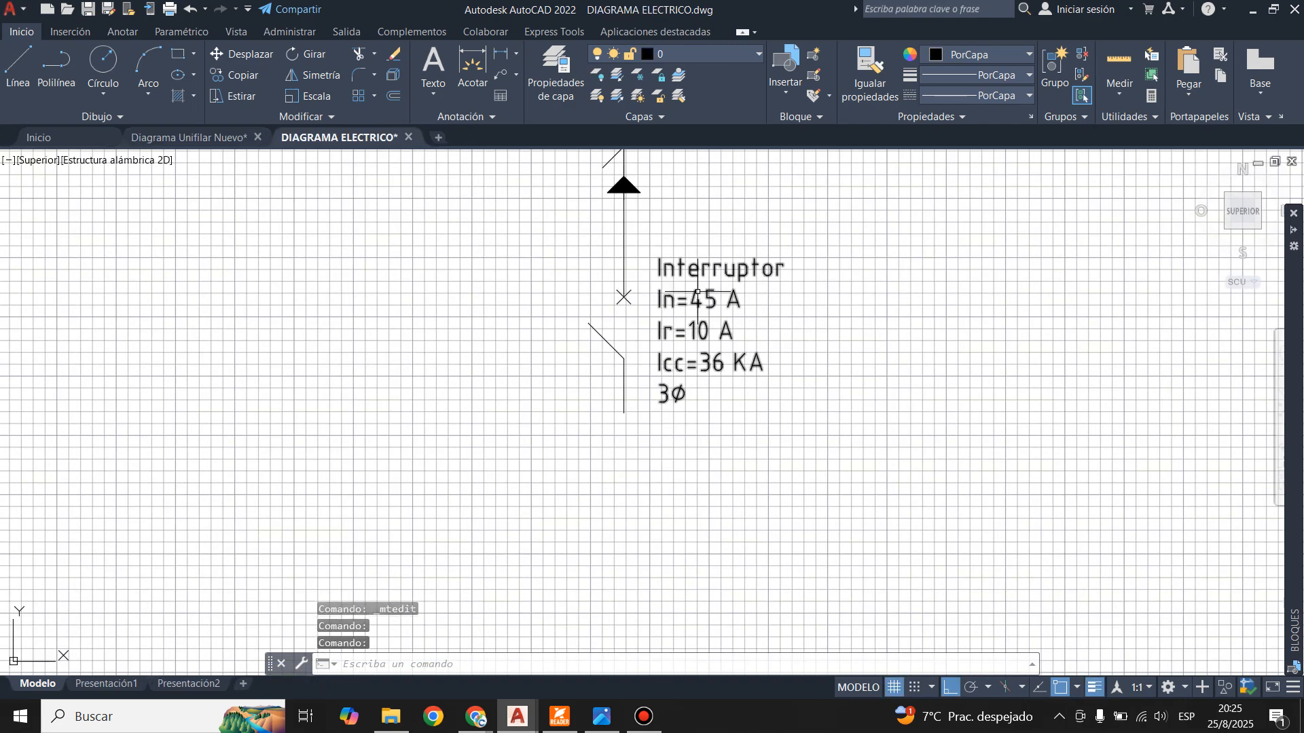
{"action": "double_click", "coordinate": [688, 299]}
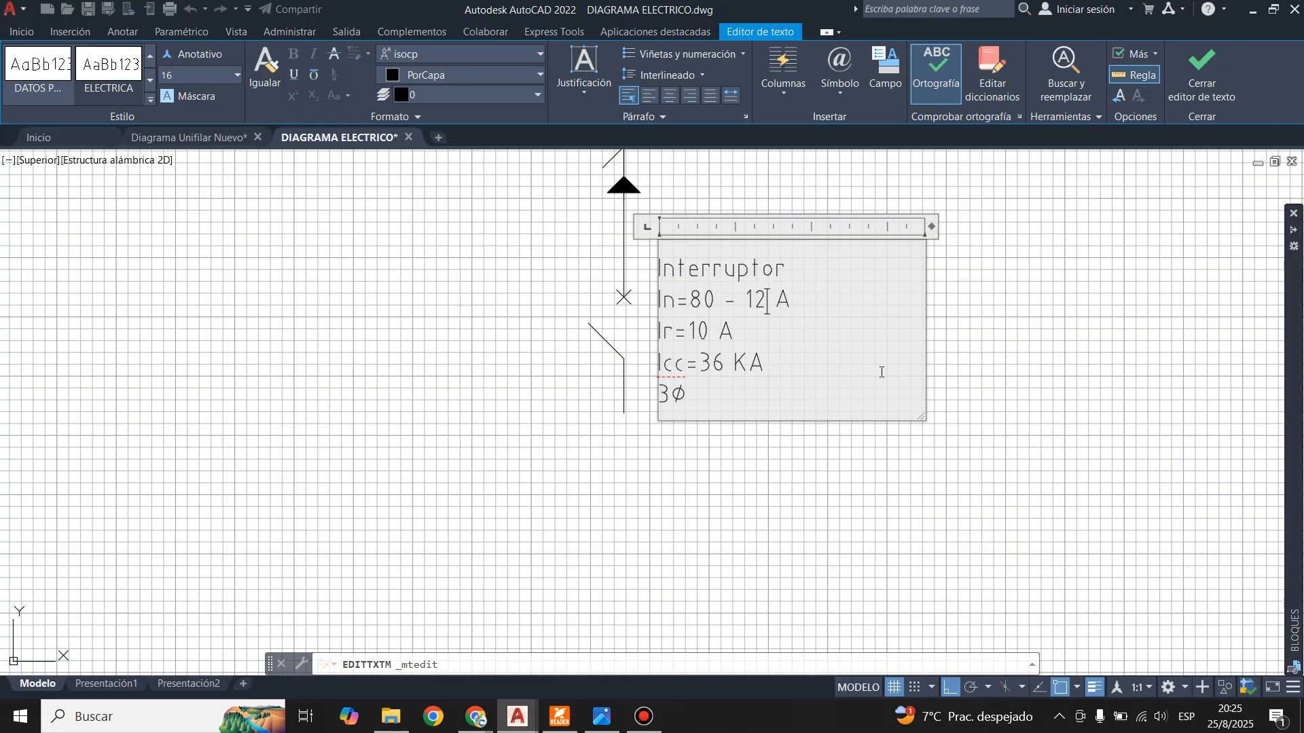
{"action": "left_click", "coordinate": [1202, 71]}
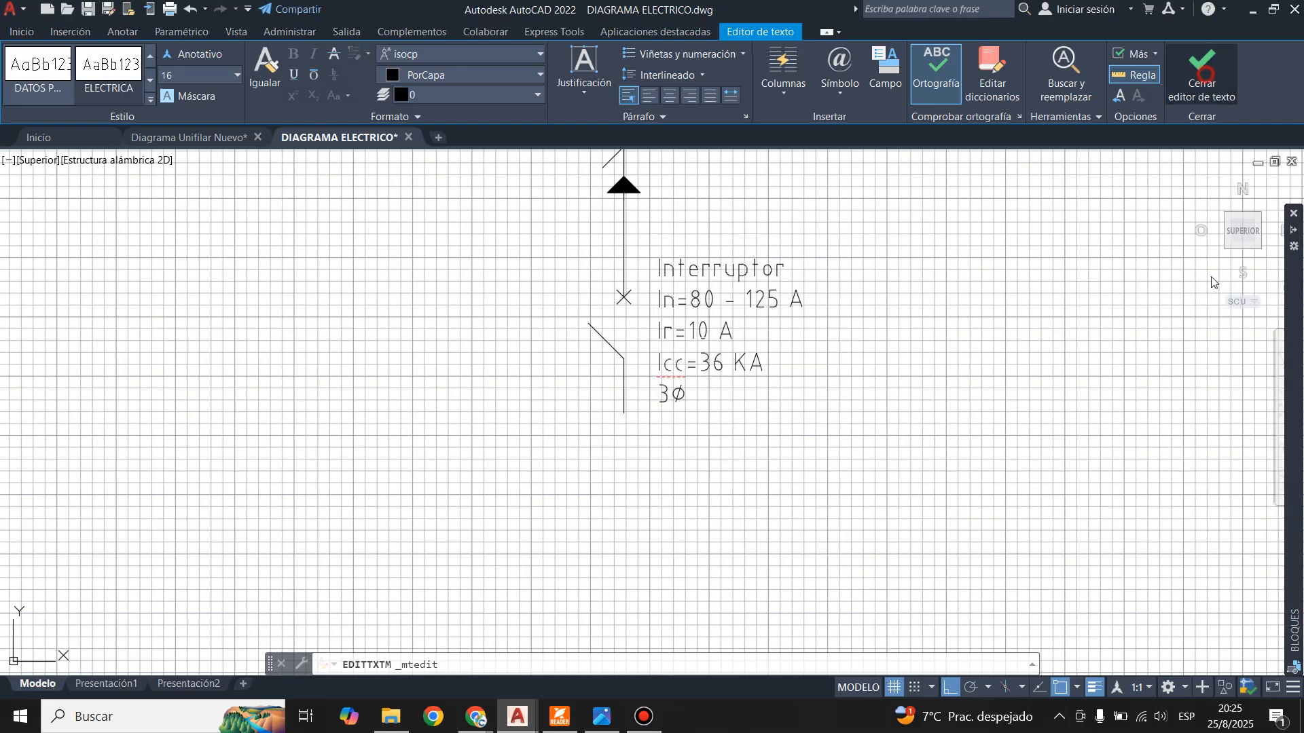
- Examine the TCM panel in Diagrama Unifilar Nuevo, including its busbar, meters, breakers, surge protection and outgoing feeders
{"action": "scroll", "coordinate": [582, 367], "scroll_direction": "down", "scroll_amount": 4}
{"action": "scroll", "coordinate": [614, 372], "scroll_direction": "up", "scroll_amount": 2}
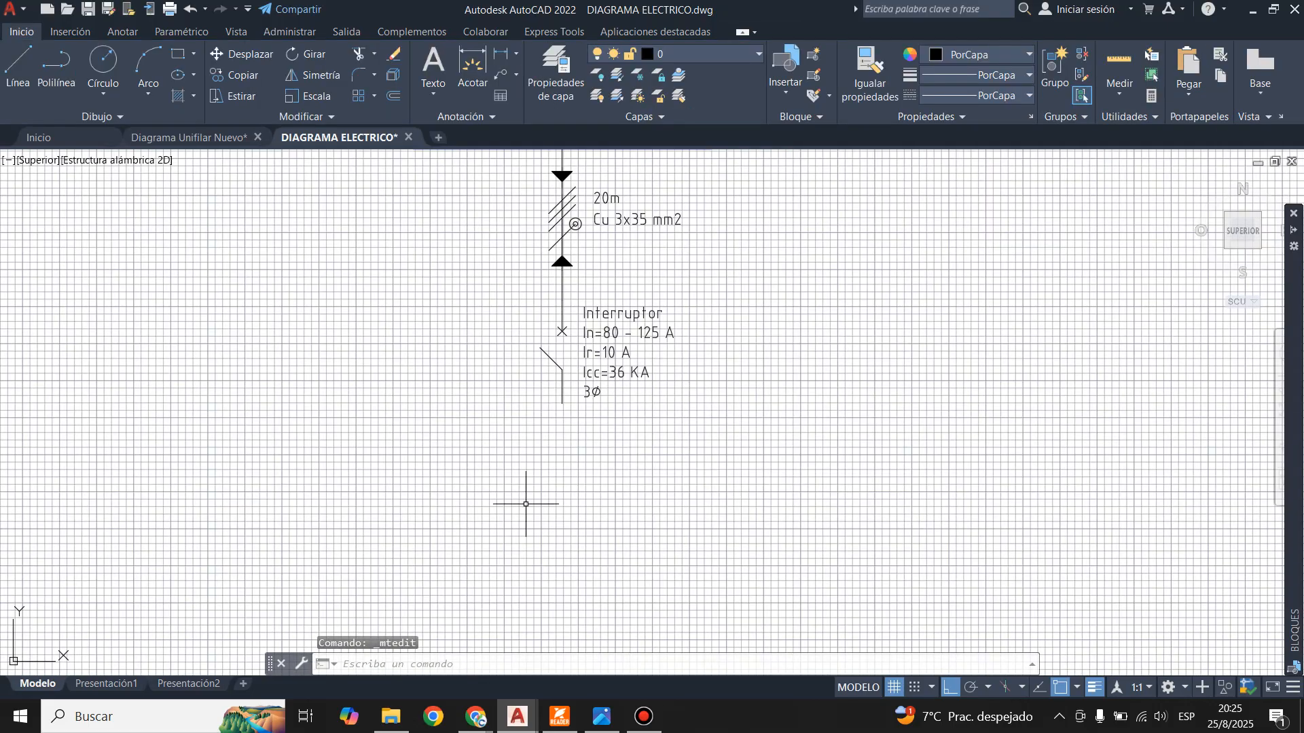
{"action": "left_click", "coordinate": [210, 140]}
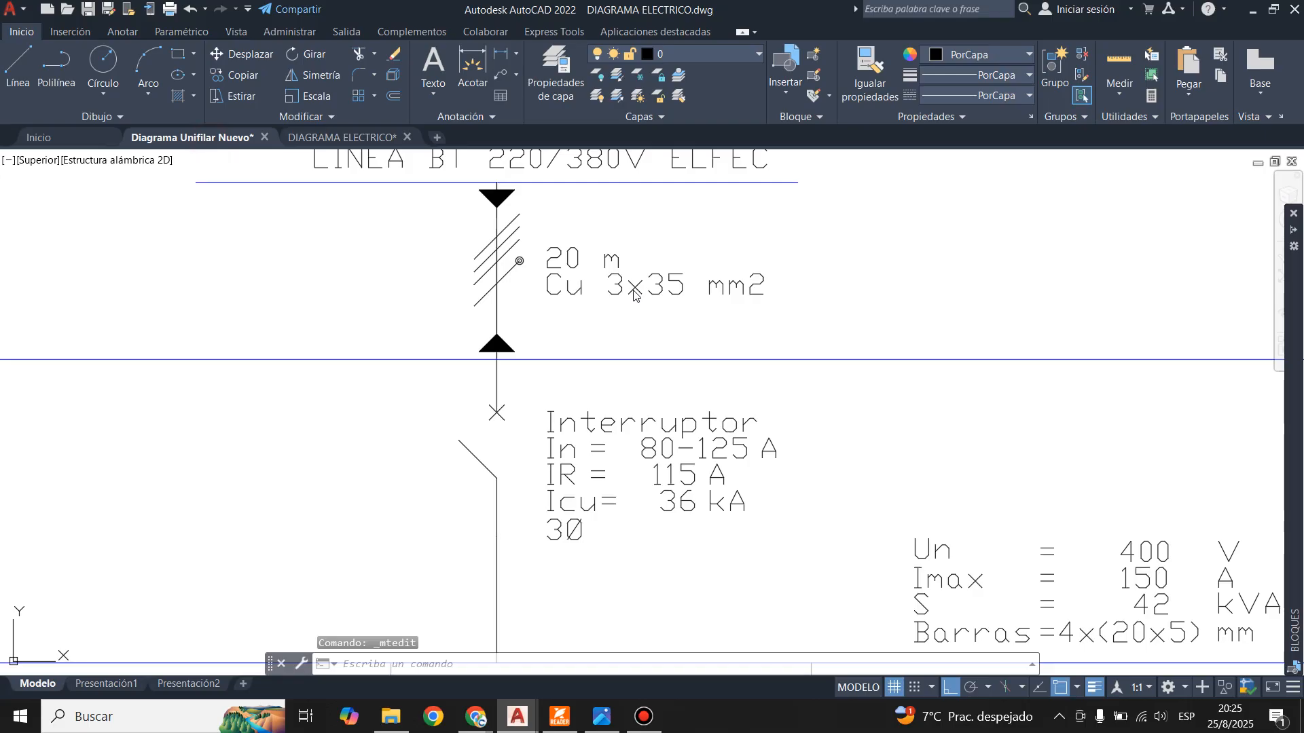
{"action": "scroll", "coordinate": [591, 406], "scroll_direction": "down", "scroll_amount": 4}
{"action": "scroll", "coordinate": [592, 406], "scroll_direction": "up", "scroll_amount": 2}
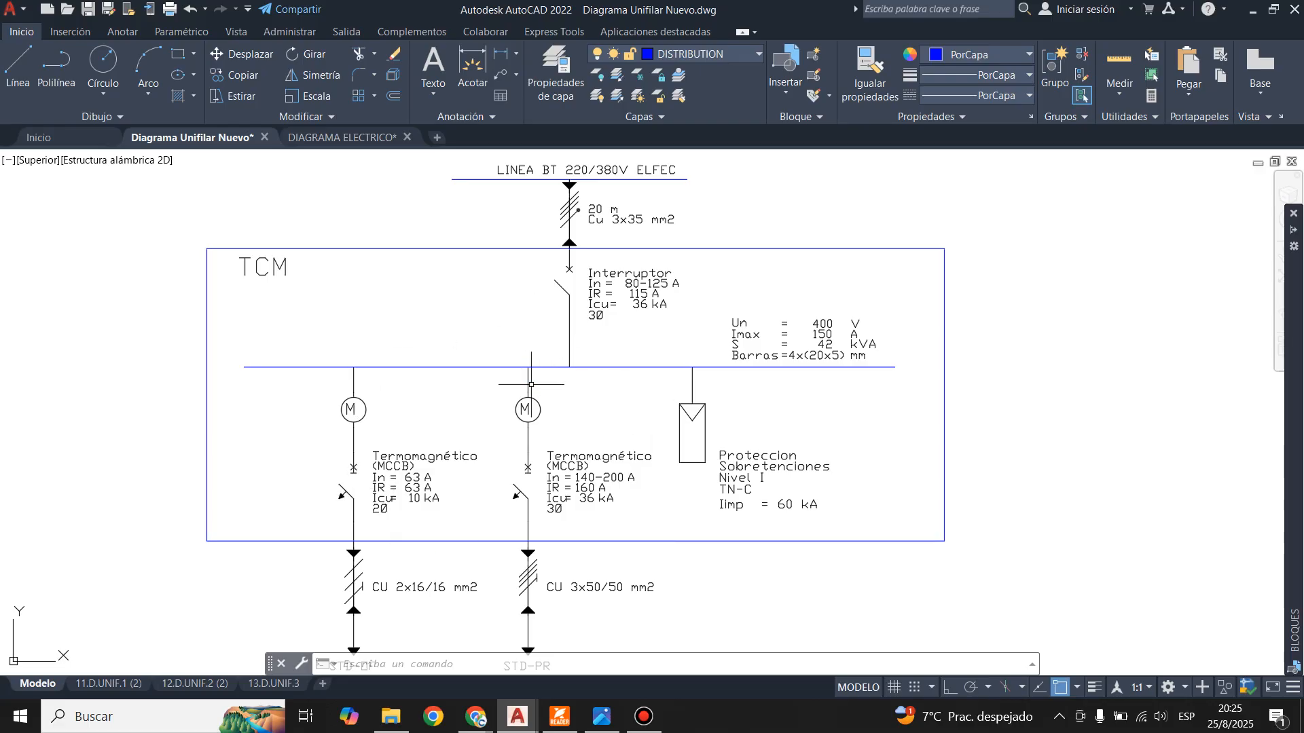
{"action": "scroll", "coordinate": [518, 295], "scroll_direction": "down", "scroll_amount": 1}
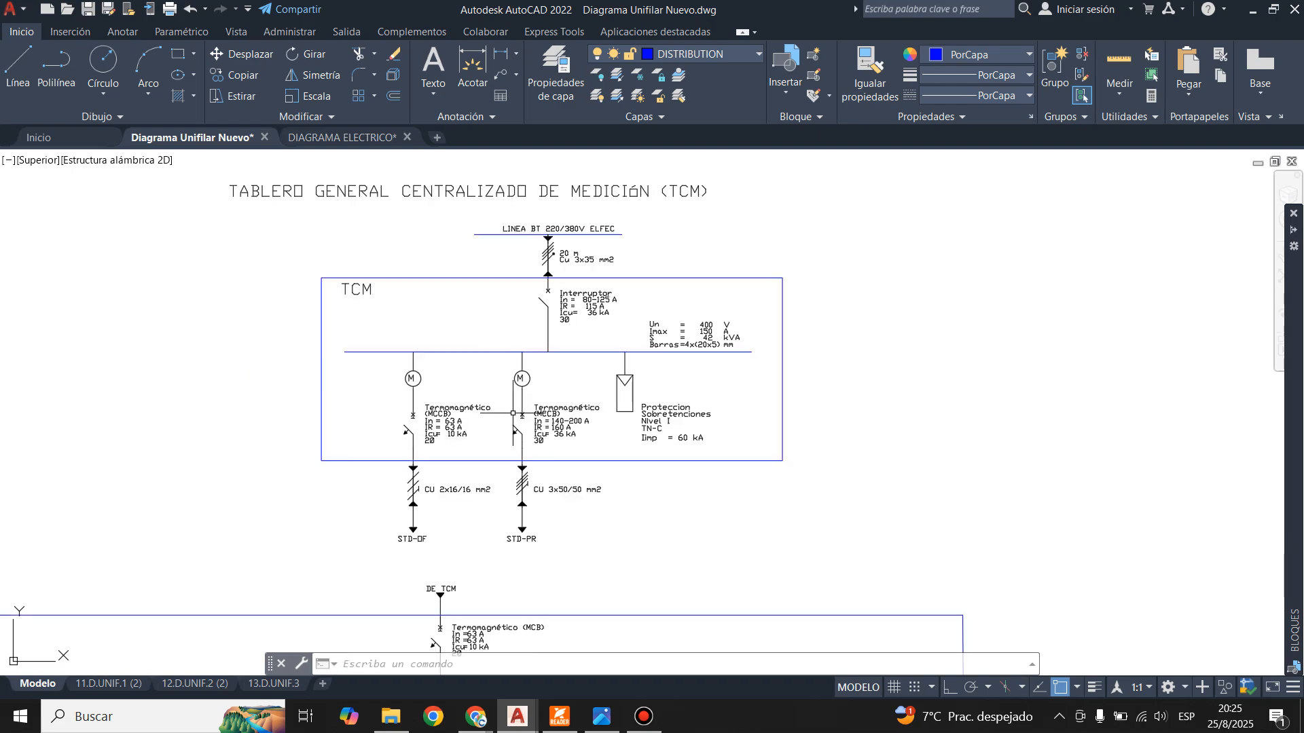
{"action": "scroll", "coordinate": [513, 397], "scroll_direction": "up", "scroll_amount": 1}
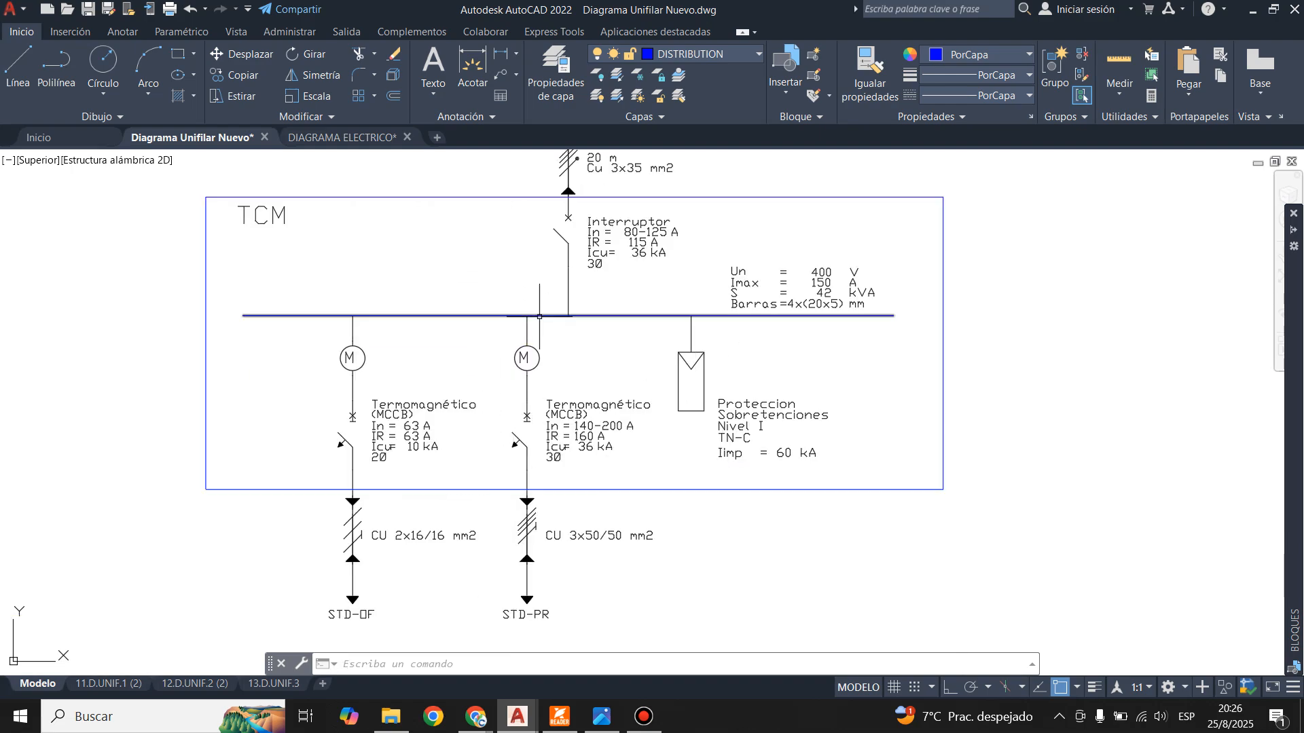
{"action": "scroll", "coordinate": [429, 313], "scroll_direction": "down", "scroll_amount": 1}
{"action": "scroll", "coordinate": [393, 529], "scroll_direction": "up", "scroll_amount": 1}
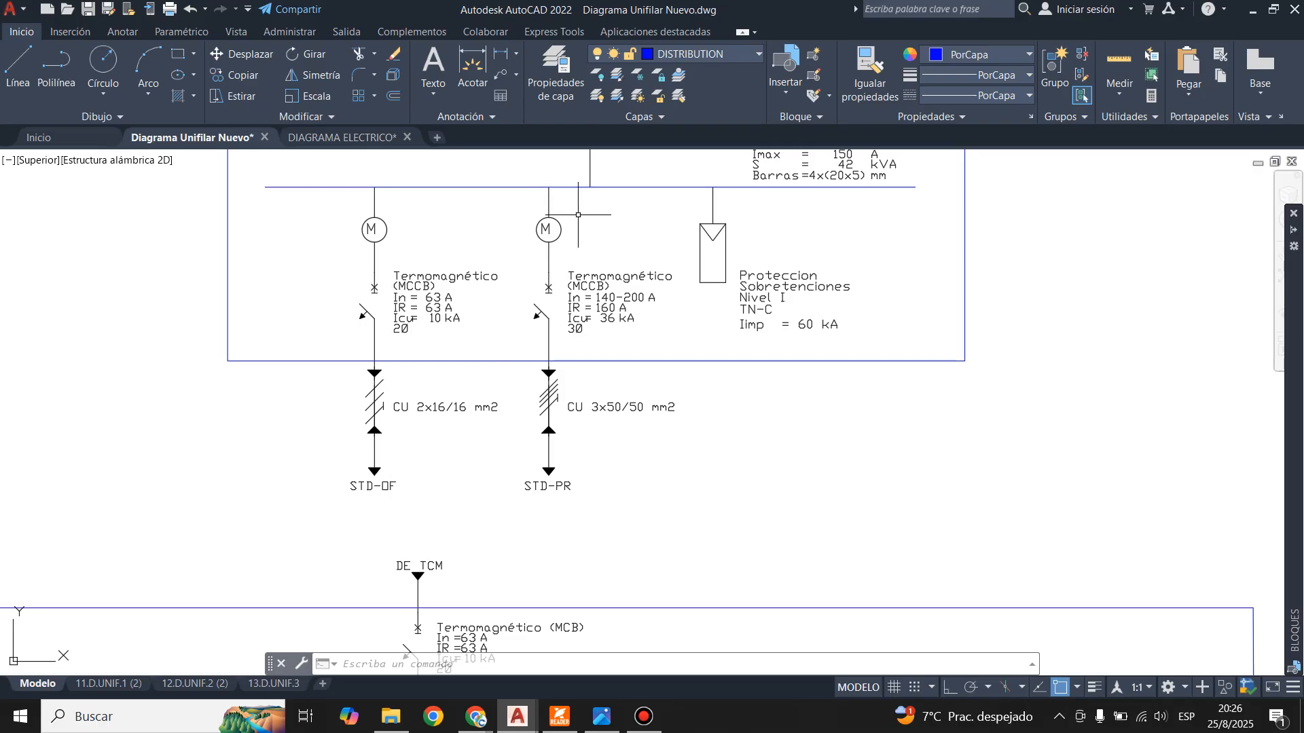
{"action": "scroll", "coordinate": [611, 254], "scroll_direction": "down", "scroll_amount": 1}
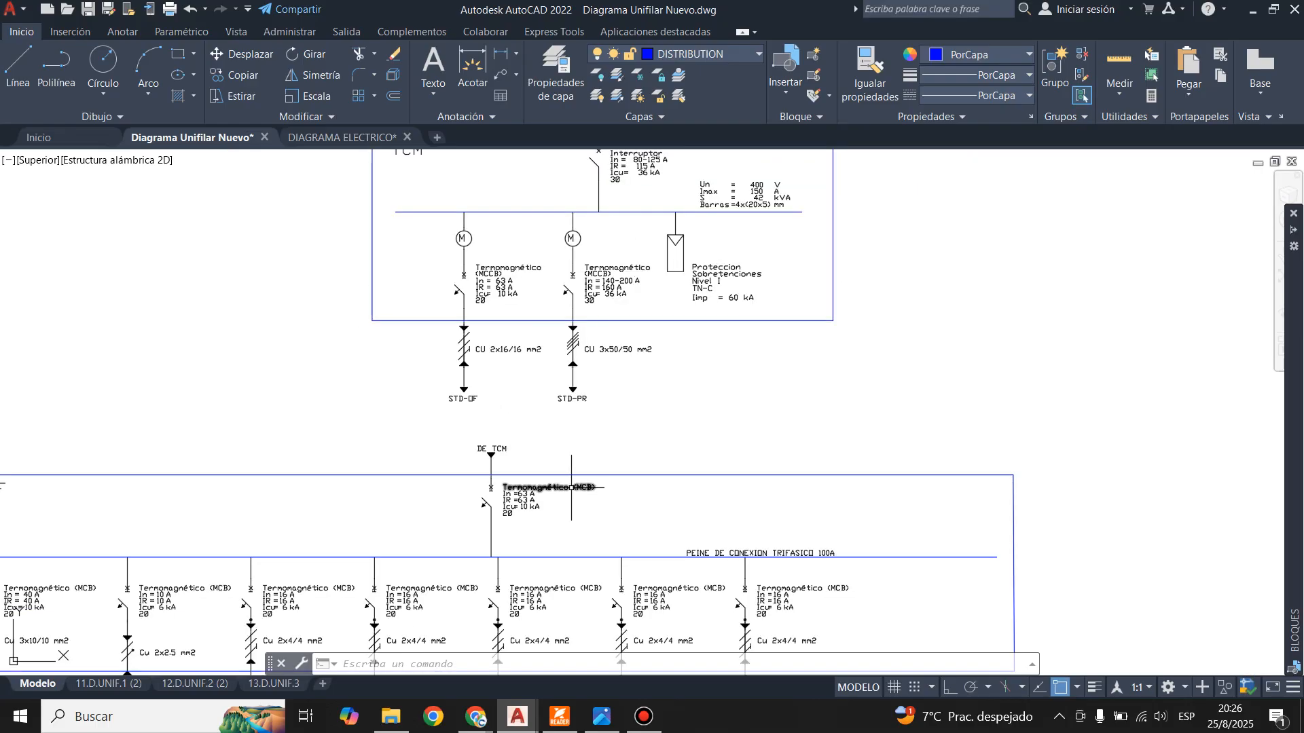
{"action": "scroll", "coordinate": [594, 193], "scroll_direction": "up", "scroll_amount": 2}
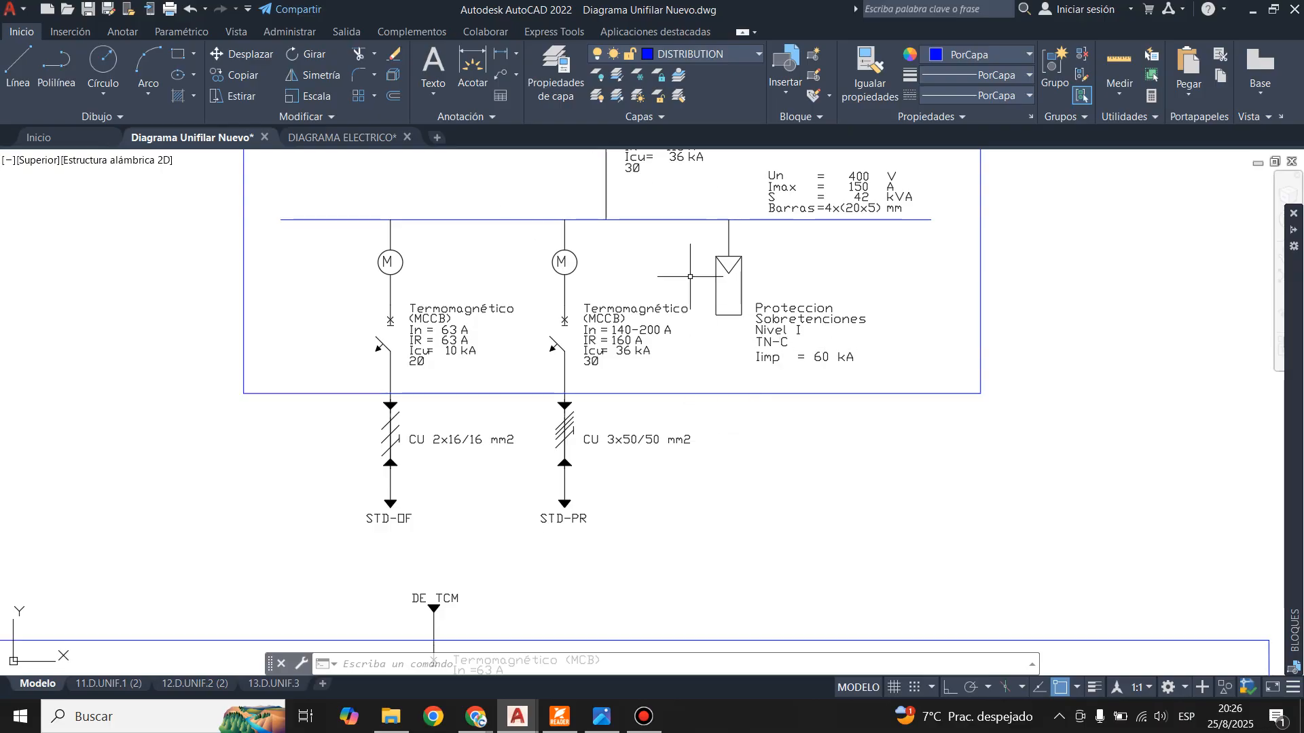
- In DIAGRAMA ELECTRICO, make LINEA ELC the current layer and draw a 600-unit horizontal line below the breaker symbol
{"action": "left_click", "coordinate": [336, 137]}
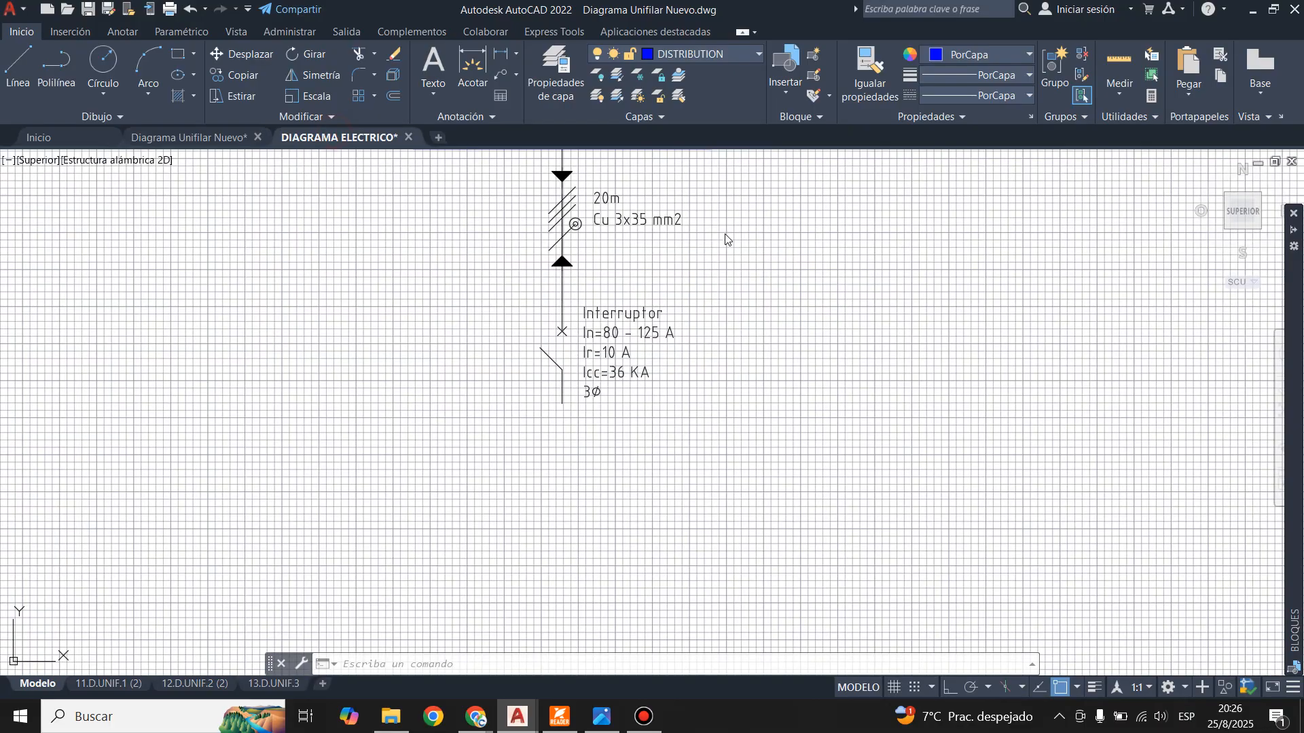
{"action": "left_click", "coordinate": [710, 53]}
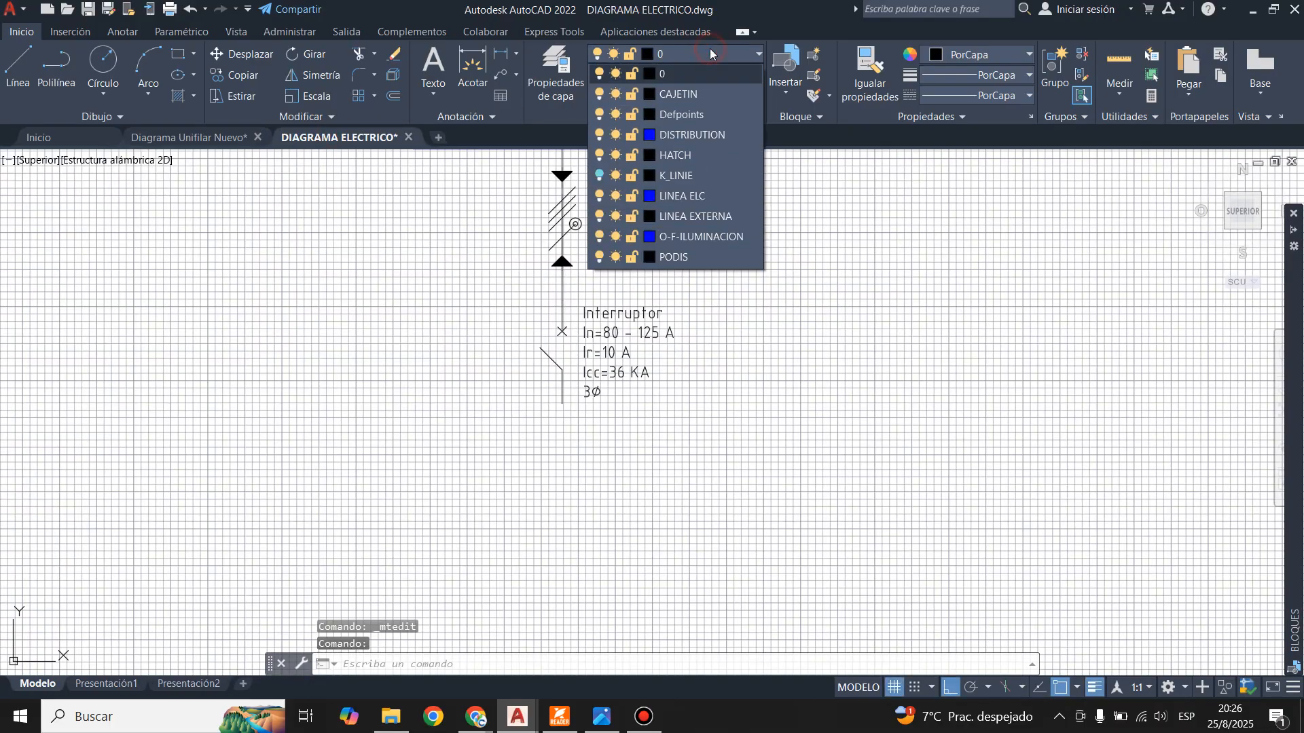
{"action": "left_click", "coordinate": [675, 196]}
{"action": "left_click", "coordinate": [17, 68]}
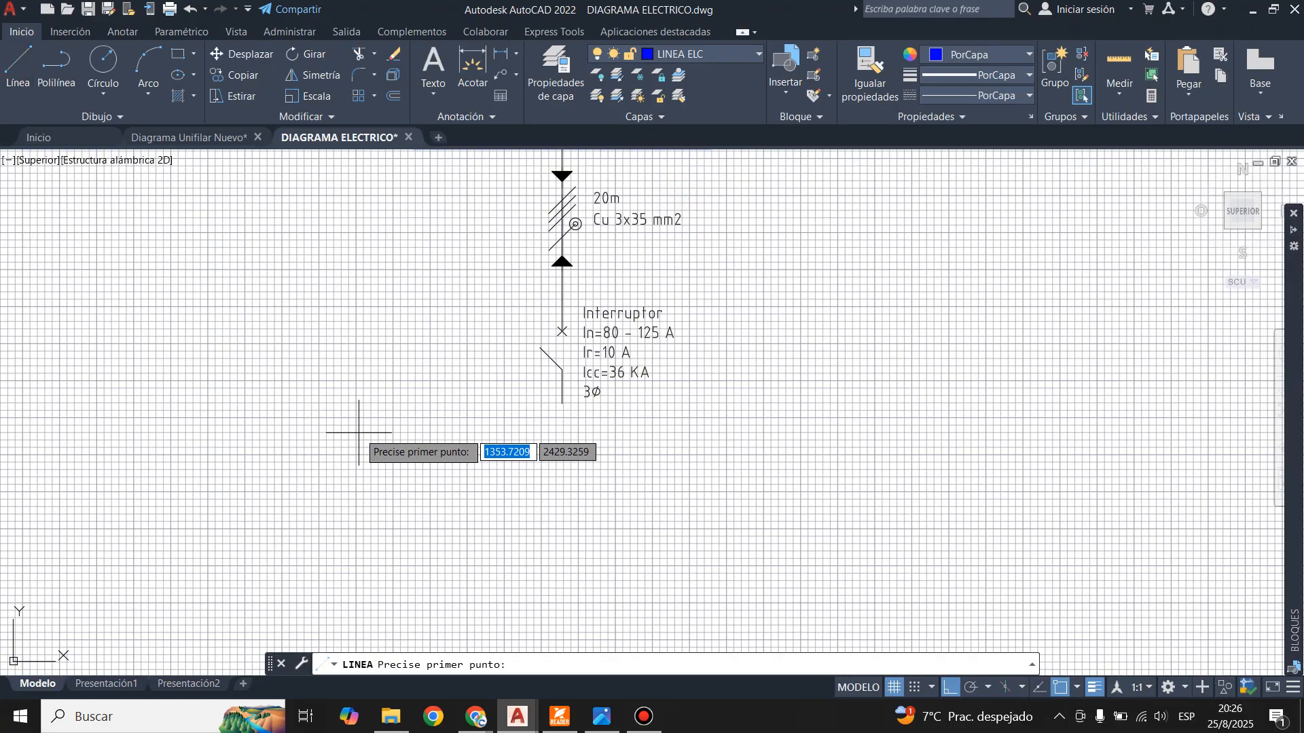
{"action": "left_click", "coordinate": [363, 421]}
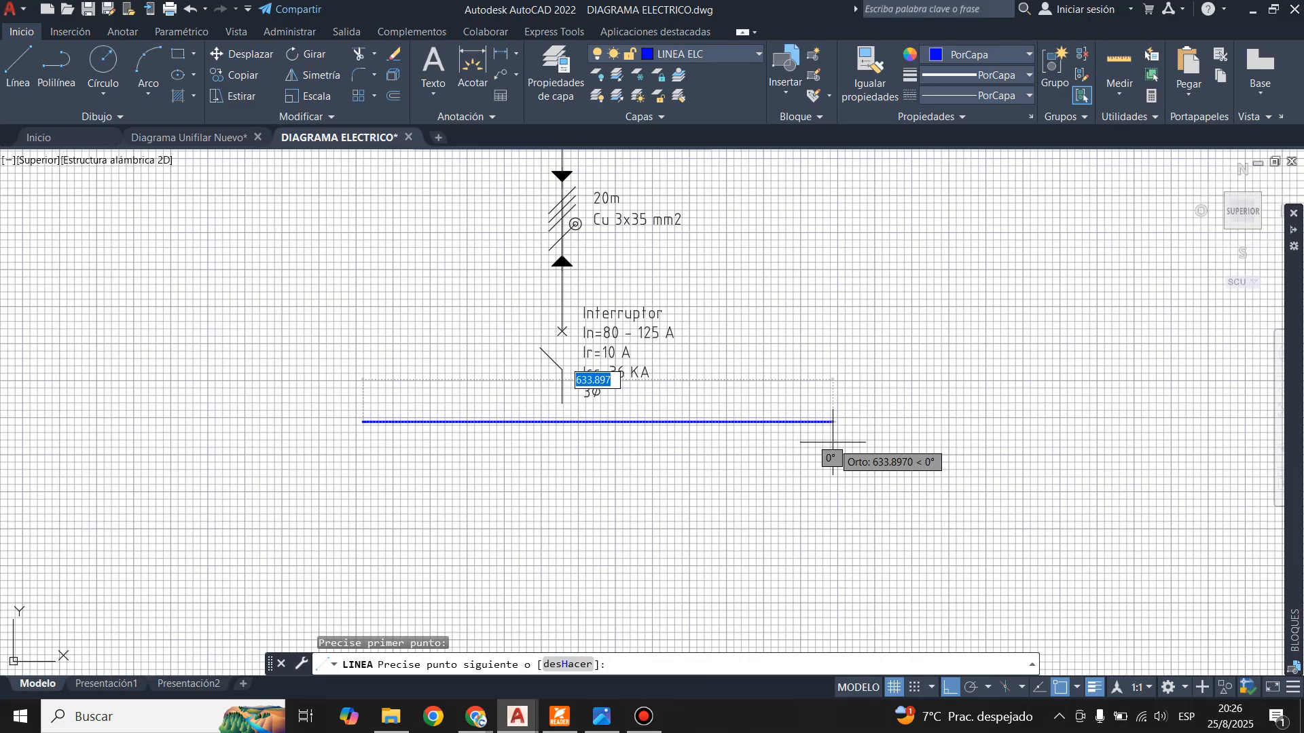
{"action": "type", "text": "600"}
{"action": "key", "text": "Return"}
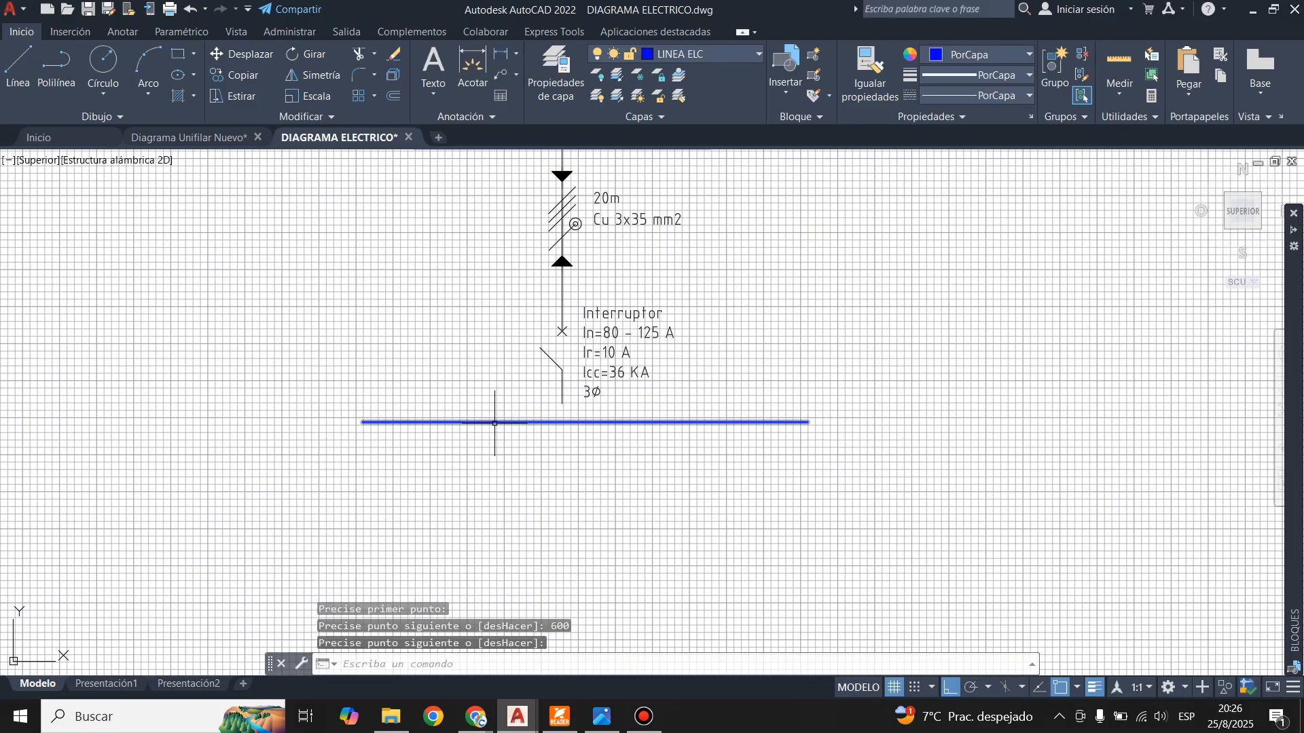
{"action": "key", "text": "Return"}
- Move the horizontal busbar line by its midpoint onto the lower endpoint of the breaker symbol
{"action": "left_click", "coordinate": [495, 423]}
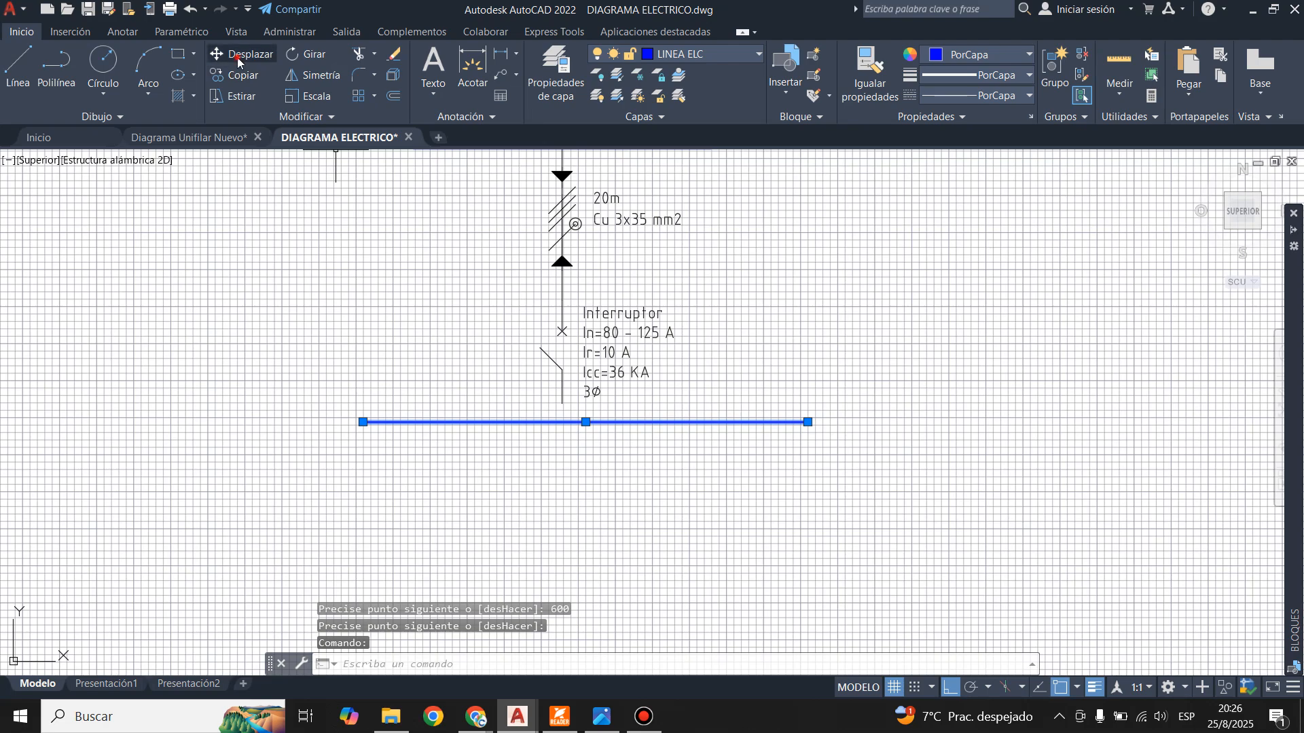
{"action": "left_click", "coordinate": [237, 61]}
{"action": "left_click", "coordinate": [586, 422]}
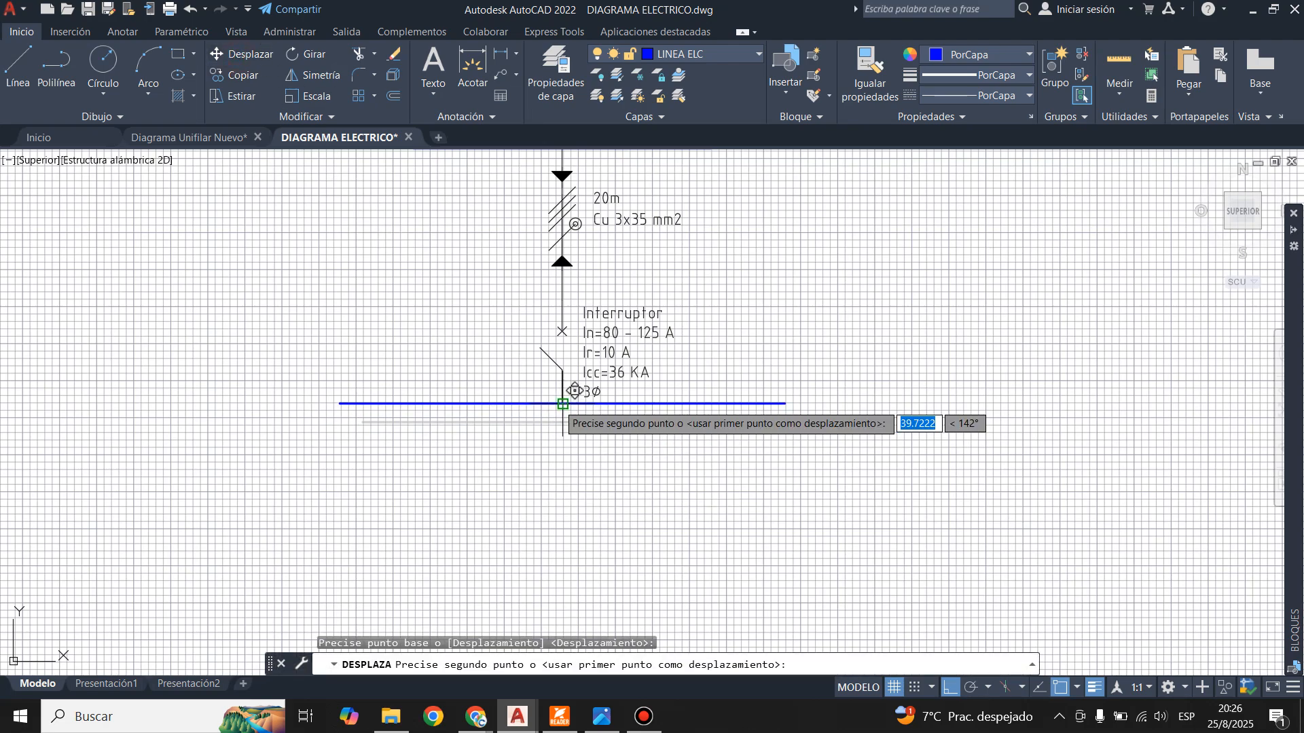
{"action": "left_click", "coordinate": [574, 391]}
{"action": "scroll", "coordinate": [752, 441], "scroll_direction": "down", "scroll_amount": 2}
{"action": "scroll", "coordinate": [729, 459], "scroll_direction": "up", "scroll_amount": 2}
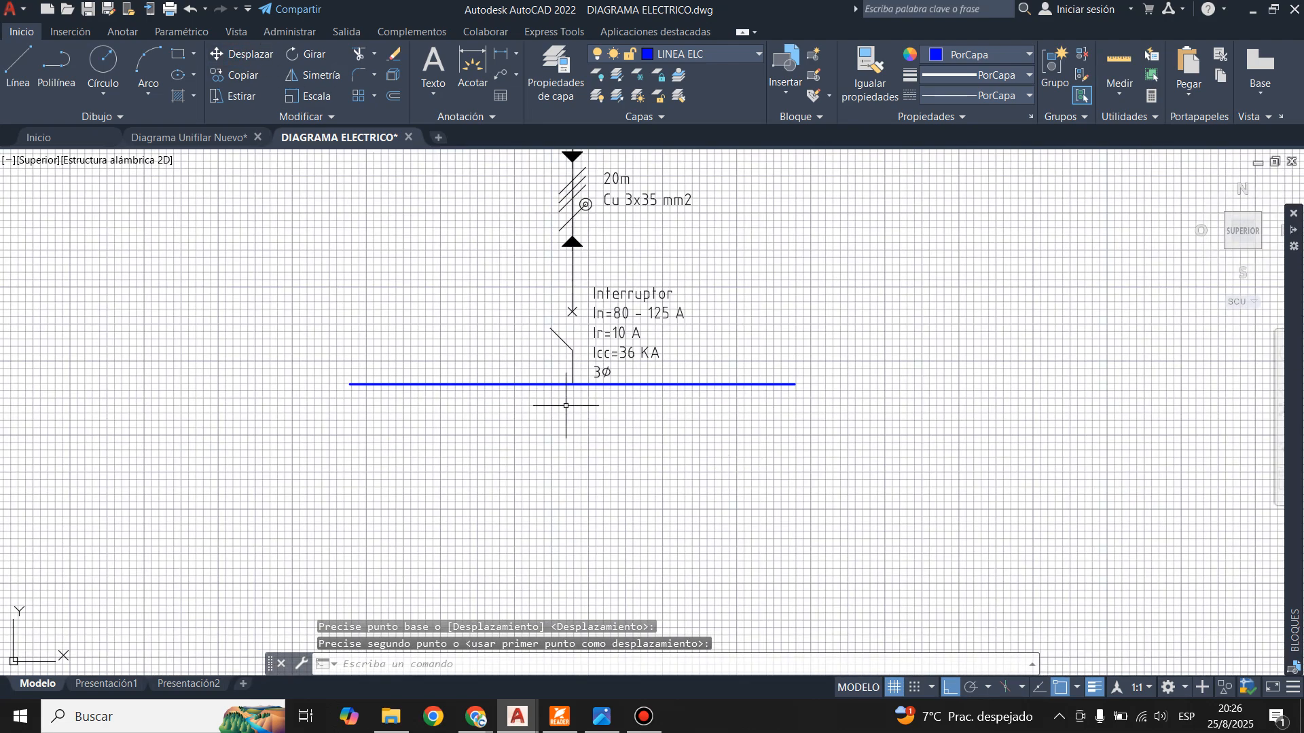
{"action": "scroll", "coordinate": [566, 405], "scroll_direction": "up", "scroll_amount": 2}
{"action": "left_click", "coordinate": [648, 370]}
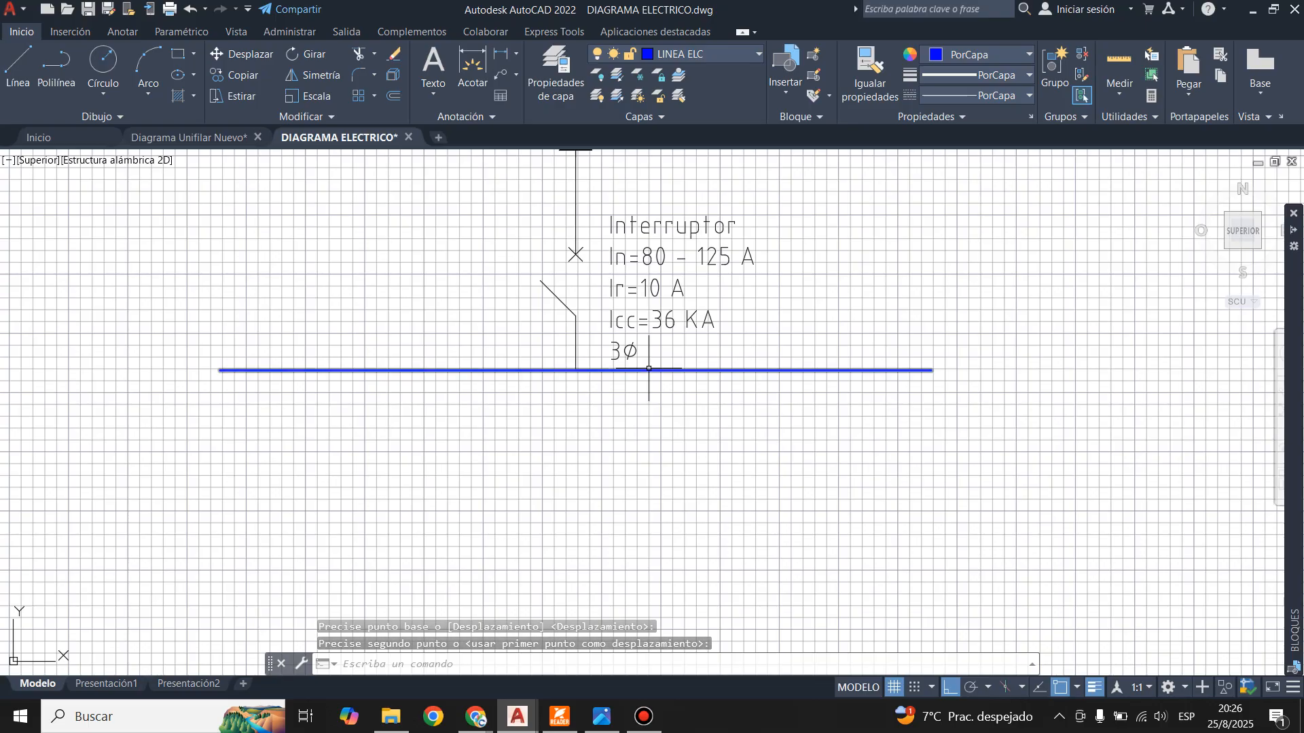
{"action": "key", "text": "Escape"}
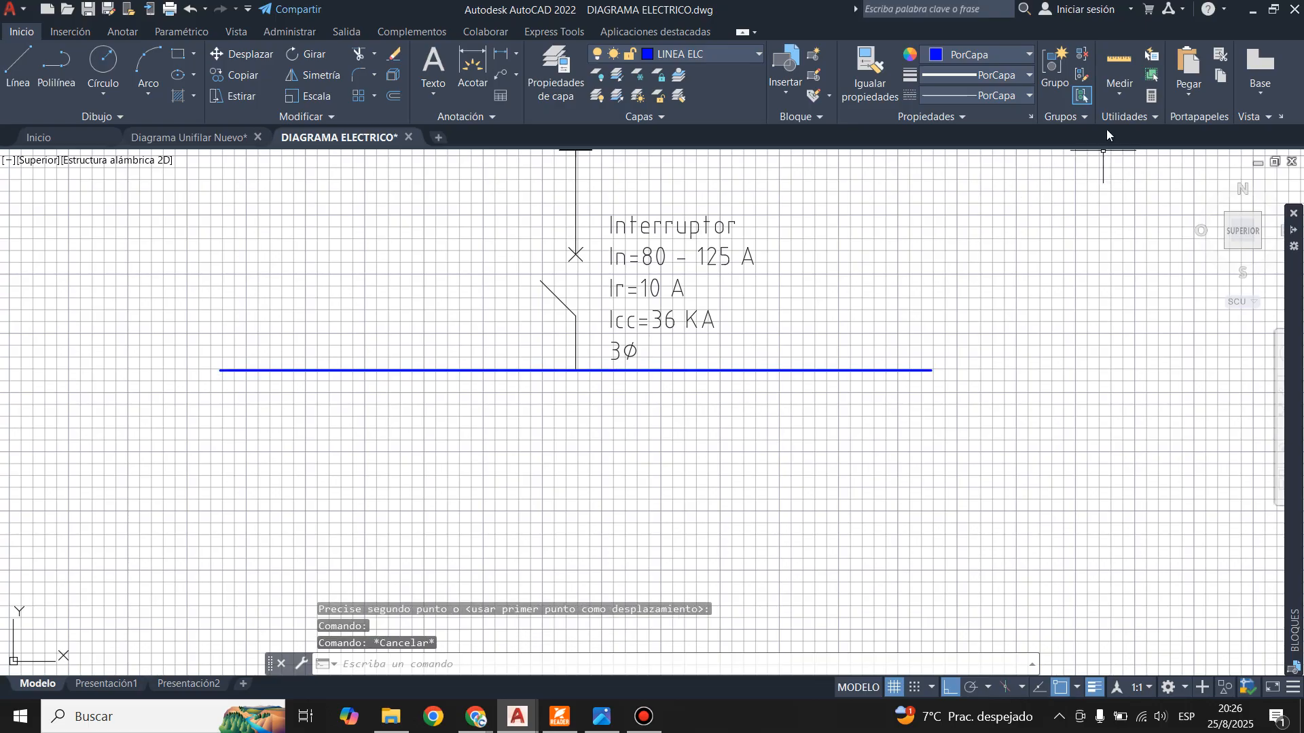
- Apply the X-shaped point style with a size of 5% relative to the screen
{"action": "left_click", "coordinate": [1129, 114]}
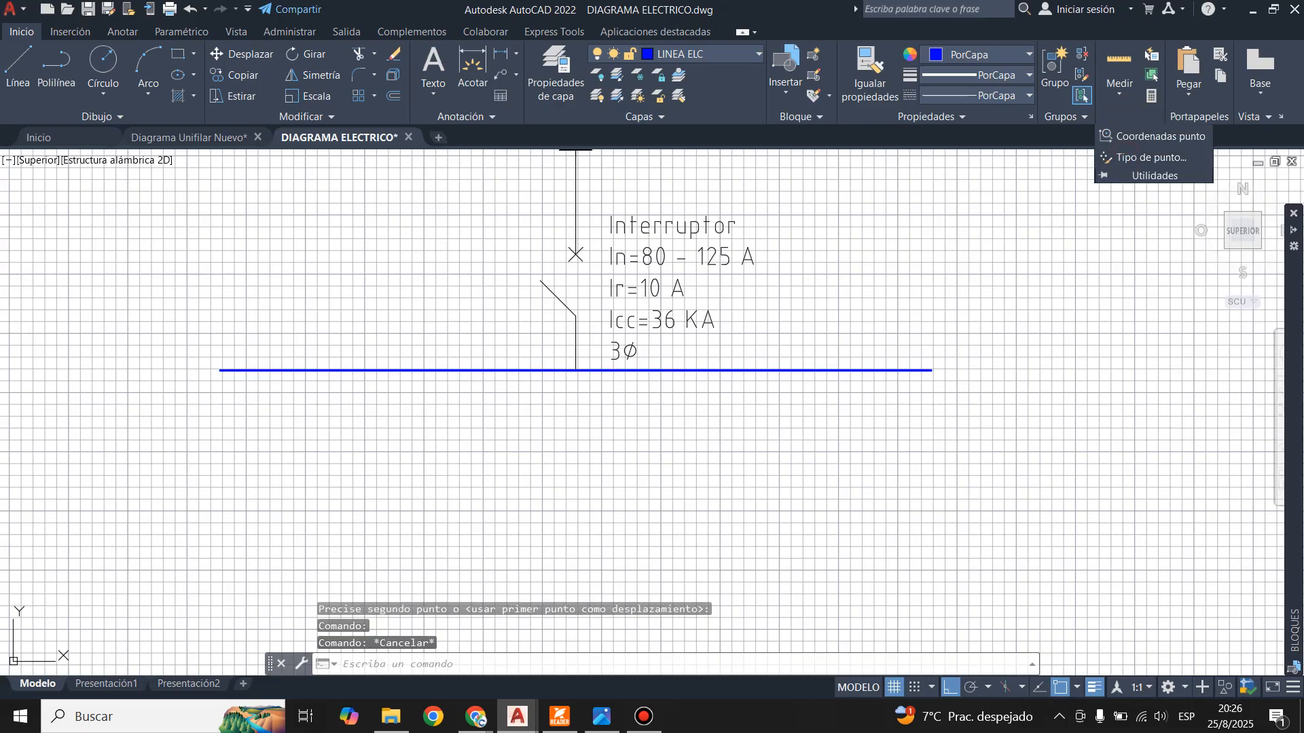
{"action": "left_click", "coordinate": [1151, 157]}
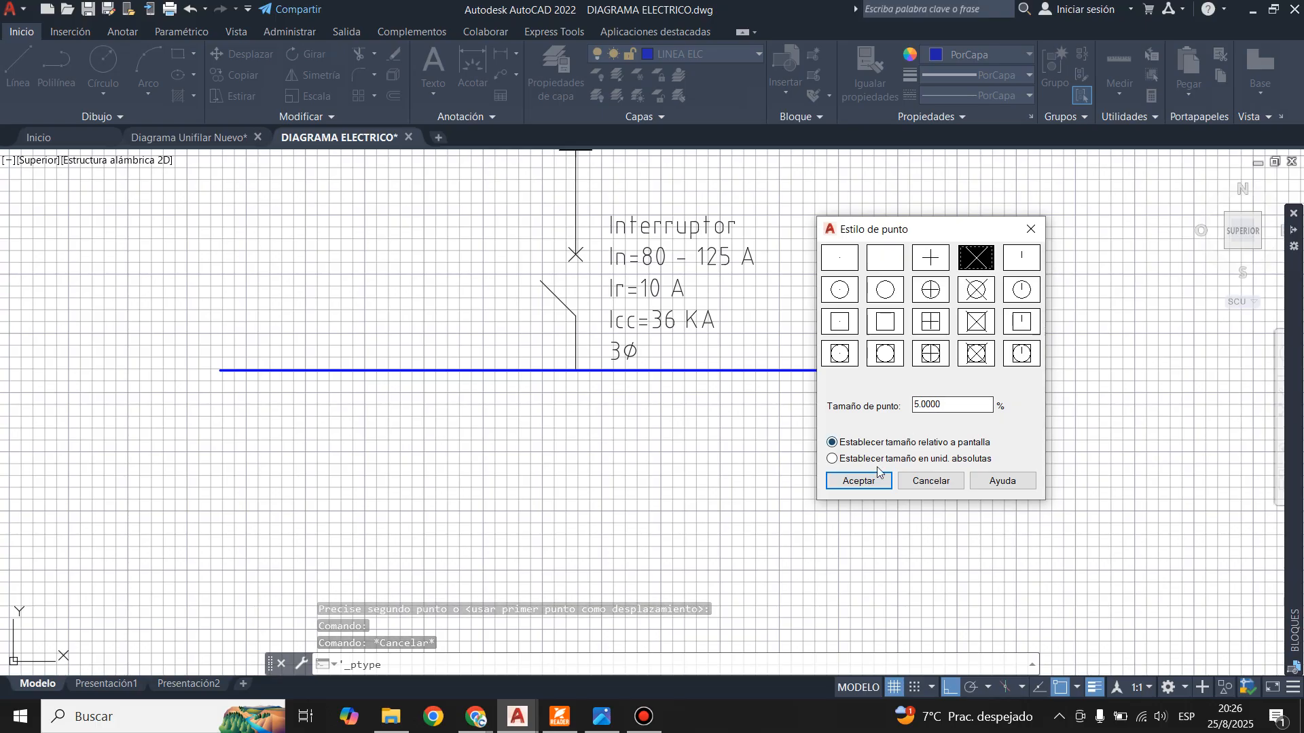
{"action": "left_click", "coordinate": [859, 481]}
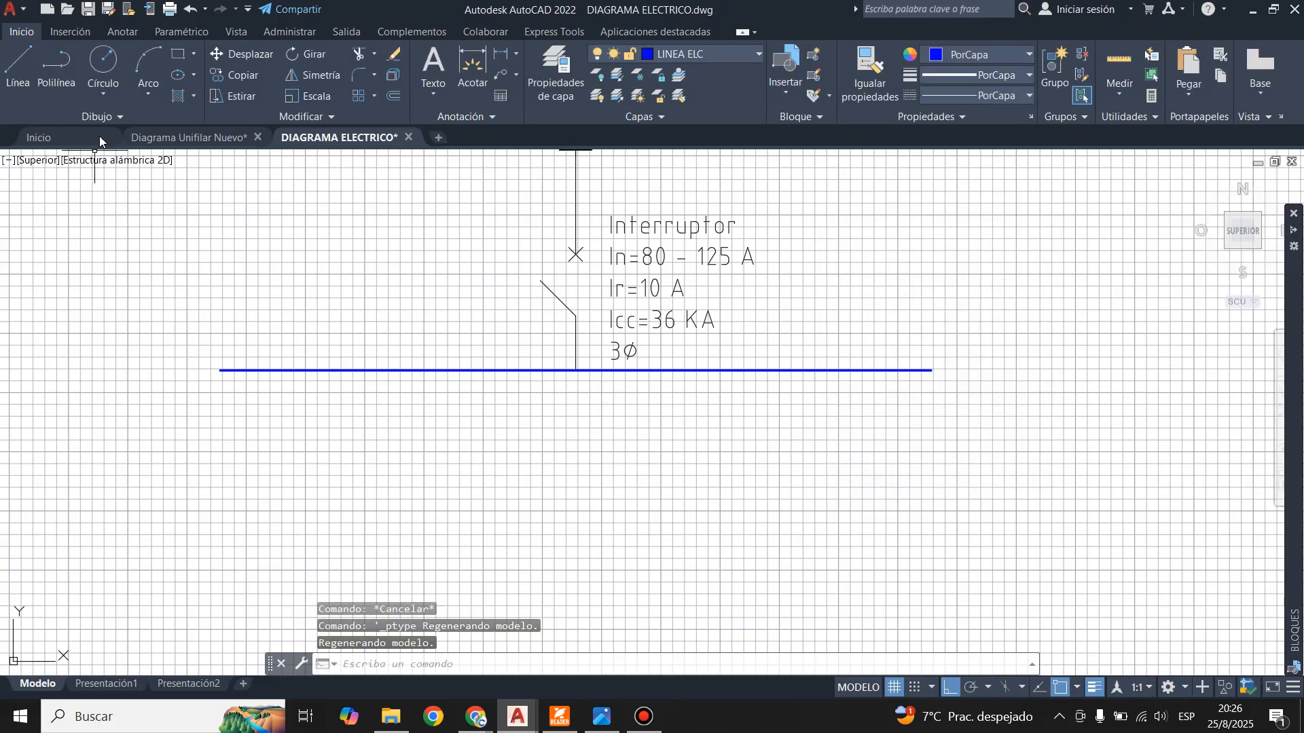
- Divide the busbar line under the breaker into 3 equal segments with the Divide command
{"action": "left_click", "coordinate": [108, 115]}
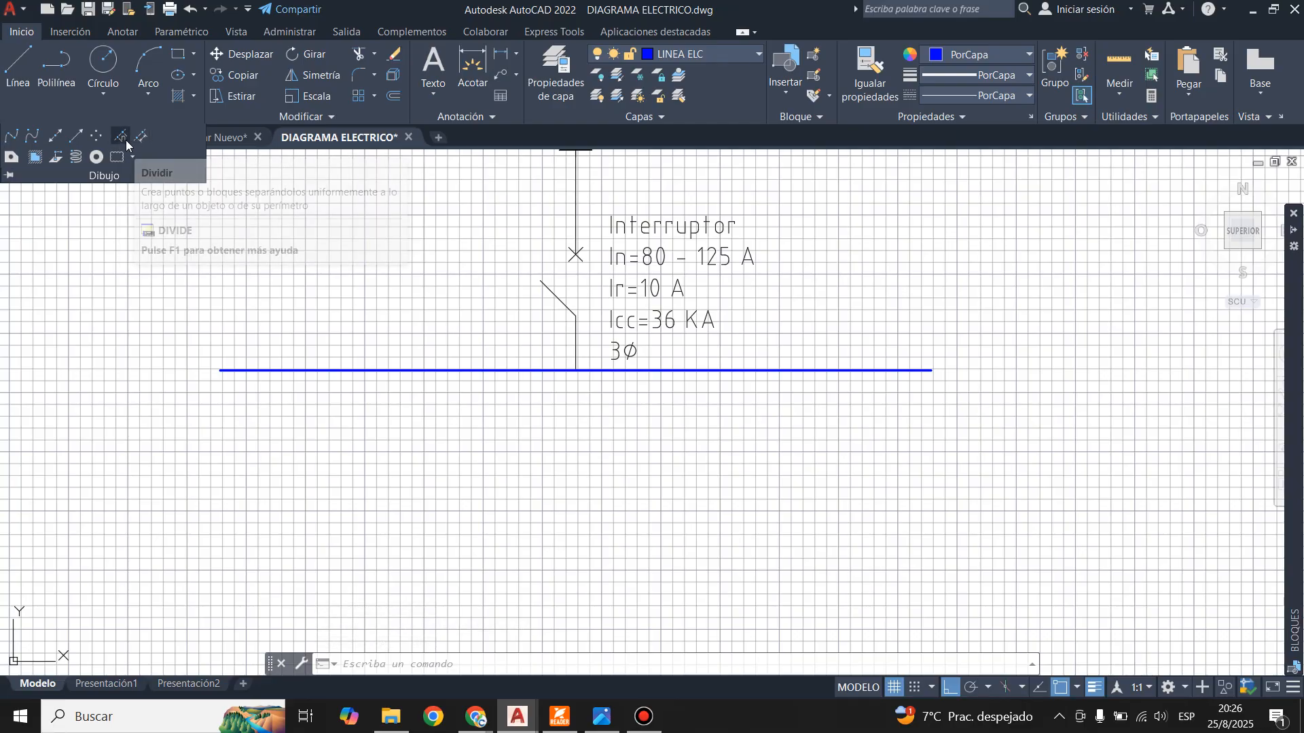
{"action": "left_click", "coordinate": [125, 140]}
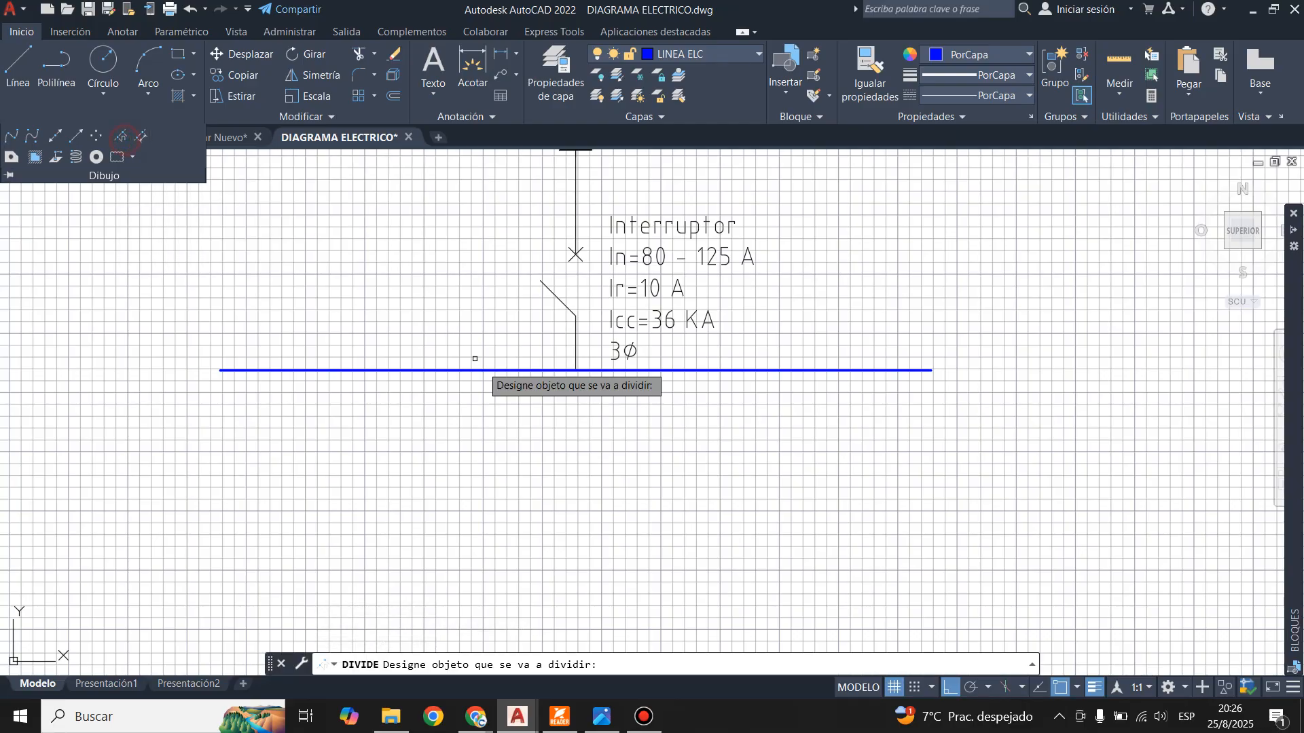
{"action": "left_click", "coordinate": [558, 371]}
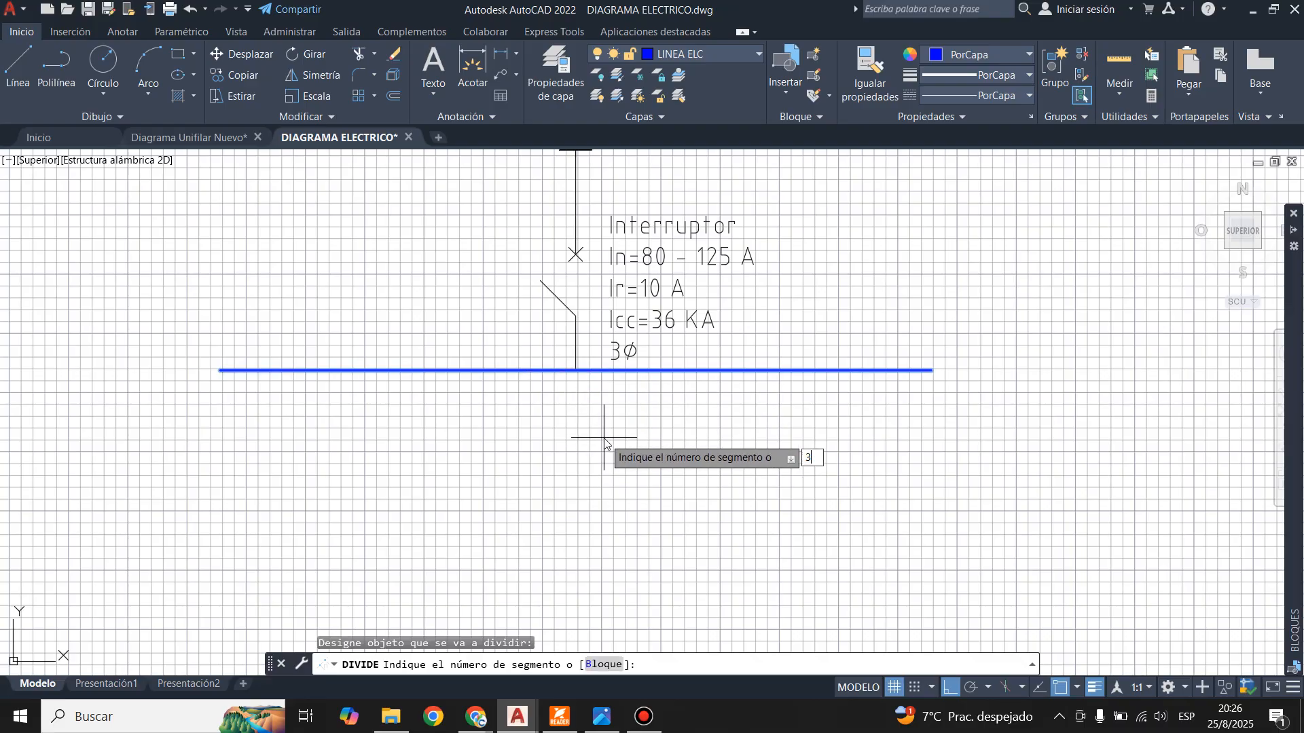
{"action": "type", "text": "3"}
{"action": "key", "text": "Return"}
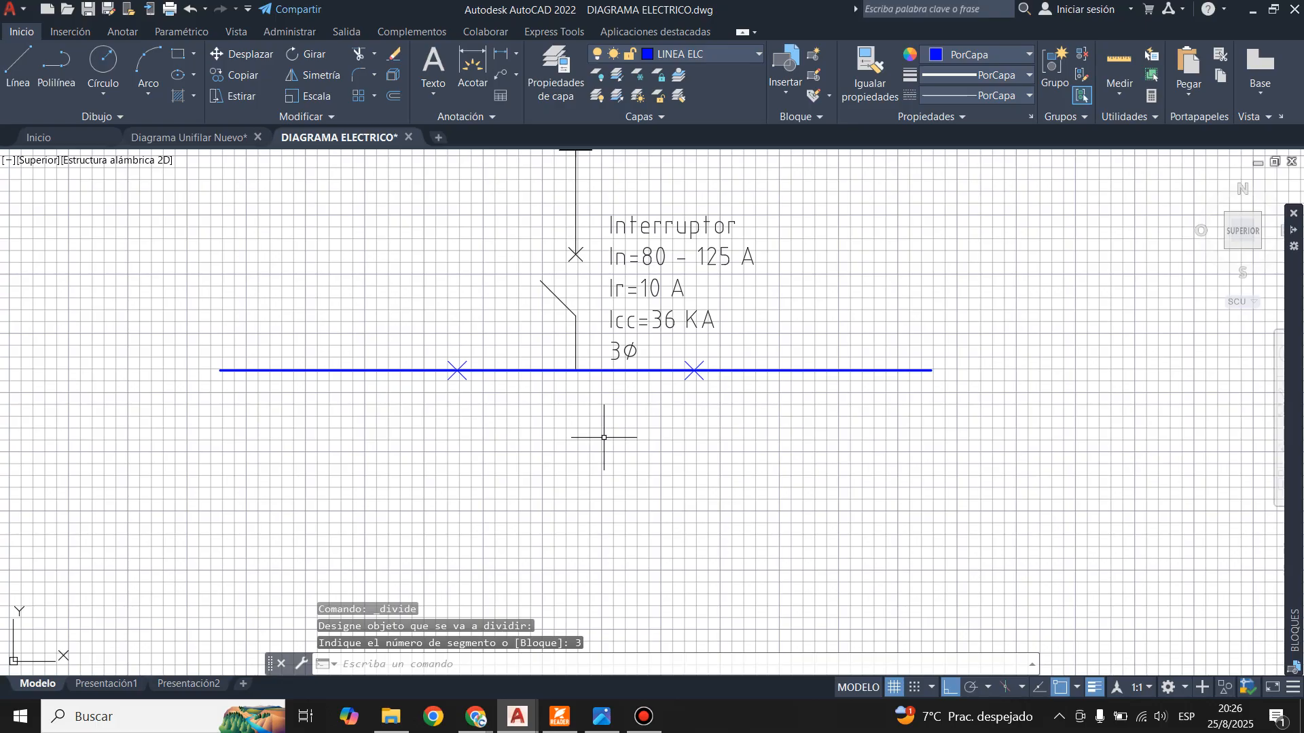
- Make layer 0 current and draw a 50-unit vertical line downward from the busbar's left division point
{"action": "scroll", "coordinate": [829, 308], "scroll_direction": "down", "scroll_amount": 5}
{"action": "scroll", "coordinate": [829, 339], "scroll_direction": "up", "scroll_amount": 5}
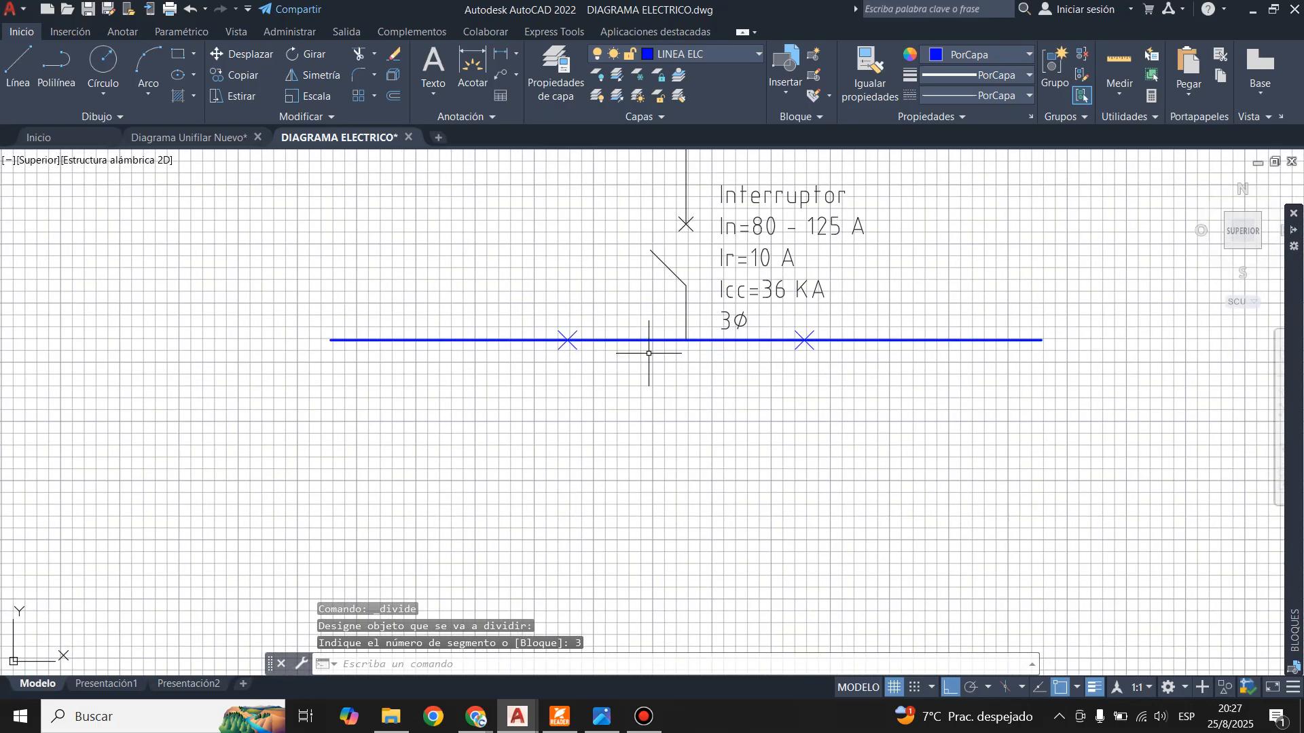
{"action": "scroll", "coordinate": [679, 353], "scroll_direction": "up", "scroll_amount": 2}
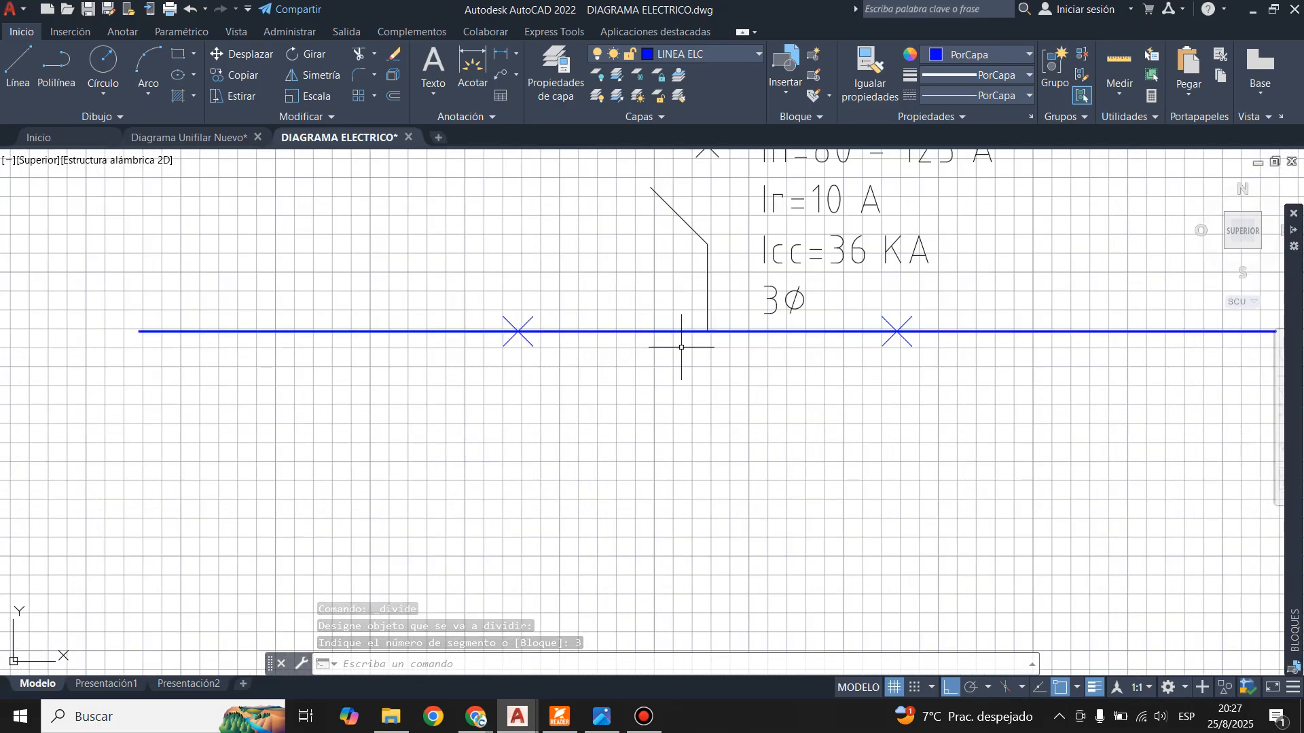
{"action": "left_click", "coordinate": [706, 54]}
{"action": "left_click", "coordinate": [685, 76]}
{"action": "left_click", "coordinate": [19, 64]}
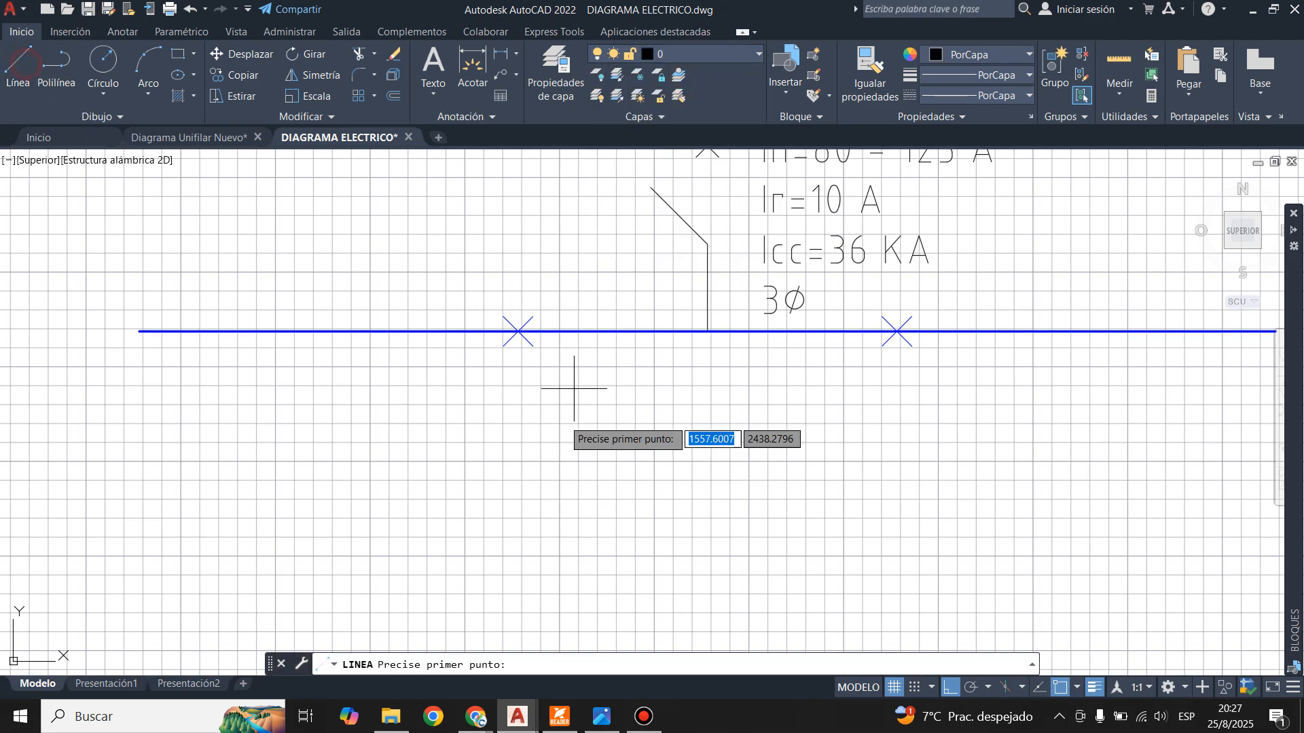
{"action": "left_click", "coordinate": [518, 331]}
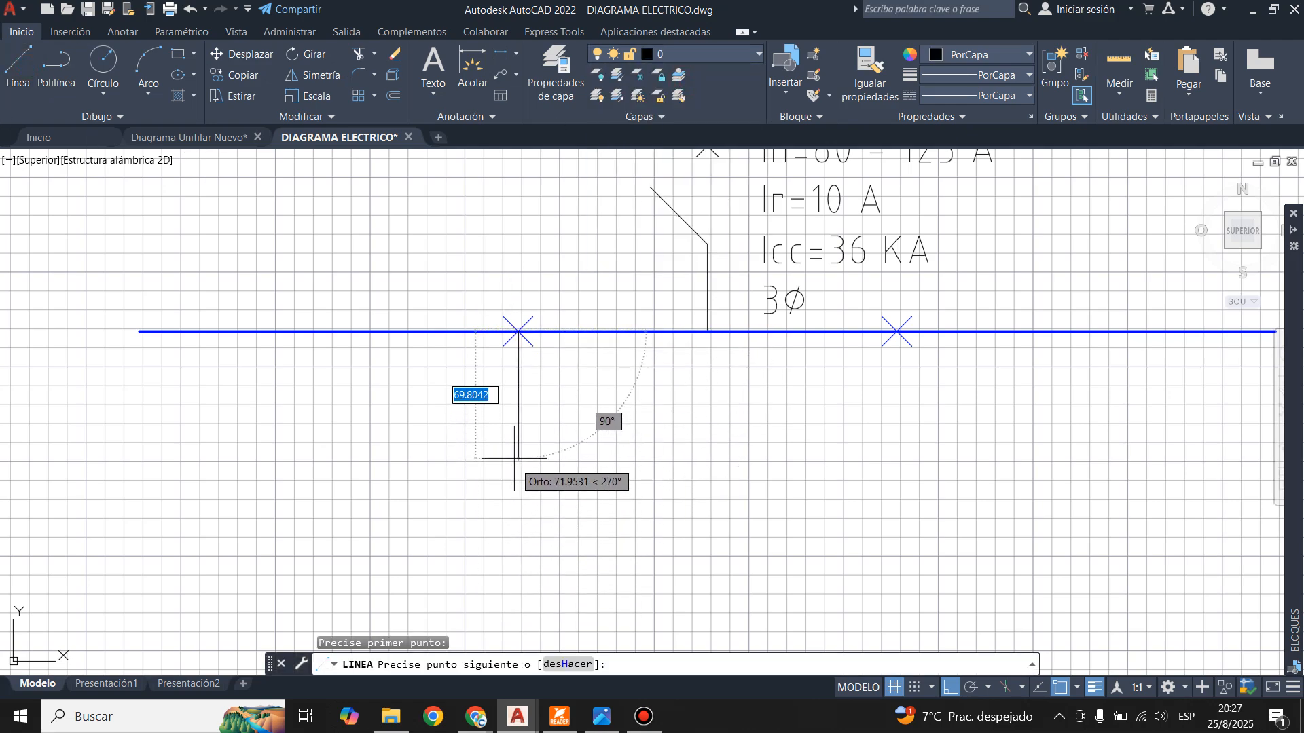
{"action": "type", "text": "50"}
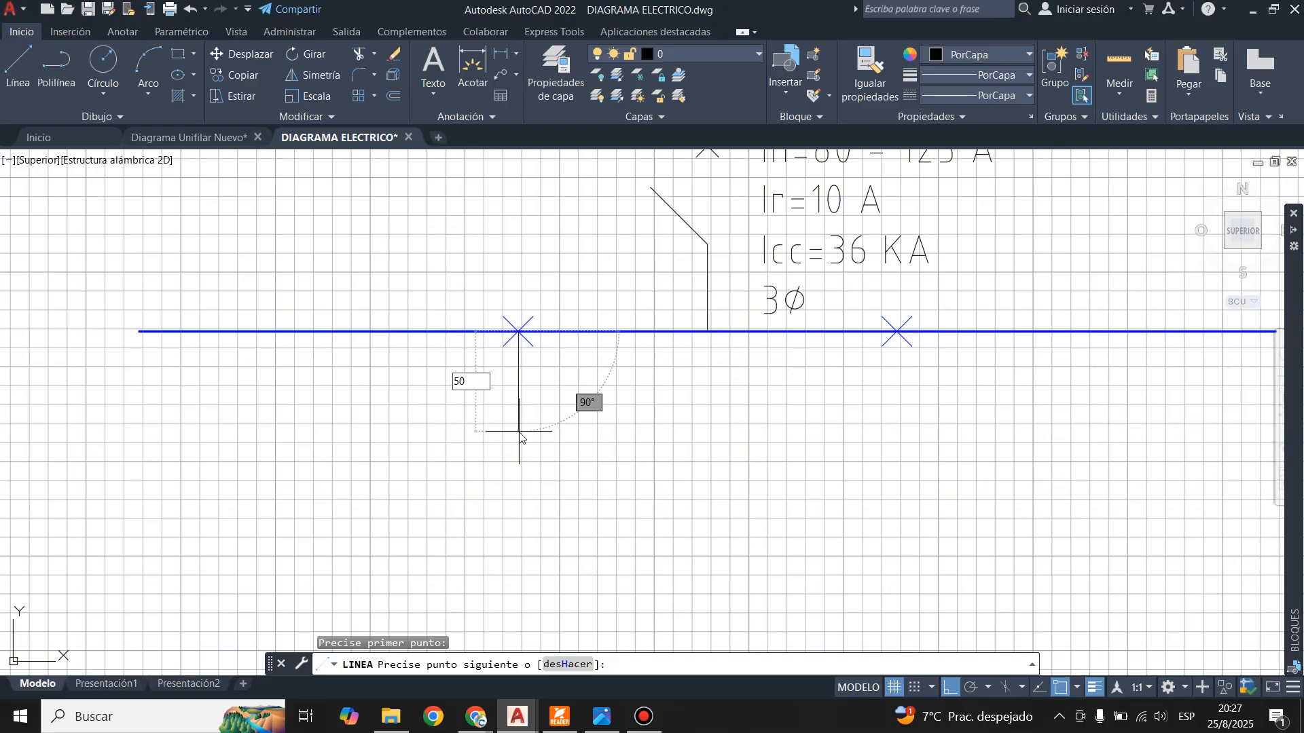
{"action": "key", "text": "Return"}
{"action": "key", "text": "Return"}
- Draw a second 50-unit vertical line downward from the busbar's right division point
{"action": "key", "text": "Return"}
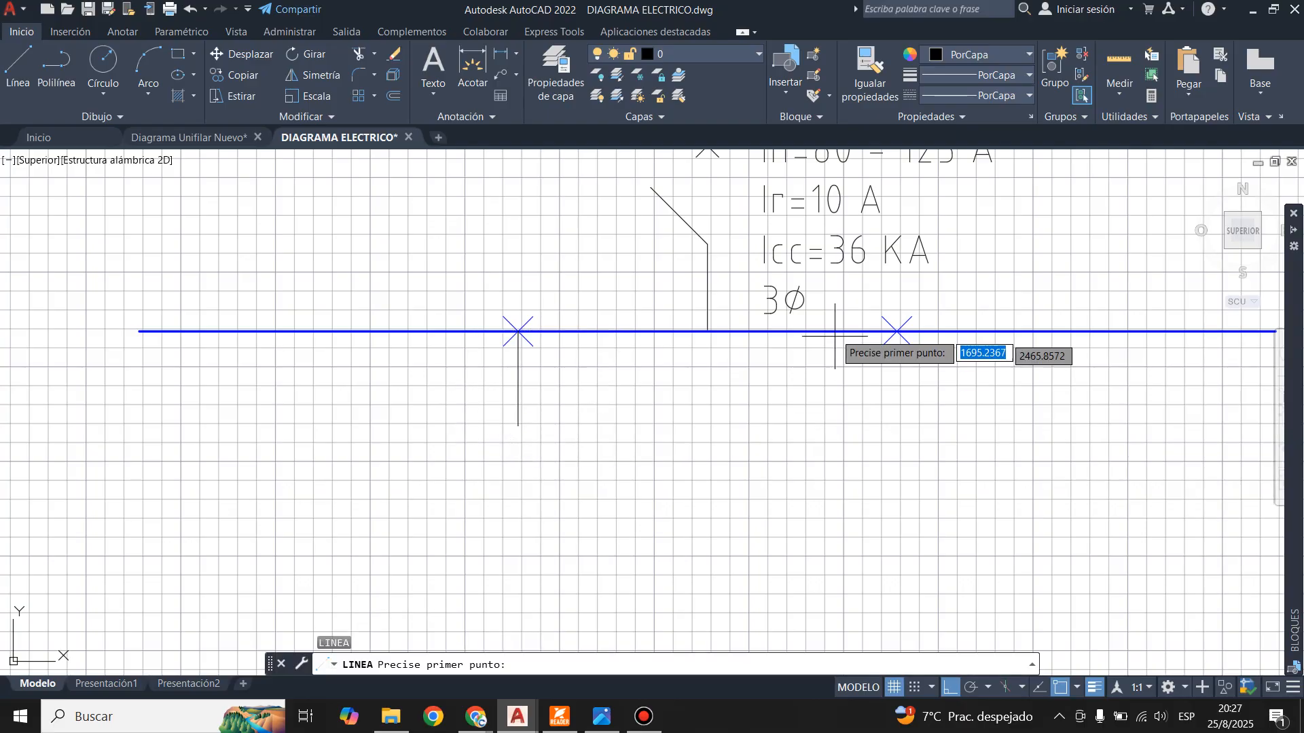
{"action": "left_click", "coordinate": [897, 331]}
{"action": "type", "text": "50"}
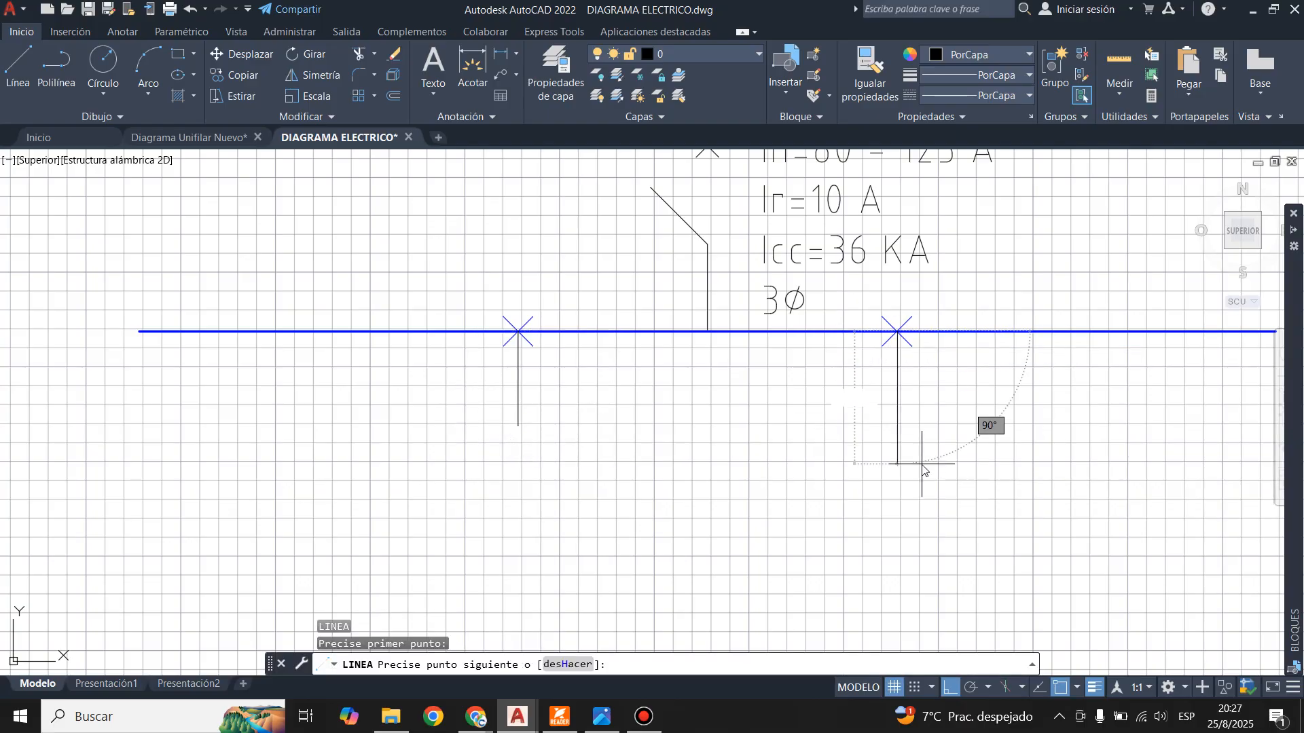
{"action": "key", "text": "Return"}
{"action": "key", "text": "Return"}
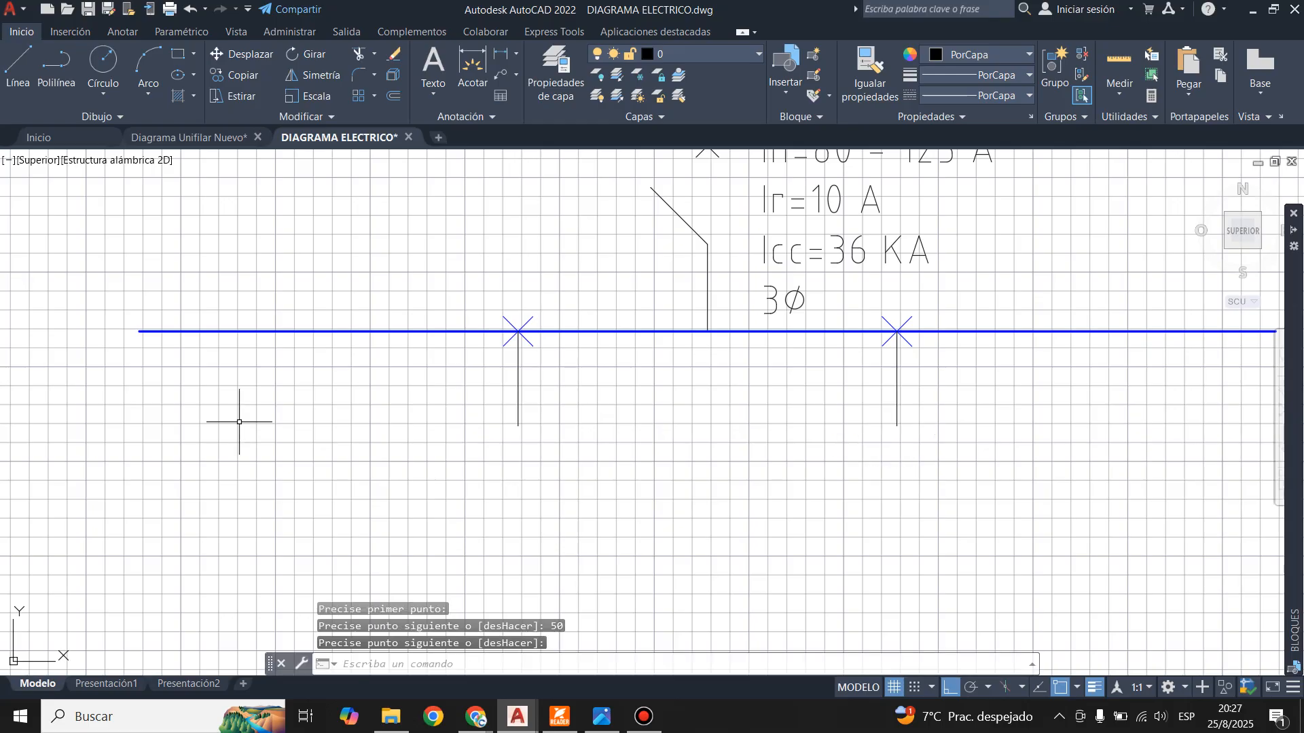
- Delete both X-shaped division points from the busbar, keeping the vertical branch lines
{"action": "left_click", "coordinate": [459, 284]}
{"action": "left_click", "coordinate": [603, 379]}
{"action": "key", "text": "Delete"}
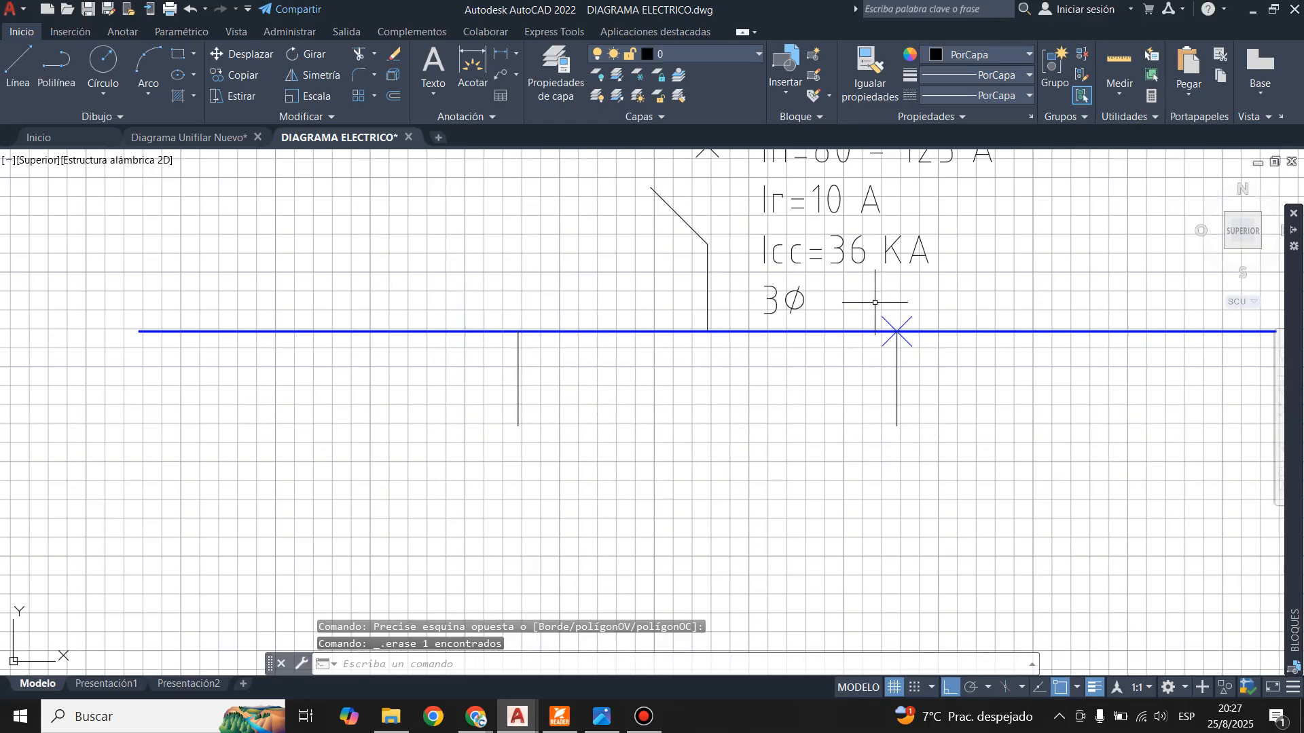
{"action": "left_click", "coordinate": [875, 302]}
{"action": "left_click", "coordinate": [939, 360]}
{"action": "key", "text": "Delete"}
- Check the symbols under the busbar in Diagrama Unifilar Nuevo and insert BLOCK1053 from Electrical-symbols.dwg below the left branch in DIAGRAMA ELECTRICO
{"action": "scroll", "coordinate": [654, 388], "scroll_direction": "down", "scroll_amount": 6}
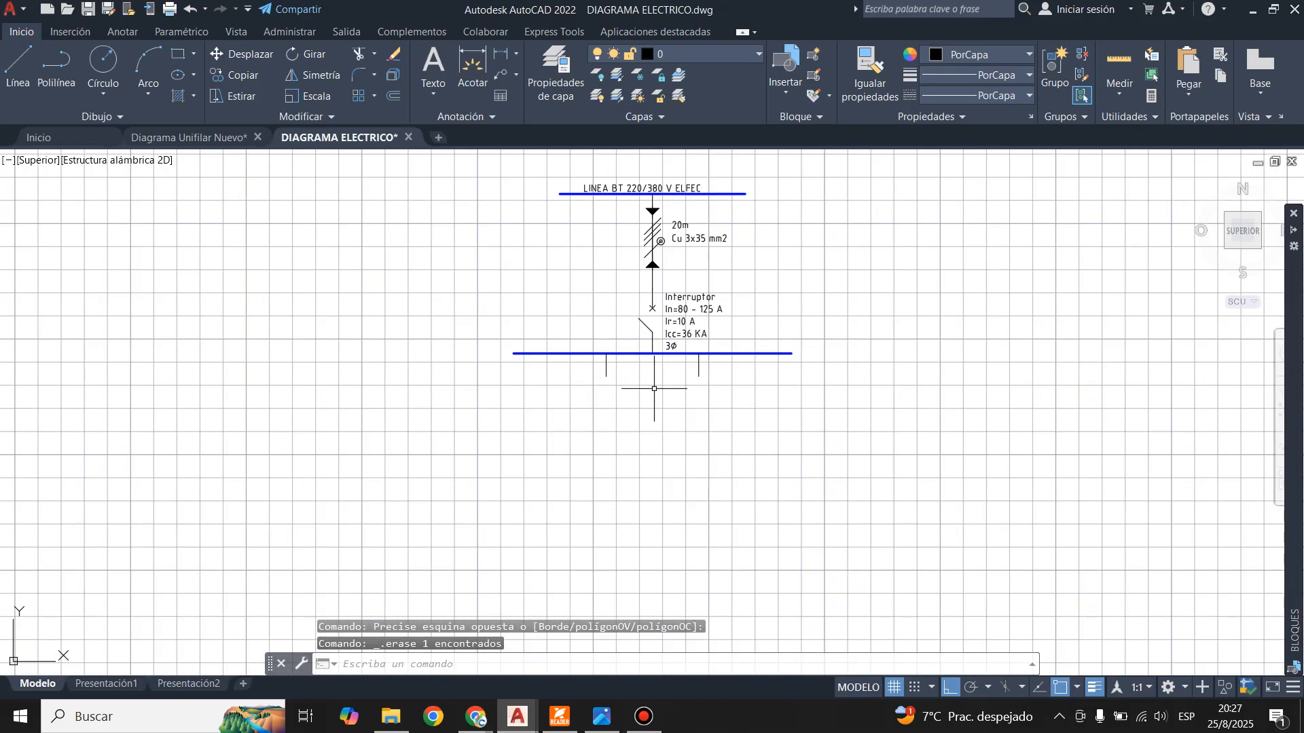
{"action": "scroll", "coordinate": [620, 358], "scroll_direction": "up", "scroll_amount": 2}
{"action": "left_click", "coordinate": [204, 137]}
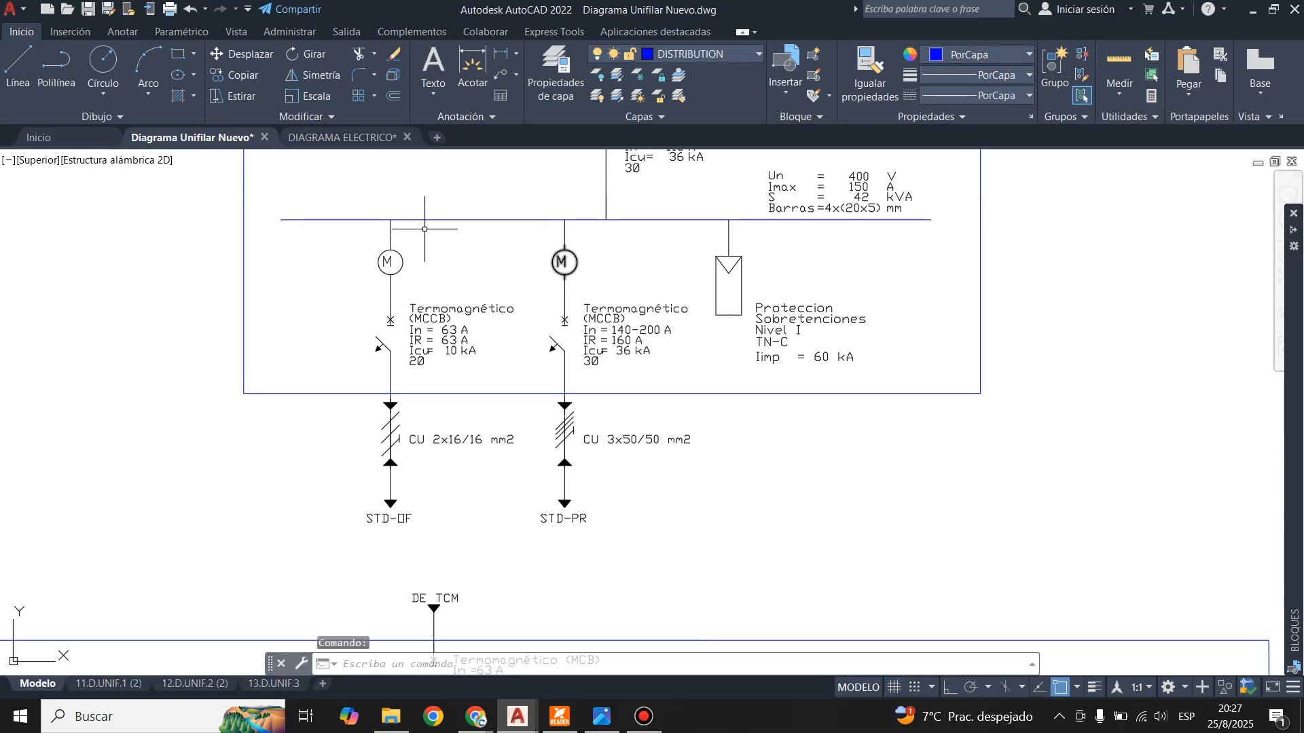
{"action": "left_click", "coordinate": [342, 137]}
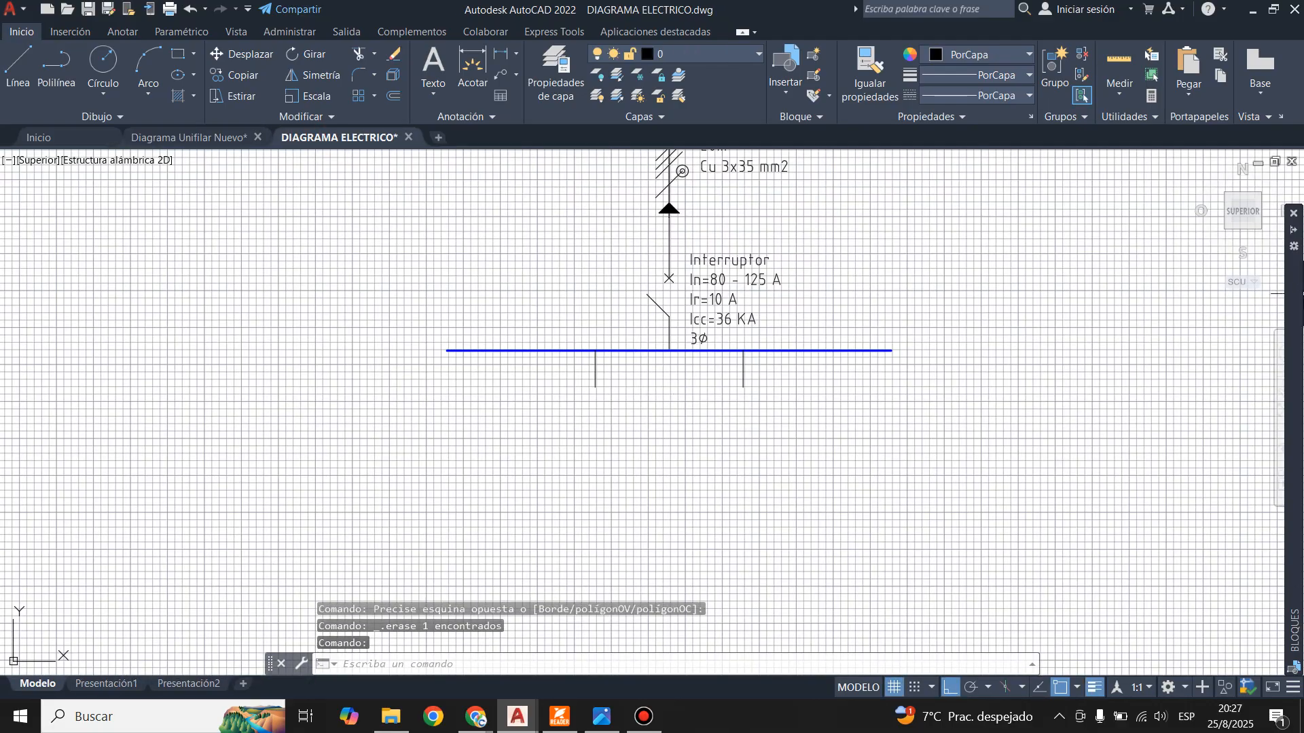
{"action": "mouse_move", "coordinate": [1294, 631]}
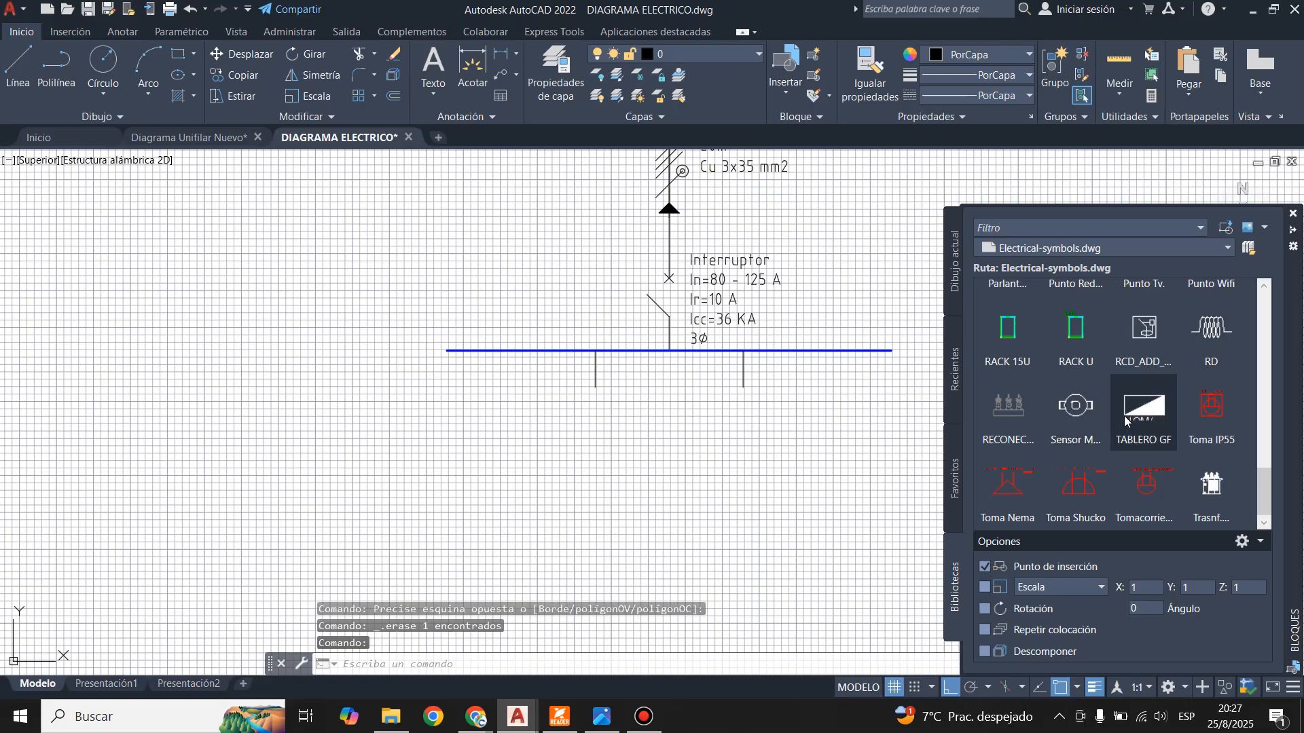
{"action": "scroll", "coordinate": [1119, 436], "scroll_direction": "up", "scroll_amount": 5}
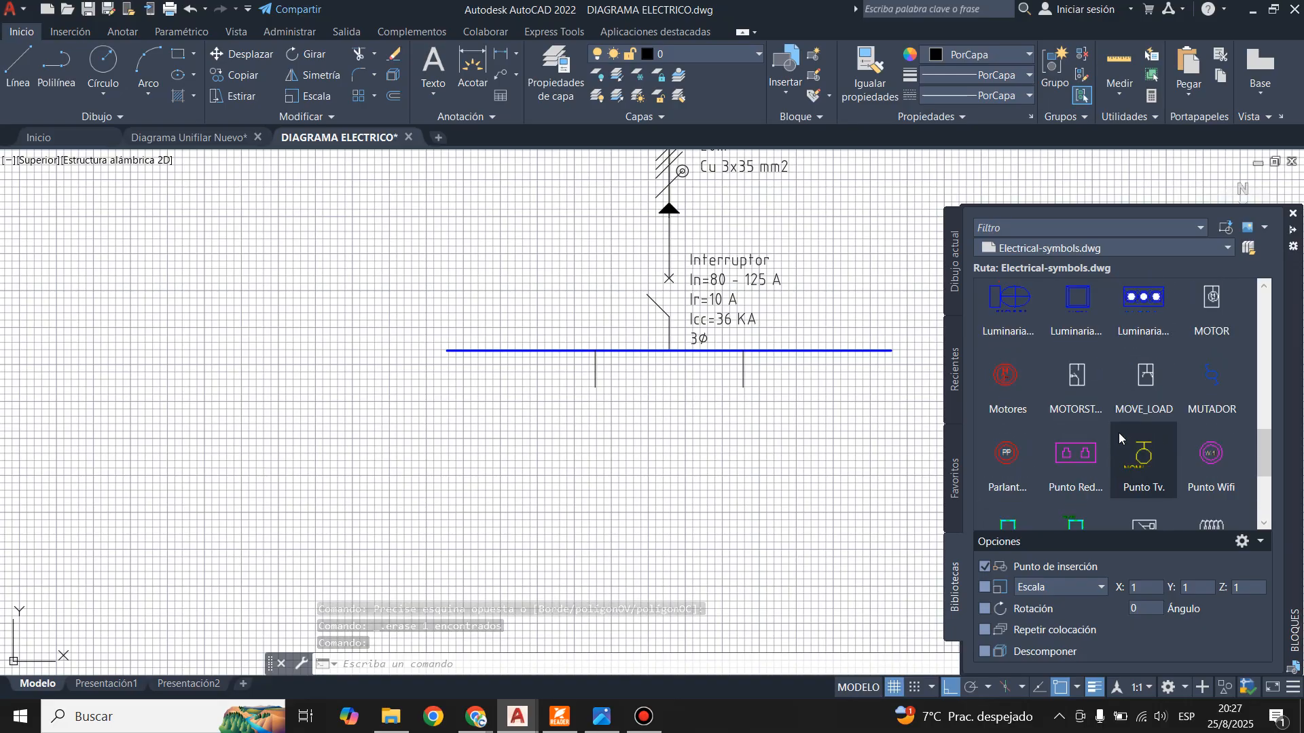
{"action": "scroll", "coordinate": [1119, 433], "scroll_direction": "up", "scroll_amount": 6}
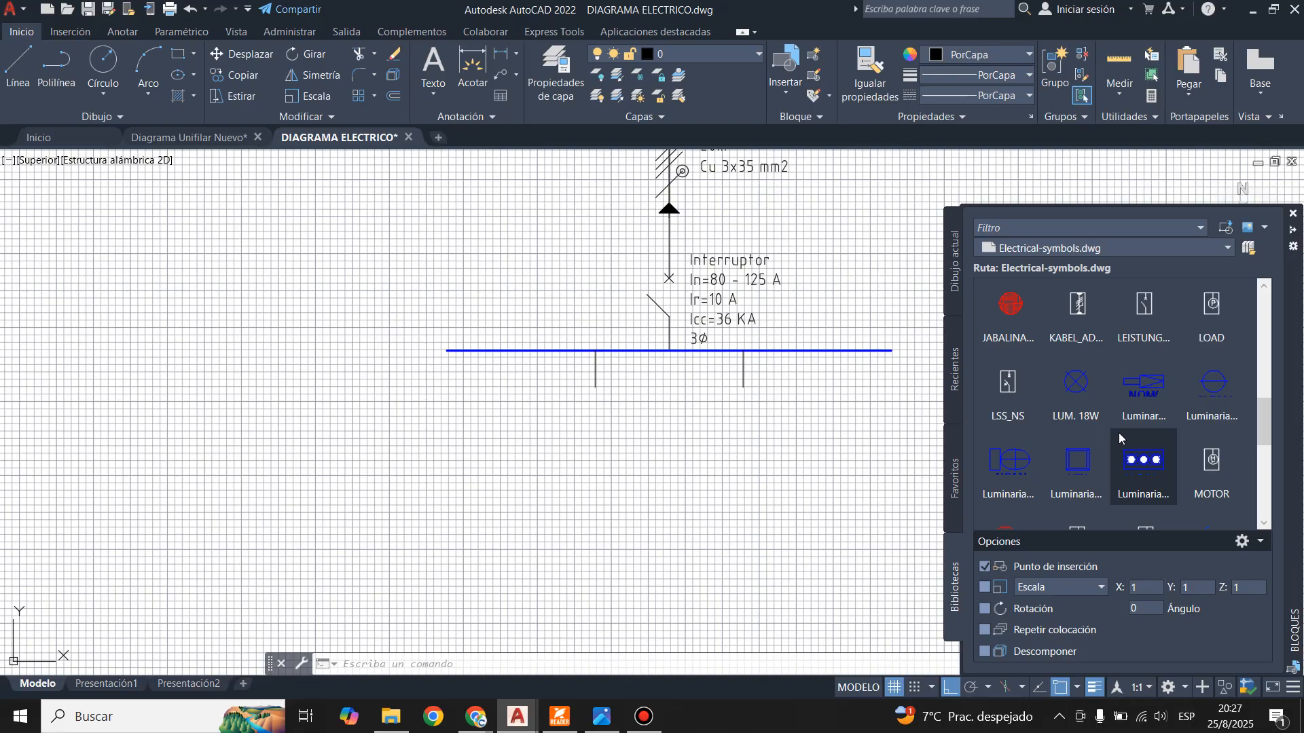
{"action": "scroll", "coordinate": [1119, 438], "scroll_direction": "up", "scroll_amount": 6}
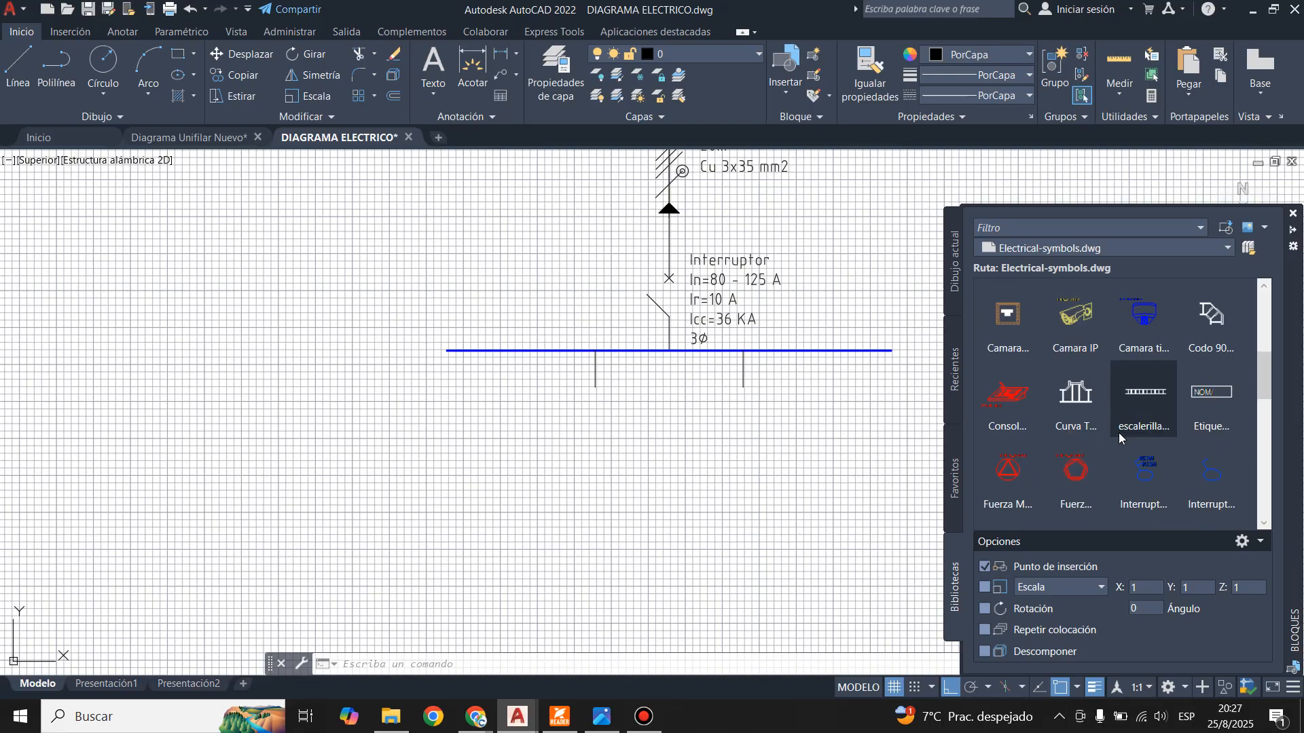
{"action": "scroll", "coordinate": [1119, 438], "scroll_direction": "up", "scroll_amount": 4}
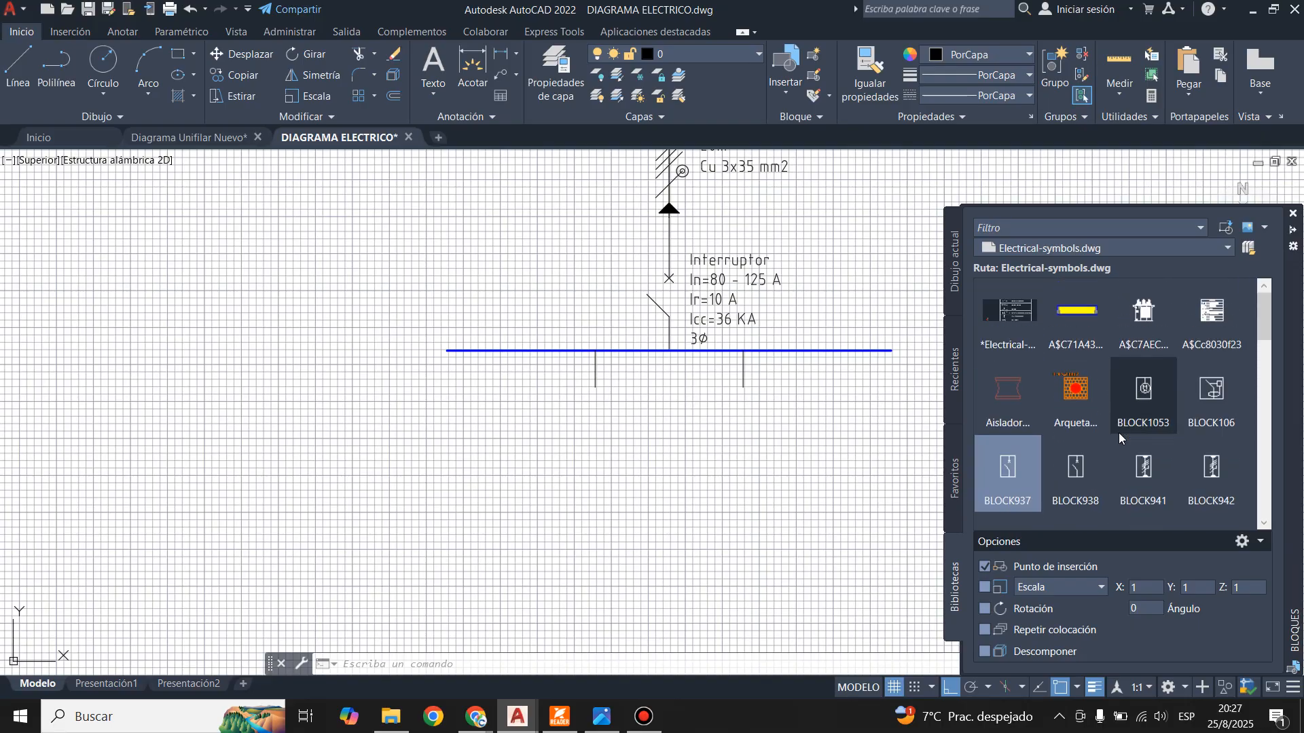
{"action": "left_click", "coordinate": [1143, 401]}
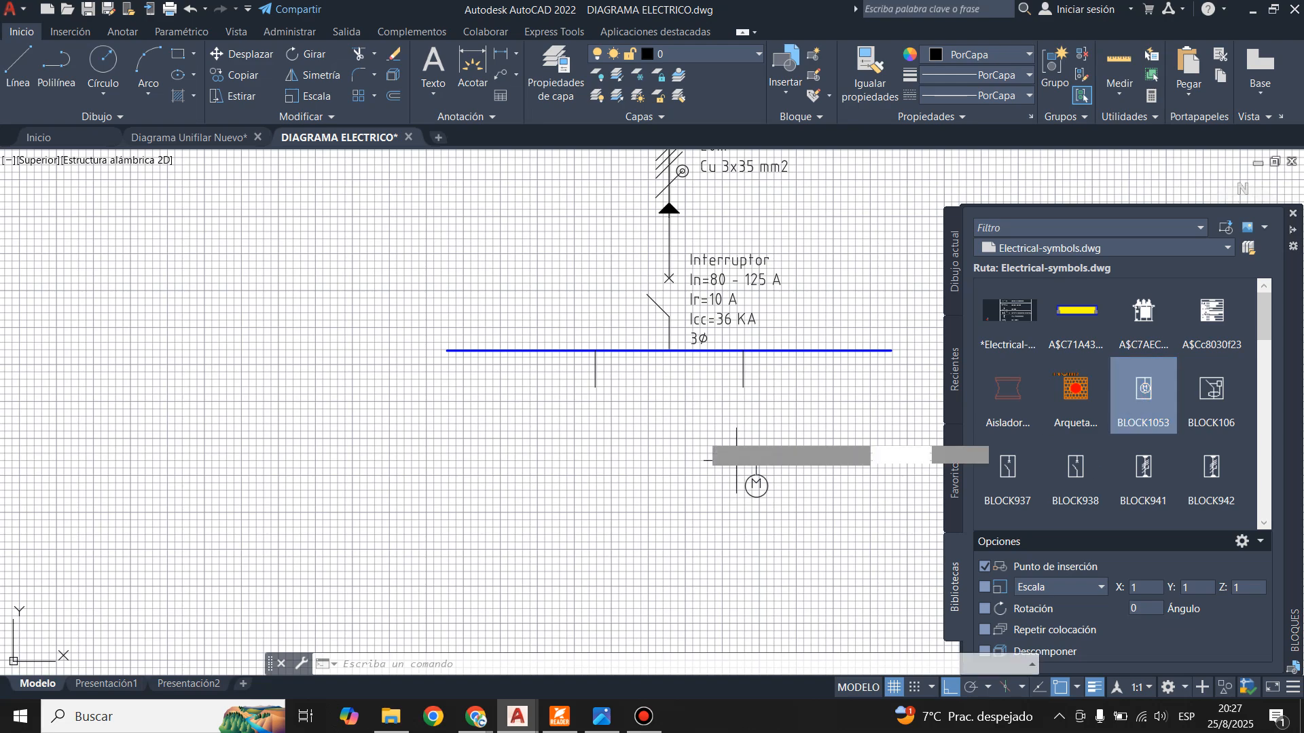
{"action": "scroll", "coordinate": [556, 426], "scroll_direction": "up", "scroll_amount": 6}
{"action": "left_click", "coordinate": [570, 407]}
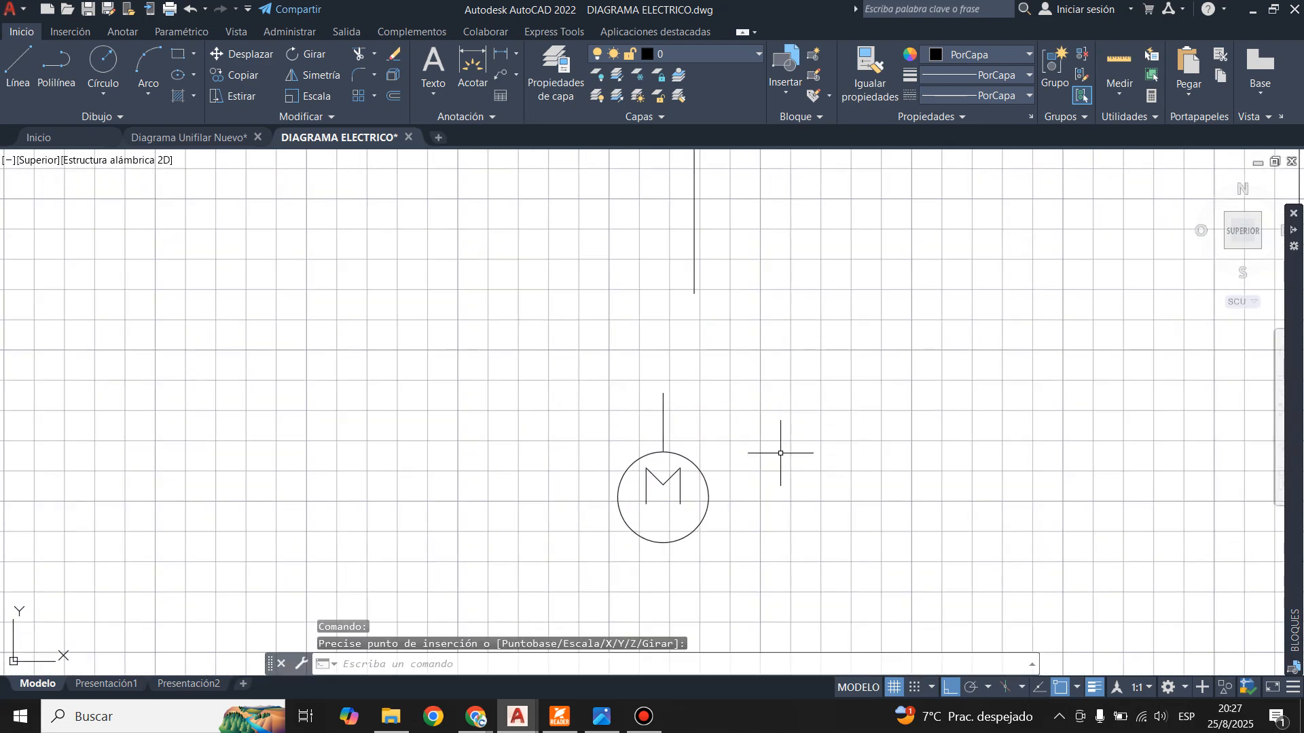
- Move the inserted M symbol so the top of its stem meets the lower end of the left branch line
{"action": "scroll", "coordinate": [722, 425], "scroll_direction": "down", "scroll_amount": 2}
{"action": "left_click", "coordinate": [684, 418]}
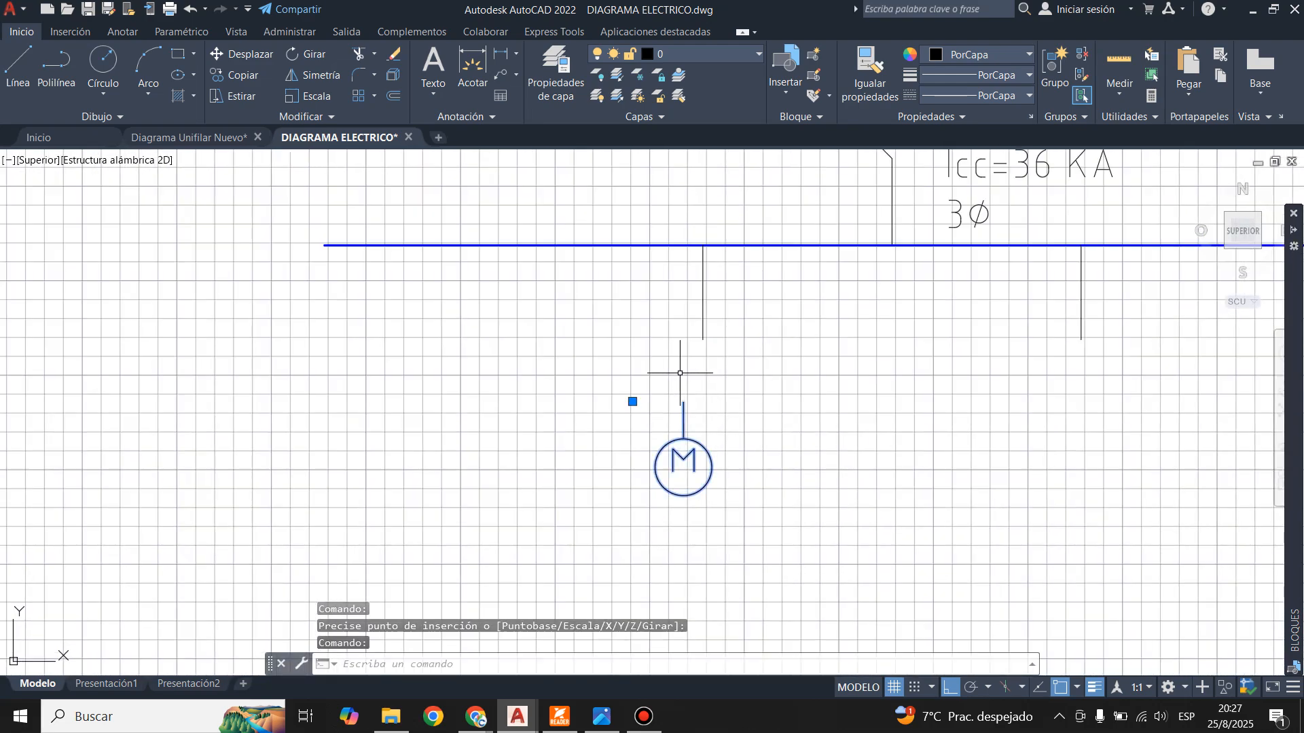
{"action": "left_click", "coordinate": [242, 54]}
{"action": "left_click", "coordinate": [684, 402]}
{"action": "left_click", "coordinate": [712, 368]}
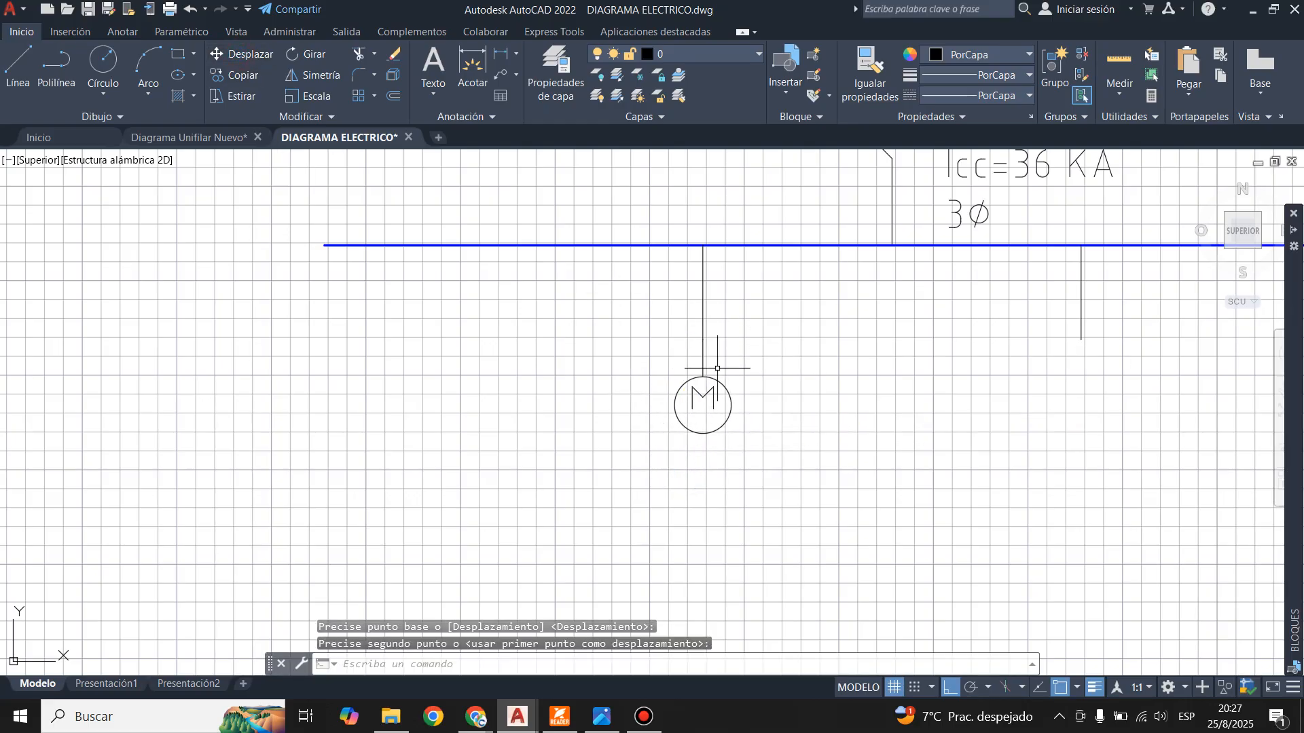
{"action": "scroll", "coordinate": [597, 363], "scroll_direction": "down", "scroll_amount": 2}
{"action": "scroll", "coordinate": [841, 370], "scroll_direction": "up", "scroll_amount": 2}
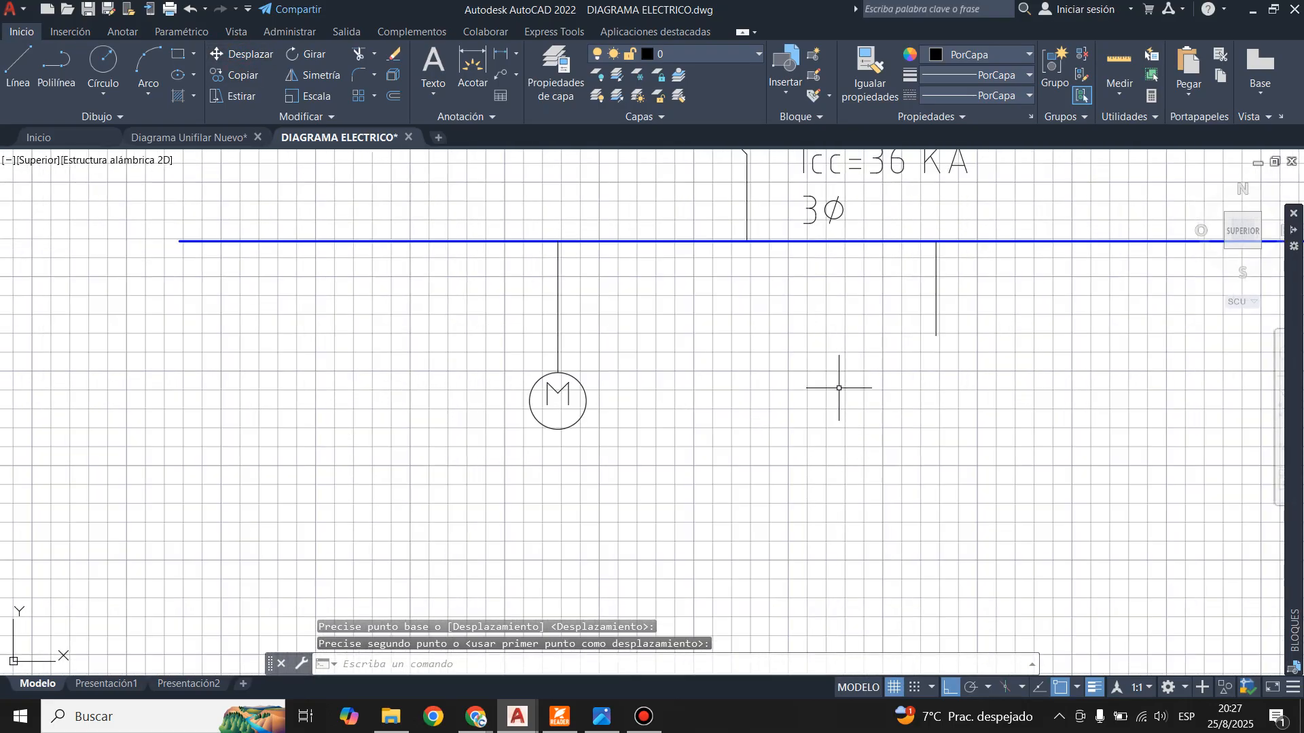
- Scale the M symbol on the left branch by a factor of 2
{"action": "mouse_move", "coordinate": [1297, 407]}
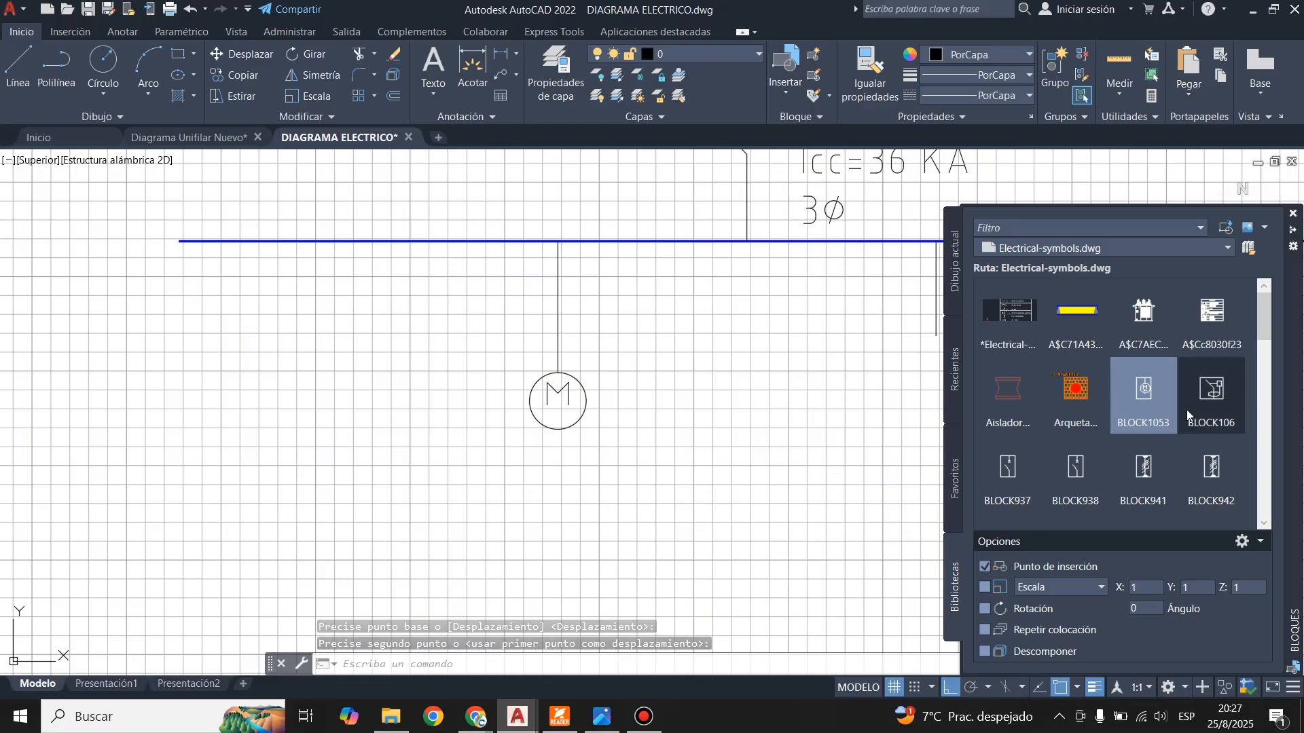
{"action": "left_click", "coordinate": [1102, 447]}
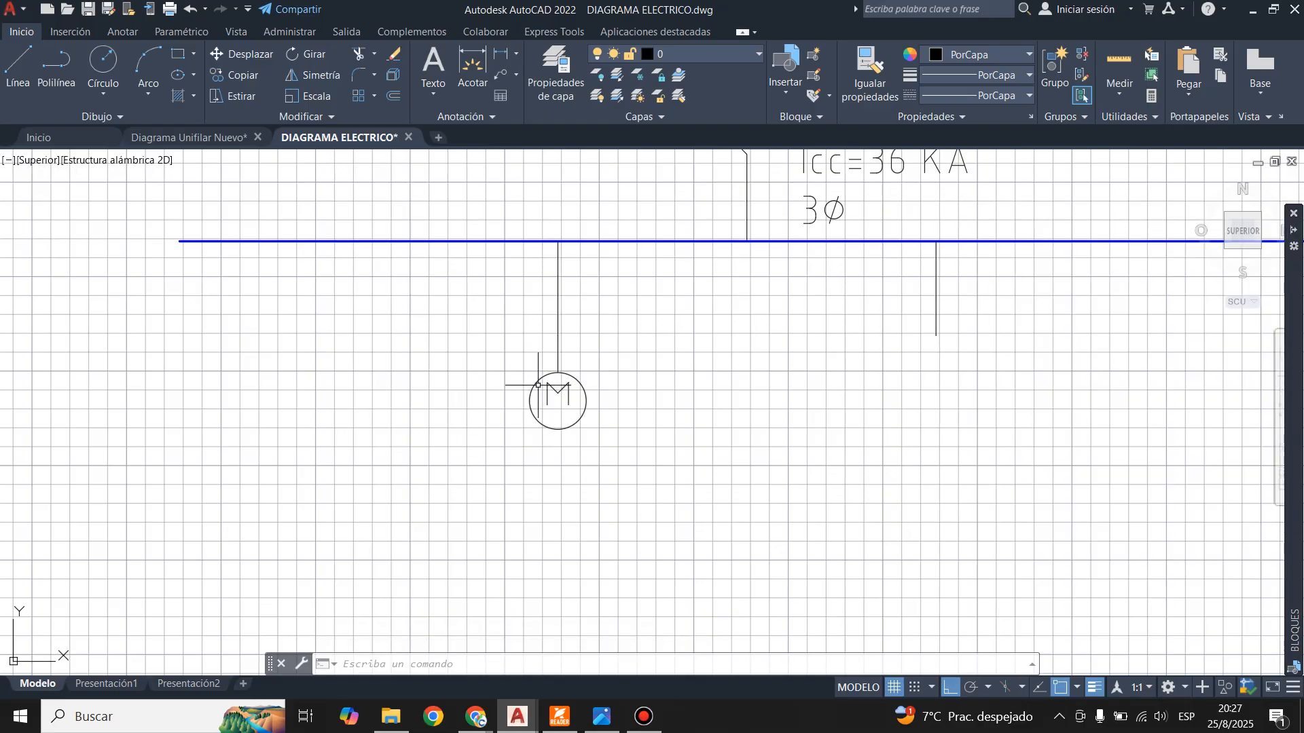
{"action": "left_click", "coordinate": [309, 95]}
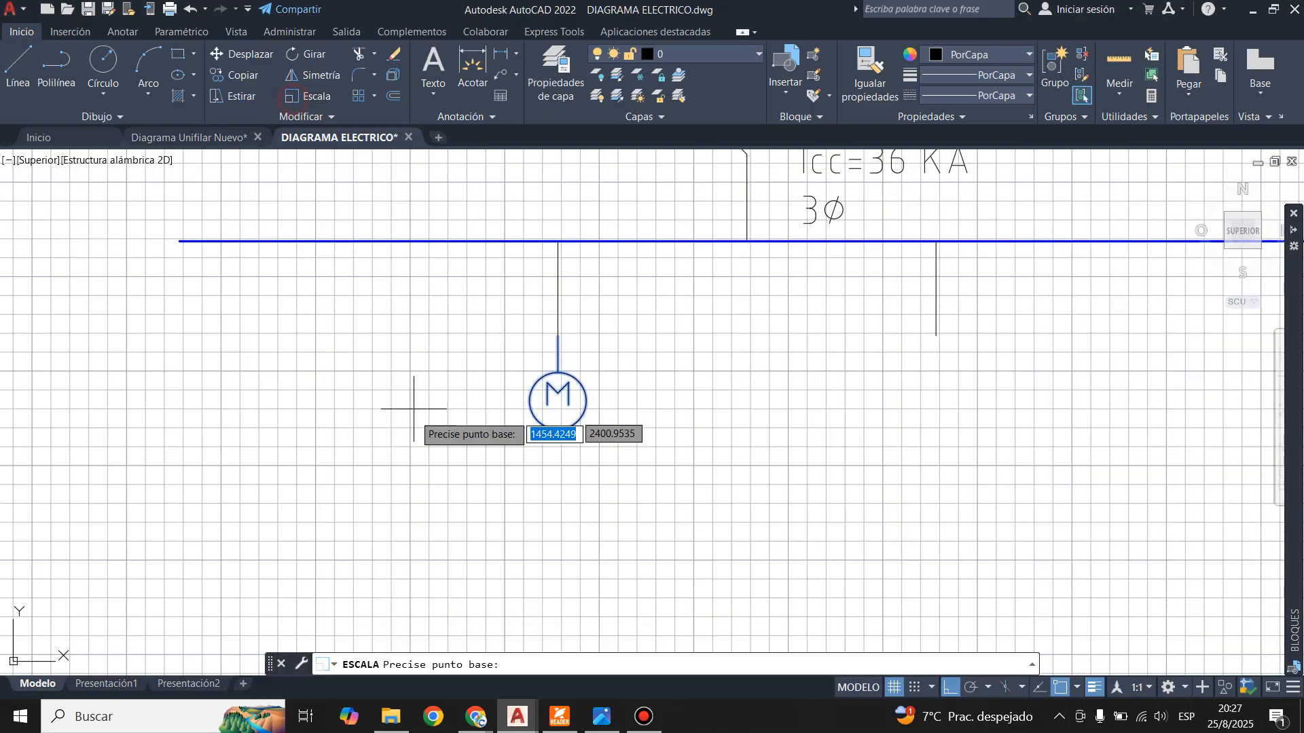
{"action": "left_click", "coordinate": [416, 408]}
{"action": "type", "text": "2"}
{"action": "key", "text": "Return"}
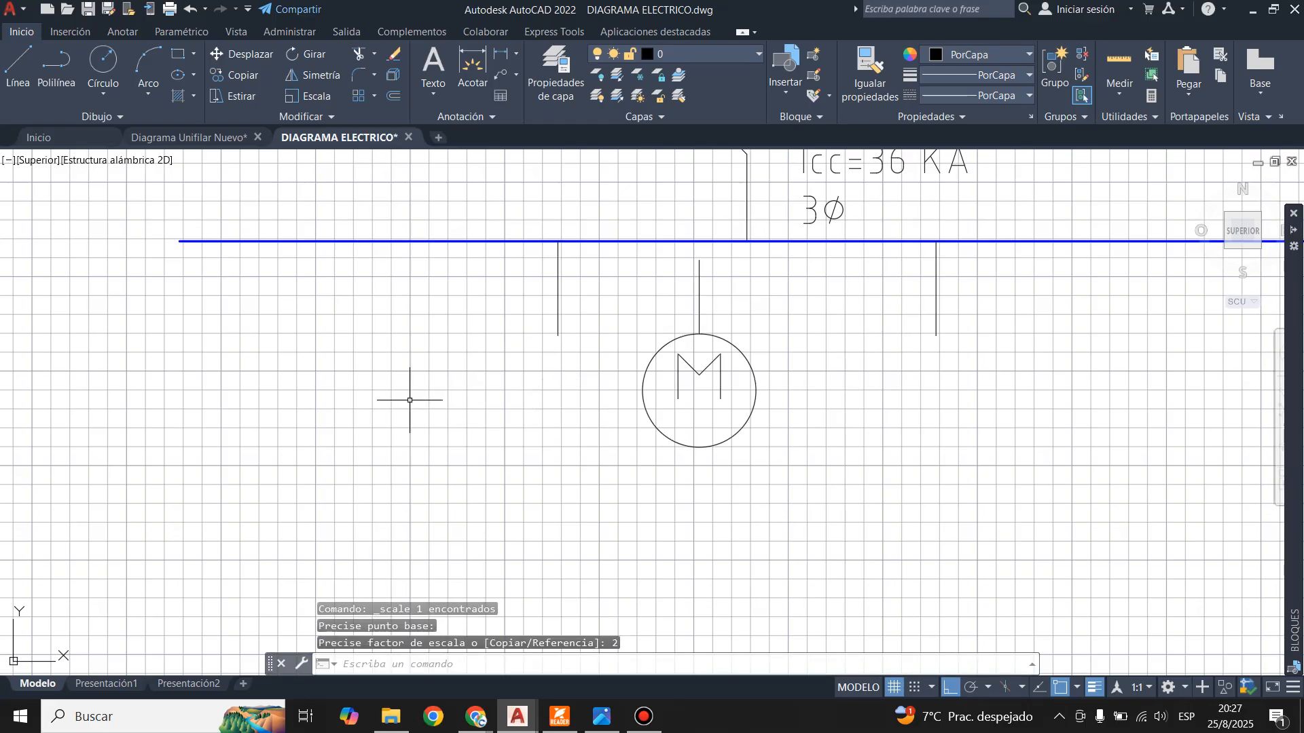
- Move the enlarged M symbol back so its stem's upper end joins the lower end of the left branch line
{"action": "left_click", "coordinate": [700, 317]}
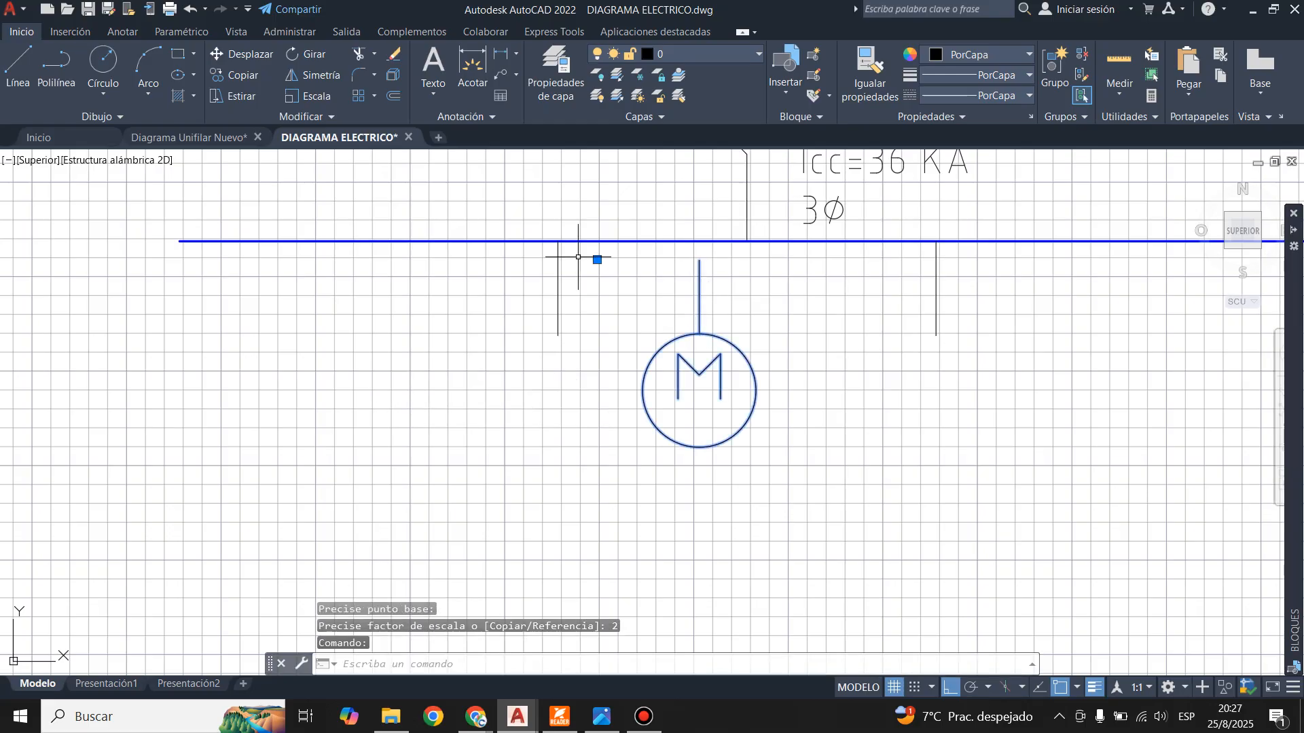
{"action": "left_click", "coordinate": [225, 54]}
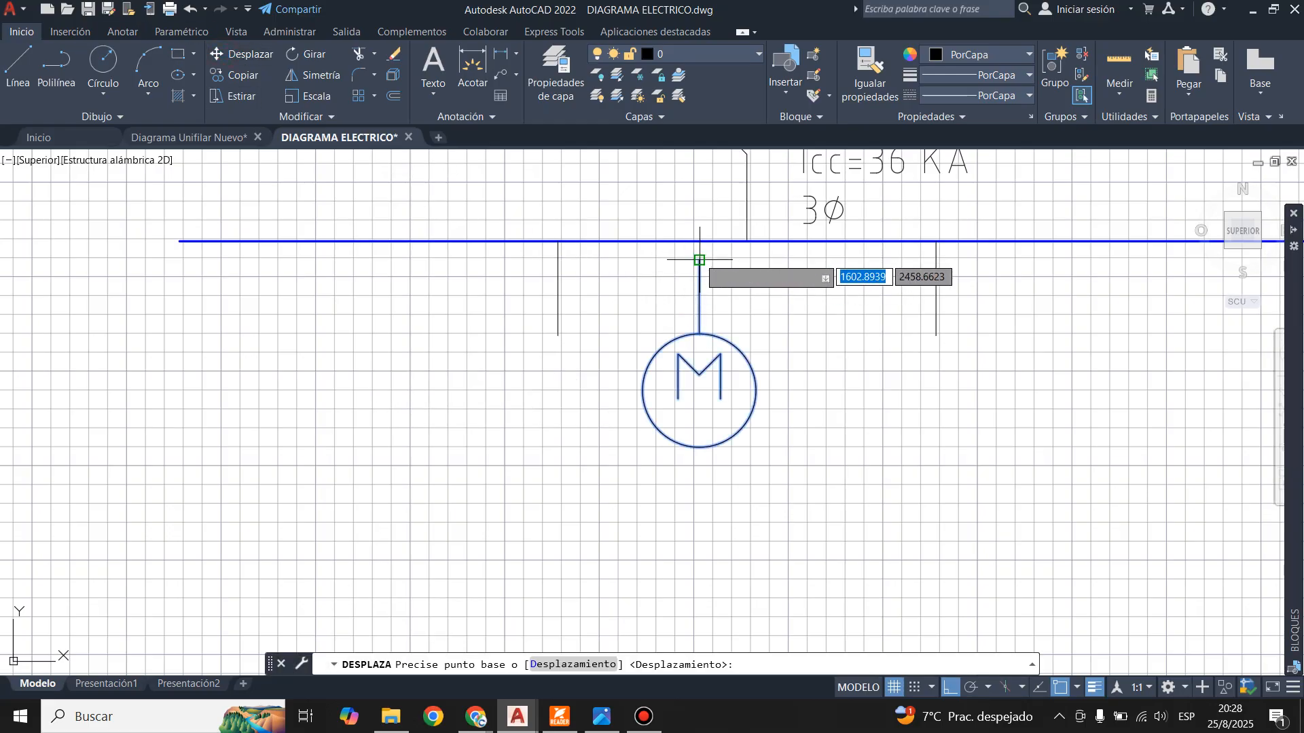
{"action": "left_click", "coordinate": [700, 260]}
{"action": "left_click", "coordinate": [563, 322]}
{"action": "scroll", "coordinate": [536, 384], "scroll_direction": "down", "scroll_amount": 2}
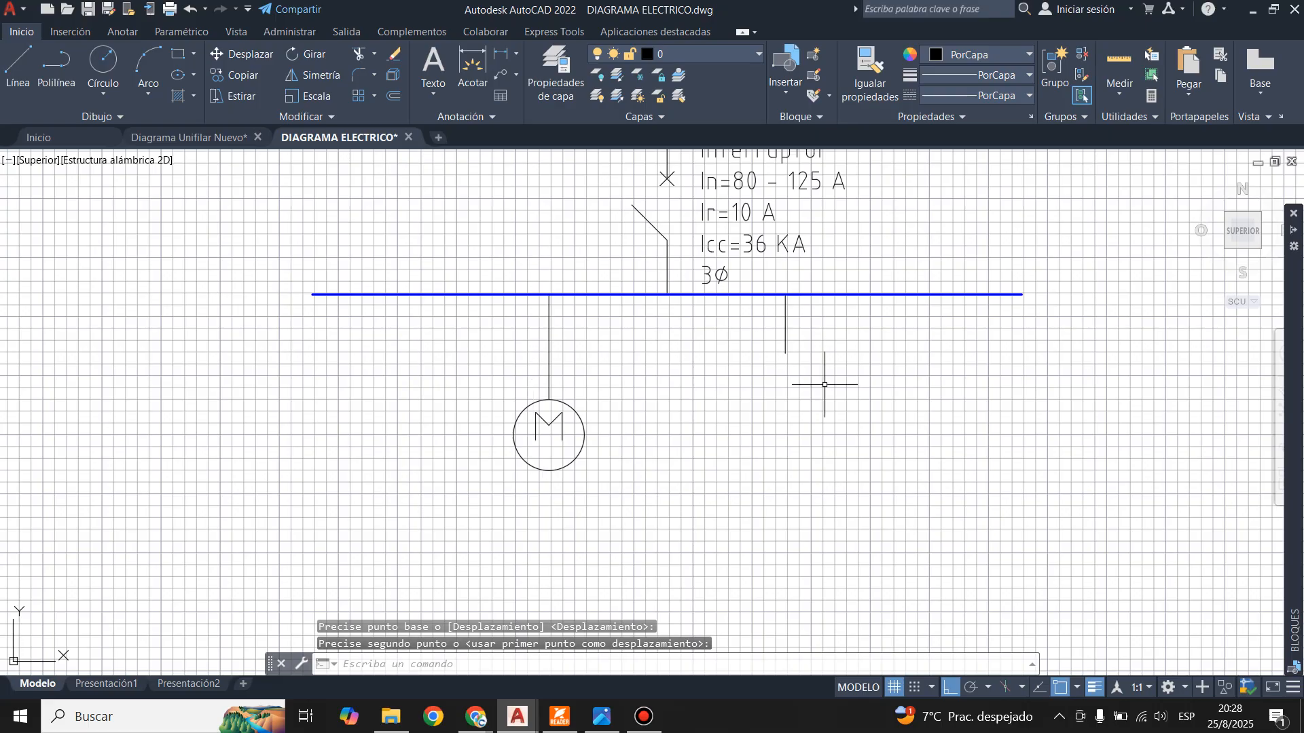
{"action": "scroll", "coordinate": [775, 420], "scroll_direction": "down", "scroll_amount": 3}
{"action": "scroll", "coordinate": [835, 383], "scroll_direction": "up", "scroll_amount": 3}
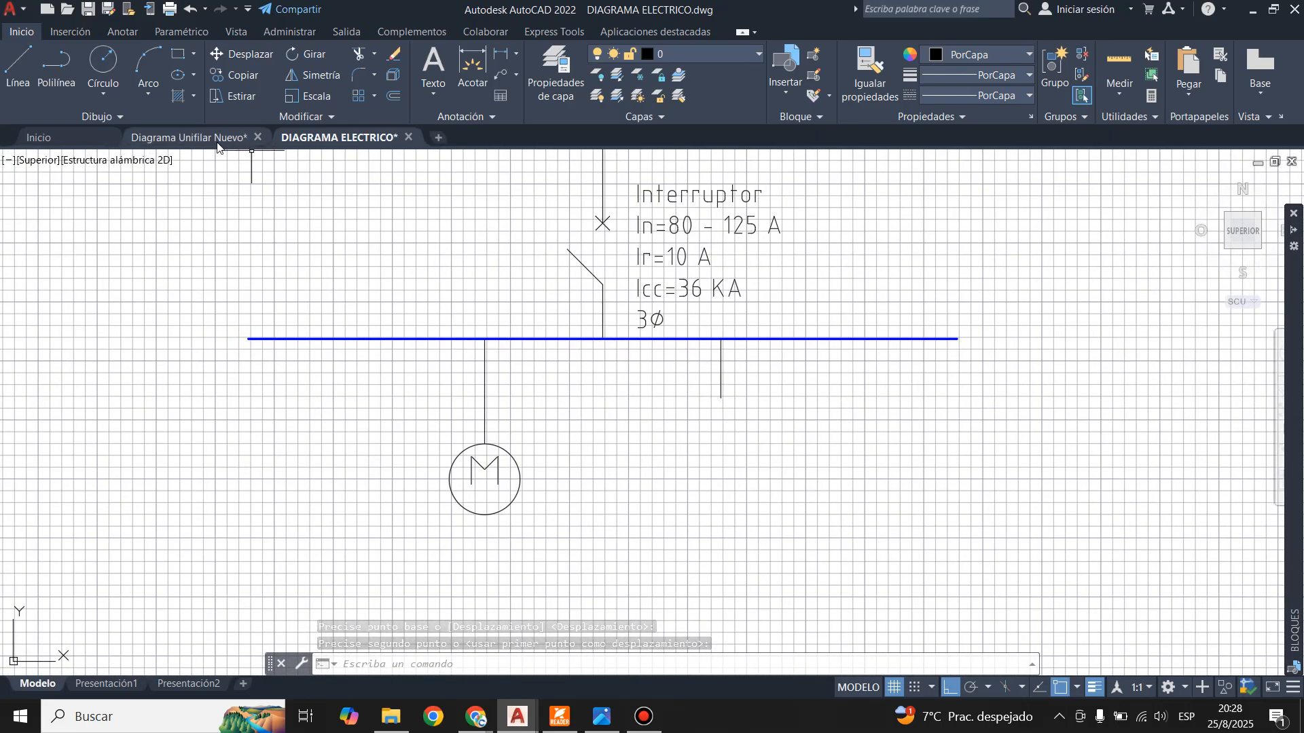
- Browse the Electrical-symbols.dwg block library for a symbol matching the surge protection device of the reference drawing
{"action": "mouse_move", "coordinate": [216, 146]}
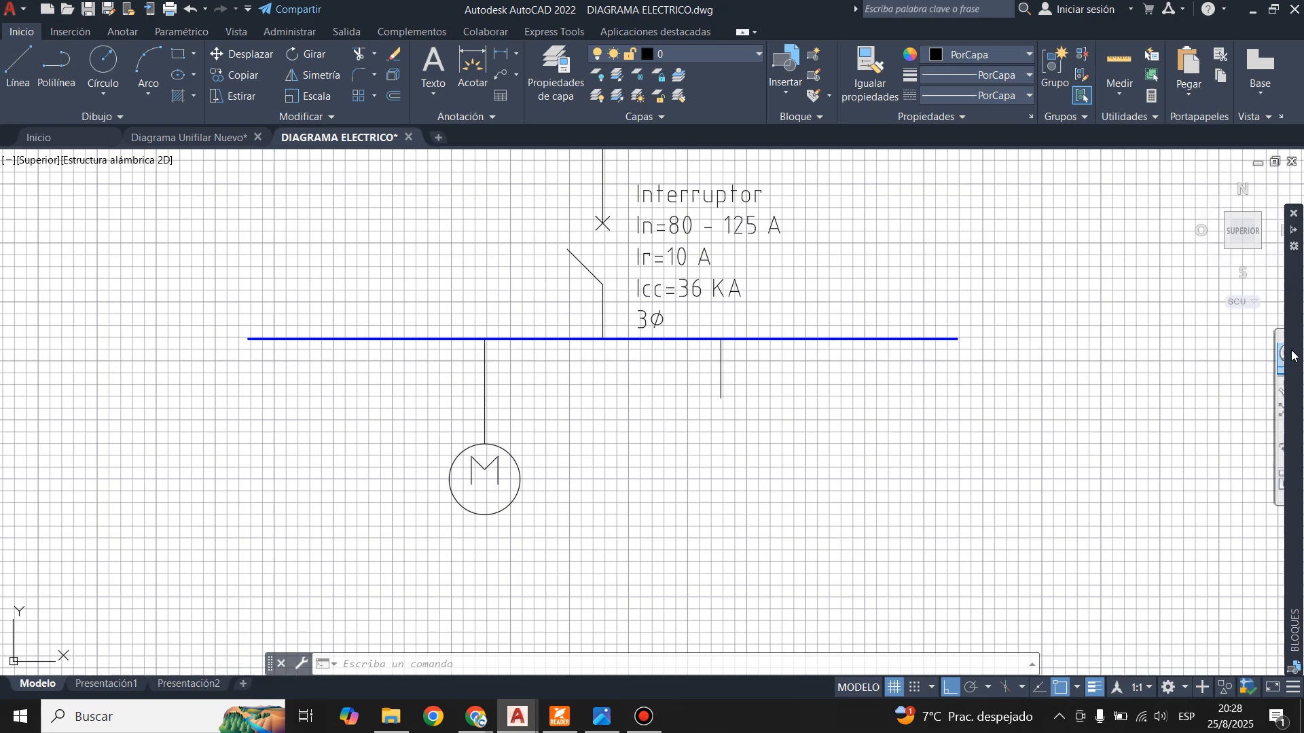
{"action": "mouse_move", "coordinate": [1293, 360]}
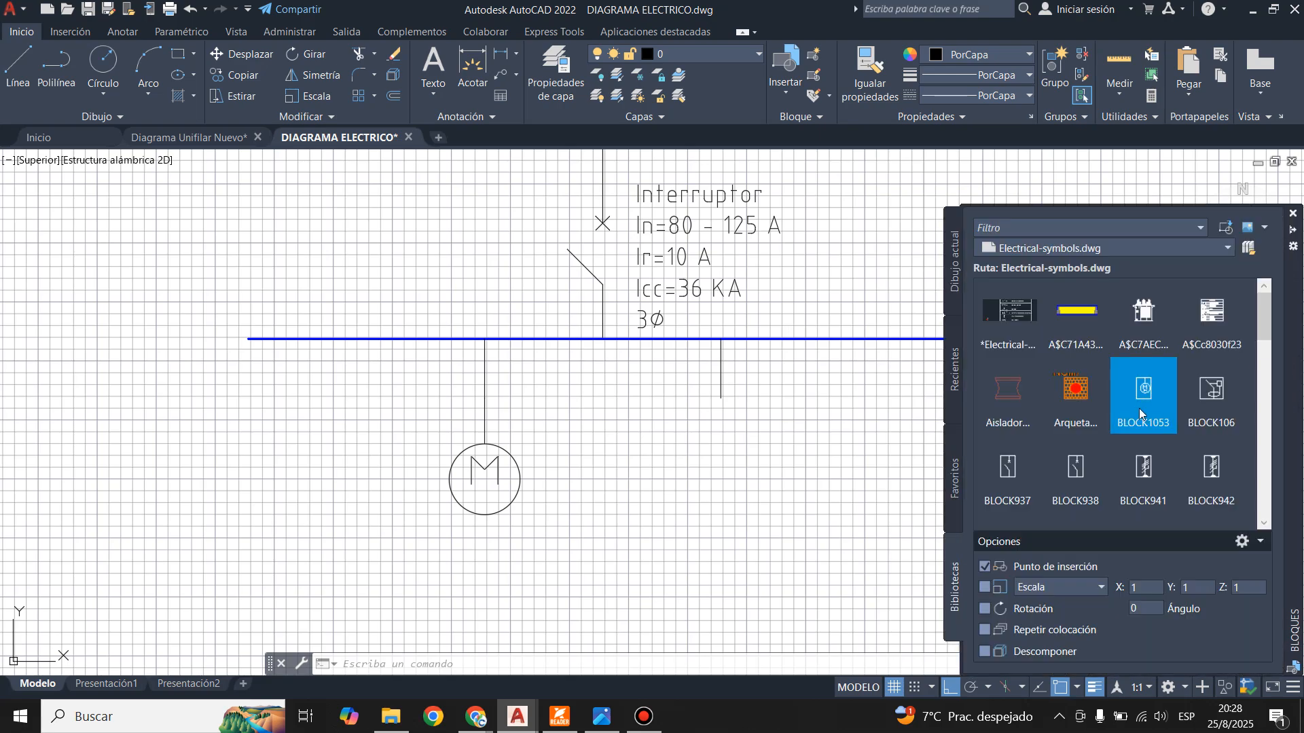
{"action": "scroll", "coordinate": [1139, 409], "scroll_direction": "down", "scroll_amount": 3}
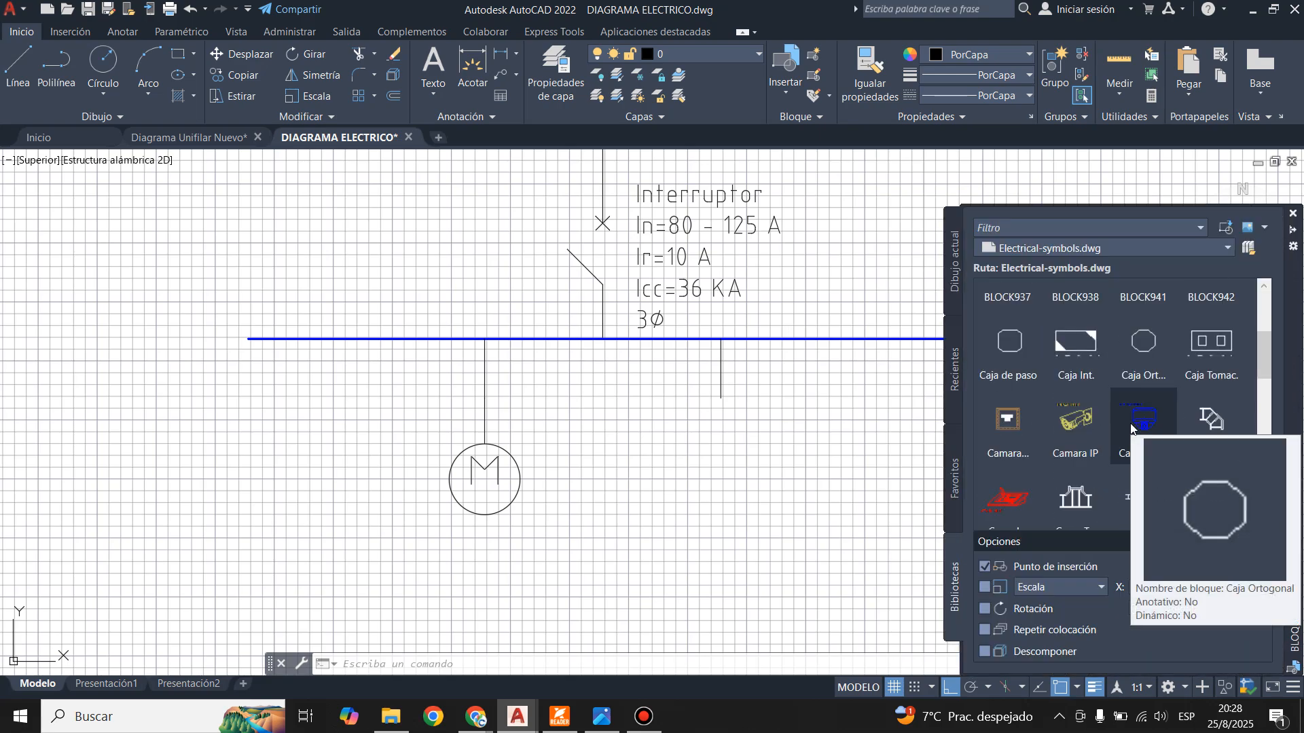
{"action": "scroll", "coordinate": [1046, 431], "scroll_direction": "down", "scroll_amount": 4}
{"action": "scroll", "coordinate": [1069, 421], "scroll_direction": "down", "scroll_amount": 3}
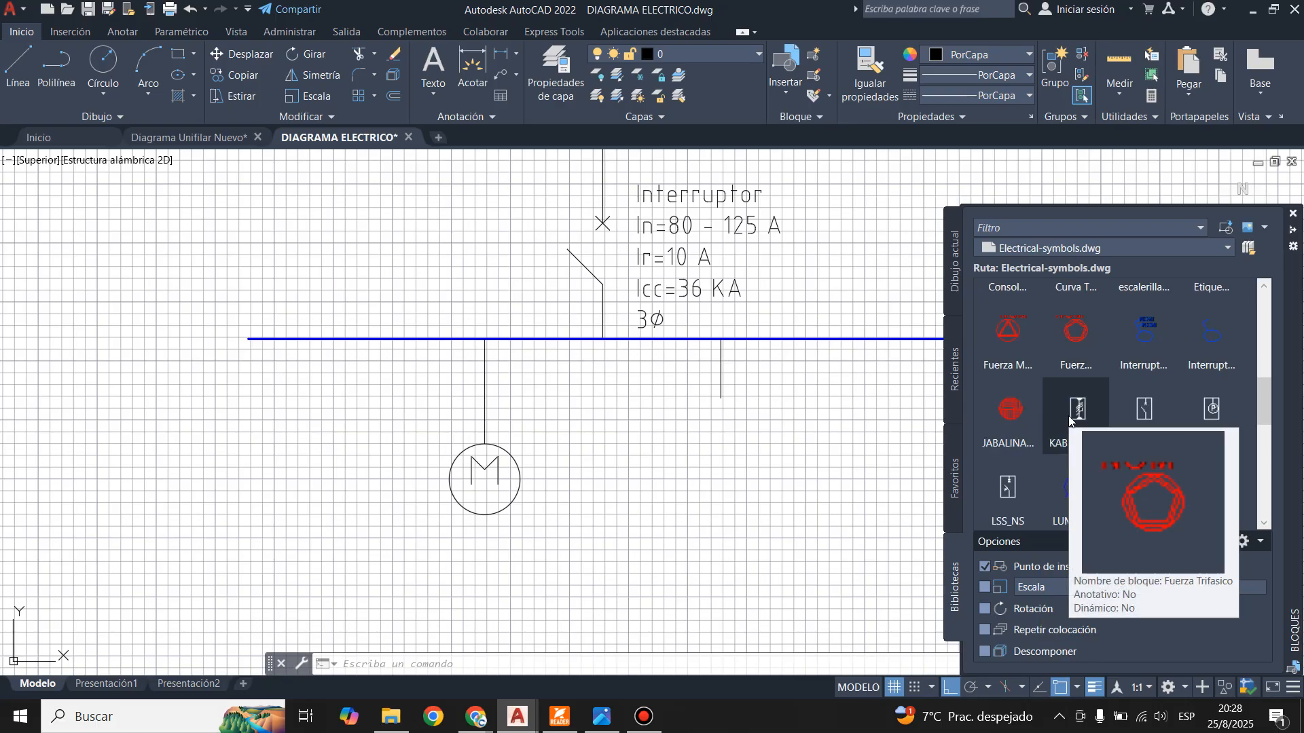
{"action": "scroll", "coordinate": [1066, 421], "scroll_direction": "down", "scroll_amount": 2}
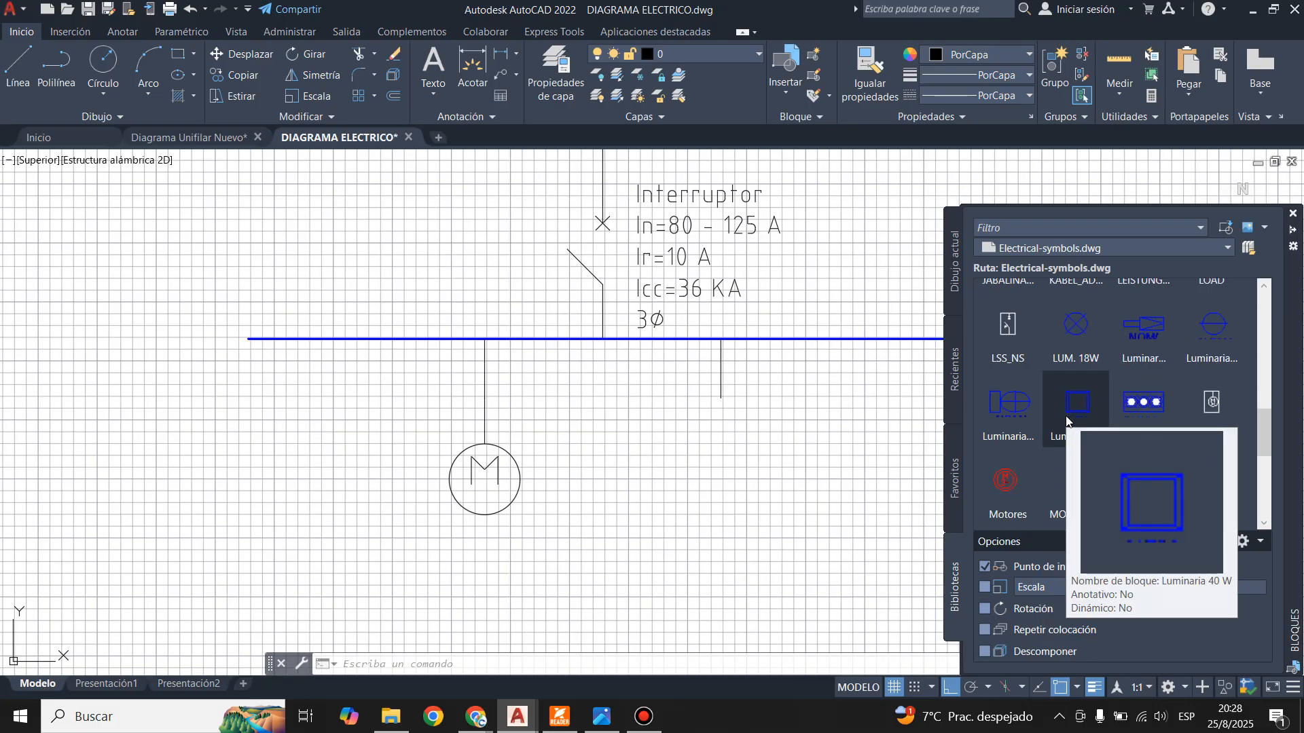
{"action": "scroll", "coordinate": [1066, 421], "scroll_direction": "down", "scroll_amount": 3}
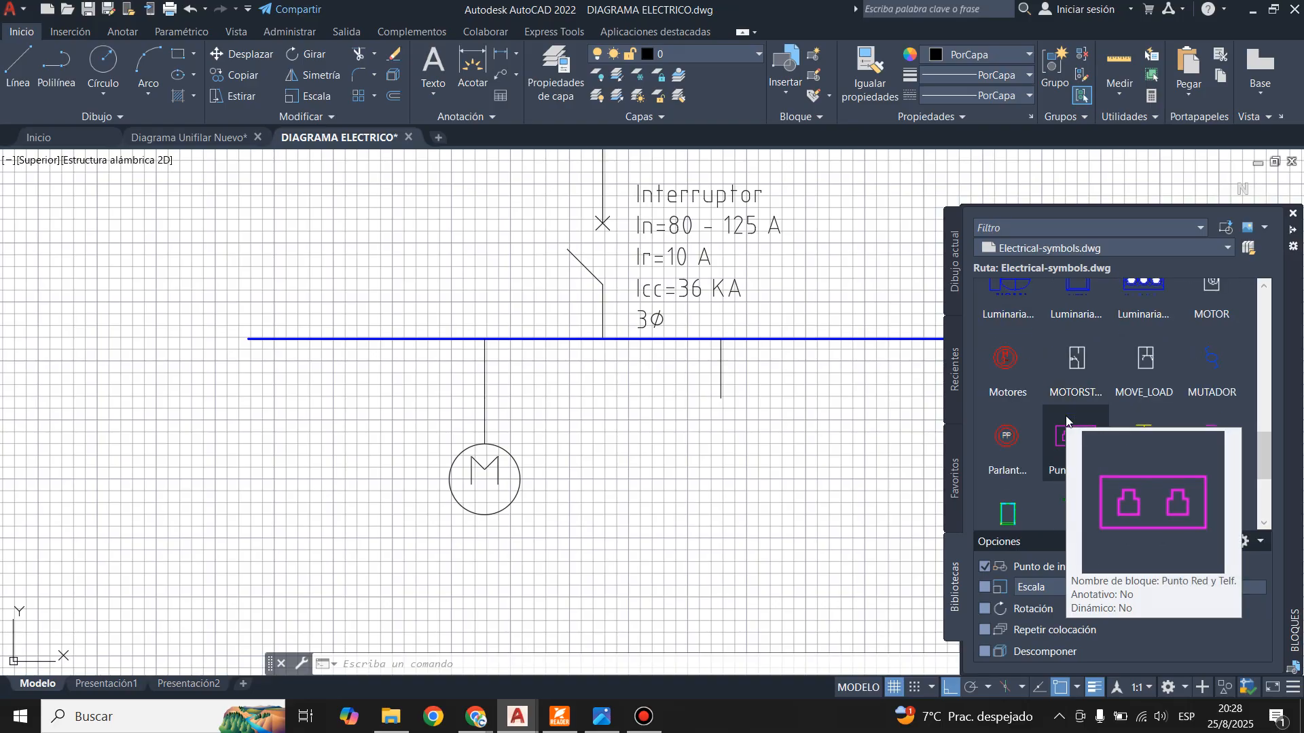
{"action": "scroll", "coordinate": [1066, 421], "scroll_direction": "up", "scroll_amount": 1}
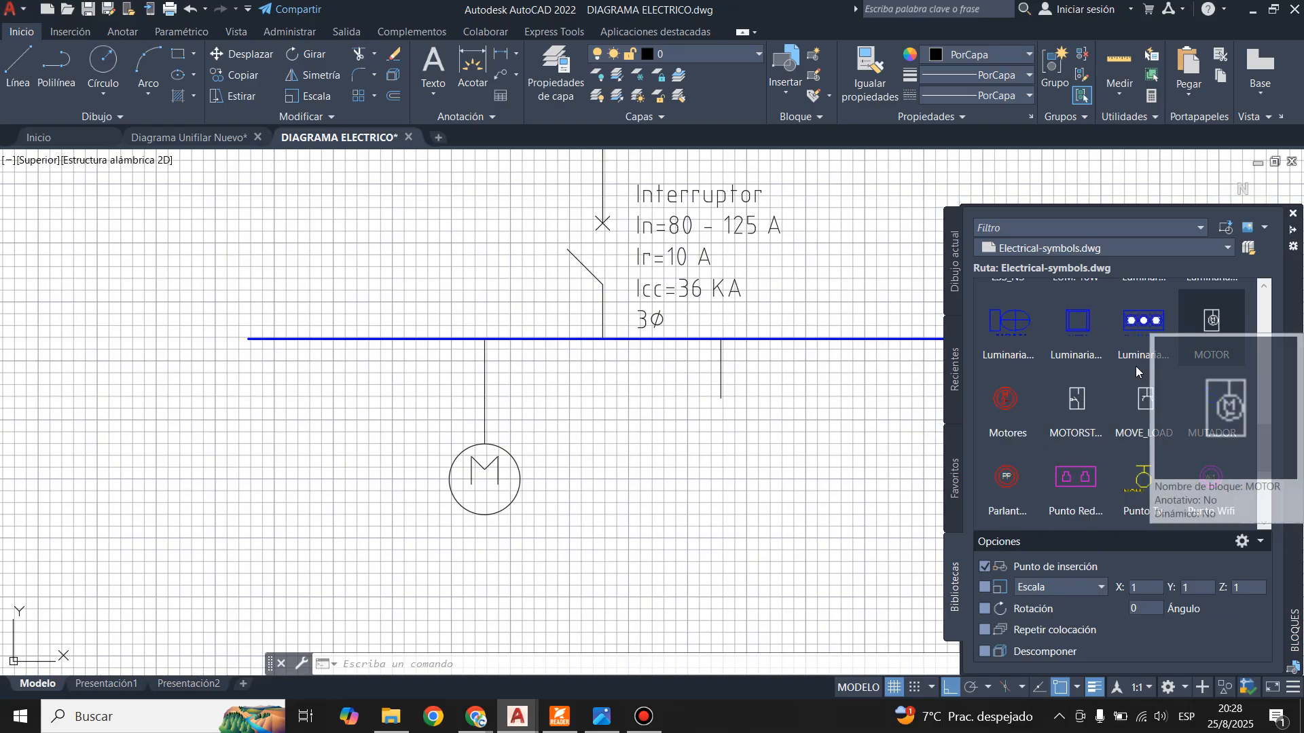
{"action": "scroll", "coordinate": [1058, 457], "scroll_direction": "down", "scroll_amount": 5}
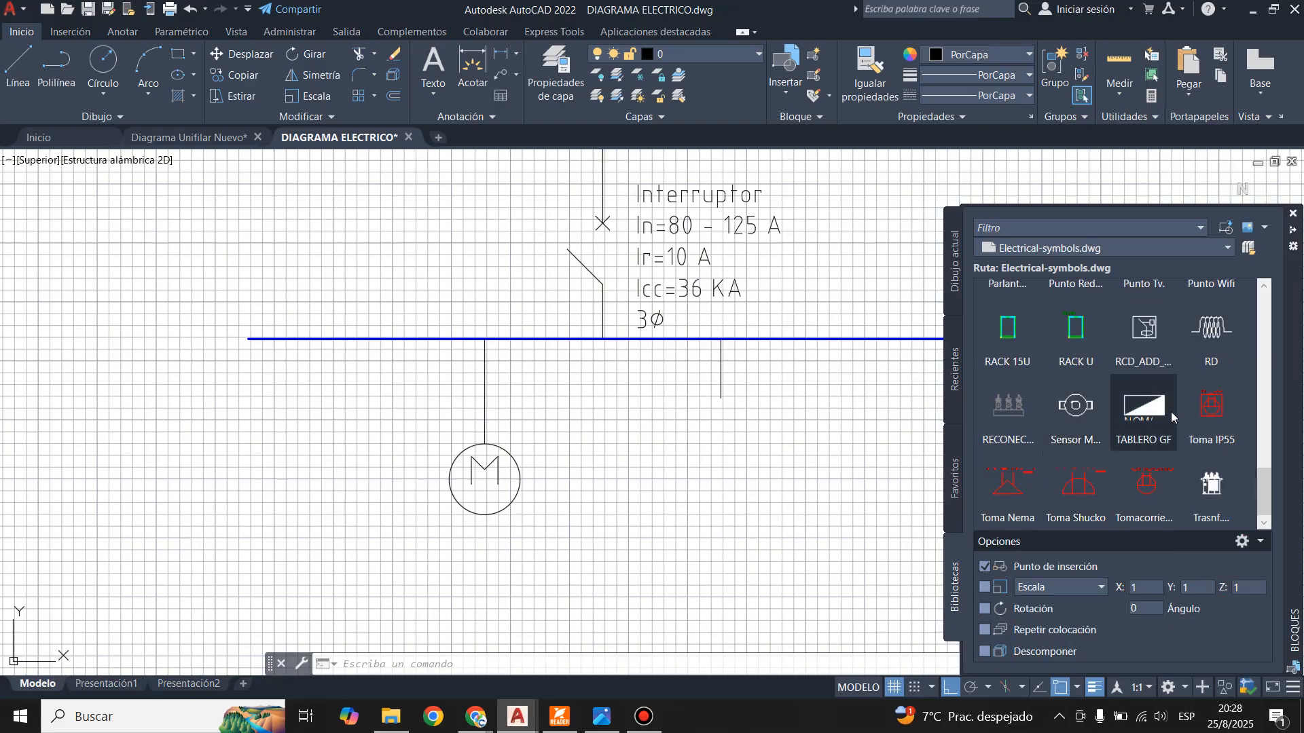
{"action": "mouse_move", "coordinate": [1142, 411]}
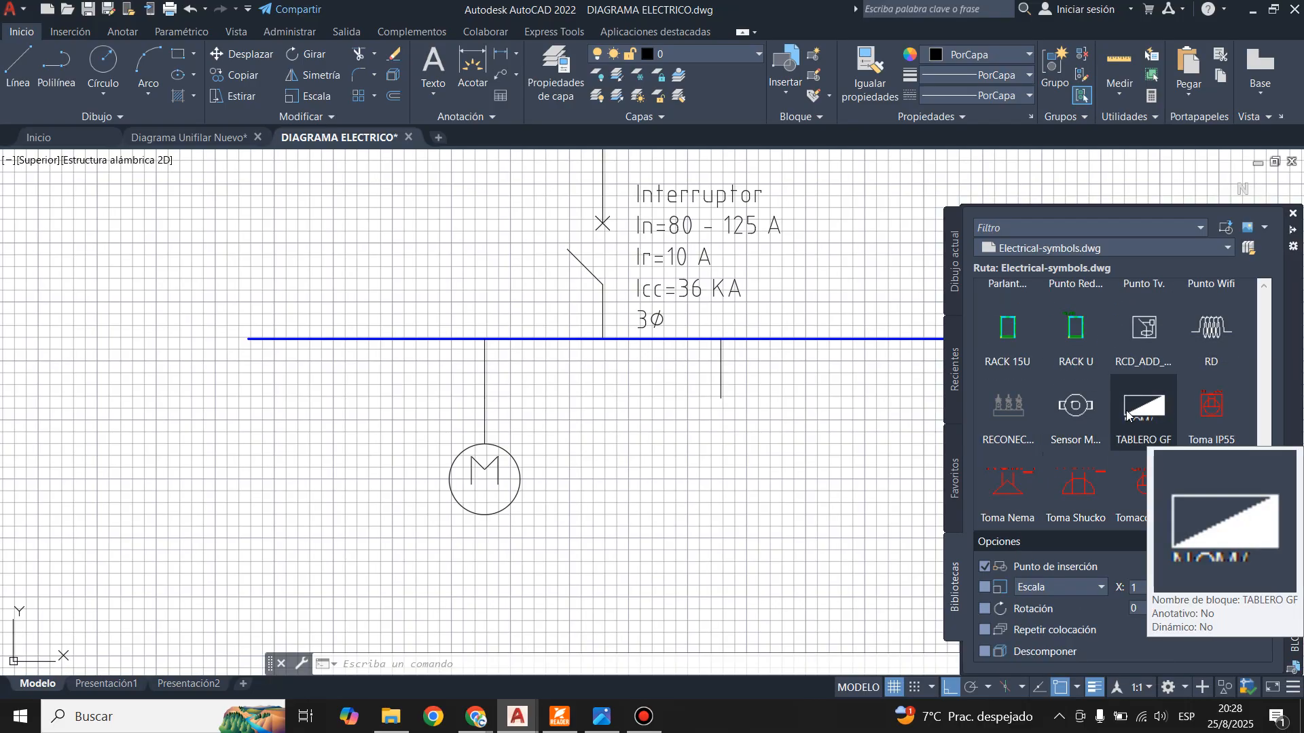
- Switch to Diagrama Unifilar Nuevo and measure the width and height of the reference surge protector's rectangle
{"action": "left_click", "coordinate": [188, 137]}
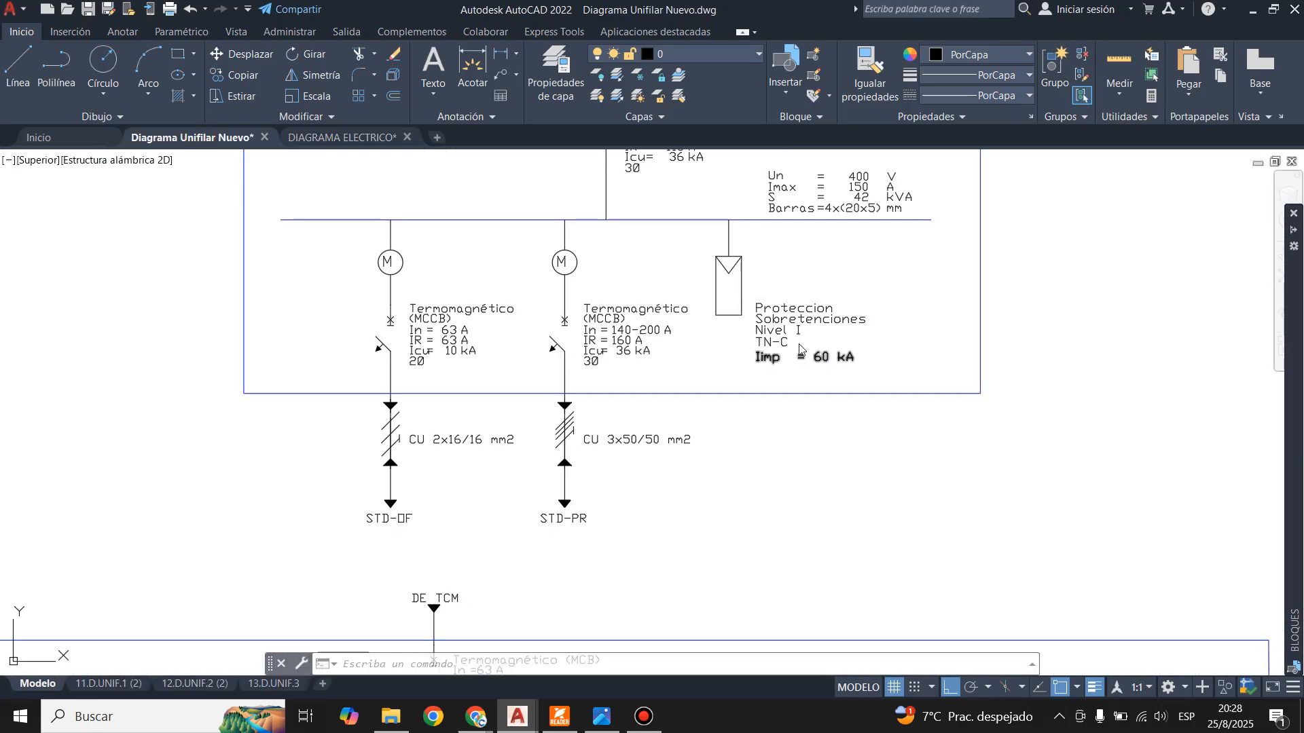
{"action": "scroll", "coordinate": [747, 285], "scroll_direction": "up", "scroll_amount": 4}
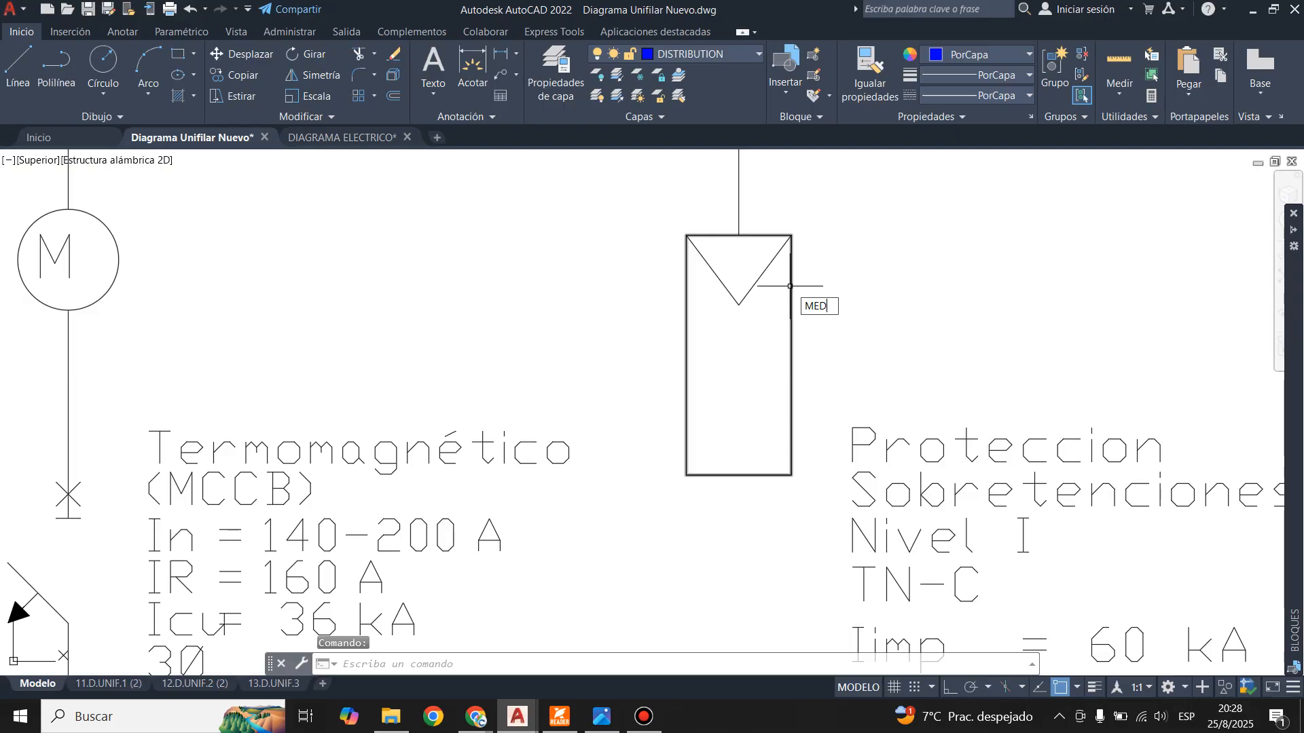
{"action": "key", "text": "Return"}
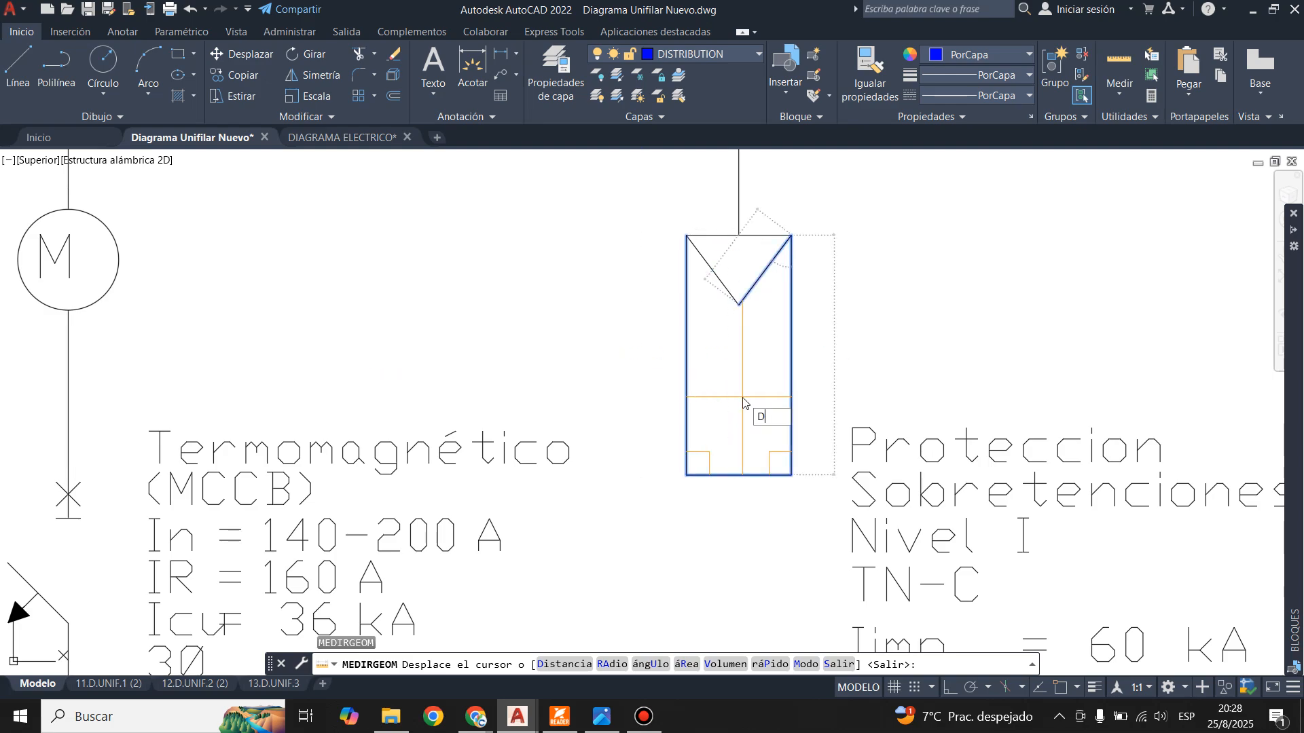
{"action": "key", "text": "Return"}
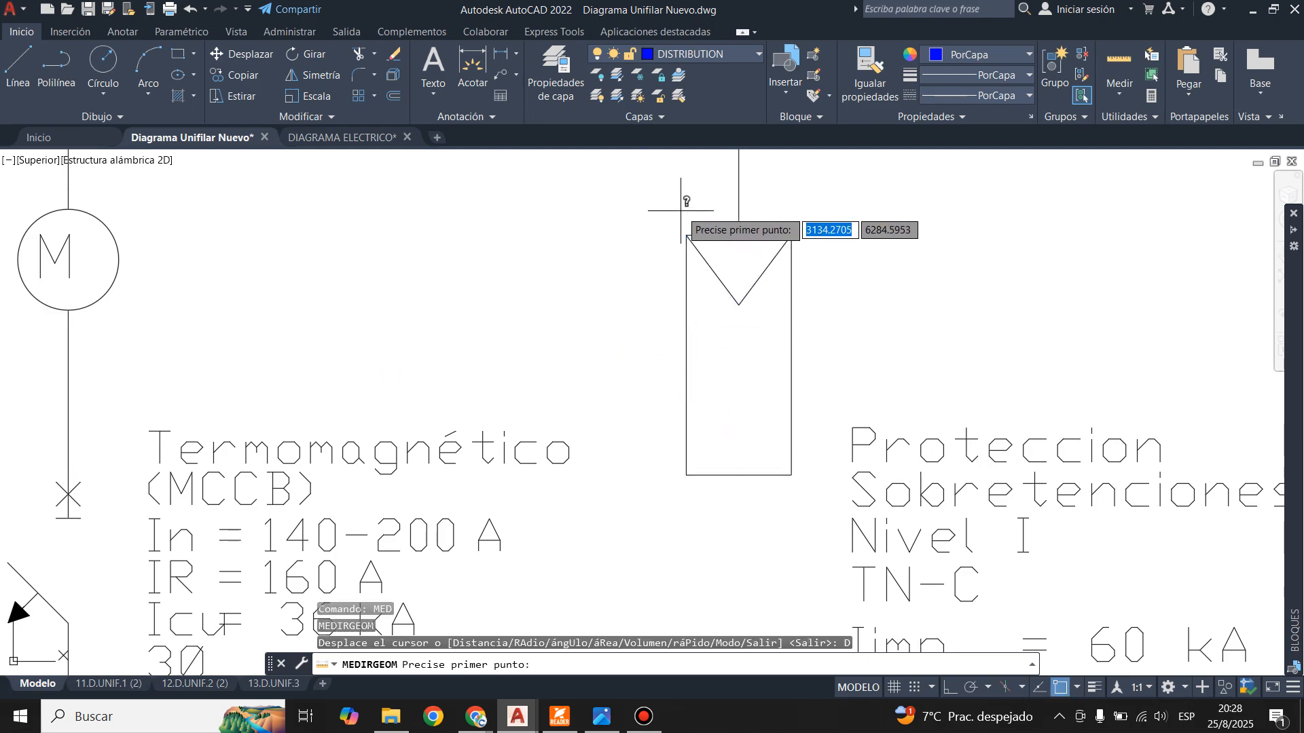
{"action": "left_click", "coordinate": [686, 235]}
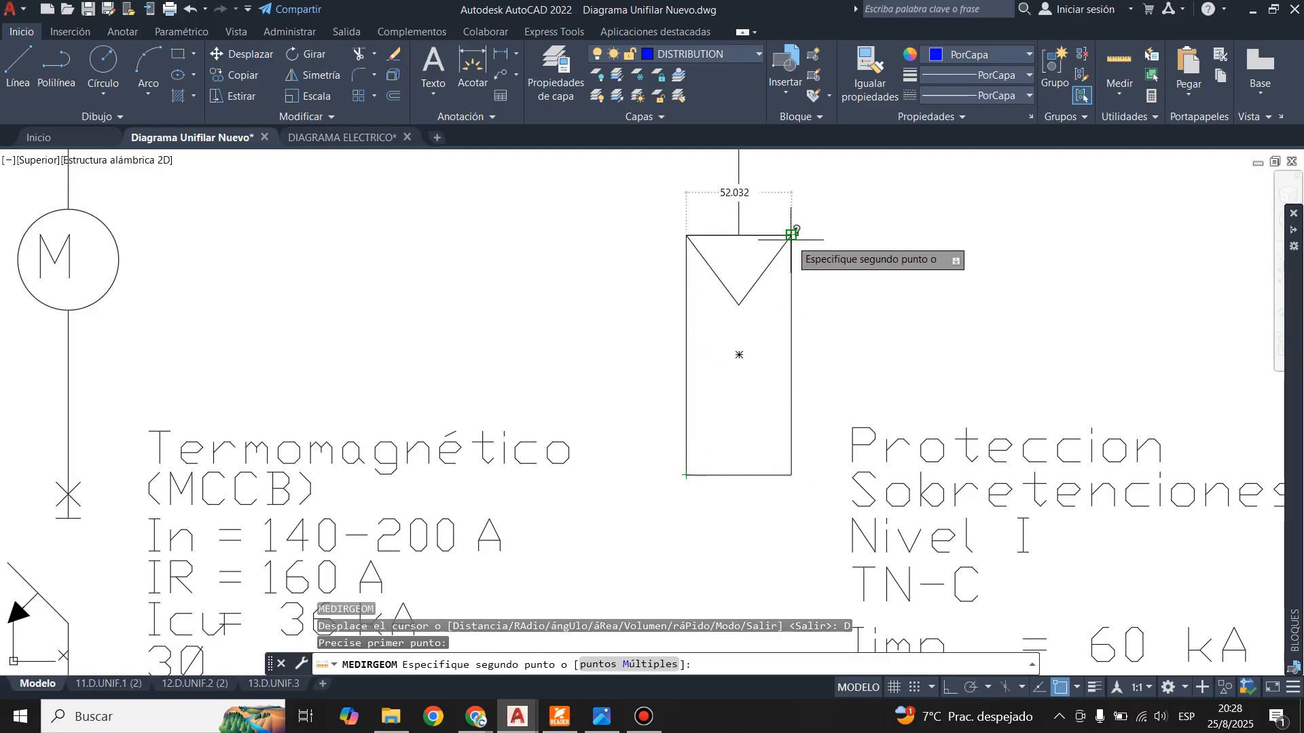
{"action": "key", "text": "Escape"}
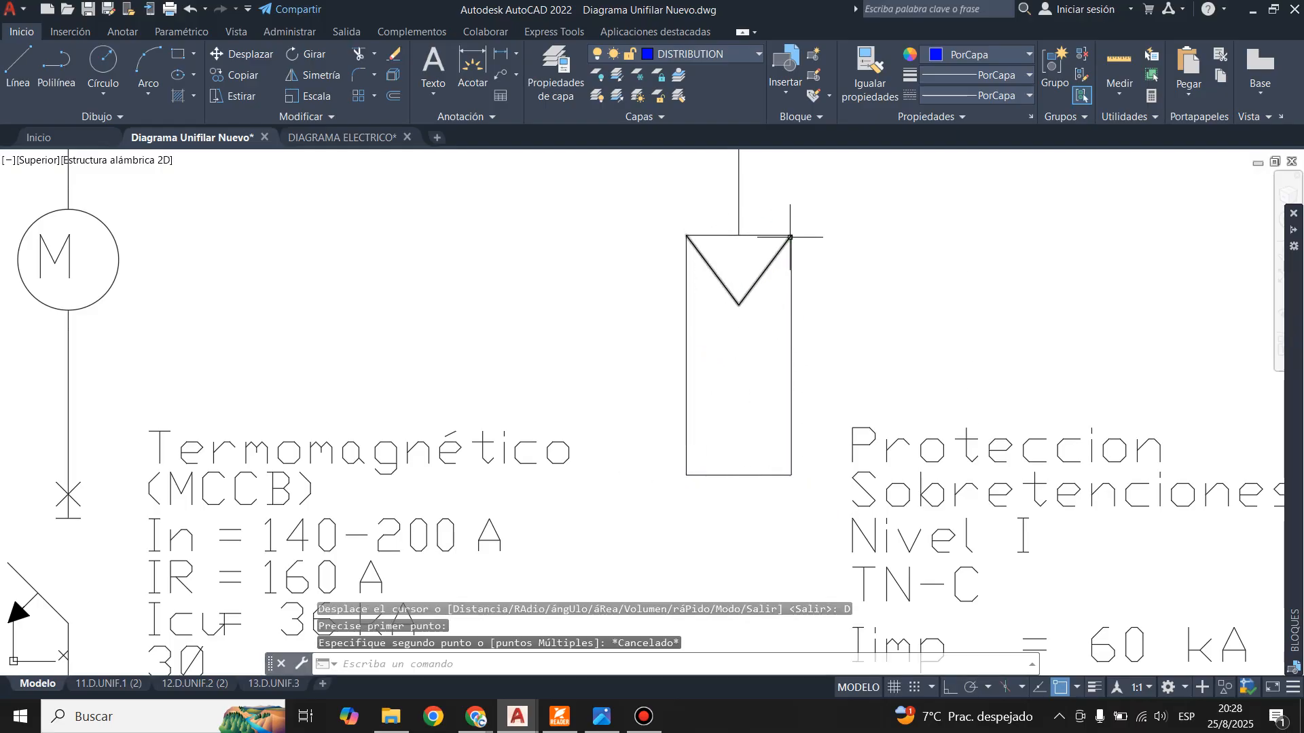
- In DIAGRAMA ELECTRICO, draw a rectangle 52 wide and 120 high just below the right branch line
{"action": "left_click", "coordinate": [300, 133]}
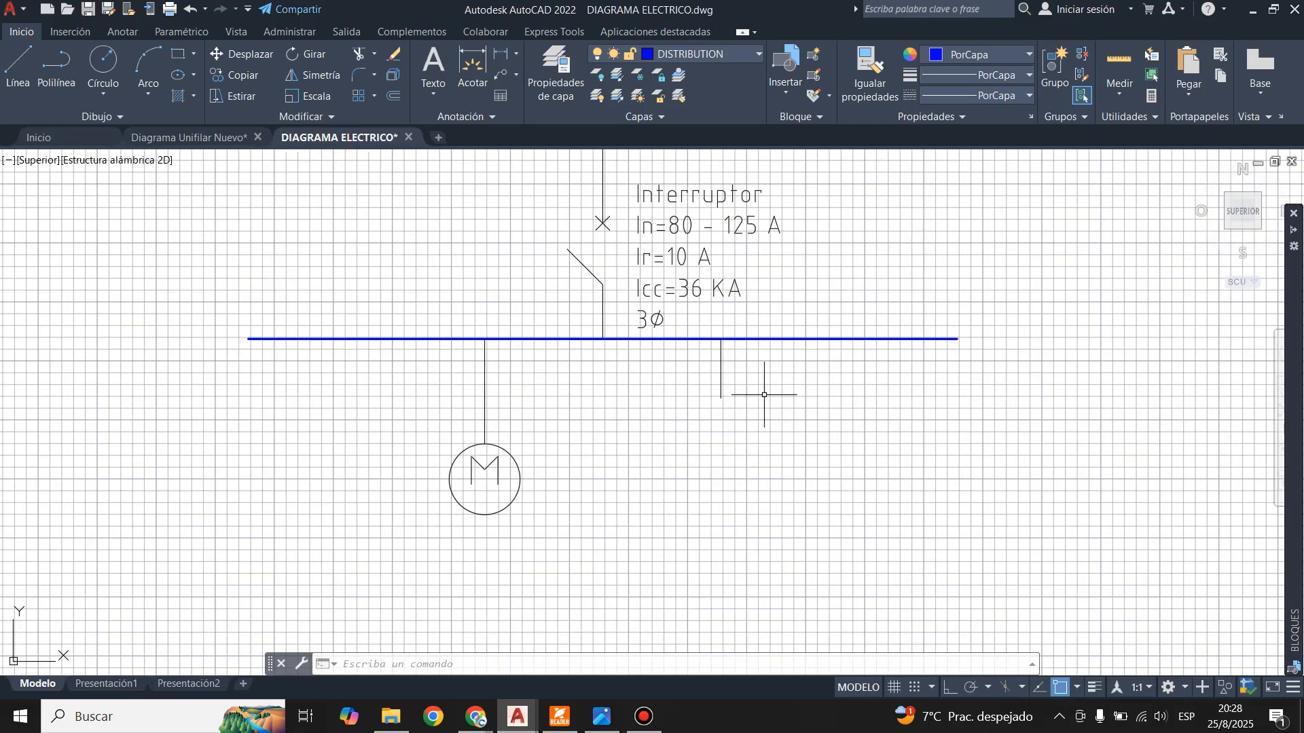
{"action": "left_click", "coordinate": [181, 61]}
{"action": "left_click", "coordinate": [703, 412]}
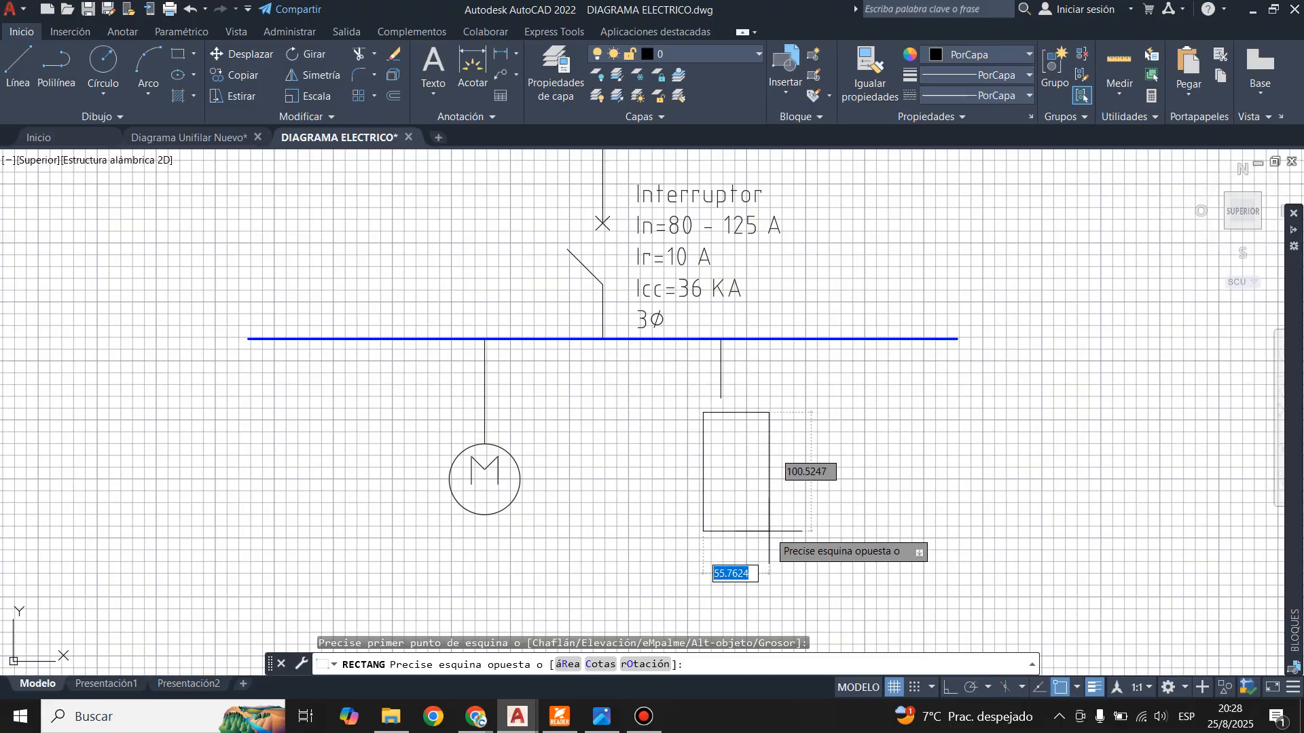
{"action": "key", "text": "Tab"}
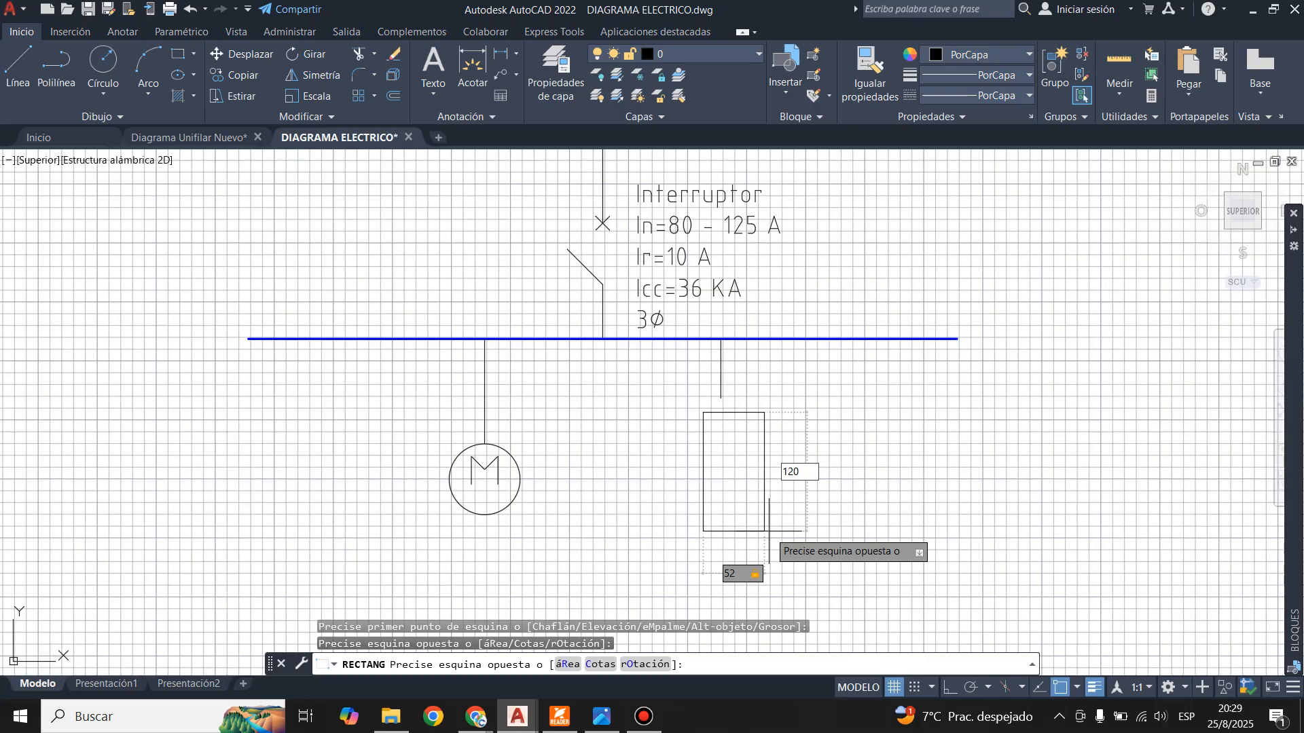
{"action": "key", "text": "Return"}
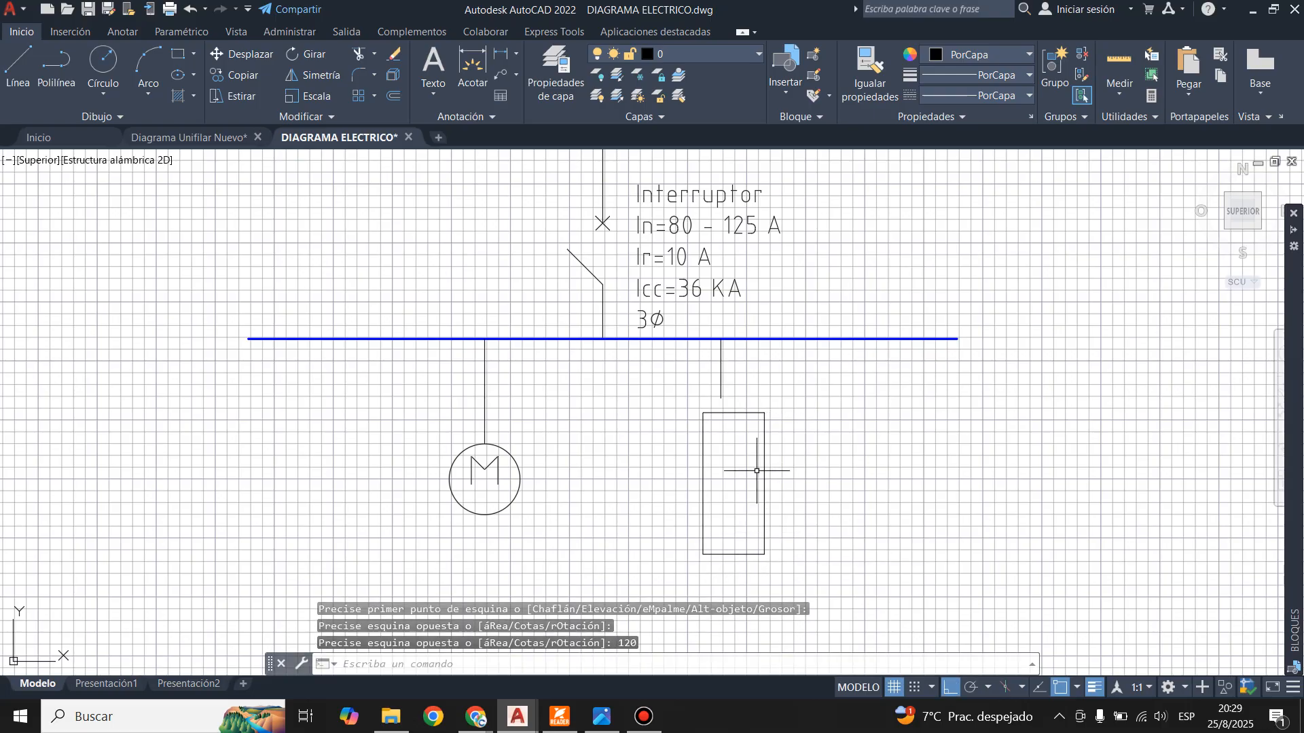
- Move the rectangle so the midpoint of its top edge meets the lower end of the right branch line
{"action": "scroll", "coordinate": [743, 463], "scroll_direction": "up", "scroll_amount": 4}
{"action": "left_click", "coordinate": [732, 339]}
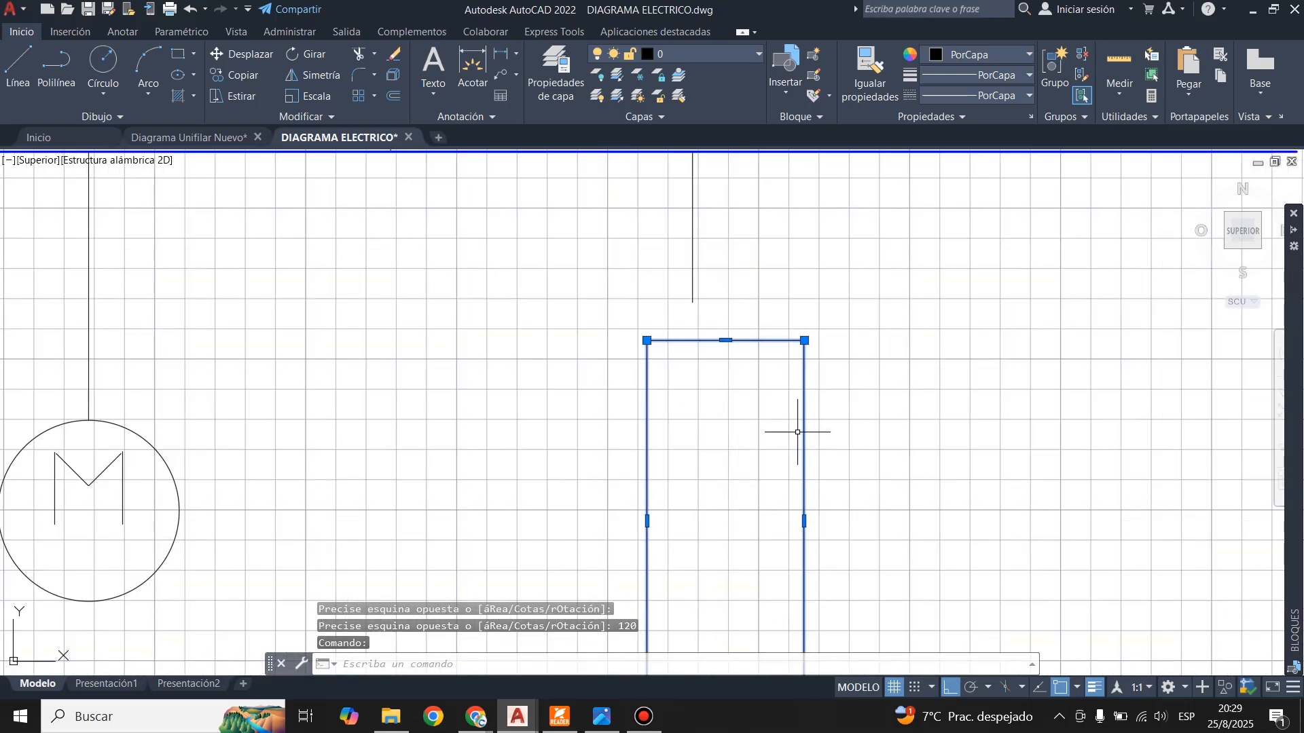
{"action": "left_click", "coordinate": [242, 60]}
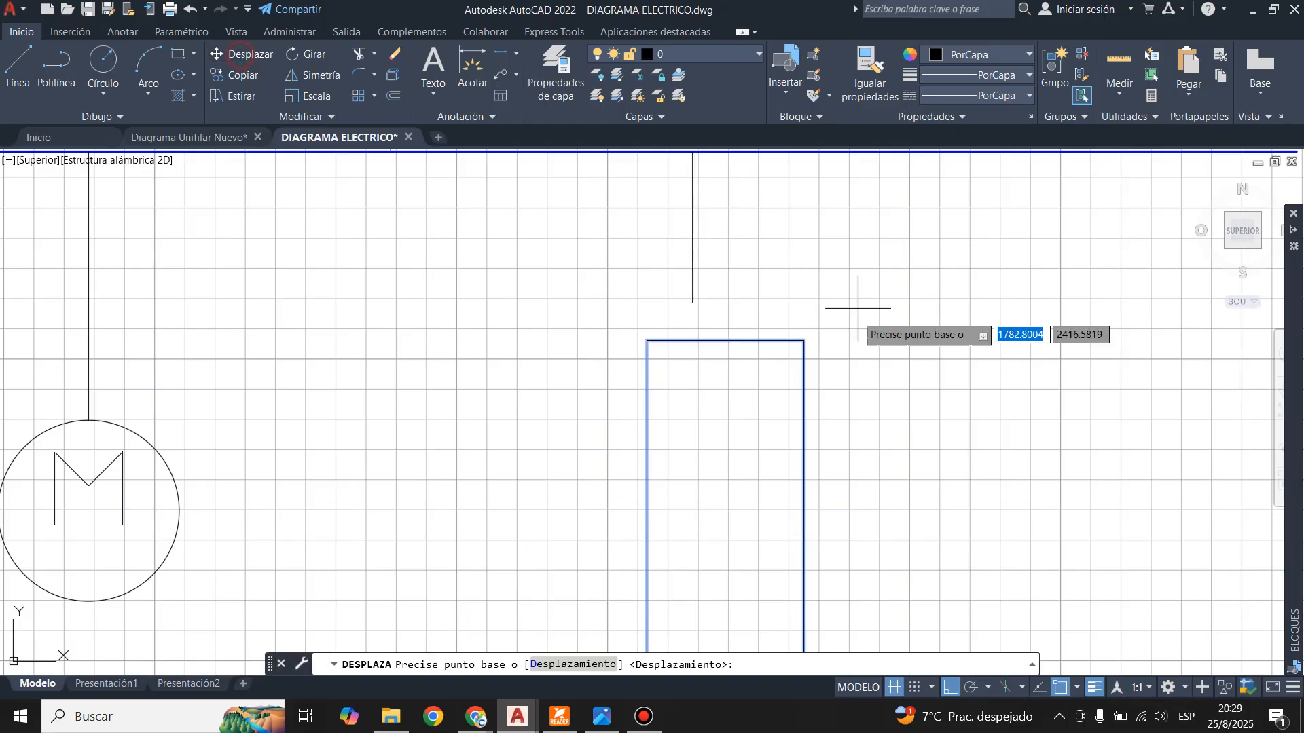
{"action": "left_click", "coordinate": [725, 340]}
{"action": "left_click", "coordinate": [692, 302]}
{"action": "scroll", "coordinate": [878, 337], "scroll_direction": "down", "scroll_amount": 4}
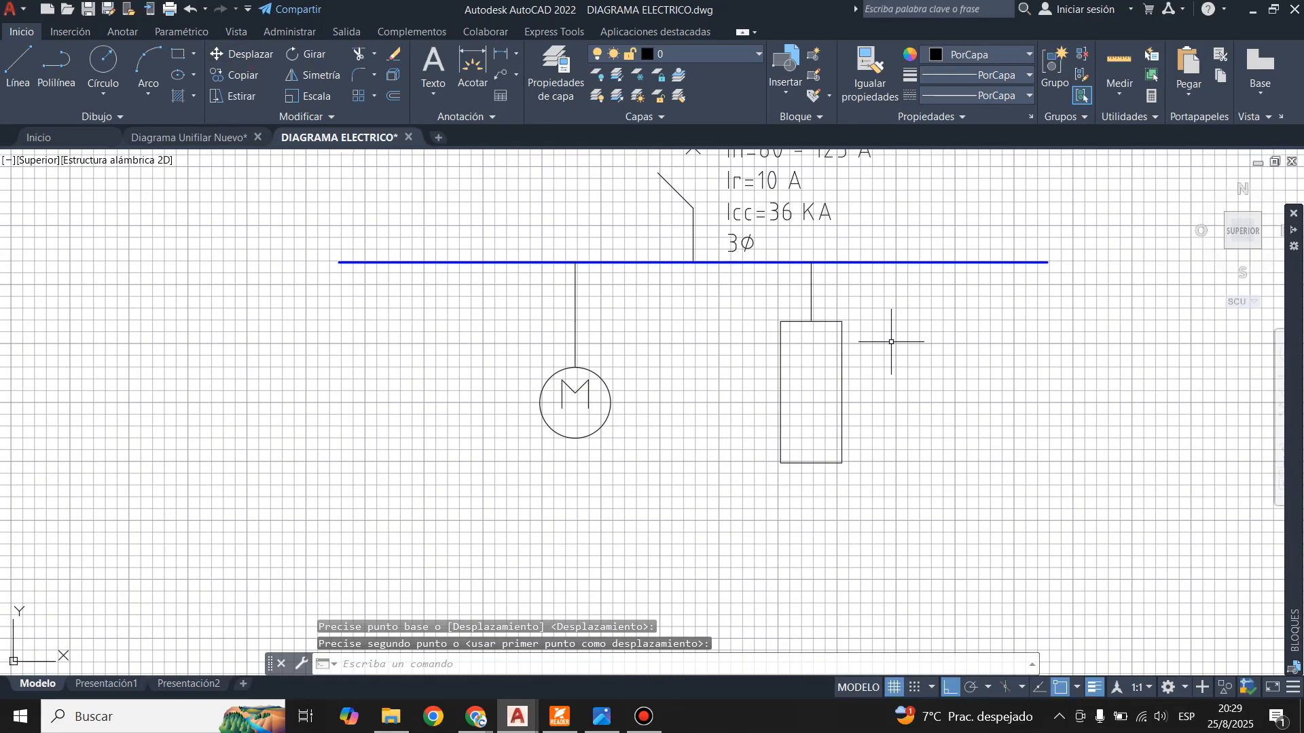
- Switch to Diagrama Unifilar Nuevo and check the depth of the V mark inside the reference surge protector
{"action": "scroll", "coordinate": [794, 362], "scroll_direction": "up", "scroll_amount": 2}
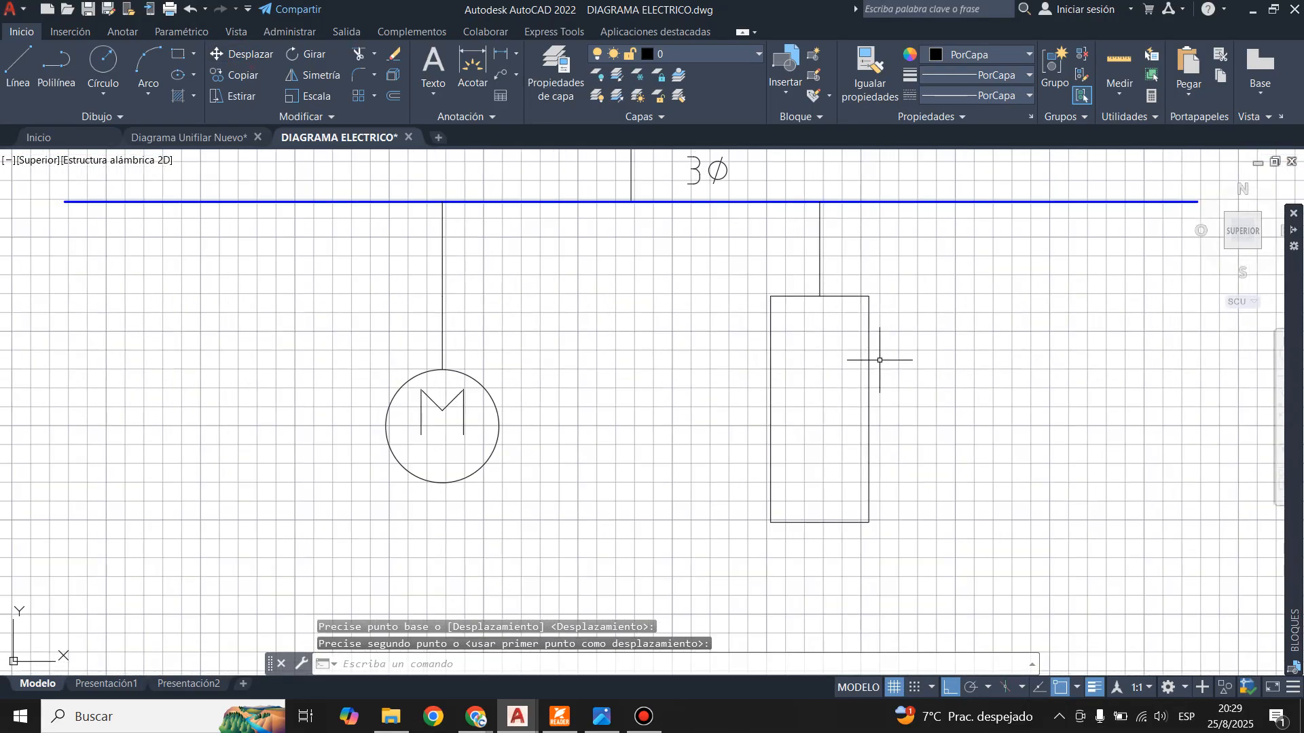
{"action": "left_click", "coordinate": [18, 64]}
{"action": "key", "text": "Escape"}
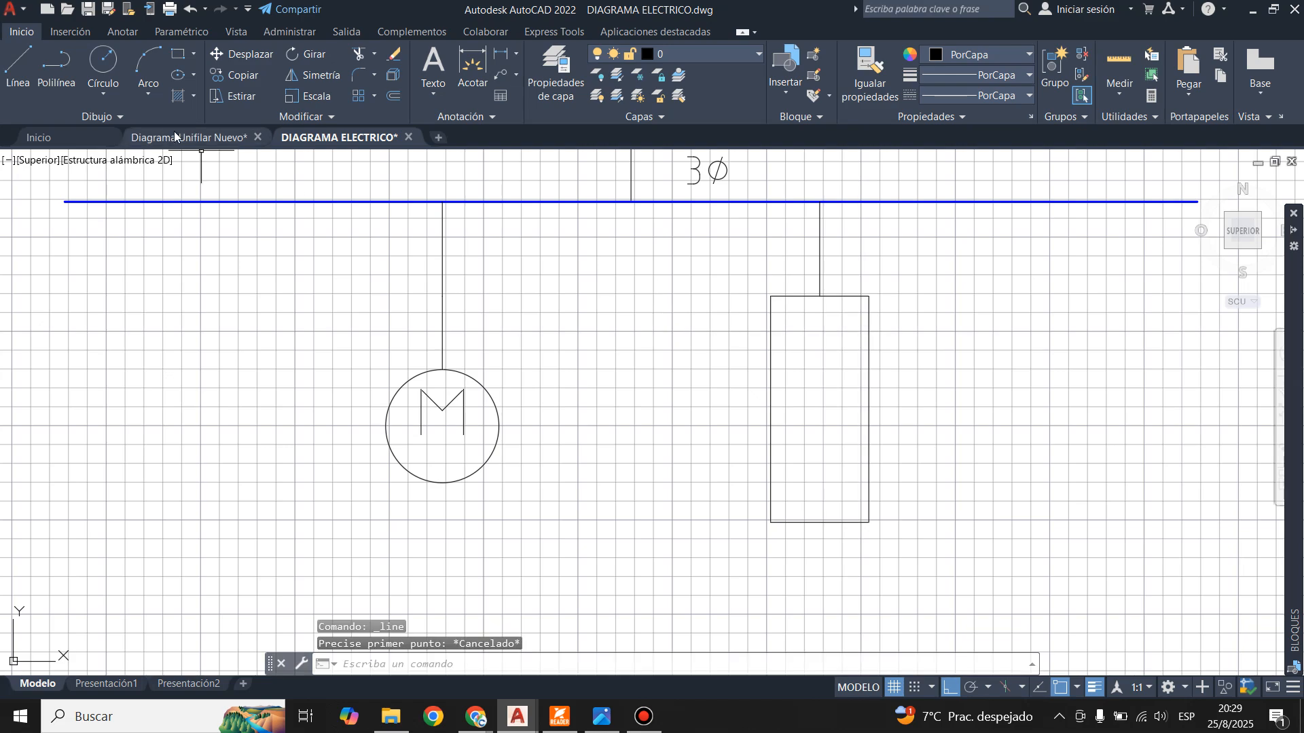
{"action": "left_click", "coordinate": [184, 137]}
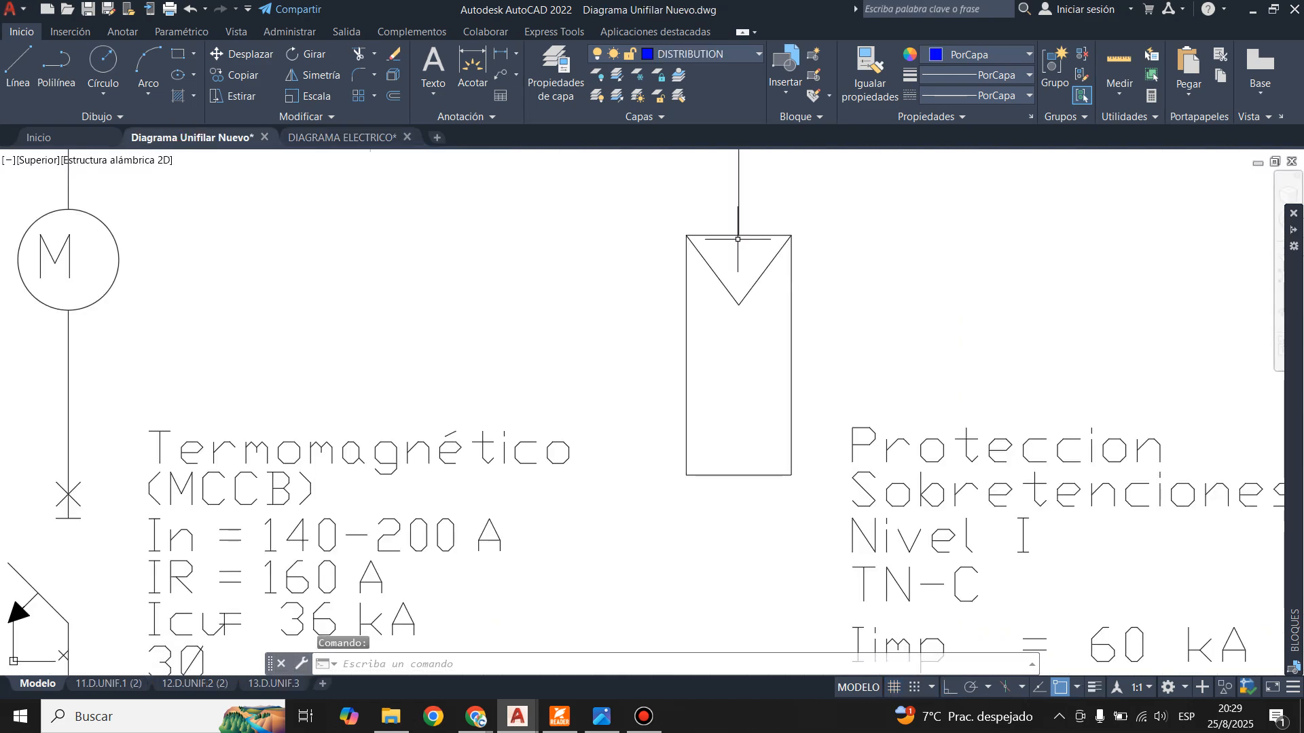
{"action": "key", "text": "space"}
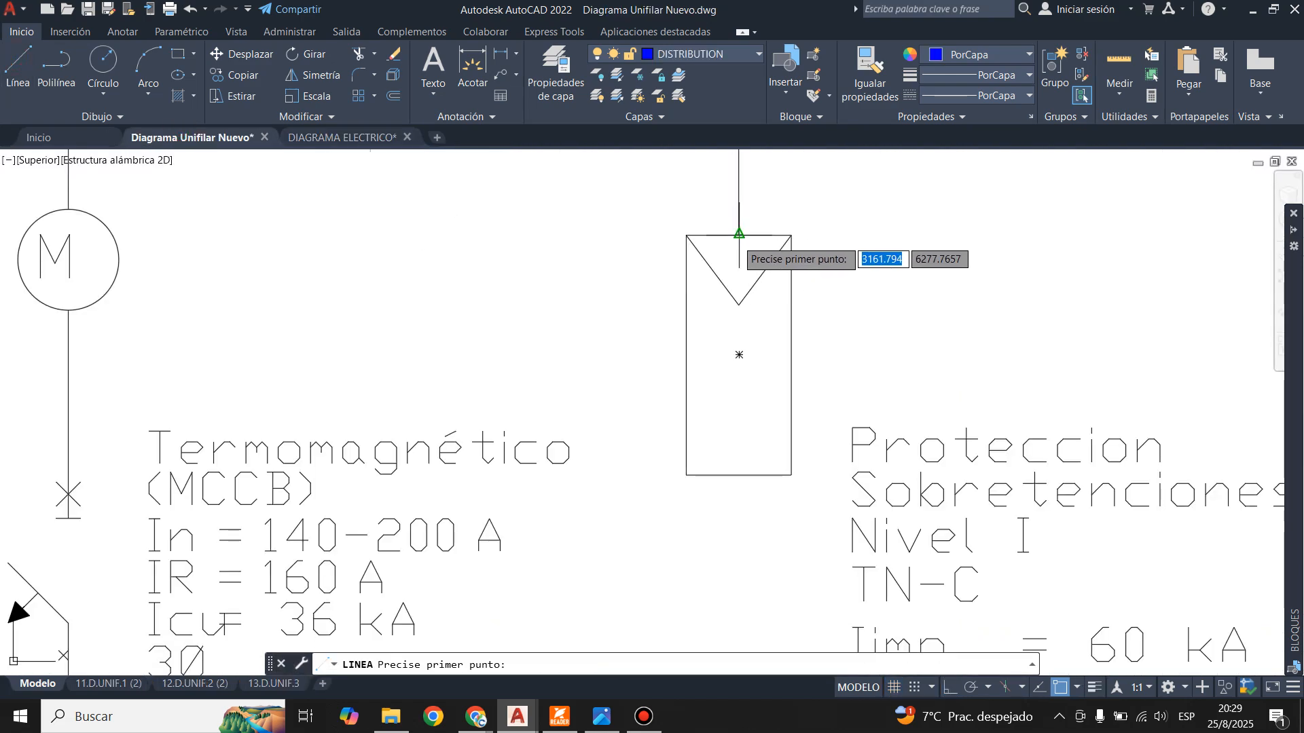
{"action": "left_click", "coordinate": [739, 236]}
{"action": "key", "text": "Escape"}
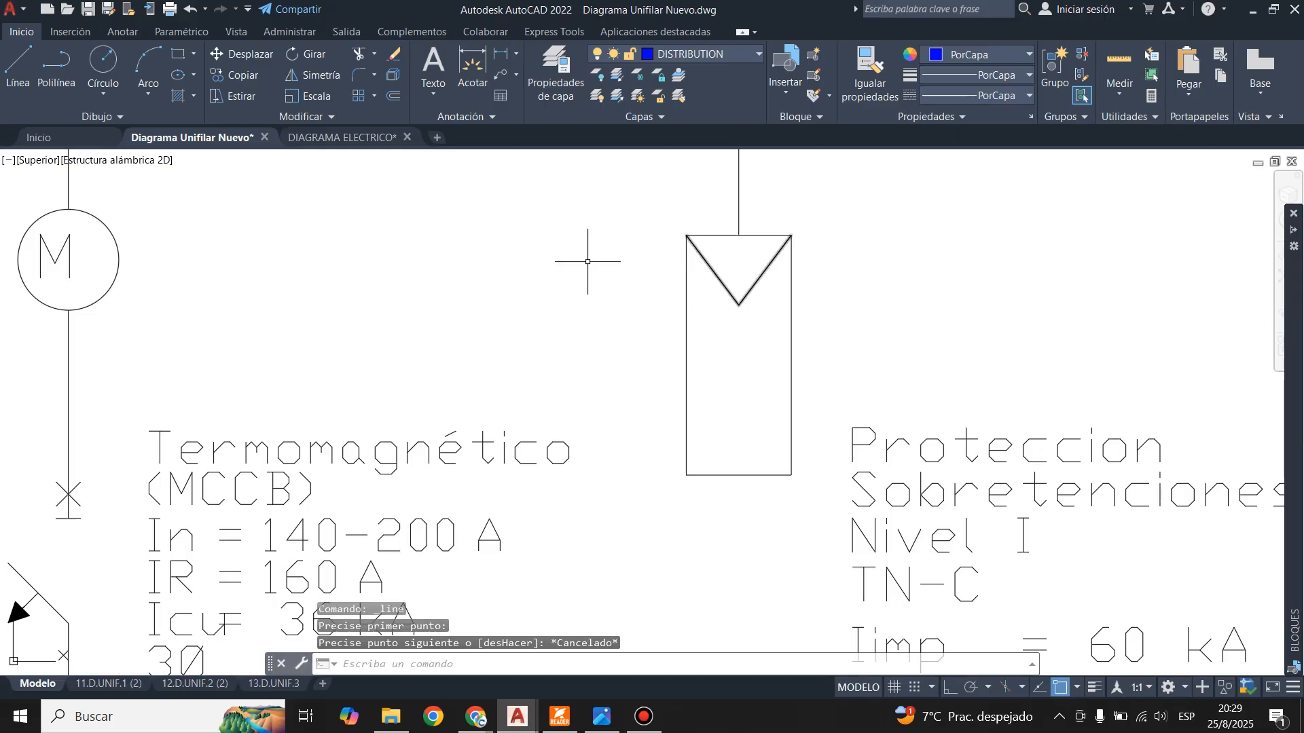
- In DIAGRAMA ELECTRICO, draw a vertical guide line 34 long down from the midpoint of the rectangle's top edge
{"action": "left_click", "coordinate": [319, 137]}
{"action": "type", "text": "l"}
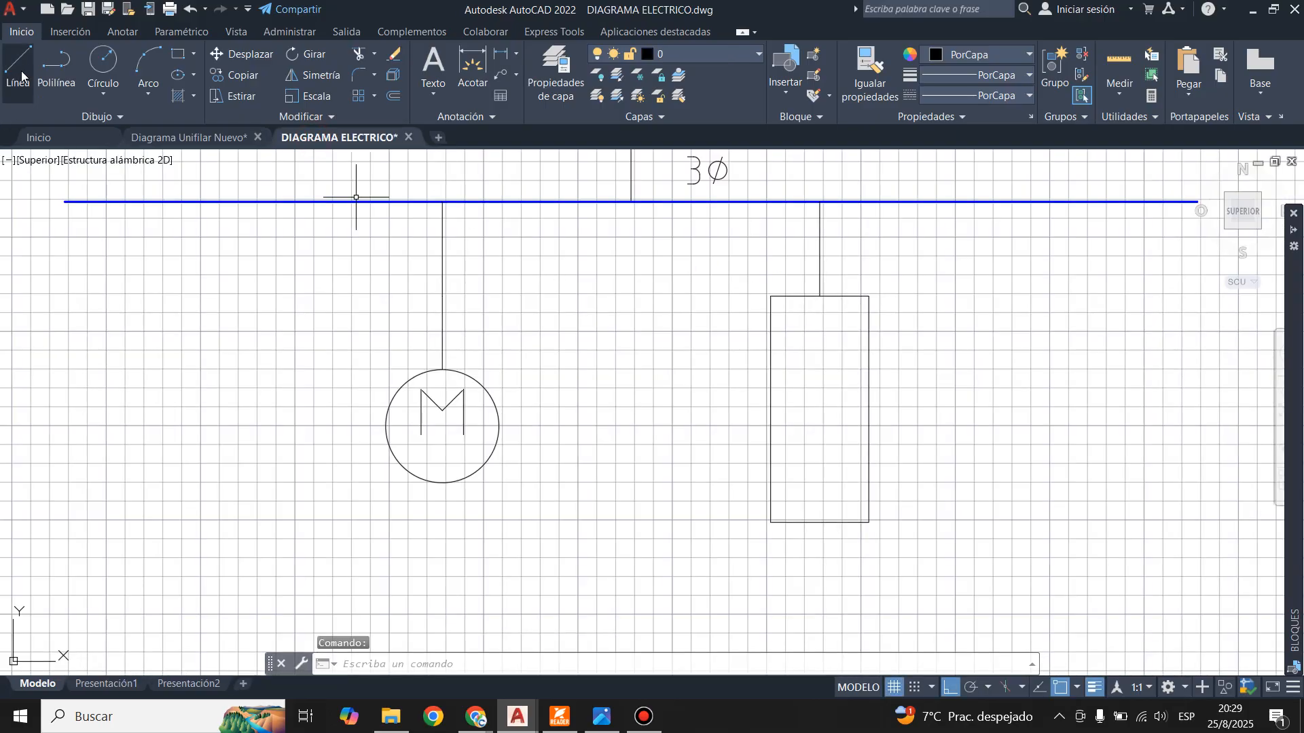
{"action": "key", "text": "space"}
{"action": "left_click", "coordinate": [819, 295]}
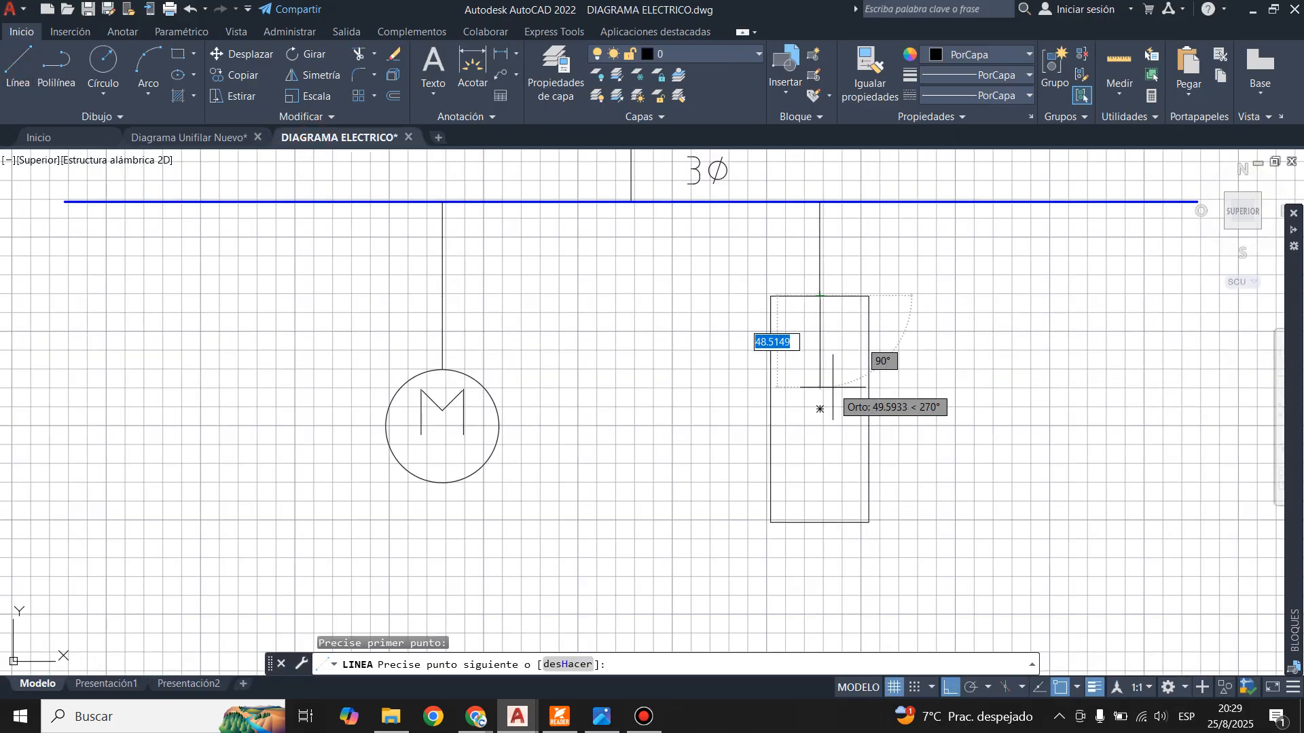
{"action": "type", "text": "3"}
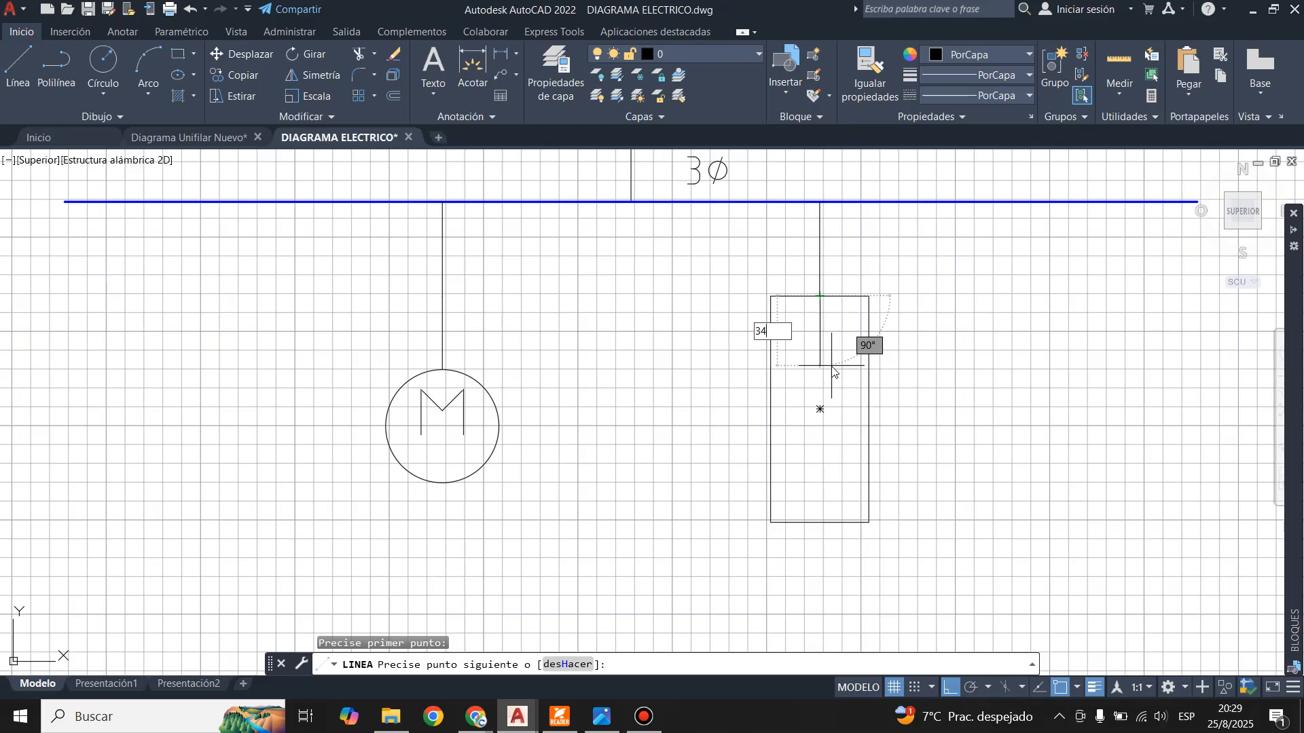
{"action": "type", "text": "4"}
{"action": "key", "text": "Return"}
{"action": "key", "text": "Return"}
- Draw a V from the rectangle's upper left corner through the guide line's lower end to the upper right corner
{"action": "key", "text": "Return"}
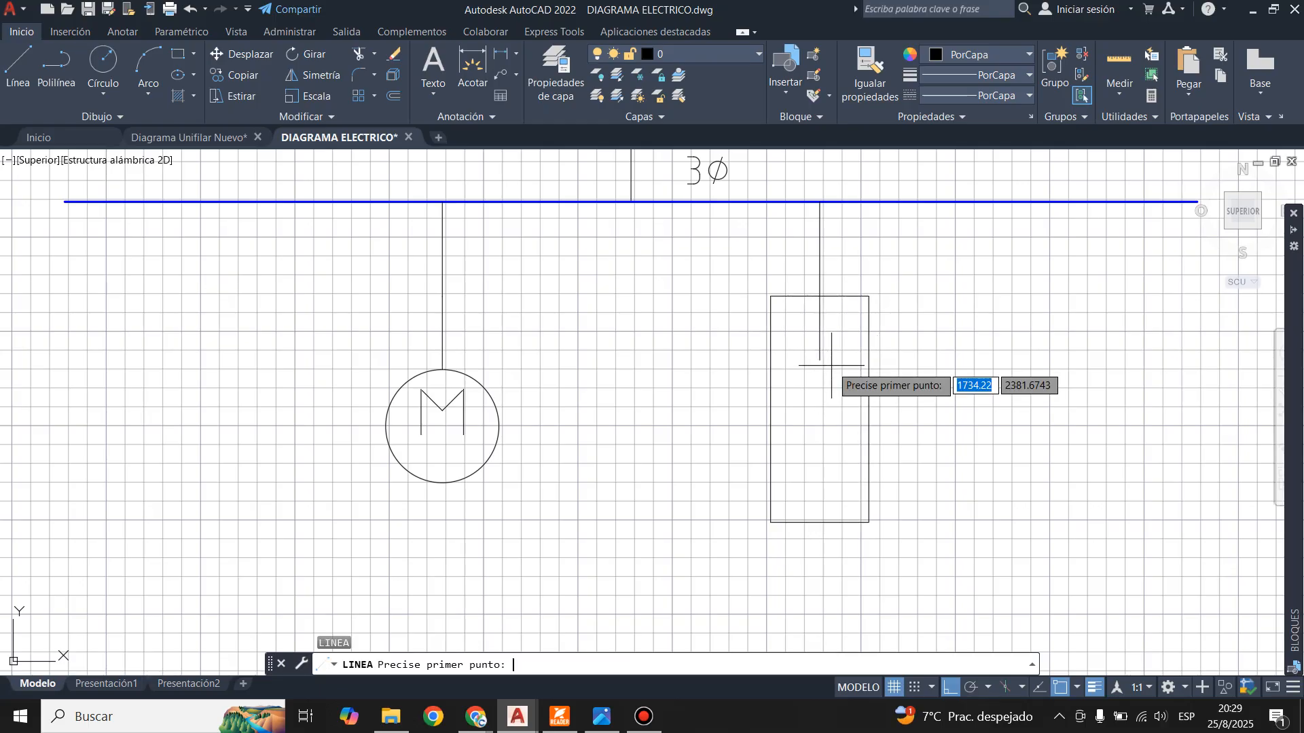
{"action": "left_click", "coordinate": [771, 295]}
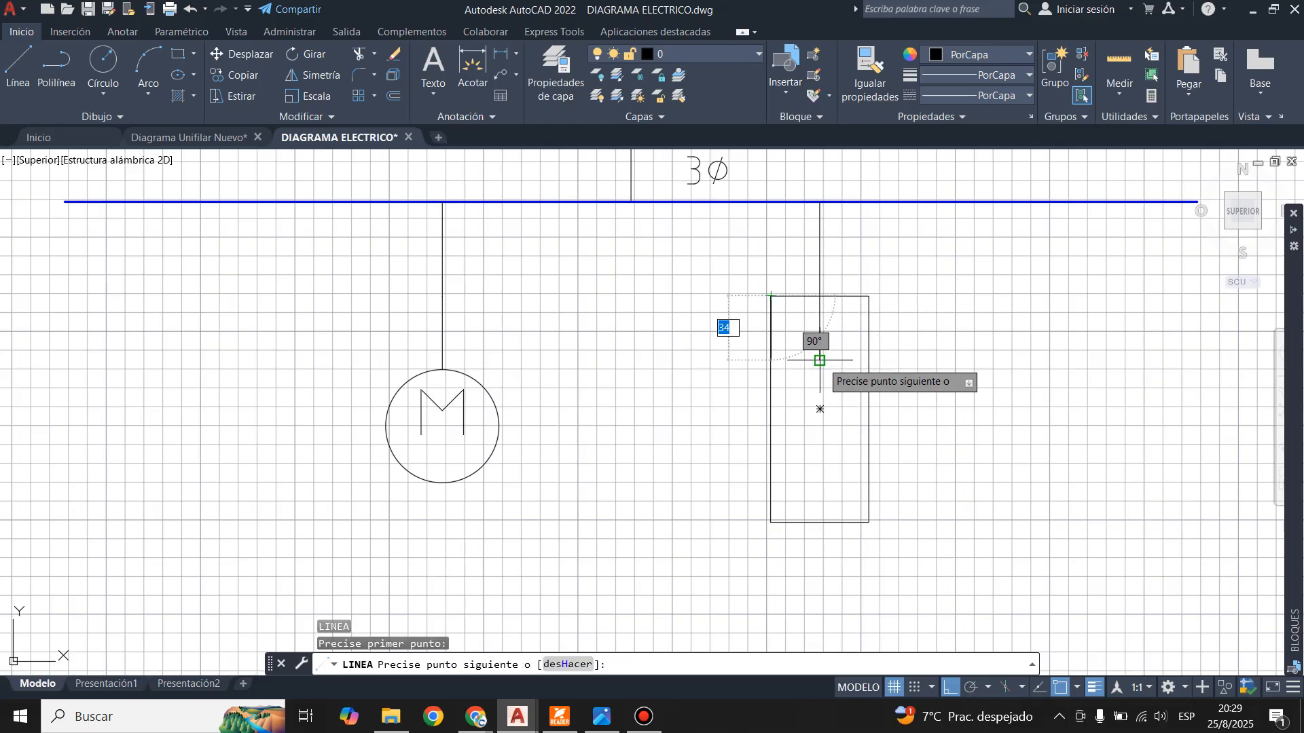
{"action": "left_click", "coordinate": [819, 360]}
{"action": "left_click", "coordinate": [868, 296]}
{"action": "key", "text": "Return"}
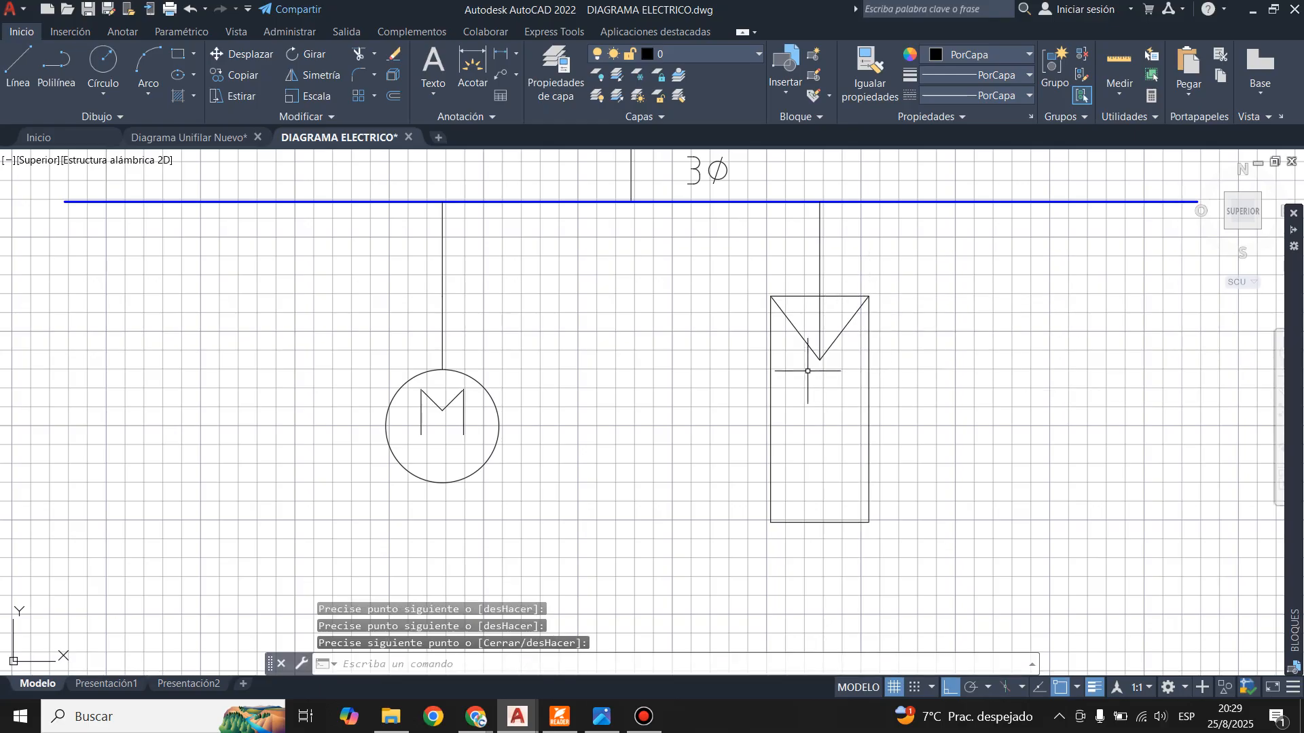
- Delete the vertical guide line inside the V of the surge protector symbol
{"action": "left_click", "coordinate": [823, 325]}
{"action": "key", "text": "Escape"}
{"action": "scroll", "coordinate": [801, 333], "scroll_direction": "down", "scroll_amount": 4}
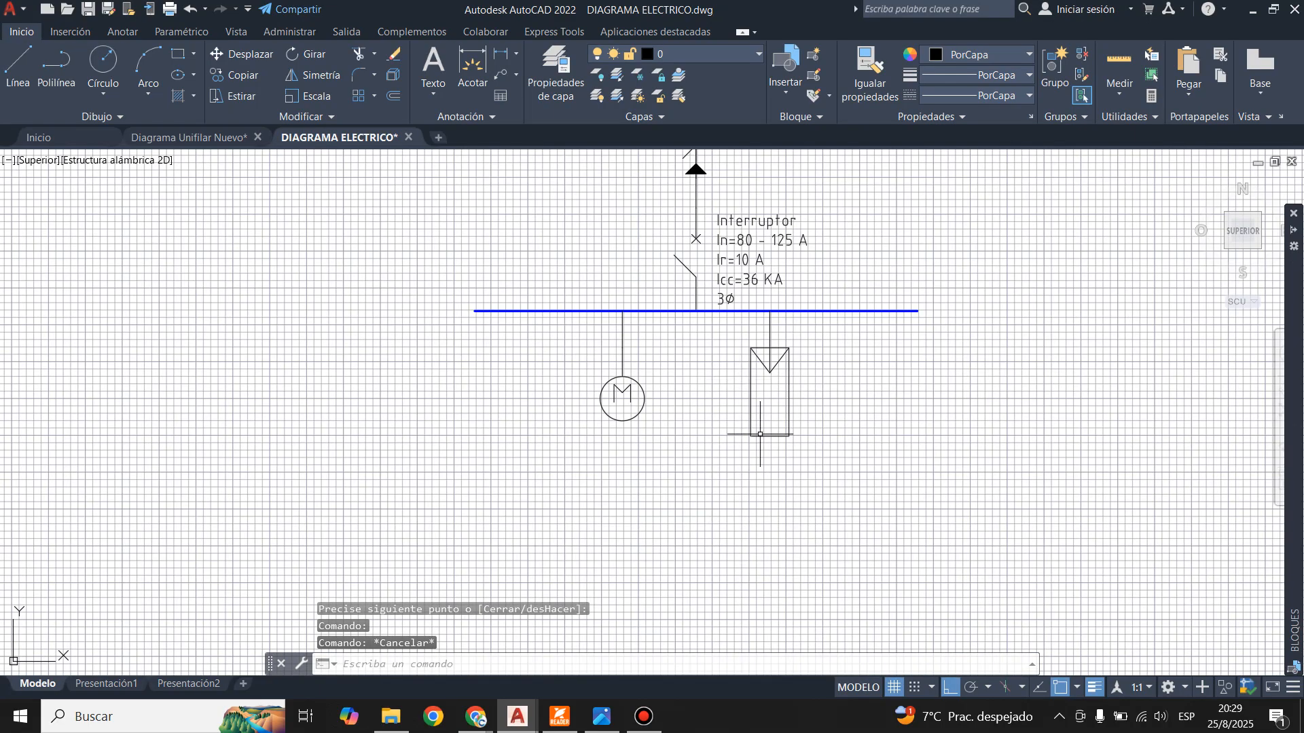
{"action": "scroll", "coordinate": [766, 349], "scroll_direction": "up", "scroll_amount": 4}
{"action": "left_click", "coordinate": [776, 354]}
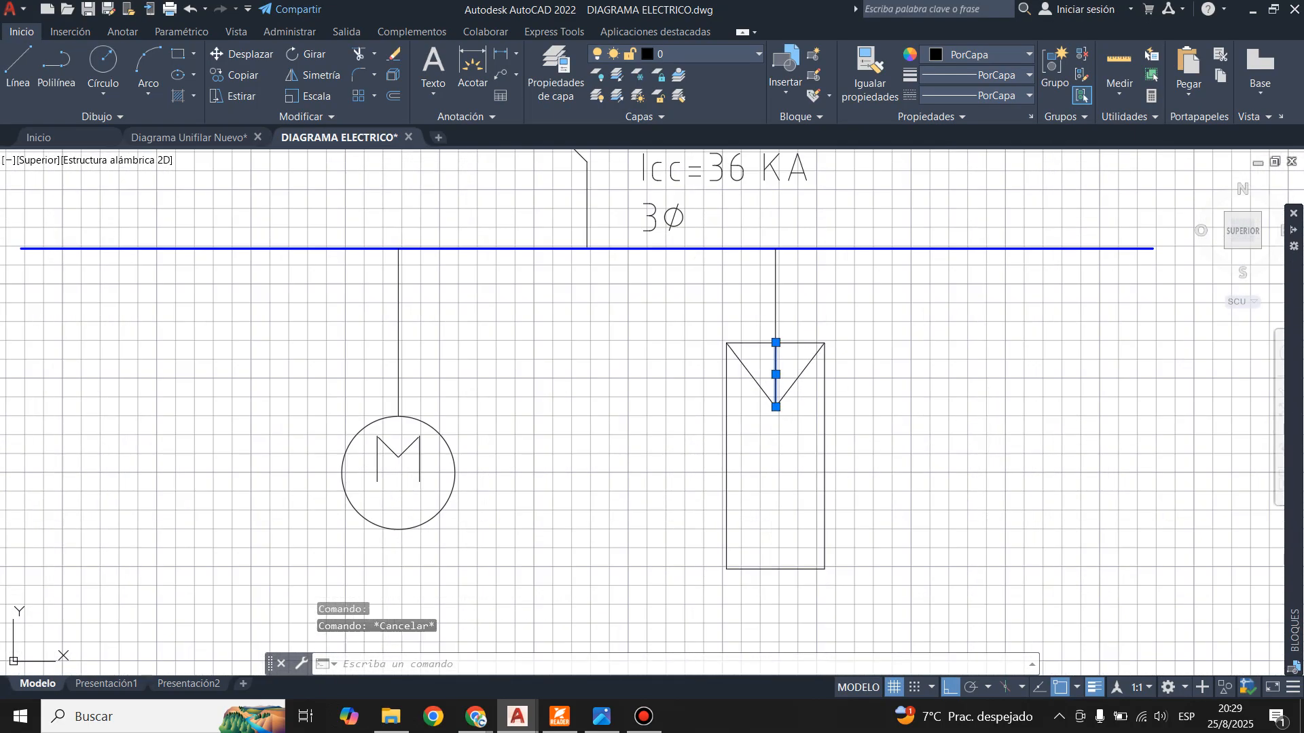
{"action": "key", "text": "Delete"}
{"action": "scroll", "coordinate": [816, 371], "scroll_direction": "down", "scroll_amount": 2}
{"action": "scroll", "coordinate": [802, 397], "scroll_direction": "up", "scroll_amount": 2}
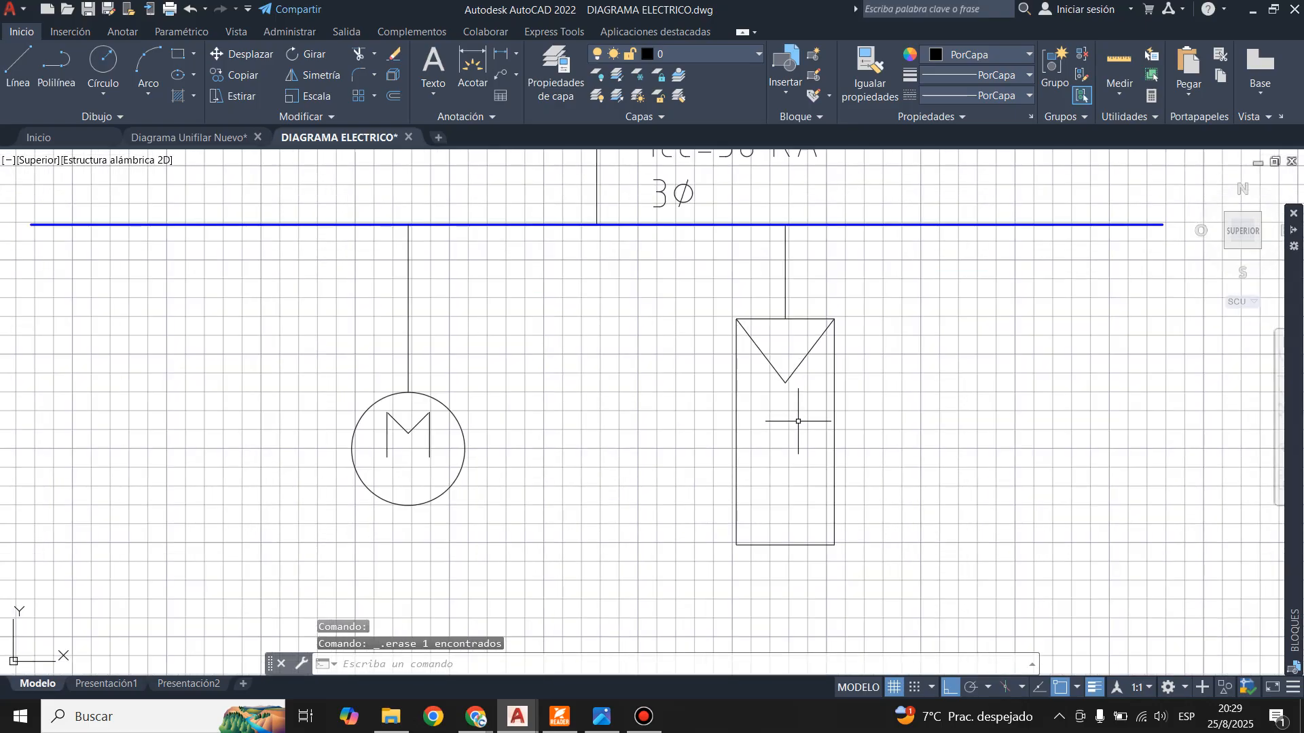
- Switch to Diagrama Unifilar Nuevo and examine the components below the meters on the reference feeders
{"action": "scroll", "coordinate": [675, 428], "scroll_direction": "down", "scroll_amount": 3}
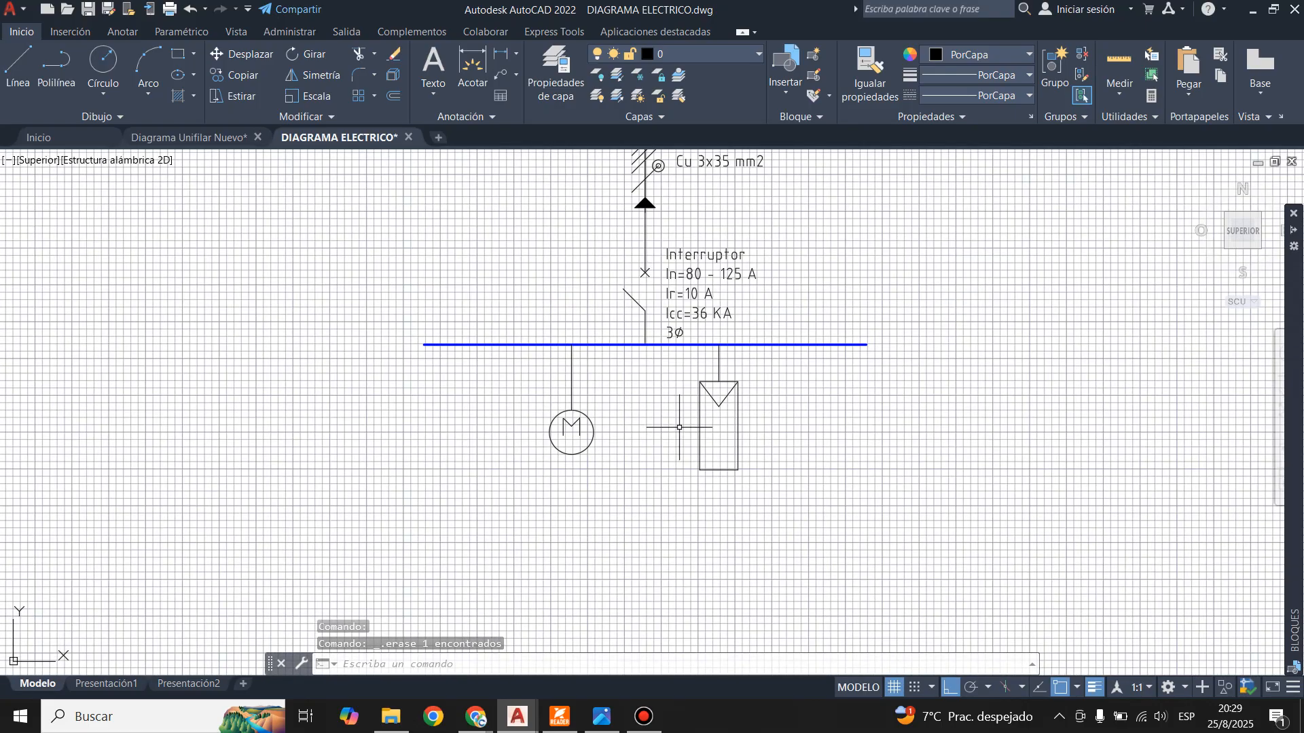
{"action": "scroll", "coordinate": [597, 387], "scroll_direction": "up", "scroll_amount": 2}
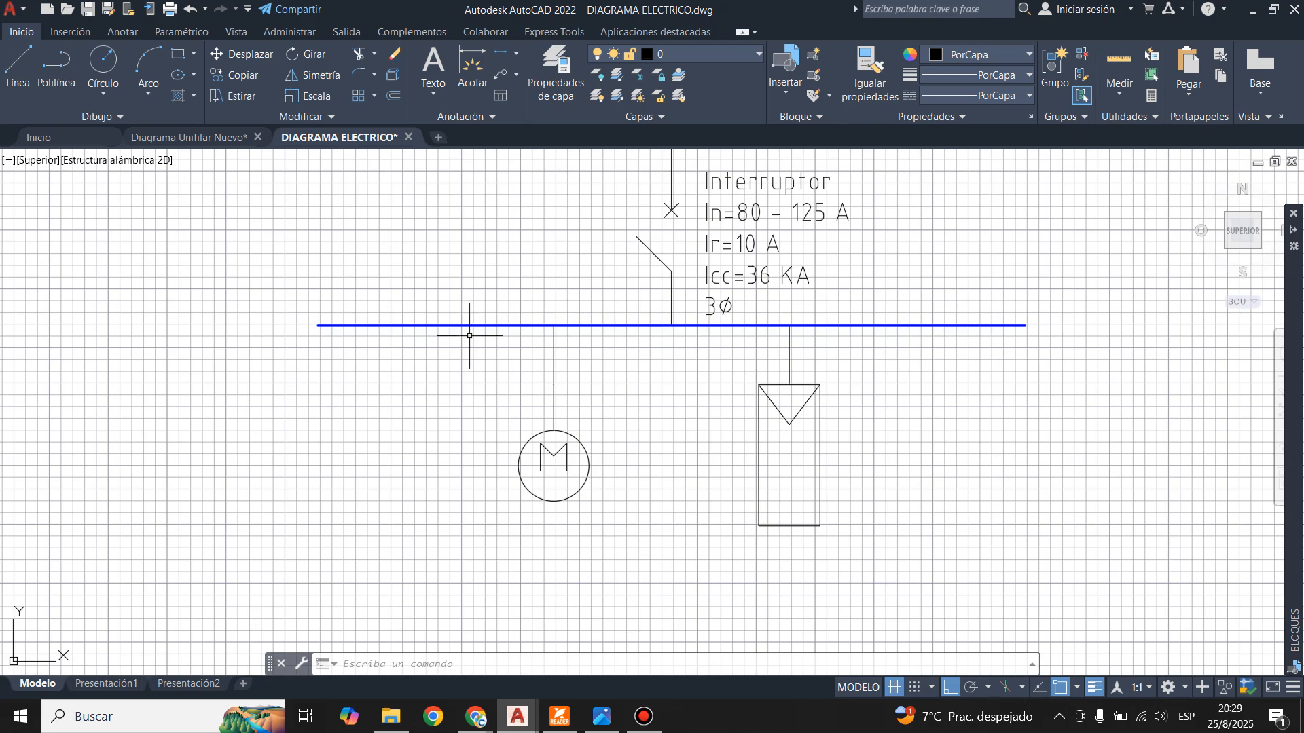
{"action": "left_click", "coordinate": [182, 138]}
{"action": "scroll", "coordinate": [720, 293], "scroll_direction": "down", "scroll_amount": 4}
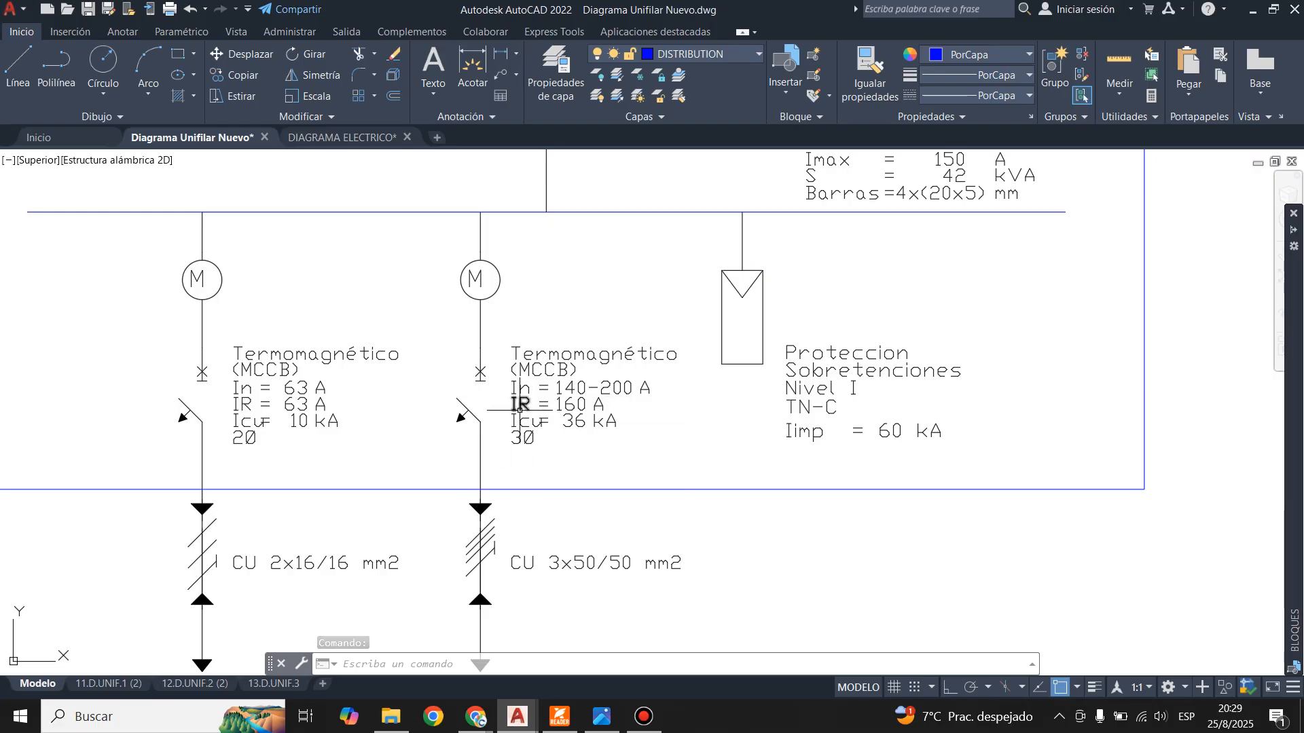
- Switch to DIAGRAMA ELECTRICO and browse the Electrical-symbols block library for a circuit breaker symbol
{"action": "left_click", "coordinate": [310, 144]}
{"action": "mouse_move", "coordinate": [1295, 406]}
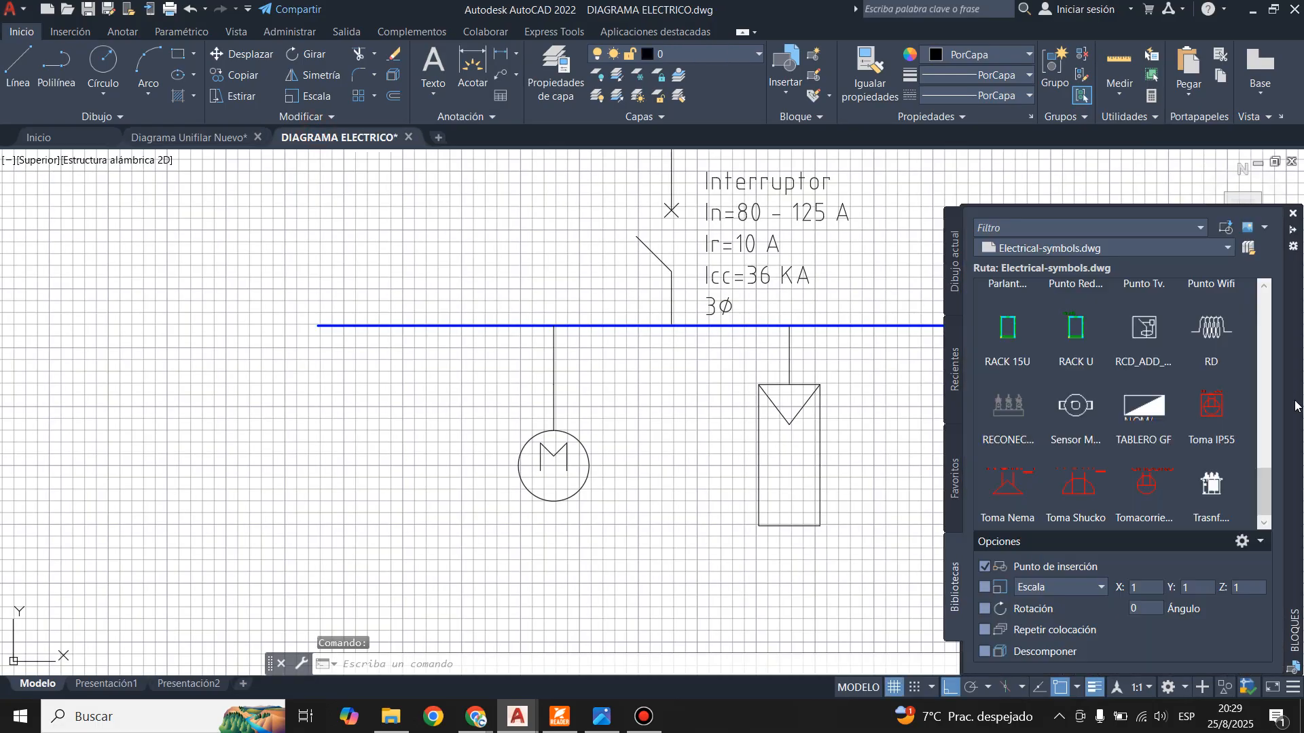
{"action": "scroll", "coordinate": [1125, 413], "scroll_direction": "up", "scroll_amount": 2}
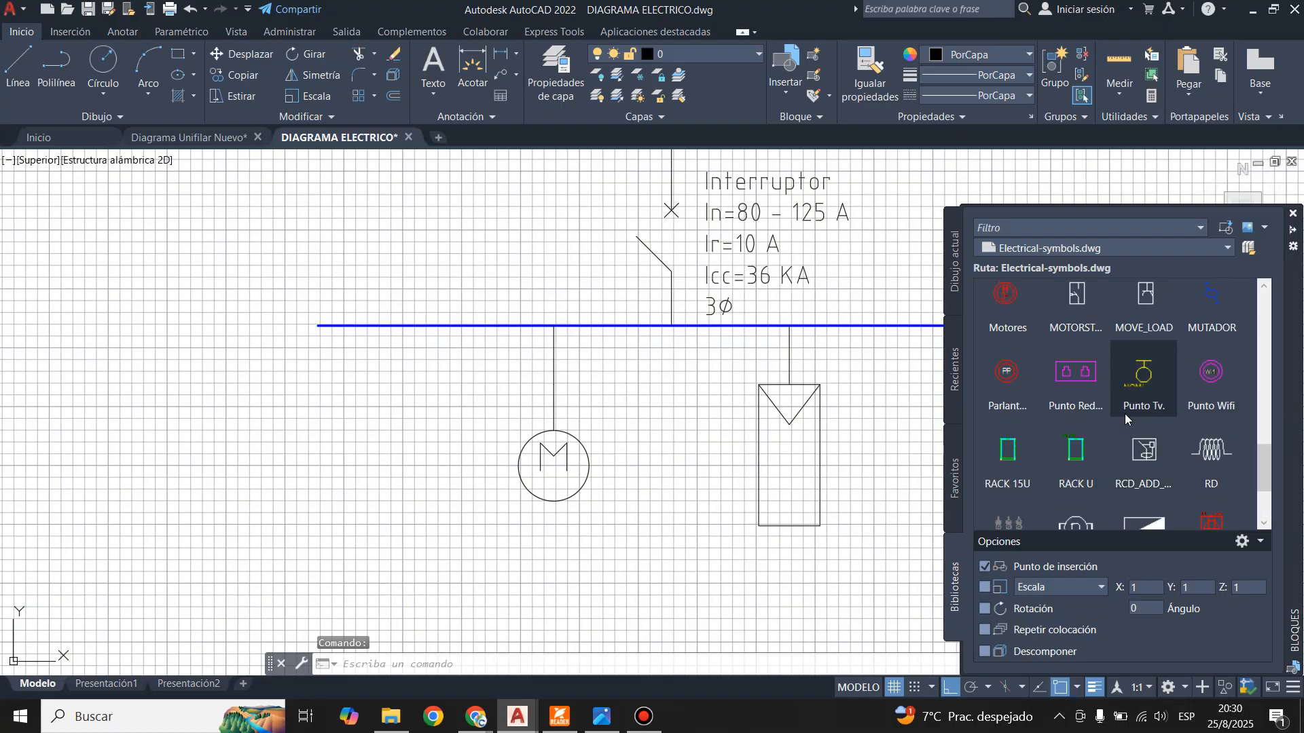
{"action": "scroll", "coordinate": [1125, 414], "scroll_direction": "up", "scroll_amount": 1}
{"action": "scroll", "coordinate": [1124, 414], "scroll_direction": "up", "scroll_amount": 3}
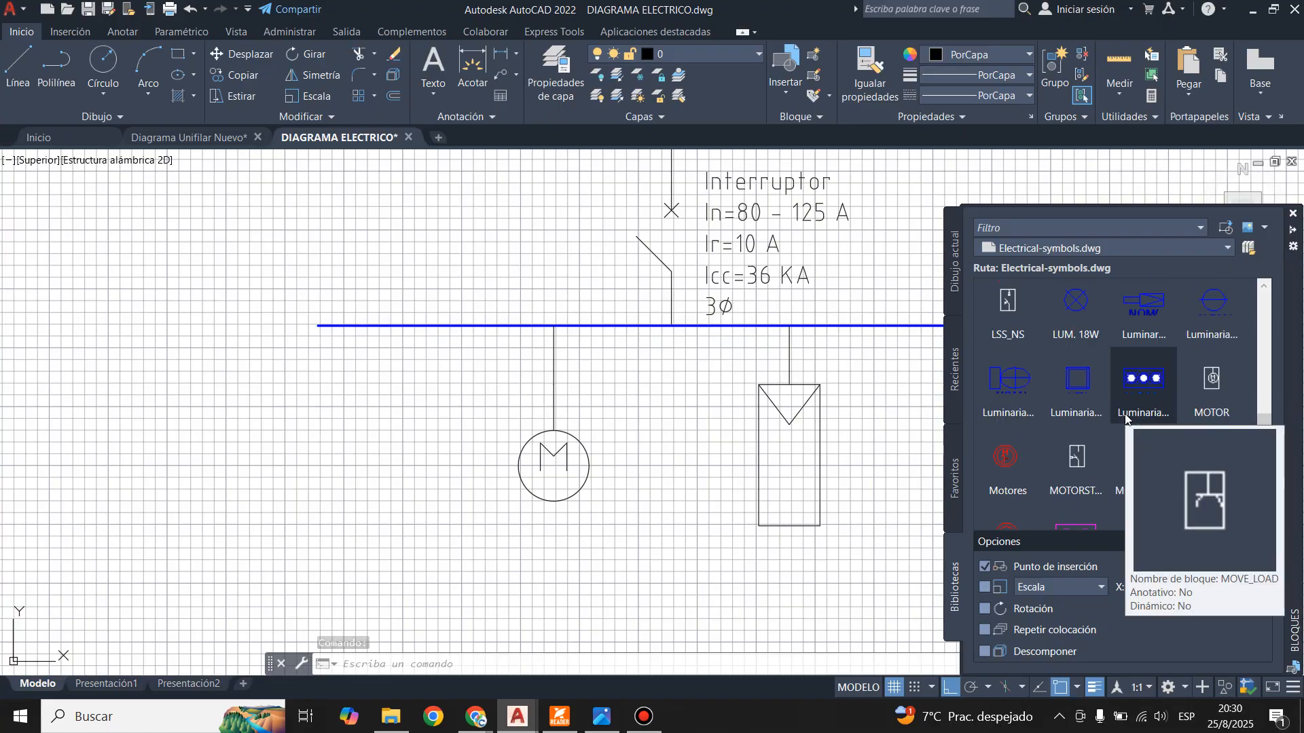
{"action": "scroll", "coordinate": [1087, 440], "scroll_direction": "up", "scroll_amount": 1}
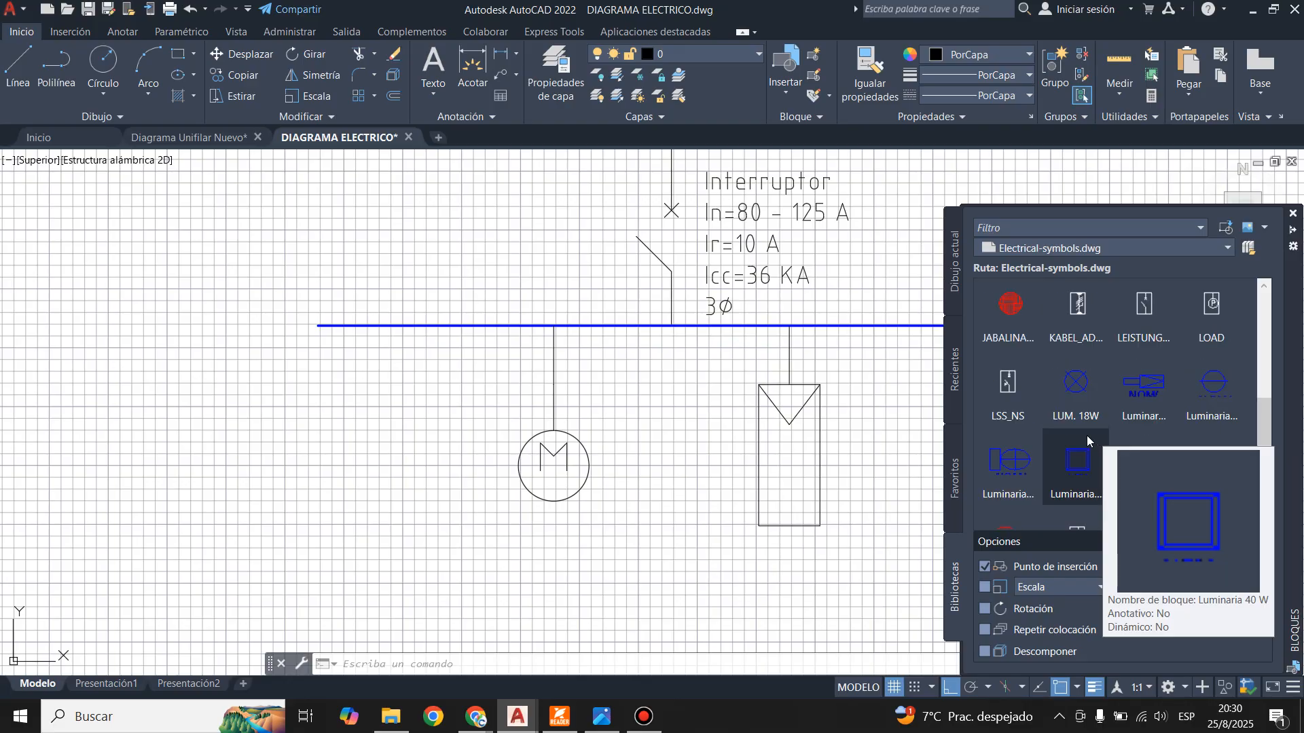
{"action": "scroll", "coordinate": [1087, 440], "scroll_direction": "up", "scroll_amount": 5}
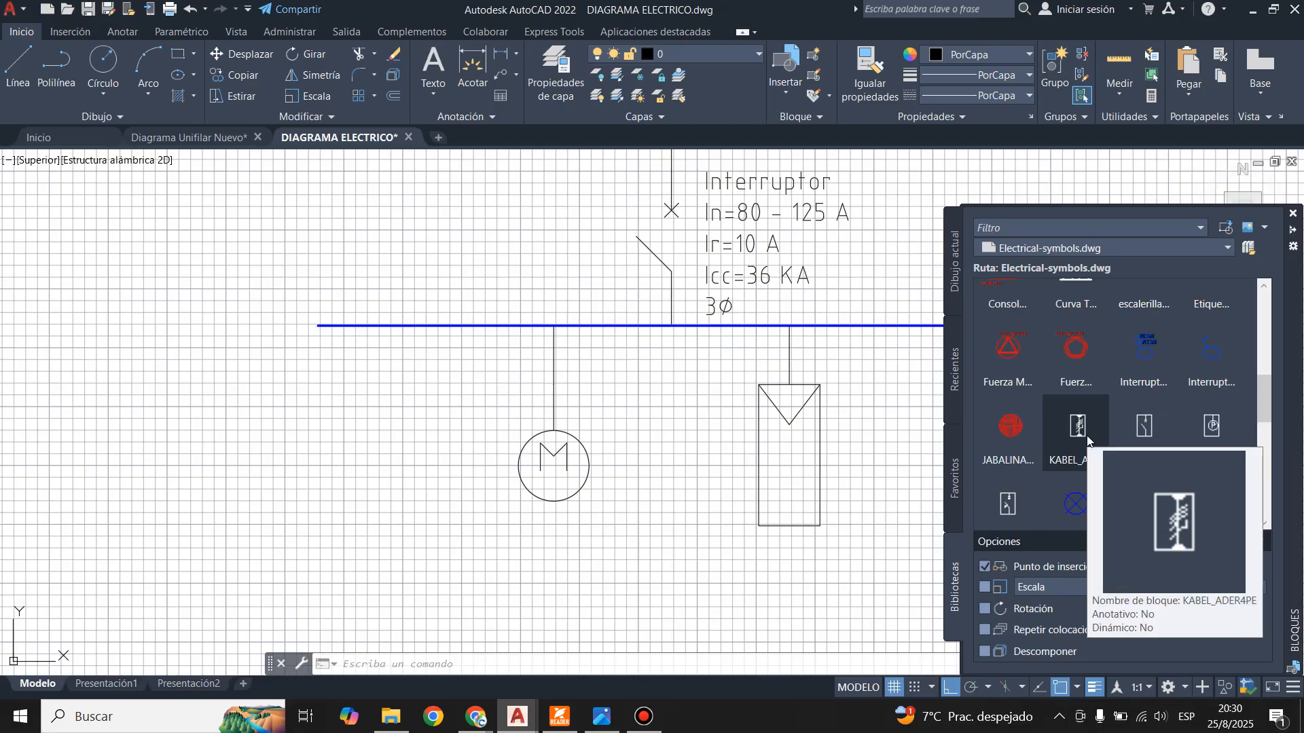
{"action": "scroll", "coordinate": [1087, 440], "scroll_direction": "up", "scroll_amount": 8}
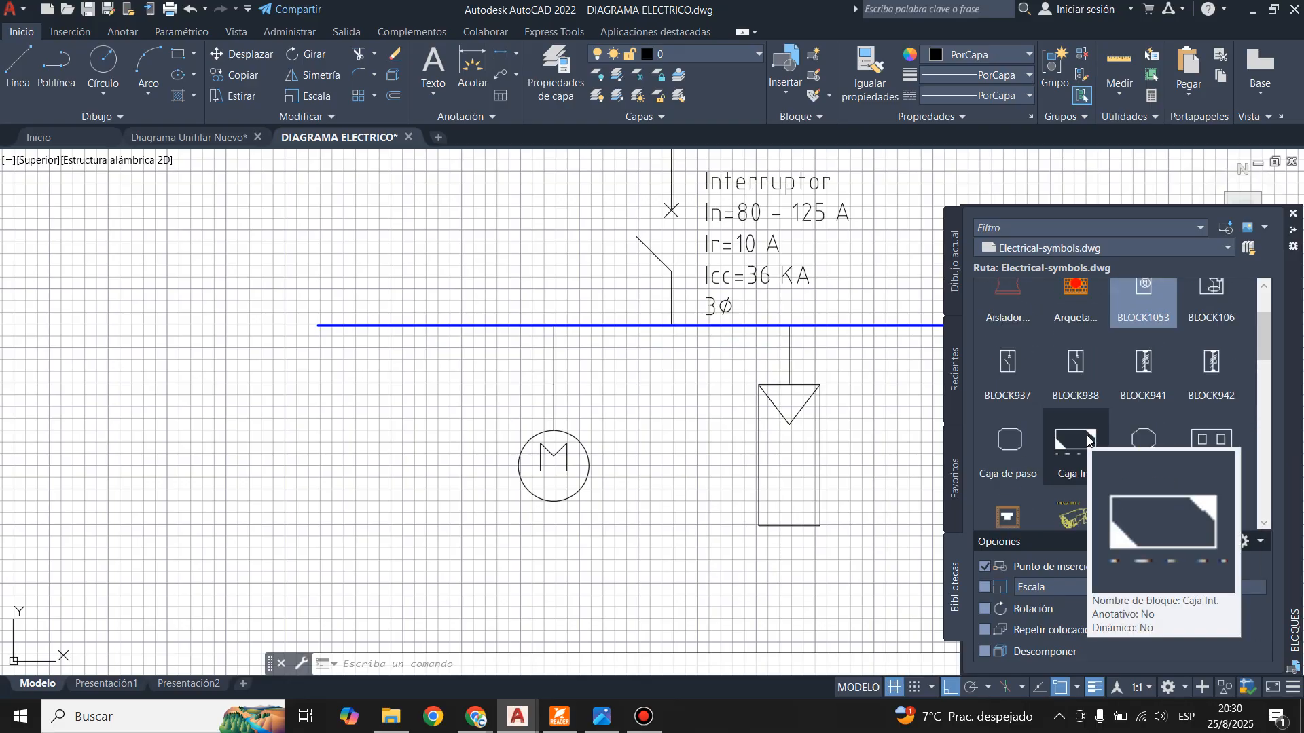
{"action": "scroll", "coordinate": [1079, 402], "scroll_direction": "up", "scroll_amount": 3}
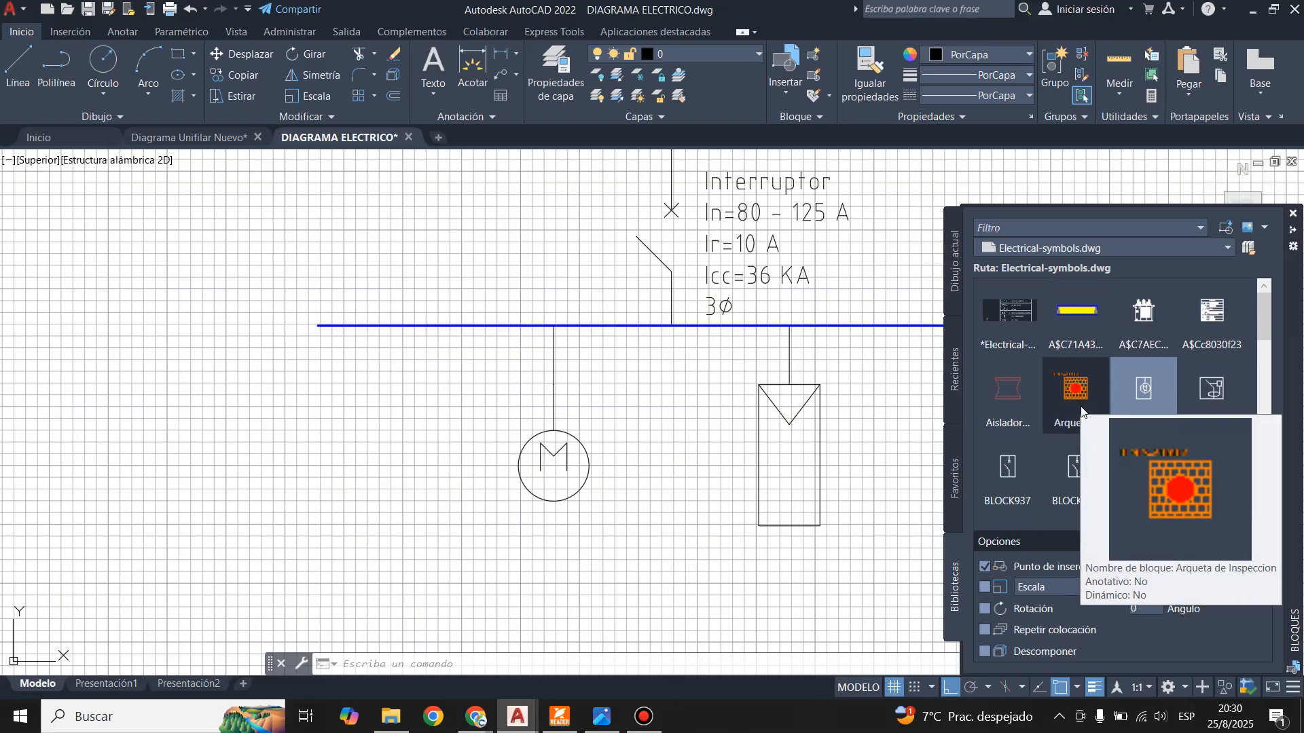
{"action": "scroll", "coordinate": [1080, 421], "scroll_direction": "down", "scroll_amount": 10}
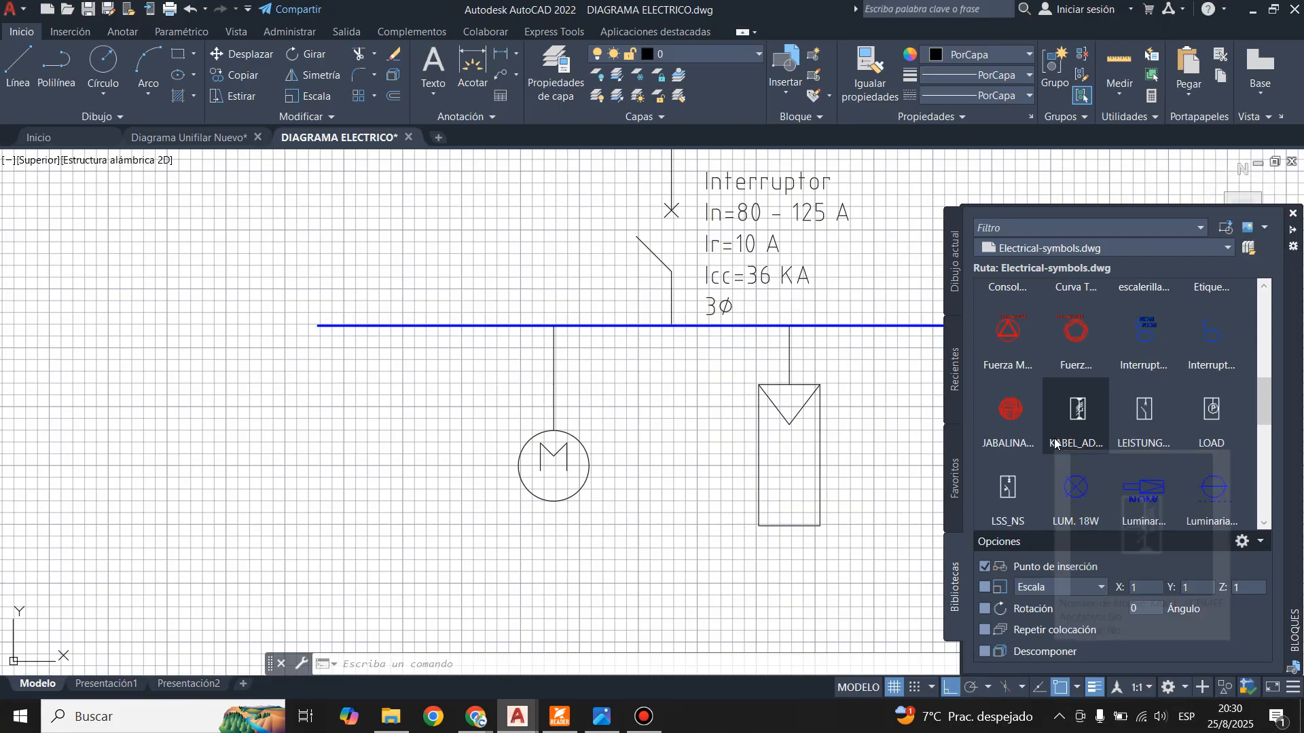
{"action": "scroll", "coordinate": [1055, 443], "scroll_direction": "down", "scroll_amount": 3}
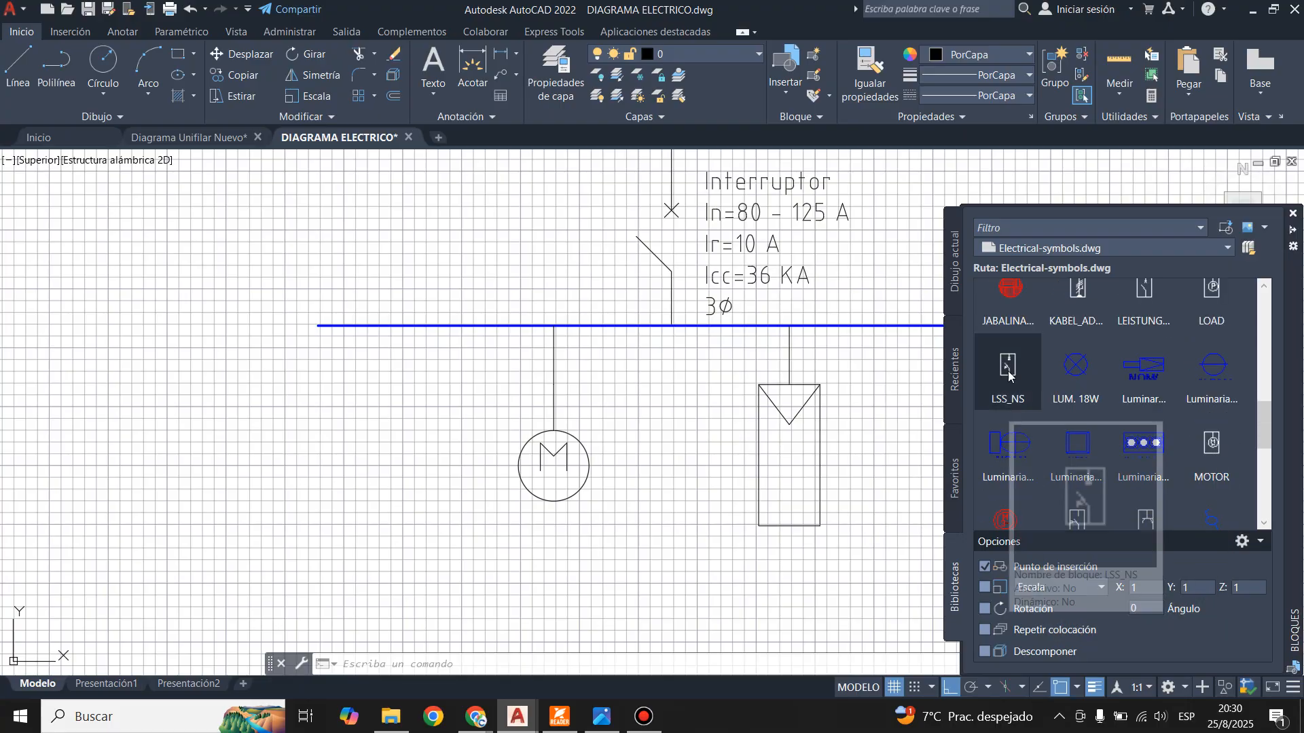
- Insert the LSS_NS breaker block just below the meter symbol
{"action": "left_click", "coordinate": [1009, 375]}
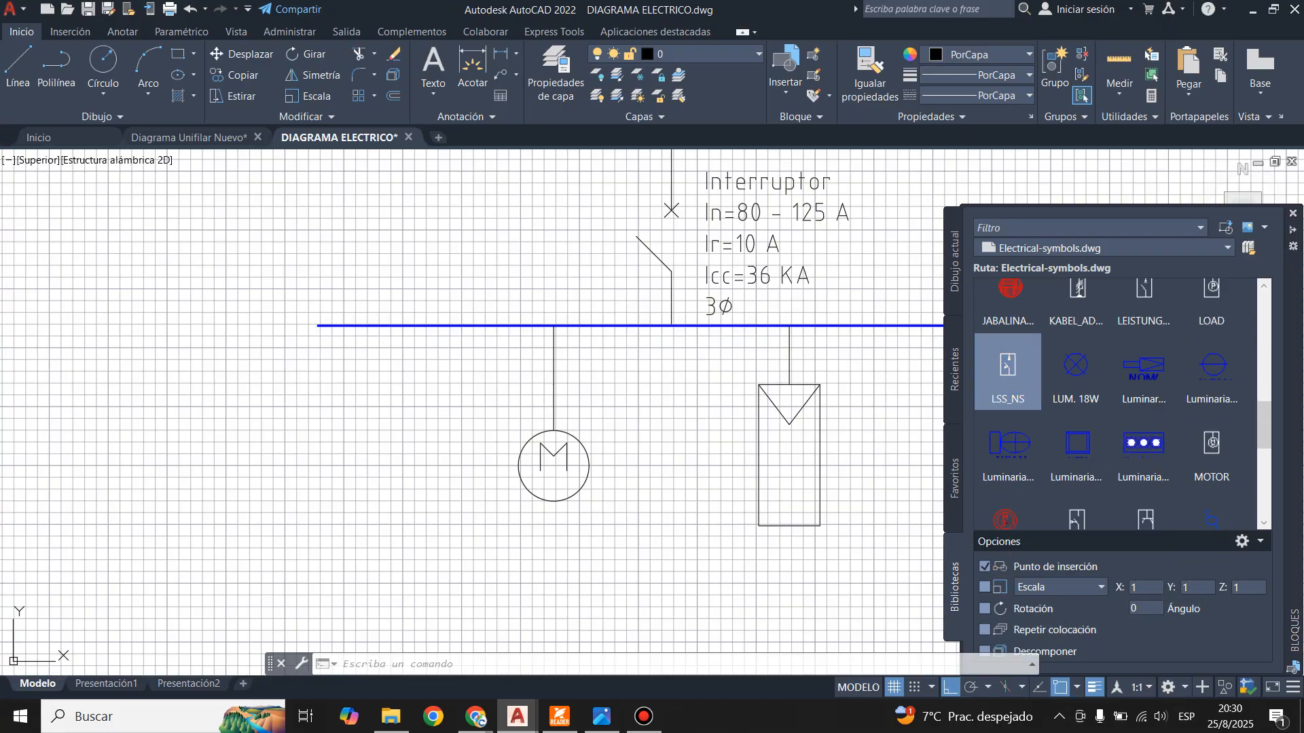
{"action": "left_click", "coordinate": [624, 340]}
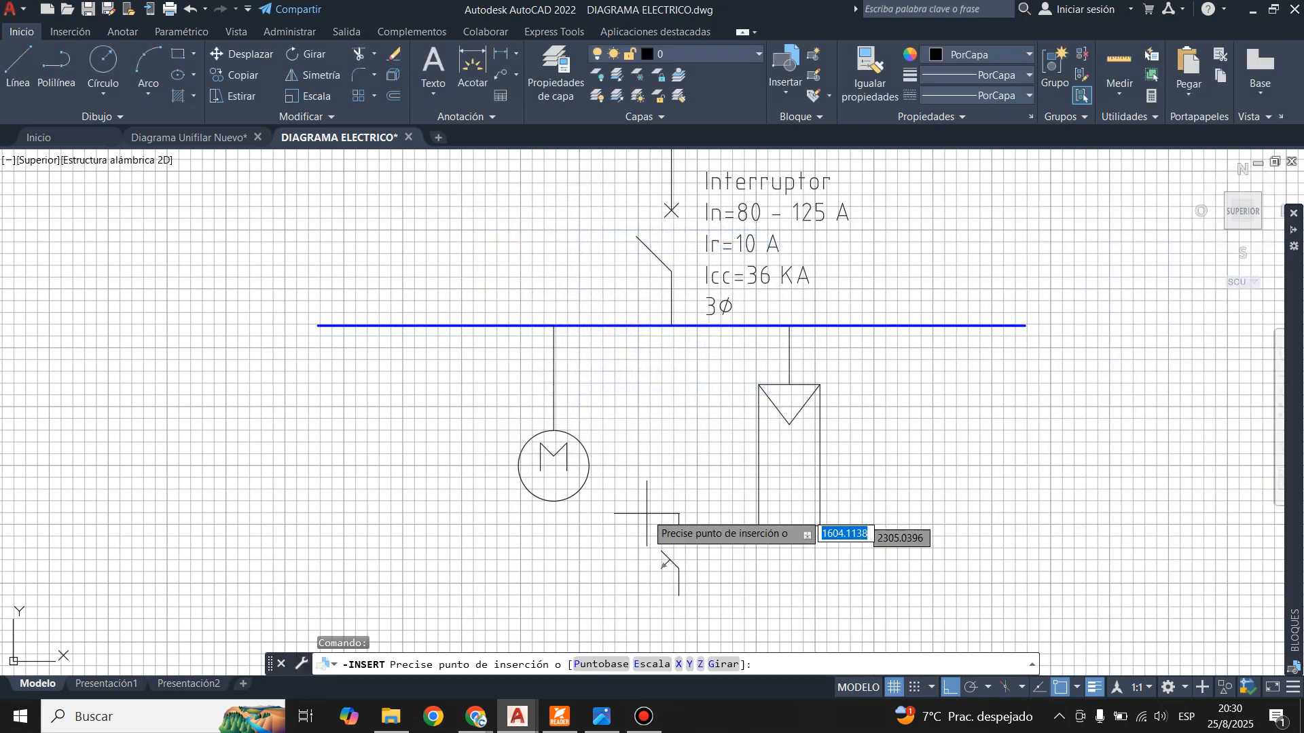
{"action": "scroll", "coordinate": [597, 529], "scroll_direction": "down", "scroll_amount": 3}
{"action": "scroll", "coordinate": [597, 462], "scroll_direction": "up", "scroll_amount": 6}
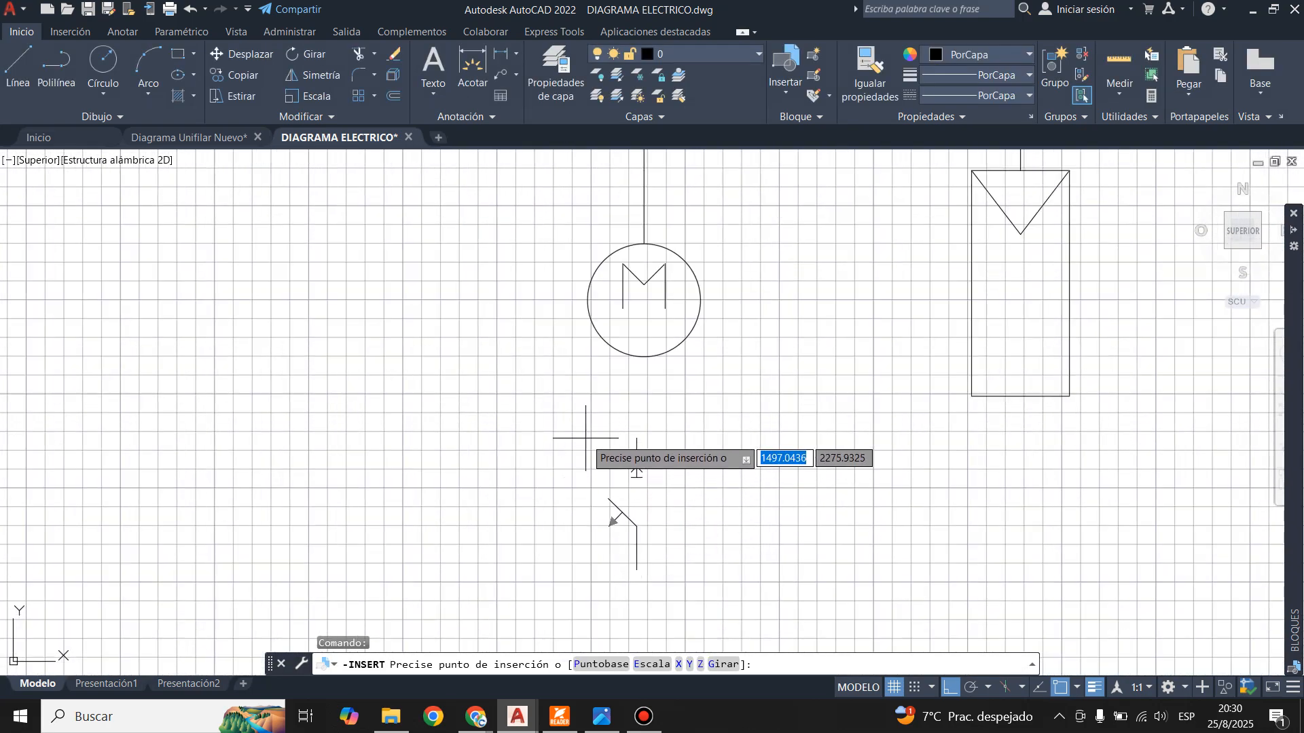
{"action": "left_click", "coordinate": [588, 431]}
- Scale the inserted LSS_NS breaker block by a factor of 2
{"action": "scroll", "coordinate": [576, 428], "scroll_direction": "down", "scroll_amount": 4}
{"action": "left_click", "coordinate": [544, 413]}
{"action": "left_click", "coordinate": [679, 529]}
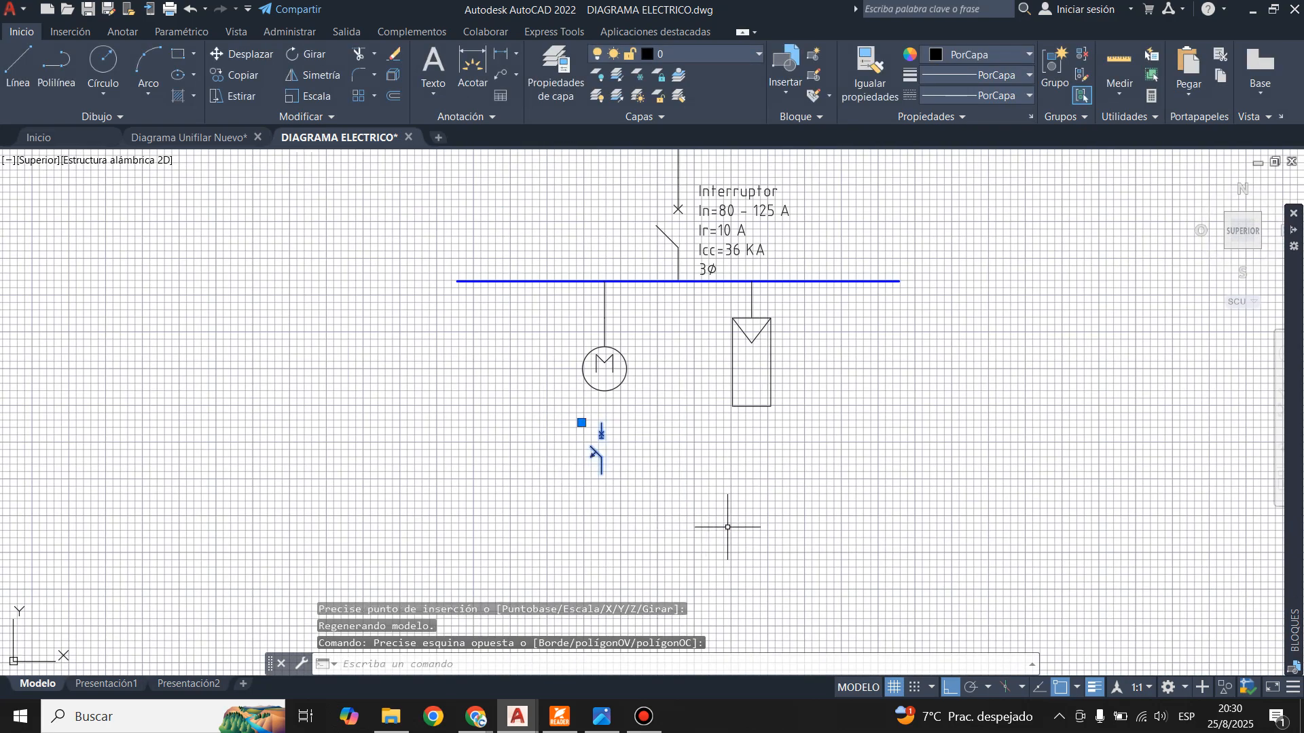
{"action": "left_click", "coordinate": [316, 96]}
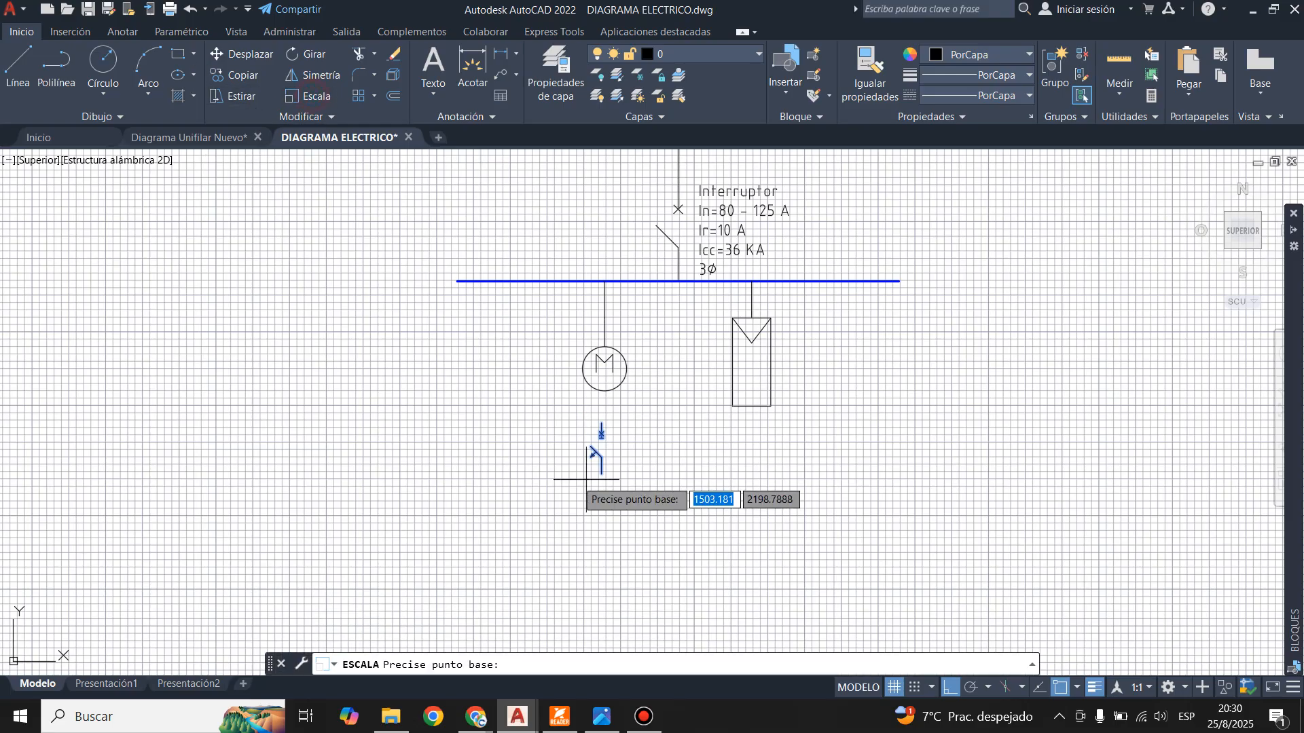
{"action": "left_click", "coordinate": [597, 462]}
{"action": "type", "text": "2"}
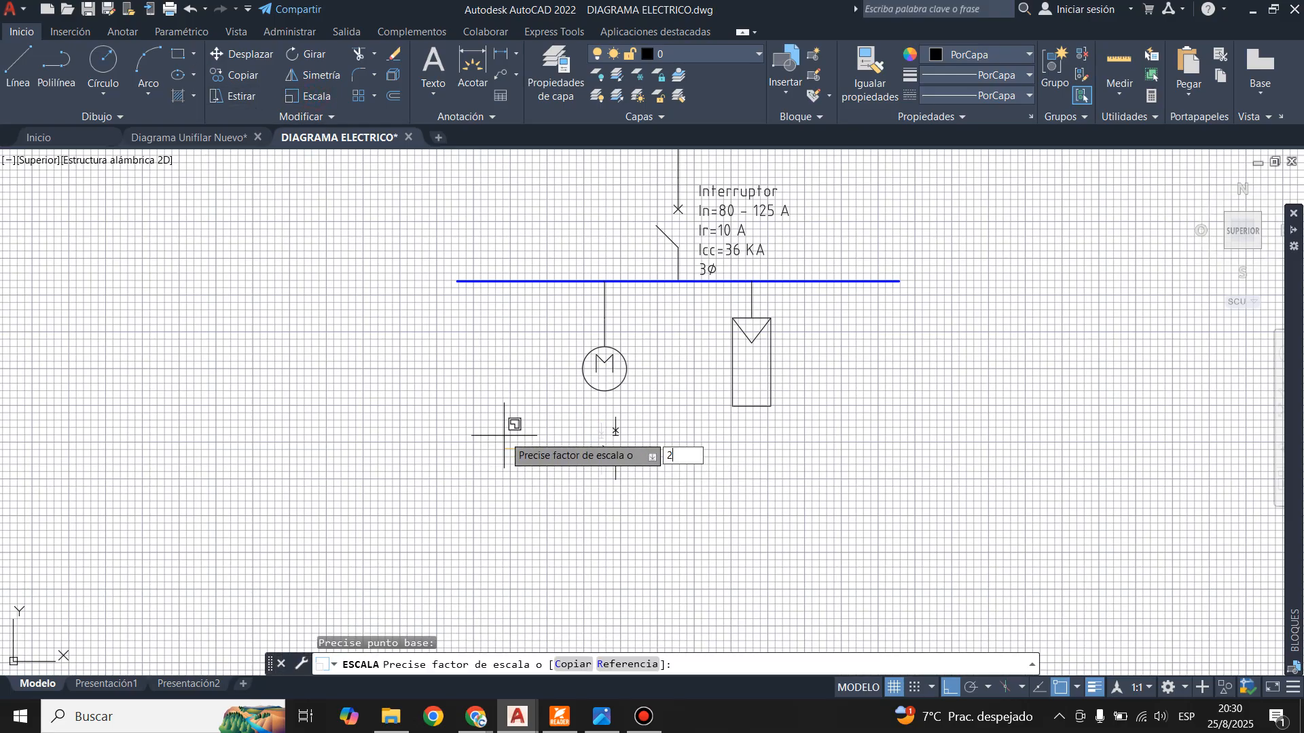
{"action": "key", "text": "Return"}
- Draw a vertical line 50 long down from the lowest point of the meter circle
{"action": "scroll", "coordinate": [588, 407], "scroll_direction": "up", "scroll_amount": 6}
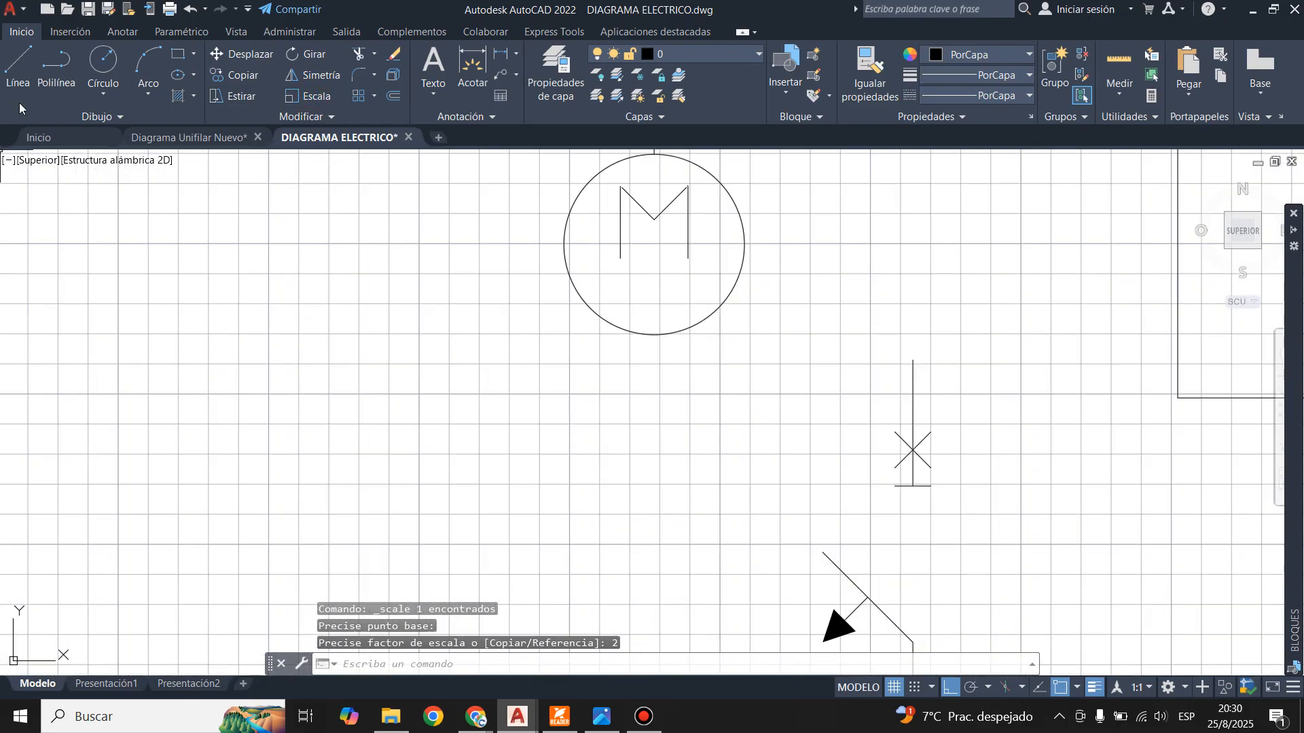
{"action": "left_click", "coordinate": [18, 82]}
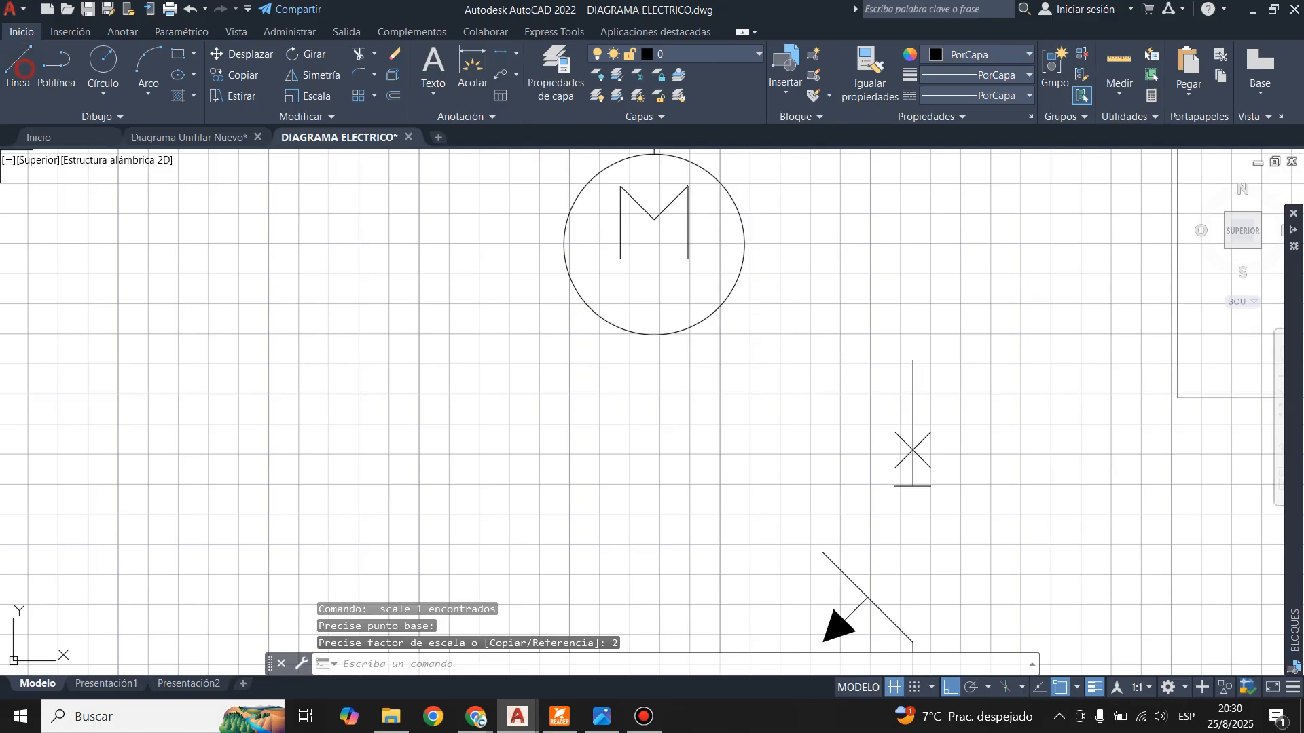
{"action": "left_click", "coordinate": [655, 336]}
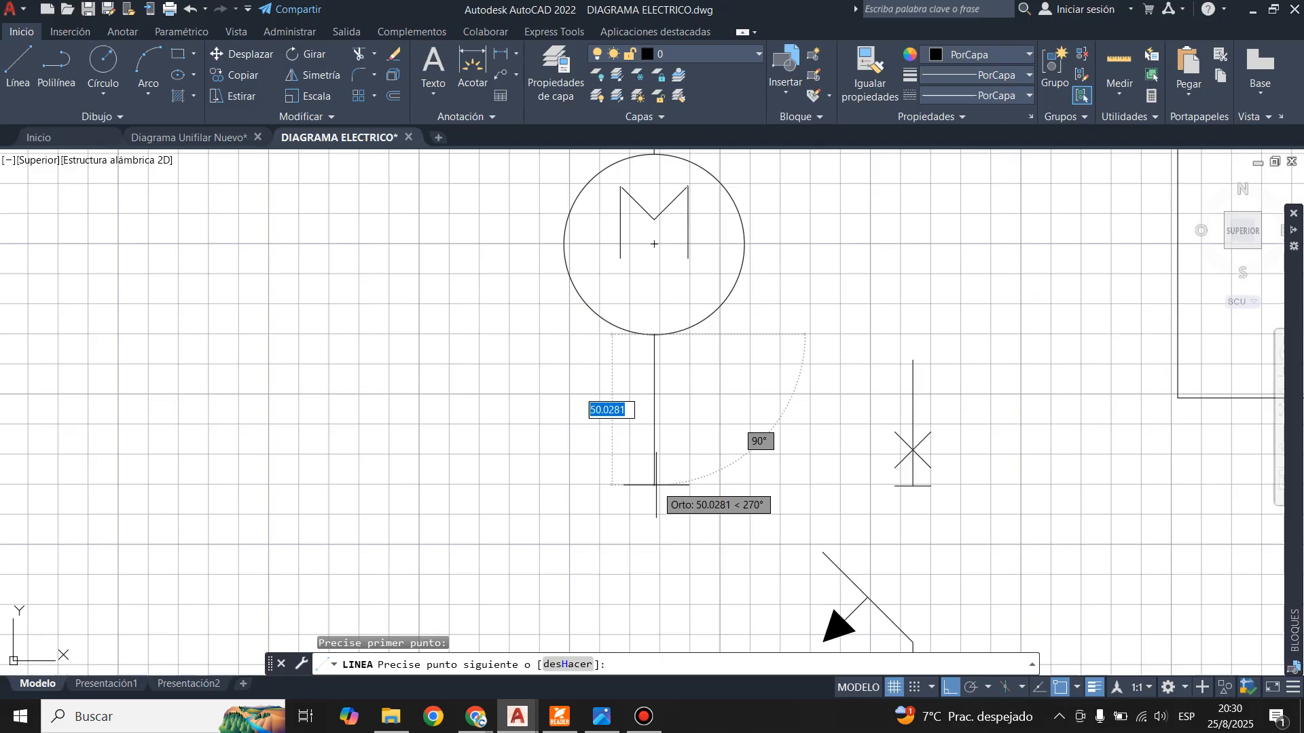
{"action": "type", "text": "50"}
{"action": "key", "text": "Return"}
{"action": "key", "text": "Return"}
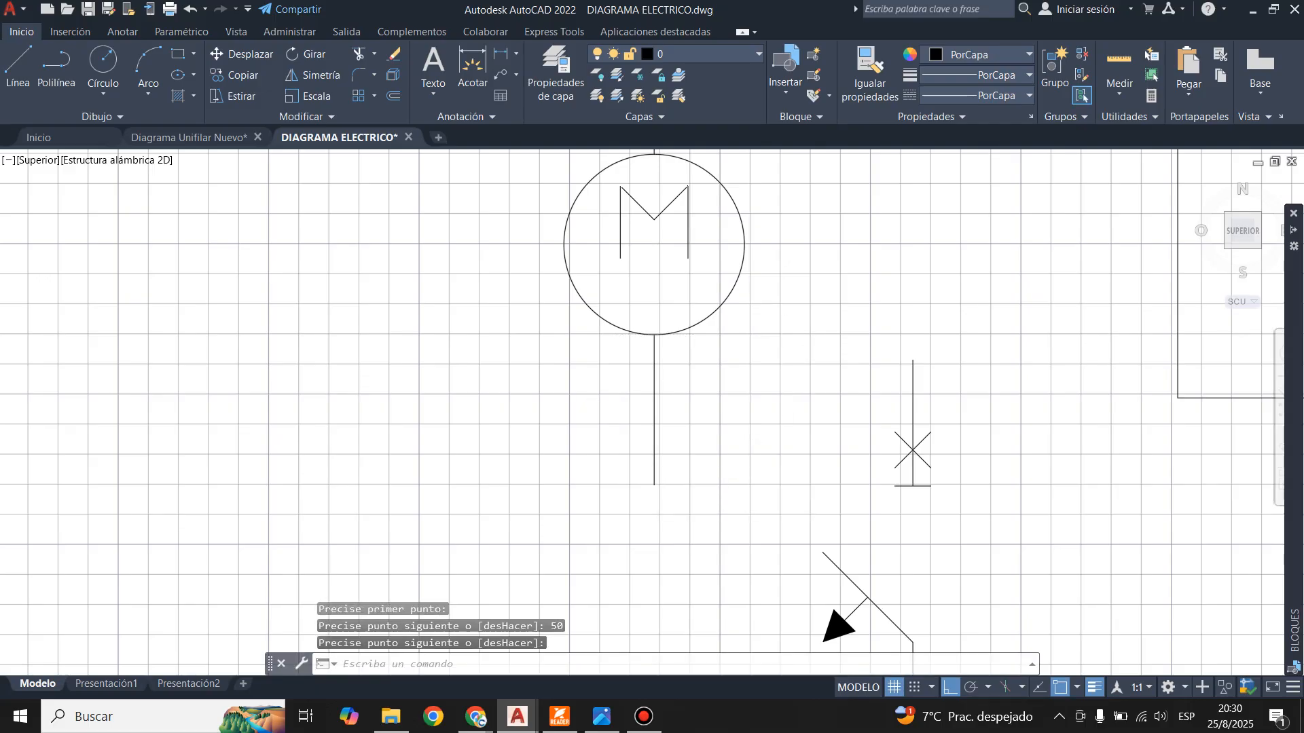
- Move the breaker block by its upper end onto the lower end of the line below the meter
{"action": "scroll", "coordinate": [791, 312], "scroll_direction": "down", "scroll_amount": 5}
{"action": "scroll", "coordinate": [808, 339], "scroll_direction": "up", "scroll_amount": 4}
{"action": "left_click", "coordinate": [786, 242]}
{"action": "left_click", "coordinate": [935, 600]}
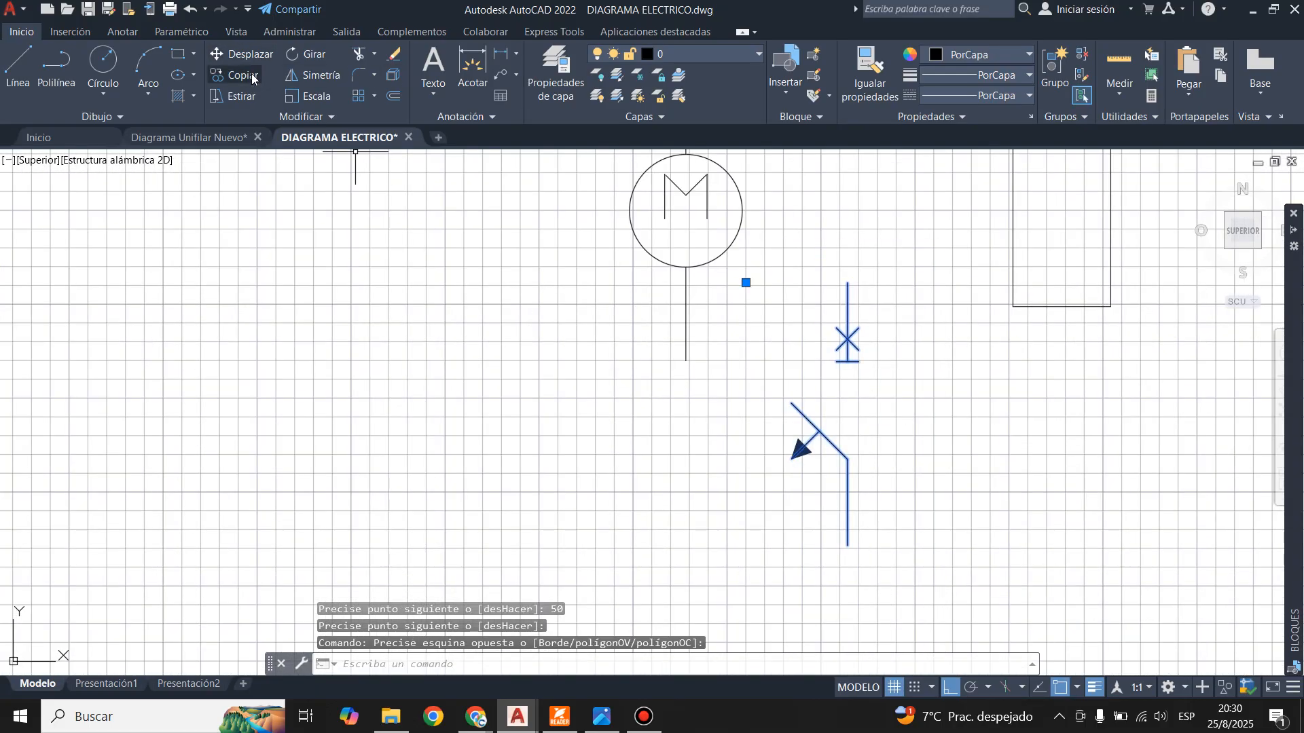
{"action": "left_click", "coordinate": [239, 54]}
{"action": "left_click", "coordinate": [847, 282]}
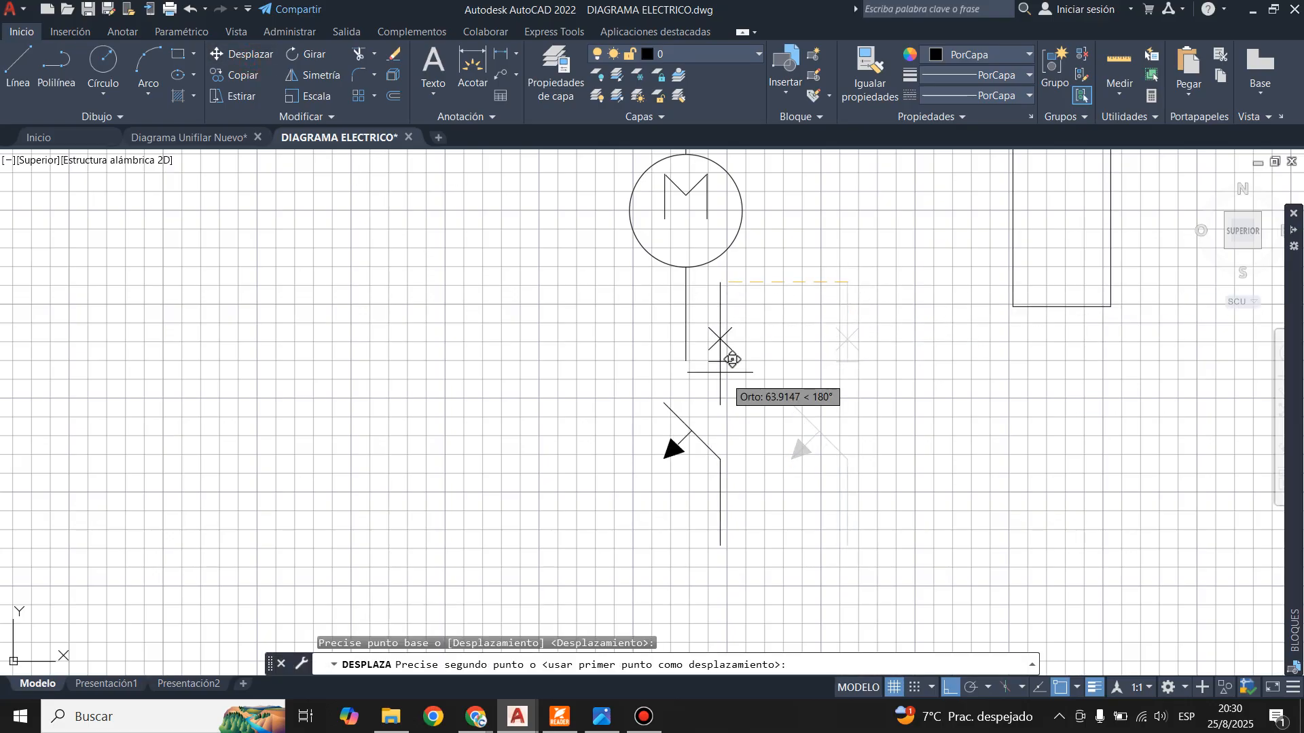
{"action": "left_click", "coordinate": [686, 360]}
- Review the new breaker branch and main breaker label against the labelled reference feeders in Diagrama Unifilar Nuevo, then return to DIAGRAMA ELECTRICO
{"action": "scroll", "coordinate": [753, 345], "scroll_direction": "down", "scroll_amount": 6}
{"action": "scroll", "coordinate": [736, 277], "scroll_direction": "up", "scroll_amount": 4}
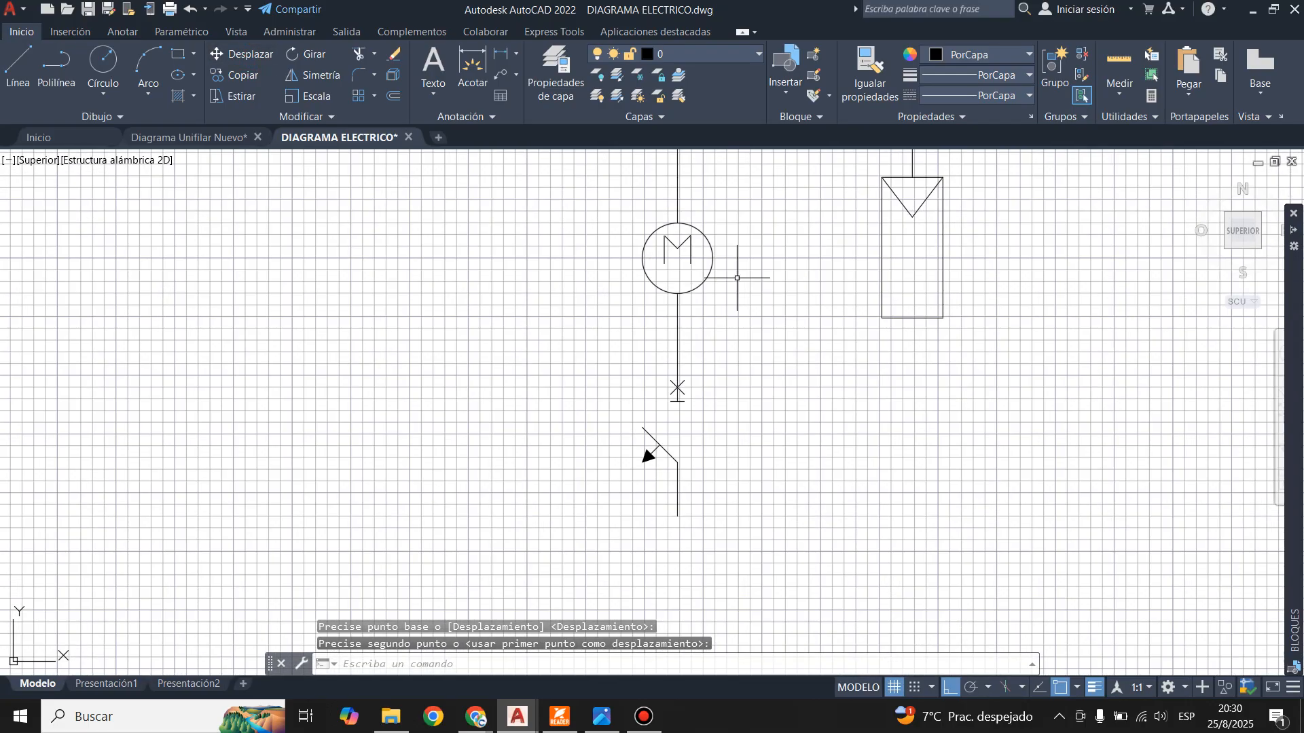
{"action": "scroll", "coordinate": [615, 405], "scroll_direction": "down", "scroll_amount": 3}
{"action": "scroll", "coordinate": [771, 356], "scroll_direction": "up", "scroll_amount": 3}
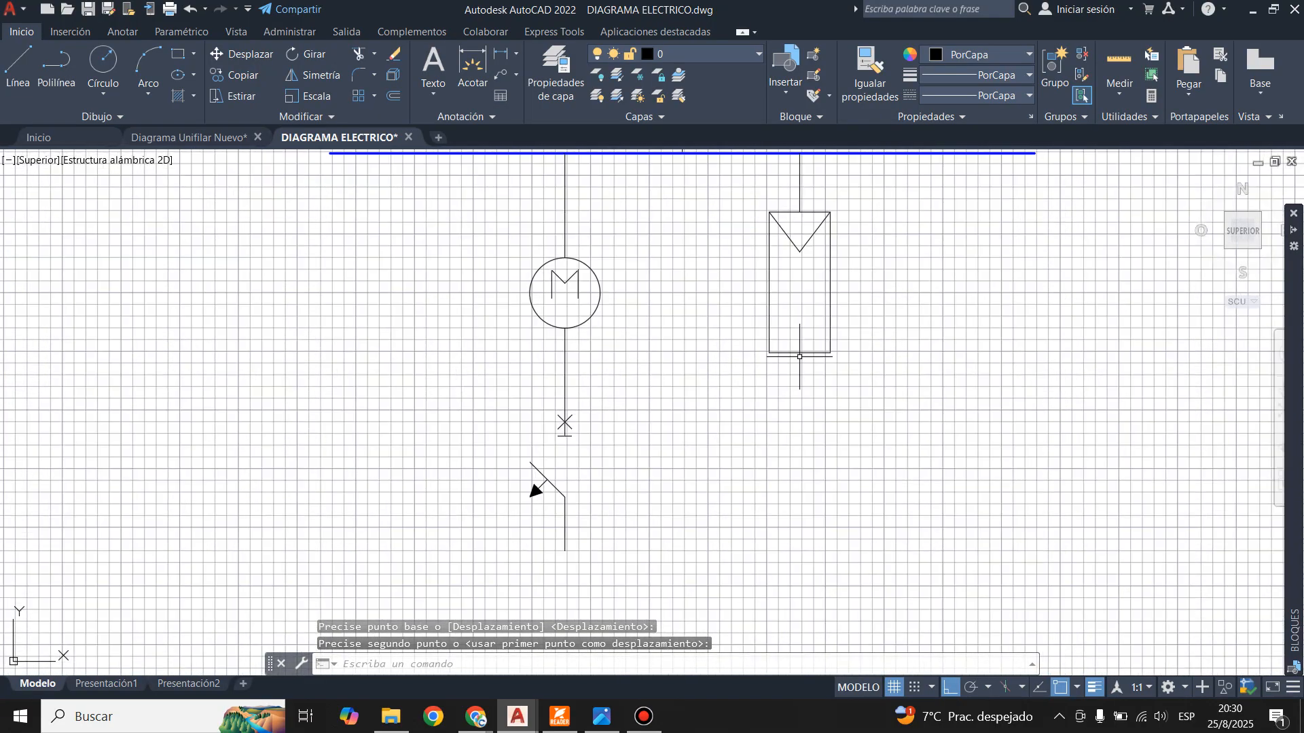
{"action": "scroll", "coordinate": [673, 359], "scroll_direction": "down", "scroll_amount": 4}
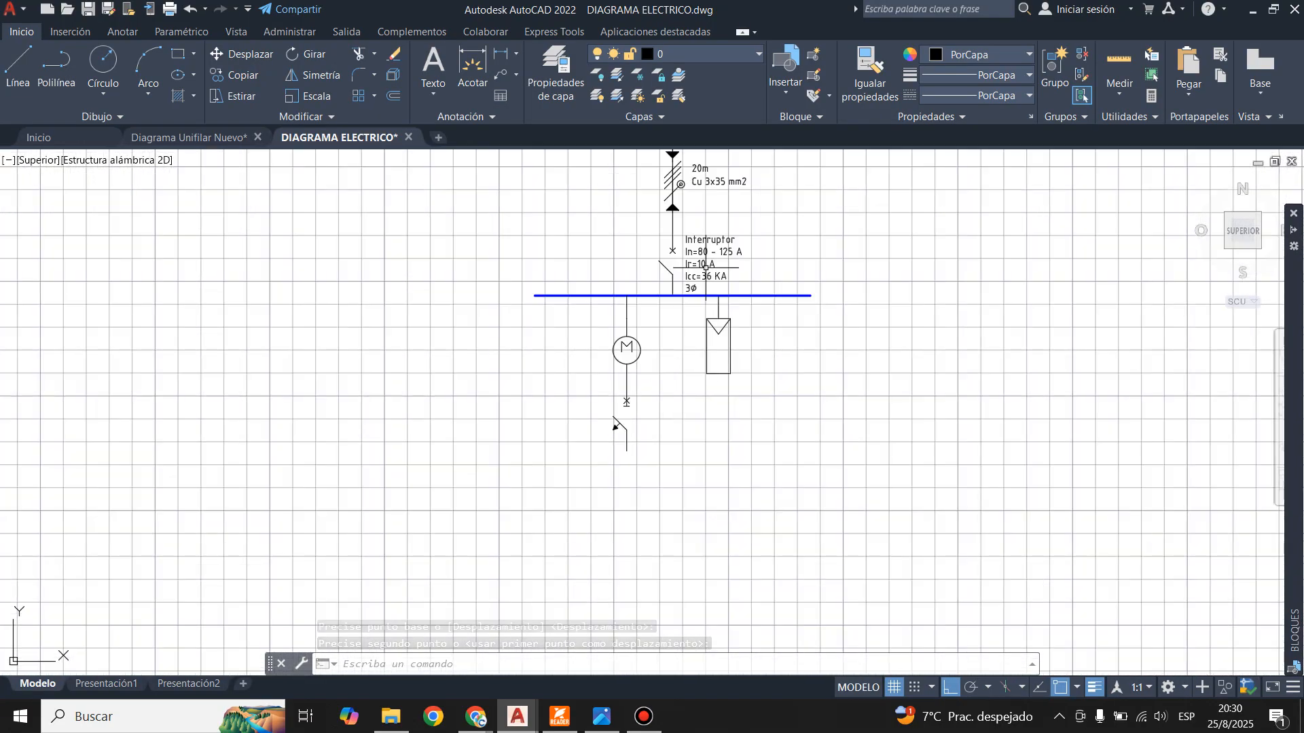
{"action": "scroll", "coordinate": [706, 266], "scroll_direction": "up", "scroll_amount": 4}
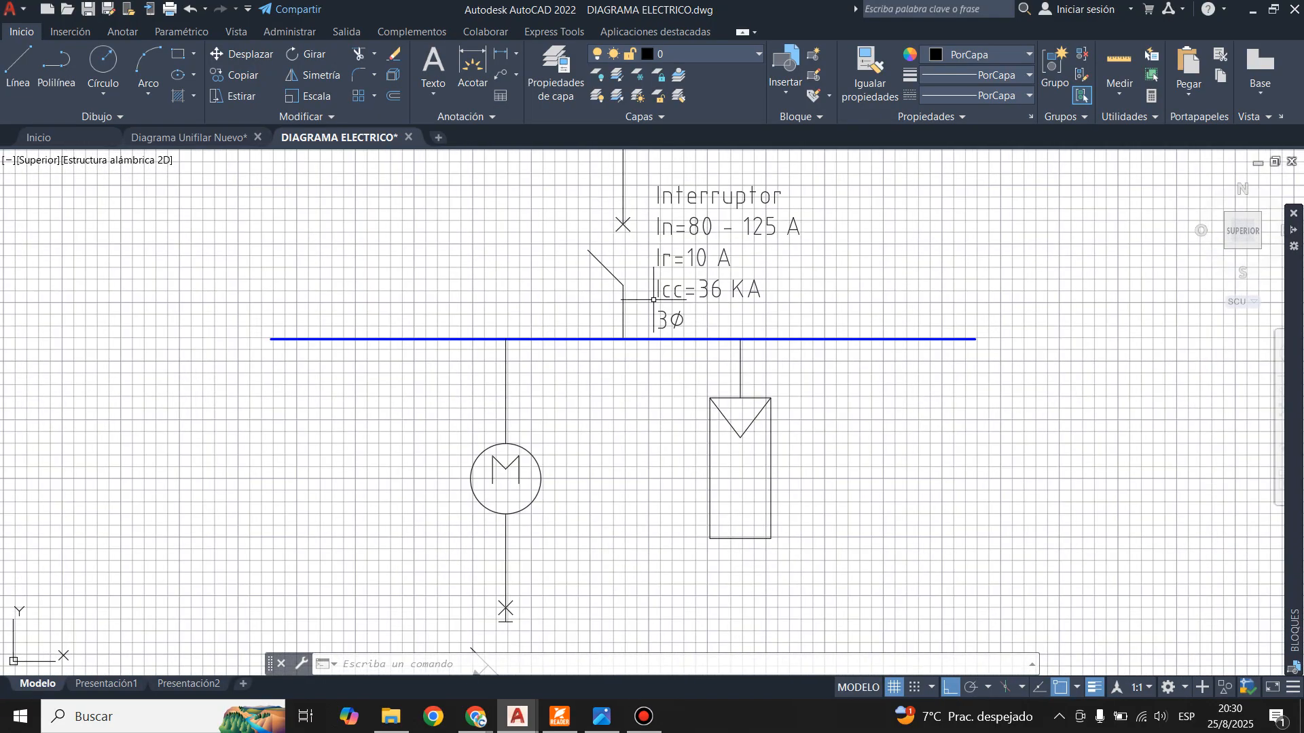
{"action": "left_click", "coordinate": [644, 267]}
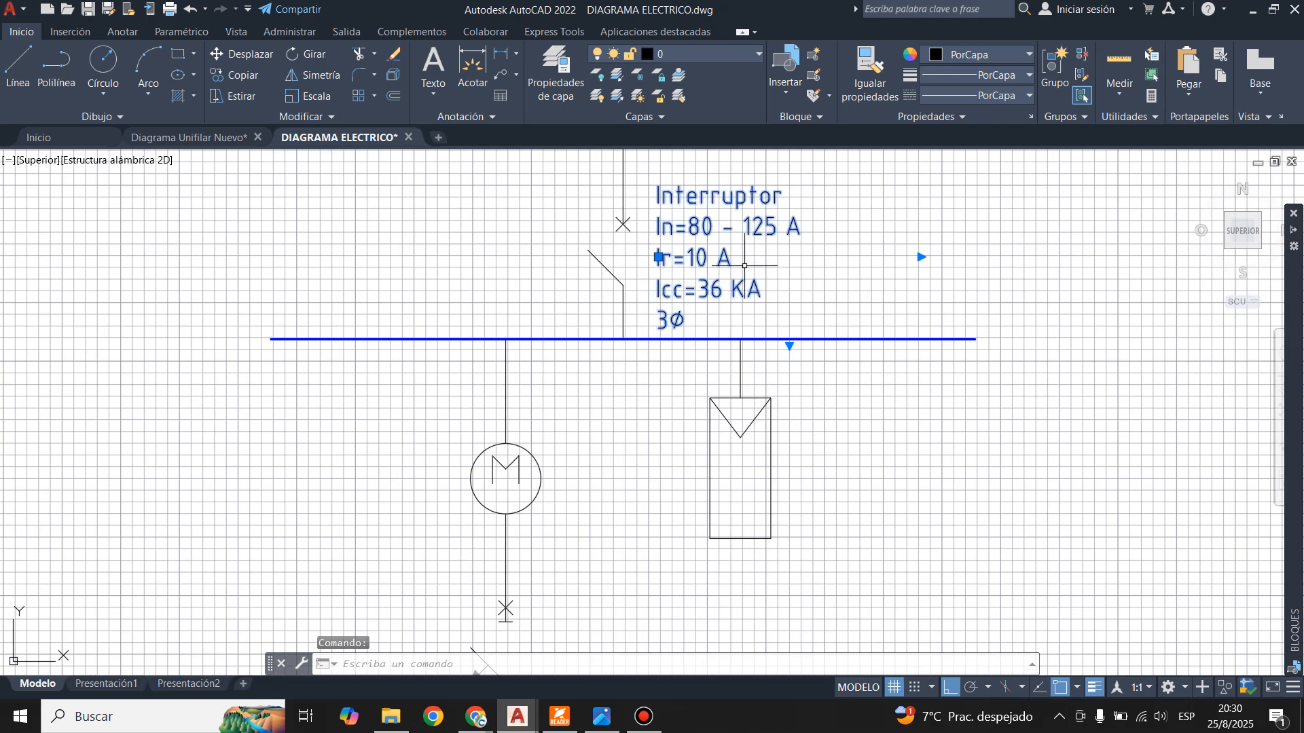
{"action": "scroll", "coordinate": [709, 207], "scroll_direction": "down", "scroll_amount": 2}
{"action": "key", "text": "Escape"}
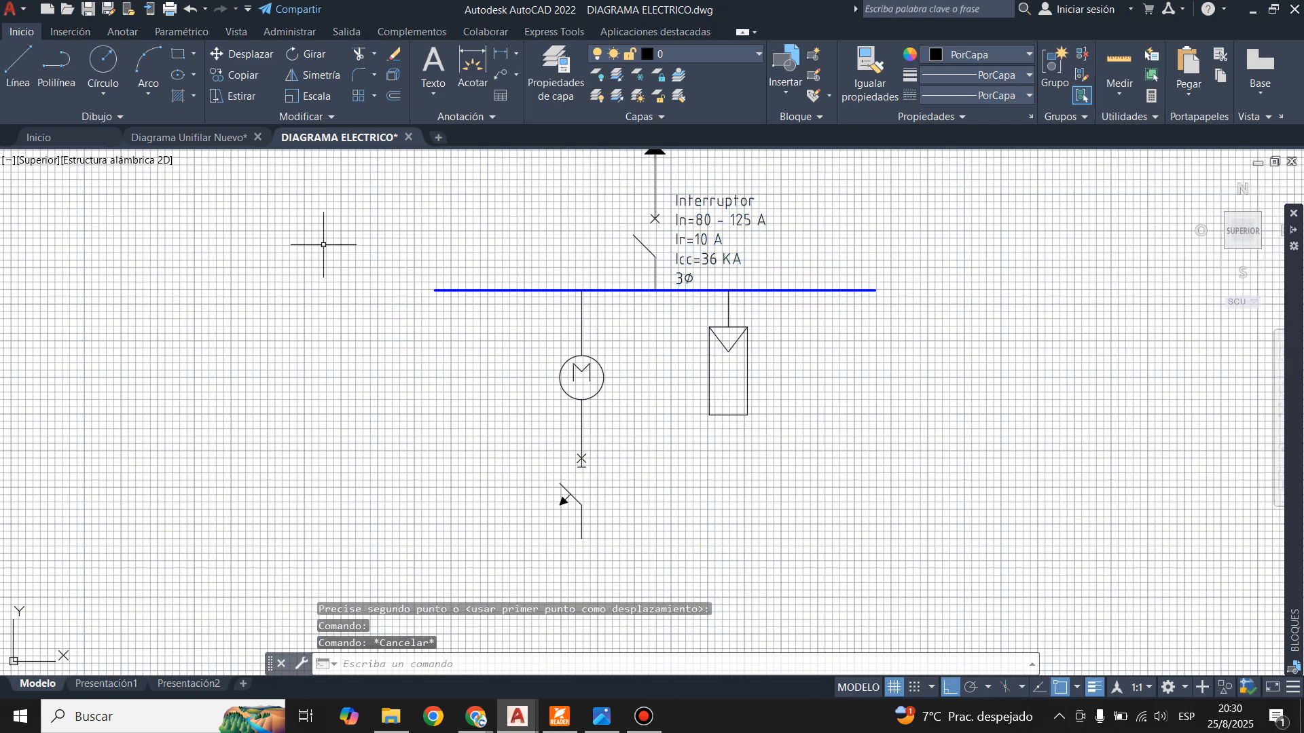
{"action": "left_click", "coordinate": [190, 138]}
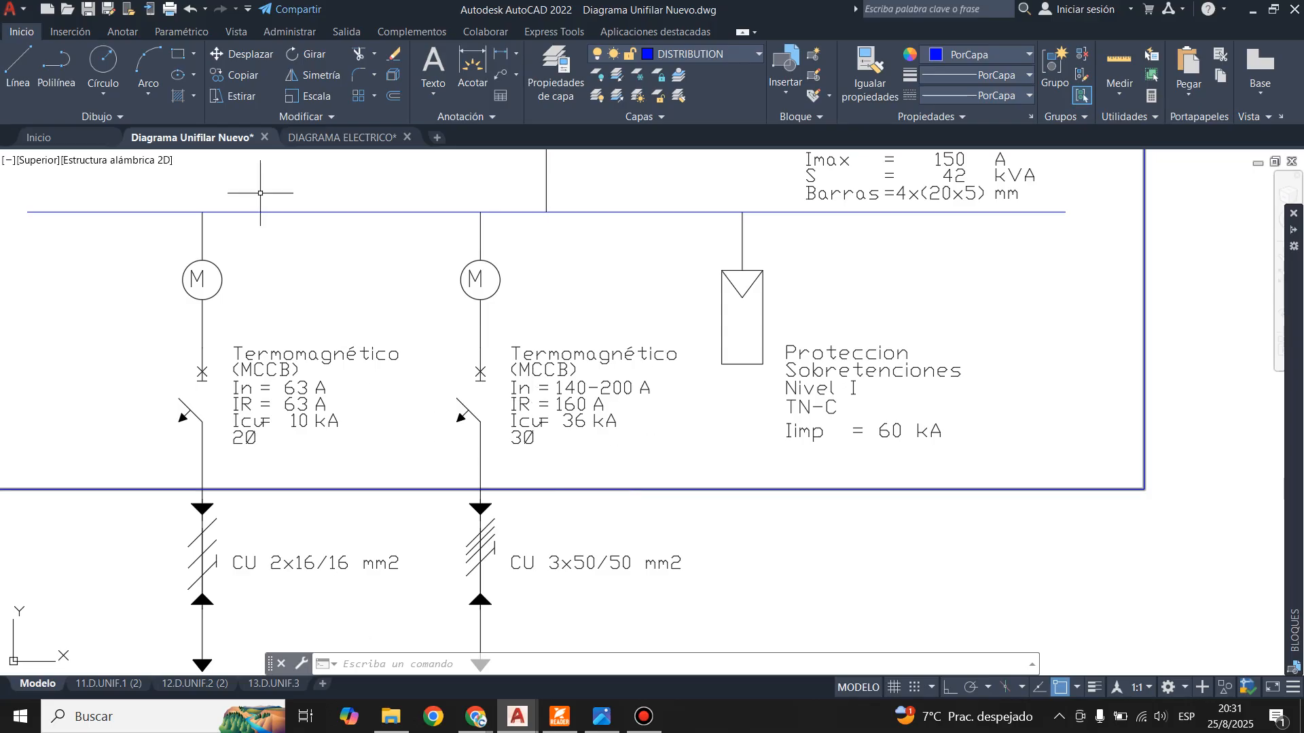
{"action": "left_click", "coordinate": [311, 138]}
{"action": "key", "text": "Escape"}
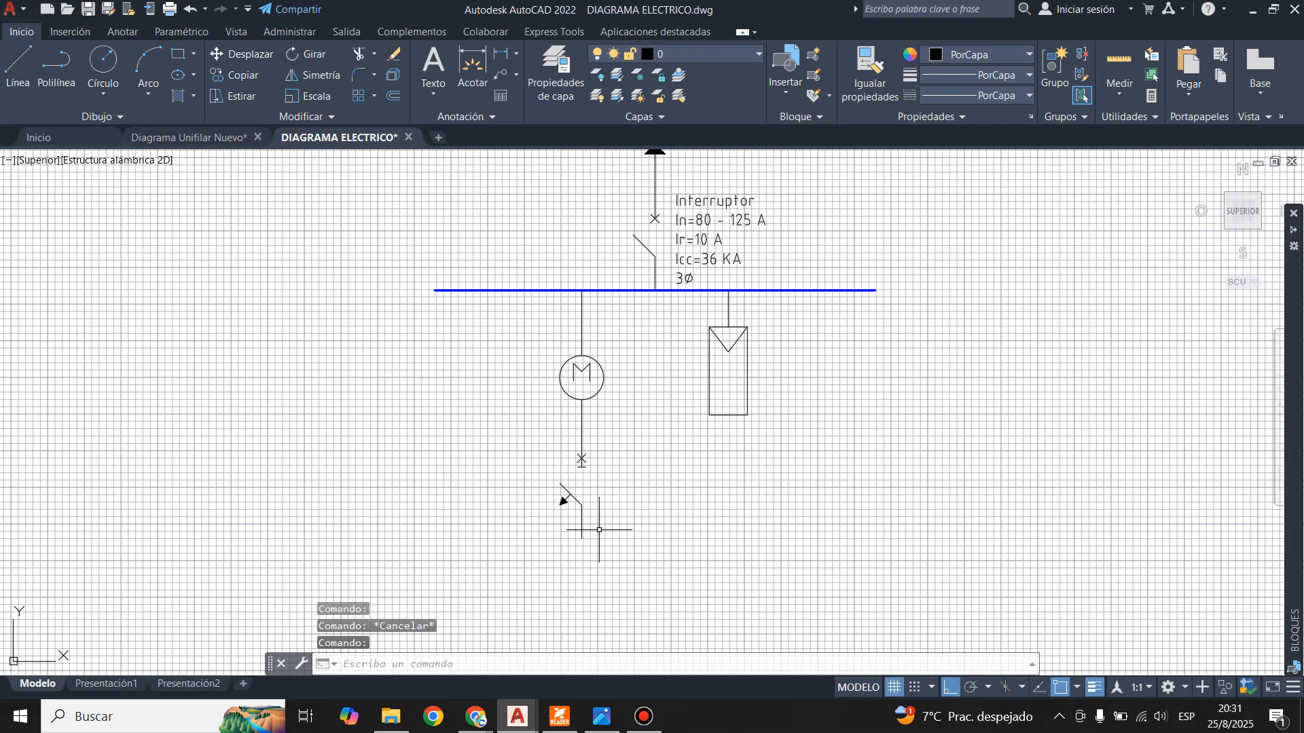
- Draw a vertical guide line from the breaker symbol's upper end to its lower end
{"action": "scroll", "coordinate": [536, 475], "scroll_direction": "up", "scroll_amount": 4}
{"action": "left_click", "coordinate": [18, 68]}
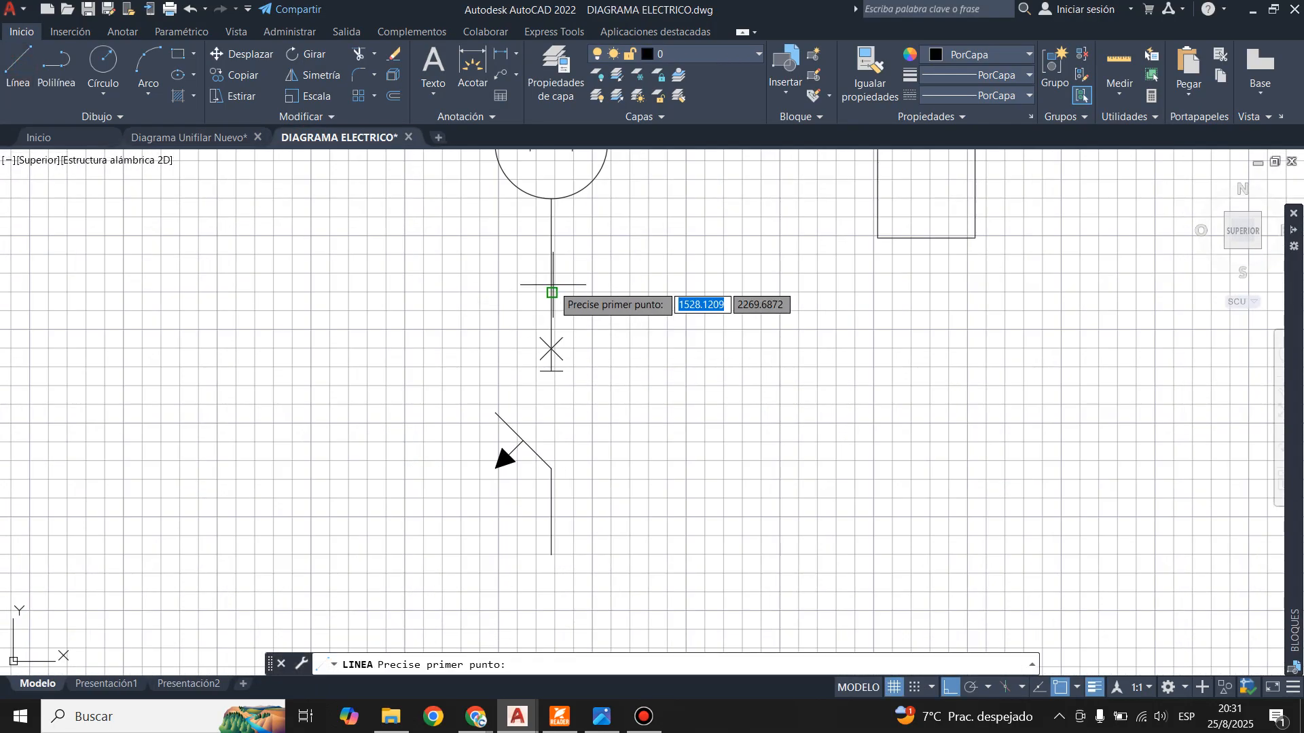
{"action": "left_click", "coordinate": [552, 299]}
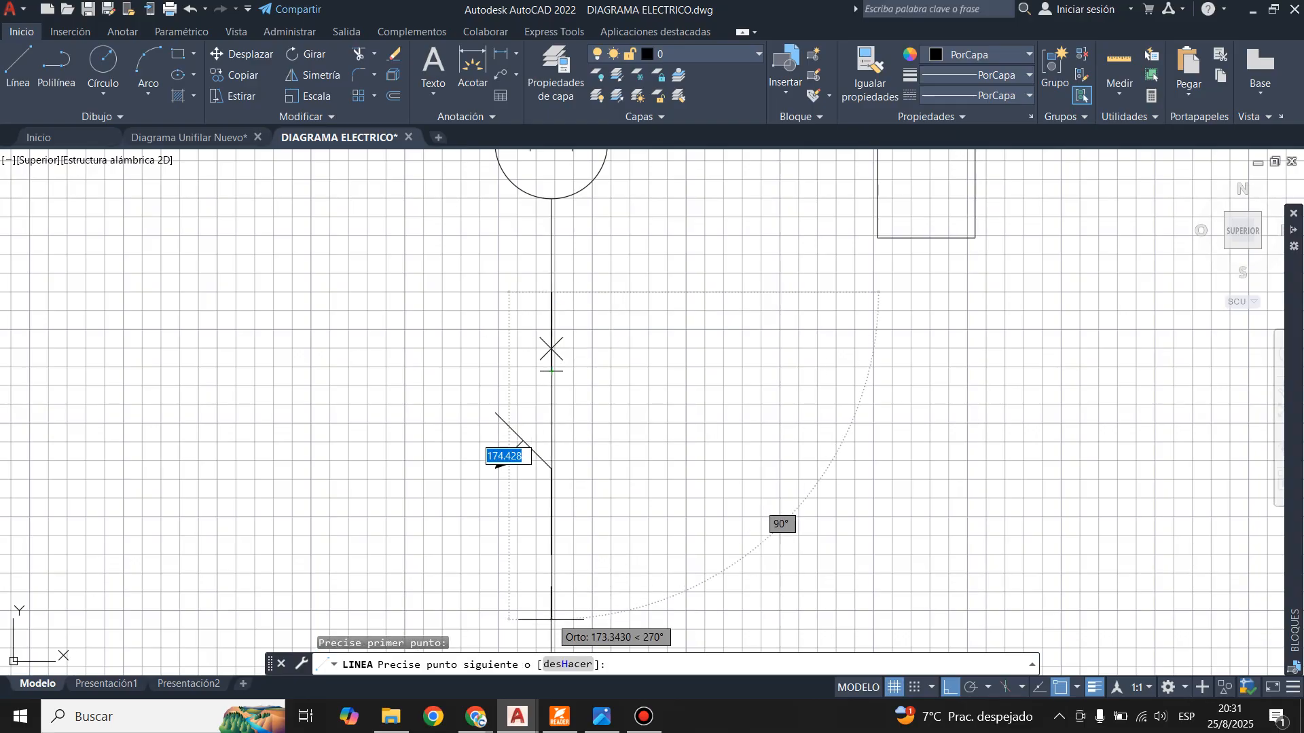
{"action": "left_click", "coordinate": [552, 555]}
{"action": "key", "text": "Return"}
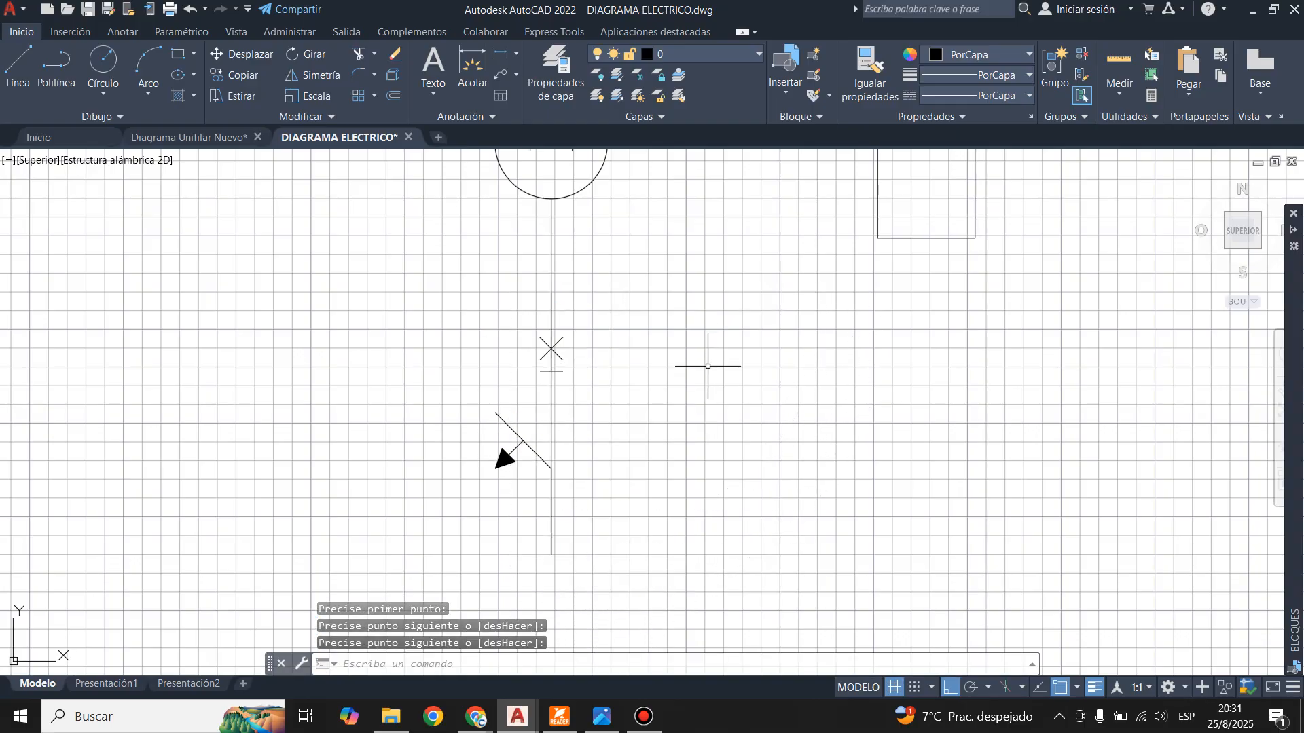
- Draw a horizontal guide line 30 long to the right from the midpoint of the vertical guide line
{"action": "key", "text": "Return"}
{"action": "left_click", "coordinate": [552, 423]}
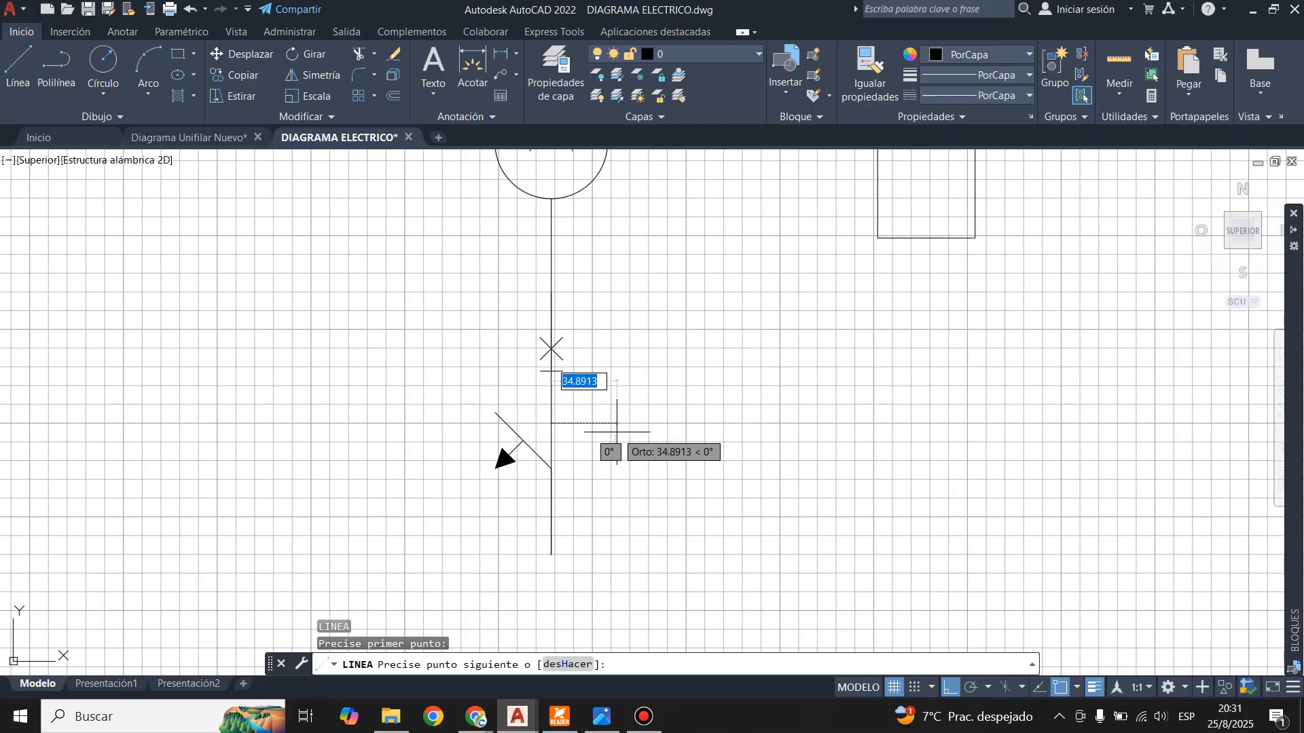
{"action": "type", "text": "30"}
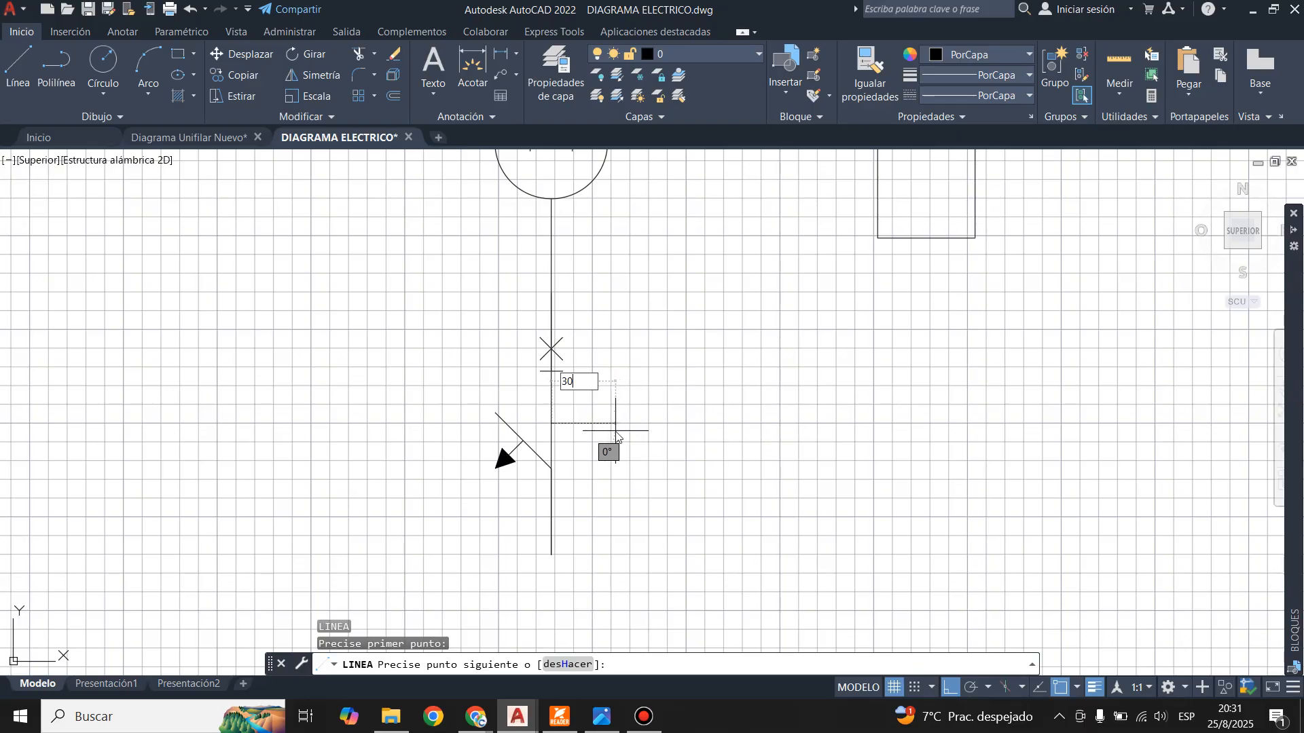
{"action": "key", "text": "Return"}
{"action": "key", "text": "Return"}
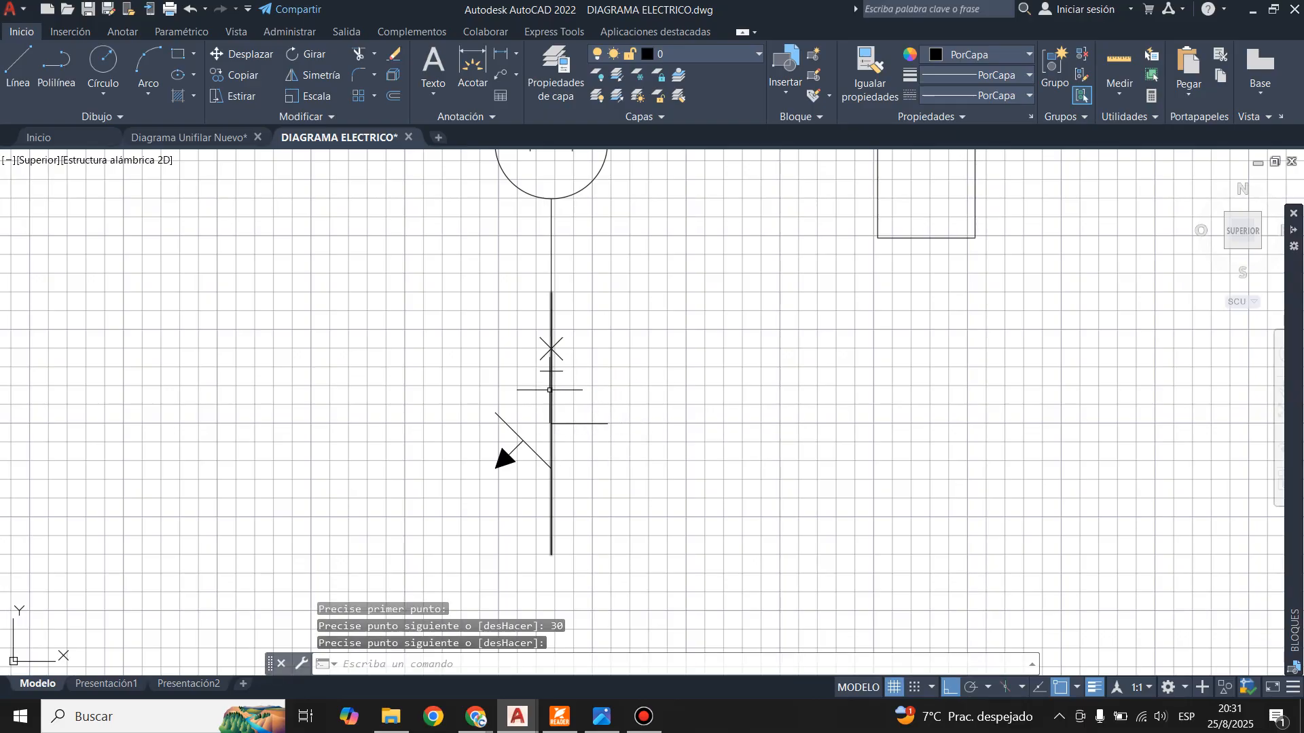
- Erase the vertical guide line drawn over the feeder breaker symbol
{"action": "left_click", "coordinate": [552, 435]}
{"action": "key", "text": "Delete"}
{"action": "scroll", "coordinate": [736, 533], "scroll_direction": "down", "scroll_amount": 4}
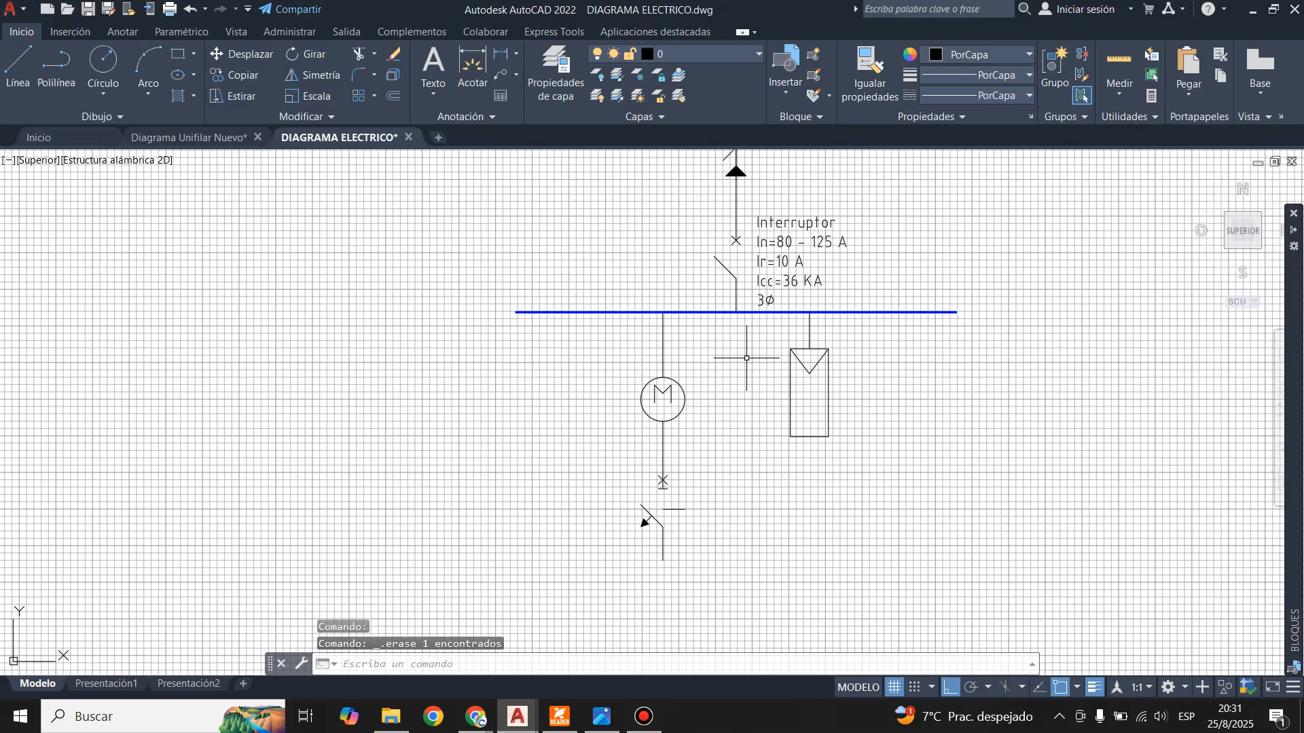
- Copy the main breaker's Interruptor label onto the right end of the horizontal guide line beside the feeder breaker, and erase that guide
{"action": "left_click", "coordinate": [757, 250]}
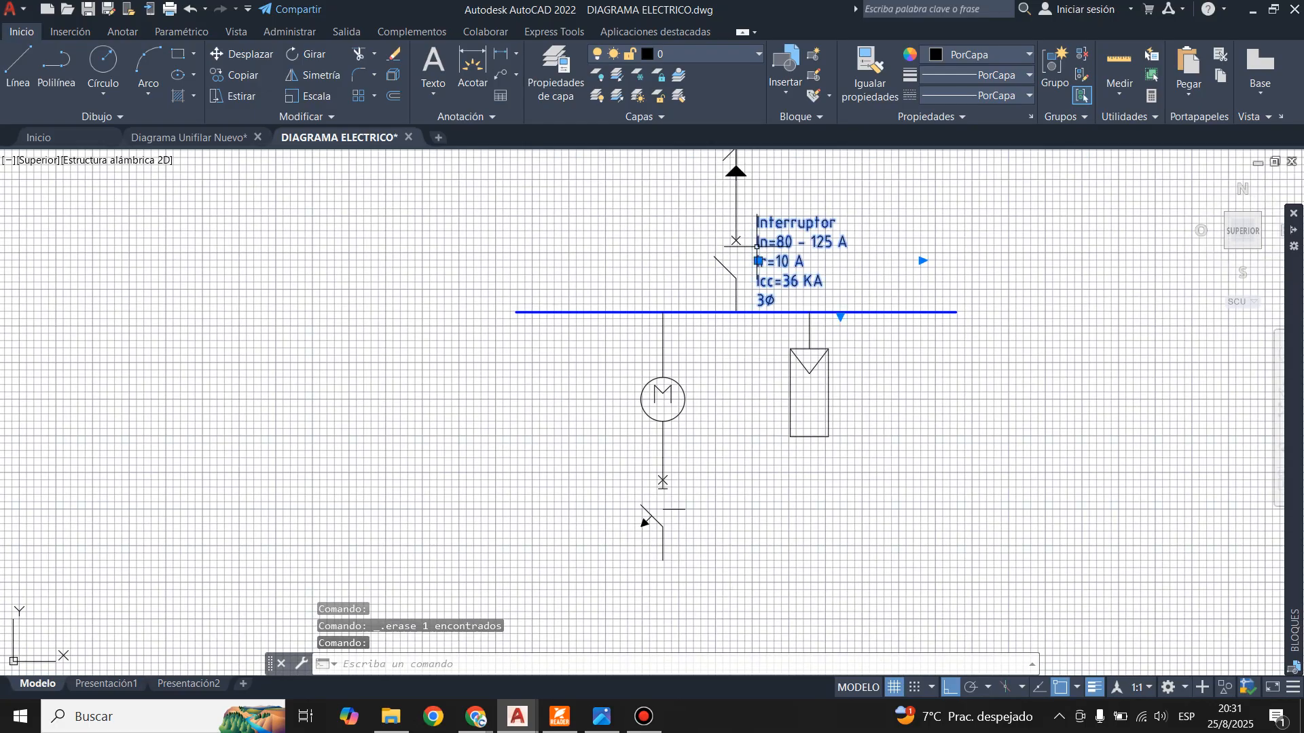
{"action": "left_click", "coordinate": [234, 74]}
{"action": "left_click", "coordinate": [758, 260]}
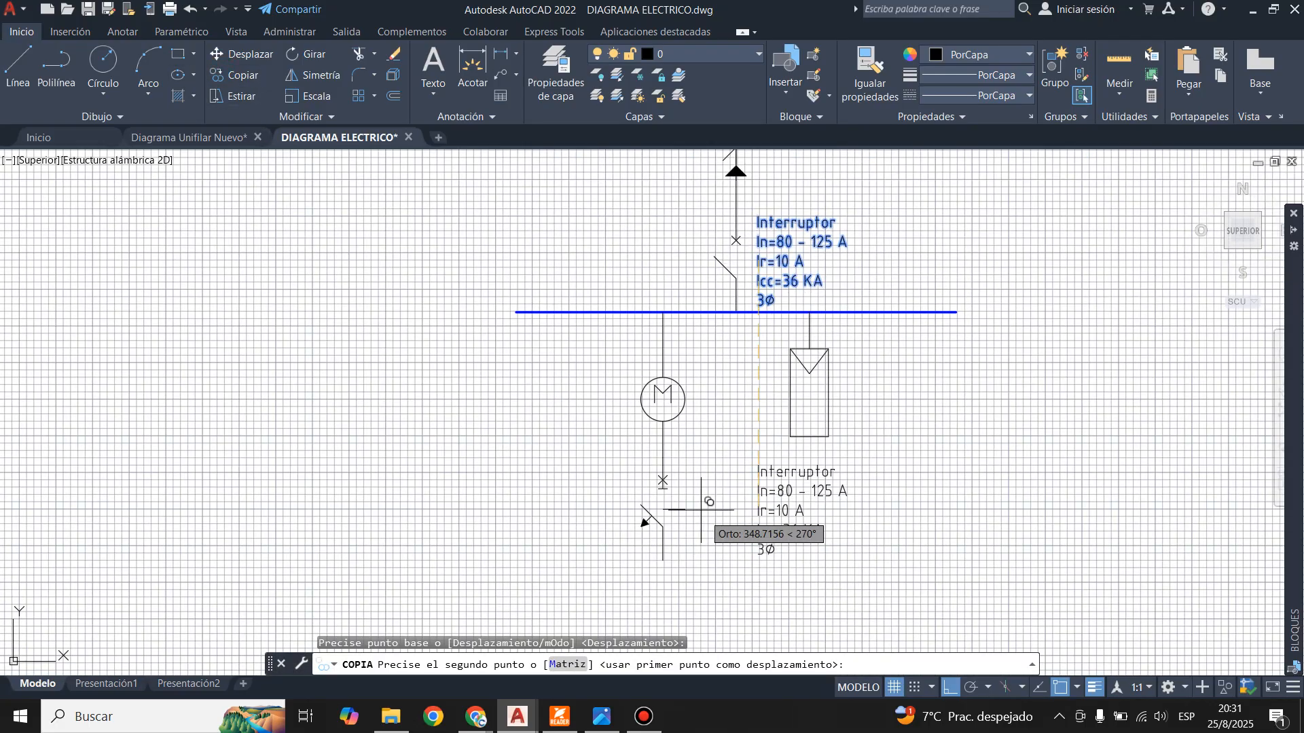
{"action": "left_click", "coordinate": [664, 514]}
{"action": "key", "text": "Escape"}
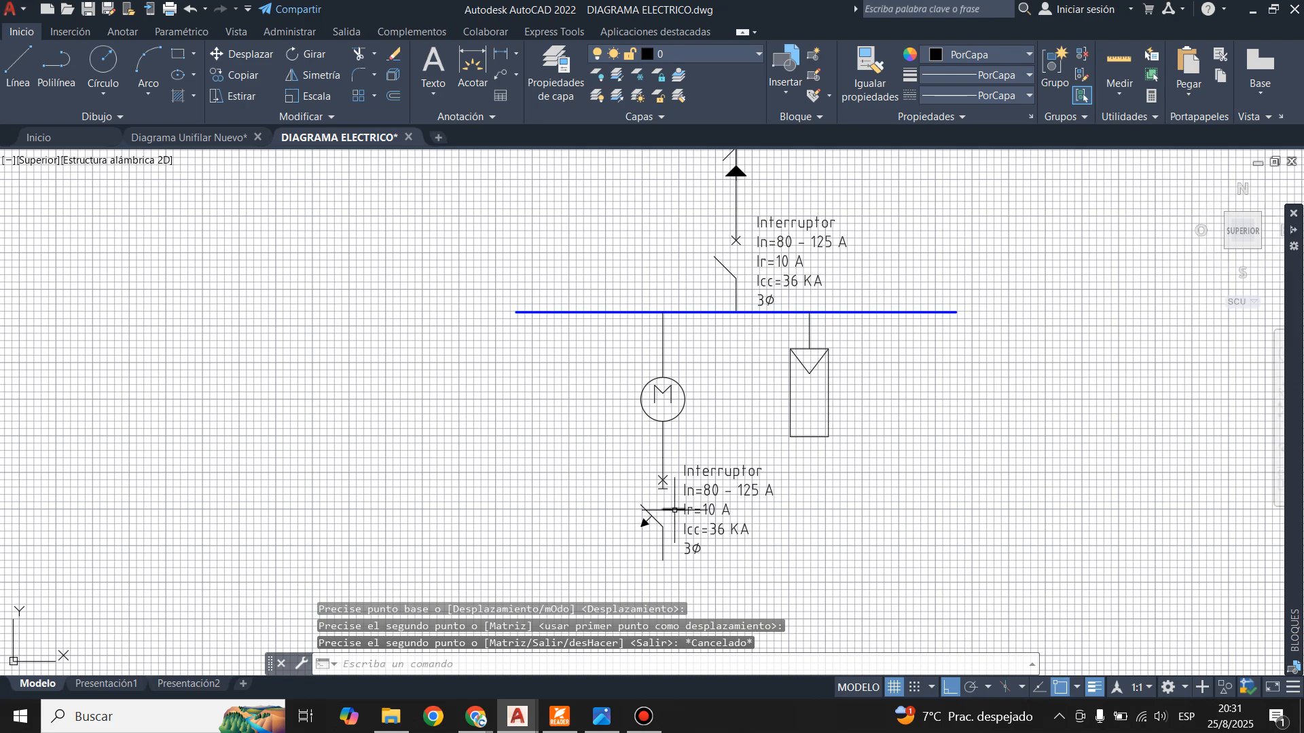
{"action": "left_click", "coordinate": [674, 510]}
{"action": "key", "text": "Delete"}
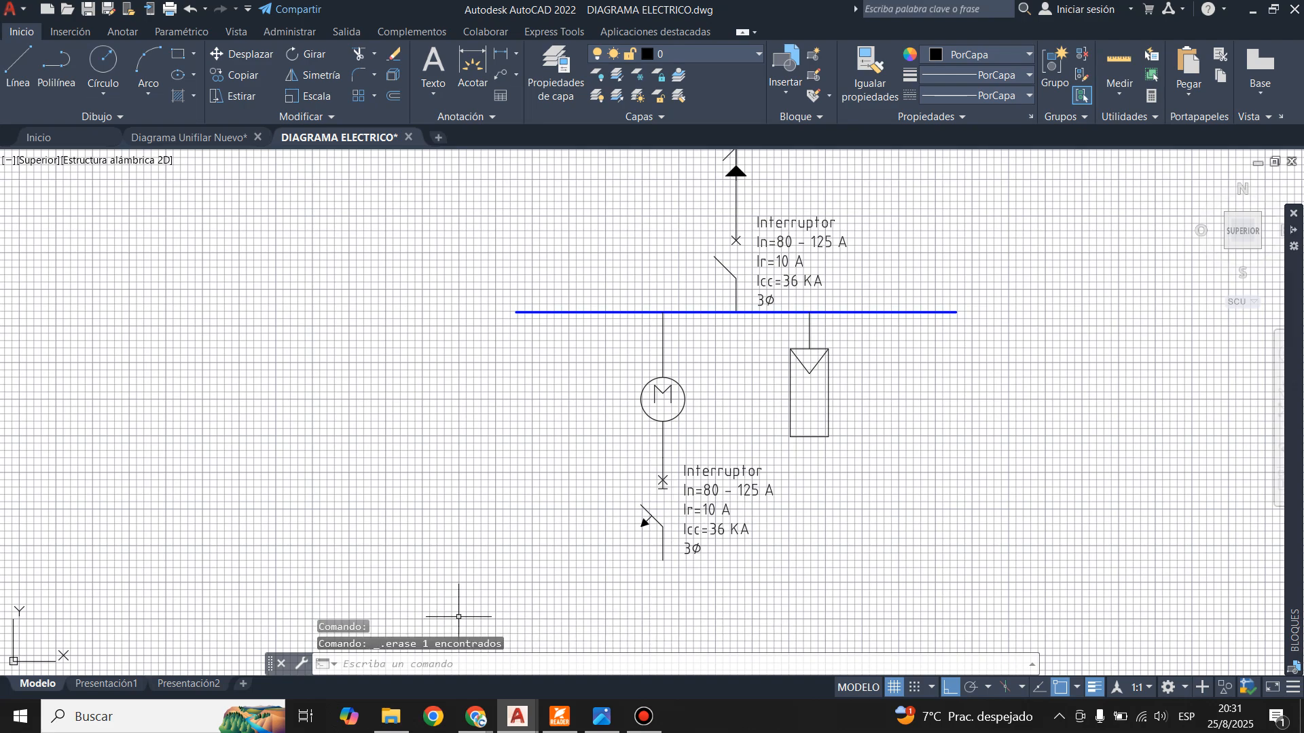
- Change the feeder breaker label's heading to Termomagnetico and its nominal current to In=140 - 200 A, consulting Diagrama Unifilar Nuevo
{"action": "double_click", "coordinate": [717, 473]}
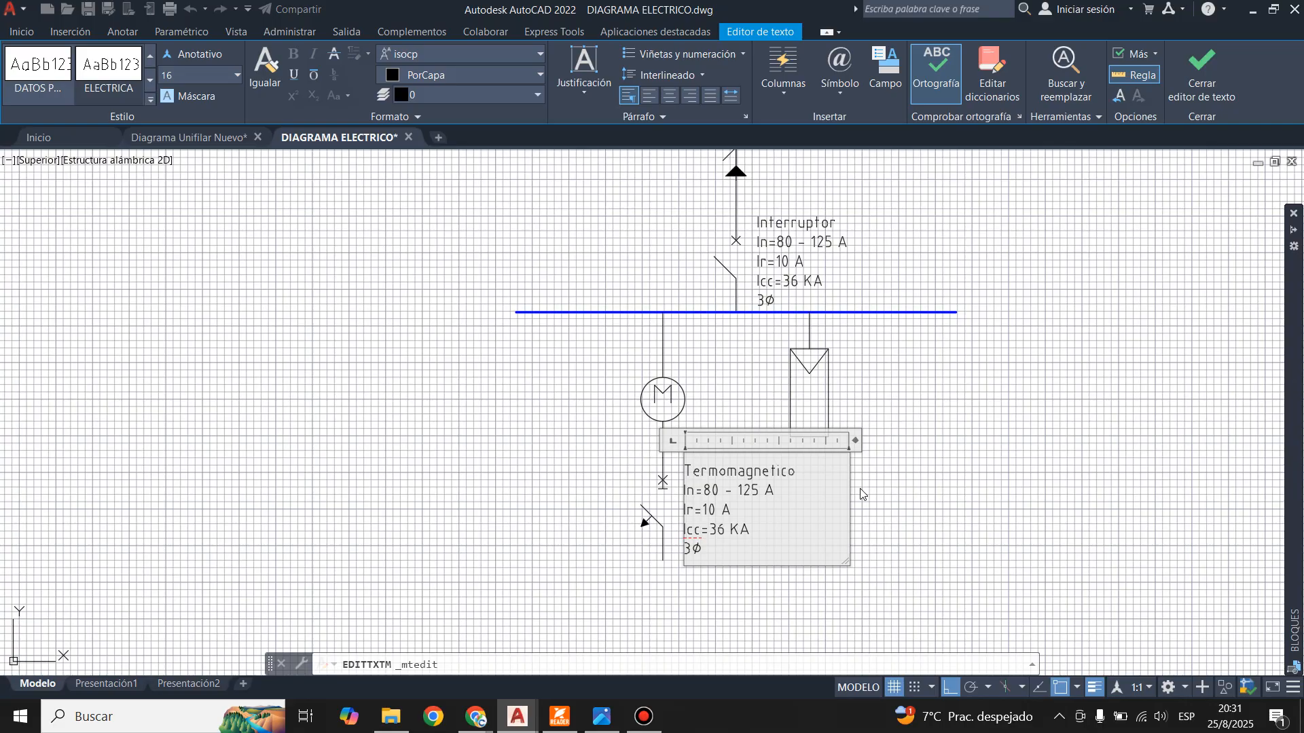
{"action": "left_click", "coordinate": [1238, 66]}
{"action": "left_click", "coordinate": [221, 138]}
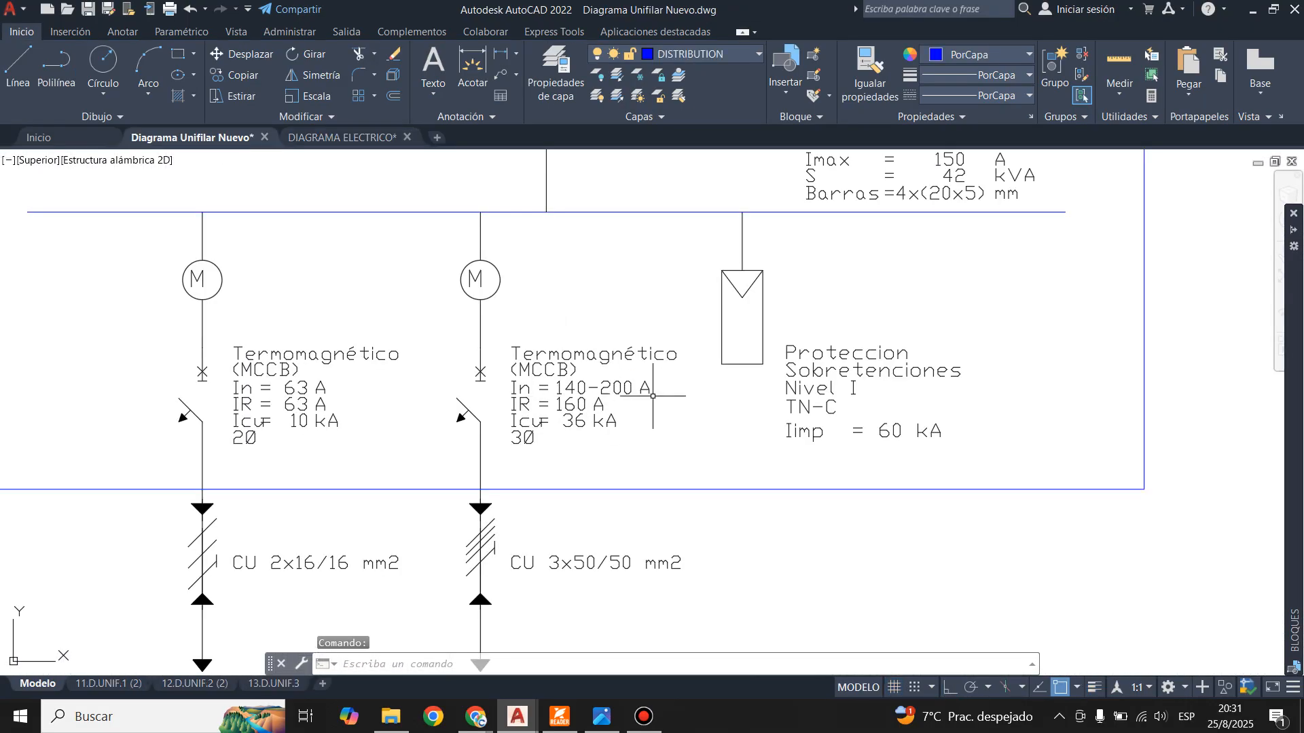
{"action": "left_click", "coordinate": [341, 137]}
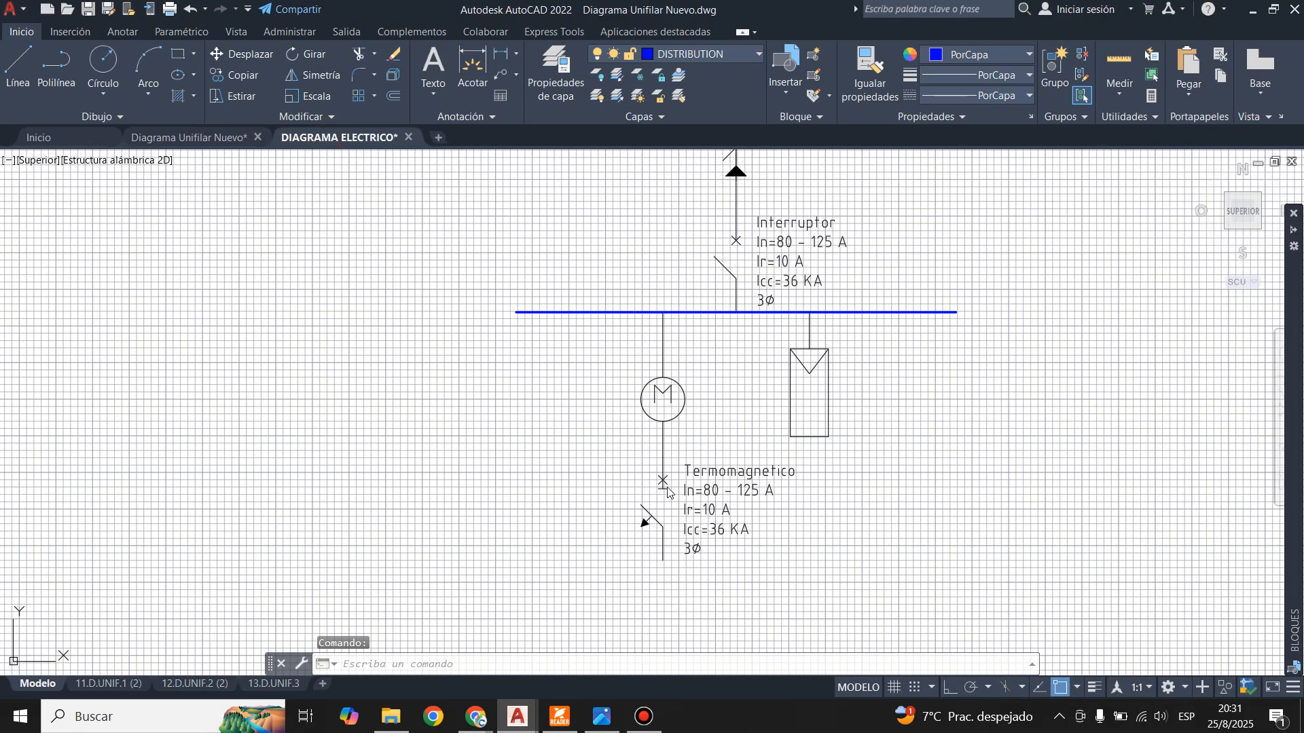
{"action": "double_click", "coordinate": [706, 493]}
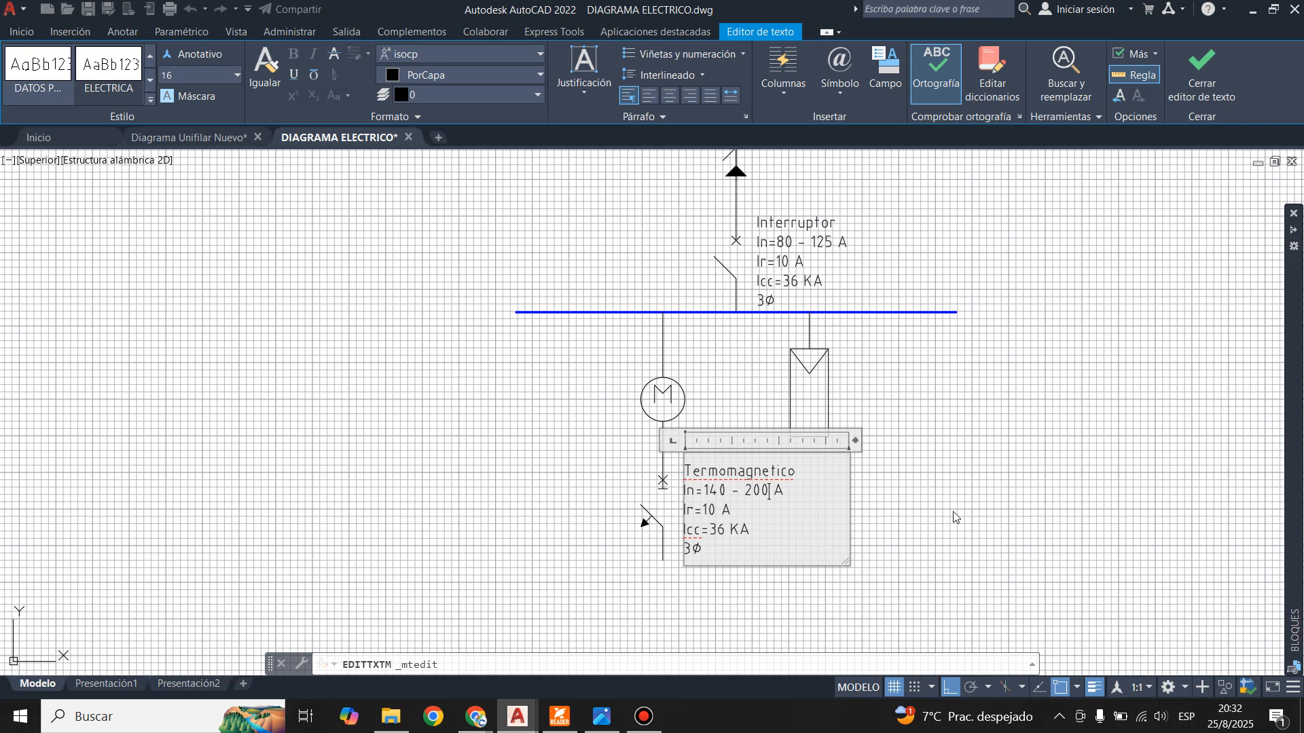
{"action": "left_click", "coordinate": [1201, 75]}
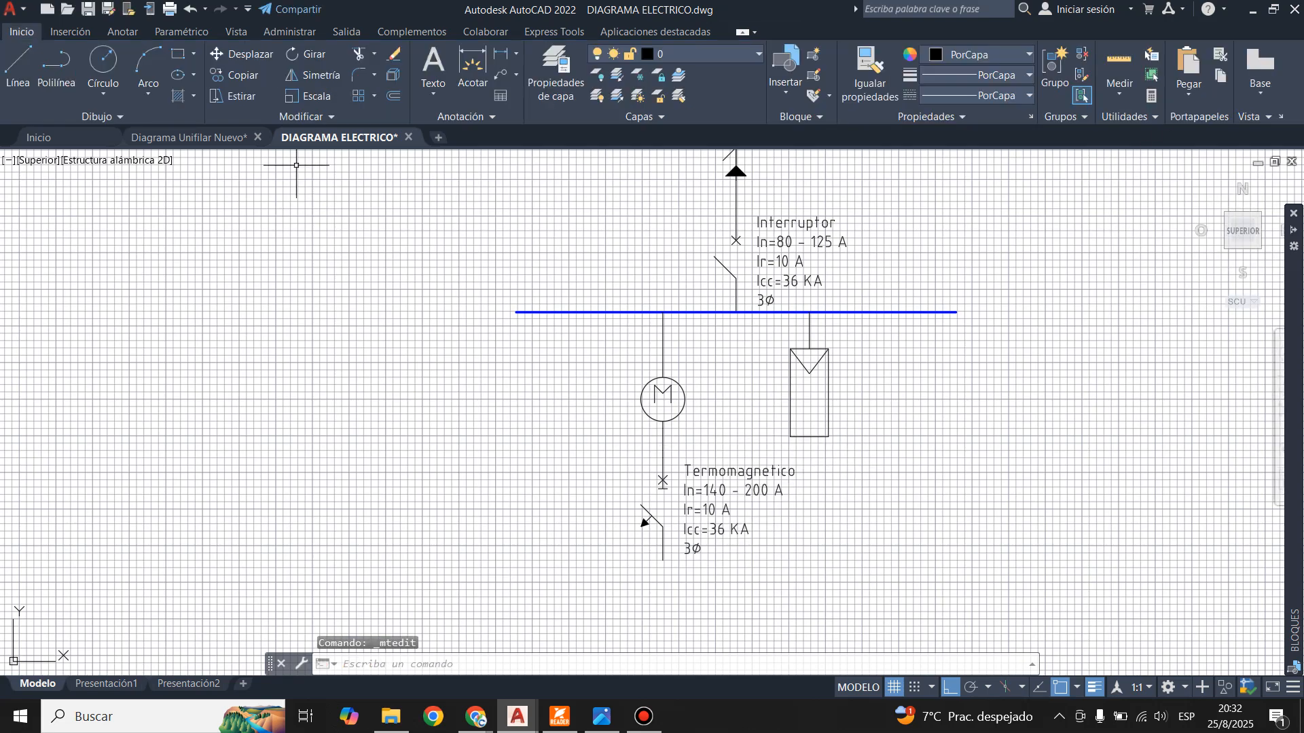
- Check the regulated current in Diagrama Unifilar Nuevo and set the feeder breaker label's line to Ir=160 A
{"action": "left_click", "coordinate": [214, 139]}
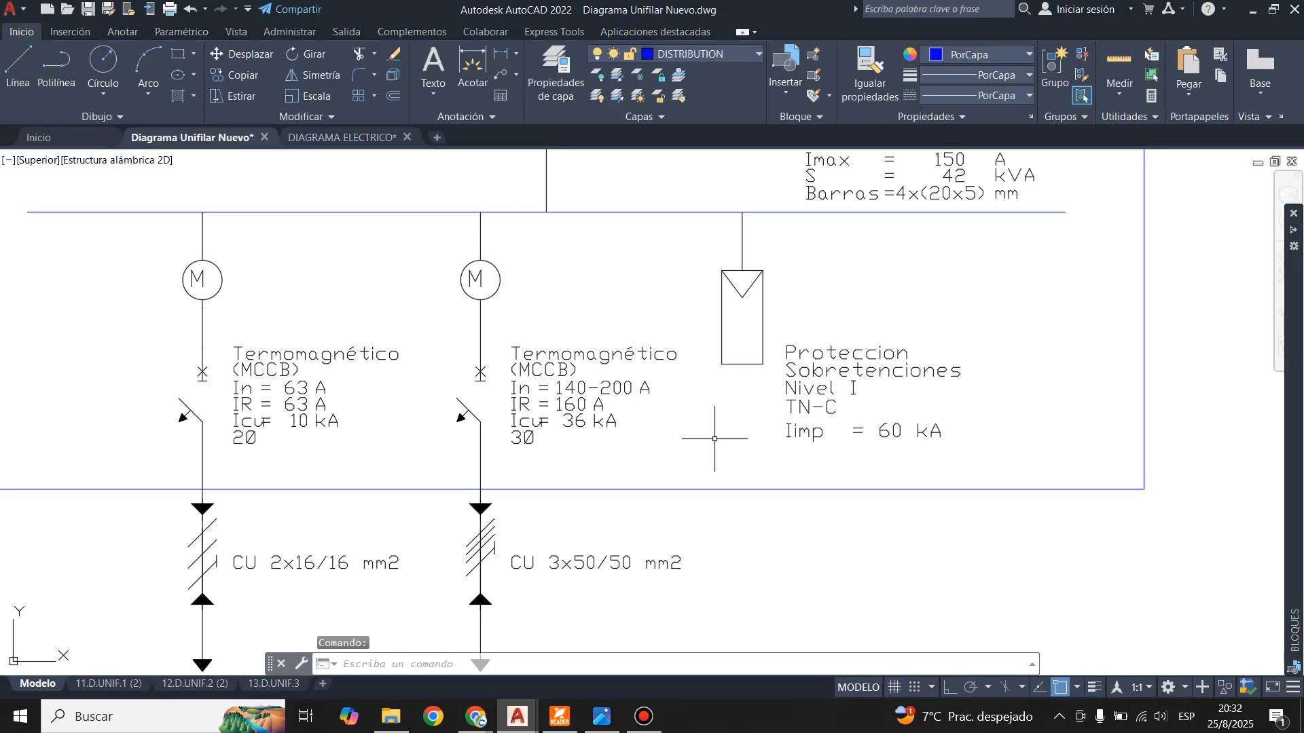
{"action": "left_click", "coordinate": [339, 138]}
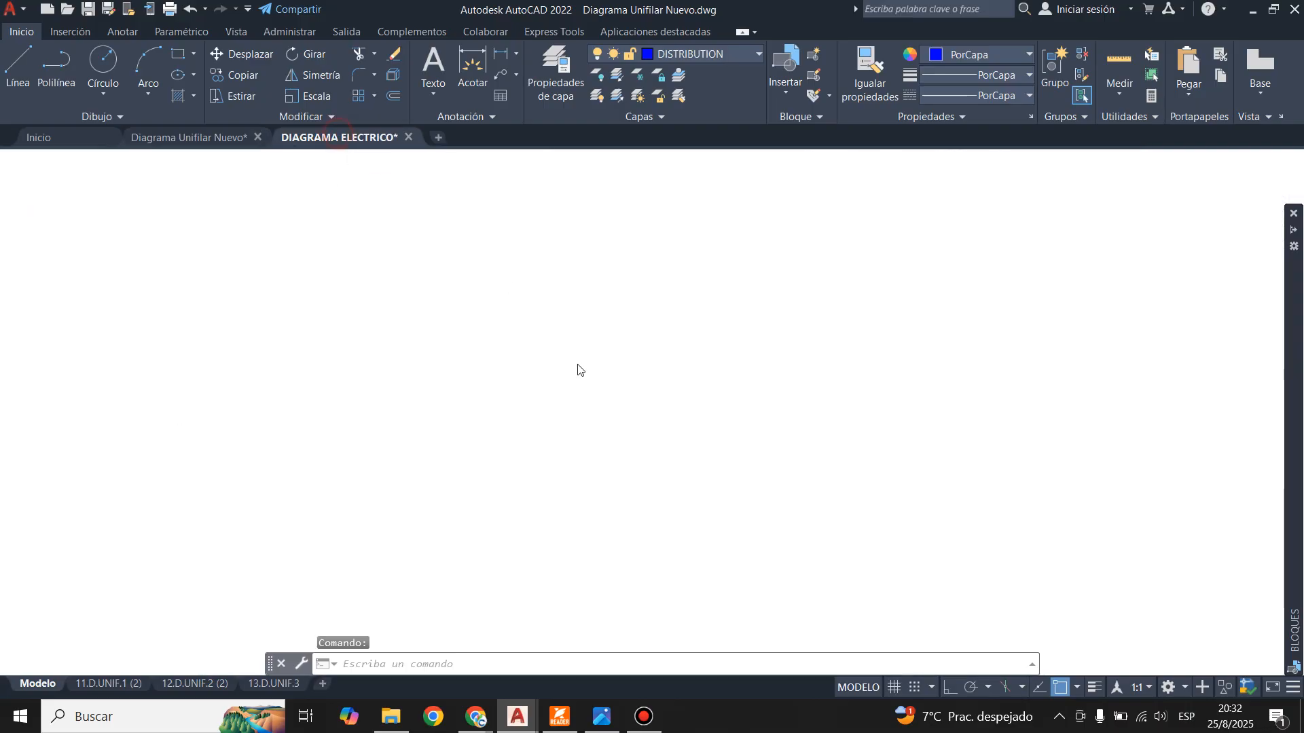
{"action": "double_click", "coordinate": [713, 509]}
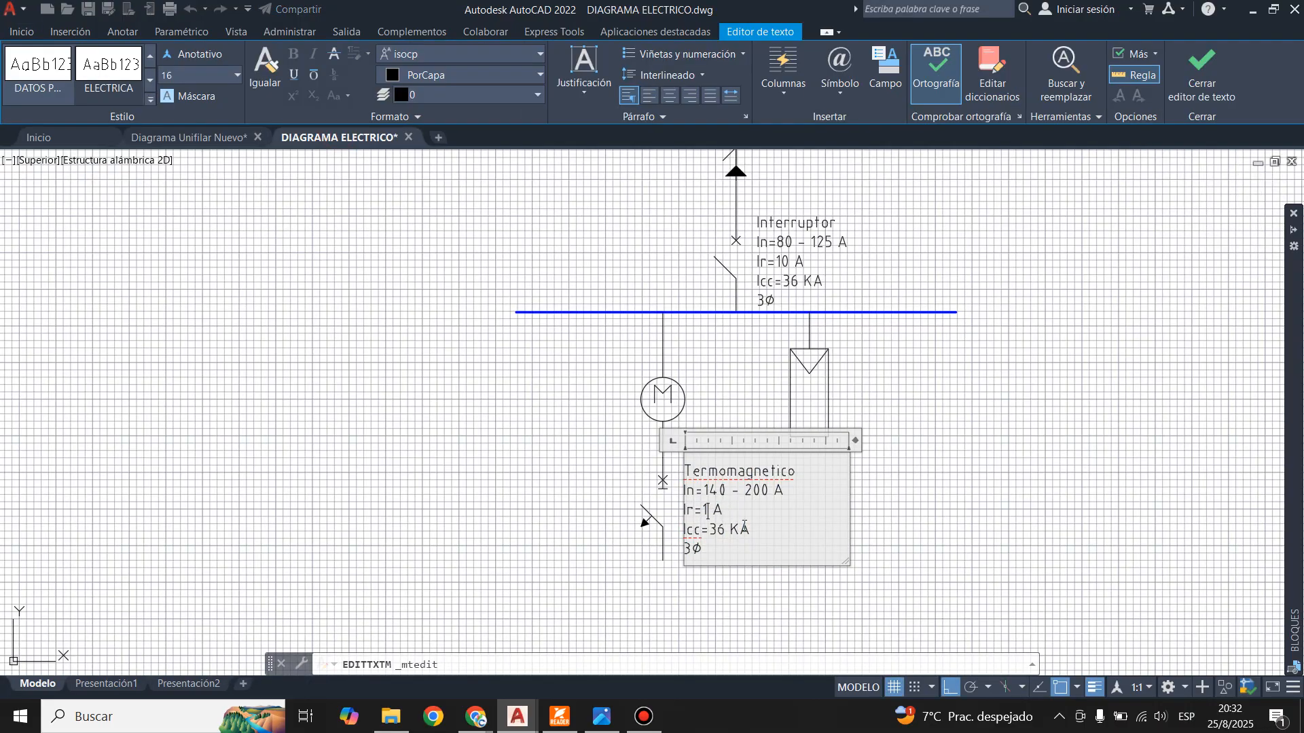
{"action": "left_click", "coordinate": [1226, 90]}
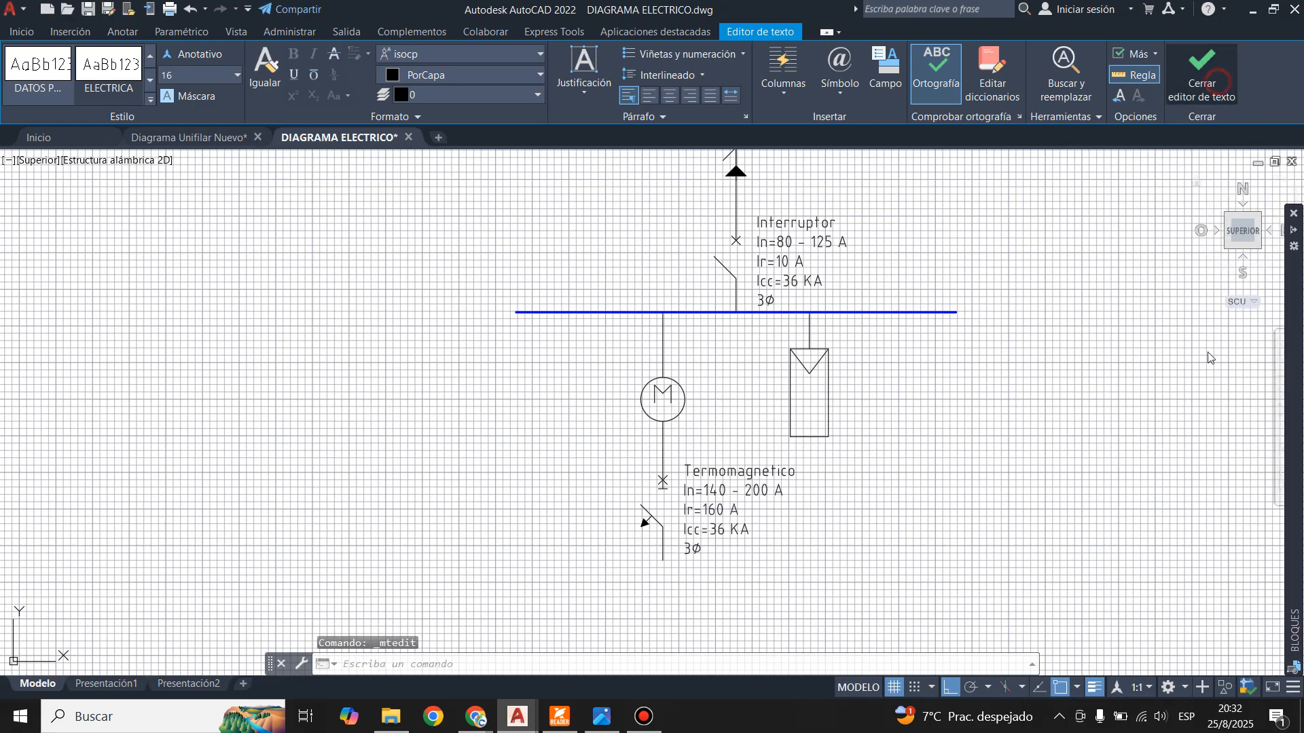
- Consult the reference drawing and draw a horizontal guide line 30 long to the right from the midpoint of the surge protector's right side
{"action": "left_click", "coordinate": [217, 138]}
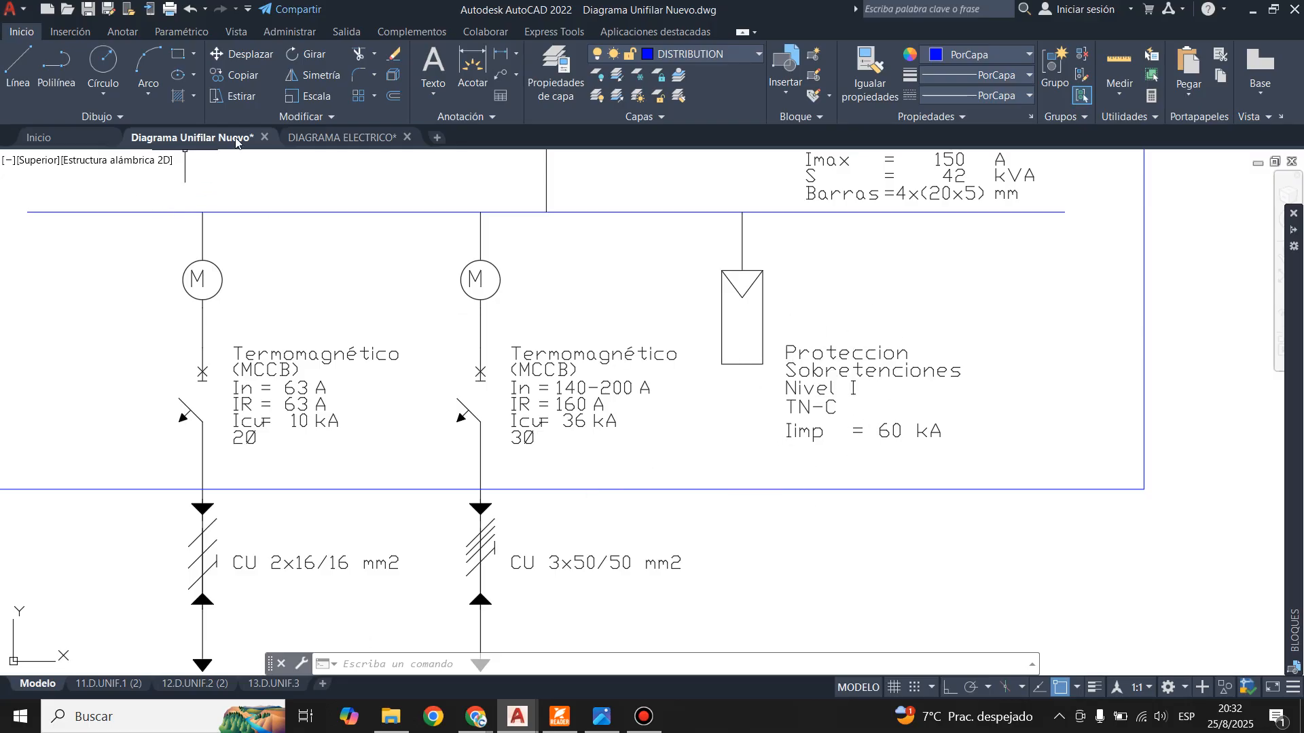
{"action": "left_click", "coordinate": [320, 137]}
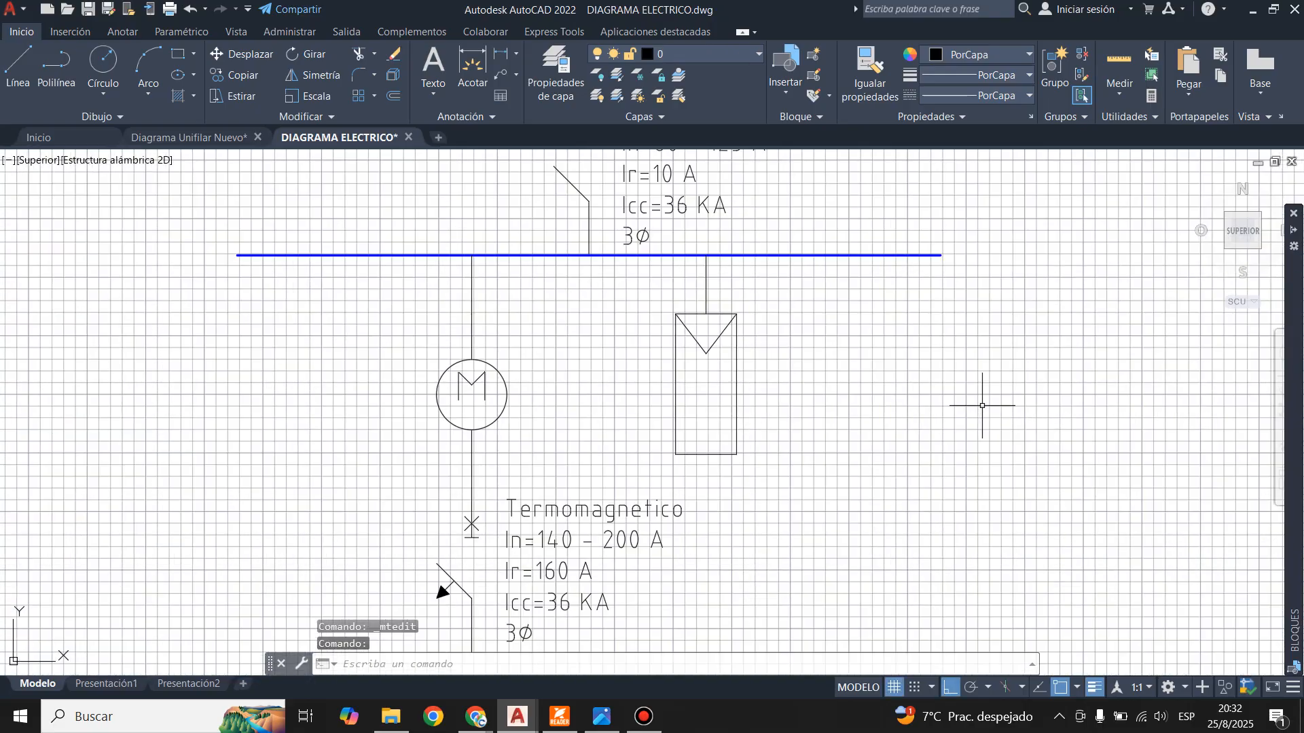
{"action": "left_click", "coordinate": [19, 71]}
{"action": "left_click", "coordinate": [737, 384]}
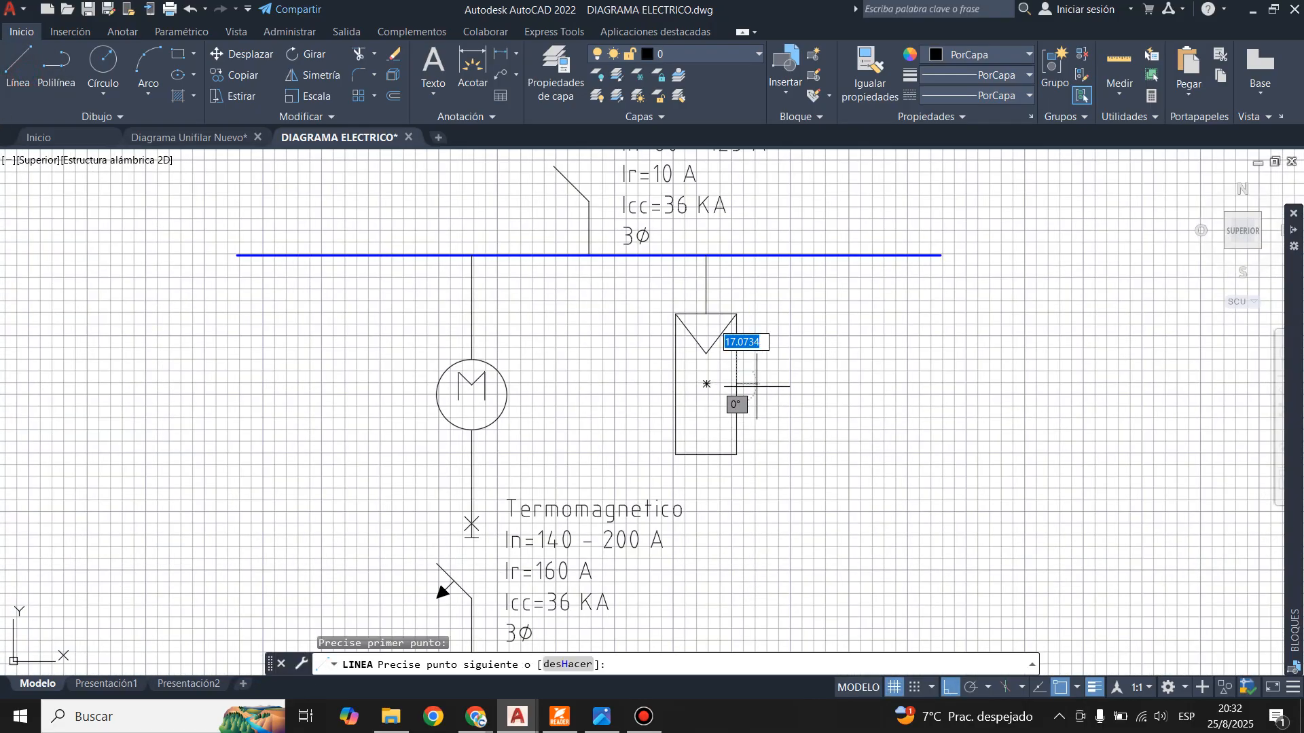
{"action": "type", "text": "30"}
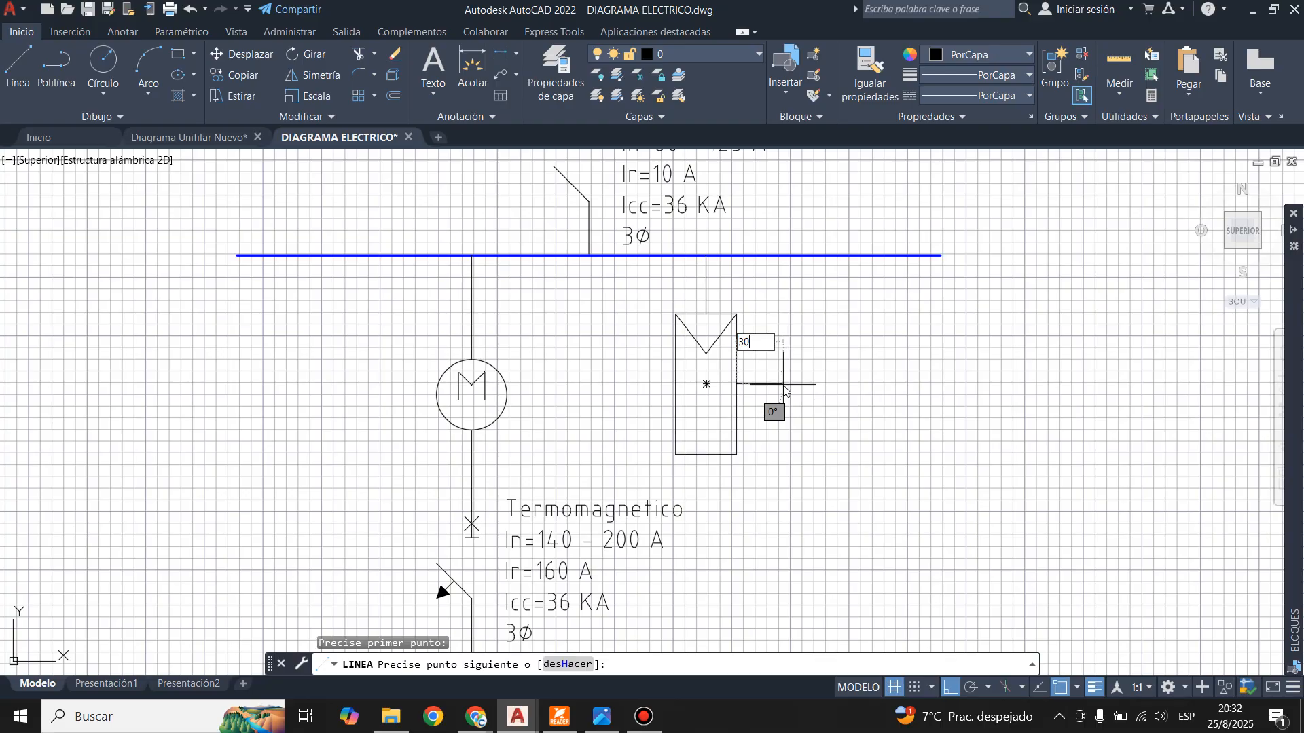
{"action": "key", "text": "Return"}
{"action": "key", "text": "Return"}
{"action": "scroll", "coordinate": [781, 380], "scroll_direction": "down", "scroll_amount": 1}
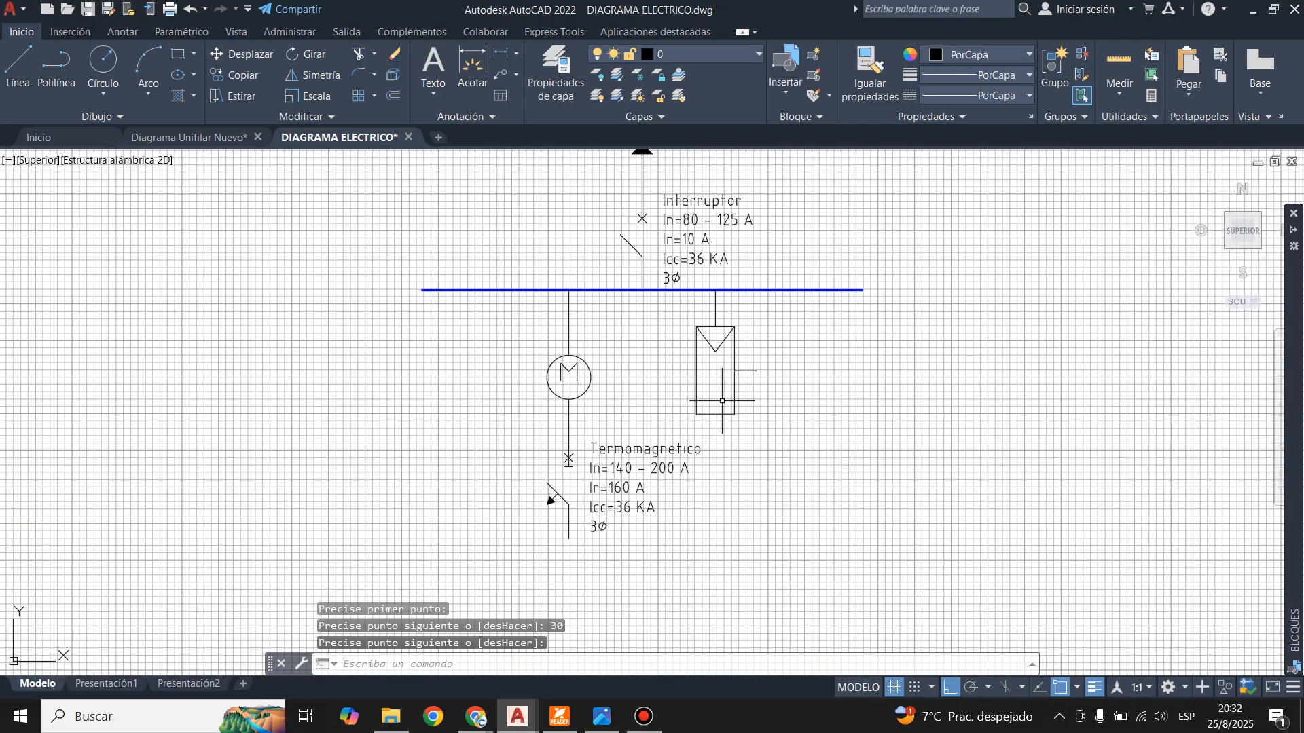
- Copy the Termomagnetico label by its insertion point onto the right end of the guide line beside the surge protector
{"action": "scroll", "coordinate": [726, 380], "scroll_direction": "up", "scroll_amount": 1}
{"action": "left_click", "coordinate": [567, 498]}
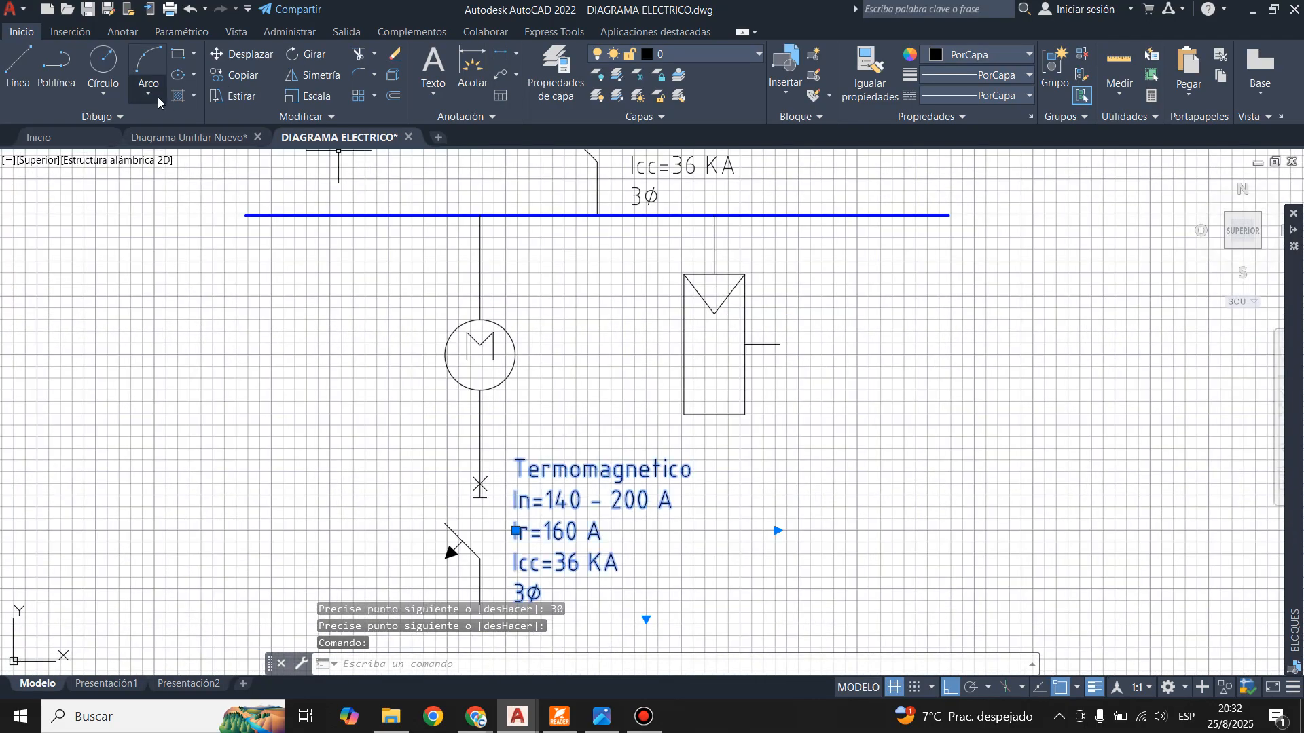
{"action": "left_click", "coordinate": [234, 74]}
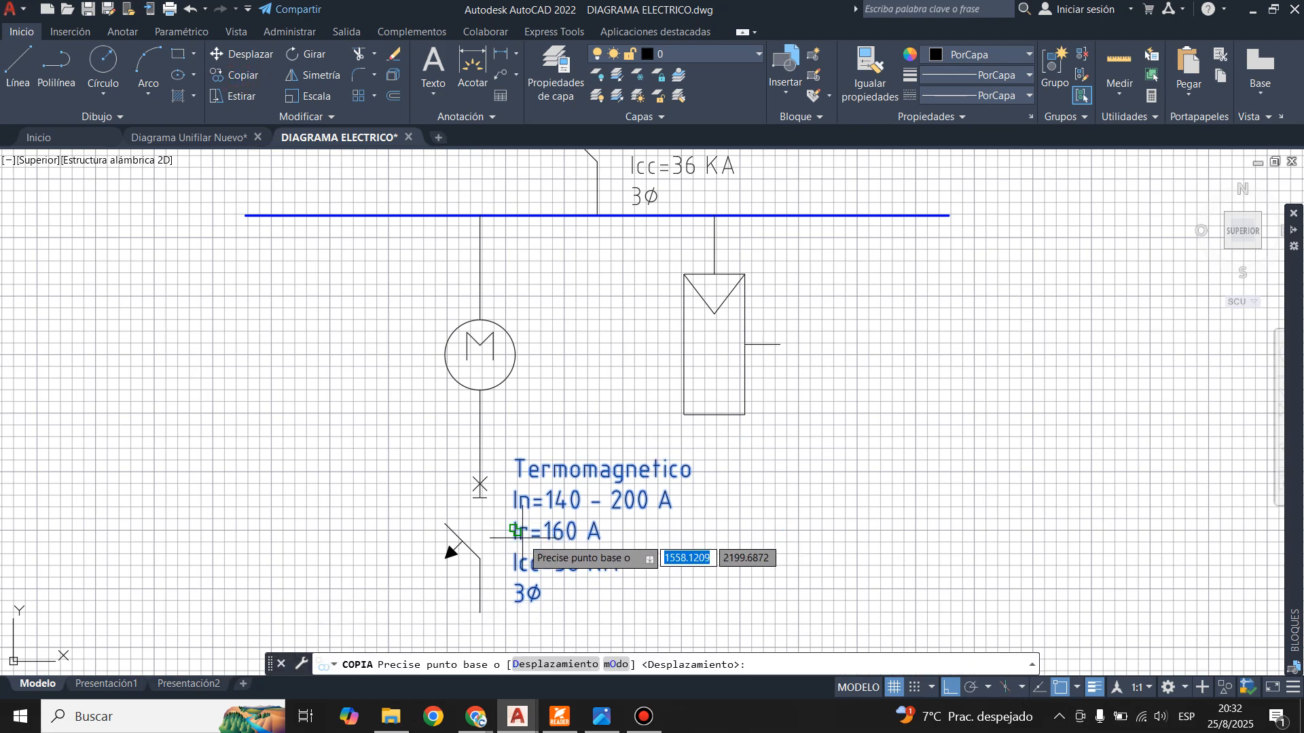
{"action": "left_click", "coordinate": [514, 529]}
{"action": "left_click", "coordinate": [779, 344]}
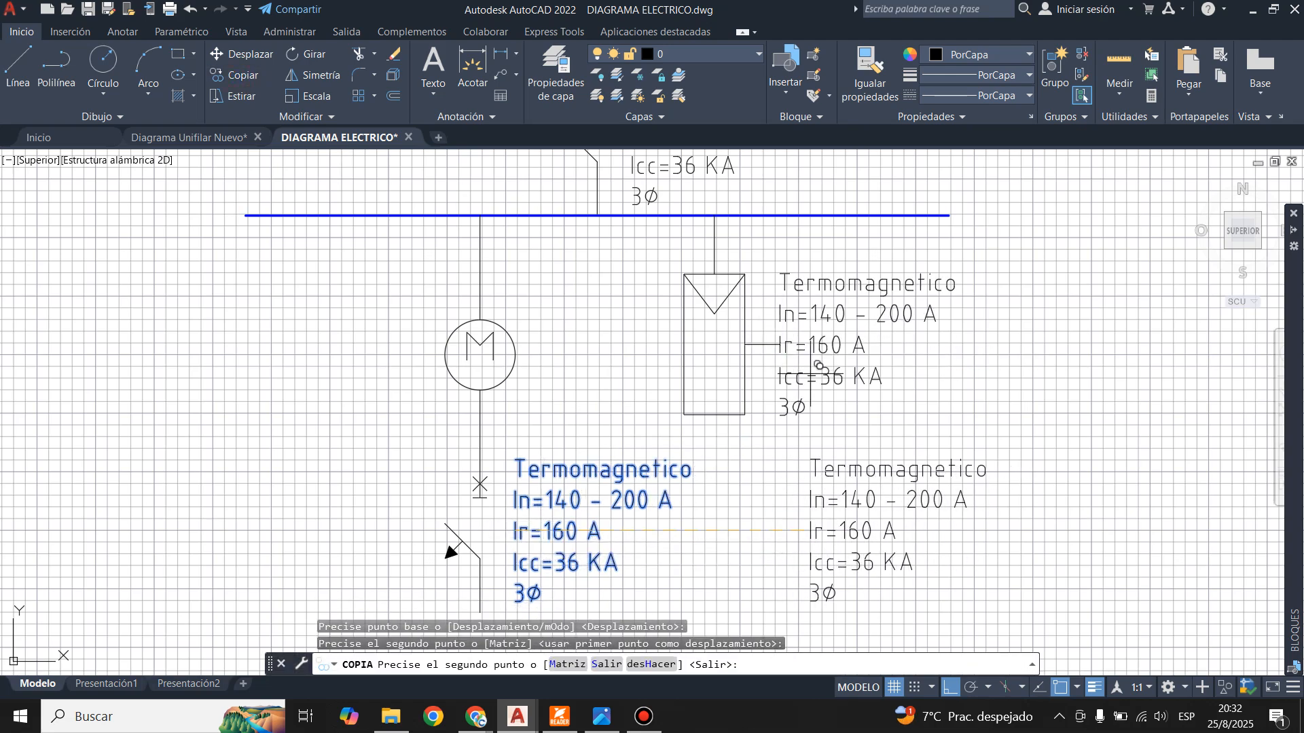
{"action": "key", "text": "Escape"}
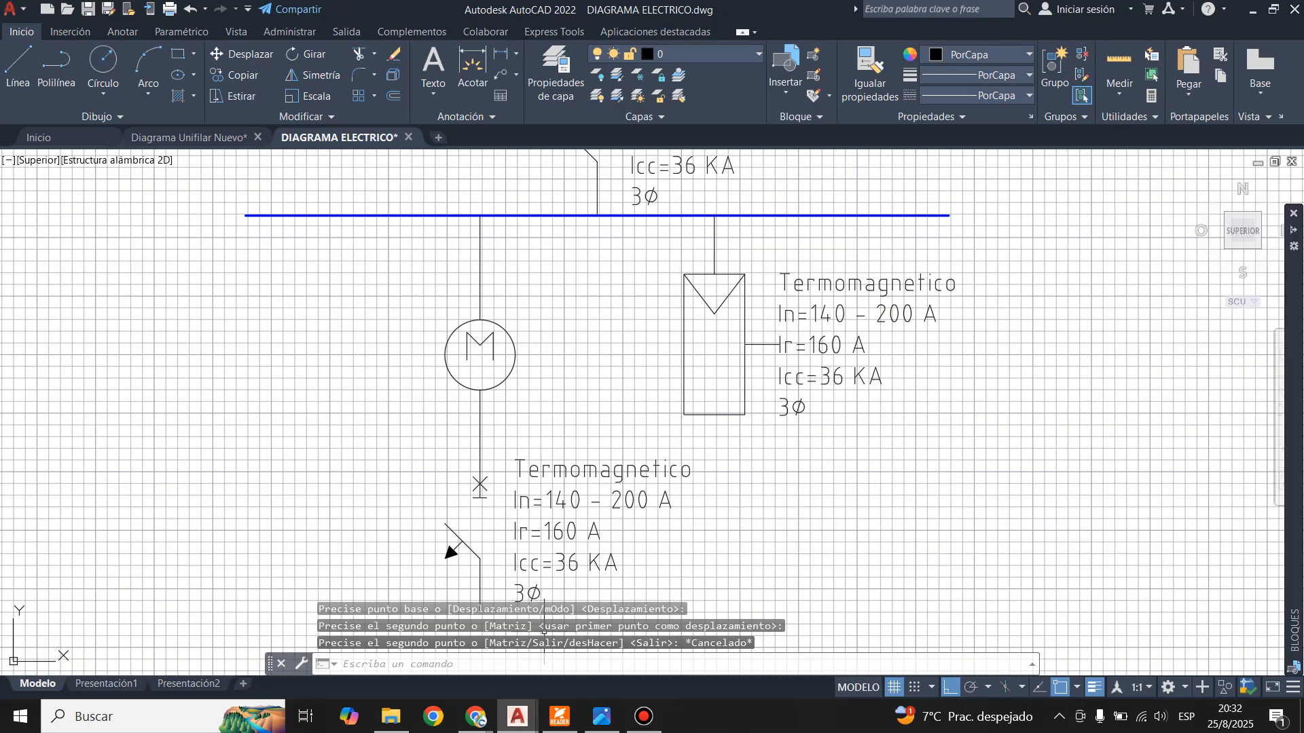
- Consult the reference, draw a 240-long horizontal guide line rightward from the feeder breaker label's insertion point, and erase the short guide beside the surge protector
{"action": "left_click", "coordinate": [192, 138]}
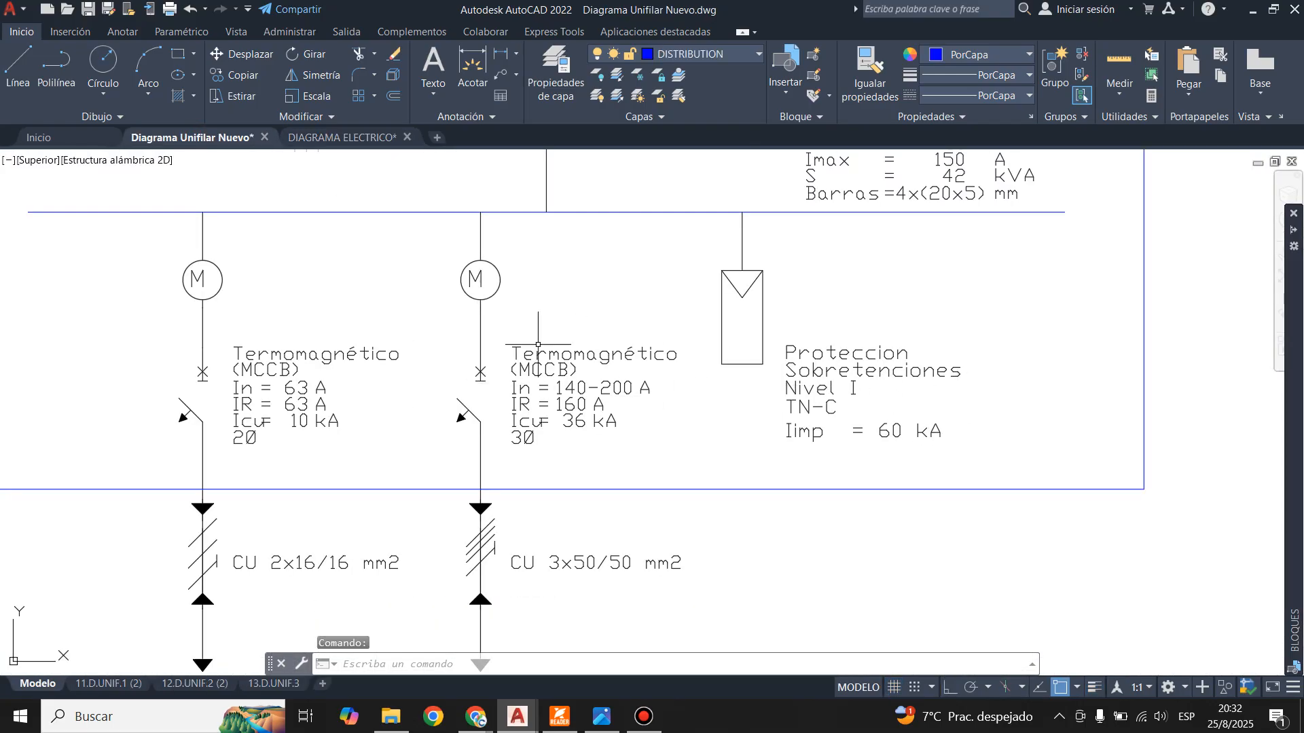
{"action": "left_click", "coordinate": [319, 138]}
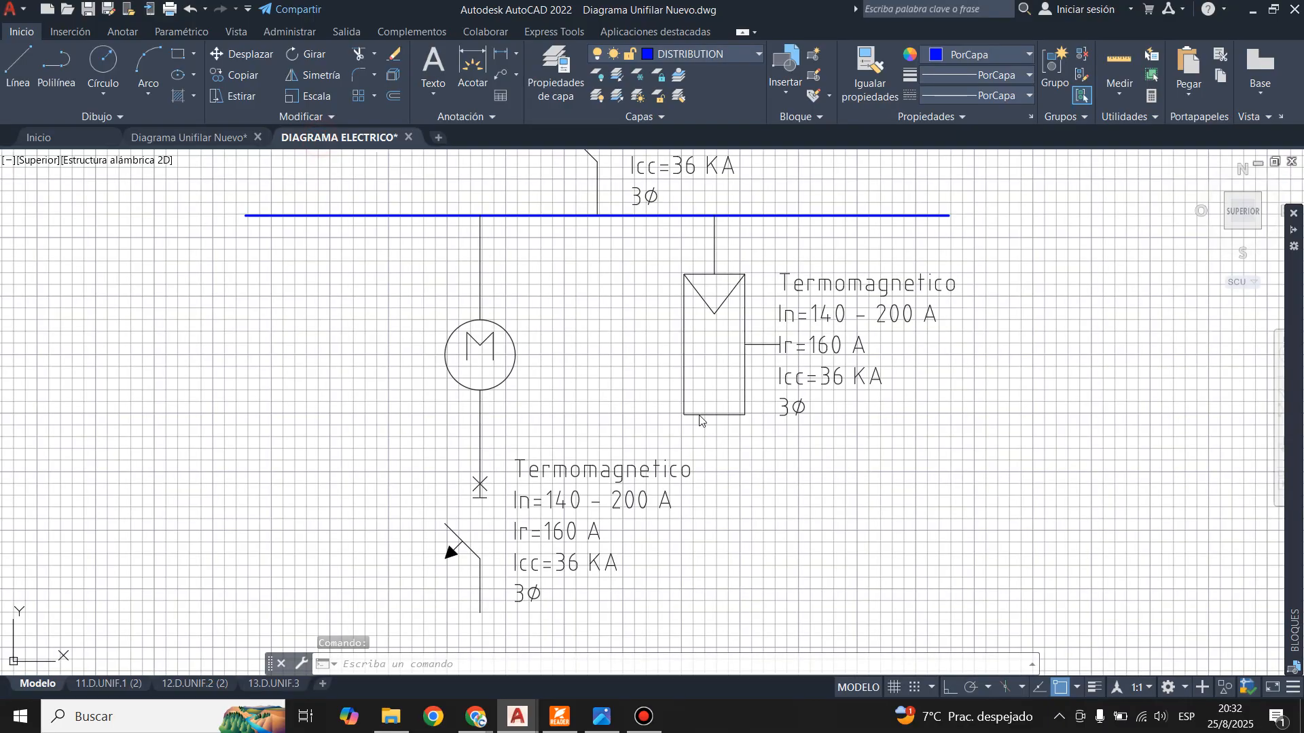
{"action": "left_click", "coordinate": [18, 66]}
{"action": "left_click", "coordinate": [516, 530]}
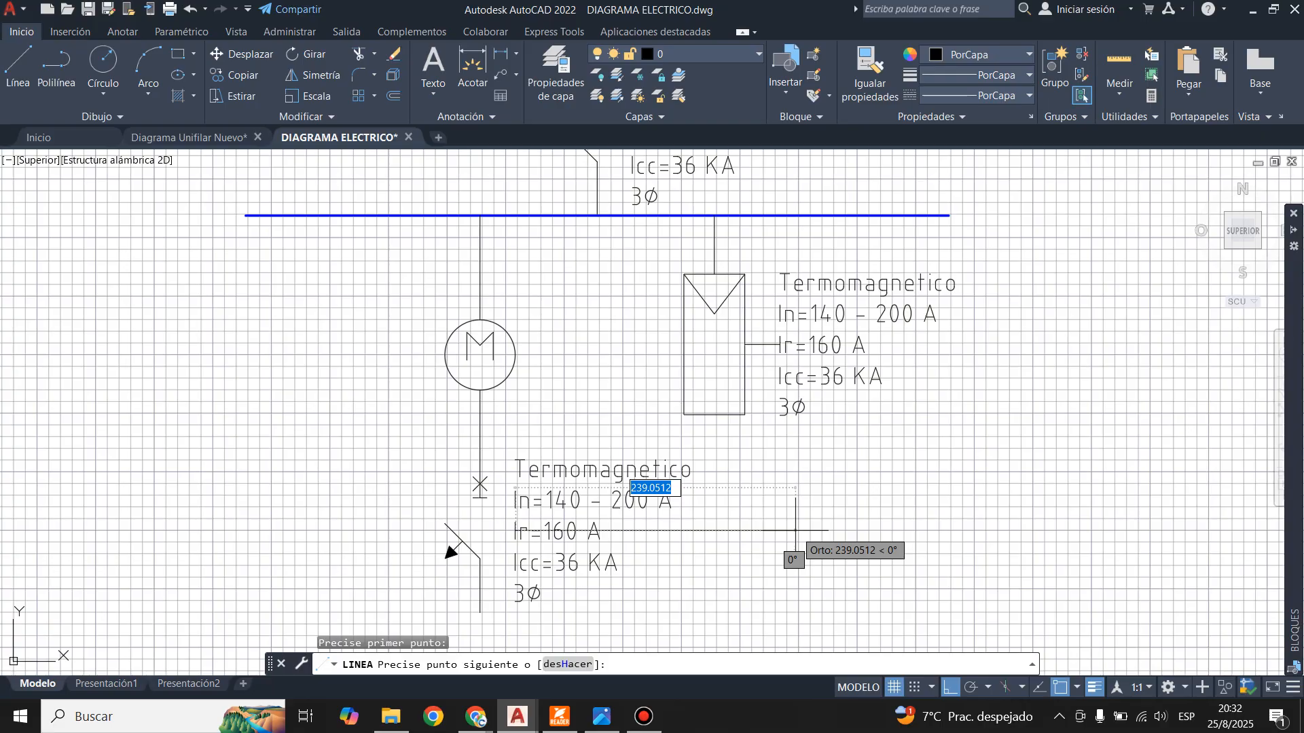
{"action": "type", "text": "240"}
{"action": "key", "text": "Return"}
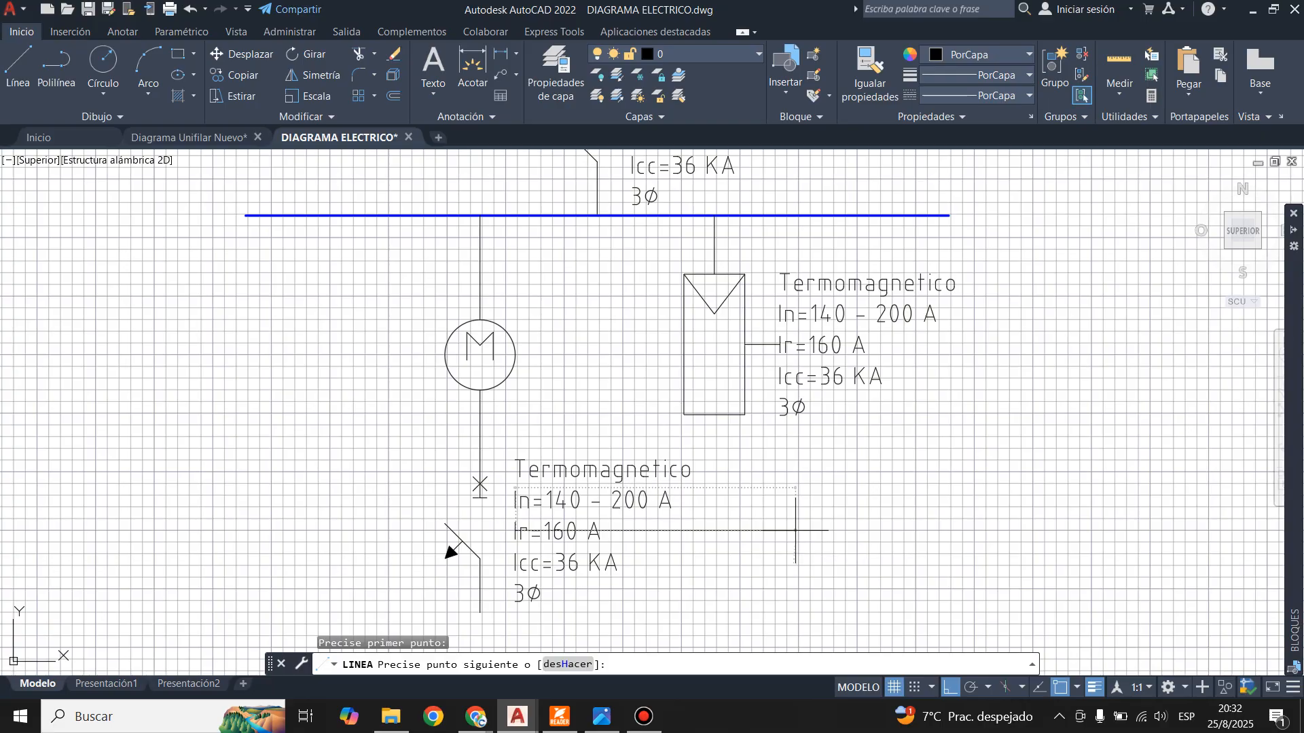
{"action": "key", "text": "Return"}
{"action": "left_click", "coordinate": [755, 344]}
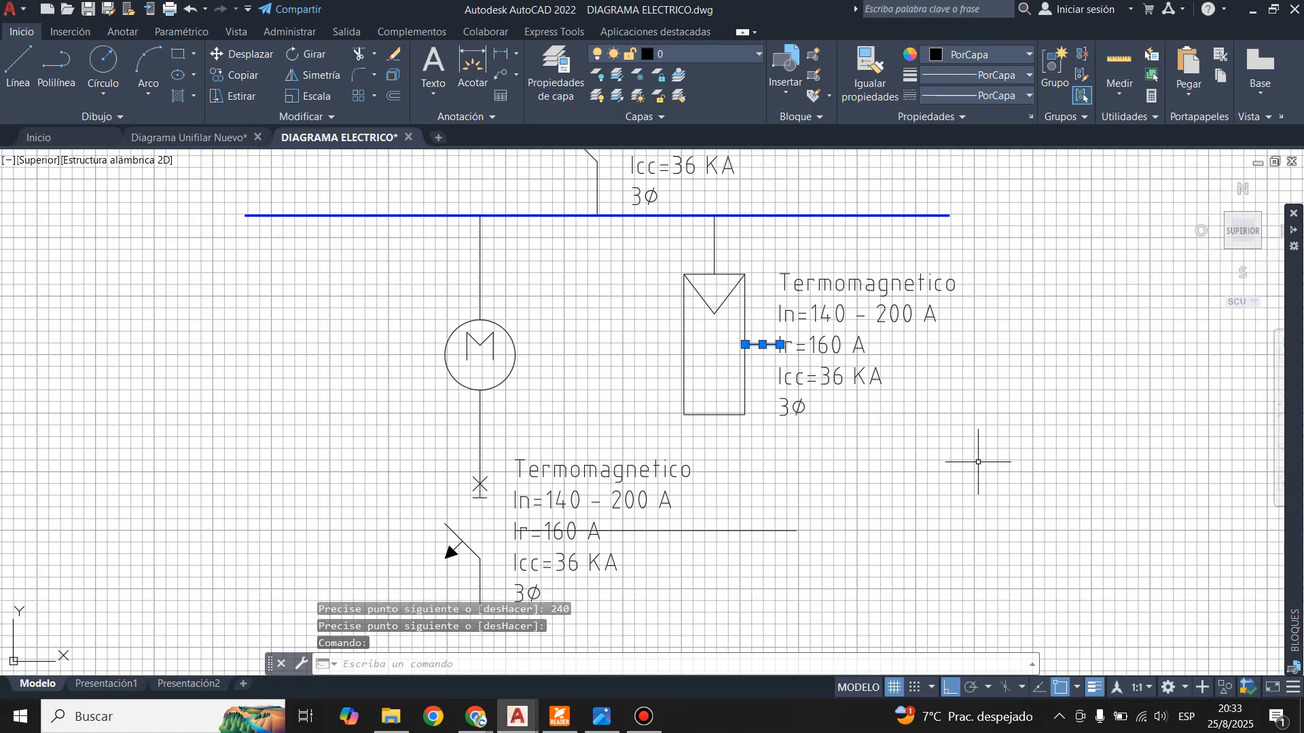
{"action": "key", "text": "Delete"}
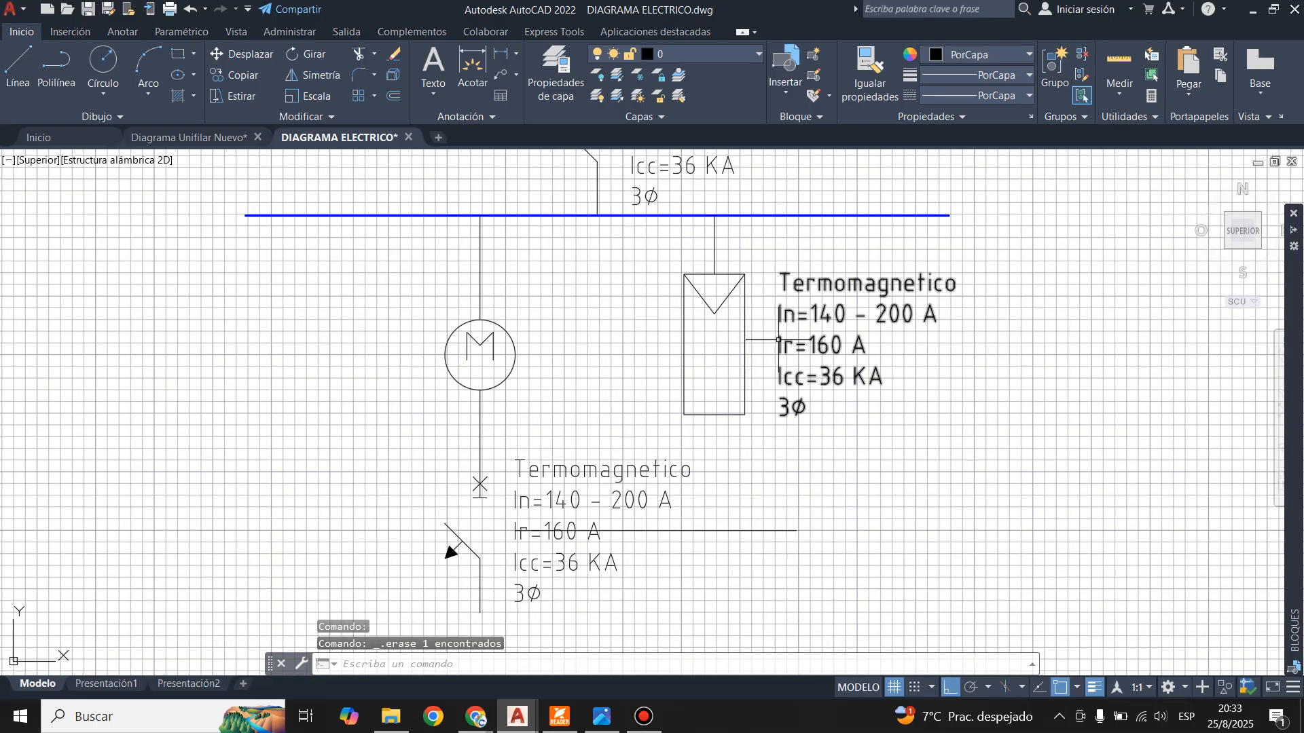
- Move the surge protector's label copy onto the right end of the 240-long guide line and erase that guide
{"action": "left_click", "coordinate": [778, 338]}
{"action": "left_click", "coordinate": [779, 344]}
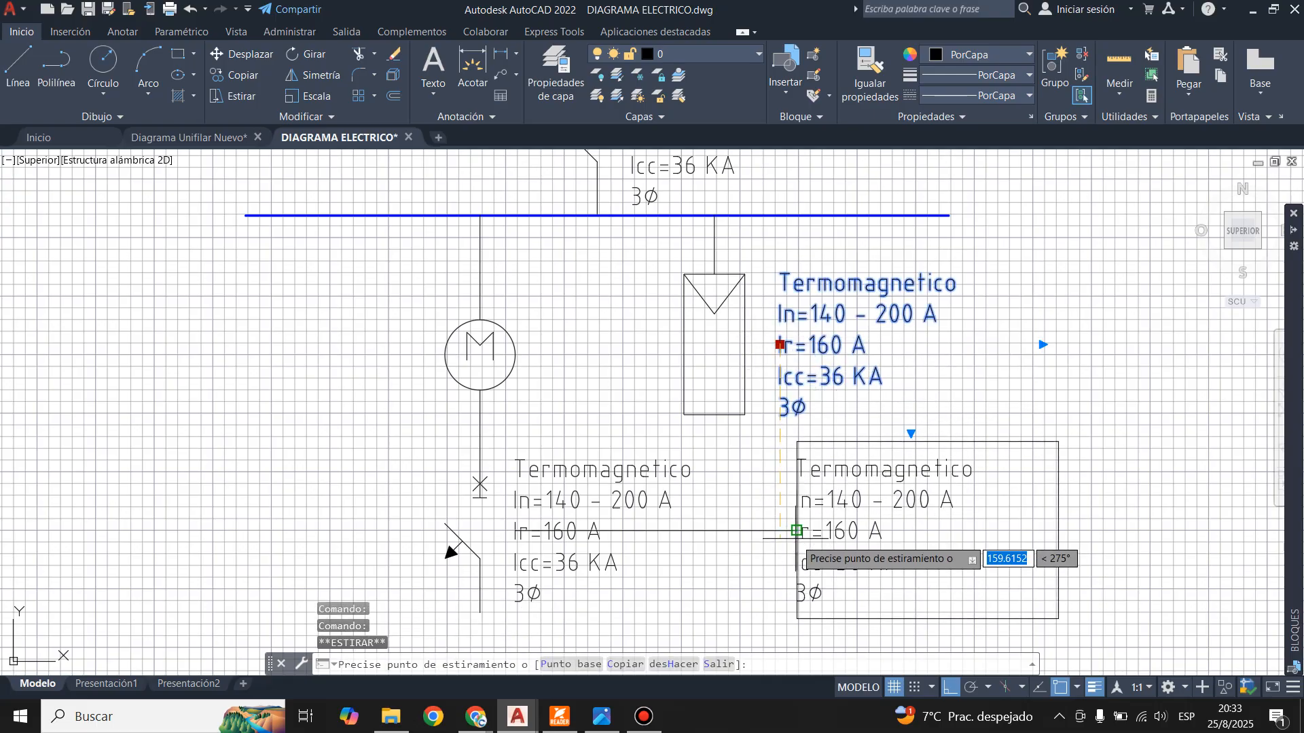
{"action": "left_click", "coordinate": [794, 530]}
{"action": "key", "text": "Escape"}
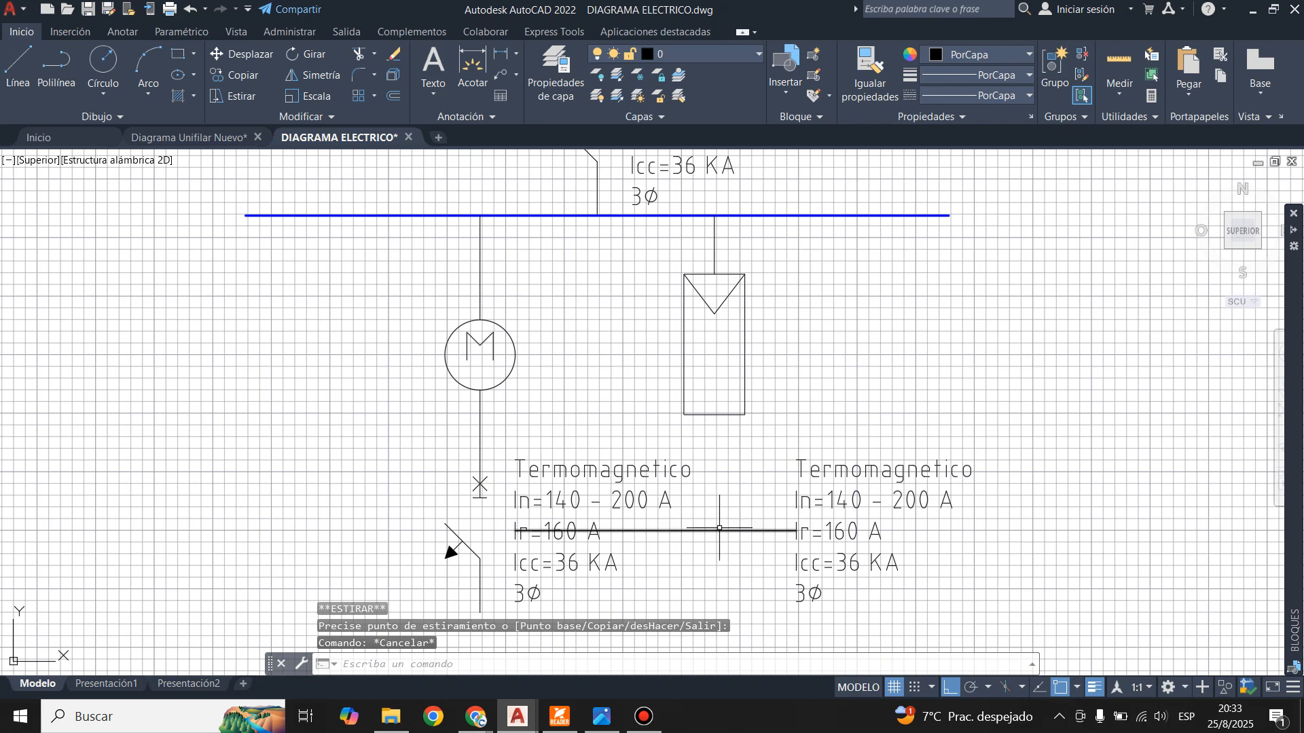
{"action": "left_click", "coordinate": [719, 530]}
{"action": "key", "text": "Delete"}
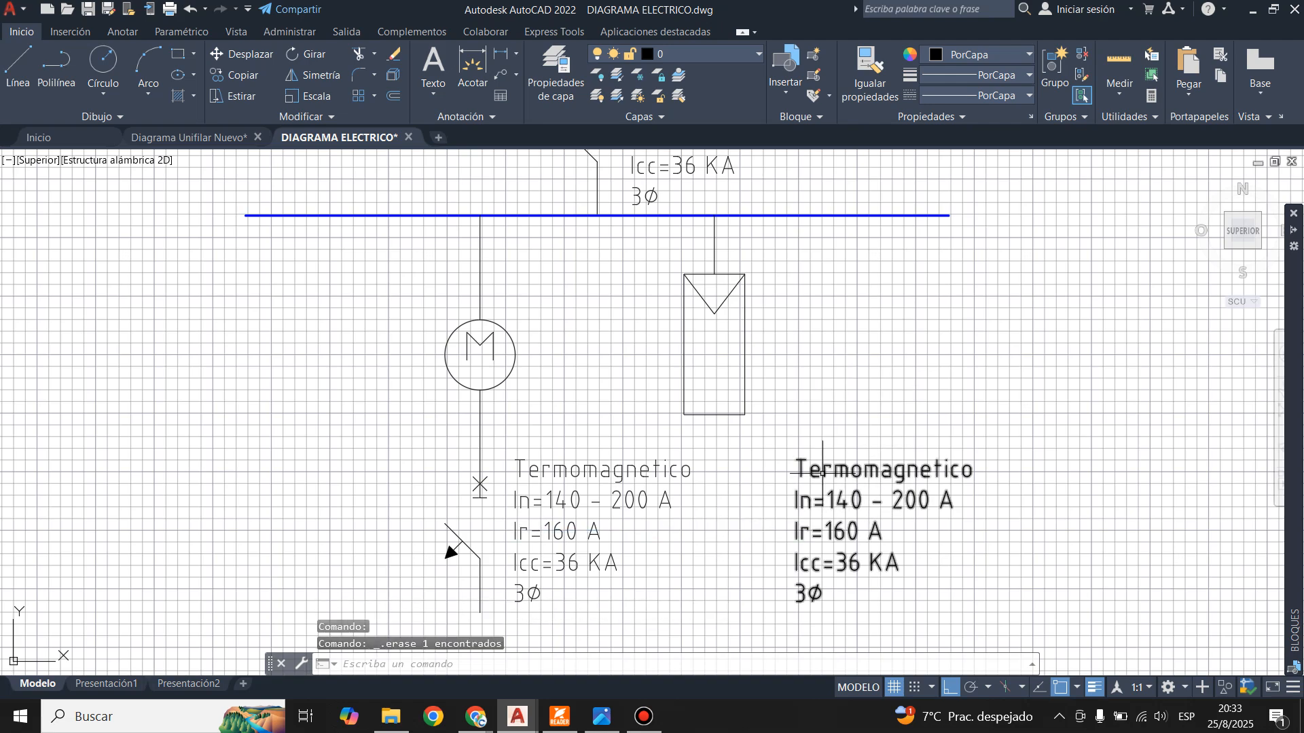
- Consult the reference drawing and replace the first two lines of the surge protector's label with "Proteccion" and "Sobre tensiones"
{"action": "left_click", "coordinate": [198, 138]}
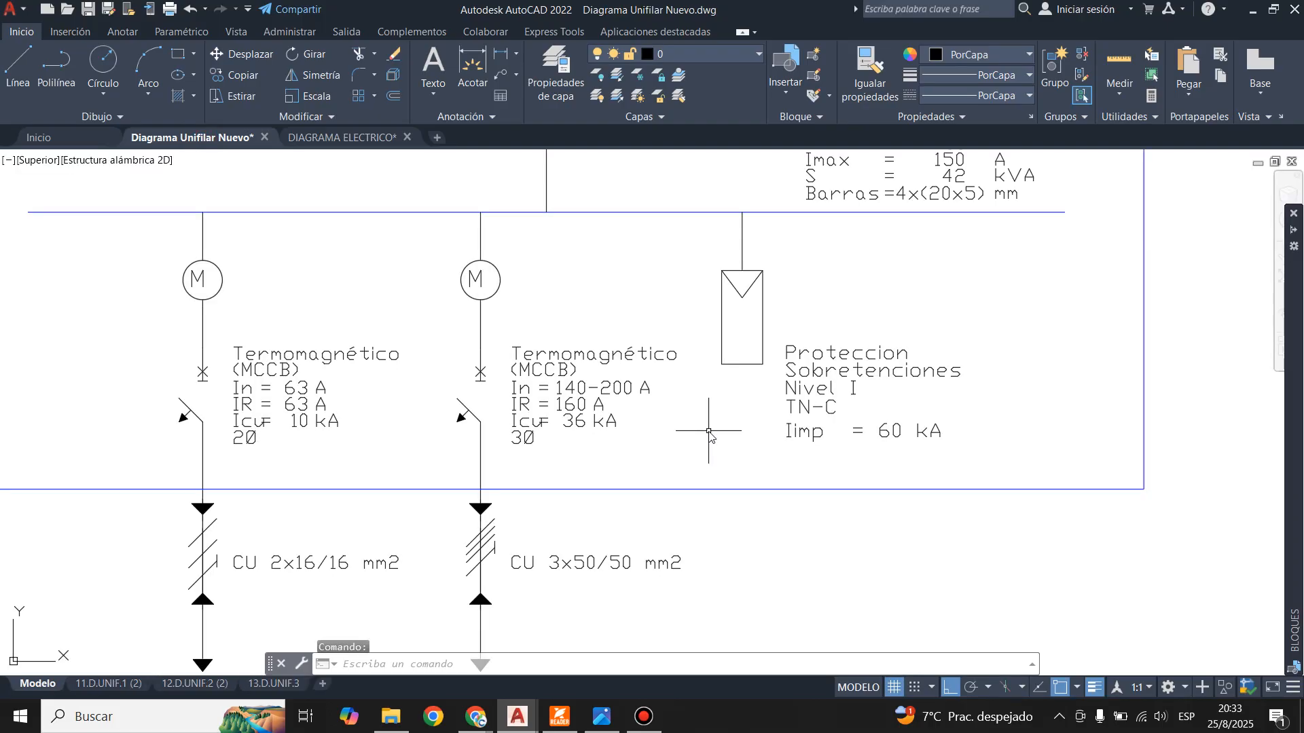
{"action": "left_click", "coordinate": [340, 137]}
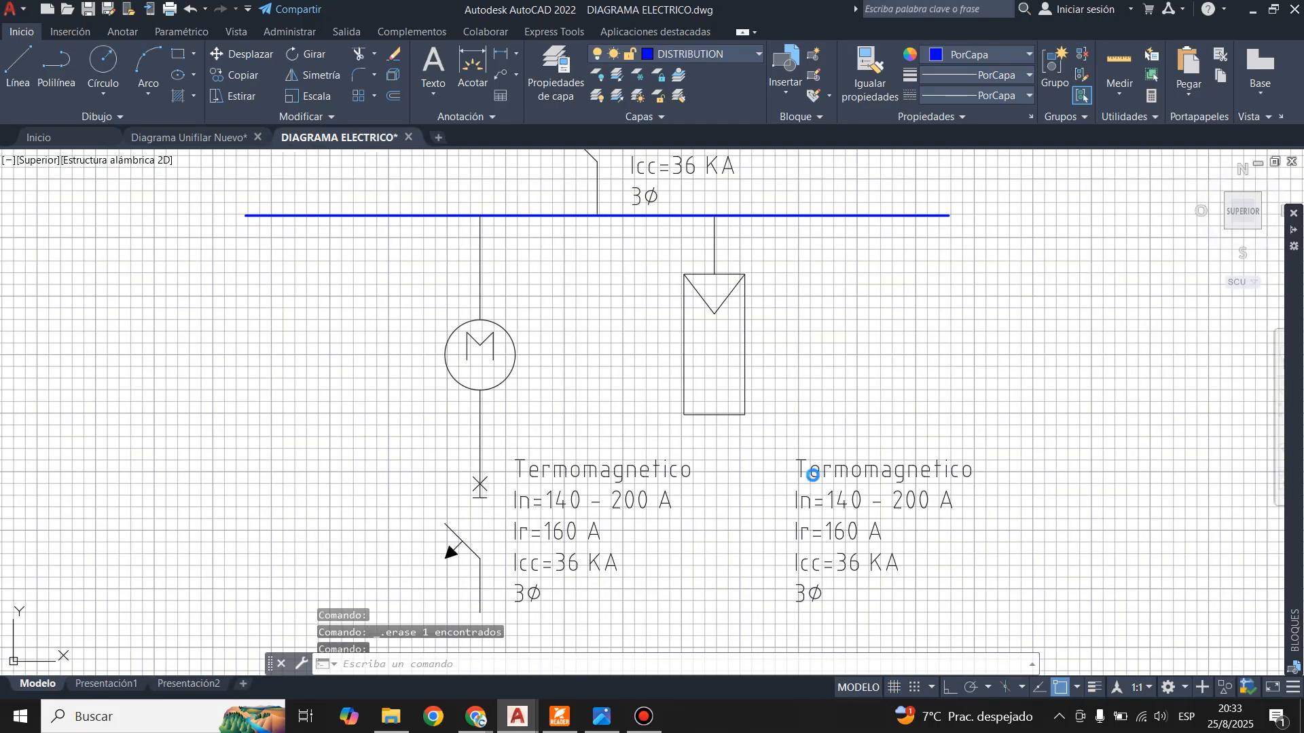
{"action": "left_click", "coordinate": [795, 469]}
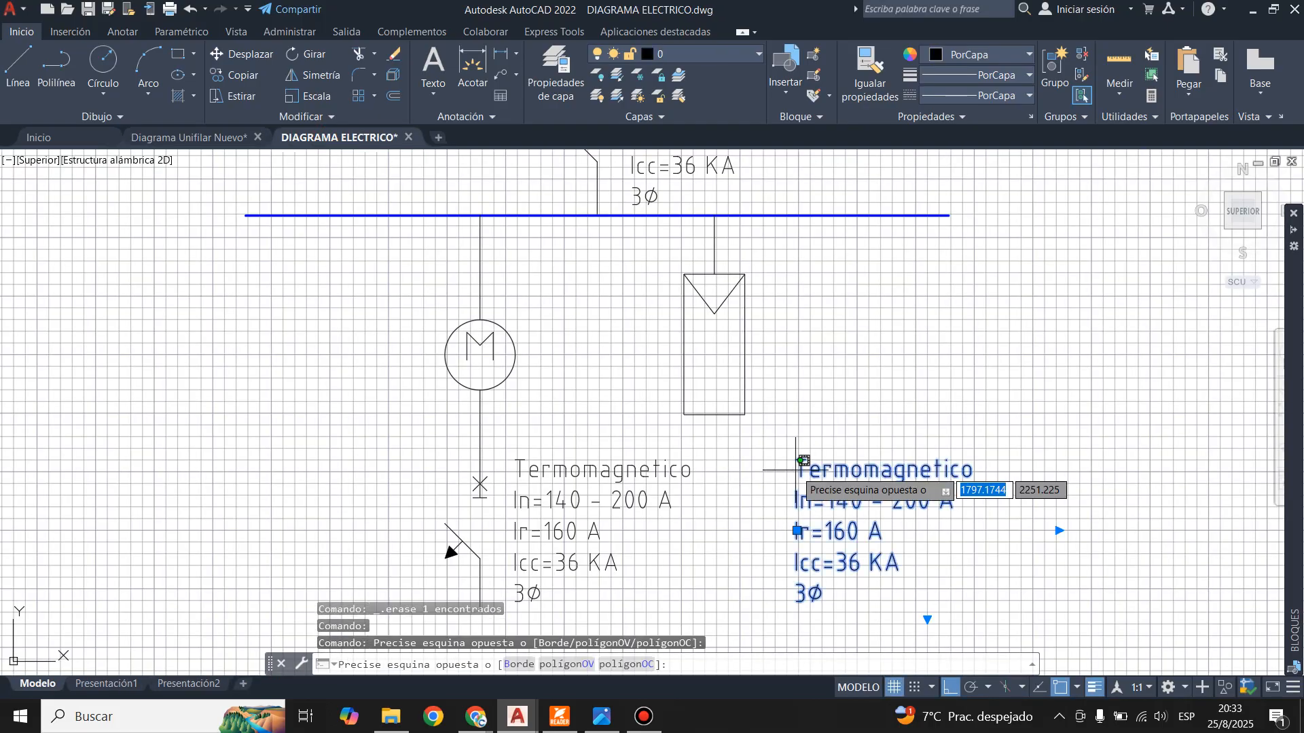
{"action": "left_click", "coordinate": [795, 469]}
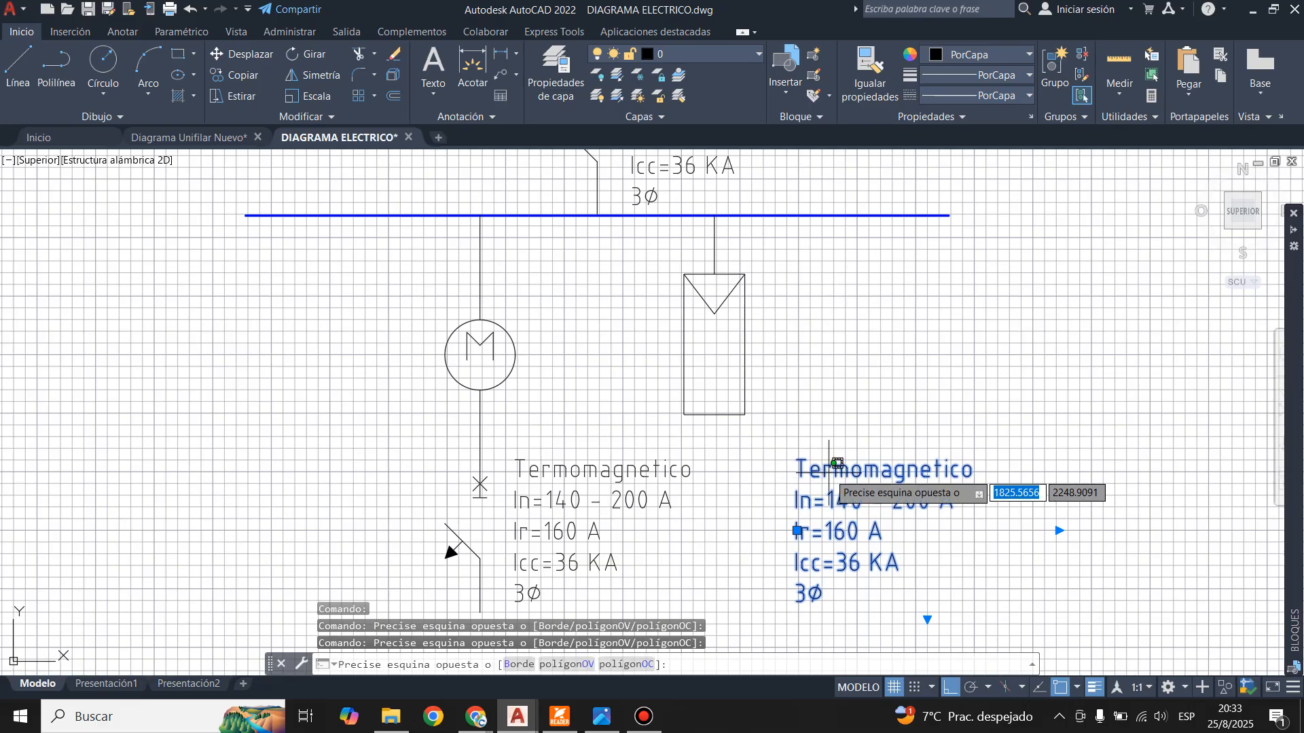
{"action": "key", "text": "Escape"}
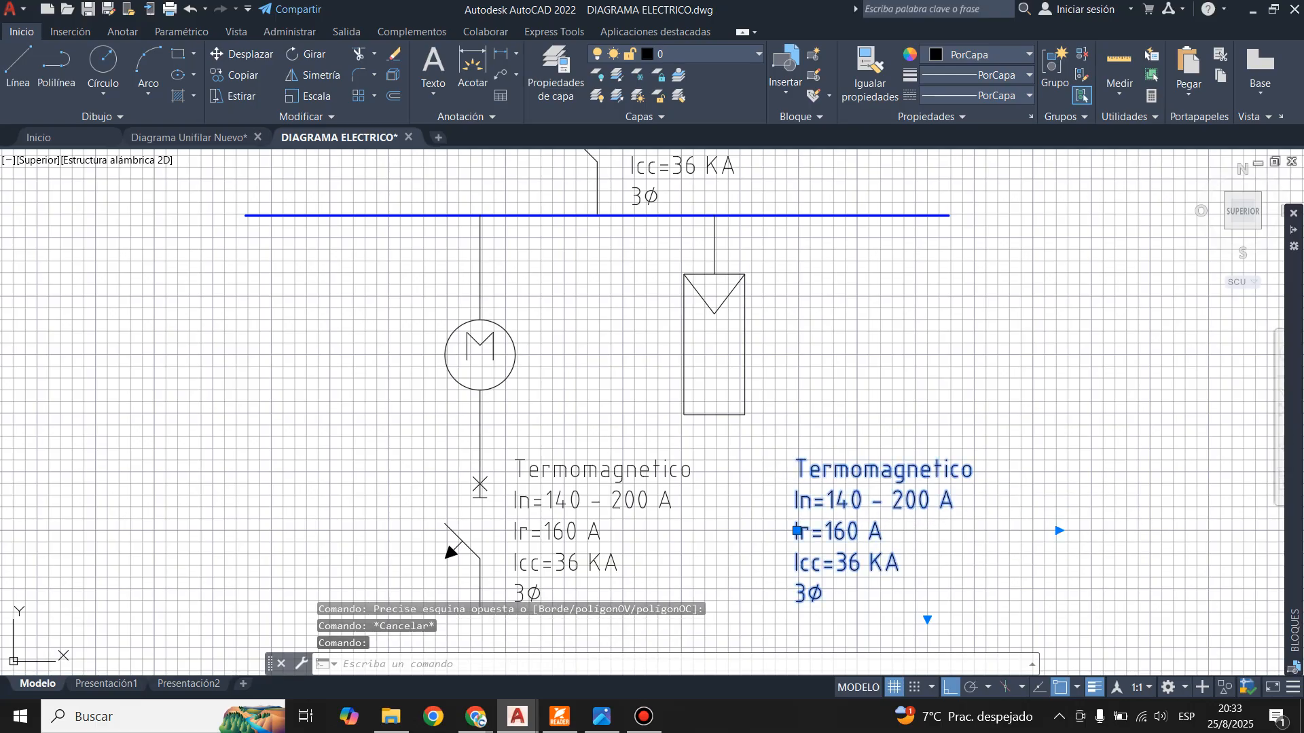
{"action": "double_click", "coordinate": [801, 531]}
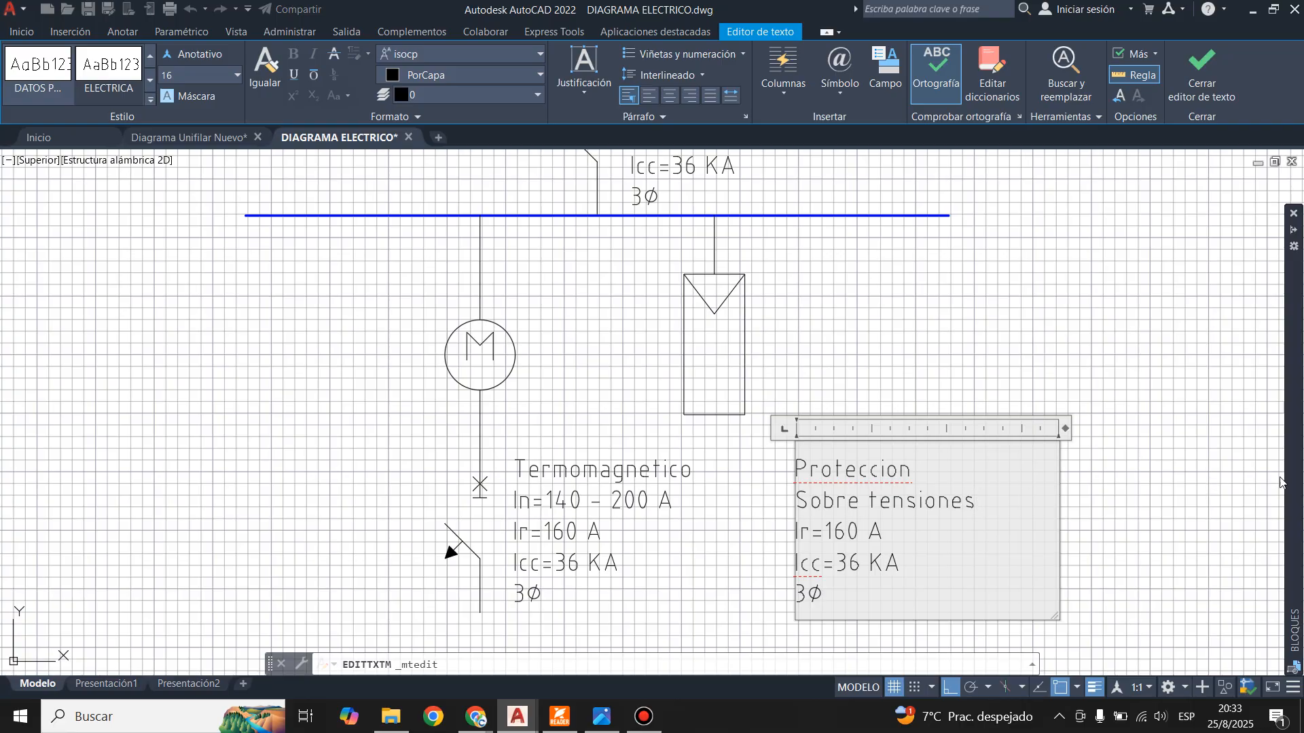
{"action": "left_click", "coordinate": [1207, 107]}
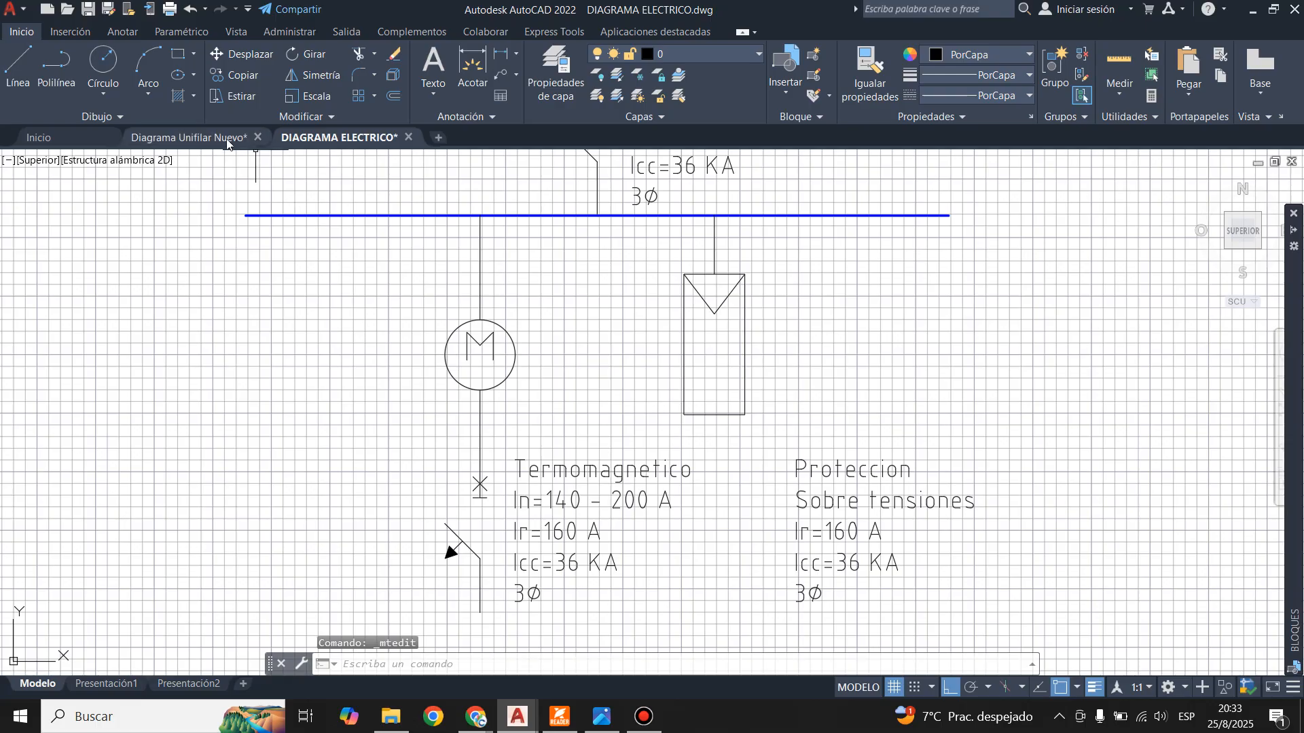
- Check the reference drawing and change the third line of the surge protector's label to "Nivel 1"
{"action": "left_click", "coordinate": [204, 135]}
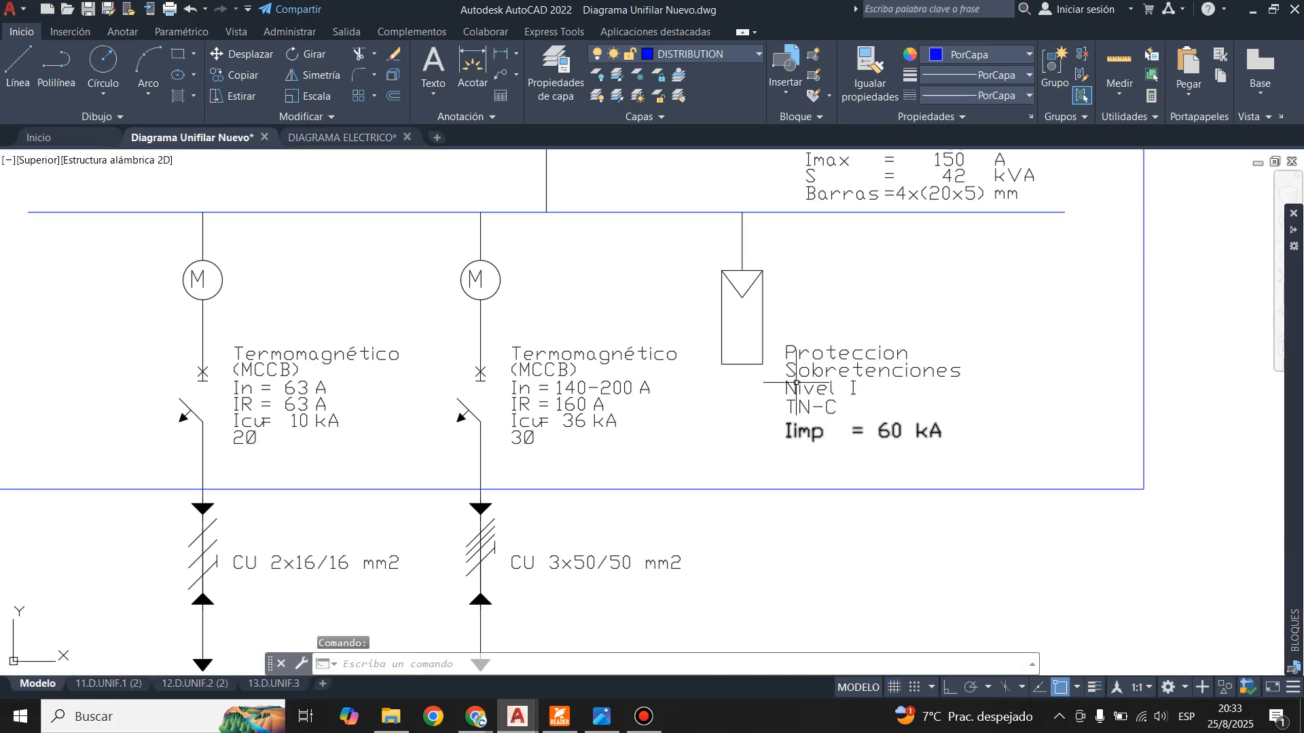
{"action": "left_click", "coordinate": [330, 138]}
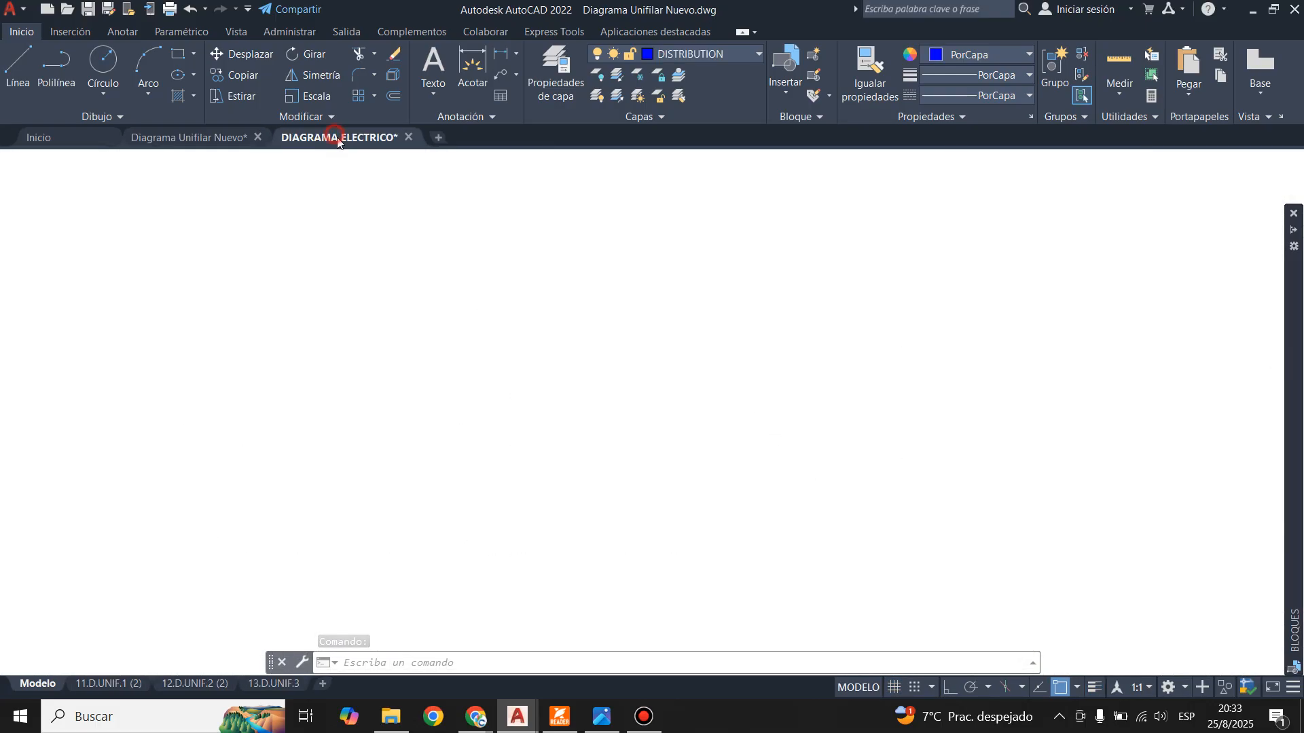
{"action": "double_click", "coordinate": [829, 531]}
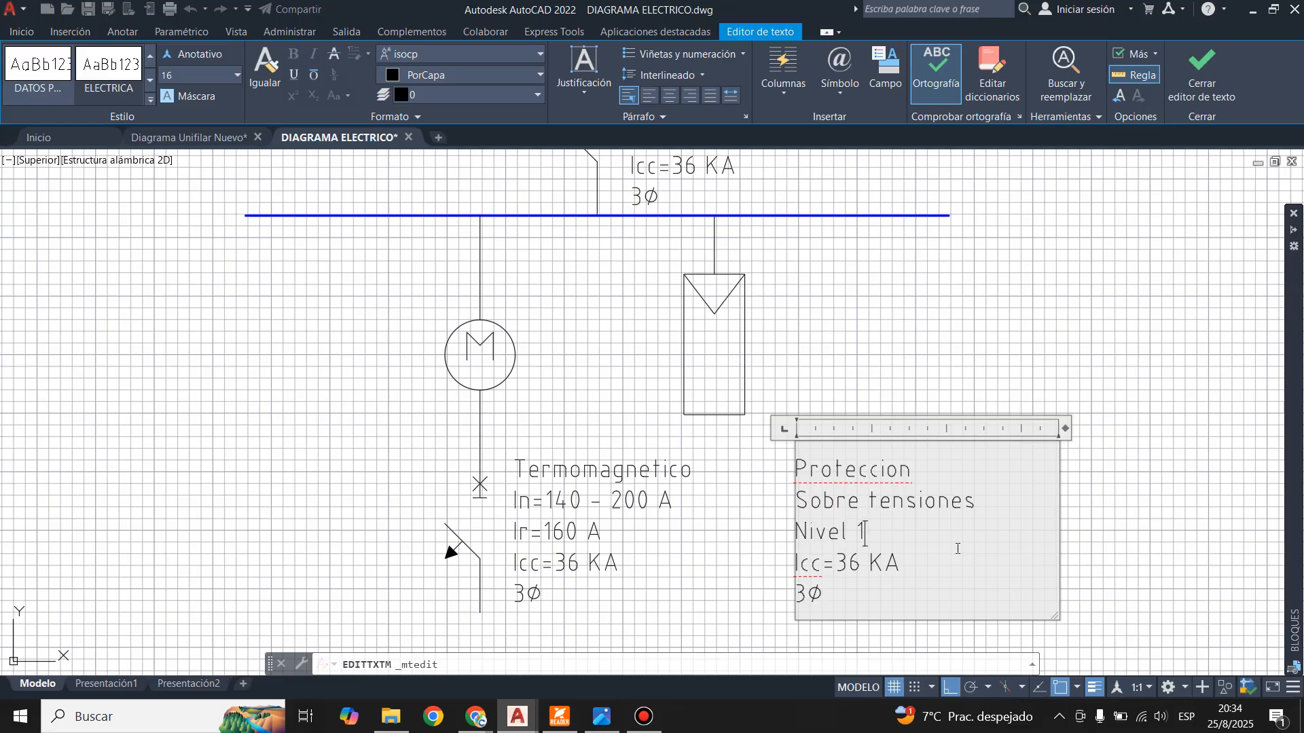
{"action": "left_click", "coordinate": [1202, 71]}
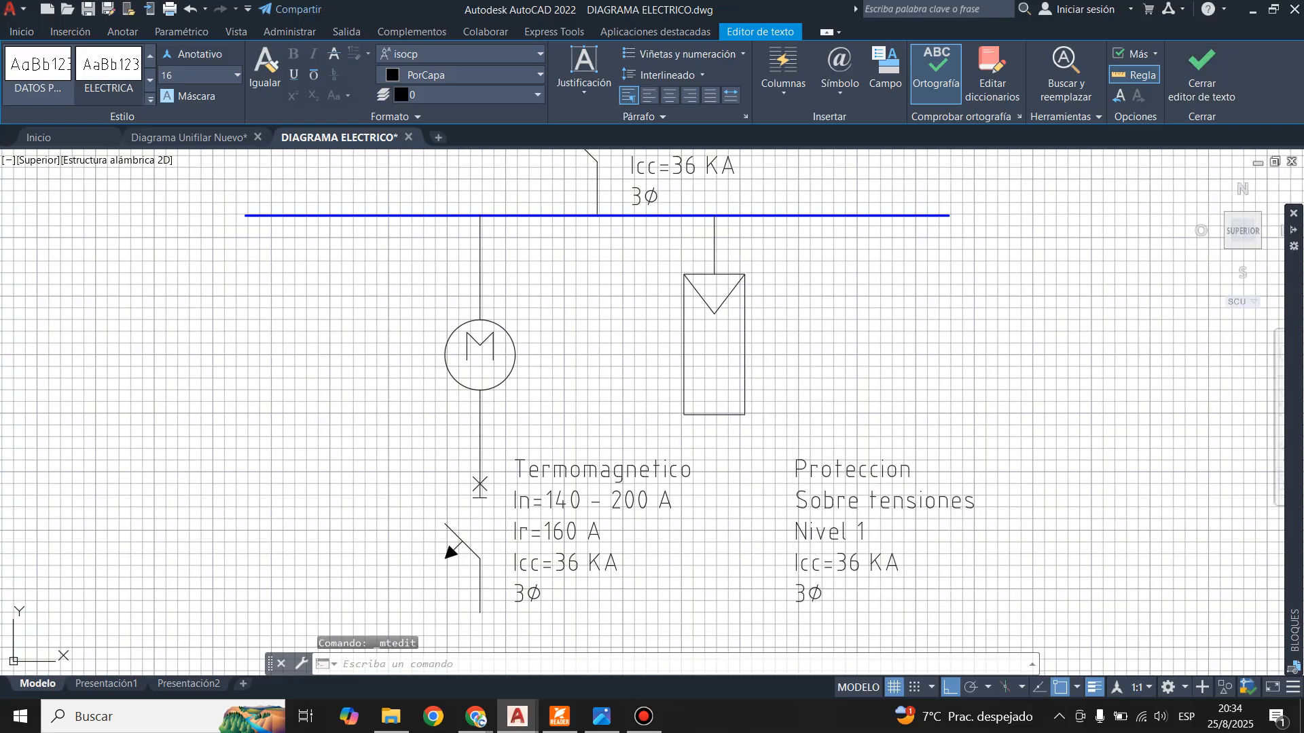
- Check the reference drawing and change the fourth line of the surge protector's label to "TN - C"
{"action": "left_click", "coordinate": [190, 137]}
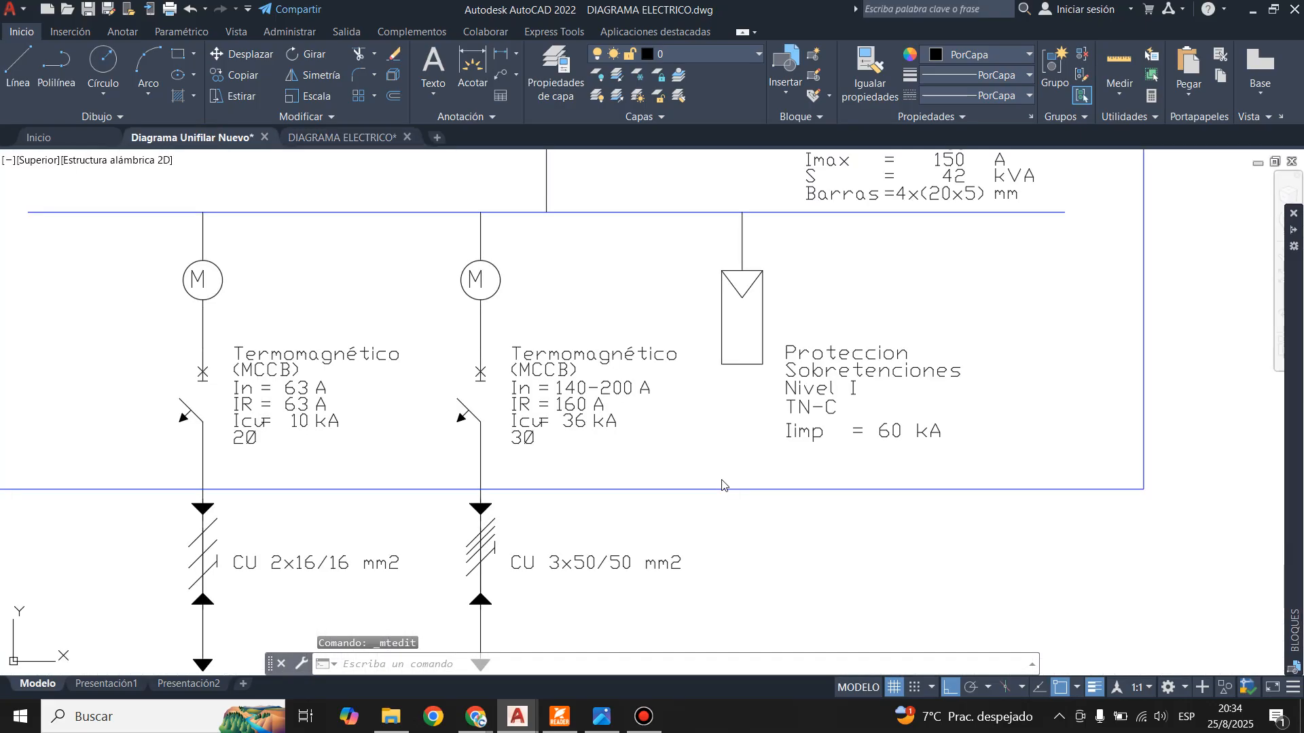
{"action": "left_click", "coordinate": [353, 137]}
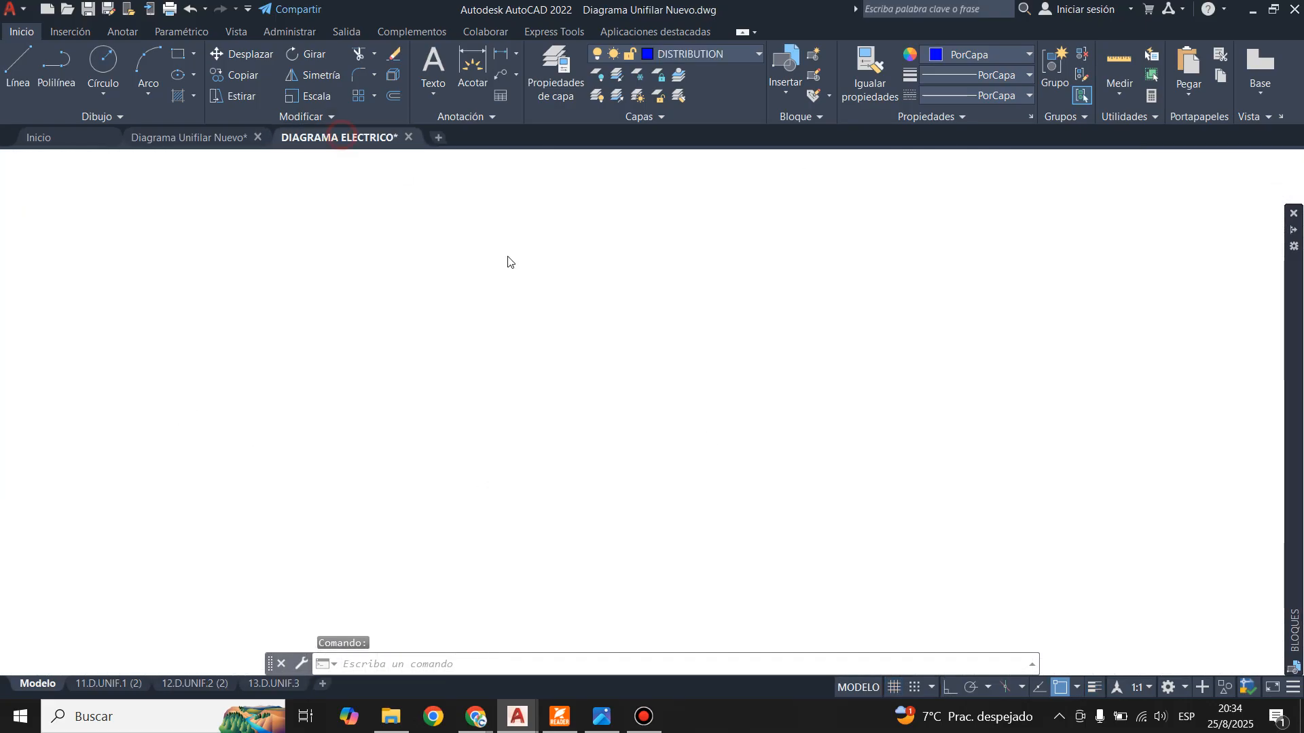
{"action": "left_click", "coordinate": [808, 566]}
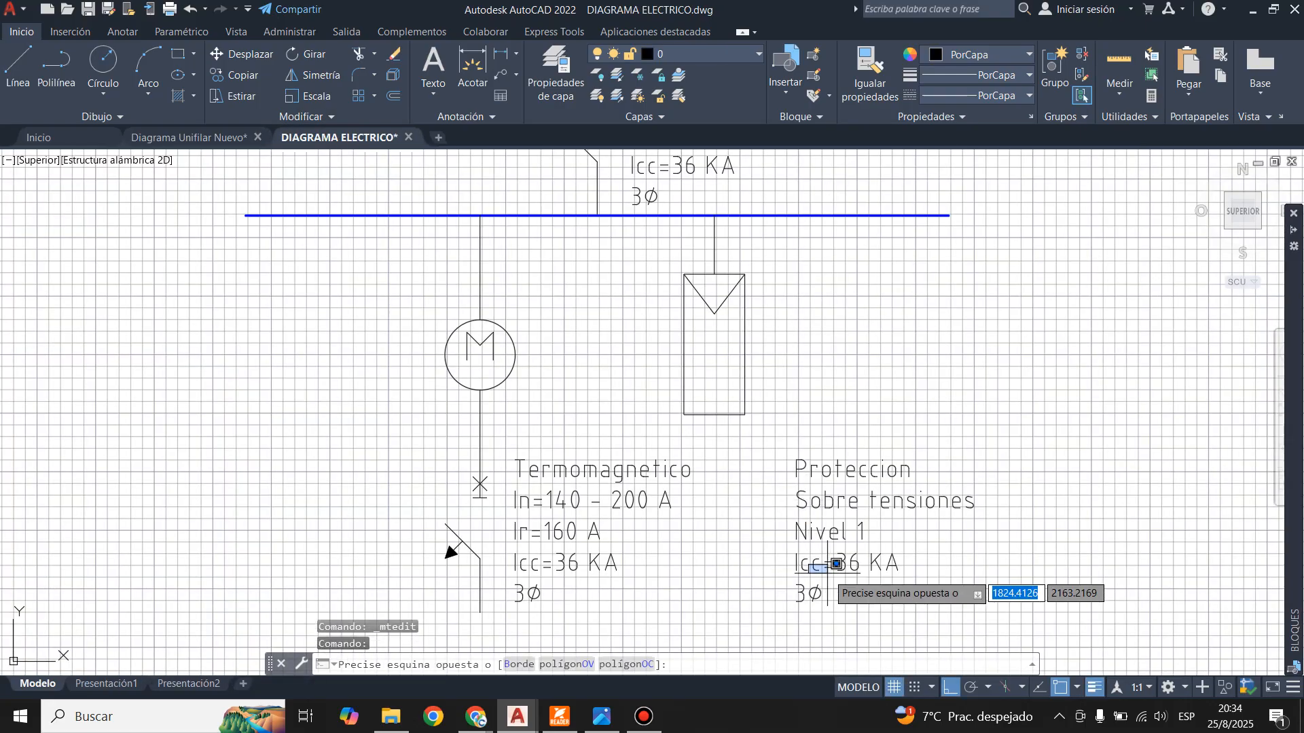
{"action": "left_click", "coordinate": [827, 575]}
{"action": "double_click", "coordinate": [811, 567]}
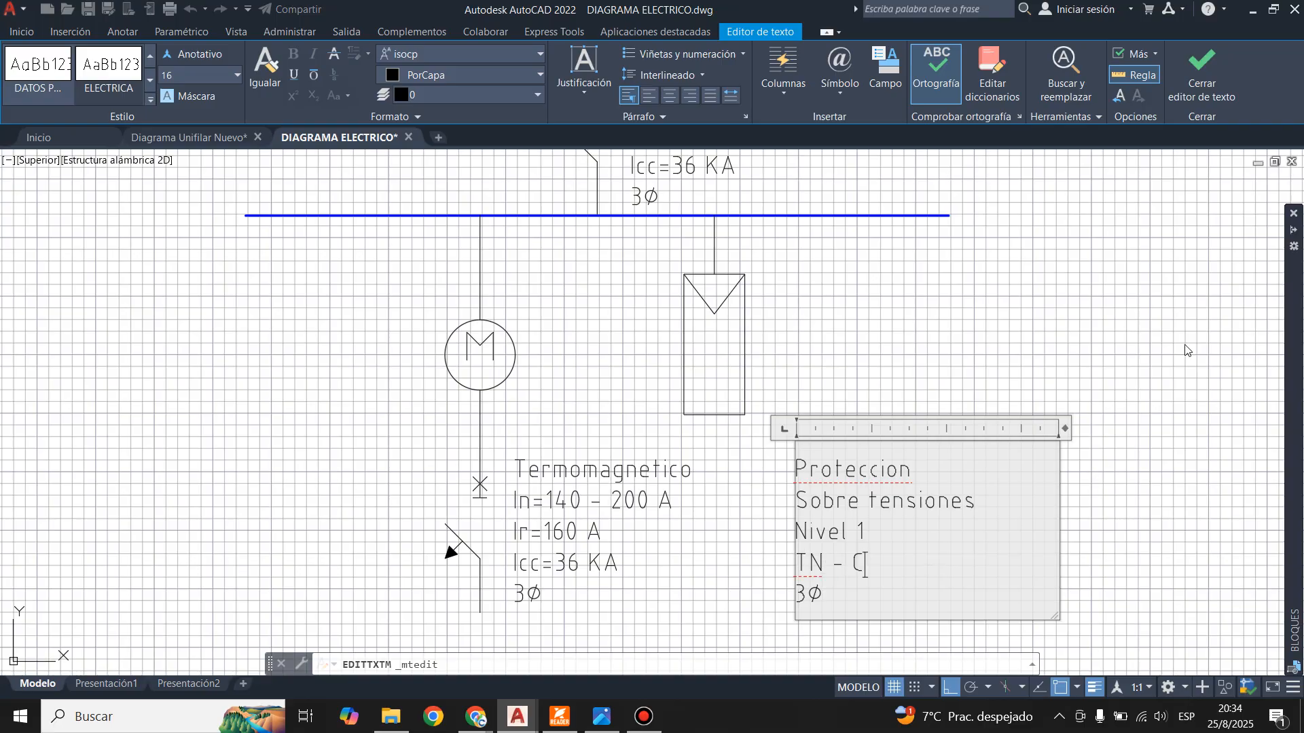
{"action": "left_click", "coordinate": [1201, 71]}
- Check the reference drawing and replace the last line of the surge protector's label with "Iimp=36KA"
{"action": "left_click", "coordinate": [193, 138]}
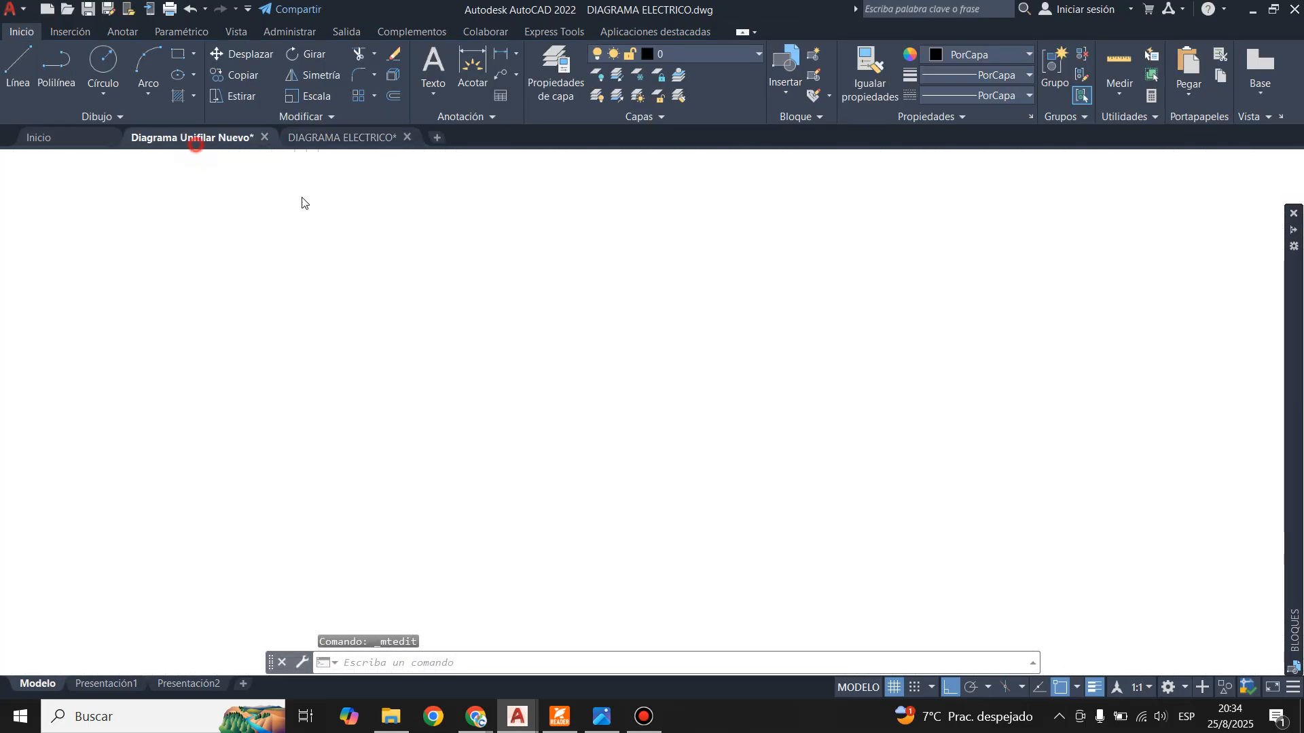
{"action": "left_click", "coordinate": [365, 138]}
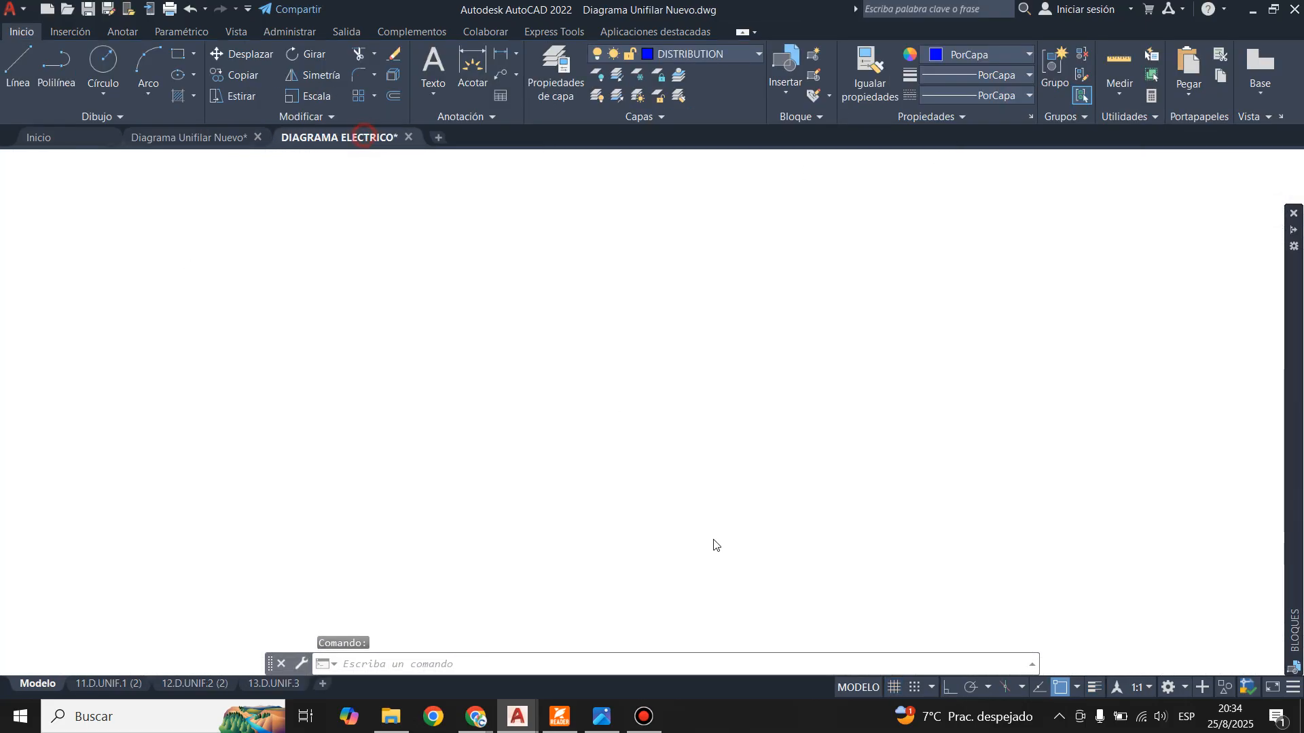
{"action": "double_click", "coordinate": [808, 594]}
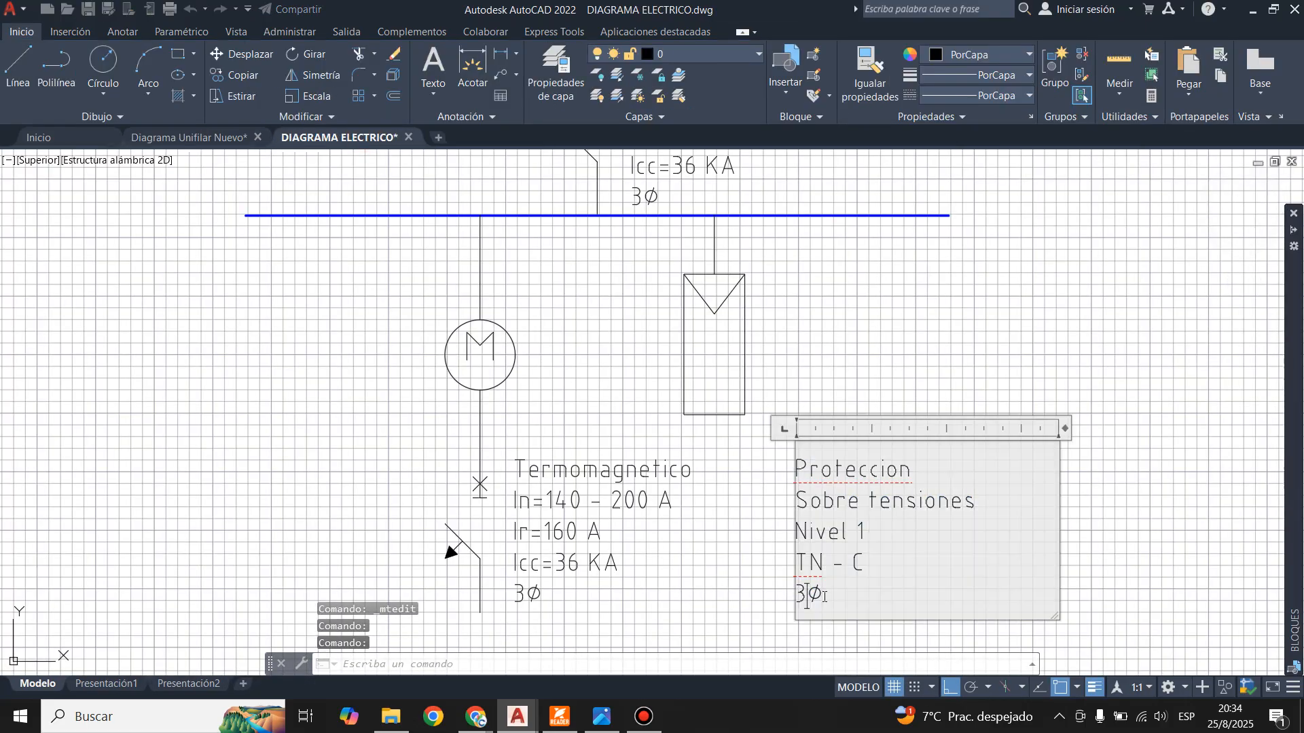
{"action": "key", "text": "BackSpace"}
{"action": "key", "text": "BackSpace"}
{"action": "key", "text": "BackSpace"}
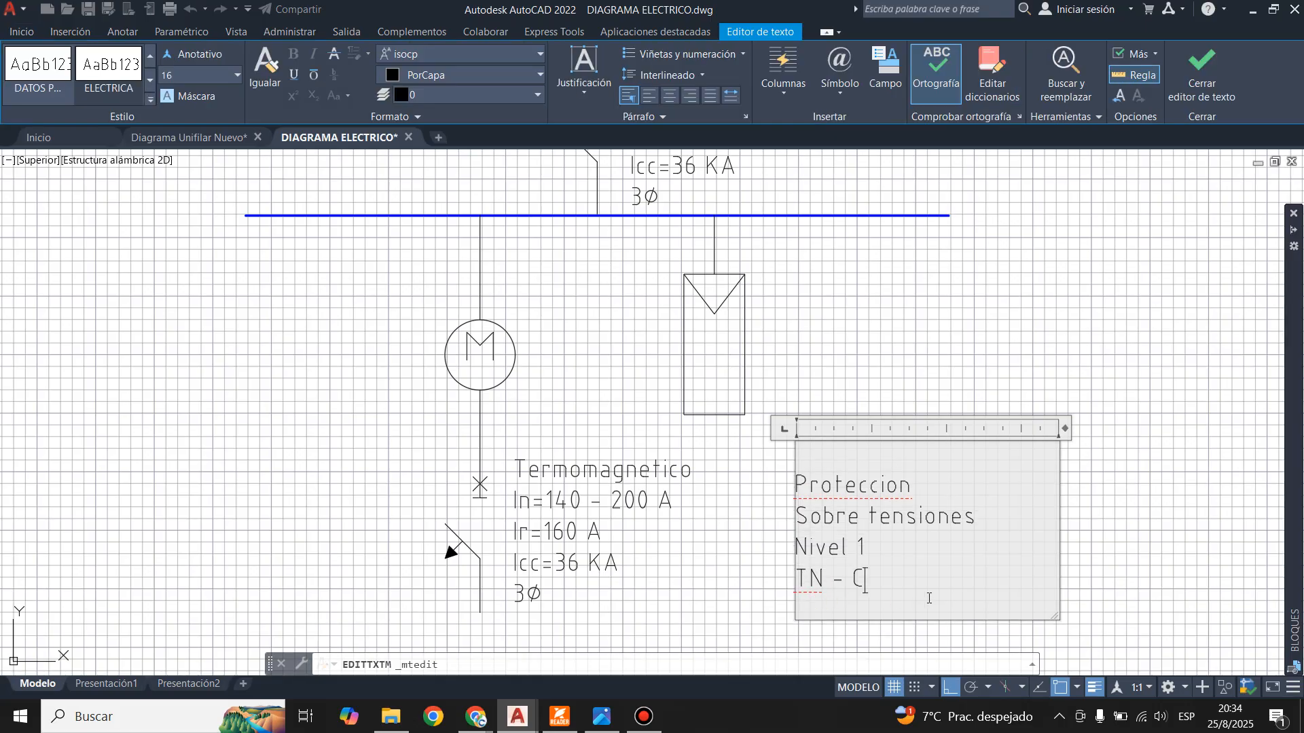
{"action": "key", "text": "Return"}
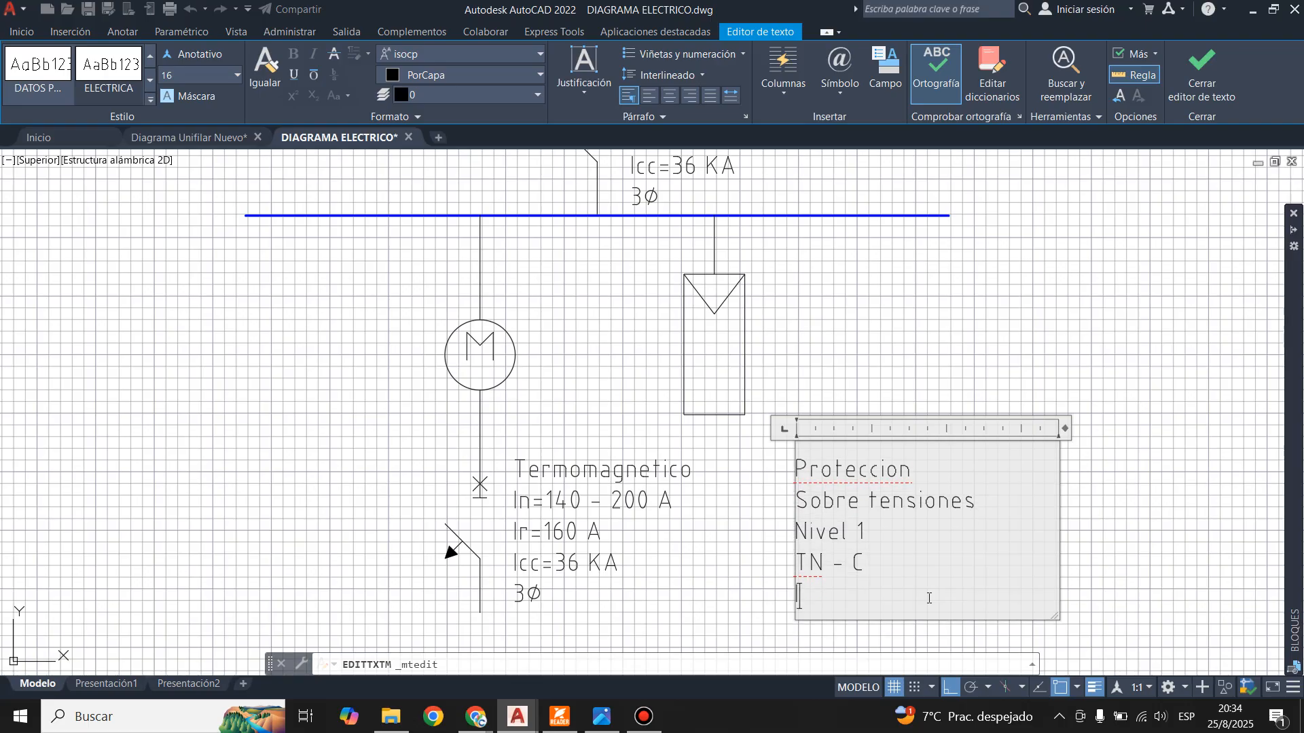
{"action": "type", "text": "limp=36KA"}
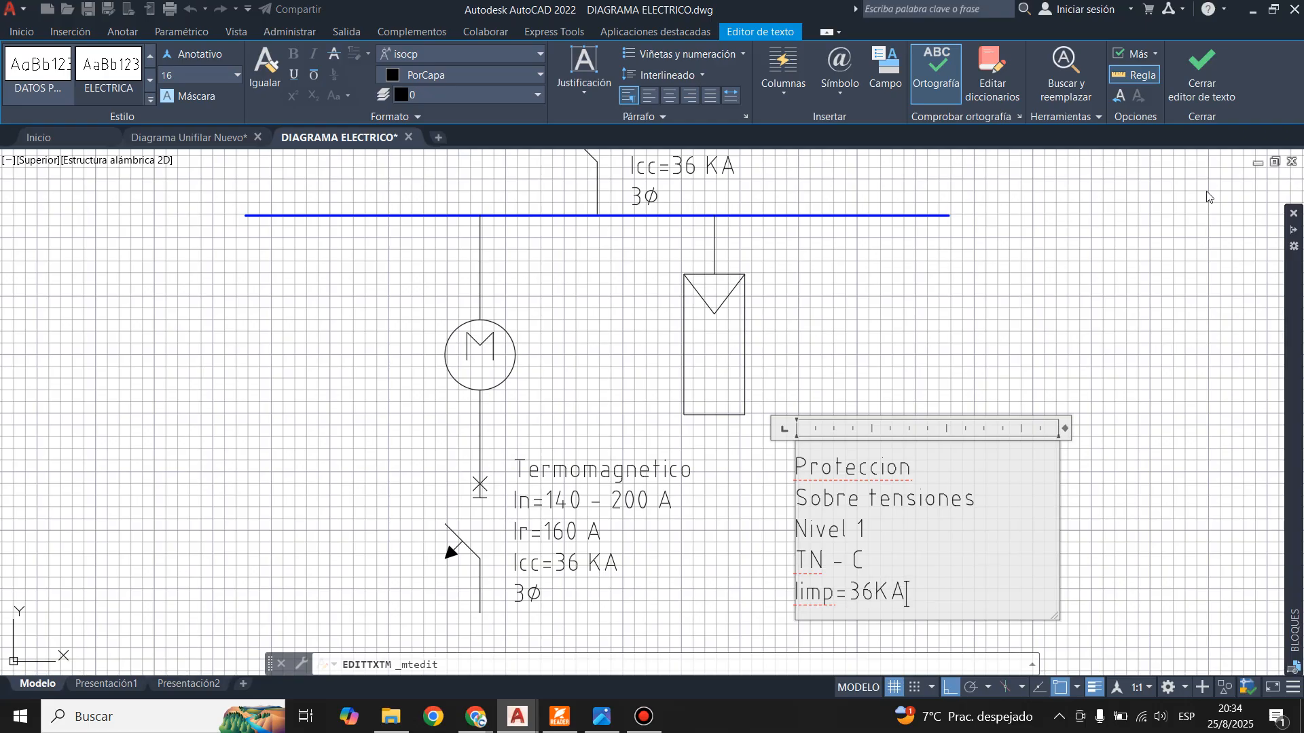
{"action": "left_click", "coordinate": [1202, 71]}
- Compare with the reference drawing and correct the Iimp line of the surge protector's label to "Iimp= 60kA"
{"action": "left_click", "coordinate": [204, 137]}
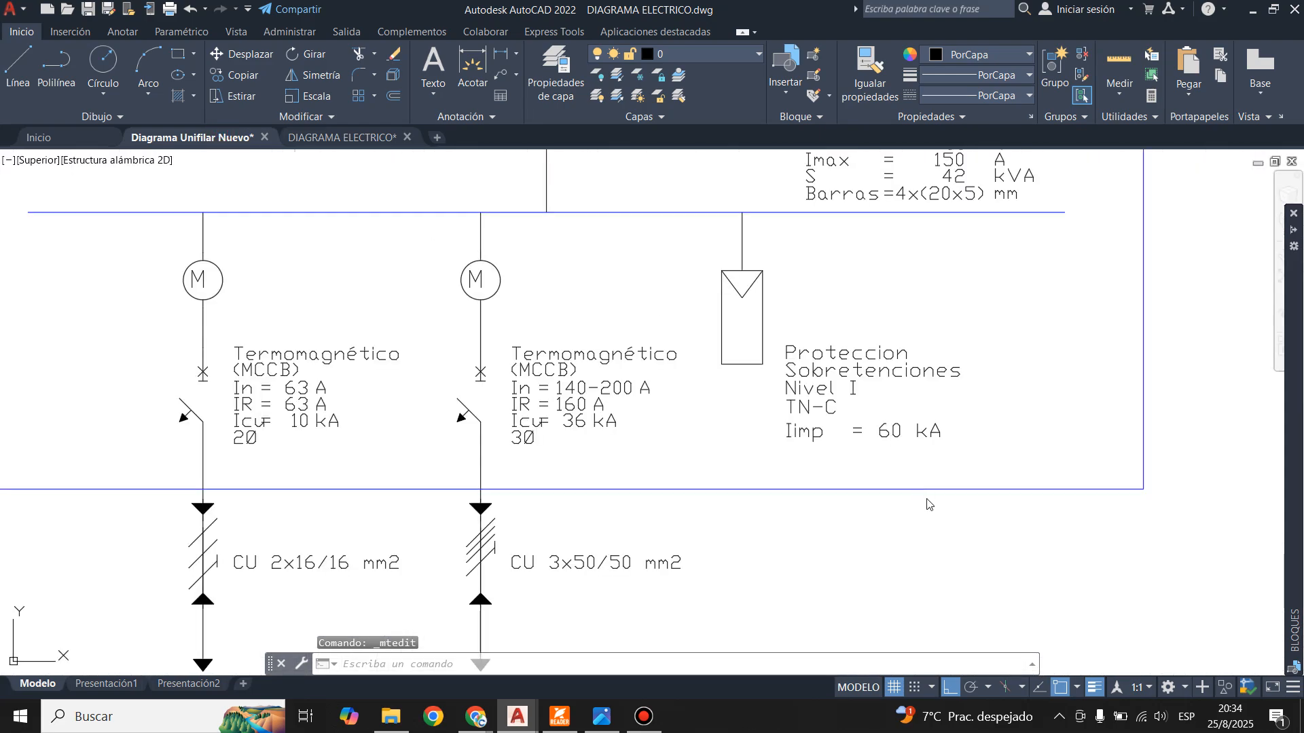
{"action": "key", "text": "ctrl+Tab"}
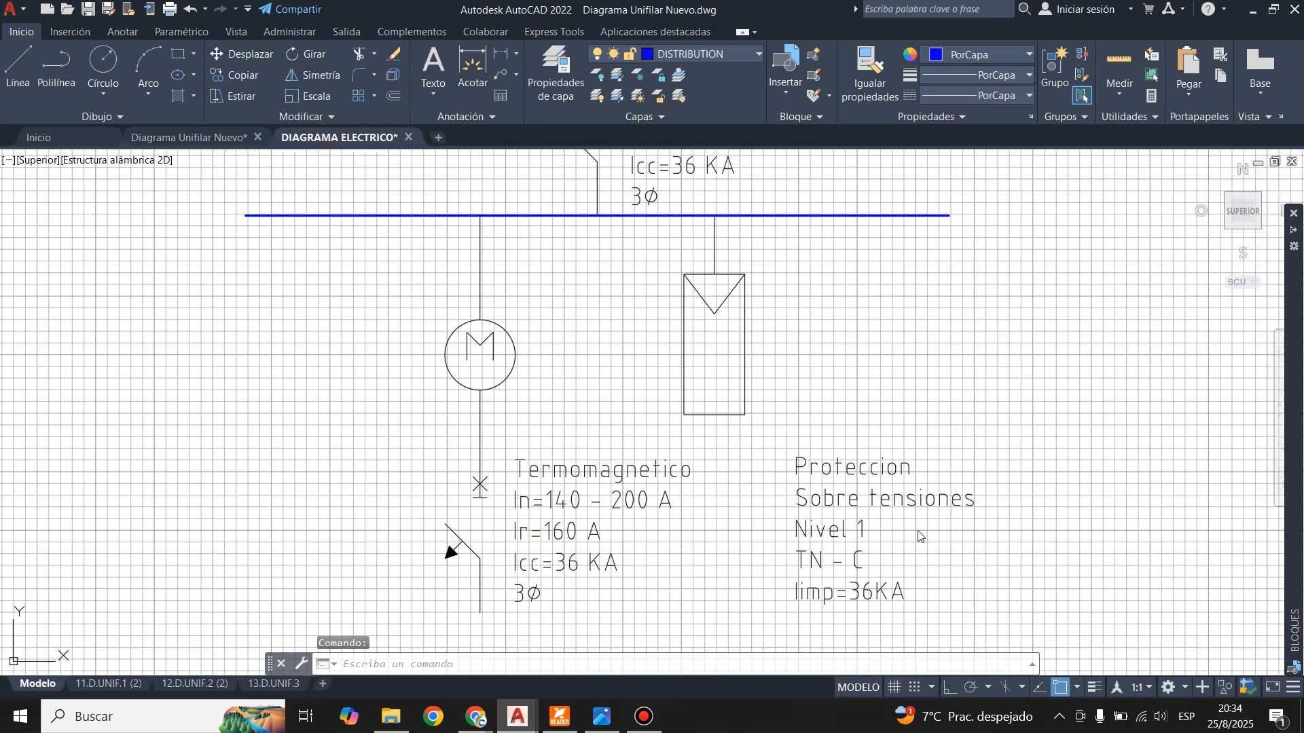
{"action": "double_click", "coordinate": [874, 592]}
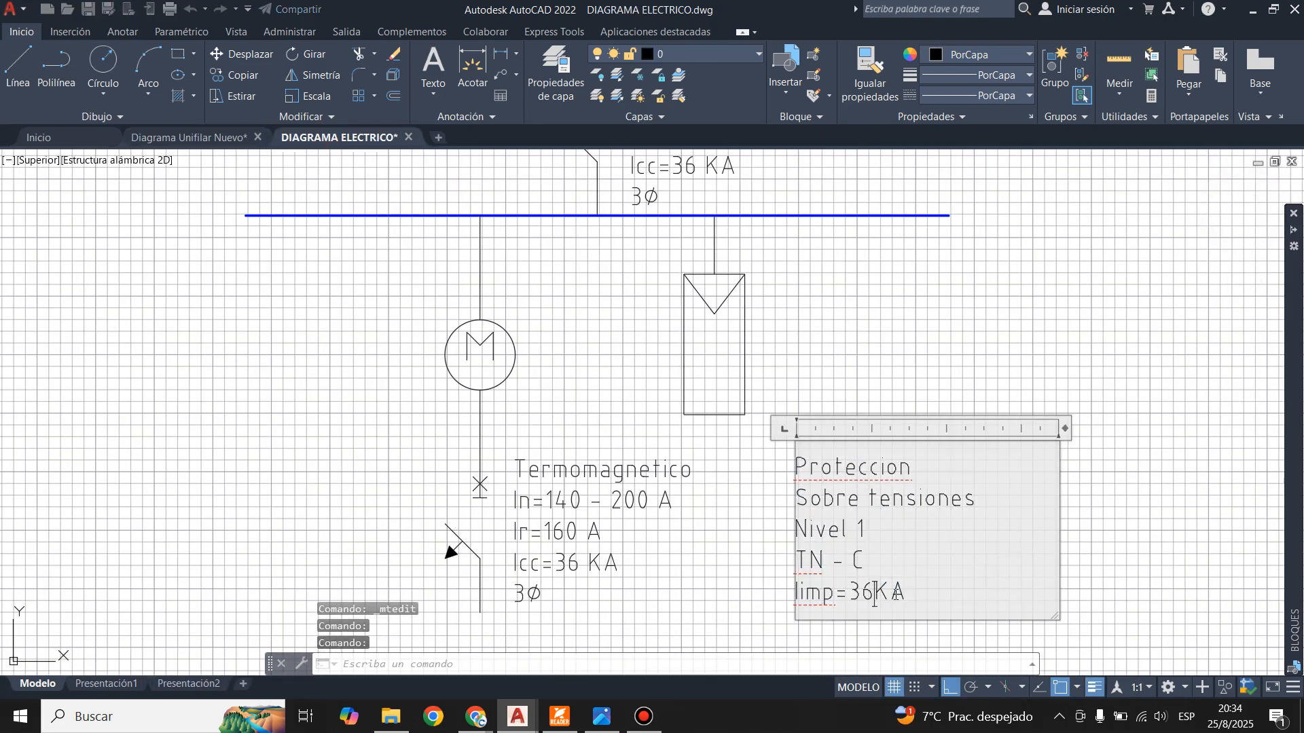
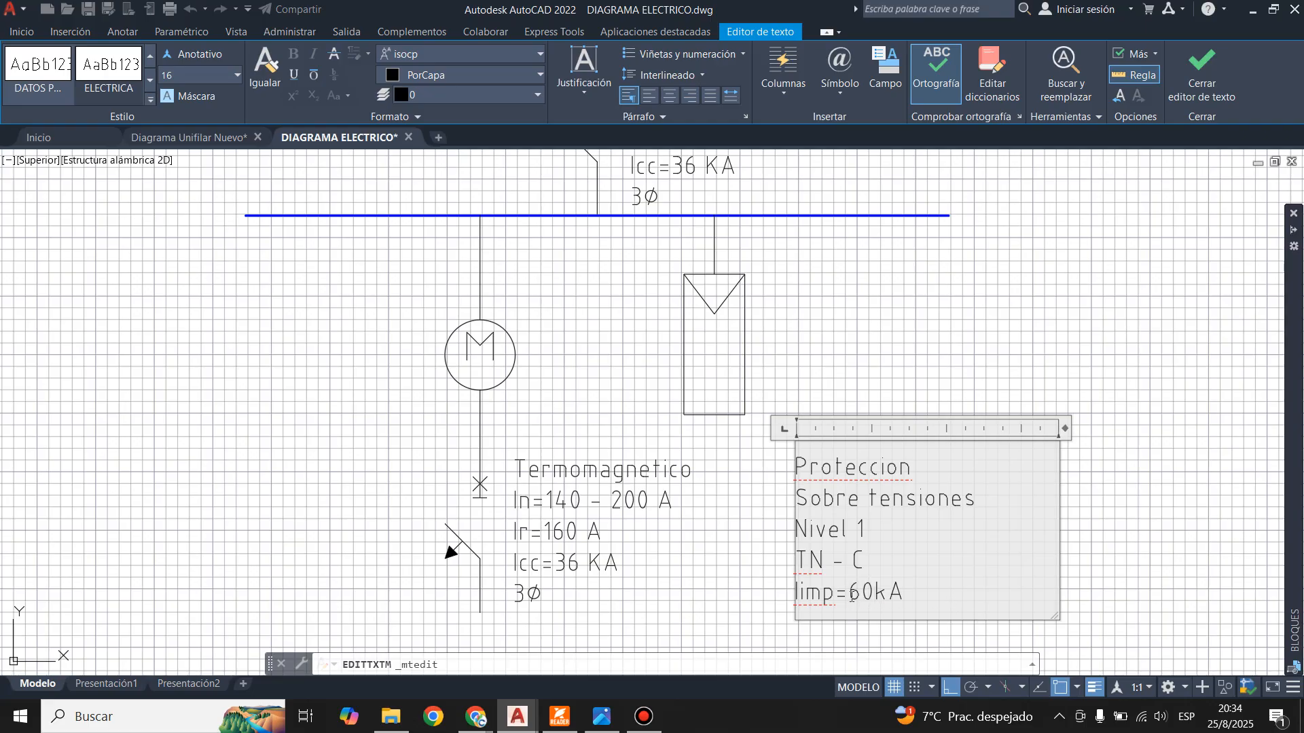
{"action": "left_click", "coordinate": [1201, 75]}
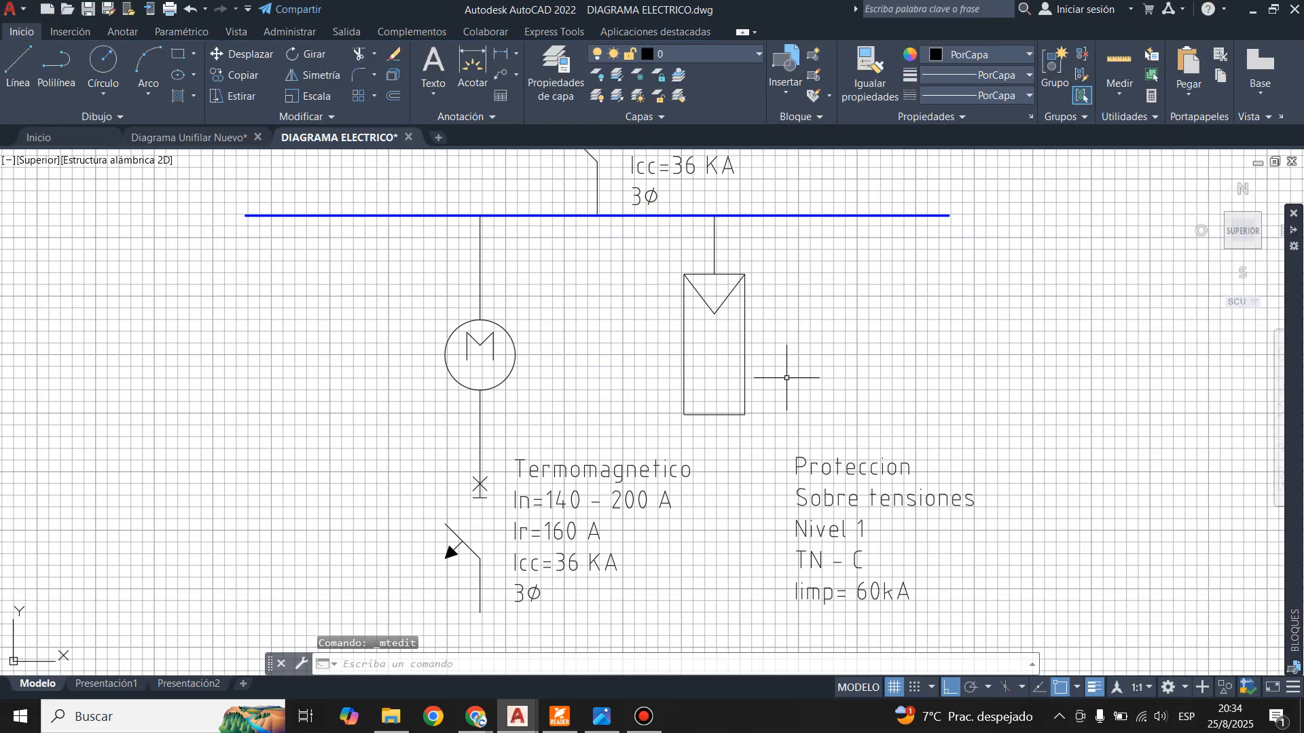
- Consult the outgoing feeders in the reference drawing and change the last line of the Termomagnetico label to "2Ø"
{"action": "scroll", "coordinate": [882, 444], "scroll_direction": "down", "scroll_amount": 5}
{"action": "scroll", "coordinate": [889, 292], "scroll_direction": "up", "scroll_amount": 3}
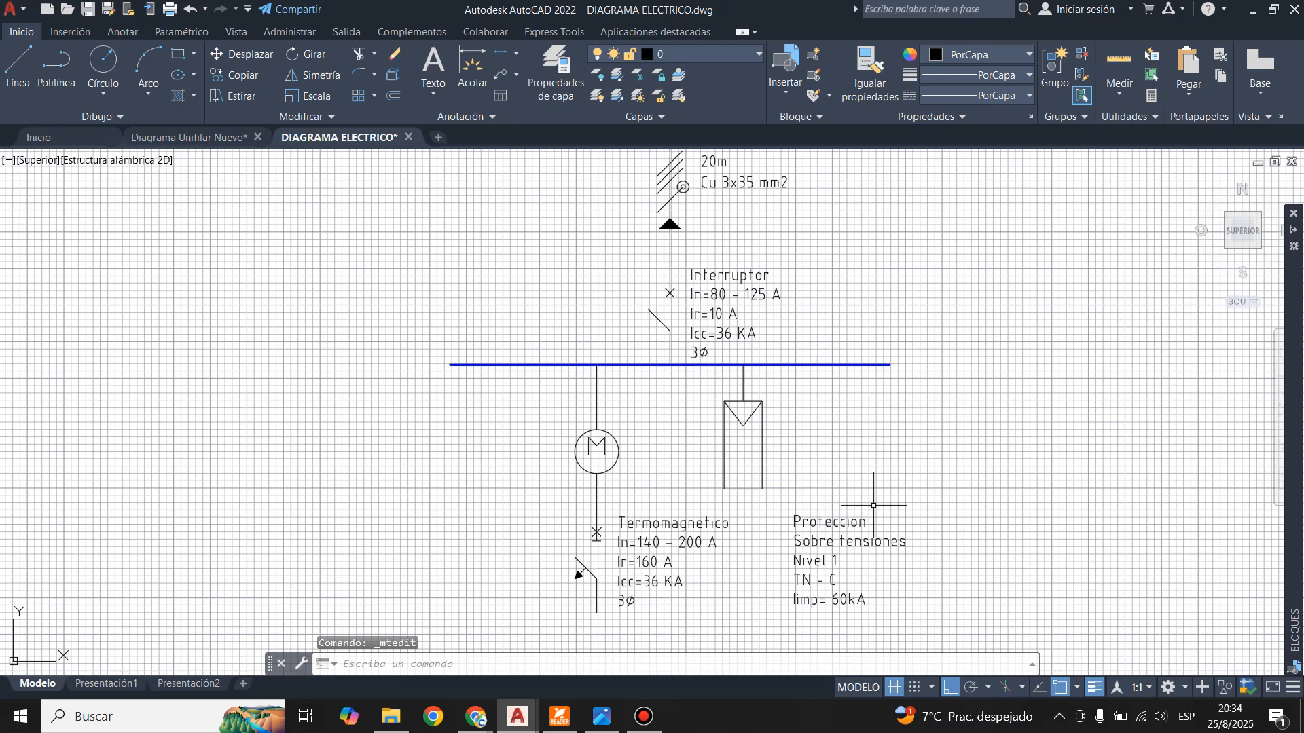
{"action": "left_click", "coordinate": [221, 139]}
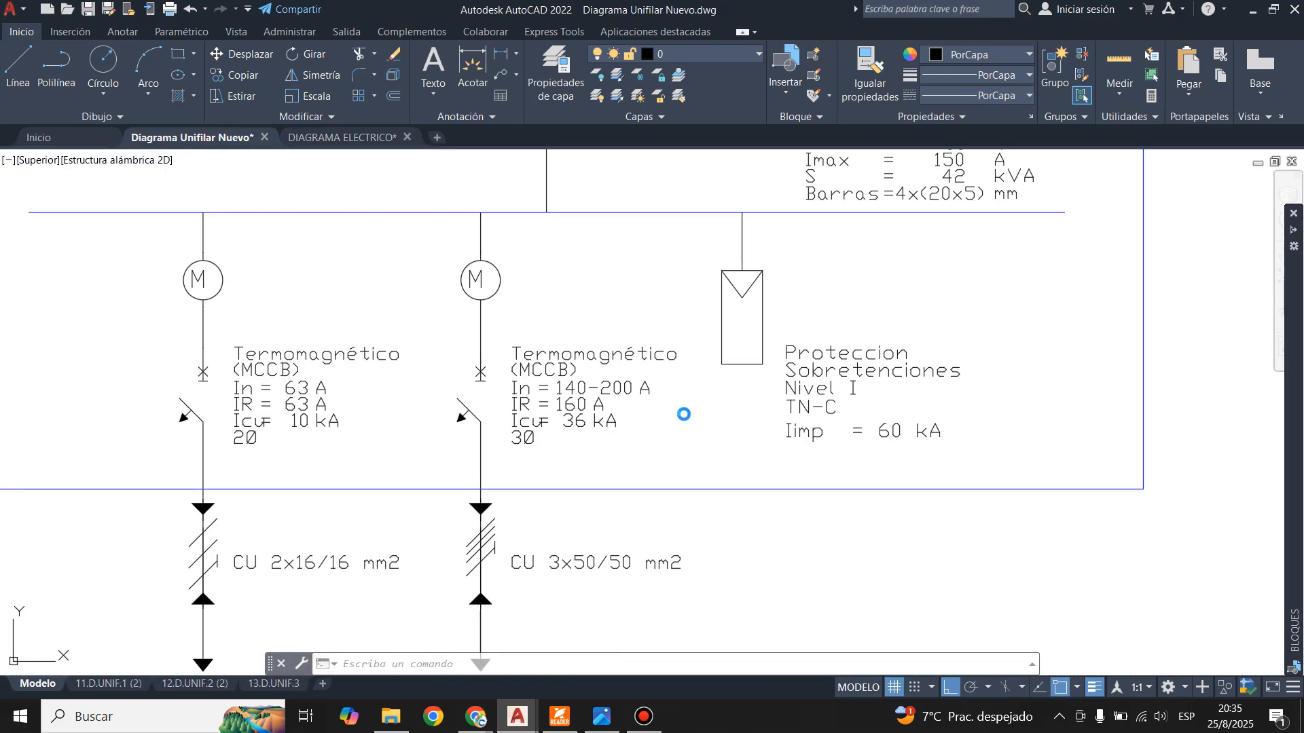
{"action": "scroll", "coordinate": [600, 306], "scroll_direction": "down", "scroll_amount": 2}
{"action": "scroll", "coordinate": [477, 489], "scroll_direction": "up", "scroll_amount": 2}
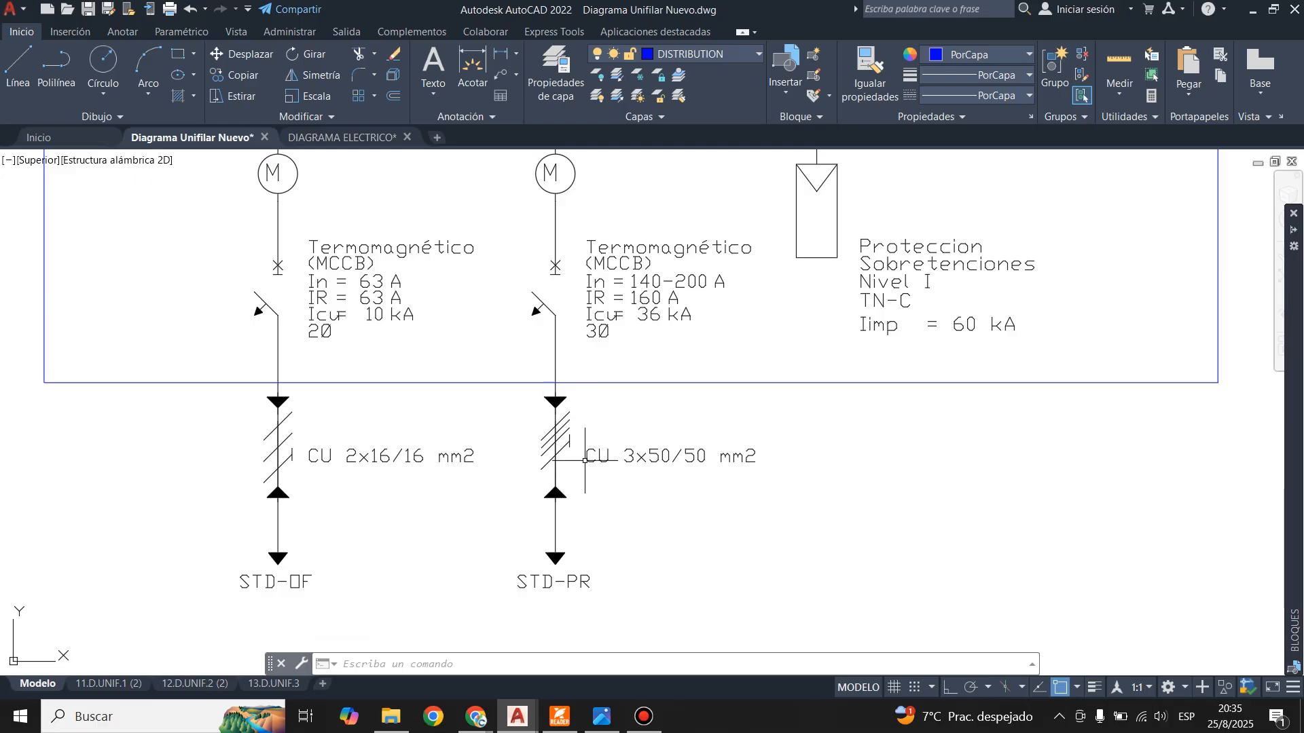
{"action": "left_click", "coordinate": [346, 138]}
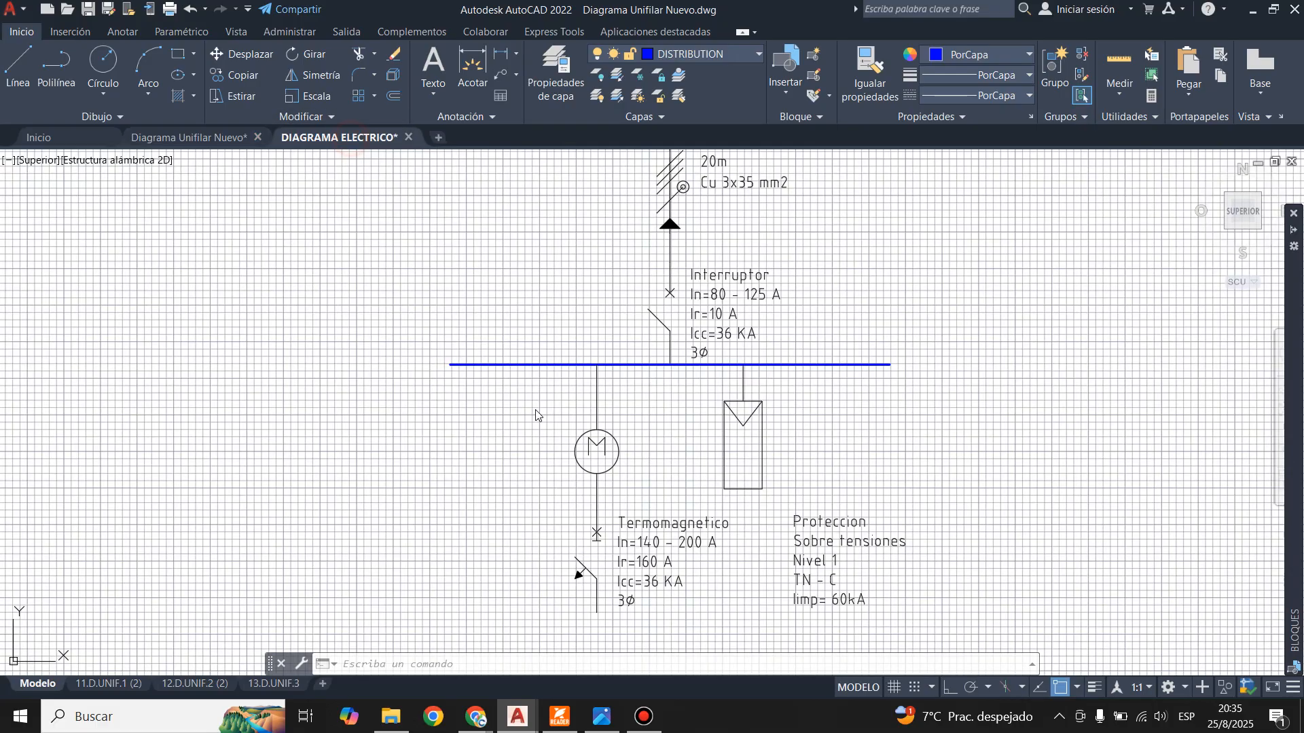
{"action": "double_click", "coordinate": [633, 601]}
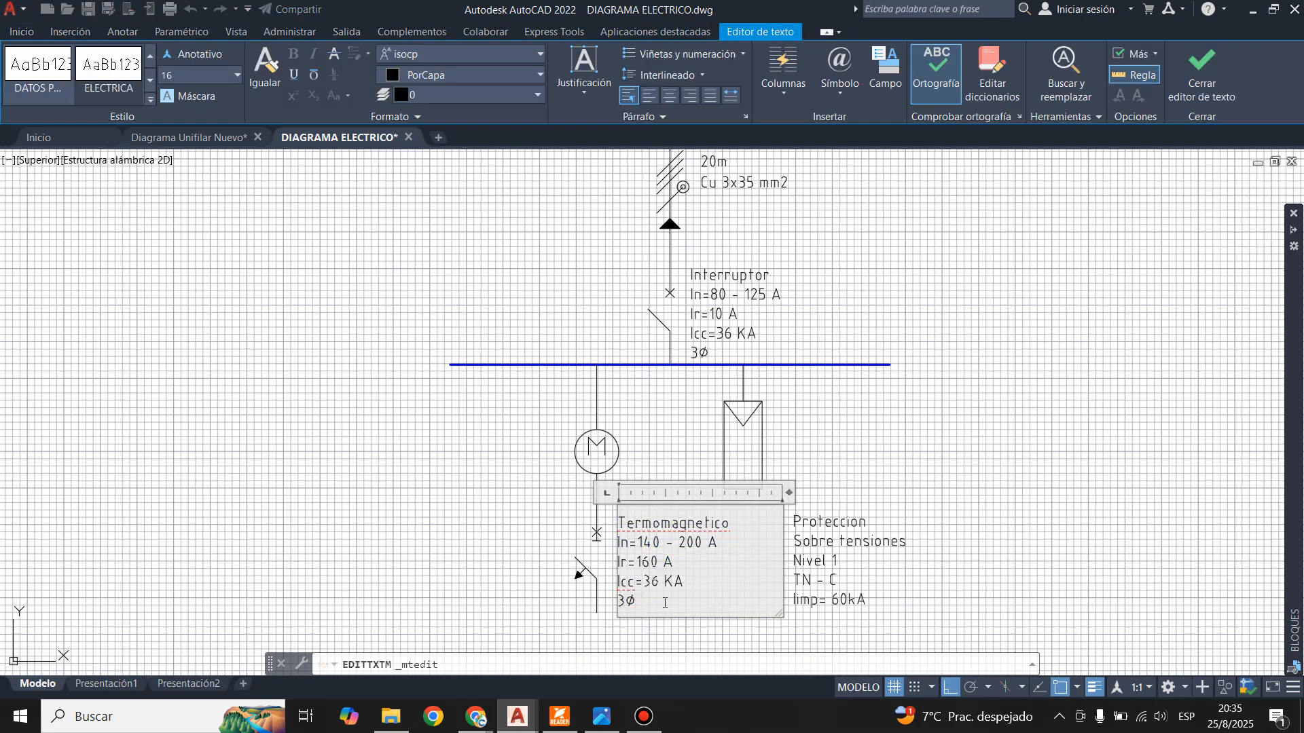
{"action": "left_click", "coordinate": [1202, 75]}
- Draw a vertical line 50 long downward from the lower end of the feeder breaker's conductor
{"action": "scroll", "coordinate": [665, 328], "scroll_direction": "down", "scroll_amount": 4}
{"action": "scroll", "coordinate": [659, 434], "scroll_direction": "up", "scroll_amount": 4}
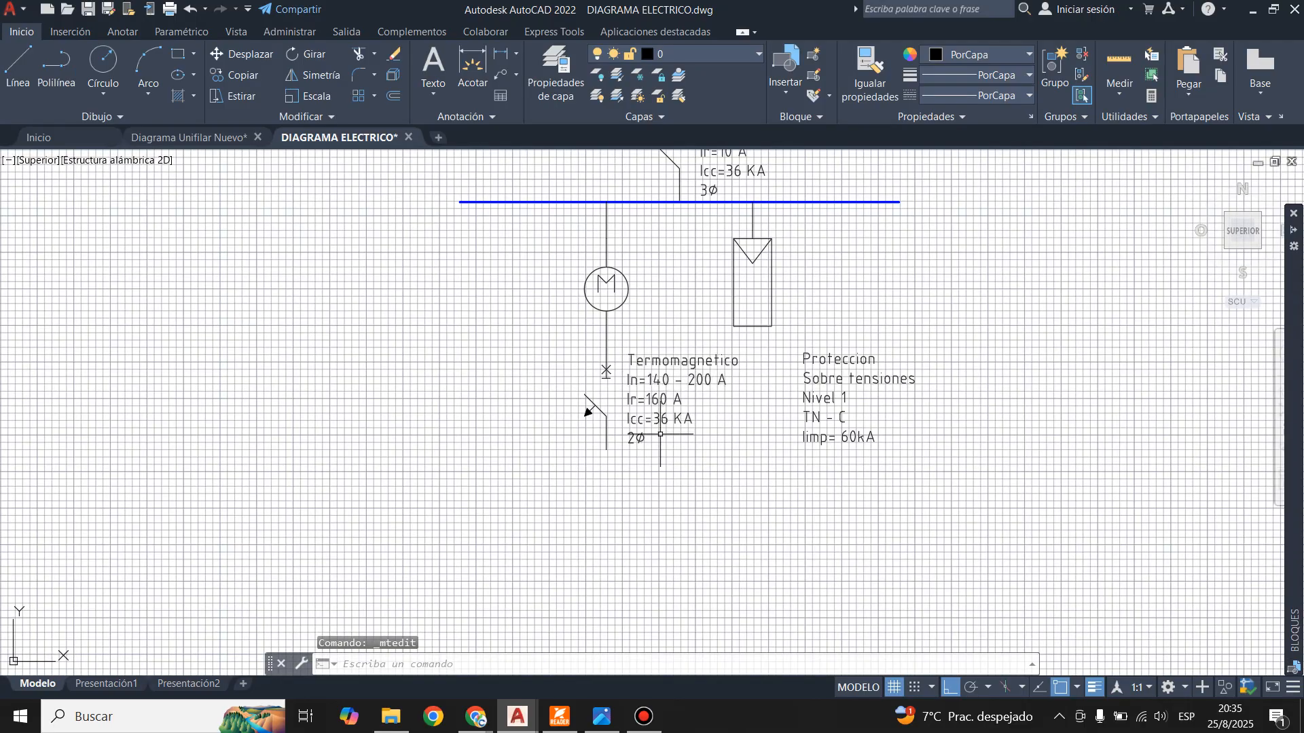
{"action": "left_click", "coordinate": [19, 64]}
{"action": "scroll", "coordinate": [598, 408], "scroll_direction": "up", "scroll_amount": 4}
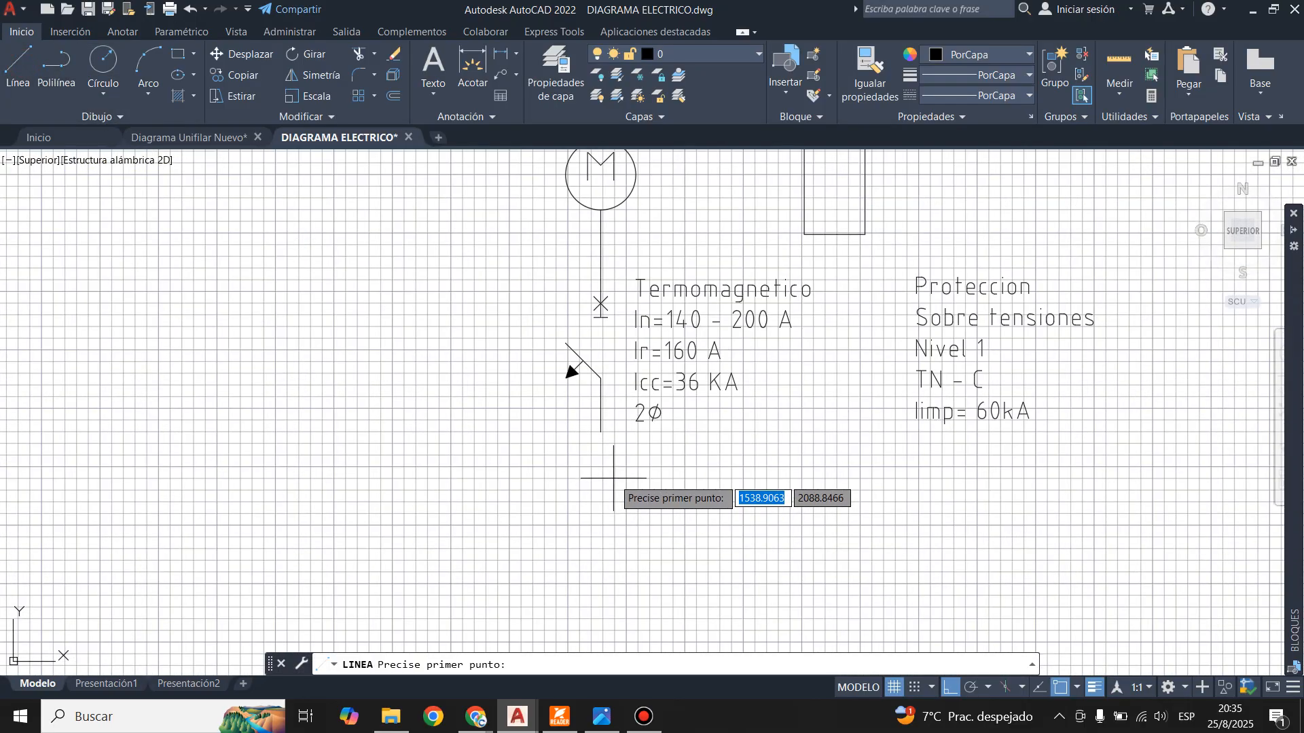
{"action": "left_click", "coordinate": [606, 450]}
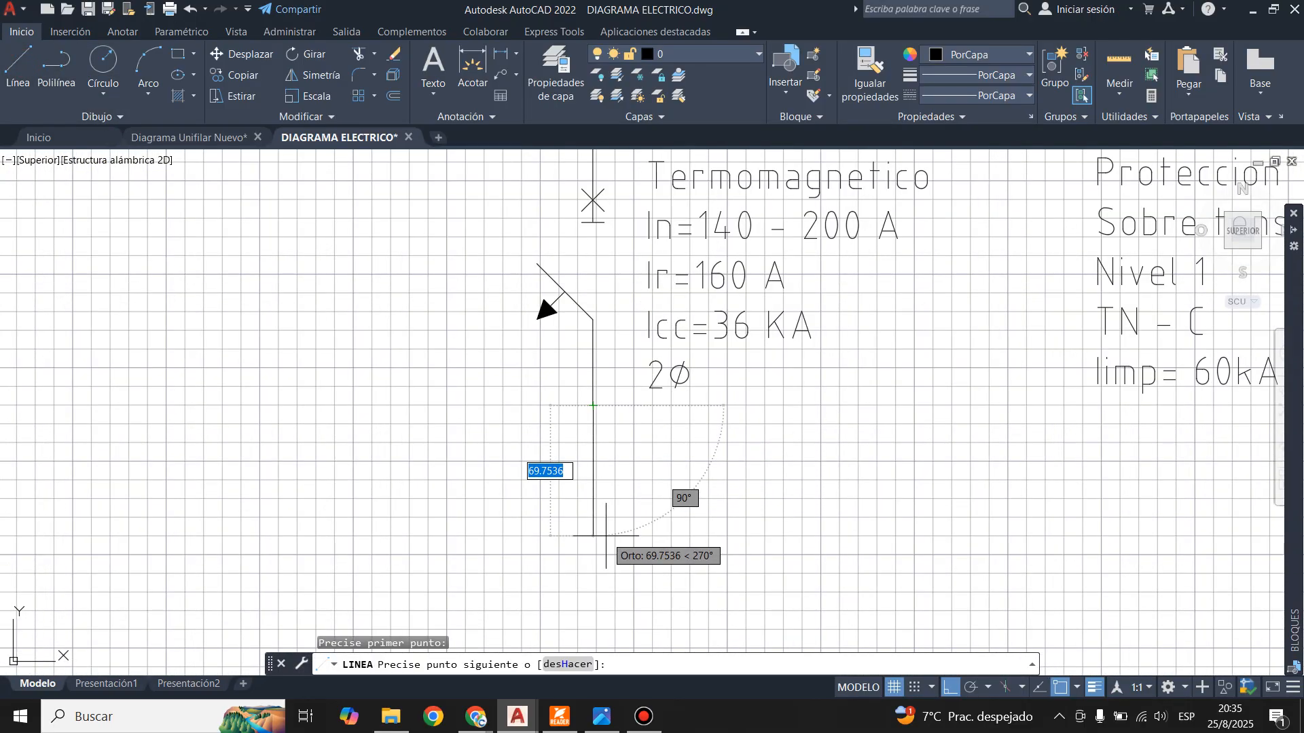
{"action": "type", "text": "50"}
{"action": "key", "text": "Return"}
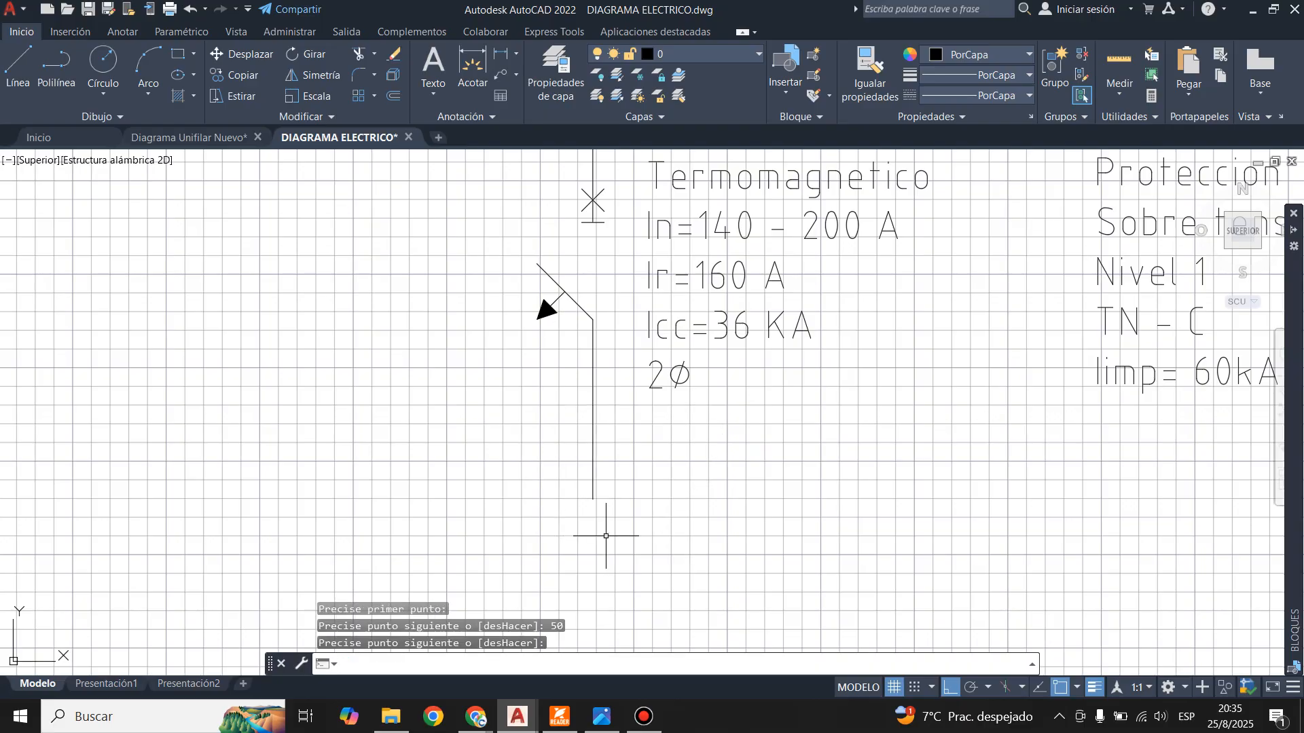
- Examine the cable symbols below the outgoing feeders in the reference drawing
{"action": "key", "text": "Escape"}
{"action": "left_click", "coordinate": [188, 138]}
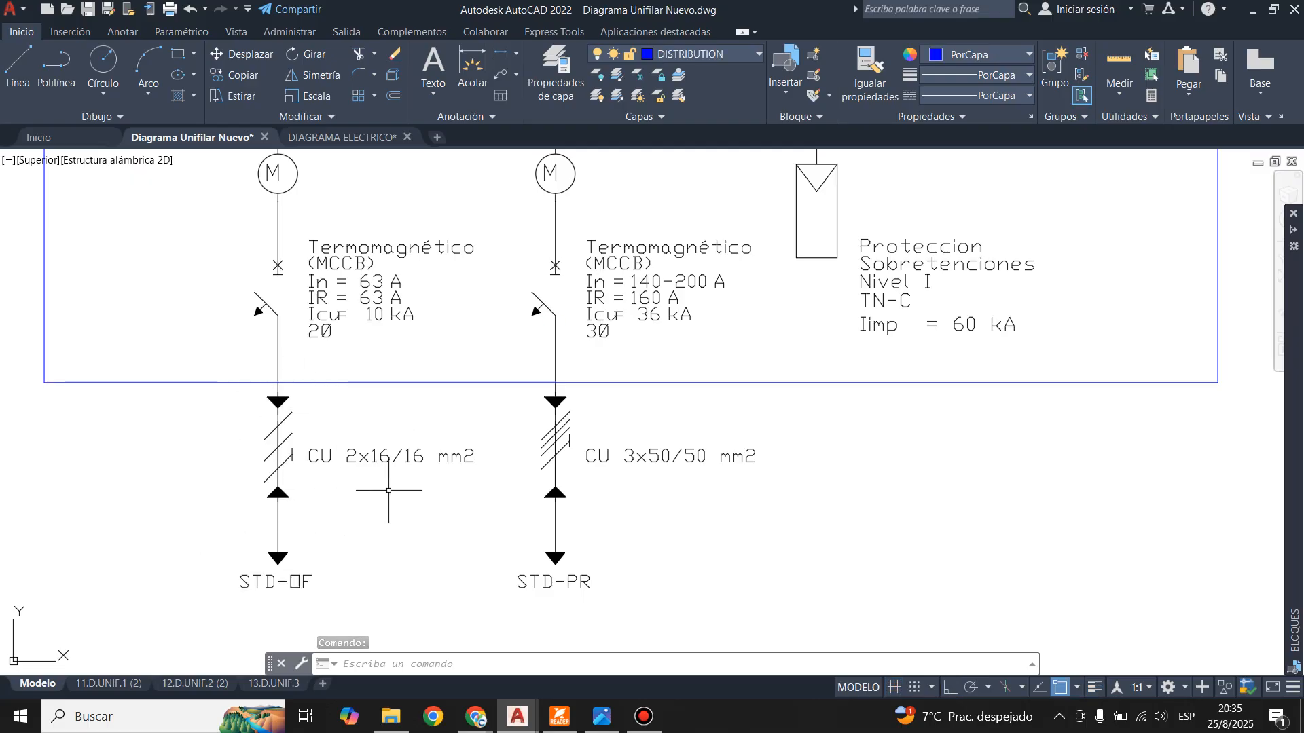
{"action": "scroll", "coordinate": [389, 490], "scroll_direction": "down", "scroll_amount": 3}
{"action": "scroll", "coordinate": [284, 438], "scroll_direction": "up", "scroll_amount": 3}
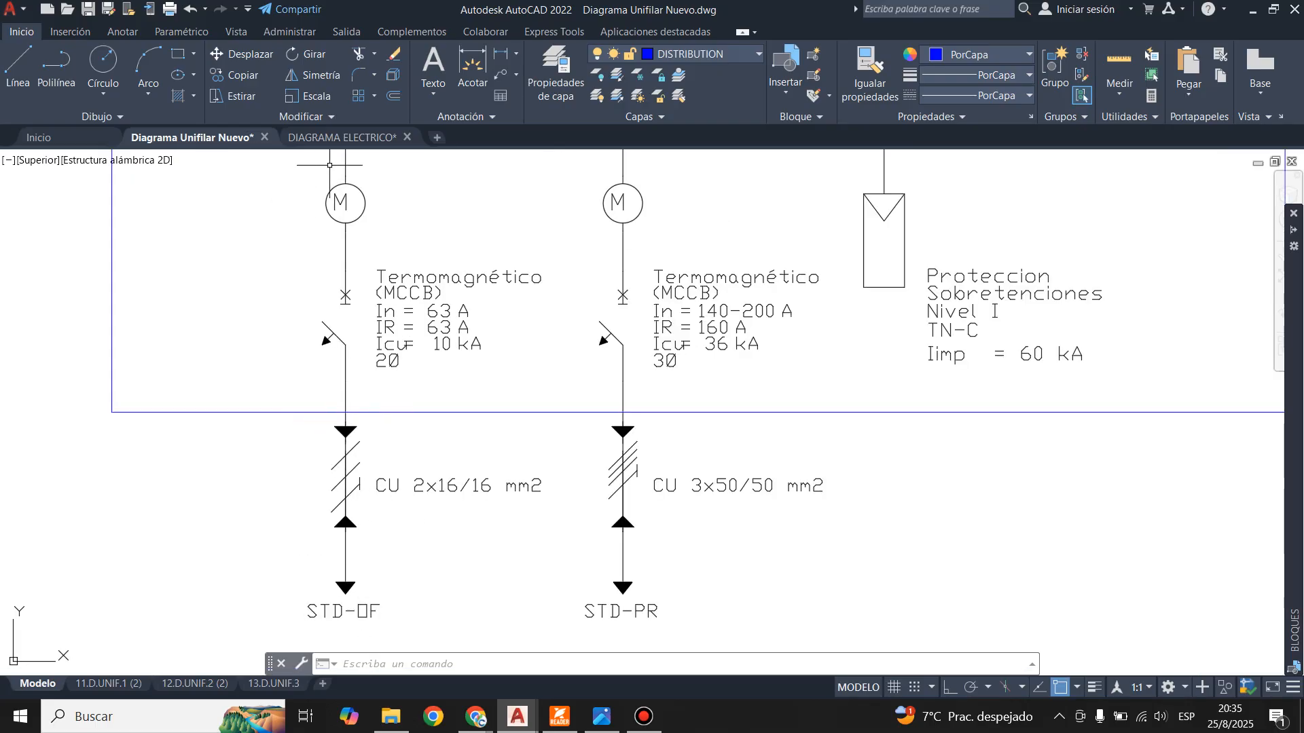
{"action": "left_click", "coordinate": [343, 138]}
{"action": "key", "text": "Return"}
- Copy the incoming cable symbol with its arrowheads and slashes, without the label, to below the feeder breaker's conductor
{"action": "scroll", "coordinate": [623, 523], "scroll_direction": "down", "scroll_amount": 5}
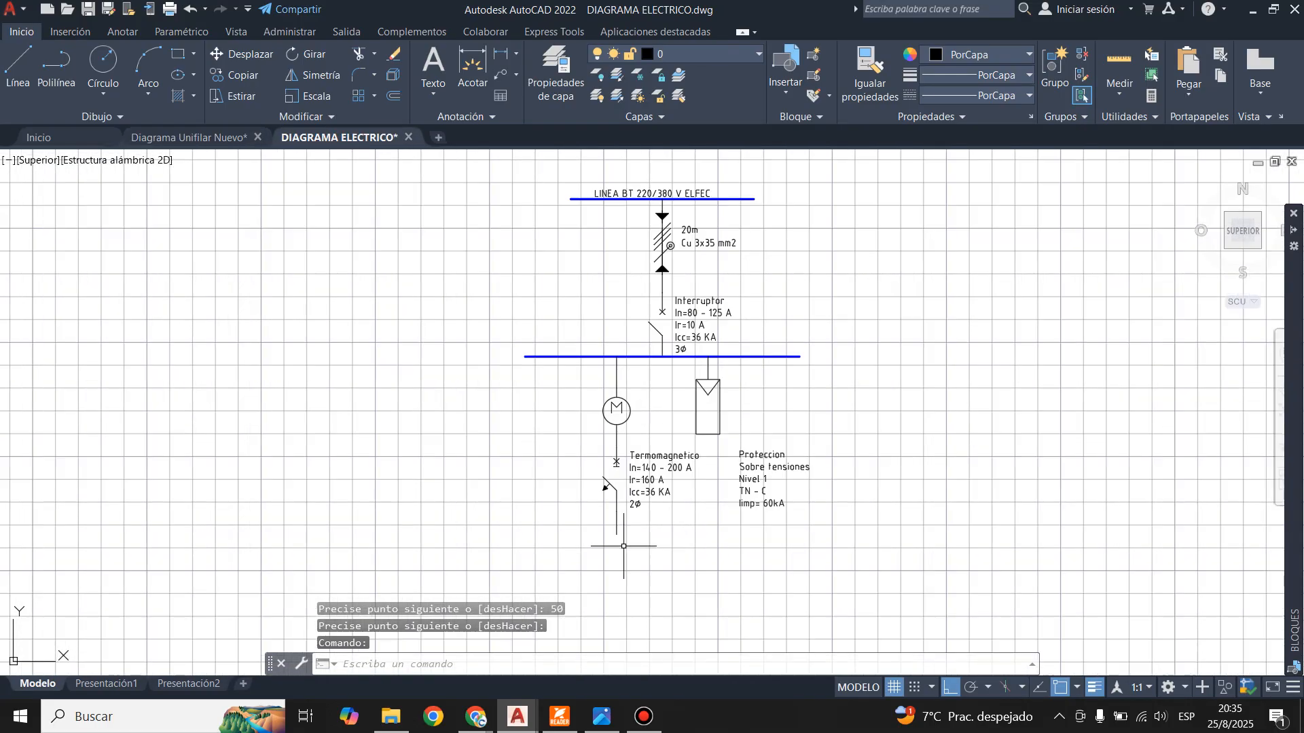
{"action": "scroll", "coordinate": [676, 306], "scroll_direction": "up", "scroll_amount": 1}
{"action": "scroll", "coordinate": [696, 336], "scroll_direction": "down", "scroll_amount": 1}
{"action": "scroll", "coordinate": [679, 256], "scroll_direction": "up", "scroll_amount": 4}
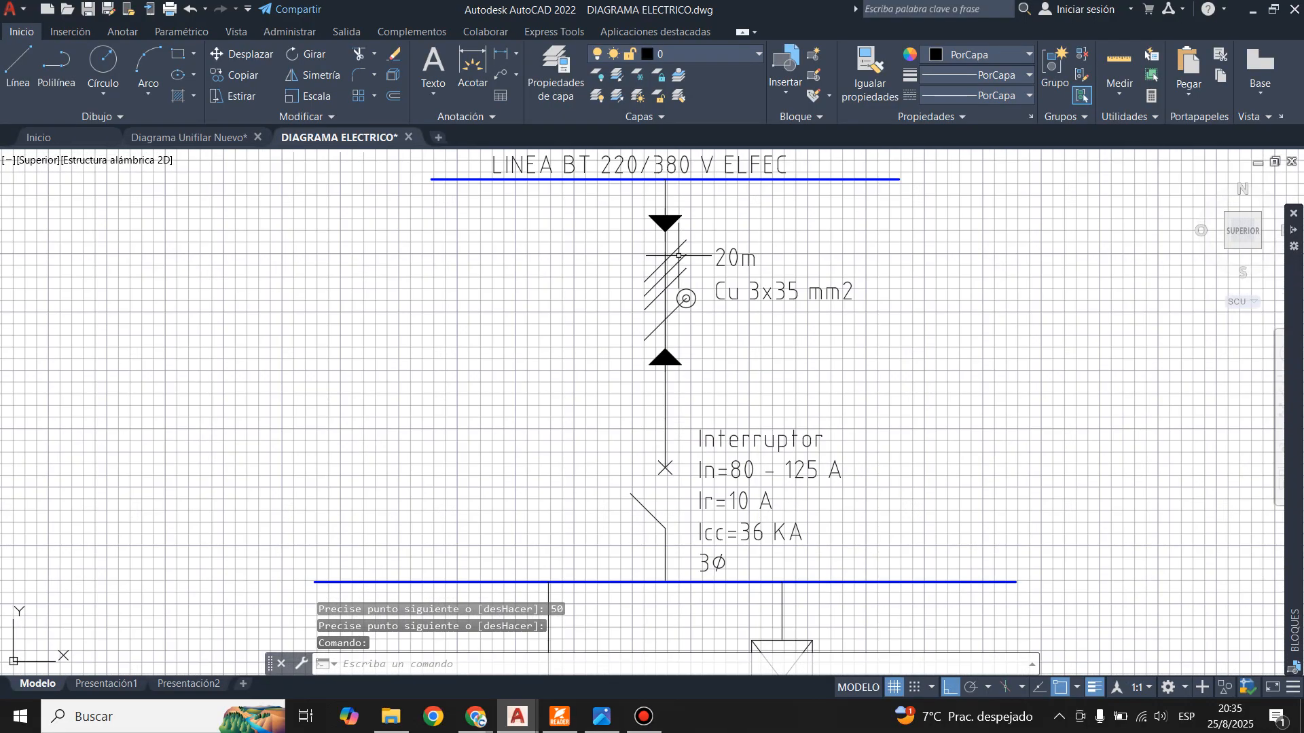
{"action": "left_click", "coordinate": [614, 175]}
{"action": "left_click", "coordinate": [728, 402]}
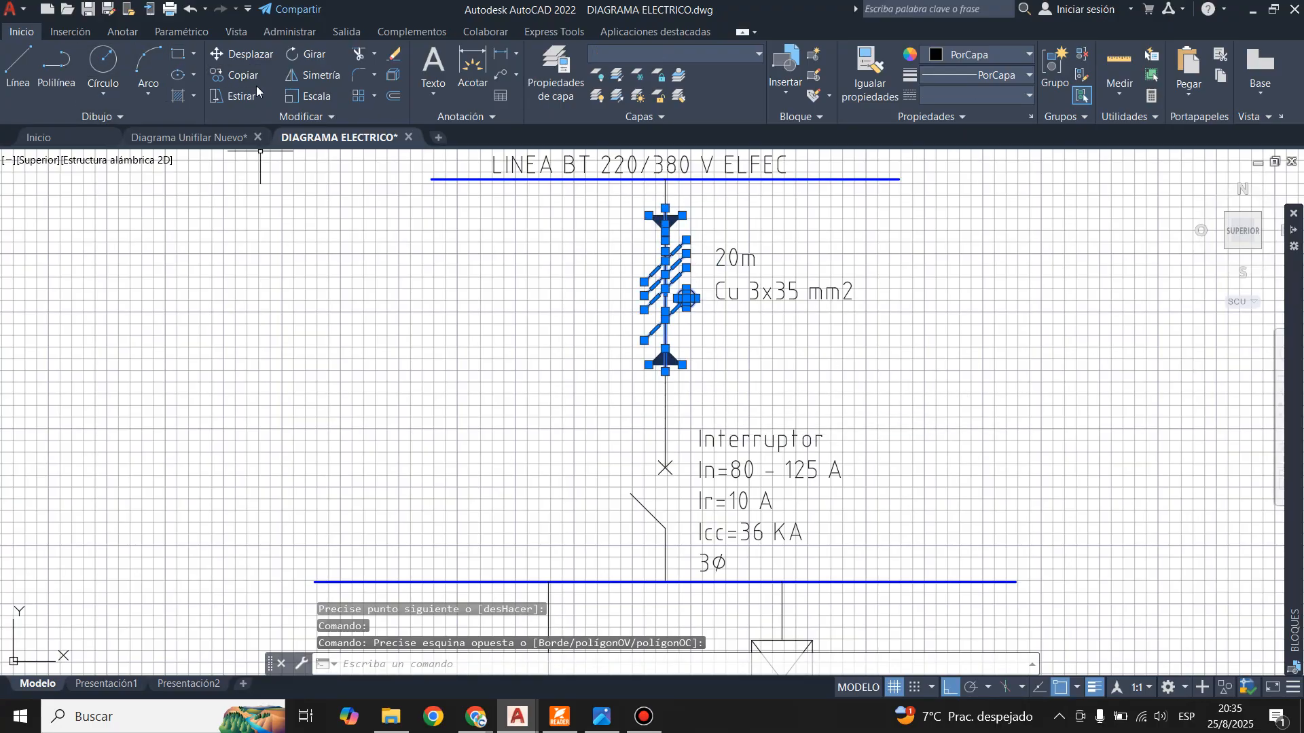
{"action": "left_click", "coordinate": [244, 72]}
{"action": "left_click", "coordinate": [664, 206]}
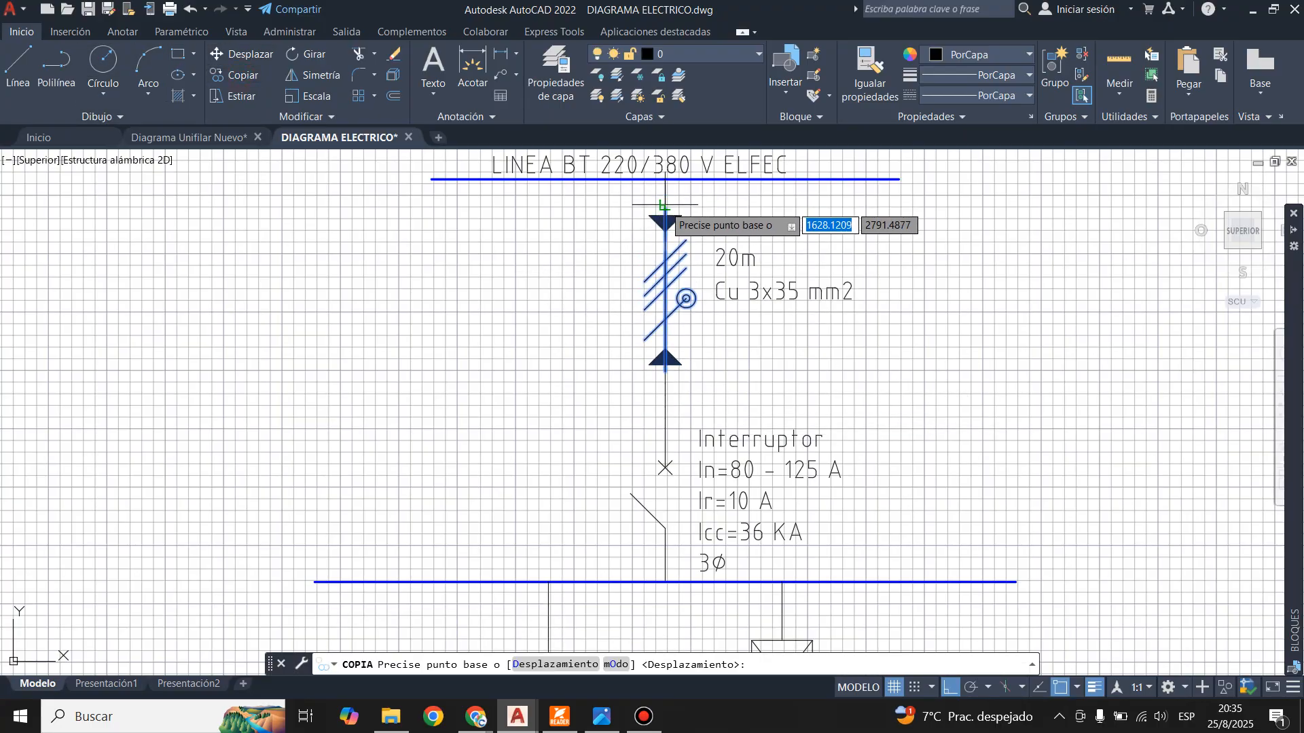
{"action": "scroll", "coordinate": [491, 175], "scroll_direction": "down", "scroll_amount": 3}
{"action": "scroll", "coordinate": [699, 370], "scroll_direction": "up", "scroll_amount": 5}
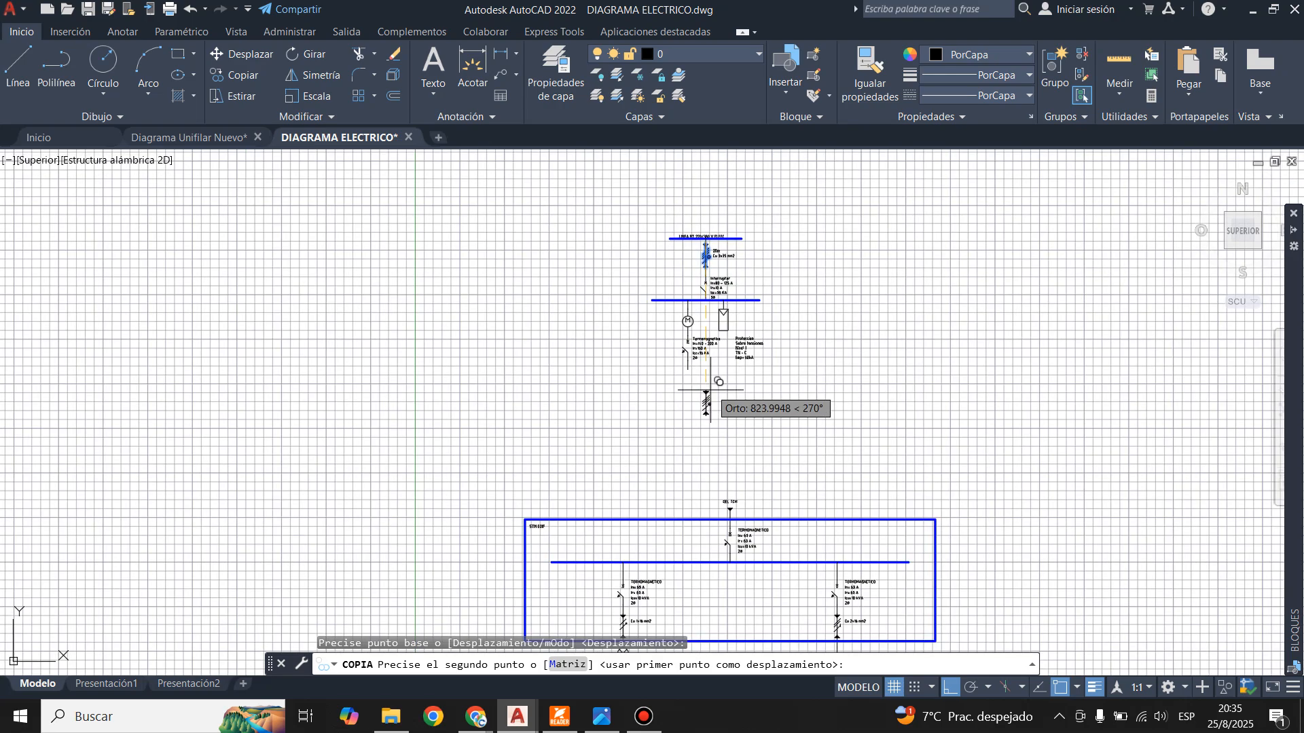
{"action": "scroll", "coordinate": [699, 376], "scroll_direction": "up", "scroll_amount": 4}
{"action": "left_click", "coordinate": [658, 341]}
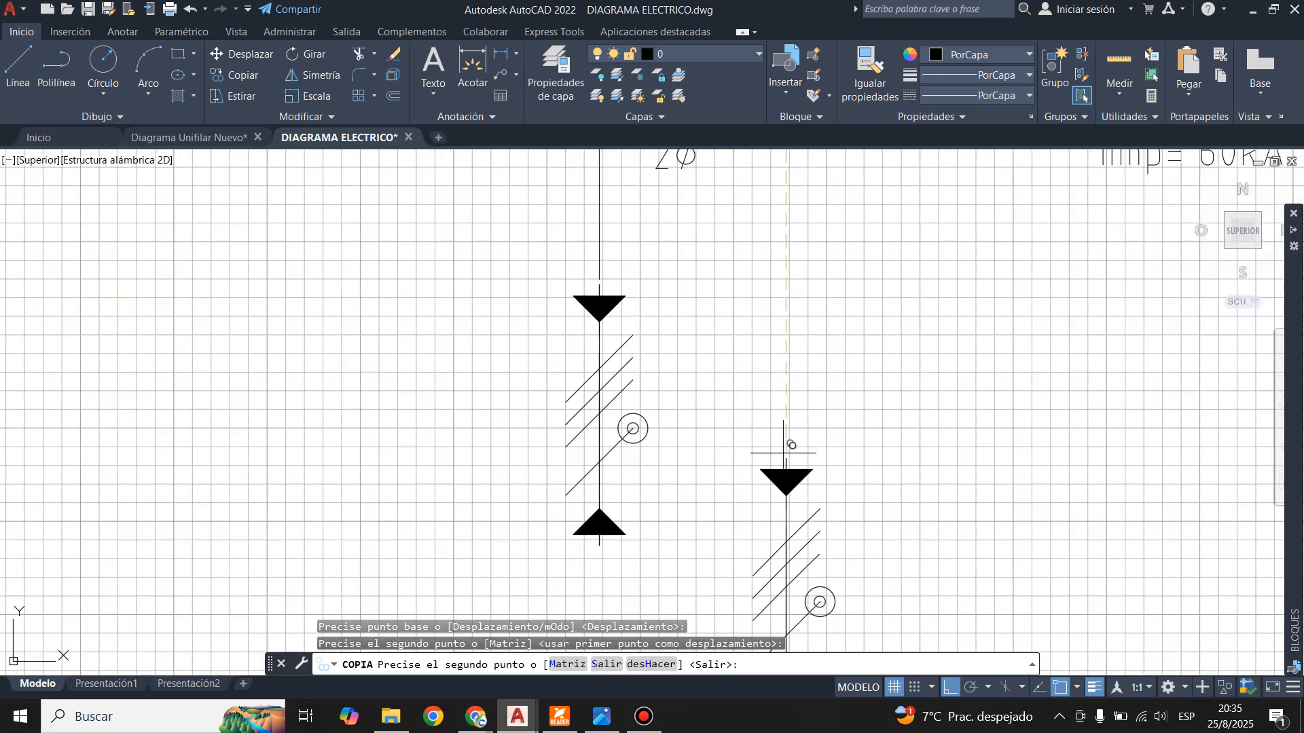
{"action": "key", "text": "Escape"}
- Move the copied cable symbol so its upper end meets the lower end of the feeder breaker's conductor
{"action": "scroll", "coordinate": [605, 278], "scroll_direction": "up", "scroll_amount": 4}
{"action": "scroll", "coordinate": [574, 311], "scroll_direction": "down", "scroll_amount": 4}
{"action": "left_click", "coordinate": [499, 238]}
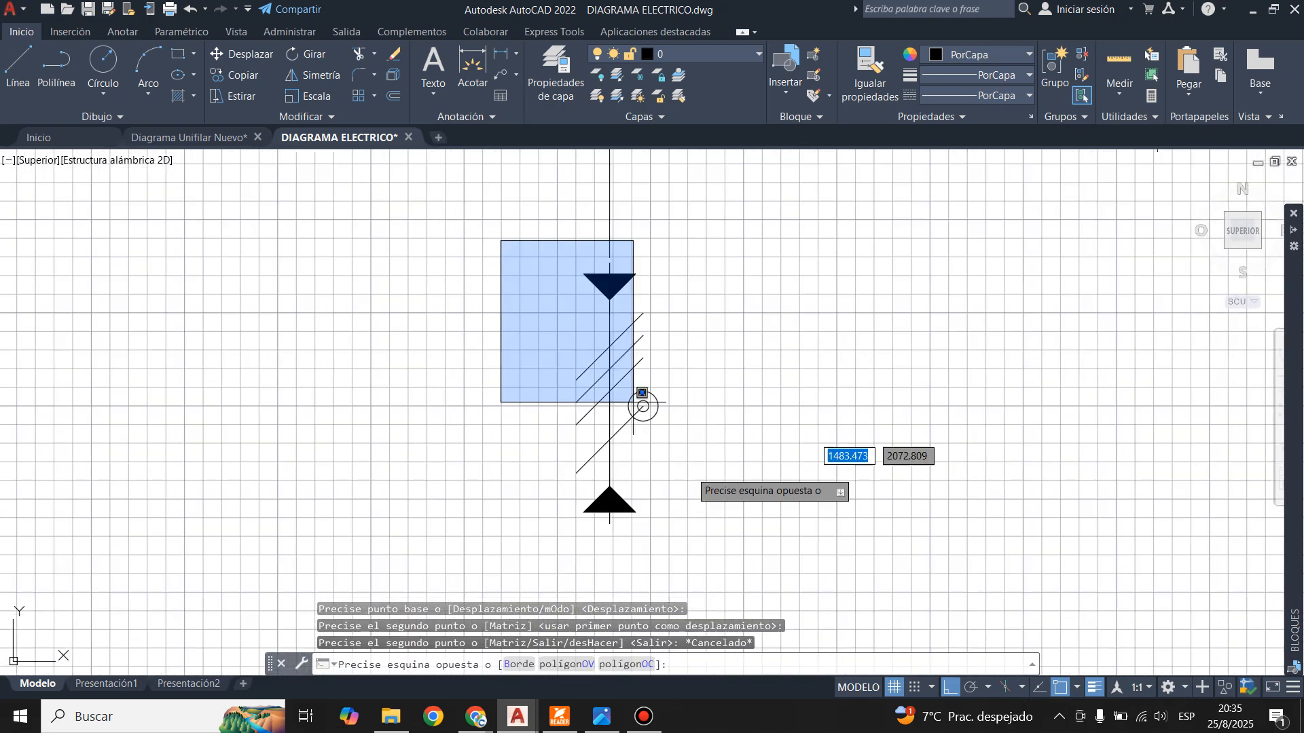
{"action": "left_click", "coordinate": [676, 543]}
{"action": "scroll", "coordinate": [591, 241], "scroll_direction": "up", "scroll_amount": 5}
{"action": "scroll", "coordinate": [703, 278], "scroll_direction": "up", "scroll_amount": 6}
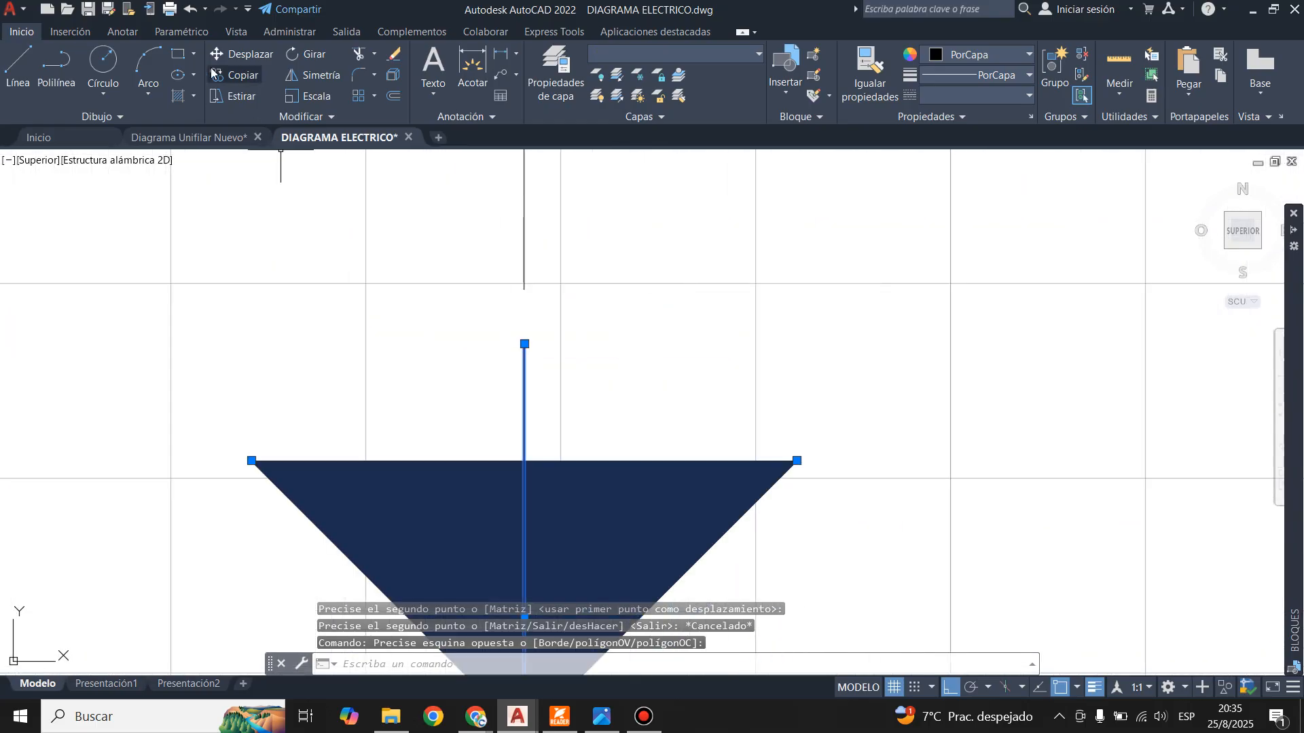
{"action": "left_click", "coordinate": [225, 57]}
{"action": "left_click", "coordinate": [524, 344]}
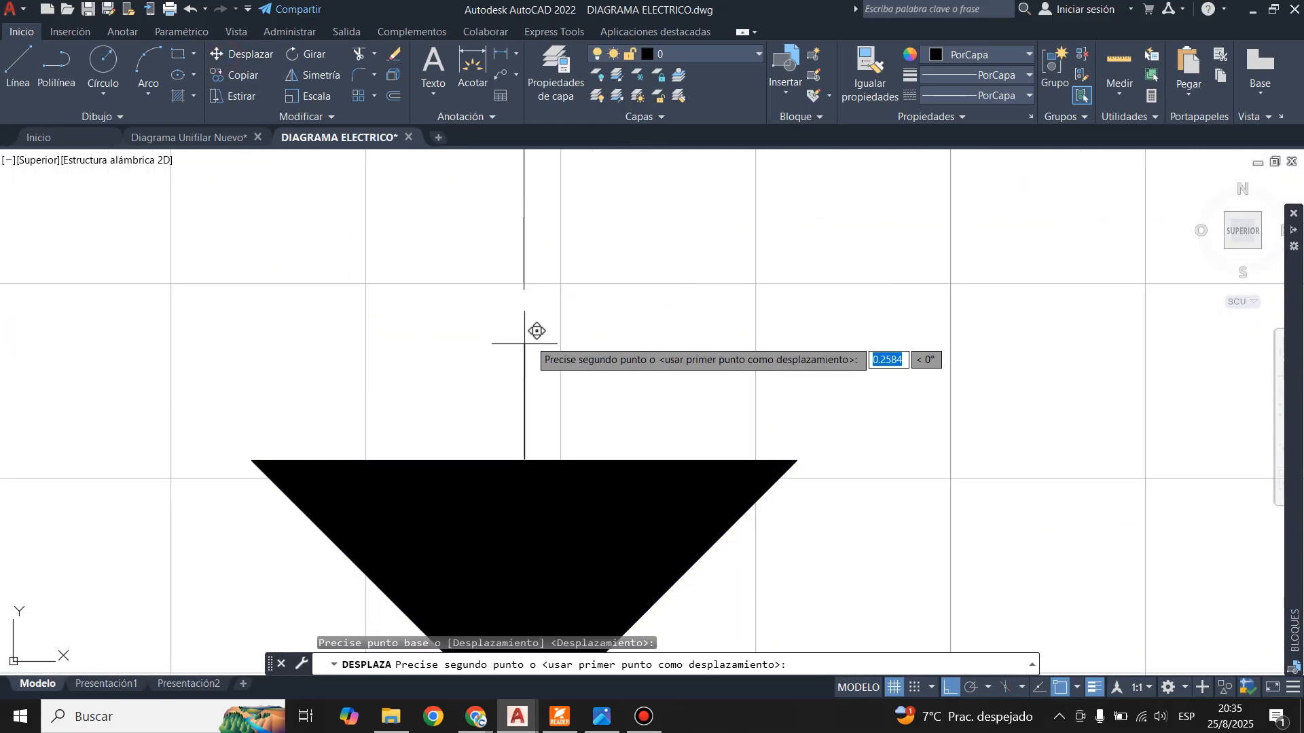
{"action": "key", "text": "Escape"}
{"action": "scroll", "coordinate": [626, 272], "scroll_direction": "down", "scroll_amount": 10}
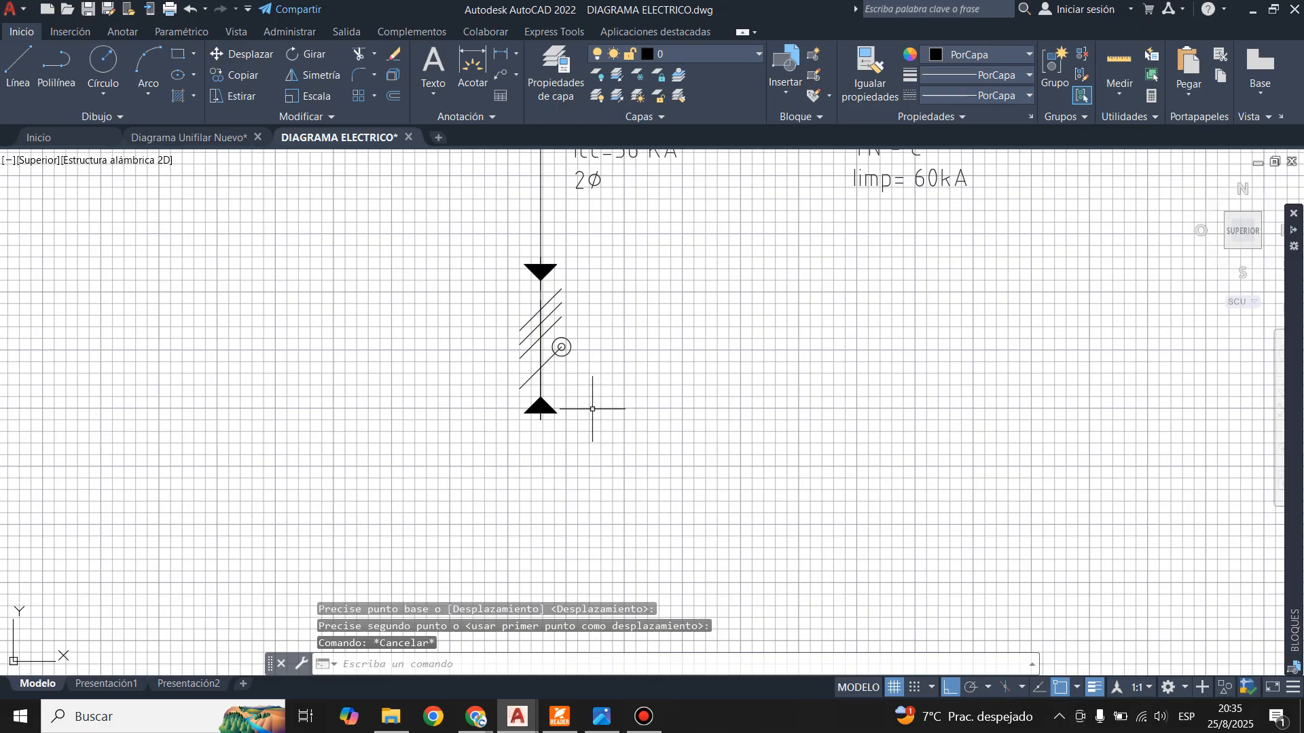
- Compare with the reference drawing and draw a vertical line across the full diameter of the copied symbol's outer circle
{"action": "scroll", "coordinate": [552, 365], "scroll_direction": "up", "scroll_amount": 6}
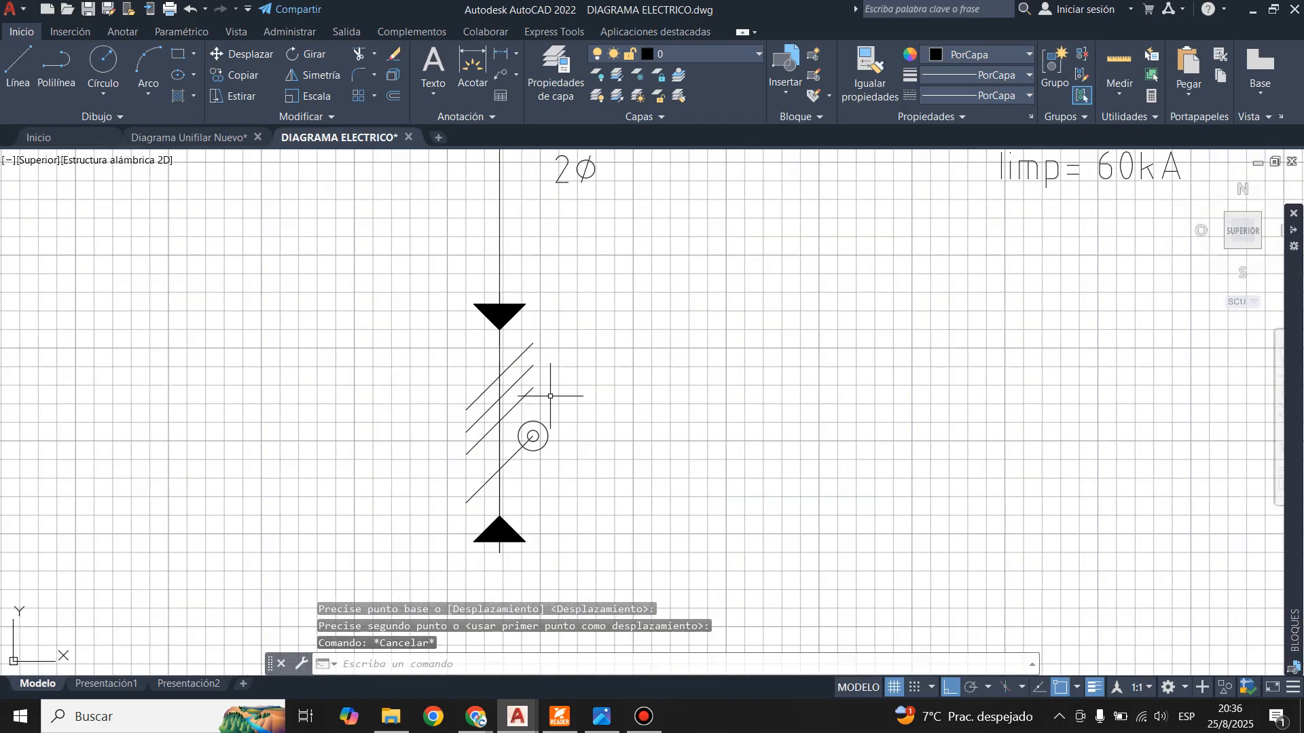
{"action": "left_click", "coordinate": [204, 138]}
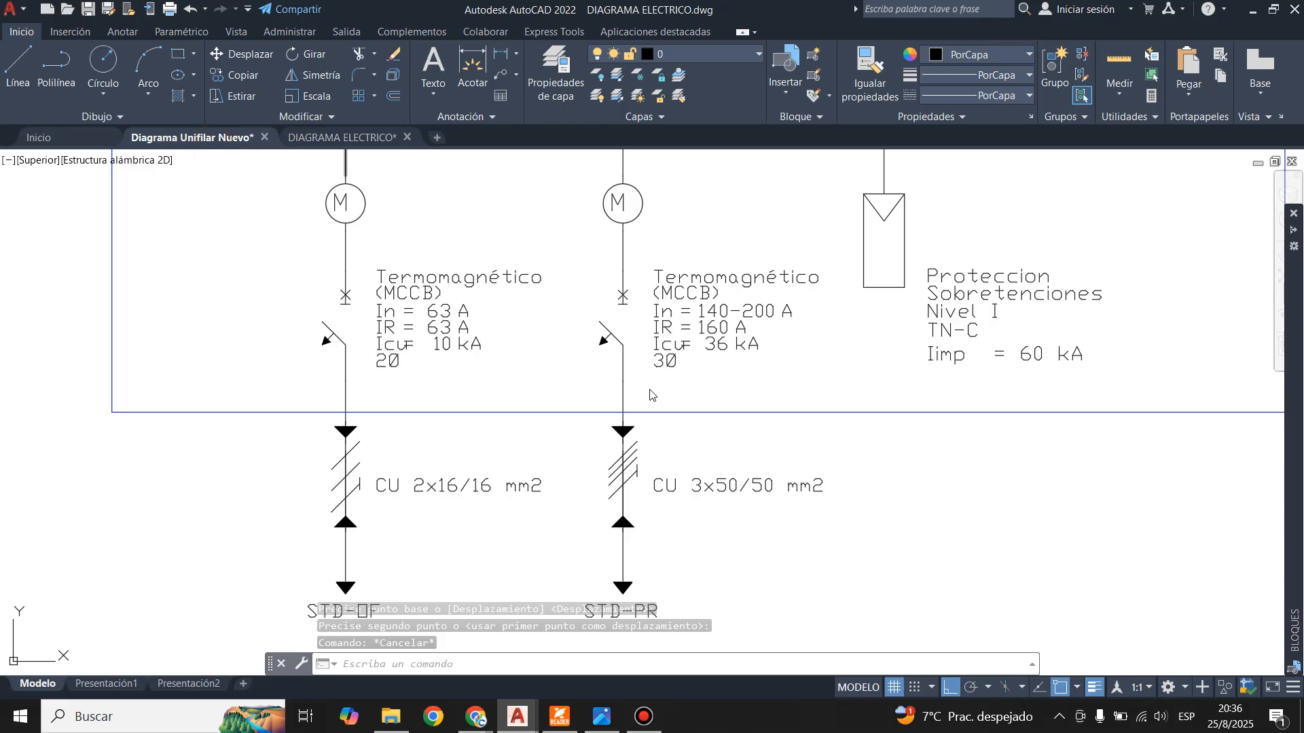
{"action": "left_click", "coordinate": [341, 138]}
{"action": "scroll", "coordinate": [529, 445], "scroll_direction": "up", "scroll_amount": 5}
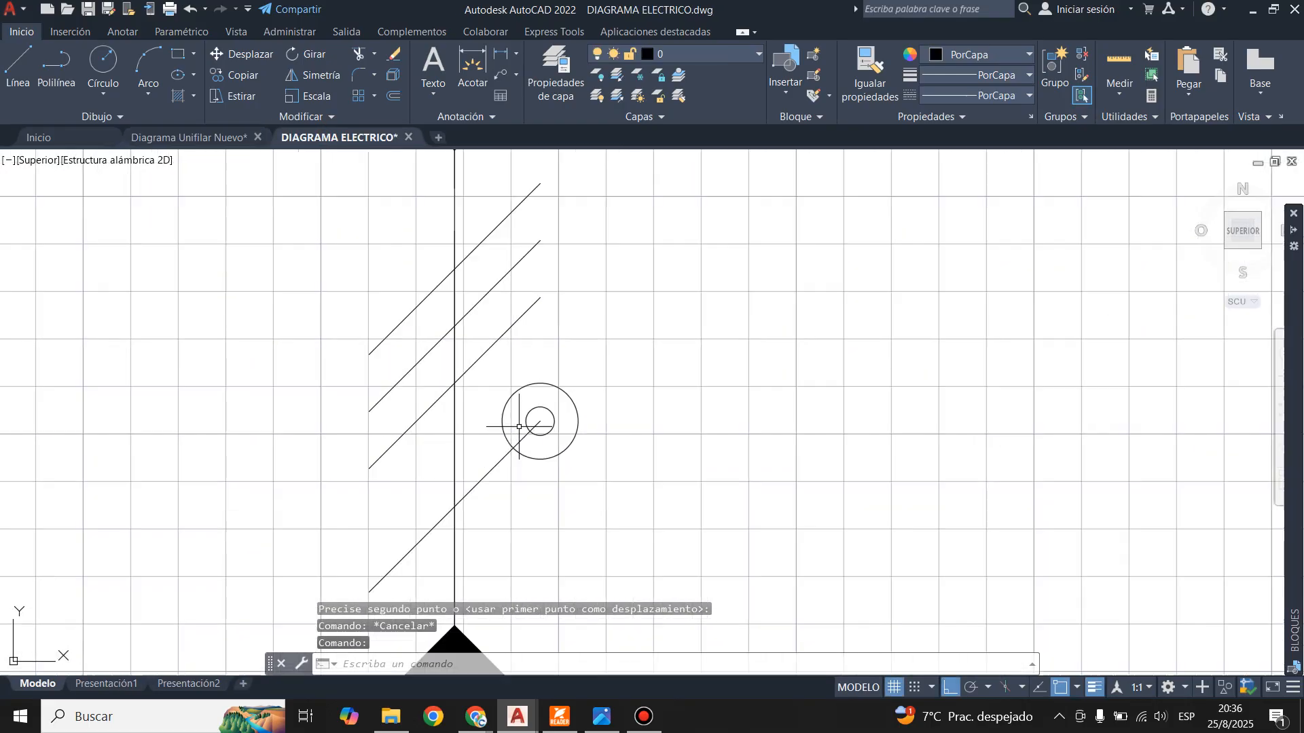
{"action": "left_click", "coordinate": [19, 64]}
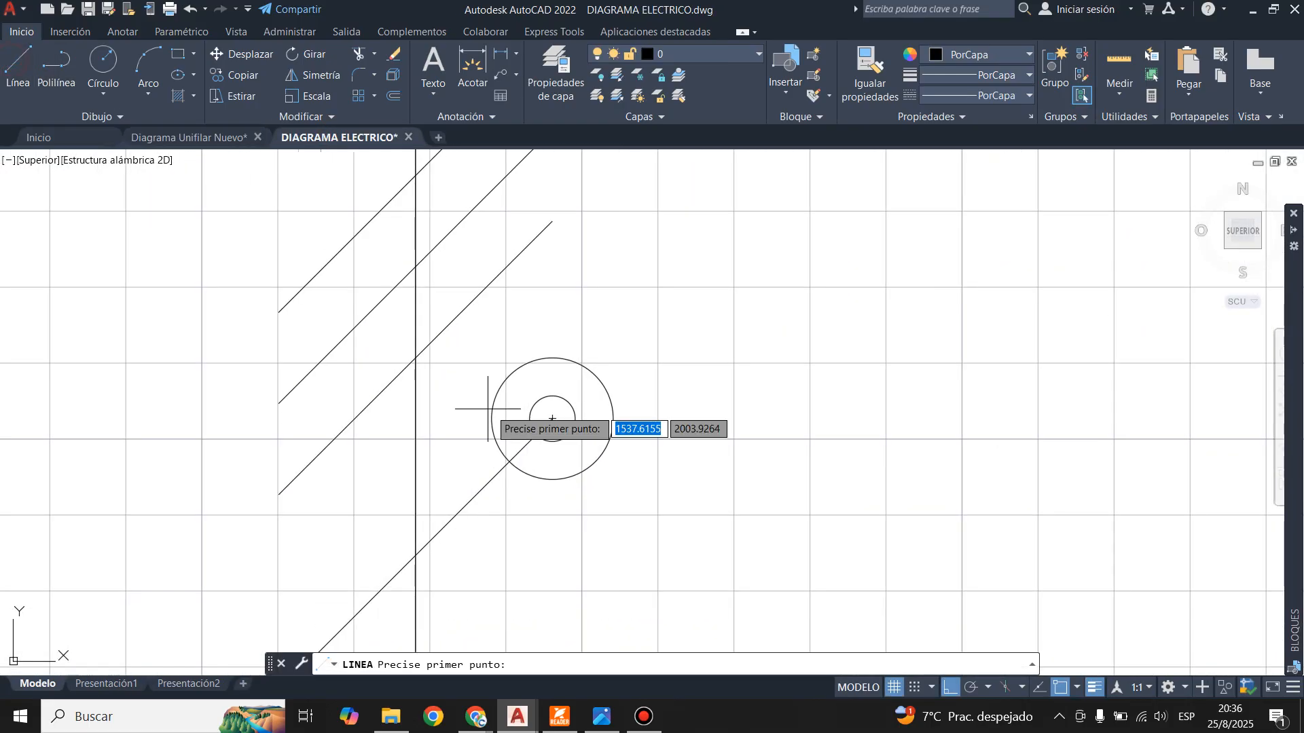
{"action": "left_click", "coordinate": [553, 358]}
{"action": "left_click", "coordinate": [553, 481]}
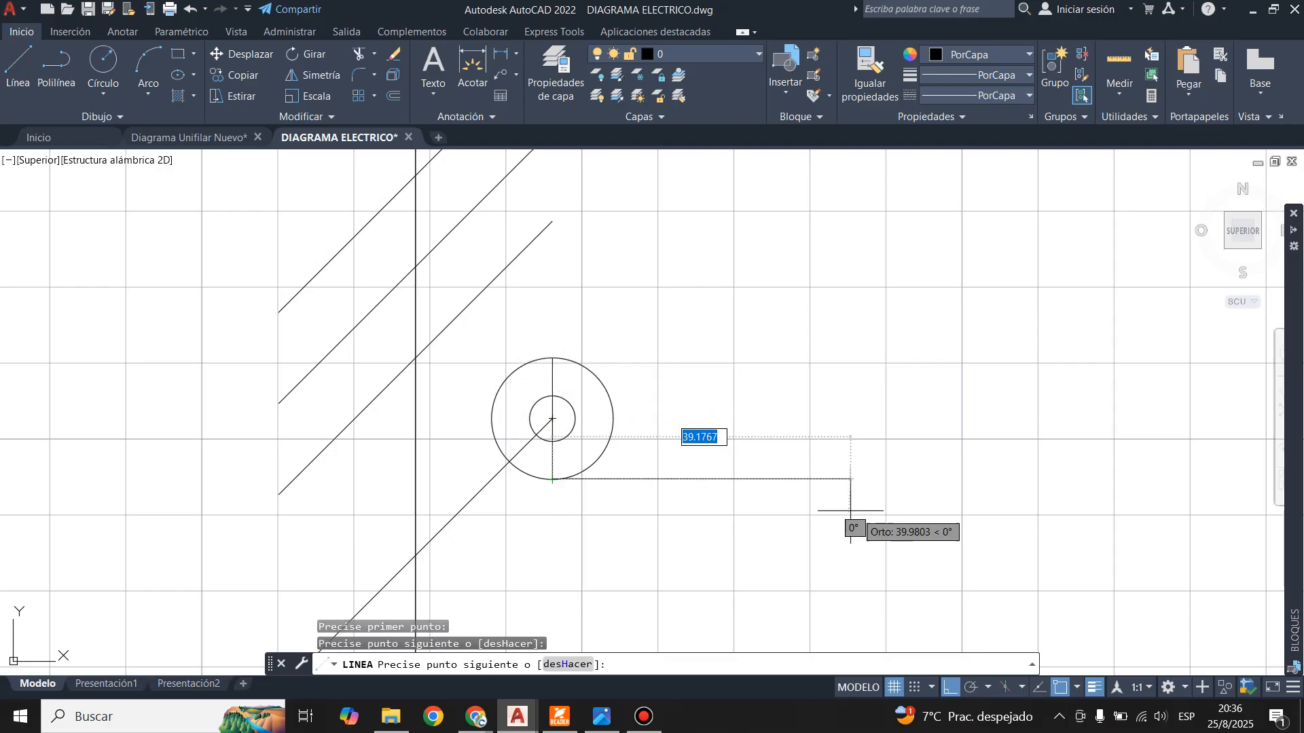
{"action": "key", "text": "Return"}
- Delete the two concentric circles at the end of the copied symbol's lowest slash, keeping the vertical tick
{"action": "left_click", "coordinate": [569, 402]}
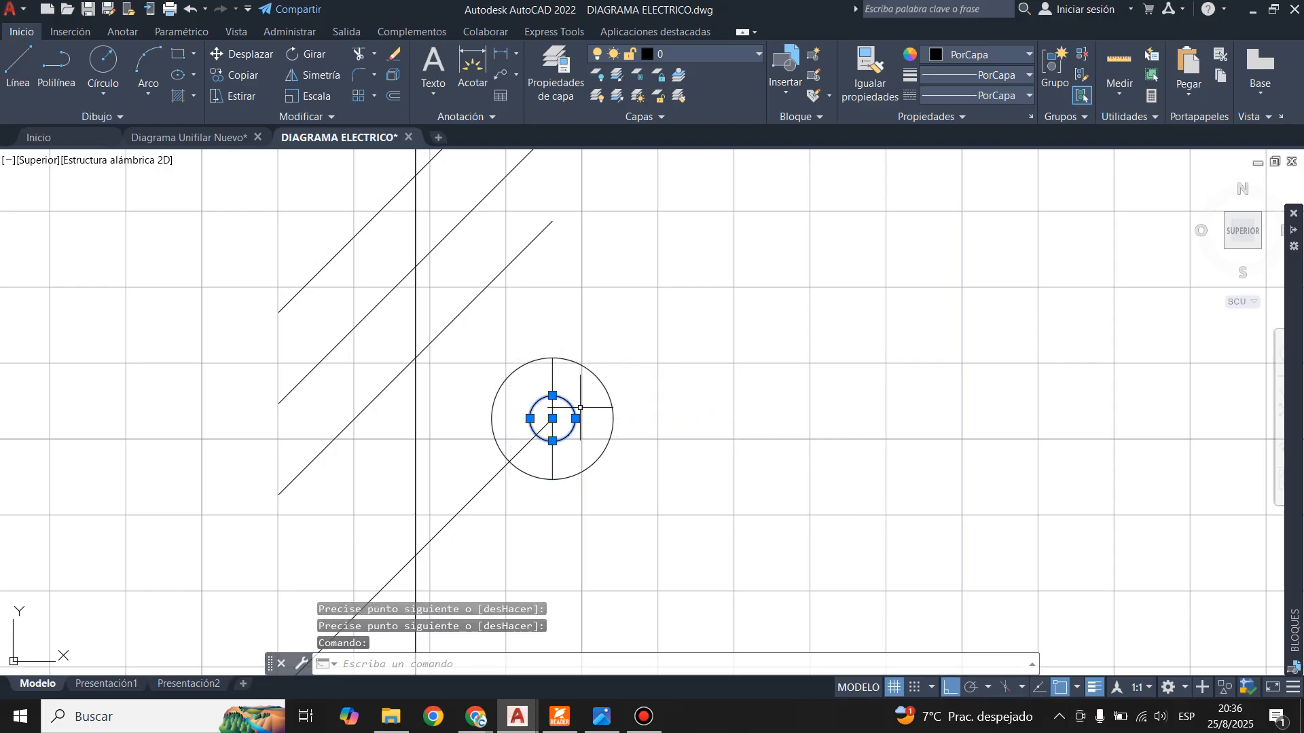
{"action": "key", "text": "Delete"}
{"action": "left_click", "coordinate": [590, 371]}
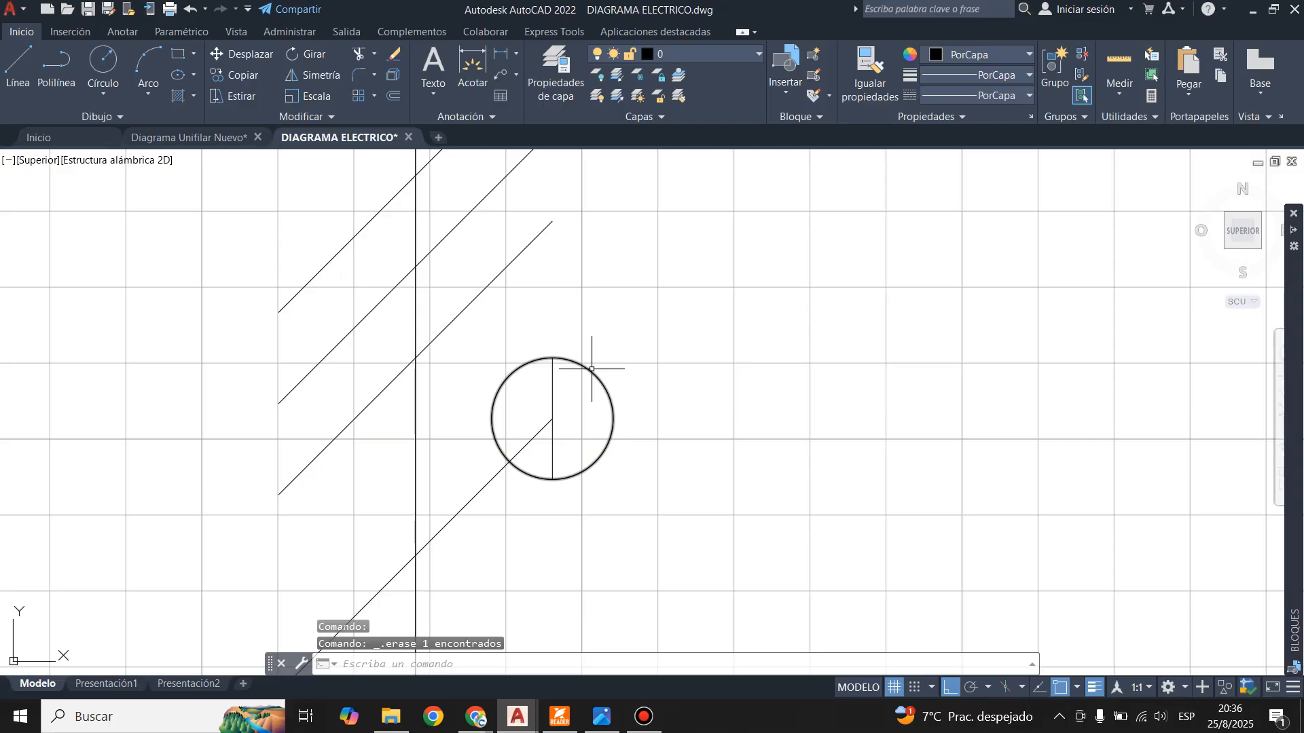
{"action": "key", "text": "Delete"}
{"action": "scroll", "coordinate": [702, 450], "scroll_direction": "down", "scroll_amount": 2}
{"action": "scroll", "coordinate": [537, 333], "scroll_direction": "up", "scroll_amount": 2}
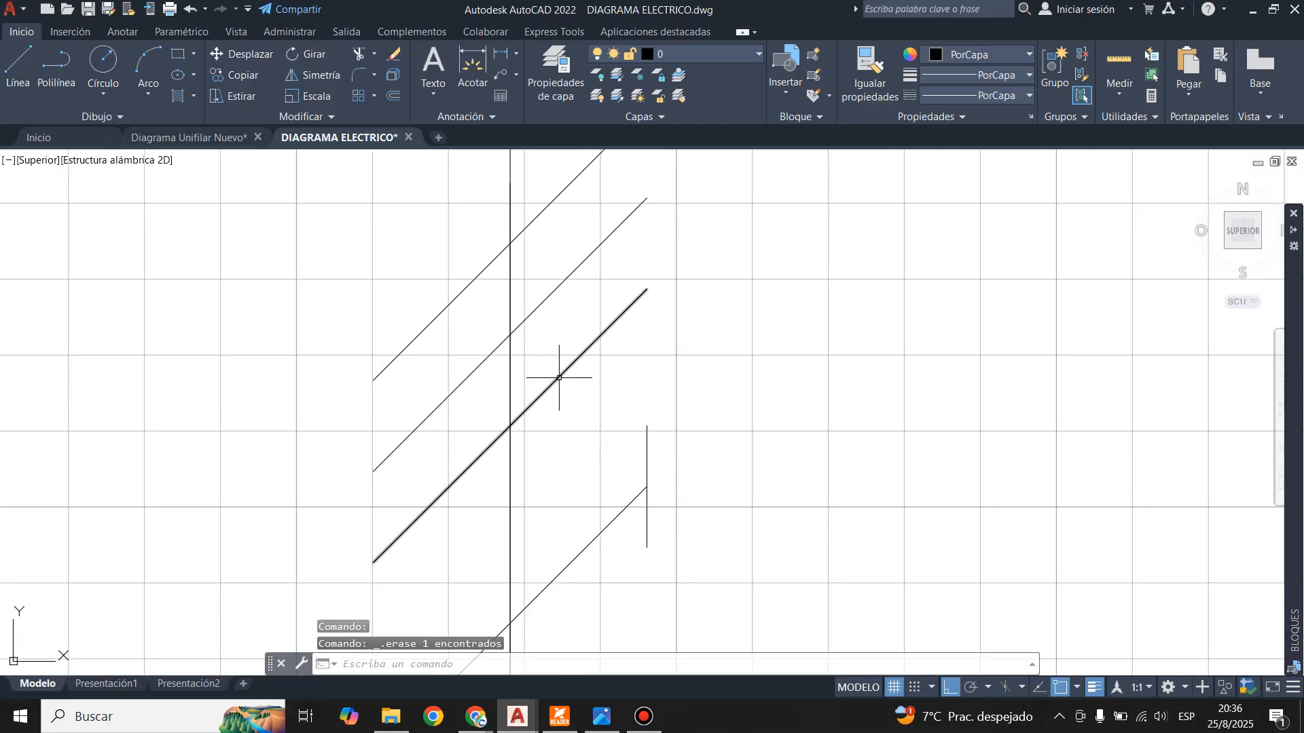
{"action": "left_click", "coordinate": [559, 377]}
{"action": "key", "text": "Escape"}
{"action": "scroll", "coordinate": [697, 407], "scroll_direction": "down", "scroll_amount": 1}
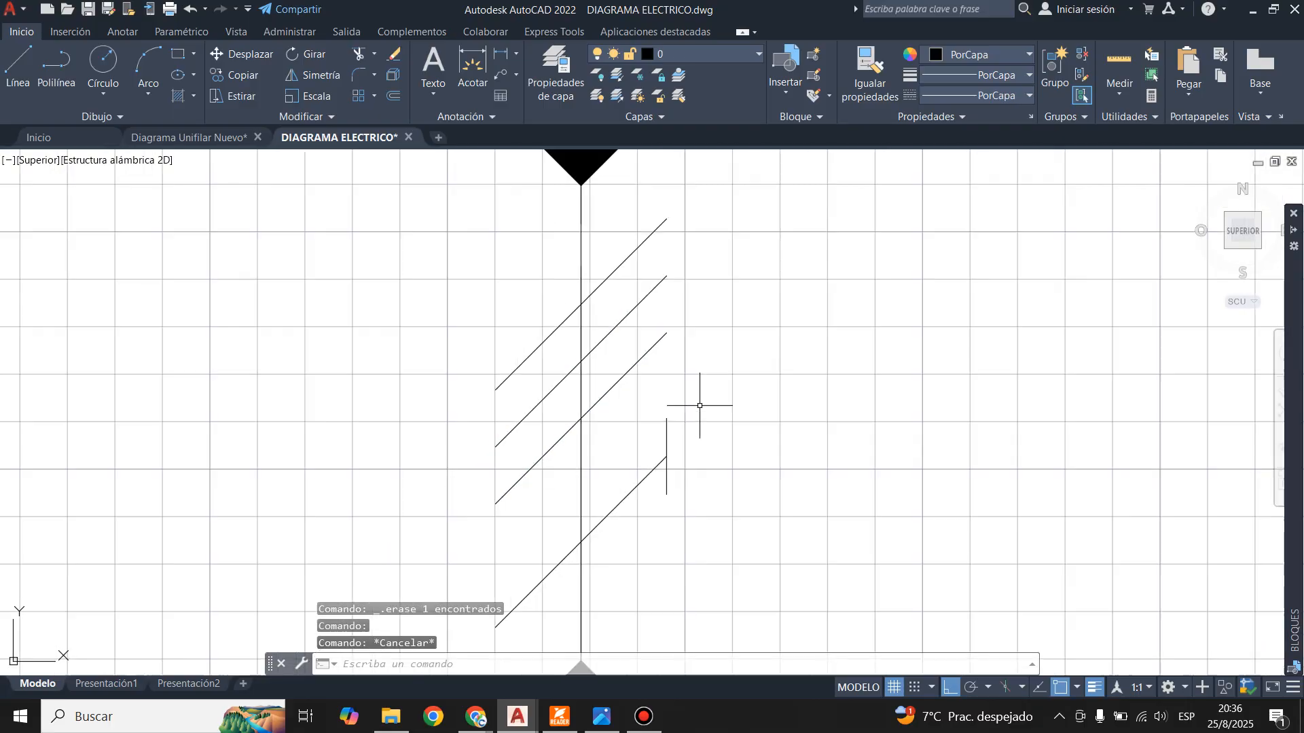
- Move the lowest slash and its vertical tick up by the spacing between the second and third slashes
{"action": "scroll", "coordinate": [439, 451], "scroll_direction": "down", "scroll_amount": 1}
{"action": "left_click", "coordinate": [512, 528]}
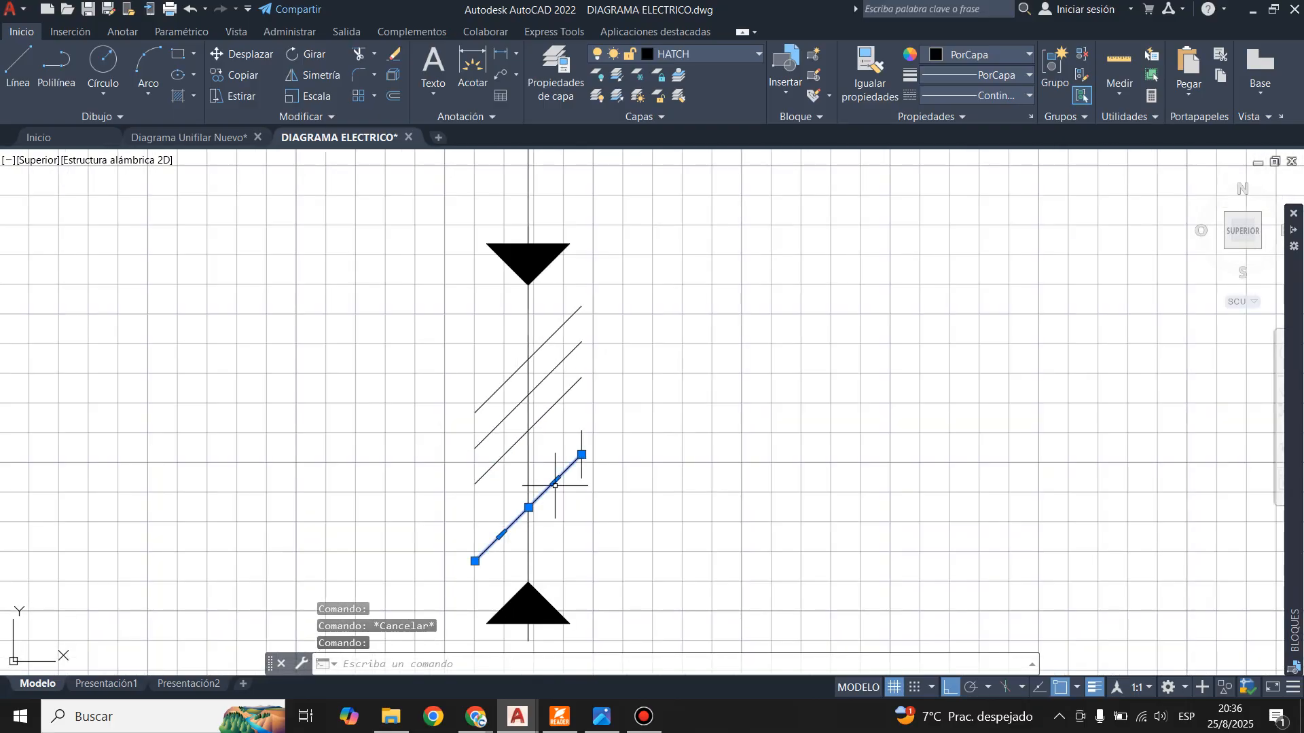
{"action": "scroll", "coordinate": [541, 443], "scroll_direction": "up", "scroll_amount": 1}
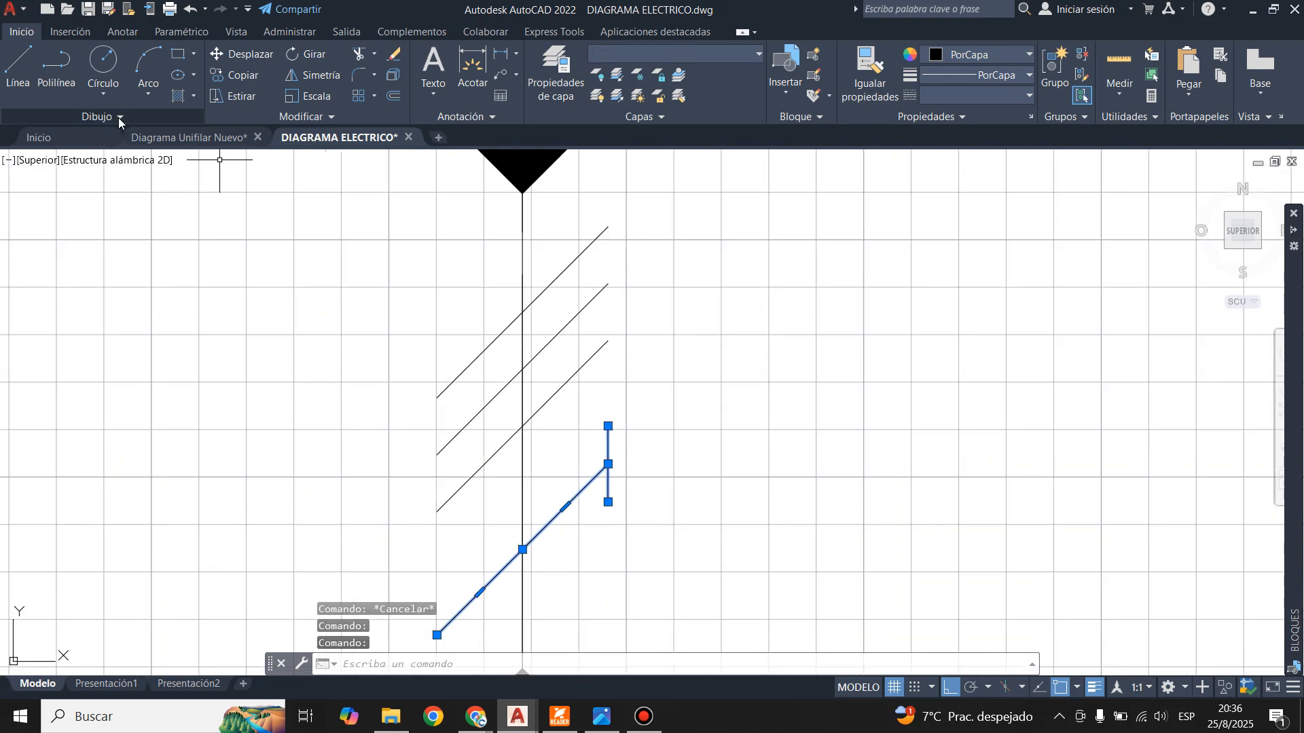
{"action": "left_click", "coordinate": [242, 54]}
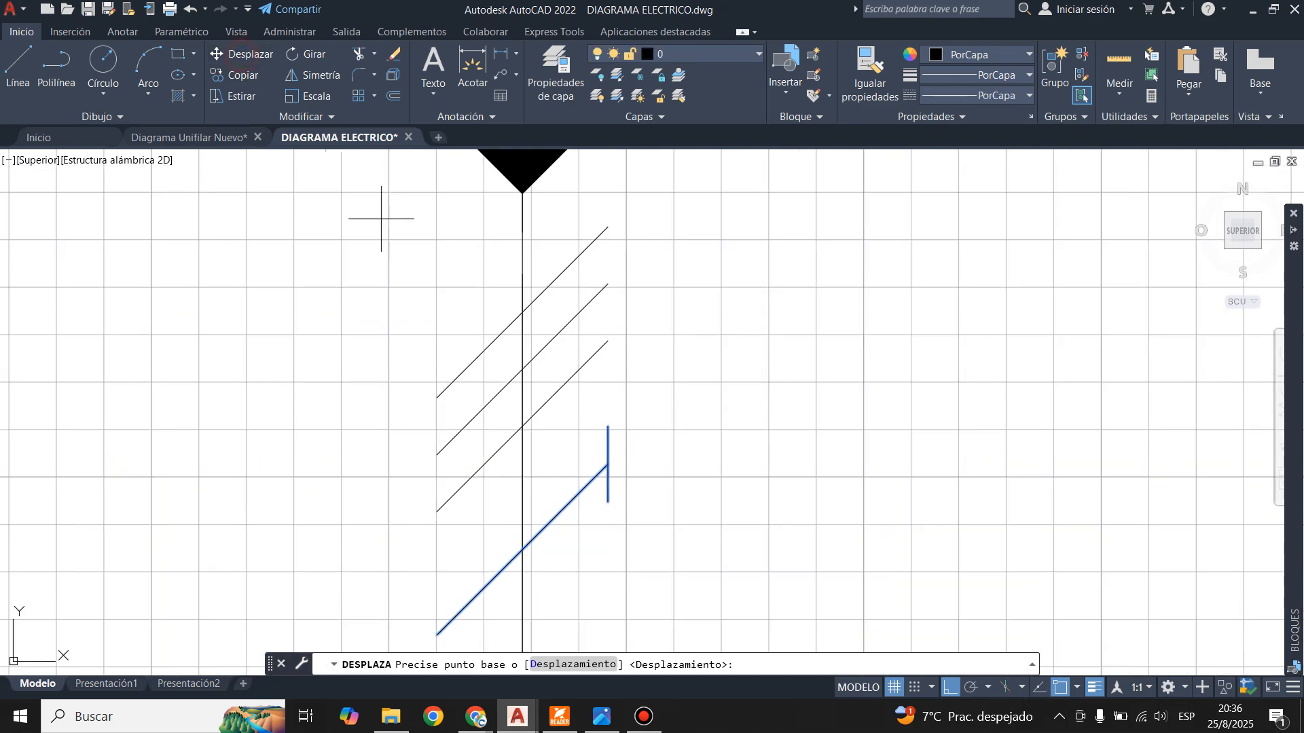
{"action": "left_click", "coordinate": [522, 425]}
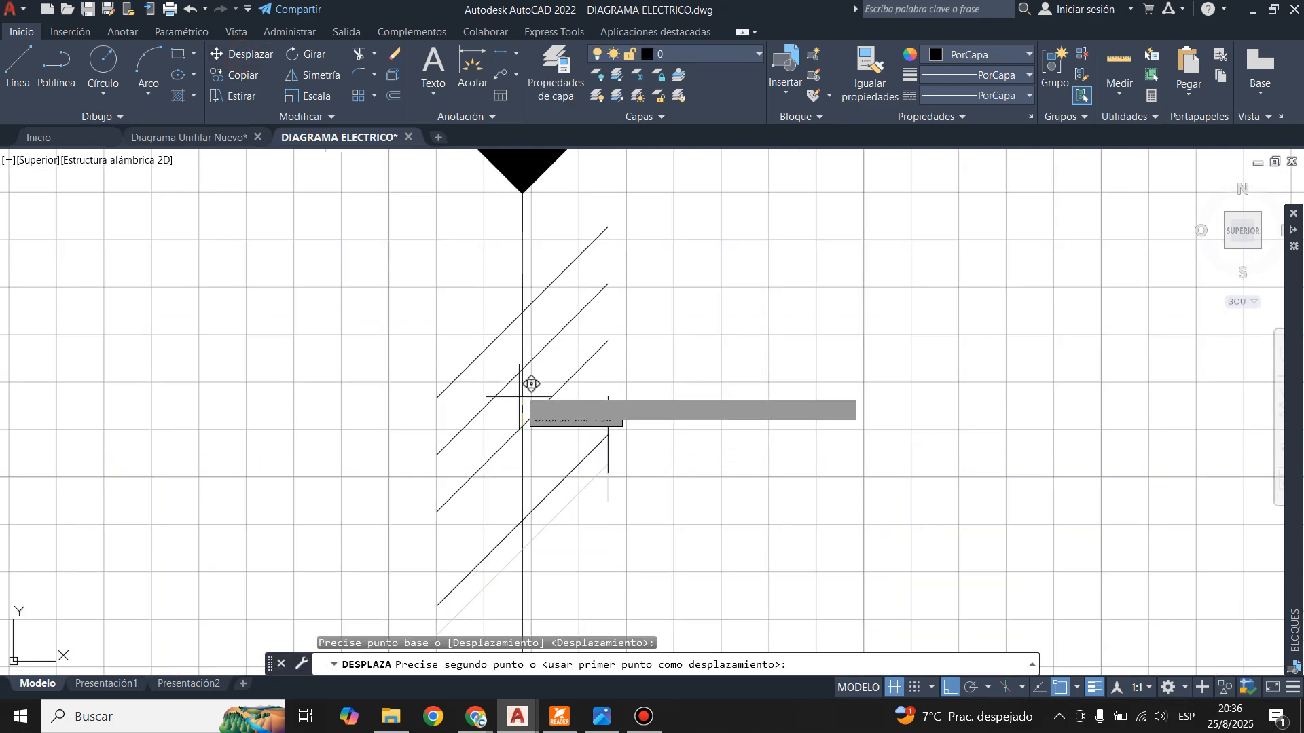
{"action": "left_click", "coordinate": [522, 369]}
- Delete the third slash of the outgoing feeder's cable symbol
{"action": "left_click", "coordinate": [562, 385]}
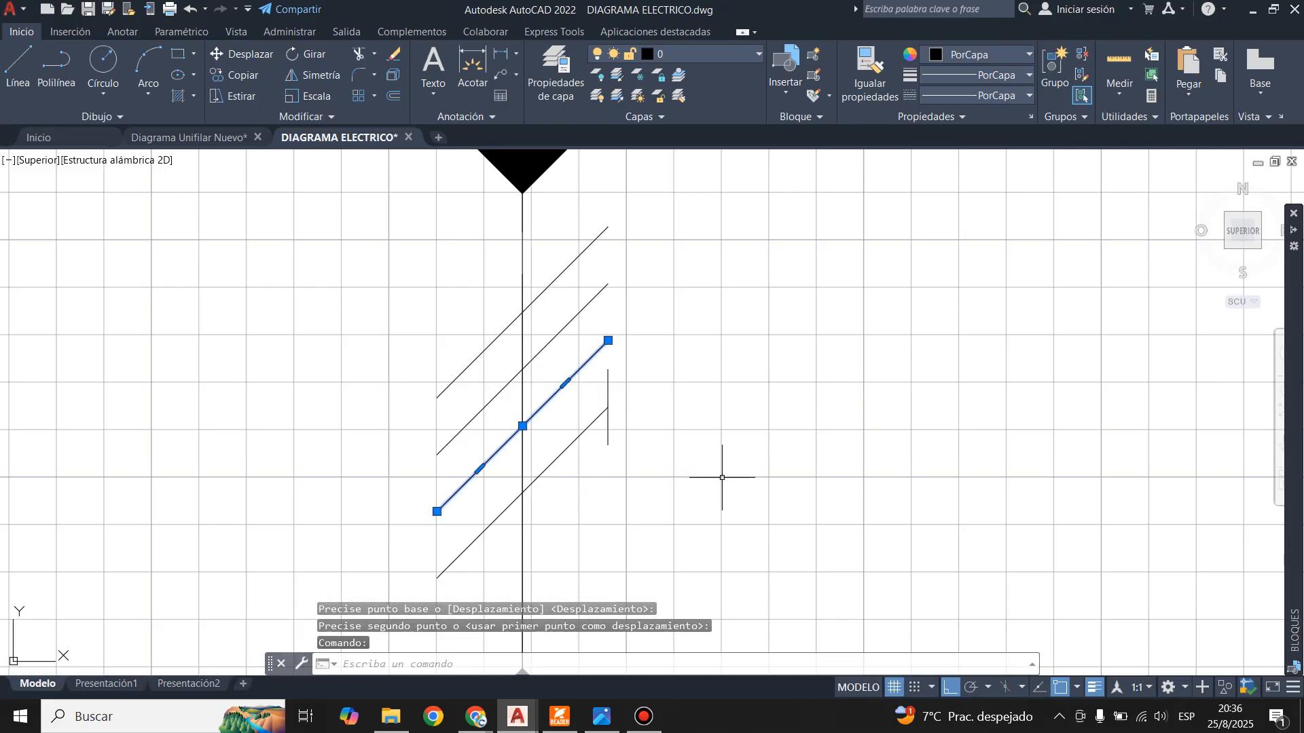
{"action": "key", "text": "Delete"}
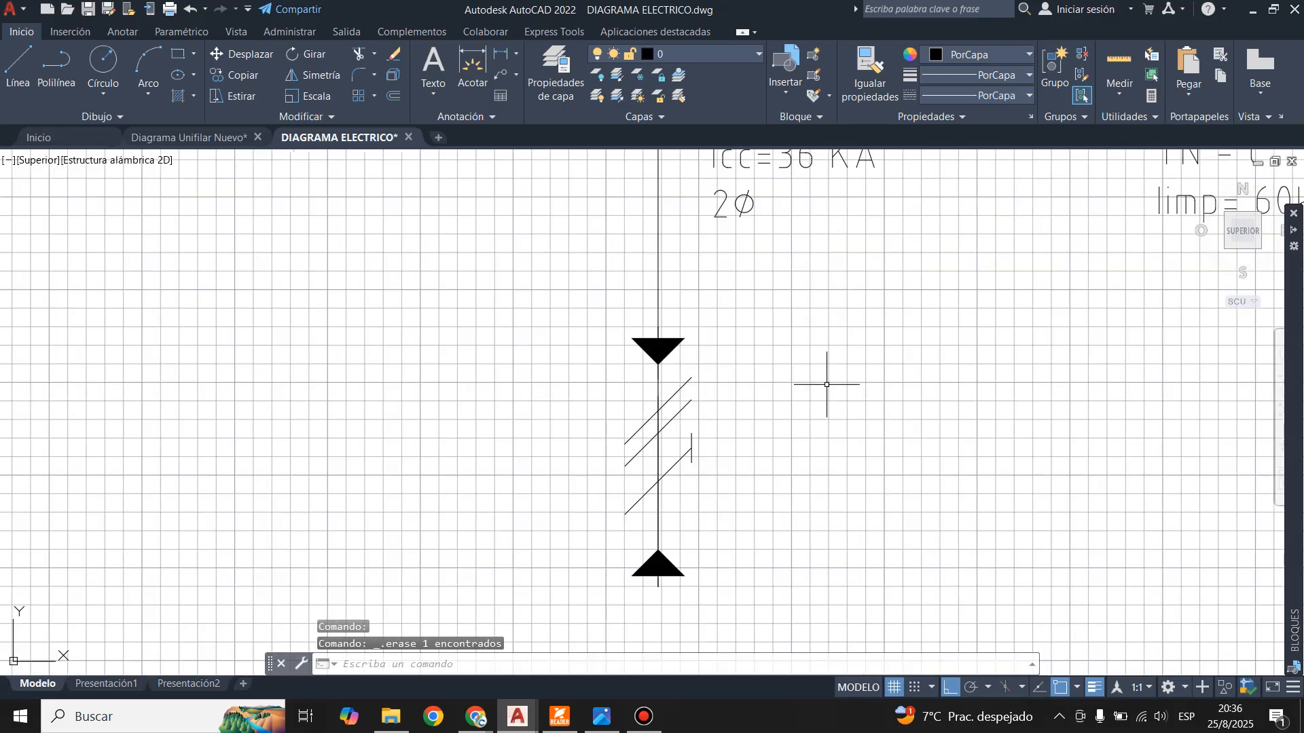
{"action": "scroll", "coordinate": [827, 384], "scroll_direction": "up", "scroll_amount": 2}
{"action": "scroll", "coordinate": [488, 515], "scroll_direction": "down", "scroll_amount": 4}
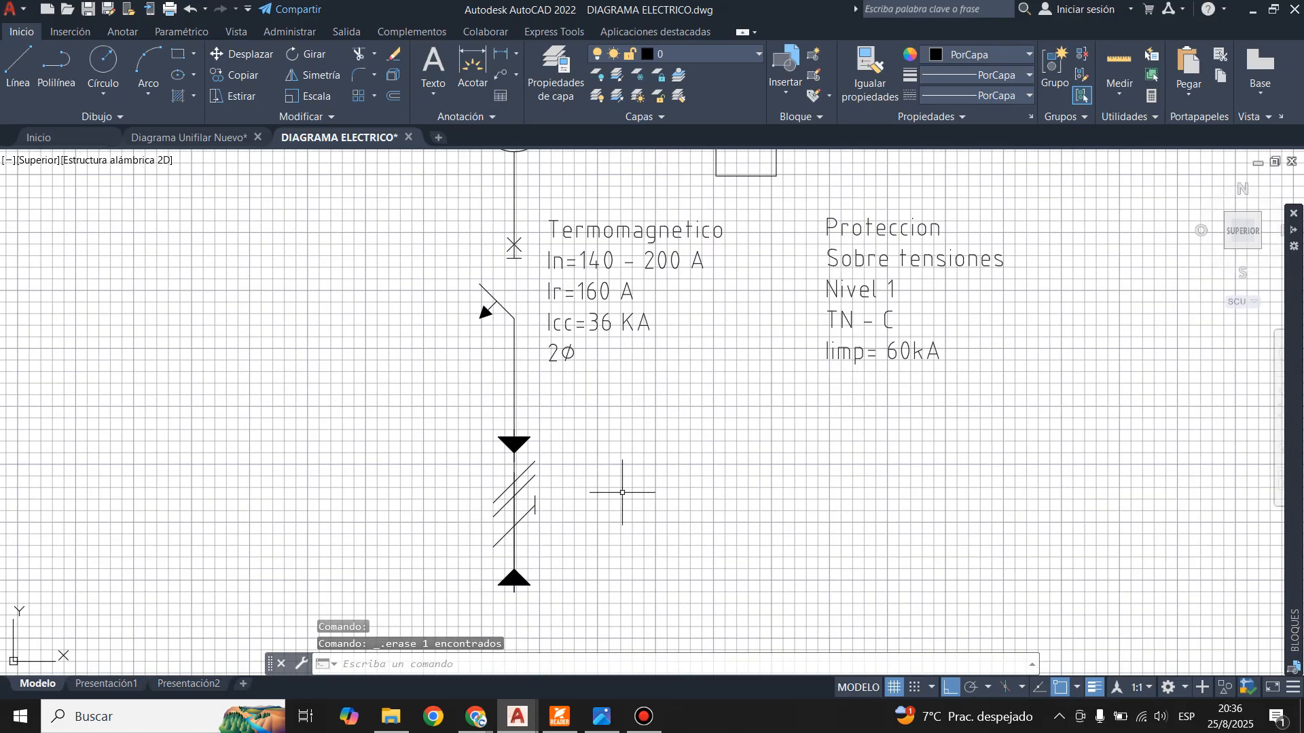
- Compare the outgoing feeder's cable symbol with the cable labels in the reference drawing Diagrama Unifilar Nuevo
{"action": "scroll", "coordinate": [622, 492], "scroll_direction": "down", "scroll_amount": 4}
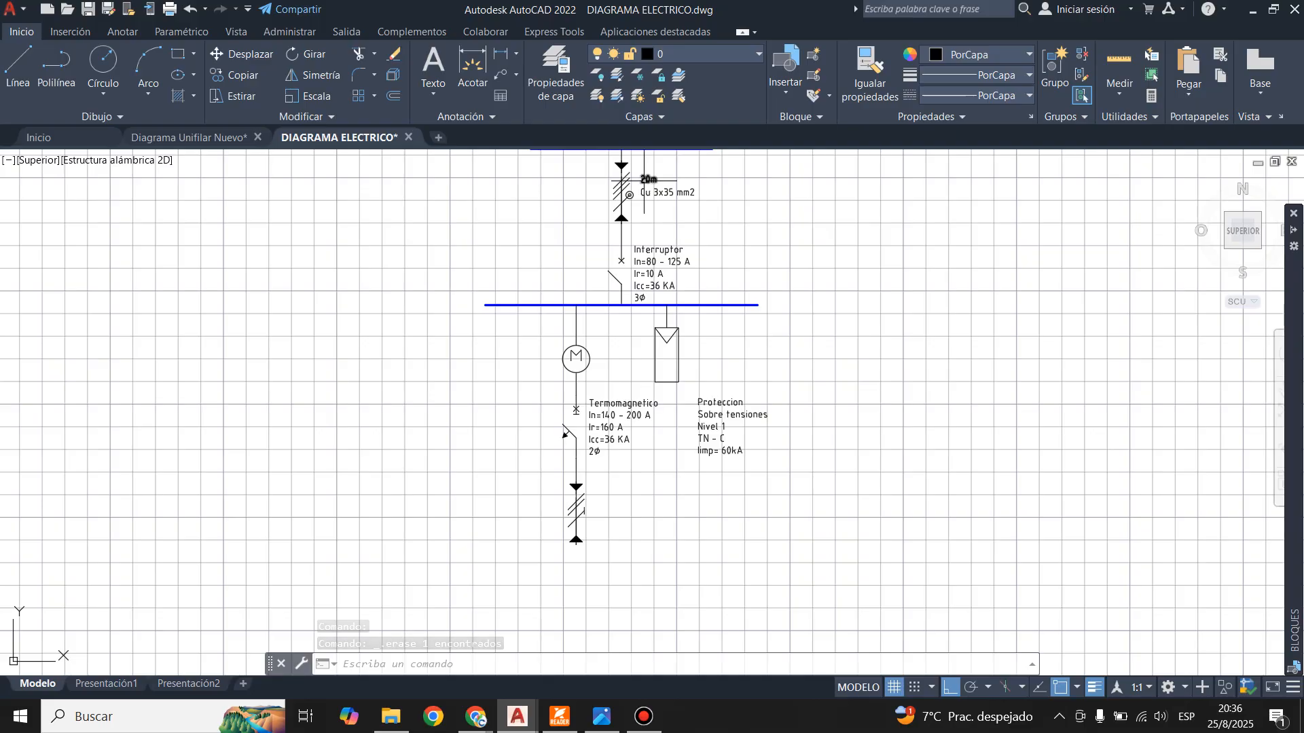
{"action": "scroll", "coordinate": [644, 178], "scroll_direction": "up", "scroll_amount": 2}
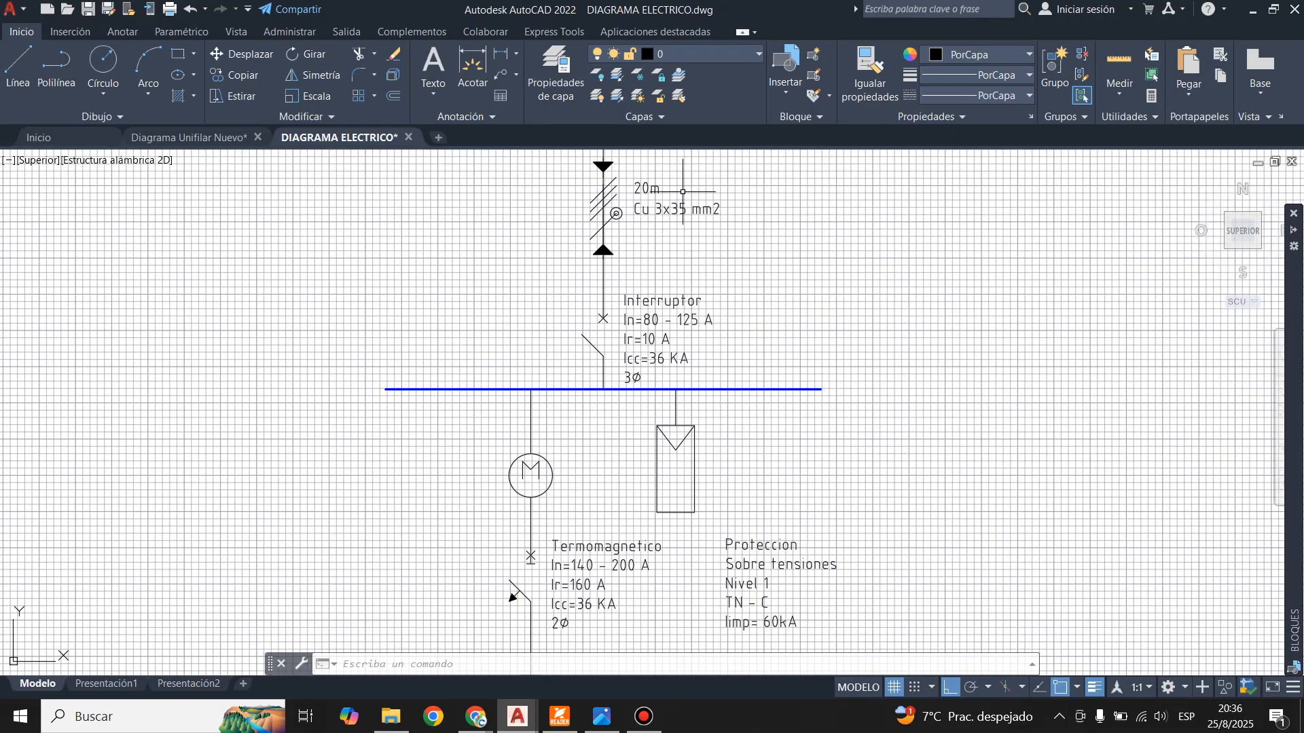
{"action": "scroll", "coordinate": [687, 460], "scroll_direction": "down", "scroll_amount": 4}
{"action": "scroll", "coordinate": [702, 364], "scroll_direction": "up", "scroll_amount": 4}
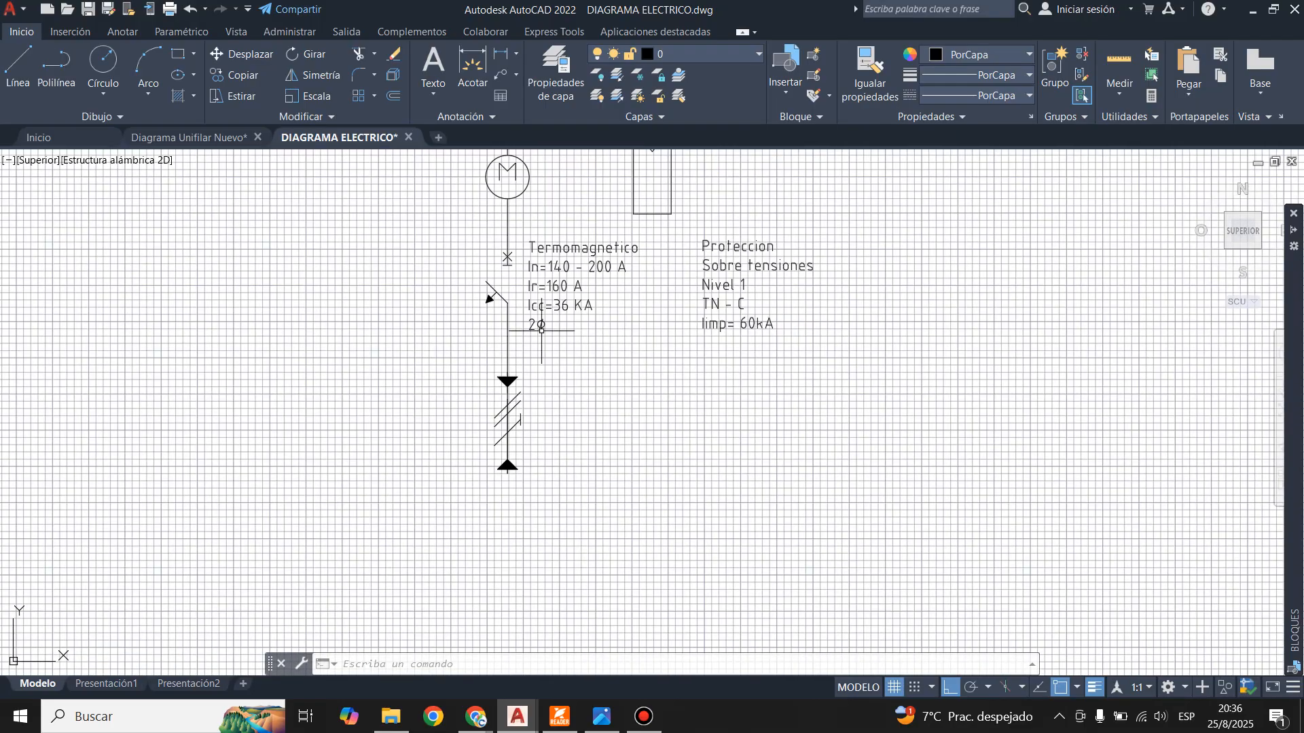
{"action": "scroll", "coordinate": [544, 333], "scroll_direction": "up", "scroll_amount": 2}
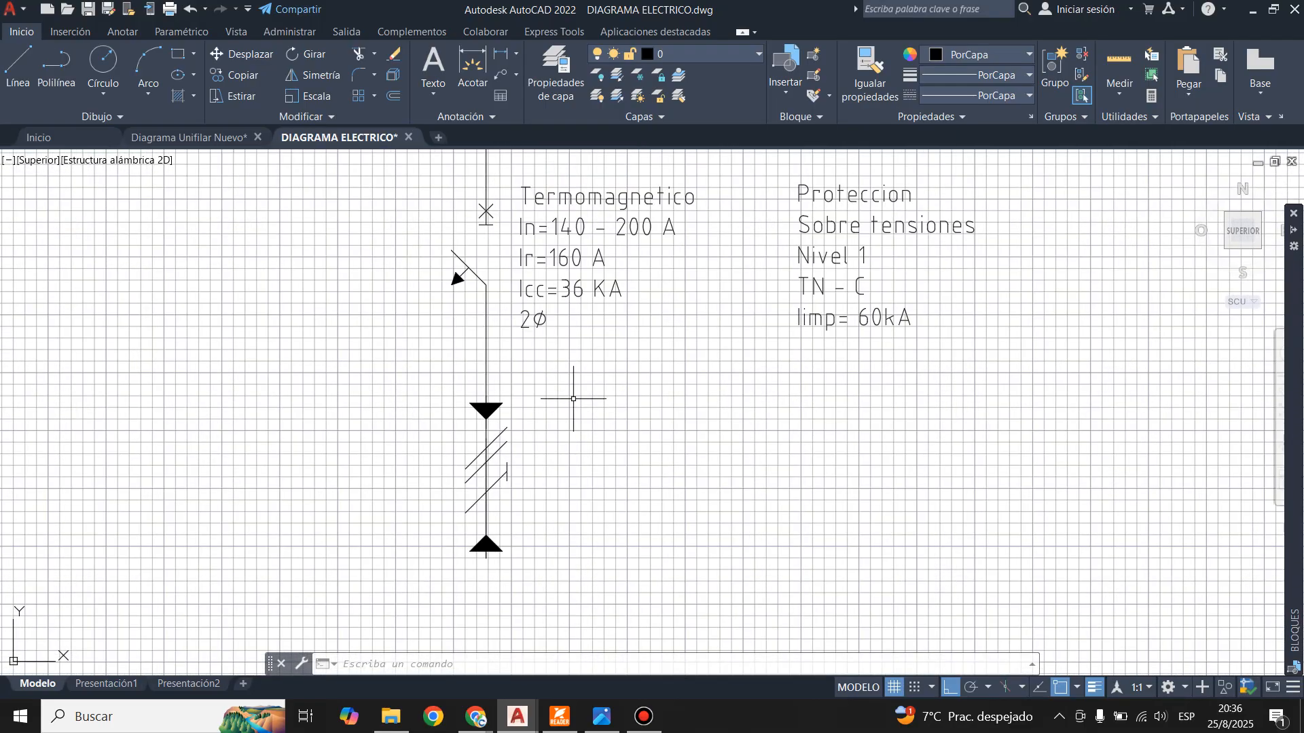
{"action": "left_click", "coordinate": [194, 137]}
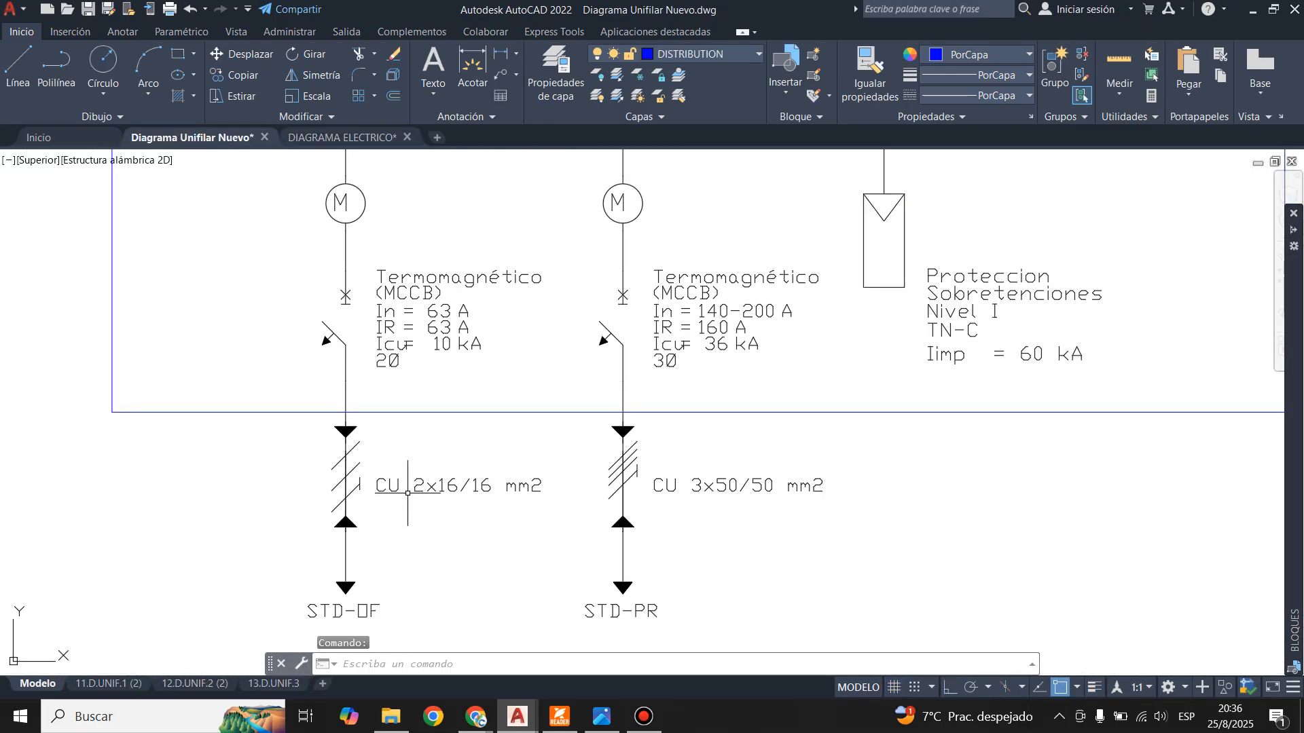
{"action": "left_click", "coordinate": [341, 137]}
- Copy the "Cu 3x35 mm2" label of the incoming cable to beside the outgoing feeder's cable symbol, with orthogonal mode off
{"action": "scroll", "coordinate": [592, 583], "scroll_direction": "down", "scroll_amount": 2}
{"action": "scroll", "coordinate": [592, 584], "scroll_direction": "down", "scroll_amount": 2}
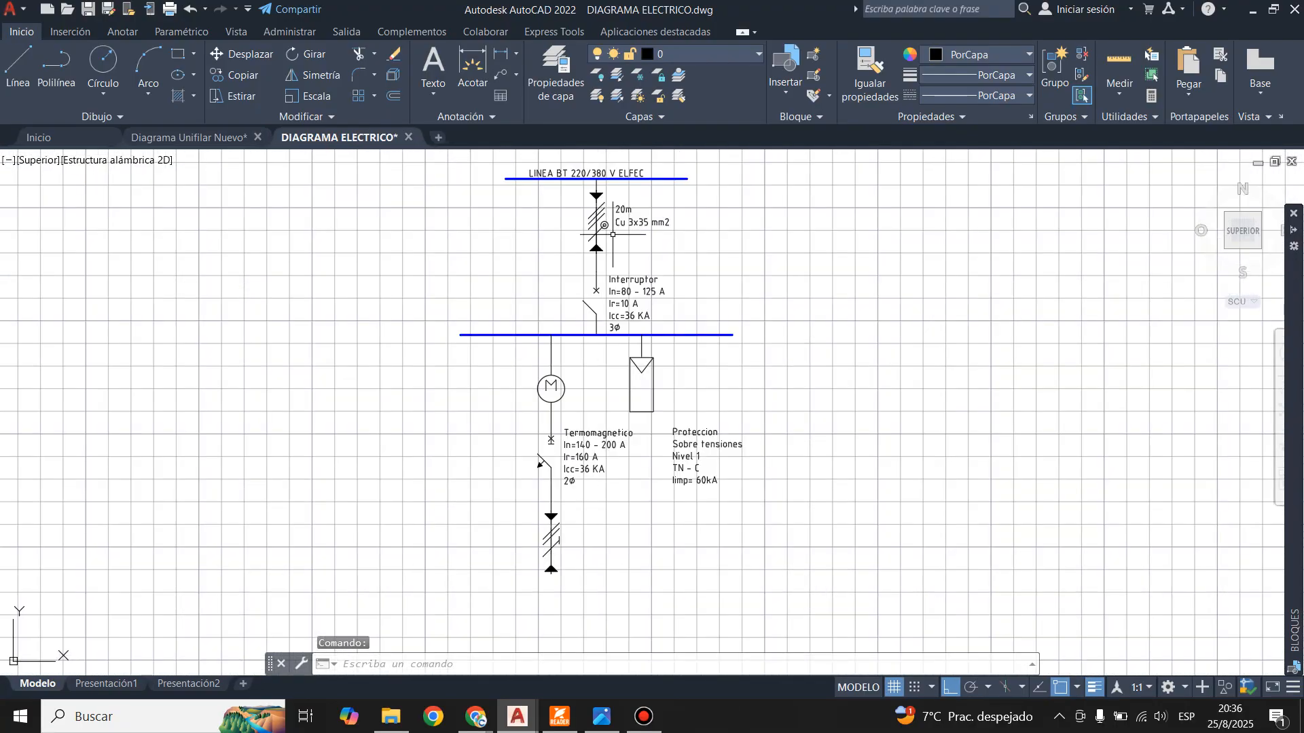
{"action": "scroll", "coordinate": [631, 223], "scroll_direction": "up", "scroll_amount": 3}
{"action": "left_click", "coordinate": [632, 223]}
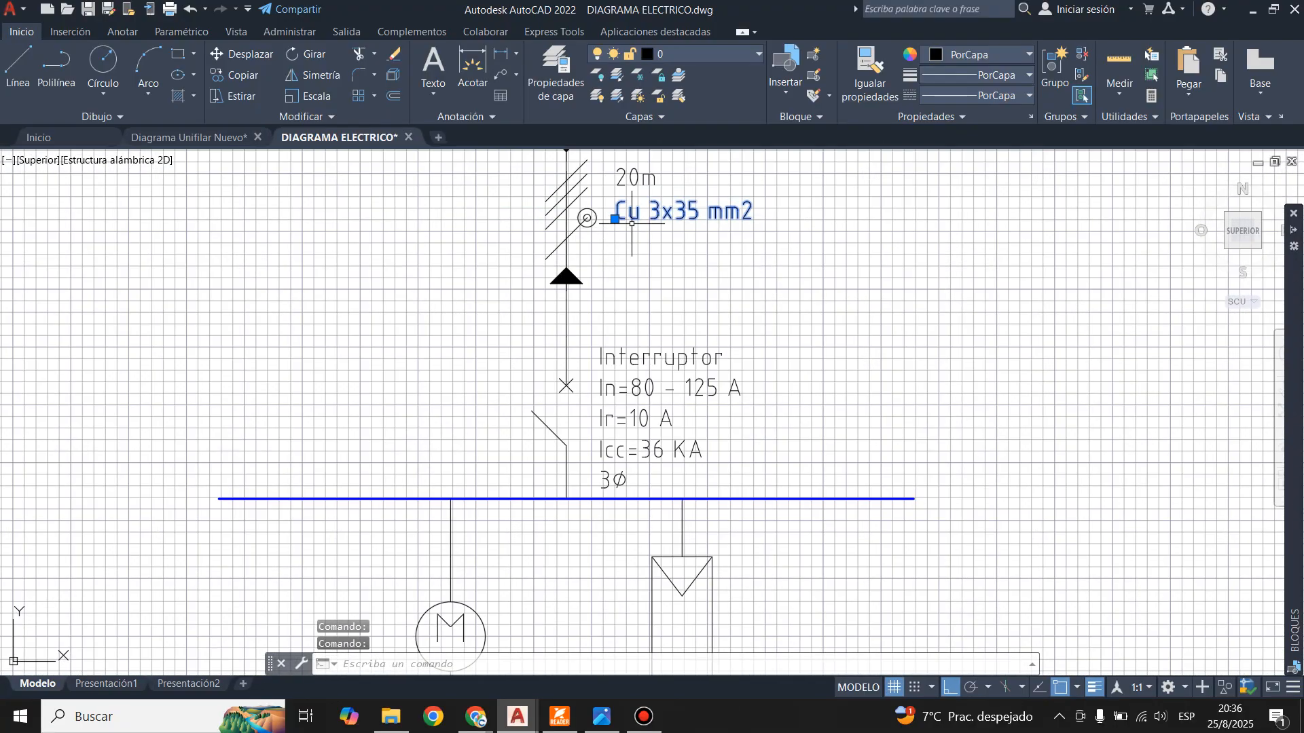
{"action": "left_click", "coordinate": [229, 74]}
{"action": "left_click", "coordinate": [615, 218]}
{"action": "scroll", "coordinate": [615, 219], "scroll_direction": "down", "scroll_amount": 3}
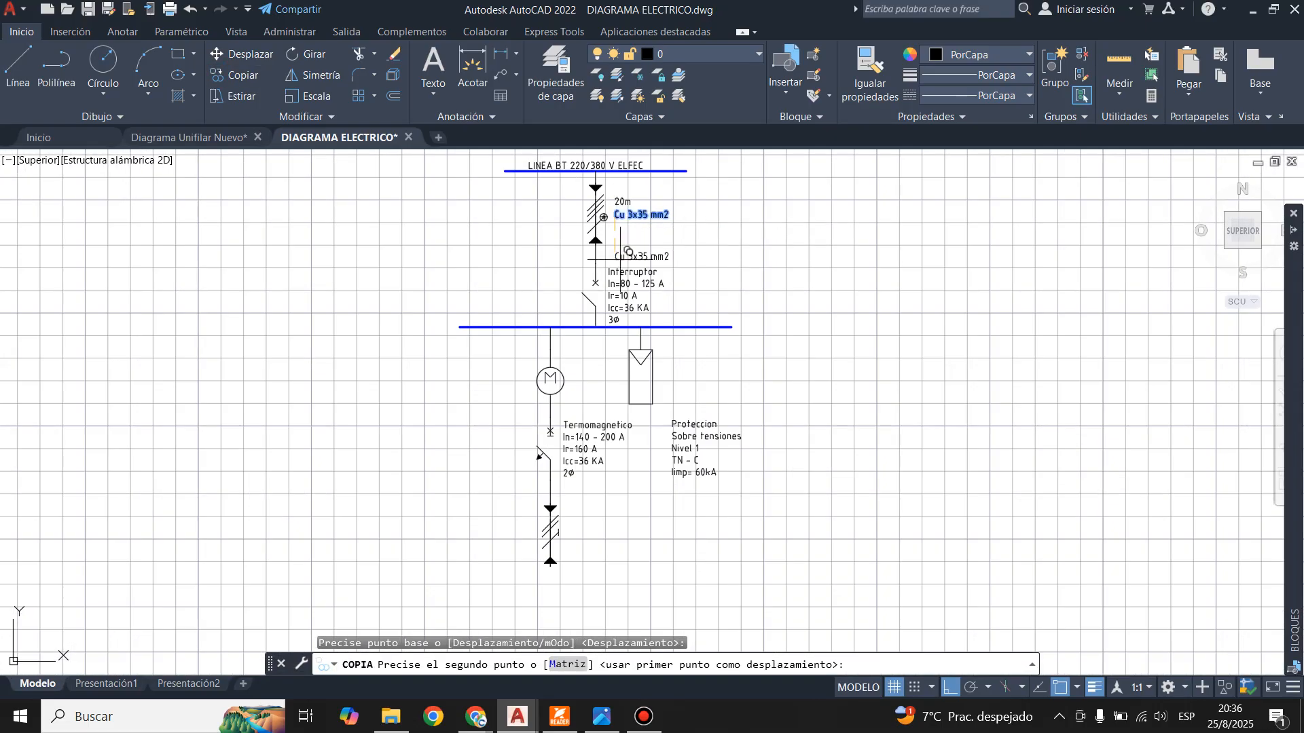
{"action": "scroll", "coordinate": [686, 537], "scroll_direction": "up", "scroll_amount": 3}
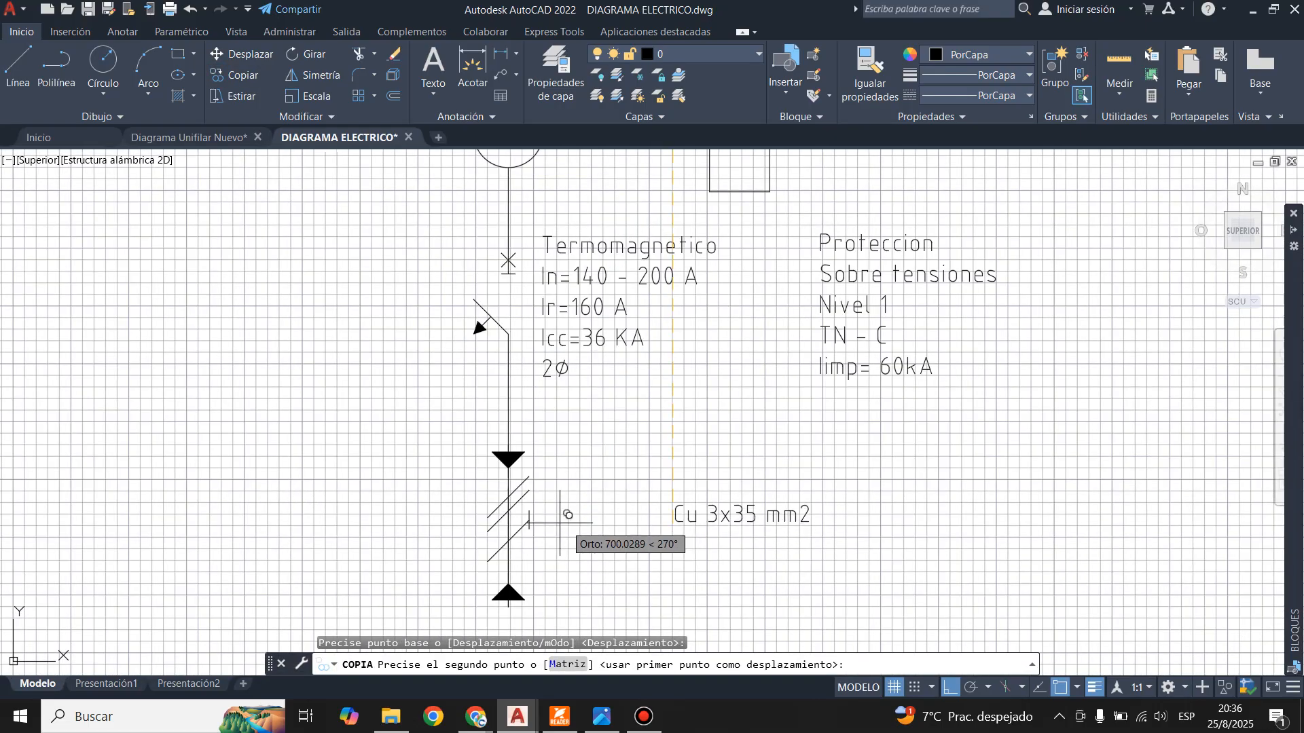
{"action": "left_click", "coordinate": [951, 690]}
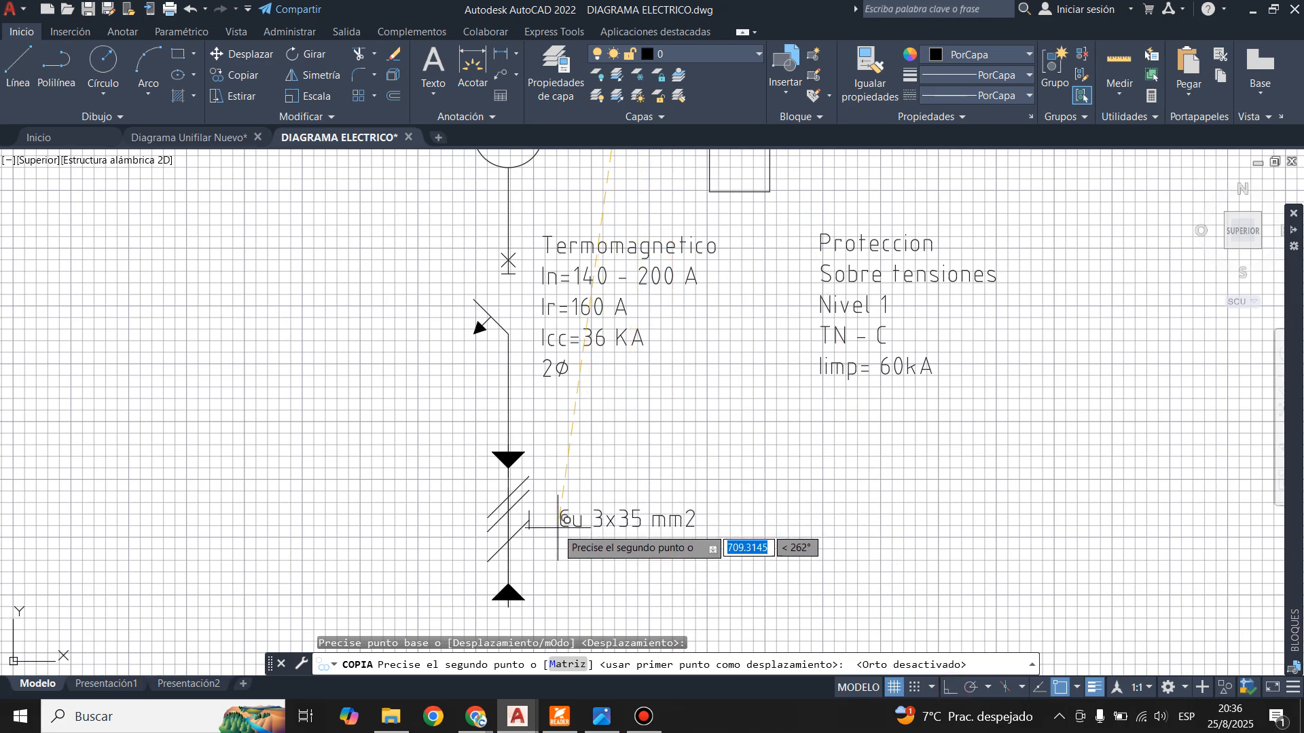
{"action": "left_click", "coordinate": [558, 520]}
{"action": "key", "text": "Escape"}
{"action": "scroll", "coordinate": [648, 491], "scroll_direction": "down", "scroll_amount": 2}
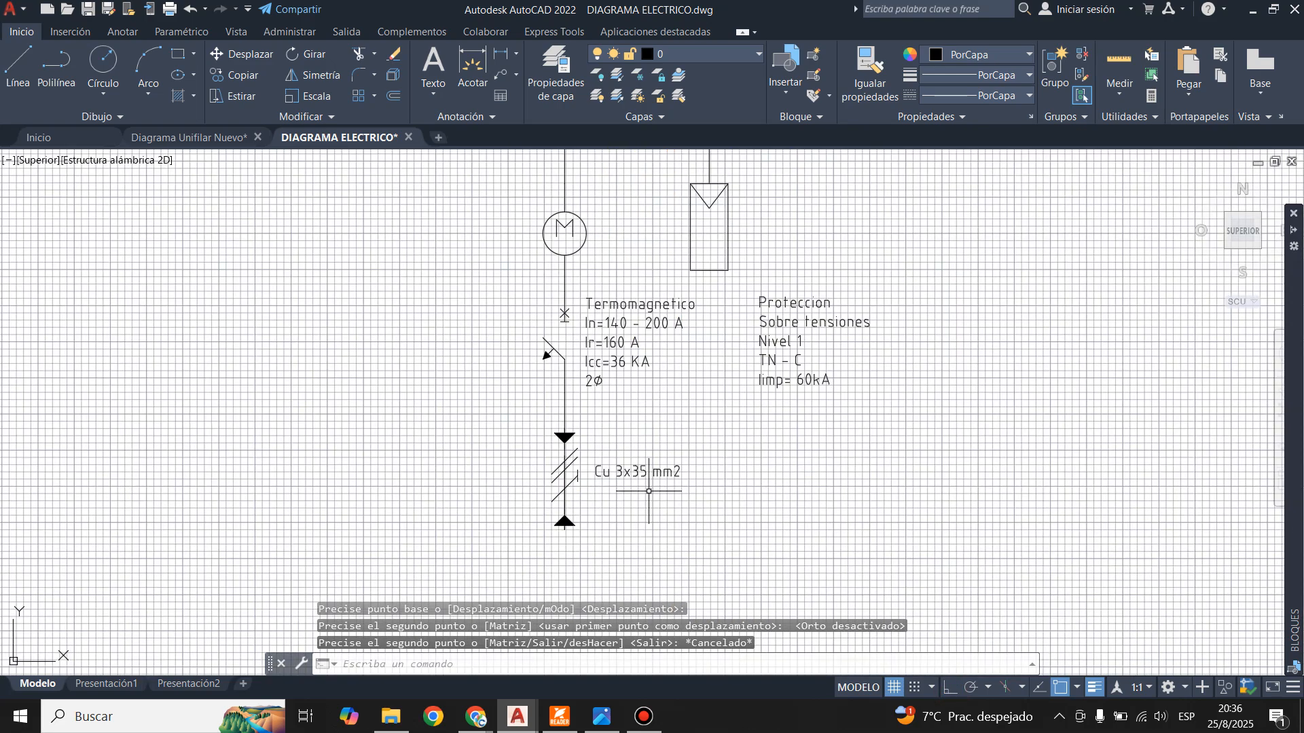
- Check the reference drawing's cable label and change the copied label's text to "Cu 2x16/16 mm2"
{"action": "scroll", "coordinate": [648, 490], "scroll_direction": "up", "scroll_amount": 2}
{"action": "left_click", "coordinate": [189, 137]}
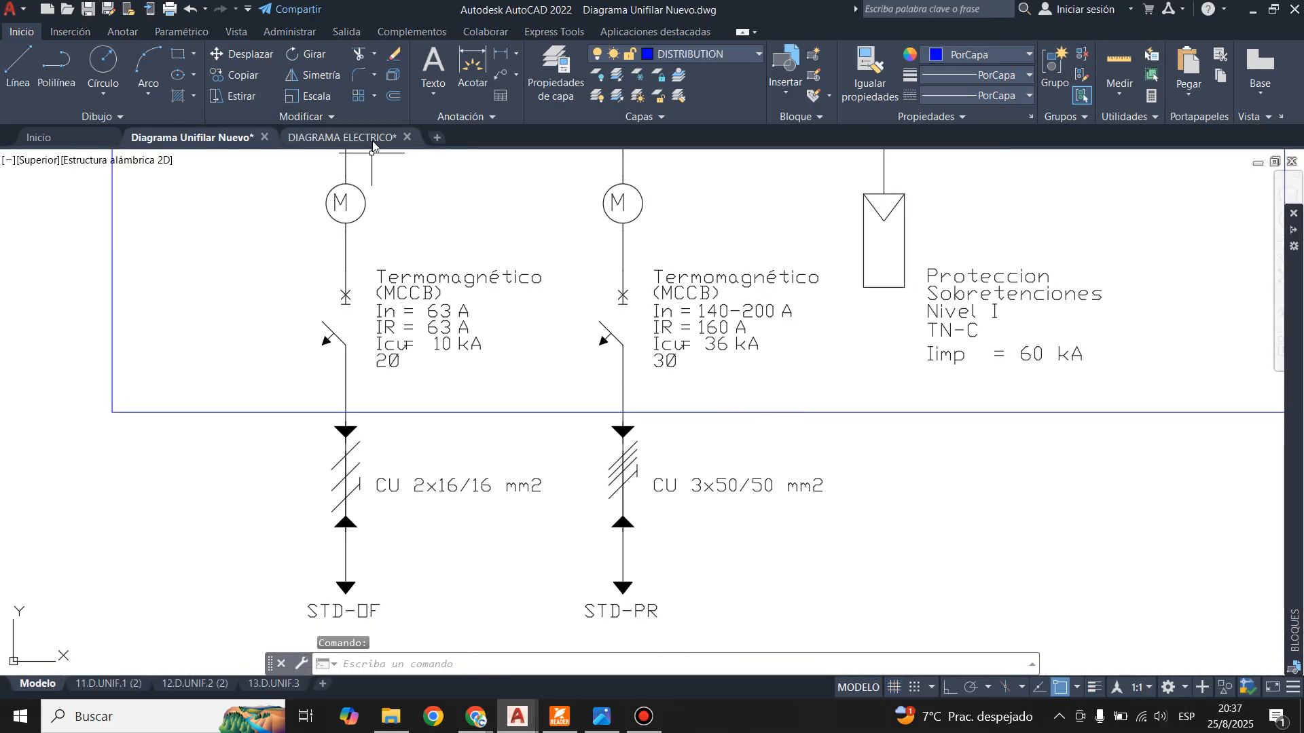
{"action": "left_click", "coordinate": [371, 141]}
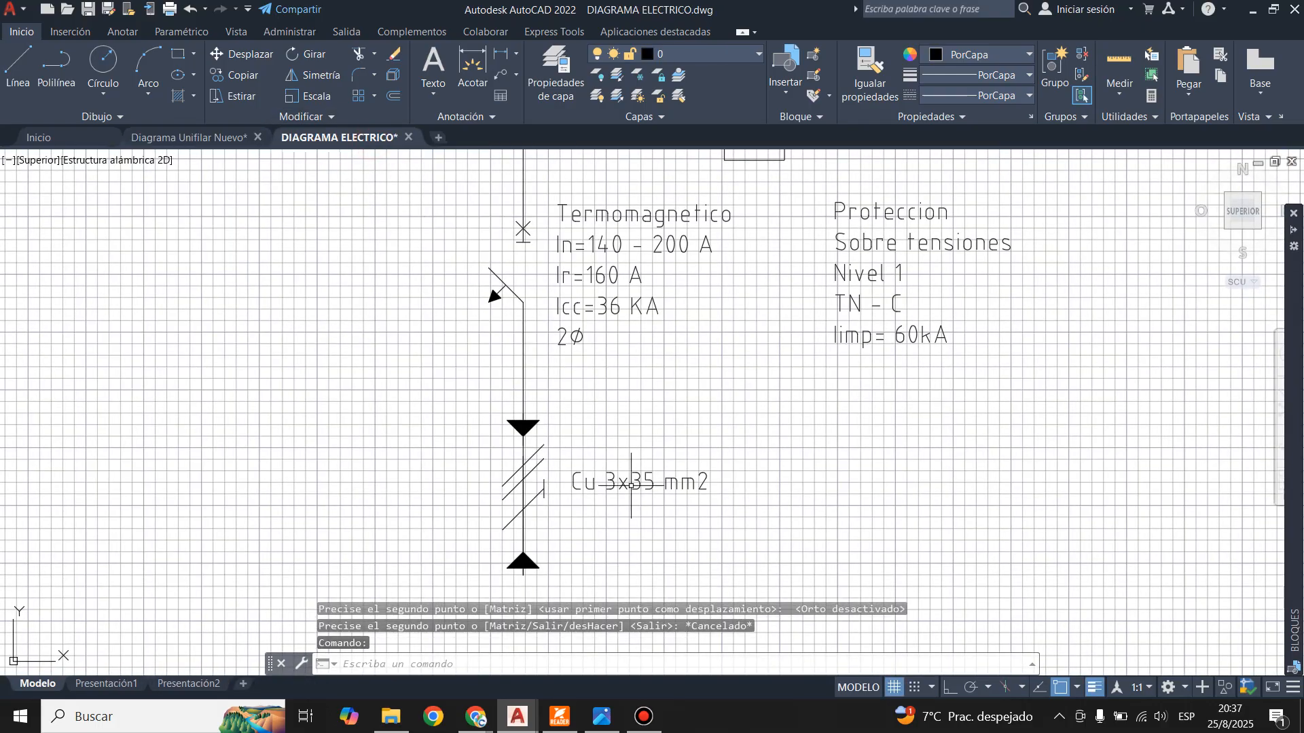
{"action": "double_click", "coordinate": [620, 483]}
{"action": "left_click", "coordinate": [617, 484]}
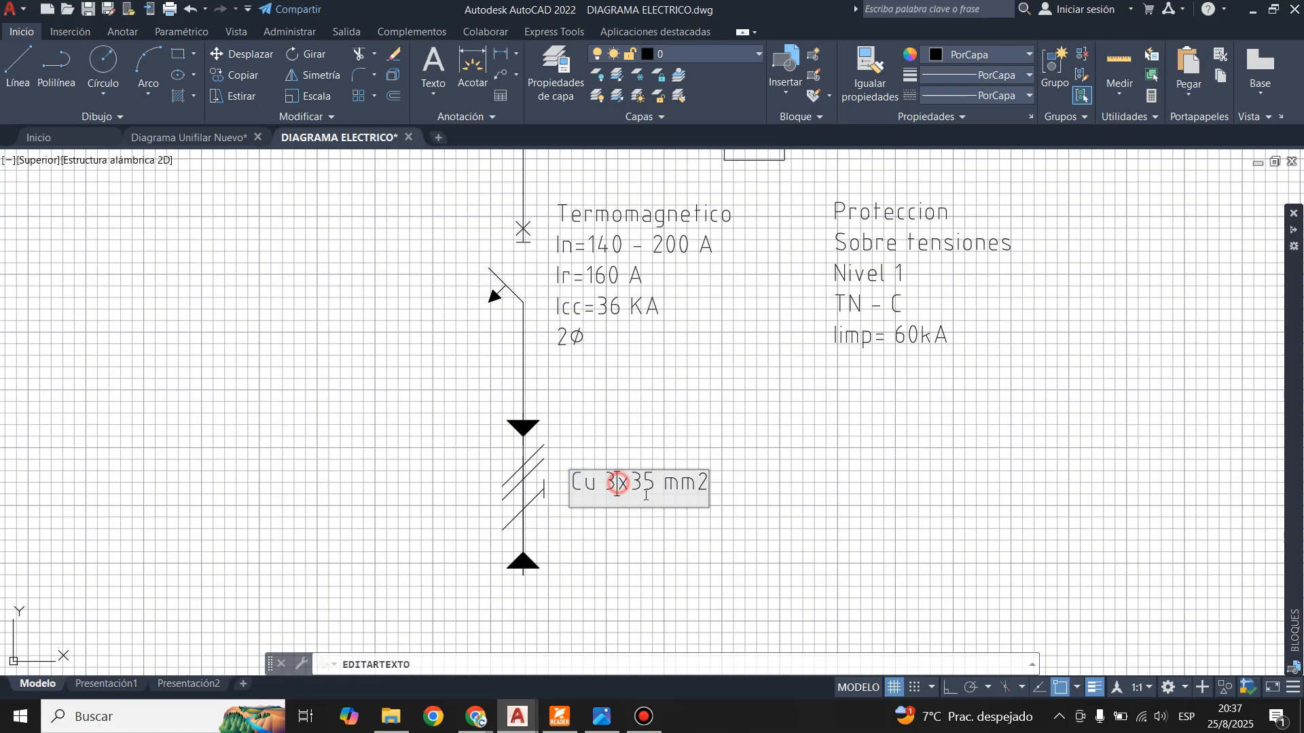
{"action": "type", "text": "2x16/16"}
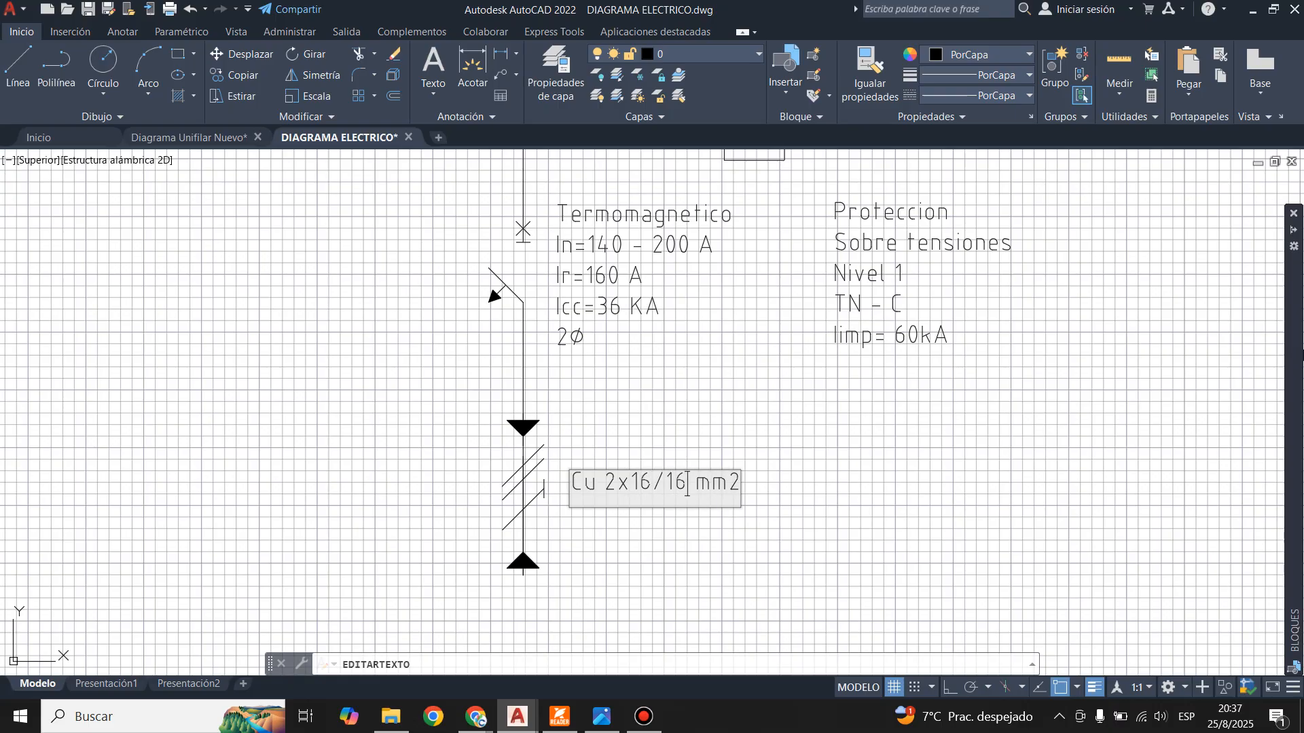
{"action": "mouse_move", "coordinate": [1292, 224]}
{"action": "left_click", "coordinate": [846, 527]}
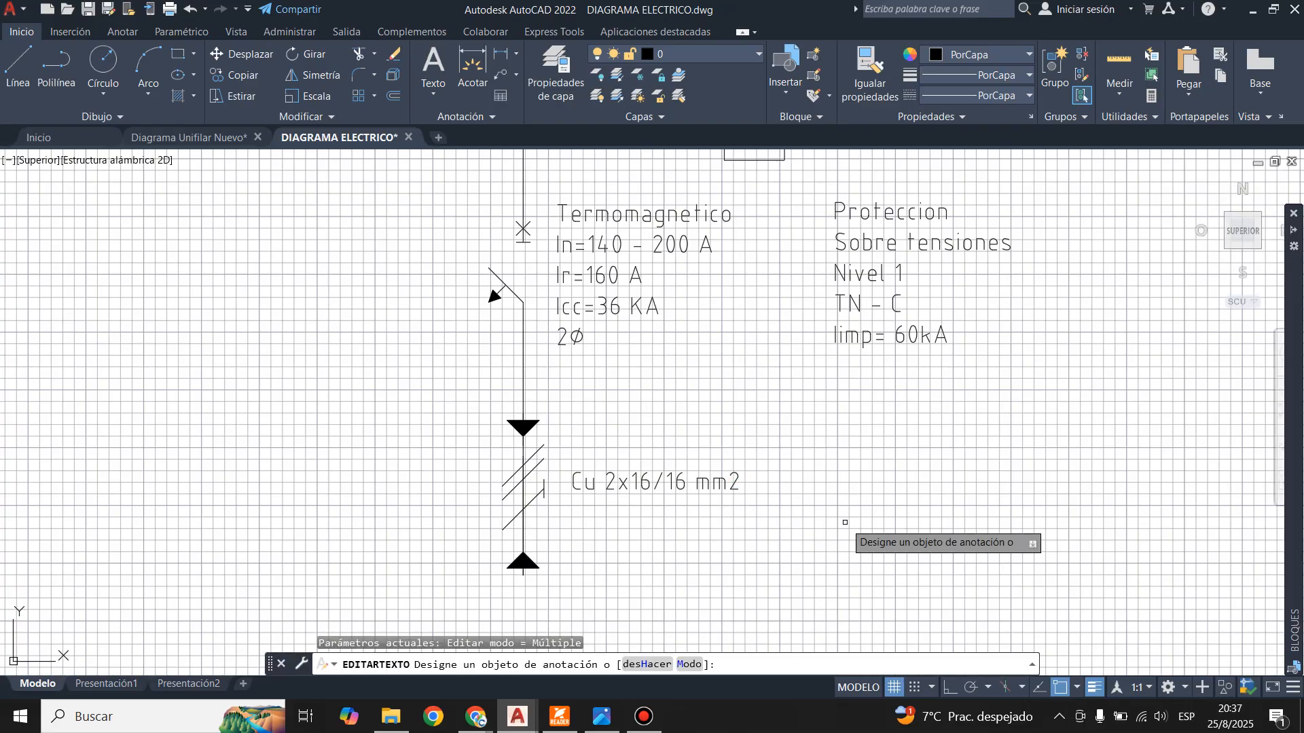
{"action": "key", "text": "Escape"}
- Examine how the feeder ends below the cable symbol in the reference drawing and review the overall diagram
{"action": "scroll", "coordinate": [550, 543], "scroll_direction": "down", "scroll_amount": 4}
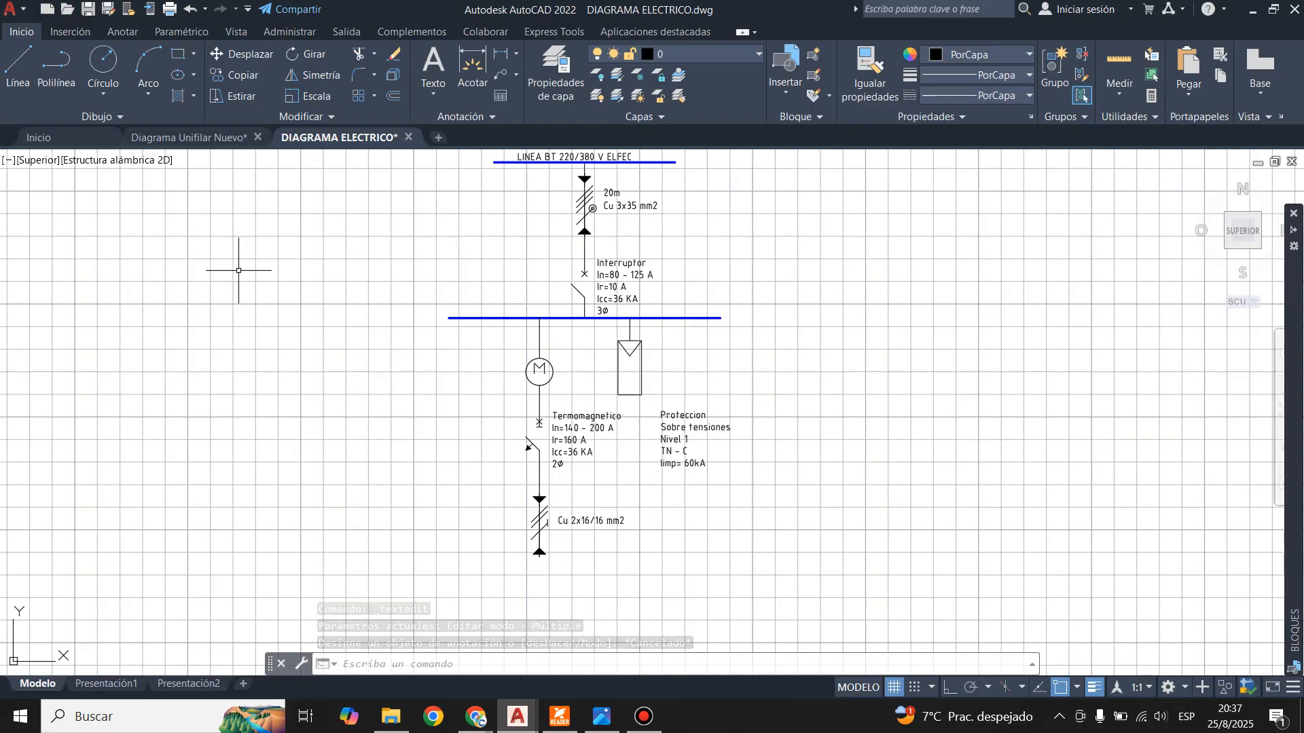
{"action": "left_click", "coordinate": [188, 138]}
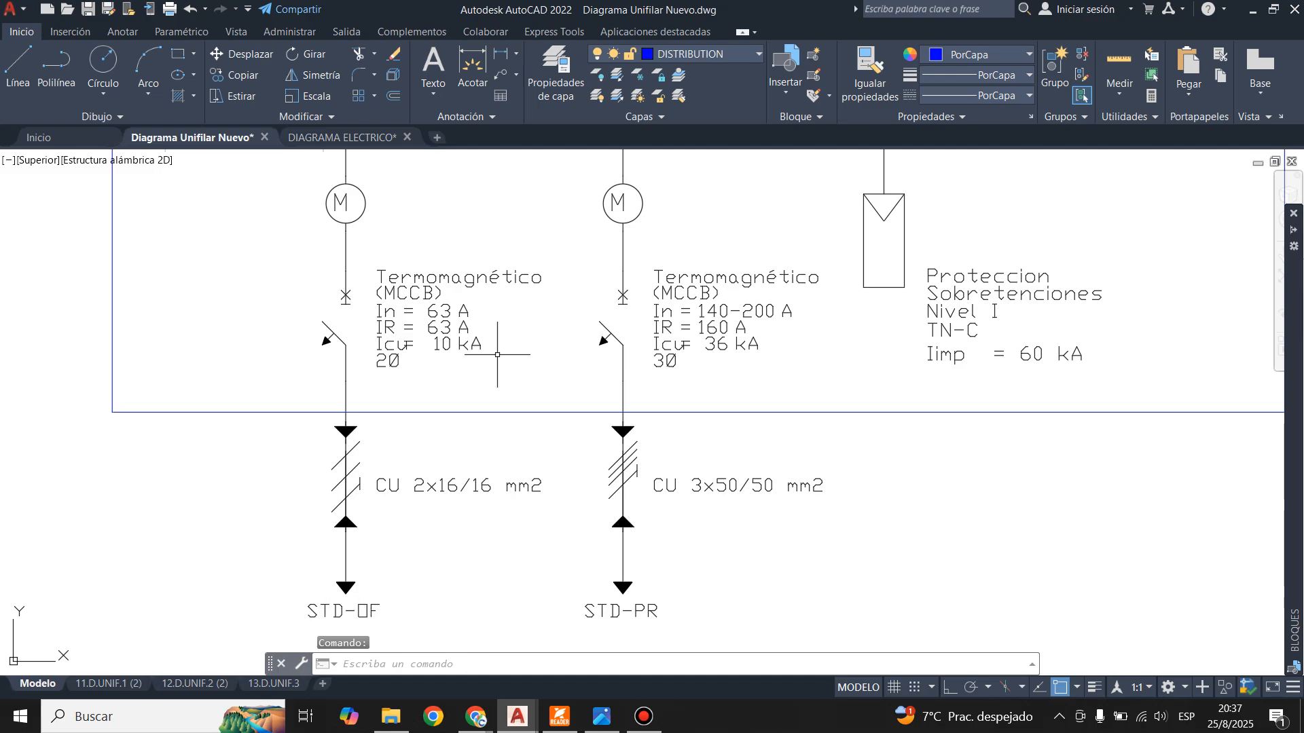
{"action": "left_click", "coordinate": [316, 136]}
{"action": "scroll", "coordinate": [685, 353], "scroll_direction": "down", "scroll_amount": 2}
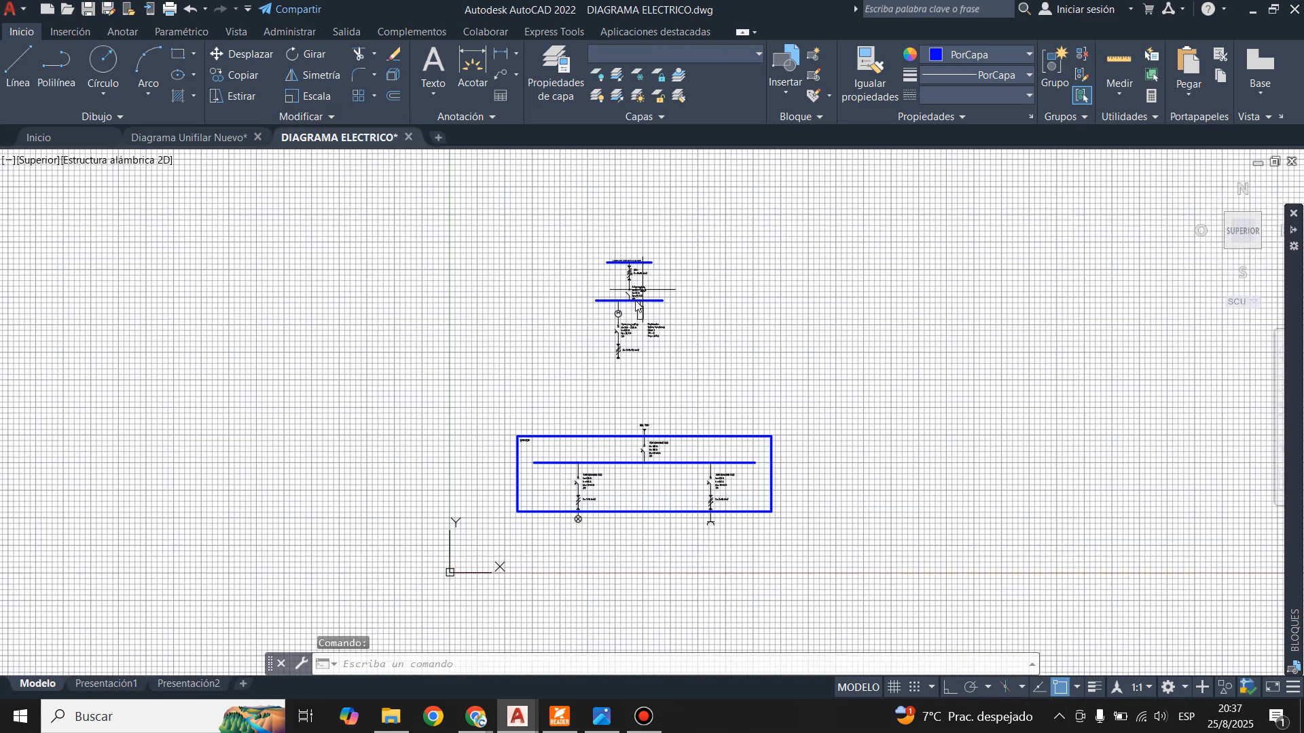
{"action": "scroll", "coordinate": [529, 406], "scroll_direction": "up", "scroll_amount": 1}
{"action": "scroll", "coordinate": [531, 435], "scroll_direction": "up", "scroll_amount": 5}
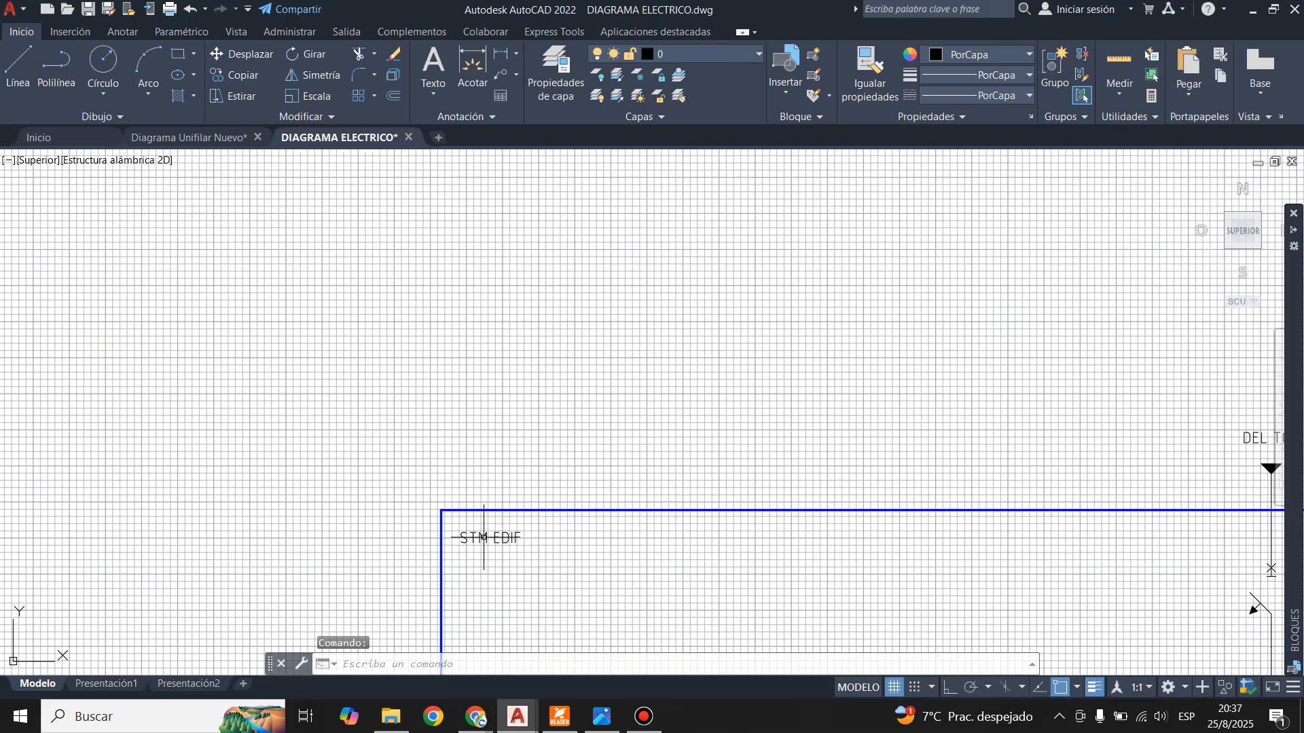
{"action": "scroll", "coordinate": [367, 580], "scroll_direction": "down", "scroll_amount": 3}
{"action": "scroll", "coordinate": [642, 370], "scroll_direction": "up", "scroll_amount": 6}
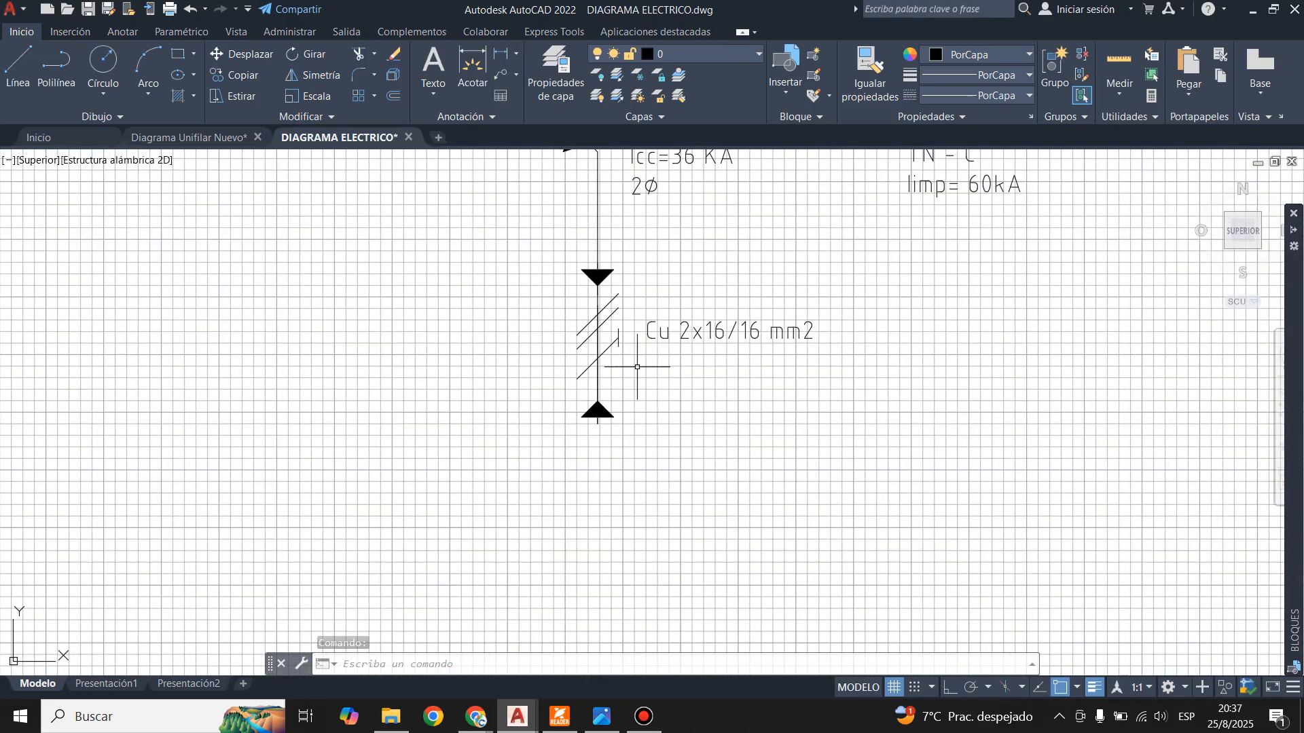
{"action": "left_click", "coordinate": [578, 256]}
{"action": "left_click", "coordinate": [652, 293]}
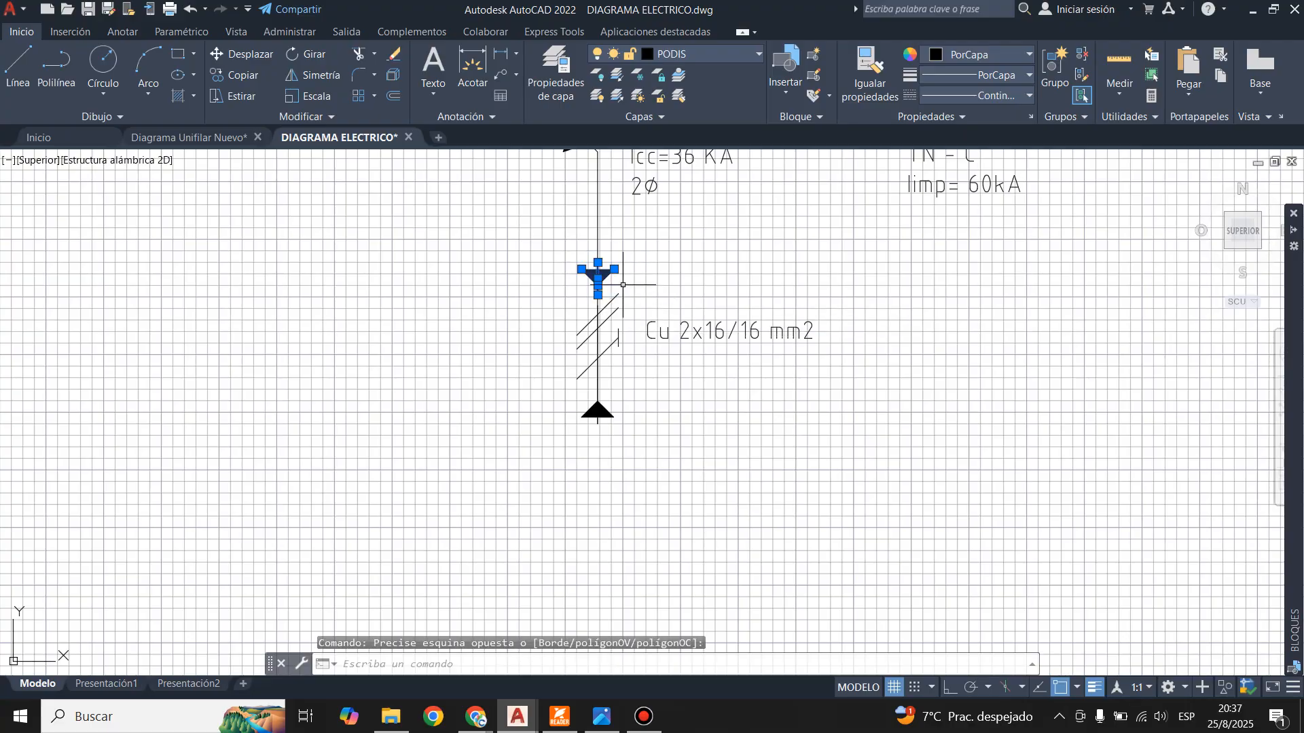
{"action": "scroll", "coordinate": [596, 269], "scroll_direction": "up", "scroll_amount": 7}
{"action": "scroll", "coordinate": [639, 256], "scroll_direction": "down", "scroll_amount": 2}
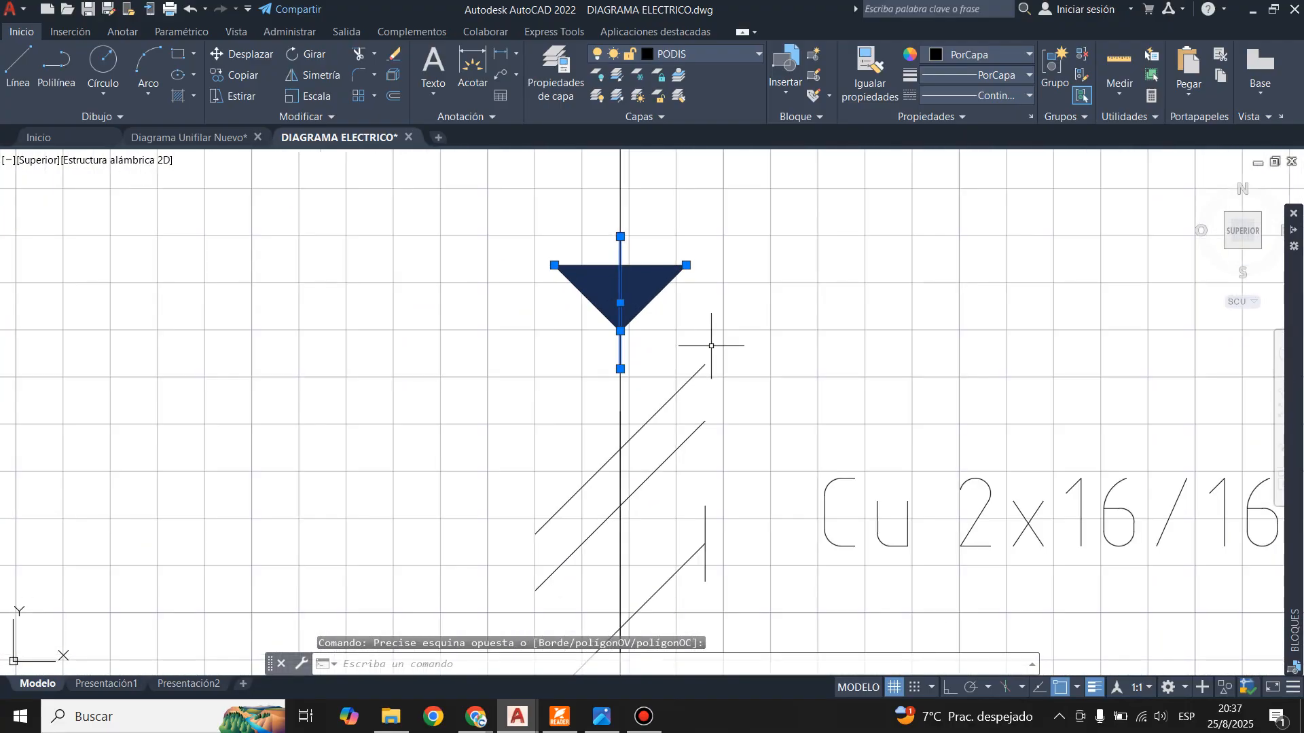
{"action": "scroll", "coordinate": [618, 264], "scroll_direction": "down", "scroll_amount": 4}
{"action": "key", "text": "Escape"}
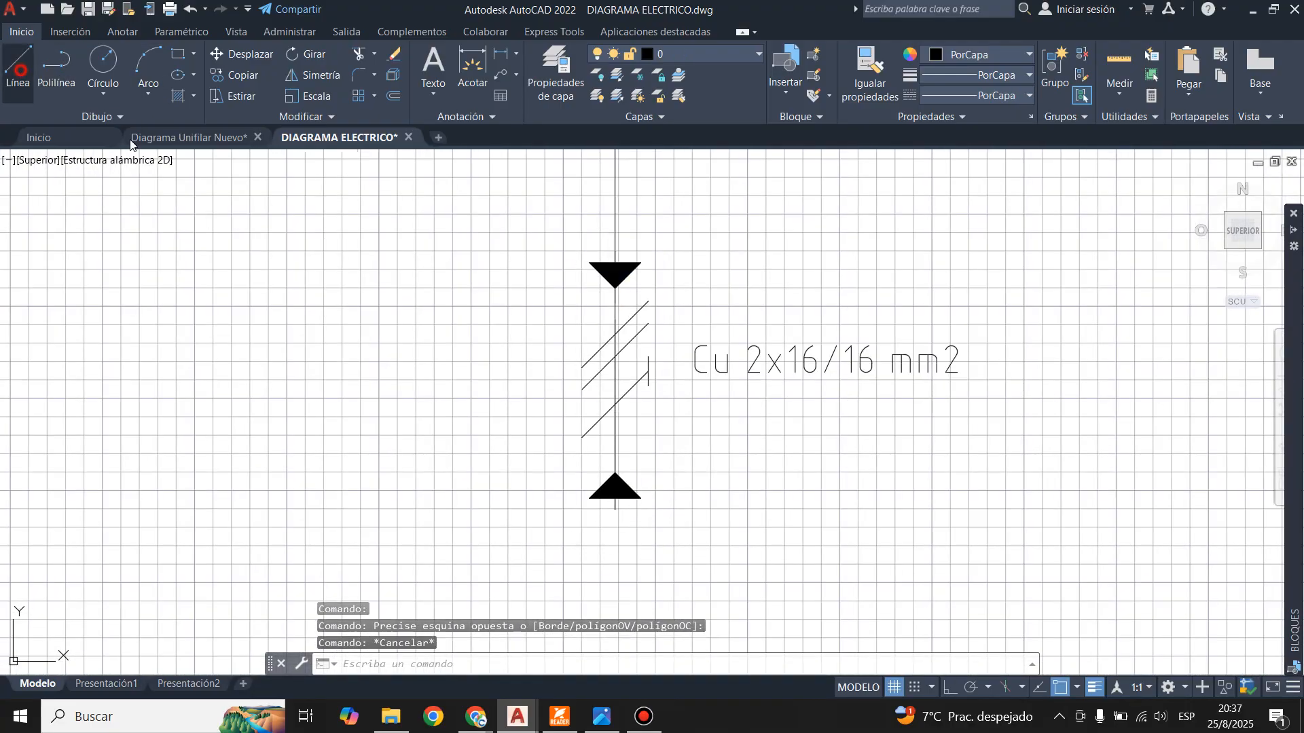
- Draw a vertical line 50 units long downward from the lower end of the outgoing cable symbol, with orthogonal mode on
{"action": "left_click", "coordinate": [17, 67]}
{"action": "left_click", "coordinate": [616, 510]}
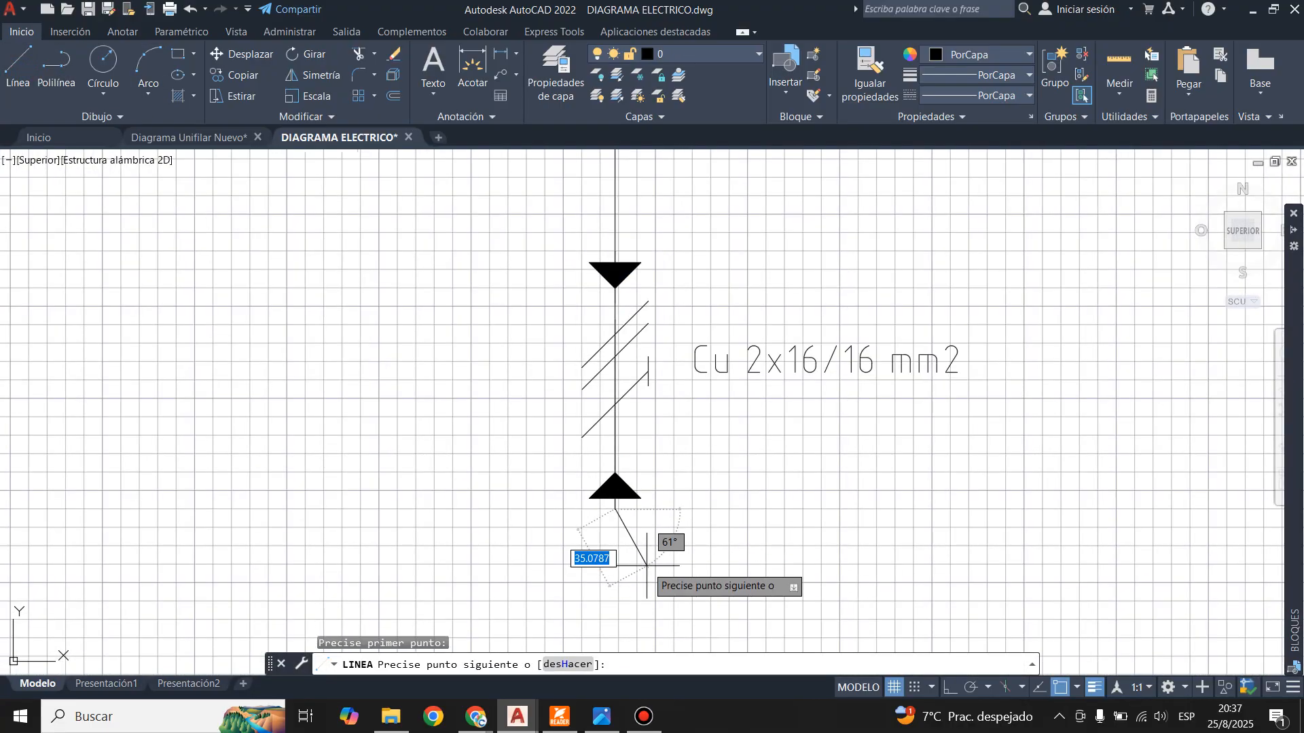
{"action": "left_click", "coordinate": [949, 689]}
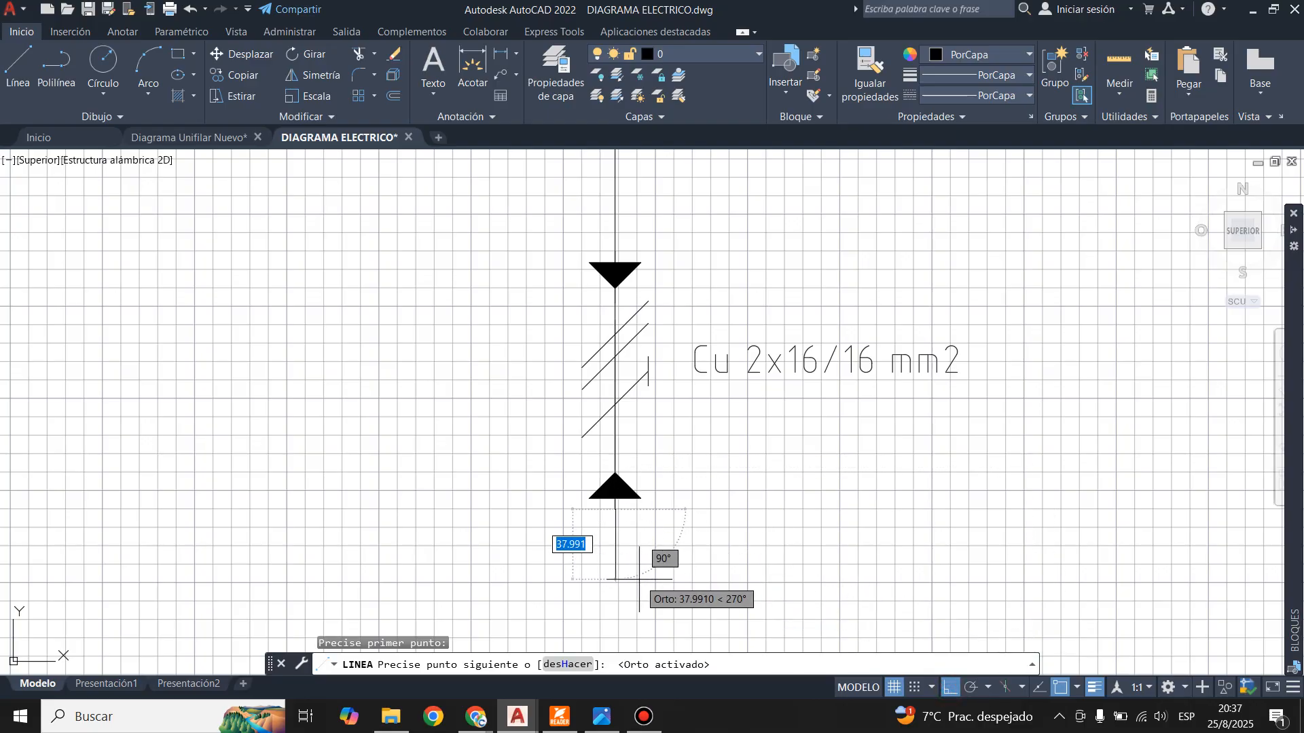
{"action": "type", "text": "50"}
{"action": "key", "text": "Return"}
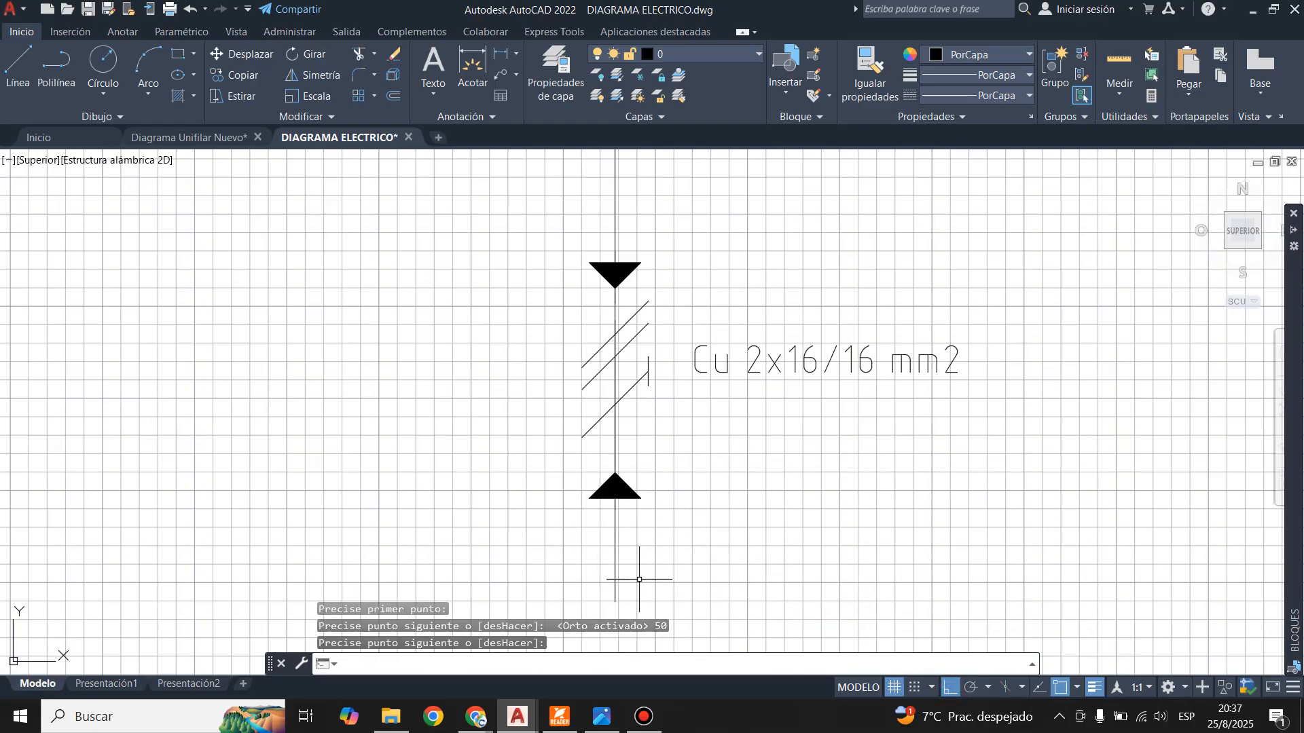
{"action": "key", "text": "Return"}
- Copy the cable symbol's upper downward-pointing triangle with its short line, placing its upper end at the midpoint of the 50-unit line
{"action": "left_click", "coordinate": [539, 233]}
{"action": "left_click", "coordinate": [680, 308]}
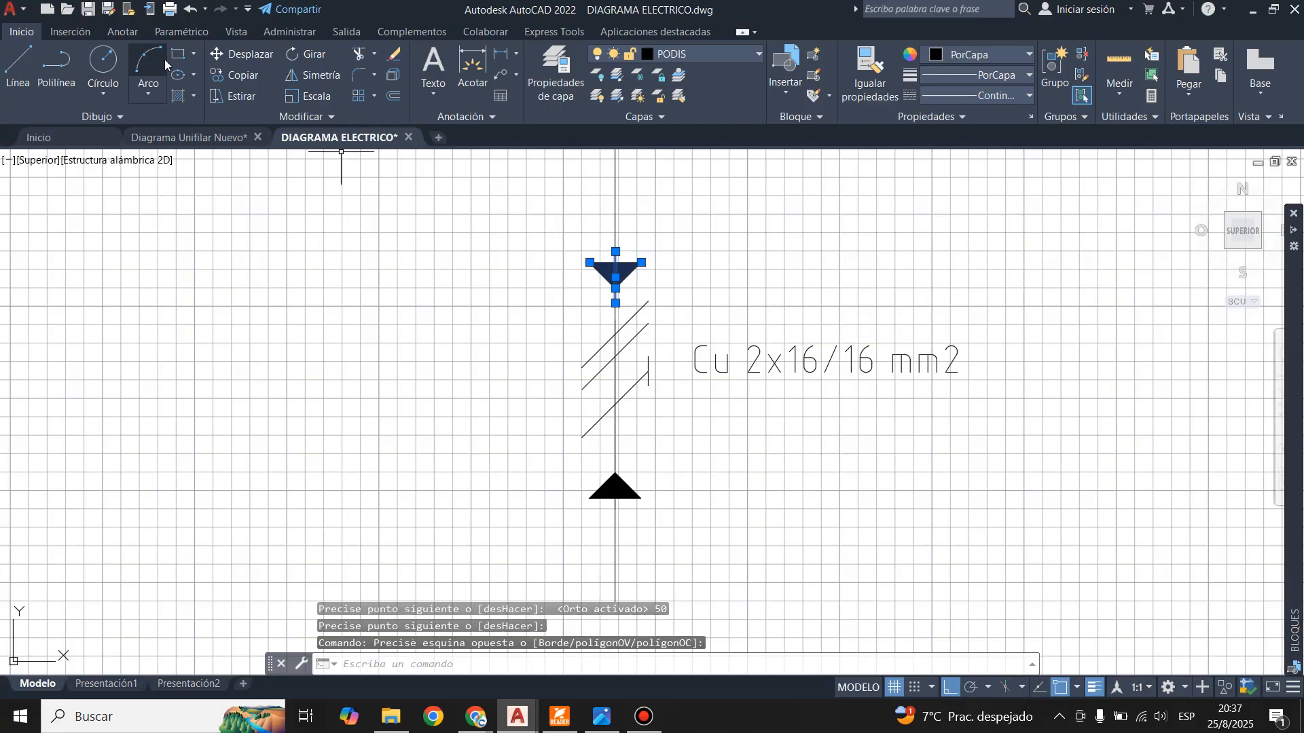
{"action": "left_click", "coordinate": [238, 79]}
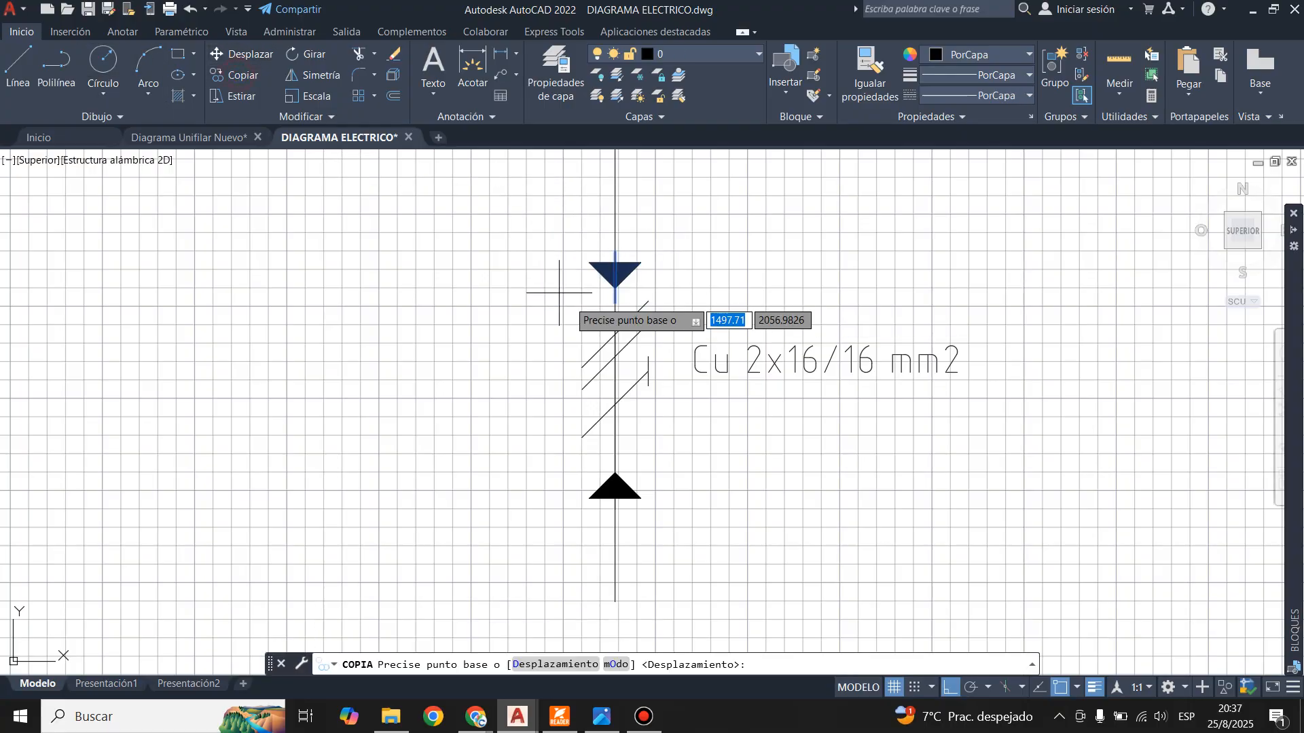
{"action": "left_click", "coordinate": [615, 252]}
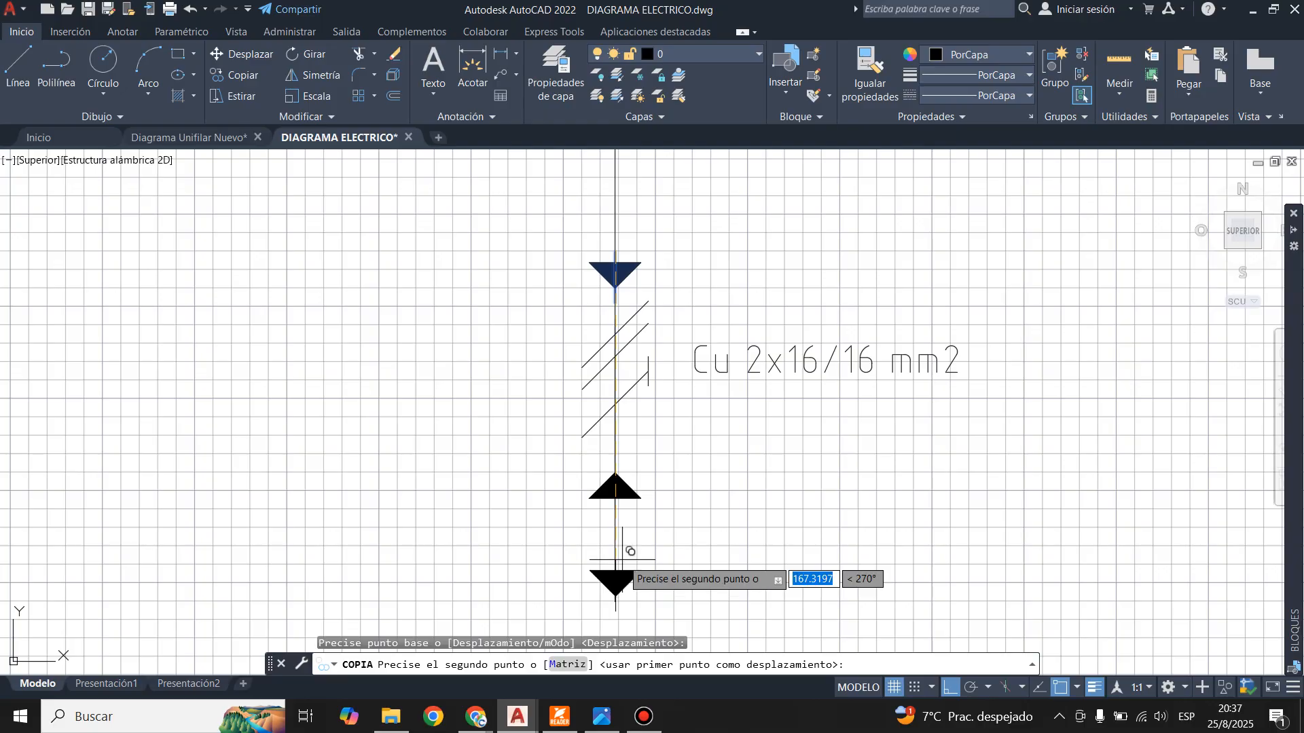
{"action": "left_click", "coordinate": [690, 561]}
{"action": "key", "text": "Escape"}
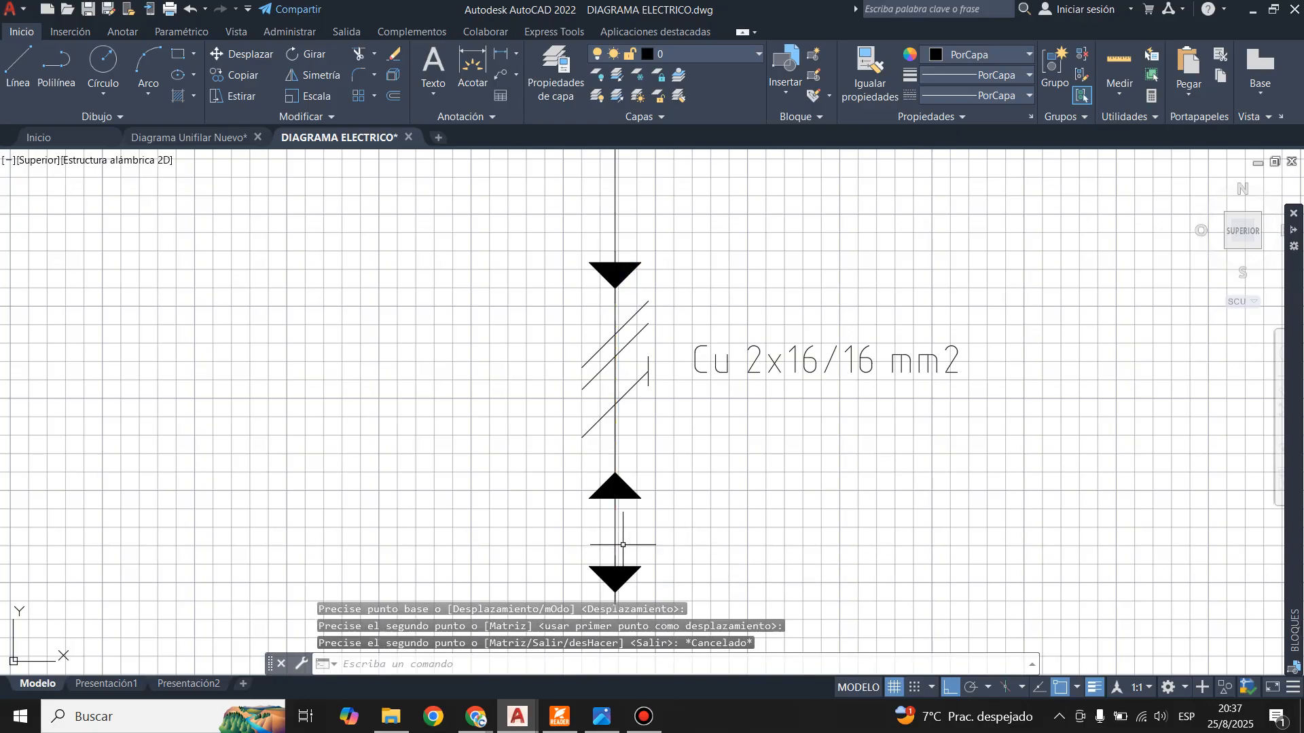
- Delete the 50-unit vertical line running through the copied triangle
{"action": "left_click", "coordinate": [616, 541]}
{"action": "scroll", "coordinate": [618, 540], "scroll_direction": "down", "scroll_amount": 1}
{"action": "scroll", "coordinate": [626, 538], "scroll_direction": "up", "scroll_amount": 2}
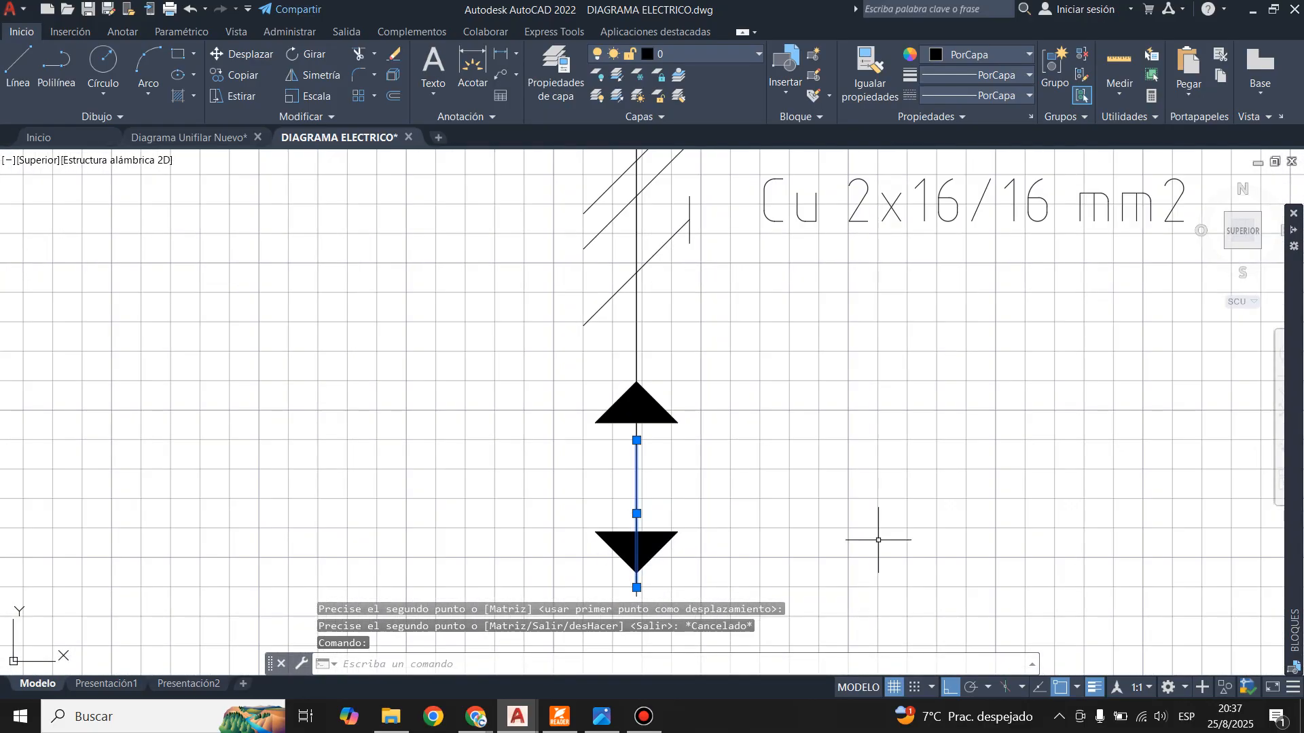
{"action": "key", "text": "Delete"}
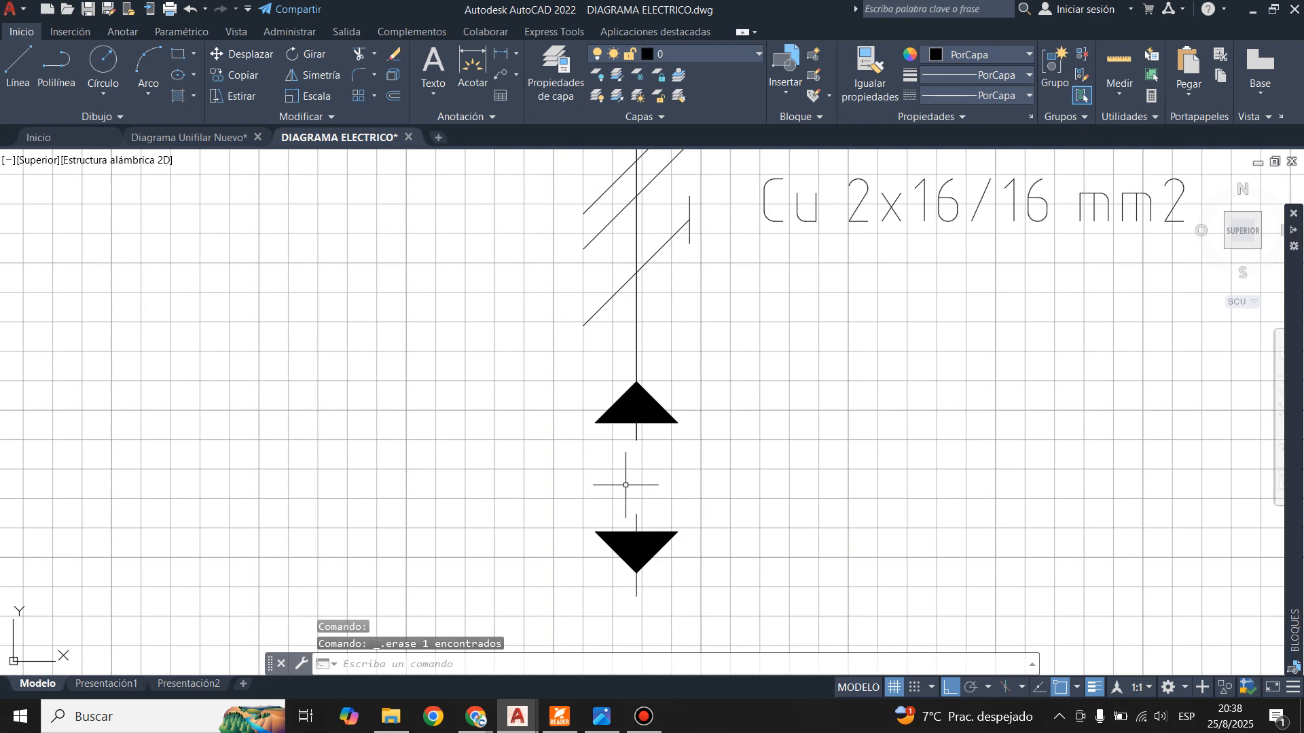
- Draw a 25-unit vertical line joining the copied triangle's upper end to the lower end of the cable symbol
{"action": "type", "text": "l"}
{"action": "key", "text": "Return"}
{"action": "left_click", "coordinate": [636, 514]}
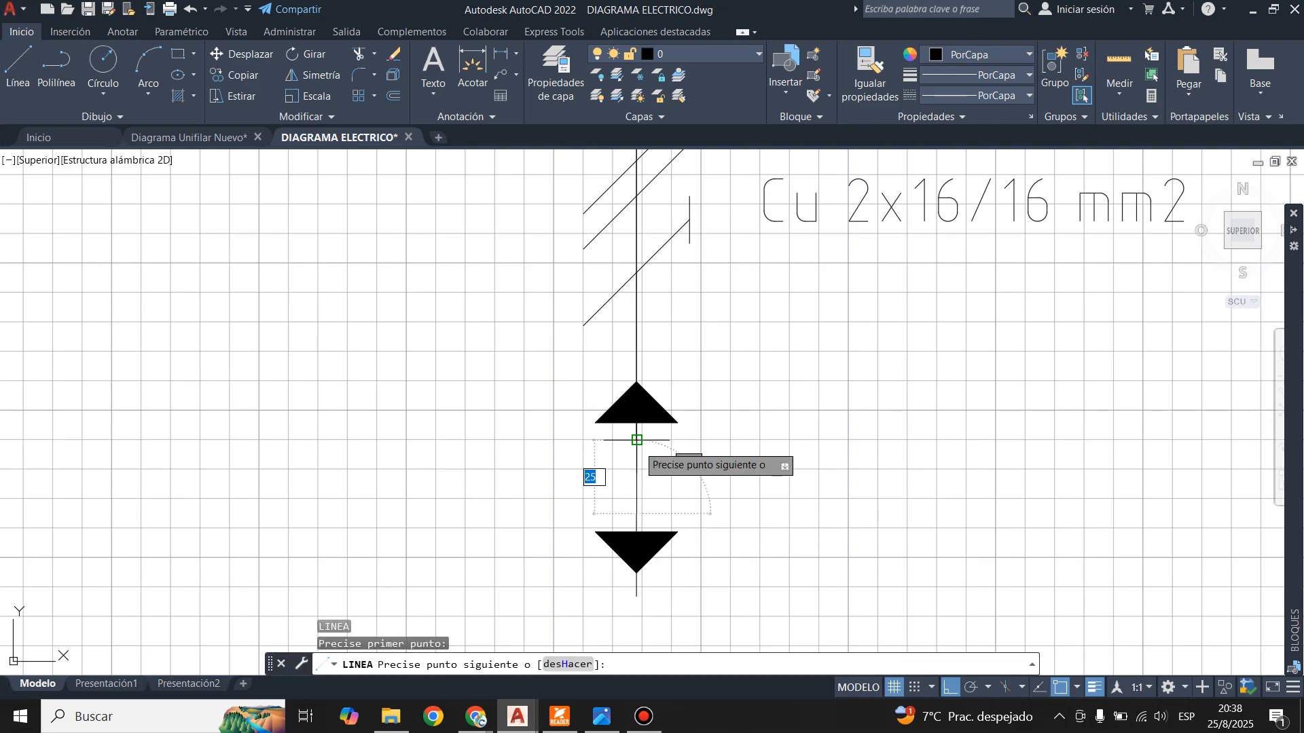
{"action": "left_click", "coordinate": [637, 440]}
{"action": "key", "text": "Return"}
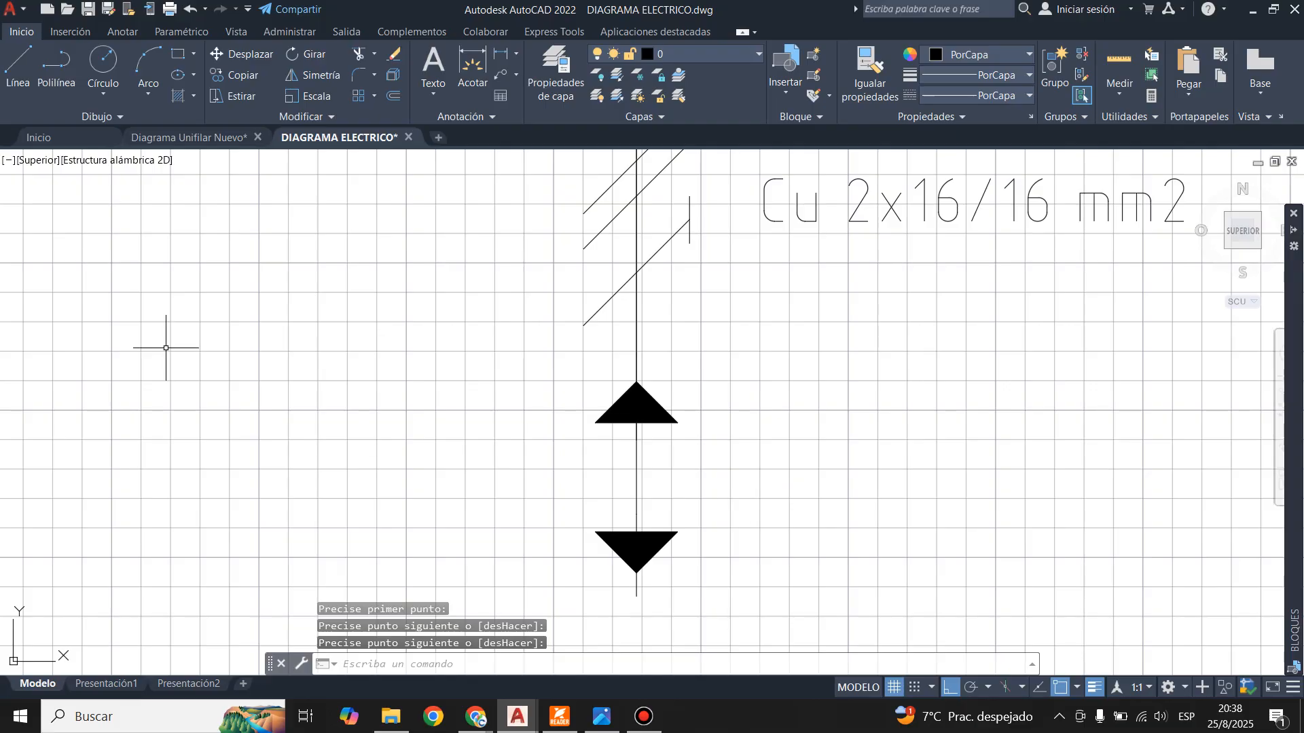
- Copy the STM EDIF label to just below the end arrow of the outgoing cable, with orthogonal mode off
{"action": "scroll", "coordinate": [644, 340], "scroll_direction": "down", "scroll_amount": 10}
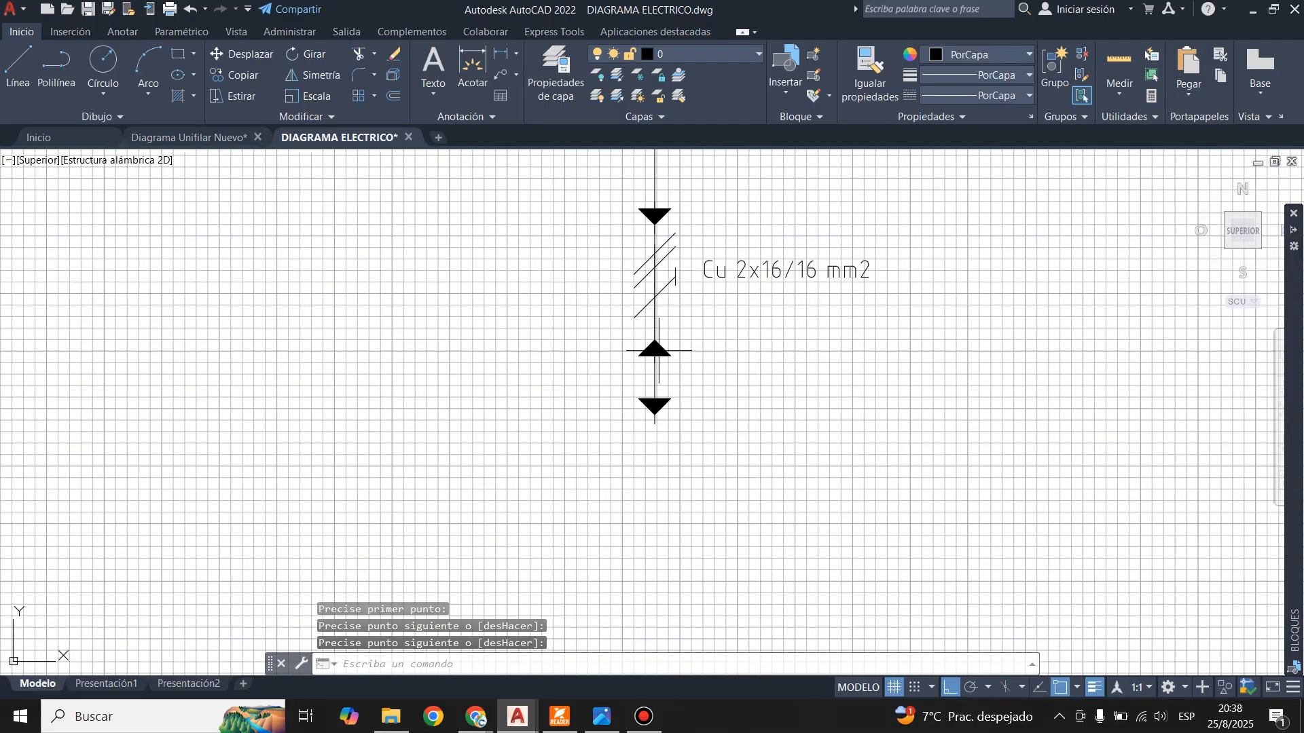
{"action": "scroll", "coordinate": [453, 563], "scroll_direction": "up", "scroll_amount": 4}
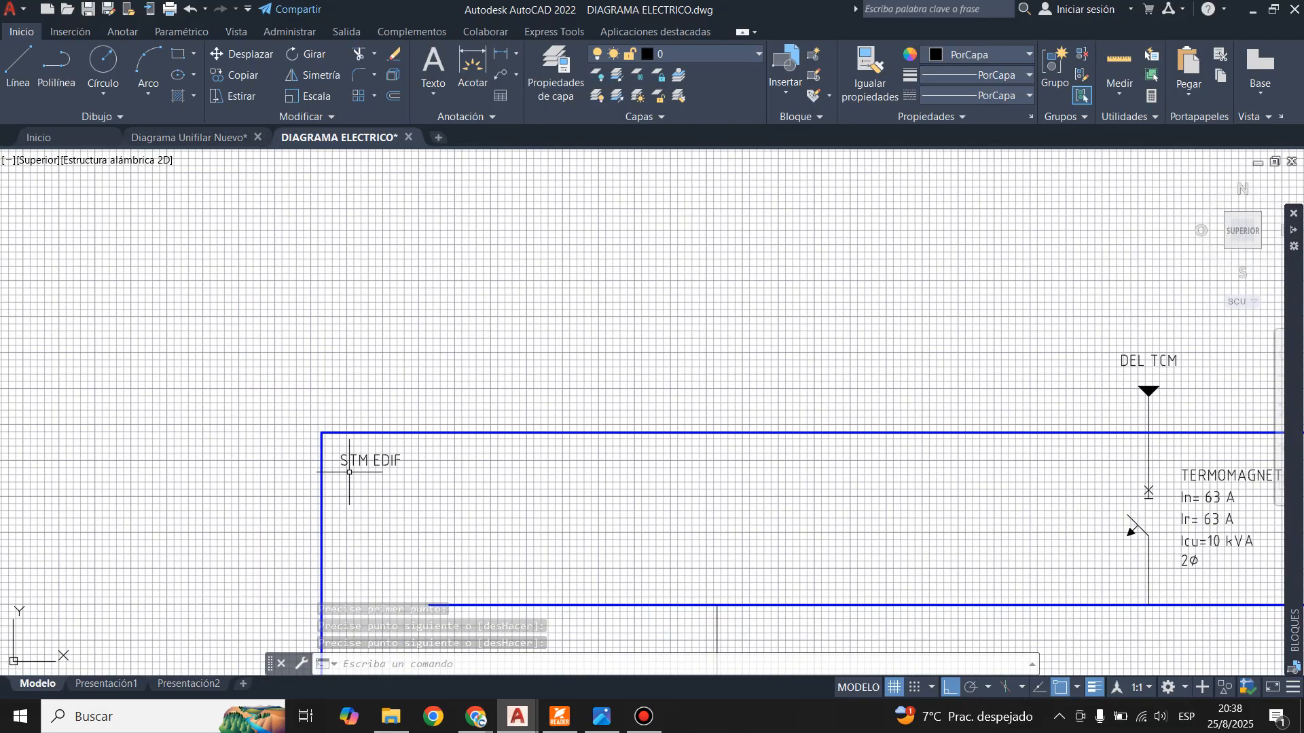
{"action": "left_click", "coordinate": [367, 462]}
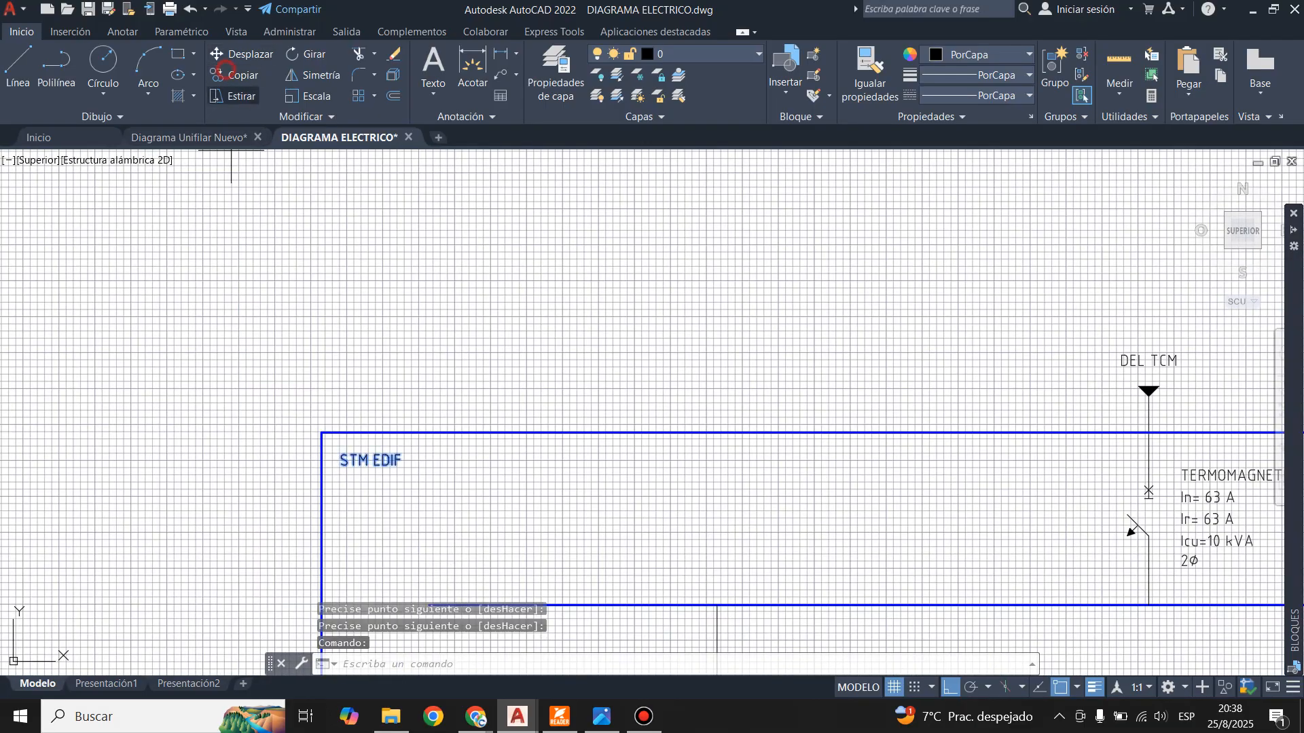
{"action": "left_click", "coordinate": [235, 74]}
{"action": "left_click", "coordinate": [341, 465]}
{"action": "scroll", "coordinate": [371, 545], "scroll_direction": "down", "scroll_amount": 3}
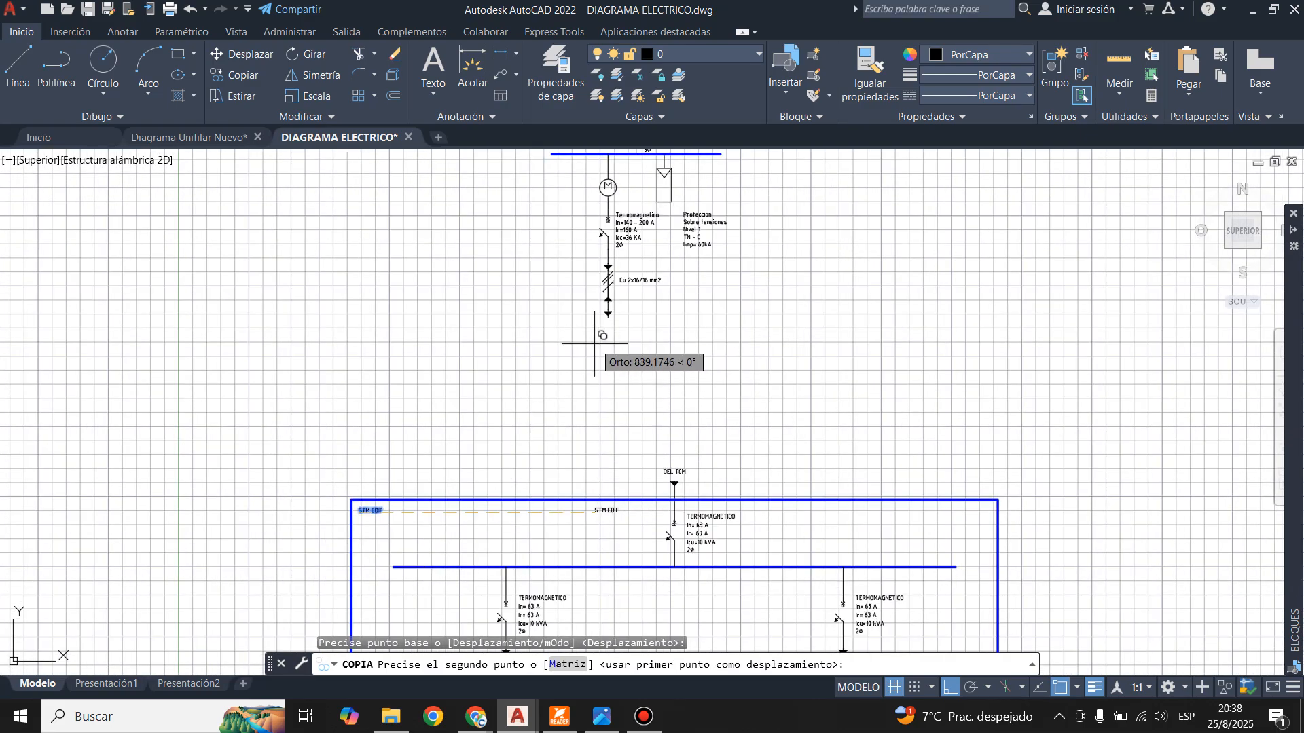
{"action": "scroll", "coordinate": [606, 388], "scroll_direction": "up", "scroll_amount": 3}
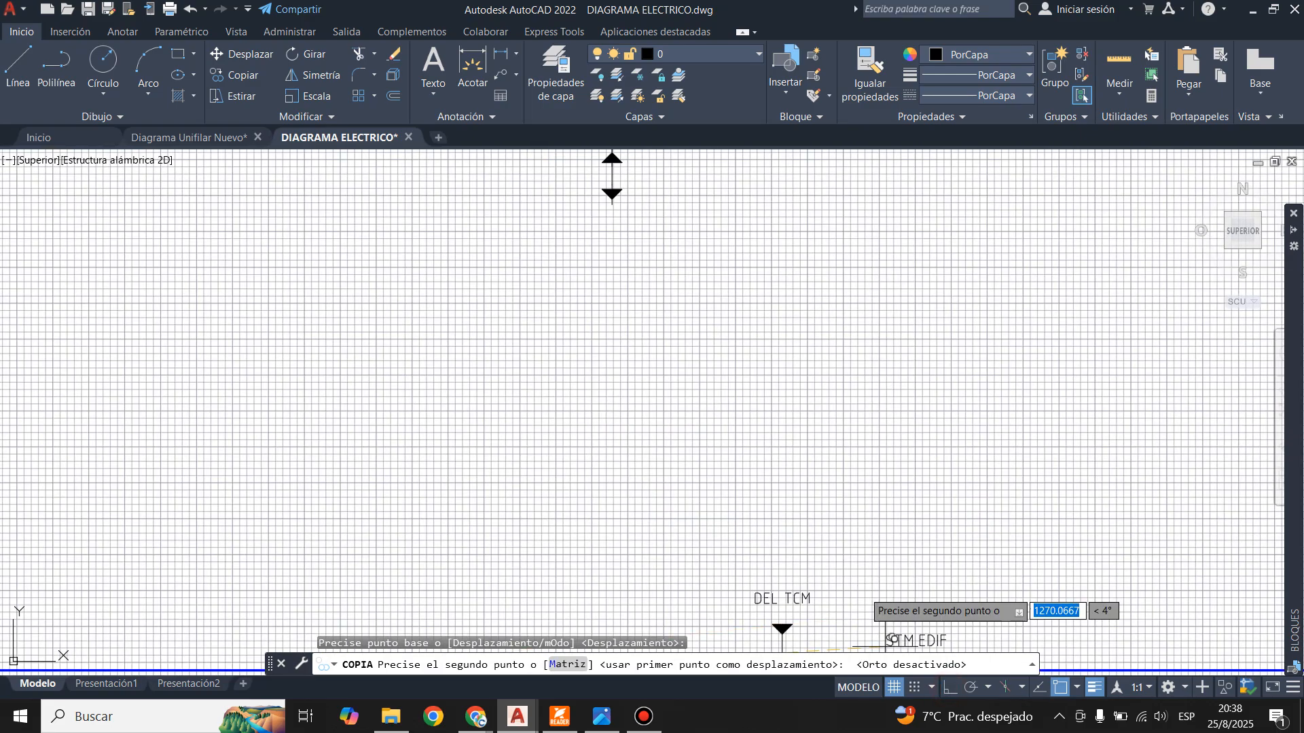
{"action": "scroll", "coordinate": [632, 298], "scroll_direction": "up", "scroll_amount": 3}
{"action": "scroll", "coordinate": [538, 472], "scroll_direction": "down", "scroll_amount": 2}
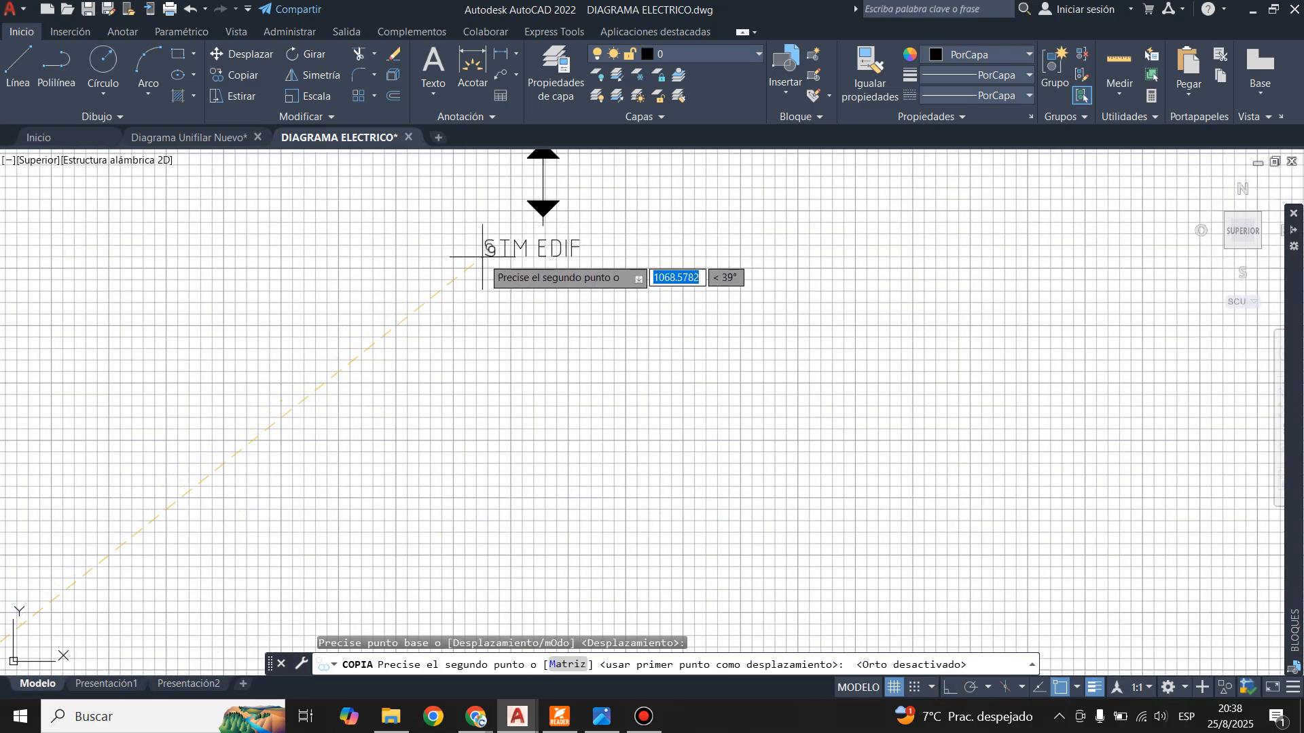
{"action": "left_click", "coordinate": [499, 262]}
{"action": "key", "text": "Escape"}
- Examine the TCM enclosure and what it surrounds in the reference drawing Diagrama Unifilar Nuevo, comparing it with DIAGRAMA ELECTRICO
{"action": "scroll", "coordinate": [635, 403], "scroll_direction": "down", "scroll_amount": 4}
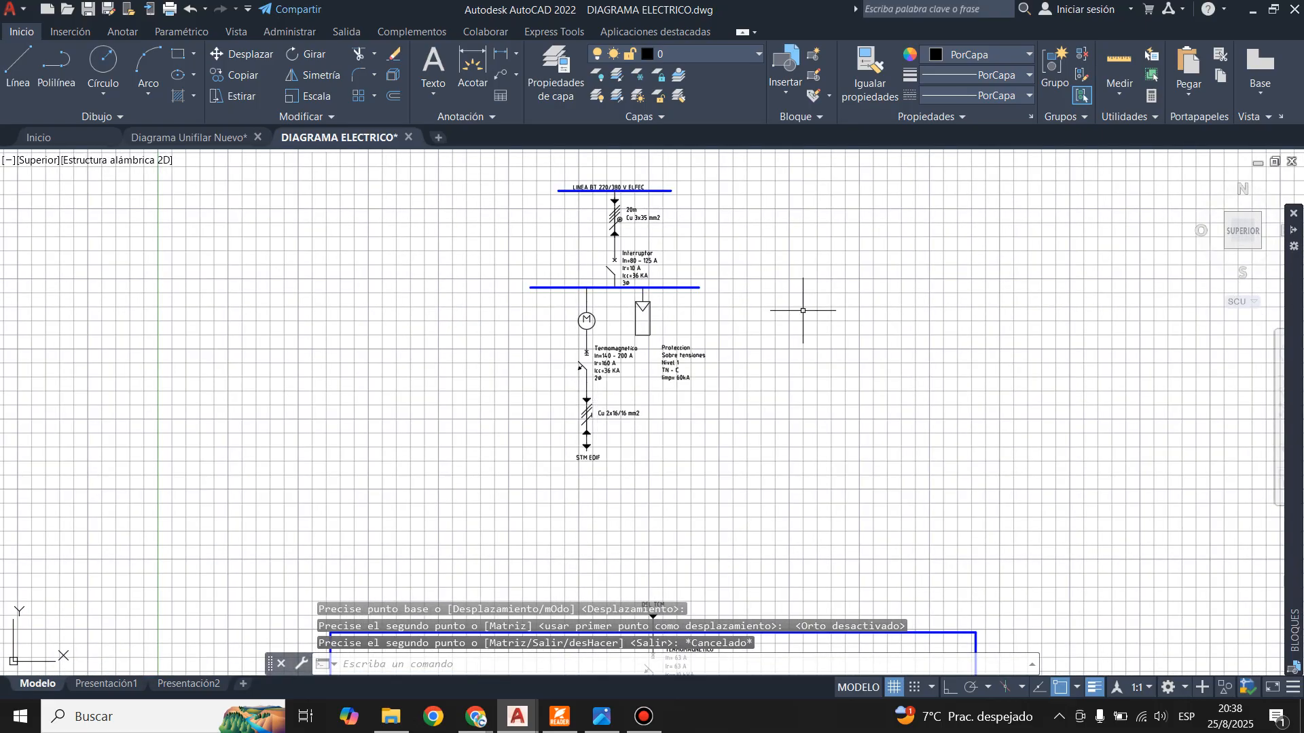
{"action": "left_click", "coordinate": [190, 137]}
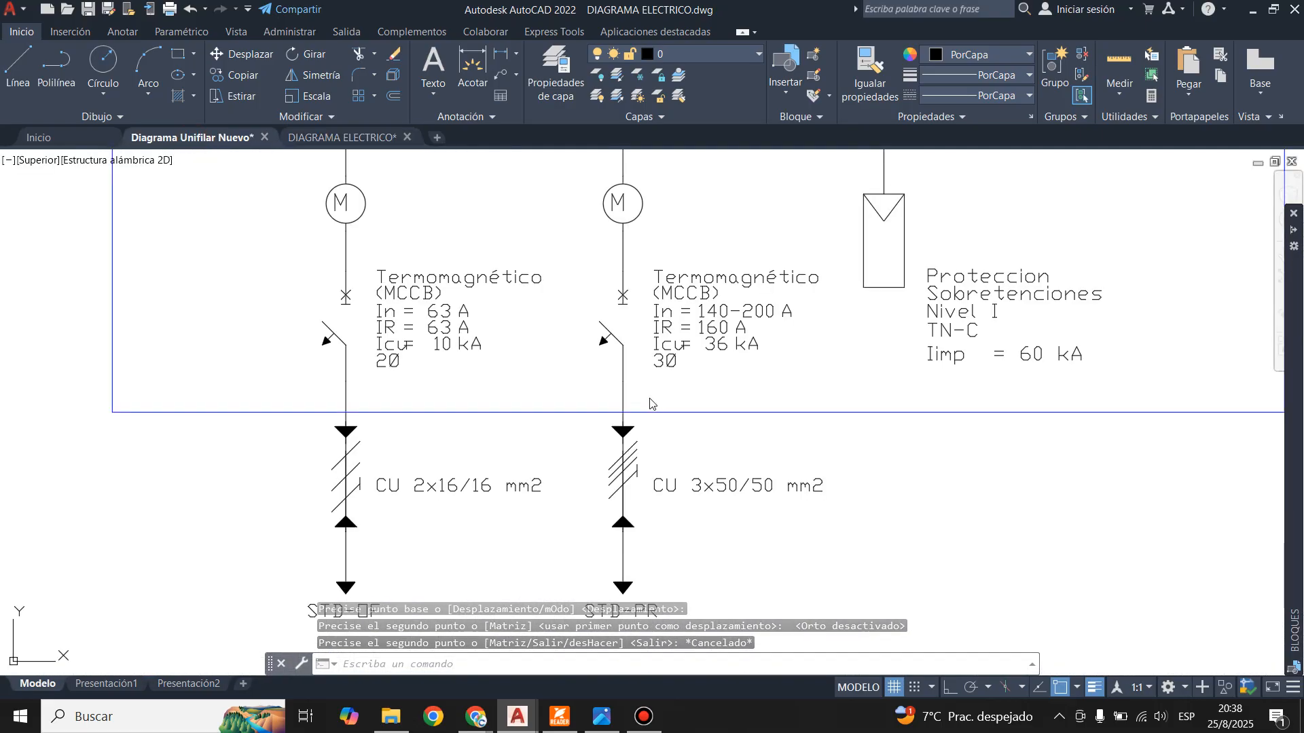
{"action": "scroll", "coordinate": [403, 432], "scroll_direction": "down", "scroll_amount": 2}
{"action": "scroll", "coordinate": [402, 432], "scroll_direction": "down", "scroll_amount": 5}
{"action": "scroll", "coordinate": [492, 367], "scroll_direction": "up", "scroll_amount": 5}
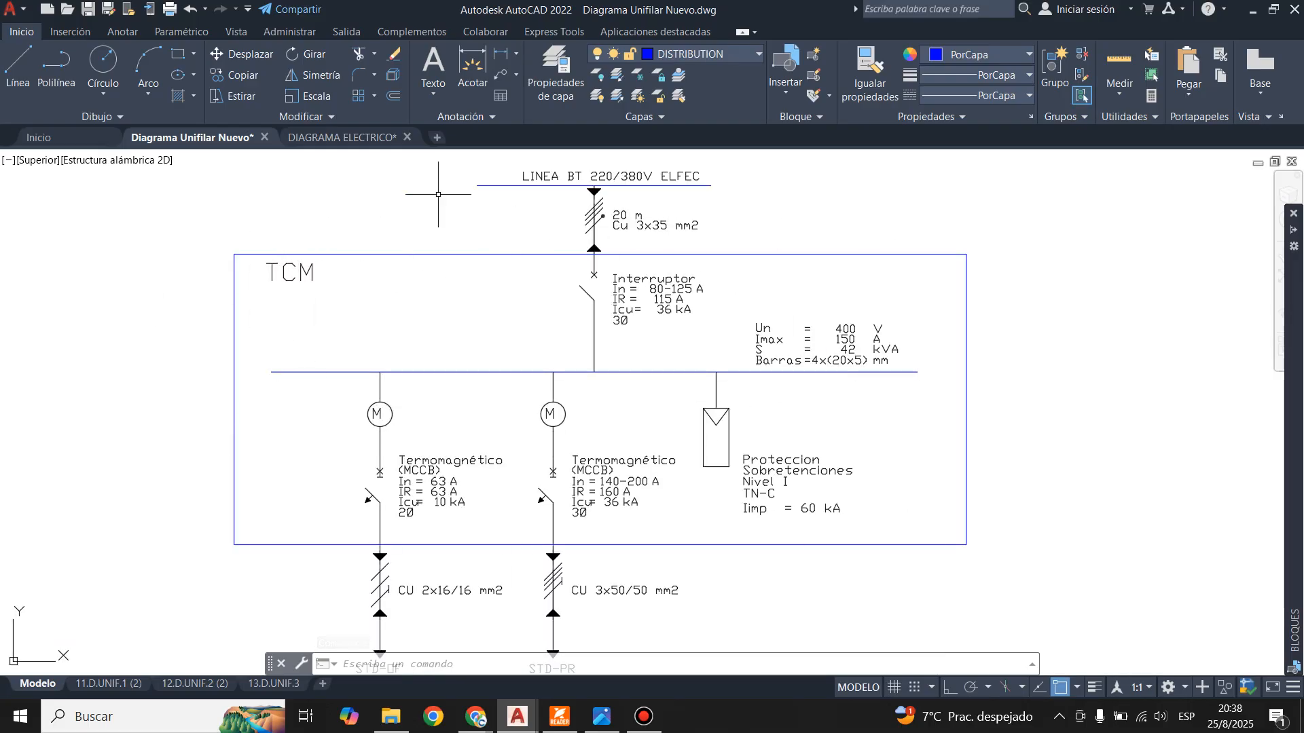
{"action": "left_click", "coordinate": [339, 137]}
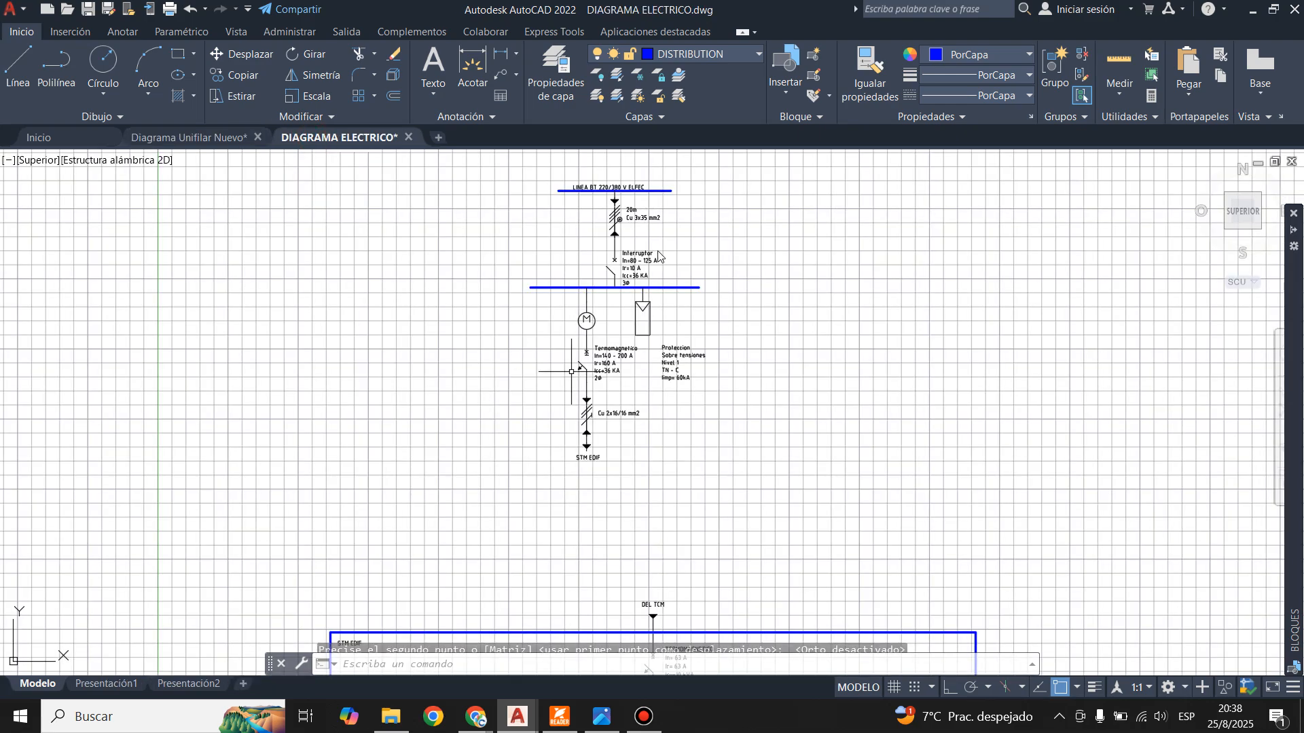
{"action": "key", "text": "Escape"}
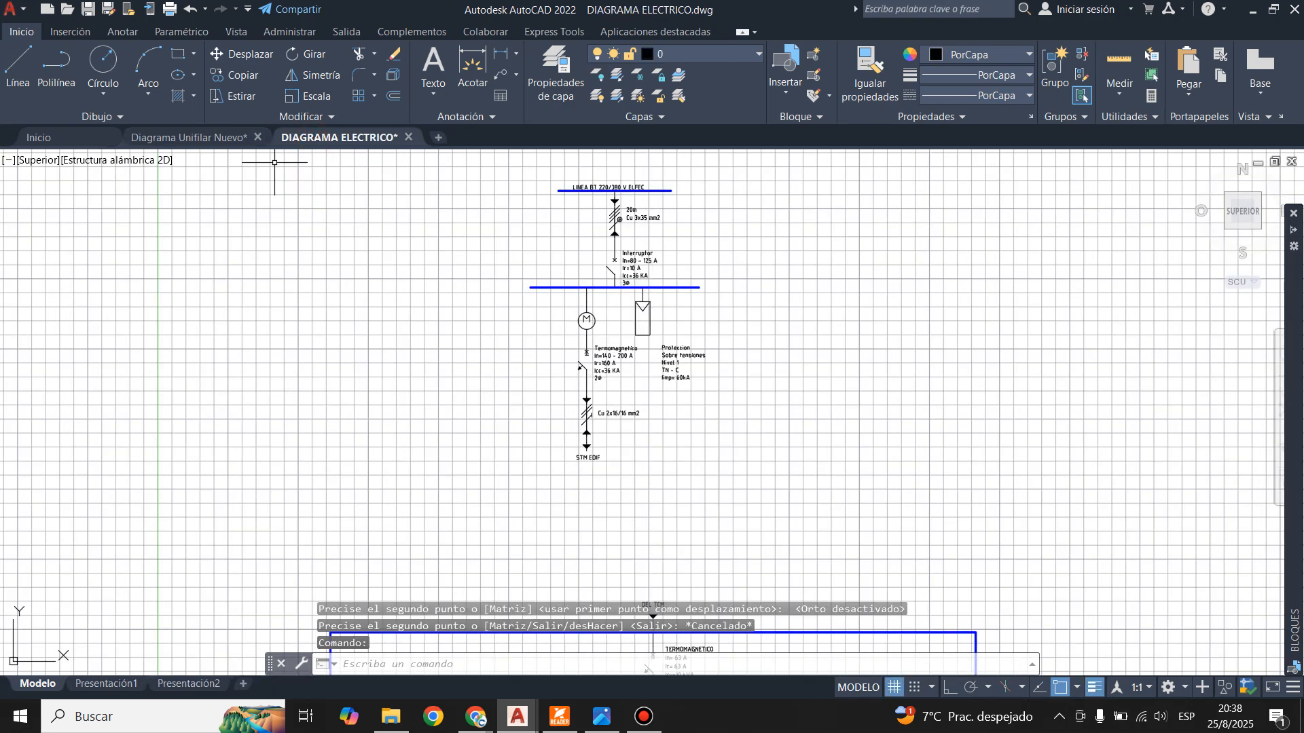
{"action": "left_click", "coordinate": [197, 138]}
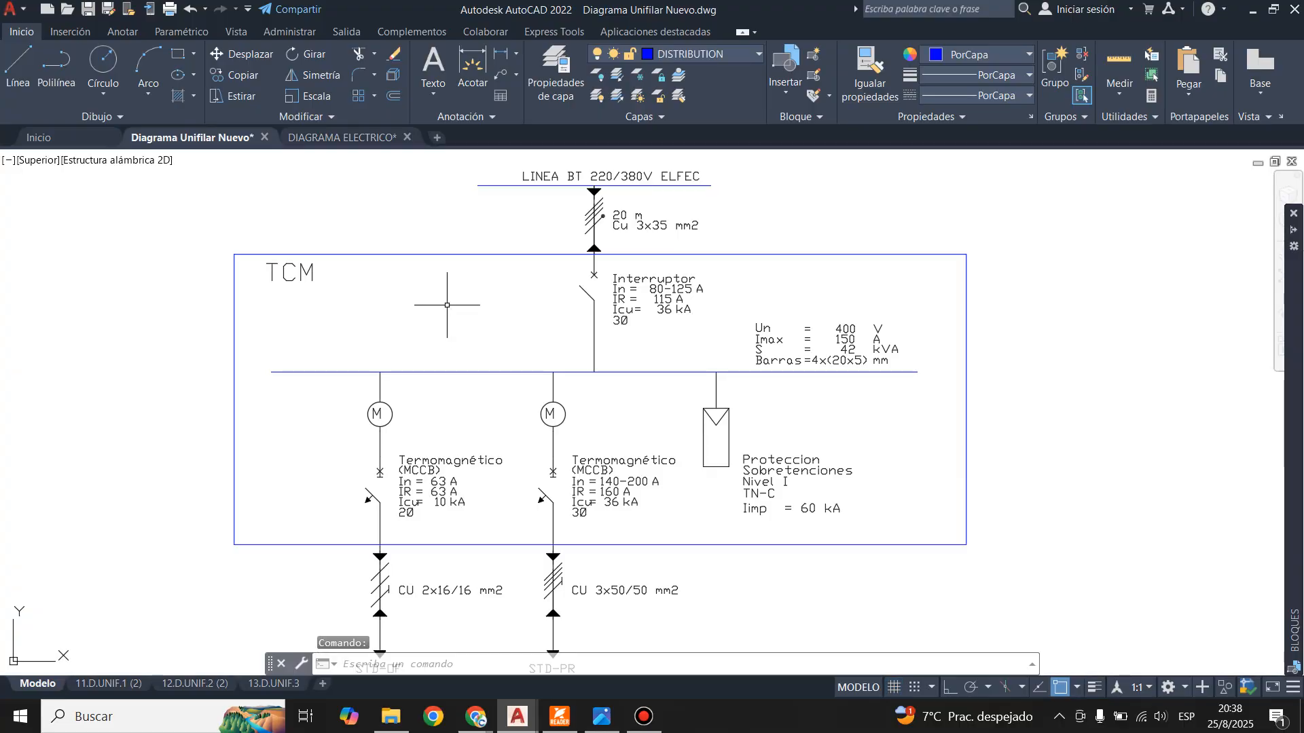
{"action": "left_click", "coordinate": [338, 137]}
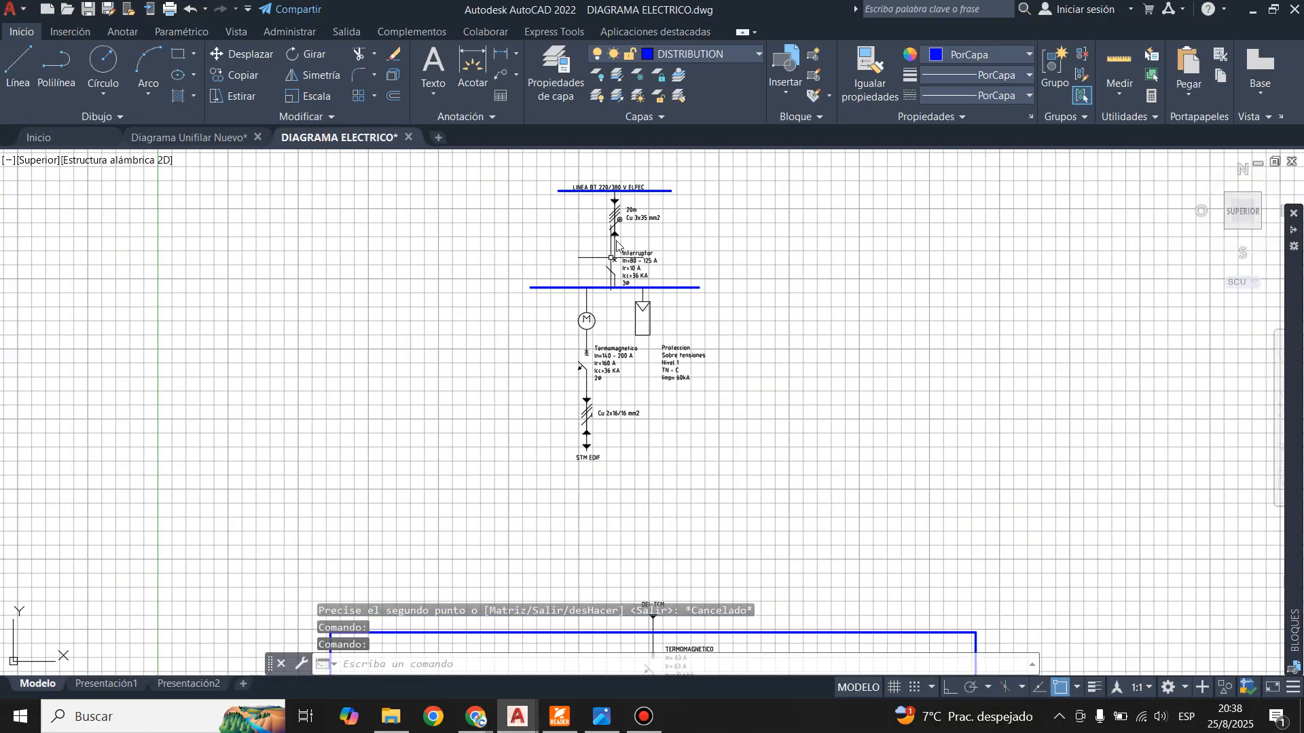
- Draw a short horizontal line rightward from the feeder line between the incoming cable's lower triangle and the main breaker, with orthogonal mode on
{"action": "scroll", "coordinate": [616, 246], "scroll_direction": "up", "scroll_amount": 5}
{"action": "type", "text": "l"}
{"action": "key", "text": "Return"}
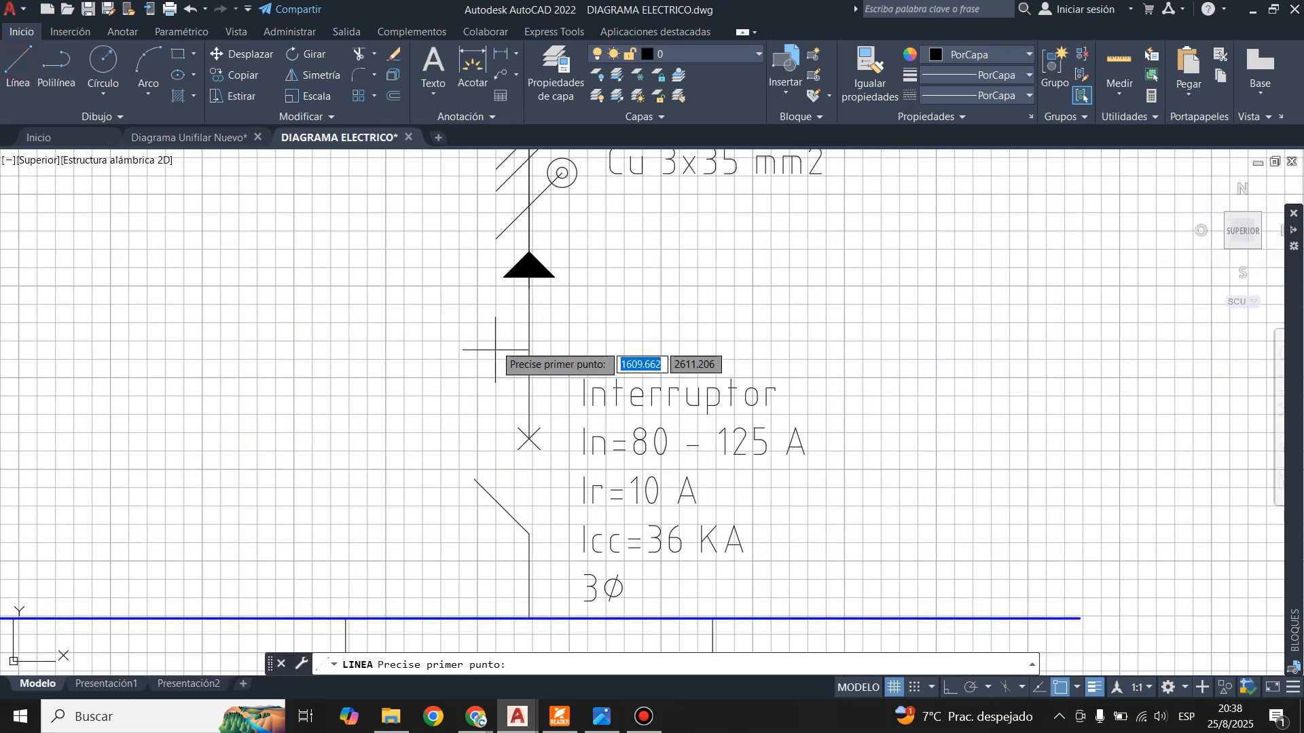
{"action": "left_click", "coordinate": [530, 326]}
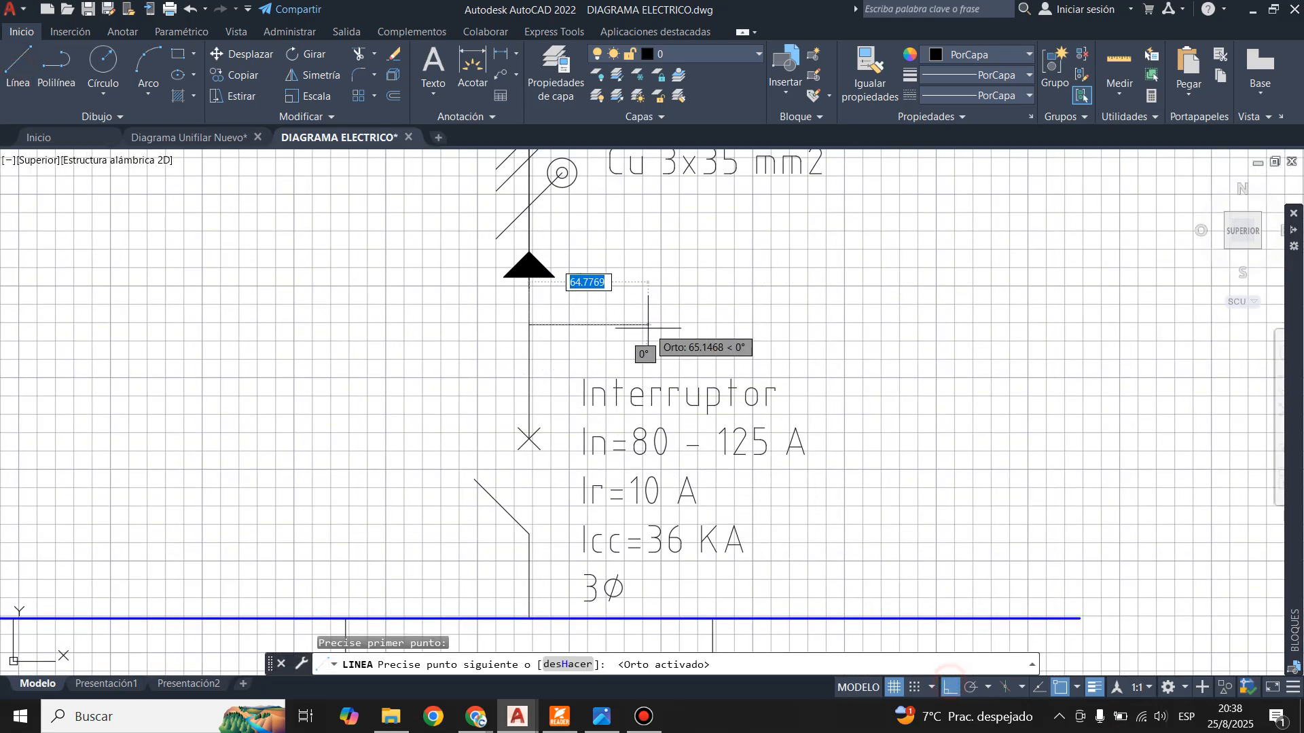
{"action": "key", "text": "F8"}
{"action": "key", "text": "Return"}
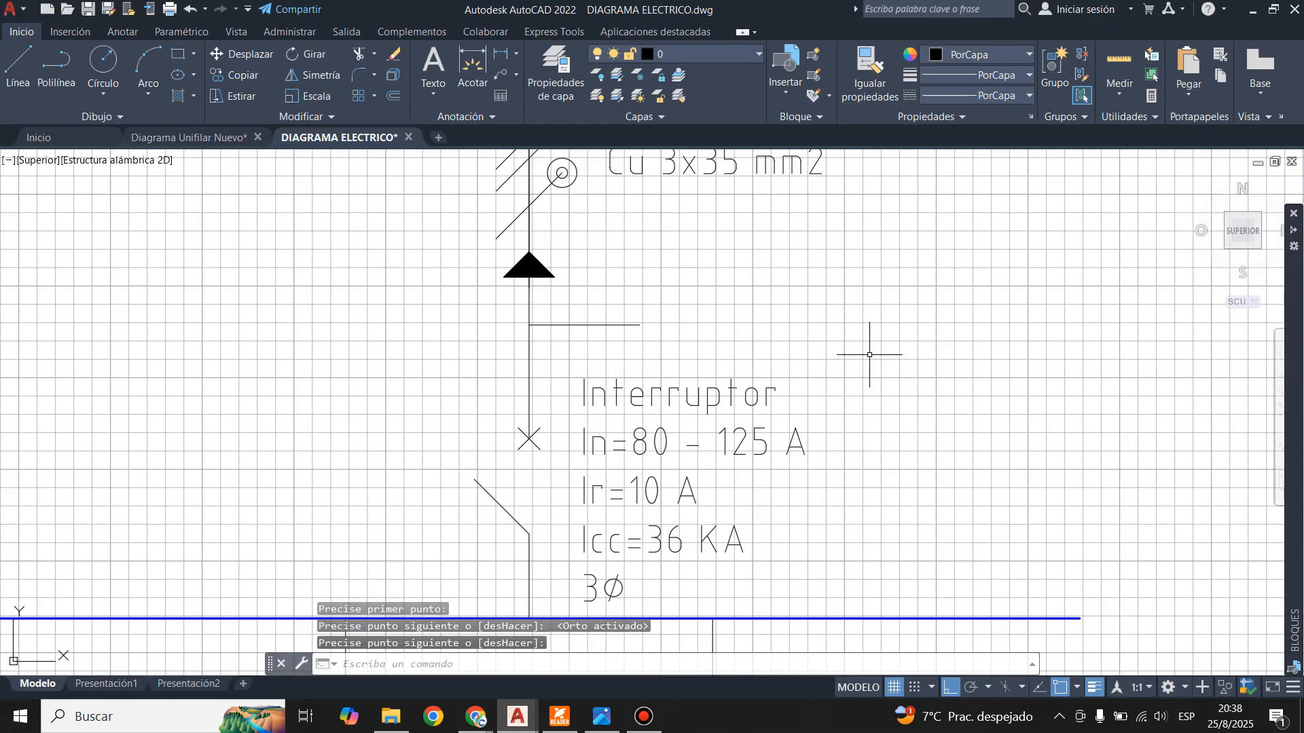
- Make LINEA ELC the current layer
{"action": "scroll", "coordinate": [640, 281], "scroll_direction": "down", "scroll_amount": 6}
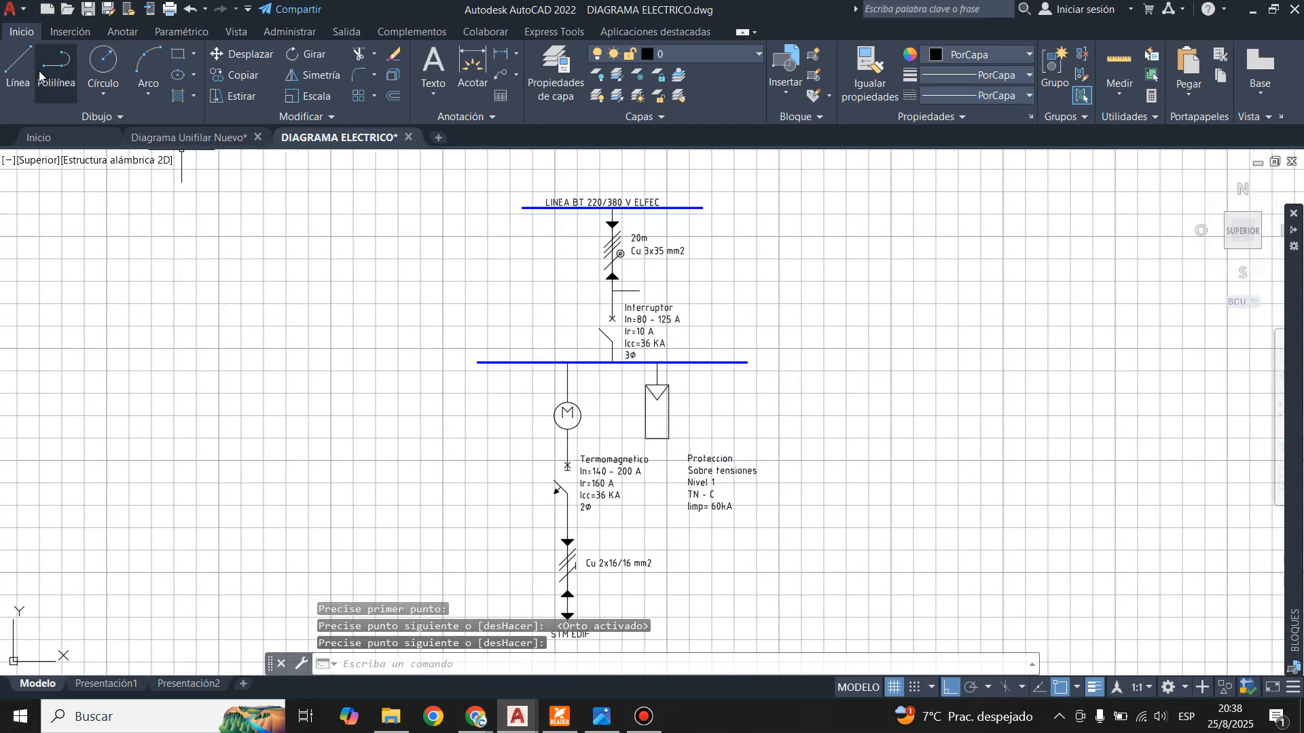
{"action": "left_click", "coordinate": [645, 55]}
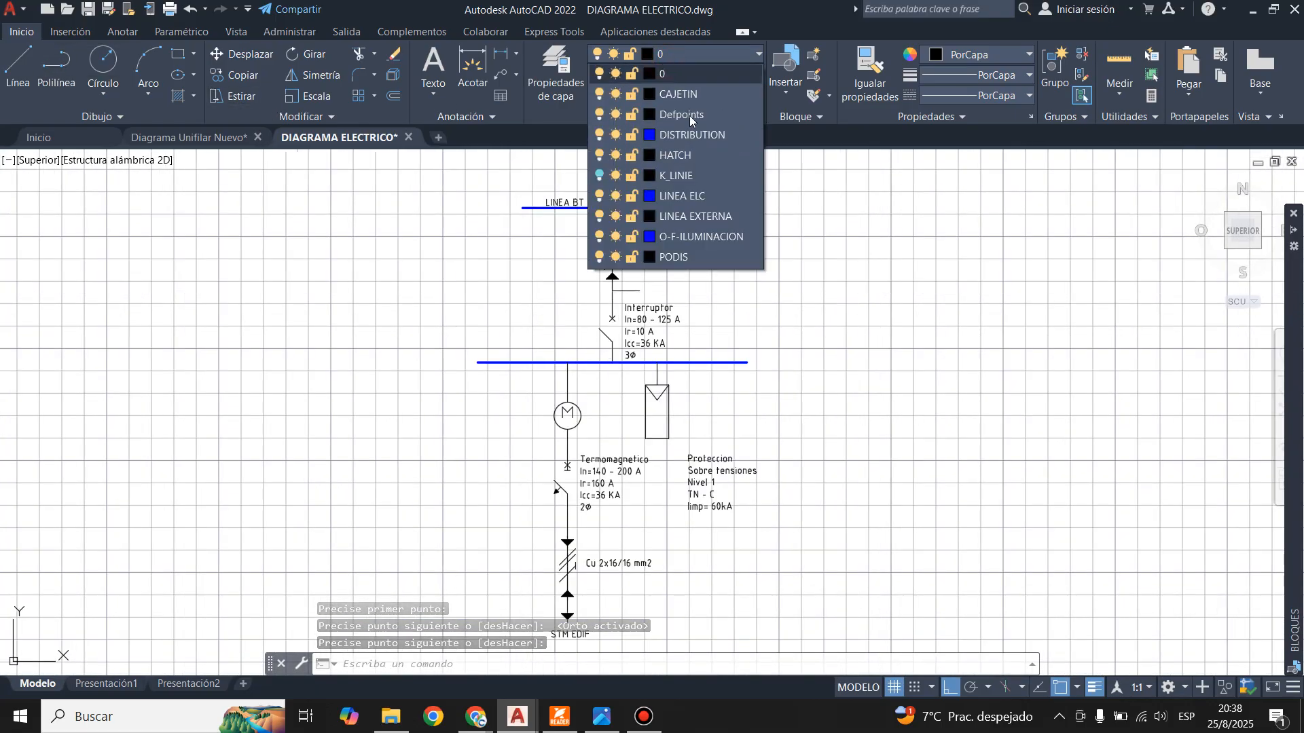
{"action": "left_click", "coordinate": [689, 196]}
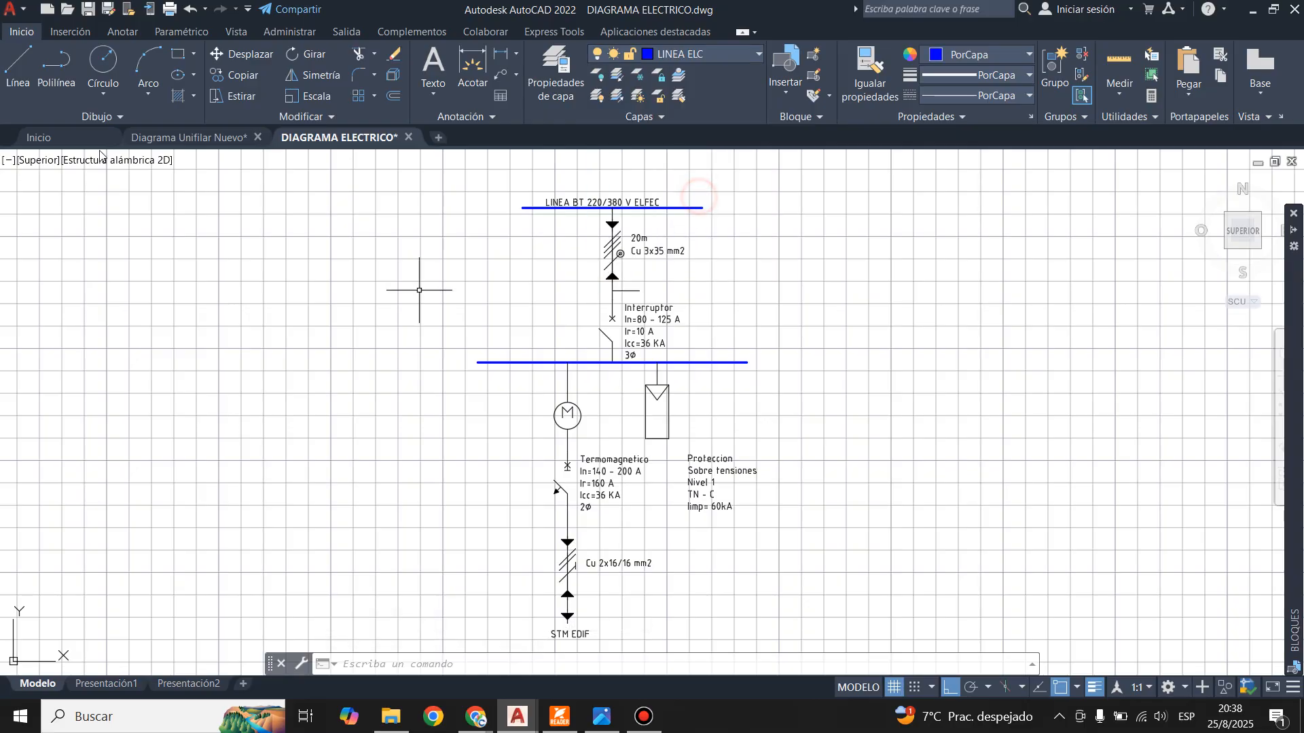
{"action": "left_click", "coordinate": [178, 54]}
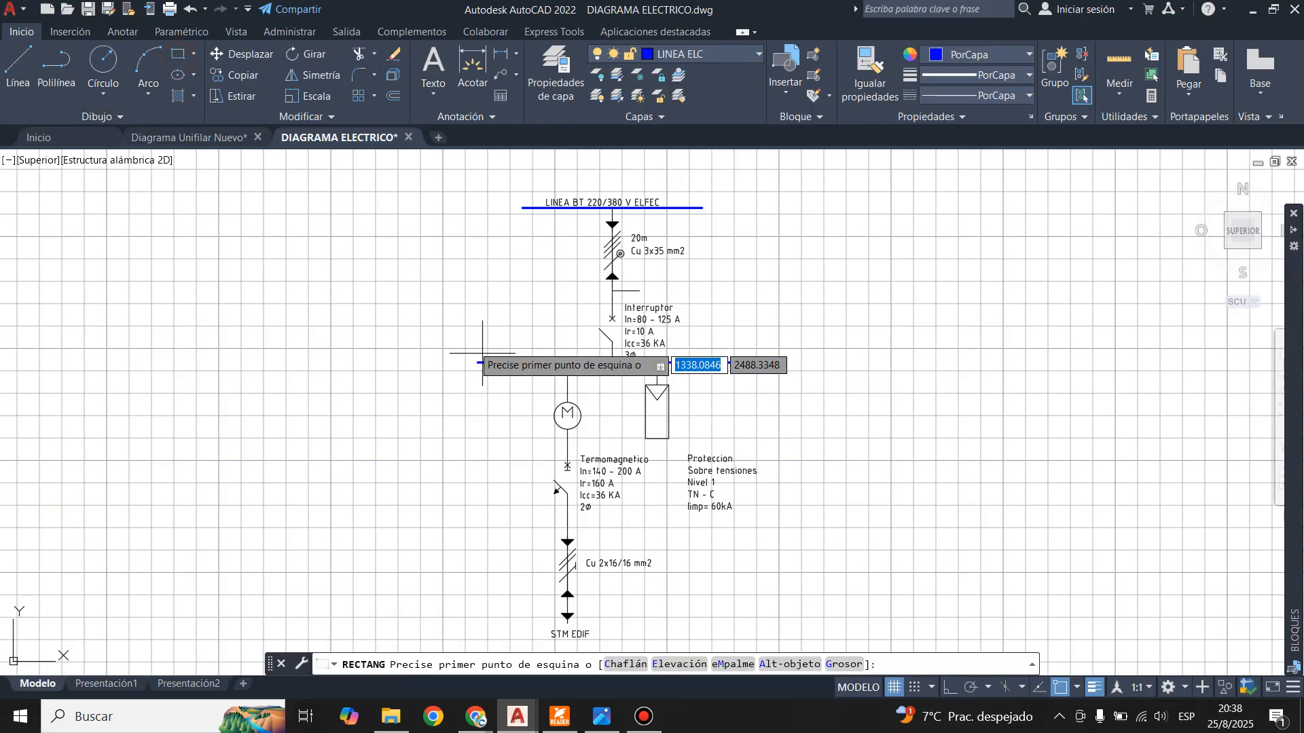
{"action": "scroll", "coordinate": [448, 306], "scroll_direction": "down", "scroll_amount": 2}
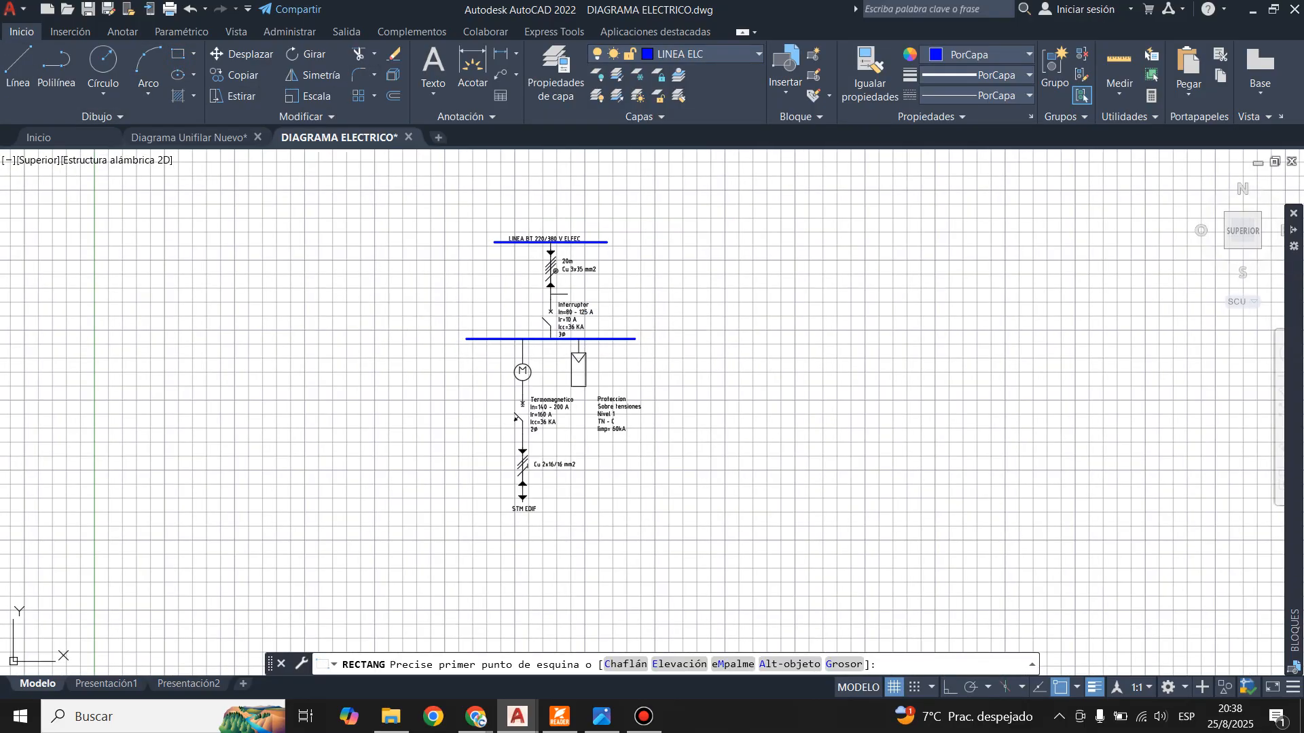
{"action": "left_click", "coordinate": [409, 300]}
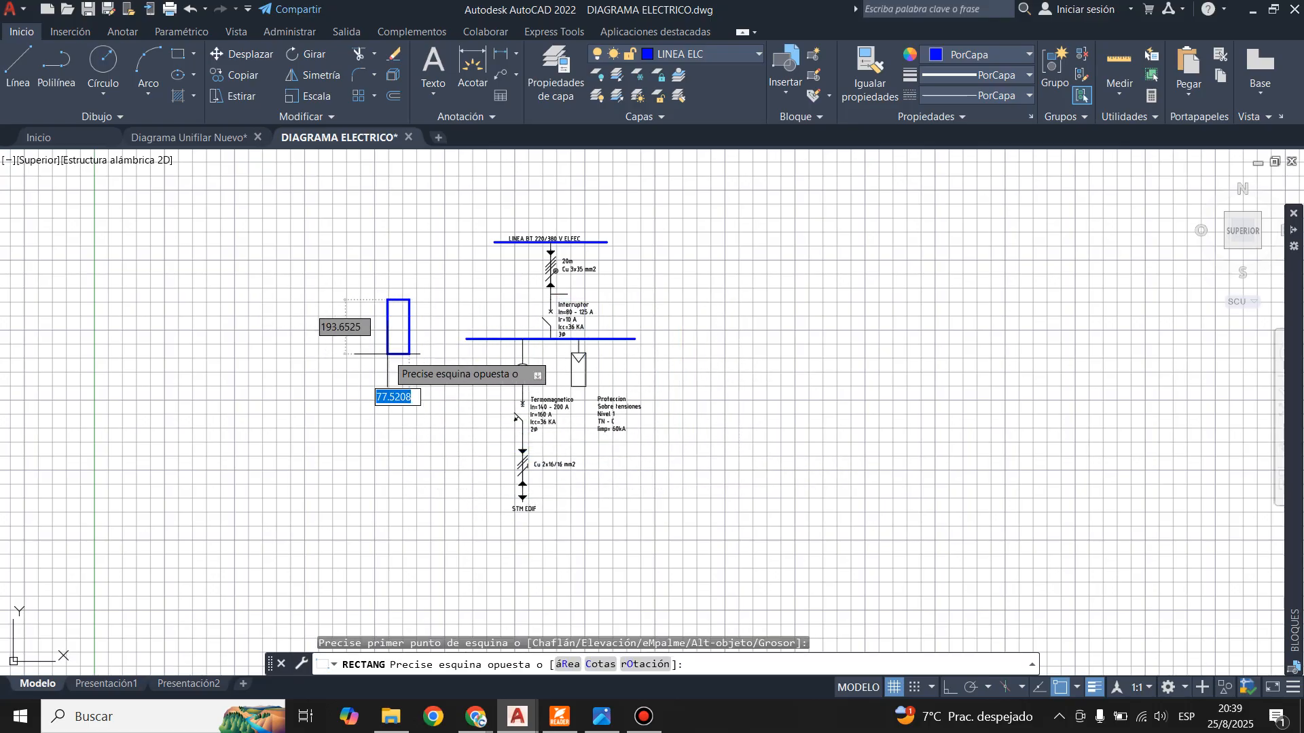
{"action": "key", "text": "Escape"}
- Draw a 1000 by 500 enclosure rectangle around the main breaker, busbar, meter, surge protector and feeder breaker, modelled on the reference drawing
{"action": "left_click", "coordinate": [190, 137]}
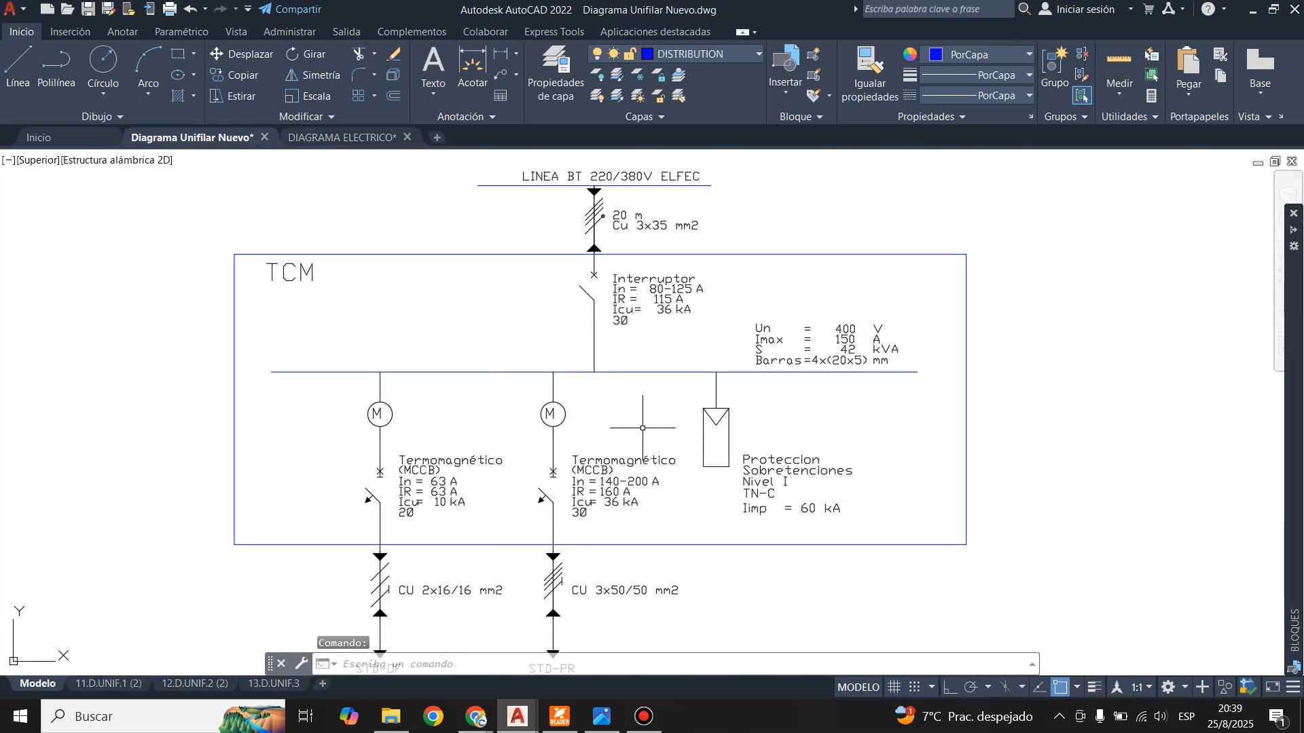
{"action": "left_click", "coordinate": [347, 140]}
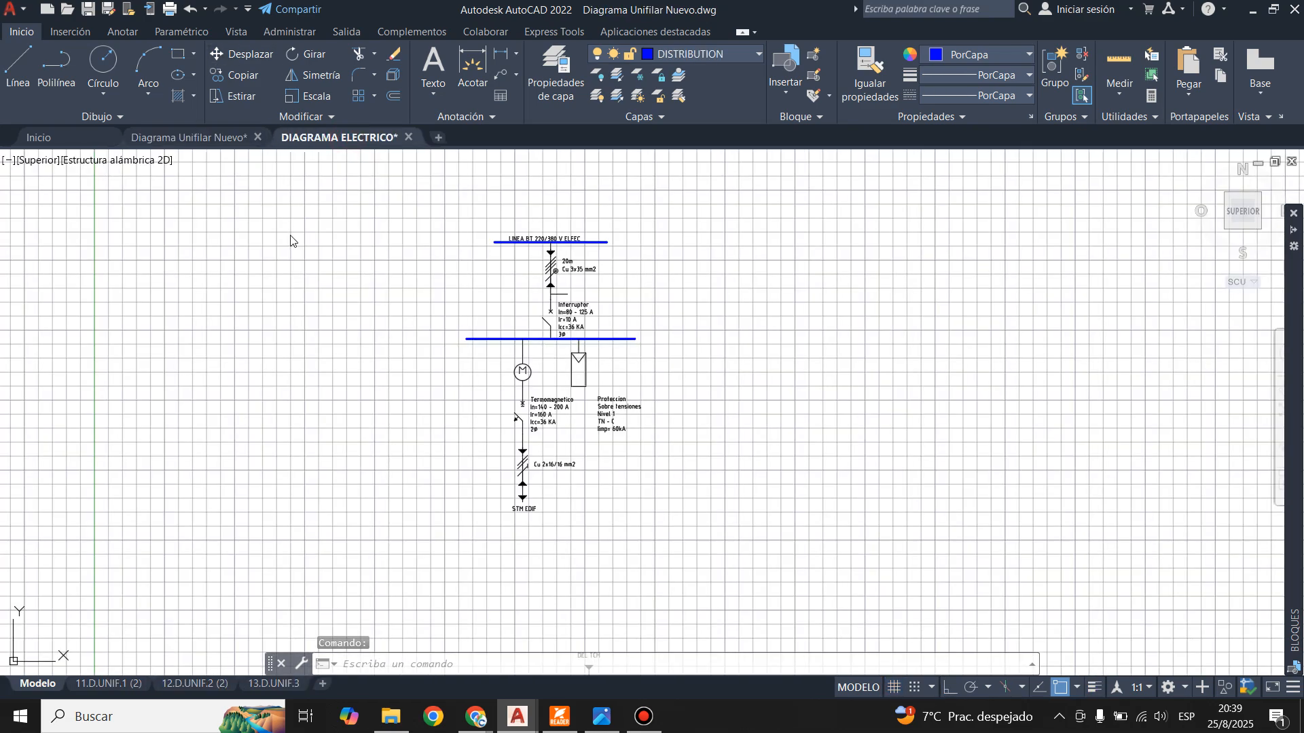
{"action": "left_click", "coordinate": [179, 54]}
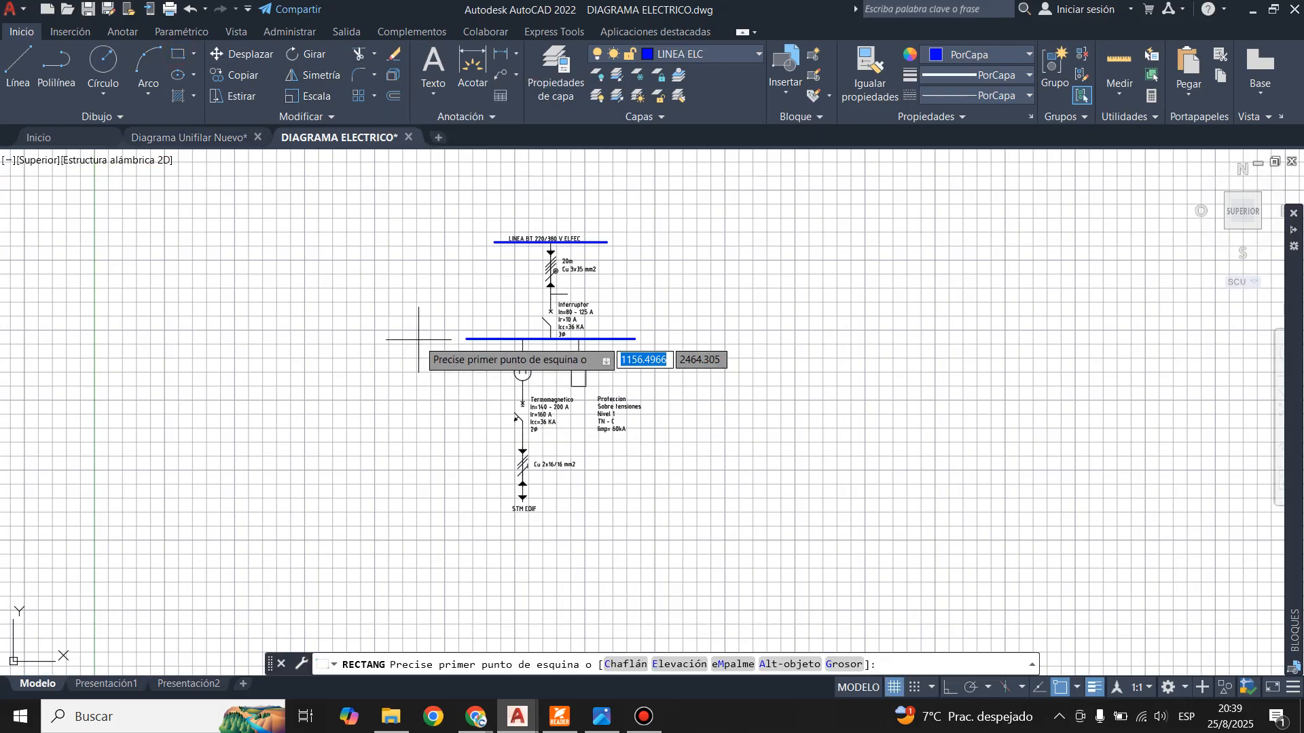
{"action": "left_click", "coordinate": [404, 301]}
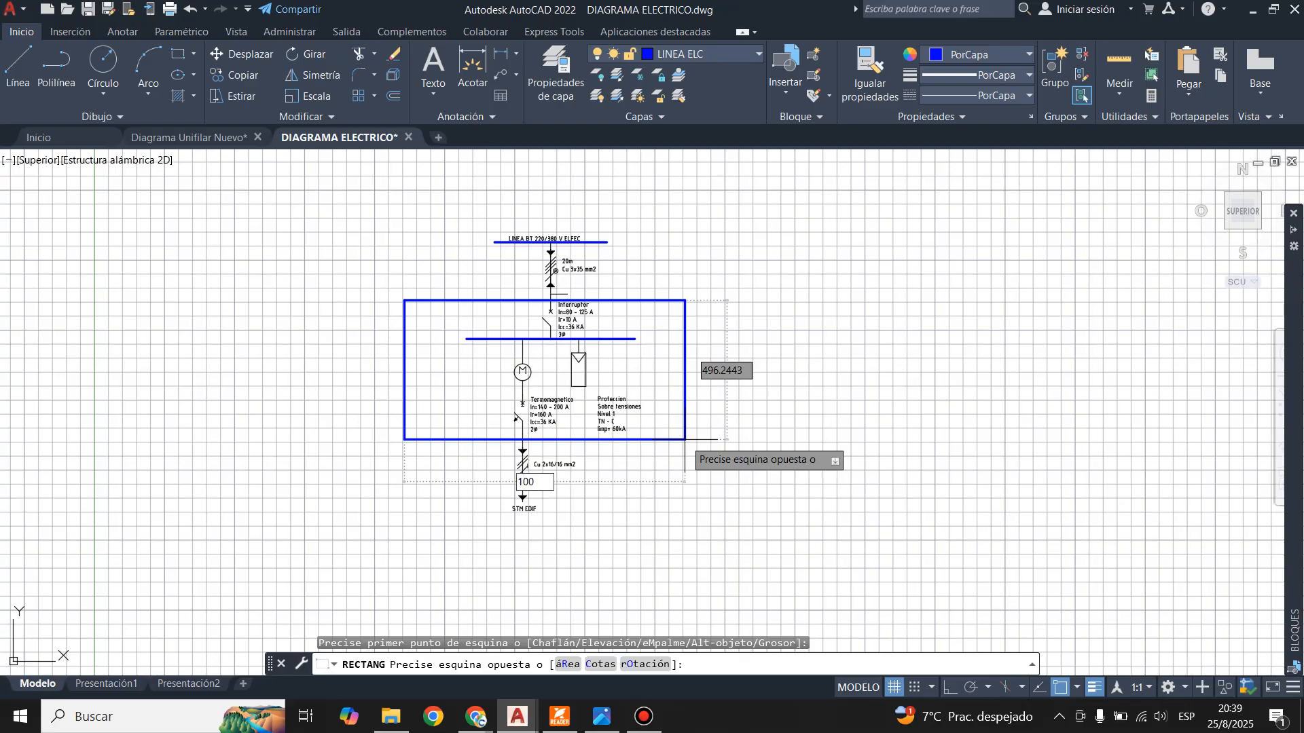
{"action": "key", "text": "Tab"}
{"action": "type", "text": "5"}
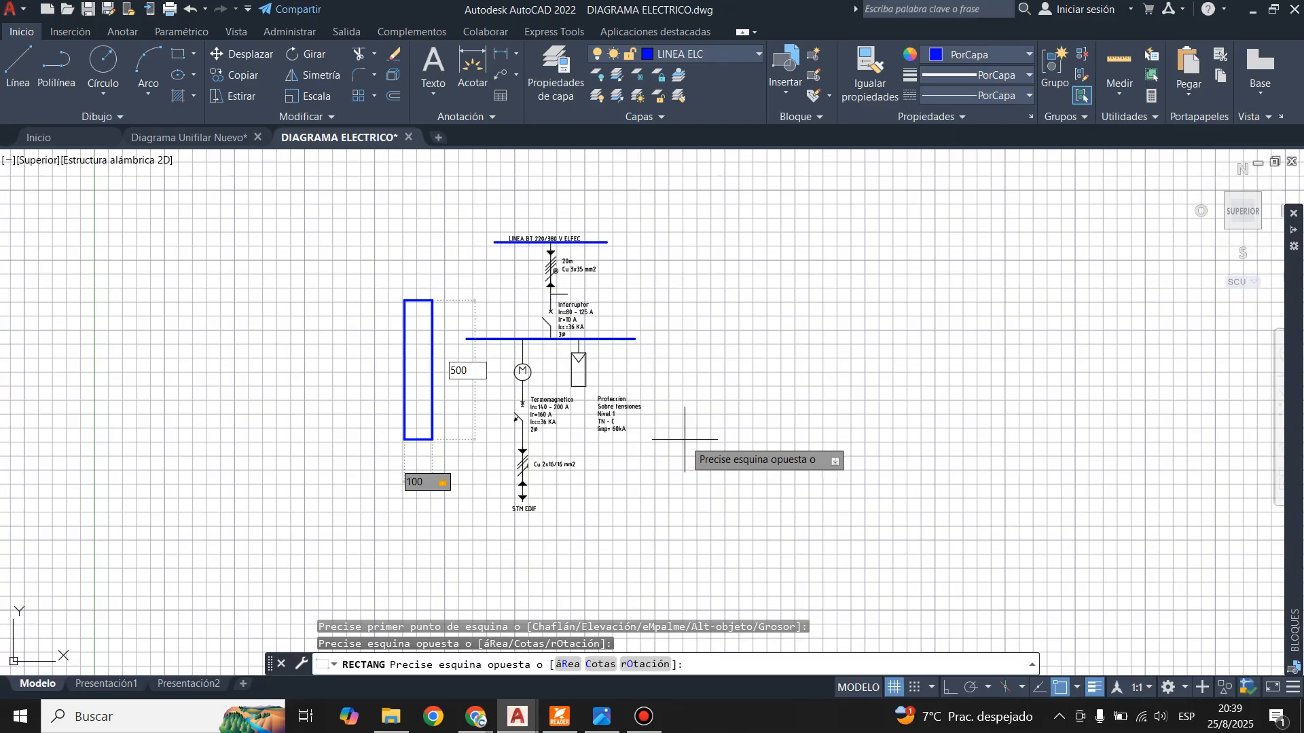
{"action": "key", "text": "Tab"}
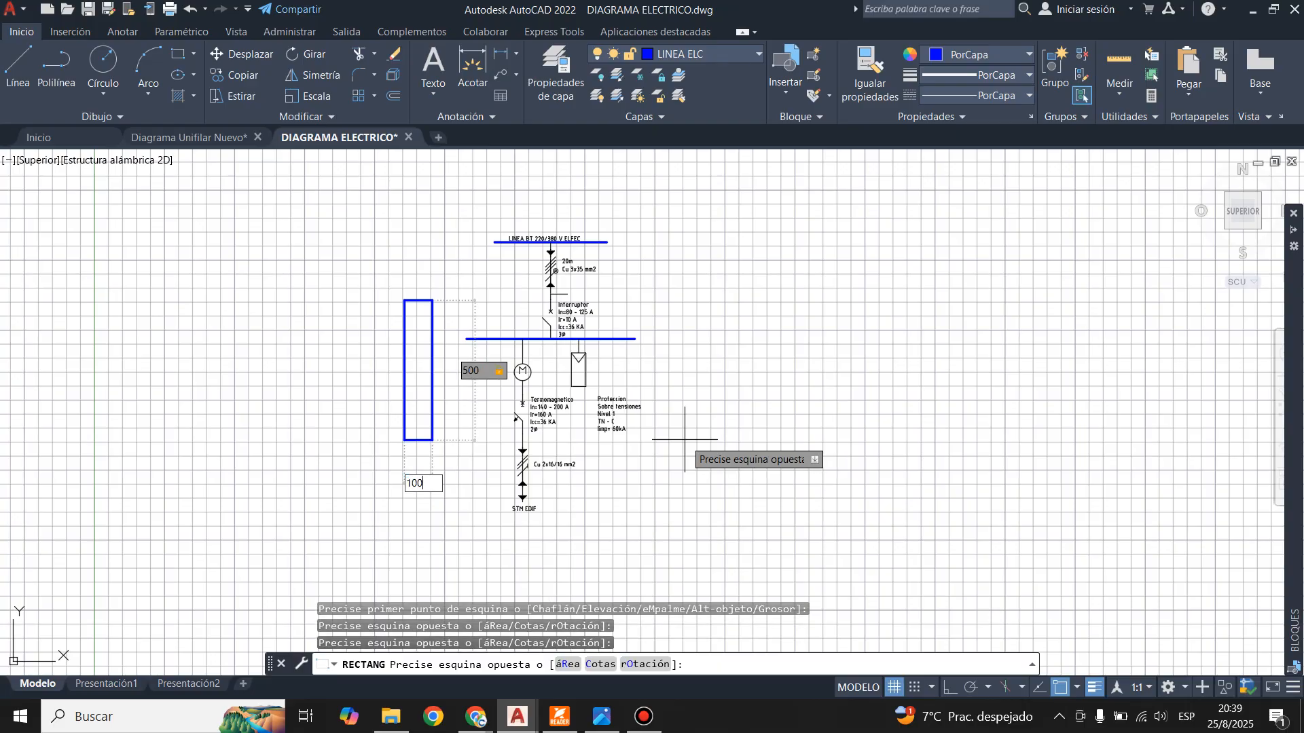
{"action": "type", "text": "1000"}
{"action": "key", "text": "Tab"}
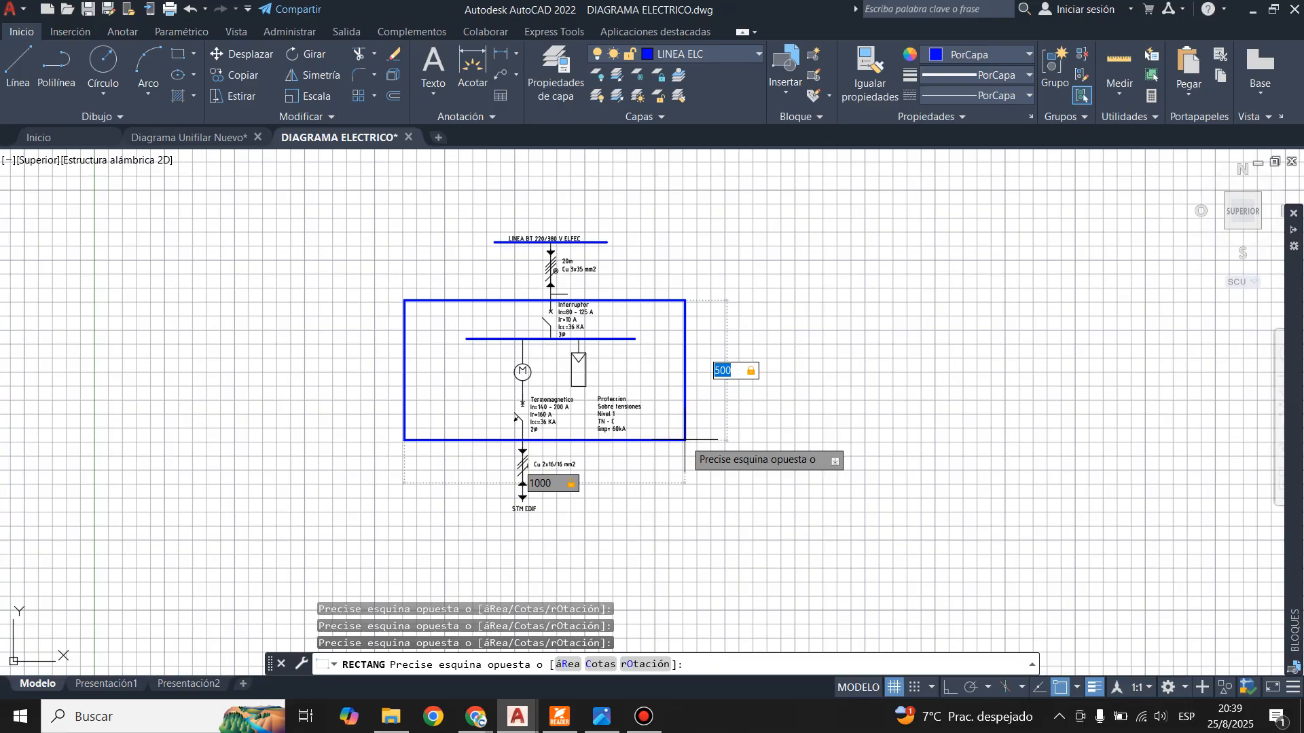
{"action": "key", "text": "Return"}
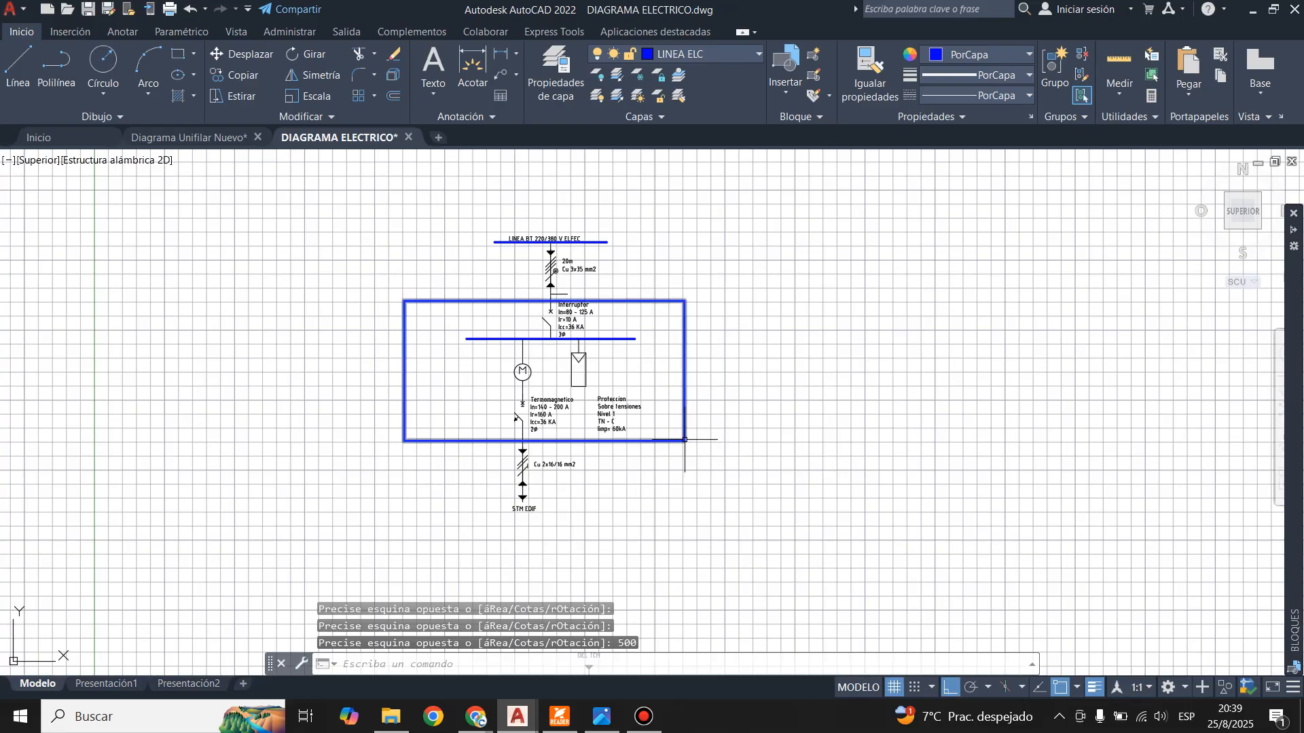
- Move the enclosure rectangle vertically so its upper edge lines up with the short horizontal line above the main breaker
{"action": "scroll", "coordinate": [532, 286], "scroll_direction": "up", "scroll_amount": 4}
{"action": "left_click", "coordinate": [564, 324]}
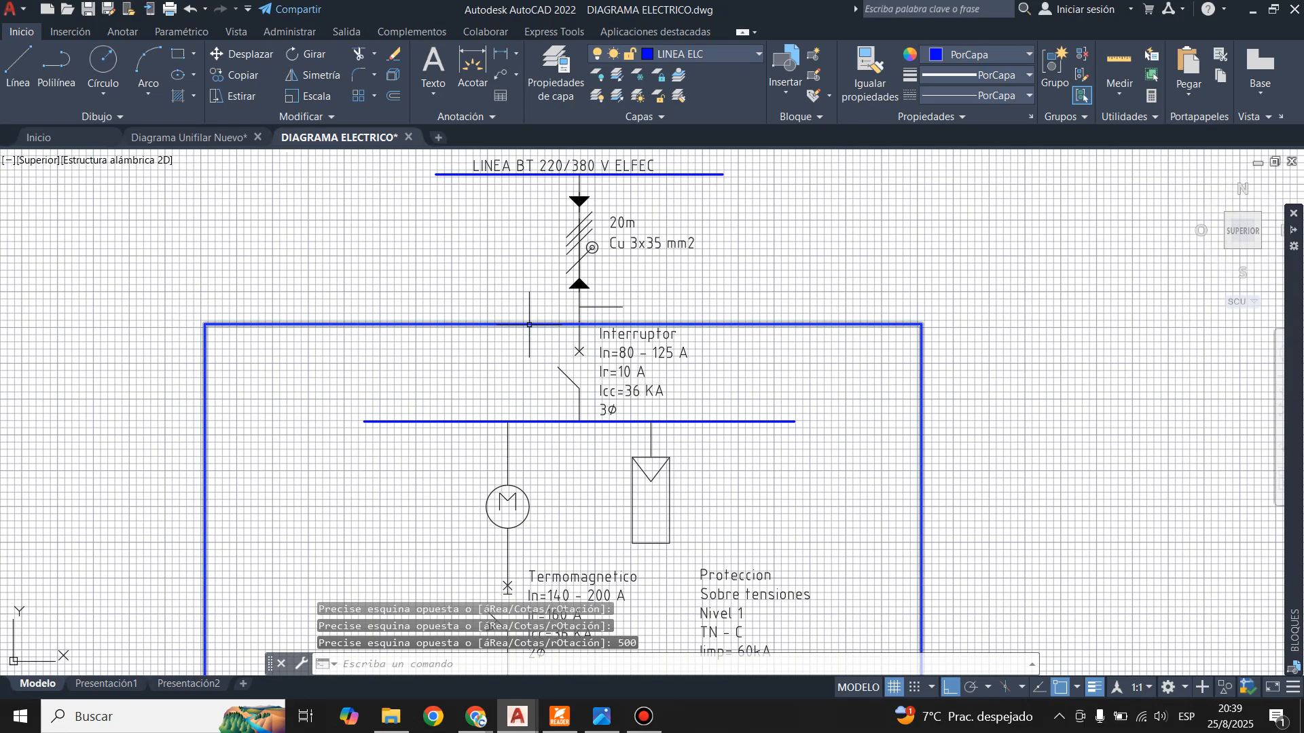
{"action": "scroll", "coordinate": [571, 312], "scroll_direction": "up", "scroll_amount": 4}
{"action": "left_click", "coordinate": [241, 54]}
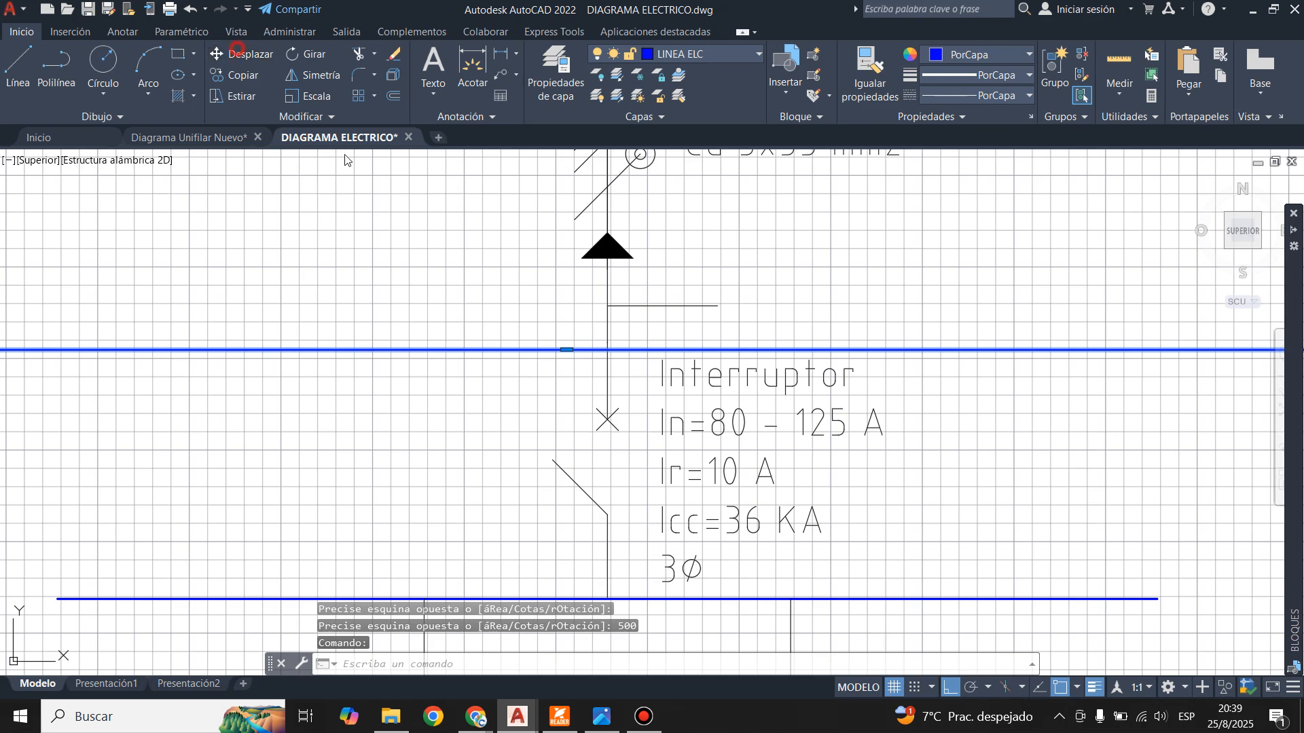
{"action": "left_click", "coordinate": [575, 352]}
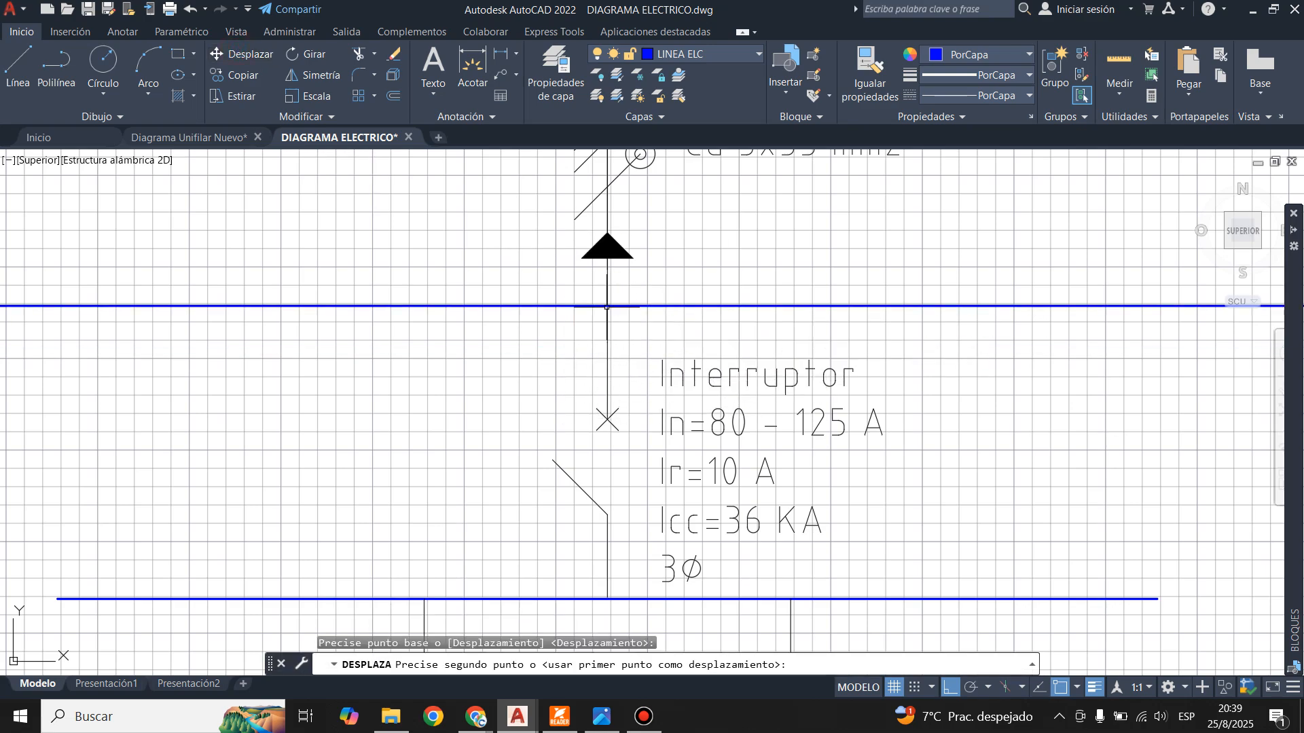
{"action": "left_click", "coordinate": [641, 309]}
{"action": "key", "text": "Escape"}
{"action": "key", "text": "Escape"}
{"action": "key", "text": "Escape"}
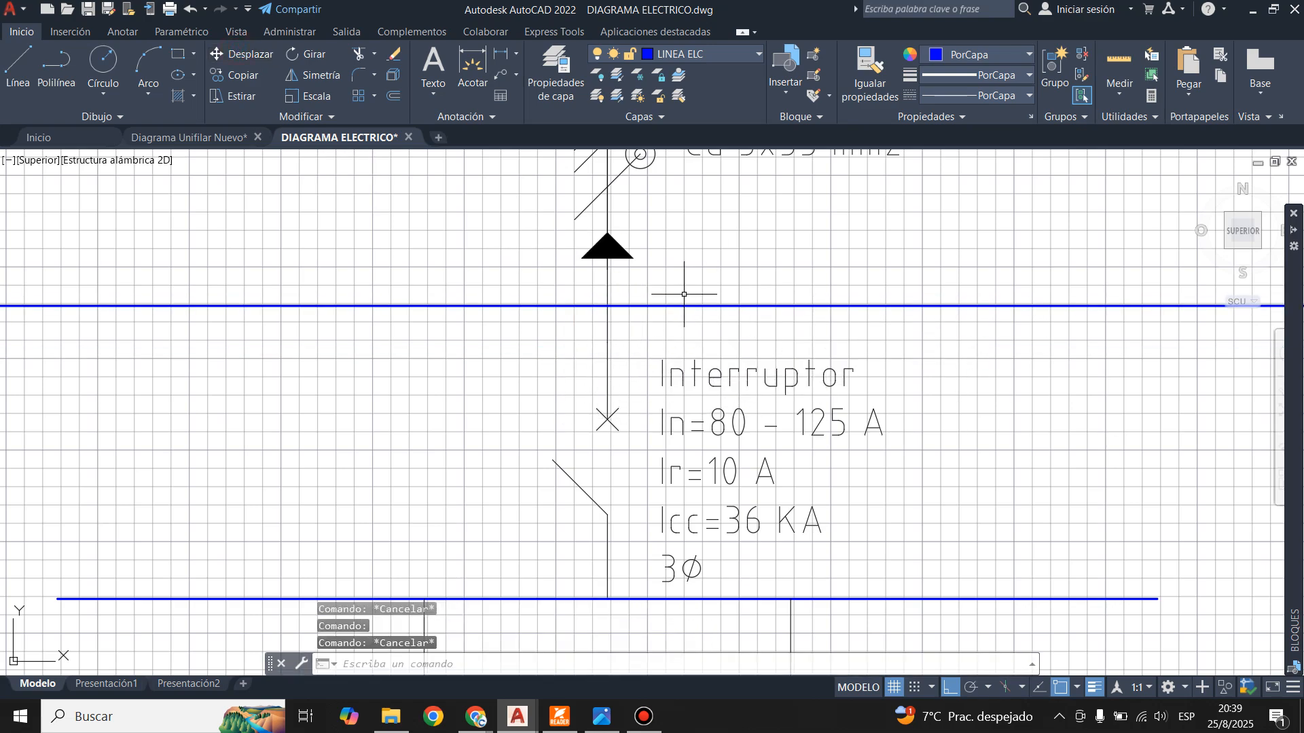
{"action": "key", "text": "Escape"}
- Move the enclosure rectangle slightly down from the short horizontal guide line above the main breaker, and erase that guide line
{"action": "left_click", "coordinate": [243, 55]}
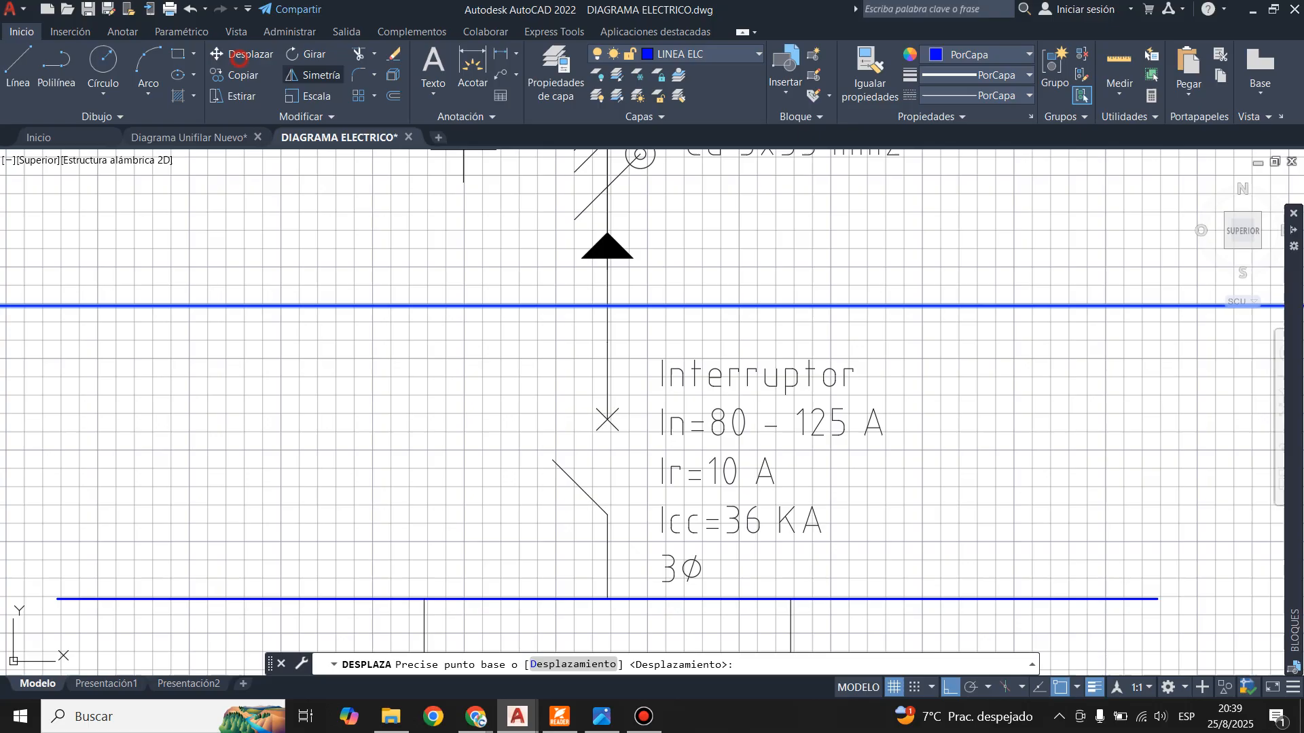
{"action": "left_click", "coordinate": [607, 306]}
{"action": "key", "text": "Escape"}
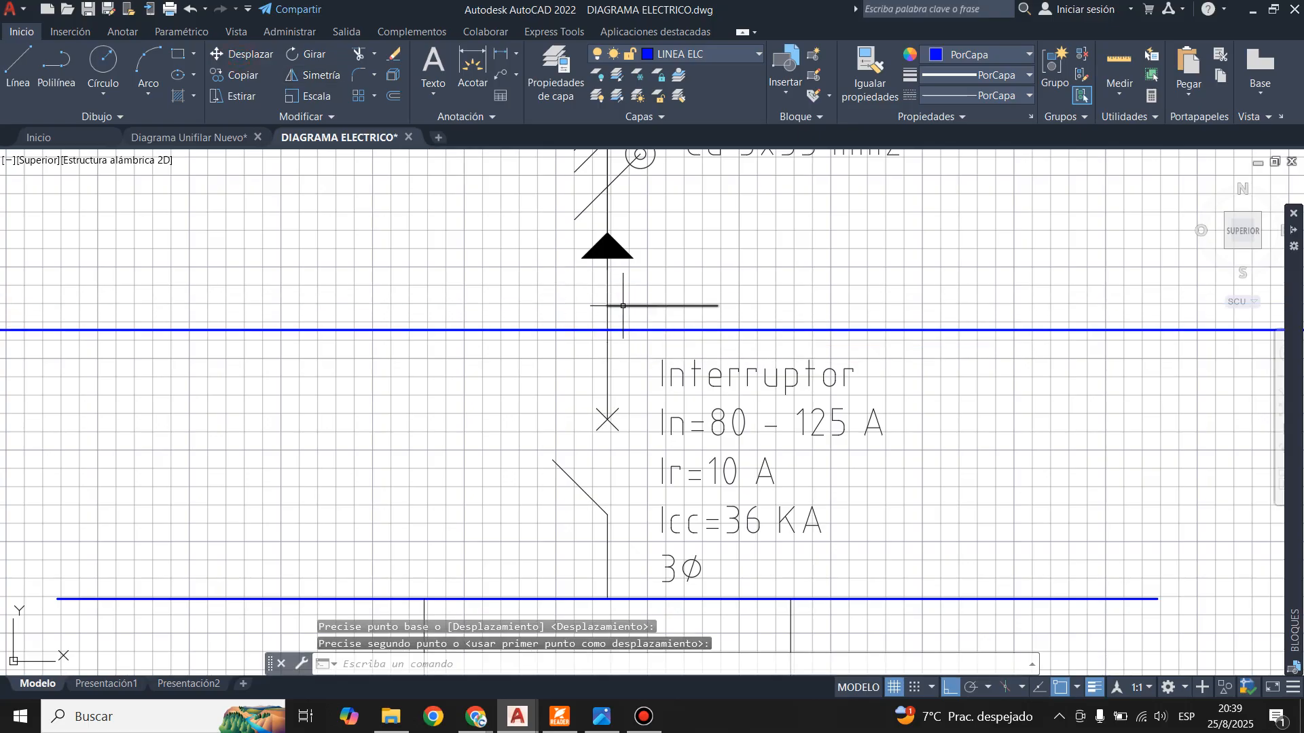
{"action": "key", "text": "Delete"}
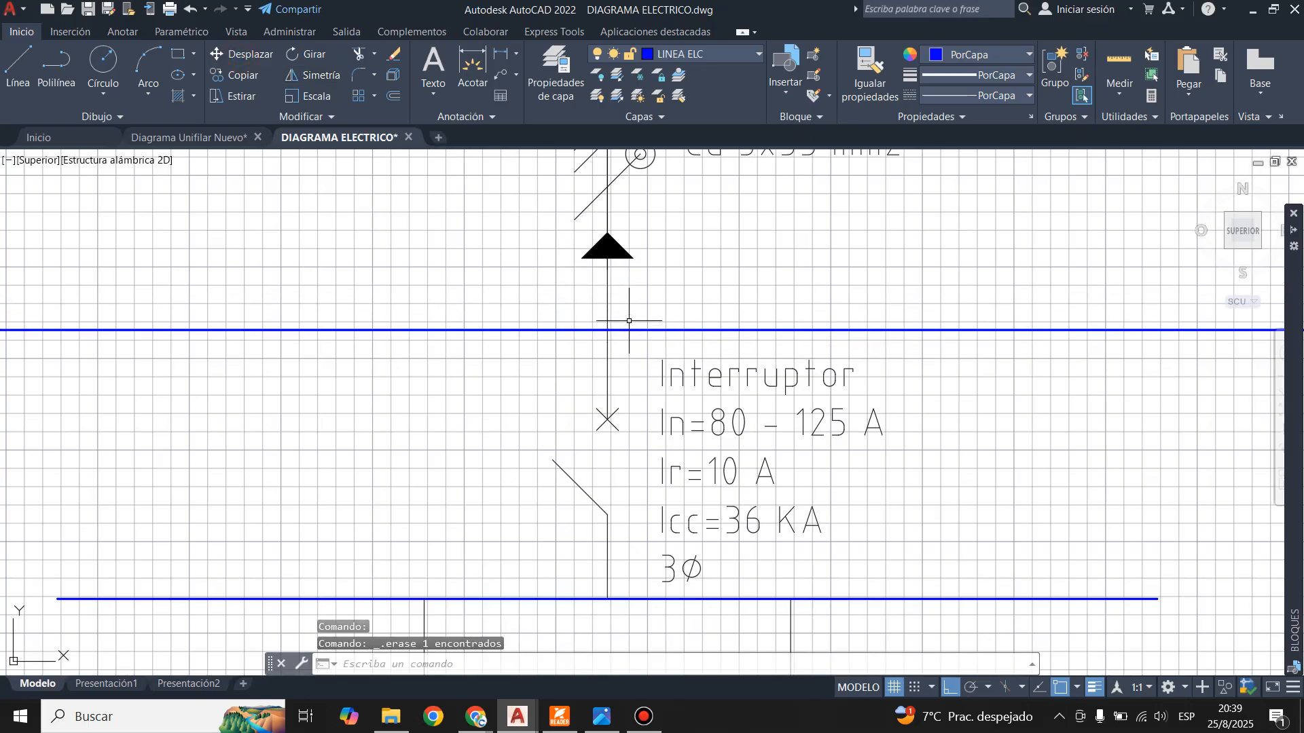
- Move the enclosure rectangle straight back up so its upper edge crosses the feeder between the cable's lower triangle and the main breaker
{"action": "left_click", "coordinate": [630, 325]}
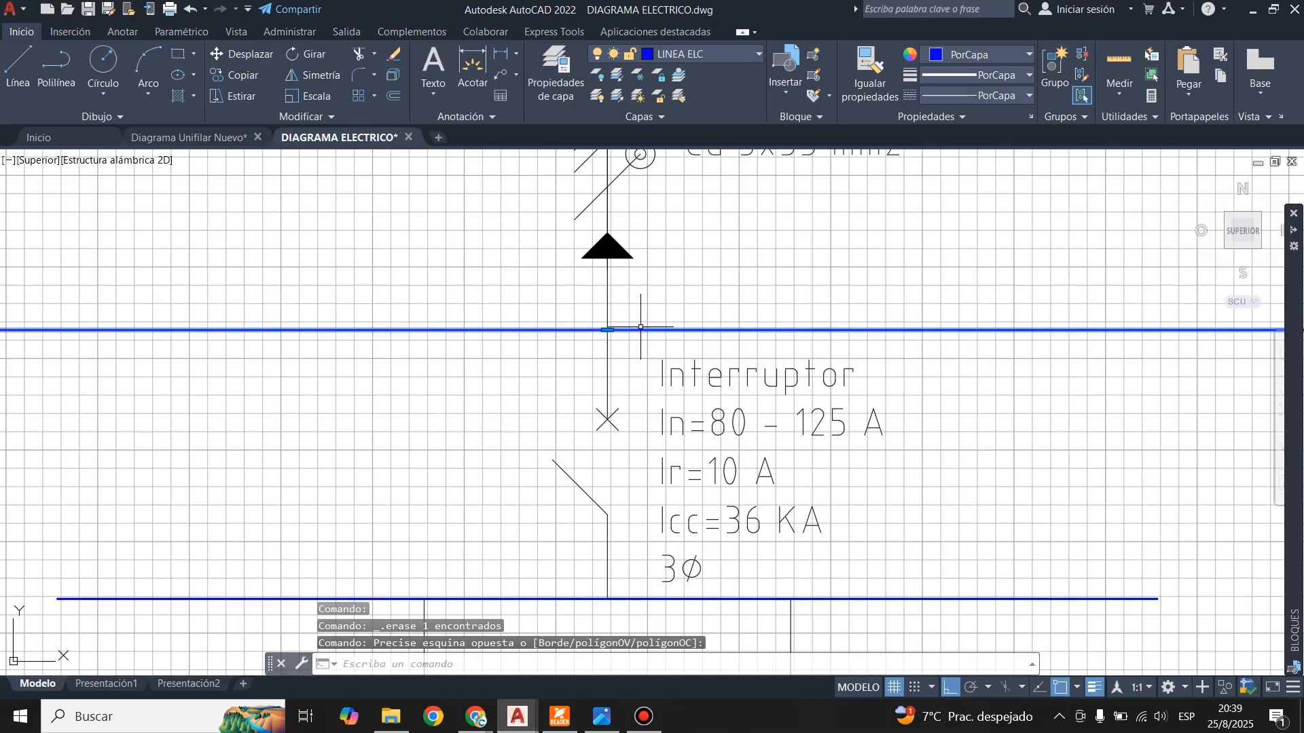
{"action": "left_click", "coordinate": [242, 52]}
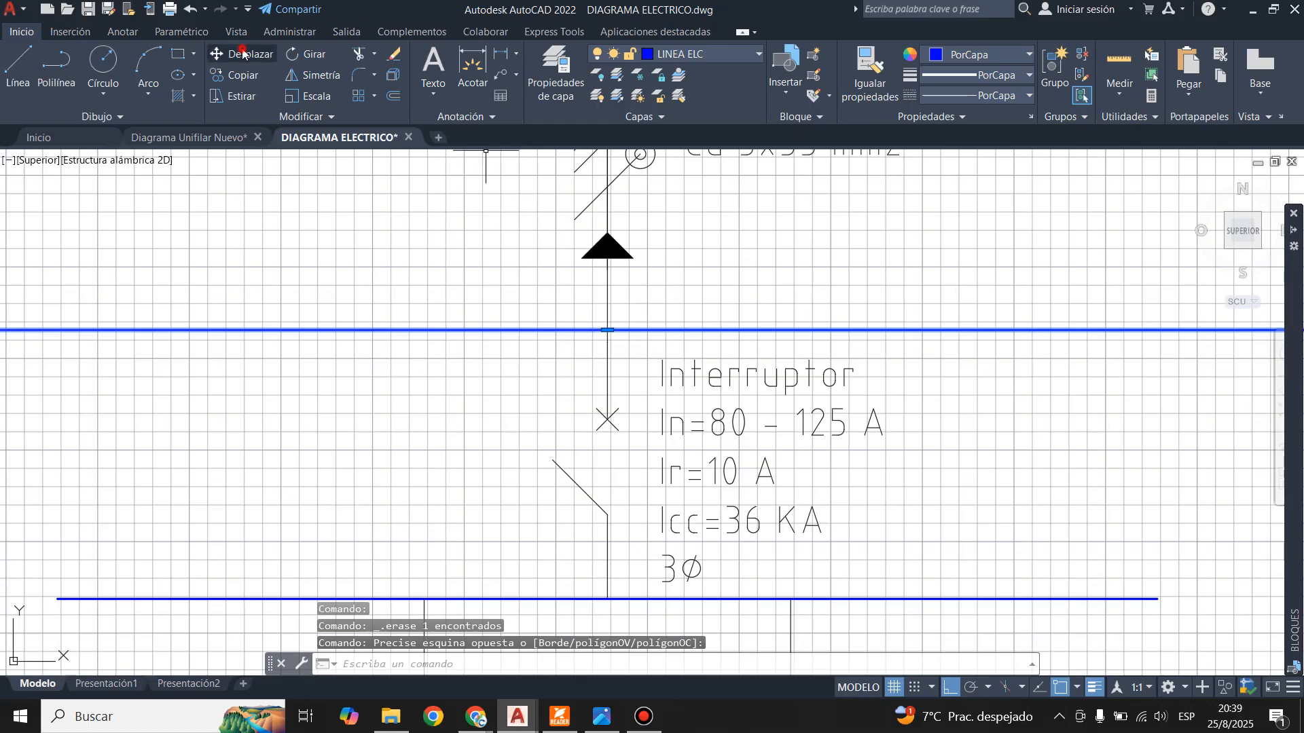
{"action": "left_click", "coordinate": [608, 330]}
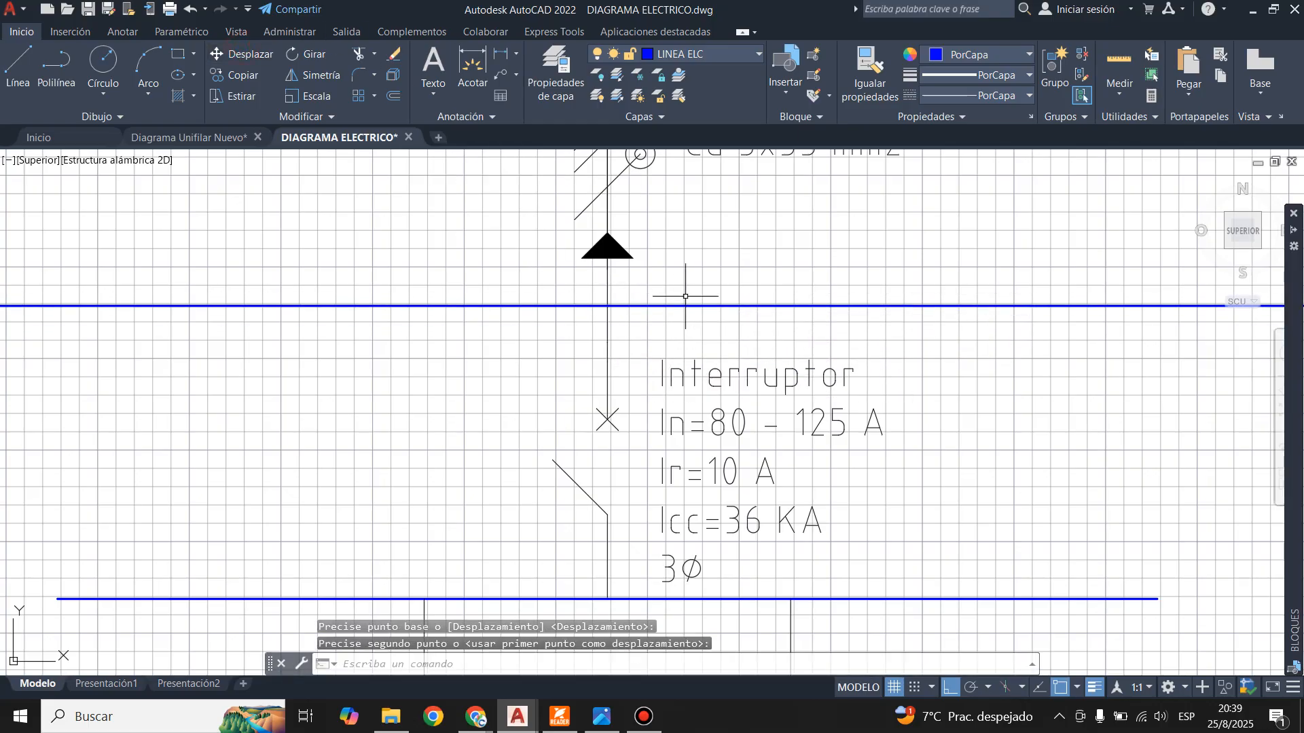
{"action": "key", "text": "Escape"}
- Add the single-line text TCM at 0° rotation inside the enclosure's upper-left corner, following the reference drawing
{"action": "scroll", "coordinate": [681, 283], "scroll_direction": "down", "scroll_amount": 8}
{"action": "scroll", "coordinate": [734, 334], "scroll_direction": "up", "scroll_amount": 2}
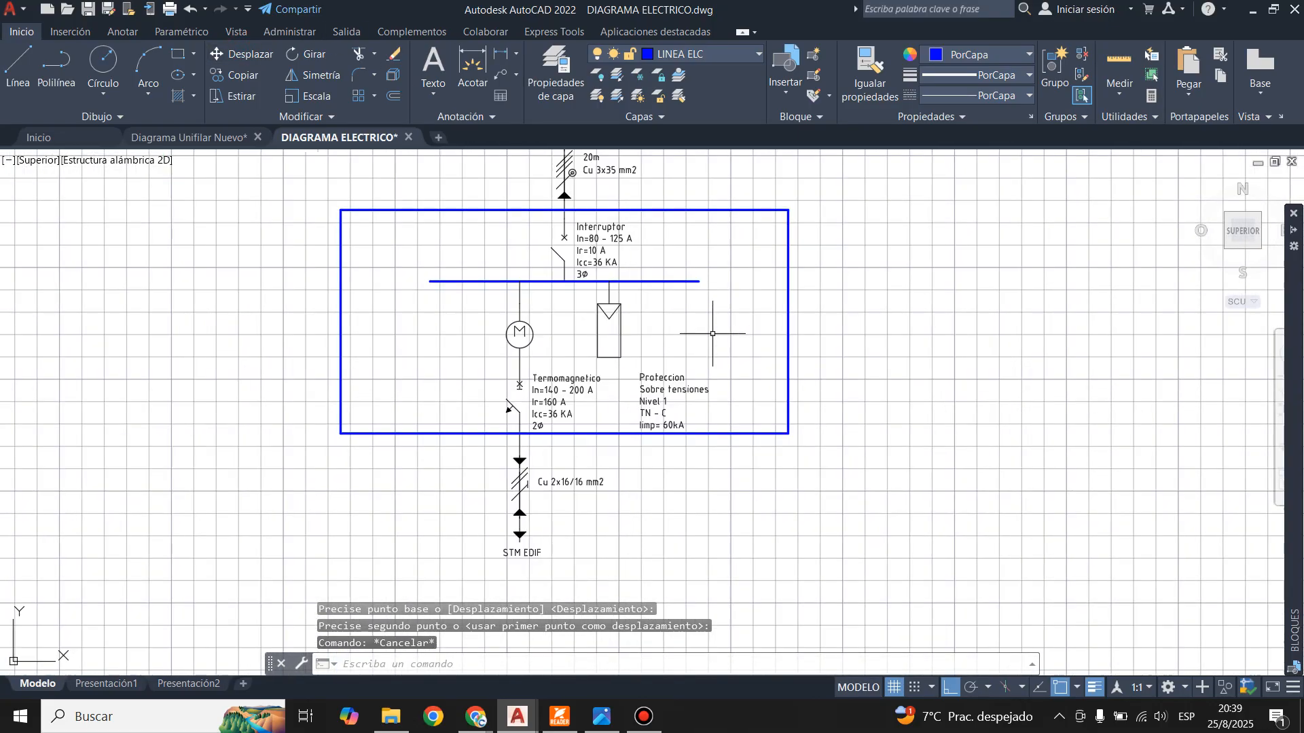
{"action": "scroll", "coordinate": [605, 504], "scroll_direction": "down", "scroll_amount": 2}
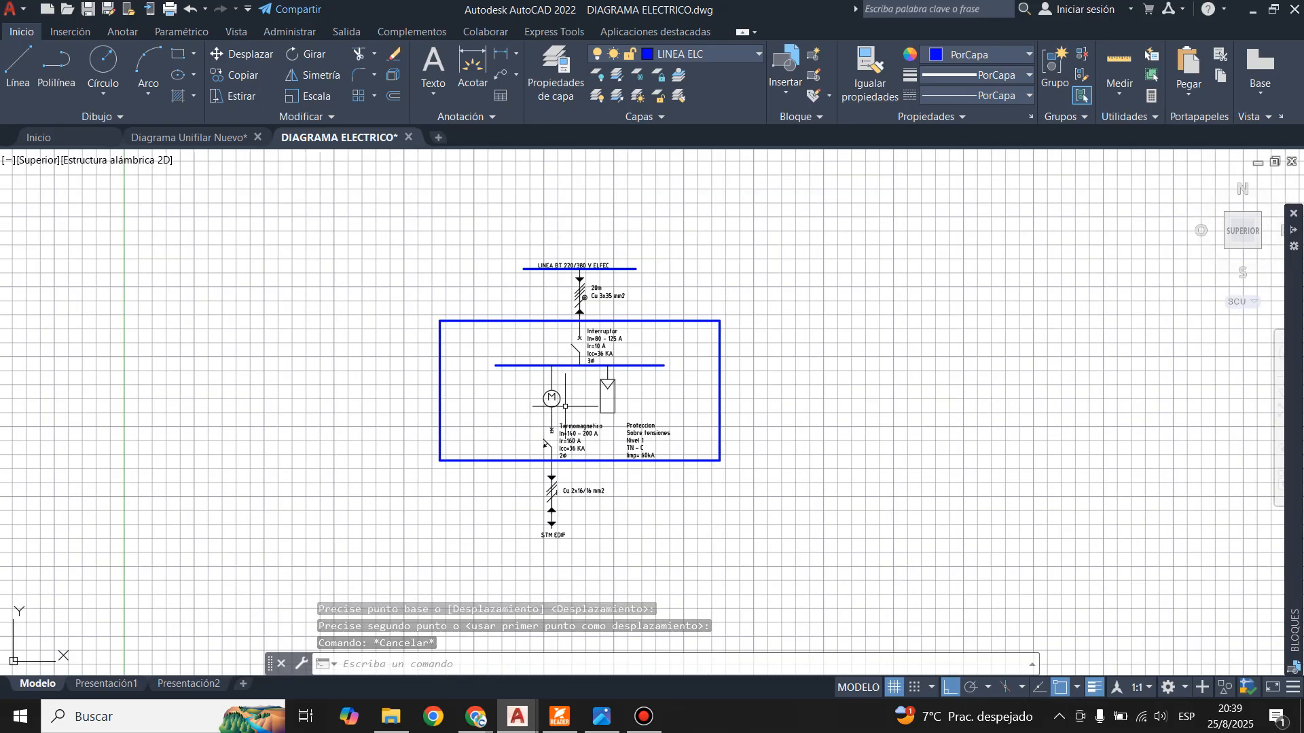
{"action": "scroll", "coordinate": [503, 350], "scroll_direction": "up", "scroll_amount": 2}
{"action": "left_click", "coordinate": [175, 144]}
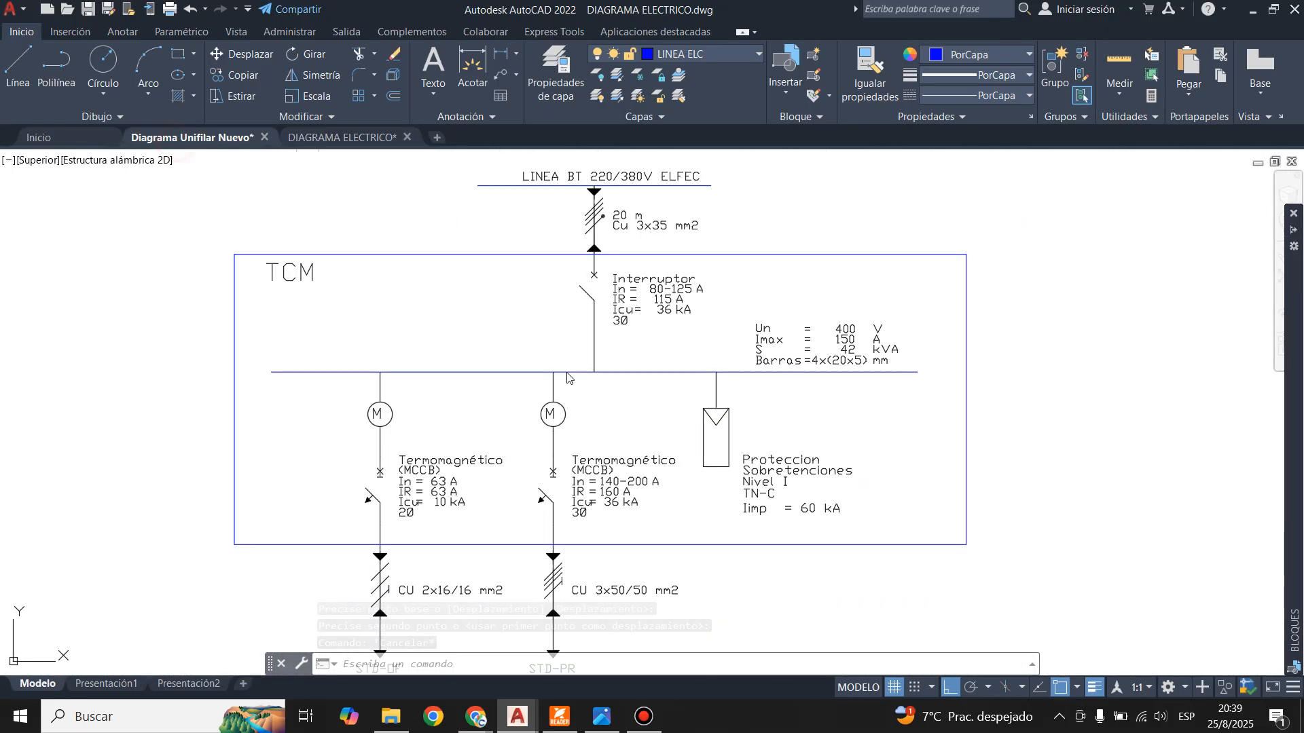
{"action": "left_click", "coordinate": [355, 139]}
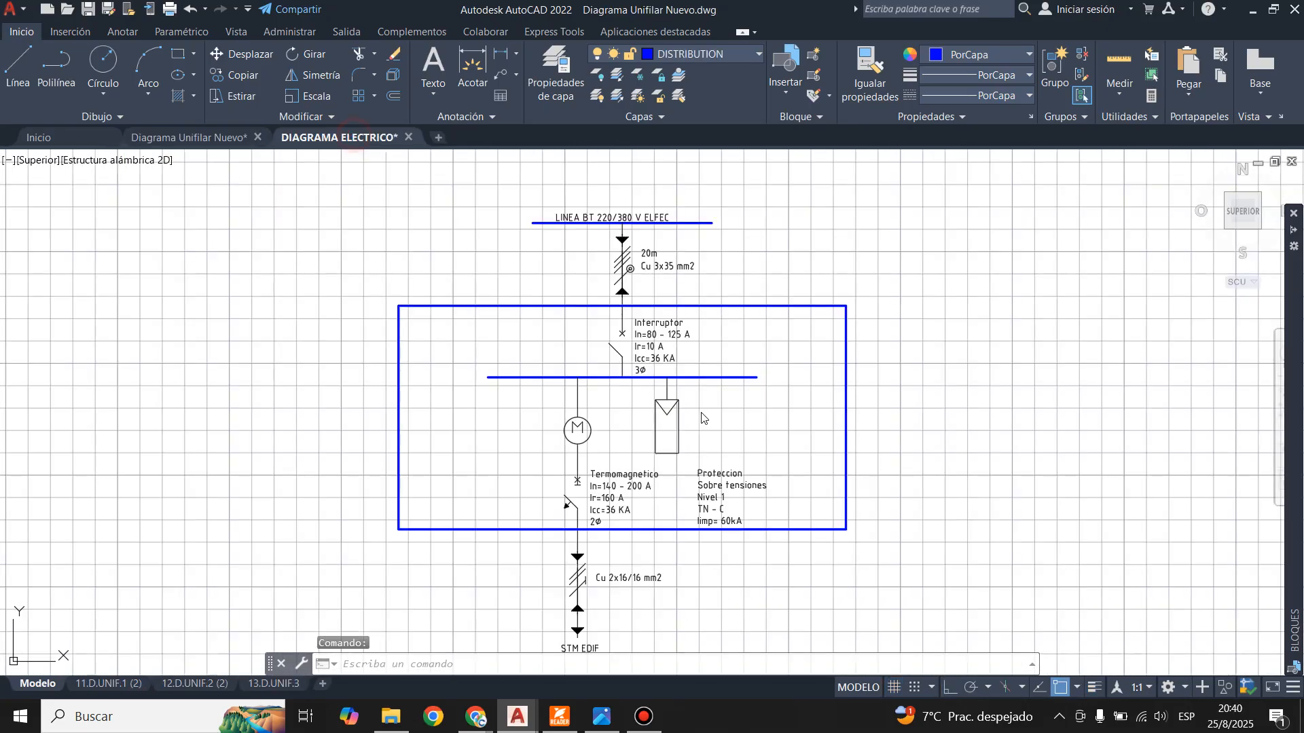
{"action": "scroll", "coordinate": [419, 319], "scroll_direction": "up", "scroll_amount": 4}
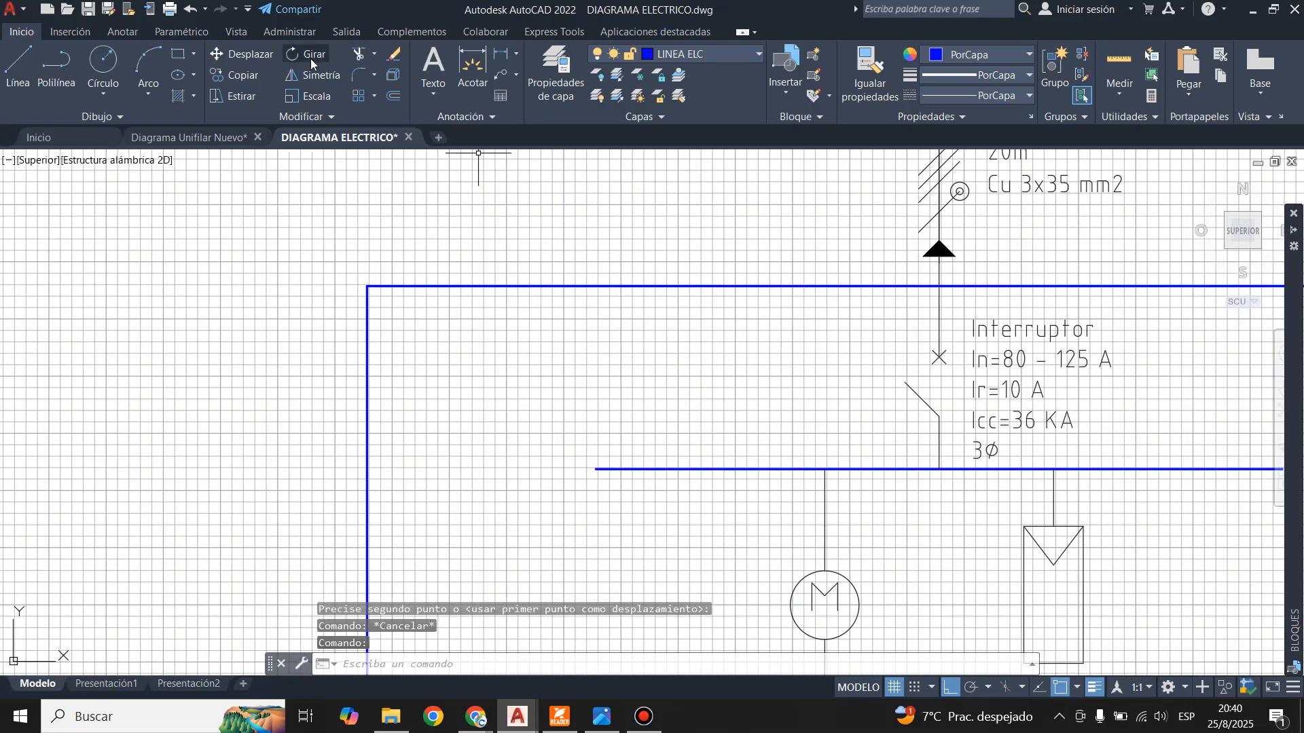
{"action": "left_click", "coordinate": [430, 101]}
{"action": "left_click", "coordinate": [467, 158]}
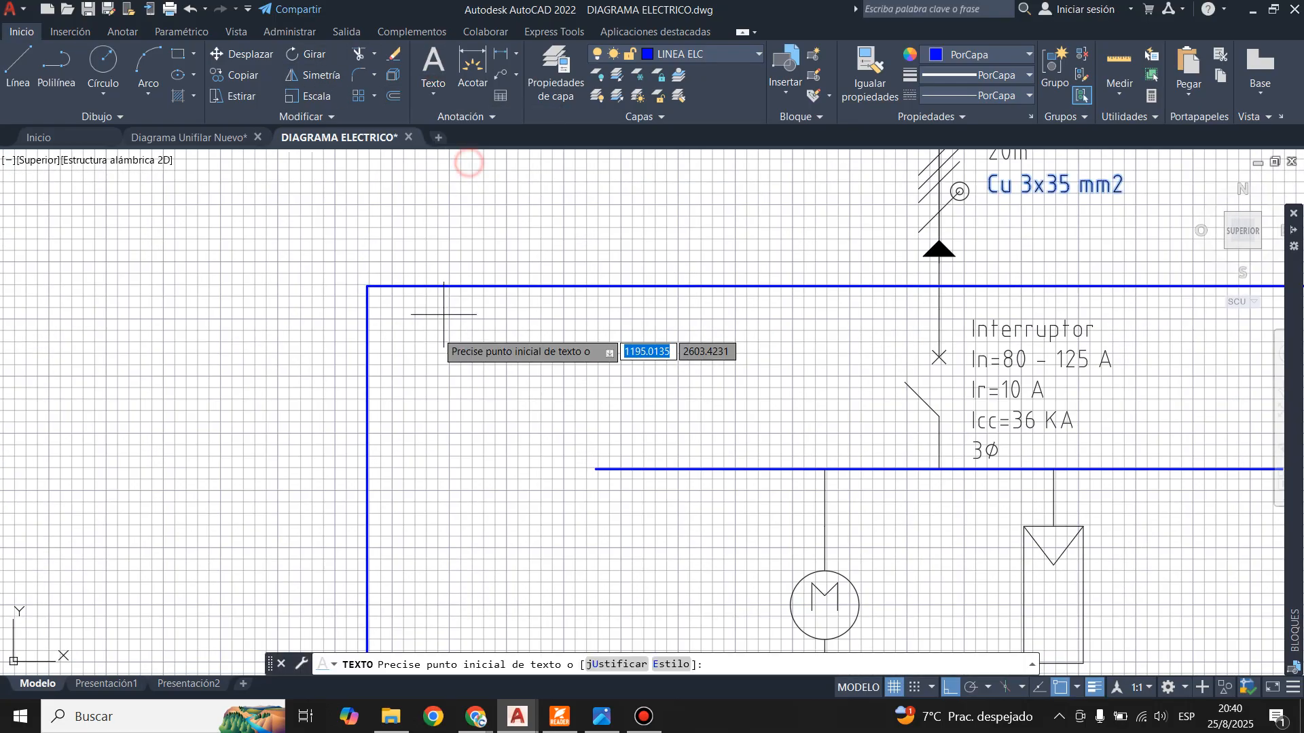
{"action": "left_click", "coordinate": [405, 325]}
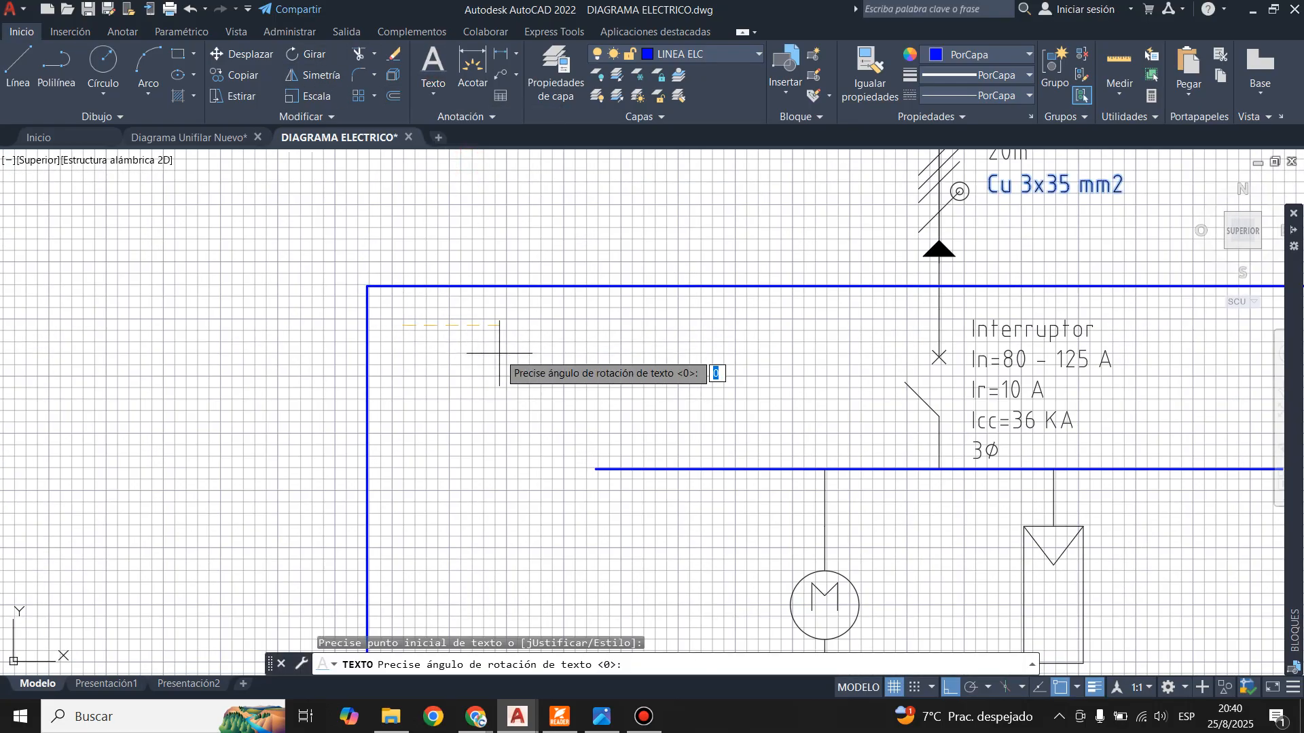
{"action": "key", "text": "Return"}
{"action": "type", "text": "tc"}
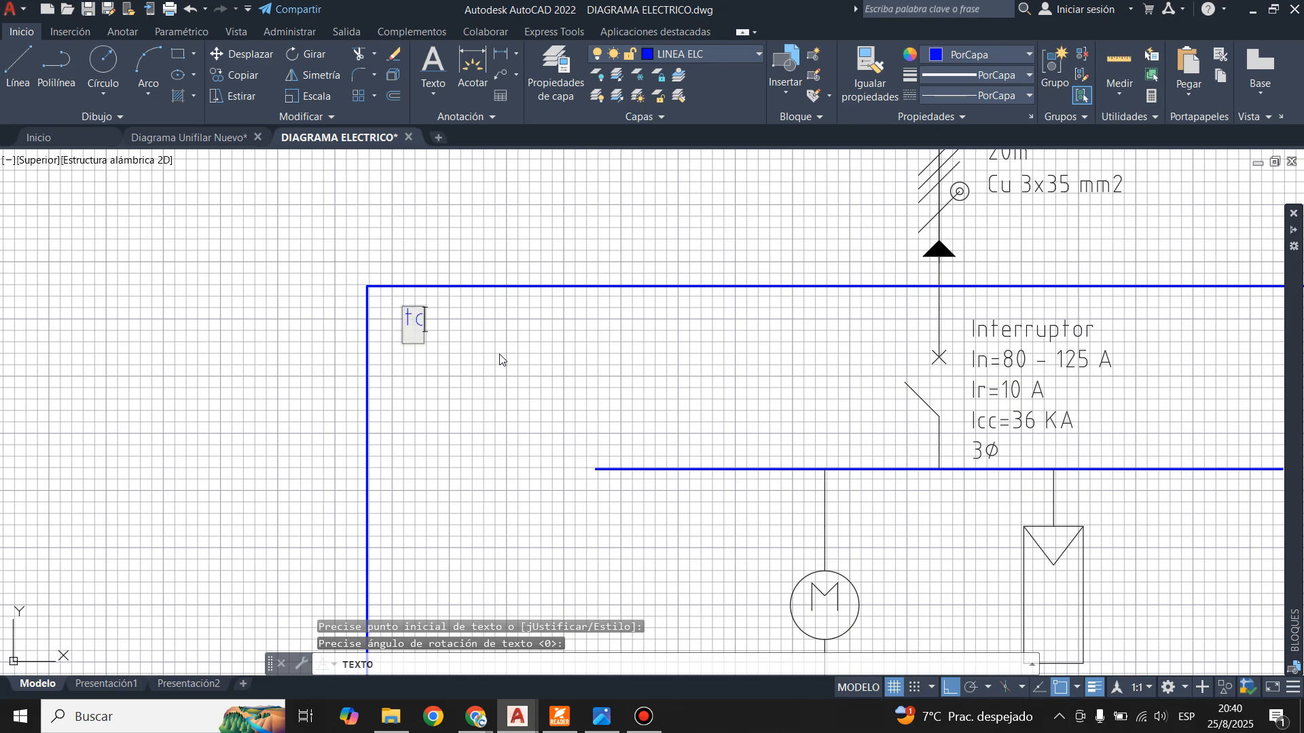
{"action": "type", "text": "TCM"}
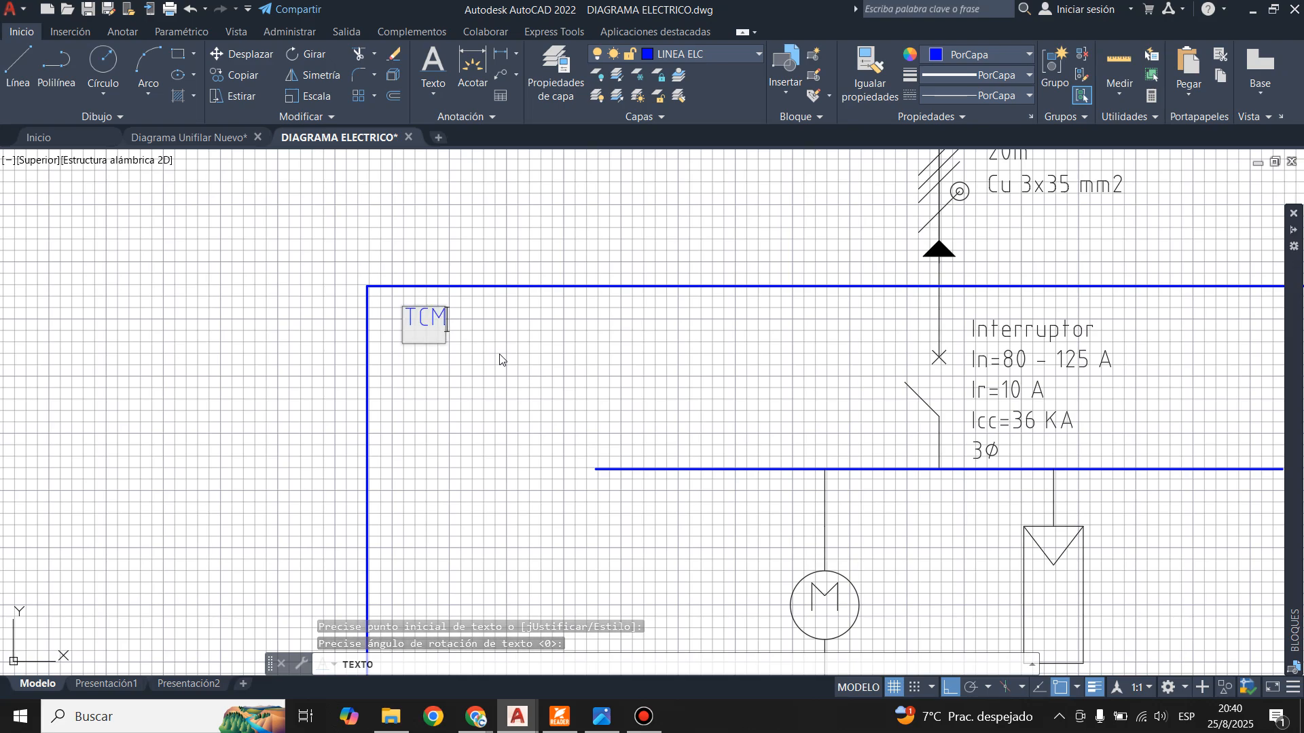
{"action": "key", "text": "Return"}
{"action": "key", "text": "Return"}
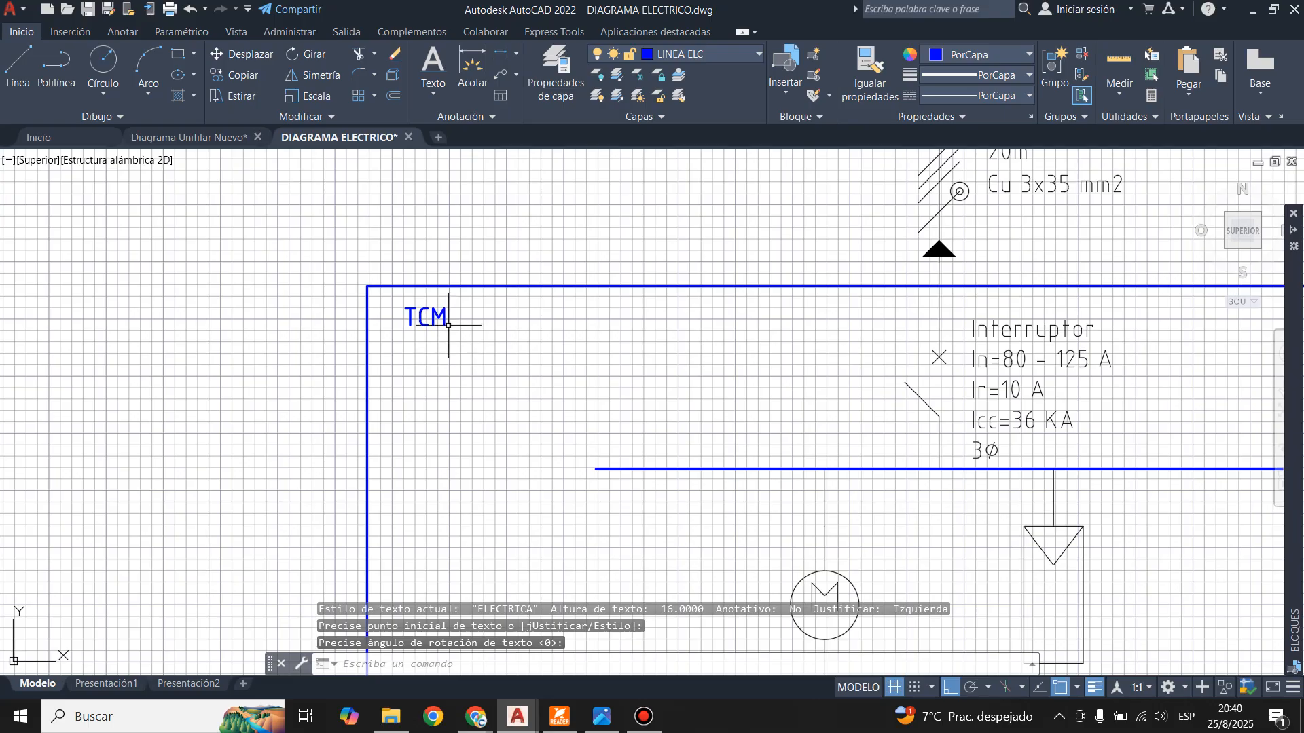
- Reassign the TCM label to a black layer so it matches the other labels
{"action": "left_click", "coordinate": [424, 317]}
{"action": "left_click", "coordinate": [682, 54]}
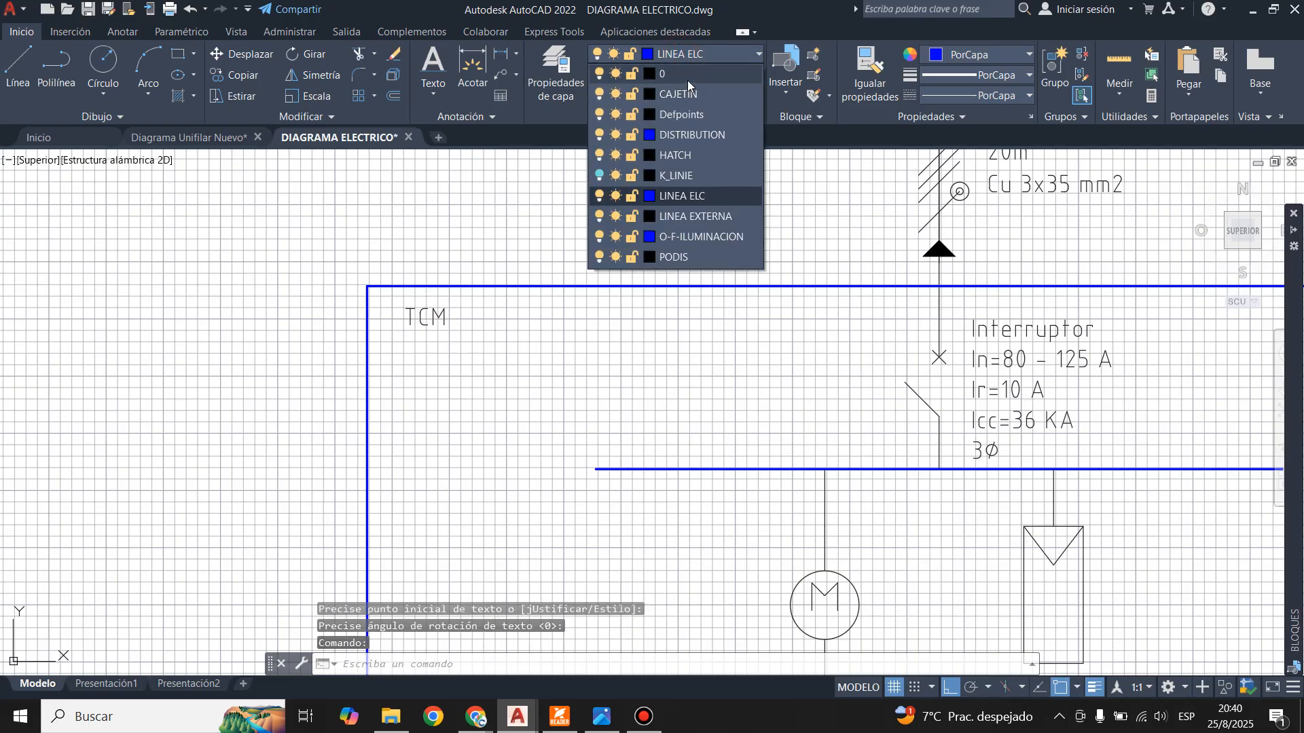
{"action": "left_click", "coordinate": [683, 196]}
{"action": "key", "text": "Escape"}
- Move the complete TCM diagram, from its supply line to the STM EDIF label, down closer to the STM EDIF panel
{"action": "scroll", "coordinate": [285, 329], "scroll_direction": "down", "scroll_amount": 5}
{"action": "scroll", "coordinate": [274, 388], "scroll_direction": "up", "scroll_amount": 3}
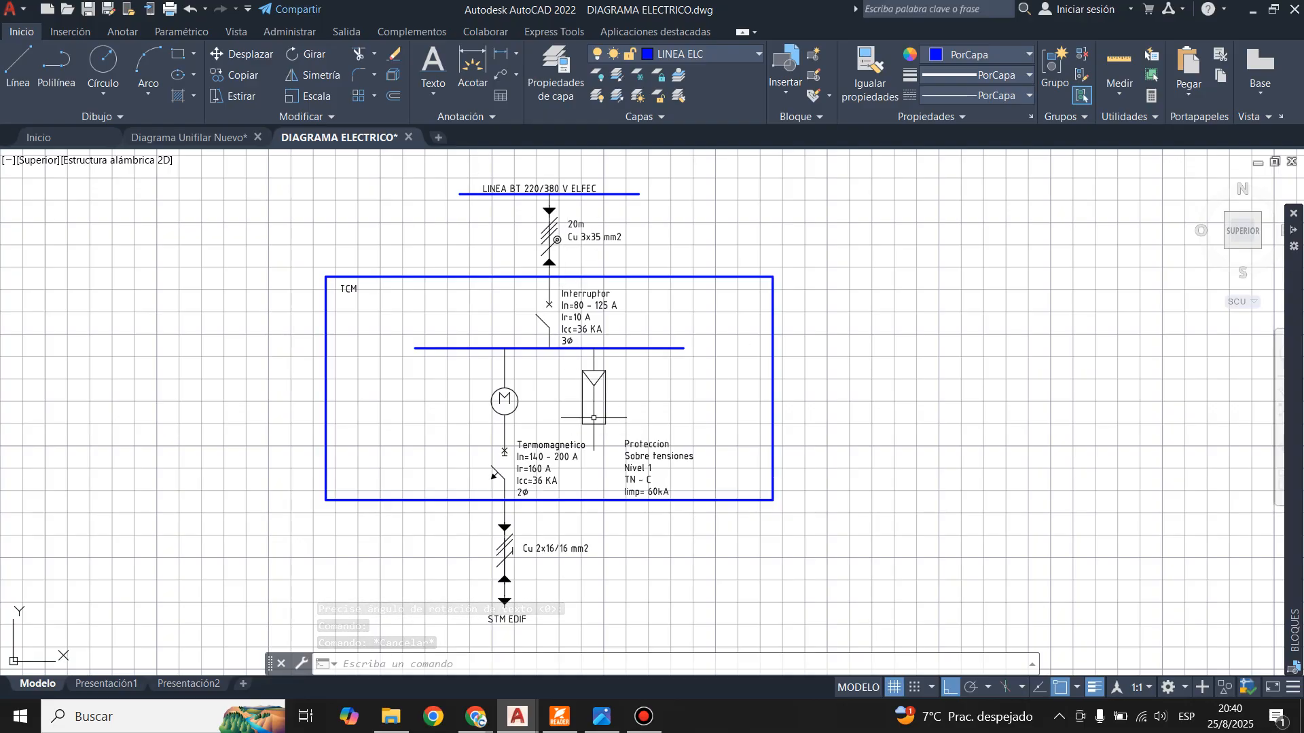
{"action": "scroll", "coordinate": [497, 289], "scroll_direction": "down", "scroll_amount": 5}
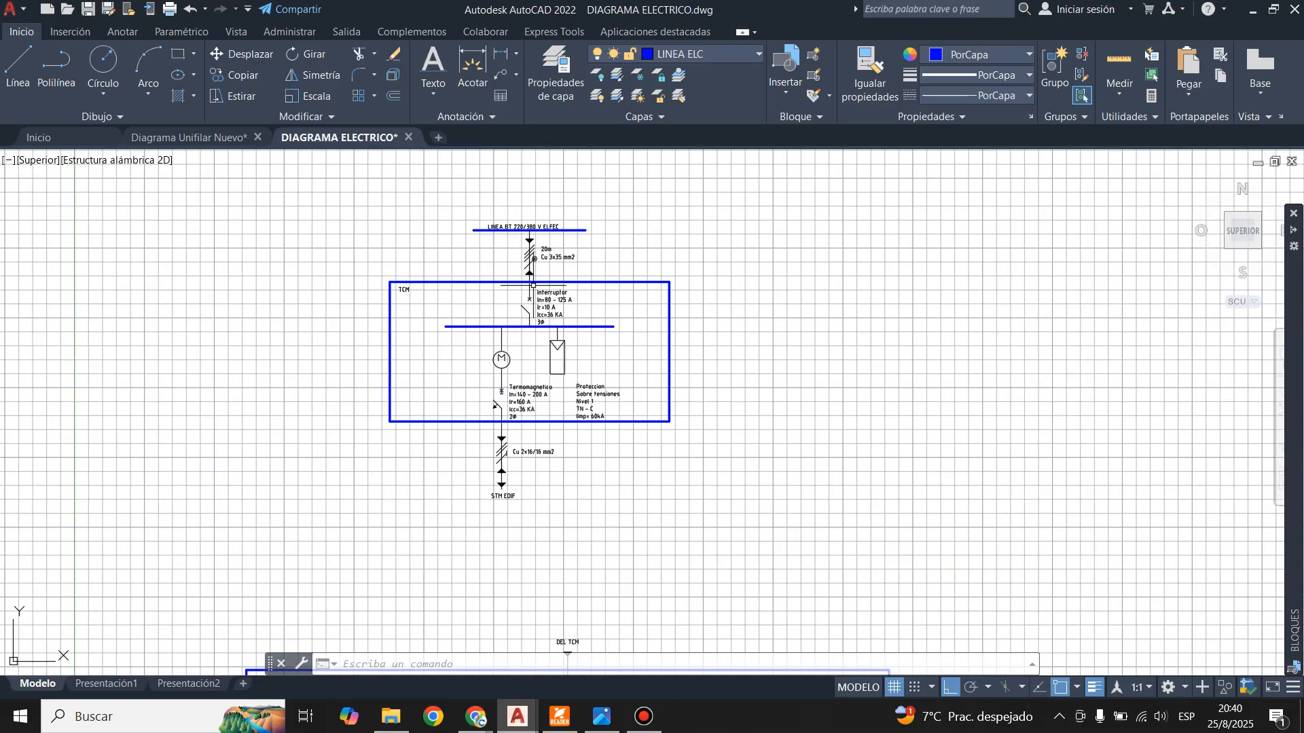
{"action": "left_click", "coordinate": [387, 211]}
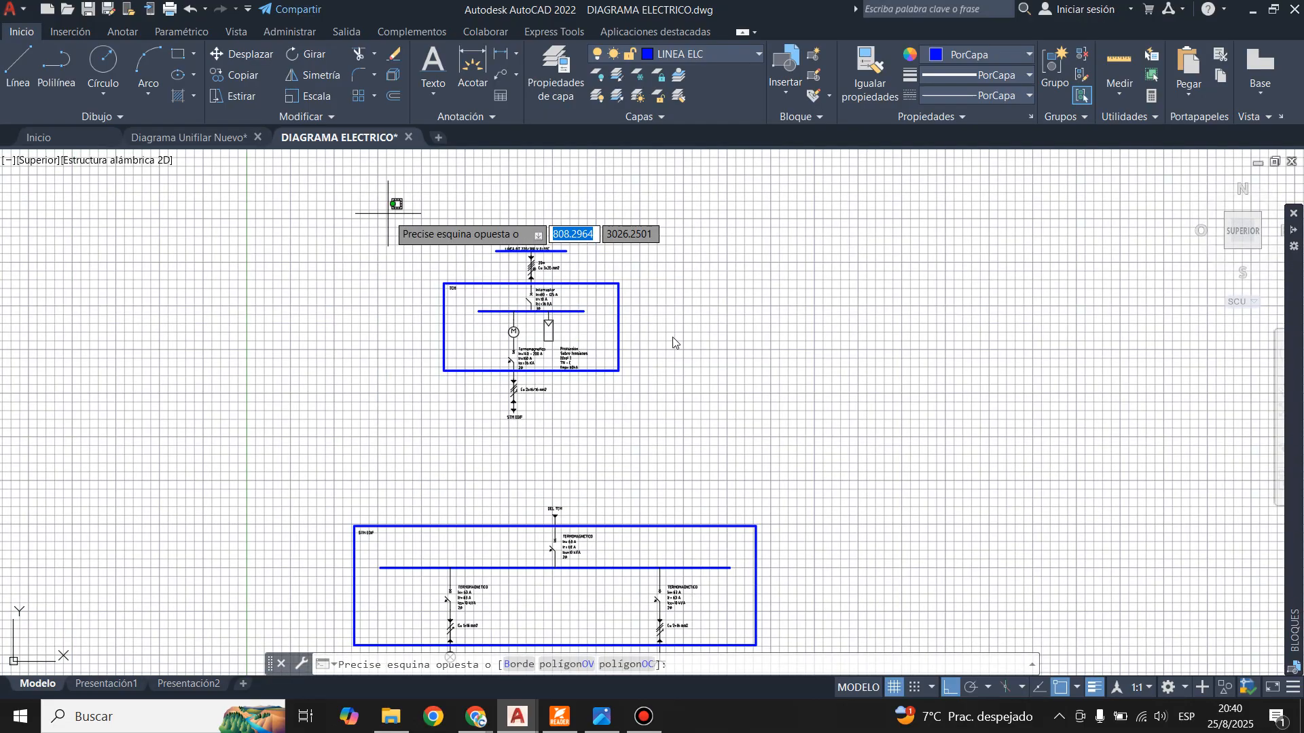
{"action": "left_click", "coordinate": [731, 450]}
{"action": "scroll", "coordinate": [542, 332], "scroll_direction": "up", "scroll_amount": 5}
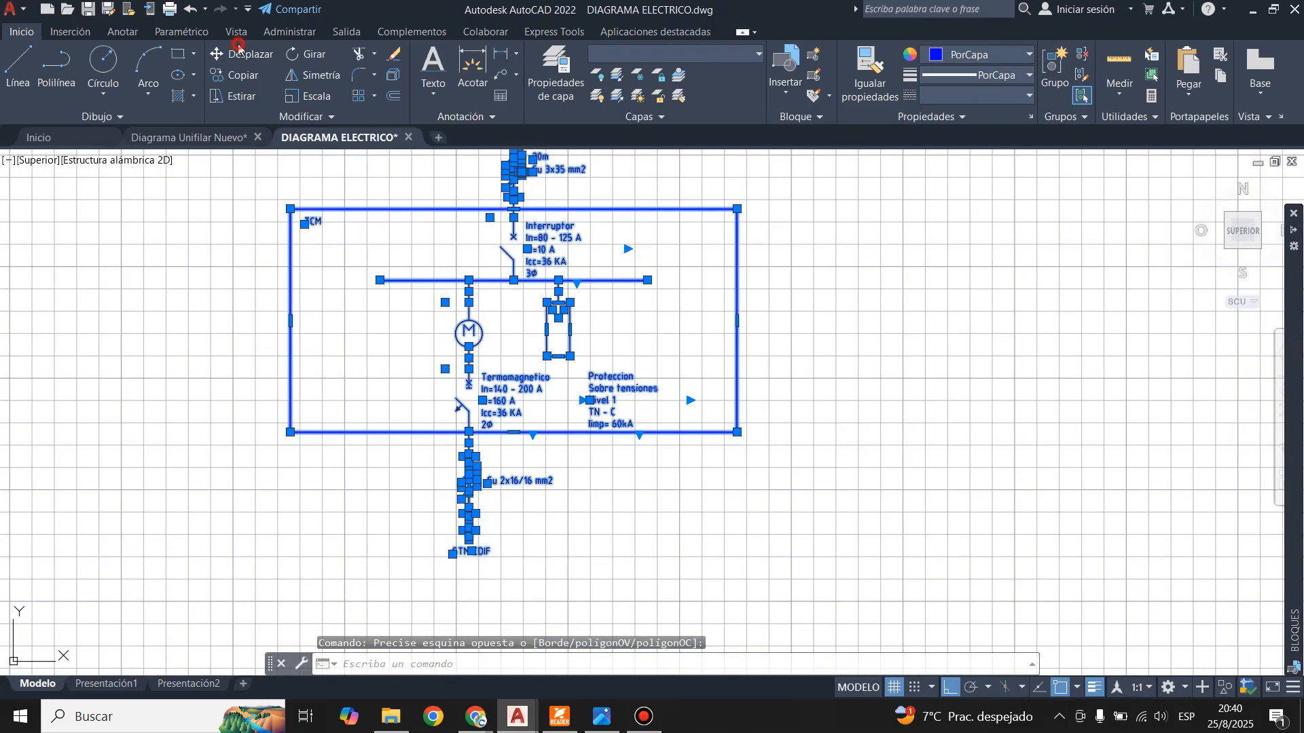
{"action": "left_click", "coordinate": [250, 59]}
{"action": "left_click", "coordinate": [526, 259]}
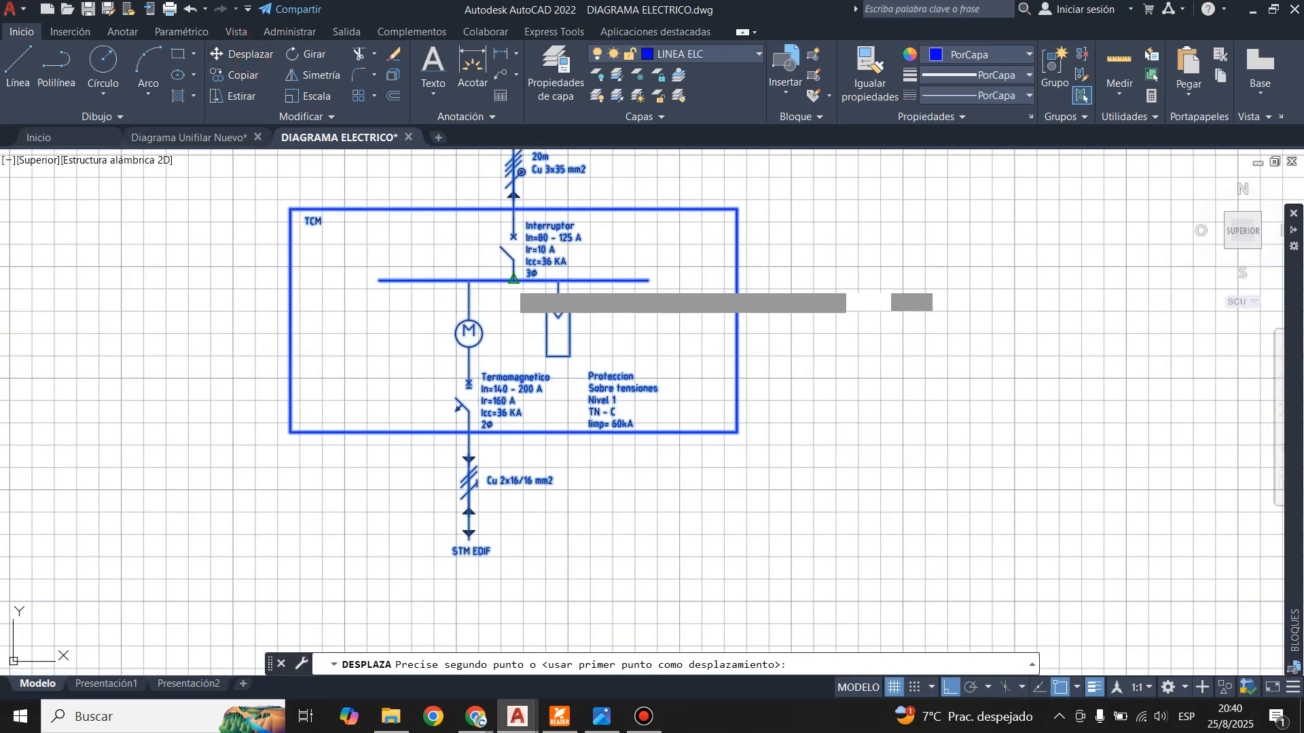
{"action": "scroll", "coordinate": [529, 248], "scroll_direction": "down", "scroll_amount": 2}
{"action": "left_click", "coordinate": [527, 356]}
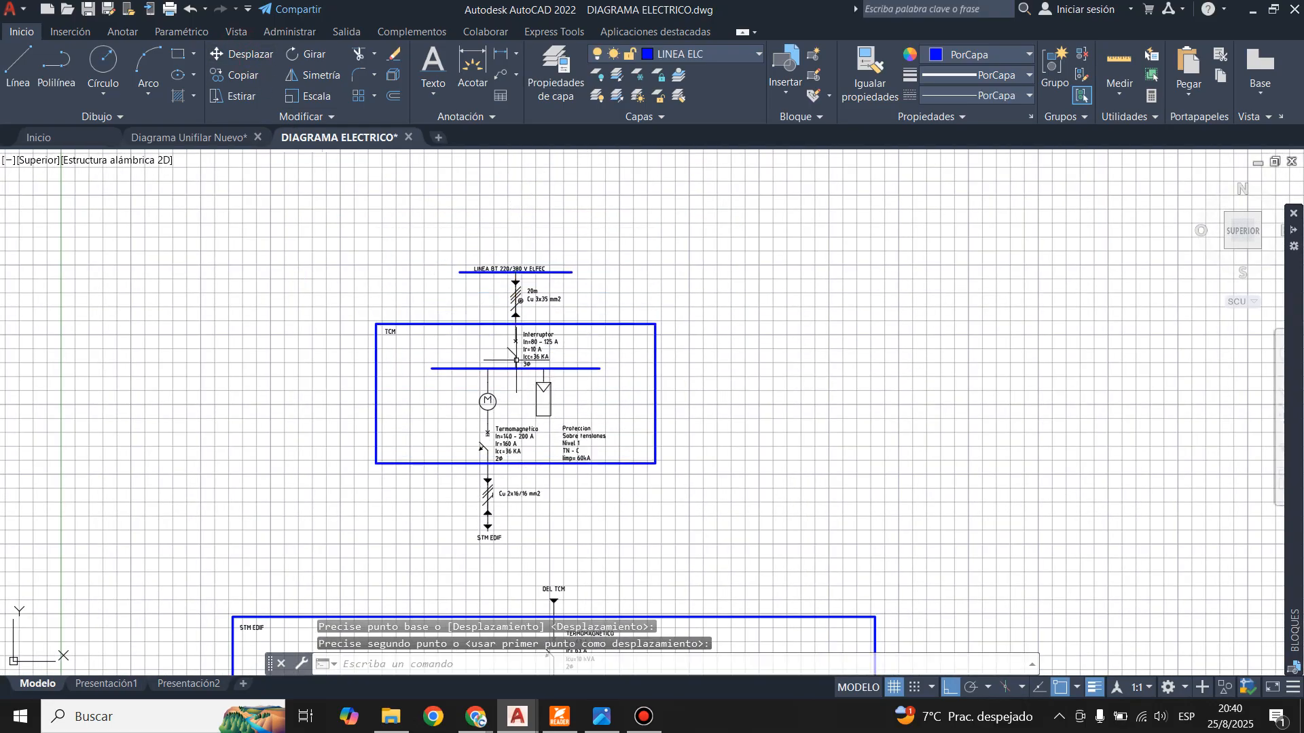
- Copy the STM EDIF lamp branch with its breaker, Cu 1×16 mm2 cable and labels horizontally along the busbar, placing it before the central feeder
{"action": "scroll", "coordinate": [512, 279], "scroll_direction": "down", "scroll_amount": 1}
{"action": "scroll", "coordinate": [435, 486], "scroll_direction": "up", "scroll_amount": 2}
{"action": "scroll", "coordinate": [254, 533], "scroll_direction": "up", "scroll_amount": 2}
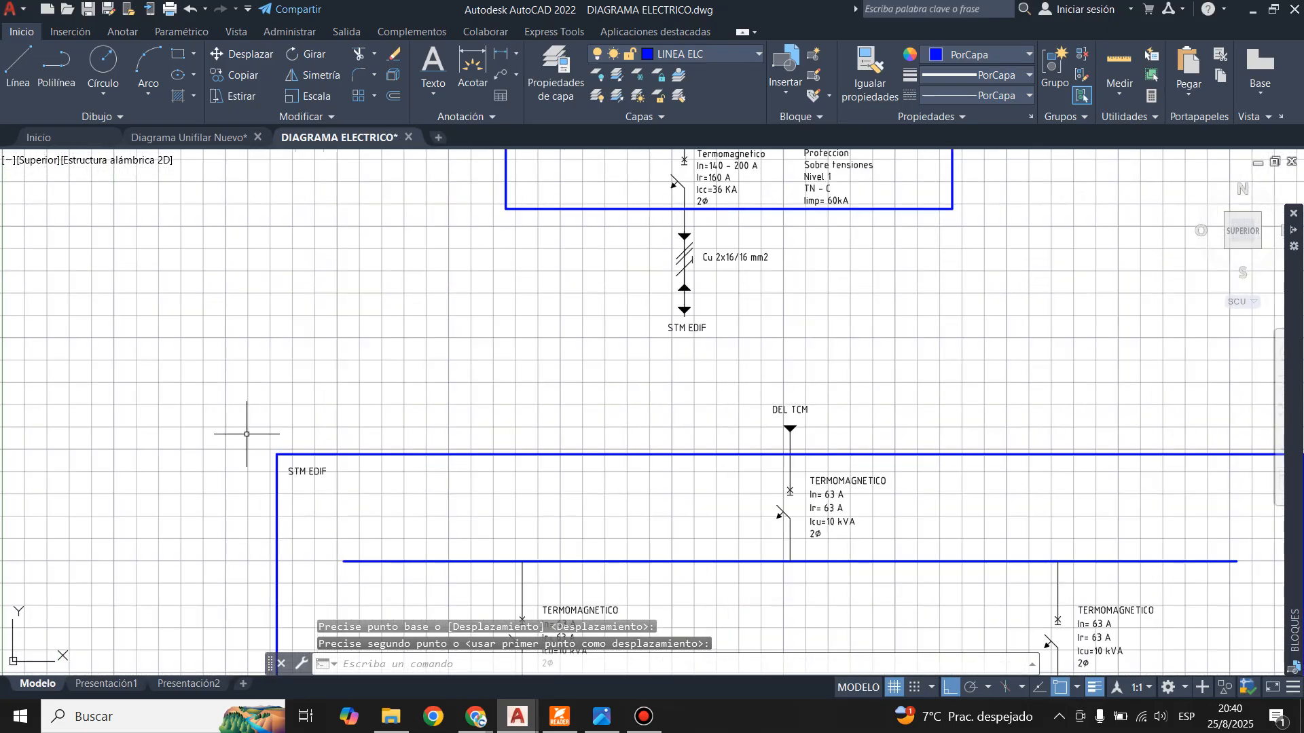
{"action": "scroll", "coordinate": [346, 231], "scroll_direction": "down", "scroll_amount": 2}
{"action": "scroll", "coordinate": [475, 582], "scroll_direction": "up", "scroll_amount": 2}
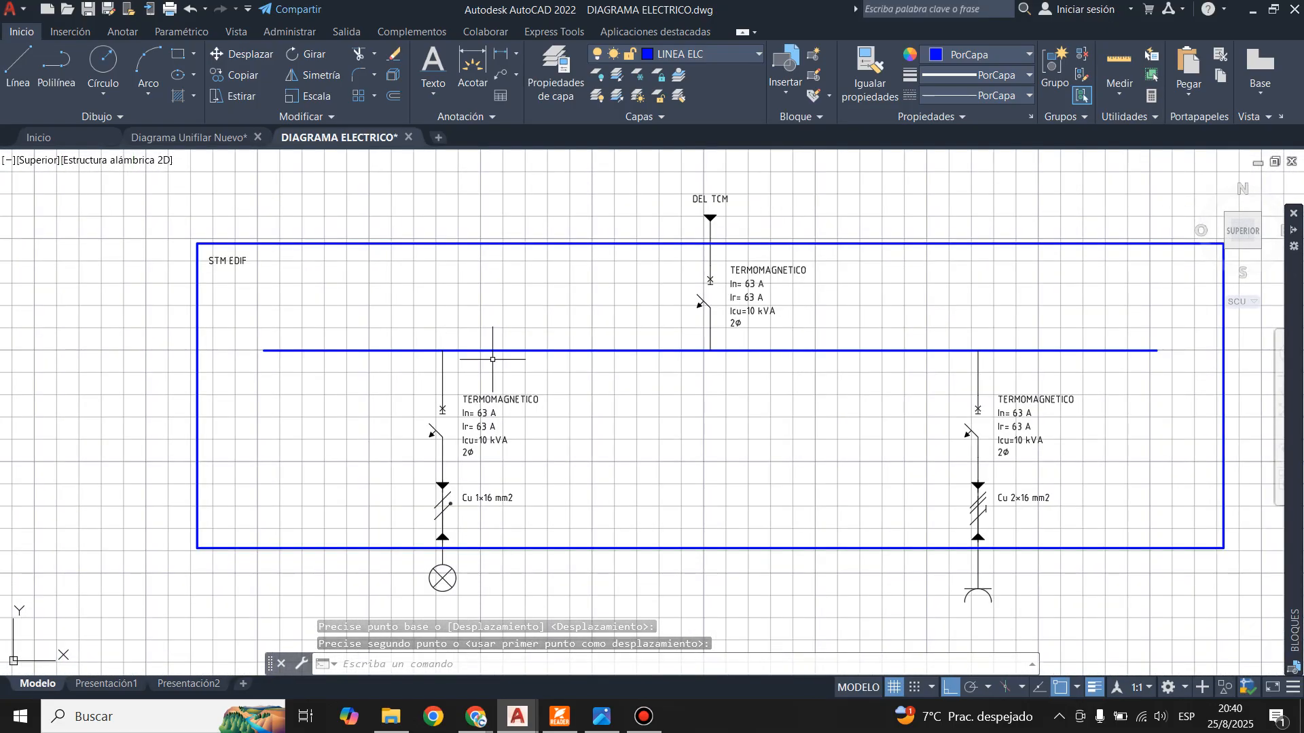
{"action": "scroll", "coordinate": [482, 558], "scroll_direction": "up", "scroll_amount": 2}
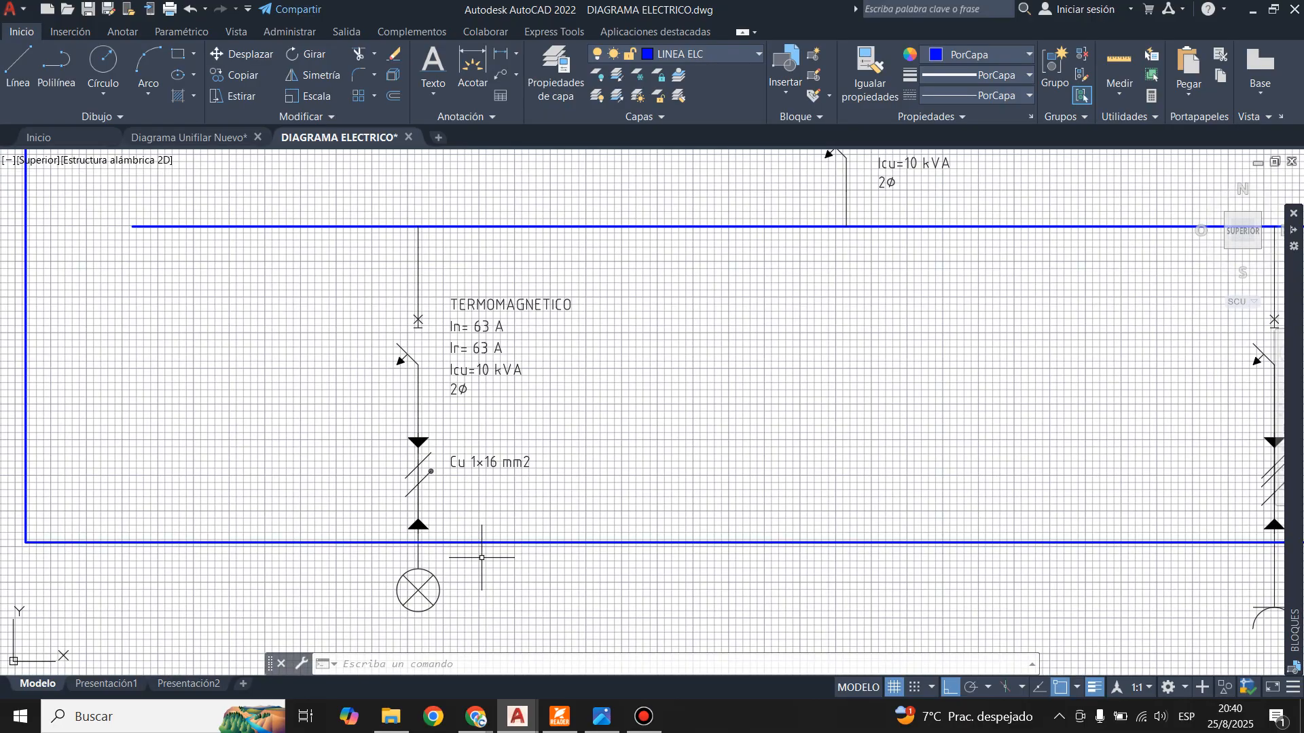
{"action": "scroll", "coordinate": [381, 564], "scroll_direction": "down", "scroll_amount": 2}
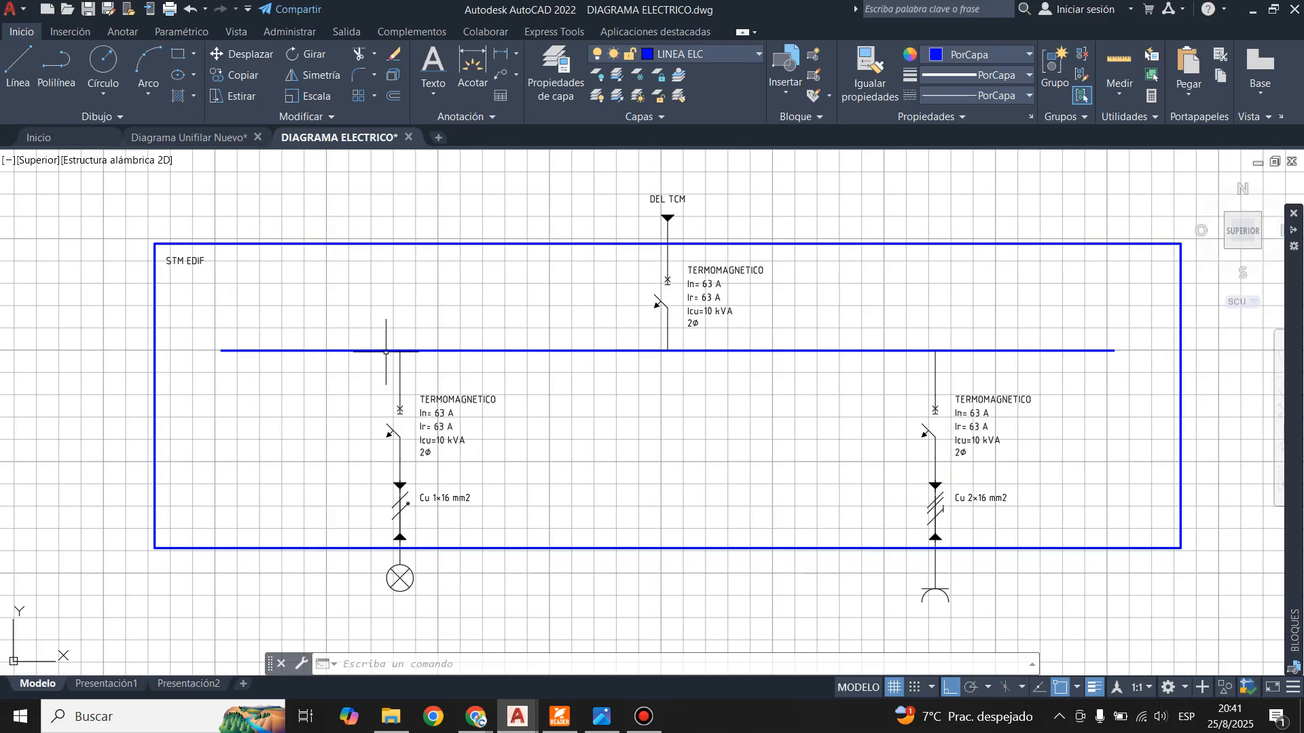
{"action": "left_click", "coordinate": [379, 321]}
{"action": "left_click", "coordinate": [523, 605]}
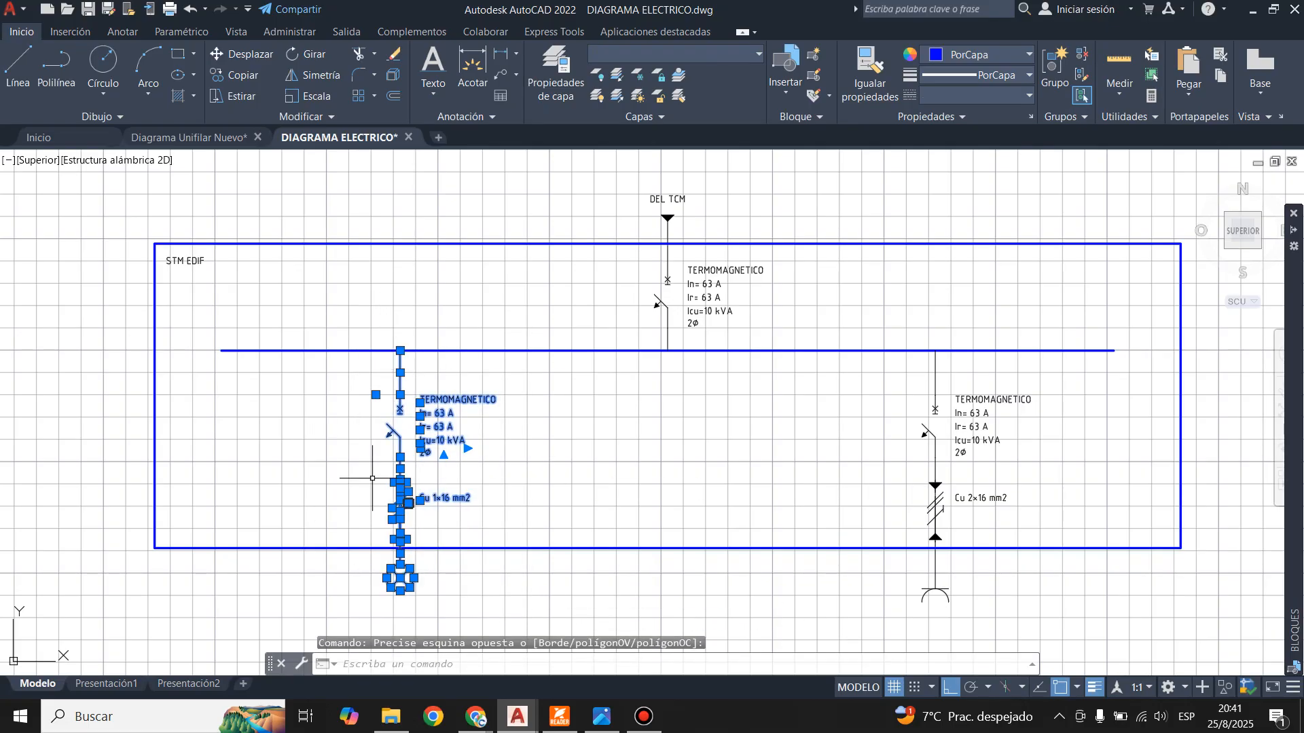
{"action": "left_click", "coordinate": [242, 75]}
{"action": "left_click", "coordinate": [400, 350]}
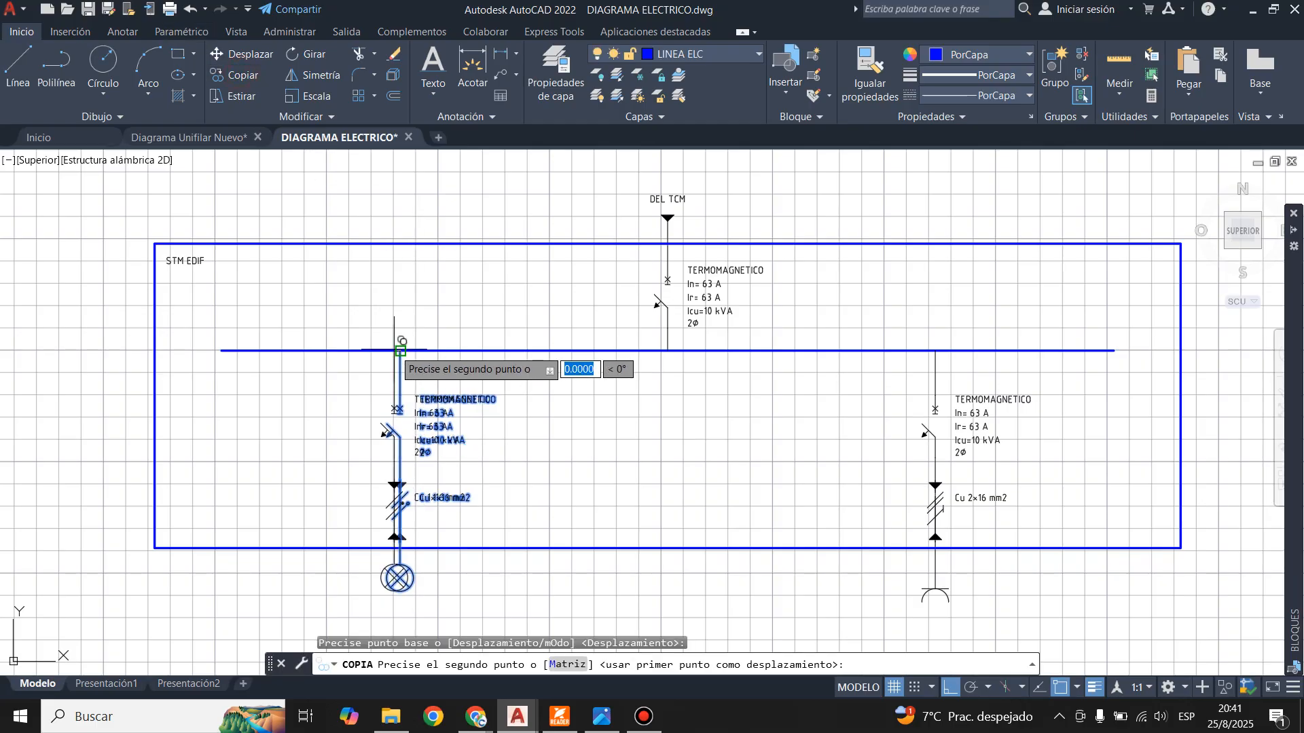
{"action": "left_click", "coordinate": [584, 350]}
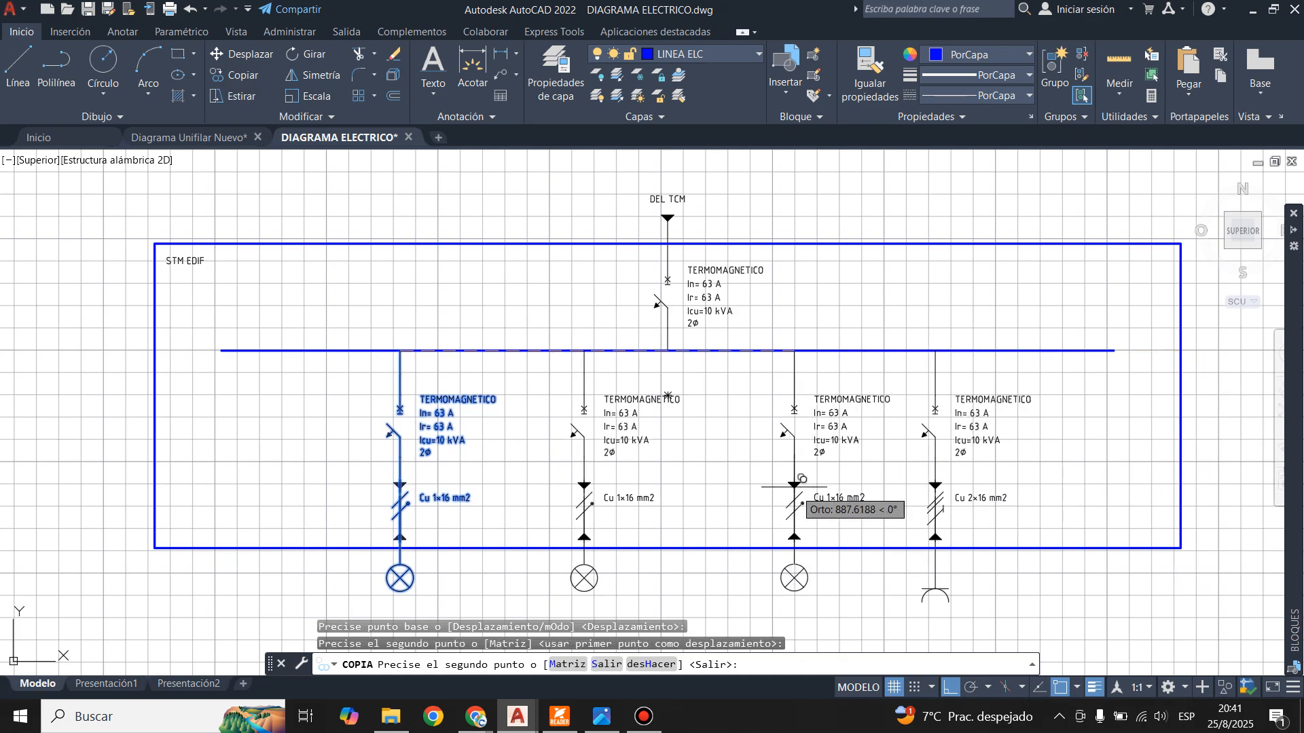
{"action": "key", "text": "Escape"}
{"action": "left_click", "coordinate": [844, 314]}
{"action": "left_click", "coordinate": [1056, 599]}
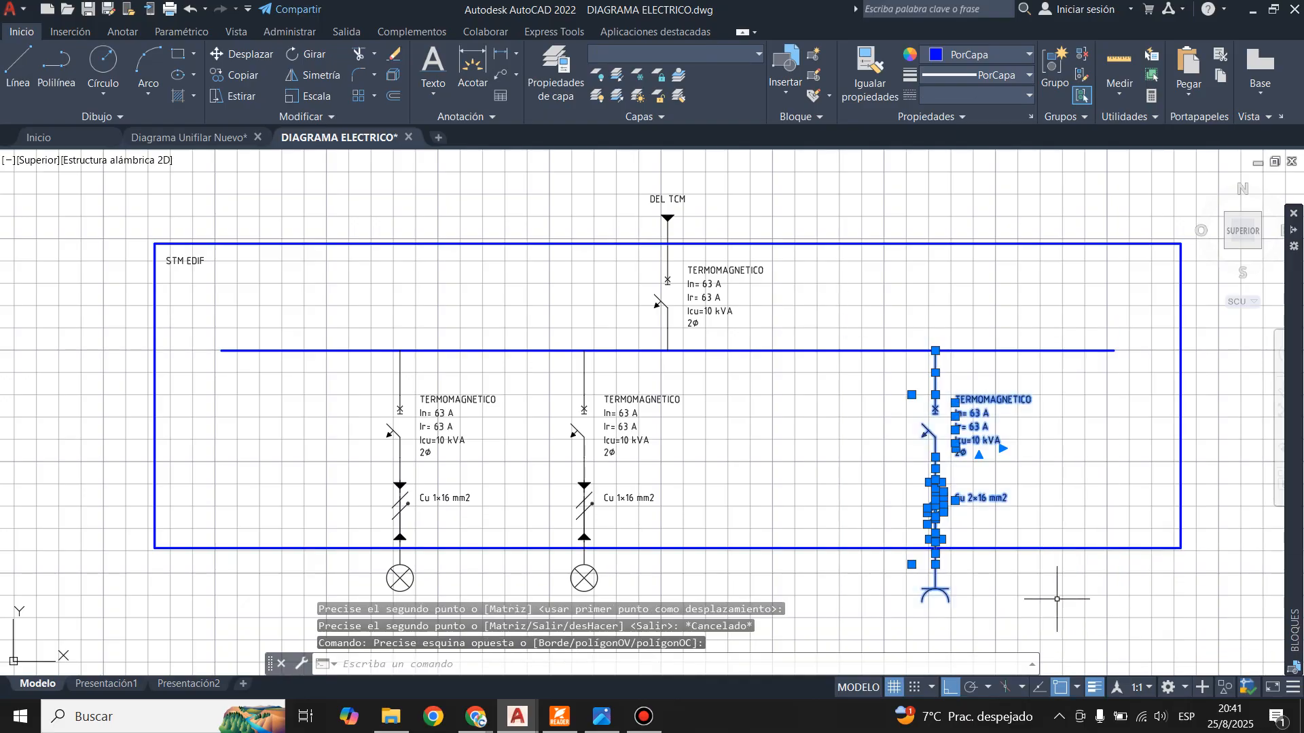
{"action": "left_click", "coordinate": [245, 56]}
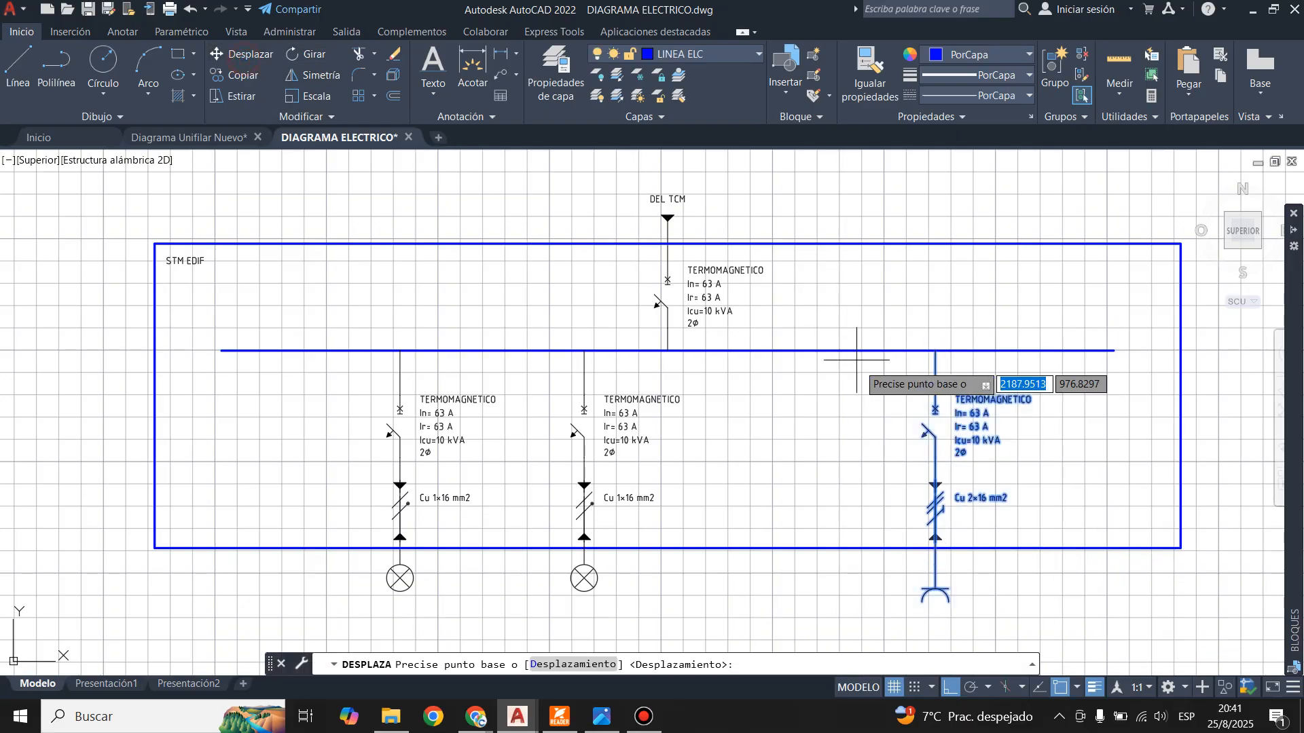
{"action": "left_click", "coordinate": [935, 350]}
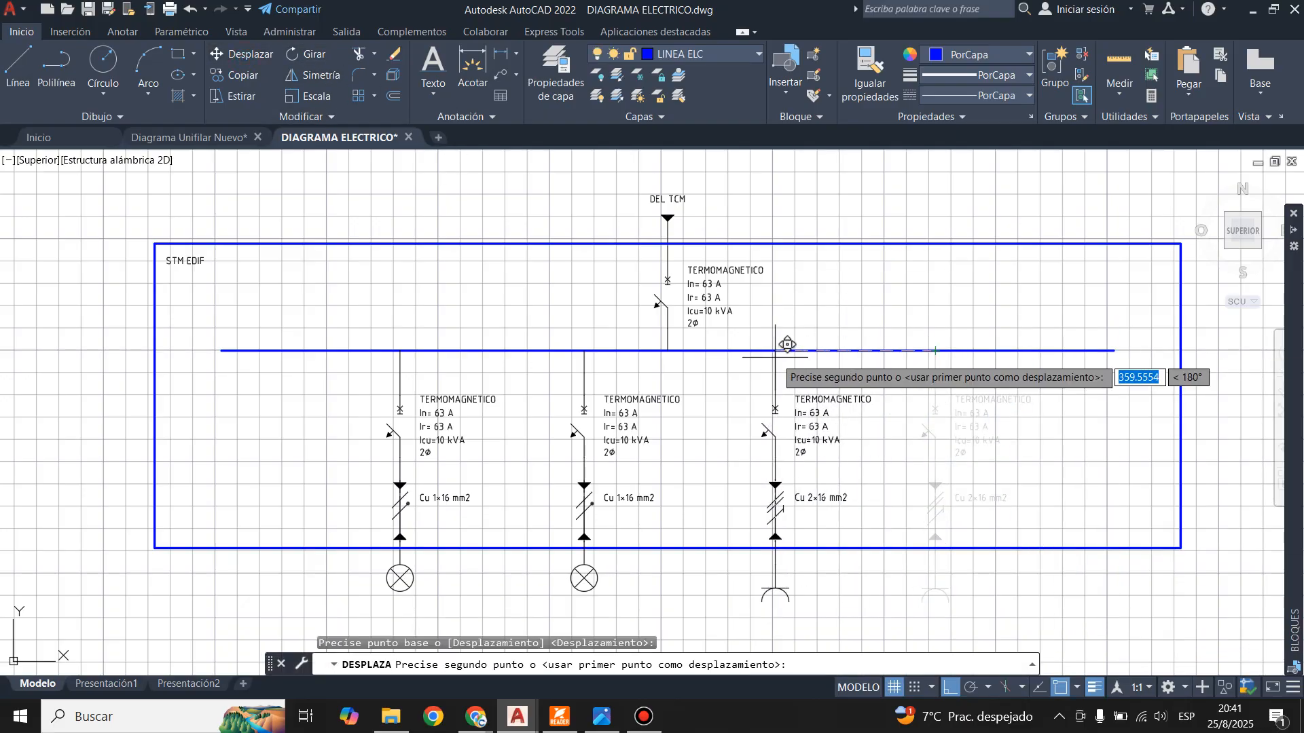
{"action": "key", "text": "Escape"}
- Copy the STM EDIF socket branch with its breaker, Cu 2×16 mm2 cable and labels
{"action": "left_click", "coordinate": [868, 315]}
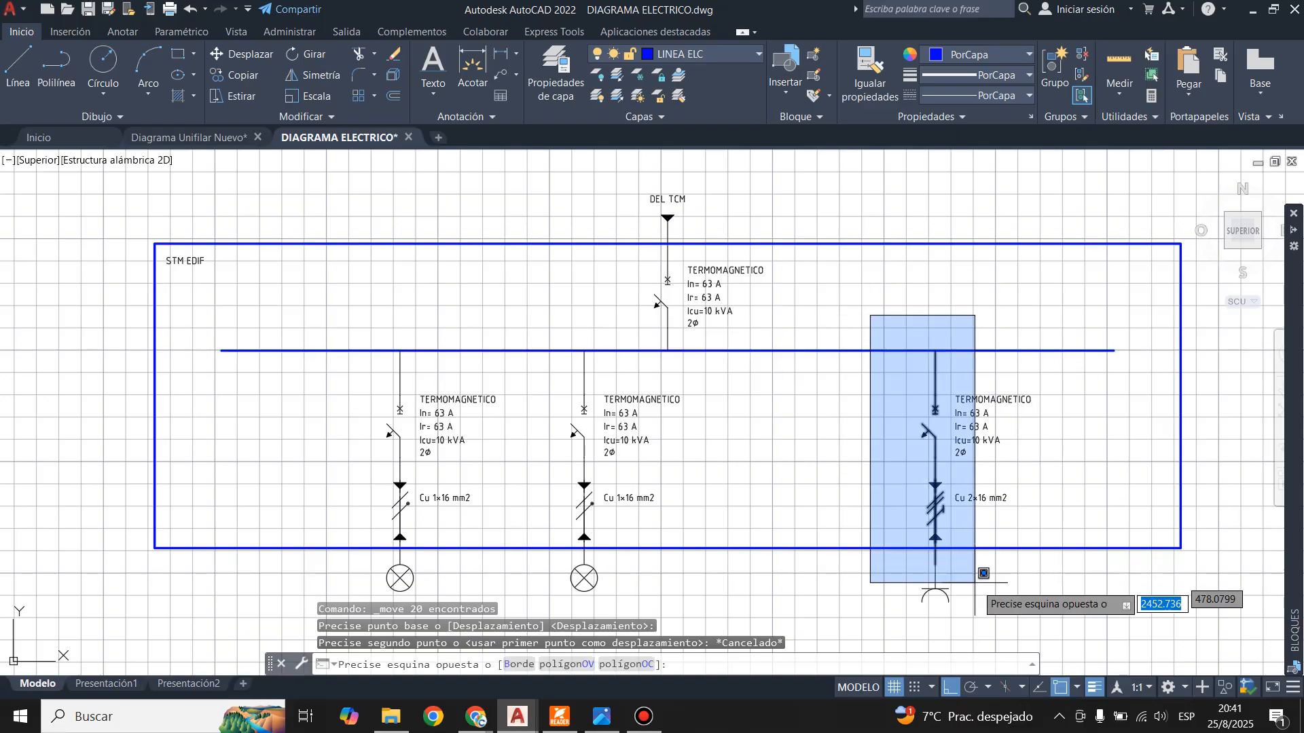
{"action": "left_click", "coordinate": [1005, 573]}
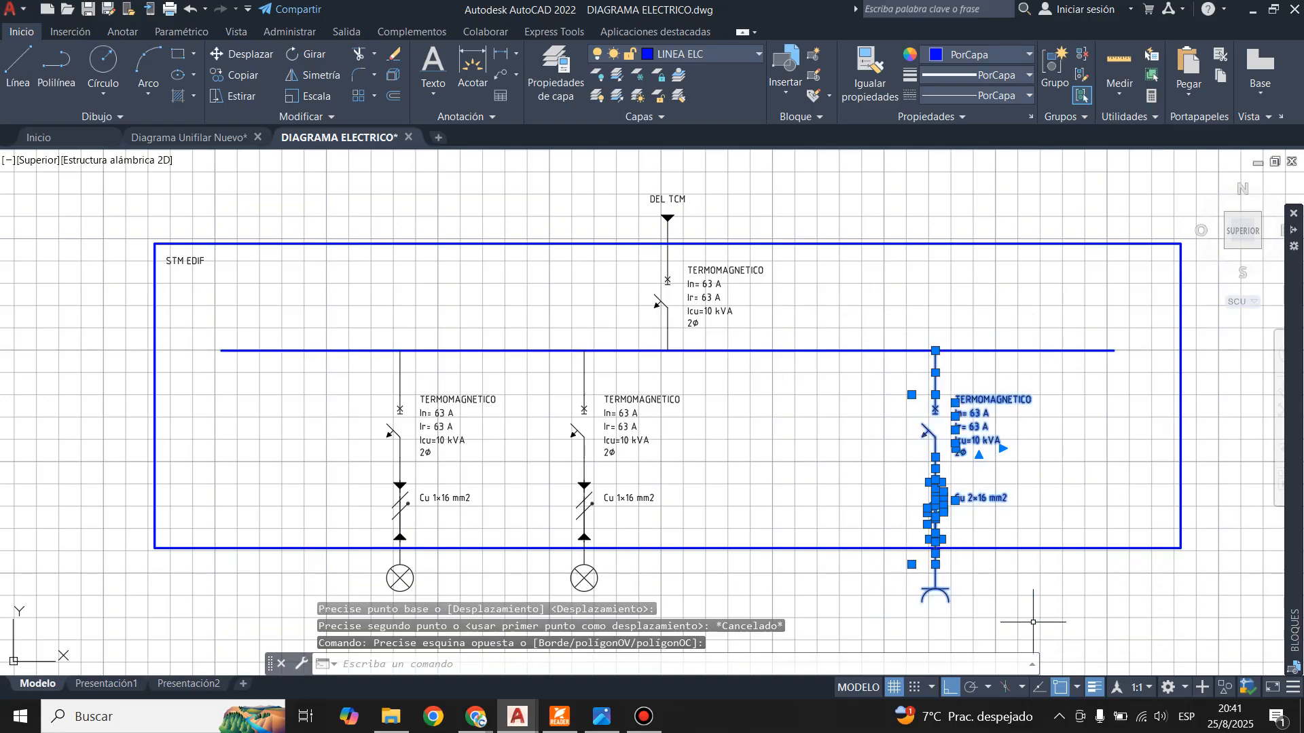
{"action": "left_click", "coordinate": [244, 75]}
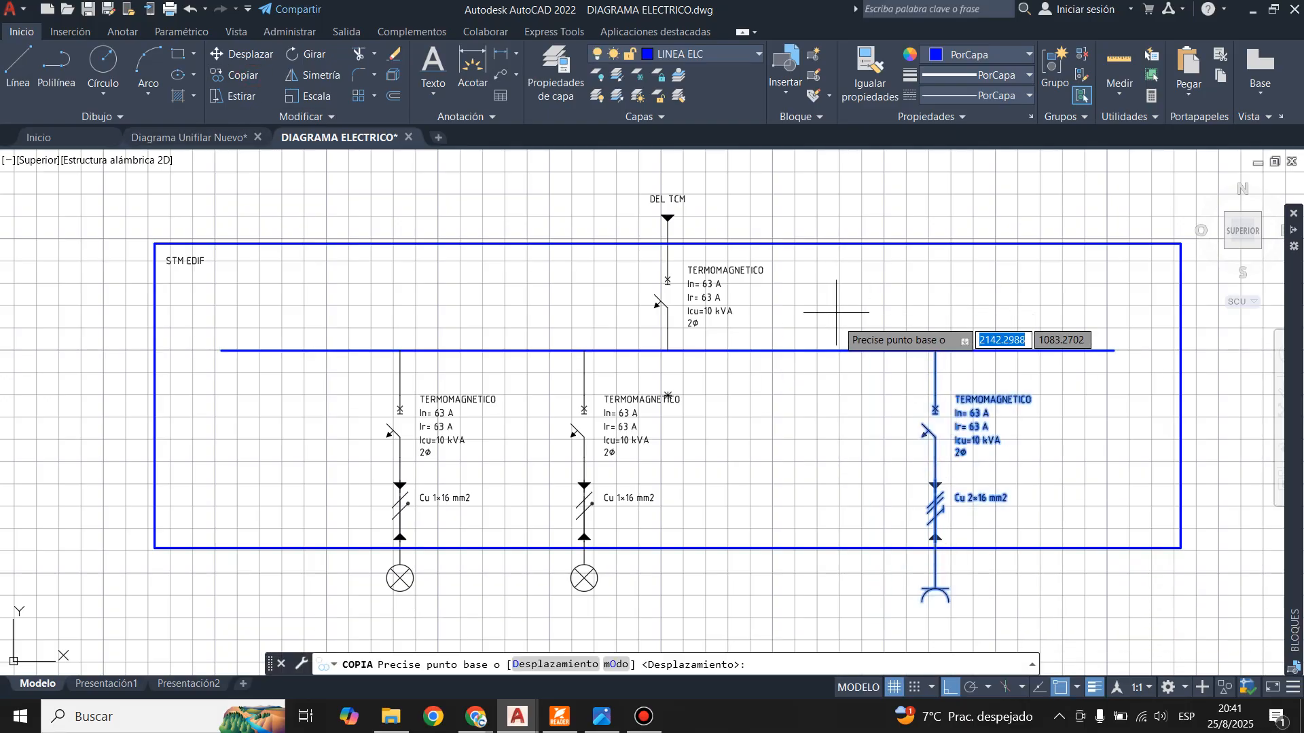
- Copy the Cu 2x16 mm2 socket circuit along the STM EDIF busbar, placing it between the second lighting circuit and the original
{"action": "left_click", "coordinate": [935, 351]}
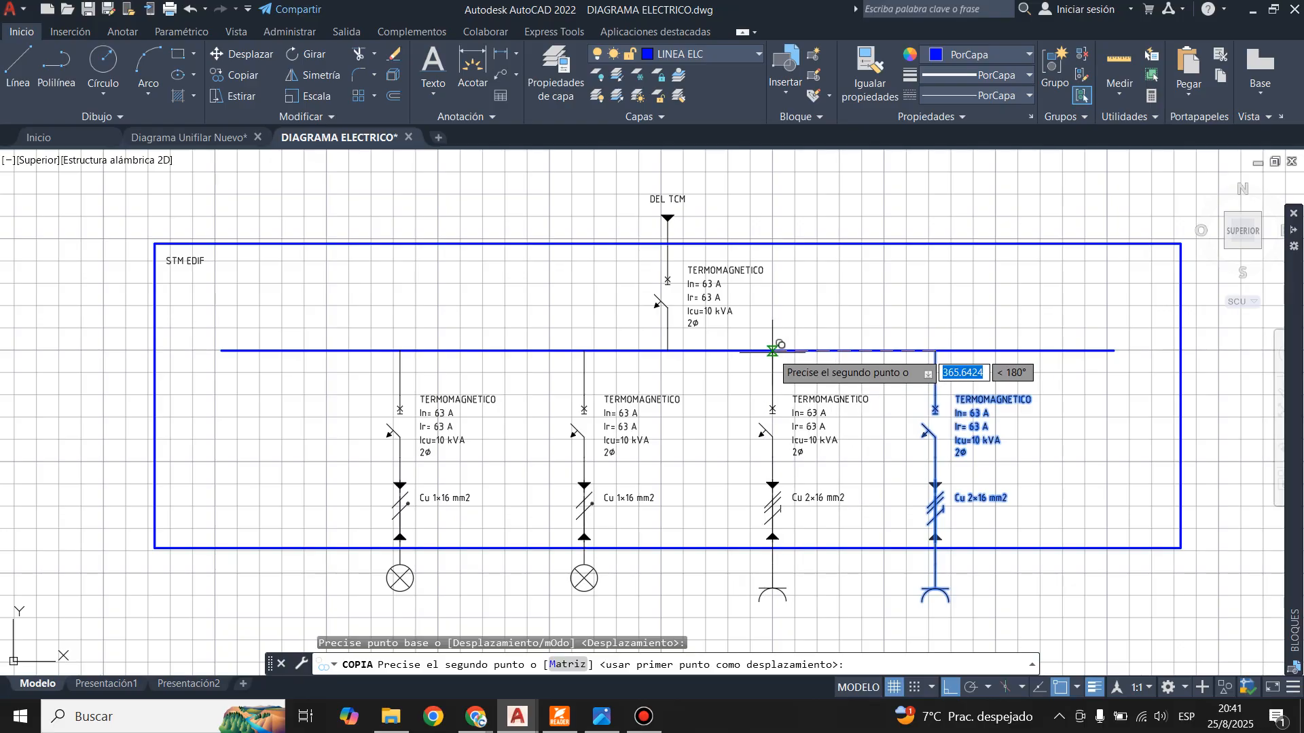
{"action": "left_click", "coordinate": [772, 351]}
{"action": "key", "text": "Escape"}
{"action": "scroll", "coordinate": [768, 258], "scroll_direction": "down", "scroll_amount": 2}
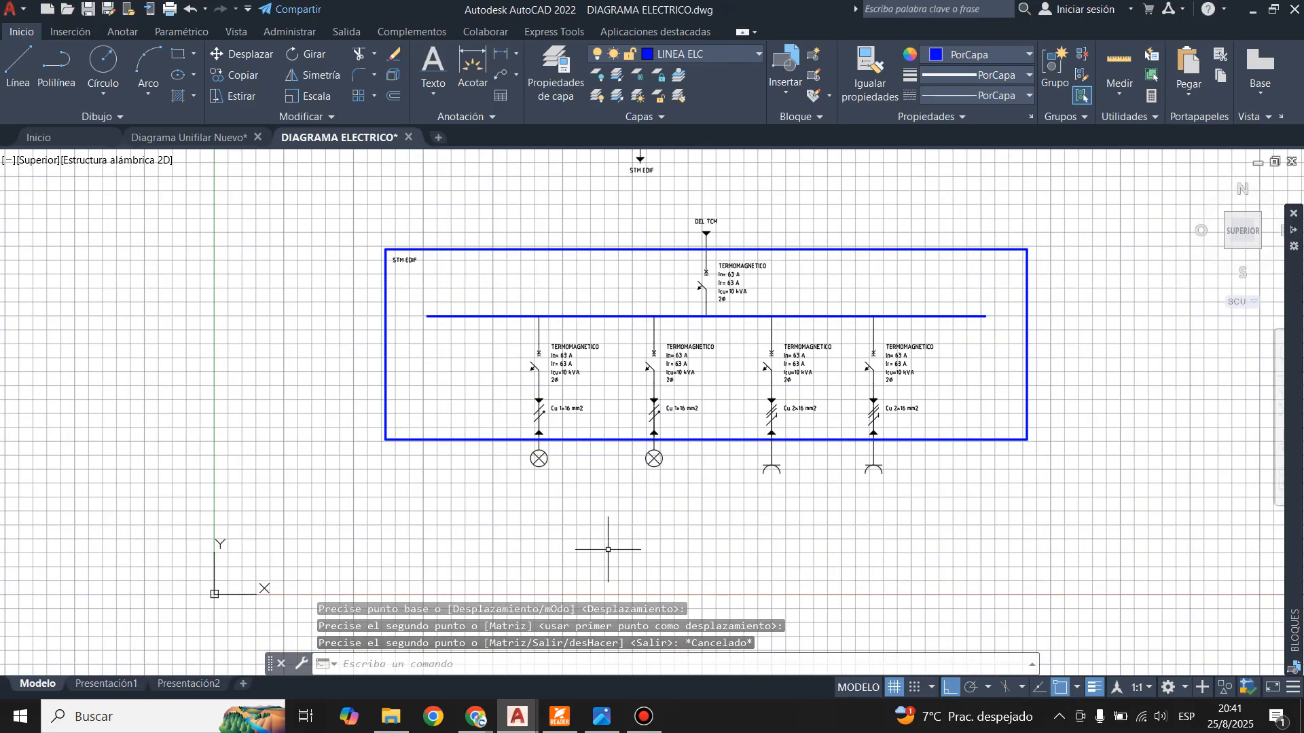
- Check the house floor plans in cs05-Modelo.pdf in Foxit PDF Reader, then return to the AutoCAD drawing
{"action": "left_click", "coordinate": [561, 719]}
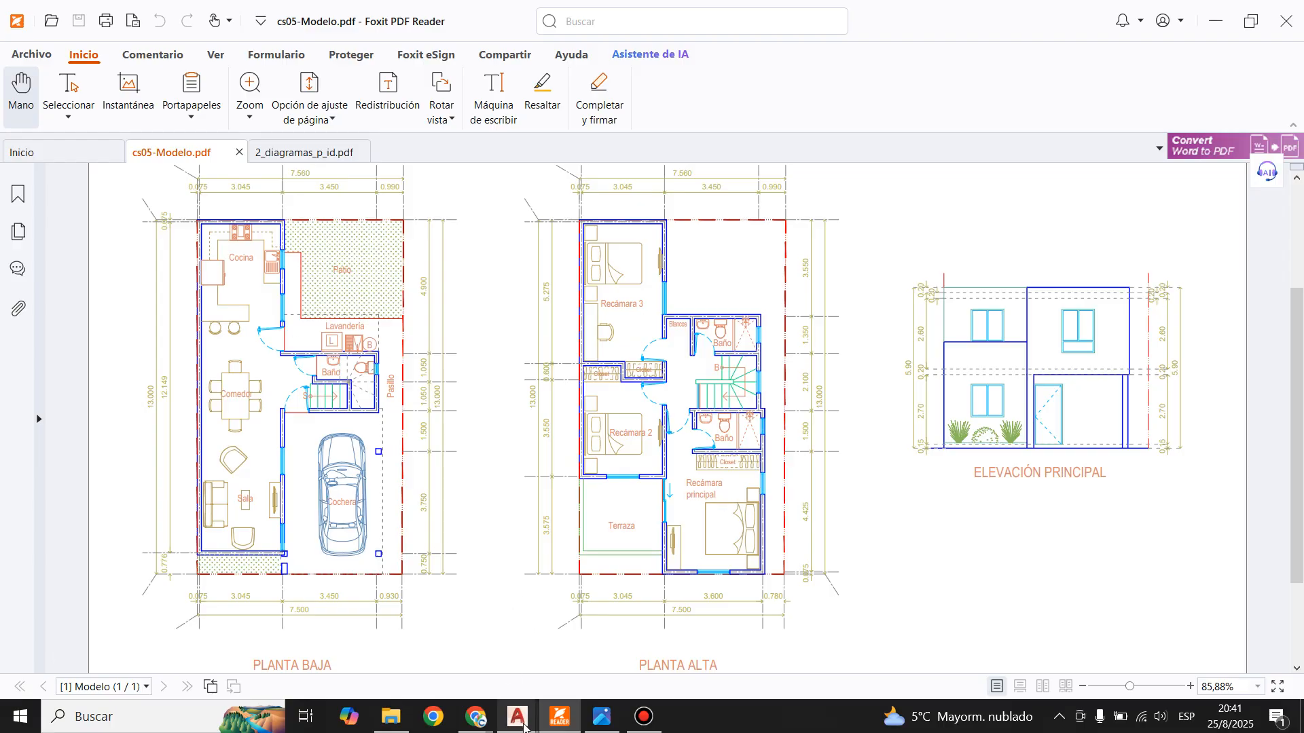
{"action": "mouse_move", "coordinate": [517, 717]}
{"action": "left_click", "coordinate": [459, 648]}
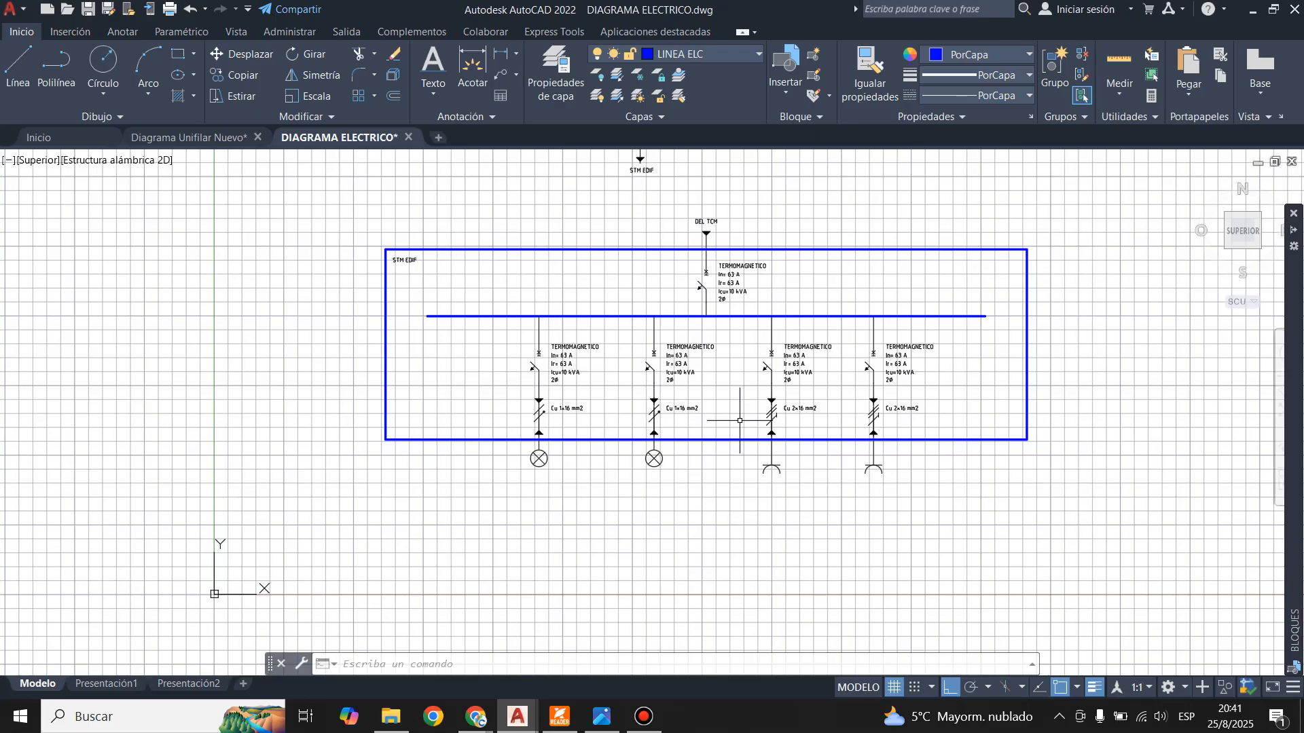
- Examine the STD-OF and STD-LB panel diagrams in the Diagrama Unifilar Nuevo reference drawing
{"action": "left_click", "coordinate": [190, 137]}
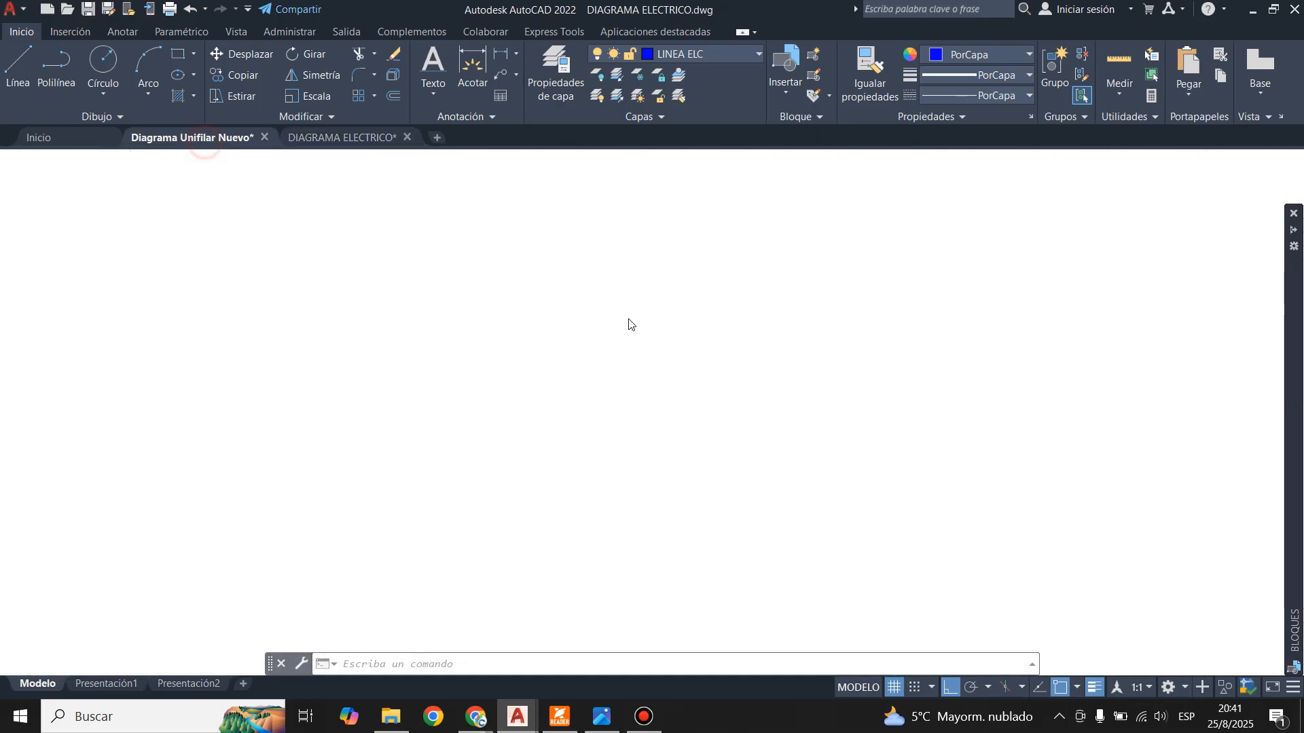
{"action": "scroll", "coordinate": [502, 285], "scroll_direction": "down", "scroll_amount": 10}
{"action": "scroll", "coordinate": [493, 322], "scroll_direction": "up", "scroll_amount": 6}
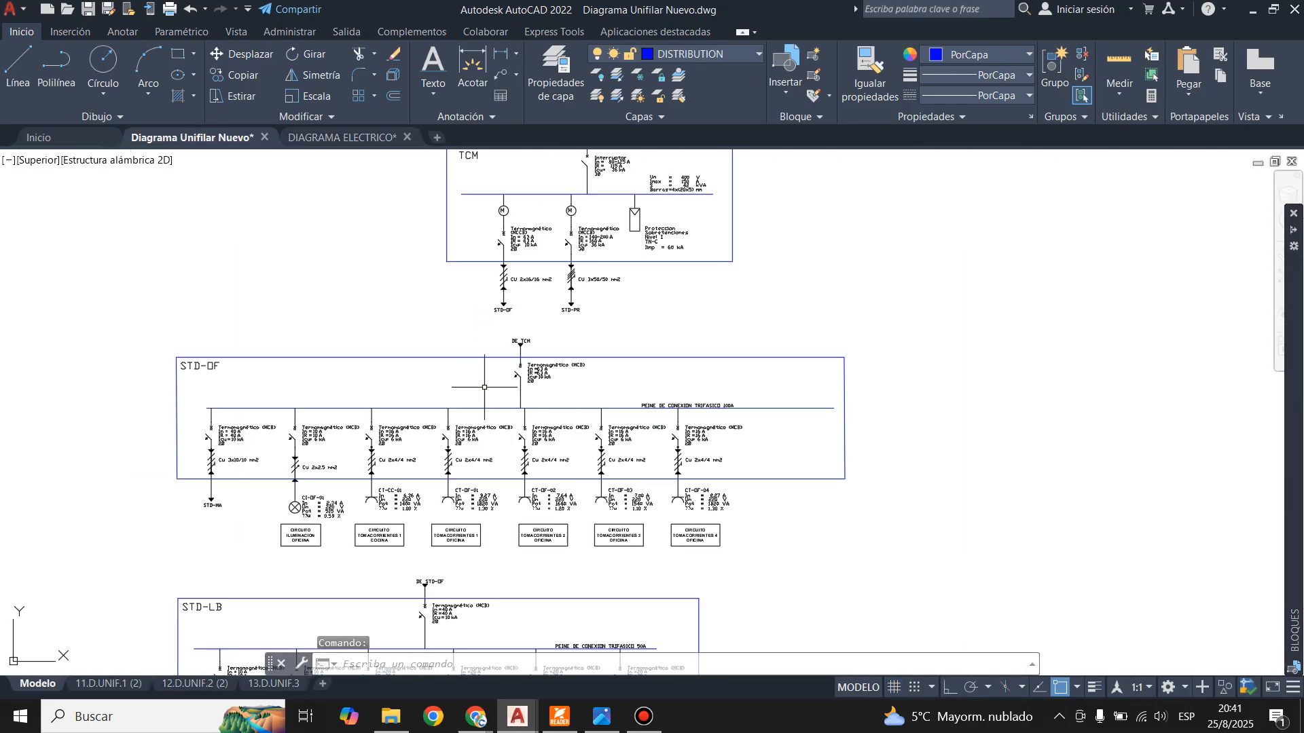
{"action": "scroll", "coordinate": [415, 508], "scroll_direction": "down", "scroll_amount": 4}
{"action": "scroll", "coordinate": [462, 516], "scroll_direction": "up", "scroll_amount": 5}
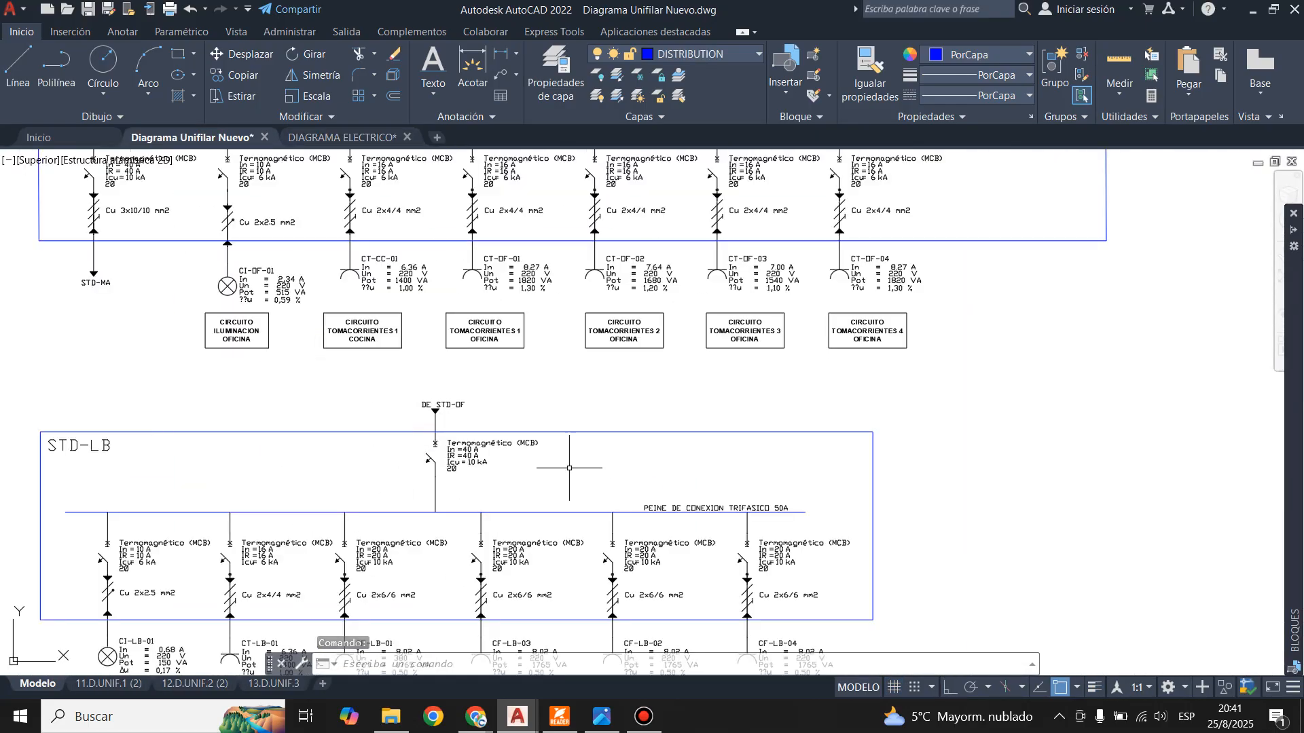
{"action": "scroll", "coordinate": [491, 531], "scroll_direction": "down", "scroll_amount": 1}
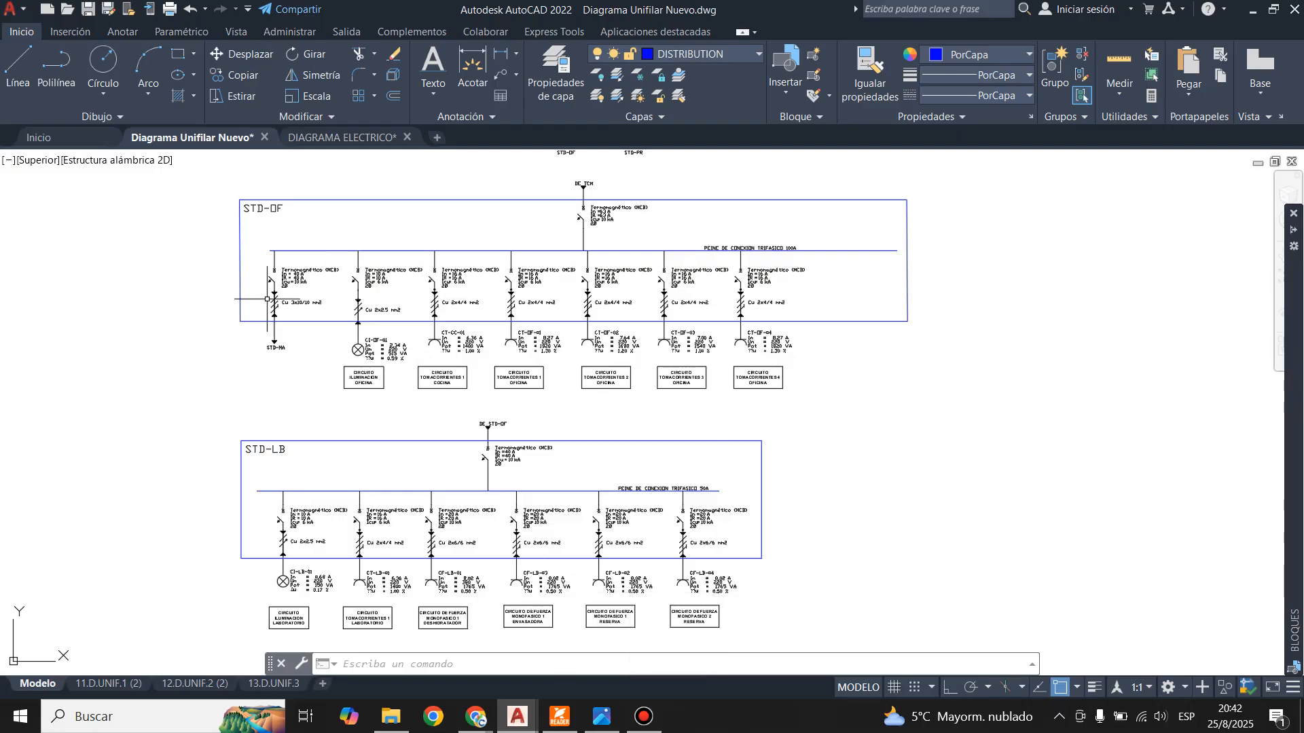
- Inspect the 11.D.UNIF.1 (2) and 12.D.UNIF.2 (2) sheets, including the title block and the STD-PR lighting circuits
{"action": "left_click", "coordinate": [112, 684]}
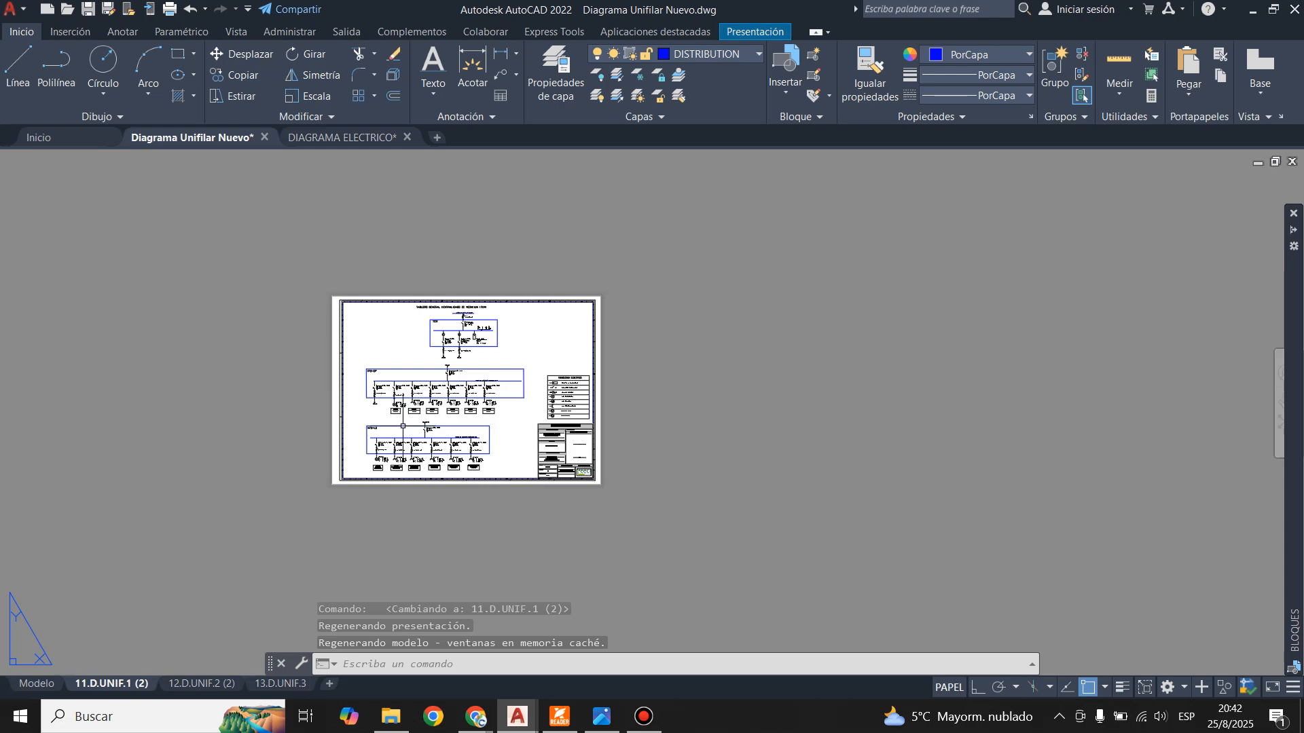
{"action": "left_click", "coordinate": [199, 684]}
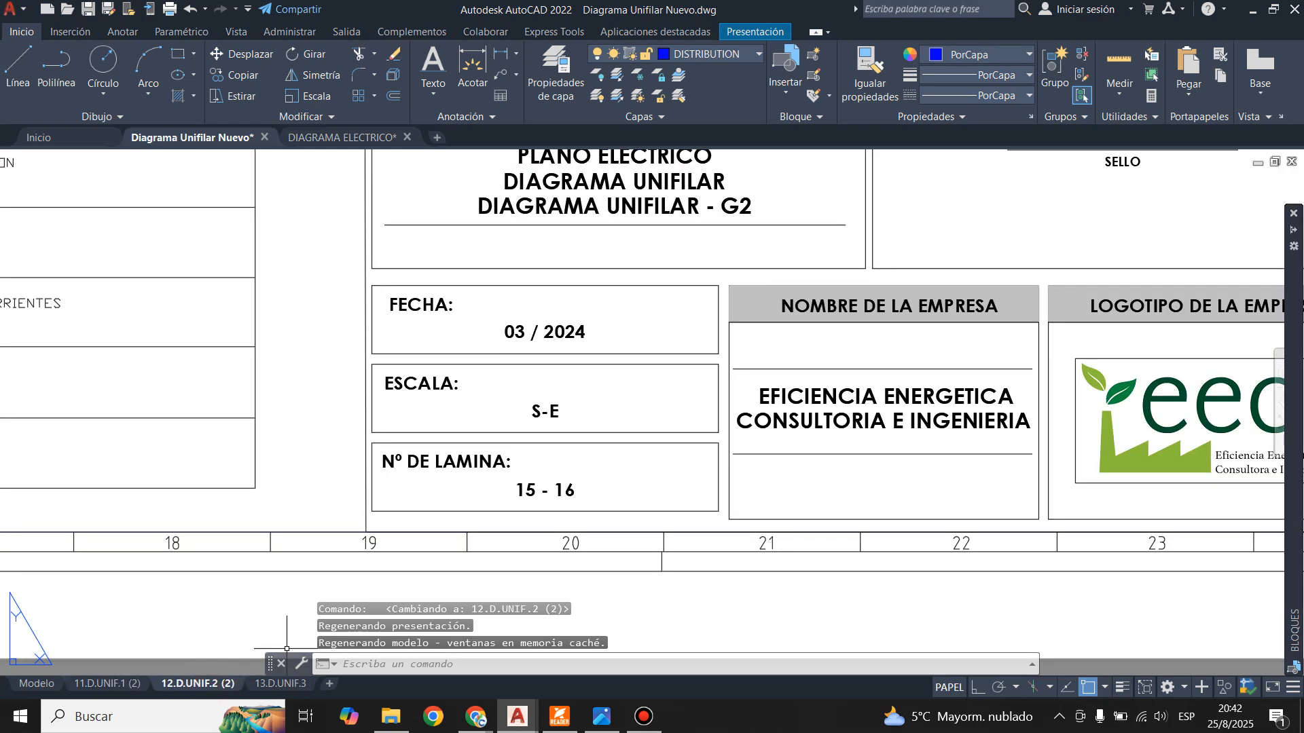
{"action": "scroll", "coordinate": [286, 648], "scroll_direction": "down", "scroll_amount": 5}
{"action": "scroll", "coordinate": [342, 365], "scroll_direction": "up", "scroll_amount": 1}
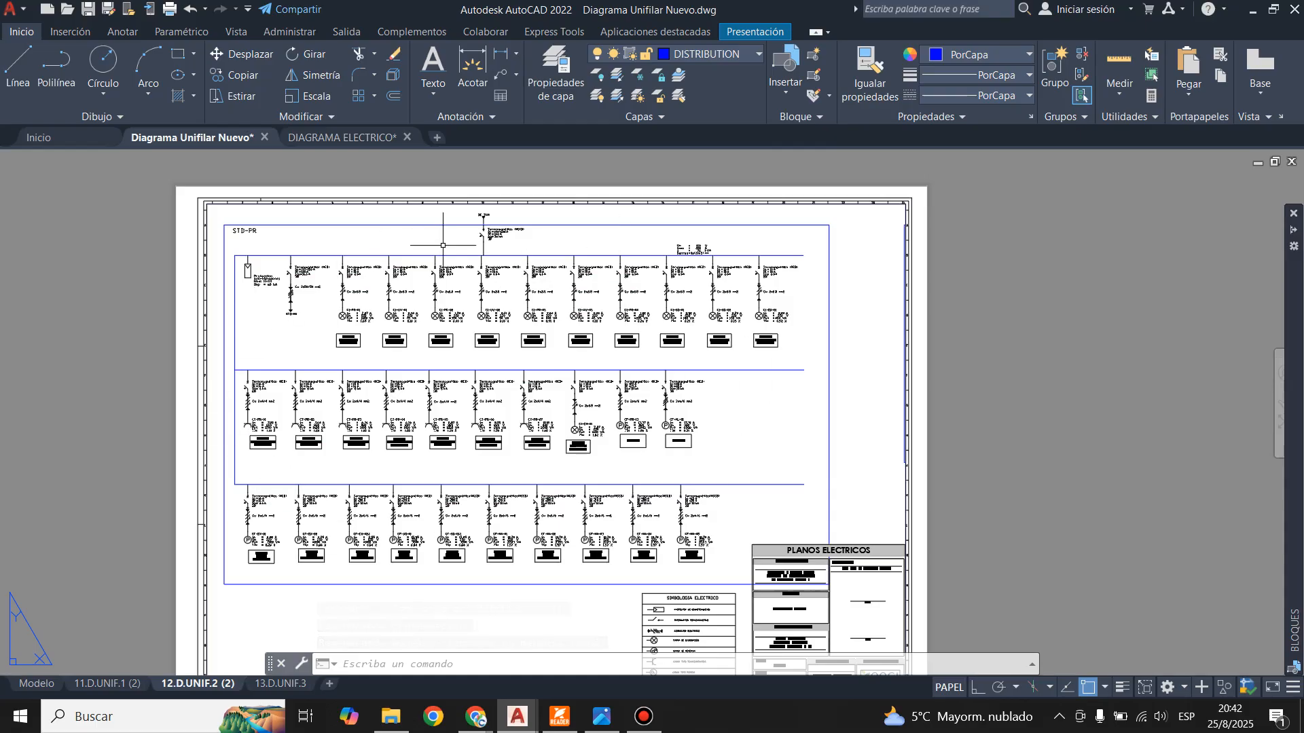
{"action": "scroll", "coordinate": [424, 267], "scroll_direction": "up", "scroll_amount": 5}
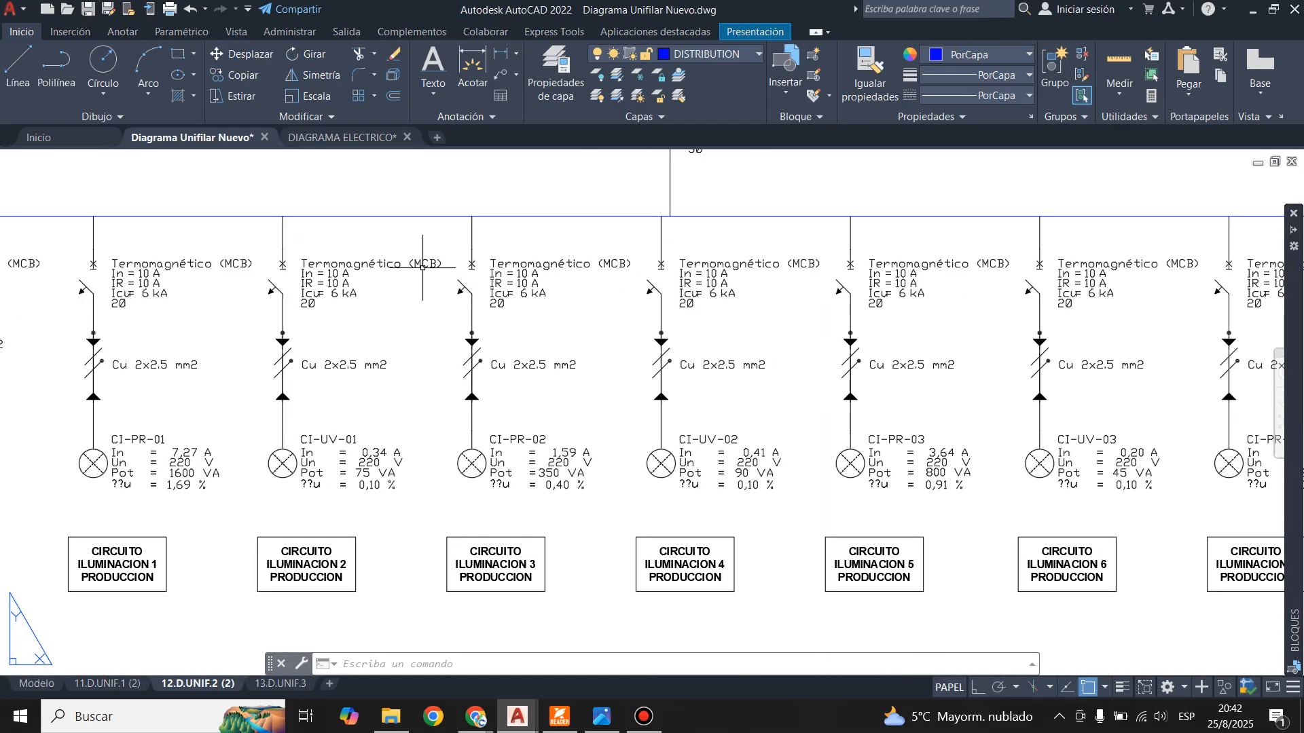
- Return to DIAGRAMA ELECTRICO and review the TCM panel, the STM EDIF panel and its lighting and socket circuits
{"action": "left_click", "coordinate": [332, 139]}
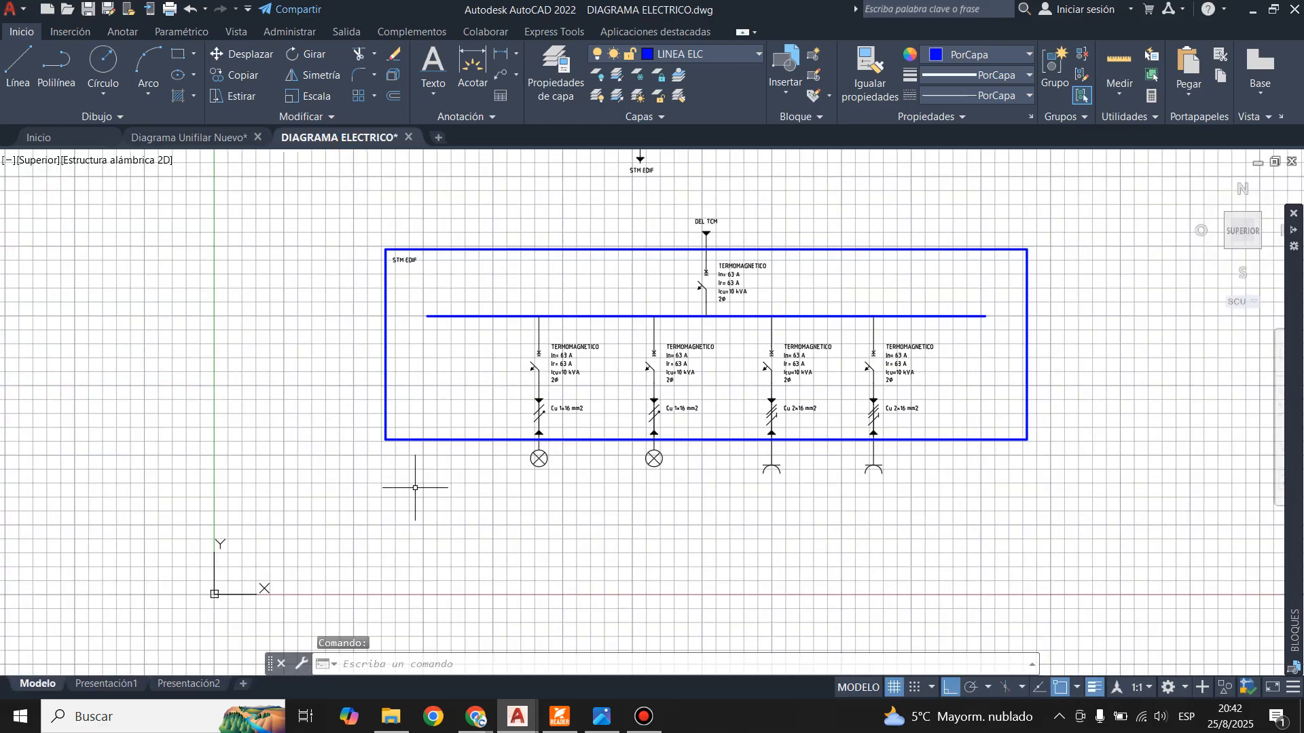
{"action": "scroll", "coordinate": [569, 516], "scroll_direction": "down", "scroll_amount": 3}
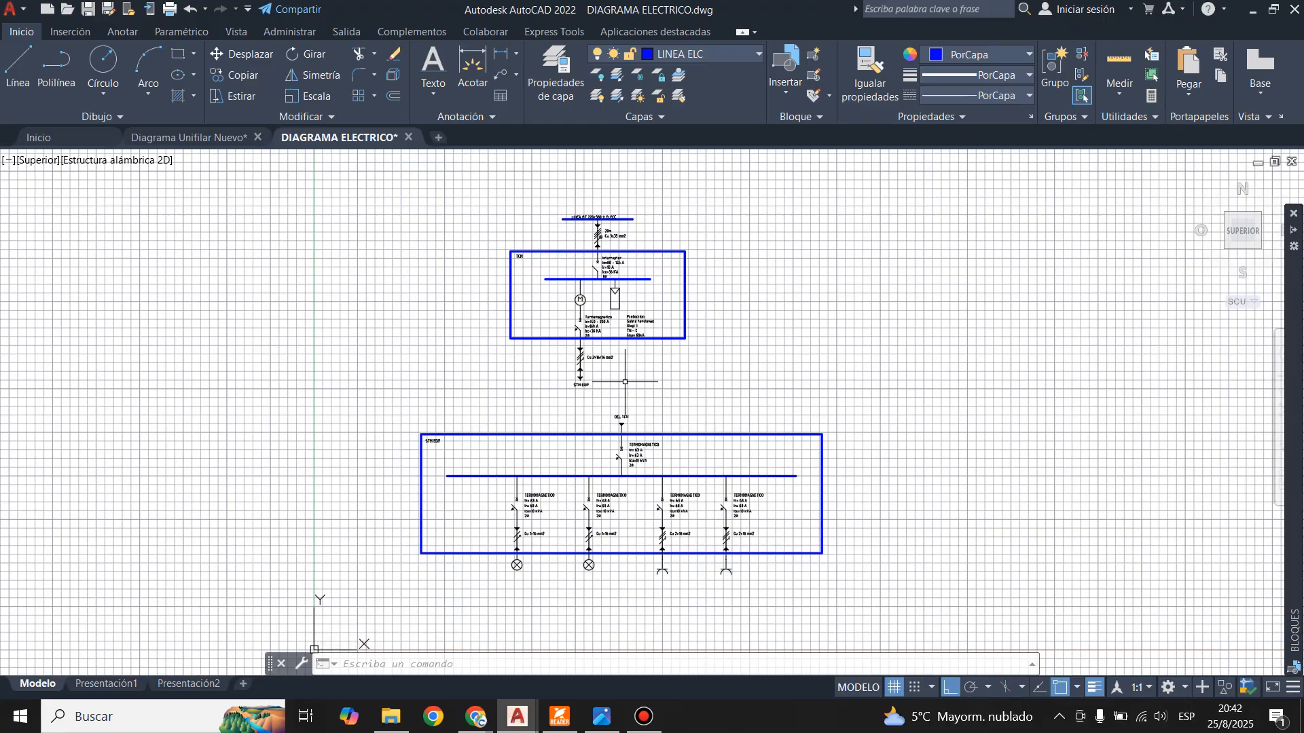
{"action": "scroll", "coordinate": [538, 273], "scroll_direction": "up", "scroll_amount": 4}
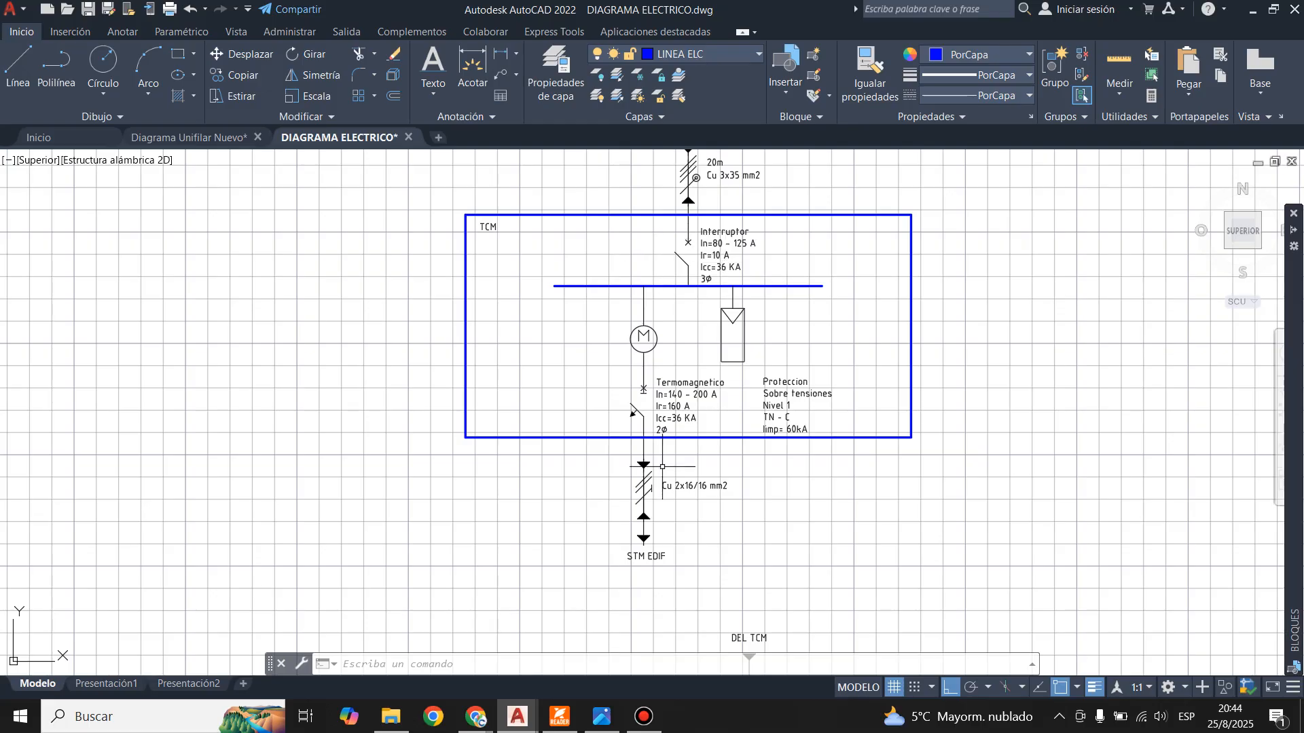
{"action": "scroll", "coordinate": [632, 536], "scroll_direction": "down", "scroll_amount": 2}
{"action": "scroll", "coordinate": [691, 401], "scroll_direction": "up", "scroll_amount": 2}
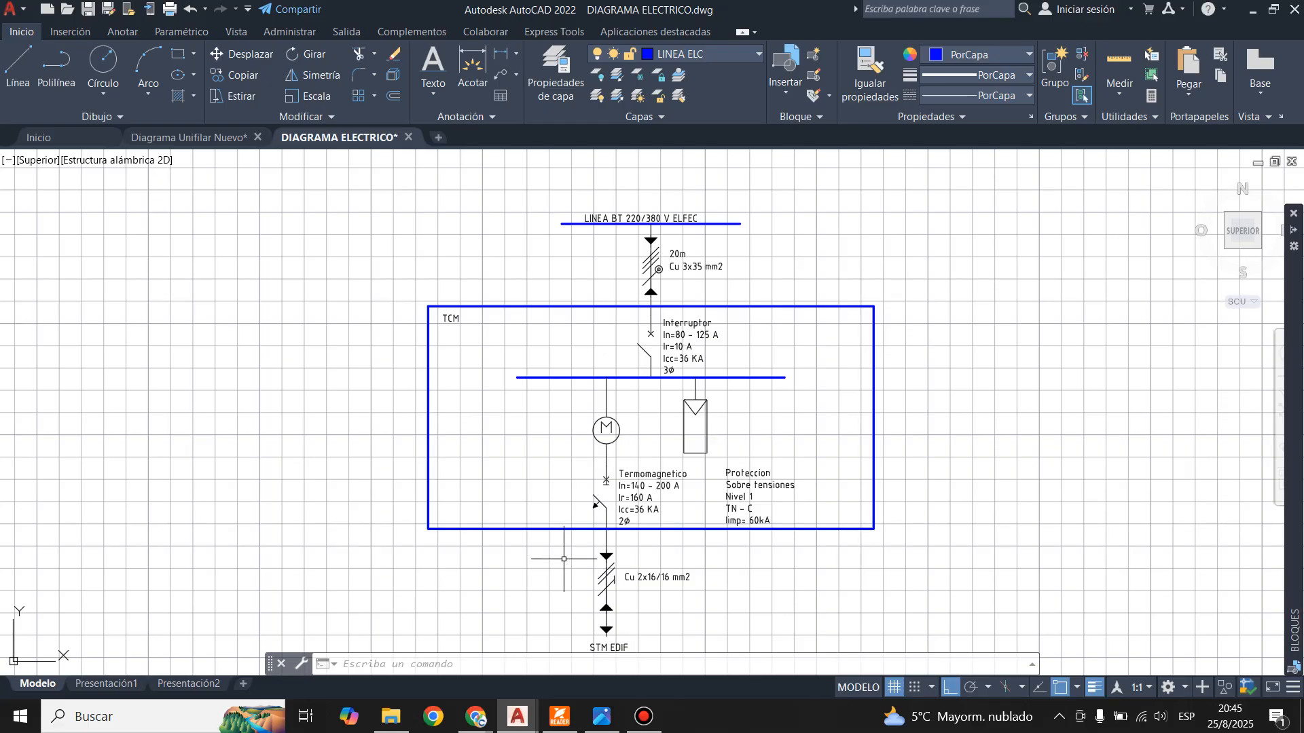
{"action": "scroll", "coordinate": [503, 245], "scroll_direction": "down", "scroll_amount": 5}
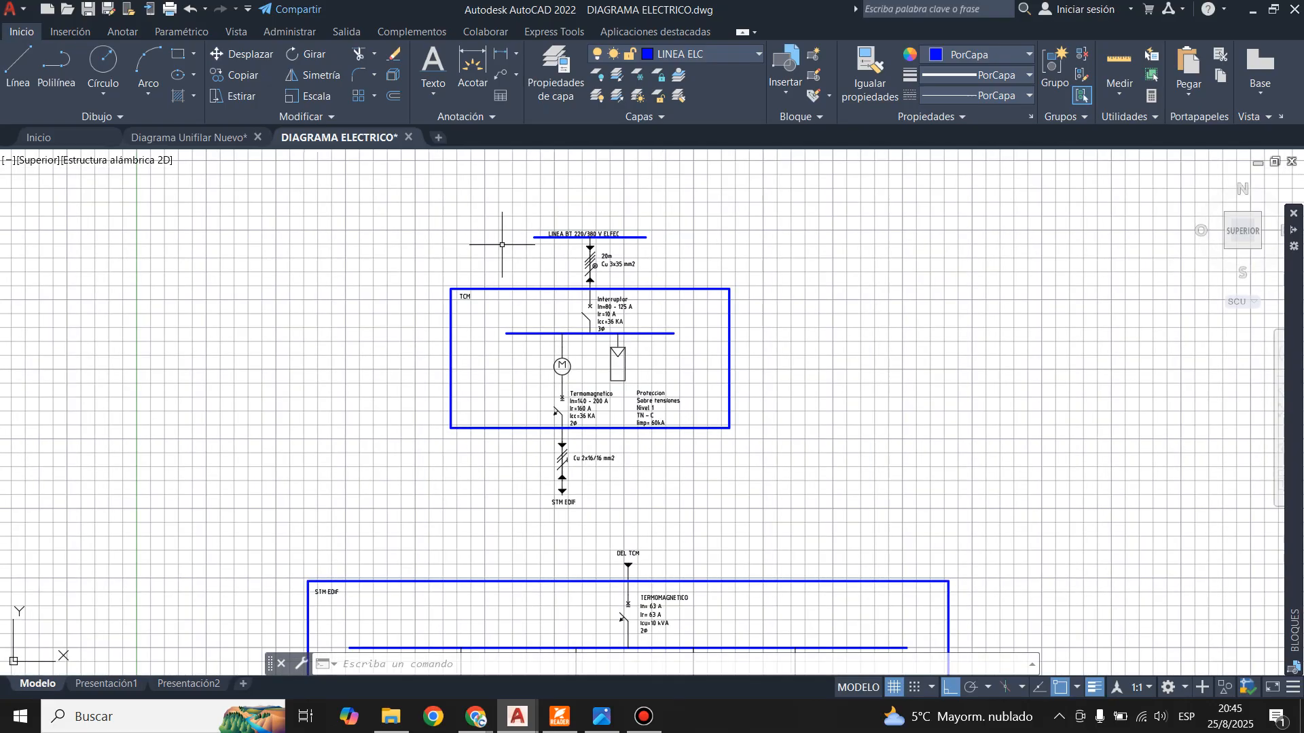
{"action": "scroll", "coordinate": [527, 380], "scroll_direction": "up", "scroll_amount": 6}
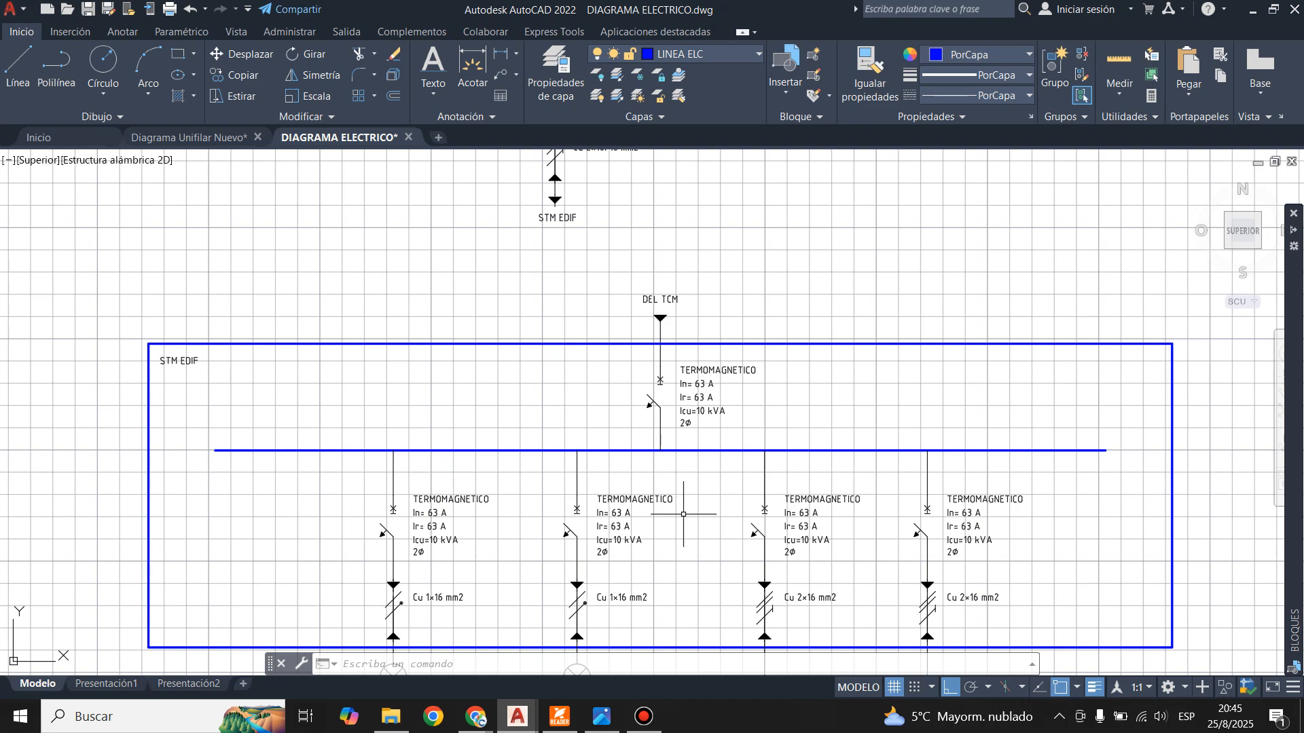
{"action": "scroll", "coordinate": [524, 312], "scroll_direction": "down", "scroll_amount": 4}
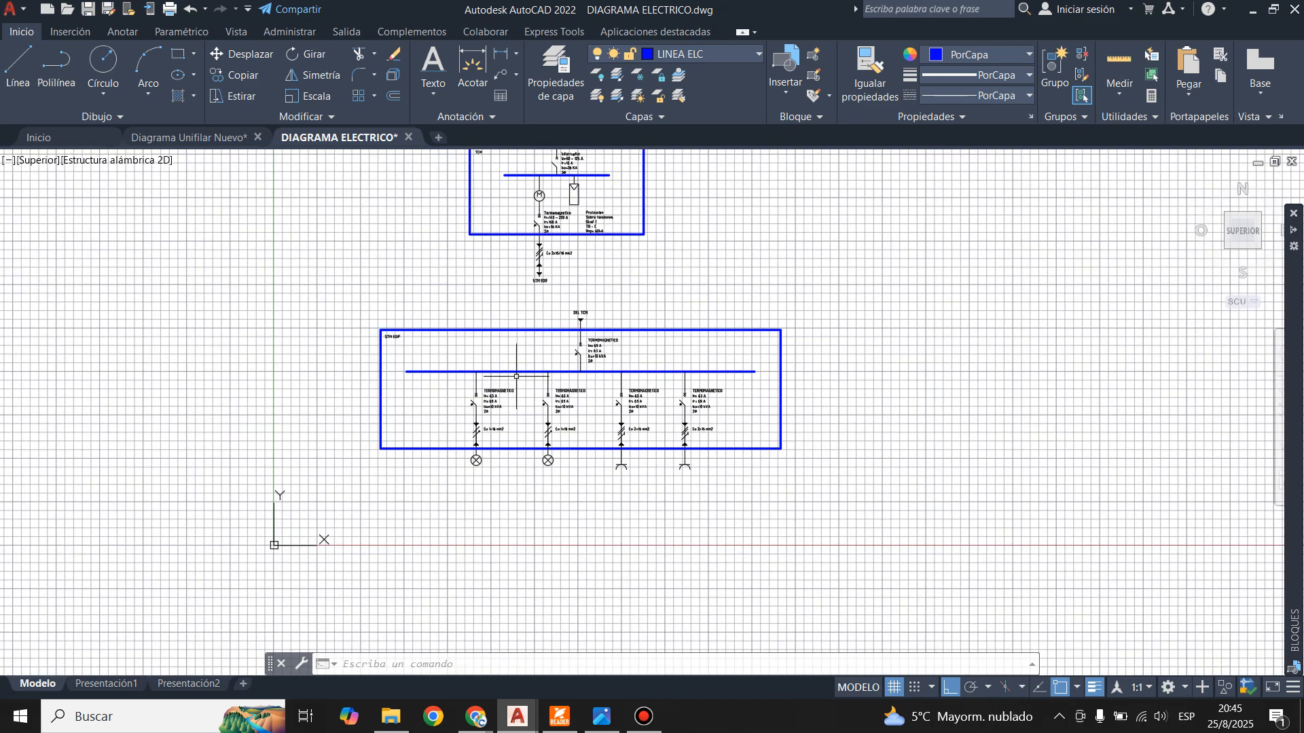
{"action": "scroll", "coordinate": [510, 402], "scroll_direction": "up", "scroll_amount": 2}
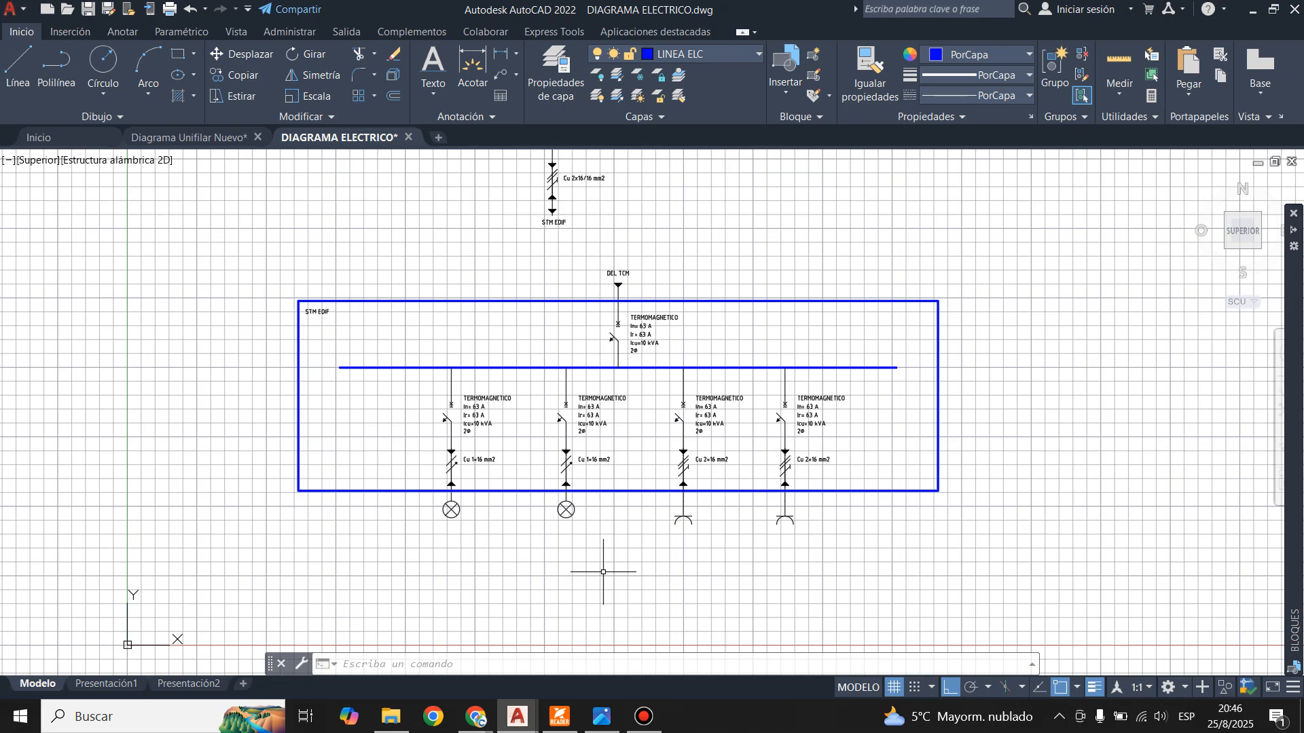
{"action": "scroll", "coordinate": [459, 477], "scroll_direction": "up", "scroll_amount": 4}
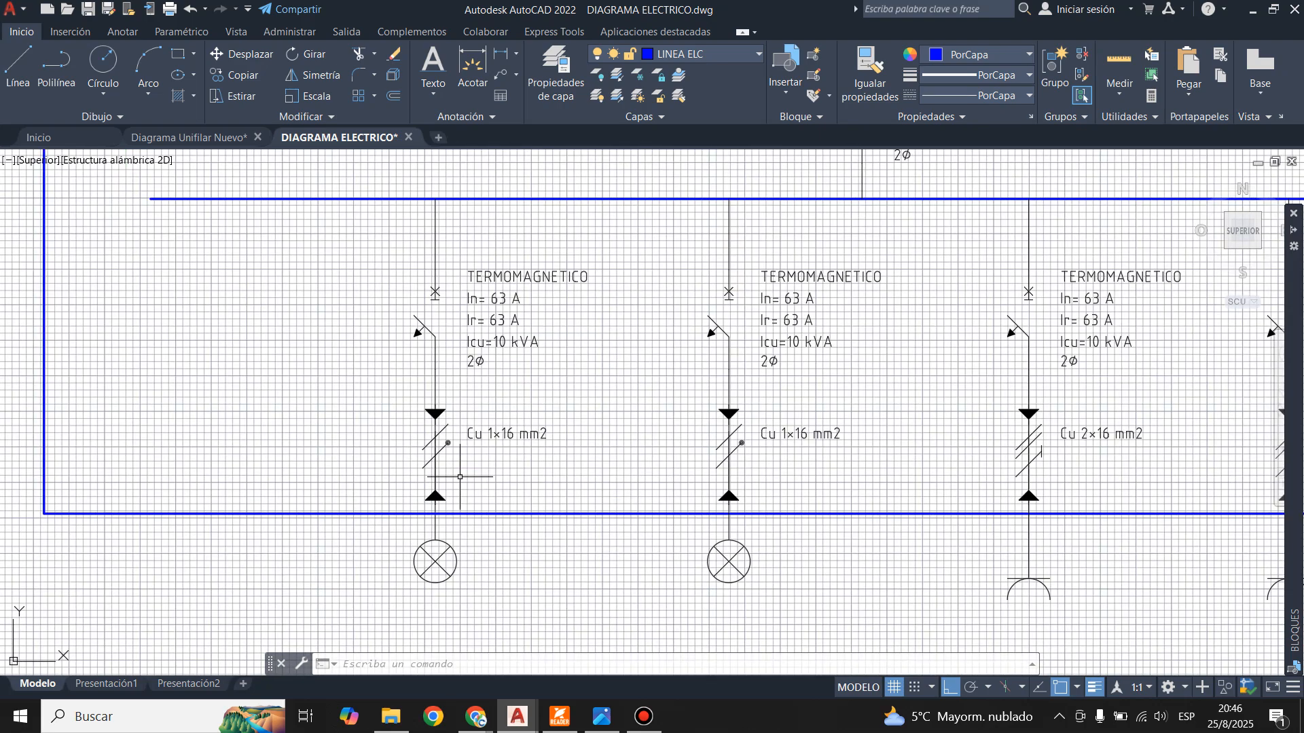
{"action": "scroll", "coordinate": [449, 516], "scroll_direction": "down", "scroll_amount": 2}
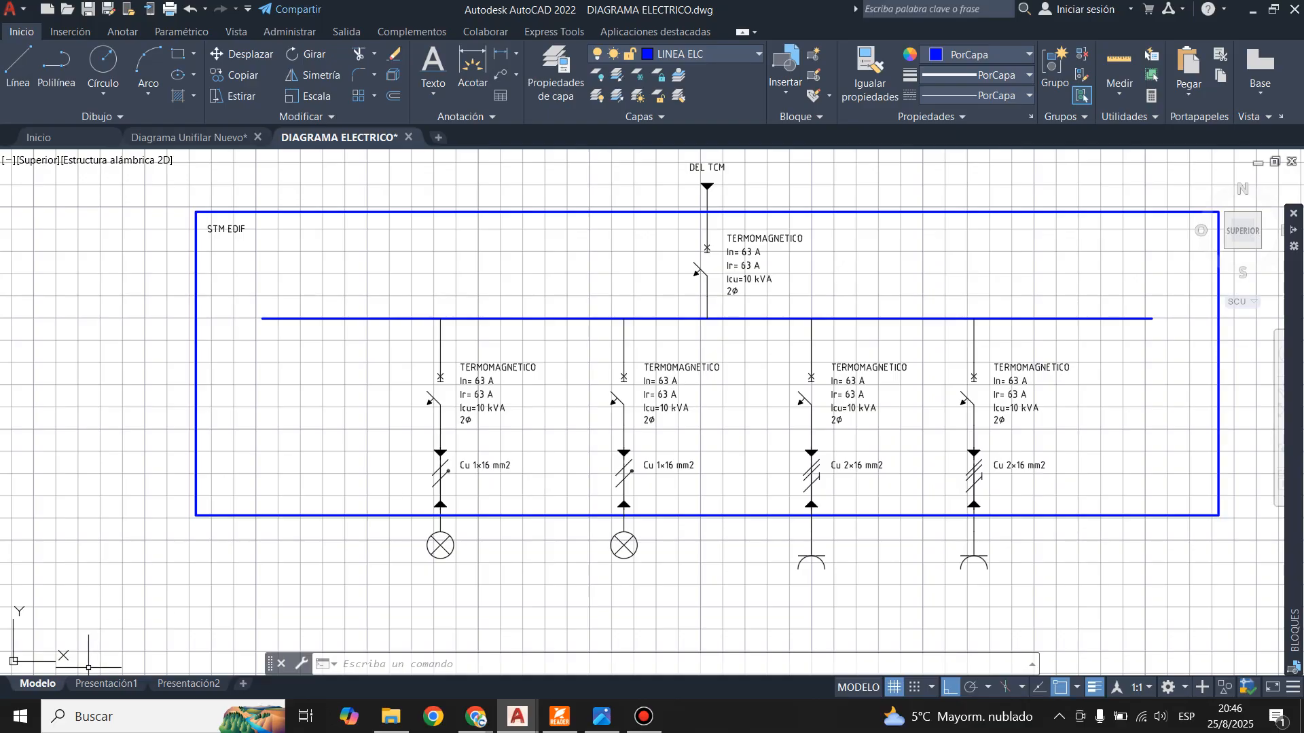
- In the Presentación1 layout, rescale and centre both panel diagrams within the viewport above the title block, then return to paper space
{"action": "left_click", "coordinate": [97, 684]}
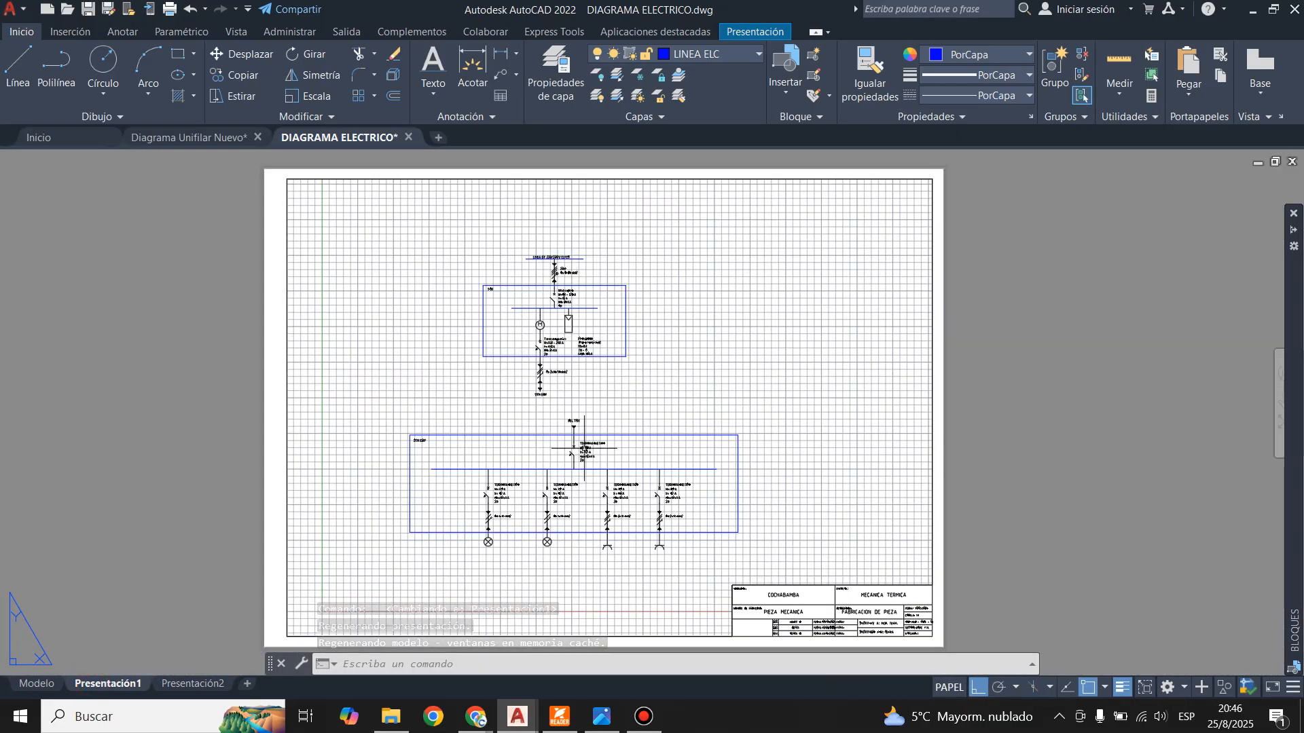
{"action": "double_click", "coordinate": [759, 411]}
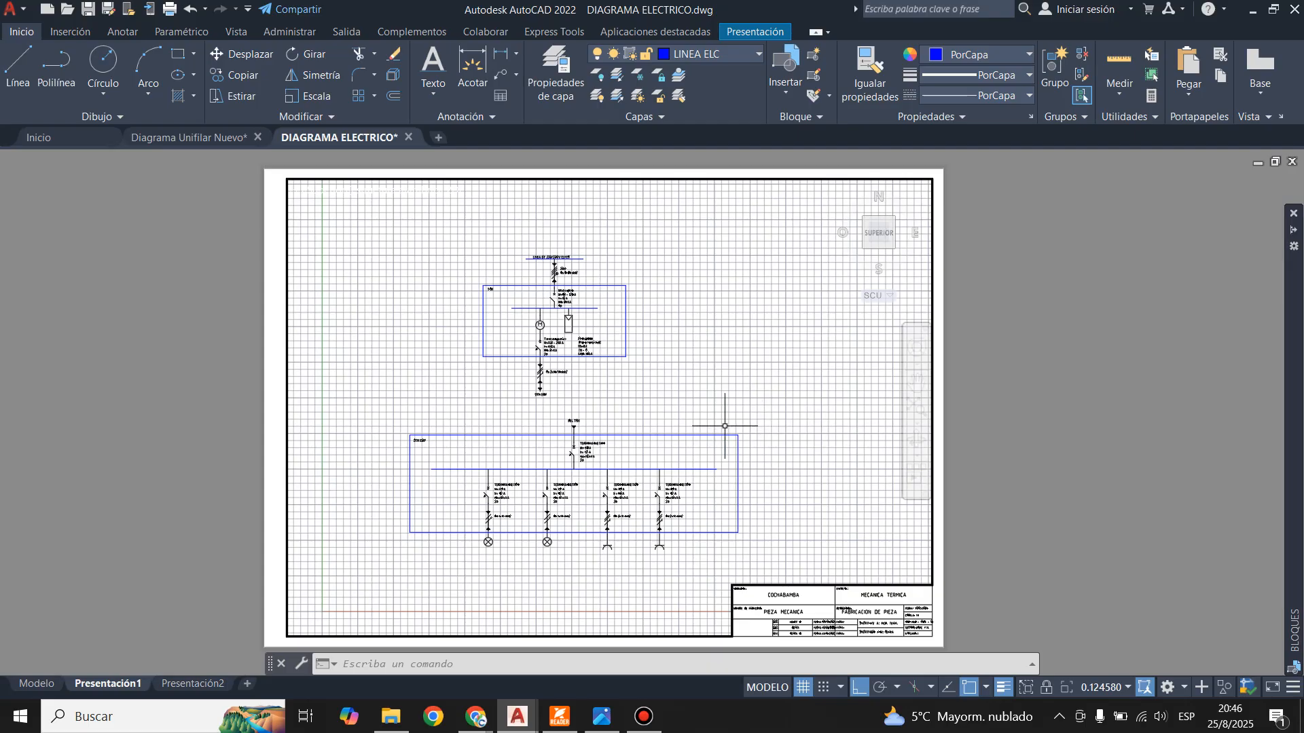
{"action": "left_click", "coordinate": [787, 380]}
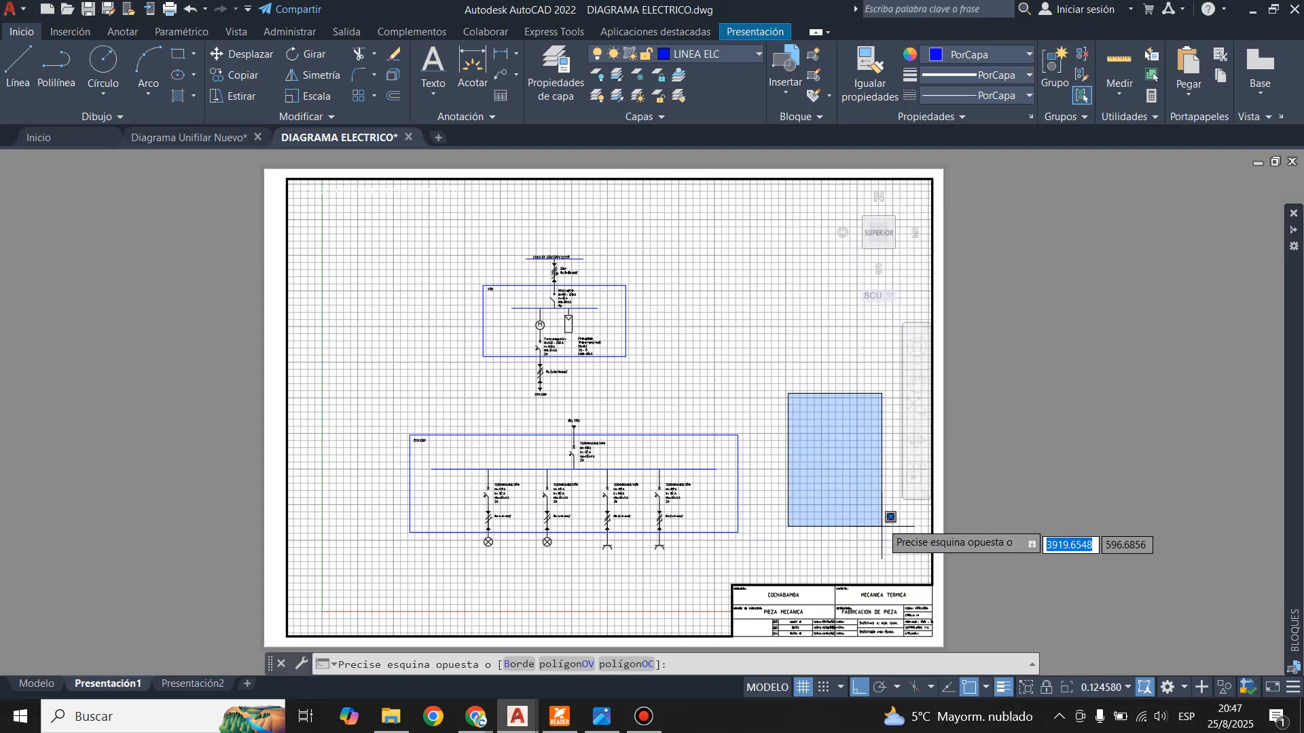
{"action": "left_click", "coordinate": [921, 413]}
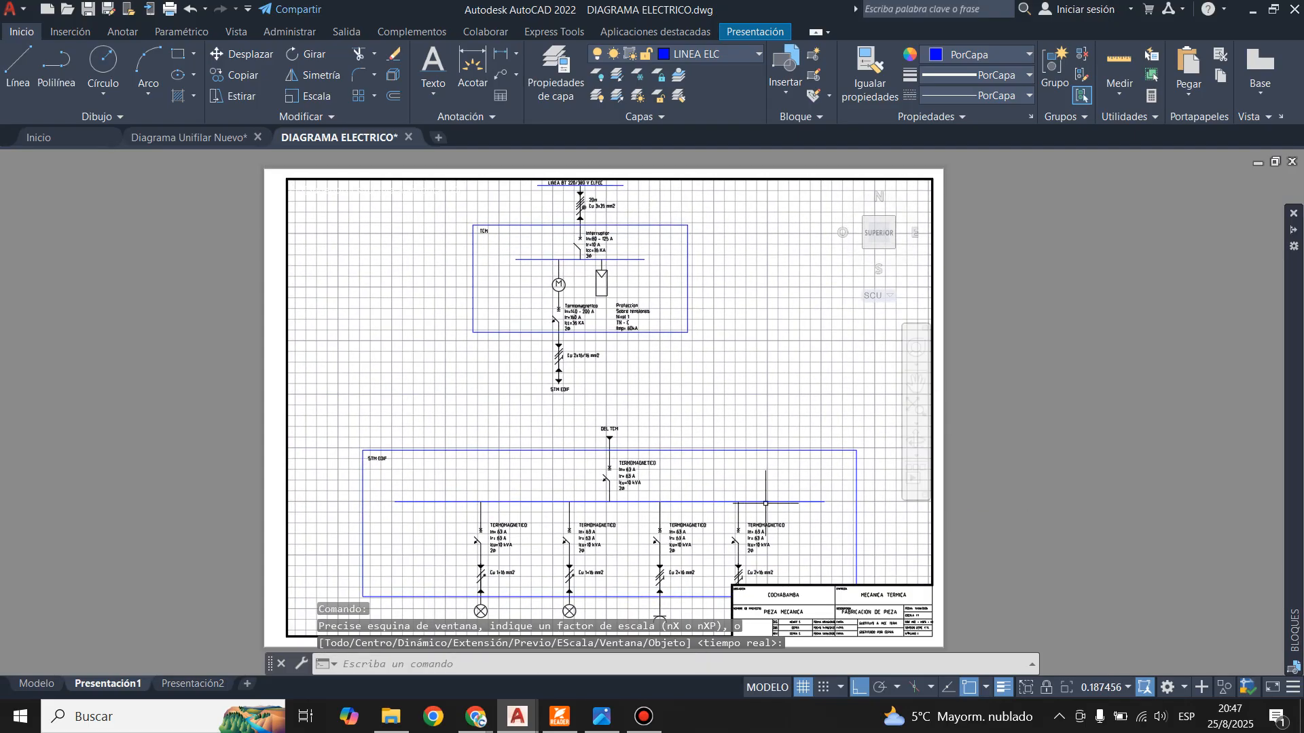
{"action": "scroll", "coordinate": [724, 378], "scroll_direction": "down", "scroll_amount": 2}
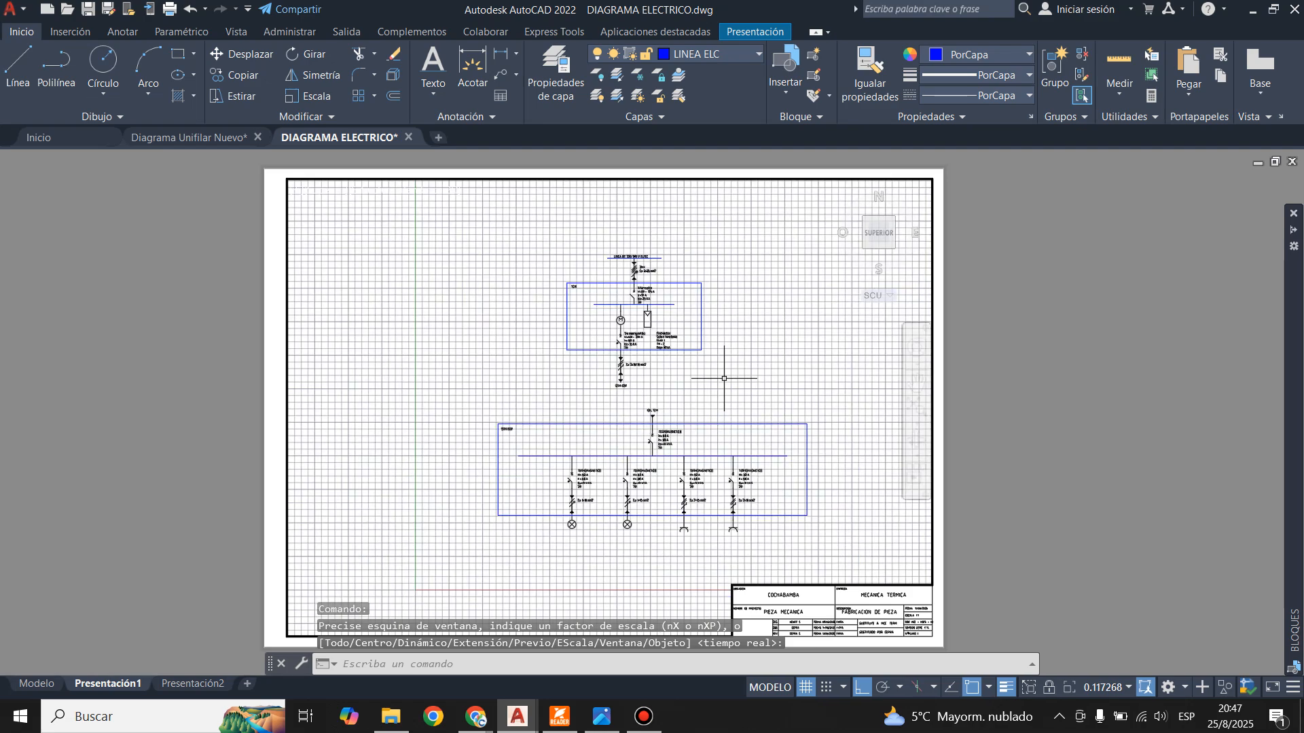
{"action": "left_click", "coordinate": [913, 384]}
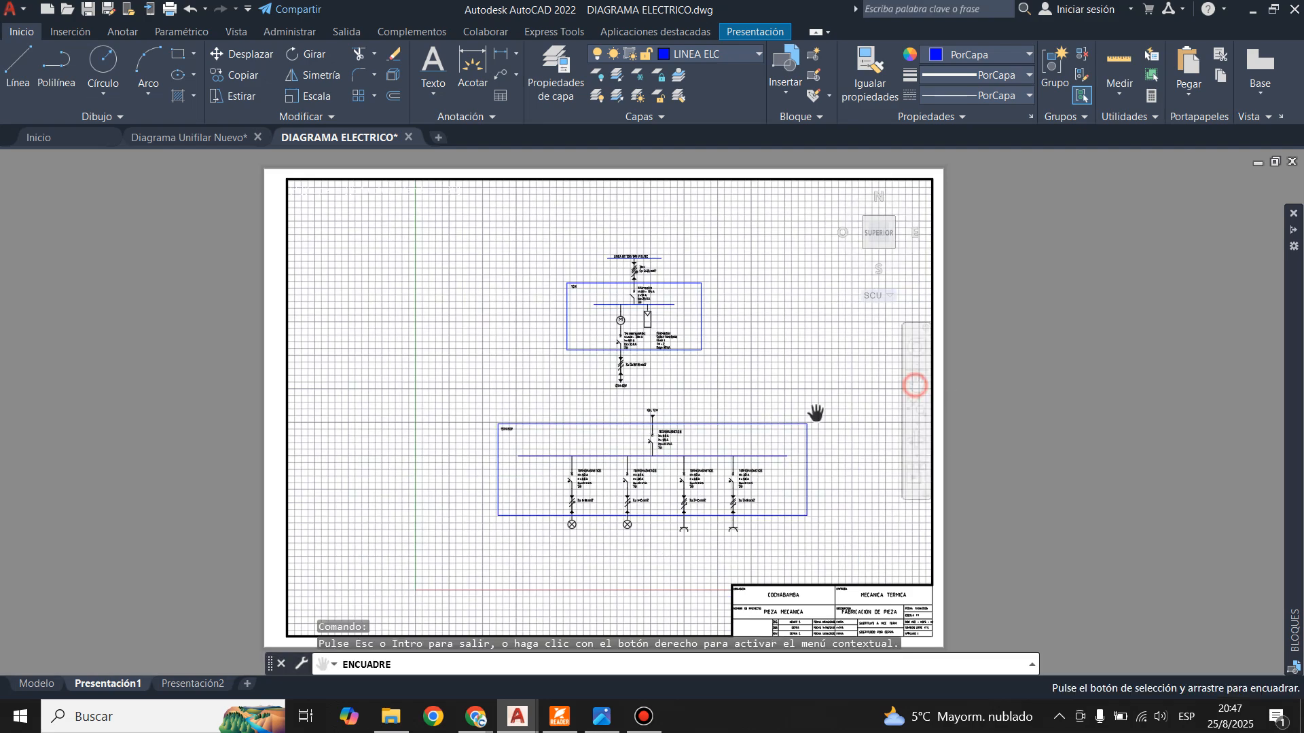
{"action": "mouse_move", "coordinate": [811, 425]}
{"action": "left_mouse_down"}
{"action": "mouse_move", "coordinate": [781, 410]}
{"action": "mouse_move", "coordinate": [753, 436]}
{"action": "left_mouse_up"}
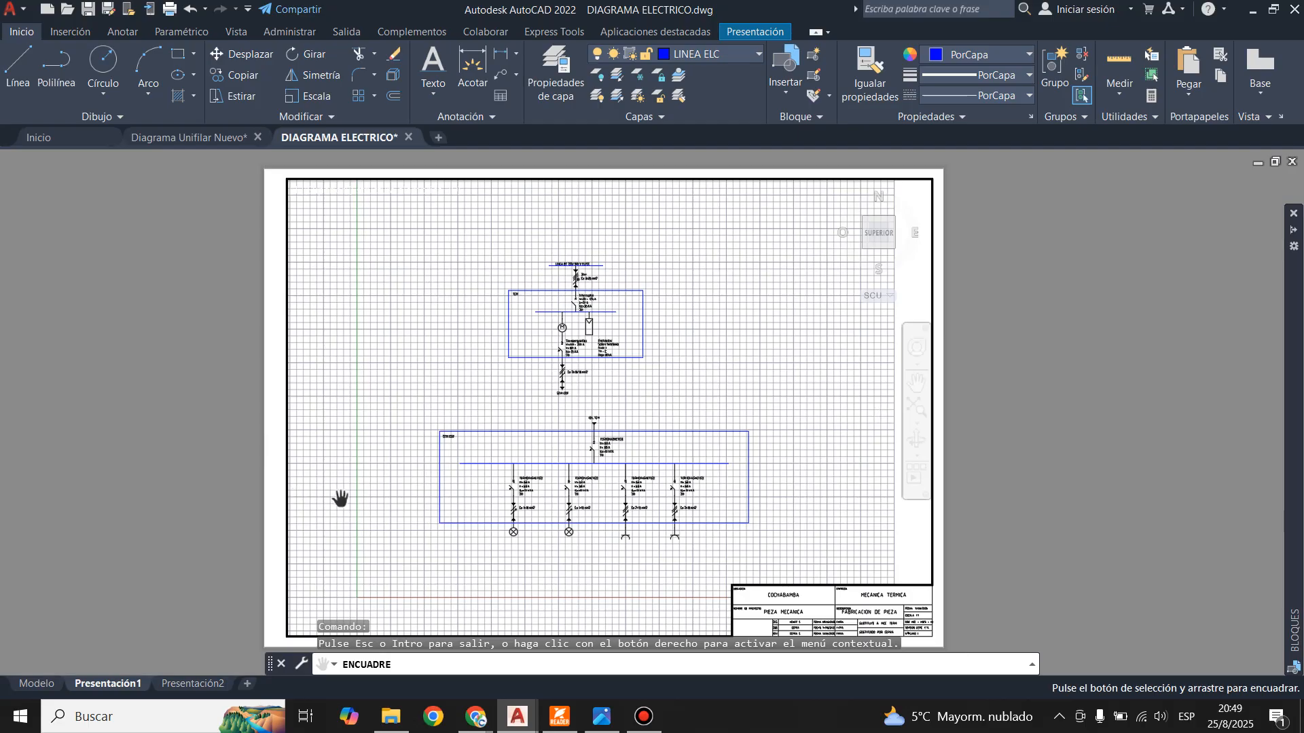
{"action": "key", "text": "Escape"}
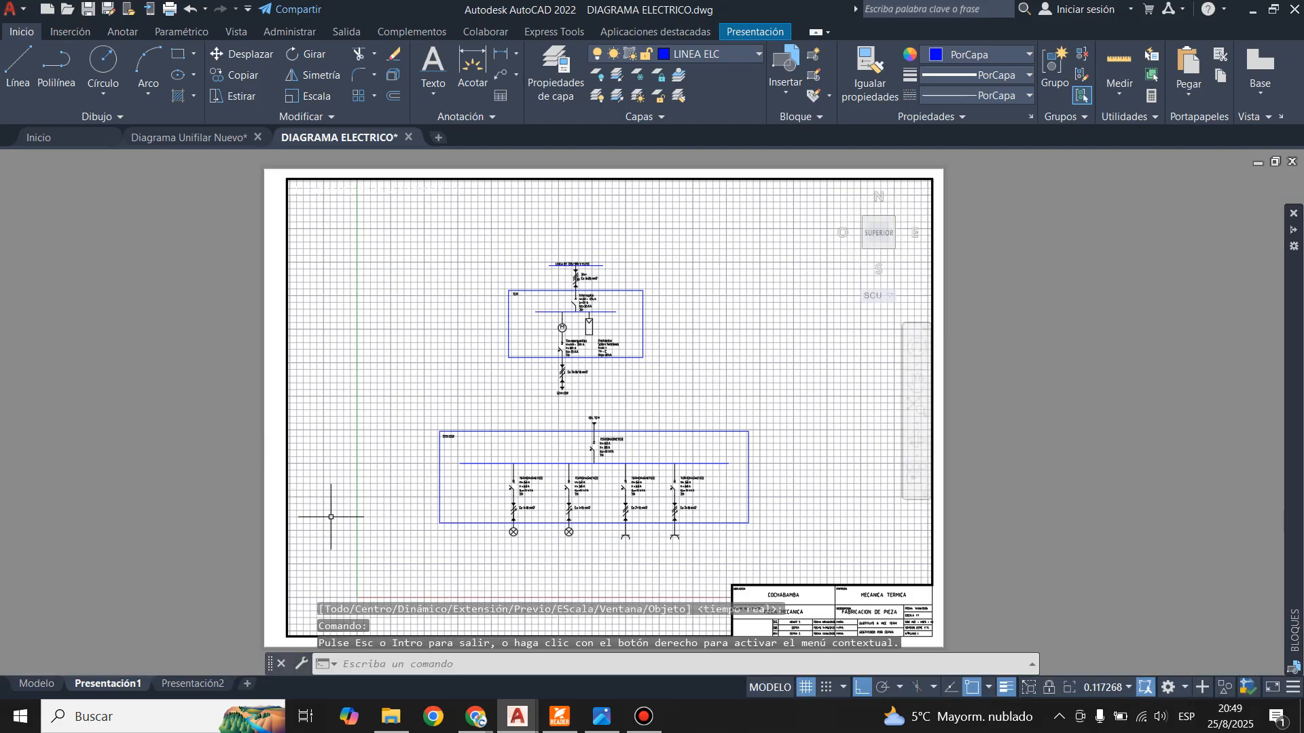
{"action": "double_click", "coordinate": [275, 516]}
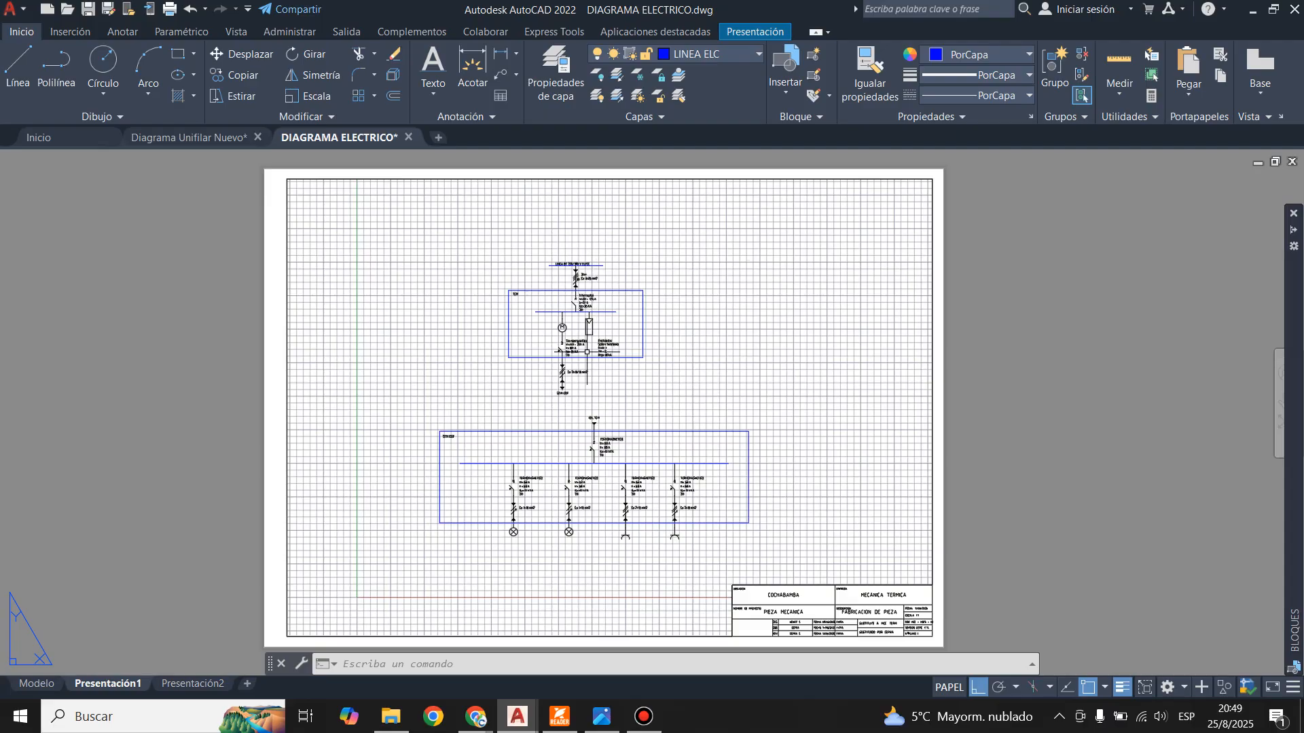
- Compare the Presentación1 sheet with the 12.D.UNIF.2 (2) sheet of Diagrama Unifilar Nuevo, examining its panel, symbol legend and title block
{"action": "scroll", "coordinate": [561, 351], "scroll_direction": "up", "scroll_amount": 2}
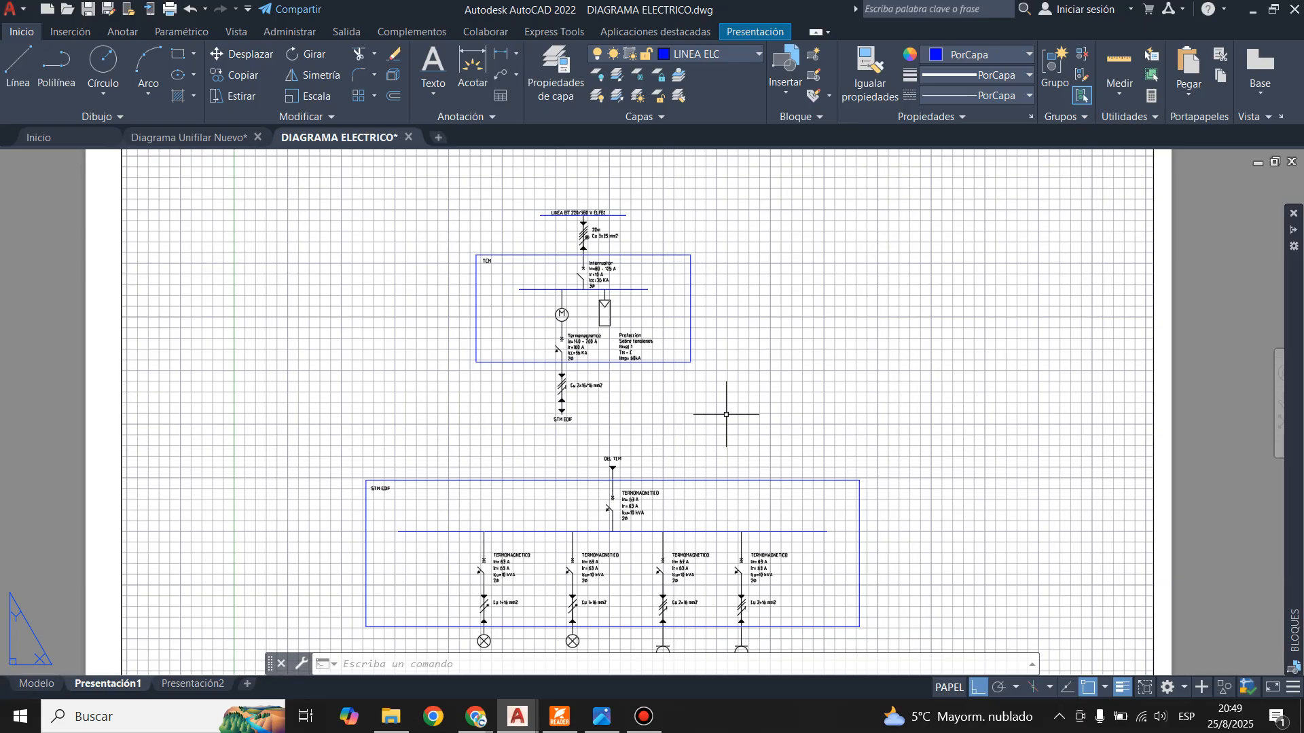
{"action": "left_click", "coordinate": [189, 137]}
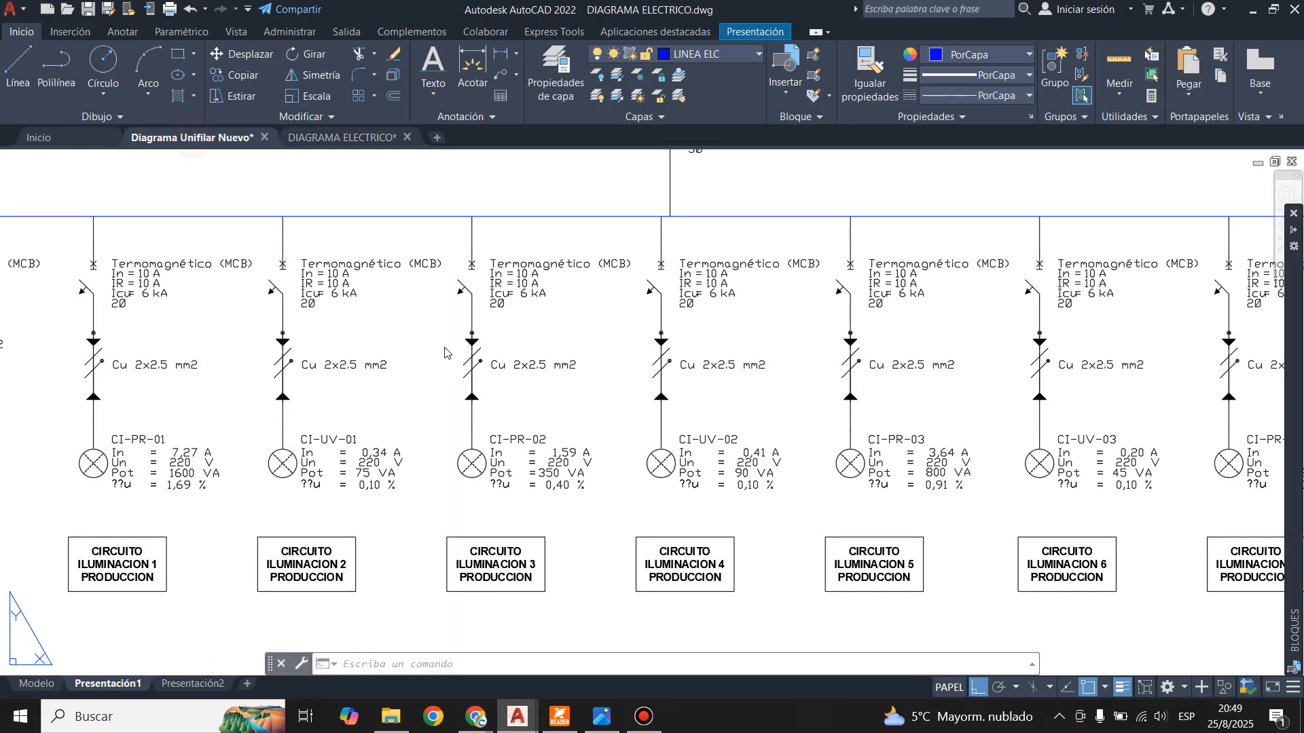
{"action": "scroll", "coordinate": [461, 497], "scroll_direction": "down", "scroll_amount": 6}
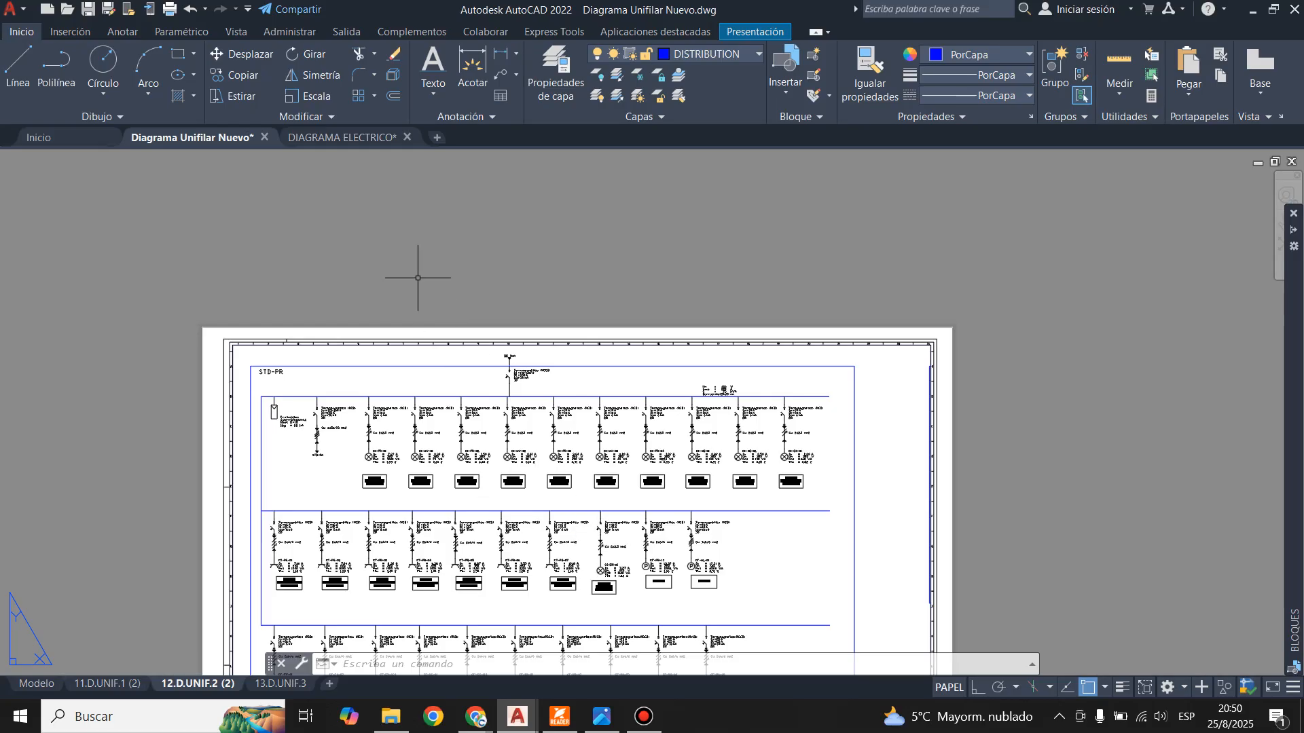
{"action": "scroll", "coordinate": [423, 282], "scroll_direction": "down", "scroll_amount": 2}
{"action": "scroll", "coordinate": [393, 465], "scroll_direction": "up", "scroll_amount": 2}
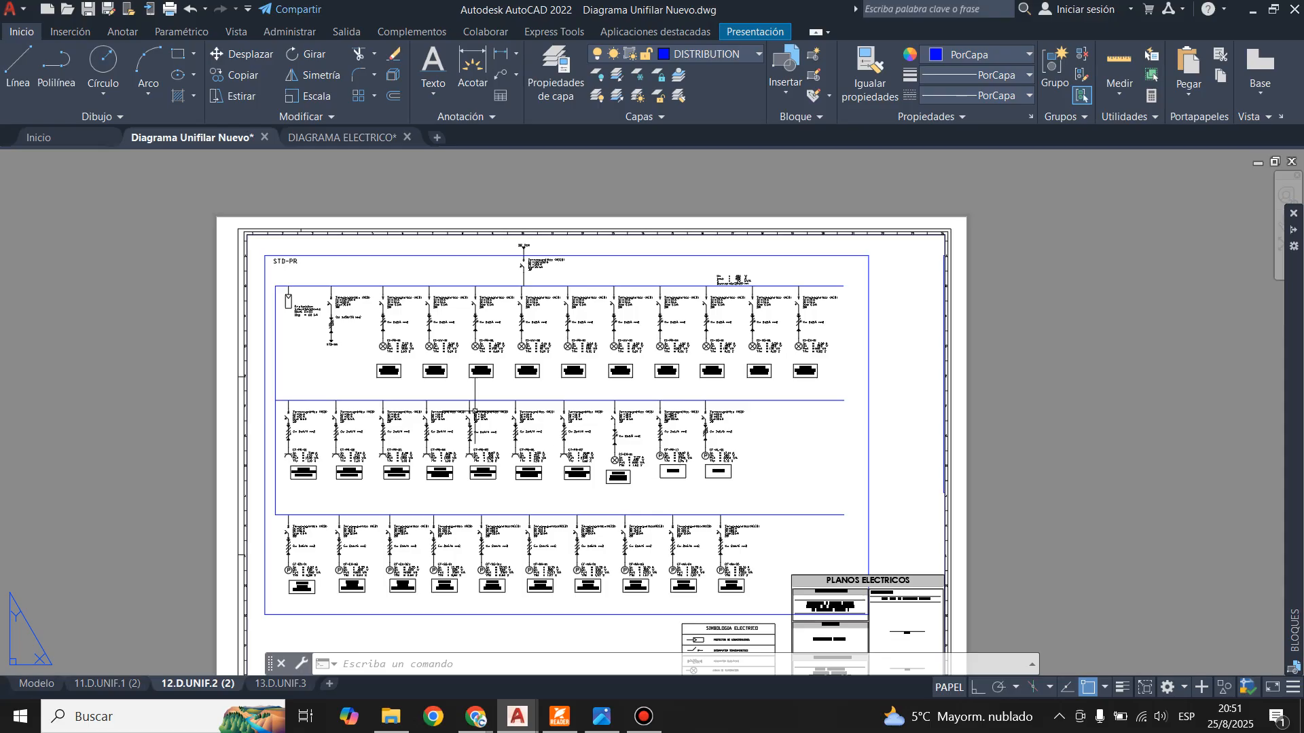
- Close Diagrama Unifilar Nuevo without saving, and close DIAGRAMA ELECTRICO saving its changes
{"action": "left_click", "coordinate": [264, 138]}
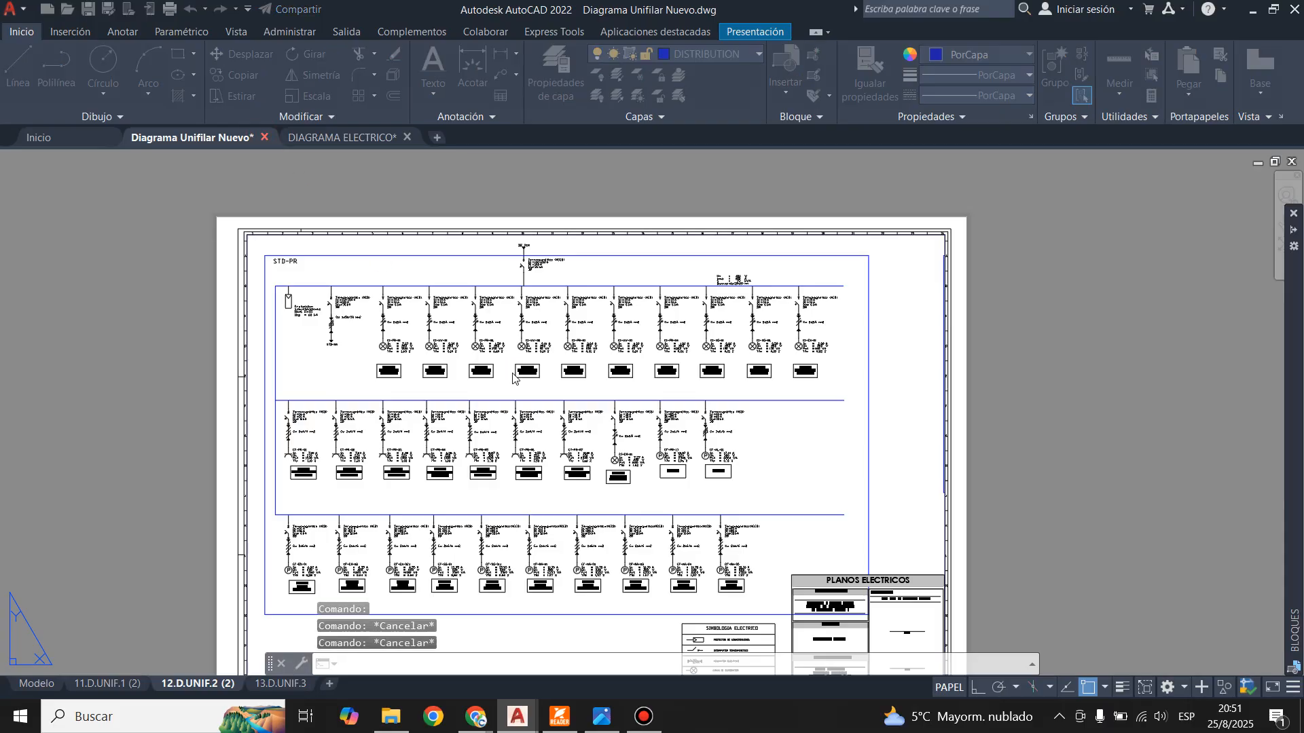
{"action": "left_click", "coordinate": [703, 399]}
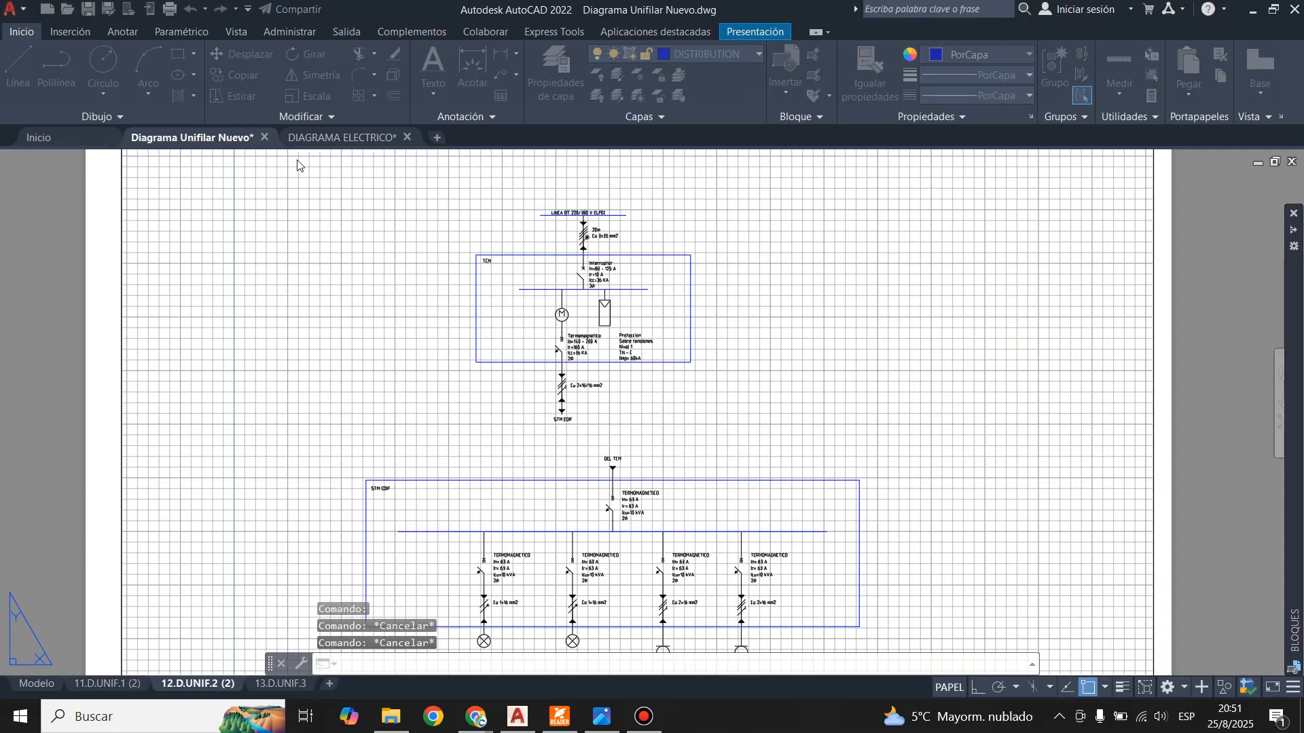
{"action": "left_click", "coordinate": [260, 139]}
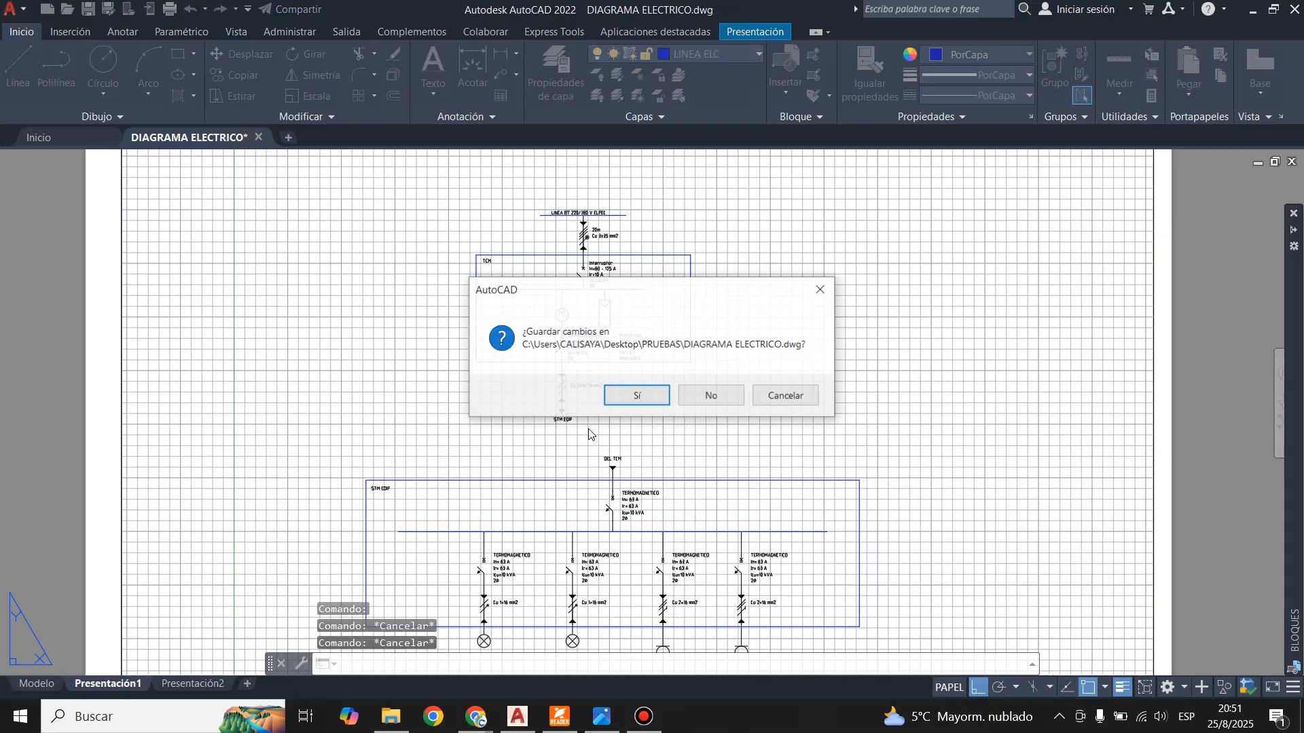
{"action": "left_click", "coordinate": [642, 400]}
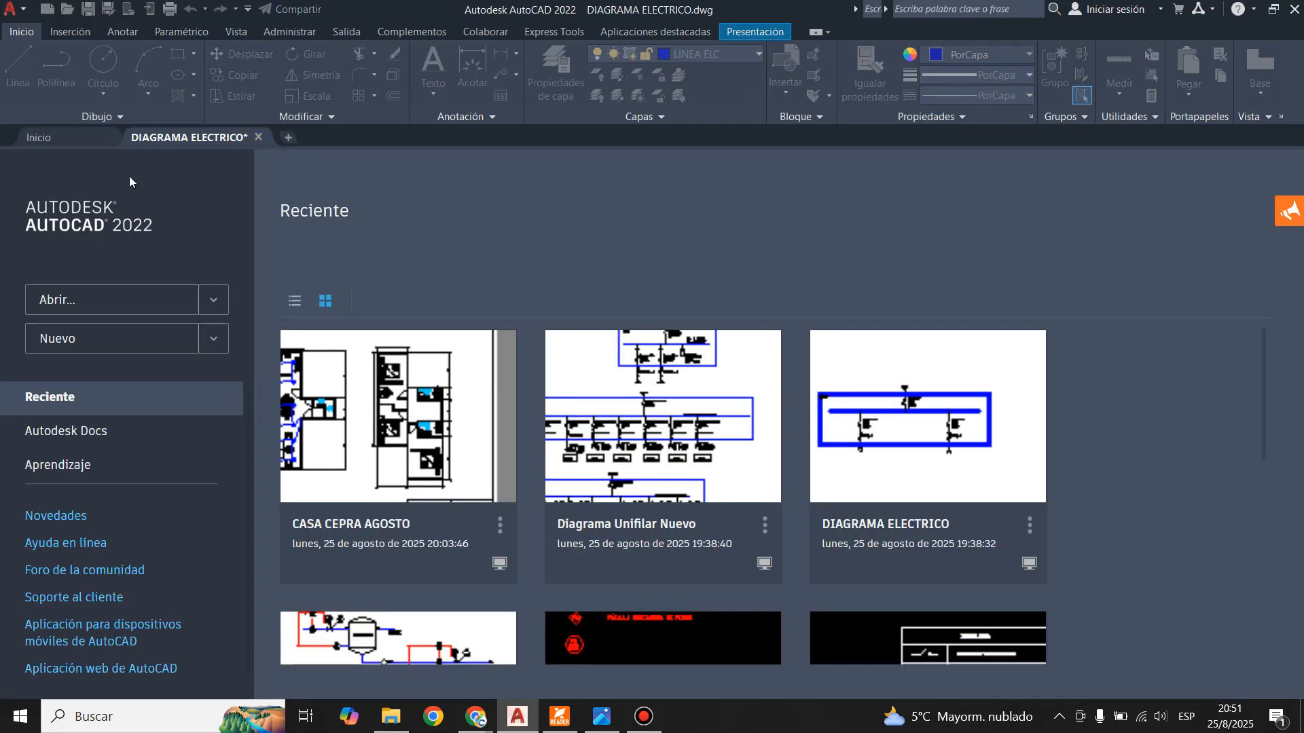
- Open the recent drawings NOMENCLATURA DE DTI and DIAGRAMA 1, accepting the proxy information notice
{"action": "scroll", "coordinate": [710, 441], "scroll_direction": "down", "scroll_amount": 3}
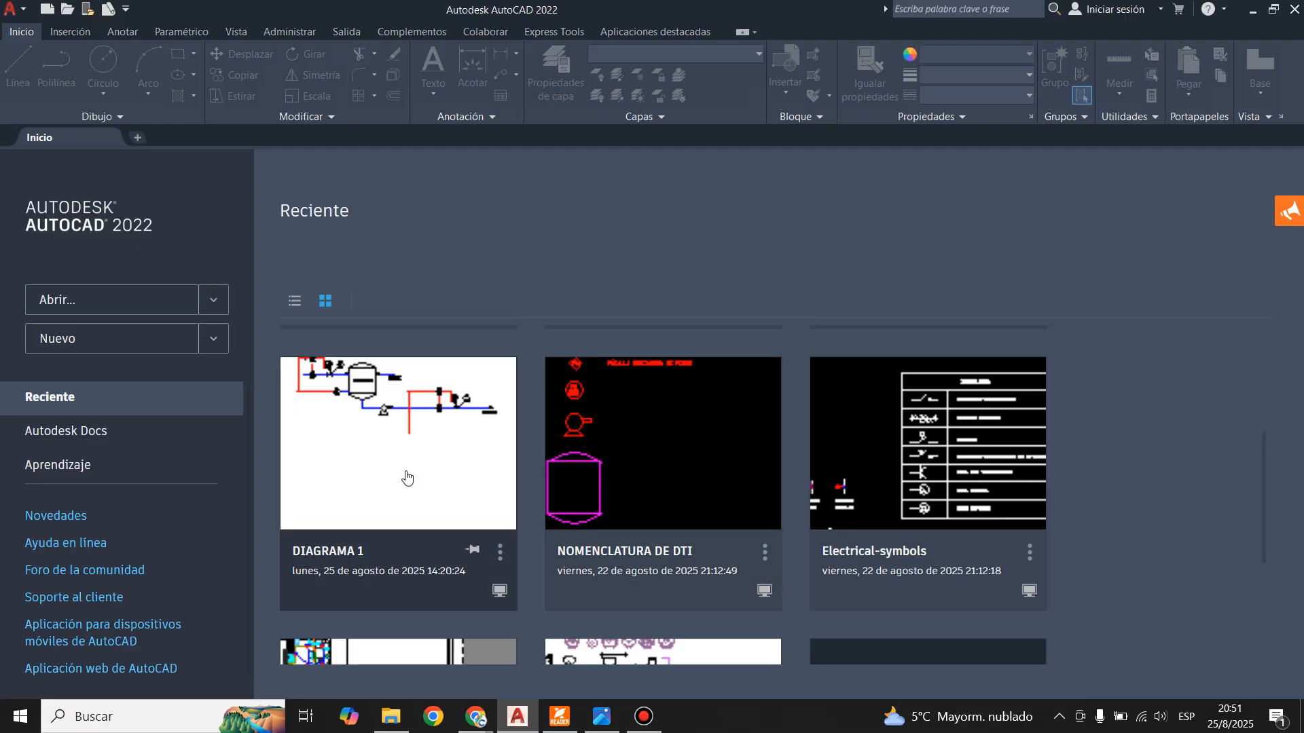
{"action": "left_click", "coordinate": [635, 474]}
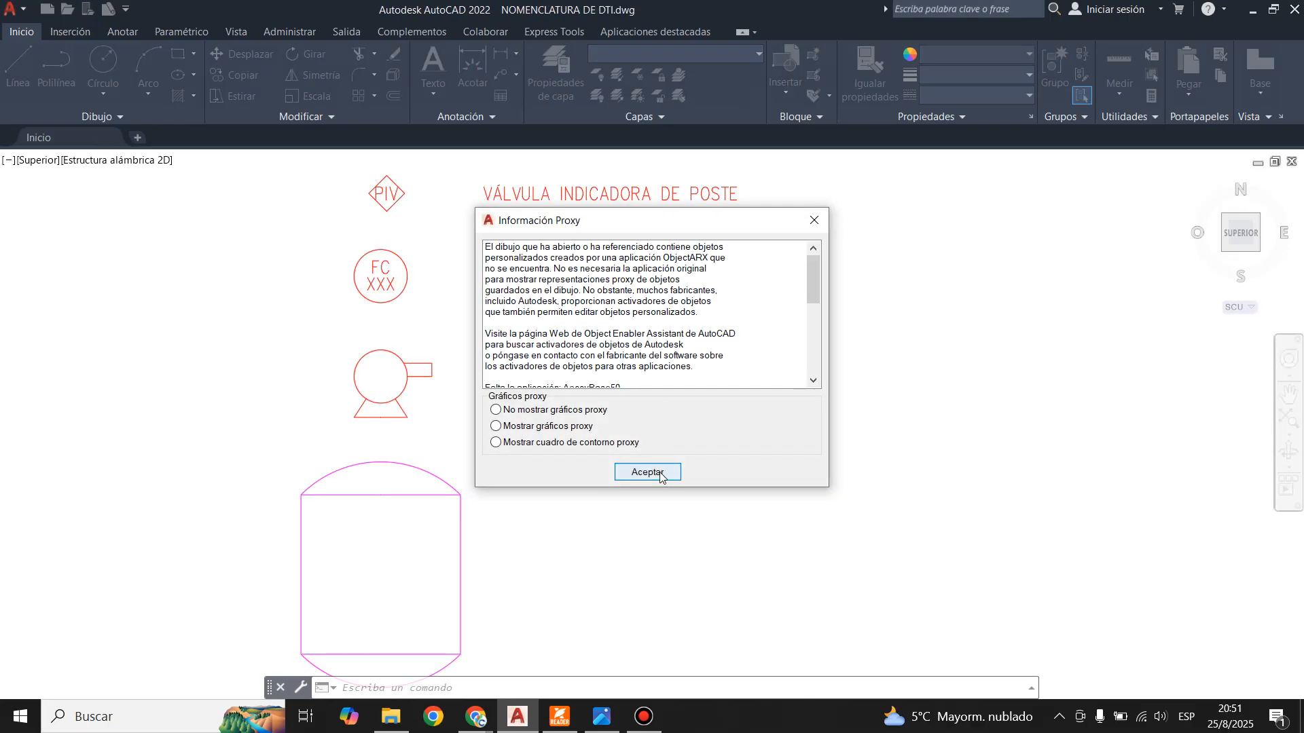
{"action": "left_click", "coordinate": [649, 472]}
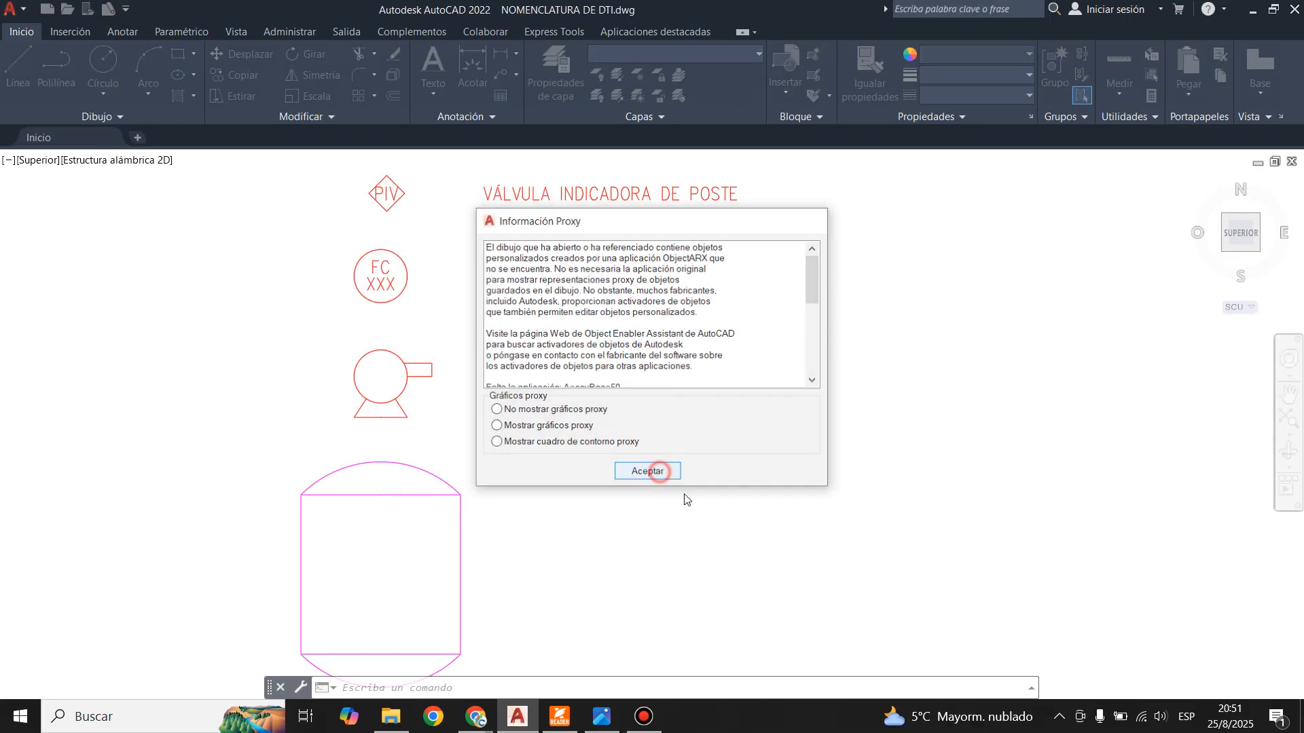
{"action": "left_click", "coordinate": [72, 139]}
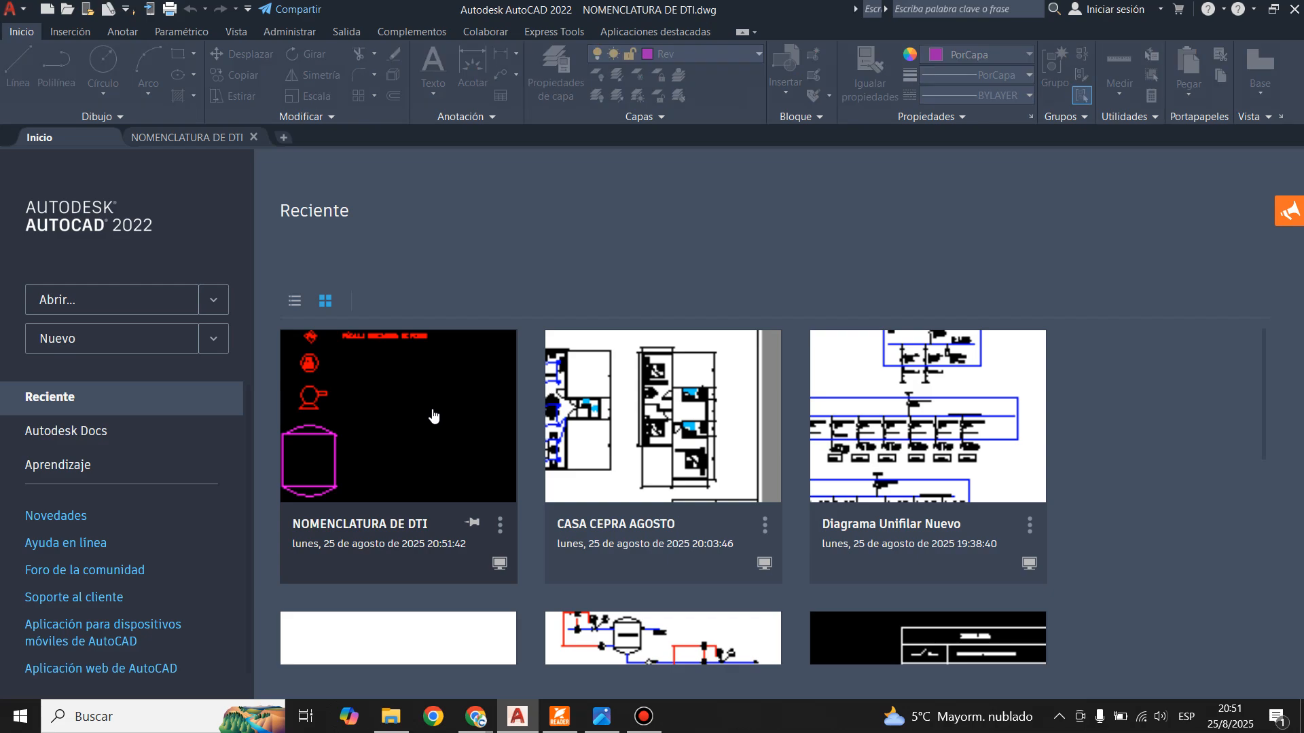
{"action": "scroll", "coordinate": [731, 505], "scroll_direction": "down", "scroll_amount": 3}
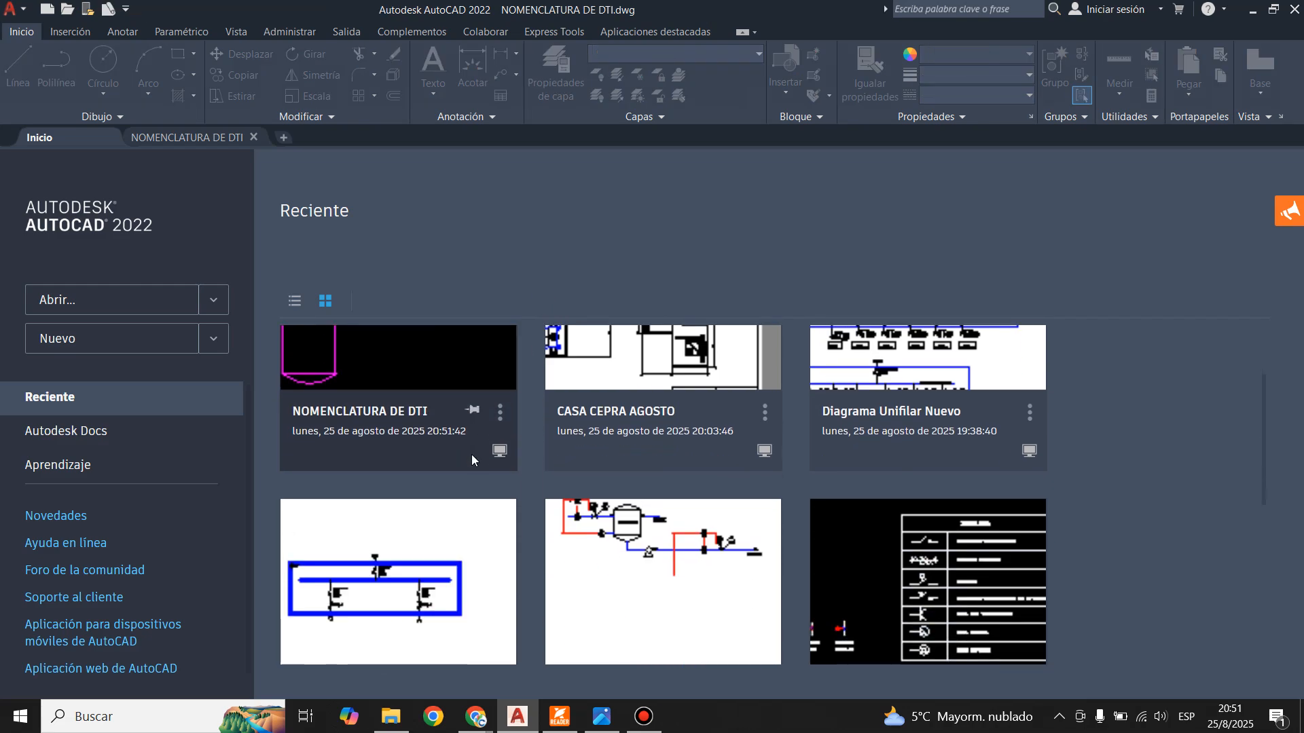
{"action": "left_click", "coordinate": [713, 516]}
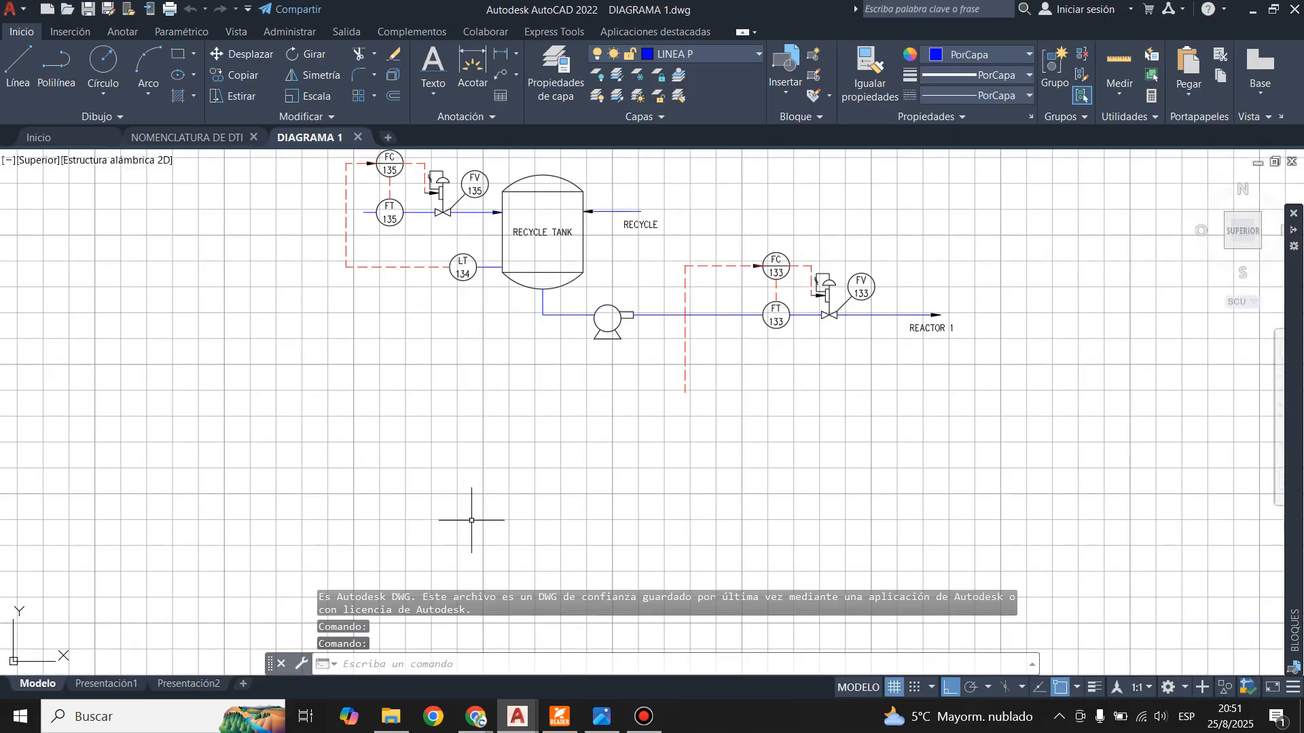
- Check the feed tank in the EJEMPLO P&ID.png reference, and copy the pump and tank symbols from NOMENCLATURA DE DTI
{"action": "left_click", "coordinate": [602, 716]}
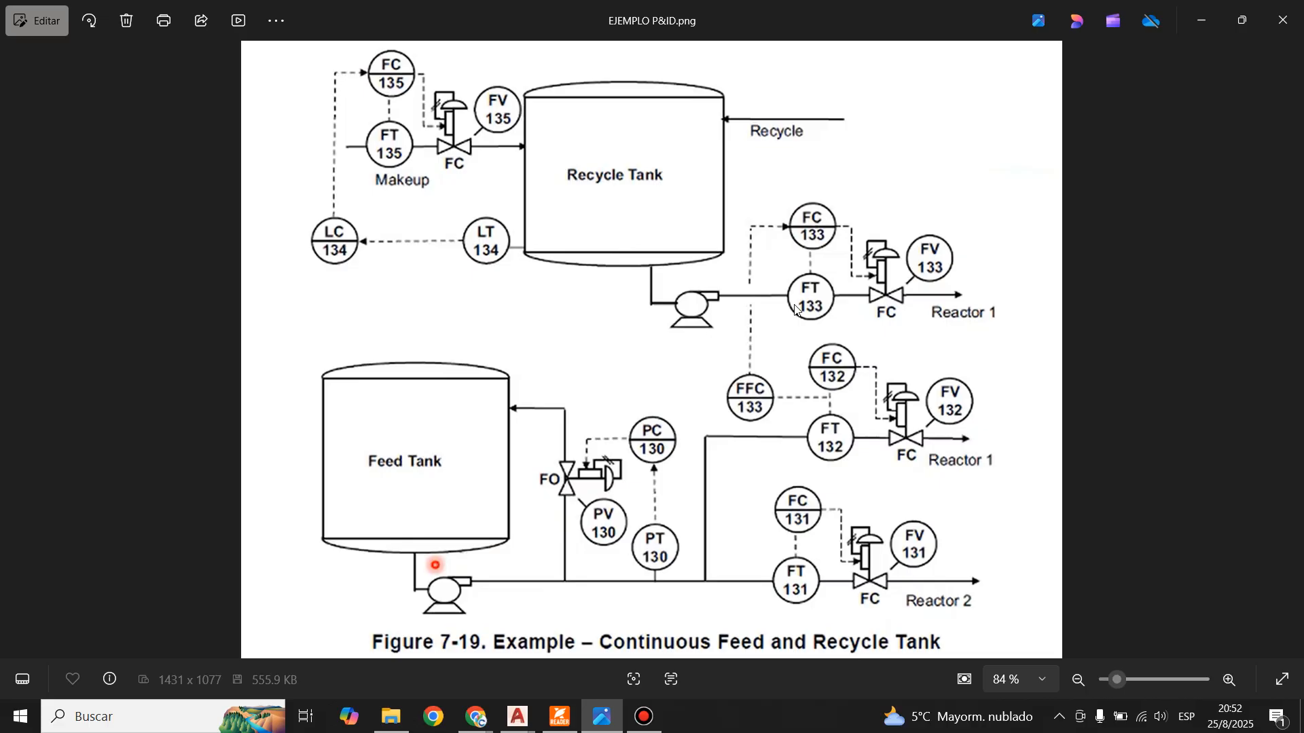
{"action": "left_click", "coordinate": [1201, 21]}
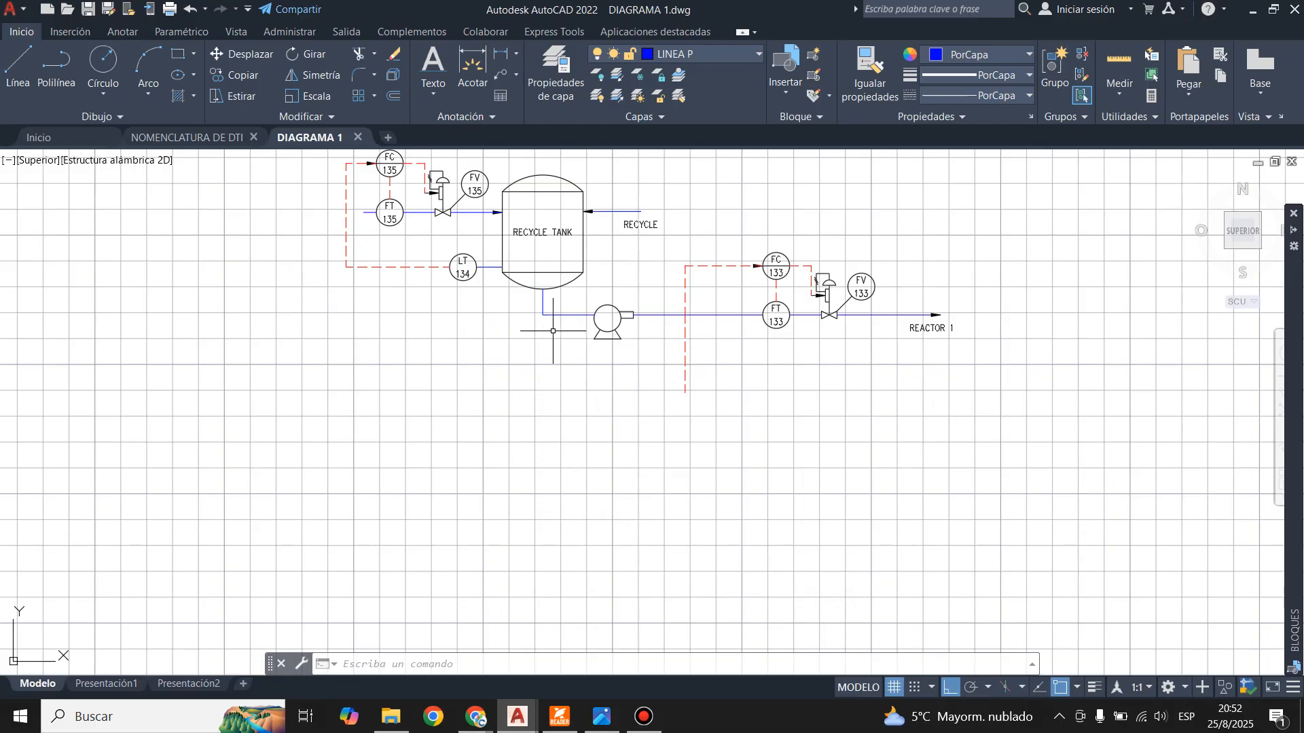
{"action": "left_click", "coordinate": [187, 138]}
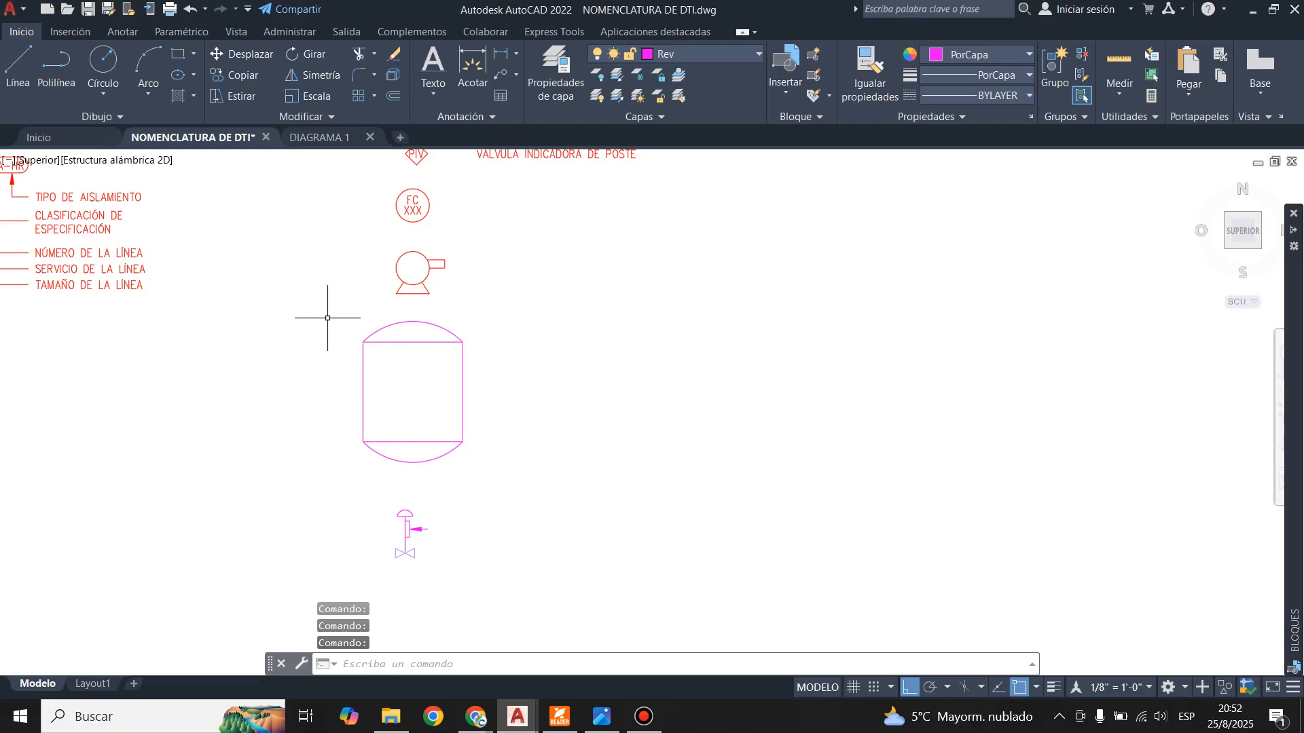
{"action": "scroll", "coordinate": [481, 479], "scroll_direction": "down", "scroll_amount": 2}
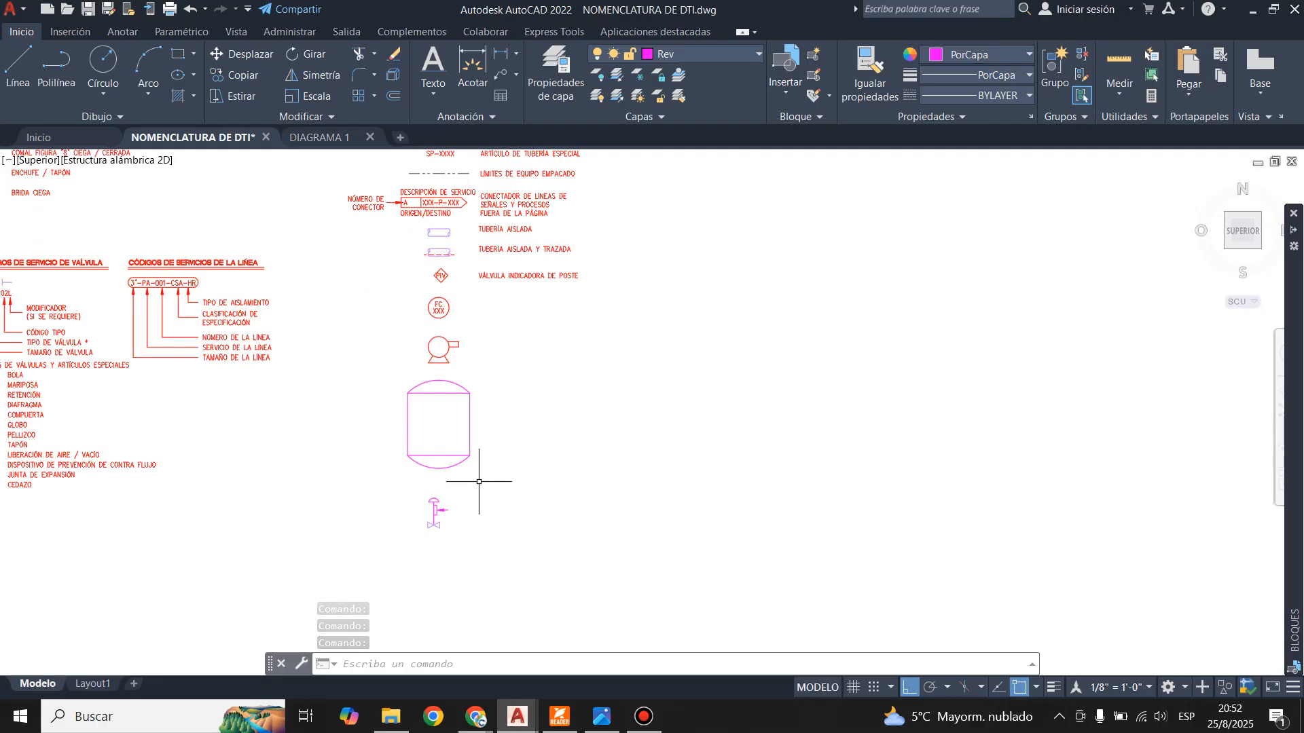
{"action": "left_click", "coordinate": [368, 328]}
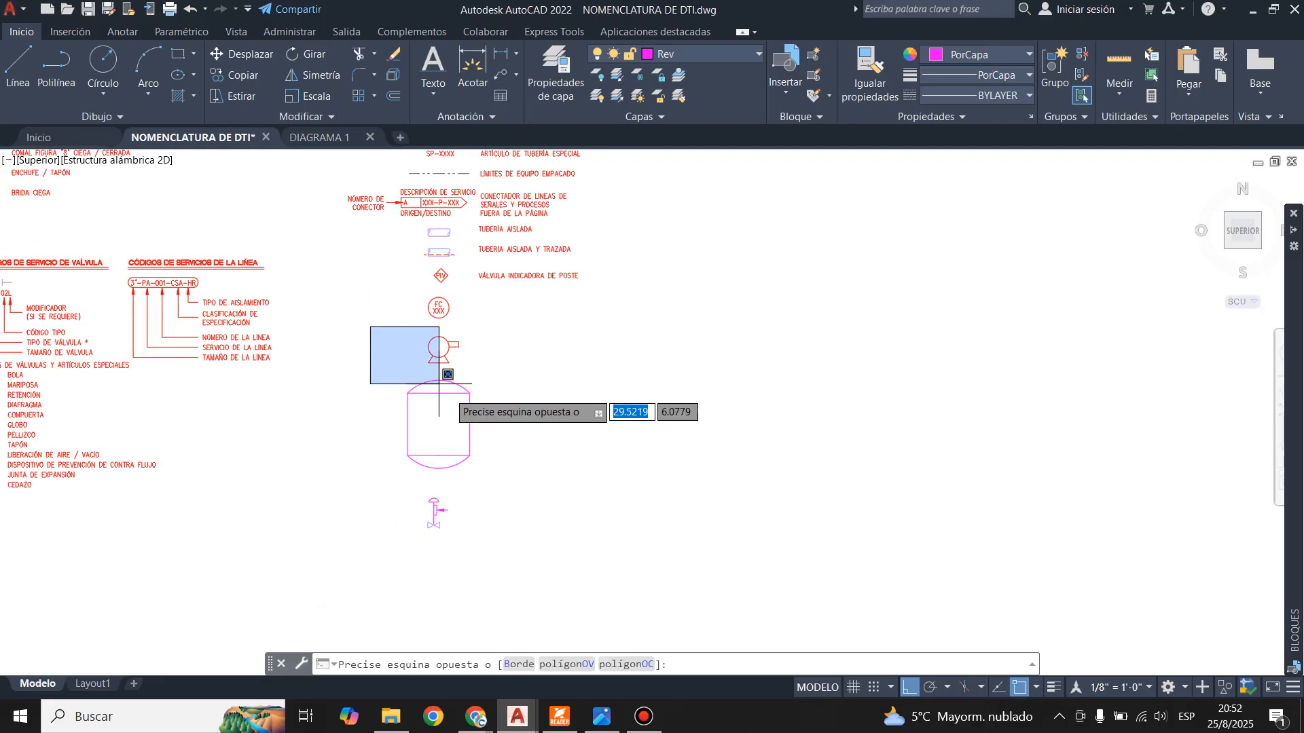
{"action": "left_click", "coordinate": [528, 487]}
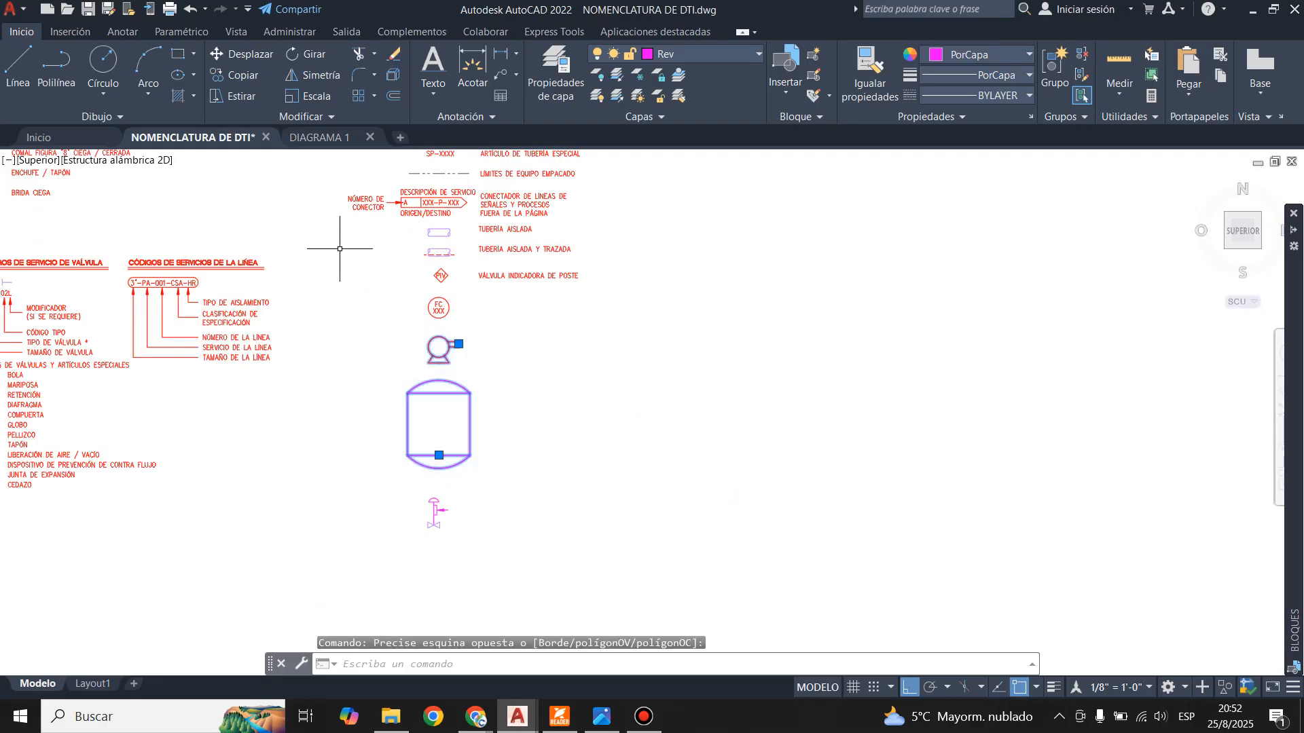
{"action": "mouse_move", "coordinate": [328, 144]}
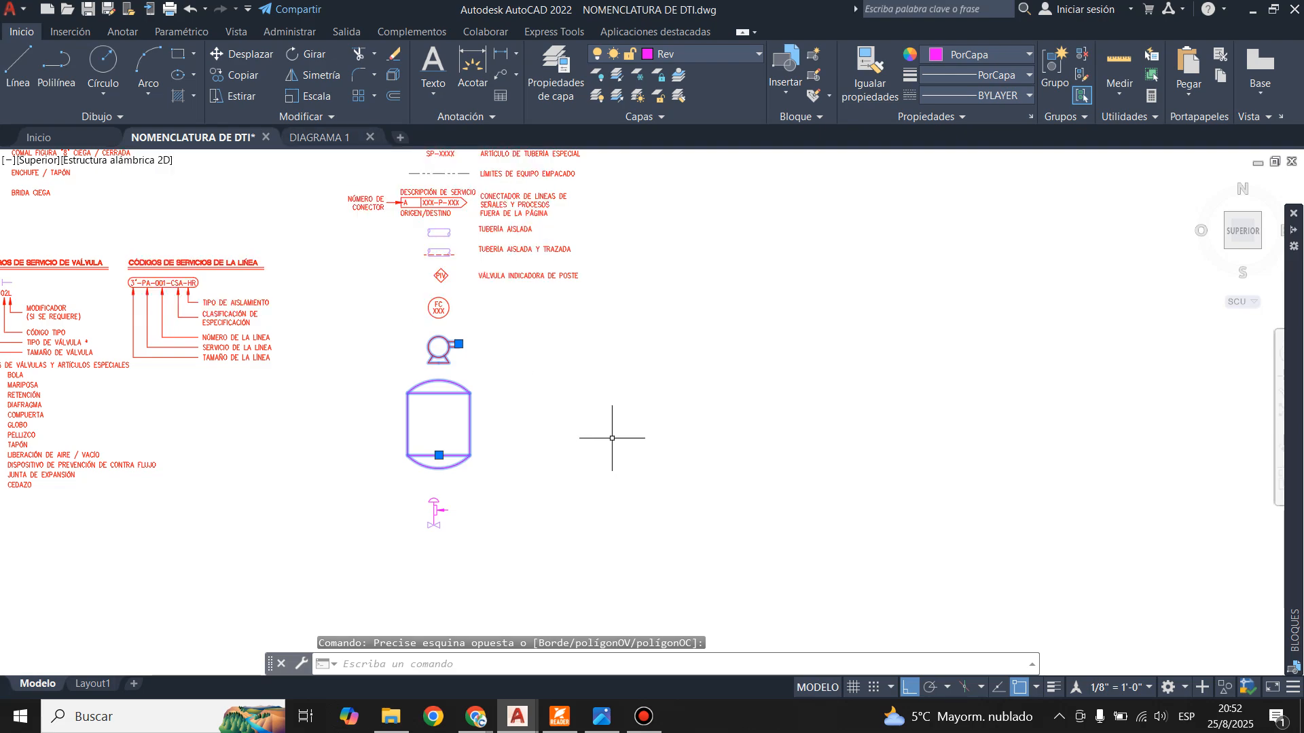
{"action": "key", "text": "ctrl+c"}
- Paste the copied pump and tank symbols into the empty area below the recycle tank in DIAGRAMA 1
{"action": "left_click", "coordinate": [319, 137]}
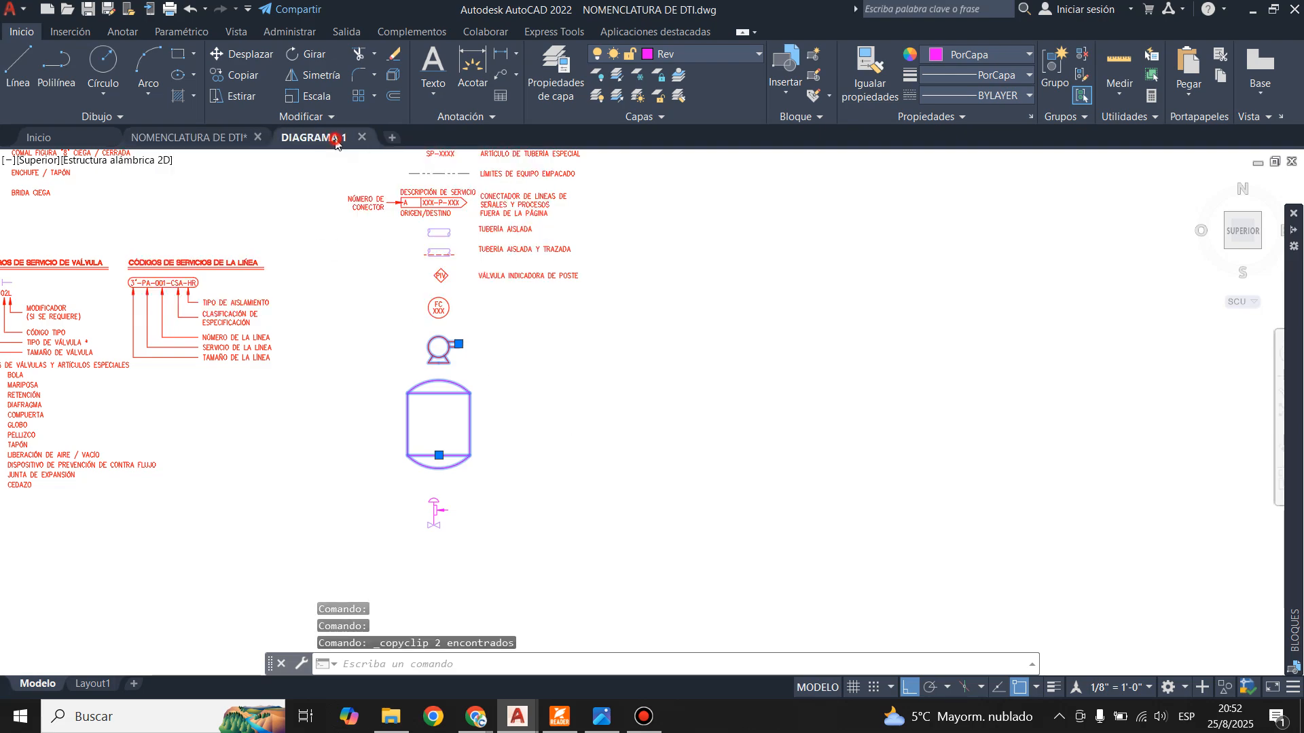
{"action": "key", "text": "ctrl+v"}
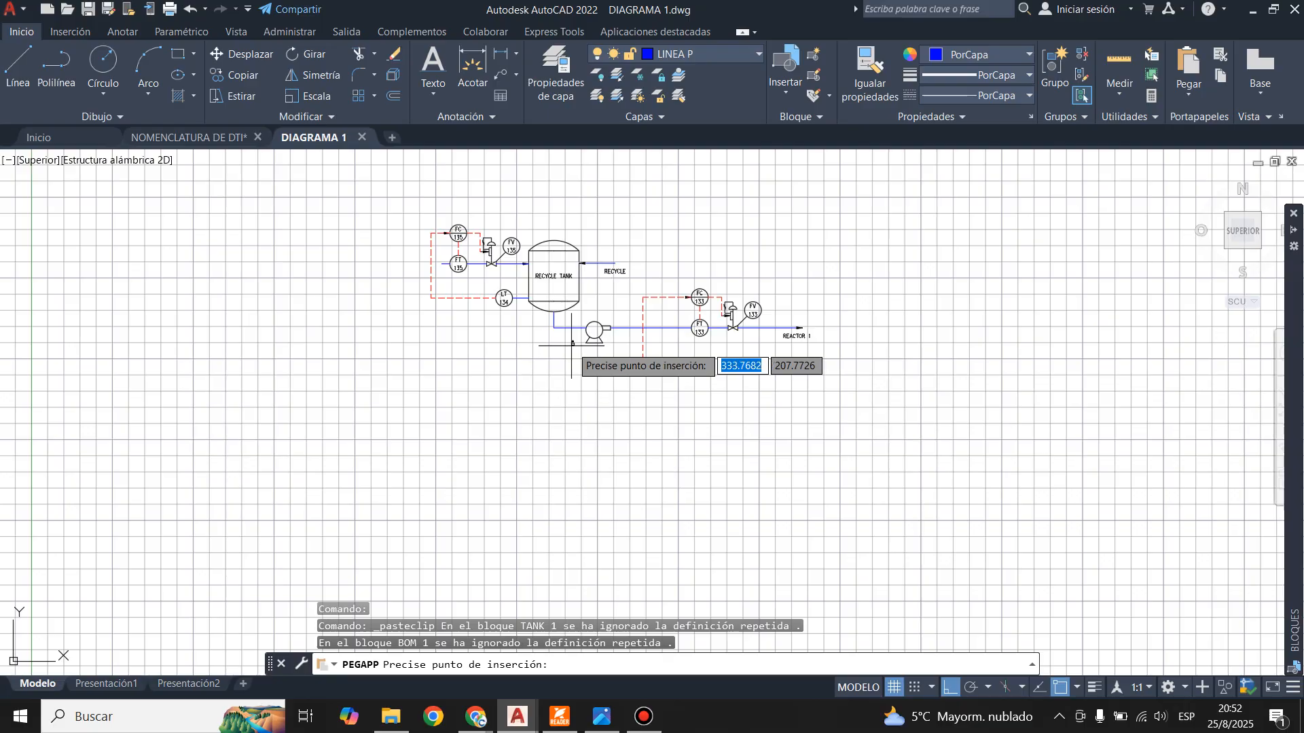
{"action": "left_click", "coordinate": [524, 407]}
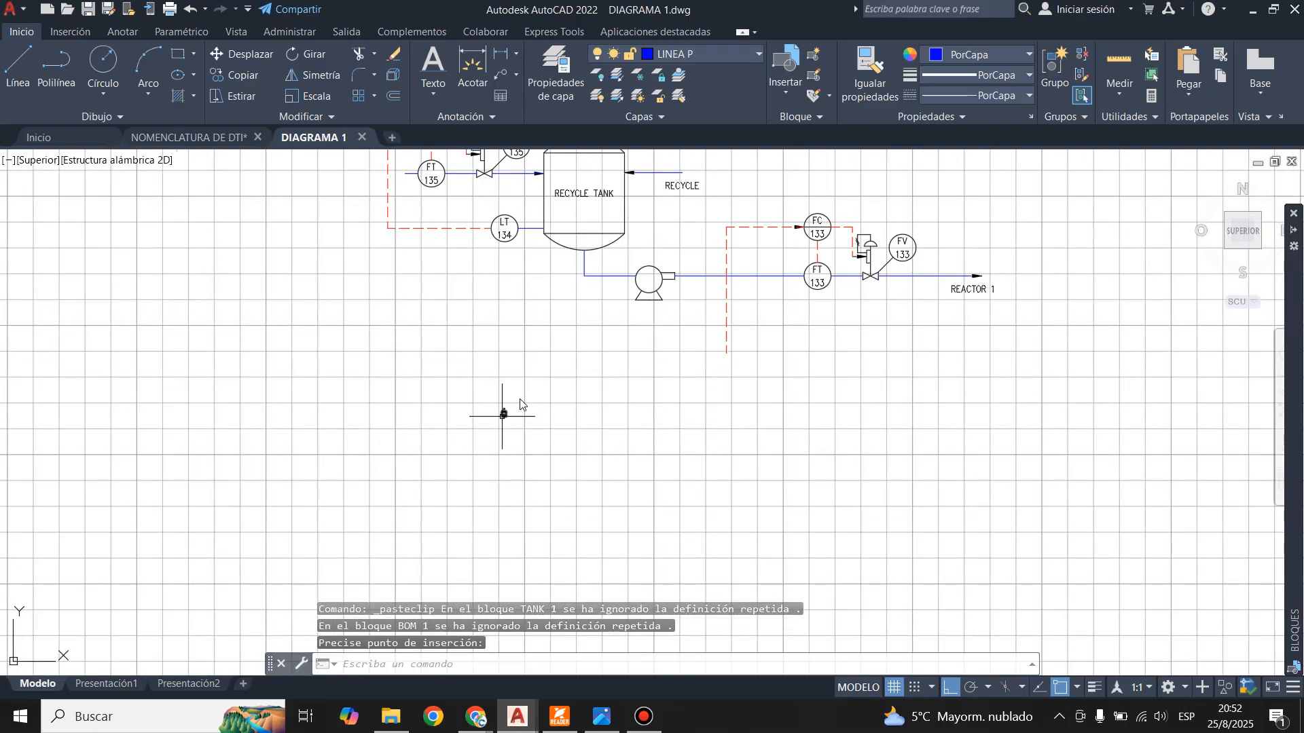
{"action": "scroll", "coordinate": [502, 404], "scroll_direction": "up", "scroll_amount": 8}
{"action": "scroll", "coordinate": [503, 404], "scroll_direction": "up", "scroll_amount": 6}
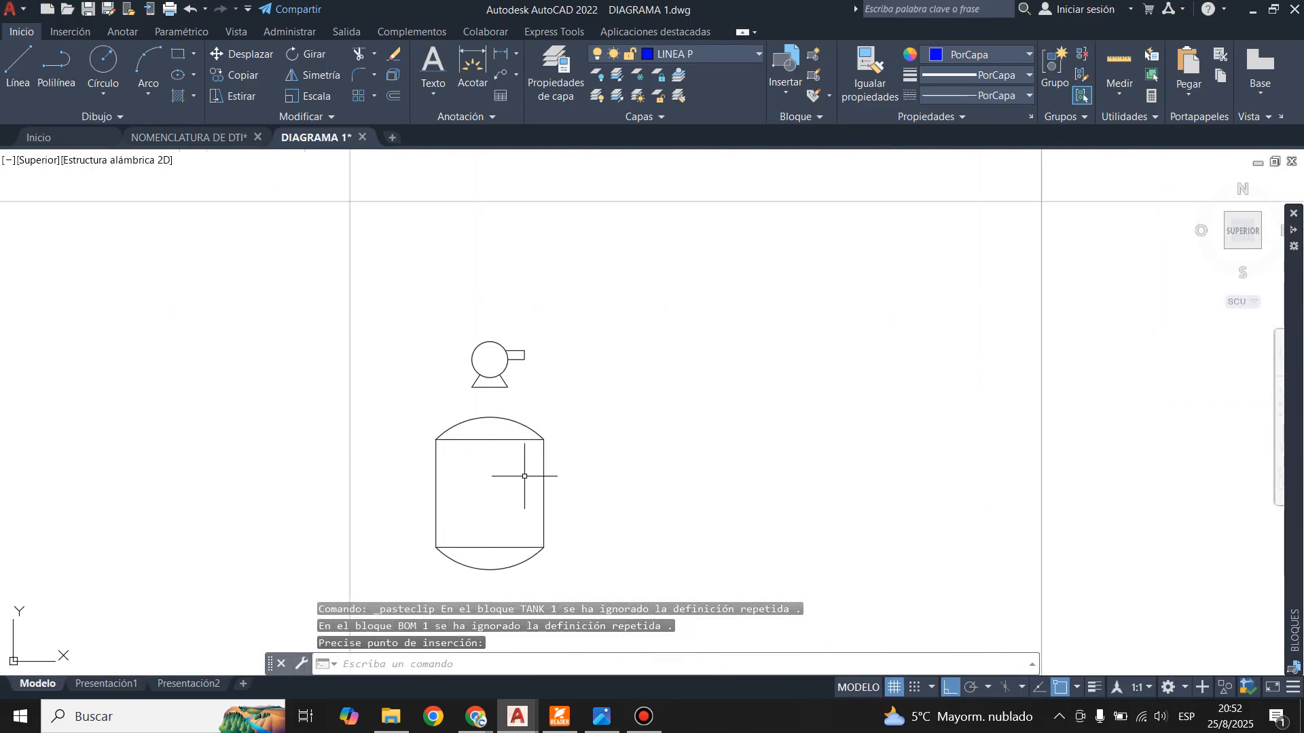
- Measure the recycle tank's height with a temporary line from the top of its dome to its lowest point
{"action": "scroll", "coordinate": [523, 465], "scroll_direction": "down", "scroll_amount": 4}
{"action": "scroll", "coordinate": [478, 425], "scroll_direction": "down", "scroll_amount": 8}
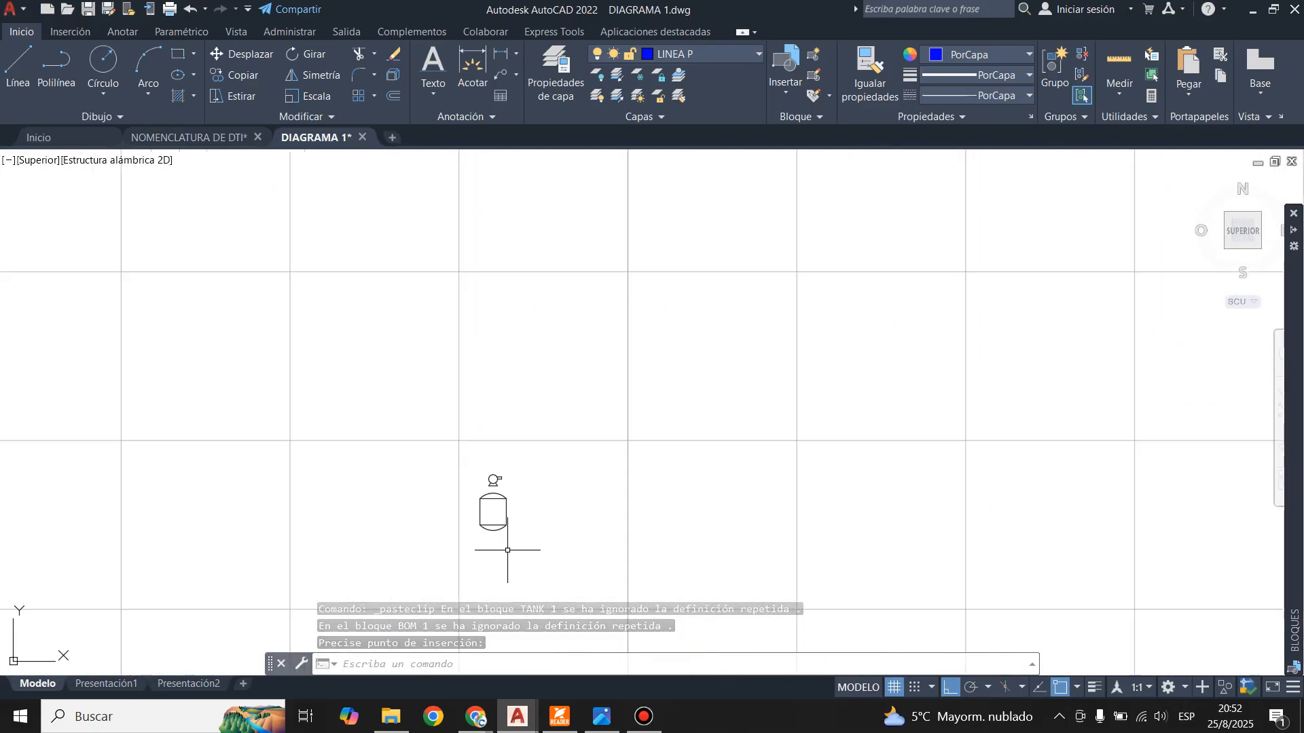
{"action": "scroll", "coordinate": [583, 469], "scroll_direction": "down", "scroll_amount": 3}
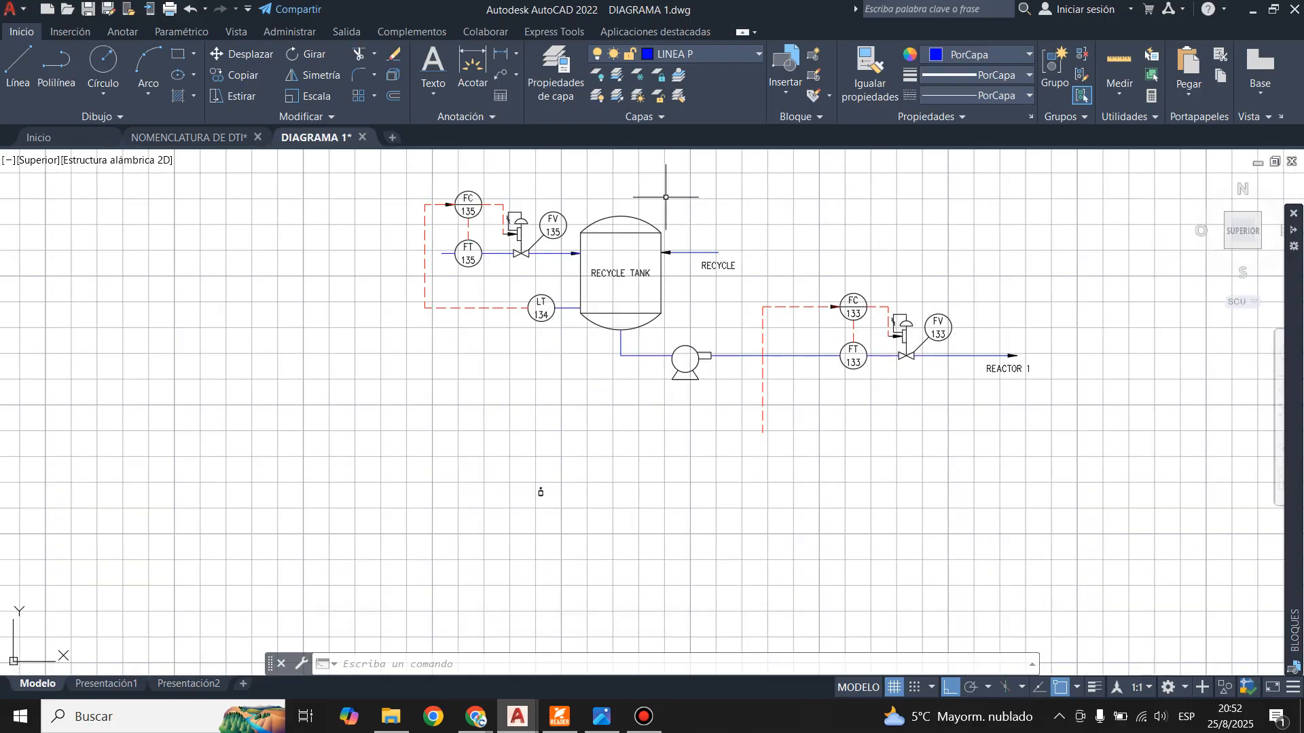
{"action": "scroll", "coordinate": [590, 265], "scroll_direction": "up", "scroll_amount": 7}
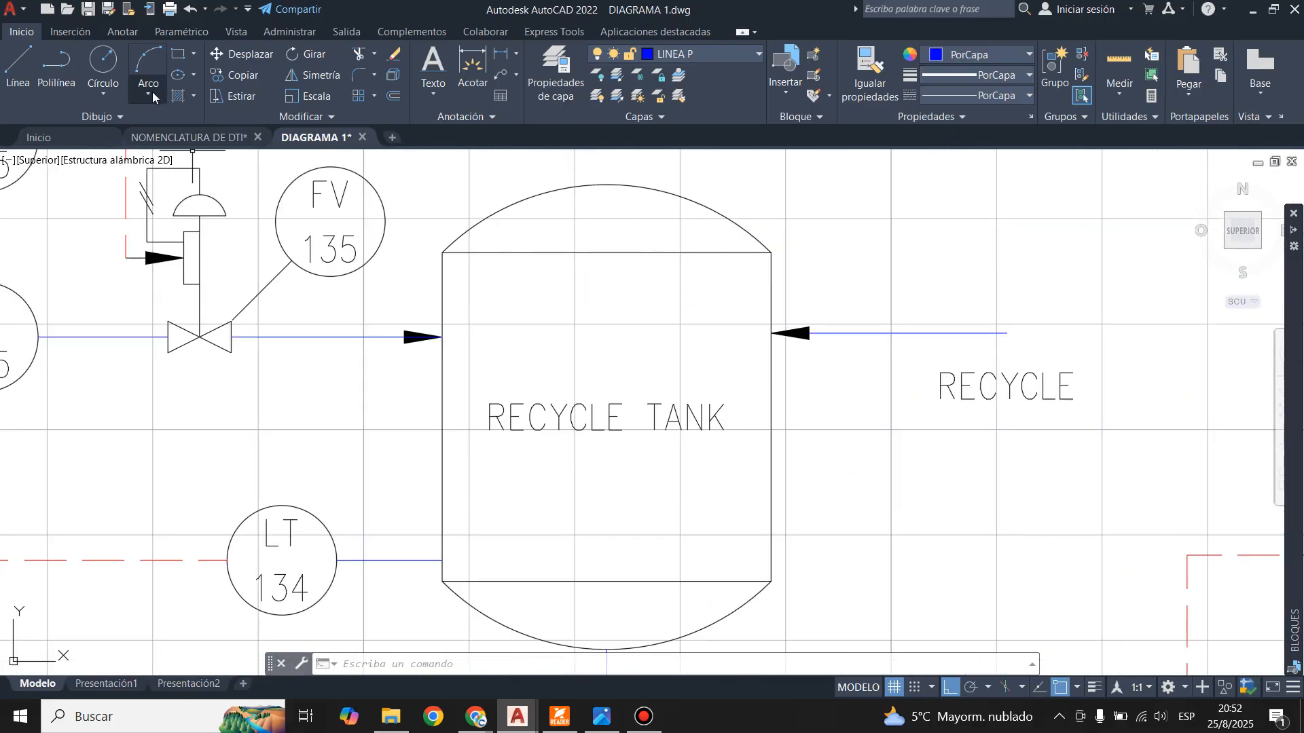
{"action": "left_click", "coordinate": [17, 61]}
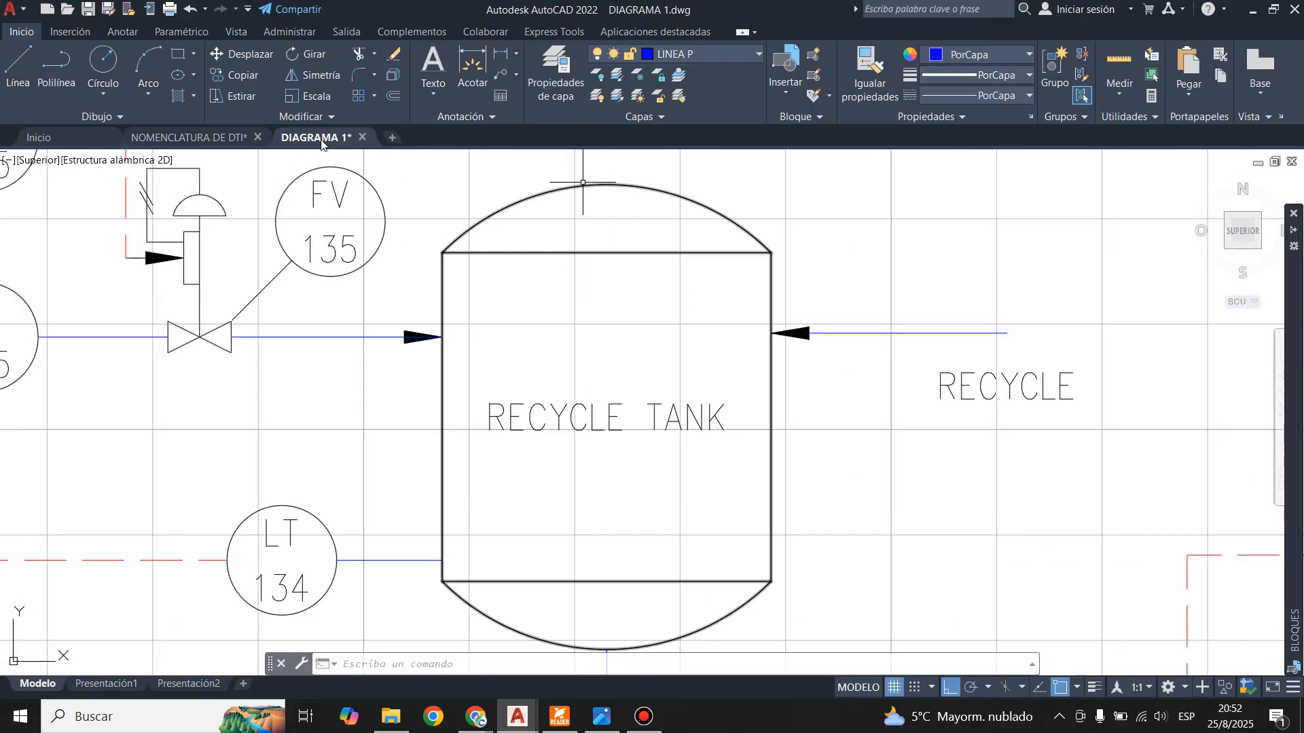
{"action": "left_click", "coordinate": [605, 185]}
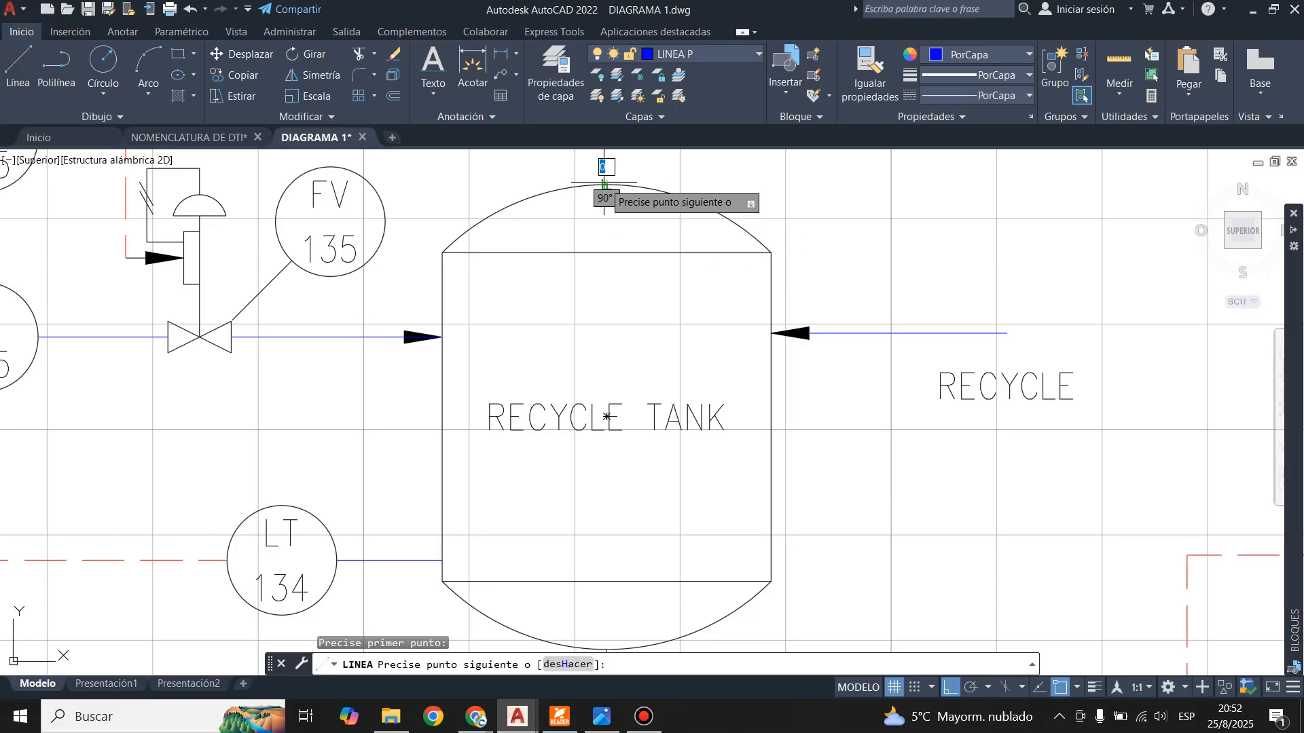
{"action": "scroll", "coordinate": [634, 352], "scroll_direction": "down", "scroll_amount": 4}
{"action": "scroll", "coordinate": [642, 486], "scroll_direction": "up", "scroll_amount": 4}
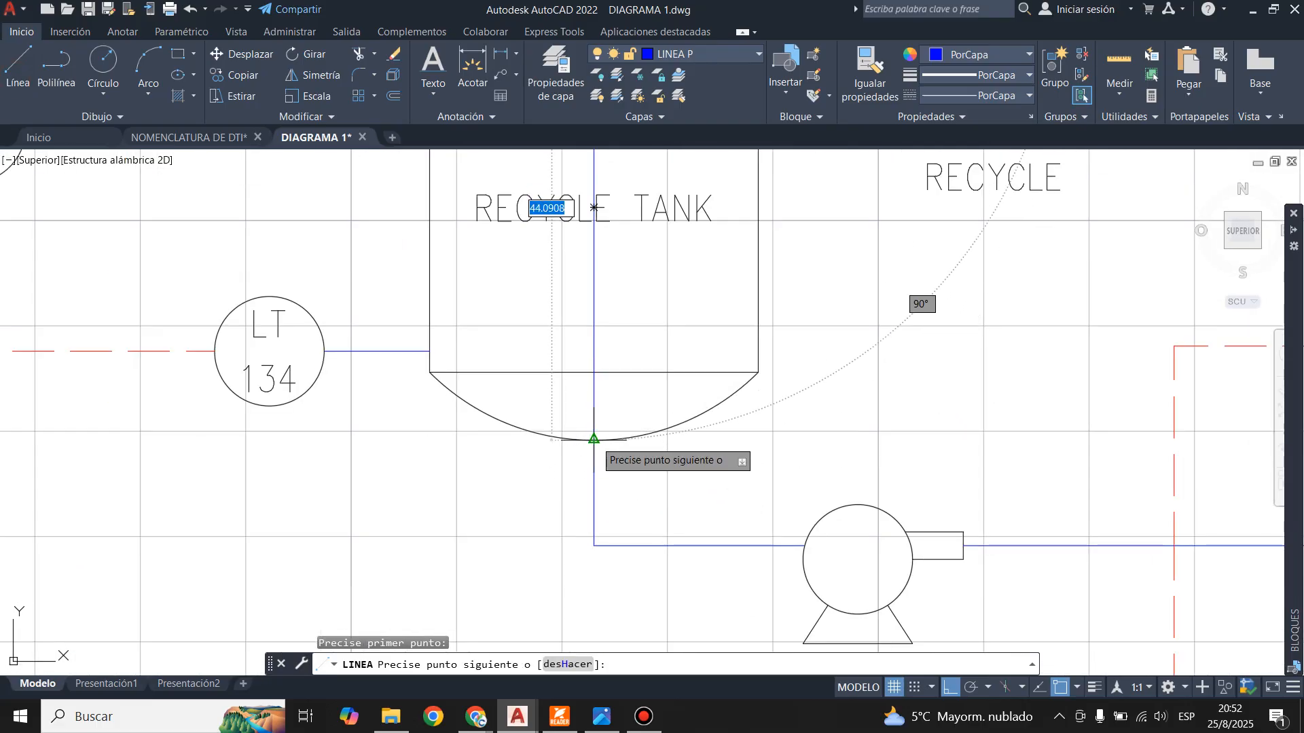
{"action": "key", "text": "Escape"}
{"action": "scroll", "coordinate": [611, 292], "scroll_direction": "down", "scroll_amount": 5}
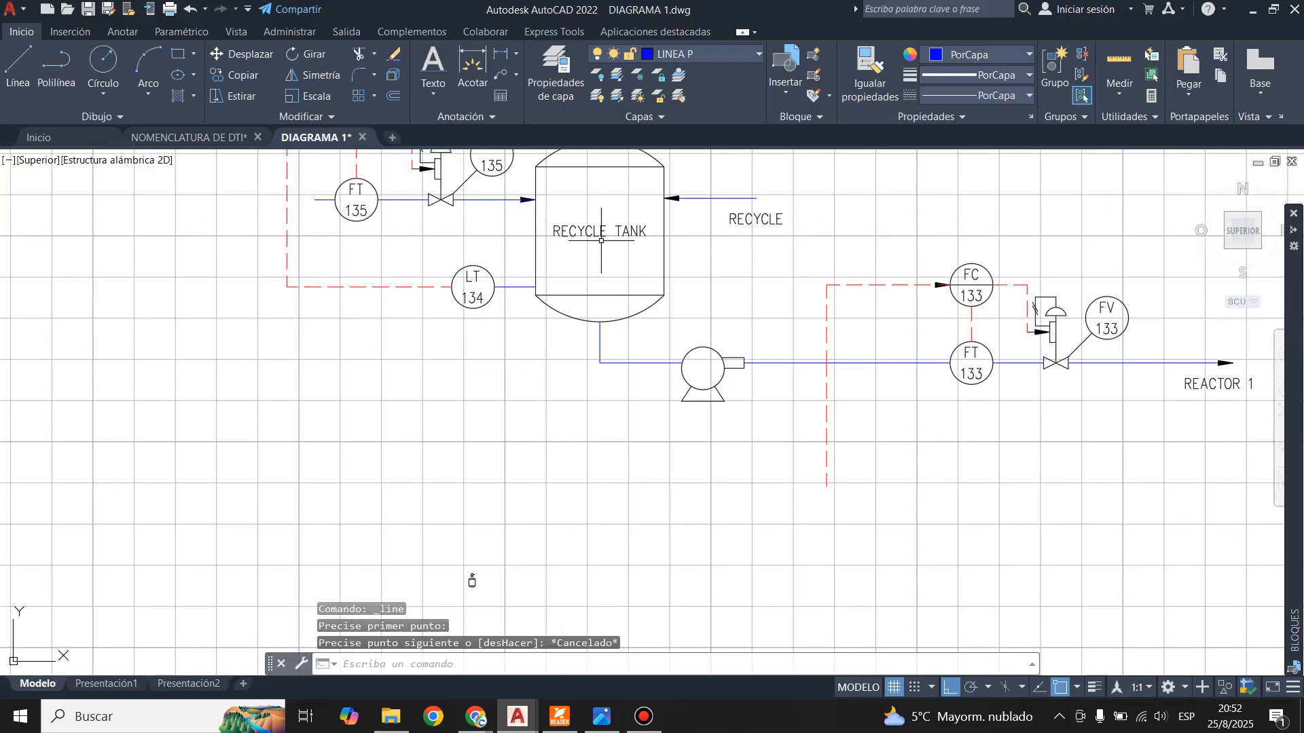
- Measure the pasted tank's height with a temporary line between the midpoints of its upper and lower arcs
{"action": "scroll", "coordinate": [522, 466], "scroll_direction": "up", "scroll_amount": 6}
{"action": "scroll", "coordinate": [523, 466], "scroll_direction": "up", "scroll_amount": 8}
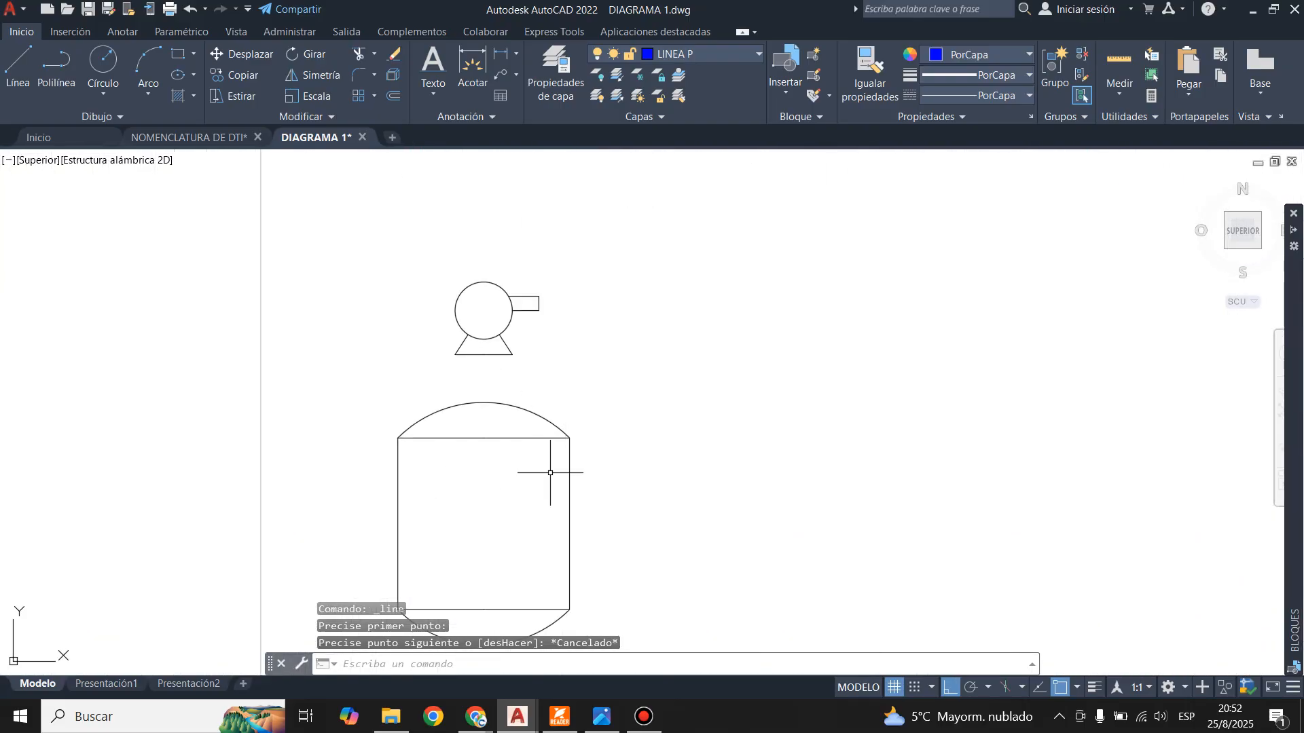
{"action": "scroll", "coordinate": [553, 466], "scroll_direction": "down", "scroll_amount": 4}
{"action": "scroll", "coordinate": [533, 239], "scroll_direction": "up", "scroll_amount": 2}
{"action": "scroll", "coordinate": [454, 427], "scroll_direction": "up", "scroll_amount": 2}
{"action": "left_click", "coordinate": [19, 68]}
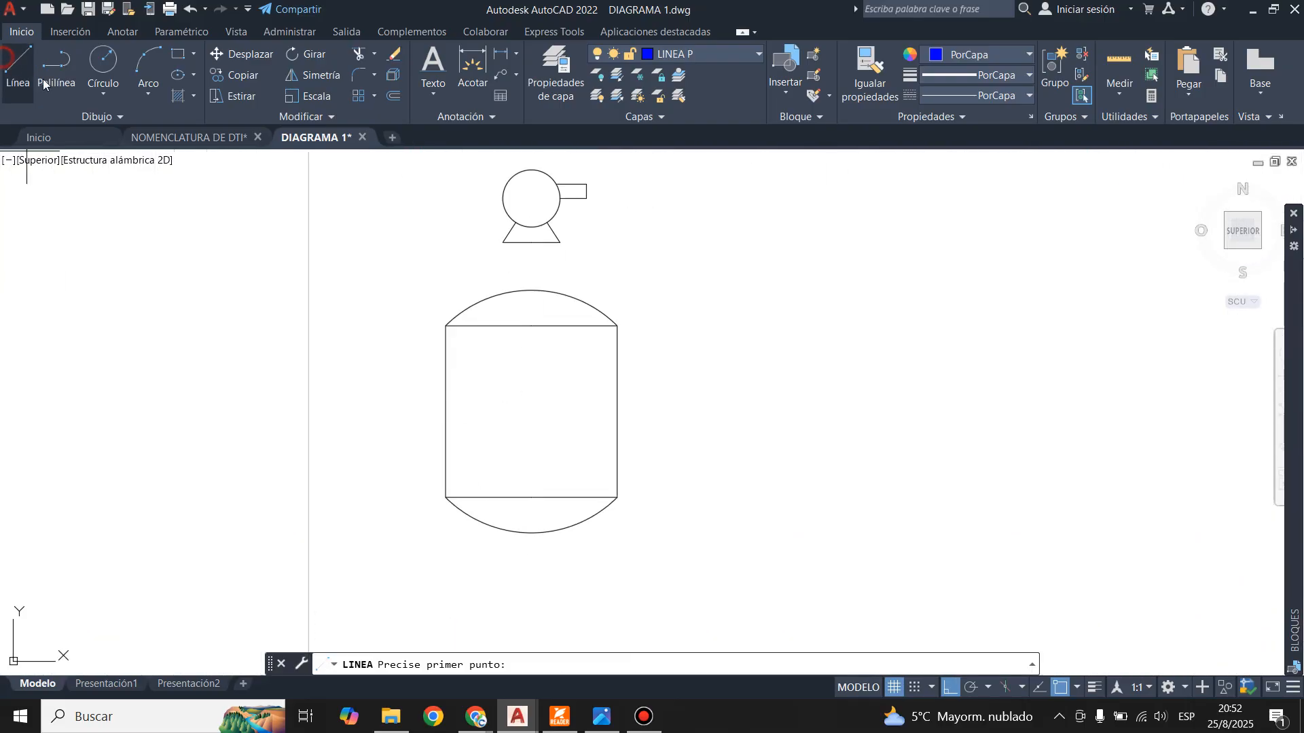
{"action": "left_click", "coordinate": [531, 290]}
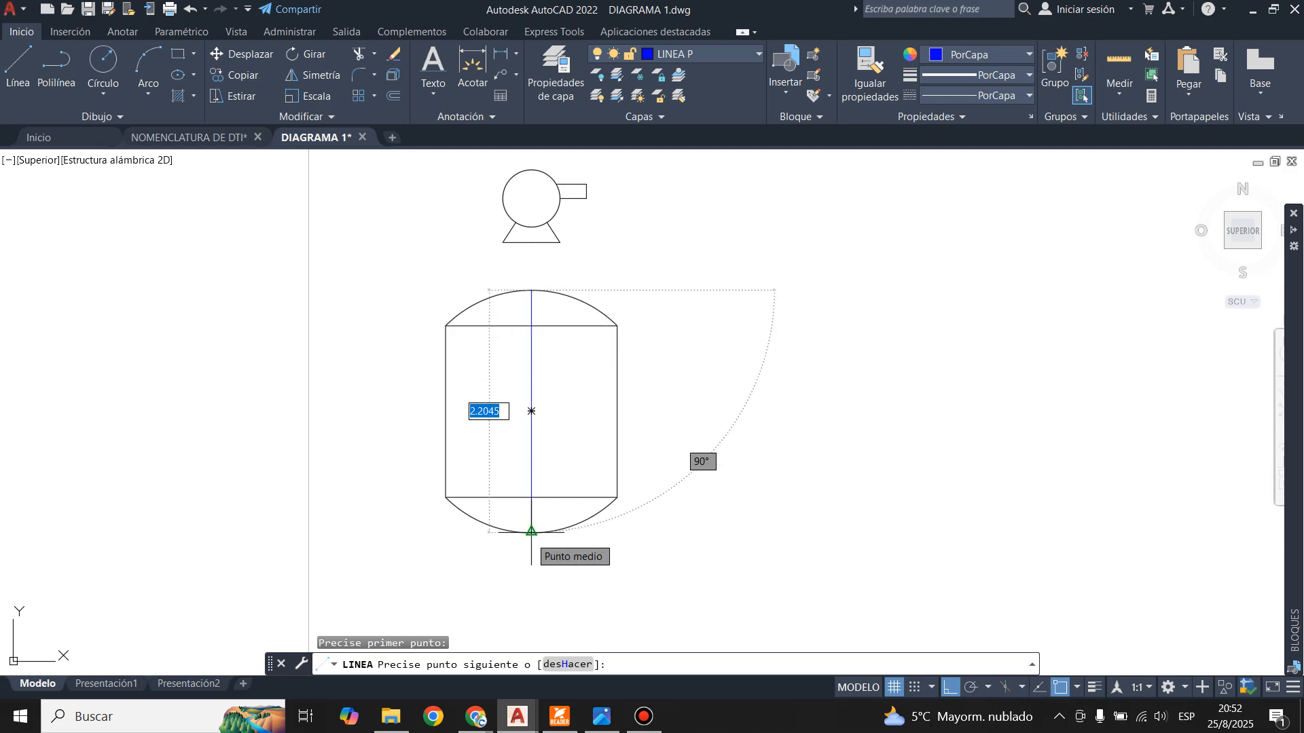
{"action": "key", "text": "Escape"}
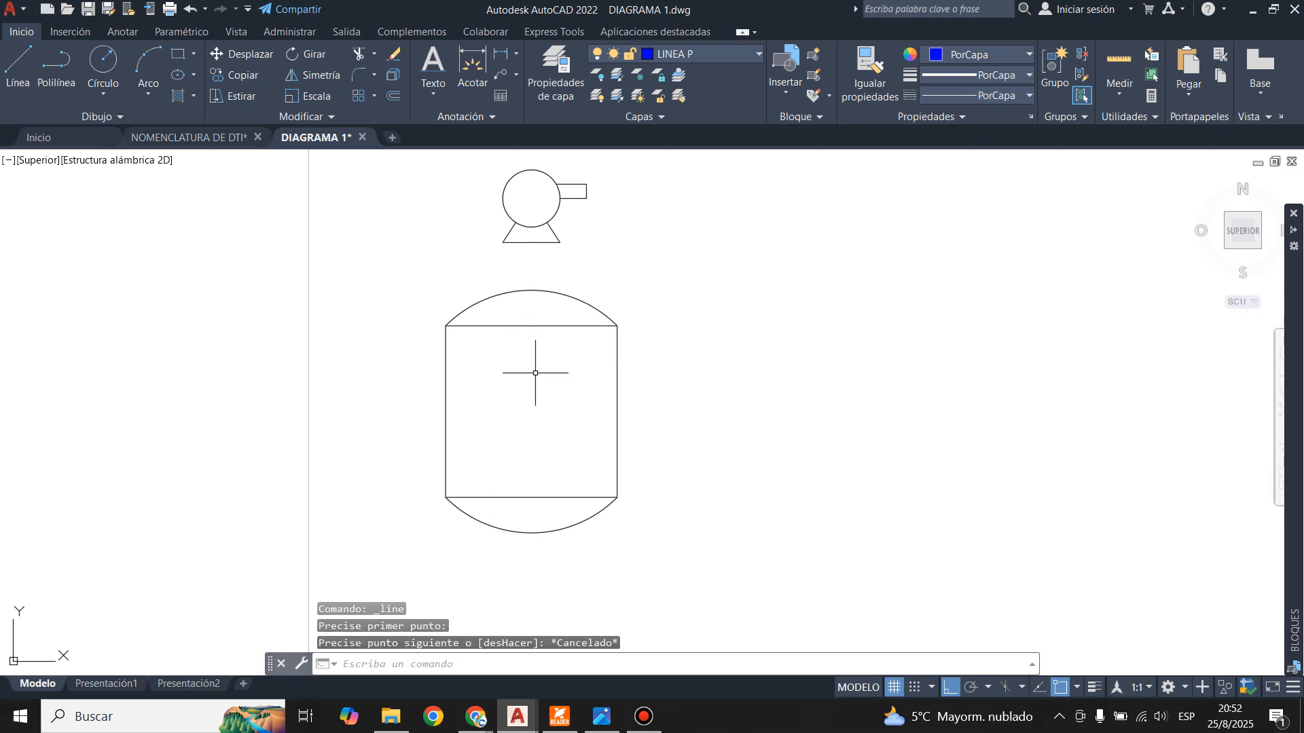
- Scale the pasted pump and tank together by a factor of 20 from the tank's centre
{"action": "scroll", "coordinate": [530, 407], "scroll_direction": "down", "scroll_amount": 5}
{"action": "left_click", "coordinate": [498, 369]}
{"action": "left_click", "coordinate": [666, 501]}
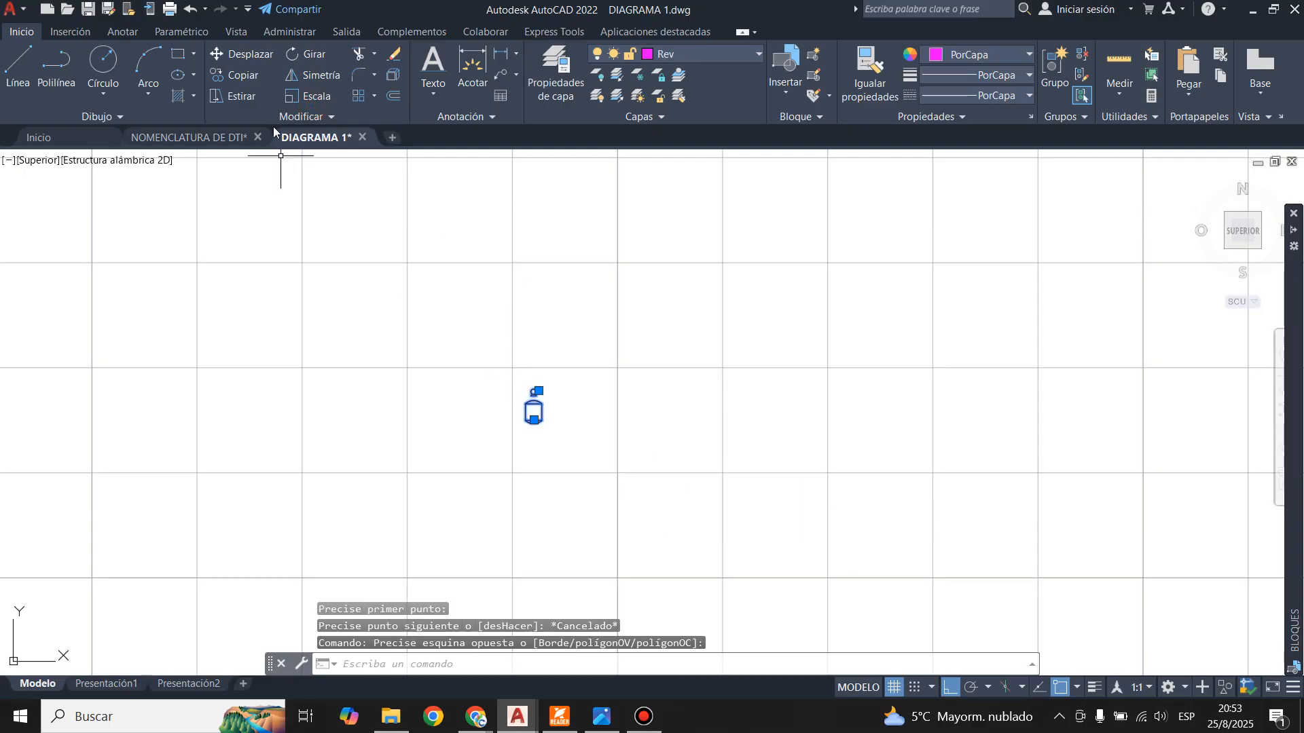
{"action": "left_click", "coordinate": [293, 96]}
{"action": "left_click", "coordinate": [533, 412]}
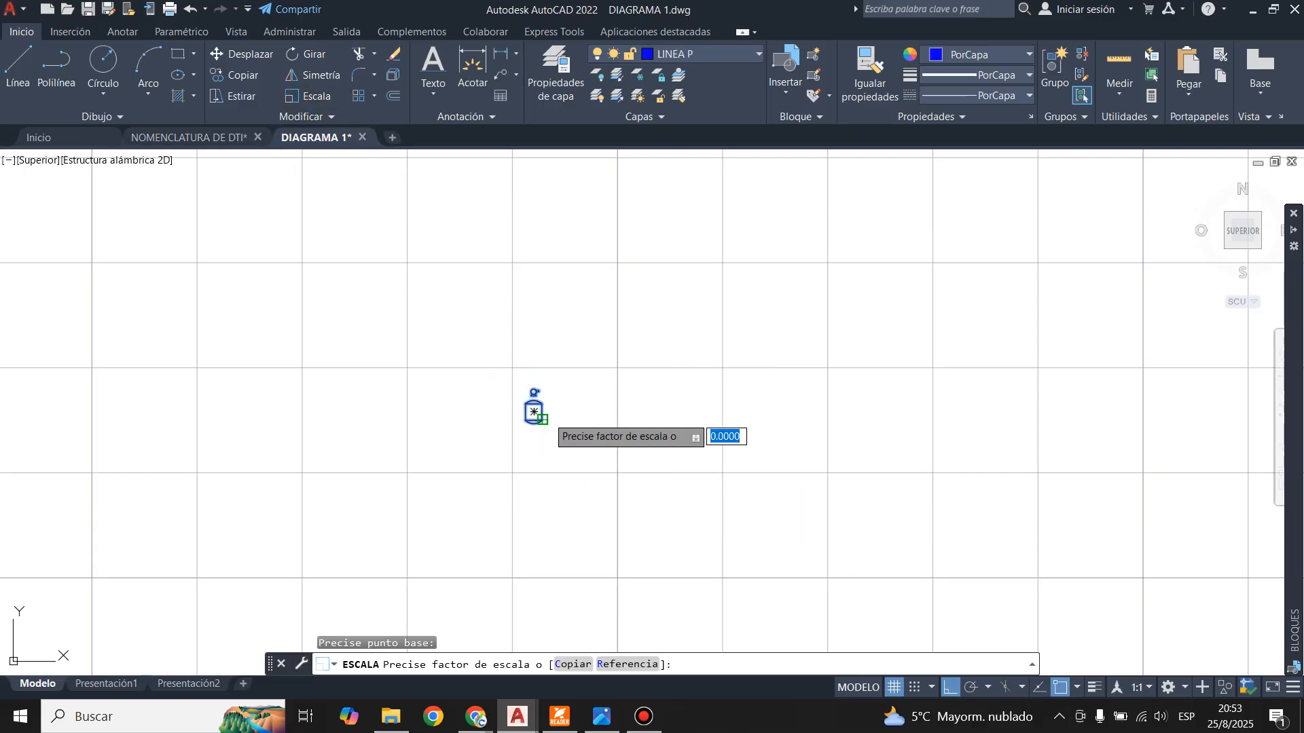
{"action": "type", "text": "20"}
{"action": "key", "text": "Return"}
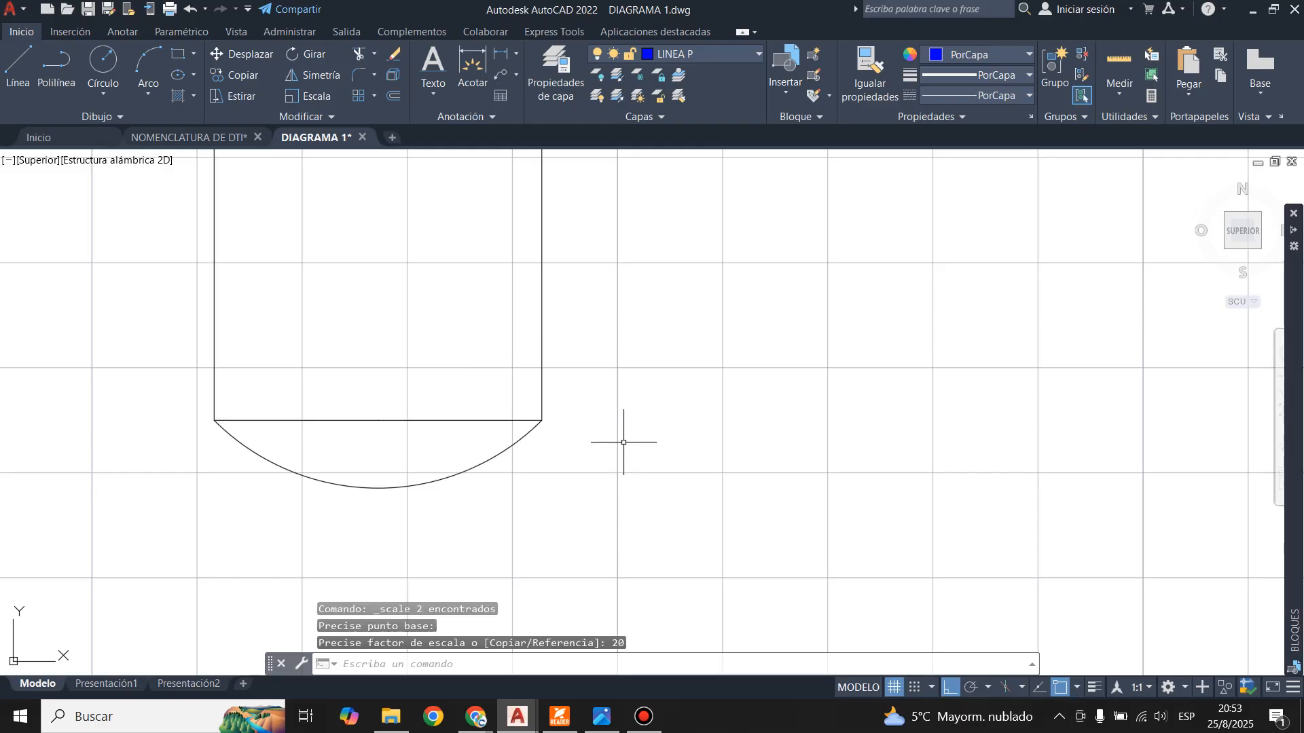
{"action": "scroll", "coordinate": [585, 533], "scroll_direction": "down", "scroll_amount": 5}
{"action": "scroll", "coordinate": [616, 416], "scroll_direction": "up", "scroll_amount": 2}
{"action": "scroll", "coordinate": [608, 351], "scroll_direction": "down", "scroll_amount": 2}
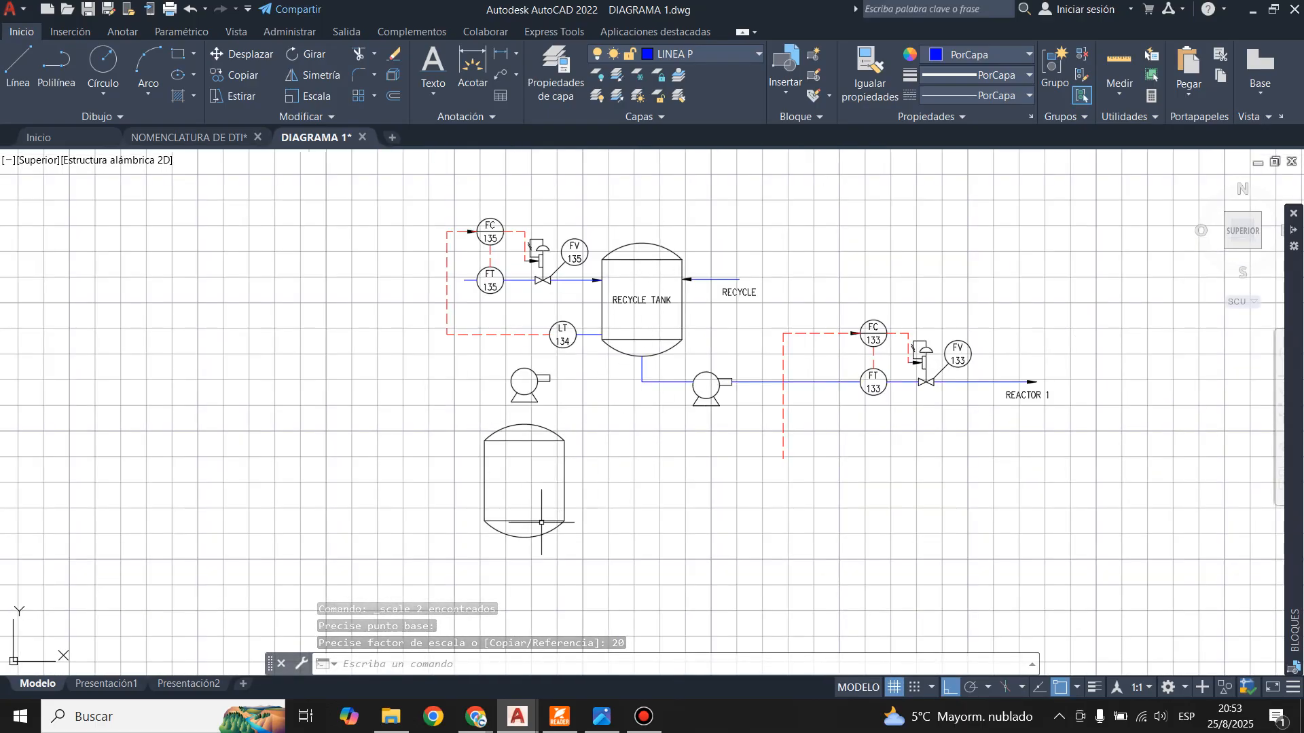
{"action": "scroll", "coordinate": [560, 559], "scroll_direction": "up", "scroll_amount": 2}
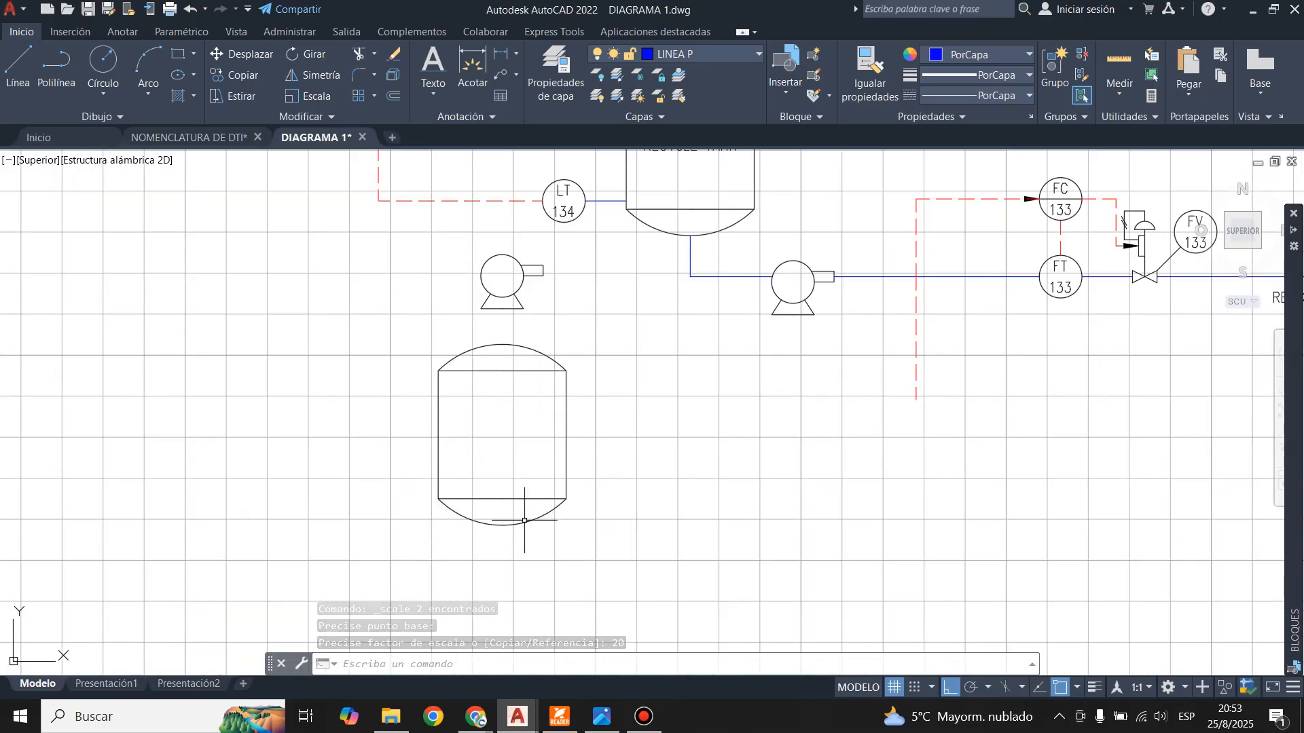
{"action": "left_click", "coordinate": [405, 319]}
{"action": "left_click", "coordinate": [654, 536]}
{"action": "key", "text": "Escape"}
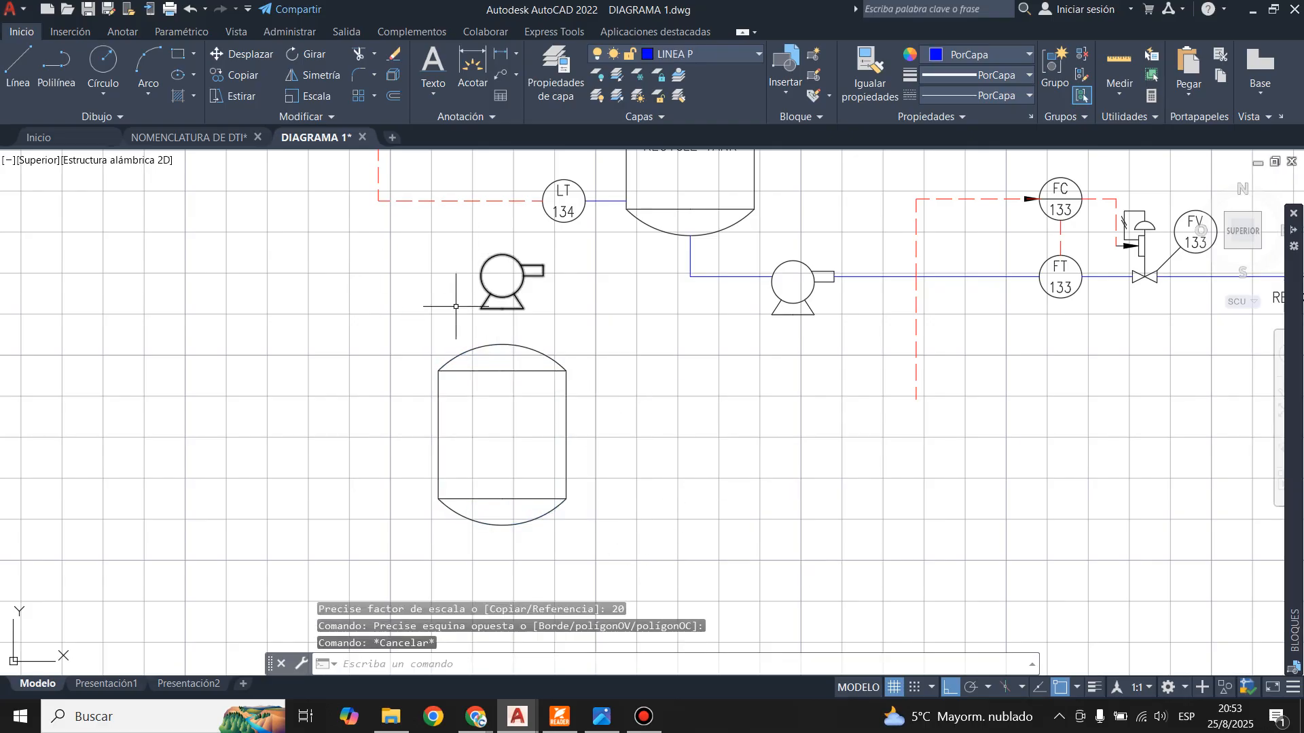
- Copy the control valve symbol below the tank in the NOMENCLATURA DE DTI drawing
{"action": "left_click", "coordinate": [189, 137]}
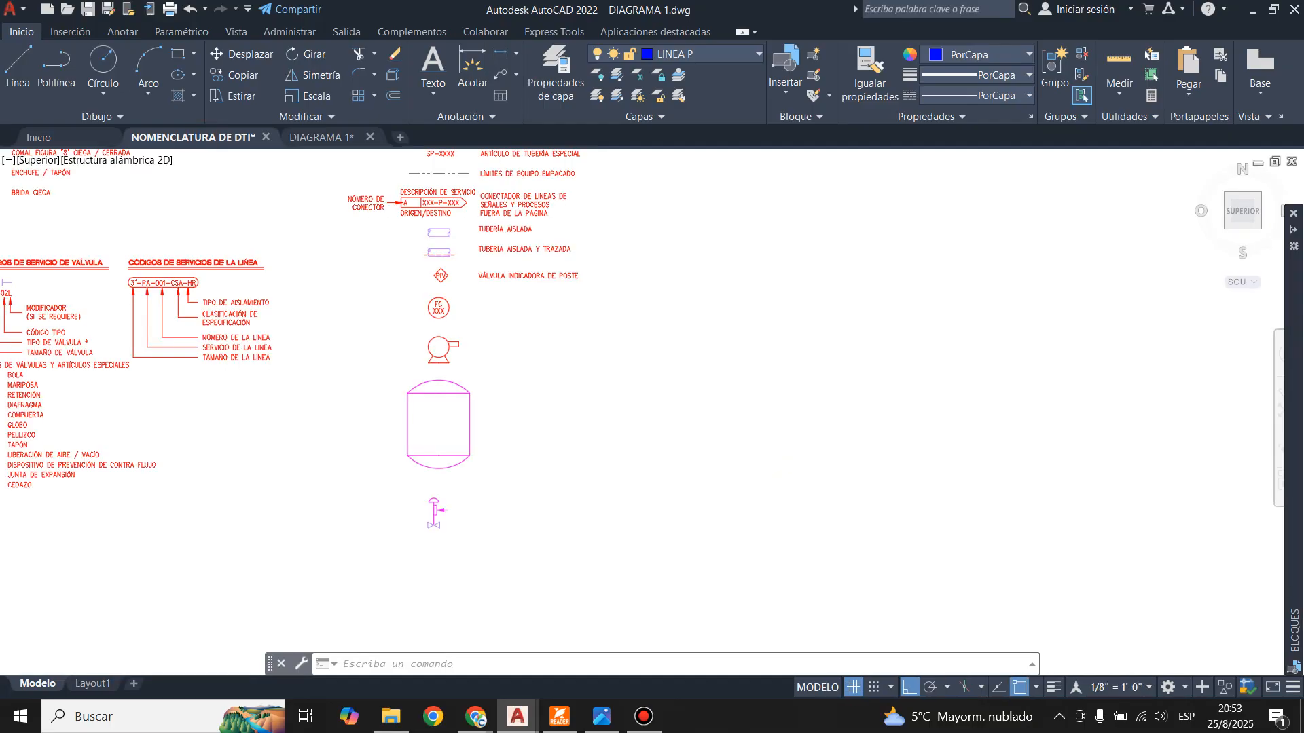
{"action": "scroll", "coordinate": [428, 523], "scroll_direction": "up", "scroll_amount": 4}
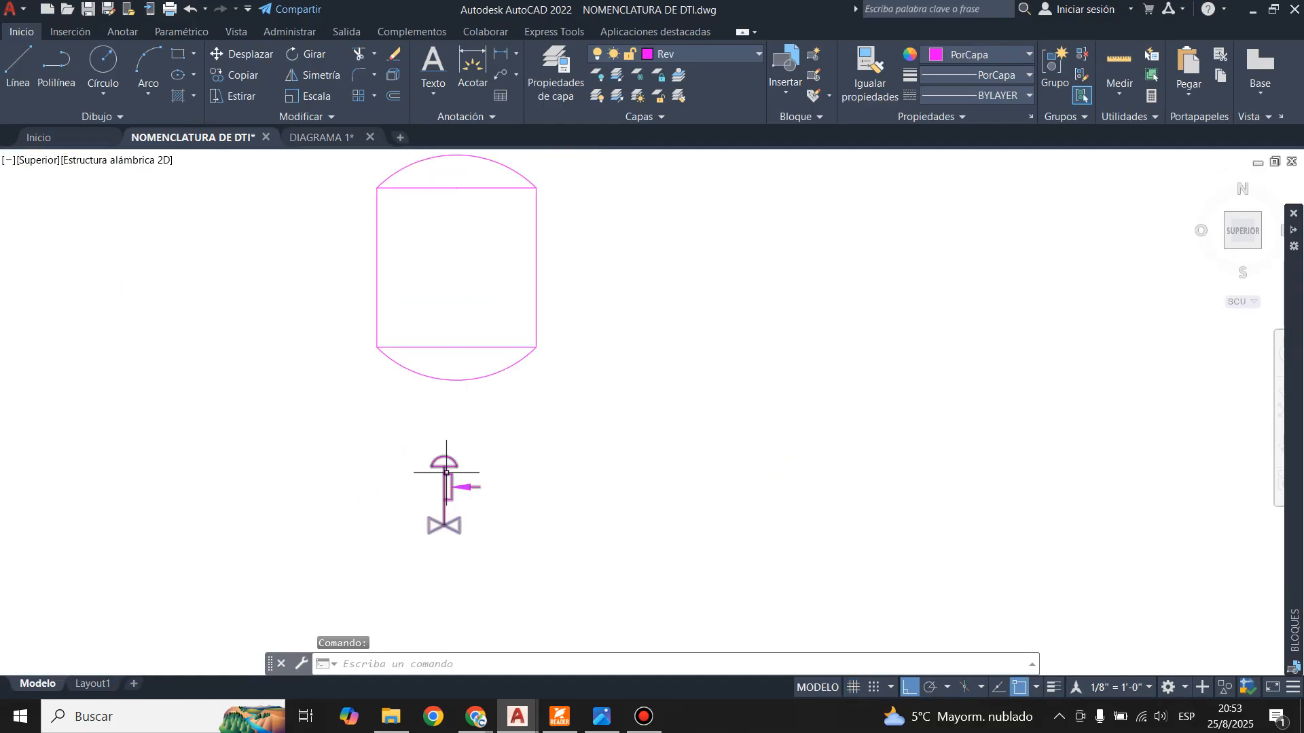
{"action": "left_click", "coordinate": [446, 473]}
{"action": "key", "text": "ctrl+c"}
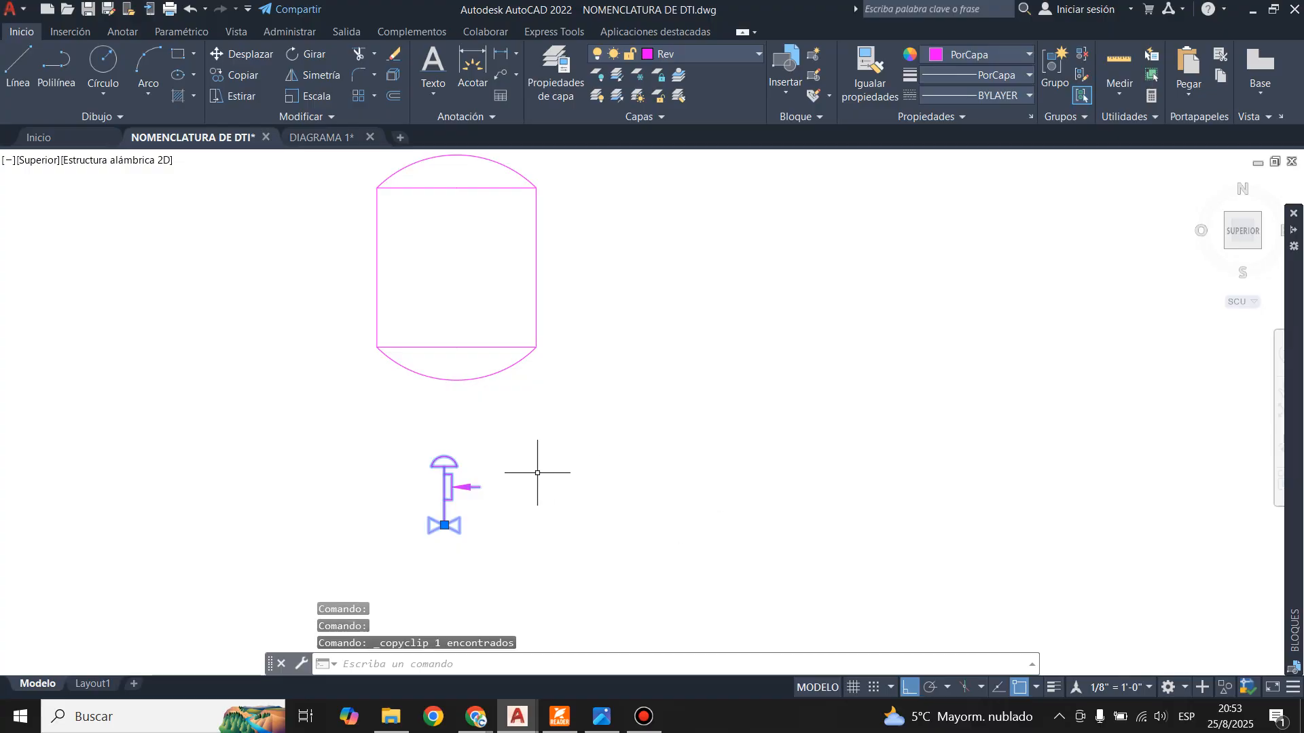
- Measure the spacing between the two slanted marks on the valve symbol's signal line in the library with a temporary line
{"action": "scroll", "coordinate": [663, 408], "scroll_direction": "down", "scroll_amount": 6}
{"action": "scroll", "coordinate": [724, 423], "scroll_direction": "down", "scroll_amount": 2}
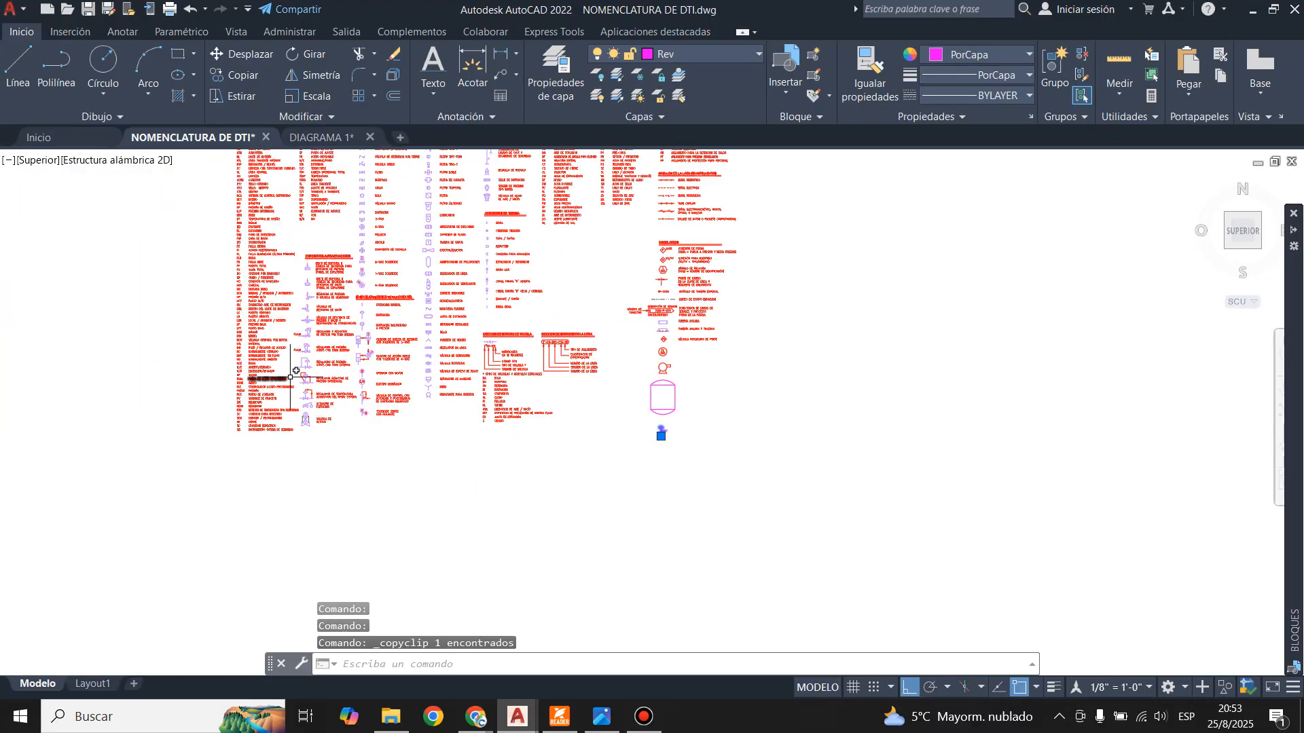
{"action": "scroll", "coordinate": [333, 386], "scroll_direction": "up", "scroll_amount": 6}
{"action": "left_click", "coordinate": [602, 716]}
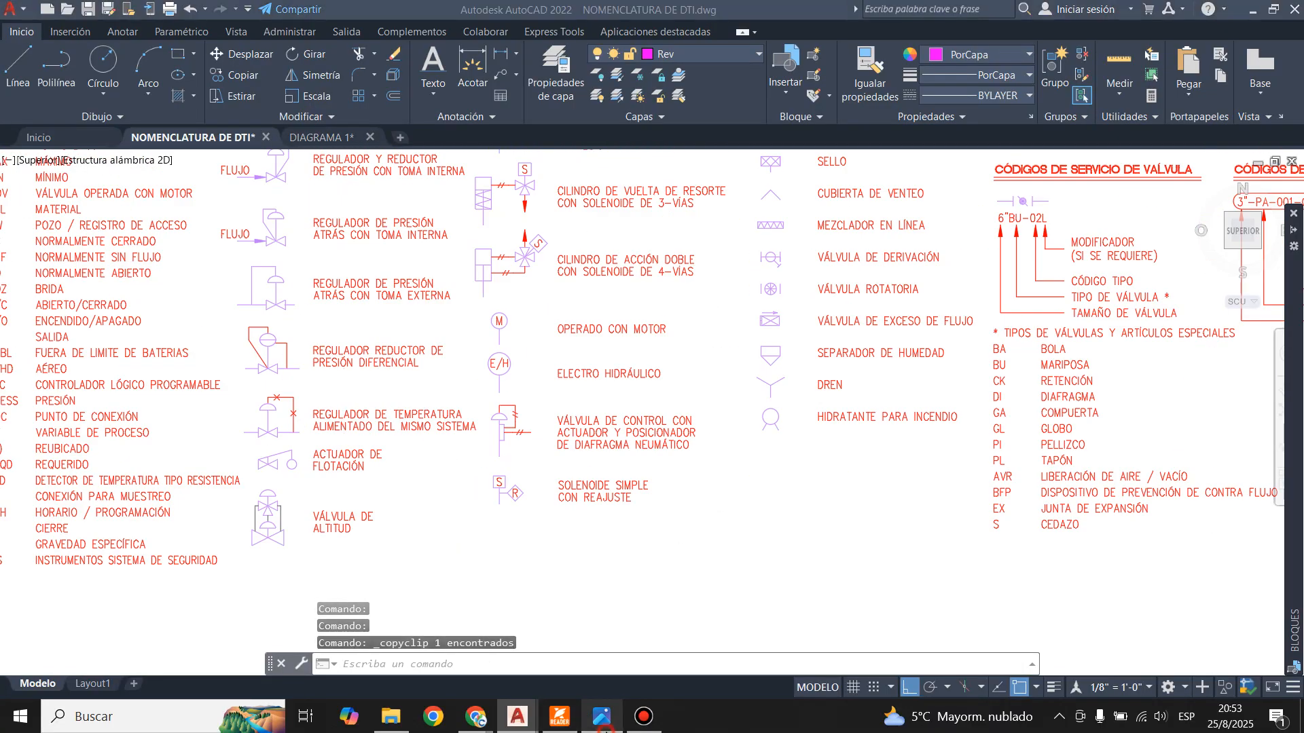
{"action": "key", "text": "alt+Tab"}
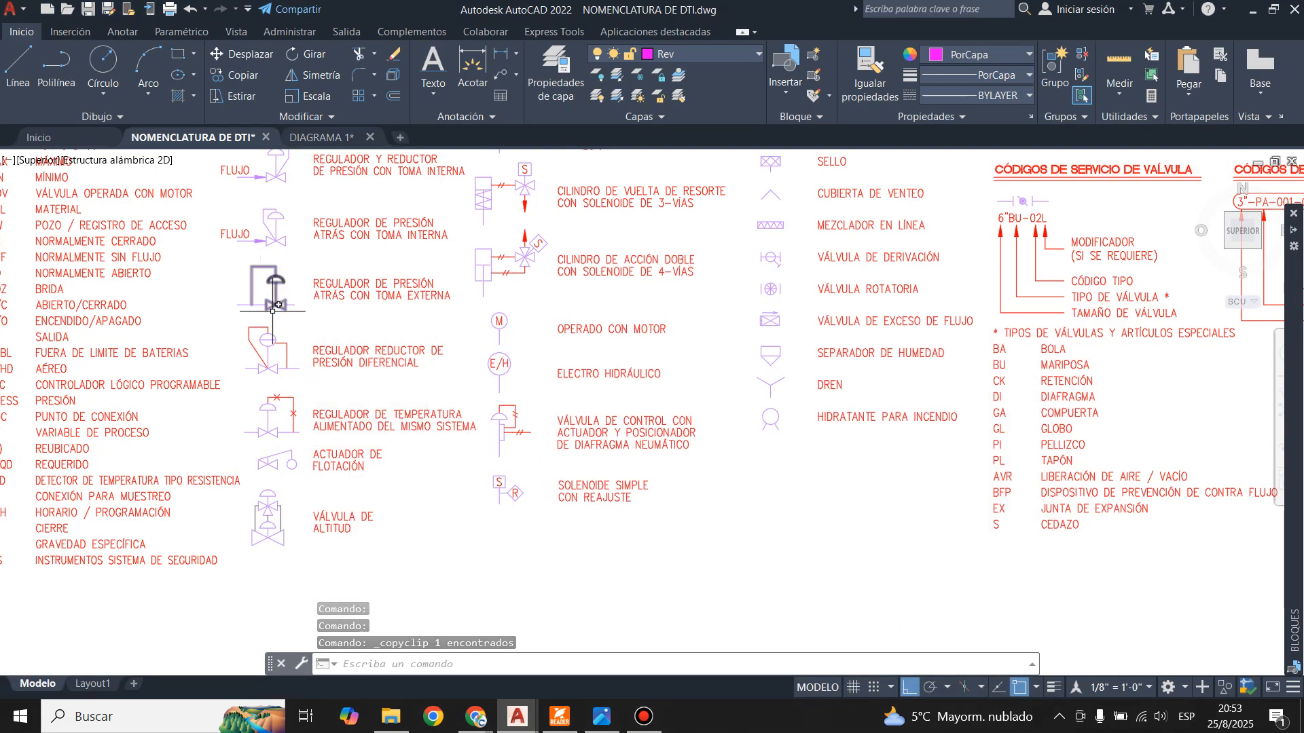
{"action": "scroll", "coordinate": [512, 422], "scroll_direction": "up", "scroll_amount": 10}
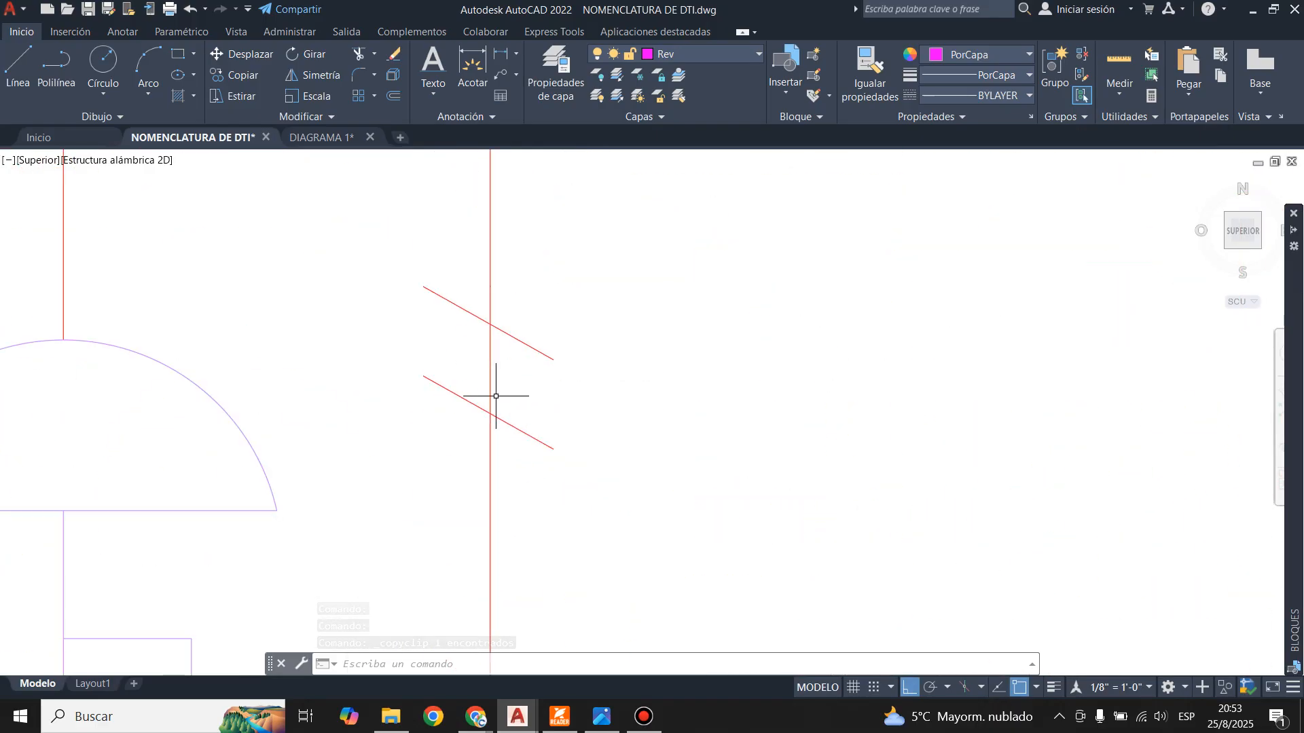
{"action": "left_click", "coordinate": [19, 65]}
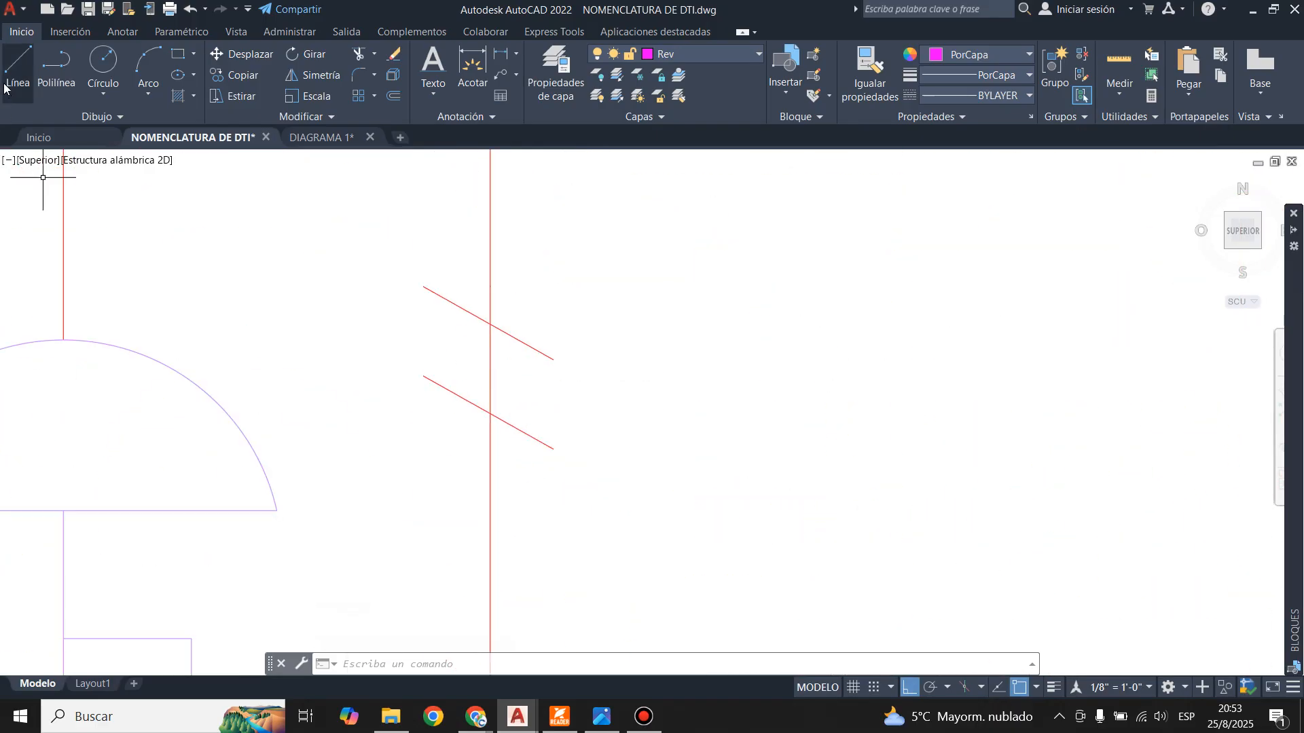
{"action": "left_click", "coordinate": [491, 417]}
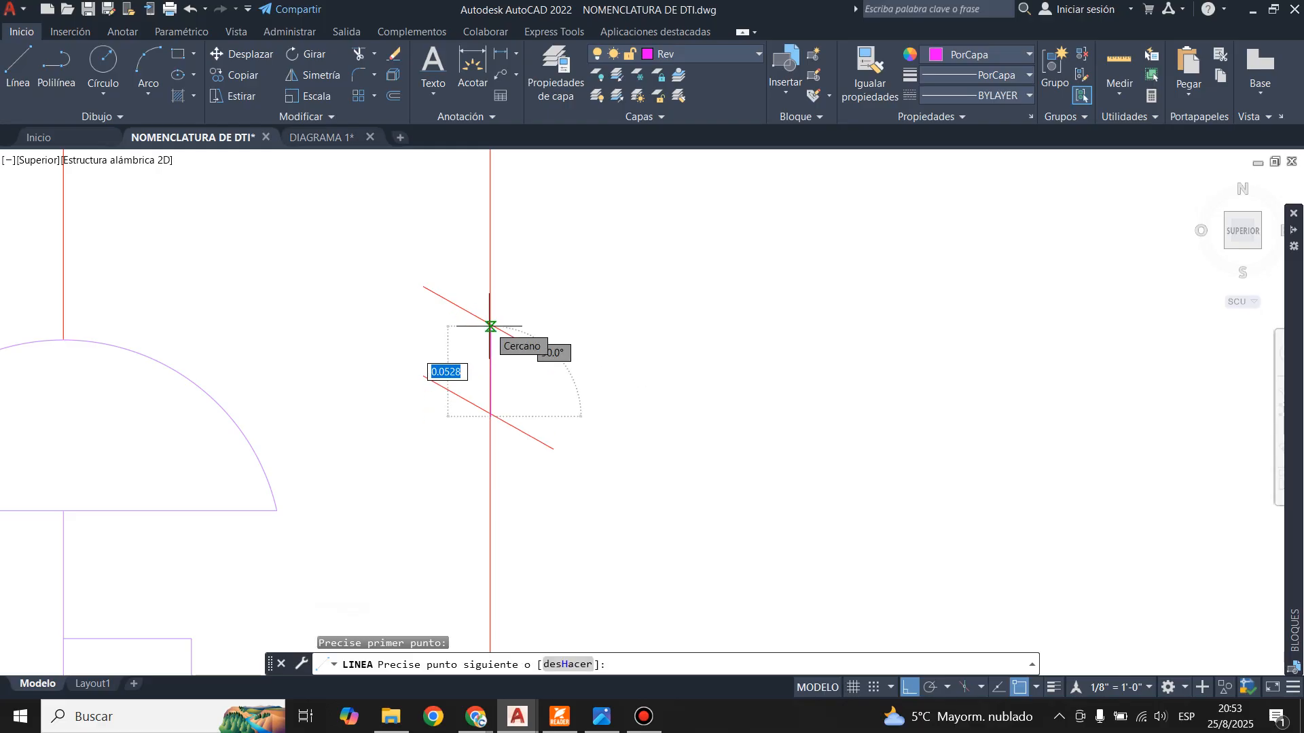
{"action": "key", "text": "Escape"}
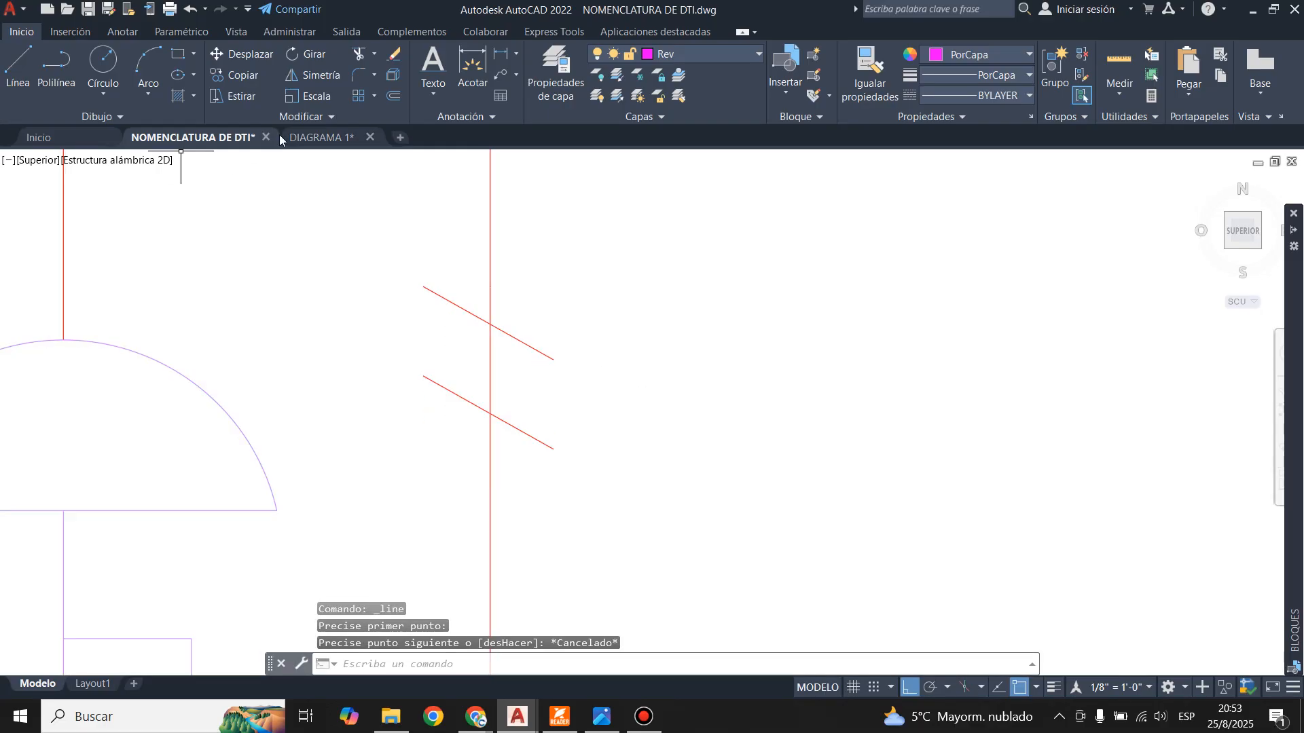
{"action": "left_click", "coordinate": [314, 137]}
{"action": "scroll", "coordinate": [487, 415], "scroll_direction": "down", "scroll_amount": 2}
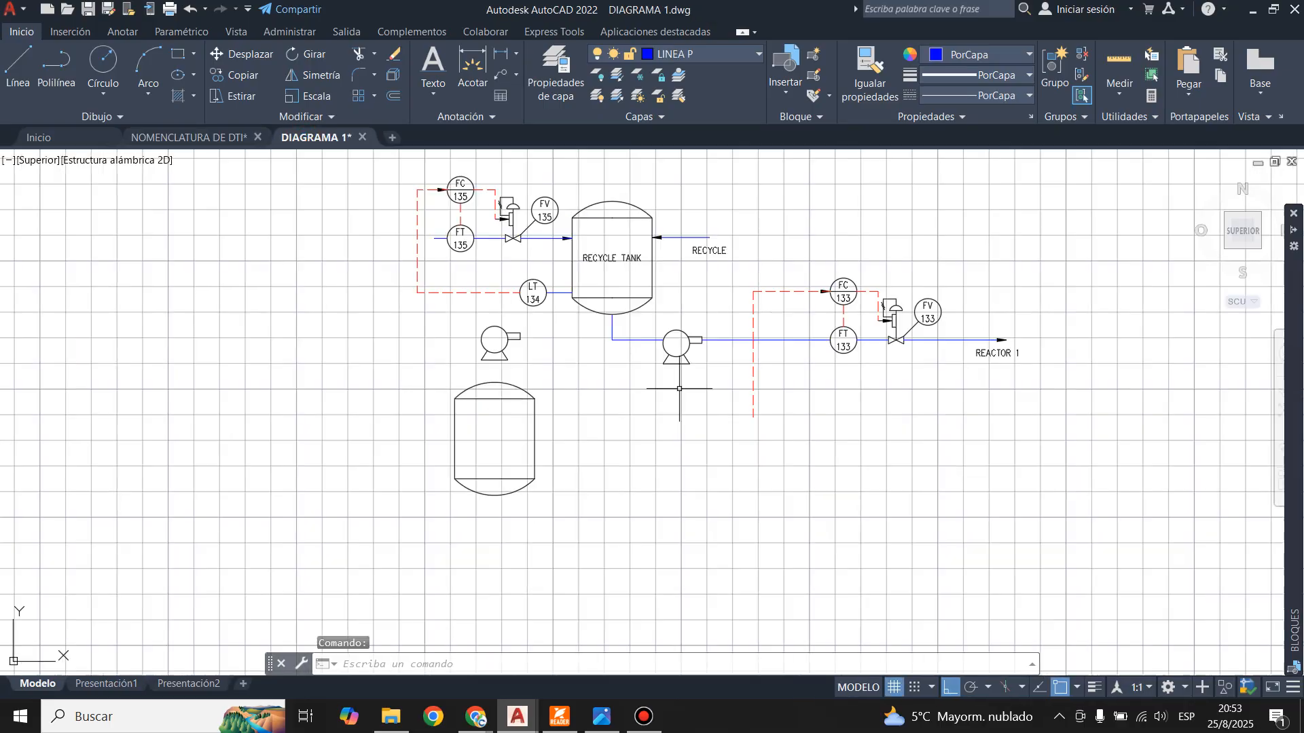
{"action": "left_click", "coordinate": [192, 136]}
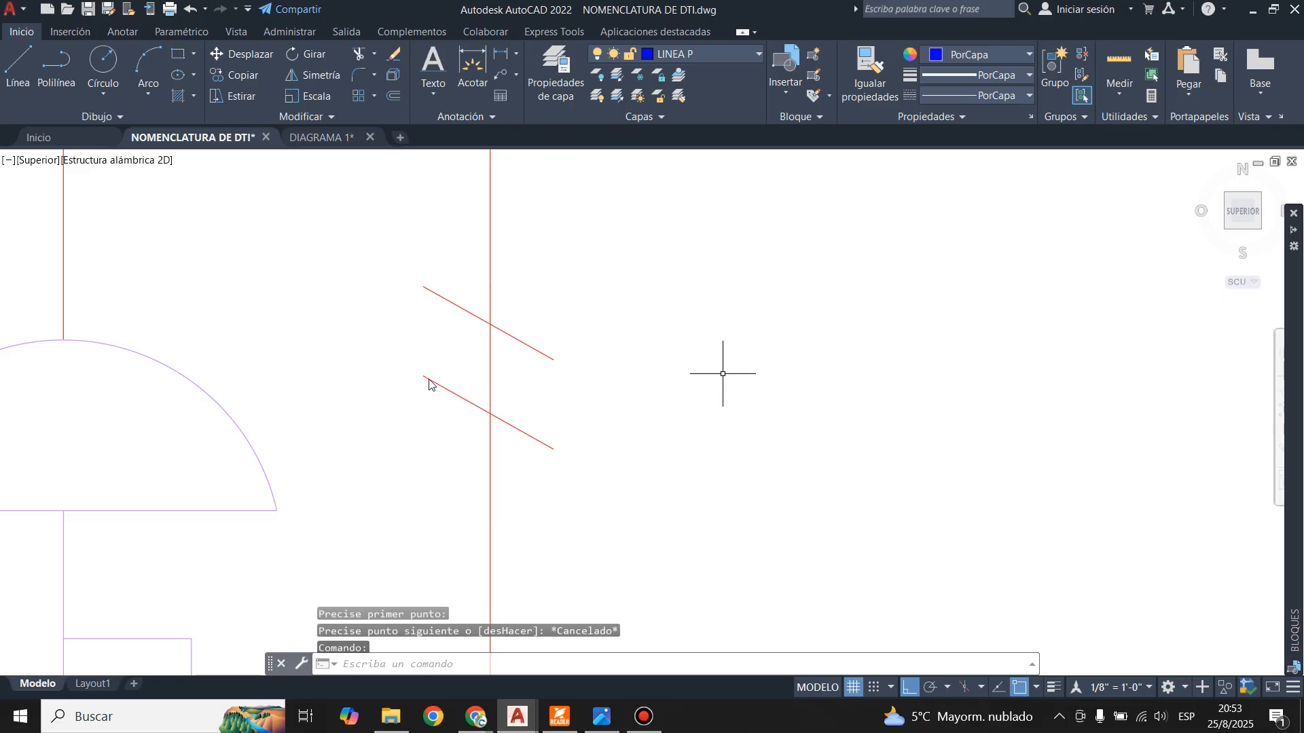
- Copy the control valve symbol and the FC XXX instrument bubble together from the NOMENCLATURA DE DTI drawing
{"action": "scroll", "coordinate": [722, 370], "scroll_direction": "down", "scroll_amount": 5}
{"action": "scroll", "coordinate": [407, 379], "scroll_direction": "down", "scroll_amount": 2}
{"action": "scroll", "coordinate": [1178, 459], "scroll_direction": "up", "scroll_amount": 4}
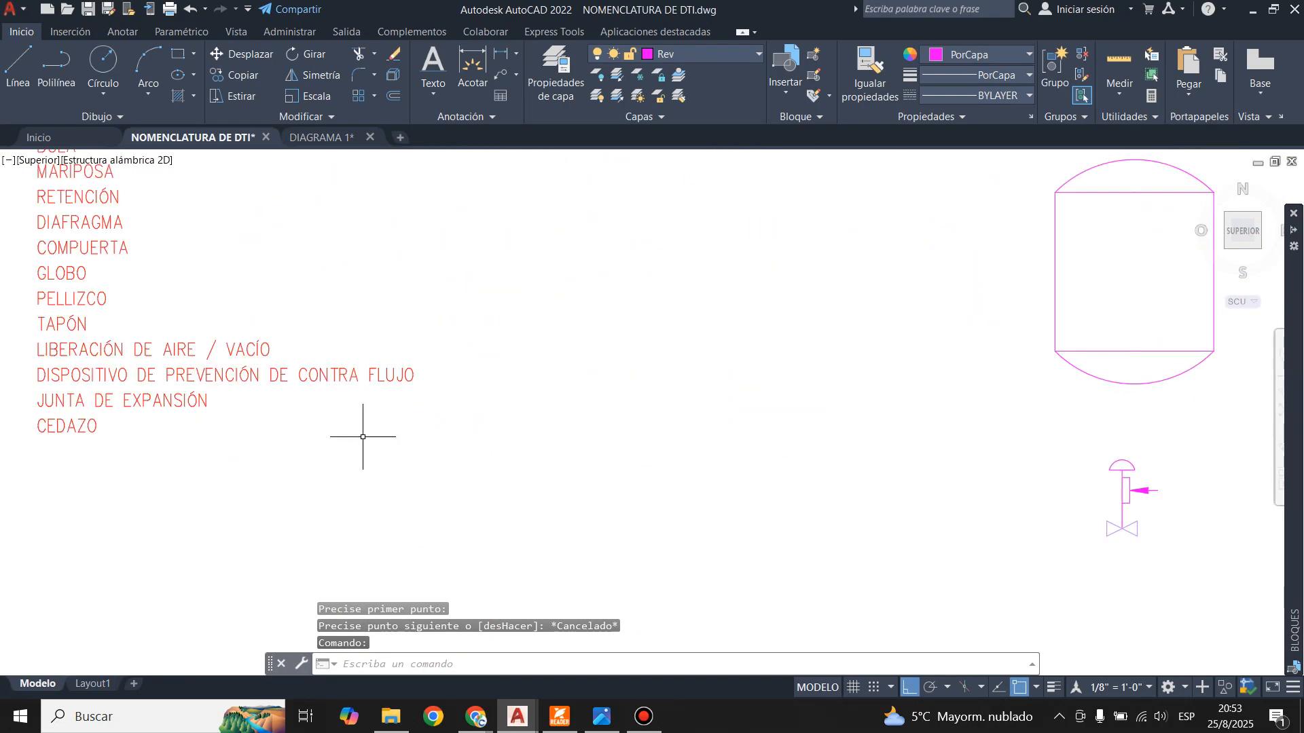
{"action": "scroll", "coordinate": [350, 445], "scroll_direction": "down", "scroll_amount": 4}
{"action": "scroll", "coordinate": [681, 465], "scroll_direction": "up", "scroll_amount": 4}
{"action": "left_click", "coordinate": [527, 393]}
{"action": "left_click", "coordinate": [748, 547]}
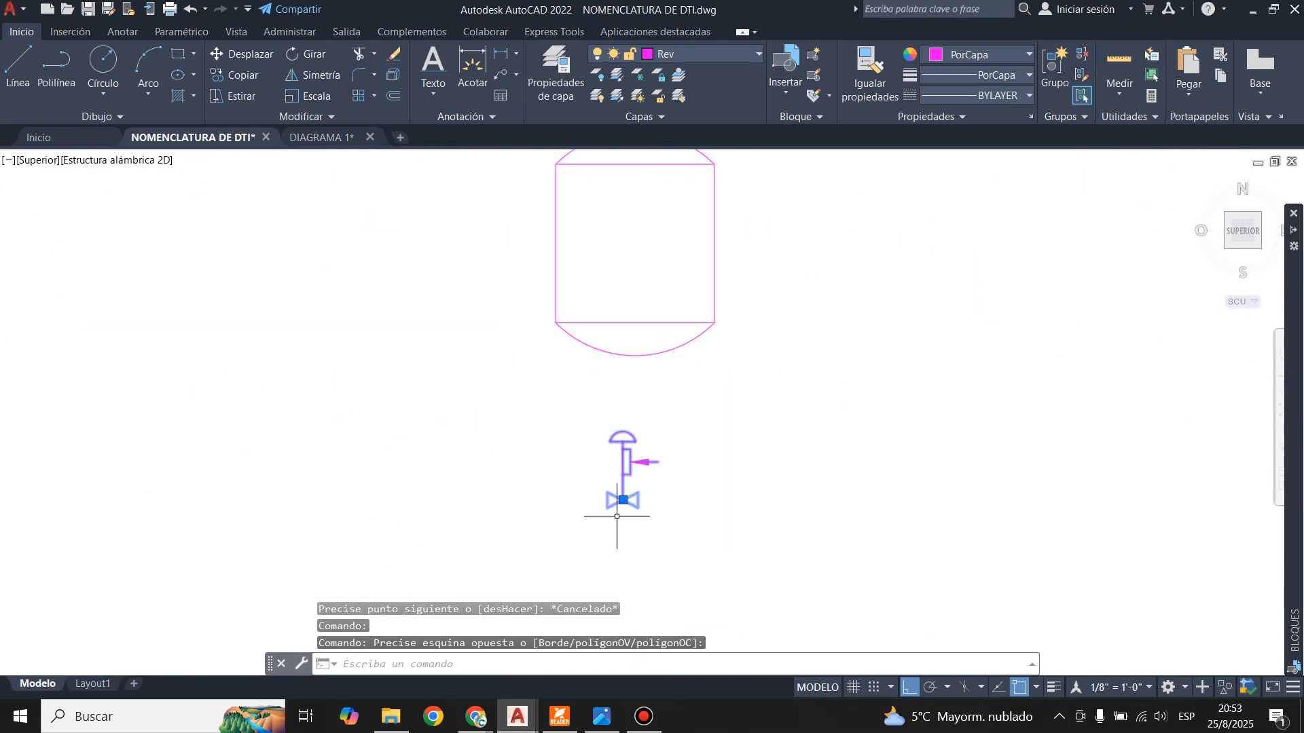
{"action": "scroll", "coordinate": [596, 538], "scroll_direction": "down", "scroll_amount": 4}
{"action": "scroll", "coordinate": [625, 297], "scroll_direction": "up", "scroll_amount": 3}
{"action": "left_click", "coordinate": [483, 224]}
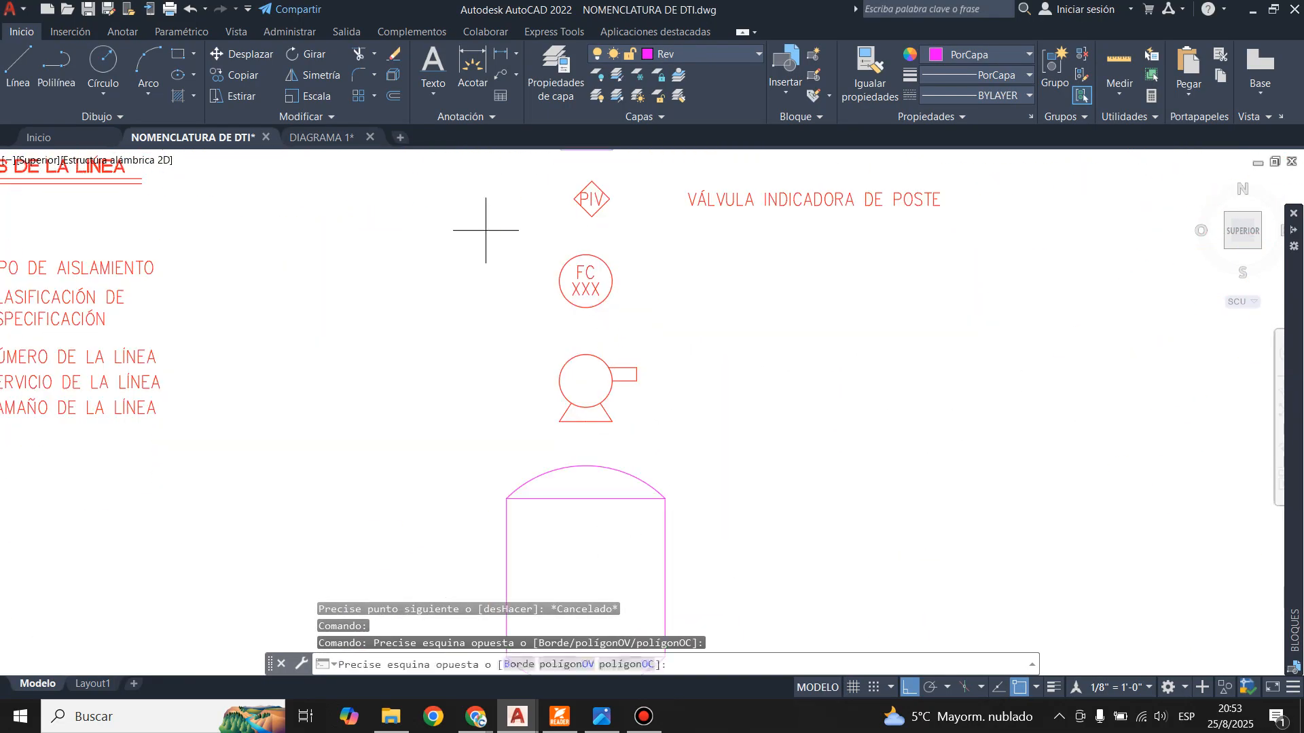
{"action": "left_click", "coordinate": [686, 340]}
{"action": "scroll", "coordinate": [596, 268], "scroll_direction": "down", "scroll_amount": 3}
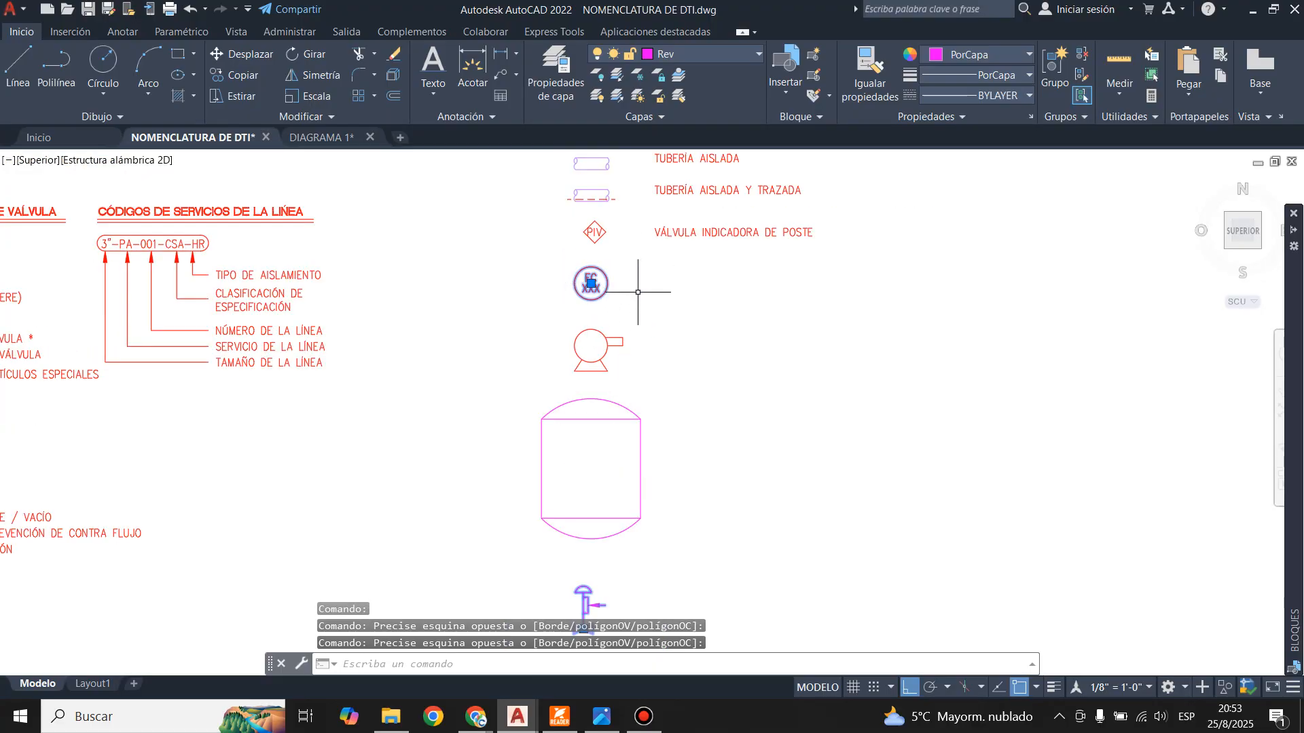
{"action": "scroll", "coordinate": [547, 257], "scroll_direction": "down", "scroll_amount": 2}
{"action": "scroll", "coordinate": [556, 476], "scroll_direction": "up", "scroll_amount": 2}
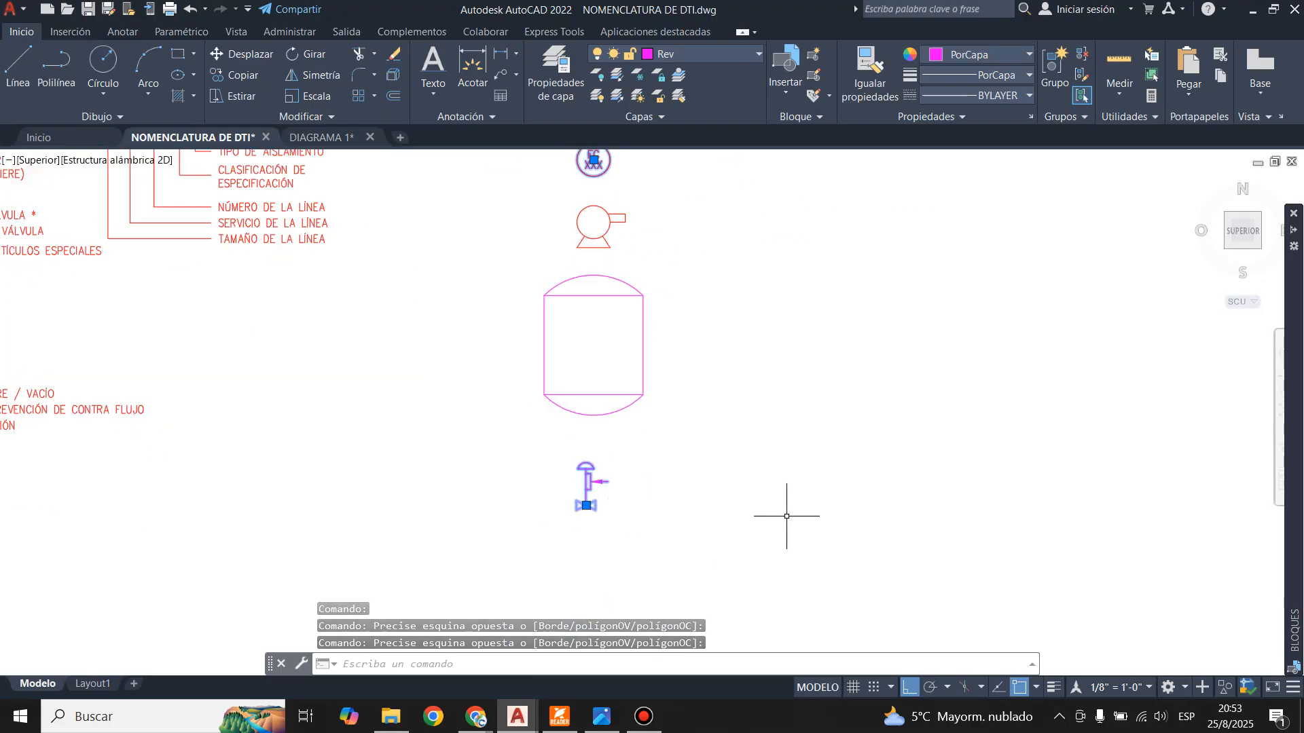
{"action": "key", "text": "ctrl+c"}
- Paste the copied valve and instrument bubble into DIAGRAMA 1, in the empty area below the new tank
{"action": "left_click", "coordinate": [321, 138]}
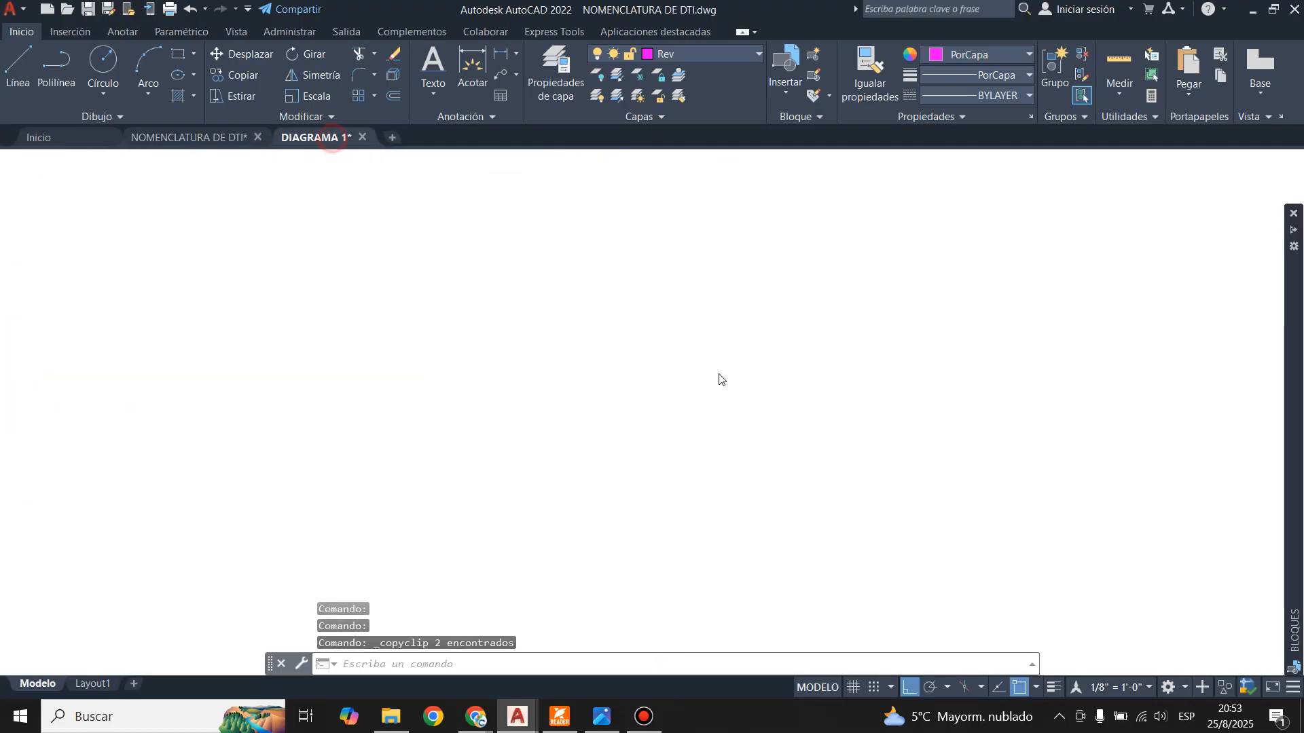
{"action": "scroll", "coordinate": [530, 520], "scroll_direction": "up", "scroll_amount": 2}
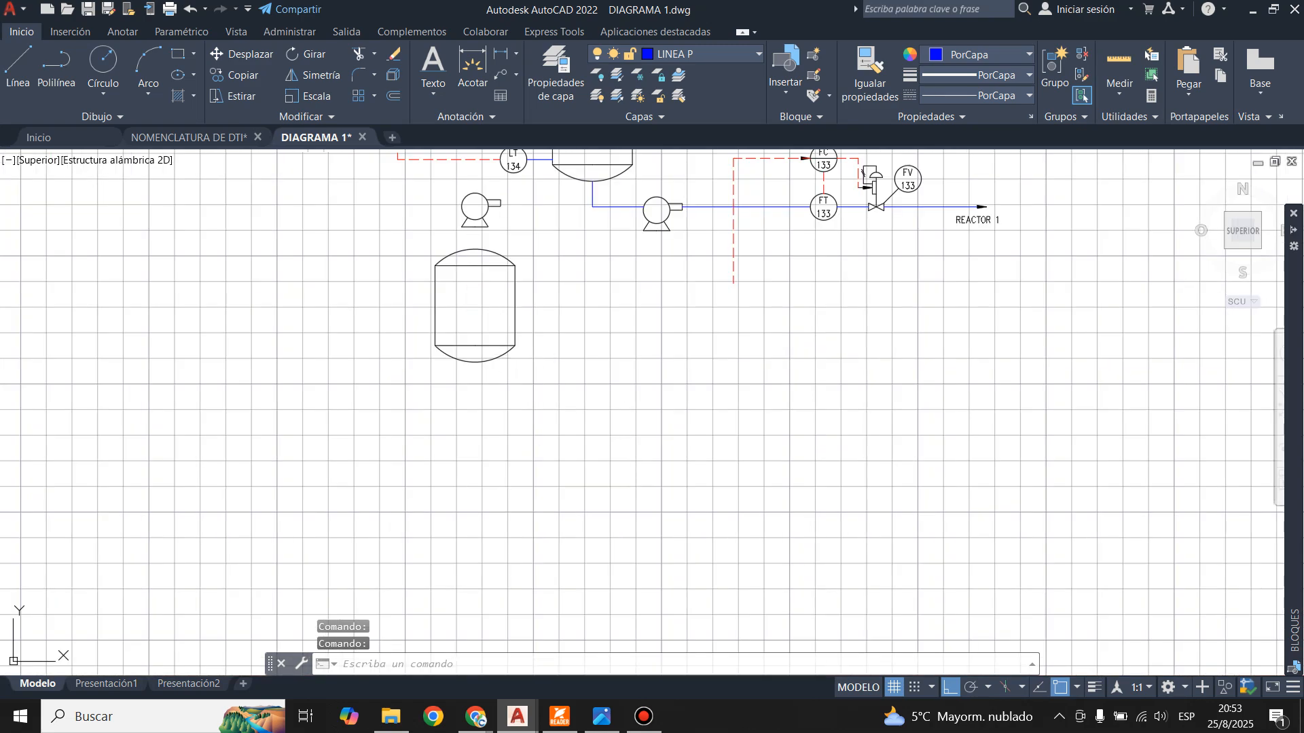
{"action": "key", "text": "ctrl+v"}
{"action": "left_click", "coordinate": [576, 408]}
- Scale the pasted valve and instrument bubble together by a factor of 20
{"action": "left_click", "coordinate": [537, 372]}
{"action": "left_click", "coordinate": [662, 498]}
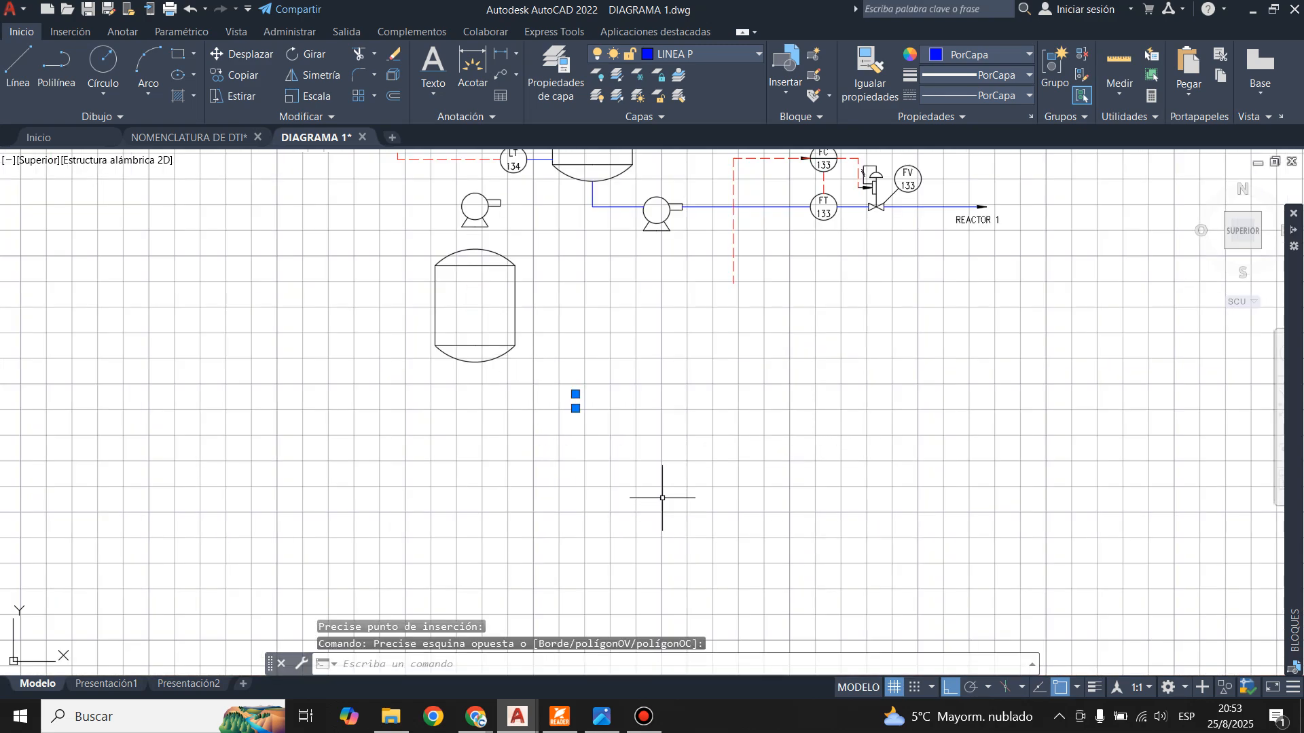
{"action": "left_click", "coordinate": [309, 95]}
{"action": "left_click", "coordinate": [654, 439]}
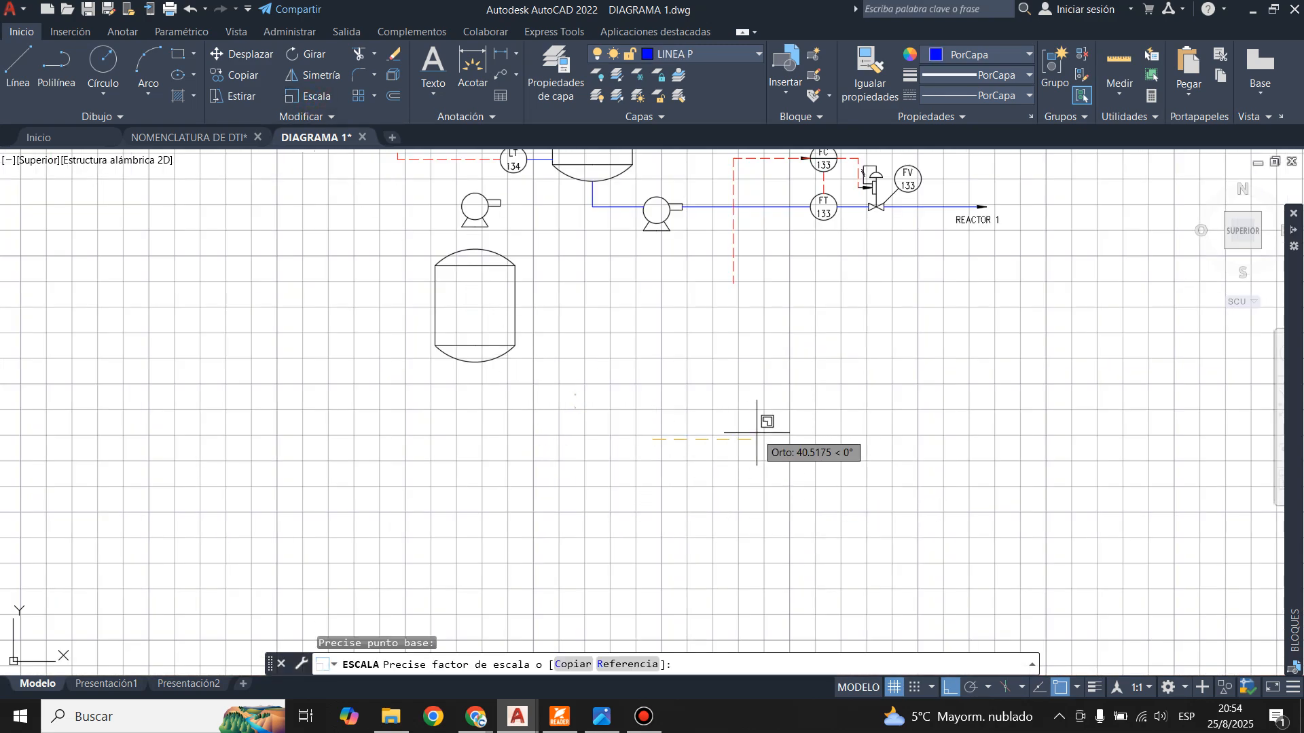
{"action": "type", "text": "20"}
{"action": "key", "text": "Return"}
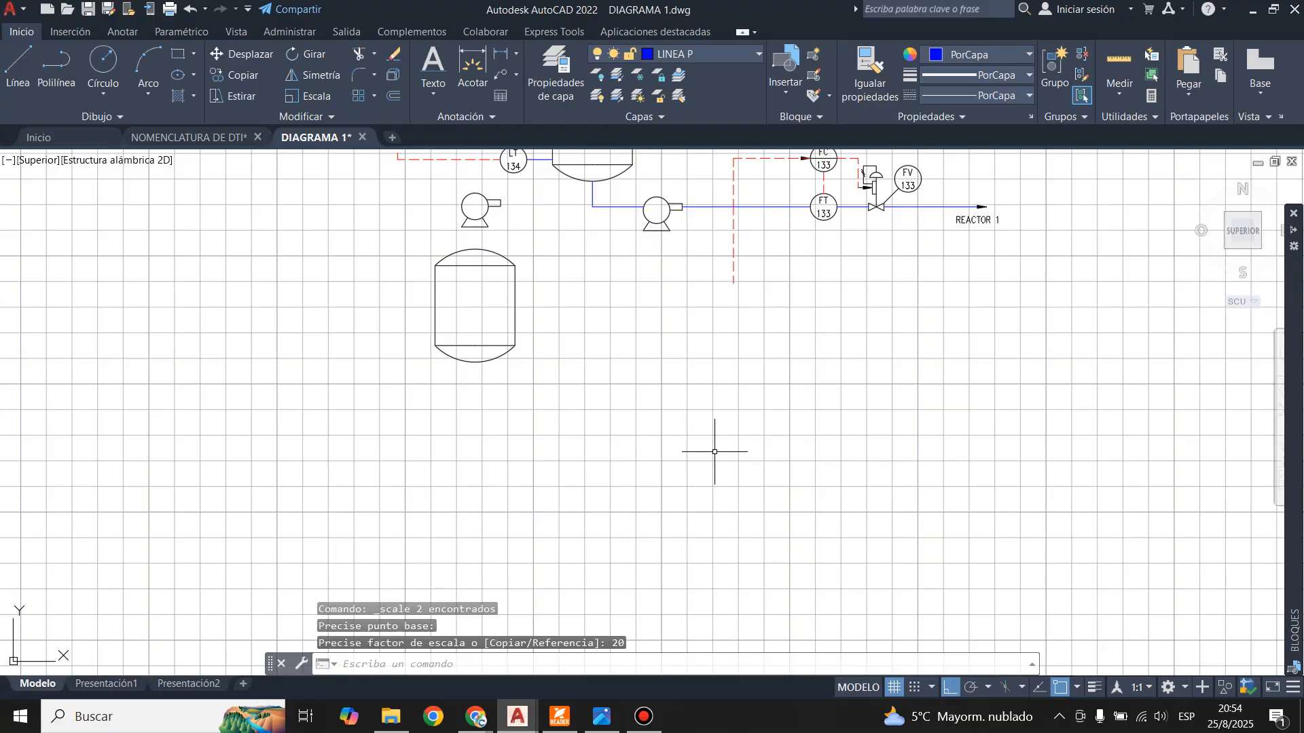
- Locate the scaled valve and FC XXX bubble and move them with Ortho off to the area just below the new tank
{"action": "scroll", "coordinate": [663, 311], "scroll_direction": "down", "scroll_amount": 5}
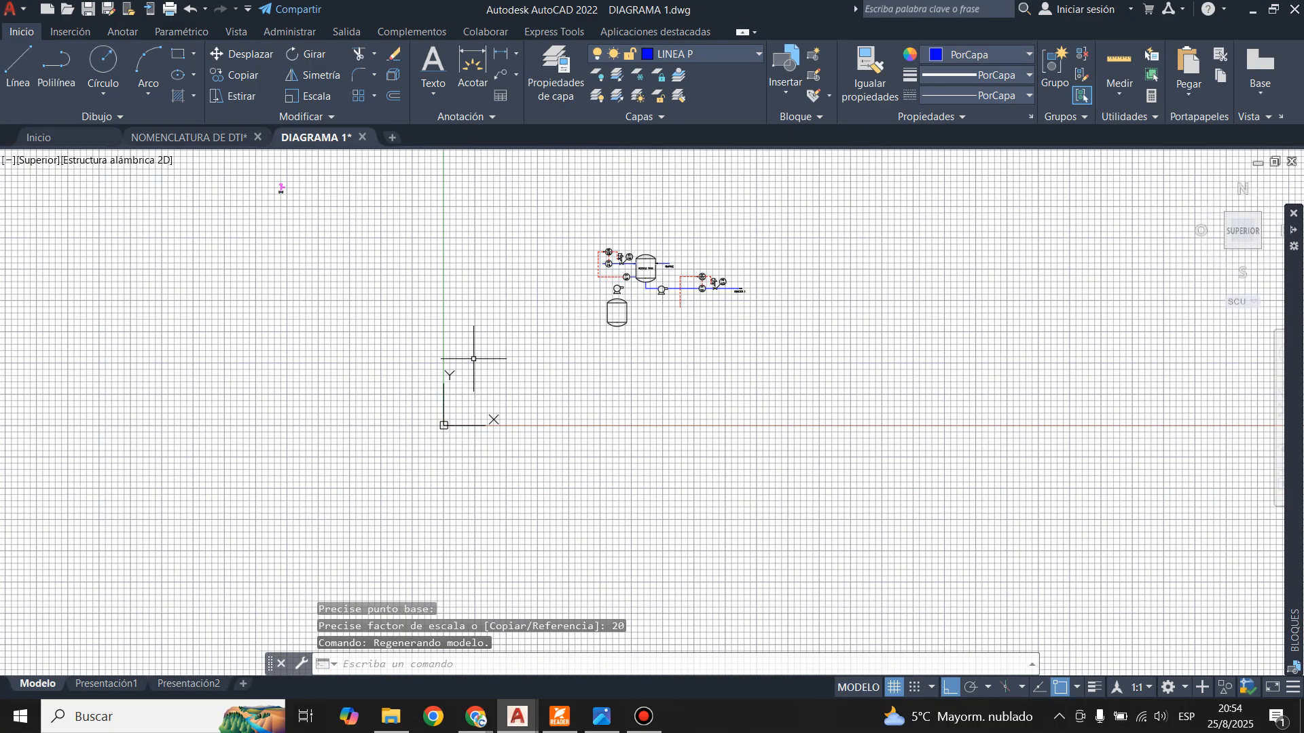
{"action": "scroll", "coordinate": [477, 363], "scroll_direction": "down", "scroll_amount": 1}
{"action": "scroll", "coordinate": [509, 387], "scroll_direction": "up", "scroll_amount": 5}
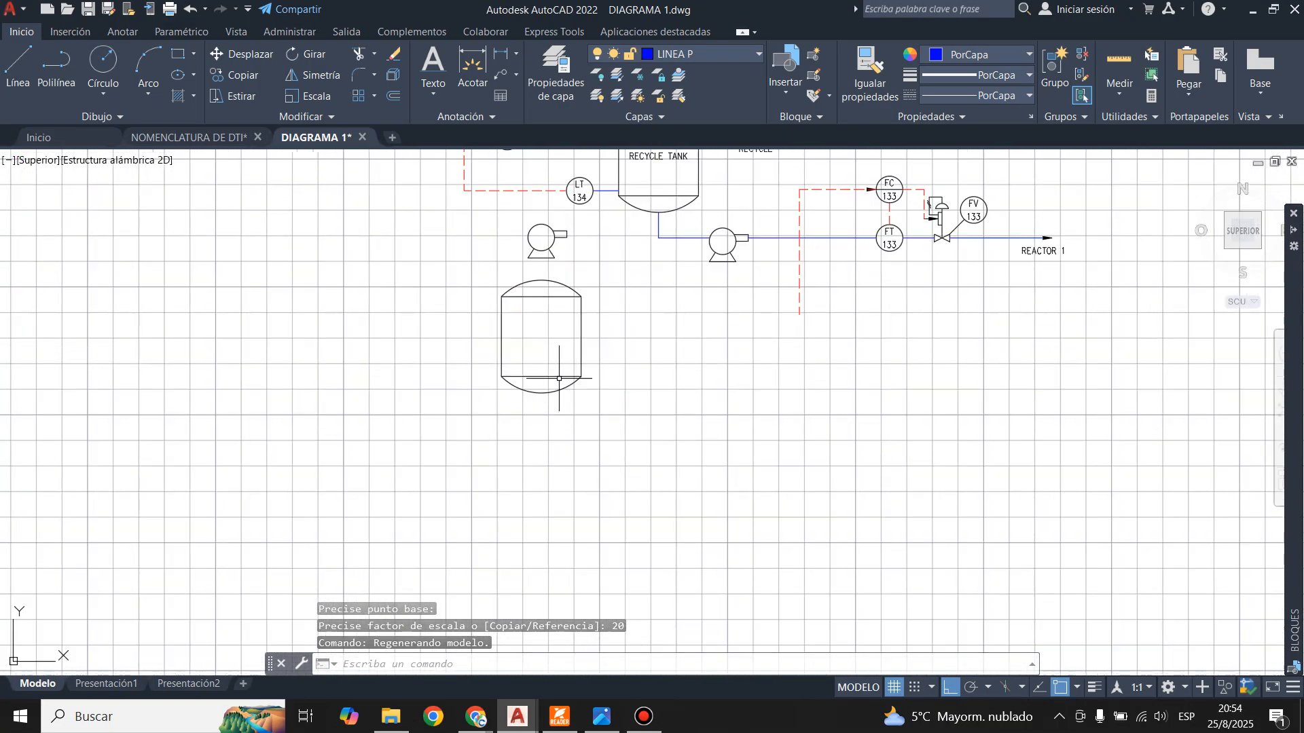
{"action": "scroll", "coordinate": [516, 516], "scroll_direction": "down", "scroll_amount": 5}
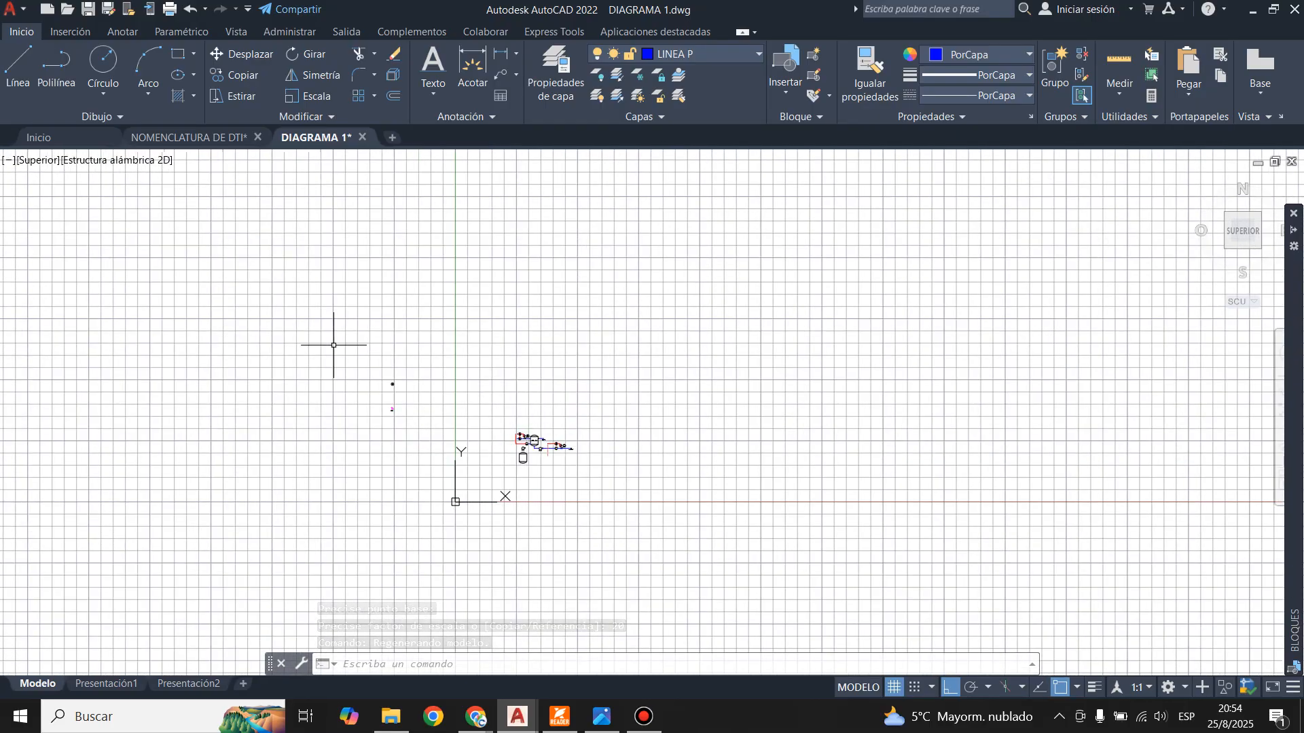
{"action": "left_click", "coordinate": [333, 338]}
{"action": "left_click", "coordinate": [457, 496]}
{"action": "scroll", "coordinate": [398, 431], "scroll_direction": "up", "scroll_amount": 4}
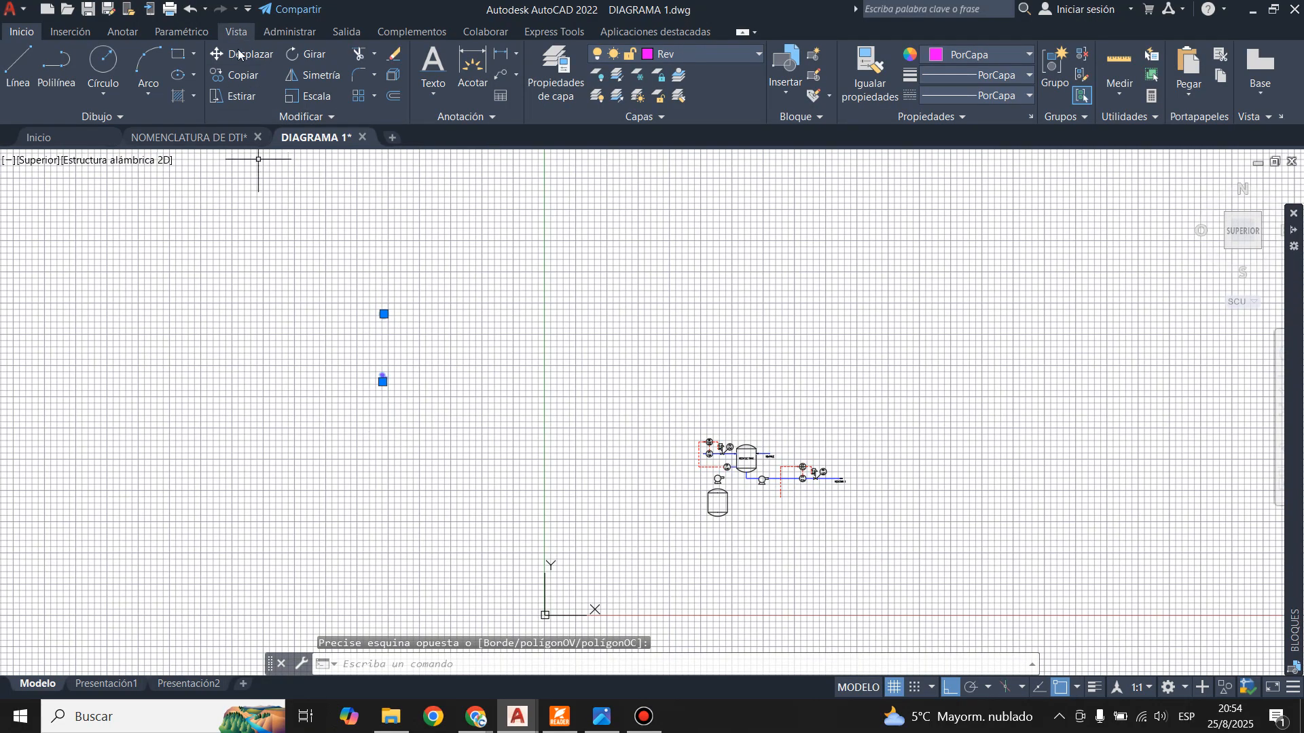
{"action": "left_click", "coordinate": [238, 54]}
{"action": "left_click", "coordinate": [384, 314]}
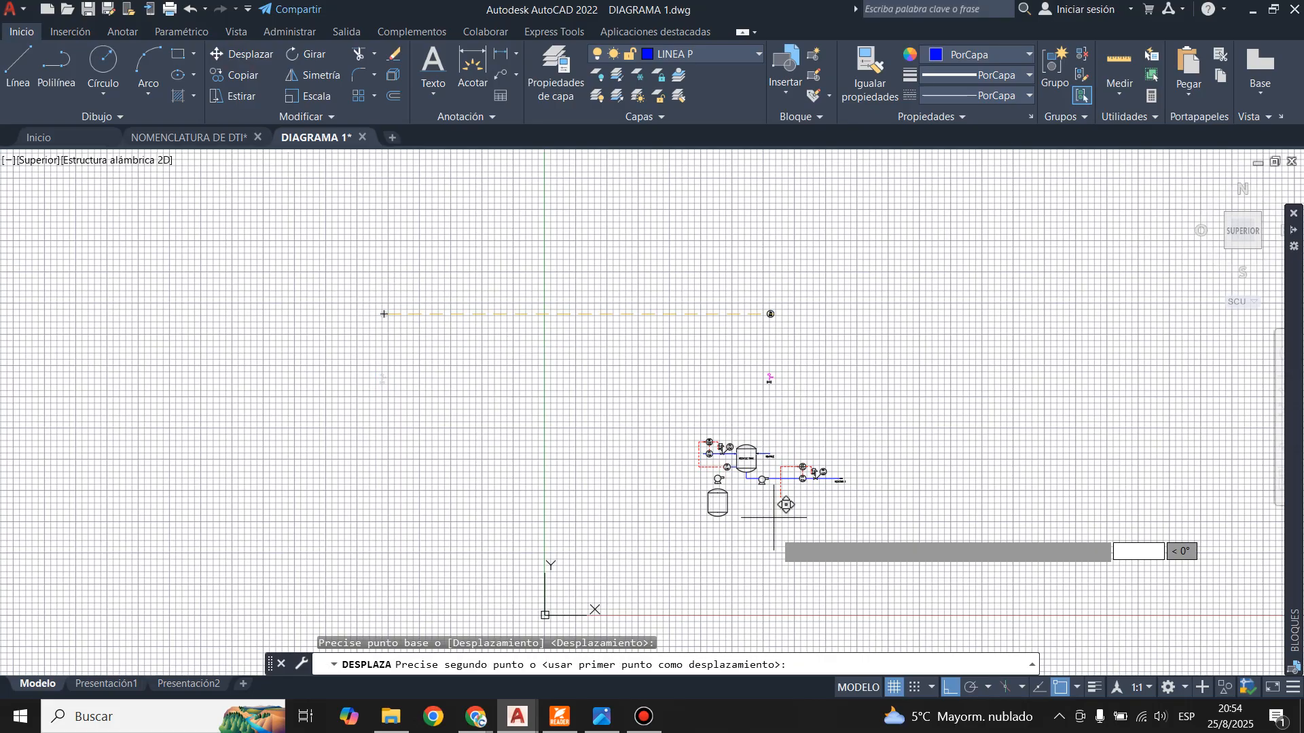
{"action": "left_click", "coordinate": [949, 688]}
{"action": "scroll", "coordinate": [791, 524], "scroll_direction": "down", "scroll_amount": 4}
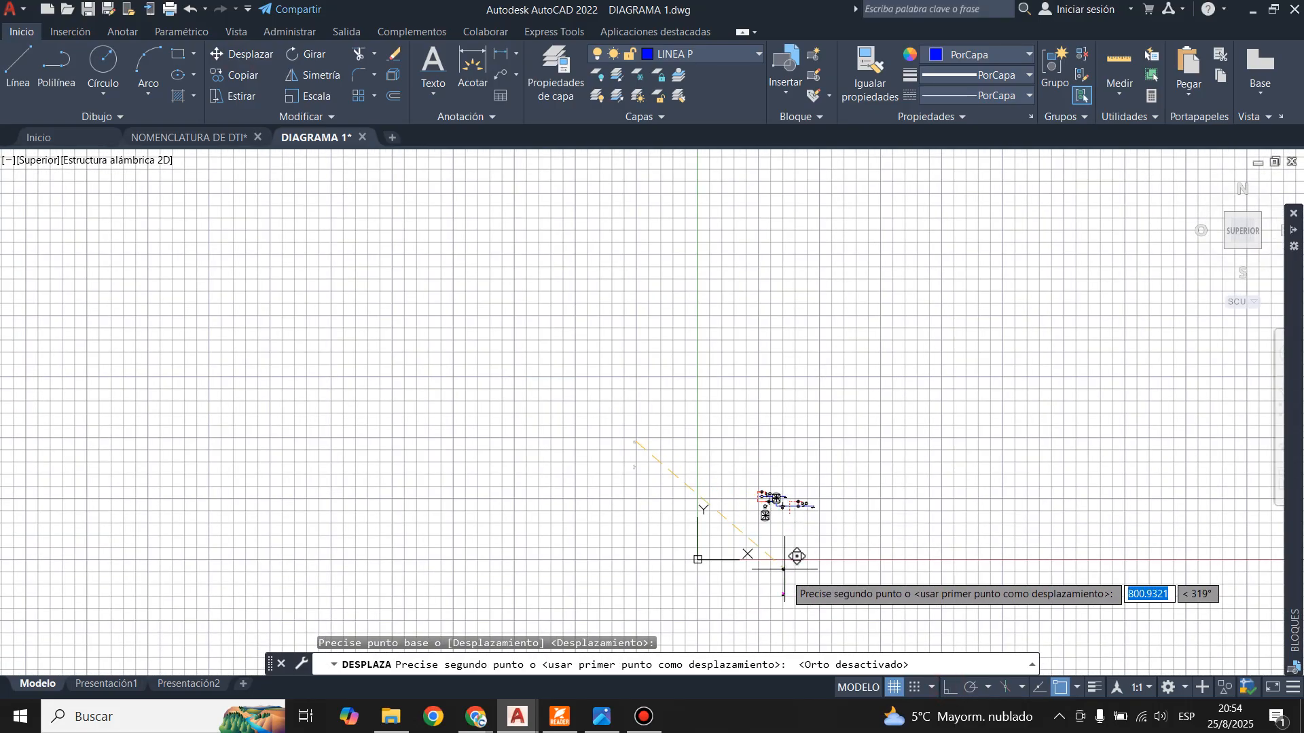
{"action": "scroll", "coordinate": [784, 532], "scroll_direction": "up", "scroll_amount": 4}
{"action": "scroll", "coordinate": [786, 540], "scroll_direction": "up", "scroll_amount": 5}
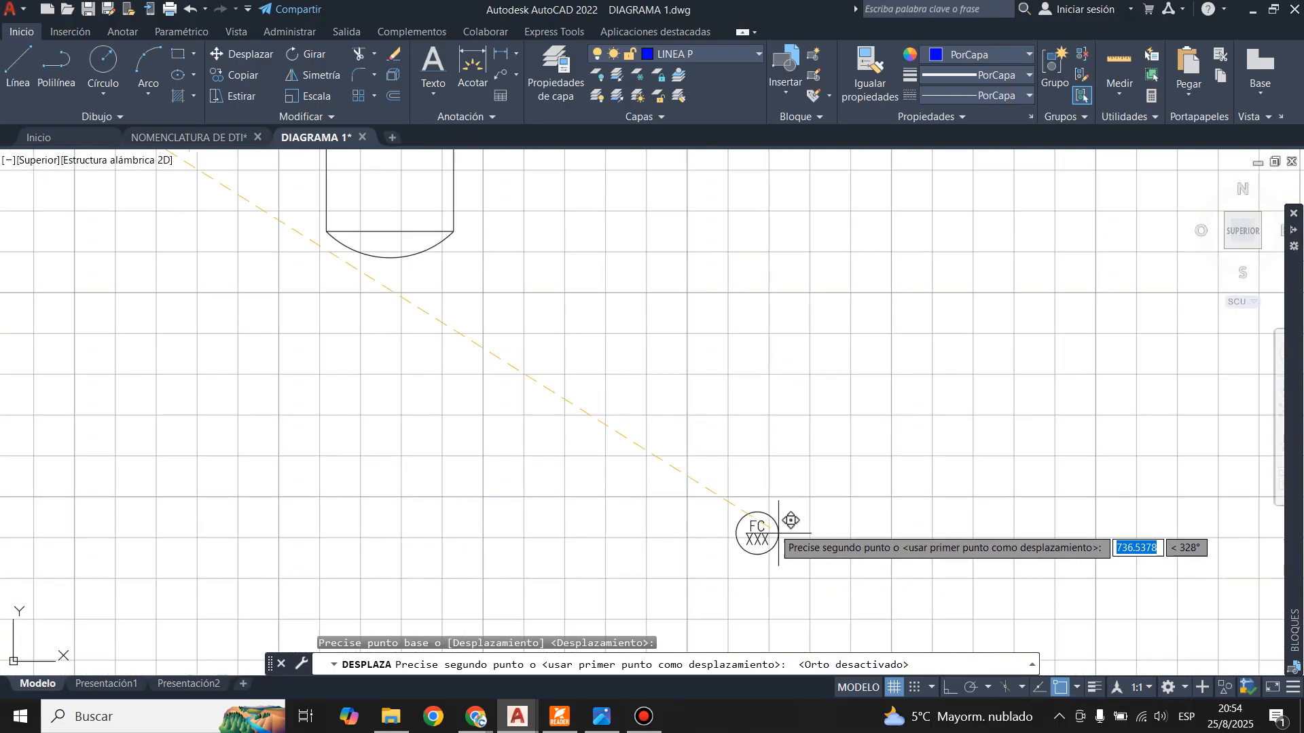
{"action": "left_click", "coordinate": [559, 407]}
- Move the control valve symbol up to sit closely below the FC XXX bubble, using its base grip
{"action": "scroll", "coordinate": [666, 348], "scroll_direction": "down", "scroll_amount": 3}
{"action": "scroll", "coordinate": [612, 463], "scroll_direction": "up", "scroll_amount": 3}
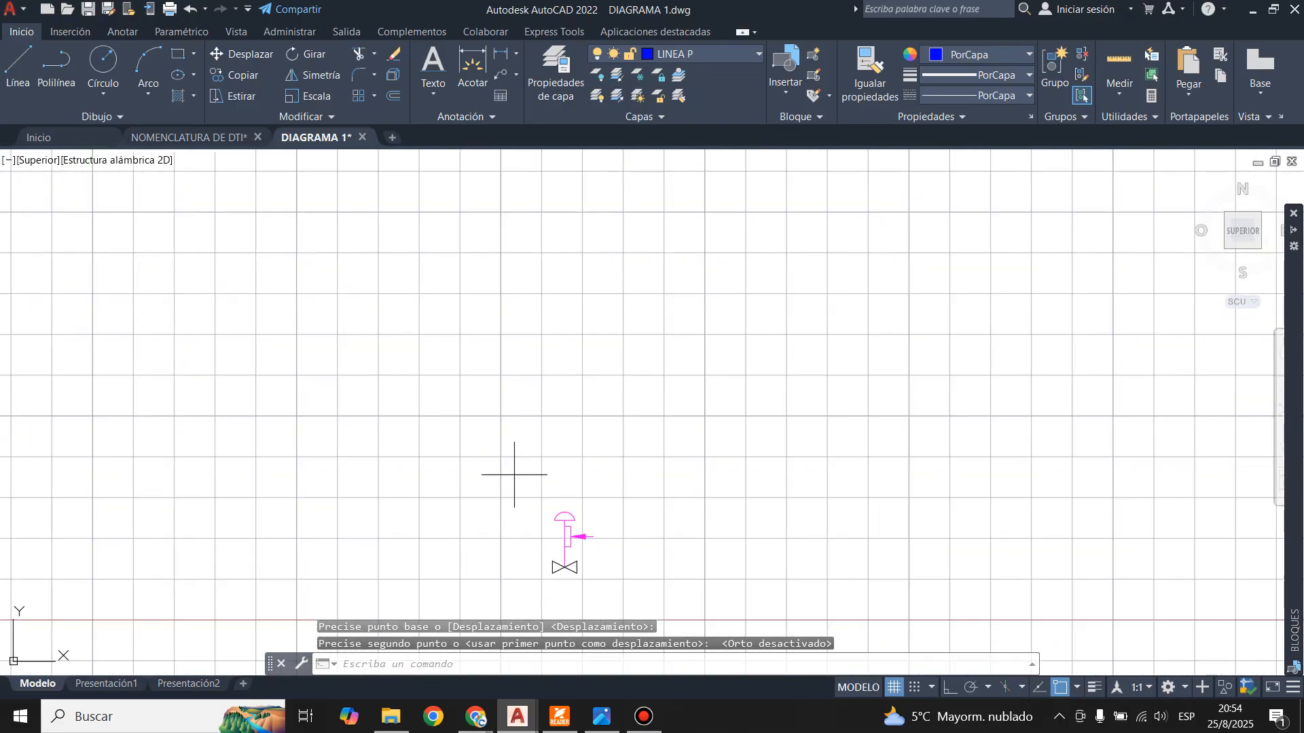
{"action": "left_click", "coordinate": [514, 475]}
{"action": "left_click", "coordinate": [666, 605]}
{"action": "left_click", "coordinate": [565, 567]}
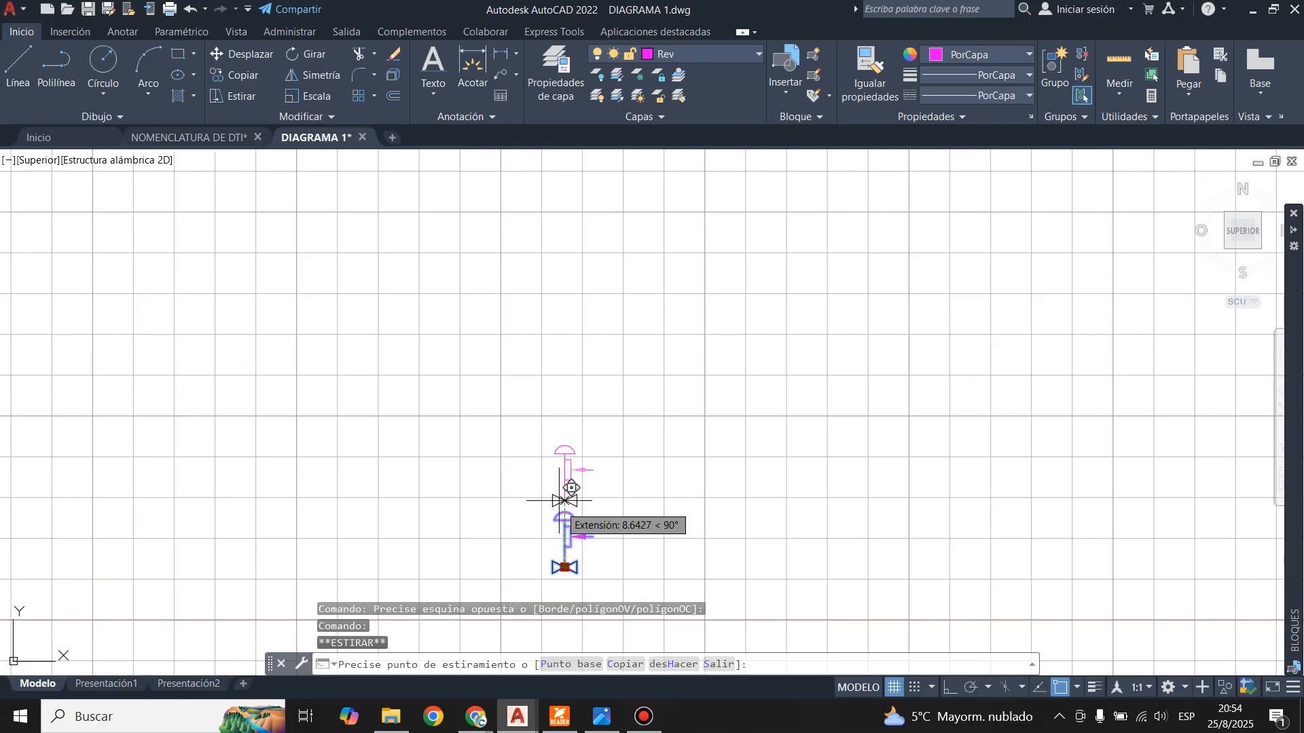
{"action": "middle_click_drag", "start_coordinate": [567, 495], "coordinate": [553, 320]}
{"action": "scroll", "coordinate": [552, 320], "scroll_direction": "down", "scroll_amount": 3}
{"action": "scroll", "coordinate": [606, 470], "scroll_direction": "up", "scroll_amount": 5}
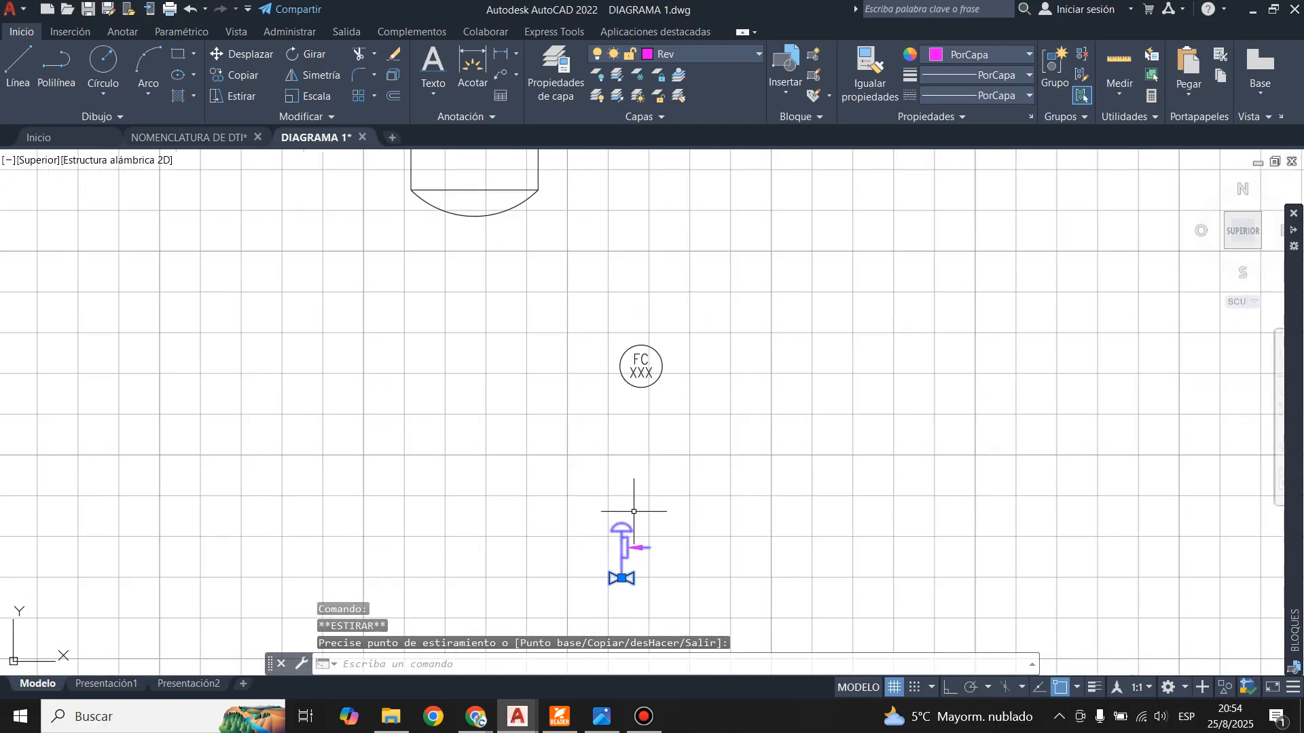
- Open the FC XXX instrument bubble's block definition, INST 1, in the Block Editor
{"action": "key", "text": "Escape"}
{"action": "key", "text": "Escape"}
{"action": "scroll", "coordinate": [677, 549], "scroll_direction": "up", "scroll_amount": 4}
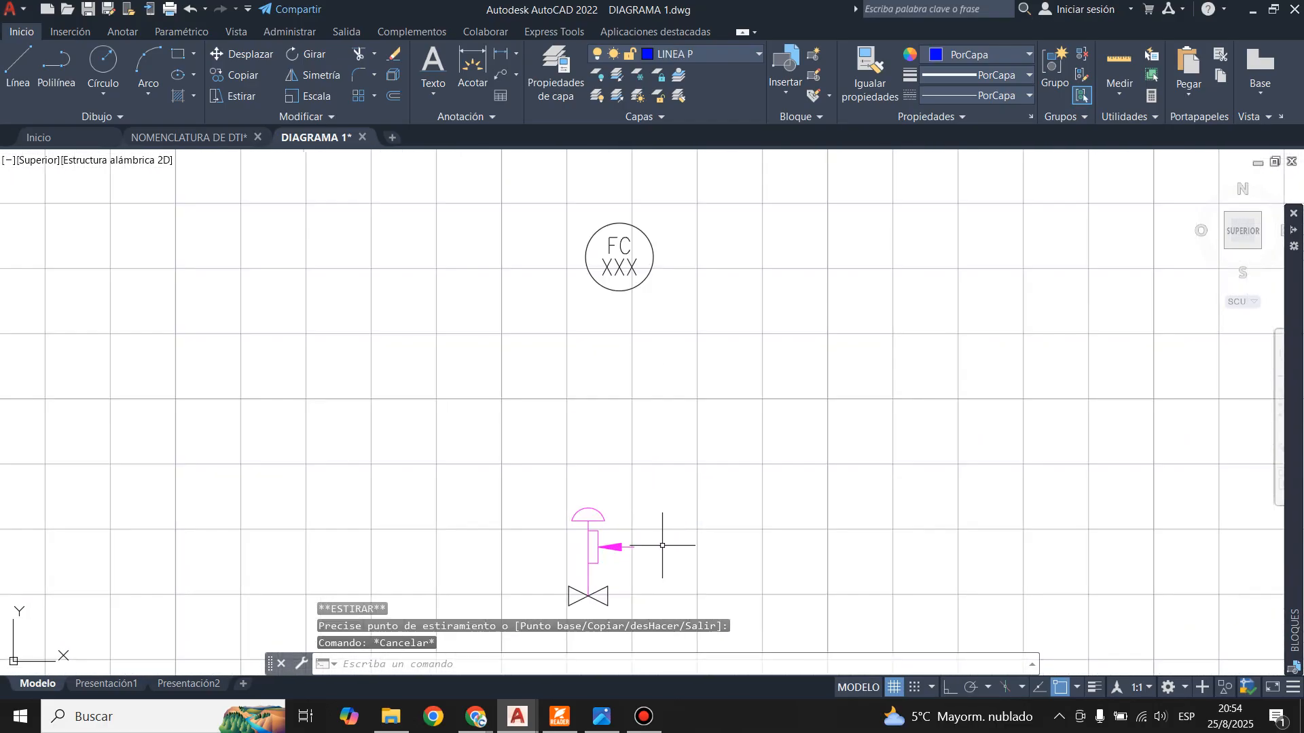
{"action": "scroll", "coordinate": [486, 475], "scroll_direction": "down", "scroll_amount": 2}
{"action": "scroll", "coordinate": [471, 564], "scroll_direction": "down", "scroll_amount": 4}
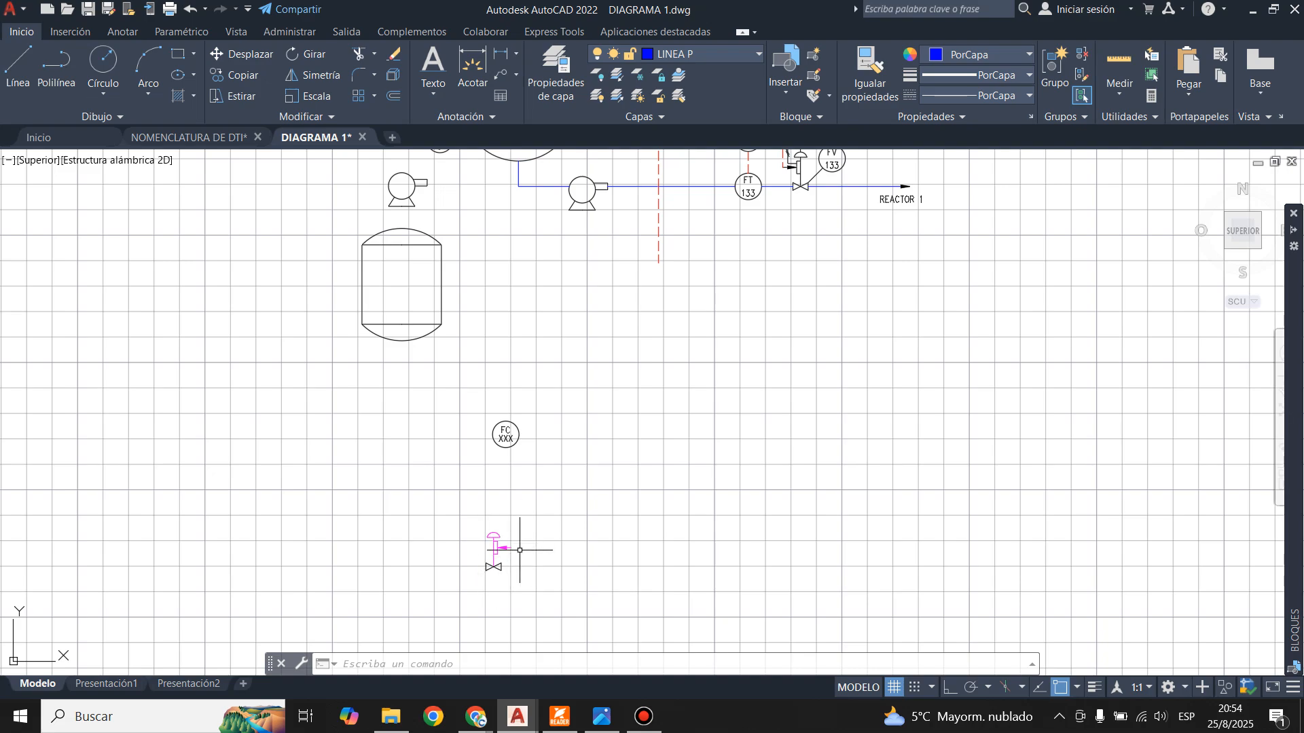
{"action": "scroll", "coordinate": [496, 543], "scroll_direction": "up", "scroll_amount": 4}
{"action": "scroll", "coordinate": [484, 587], "scroll_direction": "down", "scroll_amount": 4}
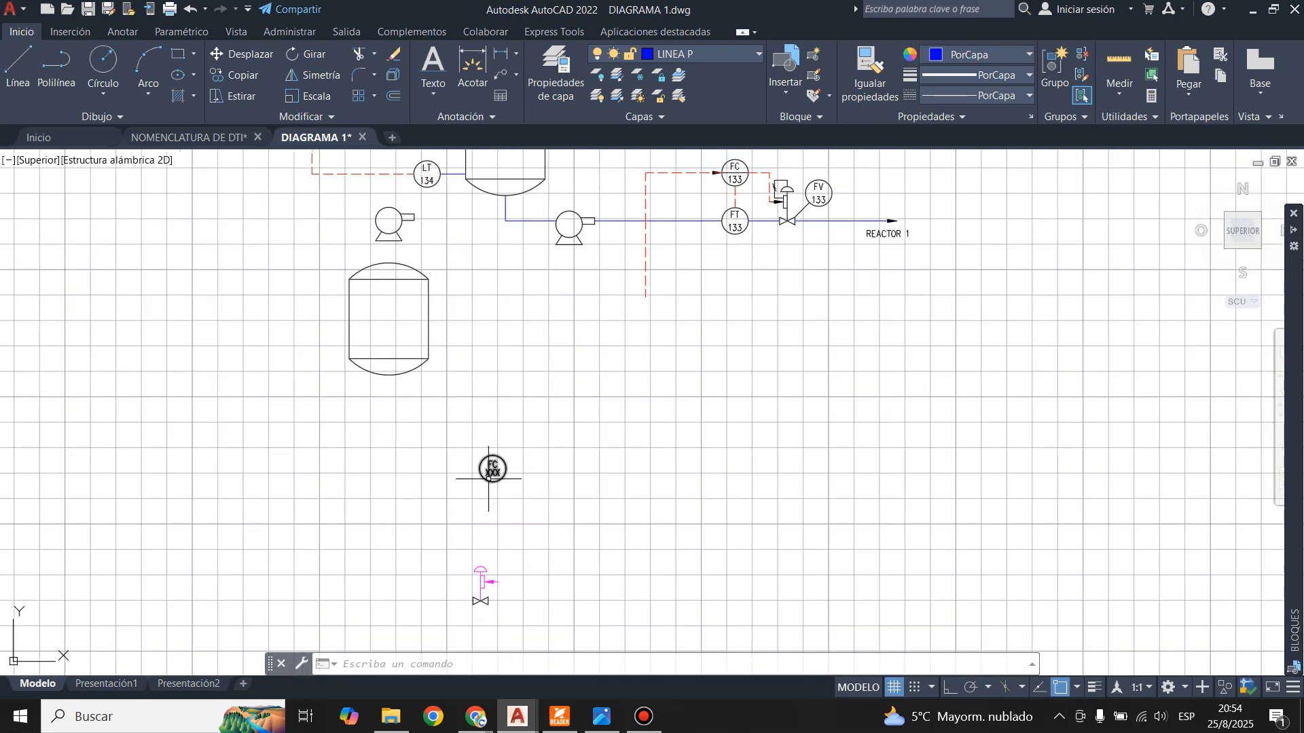
{"action": "scroll", "coordinate": [488, 479], "scroll_direction": "up", "scroll_amount": 5}
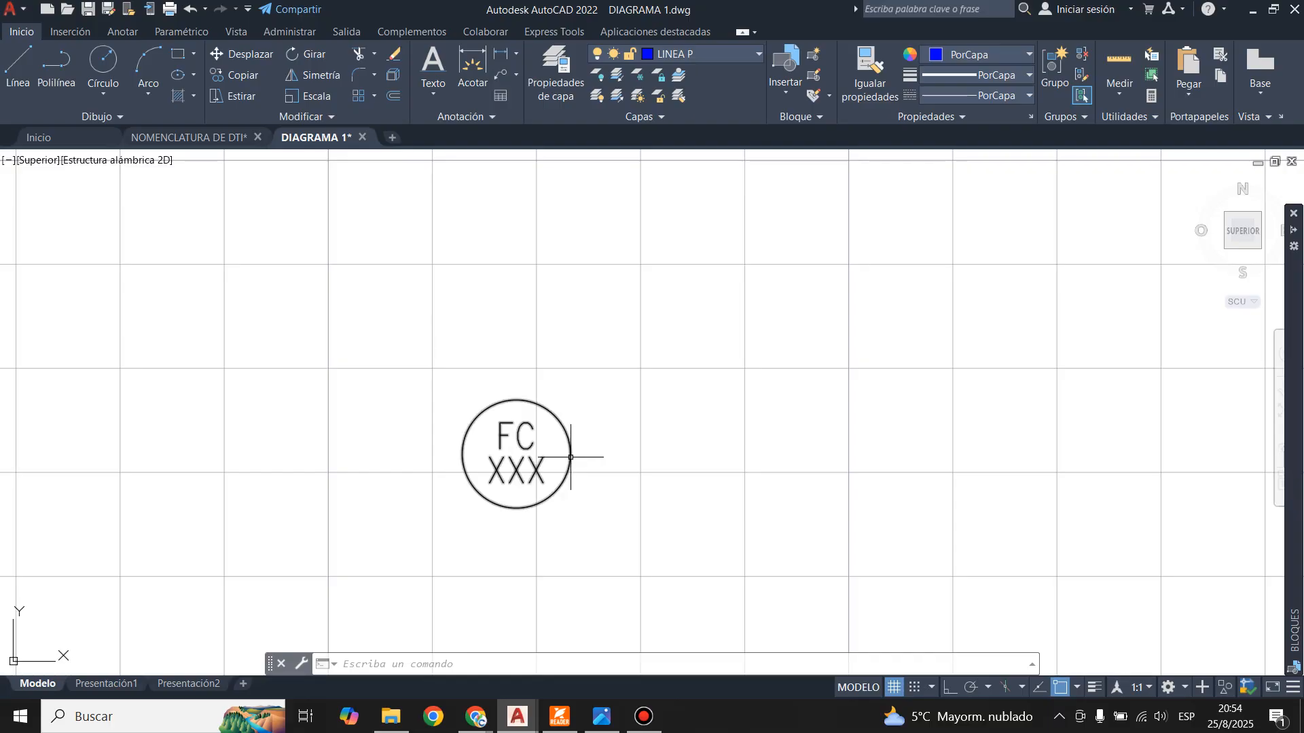
{"action": "double_click", "coordinate": [569, 456]}
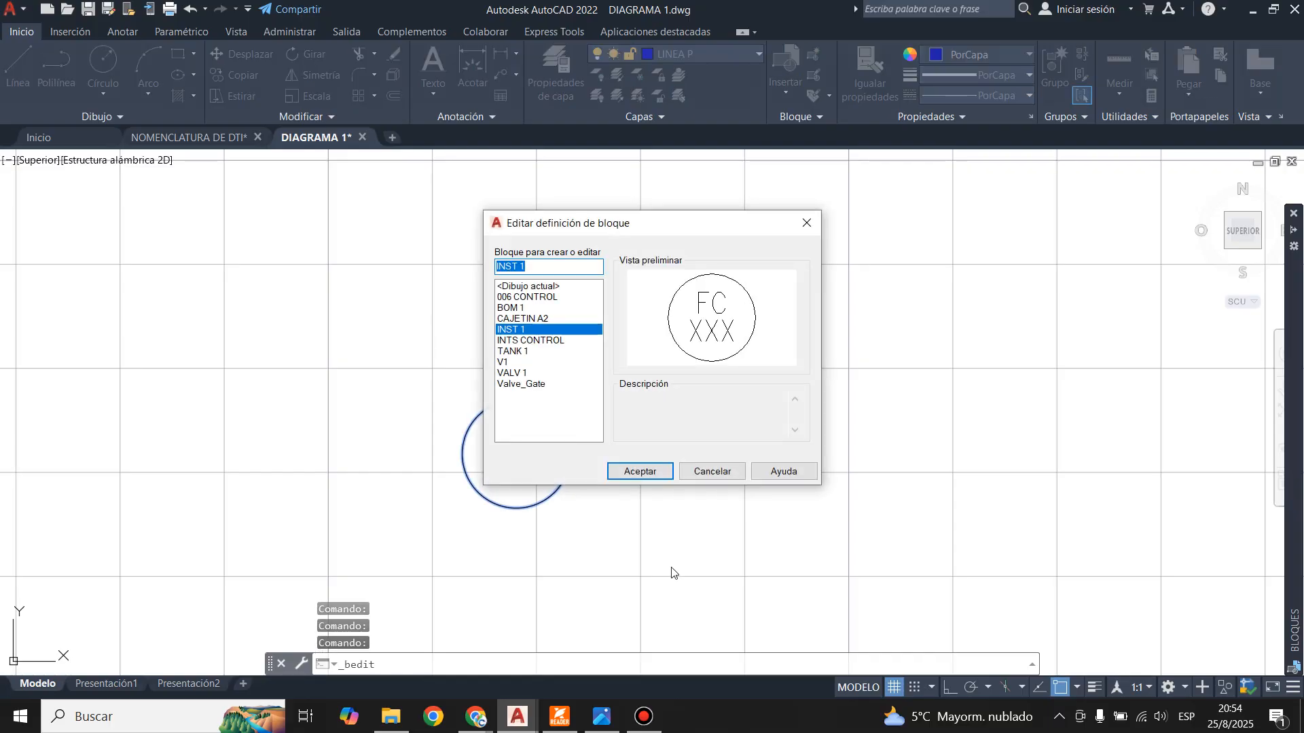
{"action": "left_click", "coordinate": [626, 475]}
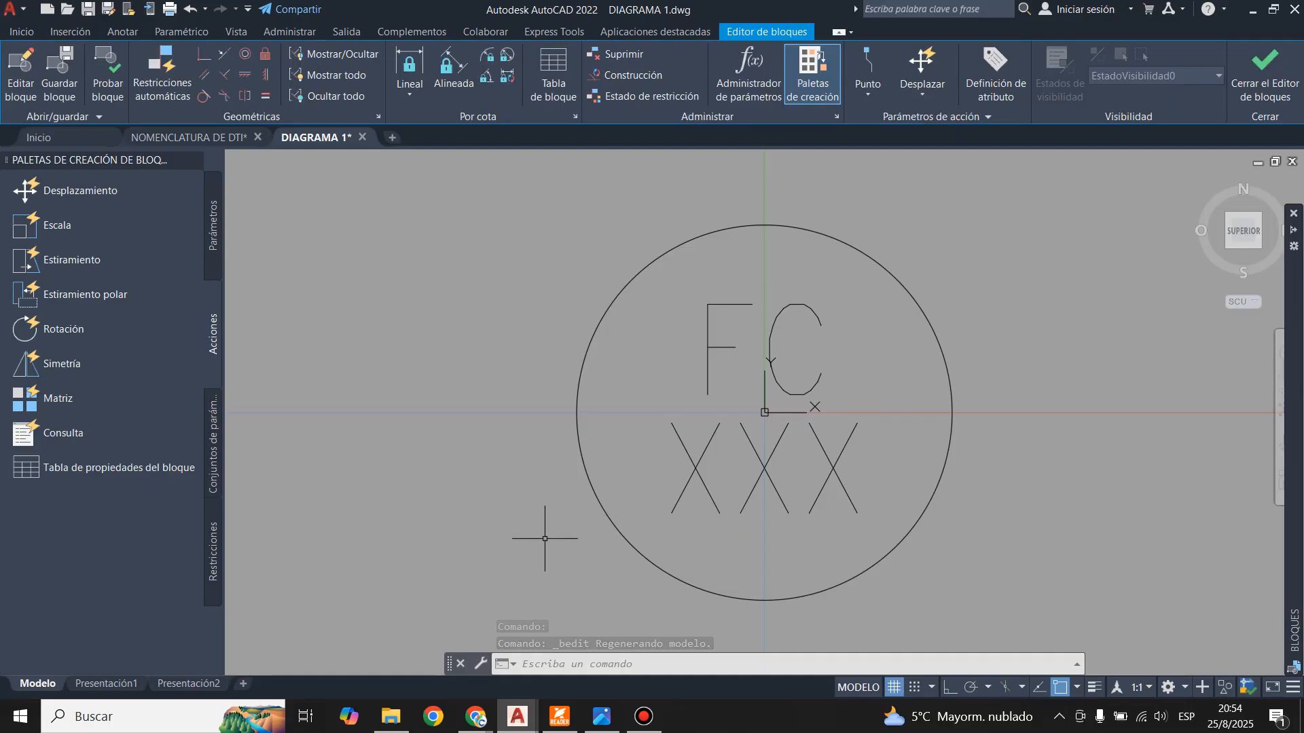
- Examine the properties of the FC text inside the bubble block, including its text style and height
{"action": "left_click", "coordinate": [708, 343]}
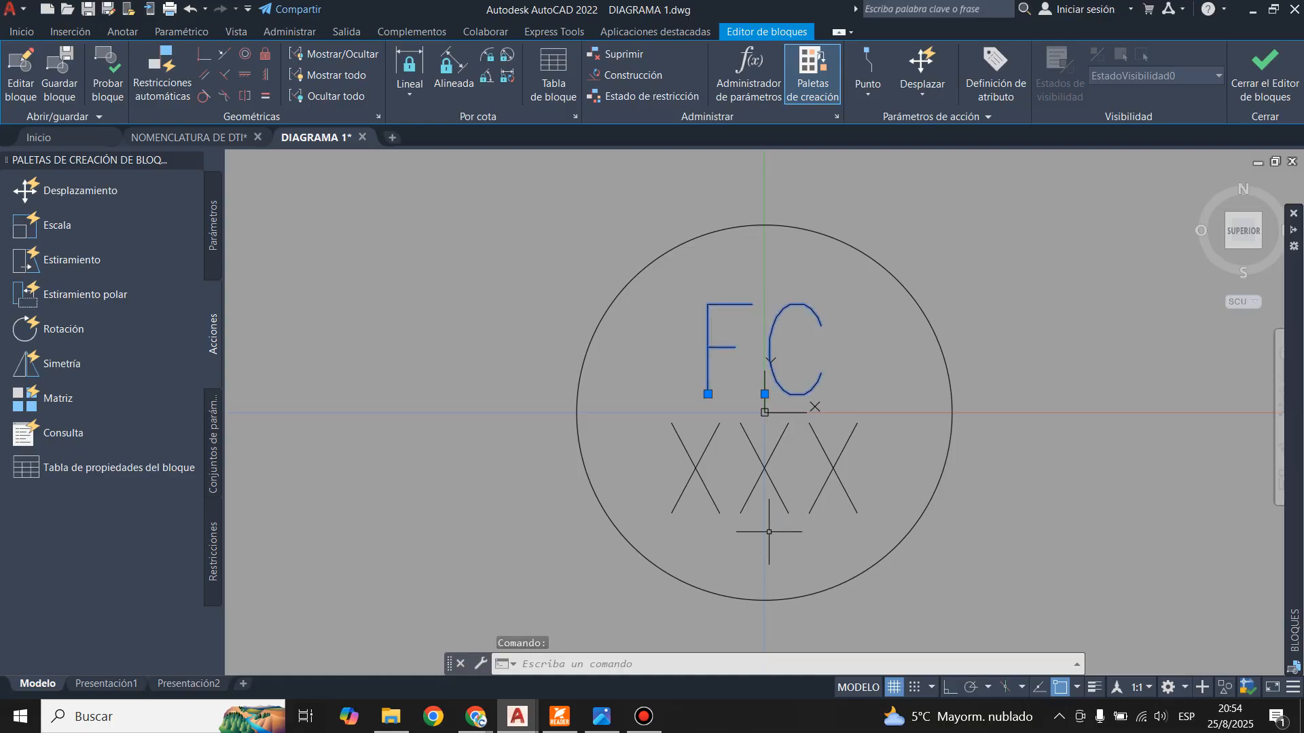
{"action": "key", "text": "Escape"}
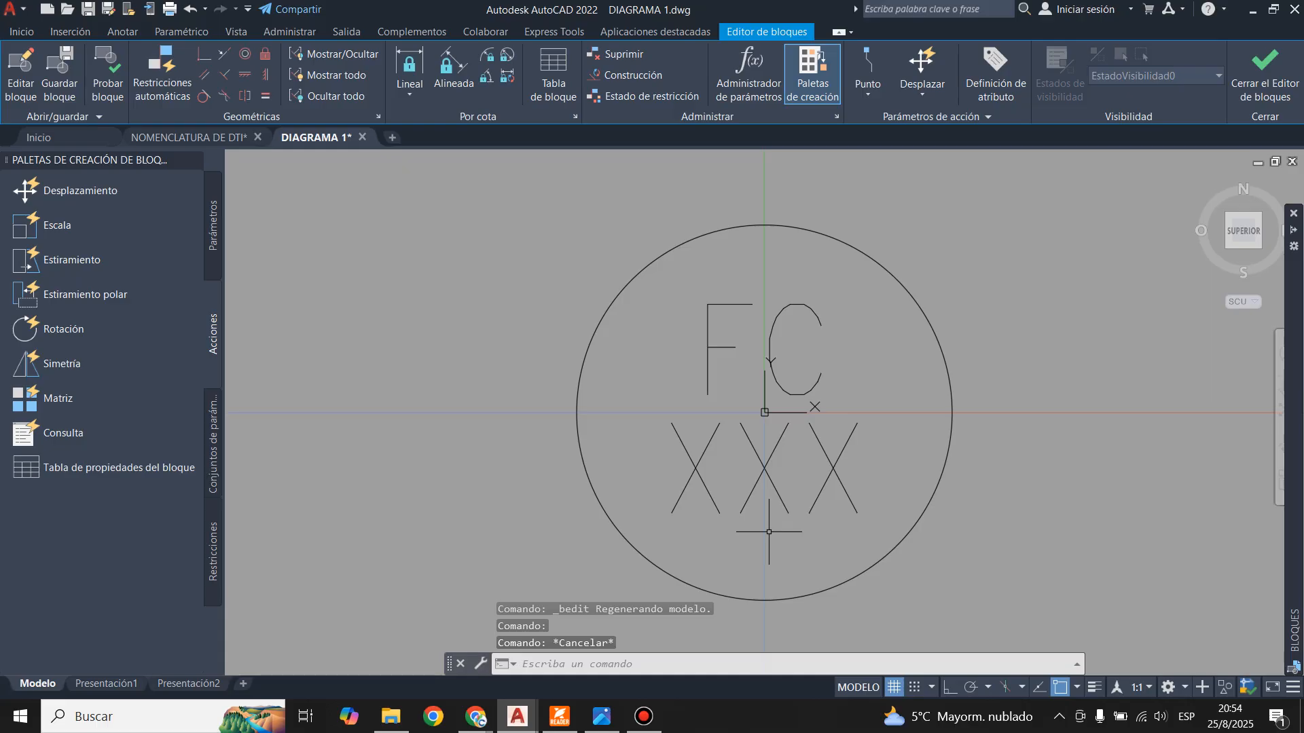
{"action": "left_click", "coordinate": [706, 342]}
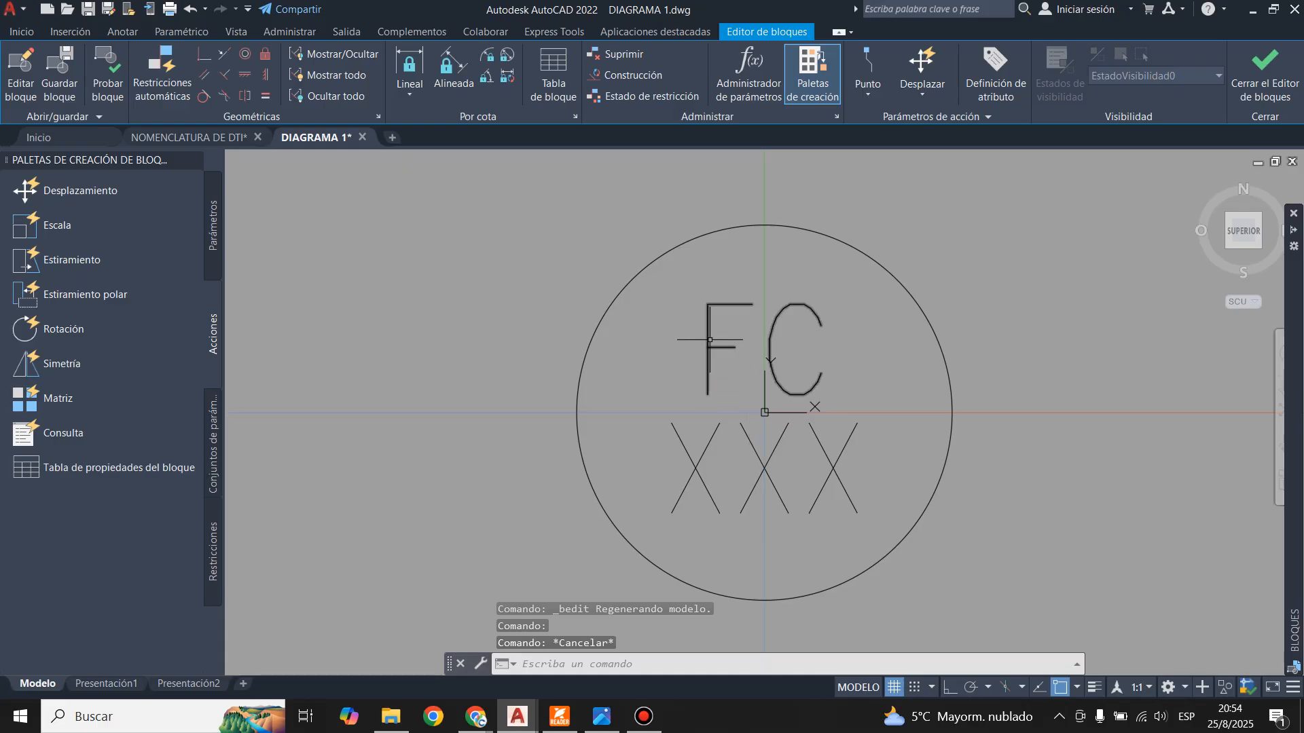
{"action": "key", "text": "ctrl+1"}
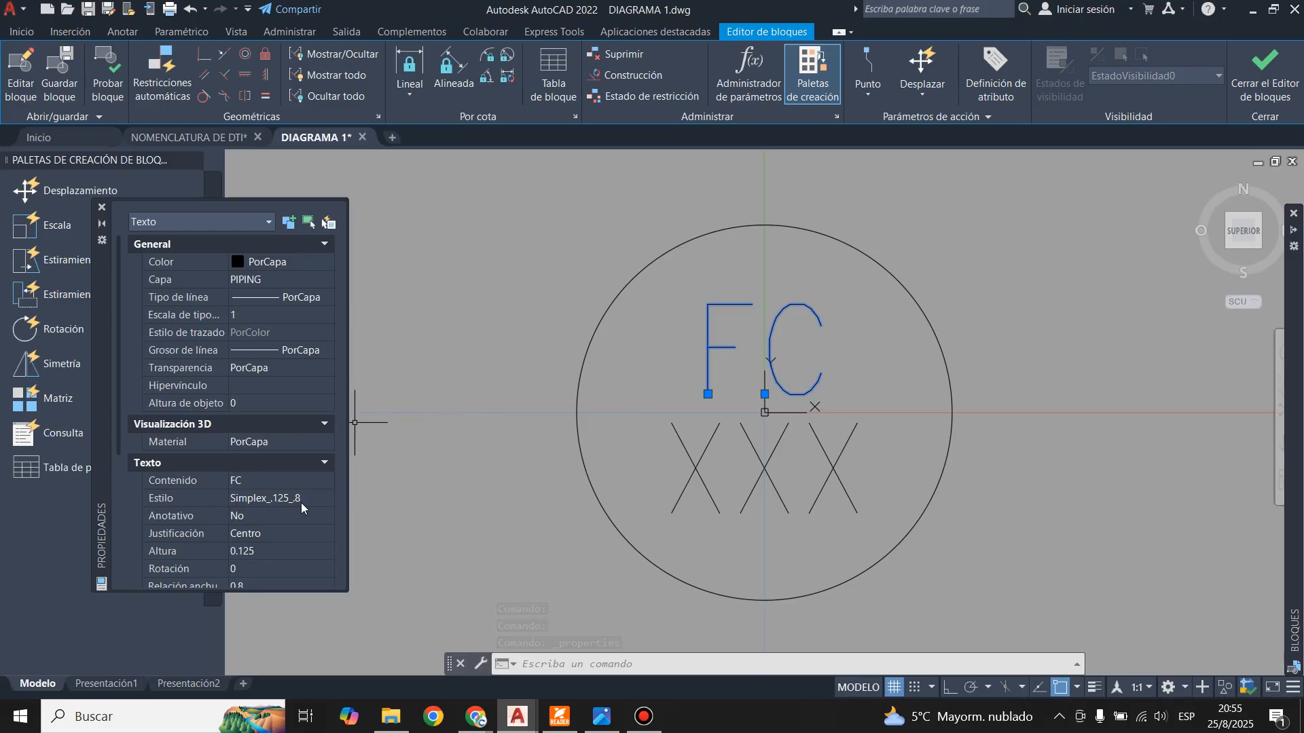
{"action": "key", "text": "Escape"}
{"action": "left_click", "coordinate": [103, 208]}
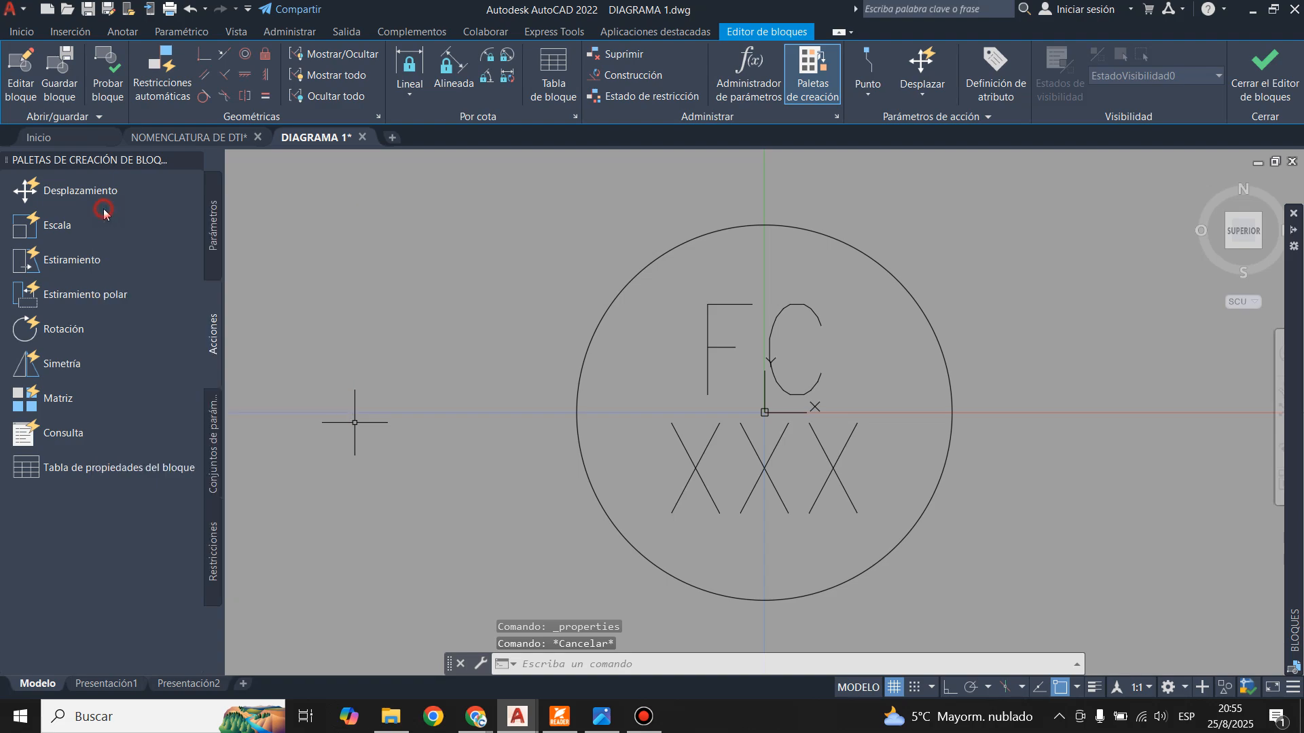
{"action": "scroll", "coordinate": [459, 427], "scroll_direction": "down", "scroll_amount": 2}
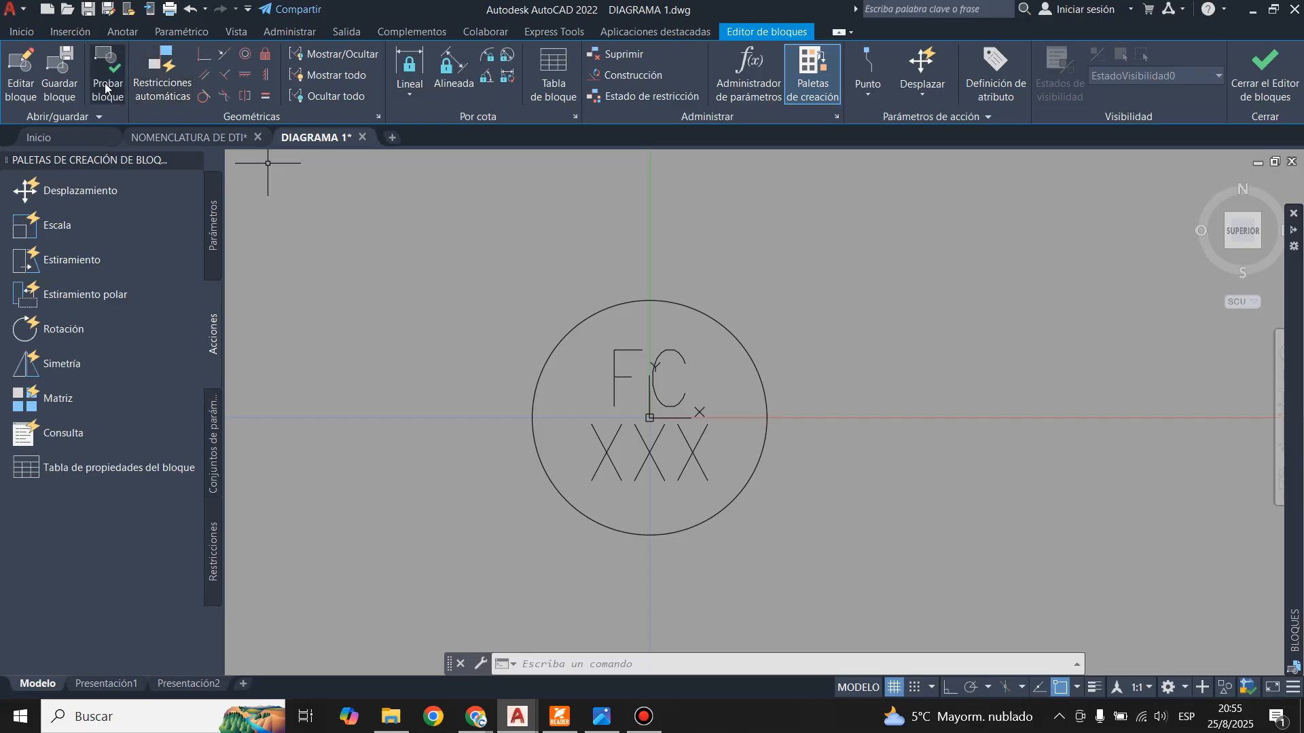
- Start a new attribute definition in the bubble block, keeping its dialog clear of the FC and XXX texts
{"action": "left_click", "coordinate": [70, 31]}
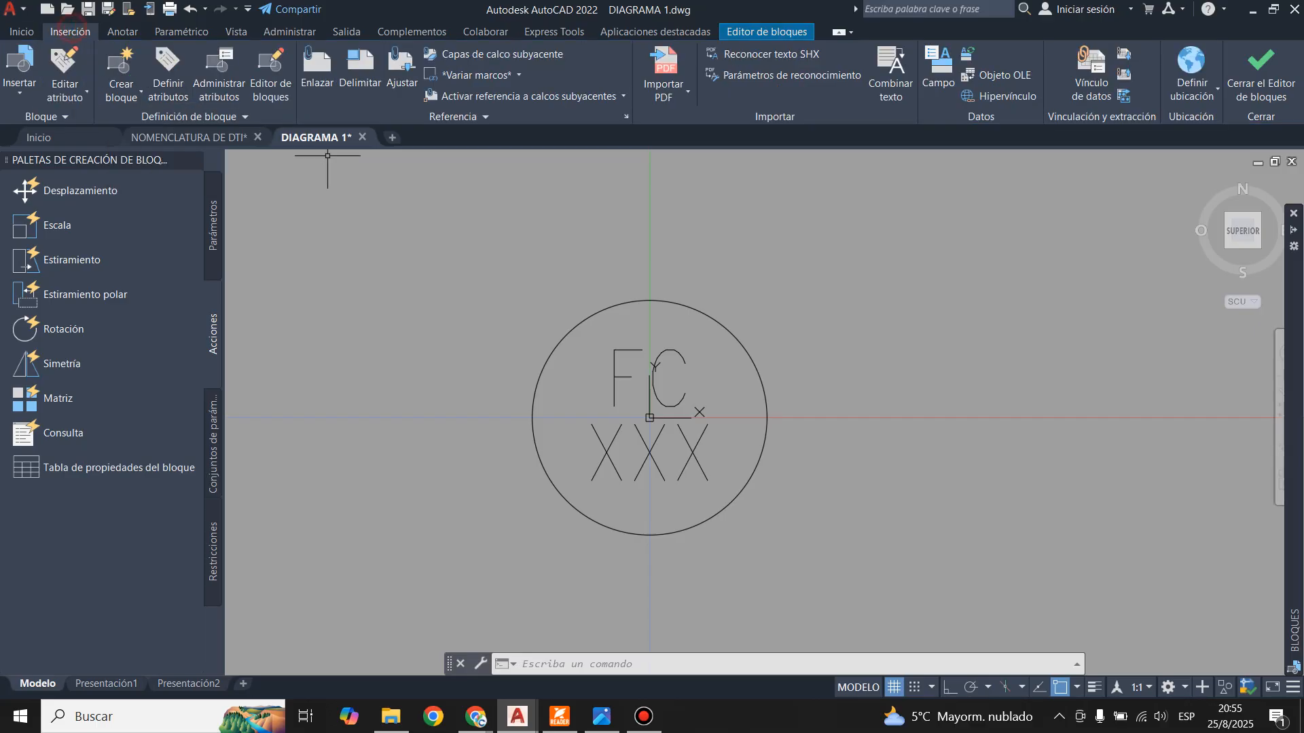
{"action": "left_click", "coordinate": [168, 75]}
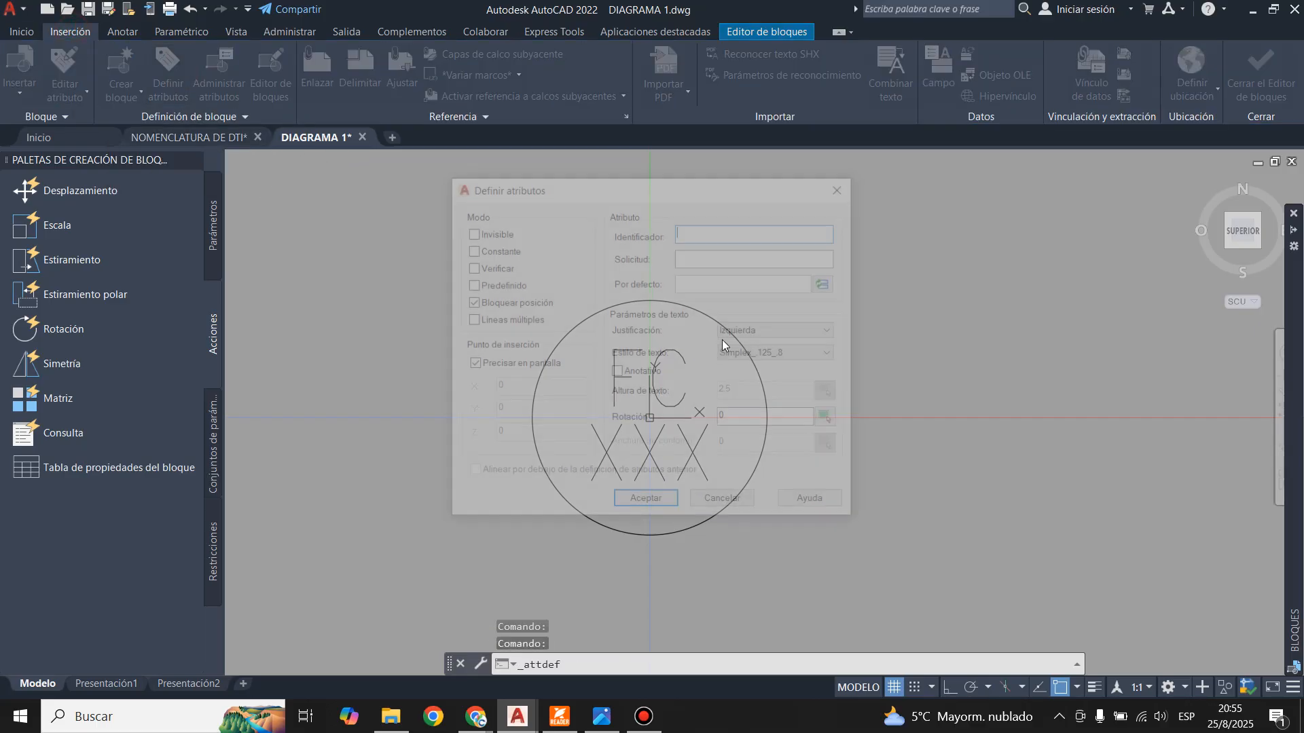
{"action": "left_click_drag", "start_coordinate": [575, 180], "coordinate": [848, 260]}
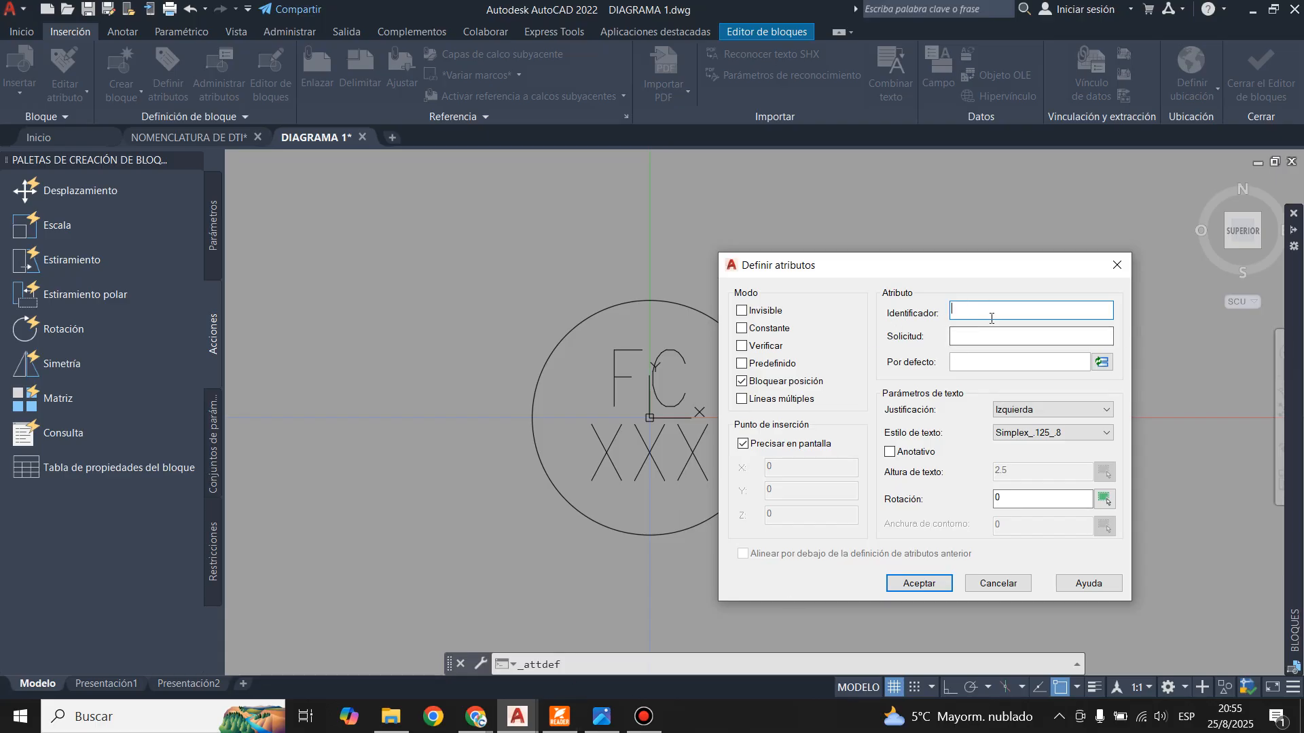
- Consult the instrument identification rules in 2_diagramas_p_id.pdf and return to the DIAGRAMA 1 drawing
{"action": "left_click", "coordinate": [601, 720]}
{"action": "left_click", "coordinate": [601, 721]}
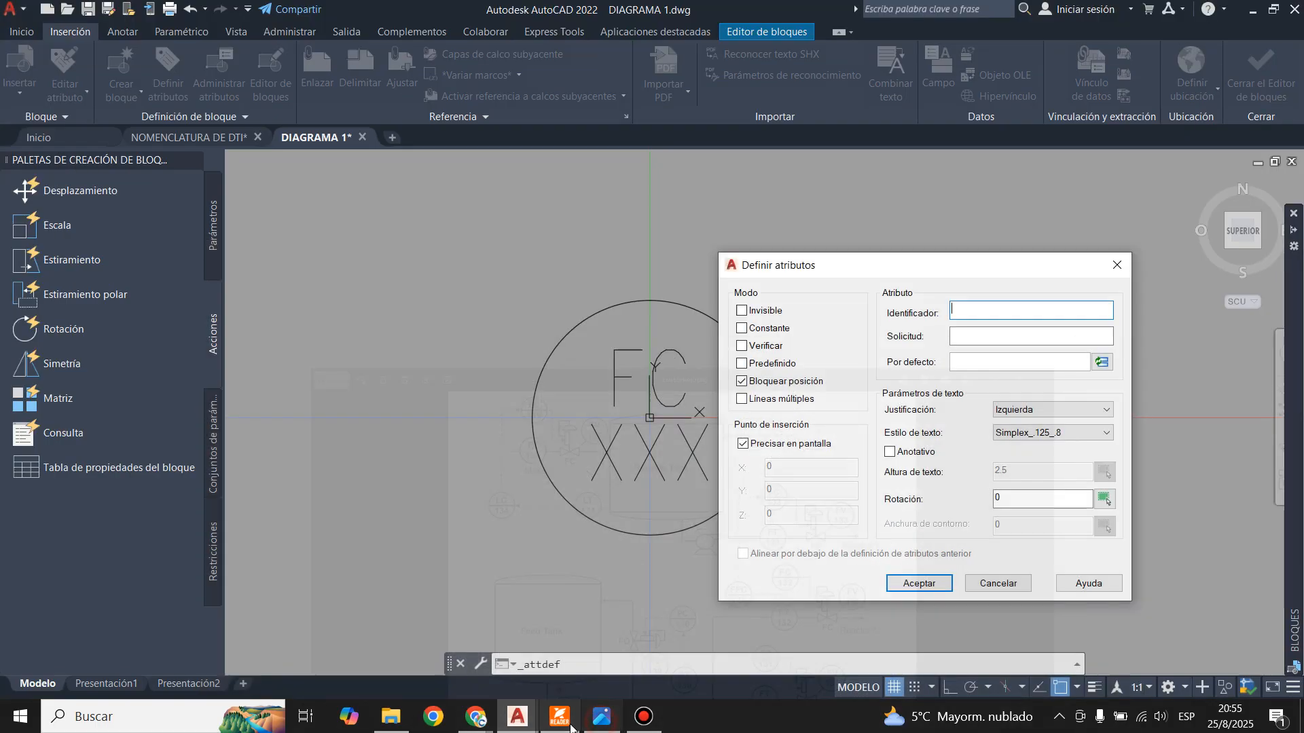
{"action": "left_click", "coordinate": [569, 721]}
{"action": "left_click", "coordinate": [311, 155]}
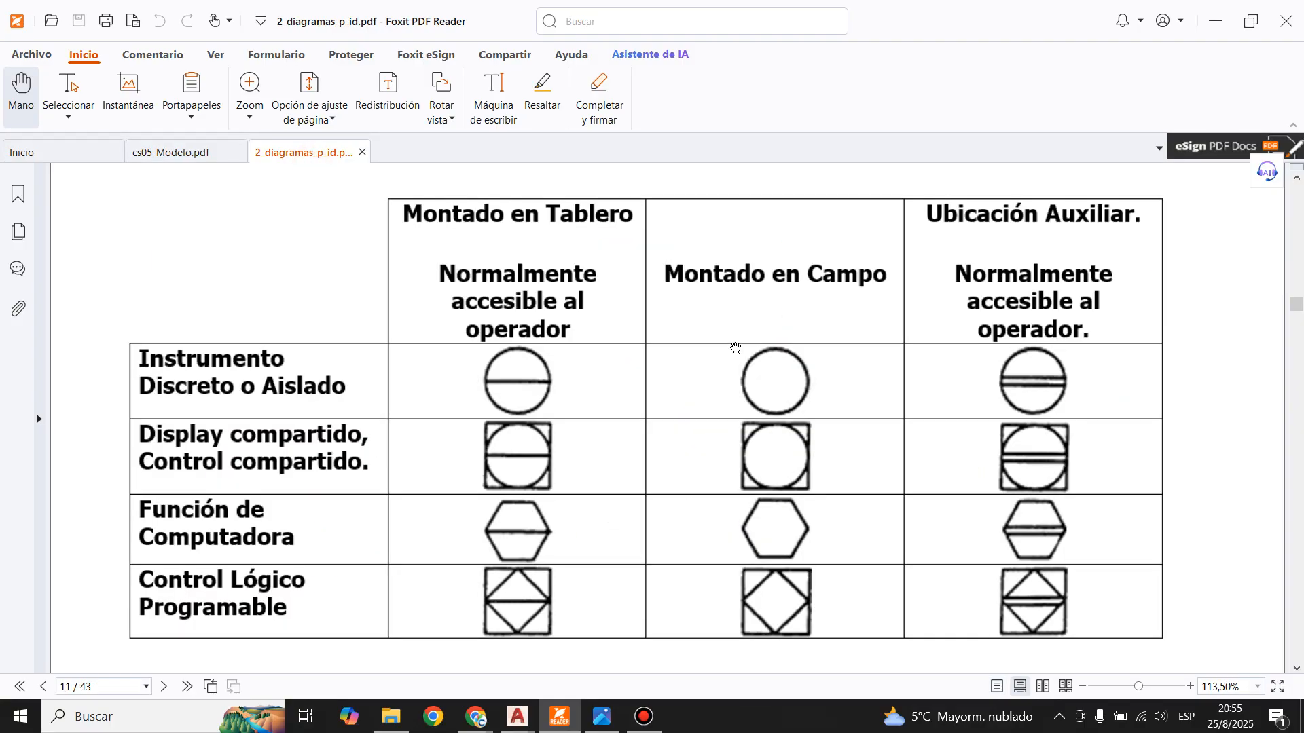
{"action": "scroll", "coordinate": [583, 483], "scroll_direction": "up", "scroll_amount": 3}
{"action": "scroll", "coordinate": [581, 472], "scroll_direction": "down", "scroll_amount": 10}
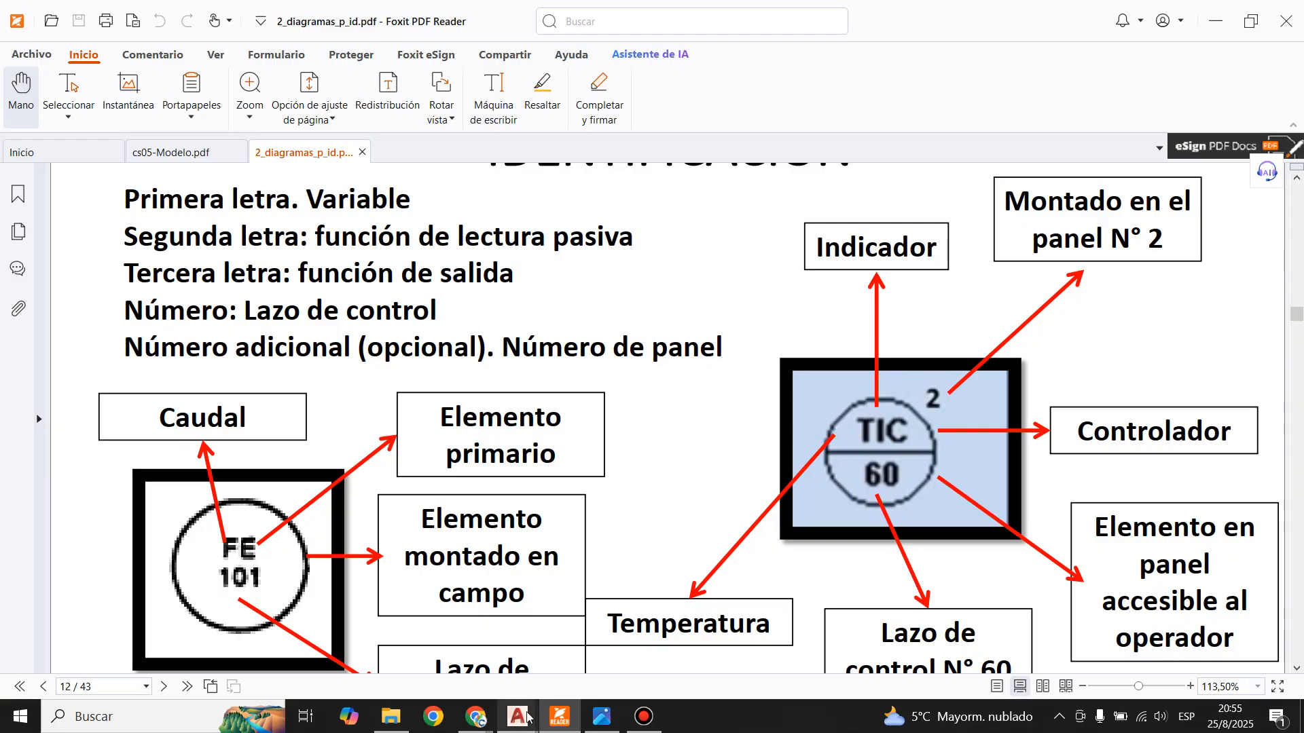
{"action": "mouse_move", "coordinate": [525, 725]}
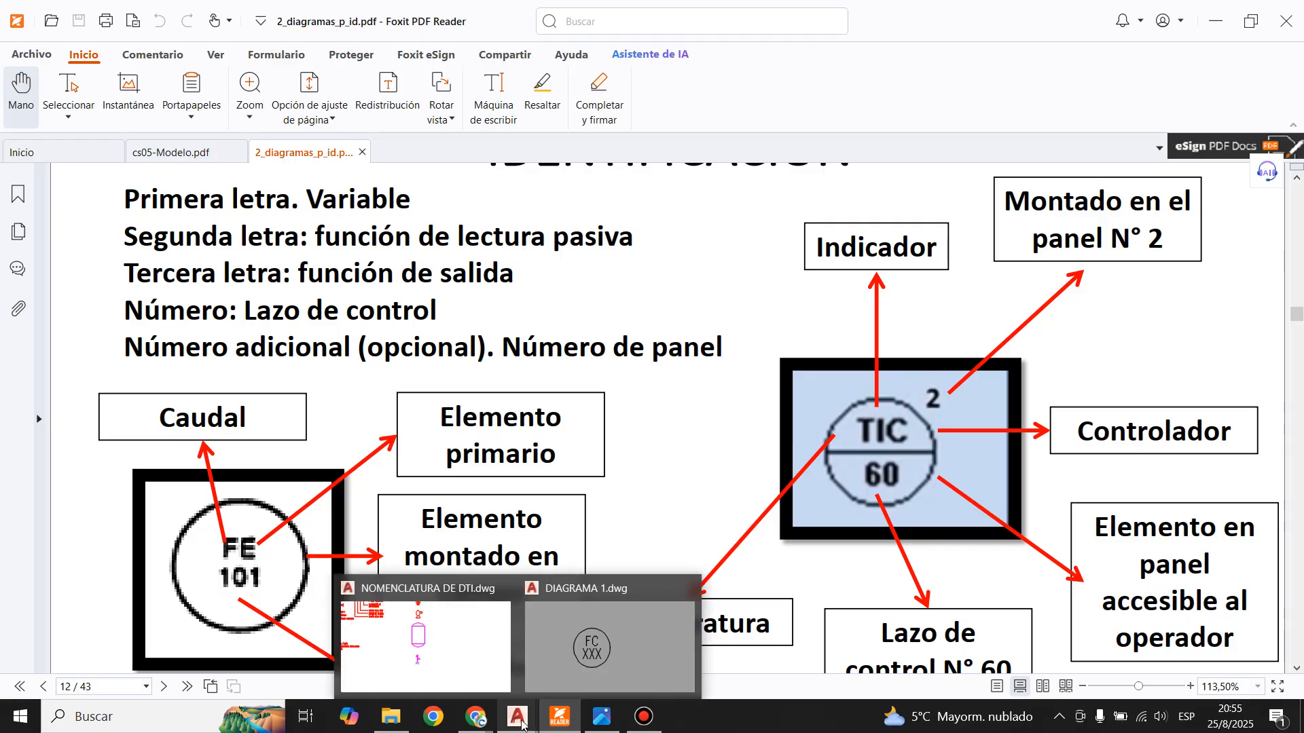
{"action": "left_click", "coordinate": [568, 648]}
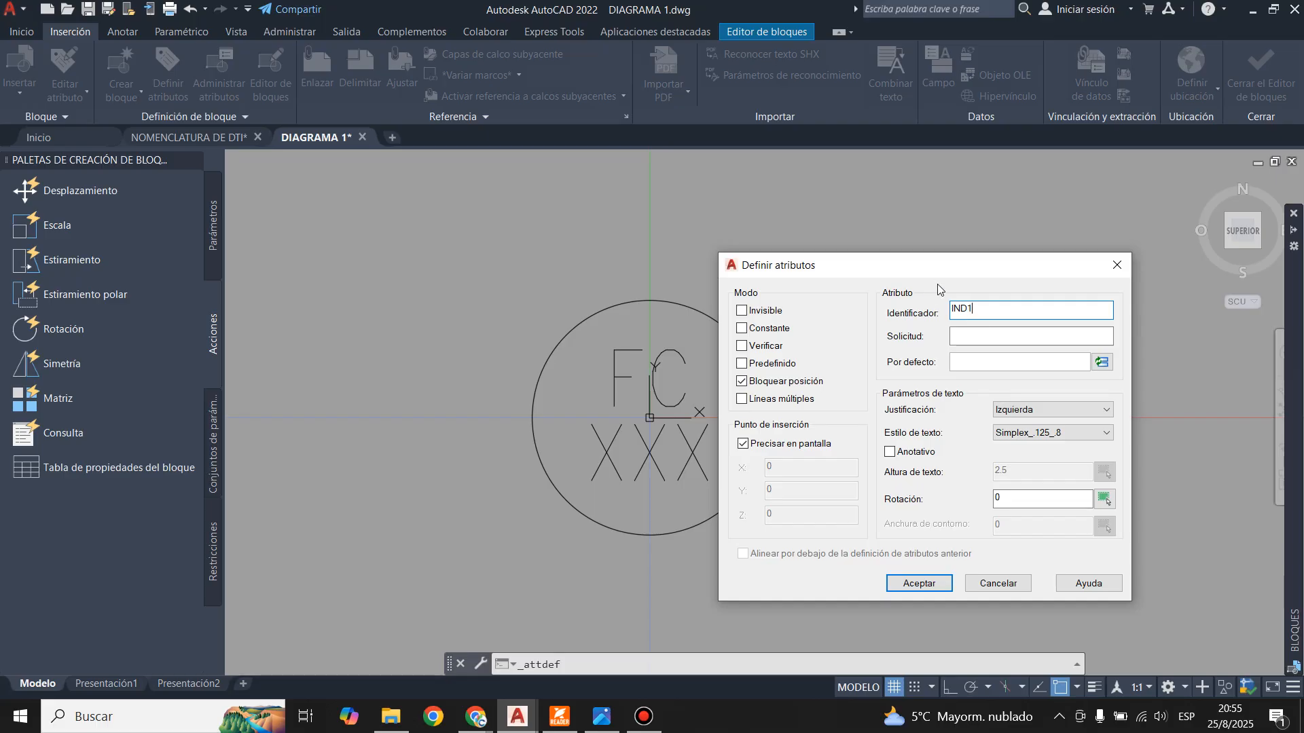
- Define attribute IND1 with prompt INGRESE LETRAS DE INDICADOR, default XX and Medio centro justification, and place it left of the bubble's centre
{"action": "left_click", "coordinate": [1000, 335]}
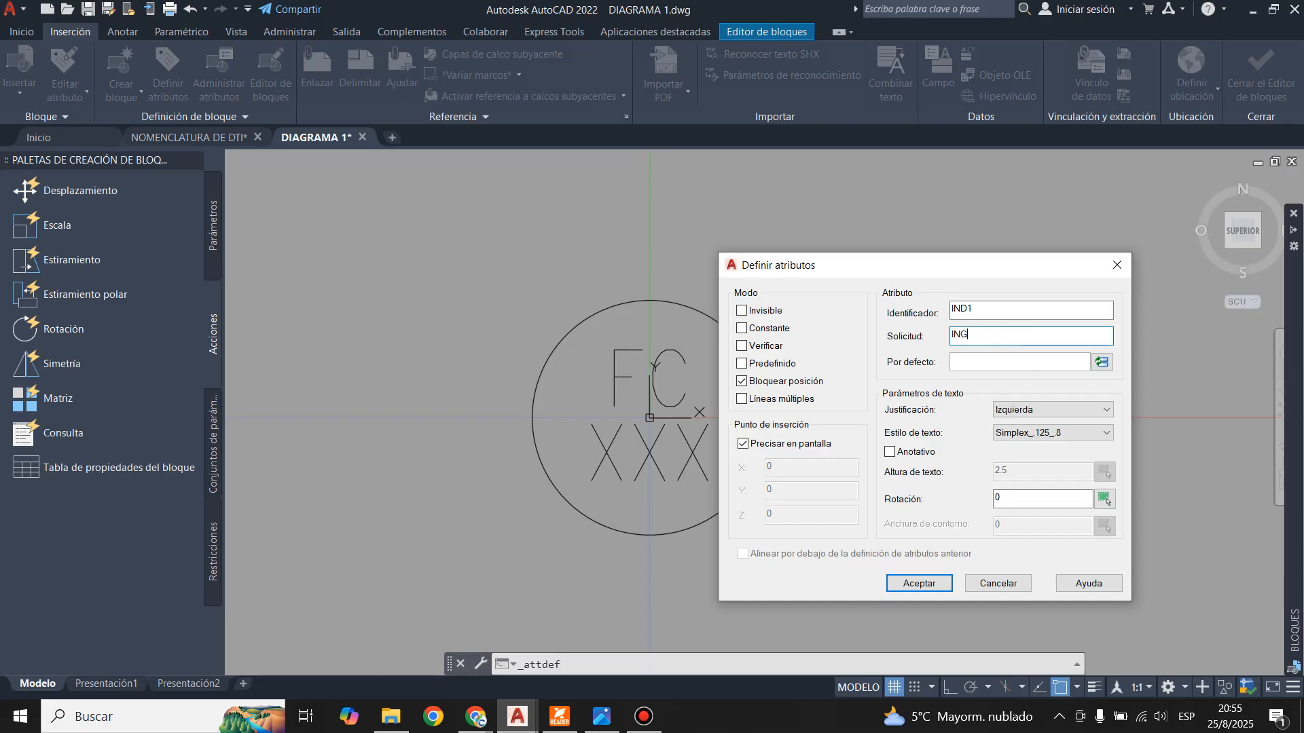
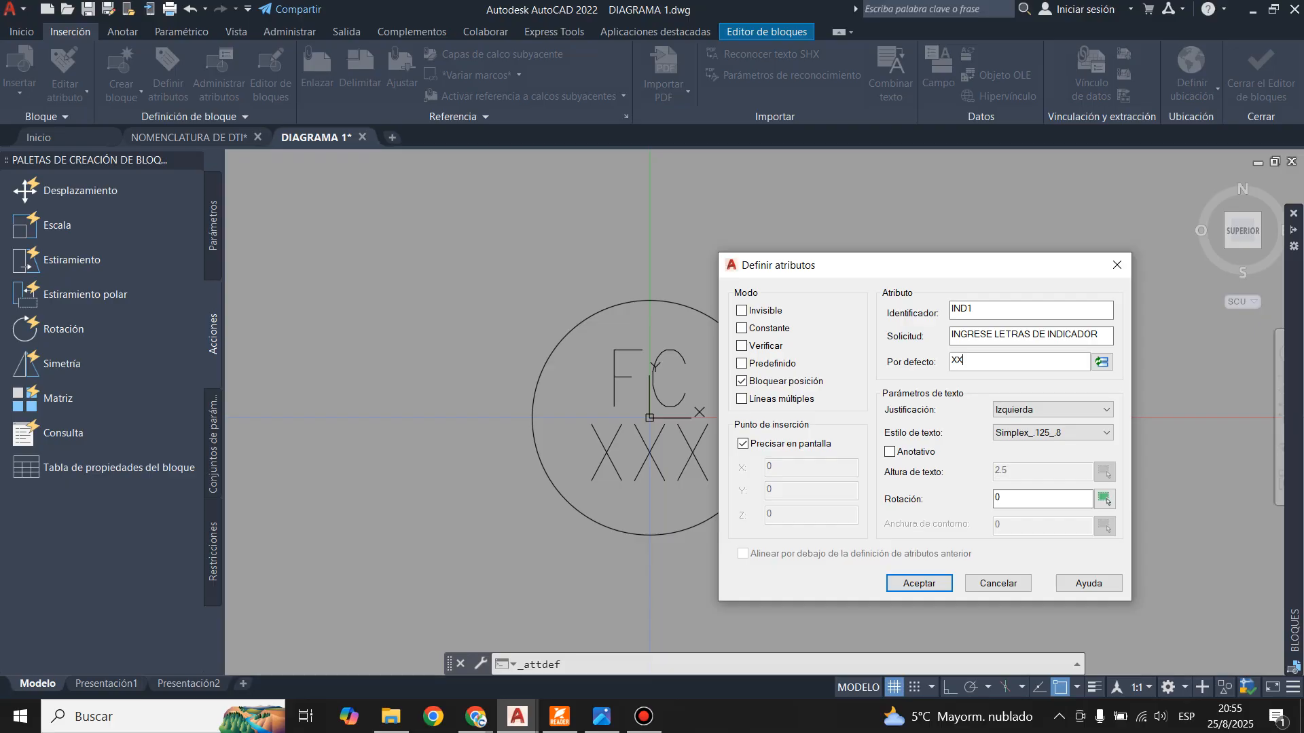
{"action": "left_click", "coordinate": [1023, 435]}
{"action": "left_click", "coordinate": [1024, 435]}
{"action": "left_click", "coordinate": [1021, 410]}
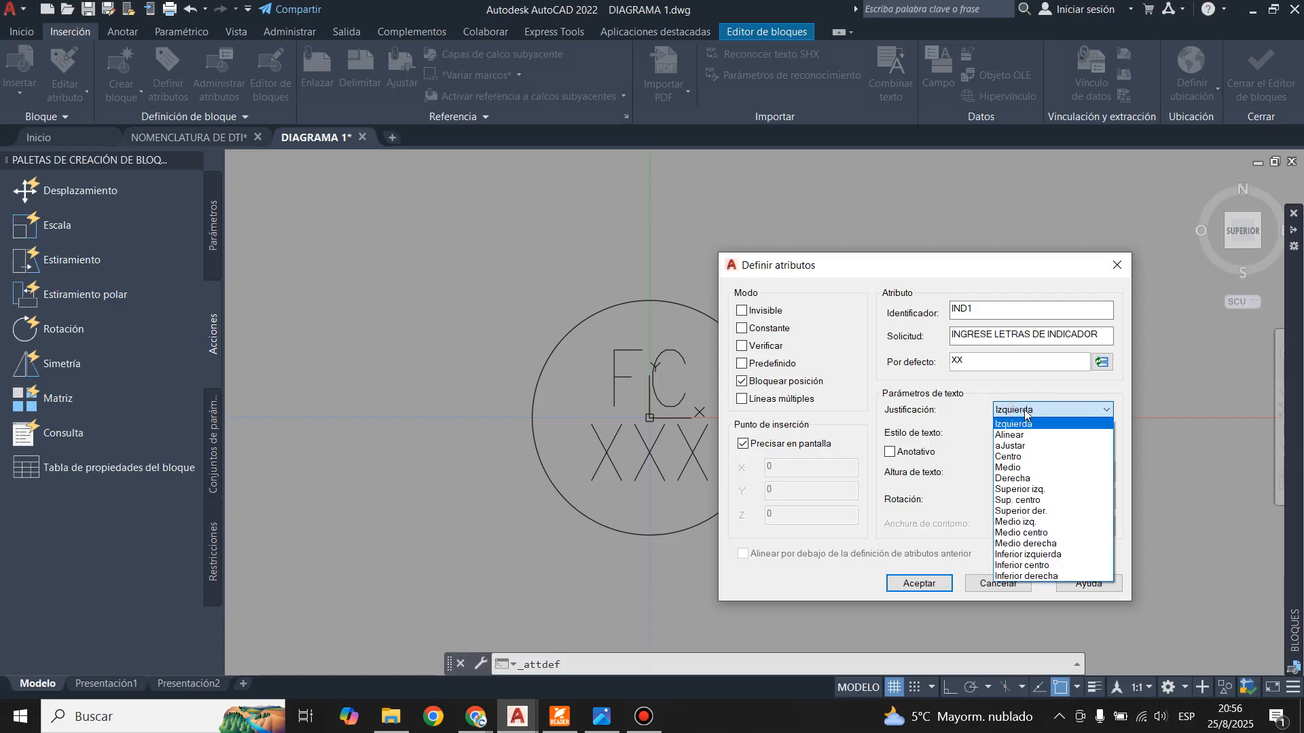
{"action": "left_click", "coordinate": [1033, 533]}
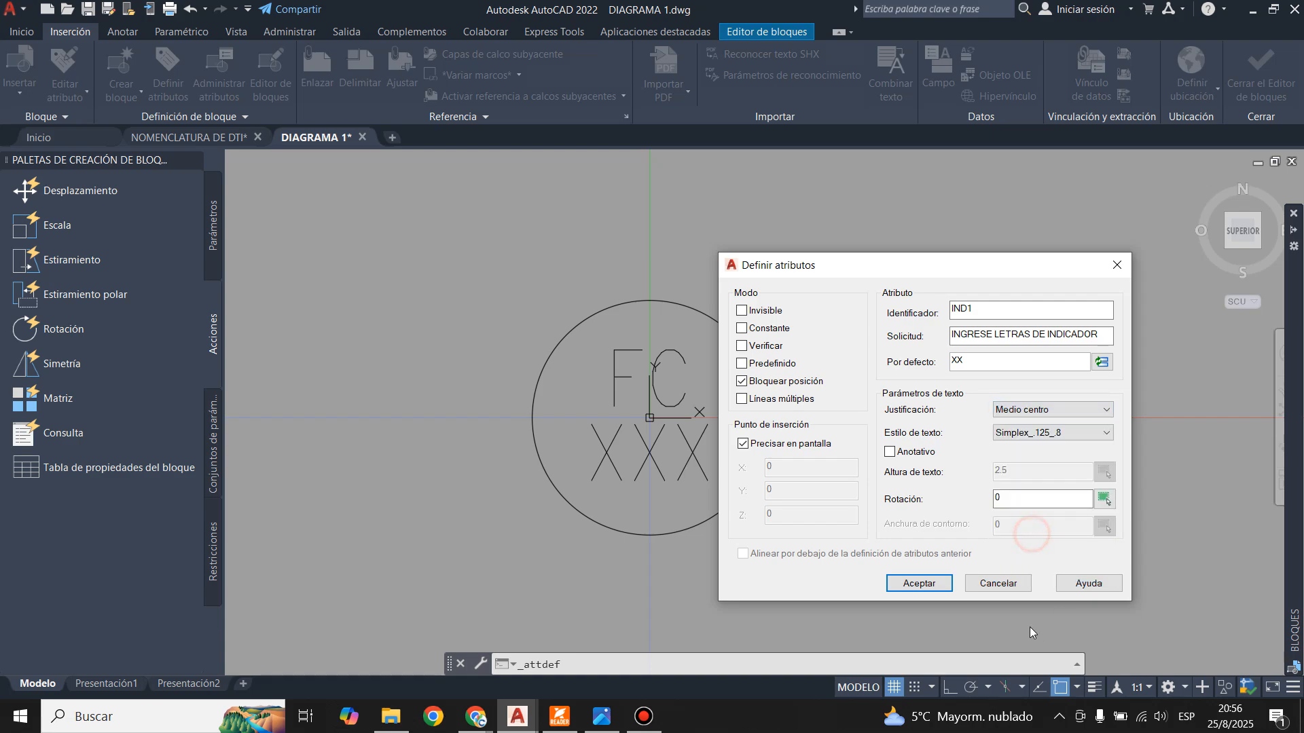
{"action": "left_click", "coordinate": [919, 588]}
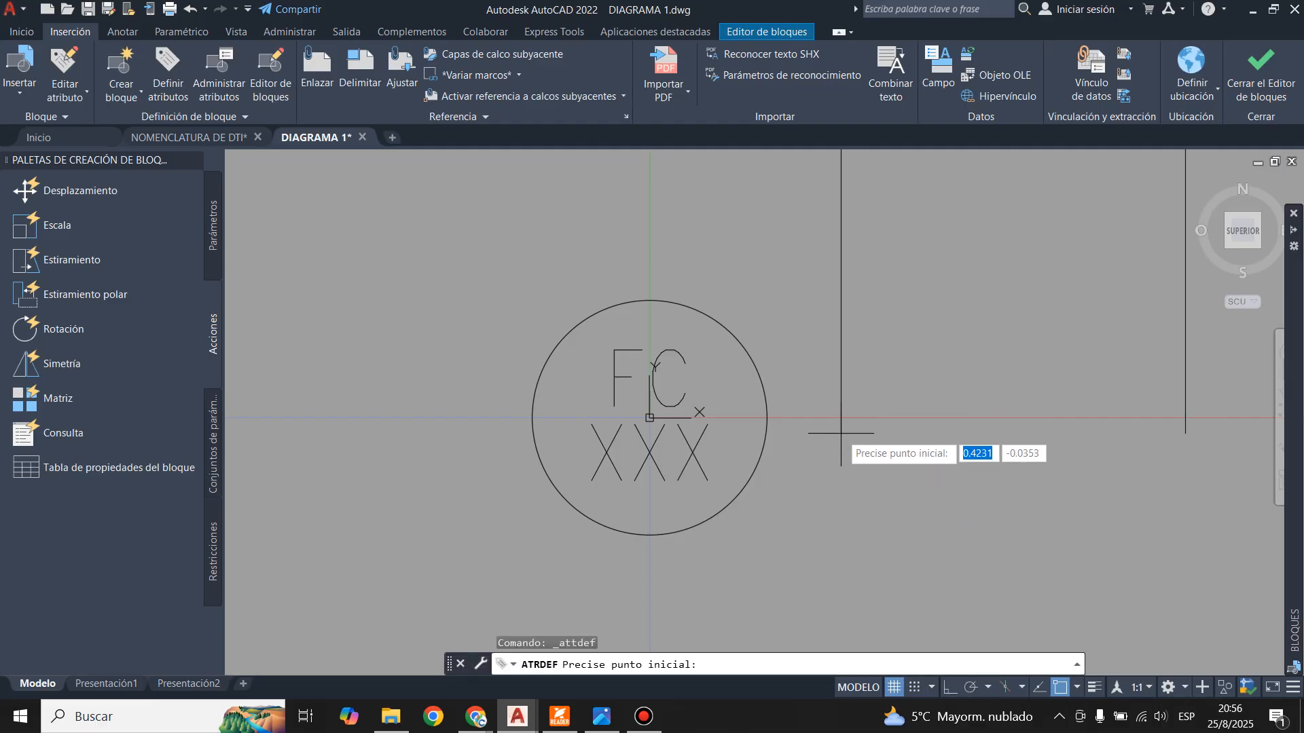
{"action": "scroll", "coordinate": [817, 431], "scroll_direction": "down", "scroll_amount": 4}
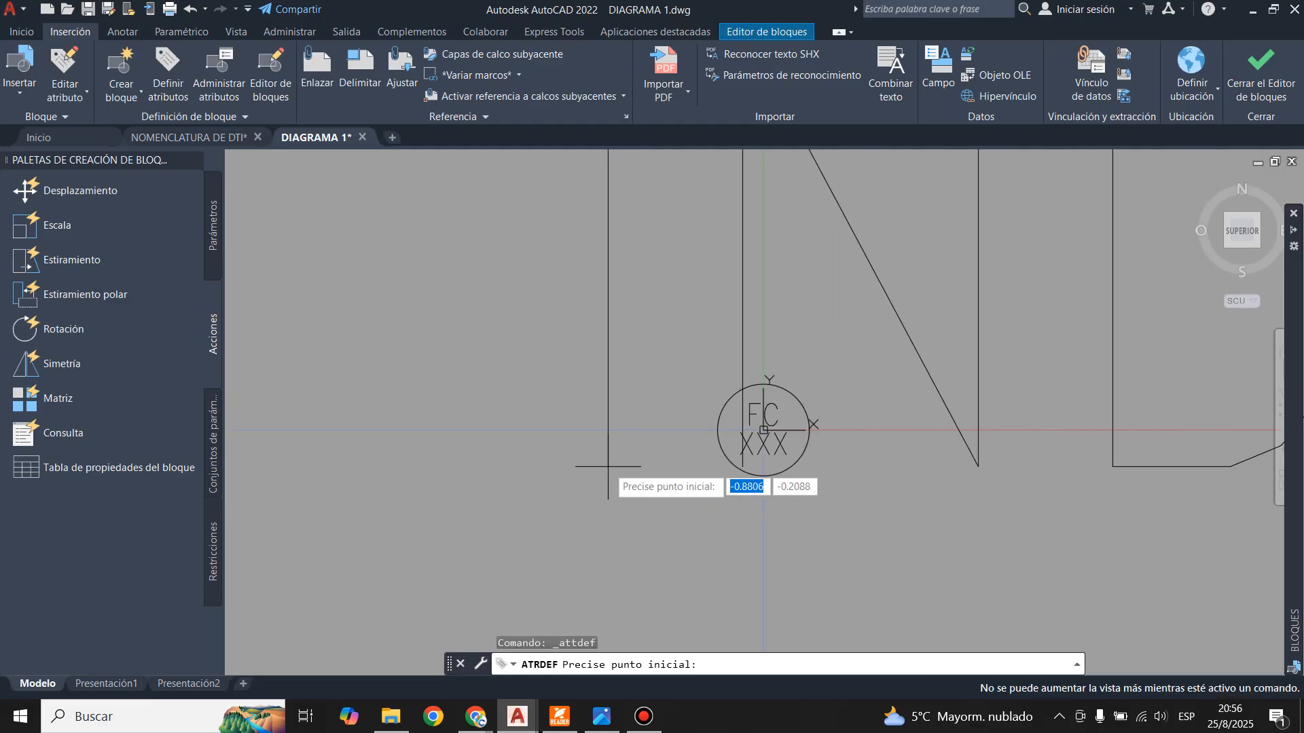
{"action": "left_click", "coordinate": [486, 377]}
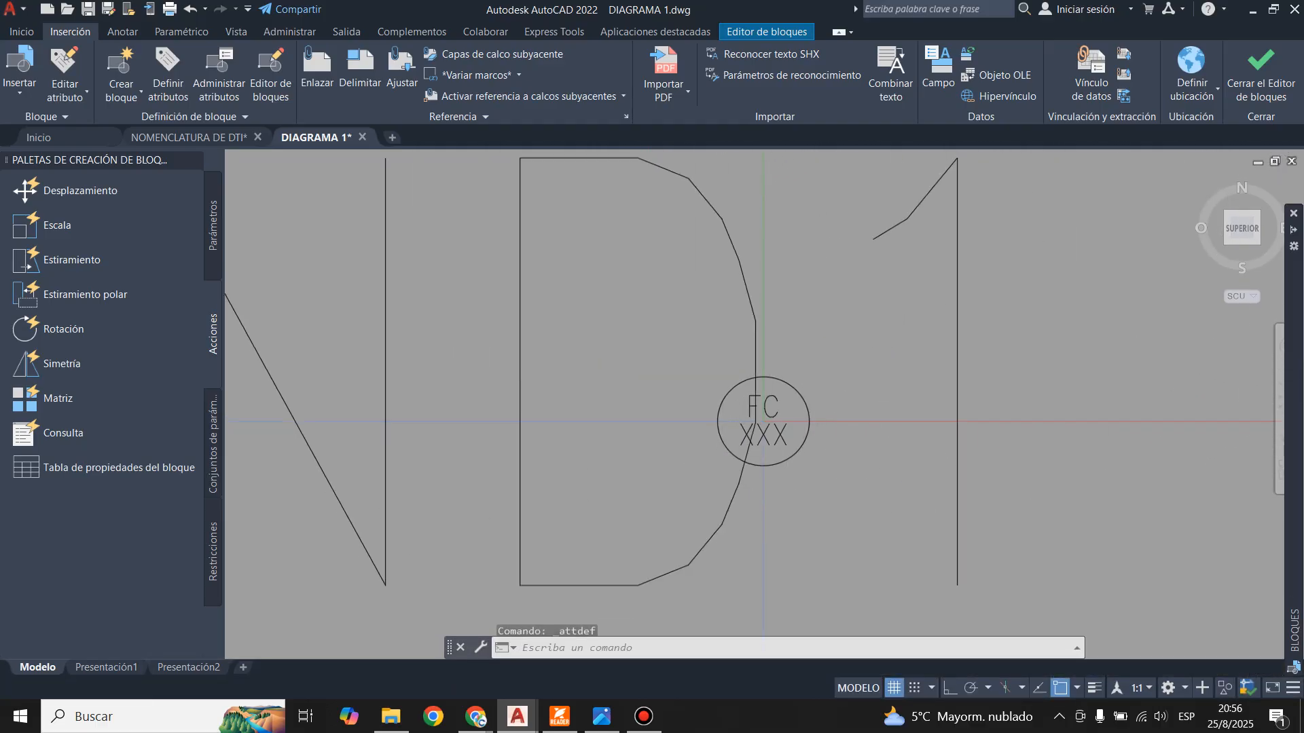
- Scale the IND1 attribute by a factor of 0.2 from the lower-left corner of its text
{"action": "scroll", "coordinate": [835, 336], "scroll_direction": "down", "scroll_amount": 2}
{"action": "scroll", "coordinate": [713, 290], "scroll_direction": "down", "scroll_amount": 2}
{"action": "scroll", "coordinate": [699, 311], "scroll_direction": "up", "scroll_amount": 2}
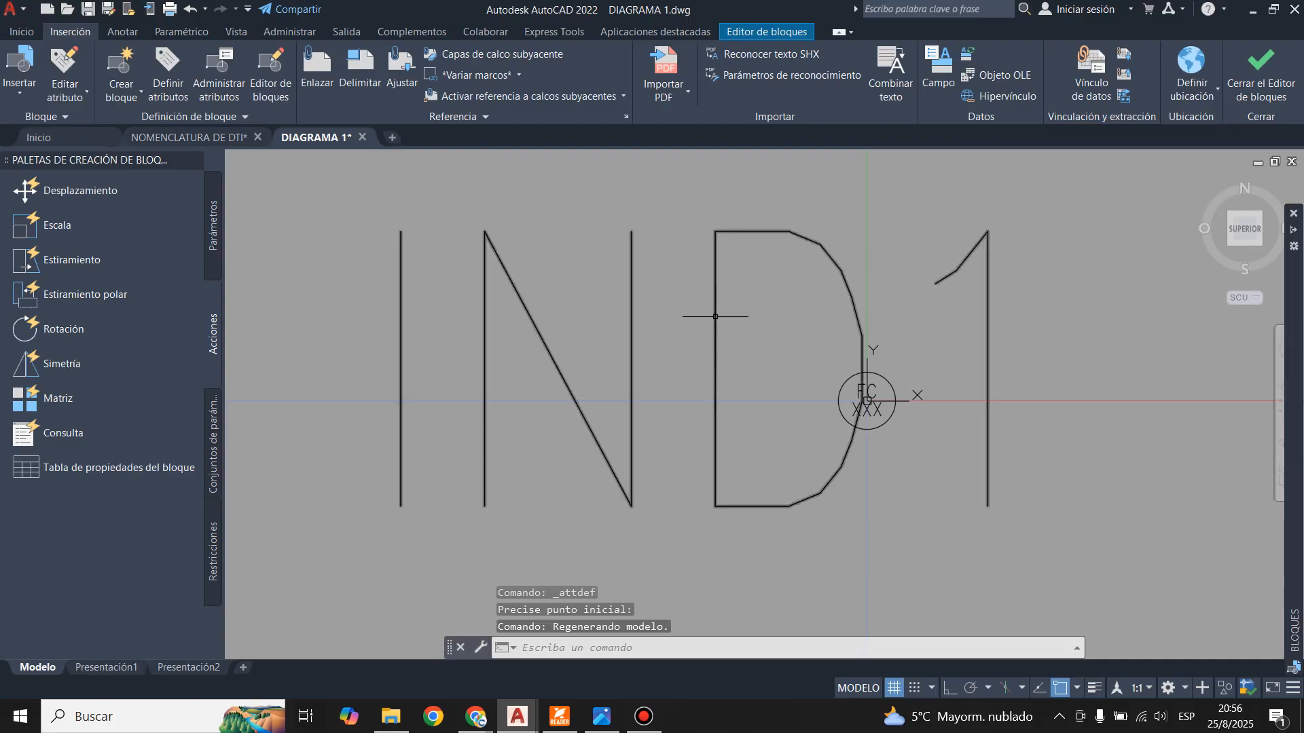
{"action": "left_click", "coordinate": [698, 311]}
{"action": "left_click", "coordinate": [22, 31]}
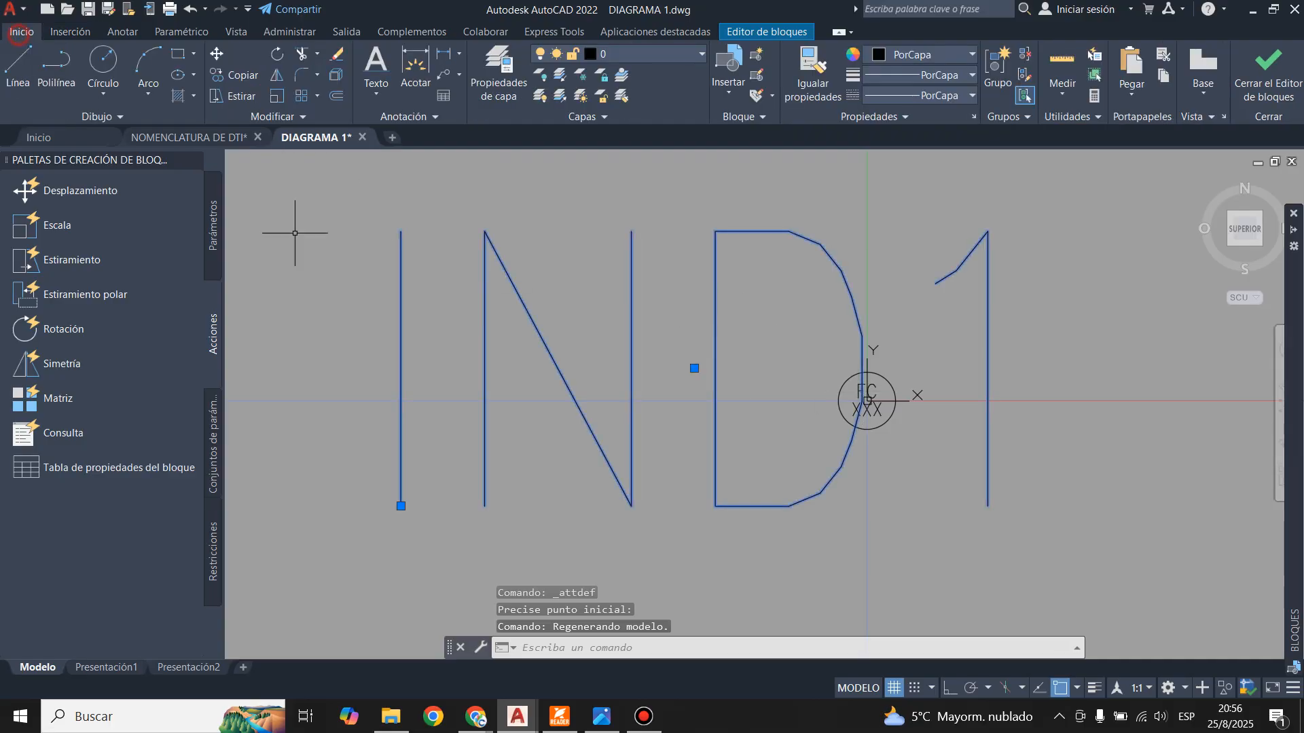
{"action": "left_click", "coordinate": [277, 96]}
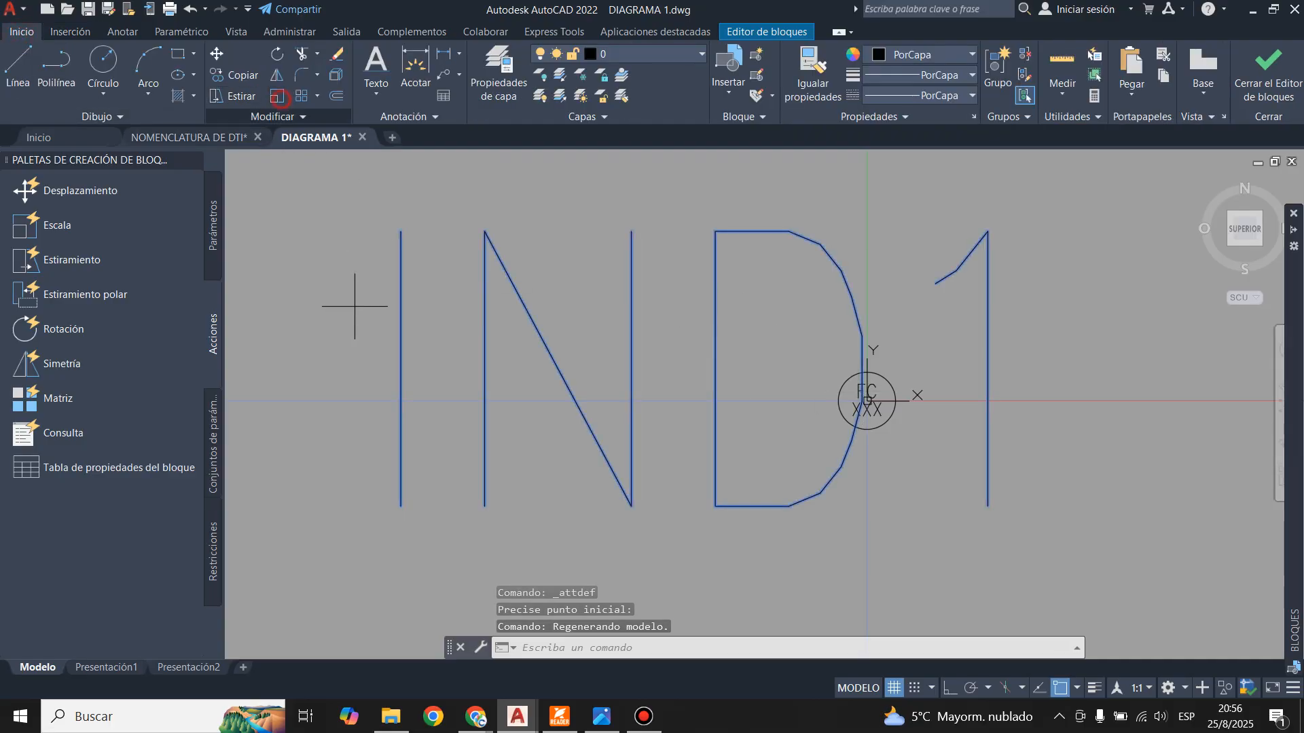
{"action": "left_click", "coordinate": [401, 505]}
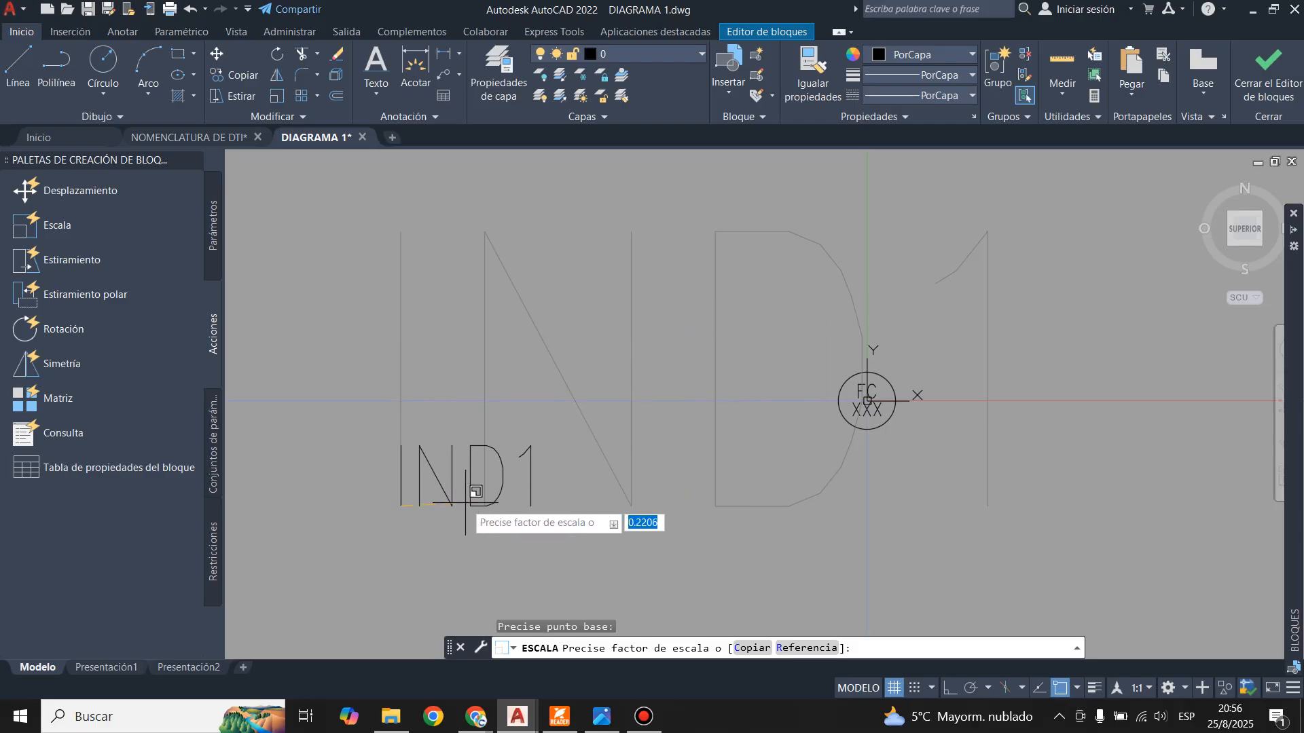
{"action": "type", "text": "0.2"}
{"action": "key", "text": "Return"}
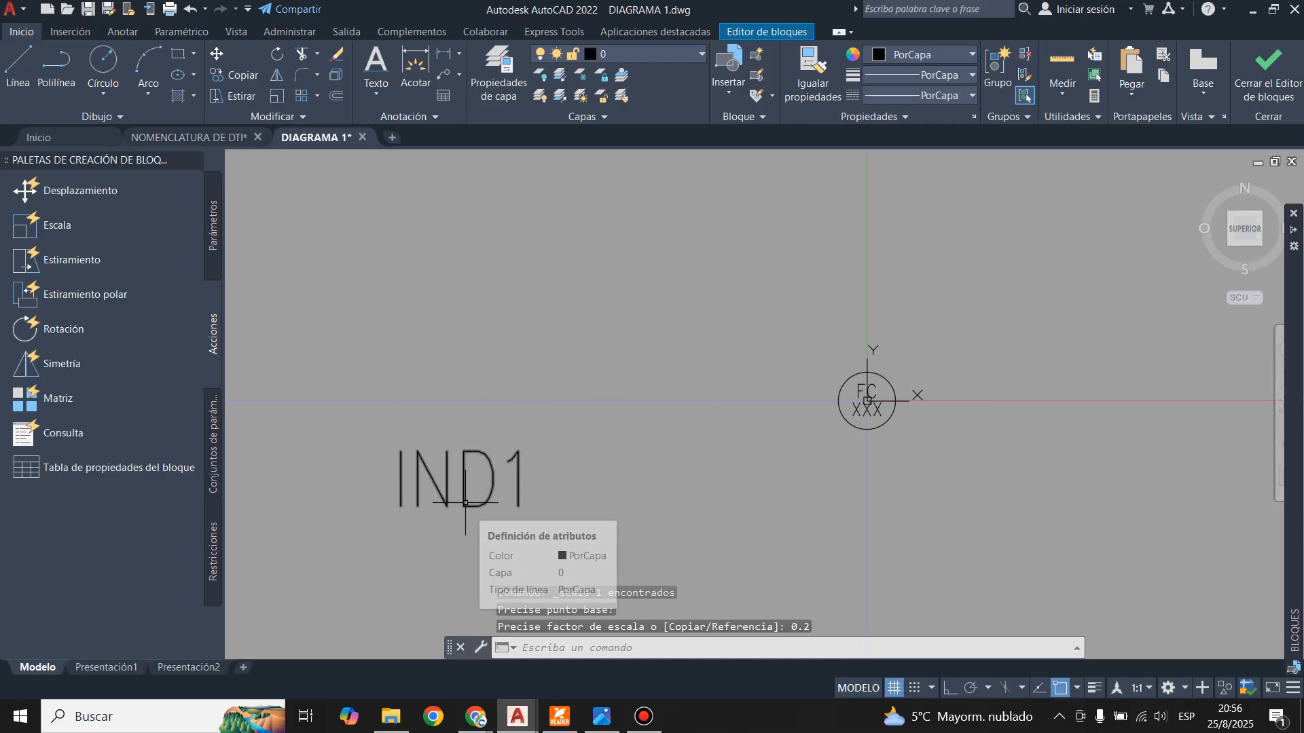
{"action": "scroll", "coordinate": [925, 343], "scroll_direction": "up", "scroll_amount": 2}
{"action": "scroll", "coordinate": [767, 501], "scroll_direction": "up", "scroll_amount": 6}
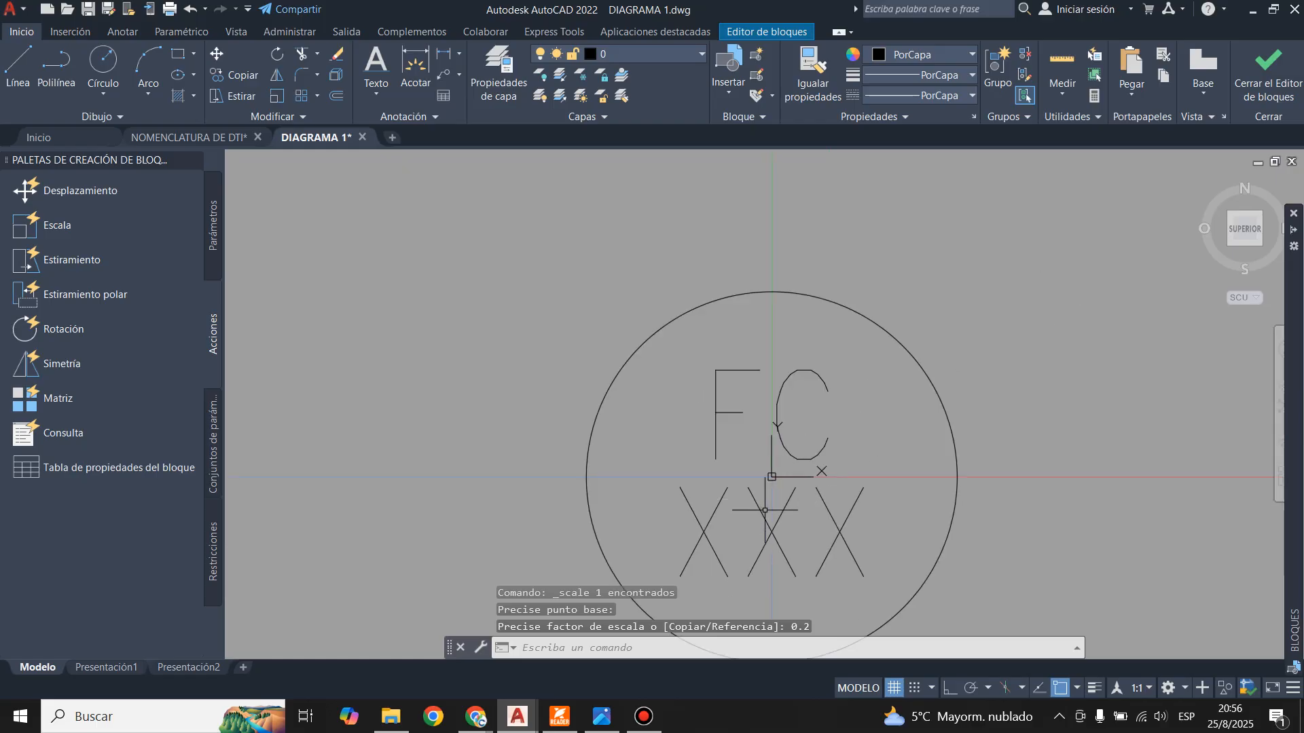
{"action": "left_click", "coordinate": [690, 378]}
{"action": "double_click", "coordinate": [752, 439]}
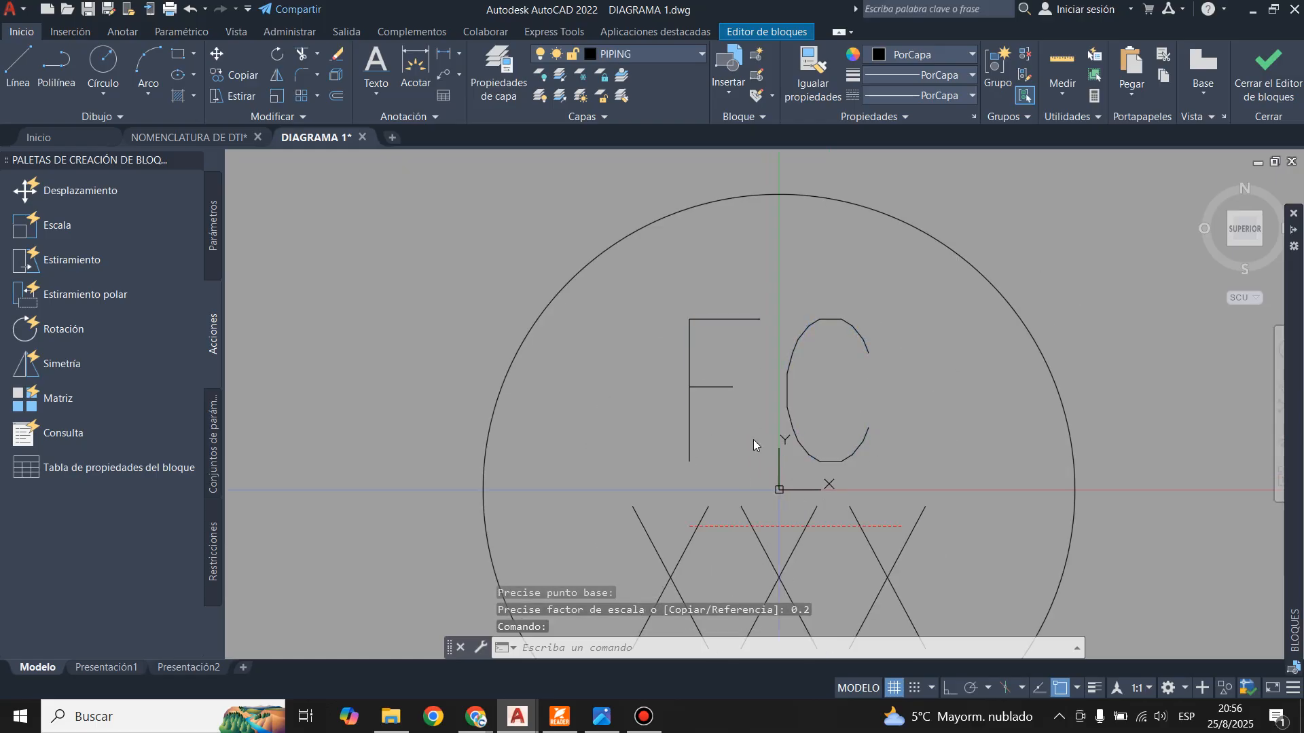
{"action": "key", "text": "Escape"}
{"action": "scroll", "coordinate": [754, 441], "scroll_direction": "down", "scroll_amount": 6}
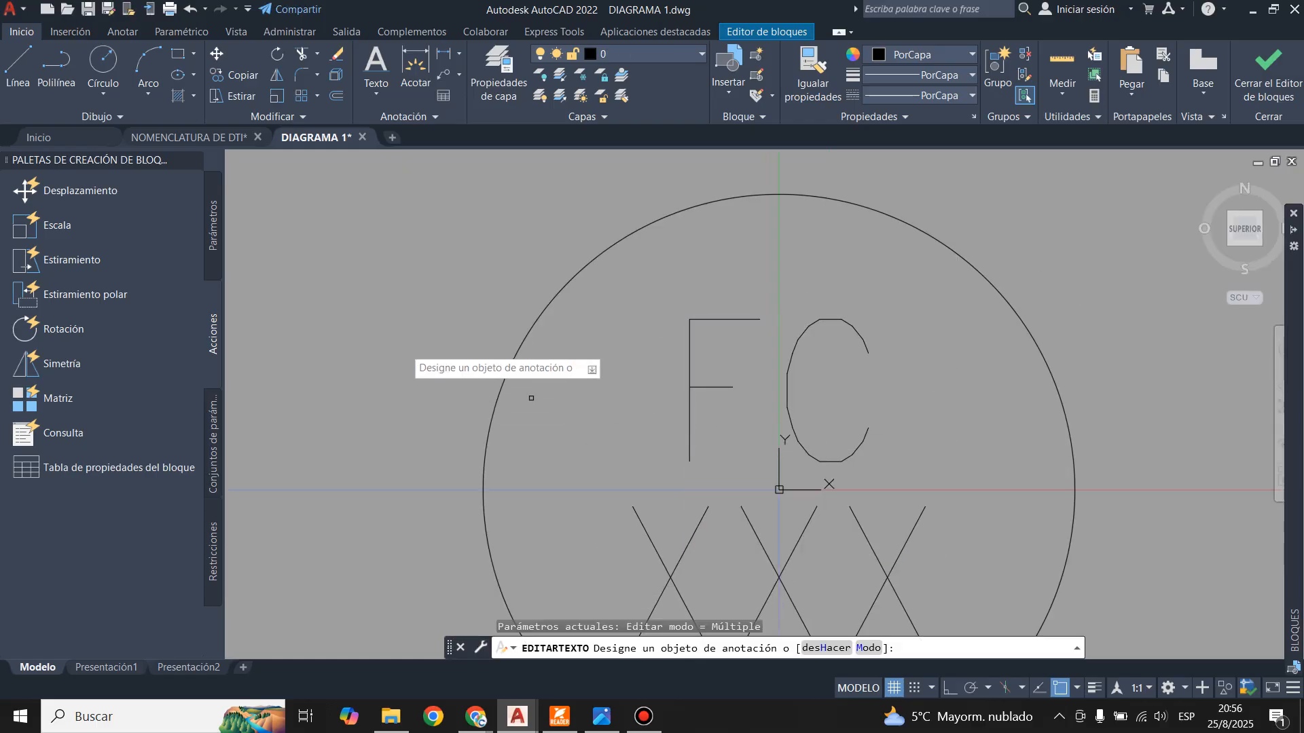
- Leave text editing and move the IND1 attribute by its middle point to just beside the bubble, on the side of the positive X axis
{"action": "scroll", "coordinate": [805, 356], "scroll_direction": "down", "scroll_amount": 4}
{"action": "key", "text": "Escape"}
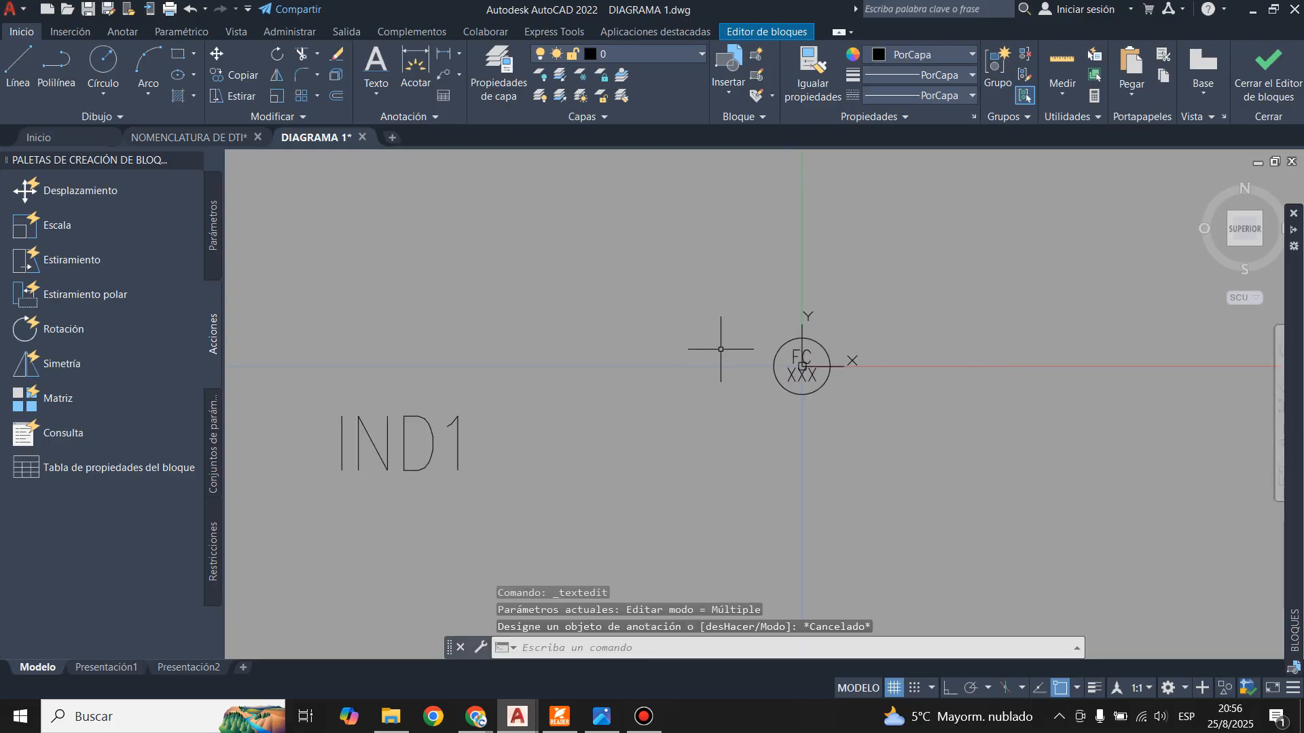
{"action": "left_click", "coordinate": [405, 446]}
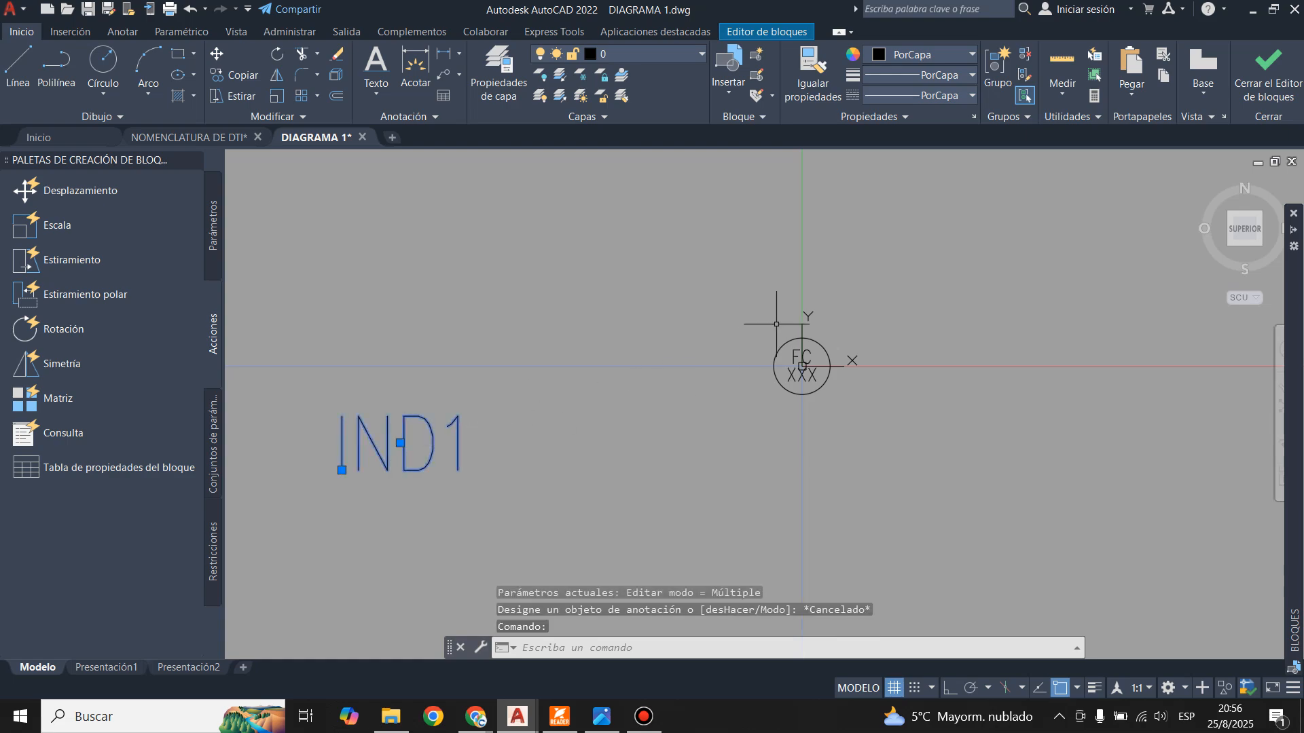
{"action": "left_click", "coordinate": [395, 447]}
{"action": "left_click", "coordinate": [400, 439]}
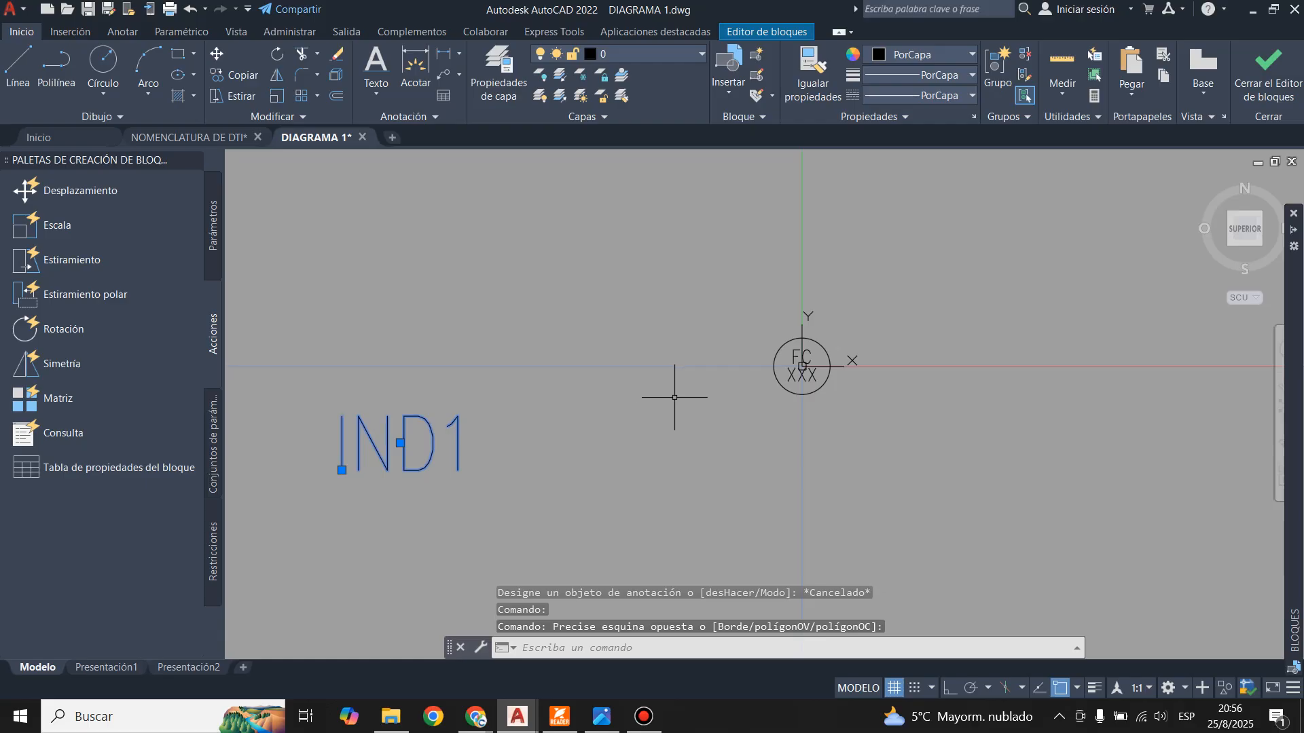
{"action": "left_click", "coordinate": [401, 439]}
{"action": "left_click", "coordinate": [401, 440]}
{"action": "left_click", "coordinate": [400, 442]}
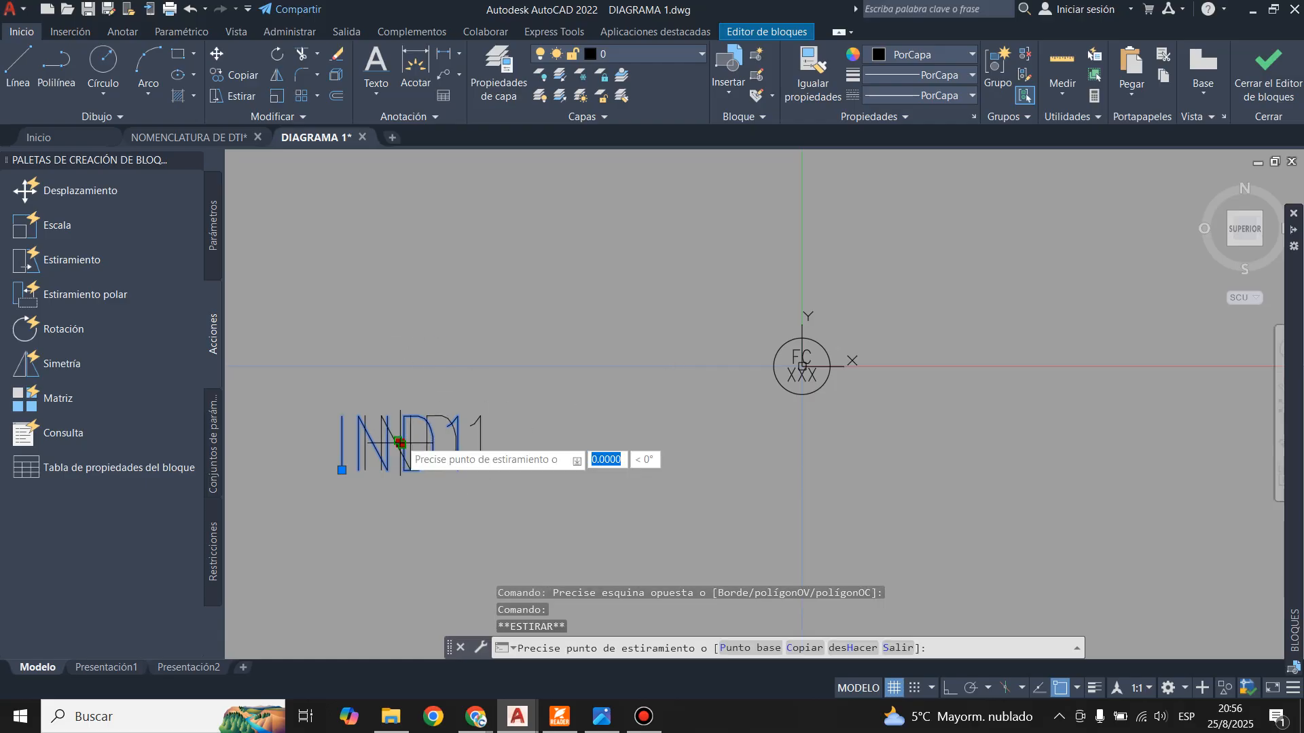
{"action": "scroll", "coordinate": [876, 363], "scroll_direction": "up", "scroll_amount": 8}
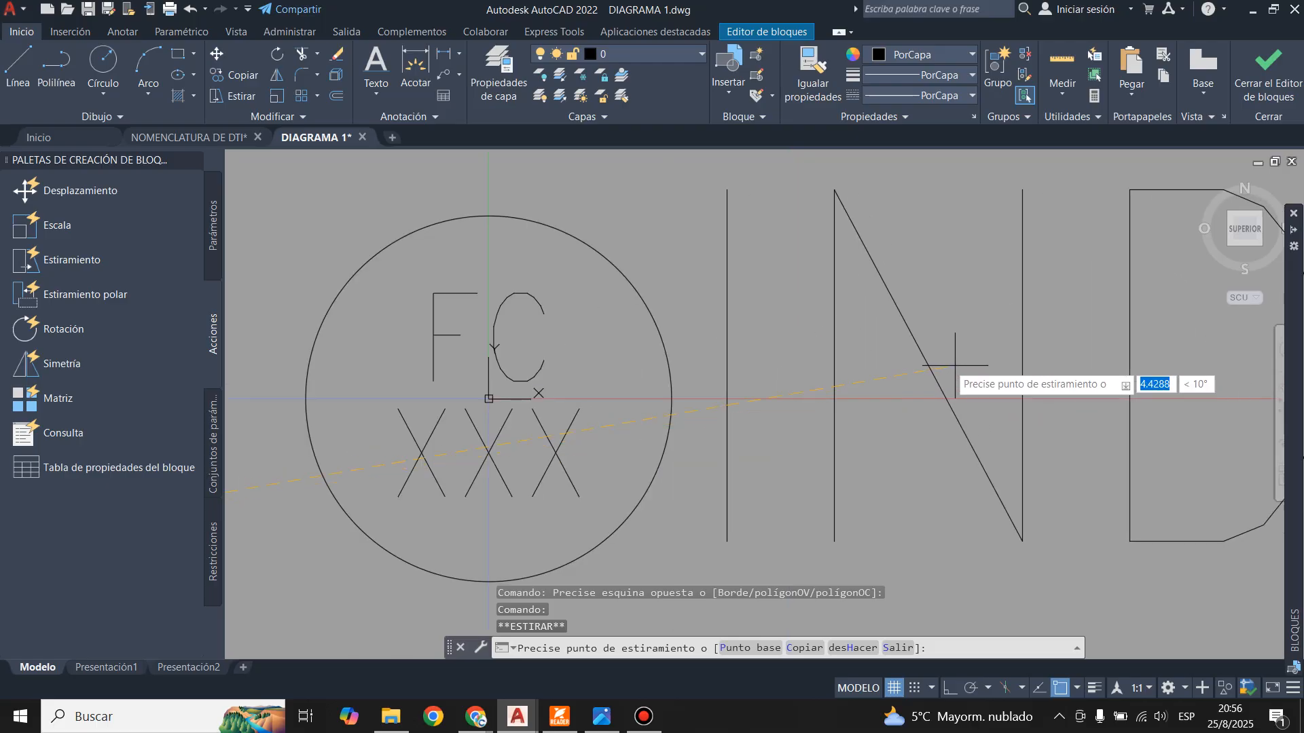
{"action": "left_click", "coordinate": [999, 357]}
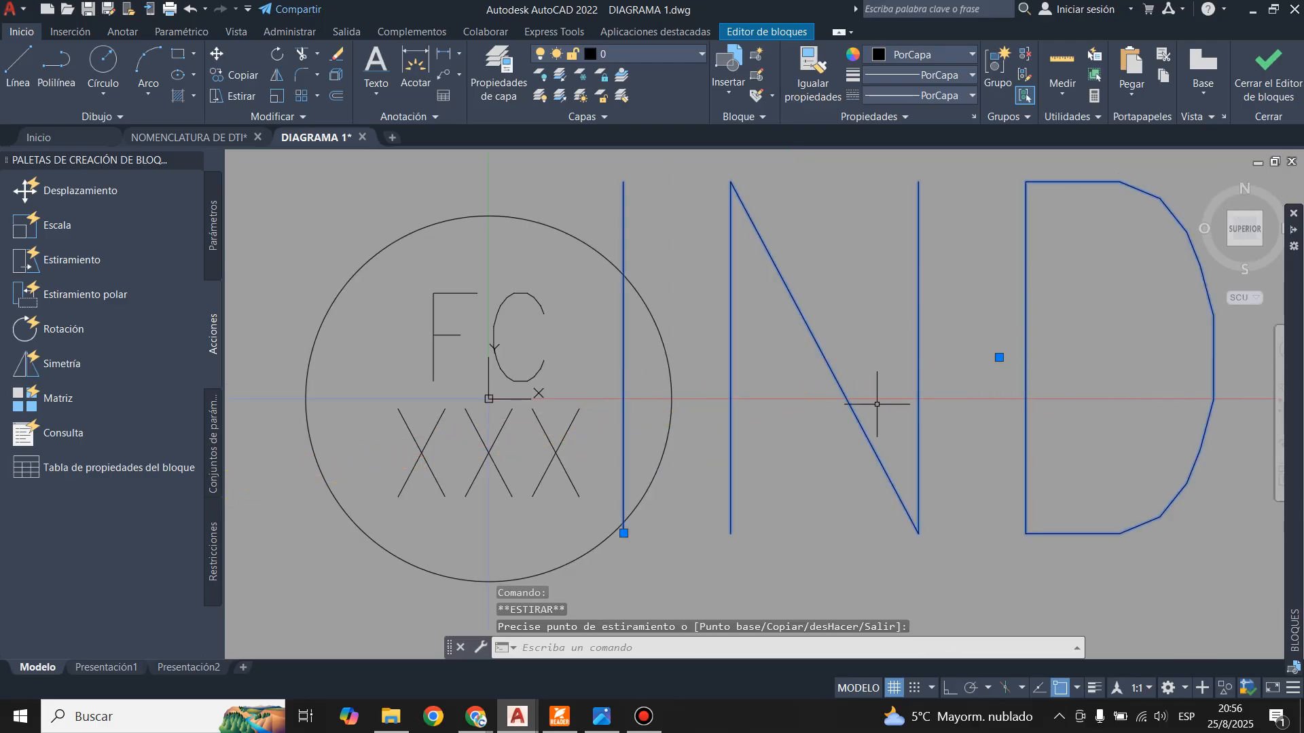
{"action": "scroll", "coordinate": [874, 387], "scroll_direction": "down", "scroll_amount": 3}
{"action": "scroll", "coordinate": [781, 359], "scroll_direction": "up", "scroll_amount": 3}
{"action": "key", "text": "Escape"}
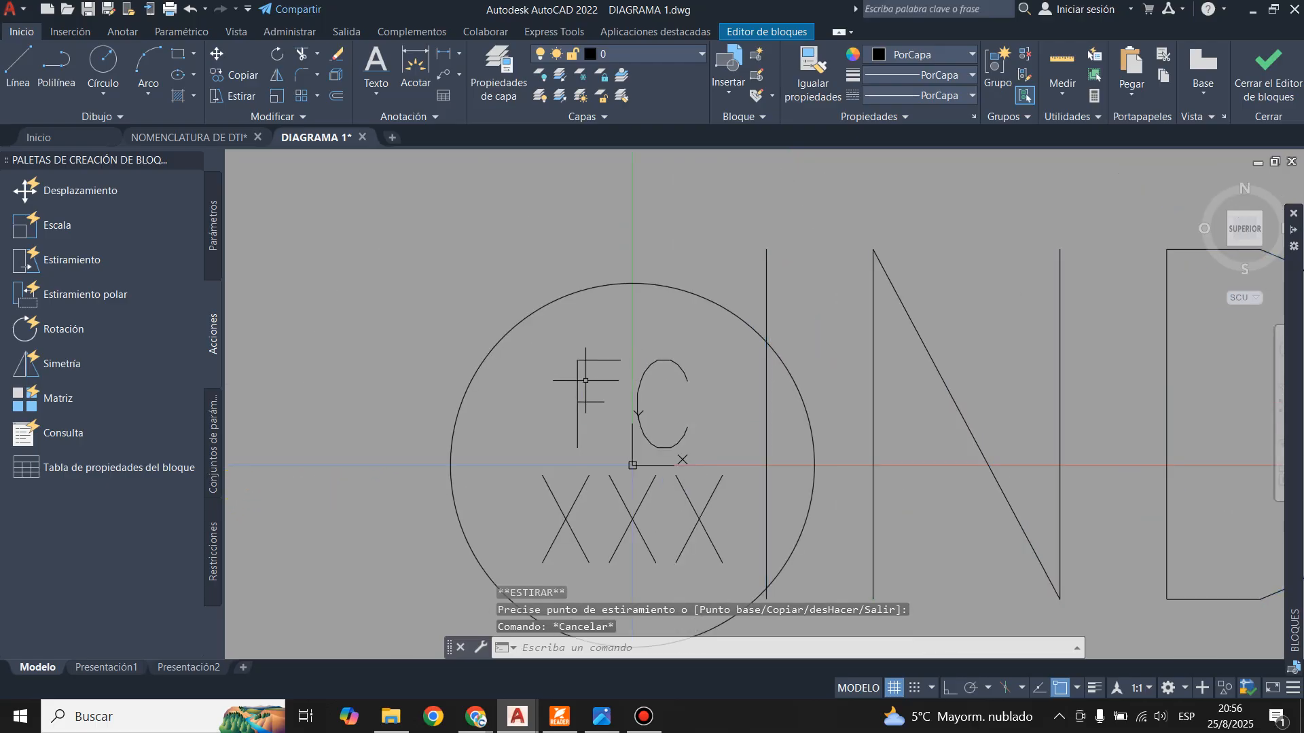
- Check the text height of the FC text in its properties
{"action": "left_click", "coordinate": [641, 383]}
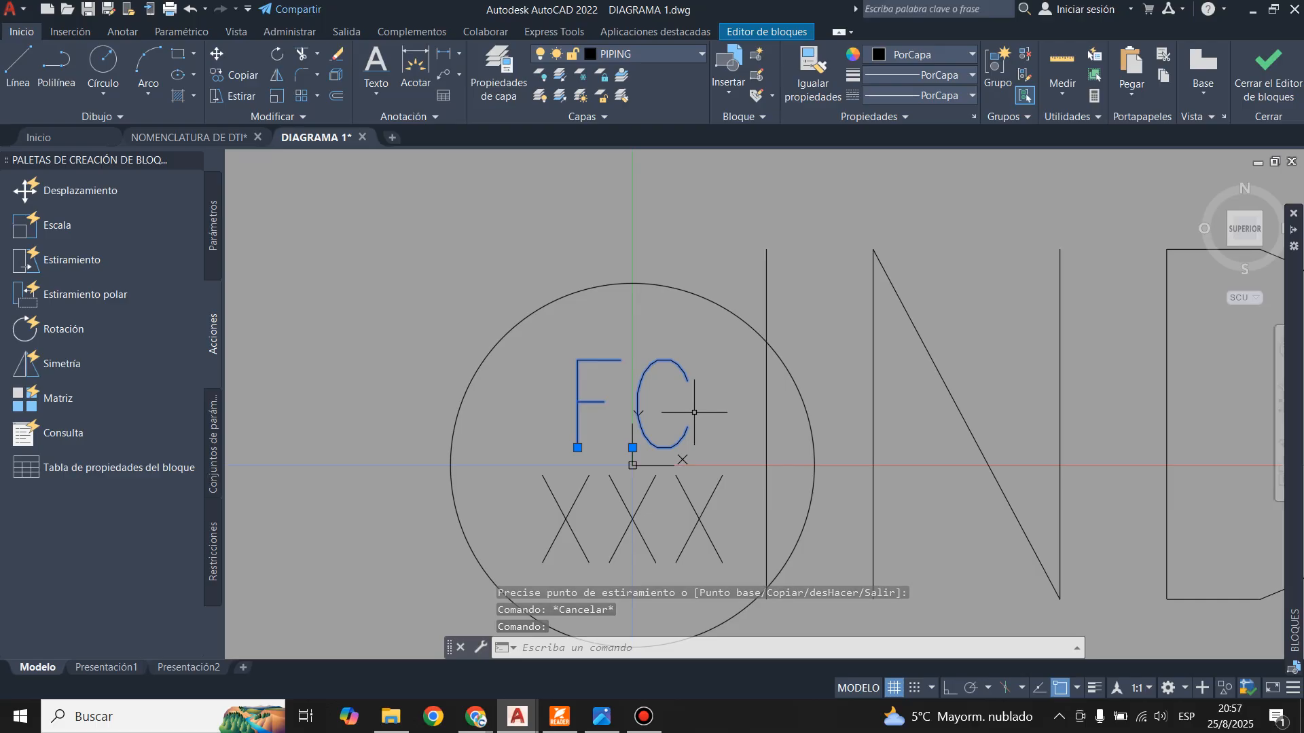
{"action": "key", "text": "ctrl+1"}
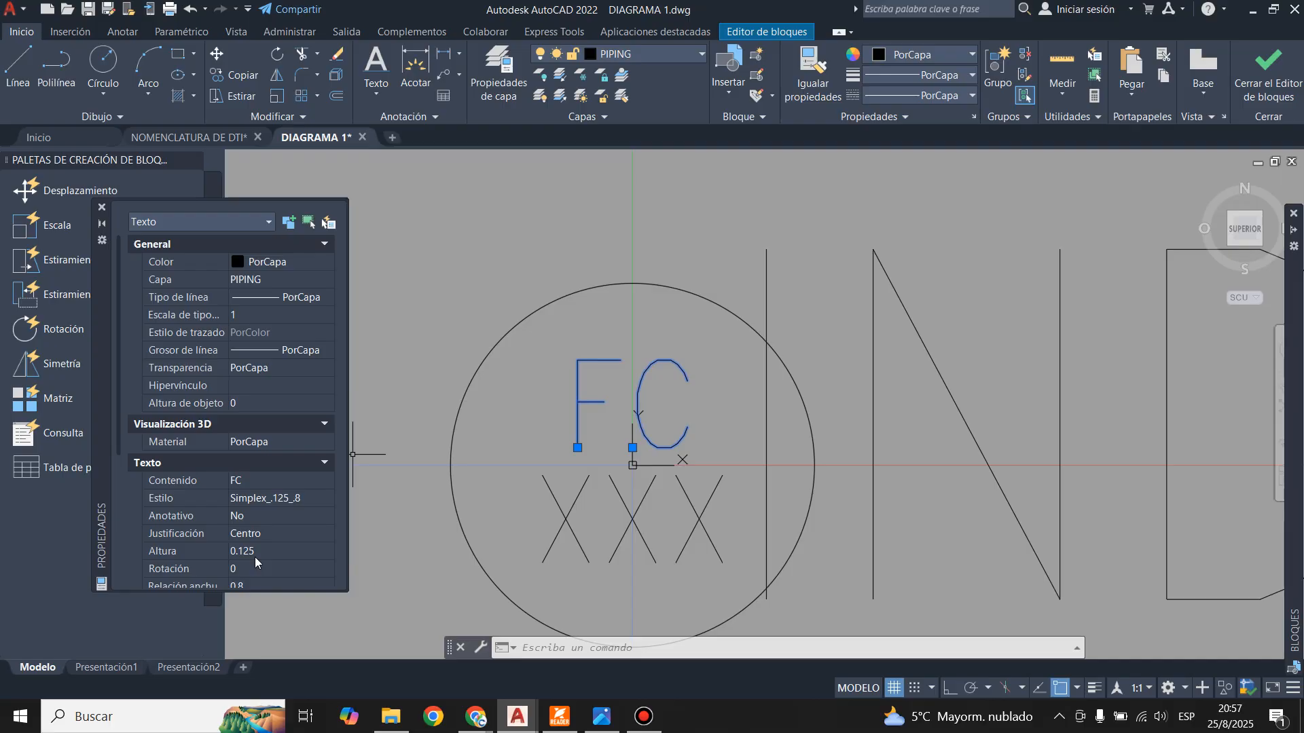
{"action": "left_click", "coordinate": [102, 208]}
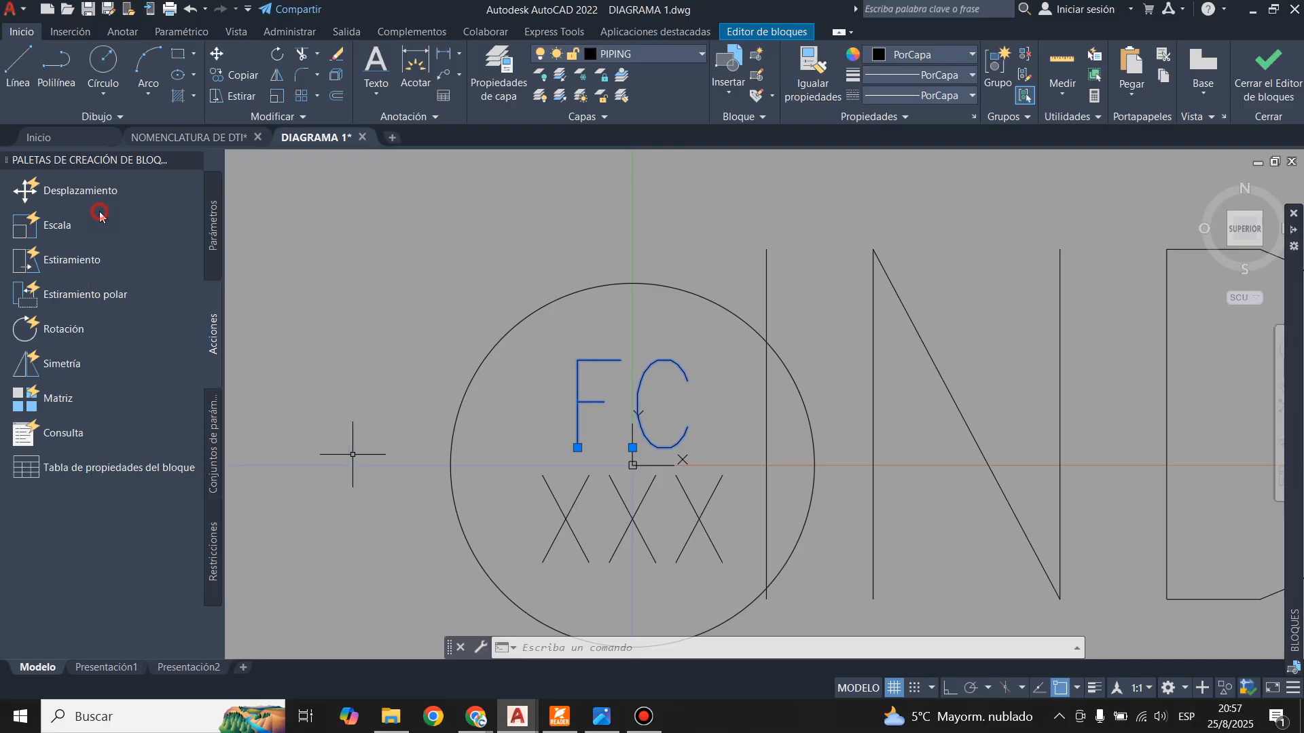
{"action": "scroll", "coordinate": [340, 319], "scroll_direction": "down", "scroll_amount": 2}
{"action": "key", "text": "Escape"}
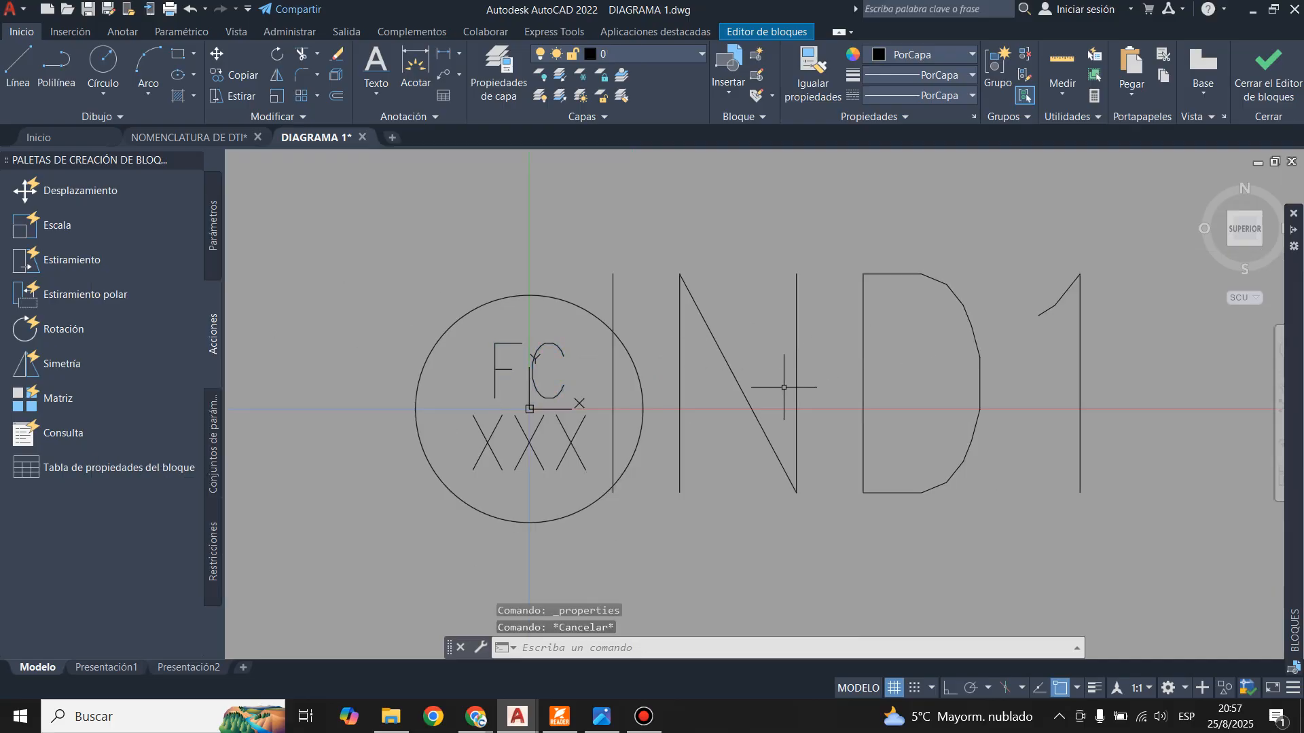
- Set the IND1 attribute's text height to 0.125 in its properties
{"action": "left_click", "coordinate": [758, 403]}
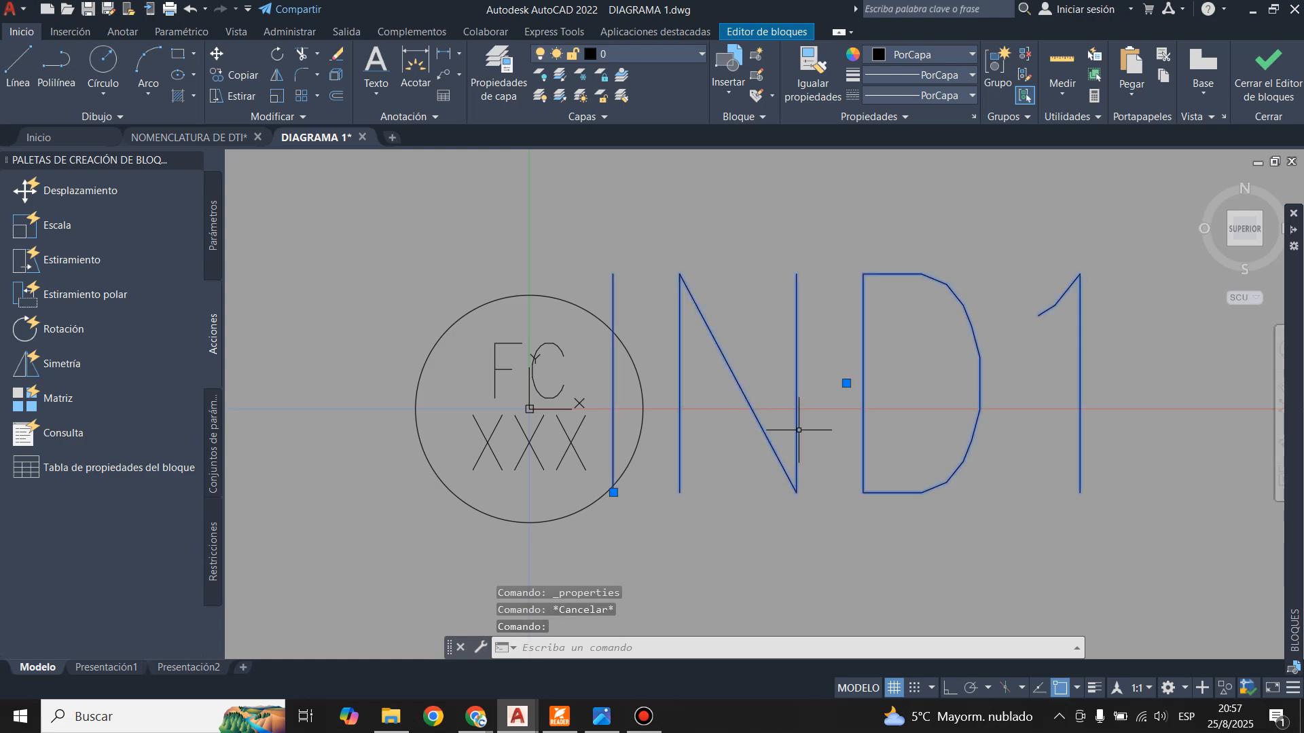
{"action": "key", "text": "ctrl+1"}
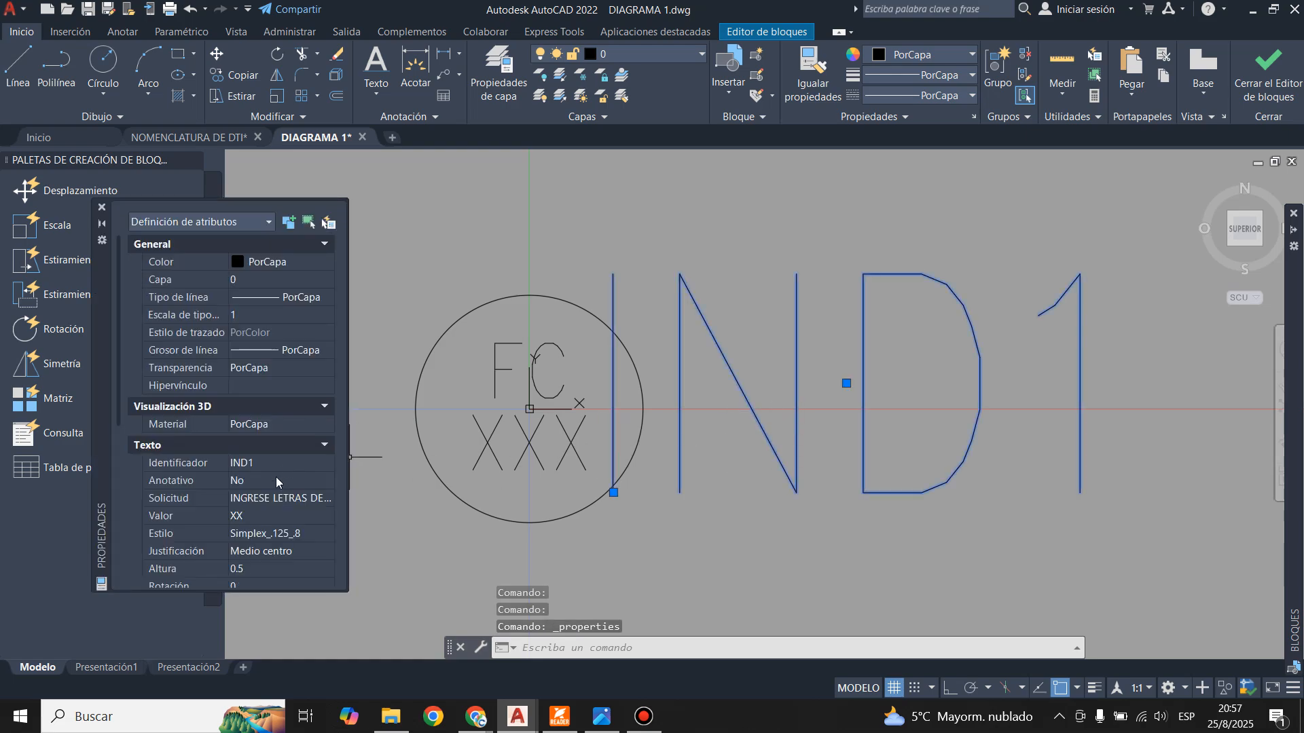
{"action": "scroll", "coordinate": [275, 552], "scroll_direction": "down", "scroll_amount": 3}
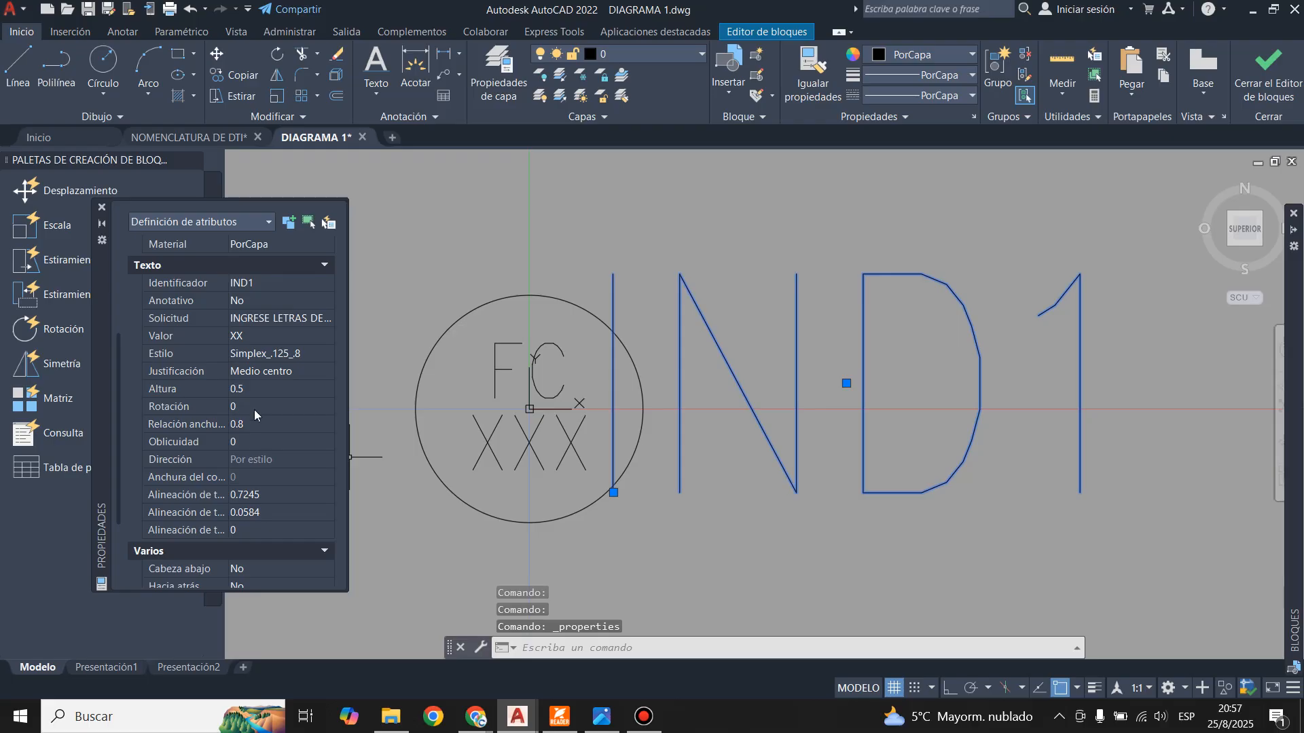
{"action": "left_click", "coordinate": [304, 389]}
{"action": "key", "text": "BackSpace"}
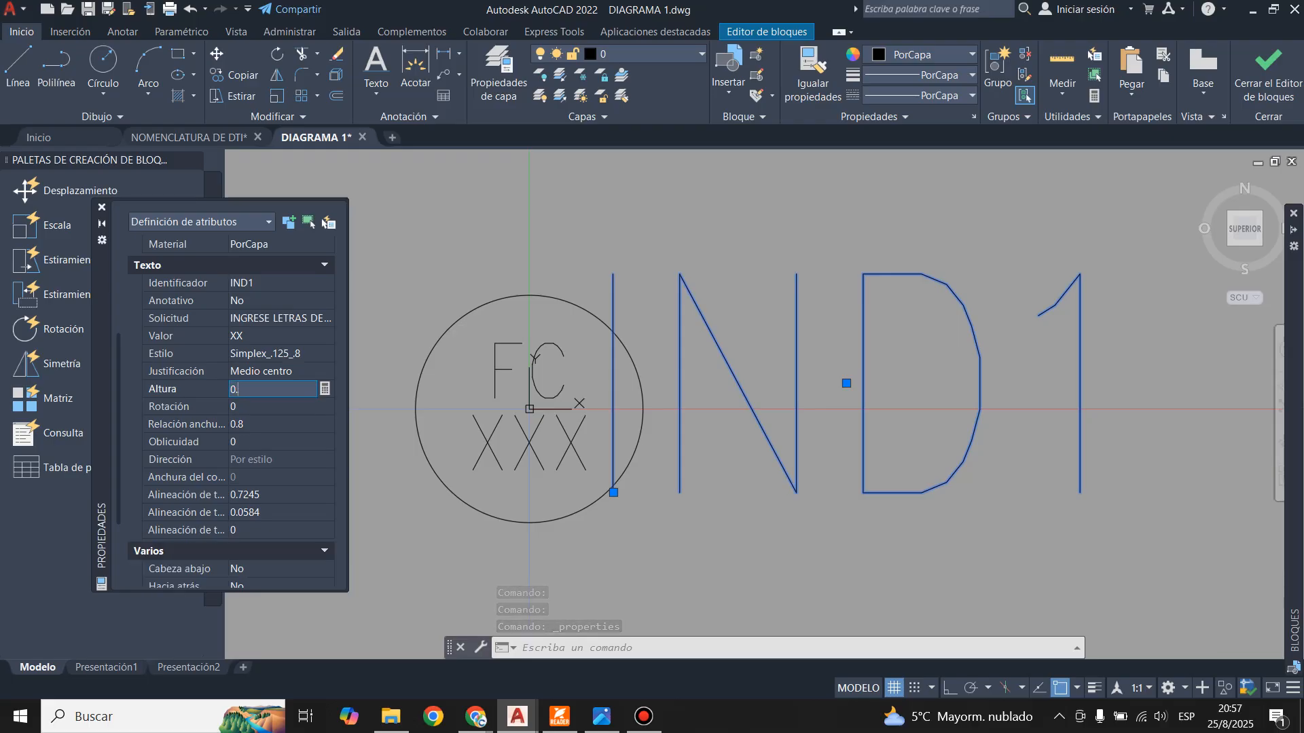
{"action": "type", "text": "125"}
{"action": "left_click", "coordinate": [305, 408]}
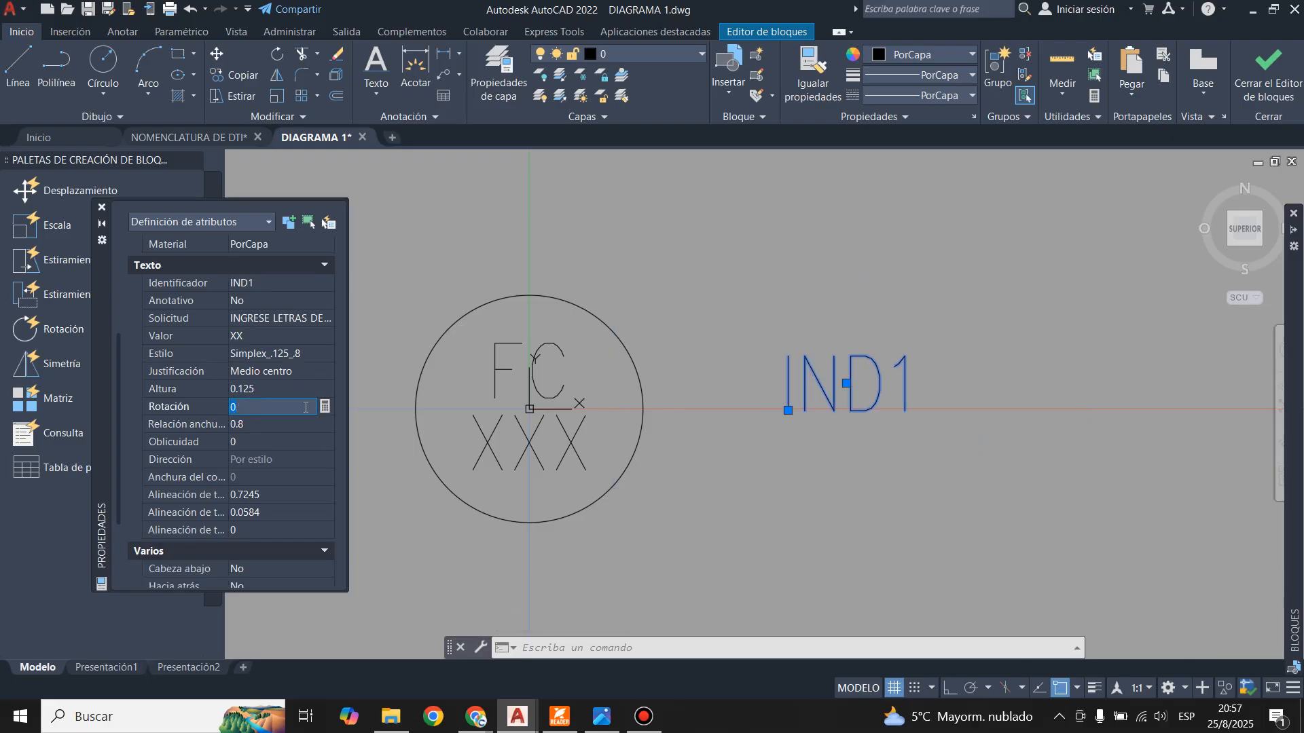
{"action": "left_click", "coordinate": [103, 208]}
{"action": "key", "text": "Escape"}
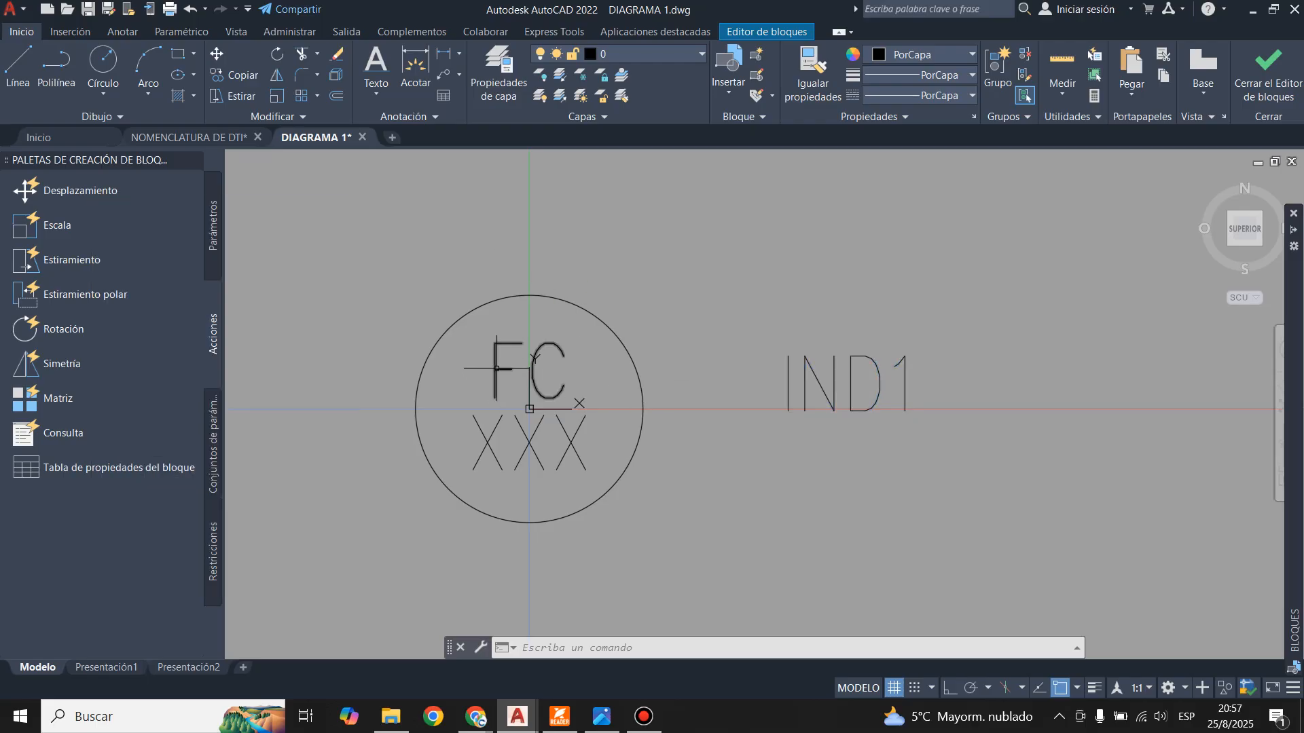
- Delete the FC text and draw a horizontal line across the bubble's full diameter between its quadrants
{"action": "left_click", "coordinate": [497, 369]}
{"action": "key", "text": "Delete"}
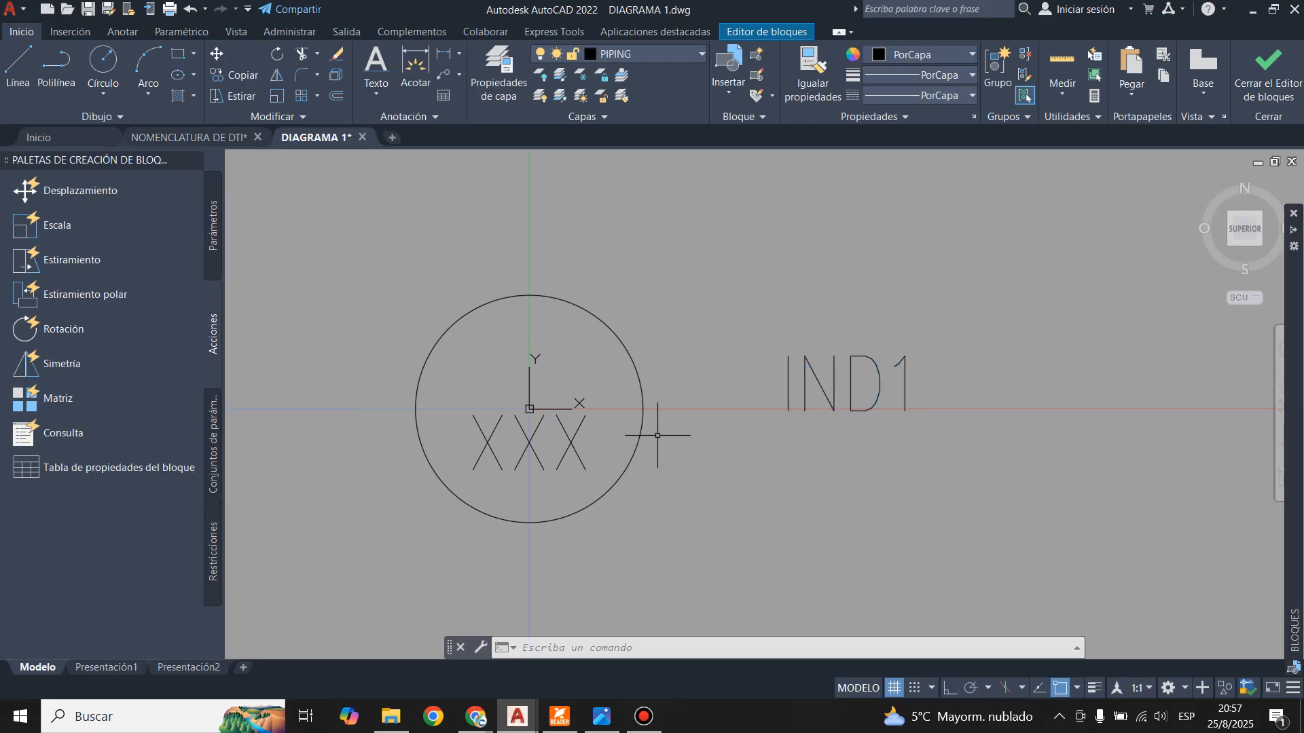
{"action": "left_click", "coordinate": [18, 65]}
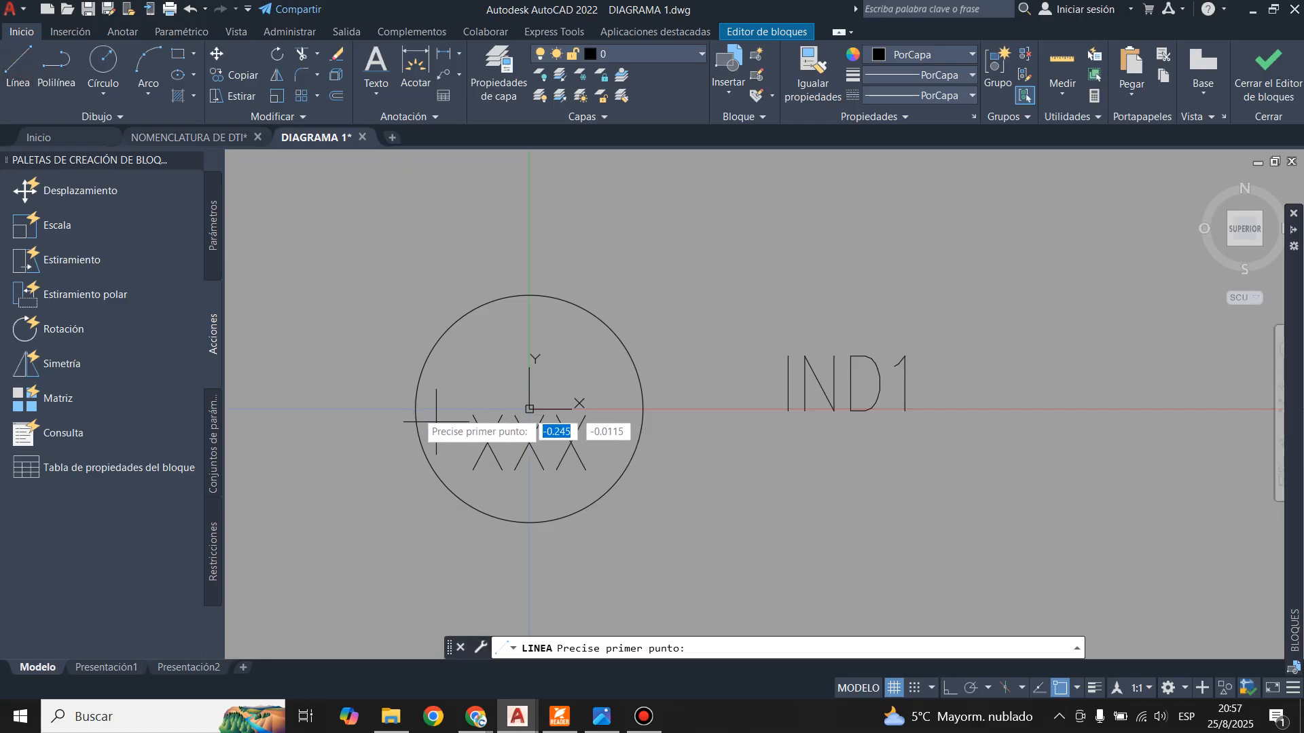
{"action": "left_click", "coordinate": [415, 409]}
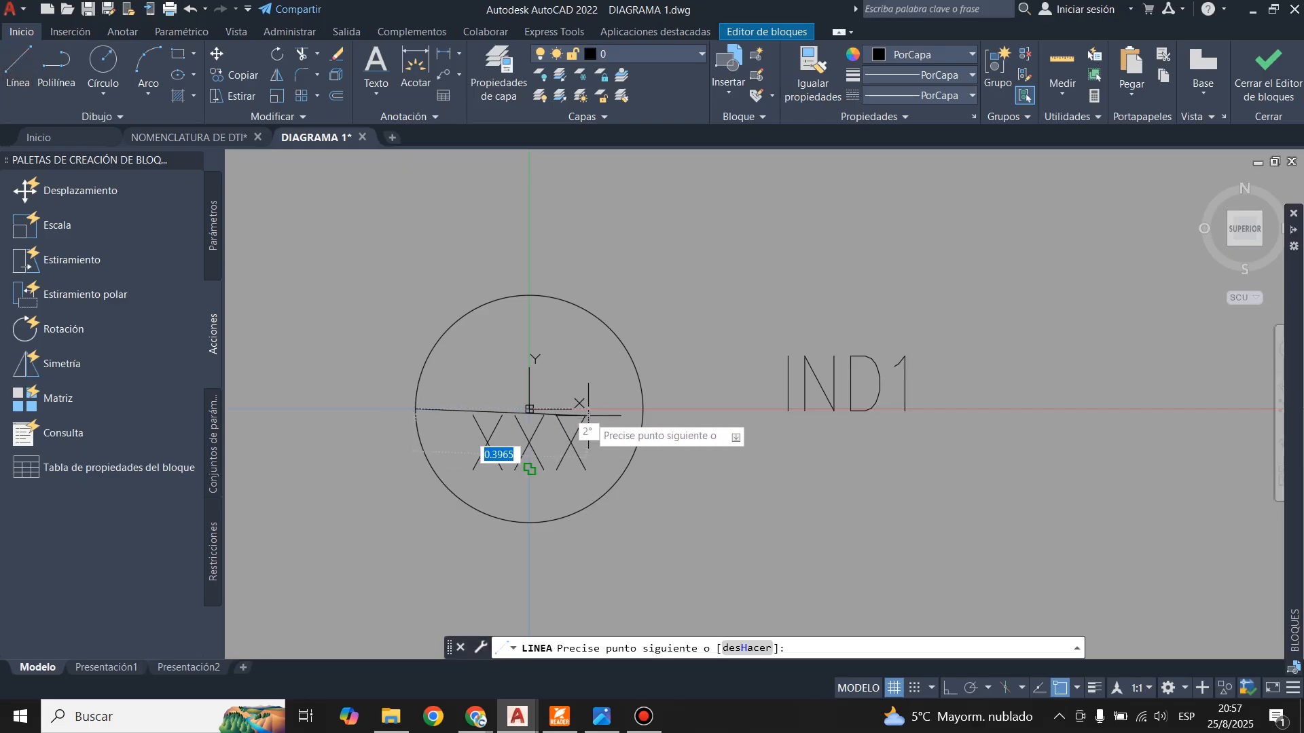
{"action": "left_click", "coordinate": [643, 409]}
{"action": "key", "text": "Return"}
- Draw a vertical guide line between the bubble's centre and its top quadrant
{"action": "key", "text": "Return"}
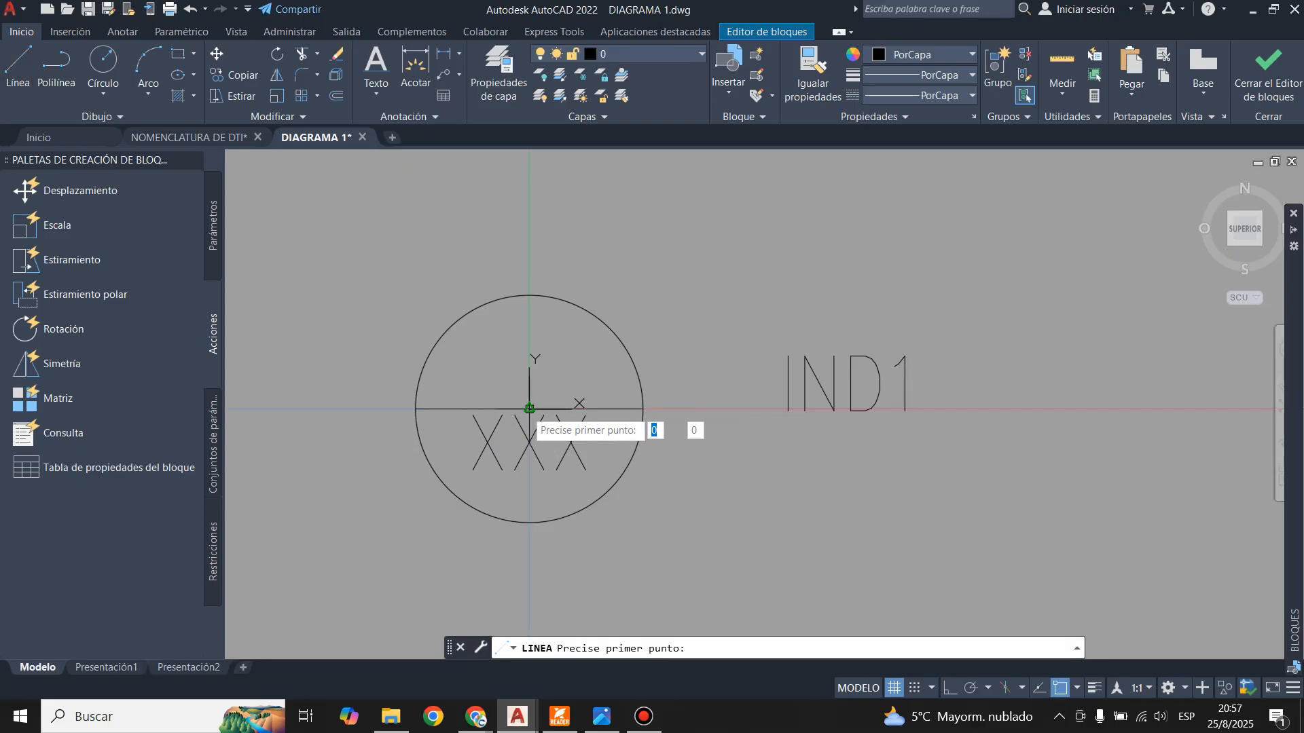
{"action": "left_click", "coordinate": [529, 296]}
{"action": "left_click", "coordinate": [709, 371]}
{"action": "key", "text": "Return"}
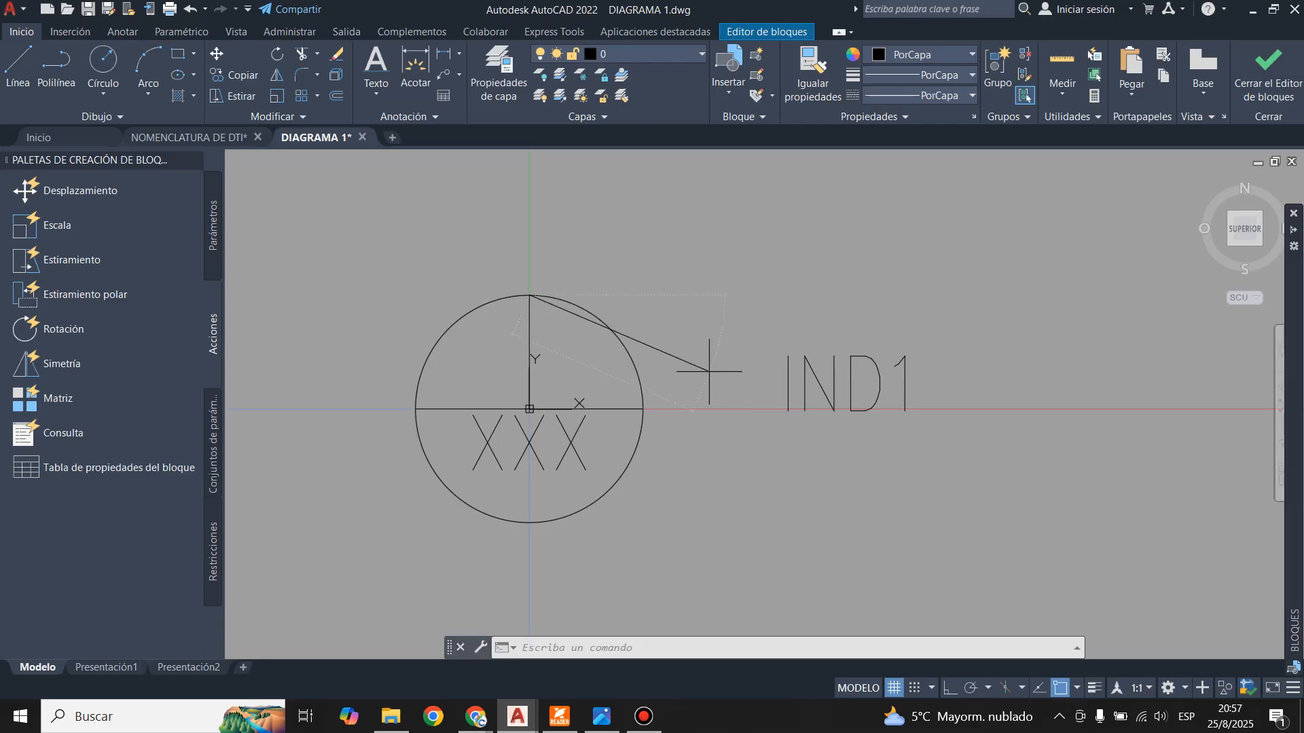
{"action": "key", "text": "Escape"}
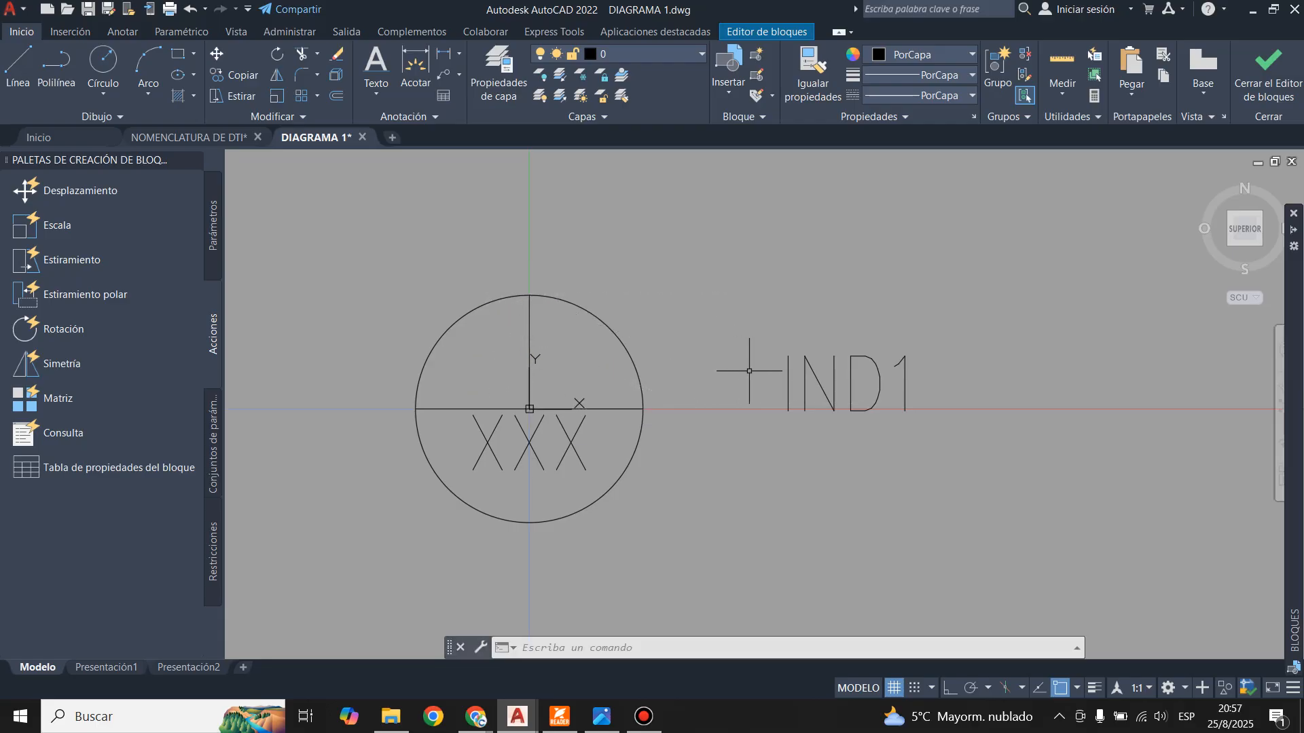
- Move the IND1 attribute by its middle point onto the midpoint of the upper vertical guide line
{"action": "left_click", "coordinate": [803, 376]}
{"action": "left_click", "coordinate": [845, 383]}
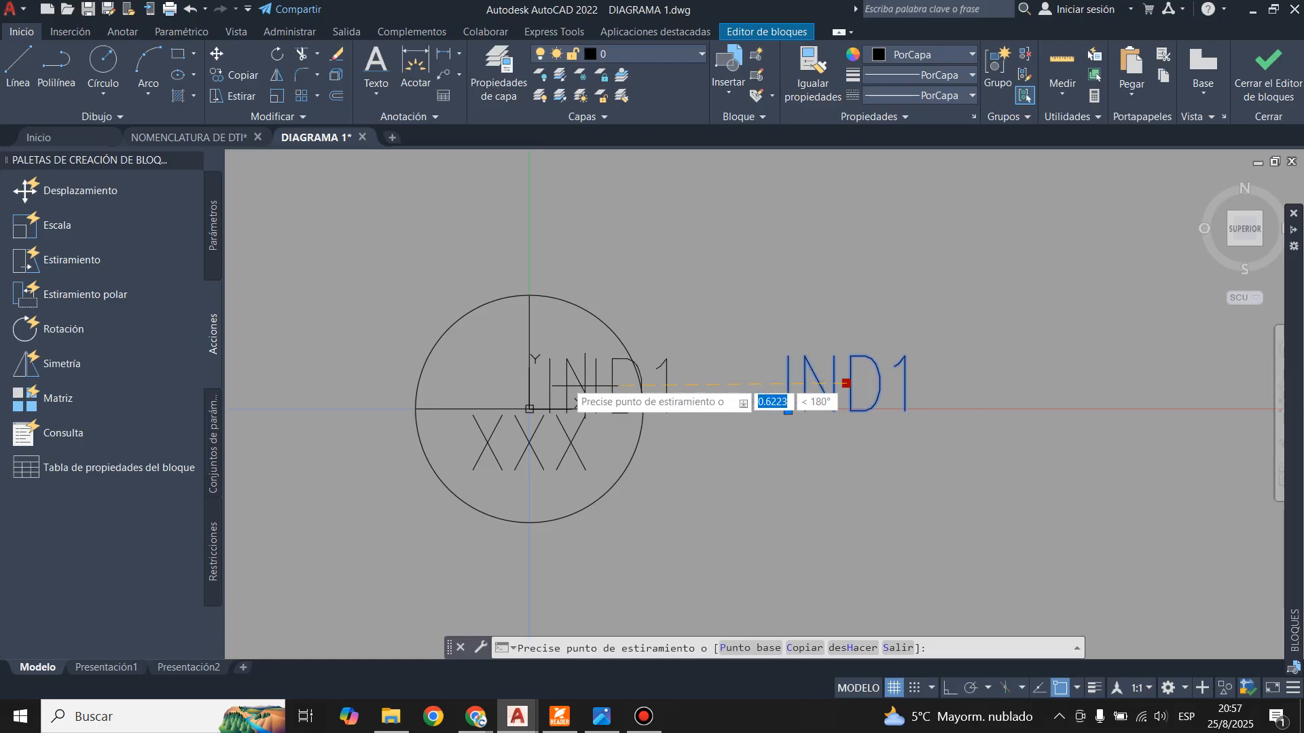
{"action": "left_click", "coordinate": [528, 352]}
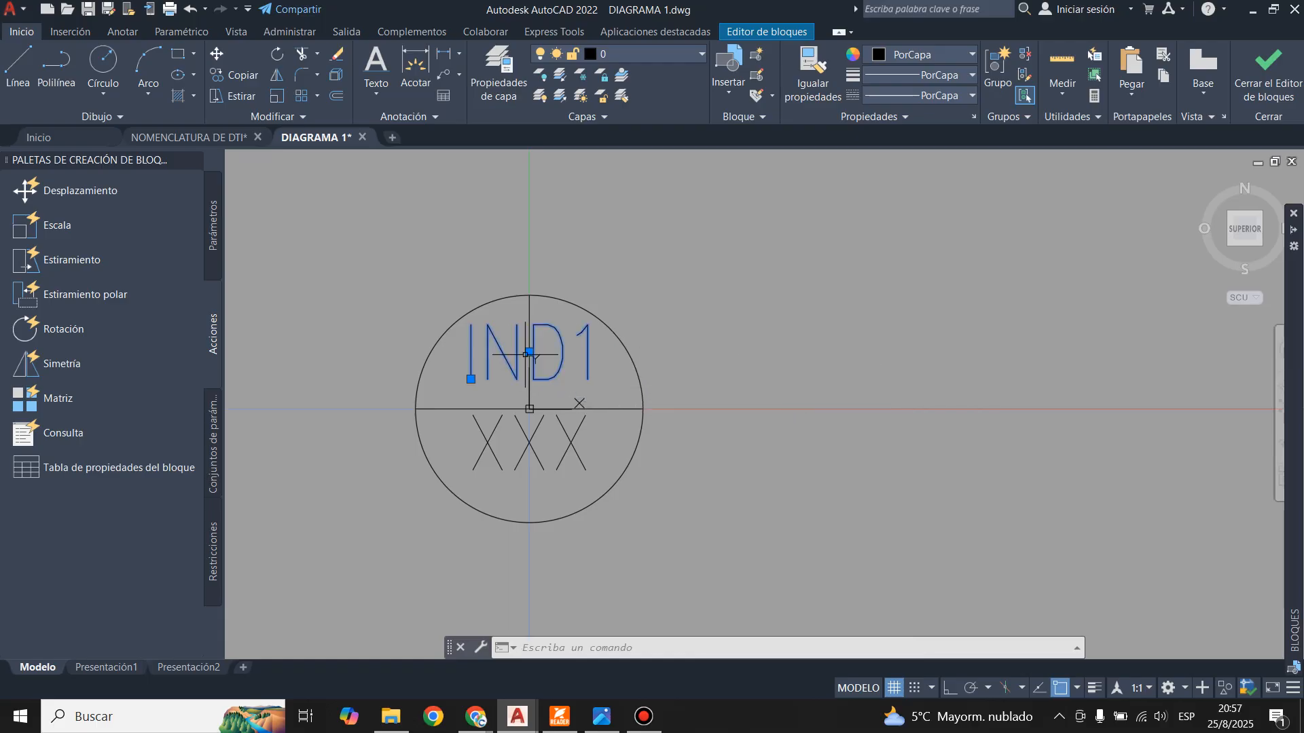
{"action": "scroll", "coordinate": [527, 354], "scroll_direction": "up", "scroll_amount": 3}
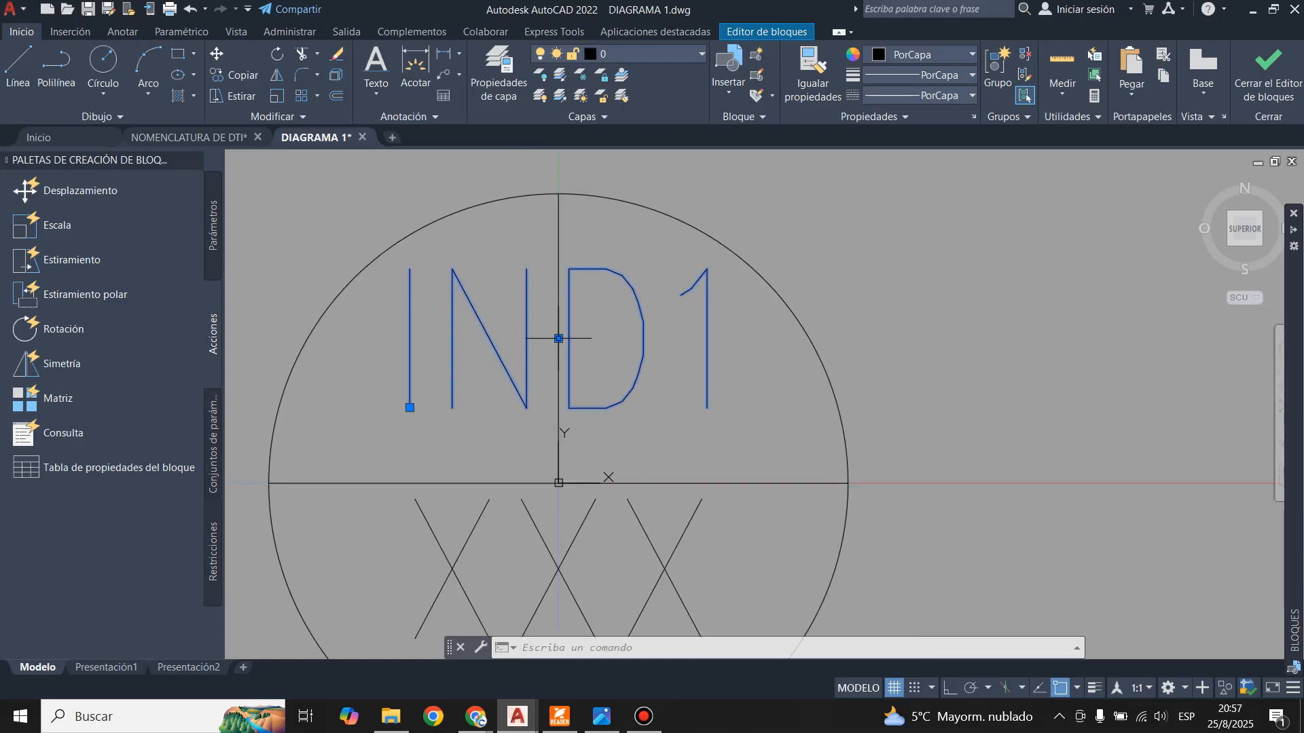
{"action": "key", "text": "Escape"}
{"action": "scroll", "coordinate": [625, 256], "scroll_direction": "down", "scroll_amount": 3}
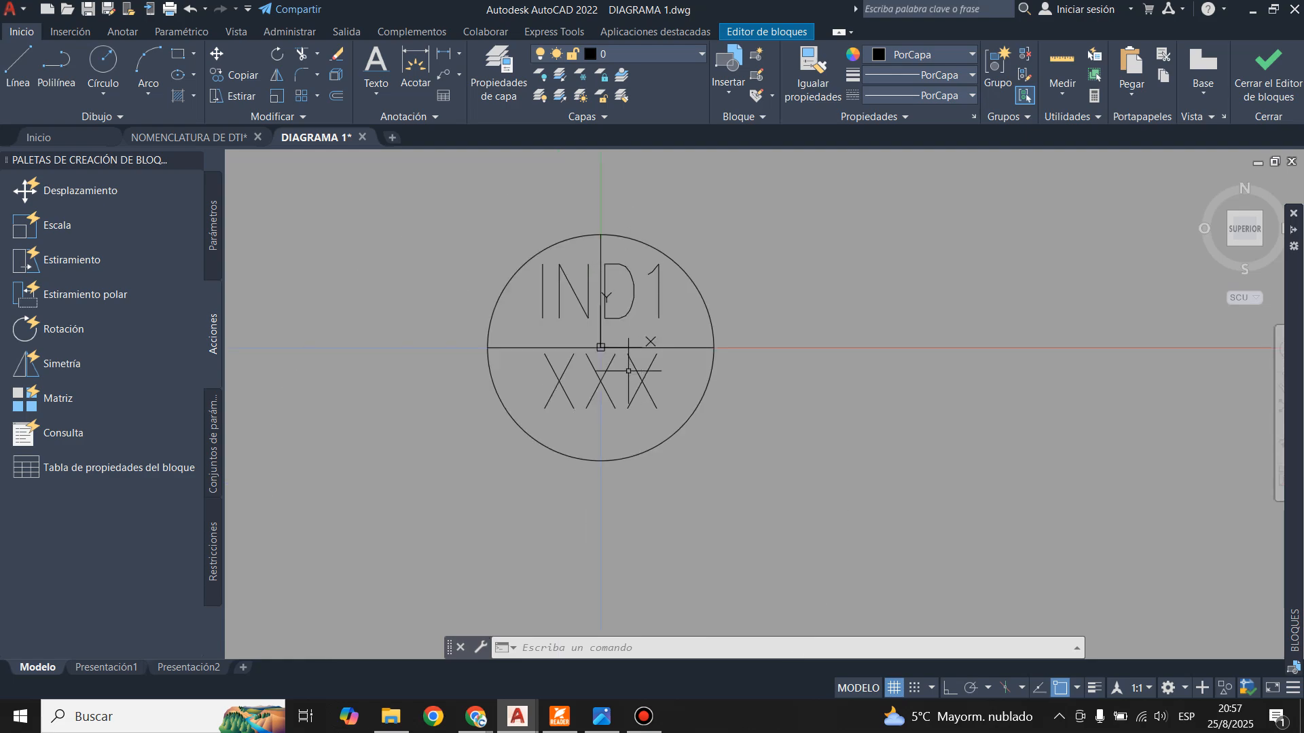
- Delete the vertical guide line in the bubble's upper half, keeping the horizontal diameter line
{"action": "scroll", "coordinate": [598, 353], "scroll_direction": "up", "scroll_amount": 1}
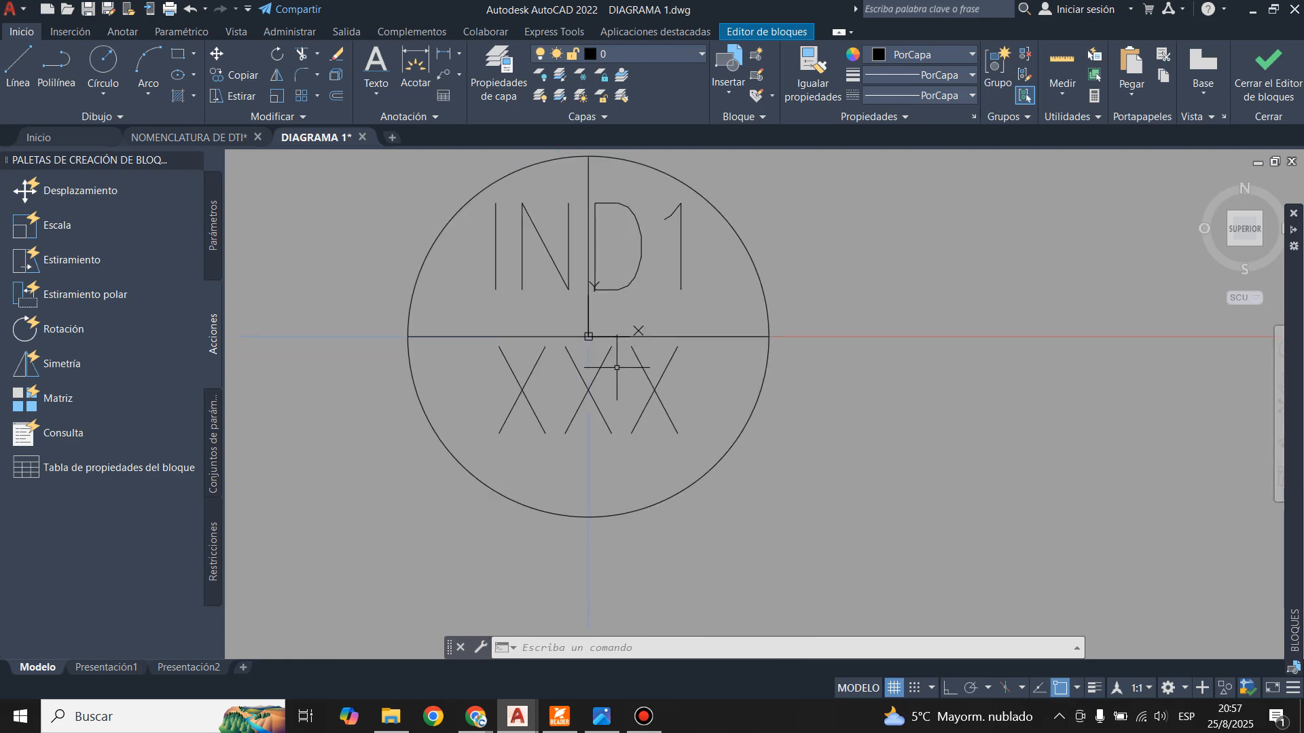
{"action": "left_click", "coordinate": [557, 337]}
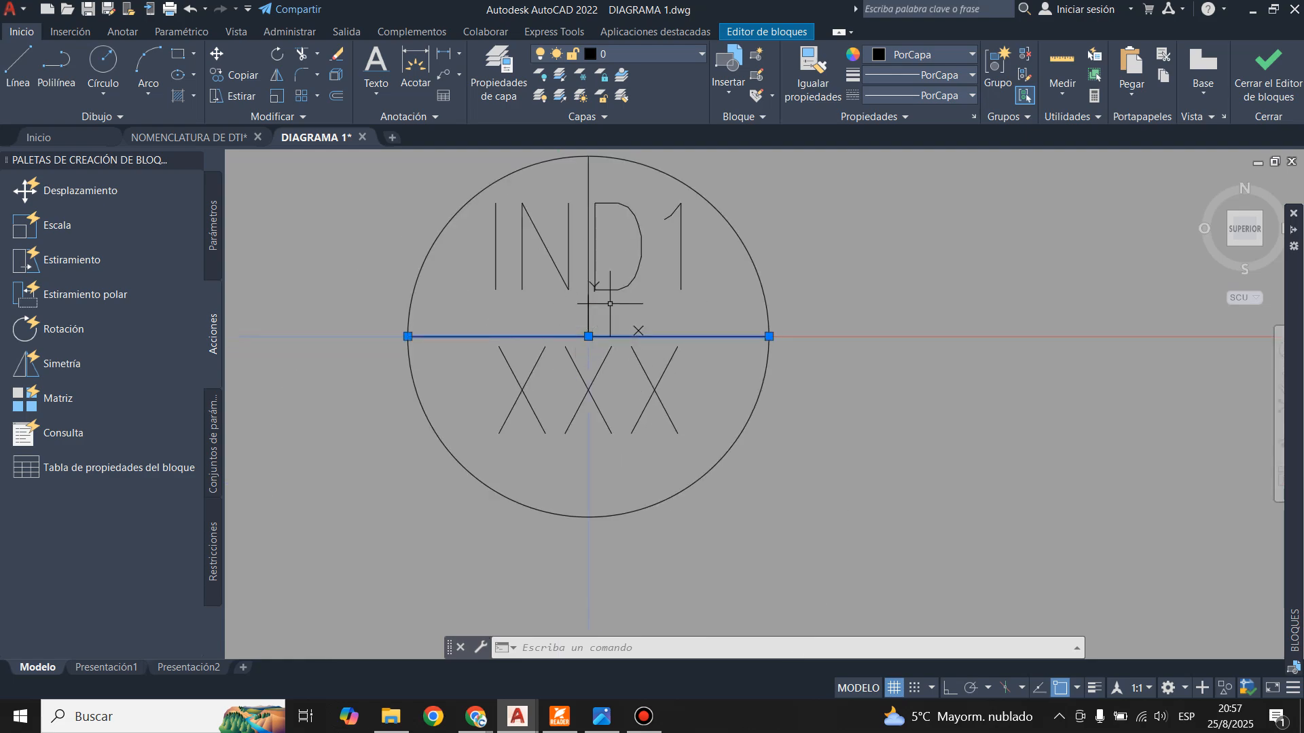
{"action": "key", "text": "Escape"}
{"action": "left_click", "coordinate": [588, 185]}
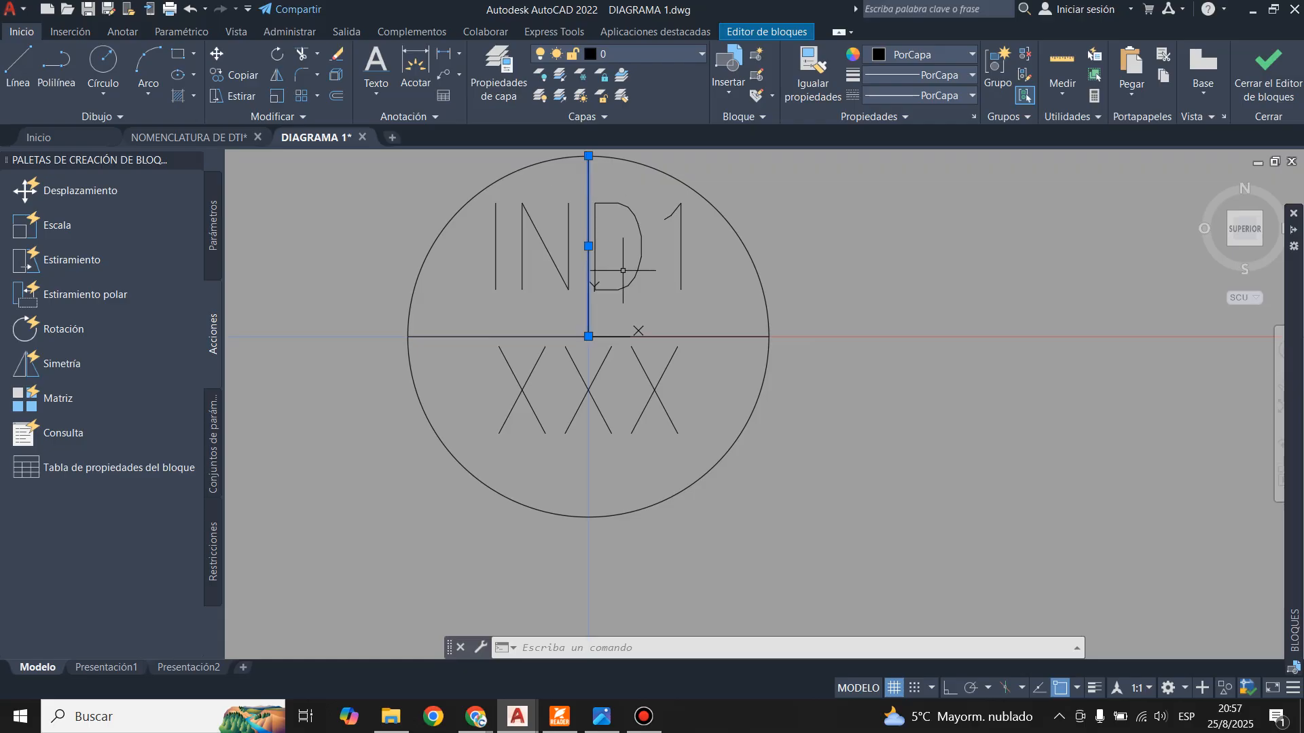
{"action": "key", "text": "Delete"}
- Draw a vertical guide line from the bubble's centre to its bottom quadrant and delete the XXX text
{"action": "left_click", "coordinate": [18, 65]}
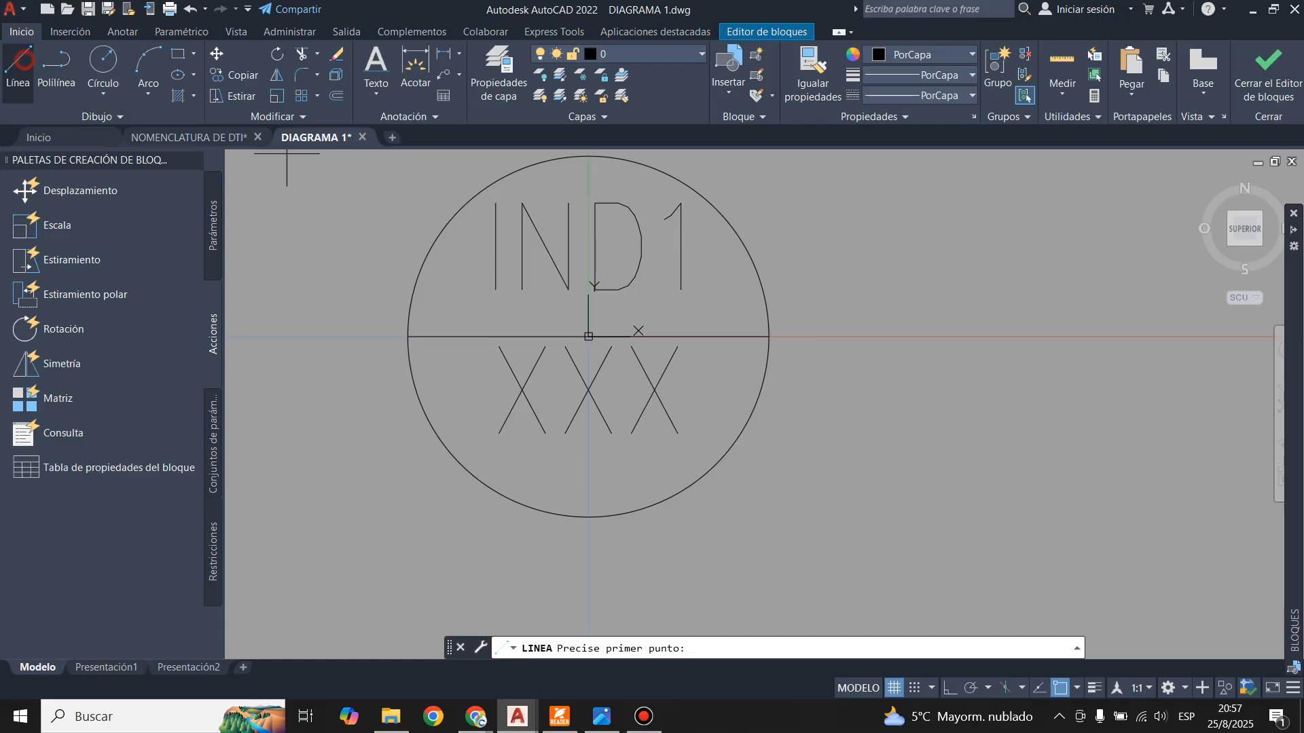
{"action": "left_click", "coordinate": [588, 336]}
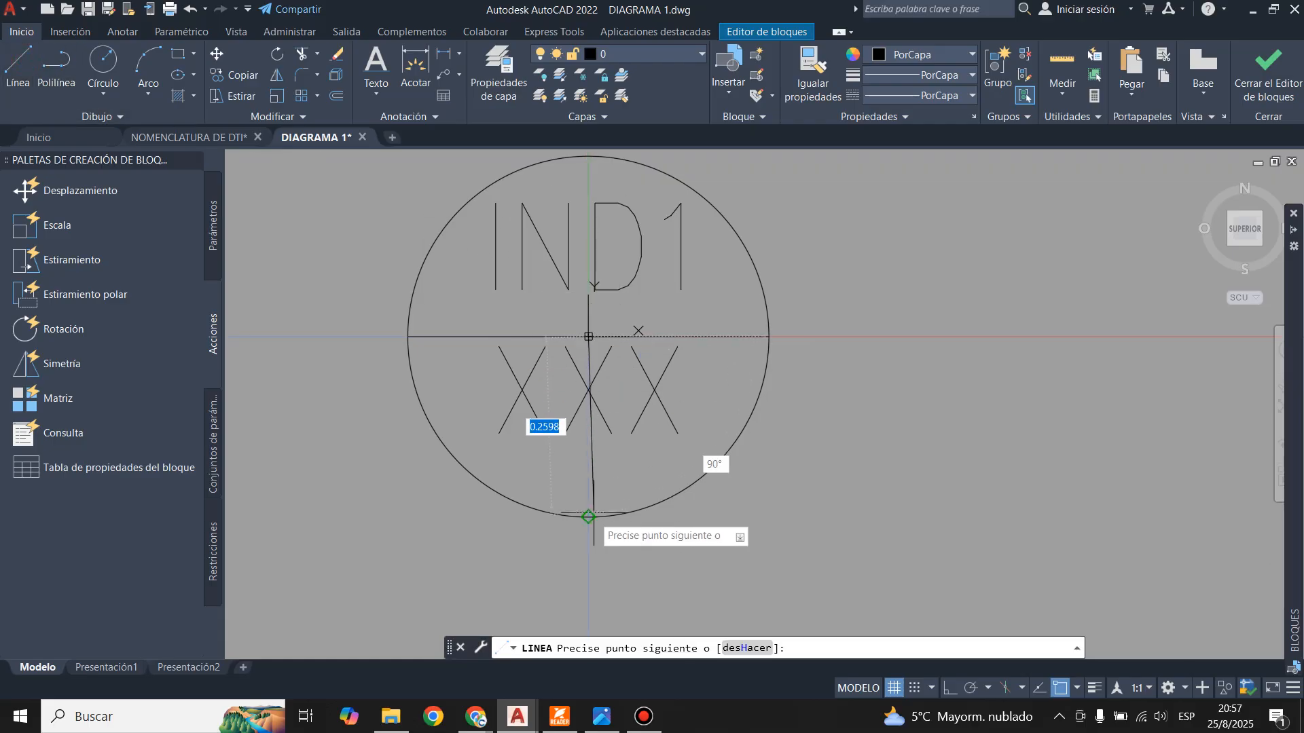
{"action": "left_click", "coordinate": [588, 518]}
{"action": "key", "text": "Escape"}
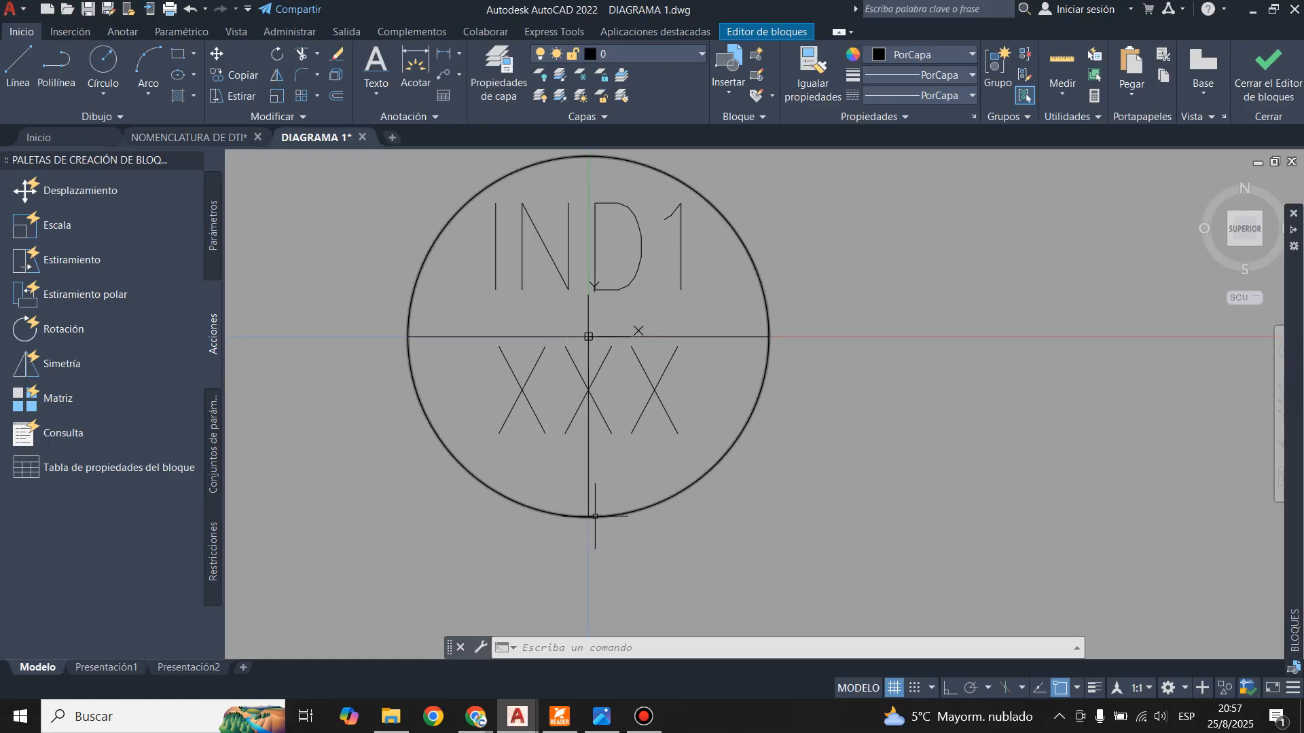
{"action": "left_click", "coordinate": [540, 419]}
{"action": "key", "text": "Delete"}
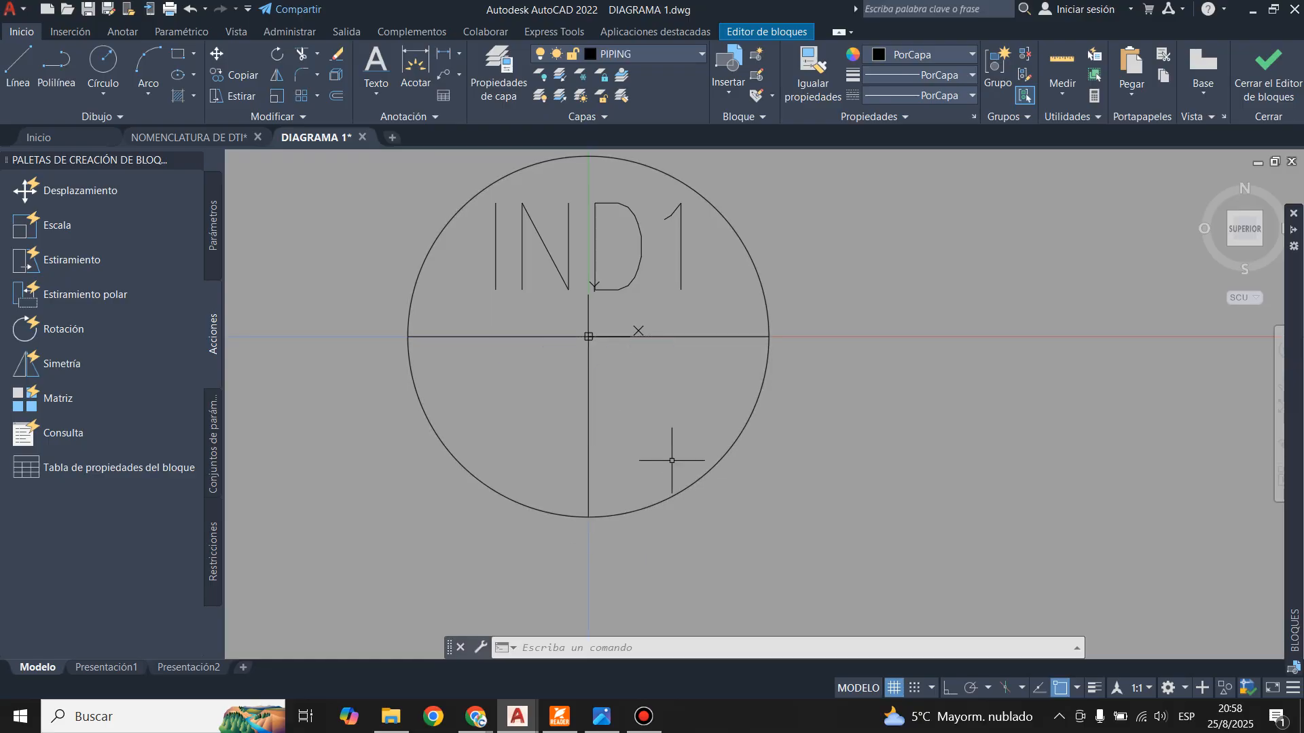
- Copy the IND1 attribute from its middle point onto the midpoint of the lower vertical guide line
{"action": "left_click", "coordinate": [544, 242]}
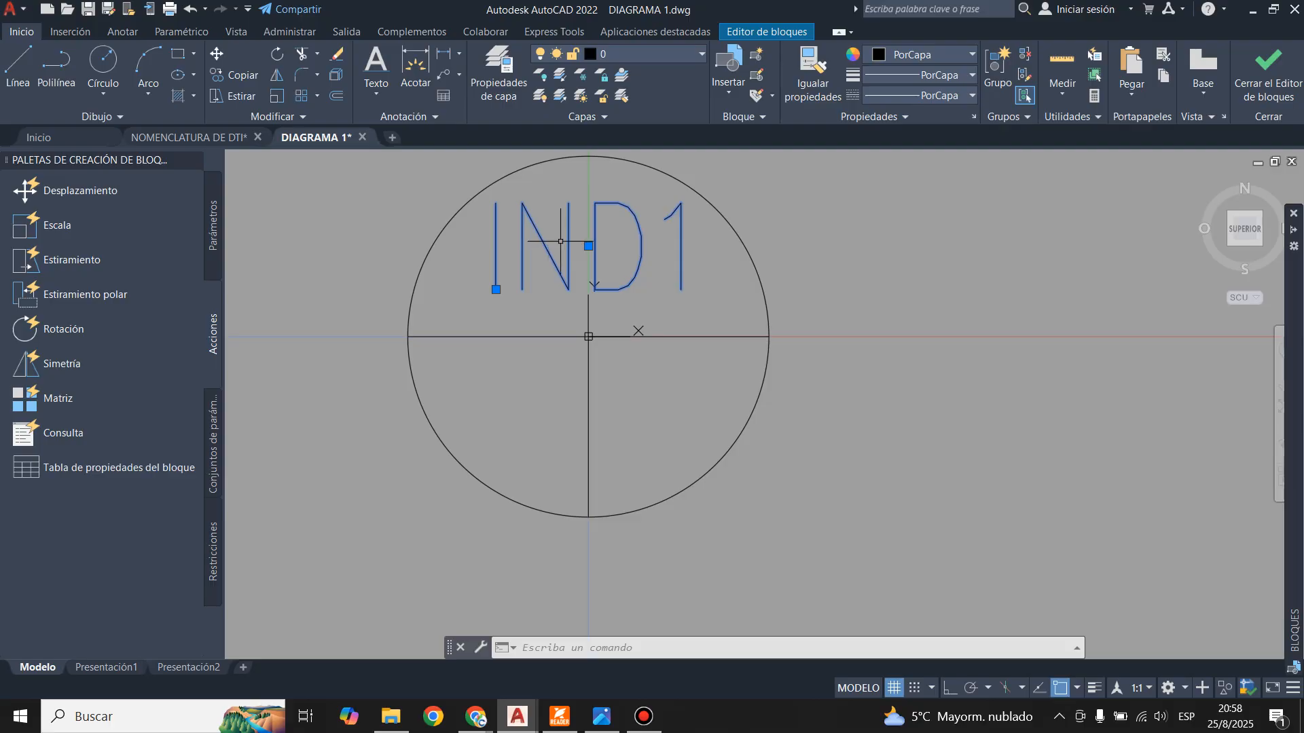
{"action": "left_click", "coordinate": [588, 246]}
{"action": "key", "text": "Escape"}
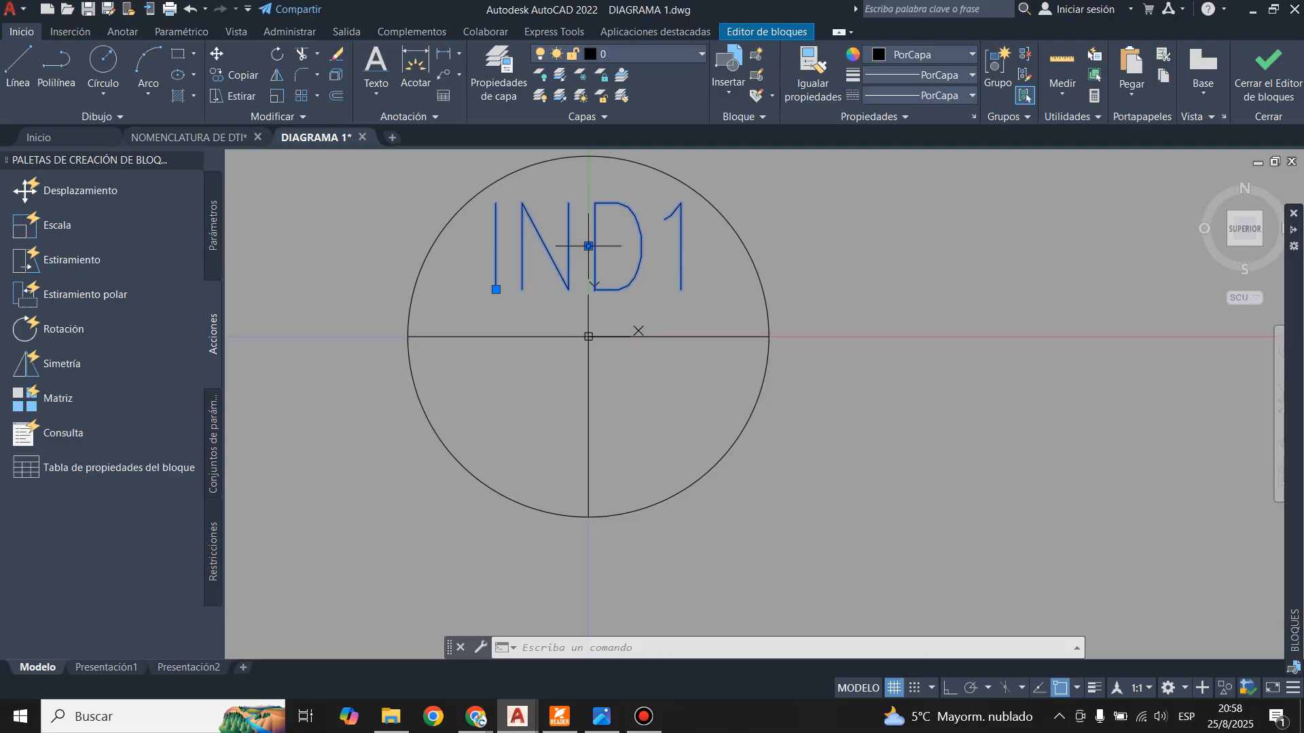
{"action": "left_click", "coordinate": [234, 75]}
{"action": "left_click", "coordinate": [588, 245]}
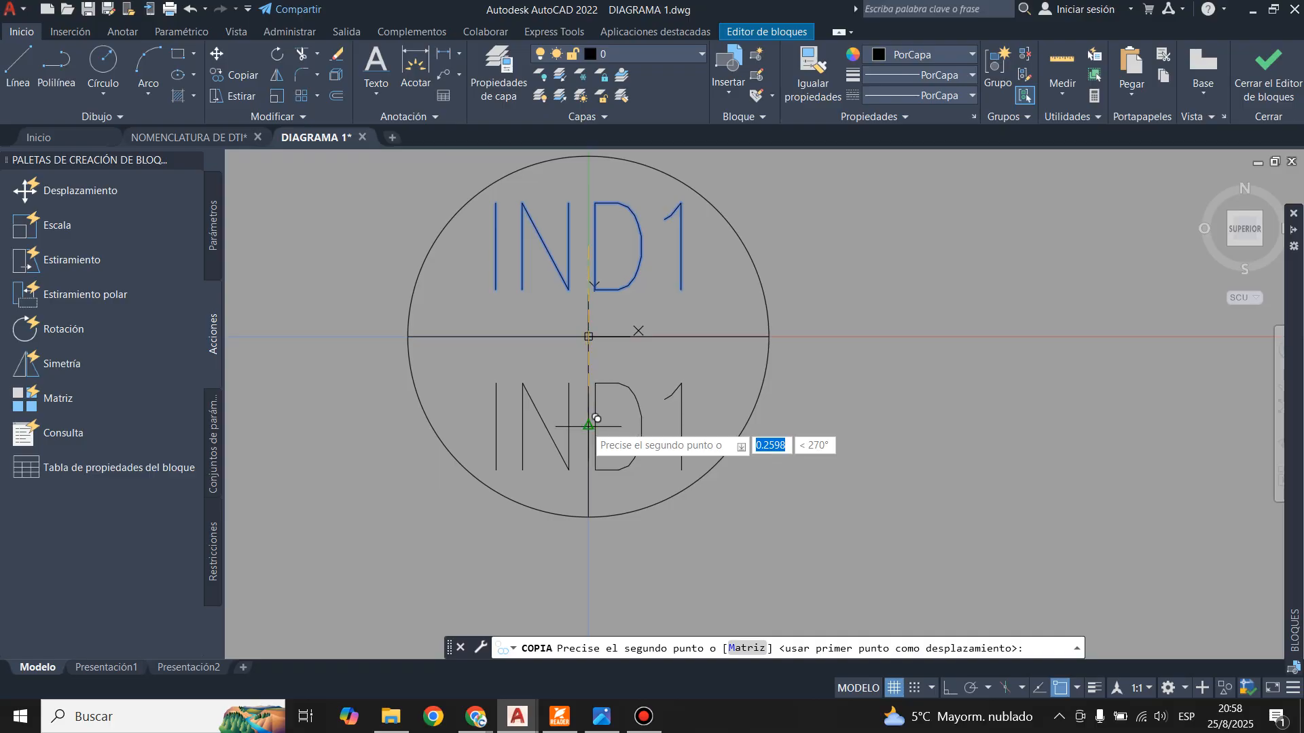
{"action": "left_click", "coordinate": [588, 426]}
{"action": "key", "text": "Return"}
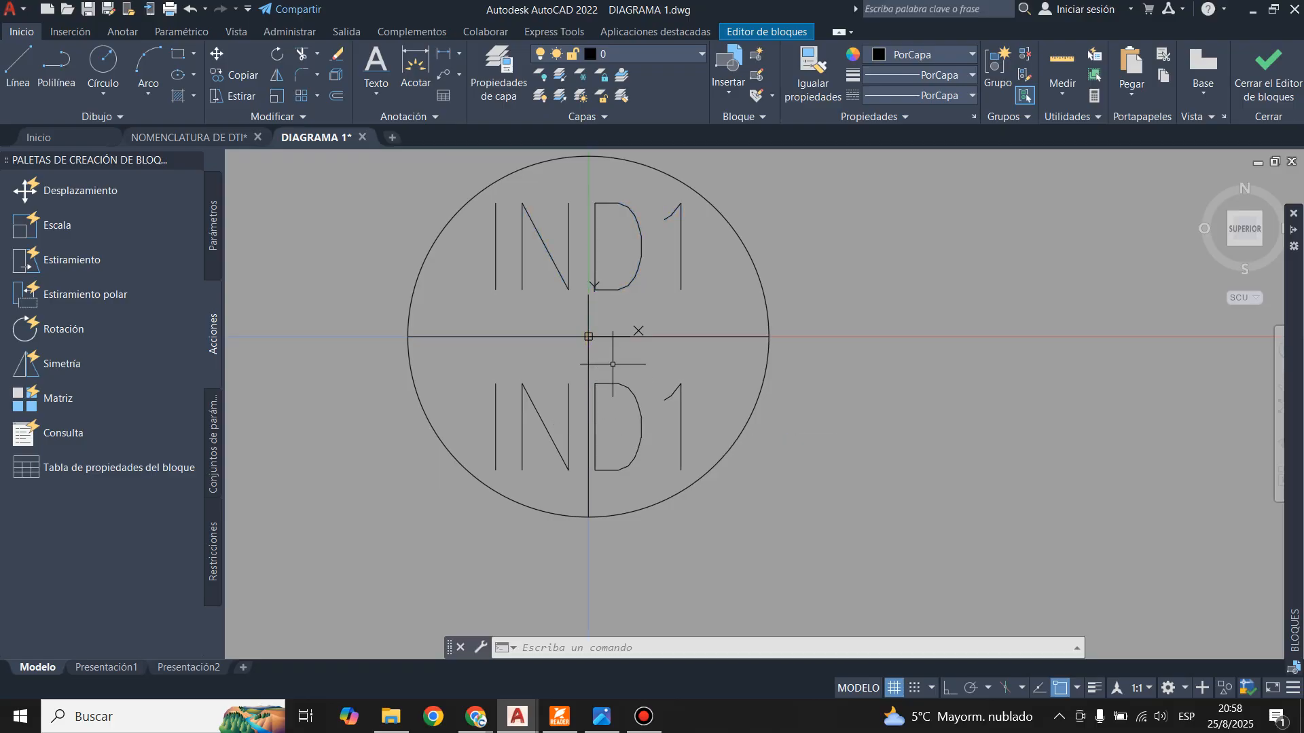
- Delete the horizontal diameter line inside the bubble
{"action": "left_click", "coordinate": [538, 416]}
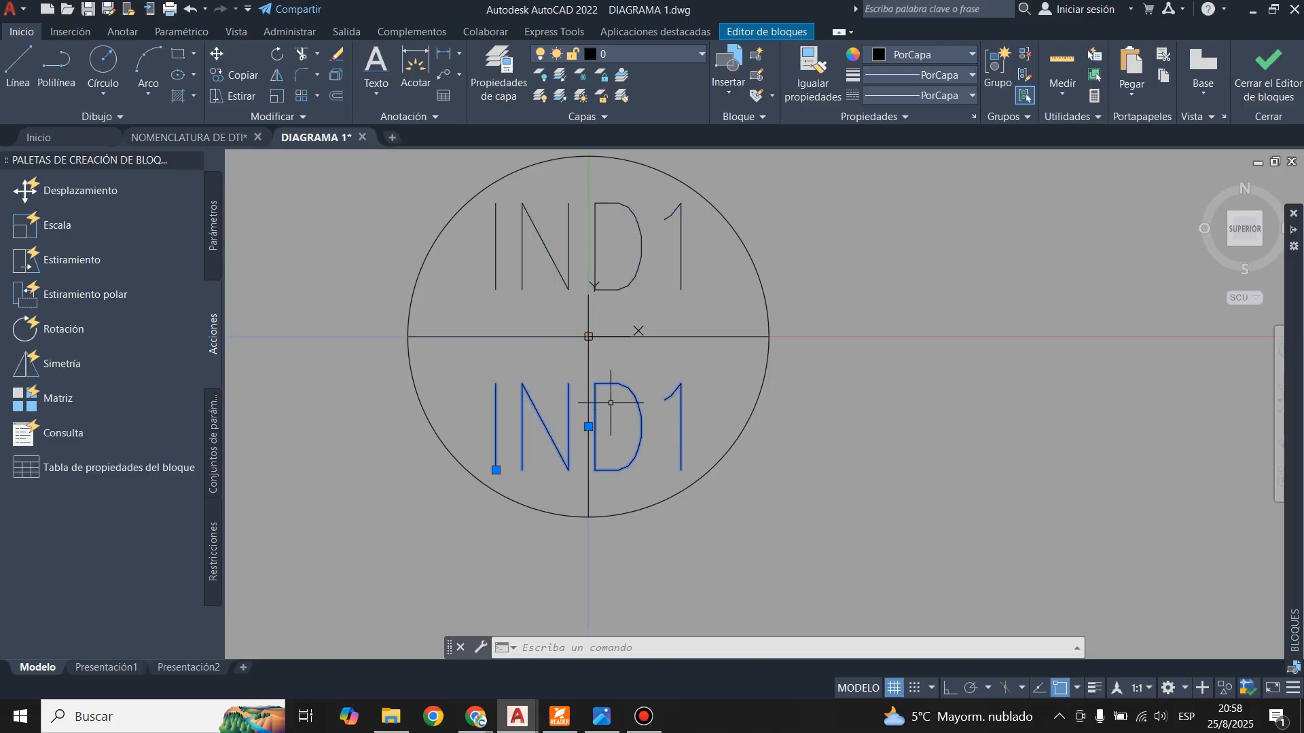
{"action": "key", "text": "Escape"}
{"action": "left_click", "coordinate": [531, 336]}
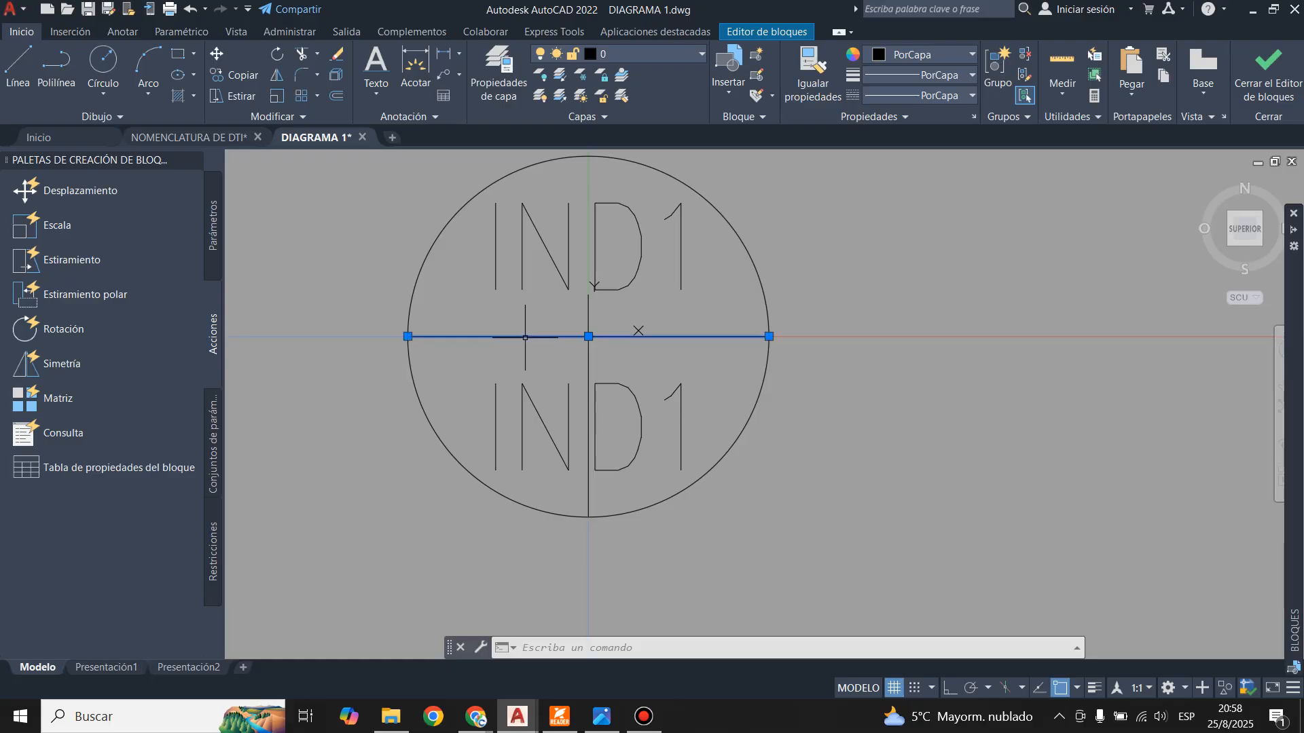
{"action": "key", "text": "Delete"}
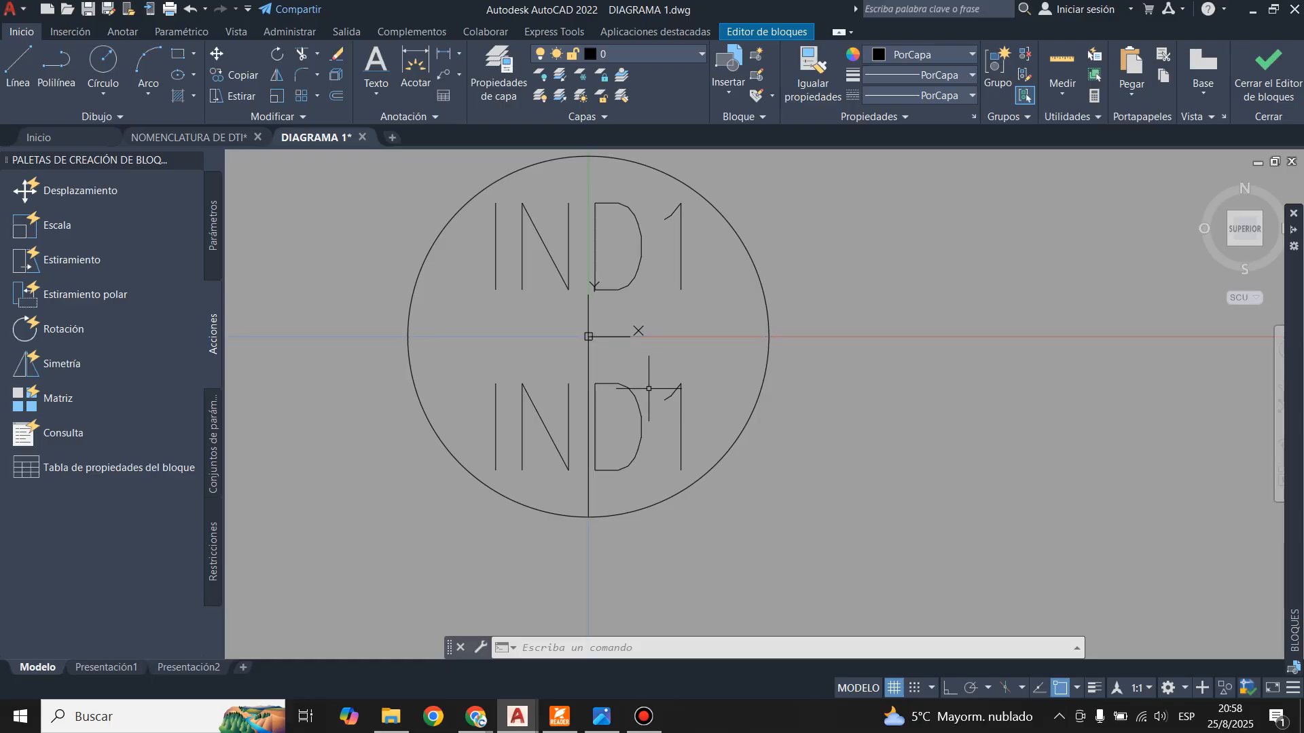
- Redefine the lower attribute copy with identifier LAZ, prompt "INGRESE NUMERO DE LAZO" and default value XXX
{"action": "double_click", "coordinate": [555, 442]}
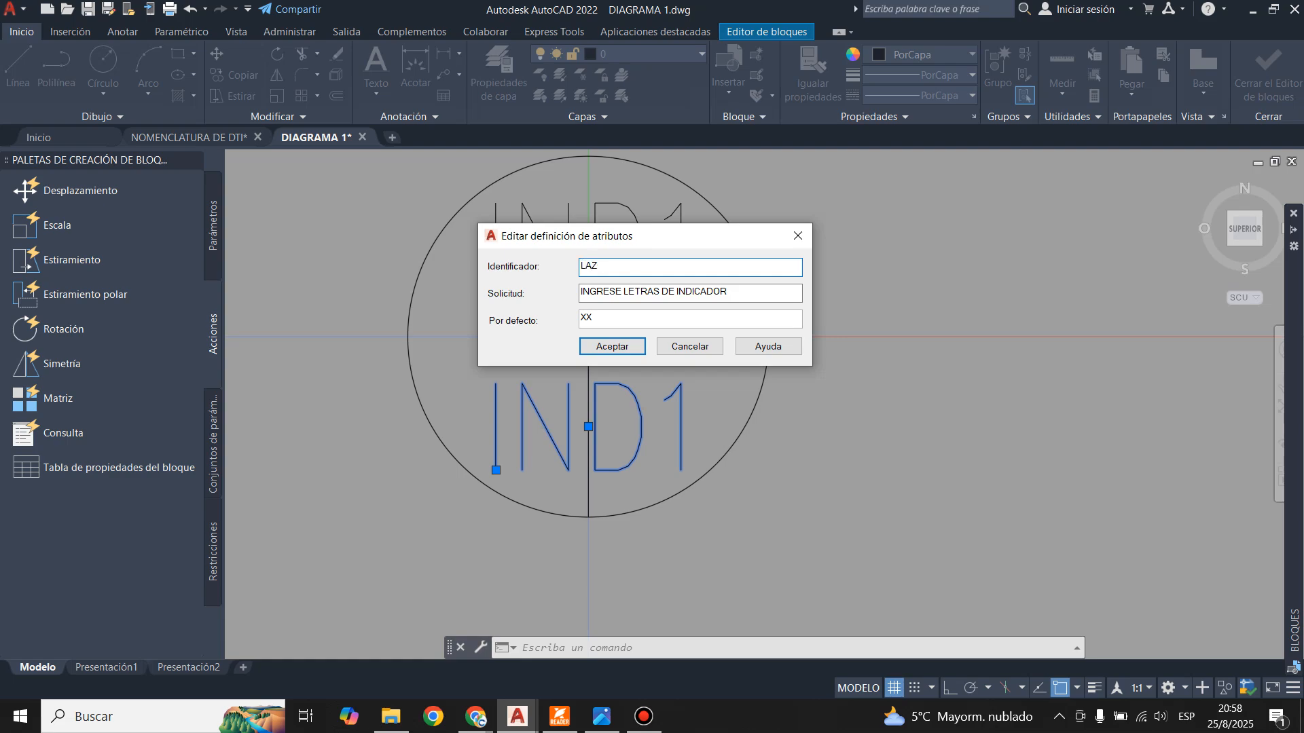
{"action": "key", "text": "Tab"}
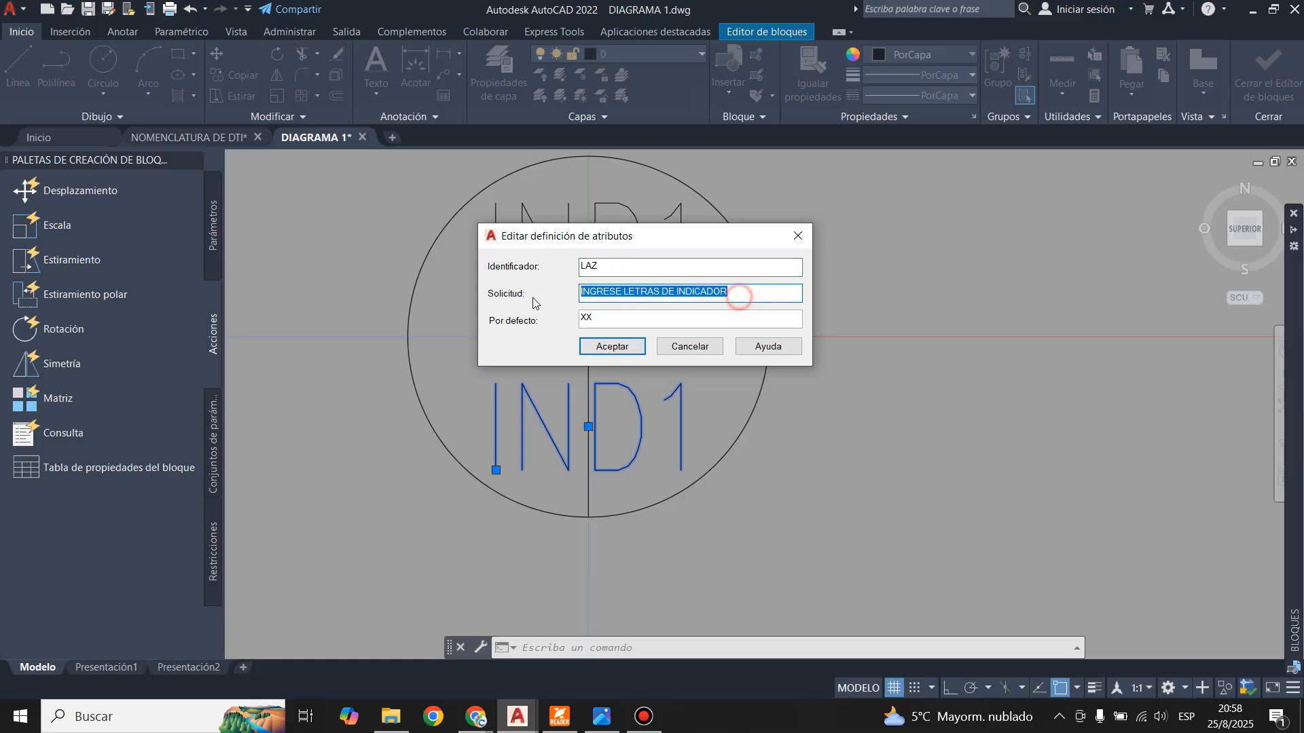
{"action": "type", "text": "ING"}
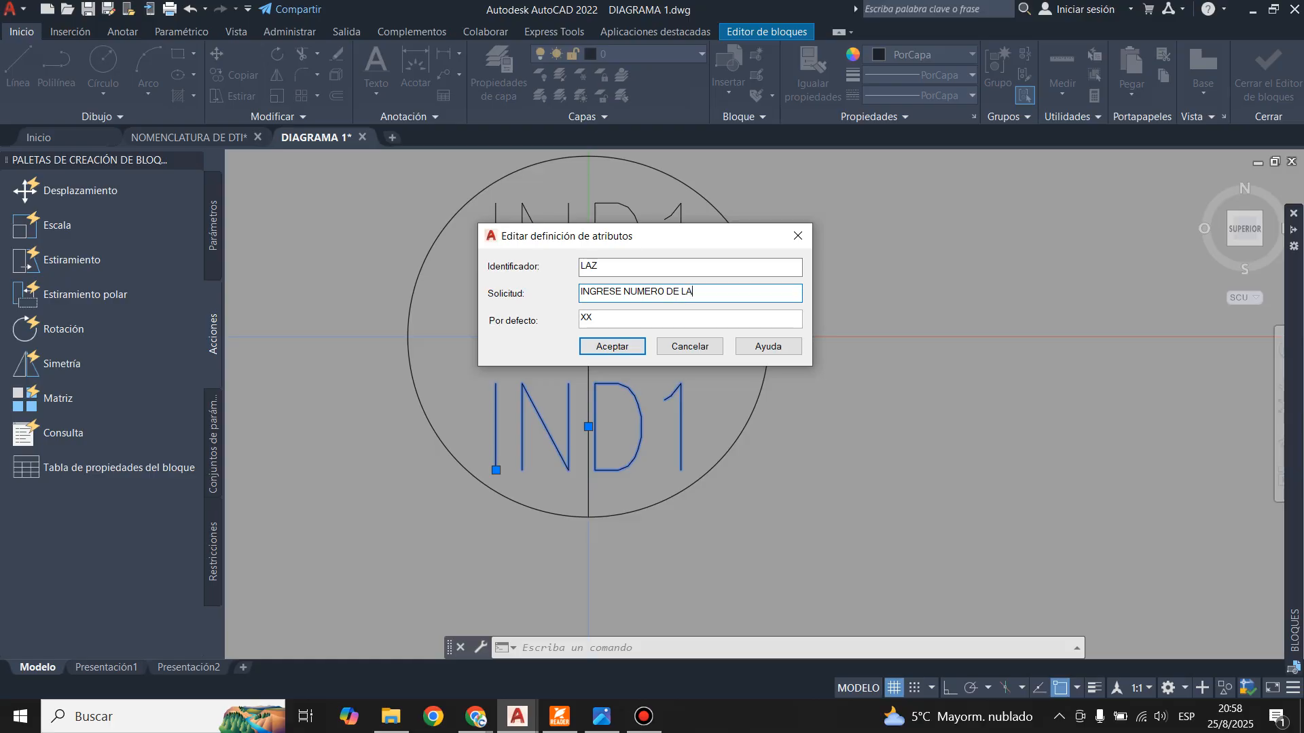
{"action": "double_click", "coordinate": [609, 318]}
{"action": "type", "text": "XX"}
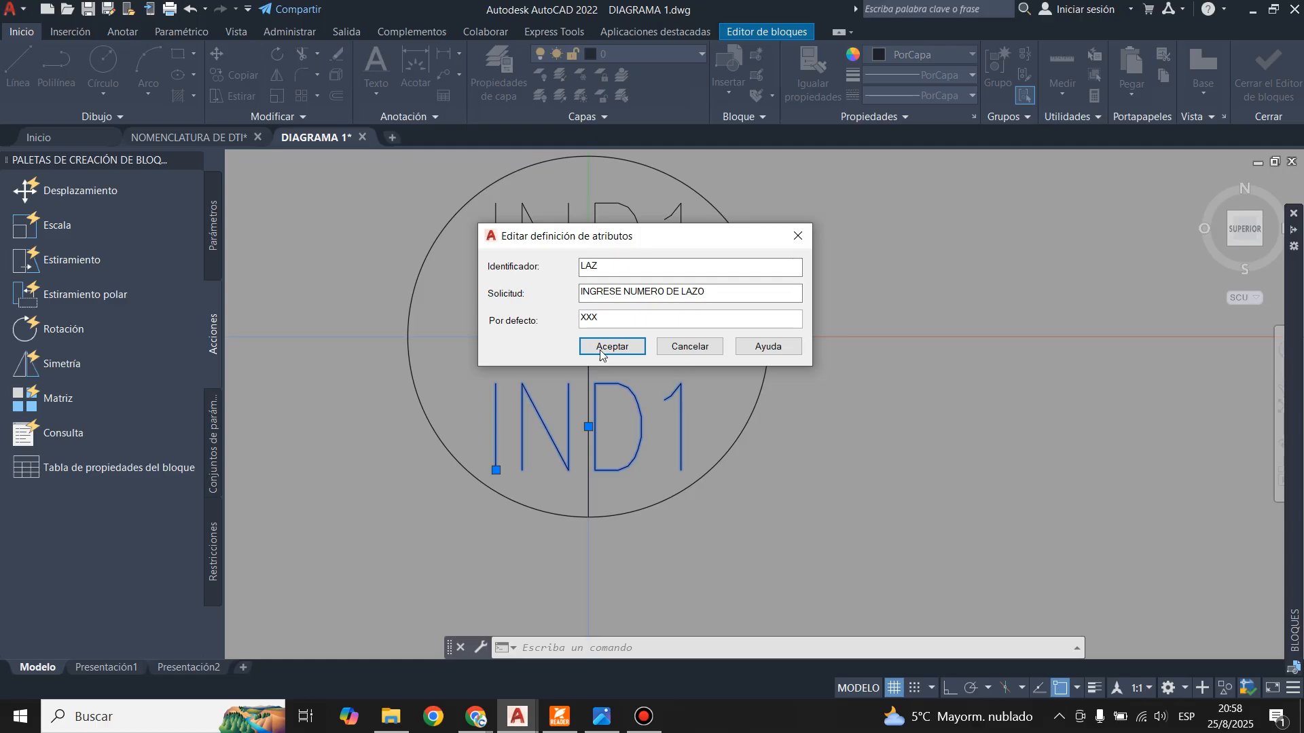
{"action": "left_click", "coordinate": [601, 350]}
{"action": "key", "text": "Escape"}
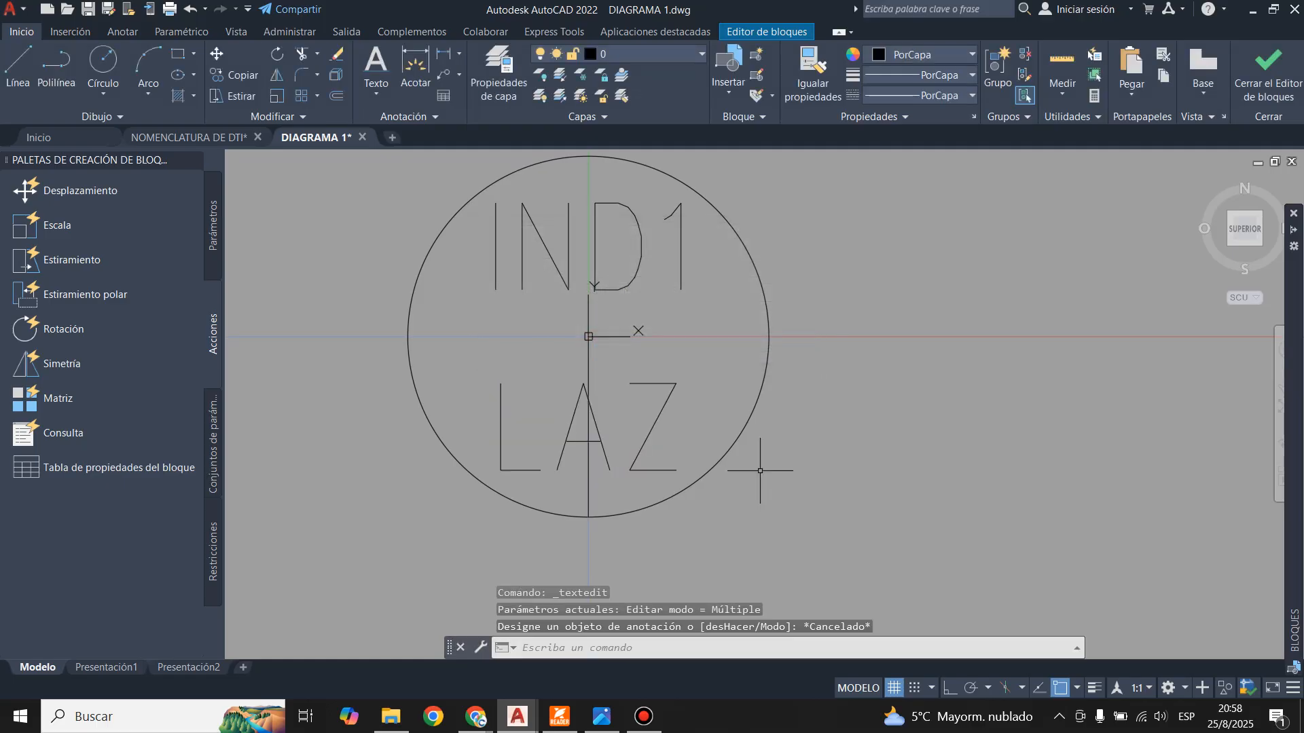
- Switch to the P&ID PDF in Foxit PDF Reader, examine the table of instrument location symbols, and return to DIAGRAMA 1 in AutoCAD
{"action": "scroll", "coordinate": [687, 404], "scroll_direction": "down", "scroll_amount": 2}
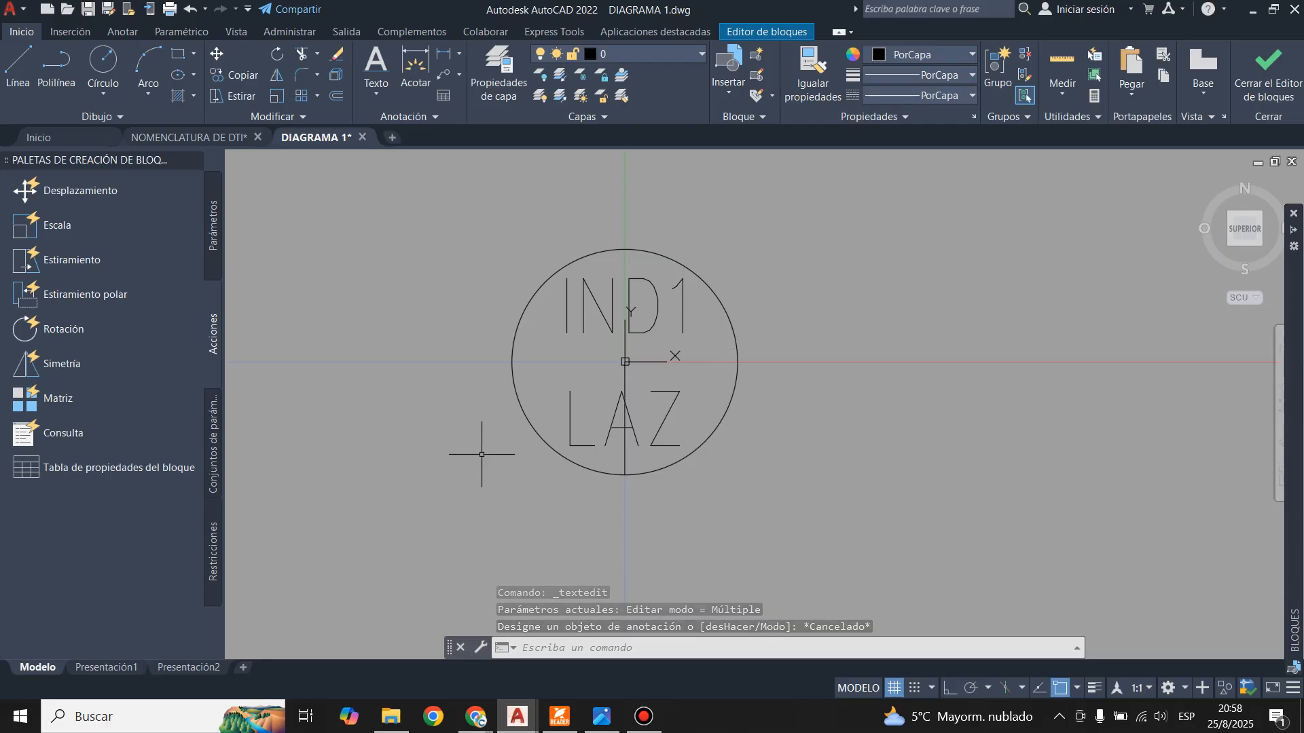
{"action": "left_click", "coordinate": [567, 727]}
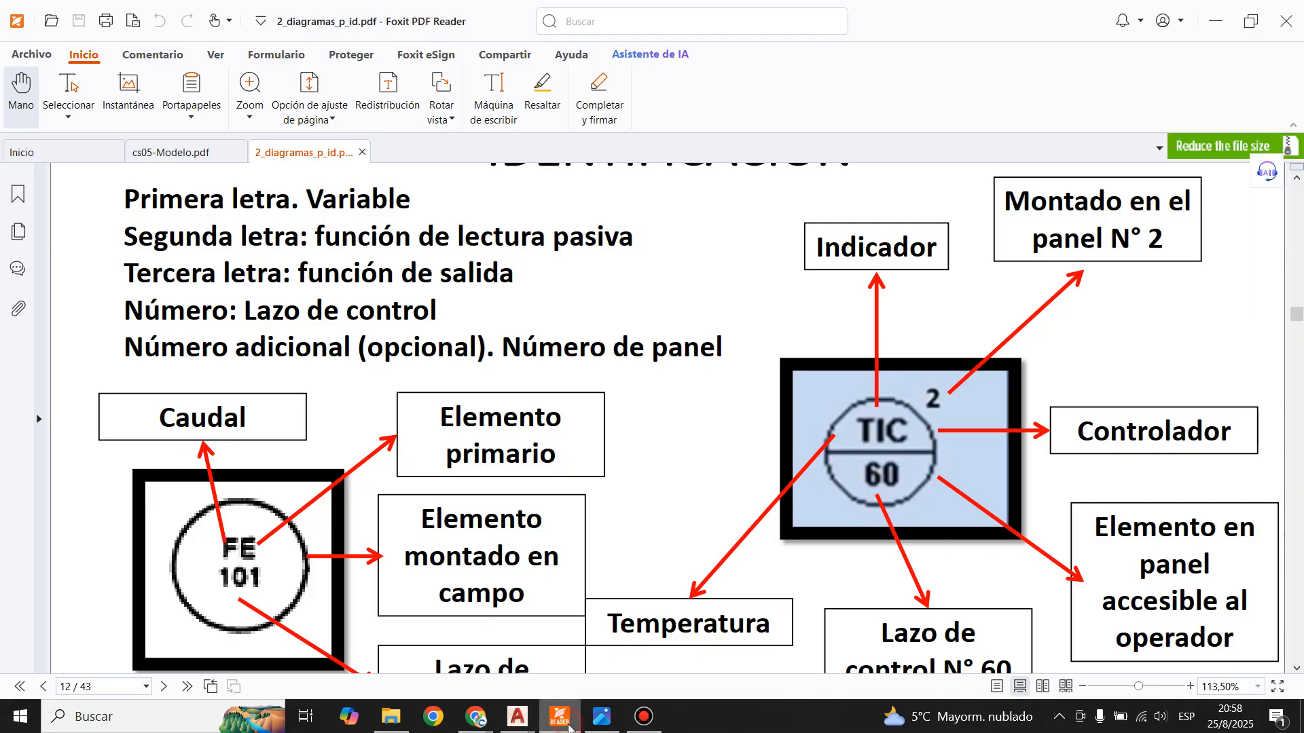
{"action": "scroll", "coordinate": [620, 532], "scroll_direction": "up", "scroll_amount": 10}
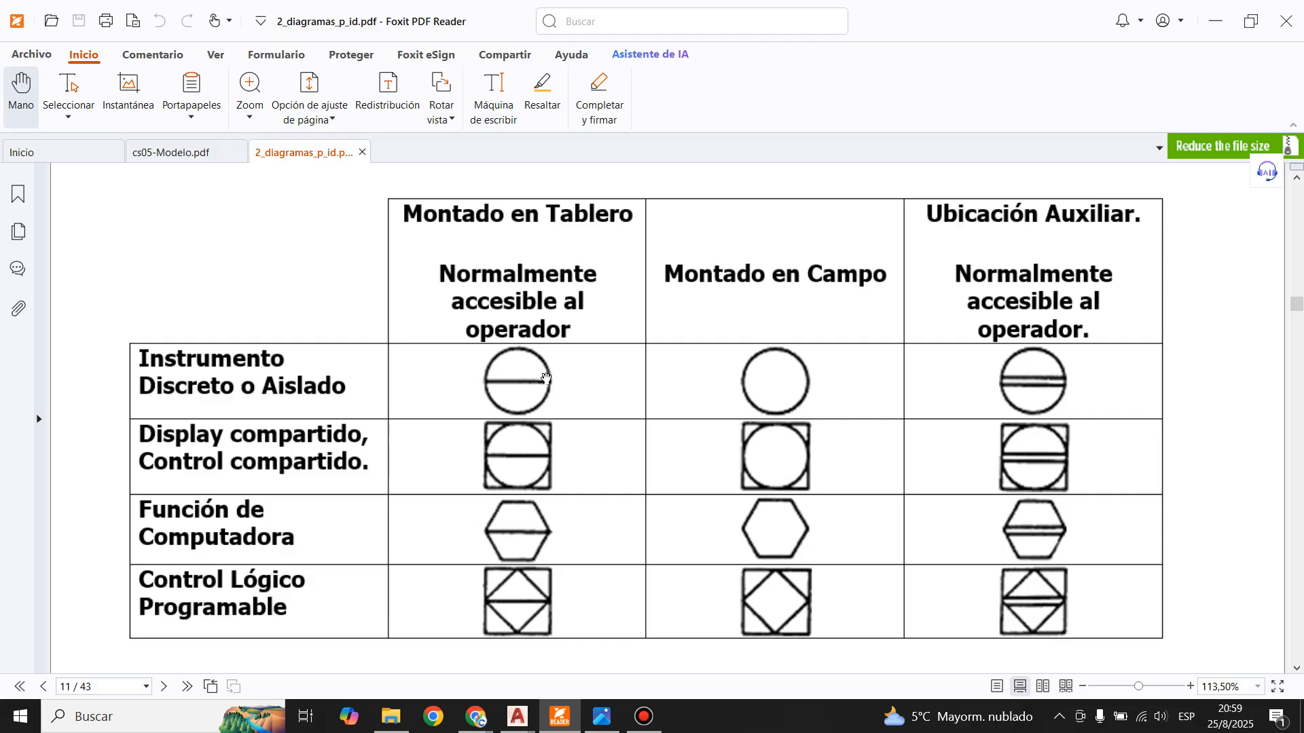
{"action": "mouse_move", "coordinate": [517, 716]}
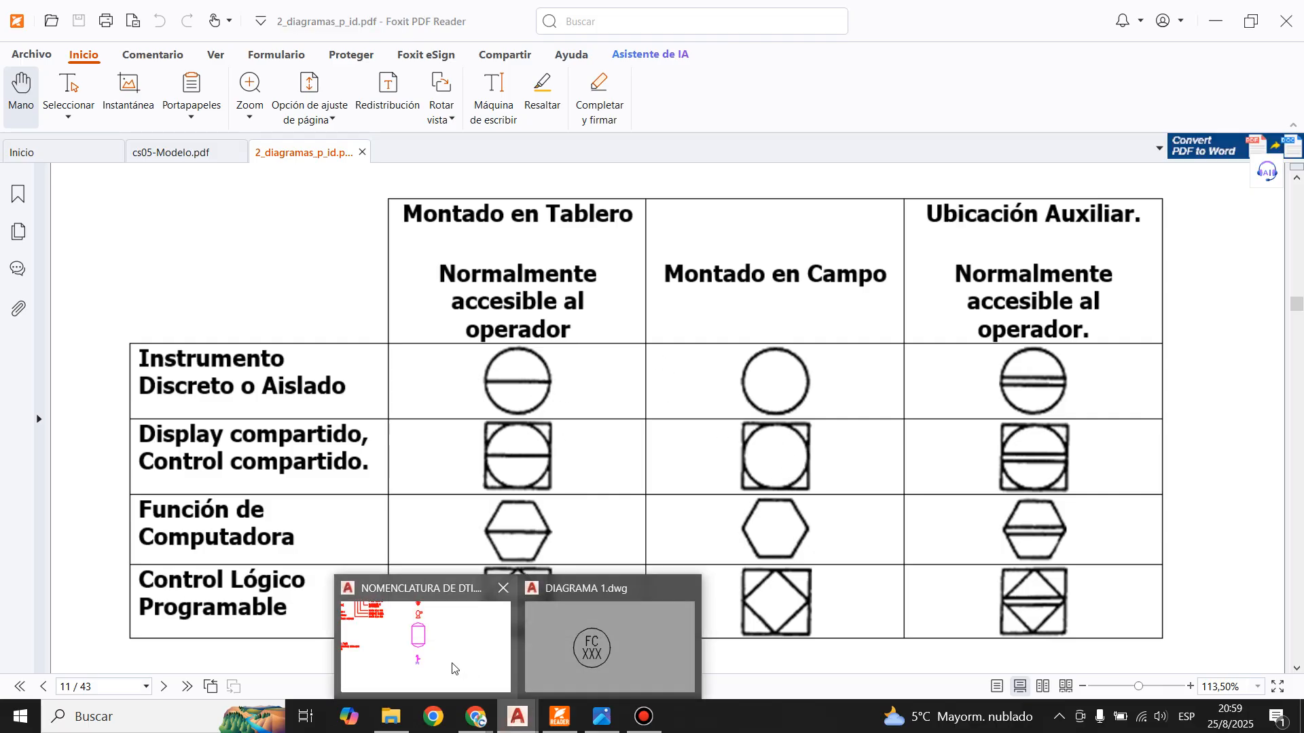
{"action": "left_click", "coordinate": [601, 648]}
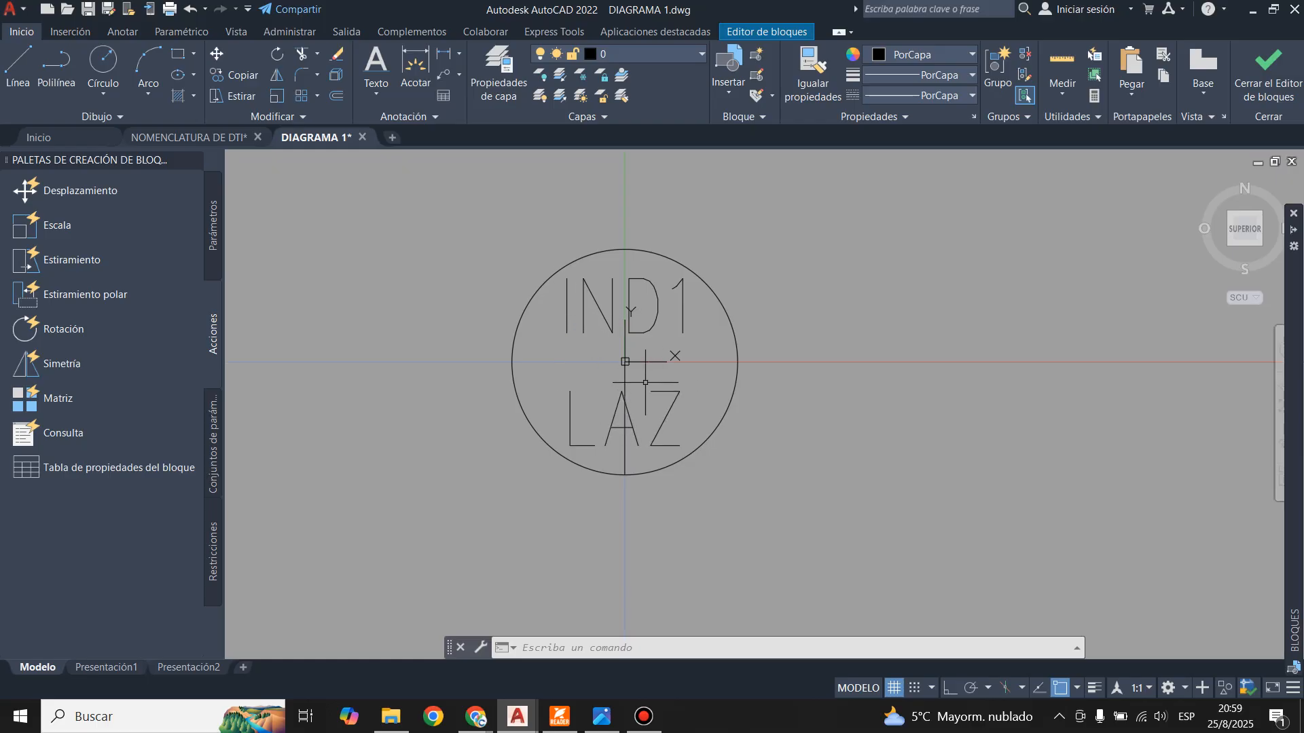
- Draw a vertical line across the bubble from its top quadrant to its bottom quadrant
{"action": "left_click", "coordinate": [18, 64]}
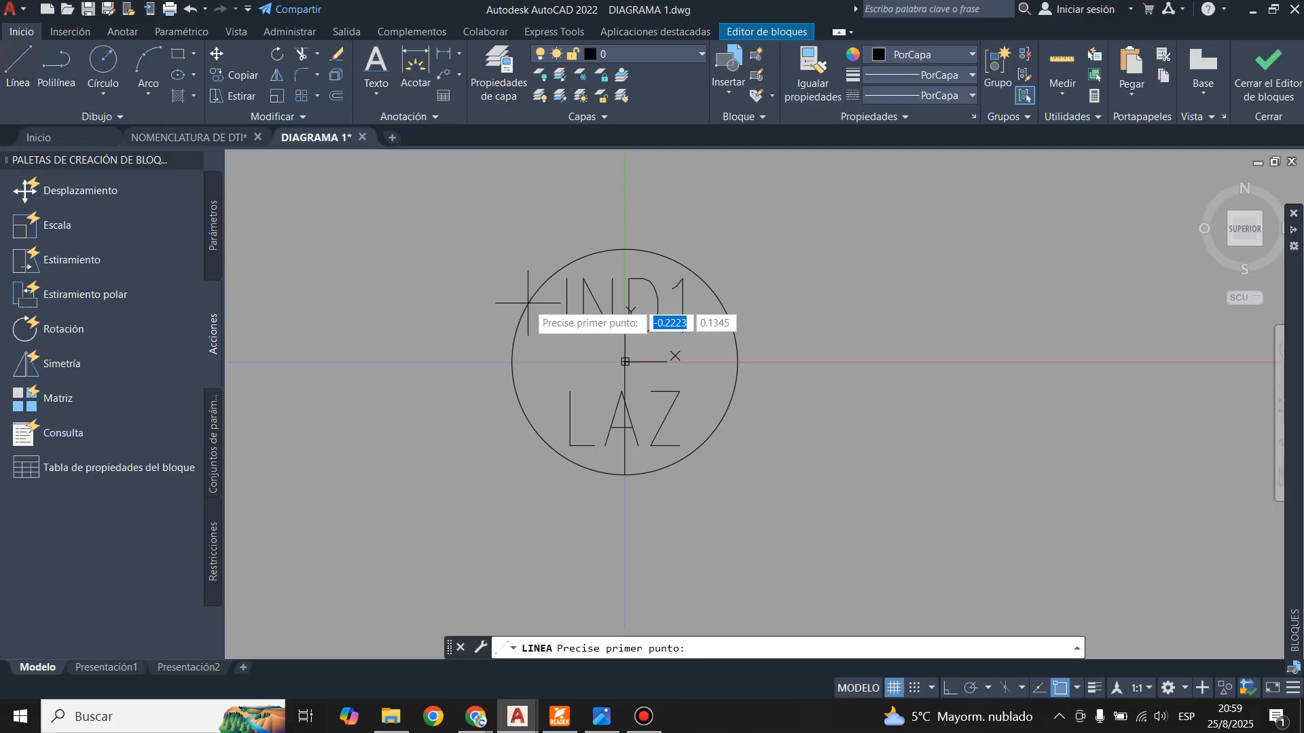
{"action": "left_click", "coordinate": [624, 250]}
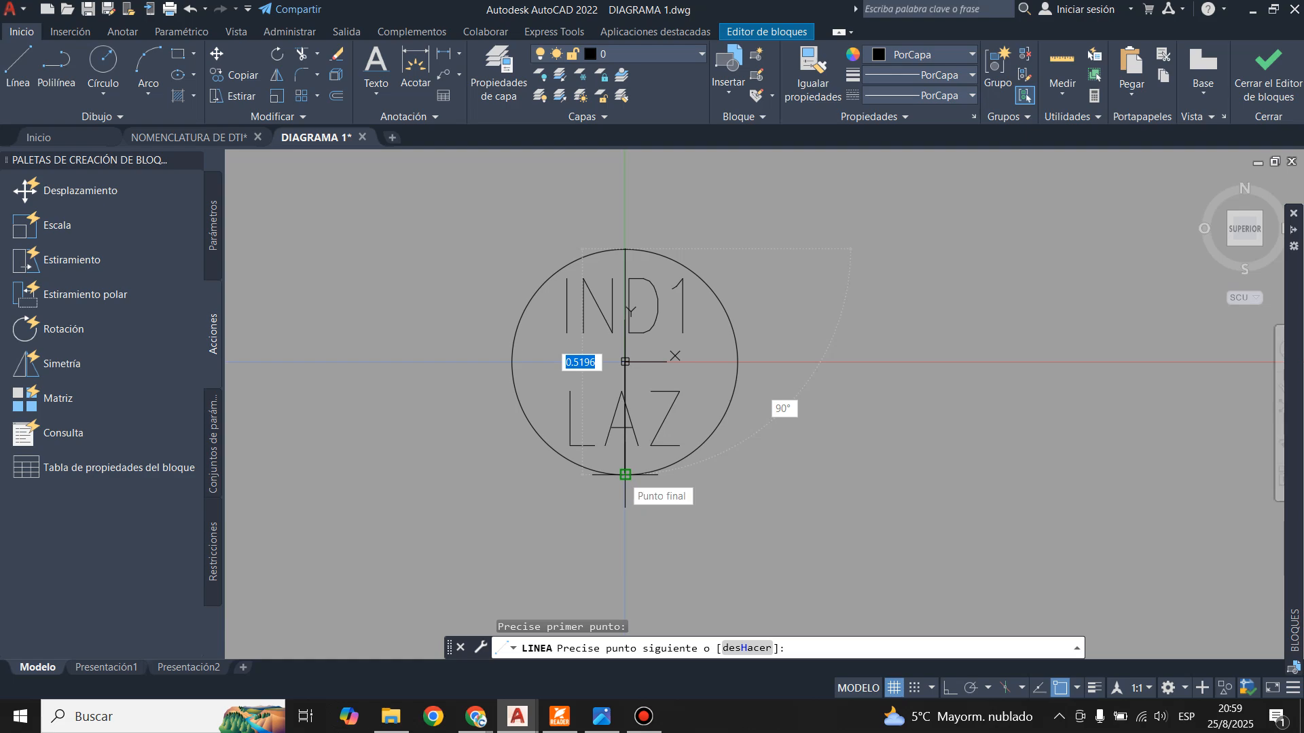
{"action": "left_click", "coordinate": [624, 475]}
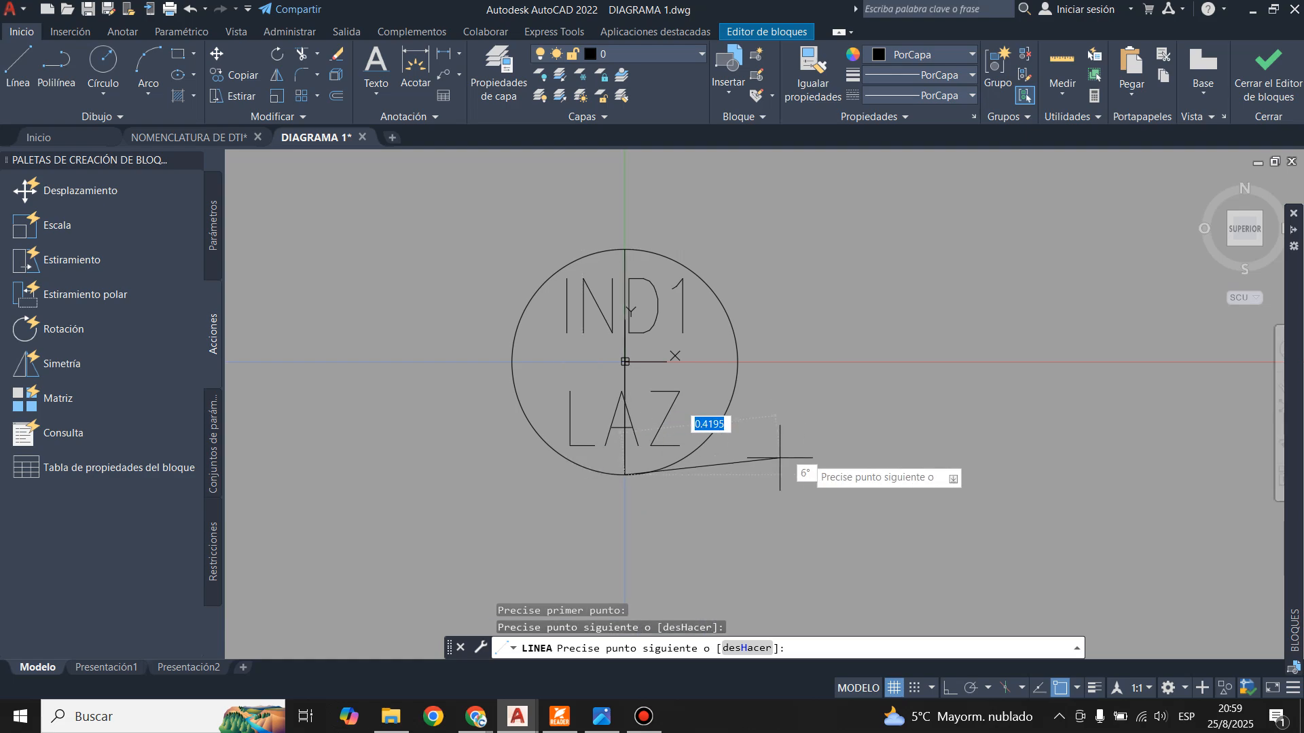
{"action": "key", "text": "Return"}
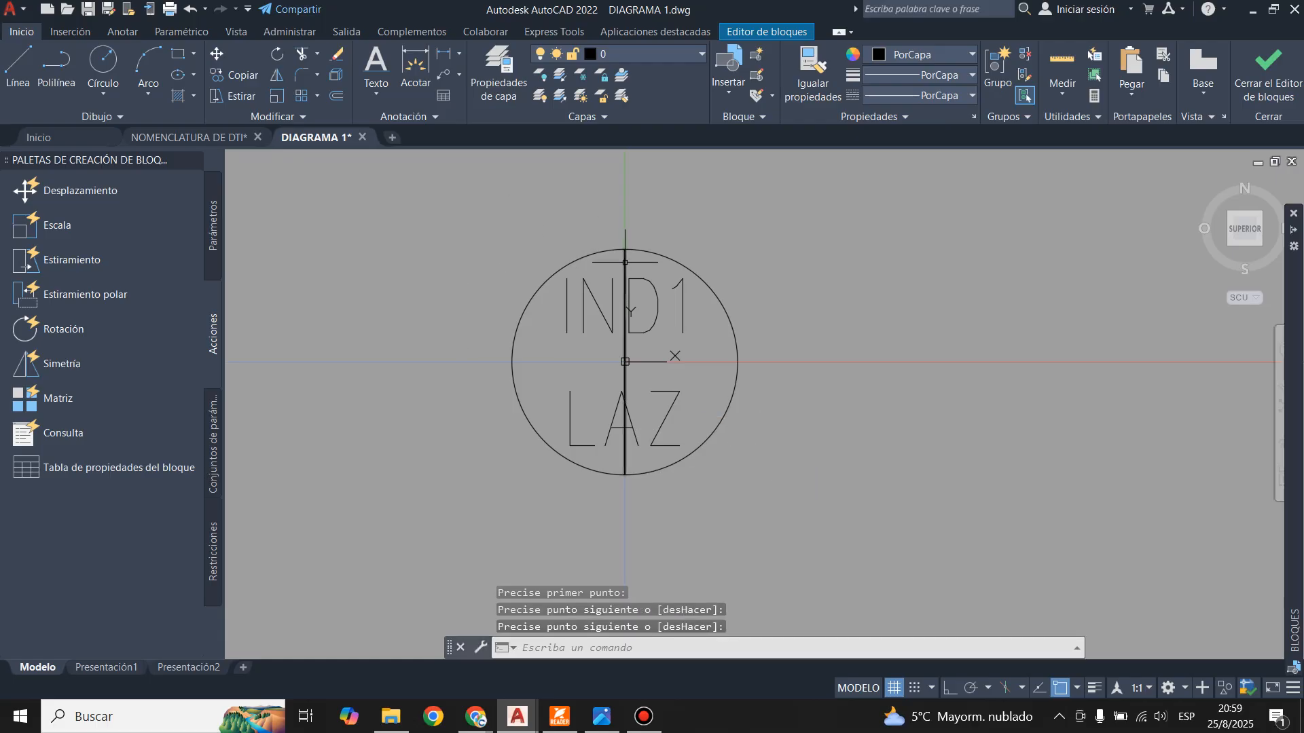
- Rotate the full-height vertical line 90° about the bubble's centre with ortho mode on
{"action": "left_click", "coordinate": [626, 254]}
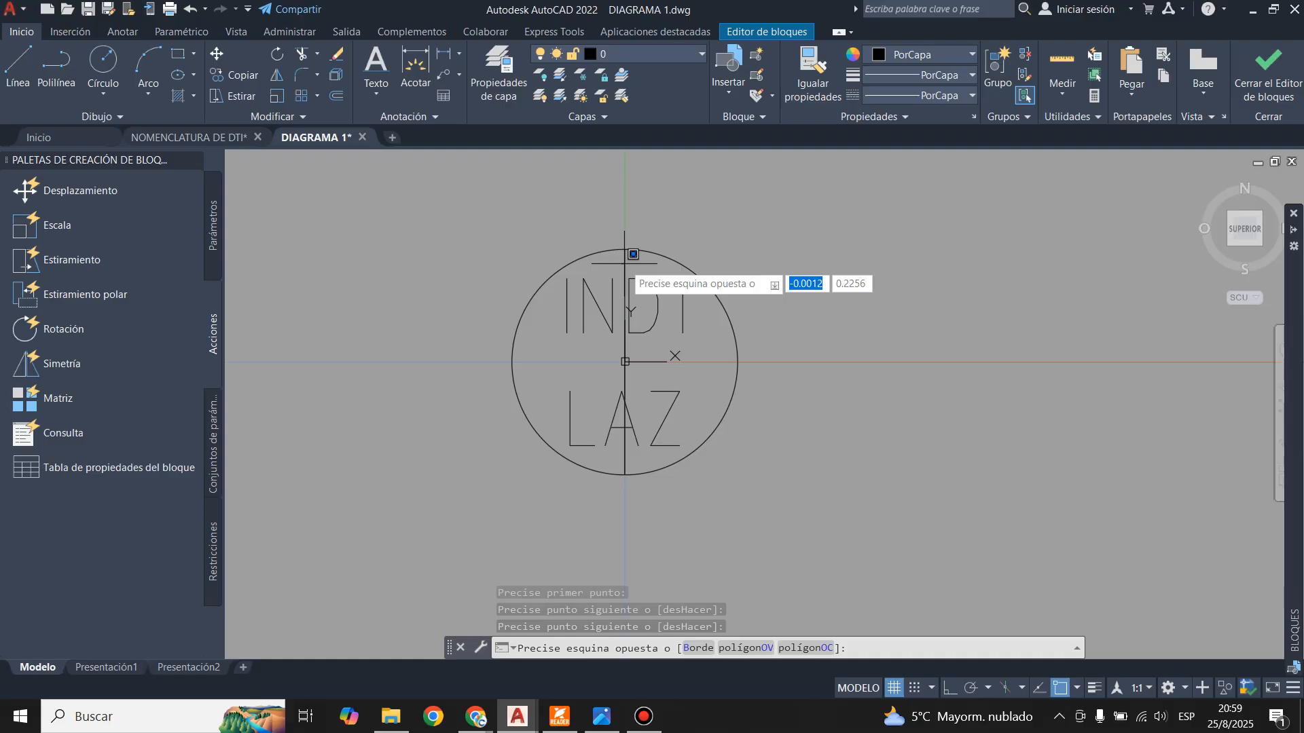
{"action": "key", "text": "Escape"}
{"action": "left_click", "coordinate": [626, 258]}
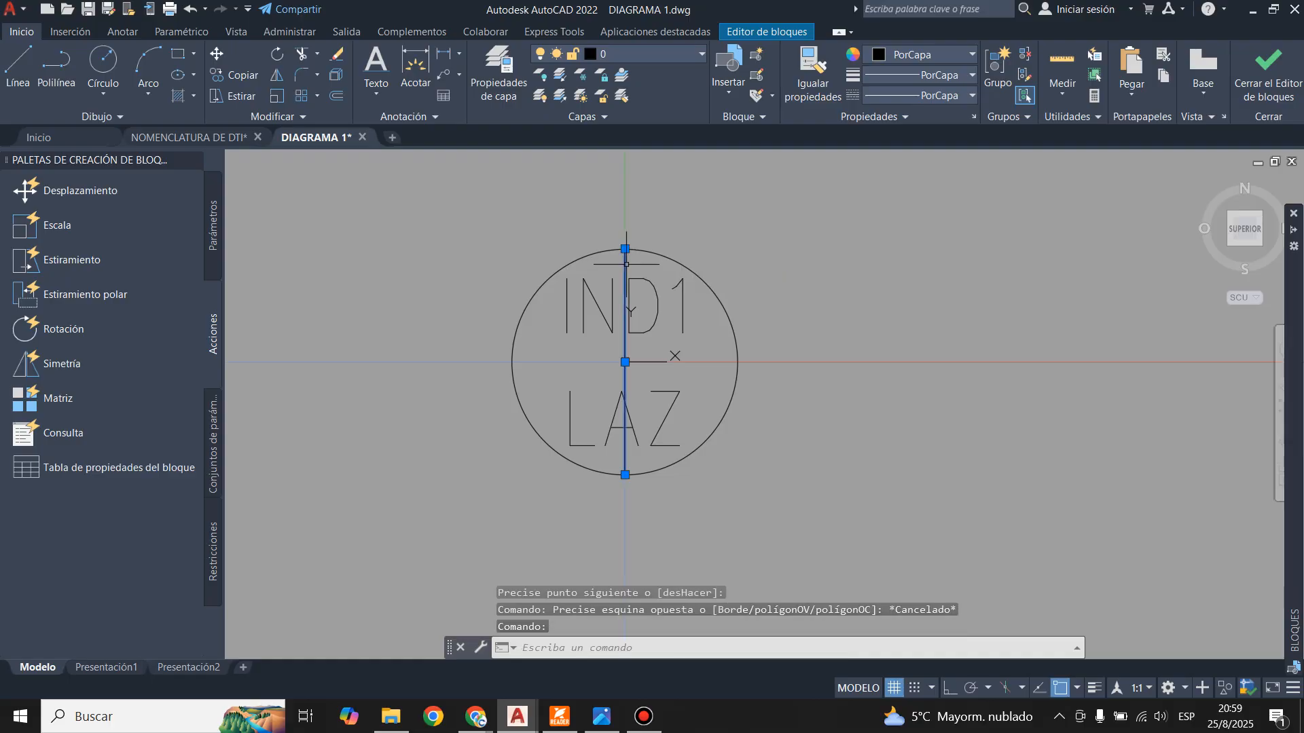
{"action": "left_click", "coordinate": [279, 56]}
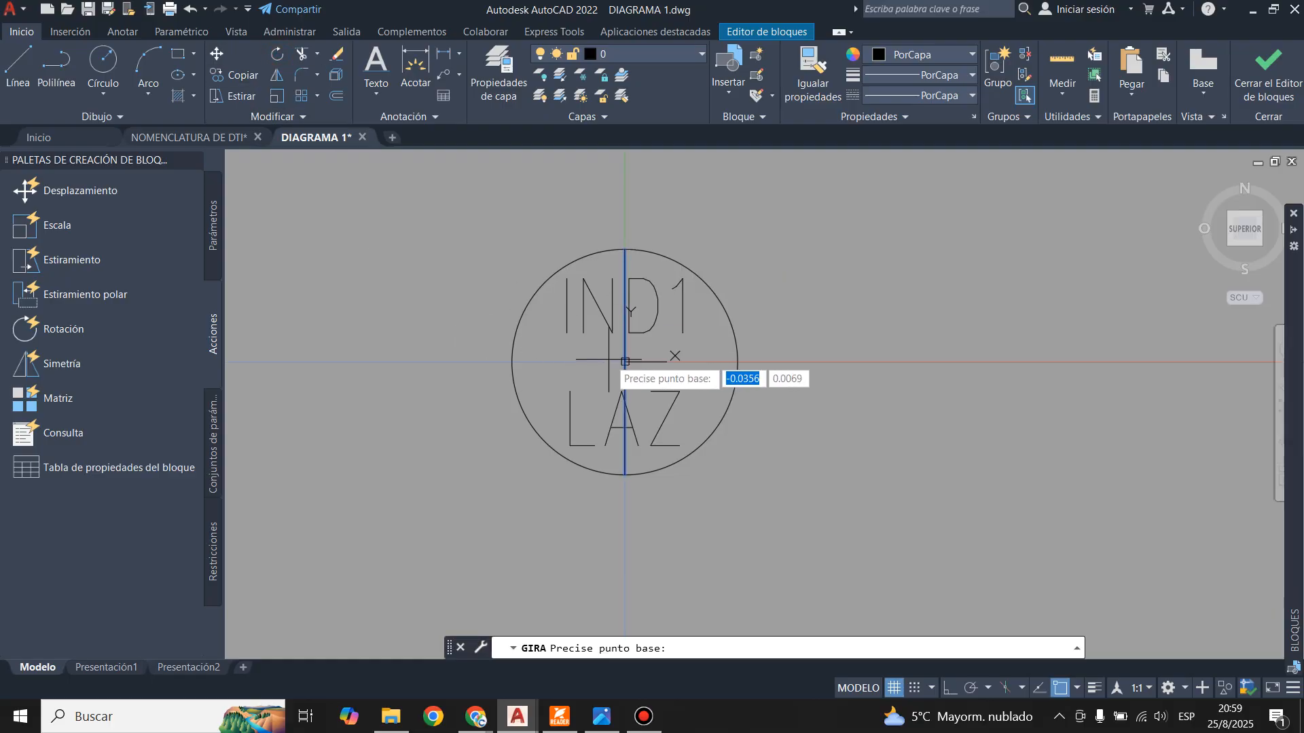
{"action": "left_click", "coordinate": [626, 362]}
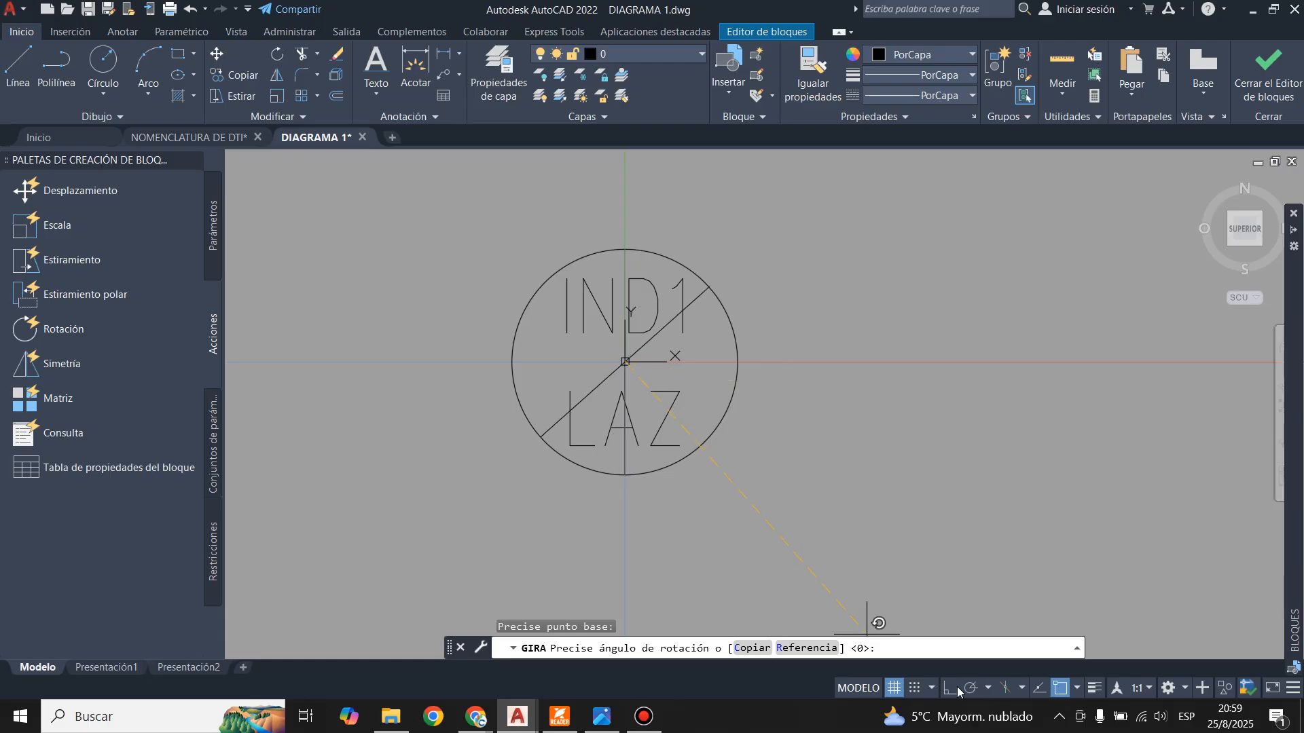
{"action": "key", "text": "F8"}
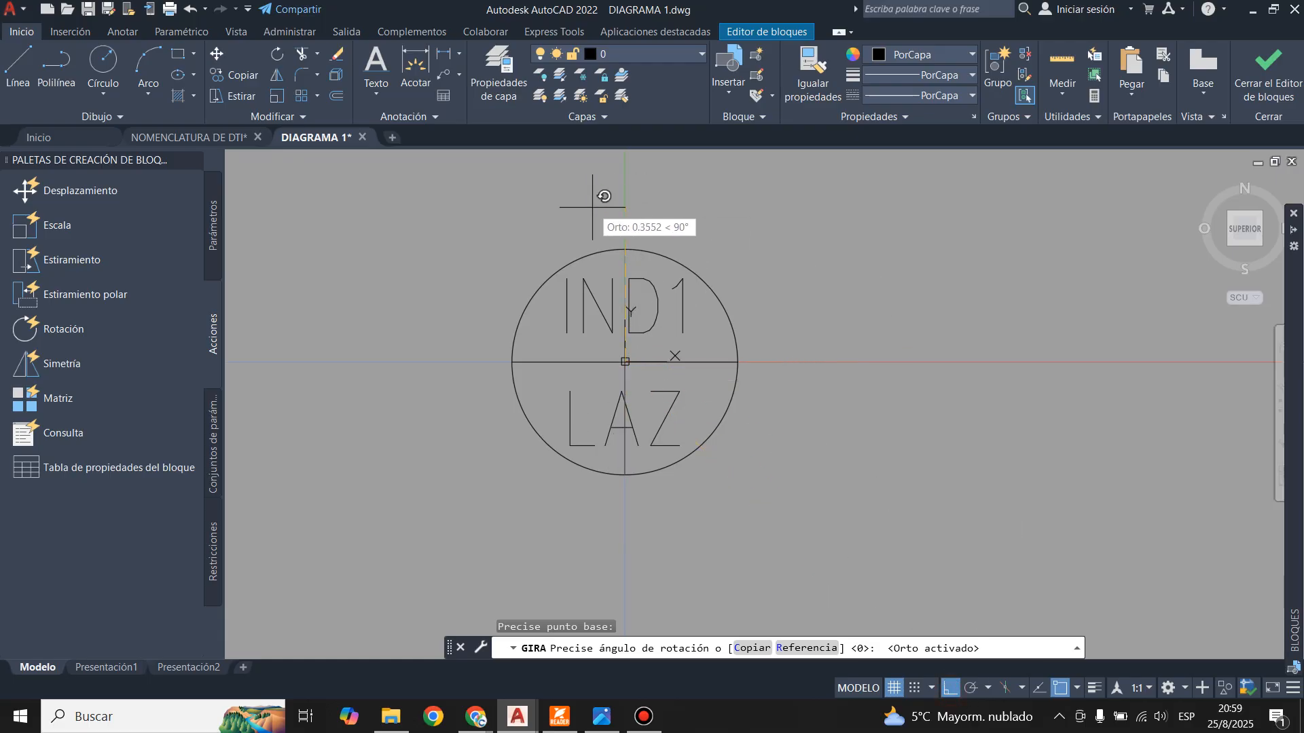
{"action": "left_click", "coordinate": [625, 207]}
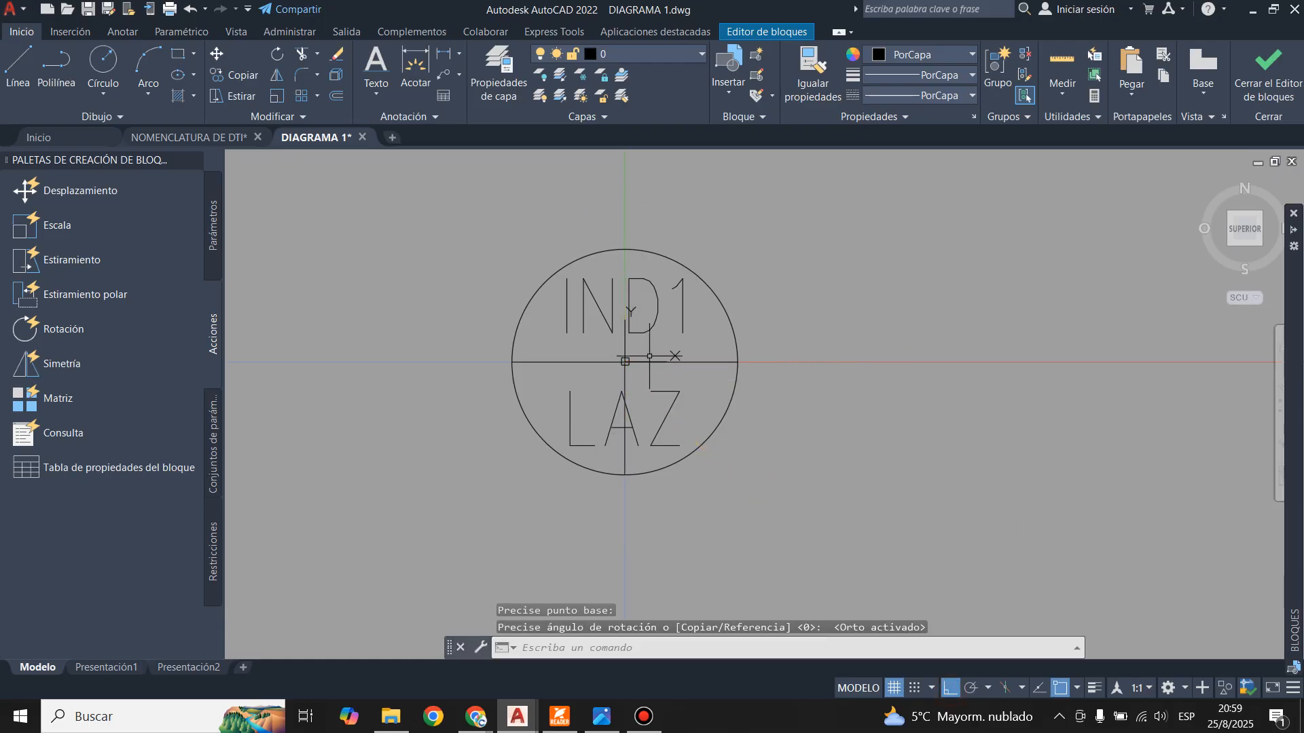
{"action": "key", "text": "Escape"}
- Move the horizontal line by its midpoint to the bubble's top quadrant and copy it onto the bottom quadrant
{"action": "left_click", "coordinate": [651, 361]}
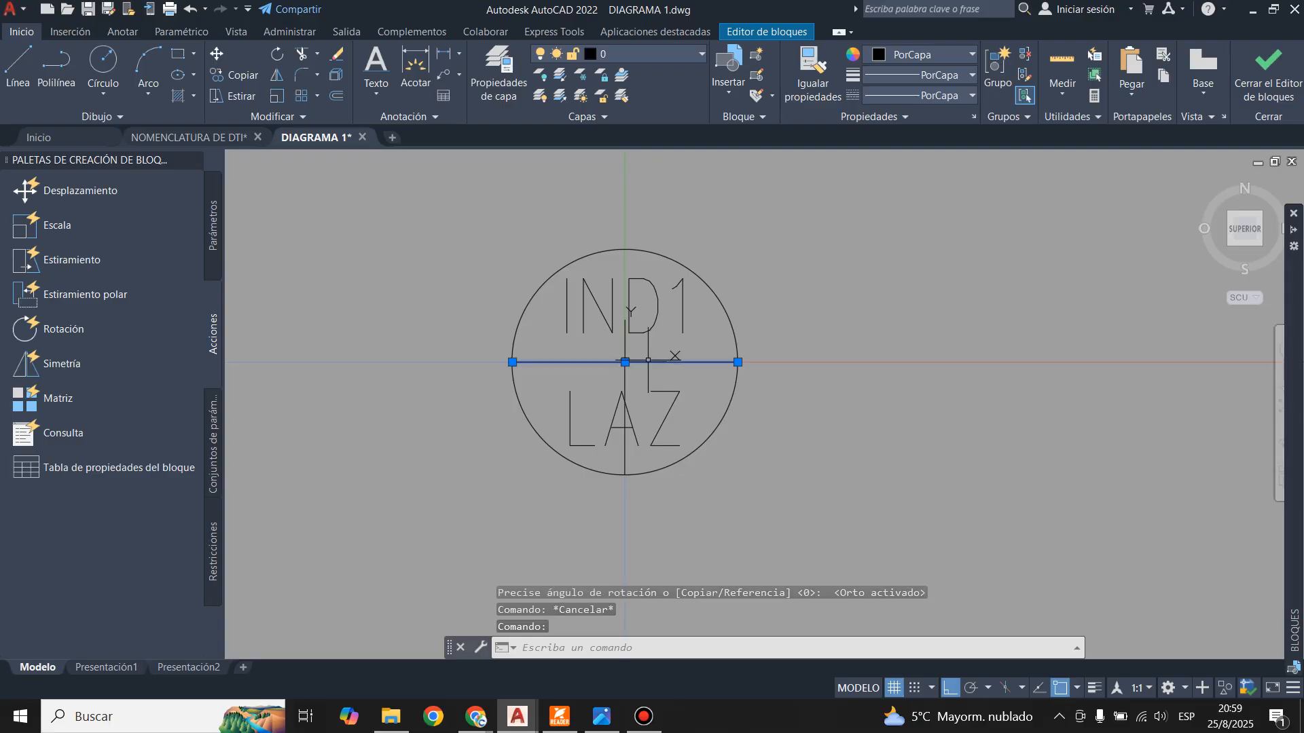
{"action": "left_click", "coordinate": [221, 57]}
{"action": "left_click", "coordinate": [625, 362]}
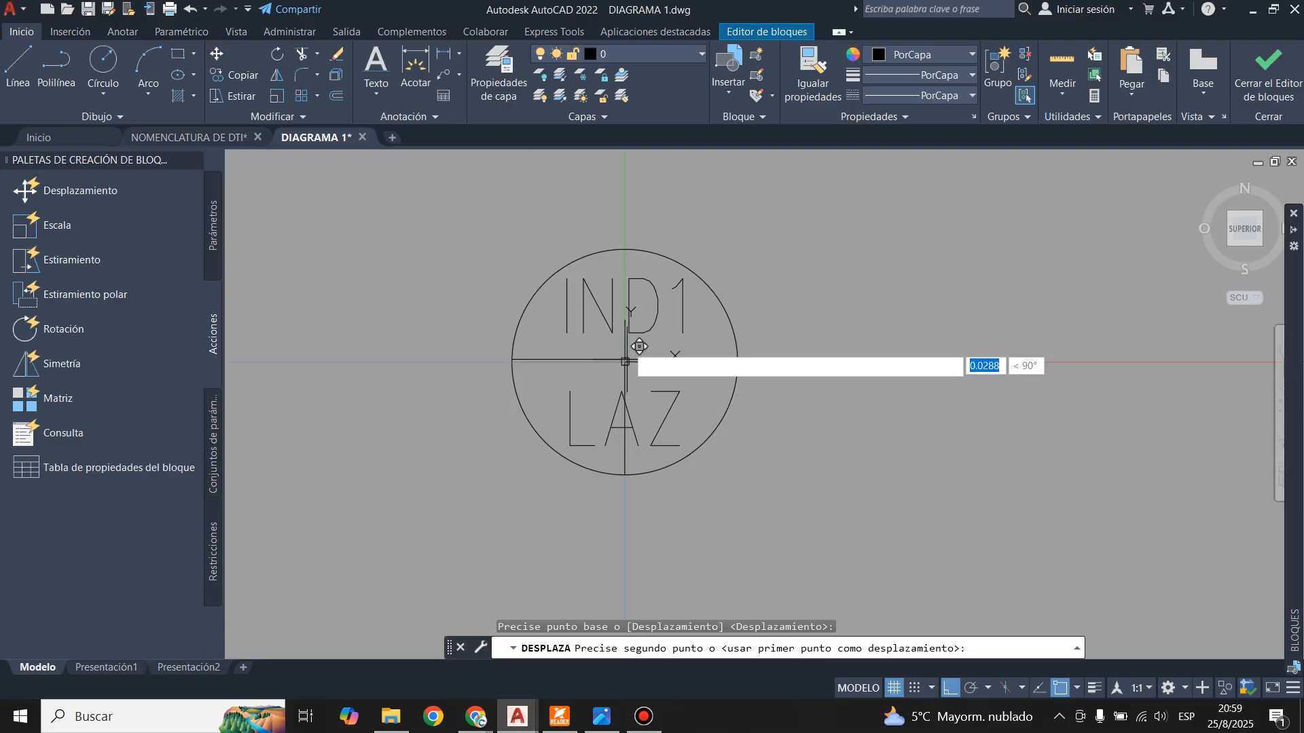
{"action": "key", "text": "Escape"}
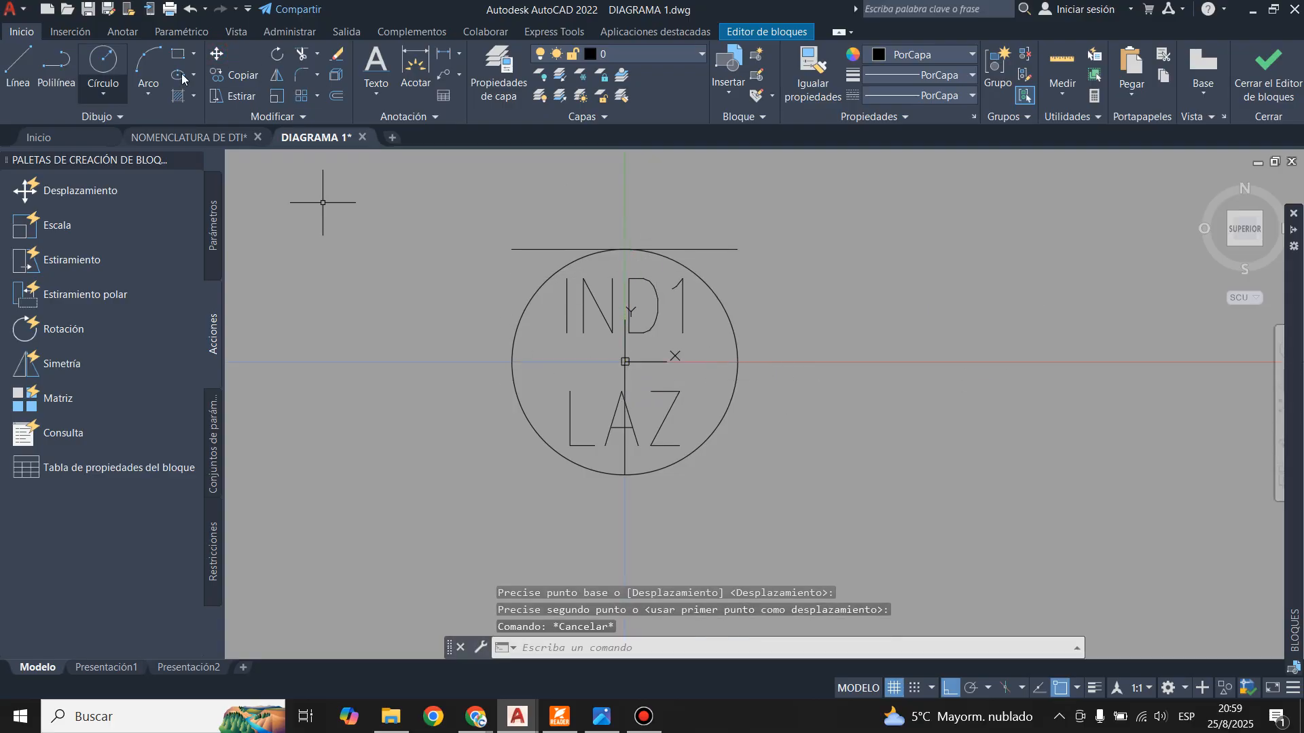
{"action": "left_click", "coordinate": [235, 75]}
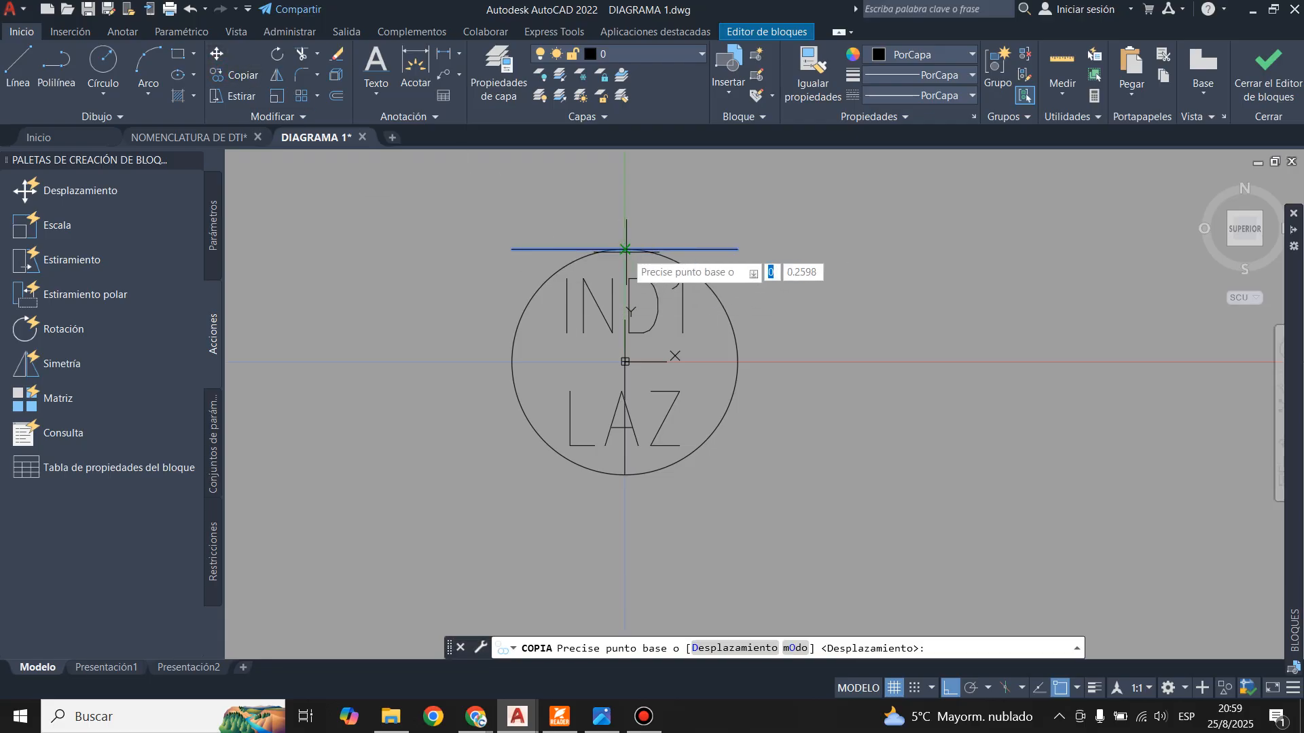
{"action": "left_click", "coordinate": [625, 249]}
{"action": "left_click", "coordinate": [625, 474]}
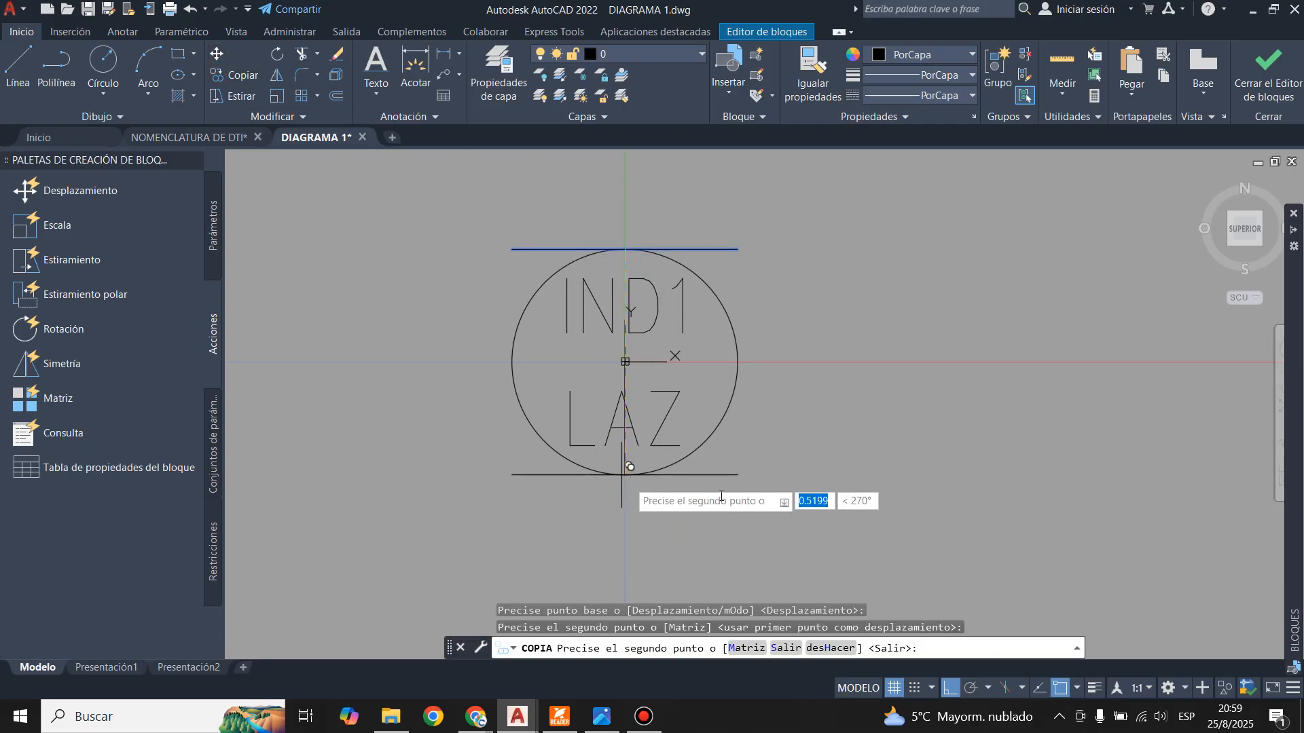
{"action": "key", "text": "Escape"}
- Draw vertical lines joining the ends of the two horizontal lines to close the square around the bubble
{"action": "type", "text": "l"}
{"action": "key", "text": "Return"}
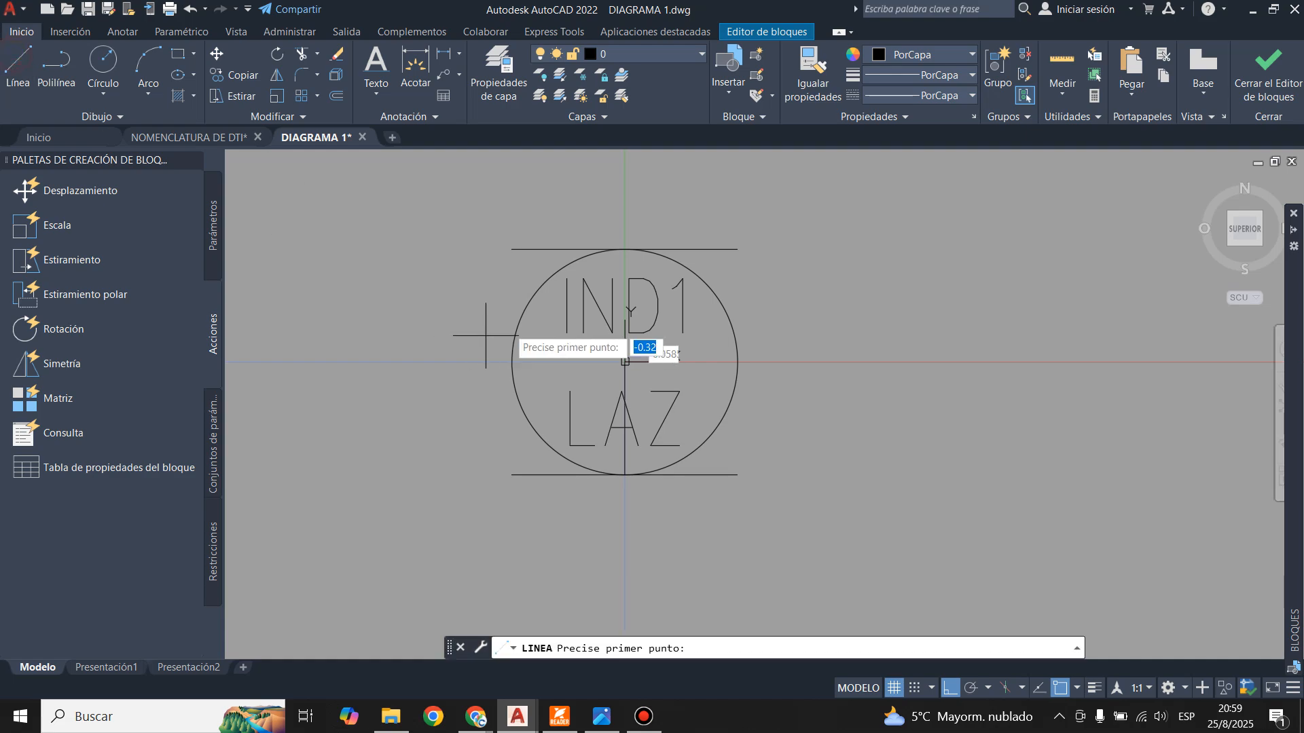
{"action": "left_click", "coordinate": [513, 249]}
{"action": "left_click", "coordinate": [513, 475]}
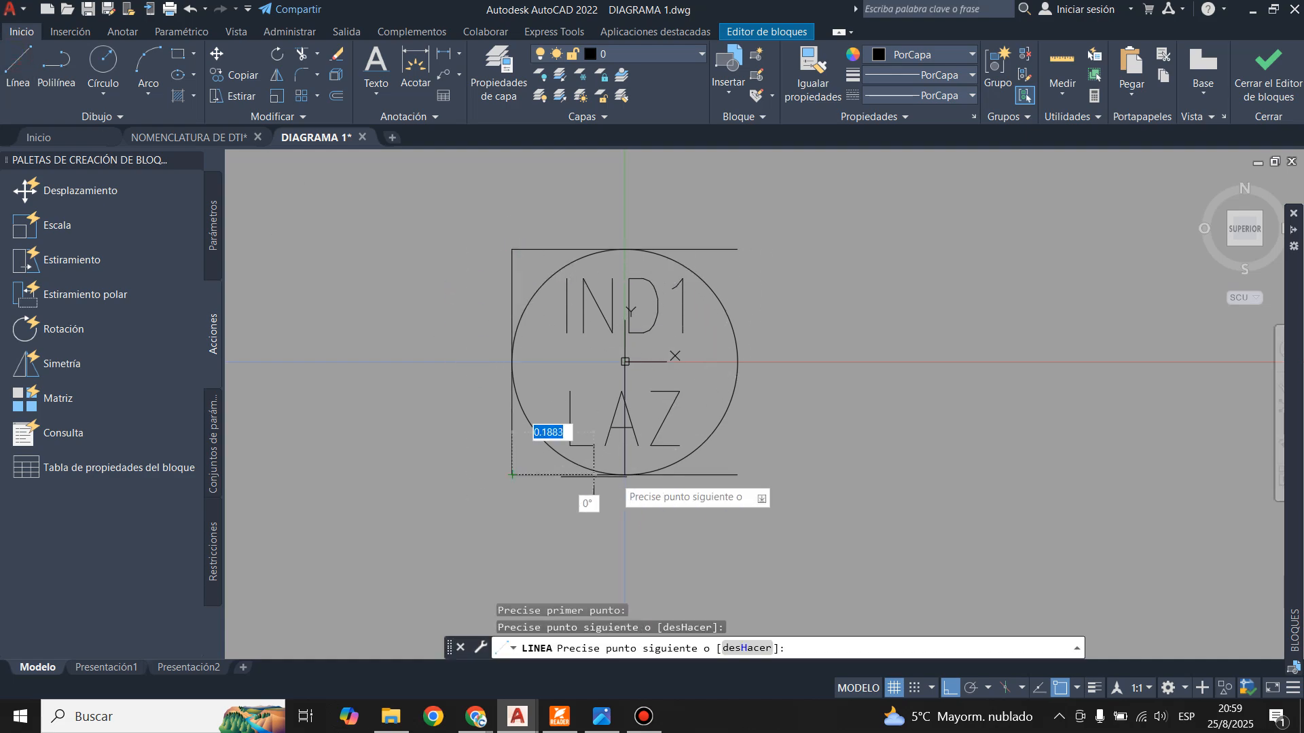
{"action": "key", "text": "Escape"}
{"action": "key", "text": "Return"}
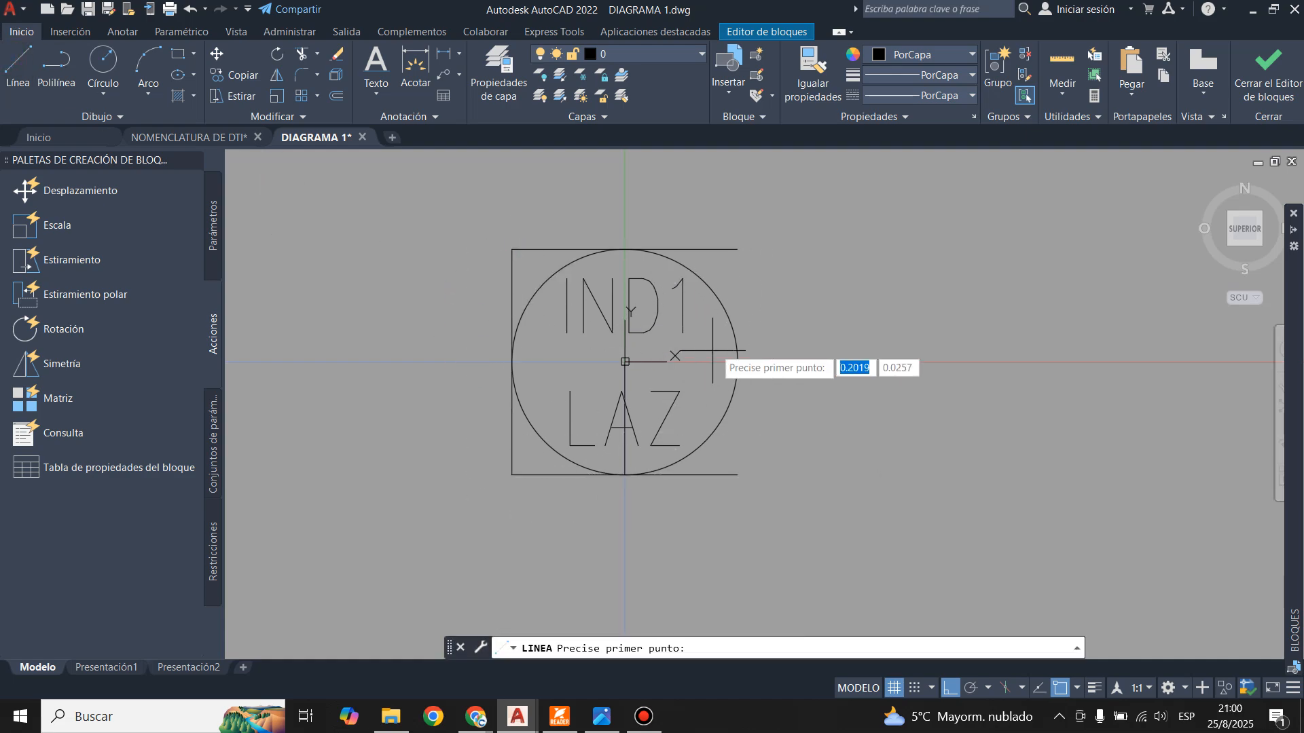
{"action": "left_click", "coordinate": [738, 250]}
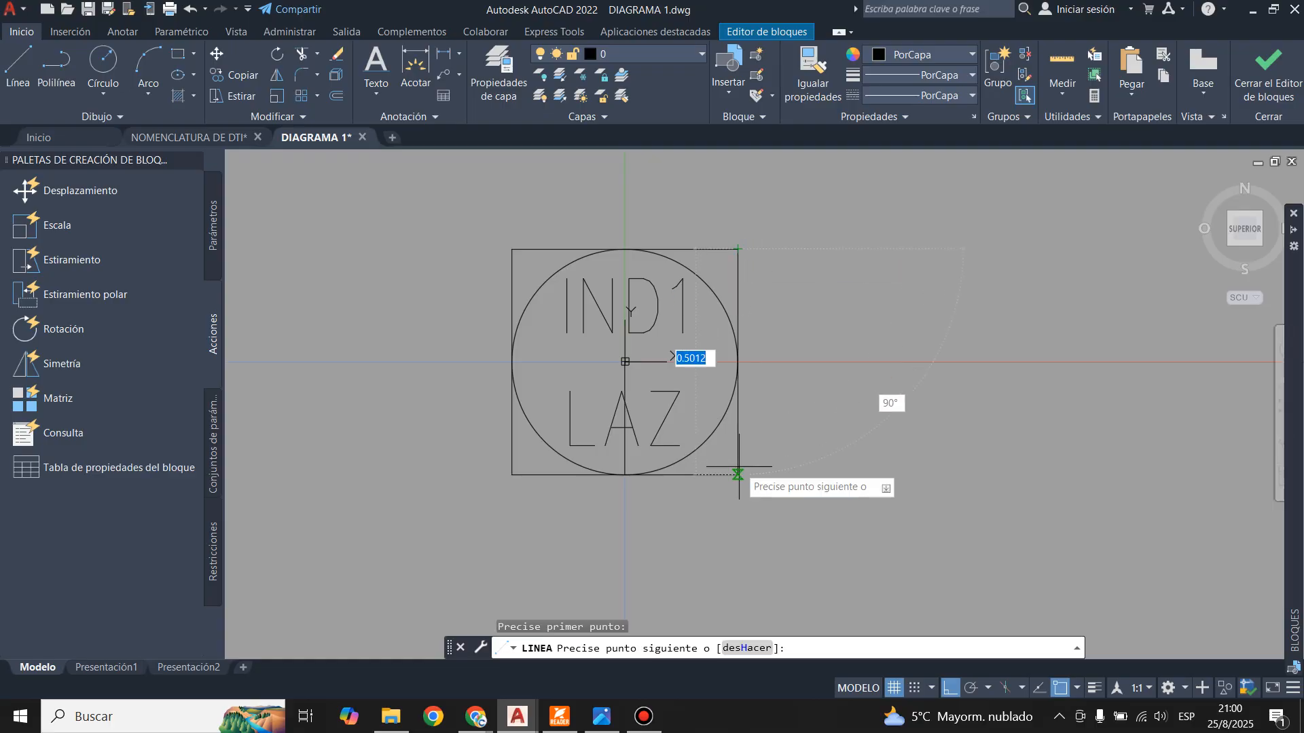
{"action": "left_click", "coordinate": [737, 475]}
{"action": "key", "text": "Escape"}
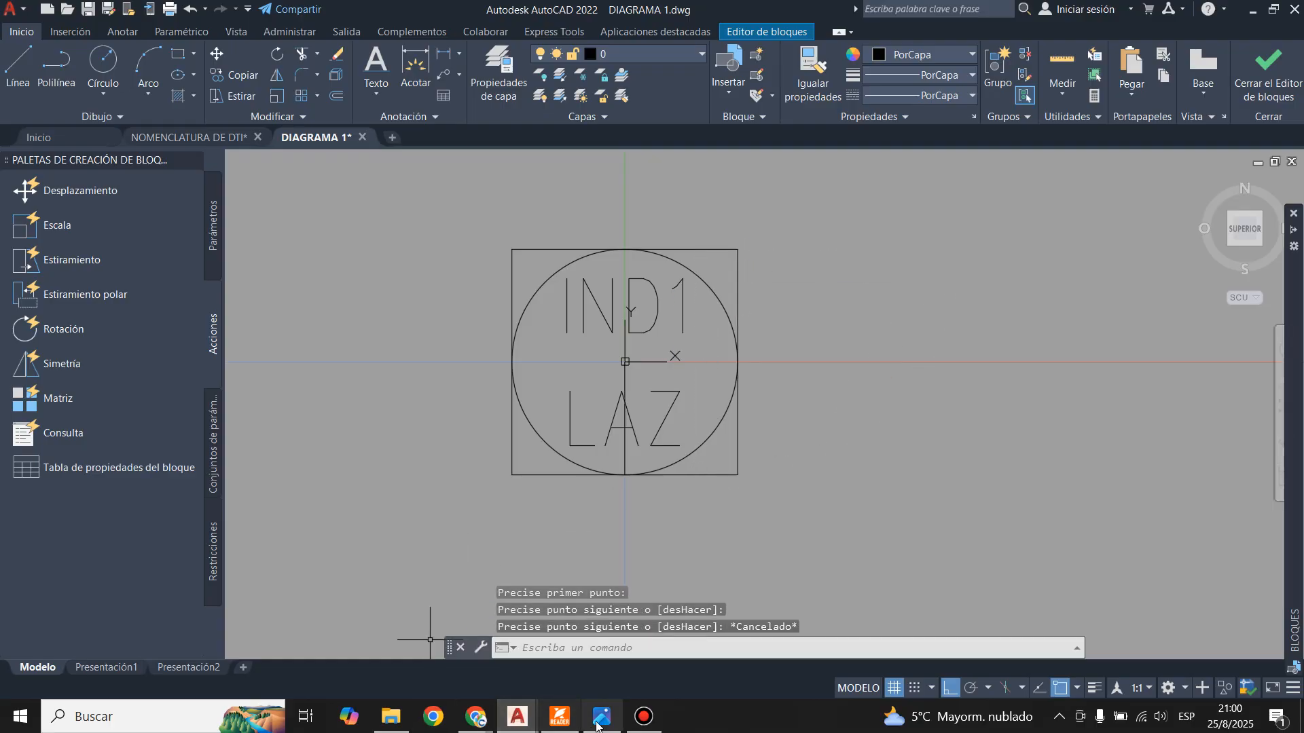
- Consult the location-symbol table in Foxit PDF Reader, return to AutoCAD, and place a visibility parameter just outside the square's right side
{"action": "left_click", "coordinate": [569, 724]}
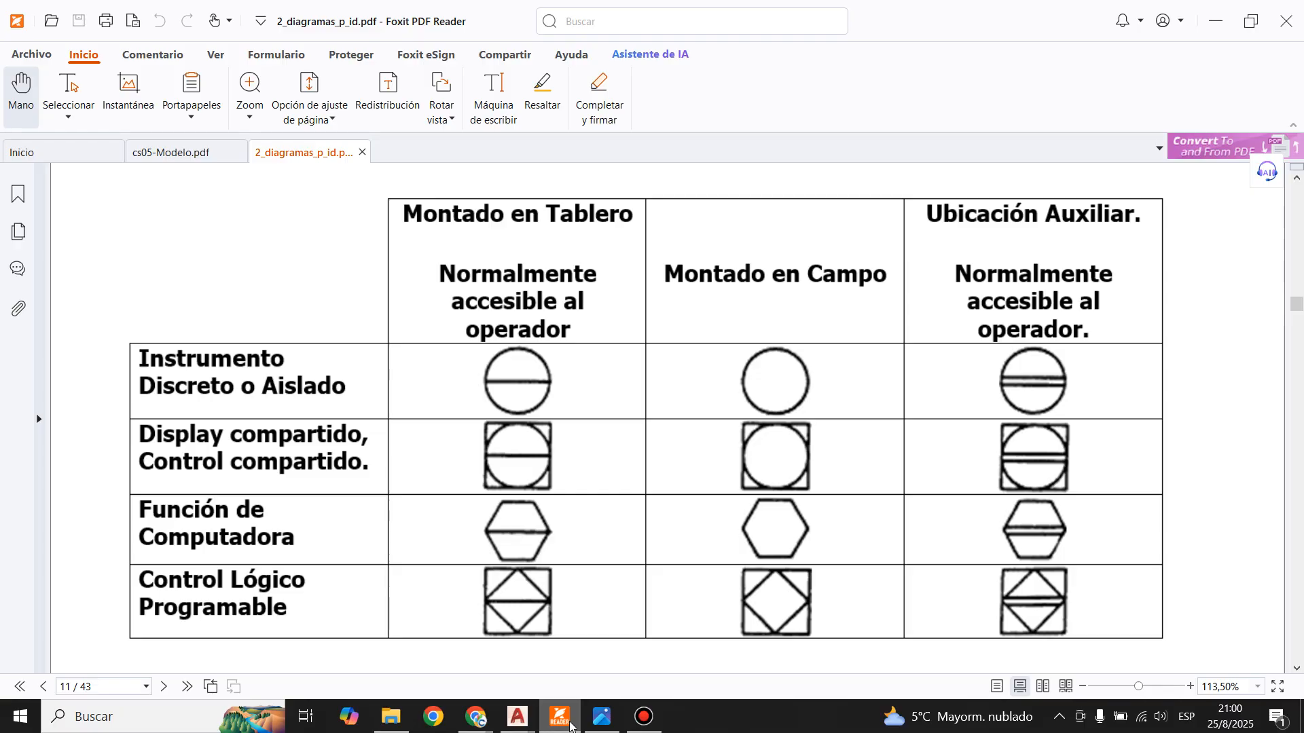
{"action": "left_click", "coordinate": [569, 724]}
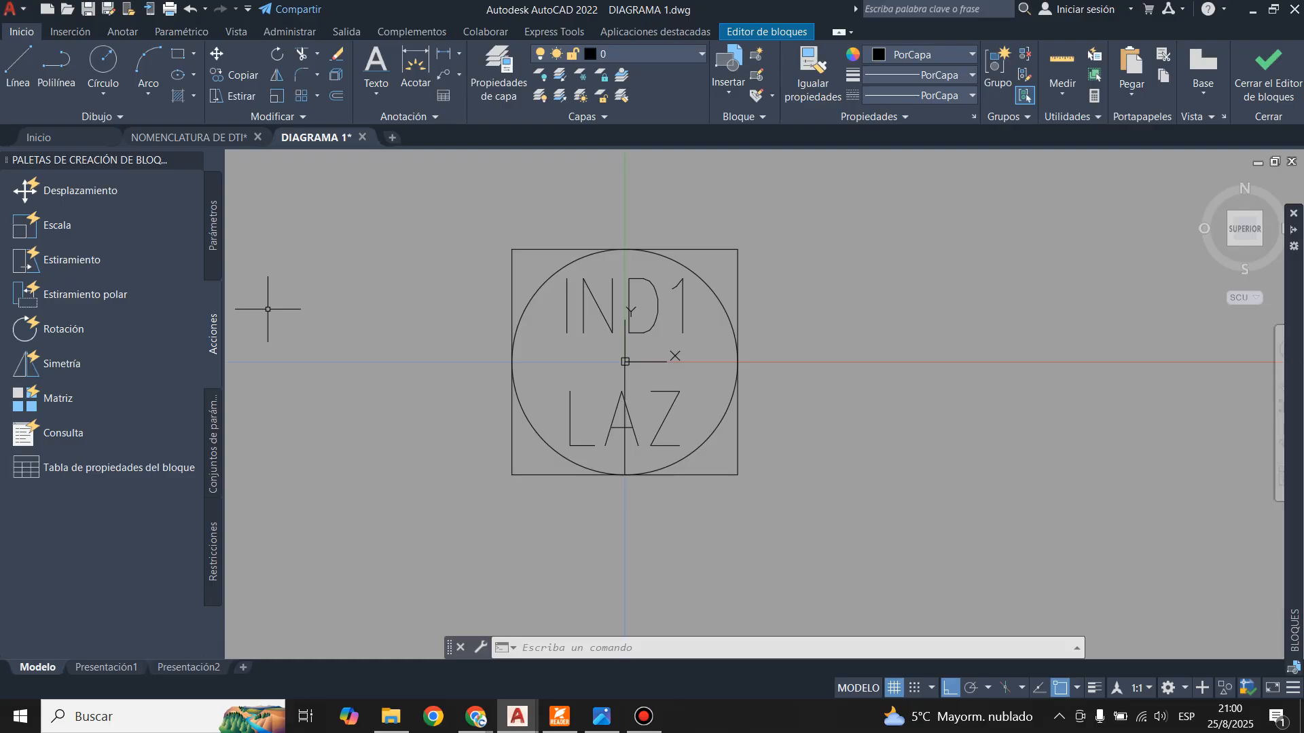
{"action": "left_click", "coordinate": [214, 246]}
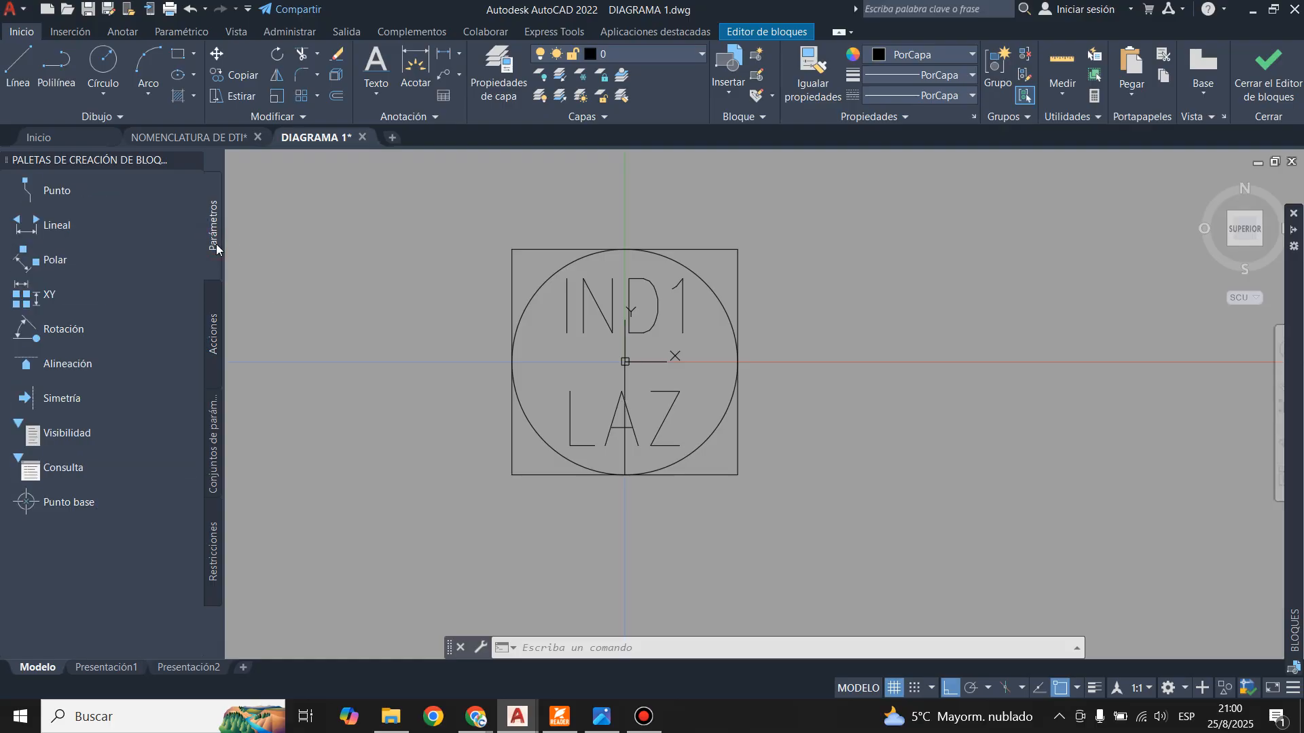
{"action": "left_click", "coordinate": [69, 435]}
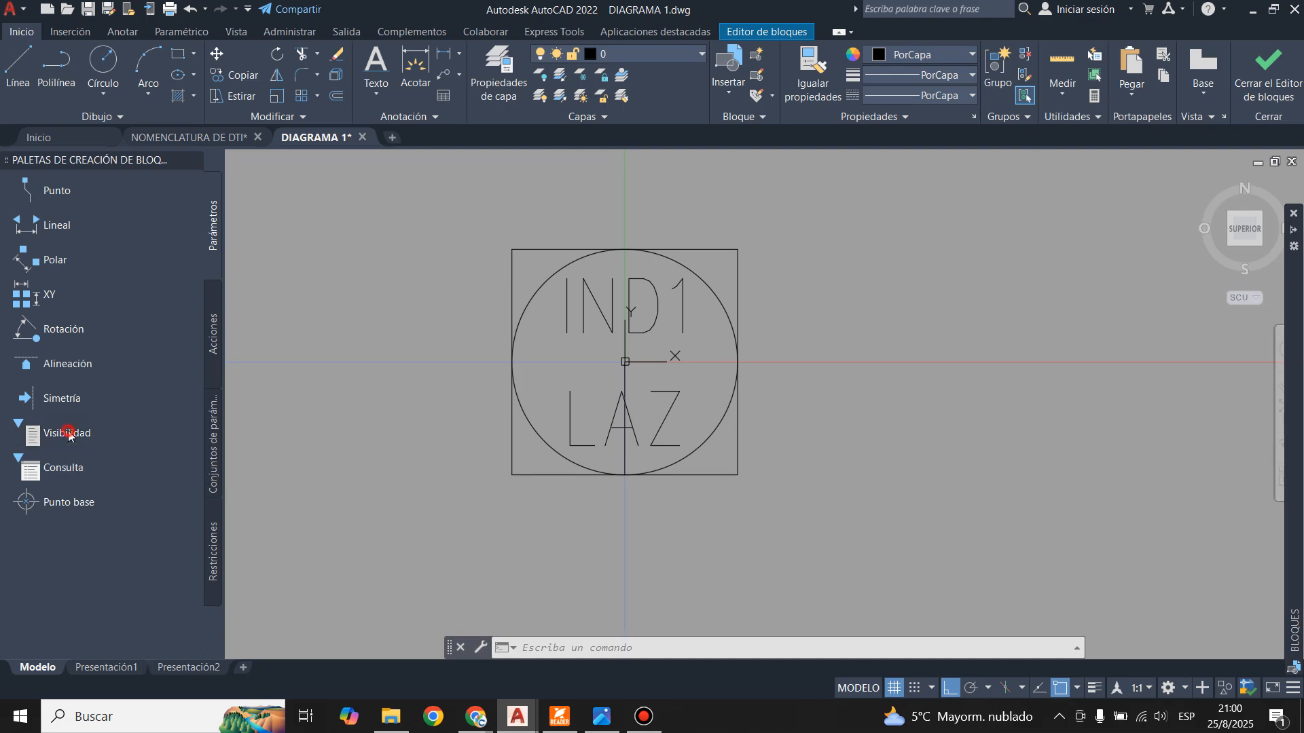
{"action": "left_click", "coordinate": [763, 394]}
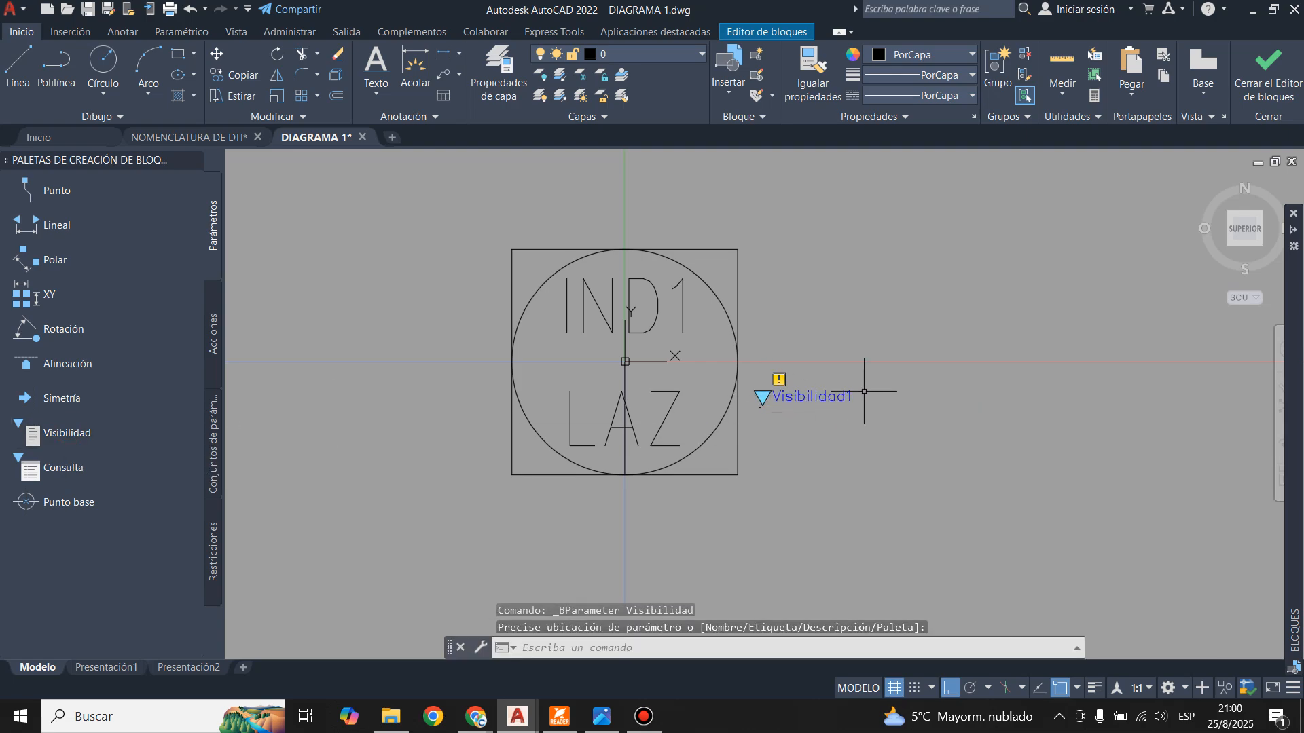
- Create a visibility state named MONTADO CAMPO that shows all existing objects, consulting the symbol table in Foxit PDF Reader for the name
{"action": "left_click", "coordinate": [747, 32]}
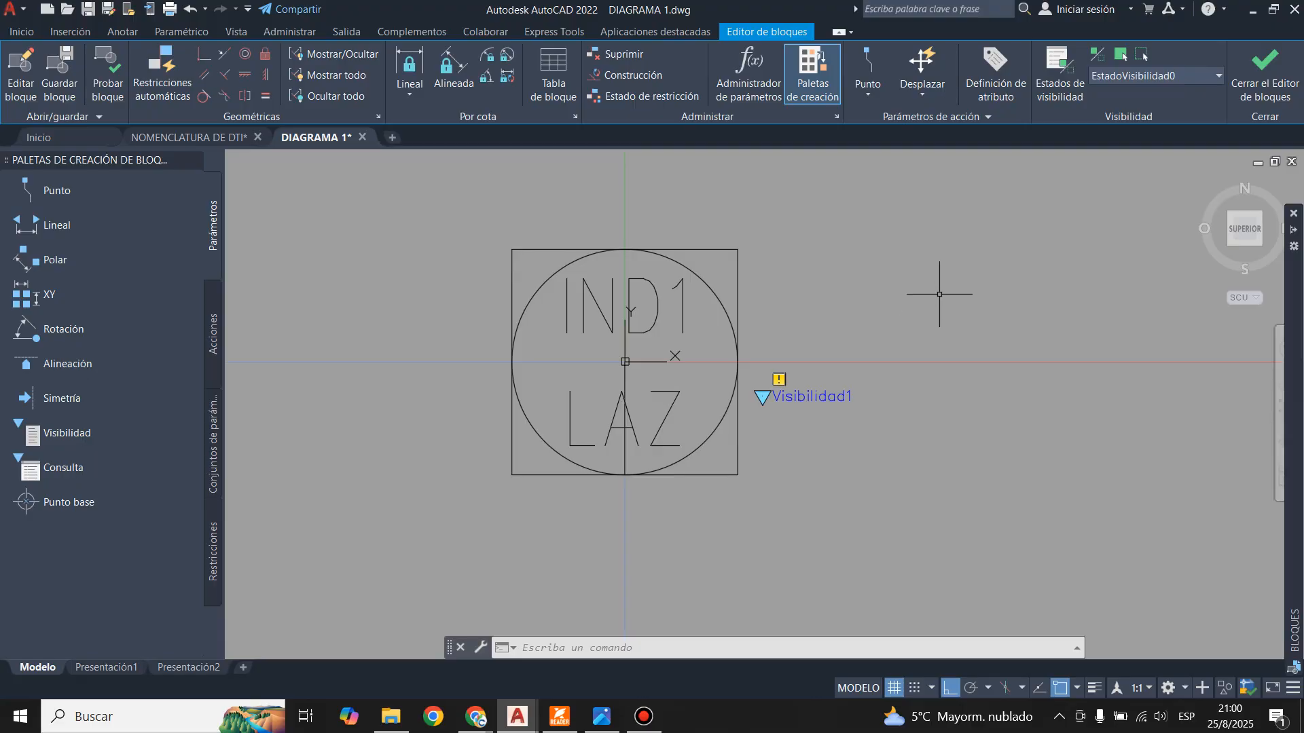
{"action": "left_click", "coordinate": [1057, 71]}
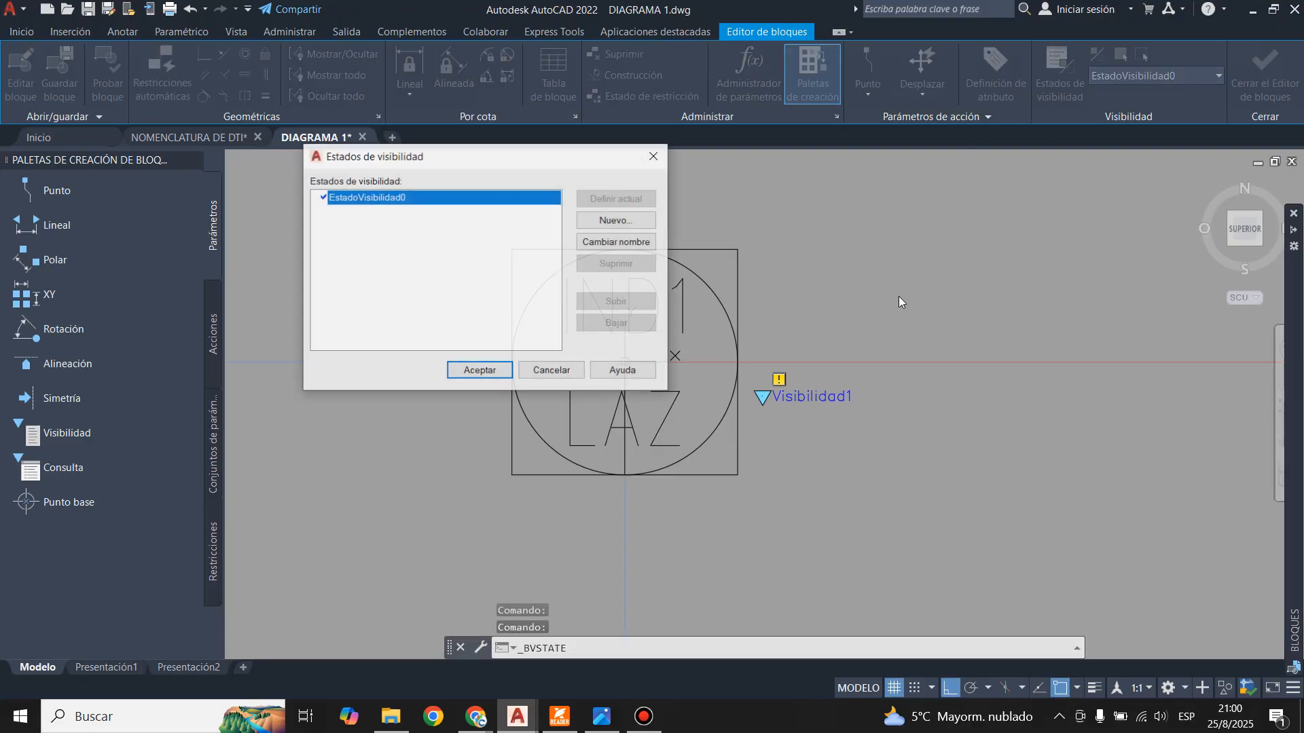
{"action": "left_click", "coordinate": [616, 221]}
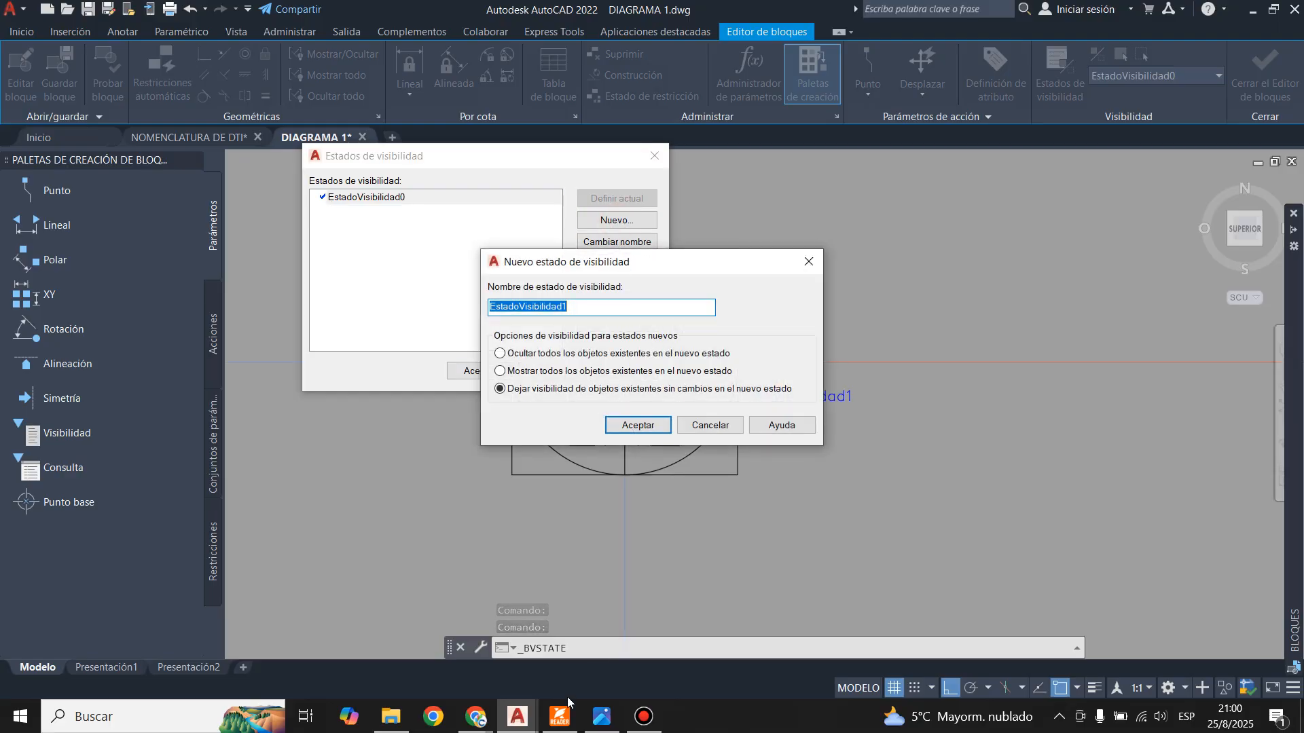
{"action": "left_click", "coordinate": [559, 718]}
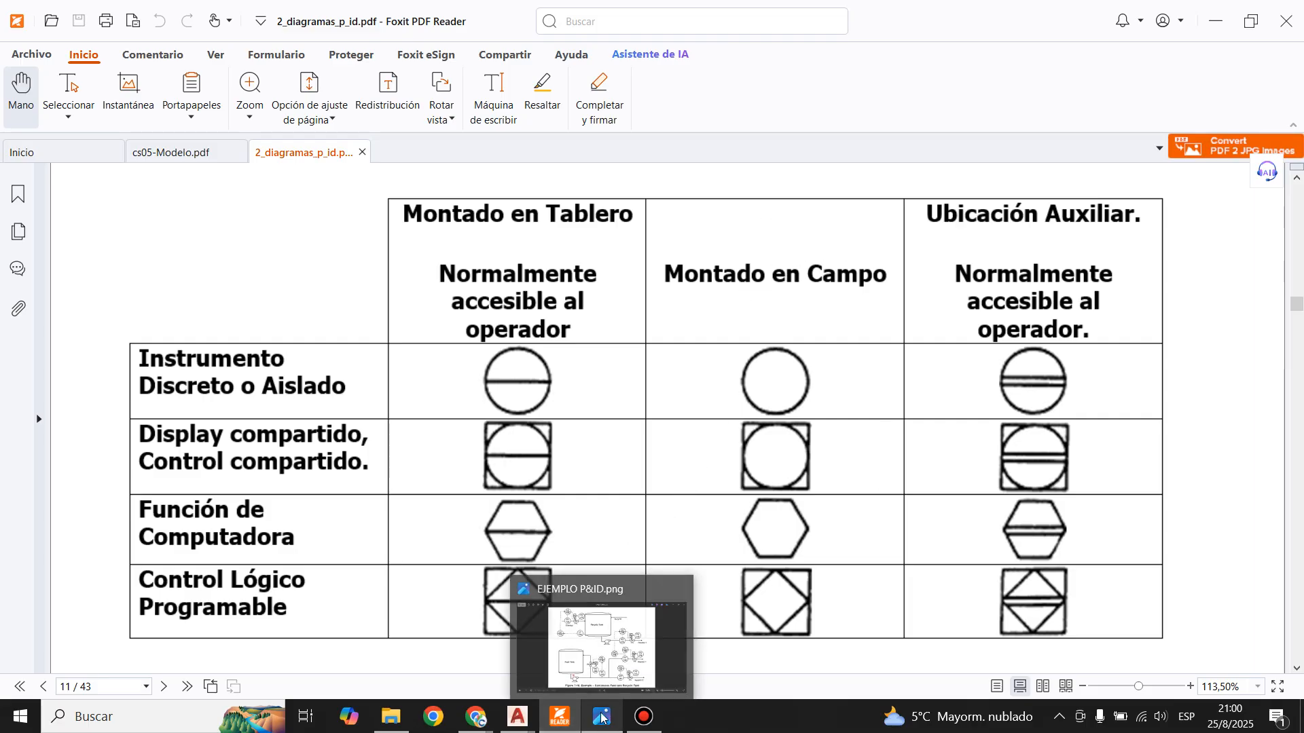
{"action": "mouse_move", "coordinate": [528, 726]}
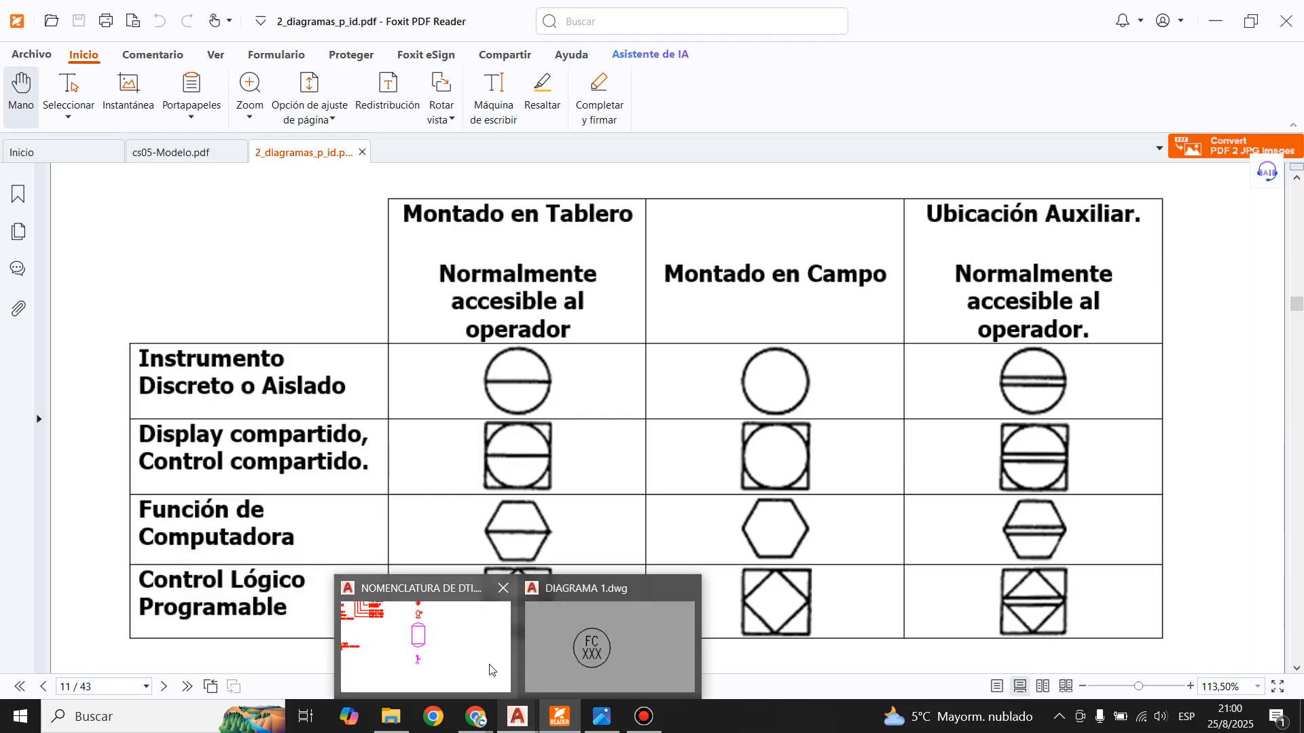
{"action": "left_click", "coordinate": [489, 669]}
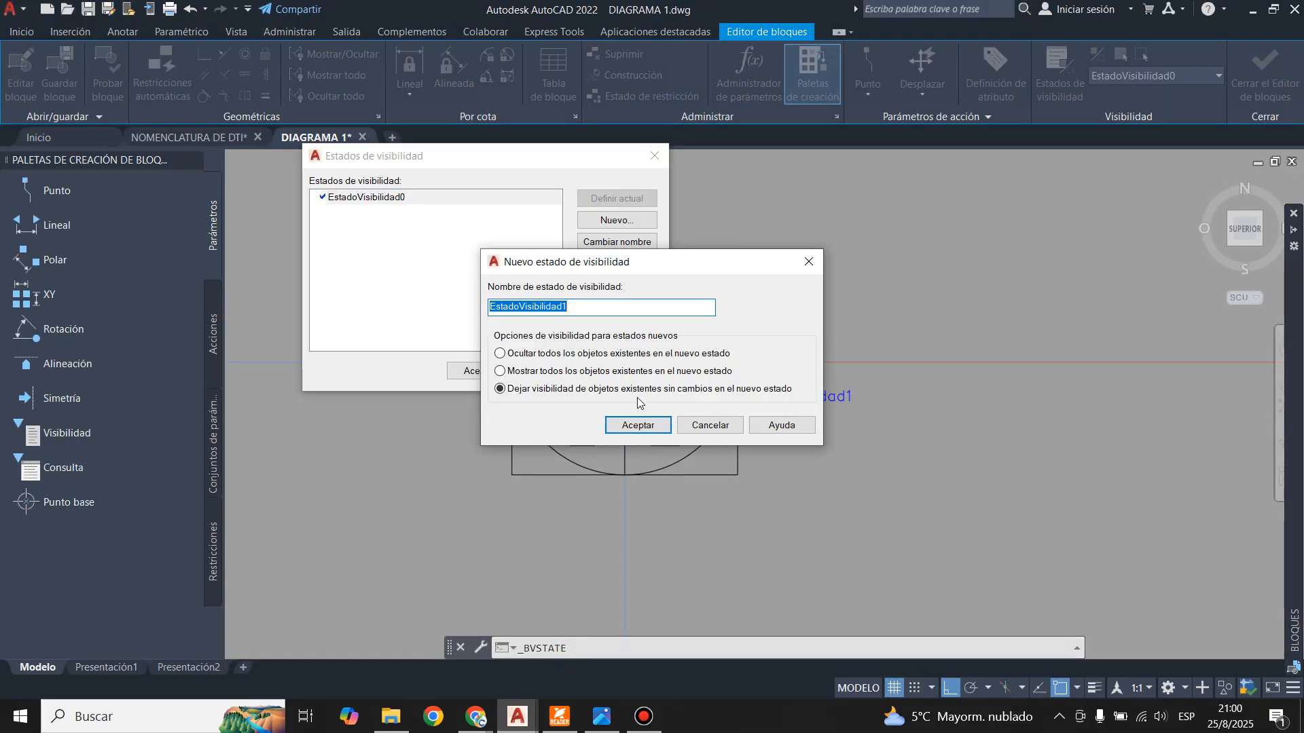
{"action": "type", "text": "MONTADO CAMPO"}
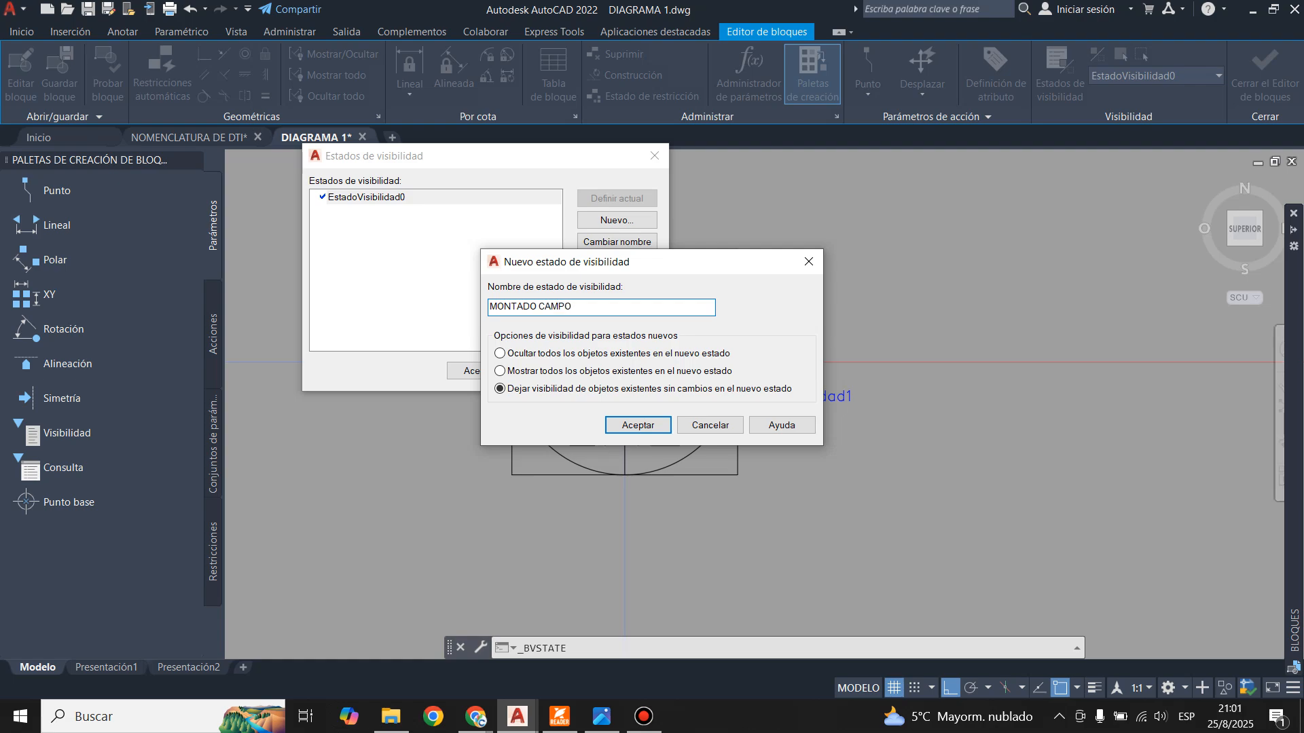
{"action": "left_click", "coordinate": [500, 371]}
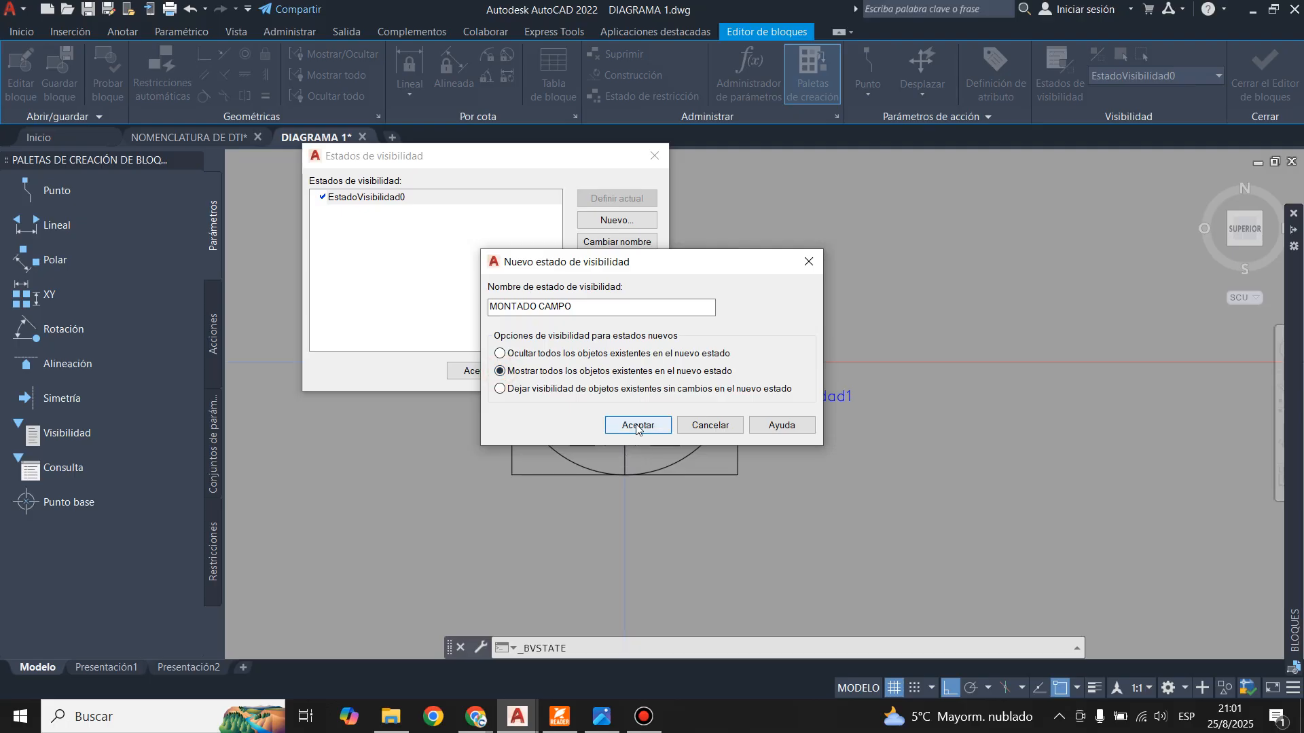
{"action": "left_click", "coordinate": [638, 425]}
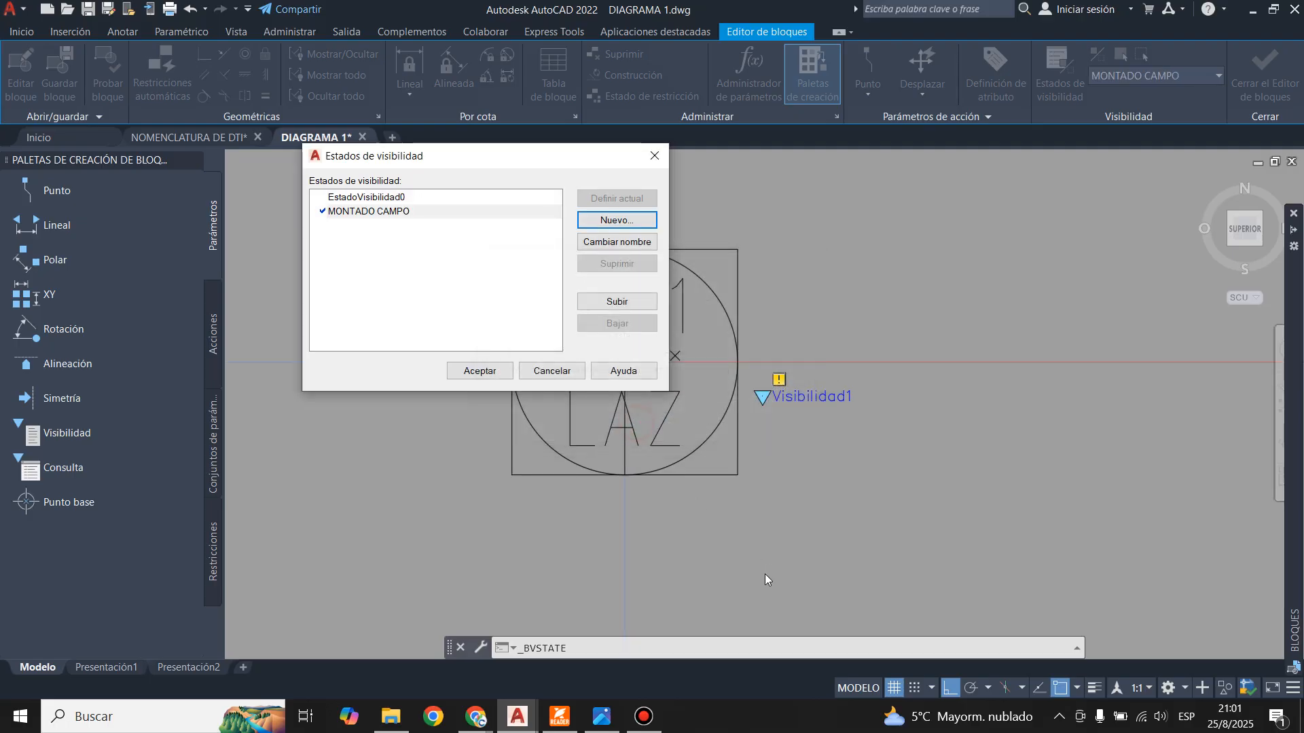
- Recheck the symbol table in Foxit PDF Reader and add a visibility state named ACCESIBLE OPERADOR showing all existing objects
{"action": "left_click", "coordinate": [567, 728]}
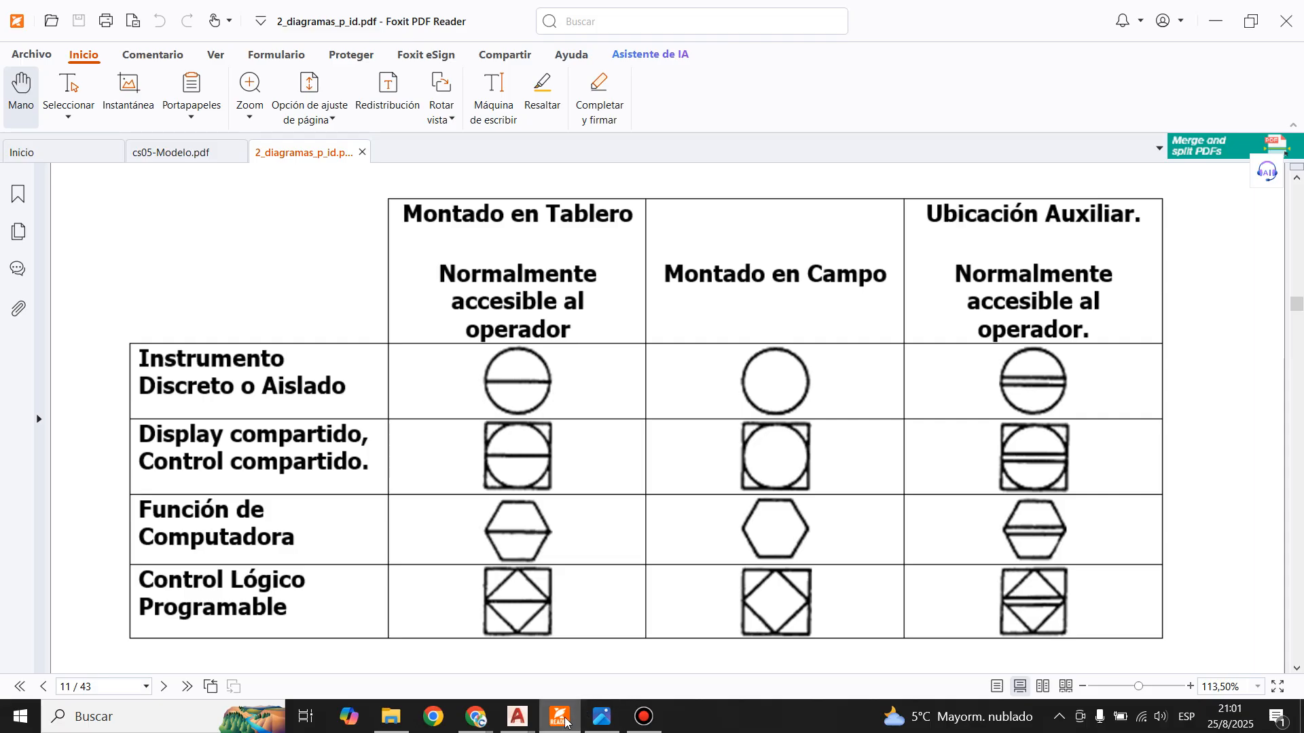
{"action": "mouse_move", "coordinate": [563, 722]}
{"action": "mouse_move", "coordinate": [517, 720]}
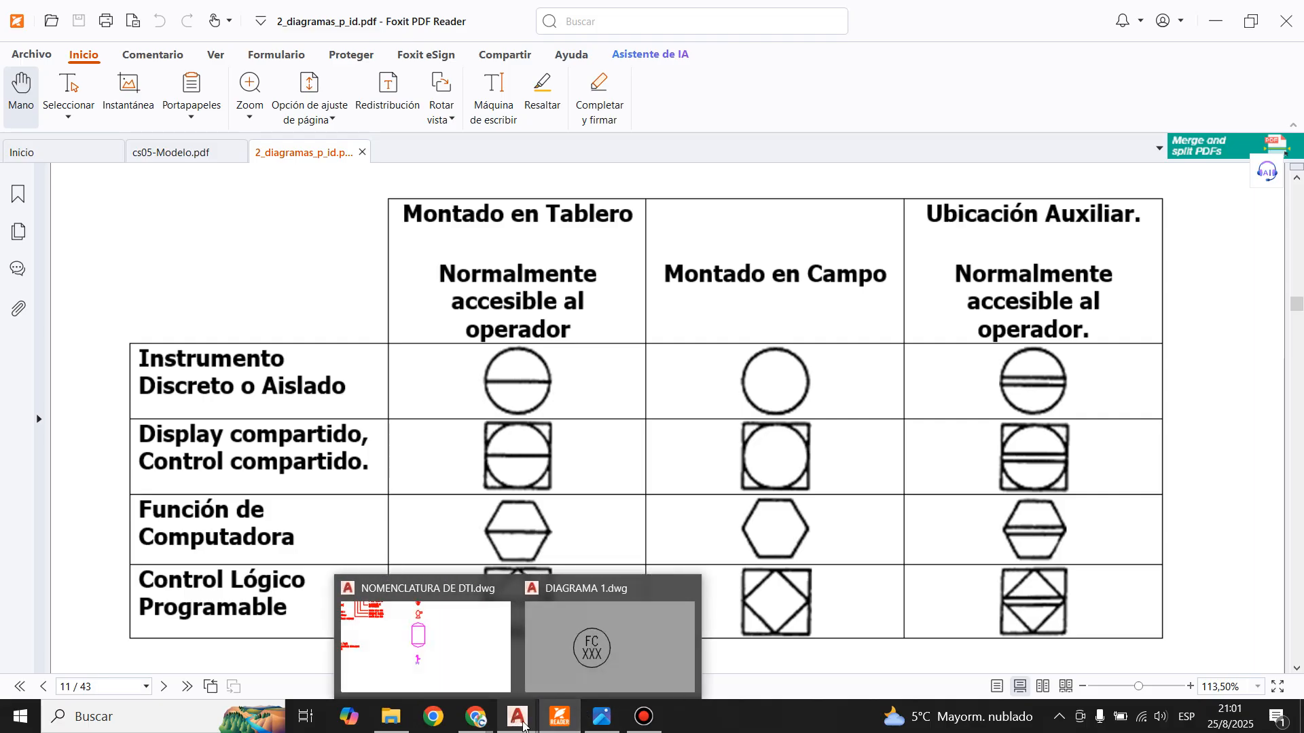
{"action": "left_click", "coordinate": [574, 655]}
{"action": "left_click", "coordinate": [620, 220]}
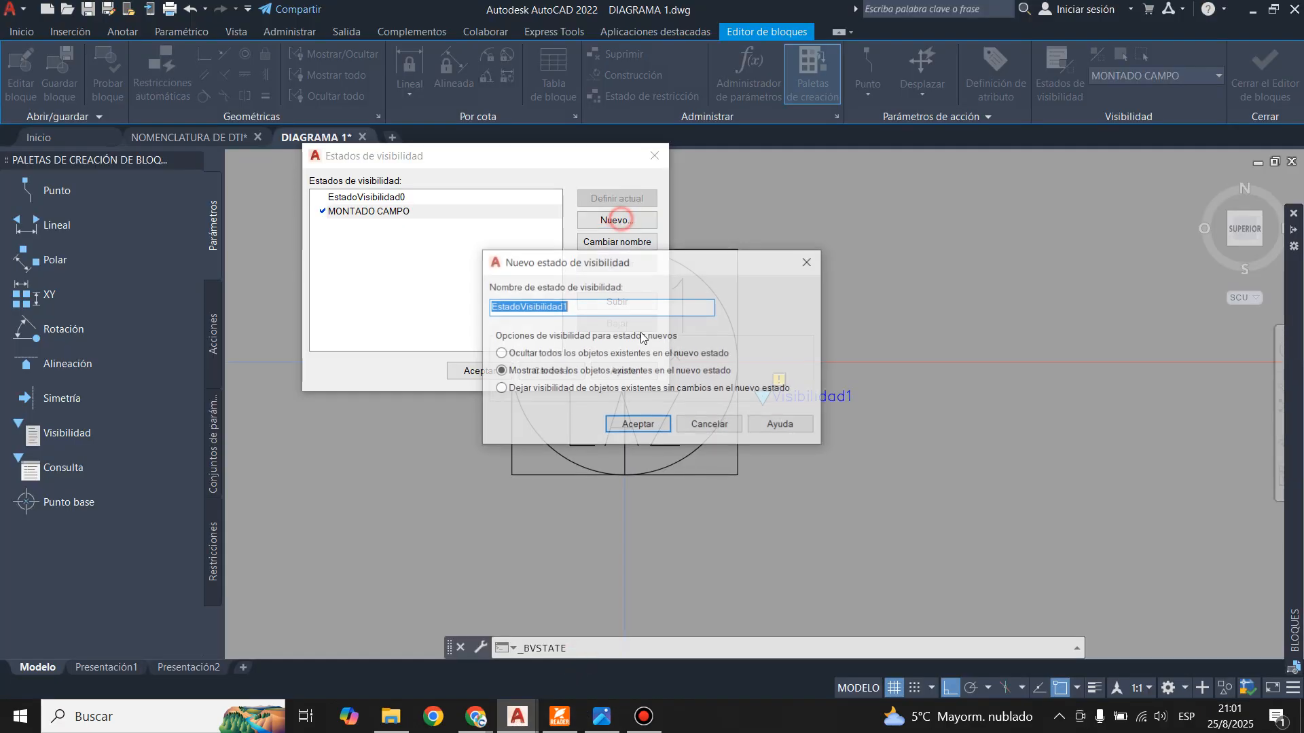
{"action": "type", "text": "ACCESI"}
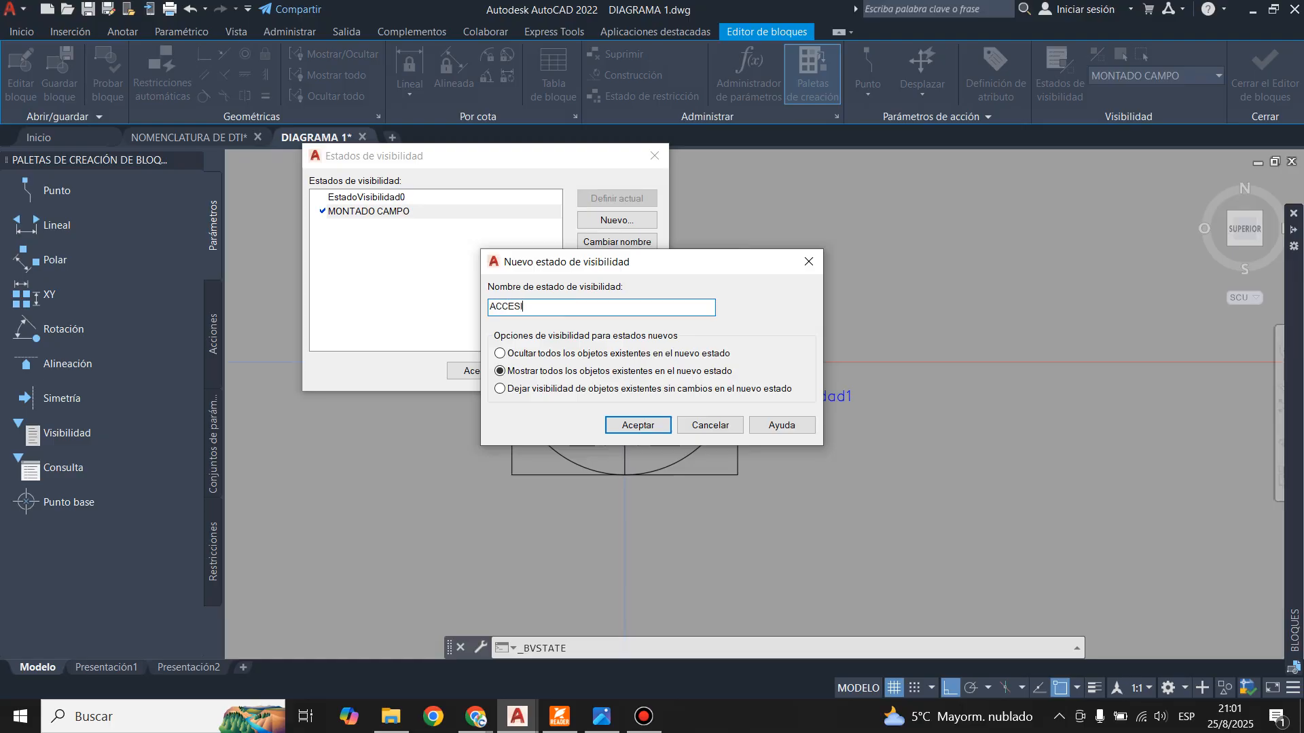
{"action": "type", "text": "BLE OPERADOR"}
{"action": "left_click", "coordinate": [624, 426]}
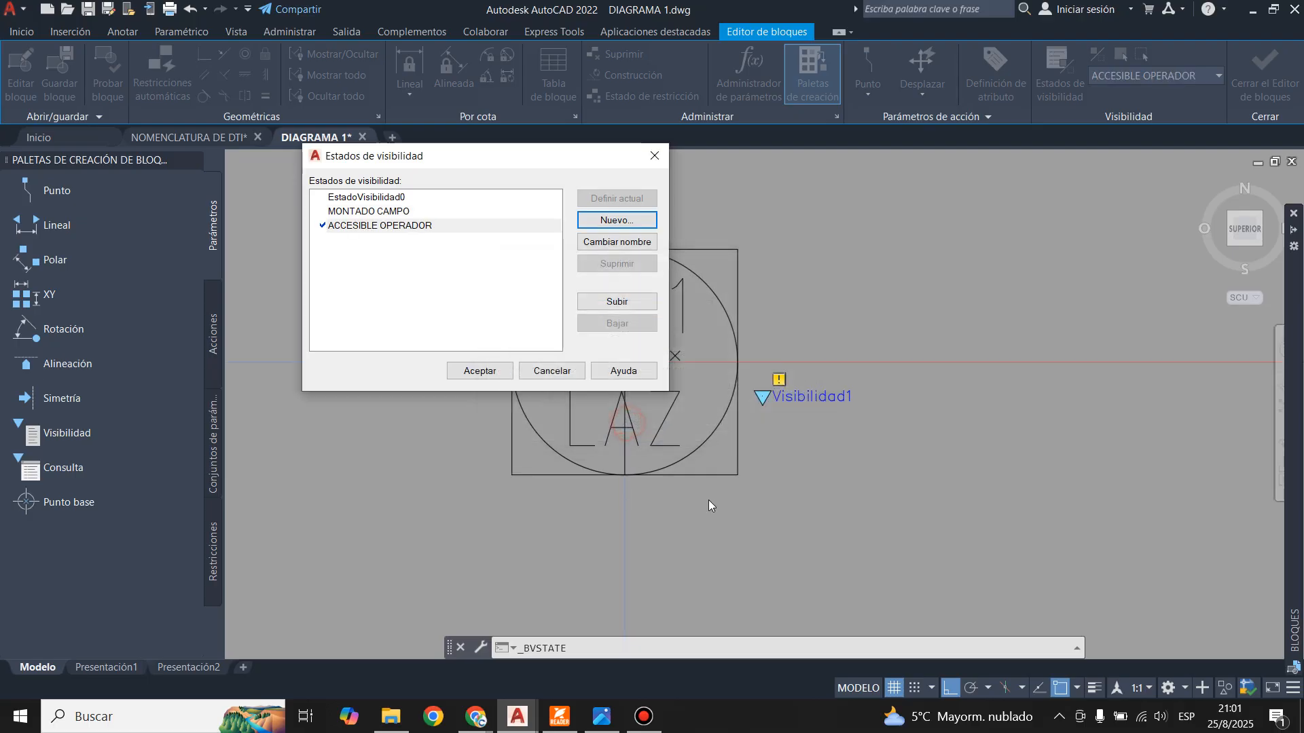
- Consult the symbol table in Foxit PDF Reader and add a visibility state named DISPLAY COMPARTIDO showing all existing objects
{"action": "left_click", "coordinate": [559, 721]}
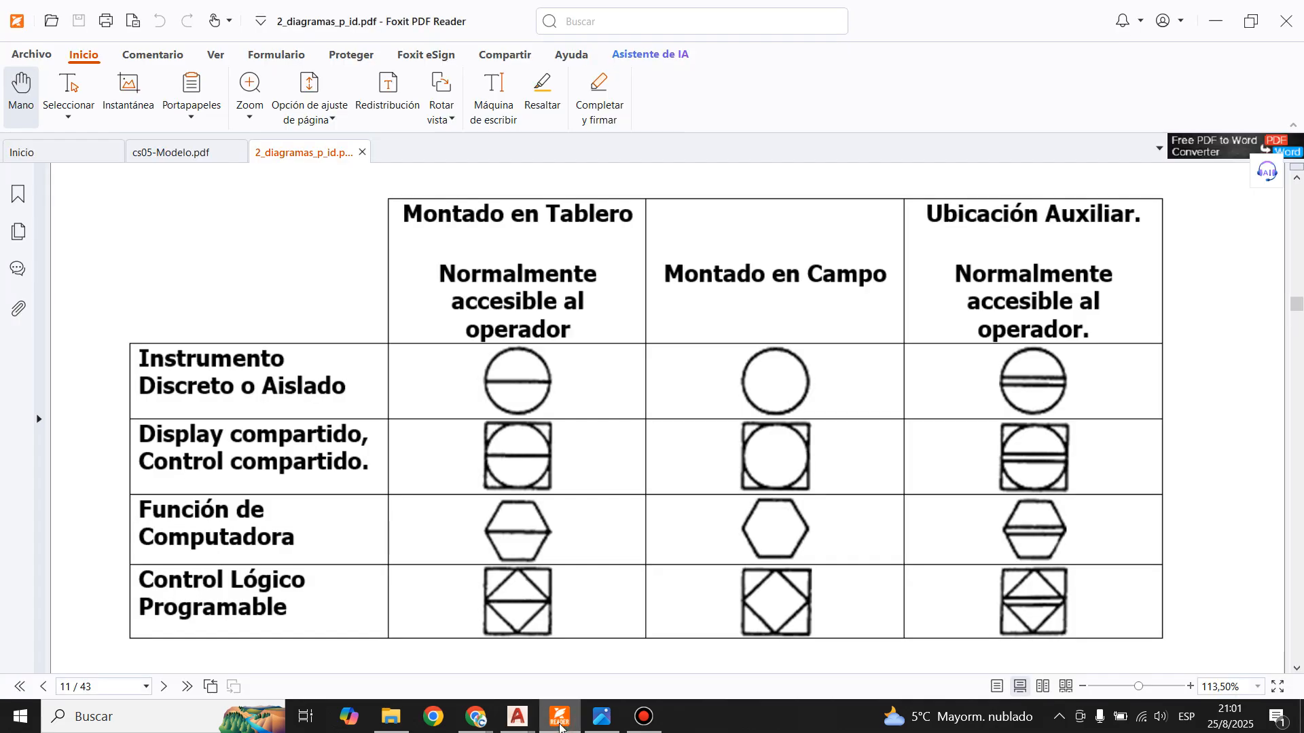
{"action": "left_click", "coordinate": [559, 721]}
{"action": "left_click", "coordinate": [618, 219]}
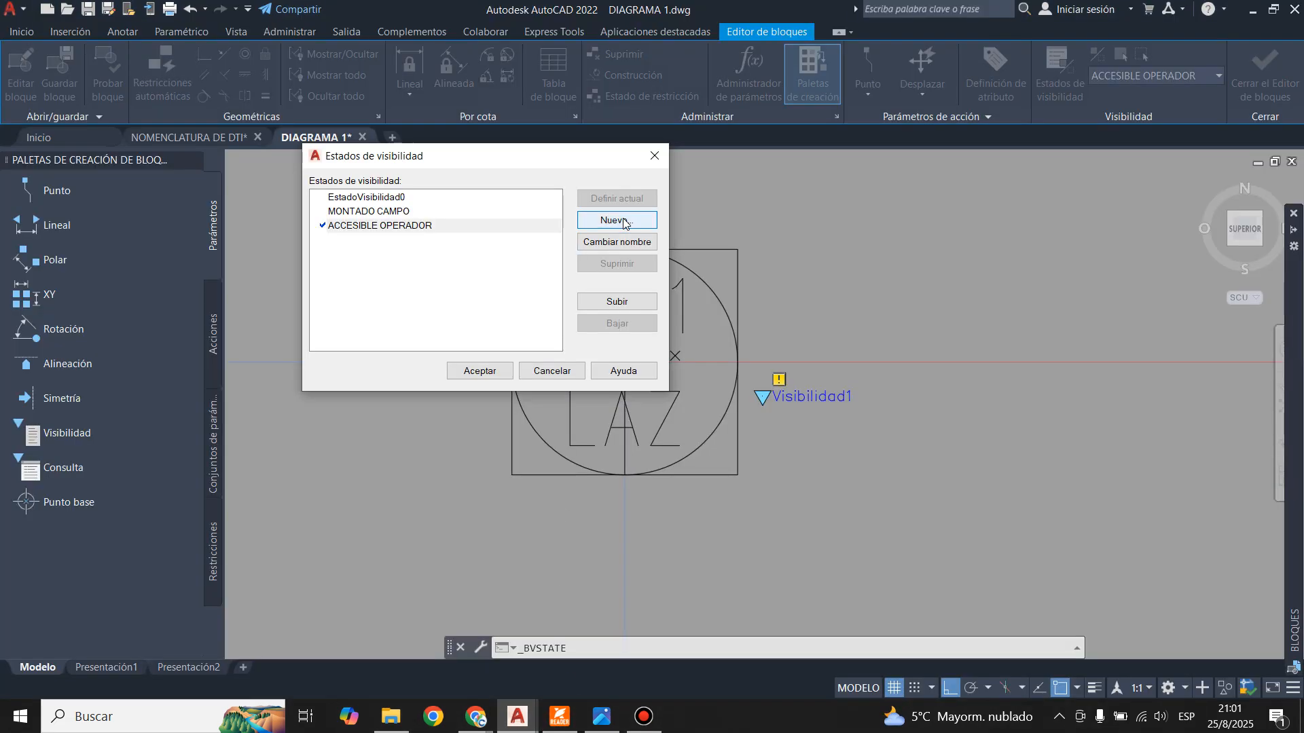
{"action": "type", "text": "DISPLAY COMPARTIDO"}
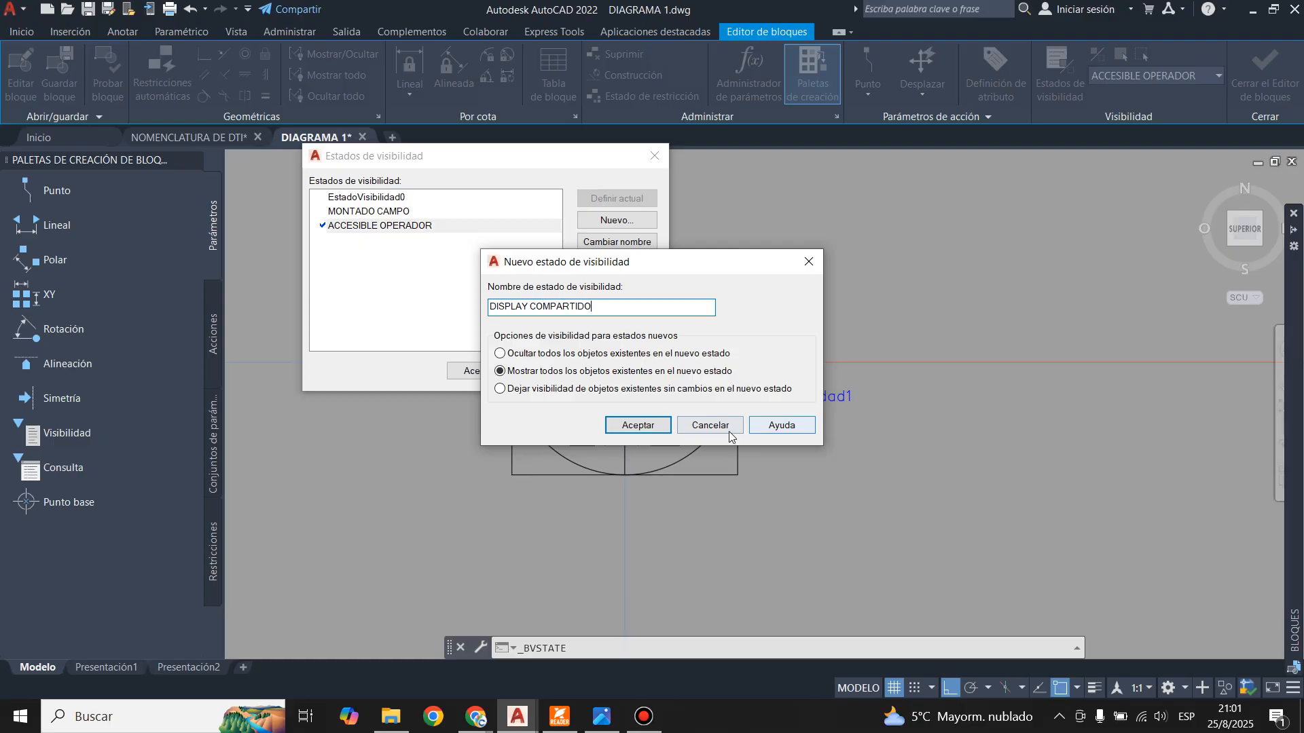
{"action": "left_click", "coordinate": [637, 426]}
- Delete the visibility state EstadoVisibilidad0 and close the visibility states dialog without accepting the changes
{"action": "left_click", "coordinate": [369, 198]}
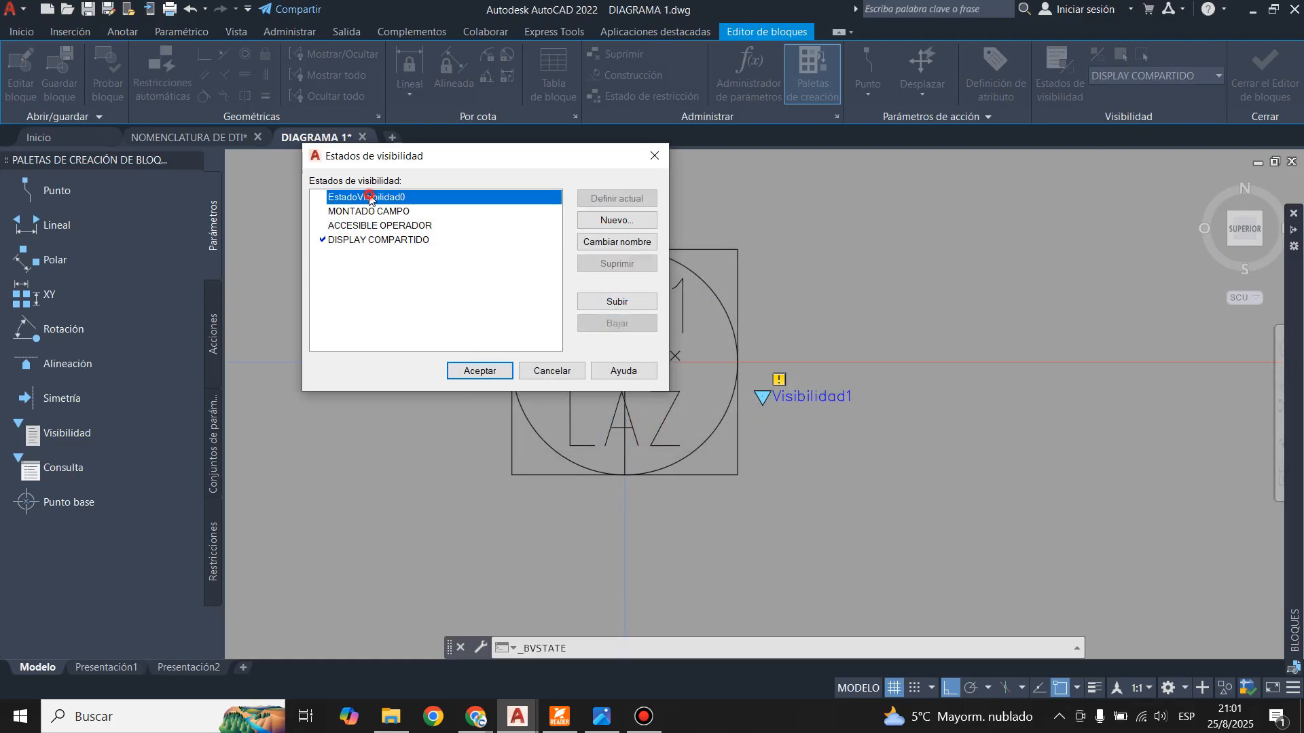
{"action": "left_click", "coordinate": [623, 264]}
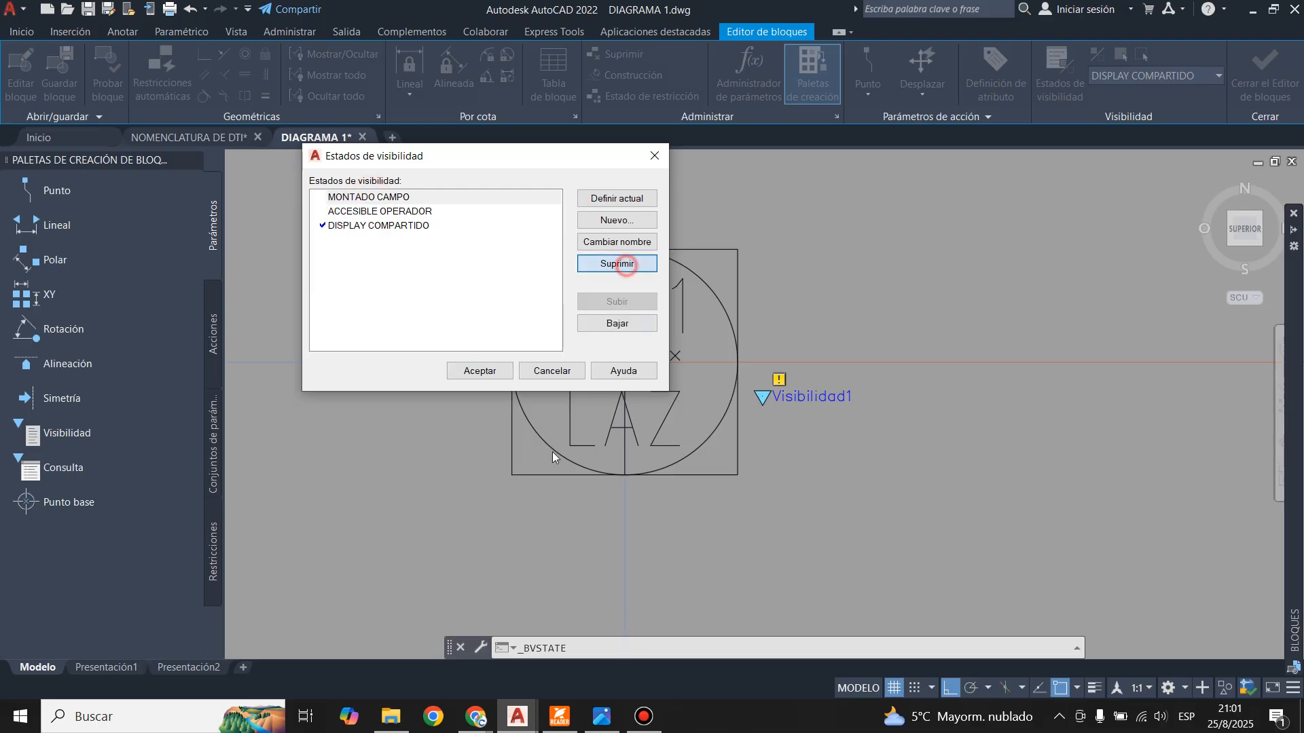
{"action": "left_click", "coordinate": [652, 155]}
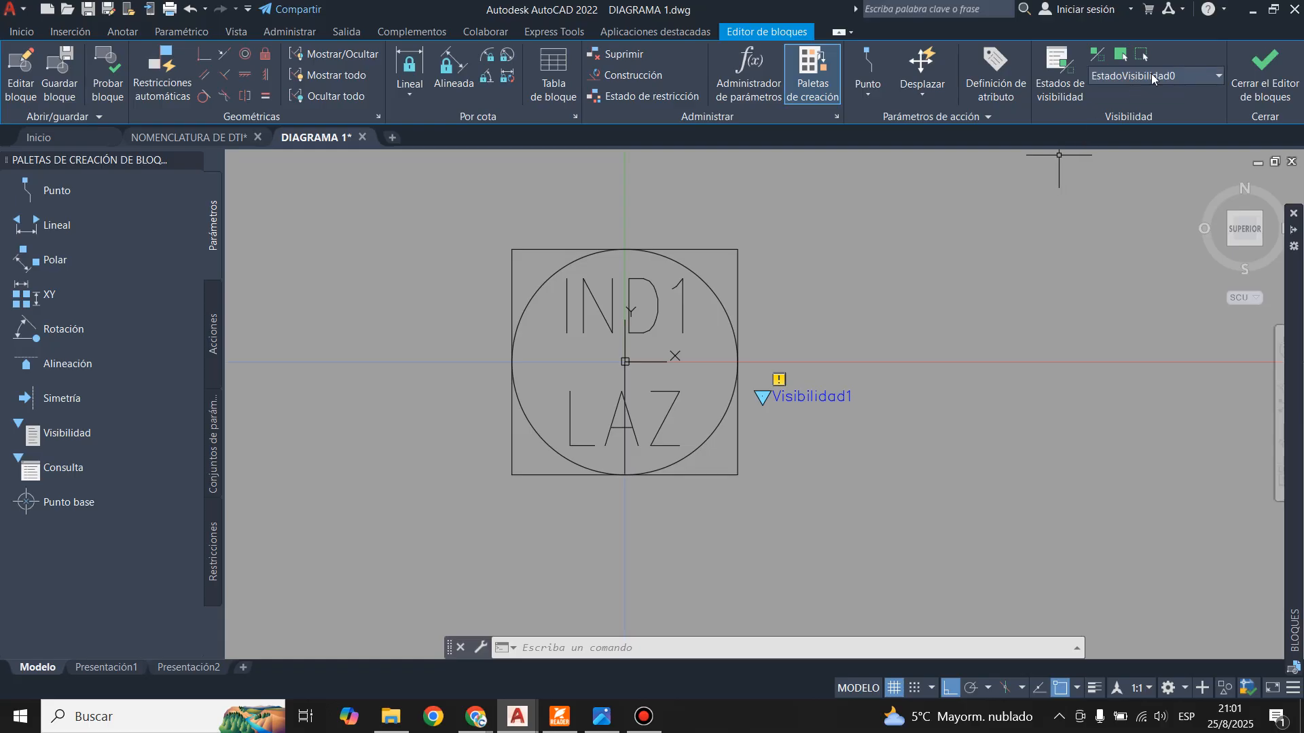
- Draw a horizontal line across the bubble from its left quadrant to its right quadrant and return to the block editing tools
{"action": "left_click", "coordinate": [22, 31]}
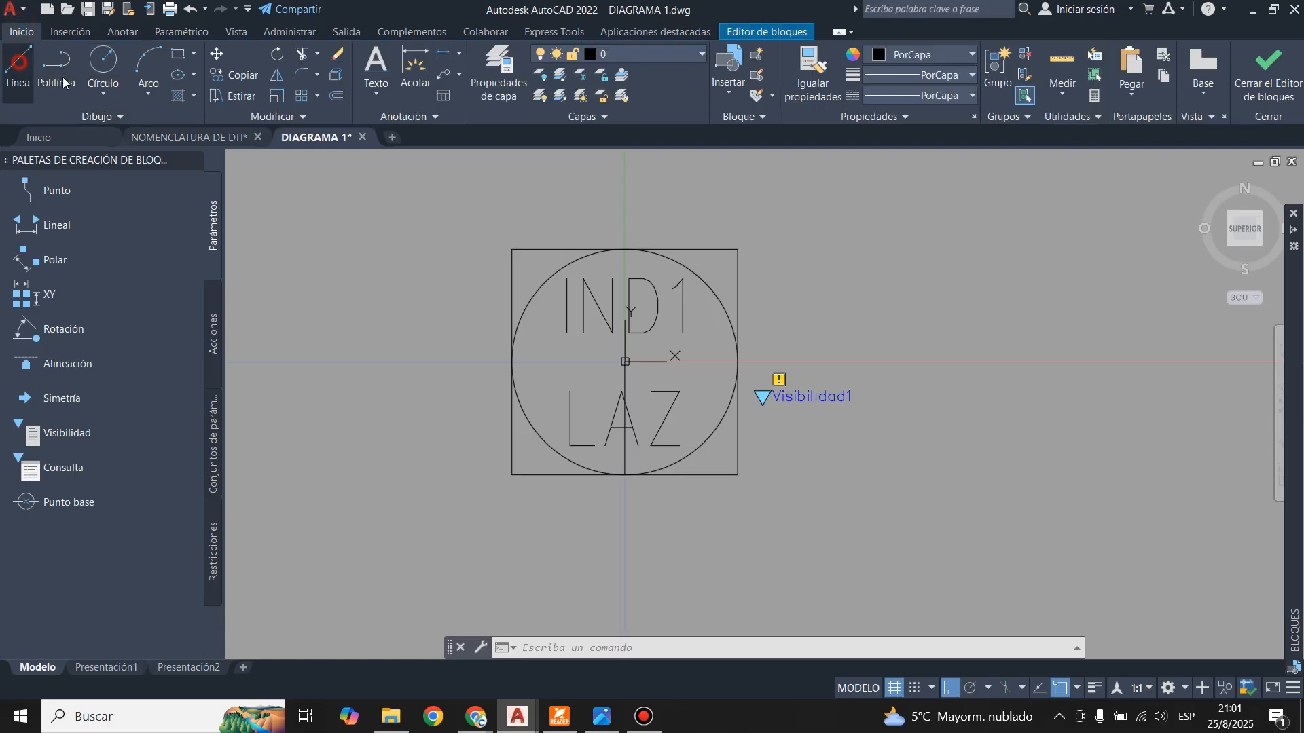
{"action": "left_click", "coordinate": [20, 68]}
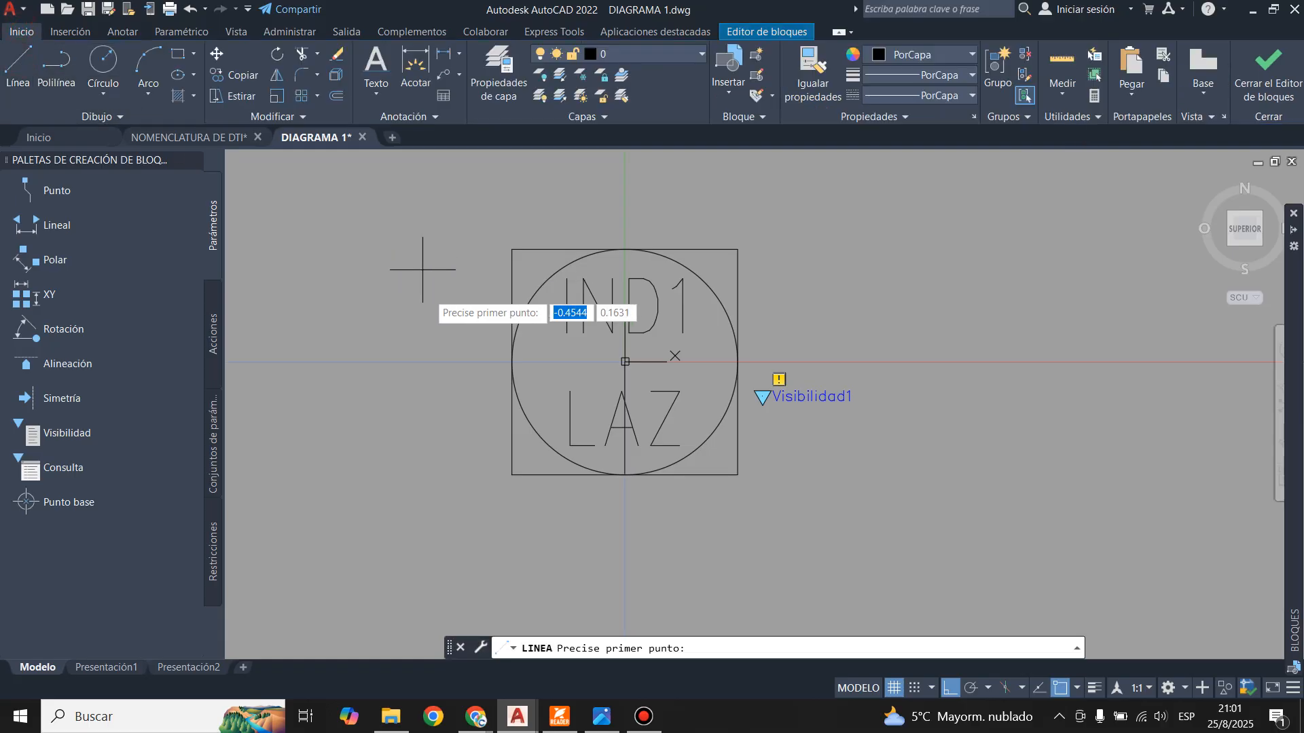
{"action": "left_click", "coordinate": [512, 361]}
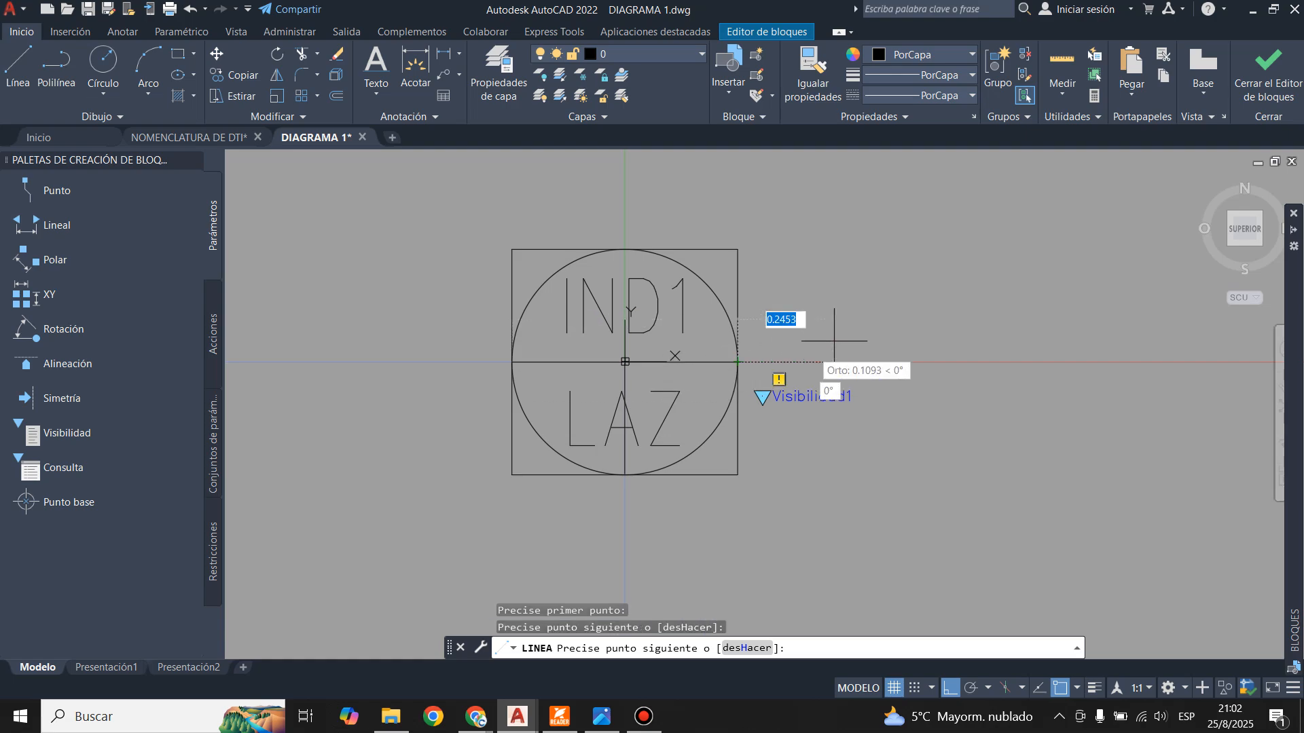
{"action": "key", "text": "Return"}
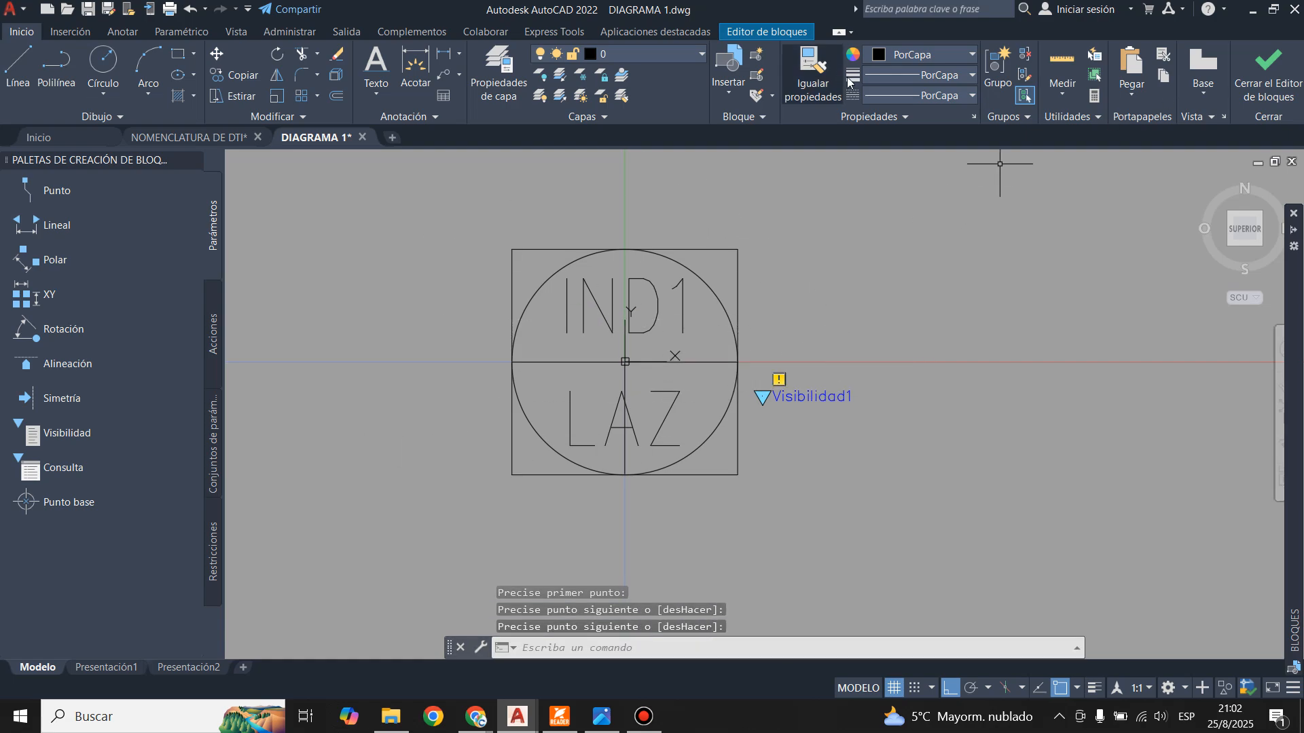
{"action": "left_click", "coordinate": [767, 31]}
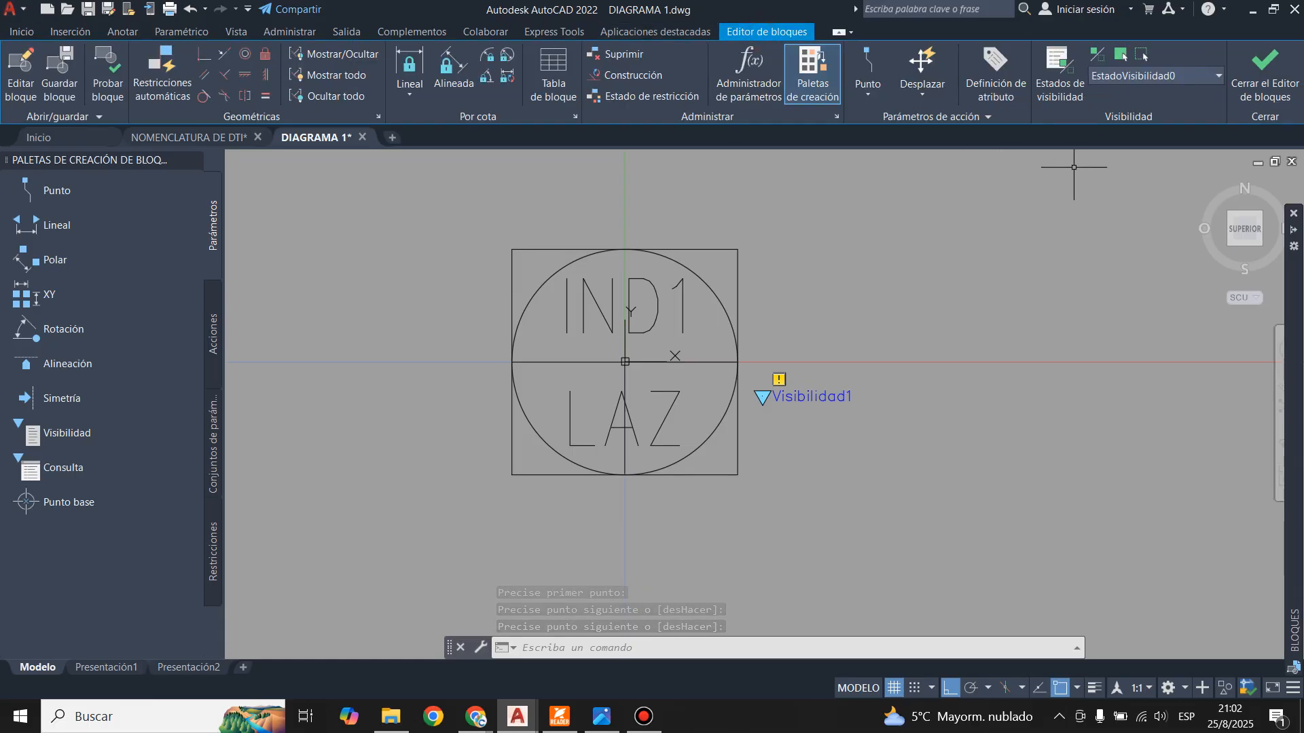
- Add a visibility state named CAMPO showing all existing objects
{"action": "left_click", "coordinate": [1214, 78]}
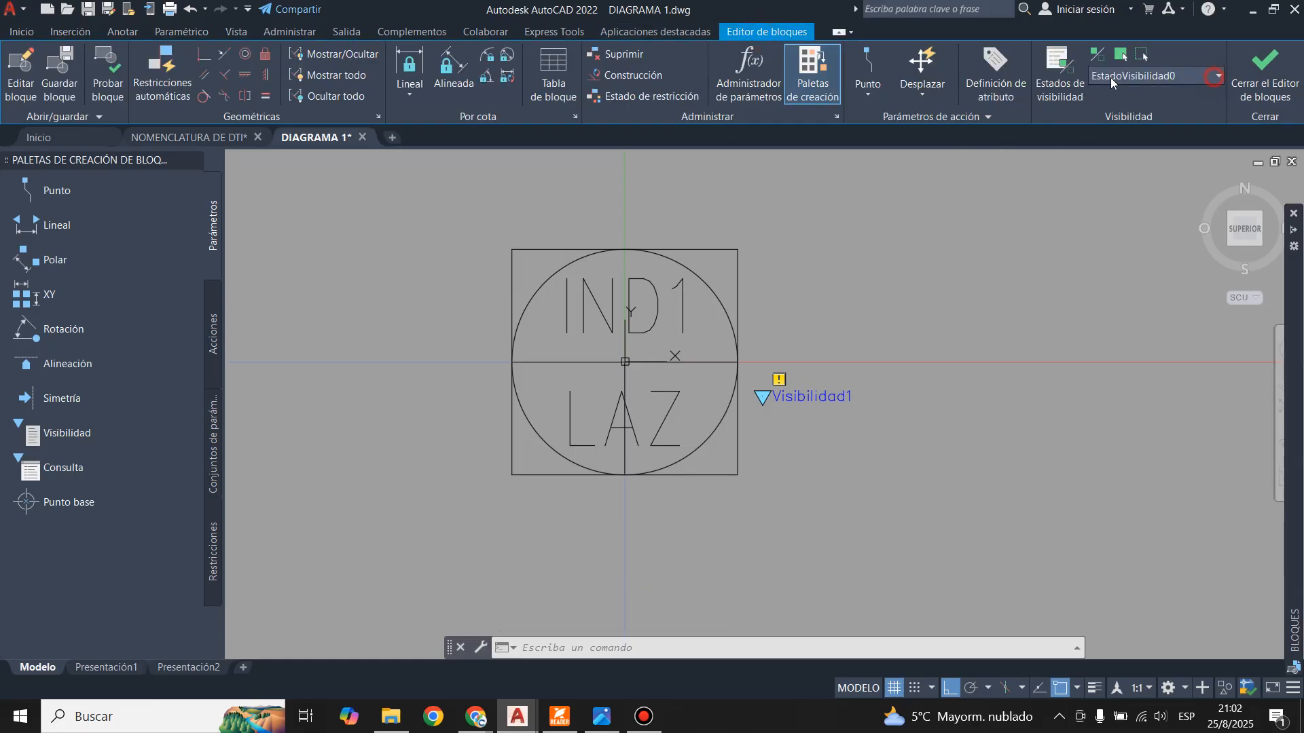
{"action": "left_click", "coordinate": [1059, 75]}
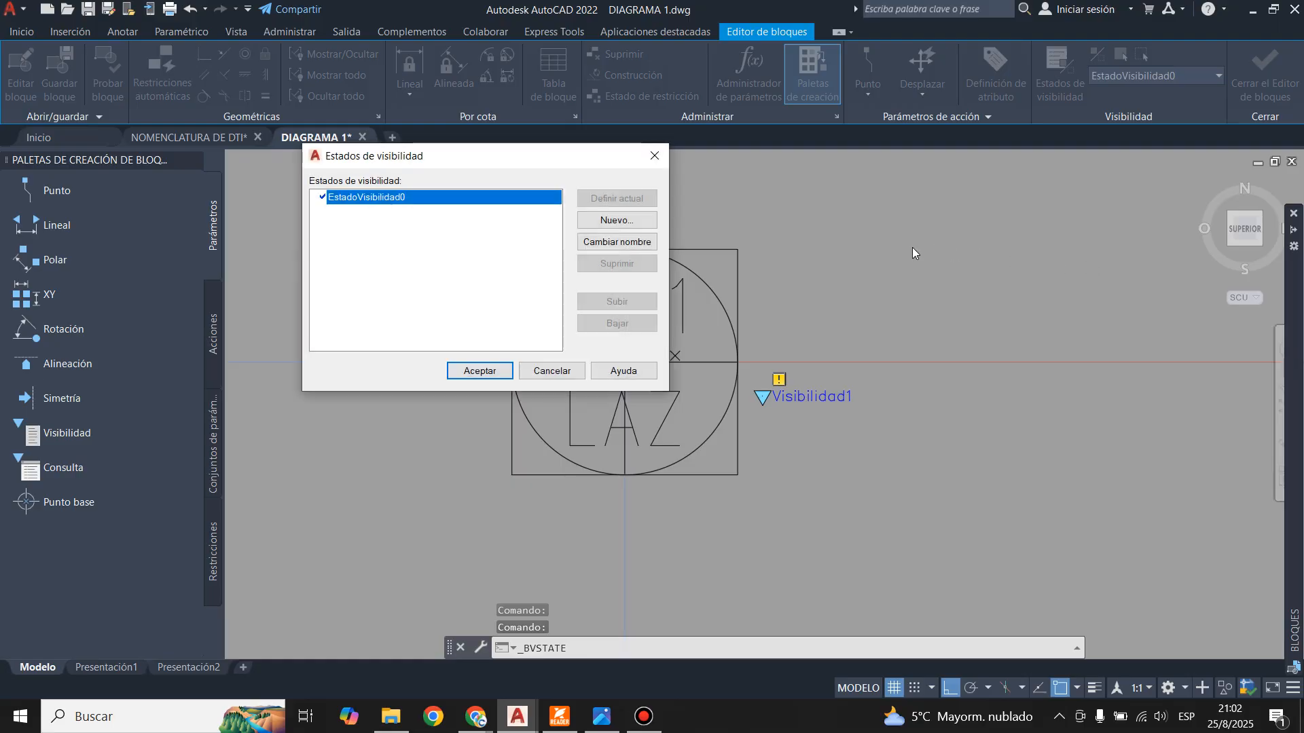
{"action": "left_click", "coordinate": [616, 220]}
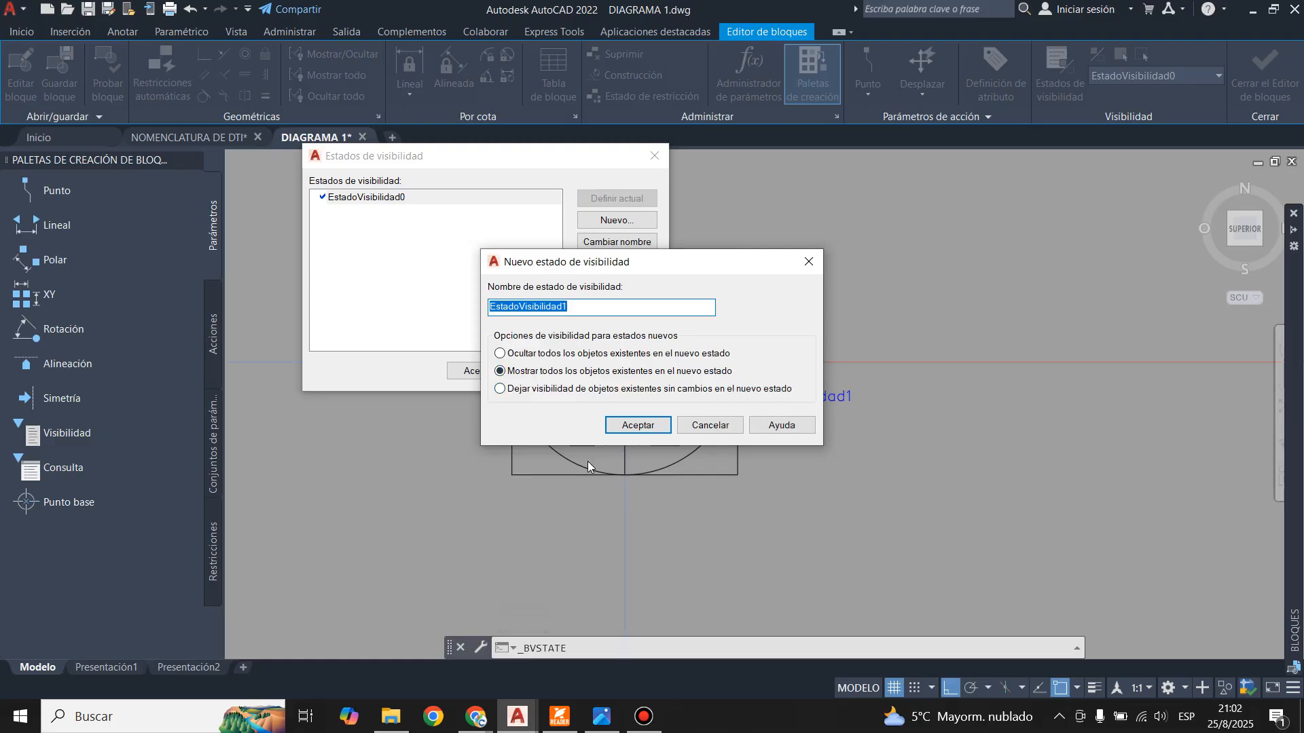
{"action": "type", "text": "CAMPO"}
{"action": "left_click", "coordinate": [622, 424]}
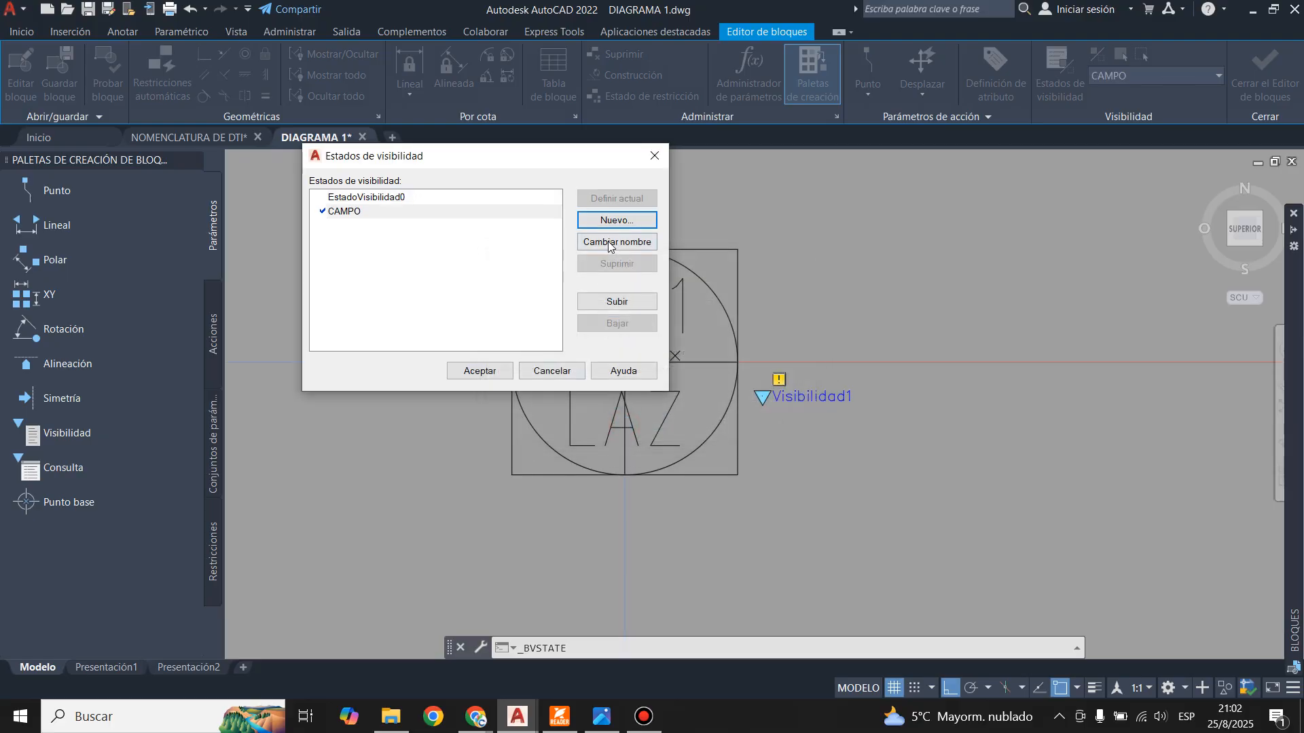
- Check the symbol table in Foxit PDF Reader and add a visibility state named DISCRETO showing all existing objects
{"action": "left_click", "coordinate": [617, 220]}
{"action": "left_click", "coordinate": [560, 717]}
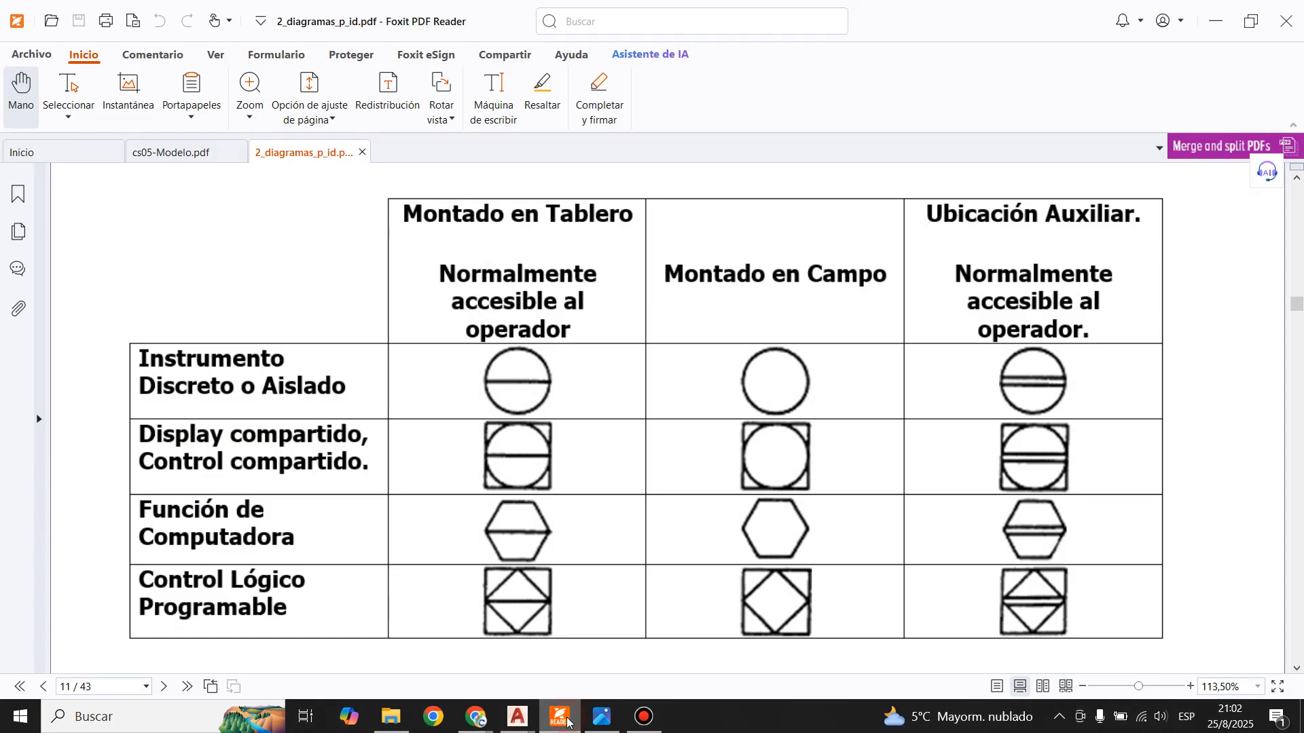
{"action": "left_click", "coordinate": [567, 721]}
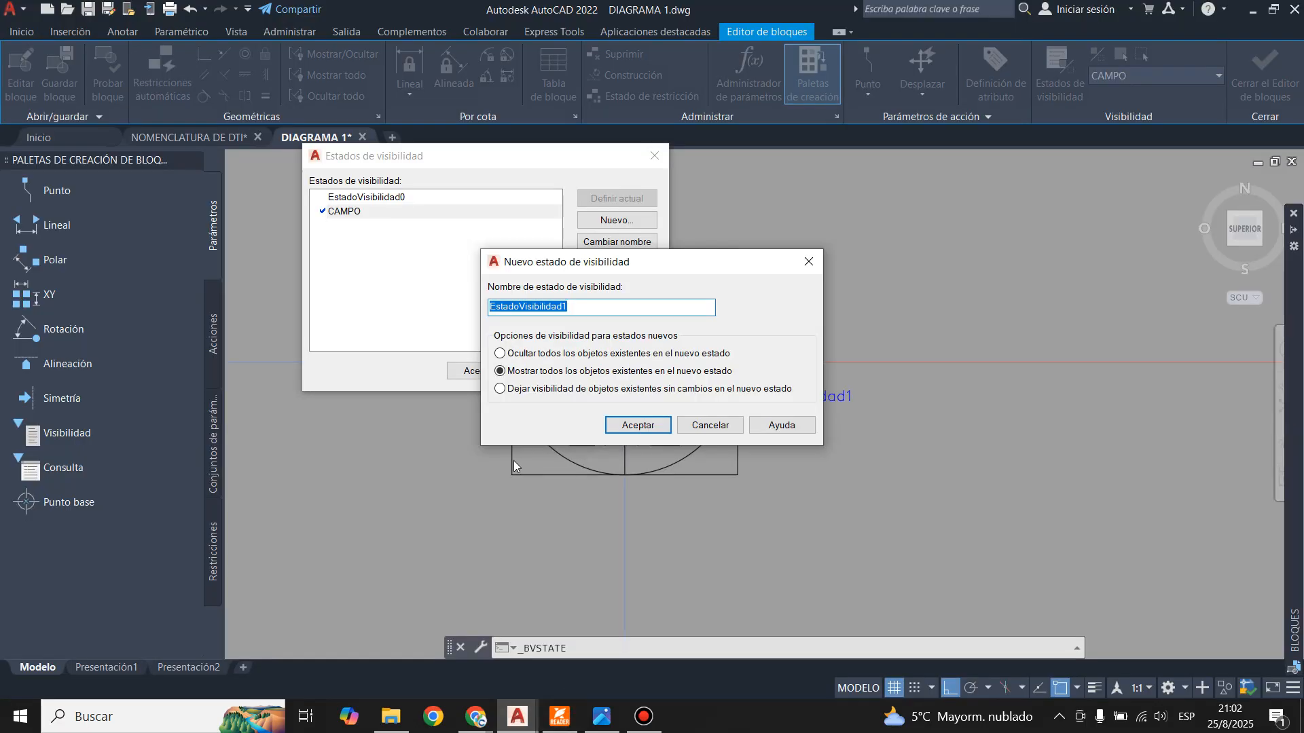
{"action": "type", "text": "DI"}
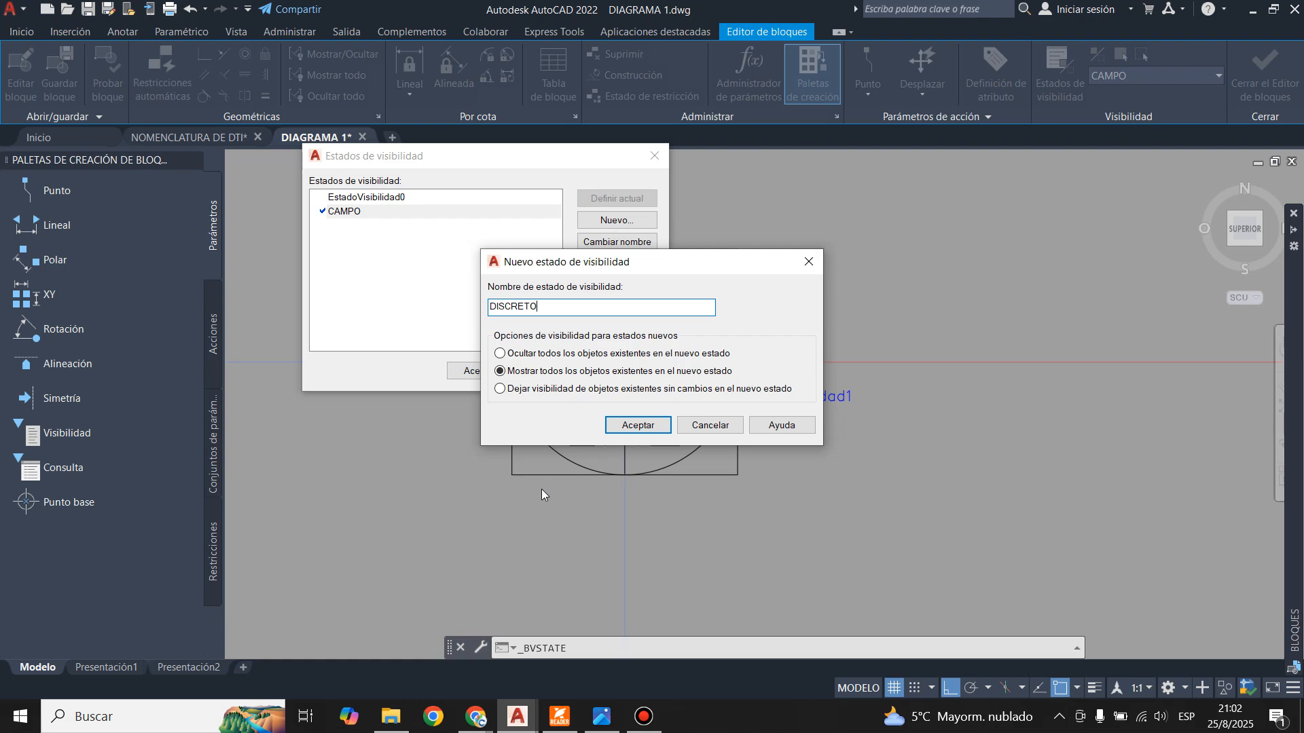
{"action": "type", "text": "SCRETO"}
{"action": "left_click", "coordinate": [628, 425]}
- Review the symbol table in Foxit PDF Reader and add a visibility state named DISPLAY showing all existing objects
{"action": "left_click", "coordinate": [614, 220]}
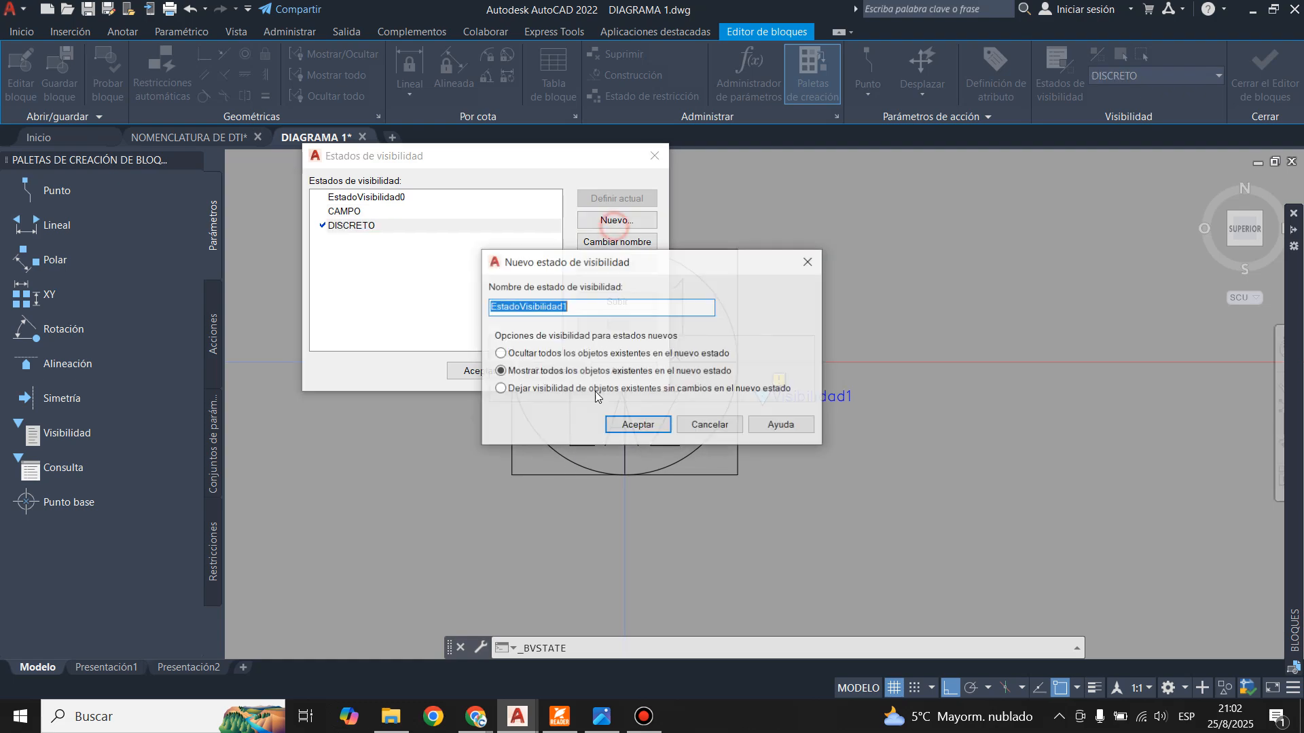
{"action": "left_click", "coordinate": [566, 724]}
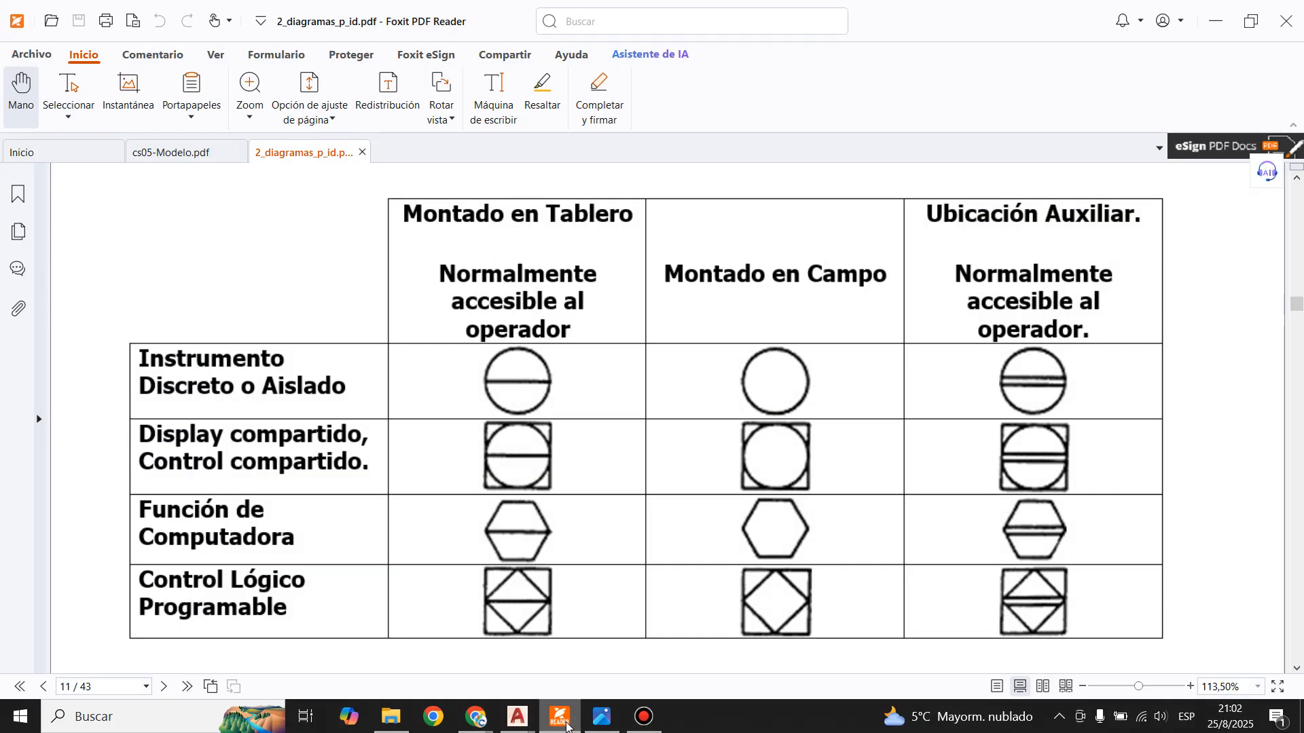
{"action": "left_click", "coordinate": [563, 720]}
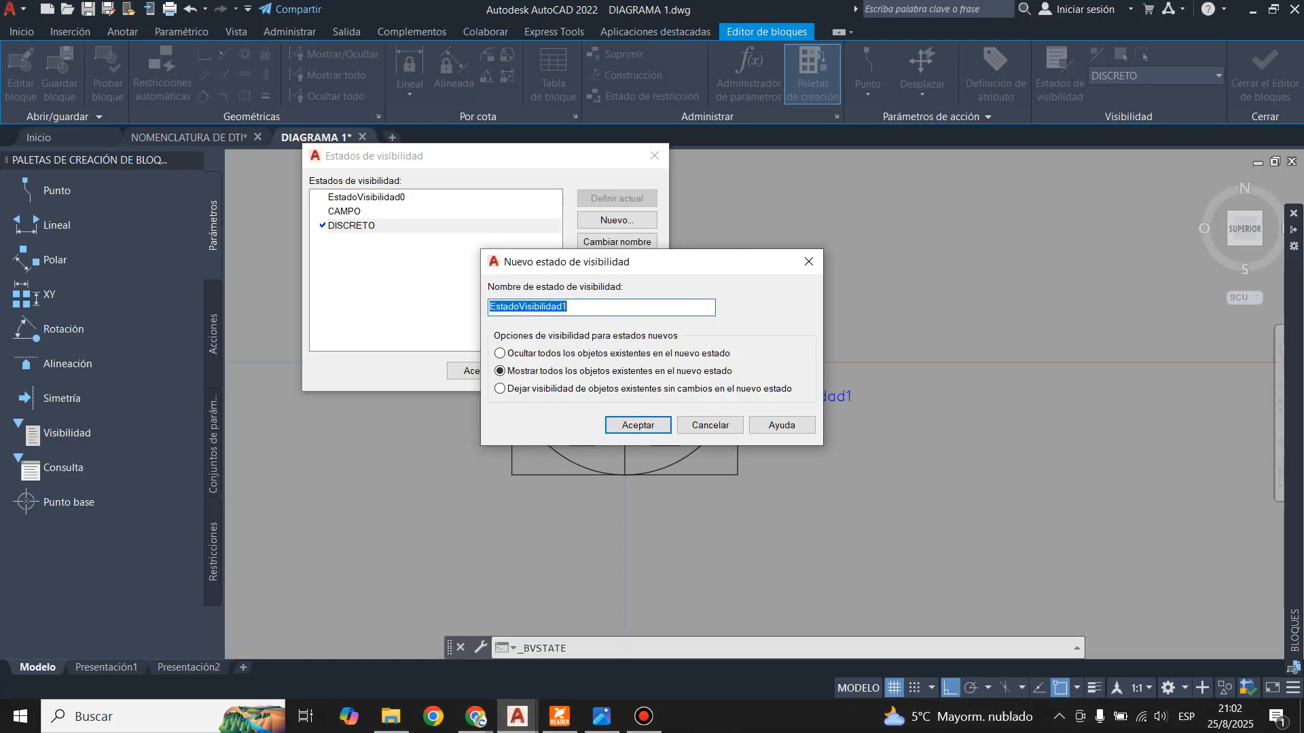
{"action": "type", "text": "SI"}
{"action": "type", "text": "SPLAY"}
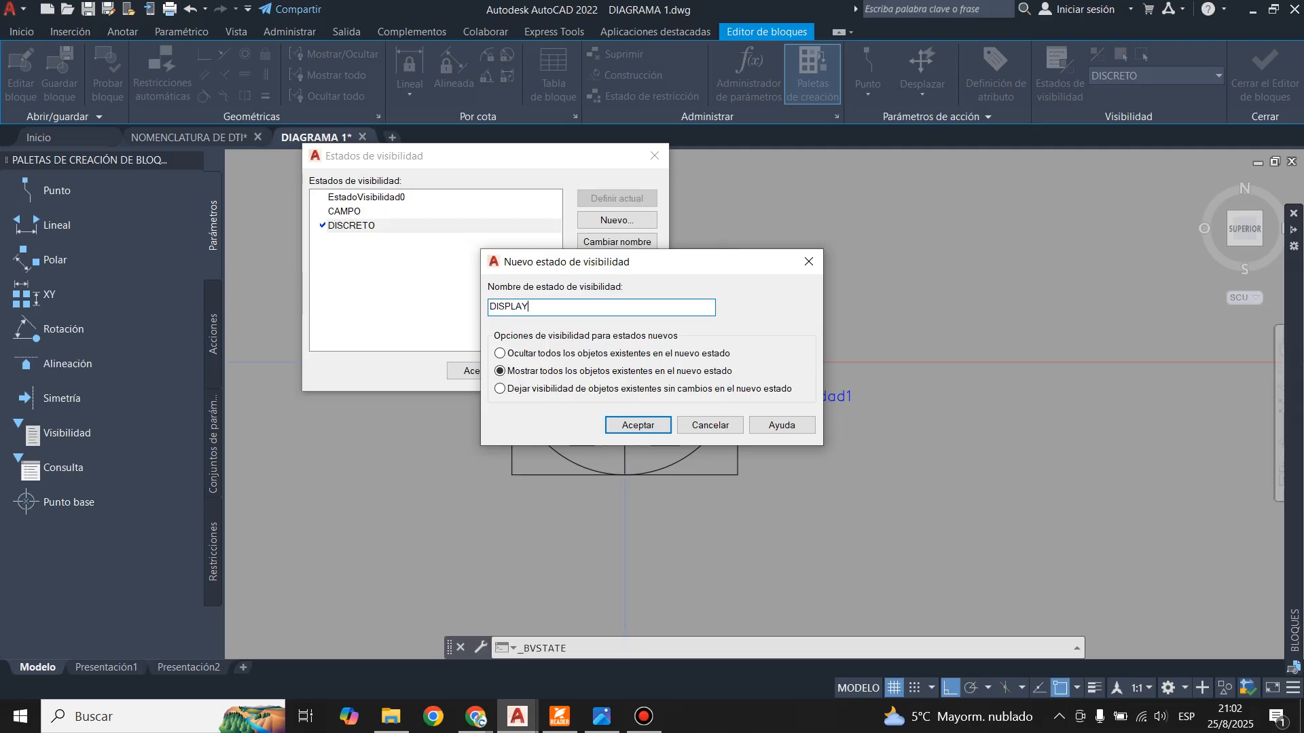
{"action": "left_click", "coordinate": [626, 434]}
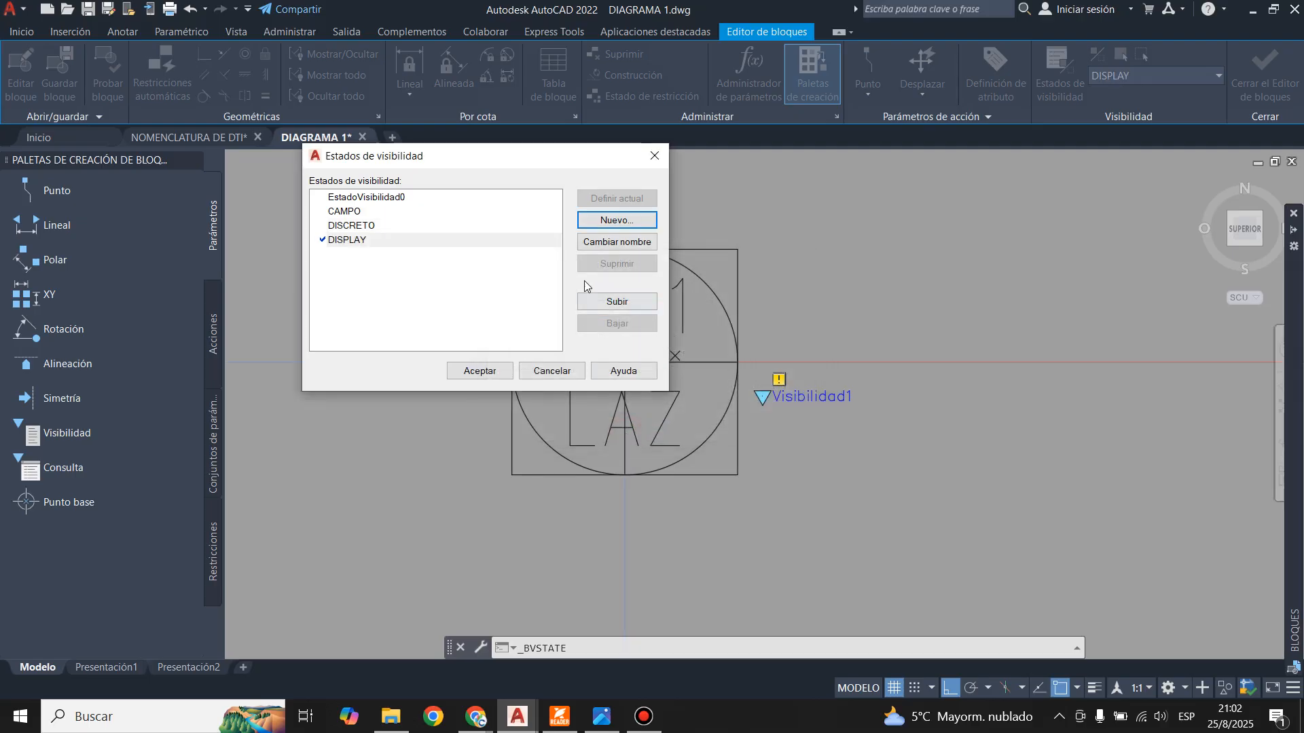
- Delete the visibility state EstadoVisibilidad0 and accept the visibility state changes
{"action": "left_click", "coordinate": [367, 197]}
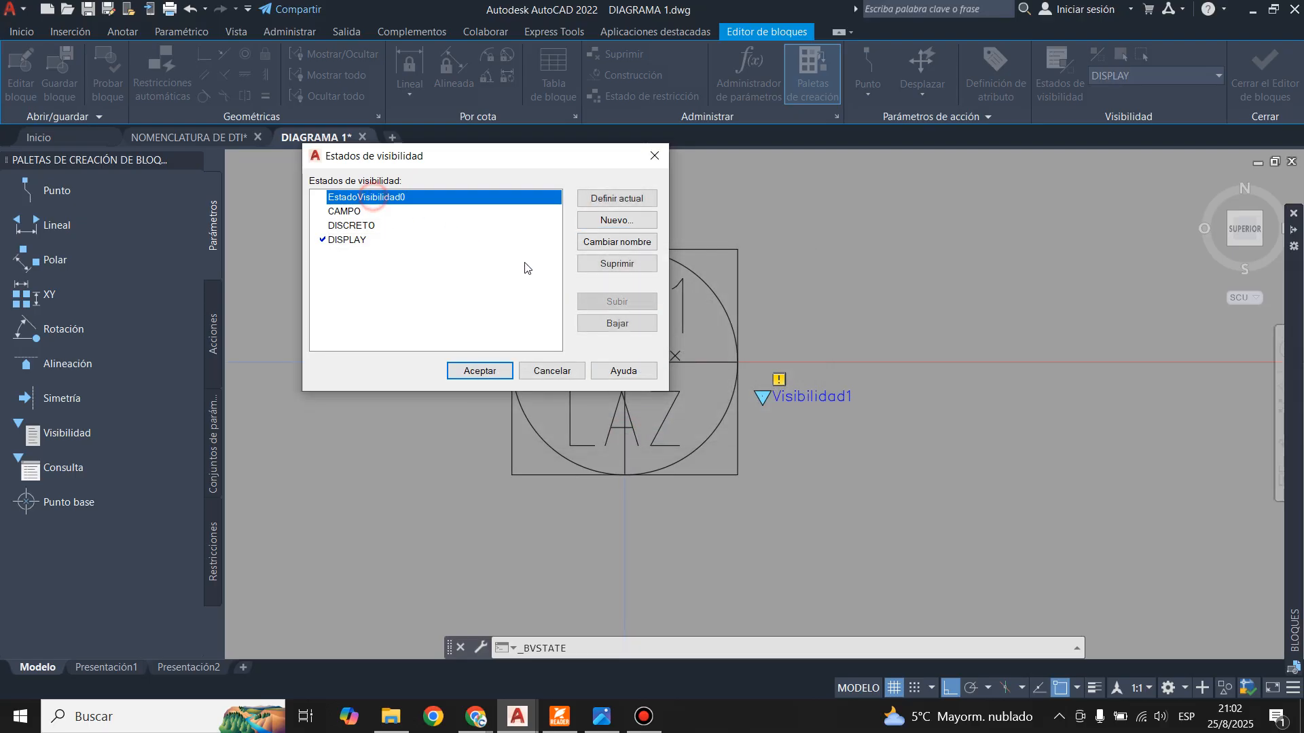
{"action": "left_click", "coordinate": [611, 263]}
{"action": "left_click", "coordinate": [480, 370]}
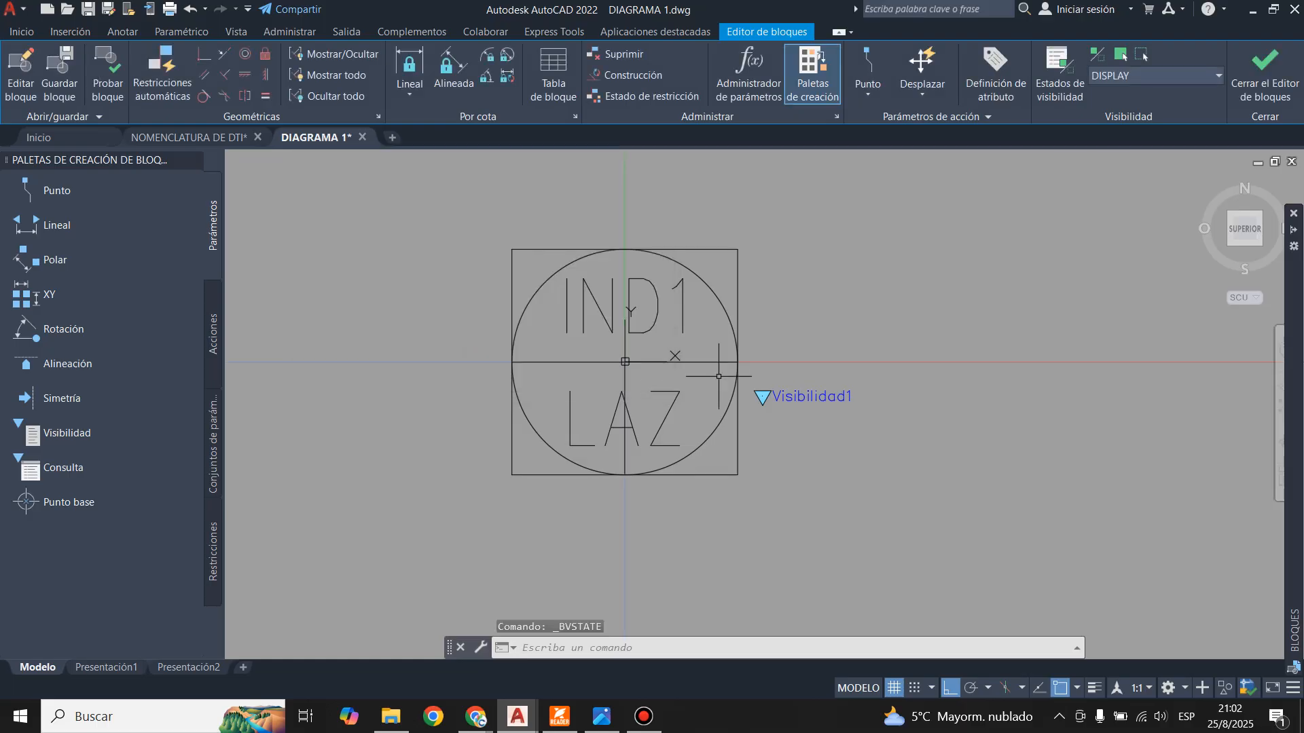
- In the CAMPO visibility state, hide the four sides of the square and the bubble's horizontal line
{"action": "left_click", "coordinate": [1172, 78]}
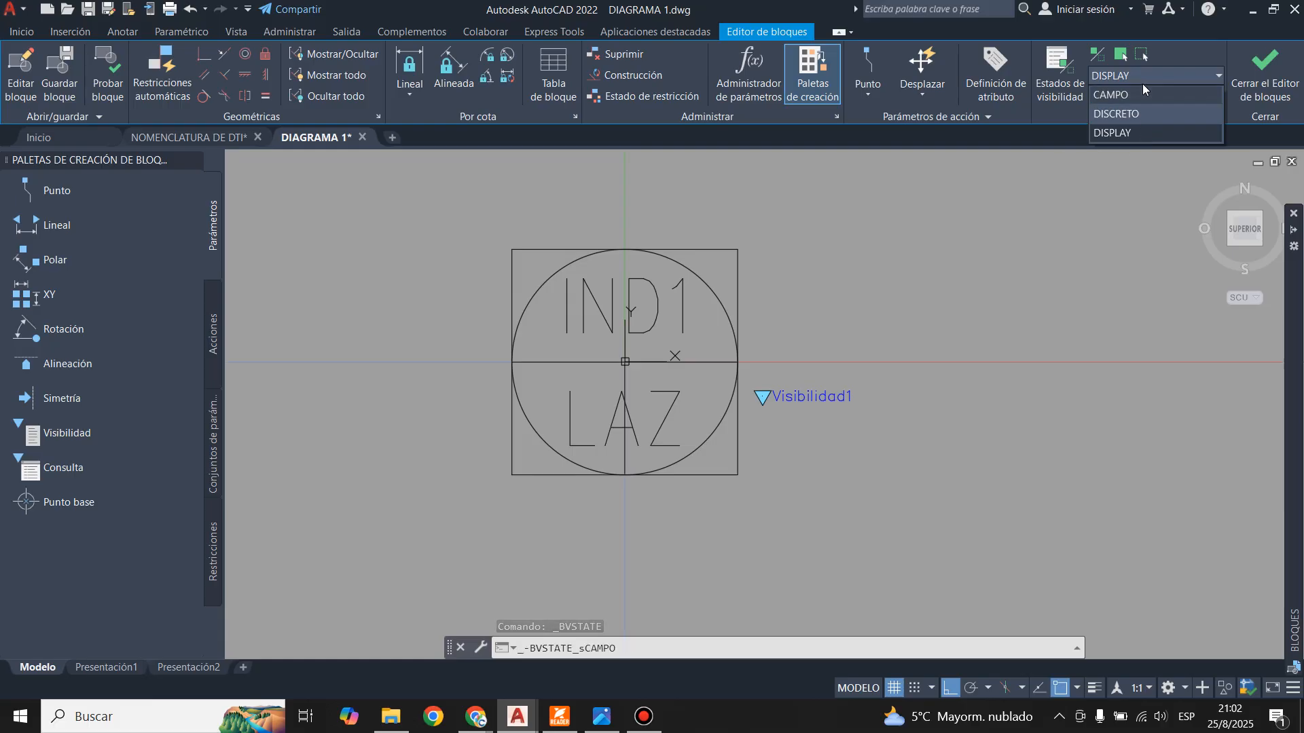
{"action": "left_click", "coordinate": [1109, 96]}
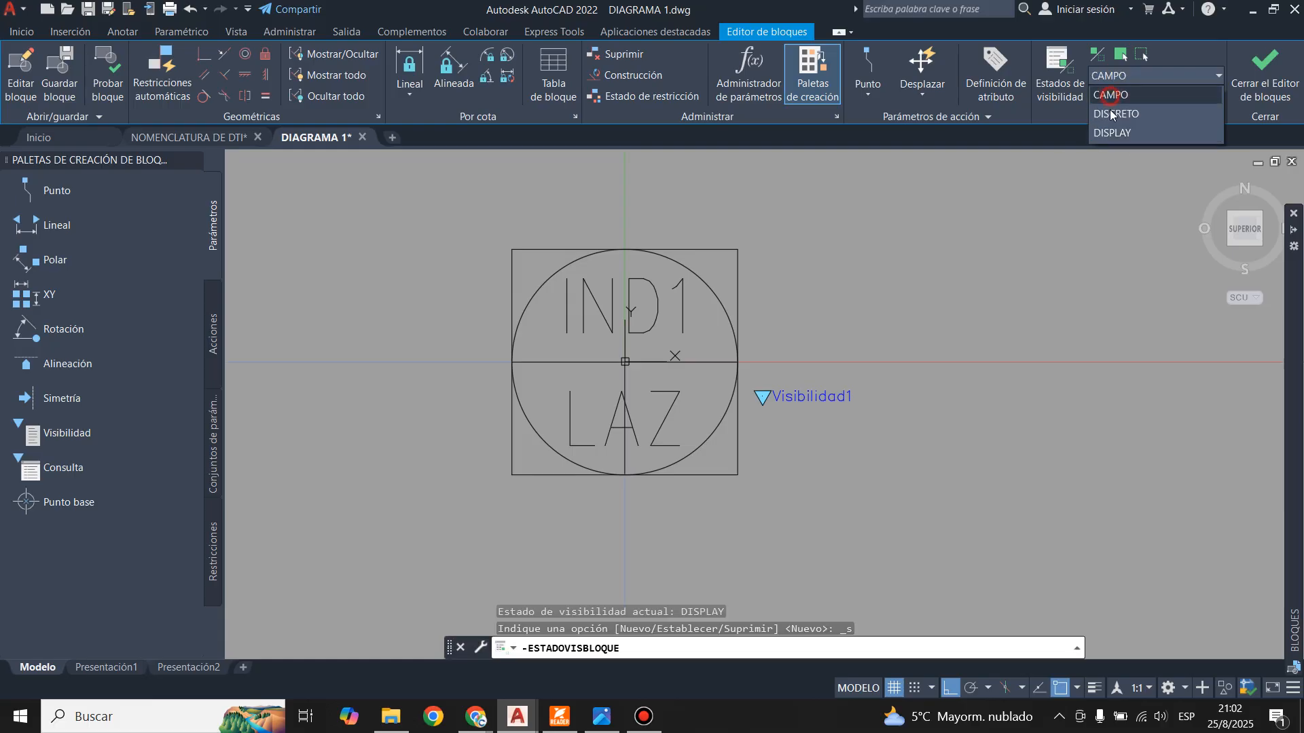
{"action": "left_click", "coordinate": [1143, 57]}
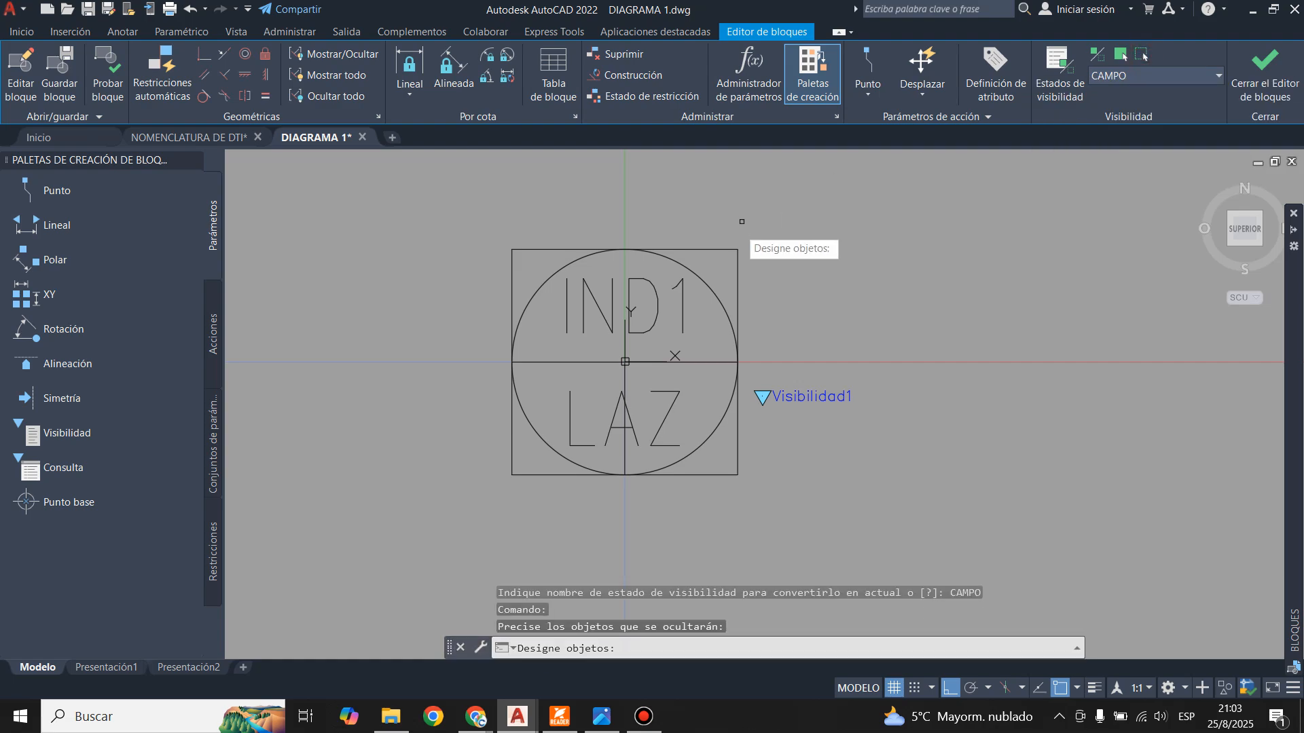
{"action": "left_click", "coordinate": [738, 272]}
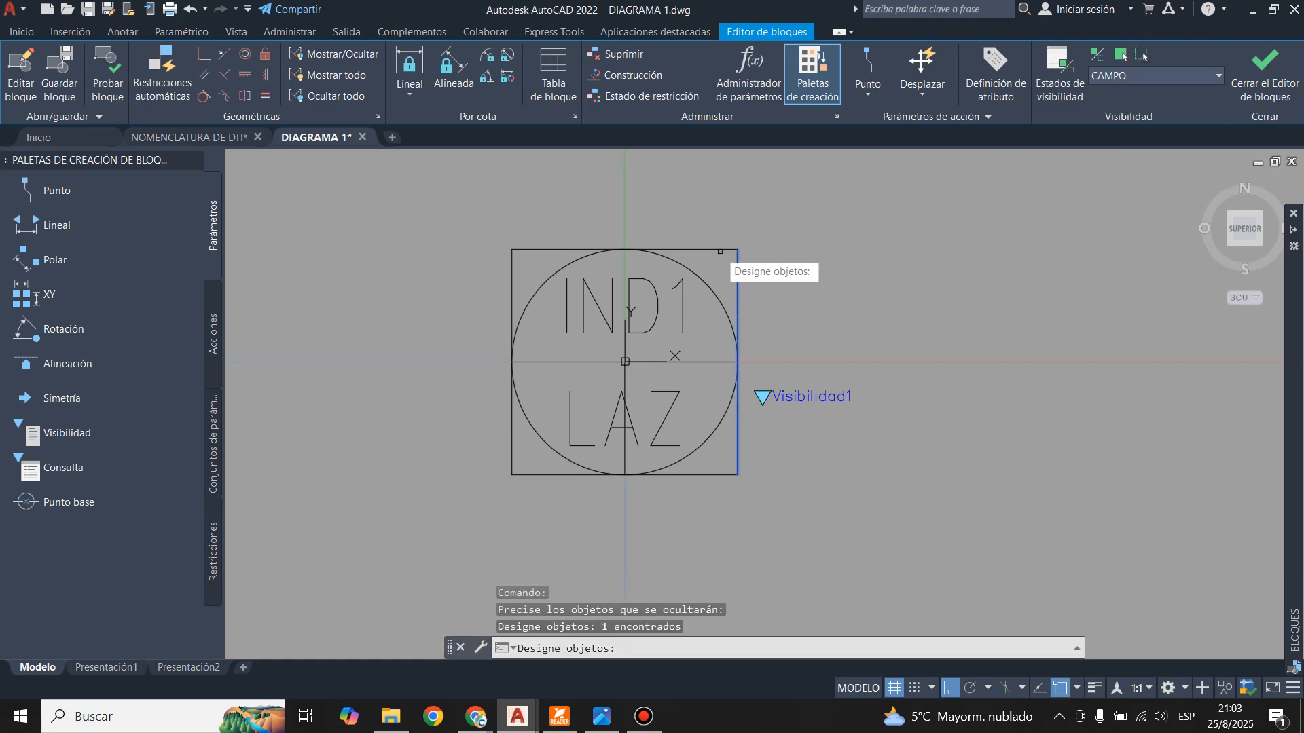
{"action": "left_click", "coordinate": [719, 250]}
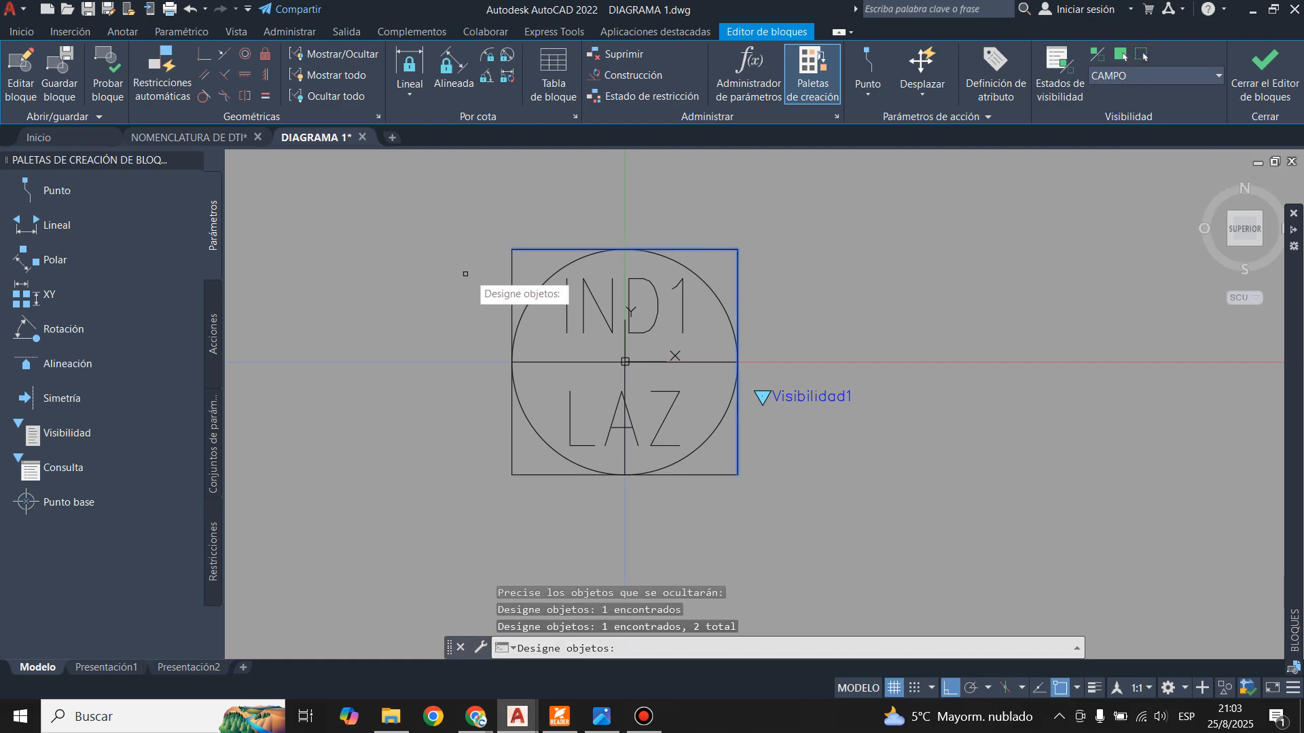
{"action": "left_click", "coordinate": [512, 275]}
{"action": "left_click", "coordinate": [551, 476]}
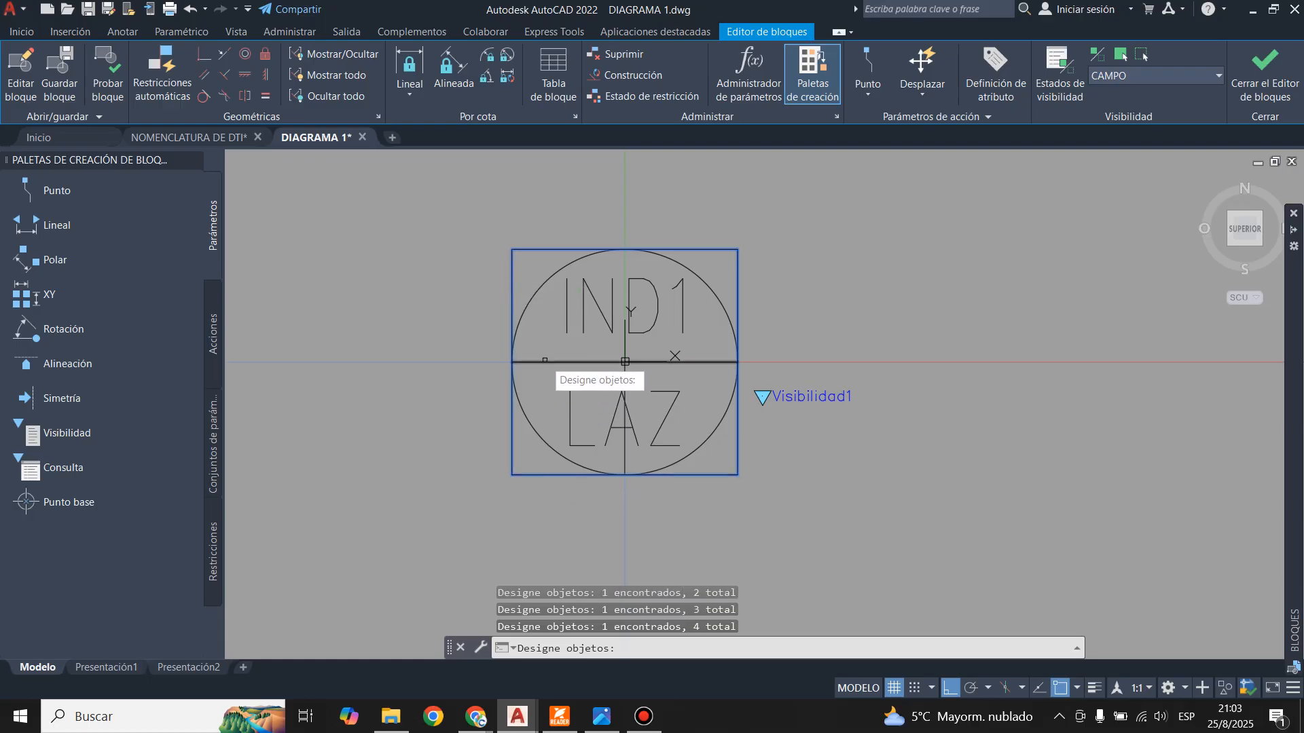
{"action": "left_click", "coordinate": [538, 362]}
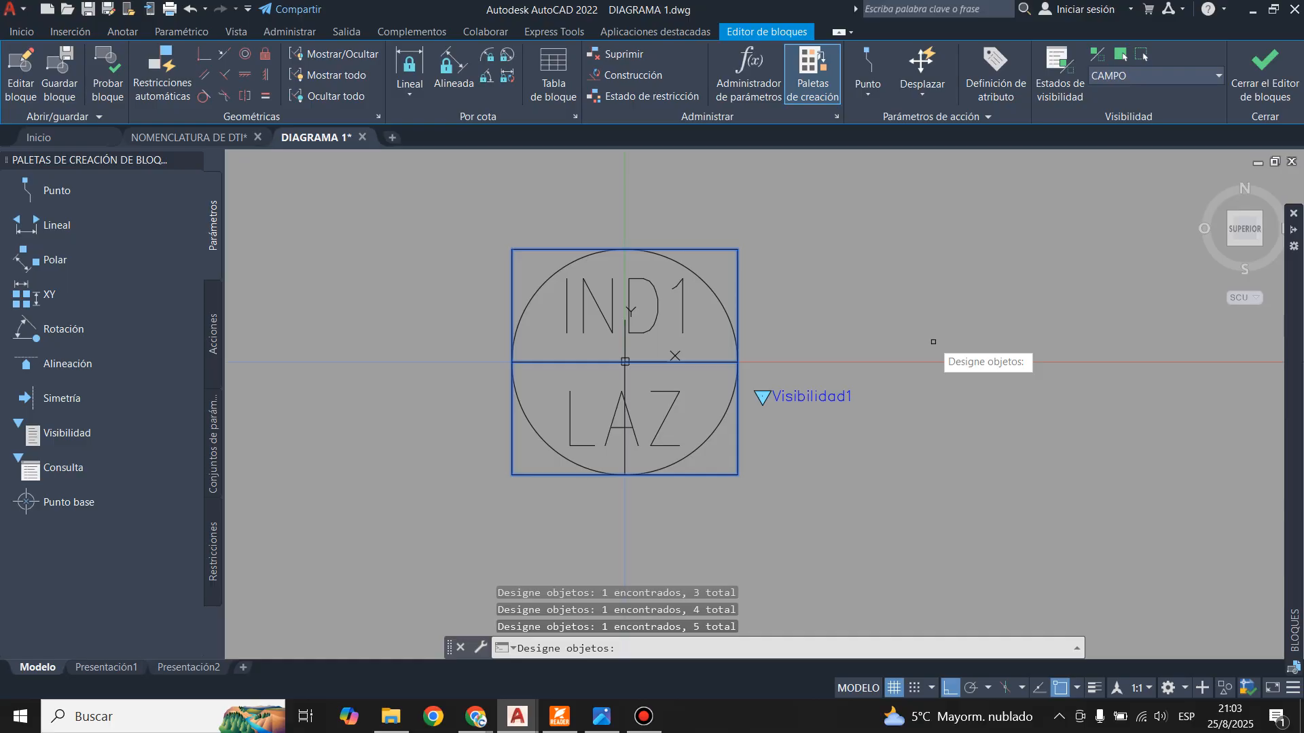
{"action": "key", "text": "Return"}
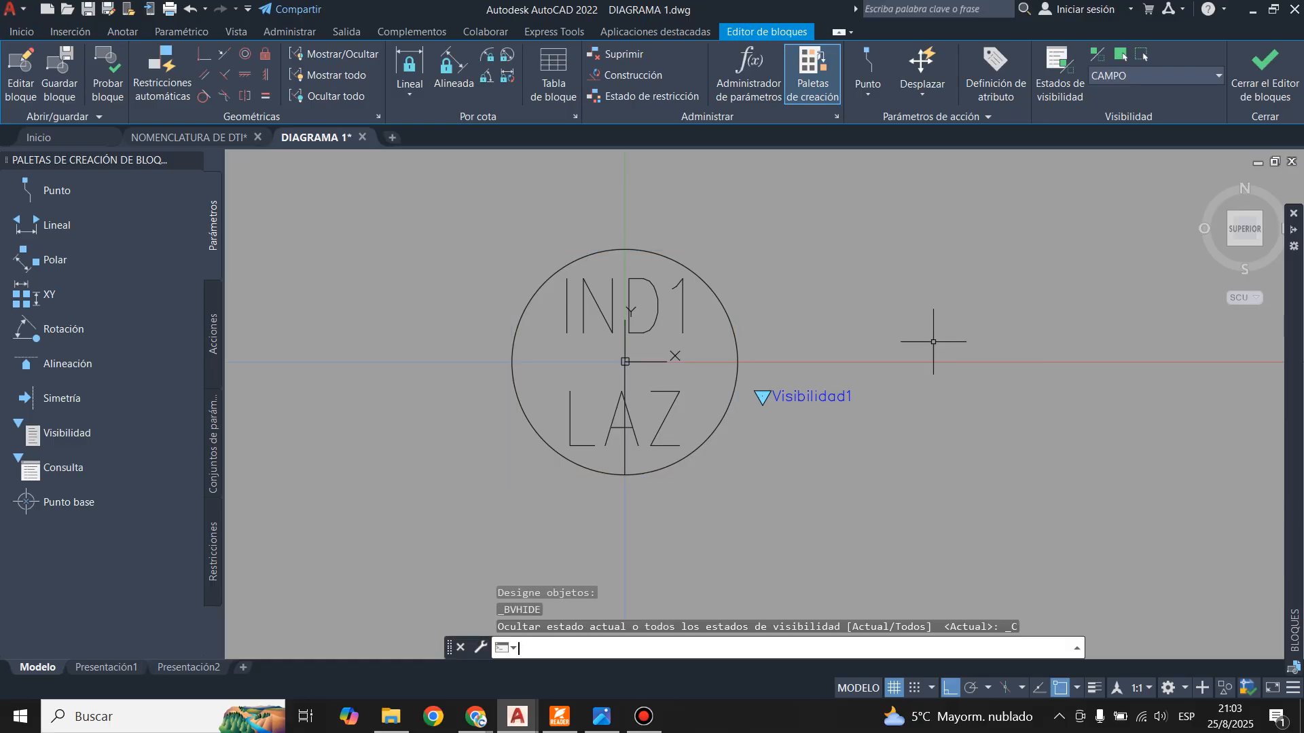
- In the DISCRETO visibility state, hide the square's four sides, using the symbol table in Foxit PDF Reader as reference
{"action": "left_click", "coordinate": [1207, 77]}
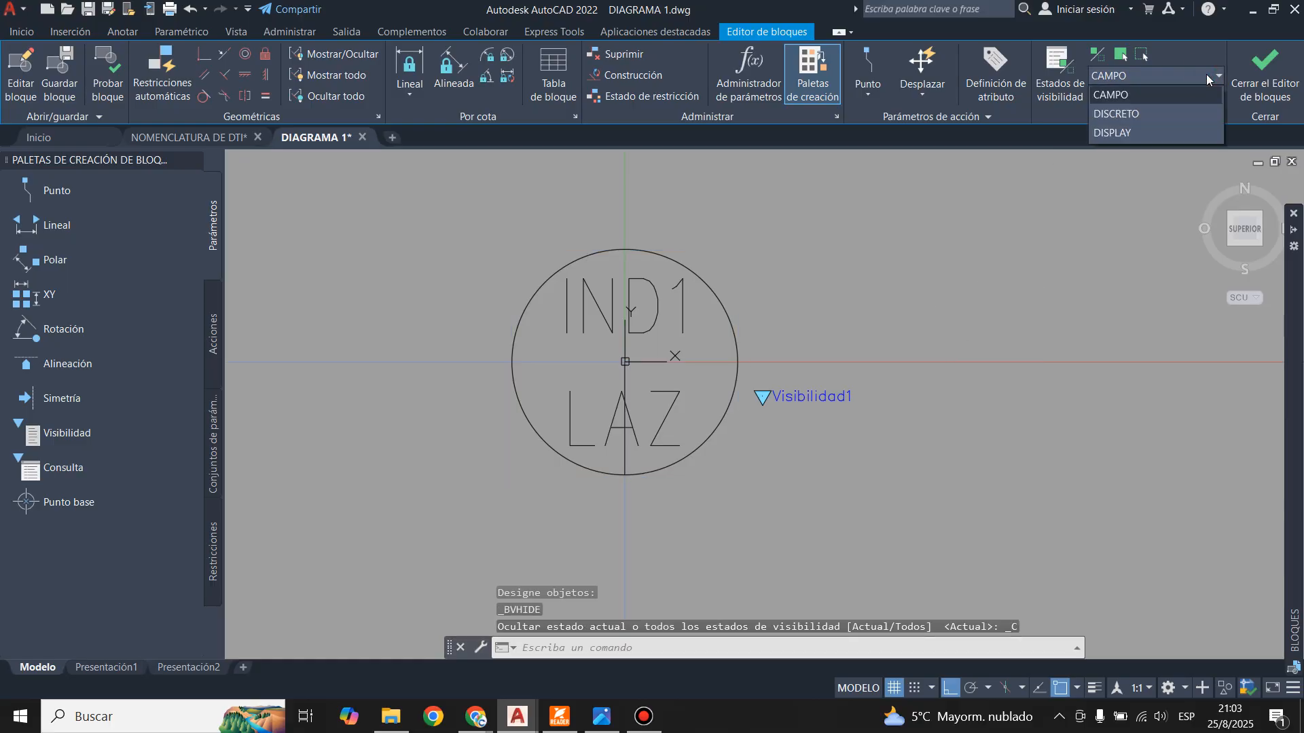
{"action": "left_click", "coordinate": [1178, 112]}
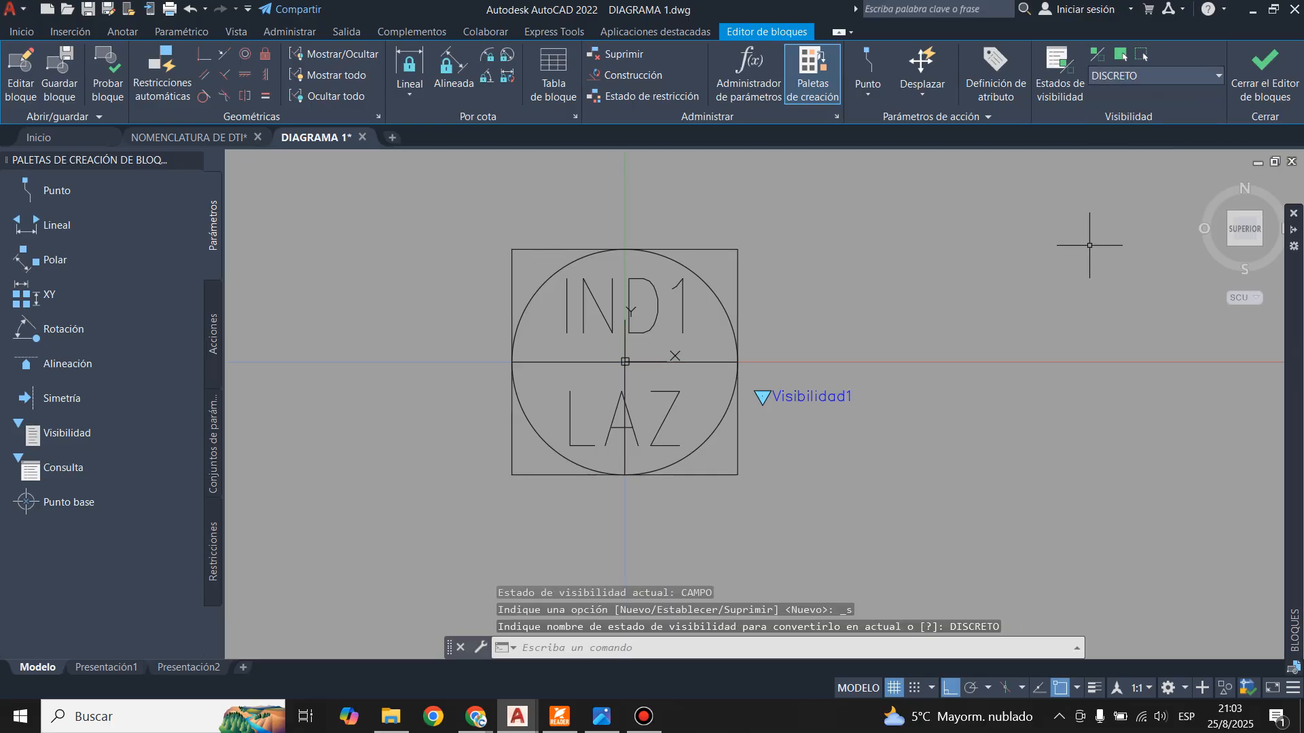
{"action": "left_click", "coordinate": [559, 716]}
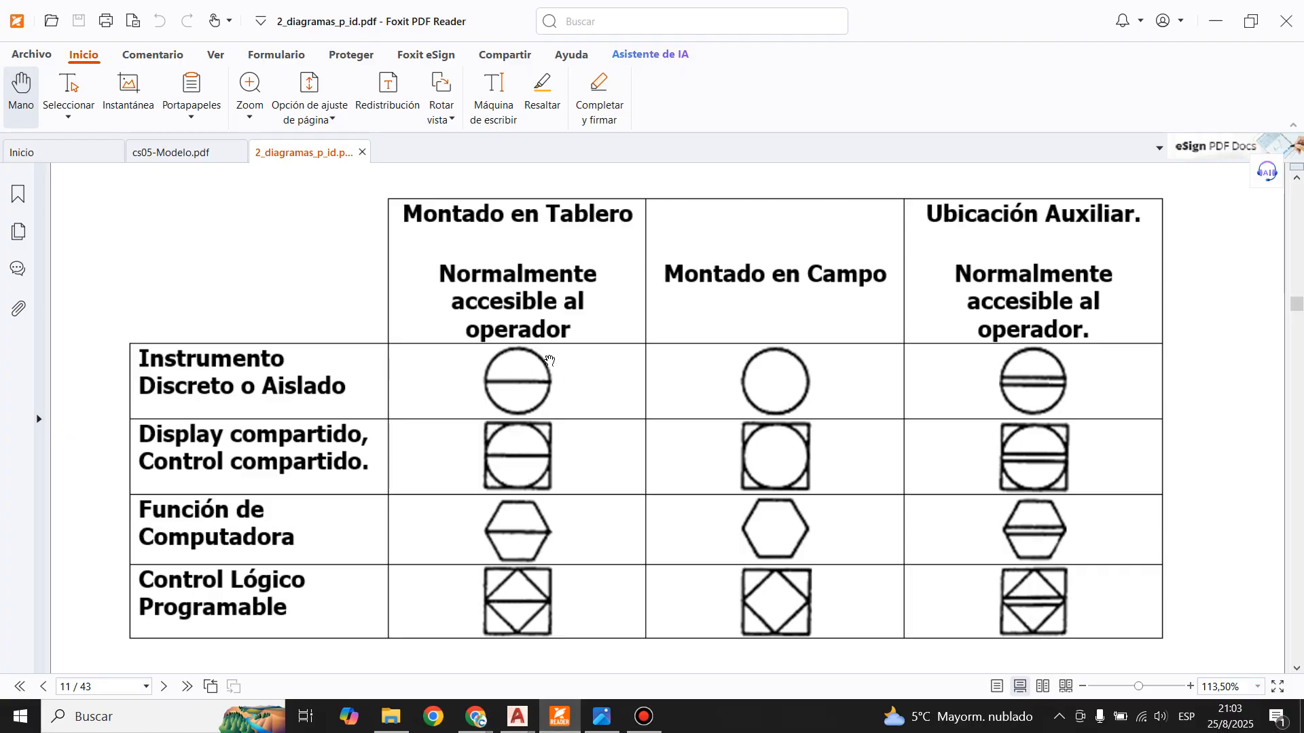
{"action": "left_click", "coordinate": [518, 717]}
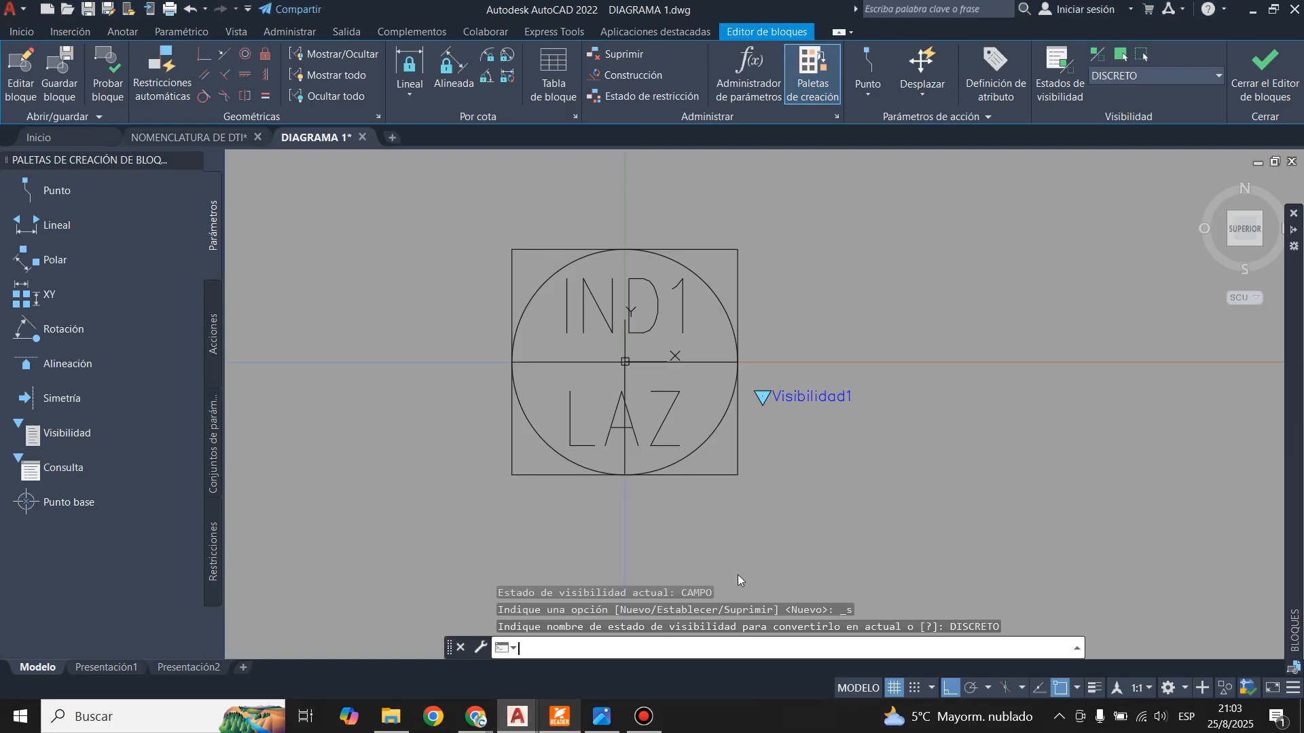
{"action": "left_click", "coordinate": [1195, 76]}
{"action": "left_click", "coordinate": [1195, 76]}
{"action": "left_click", "coordinate": [1144, 57]}
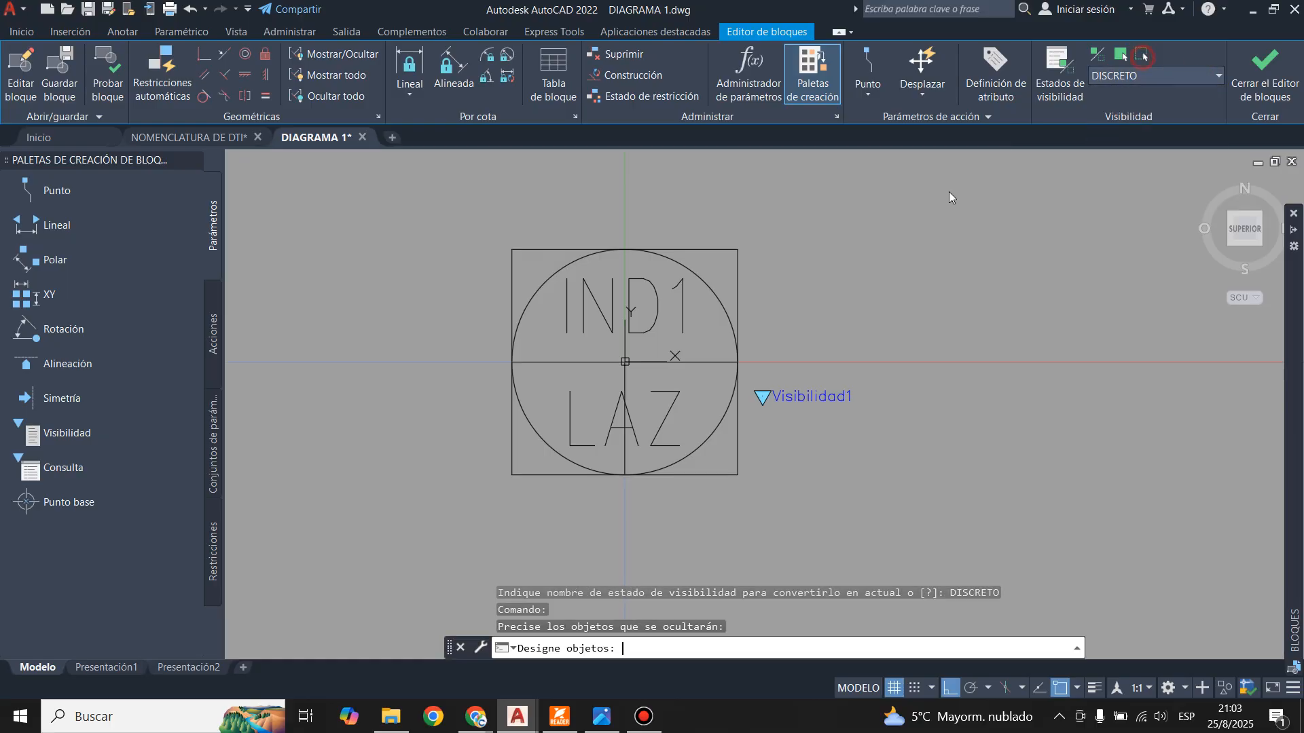
{"action": "left_click", "coordinate": [511, 298]}
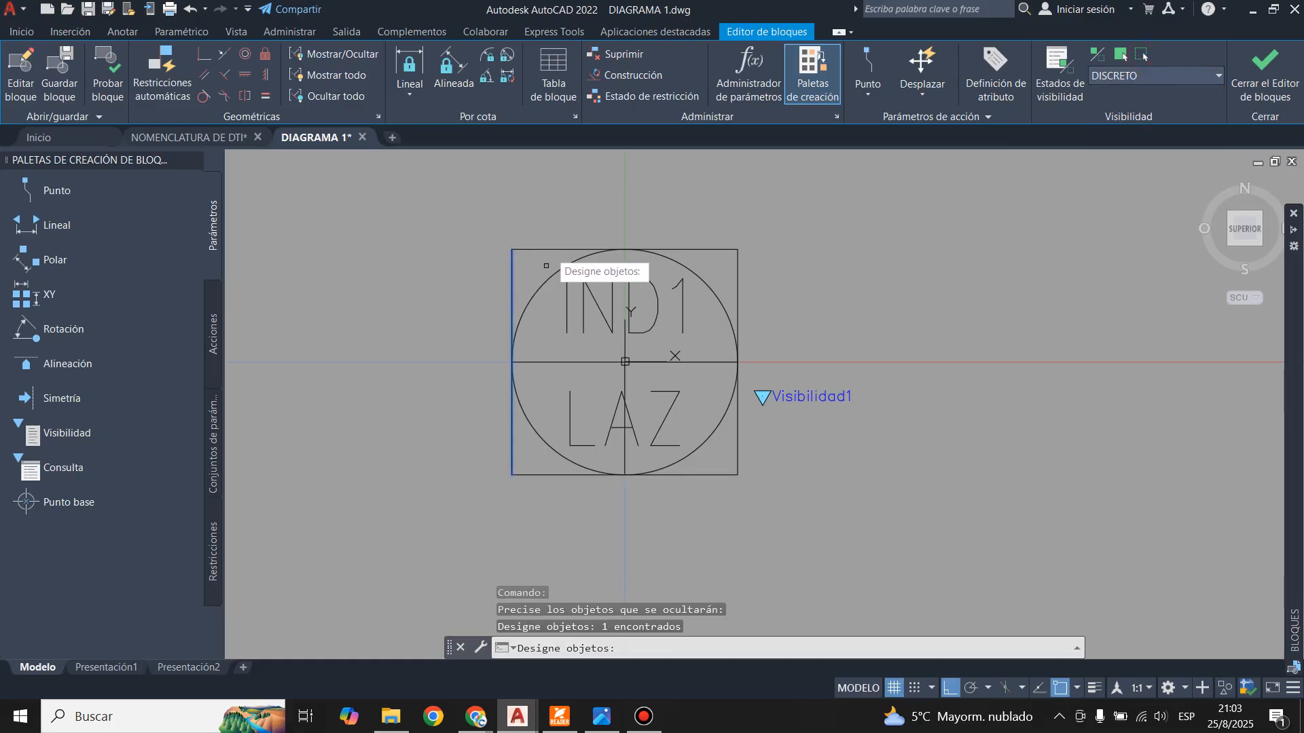
{"action": "left_click", "coordinate": [550, 250]}
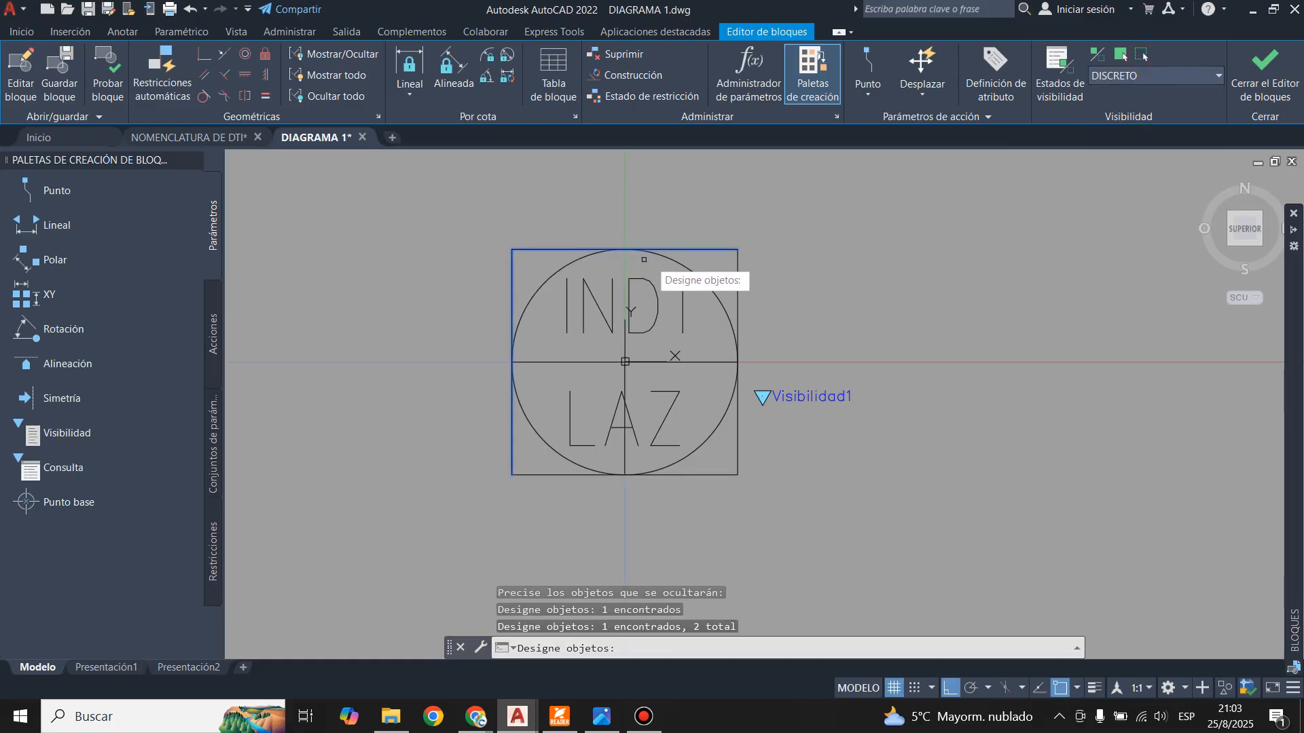
{"action": "left_click", "coordinate": [738, 288]}
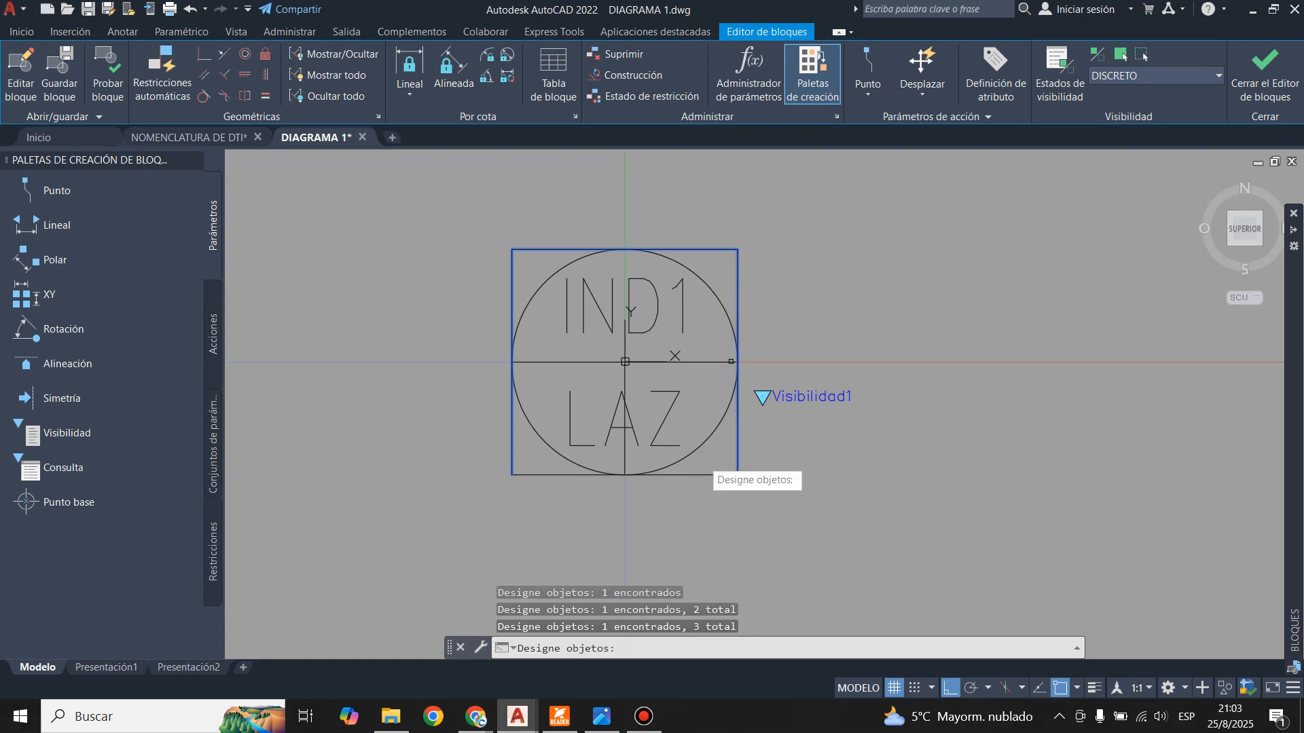
{"action": "left_click", "coordinate": [687, 474]}
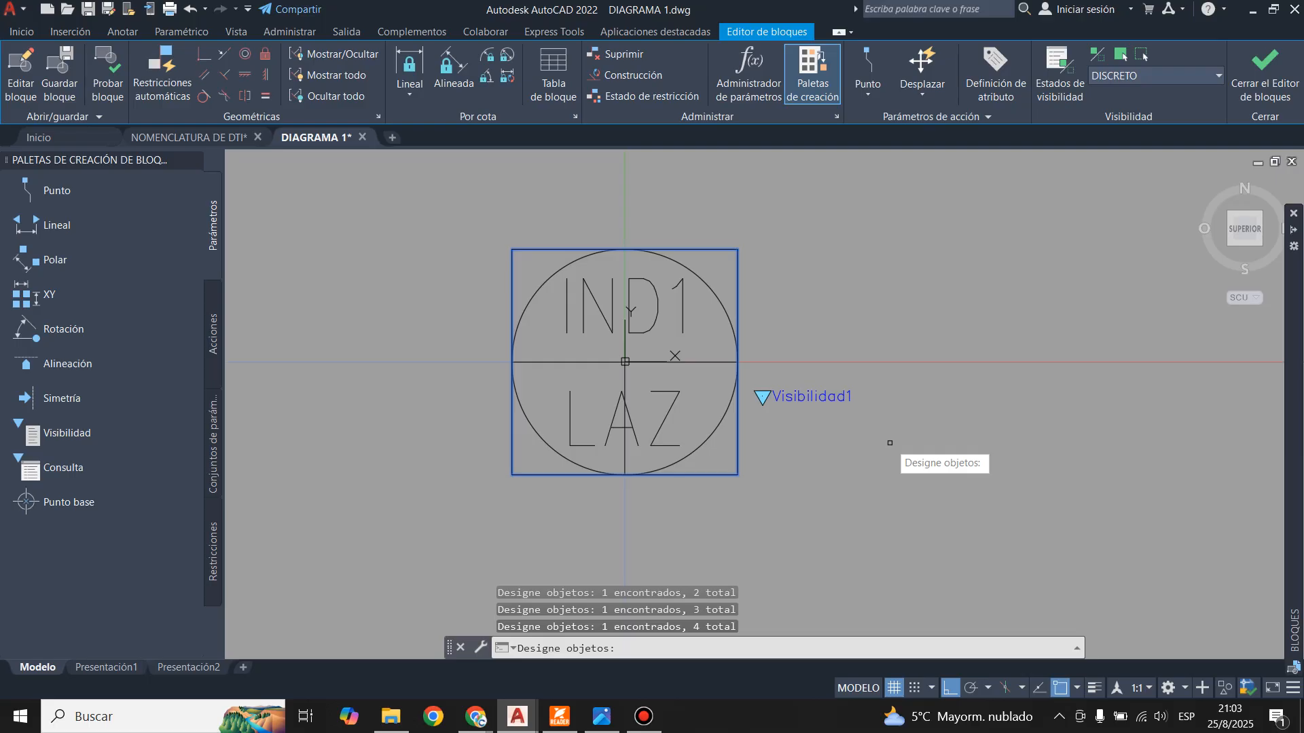
{"action": "key", "text": "Return"}
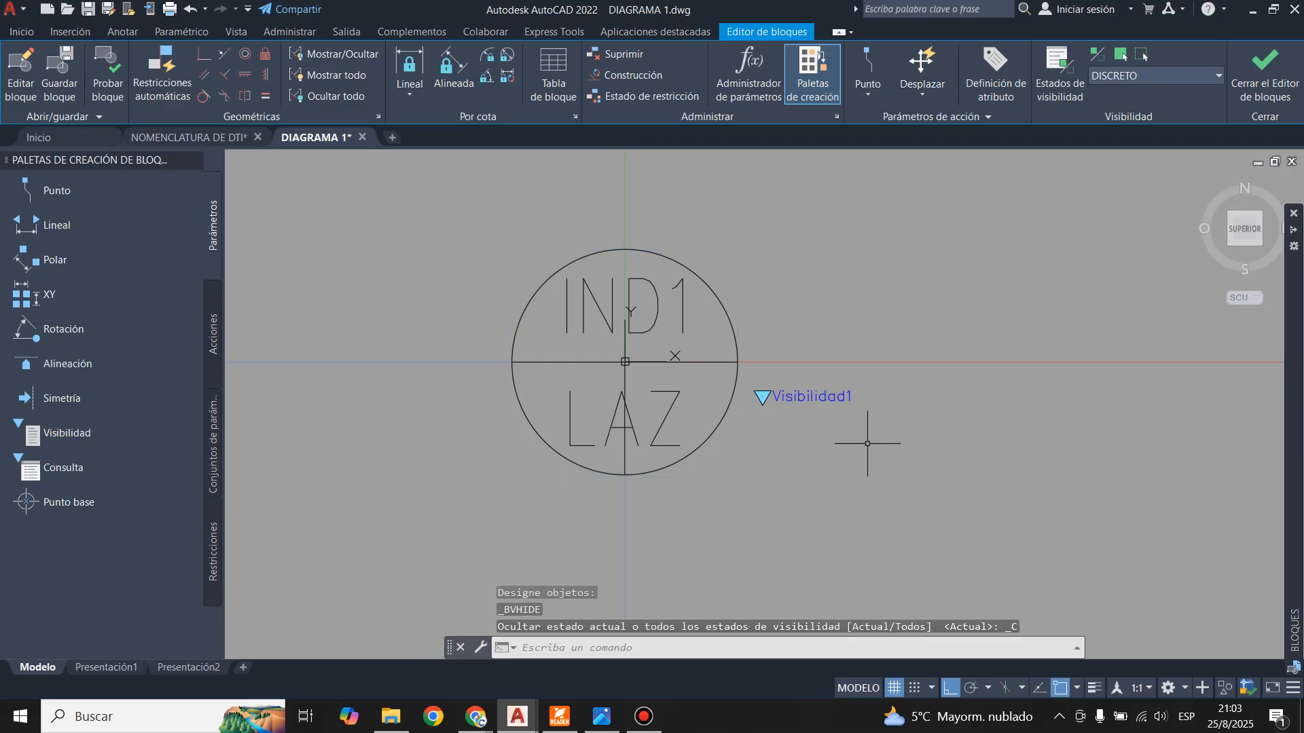
- Make DISPLAY the current visibility state, and close the Block Editor saving the changes to INST 1
{"action": "left_click", "coordinate": [1132, 72]}
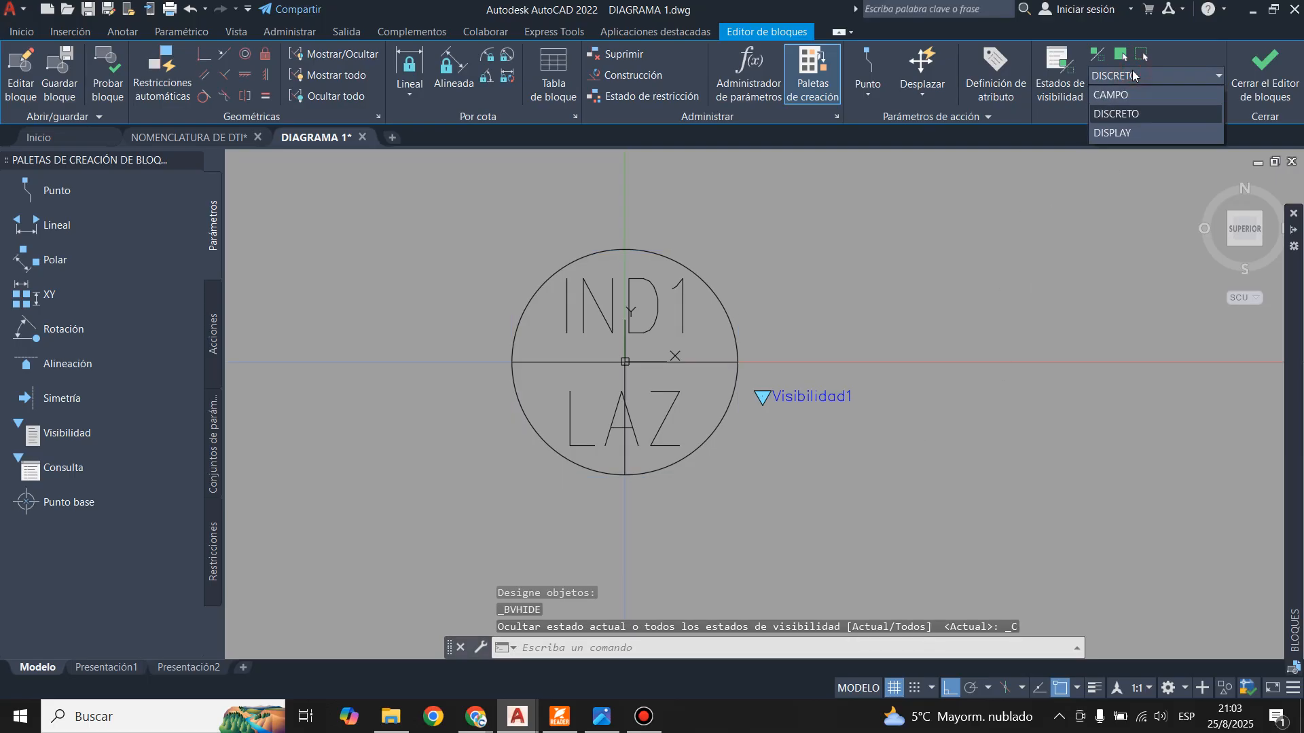
{"action": "left_click", "coordinate": [1125, 131]}
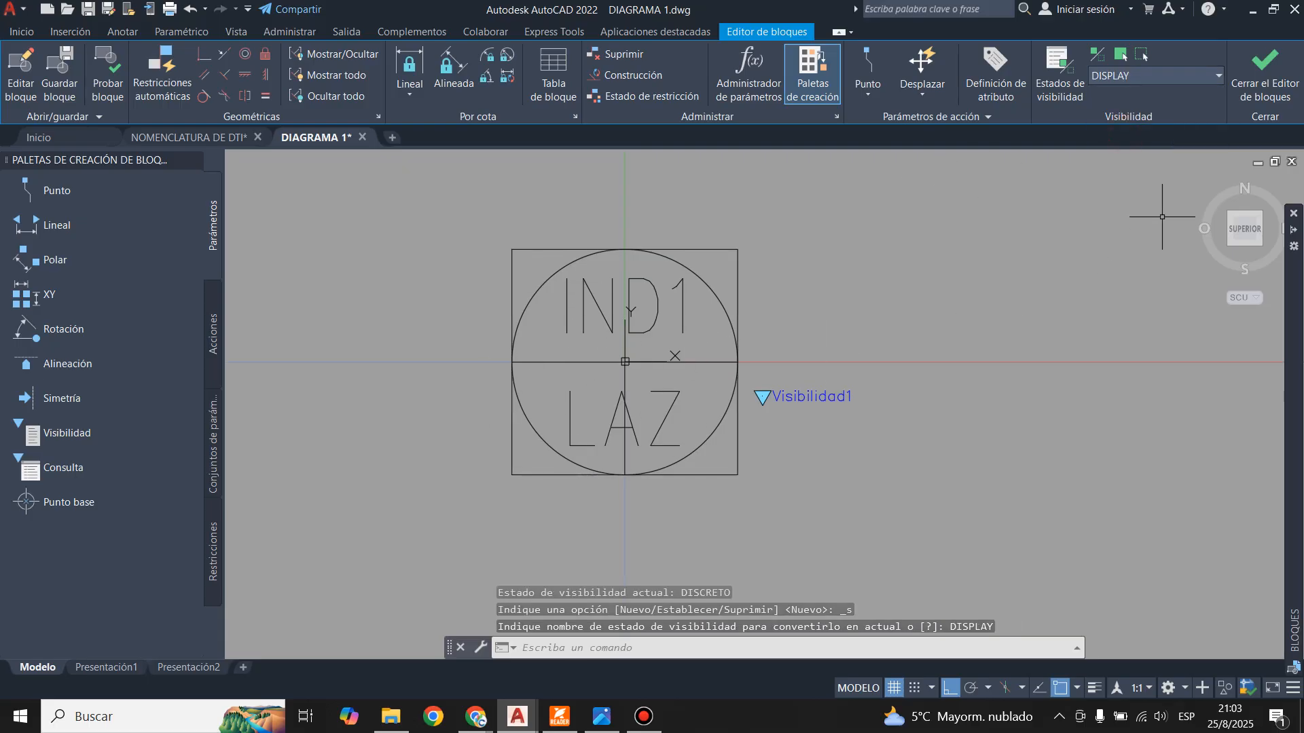
{"action": "left_click", "coordinate": [1265, 74]}
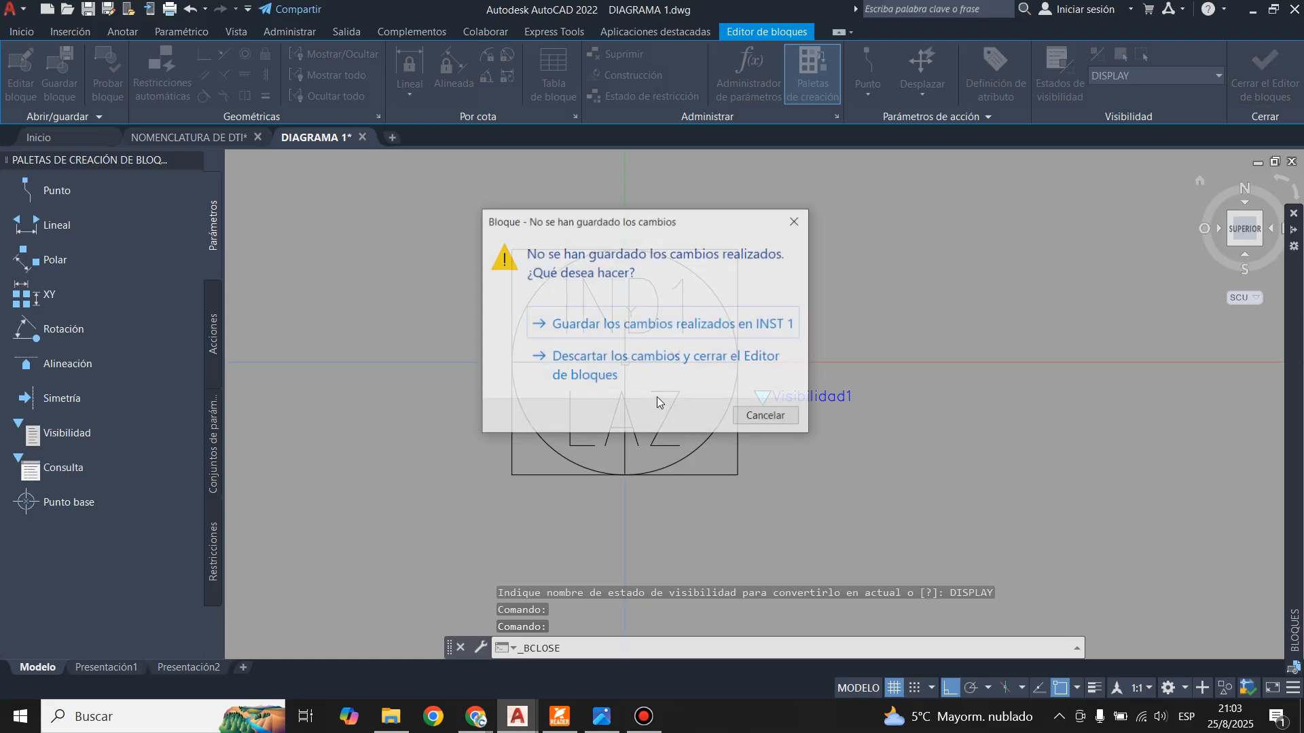
{"action": "left_click", "coordinate": [600, 336]}
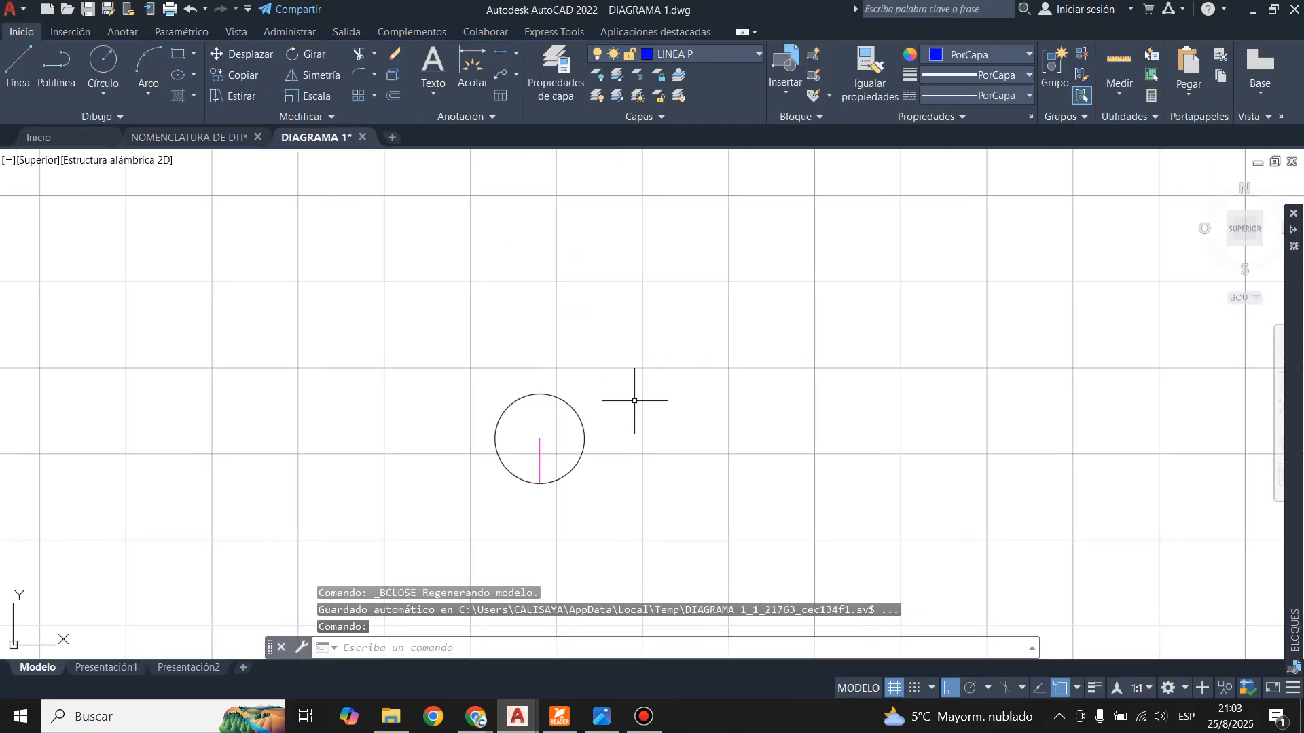
- Switch the placed instrument bubble's visibility state to DISCRETO and finally to DISPLAY
{"action": "scroll", "coordinate": [583, 433], "scroll_direction": "down", "scroll_amount": 2}
{"action": "scroll", "coordinate": [583, 433], "scroll_direction": "down", "scroll_amount": 3}
{"action": "scroll", "coordinate": [577, 425], "scroll_direction": "up", "scroll_amount": 3}
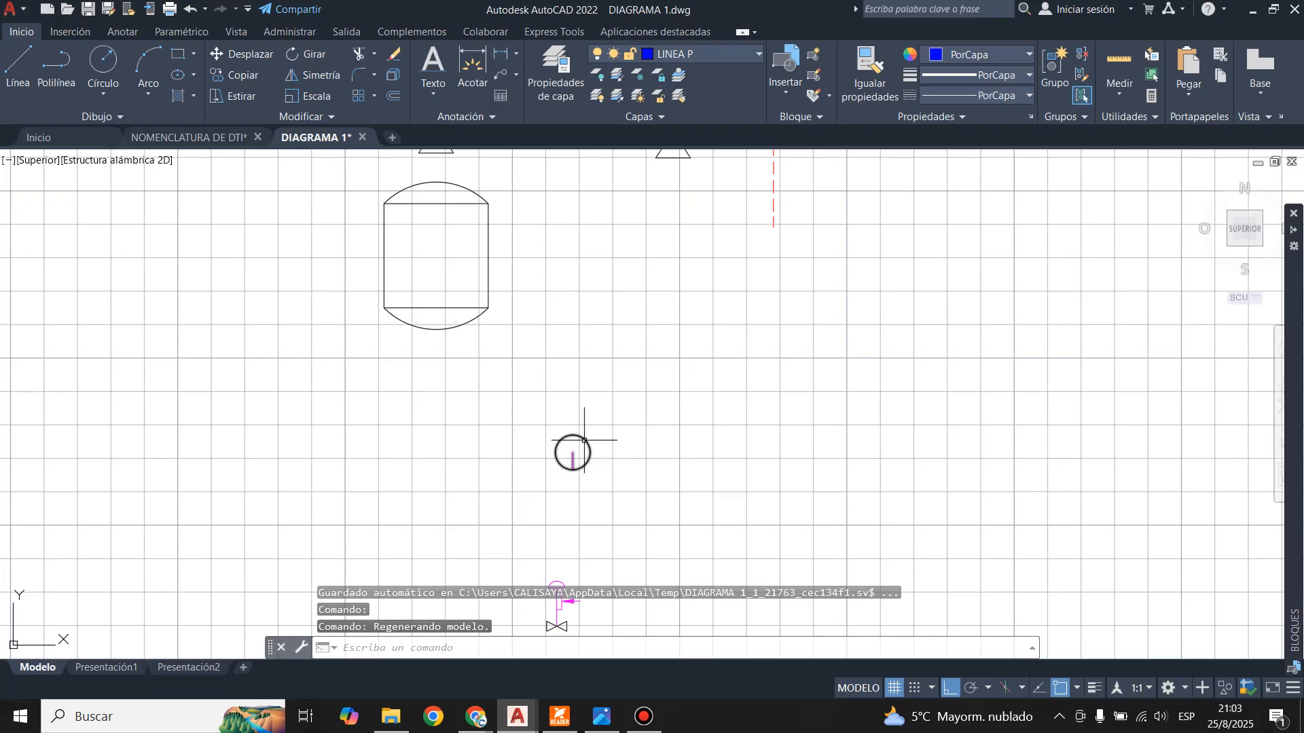
{"action": "left_click", "coordinate": [584, 452]}
{"action": "scroll", "coordinate": [600, 454], "scroll_direction": "up", "scroll_amount": 2}
{"action": "scroll", "coordinate": [600, 454], "scroll_direction": "up", "scroll_amount": 2}
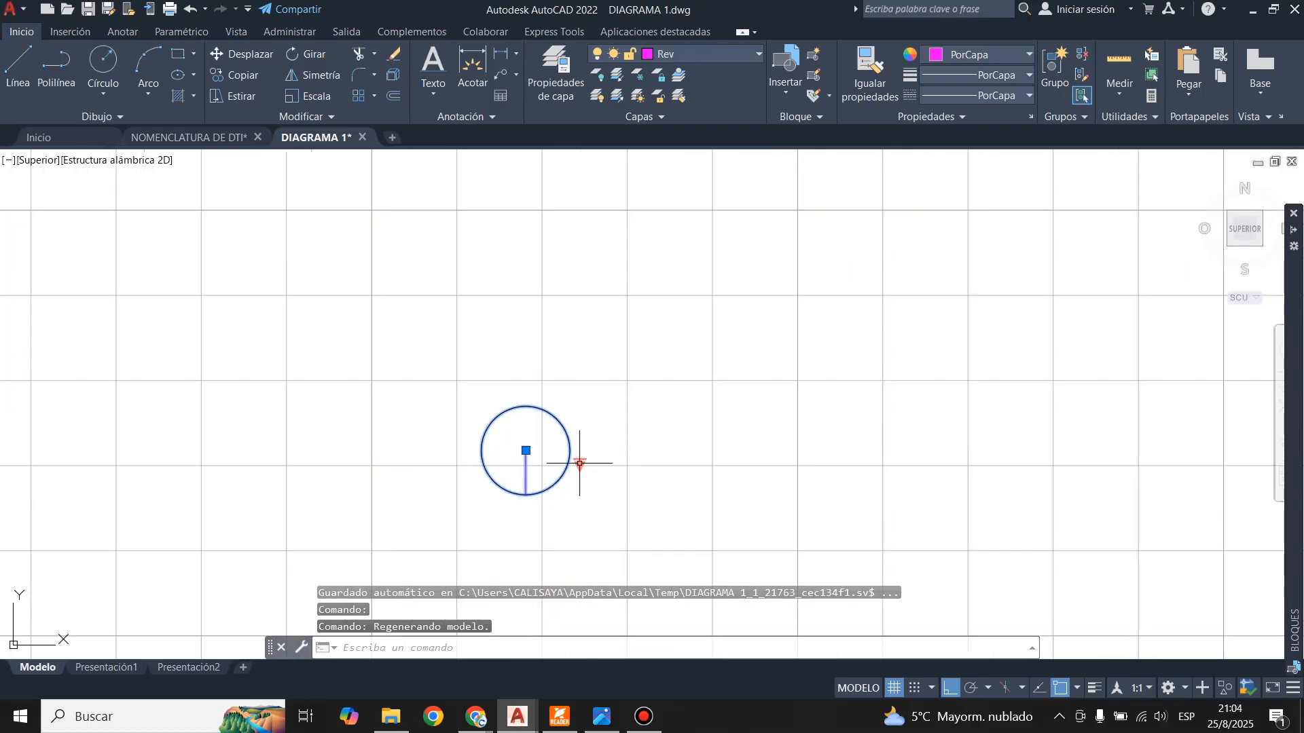
{"action": "left_click", "coordinate": [580, 464]}
{"action": "left_click", "coordinate": [609, 493]}
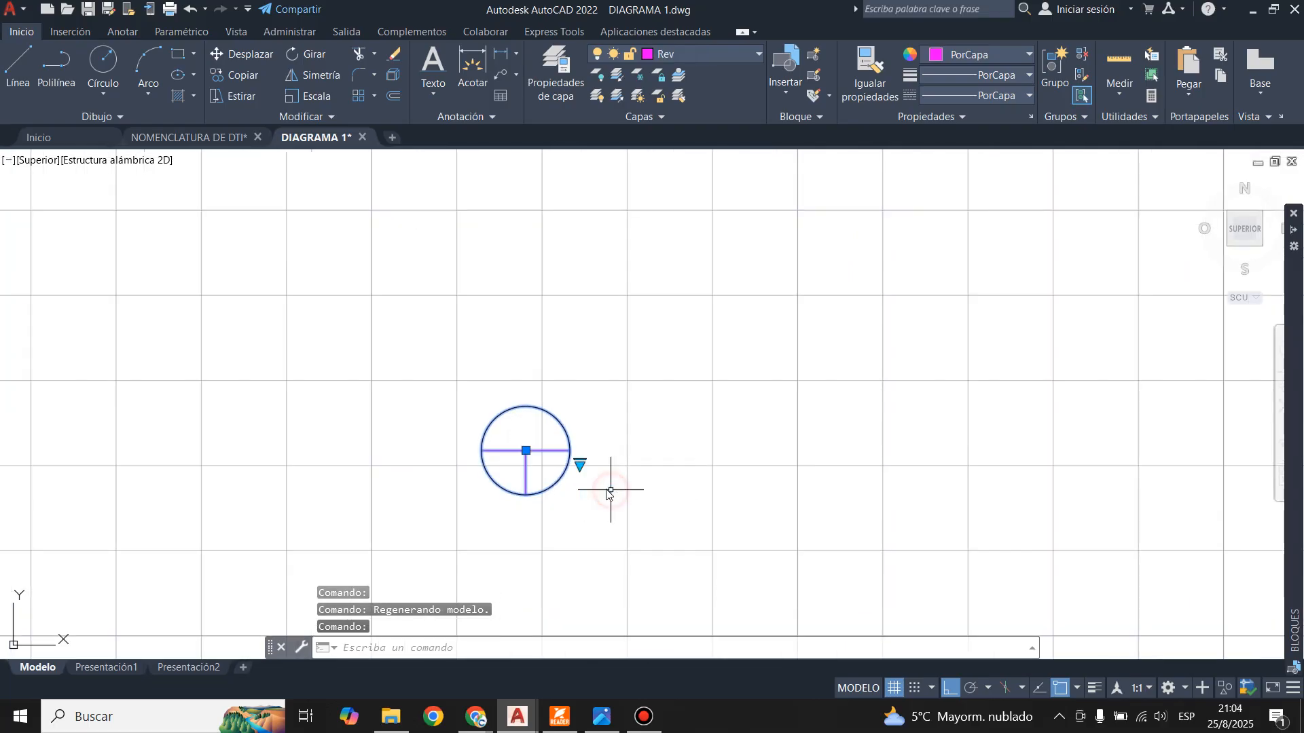
{"action": "left_click", "coordinate": [579, 464]}
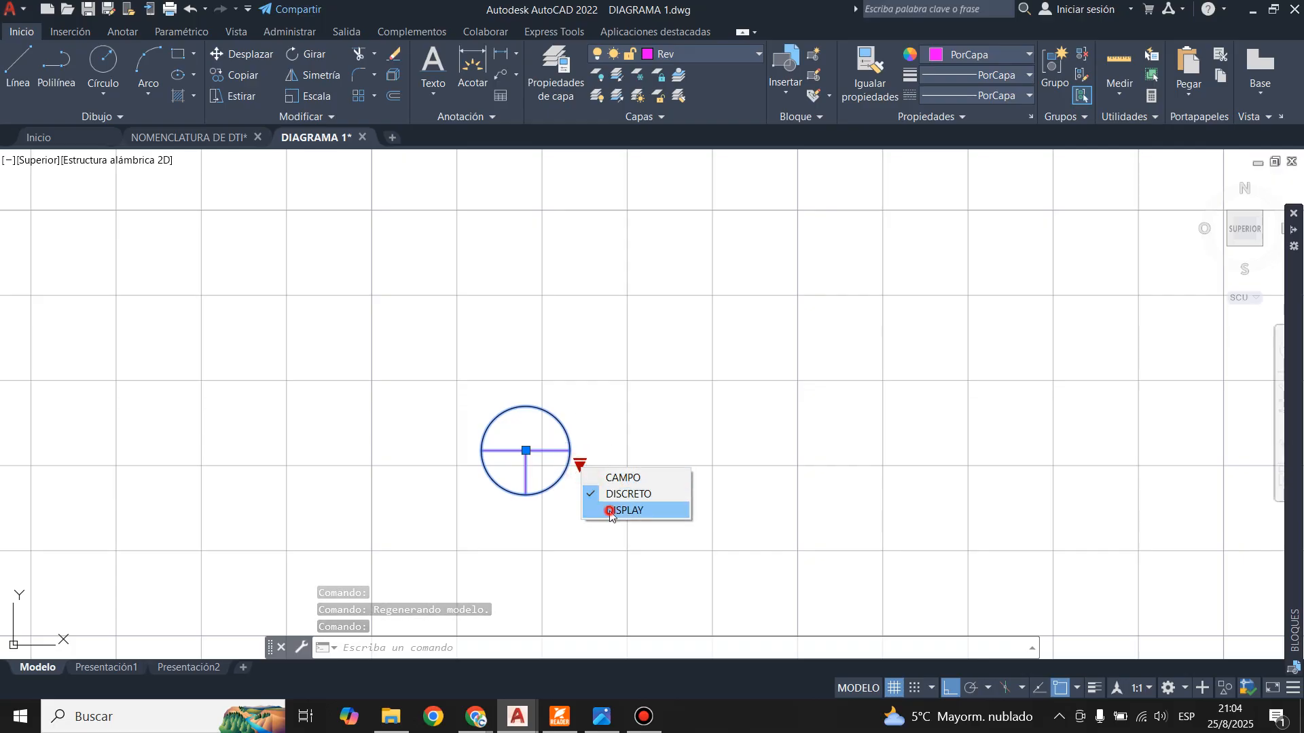
{"action": "left_click", "coordinate": [608, 510]}
{"action": "key", "text": "Escape"}
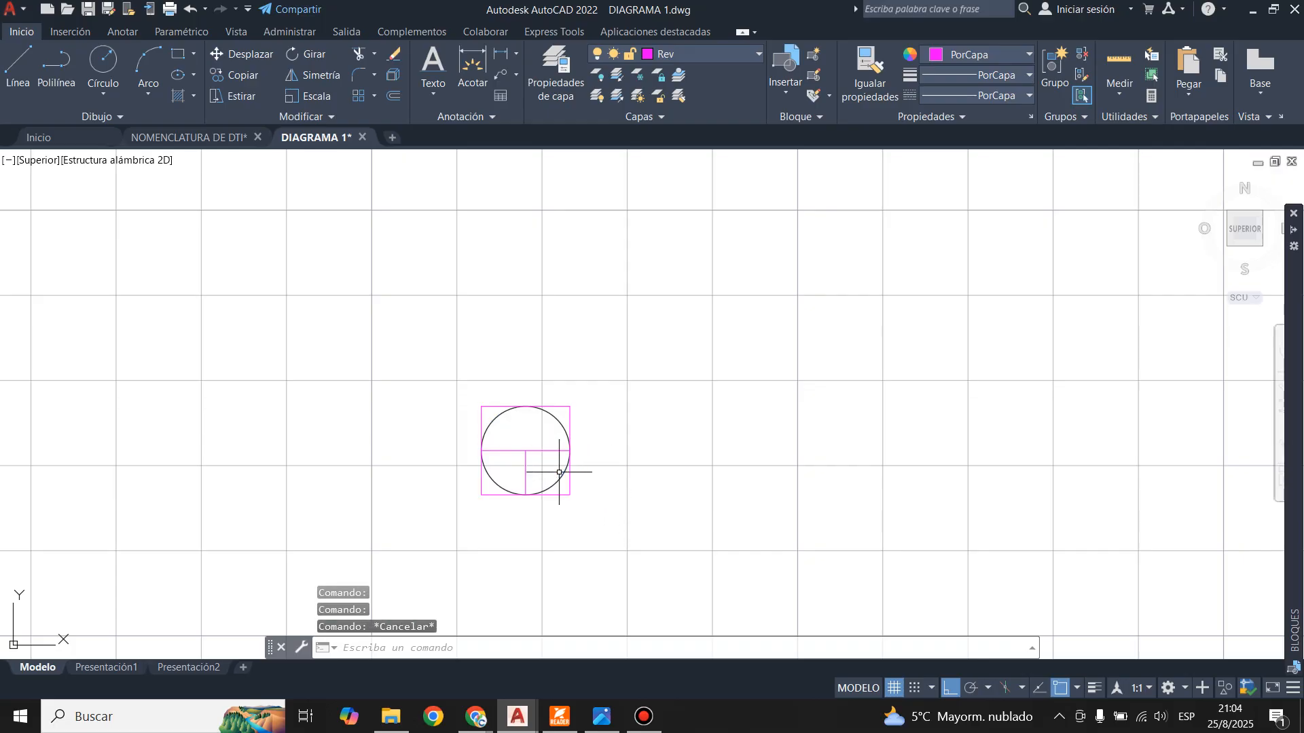
- Move the placed instrument bubble block to layer 0
{"action": "left_click", "coordinate": [526, 472]}
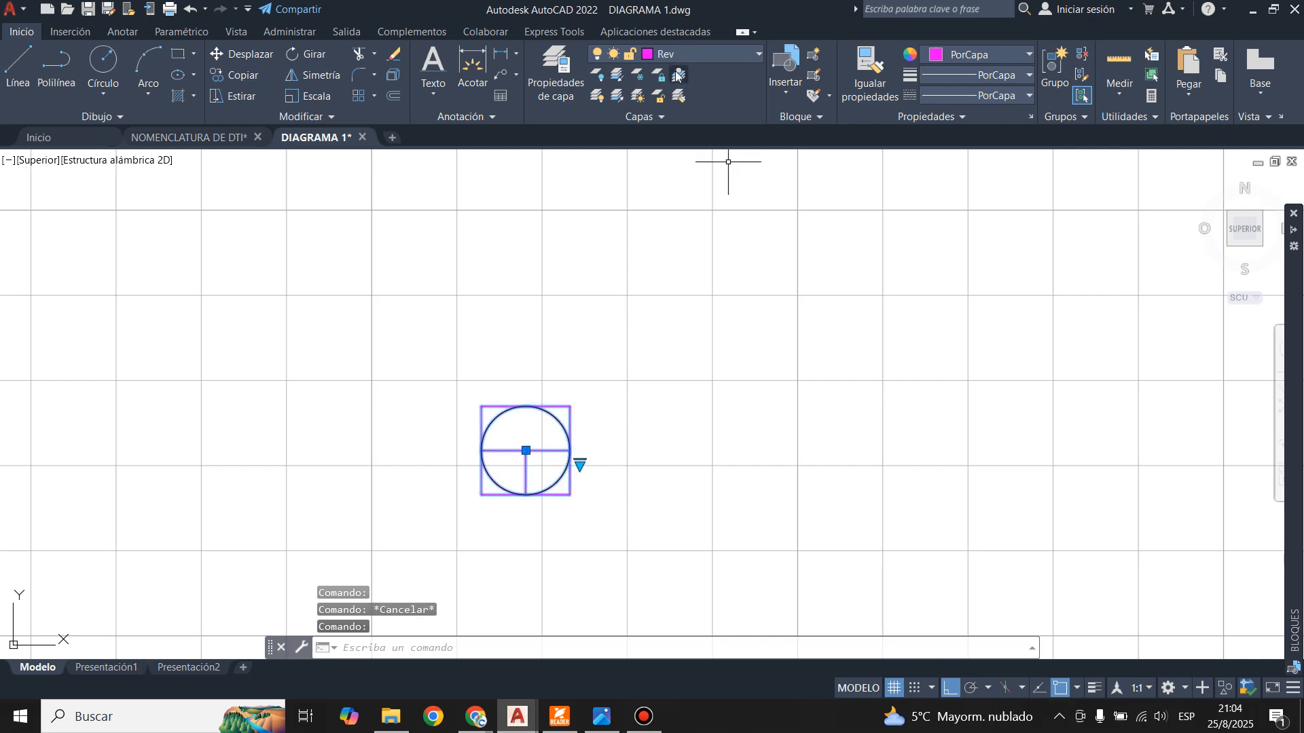
{"action": "left_click", "coordinate": [691, 54]}
{"action": "left_click", "coordinate": [652, 74]}
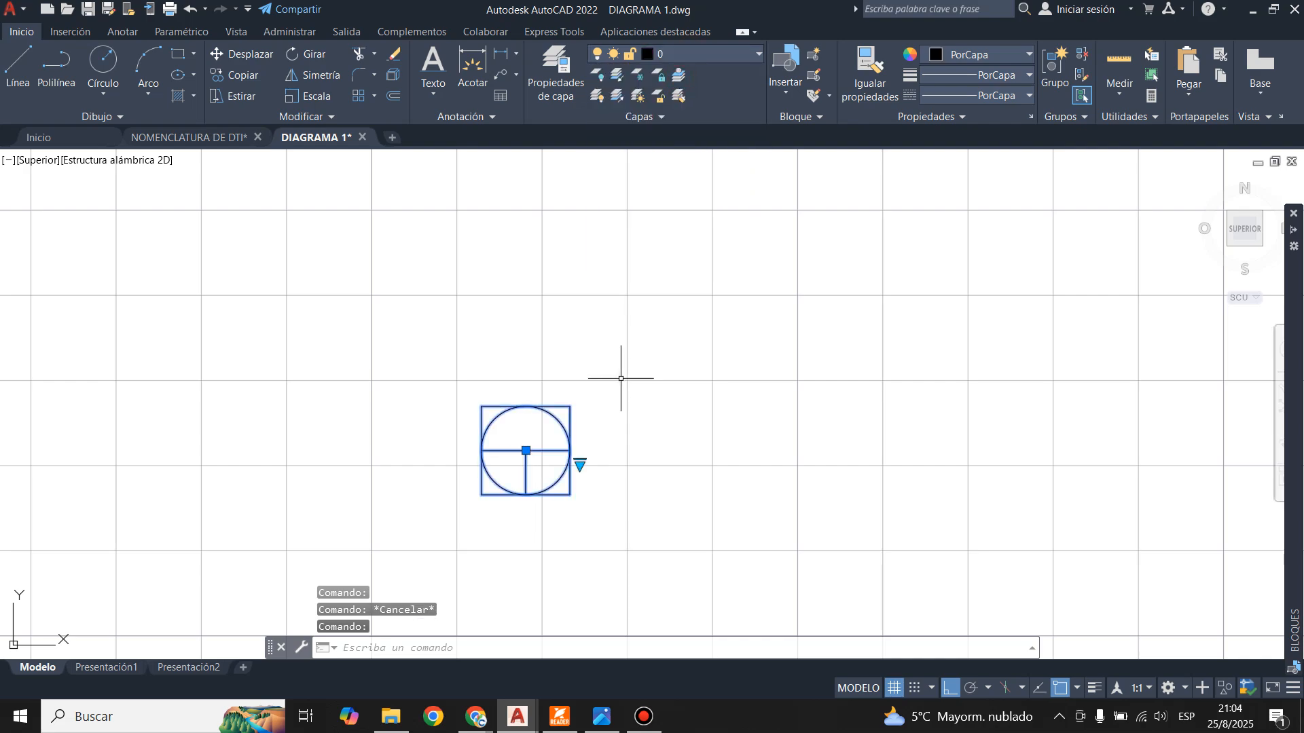
{"action": "key", "text": "Escape"}
- Open the INST 1 block definition for editing and delete the vertical line inside the circle
{"action": "double_click", "coordinate": [549, 461]}
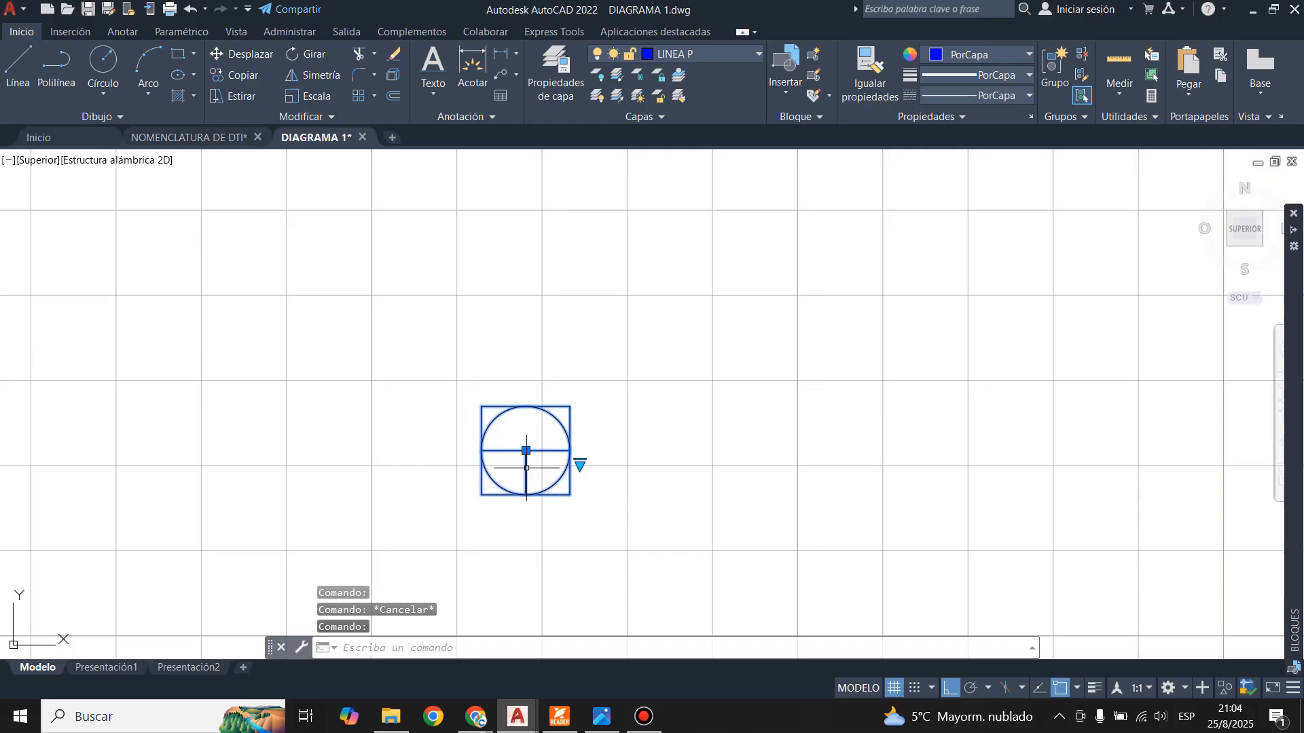
{"action": "left_click", "coordinate": [641, 473]}
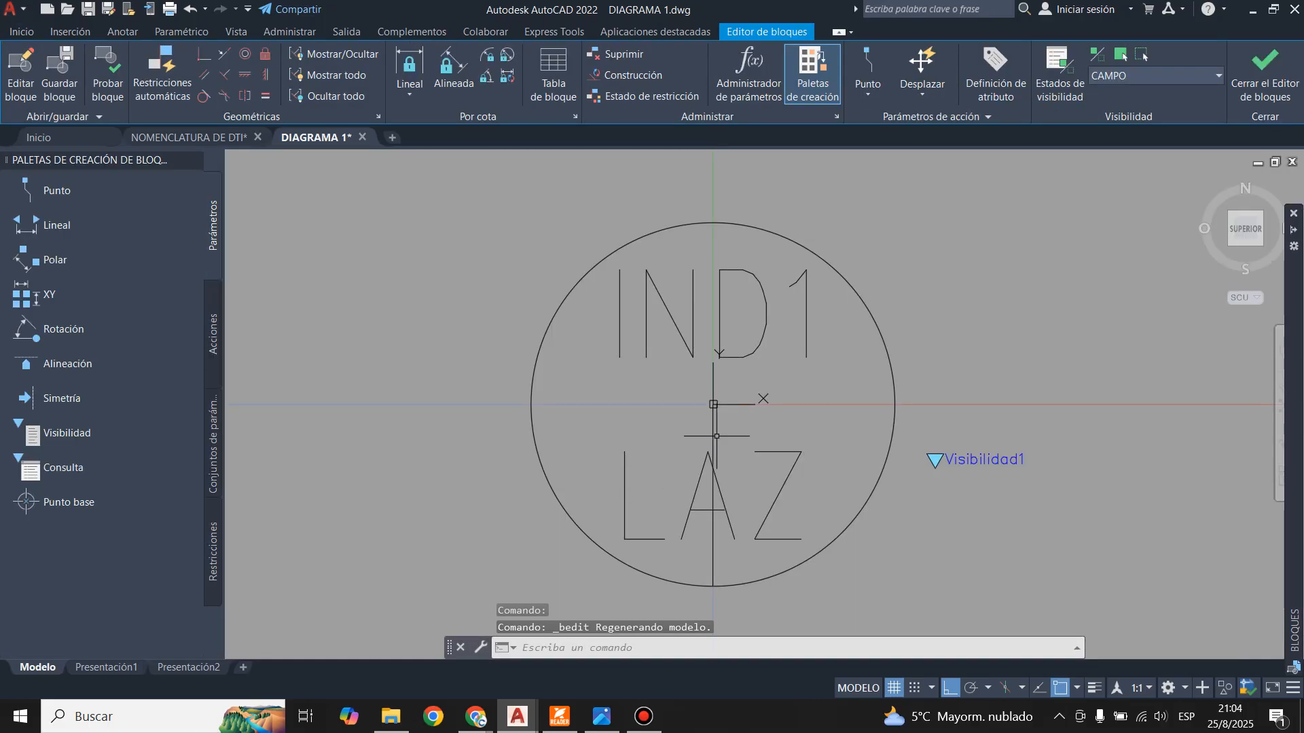
{"action": "left_click", "coordinate": [714, 436]}
{"action": "key", "text": "Delete"}
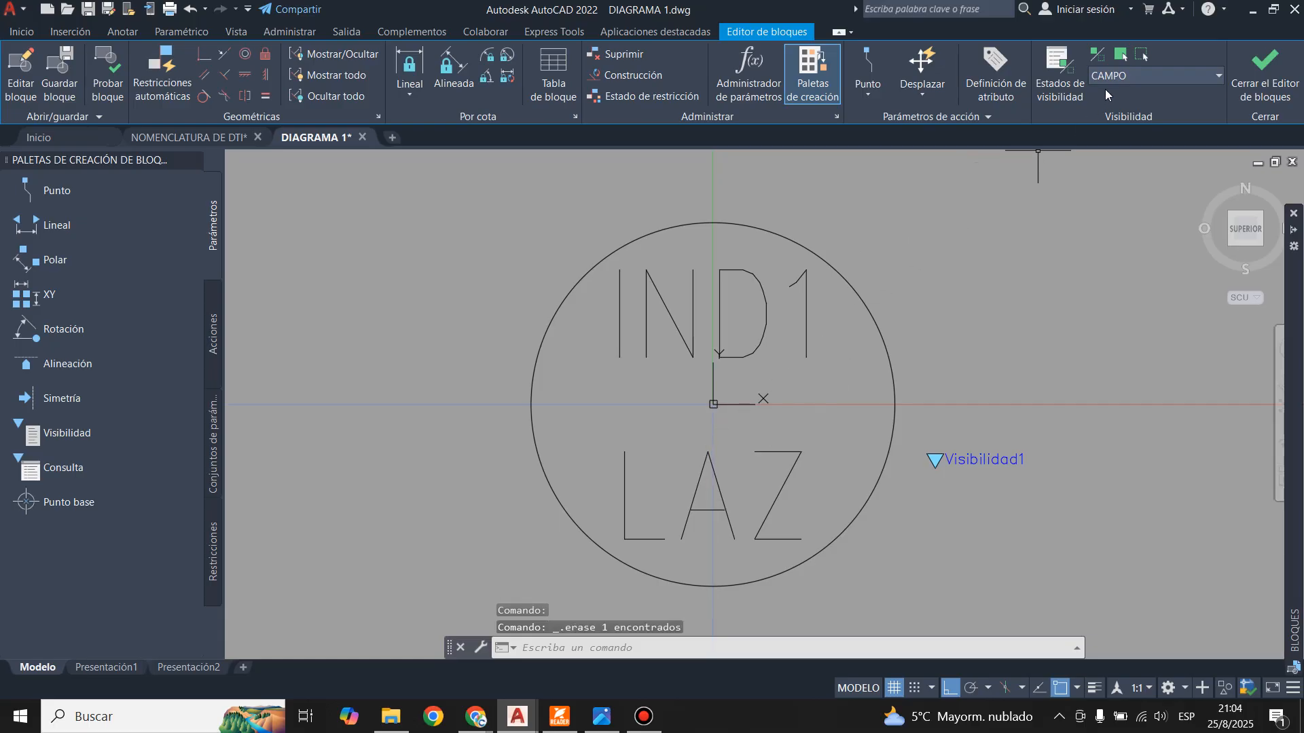
- In the CAMPO visibility state, make the IND1 and LAZ attributes visible for the current state
{"action": "left_click", "coordinate": [1196, 79]}
{"action": "left_click", "coordinate": [1153, 97]}
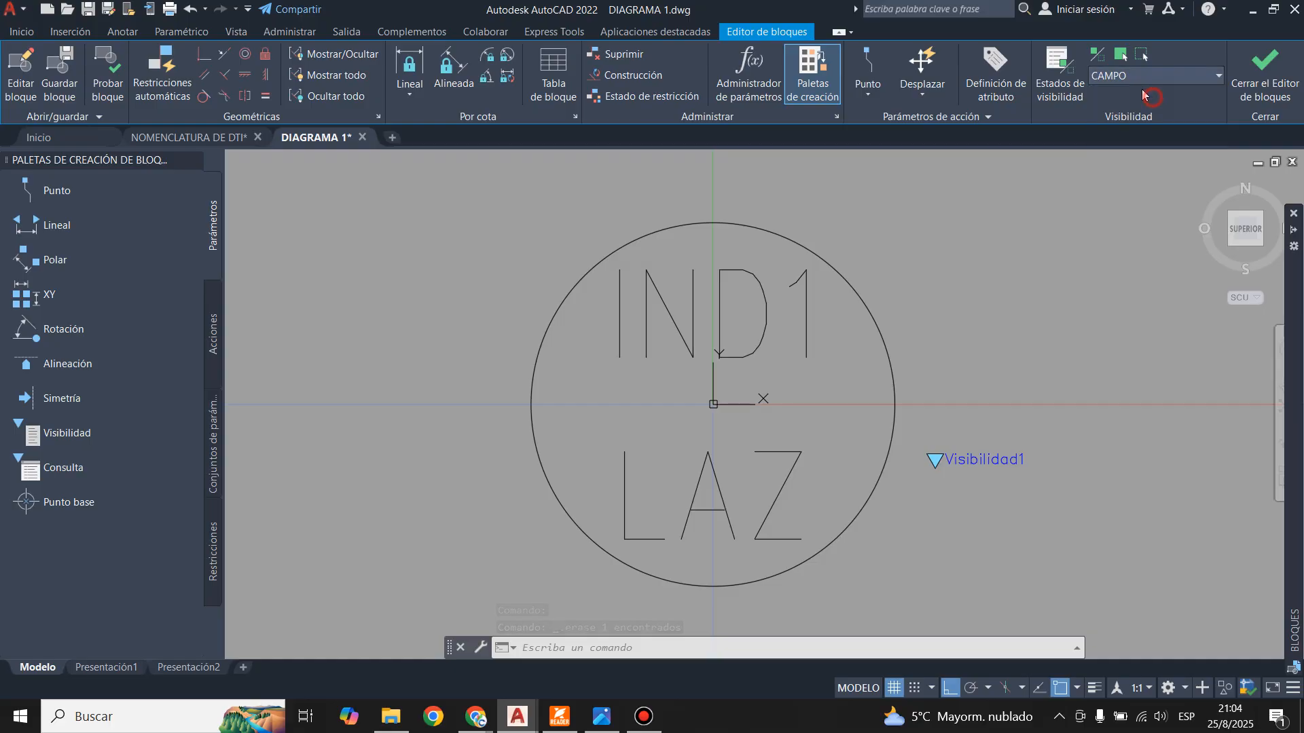
{"action": "left_click", "coordinate": [1123, 54]}
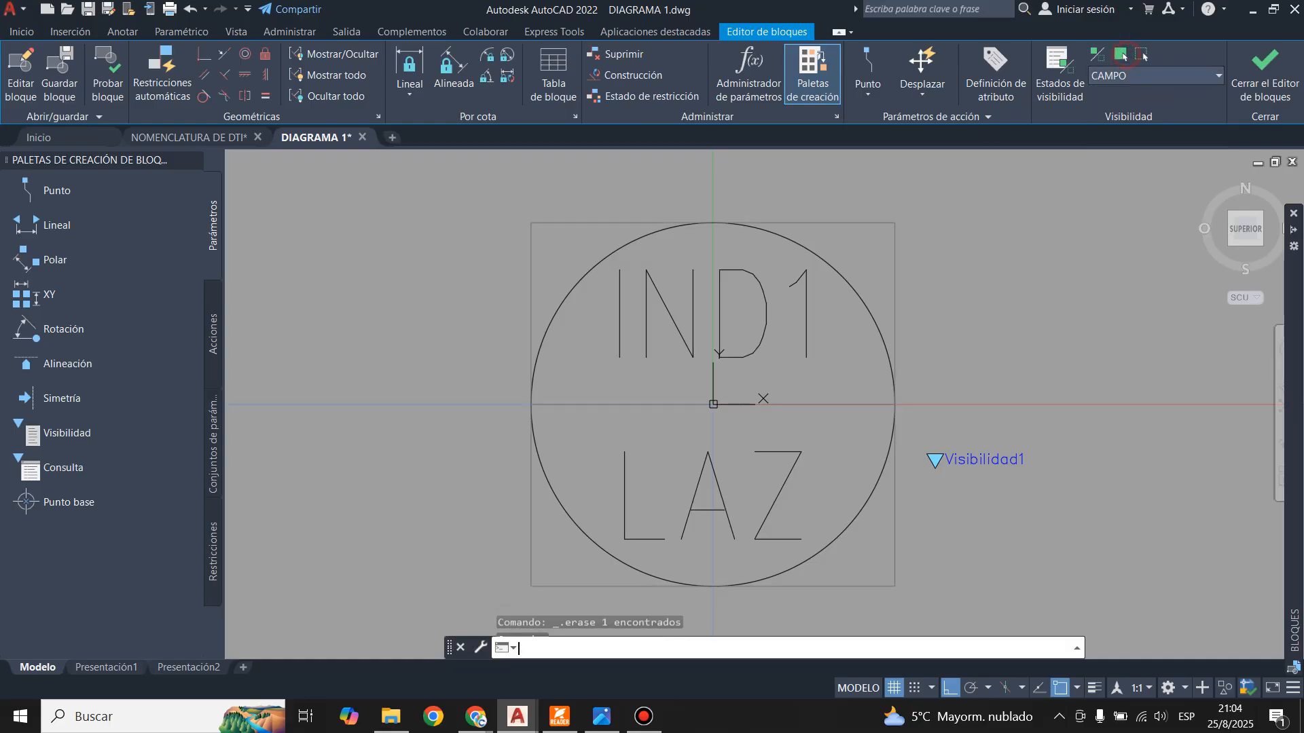
{"action": "left_click", "coordinate": [721, 279]}
{"action": "left_click", "coordinate": [719, 480]}
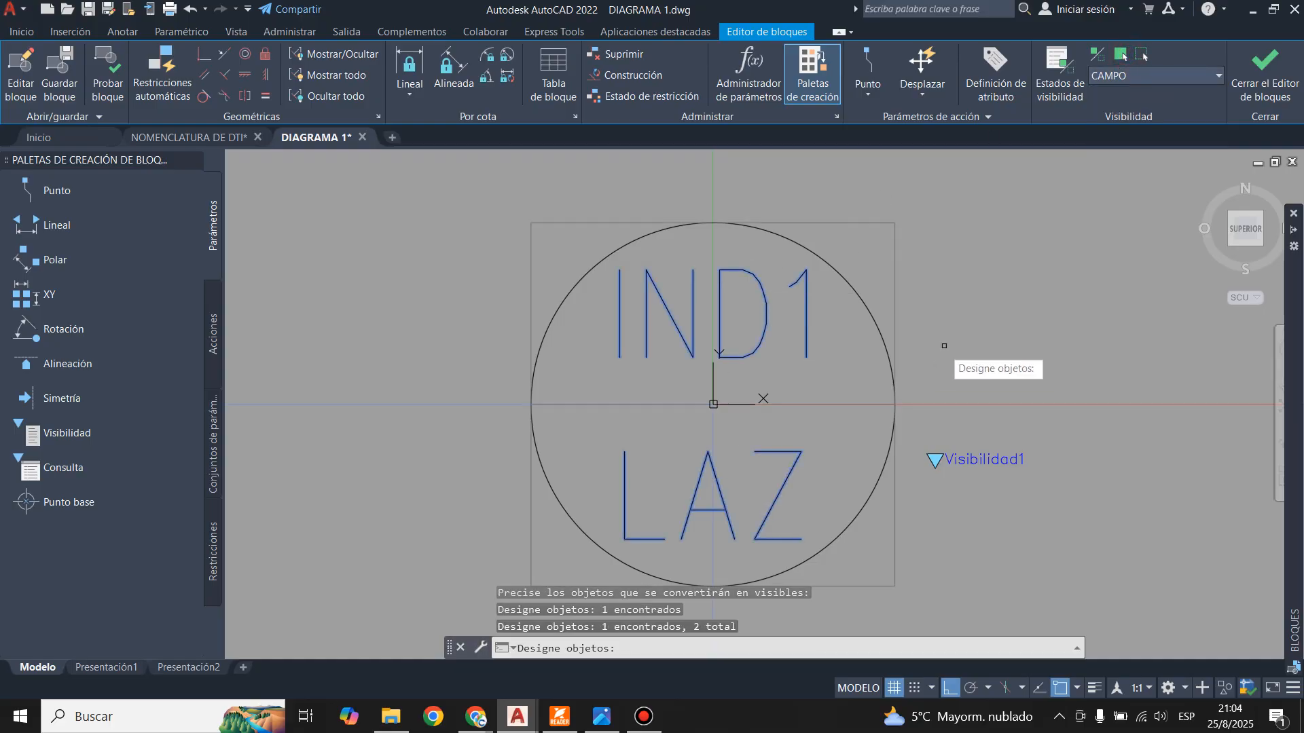
{"action": "key", "text": "Return"}
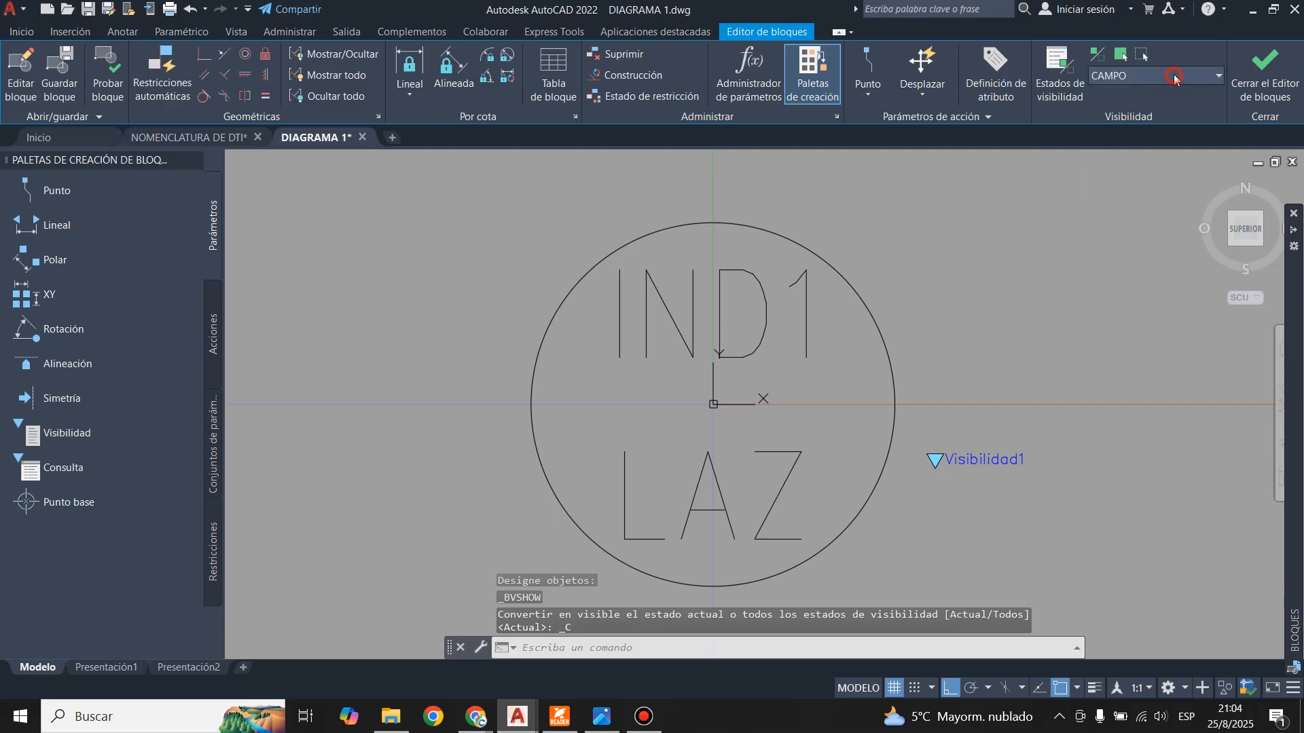
- Make DISCRETO the current visibility state and set the IND1 and LAZ attributes visible in it
{"action": "left_click", "coordinate": [1174, 78]}
{"action": "left_click", "coordinate": [1148, 116]}
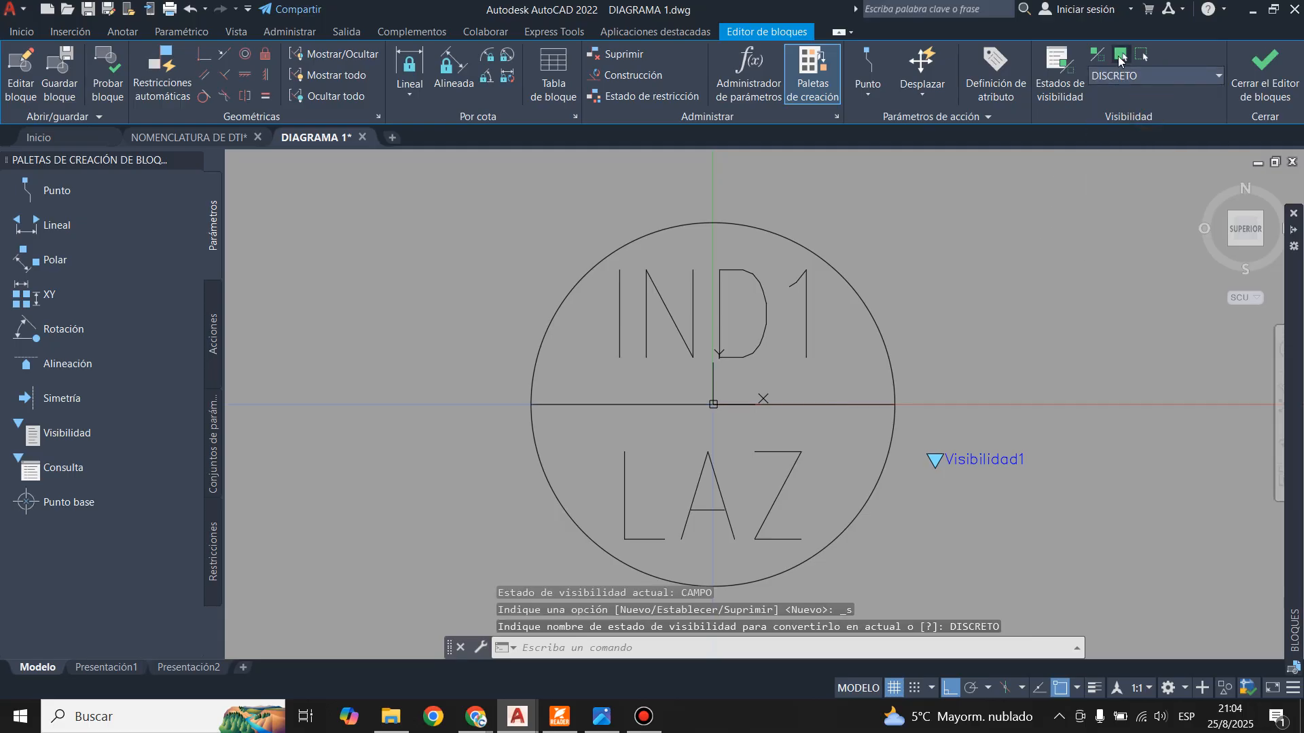
{"action": "left_click", "coordinate": [1119, 60]}
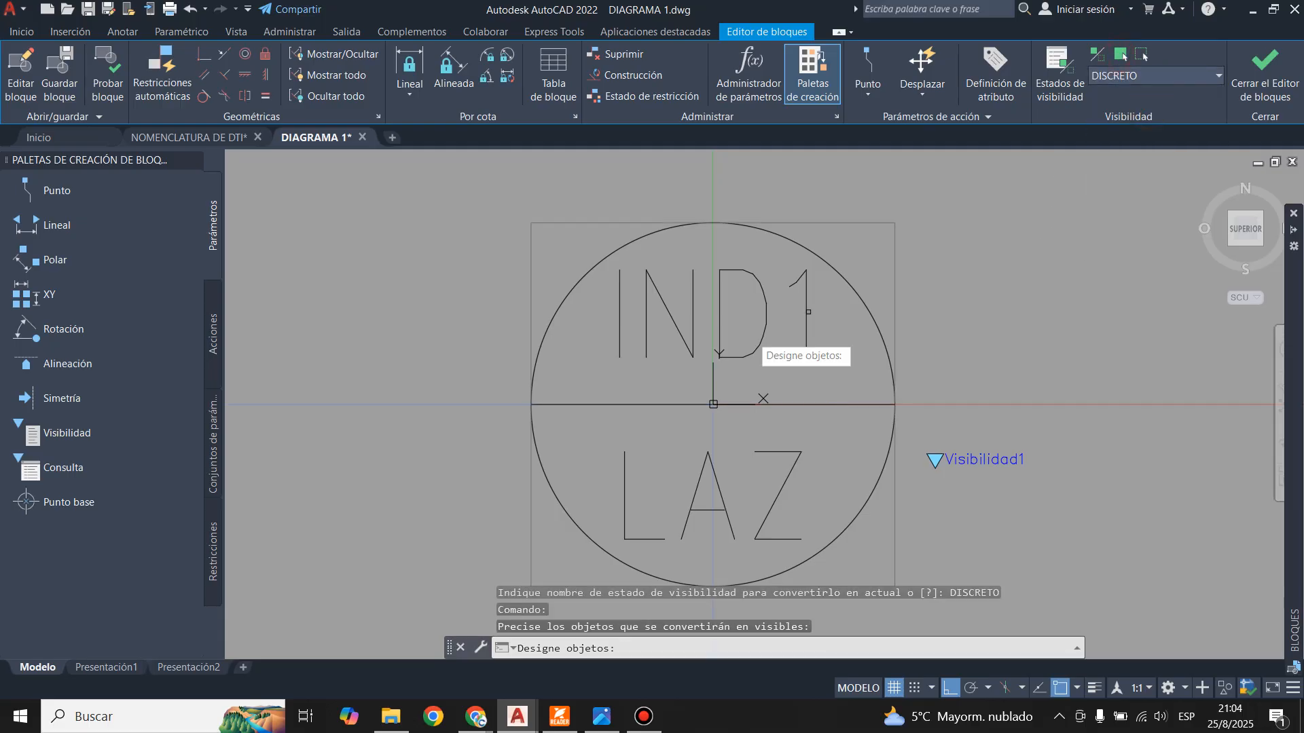
{"action": "left_click", "coordinate": [697, 312]}
{"action": "left_click", "coordinate": [706, 464]}
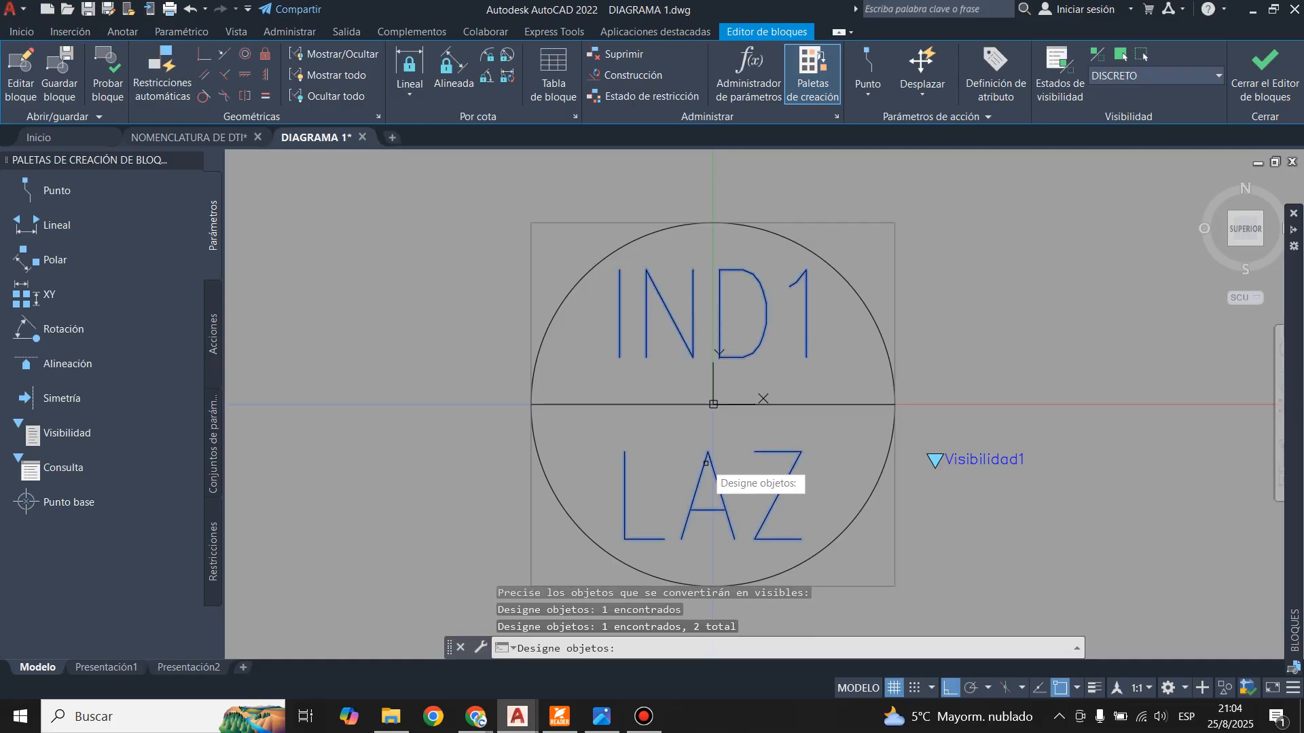
{"action": "key", "text": "Return"}
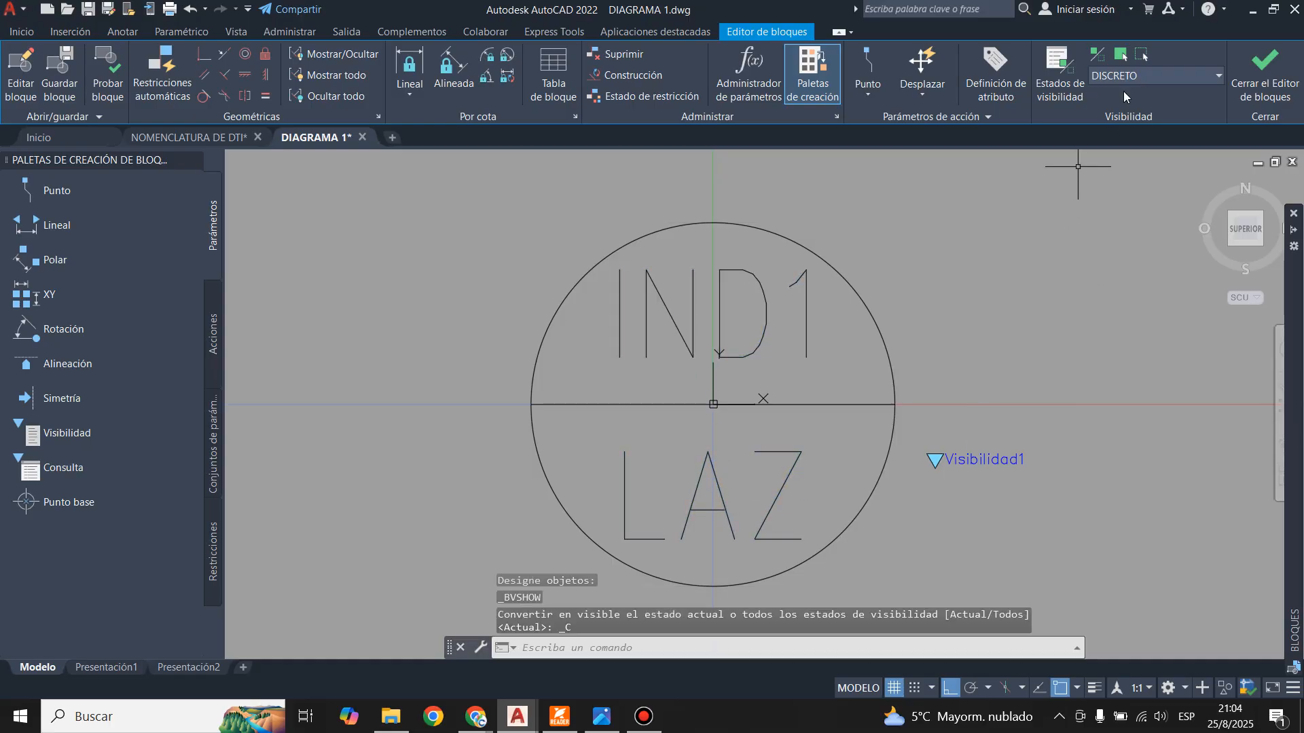
- Make DISPLAY the current visibility state and set the IND1 and LAZ attributes visible in it
{"action": "left_click", "coordinate": [1145, 80]}
{"action": "left_click", "coordinate": [1131, 129]}
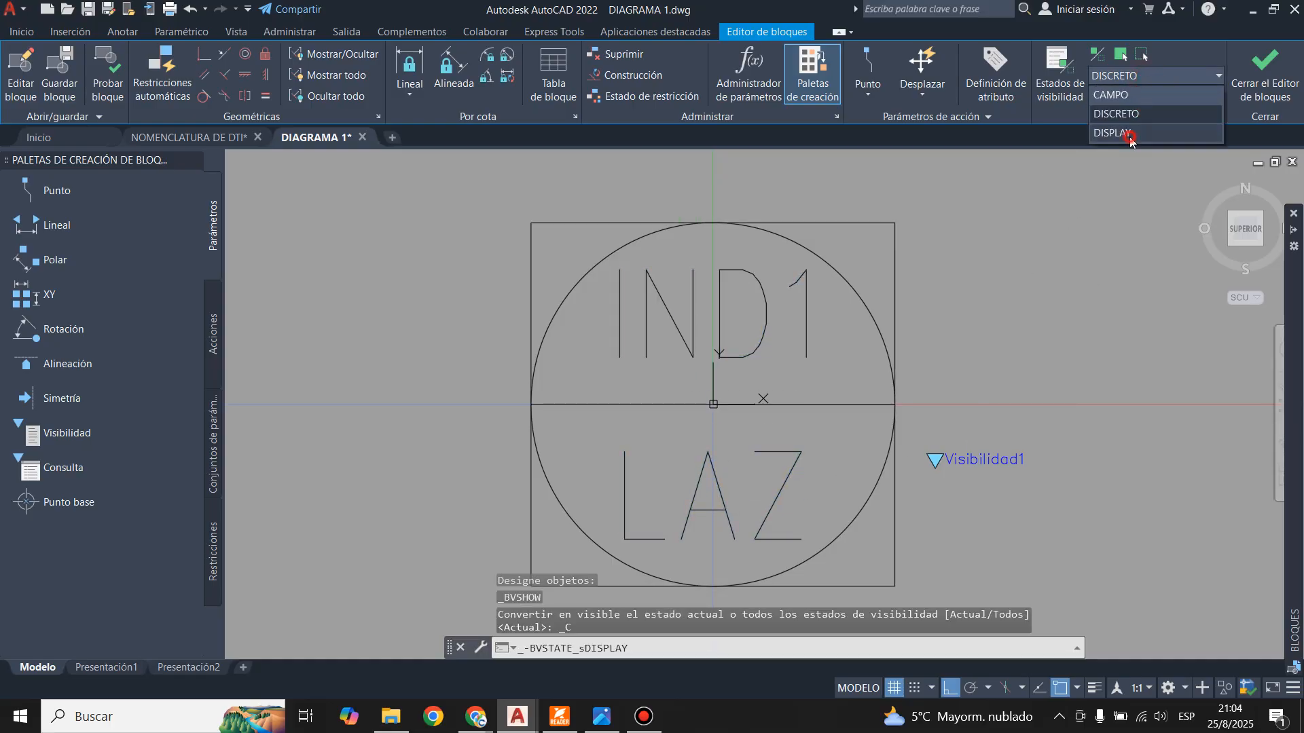
{"action": "left_click", "coordinate": [1120, 53]}
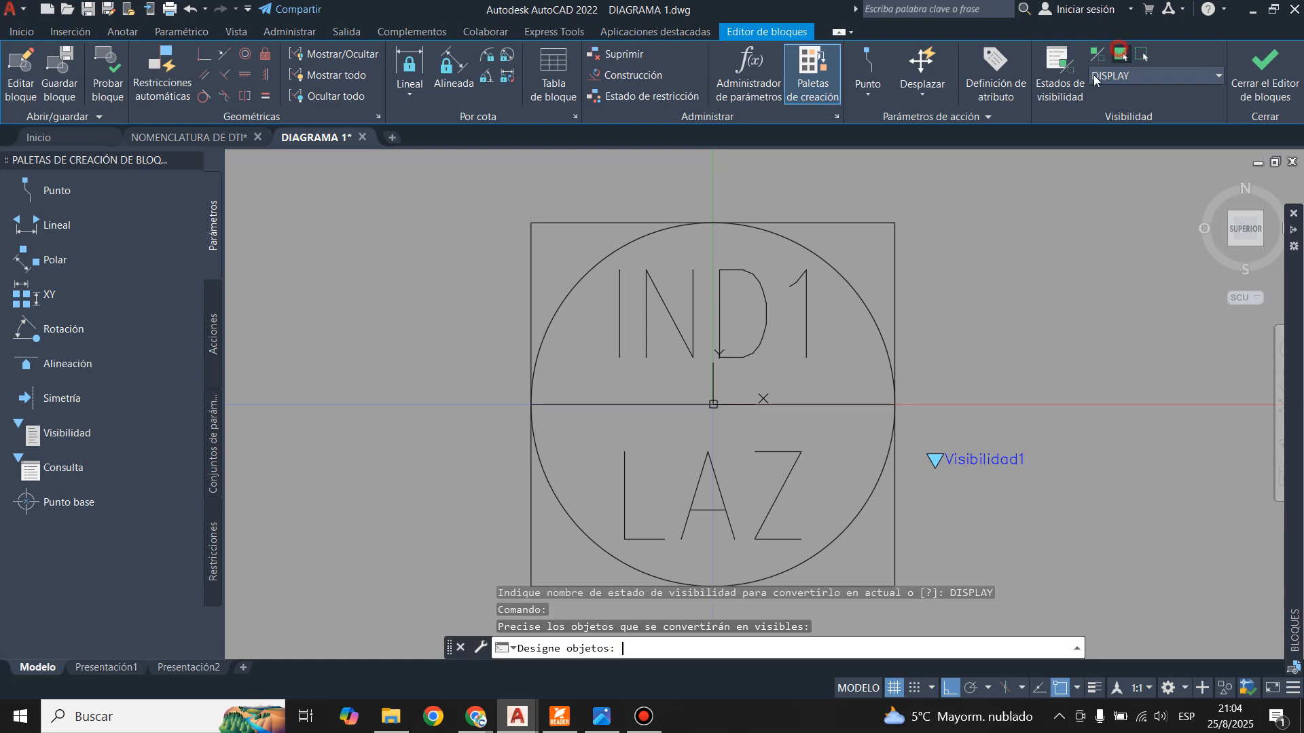
{"action": "left_click", "coordinate": [694, 337]}
{"action": "left_click", "coordinate": [755, 480]}
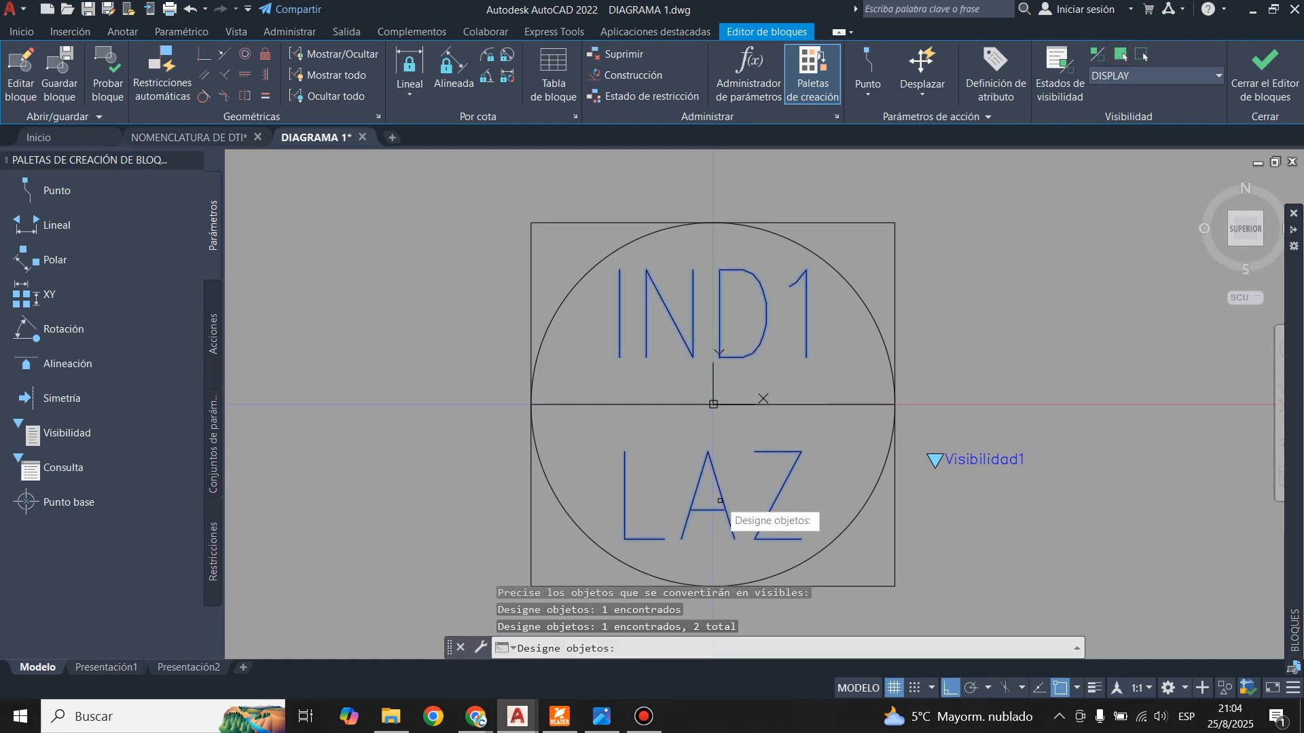
{"action": "key", "text": "Return"}
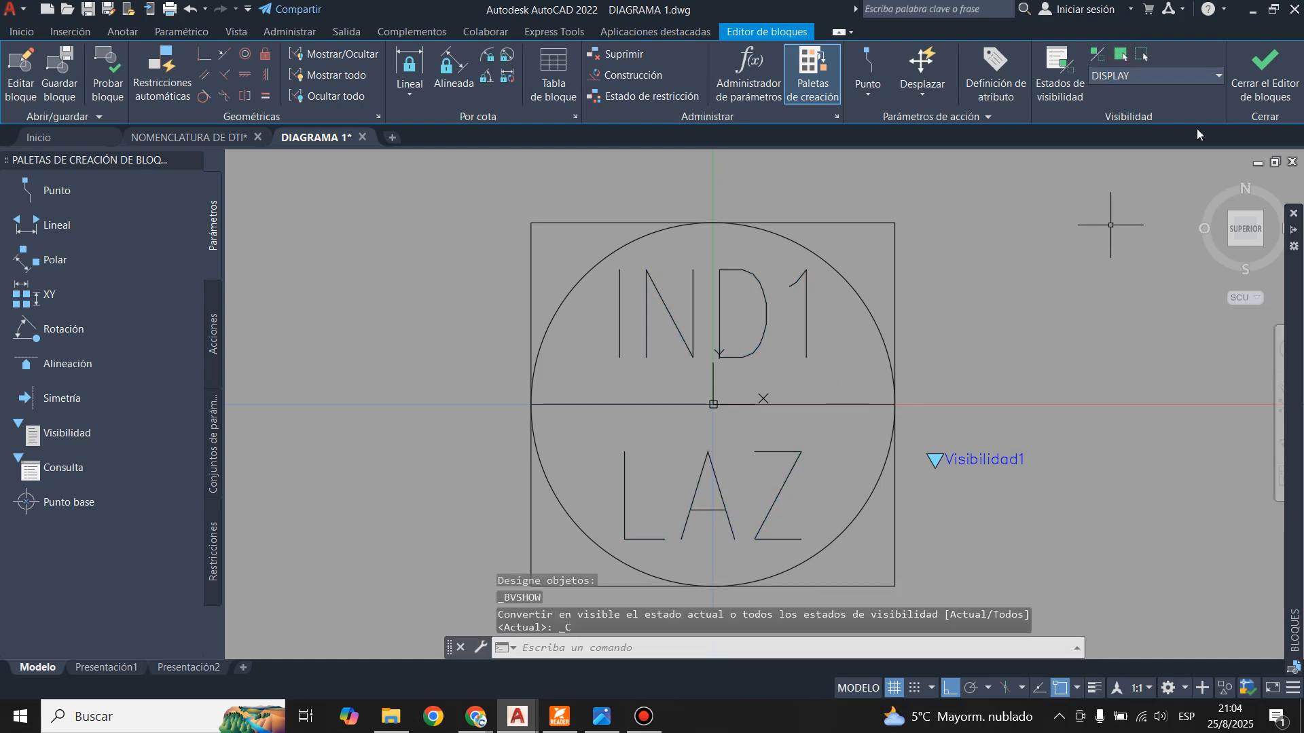
- Close the Block Editor, saving the parameter changes to the INST 1 block and returning to the drawing
{"action": "left_click", "coordinate": [1264, 76]}
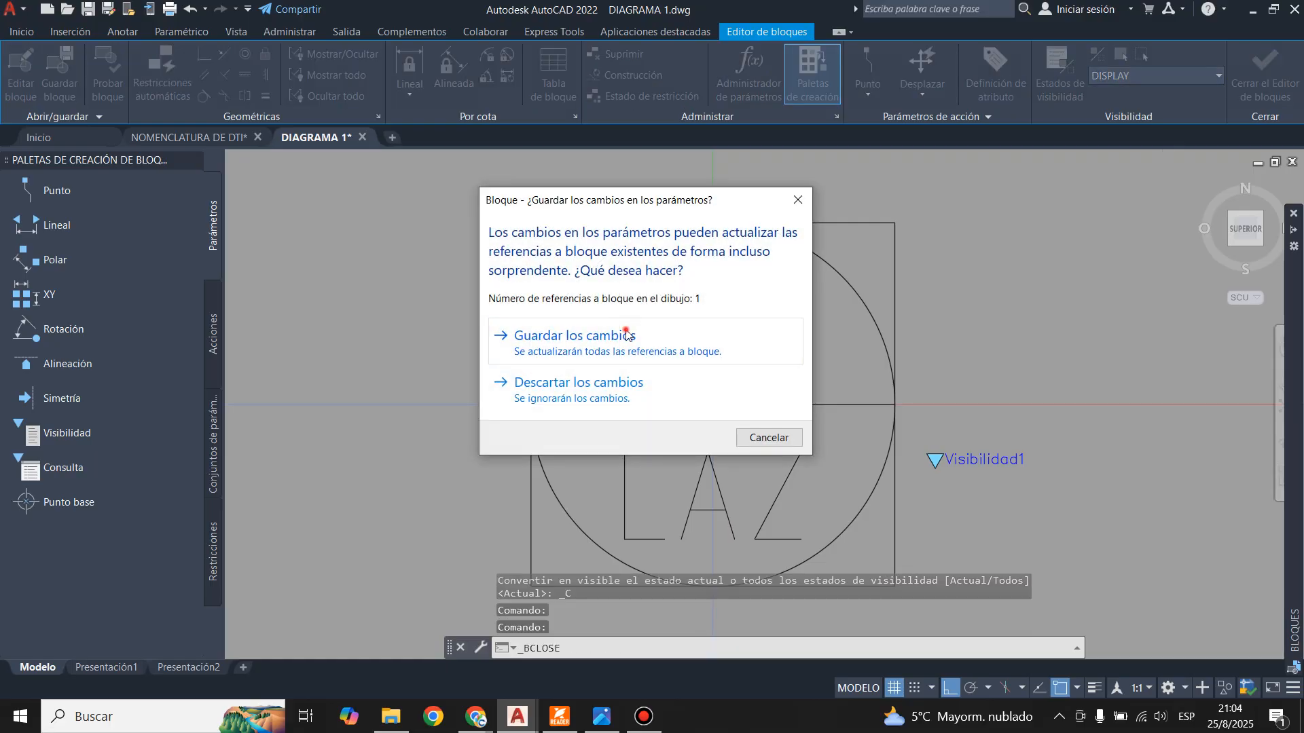
{"action": "left_click", "coordinate": [626, 331]}
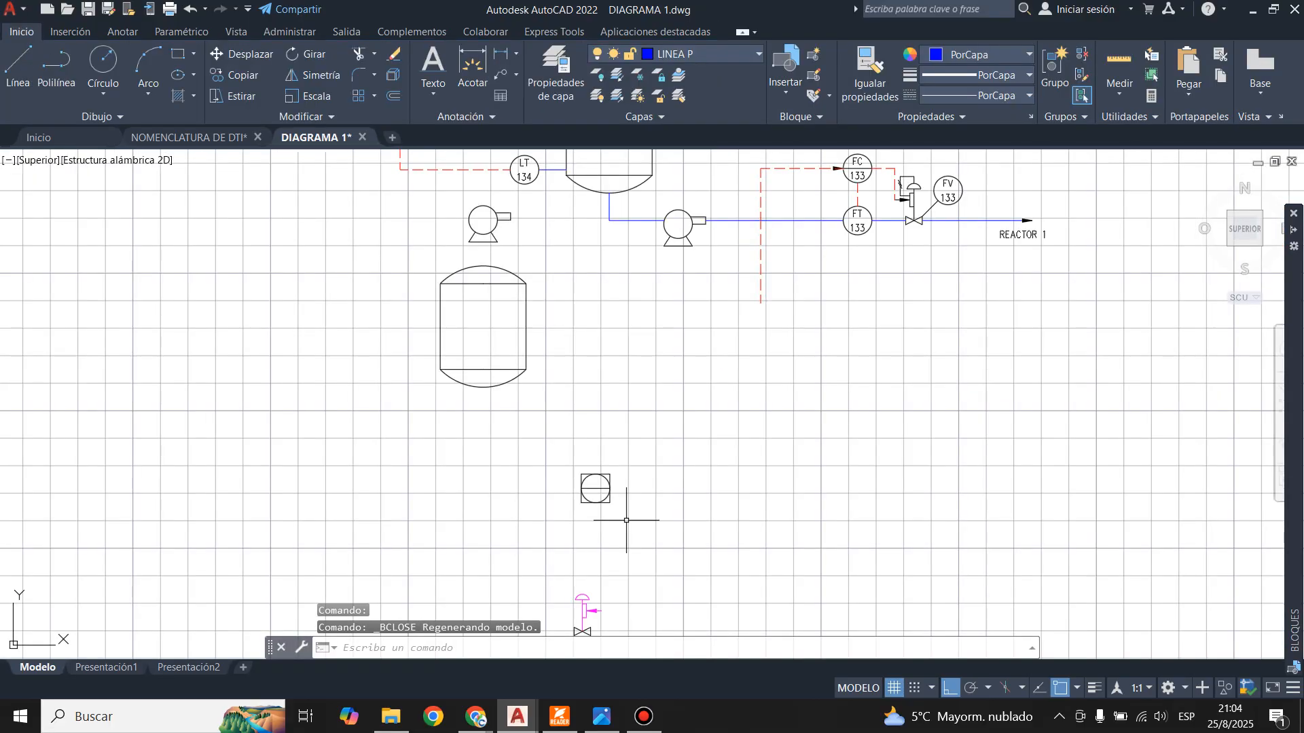
{"action": "double_click", "coordinate": [607, 494]}
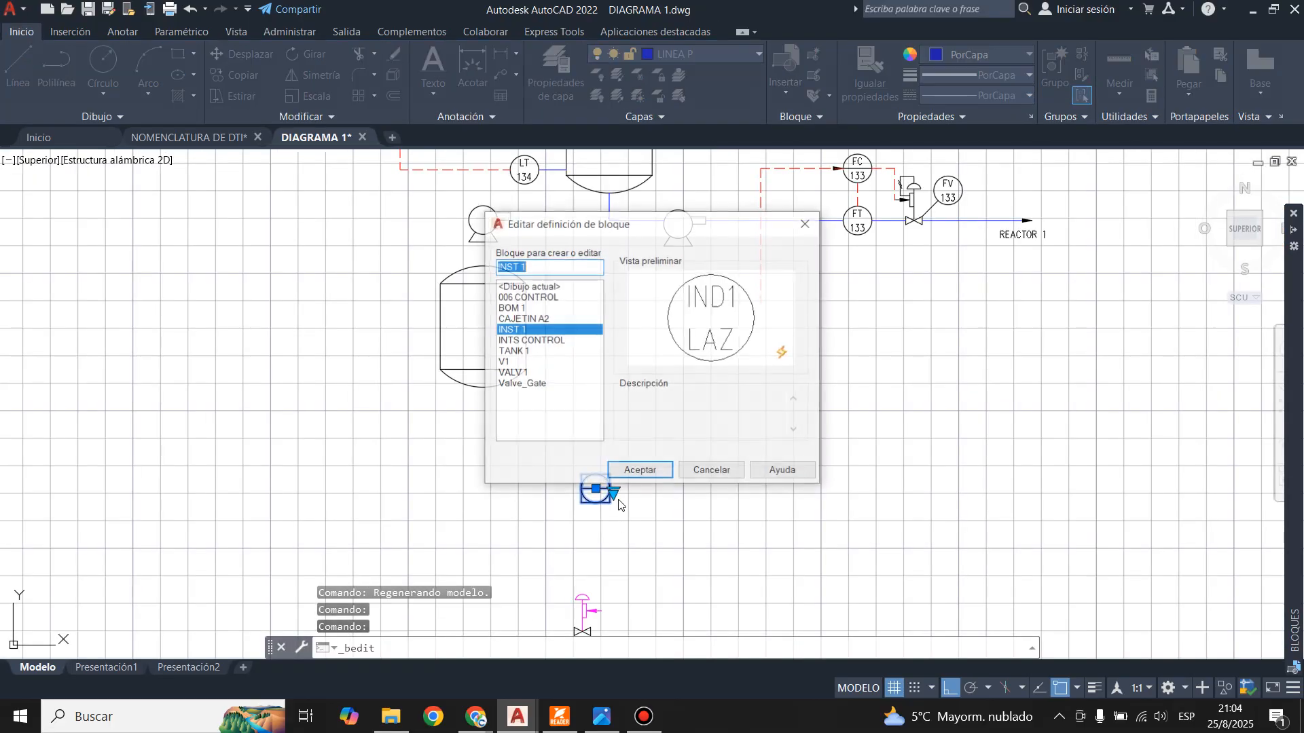
{"action": "left_click", "coordinate": [640, 472]}
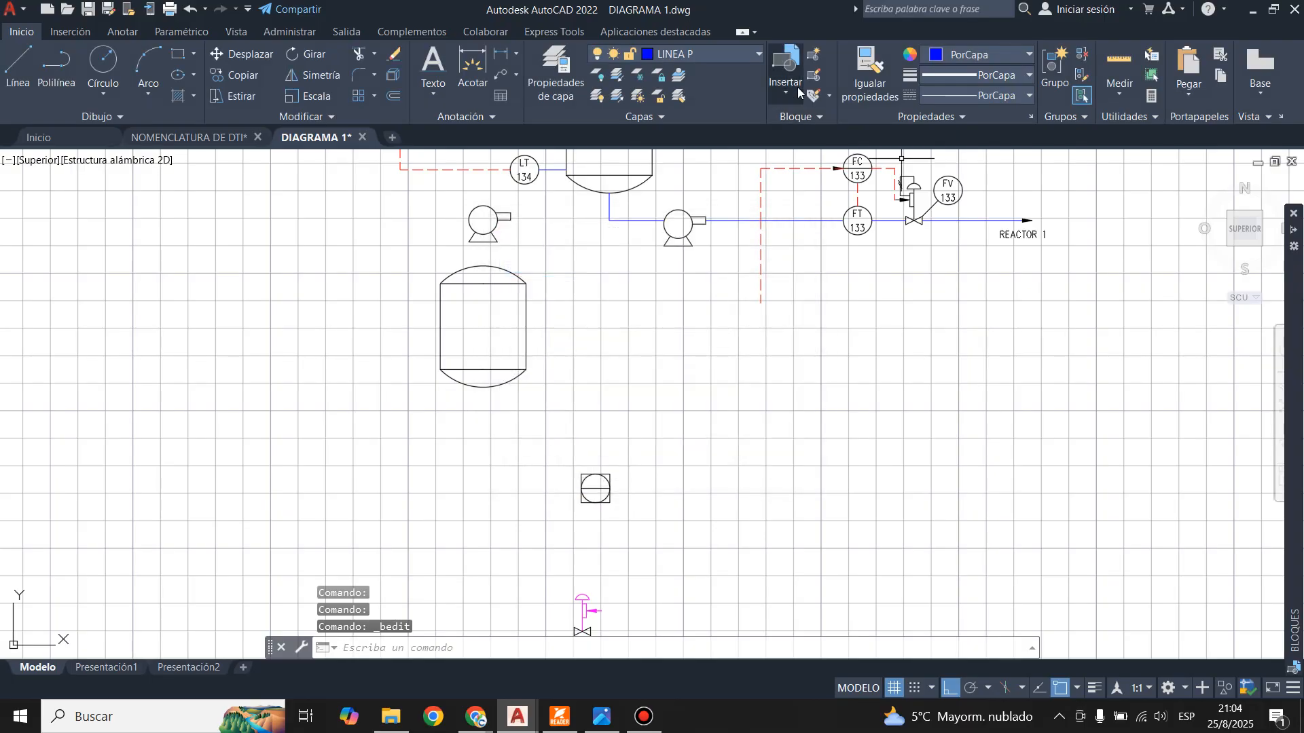
- Insert a new INST 1 block beside the existing bubble, accept the default XX and XXX attributes, and select it
{"action": "left_click", "coordinate": [788, 94]}
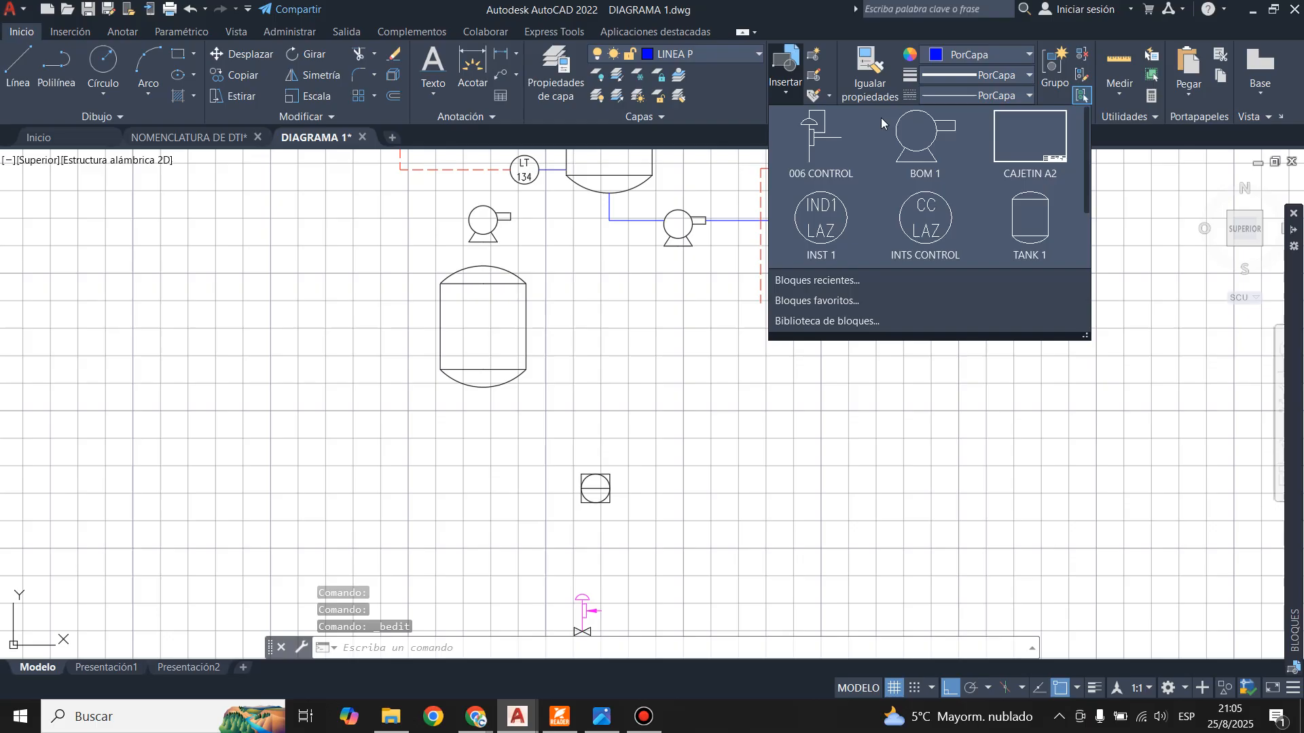
{"action": "left_click", "coordinate": [830, 234]}
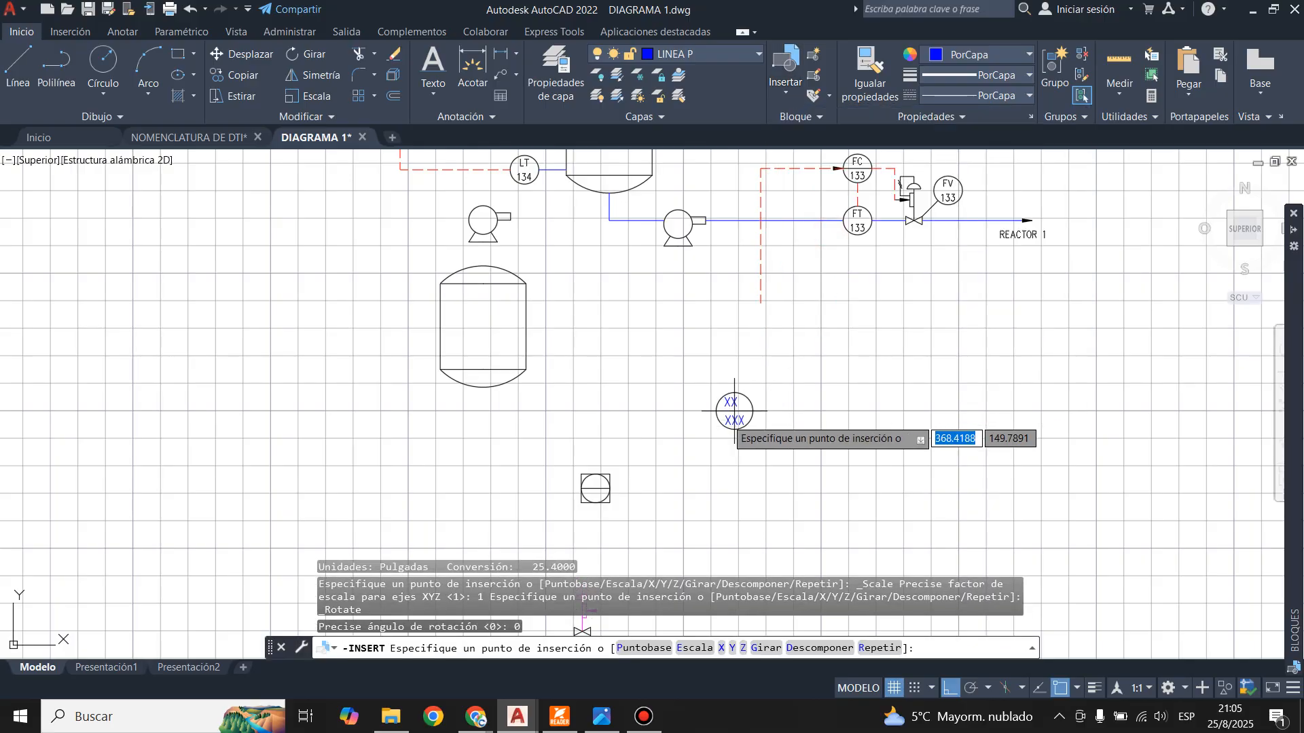
{"action": "left_click", "coordinate": [671, 467]}
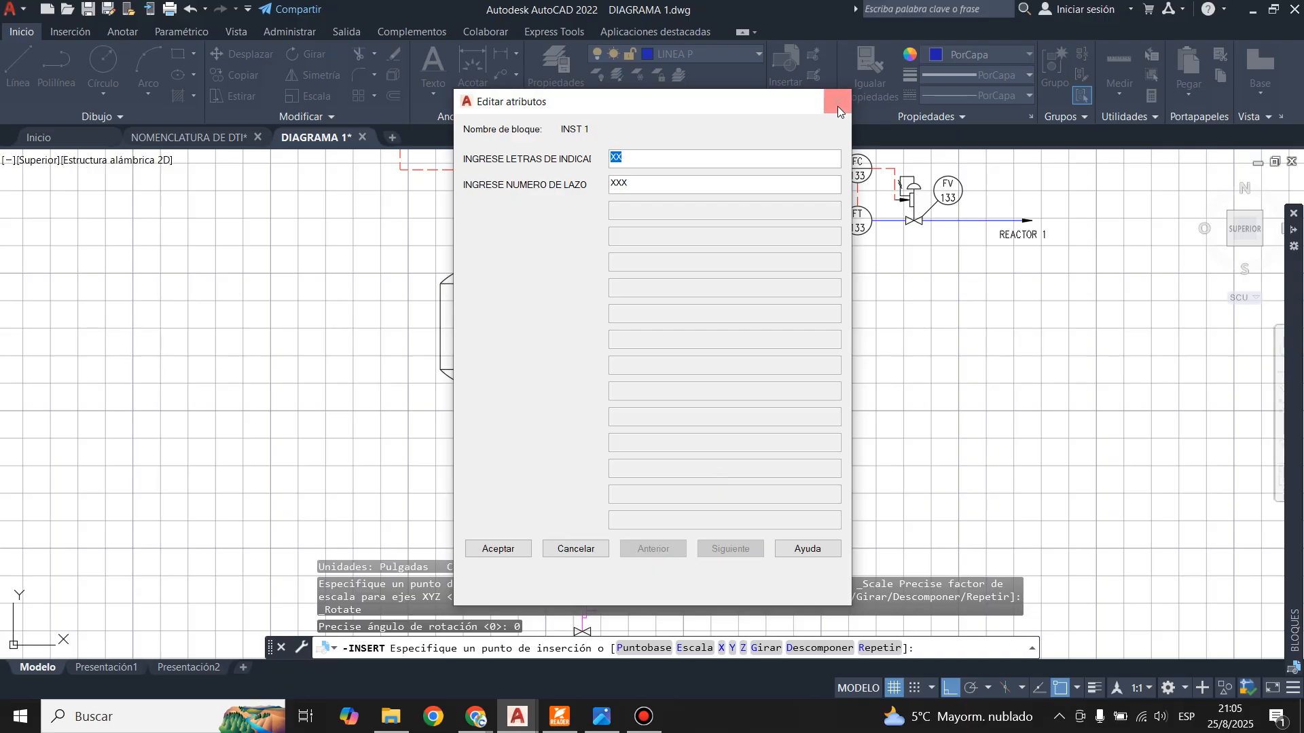
{"action": "left_click", "coordinate": [508, 549]}
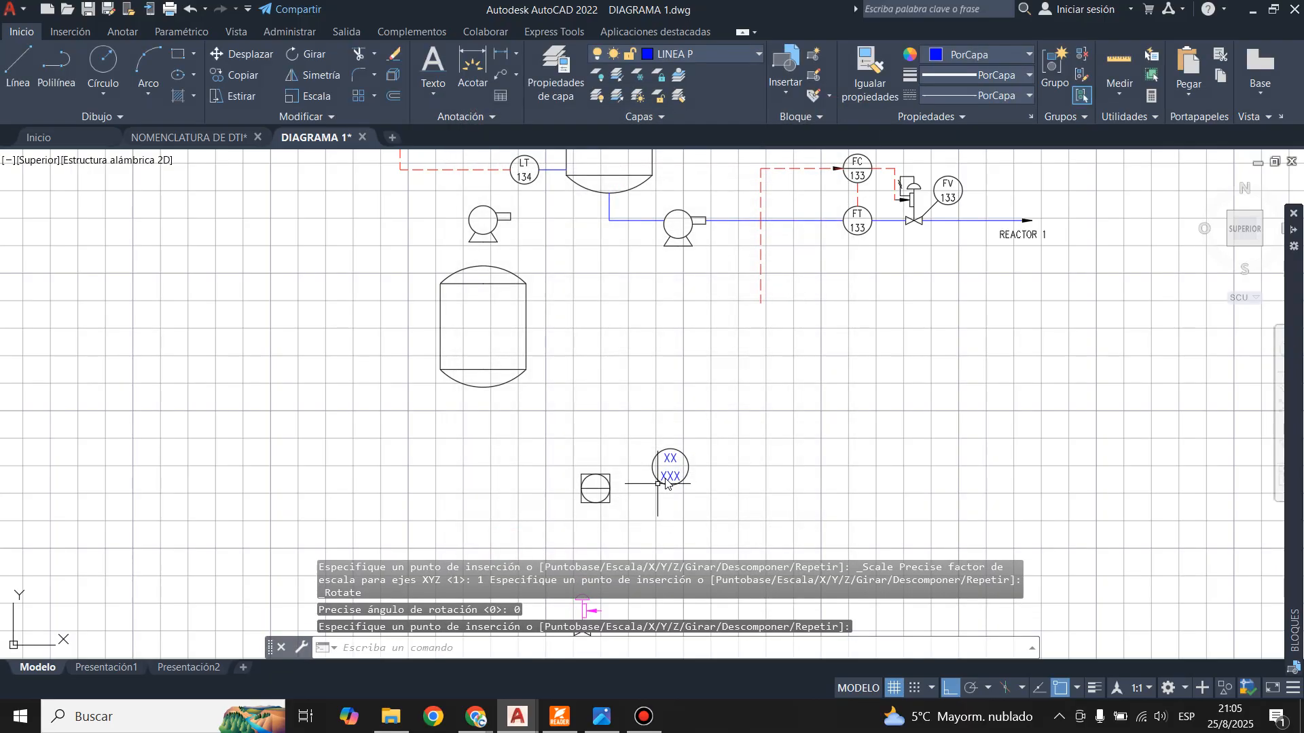
{"action": "scroll", "coordinate": [650, 459], "scroll_direction": "up", "scroll_amount": 4}
{"action": "key", "text": "Escape"}
{"action": "left_click", "coordinate": [714, 484]}
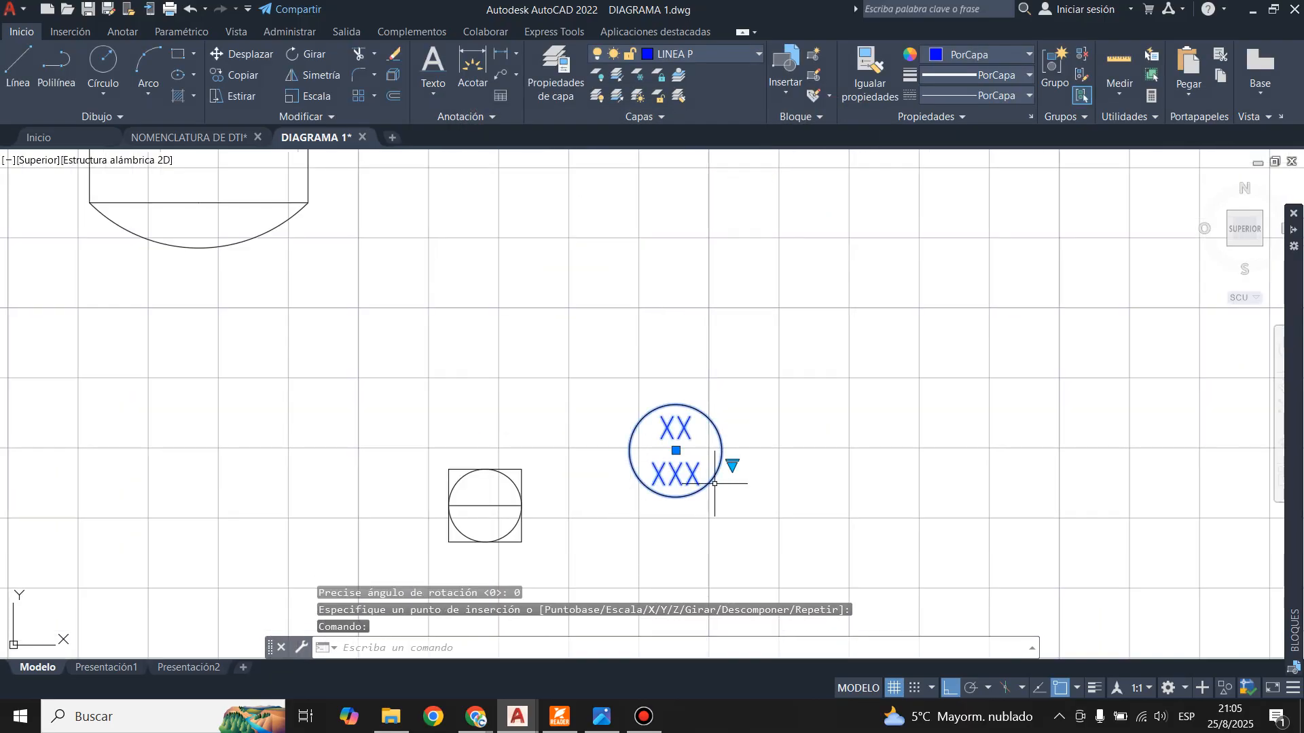
- Check which visibility states the newly inserted INST 1 bubble offers, keeping its current state
{"action": "left_click", "coordinate": [732, 465]}
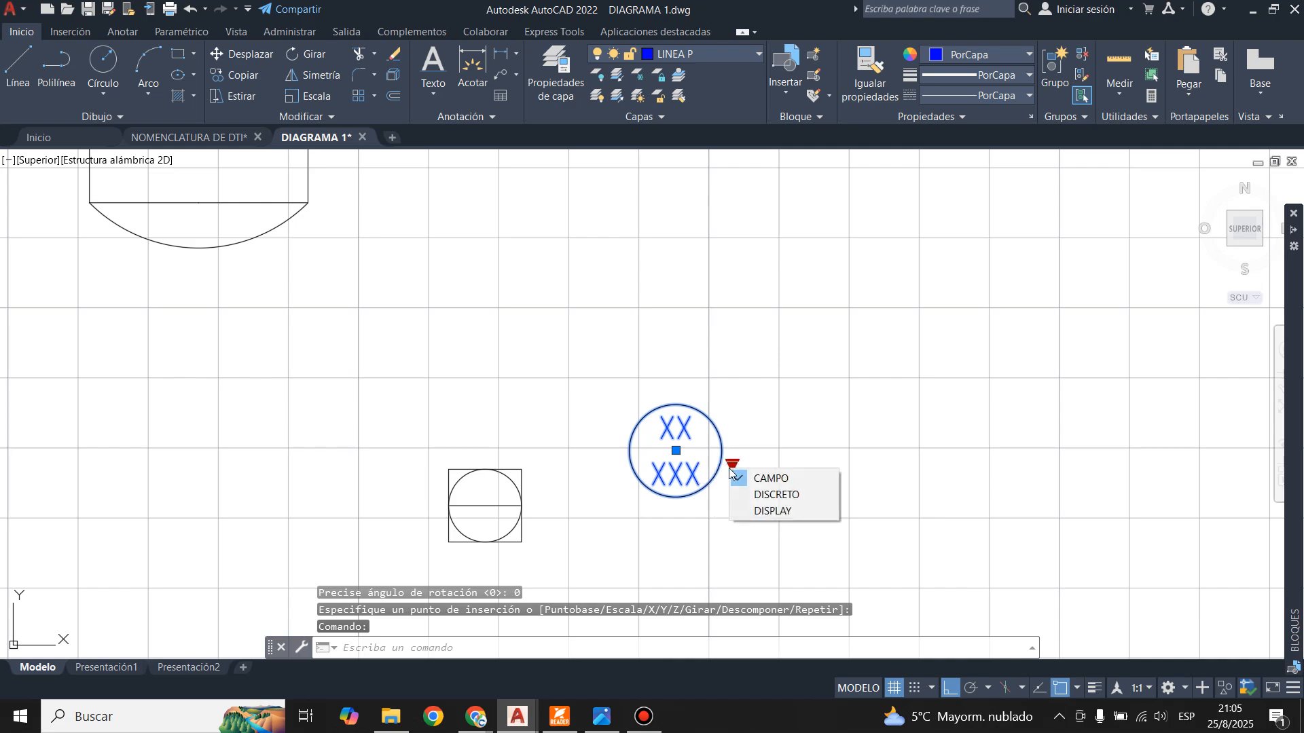
{"action": "key", "text": "Escape"}
{"action": "key", "text": "Escape"}
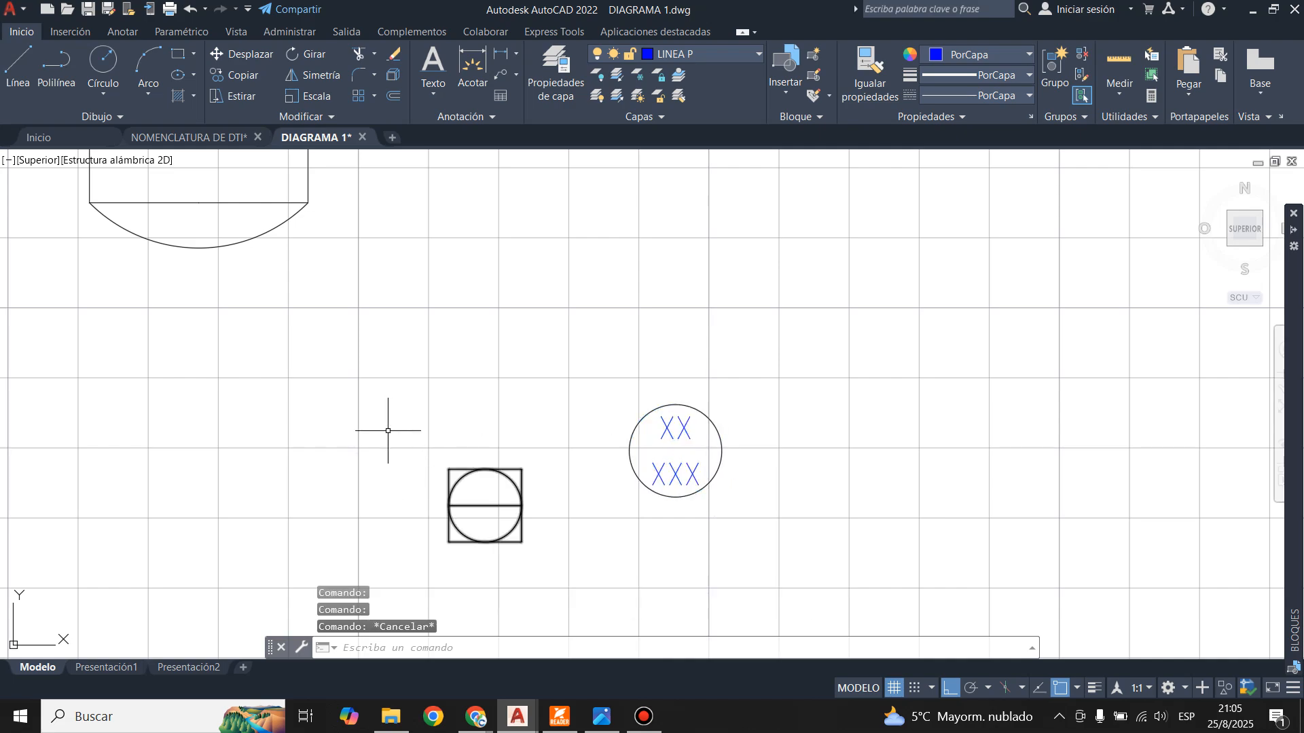
- Delete the old INST 1 bubble in the square frame that has no attribute text
{"action": "left_click", "coordinate": [380, 357]}
{"action": "left_click", "coordinate": [883, 567]}
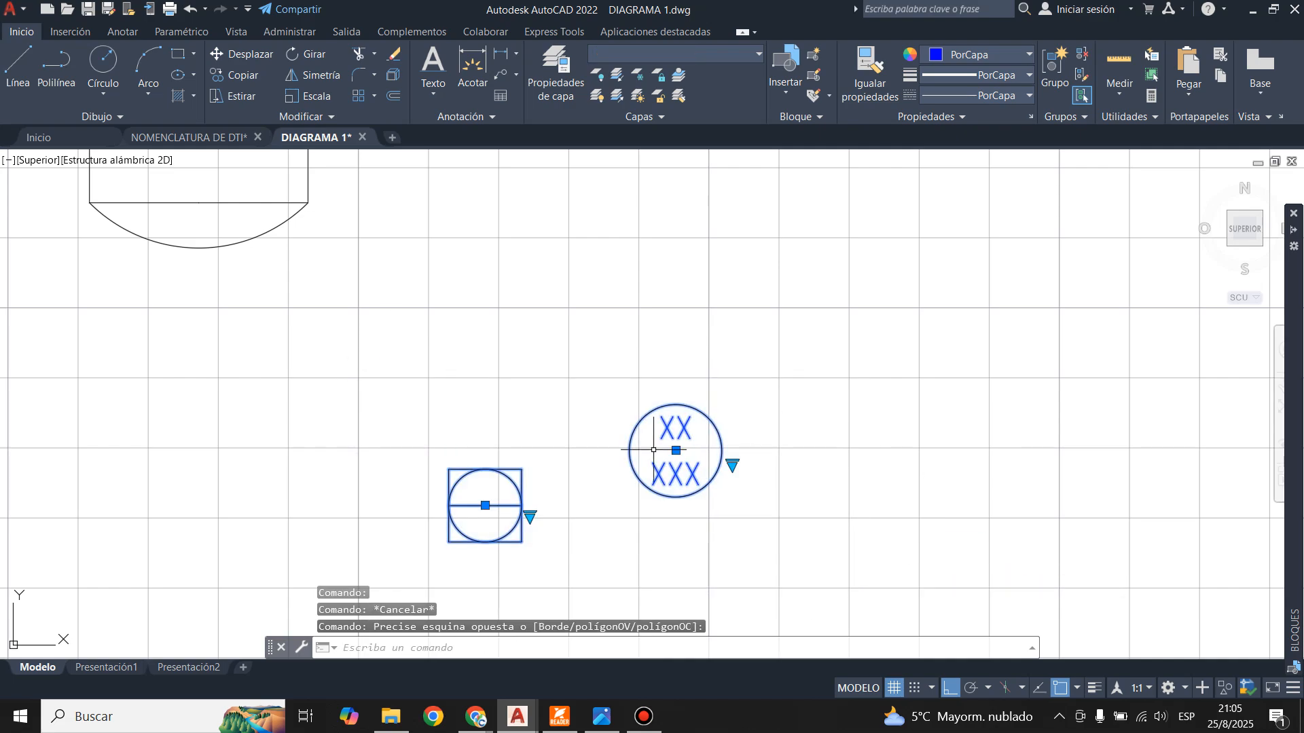
{"action": "key", "text": "Escape"}
{"action": "left_click", "coordinate": [523, 494]}
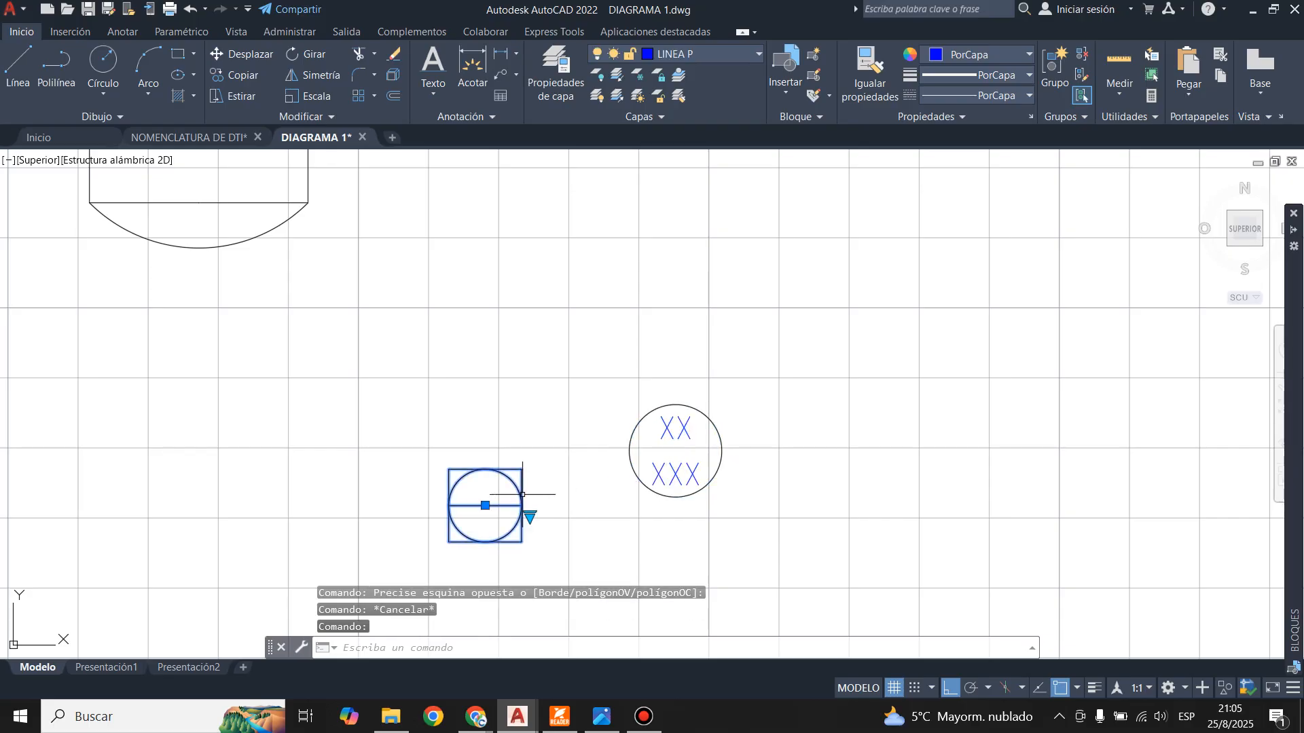
{"action": "key", "text": "Delete"}
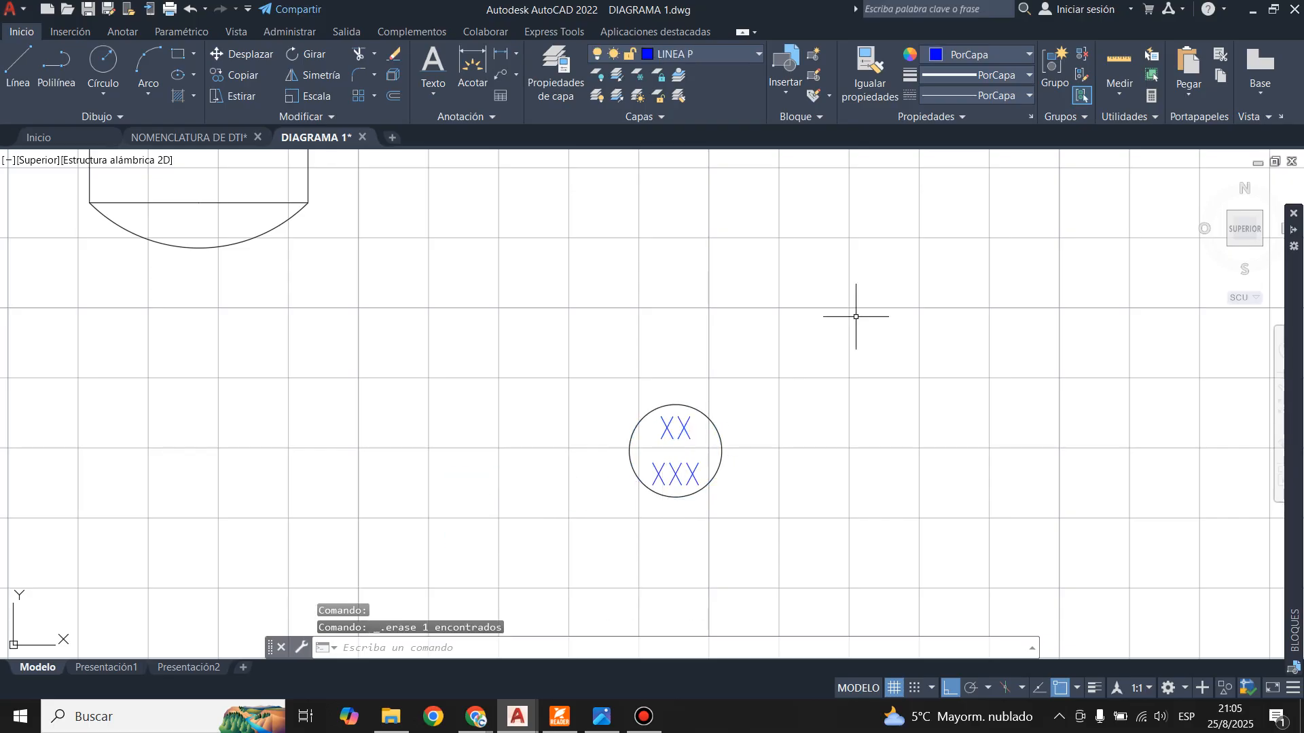
- Insert an INST 1 block above the XX bubble, with indicator letters PV and loop number 130 from the reference P&ID image
{"action": "left_click", "coordinate": [786, 71]}
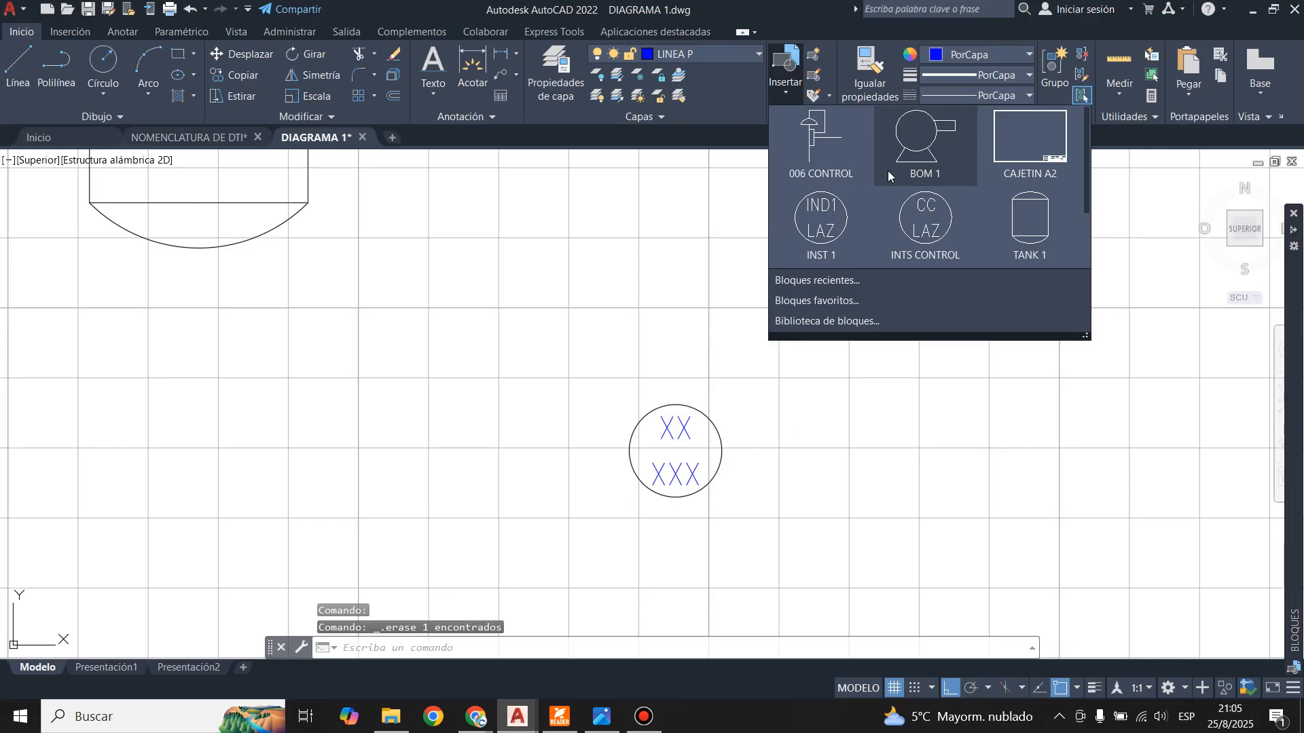
{"action": "left_click", "coordinate": [839, 222]}
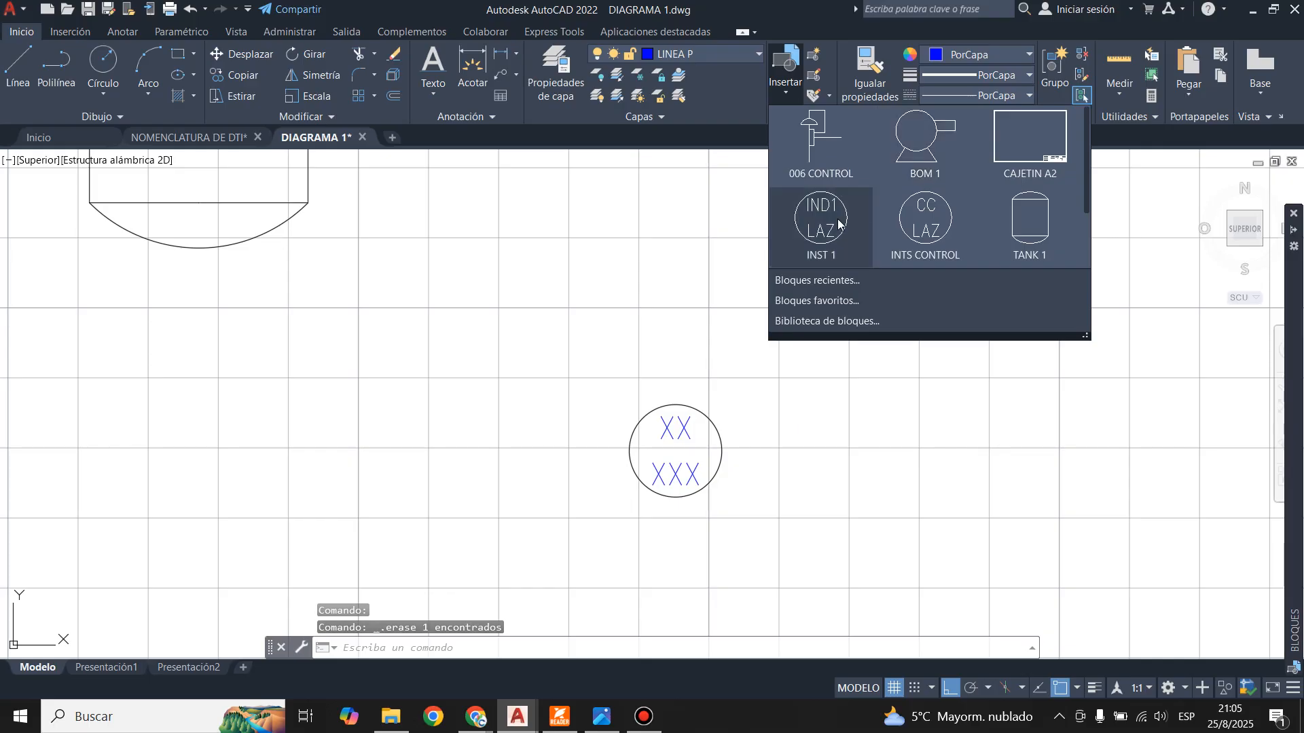
{"action": "left_click", "coordinate": [475, 316]}
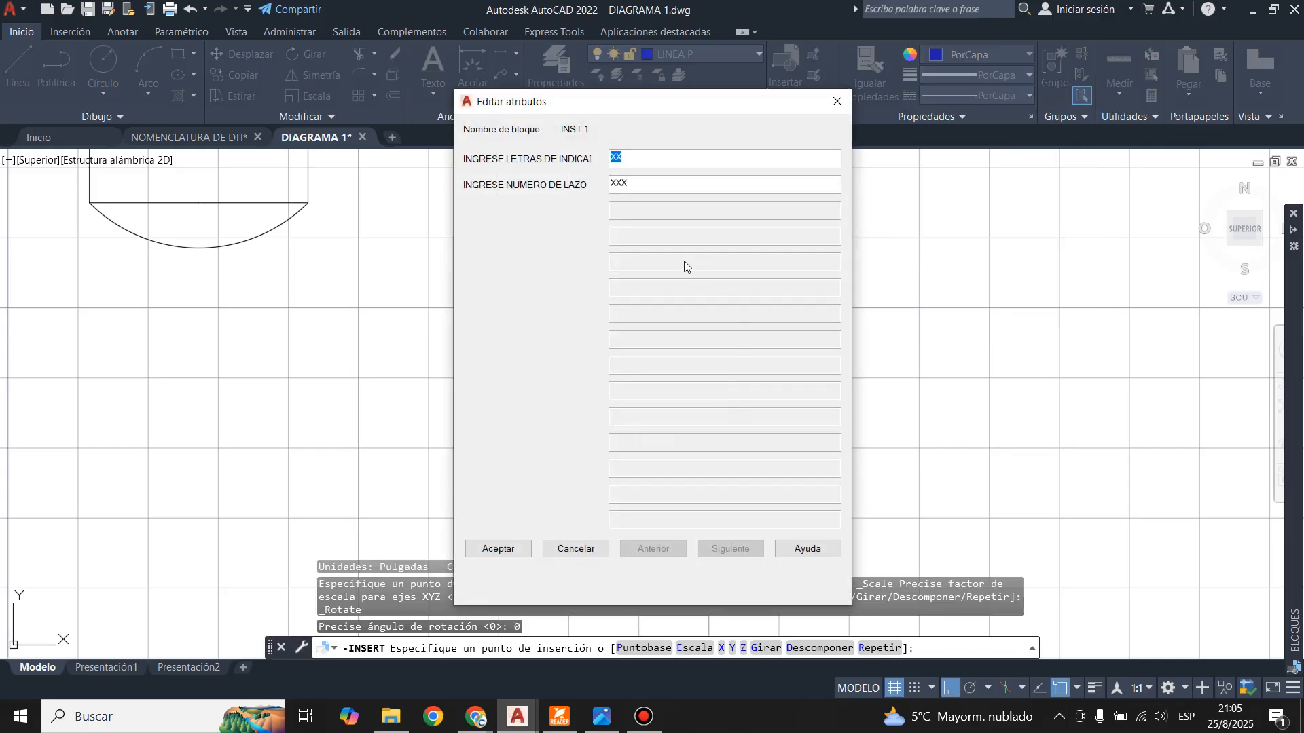
{"action": "left_click", "coordinate": [605, 722]}
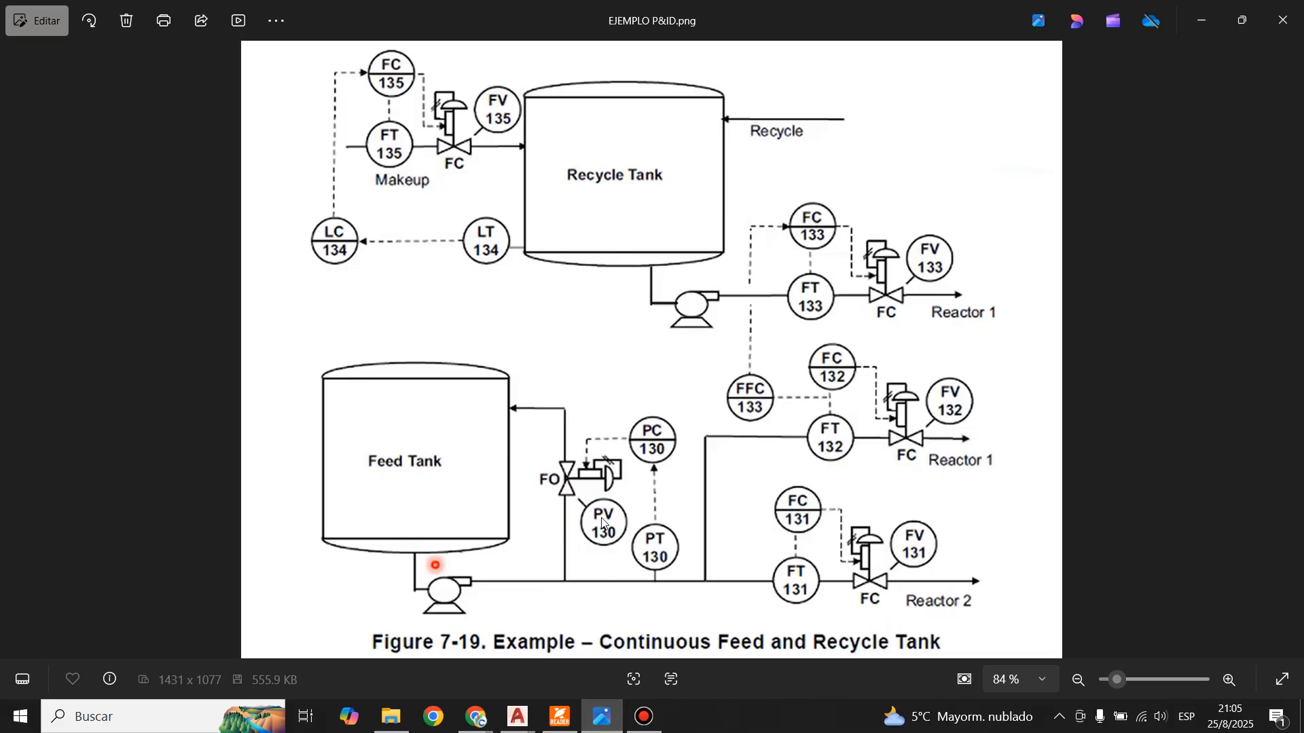
{"action": "left_click", "coordinate": [604, 720]}
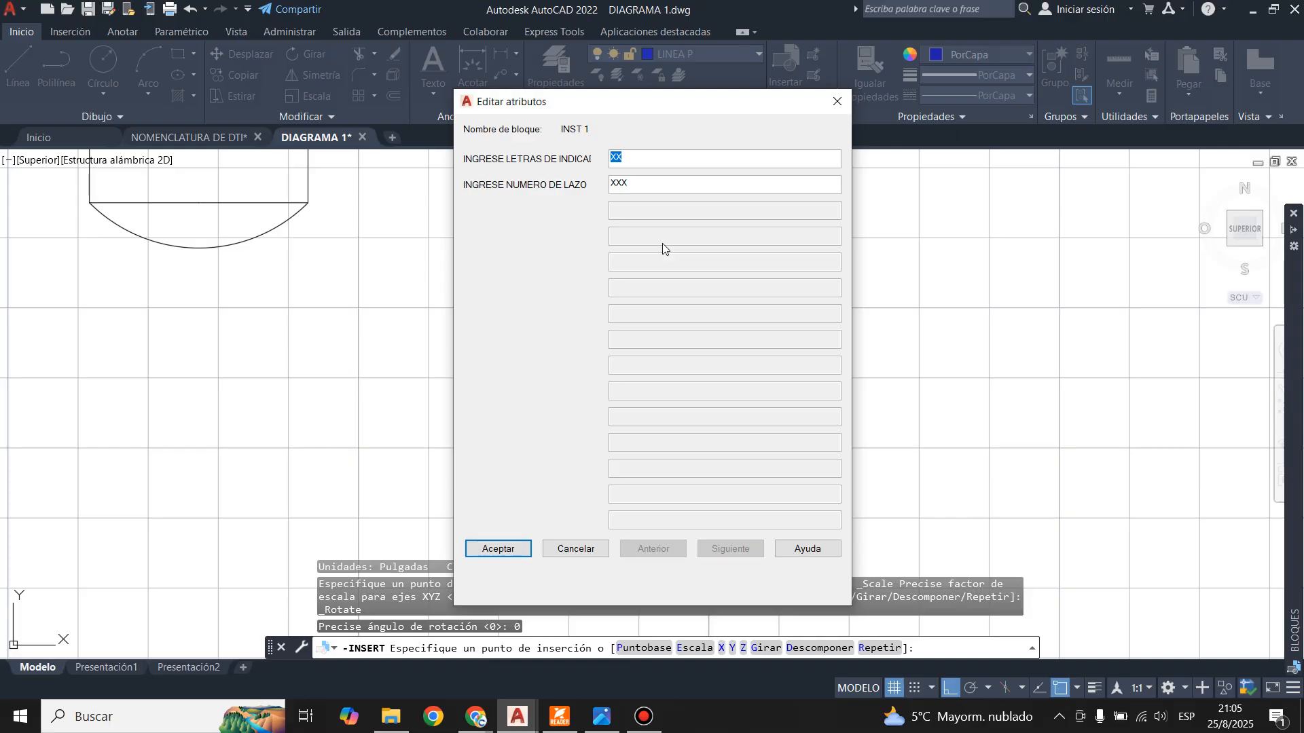
{"action": "type", "text": "PV"}
{"action": "left_click_drag", "start_coordinate": [640, 181], "coordinate": [565, 192]}
{"action": "left_click", "coordinate": [498, 549]}
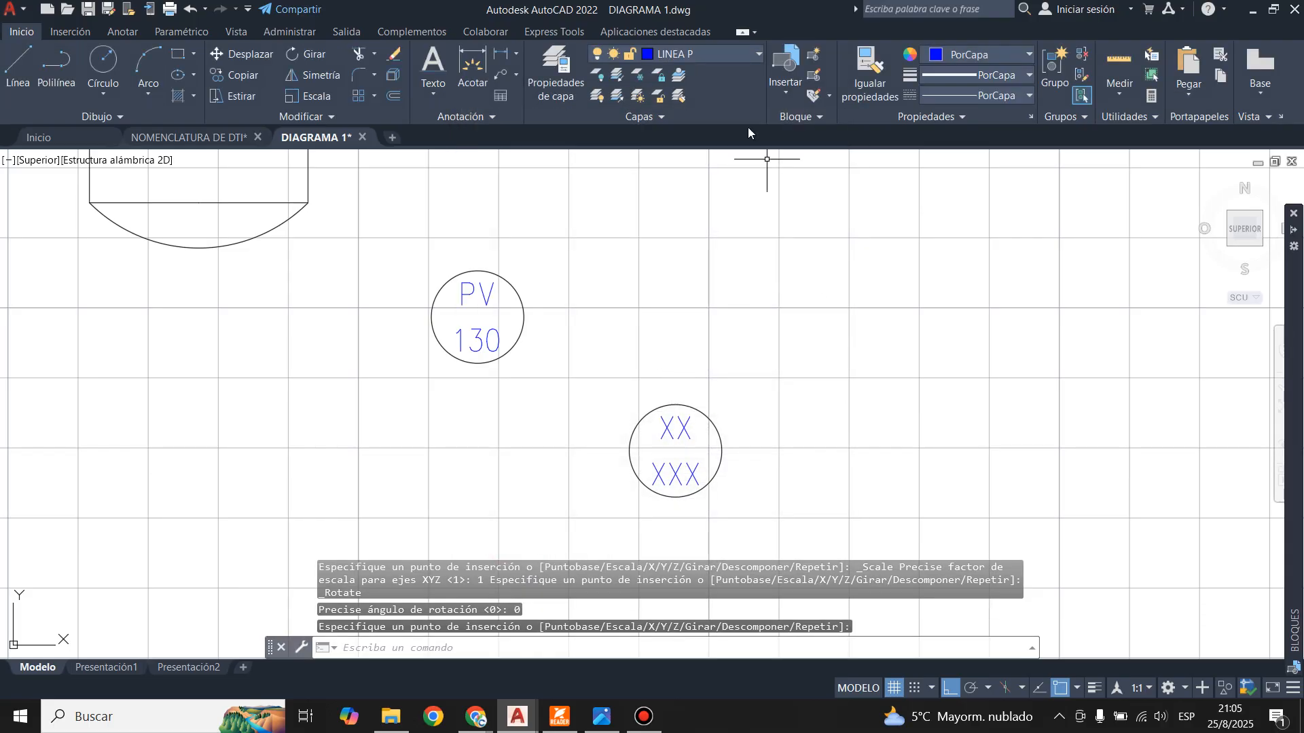
{"action": "left_click", "coordinate": [792, 97]}
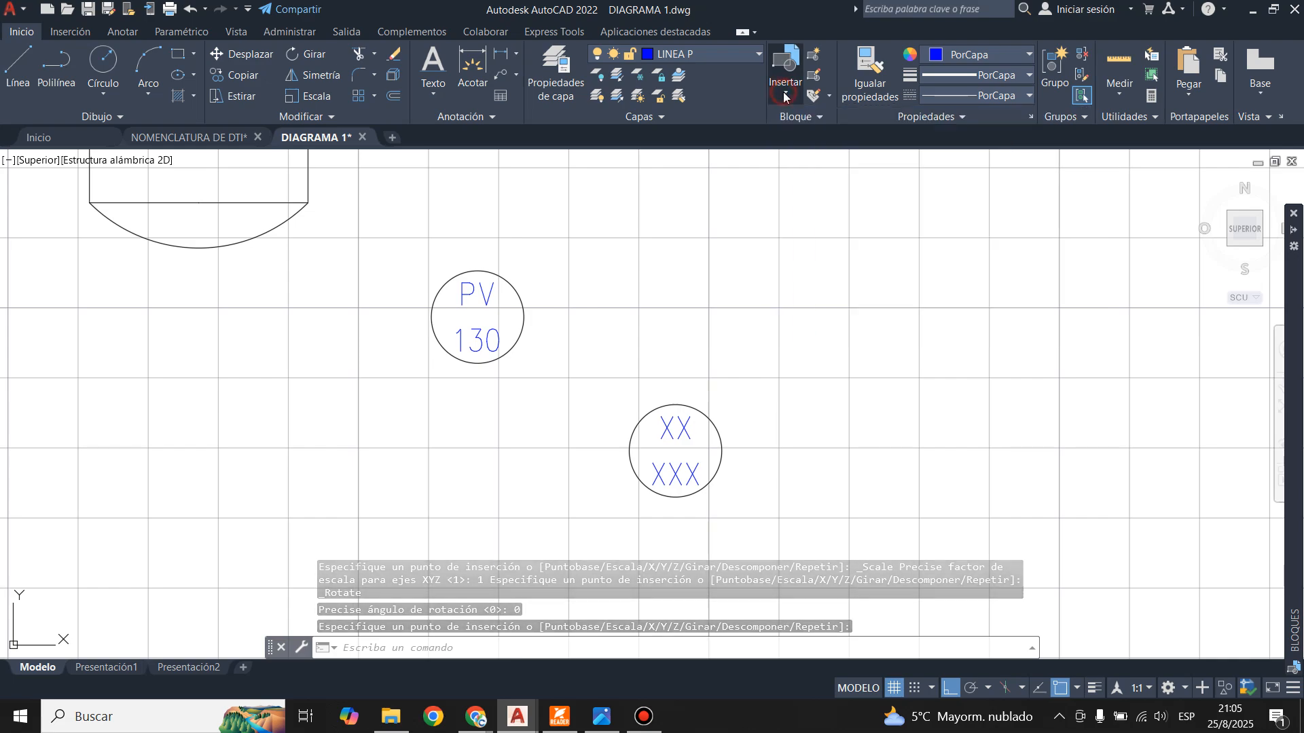
{"action": "left_click", "coordinate": [515, 287]}
{"action": "key", "text": "Escape"}
{"action": "left_click", "coordinate": [619, 366]}
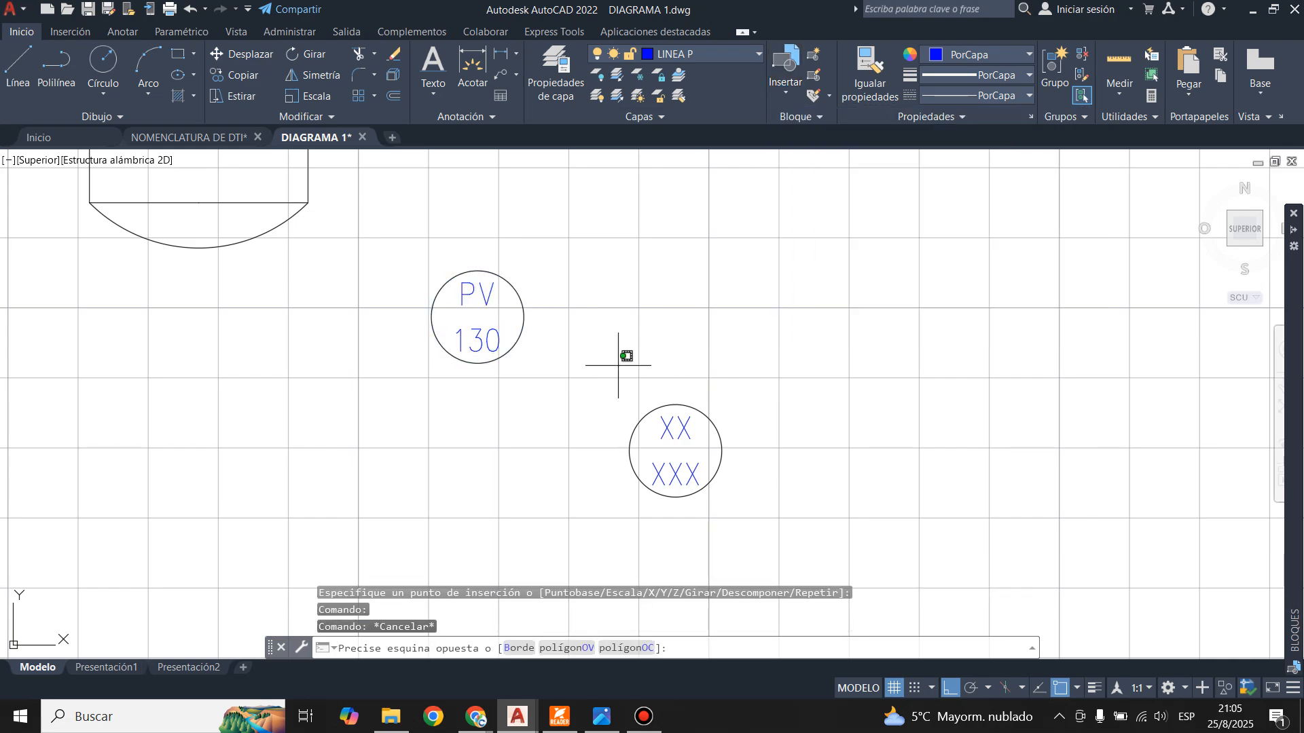
- Delete the spare XX XXX instrument bubble beside the PV 130 bubble
{"action": "left_click", "coordinate": [782, 543]}
{"action": "key", "text": "Delete"}
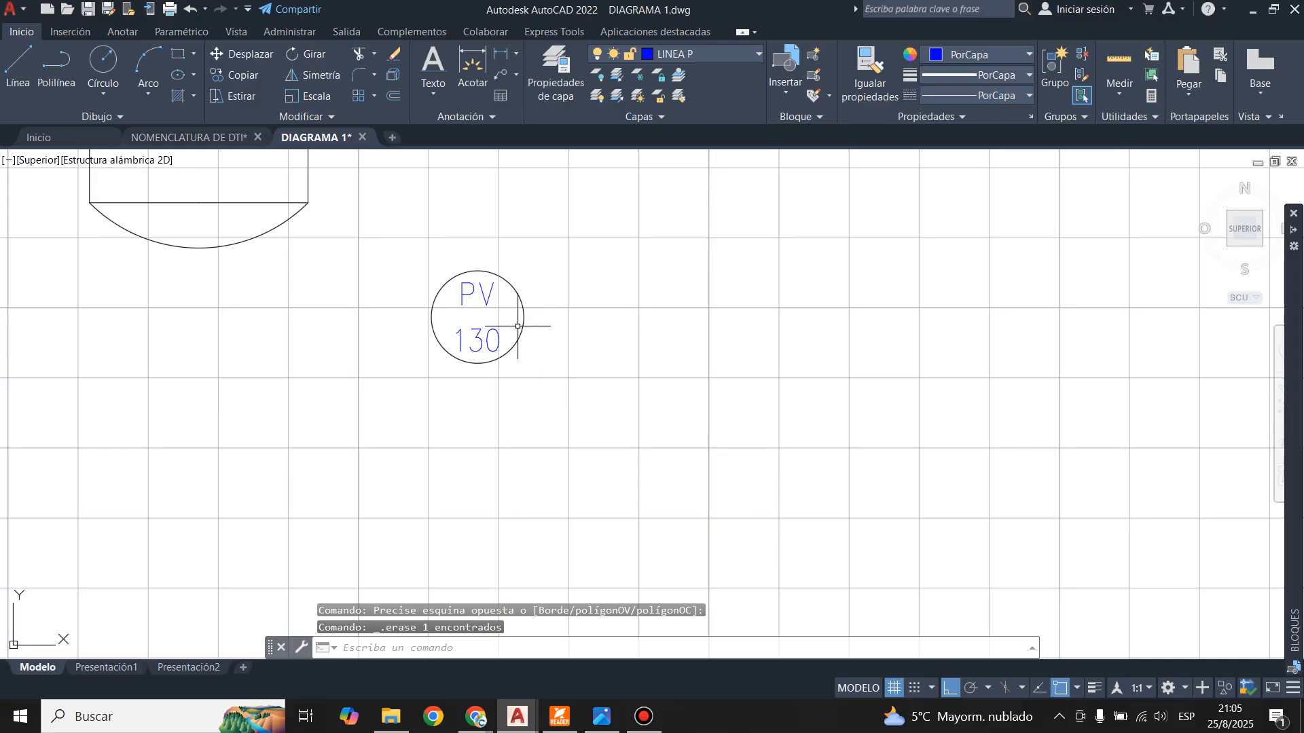
- Move the empty tank below the Recycle Tank straight down by about 82 units
{"action": "scroll", "coordinate": [617, 280], "scroll_direction": "down", "scroll_amount": 5}
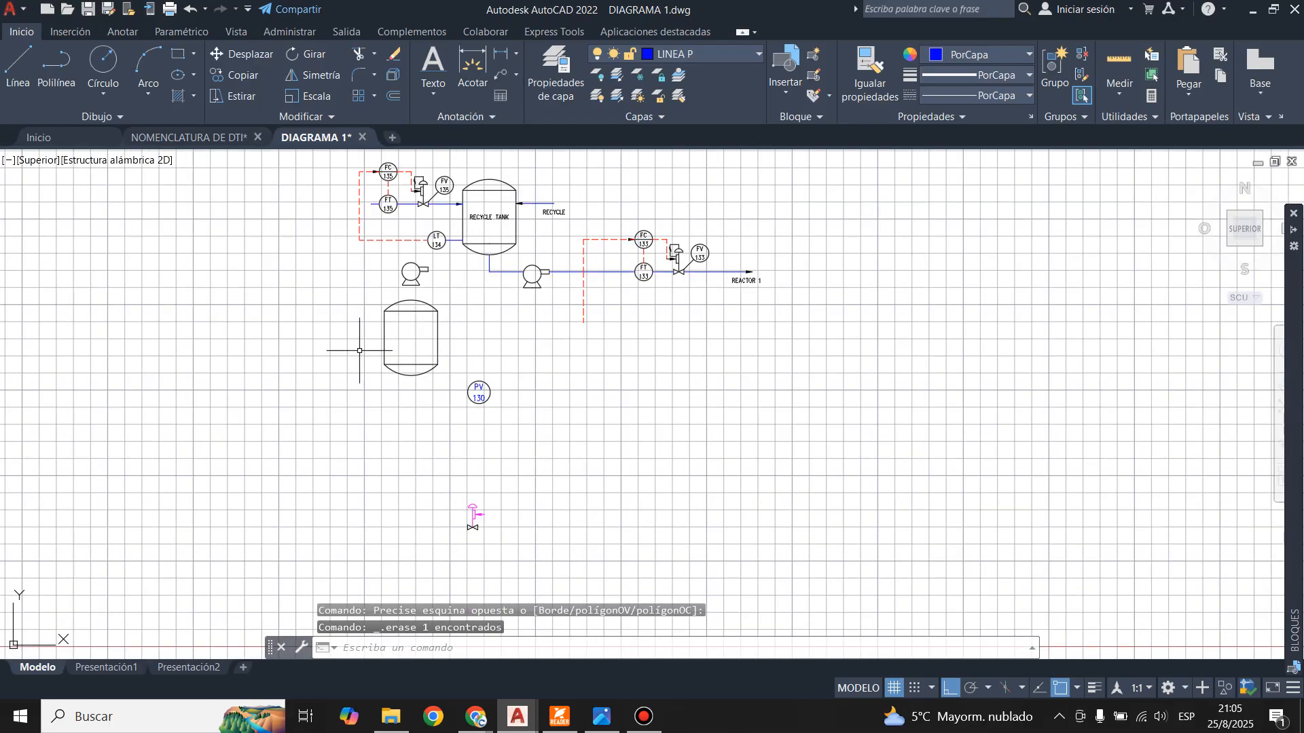
{"action": "scroll", "coordinate": [364, 327], "scroll_direction": "up", "scroll_amount": 1}
{"action": "left_click", "coordinate": [351, 269]}
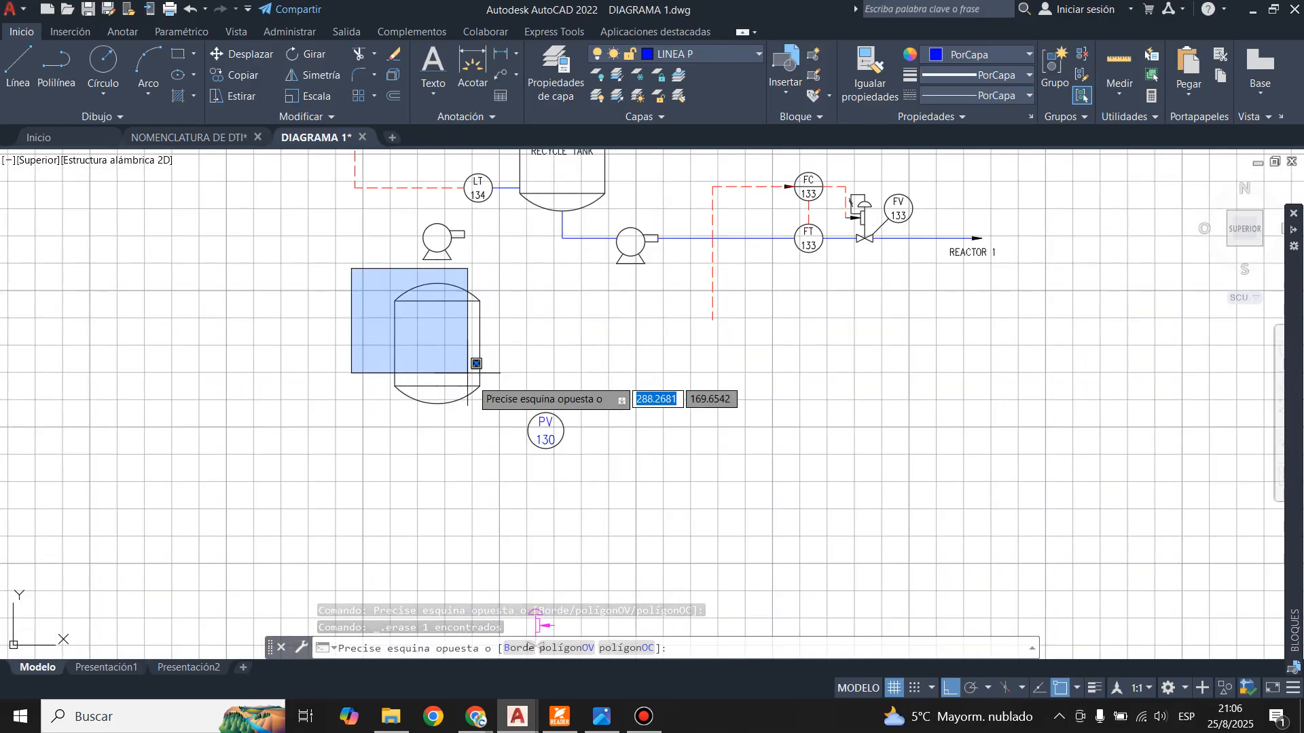
{"action": "left_click", "coordinate": [506, 446]}
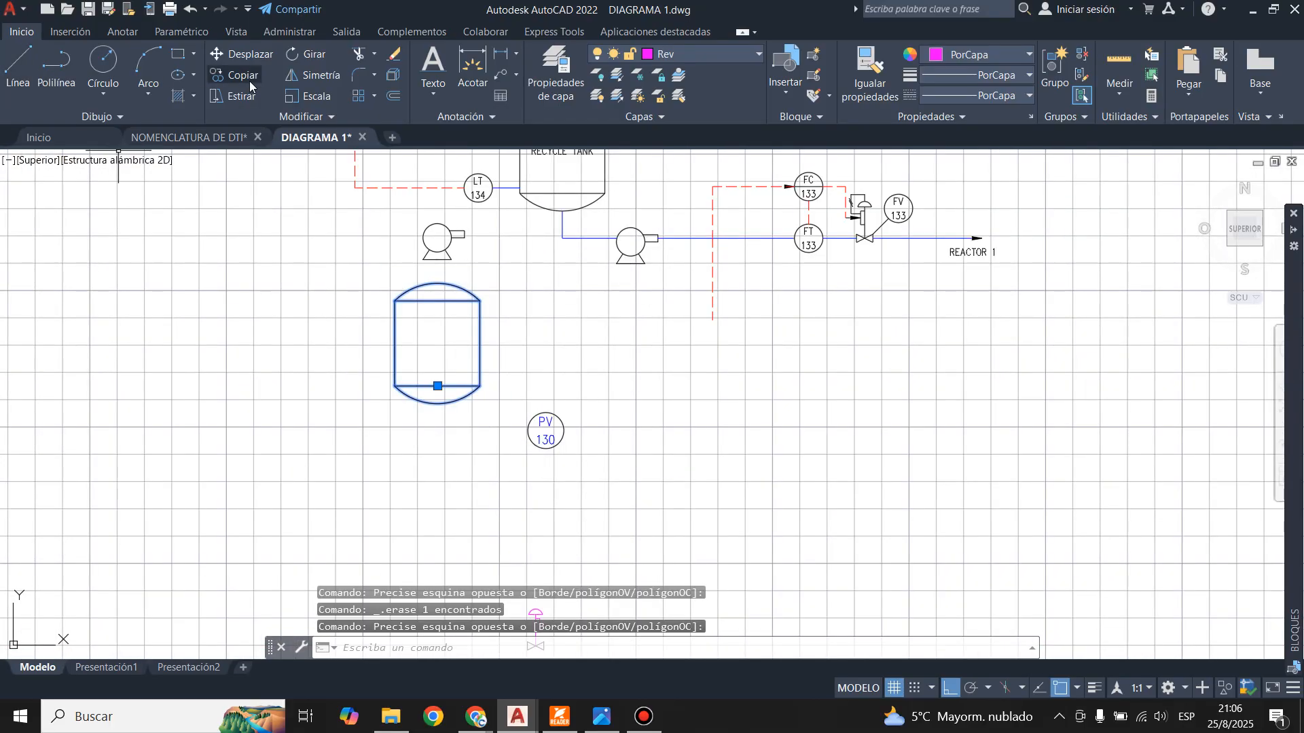
{"action": "left_click", "coordinate": [241, 54]}
{"action": "scroll", "coordinate": [468, 299], "scroll_direction": "down", "scroll_amount": 3}
{"action": "scroll", "coordinate": [475, 265], "scroll_direction": "up", "scroll_amount": 2}
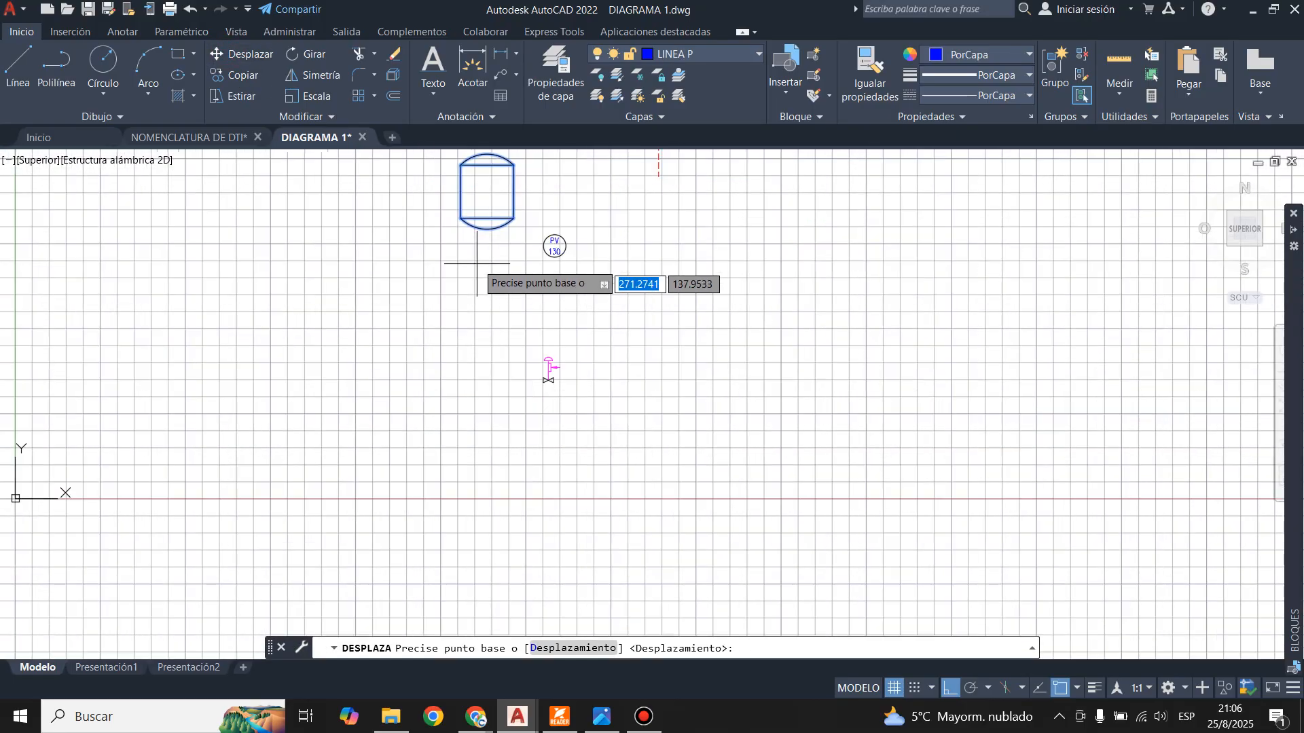
{"action": "left_click", "coordinate": [479, 230]}
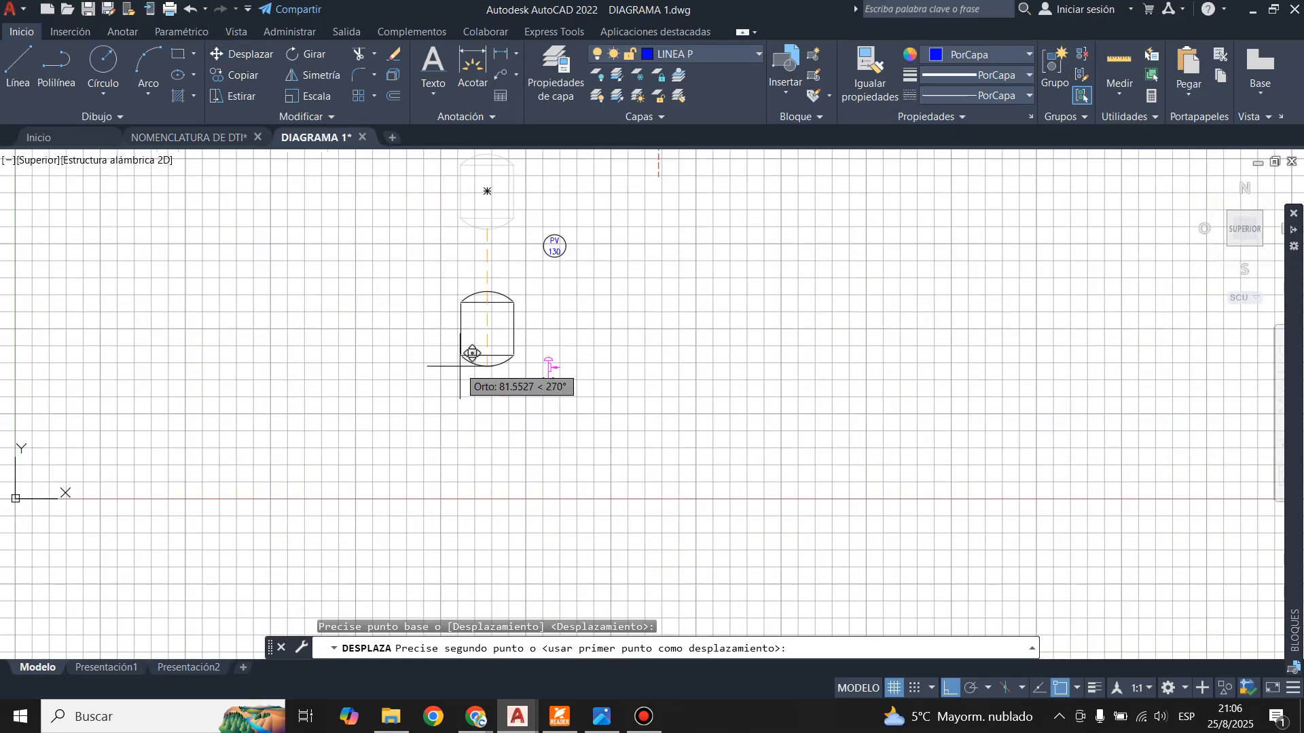
{"action": "left_click", "coordinate": [479, 367]}
{"action": "key", "text": "Escape"}
- Move the magenta control valve horizontally to the right, away from the lower tank
{"action": "left_click", "coordinate": [529, 340]}
{"action": "left_click", "coordinate": [639, 434]}
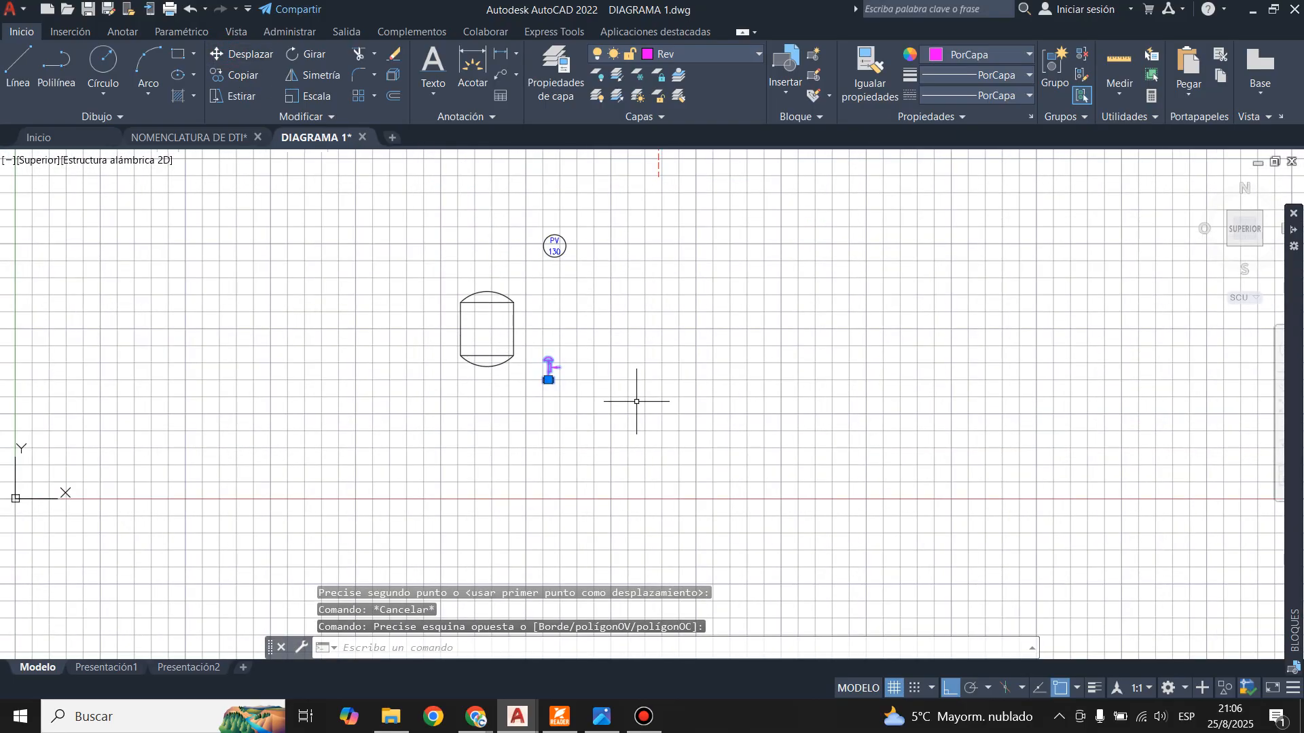
{"action": "left_click", "coordinate": [549, 379]}
{"action": "left_click", "coordinate": [689, 379]}
{"action": "key", "text": "Escape"}
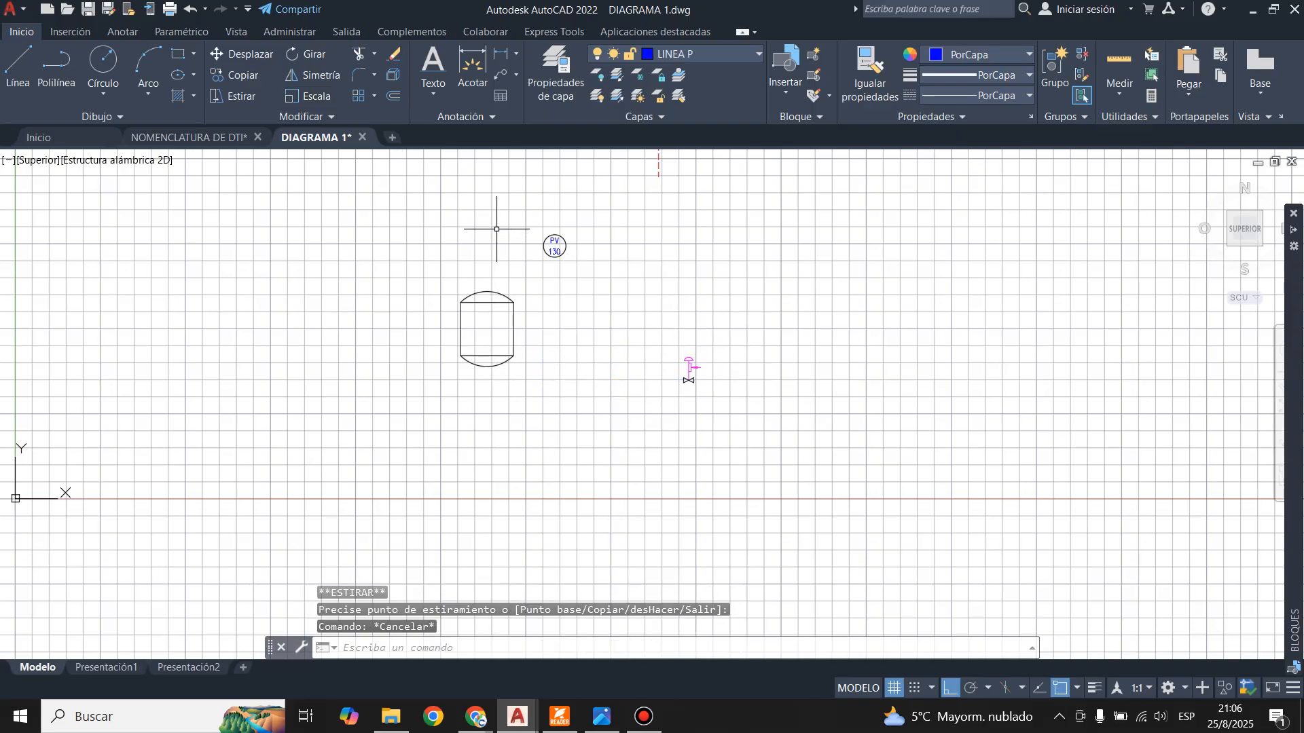
{"action": "scroll", "coordinate": [496, 229], "scroll_direction": "up", "scroll_amount": 2}
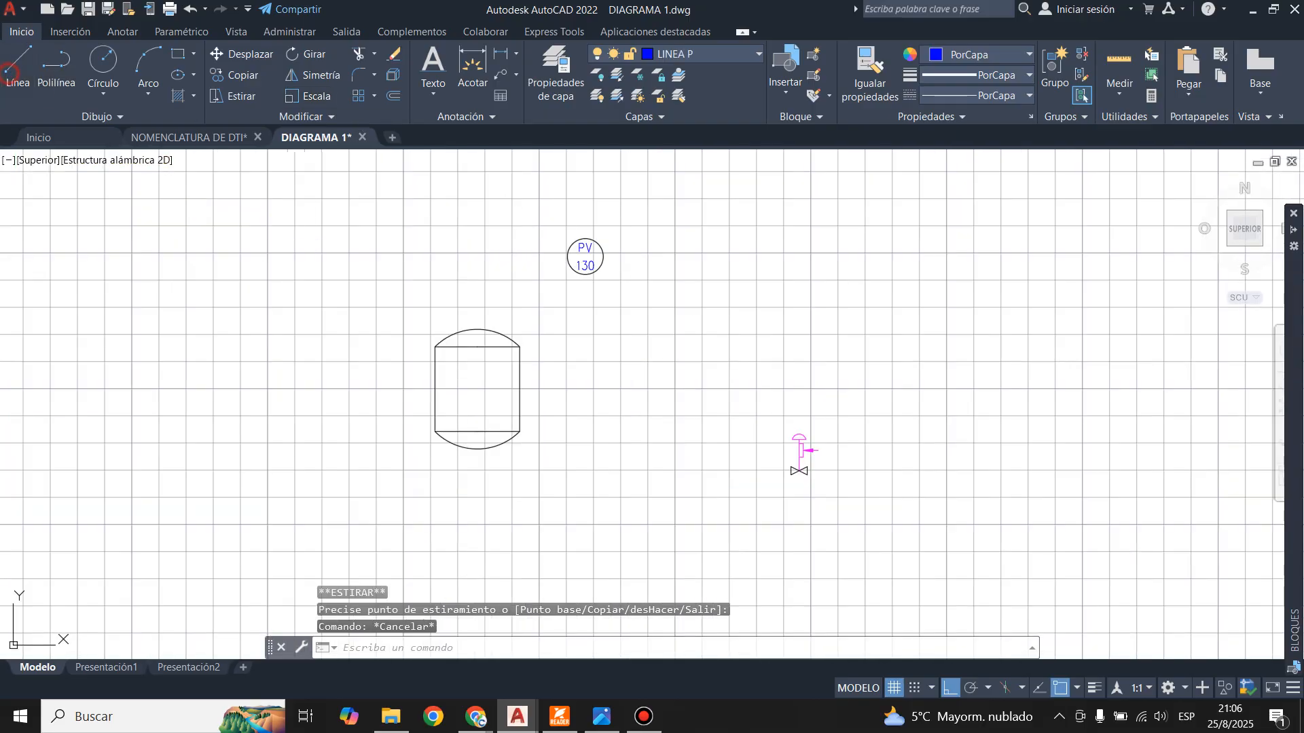
{"action": "left_click", "coordinate": [13, 68]}
{"action": "key", "text": "Escape"}
{"action": "scroll", "coordinate": [543, 526], "scroll_direction": "down", "scroll_amount": 2}
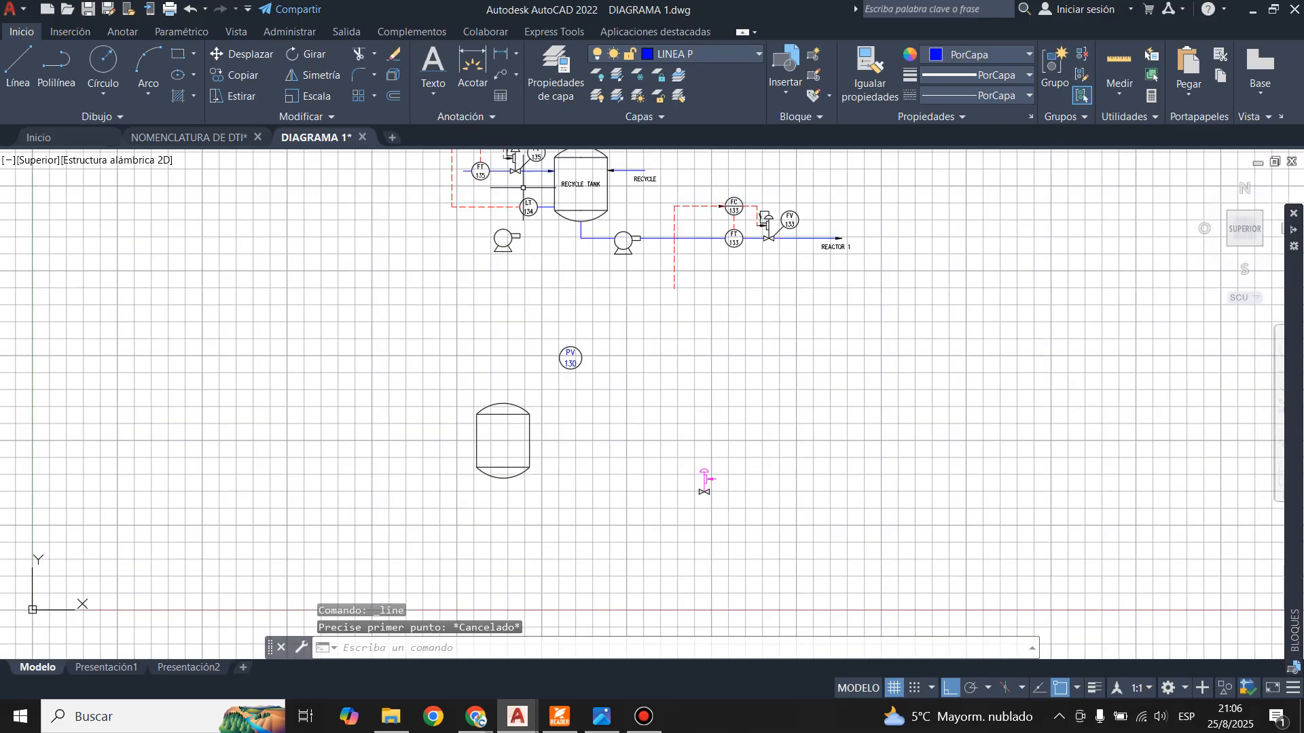
- Assign the short vertical outlet line under the Recycle Tank to the LINEA P layer
{"action": "scroll", "coordinate": [608, 198], "scroll_direction": "up", "scroll_amount": 2}
{"action": "left_click", "coordinate": [567, 253]}
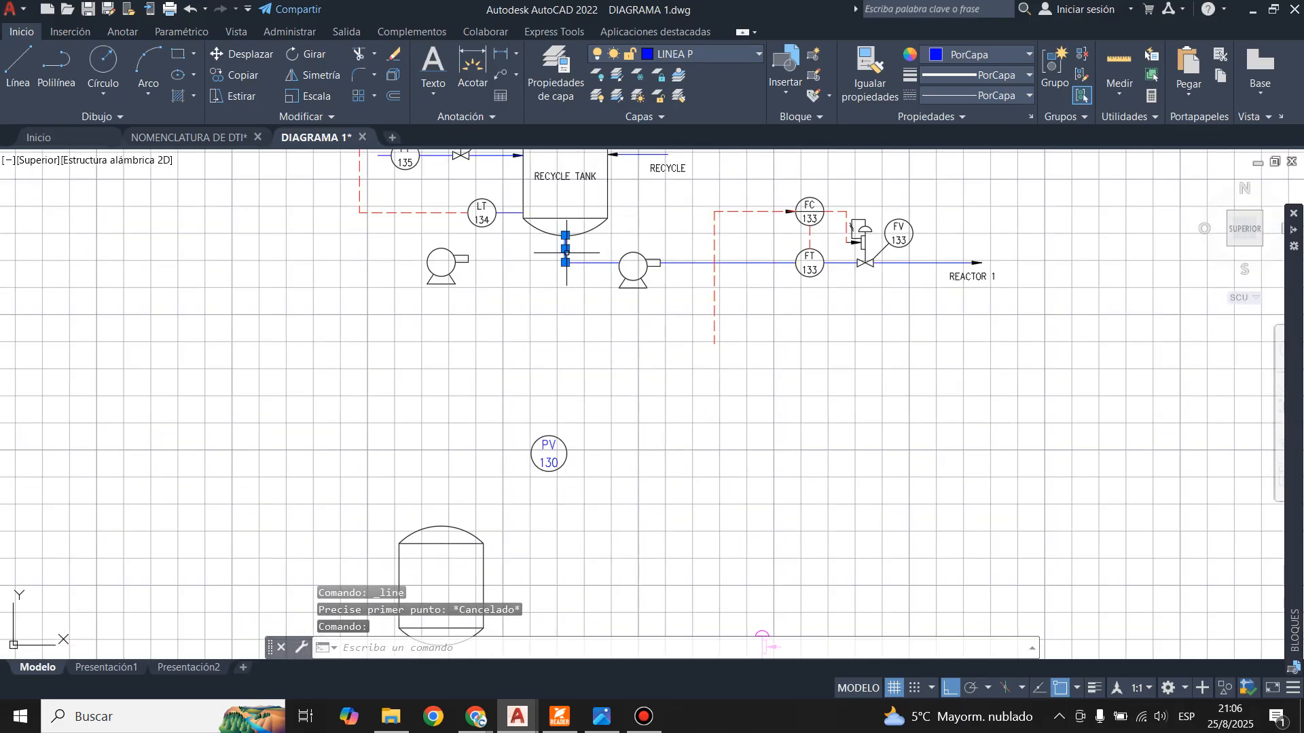
{"action": "left_click", "coordinate": [716, 56]}
{"action": "left_click", "coordinate": [676, 176]}
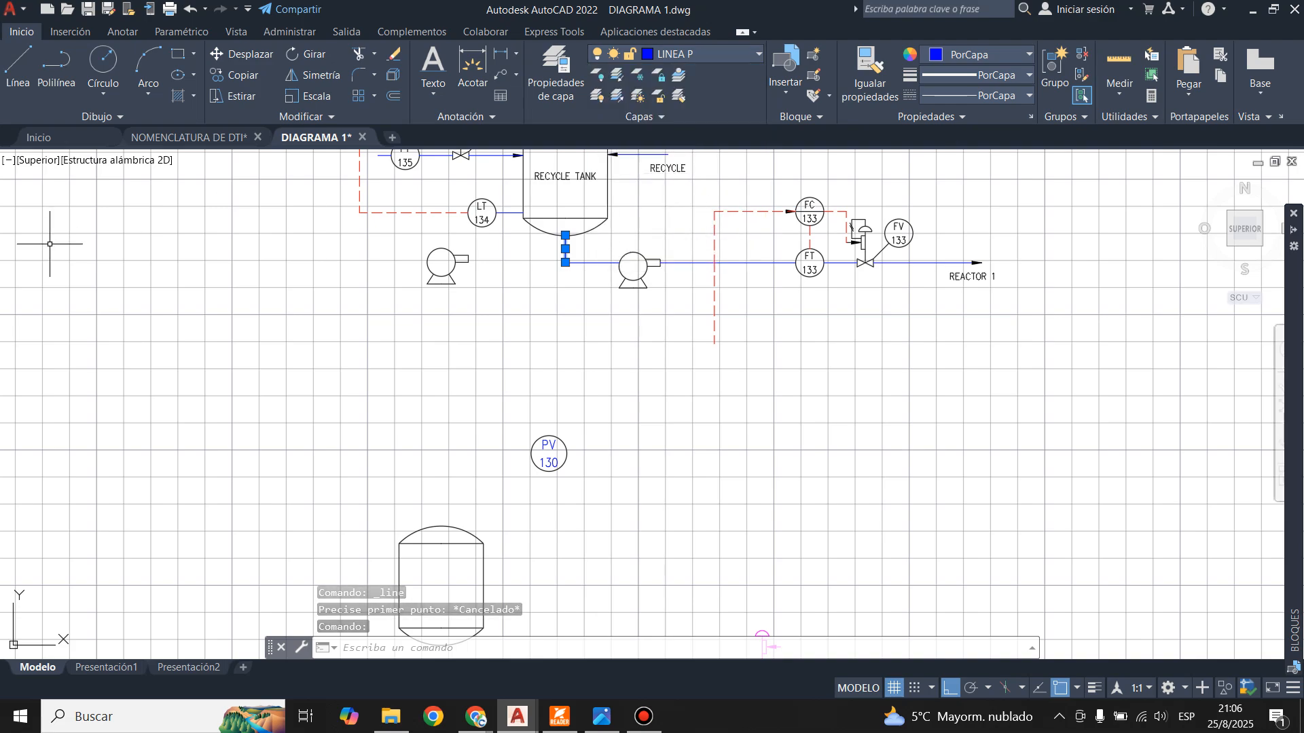
{"action": "key", "text": "Escape"}
- Draw the lower tank's outlet line from its bottom centre, 7 units down and then horizontally to the right
{"action": "left_click", "coordinate": [23, 73]}
{"action": "scroll", "coordinate": [595, 343], "scroll_direction": "down", "scroll_amount": 3}
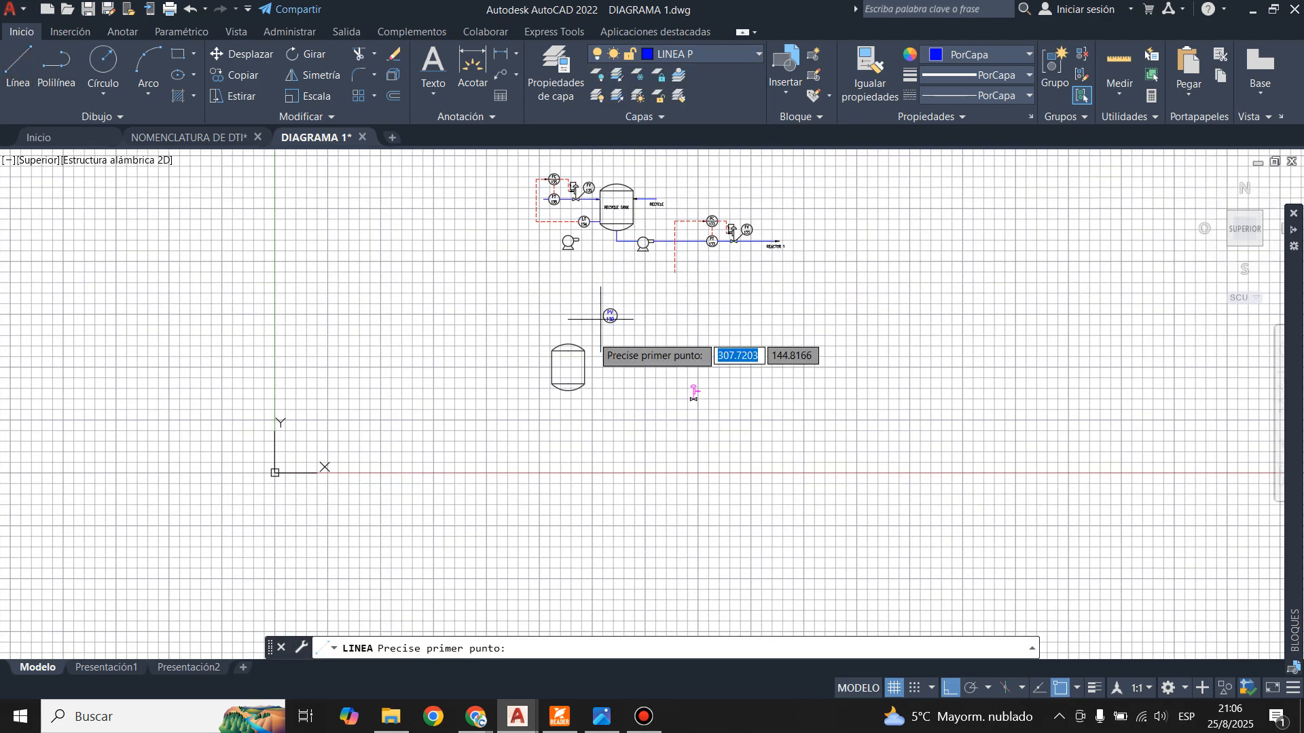
{"action": "scroll", "coordinate": [564, 418], "scroll_direction": "up", "scroll_amount": 6}
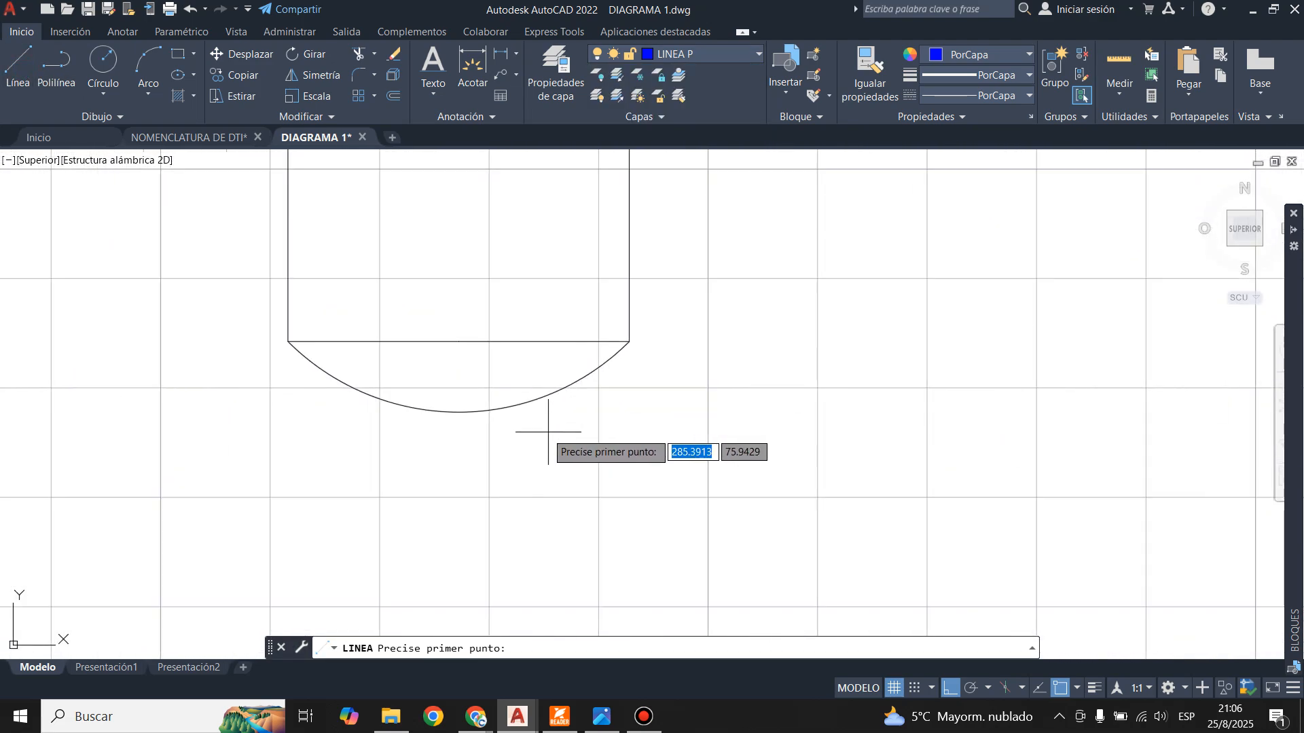
{"action": "left_click", "coordinate": [458, 412]}
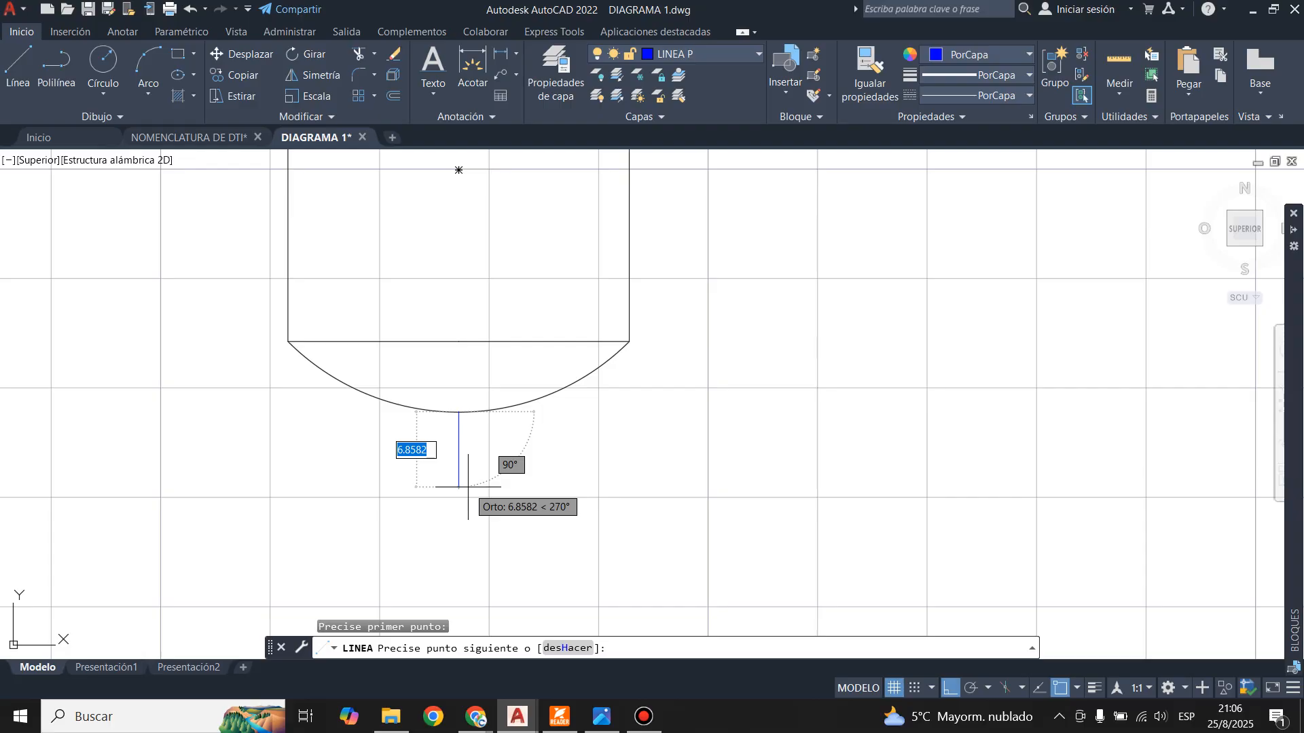
{"action": "type", "text": "7"}
{"action": "key", "text": "Return"}
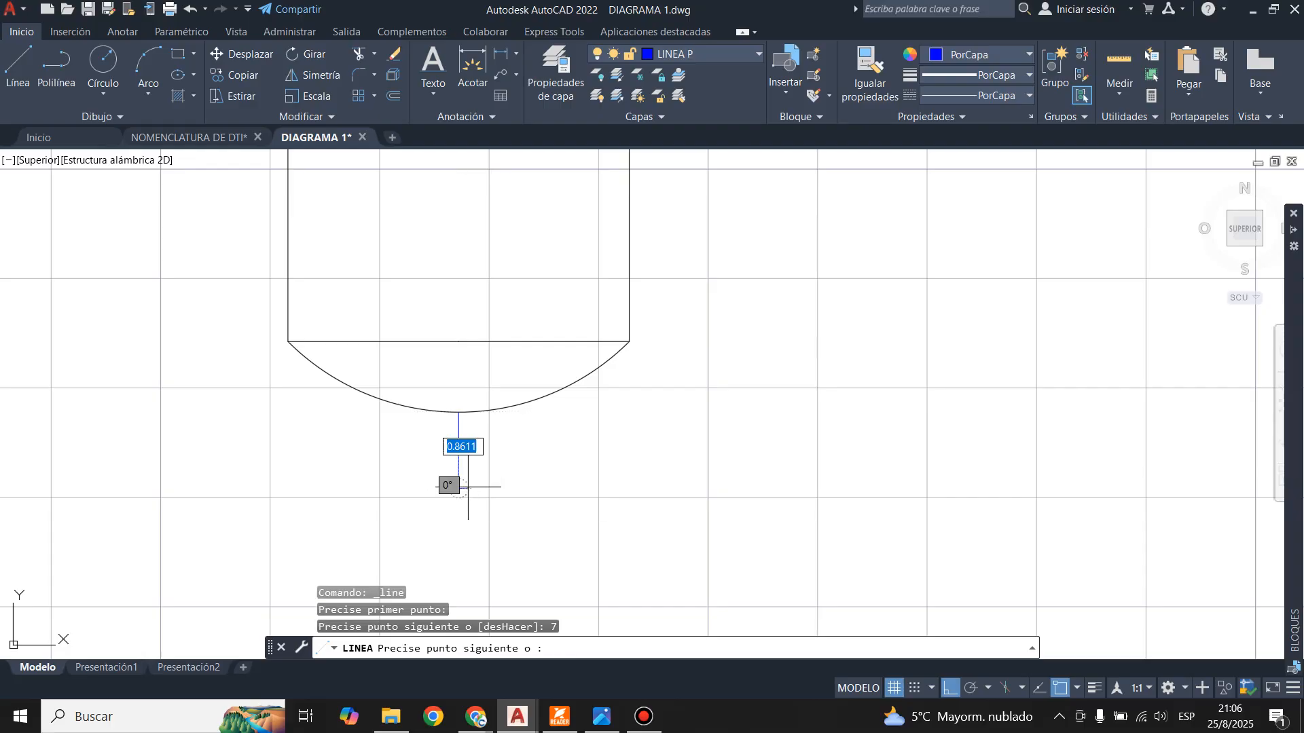
{"action": "scroll", "coordinate": [703, 486], "scroll_direction": "down", "scroll_amount": 4}
{"action": "left_click", "coordinate": [721, 489]}
{"action": "key", "text": "Escape"}
- Turn ortho mode off and move the unconnected pump down to the right of the lower tank's outlet line
{"action": "scroll", "coordinate": [651, 530], "scroll_direction": "down", "scroll_amount": 5}
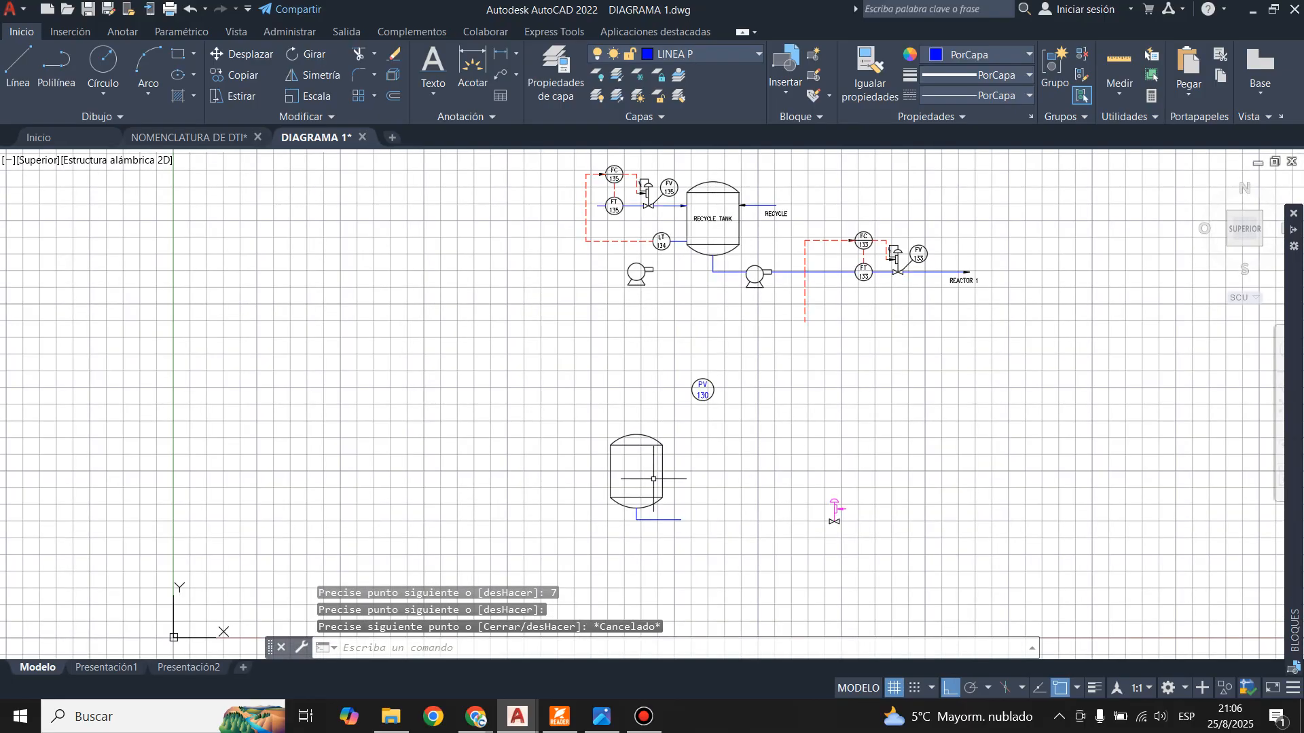
{"action": "scroll", "coordinate": [635, 278], "scroll_direction": "up", "scroll_amount": 3}
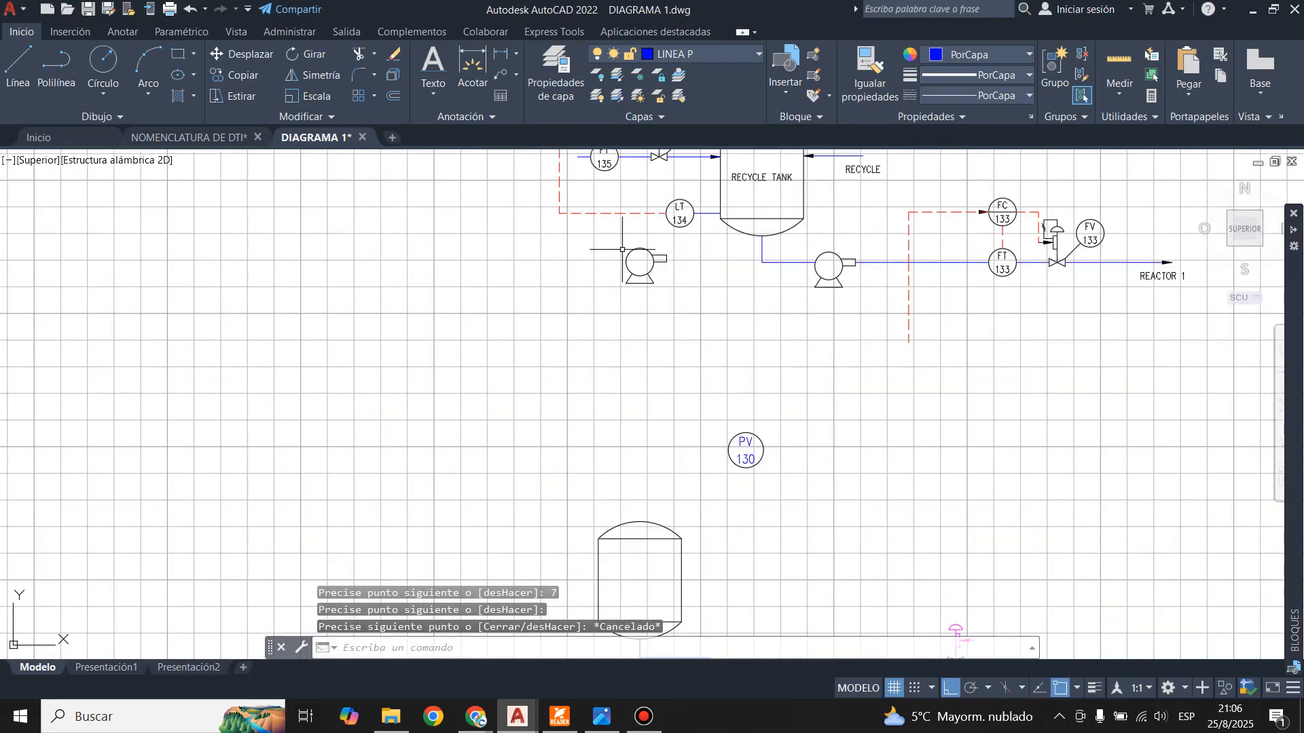
{"action": "left_click", "coordinate": [634, 255]}
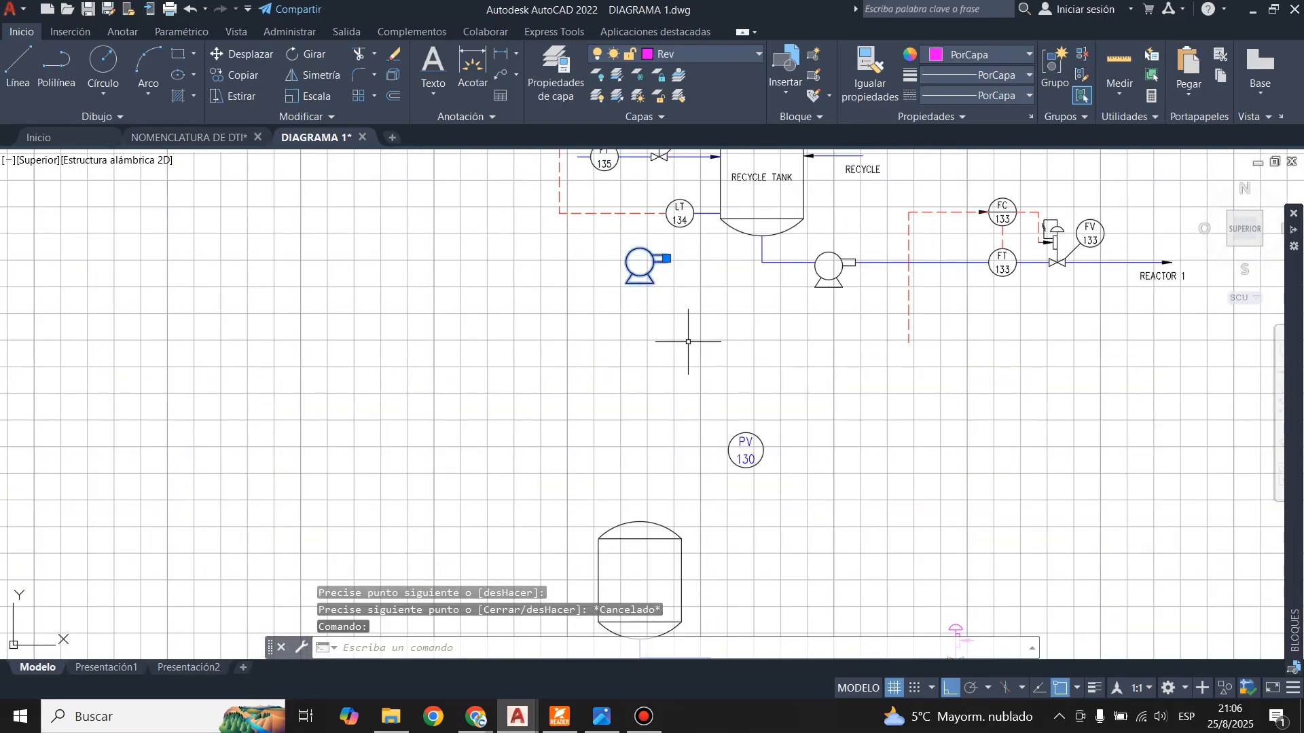
{"action": "scroll", "coordinate": [618, 169], "scroll_direction": "up", "scroll_amount": 2}
{"action": "scroll", "coordinate": [679, 397], "scroll_direction": "up", "scroll_amount": 1}
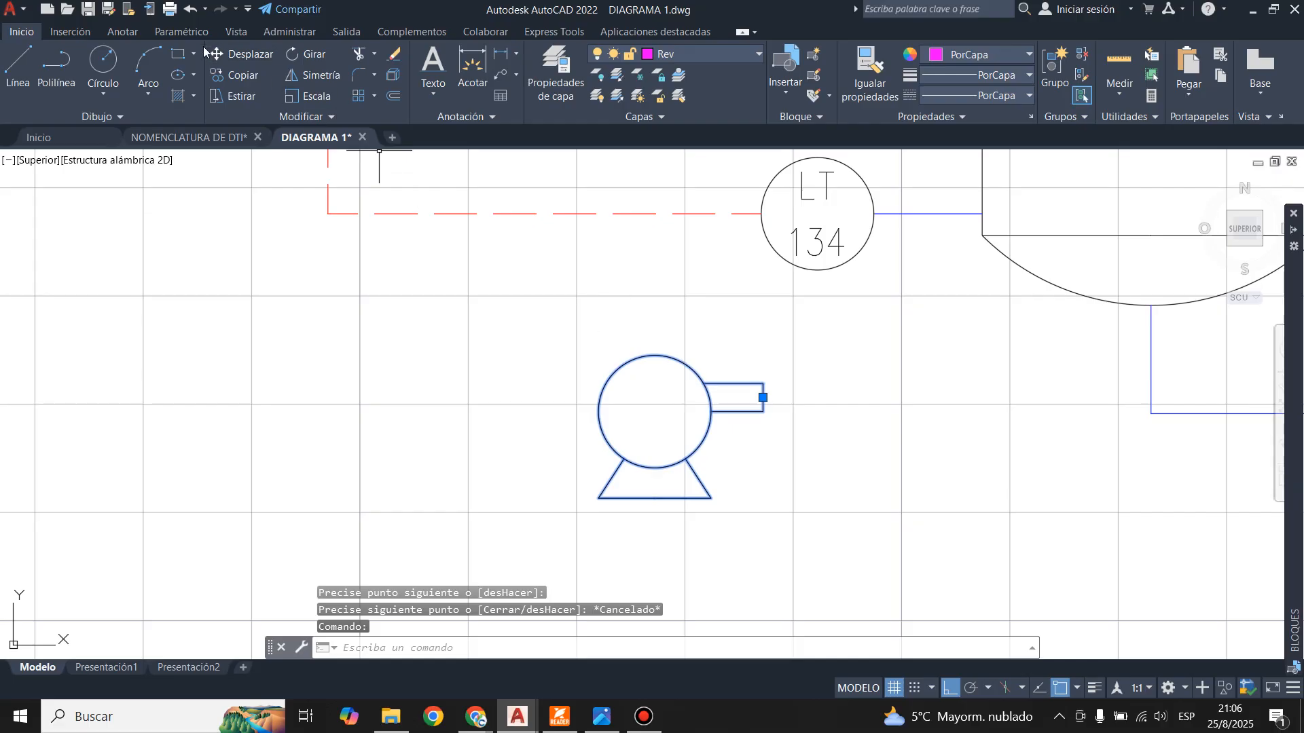
{"action": "left_click", "coordinate": [241, 54]}
{"action": "left_click", "coordinate": [598, 407]}
{"action": "scroll", "coordinate": [632, 258], "scroll_direction": "down", "scroll_amount": 3}
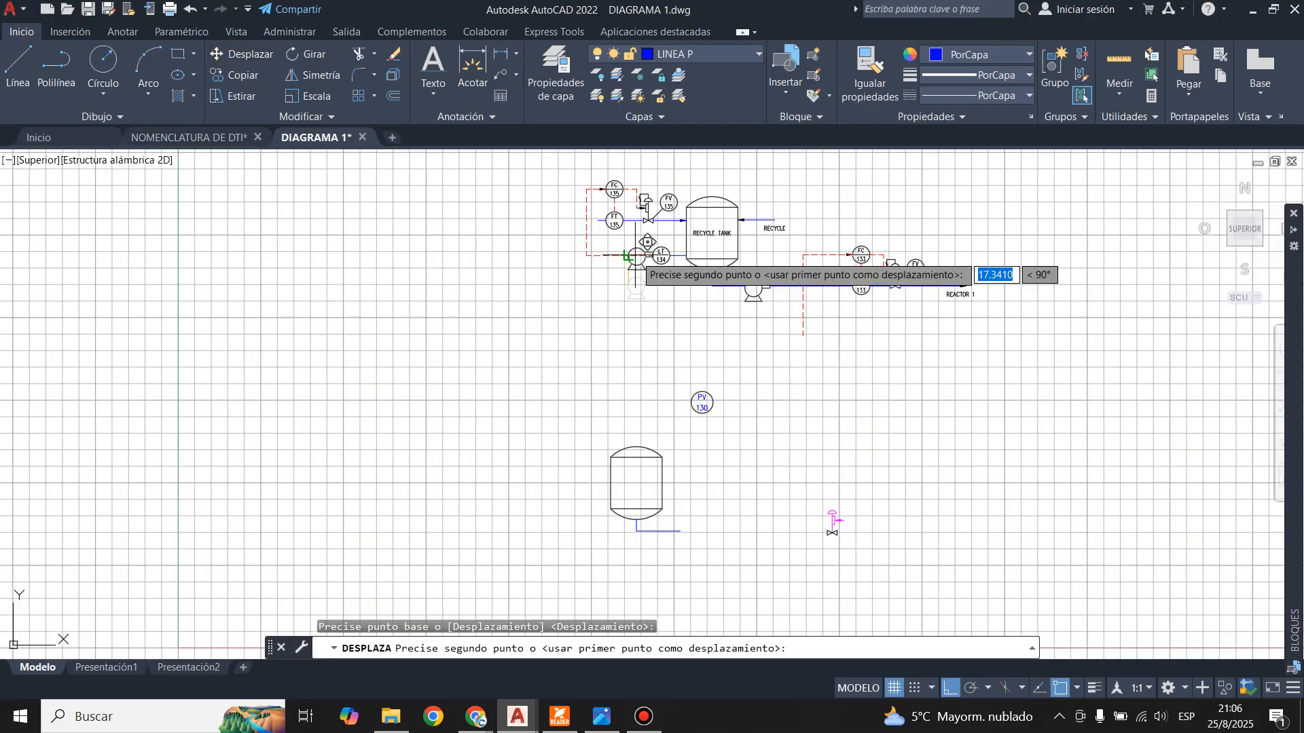
{"action": "scroll", "coordinate": [709, 566], "scroll_direction": "up", "scroll_amount": 5}
{"action": "key", "text": "F8"}
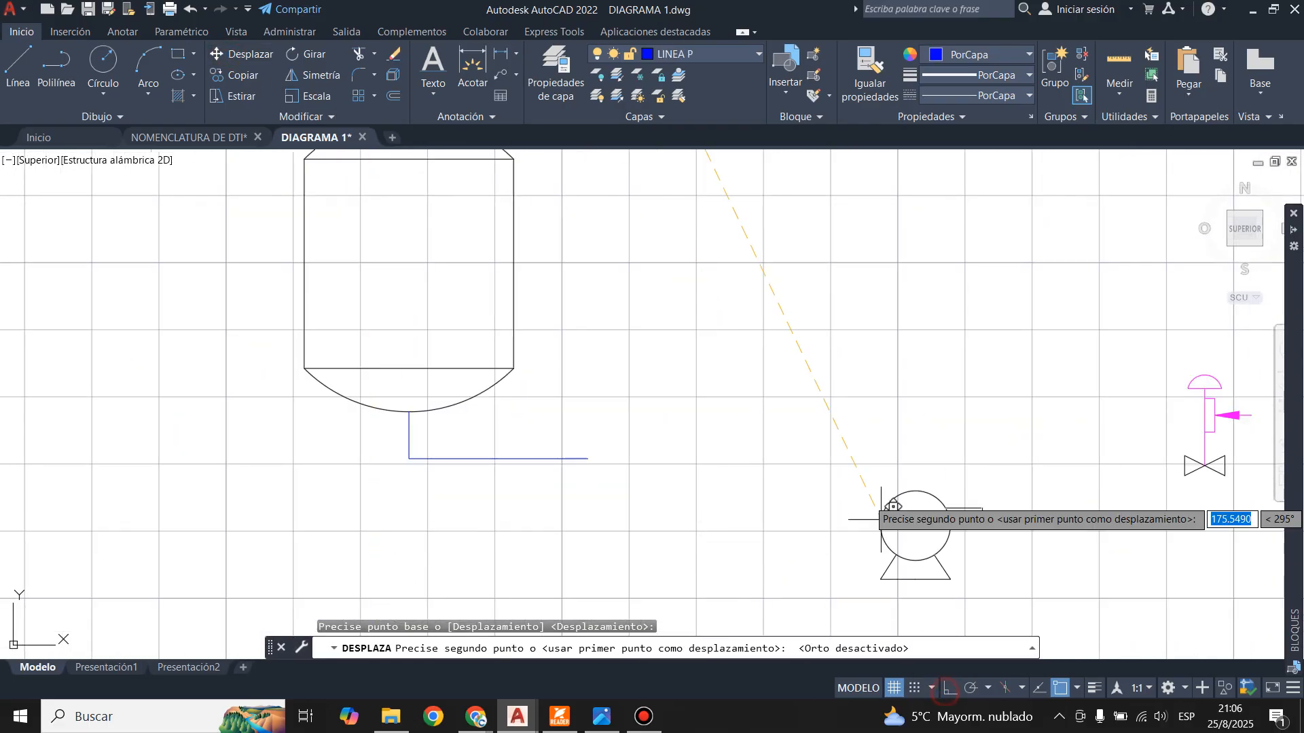
{"action": "key", "text": "Escape"}
- Draw a horizontal helper line about 21 units long from the pump's discharge midpoint leftward through the pump, with ortho mode on
{"action": "scroll", "coordinate": [788, 465], "scroll_direction": "up", "scroll_amount": 4}
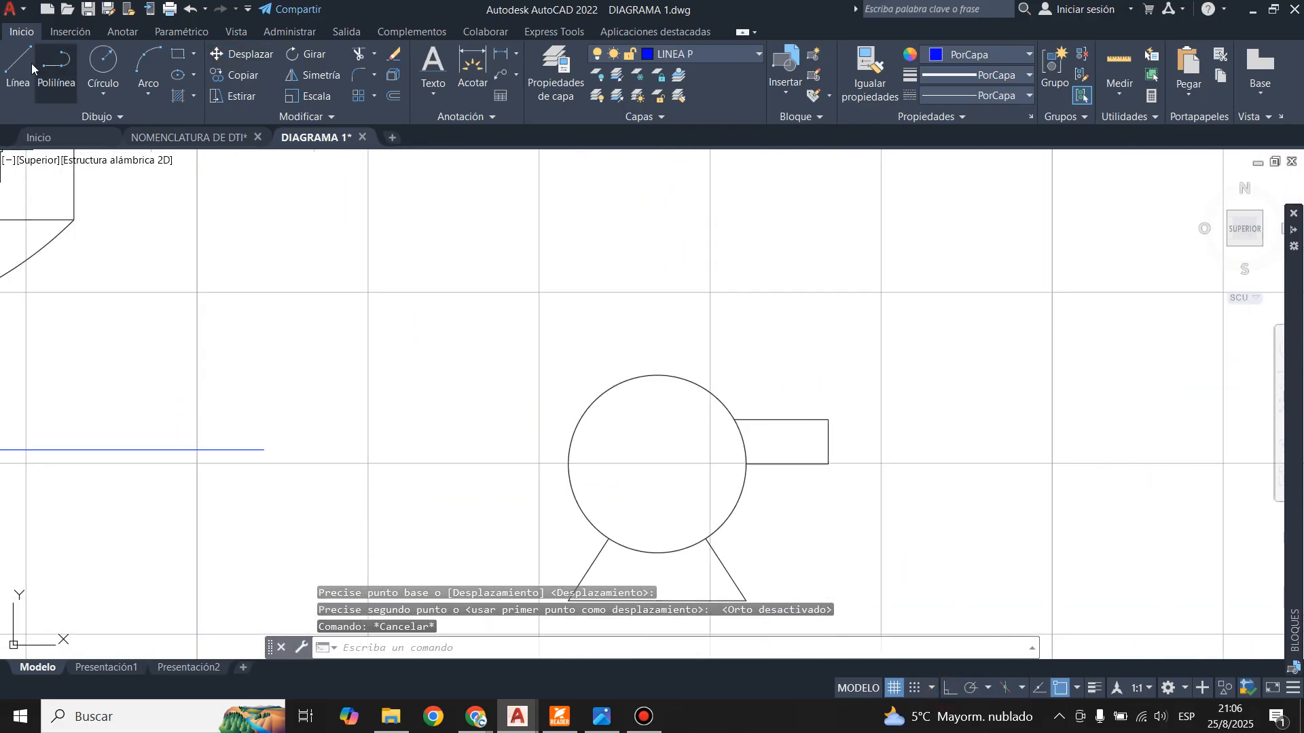
{"action": "left_click", "coordinate": [828, 442]}
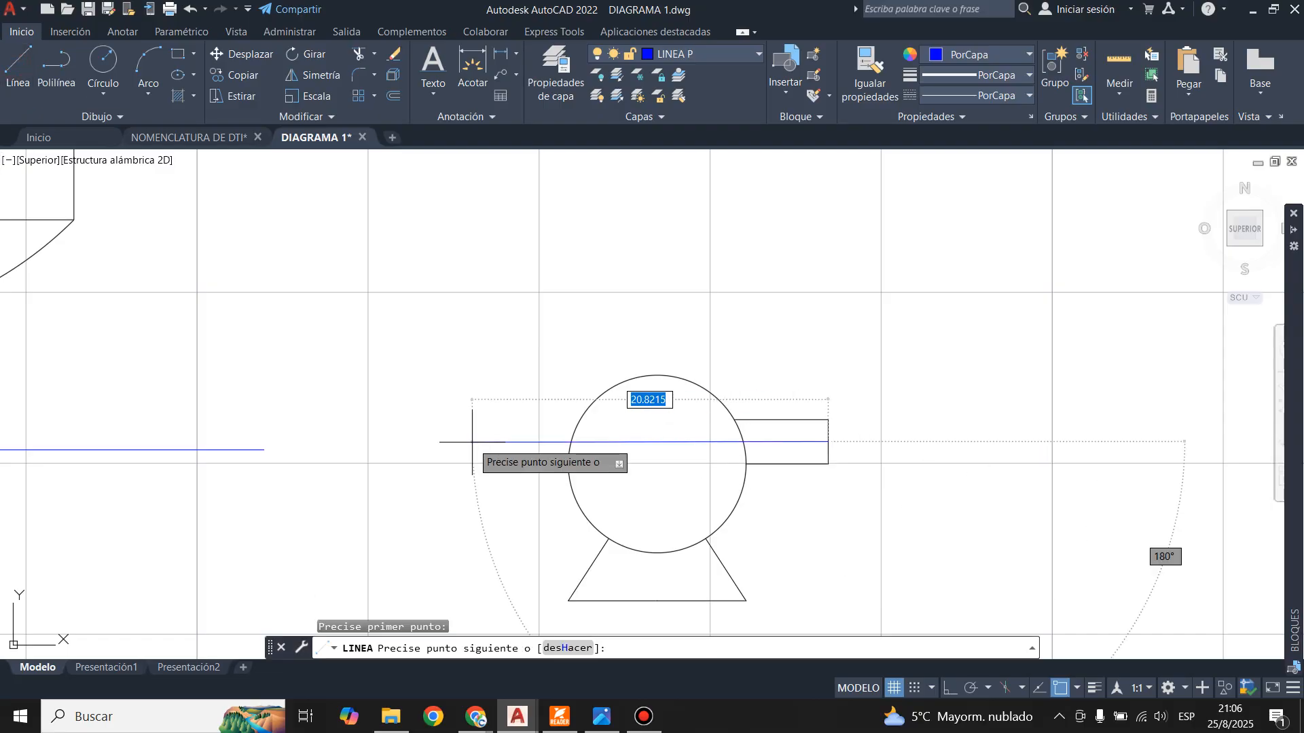
{"action": "left_click", "coordinate": [944, 689]}
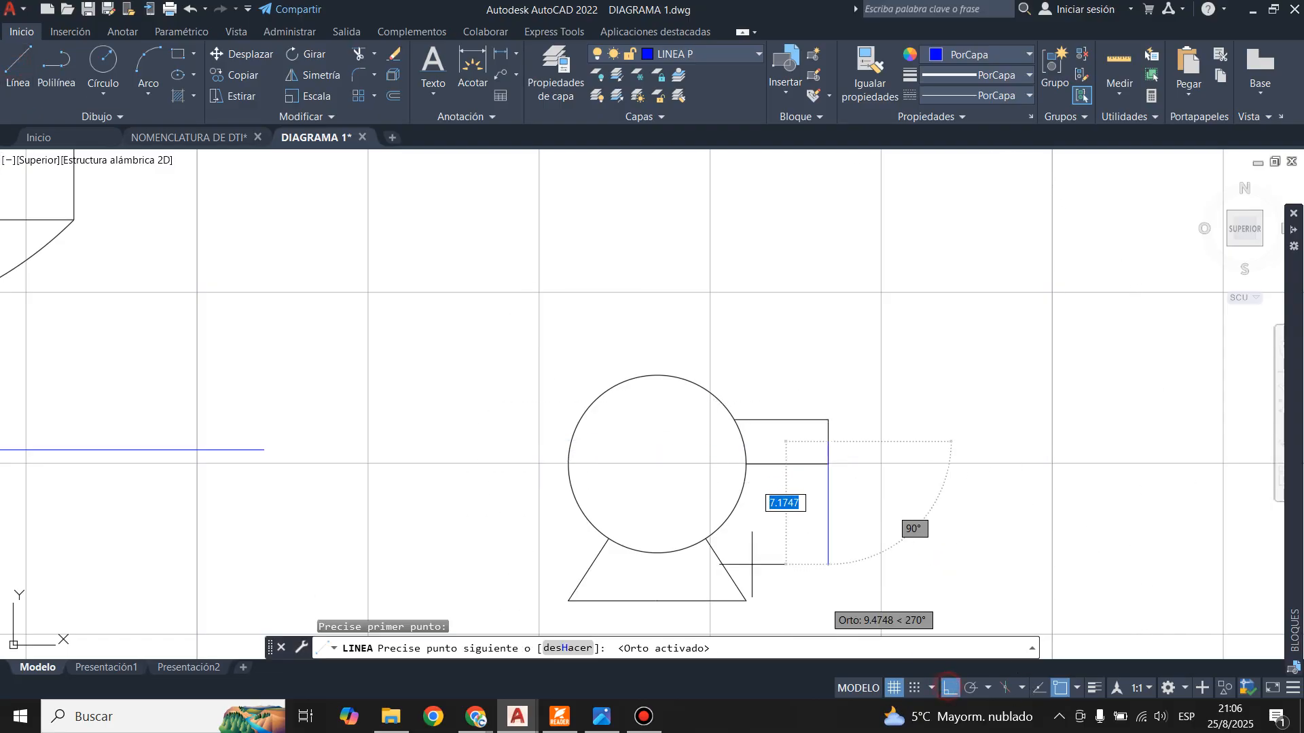
{"action": "key", "text": "Escape"}
- Move the pump and its helper line together so the pump's inlet side meets the end of the tank's outlet line
{"action": "scroll", "coordinate": [679, 319], "scroll_direction": "down", "scroll_amount": 2}
{"action": "left_click", "coordinate": [541, 323]}
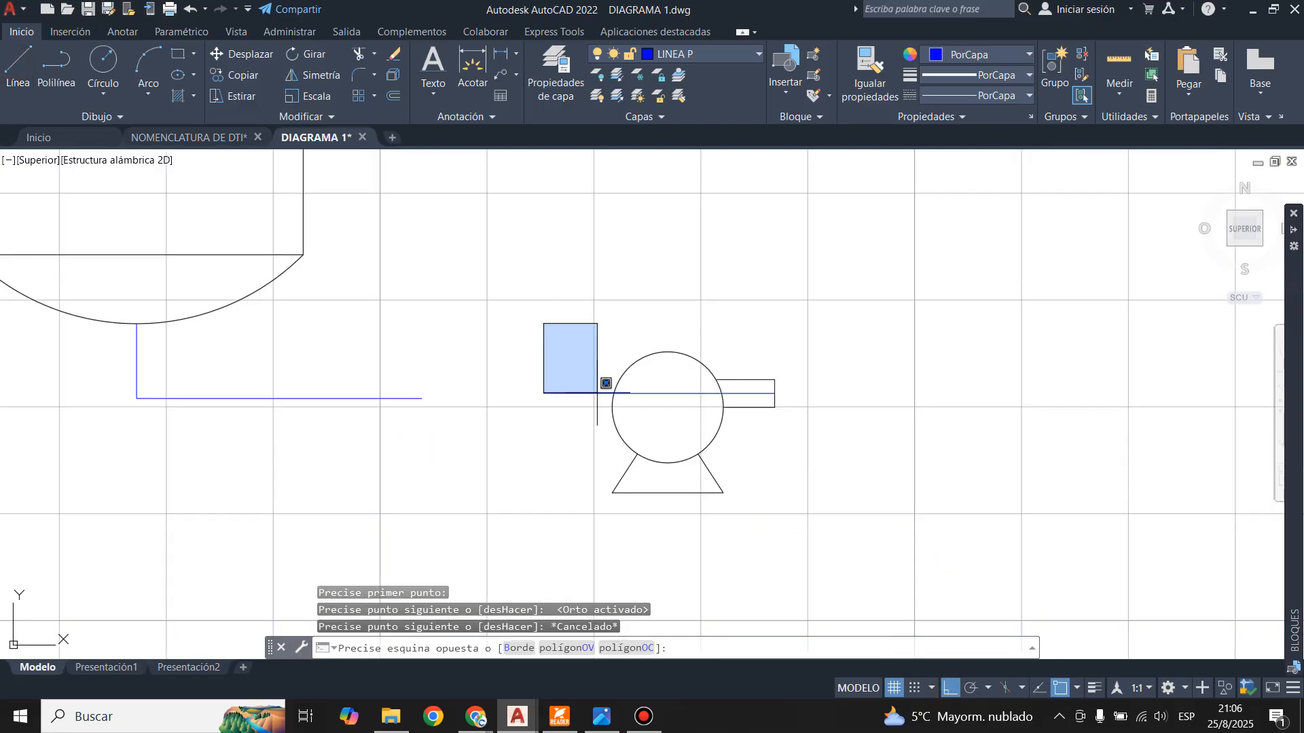
{"action": "left_click", "coordinate": [809, 544]}
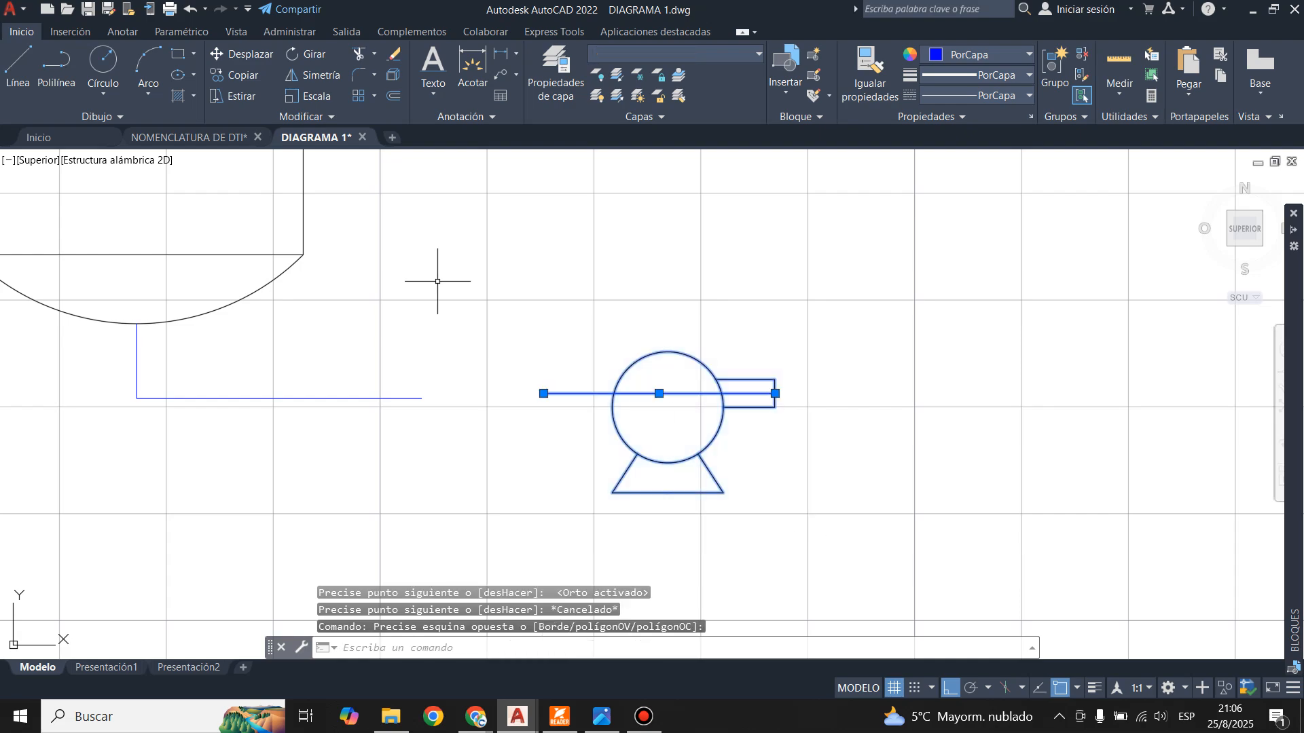
{"action": "left_click", "coordinate": [241, 54]}
{"action": "left_click", "coordinate": [625, 381]}
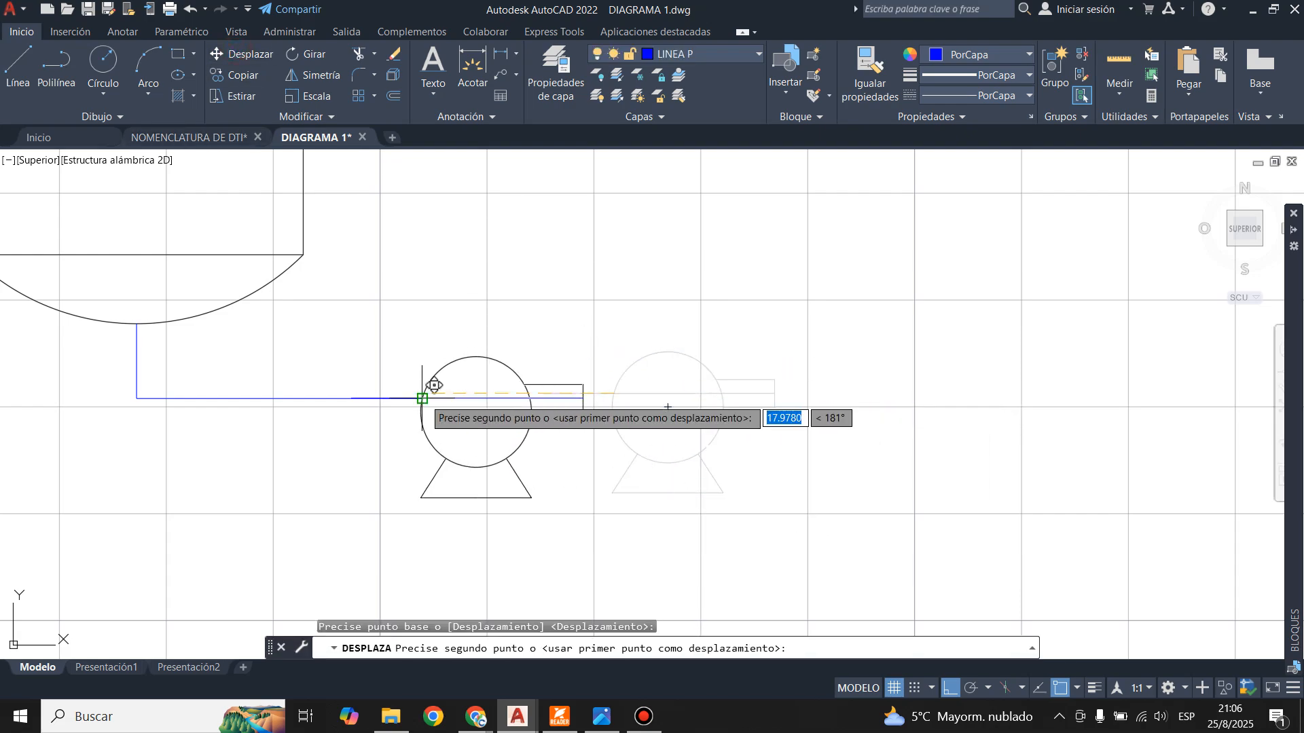
{"action": "left_click", "coordinate": [431, 384]}
{"action": "key", "text": "Escape"}
- Delete the horizontal helper line running through the pump
{"action": "left_click", "coordinate": [491, 395]}
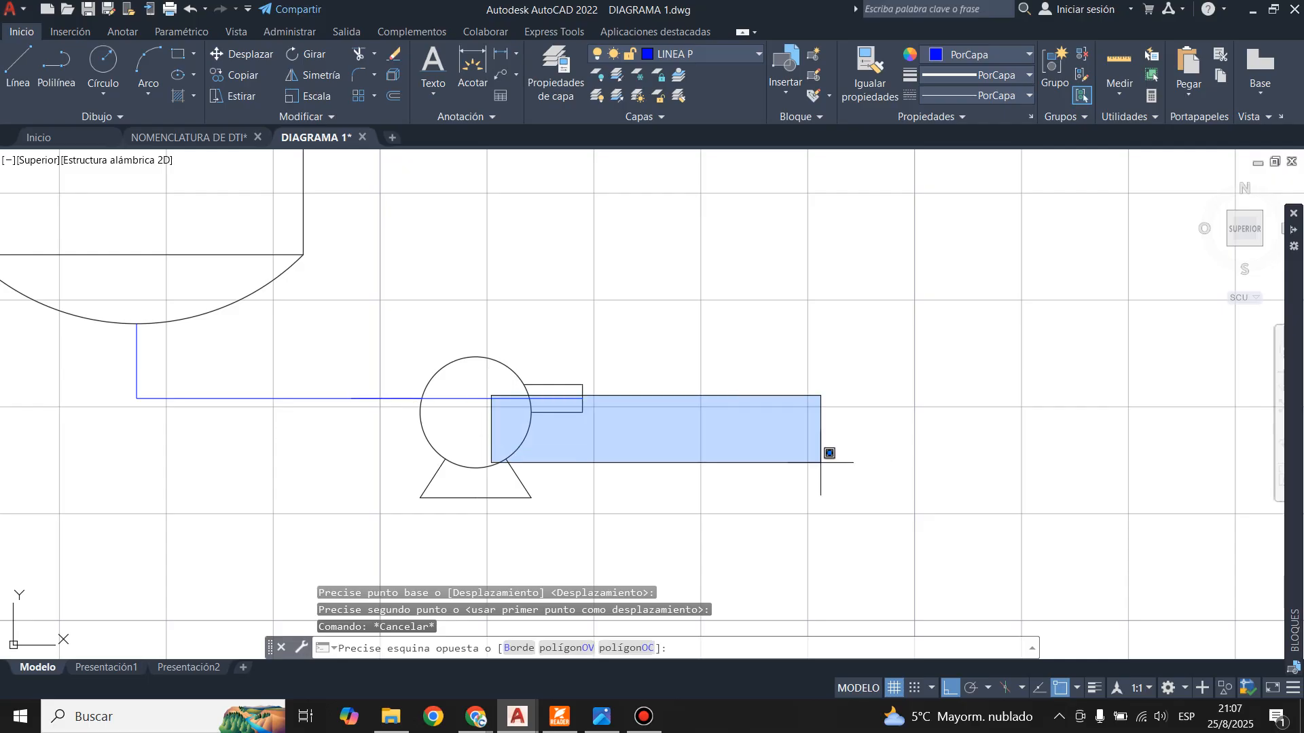
{"action": "key", "text": "Escape"}
{"action": "left_click", "coordinate": [504, 398]}
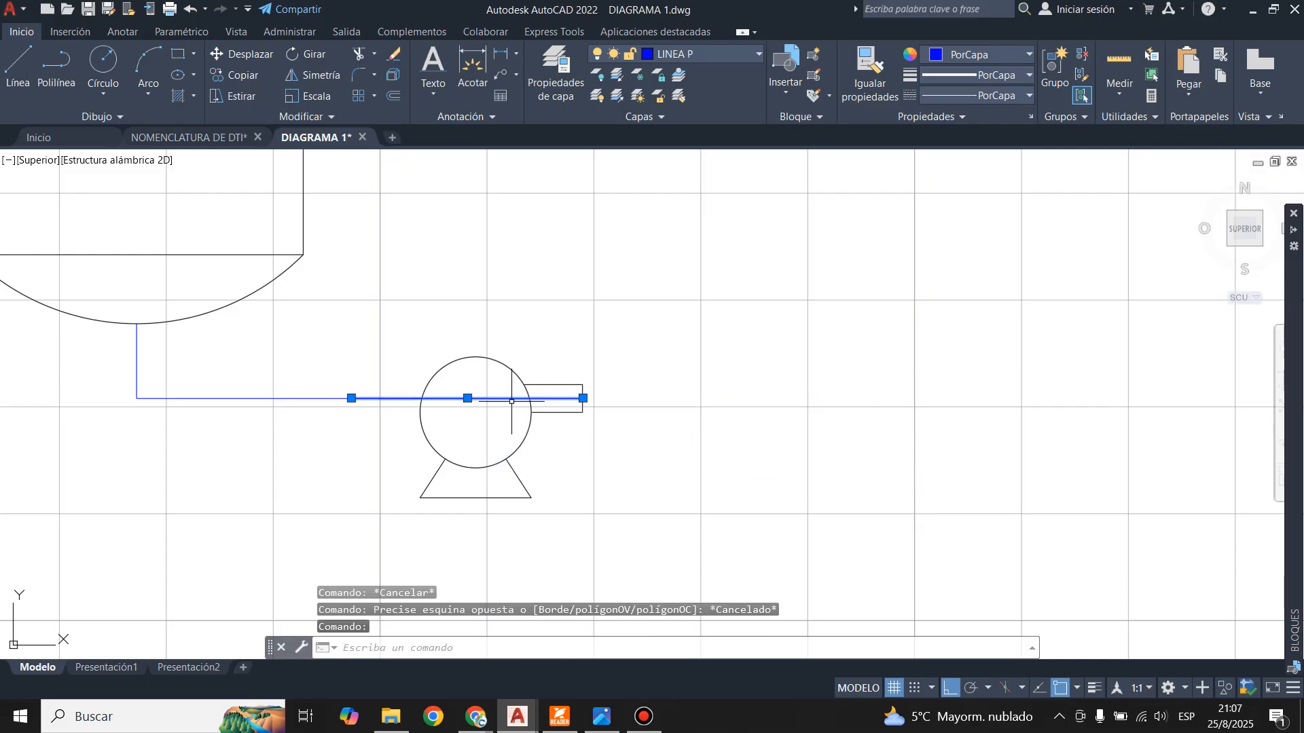
{"action": "key", "text": "Delete"}
- Switch to the EJEMPLO P&ID.png reference image in the photo viewer and examine the piping around the Feed Tank pump
{"action": "scroll", "coordinate": [655, 530], "scroll_direction": "down", "scroll_amount": 4}
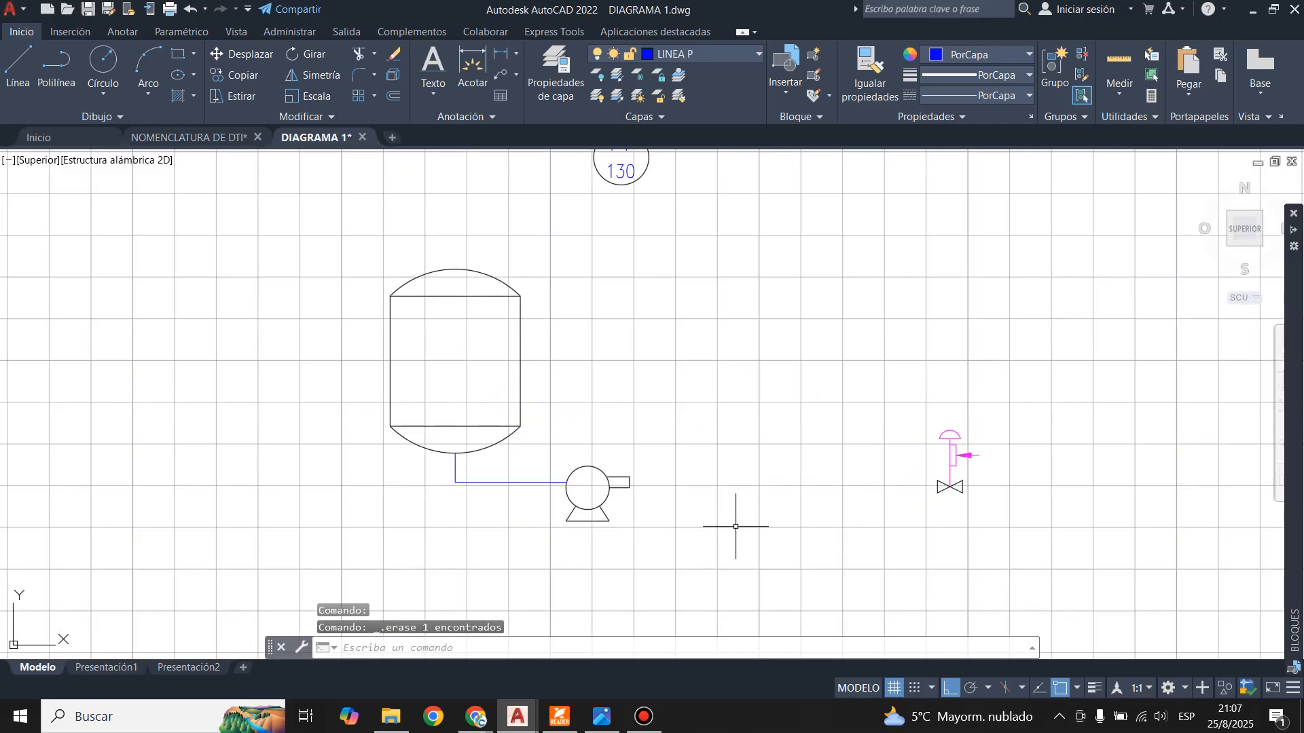
{"action": "scroll", "coordinate": [735, 526], "scroll_direction": "down", "scroll_amount": 4}
{"action": "scroll", "coordinate": [720, 450], "scroll_direction": "up", "scroll_amount": 2}
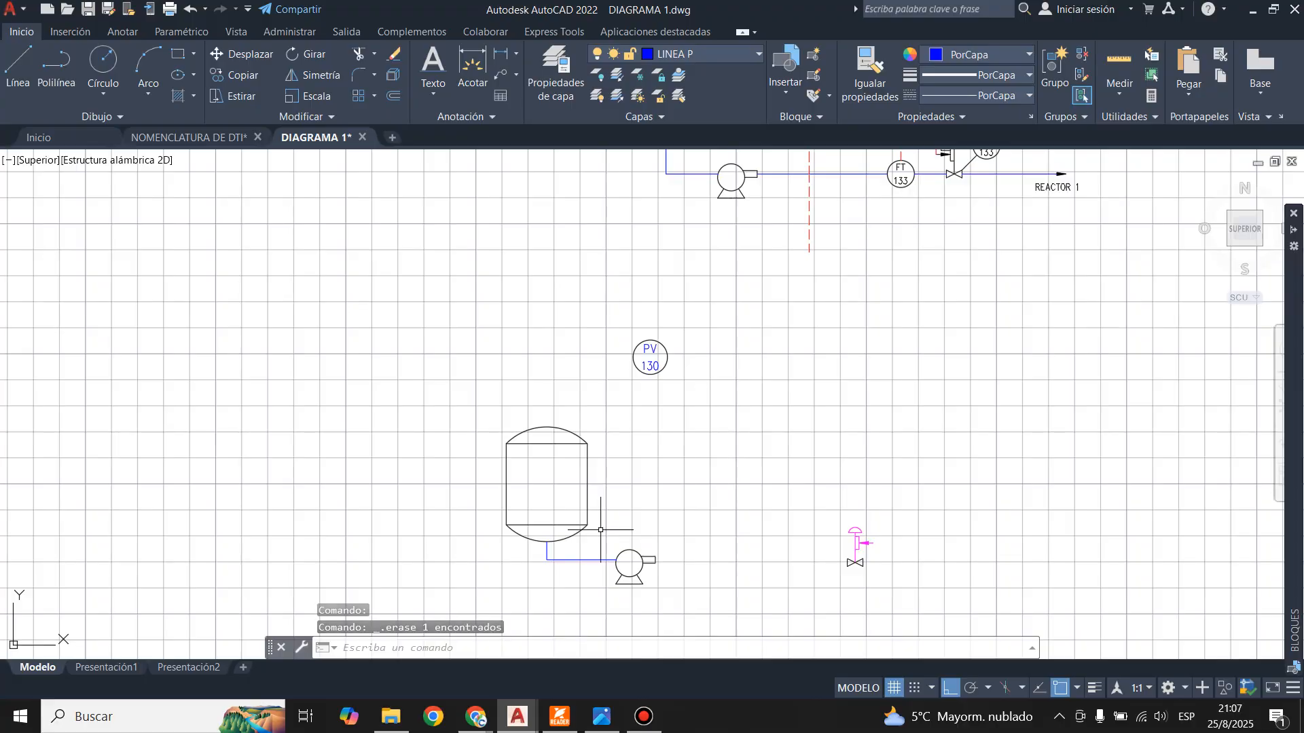
{"action": "scroll", "coordinate": [634, 573], "scroll_direction": "down", "scroll_amount": 2}
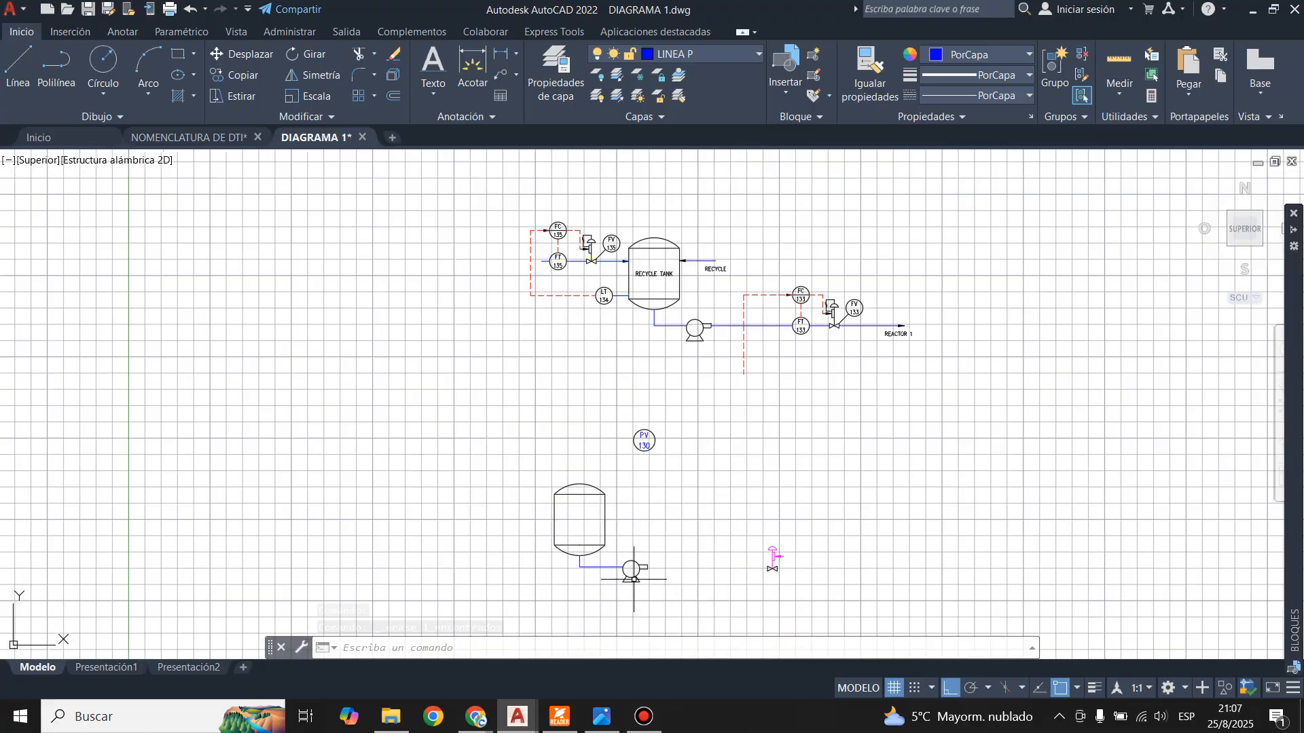
{"action": "left_click", "coordinate": [602, 720]}
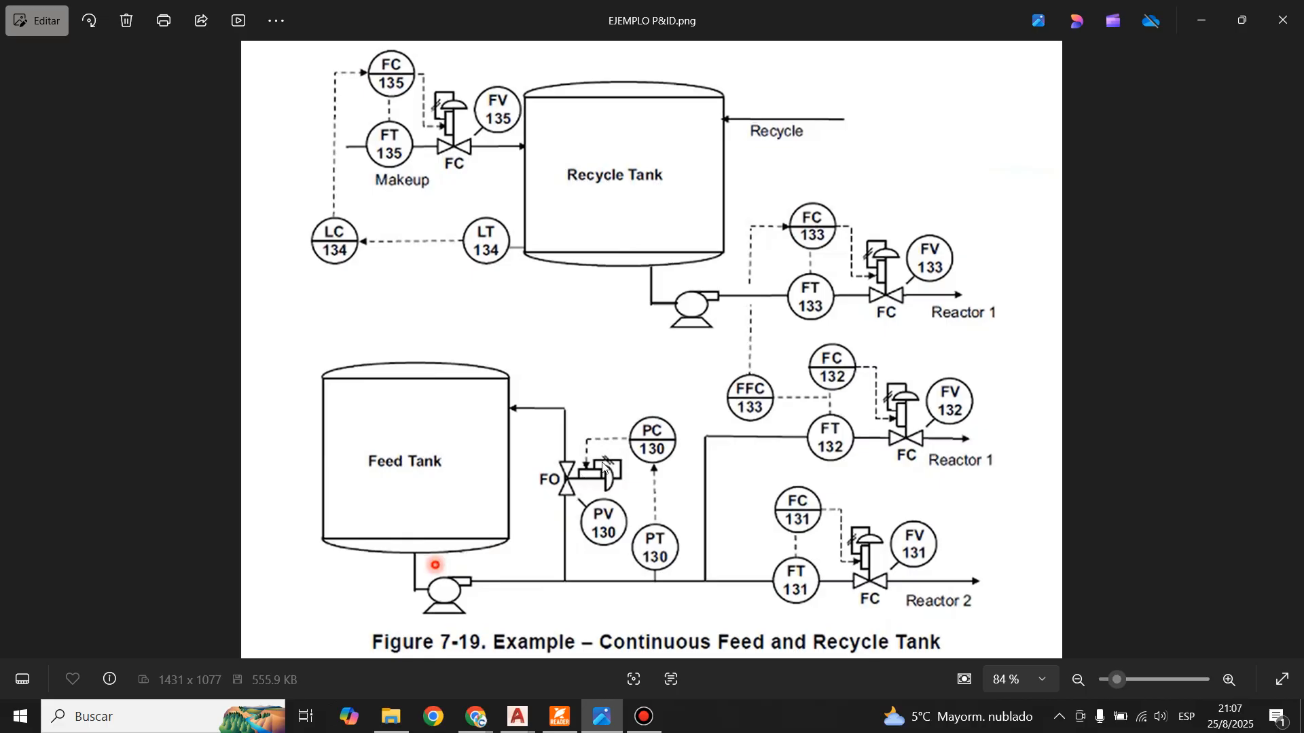
{"action": "scroll", "coordinate": [617, 471], "scroll_direction": "up", "scroll_amount": 2}
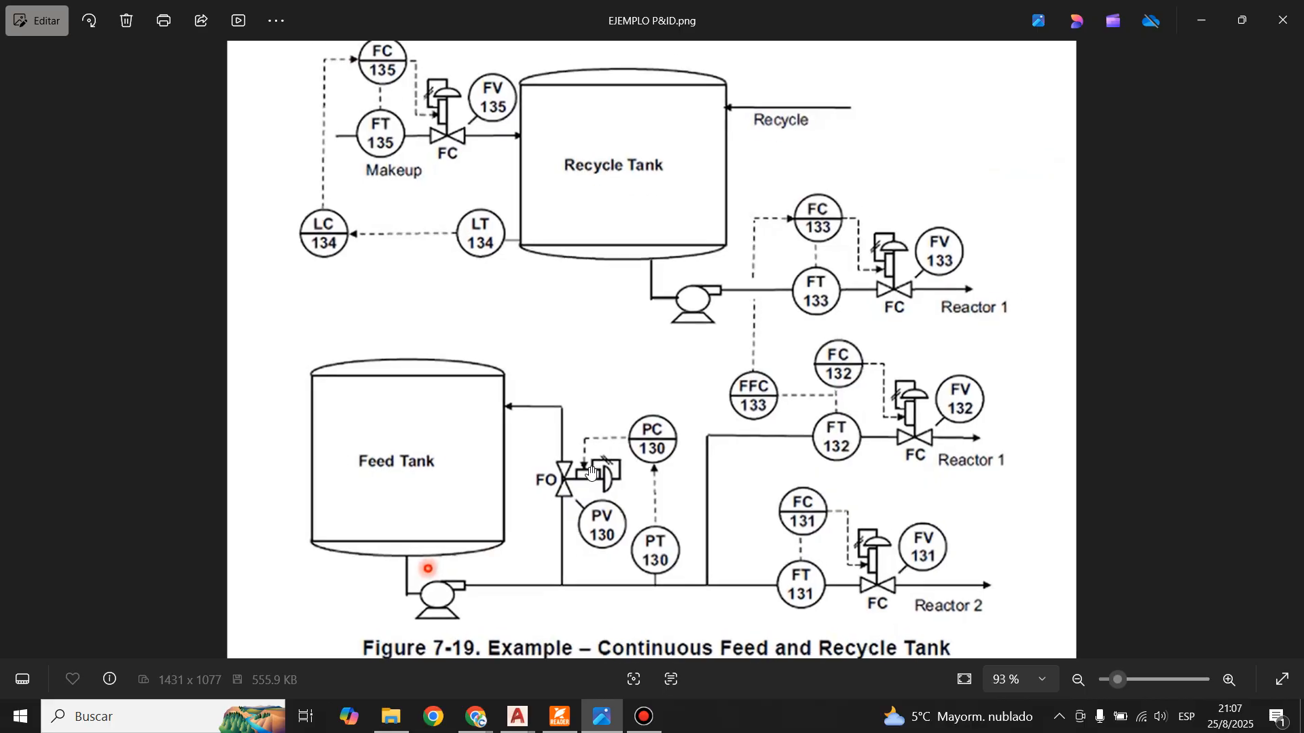
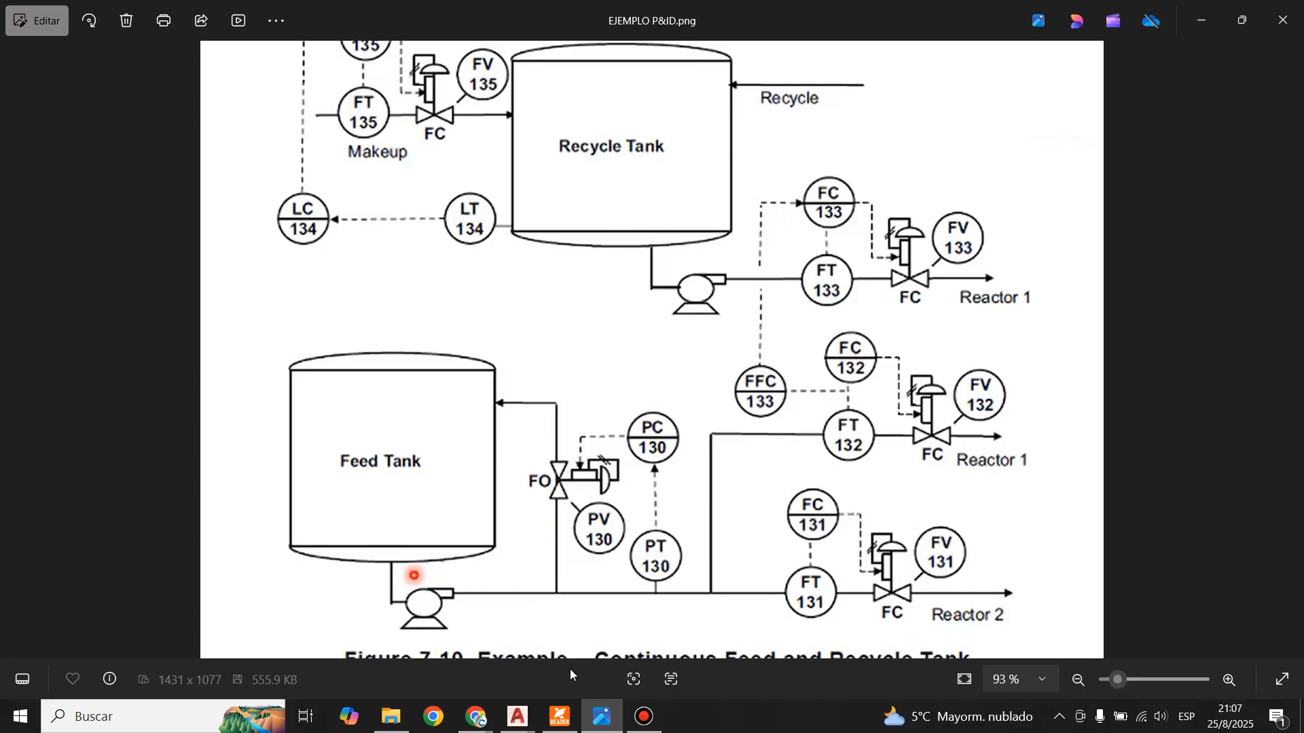
- Switch back to the DIAGRAMA 1 drawing in AutoCAD and bring the loose control valve near the feed tank pump into view
{"action": "left_click", "coordinate": [560, 716]}
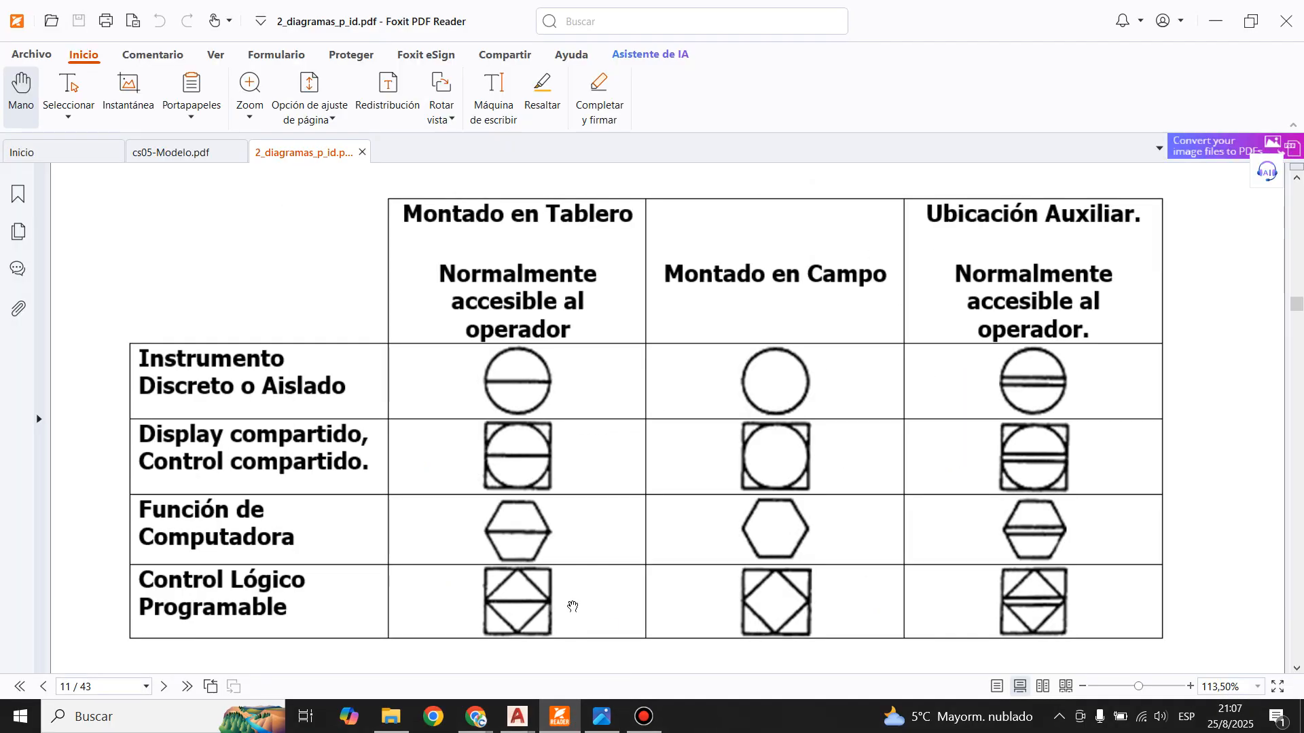
{"action": "left_click", "coordinate": [517, 716]}
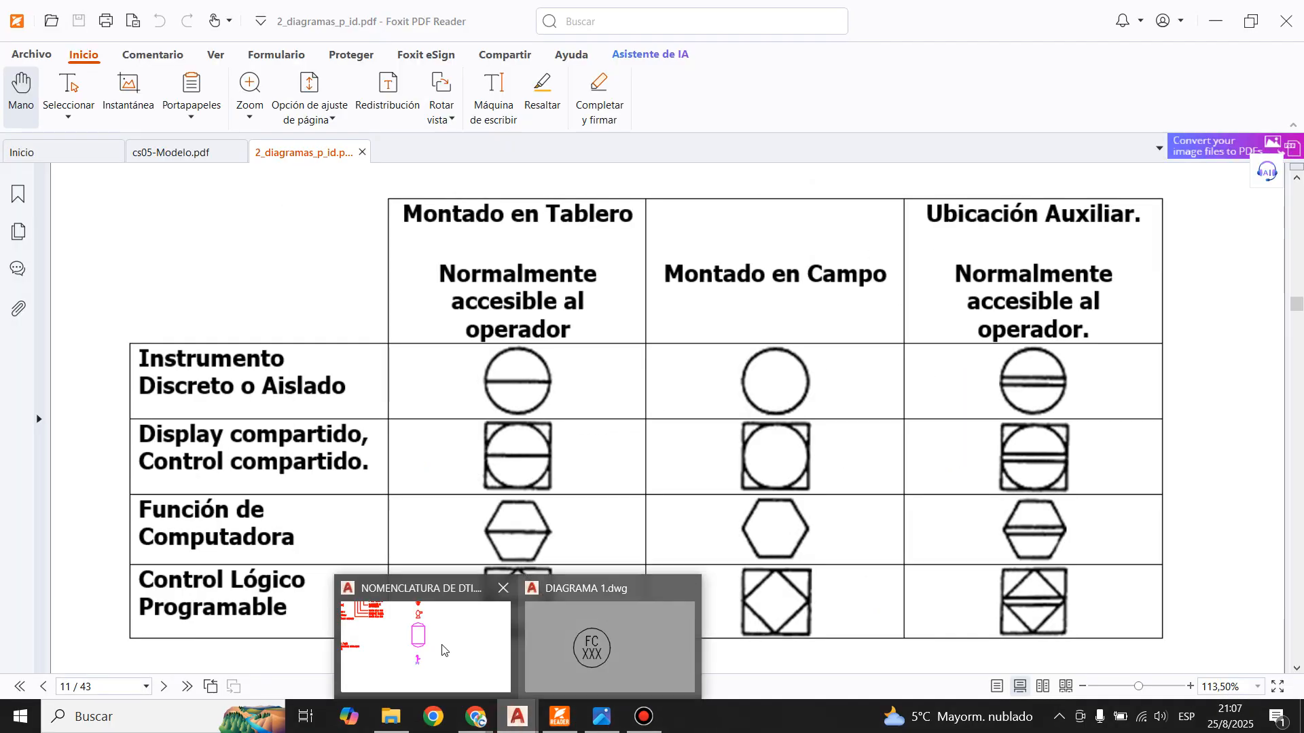
{"action": "left_click", "coordinate": [442, 651]}
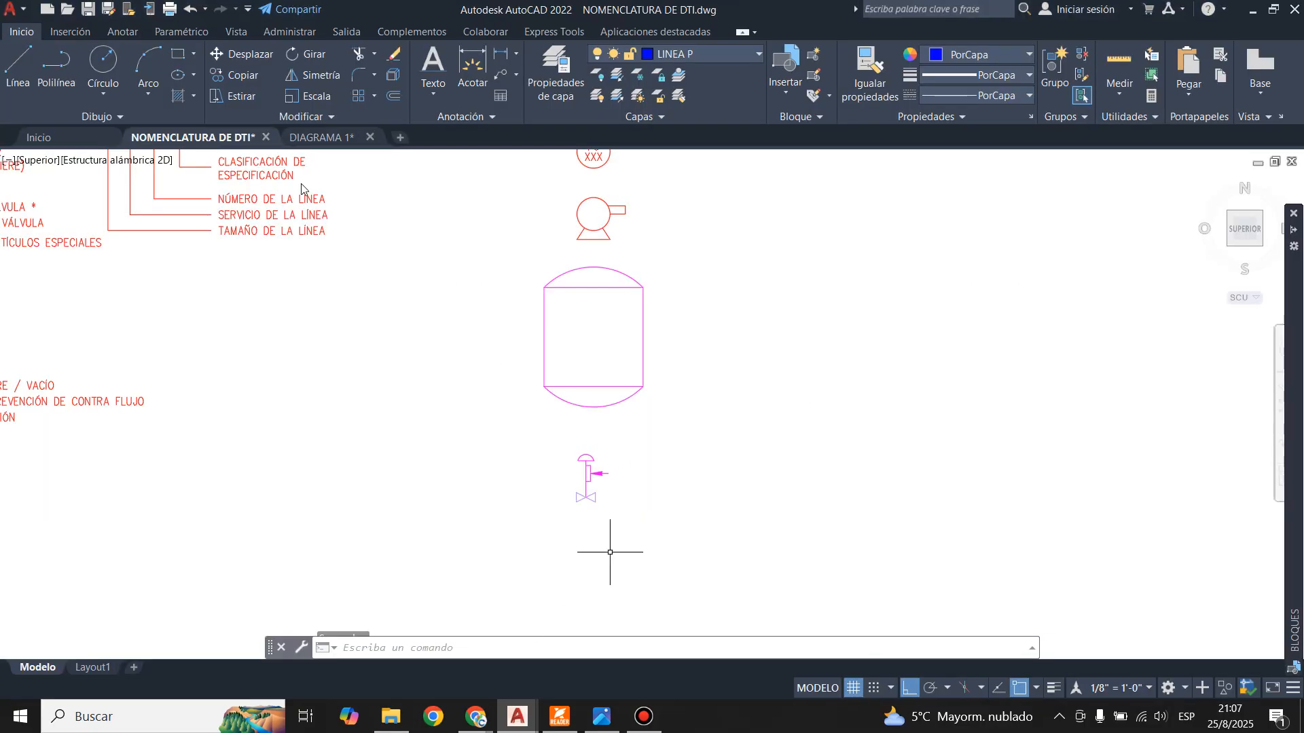
{"action": "left_click", "coordinate": [320, 137]}
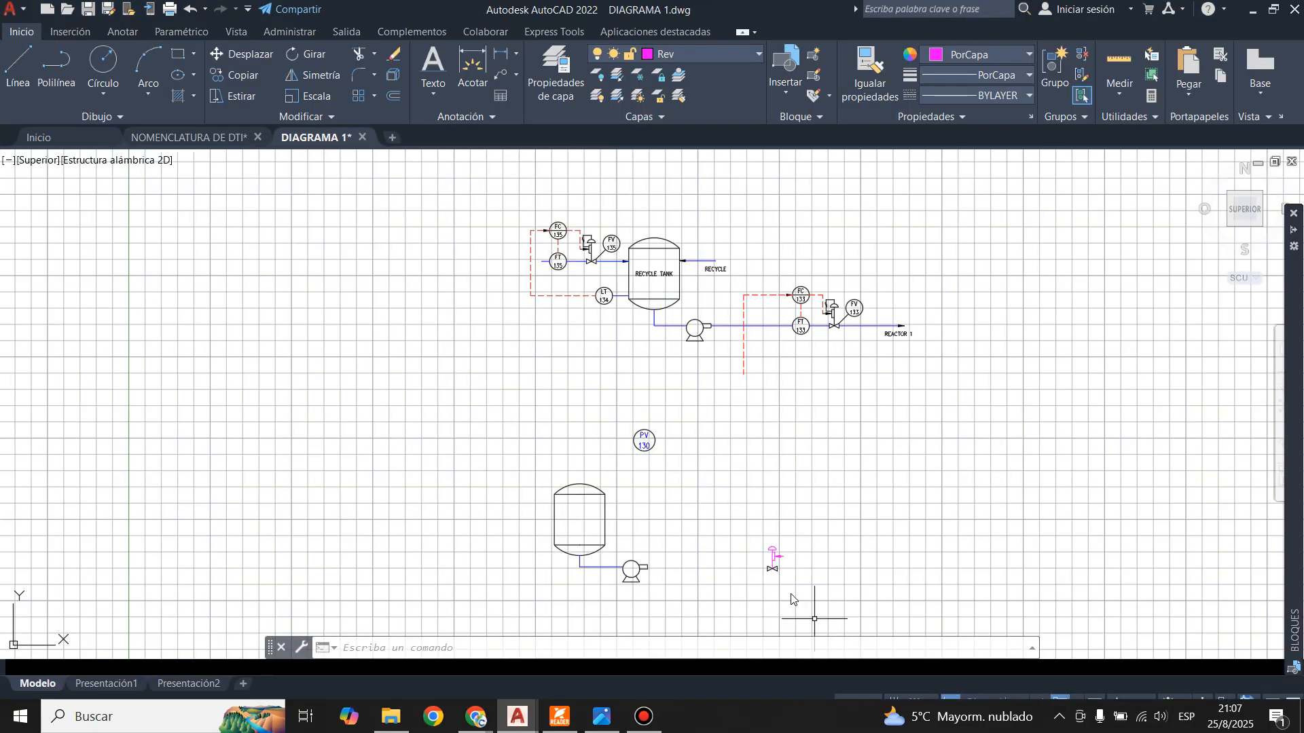
{"action": "scroll", "coordinate": [783, 585], "scroll_direction": "up", "scroll_amount": 2}
{"action": "scroll", "coordinate": [782, 585], "scroll_direction": "up", "scroll_amount": 8}
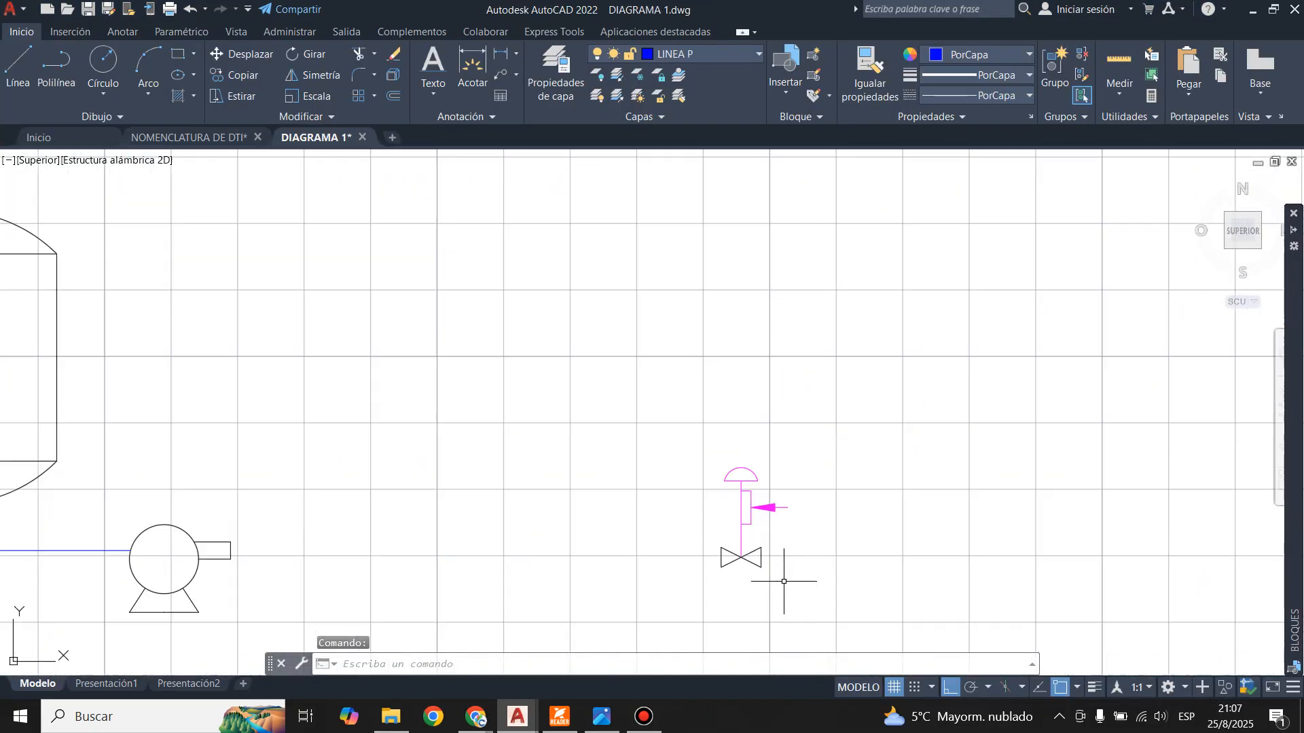
- Move the loose control valve block from the Rev layer to layer 0
{"action": "left_click", "coordinate": [677, 363]}
{"action": "scroll", "coordinate": [786, 436], "scroll_direction": "down", "scroll_amount": 6}
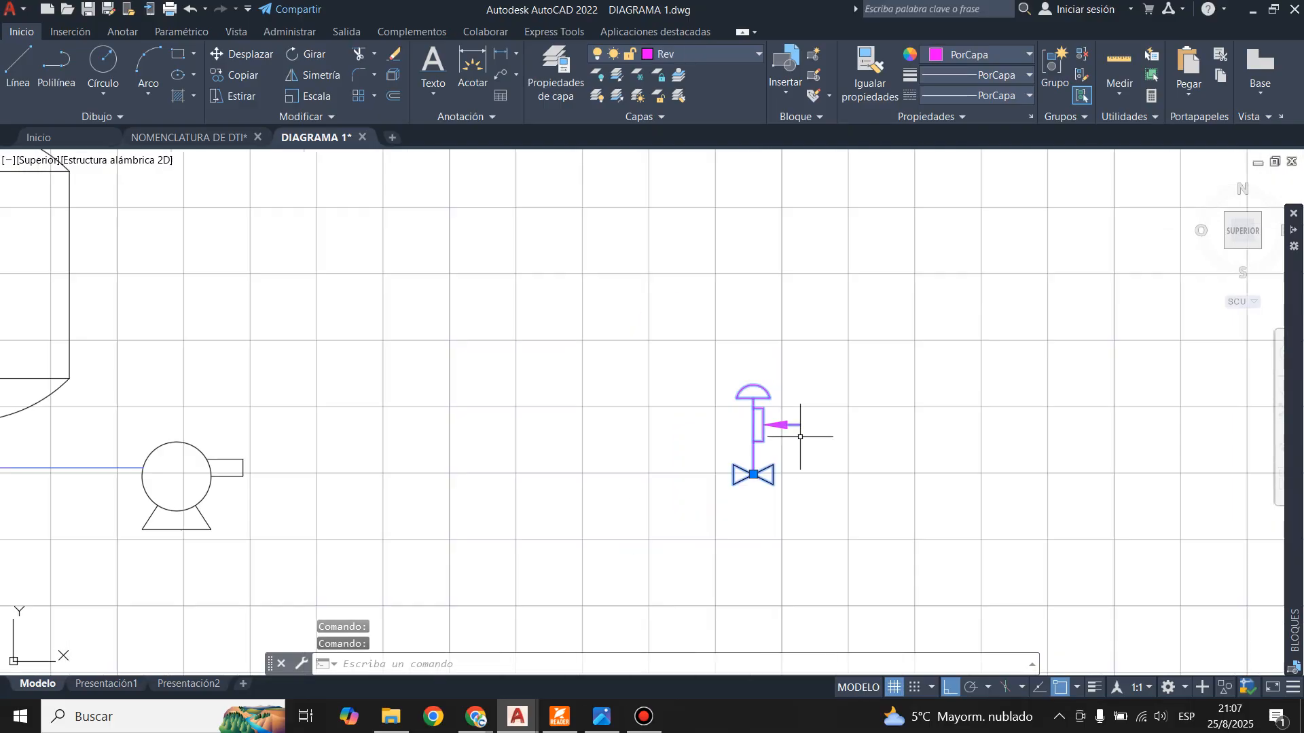
{"action": "scroll", "coordinate": [781, 453], "scroll_direction": "up", "scroll_amount": 3}
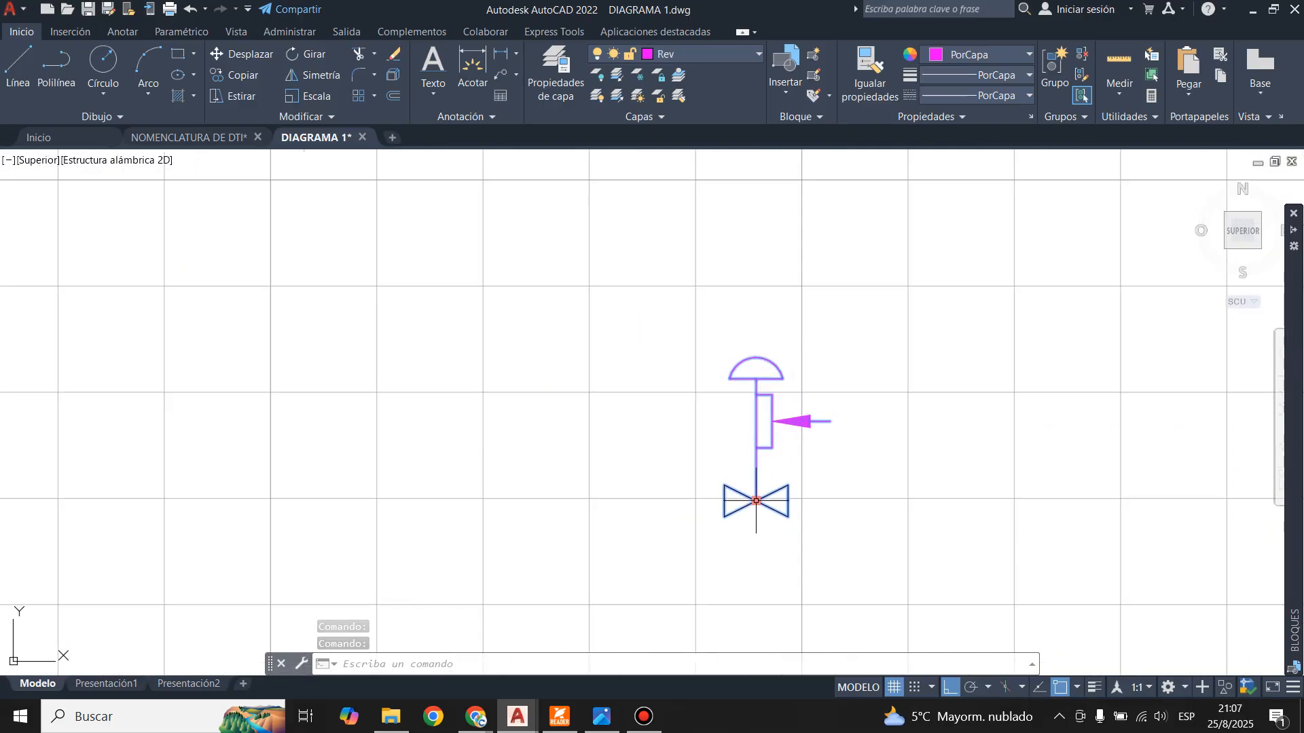
{"action": "left_click", "coordinate": [693, 60]}
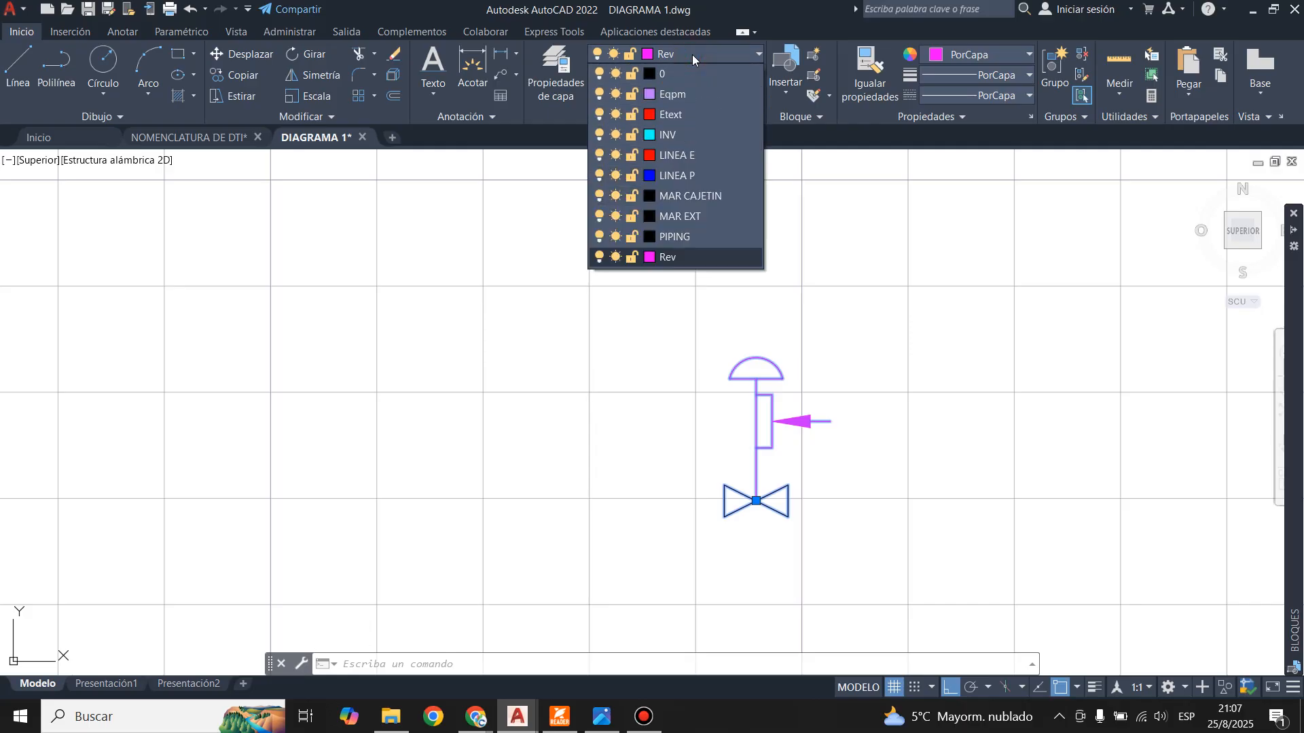
{"action": "left_click", "coordinate": [703, 105]}
{"action": "scroll", "coordinate": [703, 504], "scroll_direction": "down", "scroll_amount": 2}
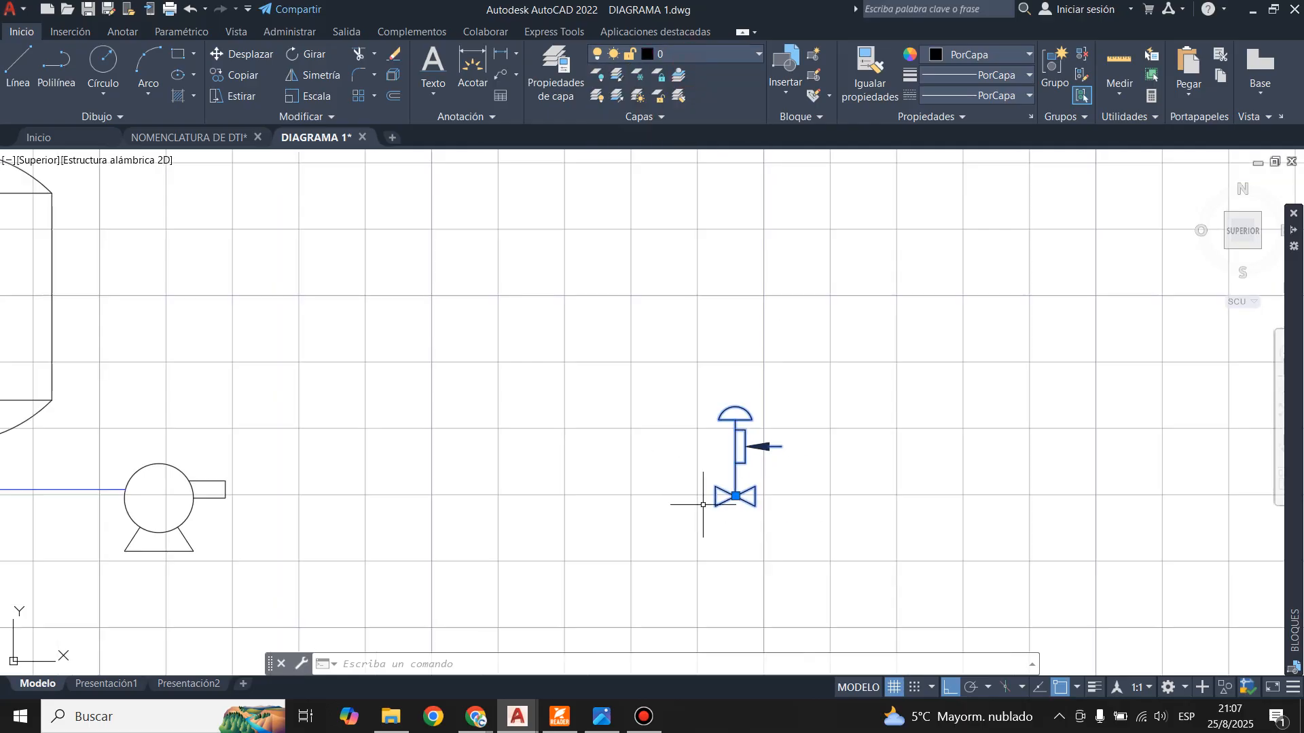
{"action": "key", "text": "Escape"}
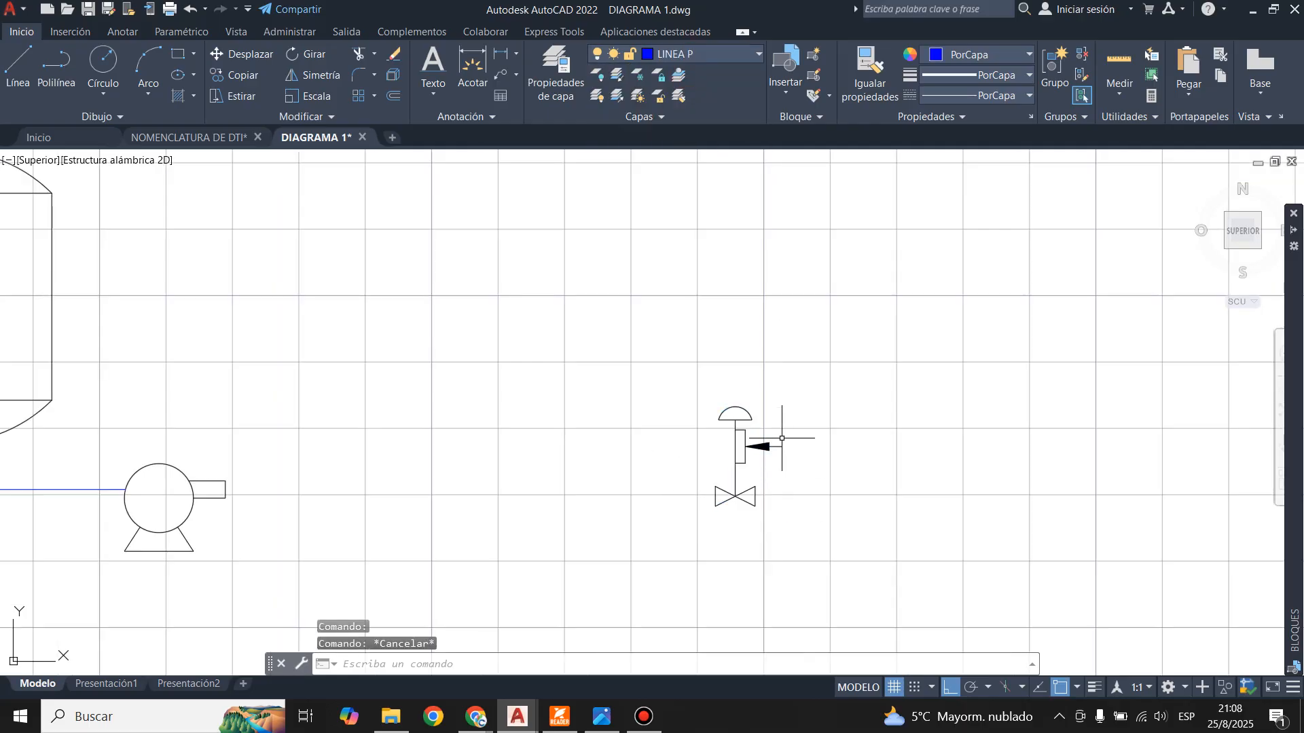
- Explode the loose control valve block so that its signal arrow is a separate object
{"action": "scroll", "coordinate": [767, 445], "scroll_direction": "up", "scroll_amount": 2}
{"action": "left_click", "coordinate": [724, 451]}
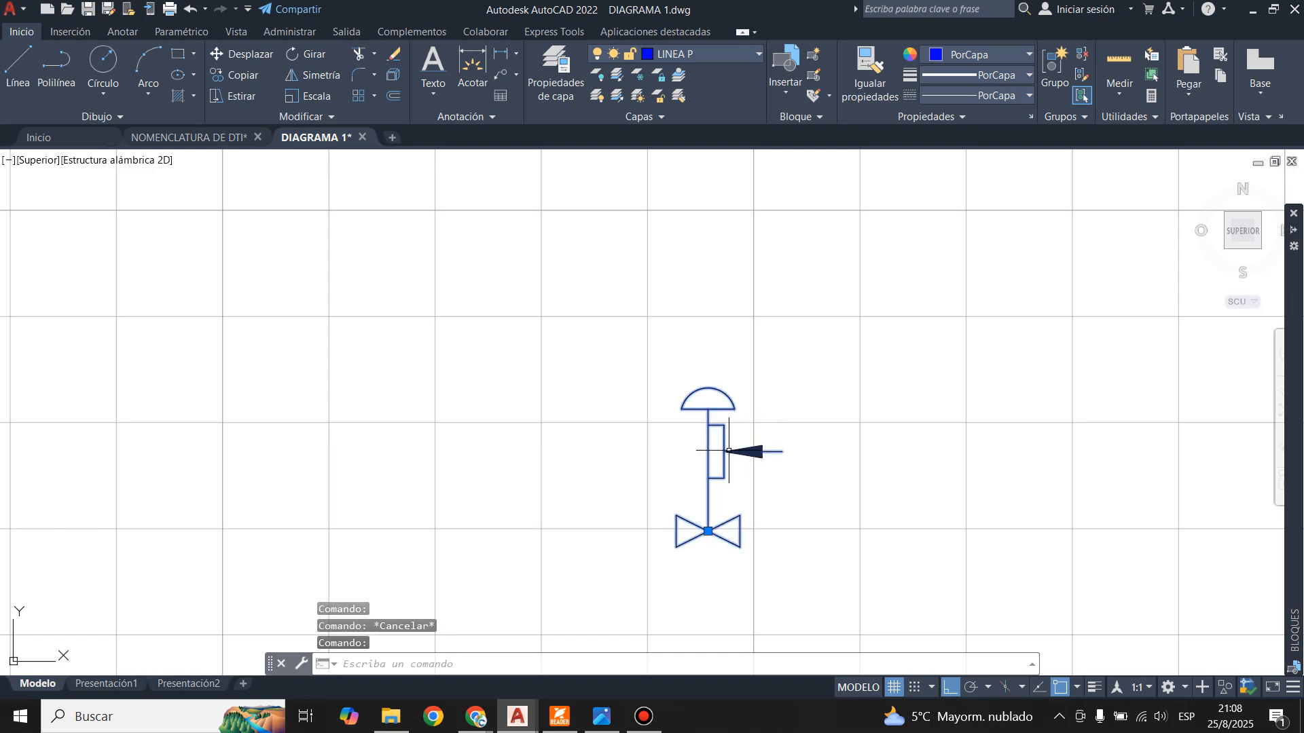
{"action": "left_click", "coordinate": [393, 74]}
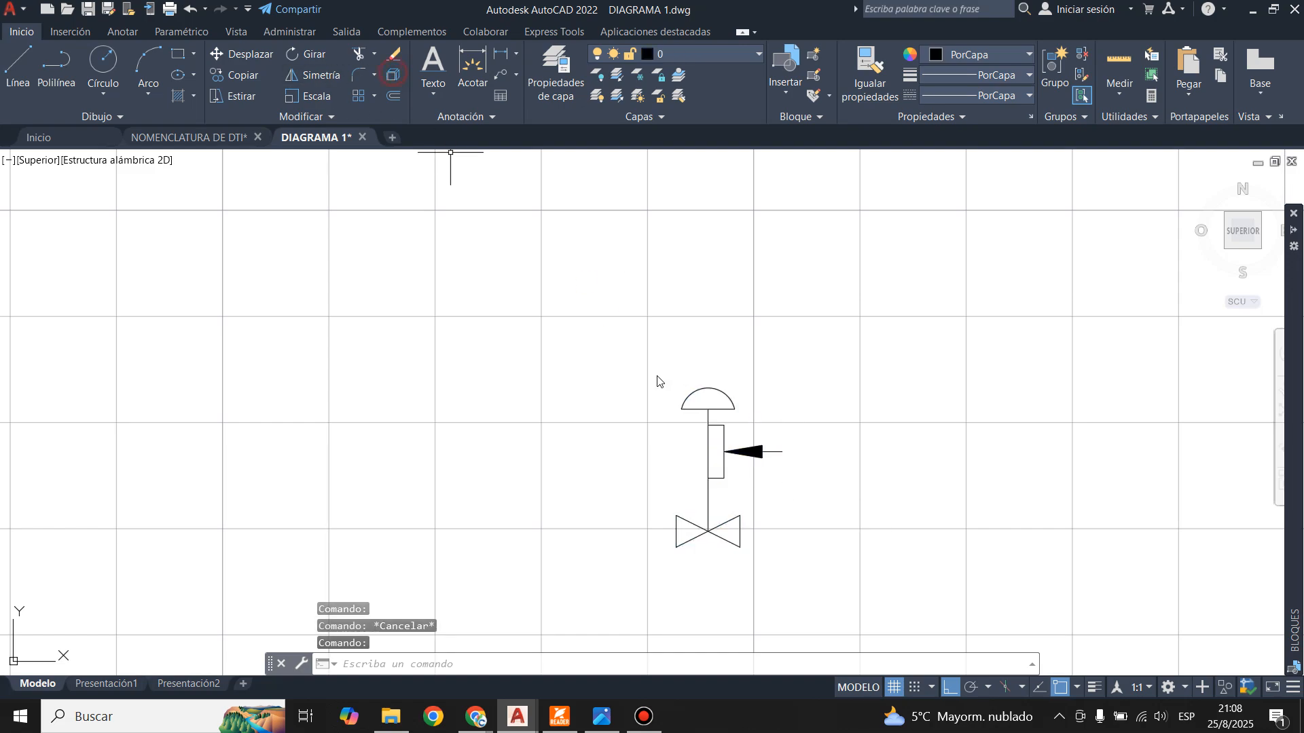
{"action": "scroll", "coordinate": [748, 438], "scroll_direction": "up", "scroll_amount": 4}
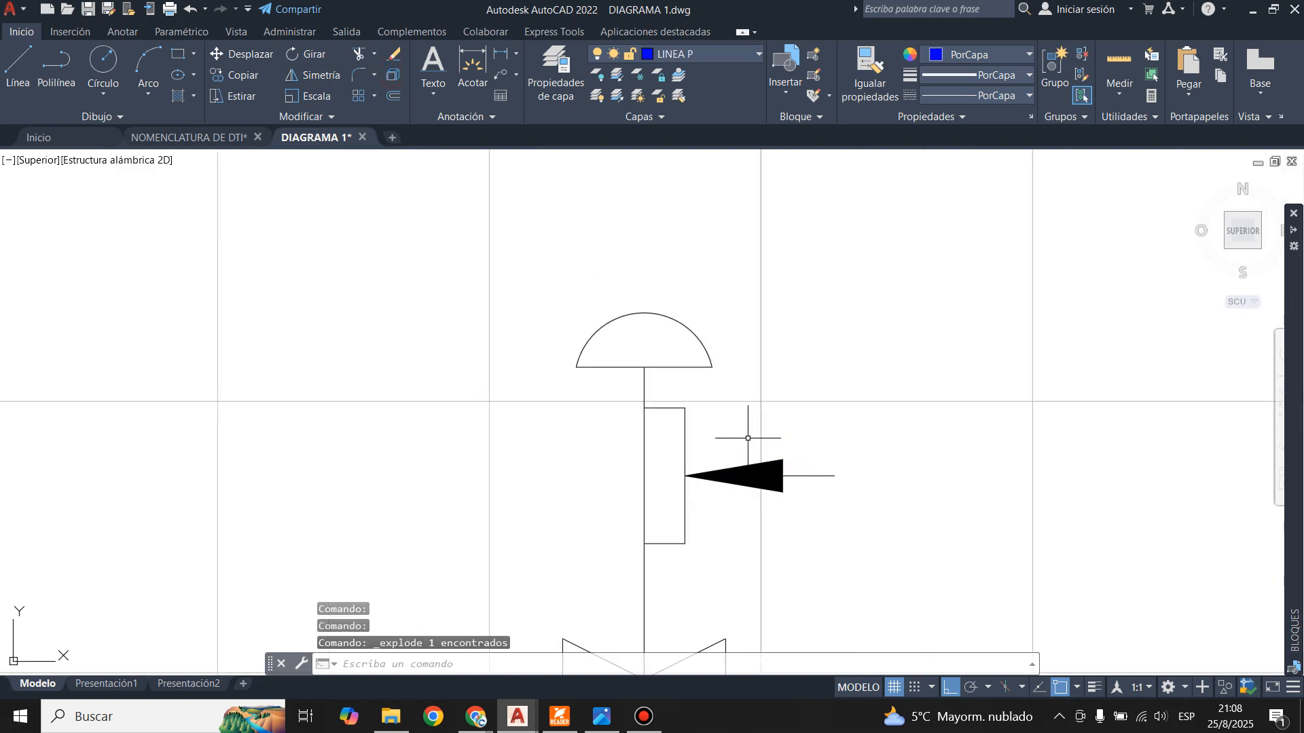
{"action": "left_click", "coordinate": [675, 442]}
{"action": "left_click", "coordinate": [931, 541]}
{"action": "scroll", "coordinate": [783, 407], "scroll_direction": "down", "scroll_amount": 4}
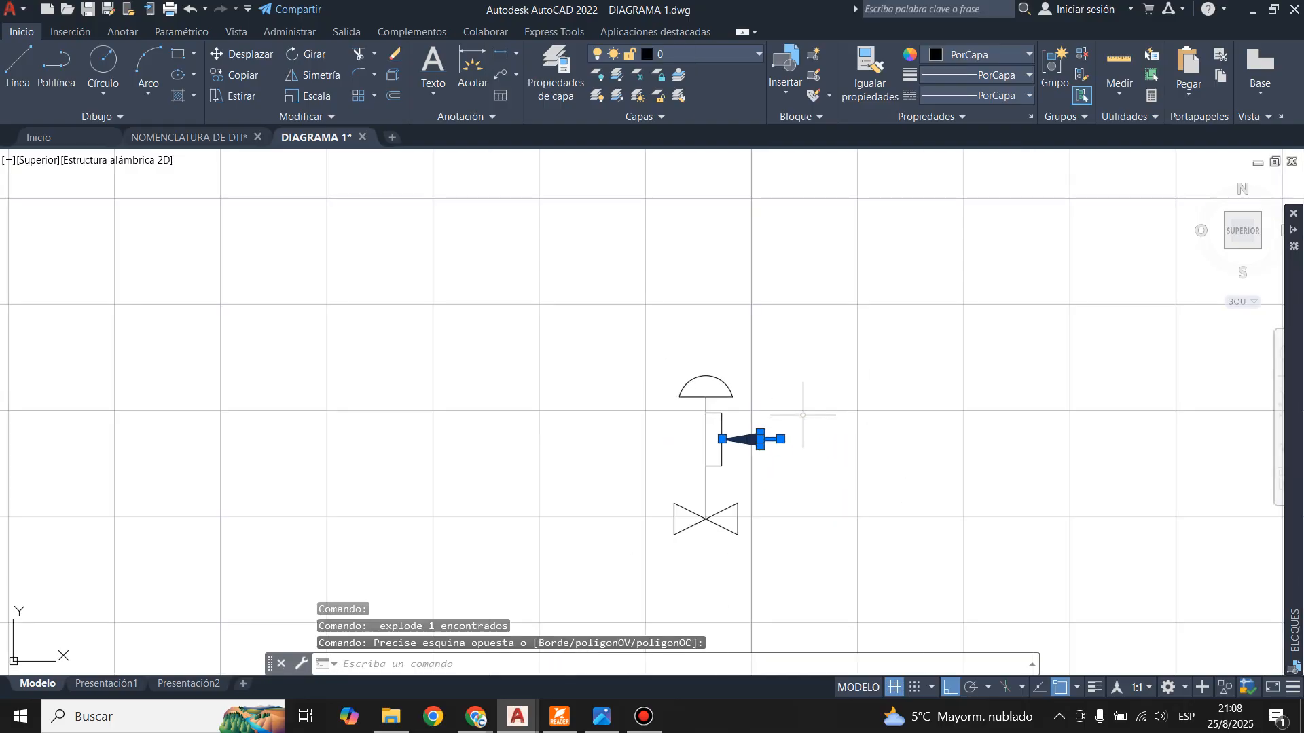
{"action": "scroll", "coordinate": [798, 413], "scroll_direction": "up", "scroll_amount": 4}
{"action": "key", "text": "Escape"}
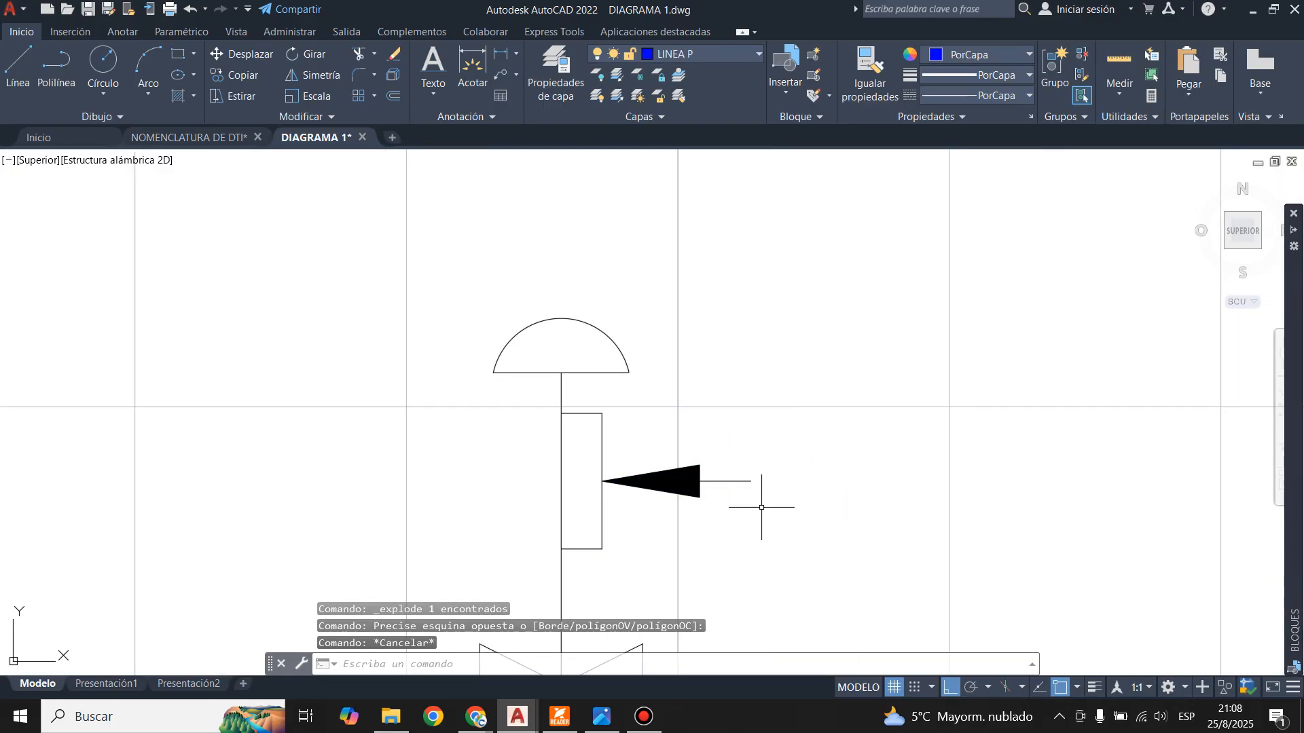
{"action": "scroll", "coordinate": [762, 507], "scroll_direction": "down", "scroll_amount": 2}
{"action": "left_click", "coordinate": [17, 68]}
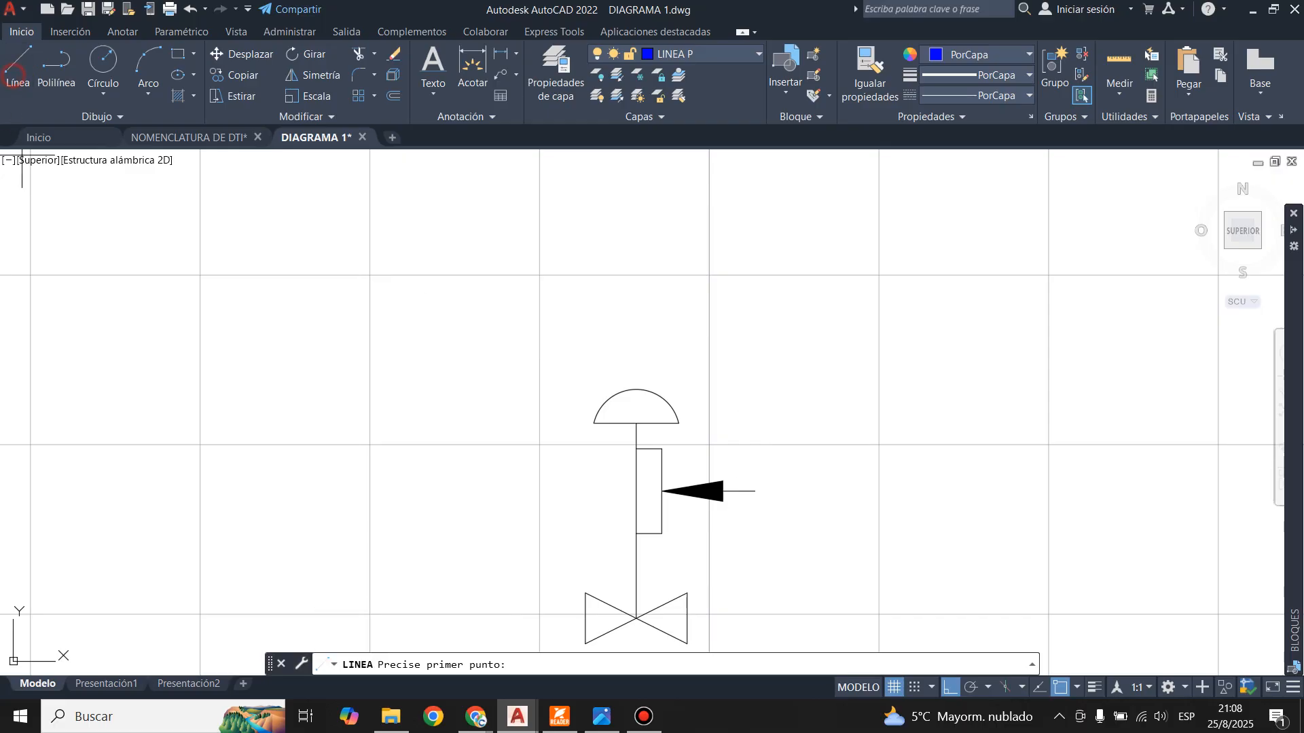
{"action": "left_click", "coordinate": [754, 491]}
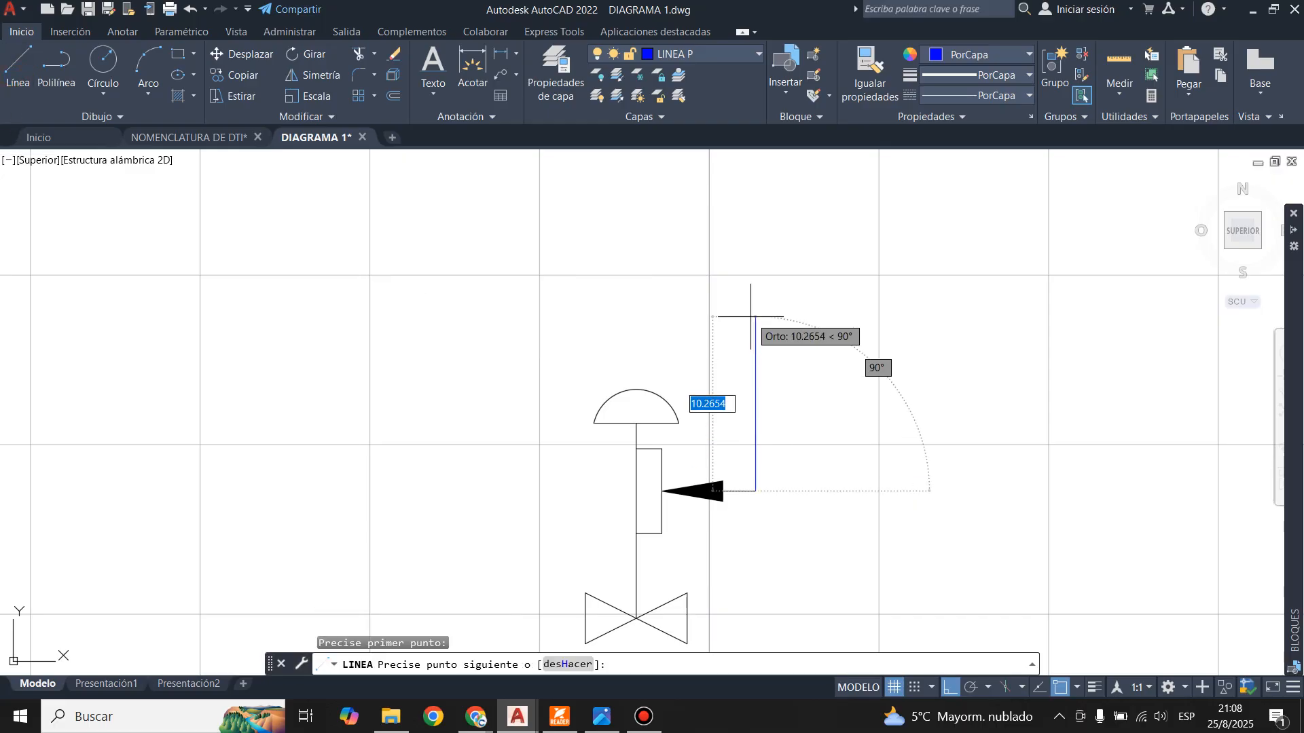
{"action": "key", "text": "Escape"}
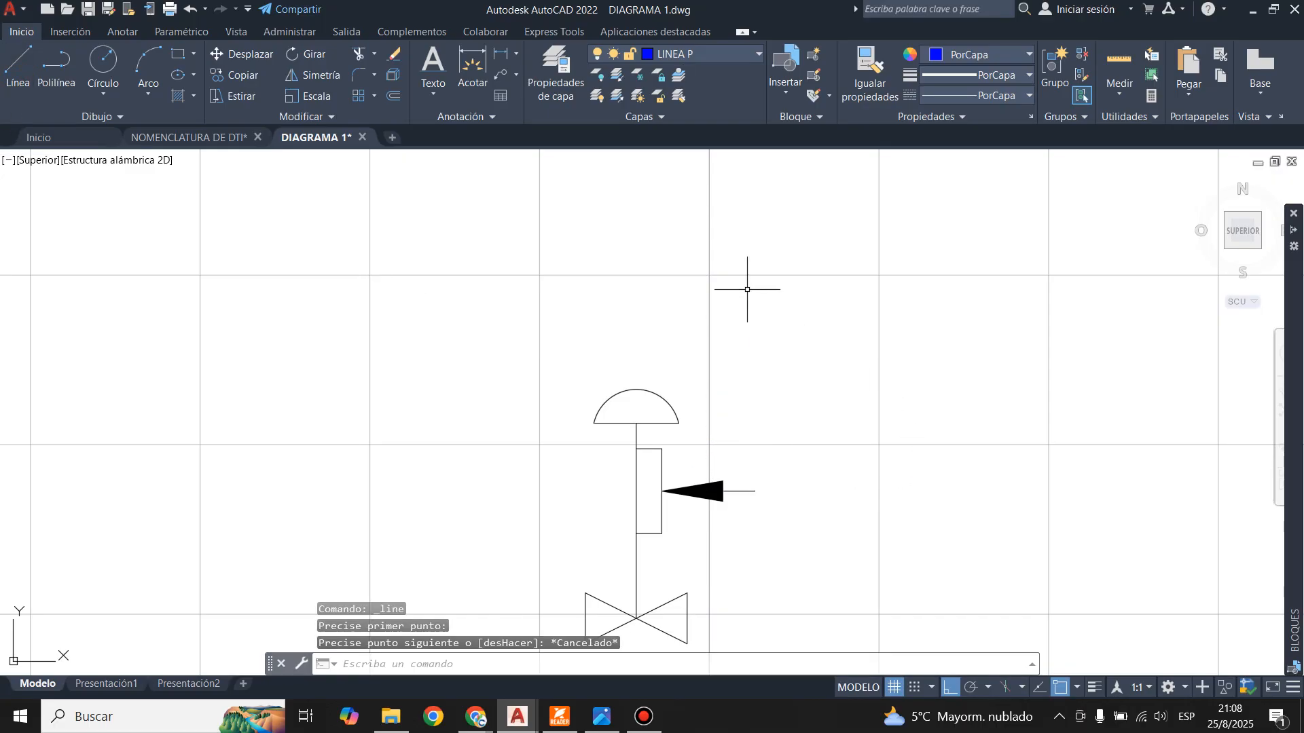
- Make layer 0 current and draw a line from the arrow's tail 8 units up, continuing horizontally leftward past the valve's actuator dome
{"action": "left_click", "coordinate": [677, 64]}
{"action": "left_click", "coordinate": [687, 75]}
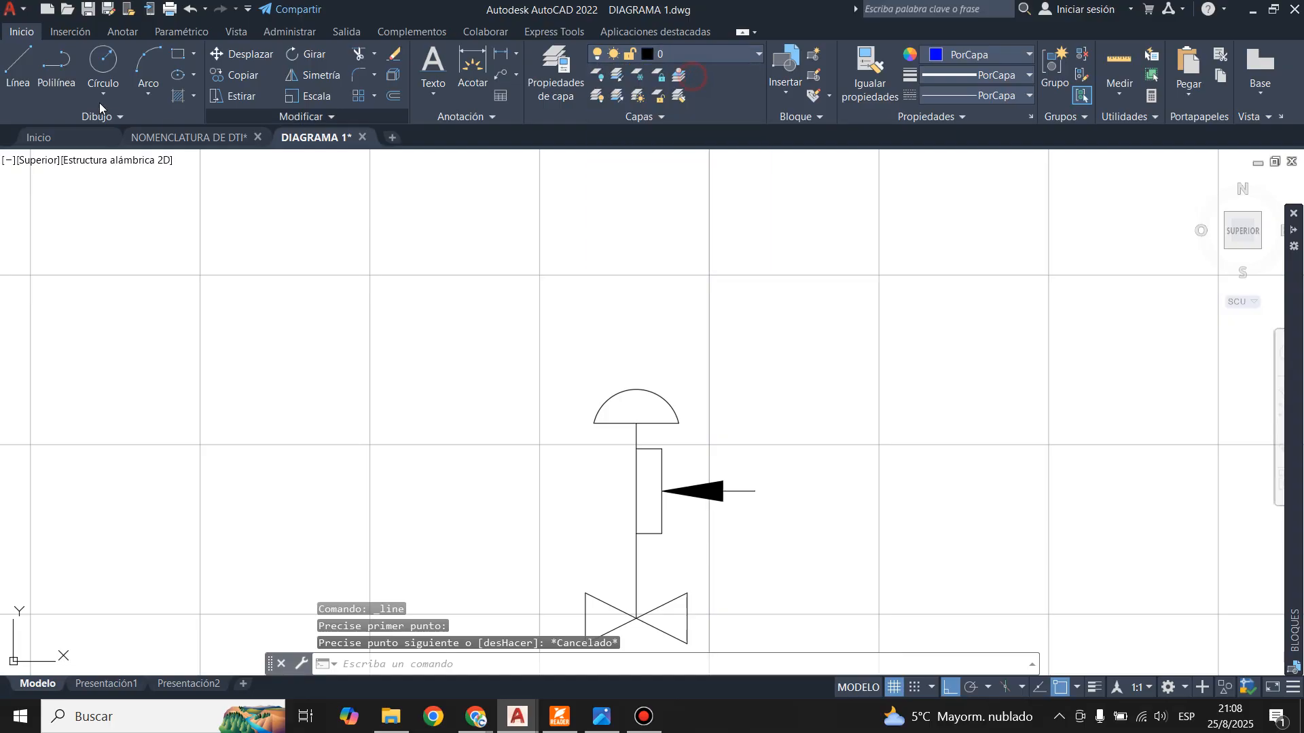
{"action": "left_click", "coordinate": [16, 68]}
{"action": "left_click", "coordinate": [755, 491]}
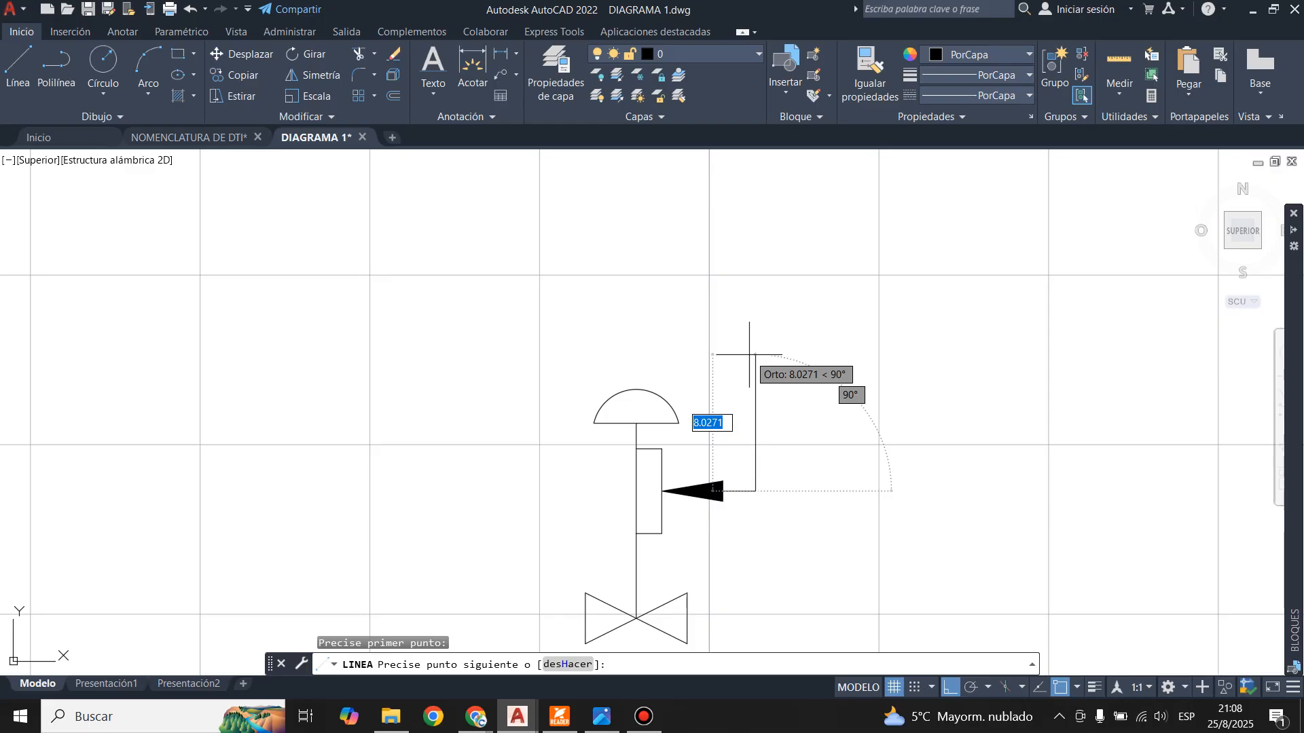
{"action": "type", "text": "8"}
{"action": "key", "text": "Return"}
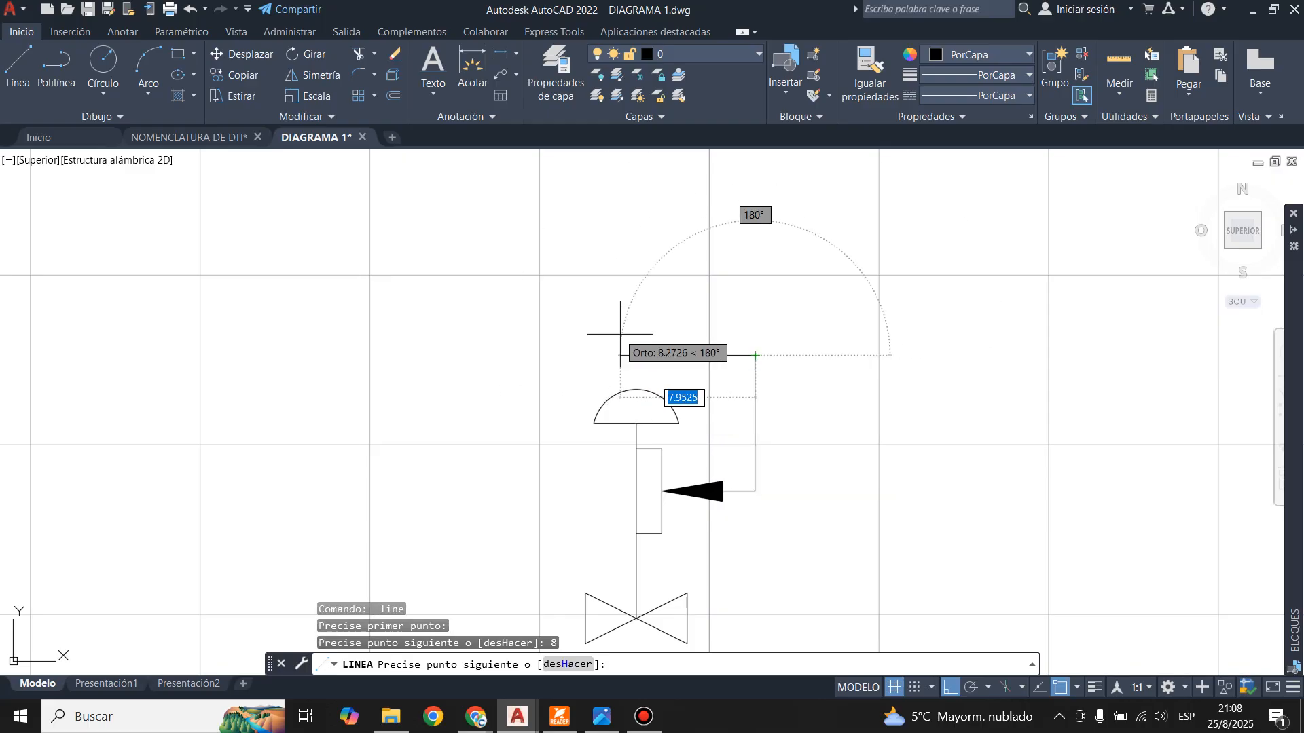
{"action": "left_click", "coordinate": [604, 355]}
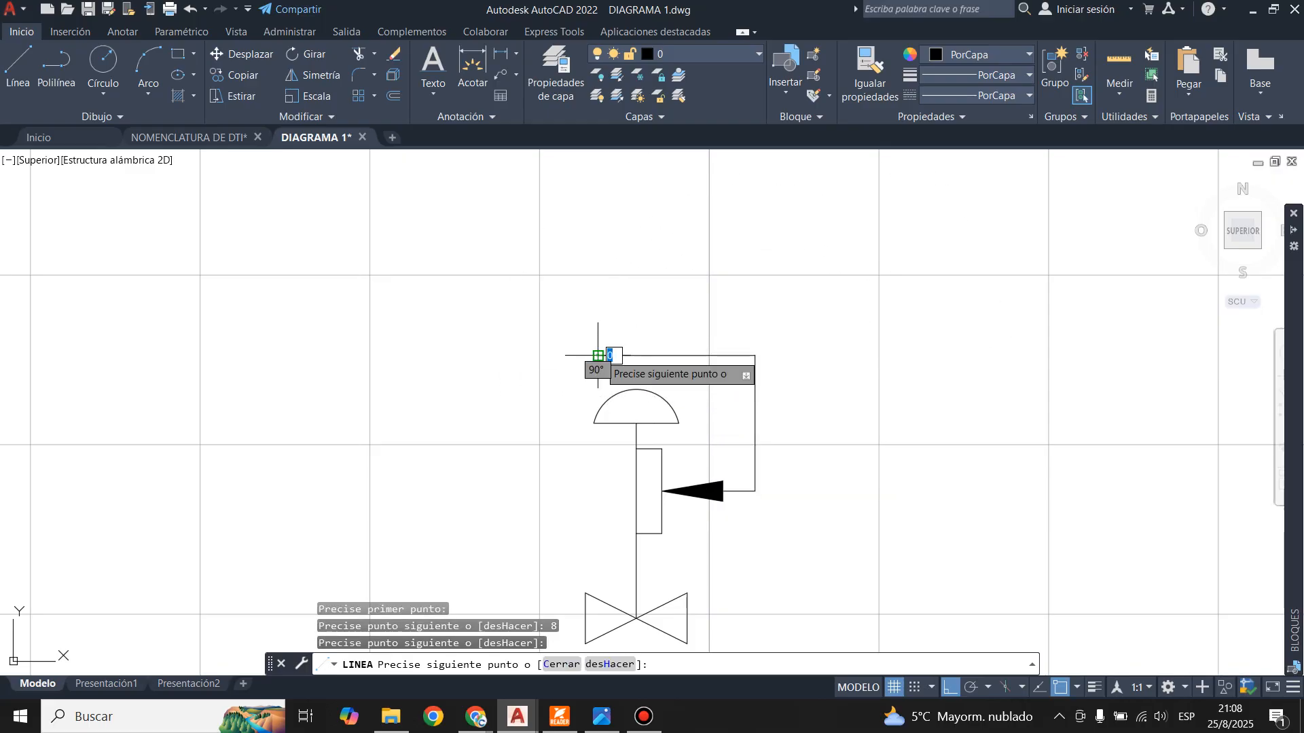
{"action": "key", "text": "Return"}
- Draw a short vertical line from the top of the actuator dome up to the horizontal signal line
{"action": "key", "text": "Return"}
{"action": "left_click", "coordinate": [636, 389]}
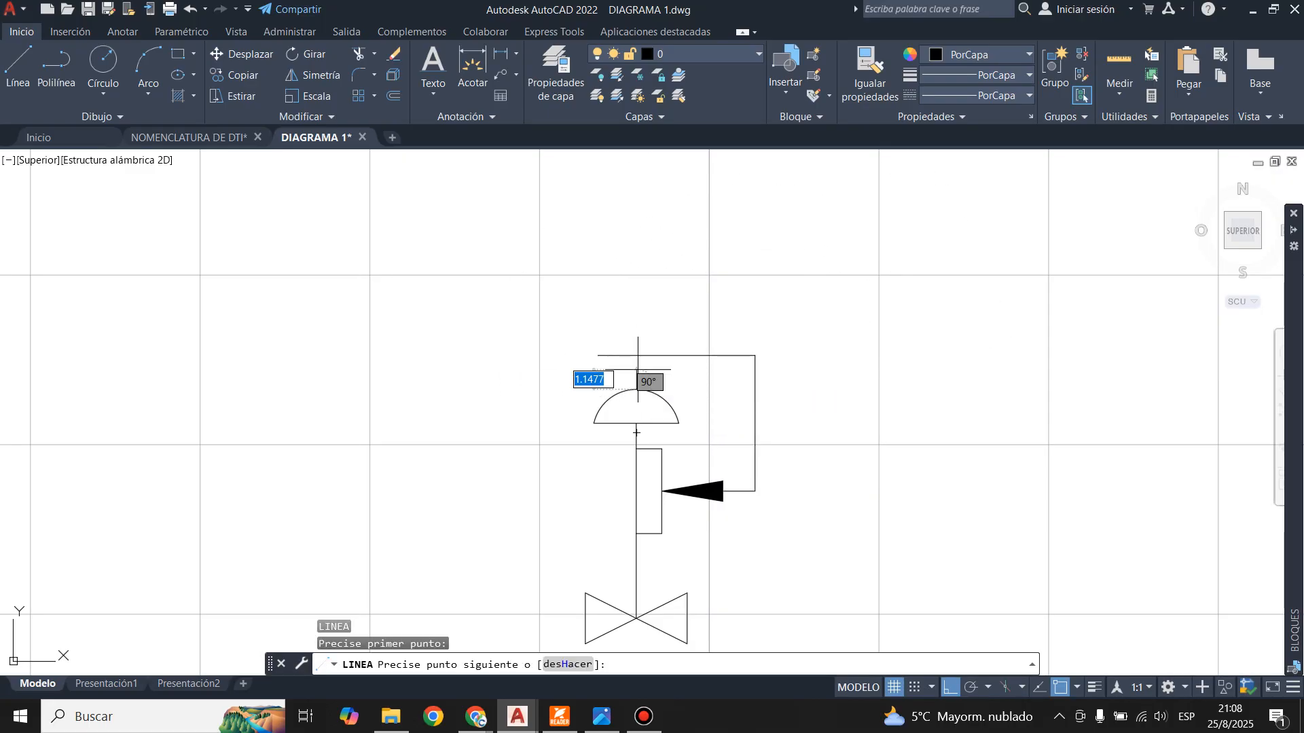
{"action": "left_click", "coordinate": [637, 355]}
{"action": "key", "text": "Return"}
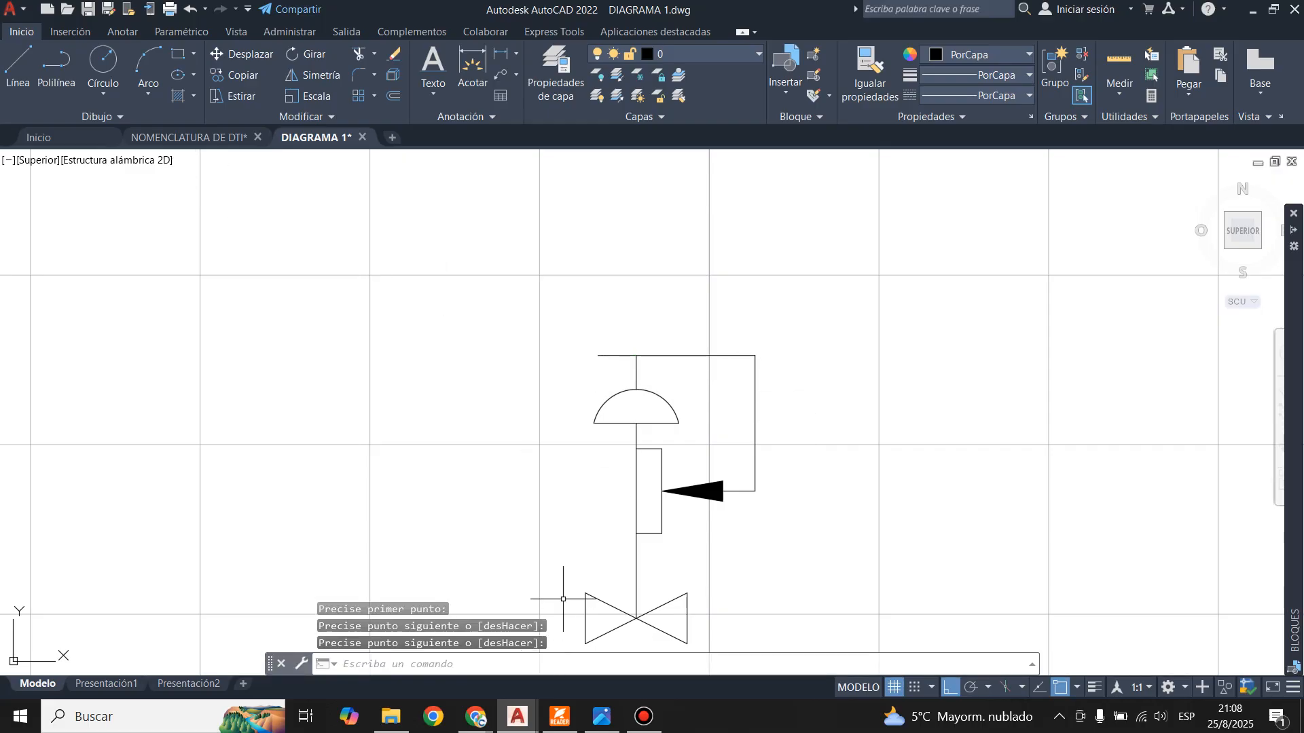
- Check the valve in the EJEMPLO P&ID.png reference, and trim the horizontal line's overhang beyond the vertical line above the dome
{"action": "left_click", "coordinate": [603, 721]}
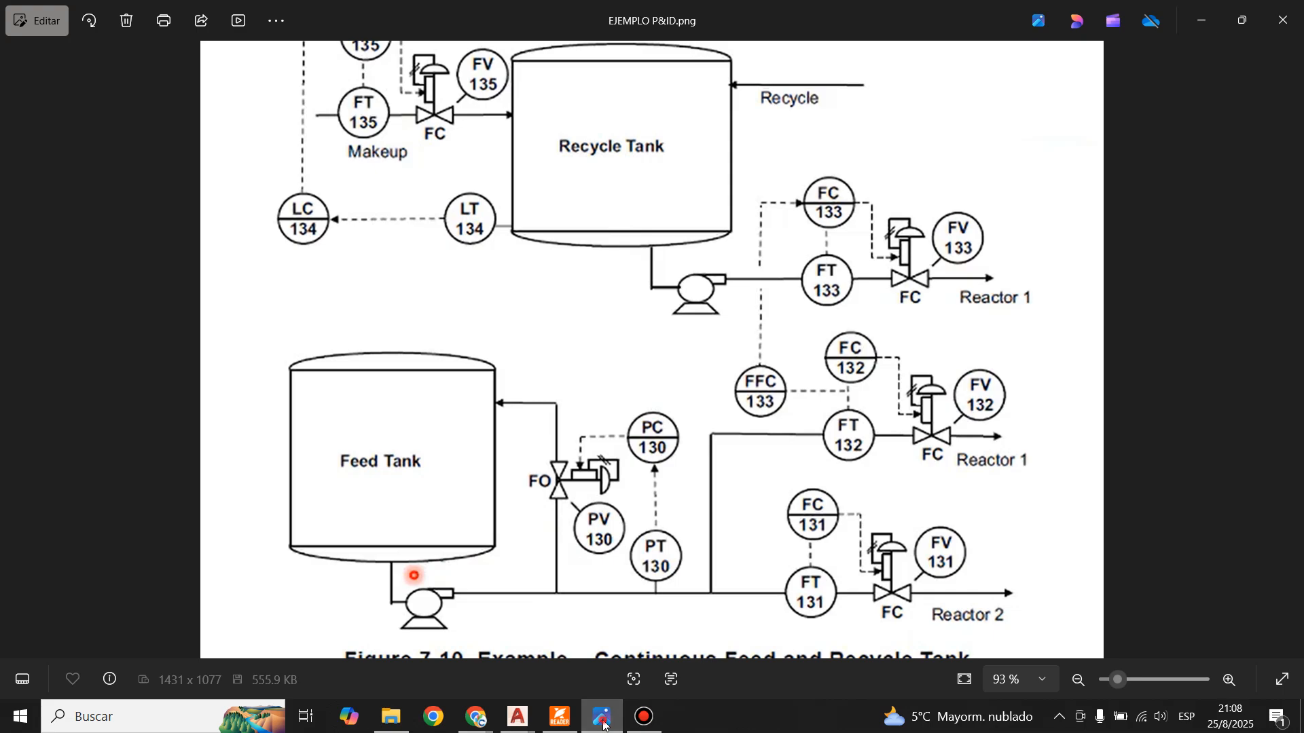
{"action": "left_click", "coordinate": [604, 721]}
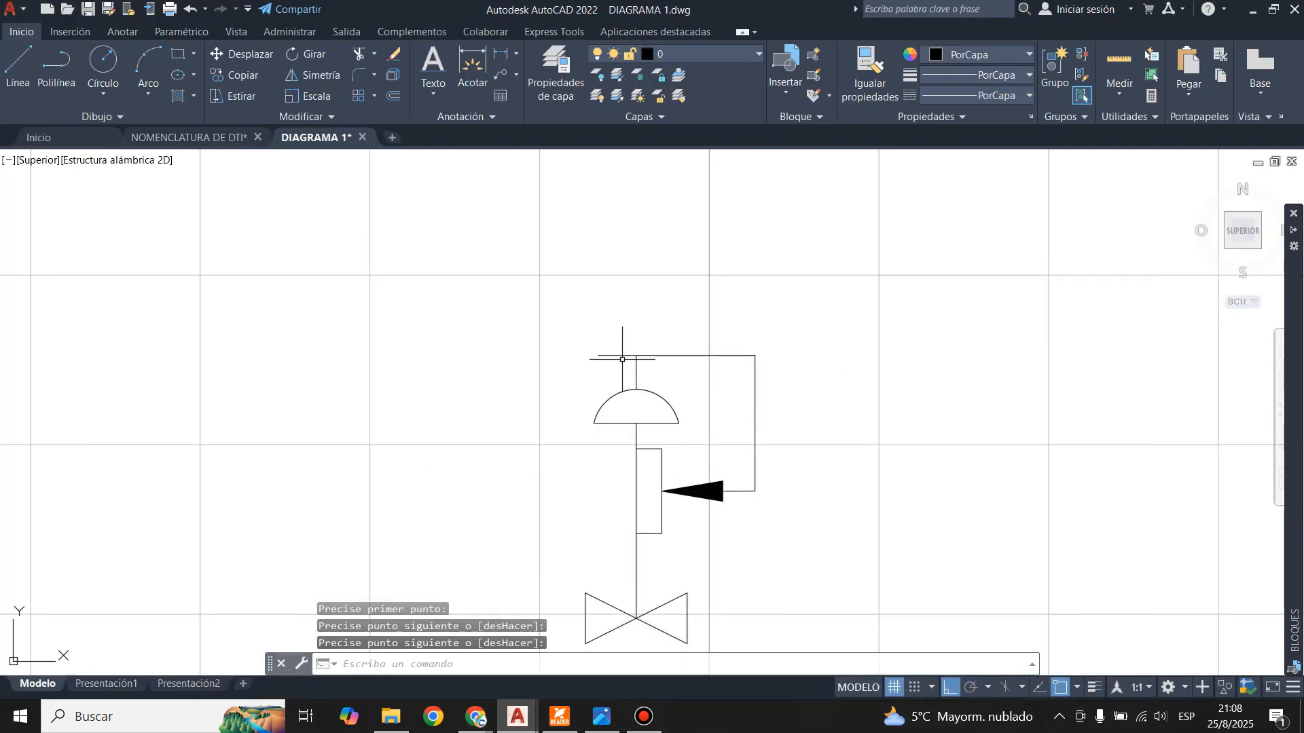
{"action": "left_click", "coordinate": [358, 54]}
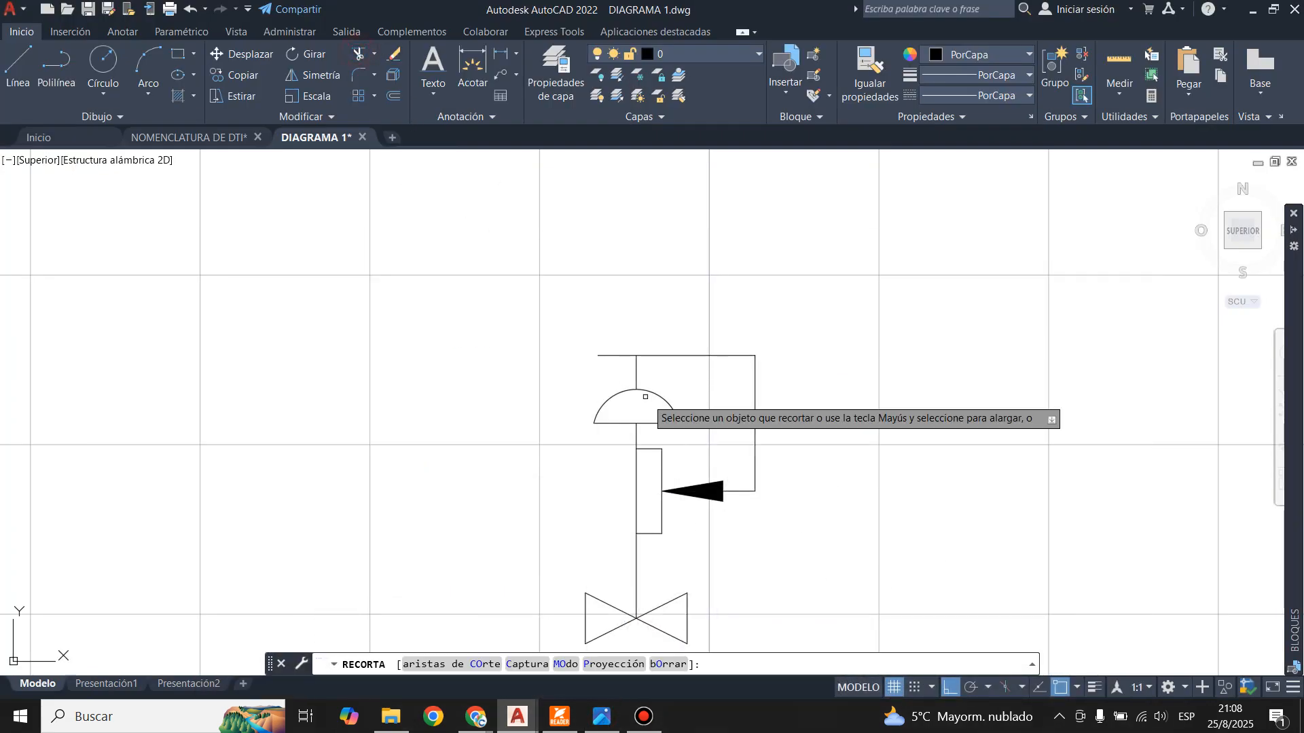
{"action": "left_click", "coordinate": [611, 333]}
{"action": "key", "text": "Escape"}
{"action": "scroll", "coordinate": [640, 470], "scroll_direction": "down", "scroll_amount": 2}
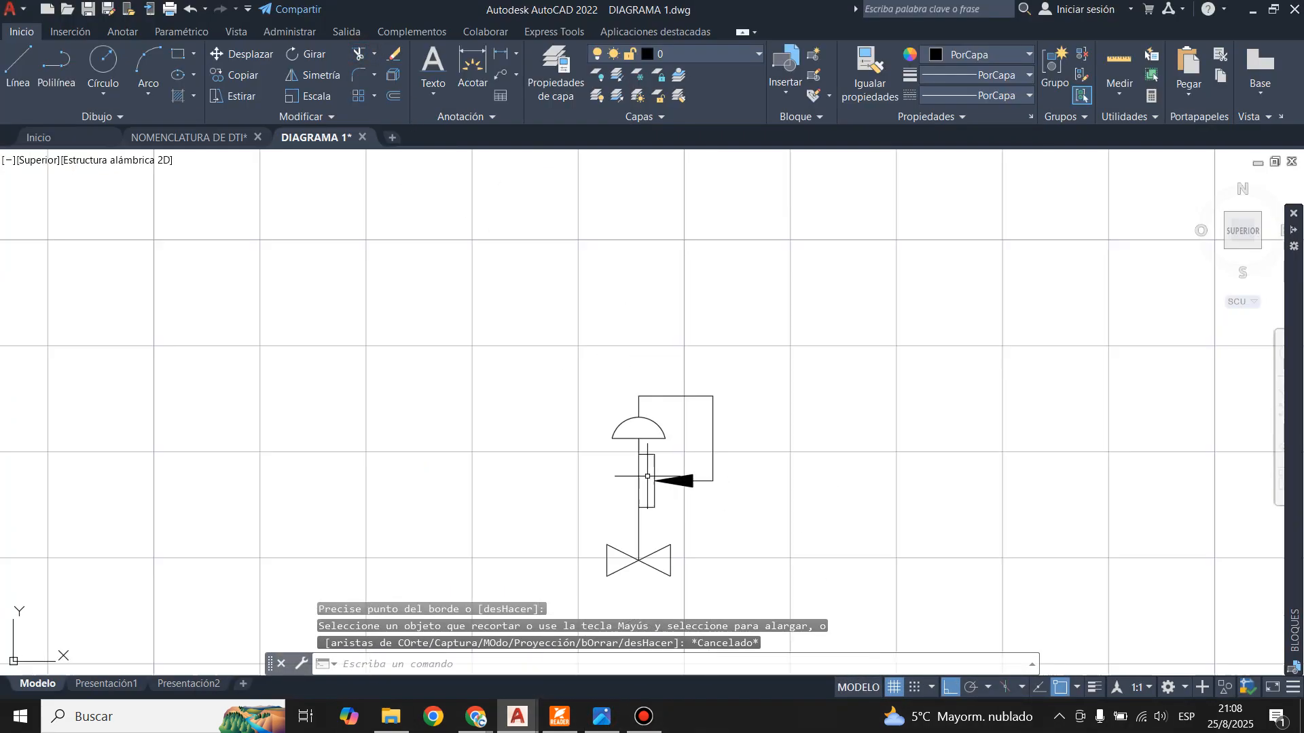
- Examine the double slash marks on the signal line of the FV 133 control valve
{"action": "scroll", "coordinate": [718, 419], "scroll_direction": "up", "scroll_amount": 2}
{"action": "scroll", "coordinate": [716, 471], "scroll_direction": "down", "scroll_amount": 4}
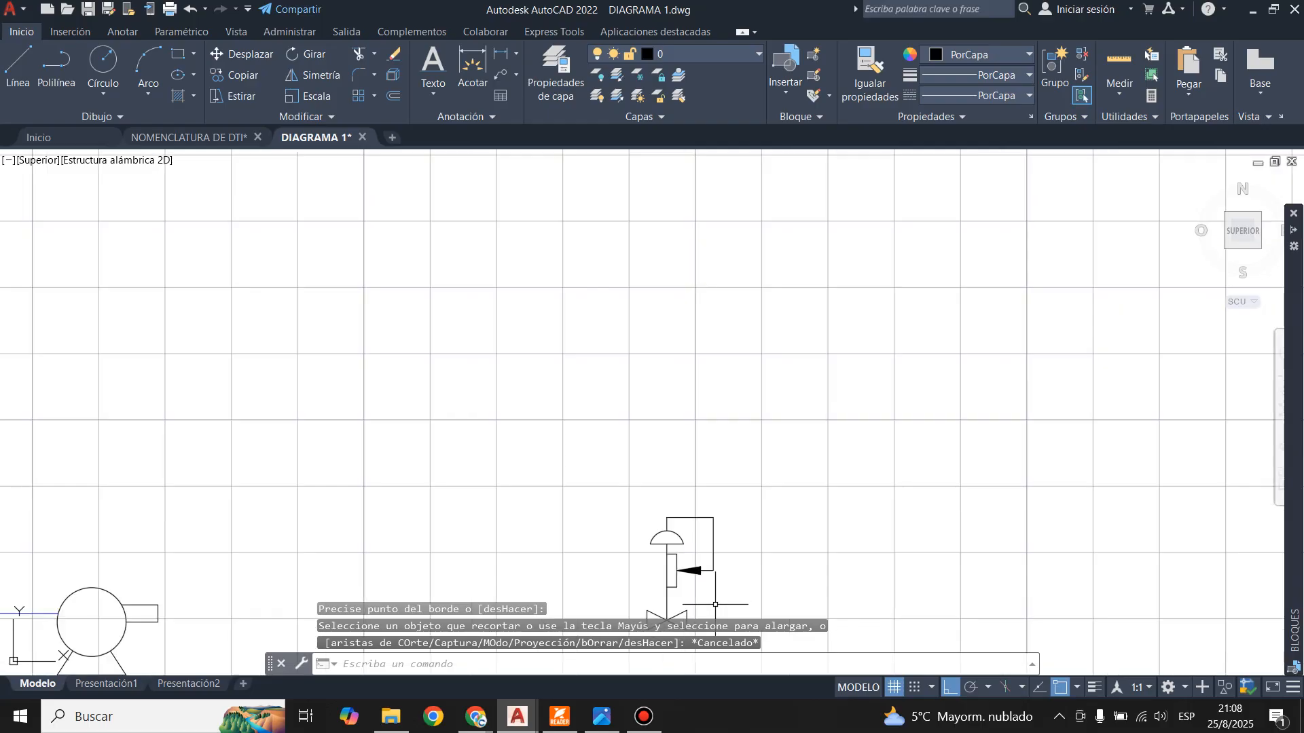
{"action": "scroll", "coordinate": [755, 190], "scroll_direction": "up", "scroll_amount": 3}
{"action": "scroll", "coordinate": [685, 514], "scroll_direction": "down", "scroll_amount": 3}
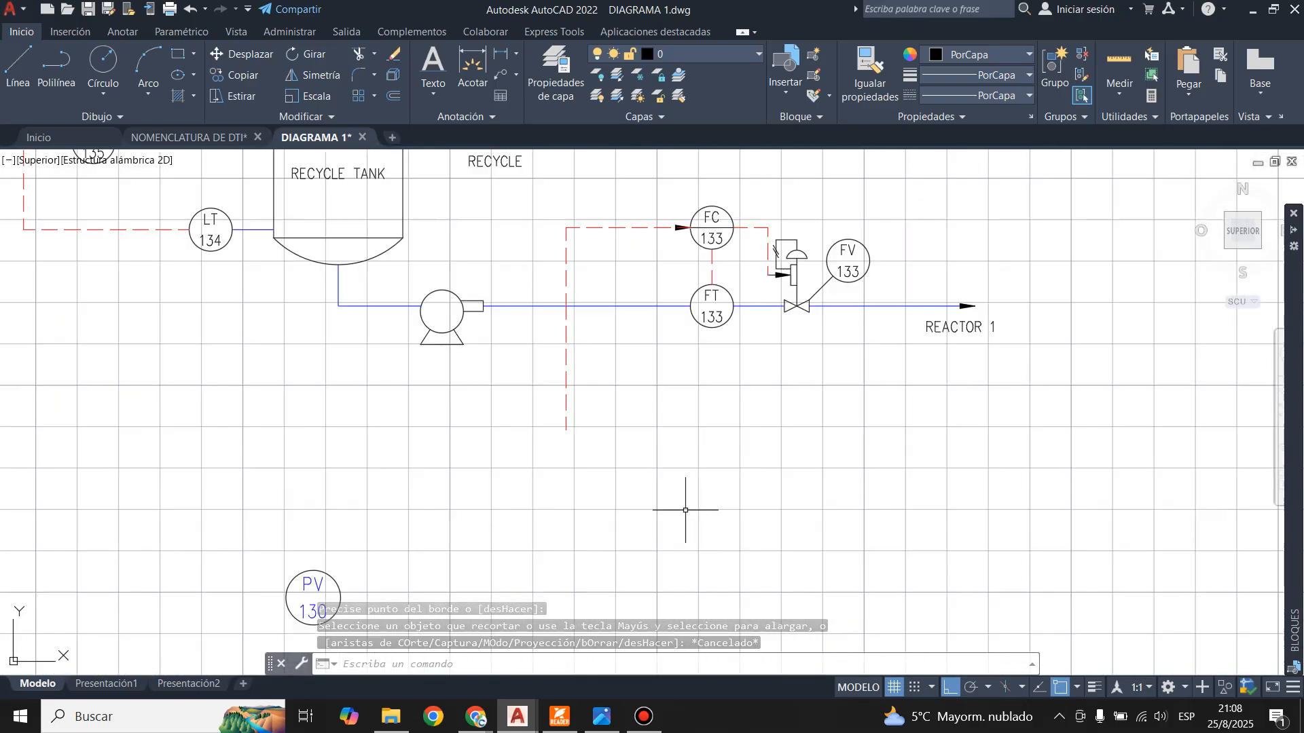
{"action": "scroll", "coordinate": [707, 300], "scroll_direction": "up", "scroll_amount": 2}
{"action": "scroll", "coordinate": [780, 388], "scroll_direction": "up", "scroll_amount": 5}
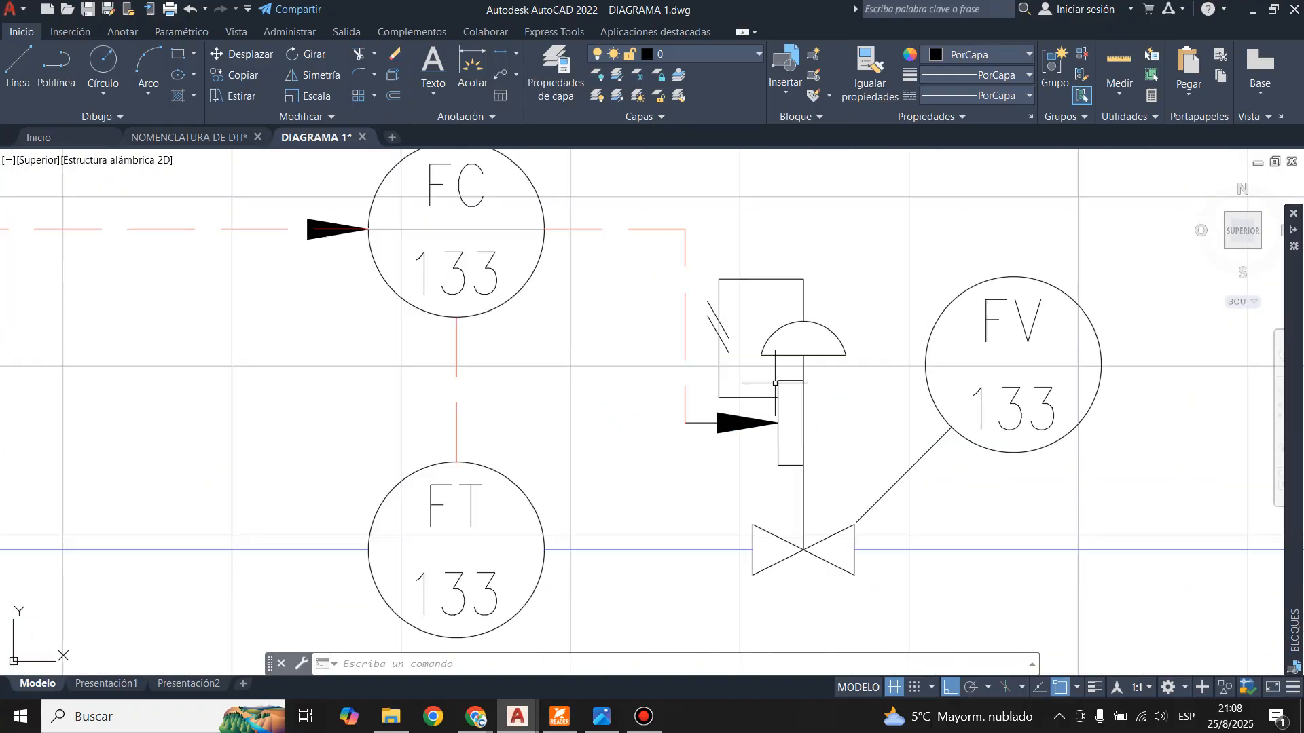
{"action": "scroll", "coordinate": [724, 311], "scroll_direction": "up", "scroll_amount": 3}
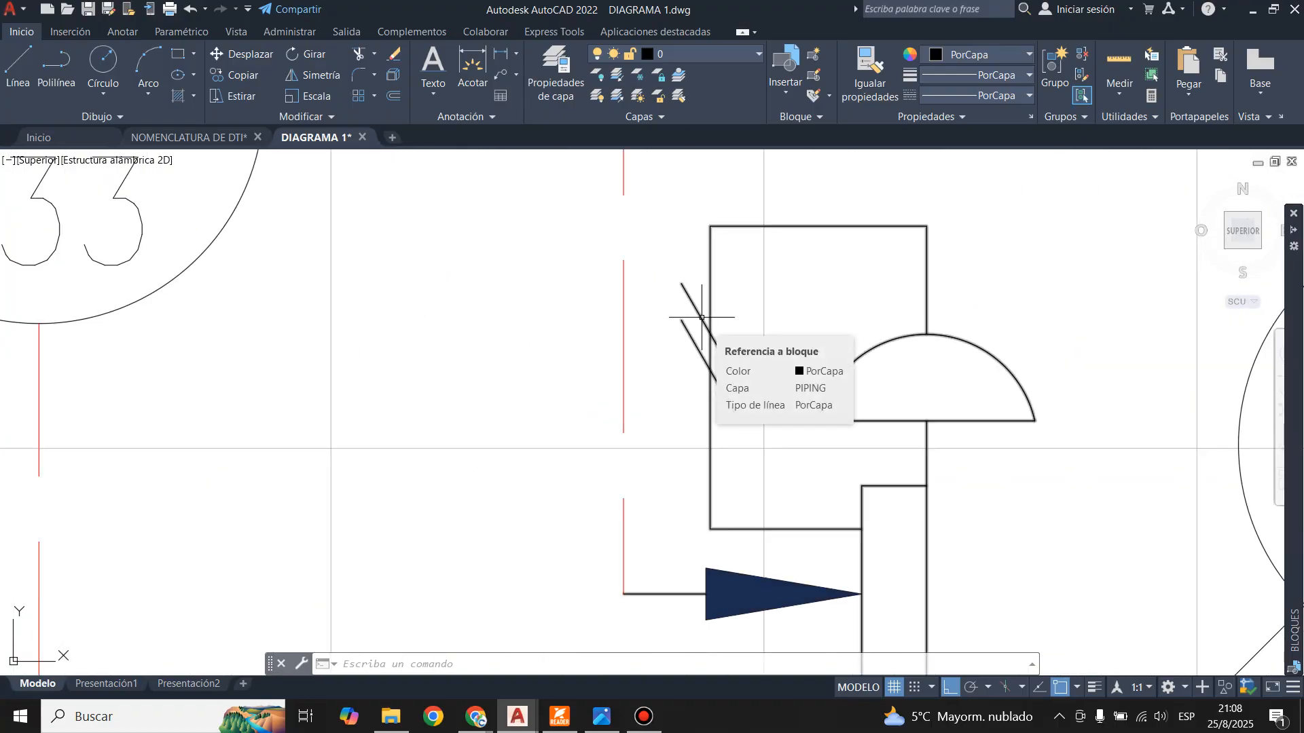
{"action": "scroll", "coordinate": [701, 318], "scroll_direction": "down", "scroll_amount": 2}
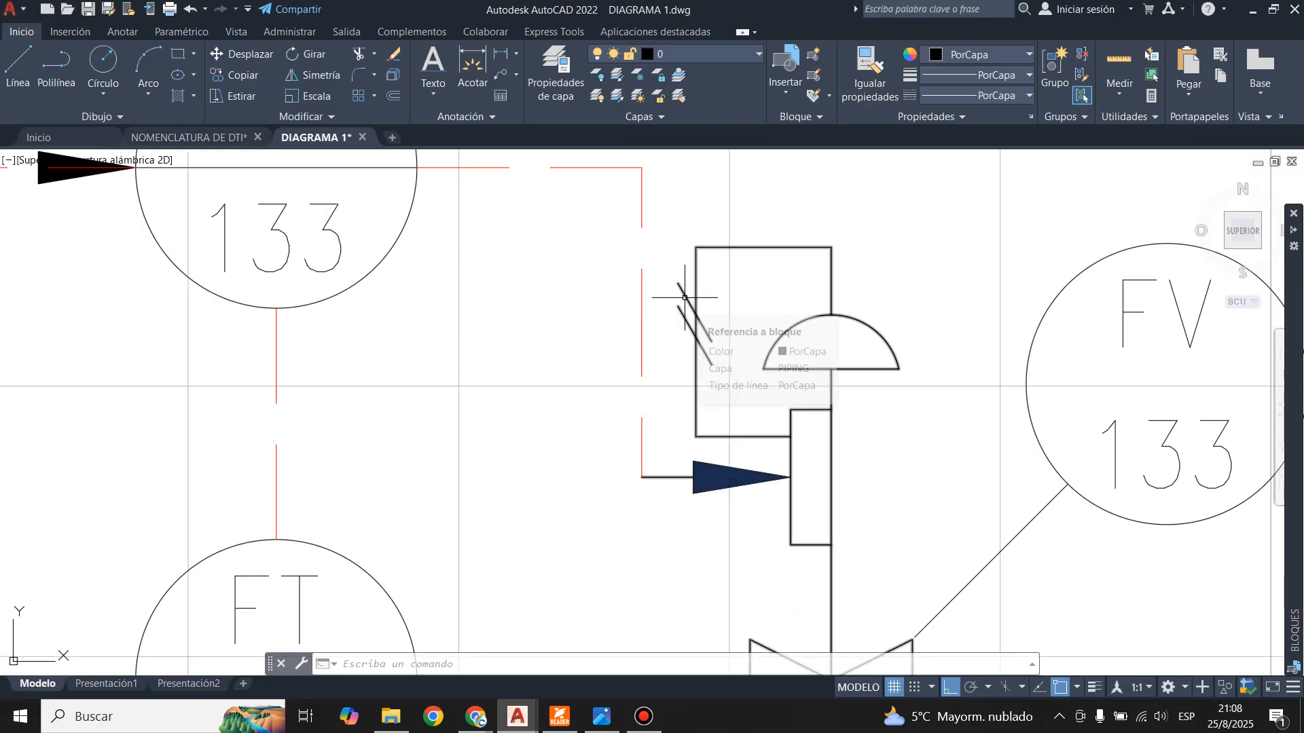
{"action": "scroll", "coordinate": [699, 312], "scroll_direction": "up", "scroll_amount": 4}
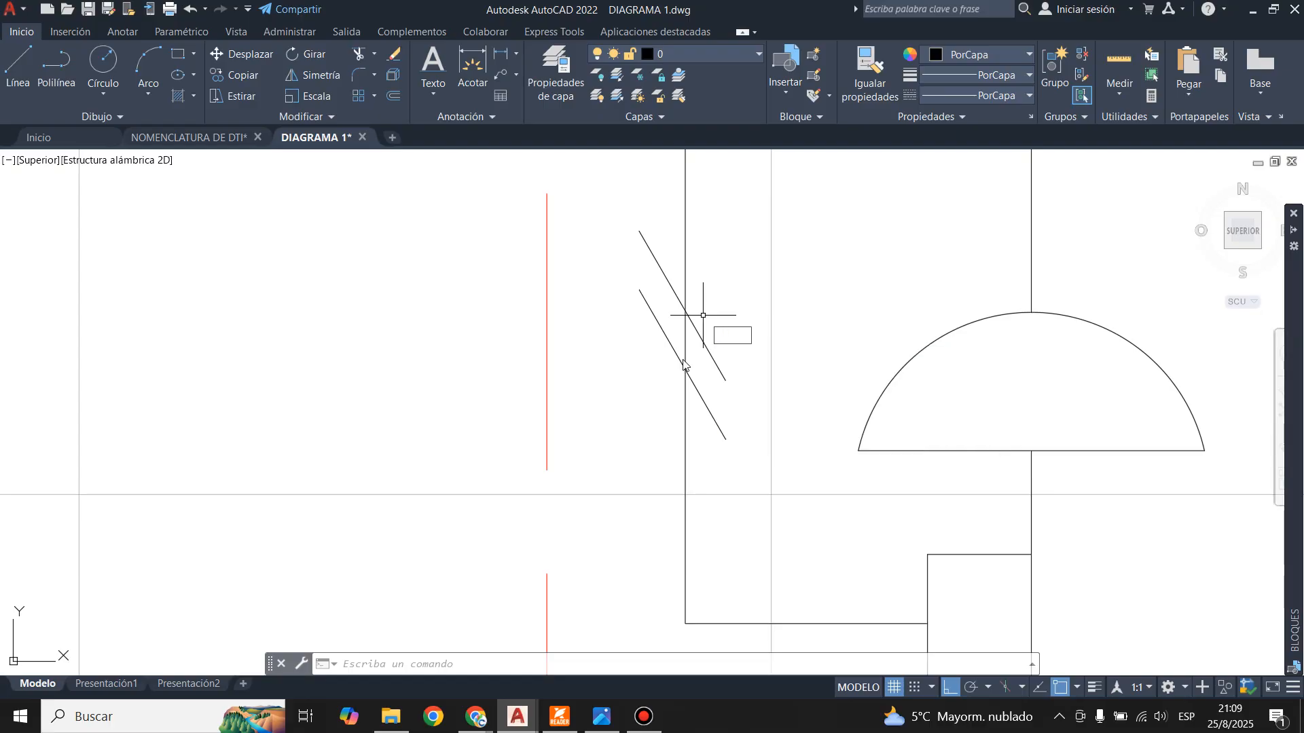
- Measure the length, angle and spacing of the two slash marks on the FV 133 valve's signal line
{"action": "key", "text": "Escape"}
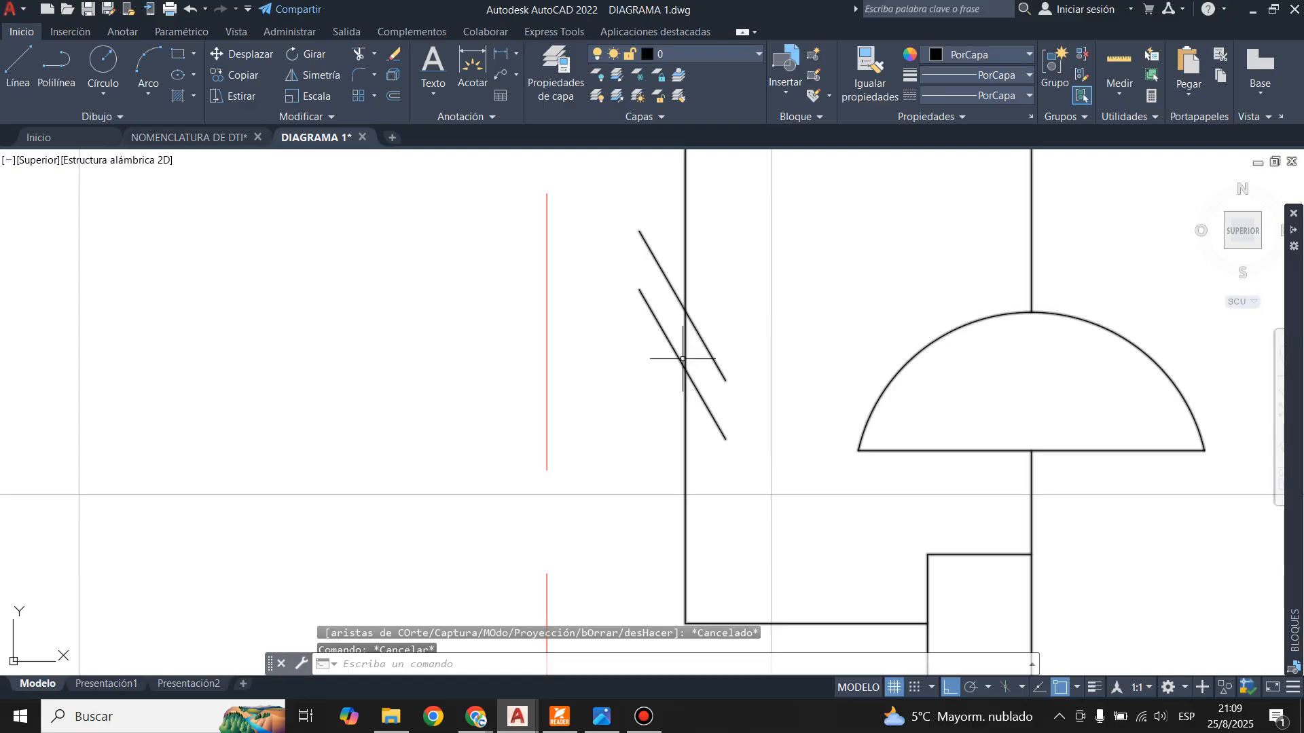
{"action": "type", "text": "MED"}
{"action": "key", "text": "Return"}
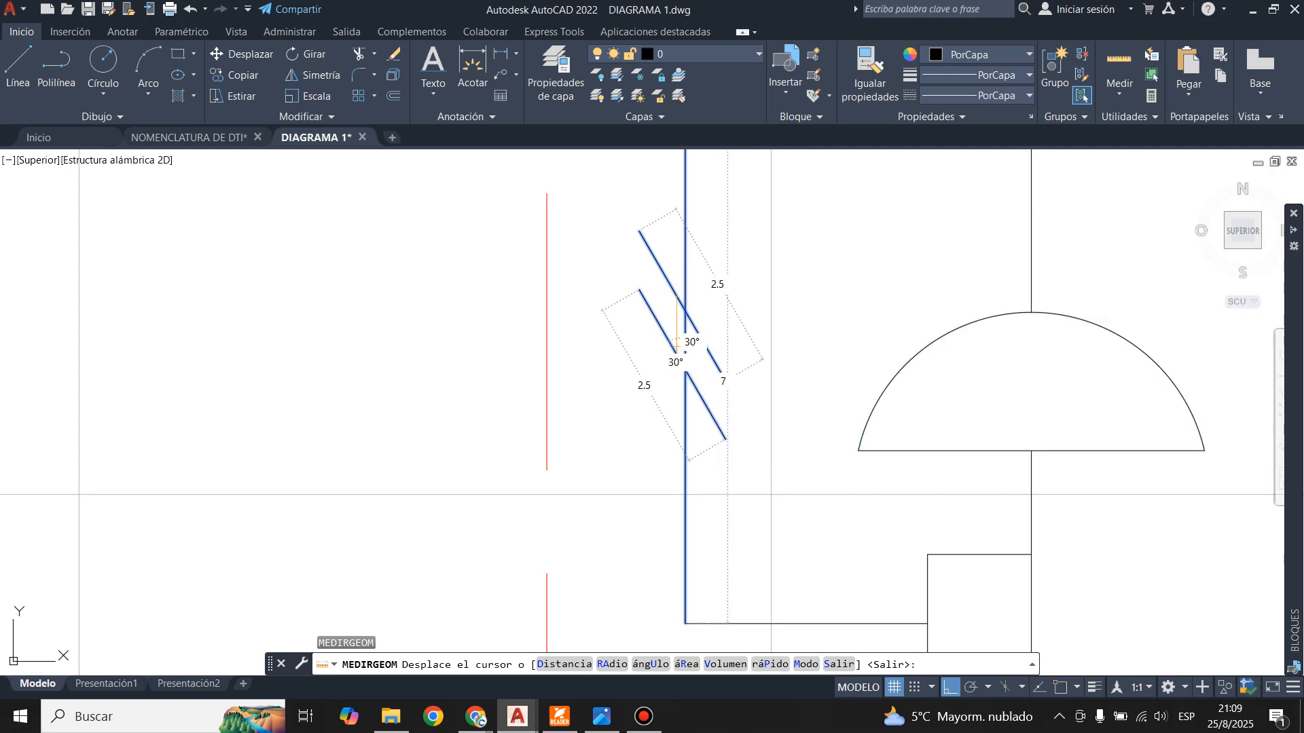
{"action": "type", "text": "D"}
{"action": "key", "text": "Return"}
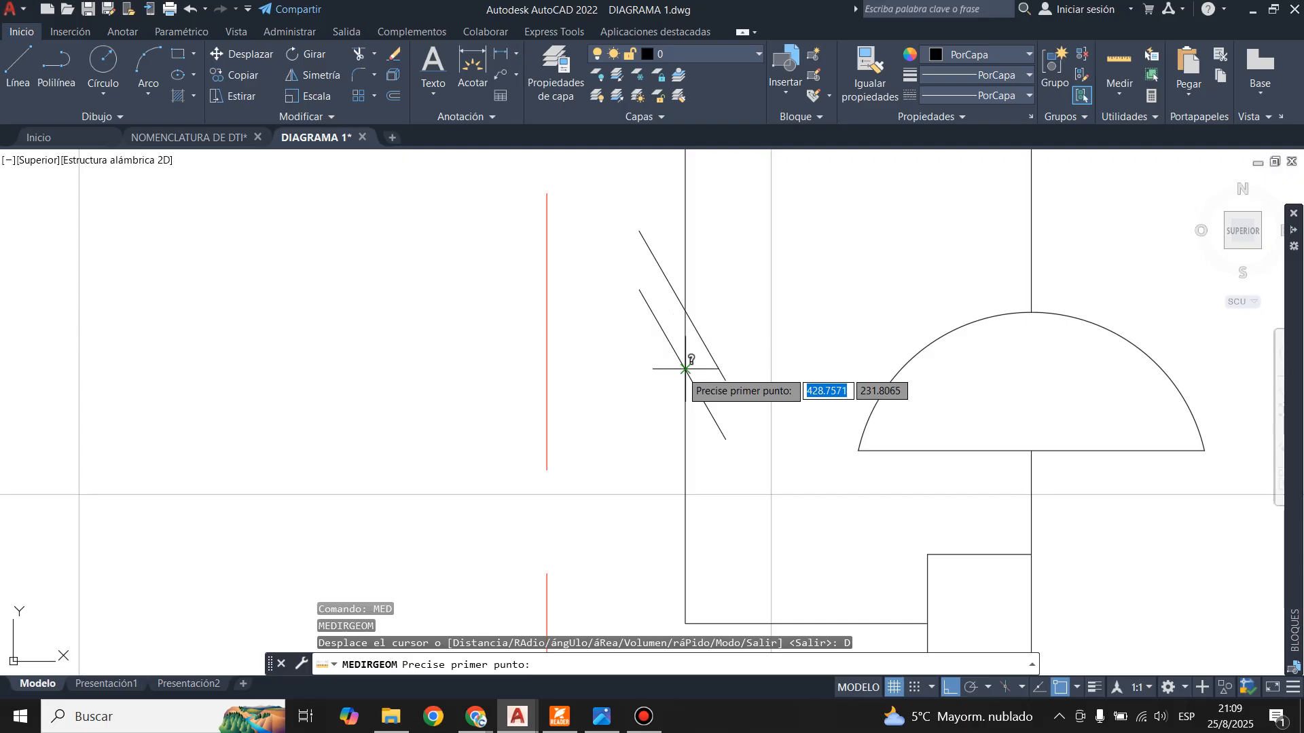
{"action": "left_click", "coordinate": [685, 369]}
{"action": "key", "text": "Escape"}
- Set polar tracking to 45° increments and draw a 2.5-unit line at 45° beside the new valve's signal line
{"action": "scroll", "coordinate": [496, 448], "scroll_direction": "down", "scroll_amount": 8}
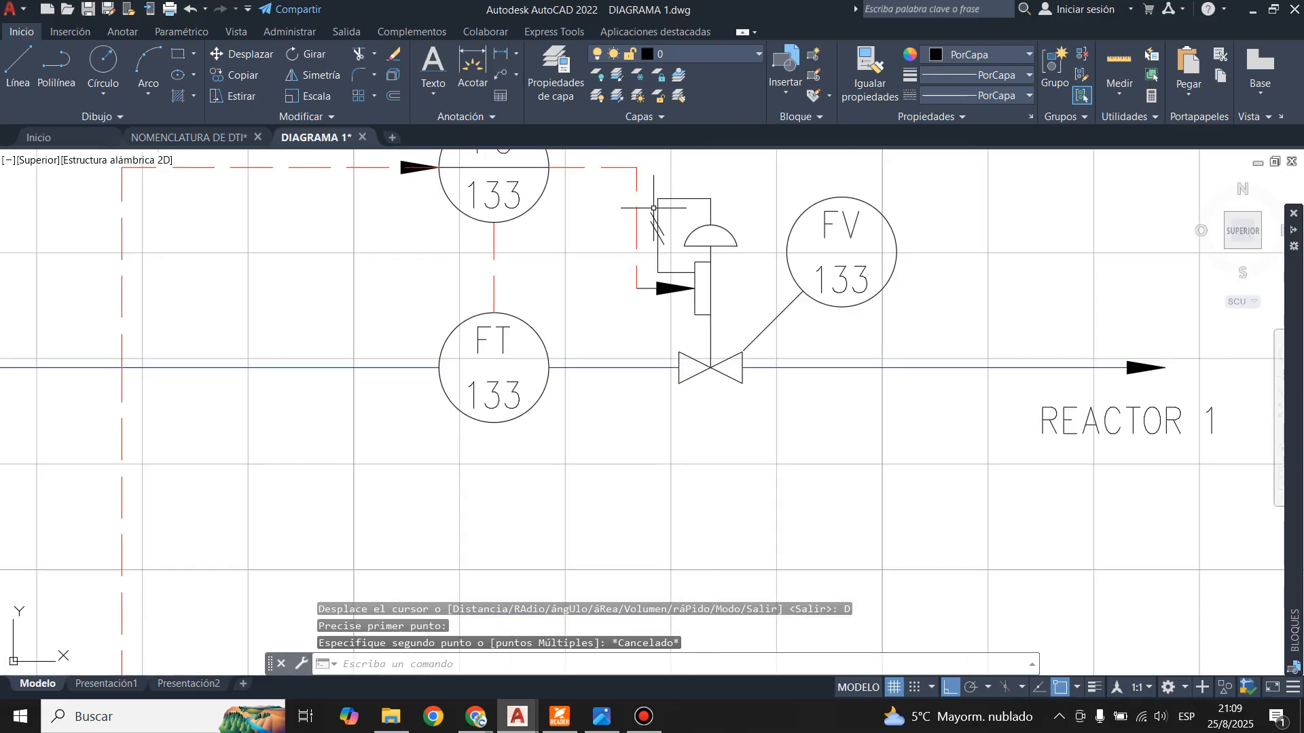
{"action": "scroll", "coordinate": [496, 448], "scroll_direction": "down", "scroll_amount": 3}
{"action": "scroll", "coordinate": [553, 435], "scroll_direction": "up", "scroll_amount": 10}
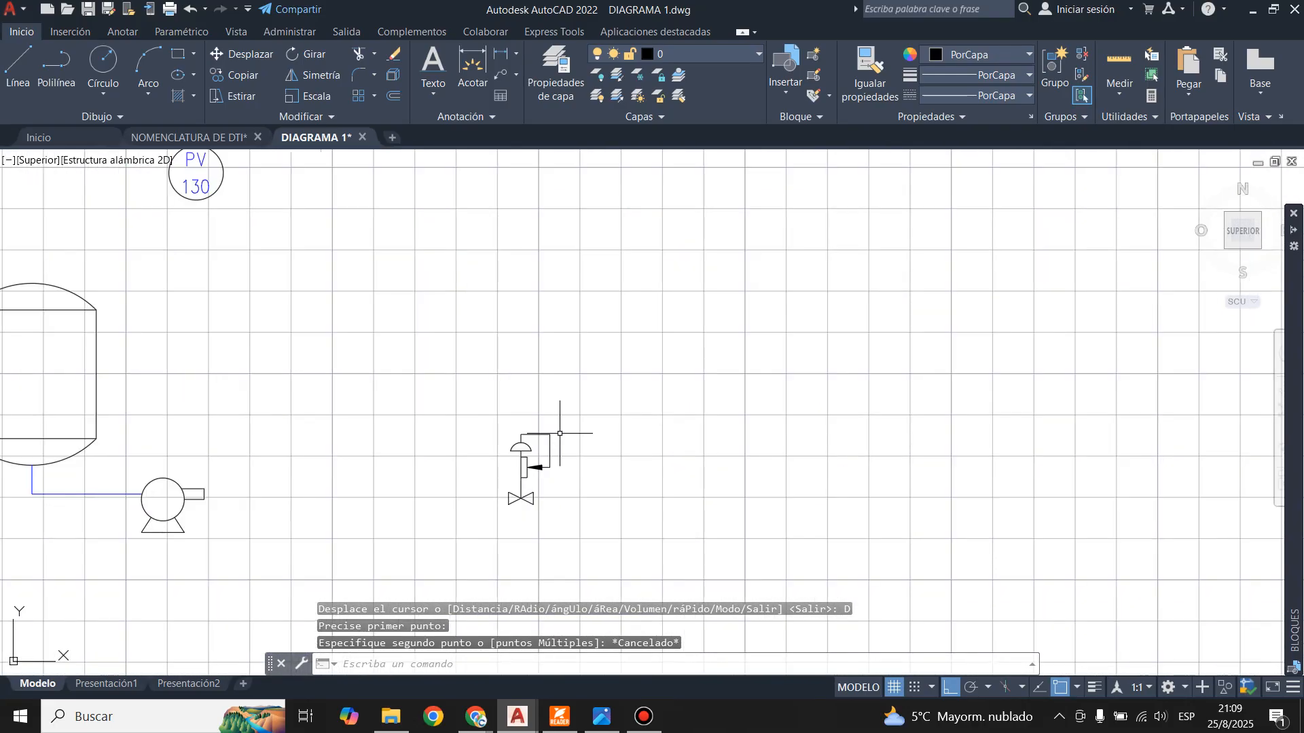
{"action": "left_click", "coordinate": [17, 64]}
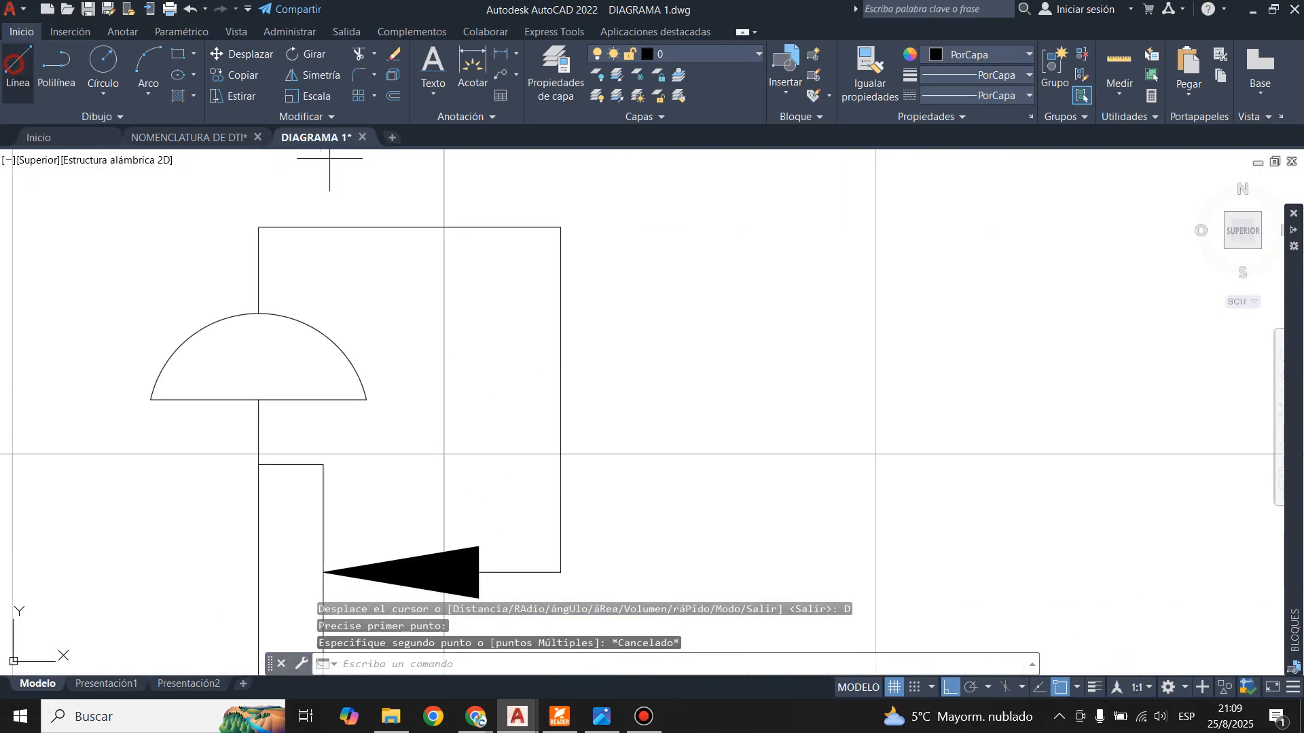
{"action": "left_click", "coordinate": [664, 452]}
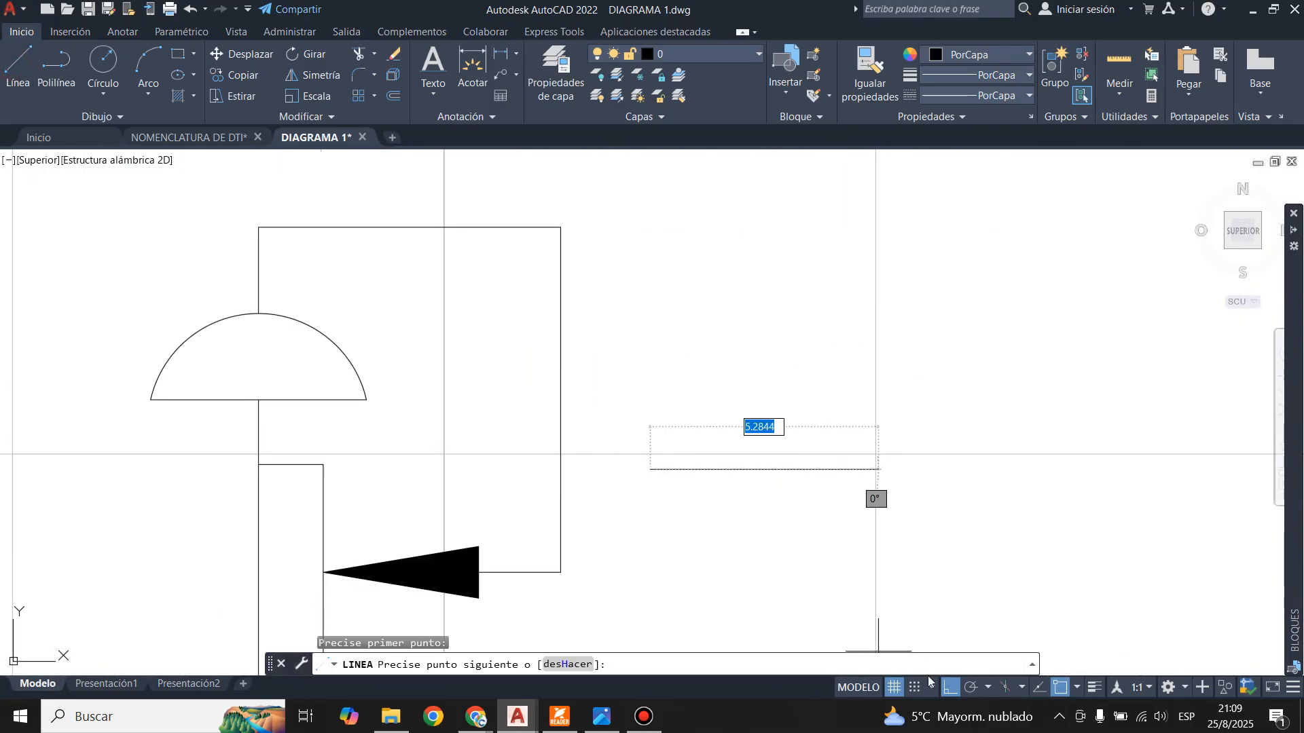
{"action": "left_click", "coordinate": [956, 691]}
{"action": "left_click", "coordinate": [988, 688]}
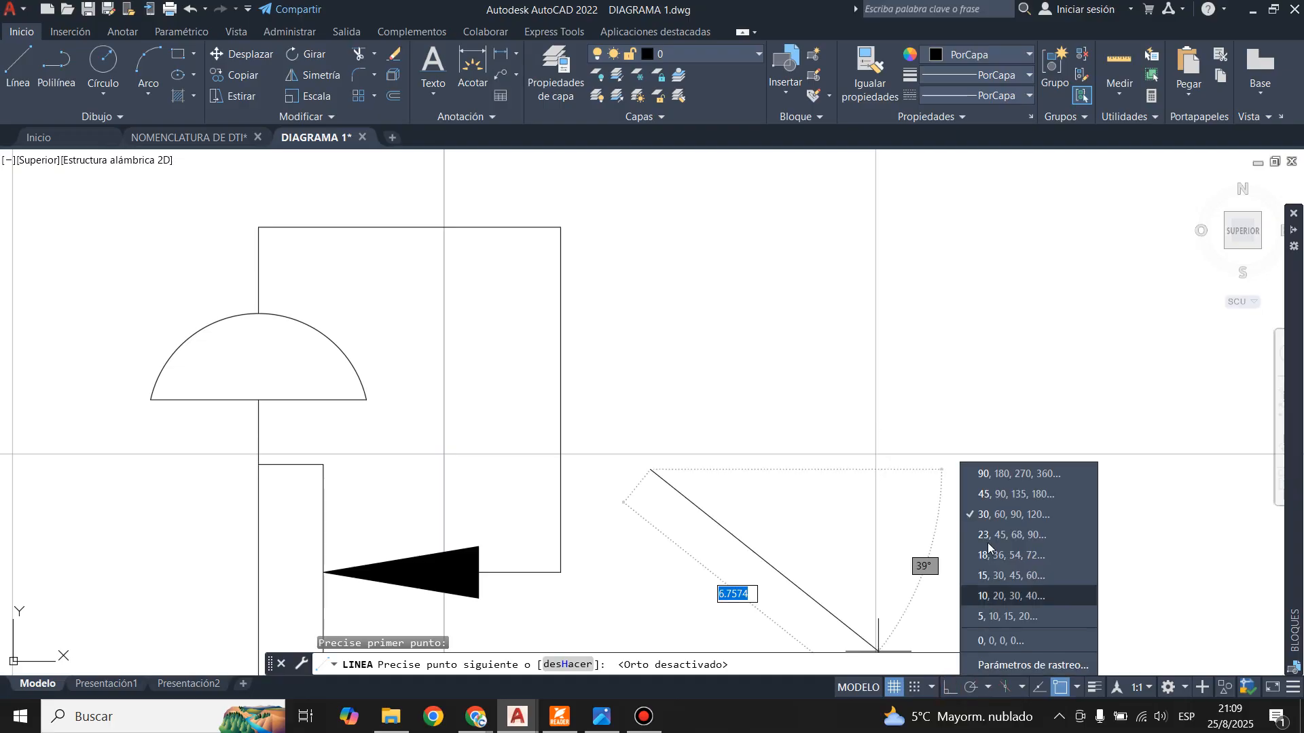
{"action": "left_click", "coordinate": [1005, 495]}
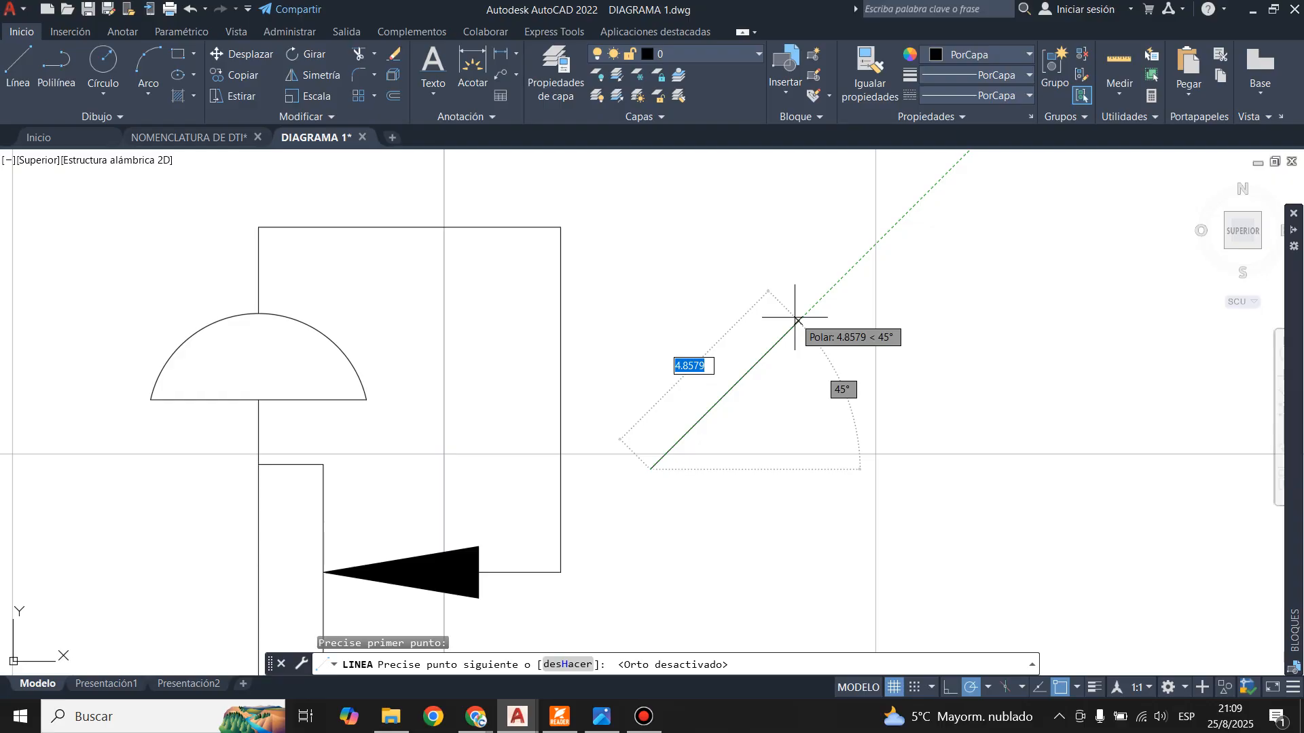
{"action": "type", "text": "2.5"}
{"action": "key", "text": "Return"}
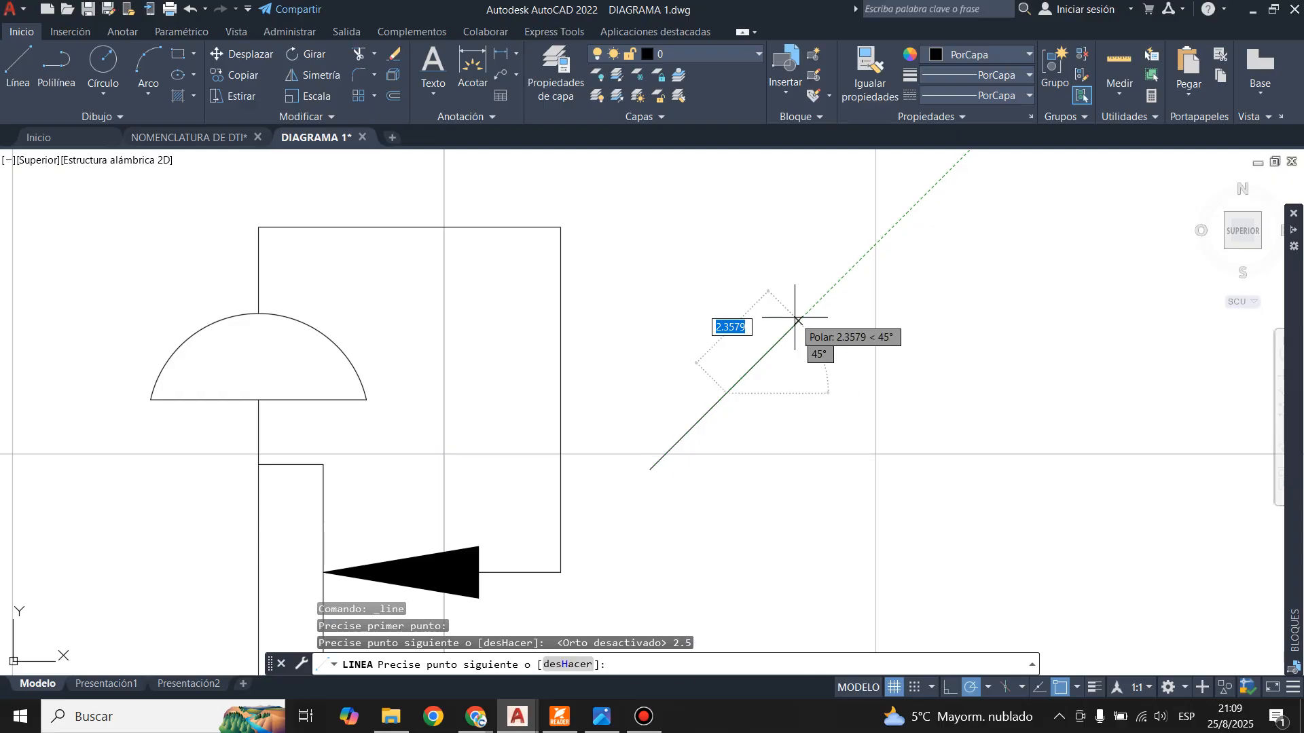
{"action": "key", "text": "Return"}
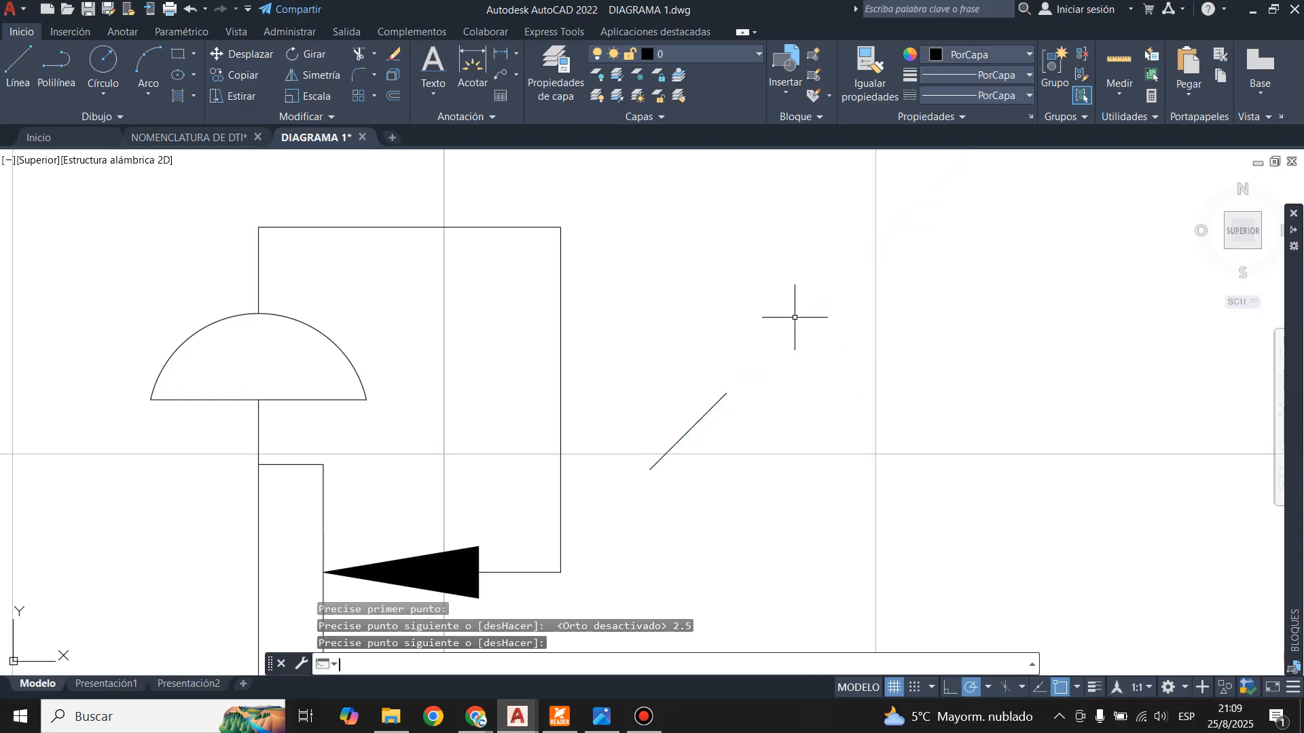
- Move the slash by its midpoint onto the vertical signal line of the new valve
{"action": "left_click", "coordinate": [690, 430]}
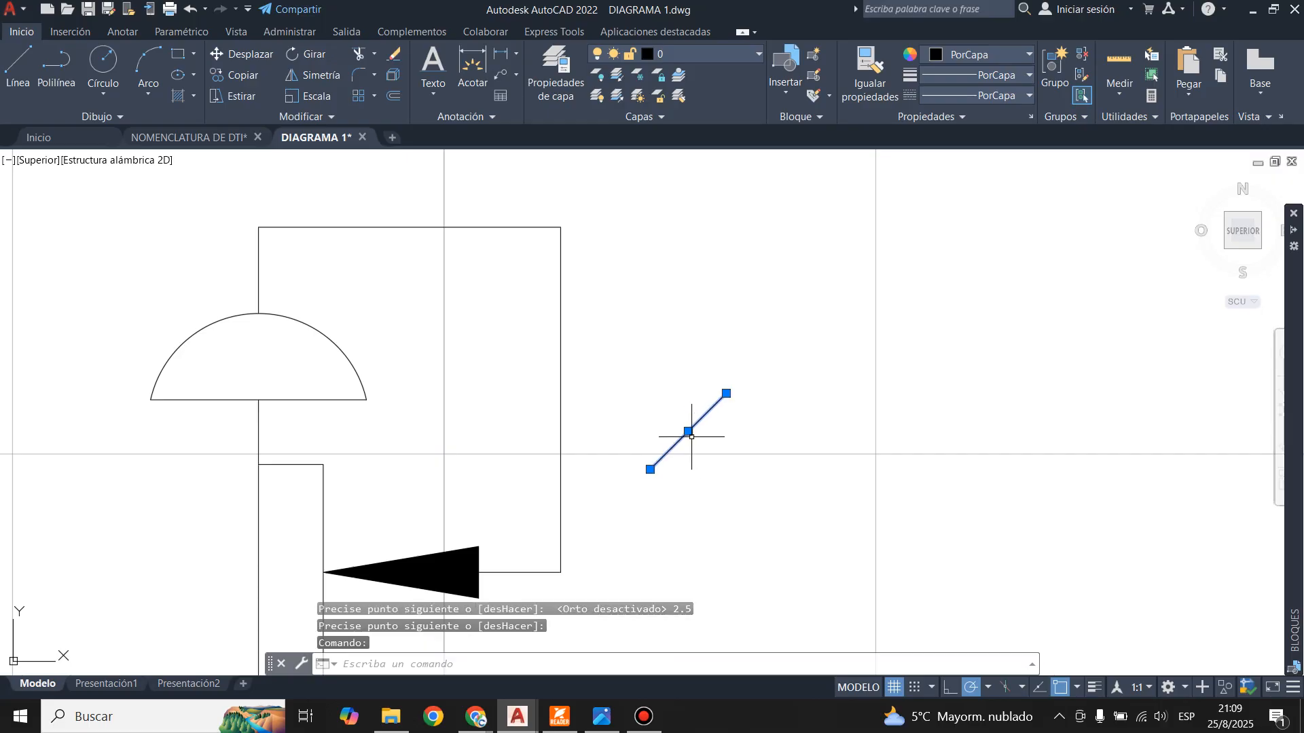
{"action": "left_click", "coordinate": [243, 53]}
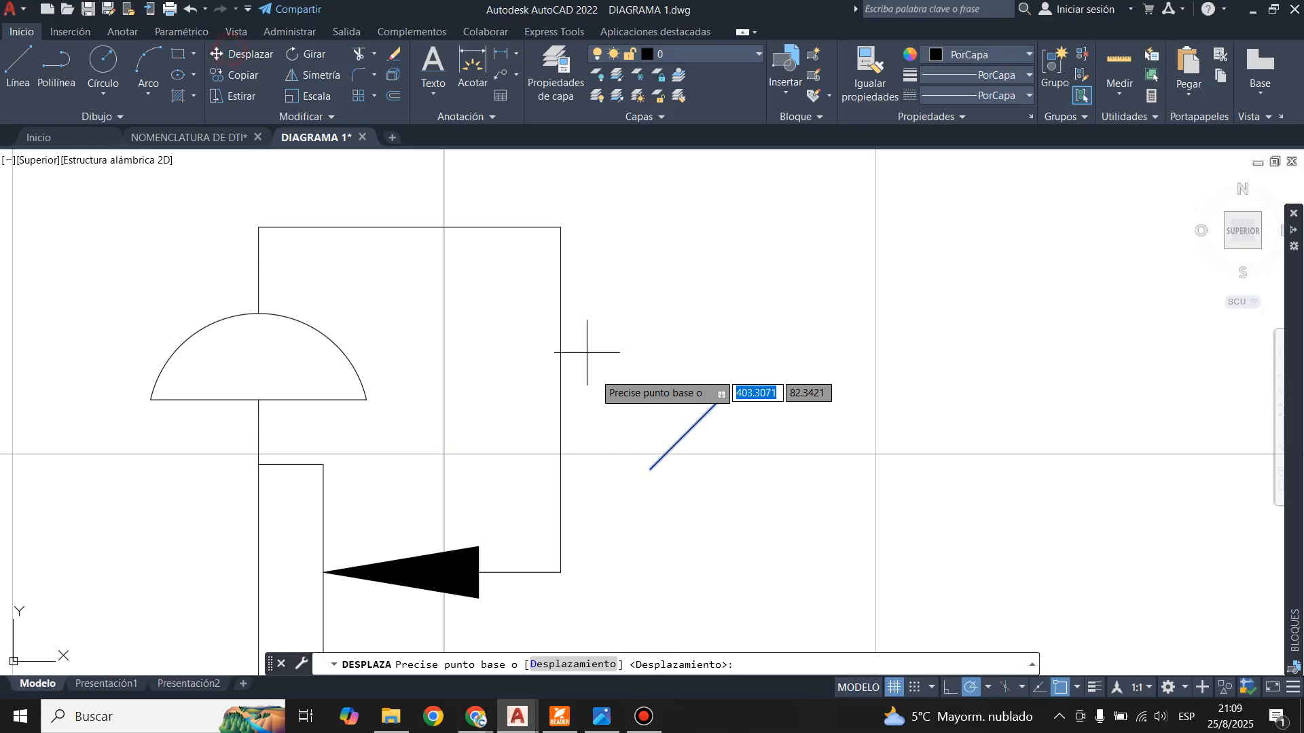
{"action": "left_click", "coordinate": [688, 431]}
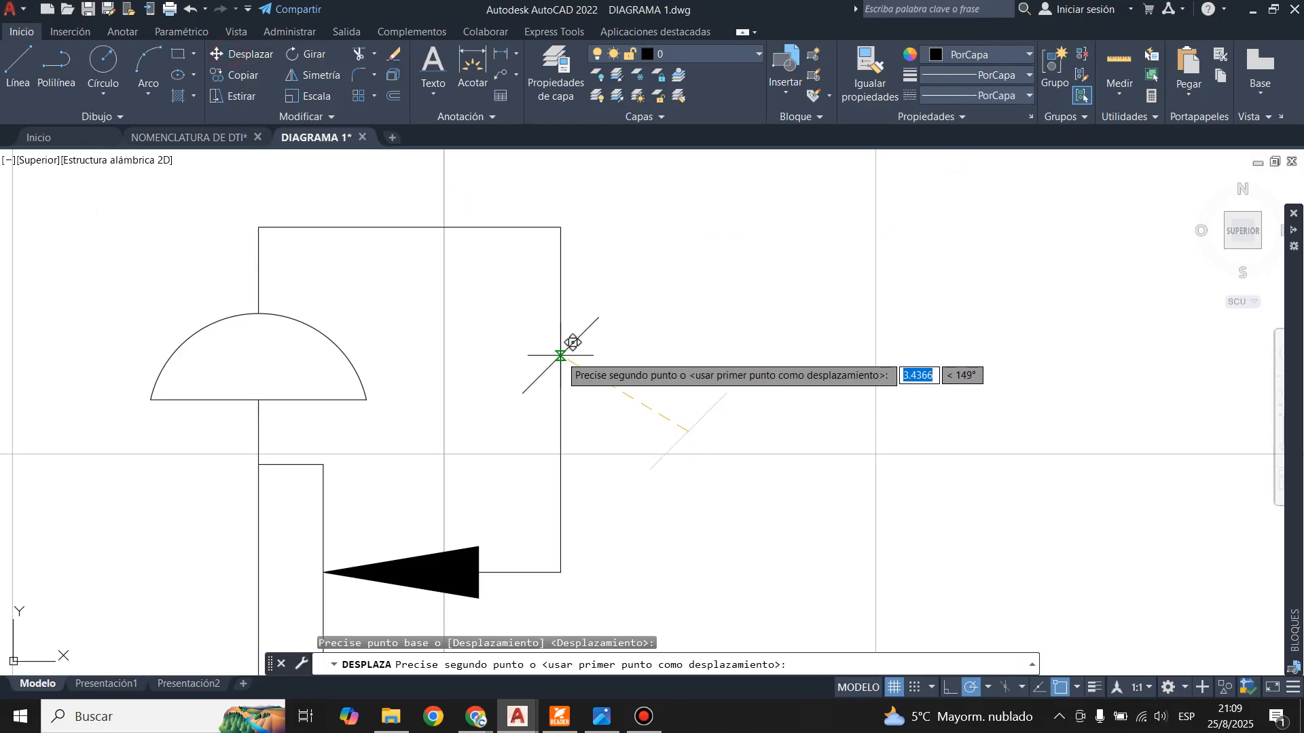
{"action": "left_click", "coordinate": [560, 399]}
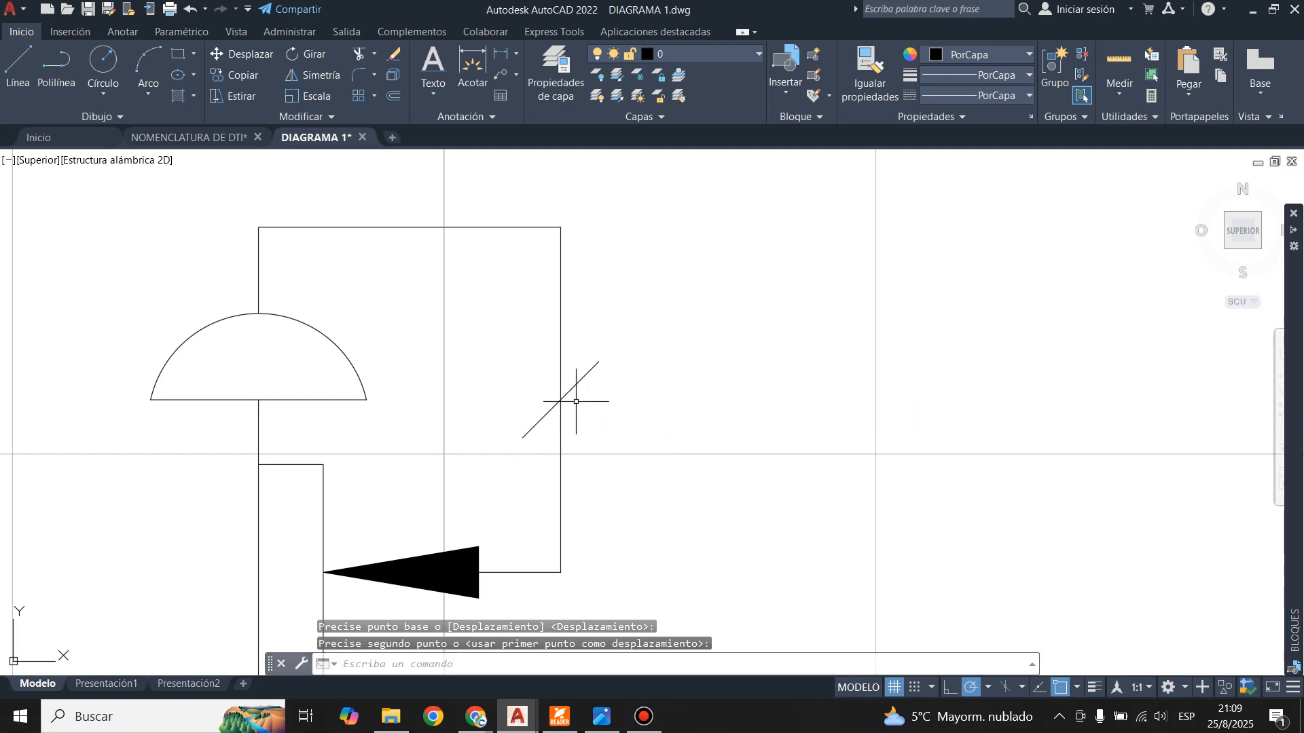
{"action": "key", "text": "Escape"}
- Try a 1.5-unit vertical helper line up from the slash's midpoint, and delete it
{"action": "scroll", "coordinate": [544, 372], "scroll_direction": "up", "scroll_amount": 4}
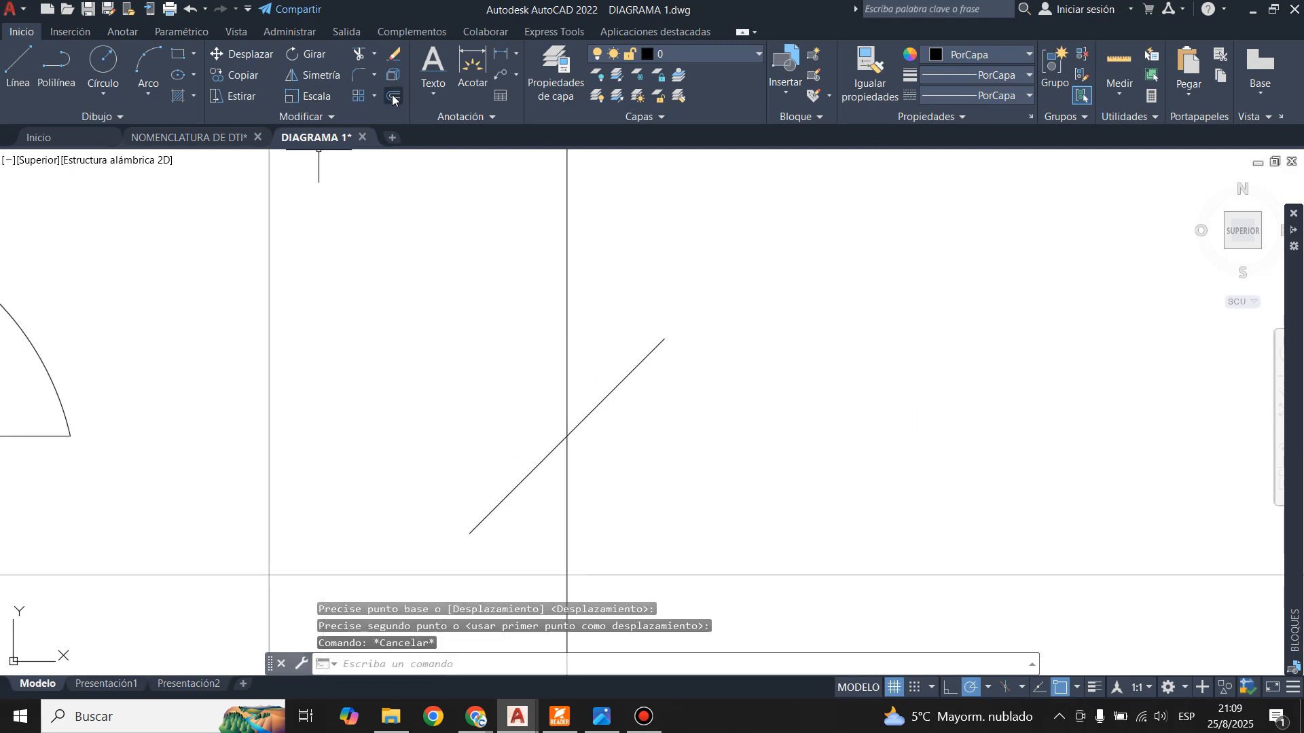
{"action": "left_click", "coordinate": [18, 64]}
{"action": "left_click", "coordinate": [567, 436]}
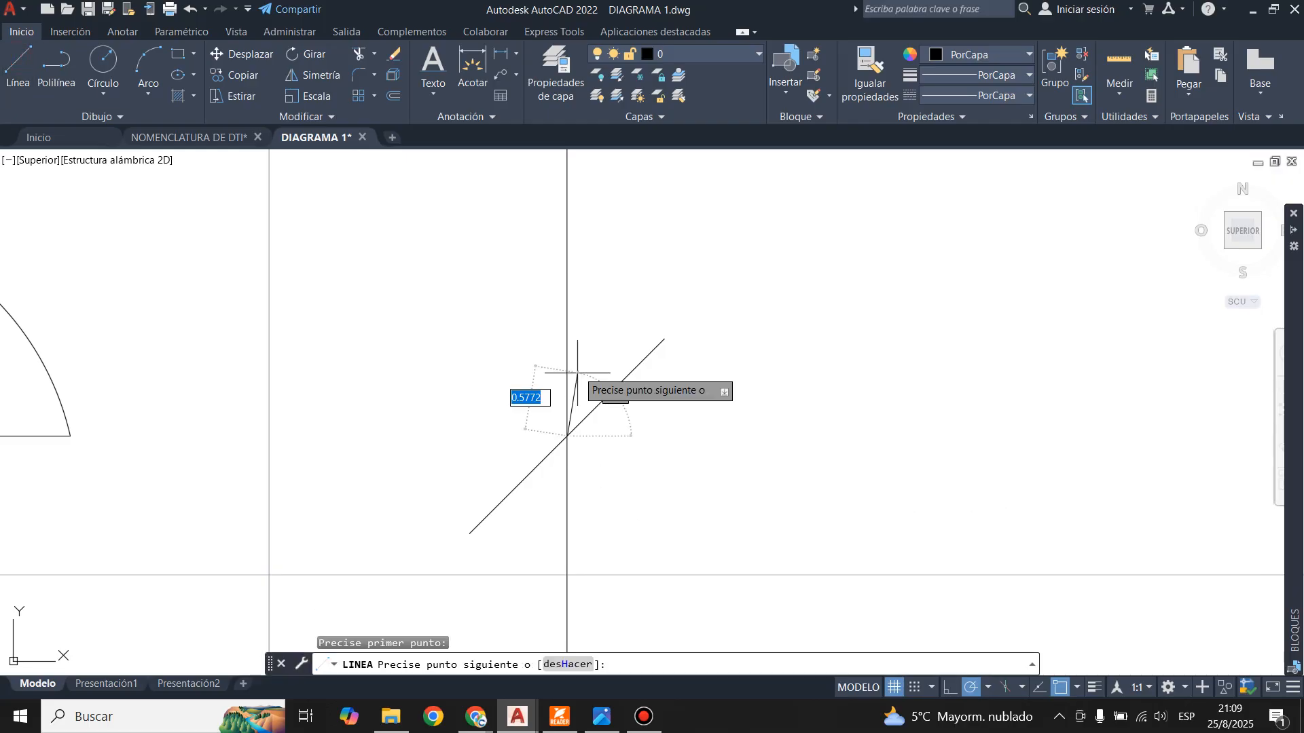
{"action": "key", "text": "F8"}
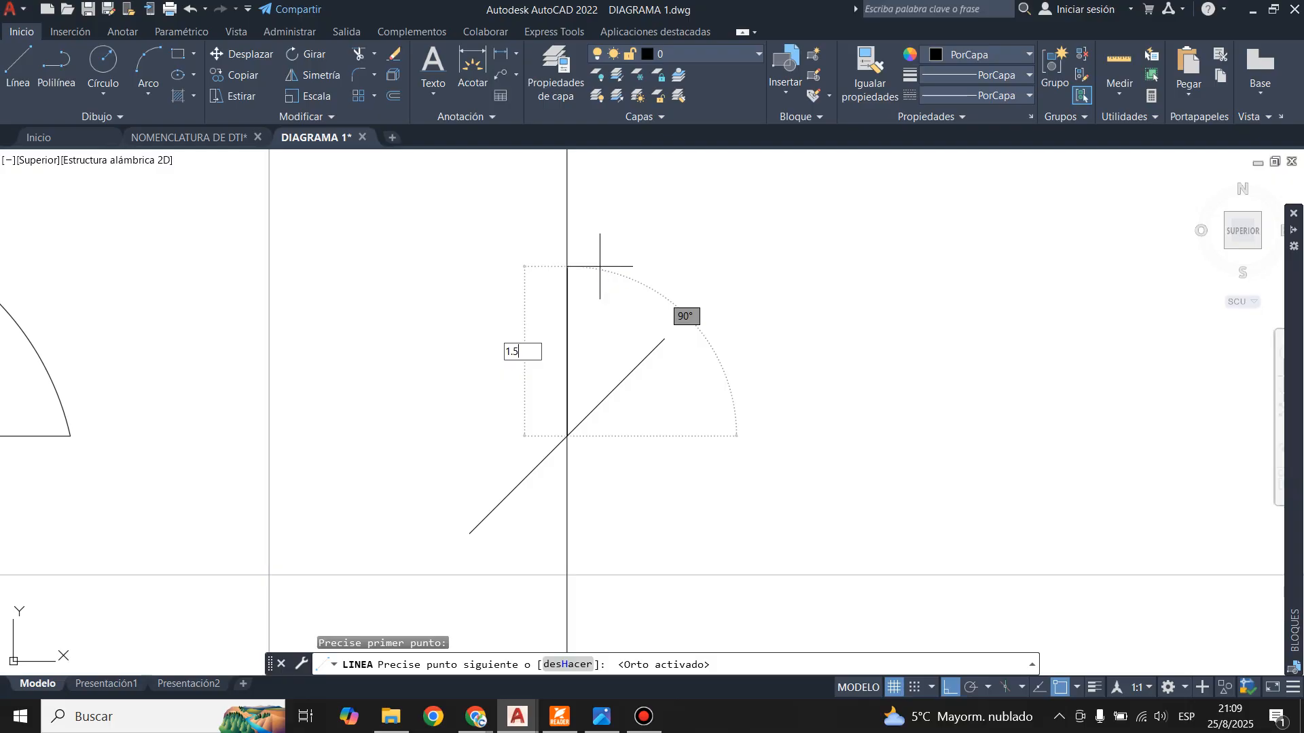
{"action": "key", "text": "Return"}
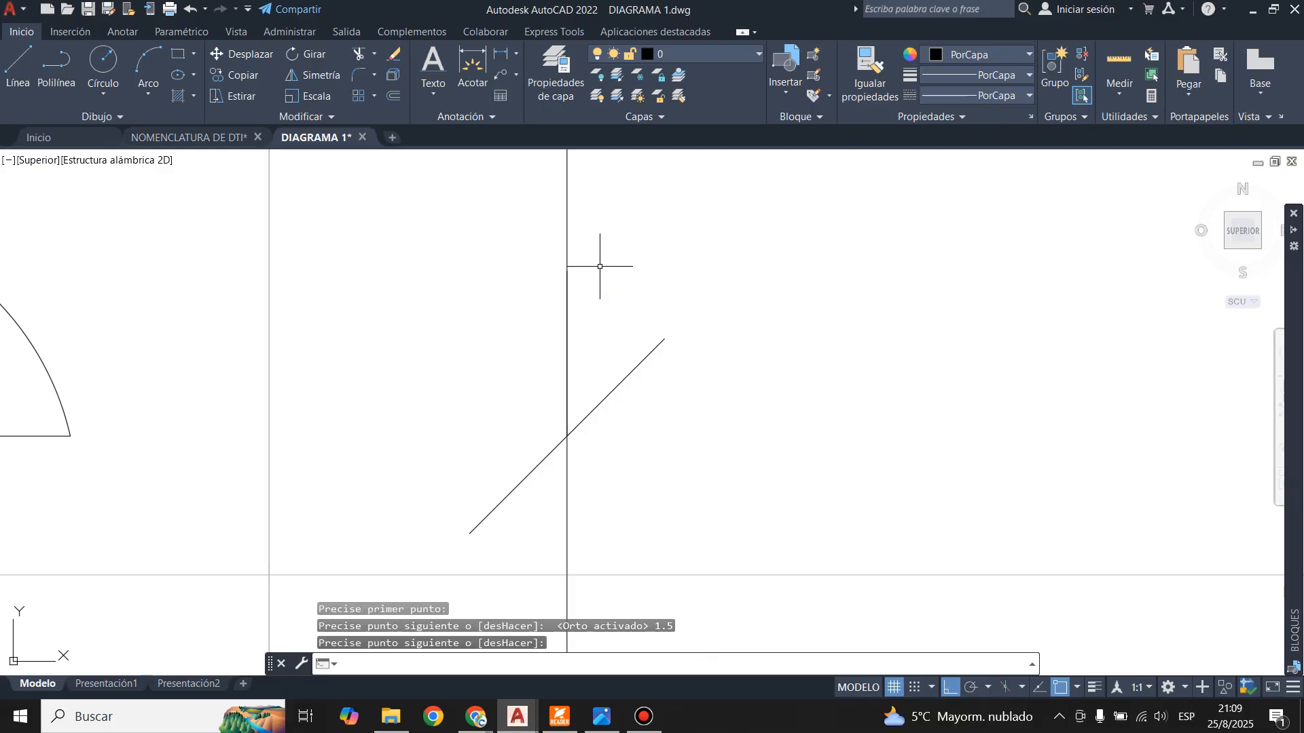
{"action": "key", "text": "Return"}
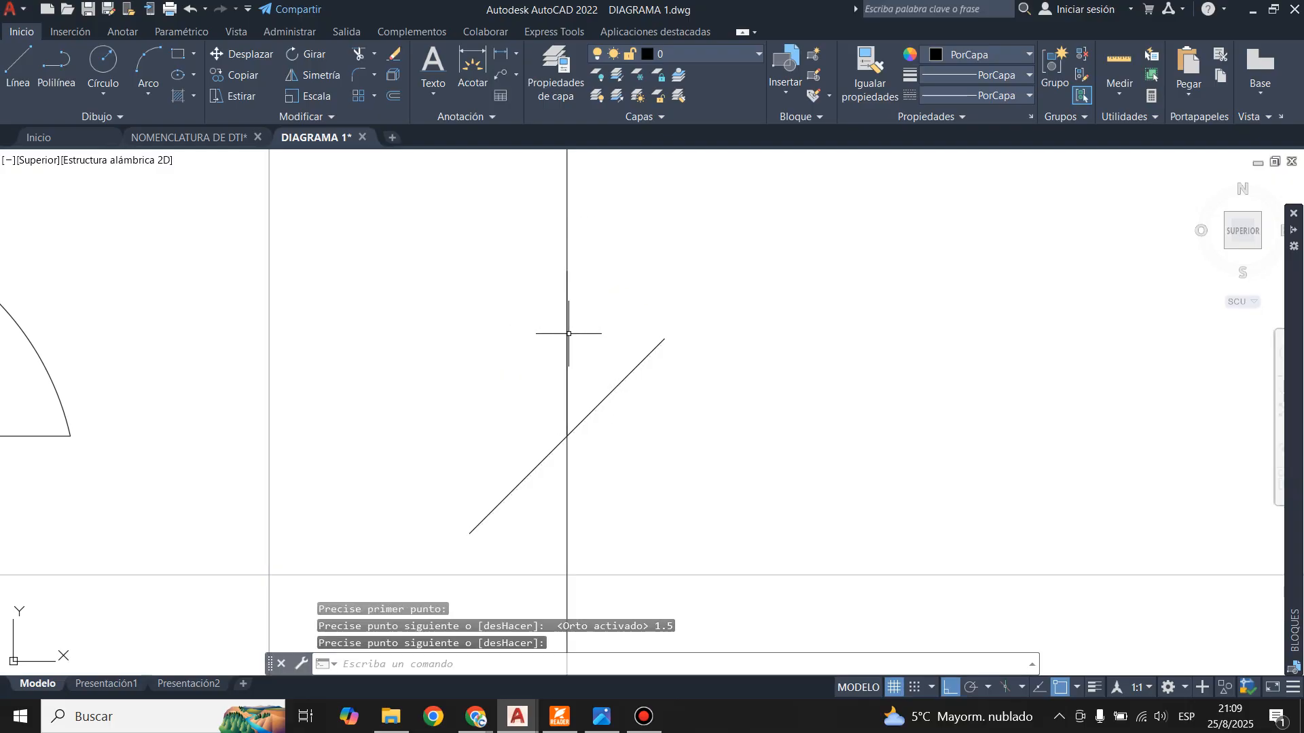
{"action": "left_click", "coordinate": [568, 333]}
{"action": "key", "text": "Escape"}
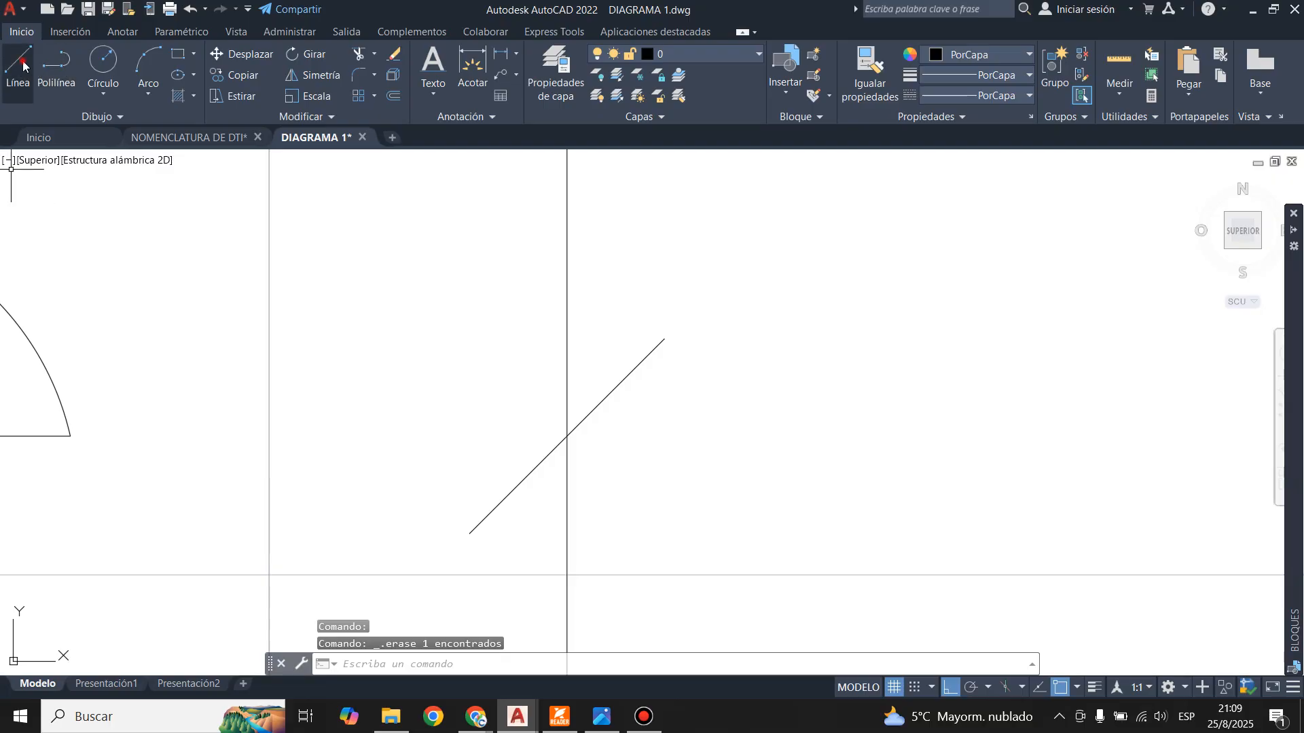
- Draw a 1-unit vertical helper line up from the slash's midpoint along the signal line
{"action": "left_click", "coordinate": [18, 68]}
{"action": "left_click", "coordinate": [568, 432]}
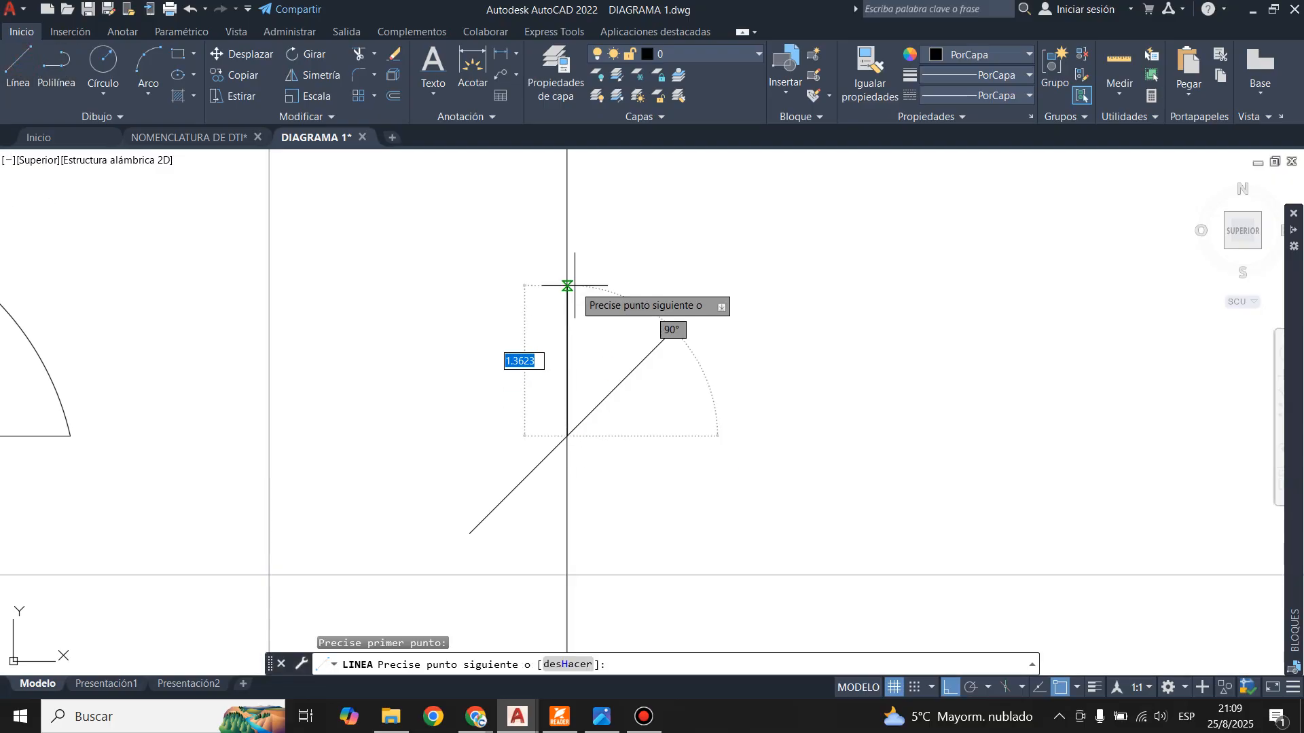
{"action": "type", "text": "1"}
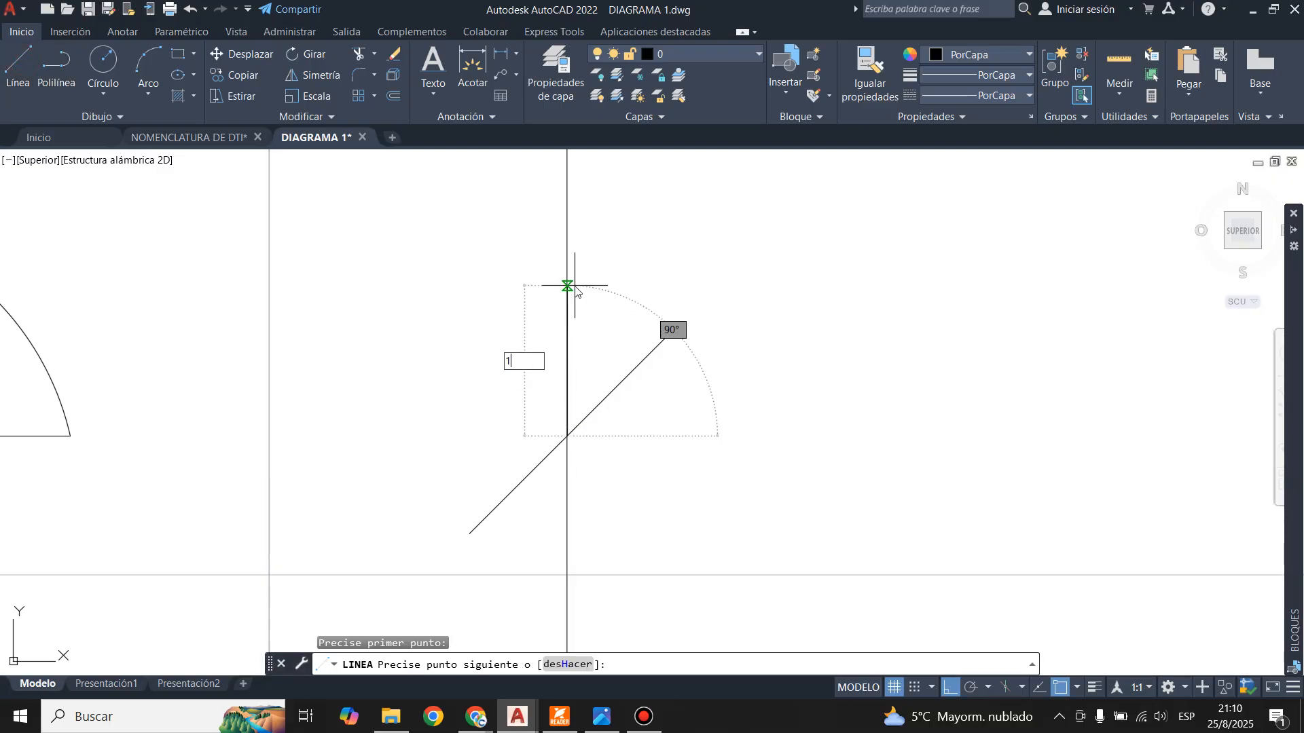
{"action": "key", "text": "Return"}
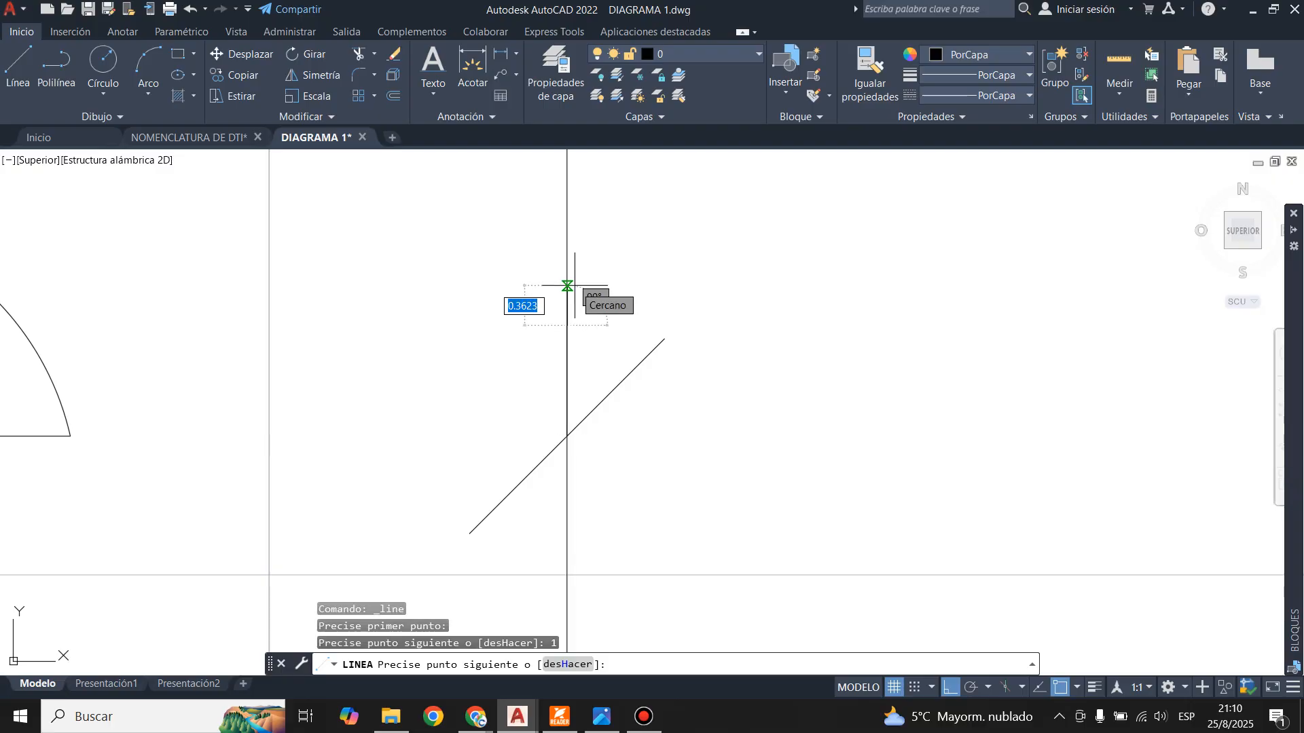
{"action": "key", "text": "Return"}
- Copy the slash from its midpoint to the upper end of the helper line, and delete the helper line
{"action": "left_click", "coordinate": [561, 442]}
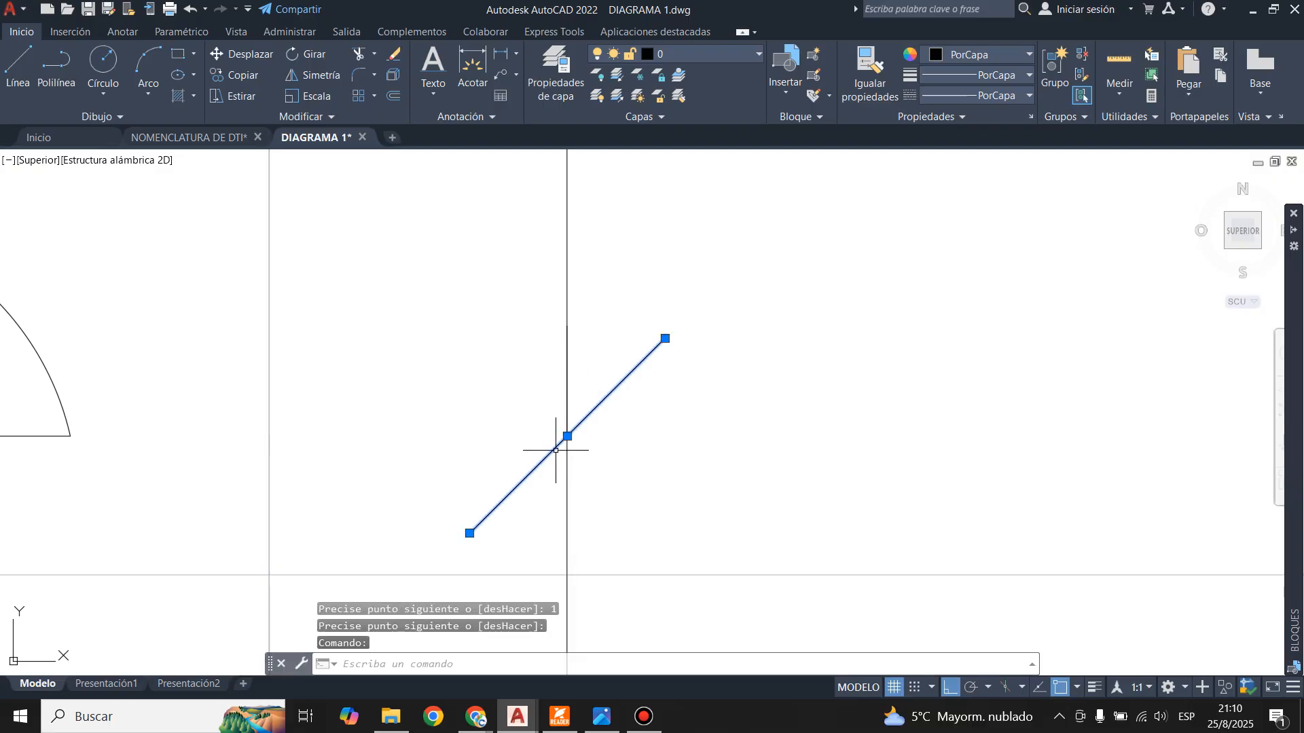
{"action": "left_click", "coordinate": [234, 57]}
{"action": "left_click", "coordinate": [234, 75]}
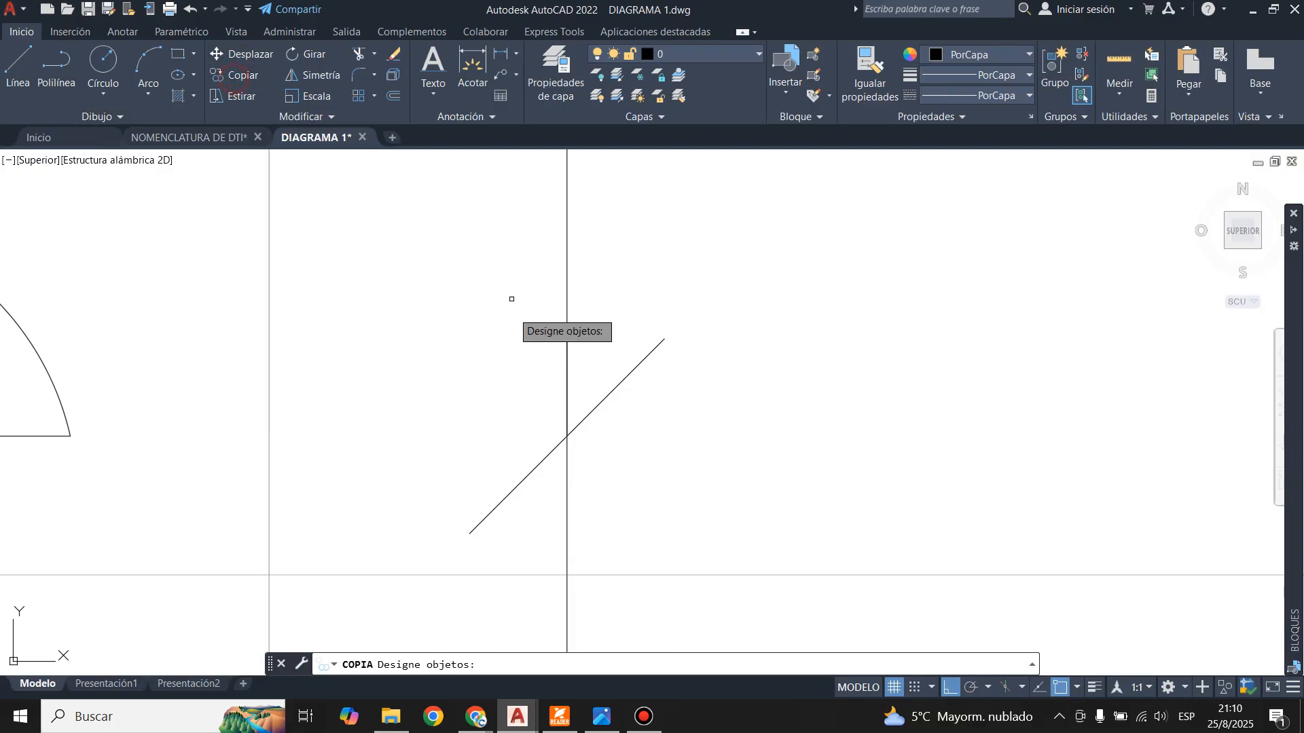
{"action": "left_click", "coordinate": [584, 425]}
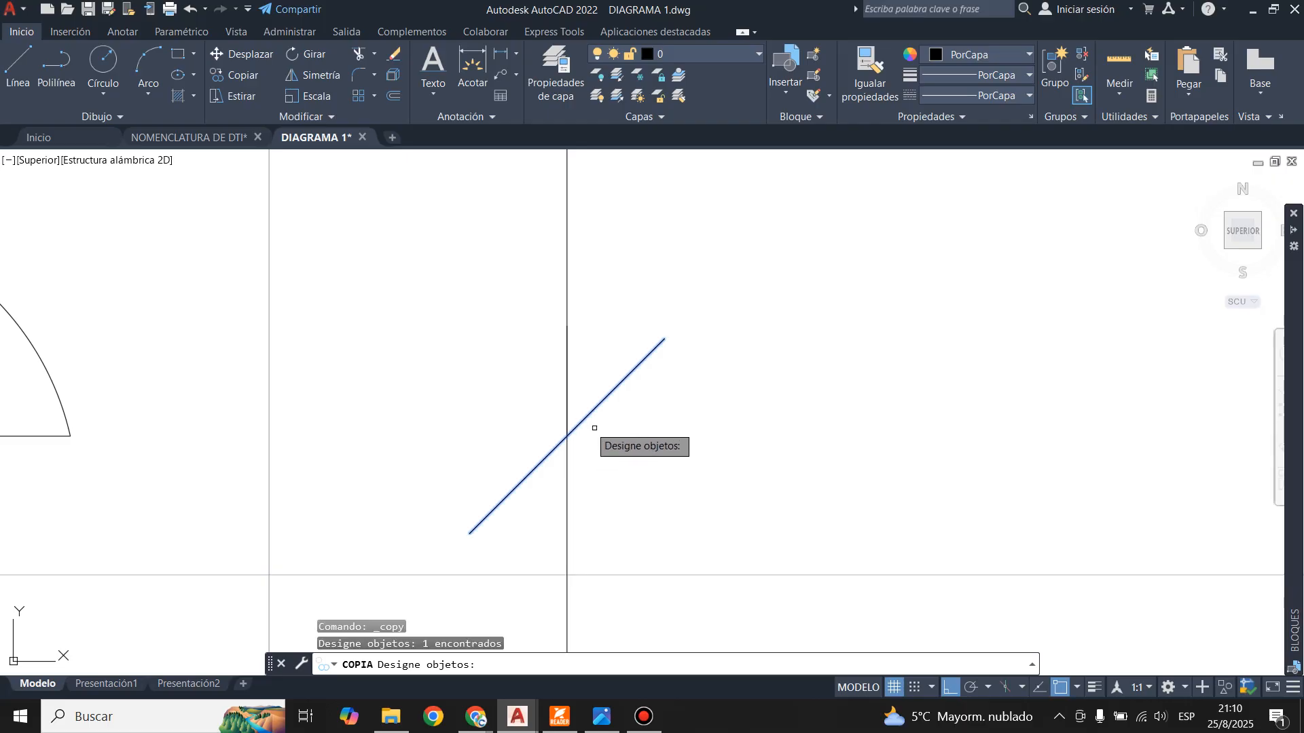
{"action": "key", "text": "Return"}
{"action": "left_click", "coordinate": [567, 435]}
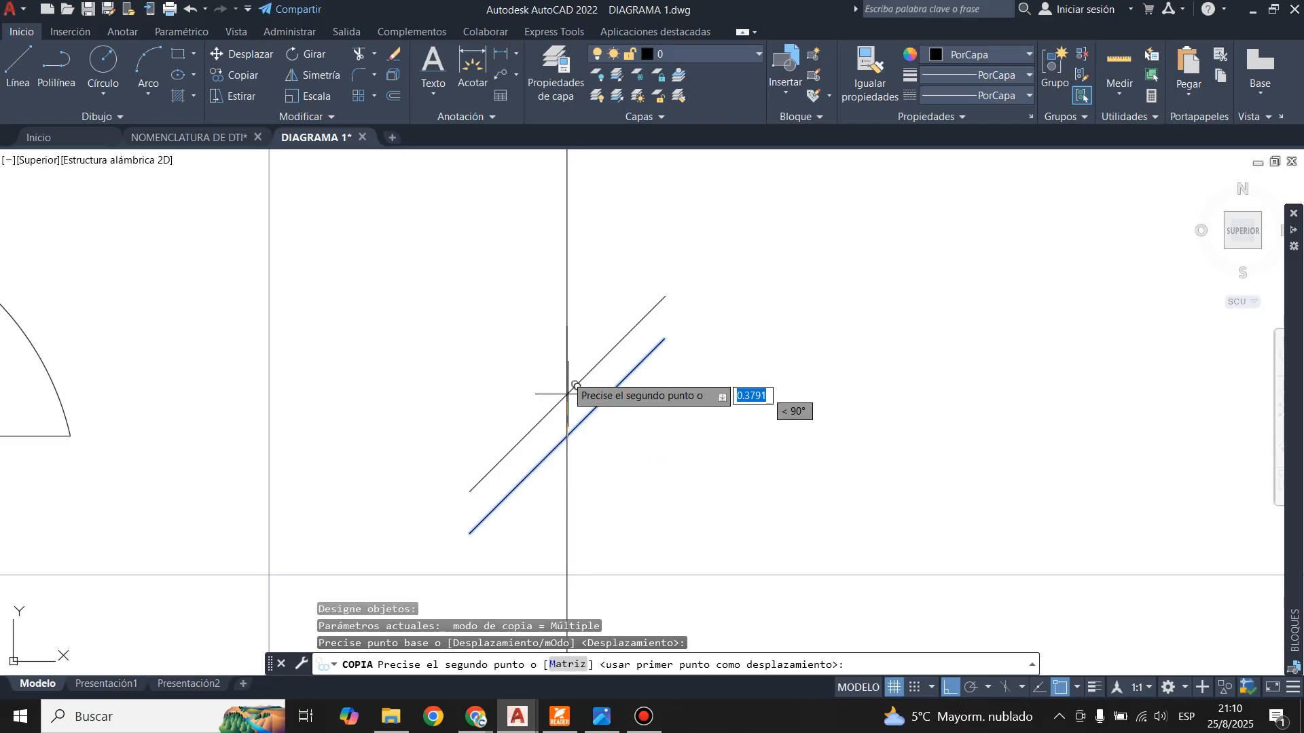
{"action": "left_click", "coordinate": [567, 325]}
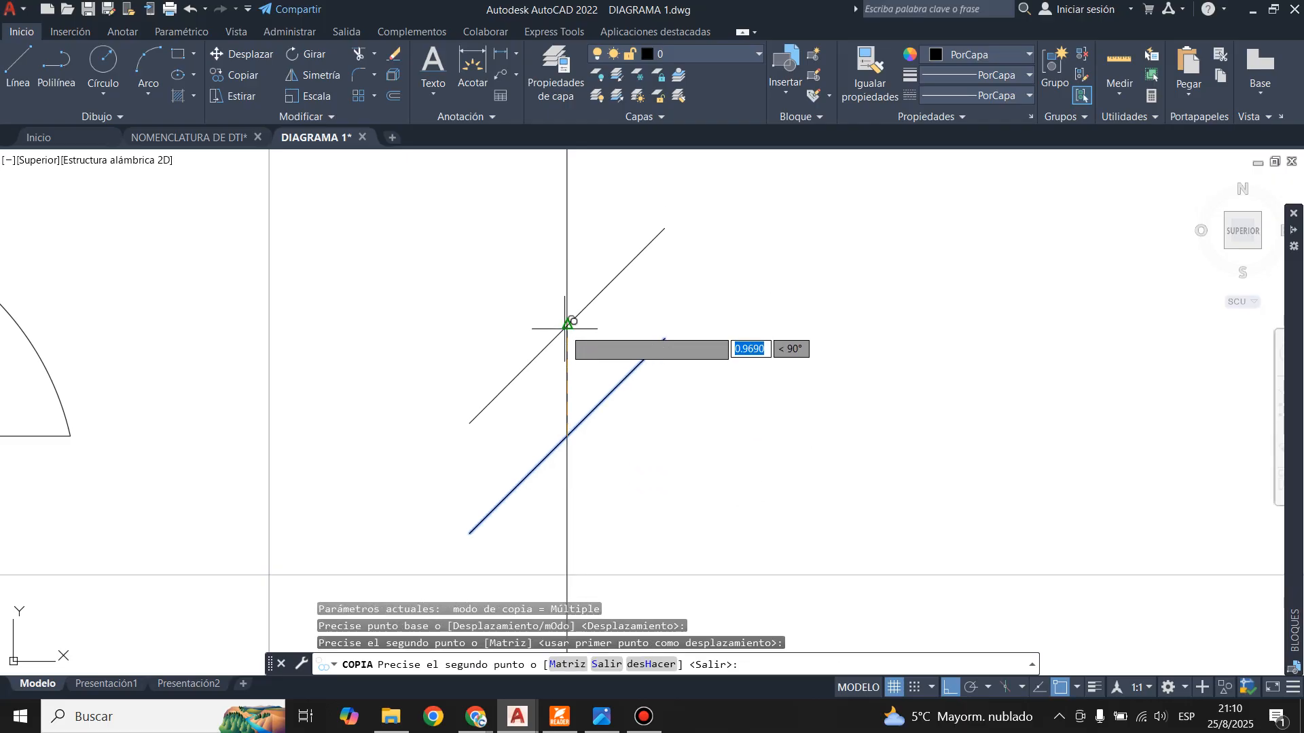
{"action": "key", "text": "Escape"}
{"action": "left_click", "coordinate": [567, 366]}
{"action": "key", "text": "Delete"}
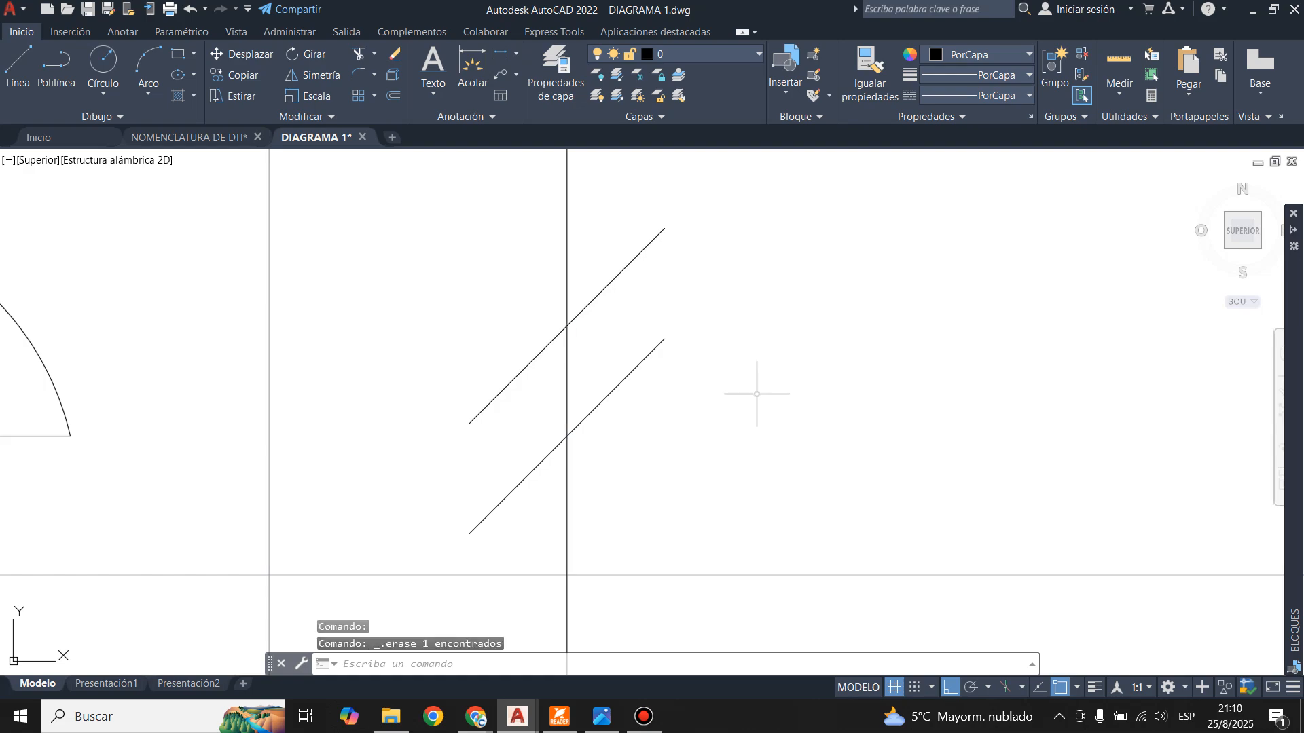
- Compare the new valve symbol with the FV 133 control valve and its surrounding instruments
{"action": "scroll", "coordinate": [658, 315], "scroll_direction": "down", "scroll_amount": 5}
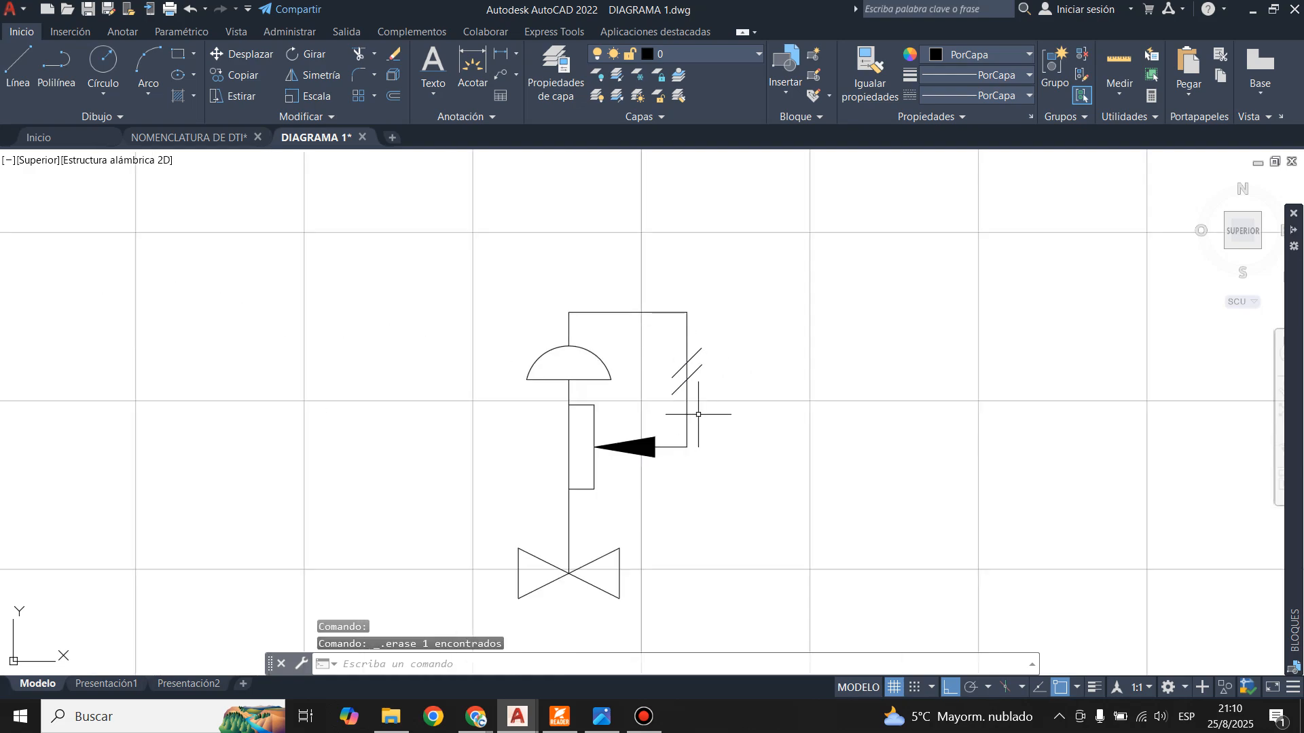
{"action": "scroll", "coordinate": [681, 494], "scroll_direction": "down", "scroll_amount": 9}
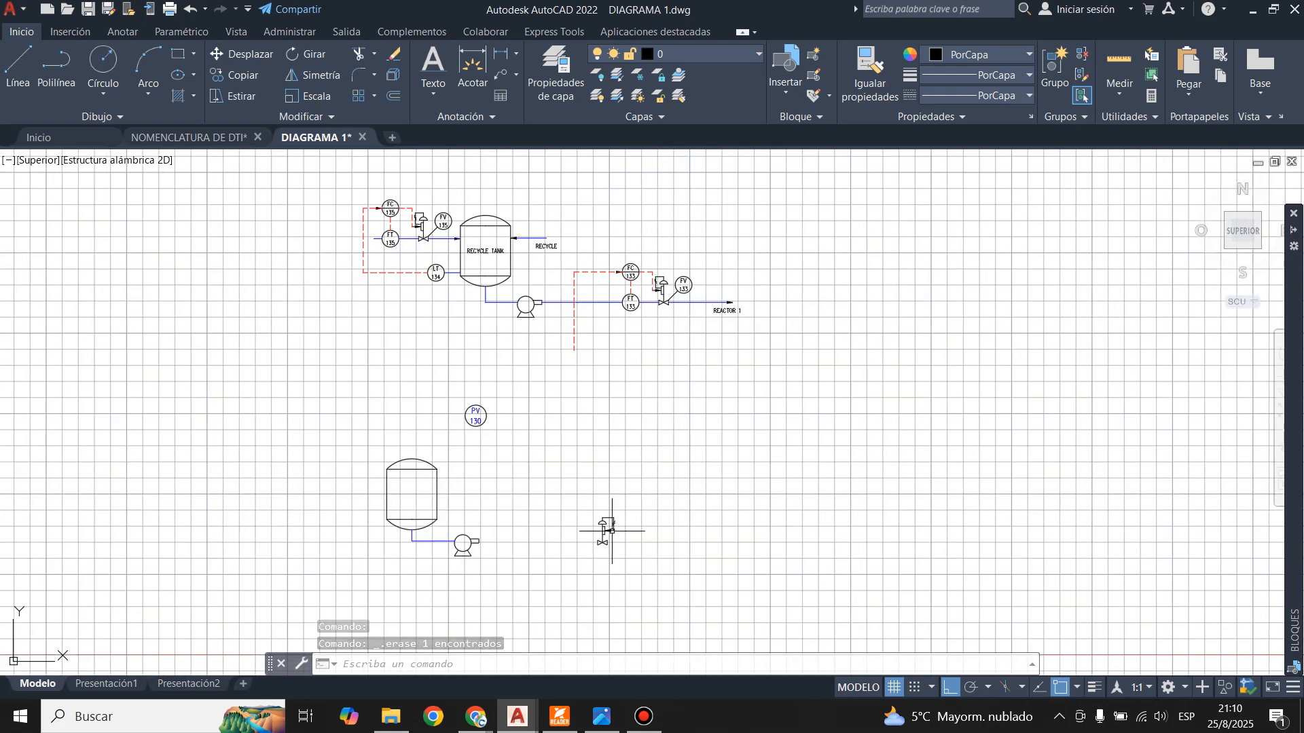
{"action": "scroll", "coordinate": [652, 291], "scroll_direction": "up", "scroll_amount": 5}
{"action": "scroll", "coordinate": [638, 288], "scroll_direction": "up", "scroll_amount": 4}
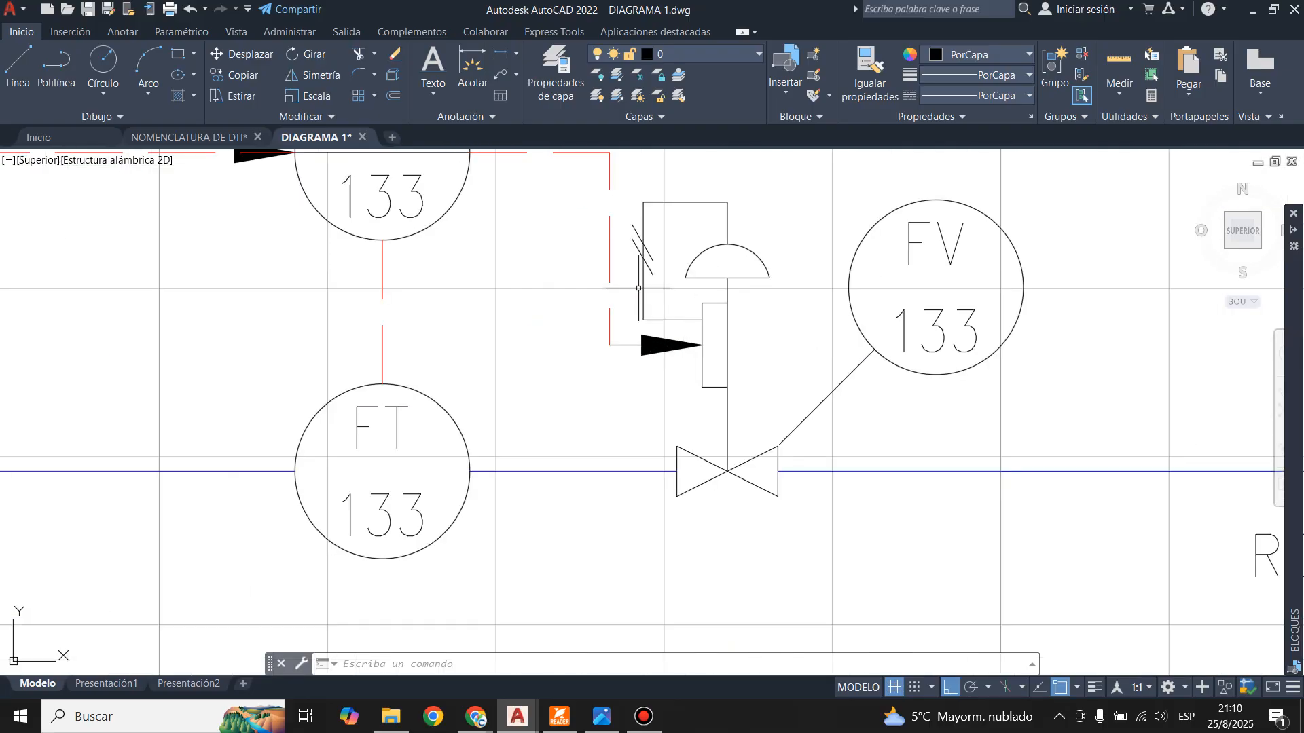
{"action": "scroll", "coordinate": [669, 277], "scroll_direction": "down", "scroll_amount": 6}
{"action": "scroll", "coordinate": [669, 214], "scroll_direction": "down", "scroll_amount": 4}
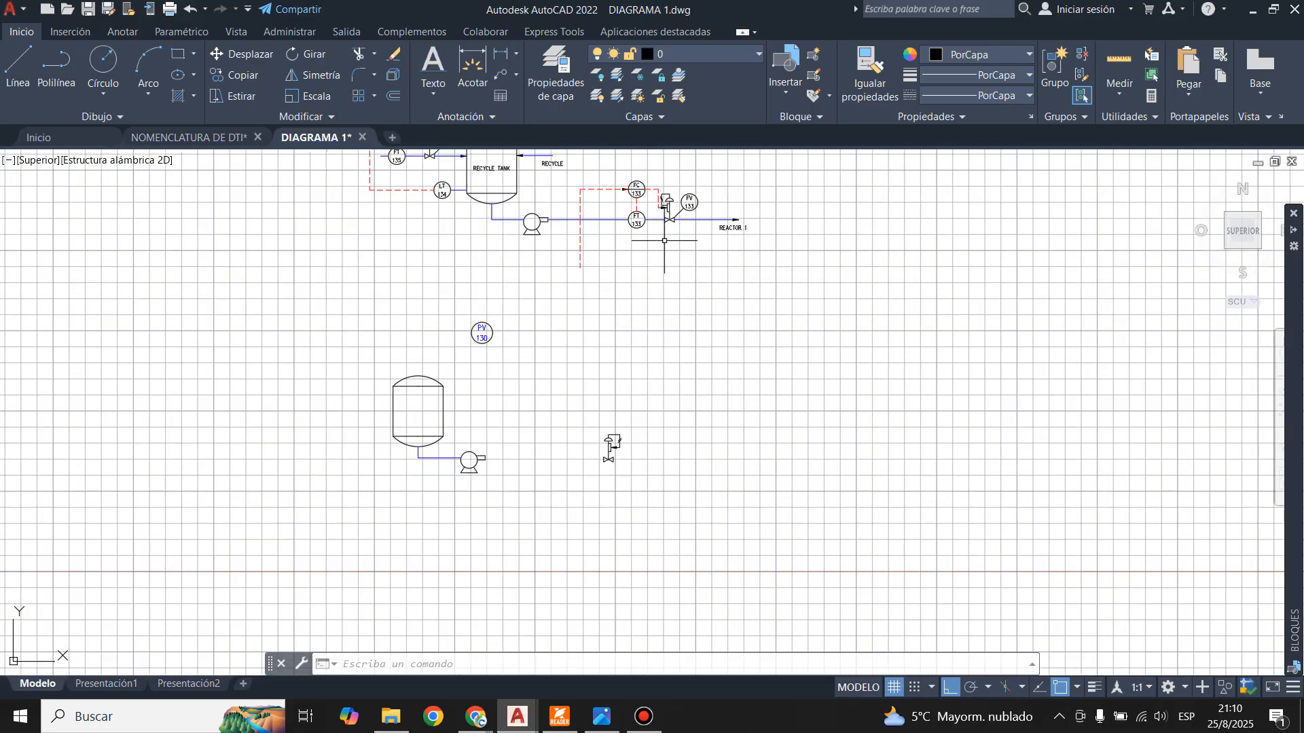
{"action": "scroll", "coordinate": [611, 442], "scroll_direction": "up", "scroll_amount": 4}
{"action": "scroll", "coordinate": [599, 561], "scroll_direction": "down", "scroll_amount": 4}
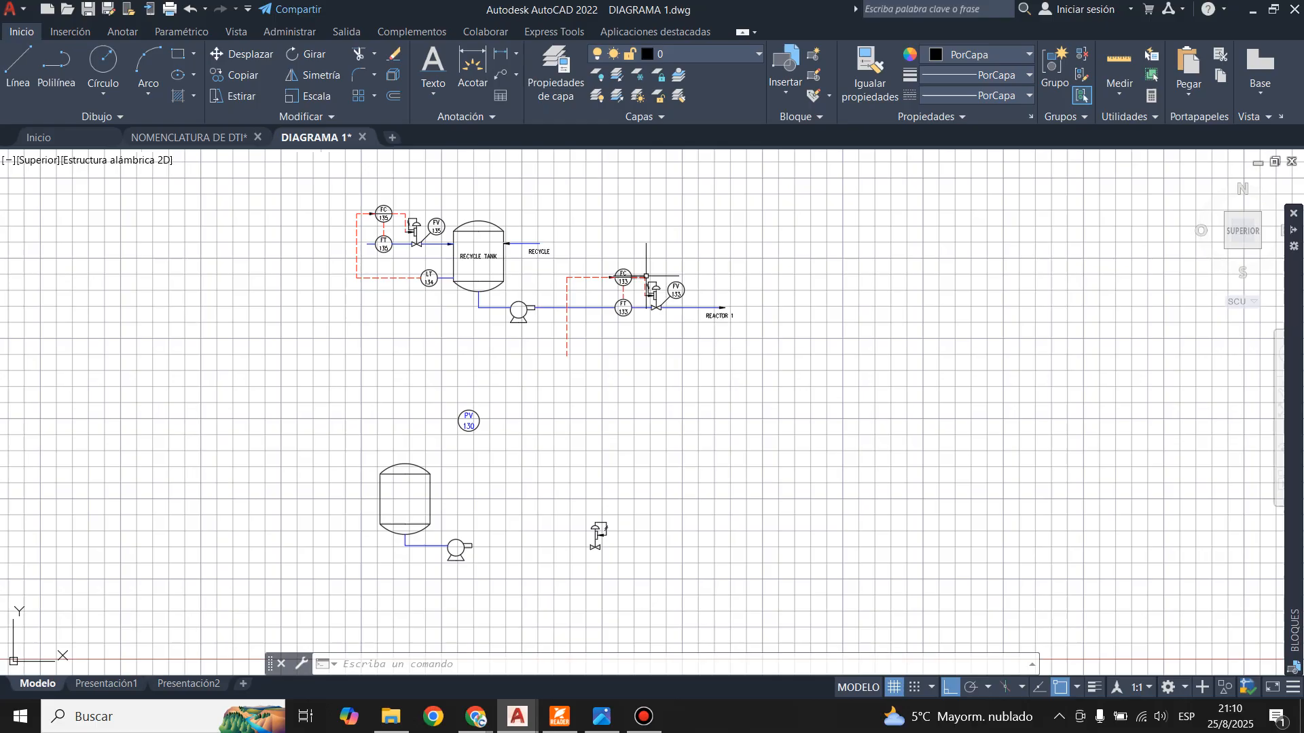
- Delete the overlapping short horizontal line behind the arrowhead of the new valve symbol
{"action": "scroll", "coordinate": [646, 277], "scroll_direction": "up", "scroll_amount": 8}
{"action": "scroll", "coordinate": [628, 416], "scroll_direction": "down", "scroll_amount": 6}
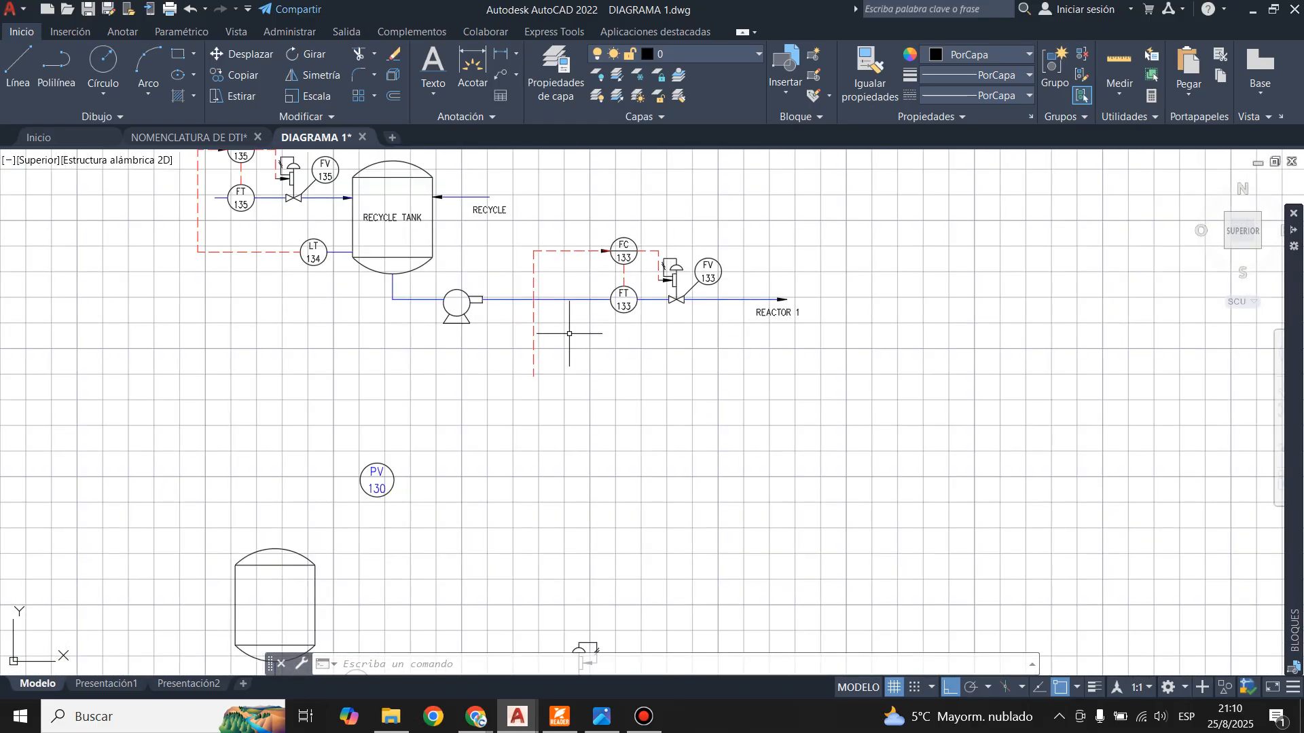
{"action": "scroll", "coordinate": [571, 394], "scroll_direction": "down", "scroll_amount": 5}
{"action": "scroll", "coordinate": [634, 393], "scroll_direction": "up", "scroll_amount": 9}
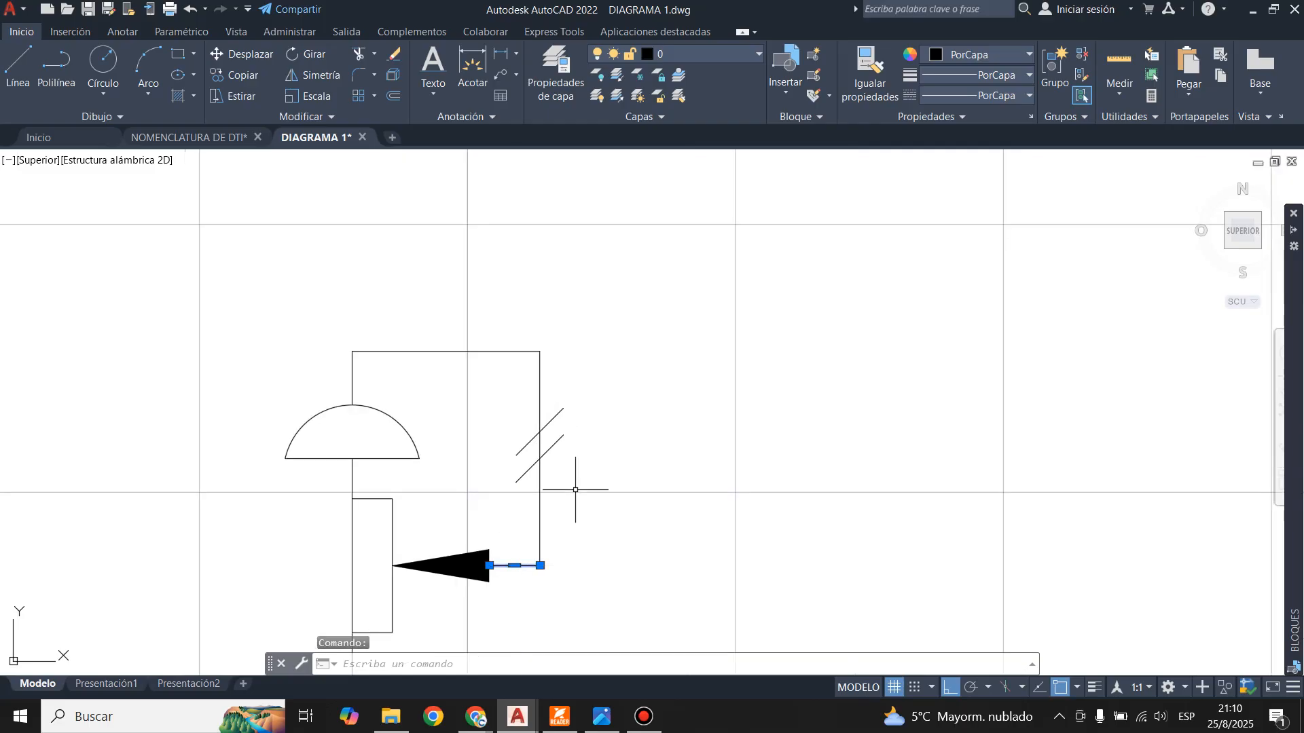
{"action": "key", "text": "Delete"}
{"action": "key", "text": "Escape"}
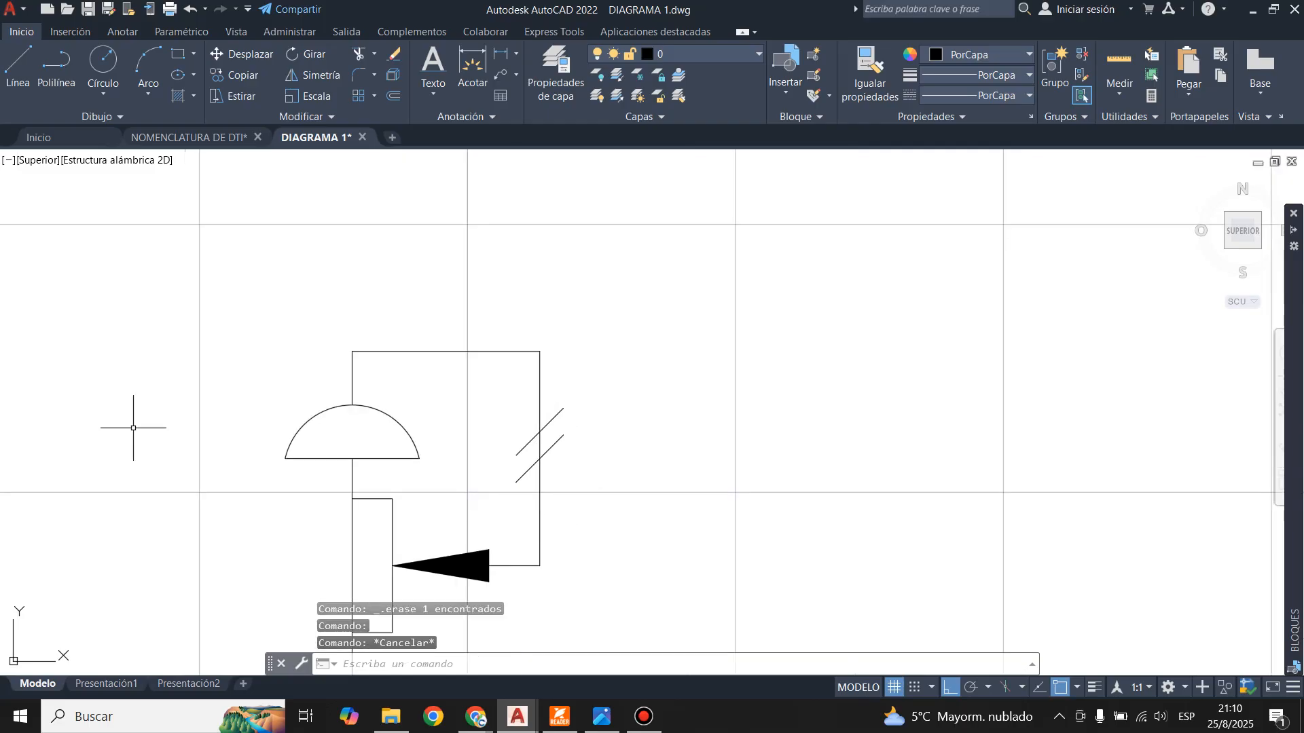
- Draw a line 1 unit down from the upper outer corner of the positioner rectangle, continuing horizontally to the vertical signal line
{"action": "left_click", "coordinate": [17, 73]}
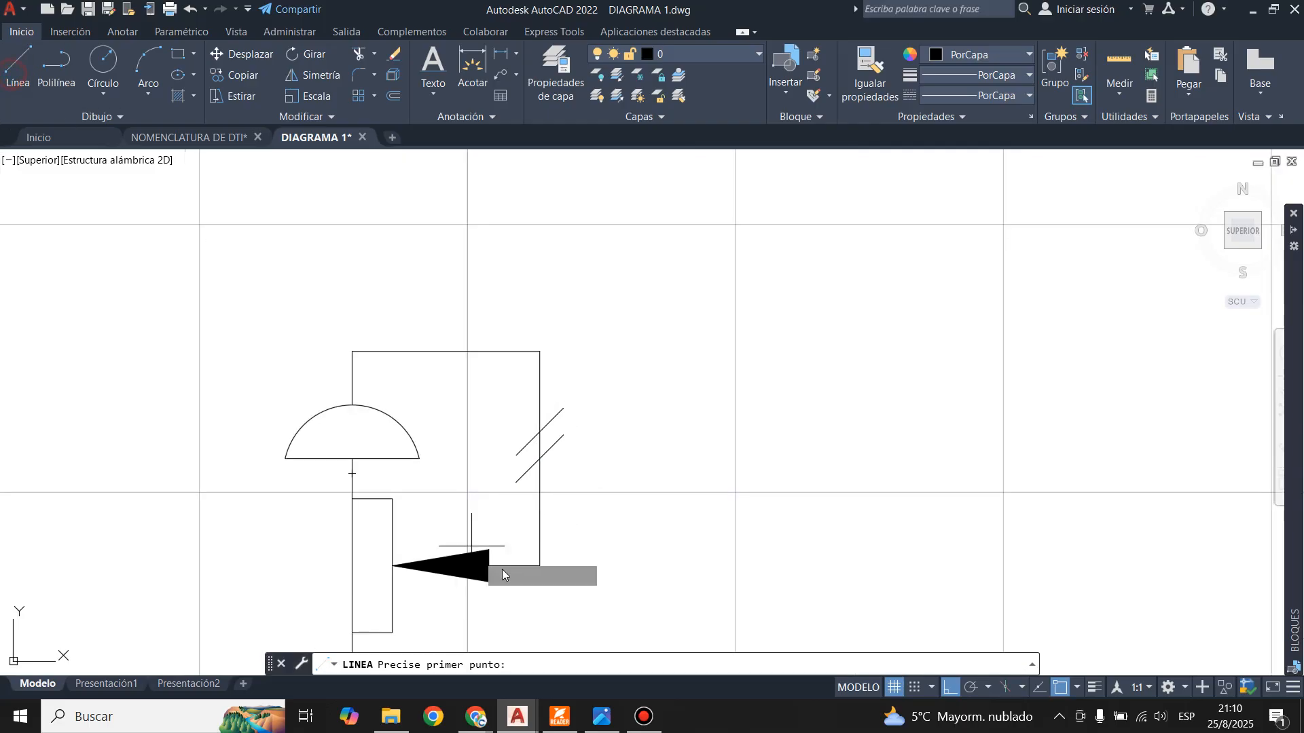
{"action": "left_click", "coordinate": [393, 499]}
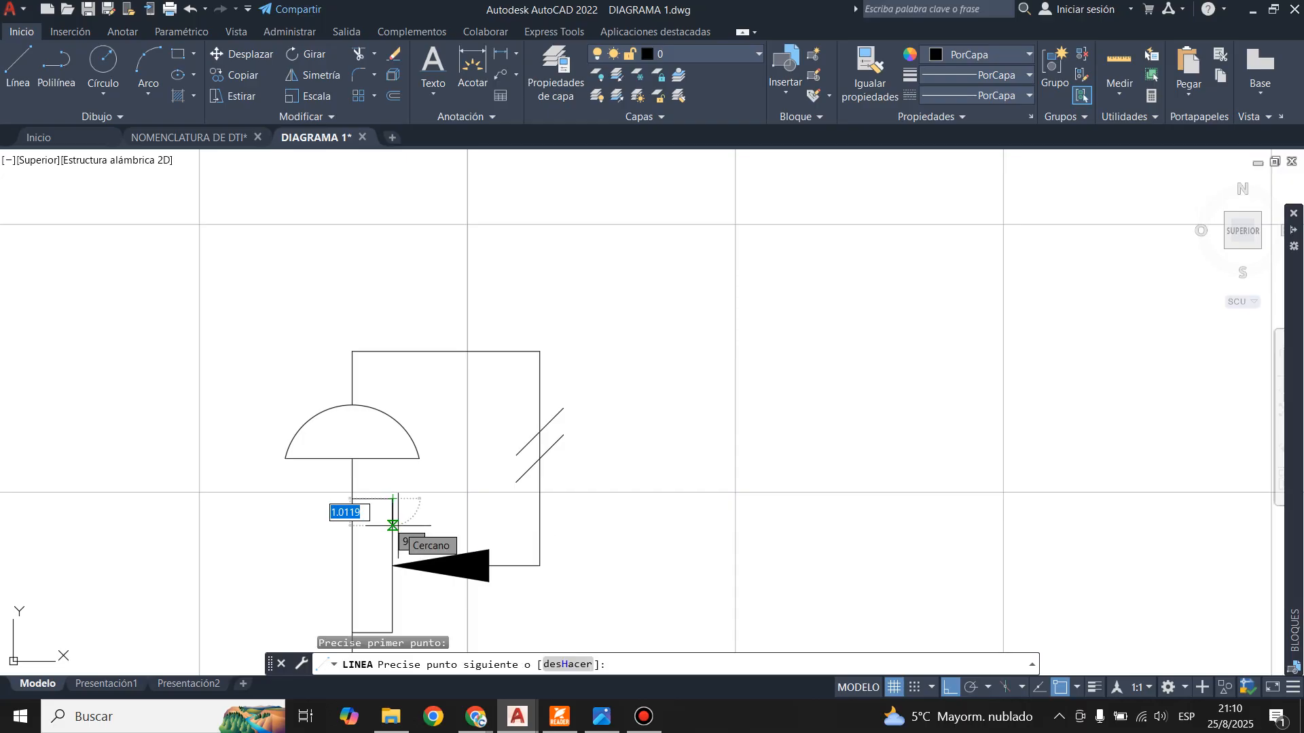
{"action": "type", "text": "1"}
{"action": "key", "text": "Return"}
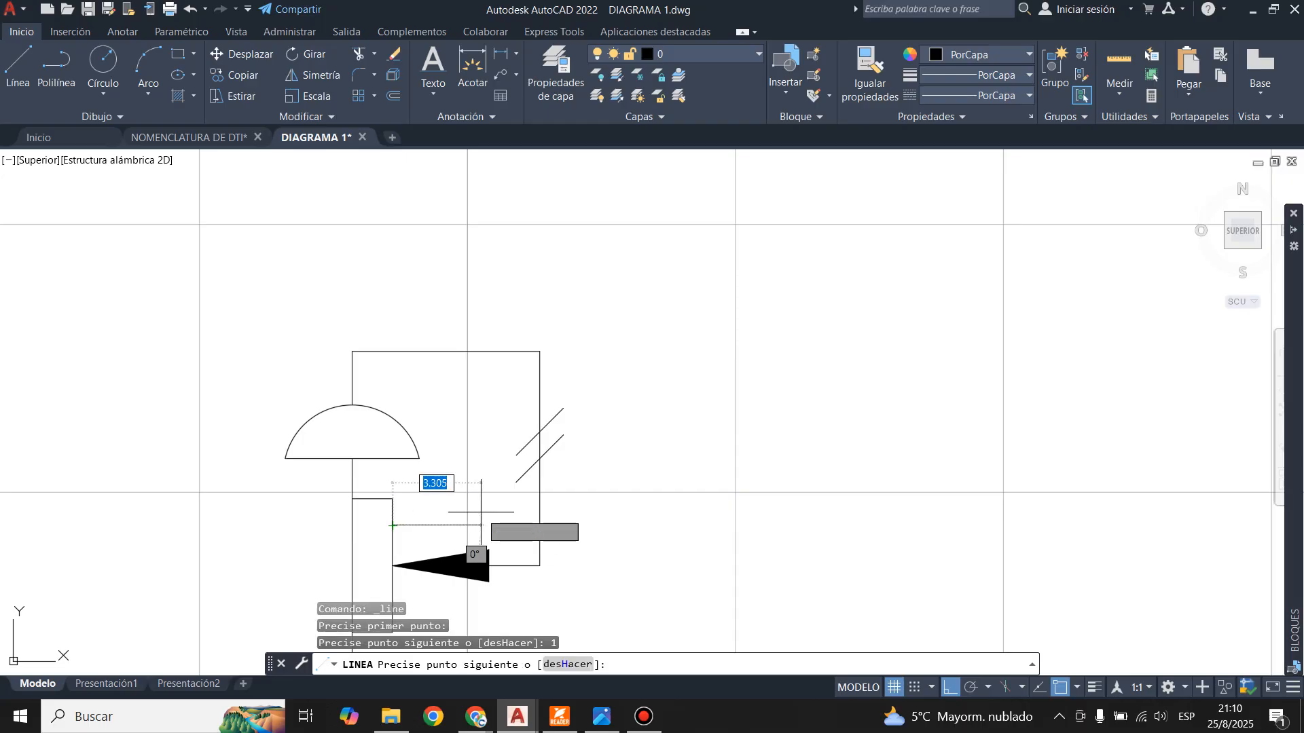
{"action": "left_click", "coordinate": [539, 526]}
{"action": "key", "text": "Escape"}
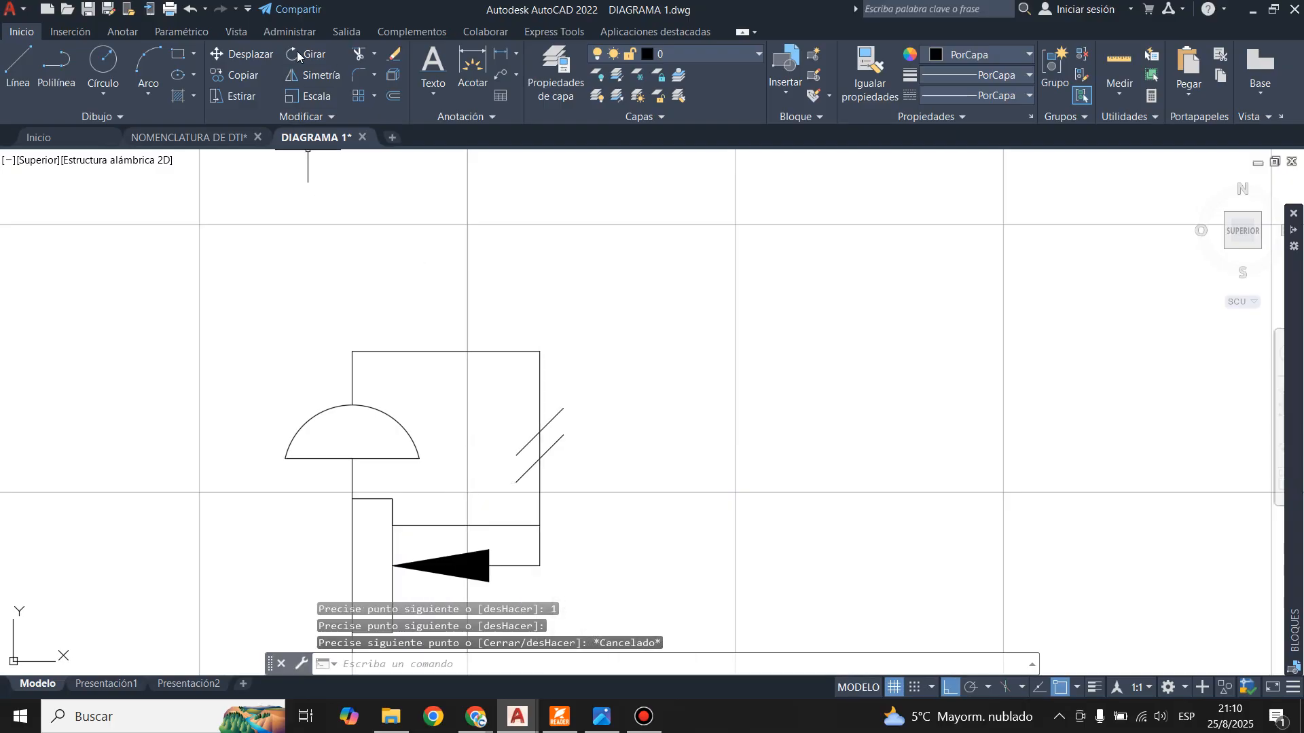
- Trim the vertical signal line below the new horizontal connection so the arrow's tail is detached from it
{"action": "left_click", "coordinate": [356, 56]}
{"action": "left_click_drag", "start_coordinate": [526, 545], "coordinate": [571, 538]}
{"action": "key", "text": "Escape"}
{"action": "scroll", "coordinate": [584, 440], "scroll_direction": "down", "scroll_amount": 3}
{"action": "scroll", "coordinate": [538, 495], "scroll_direction": "up", "scroll_amount": 2}
{"action": "scroll", "coordinate": [572, 421], "scroll_direction": "down", "scroll_amount": 1}
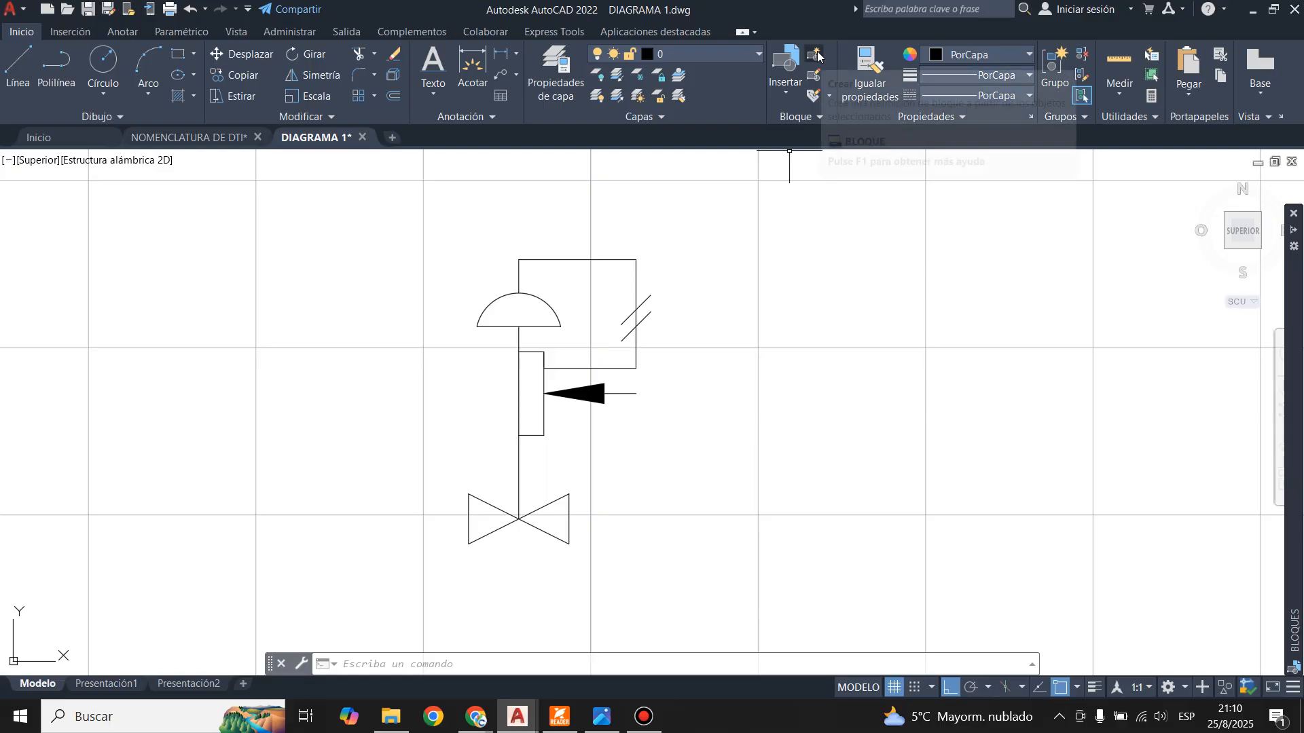
- Define the whole control valve symbol as a block named VAL with its base point at the valve body's centre
{"action": "left_click", "coordinate": [416, 197]}
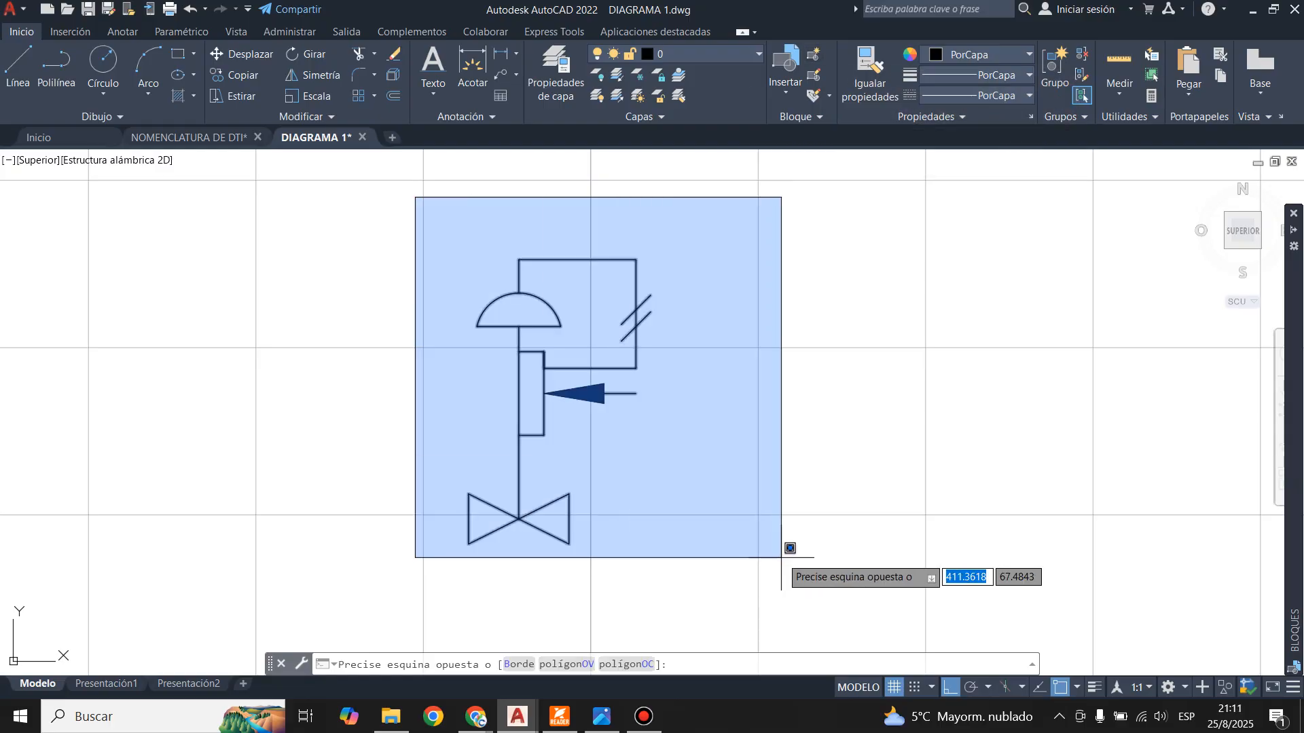
{"action": "left_click", "coordinate": [781, 553]}
{"action": "left_click", "coordinate": [815, 55]}
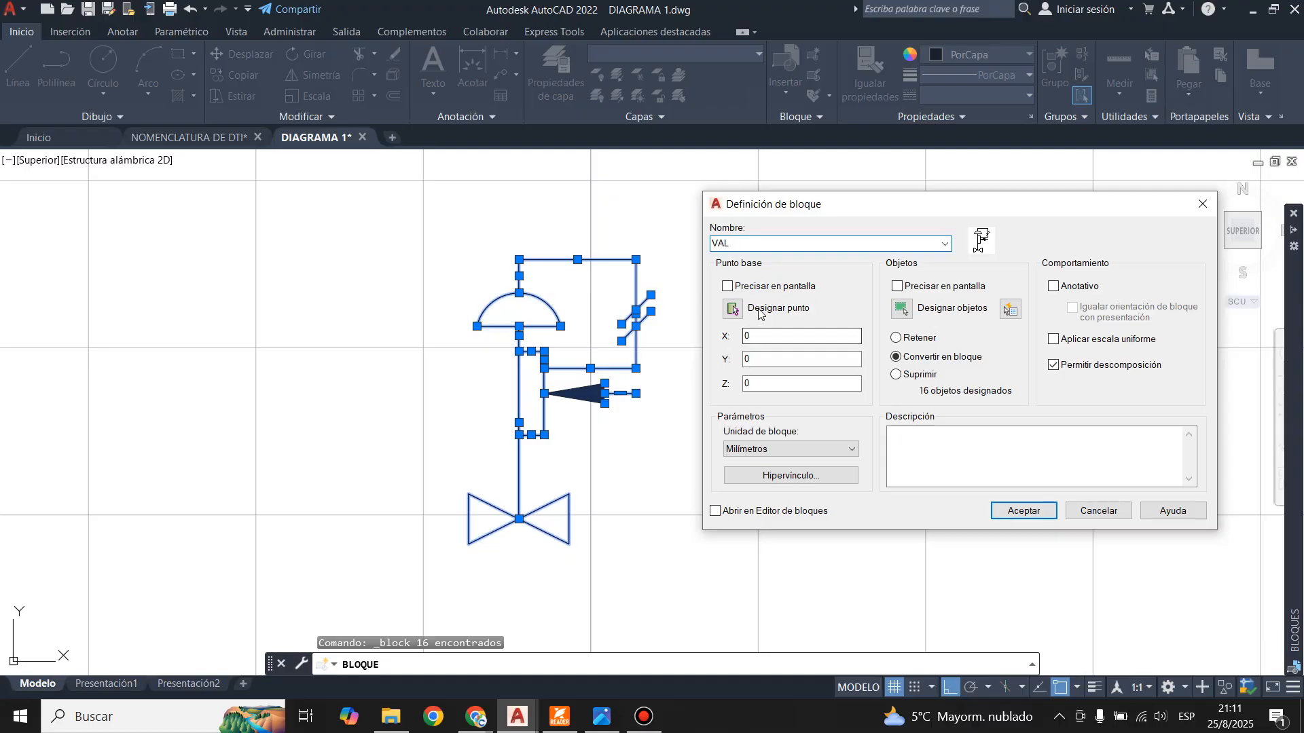
{"action": "left_click", "coordinate": [732, 310]}
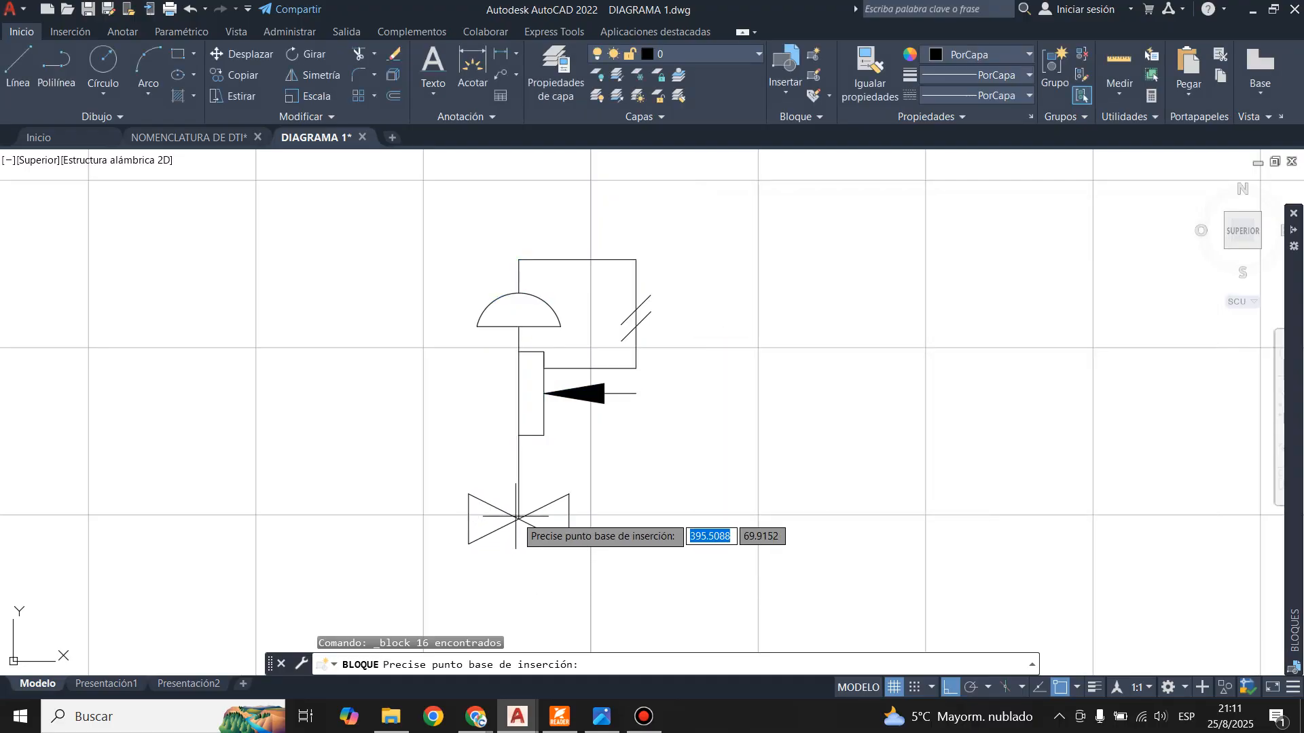
{"action": "left_click", "coordinate": [519, 519]}
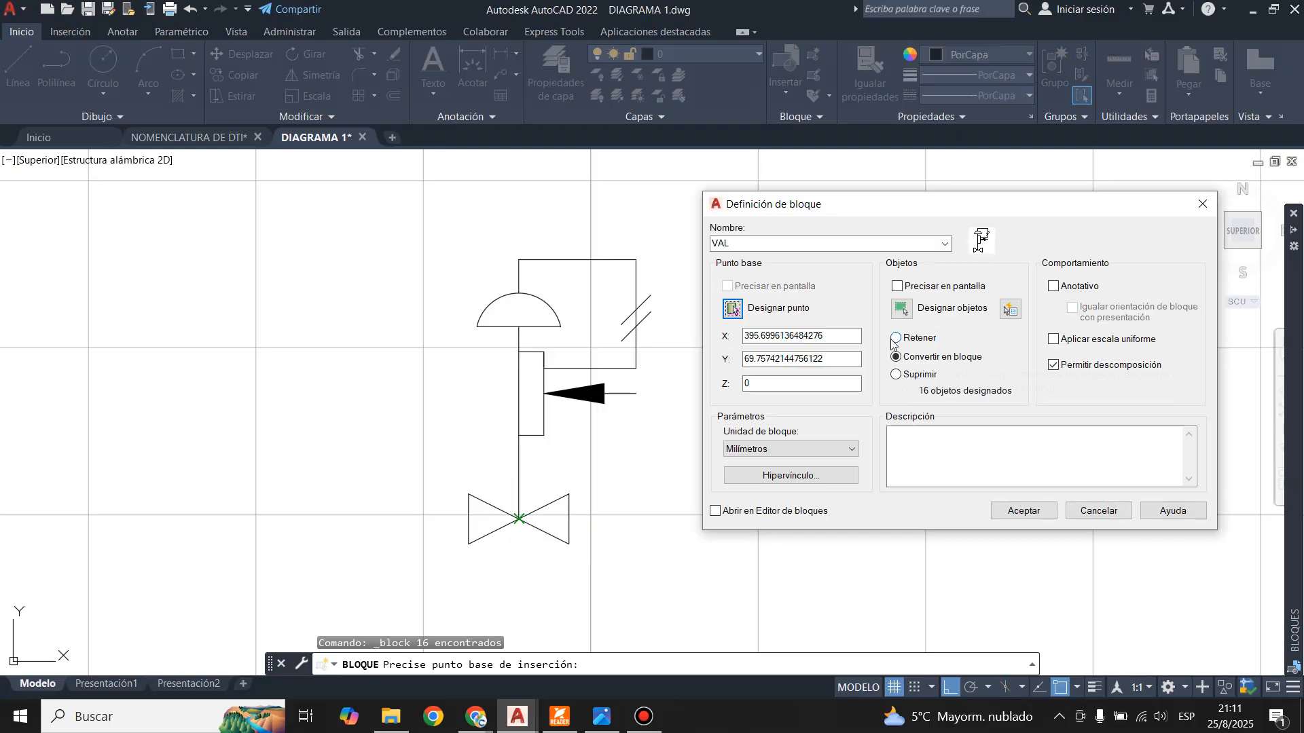
{"action": "left_click", "coordinate": [1017, 518]}
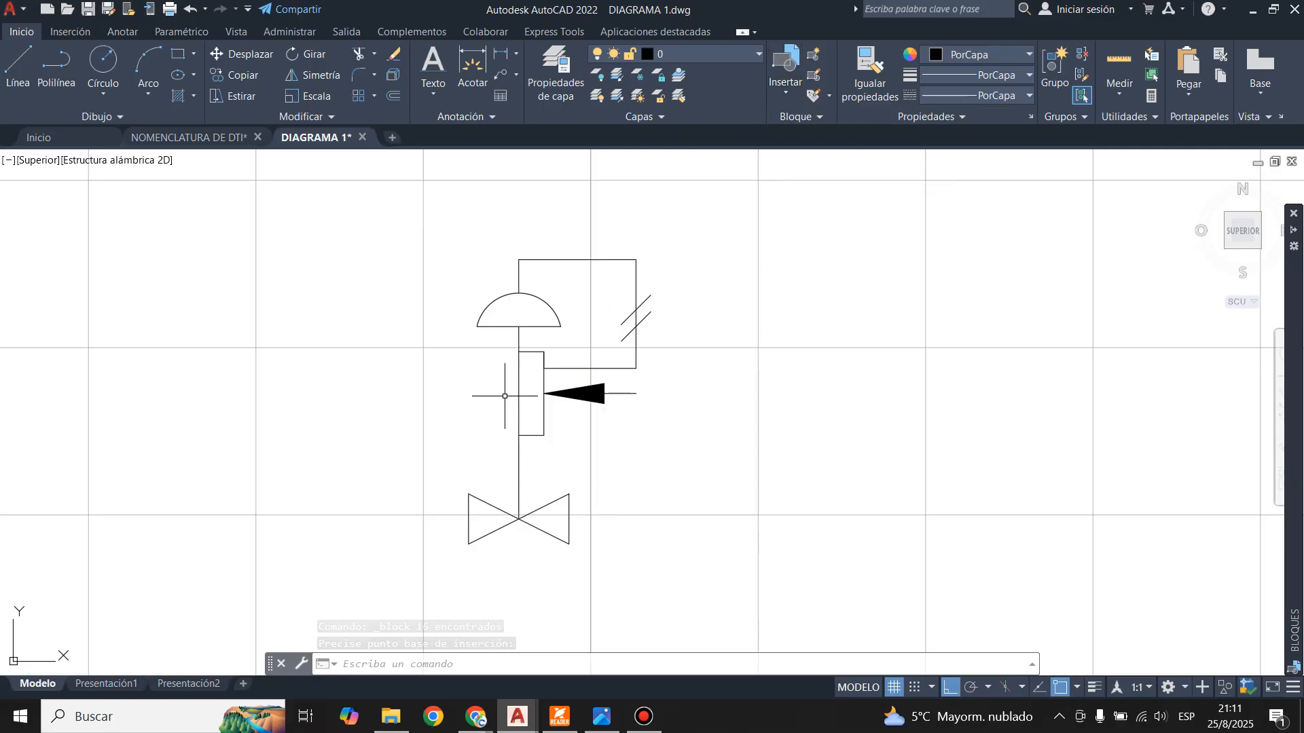
- Open block VAL for editing and add a Simetría parameter along the vertical stem from the valve centre, placing its label beside the stem
{"action": "double_click", "coordinate": [518, 396]}
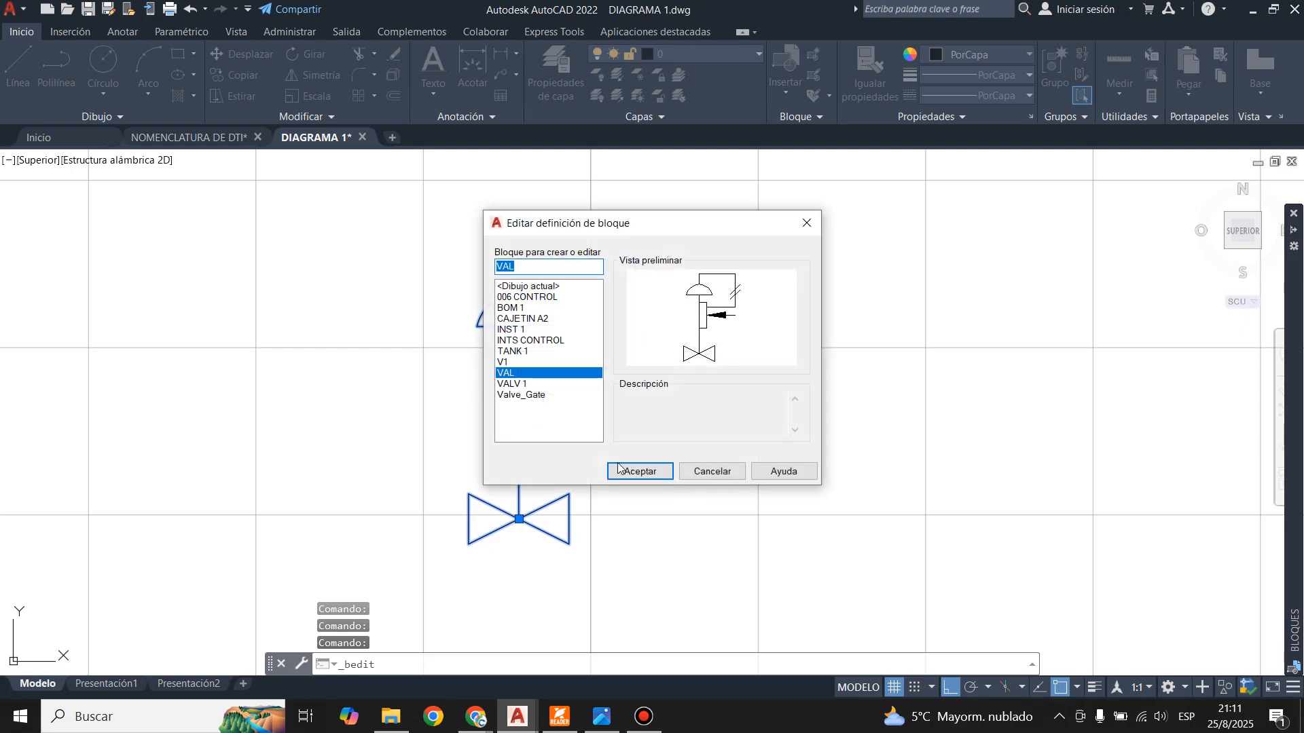
{"action": "left_click", "coordinate": [640, 472]}
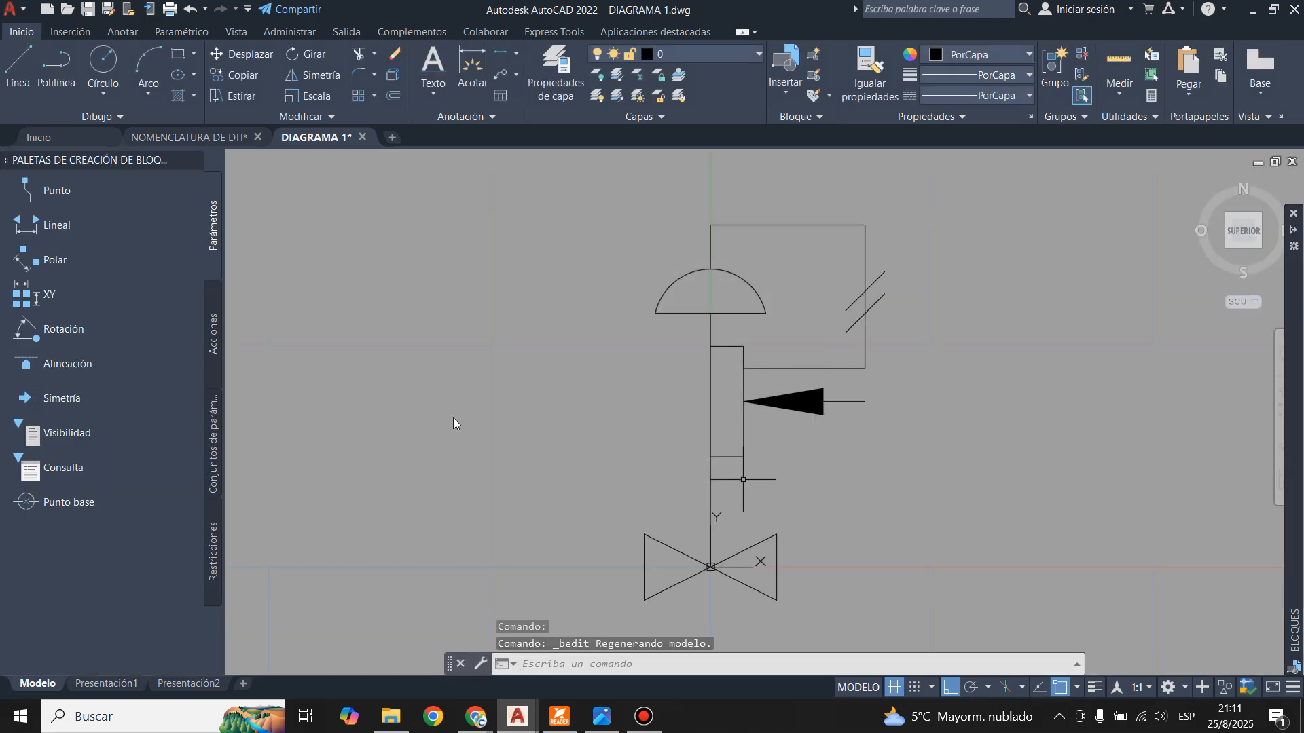
{"action": "left_click", "coordinate": [37, 405]}
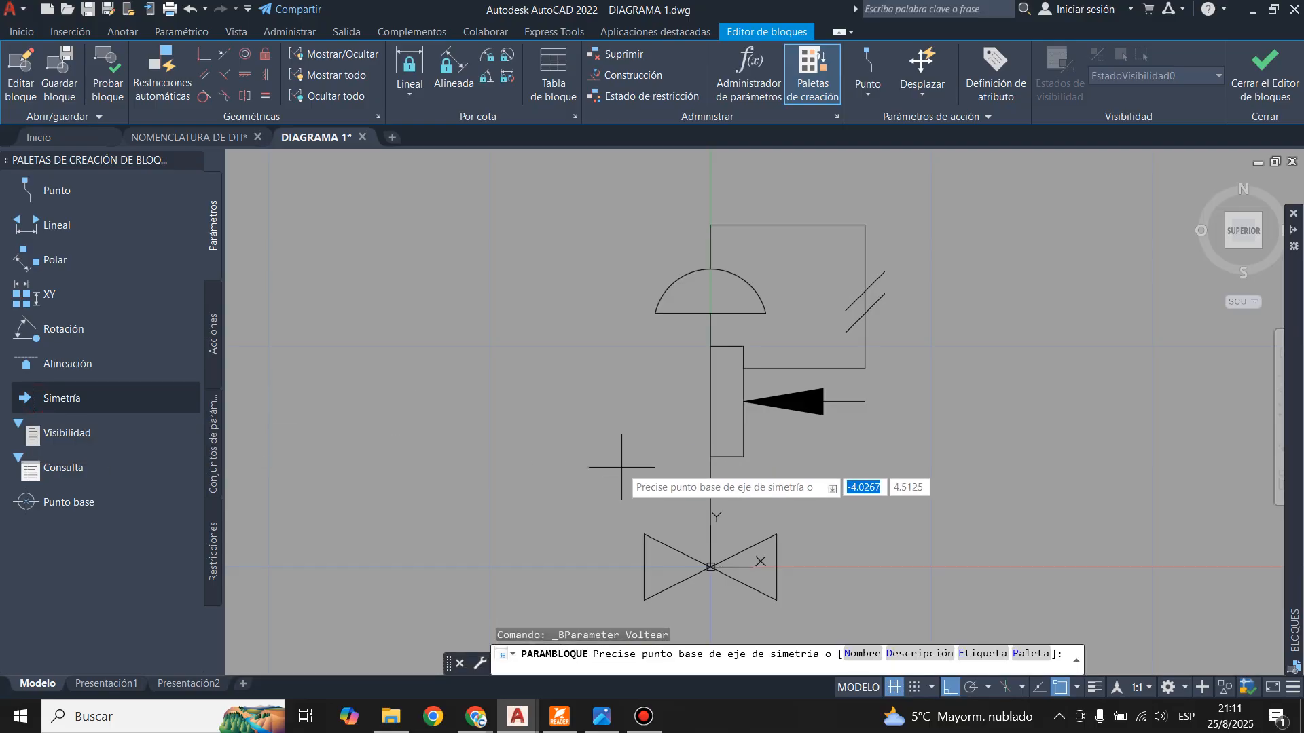
{"action": "left_click", "coordinate": [711, 567]}
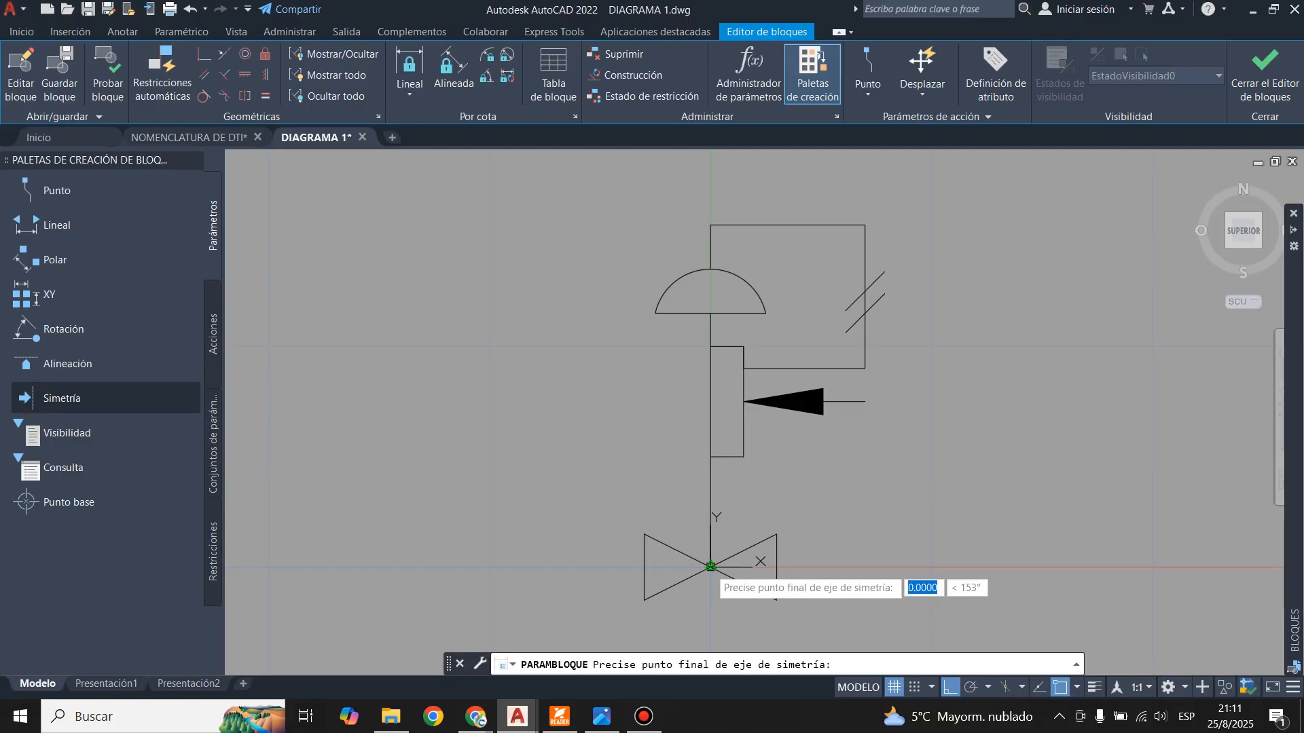
{"action": "left_click", "coordinate": [710, 280]}
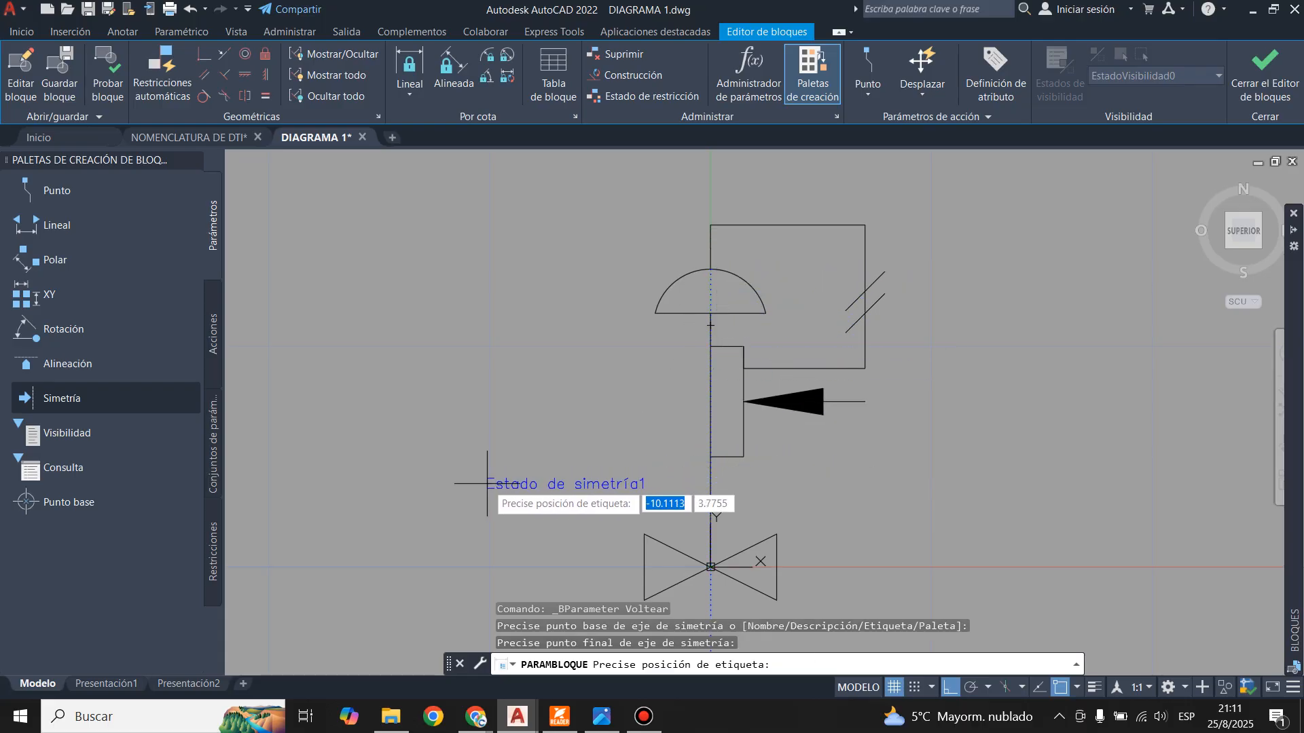
{"action": "left_click", "coordinate": [501, 484]}
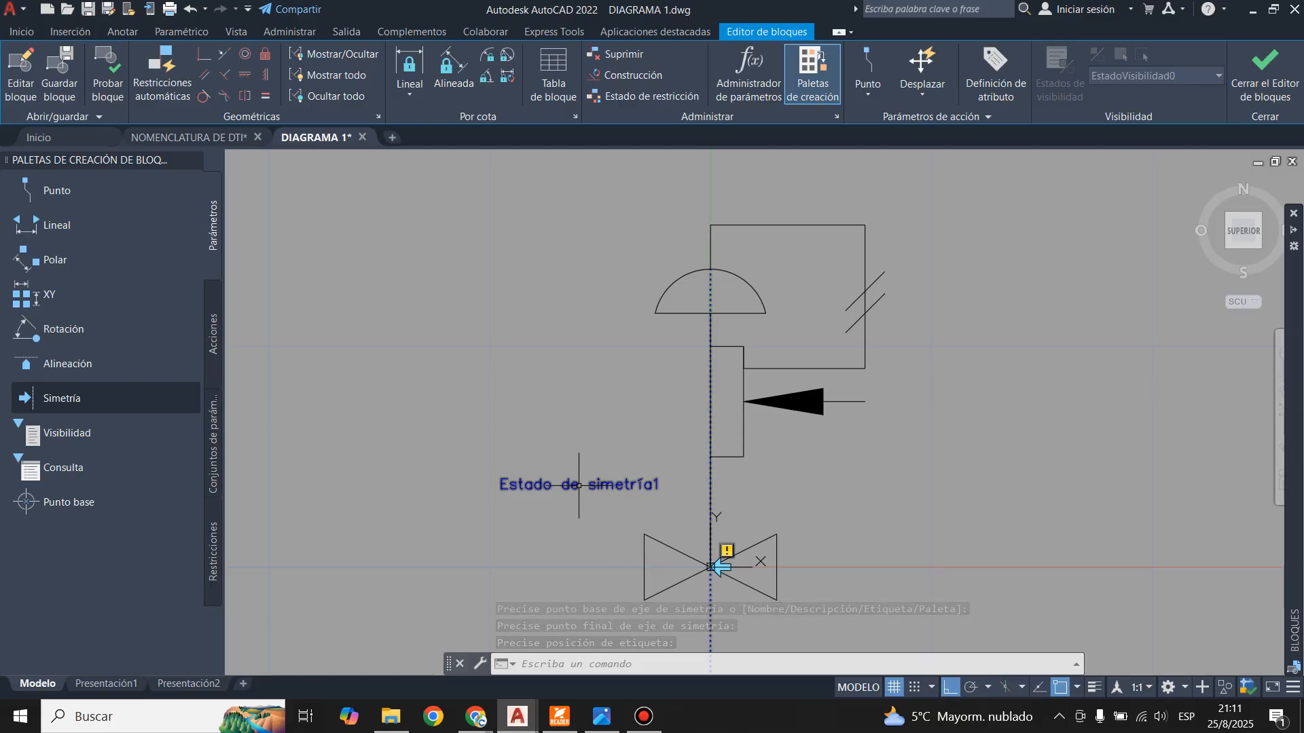
- Add a Simetría action to the parameter covering the arrow, its tail, the signal line segments and both slashes
{"action": "left_click", "coordinate": [215, 334]}
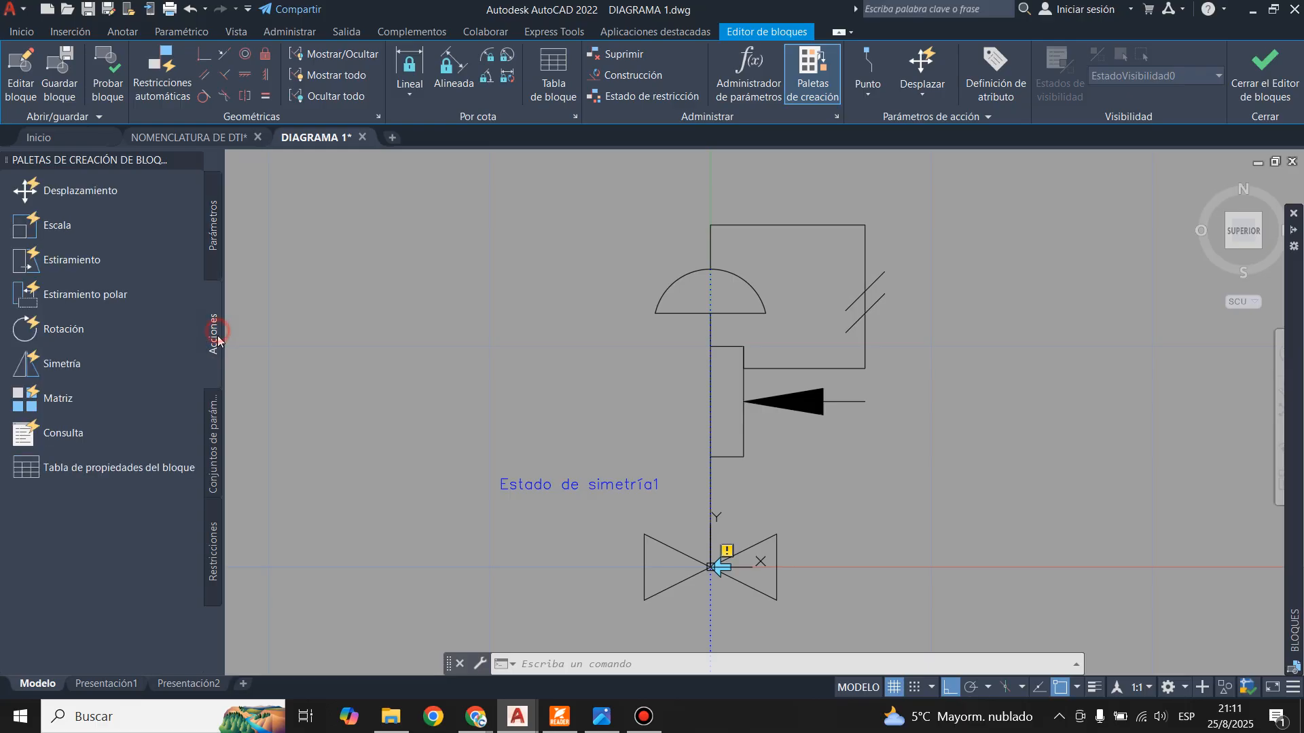
{"action": "left_click", "coordinate": [68, 367]}
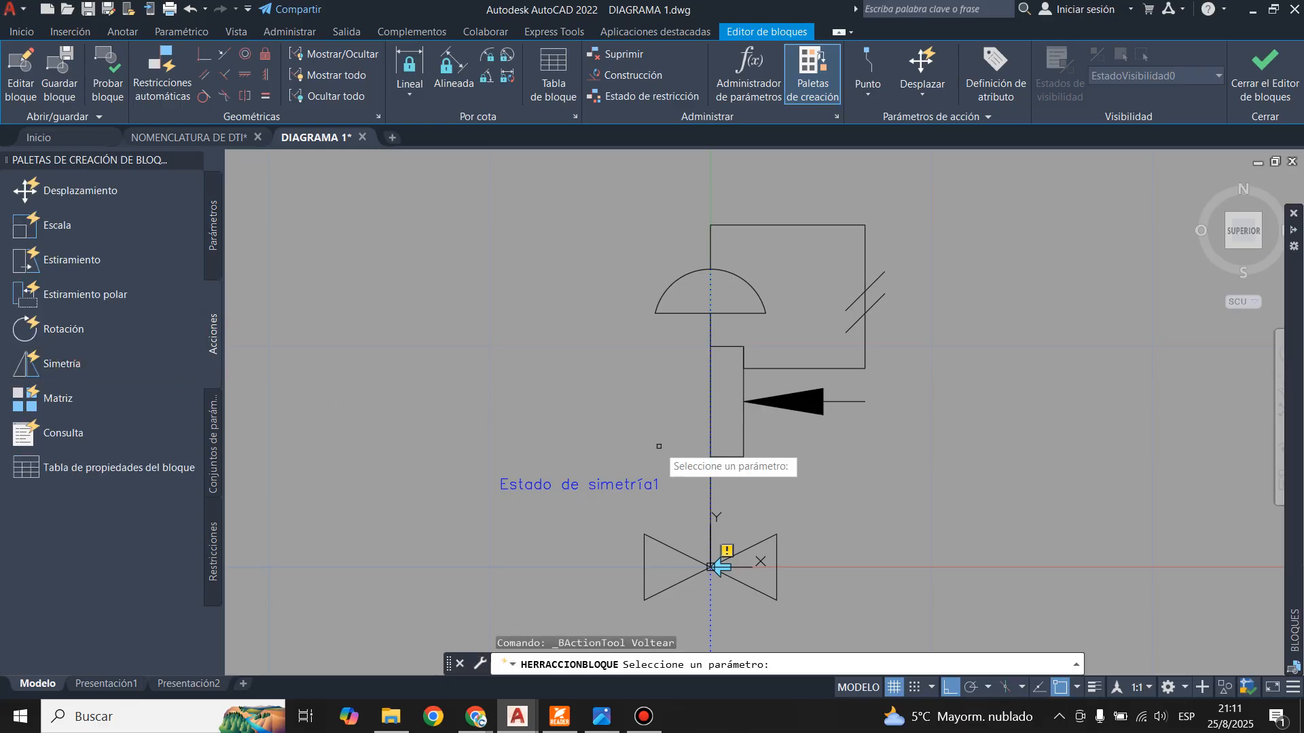
{"action": "left_click", "coordinate": [629, 487]}
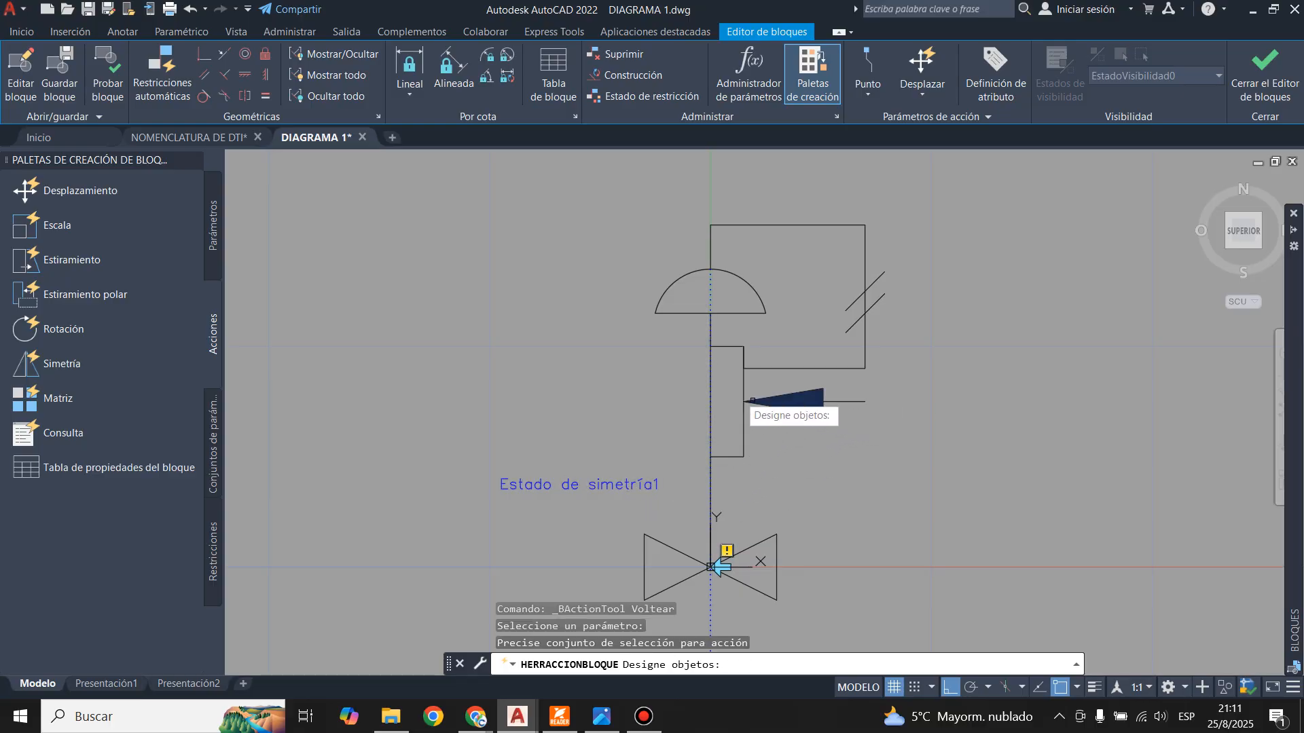
{"action": "left_click", "coordinate": [728, 383]}
{"action": "left_click", "coordinate": [929, 435]}
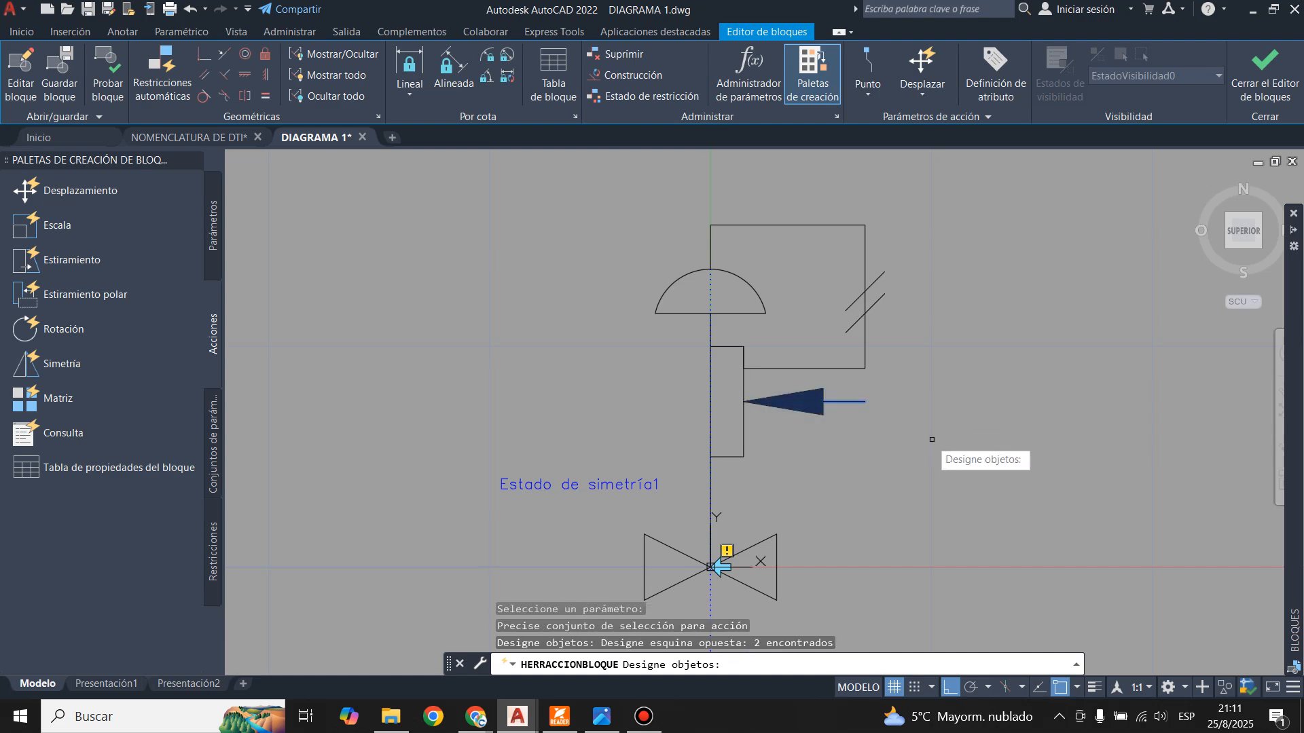
{"action": "left_click", "coordinate": [811, 360]}
{"action": "left_click", "coordinate": [810, 365]}
{"action": "left_click", "coordinate": [827, 237]}
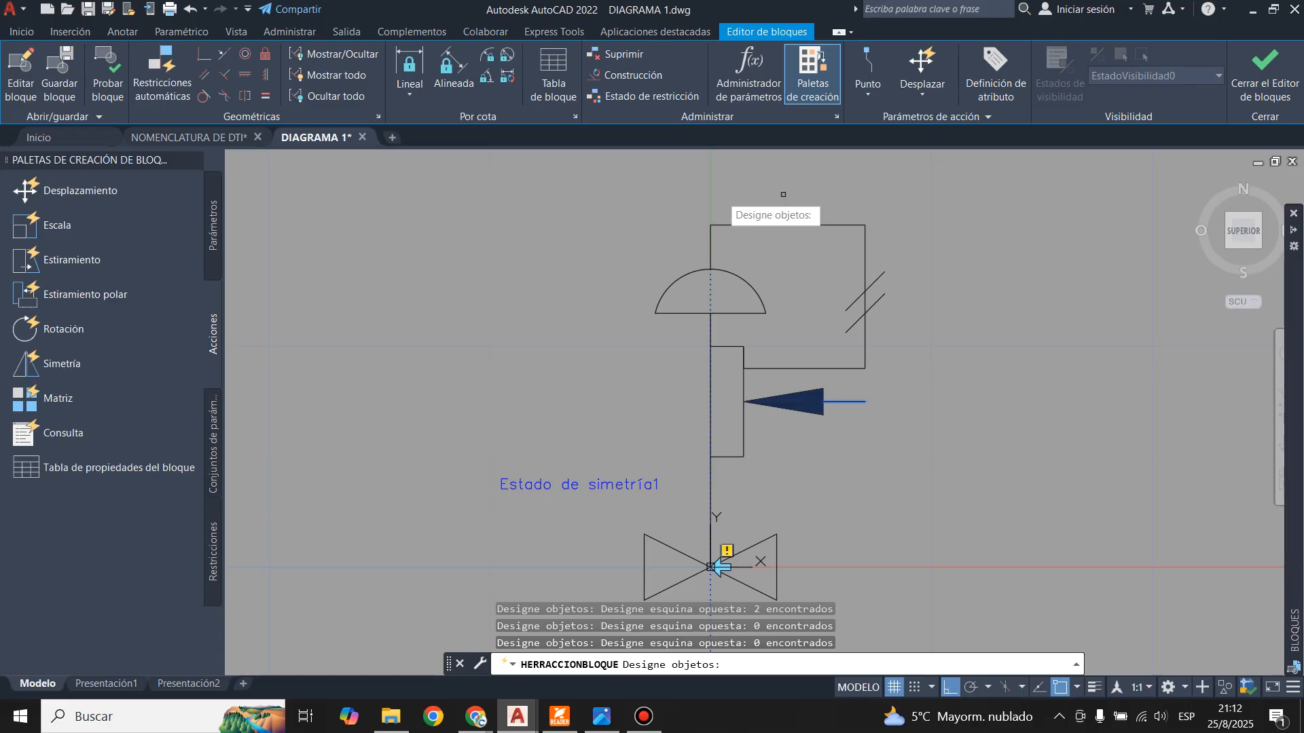
{"action": "left_click", "coordinate": [706, 192]}
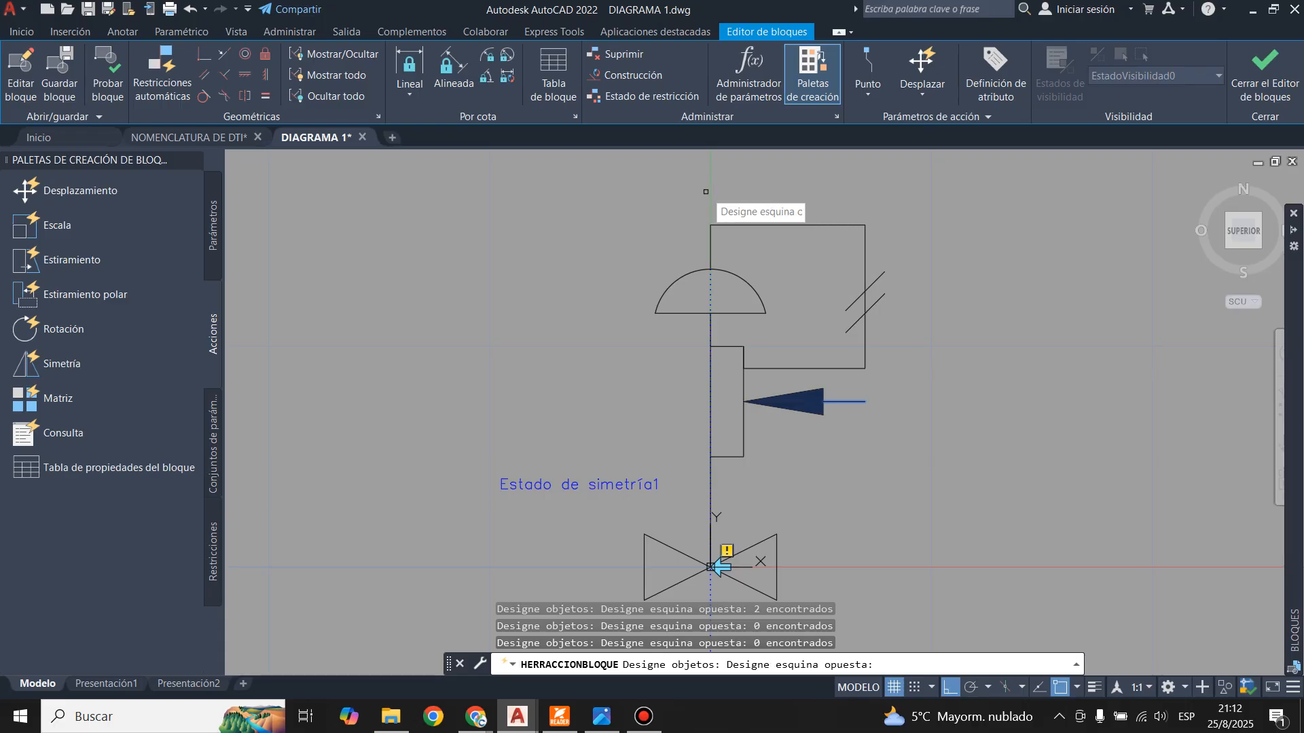
{"action": "left_click", "coordinate": [944, 314]}
{"action": "left_click", "coordinate": [869, 285]}
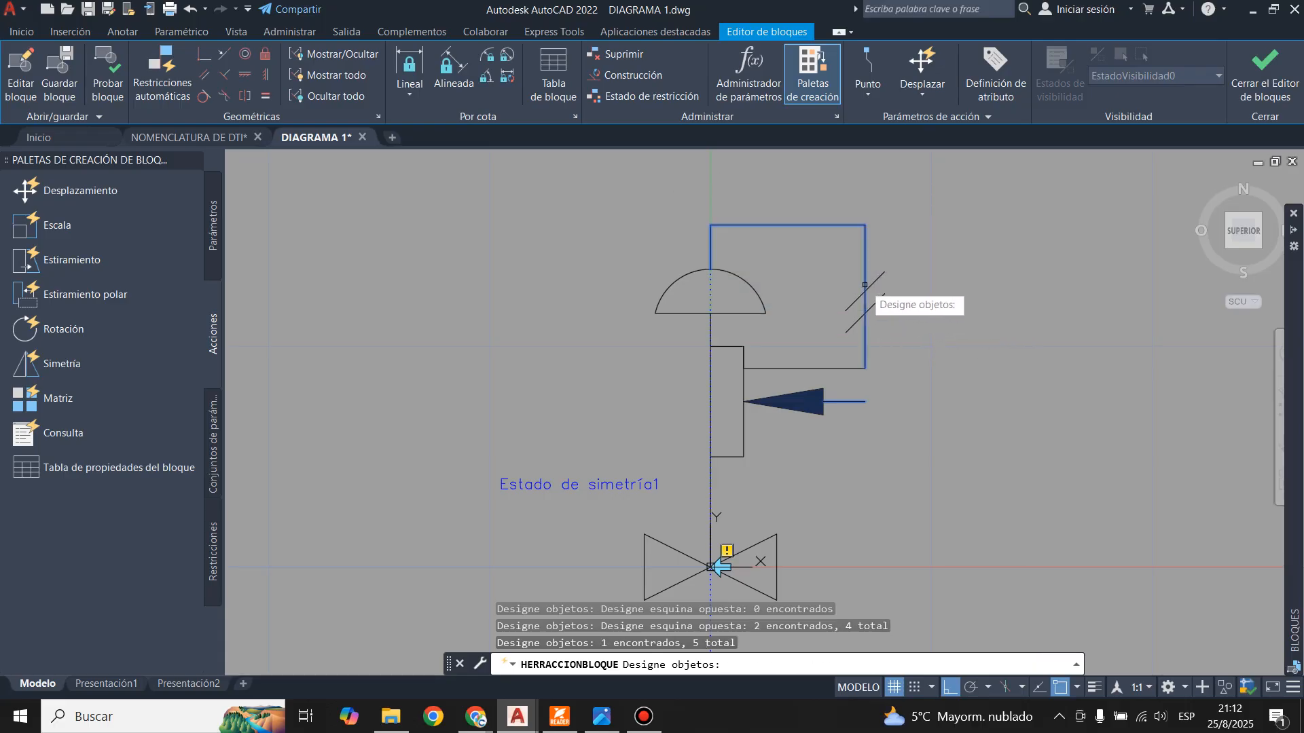
{"action": "left_click", "coordinate": [869, 287]}
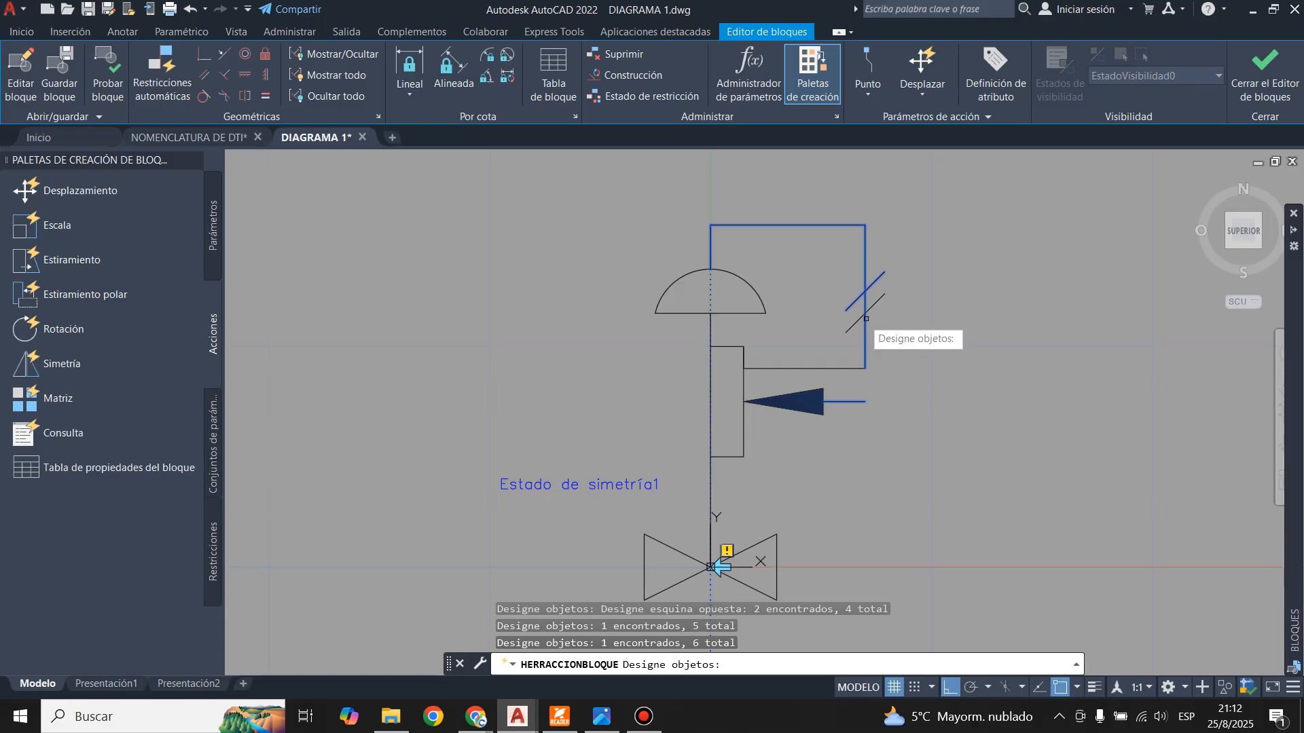
{"action": "left_click", "coordinate": [859, 319]}
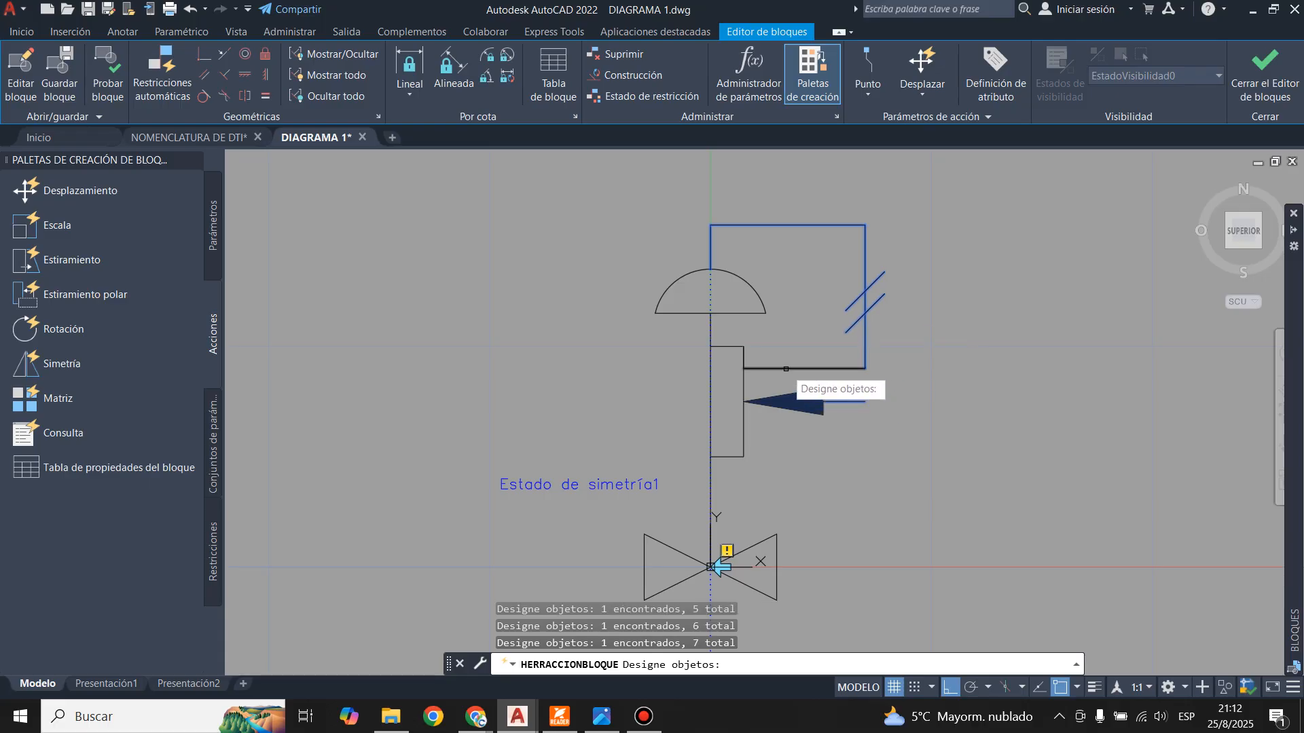
{"action": "left_click", "coordinate": [784, 367]}
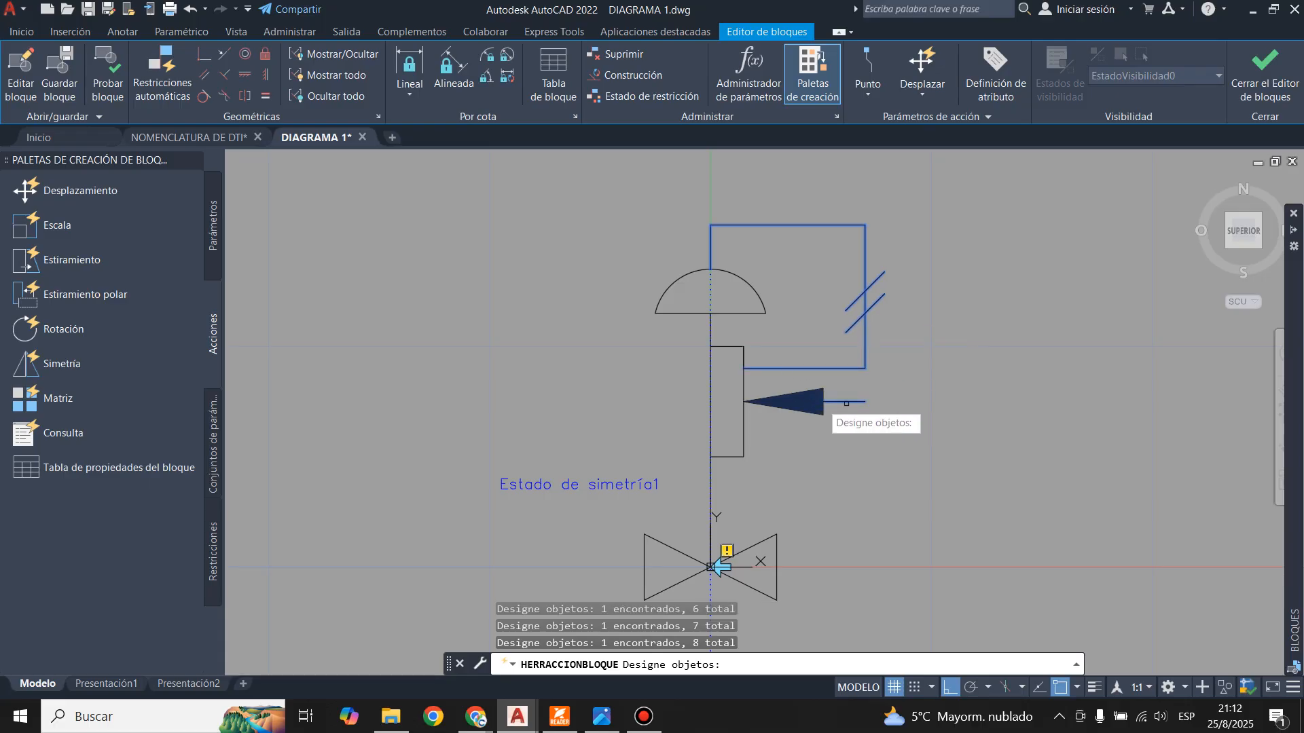
{"action": "left_click", "coordinate": [809, 404]}
{"action": "left_click", "coordinate": [808, 404]}
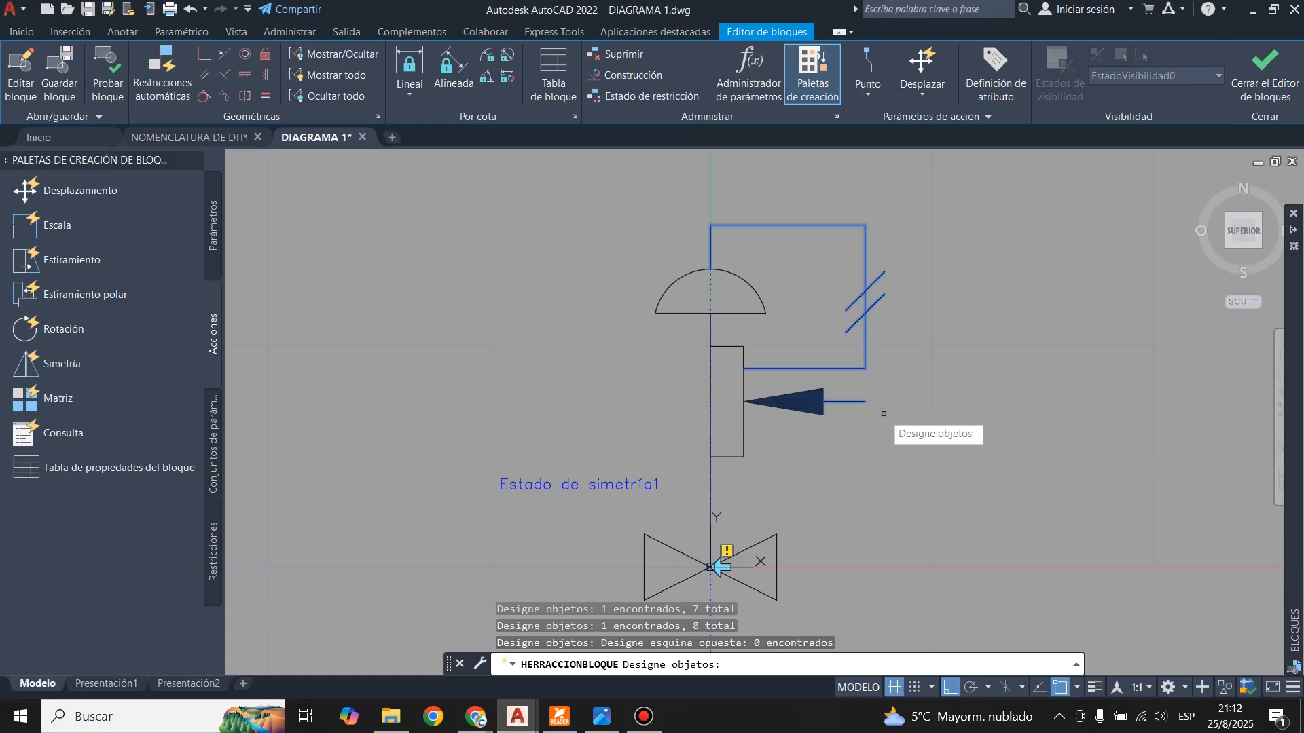
{"action": "key", "text": "Return"}
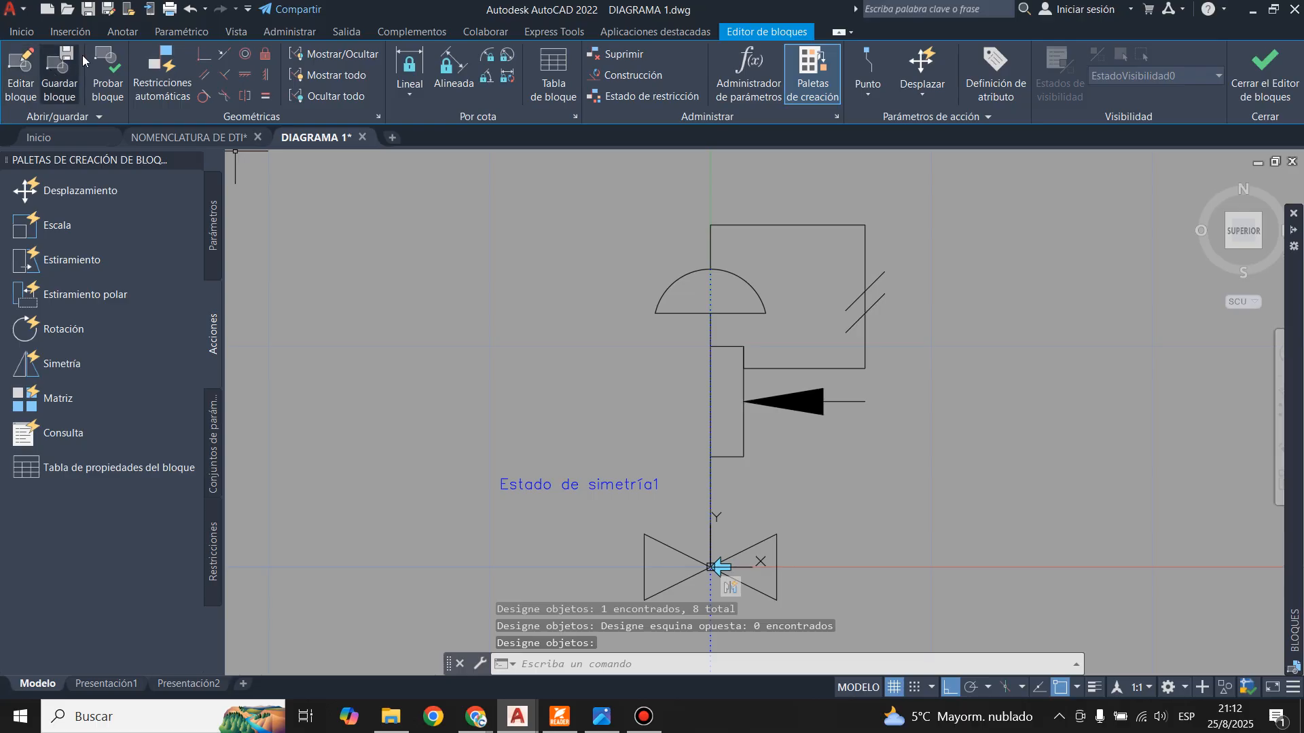
- Test the VAL block and flip its arrow and signal line to the other side of the stem
{"action": "left_click", "coordinate": [108, 74]}
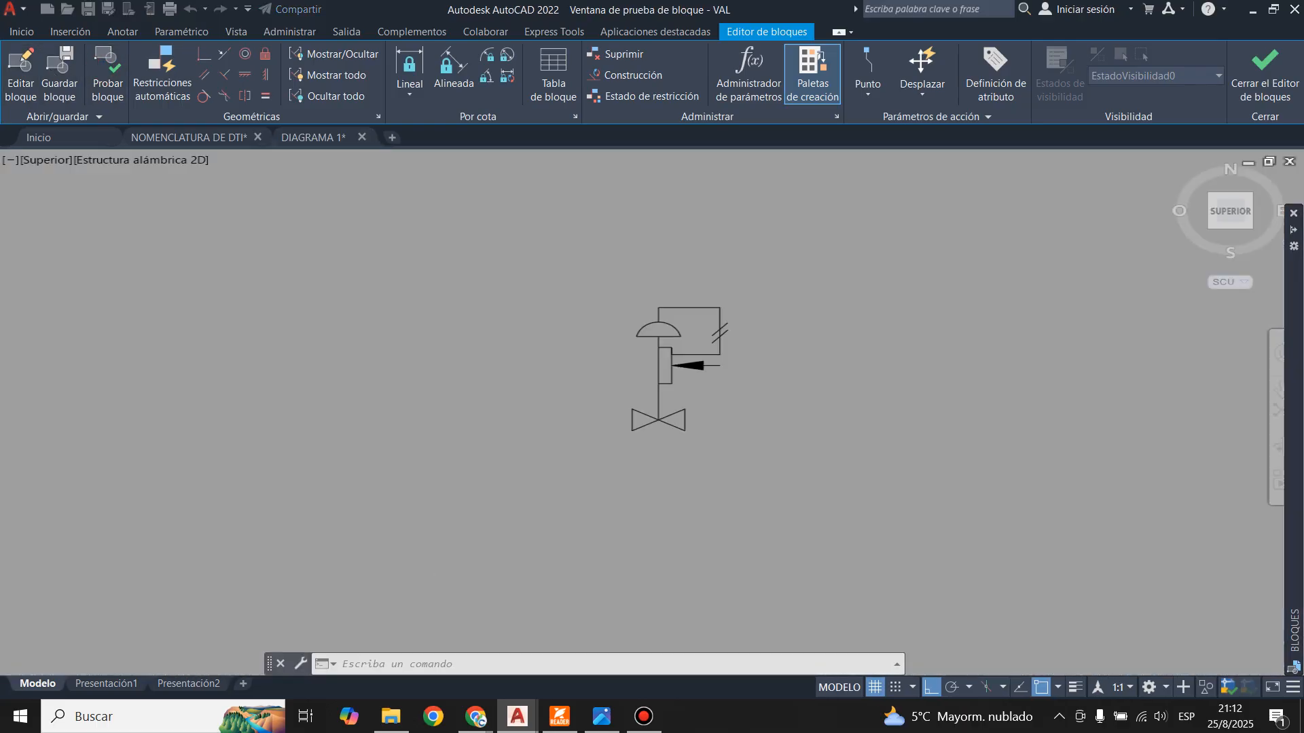
{"action": "scroll", "coordinate": [678, 386], "scroll_direction": "up", "scroll_amount": 4}
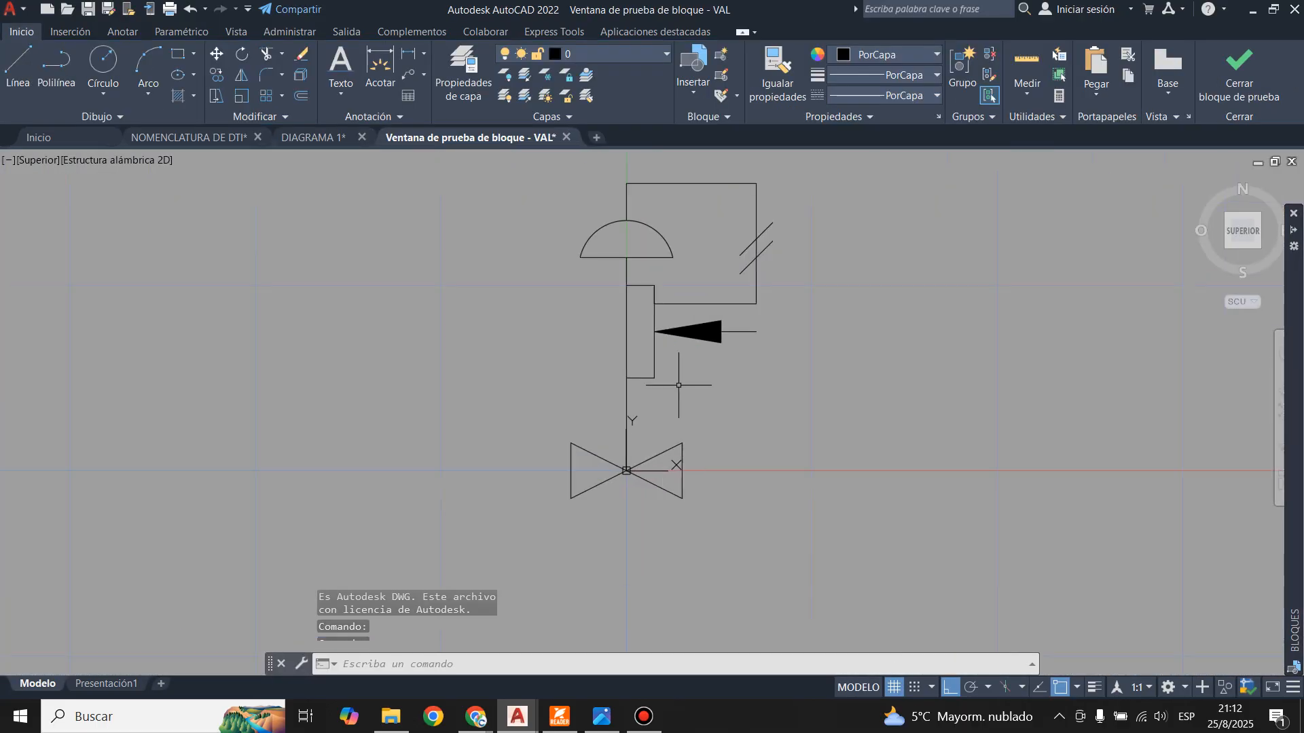
{"action": "left_click", "coordinate": [656, 332]}
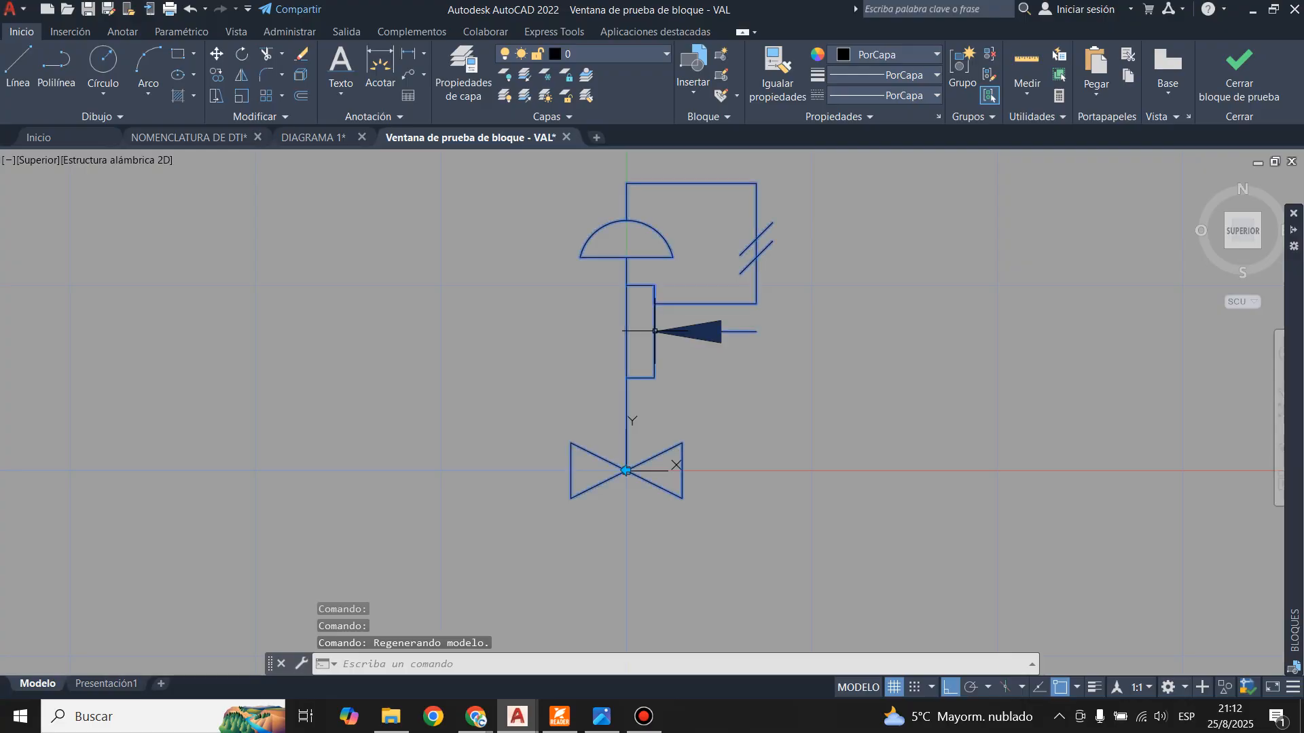
{"action": "left_click", "coordinate": [626, 471]}
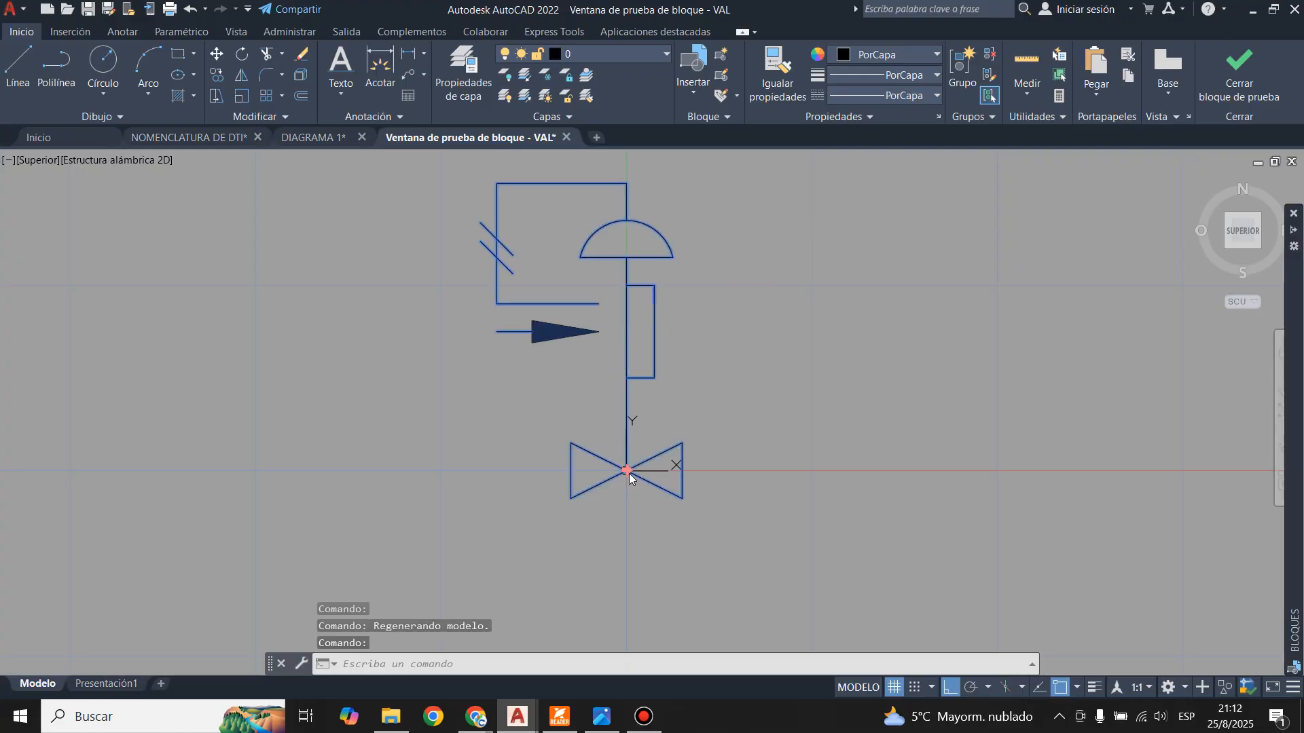
- Flip the VAL test block back and forth across the stem and close the block test
{"action": "left_click", "coordinate": [626, 471]}
{"action": "left_click", "coordinate": [626, 470]}
{"action": "left_click", "coordinate": [626, 470]}
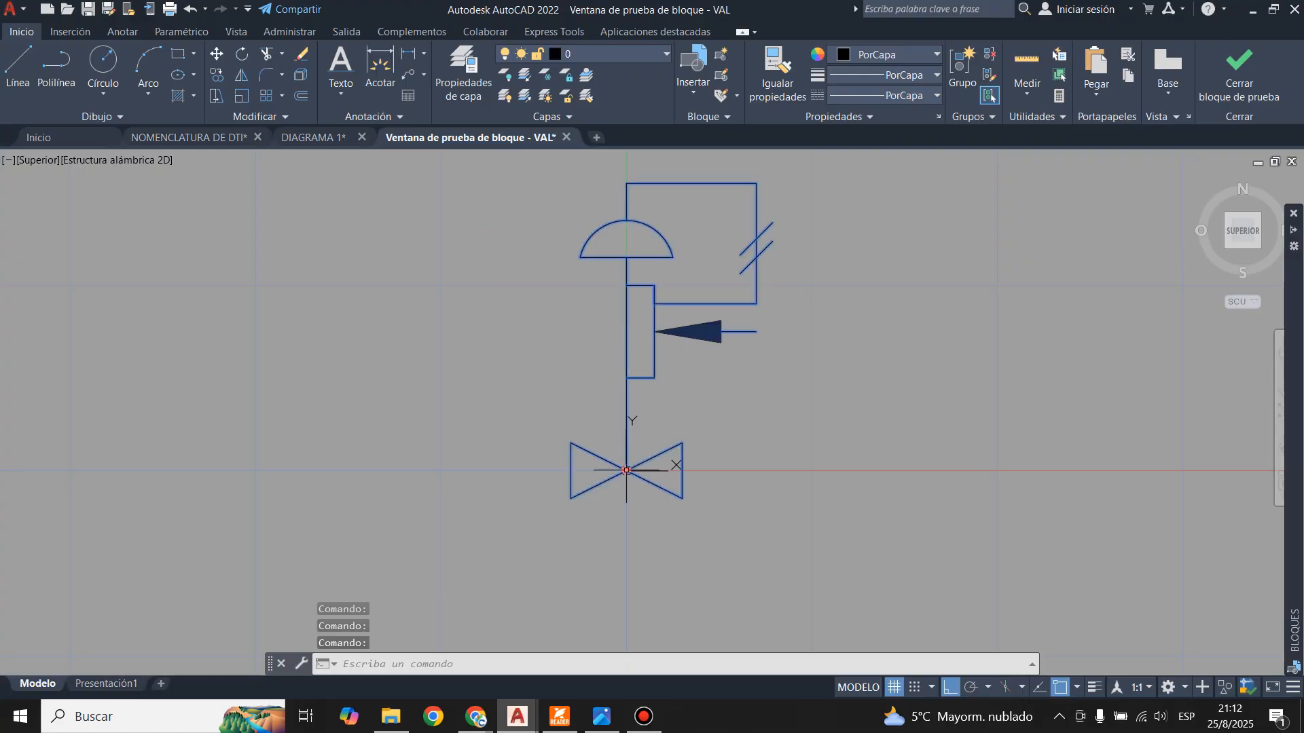
{"action": "left_click", "coordinate": [626, 471]}
{"action": "left_click", "coordinate": [626, 470]}
{"action": "left_click", "coordinate": [1233, 82]}
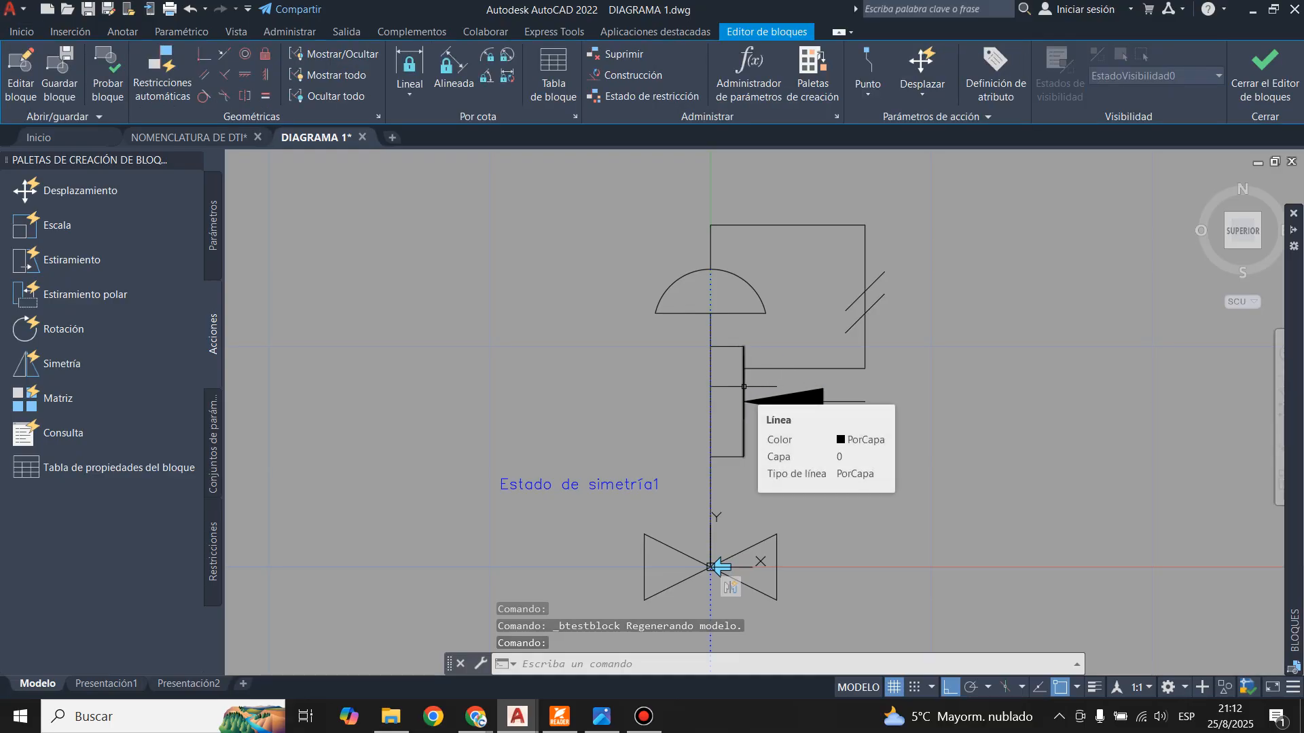
- Delete the existing Simetría action and add a new one that also includes the rectangle beside the stem with the arrow and signal line
{"action": "right_click", "coordinate": [732, 592]}
{"action": "left_click", "coordinate": [775, 599]}
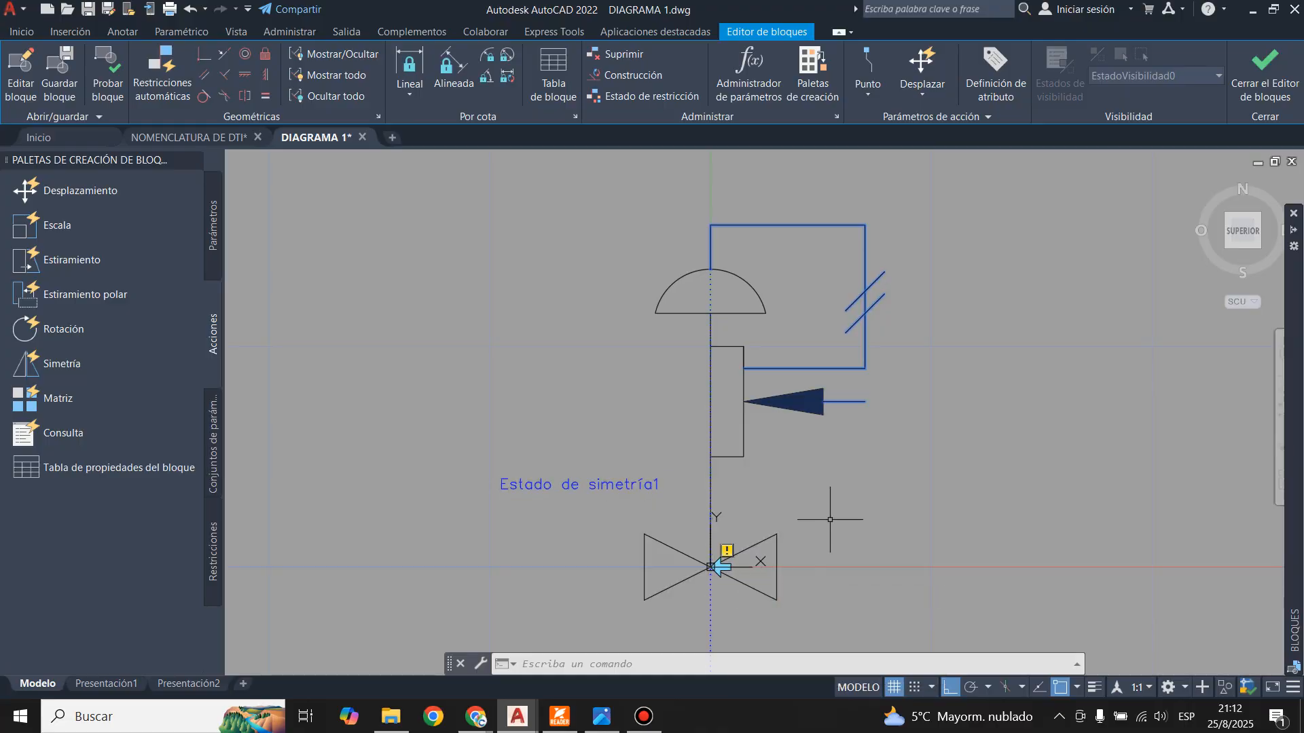
{"action": "left_click", "coordinate": [66, 365]}
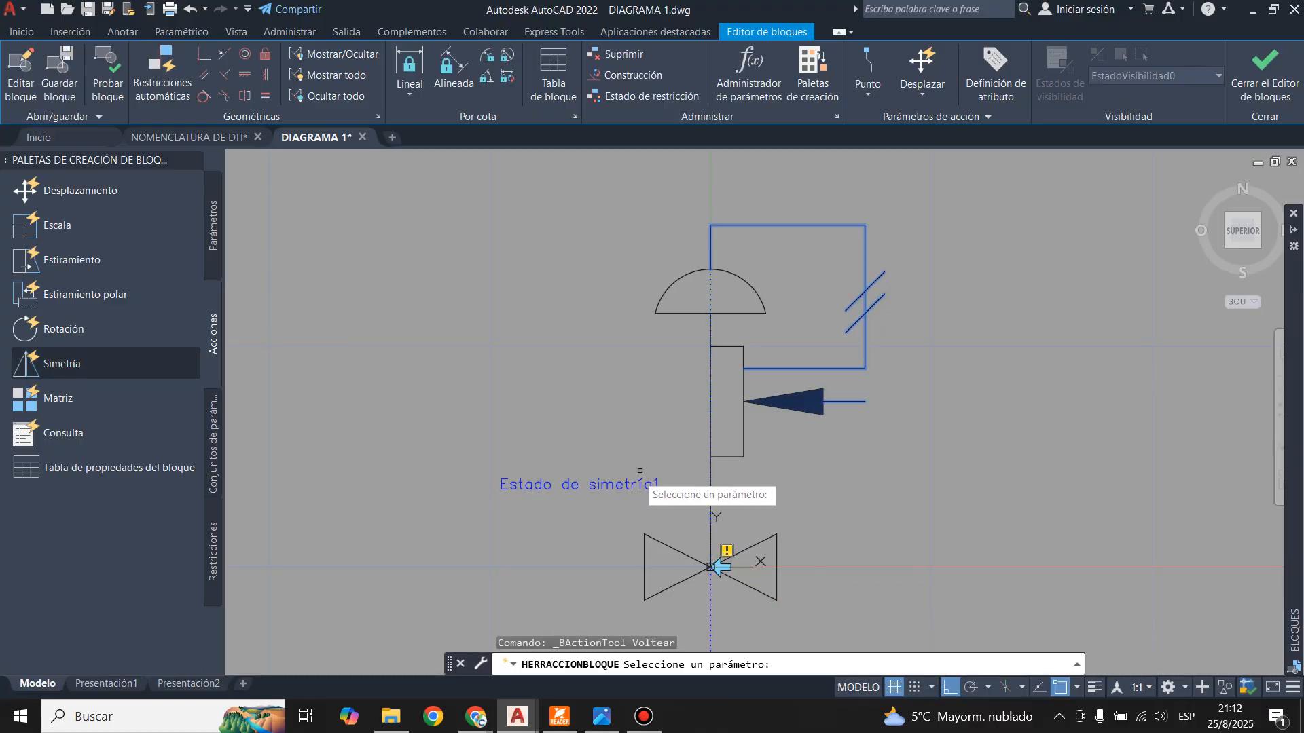
{"action": "left_click", "coordinate": [622, 485]}
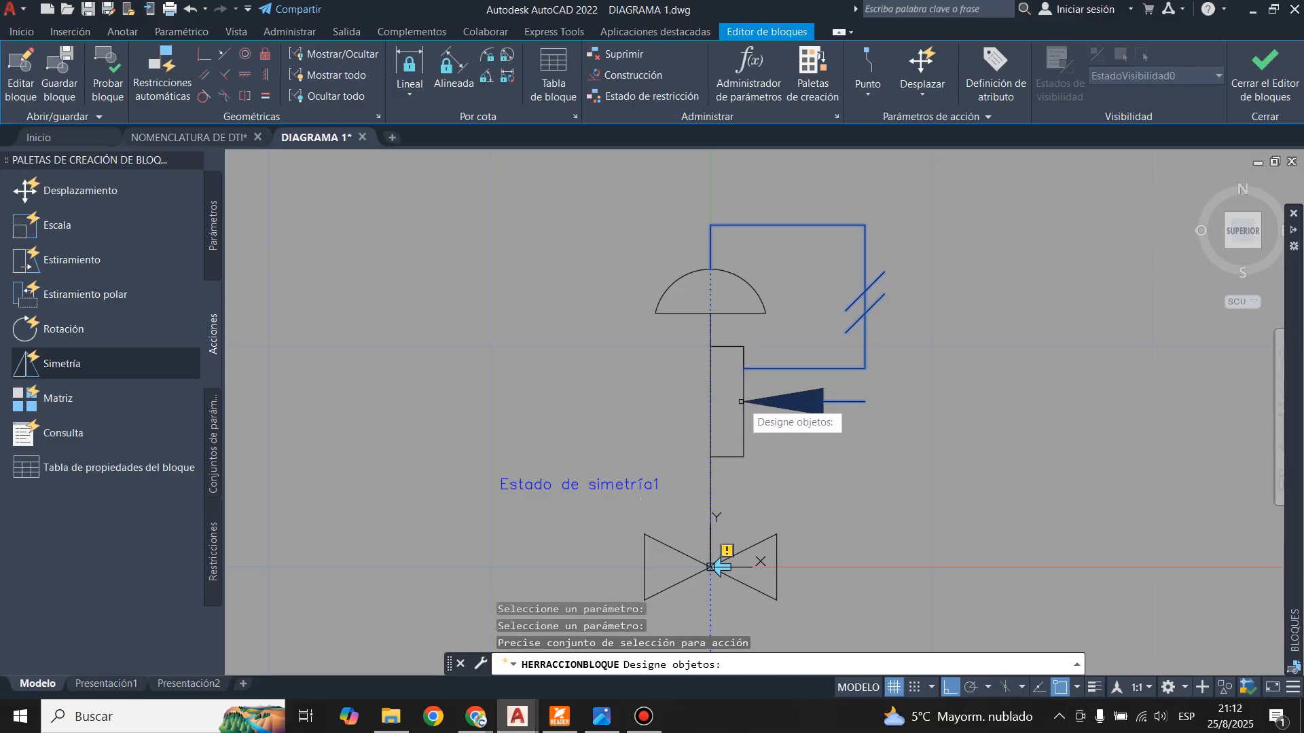
{"action": "left_click", "coordinate": [686, 192]}
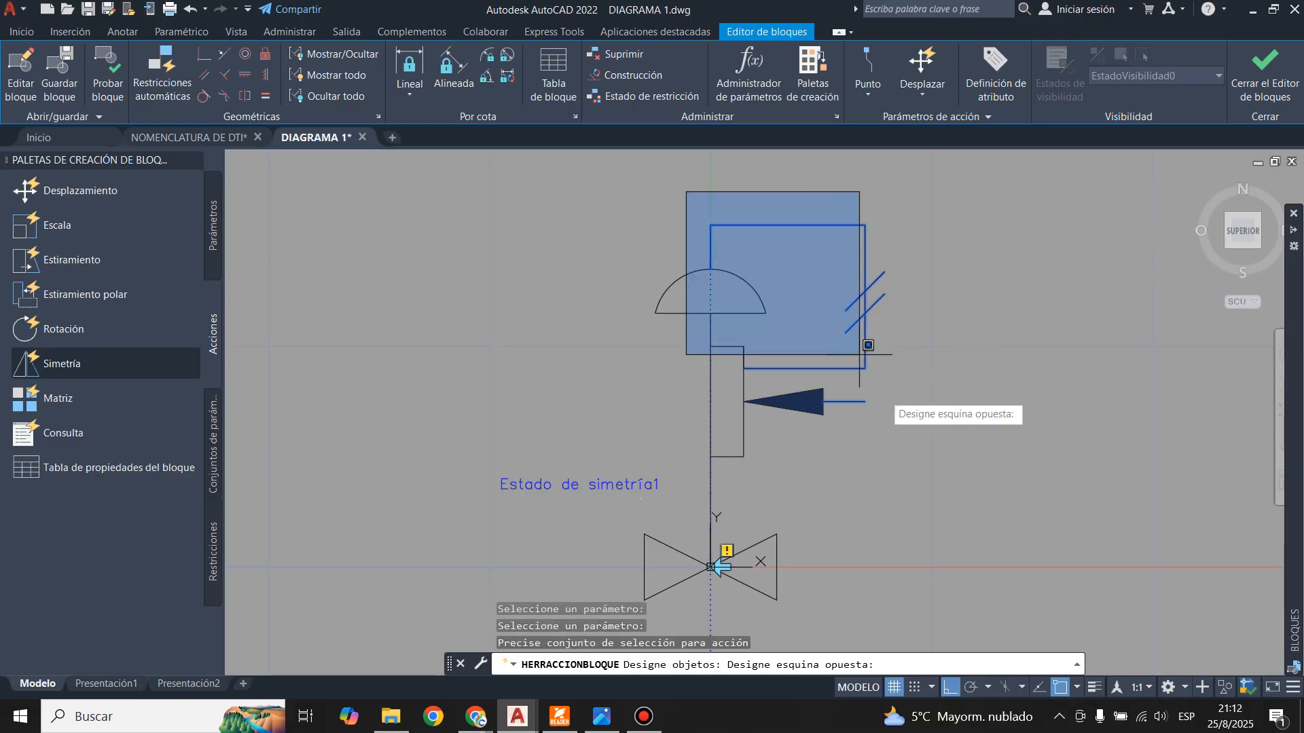
{"action": "left_click", "coordinate": [942, 532]}
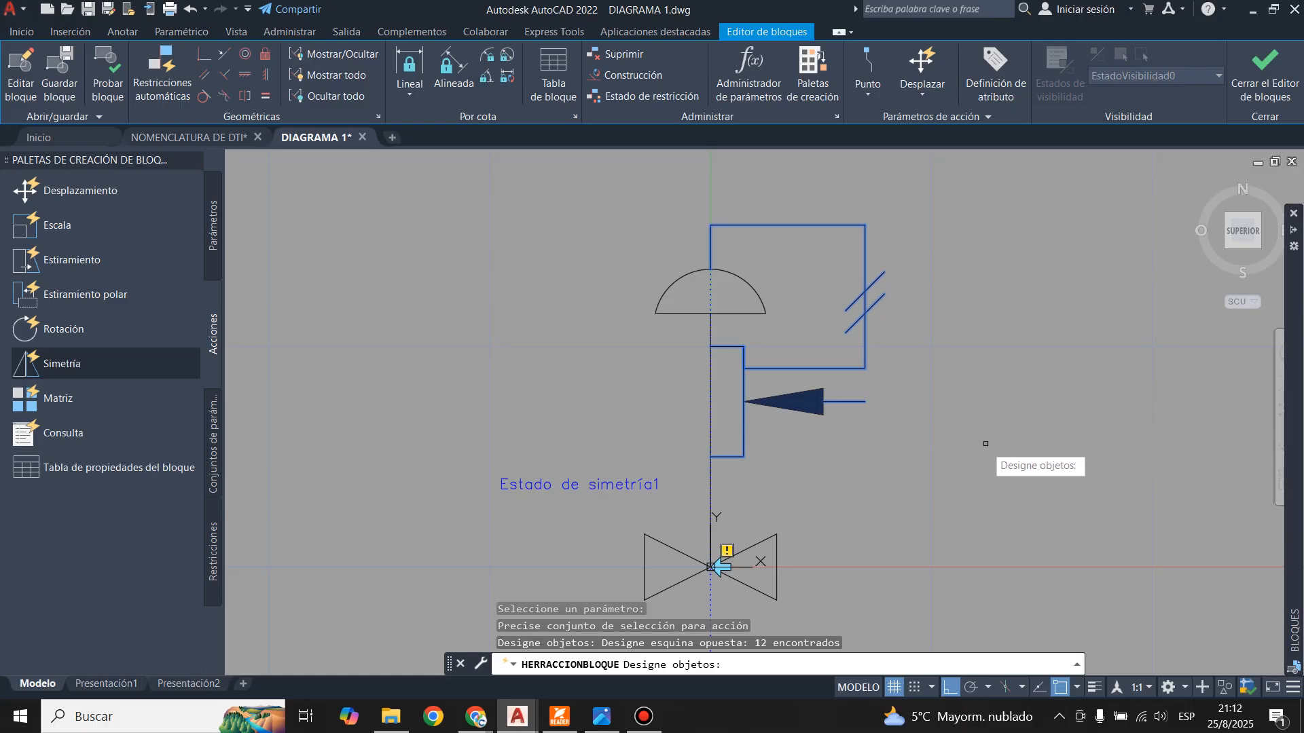
{"action": "key", "text": "Return"}
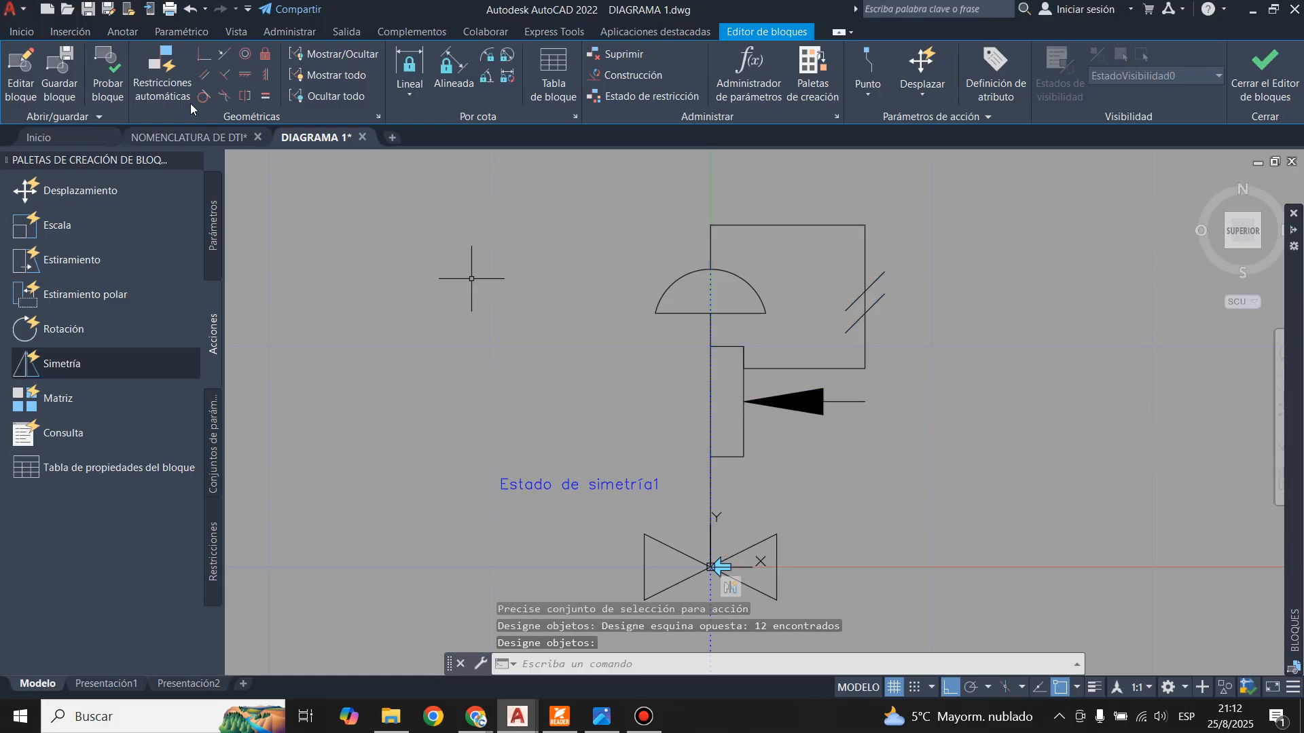
- Test the VAL block by flipping the rectangle, arrow and signal line across the stem, and close the test
{"action": "left_click", "coordinate": [108, 75]}
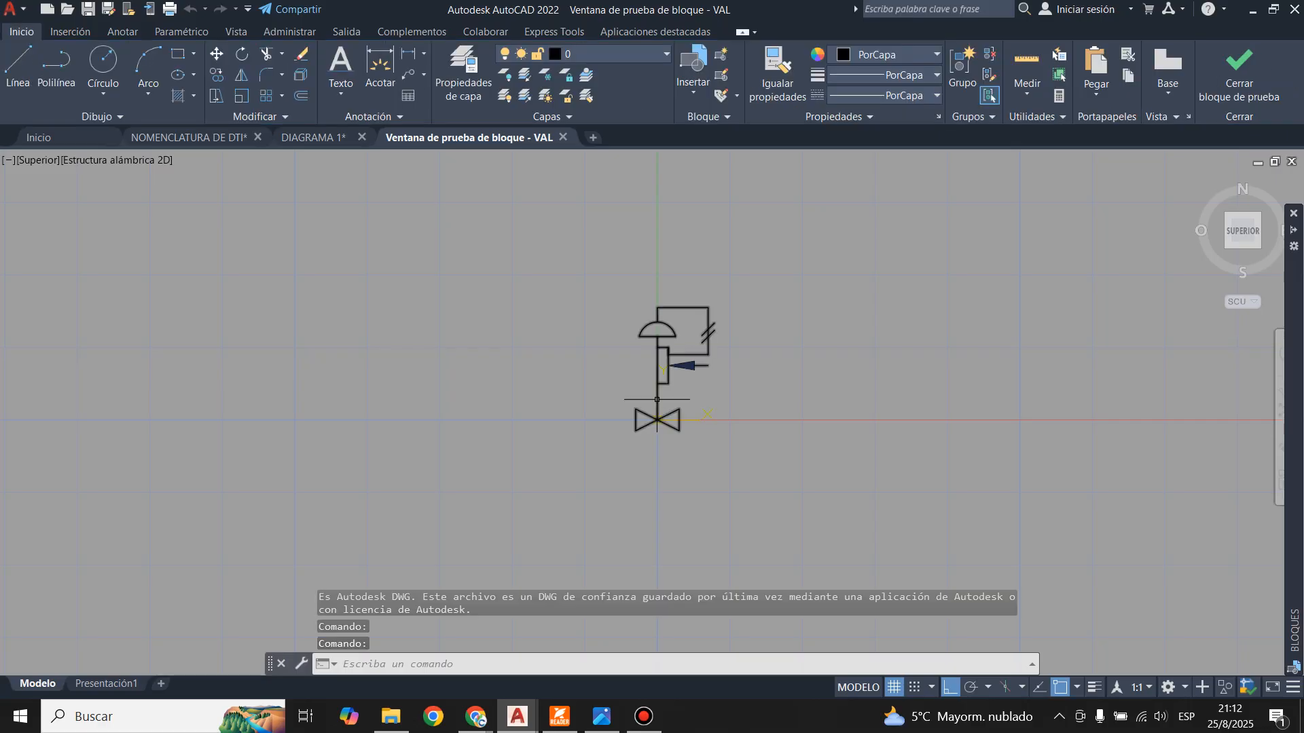
{"action": "left_click", "coordinate": [659, 406]}
{"action": "key", "text": "Escape"}
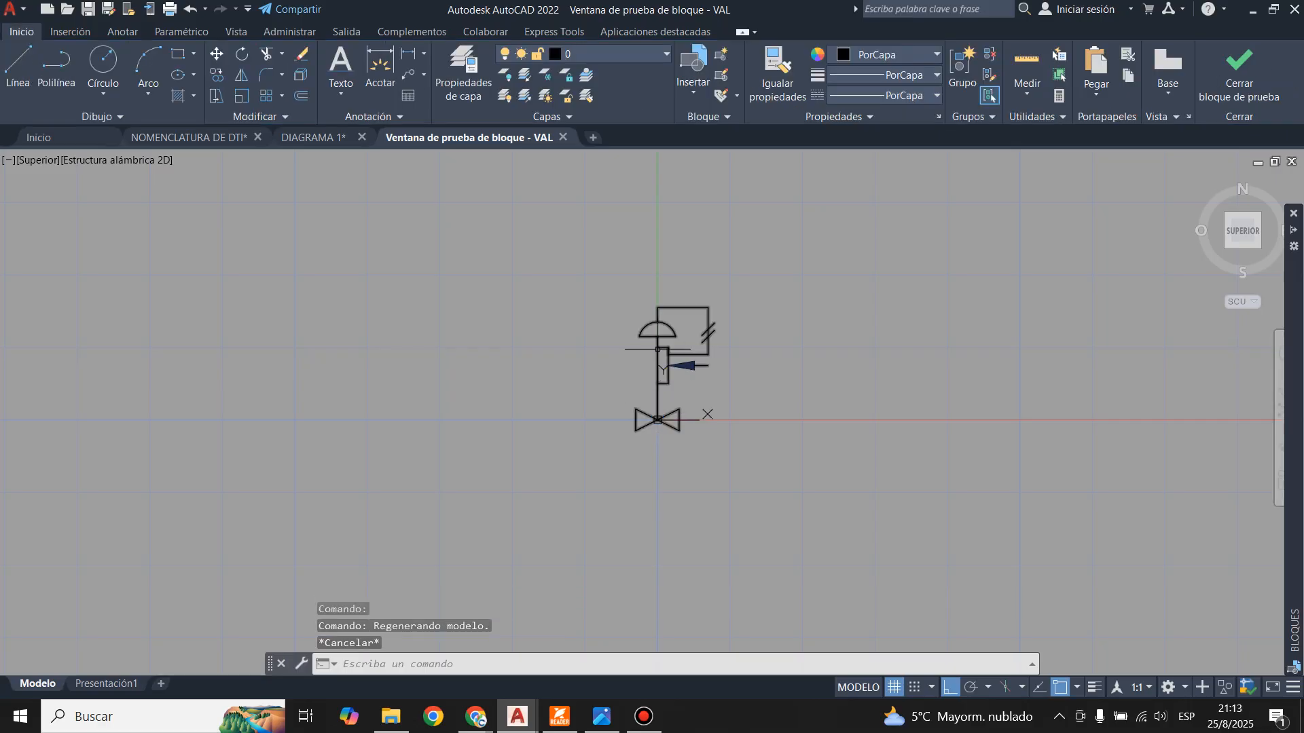
{"action": "left_click", "coordinate": [657, 349]}
{"action": "left_click", "coordinate": [658, 419]}
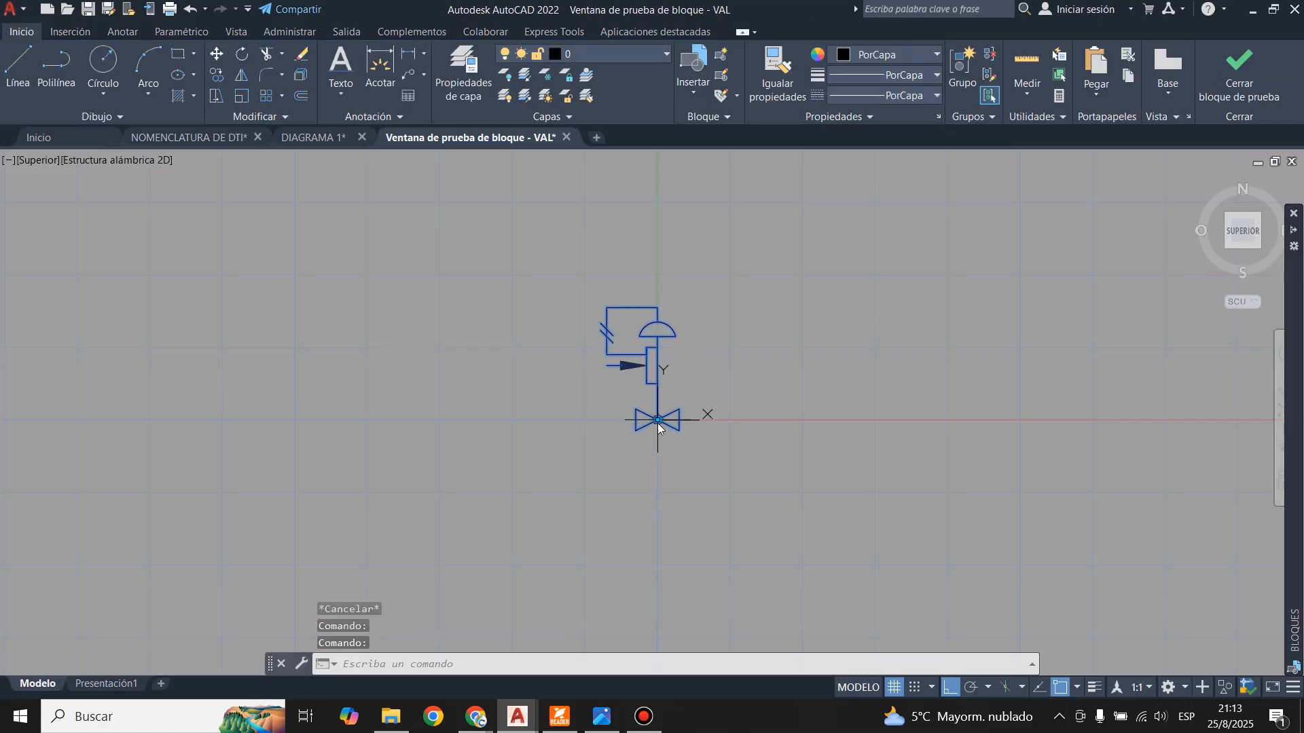
{"action": "double_click", "coordinate": [657, 420]}
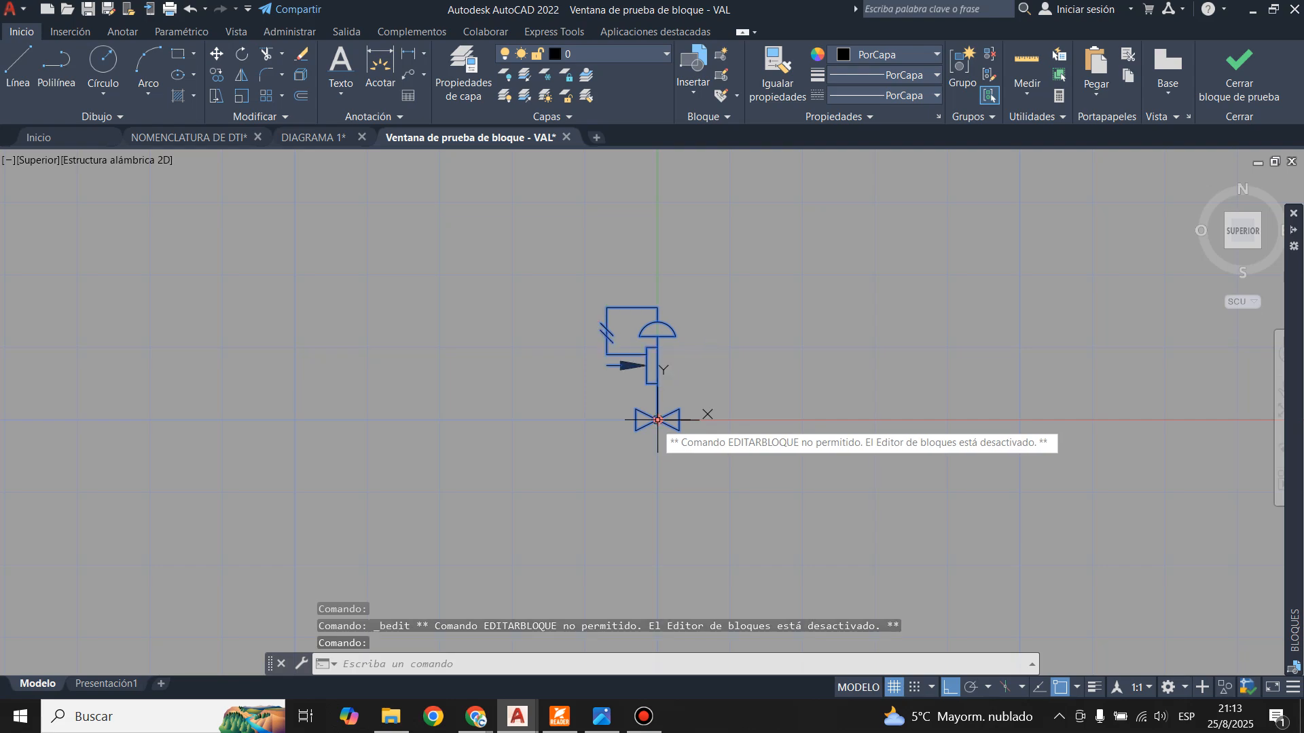
{"action": "key", "text": "Escape"}
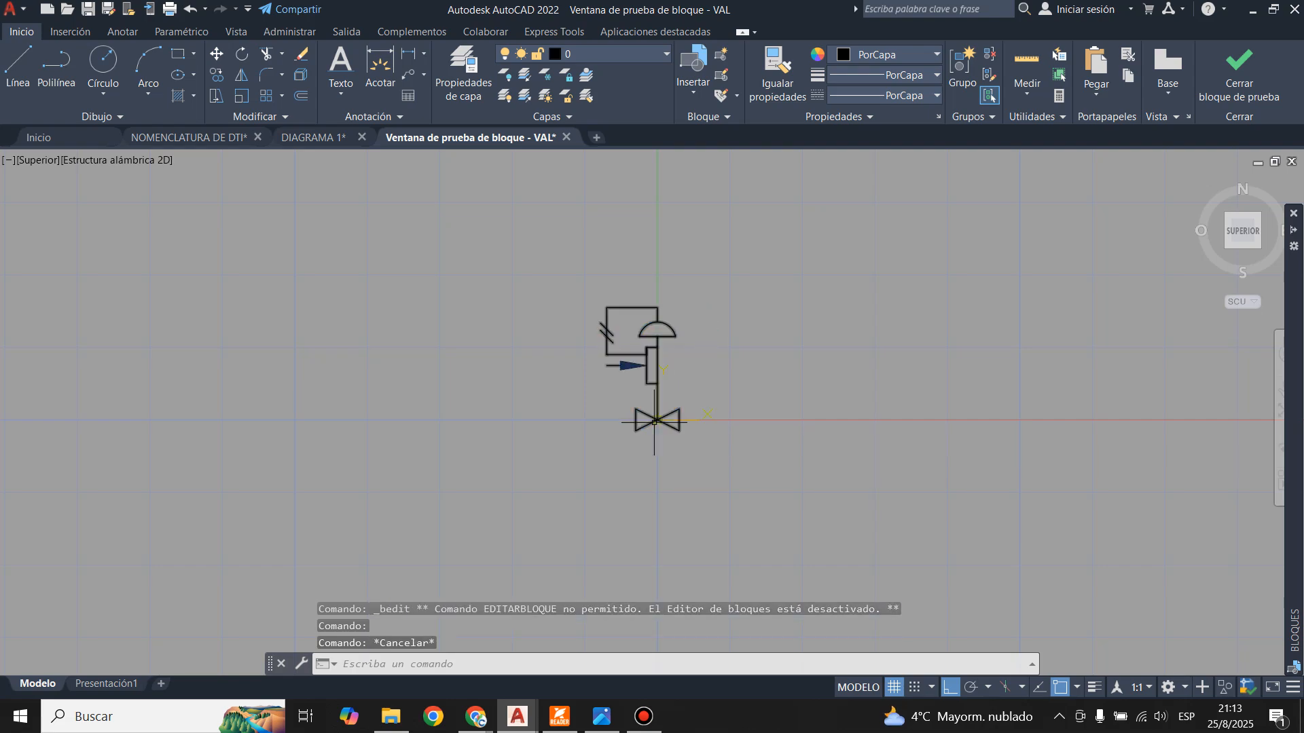
{"action": "left_click", "coordinate": [1239, 68]}
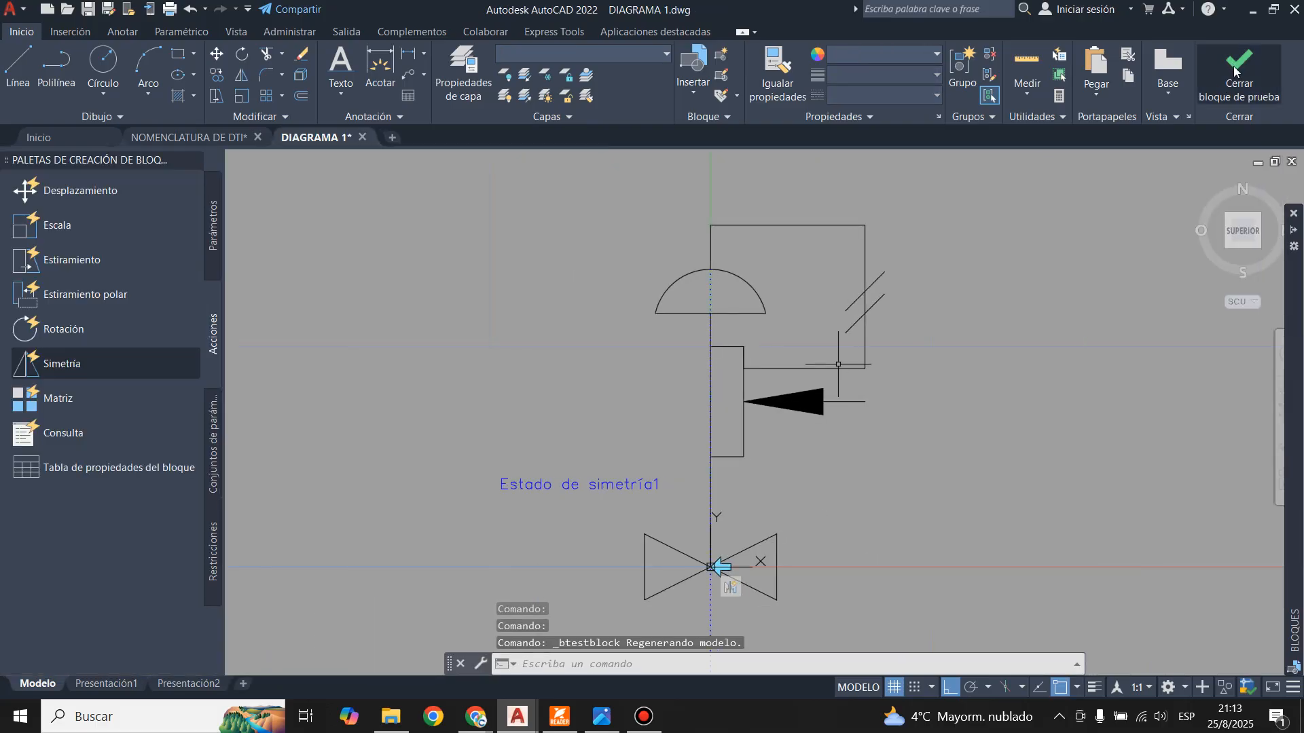
- Close the block editor and save the changes to VAL
{"action": "left_click", "coordinate": [1235, 70]}
{"action": "left_click", "coordinate": [1251, 71]}
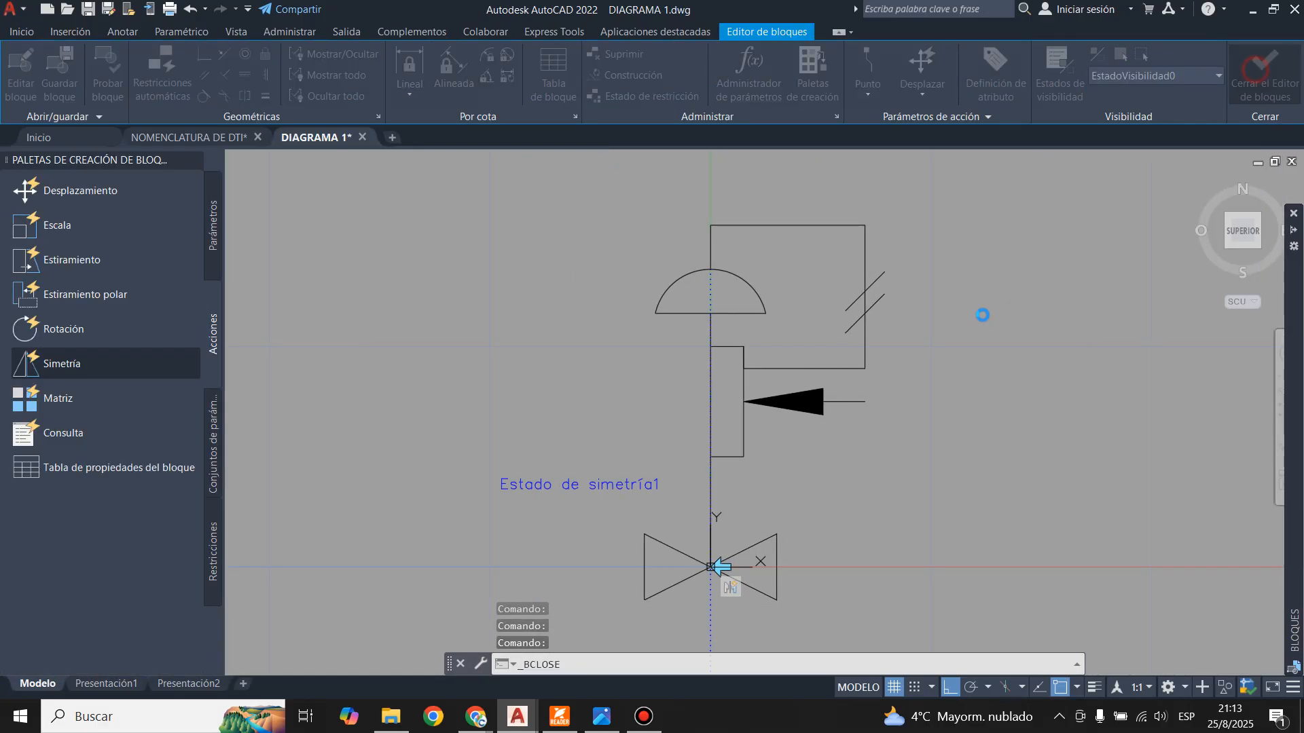
{"action": "left_click", "coordinate": [626, 329]}
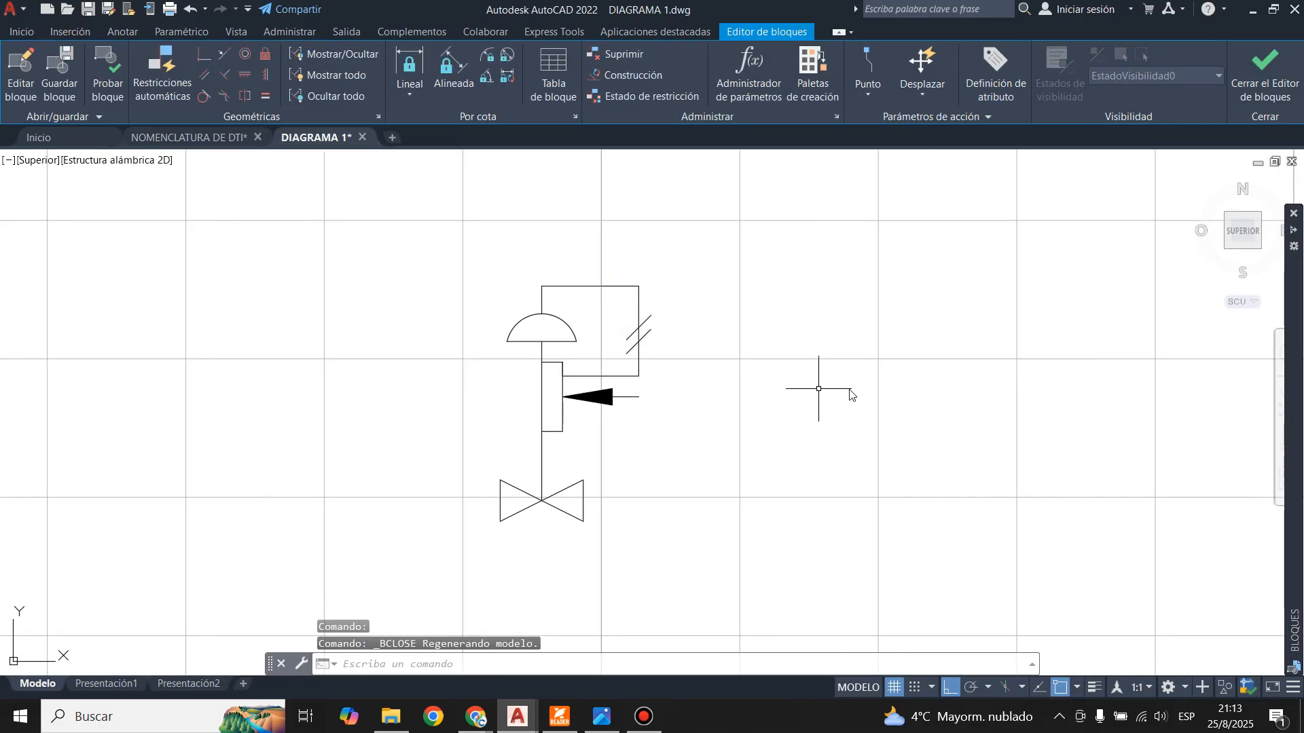
- Examine the return line and control valve beside the feed tank in the reference image EJEMPLO P&ID.png
{"action": "scroll", "coordinate": [544, 355], "scroll_direction": "down", "scroll_amount": 3}
{"action": "scroll", "coordinate": [541, 347], "scroll_direction": "up", "scroll_amount": 2}
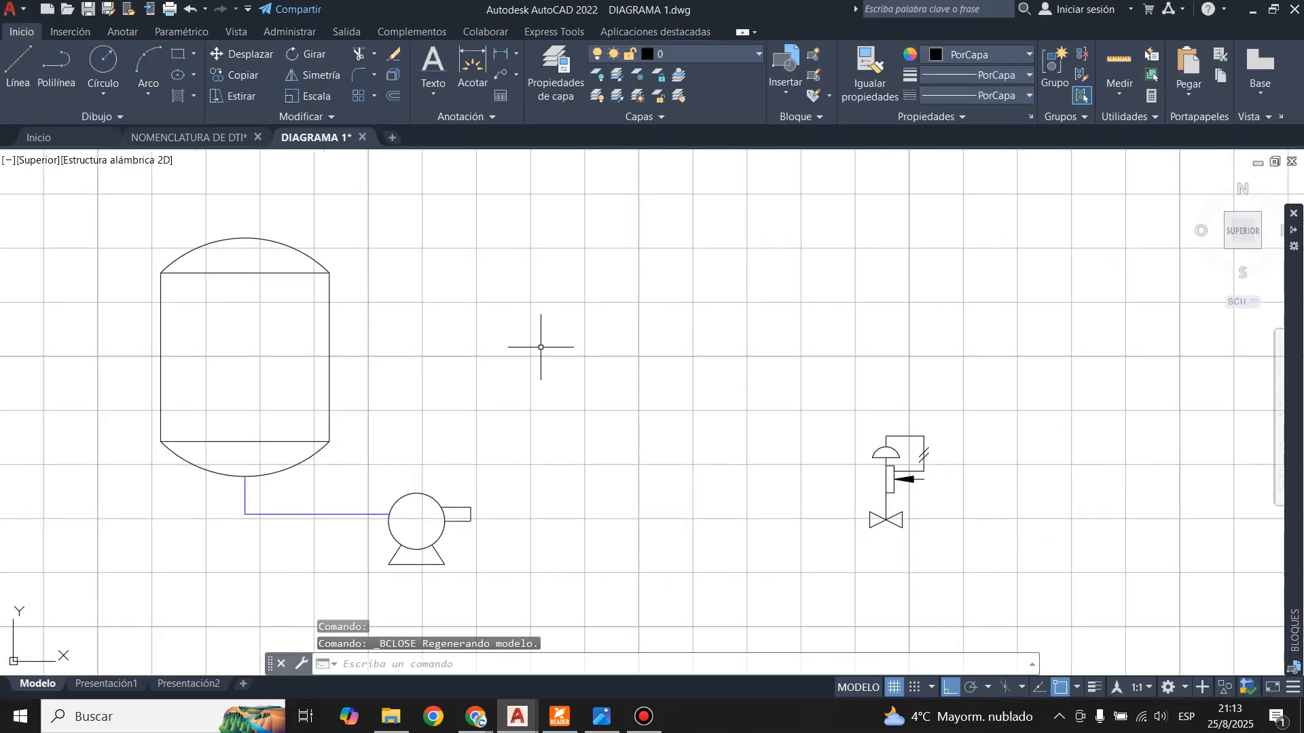
{"action": "left_click", "coordinate": [606, 726]}
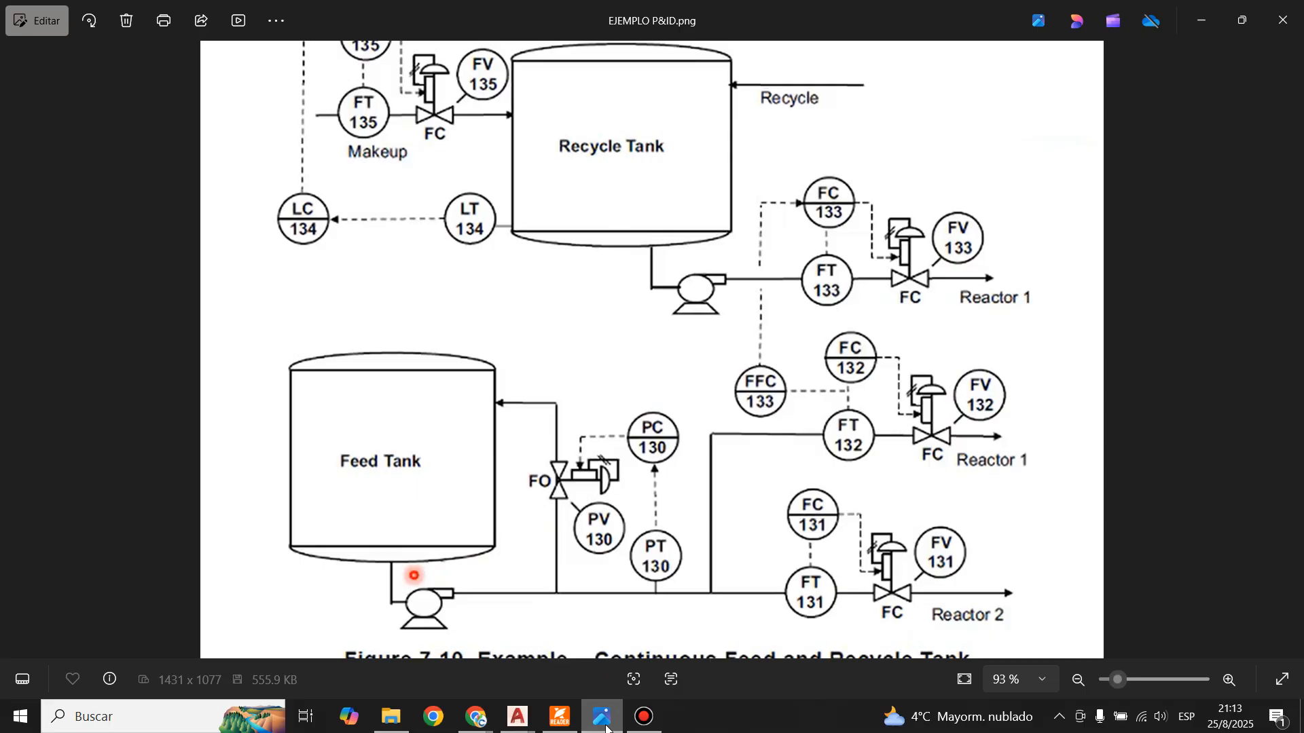
{"action": "left_click", "coordinate": [606, 727]}
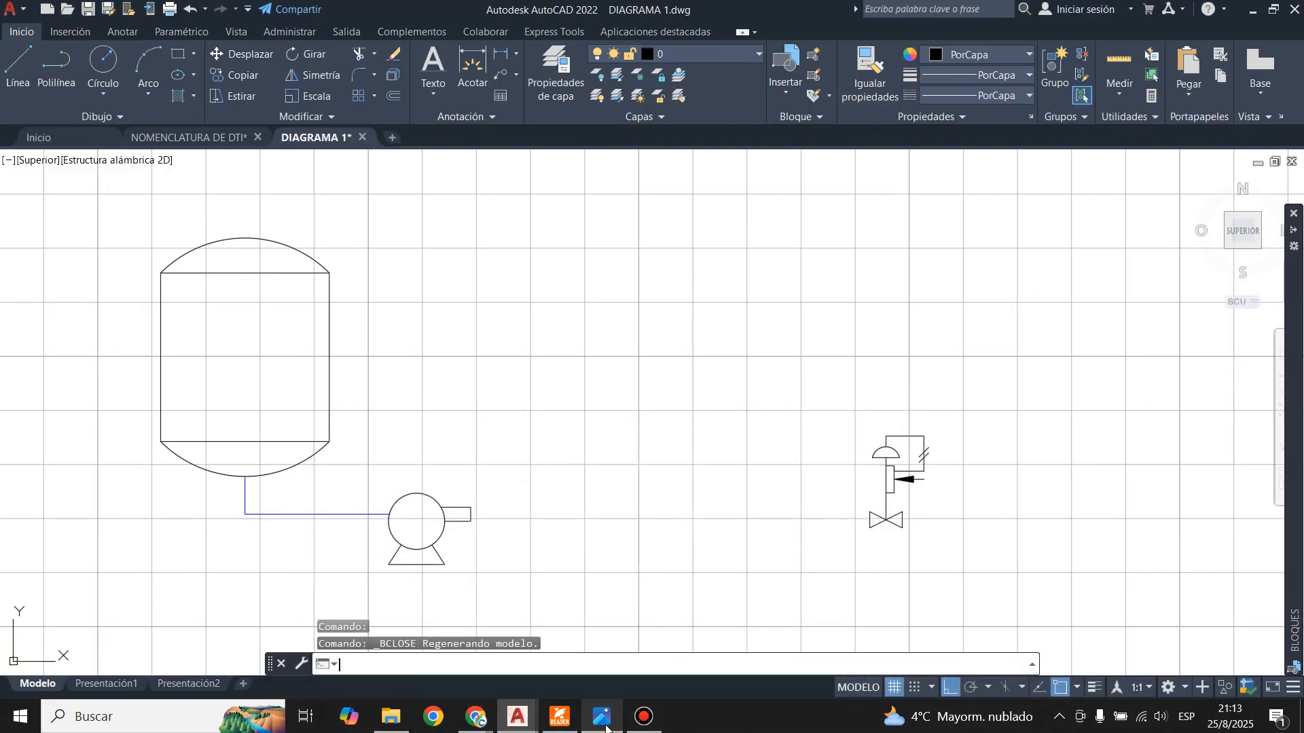
{"action": "left_click", "coordinate": [605, 726]}
{"action": "left_click", "coordinate": [606, 727]}
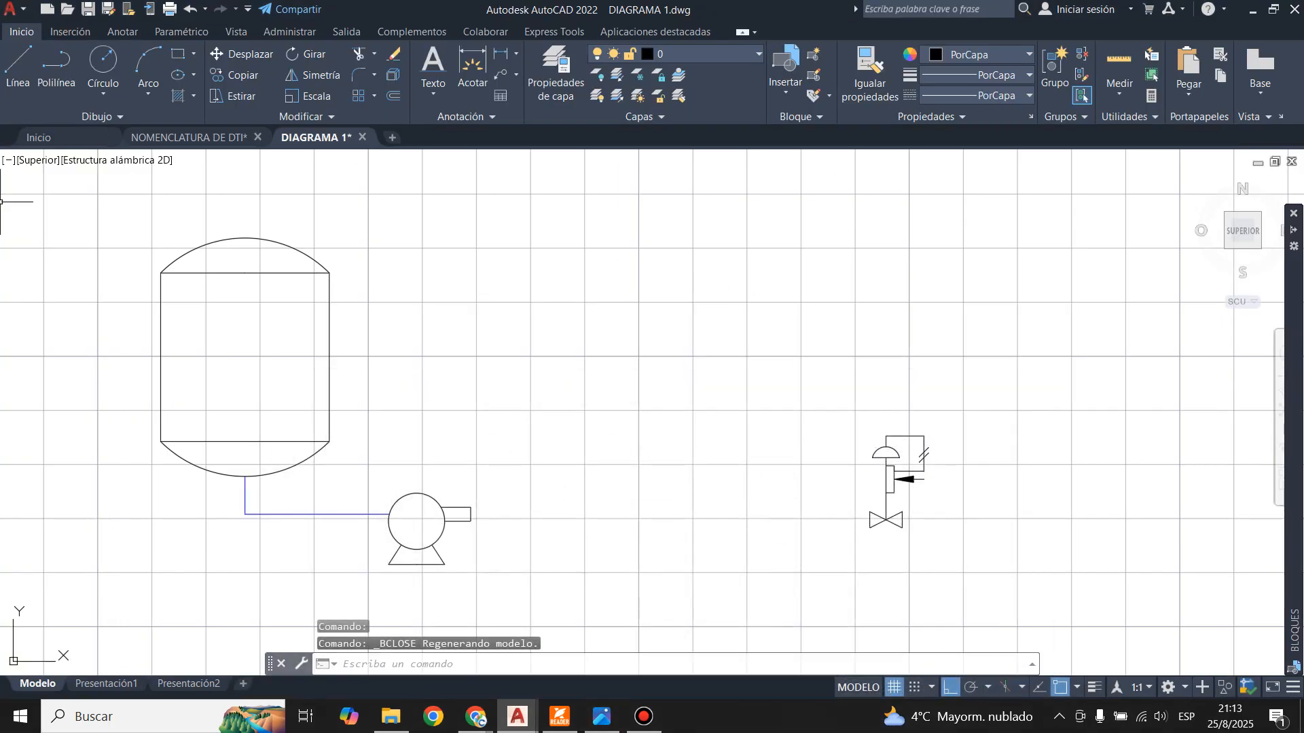
{"action": "left_click", "coordinate": [18, 65]}
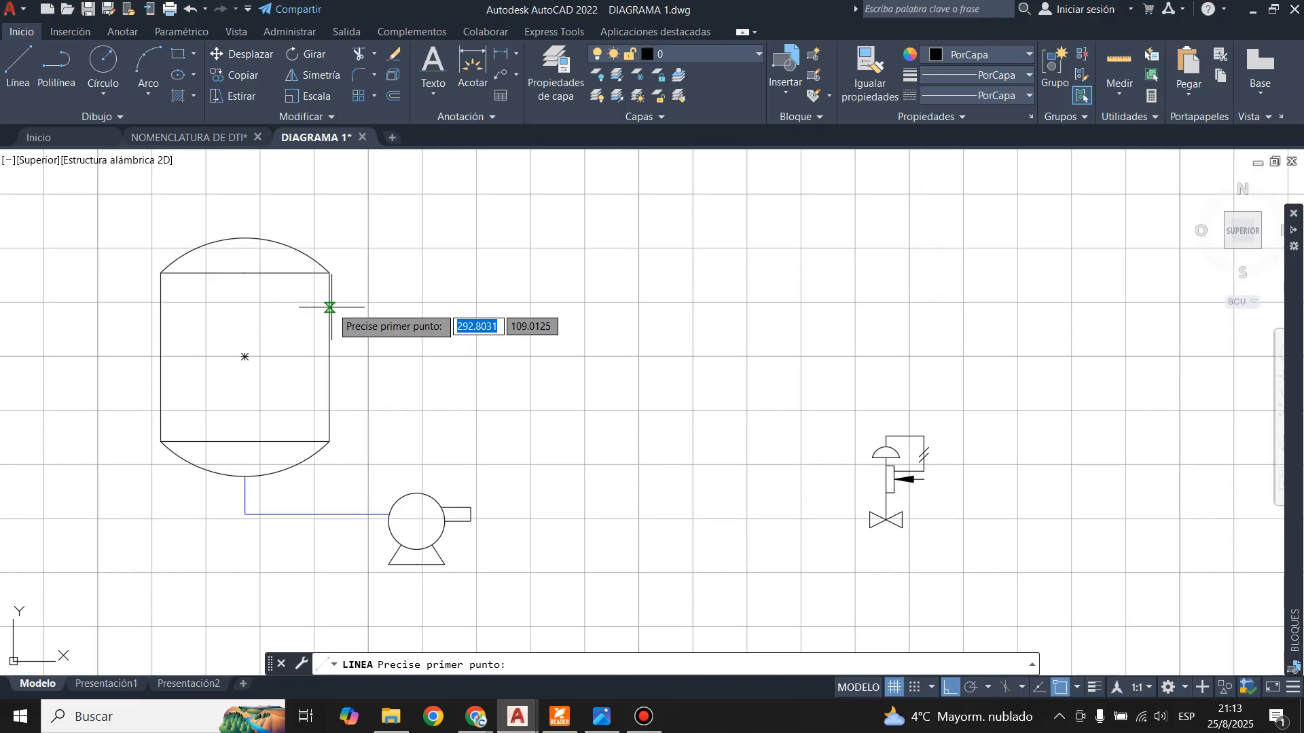
{"action": "scroll", "coordinate": [330, 301], "scroll_direction": "up", "scroll_amount": 4}
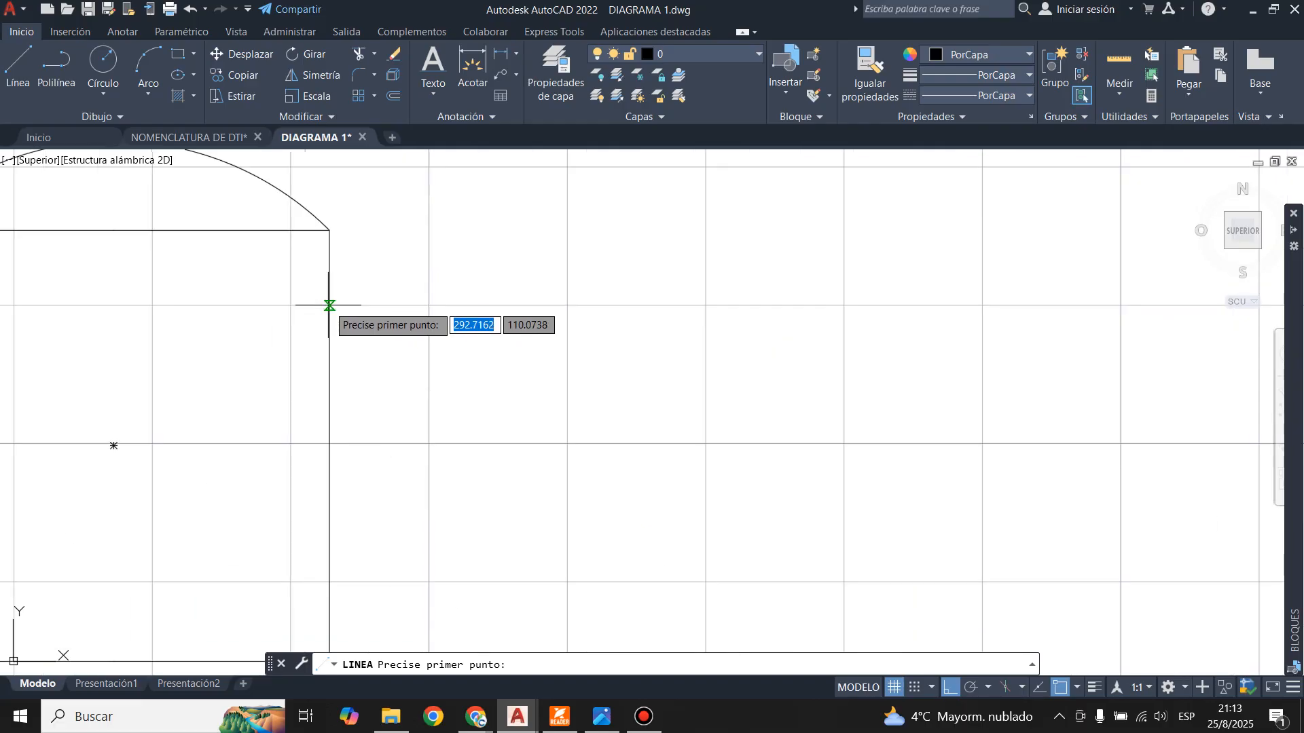
{"action": "left_click", "coordinate": [329, 231]}
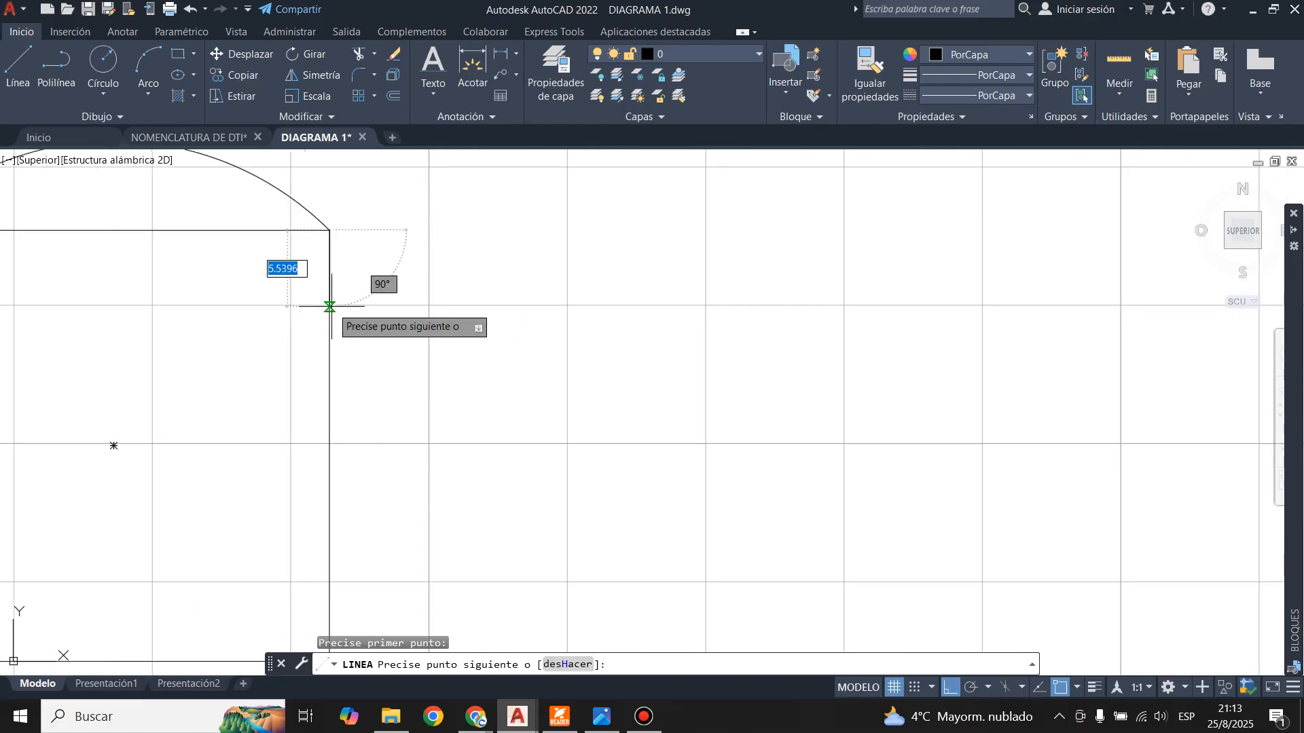
{"action": "key", "text": "Escape"}
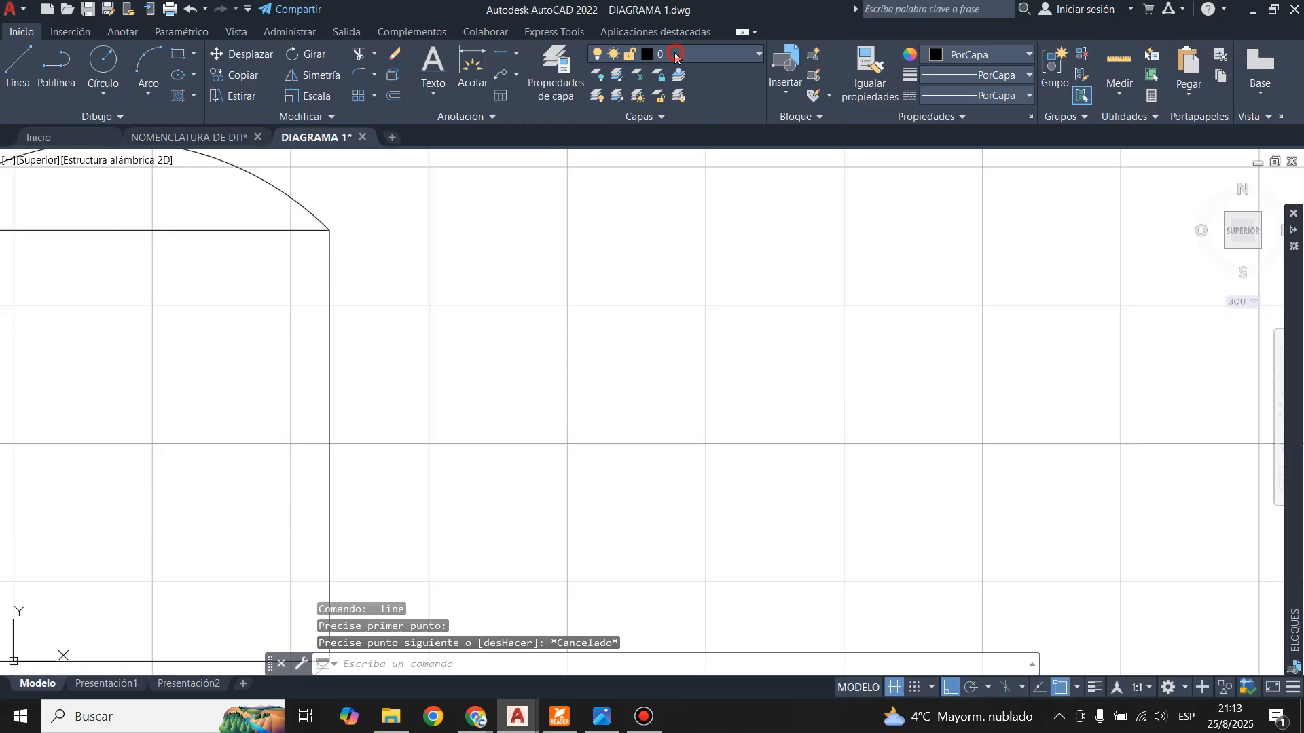
- Make LINEA P the current layer and draw a 5-unit line down the tank wall from its upper right corner
{"action": "left_click", "coordinate": [676, 56]}
{"action": "left_click", "coordinate": [679, 176]}
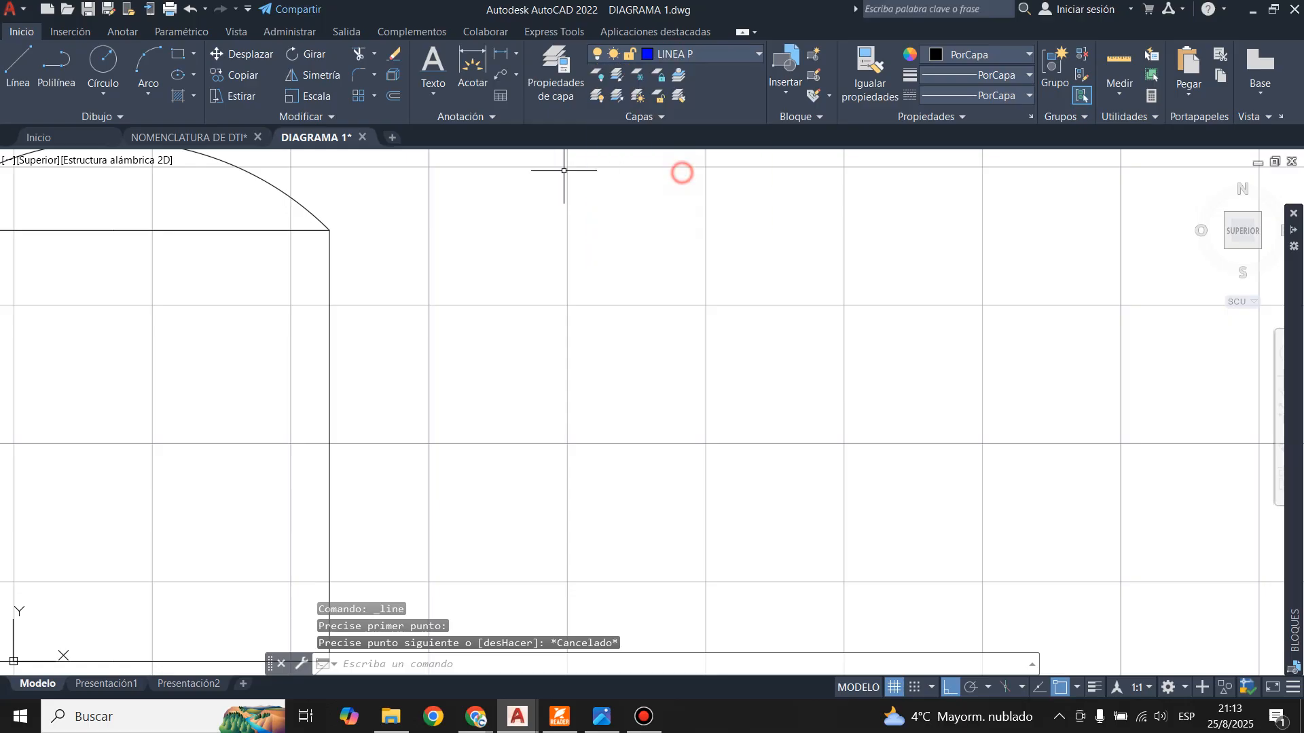
{"action": "left_click", "coordinate": [11, 58]}
{"action": "left_click", "coordinate": [330, 231]}
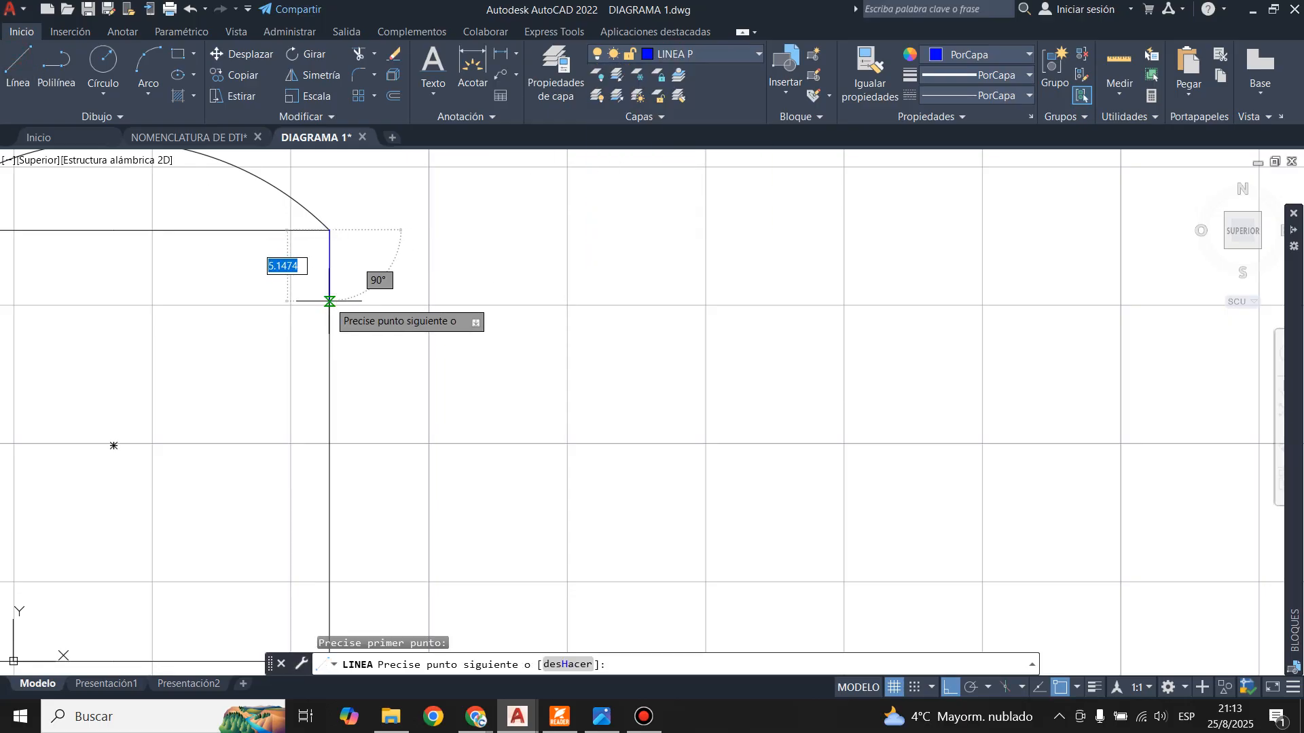
{"action": "type", "text": "5"}
{"action": "key", "text": "Return"}
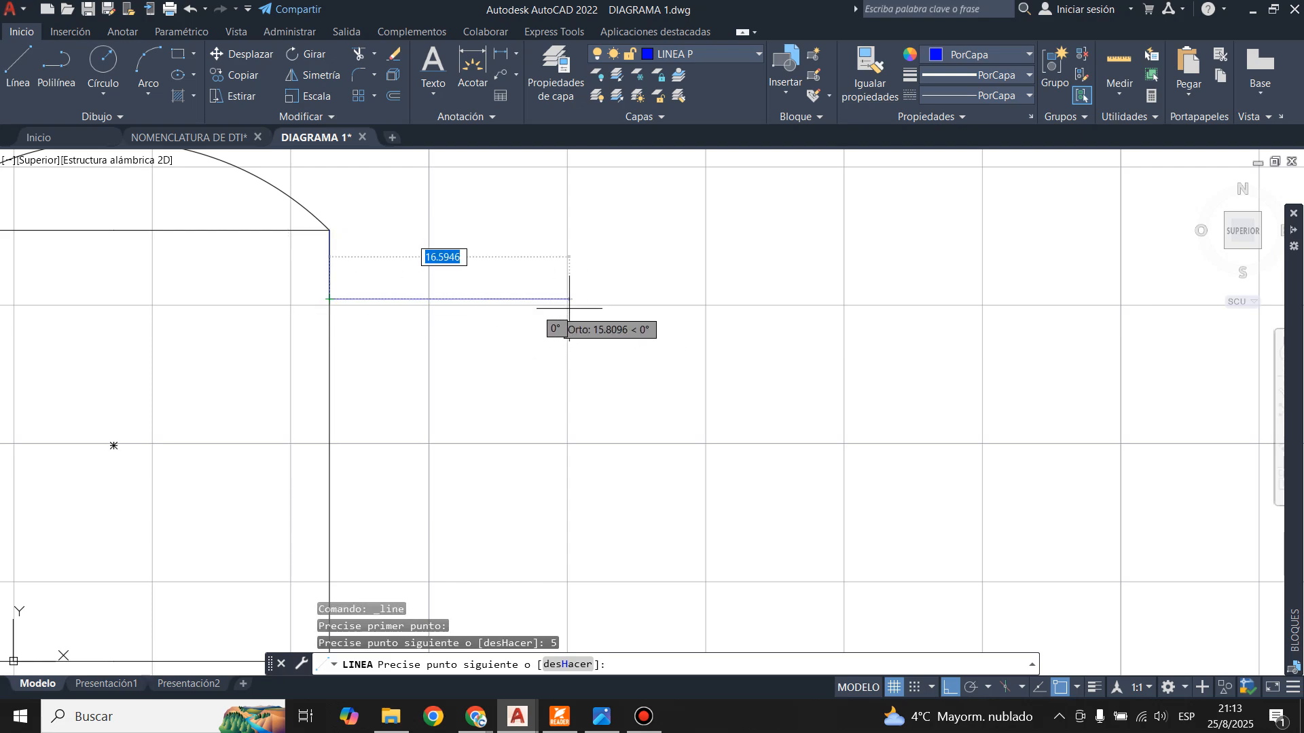
- Continue the line 38 units horizontally away from the tank and straight down to just above the pump outlet's level
{"action": "scroll", "coordinate": [570, 309], "scroll_direction": "down", "scroll_amount": 5}
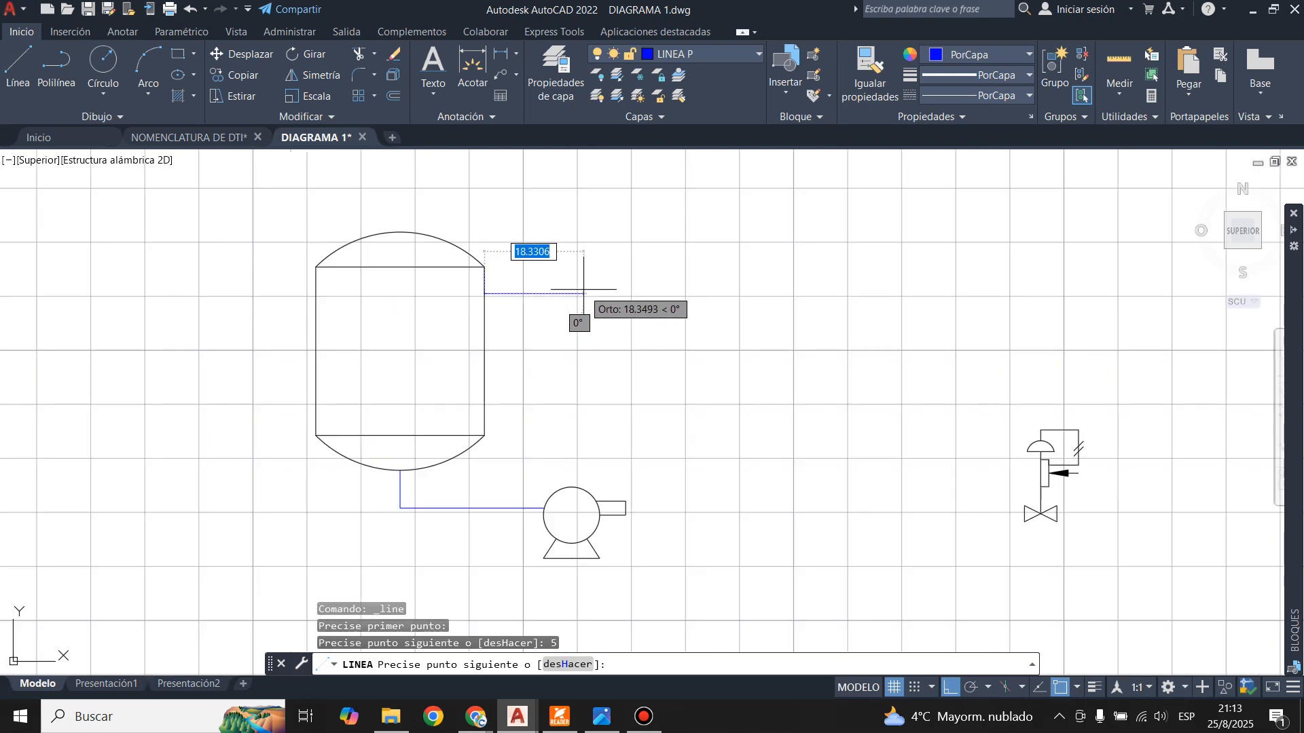
{"action": "left_click", "coordinate": [601, 724]}
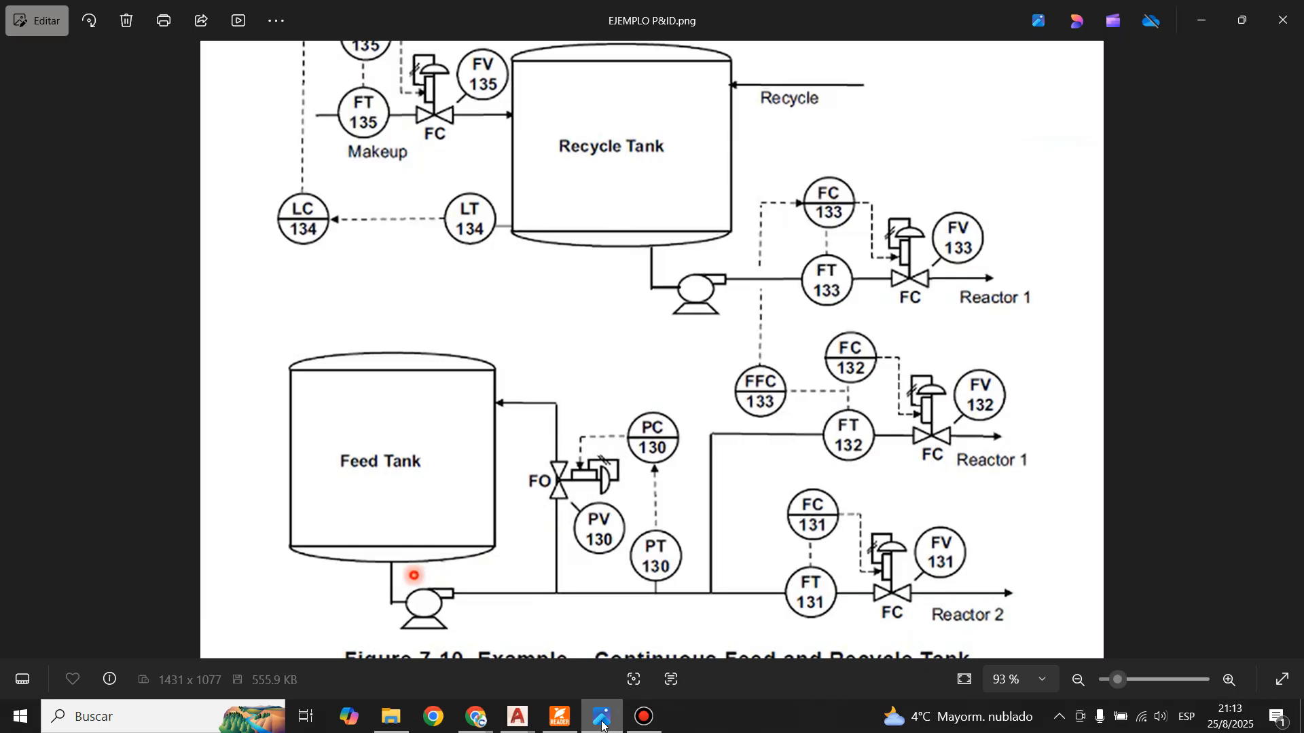
{"action": "left_click", "coordinate": [603, 724]}
{"action": "left_click", "coordinate": [603, 724]}
{"action": "left_click", "coordinate": [608, 725]}
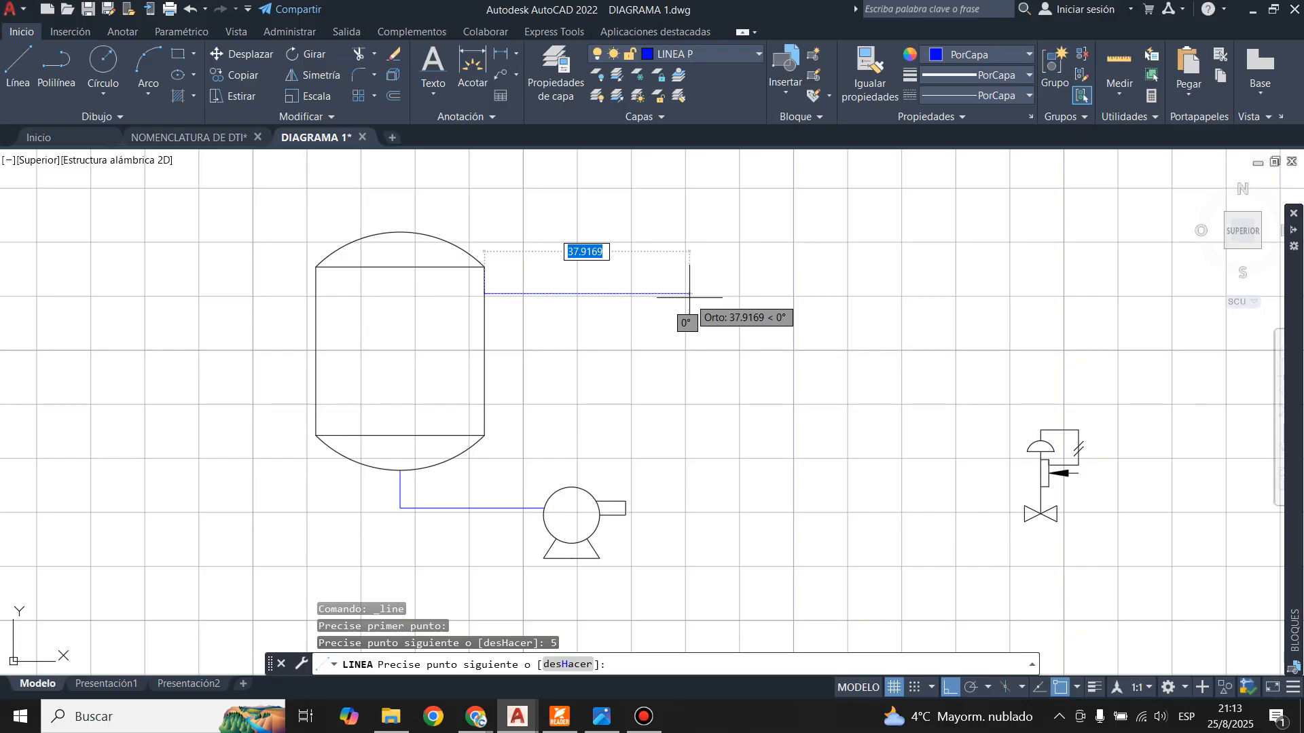
{"action": "type", "text": "38"}
{"action": "key", "text": "Return"}
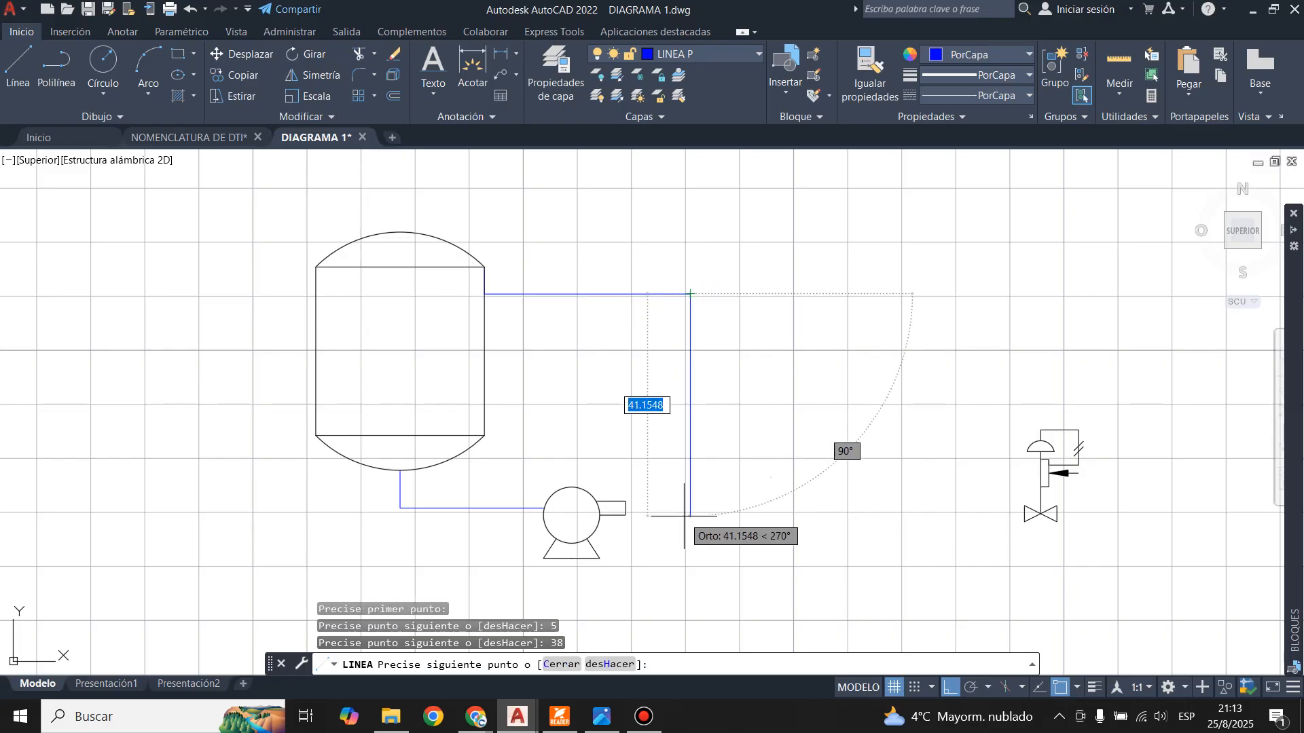
{"action": "scroll", "coordinate": [689, 507], "scroll_direction": "up", "scroll_amount": 2}
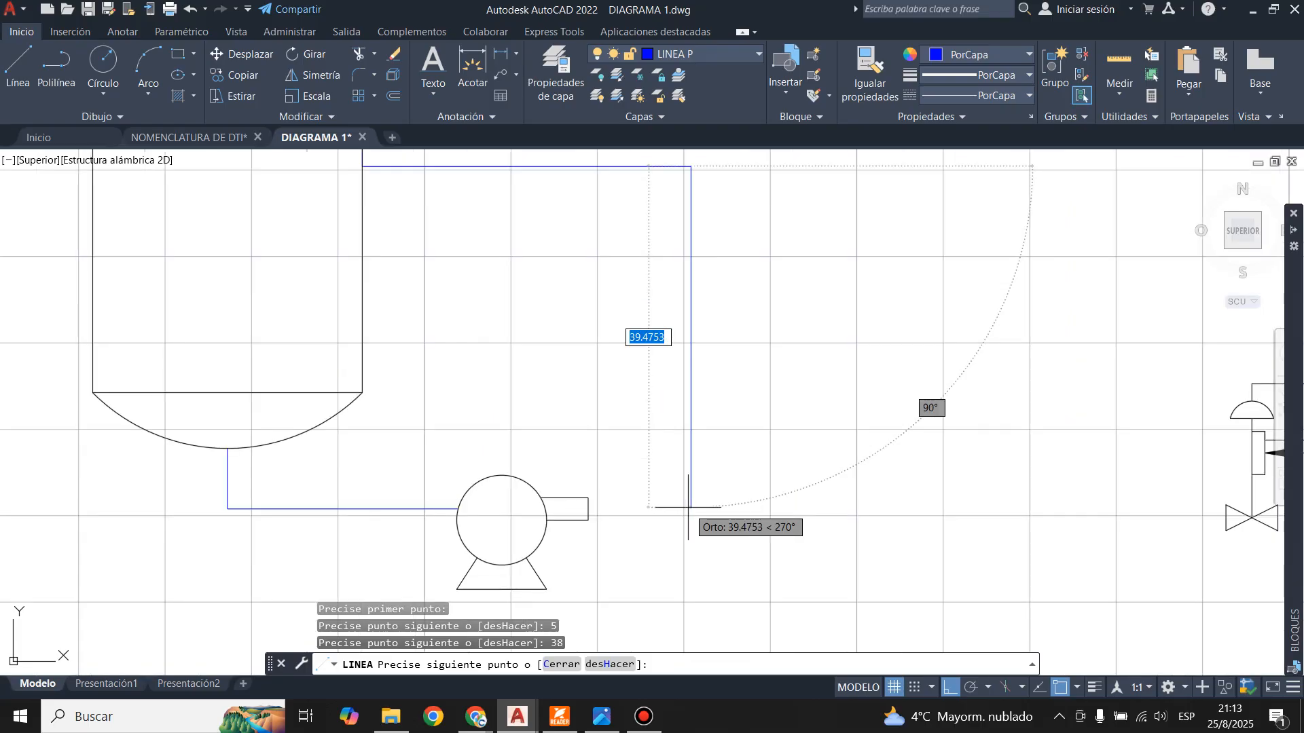
{"action": "left_click", "coordinate": [768, 487]}
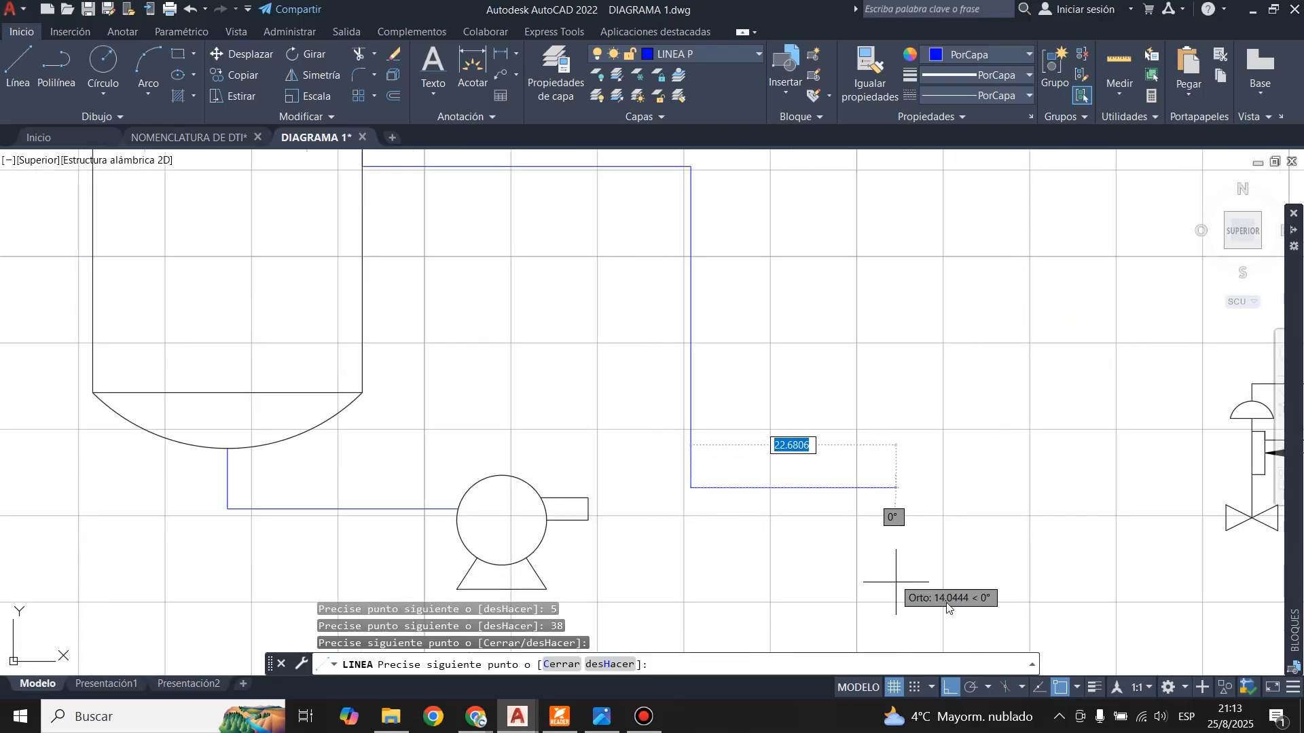
{"action": "key", "text": "Escape"}
- End the line, turn on object snap tracking and delete the return line's vertical segment
{"action": "left_click", "coordinate": [1040, 688]}
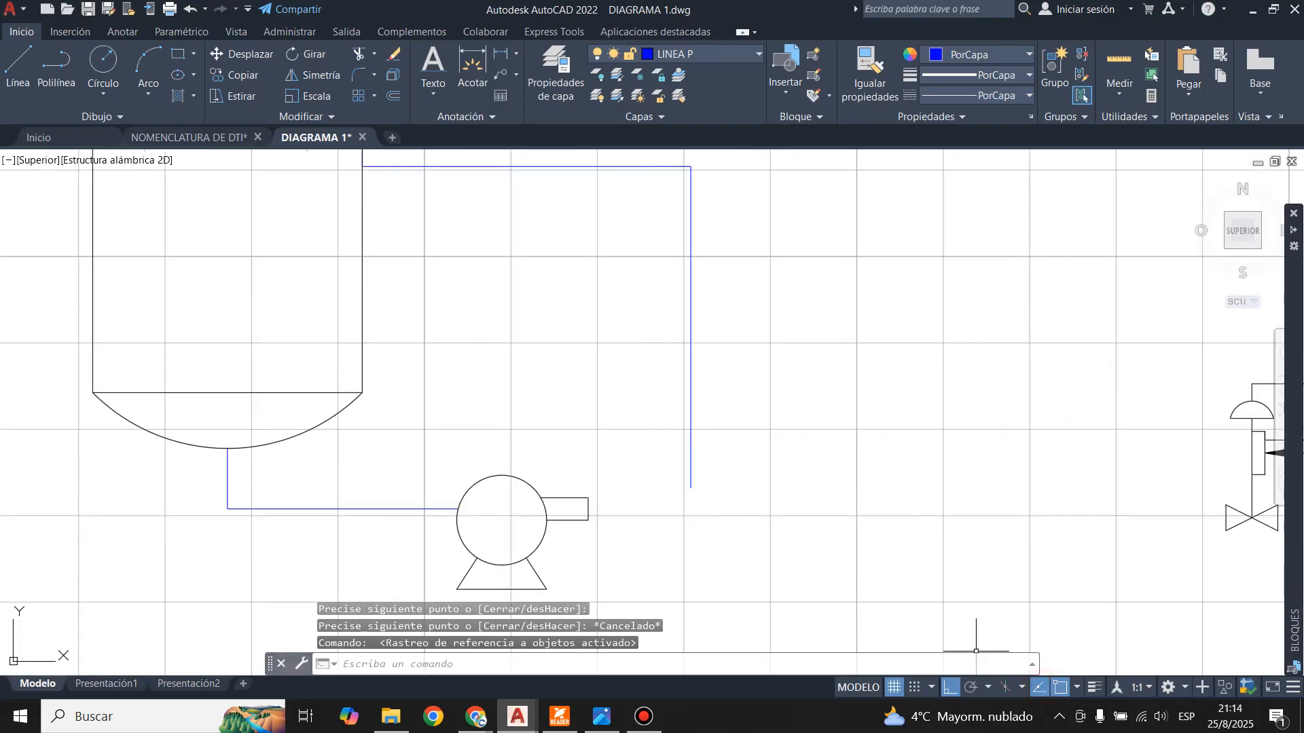
{"action": "scroll", "coordinate": [764, 521], "scroll_direction": "down", "scroll_amount": 2}
{"action": "left_click", "coordinate": [721, 411]}
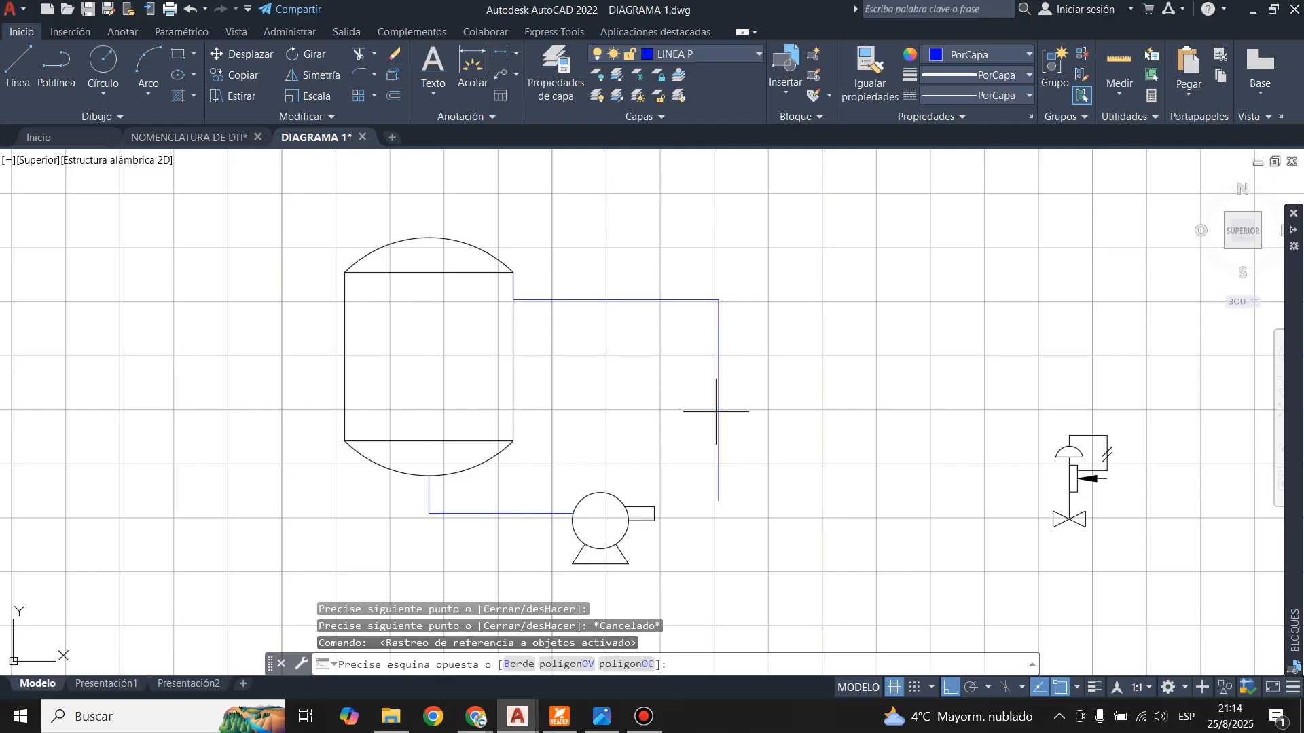
{"action": "left_click", "coordinate": [719, 415]}
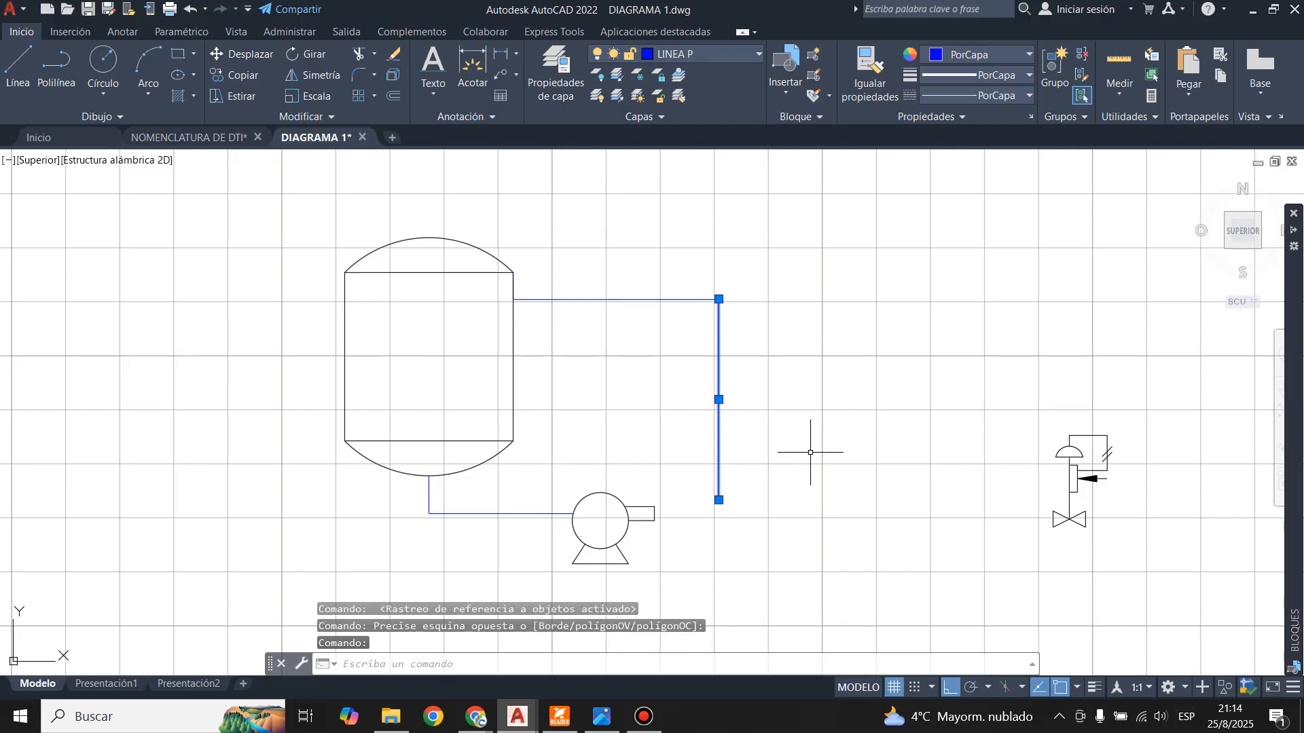
{"action": "key", "text": "Delete"}
- Draw a line from the horizontal run's free end straight down and across to the midpoint of the pump outlet's end
{"action": "left_click", "coordinate": [19, 65]}
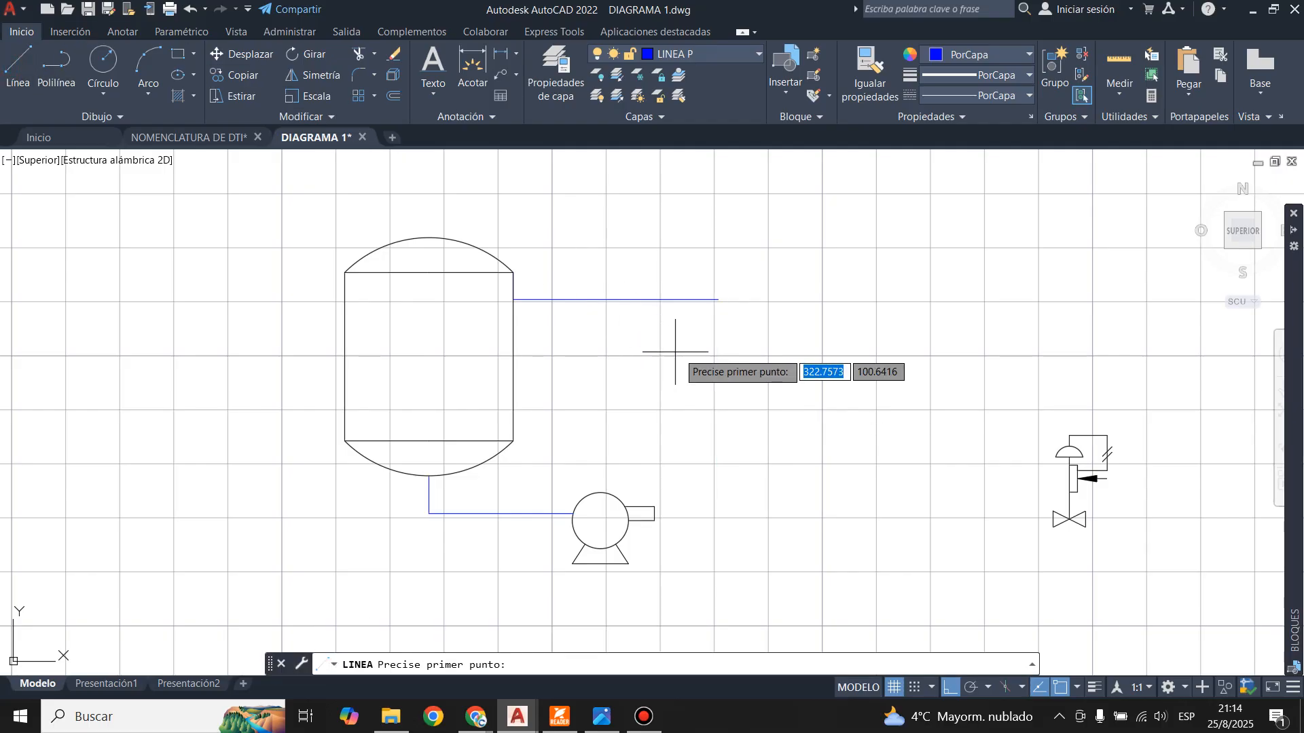
{"action": "left_click", "coordinate": [721, 297]}
{"action": "scroll", "coordinate": [716, 552], "scroll_direction": "up", "scroll_amount": 2}
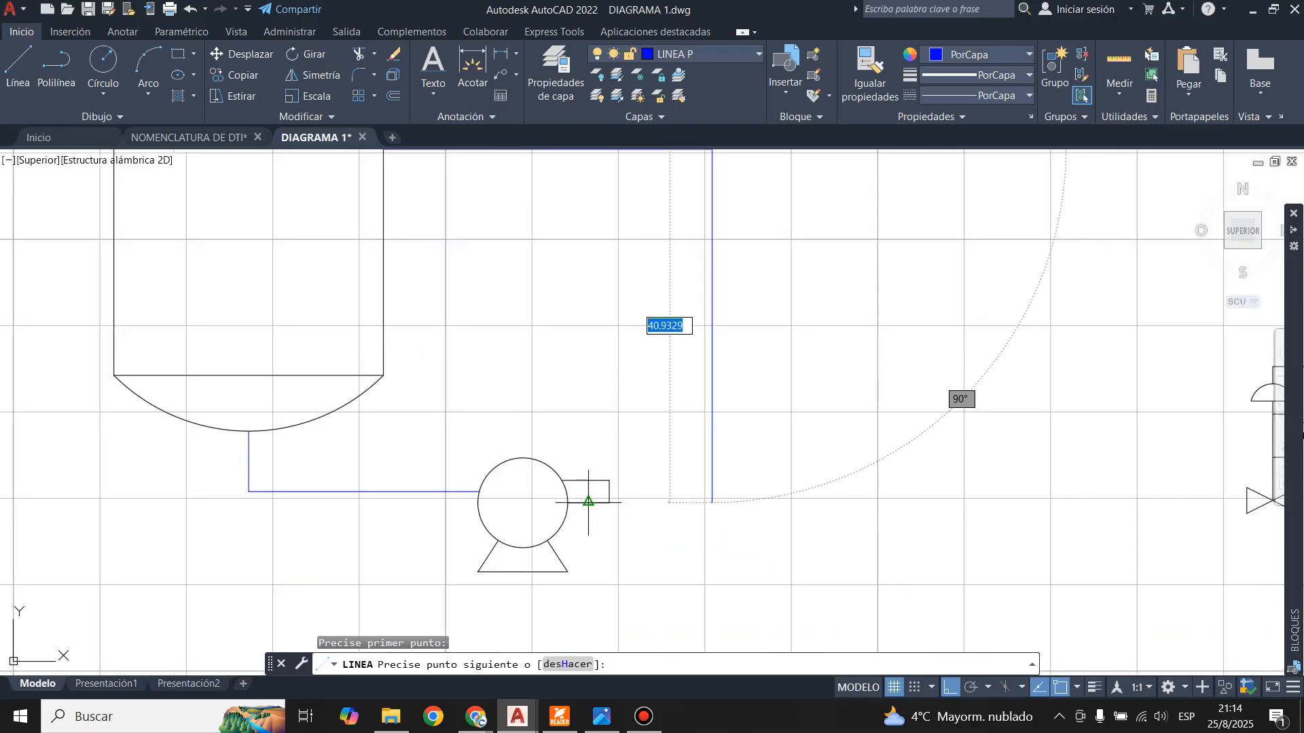
{"action": "left_click", "coordinate": [711, 490]}
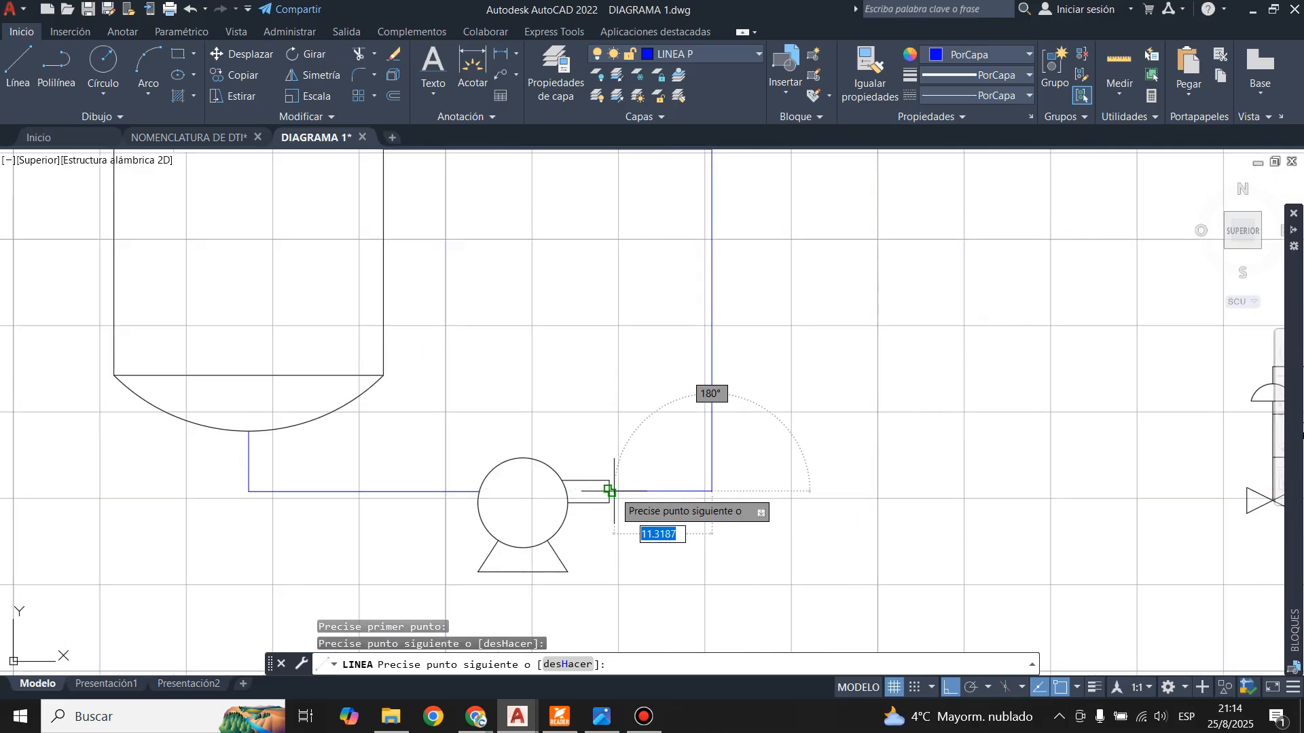
{"action": "left_click", "coordinate": [609, 490]}
{"action": "key", "text": "Escape"}
{"action": "scroll", "coordinate": [706, 490], "scroll_direction": "down", "scroll_amount": 4}
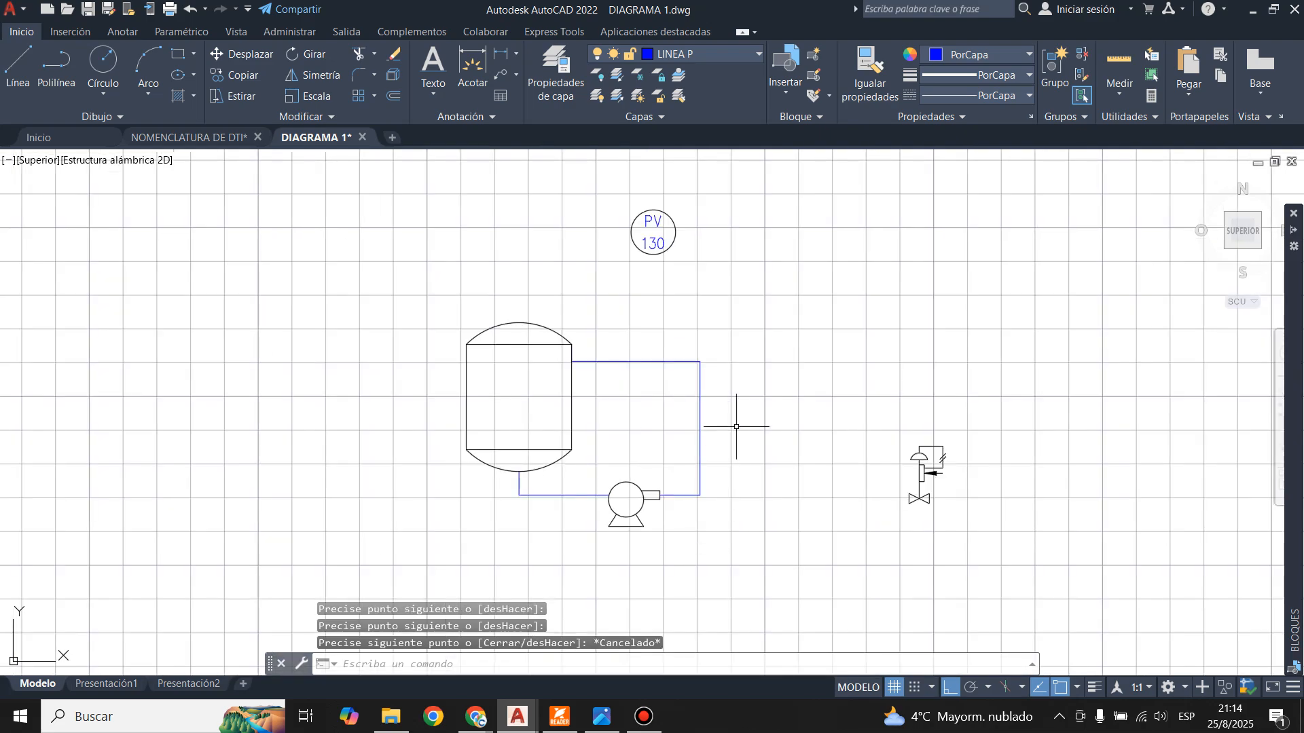
- Rotate the control valve symbol 90° clockwise about the centre of its valve body
{"action": "left_click", "coordinate": [888, 421]}
{"action": "left_click", "coordinate": [1012, 540]}
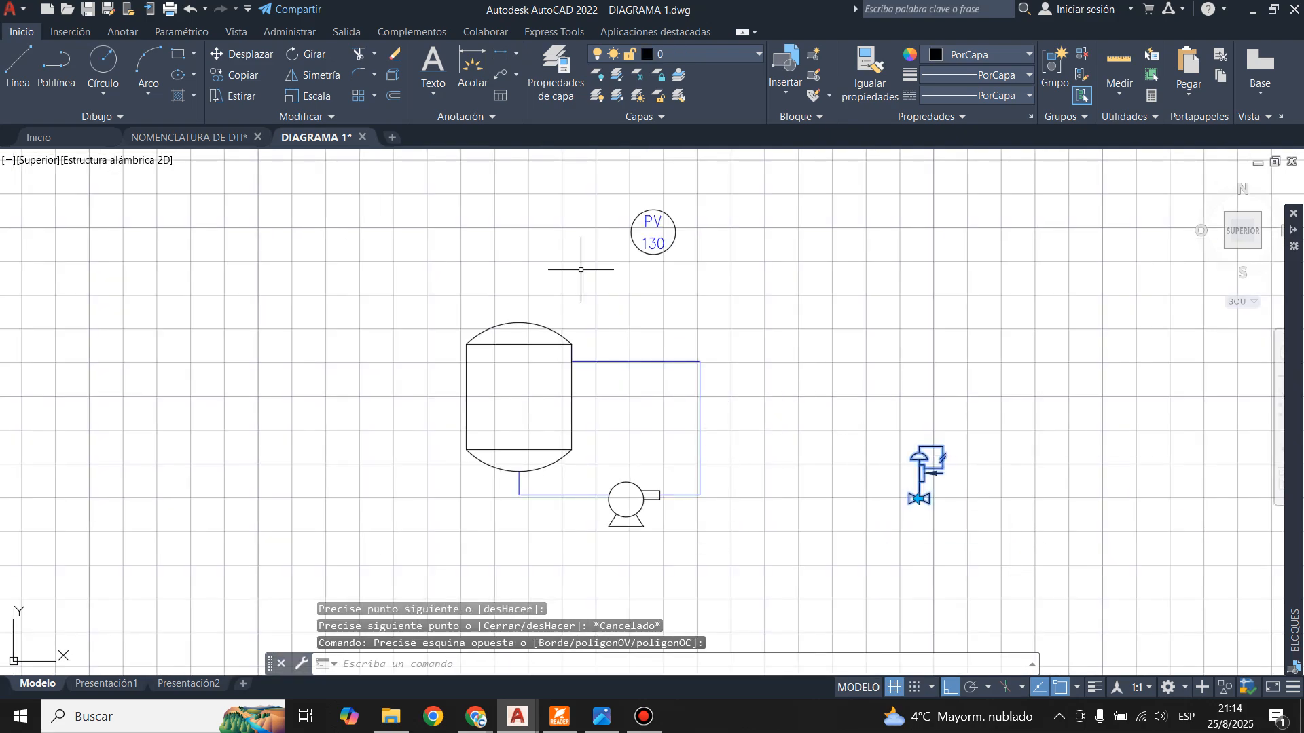
{"action": "left_click", "coordinate": [307, 53]}
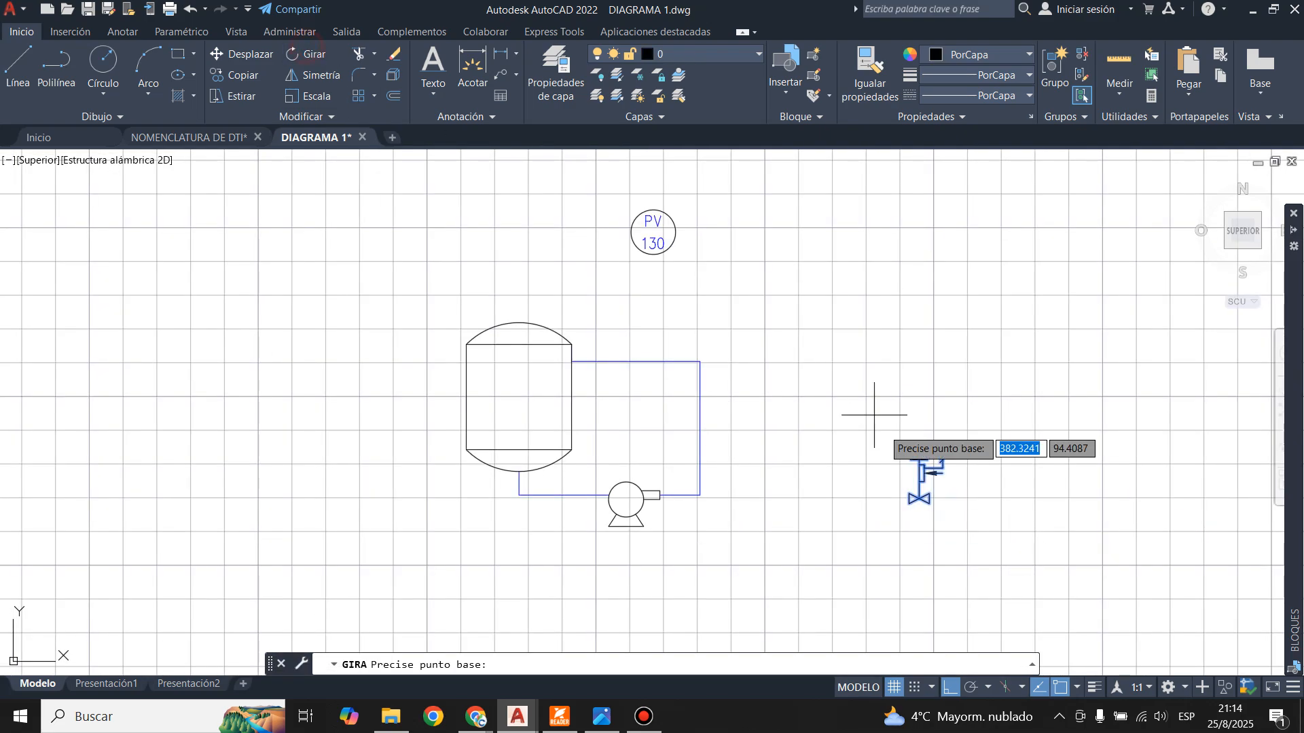
{"action": "left_click", "coordinate": [921, 498]}
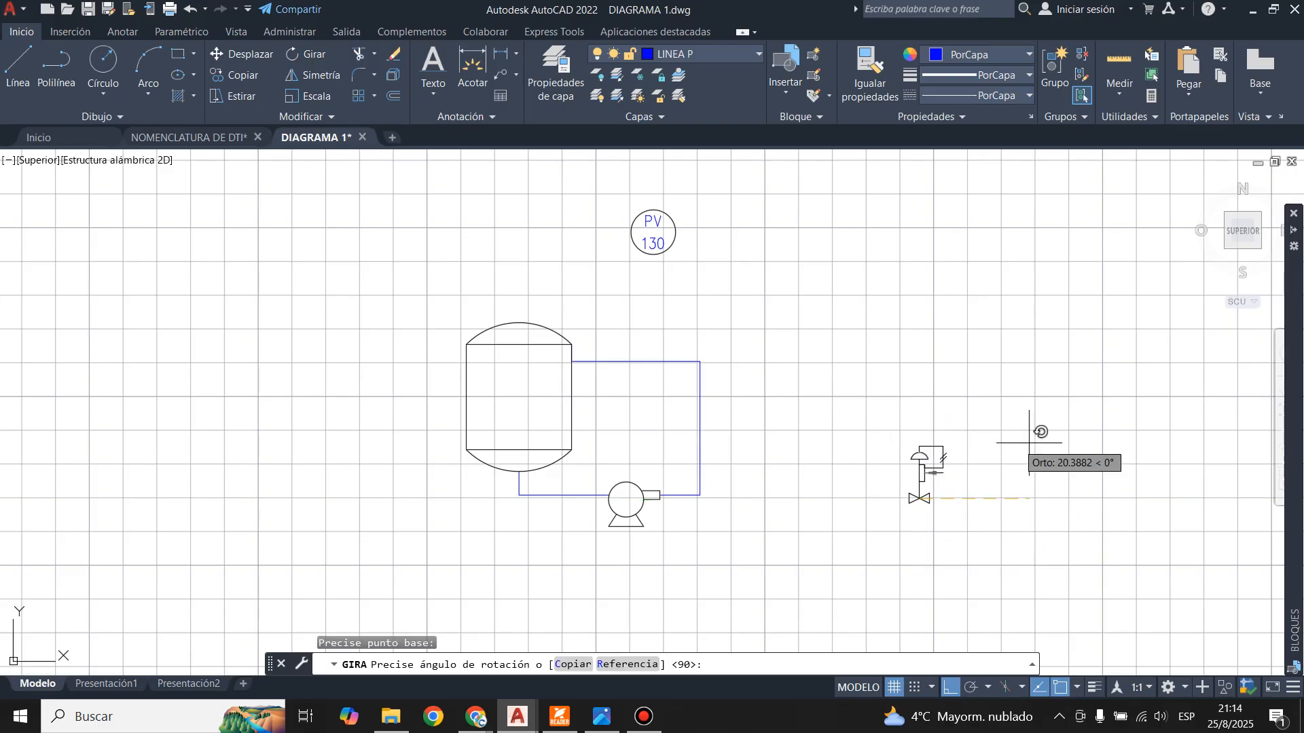
{"action": "left_click", "coordinate": [909, 591]}
{"action": "scroll", "coordinate": [1017, 520], "scroll_direction": "up", "scroll_amount": 2}
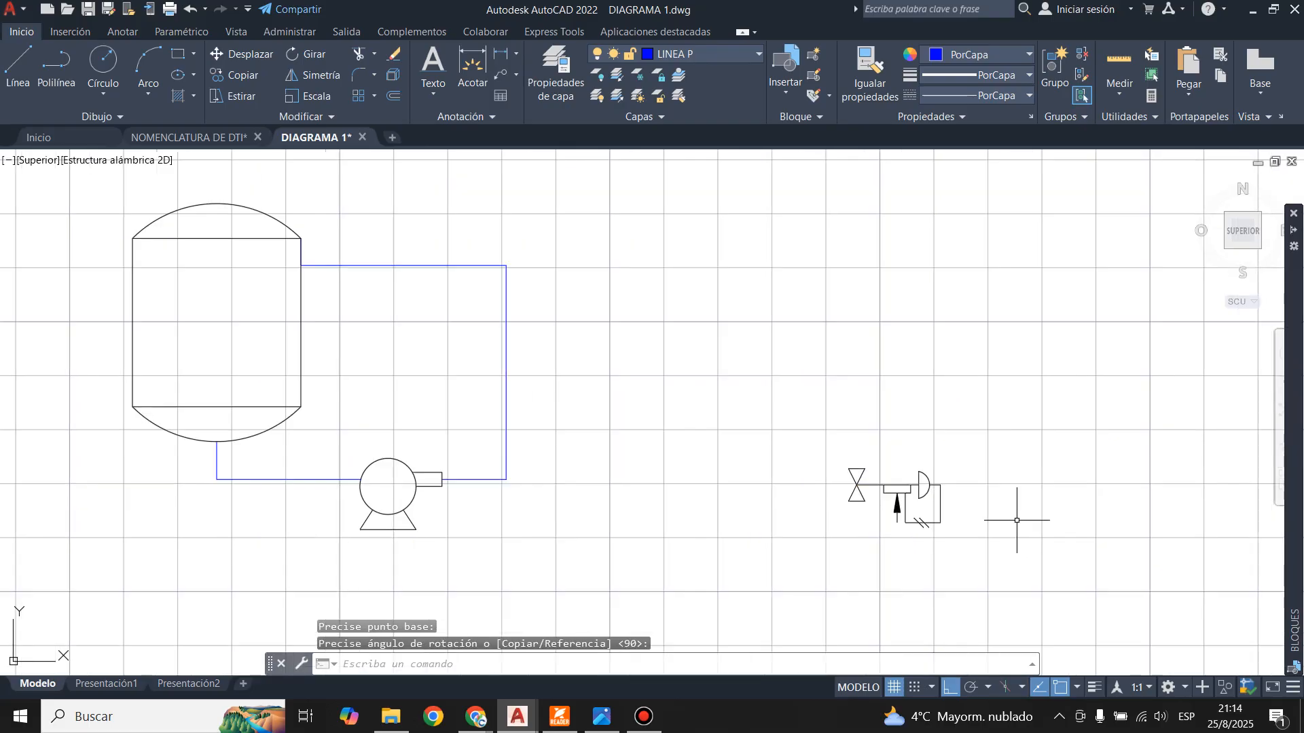
- Check the valve's orientation in EJEMPLO P&ID.png and flip the symbol so its signal arrow points down
{"action": "left_click", "coordinate": [597, 726]}
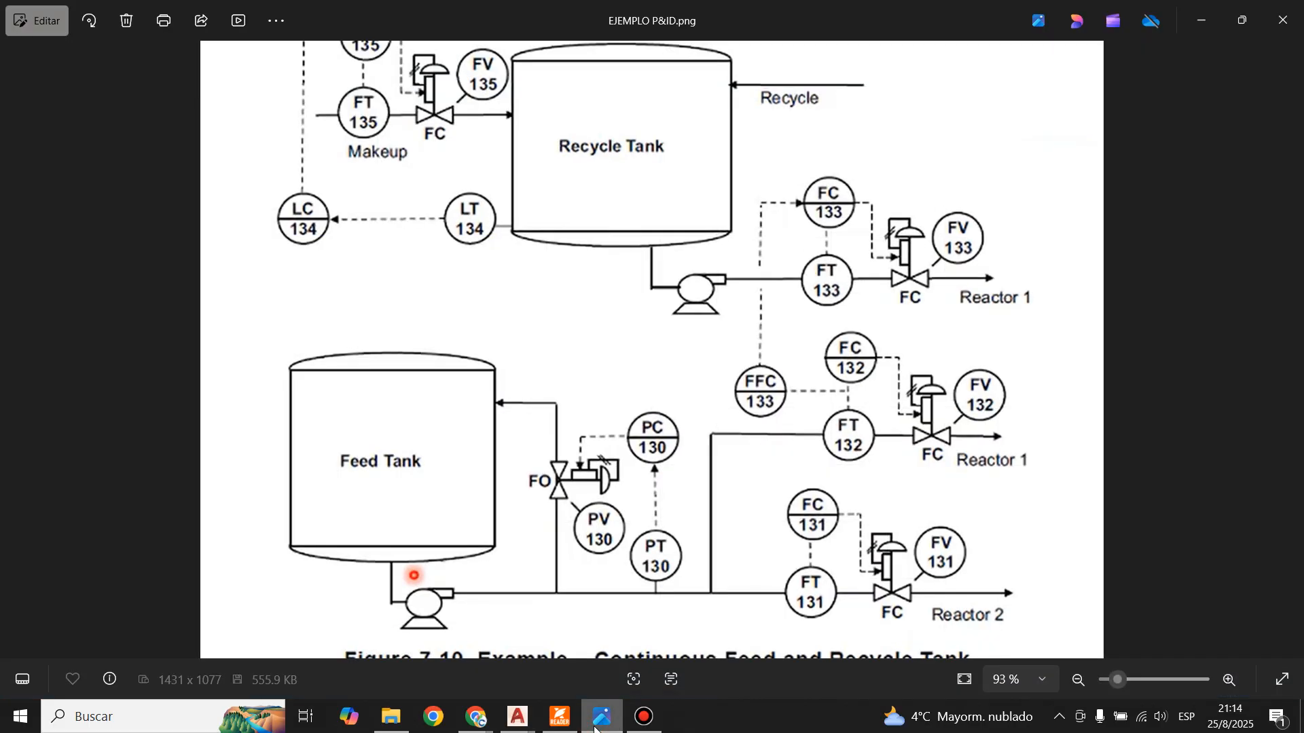
{"action": "left_click", "coordinate": [594, 726]}
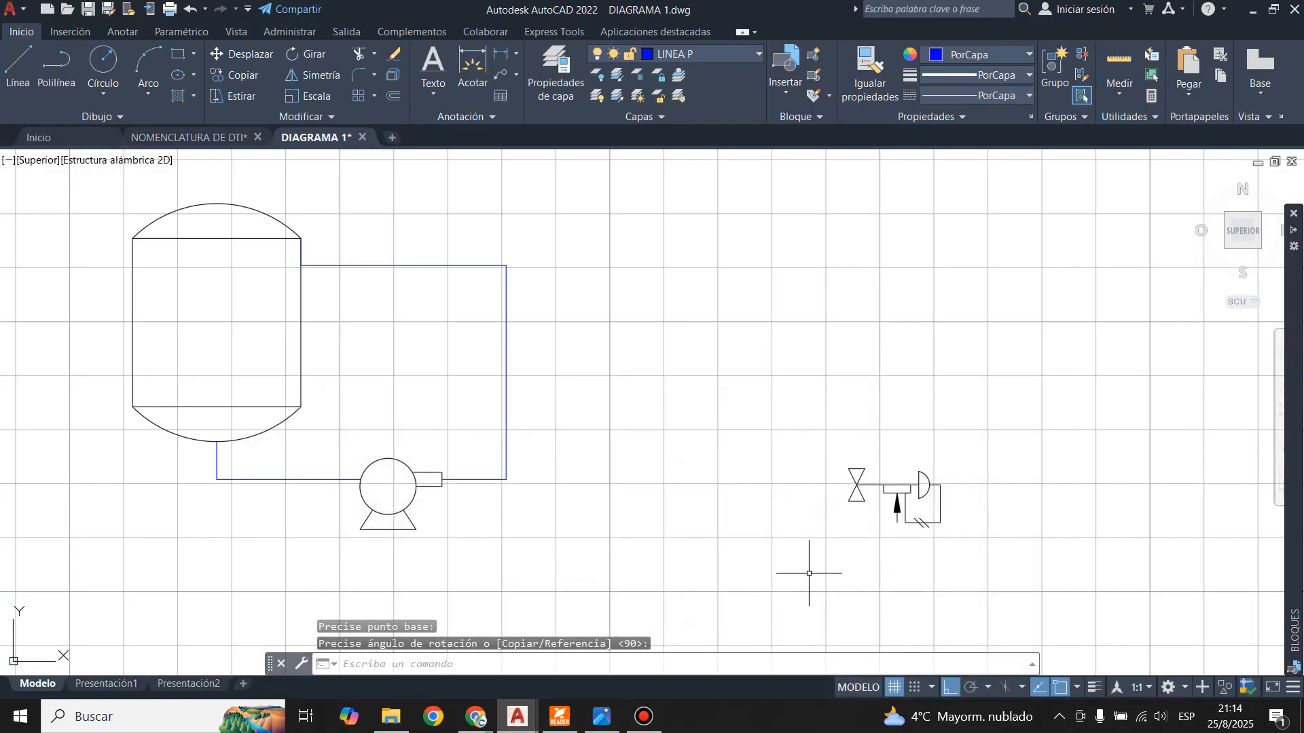
{"action": "left_click", "coordinate": [812, 438]}
{"action": "left_click", "coordinate": [998, 557]}
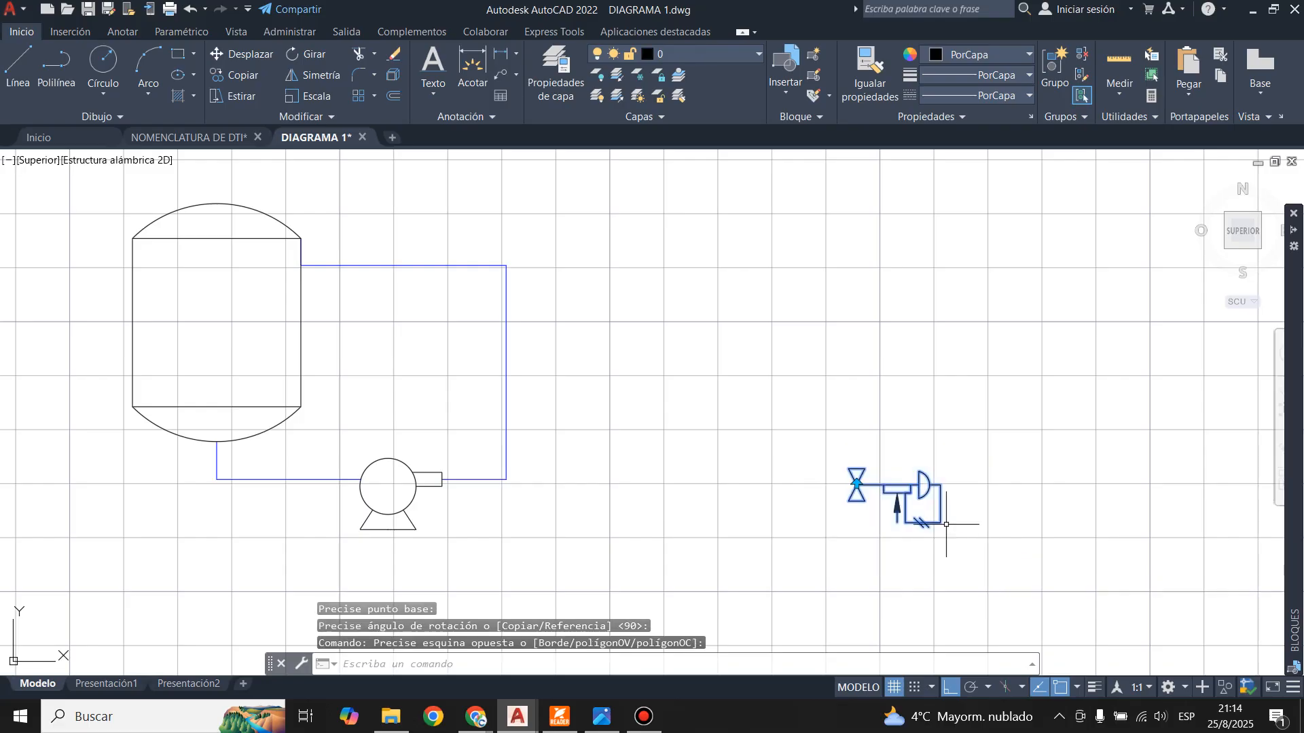
{"action": "left_click", "coordinate": [856, 484]}
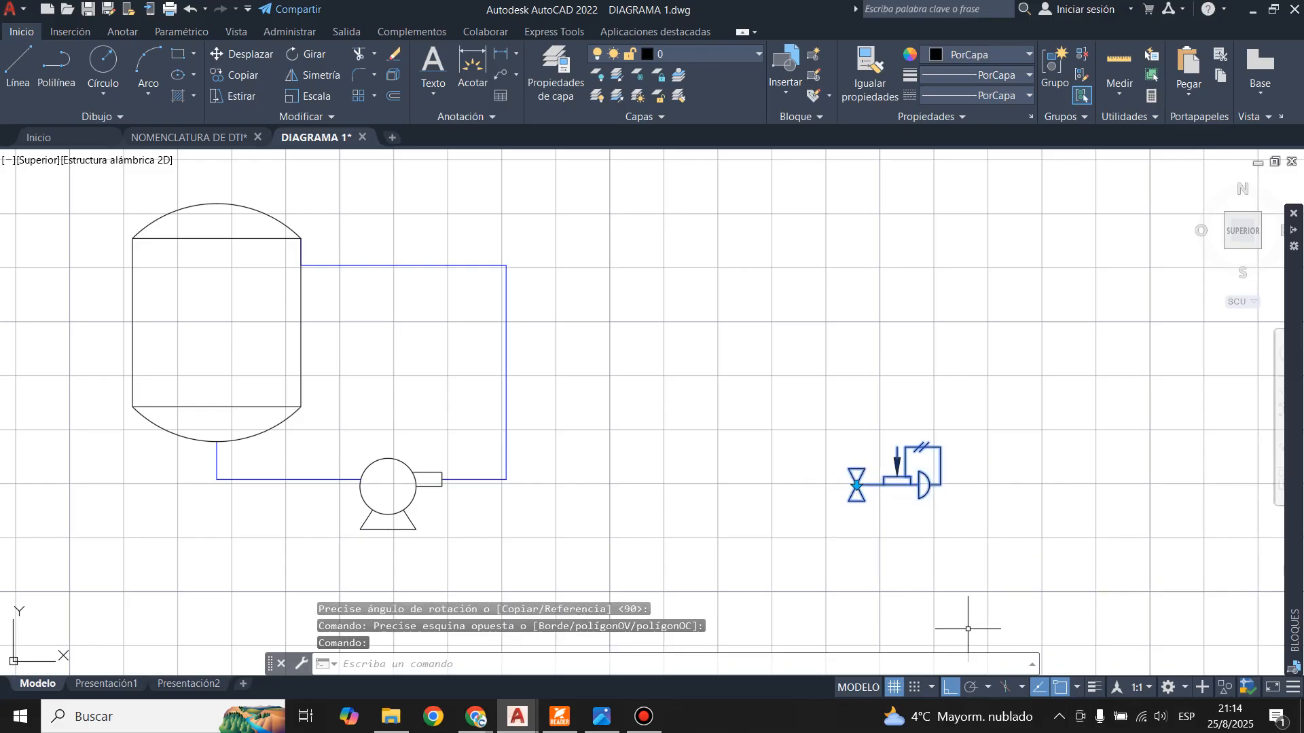
- Move the control valve by its body's centre onto the midpoint of the return line's vertical segment
{"action": "left_click", "coordinate": [239, 54]}
{"action": "left_click", "coordinate": [856, 485]}
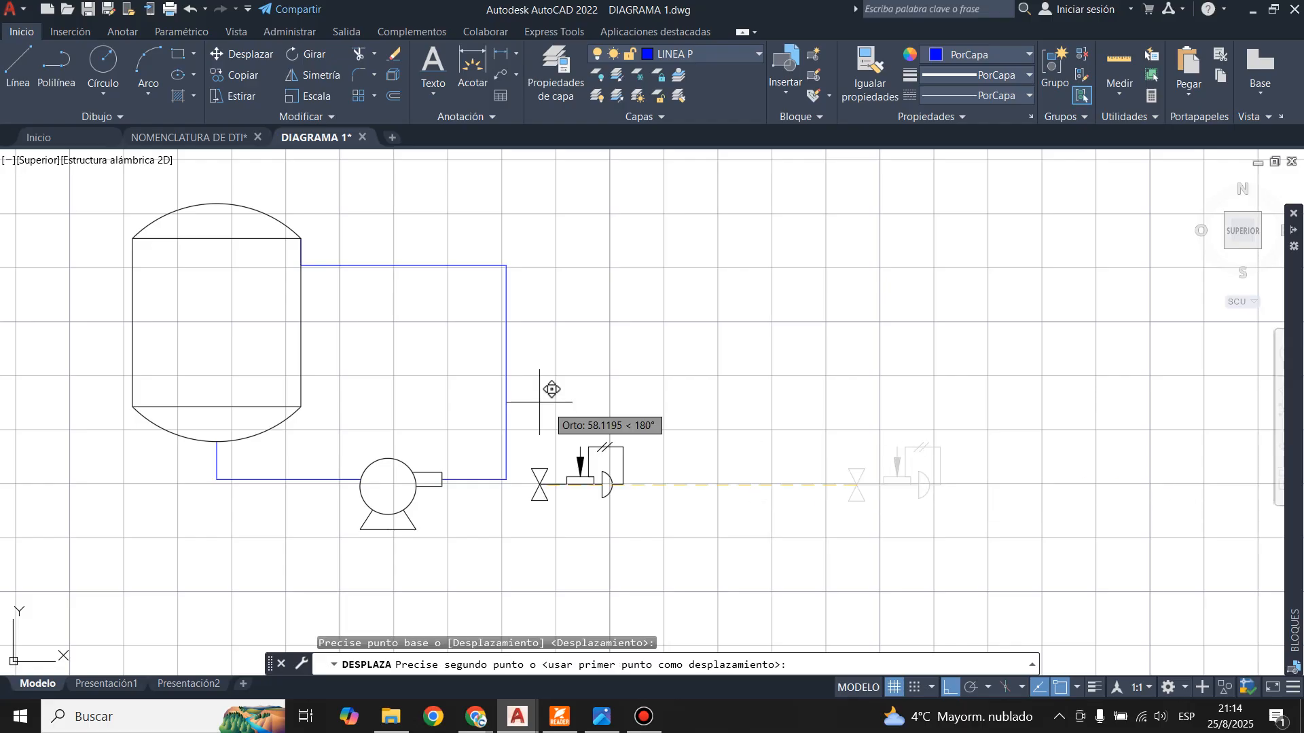
{"action": "left_click", "coordinate": [516, 353]}
{"action": "key", "text": "Escape"}
{"action": "scroll", "coordinate": [751, 428], "scroll_direction": "down", "scroll_amount": 4}
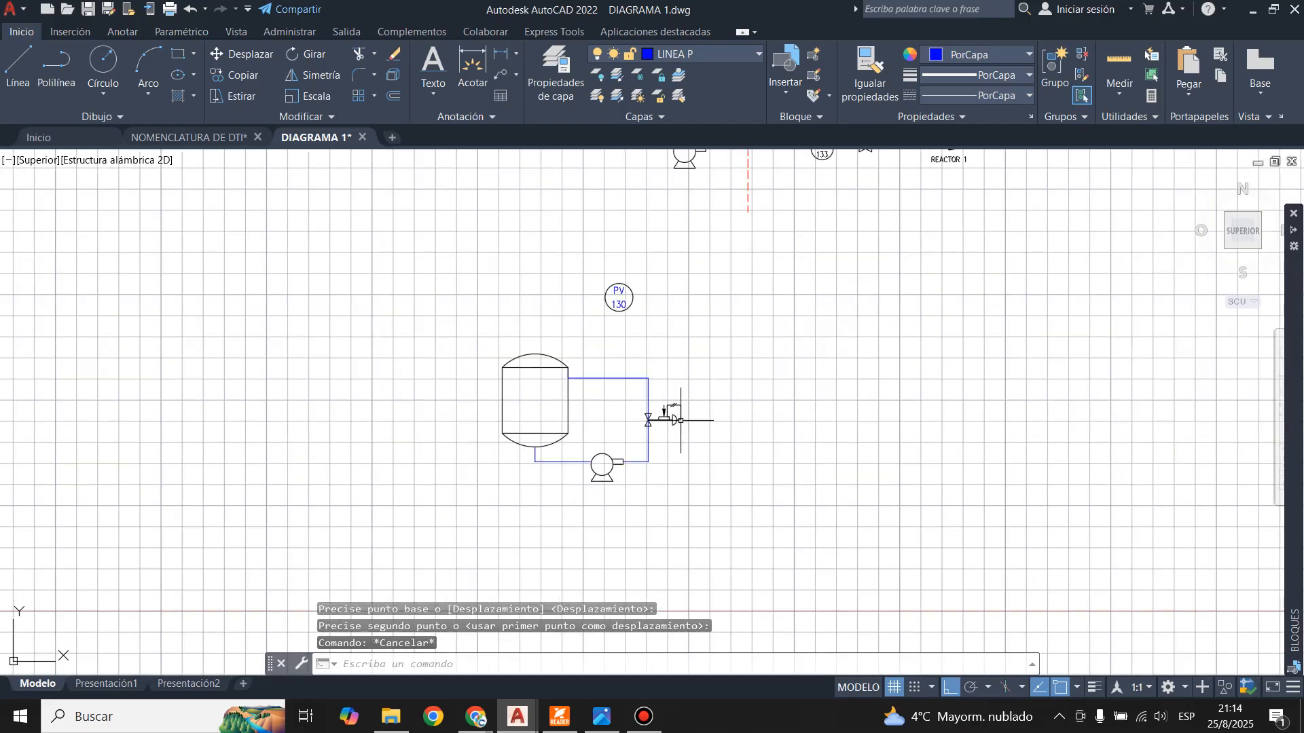
- Trim the pieces of the return line that cross the inside of the control valve's body
{"action": "scroll", "coordinate": [672, 431], "scroll_direction": "up", "scroll_amount": 4}
{"action": "scroll", "coordinate": [672, 431], "scroll_direction": "up", "scroll_amount": 6}
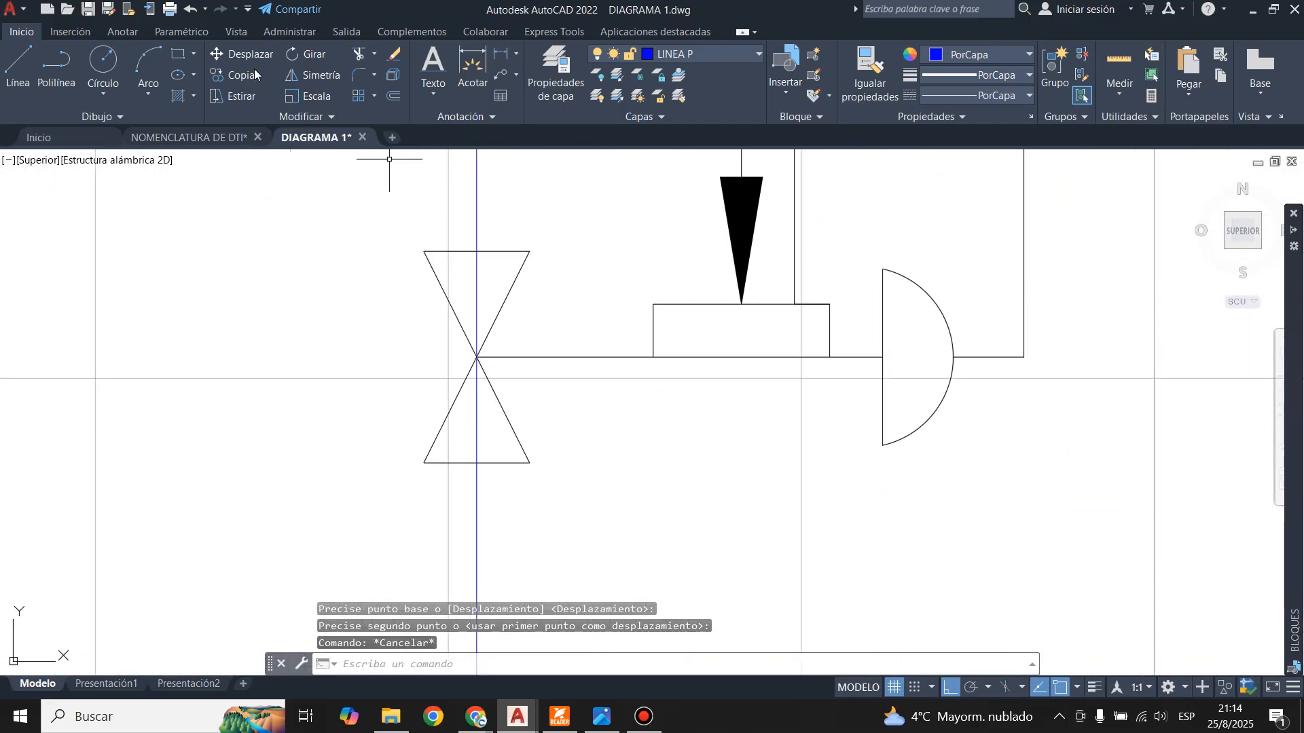
{"action": "left_click", "coordinate": [358, 53]}
{"action": "left_click", "coordinate": [476, 277]}
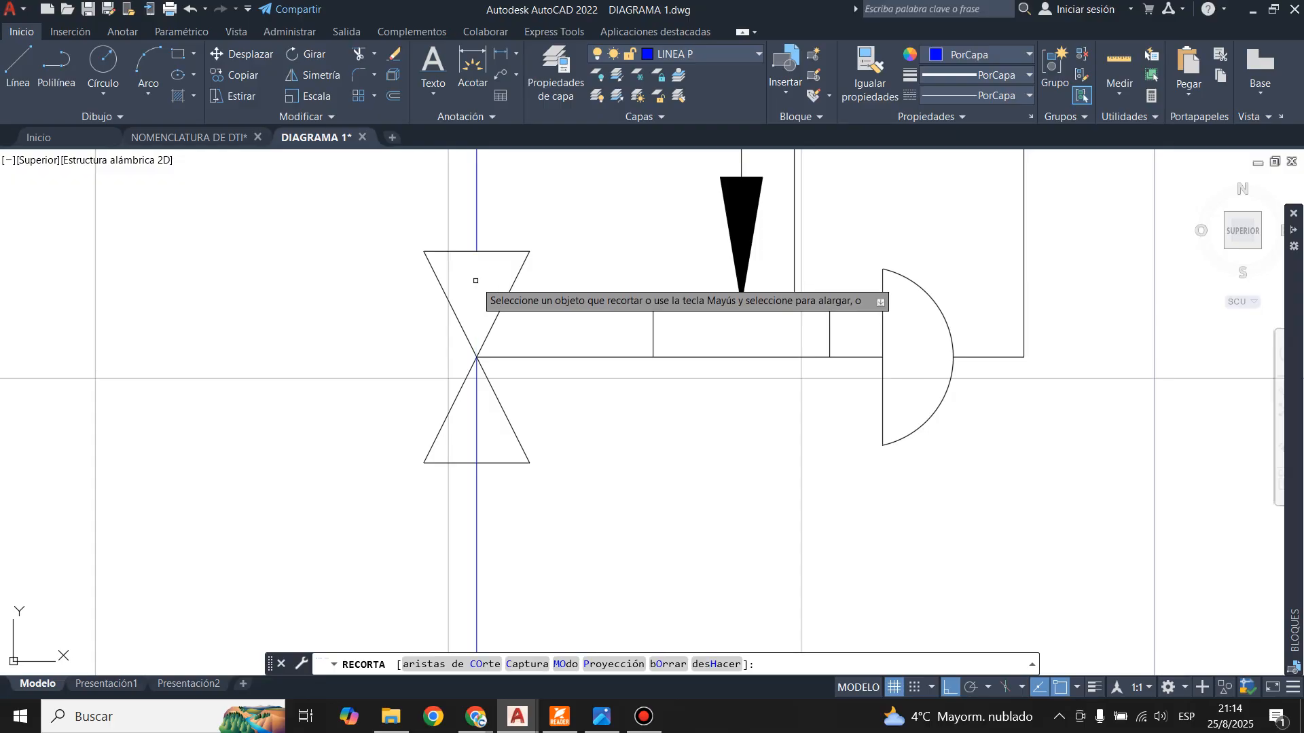
{"action": "scroll", "coordinate": [516, 449], "scroll_direction": "down", "scroll_amount": 6}
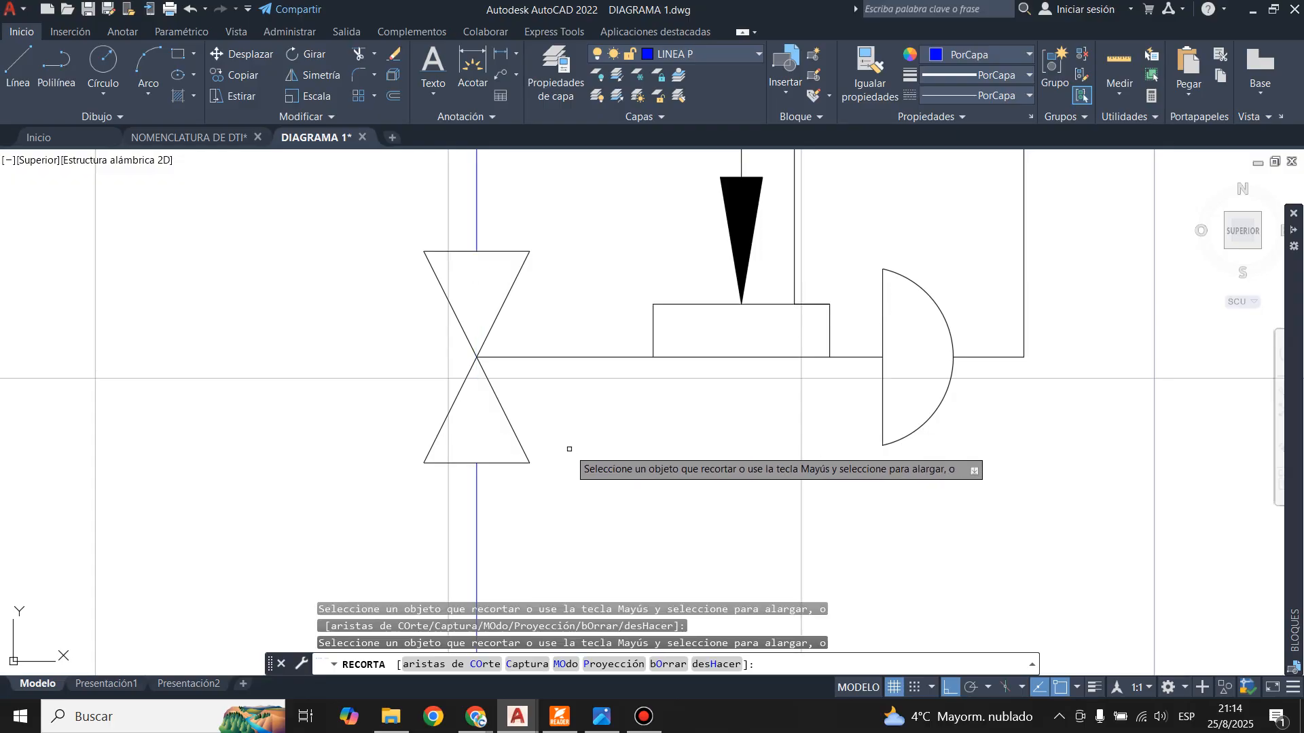
{"action": "key", "text": "Escape"}
{"action": "scroll", "coordinate": [554, 513], "scroll_direction": "down", "scroll_amount": 2}
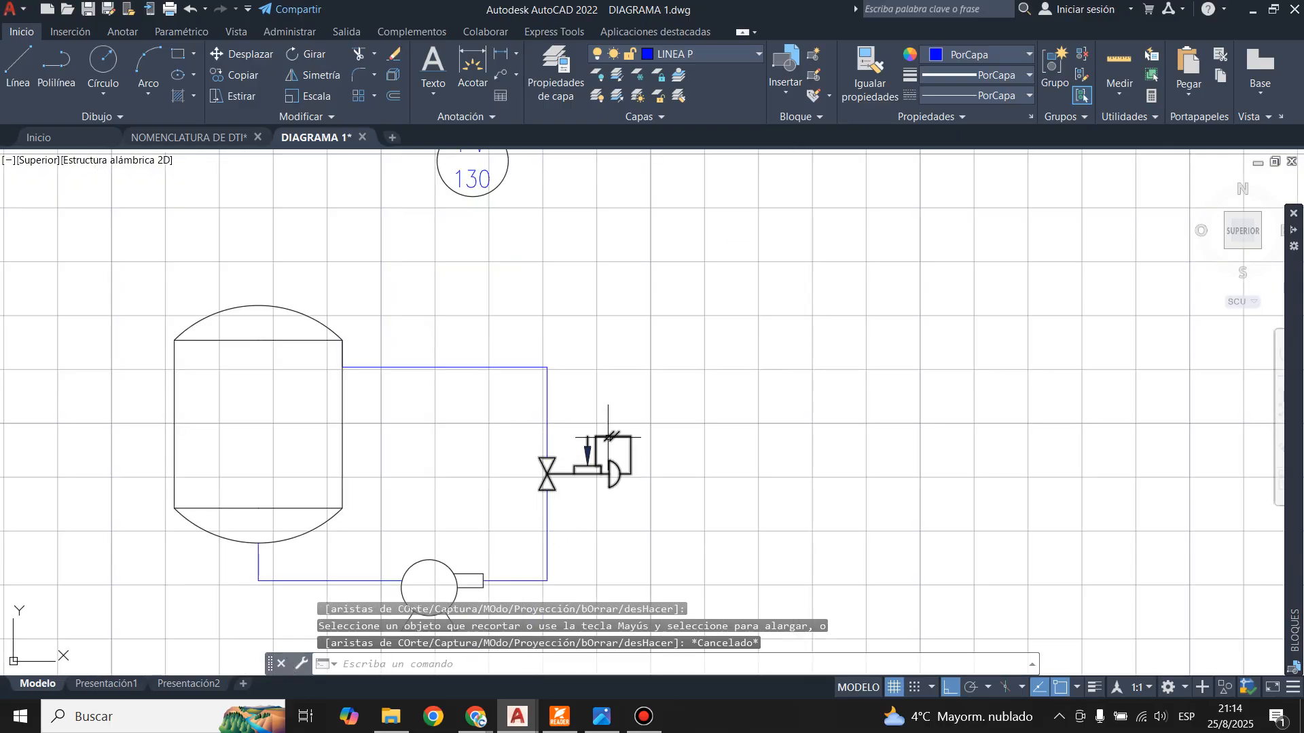
- Check the signal line in the reference image, make LINEA E current and draw 8 units up from the valve's signal arrow
{"action": "left_click", "coordinate": [603, 720]}
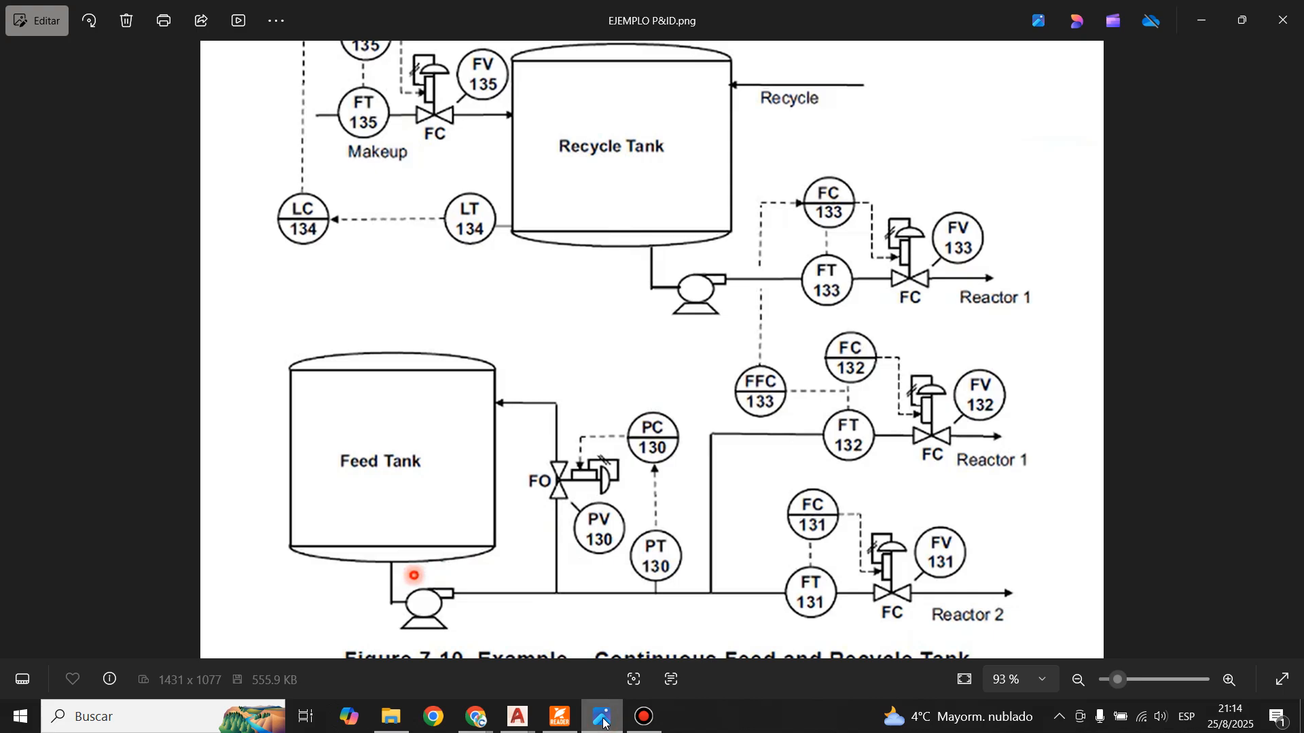
{"action": "left_click", "coordinate": [603, 720]}
{"action": "left_click", "coordinate": [603, 719]}
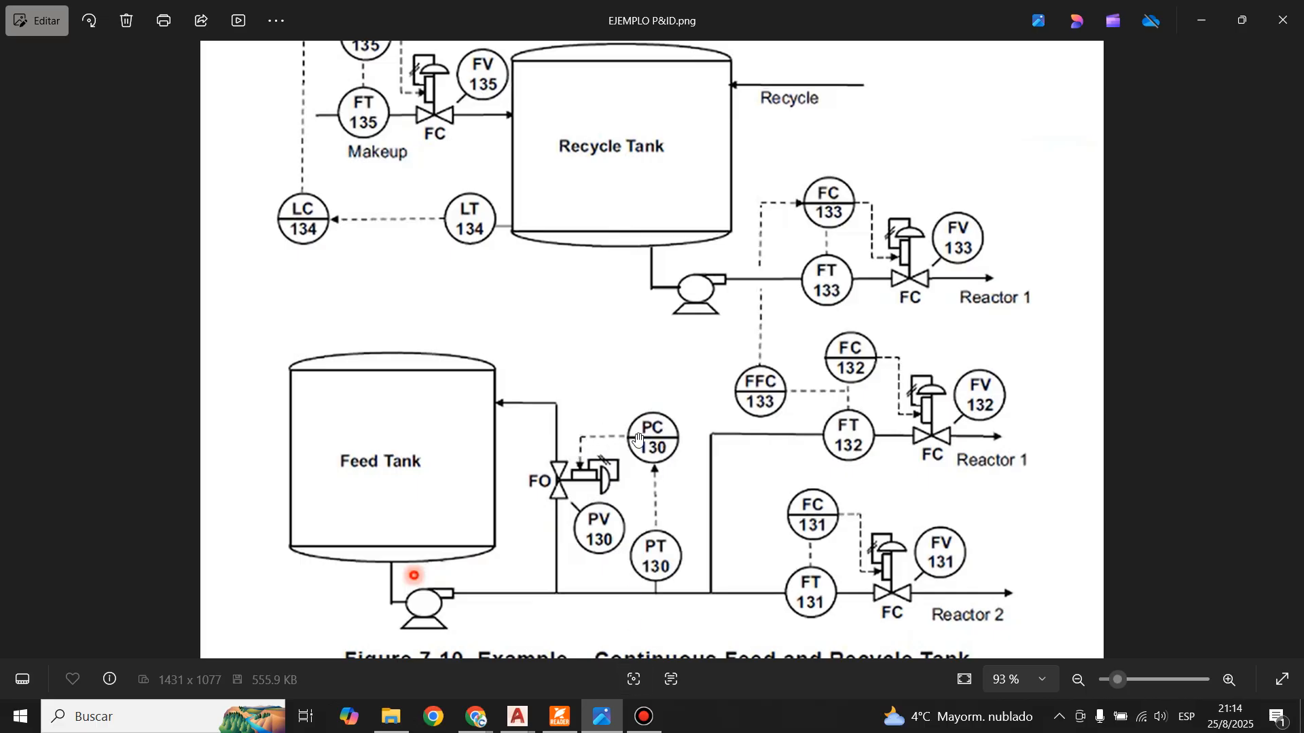
{"action": "left_click", "coordinate": [615, 718]}
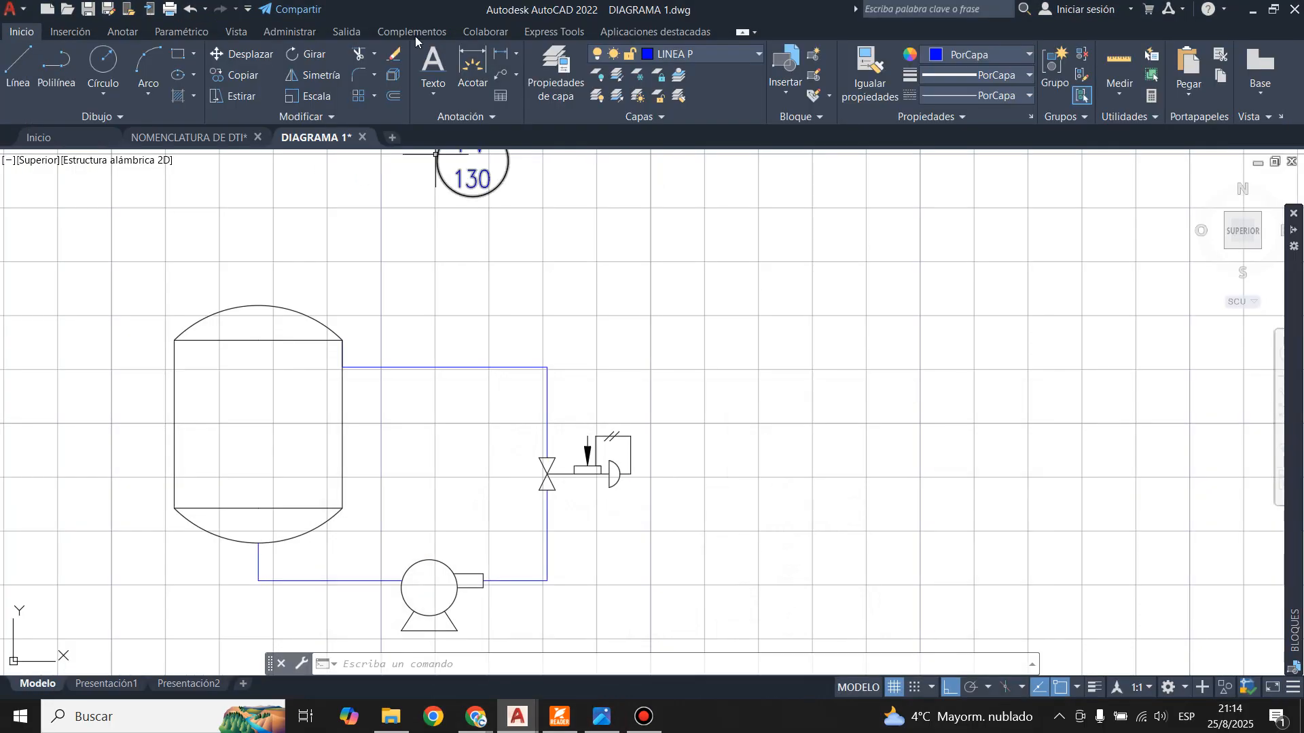
{"action": "left_click", "coordinate": [720, 57]}
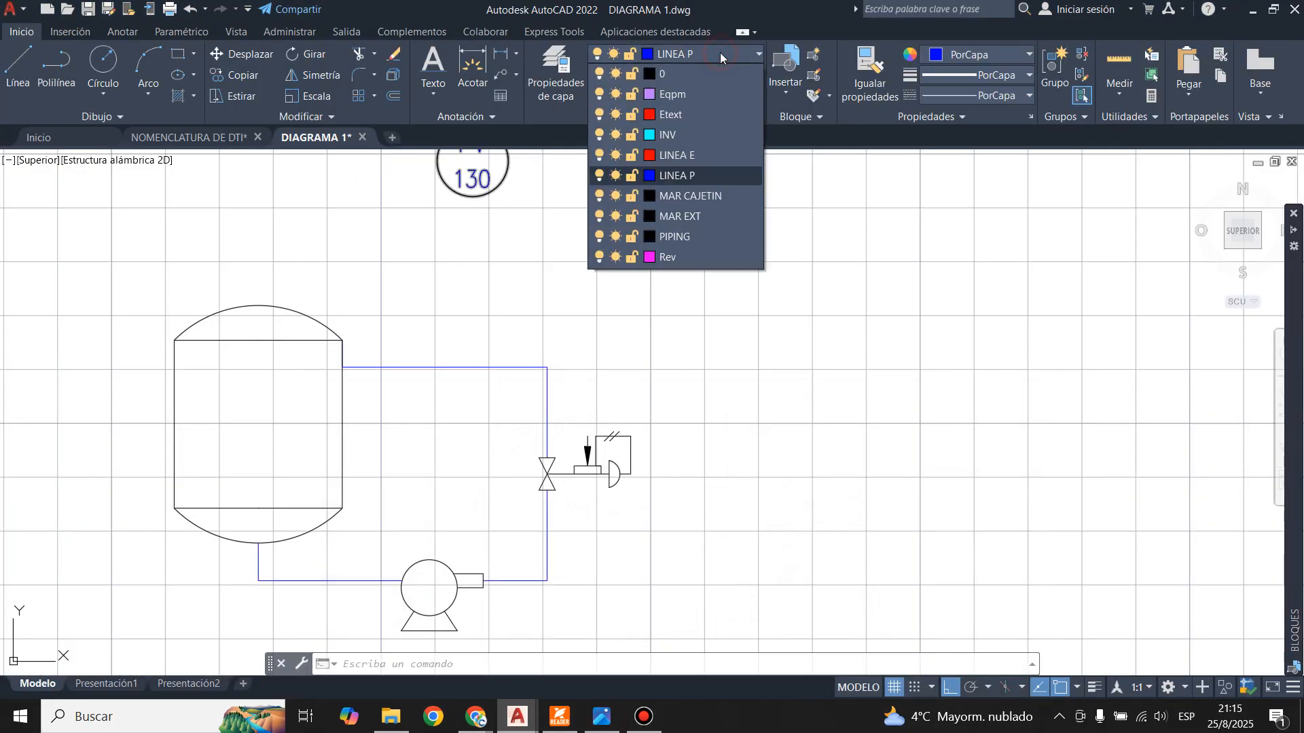
{"action": "left_click", "coordinate": [676, 156]}
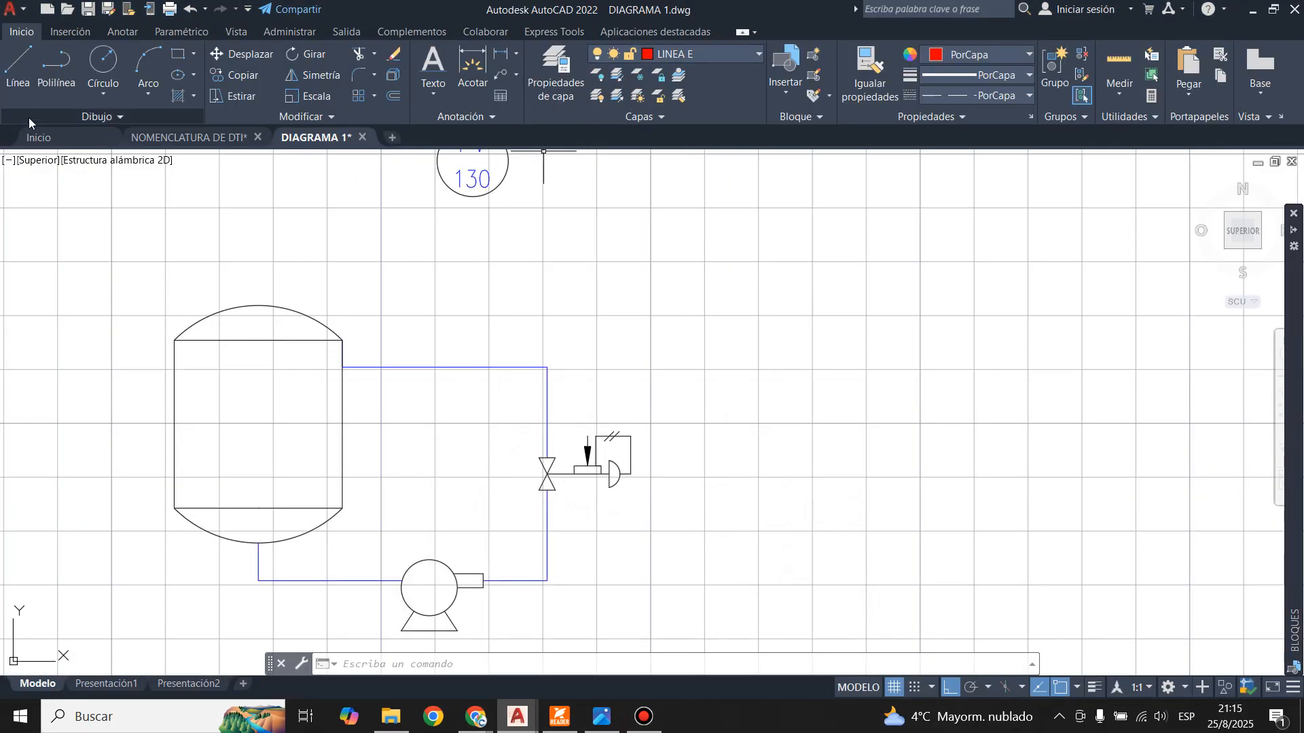
{"action": "left_click", "coordinate": [18, 68]}
{"action": "left_click", "coordinate": [588, 436]}
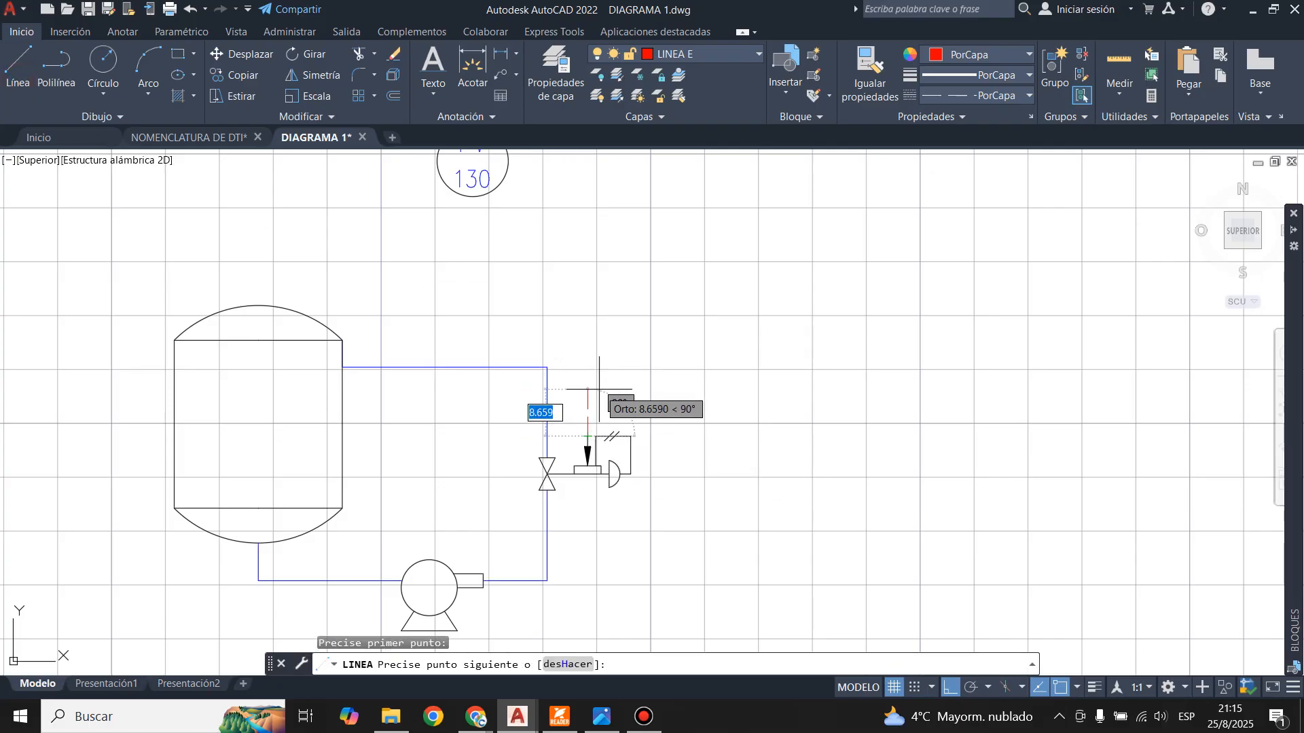
{"action": "type", "text": "8"}
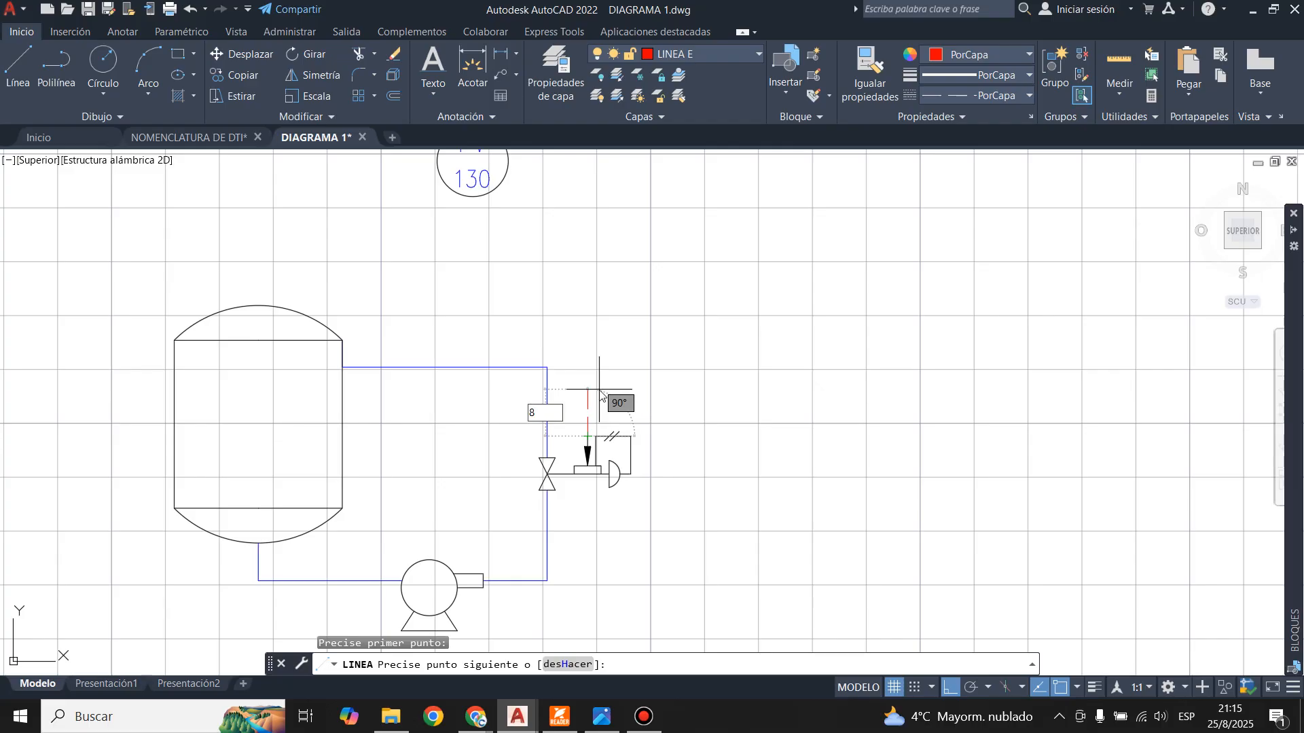
{"action": "key", "text": "Return"}
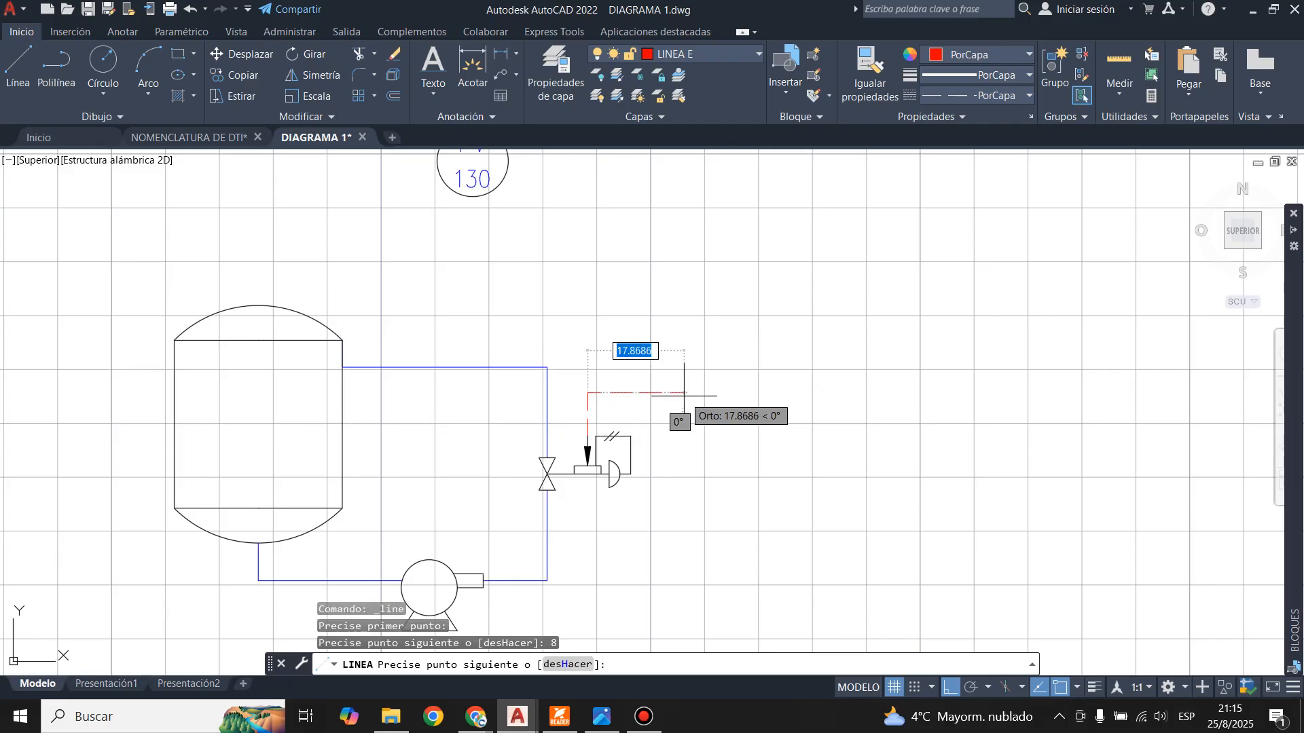
- Check the reference image and continue the signal line 20 units horizontally away from the tank
{"action": "left_click", "coordinate": [609, 726]}
{"action": "left_click", "coordinate": [609, 725]}
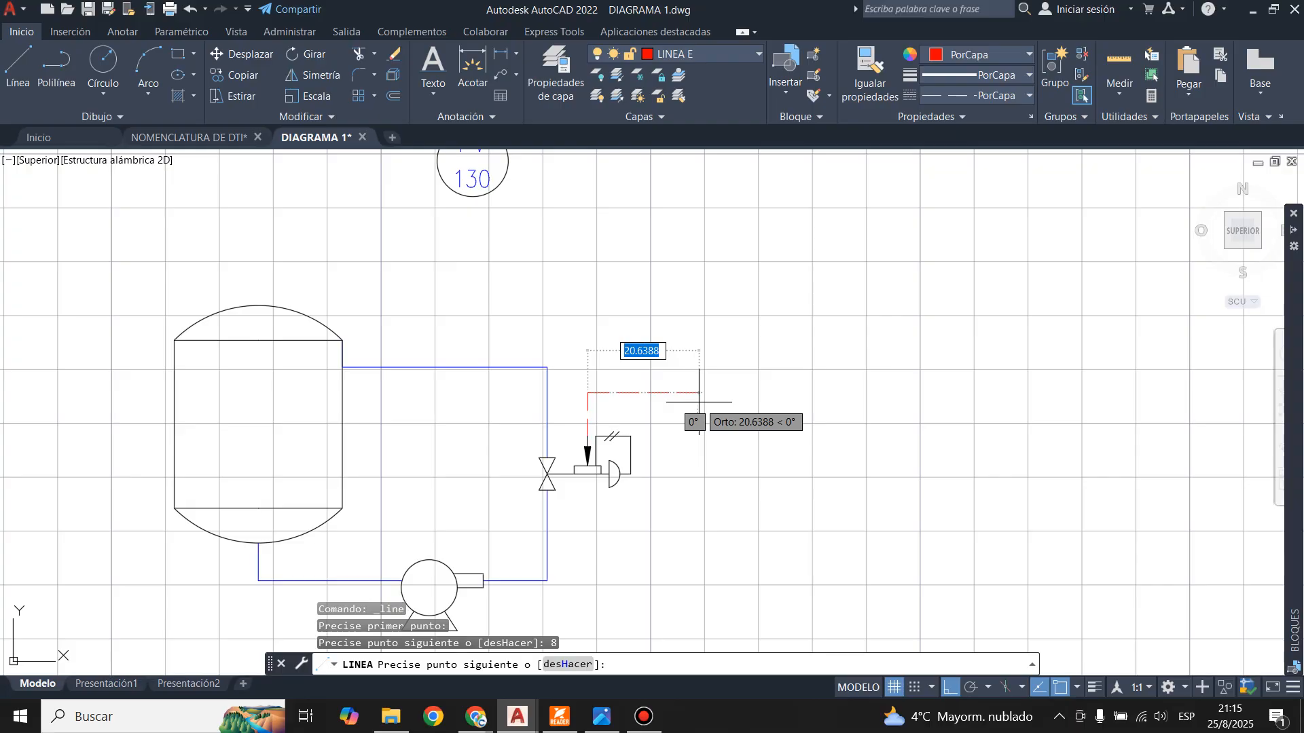
{"action": "type", "text": "20"}
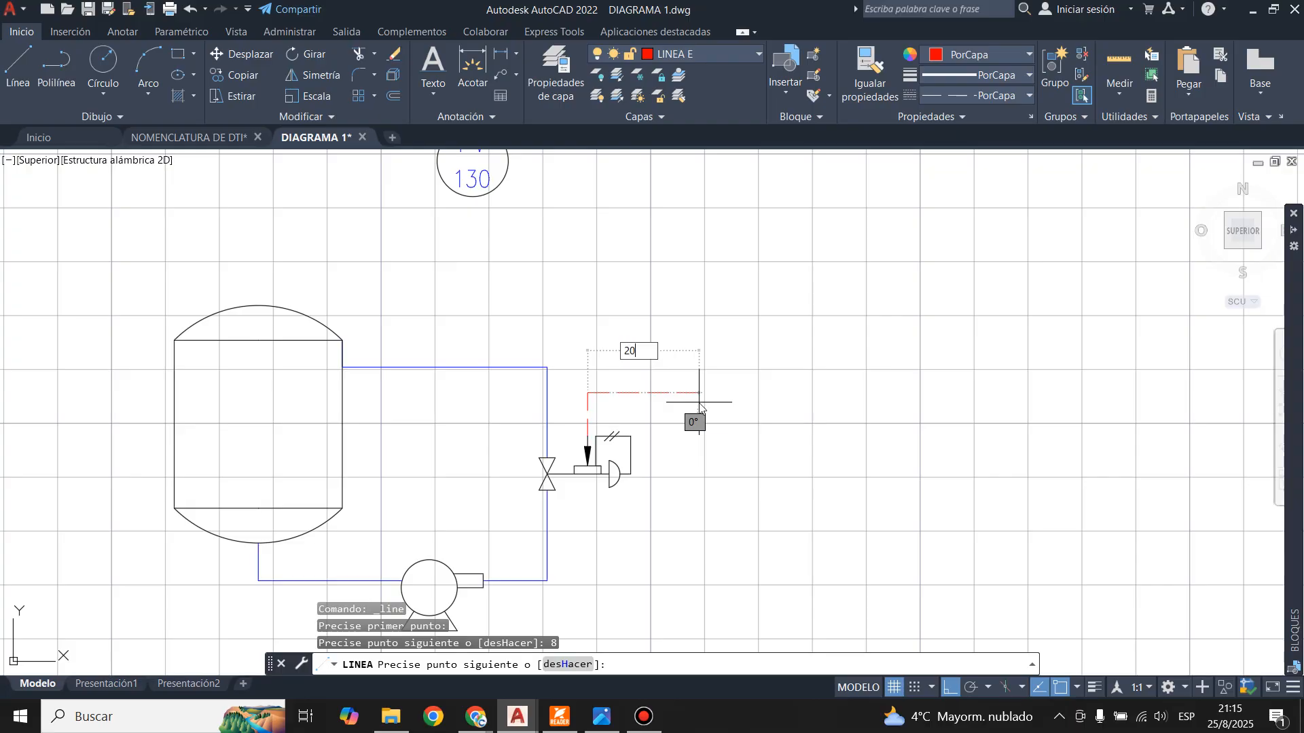
{"action": "key", "text": "Return"}
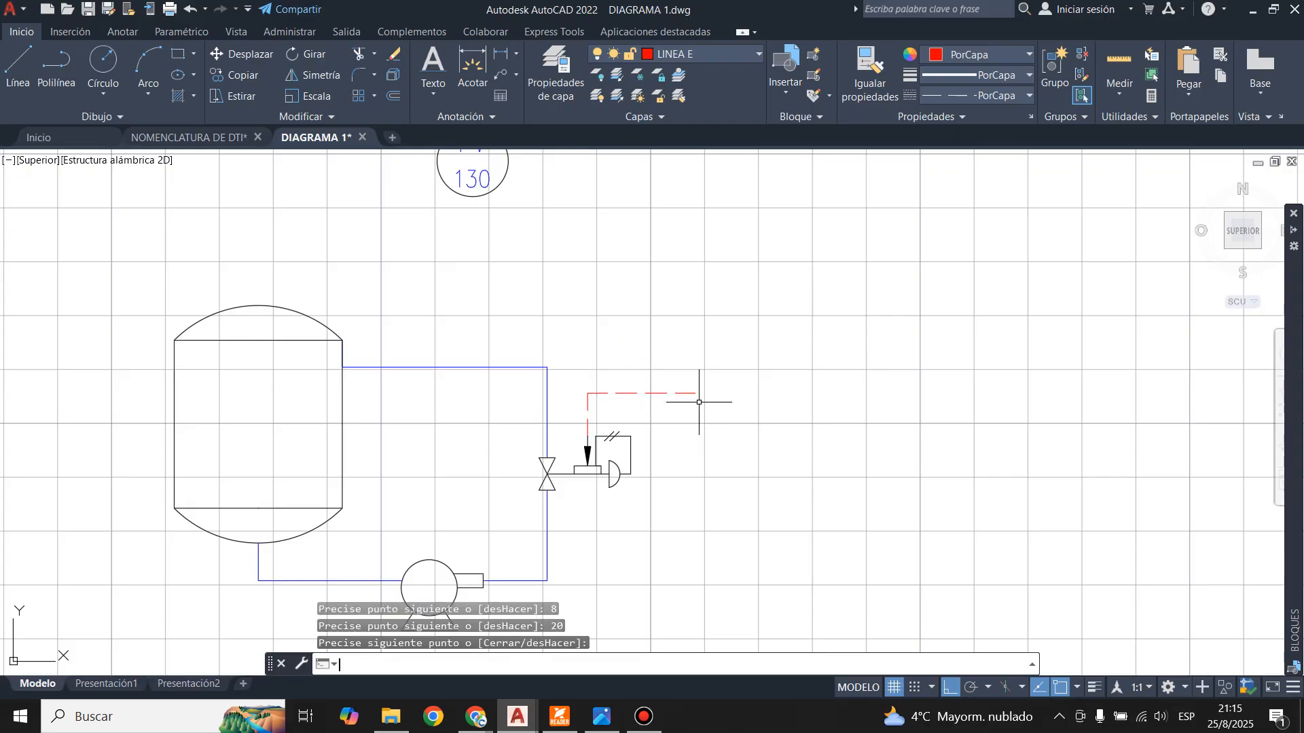
- Copy the PV 130 instrument bubble by its centre to the free end of the dashed signal line
{"action": "scroll", "coordinate": [695, 427], "scroll_direction": "down", "scroll_amount": 2}
{"action": "left_click", "coordinate": [534, 266]}
{"action": "scroll", "coordinate": [586, 283], "scroll_direction": "up", "scroll_amount": 2}
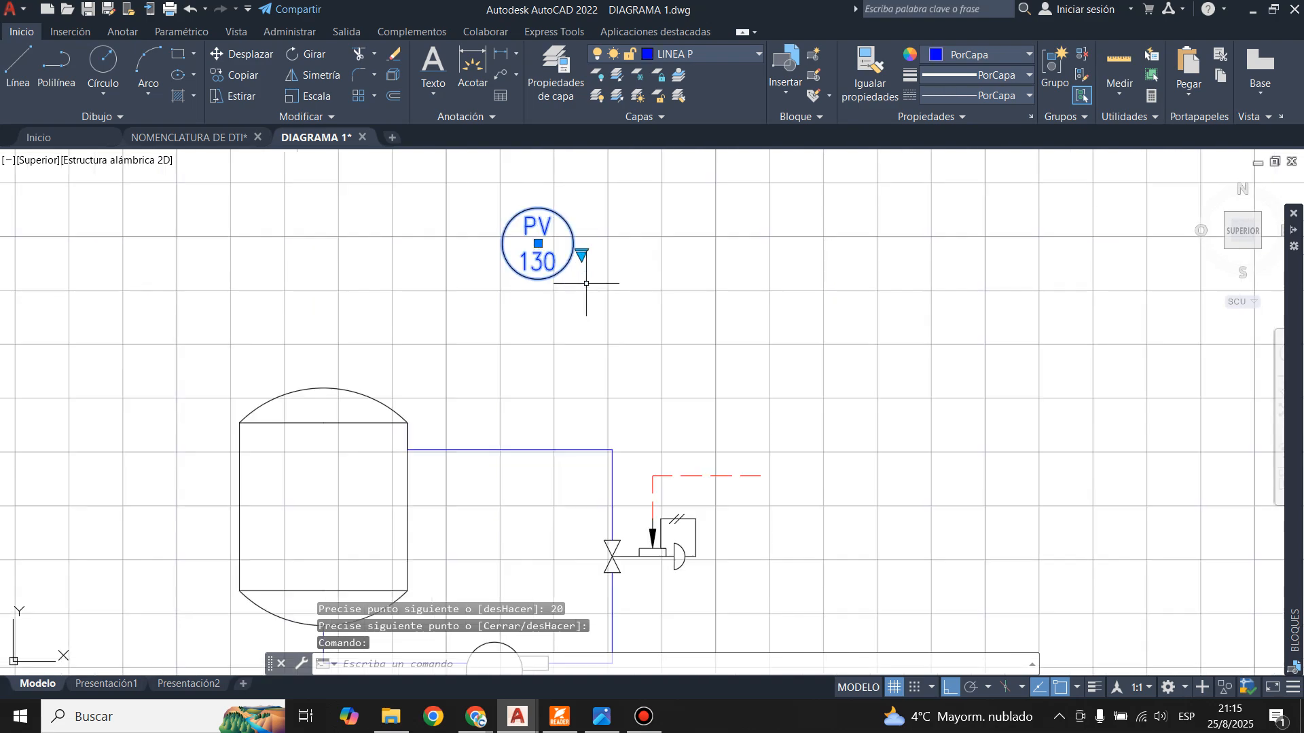
{"action": "left_click", "coordinate": [221, 80]}
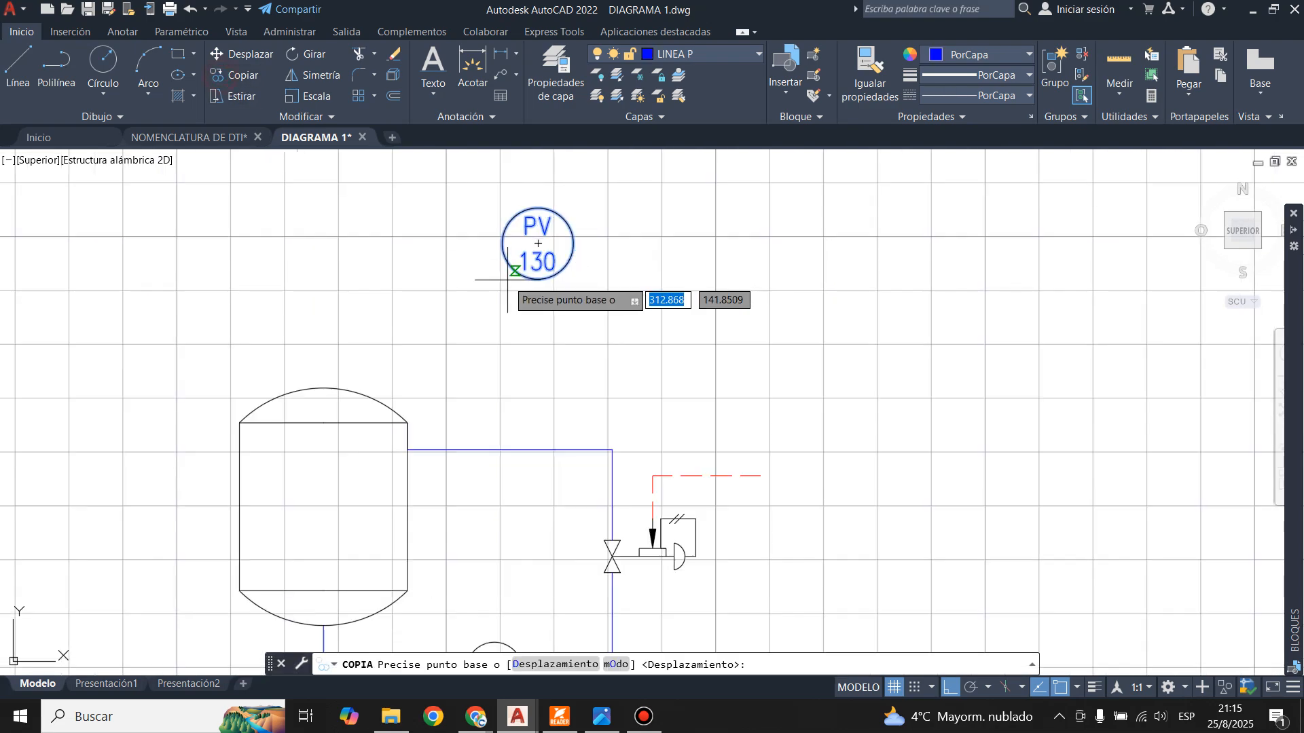
{"action": "left_click", "coordinate": [538, 243]}
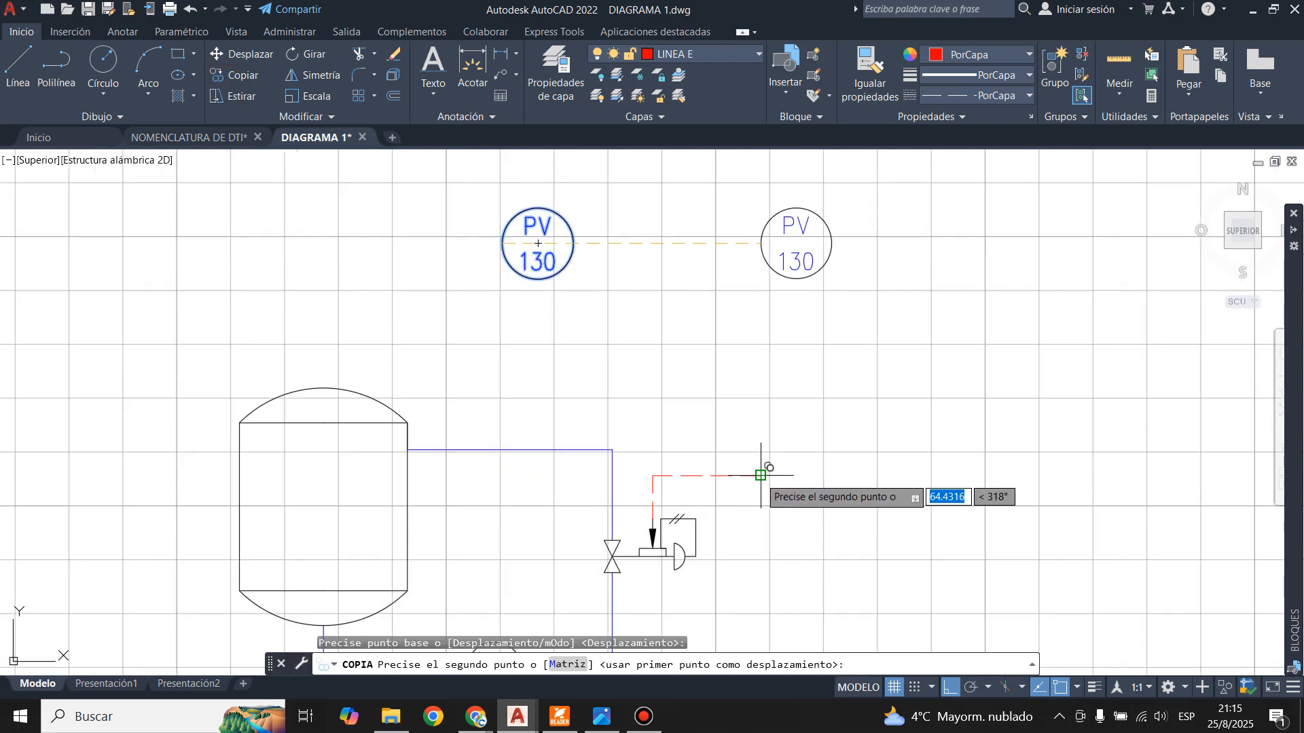
{"action": "left_click", "coordinate": [760, 475]}
{"action": "key", "text": "Escape"}
{"action": "middle_click_drag", "start_coordinate": [774, 520], "coordinate": [720, 442]}
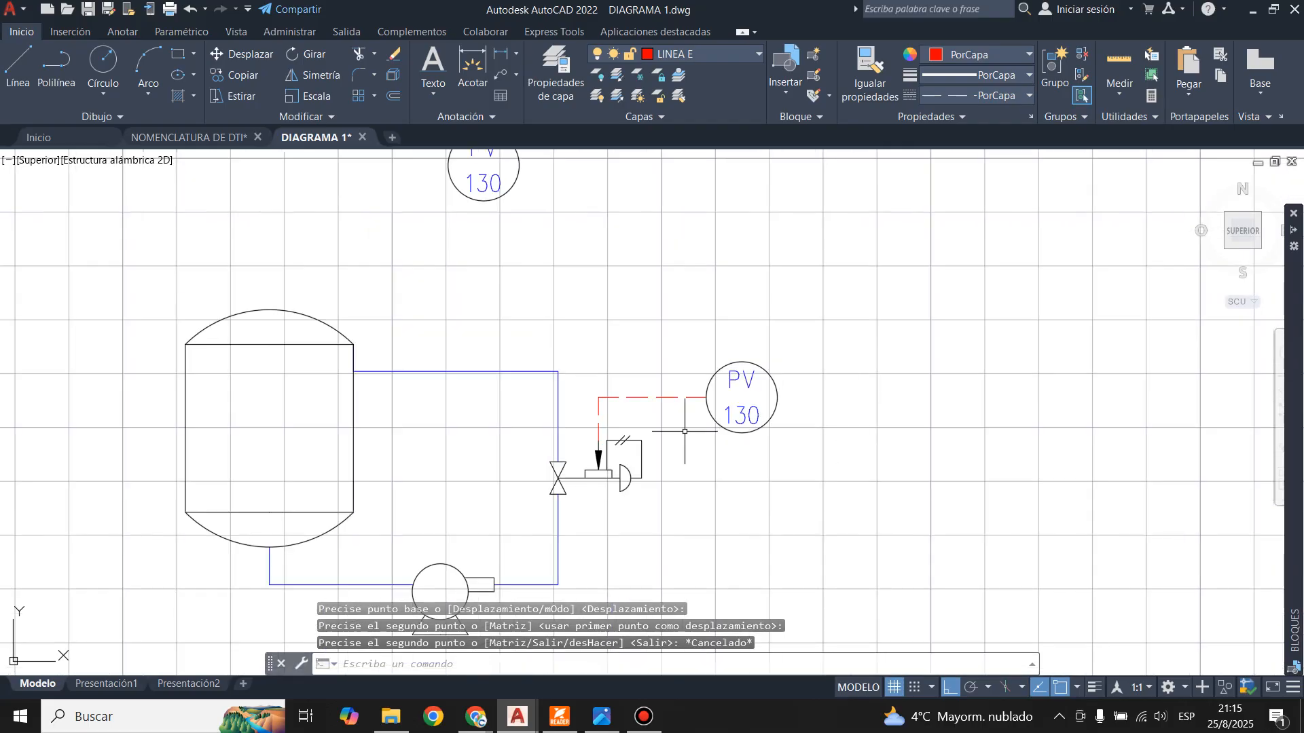
- Check the bubble type in the reference image and switch the copied bubble on the signal line to the DISCRETO variant
{"action": "left_click", "coordinate": [602, 726]}
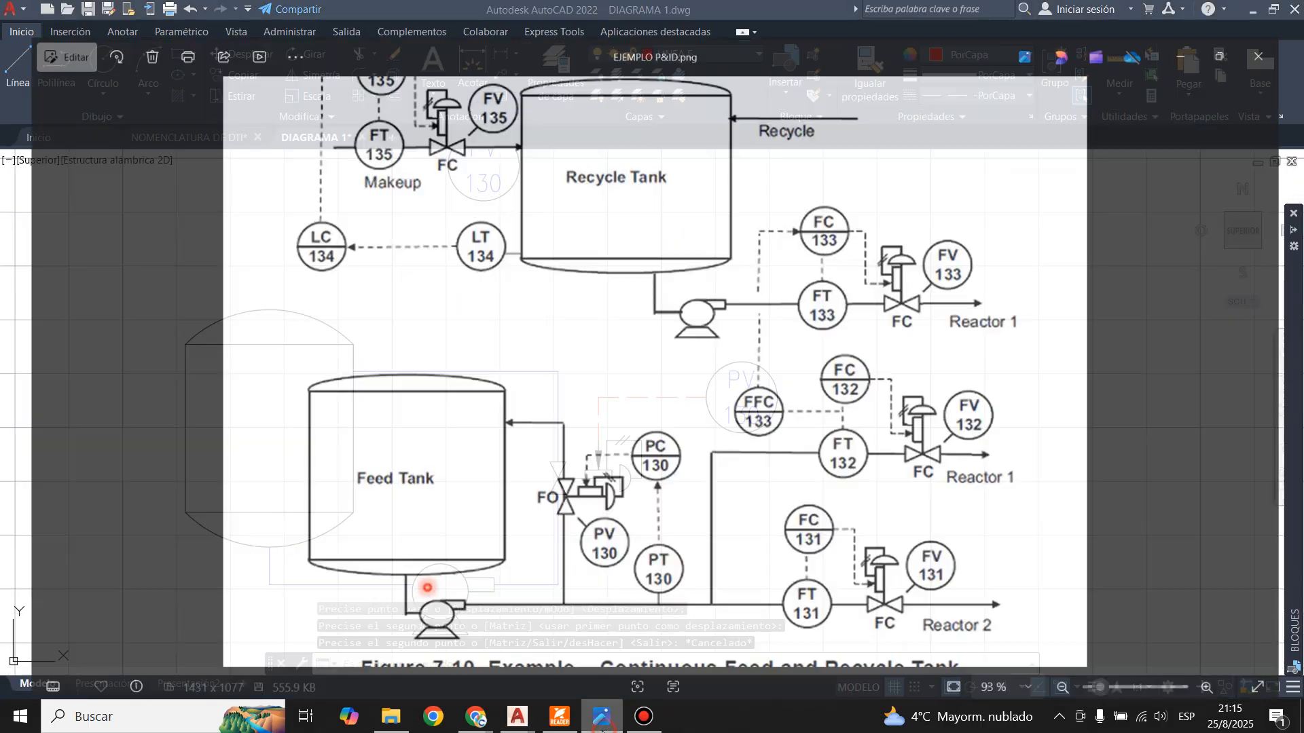
{"action": "left_click", "coordinate": [602, 727]}
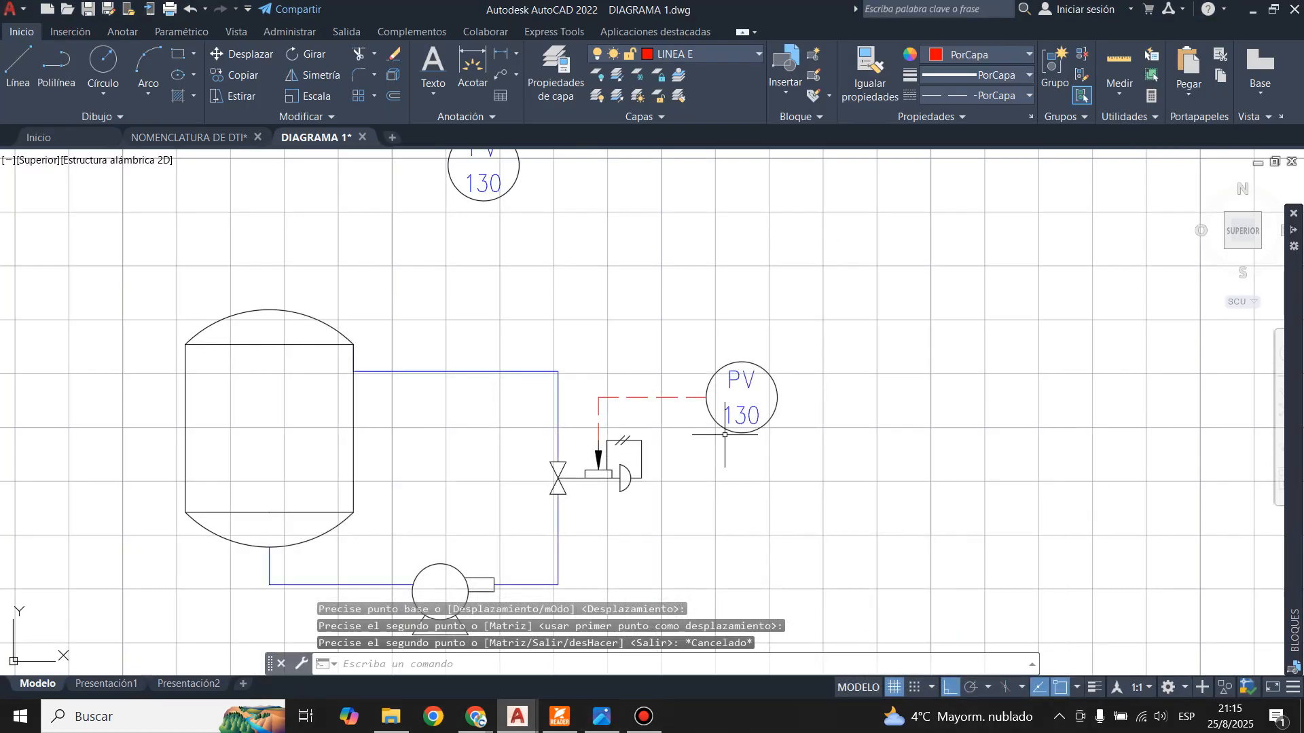
{"action": "double_click", "coordinate": [759, 403]}
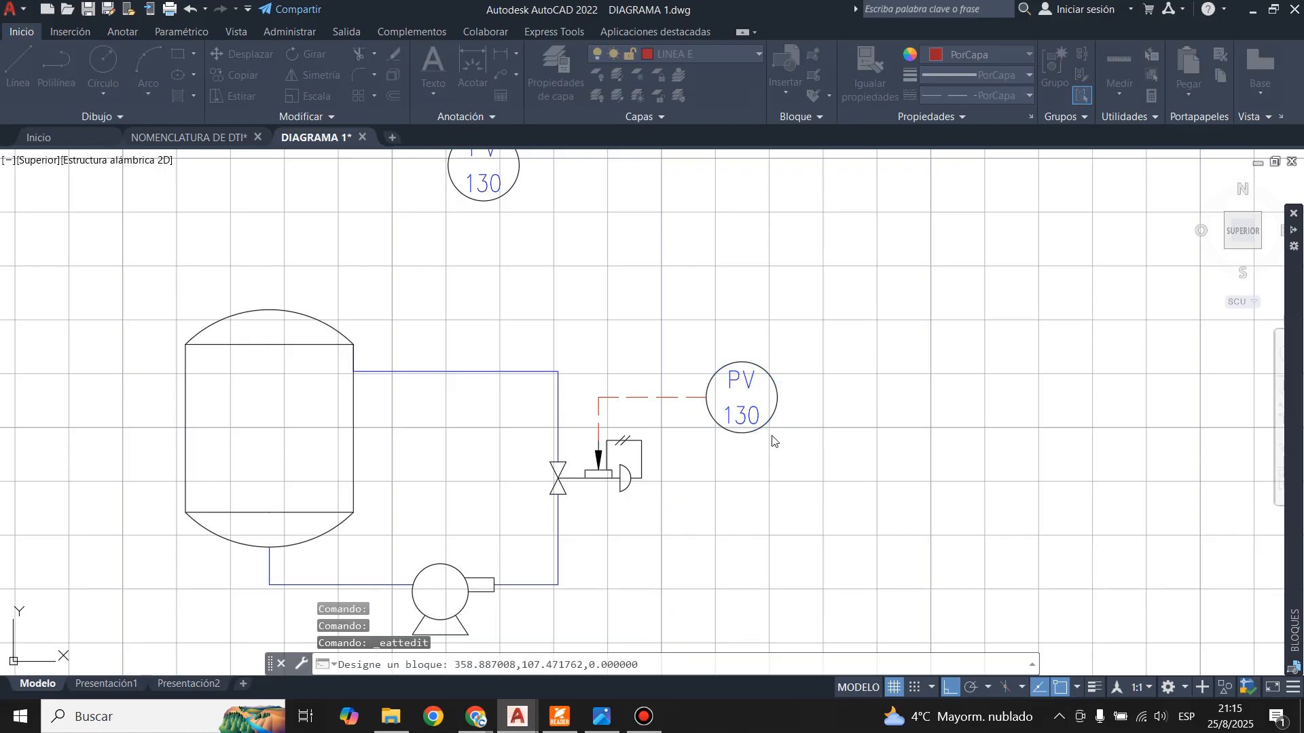
{"action": "left_click", "coordinate": [799, 228]}
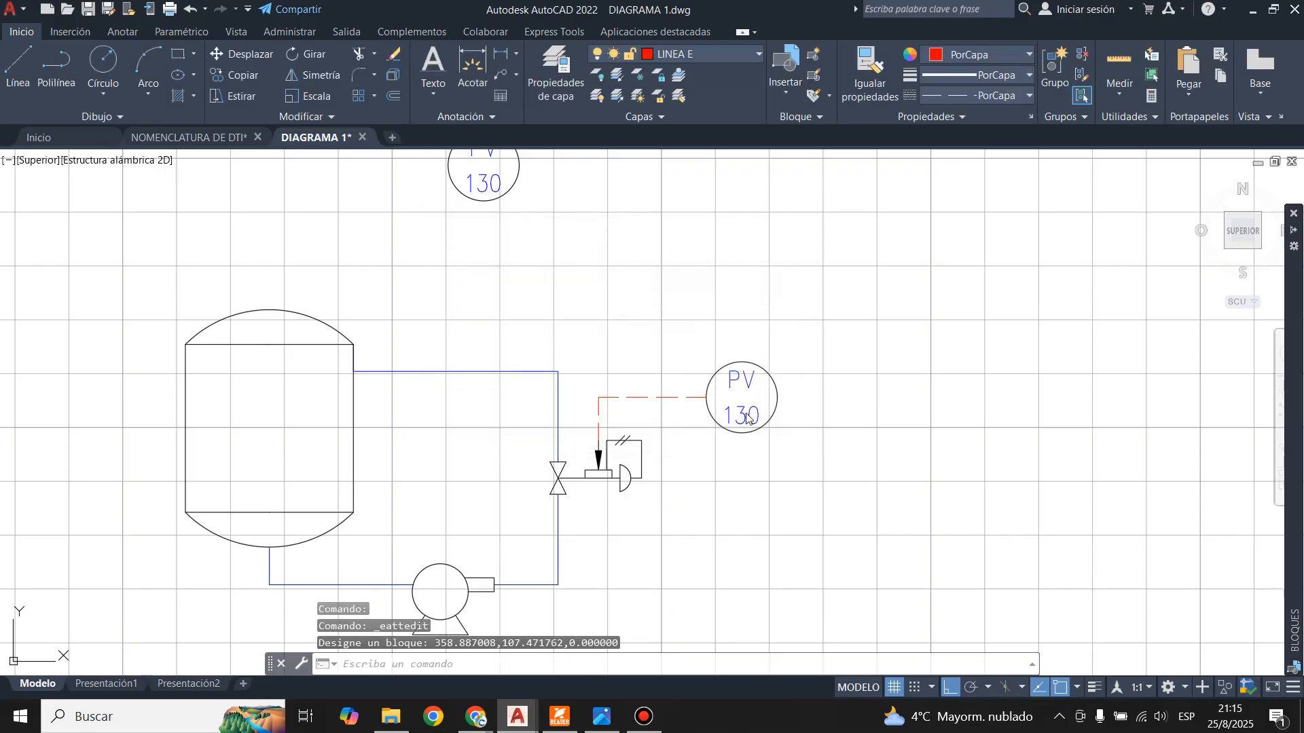
{"action": "left_click", "coordinate": [711, 384]}
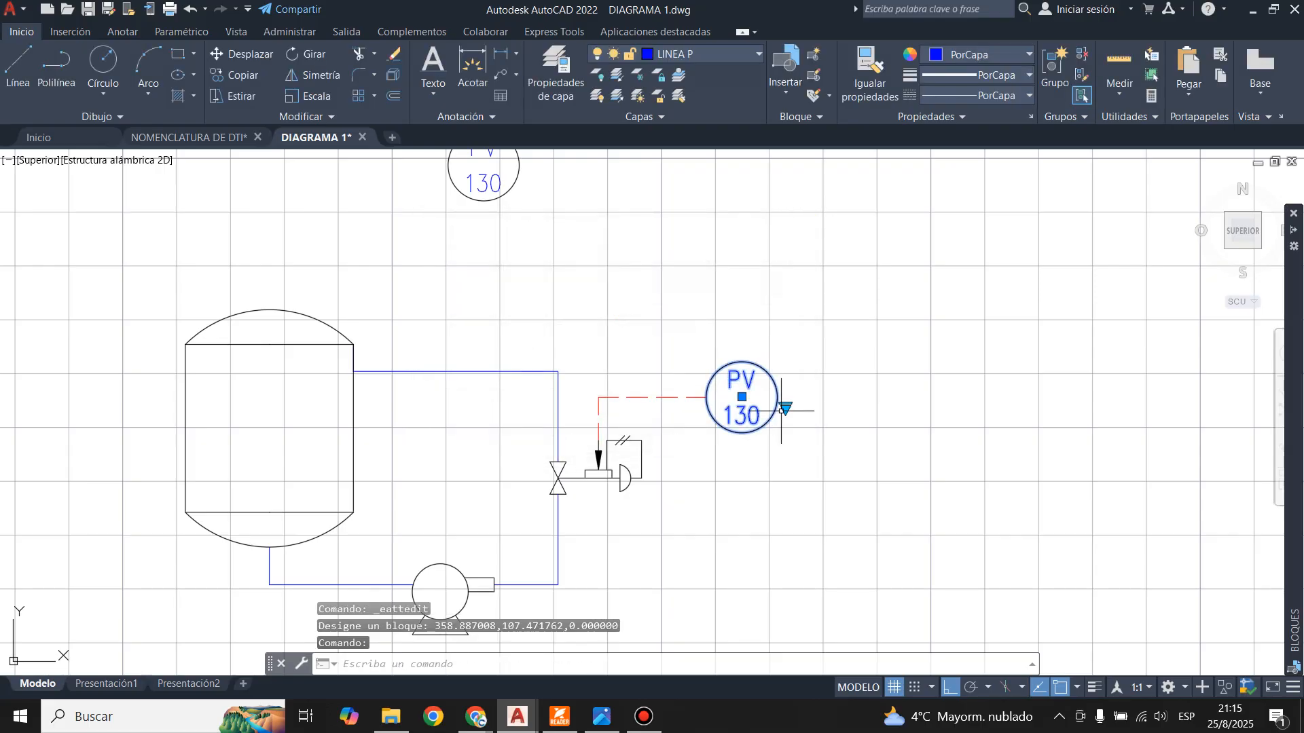
{"action": "left_click", "coordinate": [786, 407]}
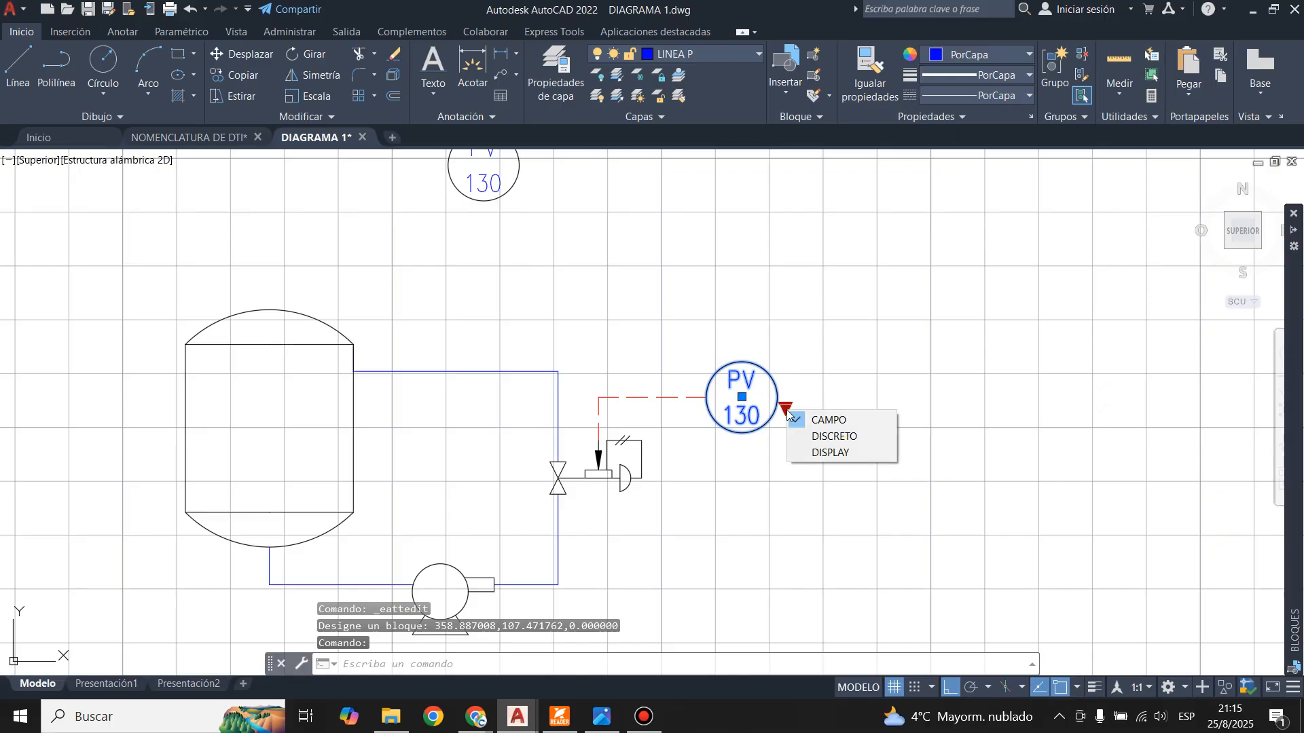
{"action": "left_click", "coordinate": [810, 438]}
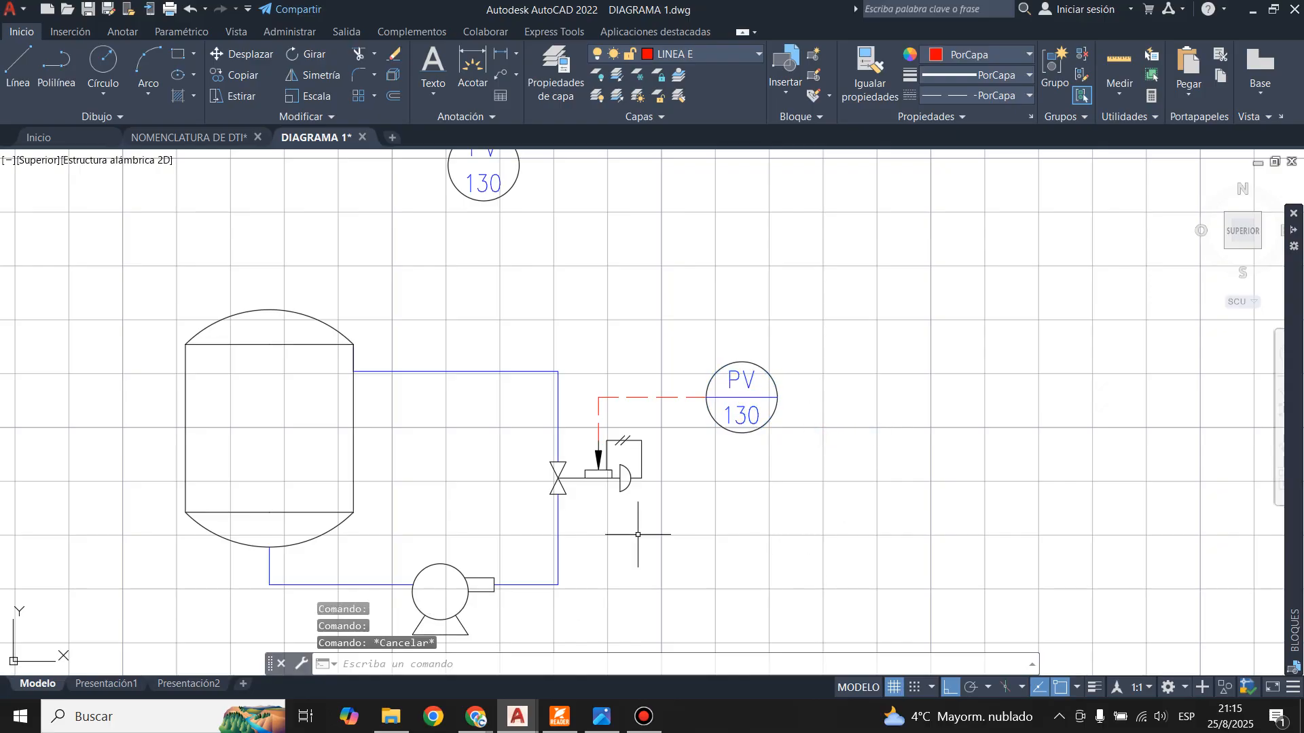
- Check the reference image again and move the copied instrument bubble to layer 0
{"action": "left_click", "coordinate": [601, 720]}
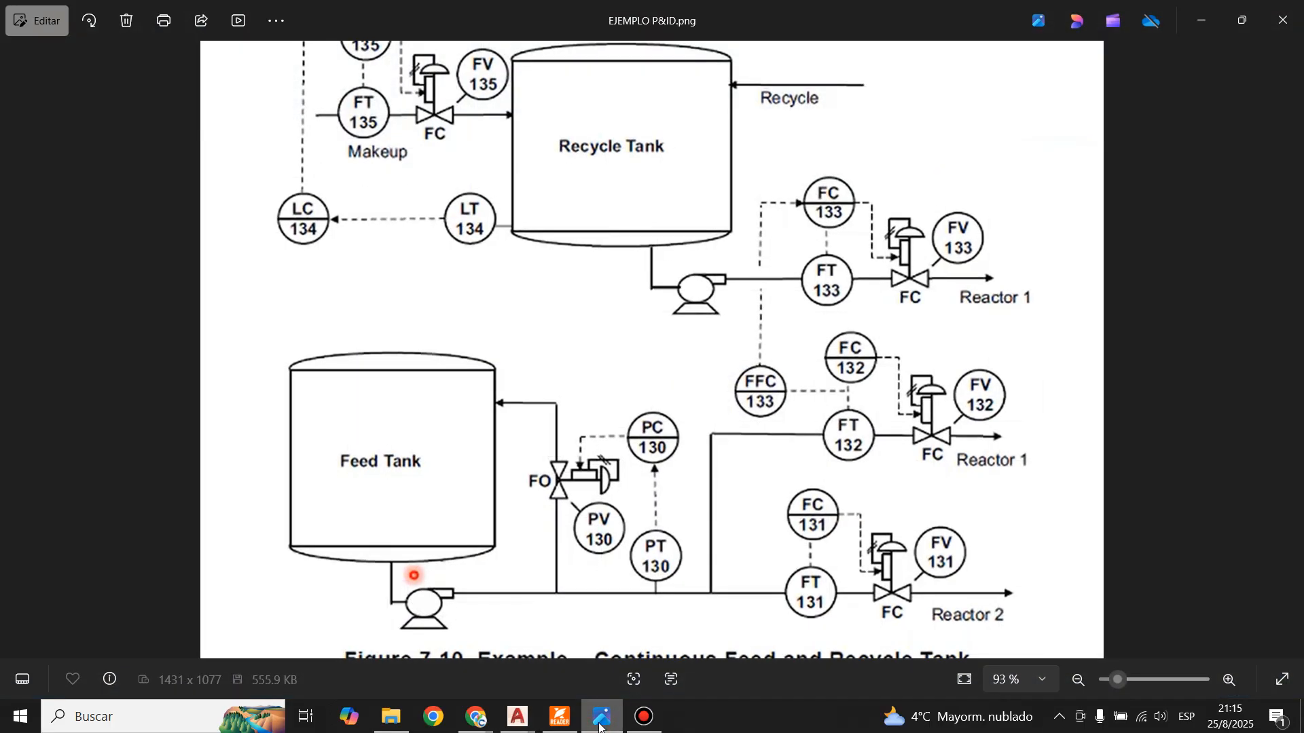
{"action": "left_click", "coordinate": [601, 725]}
{"action": "left_click", "coordinate": [711, 307]}
{"action": "left_click", "coordinate": [809, 480]}
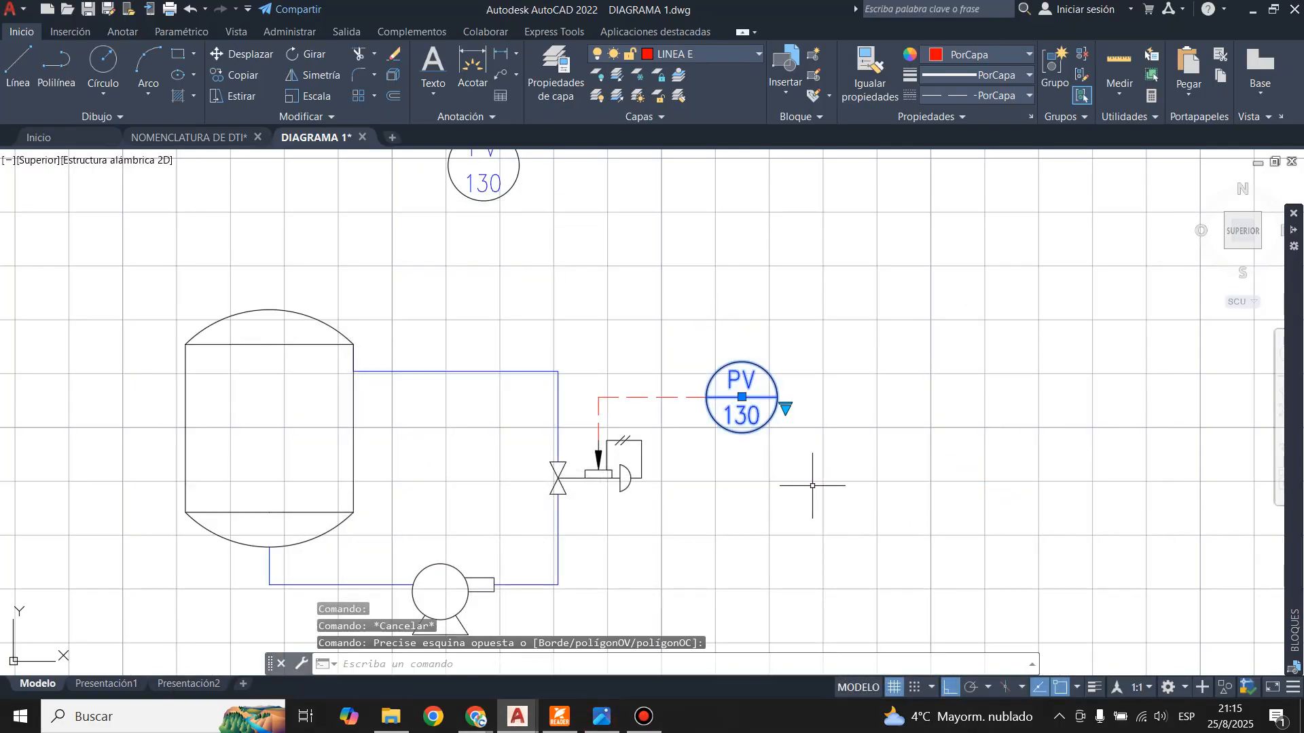
{"action": "left_click", "coordinate": [688, 59]}
{"action": "left_click", "coordinate": [672, 148]}
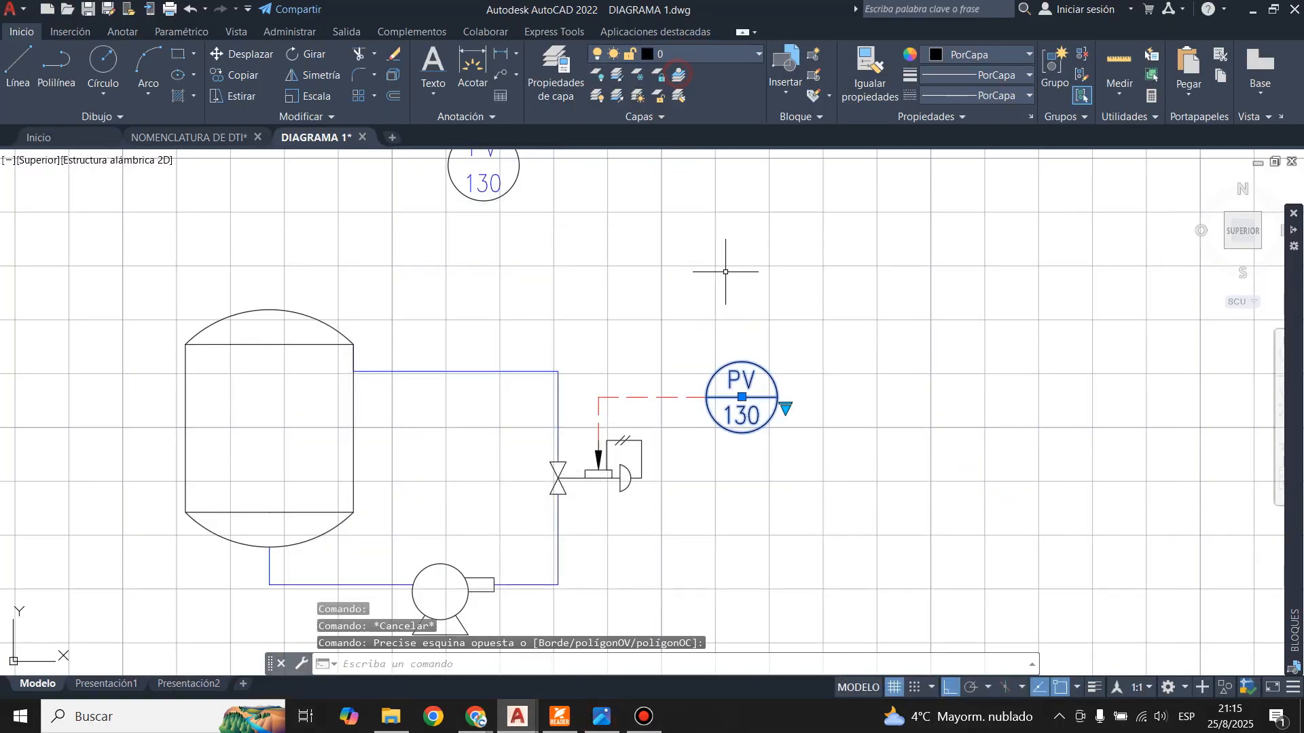
{"action": "key", "text": "Escape"}
- Change the copied bubble's IND1 attribute to PC, checking the tag against the reference image
{"action": "scroll", "coordinate": [767, 411], "scroll_direction": "up", "scroll_amount": 4}
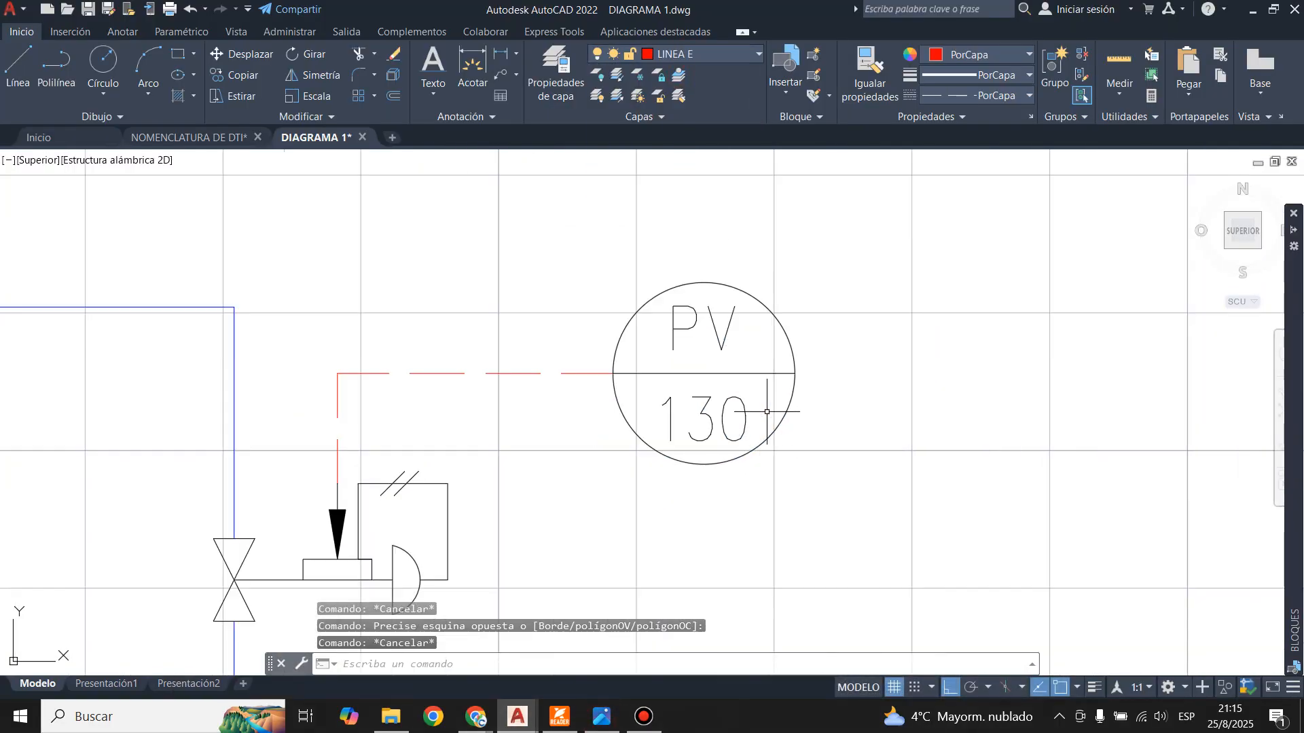
{"action": "double_click", "coordinate": [699, 410]}
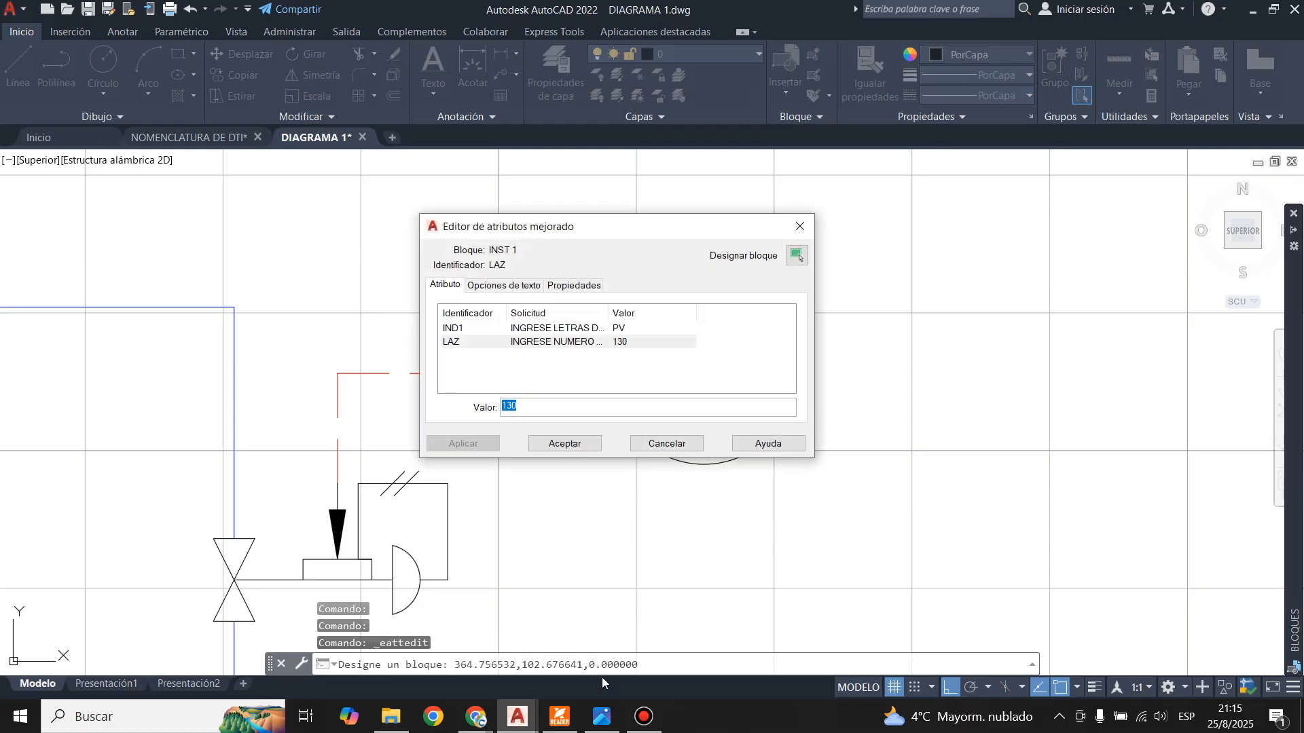
{"action": "left_click", "coordinate": [605, 722]}
{"action": "left_click", "coordinate": [605, 722]}
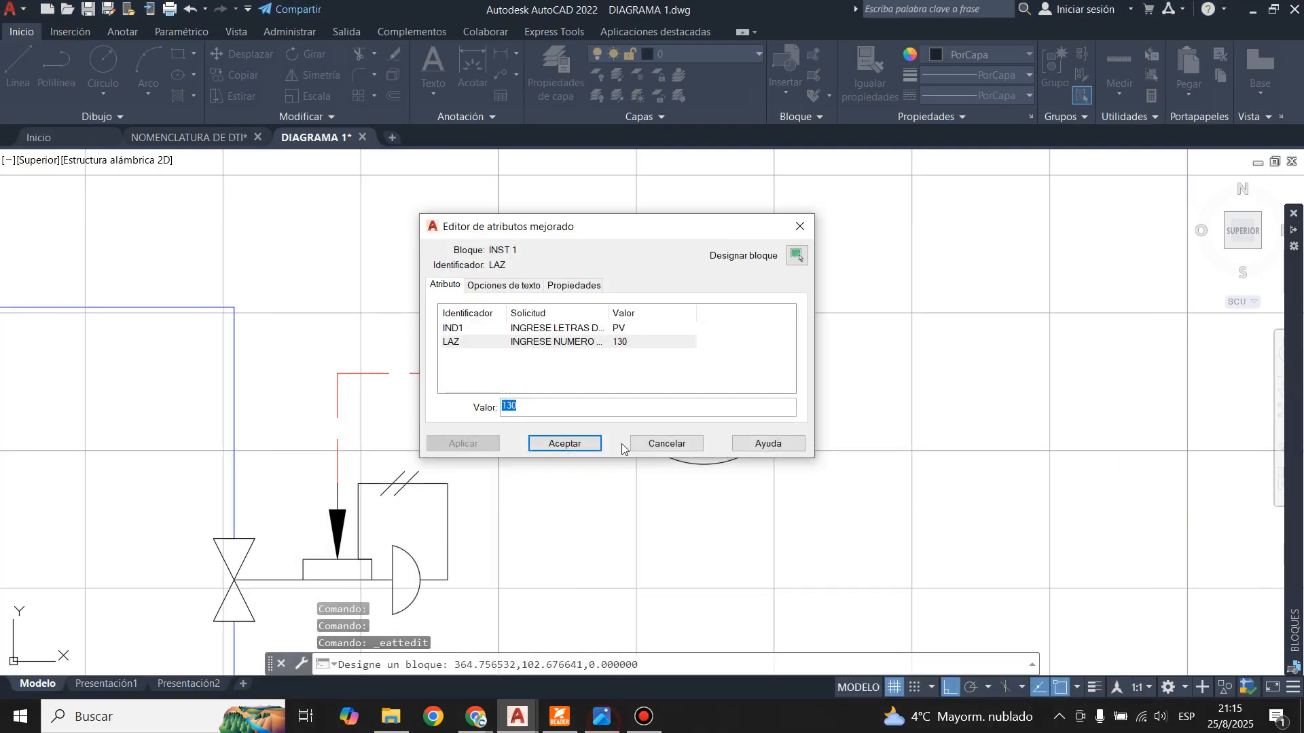
{"action": "left_click", "coordinate": [625, 331]}
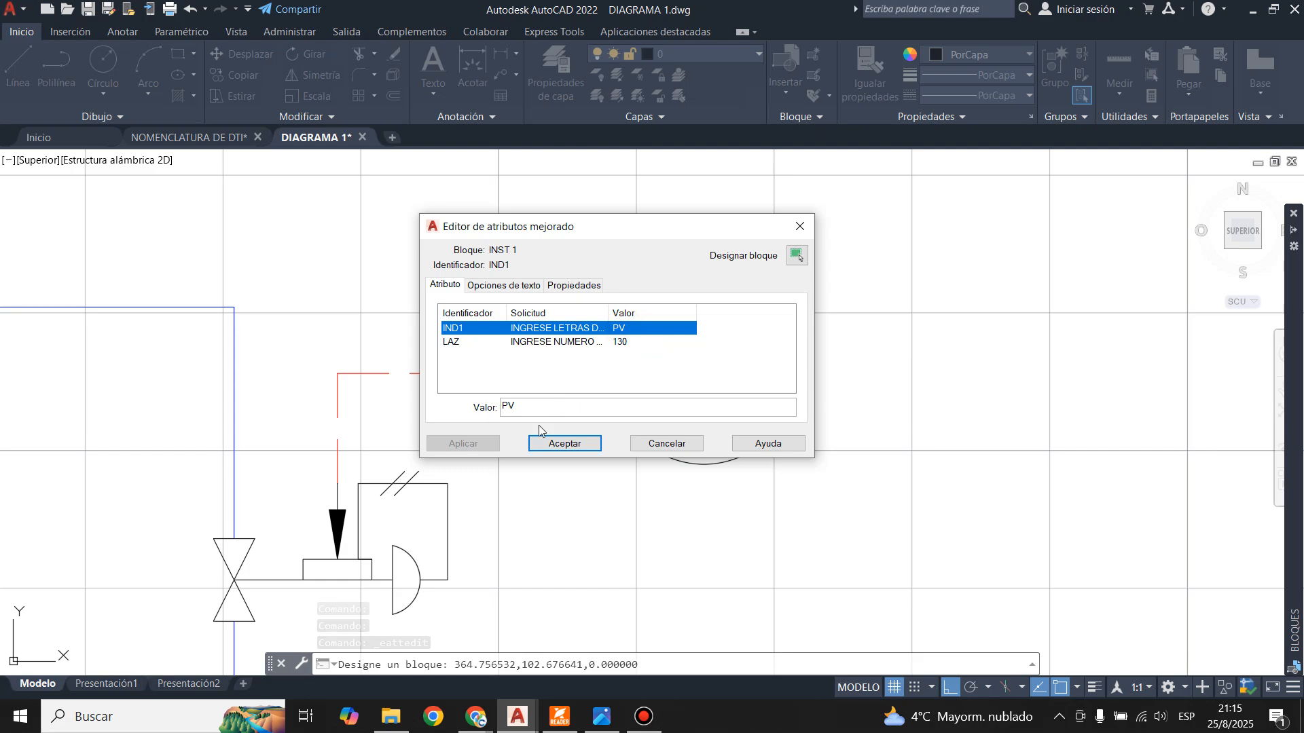
{"action": "left_click", "coordinate": [528, 406]}
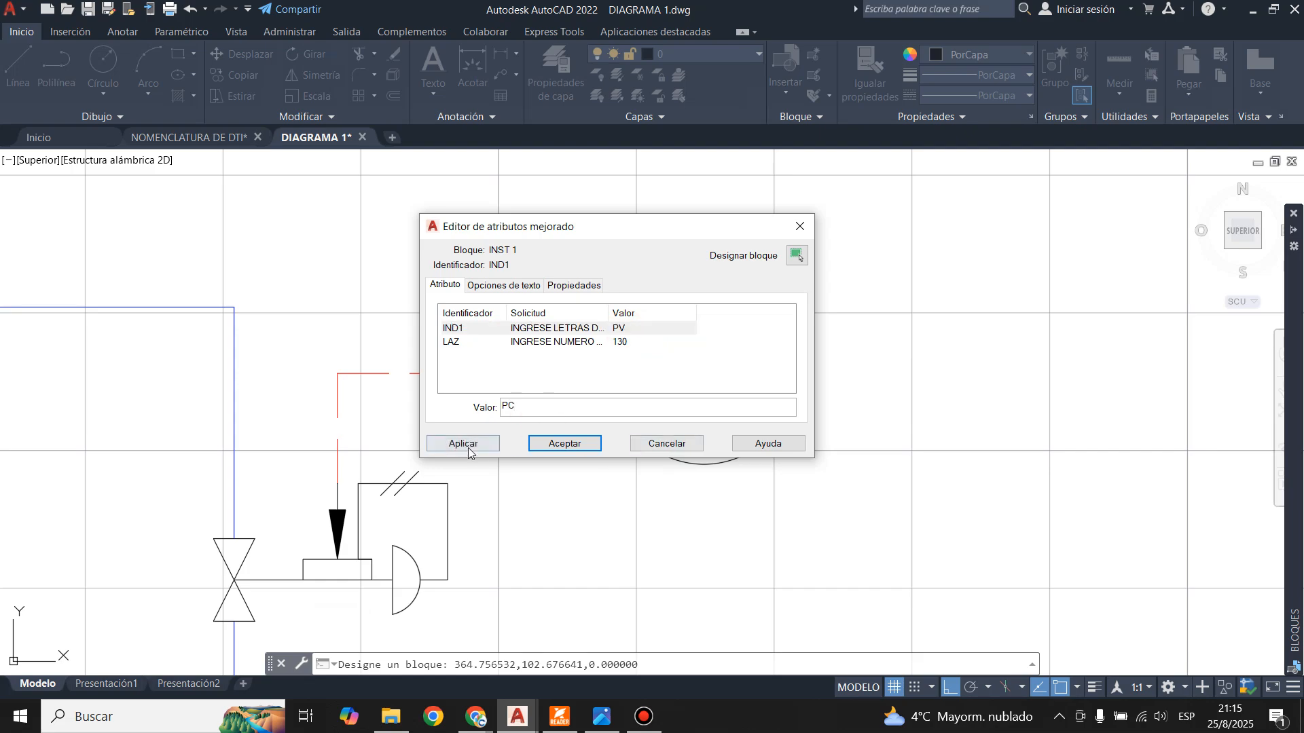
{"action": "left_click", "coordinate": [467, 445]}
{"action": "left_click", "coordinate": [564, 444]}
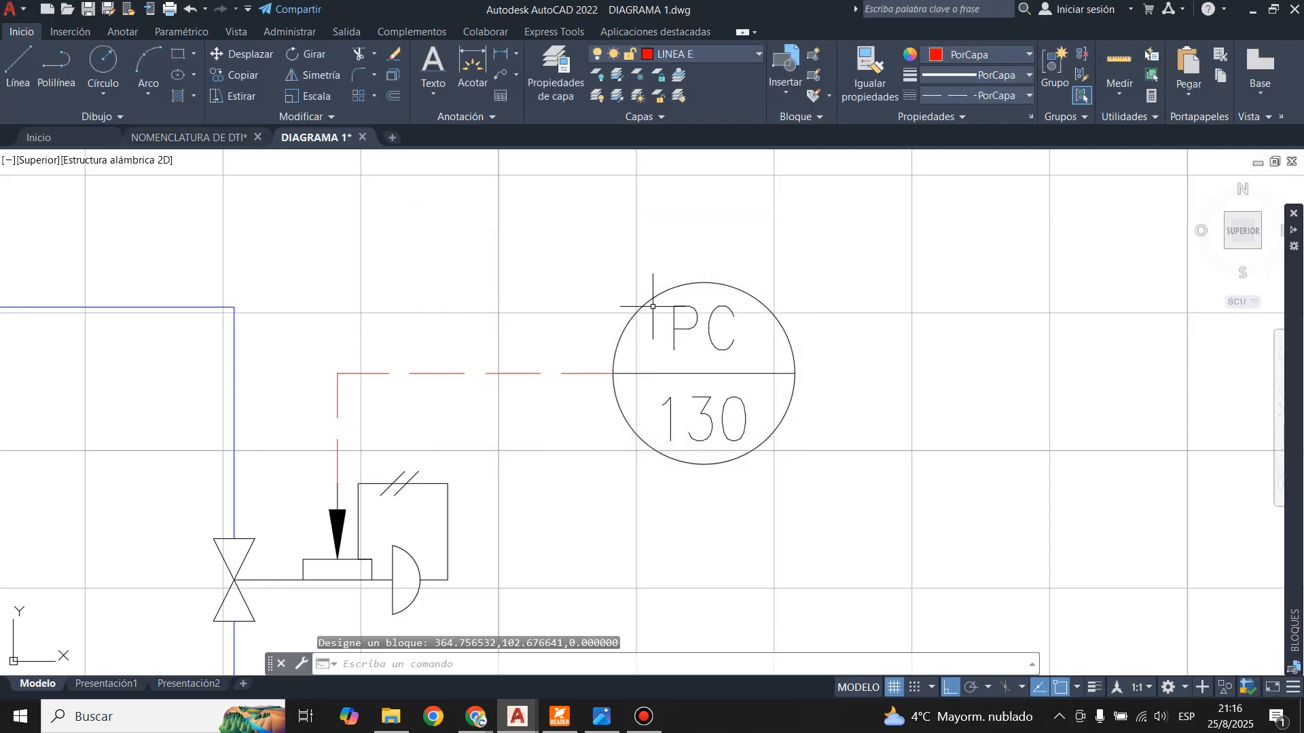
- Examine in the reference image how the signal line runs between PC 130, PT 130 and the pump's discharge line
{"action": "scroll", "coordinate": [713, 319], "scroll_direction": "down", "scroll_amount": 4}
{"action": "scroll", "coordinate": [663, 354], "scroll_direction": "up", "scroll_amount": 2}
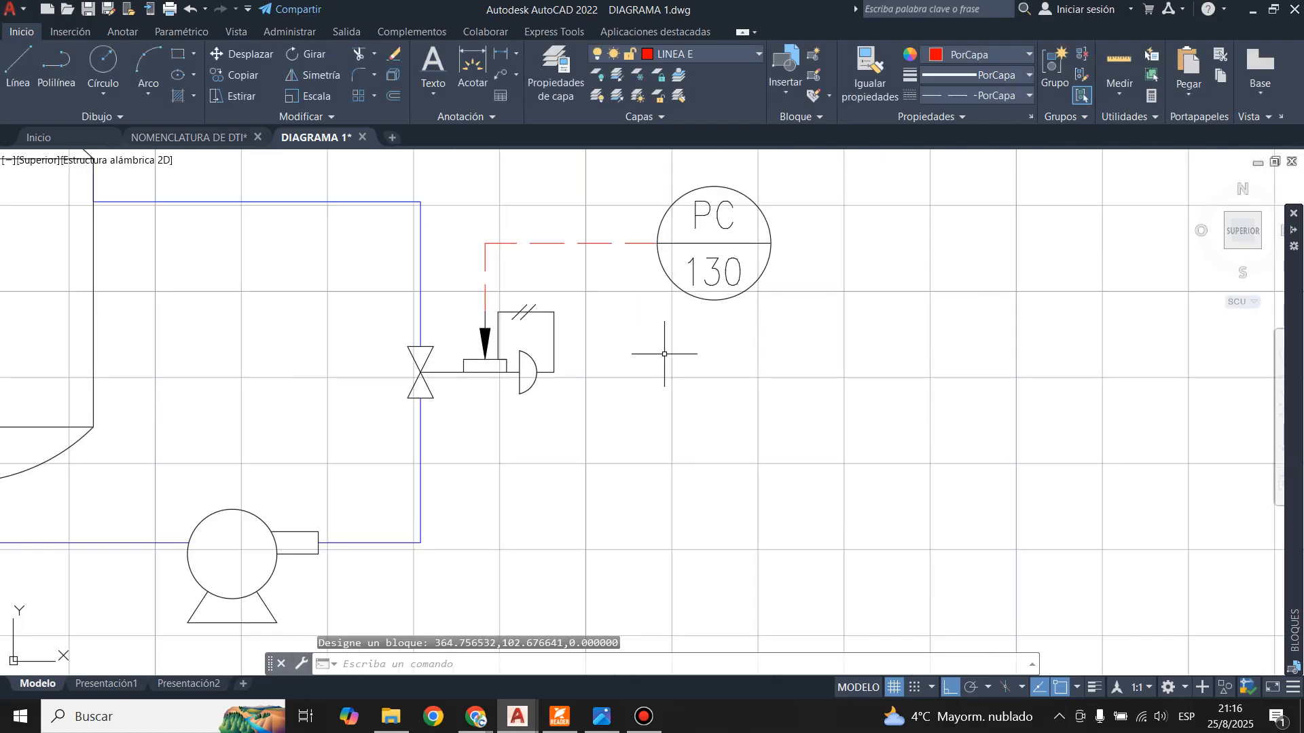
{"action": "left_click", "coordinate": [599, 721]}
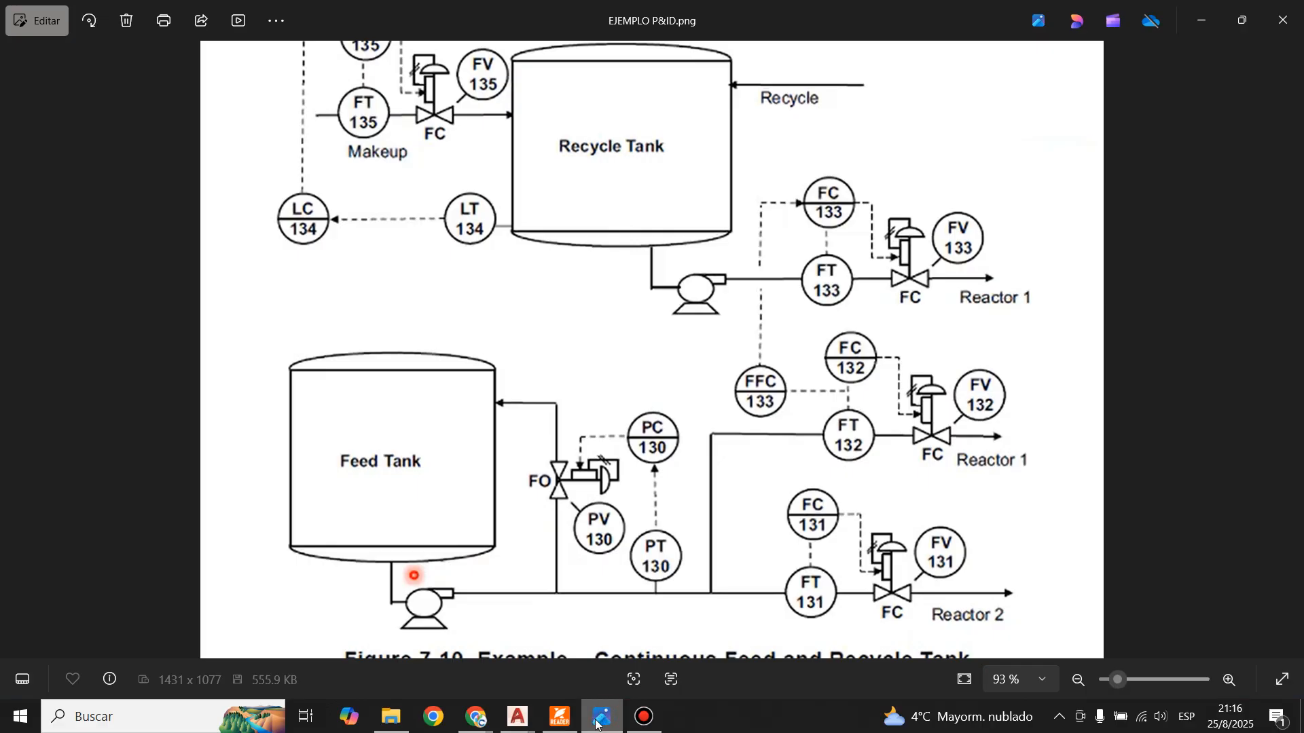
{"action": "left_click", "coordinate": [597, 721]}
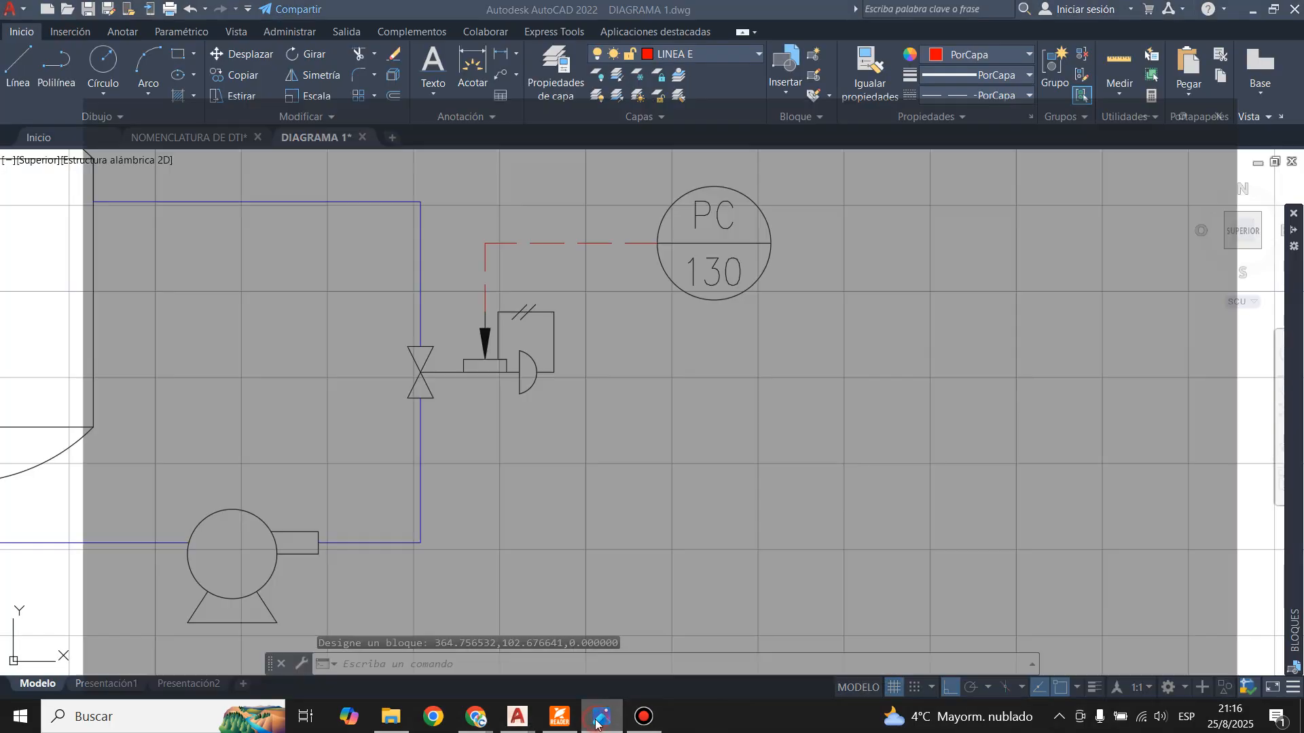
{"action": "left_click", "coordinate": [597, 721]}
{"action": "left_click", "coordinate": [597, 721]}
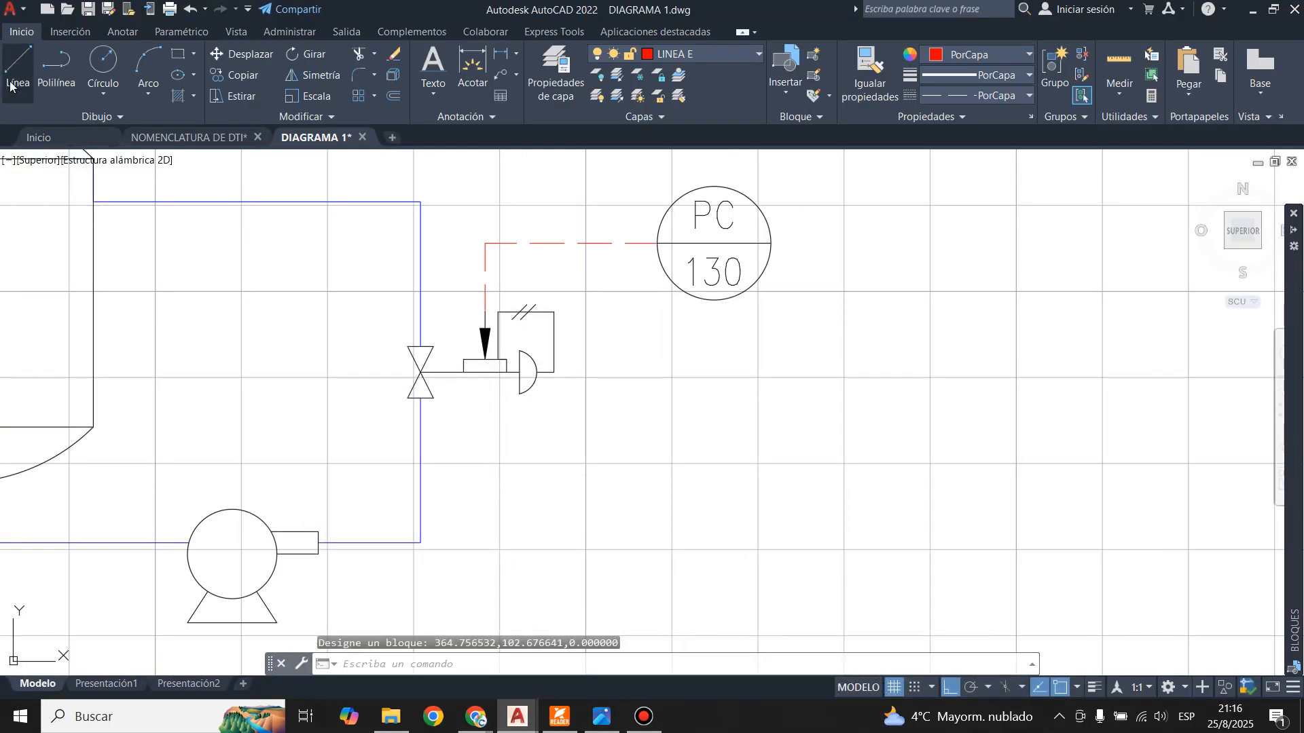
{"action": "left_click", "coordinate": [673, 54]}
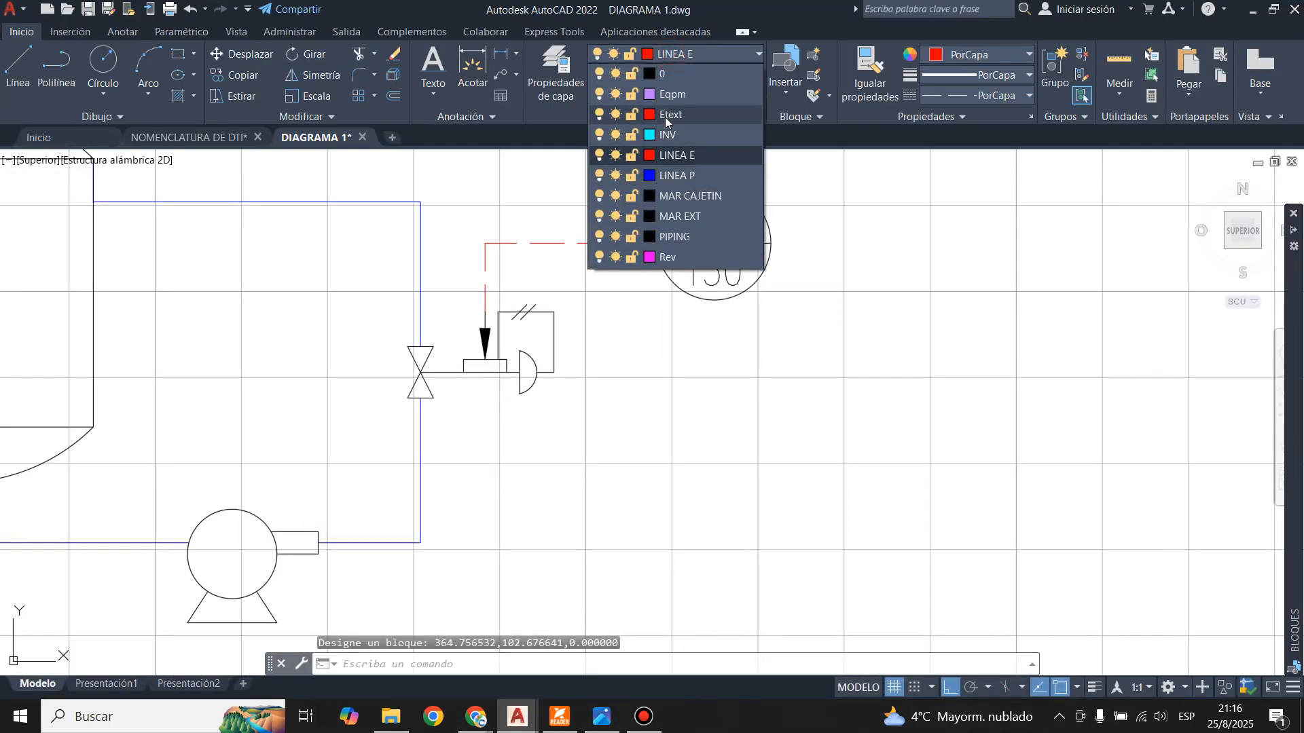
{"action": "left_click", "coordinate": [5, 64]}
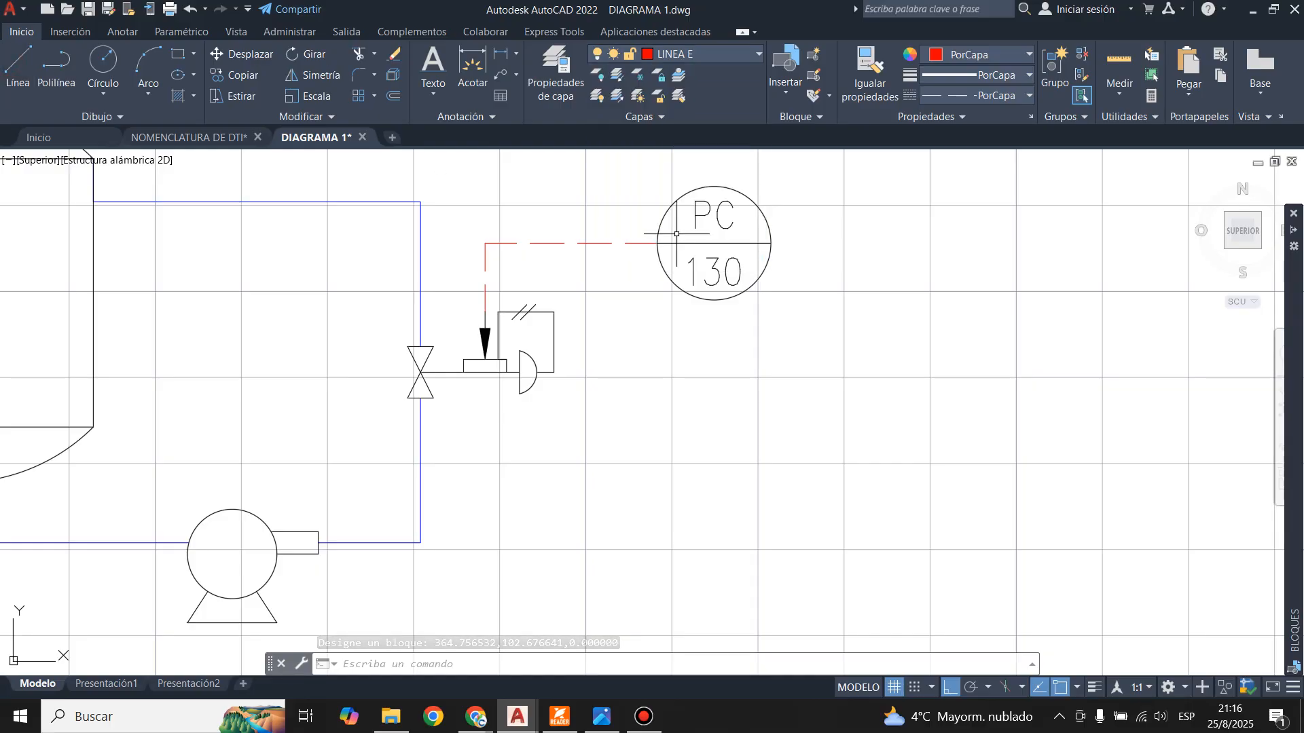
{"action": "left_click", "coordinate": [19, 66]}
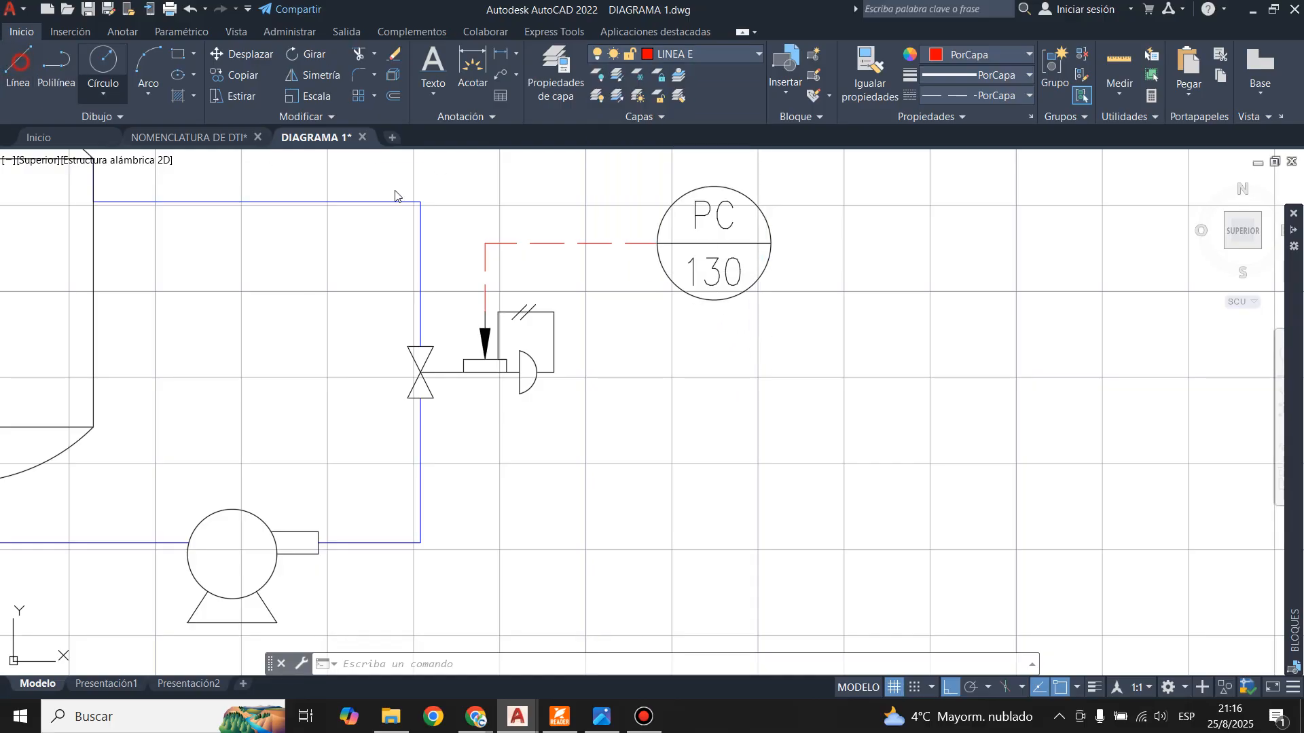
{"action": "left_click", "coordinate": [713, 299]}
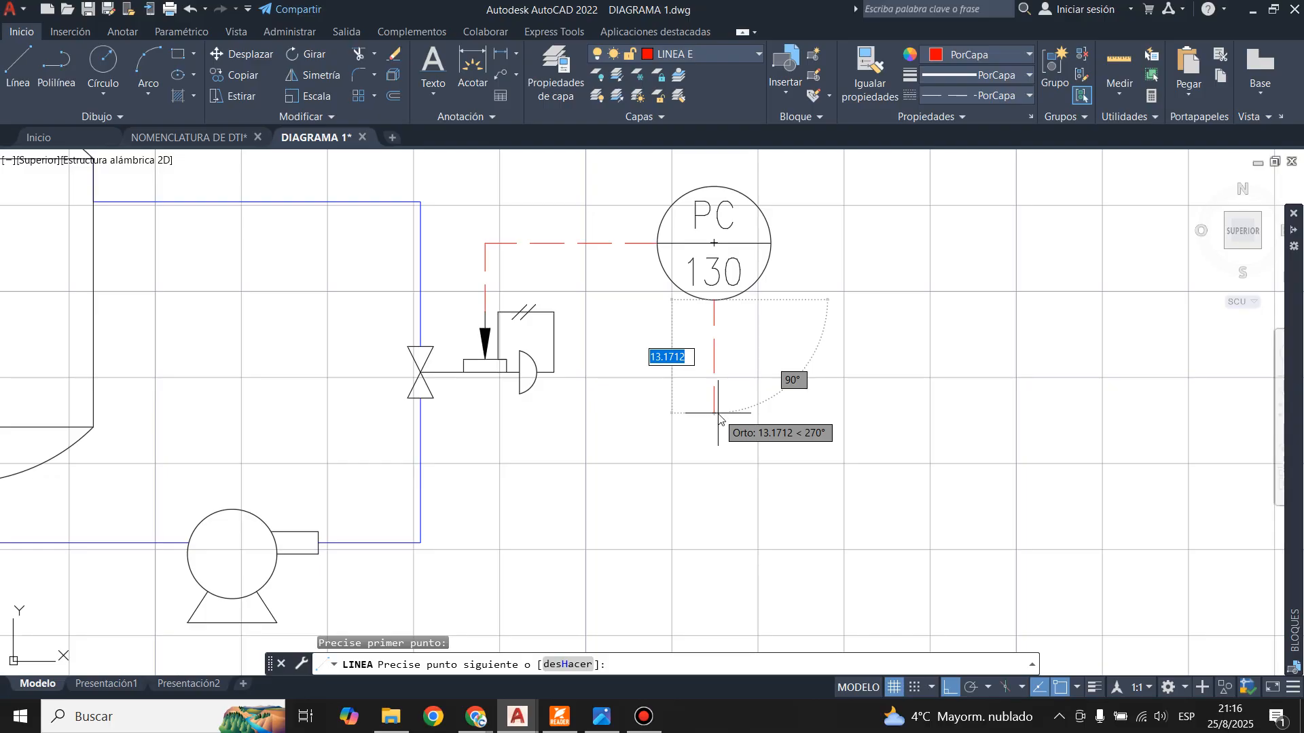
{"action": "type", "text": "14"}
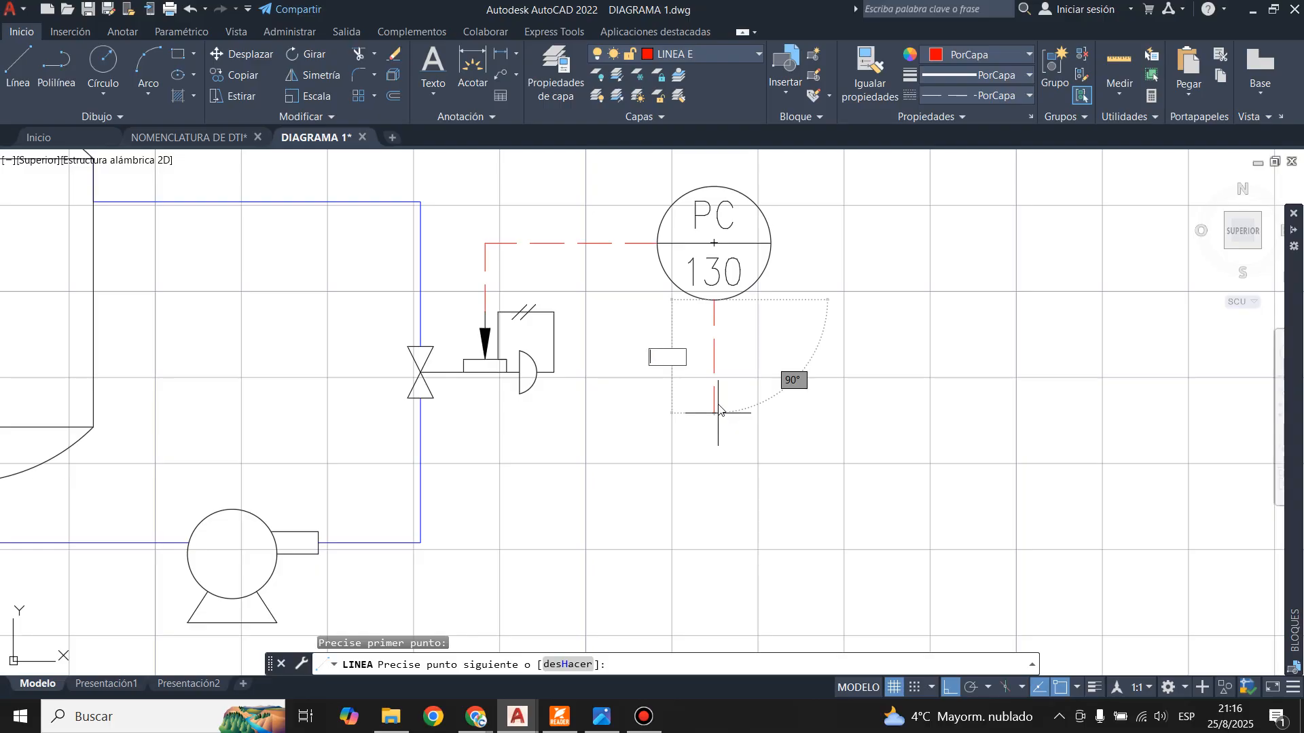
{"action": "key", "text": "Escape"}
- Draw a vertical signal line from the lowest point of the PC 130 bubble down to the level of the pump's discharge line
{"action": "key", "text": "space"}
{"action": "left_click", "coordinate": [714, 300]}
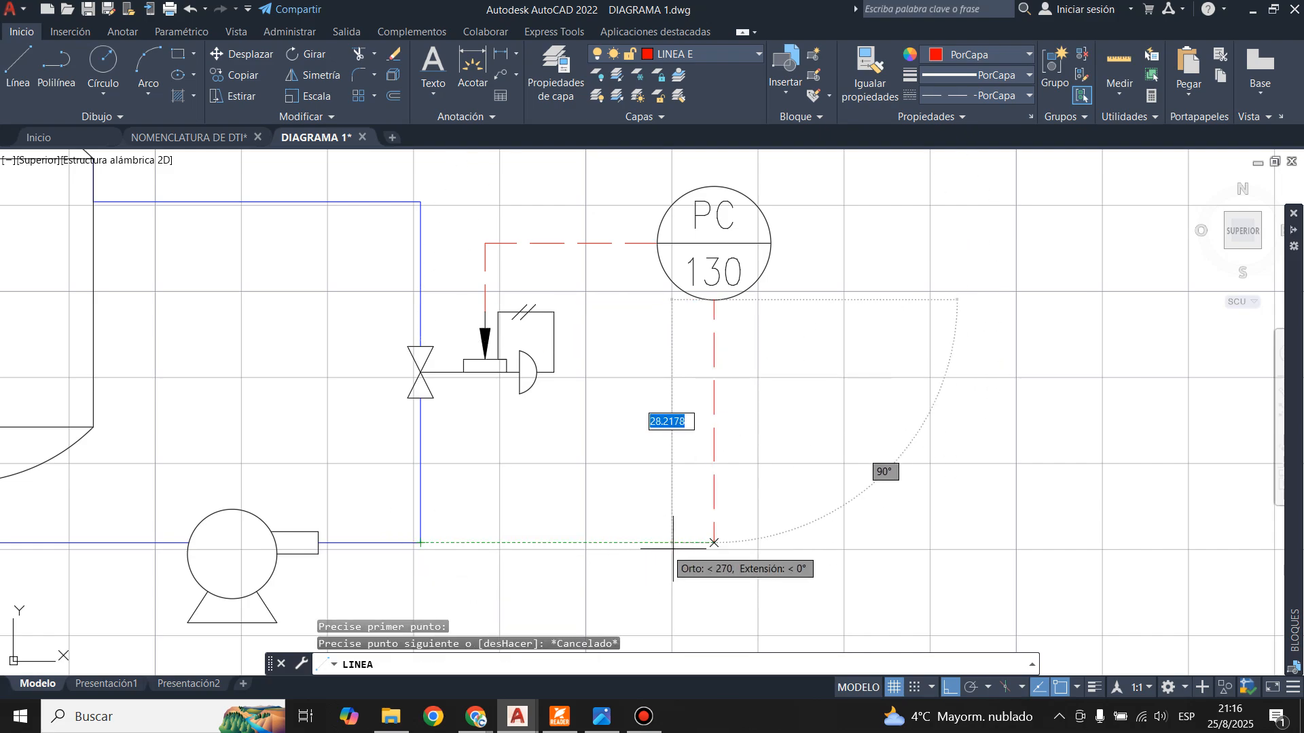
{"action": "left_click", "coordinate": [709, 544]}
{"action": "key", "text": "Escape"}
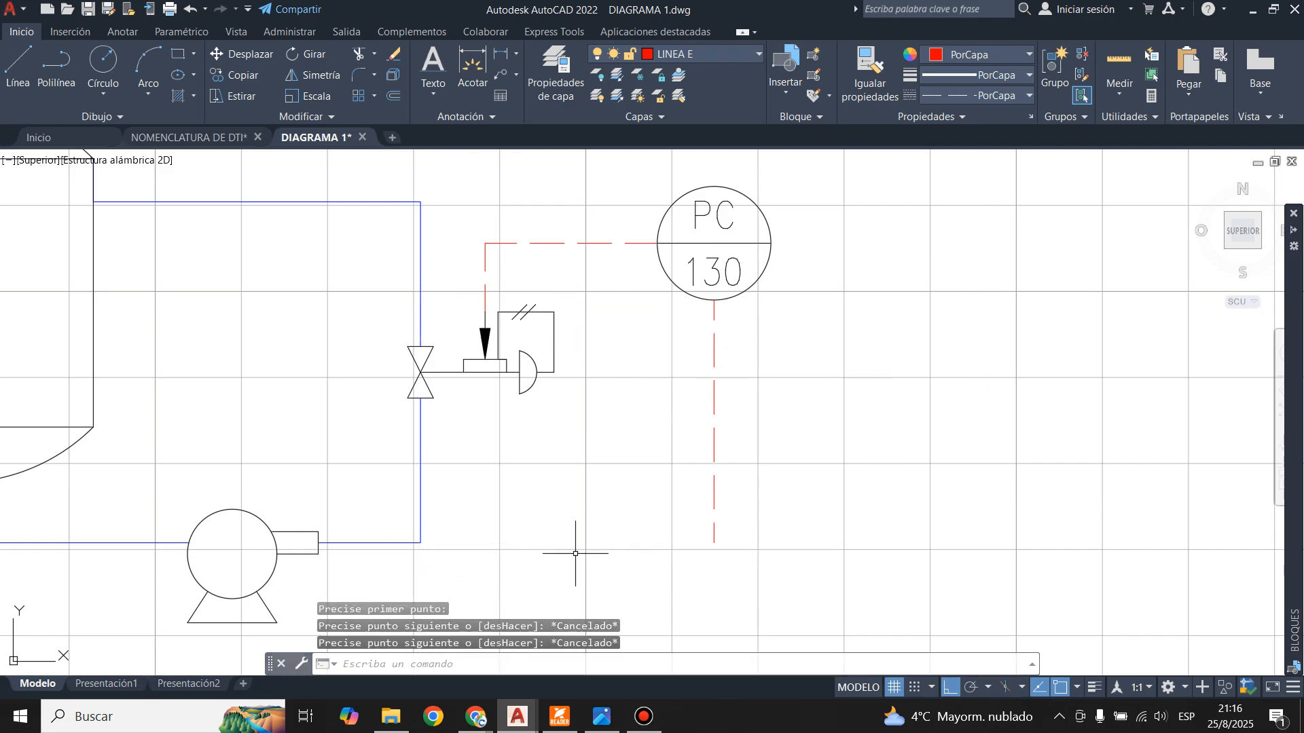
- Stretch the end of the pump's discharge line horizontally to the lower end of the vertical signal line
{"action": "left_click", "coordinate": [404, 543]}
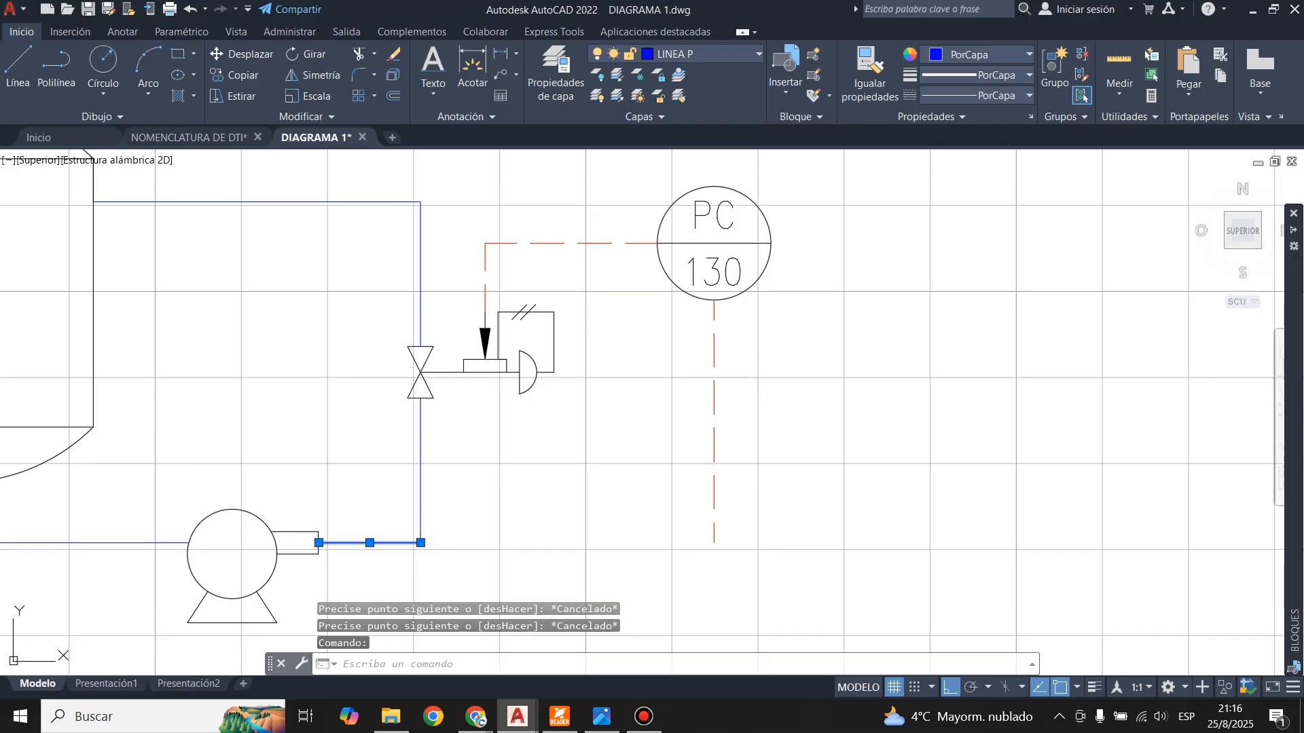
{"action": "left_click", "coordinate": [420, 543]}
{"action": "left_click", "coordinate": [714, 543]}
{"action": "key", "text": "Escape"}
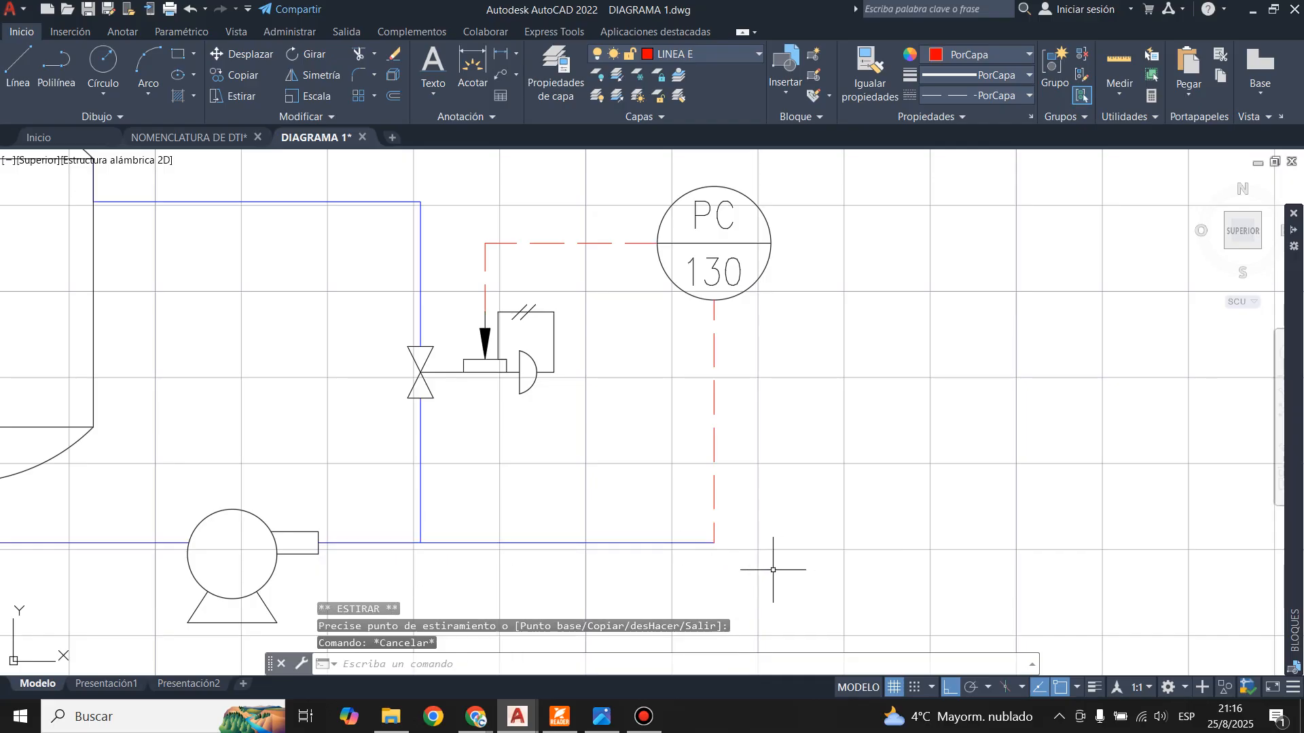
- Check in the reference image how PT 130 connects to the discharge line and the PC 130 controller
{"action": "left_click", "coordinate": [607, 725]}
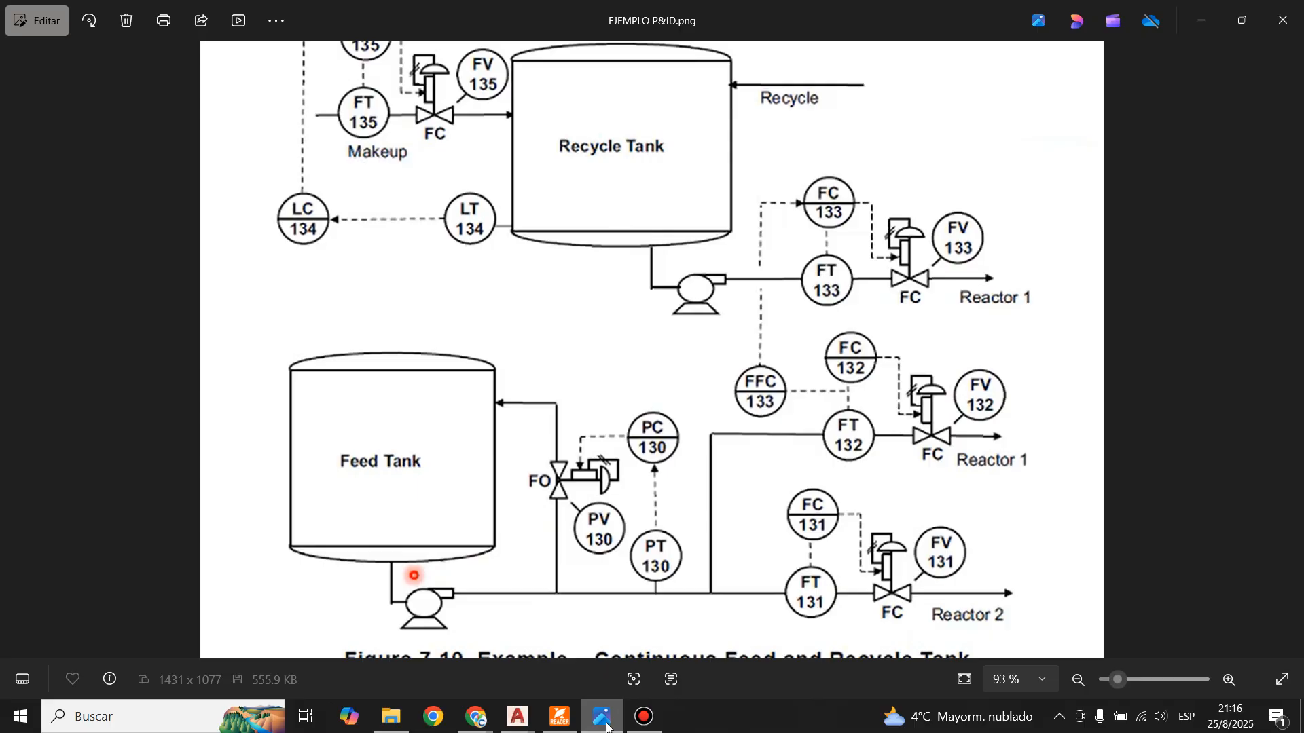
{"action": "left_click", "coordinate": [602, 718]}
{"action": "left_click", "coordinate": [603, 719]}
{"action": "left_click", "coordinate": [606, 725]}
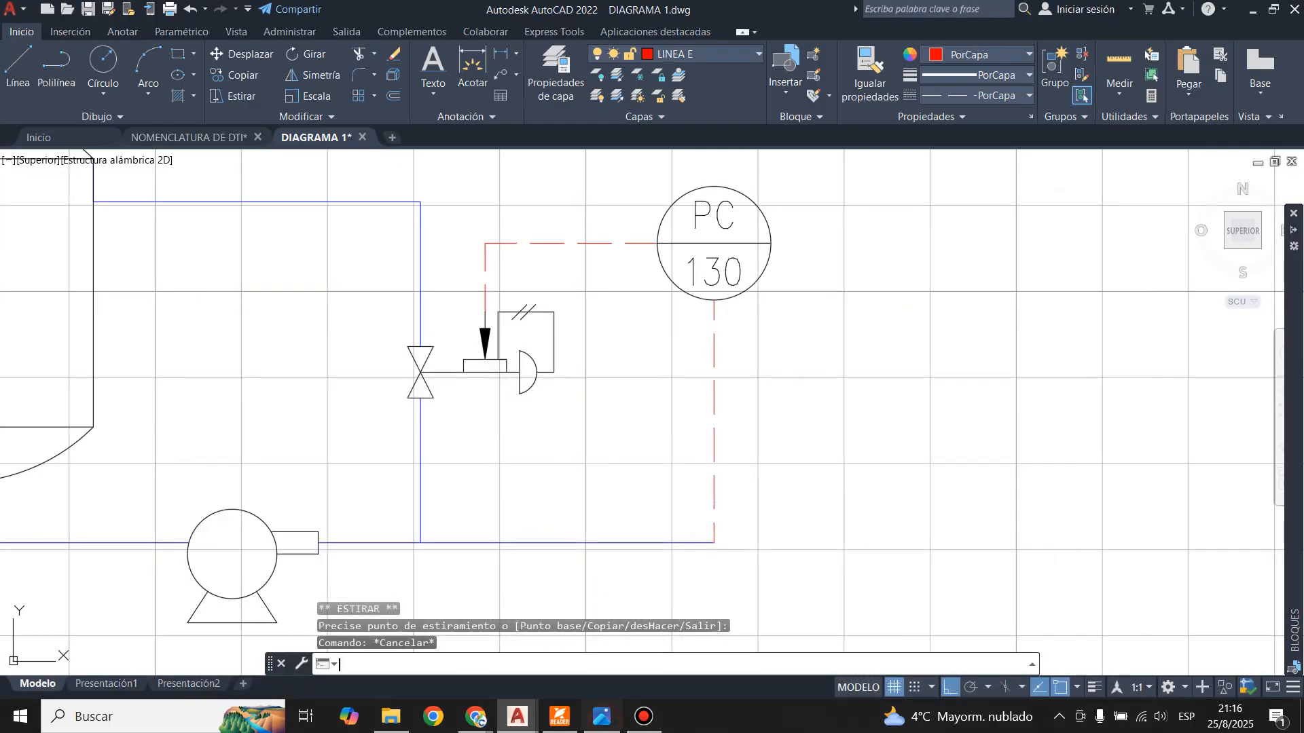
- Move the PV 130 bubble from above the feed tank to the free area beside PC 130's vertical signal line
{"action": "scroll", "coordinate": [720, 495], "scroll_direction": "up", "scroll_amount": 1}
{"action": "scroll", "coordinate": [699, 501], "scroll_direction": "down", "scroll_amount": 1}
{"action": "scroll", "coordinate": [539, 256], "scroll_direction": "down", "scroll_amount": 3}
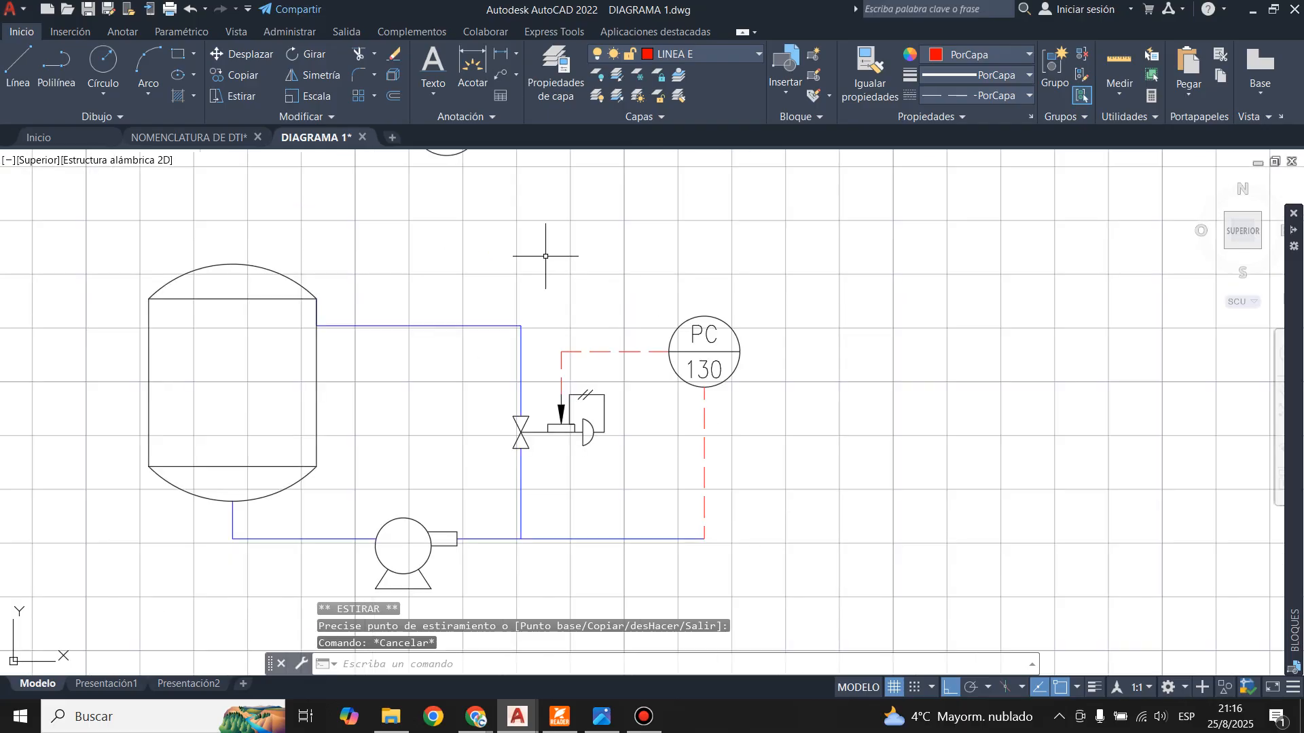
{"action": "left_click", "coordinate": [511, 215]}
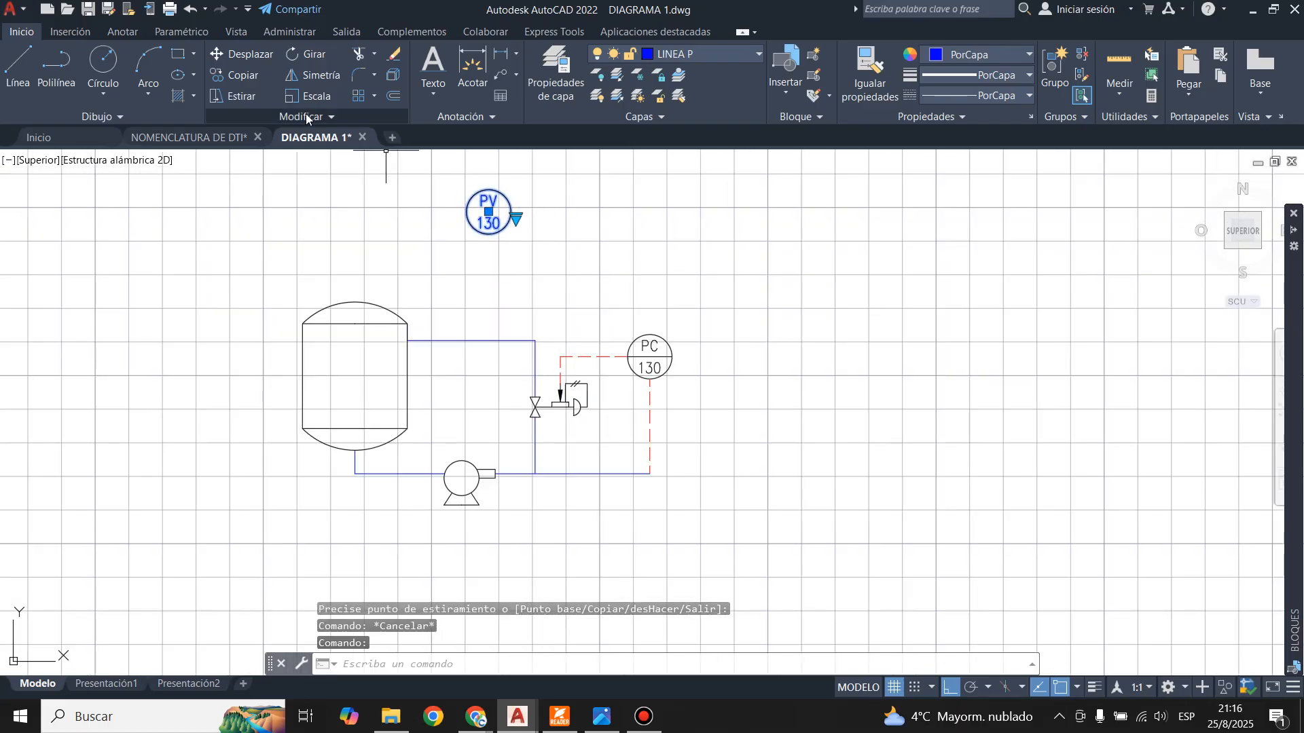
{"action": "left_click", "coordinate": [239, 54]}
{"action": "left_click", "coordinate": [488, 212]}
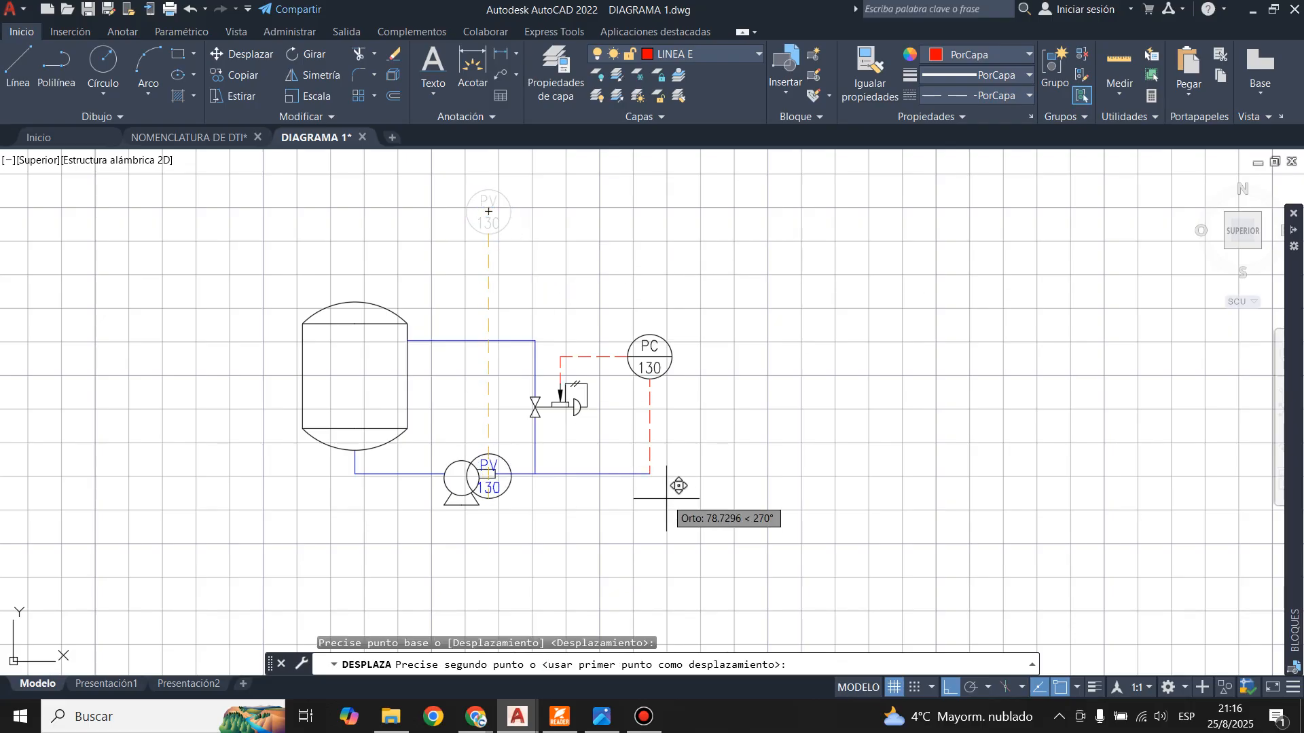
{"action": "left_click", "coordinate": [952, 688]}
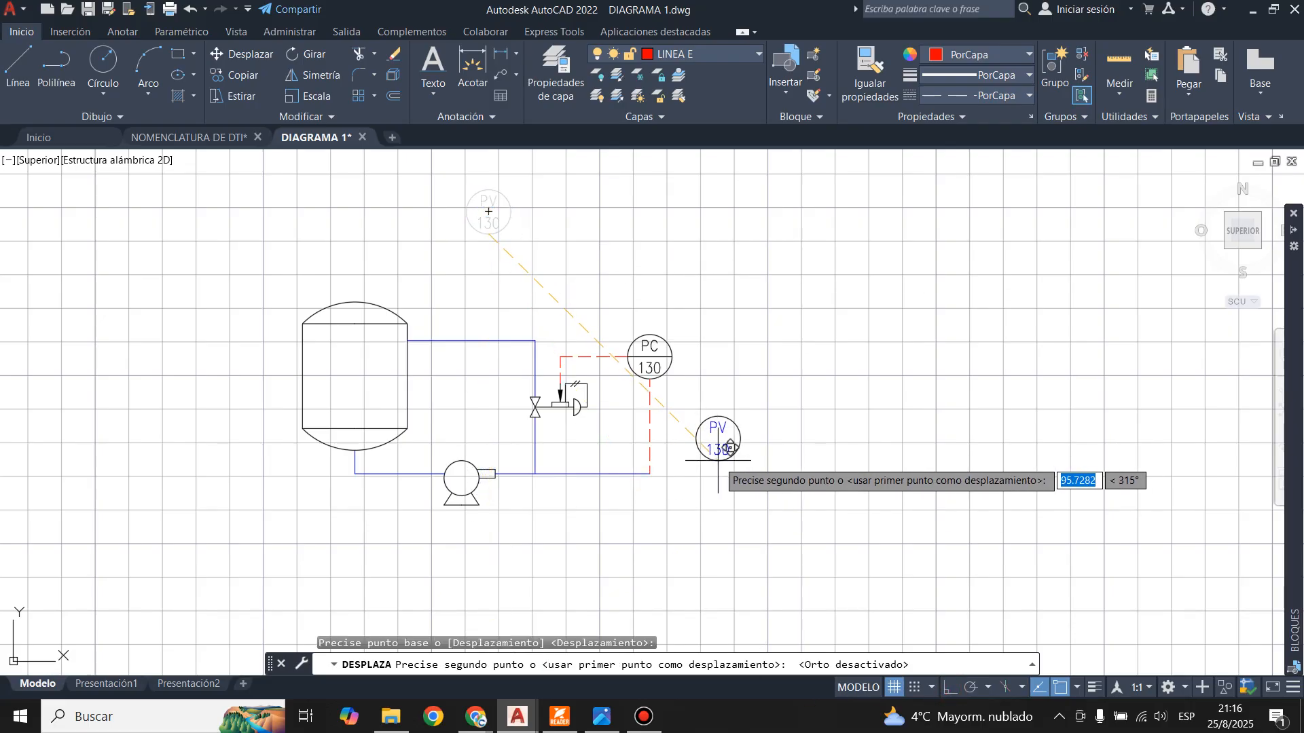
{"action": "left_click", "coordinate": [713, 435]}
{"action": "scroll", "coordinate": [701, 460], "scroll_direction": "up", "scroll_amount": 5}
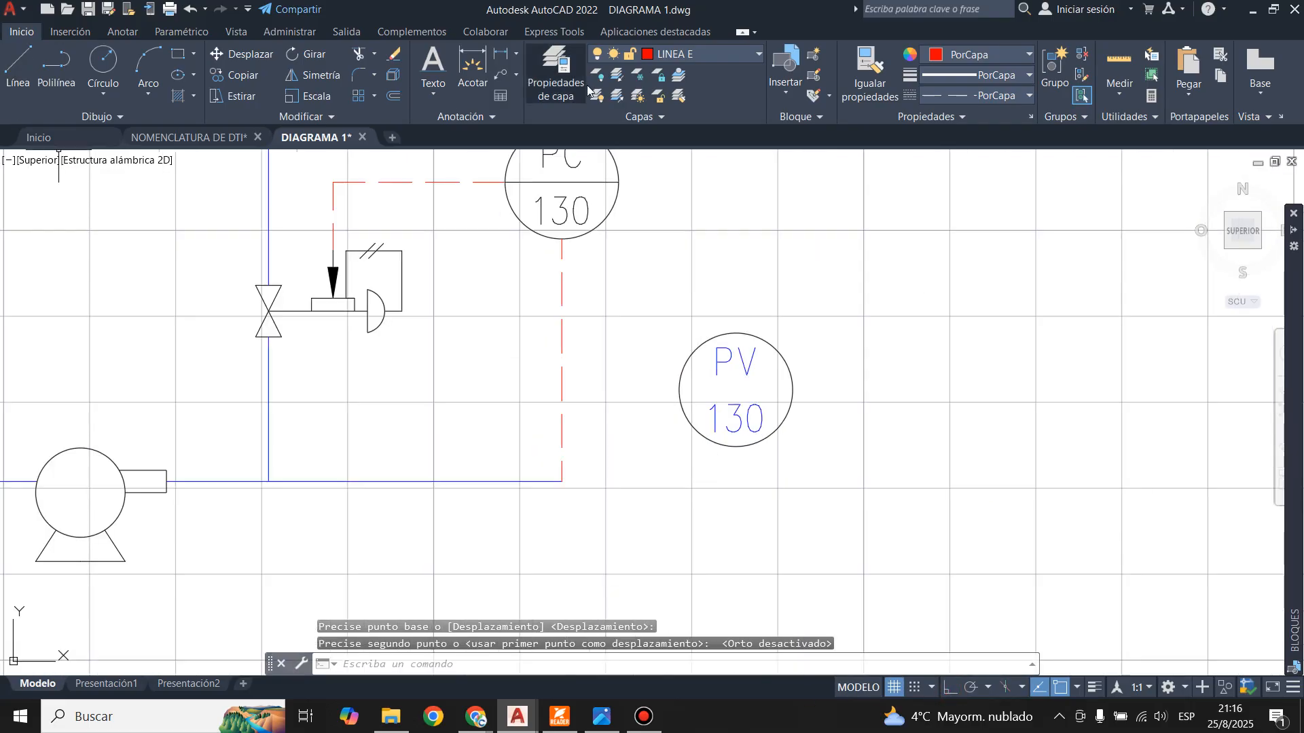
- Draw a 4-unit vertical line on layer LINEA P upward from the free end of the pump's discharge line
{"action": "left_click", "coordinate": [684, 54]}
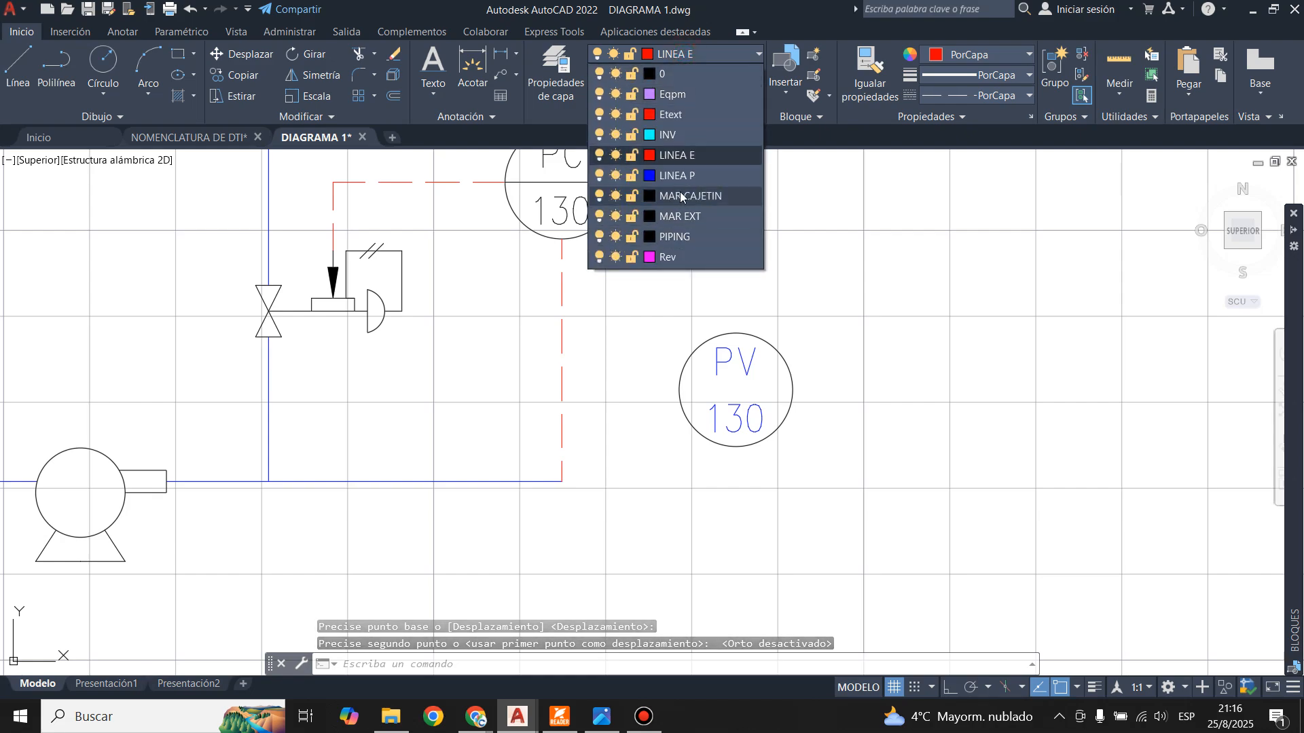
{"action": "left_click", "coordinate": [686, 175]}
{"action": "left_click", "coordinate": [5, 87]}
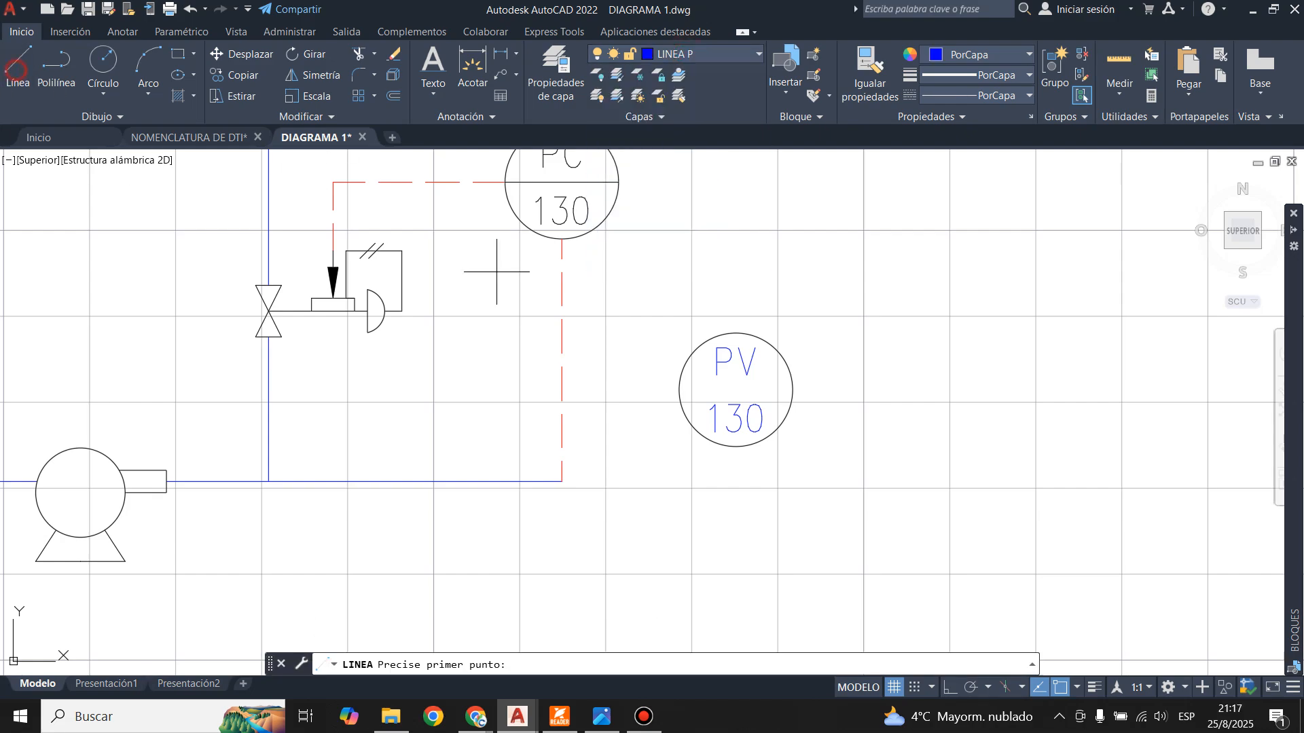
{"action": "left_click", "coordinate": [562, 480]}
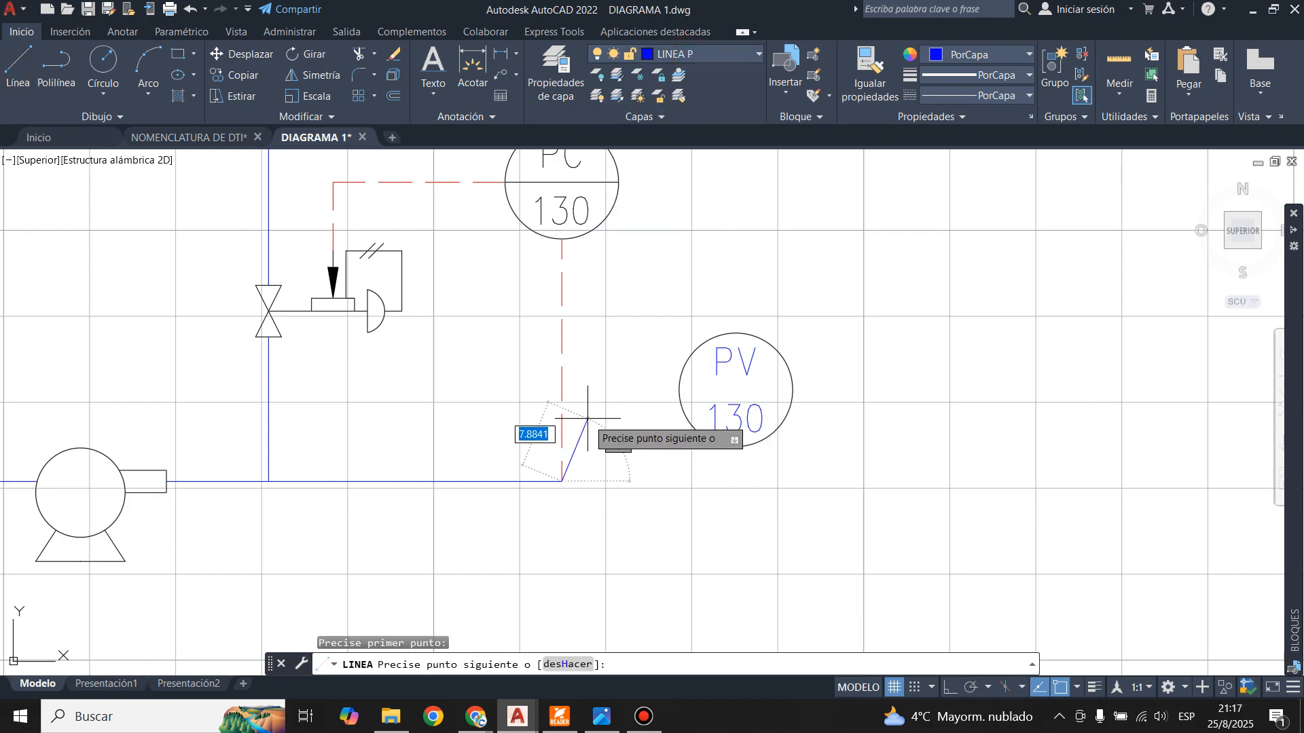
{"action": "left_click", "coordinate": [948, 688]}
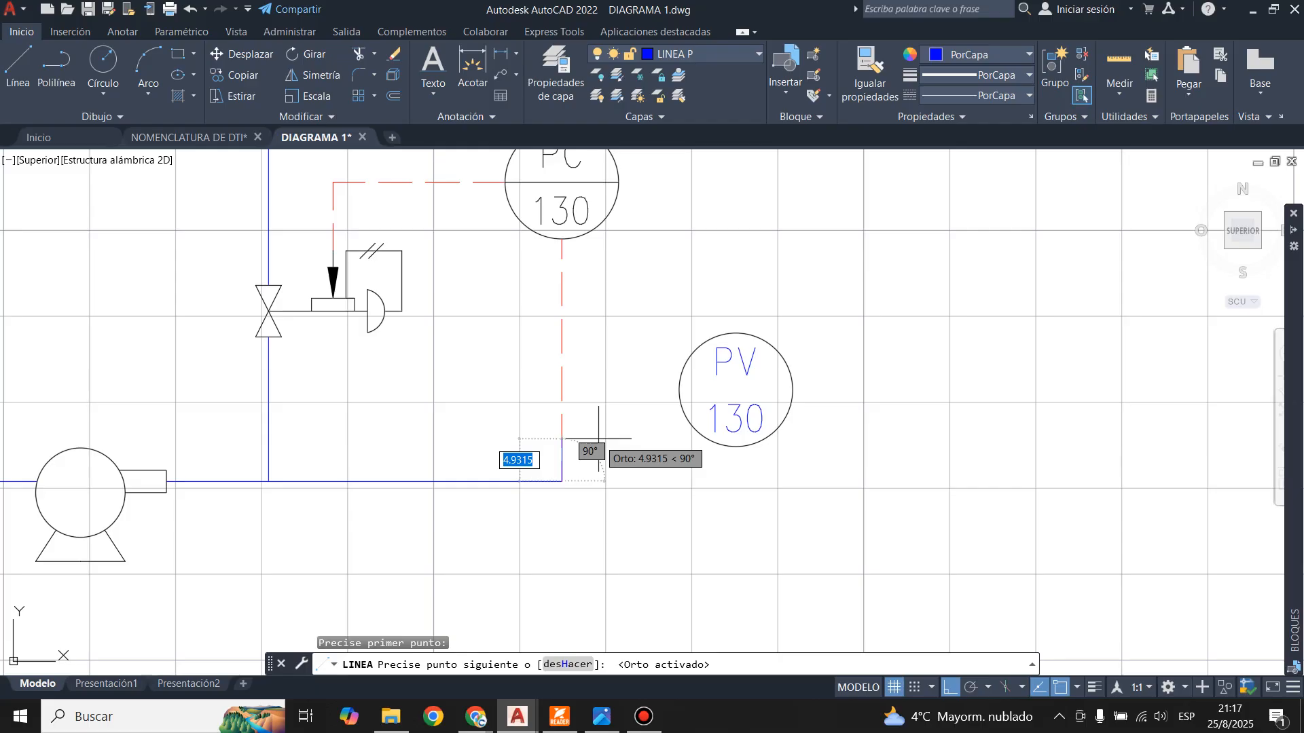
{"action": "type", "text": "4"}
{"action": "key", "text": "Return"}
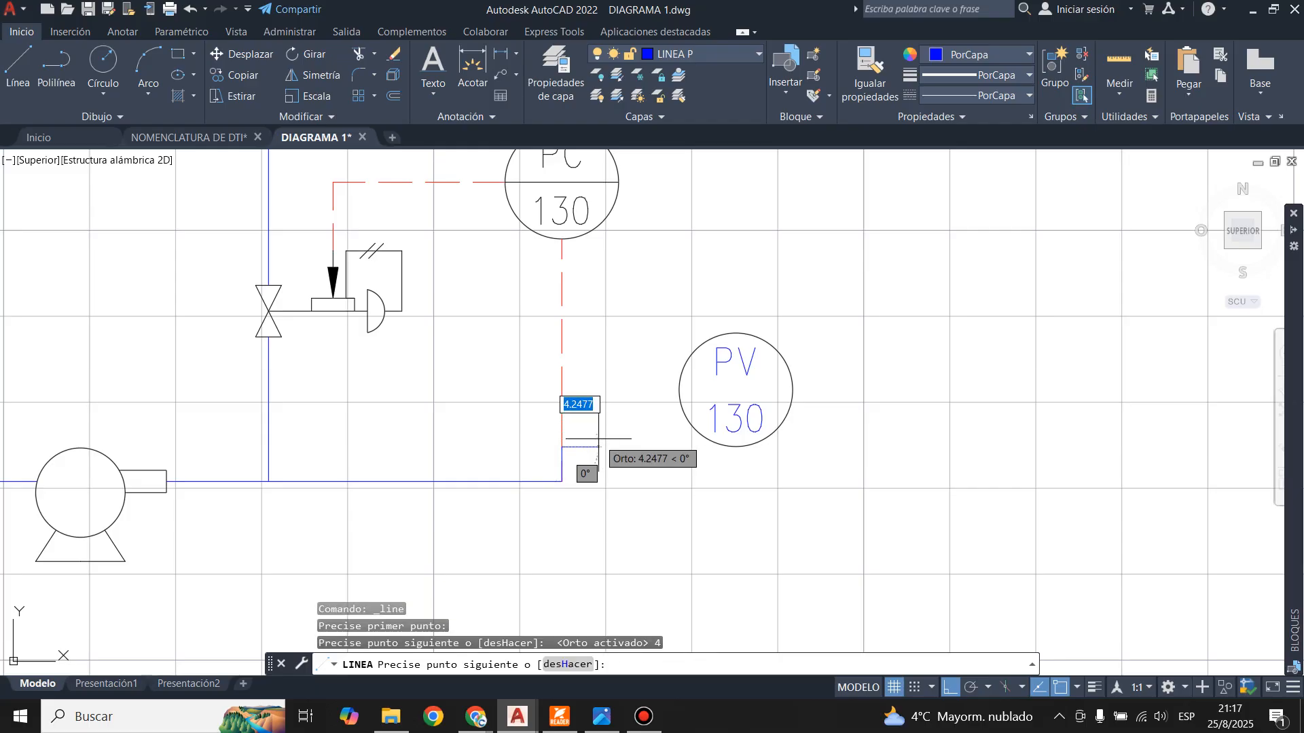
{"action": "key", "text": "Escape"}
- Move the PV 130 bubble by its lowest point onto the upper end of the 4-unit line, and erase that line
{"action": "left_click", "coordinate": [679, 381]}
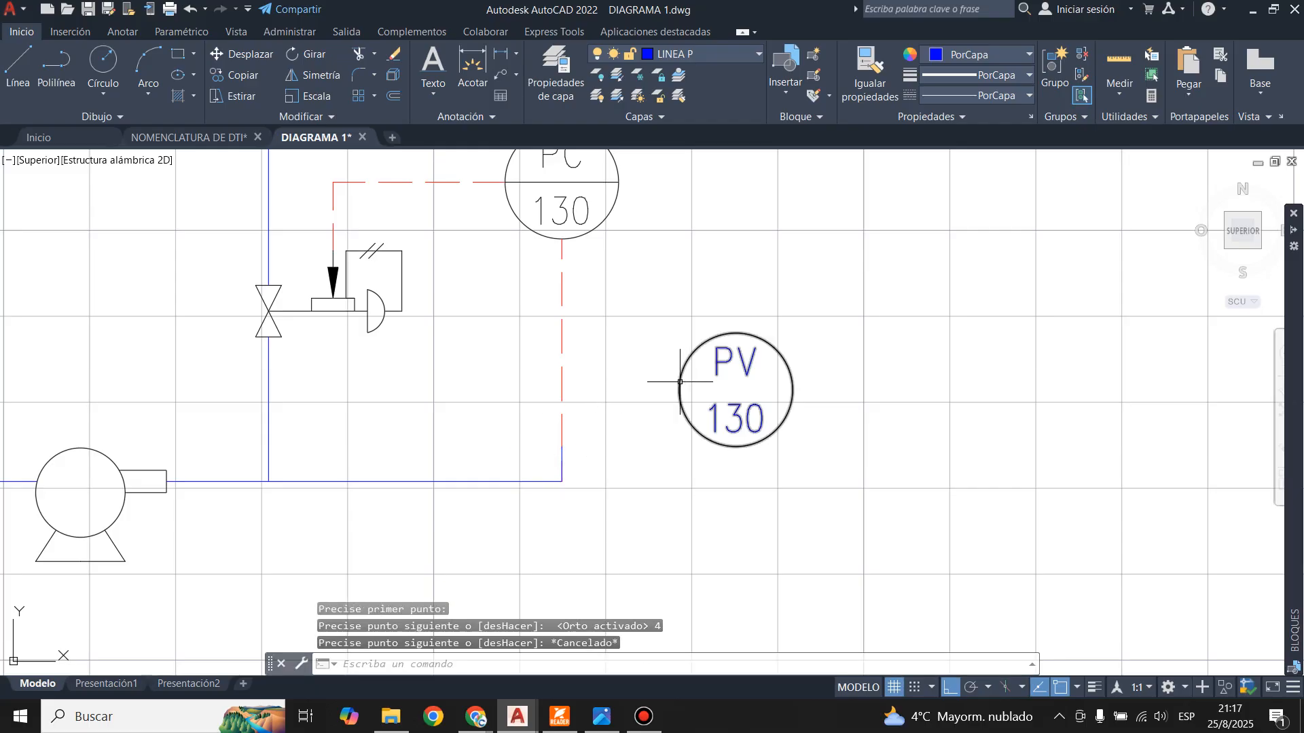
{"action": "left_click", "coordinate": [242, 54]}
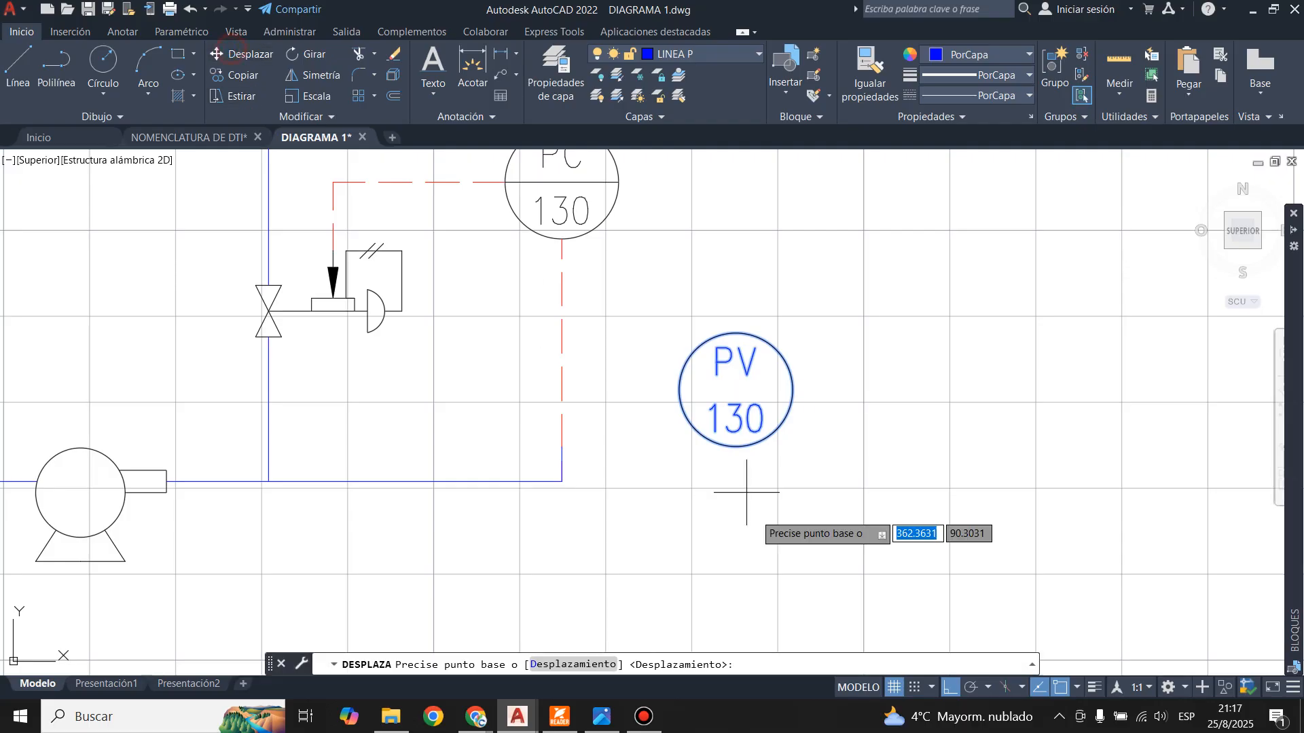
{"action": "left_click", "coordinate": [736, 446]}
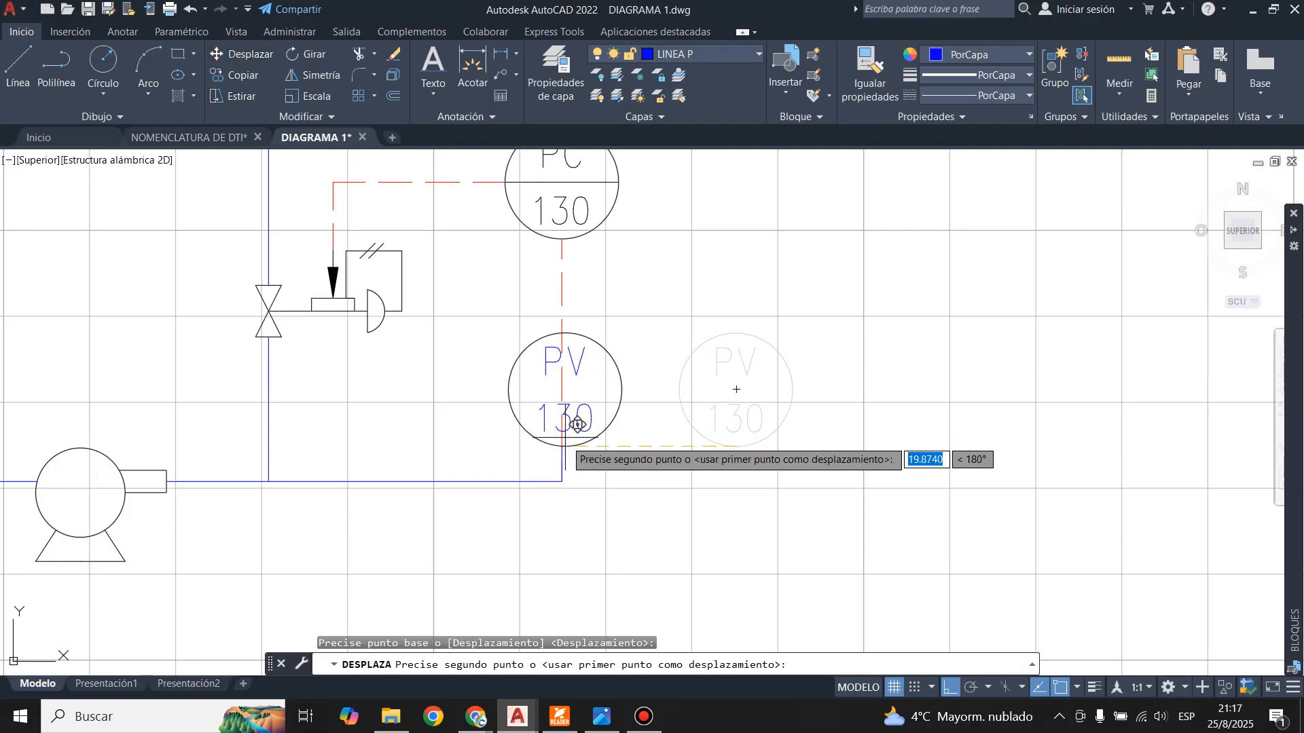
{"action": "left_click", "coordinate": [562, 441]}
{"action": "key", "text": "Escape"}
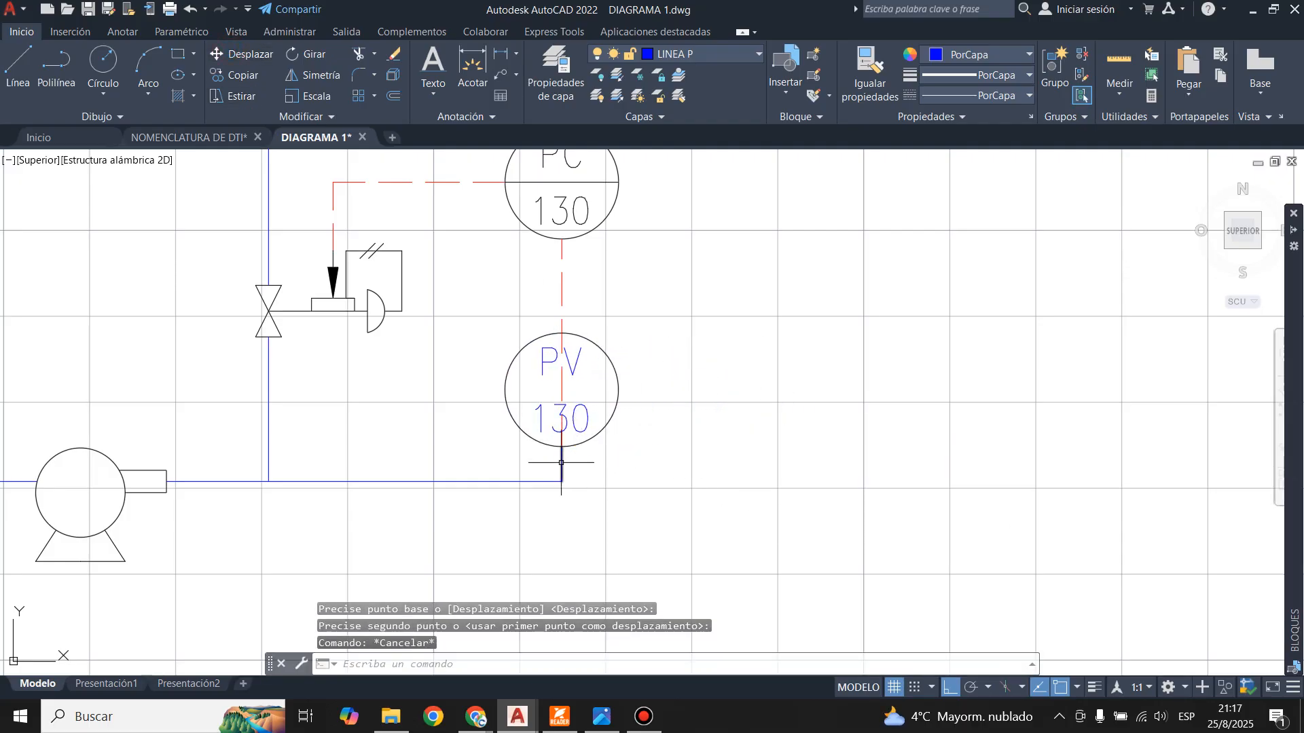
{"action": "left_click", "coordinate": [562, 464]}
{"action": "key", "text": "Delete"}
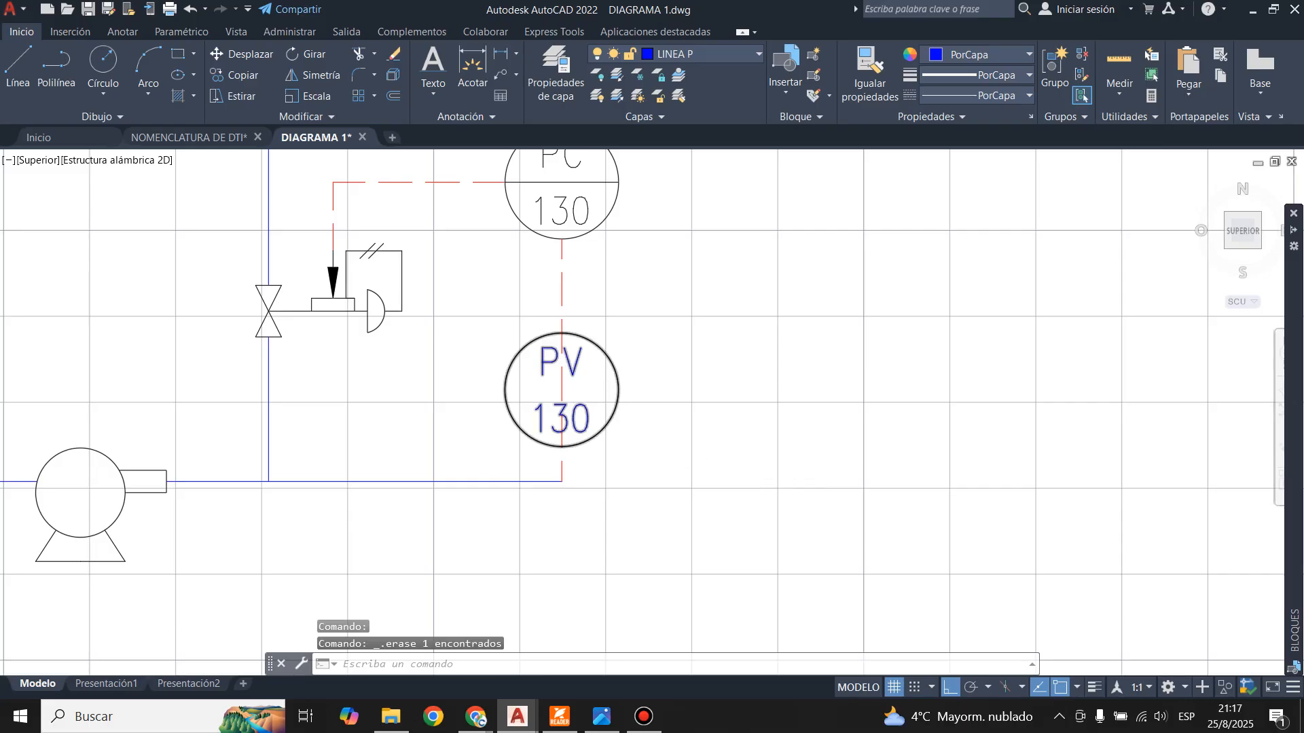
- Trim the portion of the vertical signal line that crosses the inside of the PV 130 bubble
{"action": "scroll", "coordinate": [543, 362], "scroll_direction": "up", "scroll_amount": 2}
{"action": "left_click", "coordinate": [359, 54]}
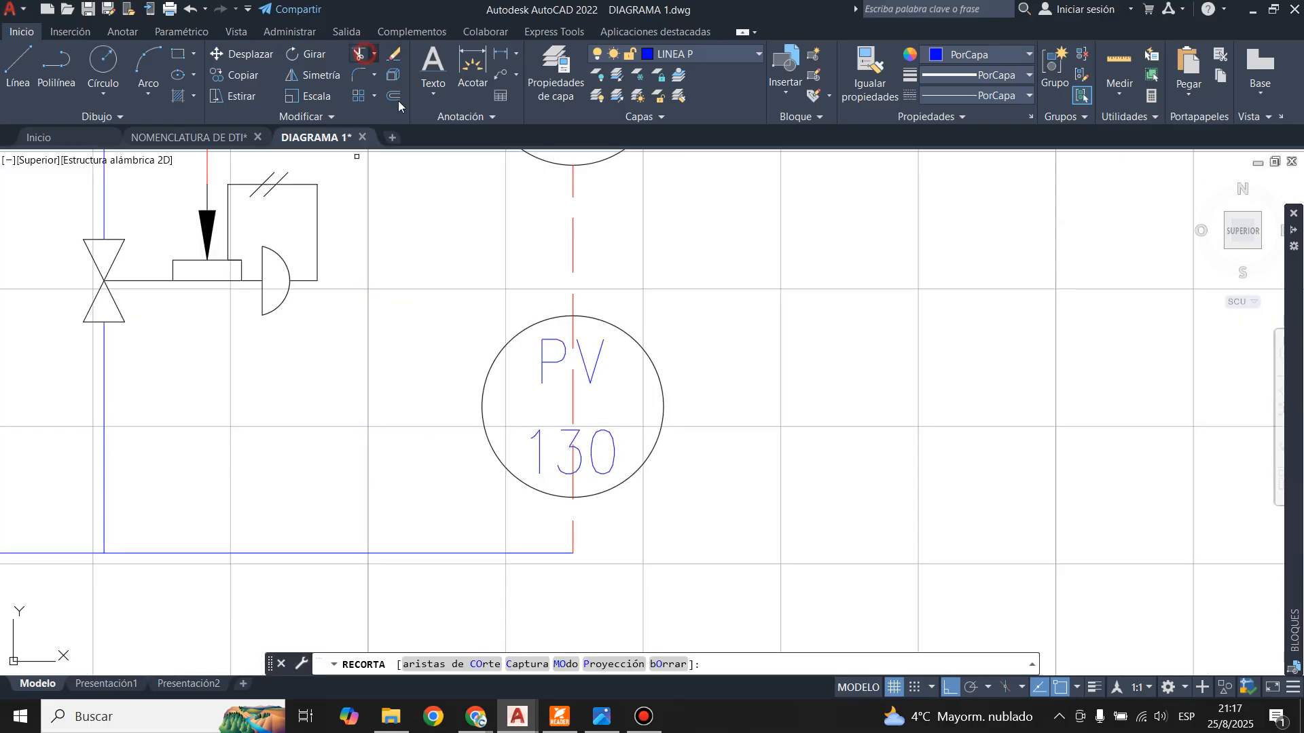
{"action": "left_click", "coordinate": [574, 337]}
{"action": "key", "text": "Escape"}
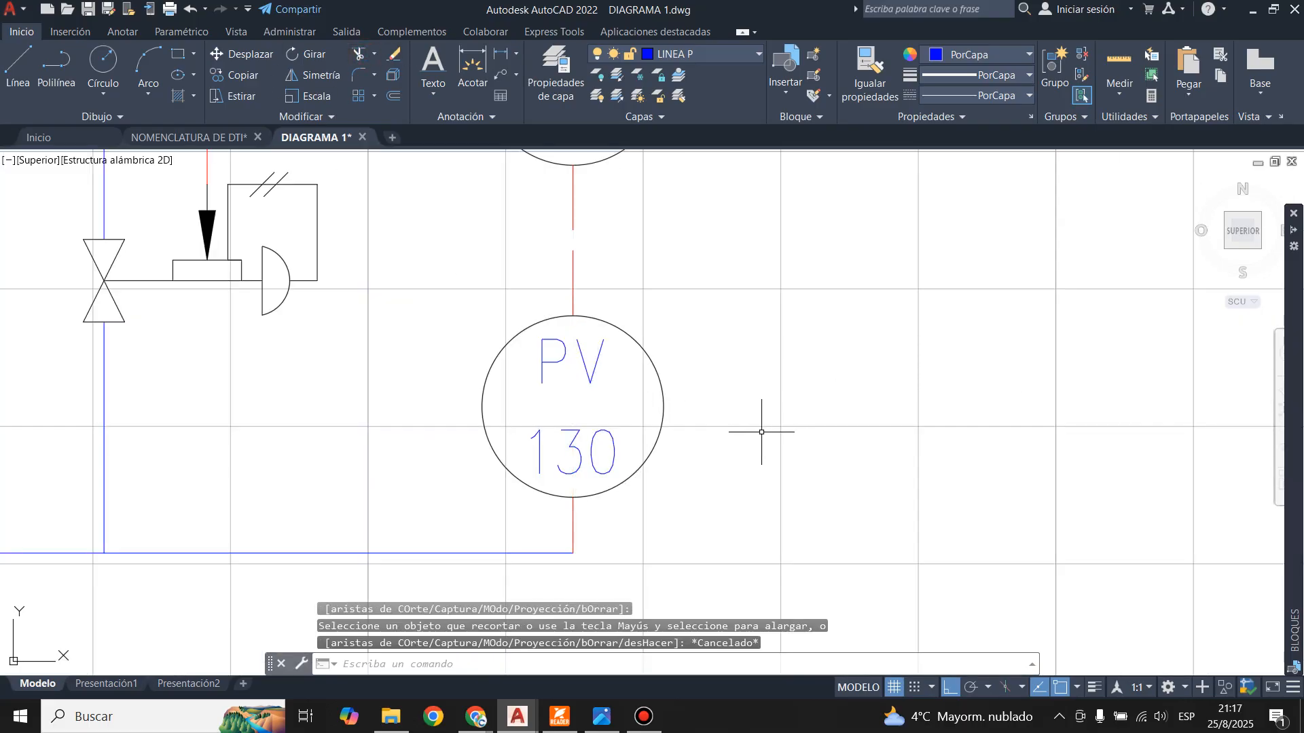
- Check the tag under PC 130 in the reference image and change the lower bubble's letters to PT
{"action": "scroll", "coordinate": [740, 490], "scroll_direction": "down", "scroll_amount": 2}
{"action": "left_click", "coordinate": [604, 721]}
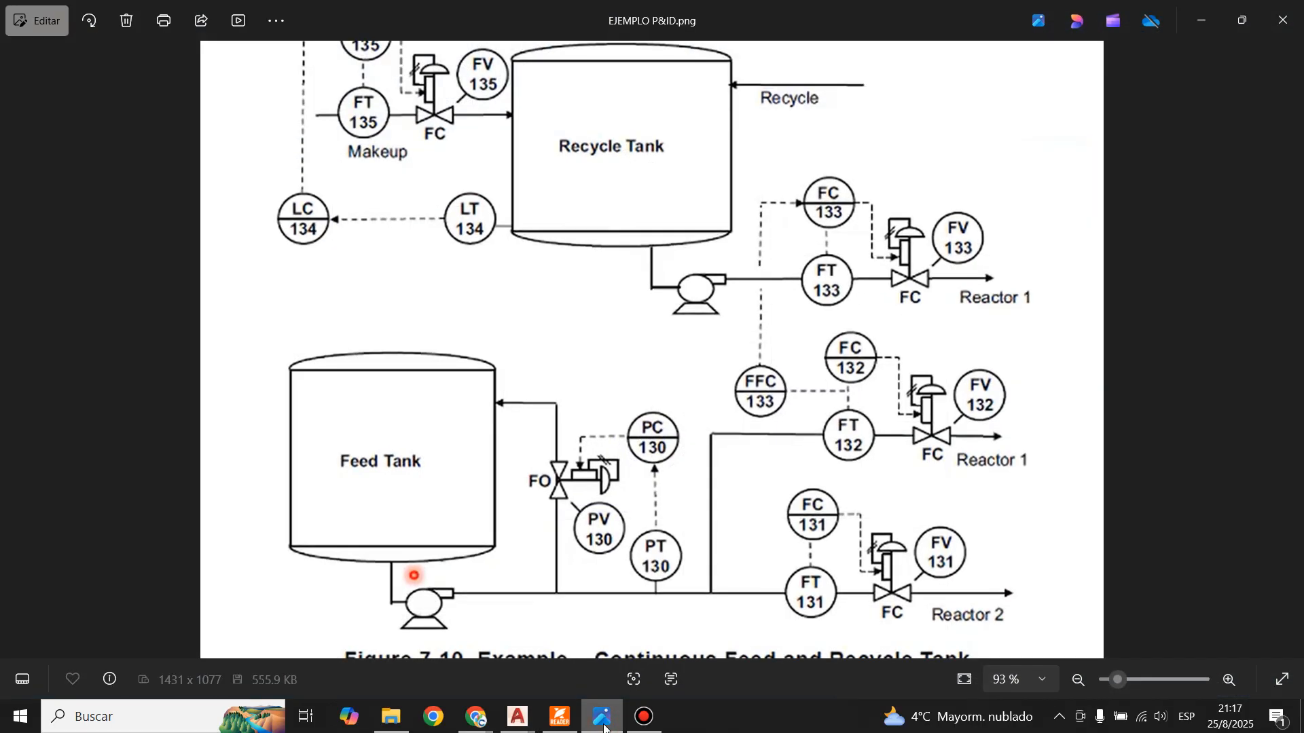
{"action": "left_click", "coordinate": [604, 720]}
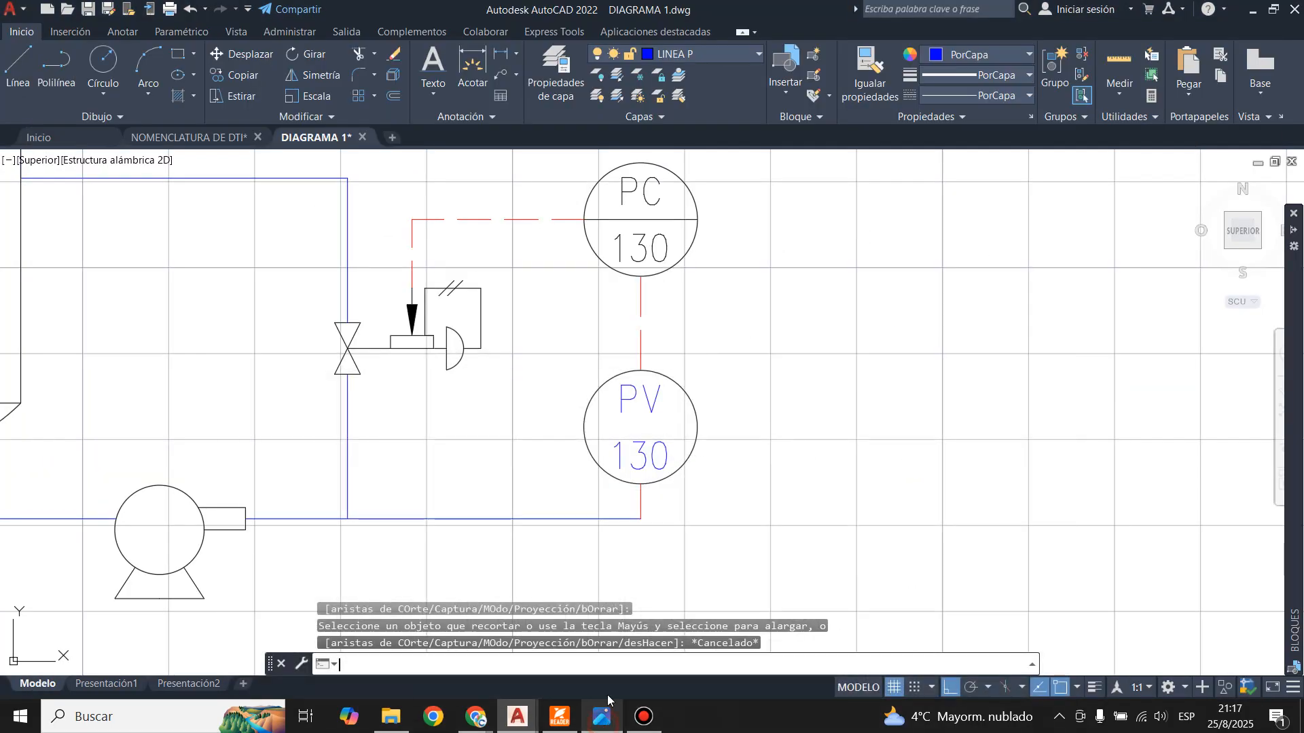
{"action": "double_click", "coordinate": [628, 400]}
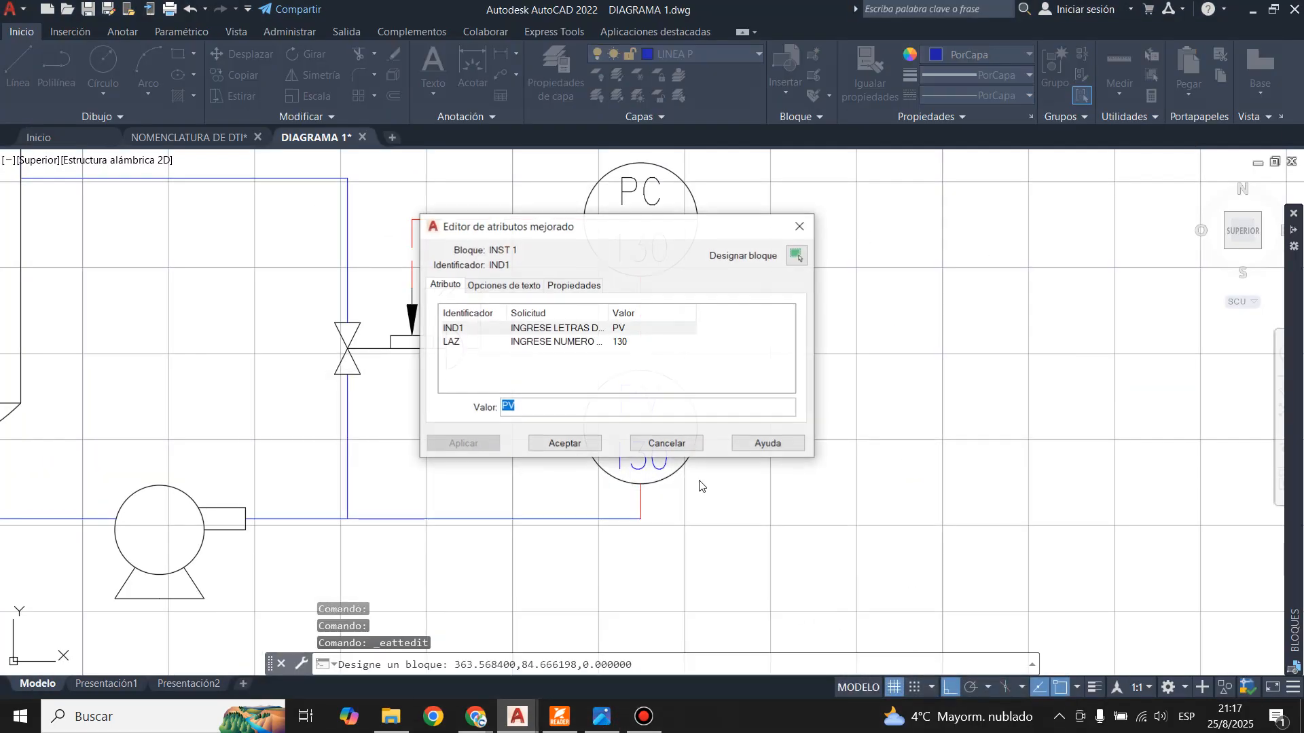
{"action": "type", "text": "P"}
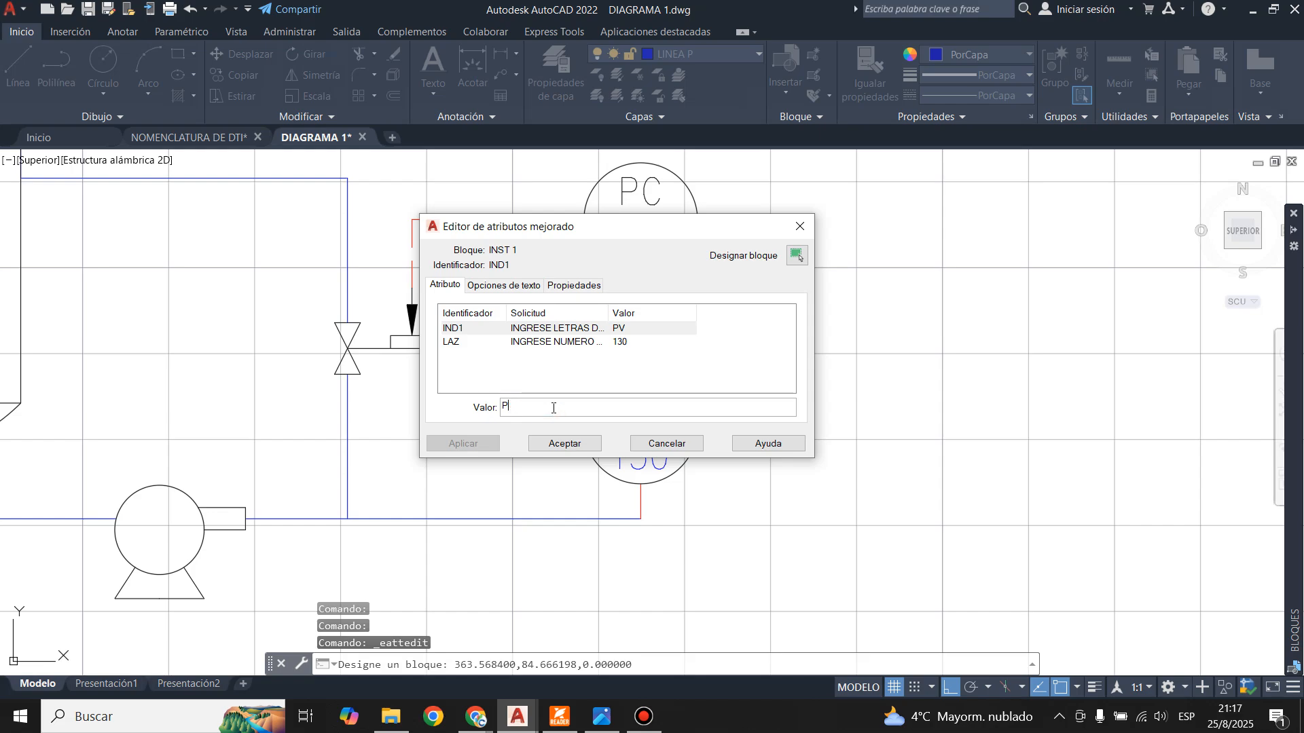
{"action": "type", "text": "T"}
{"action": "left_click", "coordinate": [462, 443]}
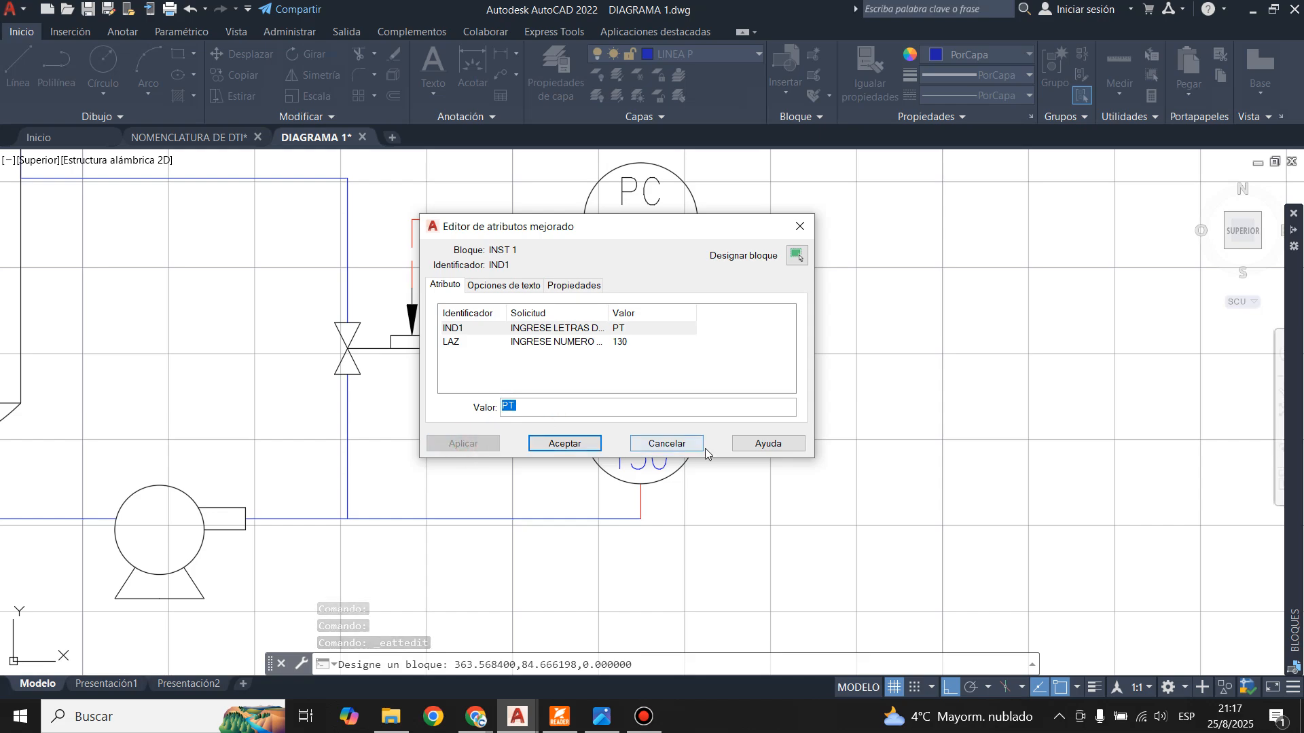
{"action": "left_click", "coordinate": [565, 443]}
{"action": "scroll", "coordinate": [662, 486], "scroll_direction": "down", "scroll_amount": 2}
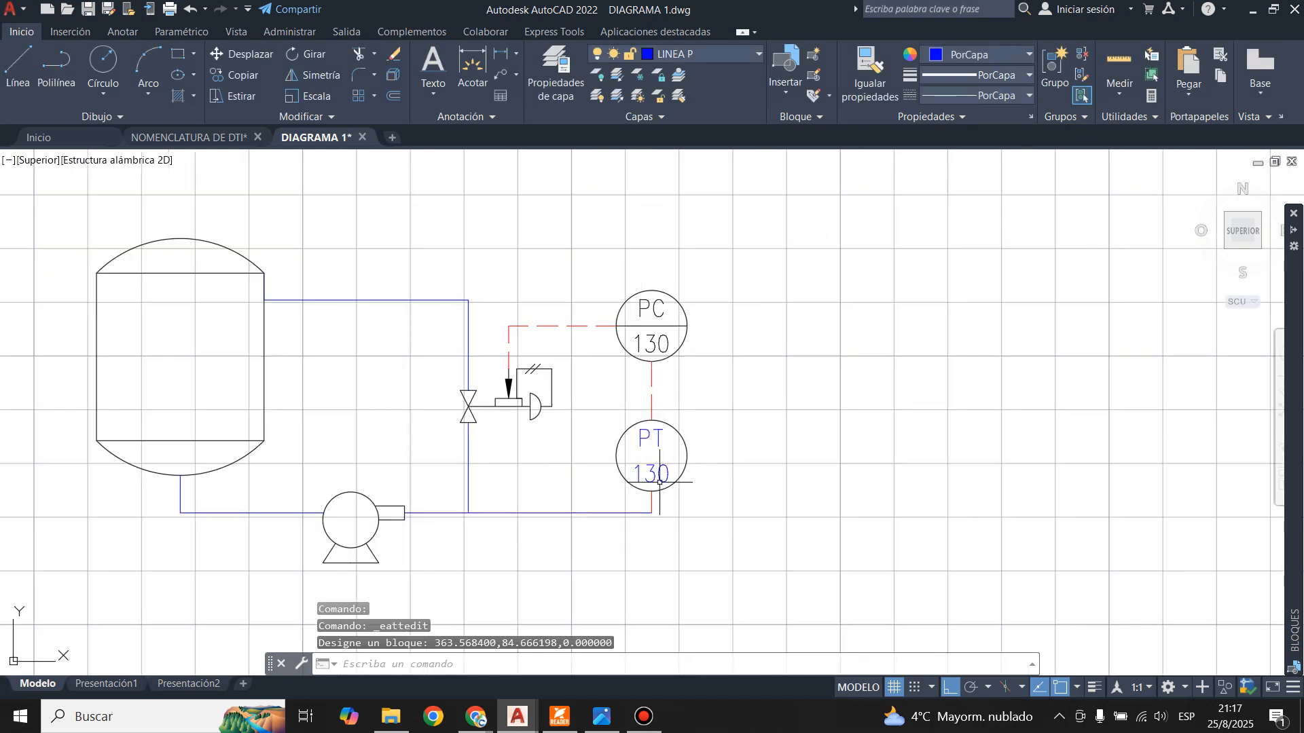
- Assign the PT 130 bubble to layer 0
{"action": "scroll", "coordinate": [646, 438], "scroll_direction": "up", "scroll_amount": 2}
{"action": "left_click", "coordinate": [645, 441]}
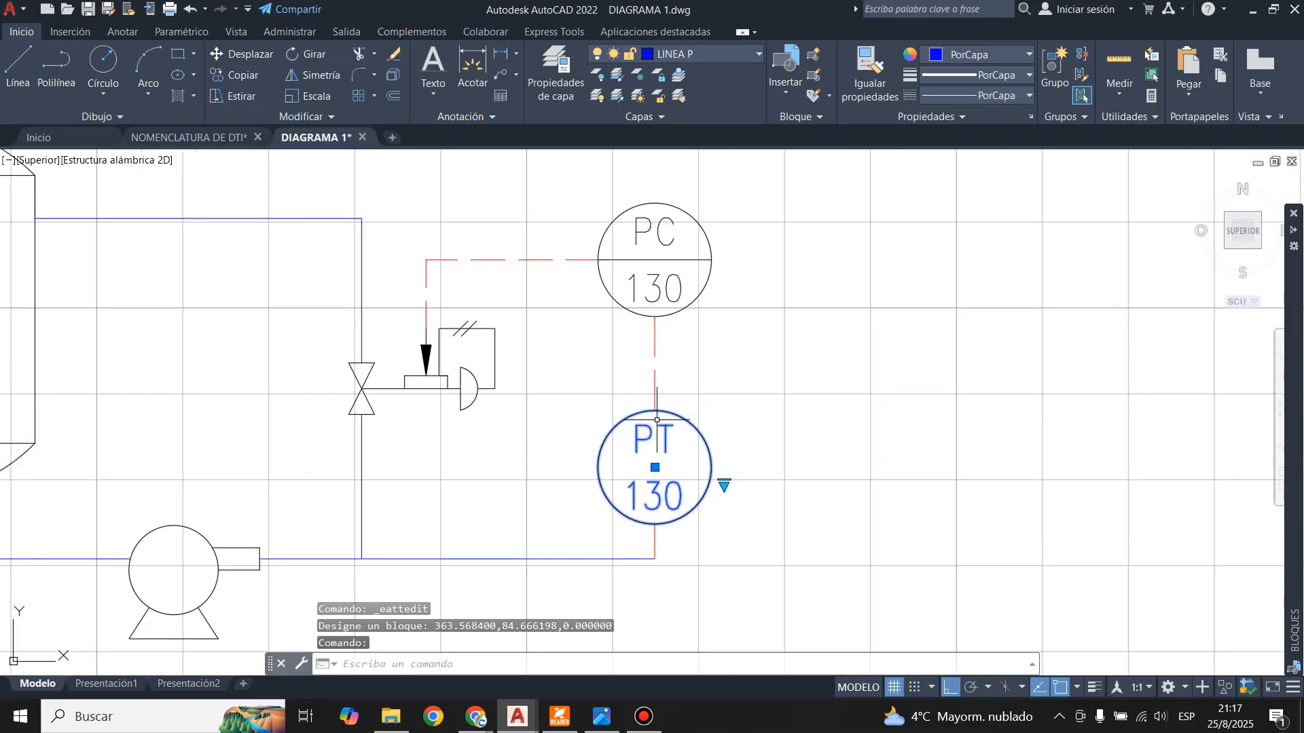
{"action": "left_click", "coordinate": [698, 58]}
{"action": "left_click", "coordinate": [685, 73]}
{"action": "key", "text": "Escape"}
{"action": "scroll", "coordinate": [639, 412], "scroll_direction": "down", "scroll_amount": 2}
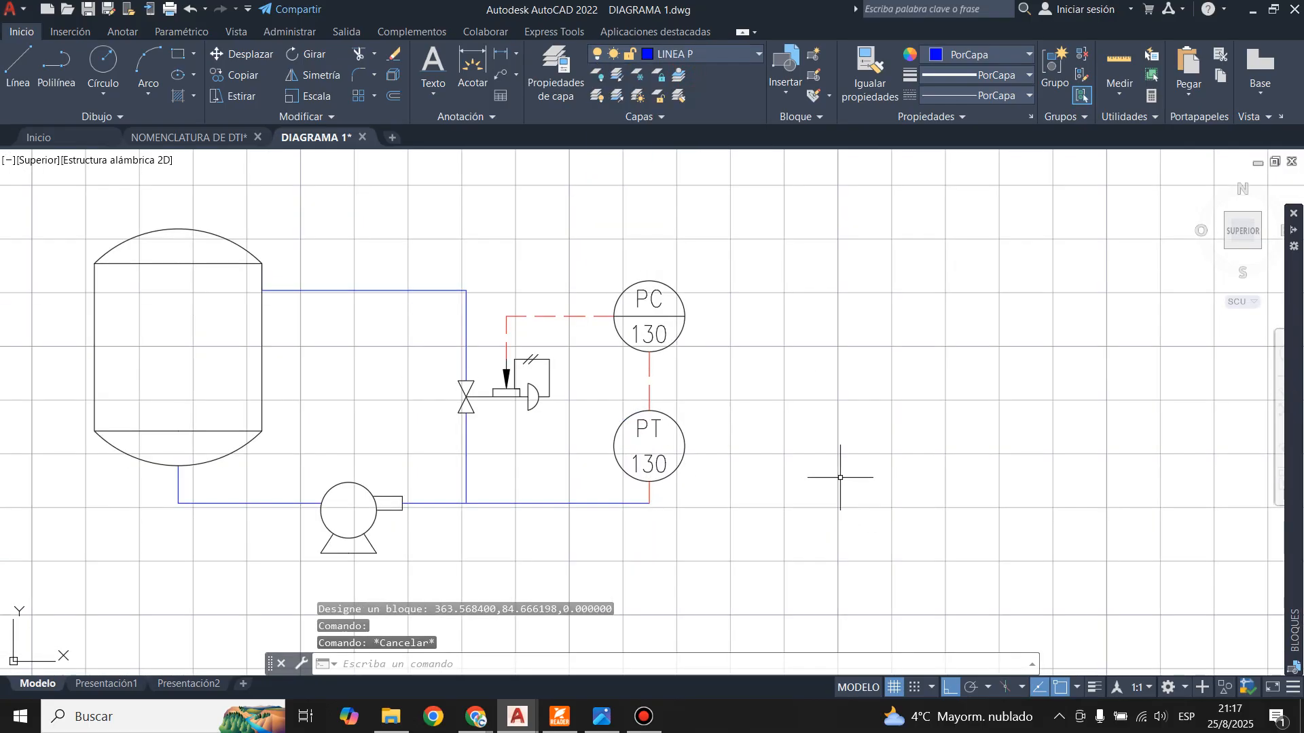
- Check the PV 130 tag at the feed tank's control valve in the reference image and make layer 0 current
{"action": "left_click", "coordinate": [601, 727]}
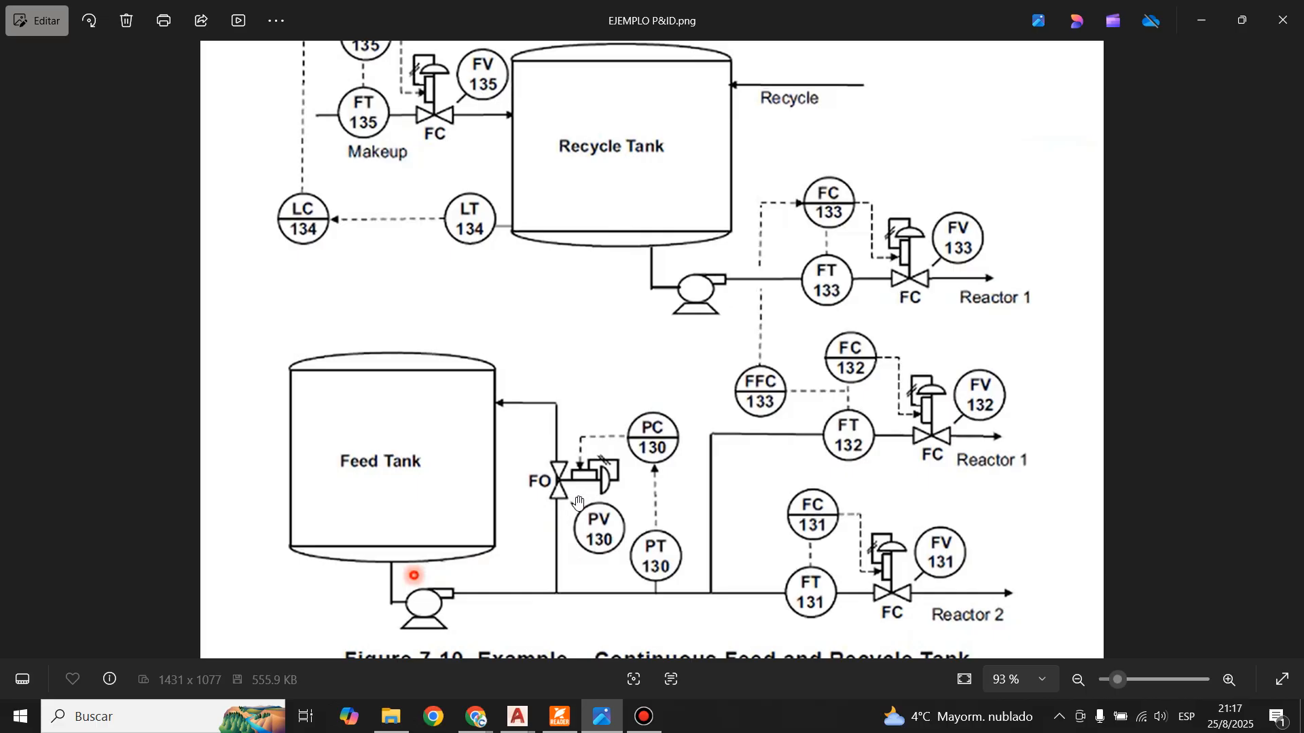
{"action": "left_click", "coordinate": [602, 718]}
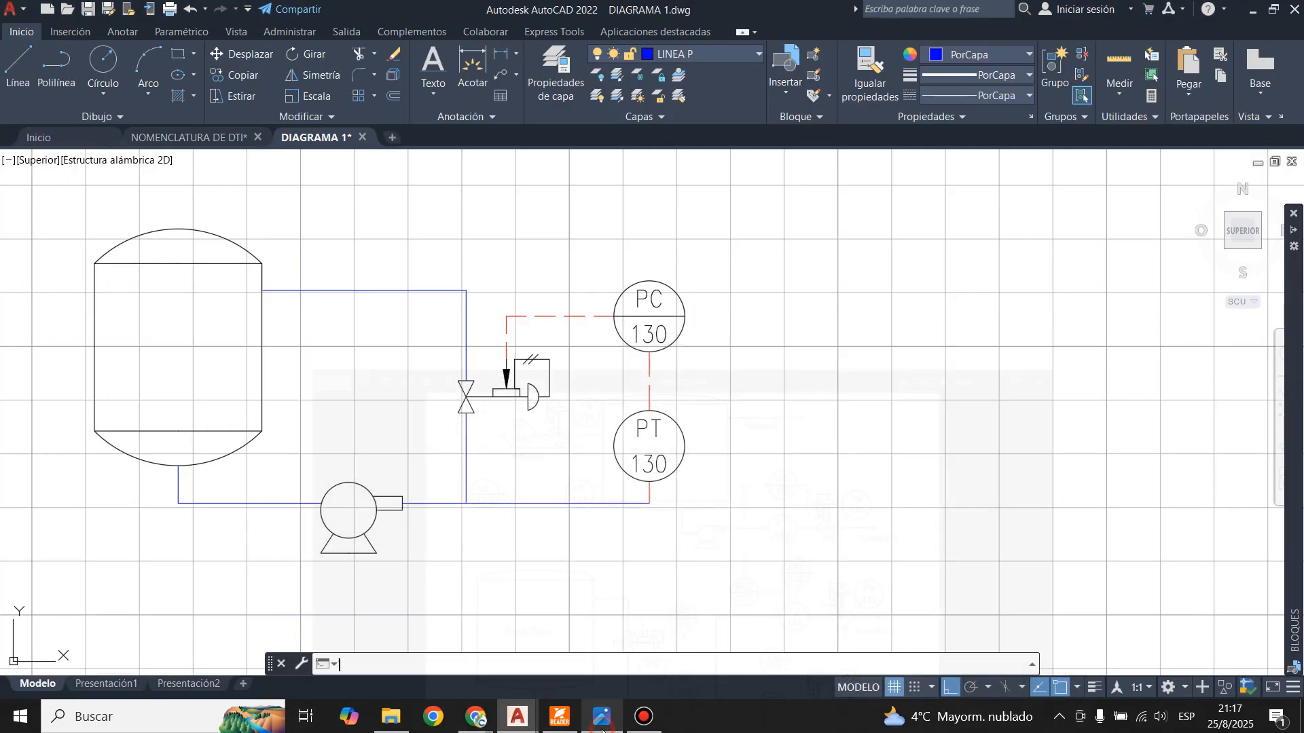
{"action": "scroll", "coordinate": [515, 409], "scroll_direction": "up", "scroll_amount": 4}
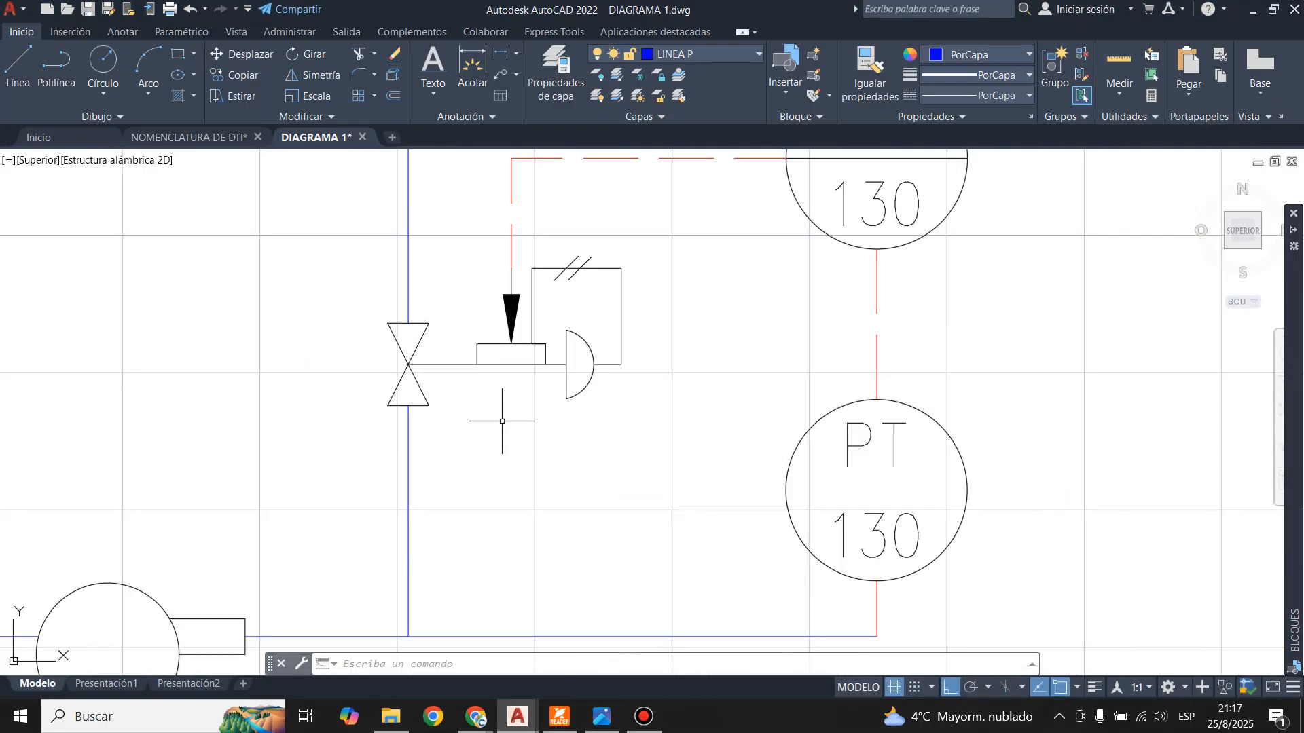
{"action": "left_click", "coordinate": [18, 68]}
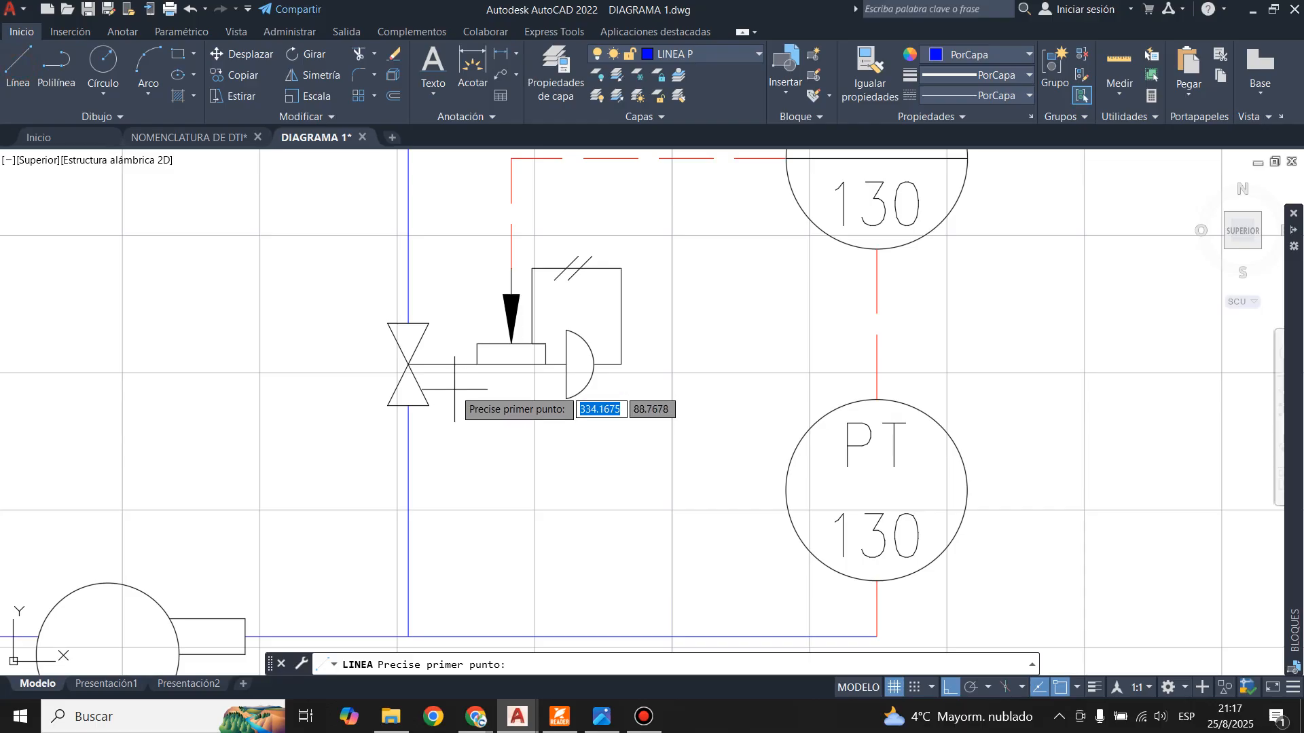
{"action": "left_click", "coordinate": [703, 56]}
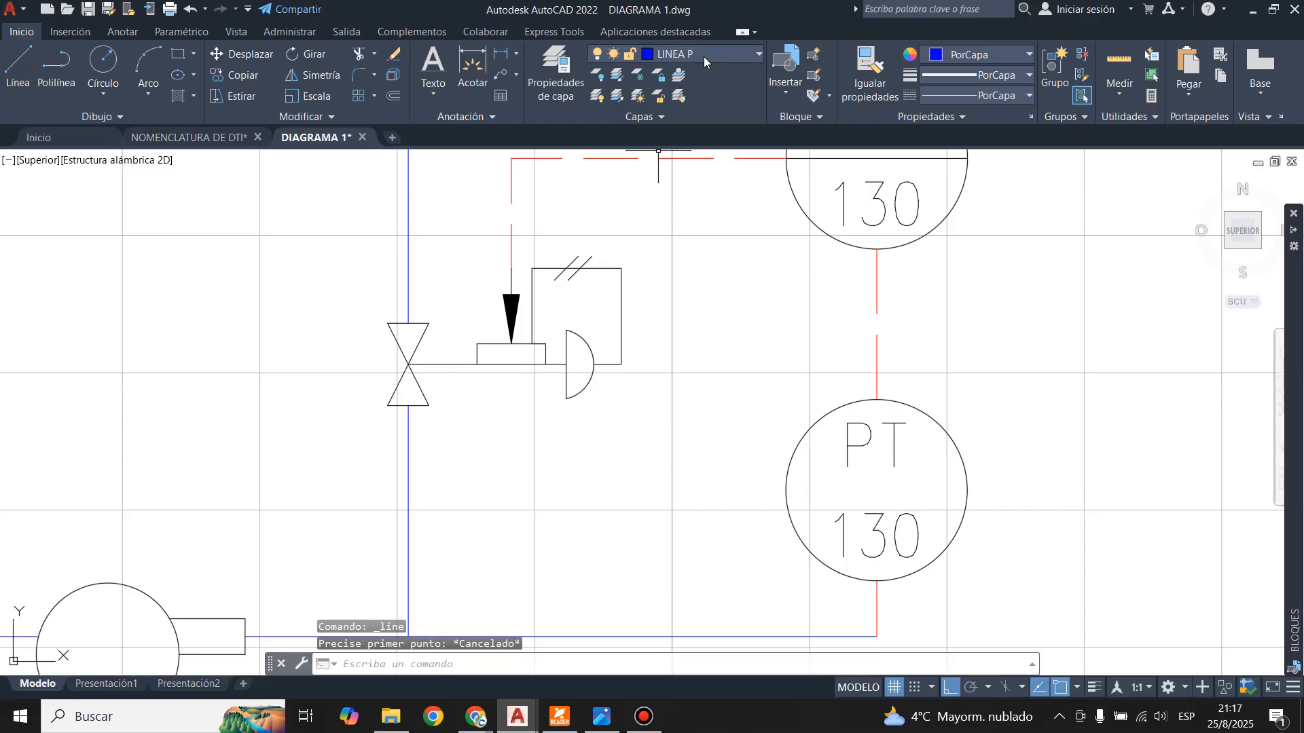
{"action": "left_click", "coordinate": [686, 72]}
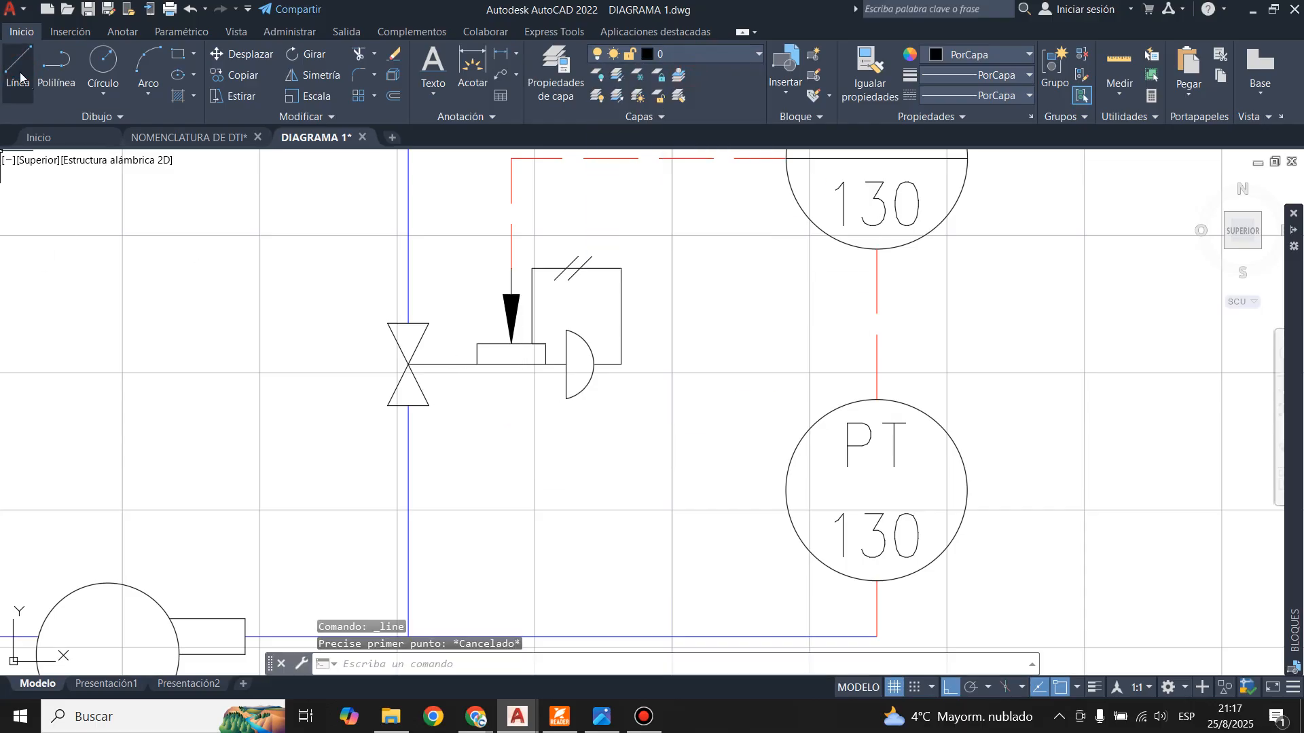
- With polar tracking on, draw a 7-unit leader line at 315° from the centre of the feed tank's control valve
{"action": "left_click", "coordinate": [18, 68]}
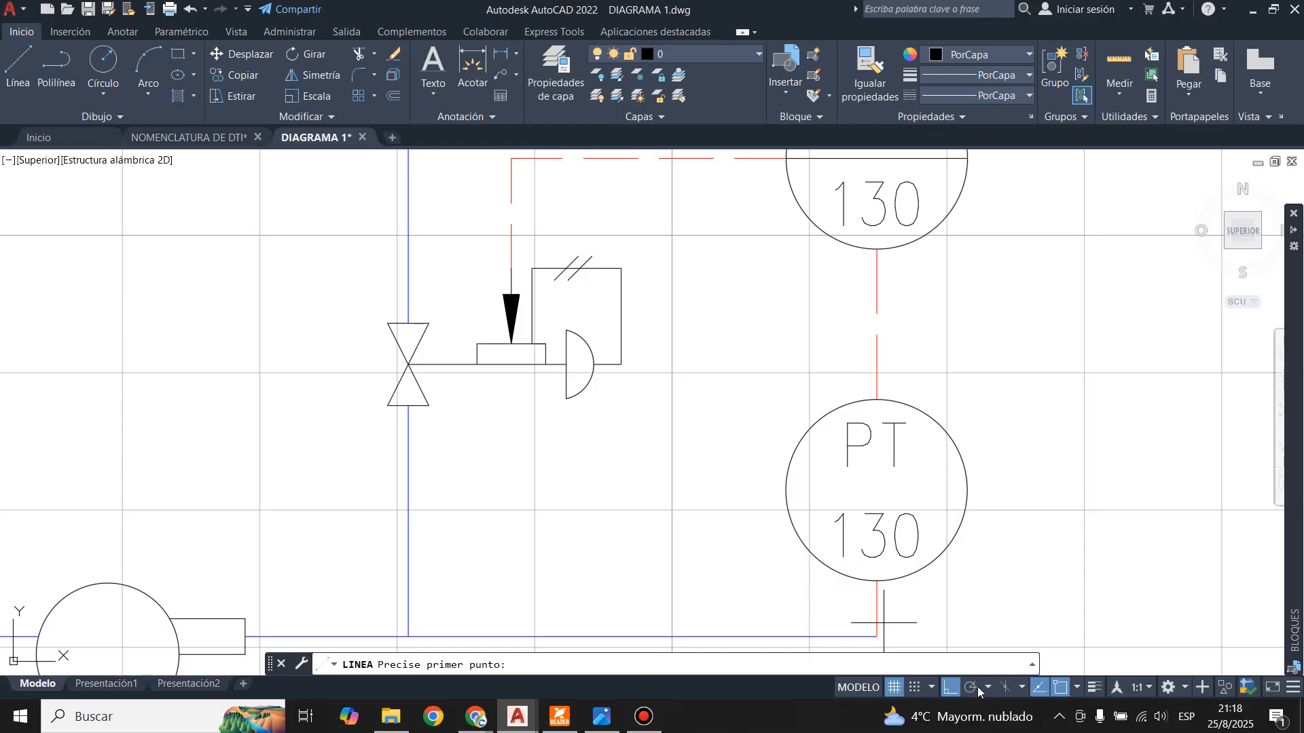
{"action": "scroll", "coordinate": [407, 421], "scroll_direction": "up", "scroll_amount": 4}
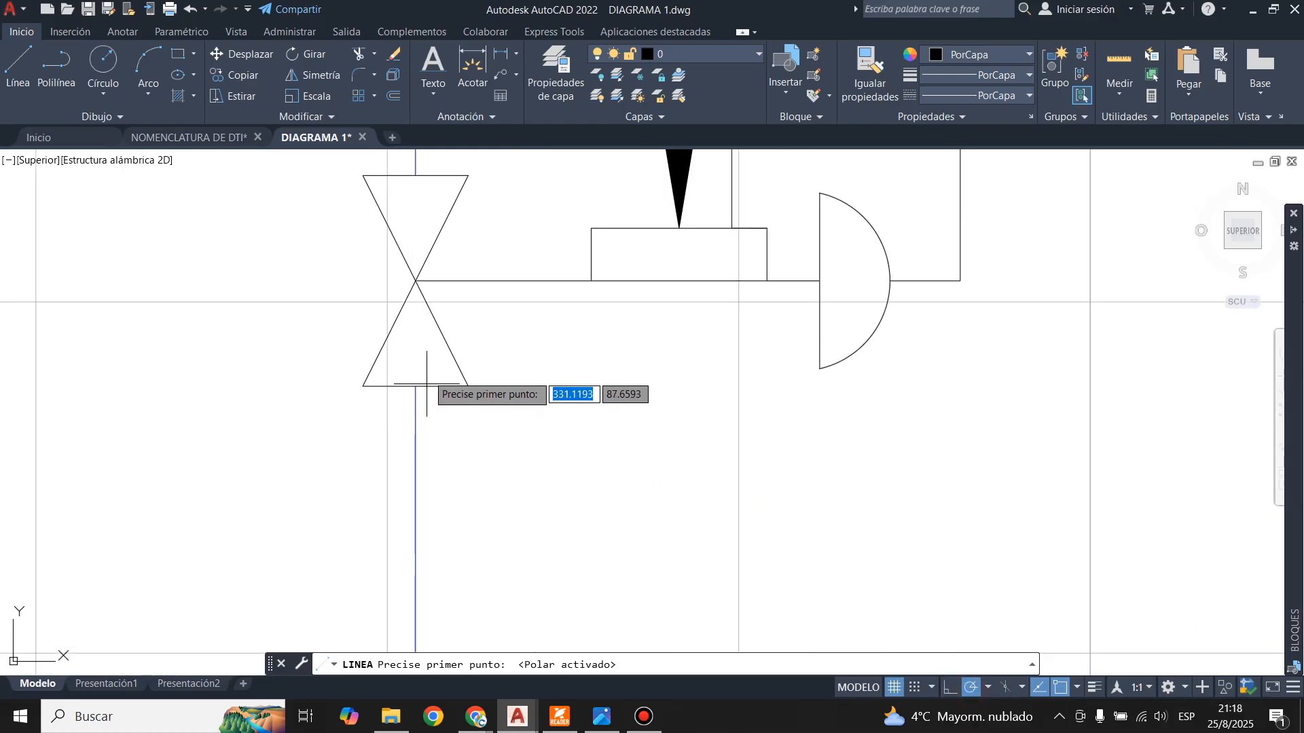
{"action": "left_click", "coordinate": [416, 280]}
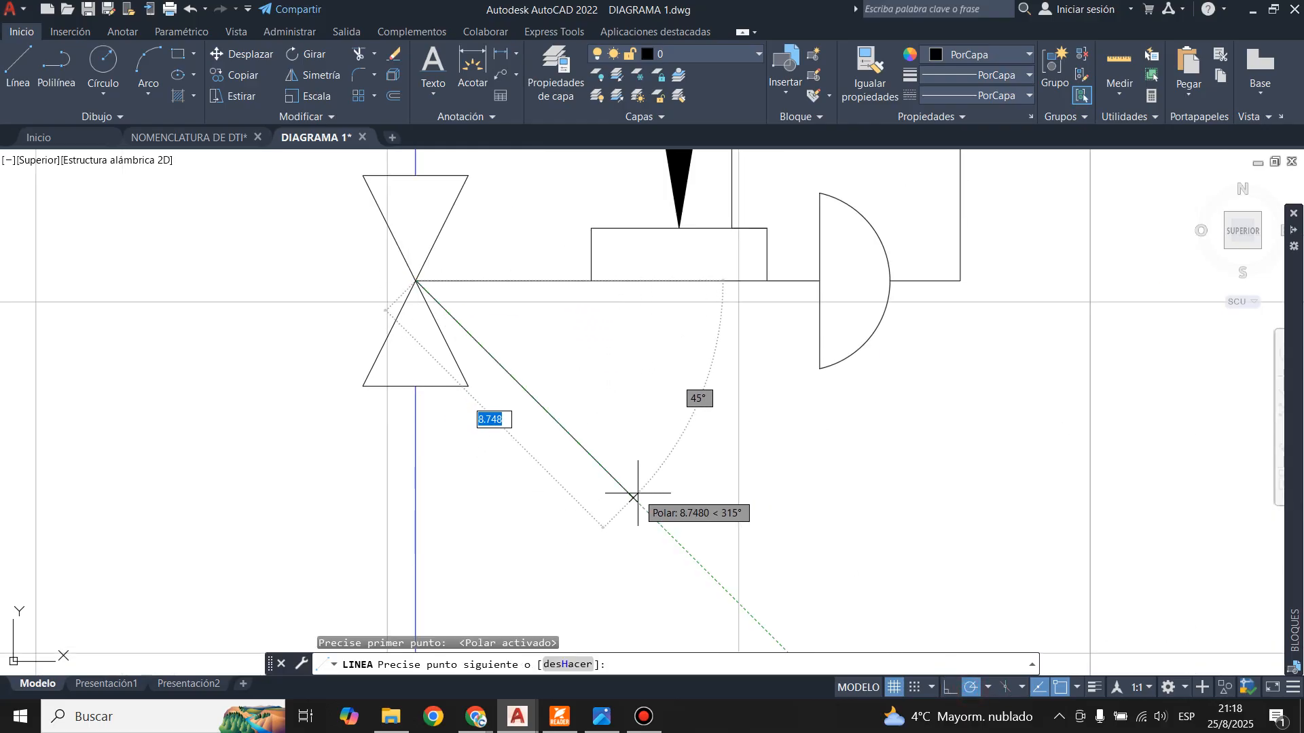
{"action": "scroll", "coordinate": [628, 494], "scroll_direction": "down", "scroll_amount": 4}
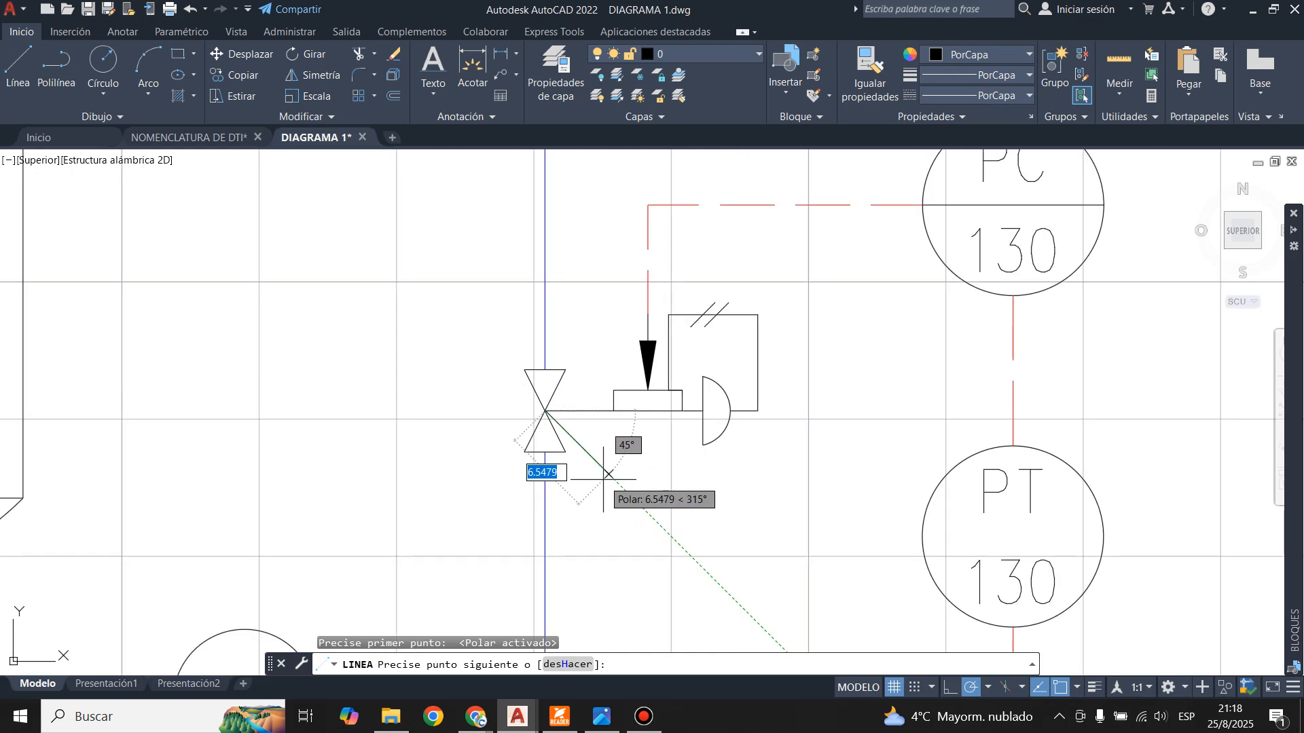
{"action": "left_click", "coordinate": [989, 687]}
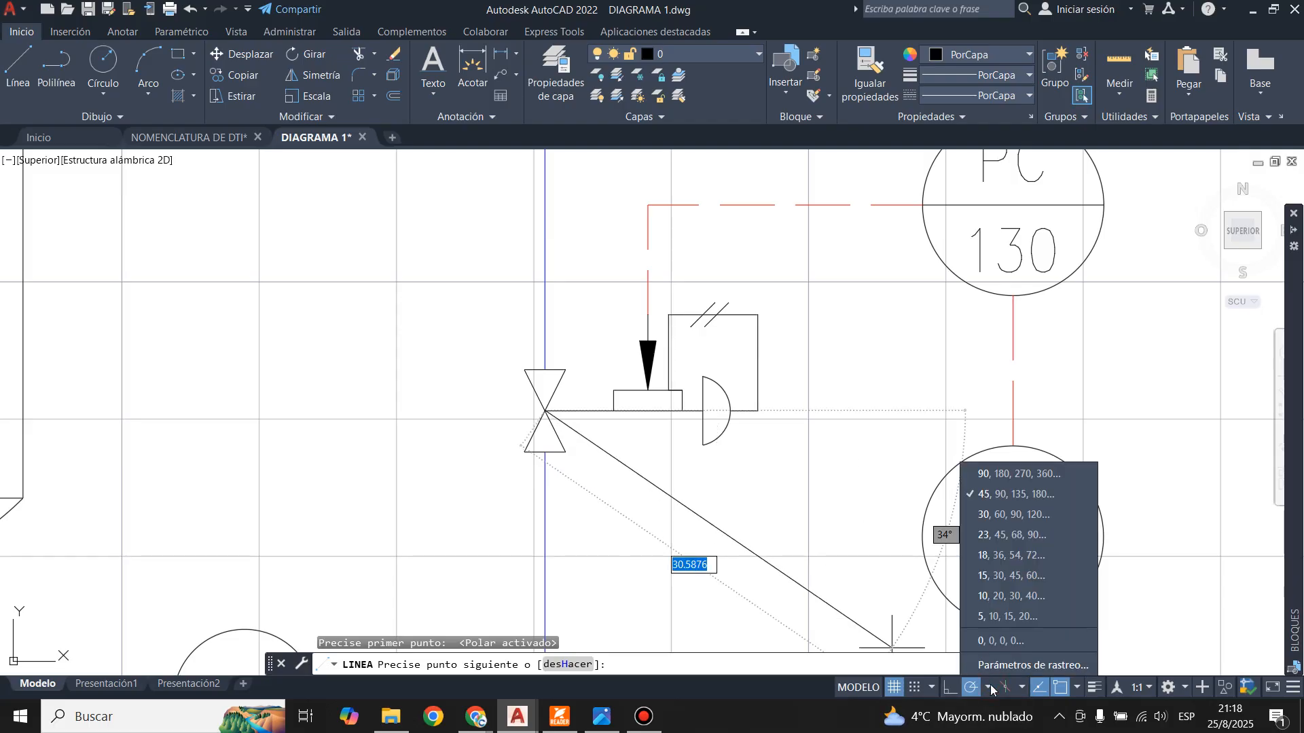
{"action": "left_click", "coordinate": [991, 689]}
{"action": "scroll", "coordinate": [619, 507], "scroll_direction": "up", "scroll_amount": 2}
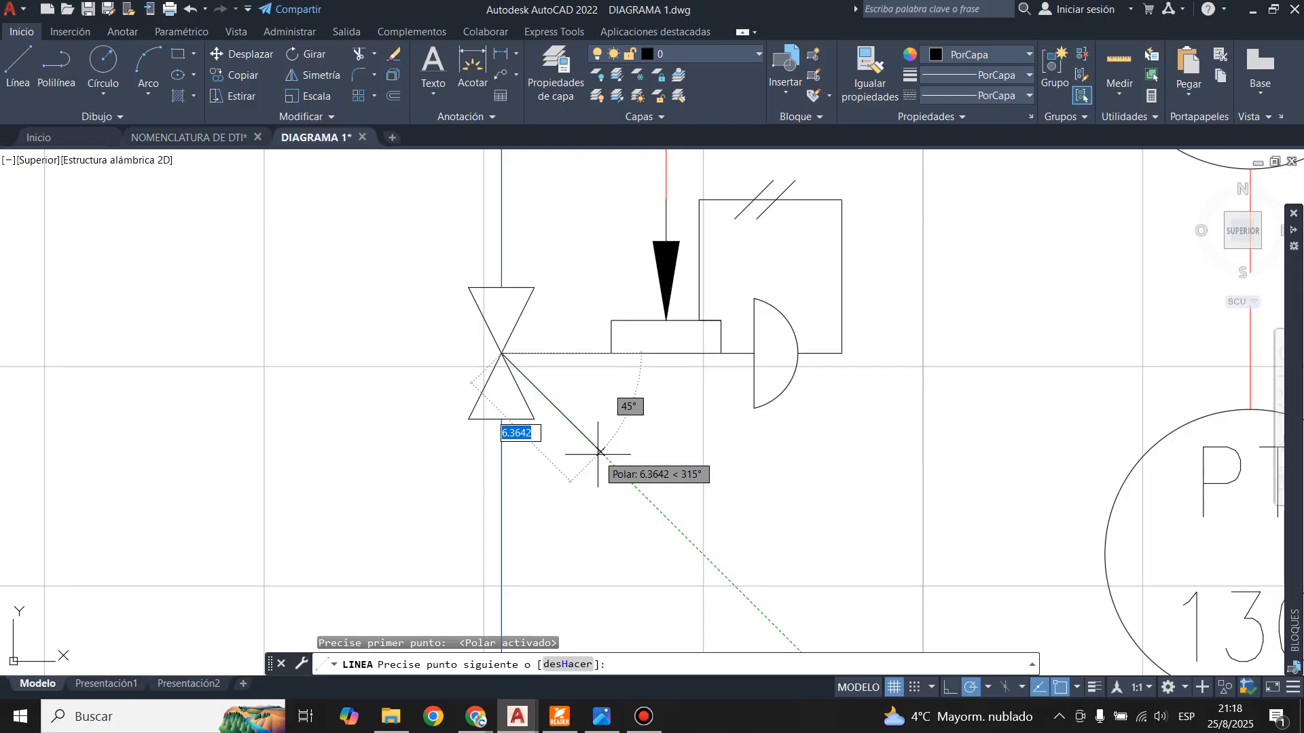
{"action": "type", "text": "7"}
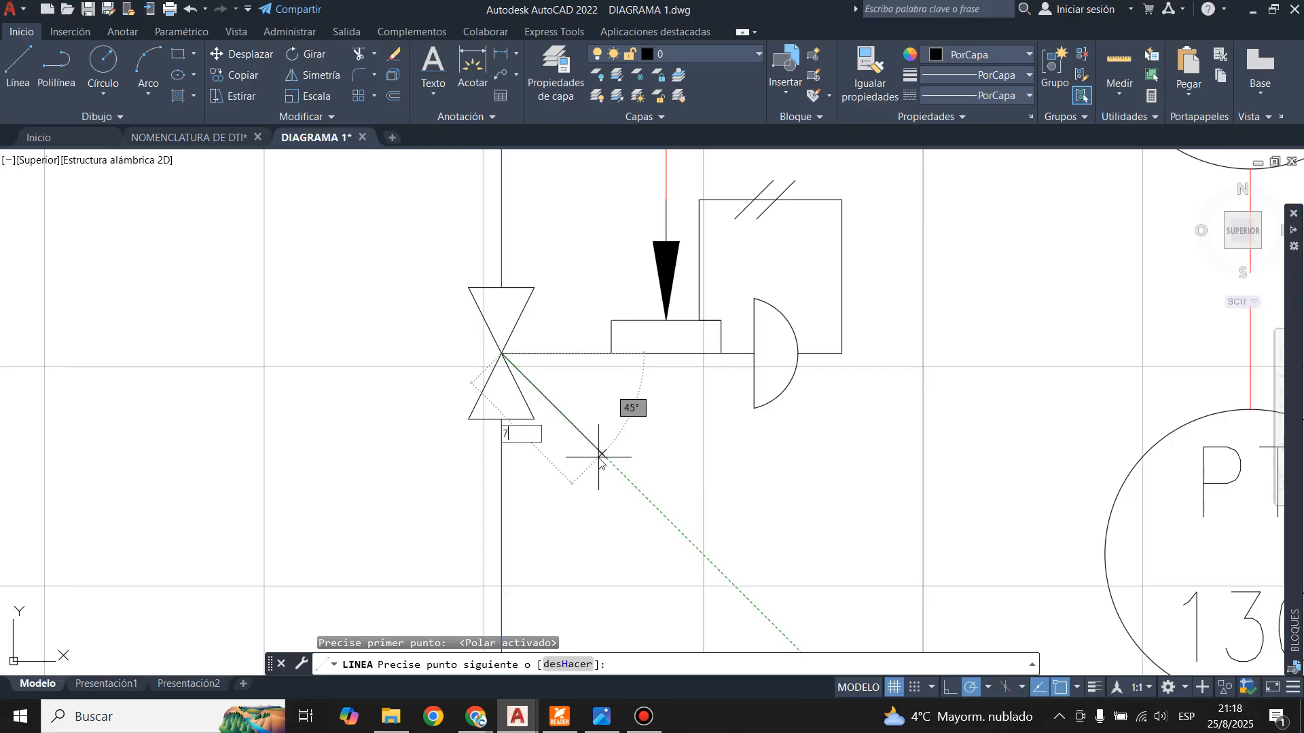
{"action": "key", "text": "Return"}
{"action": "key", "text": "Return"}
{"action": "scroll", "coordinate": [598, 457], "scroll_direction": "down", "scroll_amount": 2}
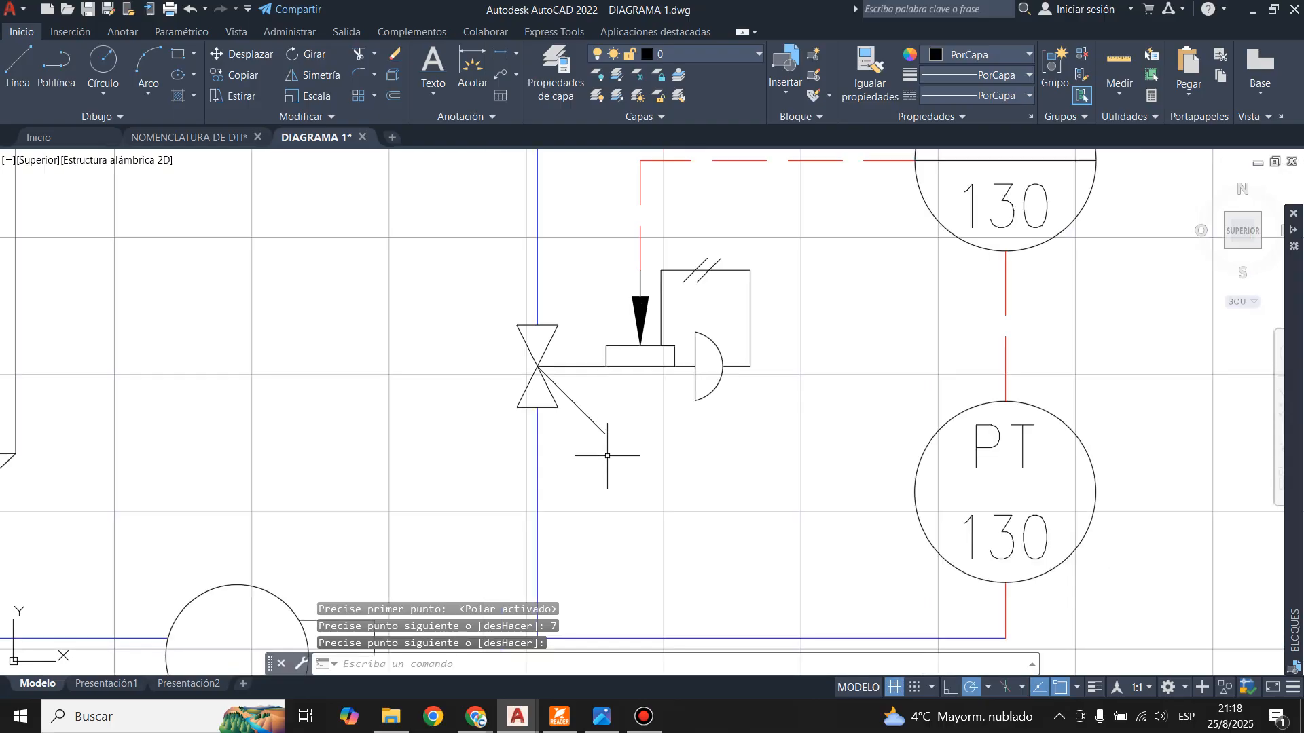
- Copy the PT 130 bubble so that the upper-left of its circle sits on the free end of the valve's leader line
{"action": "left_click", "coordinate": [601, 717]}
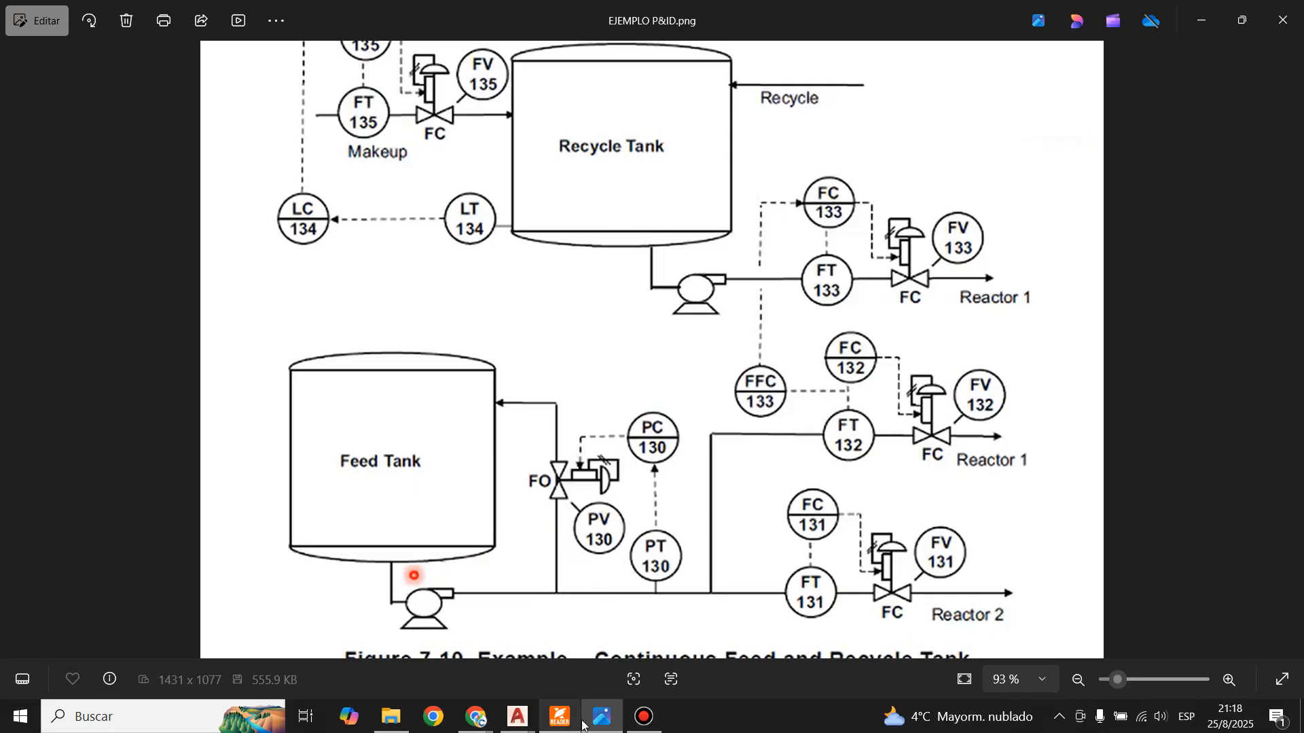
{"action": "left_click", "coordinate": [518, 716]}
{"action": "scroll", "coordinate": [640, 441], "scroll_direction": "down", "scroll_amount": 2}
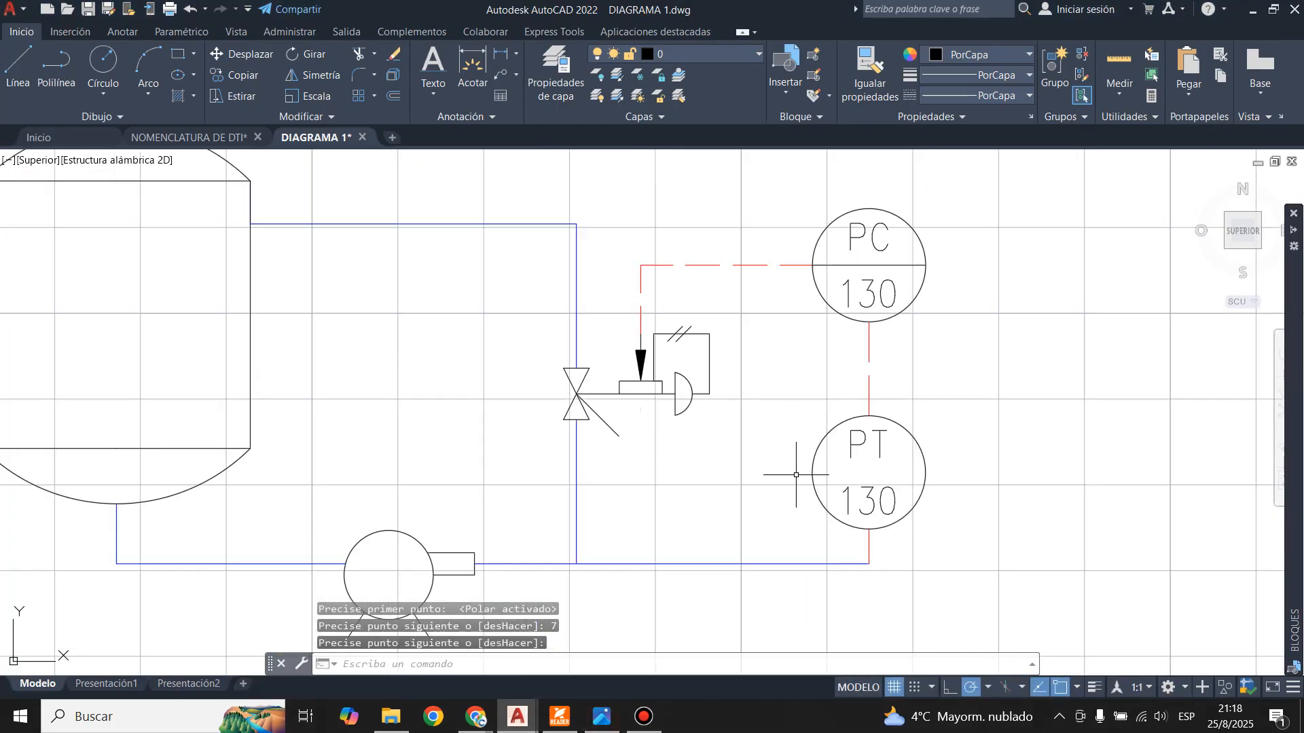
{"action": "scroll", "coordinate": [796, 476], "scroll_direction": "up", "scroll_amount": 2}
{"action": "scroll", "coordinate": [789, 474], "scroll_direction": "down", "scroll_amount": 2}
{"action": "left_click", "coordinate": [812, 454]}
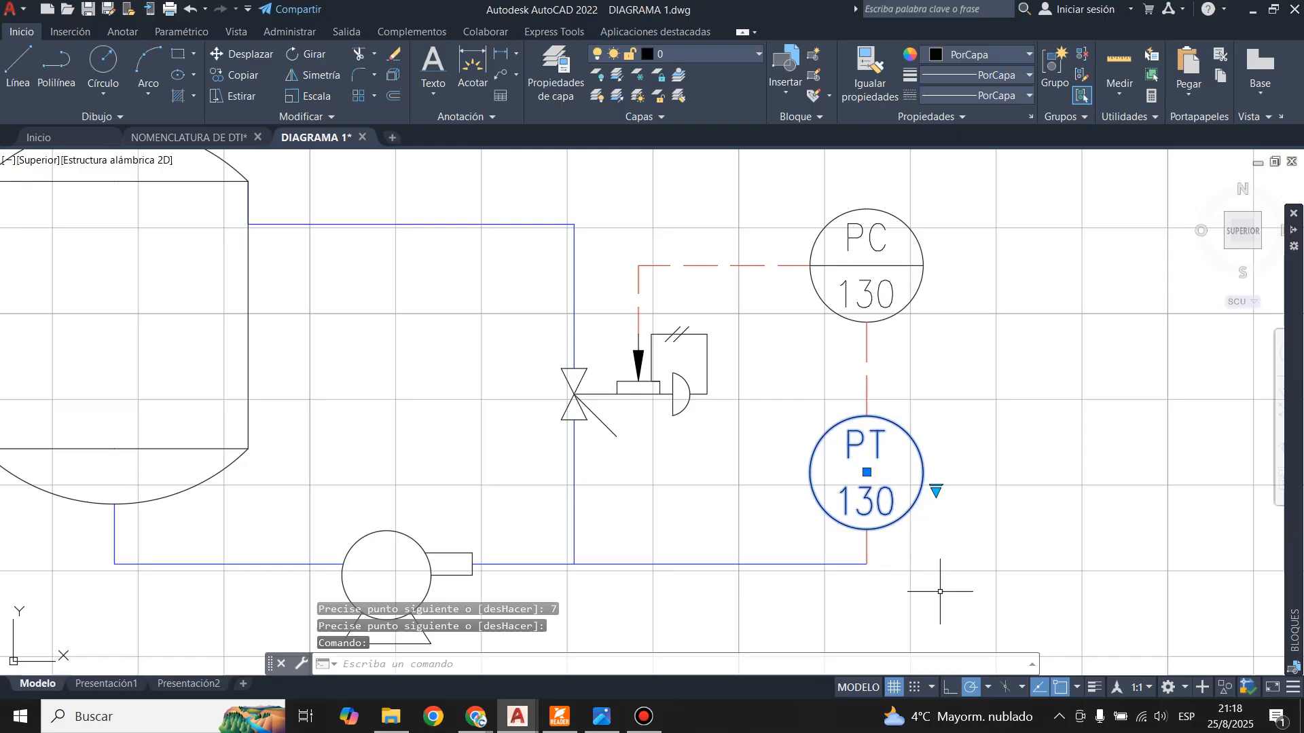
{"action": "left_click", "coordinate": [238, 74]}
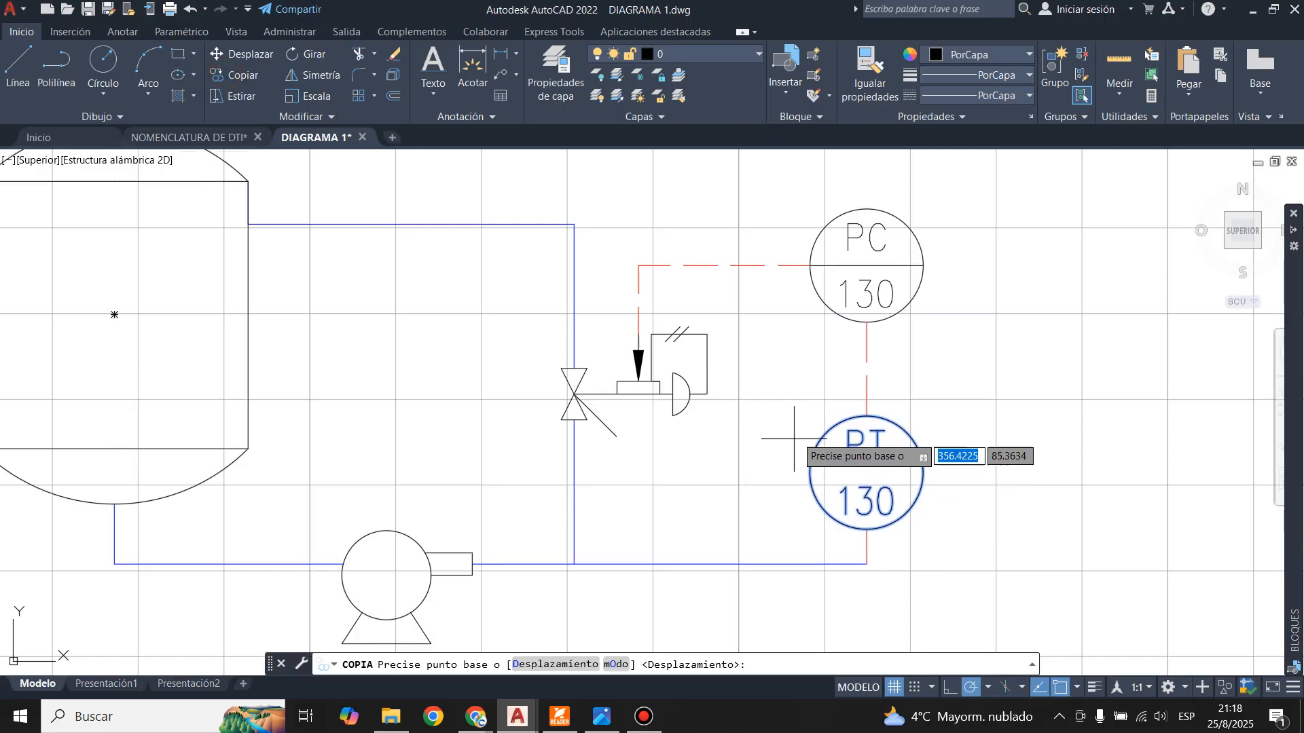
{"action": "left_click", "coordinate": [830, 428]}
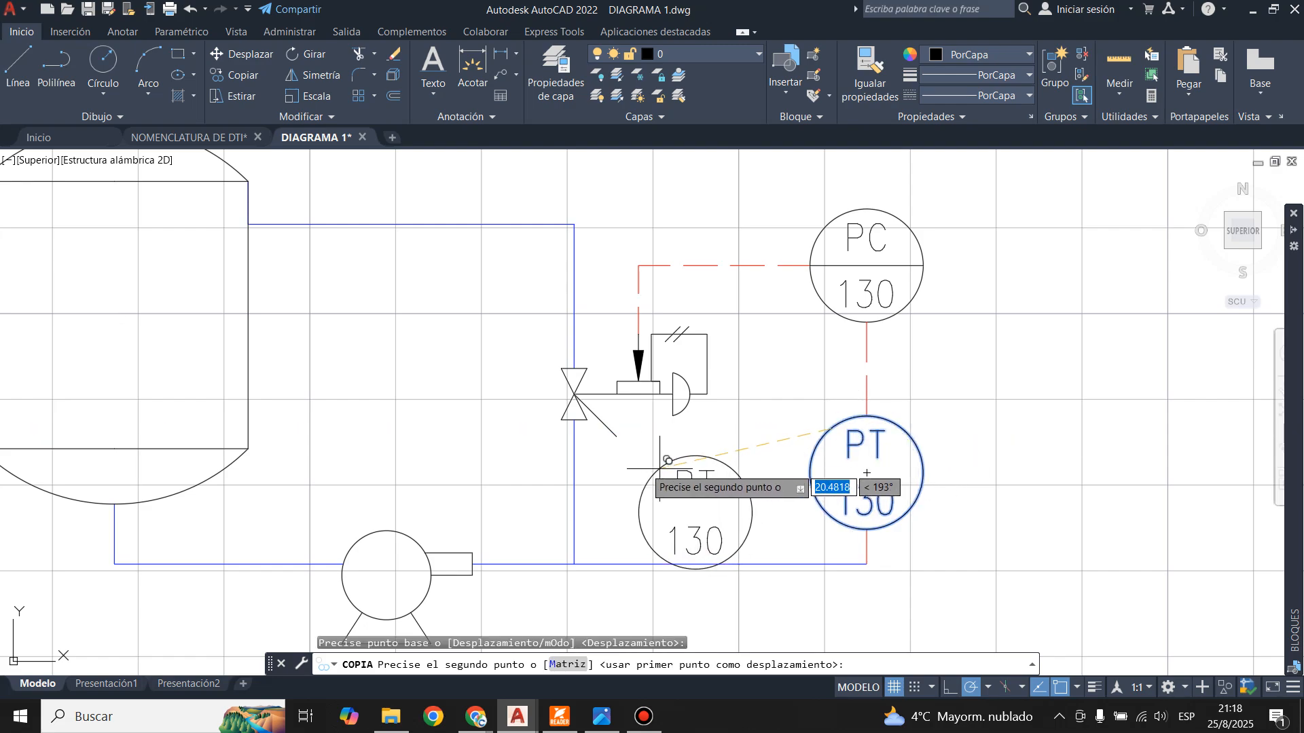
{"action": "left_click", "coordinate": [617, 436]}
{"action": "key", "text": "Escape"}
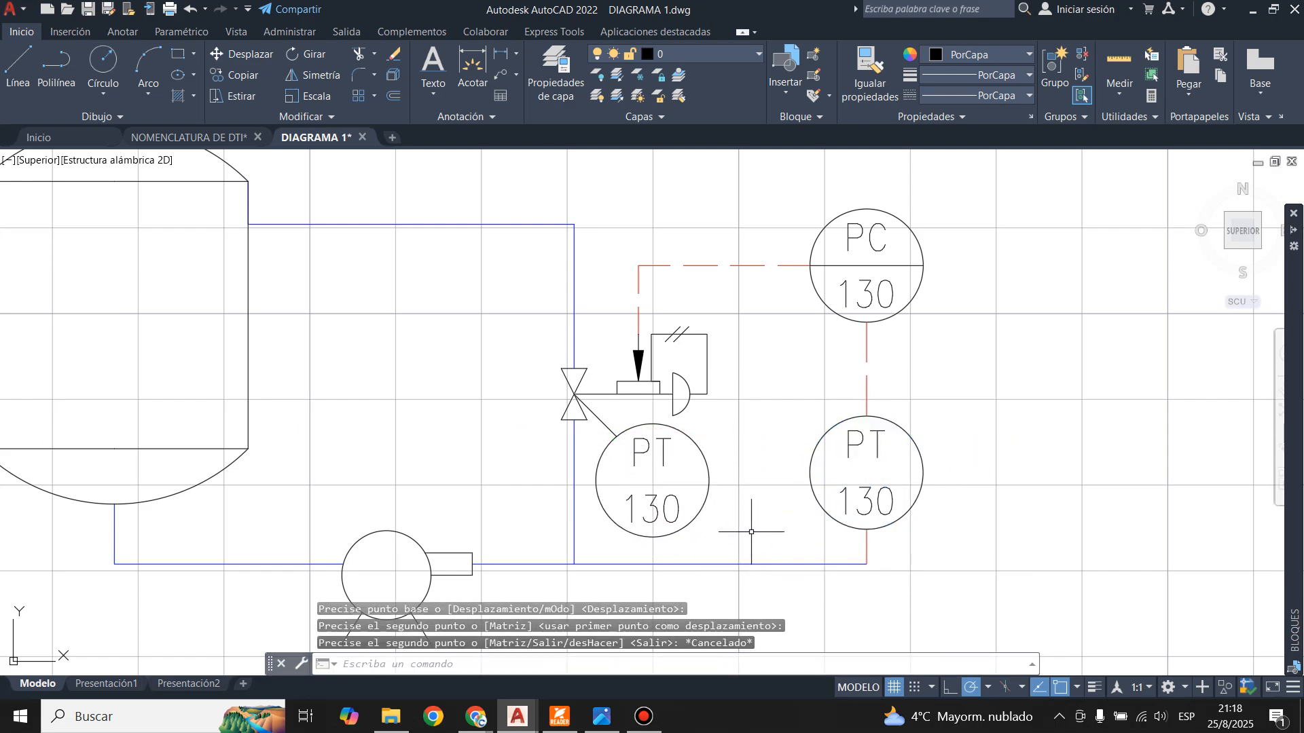
- Shorten the leader line along its own direction by moving its valve end about 2.6 units away from the valve's centre
{"action": "scroll", "coordinate": [657, 474], "scroll_direction": "up", "scroll_amount": 2}
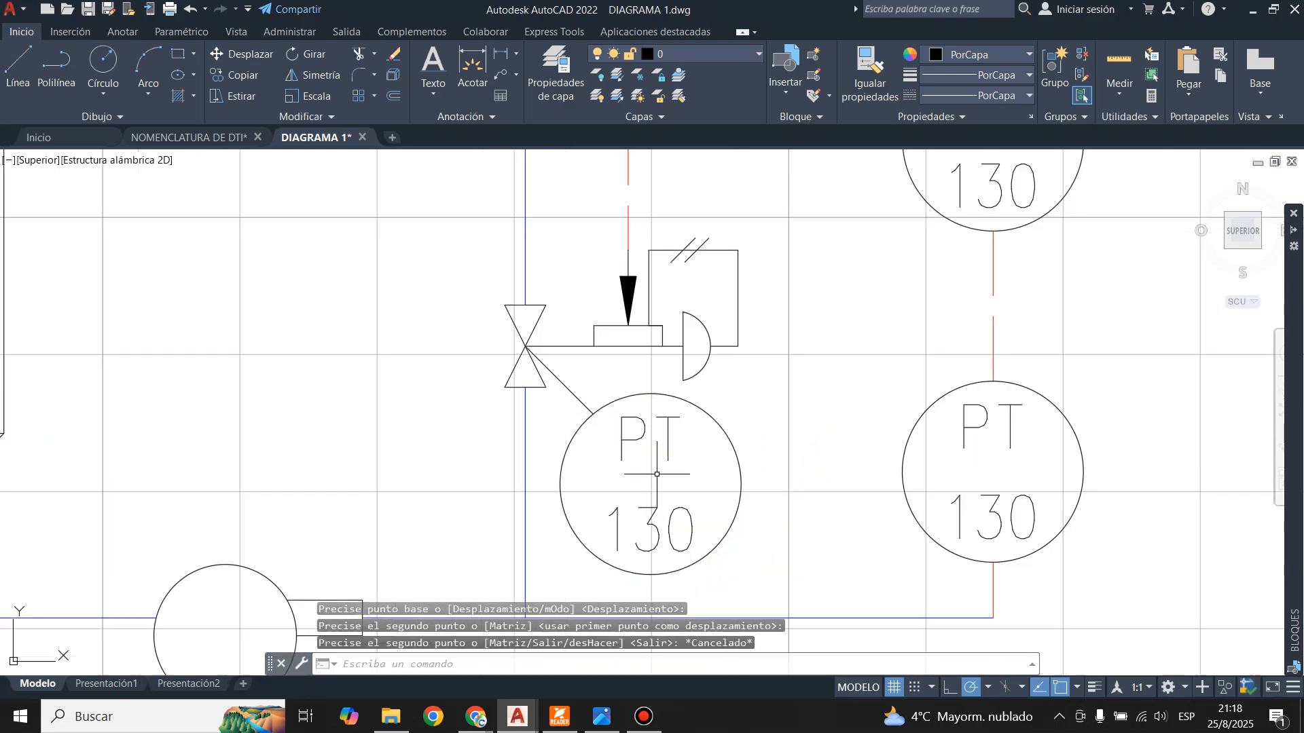
{"action": "left_click", "coordinate": [560, 382]}
{"action": "scroll", "coordinate": [542, 353], "scroll_direction": "up", "scroll_amount": 3}
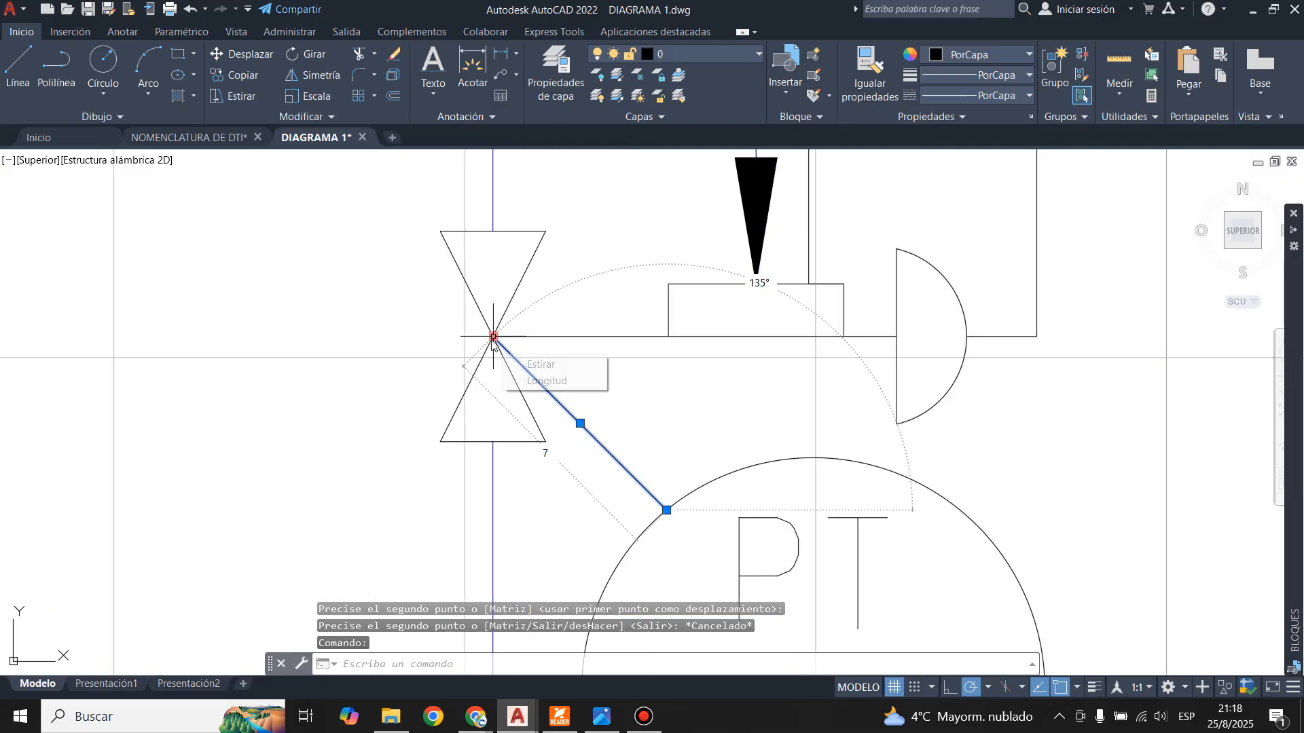
{"action": "left_click", "coordinate": [494, 336]}
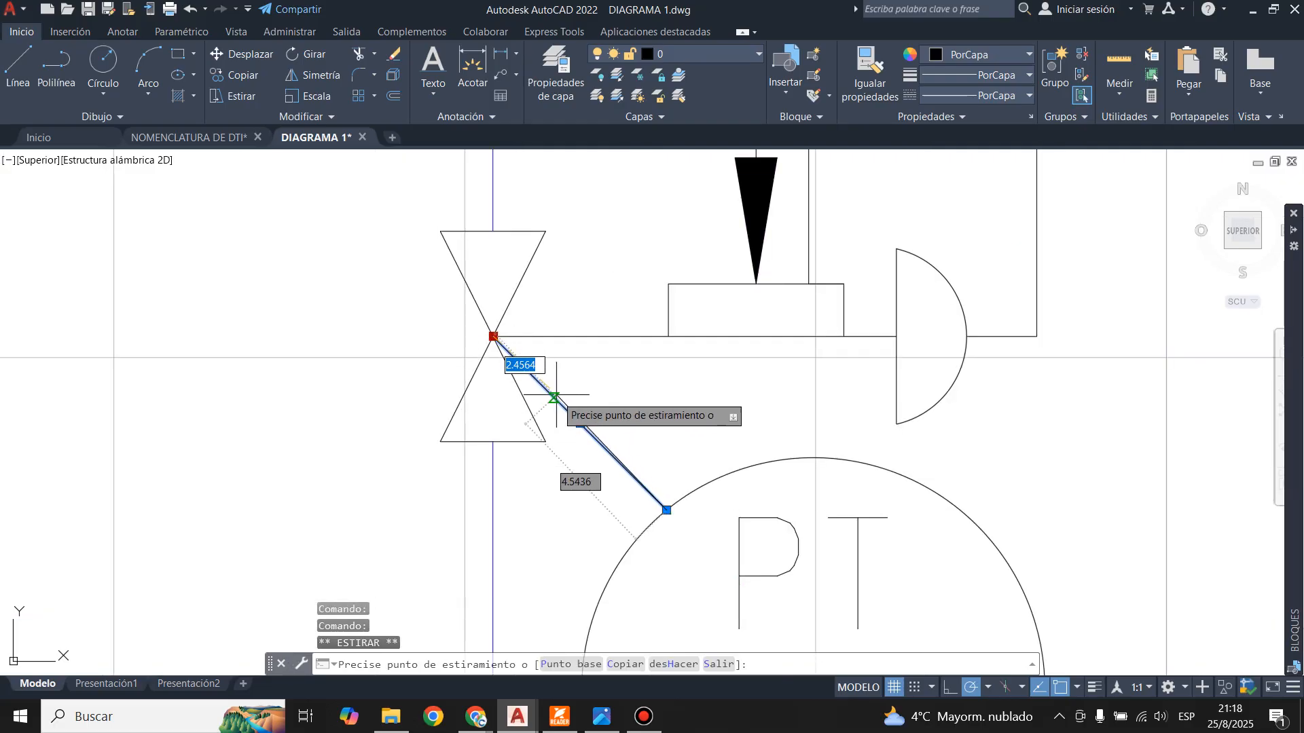
{"action": "scroll", "coordinate": [557, 402], "scroll_direction": "up", "scroll_amount": 5}
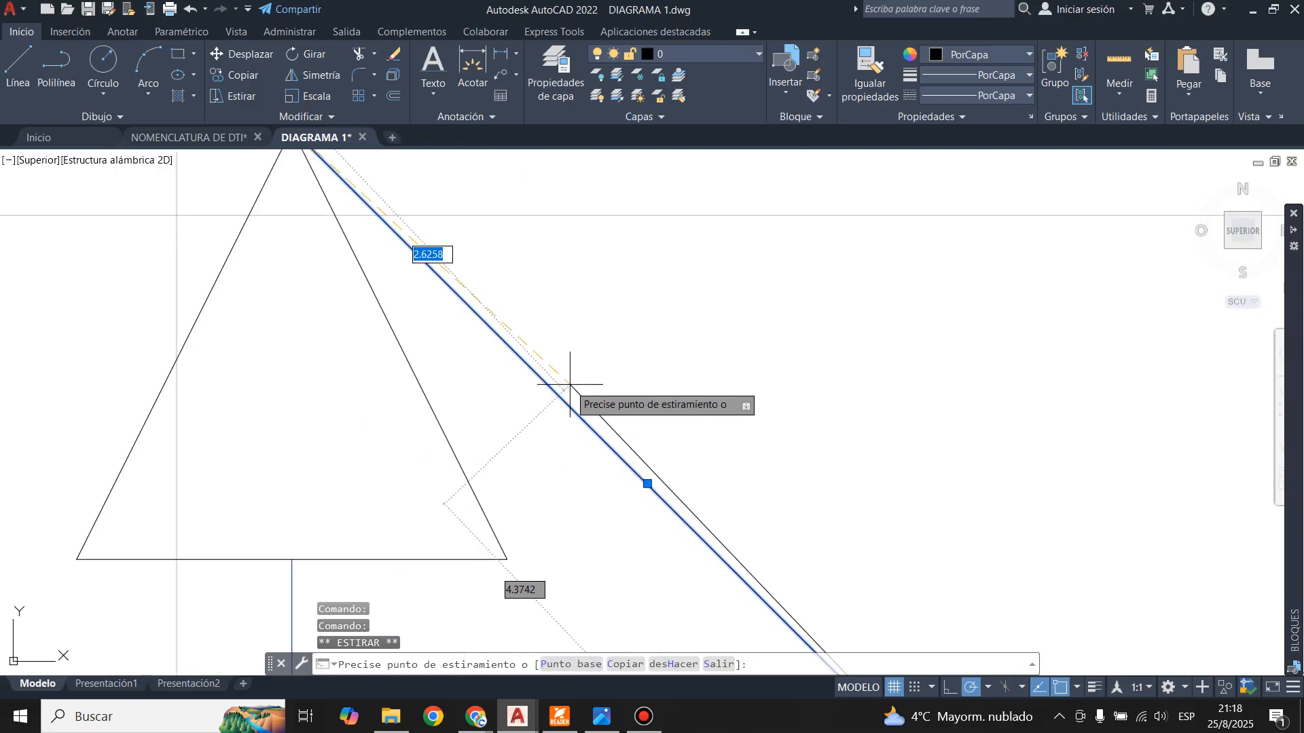
{"action": "left_click", "coordinate": [558, 394]}
{"action": "key", "text": "Escape"}
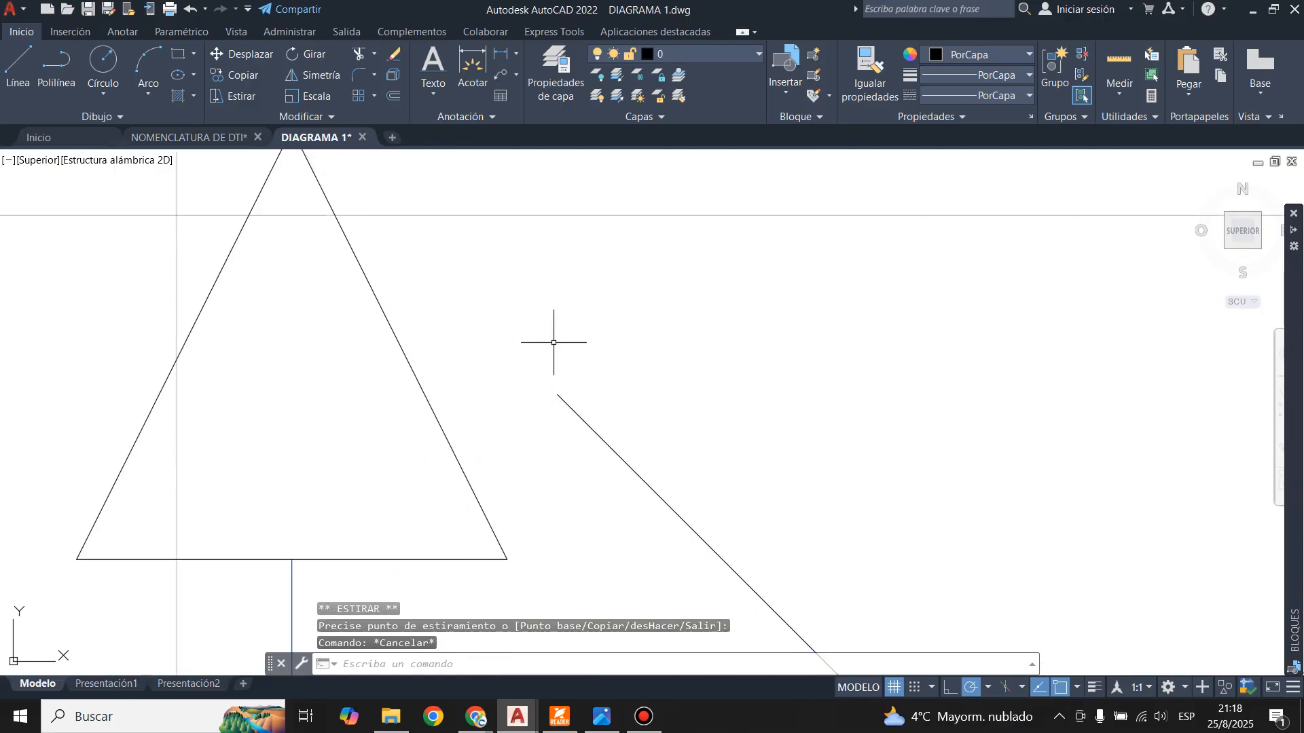
{"action": "scroll", "coordinate": [535, 351], "scroll_direction": "down", "scroll_amount": 7}
{"action": "scroll", "coordinate": [606, 304], "scroll_direction": "down", "scroll_amount": 4}
{"action": "scroll", "coordinate": [692, 442], "scroll_direction": "up", "scroll_amount": 2}
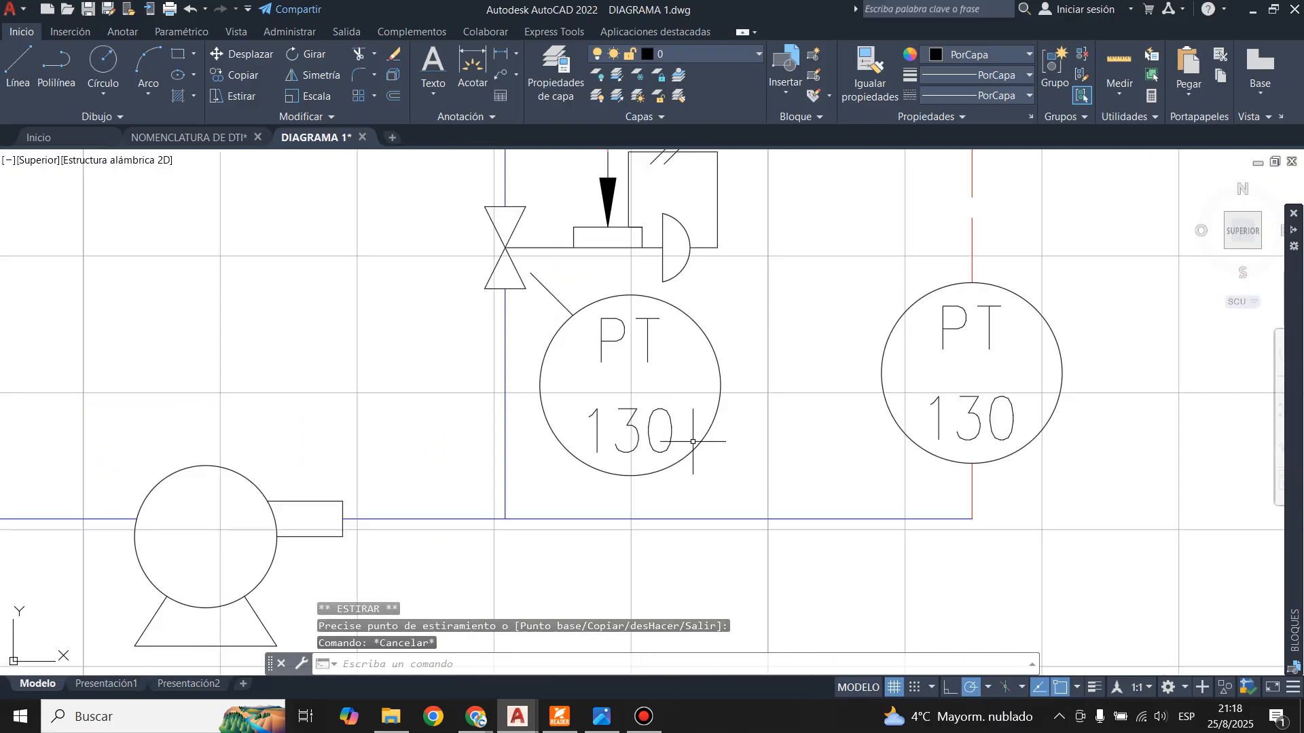
- Check the valve tag in the reference image and change the copied bubble's letters to PV
{"action": "scroll", "coordinate": [693, 442], "scroll_direction": "up", "scroll_amount": 2}
{"action": "left_click", "coordinate": [602, 718]}
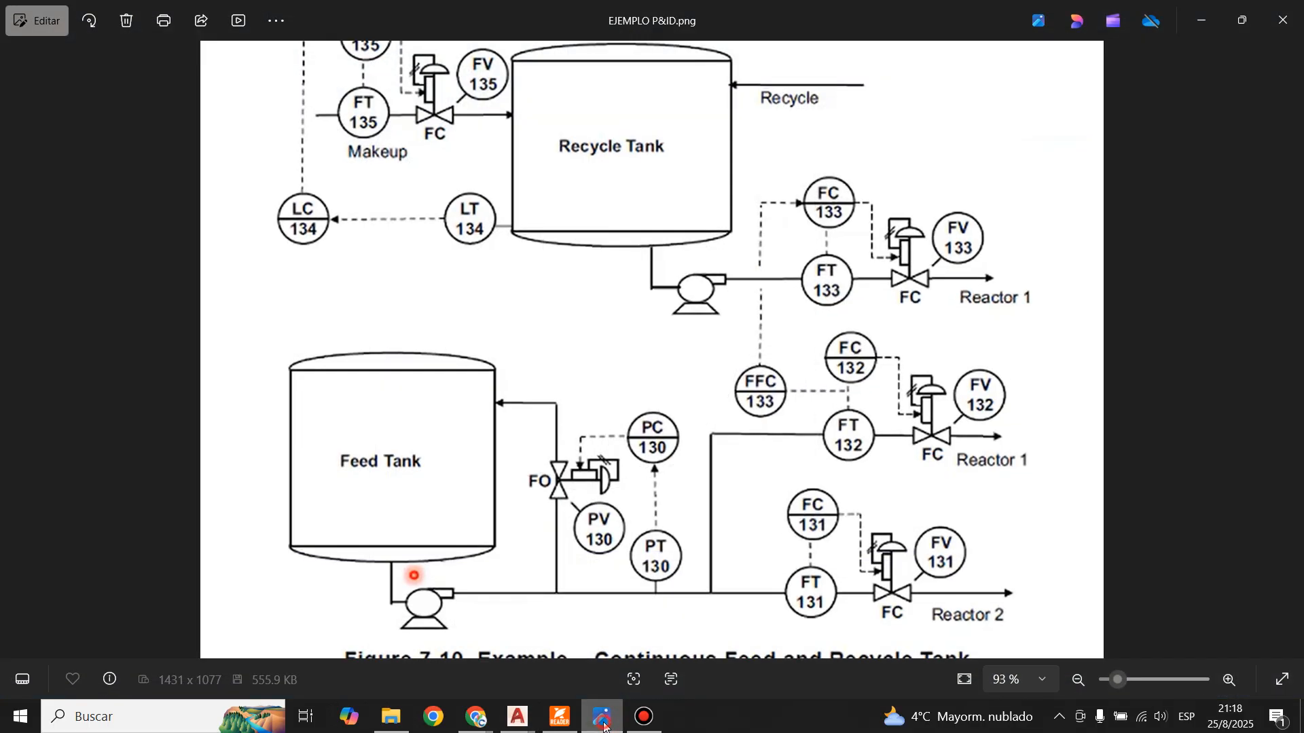
{"action": "left_click", "coordinate": [603, 719]}
{"action": "double_click", "coordinate": [558, 282]}
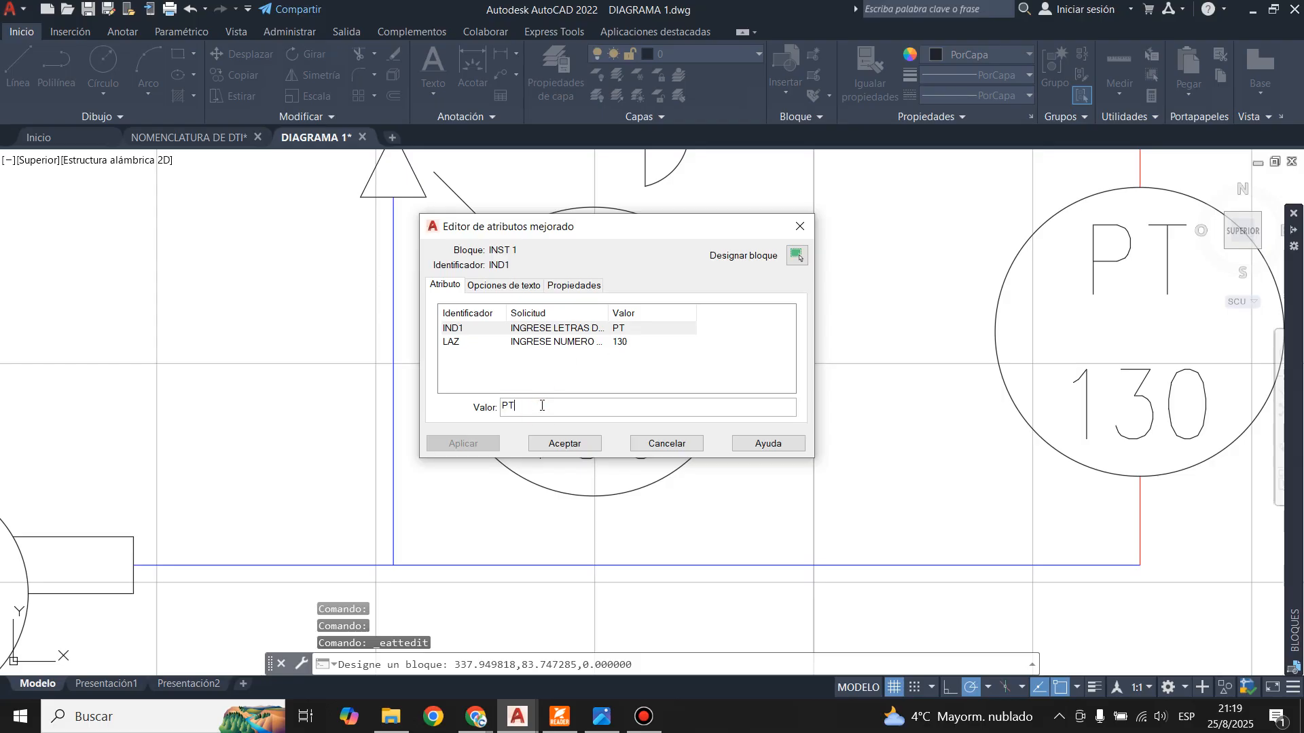
{"action": "type", "text": "V"}
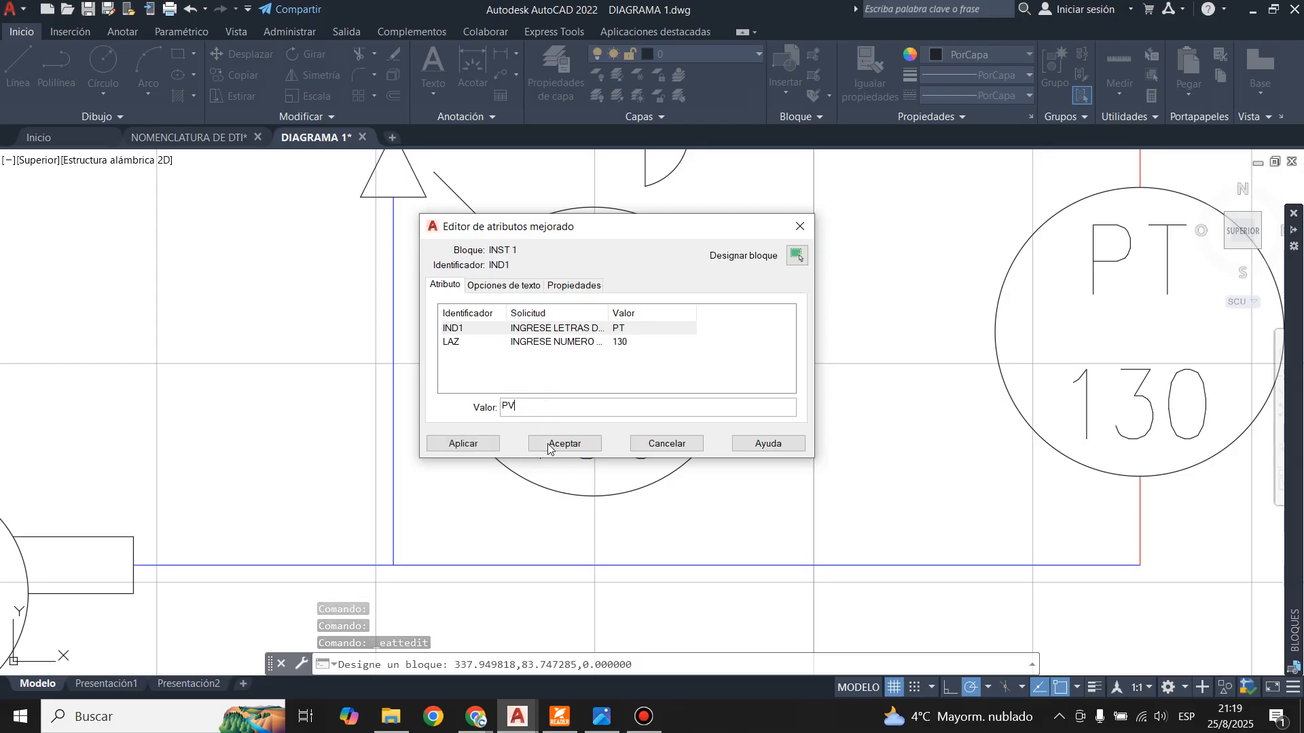
{"action": "left_click", "coordinate": [473, 446]}
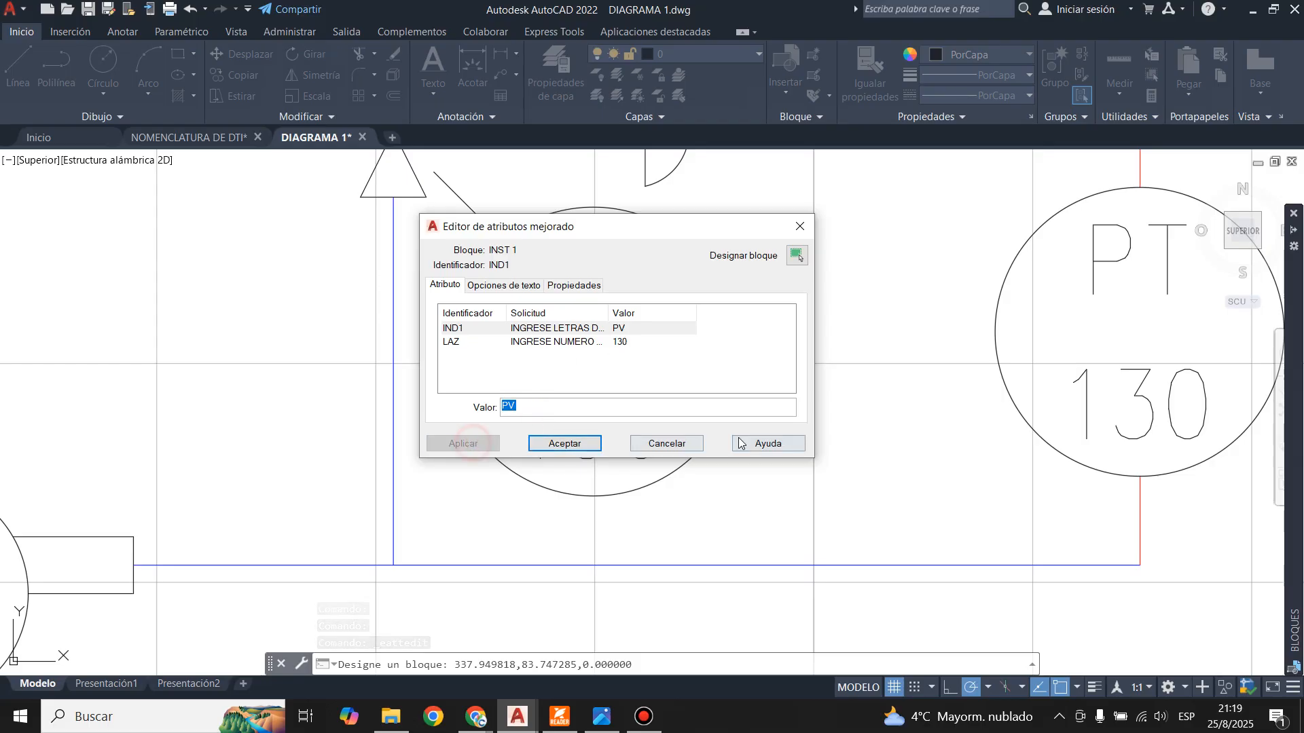
{"action": "left_click", "coordinate": [561, 445]}
{"action": "key", "text": "Return"}
{"action": "scroll", "coordinate": [569, 473], "scroll_direction": "down", "scroll_amount": 5}
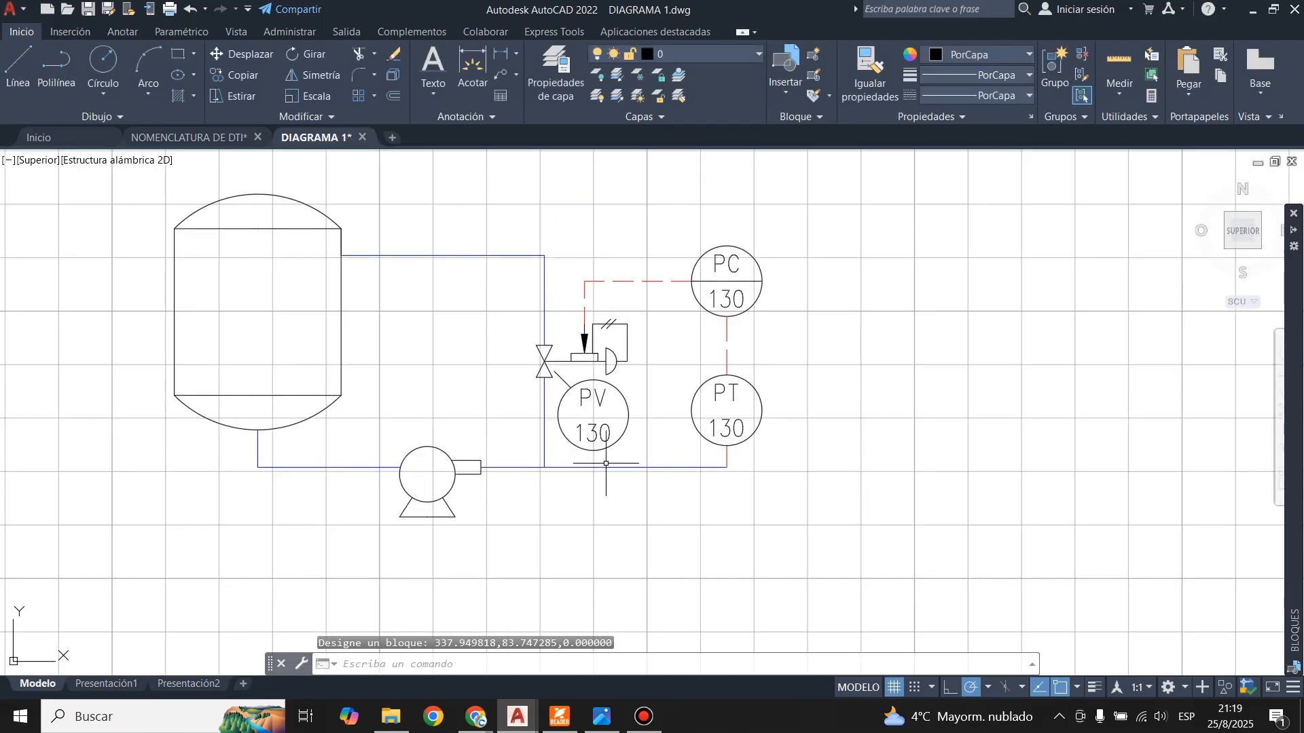
{"action": "scroll", "coordinate": [547, 473], "scroll_direction": "down", "scroll_amount": 3}
- Compare the drawn feed tank loop with the reference image and examine the free space beyond the PT 130 bubble
{"action": "scroll", "coordinate": [625, 470], "scroll_direction": "up", "scroll_amount": 4}
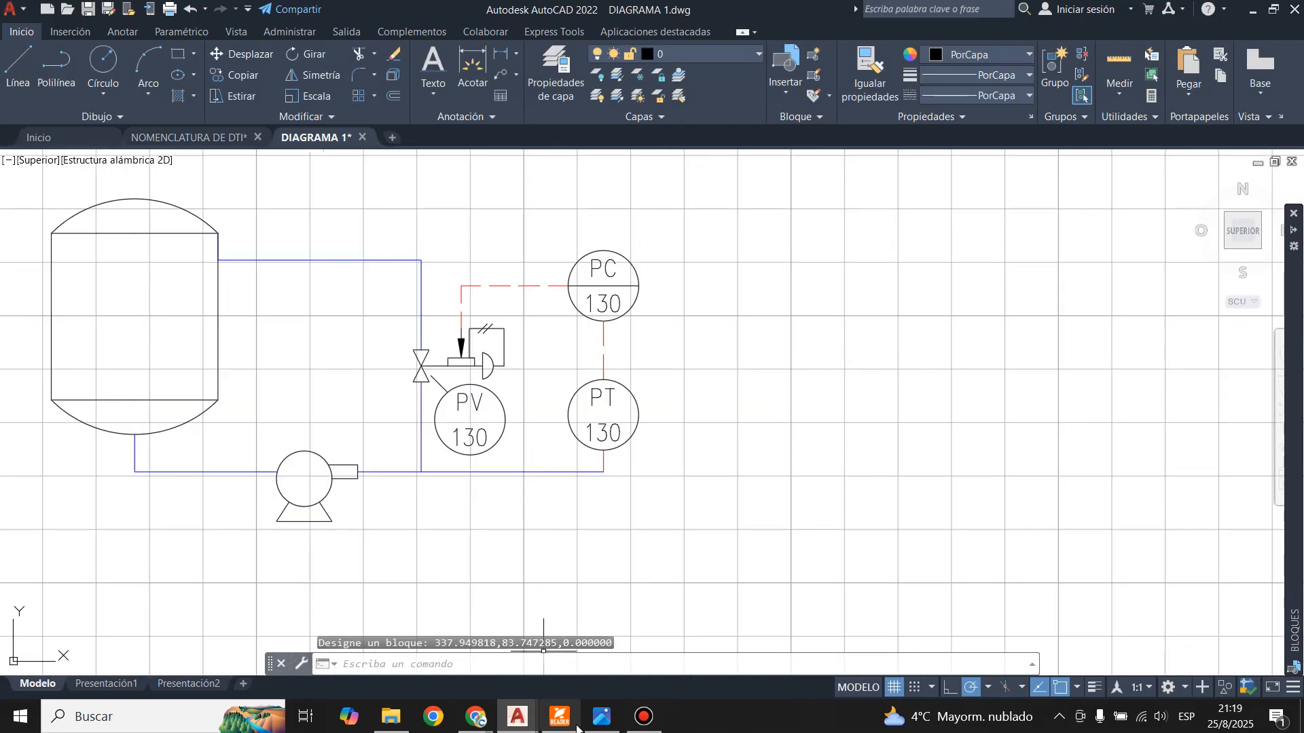
{"action": "left_click", "coordinate": [601, 718]}
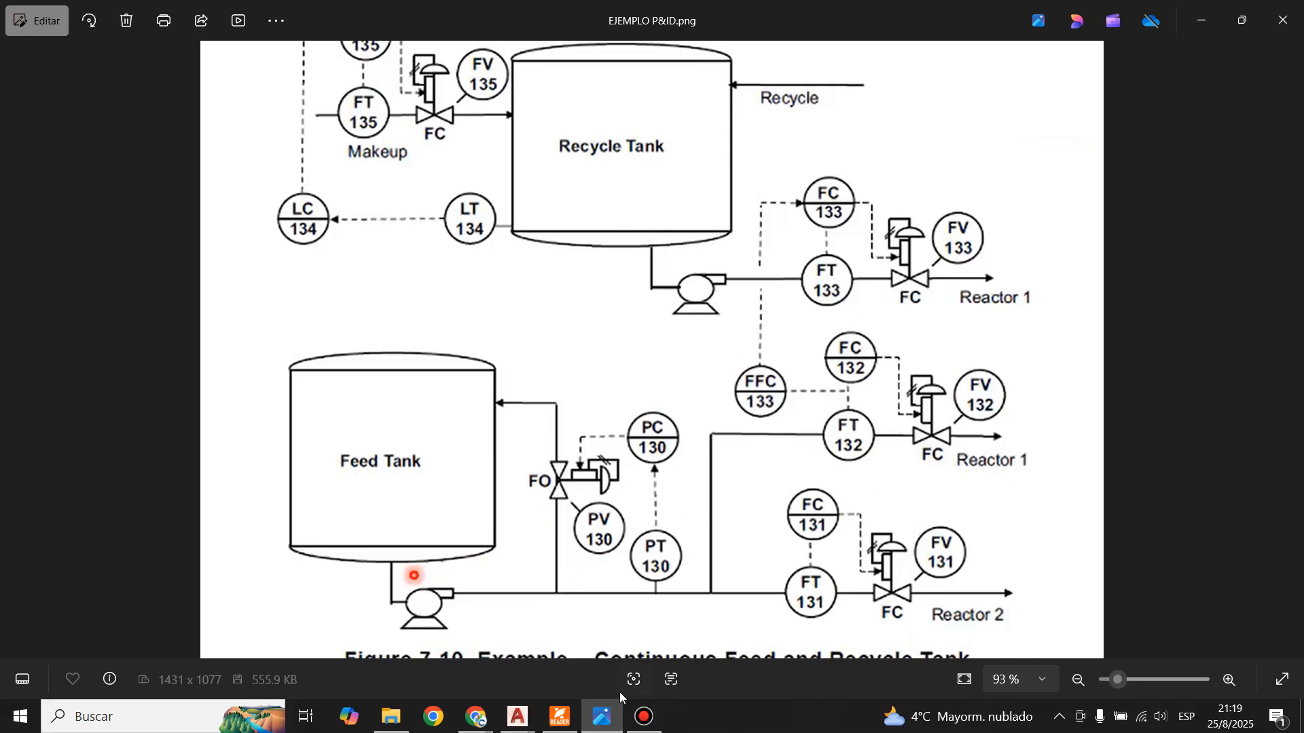
{"action": "left_click", "coordinate": [601, 719]}
{"action": "scroll", "coordinate": [550, 502], "scroll_direction": "down", "scroll_amount": 8}
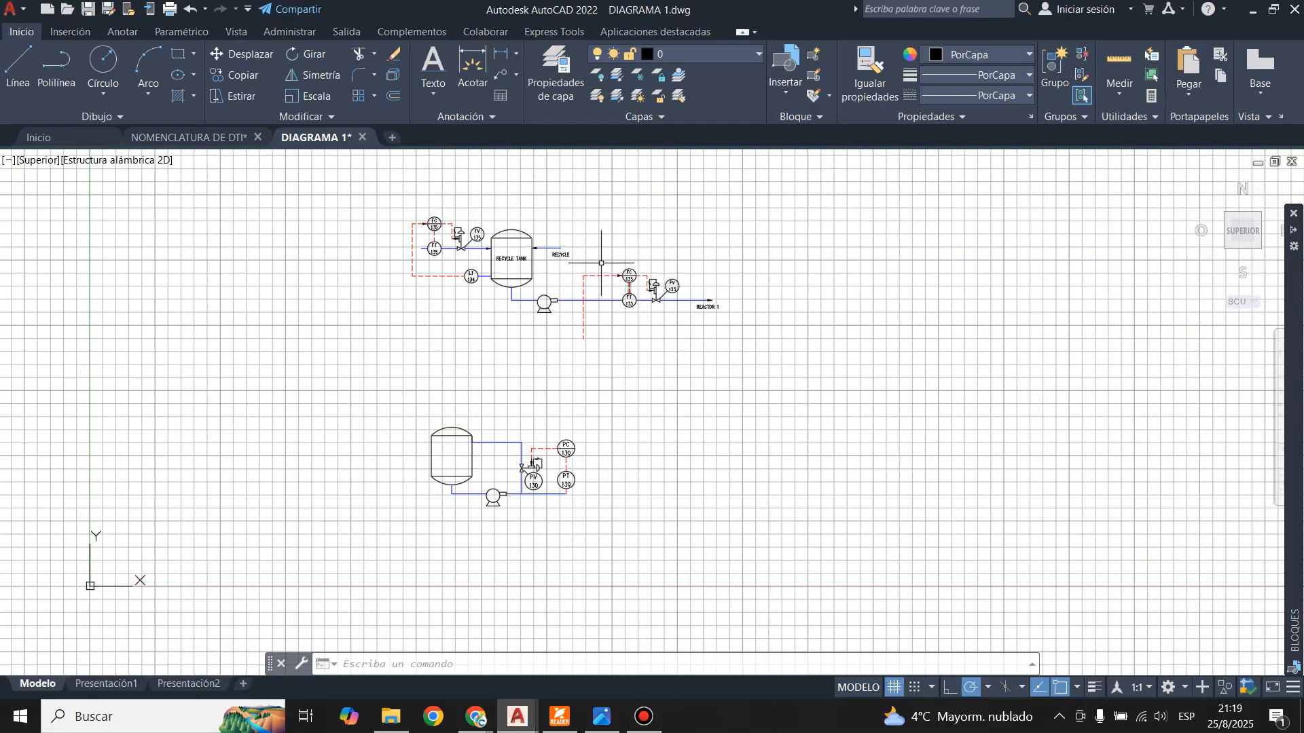
{"action": "scroll", "coordinate": [603, 512], "scroll_direction": "up", "scroll_amount": 4}
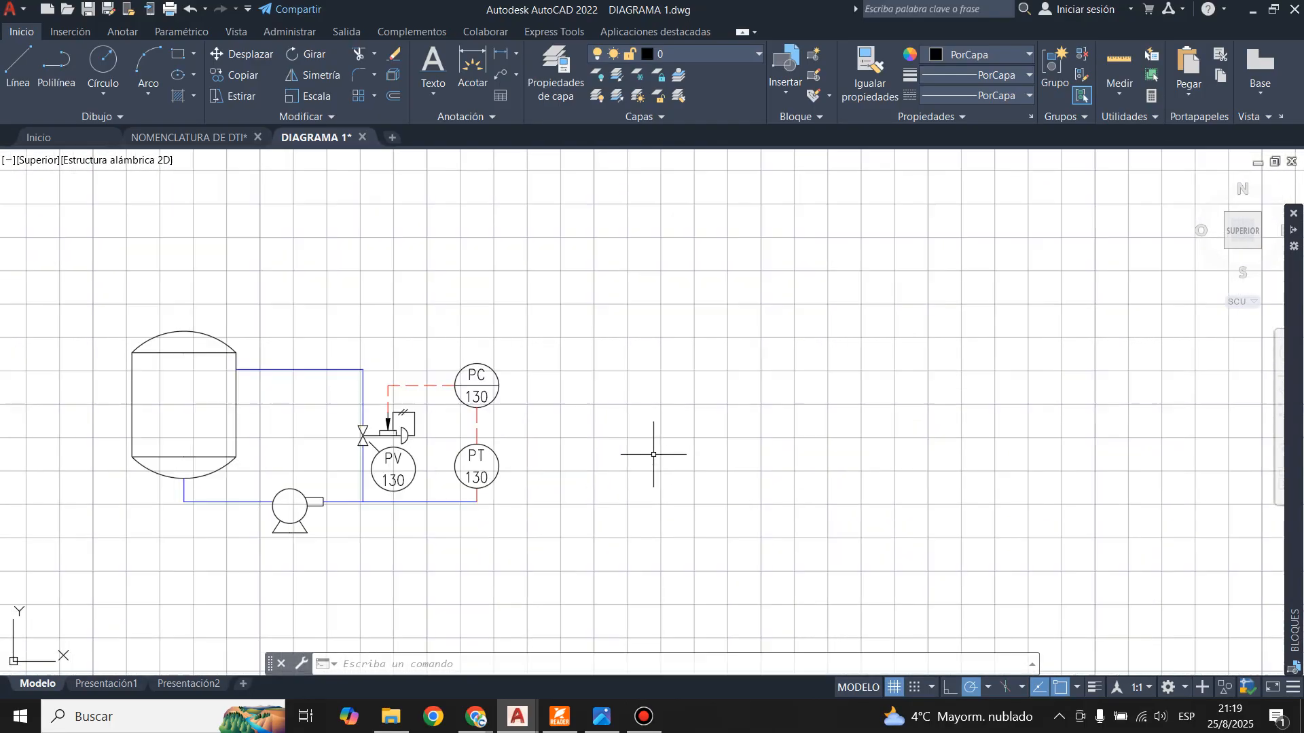
- Copy the control valve with its actuator from the feed tank loop into the free space beyond the PT 130 bubble
{"action": "scroll", "coordinate": [433, 446], "scroll_direction": "up", "scroll_amount": 2}
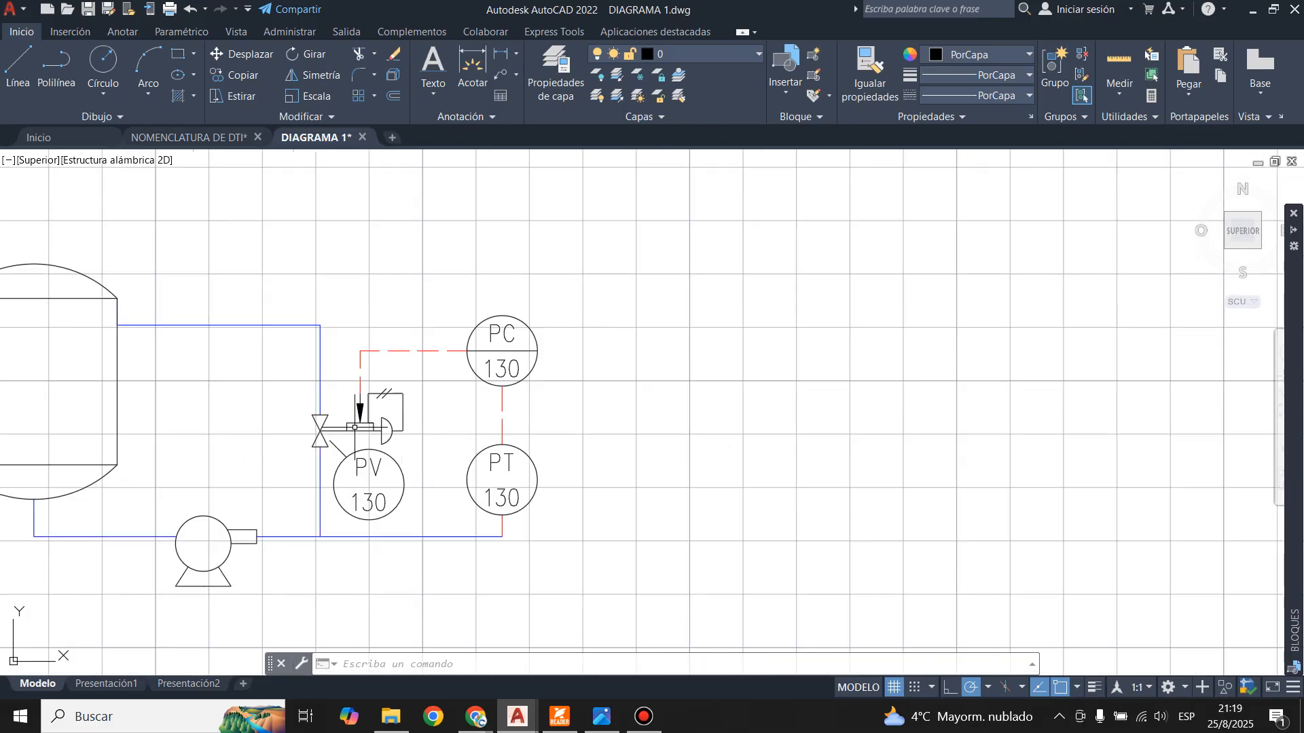
{"action": "left_click", "coordinate": [312, 426]}
{"action": "left_click", "coordinate": [370, 411]}
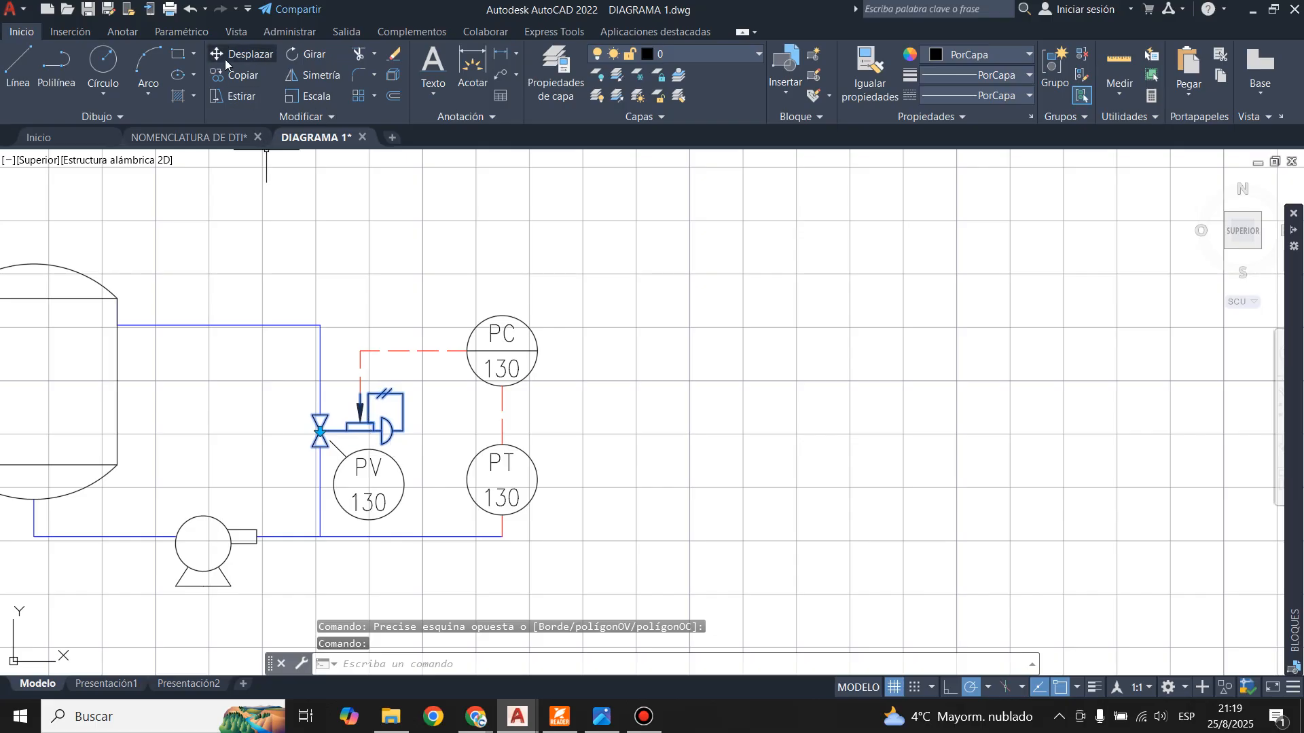
{"action": "left_click", "coordinate": [234, 74]}
{"action": "left_click", "coordinate": [320, 431]}
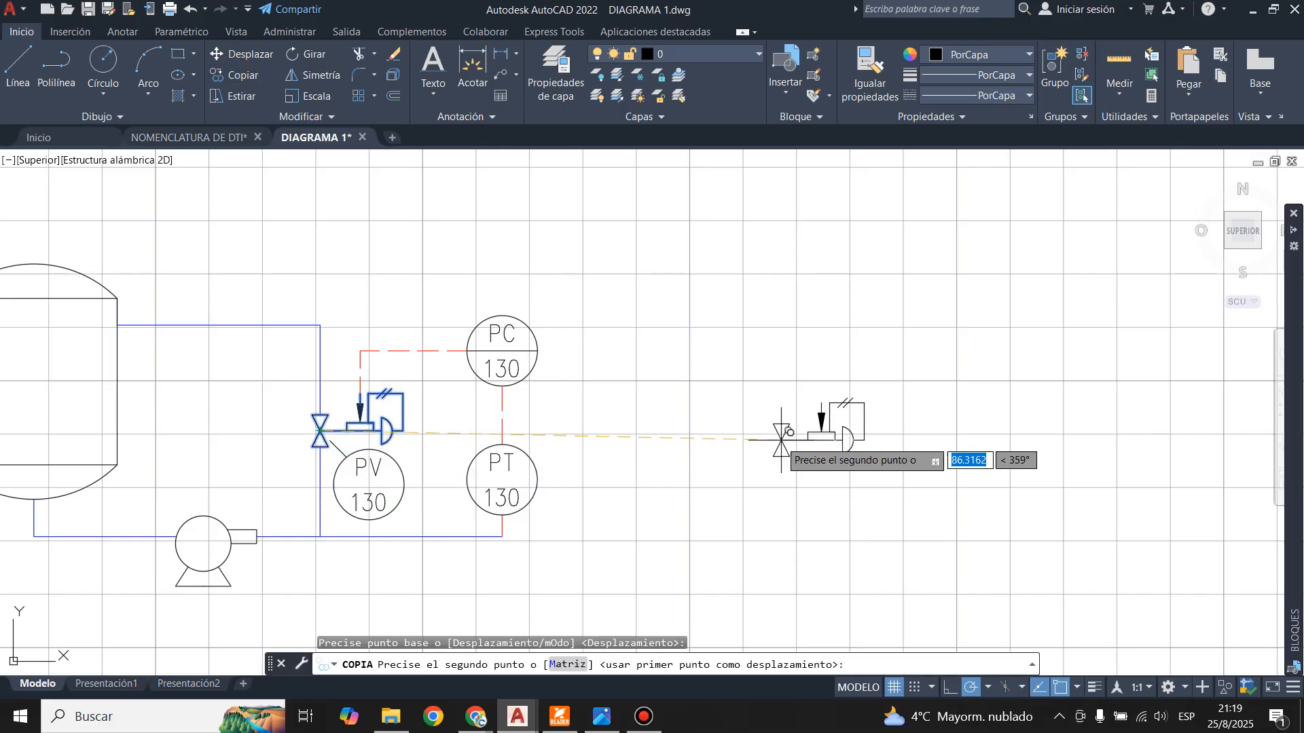
{"action": "left_click", "coordinate": [715, 448]}
{"action": "key", "text": "Escape"}
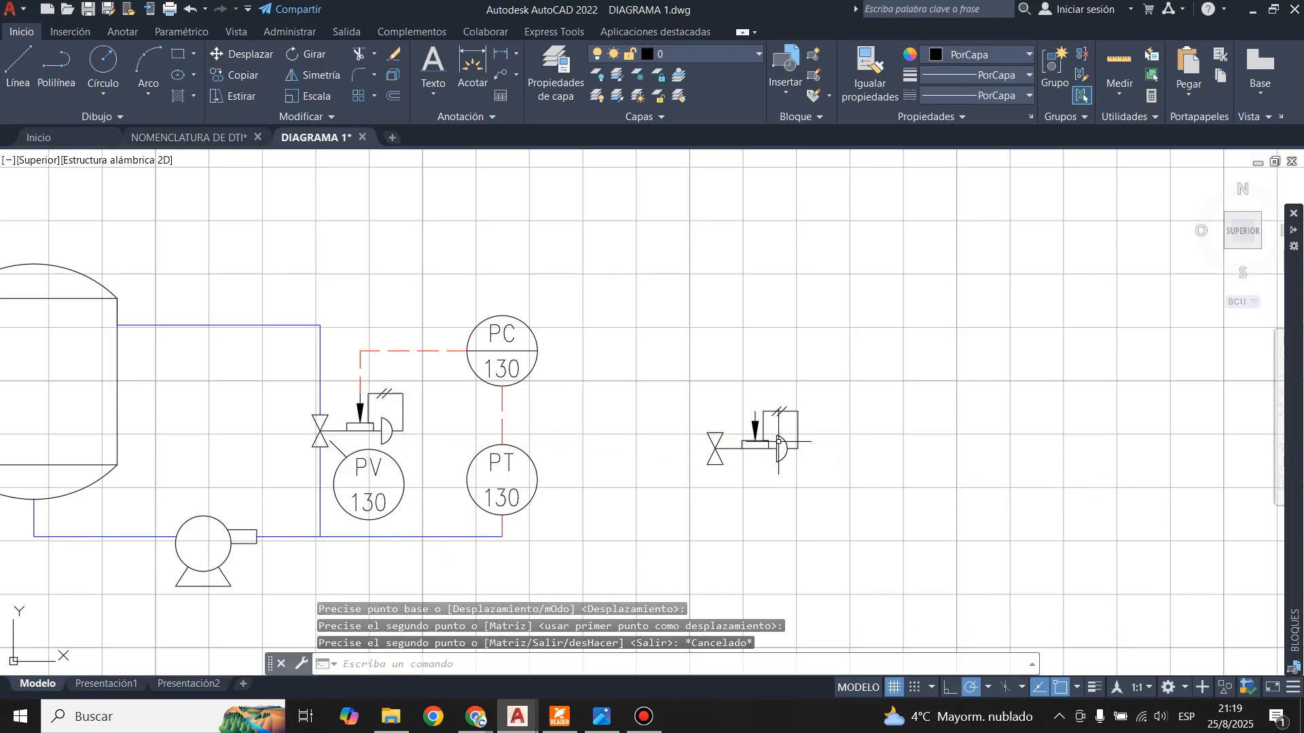
- Check the valve orientation in the reference image and rotate the copied valve 90° counterclockwise about its centre, with ortho on, so its actuator points up
{"action": "left_click", "coordinate": [604, 720]}
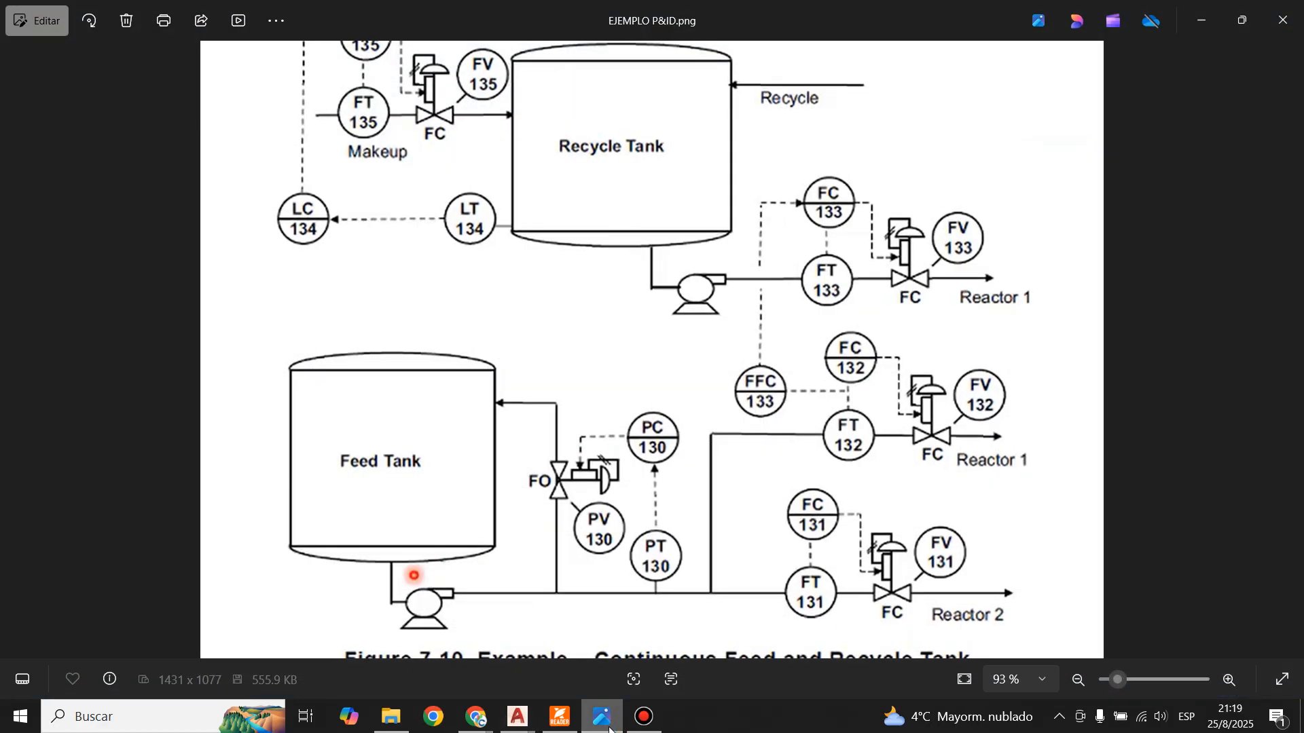
{"action": "left_click", "coordinate": [603, 718]}
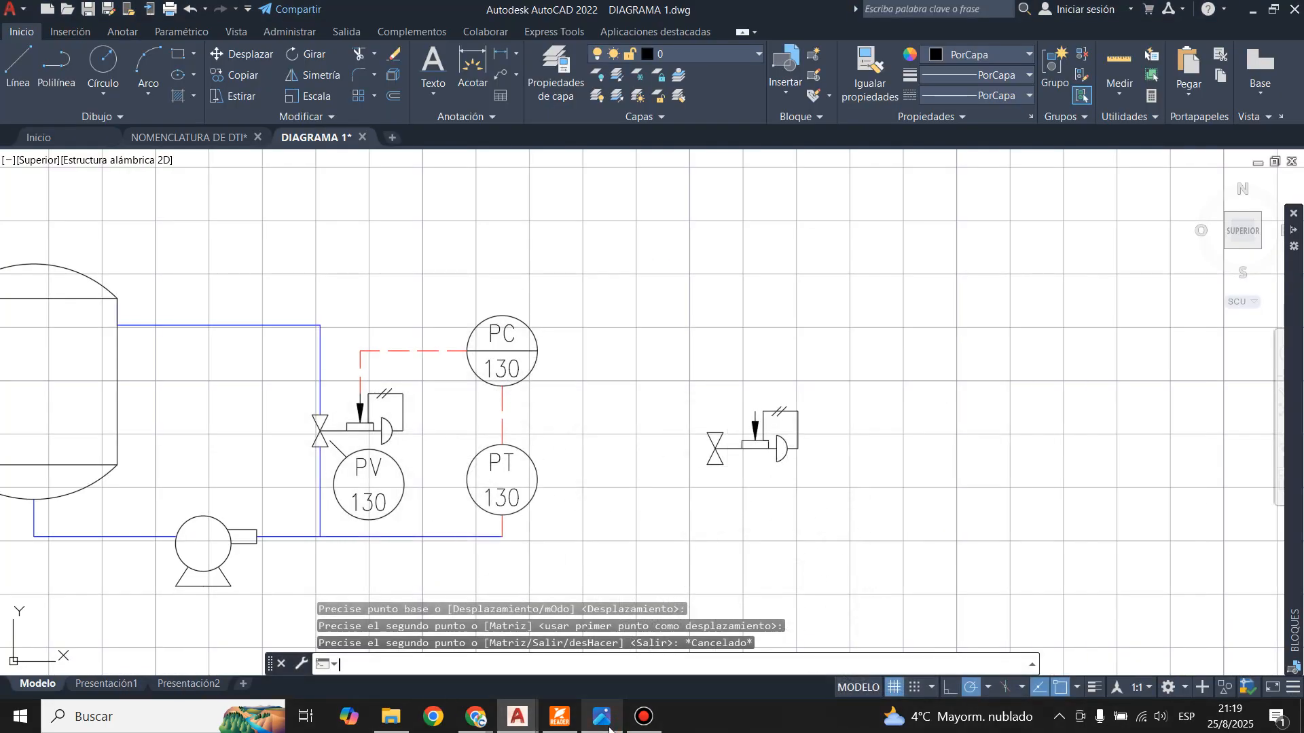
{"action": "left_click", "coordinate": [603, 718]}
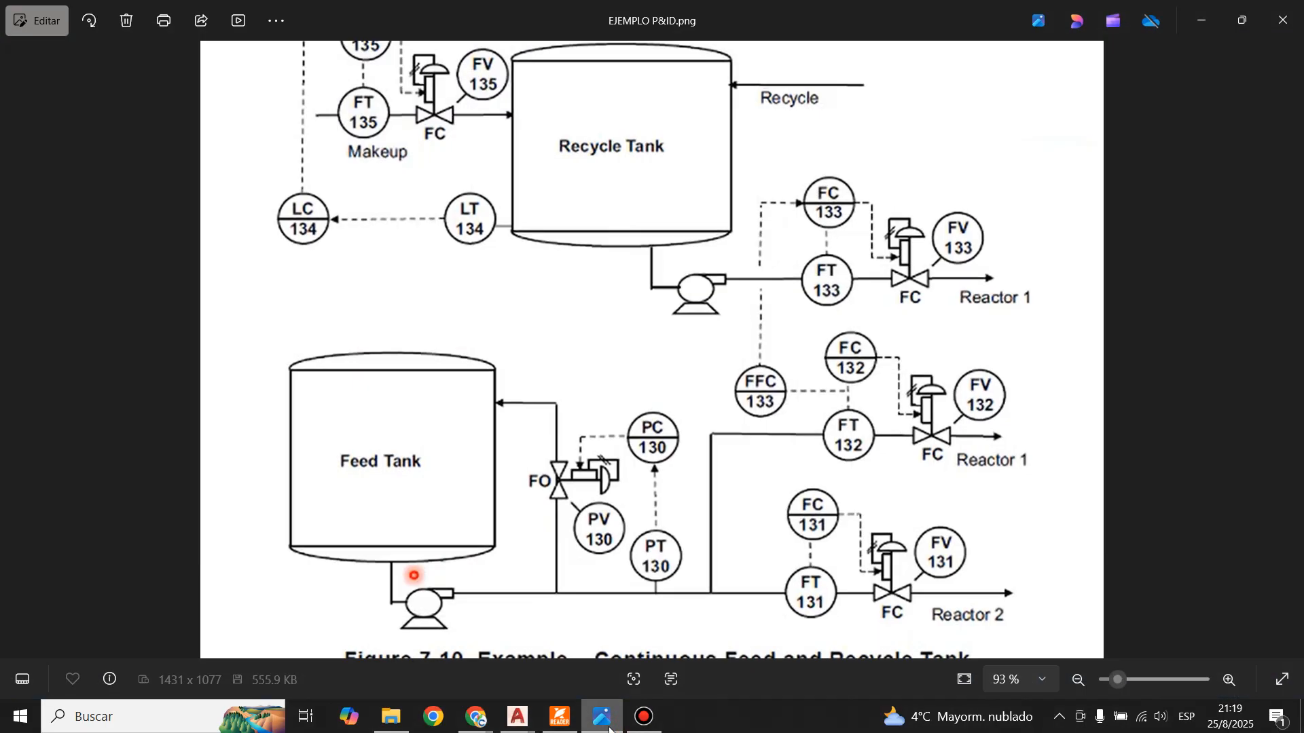
{"action": "left_click", "coordinate": [603, 718]}
{"action": "left_click", "coordinate": [675, 344]}
{"action": "left_click", "coordinate": [857, 512]}
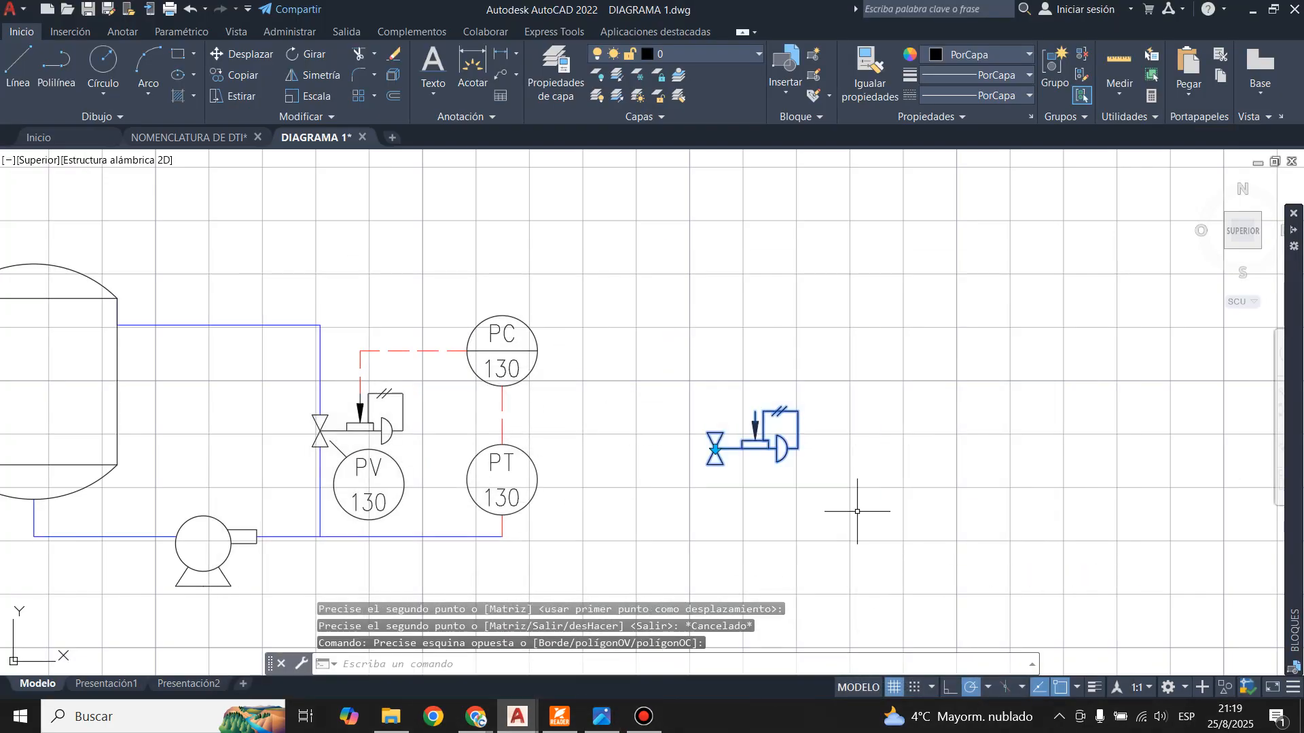
{"action": "left_click", "coordinate": [305, 55]}
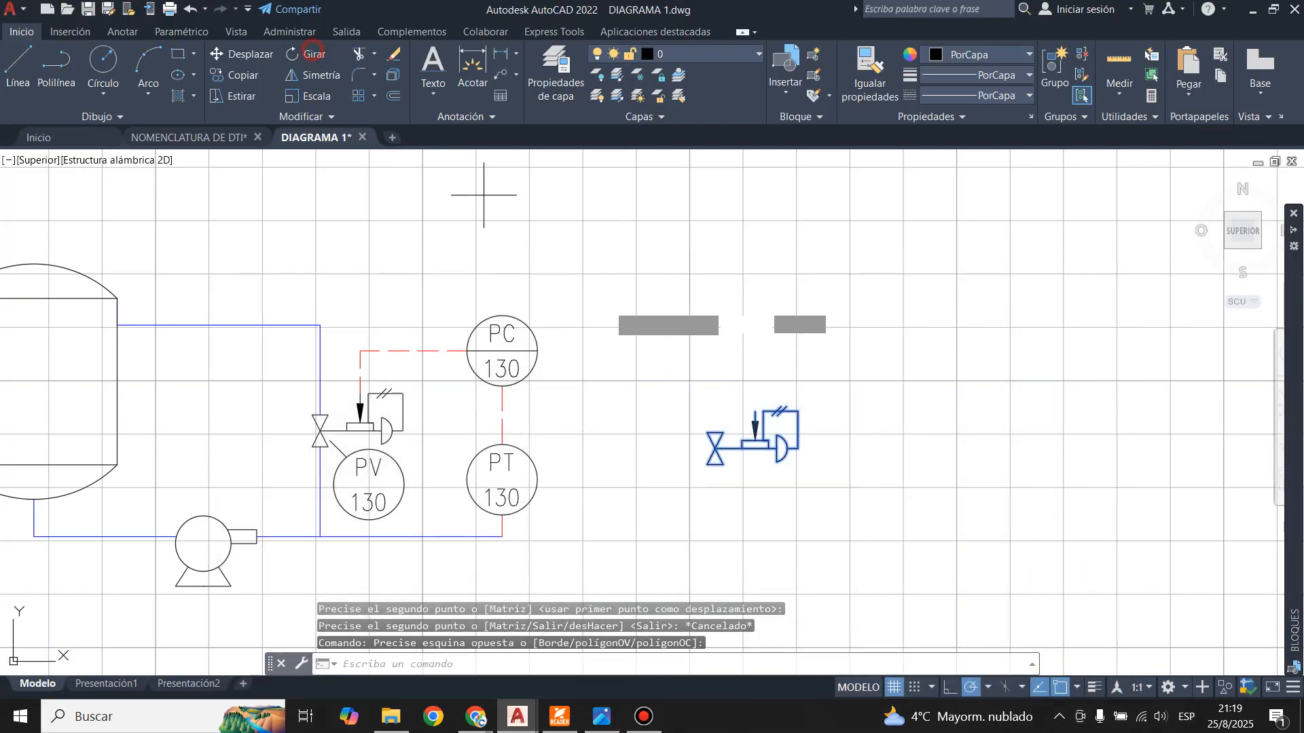
{"action": "left_click", "coordinate": [715, 448]}
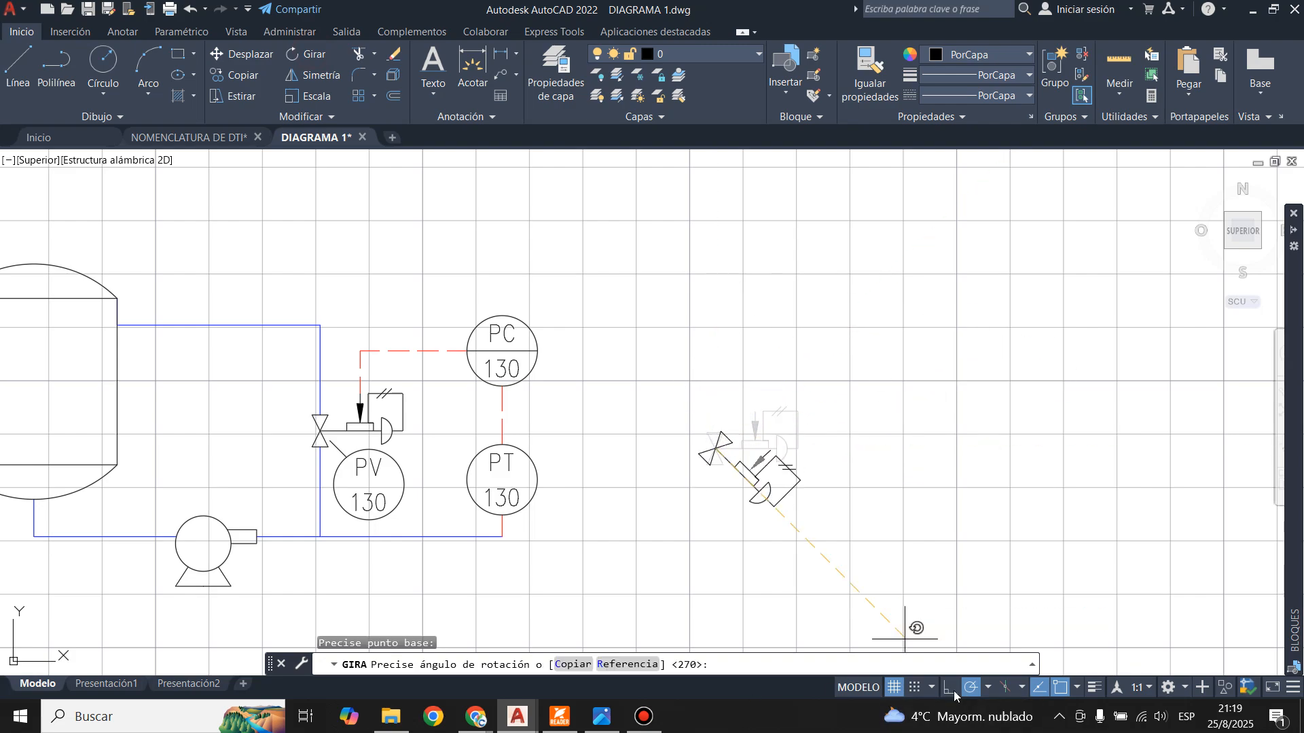
{"action": "key", "text": "F8"}
{"action": "left_click", "coordinate": [792, 271]}
{"action": "scroll", "coordinate": [675, 480], "scroll_direction": "down", "scroll_amount": 2}
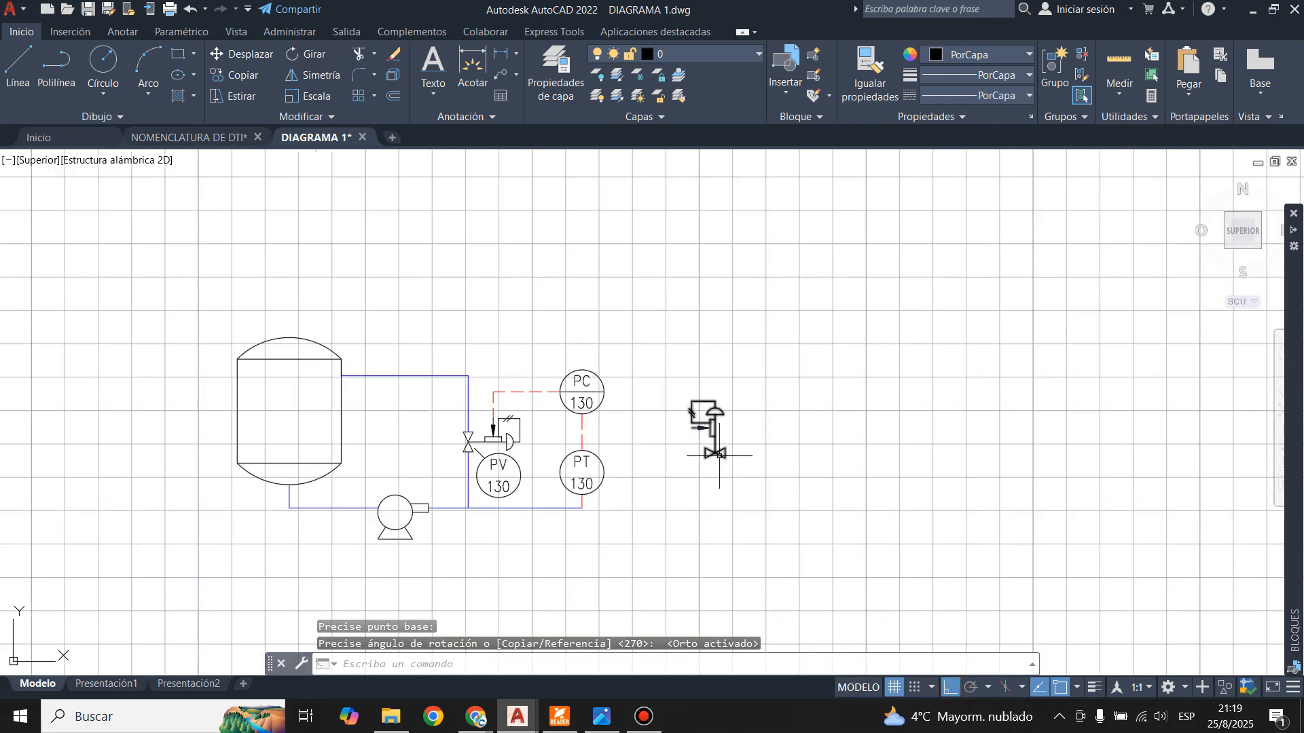
{"action": "scroll", "coordinate": [676, 480], "scroll_direction": "up", "scroll_amount": 2}
{"action": "key", "text": "Escape"}
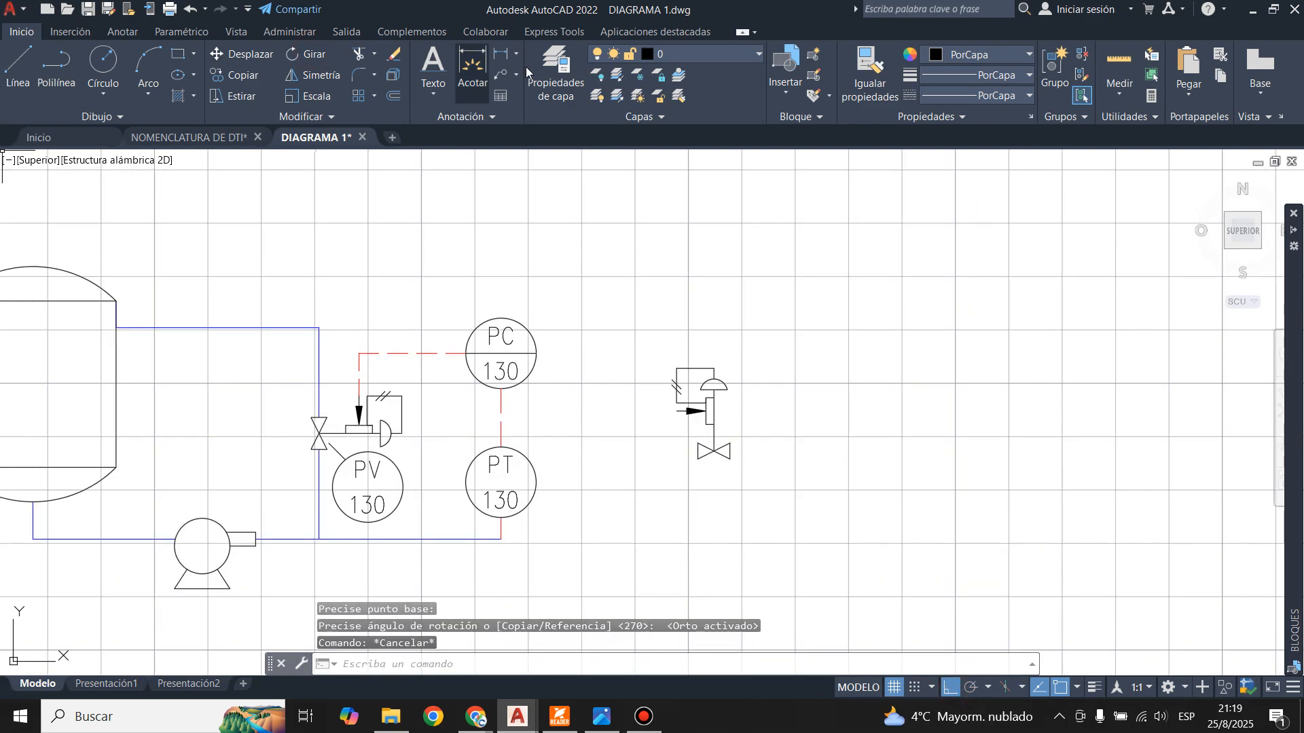
- Make LINEA P the current layer and extend the discharge pipe with a 40-unit horizontal line from its end below PT 130
{"action": "left_click", "coordinate": [706, 54]}
{"action": "left_click", "coordinate": [697, 176]}
{"action": "left_click", "coordinate": [4, 59]}
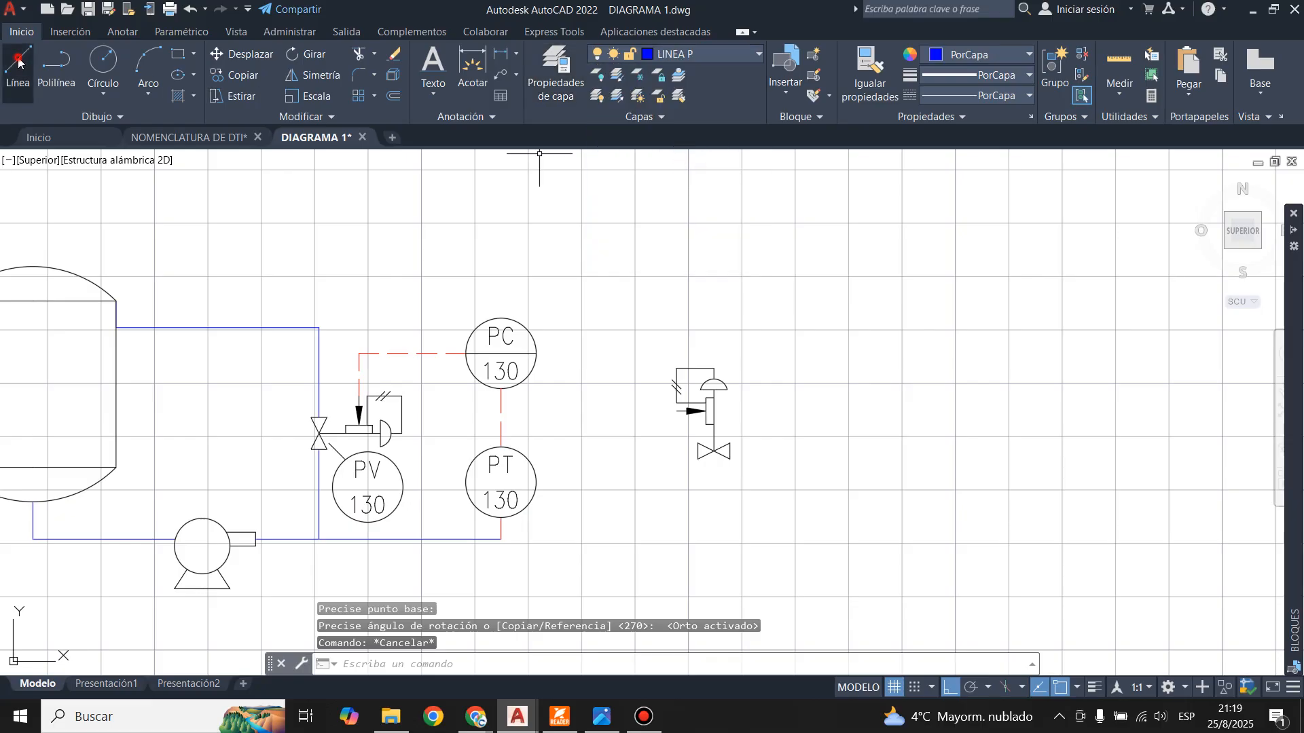
{"action": "left_click", "coordinate": [502, 540]}
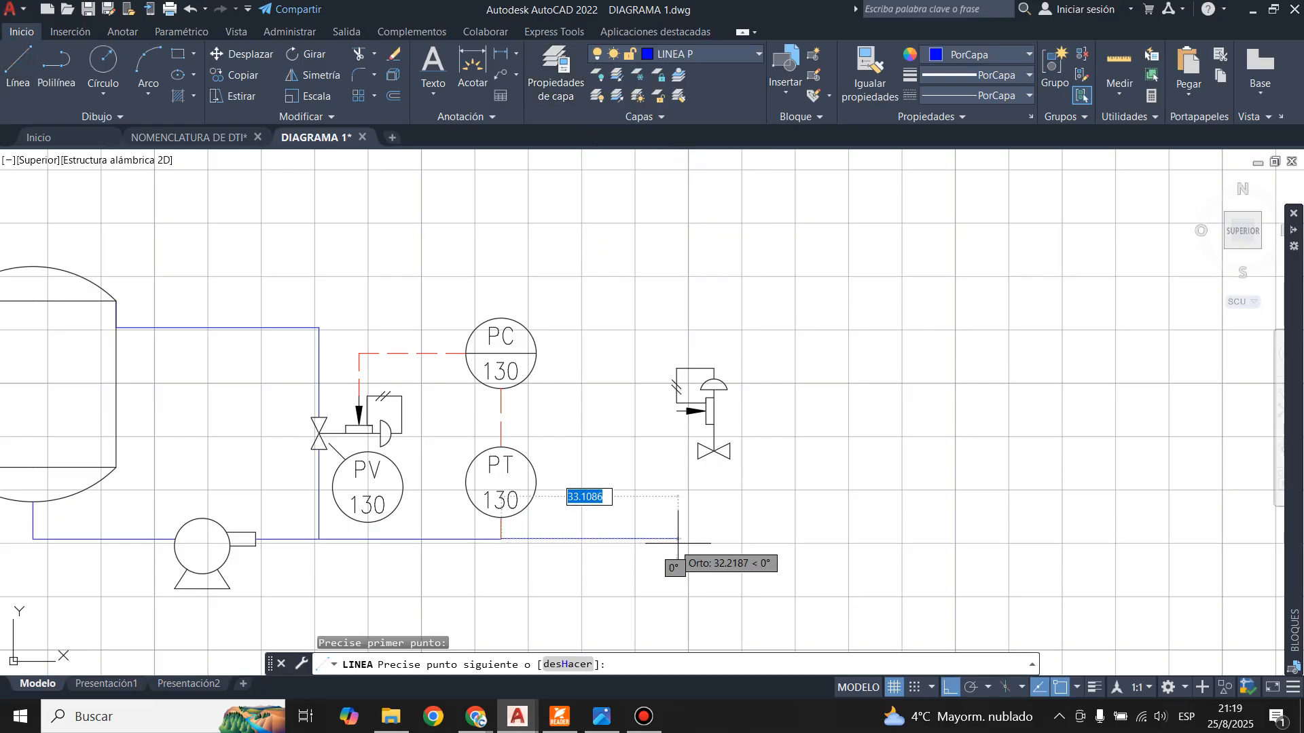
{"action": "type", "text": "4"}
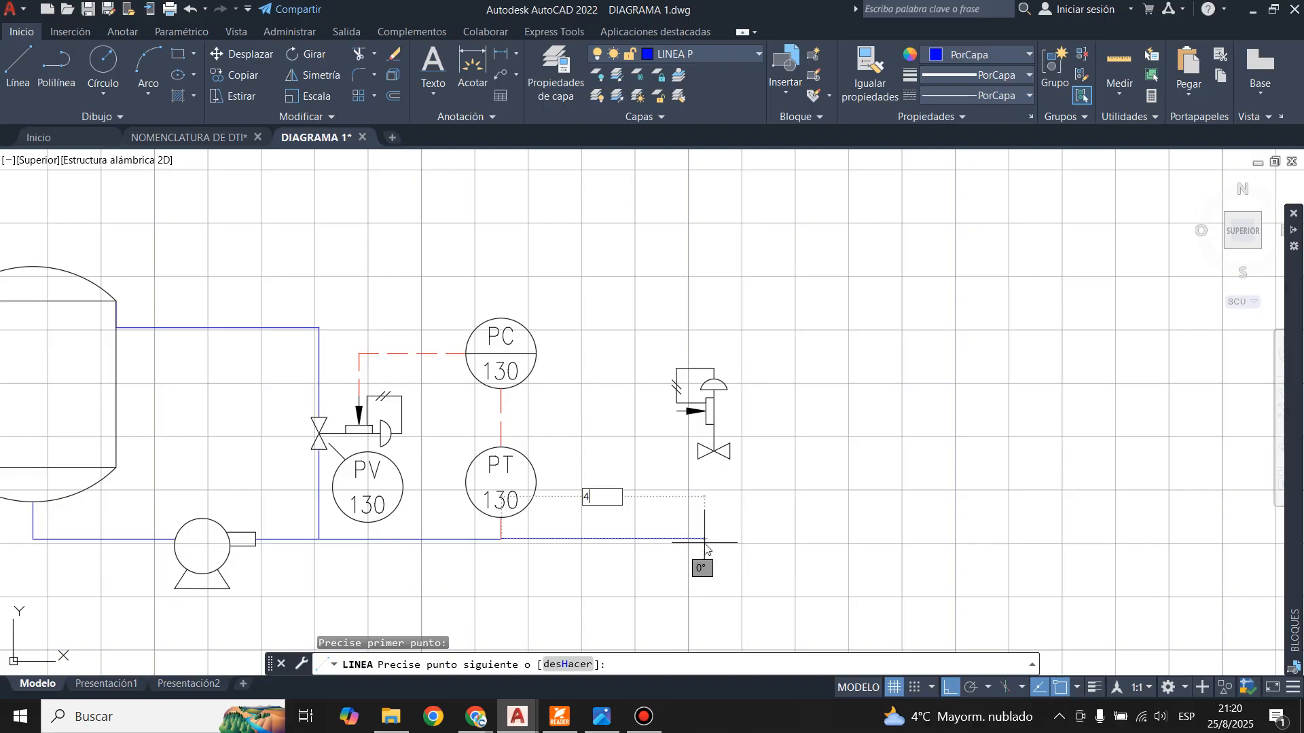
{"action": "type", "text": "0"}
{"action": "key", "text": "Return"}
{"action": "key", "text": "Escape"}
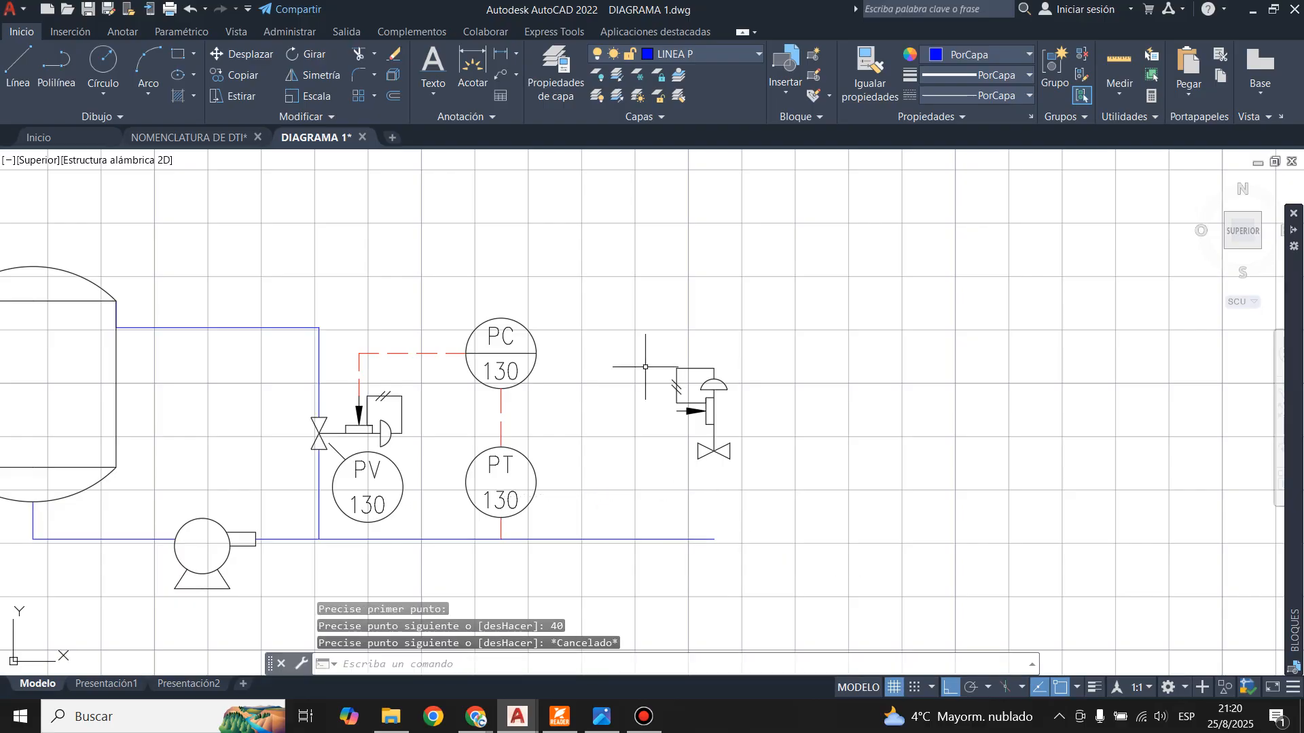
- Following the reference image, draw a vertical branch line about 55 units upward from the midpoint of the 40-unit pipe segment beyond PT 130
{"action": "left_click", "coordinate": [606, 725]}
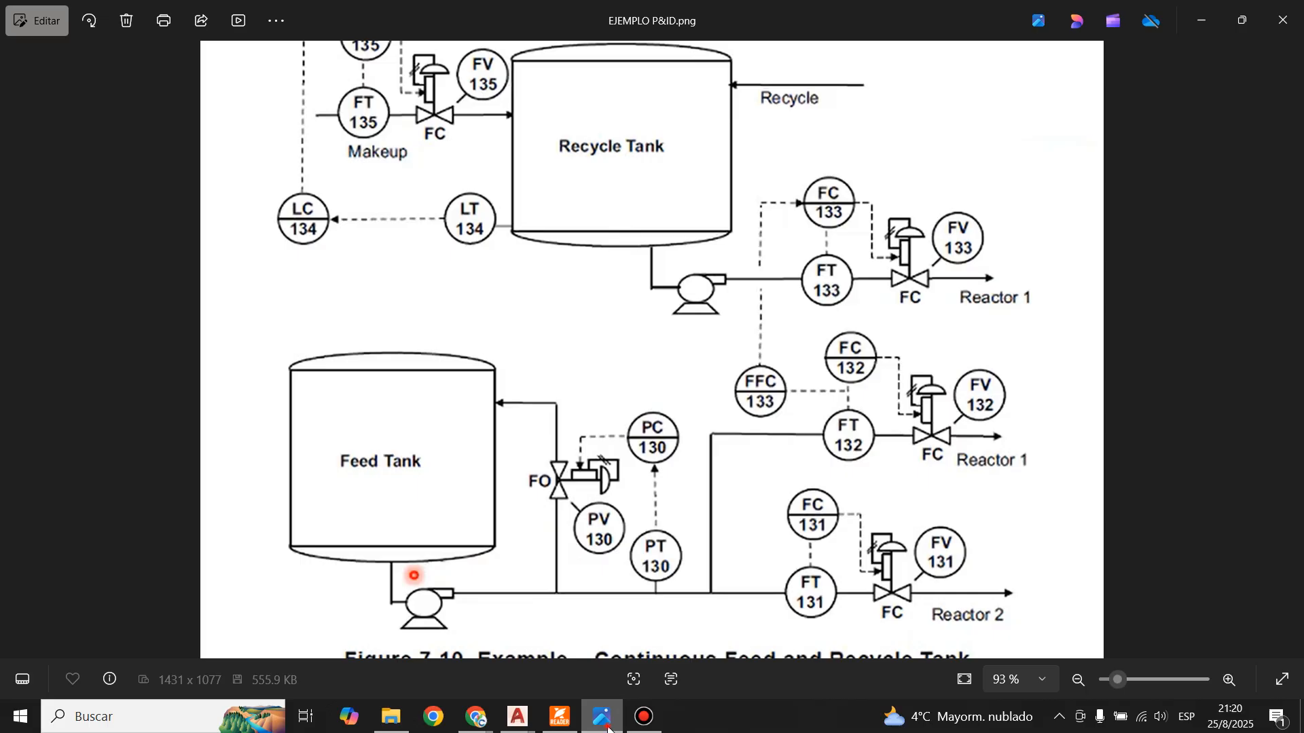
{"action": "left_click", "coordinate": [606, 720]}
{"action": "left_click", "coordinate": [19, 68]}
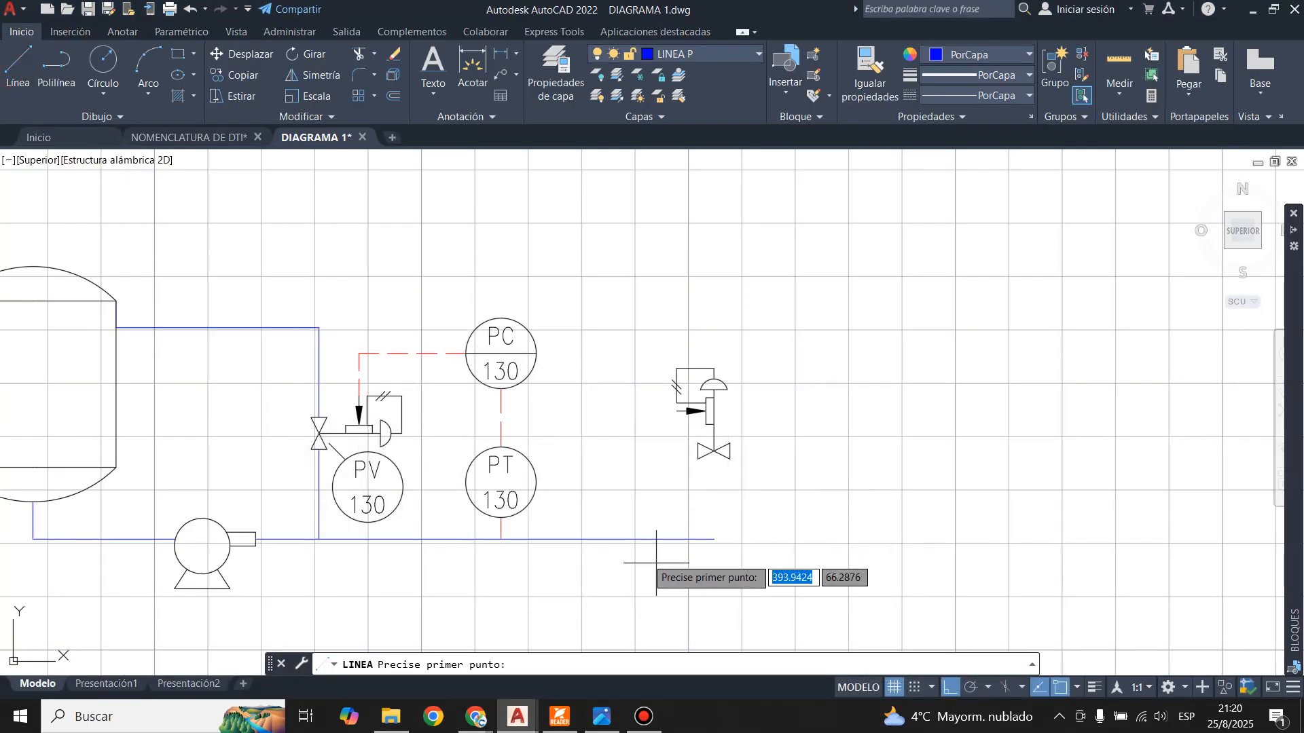
{"action": "left_click", "coordinate": [608, 539]}
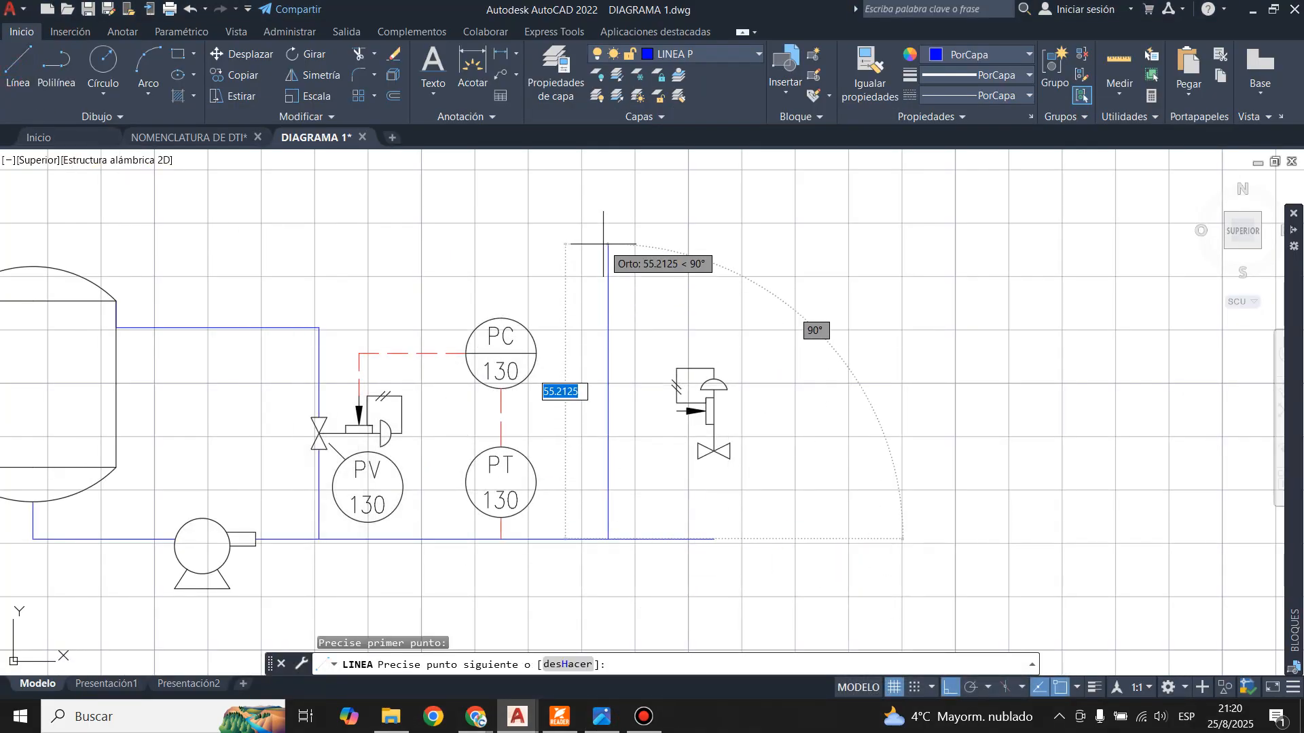
{"action": "left_click", "coordinate": [603, 244]}
{"action": "key", "text": "Escape"}
{"action": "scroll", "coordinate": [648, 345], "scroll_direction": "down", "scroll_amount": 2}
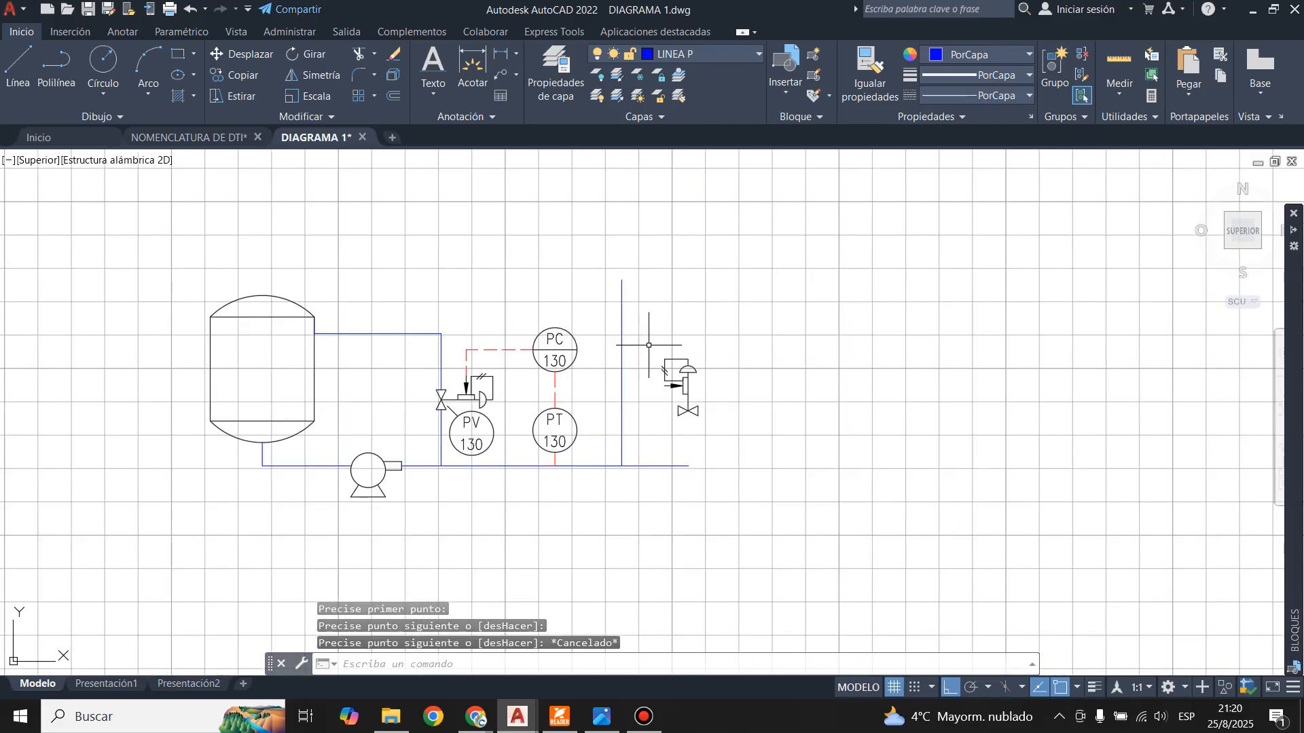
{"action": "scroll", "coordinate": [706, 391], "scroll_direction": "up", "scroll_amount": 2}
{"action": "left_click", "coordinate": [603, 718]}
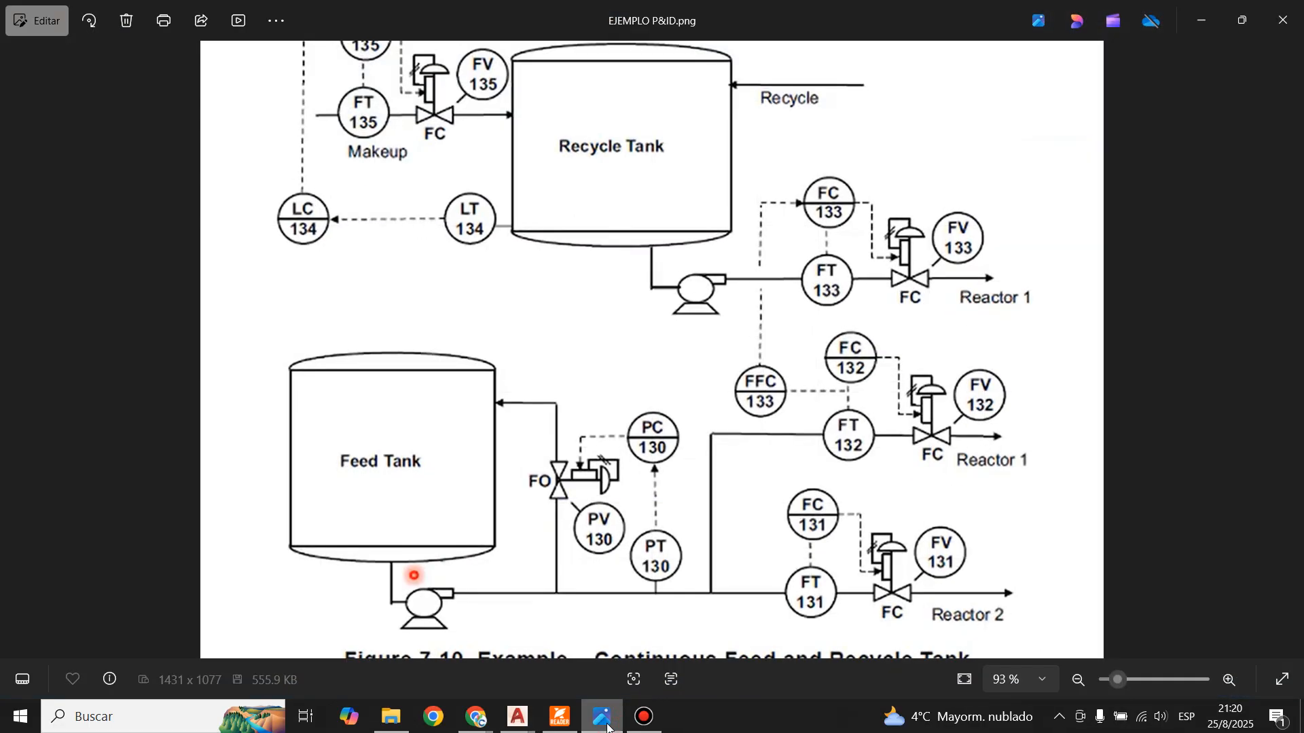
- After checking the reference P&ID, copy the PT 130 instrument bubble so its left quadrant sits on the main process line's free end
{"action": "left_click", "coordinate": [608, 727]}
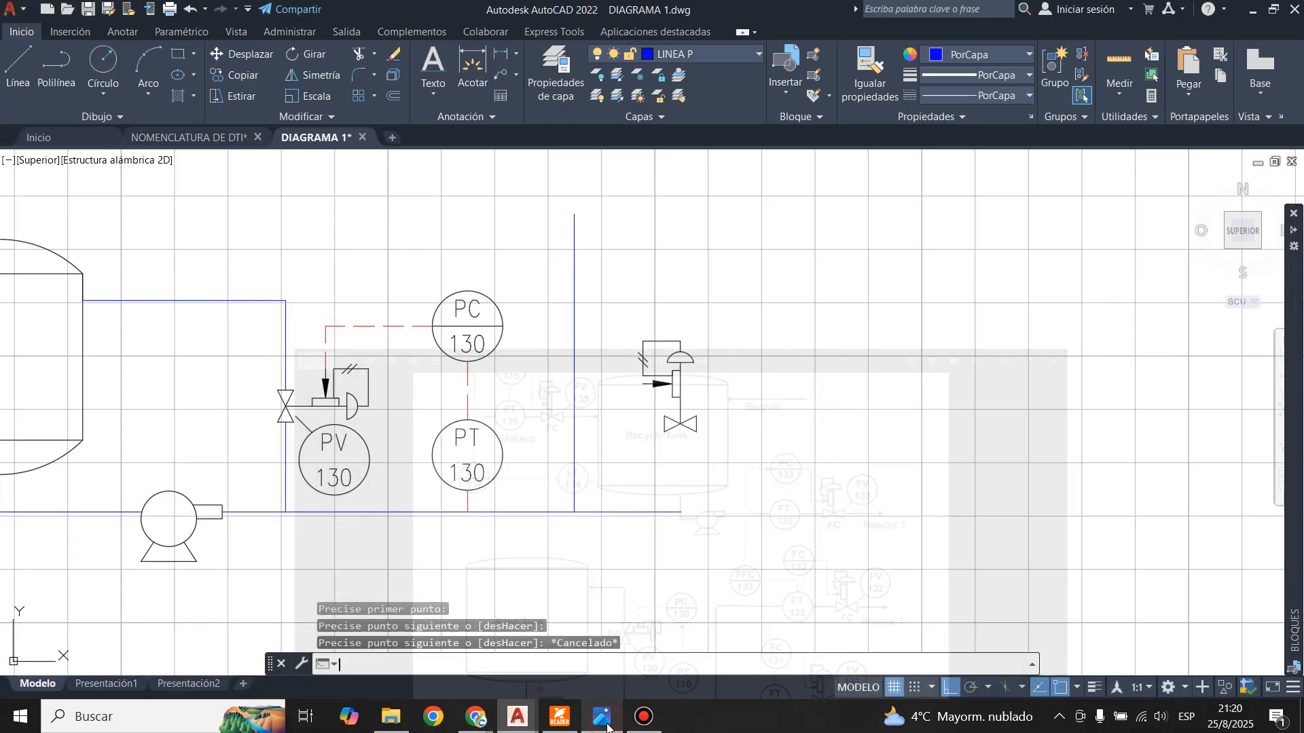
{"action": "left_click", "coordinate": [607, 727]}
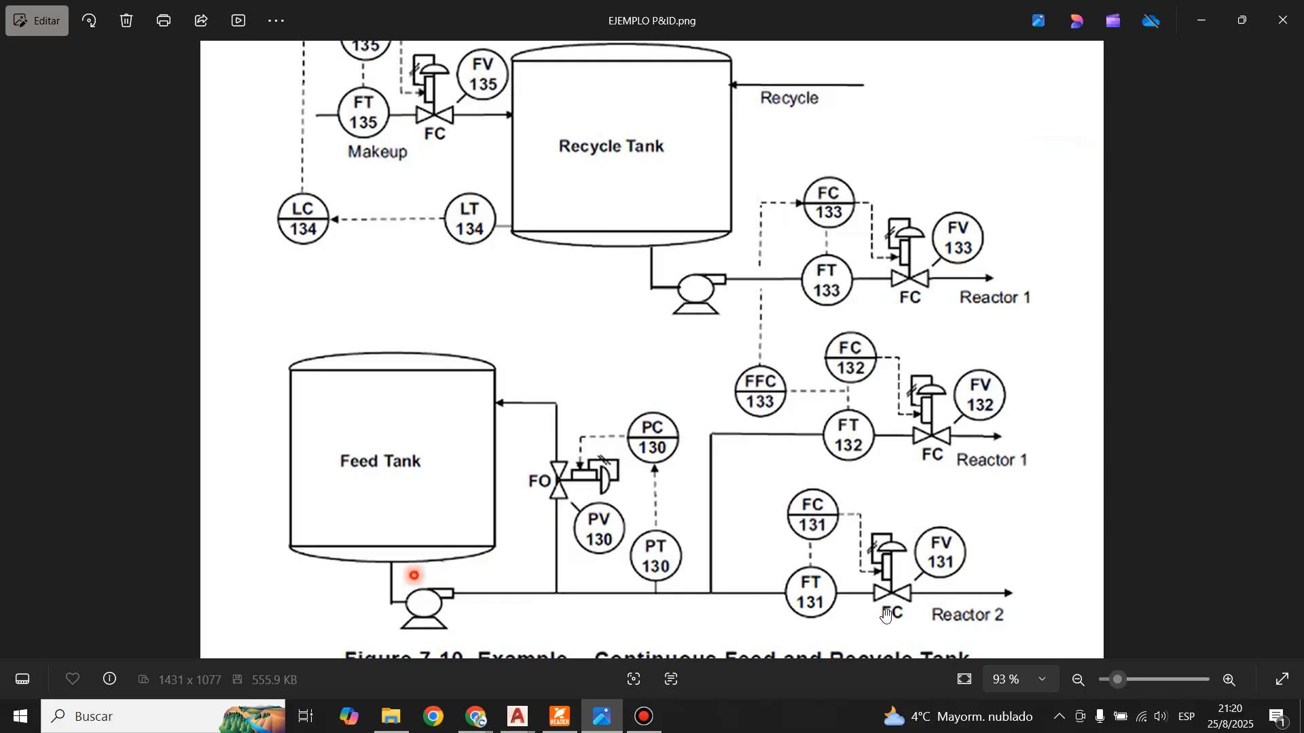
{"action": "left_click", "coordinate": [603, 720]}
{"action": "left_click", "coordinate": [440, 454]}
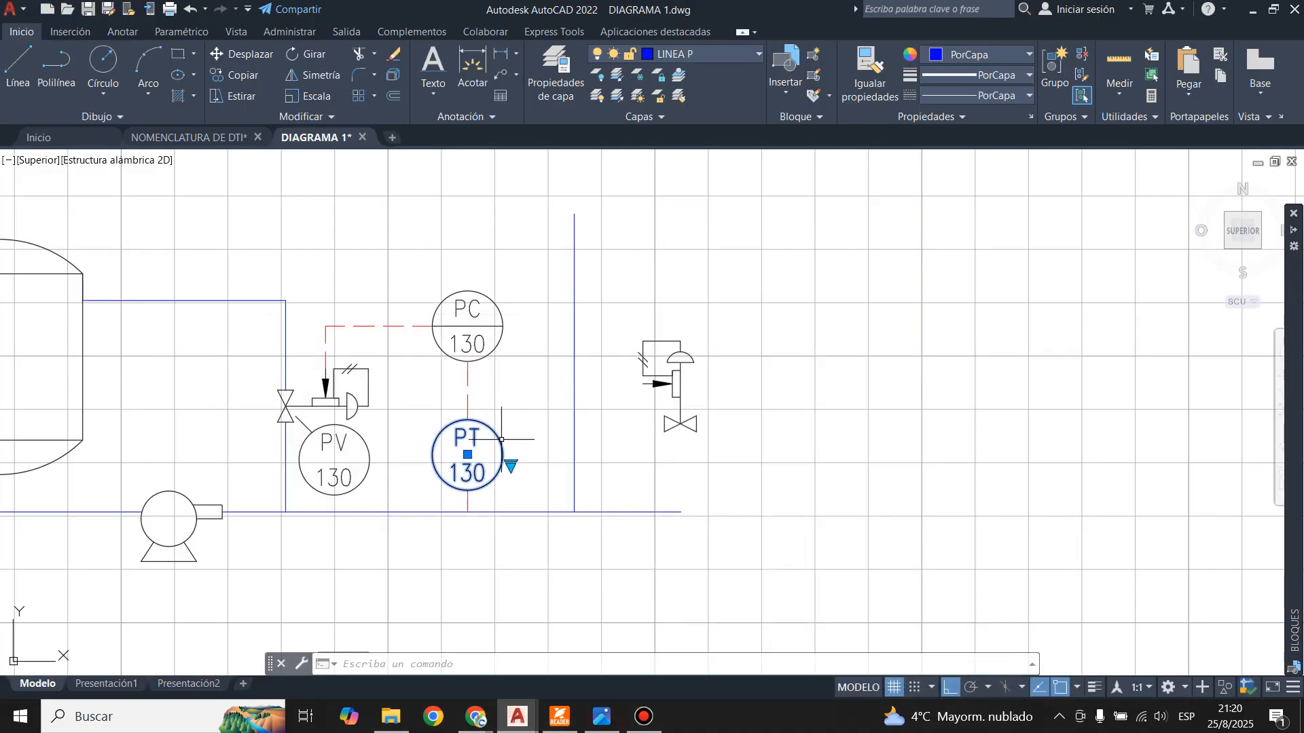
{"action": "left_click", "coordinate": [235, 75]}
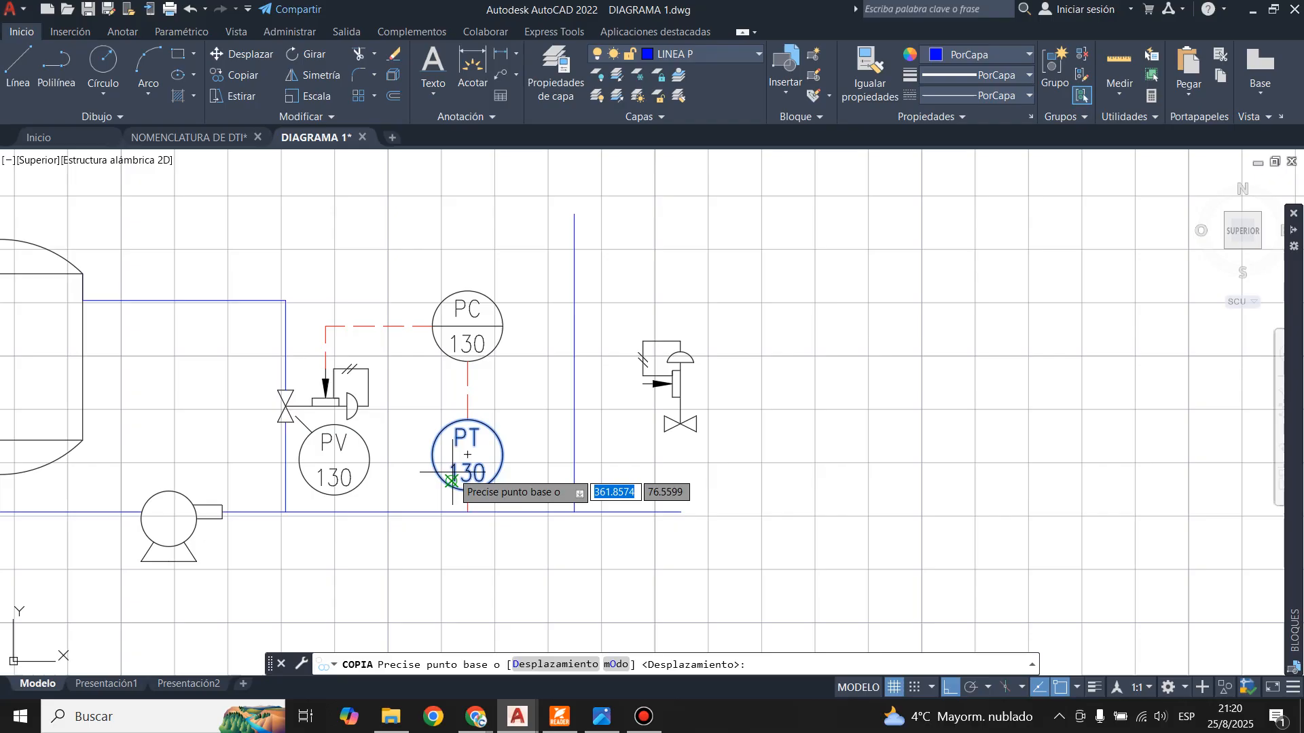
{"action": "left_click", "coordinate": [433, 454]}
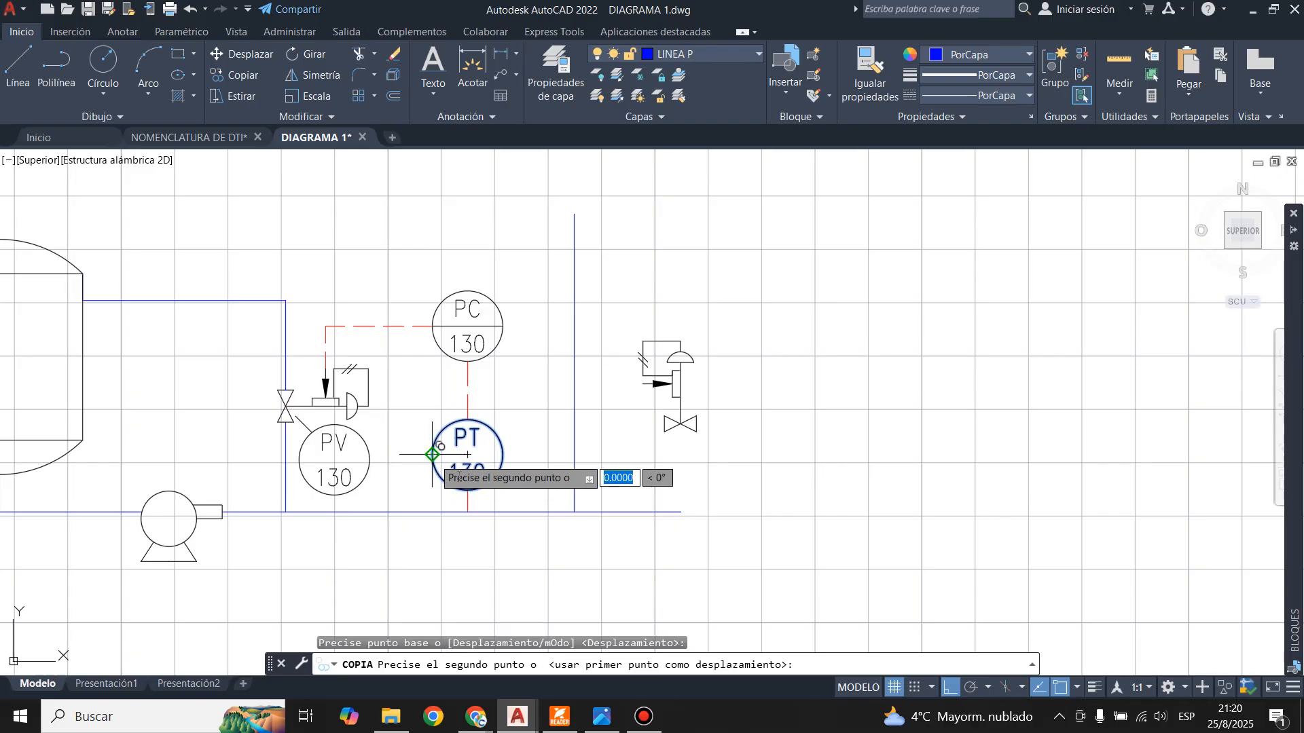
{"action": "left_click", "coordinate": [681, 512]}
{"action": "key", "text": "Escape"}
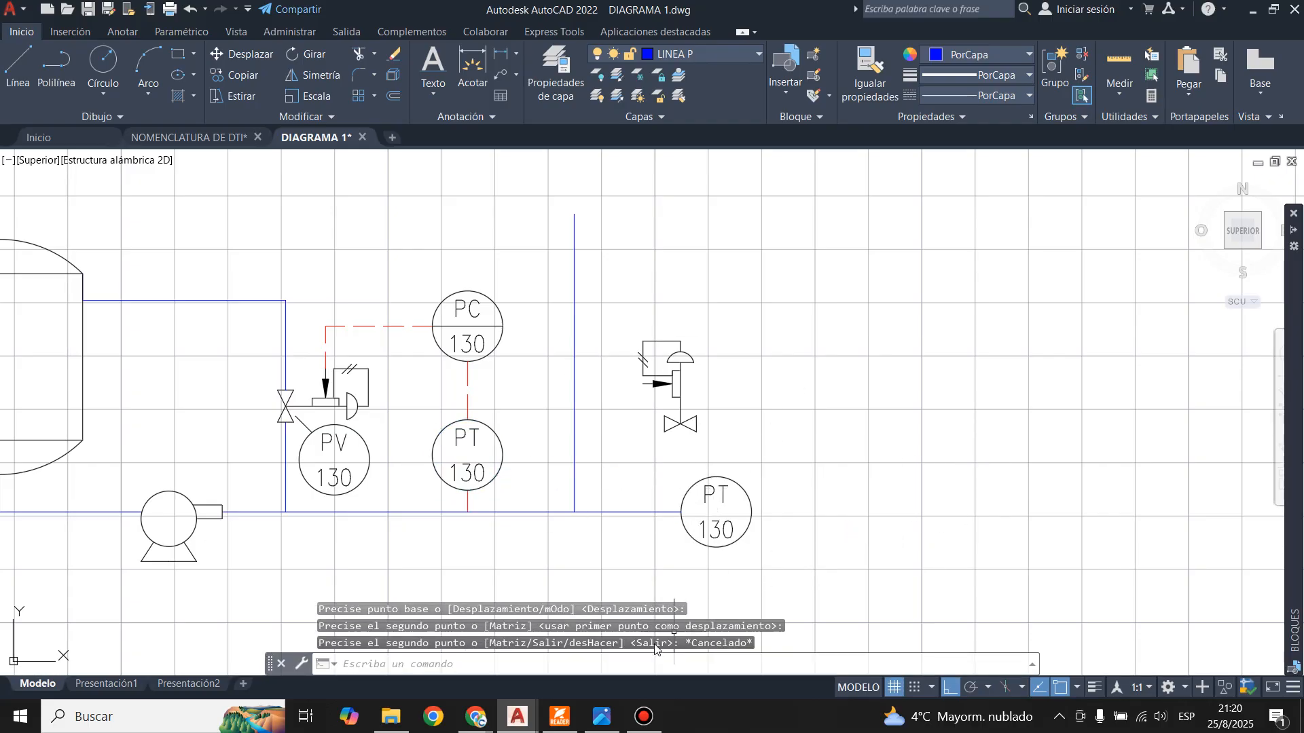
- Extend the process line with a 30-unit horizontal segment from the right quadrant of the copied PT bubble
{"action": "left_click", "coordinate": [603, 721]}
{"action": "left_click", "coordinate": [603, 721]}
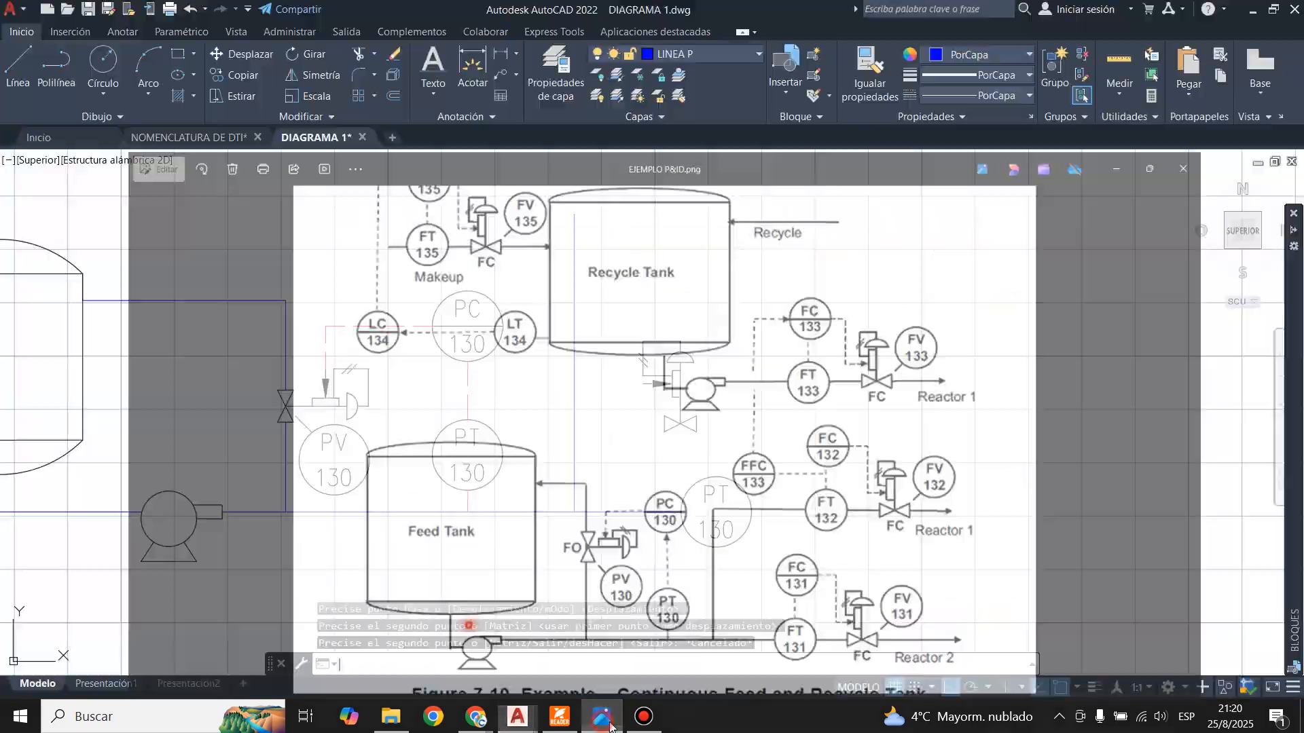
{"action": "left_click", "coordinate": [18, 68]}
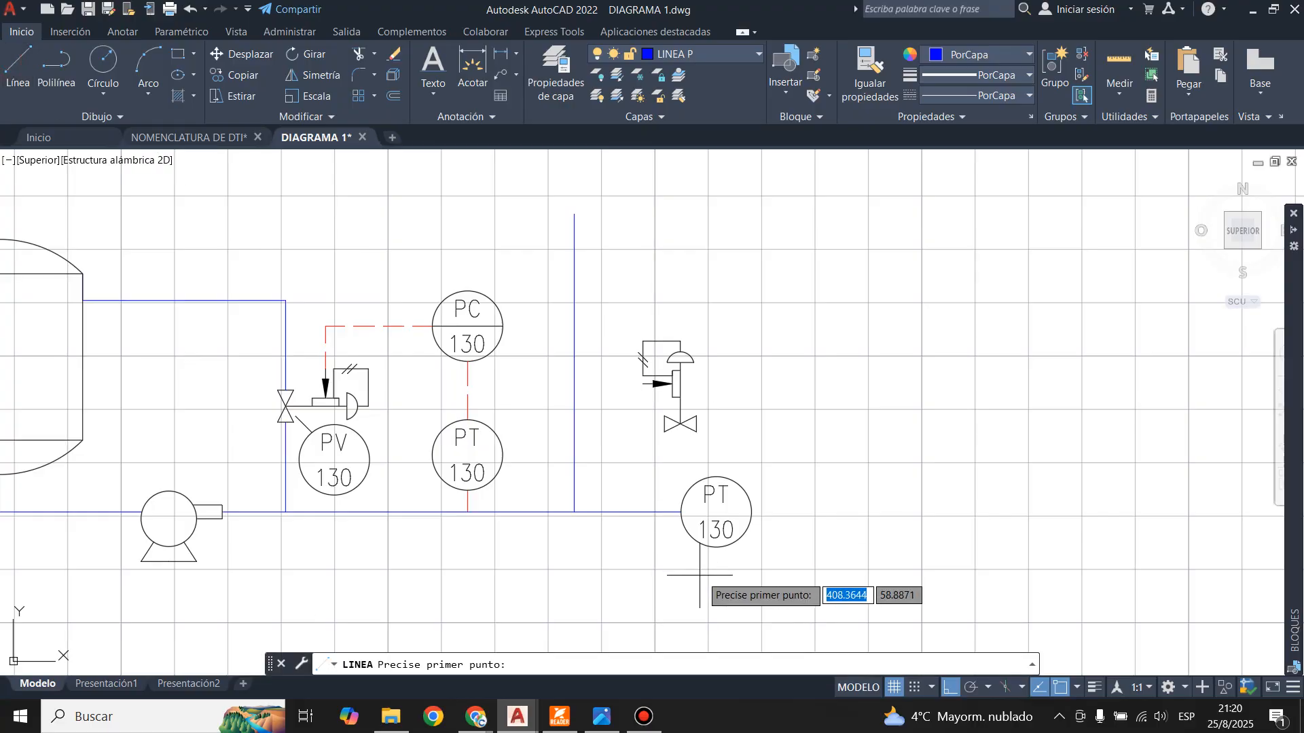
{"action": "left_click", "coordinate": [751, 513]}
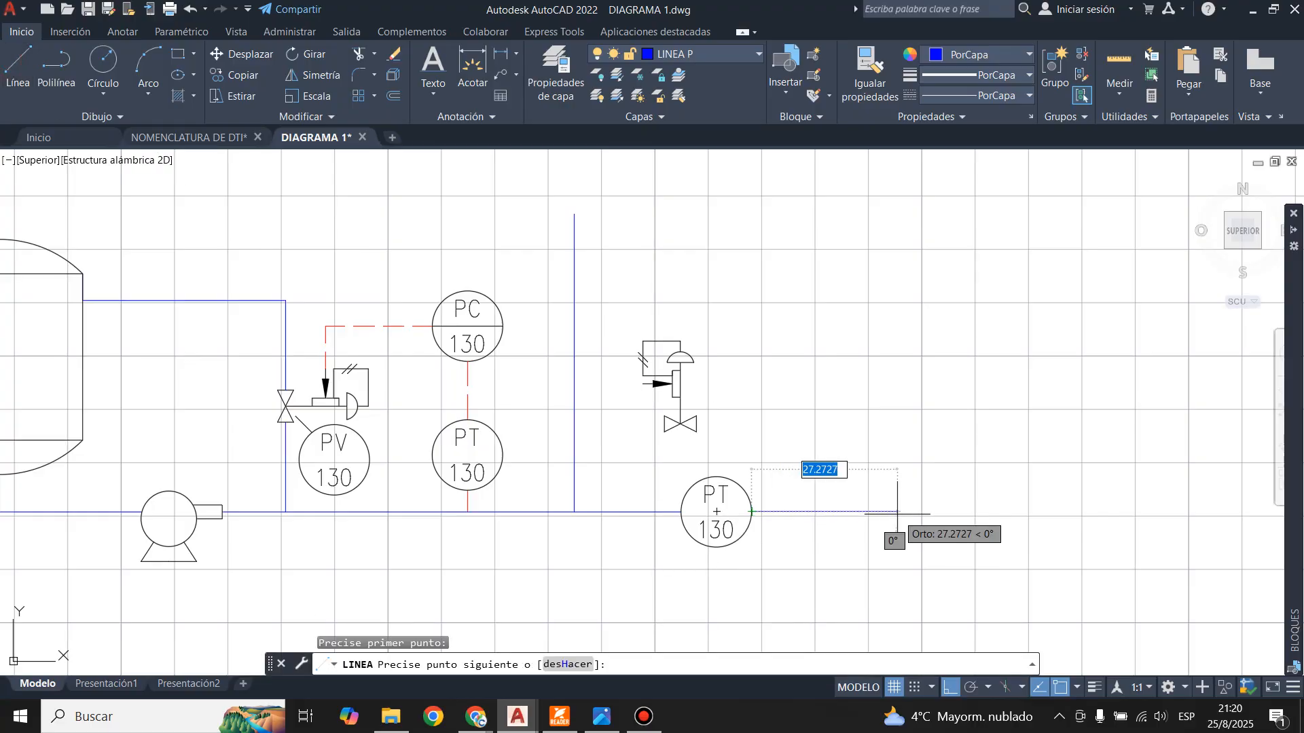
{"action": "type", "text": "30"}
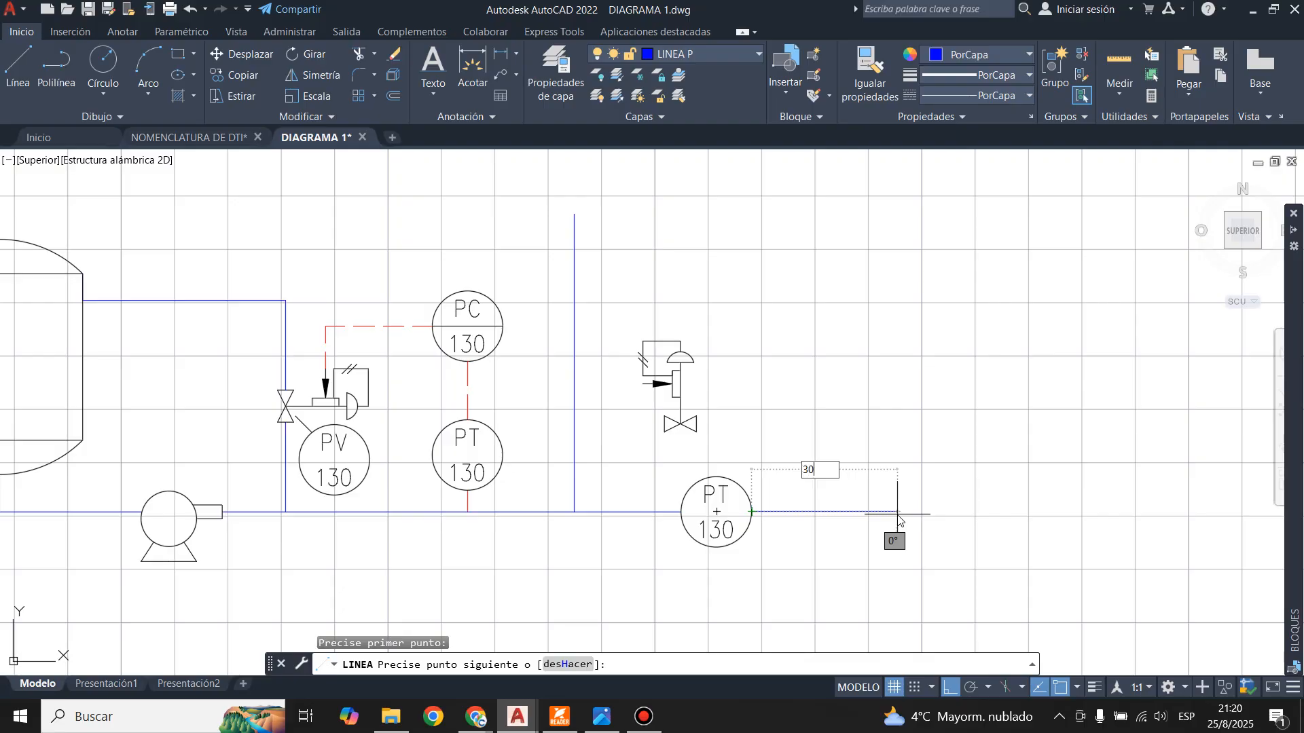
{"action": "key", "text": "Return"}
{"action": "key", "text": "Return"}
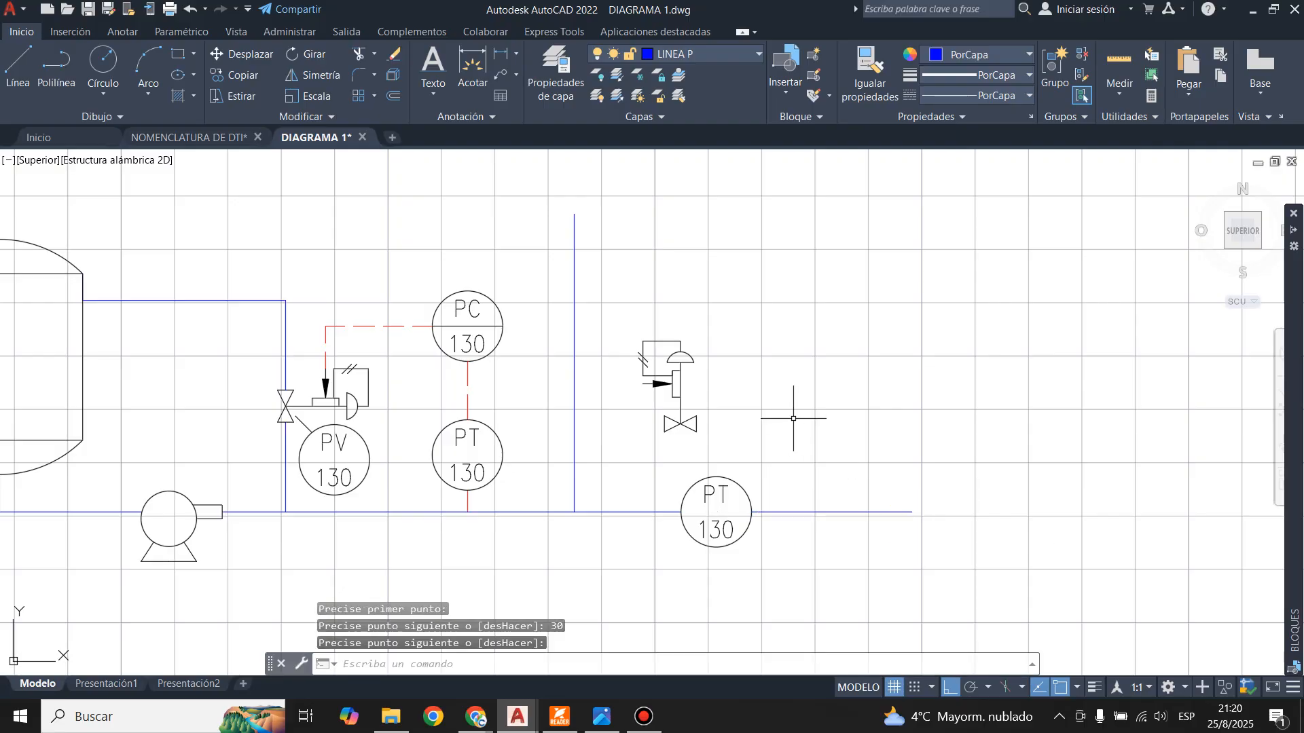
- Move the loose control valve block by its valve centre onto the free end of the new process line segment
{"action": "left_click", "coordinate": [696, 397]}
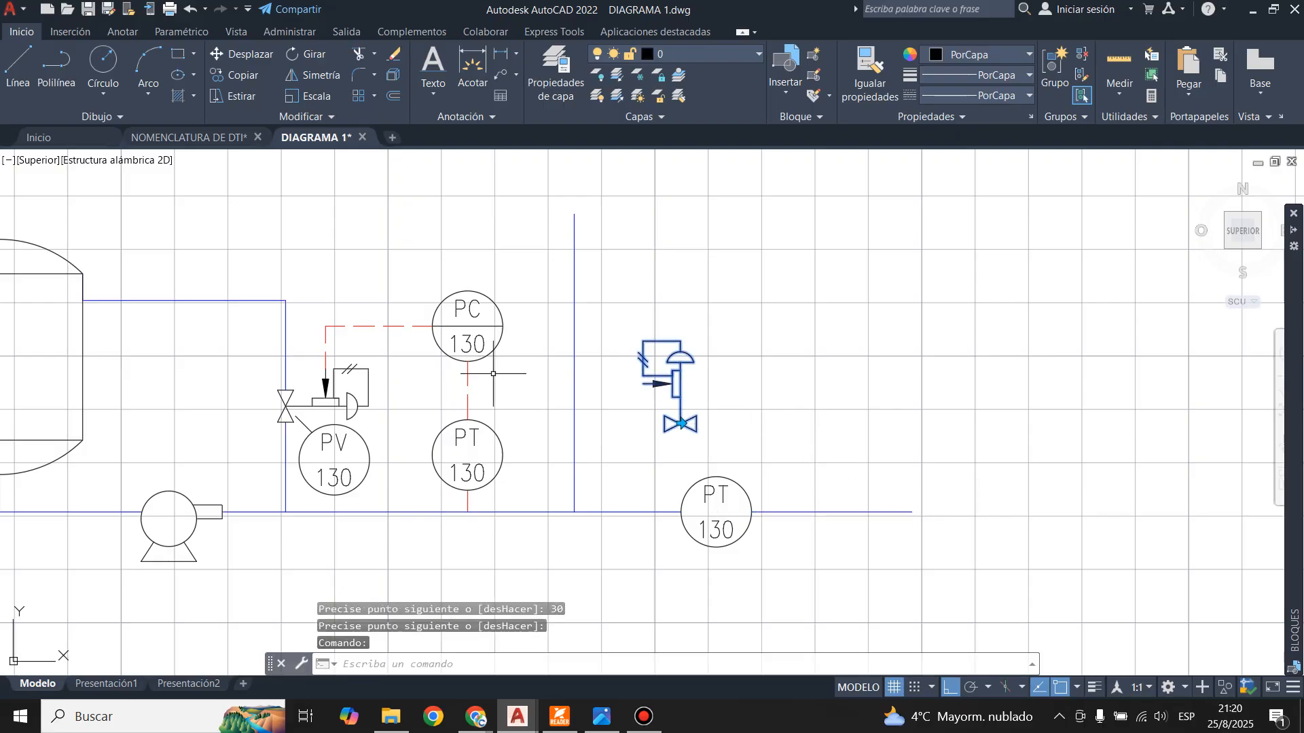
{"action": "left_click", "coordinate": [242, 54]}
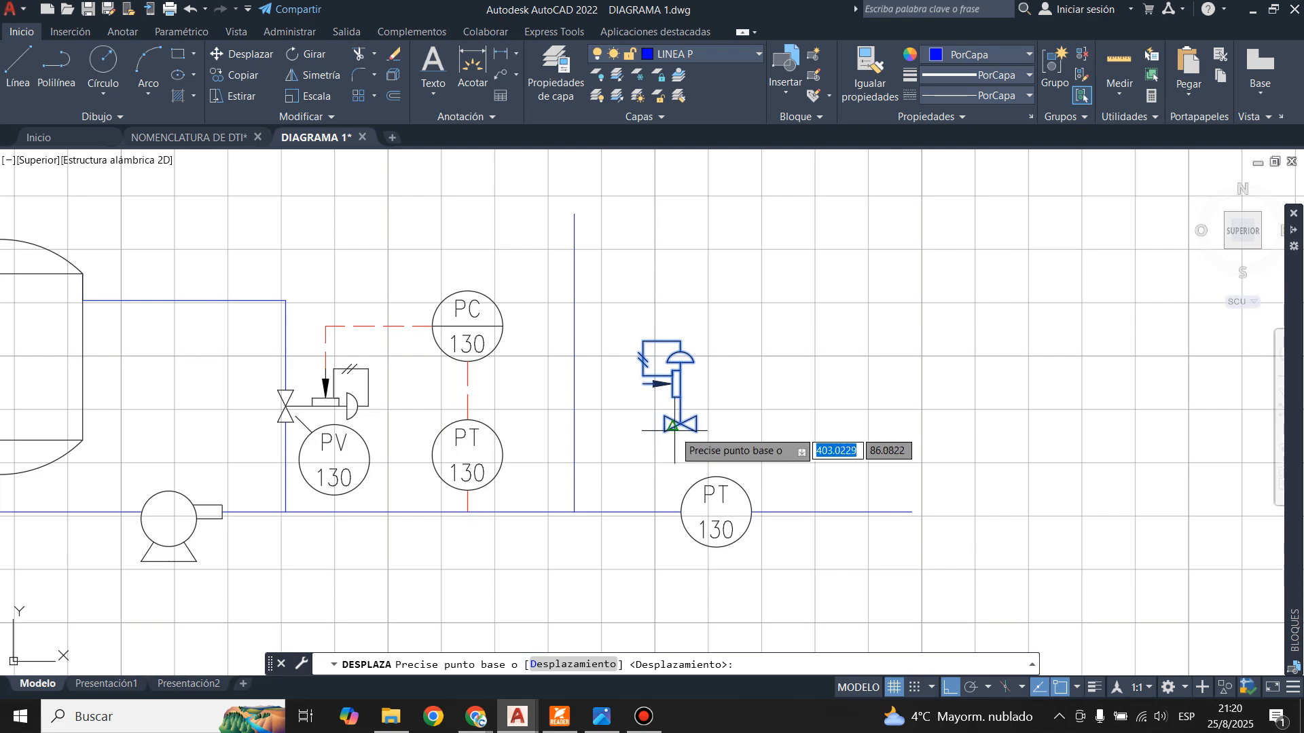
{"action": "scroll", "coordinate": [679, 435], "scroll_direction": "up", "scroll_amount": 2}
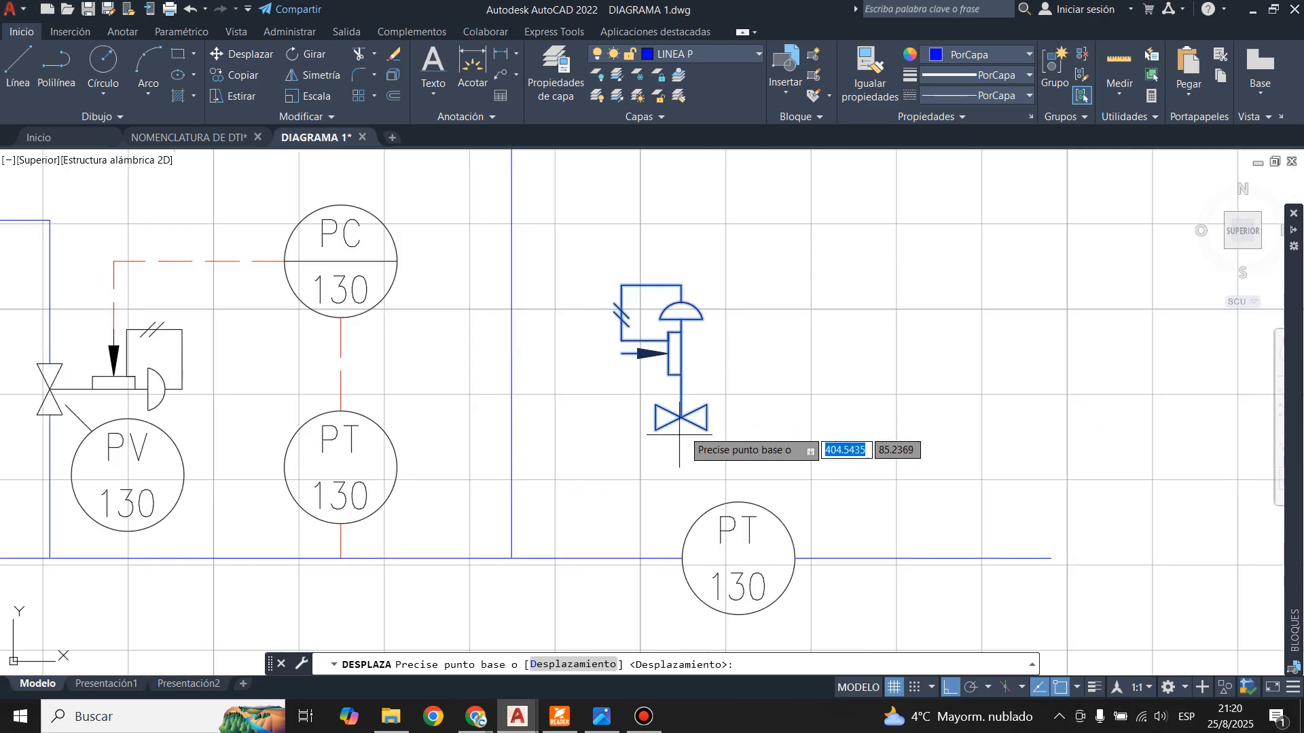
{"action": "left_click", "coordinate": [681, 417]}
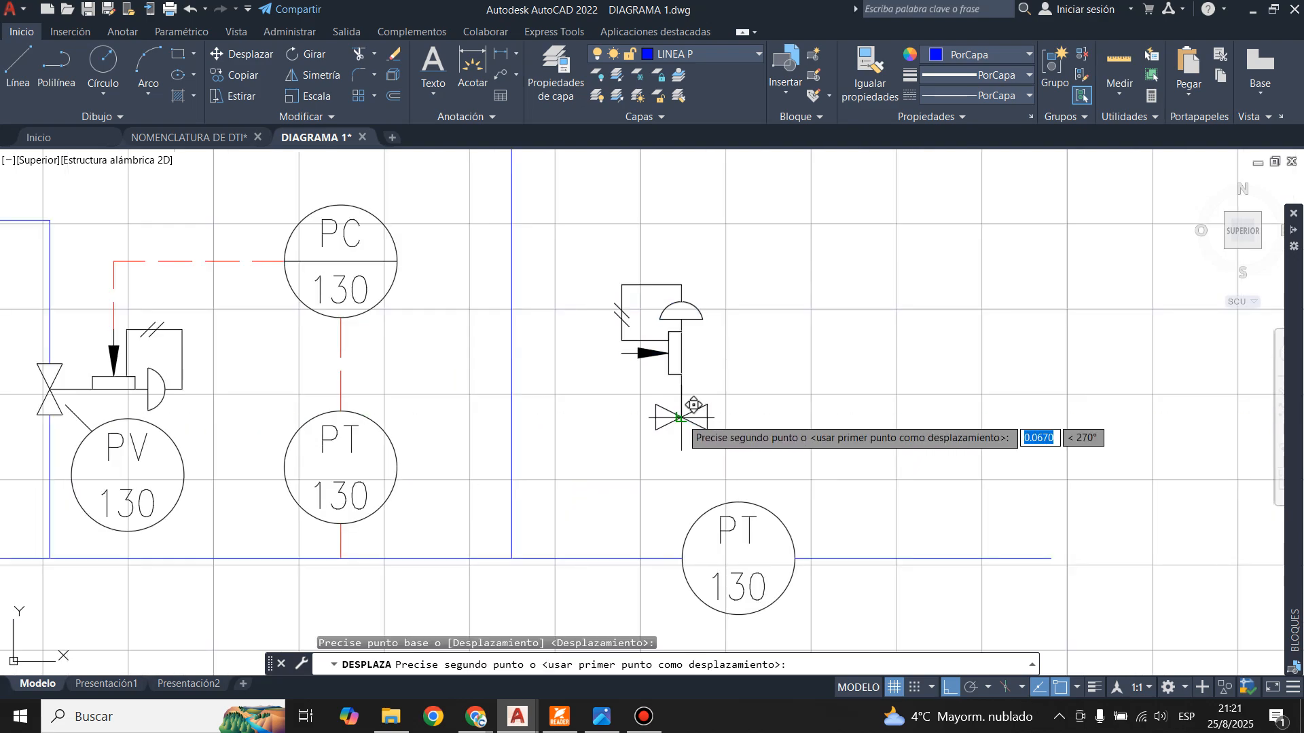
{"action": "left_click", "coordinate": [1045, 558]}
{"action": "key", "text": "Escape"}
{"action": "scroll", "coordinate": [1046, 516], "scroll_direction": "down", "scroll_amount": 4}
{"action": "scroll", "coordinate": [961, 467], "scroll_direction": "up", "scroll_amount": 2}
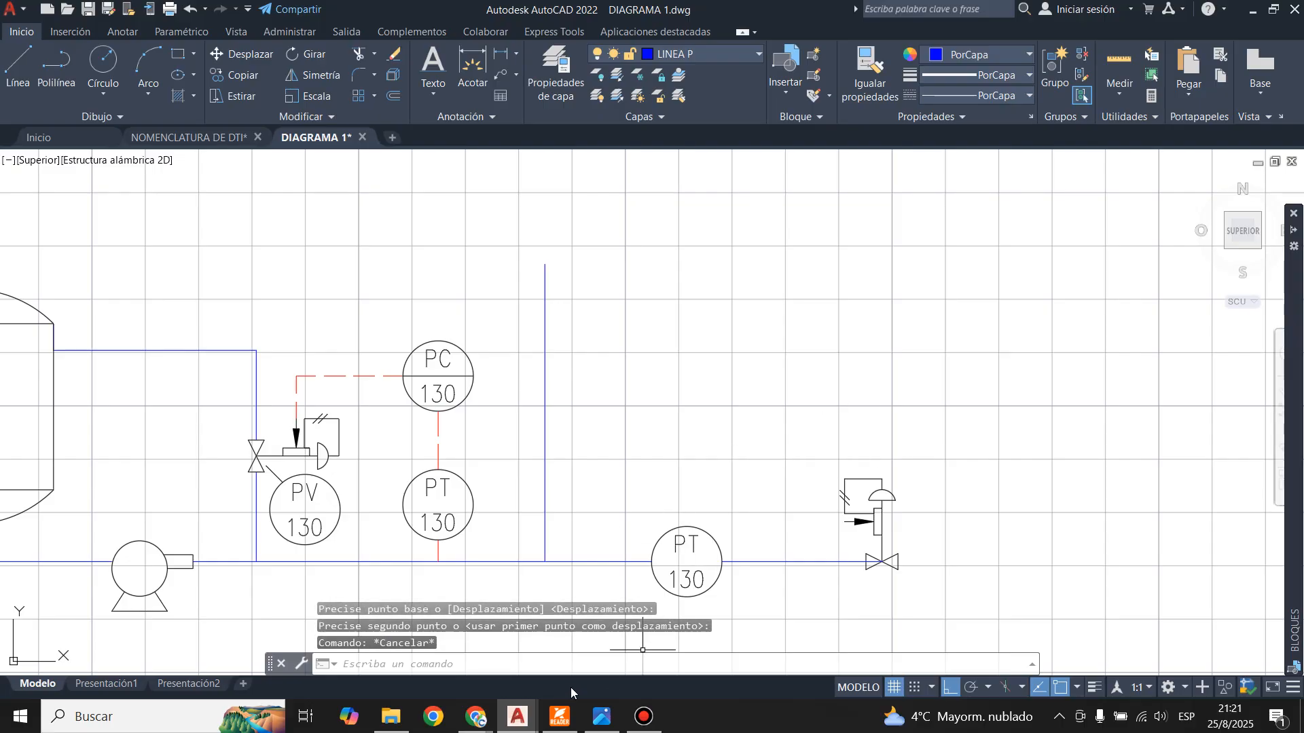
- Relabel the copied PT bubble on the process line as FT 131, following the reference diagram
{"action": "left_click", "coordinate": [603, 723]}
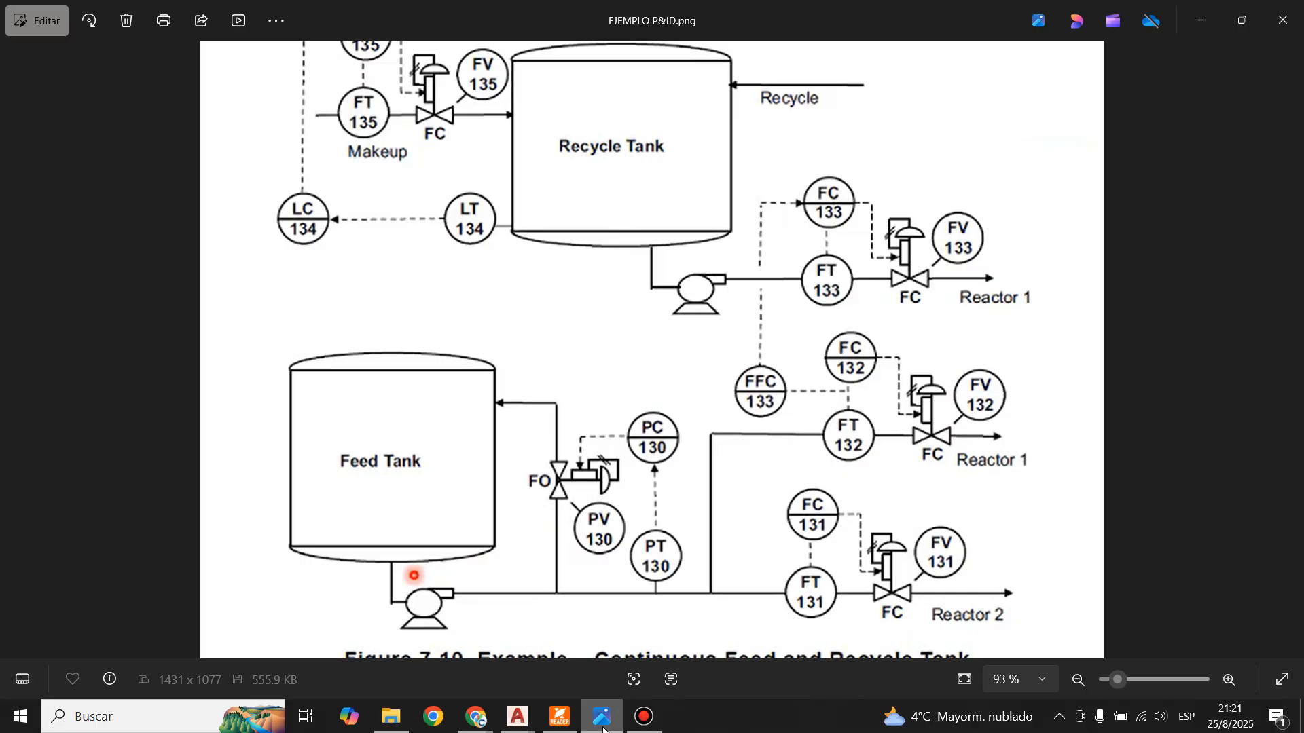
{"action": "left_click", "coordinate": [603, 724]}
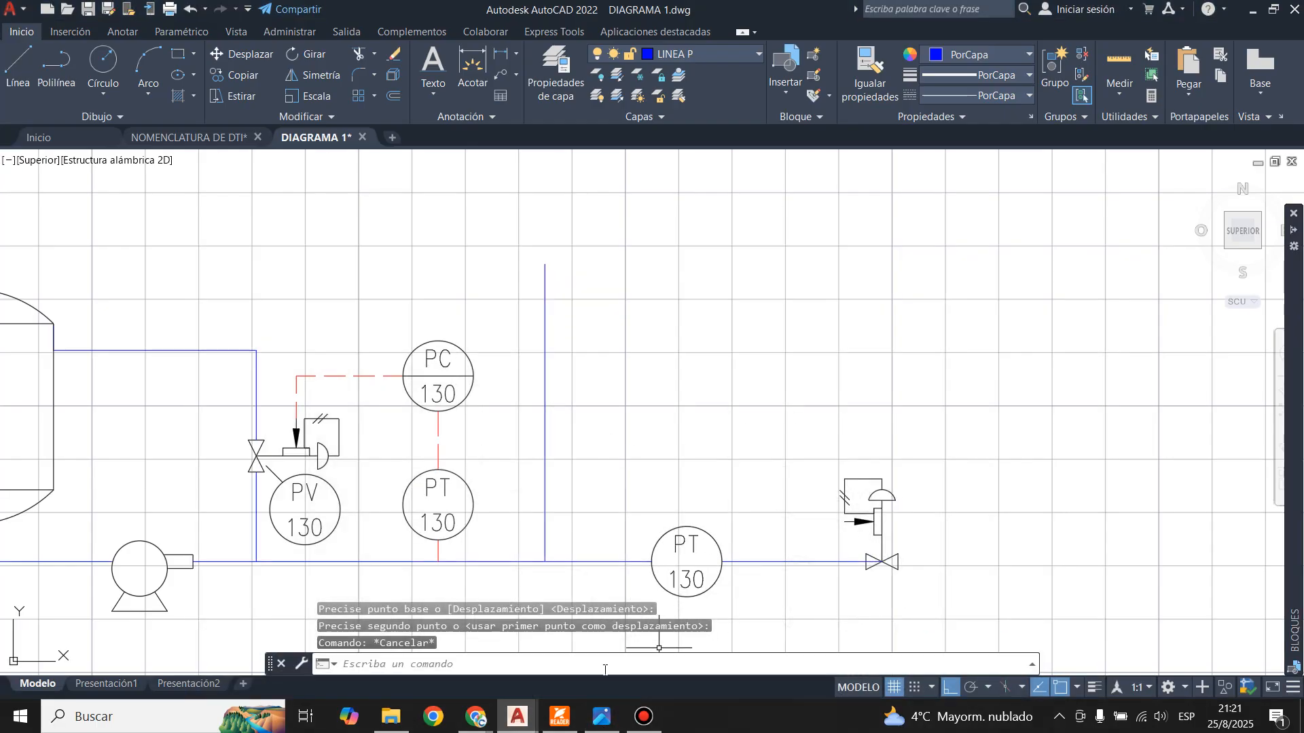
{"action": "left_click", "coordinate": [603, 724]}
{"action": "left_click", "coordinate": [603, 724]}
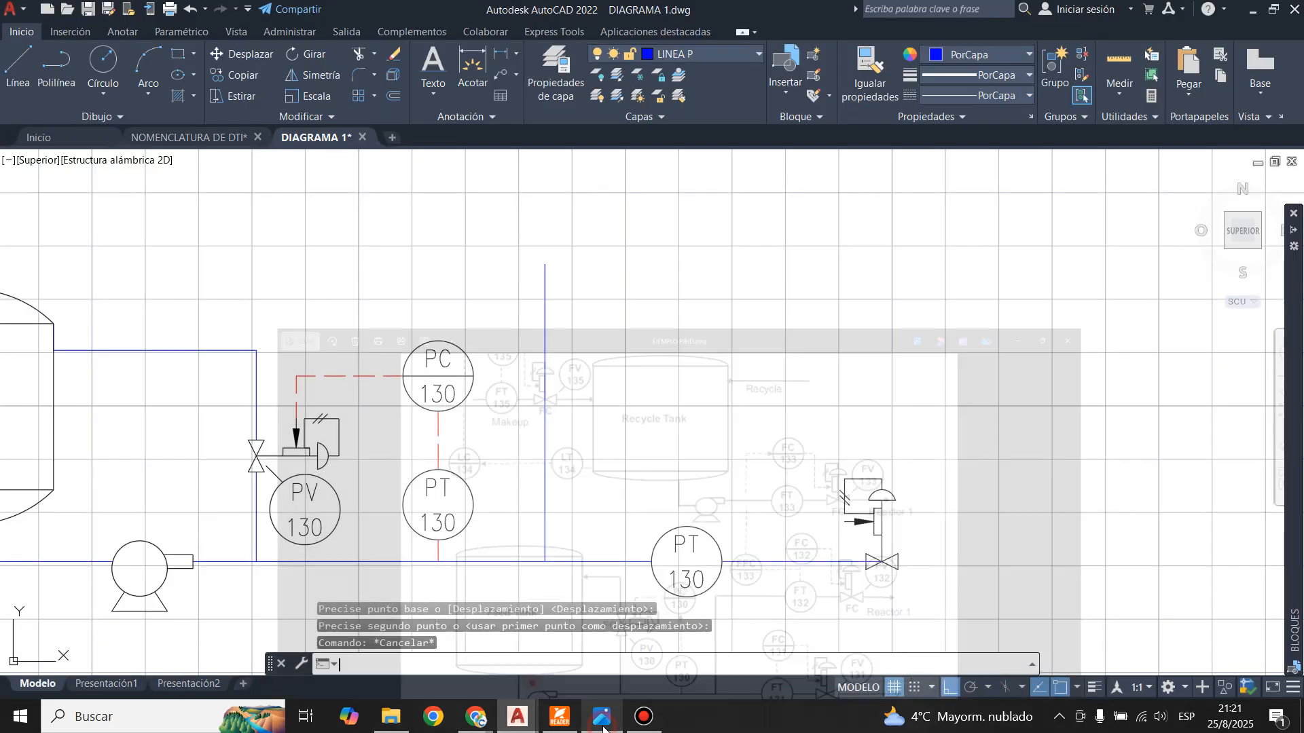
{"action": "double_click", "coordinate": [681, 543]}
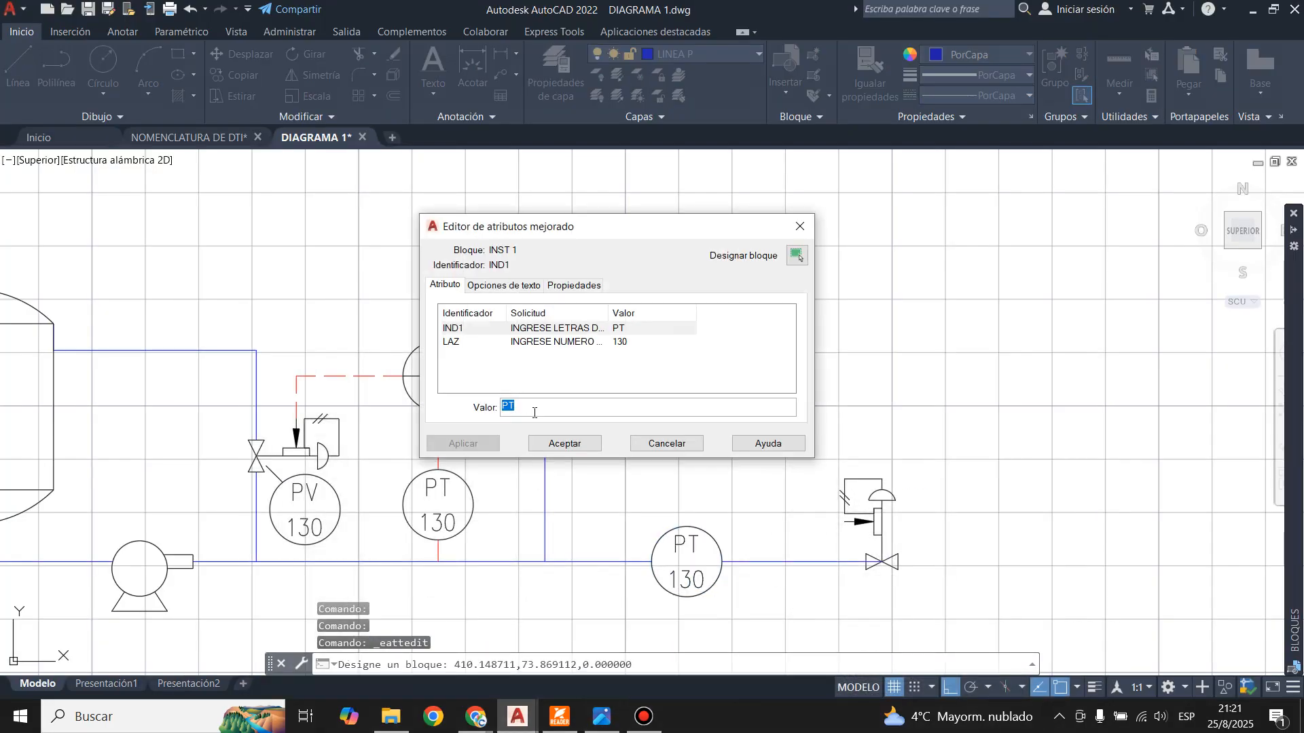
{"action": "type", "text": "FT"}
{"action": "key", "text": "Return"}
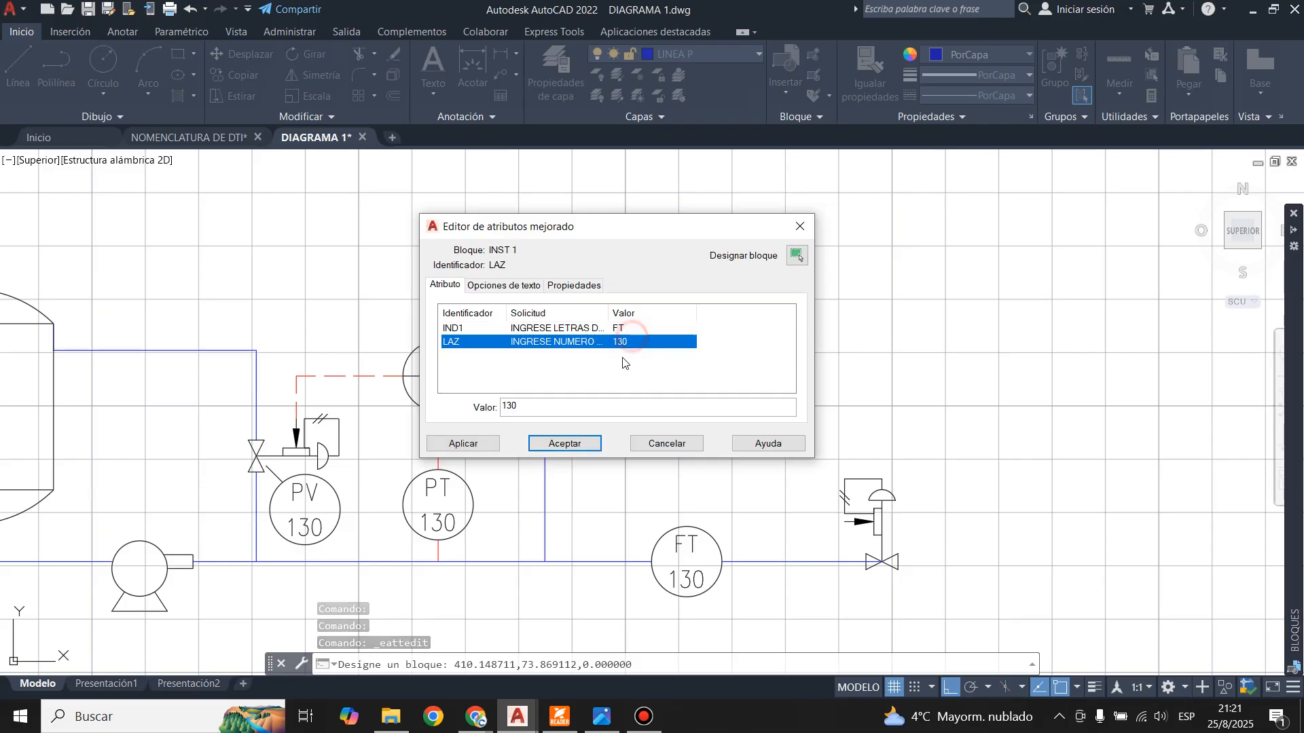
{"action": "double_click", "coordinate": [542, 406]}
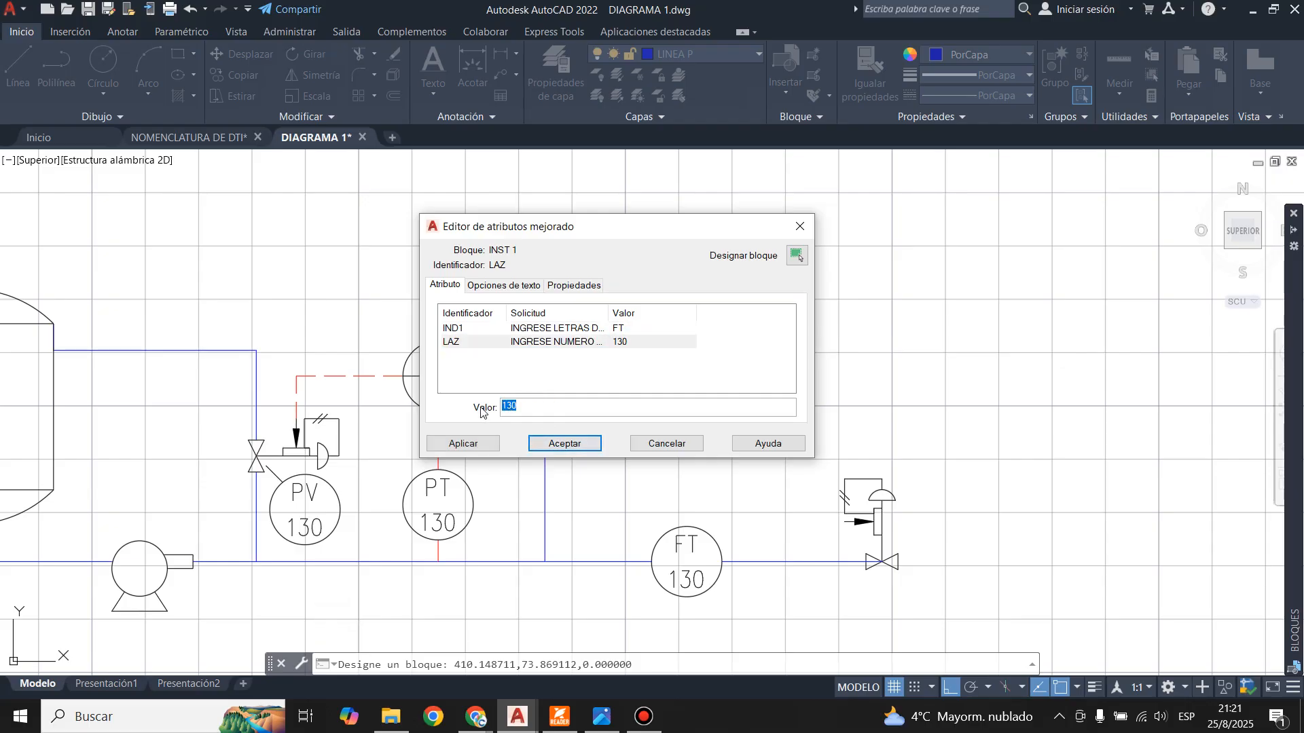
{"action": "type", "text": "131"}
{"action": "left_click", "coordinate": [463, 443]}
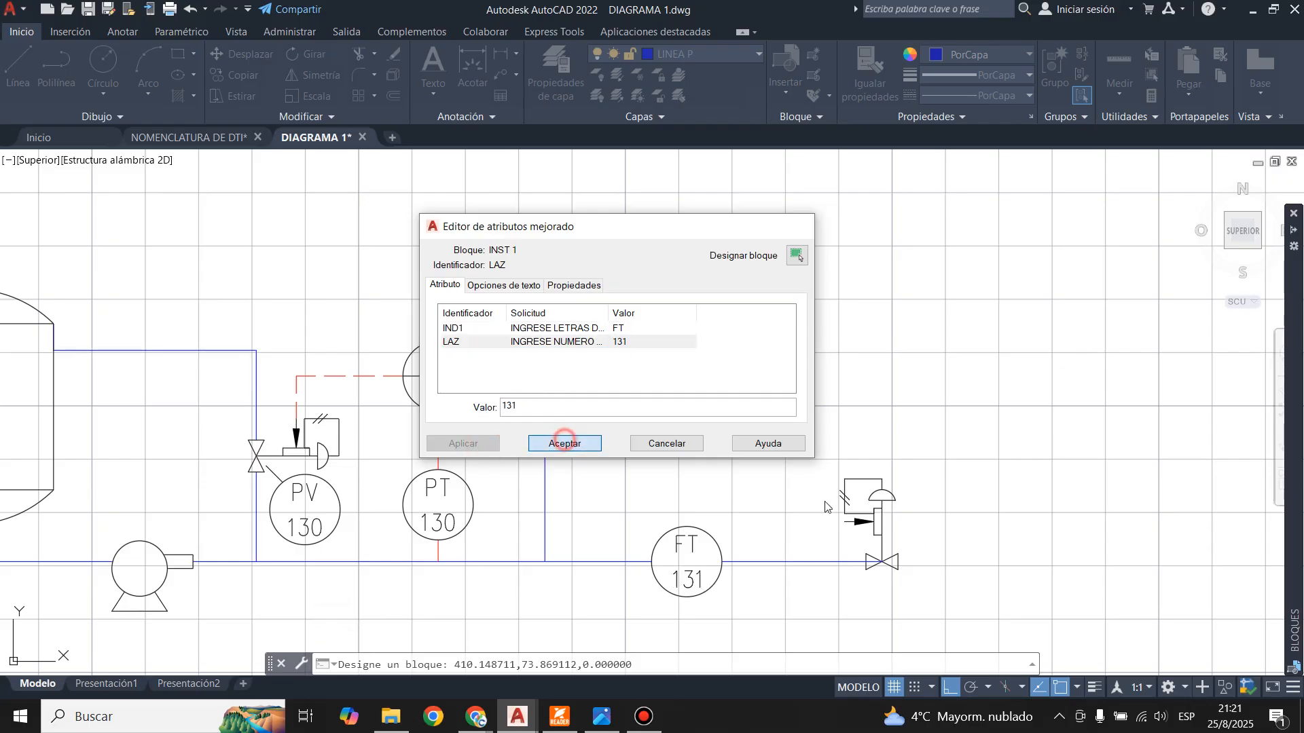
{"action": "left_click", "coordinate": [564, 443]}
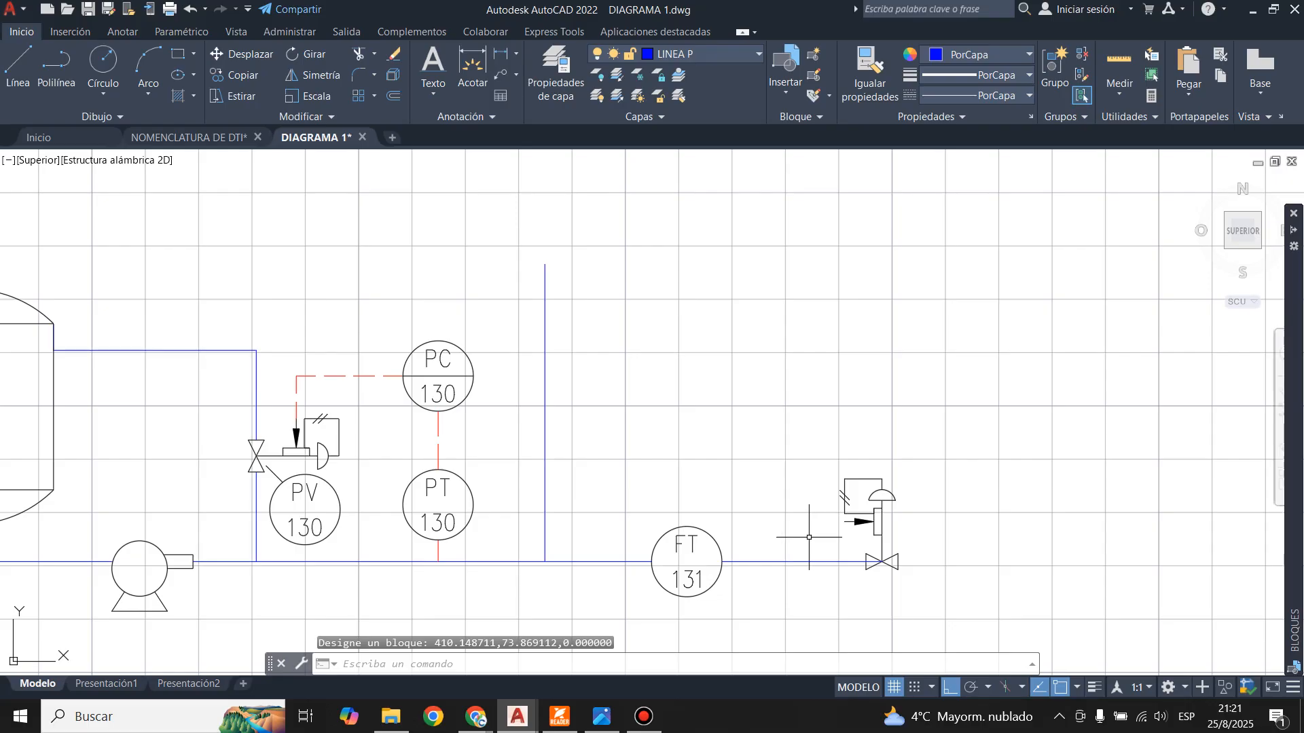
- Make LINEA E the current layer
{"action": "left_click", "coordinate": [737, 54]}
{"action": "left_click", "coordinate": [684, 162]}
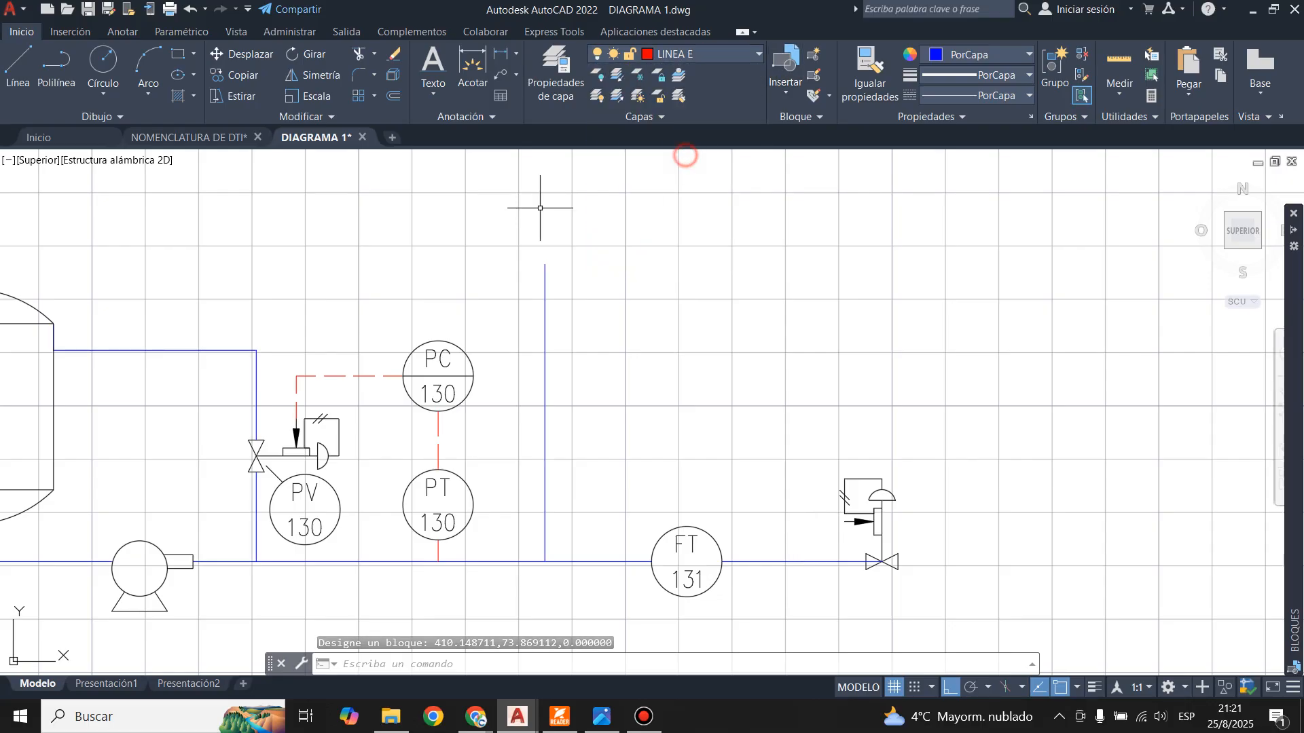
- Try an 18-unit vertical signal line from the top of the FT 131 bubble, compare it with the reference and erase it
{"action": "left_click", "coordinate": [19, 68]}
{"action": "left_click", "coordinate": [601, 716]}
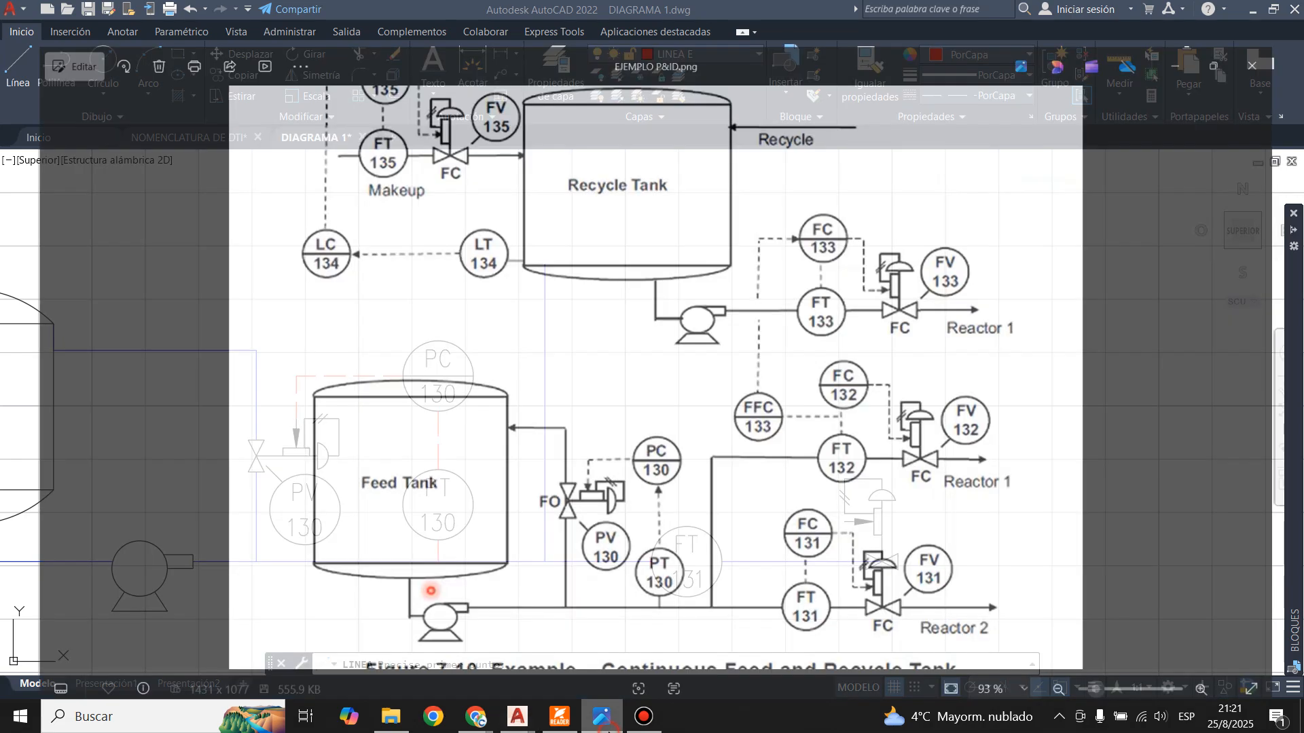
{"action": "left_click", "coordinate": [601, 717]}
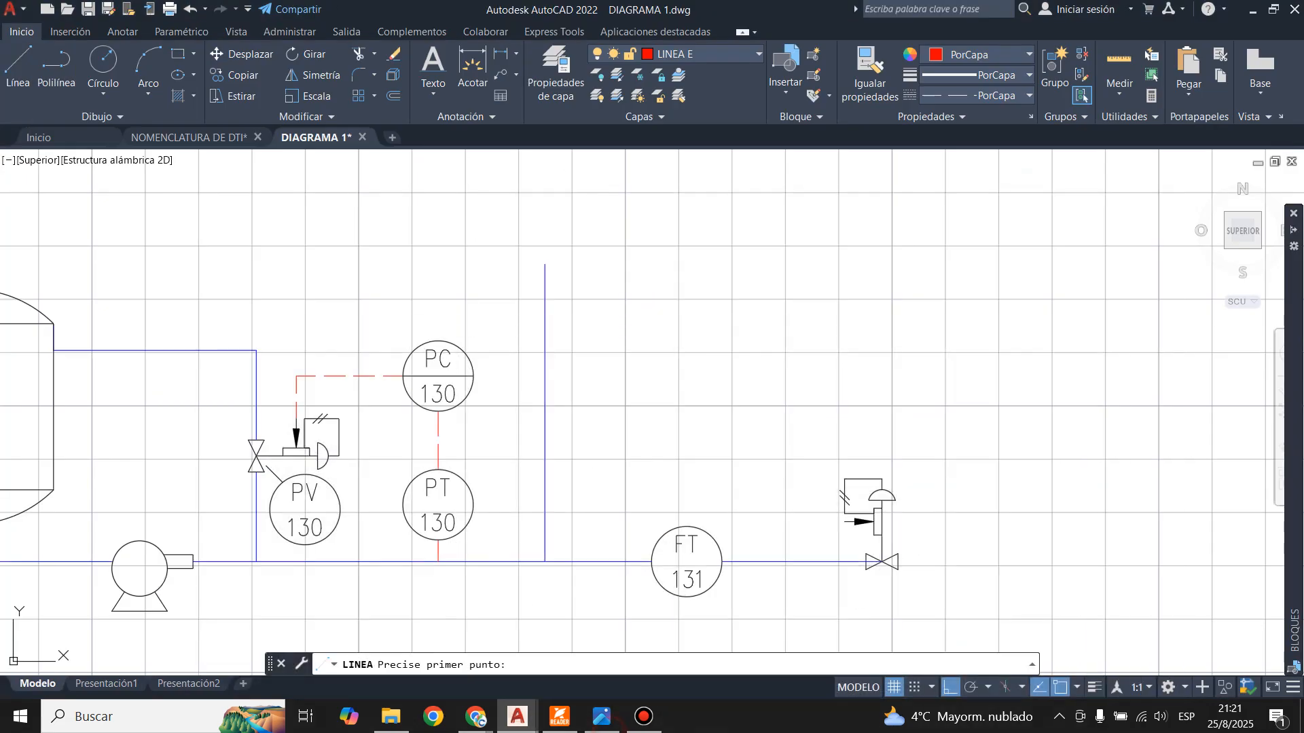
{"action": "left_click", "coordinate": [687, 527]}
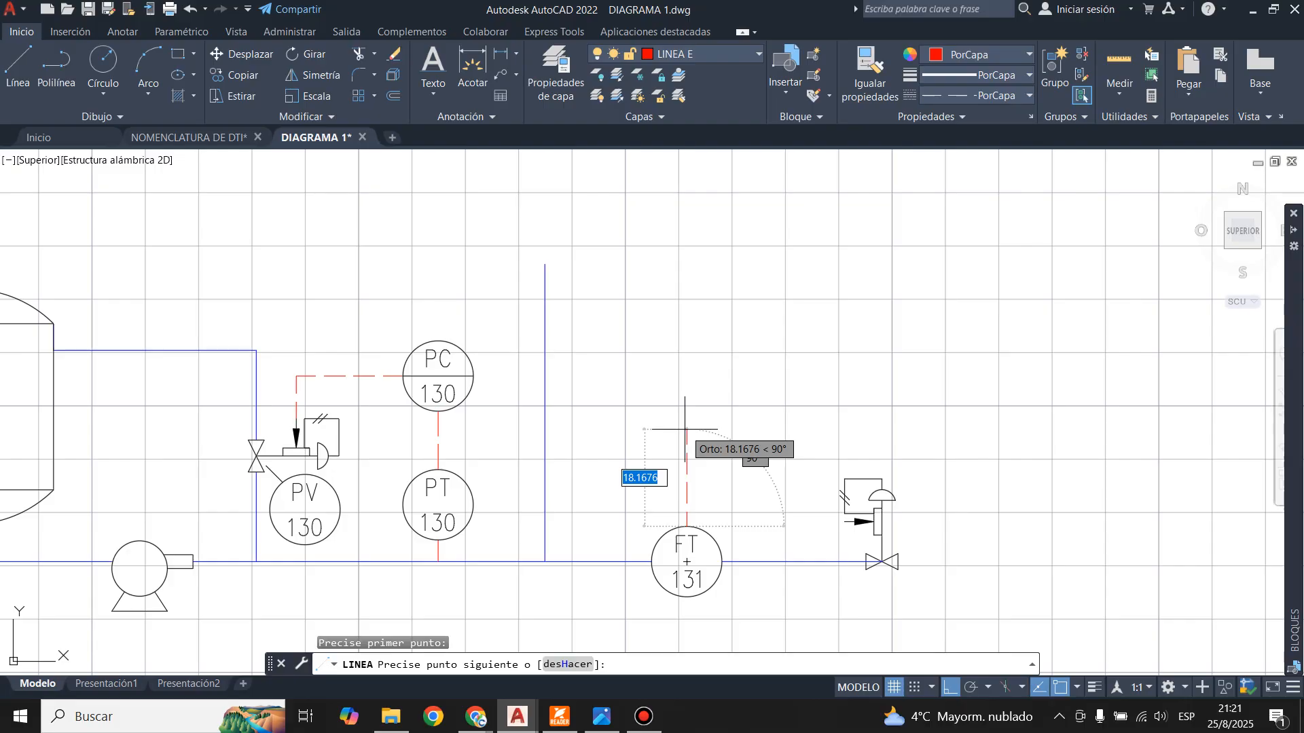
{"action": "type", "text": "18"}
{"action": "key", "text": "Return"}
{"action": "key", "text": "Return"}
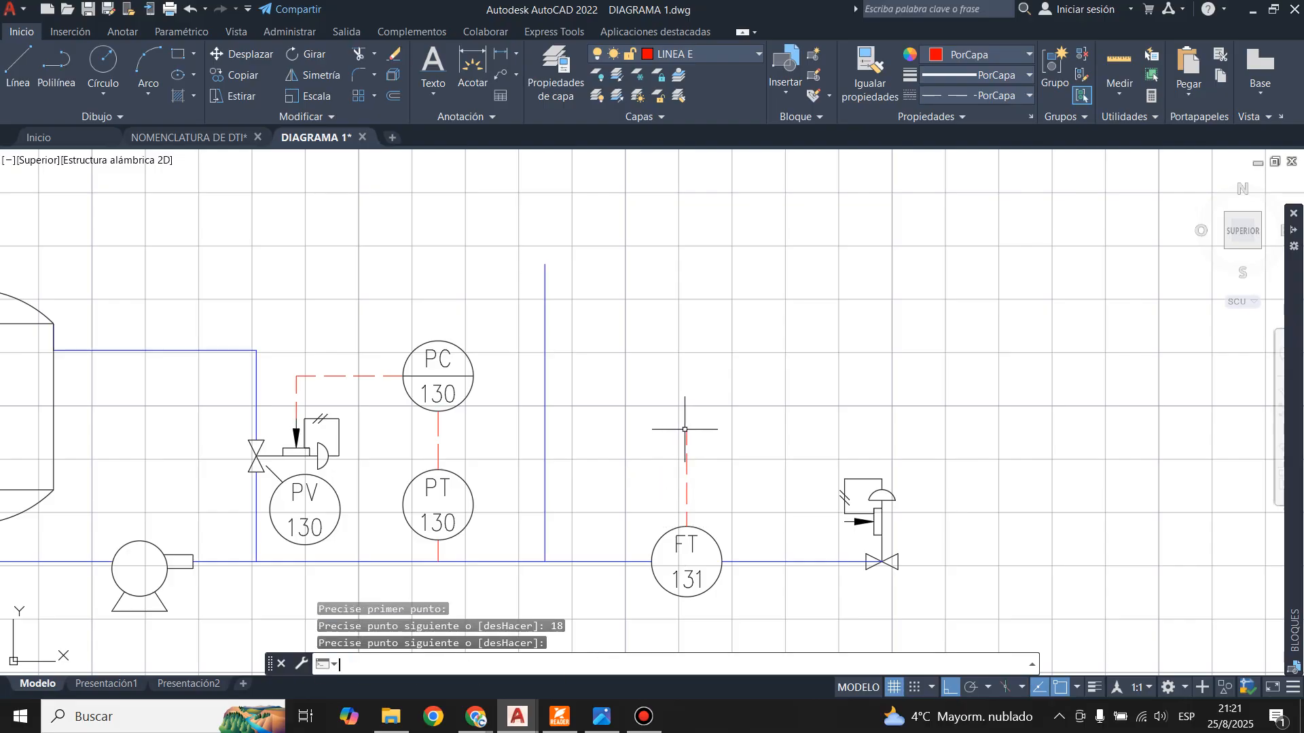
{"action": "left_click", "coordinate": [603, 717]}
{"action": "left_click", "coordinate": [602, 717]}
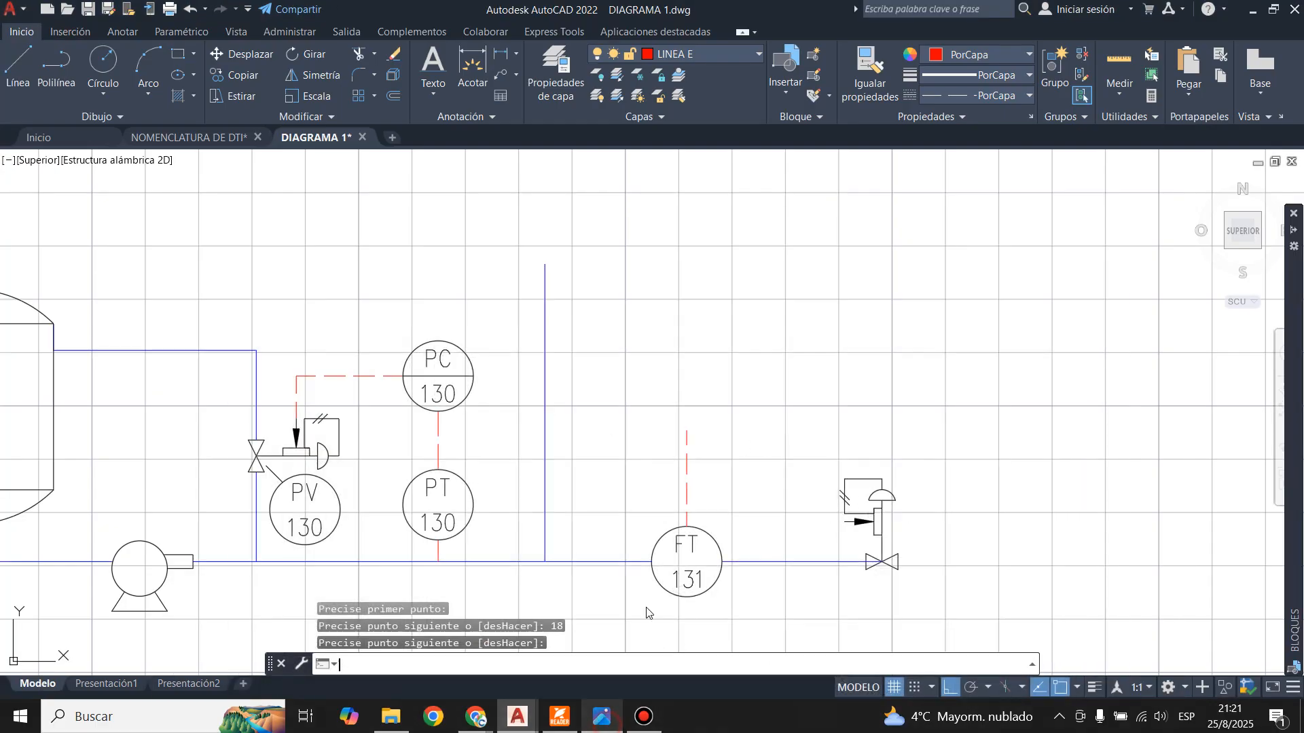
{"action": "left_click", "coordinate": [686, 475]}
{"action": "key", "text": "Delete"}
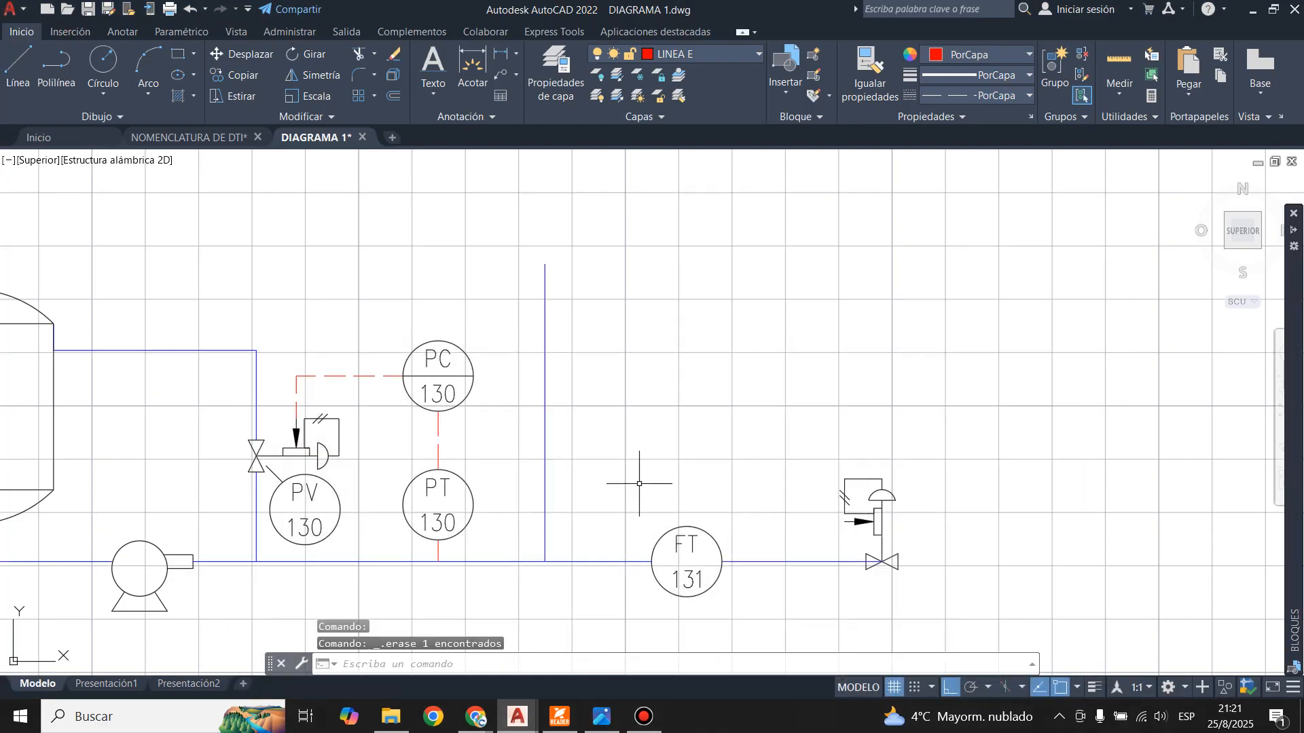
- Draw a 10-unit dashed signal line straight up from the top quadrant of the FT 131 bubble
{"action": "left_click", "coordinate": [24, 61]}
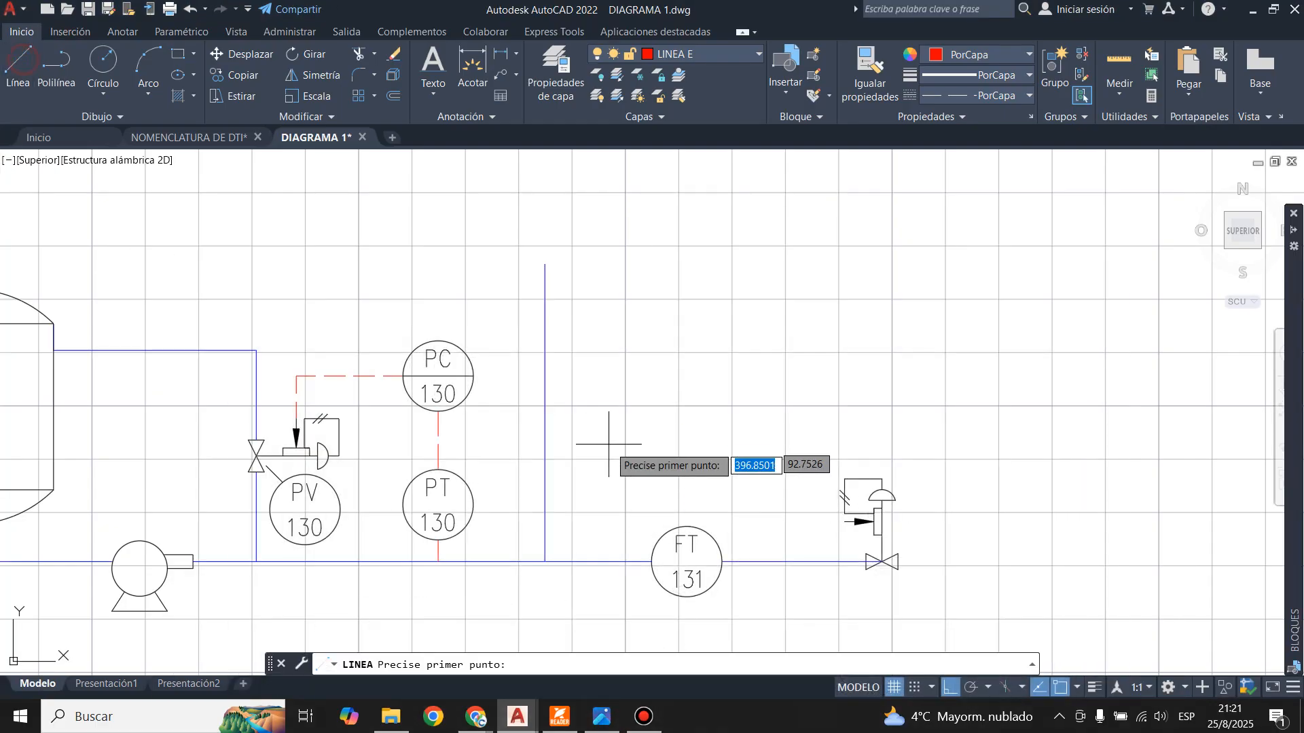
{"action": "left_click", "coordinate": [686, 526]}
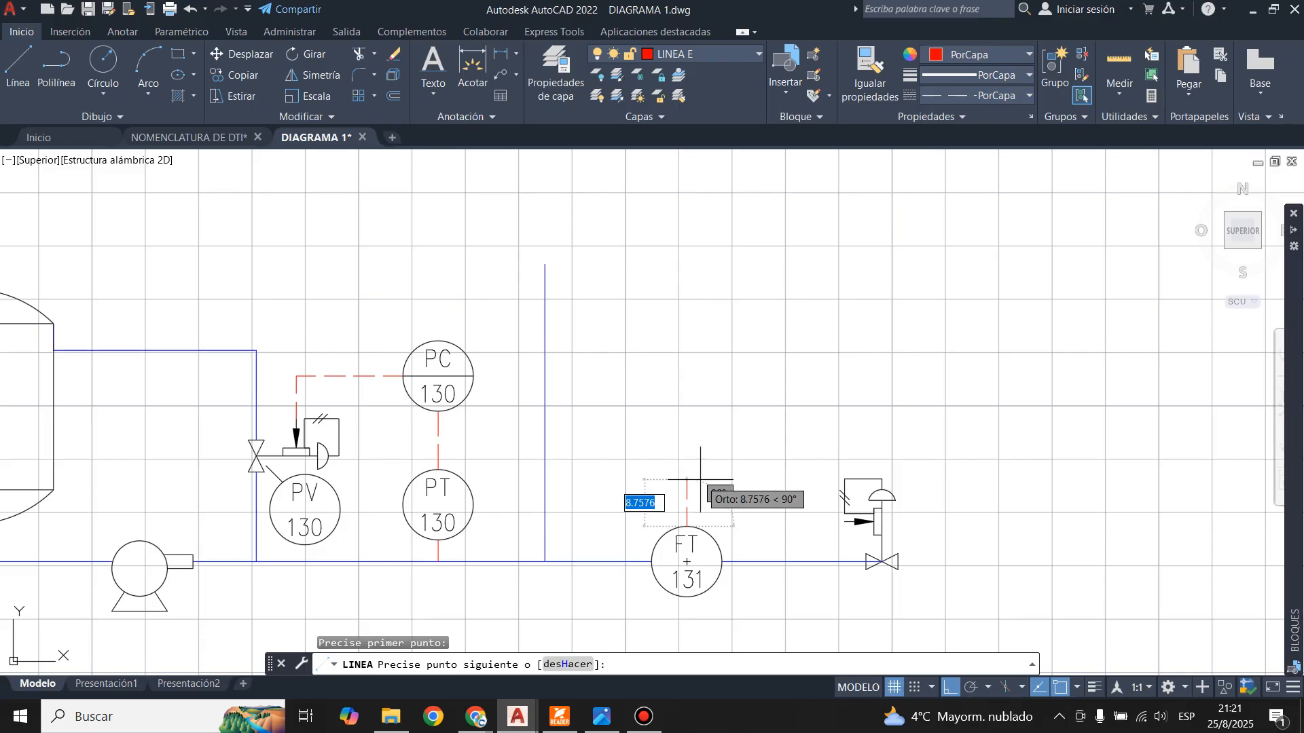
{"action": "type", "text": "10"}
{"action": "key", "text": "Return"}
{"action": "key", "text": "Return"}
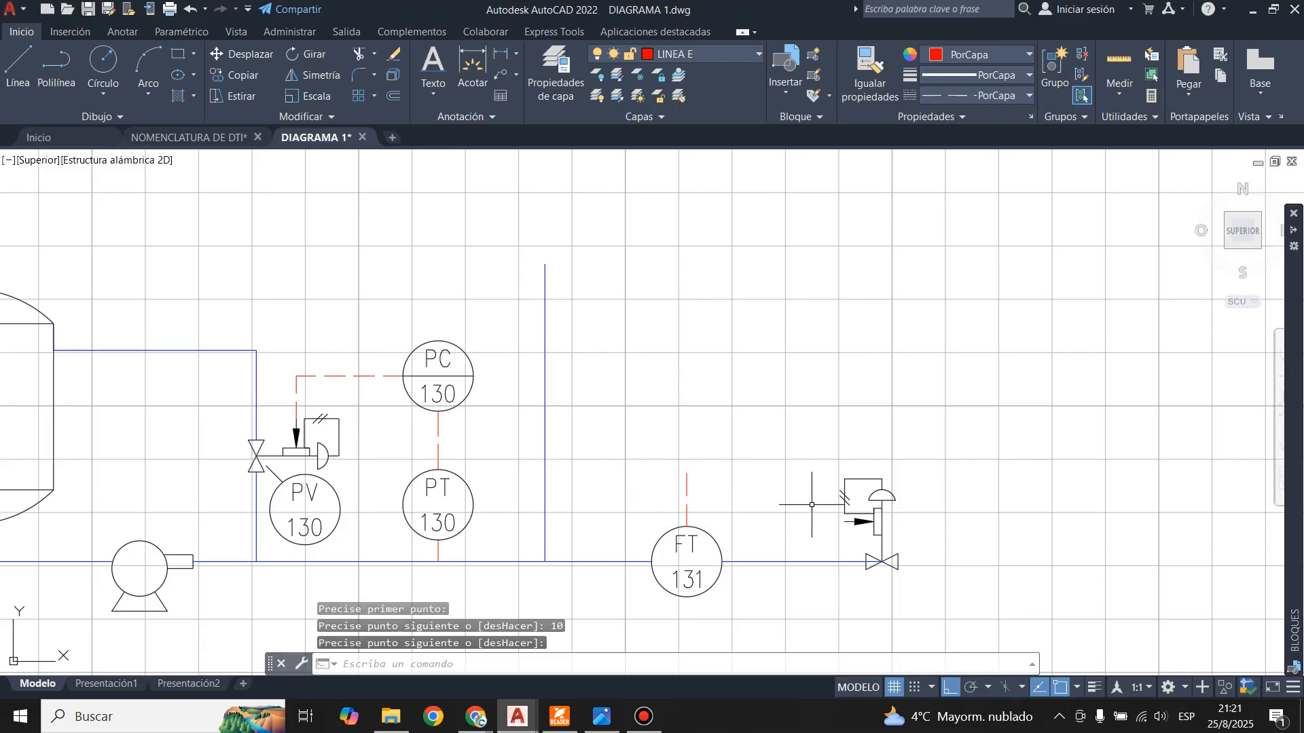
- Copy the FT 131 bubble from its bottom quadrant to the top end of the vertical dashed signal line
{"action": "left_click", "coordinate": [714, 543]}
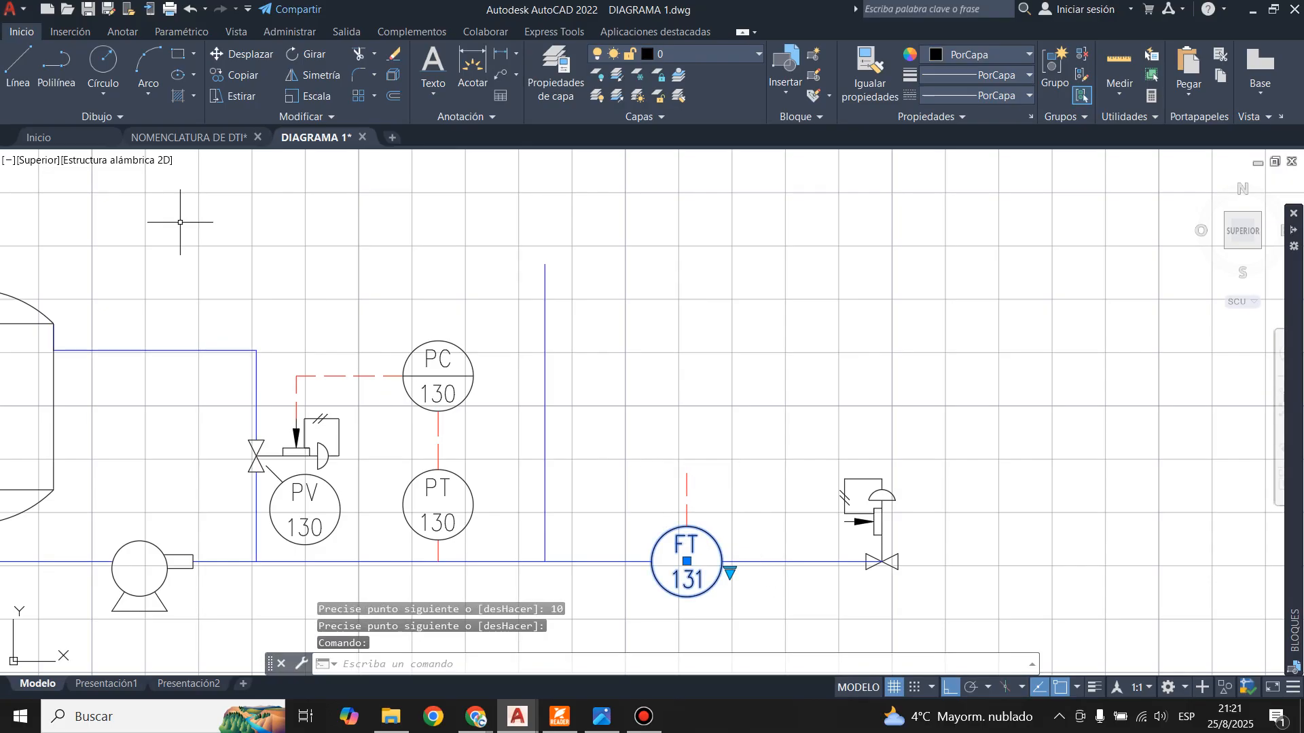
{"action": "left_click", "coordinate": [230, 75]}
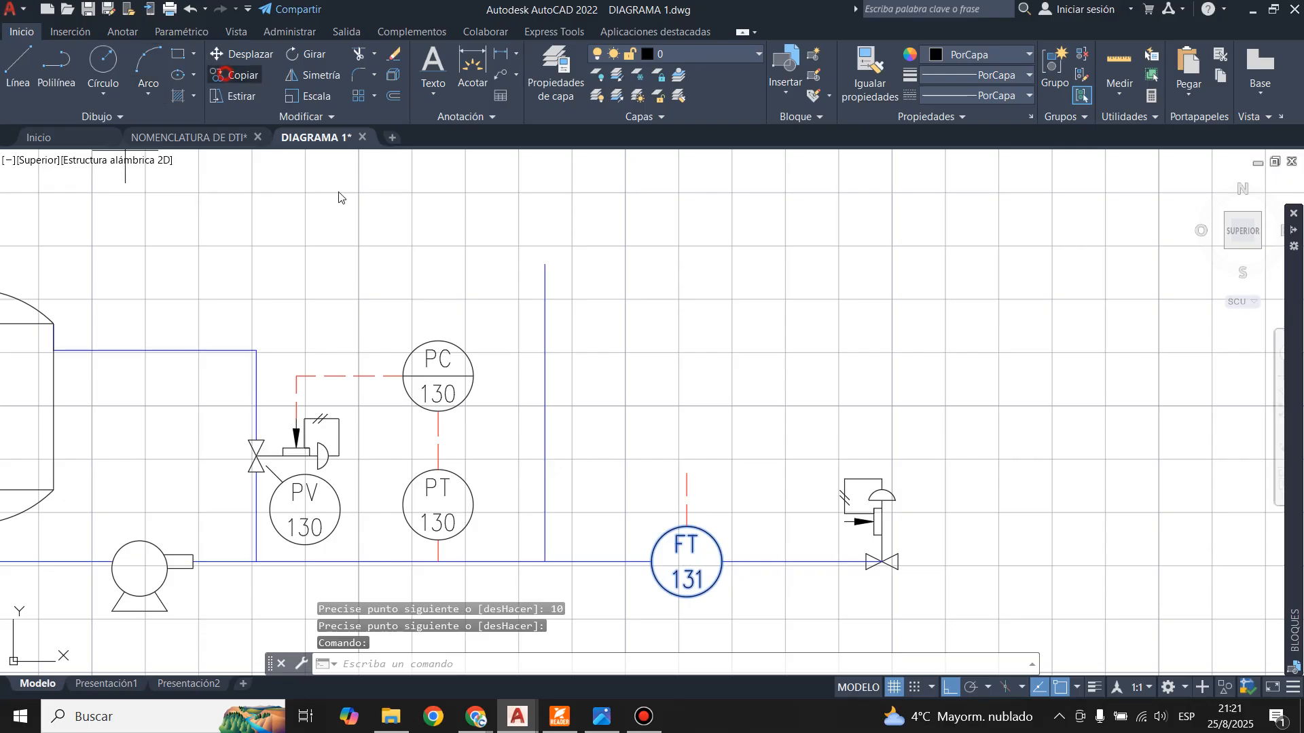
{"action": "left_click", "coordinate": [687, 598]}
{"action": "left_click", "coordinate": [687, 473]}
{"action": "key", "text": "Escape"}
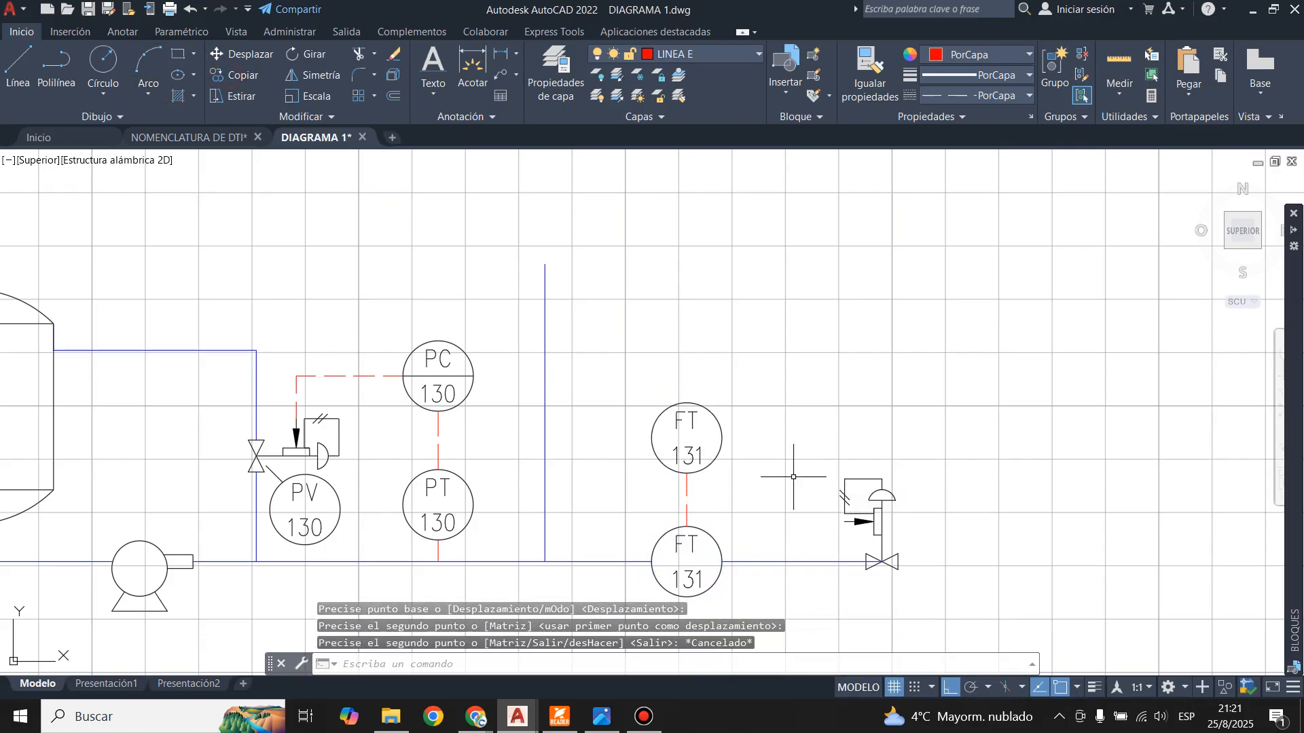
- Check the reference diagram and switch the upper FT 131 bubble to its DISCRETO variant with the horizontal dividing line
{"action": "left_click", "coordinate": [603, 726]}
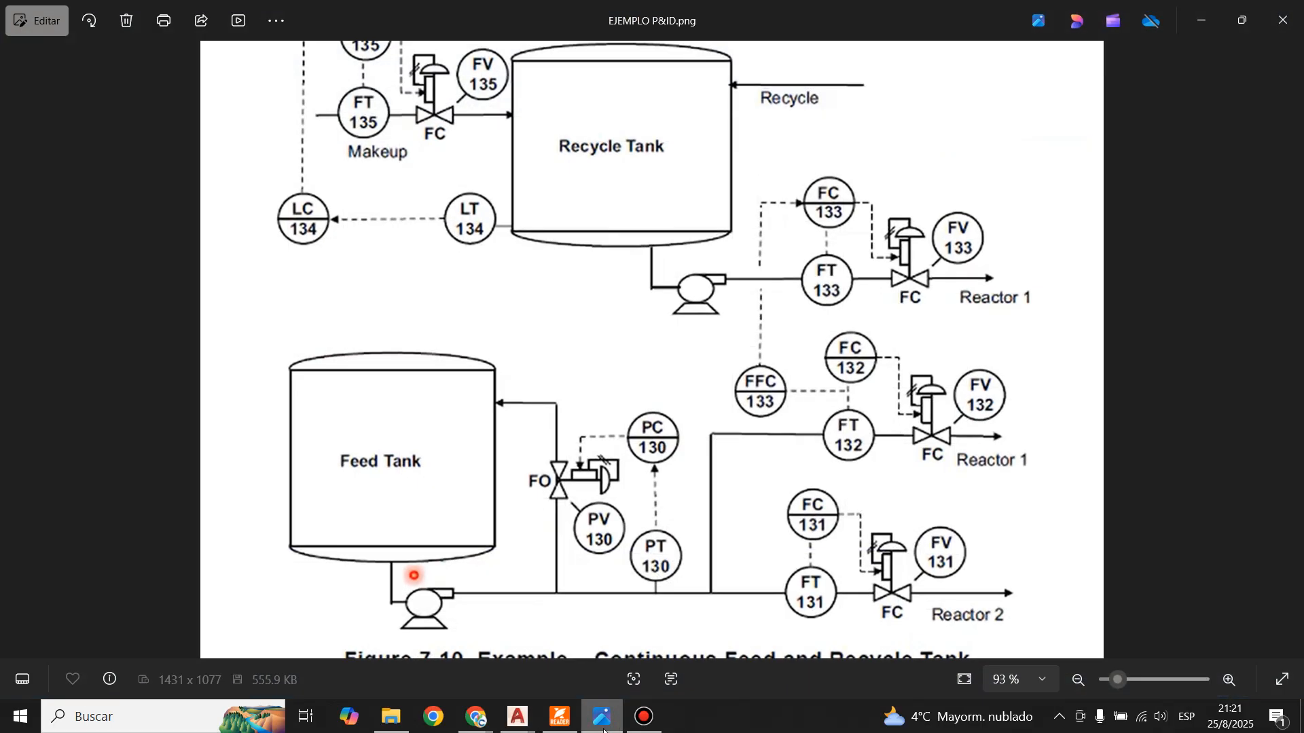
{"action": "left_click", "coordinate": [604, 725]}
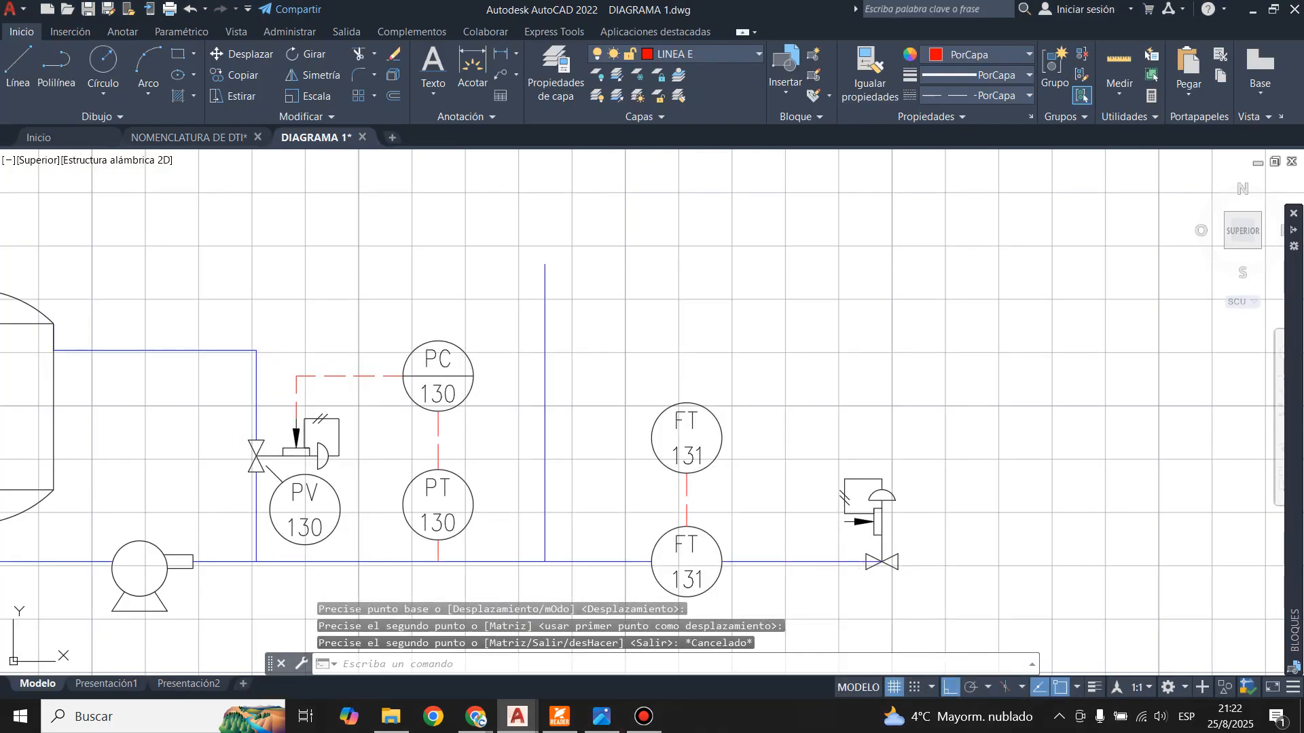
{"action": "left_click", "coordinate": [721, 454]}
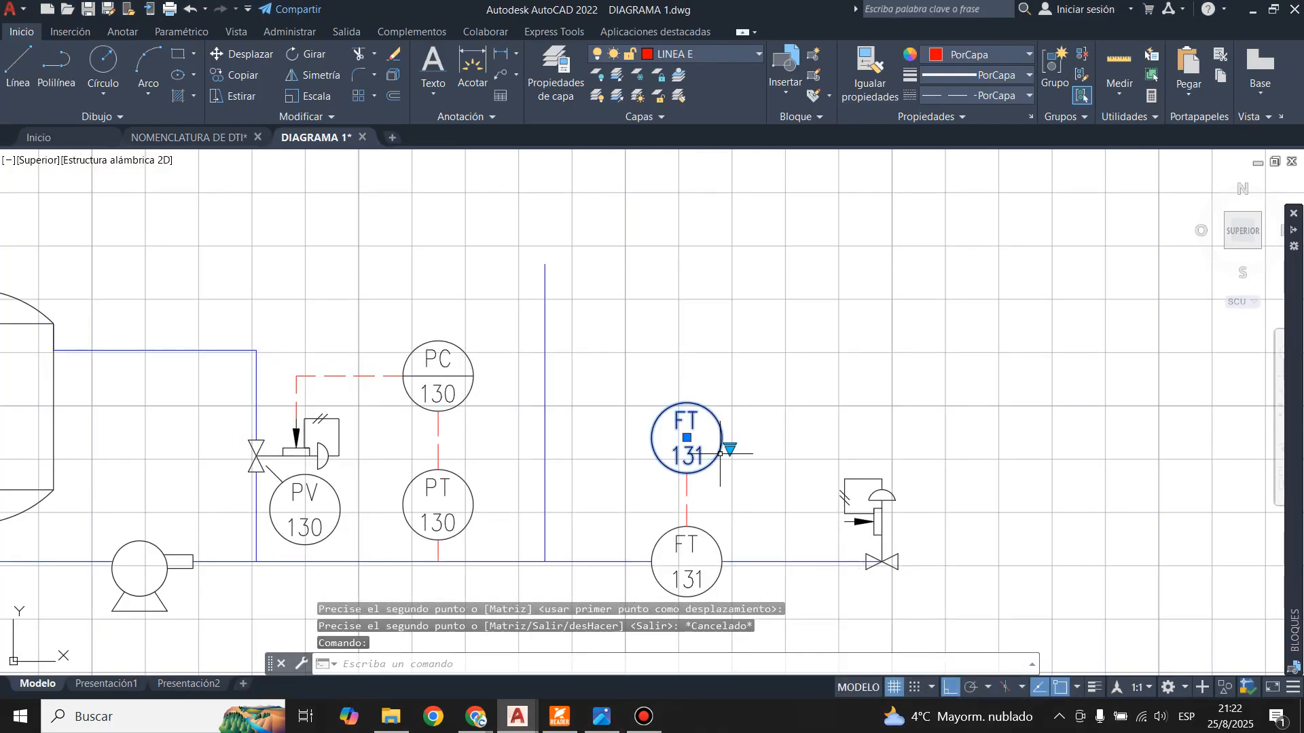
{"action": "left_click", "coordinate": [730, 450]}
{"action": "left_click", "coordinate": [754, 476]}
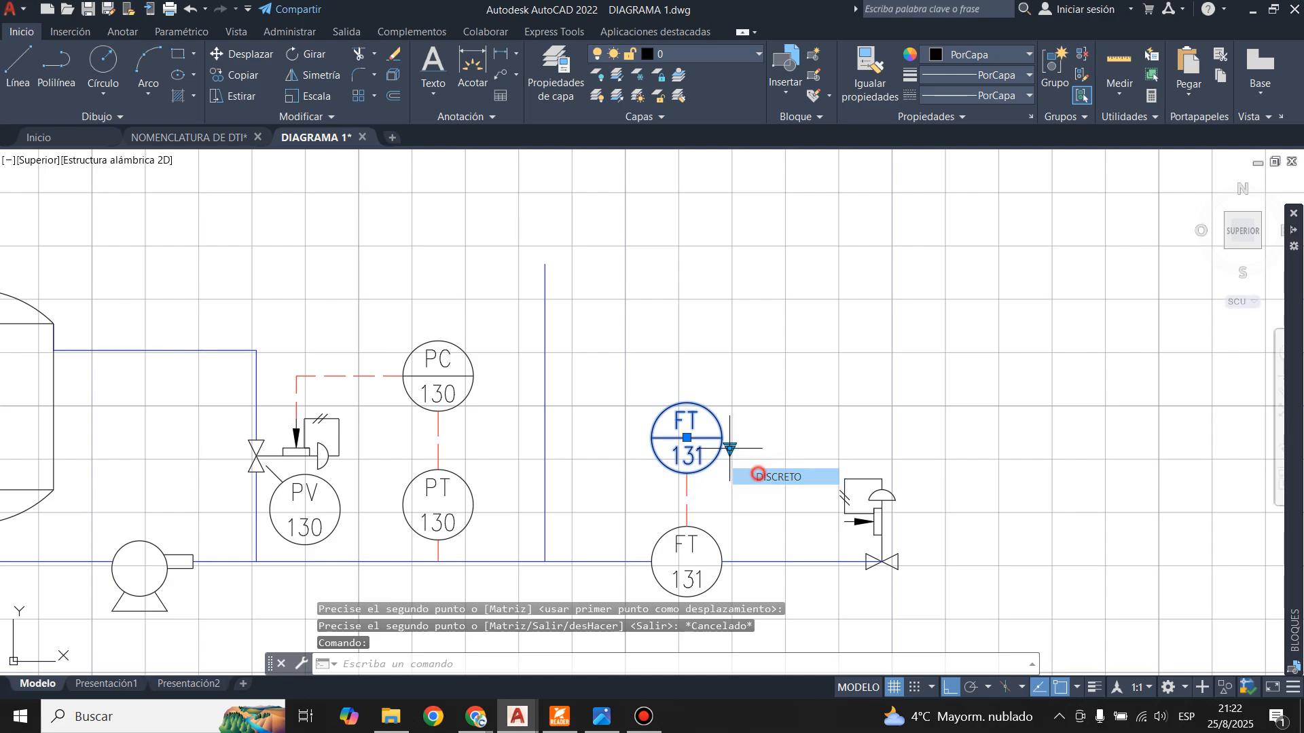
{"action": "key", "text": "Escape"}
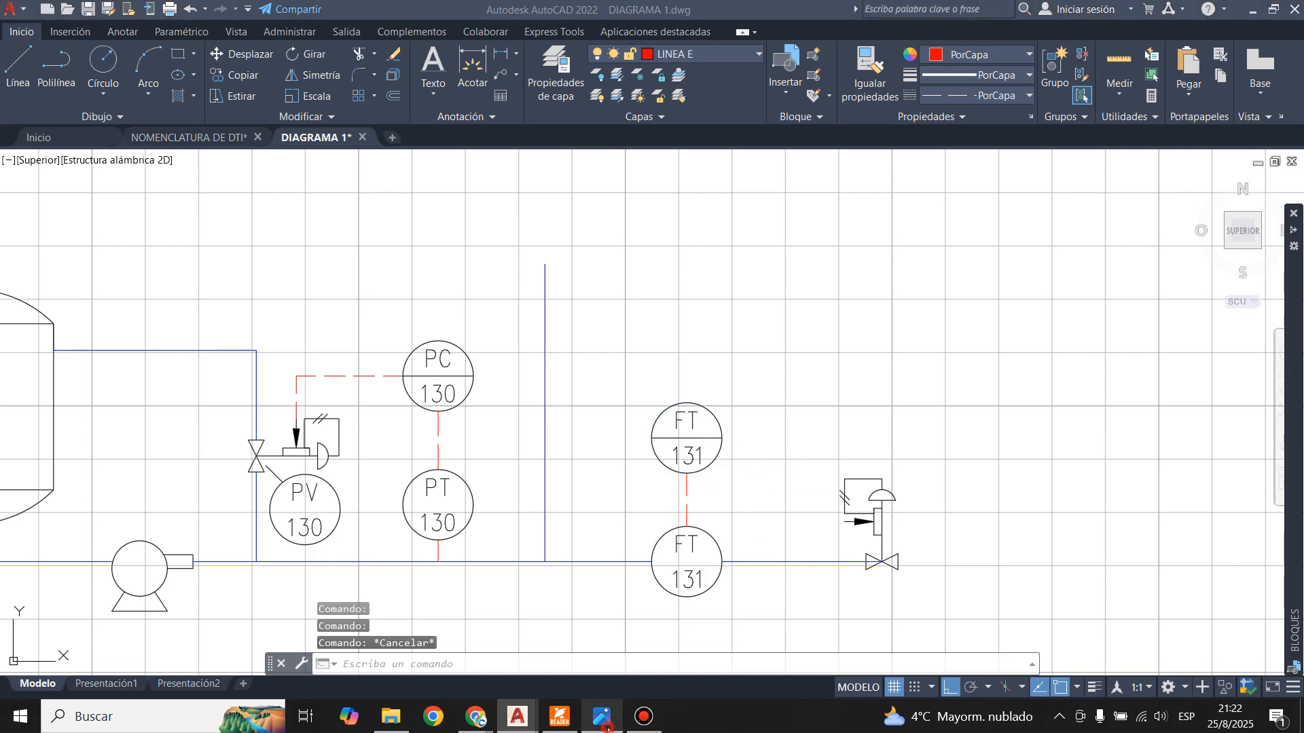
- Relabel the upper bubble's instrument letters as FC, following the reference diagram
{"action": "left_click", "coordinate": [603, 718]}
{"action": "key", "text": "alt+Tab"}
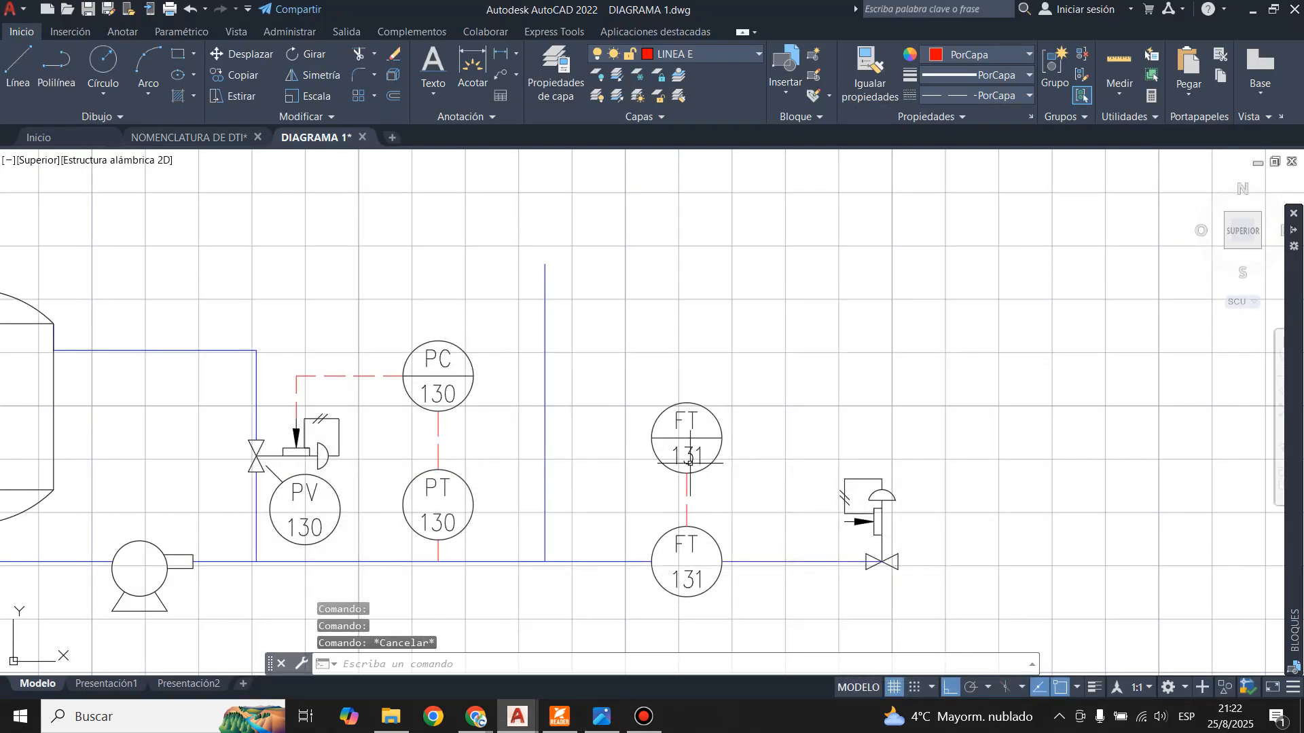
{"action": "double_click", "coordinate": [687, 431]}
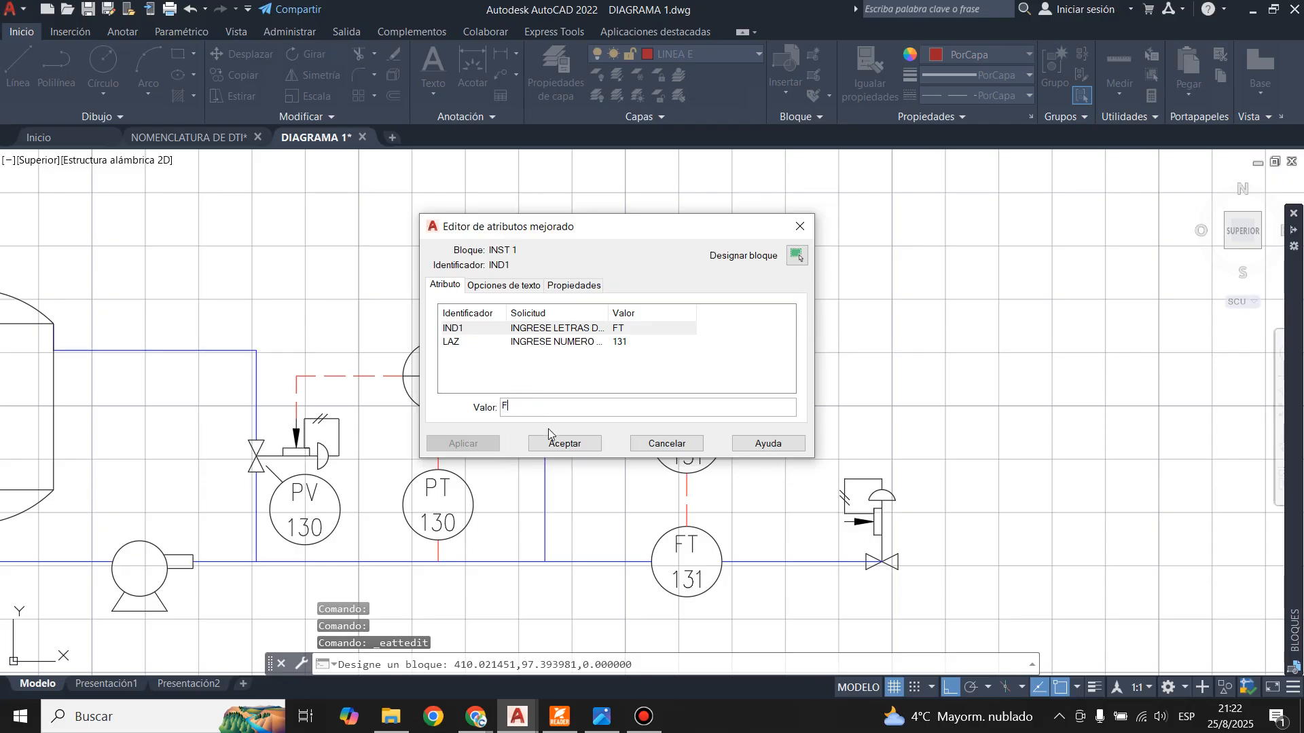
{"action": "key", "text": "BackSpace"}
{"action": "type", "text": "C"}
{"action": "left_click", "coordinate": [469, 443]}
{"action": "left_click", "coordinate": [599, 445]}
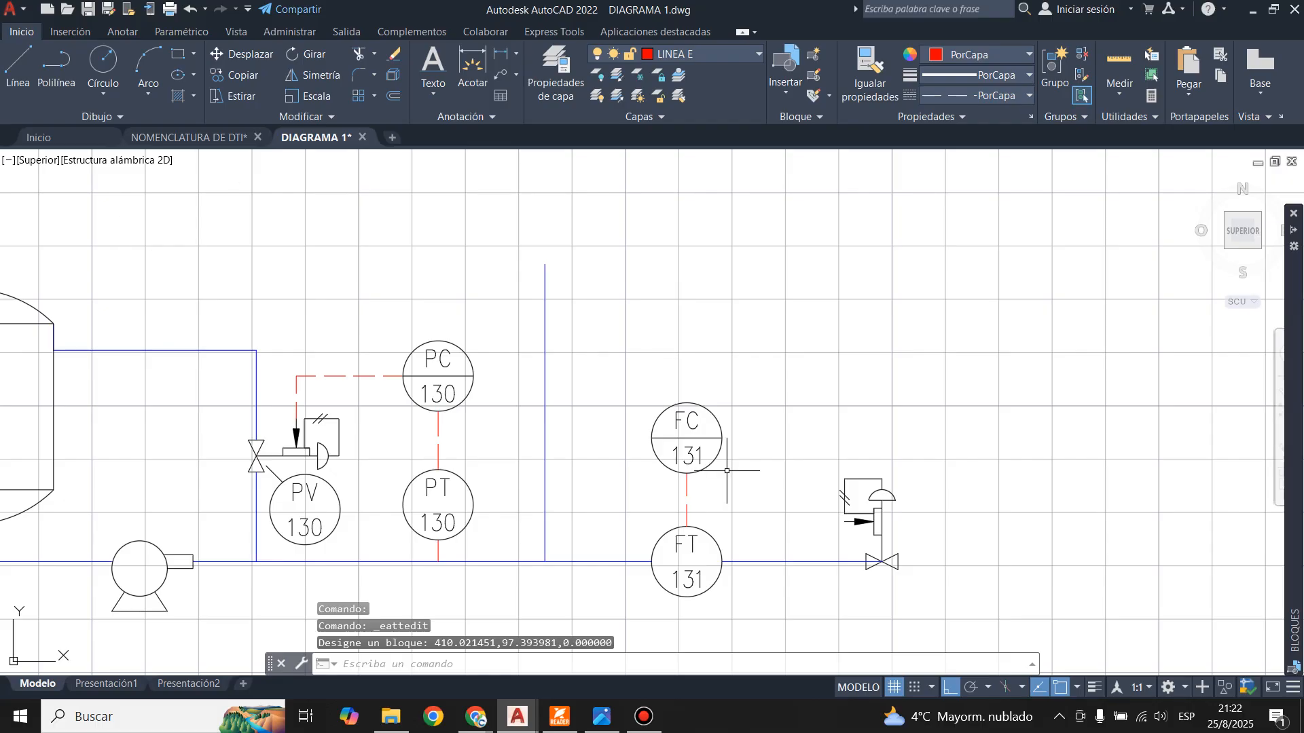
- Draw the dashed signal line from the 131 valve's arrow 10 units left, up to the FC 131 bubble's mid-height, and across to its right quadrant
{"action": "left_click", "coordinate": [595, 727]}
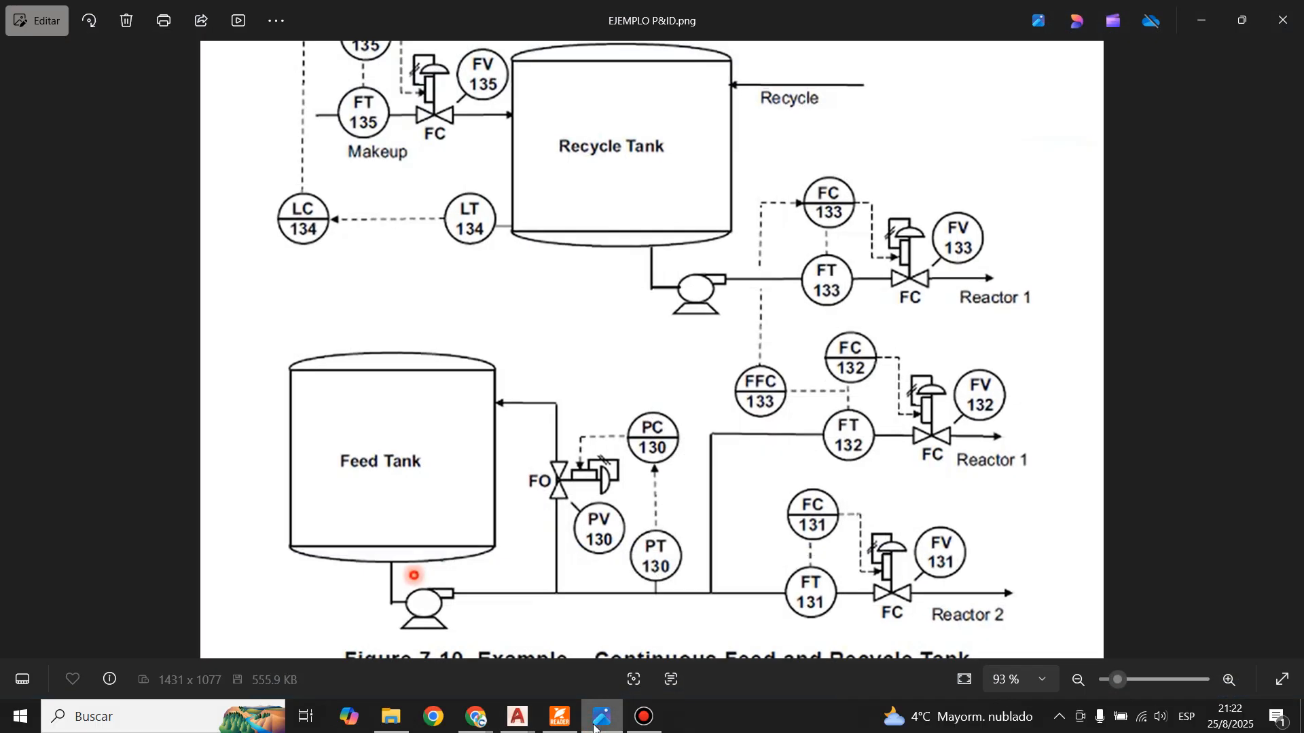
{"action": "left_click", "coordinate": [595, 723]}
{"action": "left_click", "coordinate": [594, 724]}
{"action": "left_click", "coordinate": [595, 724]}
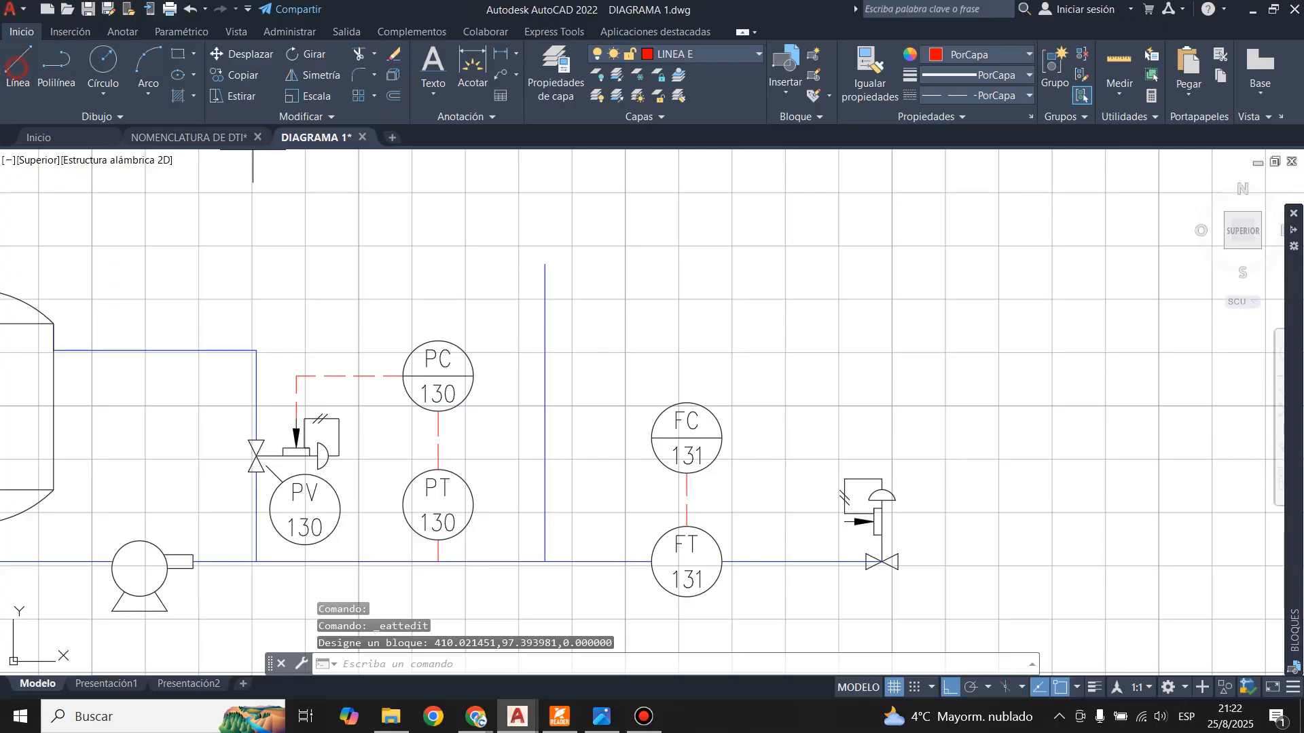
{"action": "left_click", "coordinate": [18, 67]}
{"action": "left_click", "coordinate": [844, 520]}
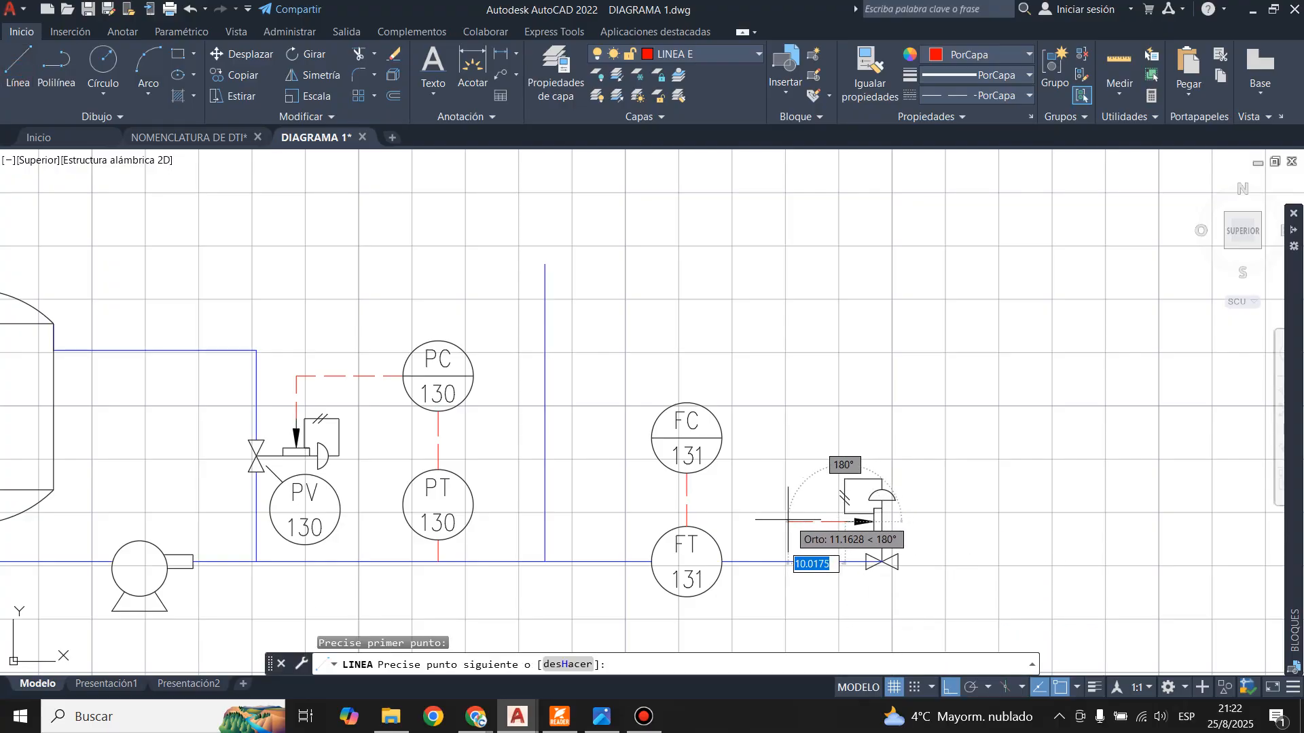
{"action": "type", "text": "10"}
{"action": "key", "text": "Return"}
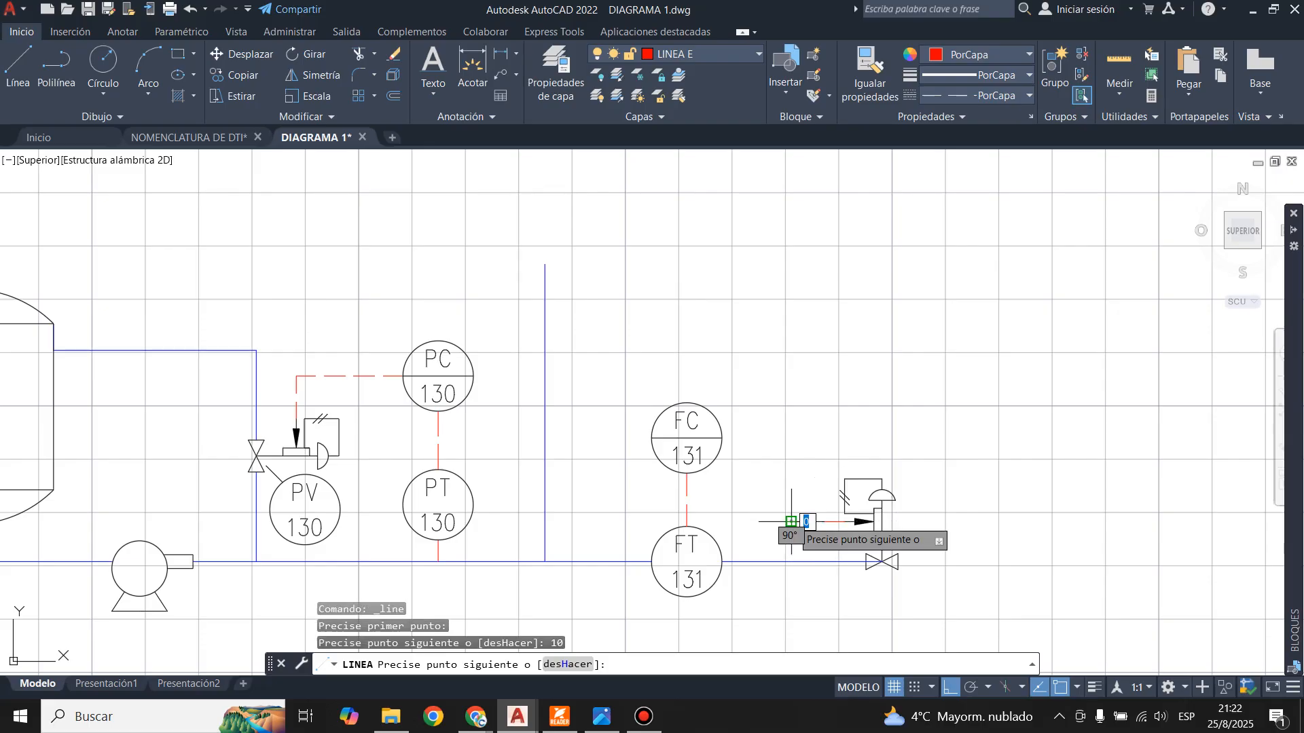
{"action": "scroll", "coordinate": [793, 460], "scroll_direction": "up", "scroll_amount": 4}
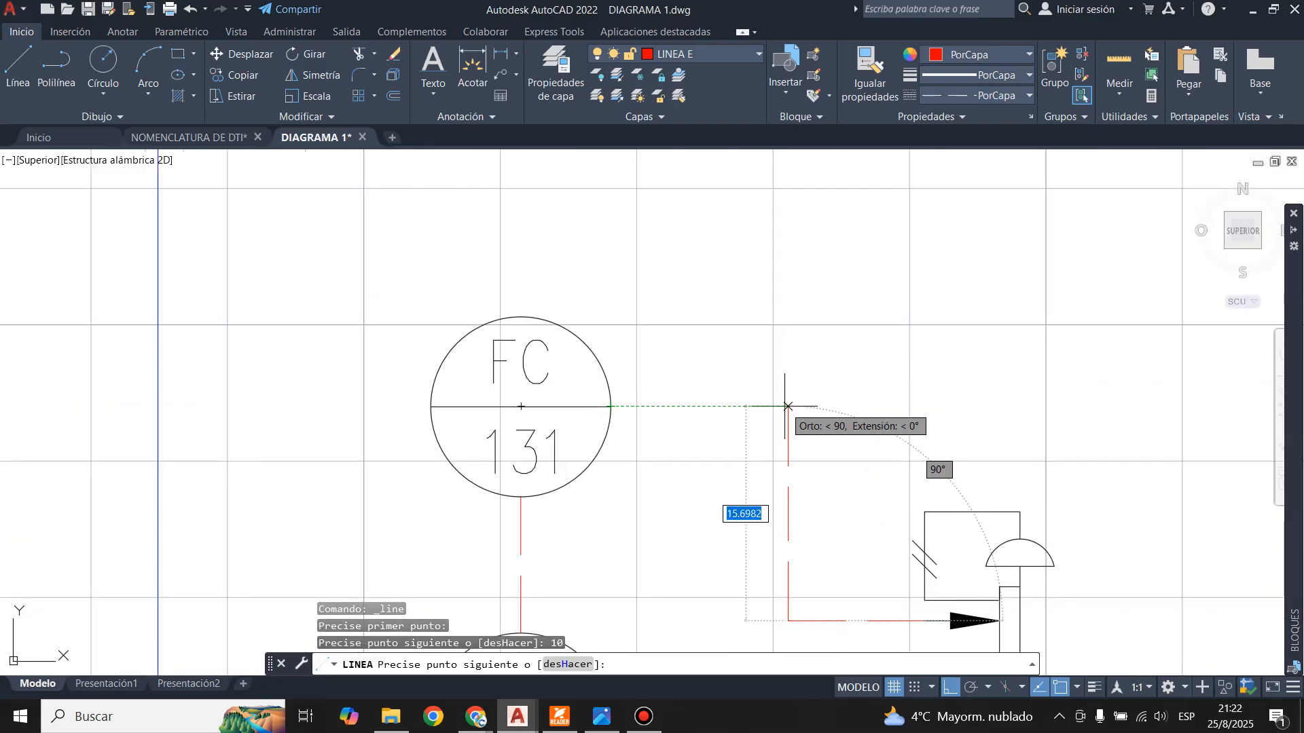
{"action": "left_click", "coordinate": [788, 406]}
{"action": "left_click", "coordinate": [611, 406]}
{"action": "key", "text": "Escape"}
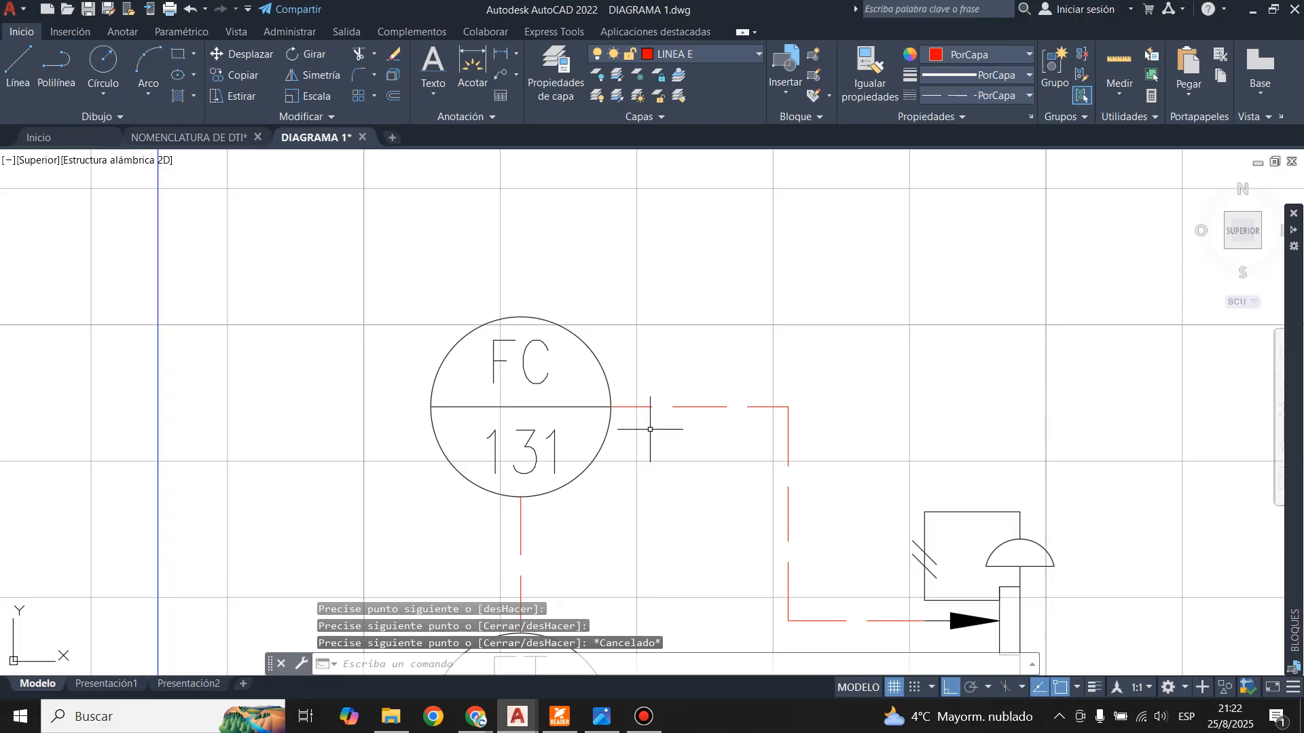
- Compare the 131 flow control loop and its outlet line with the reference P&ID image
{"action": "left_click", "coordinate": [603, 718]}
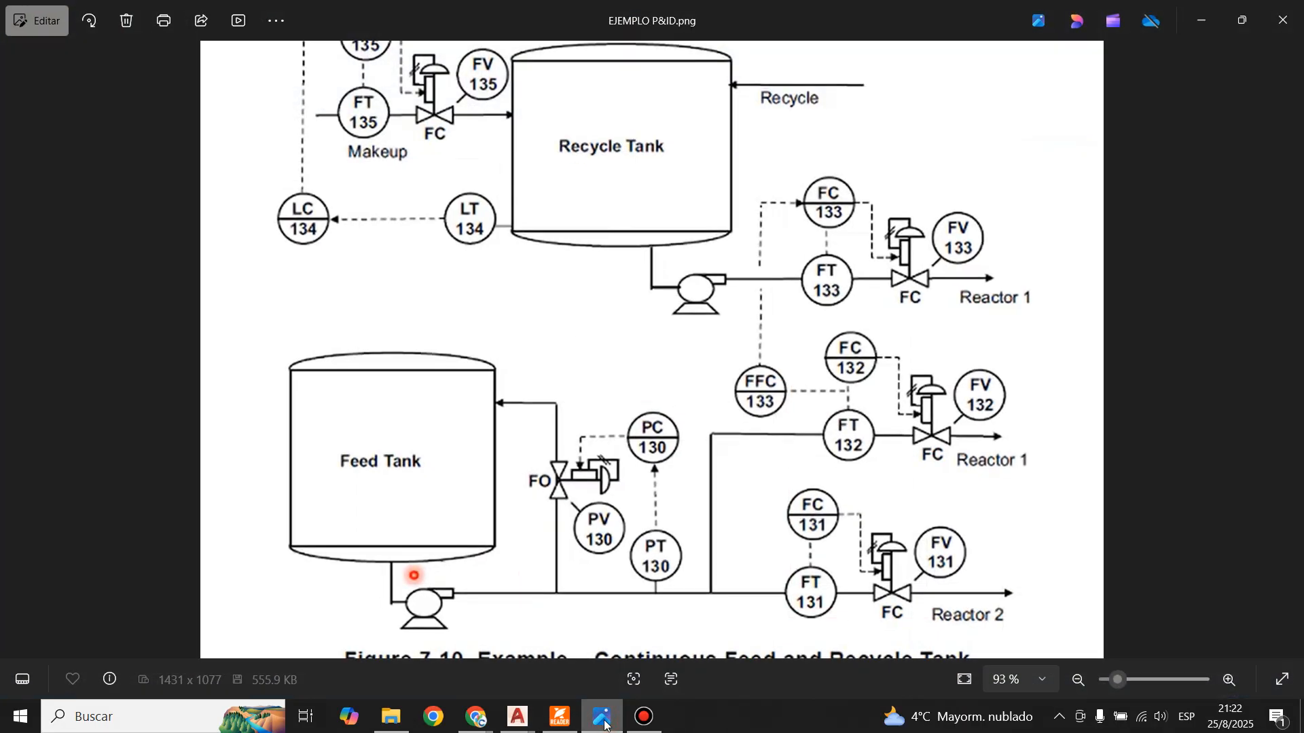
{"action": "left_click", "coordinate": [603, 720]}
{"action": "left_click", "coordinate": [603, 720]}
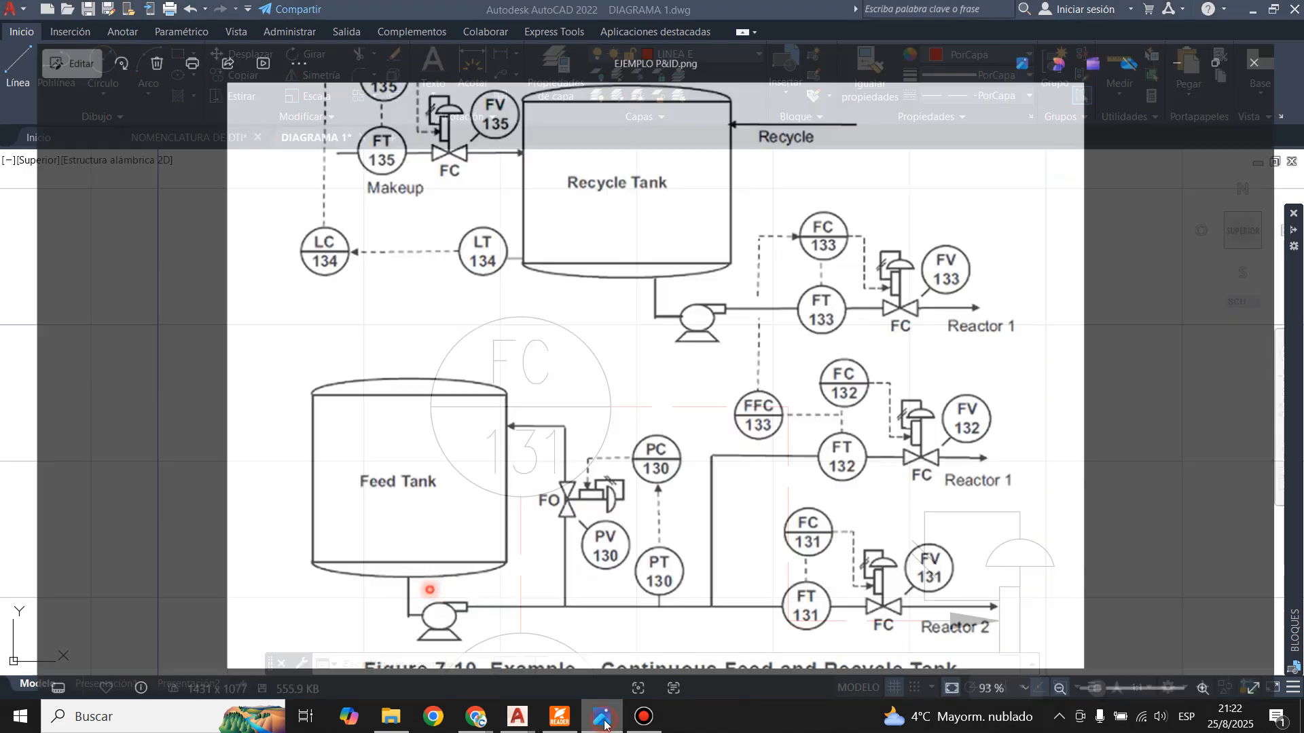
{"action": "left_click", "coordinate": [604, 720]}
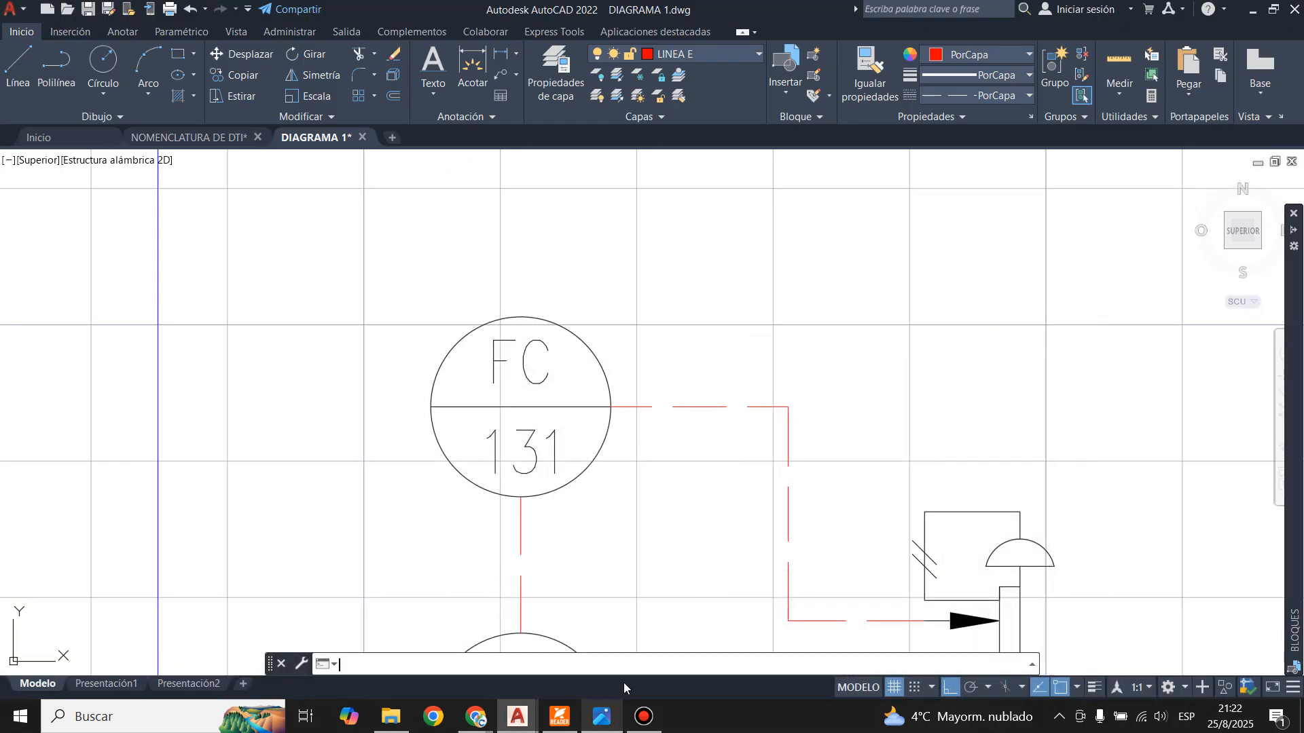
{"action": "scroll", "coordinate": [928, 539], "scroll_direction": "up", "scroll_amount": 4}
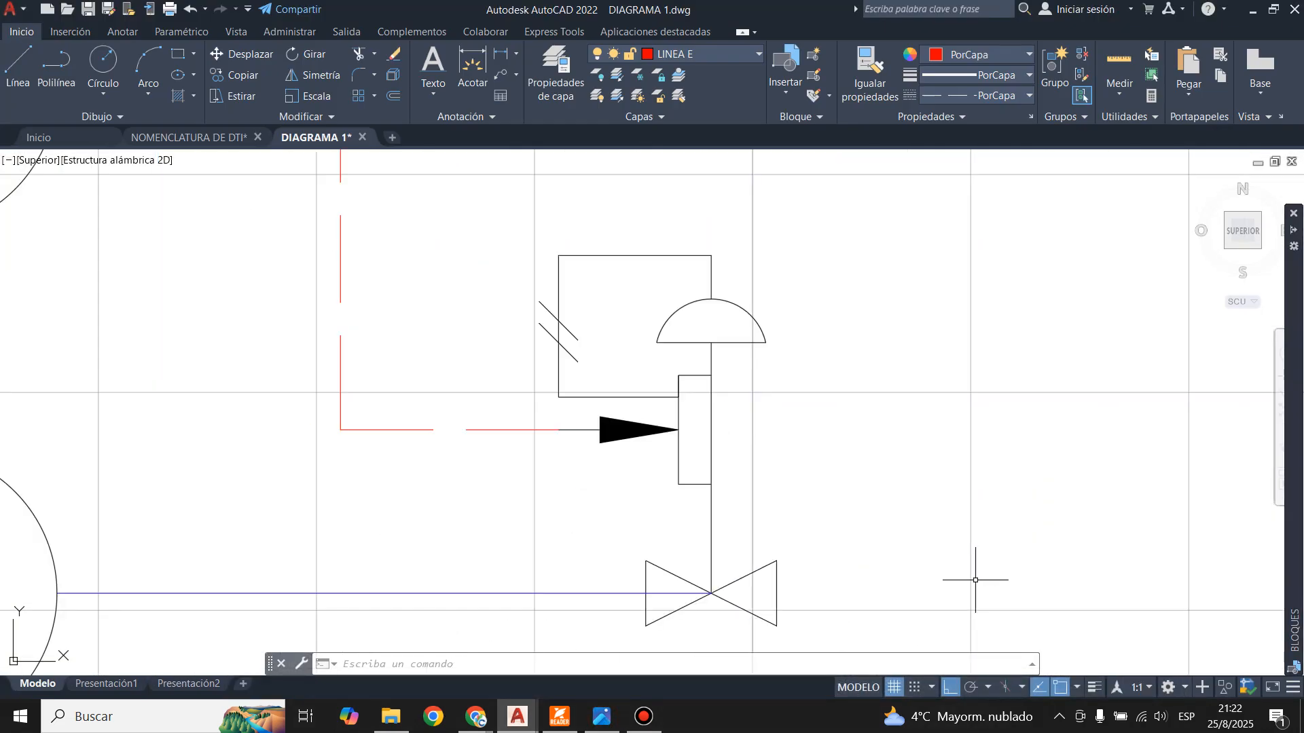
{"action": "left_click", "coordinate": [18, 64]}
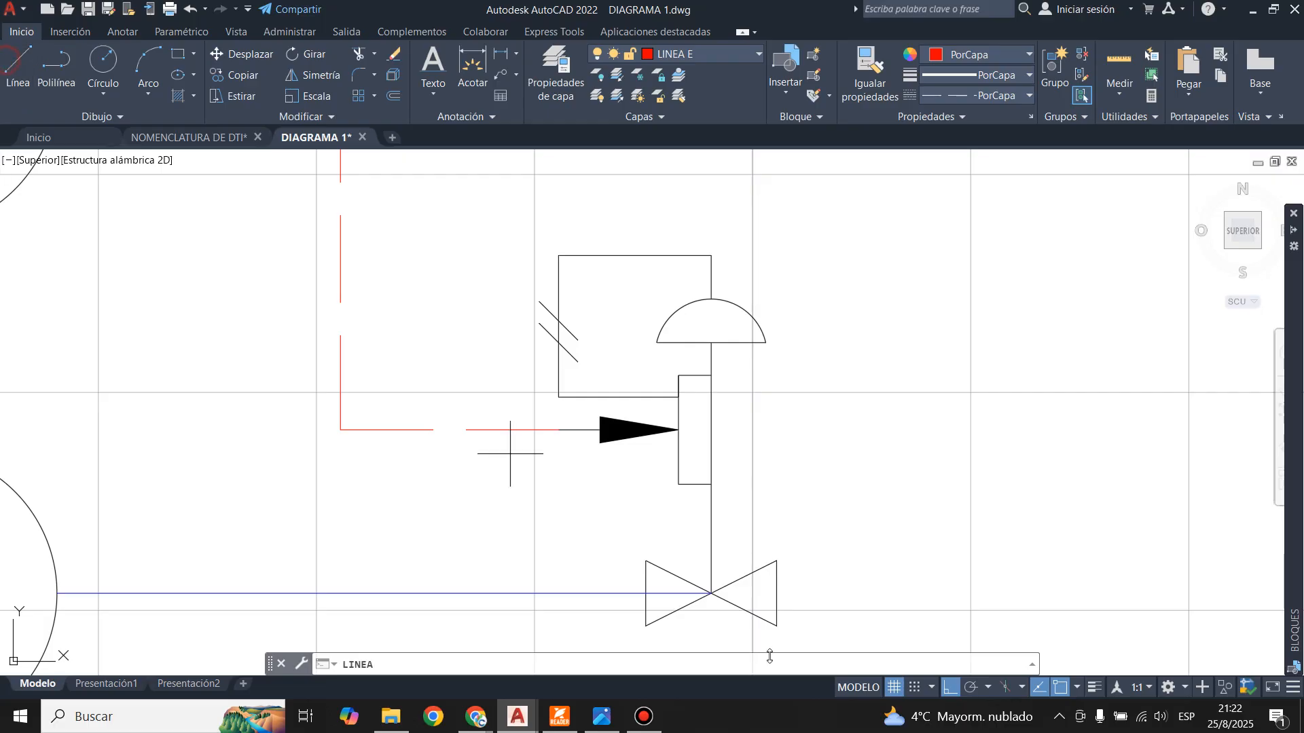
{"action": "left_click", "coordinate": [711, 593]}
{"action": "key", "text": "Escape"}
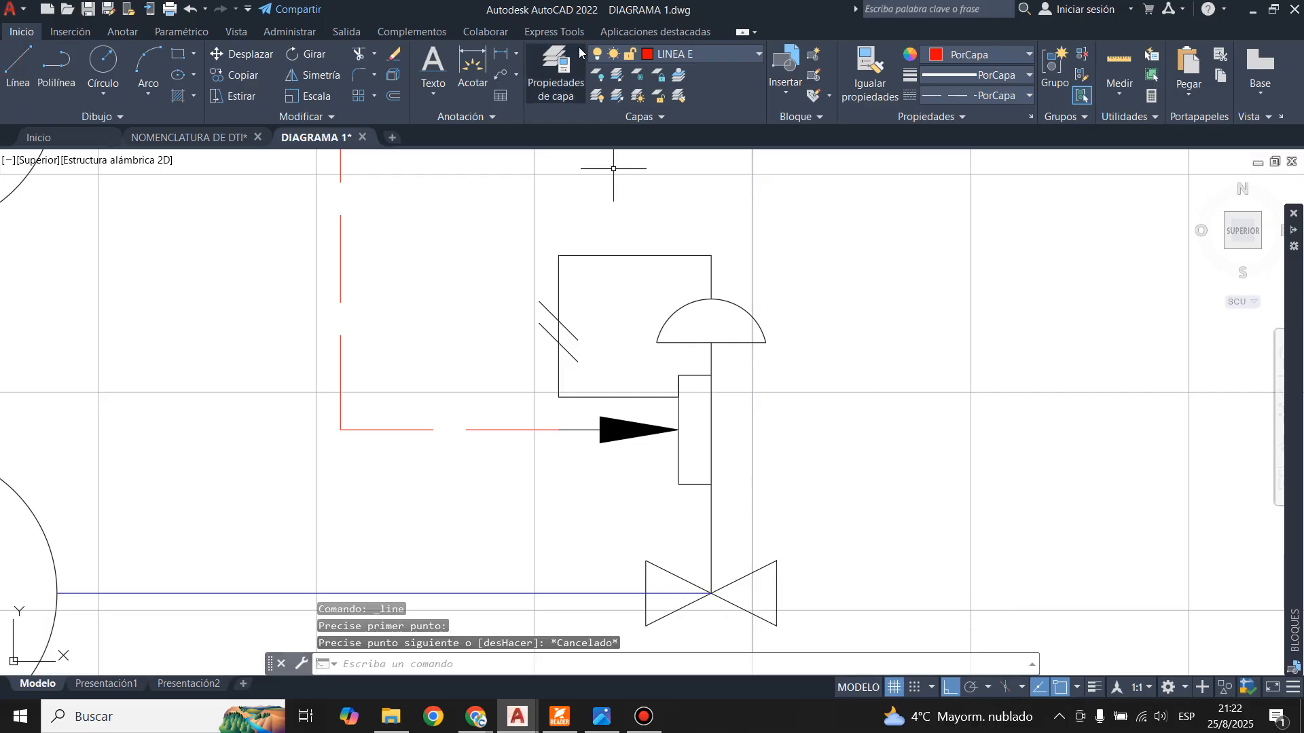
- Make LINEA P the current layer and draw a 20-unit horizontal process line rightward from the outlet side of the 131 control valve
{"action": "left_click", "coordinate": [706, 54]}
{"action": "left_click", "coordinate": [686, 173]}
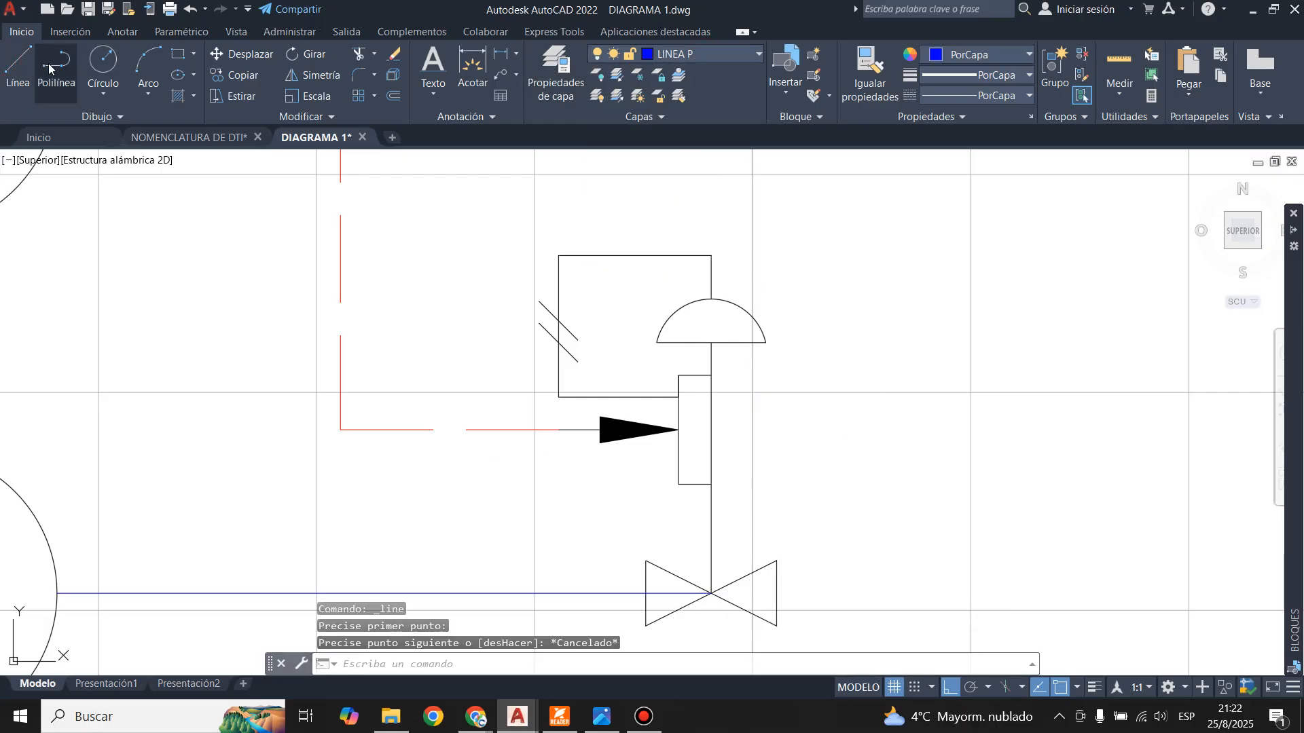
{"action": "left_click", "coordinate": [18, 74]}
{"action": "left_click", "coordinate": [711, 593]}
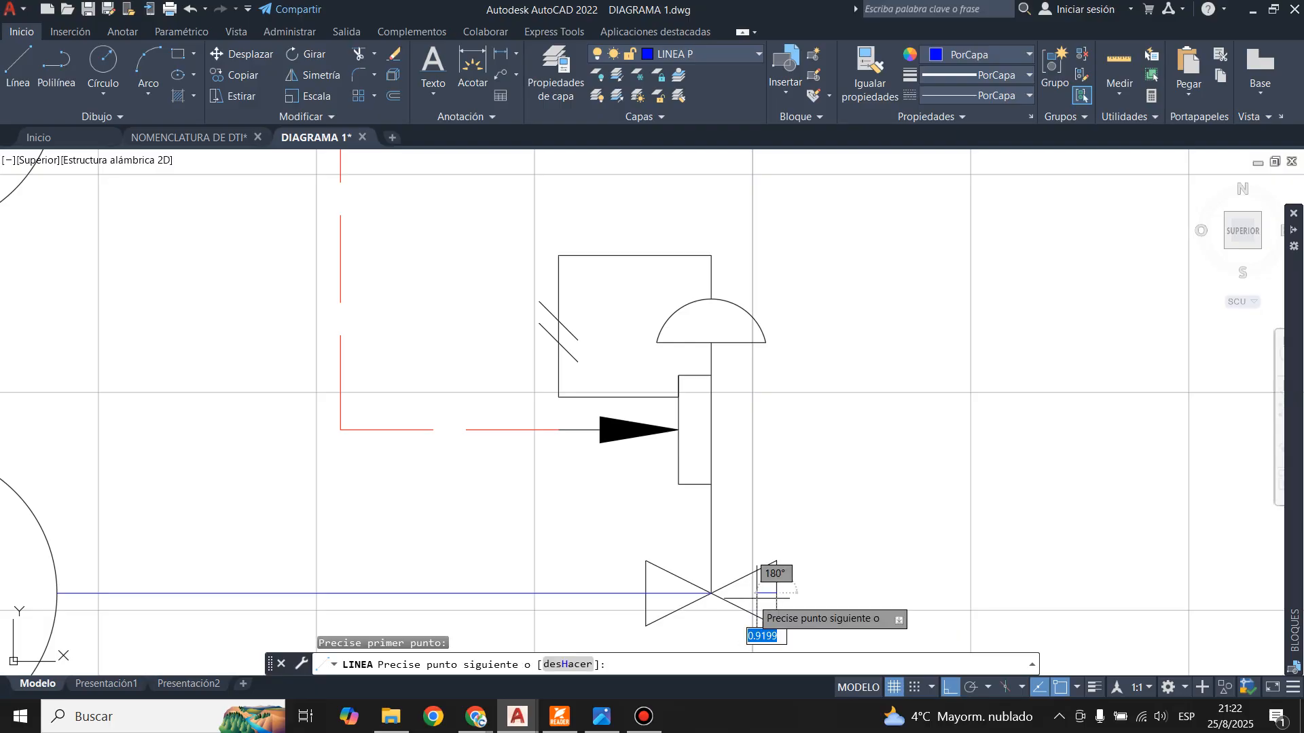
{"action": "scroll", "coordinate": [711, 594], "scroll_direction": "down", "scroll_amount": 3}
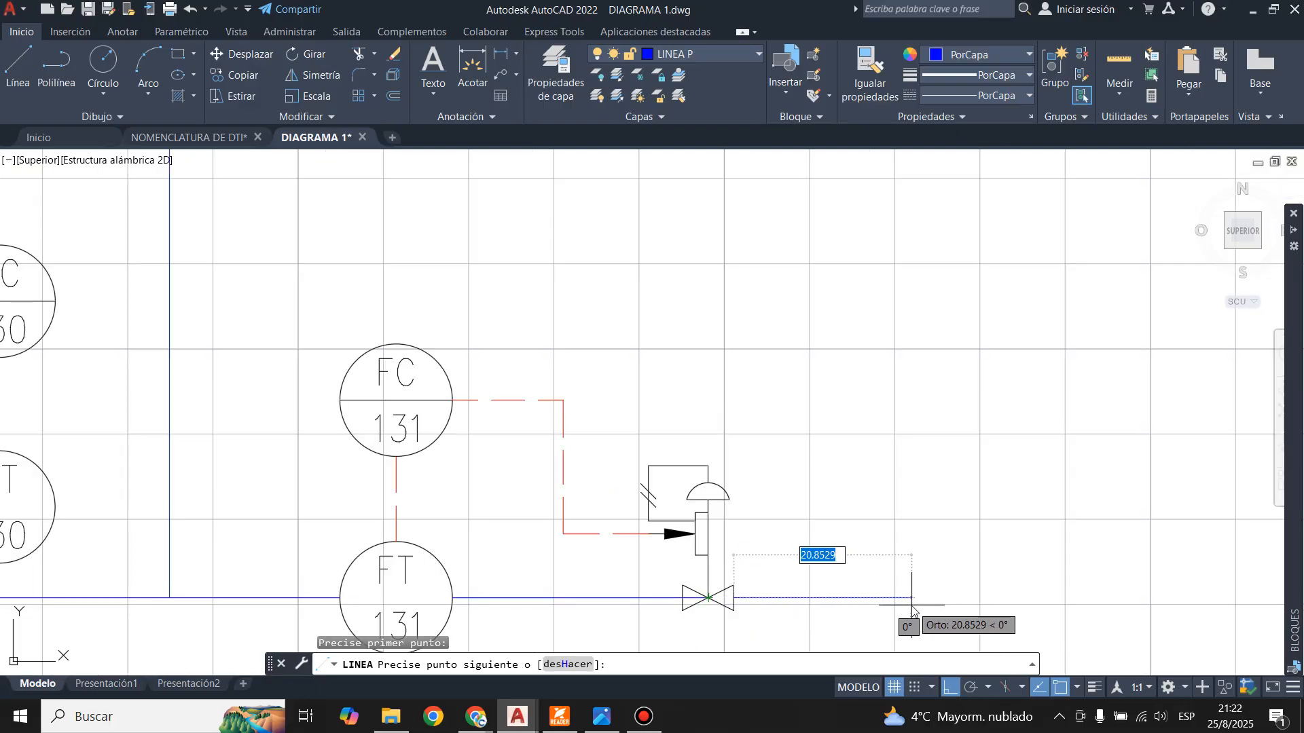
{"action": "type", "text": "20"}
{"action": "key", "text": "Return"}
{"action": "key", "text": "Return"}
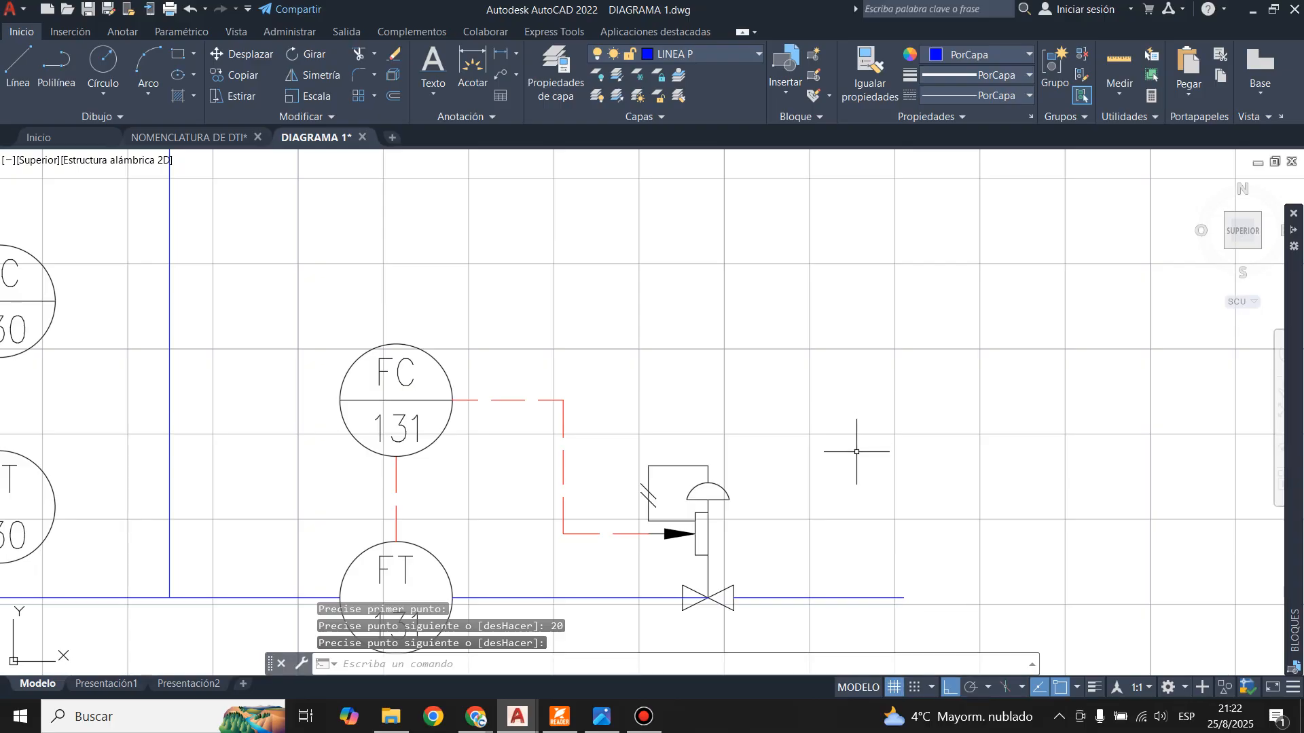
- Trim the piece of process line that runs inside the inlet half of the 131 control valve symbol
{"action": "scroll", "coordinate": [856, 452], "scroll_direction": "down", "scroll_amount": 4}
{"action": "scroll", "coordinate": [926, 563], "scroll_direction": "up", "scroll_amount": 5}
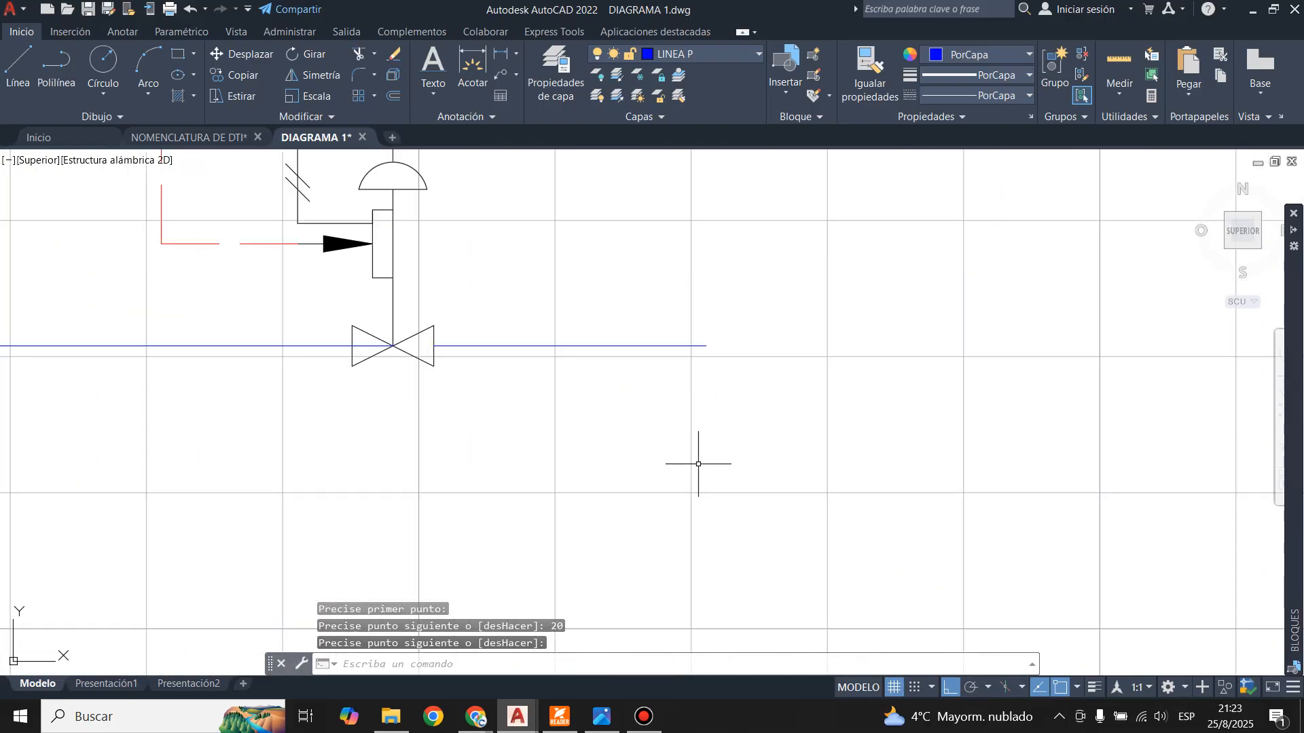
{"action": "scroll", "coordinate": [319, 288], "scroll_direction": "up", "scroll_amount": 2}
{"action": "left_click", "coordinate": [359, 54]}
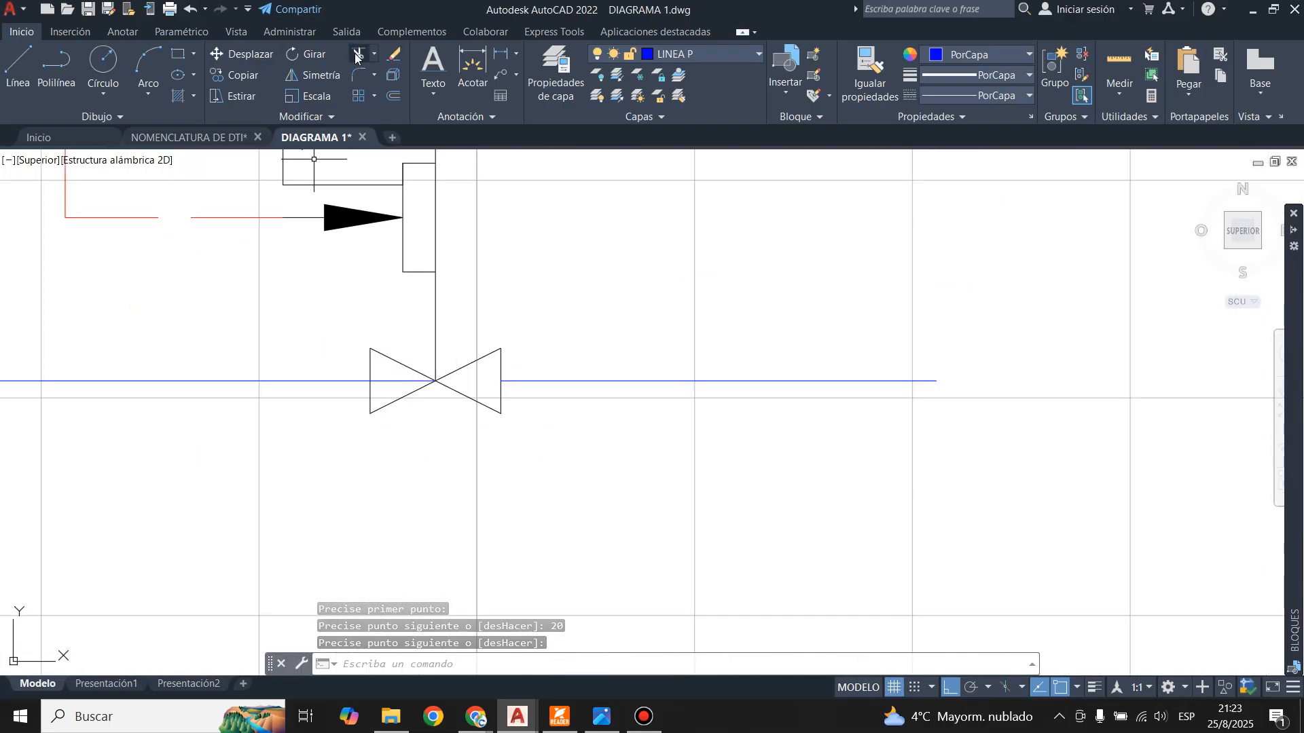
{"action": "left_click", "coordinate": [387, 384]}
{"action": "key", "text": "Escape"}
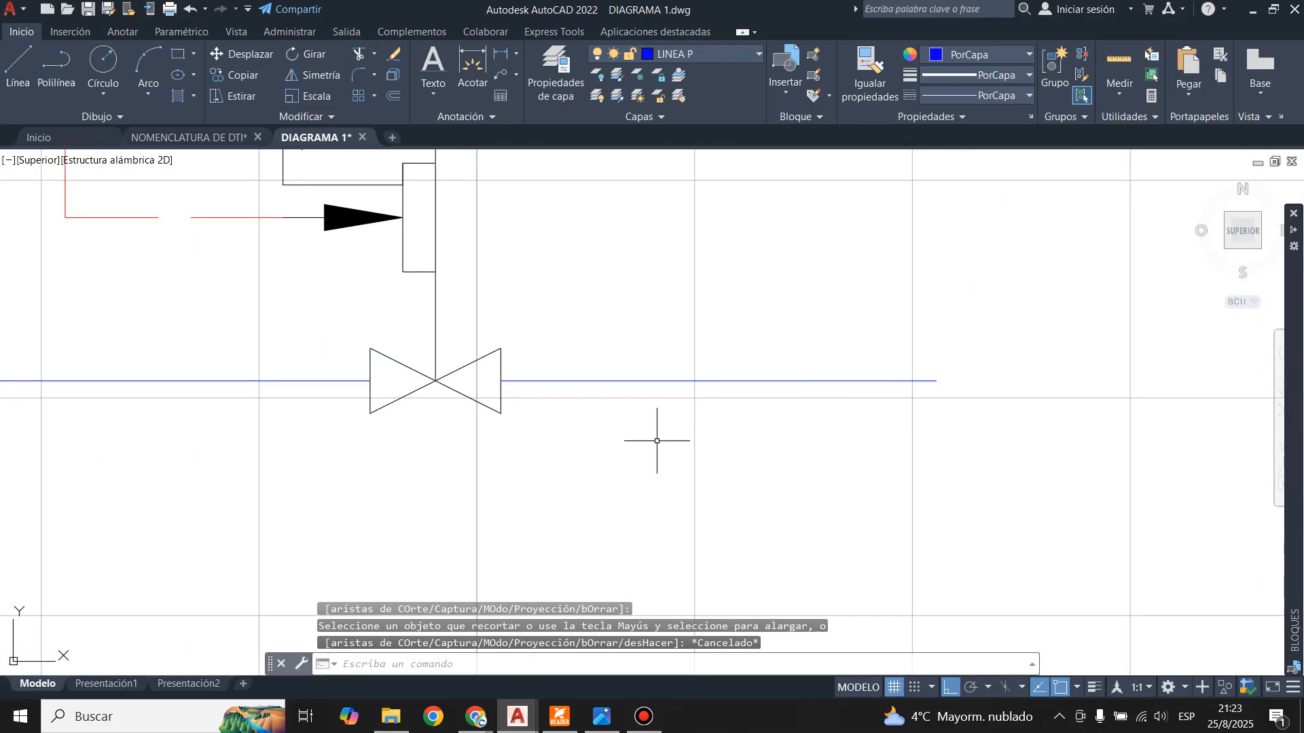
- Make layer 0 current and, using polar tracking instead of ortho, draw a 7-unit line up-right at 45° from the 131 valve's centre
{"action": "scroll", "coordinate": [624, 429], "scroll_direction": "down", "scroll_amount": 2}
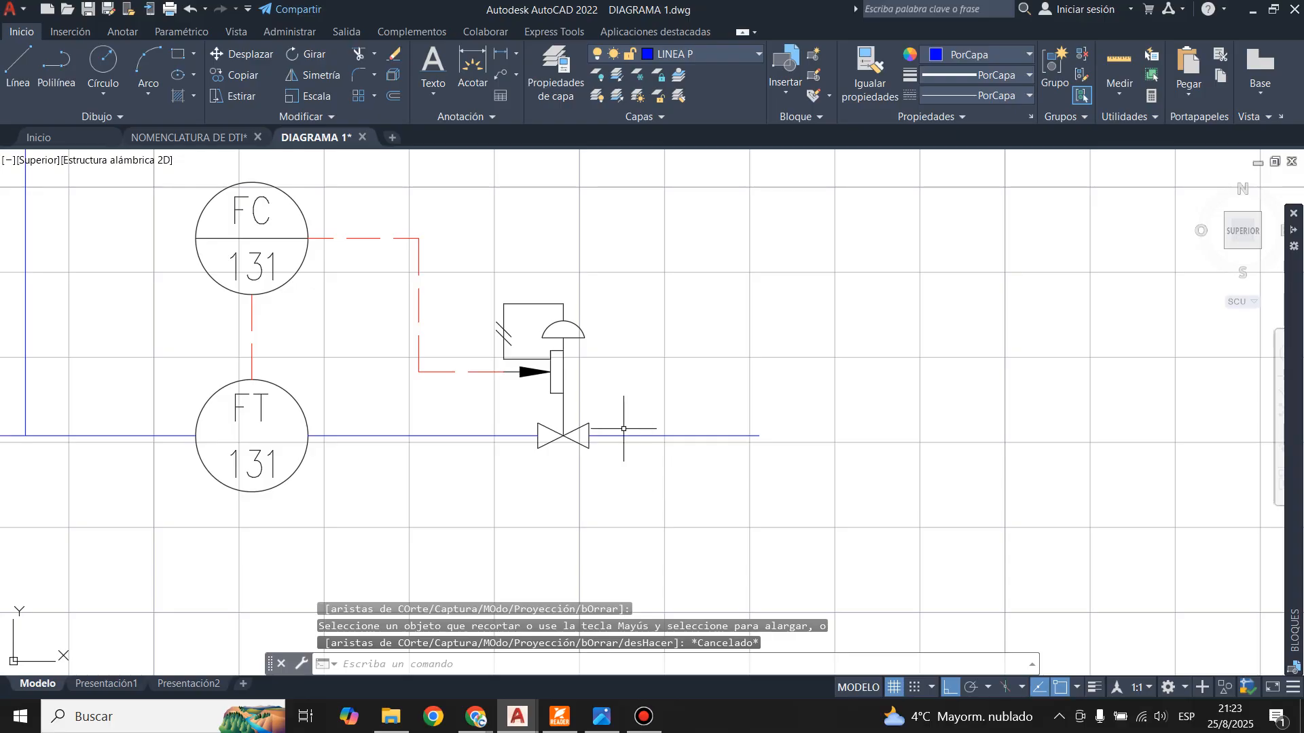
{"action": "left_click", "coordinate": [723, 54]}
{"action": "left_click", "coordinate": [698, 77]}
{"action": "left_click", "coordinate": [18, 68]}
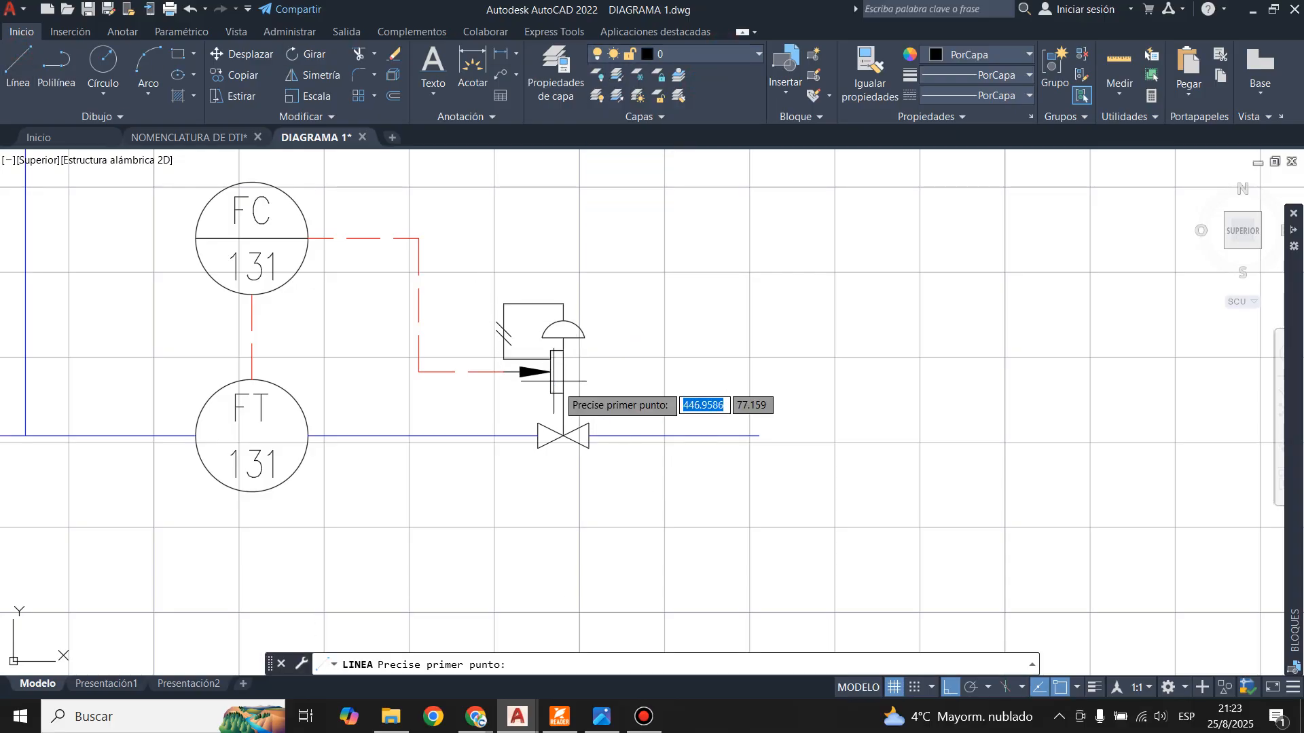
{"action": "scroll", "coordinate": [553, 475], "scroll_direction": "up", "scroll_amount": 4}
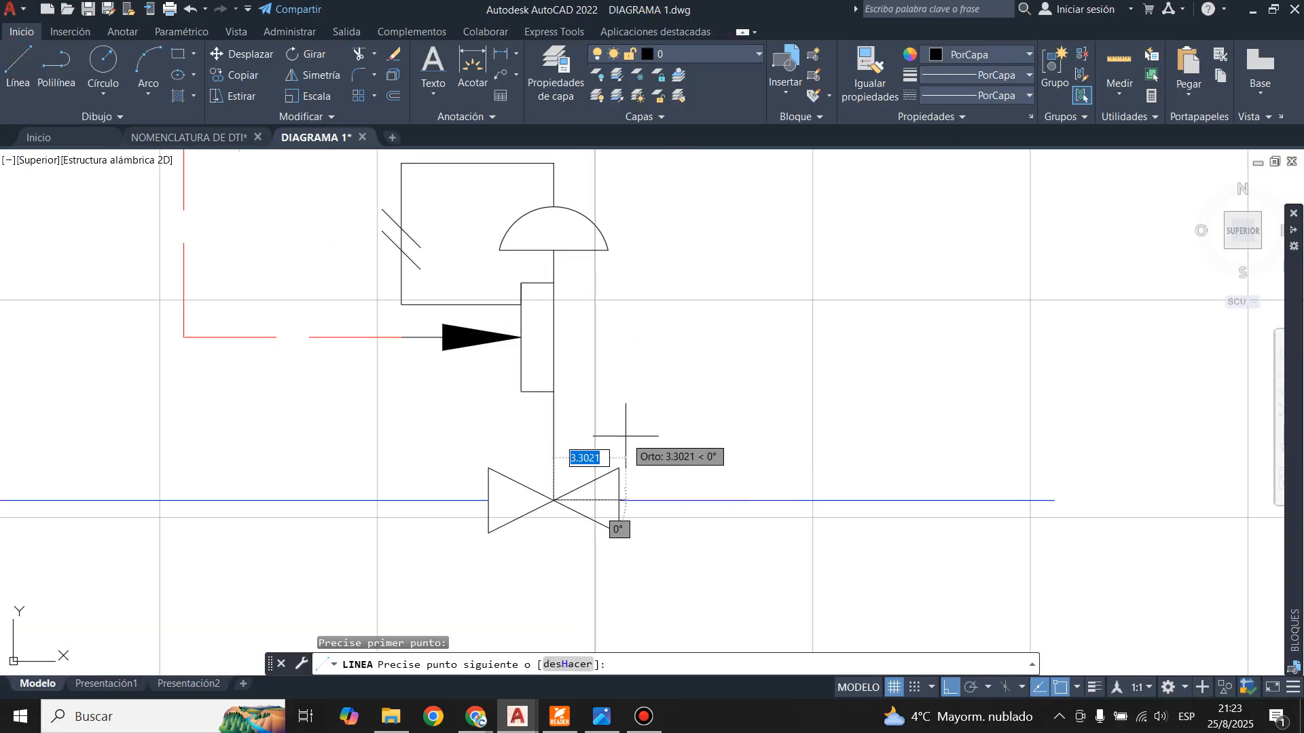
{"action": "left_click", "coordinate": [949, 693]}
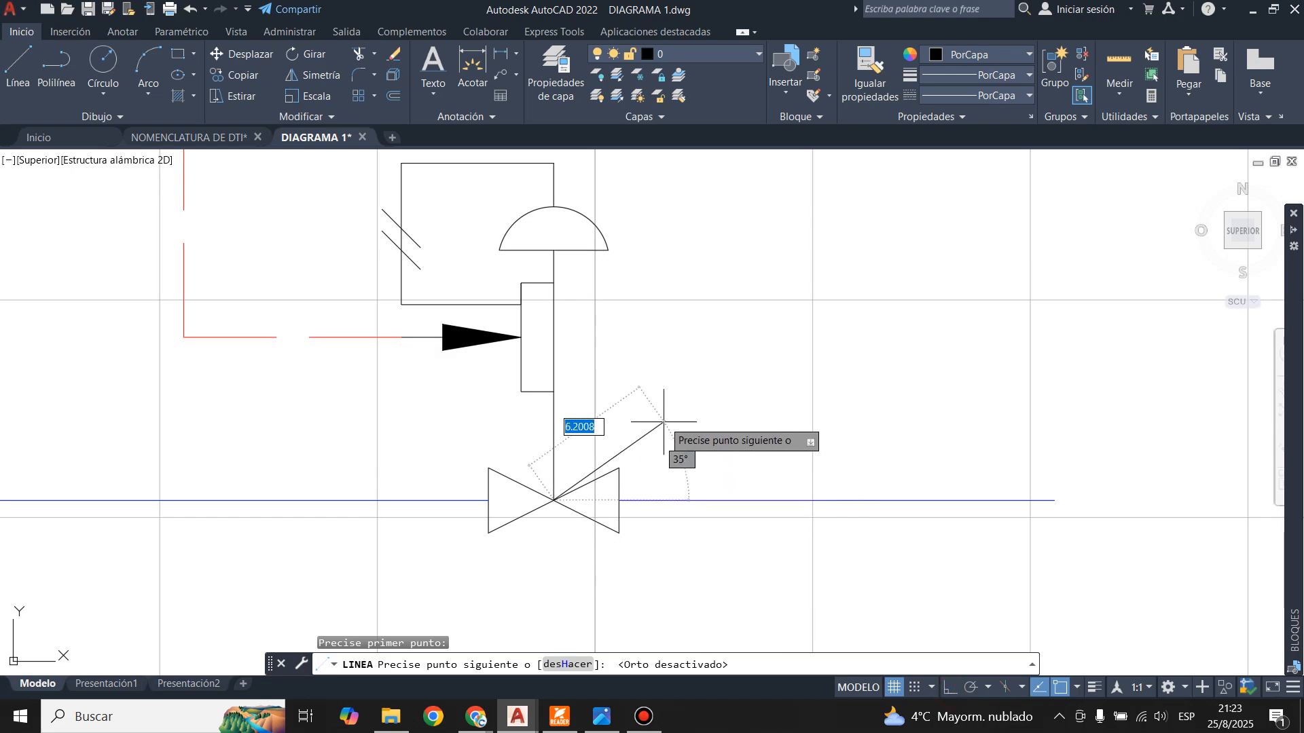
{"action": "left_click", "coordinate": [971, 687]}
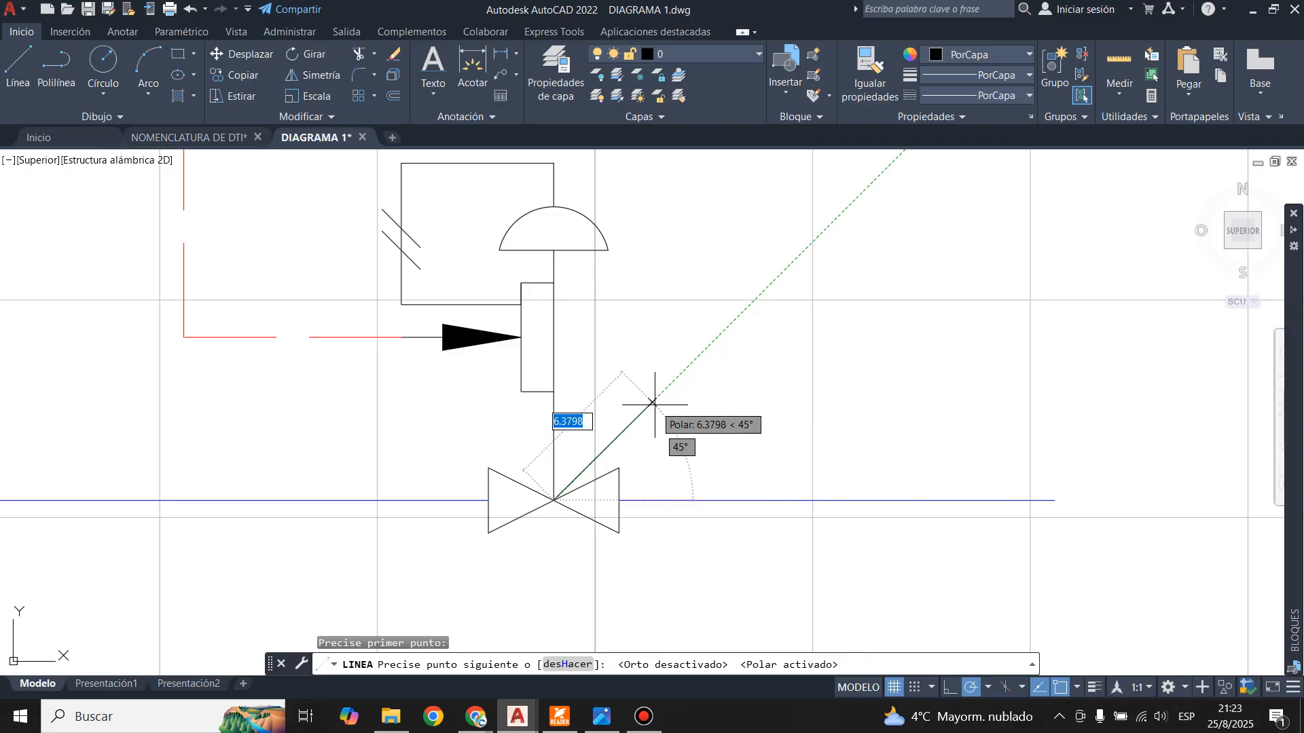
{"action": "type", "text": "7"}
{"action": "key", "text": "Return"}
{"action": "key", "text": "Return"}
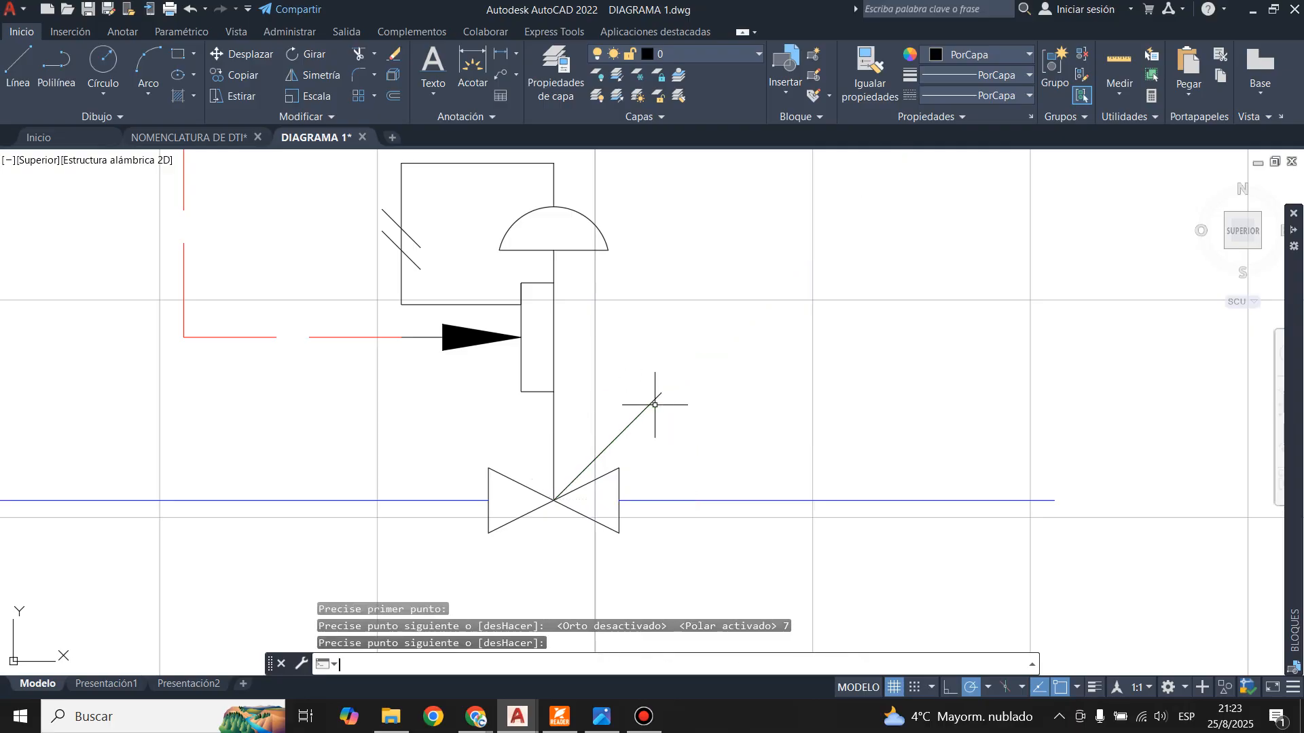
{"action": "scroll", "coordinate": [643, 457], "scroll_direction": "up", "scroll_amount": 2}
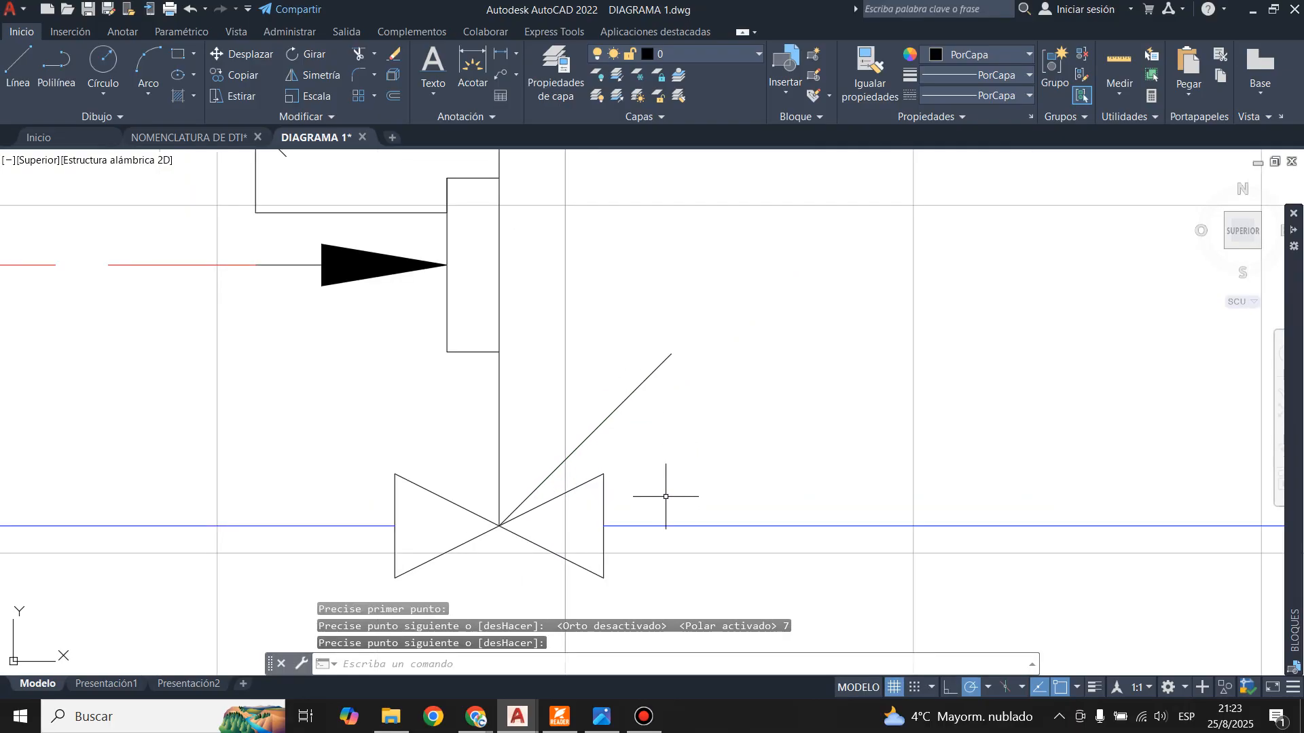
{"action": "scroll", "coordinate": [679, 506], "scroll_direction": "down", "scroll_amount": 2}
{"action": "scroll", "coordinate": [682, 538], "scroll_direction": "down", "scroll_amount": 3}
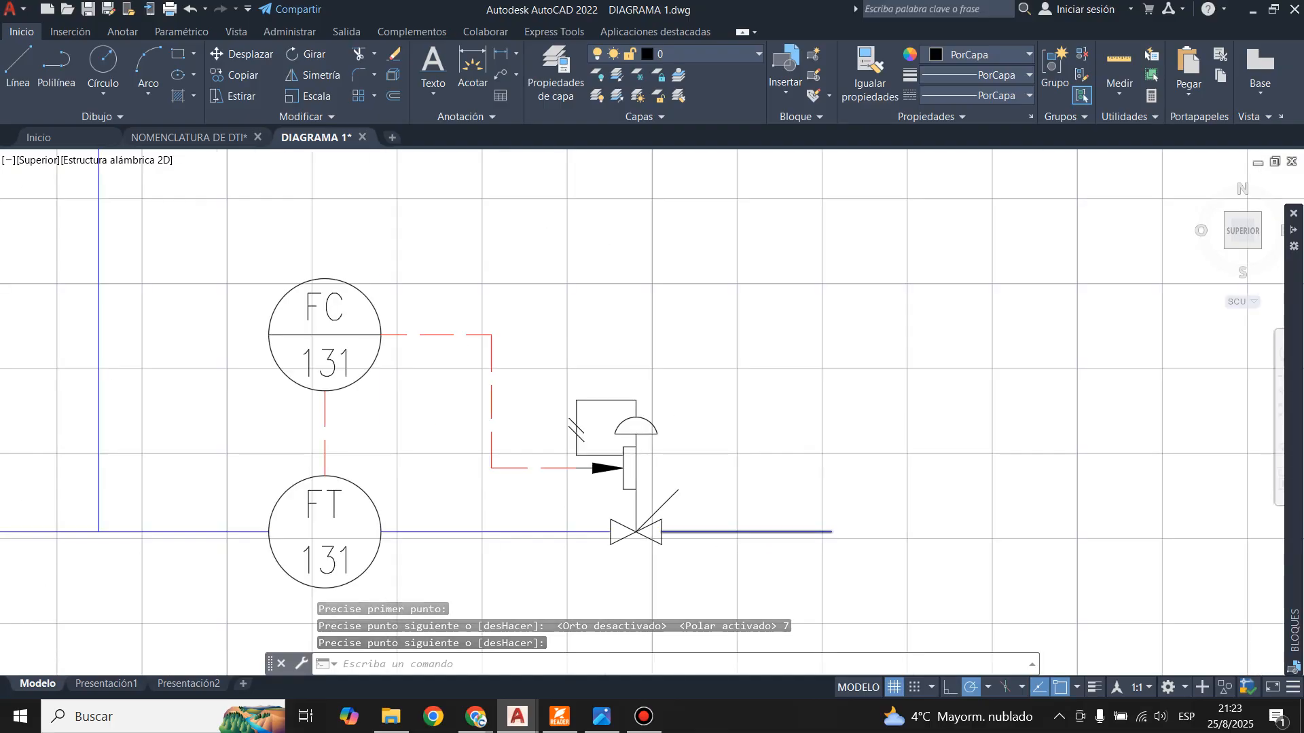
{"action": "scroll", "coordinate": [754, 527], "scroll_direction": "down", "scroll_amount": 2}
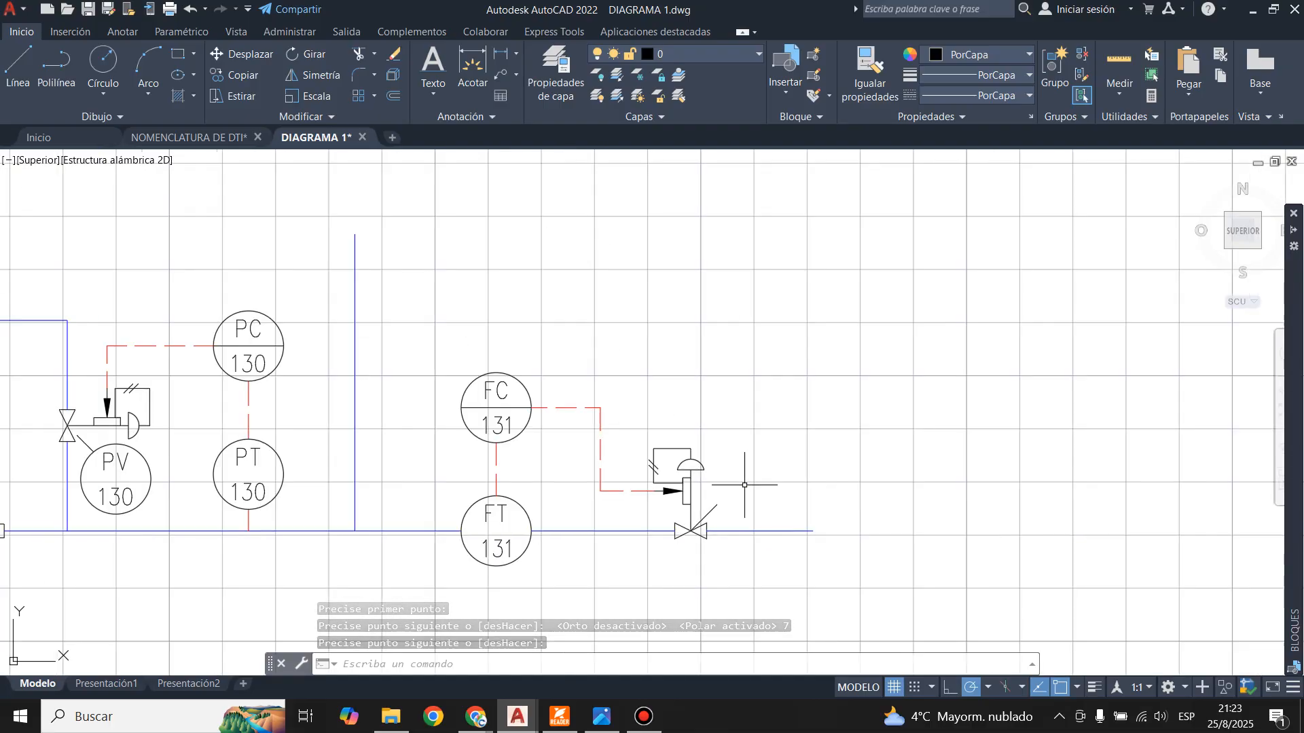
{"action": "left_click", "coordinate": [604, 723]}
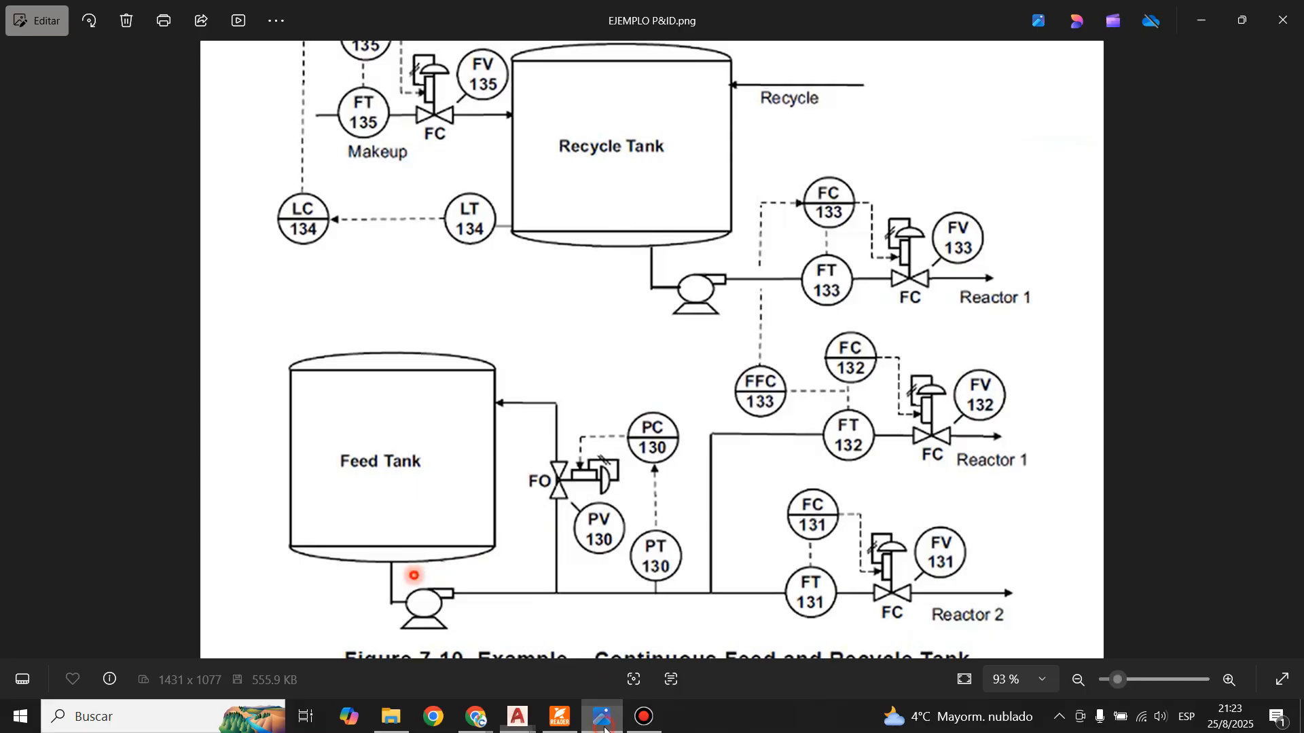
{"action": "left_click", "coordinate": [603, 722]}
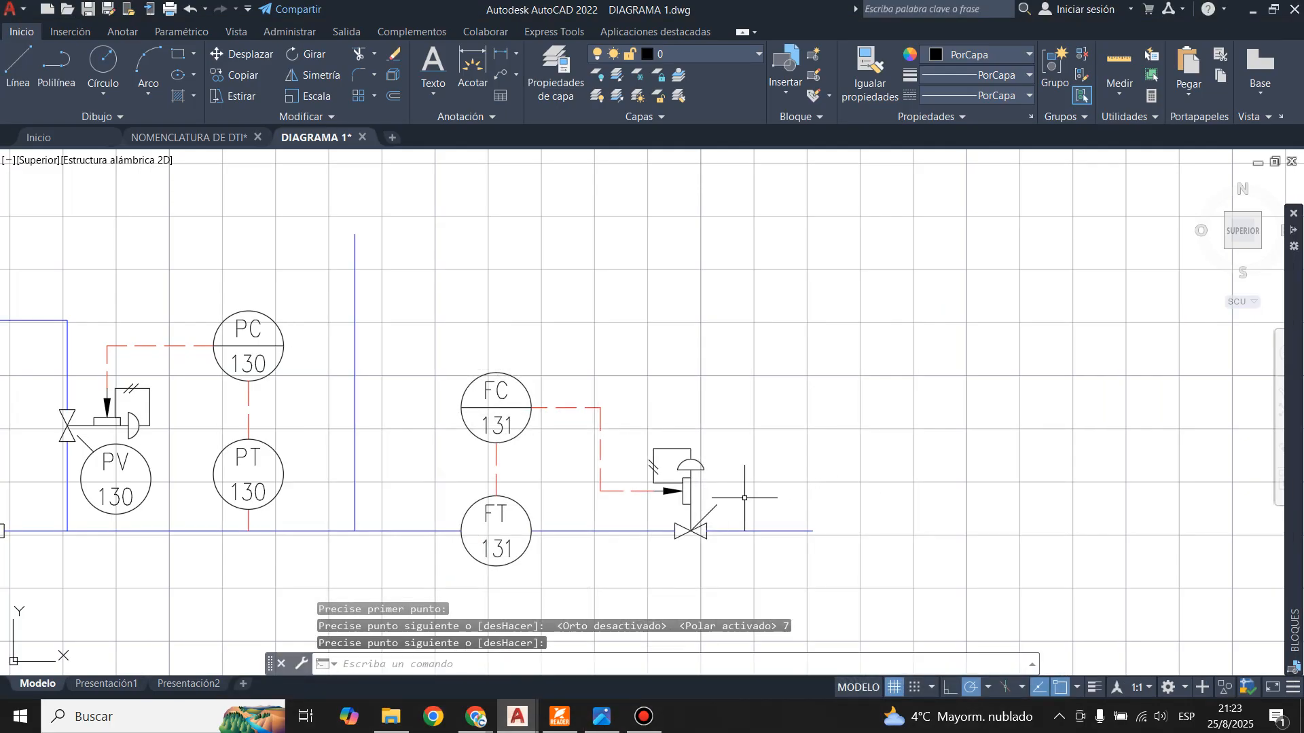
{"action": "key", "text": "Return"}
{"action": "left_click", "coordinate": [463, 508]}
{"action": "left_click", "coordinate": [239, 76]}
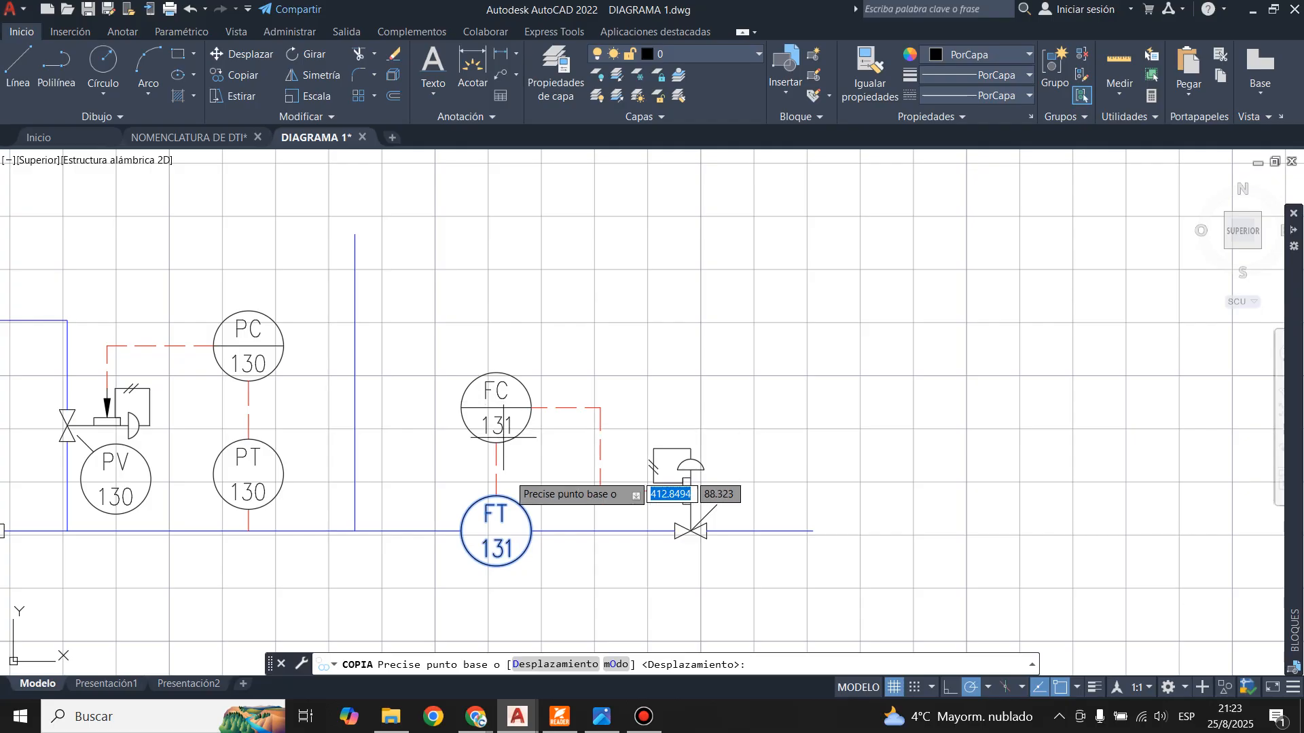
{"action": "left_click", "coordinate": [473, 557]}
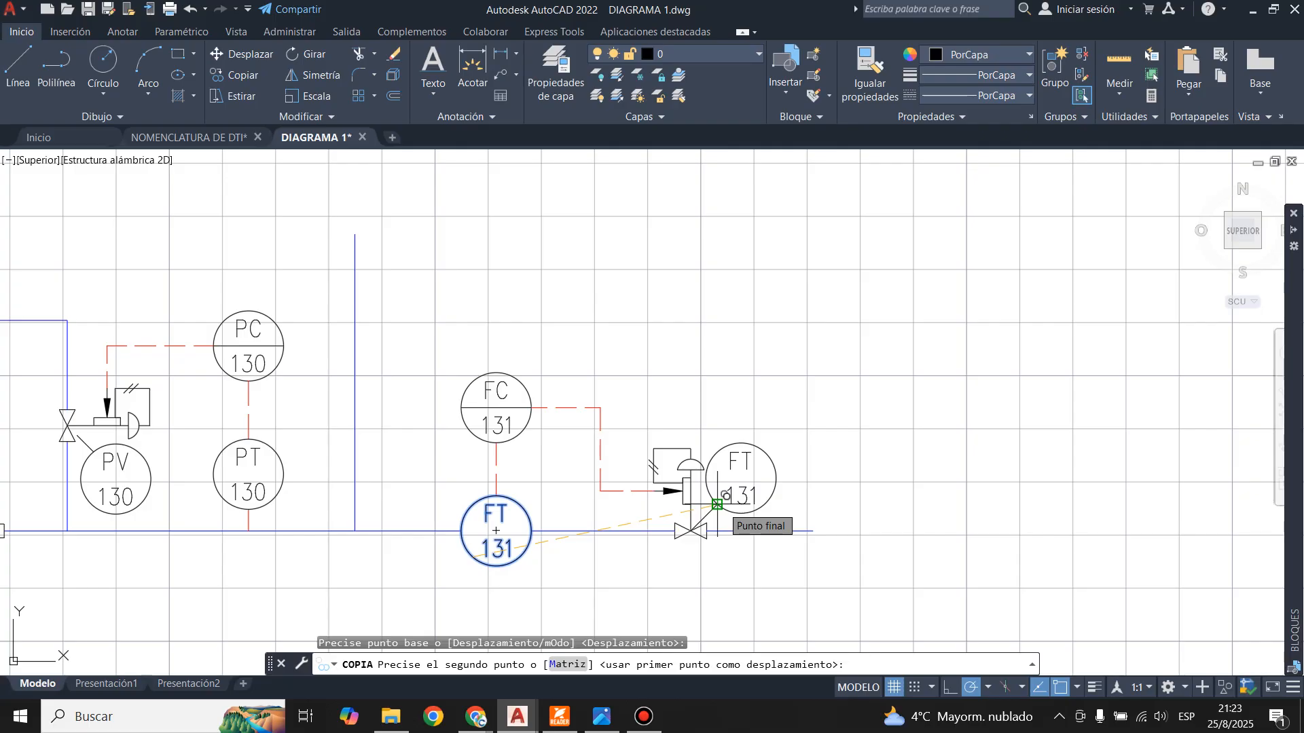
{"action": "scroll", "coordinate": [717, 504], "scroll_direction": "up", "scroll_amount": 2}
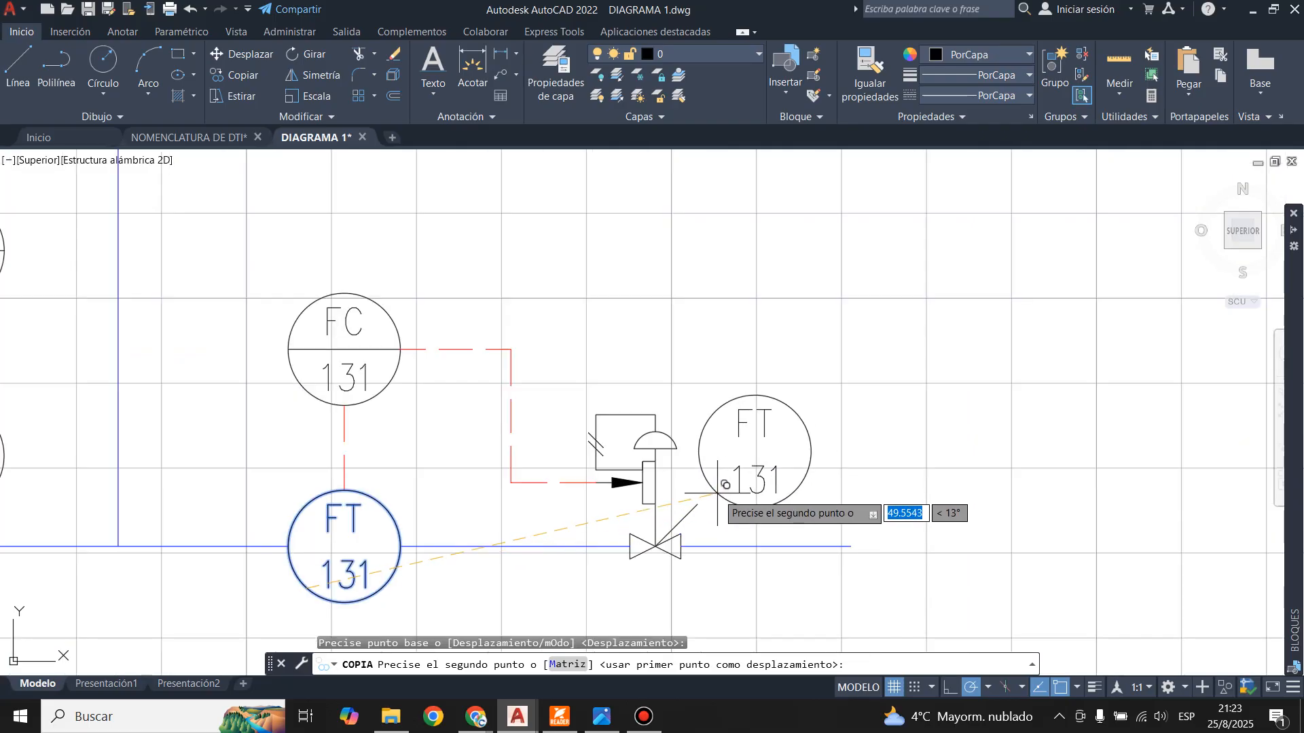
{"action": "key", "text": "Escape"}
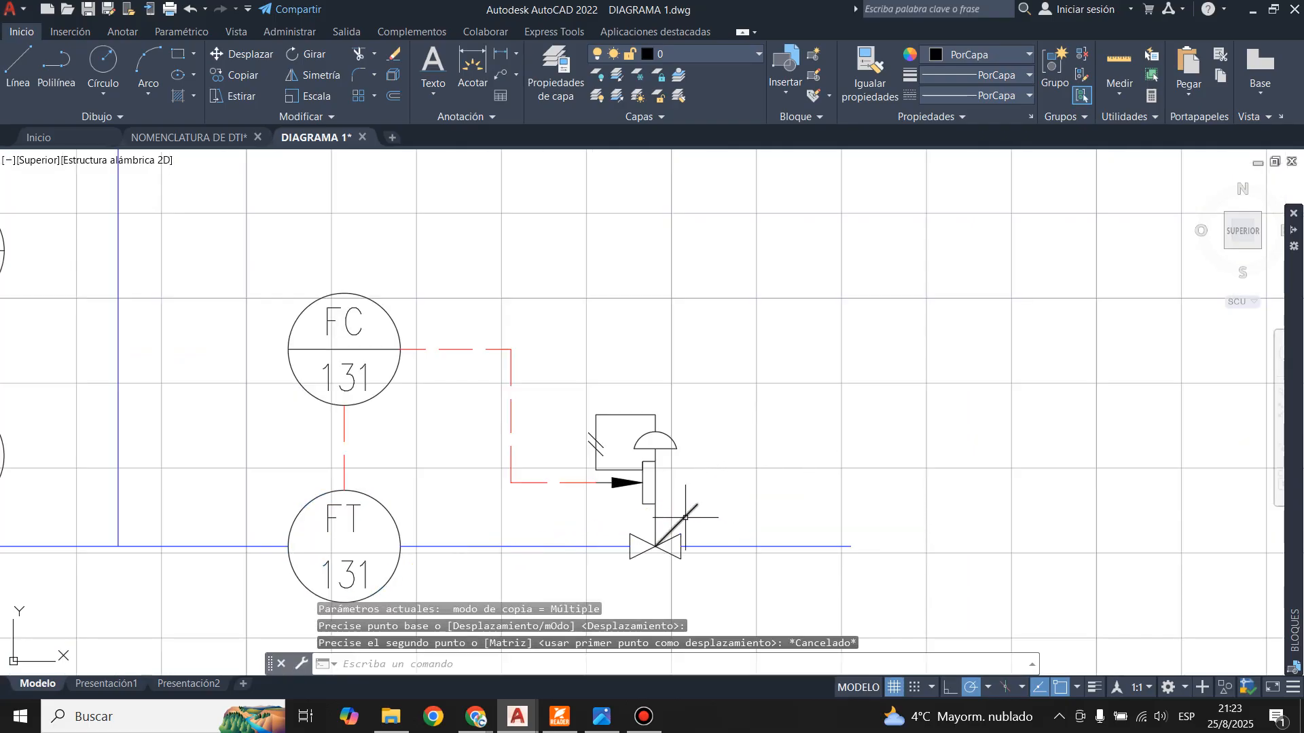
- Replace the 131 valve's 7-unit diagonal leader with a 10-unit line at 45° up-right from the valve's centre
{"action": "left_click", "coordinate": [685, 517]}
{"action": "key", "text": "Delete"}
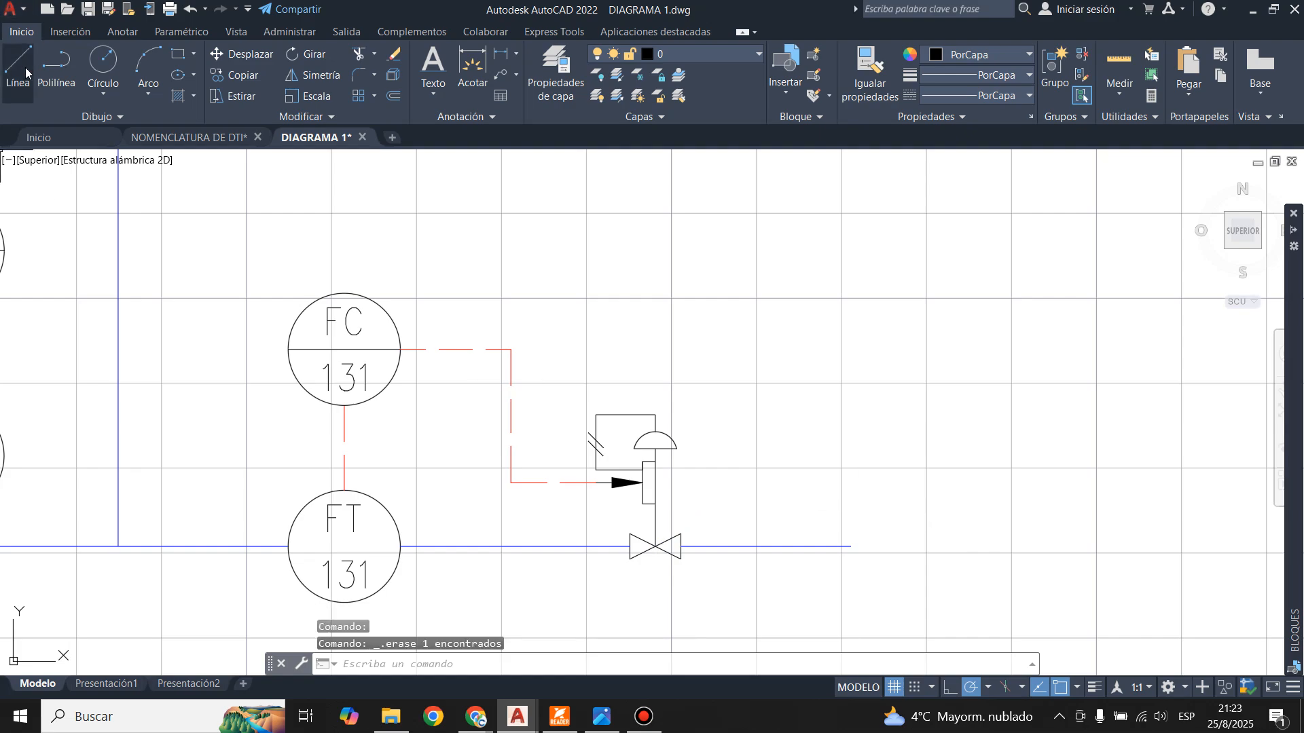
{"action": "left_click", "coordinate": [18, 66]}
{"action": "left_click", "coordinate": [654, 546]}
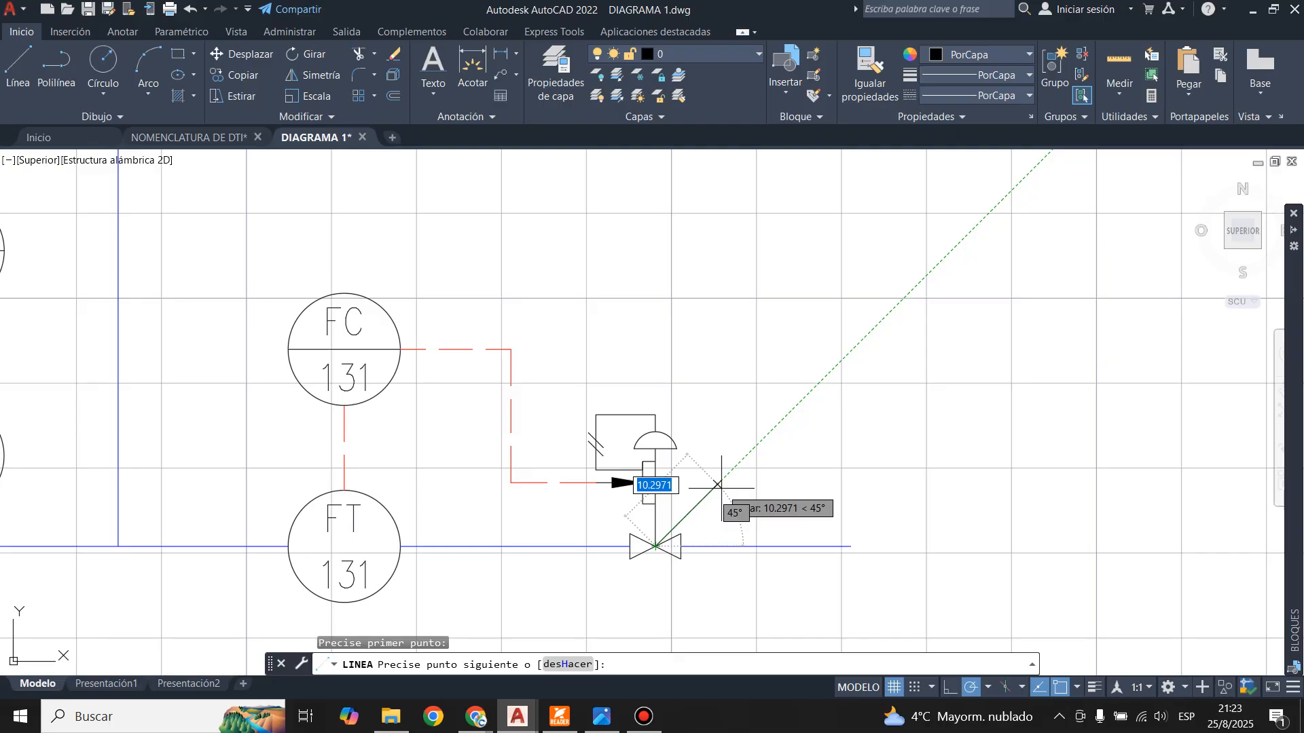
{"action": "type", "text": "10"}
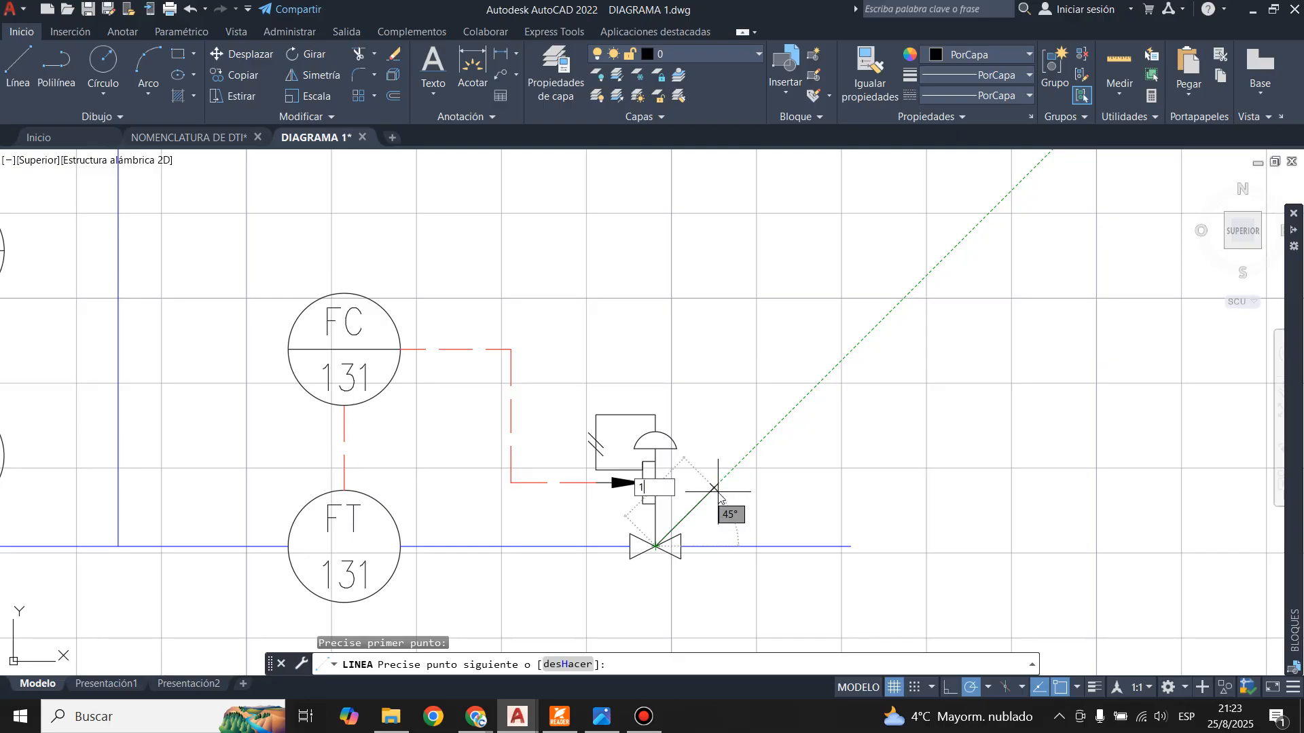
{"action": "key", "text": "Return"}
{"action": "key", "text": "Return"}
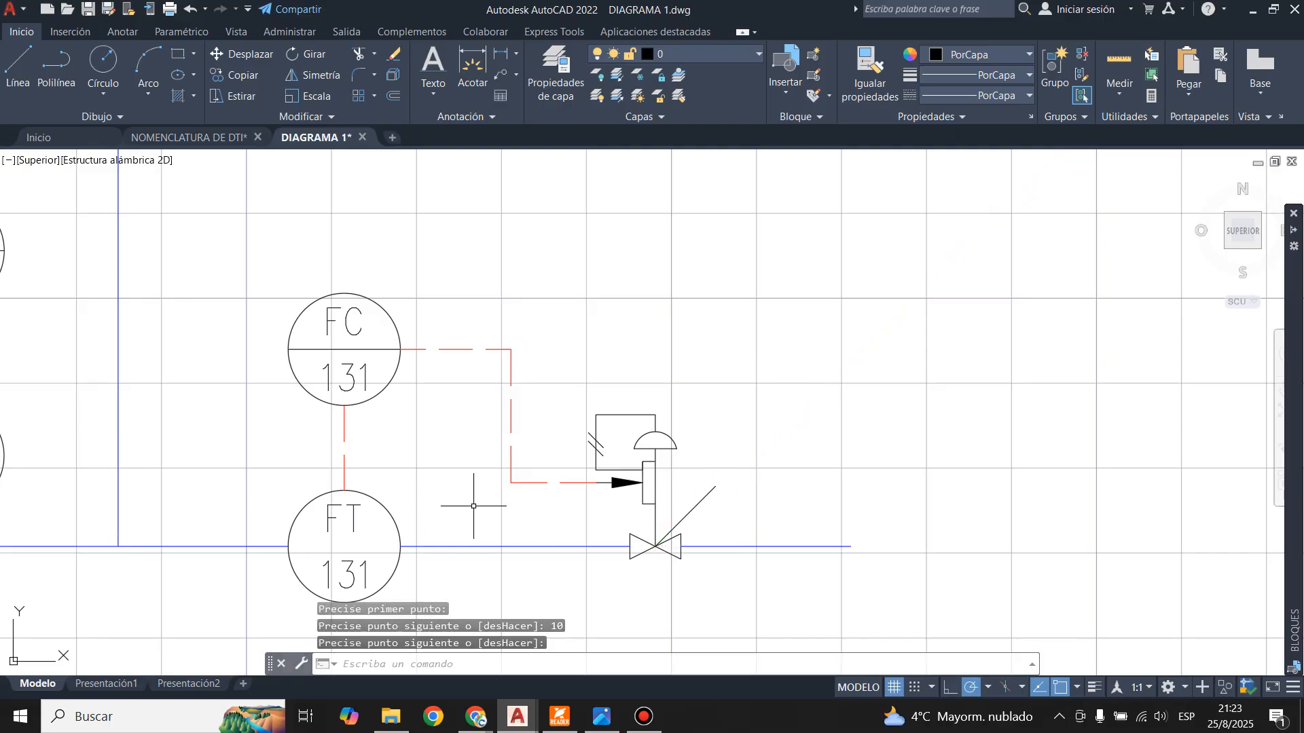
- Copy the FT 131 bubble from its lower-left edge onto the free end of the valve's diagonal leader
{"action": "left_click", "coordinate": [390, 516]}
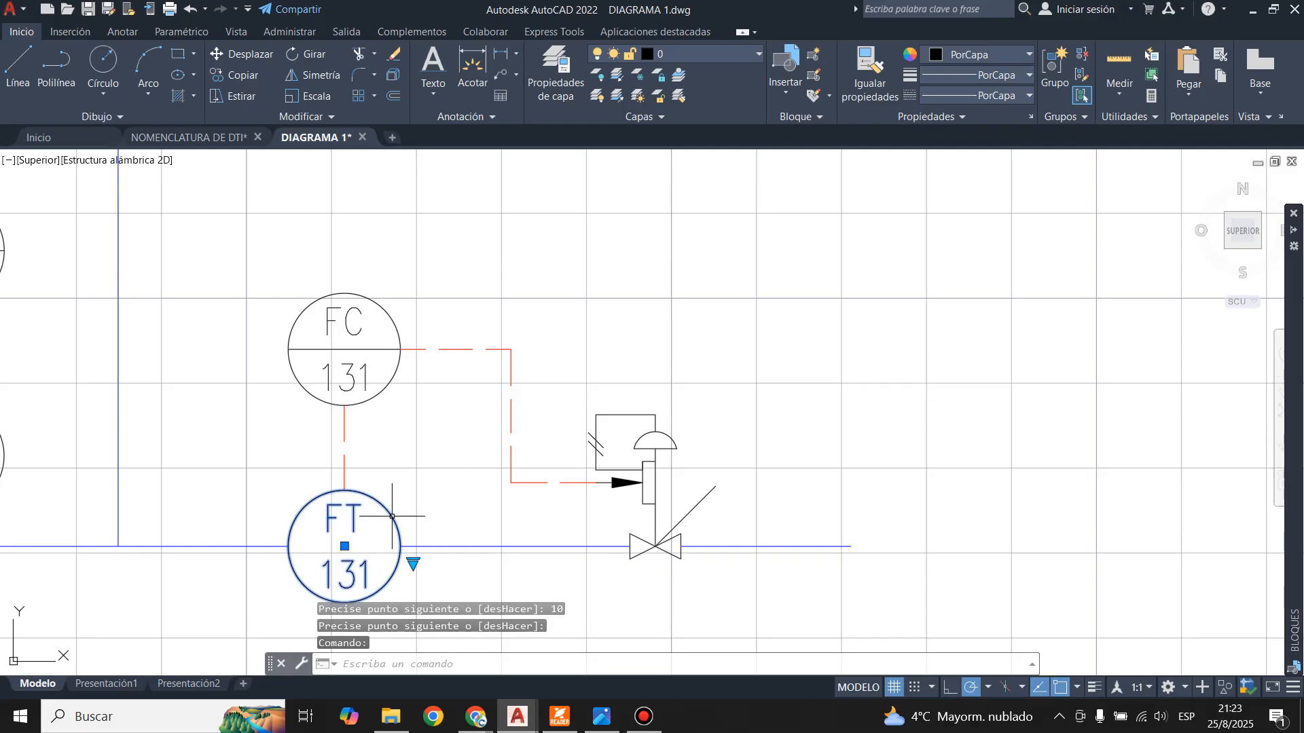
{"action": "left_click", "coordinate": [234, 73]}
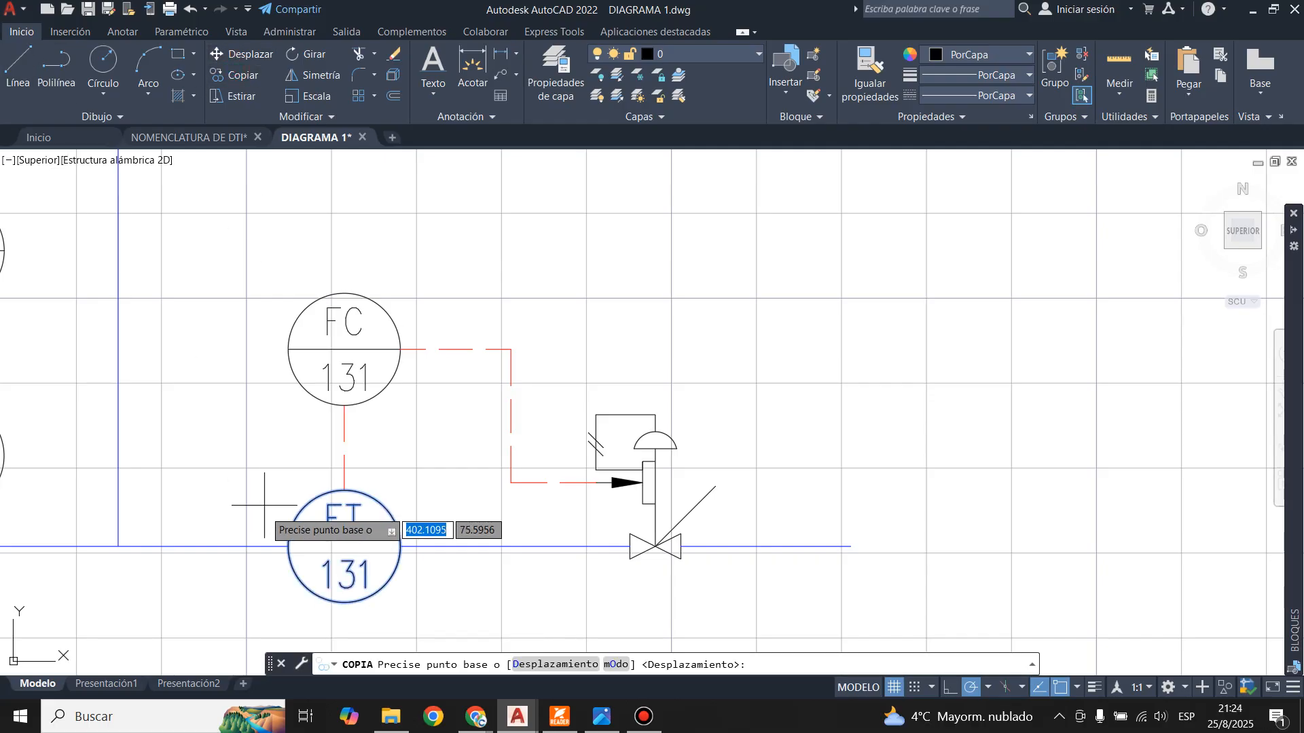
{"action": "left_click", "coordinate": [303, 583]}
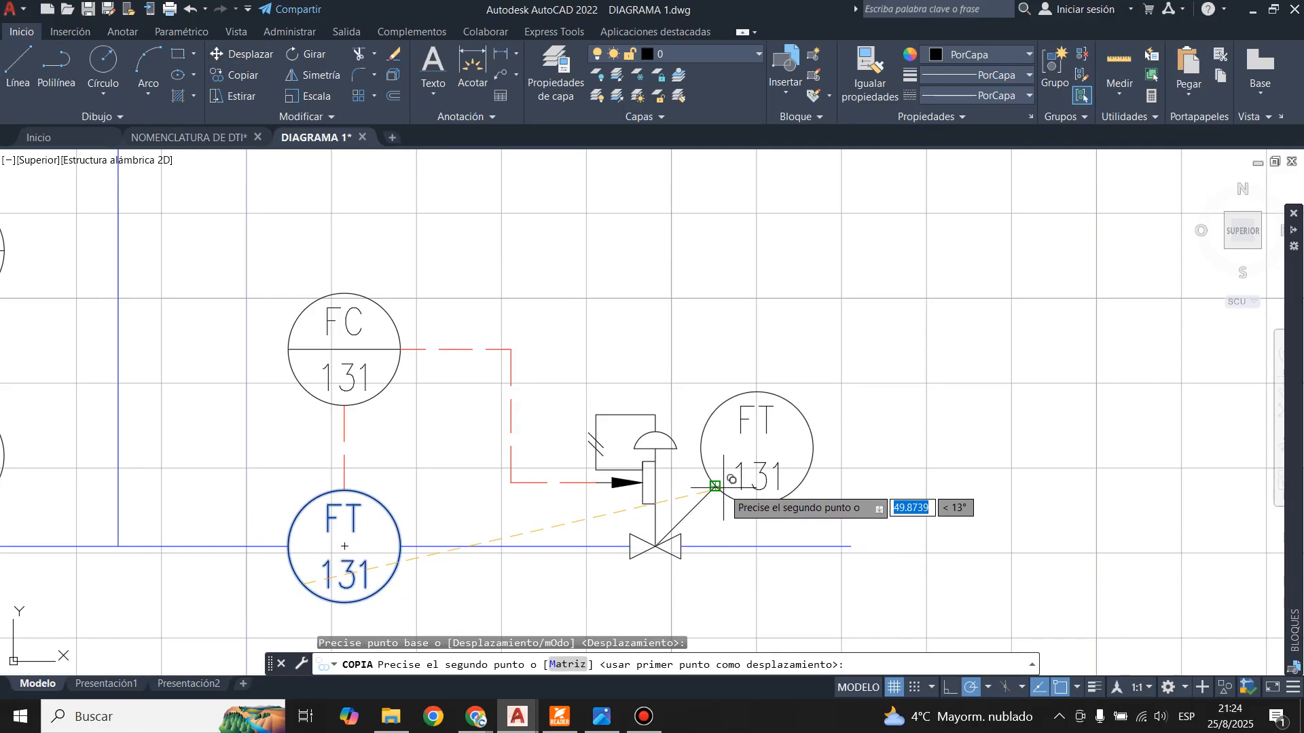
{"action": "left_click", "coordinate": [715, 486]}
{"action": "key", "text": "Escape"}
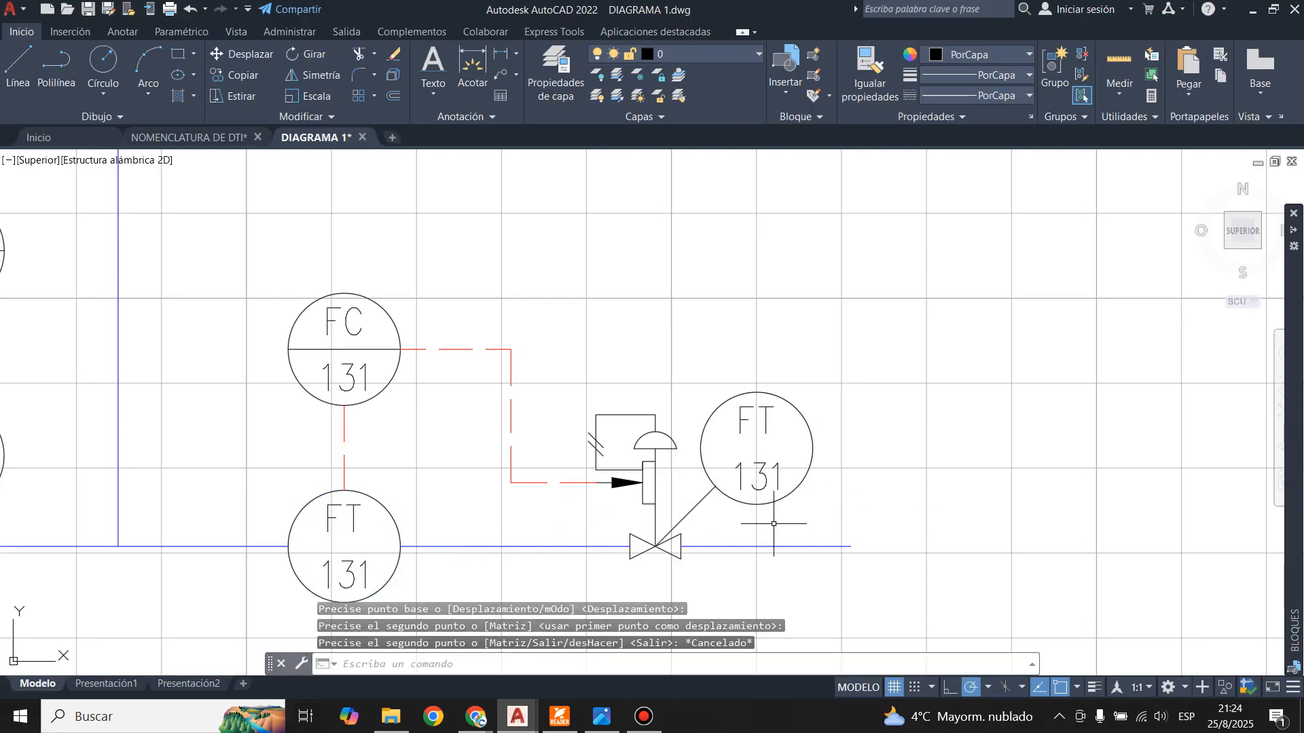
- Shorten the diagonal leader by about 2.7 units at its valve end, leaving a gap from the 131 valve's centre
{"action": "left_click", "coordinate": [699, 507]}
{"action": "scroll", "coordinate": [682, 537], "scroll_direction": "up", "scroll_amount": 4}
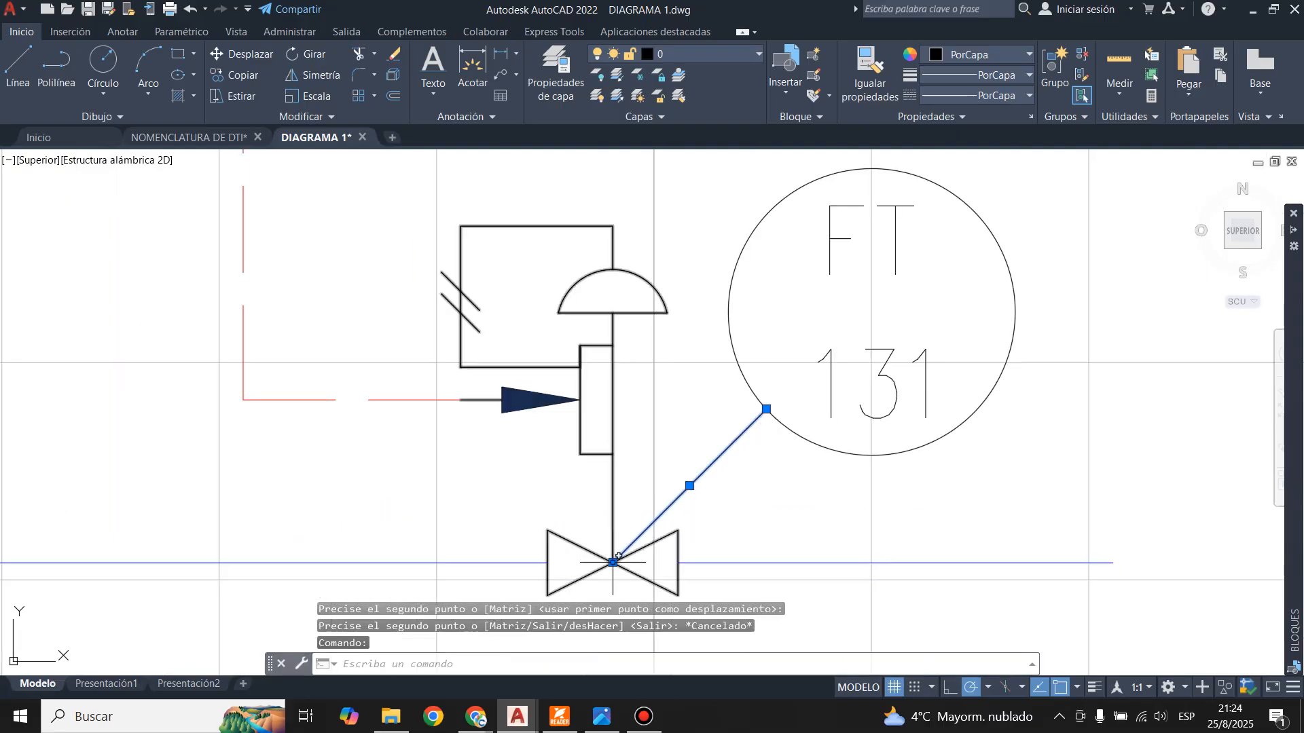
{"action": "left_click", "coordinate": [613, 562]}
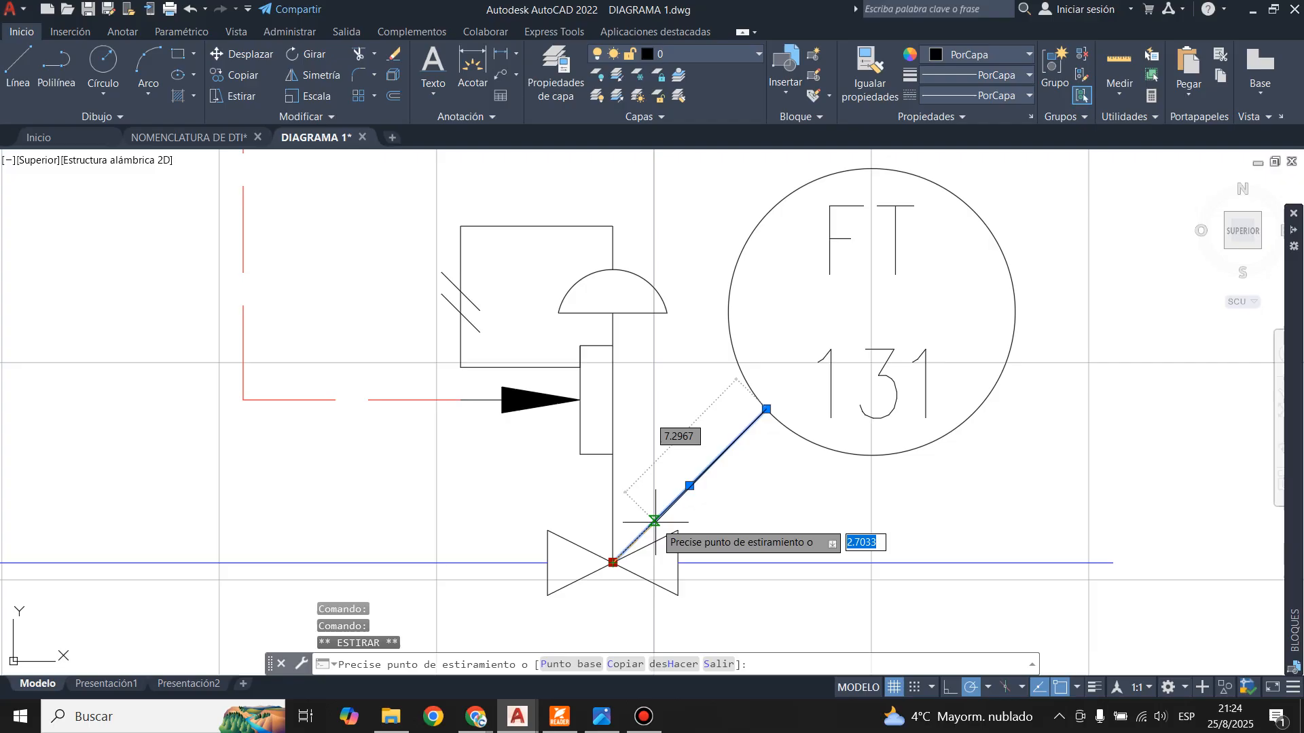
{"action": "key", "text": "Down"}
{"action": "key", "text": "Escape"}
{"action": "key", "text": "Escape"}
{"action": "scroll", "coordinate": [616, 588], "scroll_direction": "down", "scroll_amount": 6}
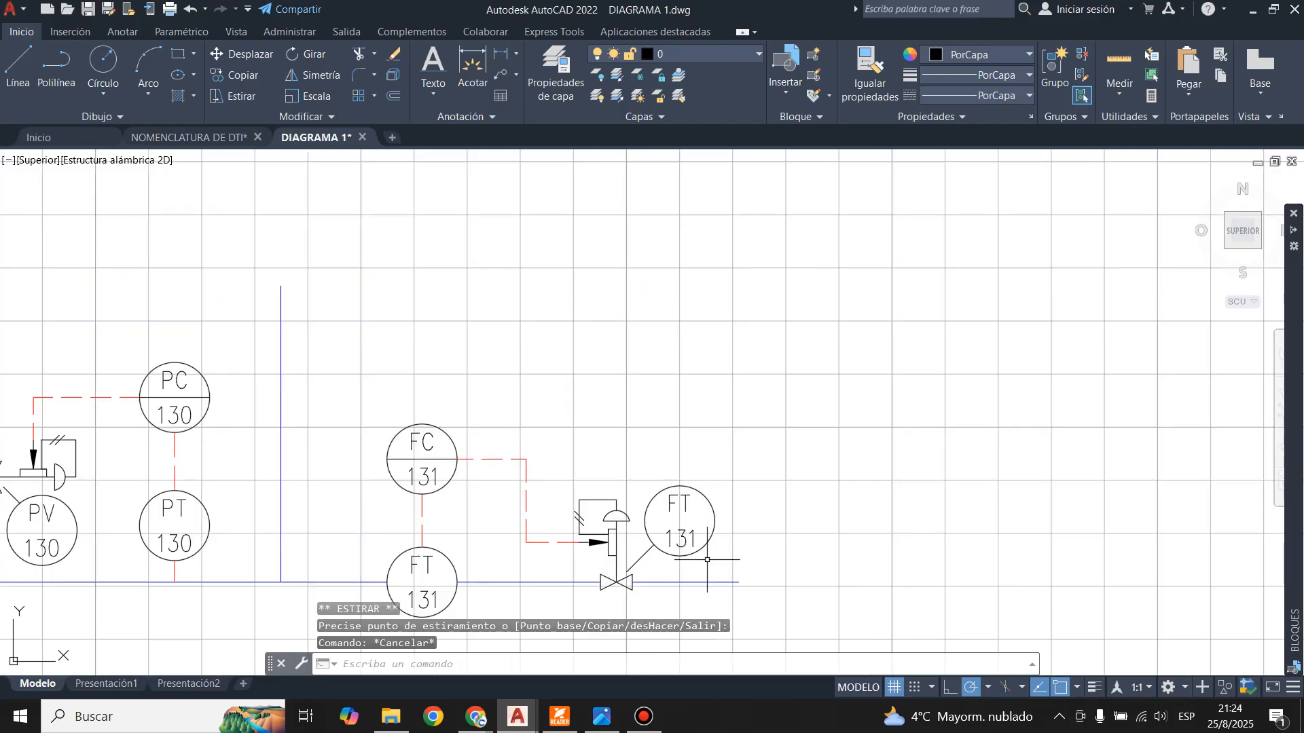
- Check the valve tag in the reference P&ID and set the copied bubble's IND1 attribute to FV
{"action": "left_click", "coordinate": [603, 721]}
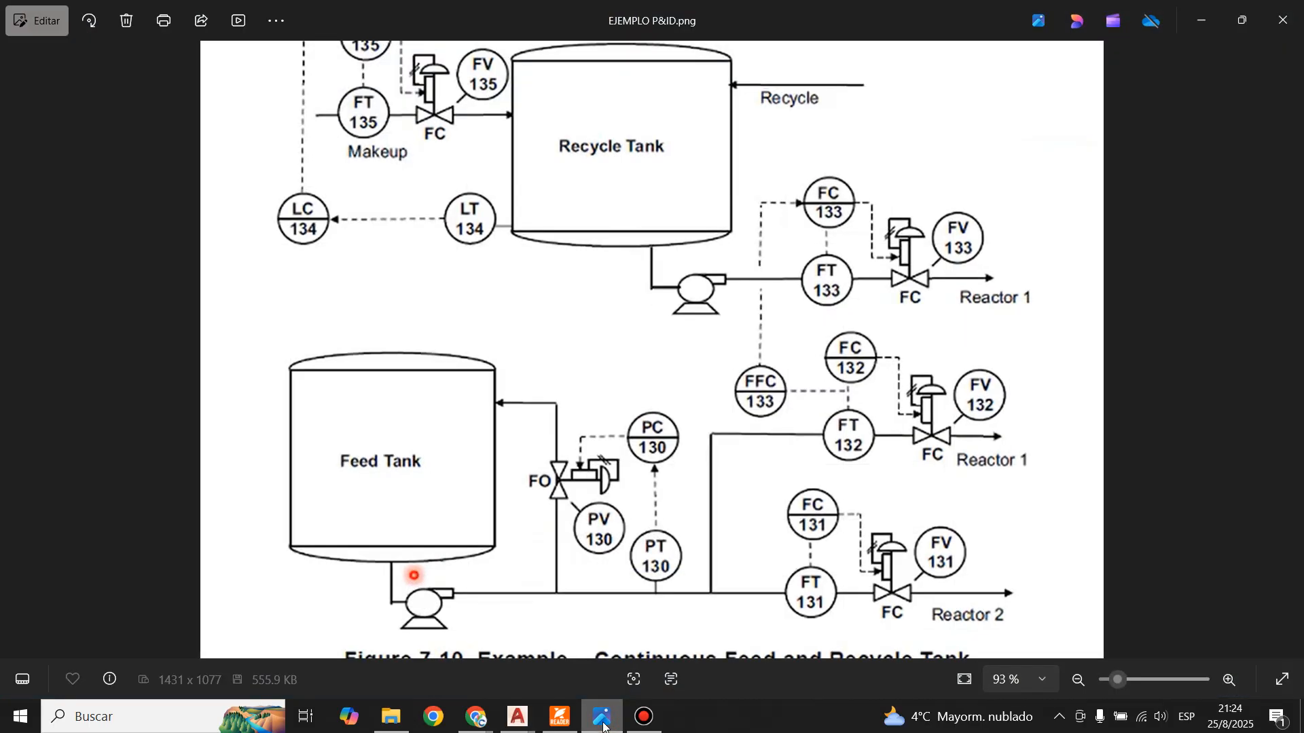
{"action": "left_click", "coordinate": [603, 721]}
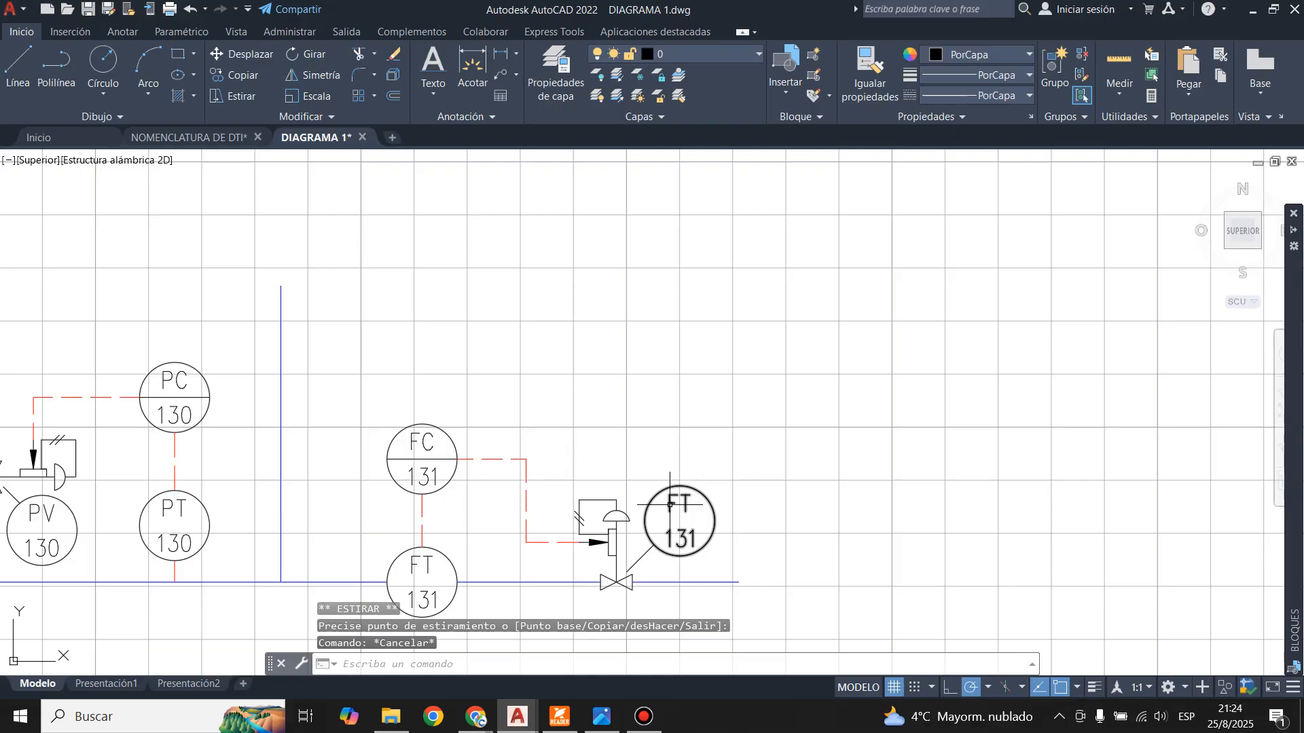
{"action": "double_click", "coordinate": [394, 570]}
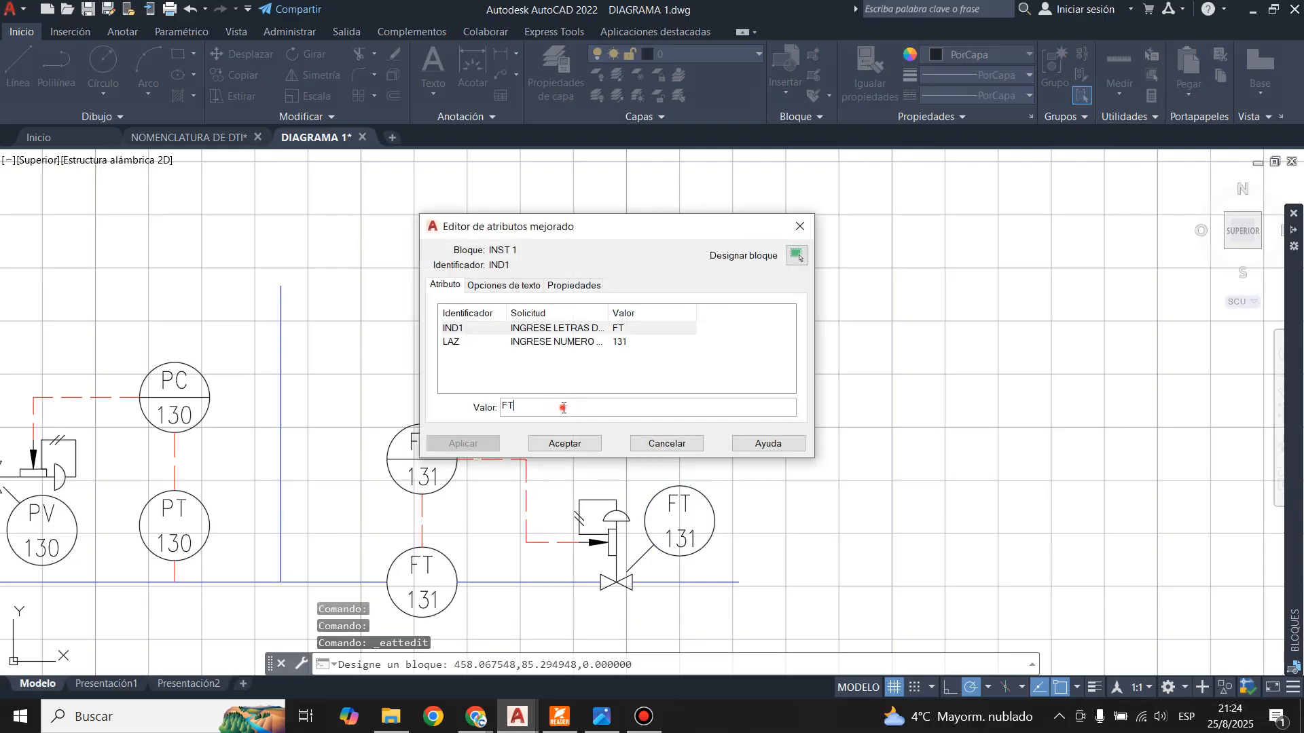
{"action": "type", "text": "FV"}
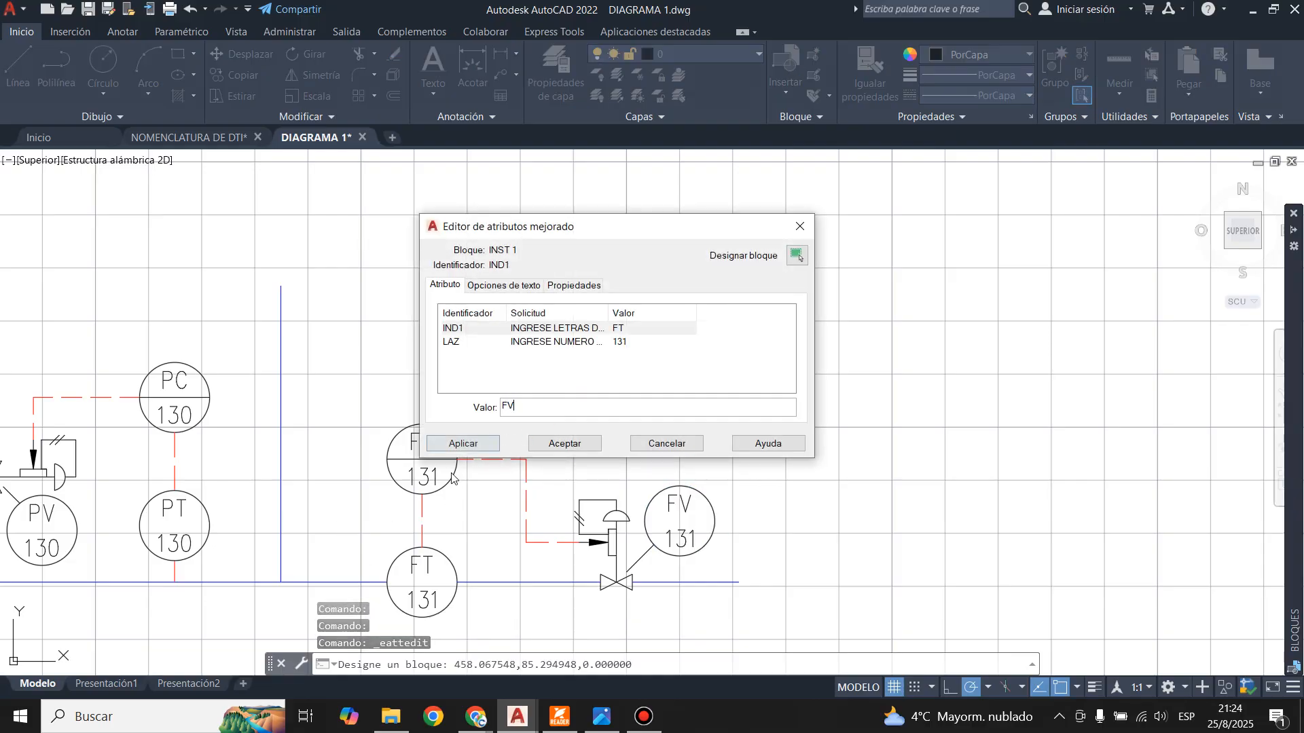
{"action": "left_click", "coordinate": [462, 442]}
{"action": "left_click", "coordinate": [570, 444]}
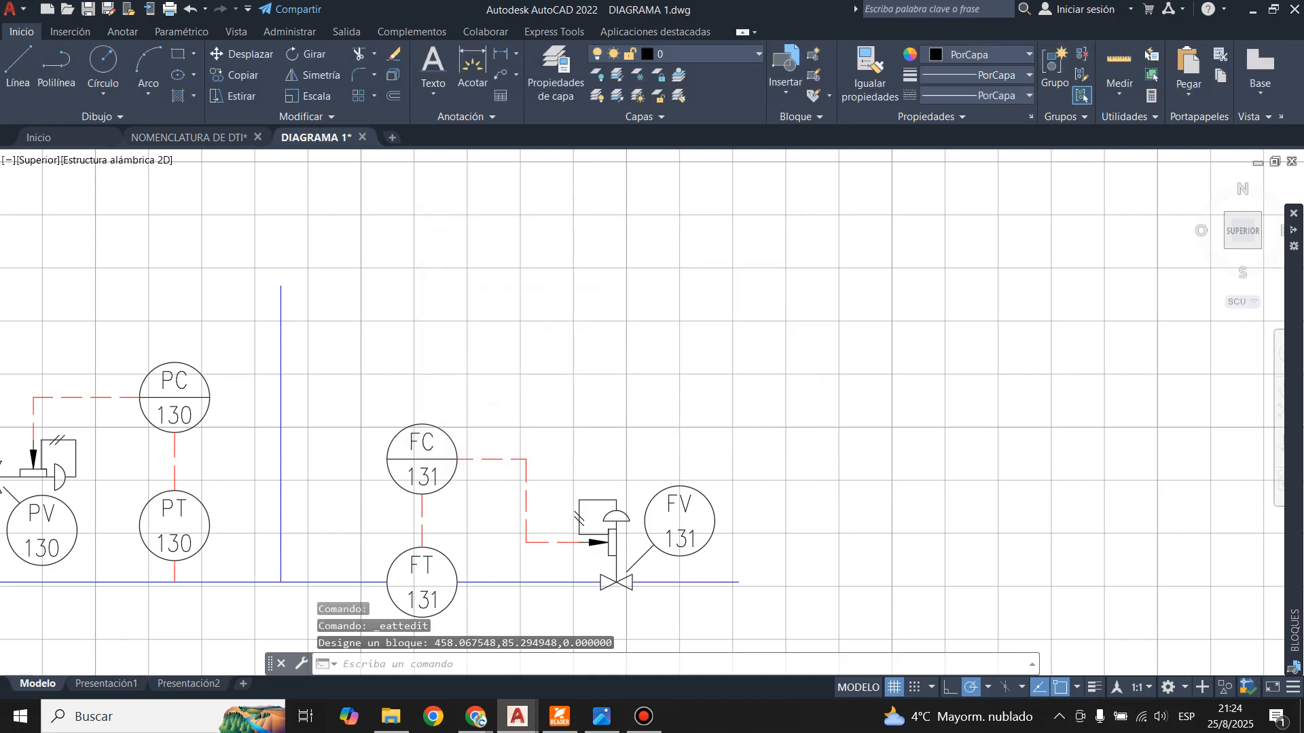
- Check the 132 branch in the reference P&ID and make LINEA P the current layer
{"action": "scroll", "coordinate": [750, 452], "scroll_direction": "down", "scroll_amount": 2}
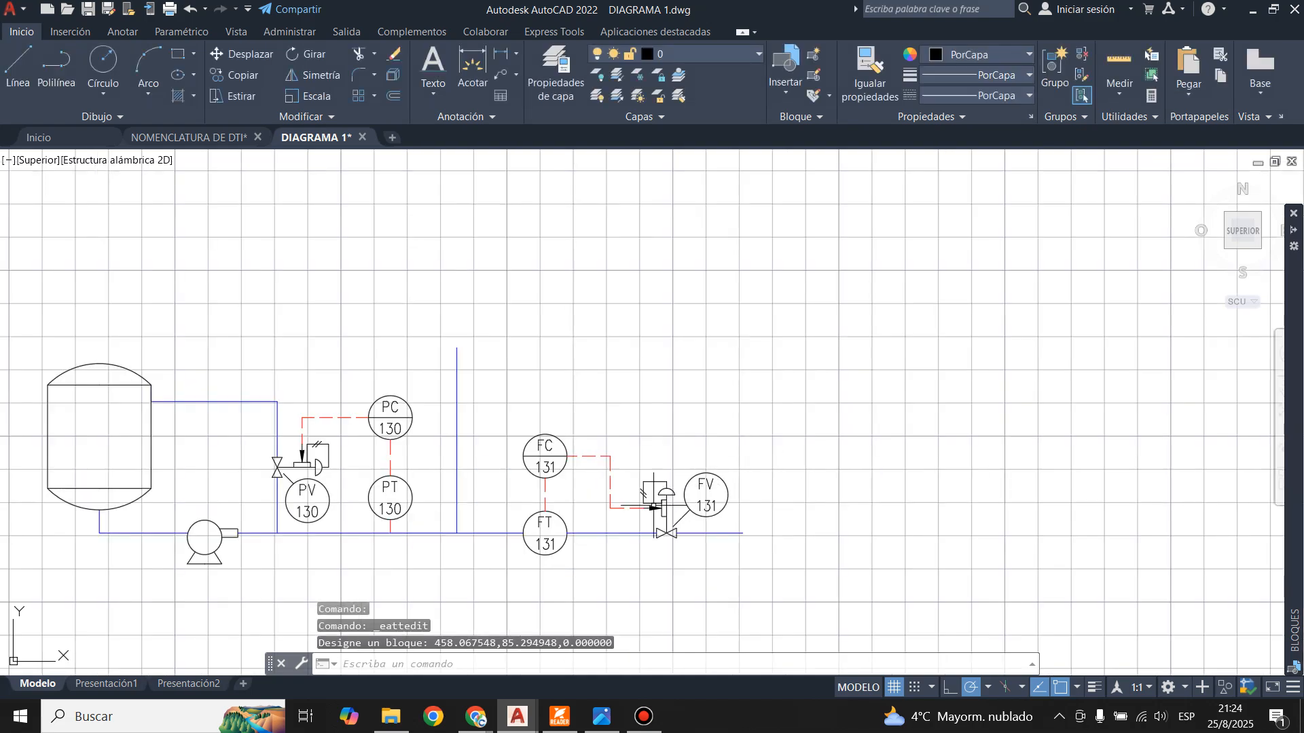
{"action": "left_click", "coordinate": [590, 726]}
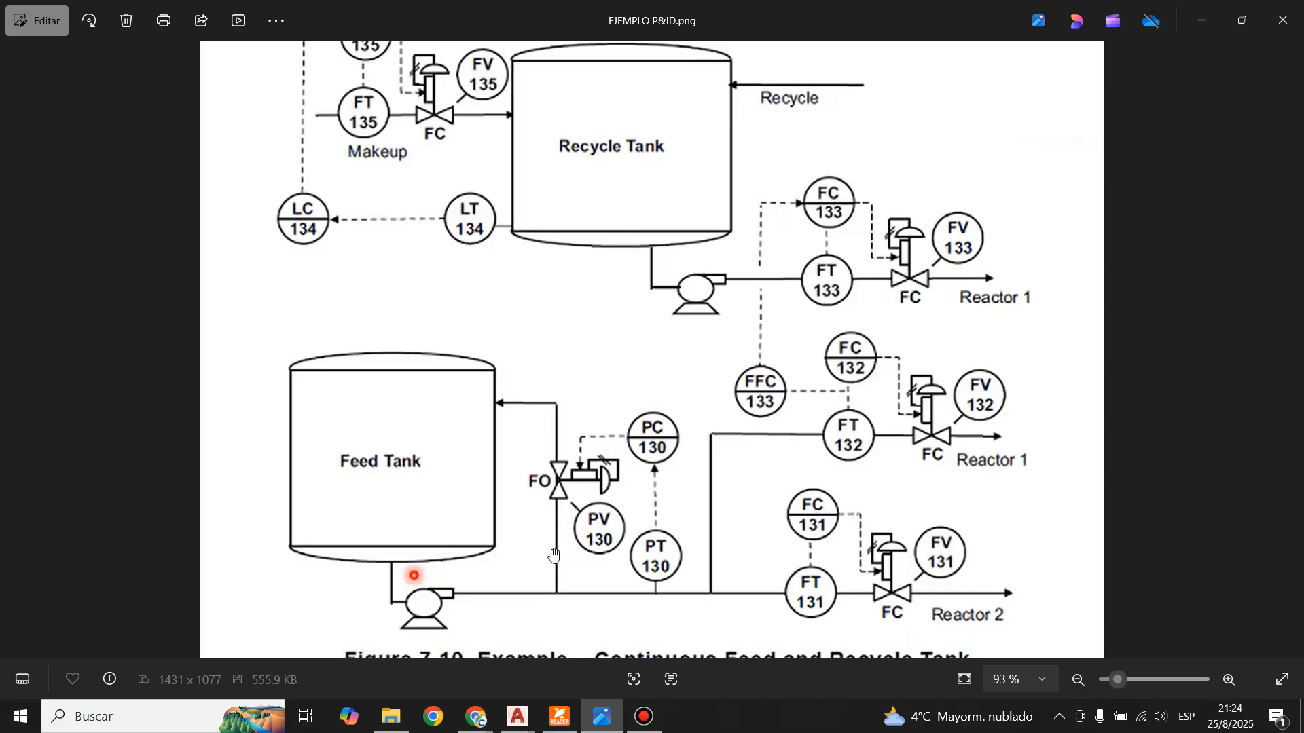
{"action": "mouse_move", "coordinate": [532, 715]}
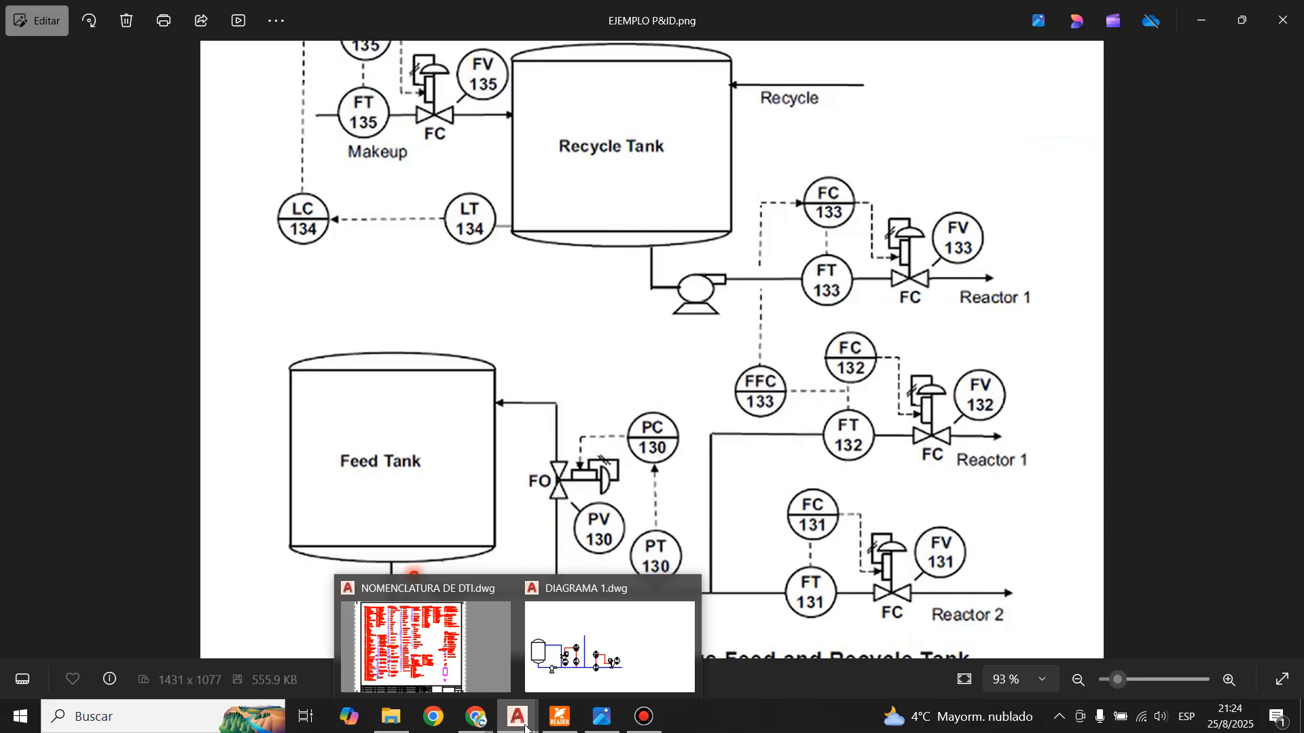
{"action": "left_click", "coordinate": [596, 654]}
{"action": "left_click", "coordinate": [16, 74]}
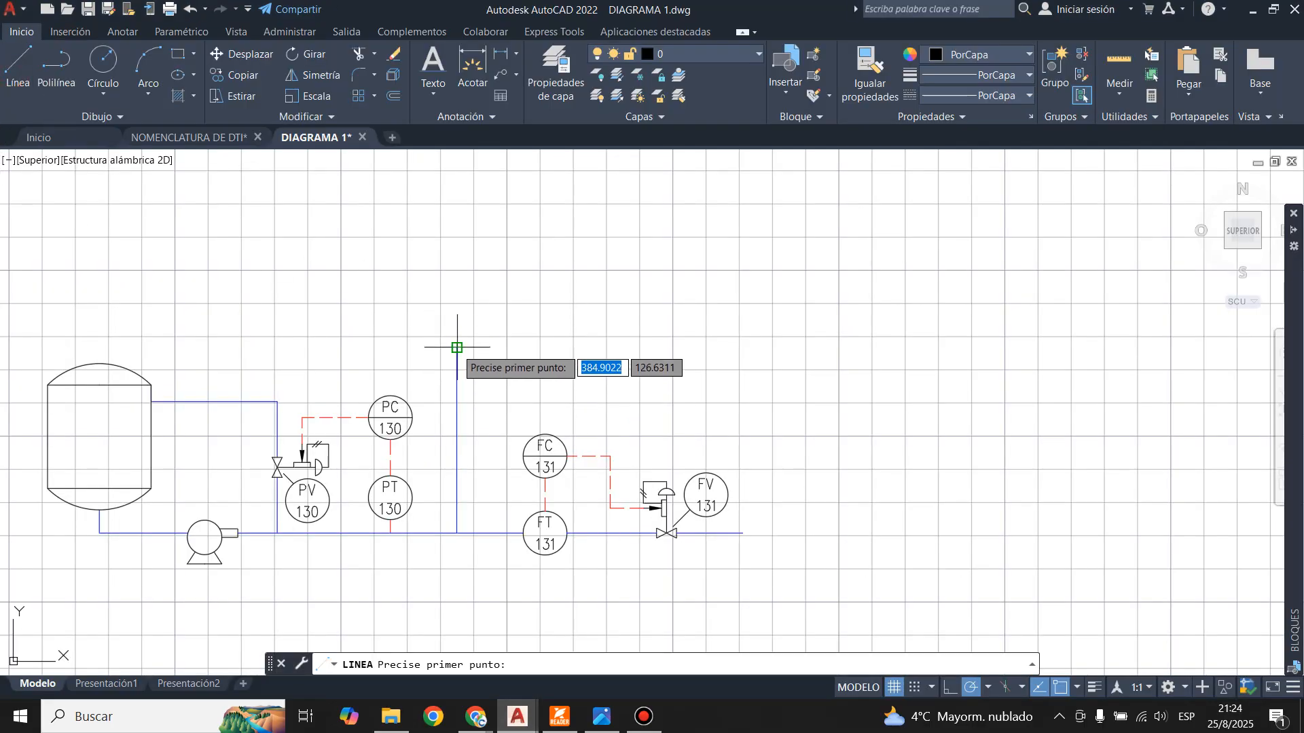
{"action": "key", "text": "Escape"}
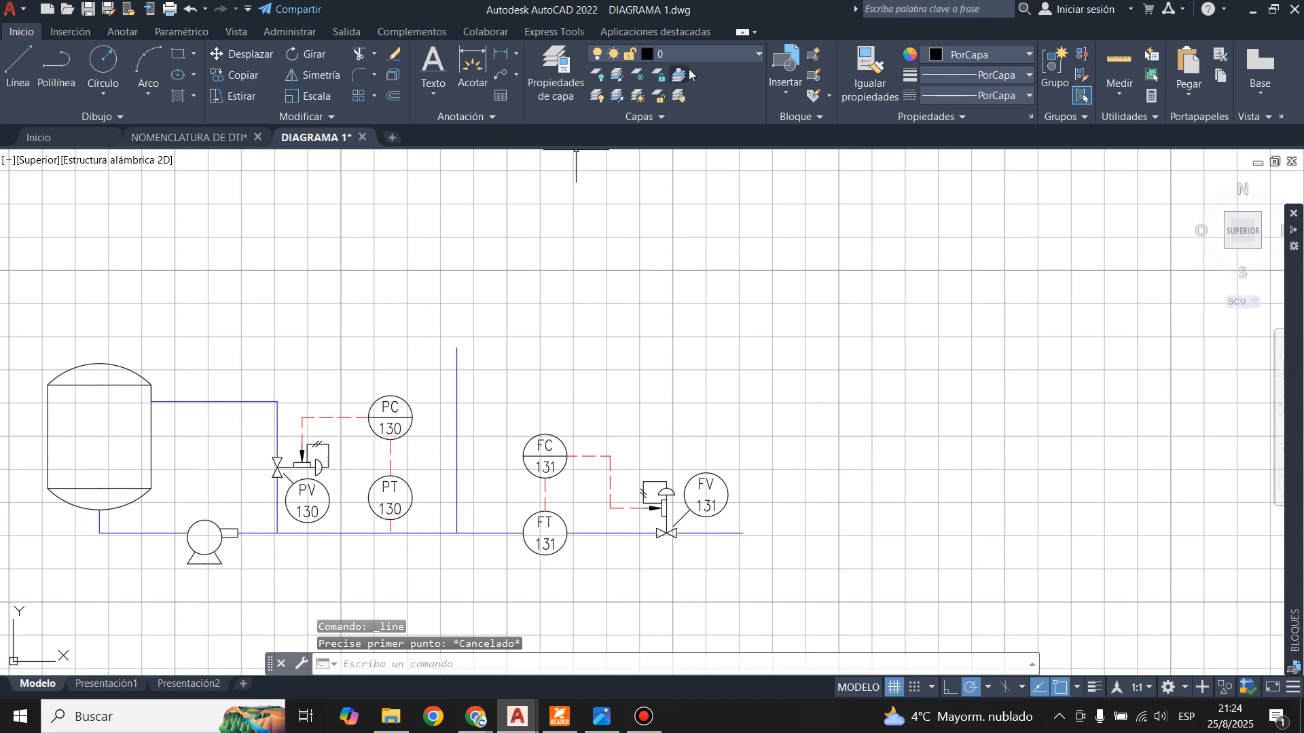
{"action": "left_click", "coordinate": [690, 69]}
{"action": "left_click", "coordinate": [702, 56]}
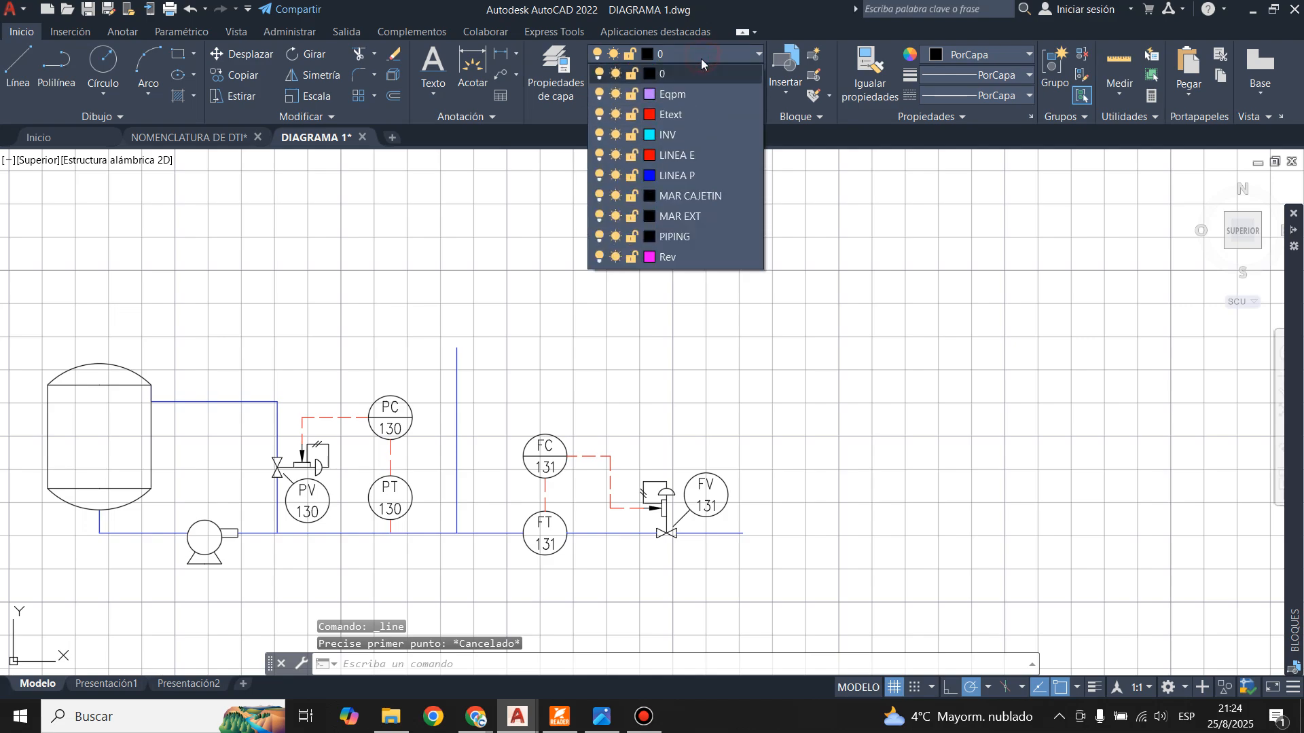
{"action": "left_click", "coordinate": [682, 175]}
{"action": "left_click", "coordinate": [19, 65]}
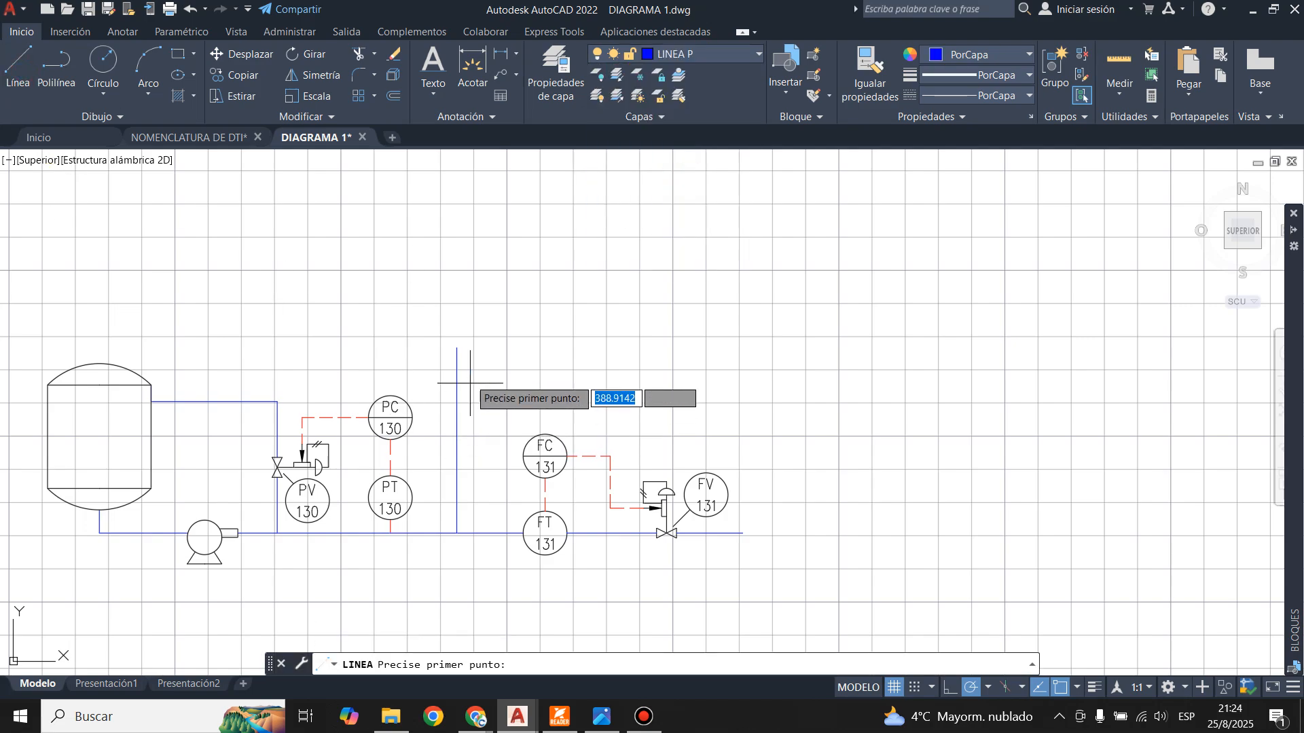
{"action": "left_click", "coordinate": [457, 347]}
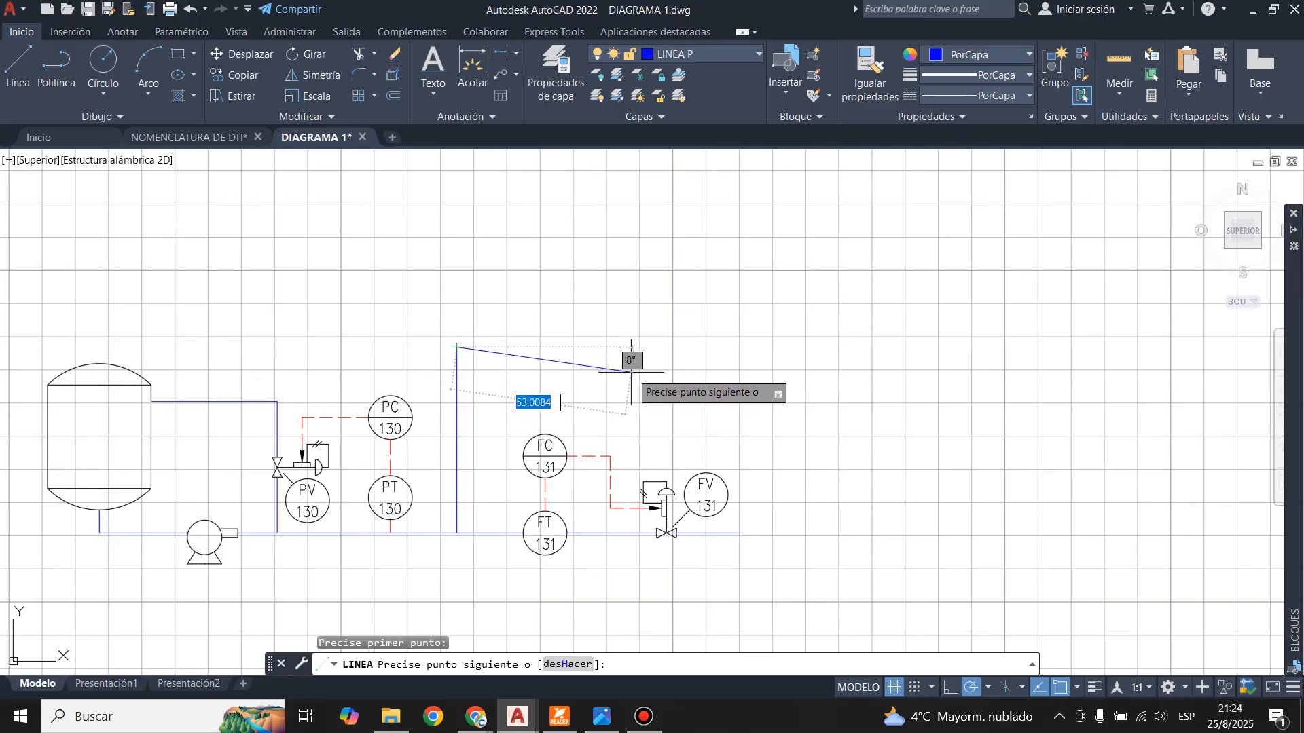
{"action": "key", "text": "Escape"}
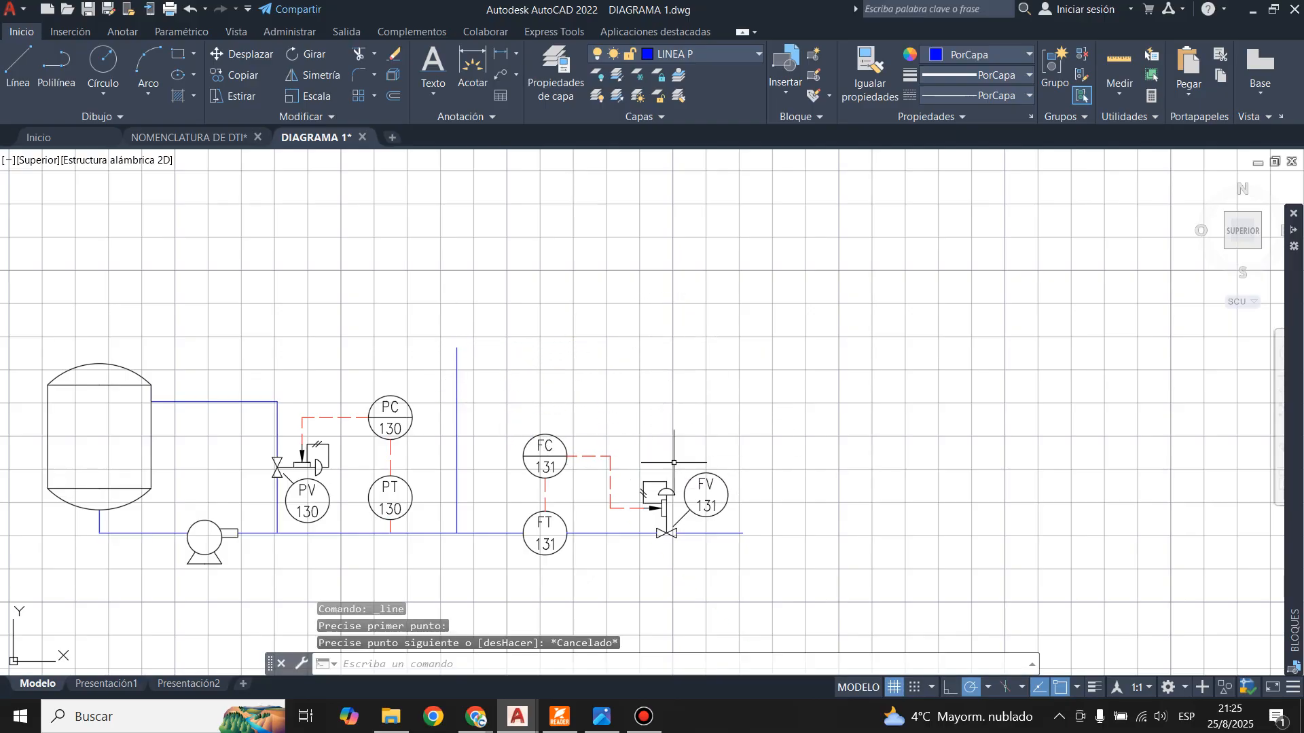
{"action": "left_click", "coordinate": [599, 721]}
{"action": "left_click", "coordinate": [599, 724]}
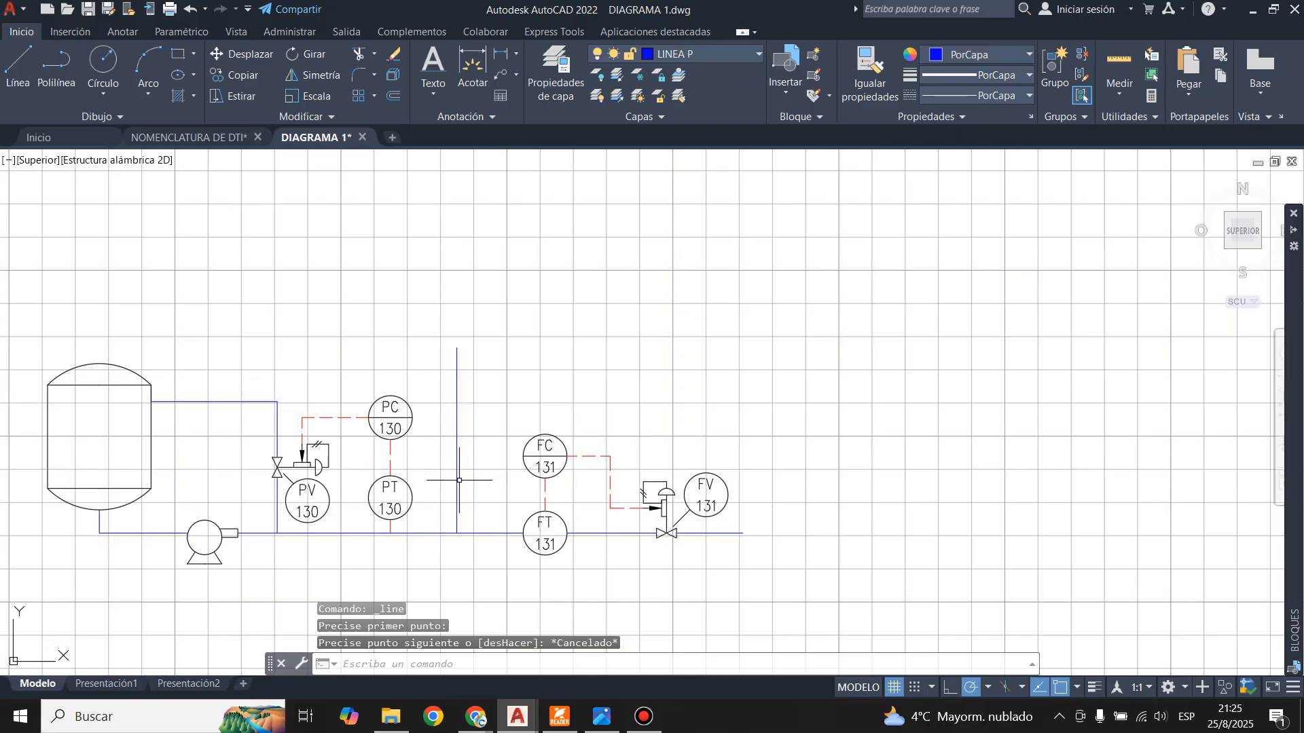
{"action": "left_click", "coordinate": [19, 68]}
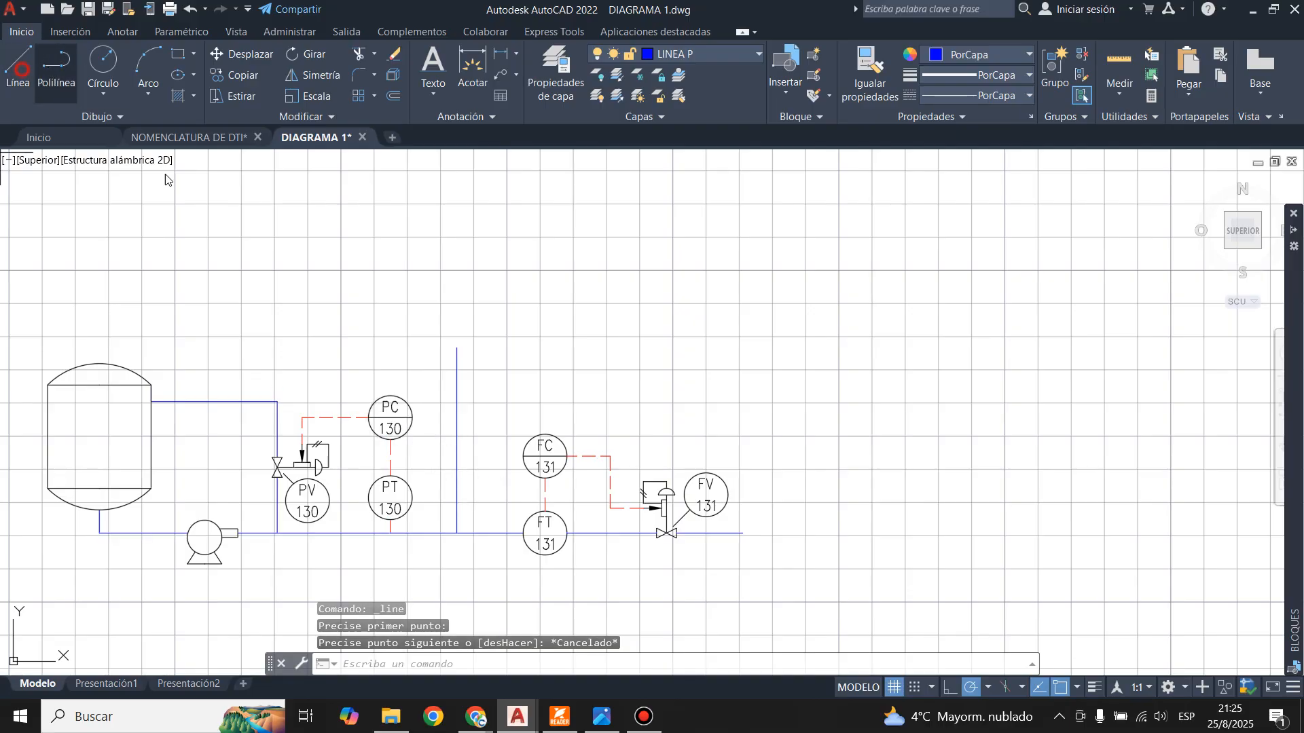
{"action": "left_click", "coordinate": [412, 534]}
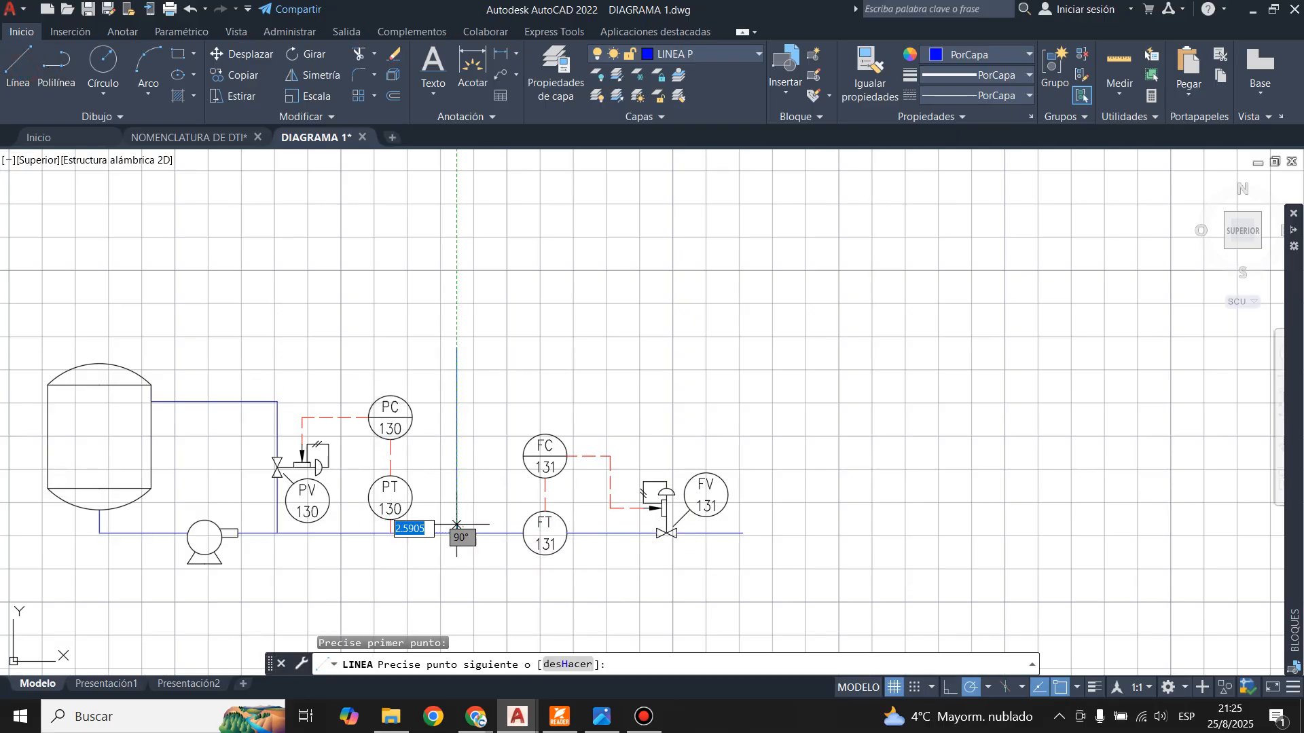
{"action": "left_click", "coordinate": [457, 348]}
{"action": "key", "text": "Return"}
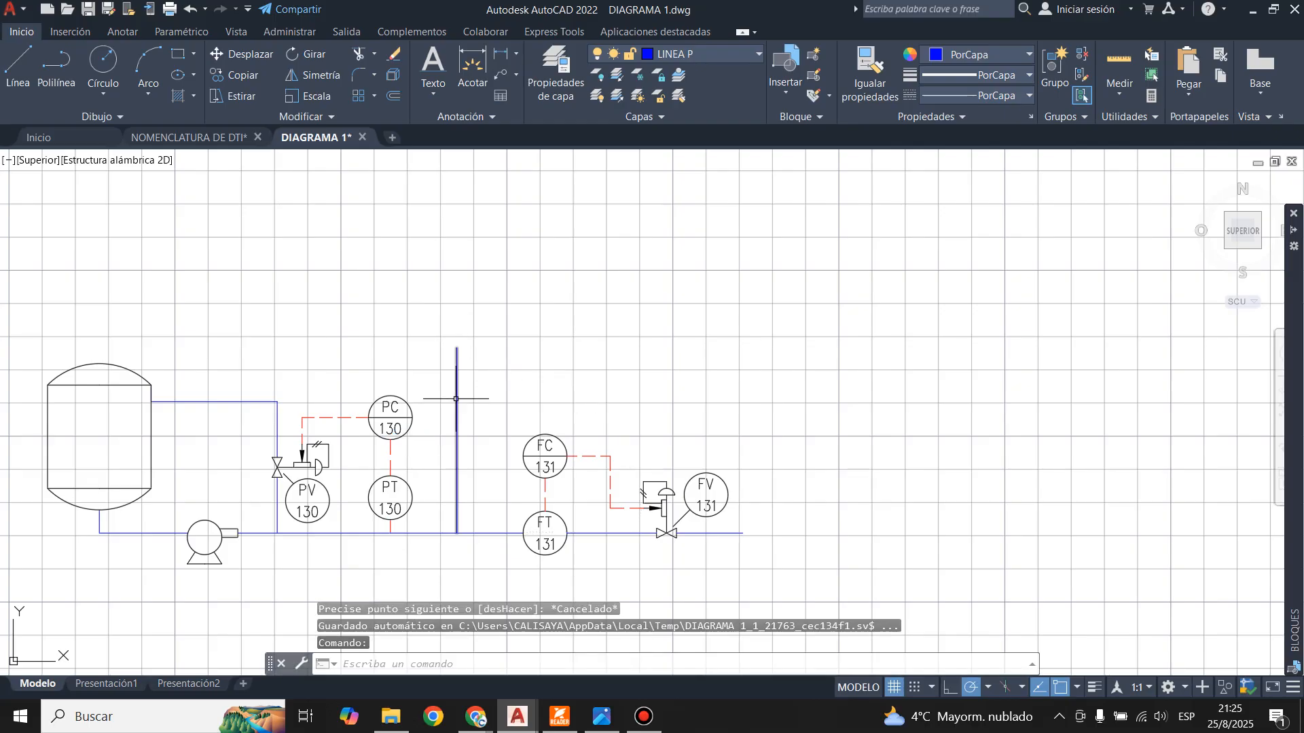
- Replace the vertical branch line between PT 130 and FT 131 with a 50-unit line rising orthogonally from the main feed line
{"action": "key", "text": "Delete"}
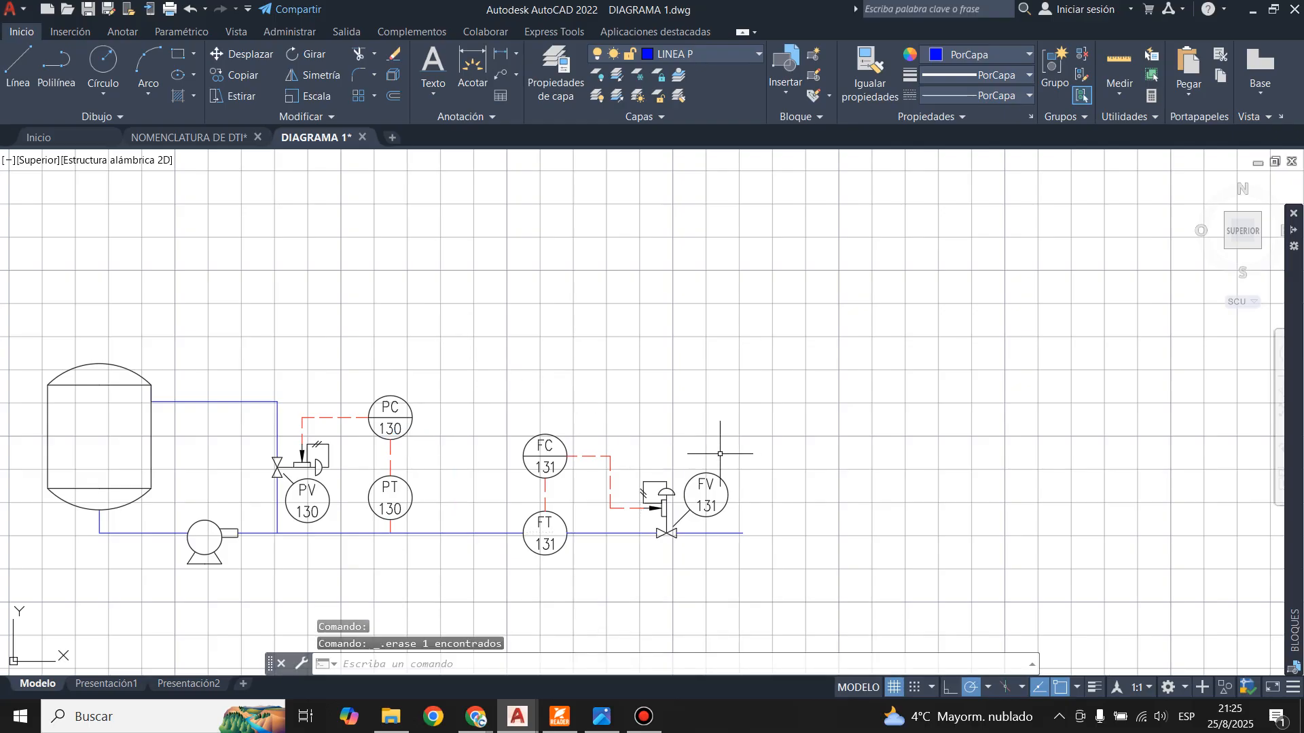
{"action": "left_click", "coordinate": [19, 43]}
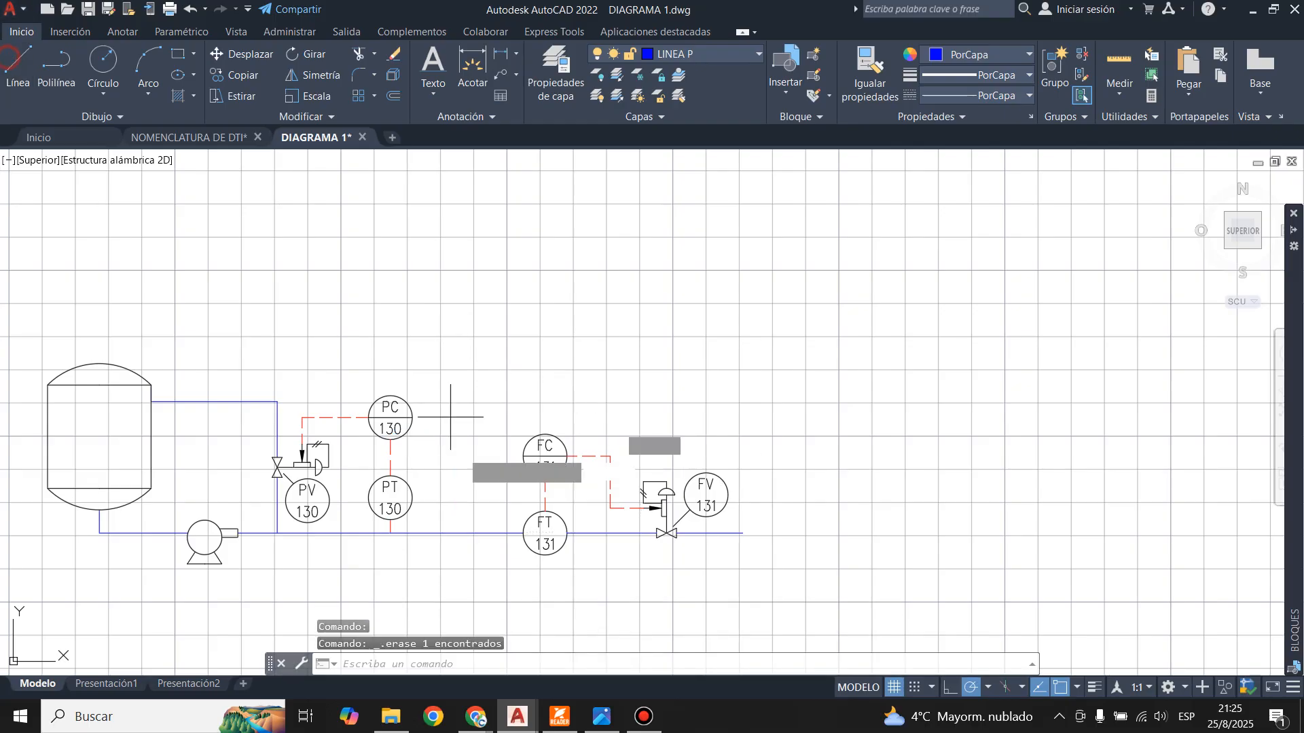
{"action": "left_click", "coordinate": [457, 533]}
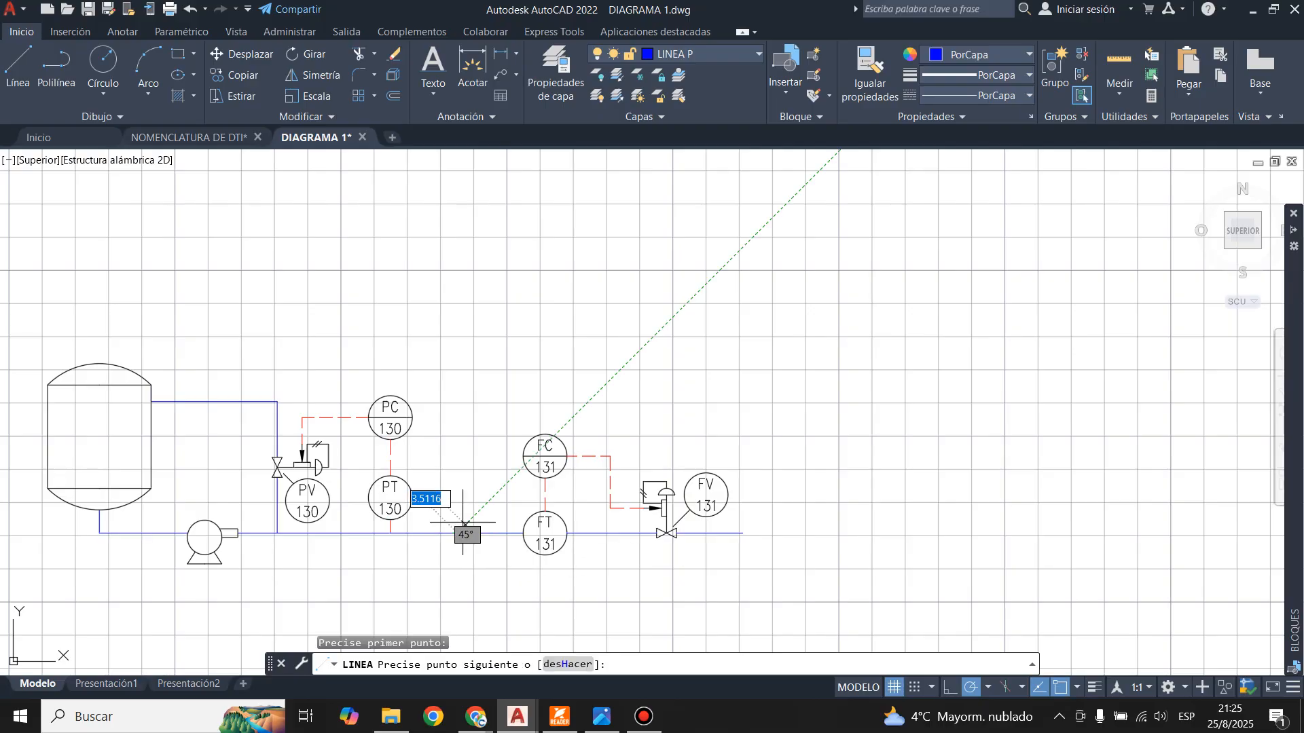
{"action": "left_click", "coordinate": [951, 692]}
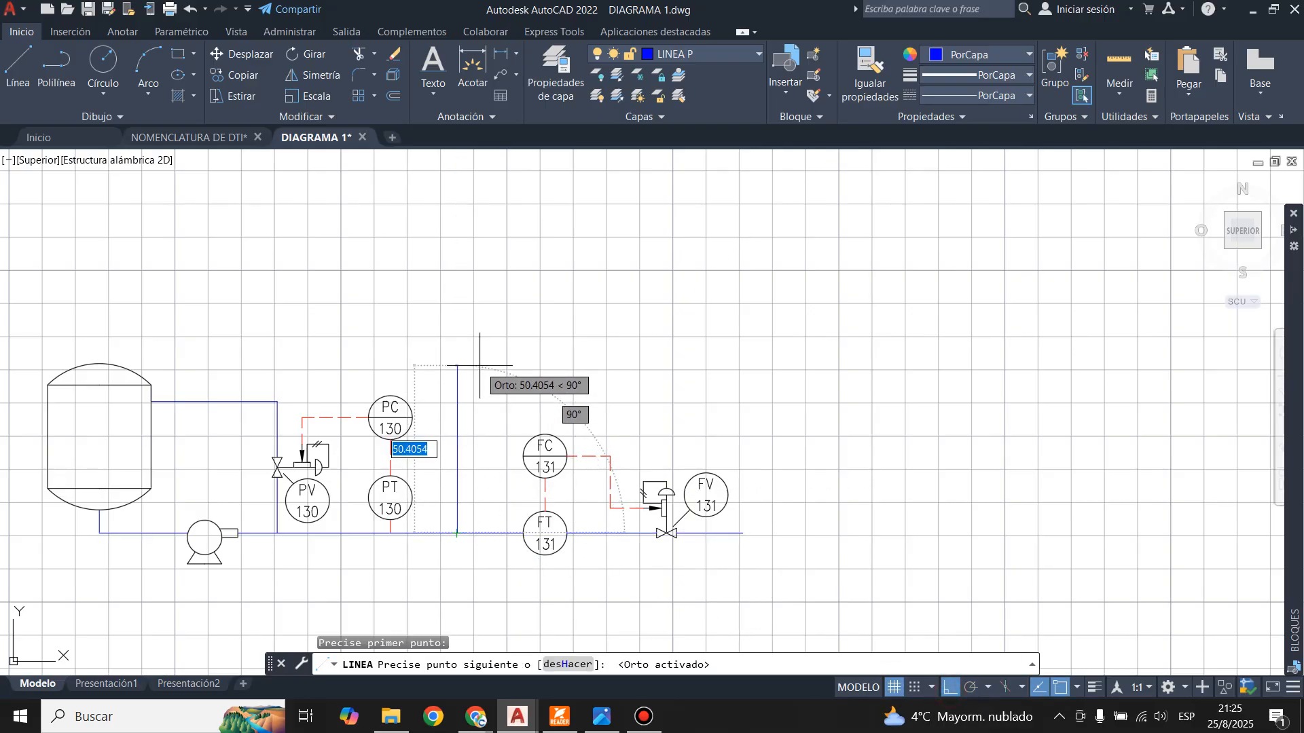
{"action": "type", "text": "50"}
{"action": "key", "text": "Return"}
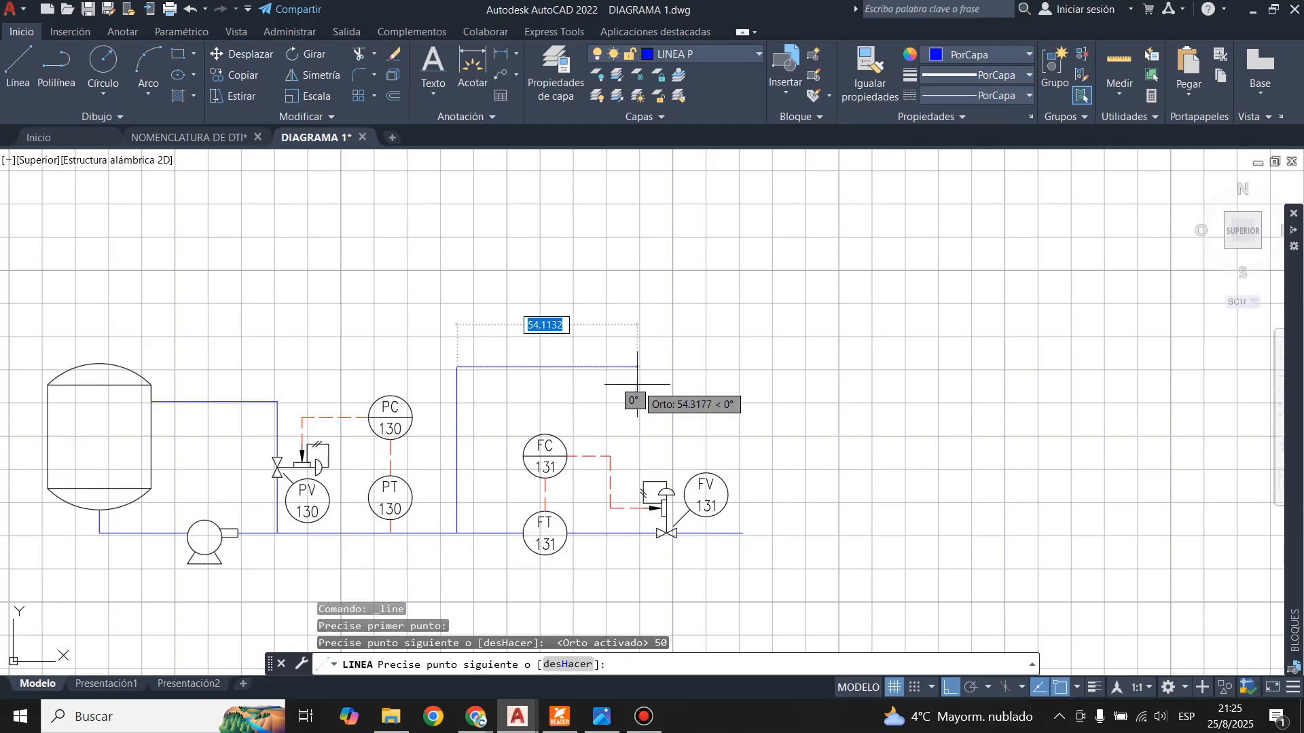
- Check the branch's route in the reference P&ID and continue the line 45 units horizontally to the right
{"action": "left_click", "coordinate": [602, 716]}
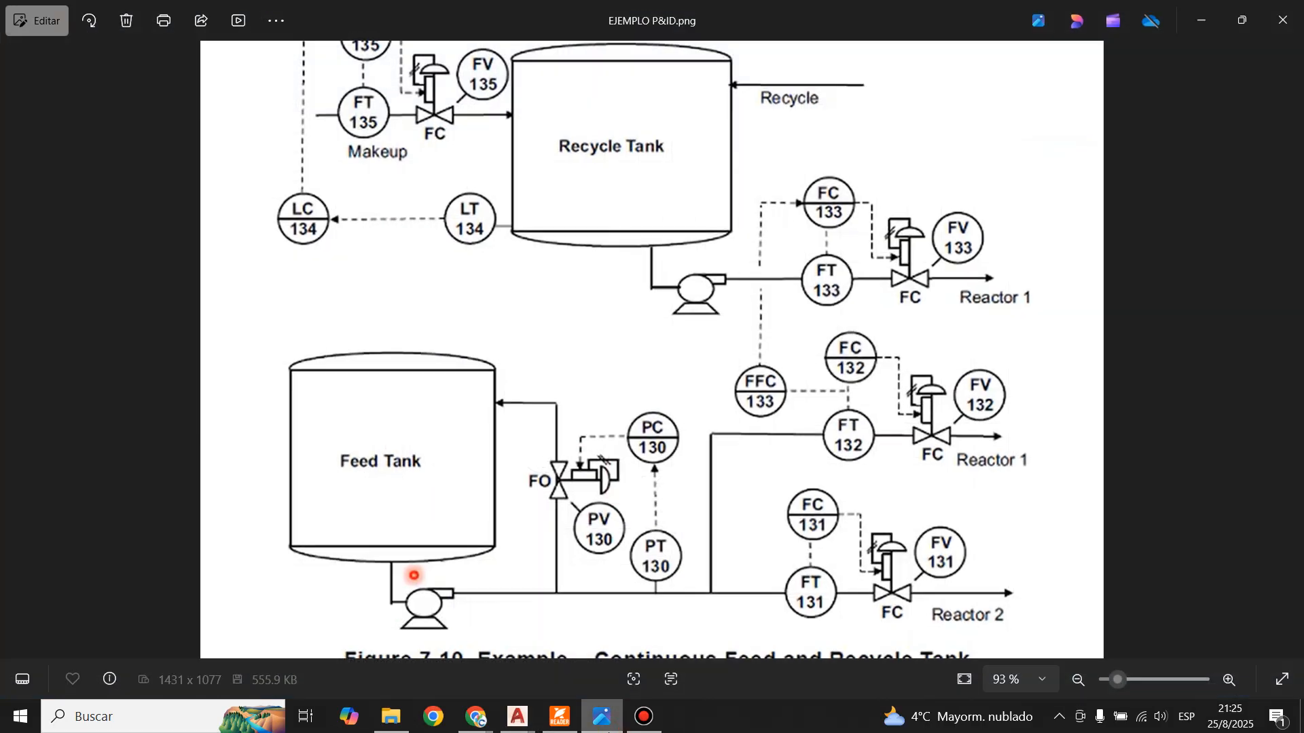
{"action": "left_click", "coordinate": [602, 716]}
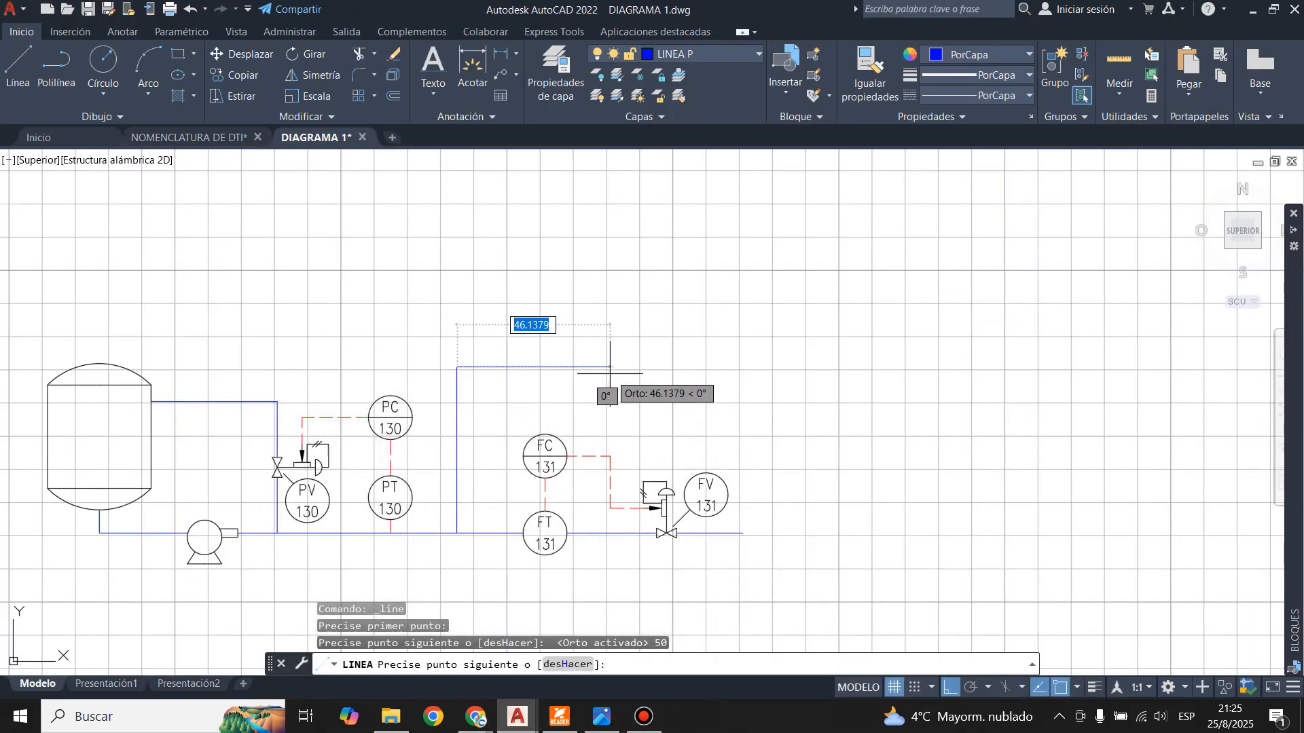
{"action": "type", "text": "45"}
{"action": "key", "text": "Return"}
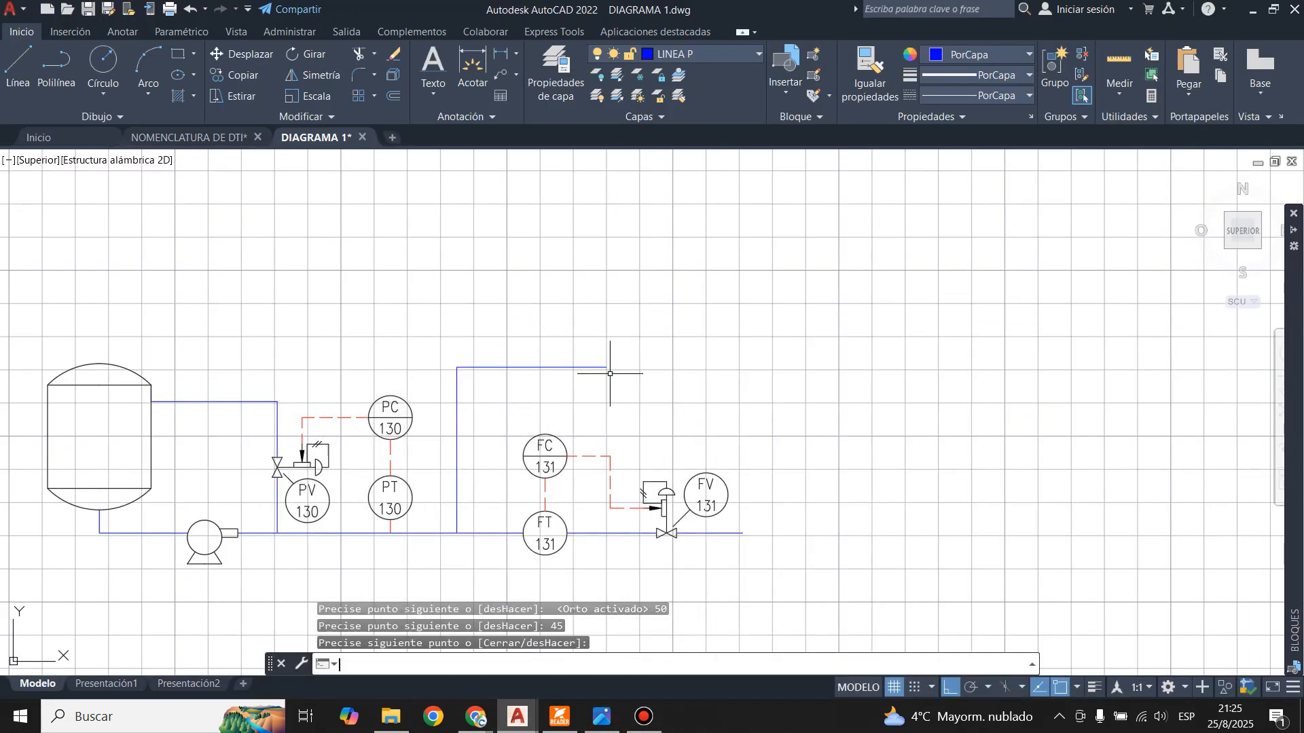
{"action": "key", "text": "Return"}
- Copy the whole 131 control loop with its valve and pipe from the FT bubble's left edge onto the branch line's free end
{"action": "scroll", "coordinate": [632, 373], "scroll_direction": "down", "scroll_amount": 3}
{"action": "scroll", "coordinate": [640, 381], "scroll_direction": "up", "scroll_amount": 4}
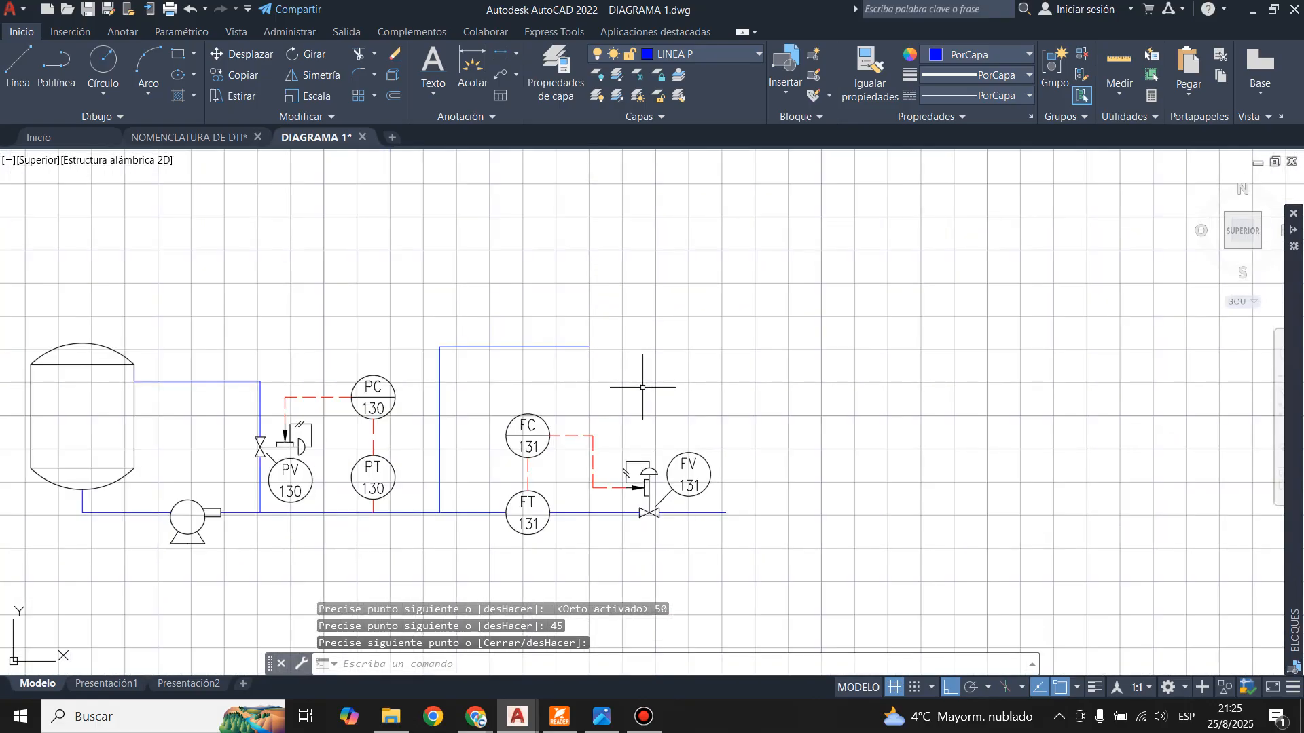
{"action": "left_click", "coordinate": [601, 716]}
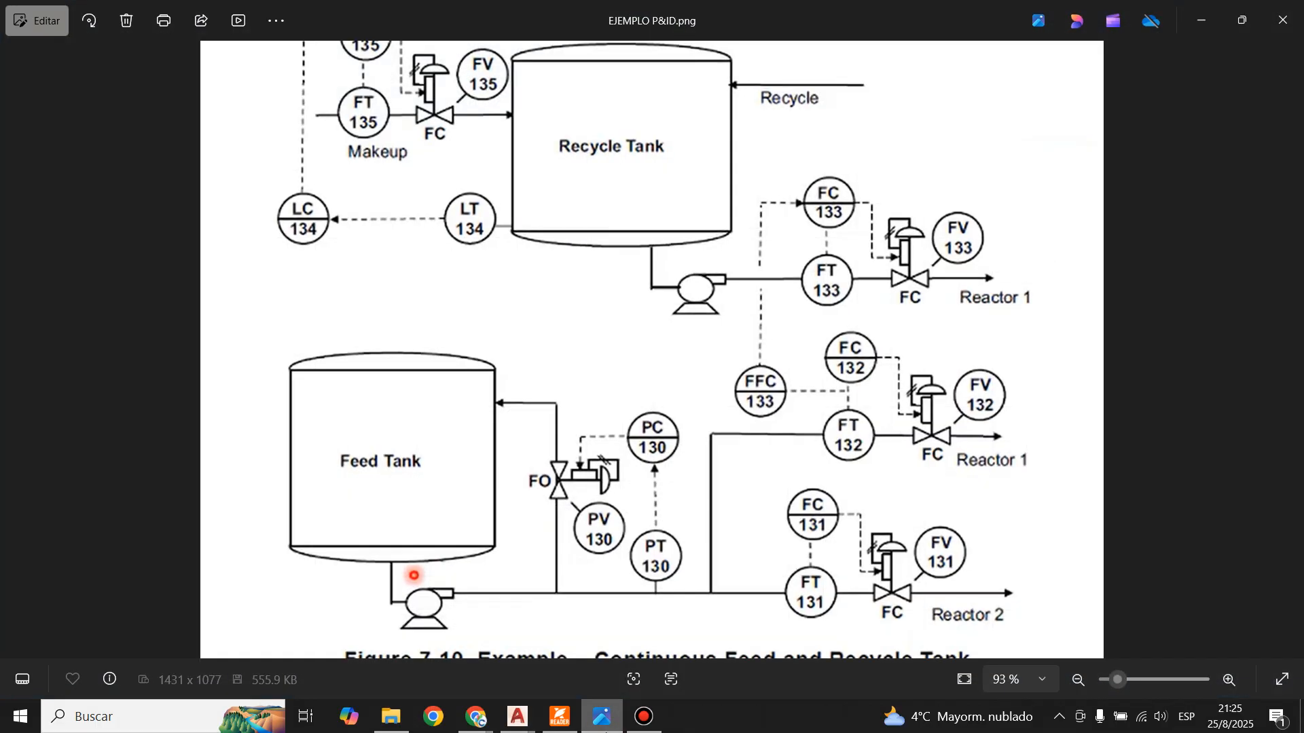
{"action": "key", "text": "alt+Tab"}
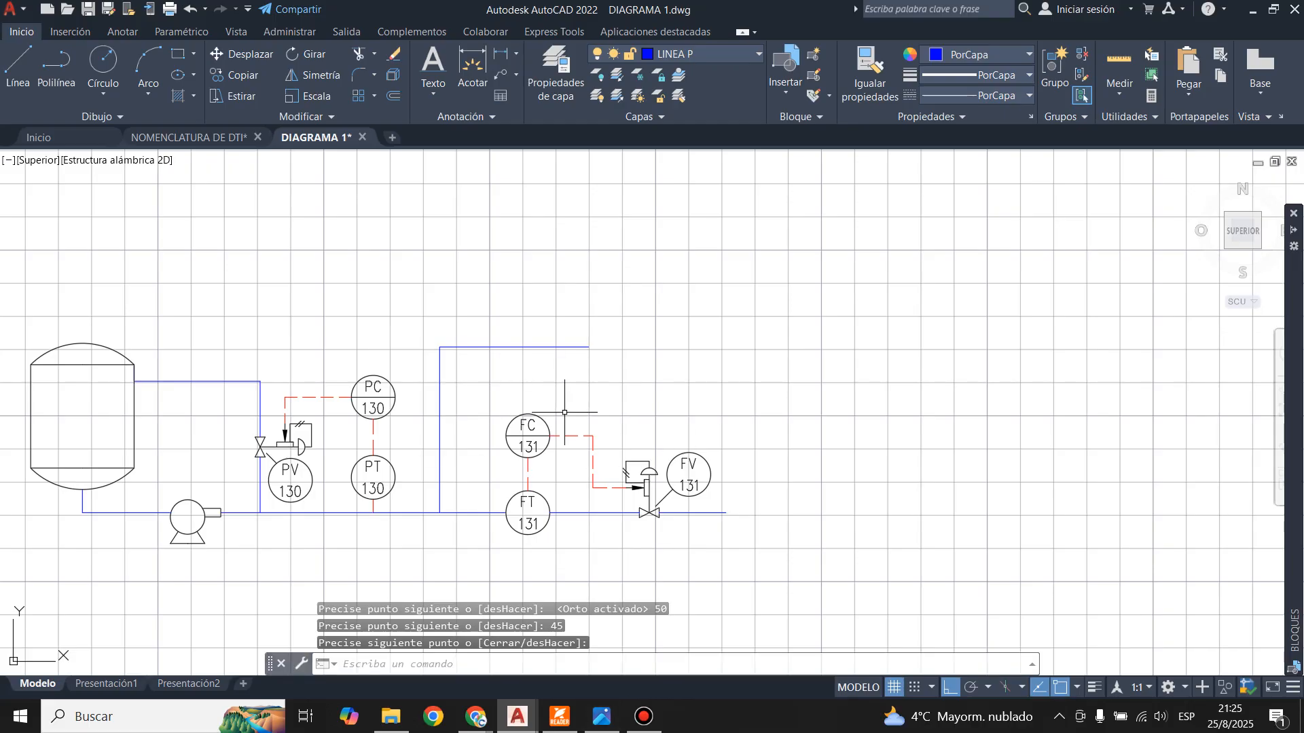
{"action": "left_click", "coordinate": [499, 397]}
{"action": "left_click", "coordinate": [711, 574]}
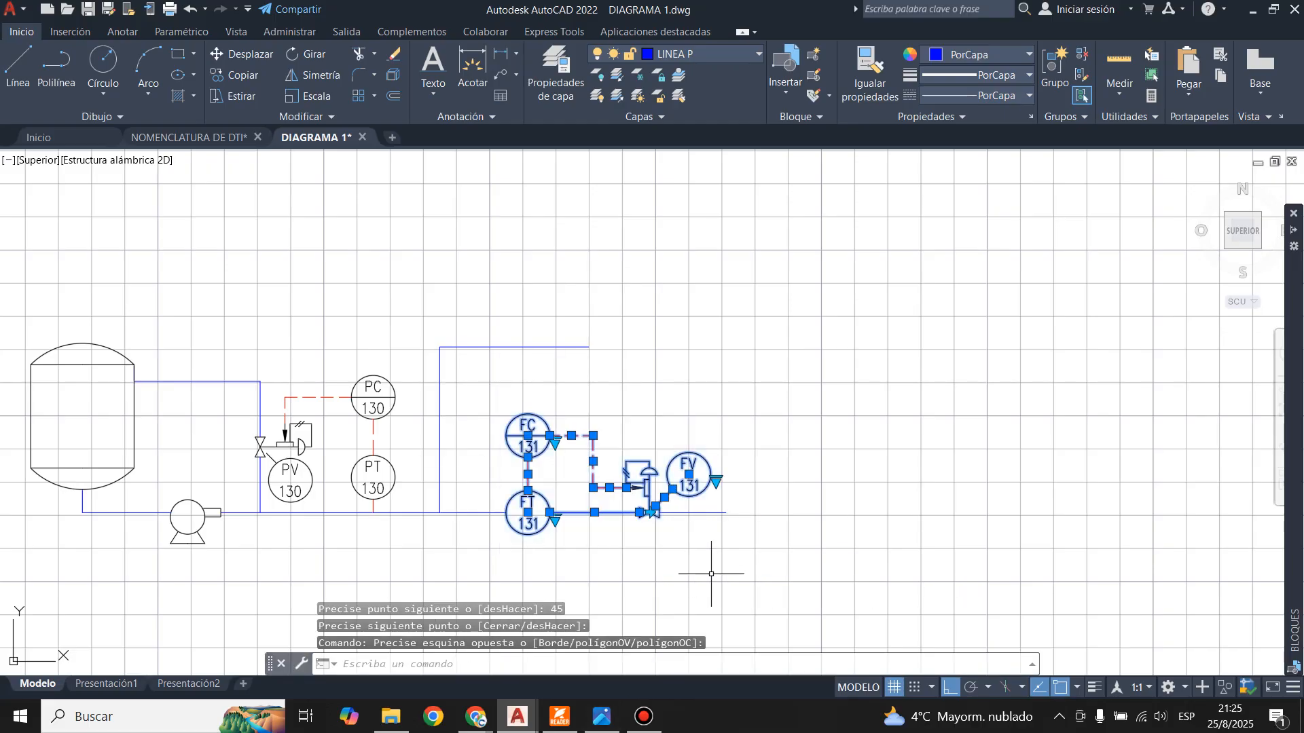
{"action": "left_click", "coordinate": [235, 75]}
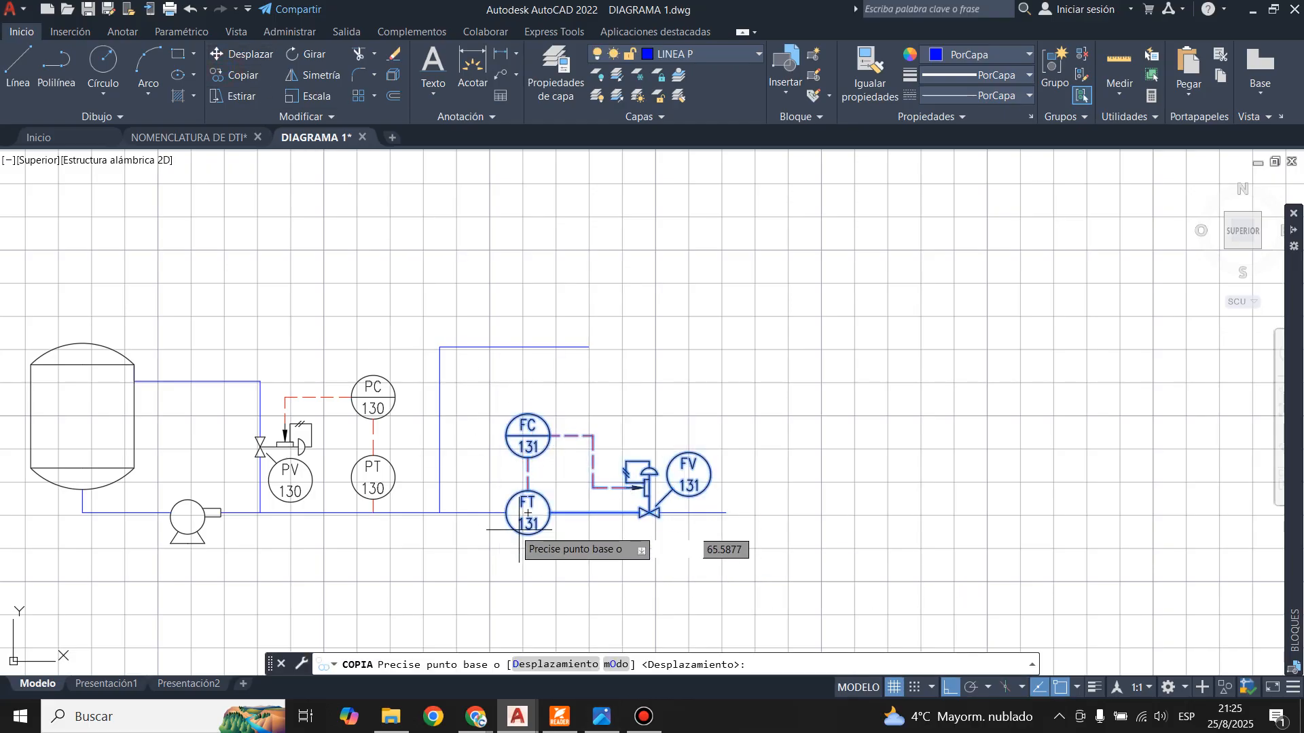
{"action": "left_click", "coordinate": [506, 514]}
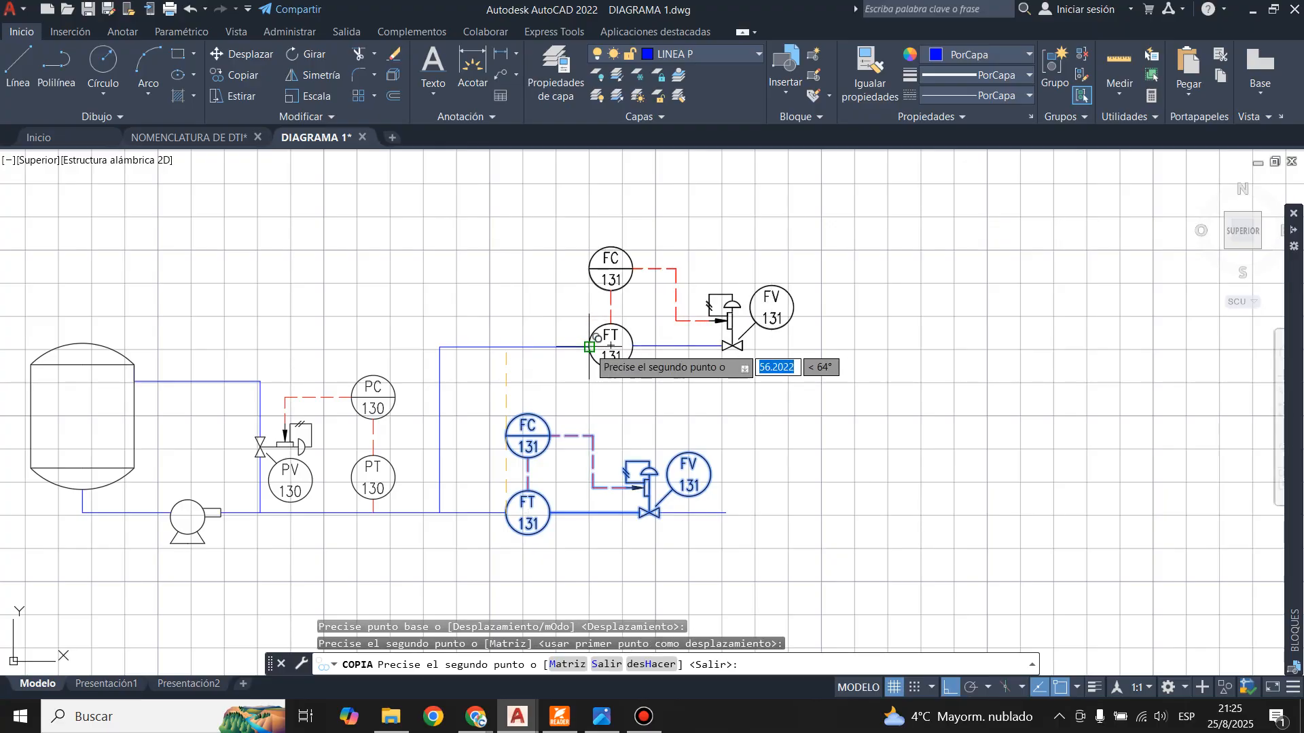
{"action": "key", "text": "Escape"}
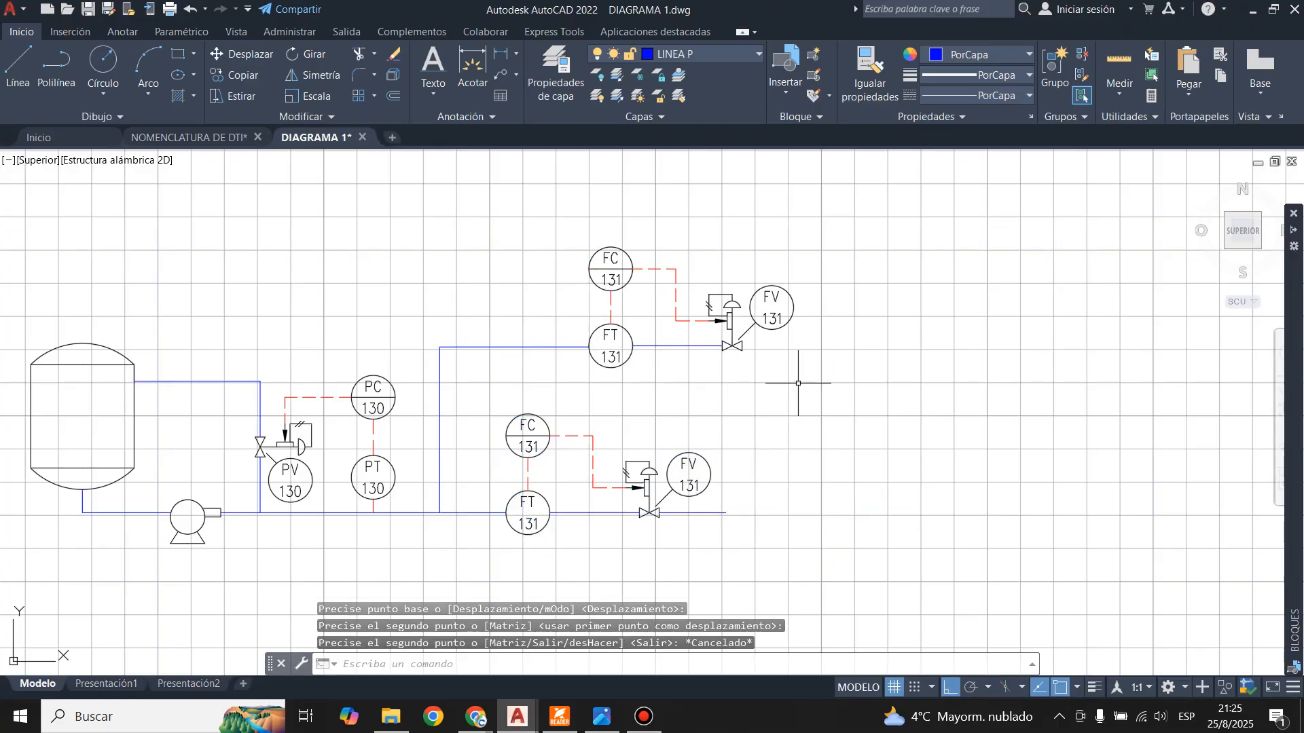
- Draw a 20-unit horizontal process line to the right from the outlet of the copied valve on the upper branch
{"action": "left_click", "coordinate": [18, 66]}
{"action": "scroll", "coordinate": [761, 330], "scroll_direction": "up", "scroll_amount": 2}
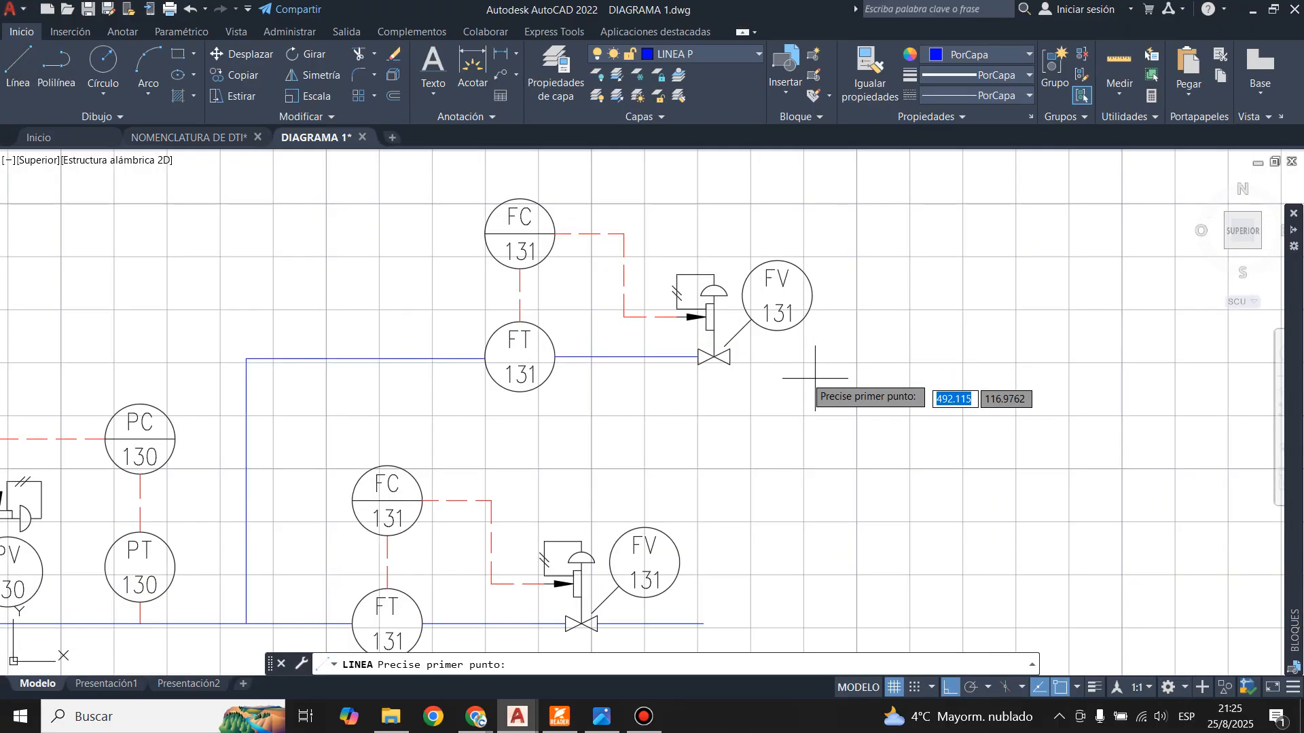
{"action": "left_click", "coordinate": [730, 357]}
{"action": "type", "text": "20"}
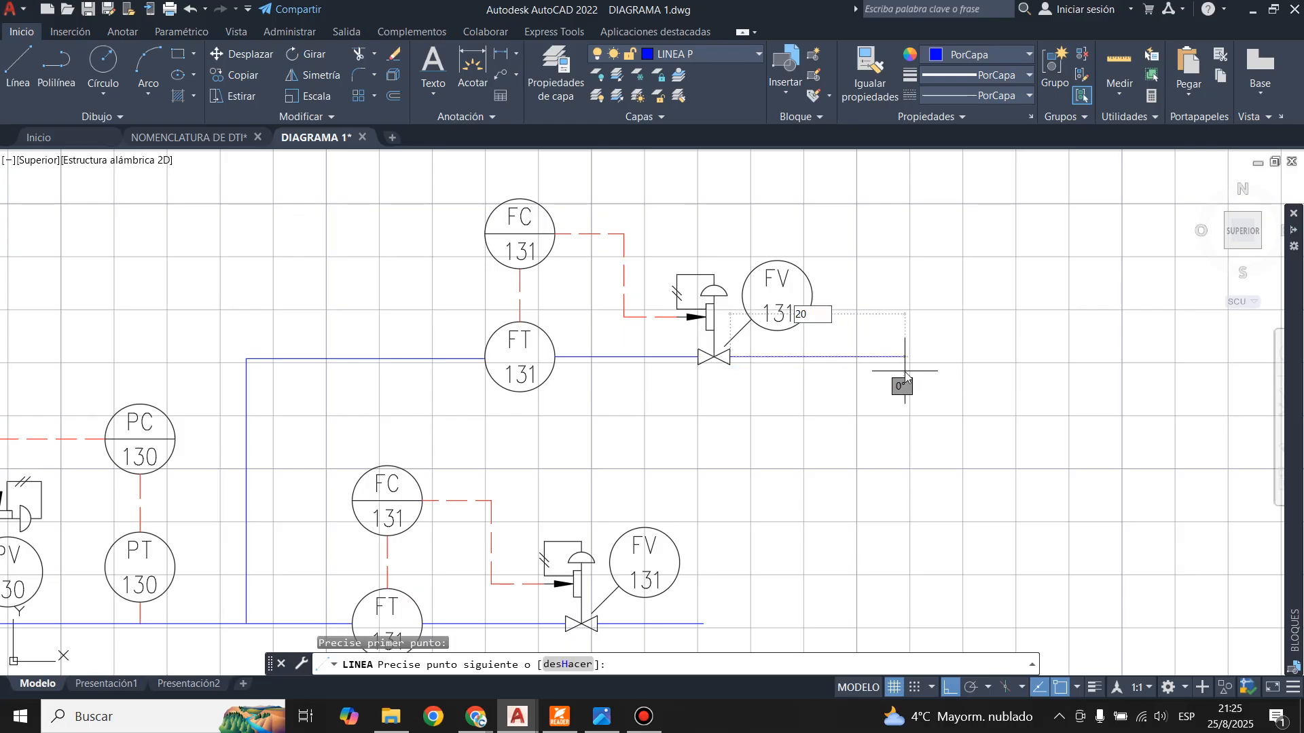
{"action": "key", "text": "Return"}
{"action": "key", "text": "Return"}
{"action": "scroll", "coordinate": [792, 523], "scroll_direction": "down", "scroll_amount": 3}
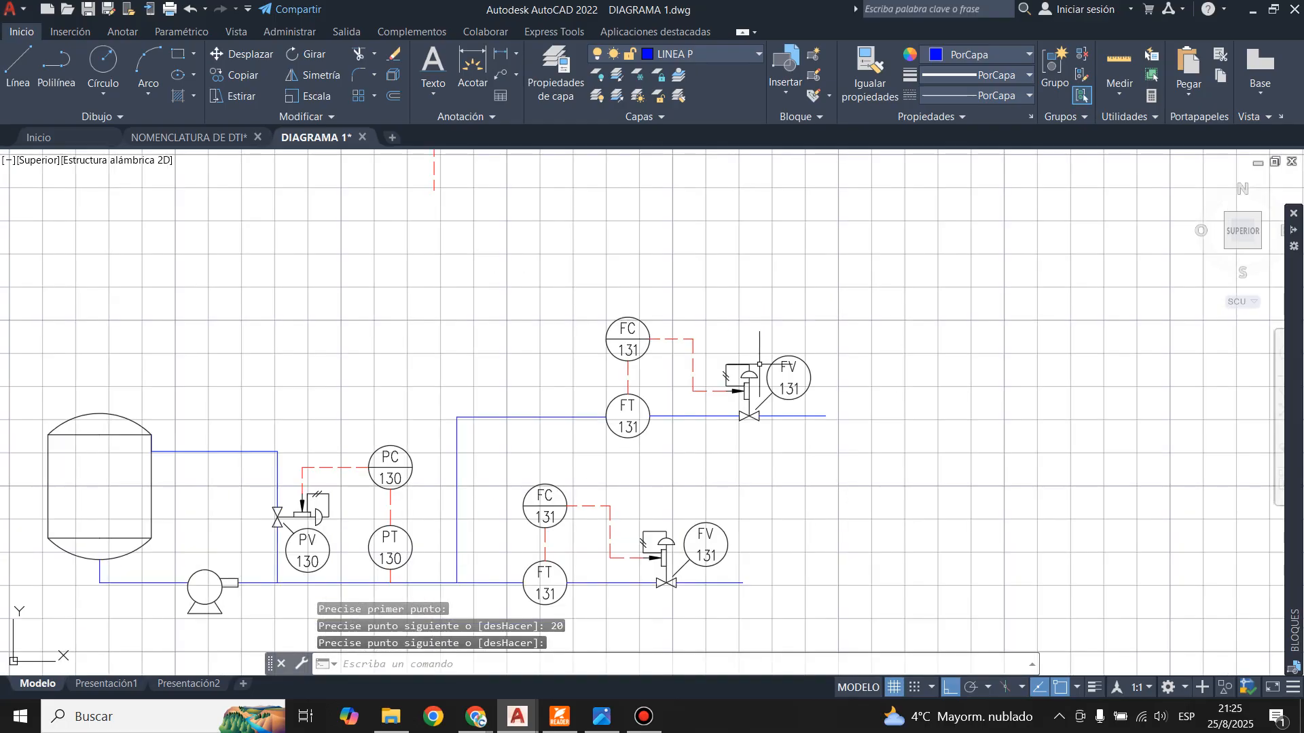
- Compare the copied upper branch and its tags with the 132 loop in the reference P&ID
{"action": "scroll", "coordinate": [758, 361], "scroll_direction": "up", "scroll_amount": 3}
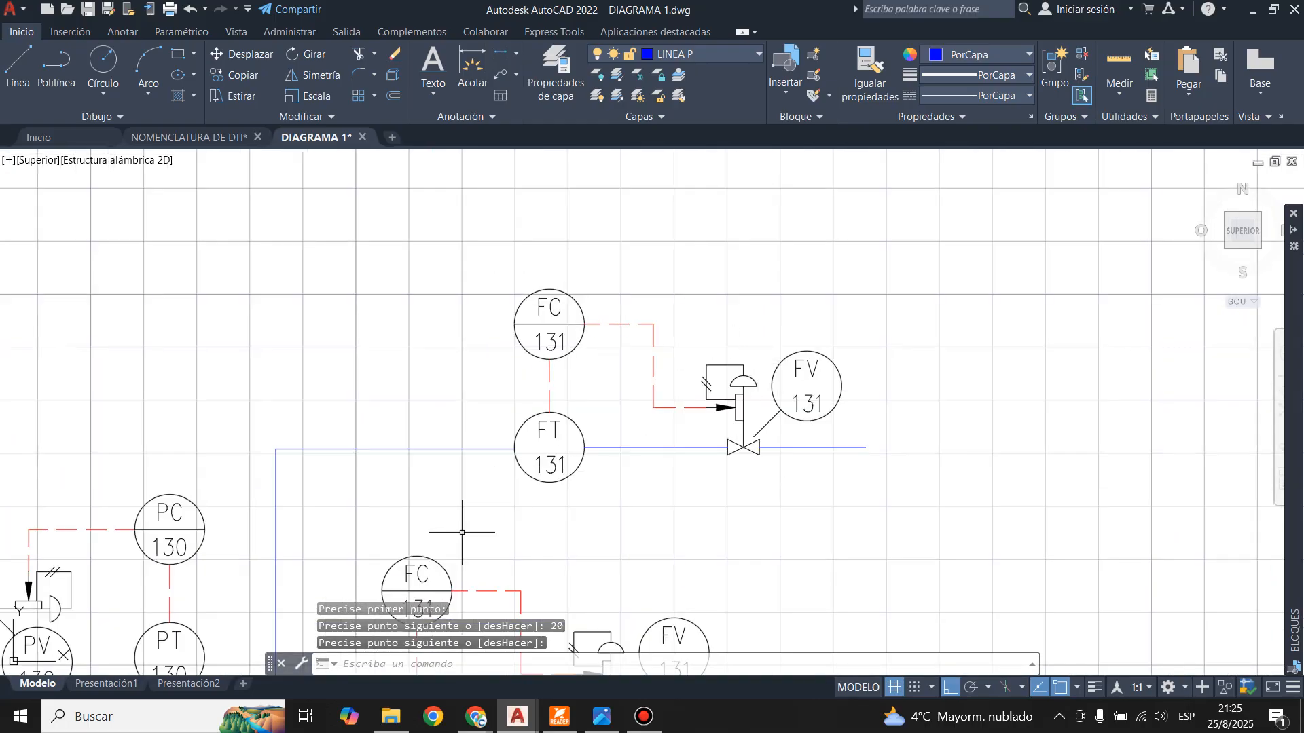
{"action": "left_click", "coordinate": [601, 720]}
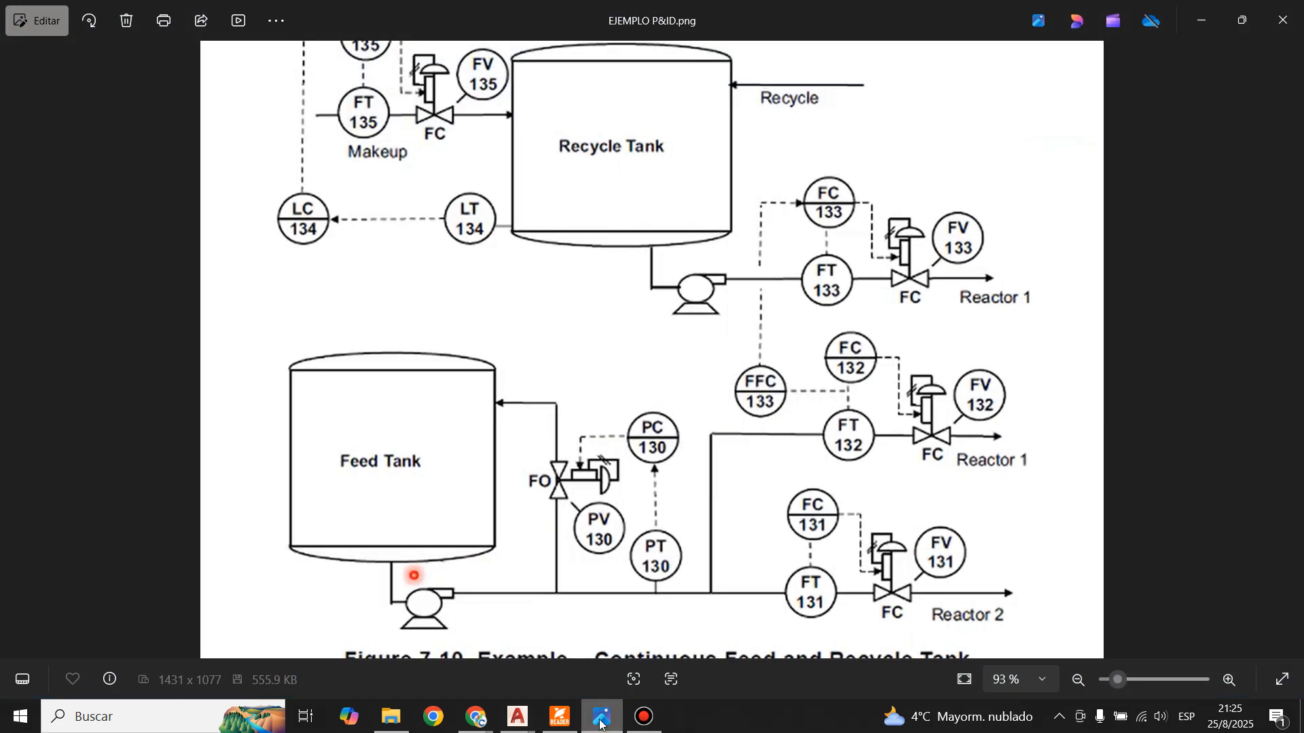
{"action": "left_click", "coordinate": [601, 723]}
{"action": "scroll", "coordinate": [668, 564], "scroll_direction": "down", "scroll_amount": 3}
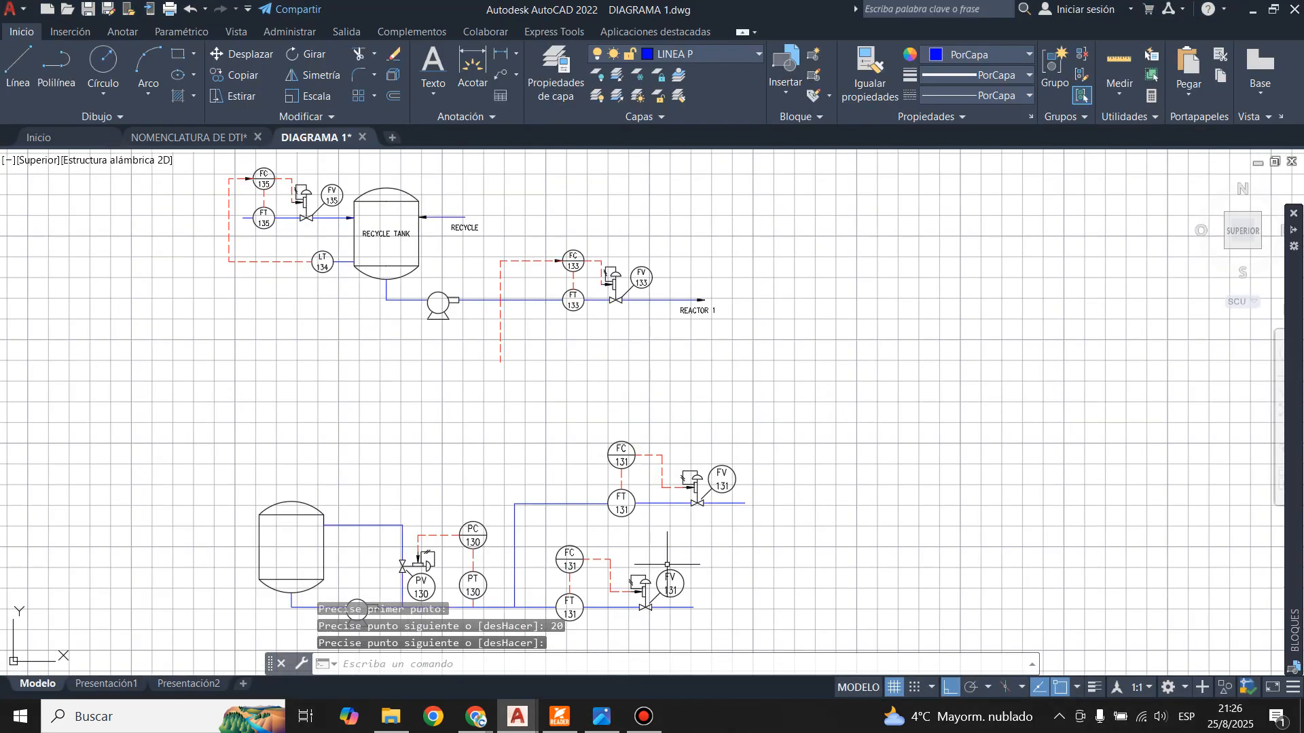
{"action": "scroll", "coordinate": [667, 564], "scroll_direction": "up", "scroll_amount": 2}
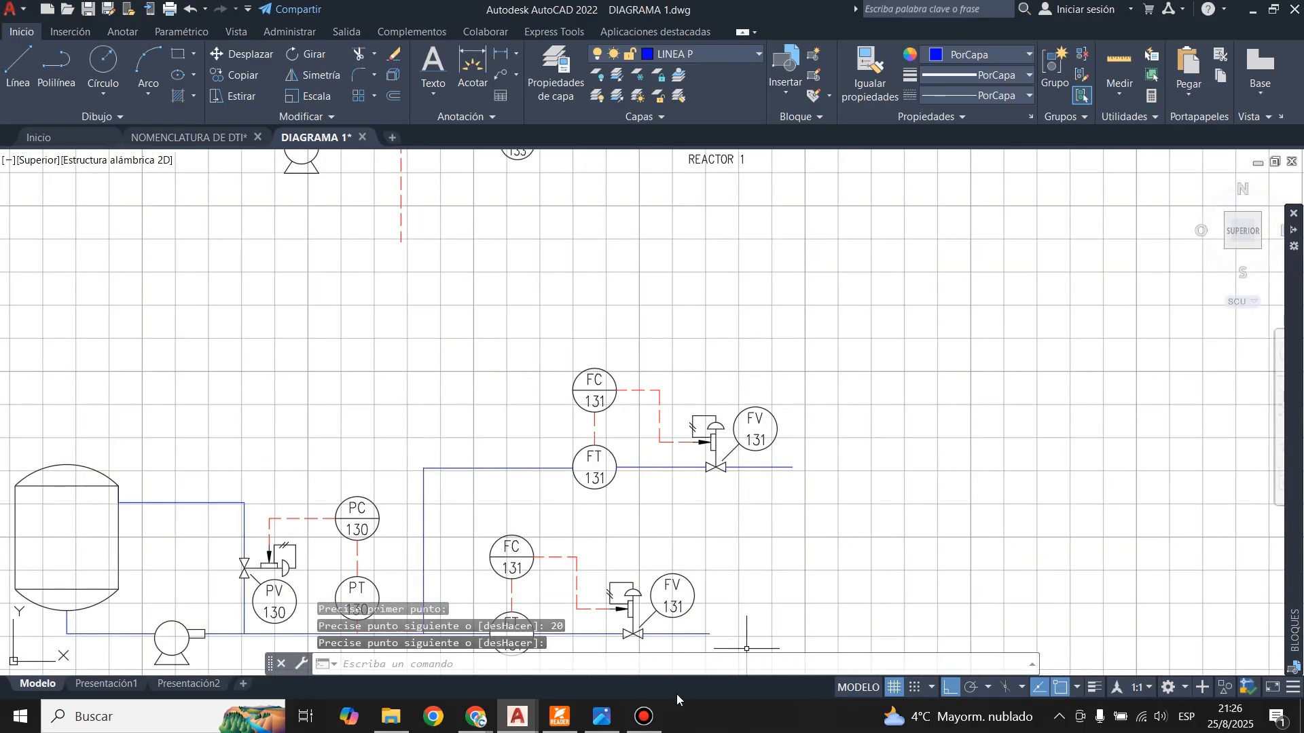
- Check the reference P&ID and set the loop number of the upper branch's FV bubble to 132
{"action": "left_click", "coordinate": [602, 721]}
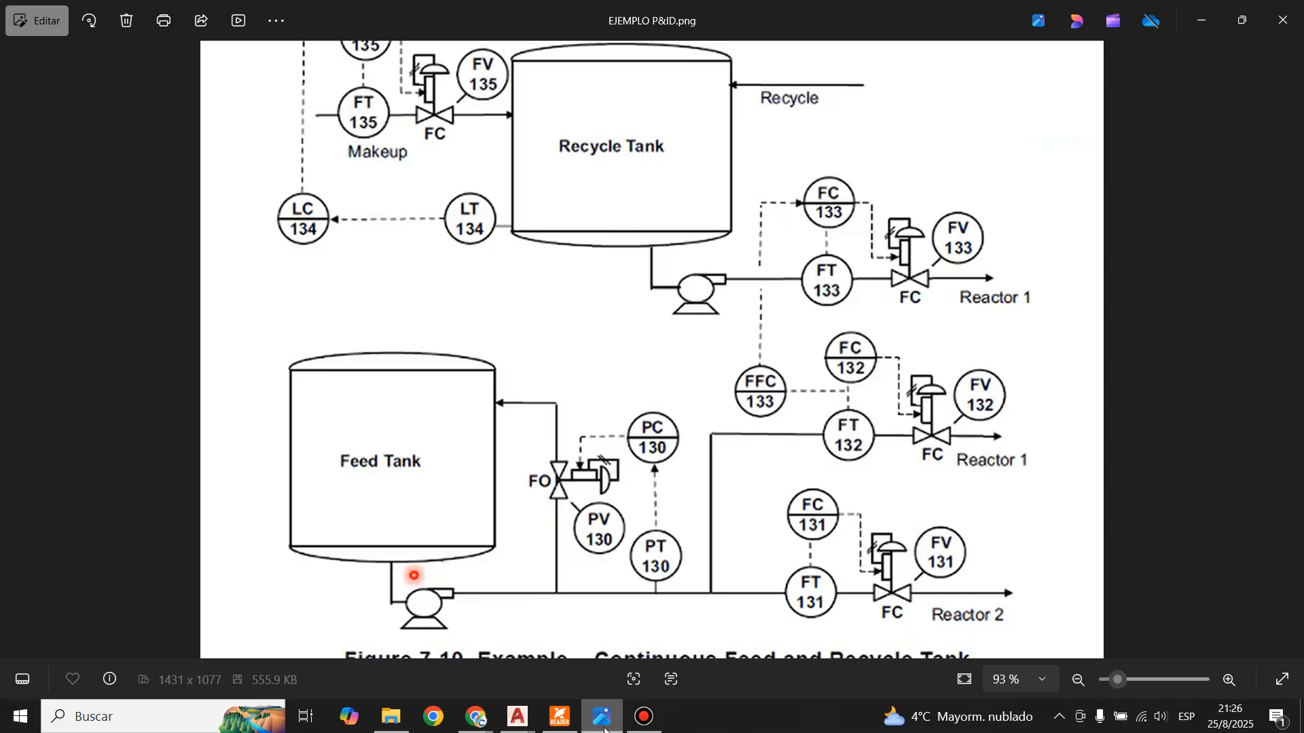
{"action": "left_click", "coordinate": [604, 725]}
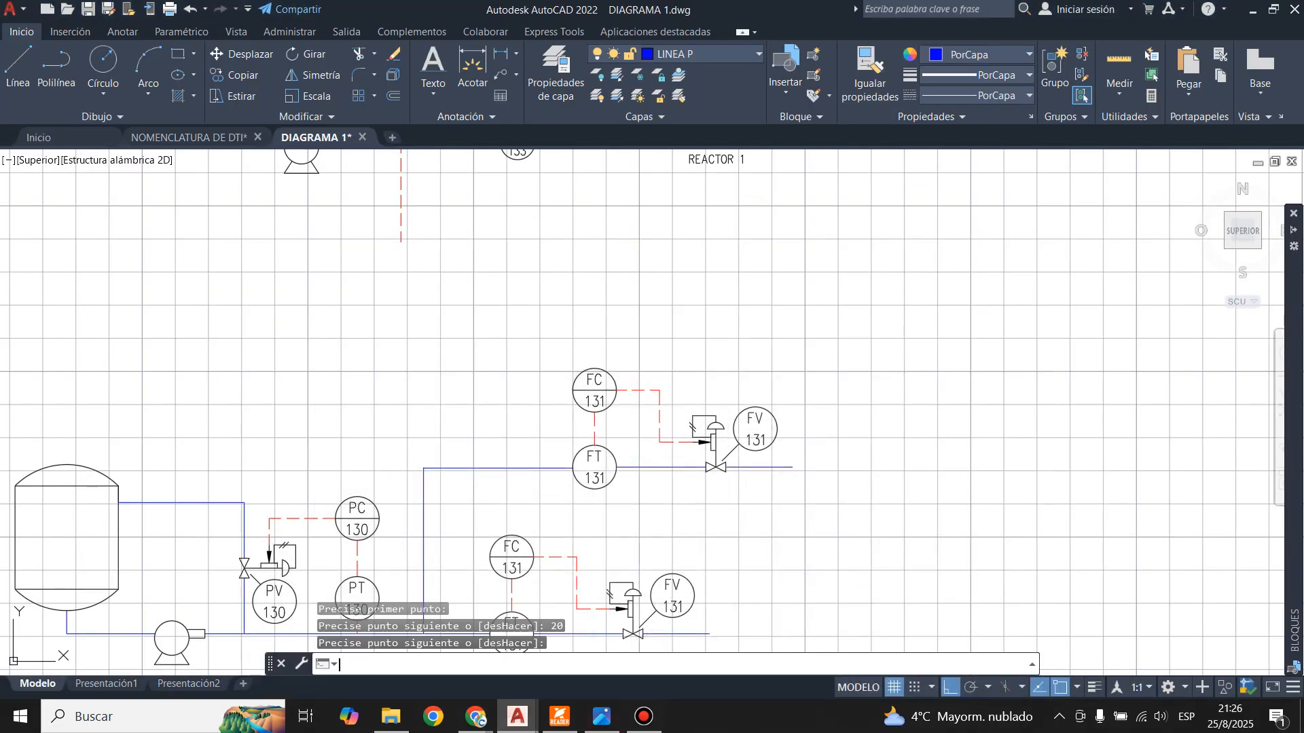
{"action": "double_click", "coordinate": [755, 440]}
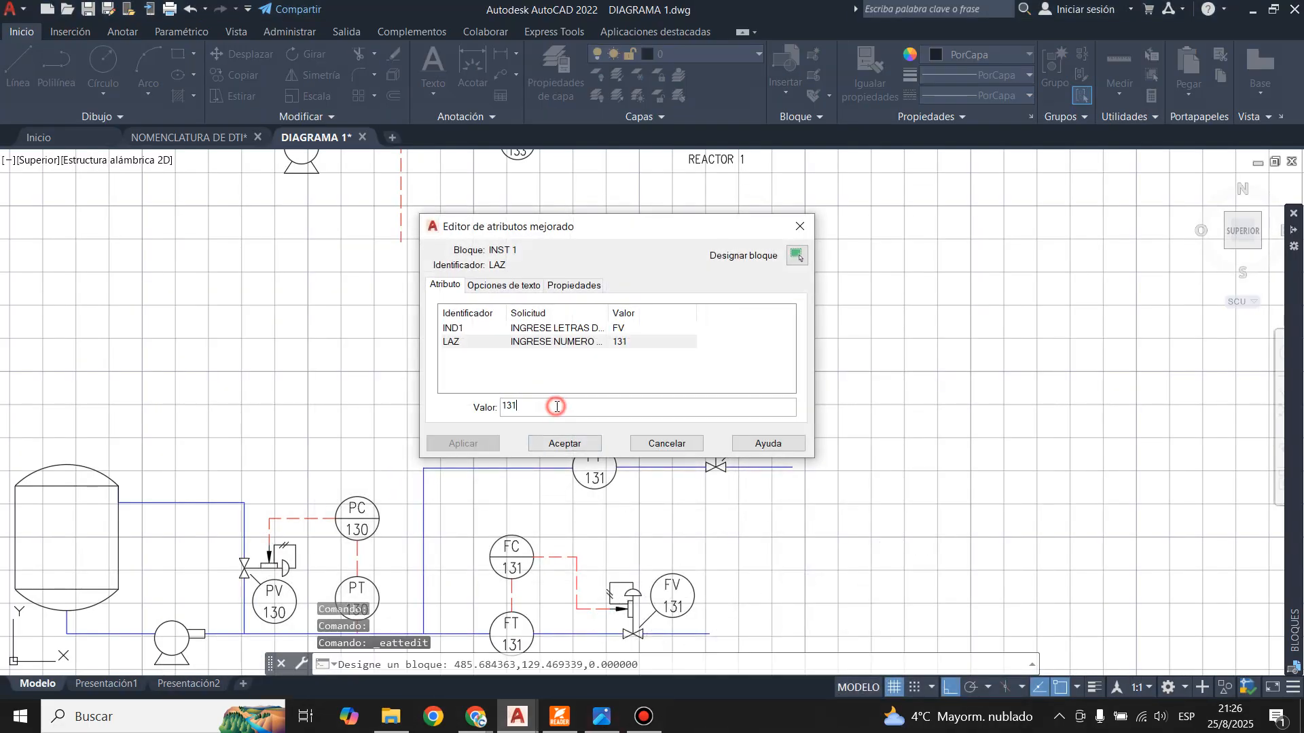
{"action": "type", "text": "132"}
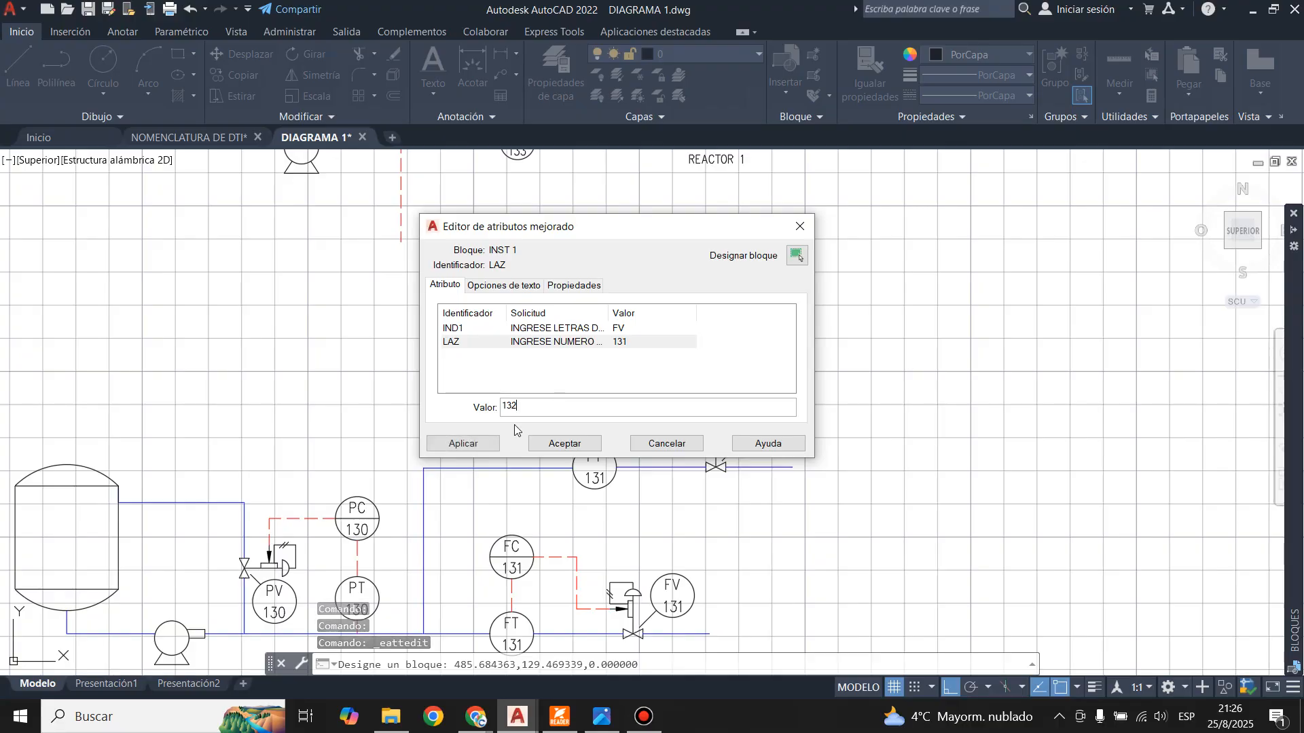
{"action": "left_click", "coordinate": [463, 443]}
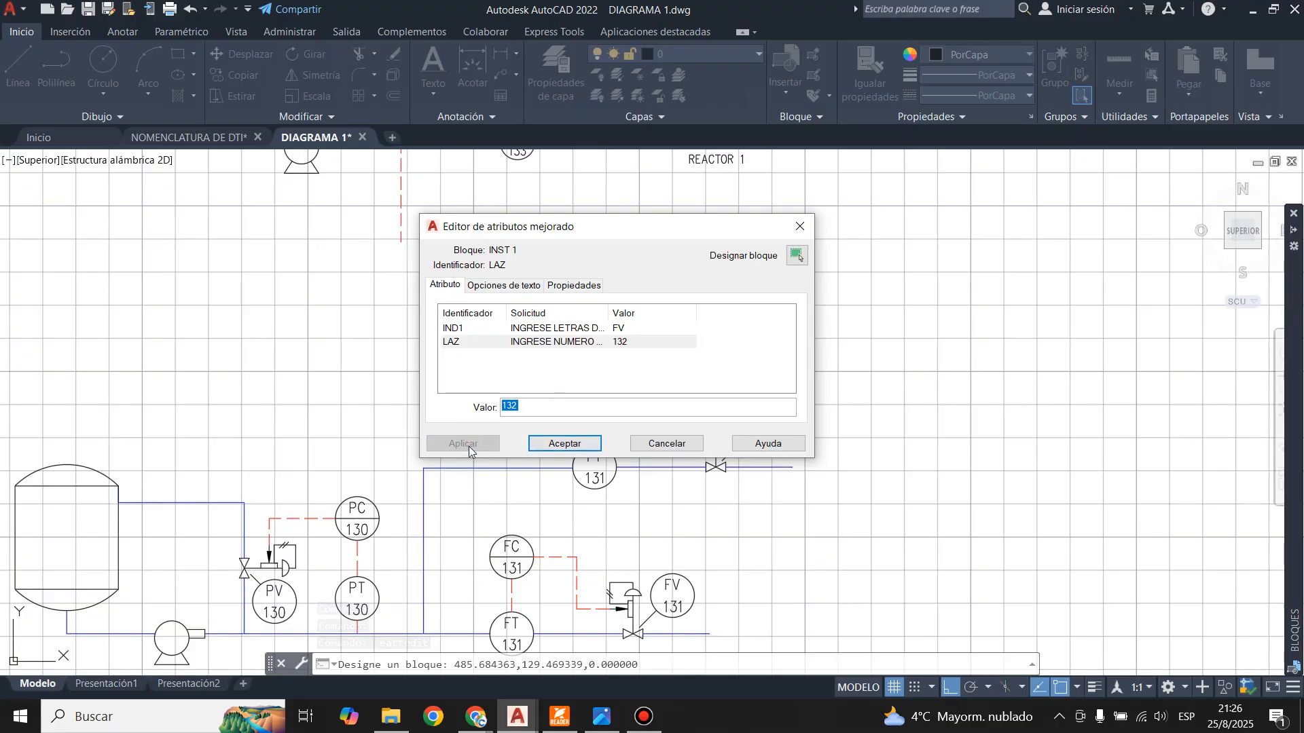
{"action": "left_click", "coordinate": [565, 443]}
- Set the loop number of the upper branch's FT bubble to 132
{"action": "left_click", "coordinate": [596, 477]}
{"action": "double_click", "coordinate": [595, 476]}
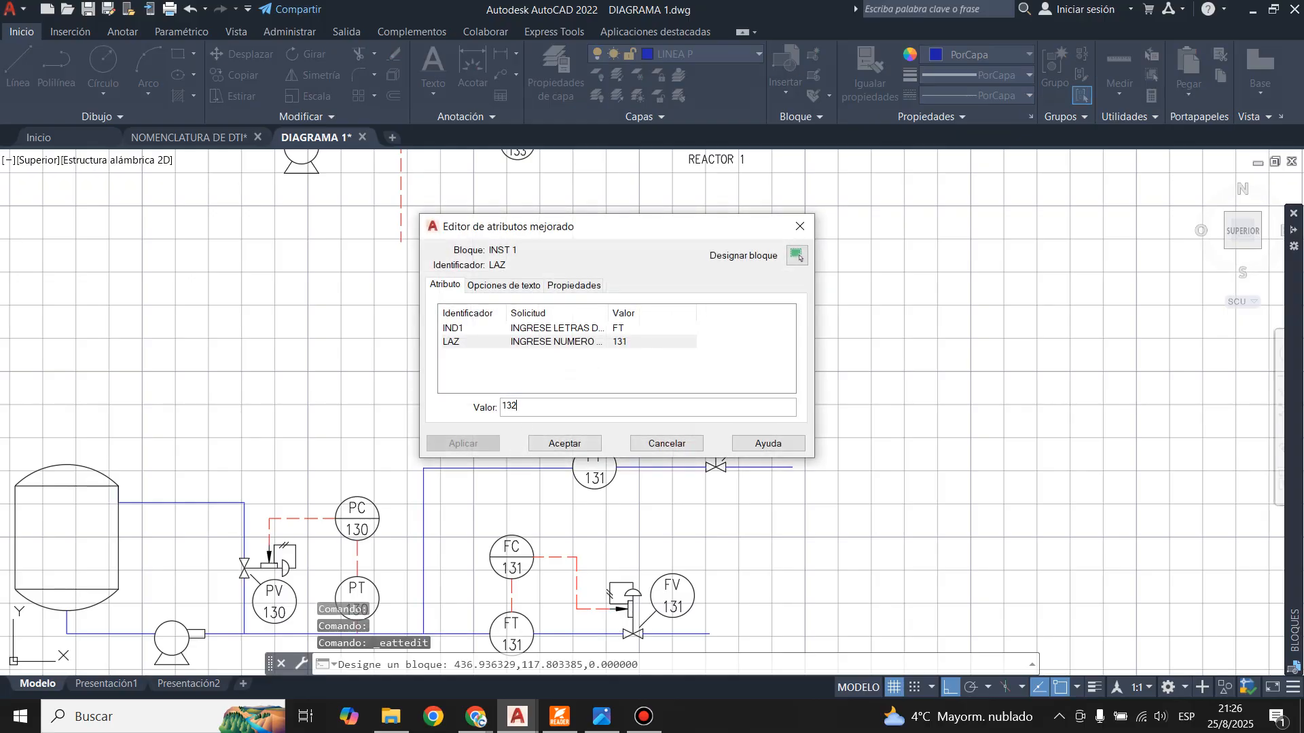
{"action": "type", "text": "132"}
{"action": "left_click", "coordinate": [463, 443]}
{"action": "left_click", "coordinate": [575, 442]}
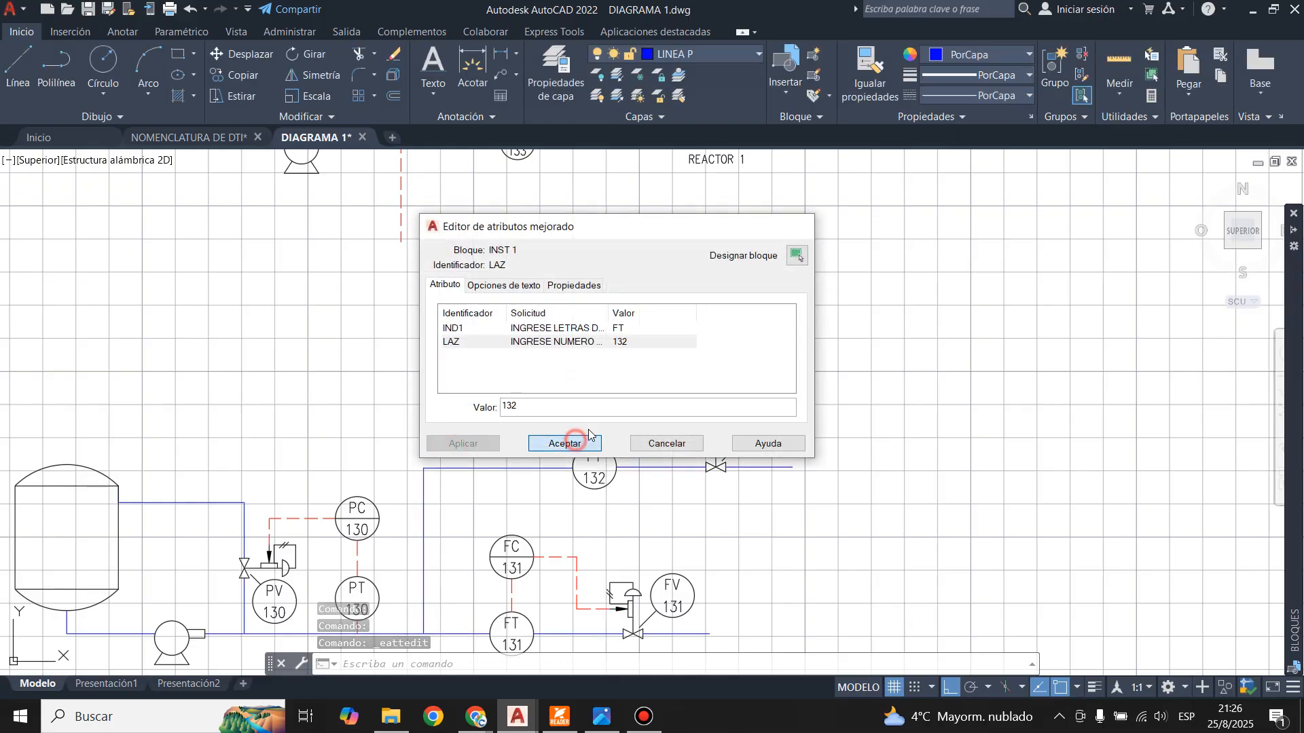
- Set the loop number of the upper branch's FC bubble to 132
{"action": "double_click", "coordinate": [594, 393]}
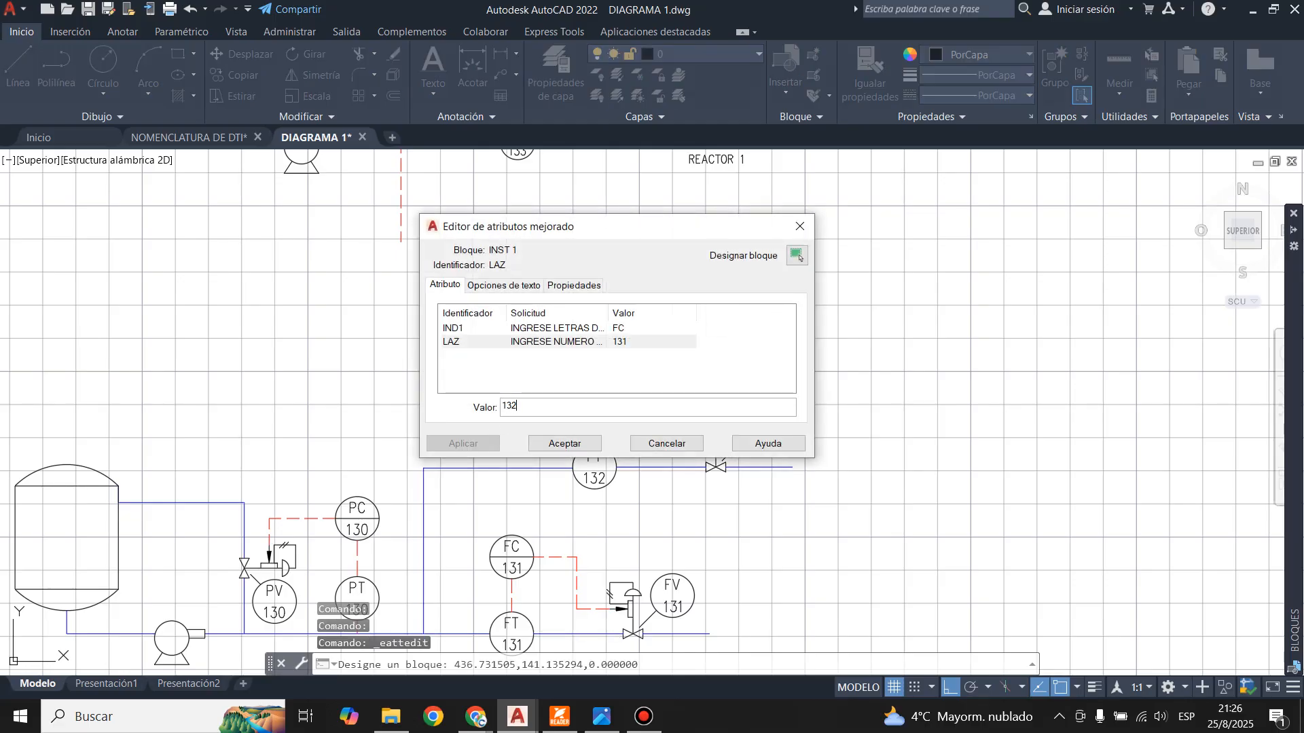
{"action": "type", "text": "132"}
{"action": "left_click", "coordinate": [463, 443]}
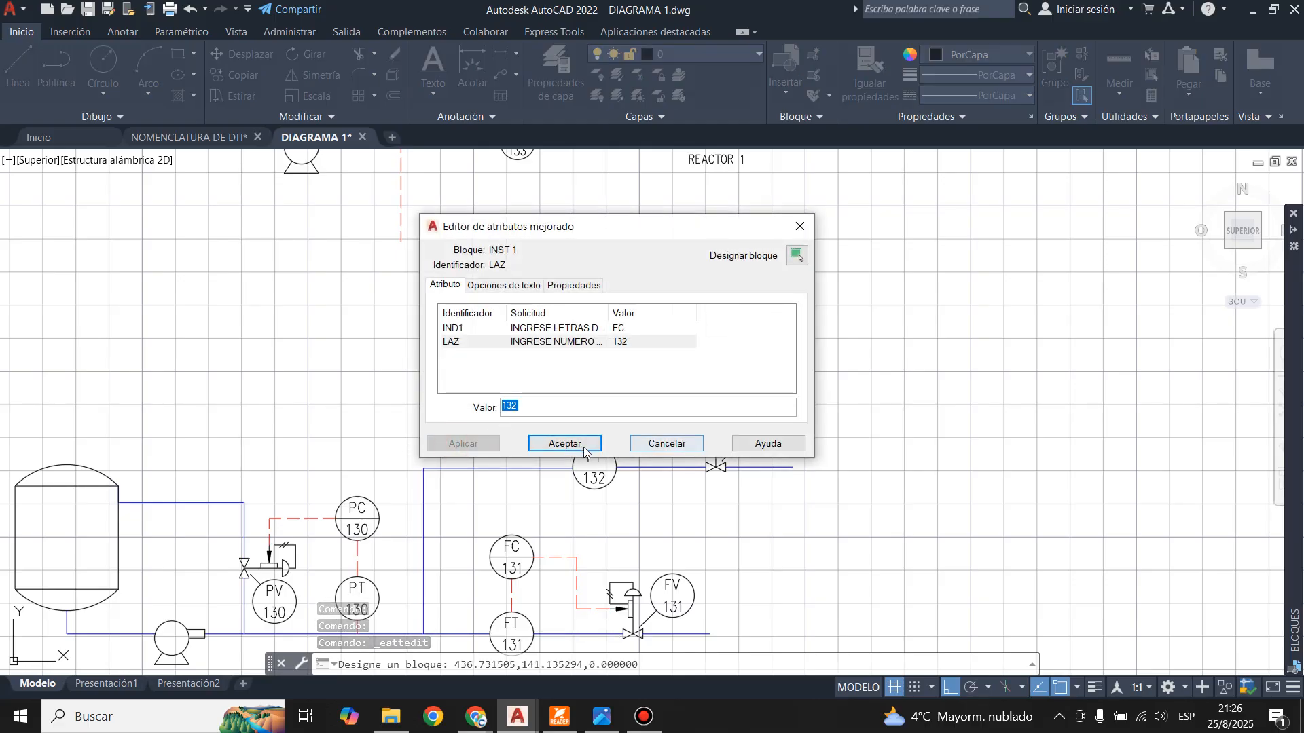
{"action": "left_click", "coordinate": [575, 441]}
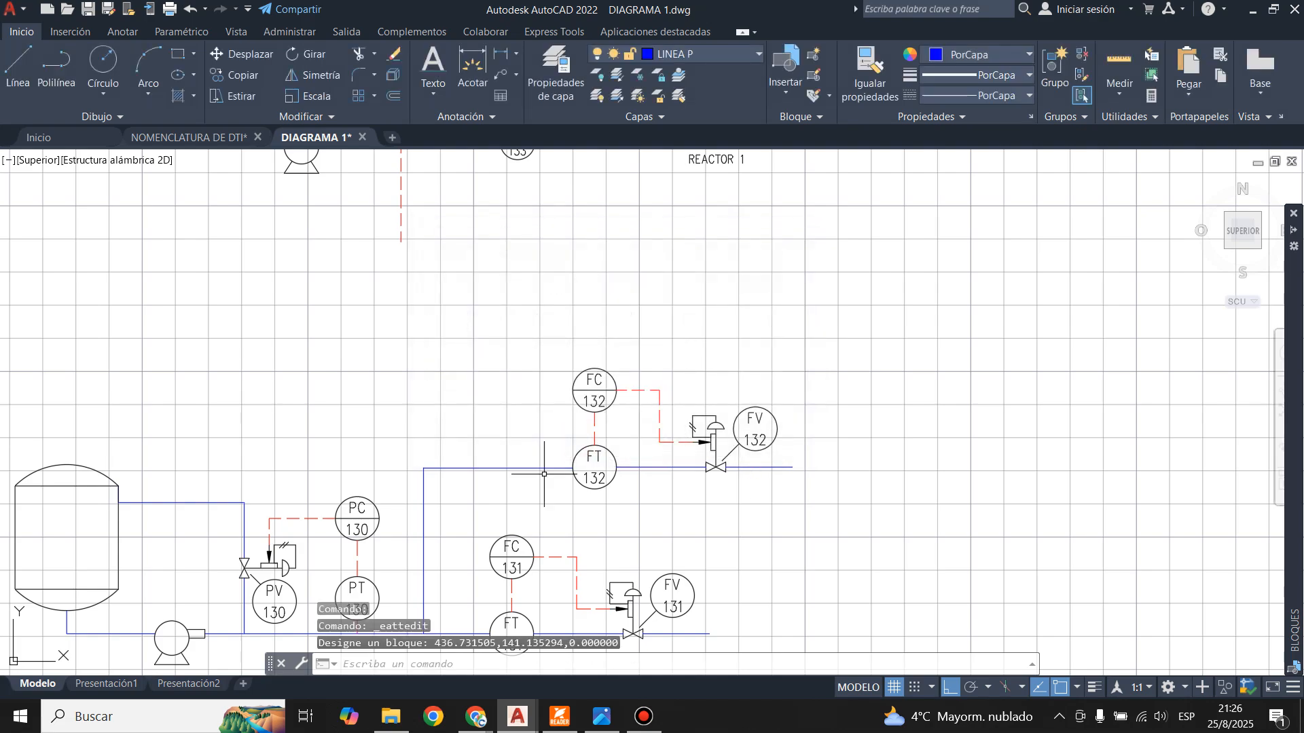
- On layer LINEA E, draw a 25-unit horizontal signal line leftward from the midpoint of the line between FC 132 and FT 132
{"action": "left_click", "coordinate": [602, 717]}
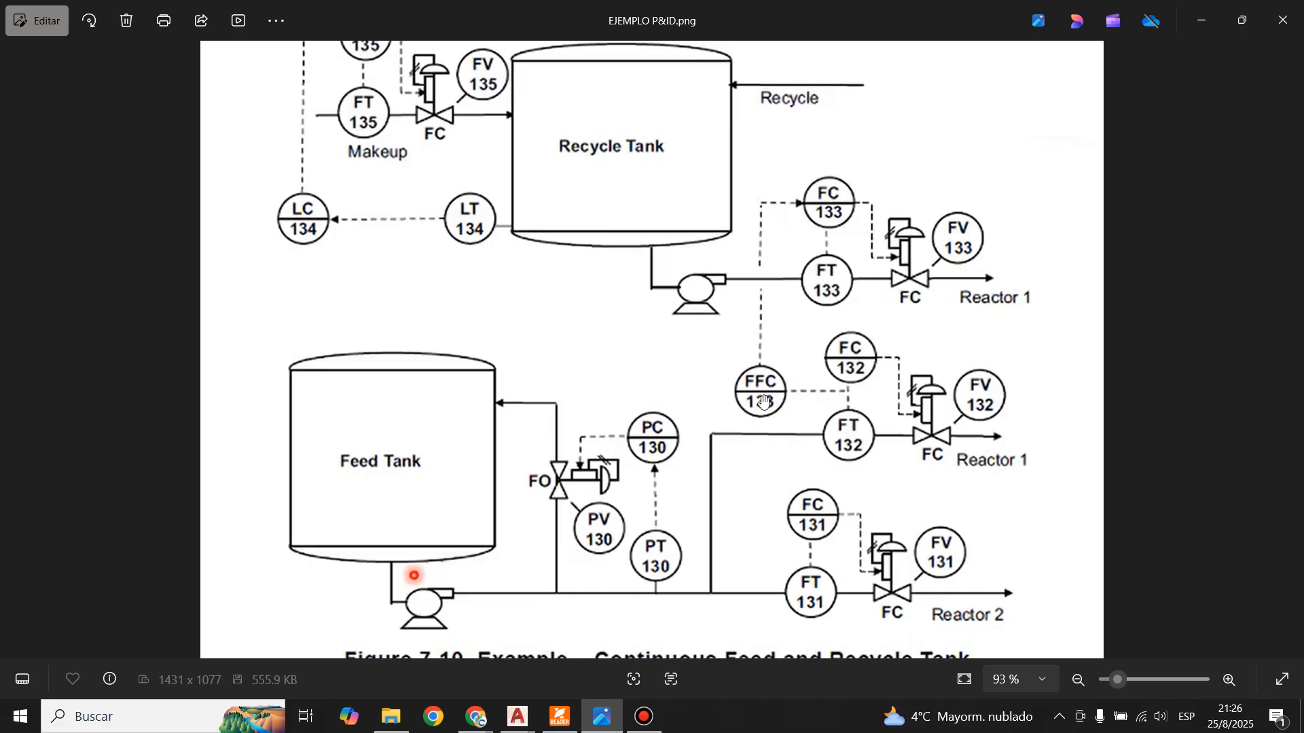
{"action": "left_click", "coordinate": [518, 716]}
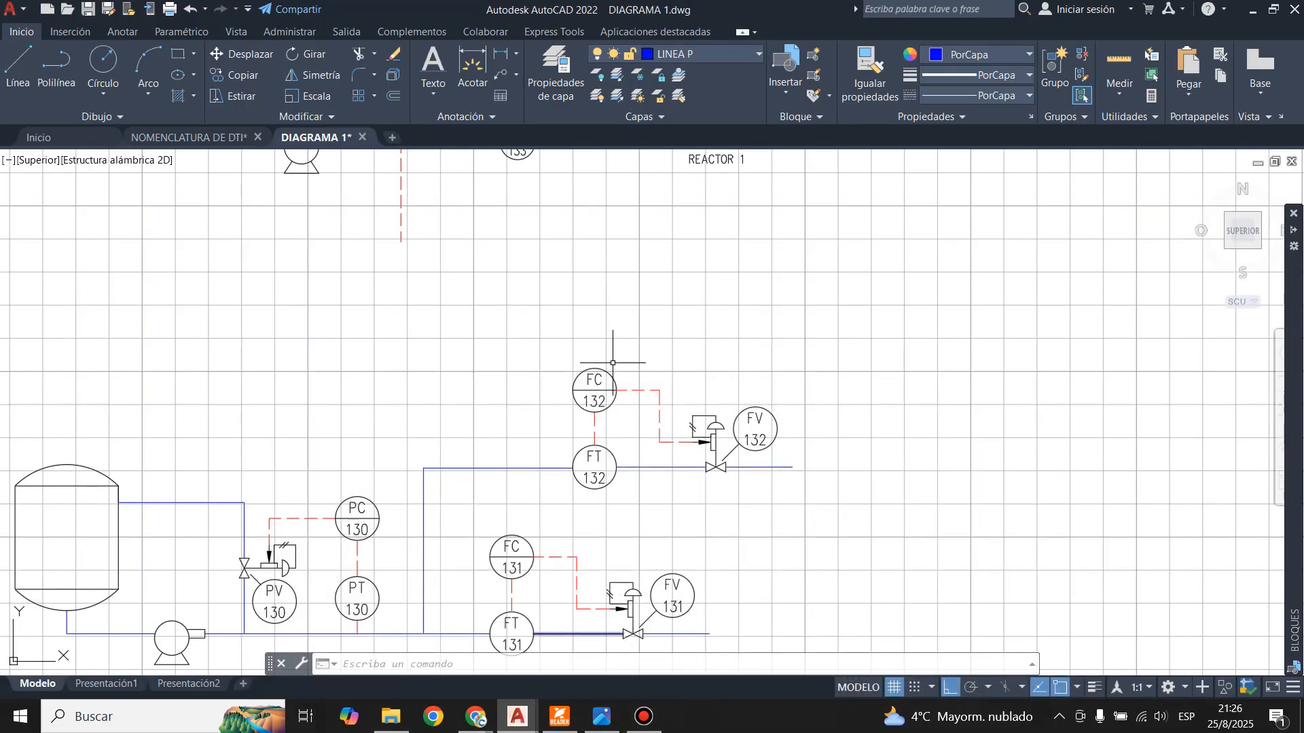
{"action": "left_click", "coordinate": [703, 54]}
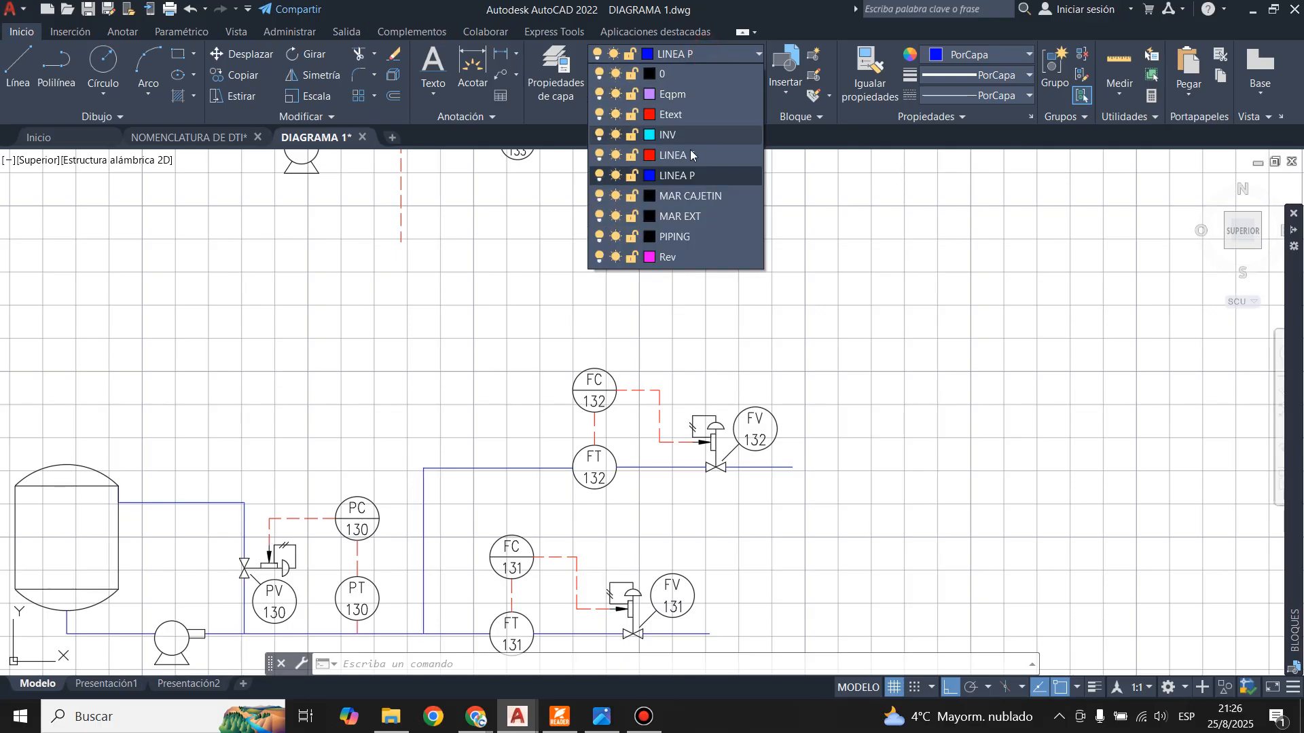
{"action": "left_click", "coordinate": [694, 162]}
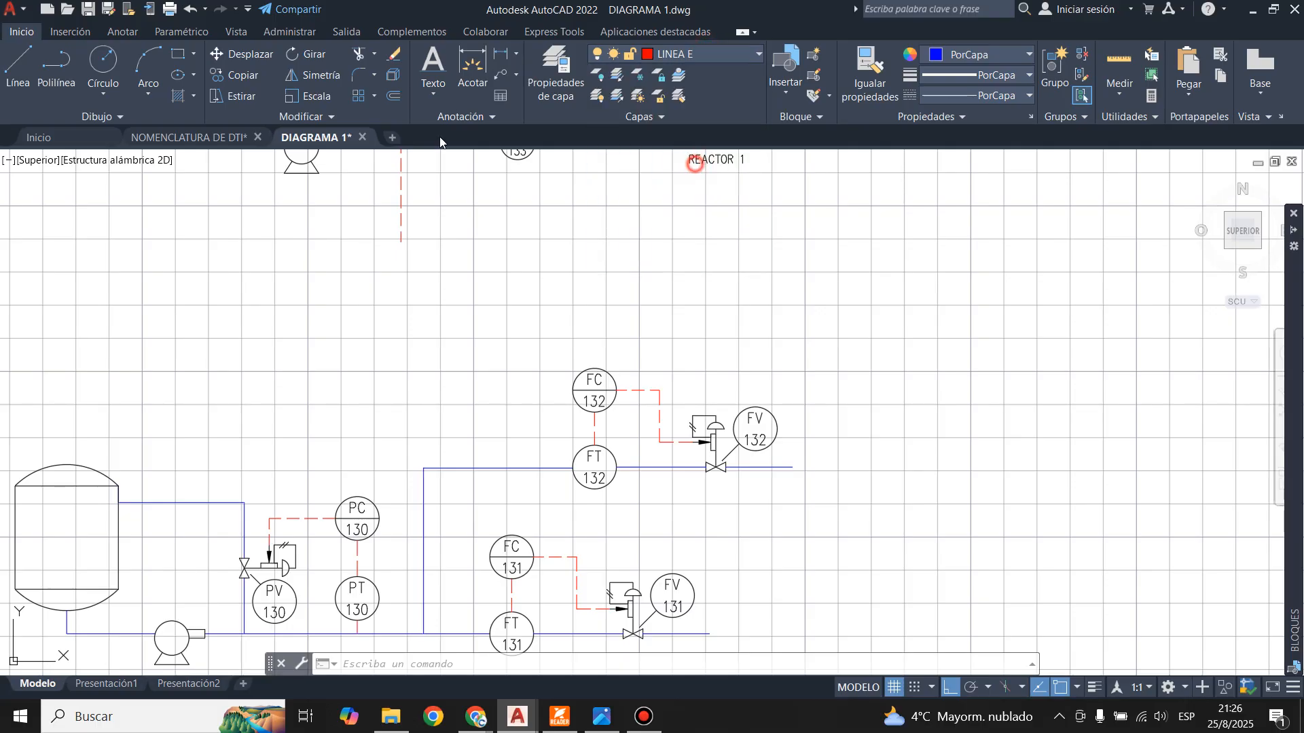
{"action": "left_click", "coordinate": [18, 66]}
{"action": "left_click", "coordinate": [594, 428]}
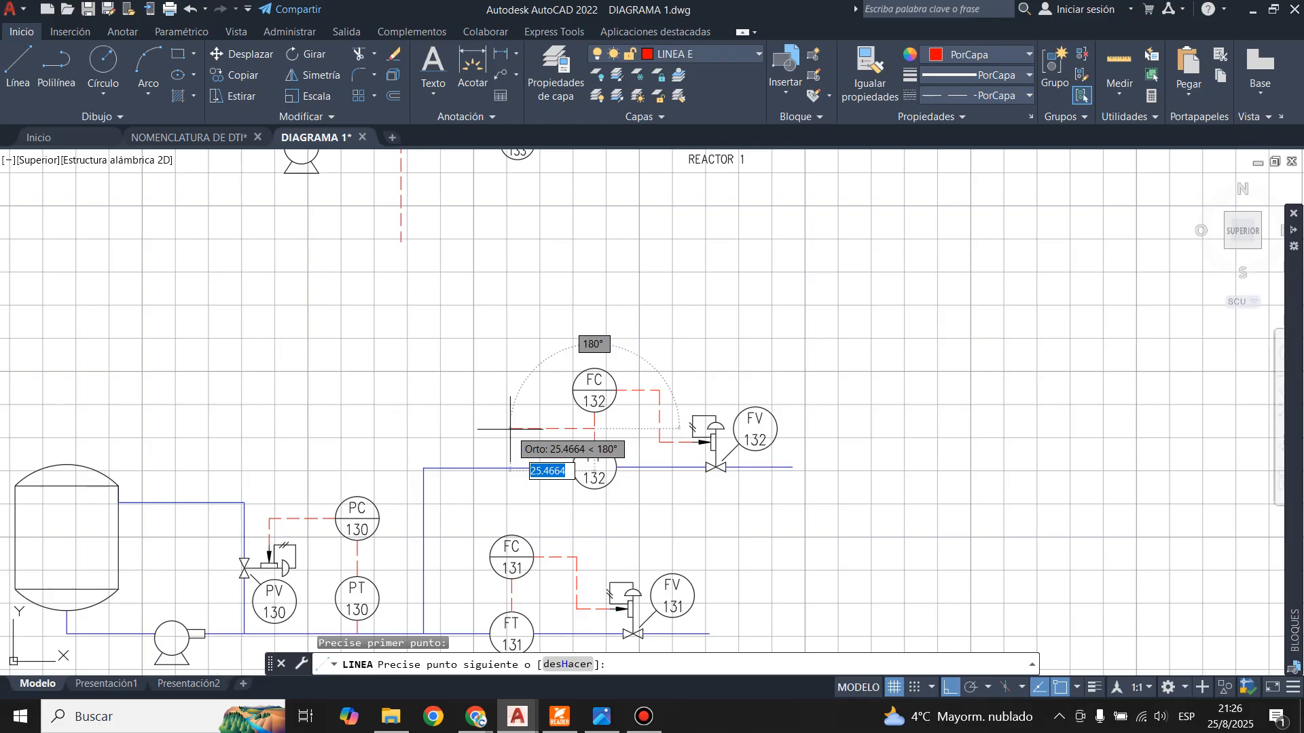
{"action": "type", "text": "25"}
{"action": "key", "text": "Return"}
{"action": "key", "text": "Return"}
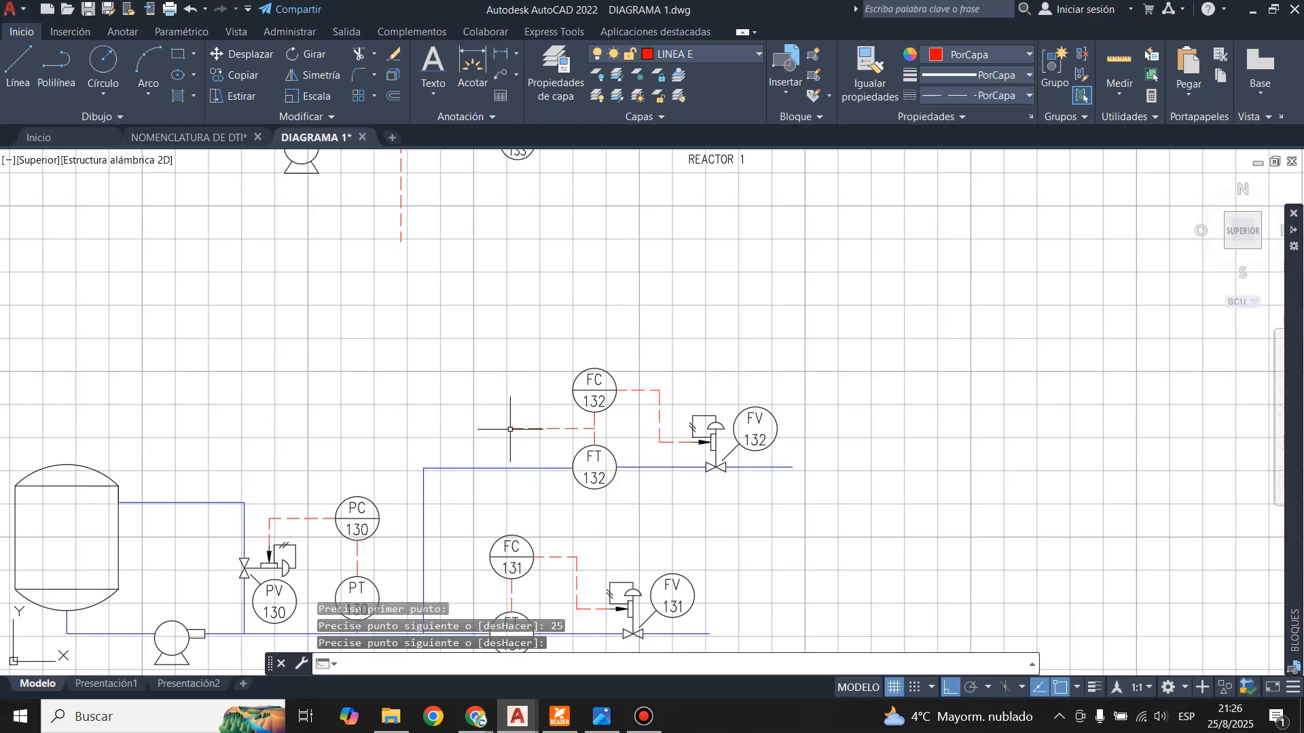
- Copy the FT 132 bubble by its right edge onto the free left end of the new signal line
{"action": "scroll", "coordinate": [511, 395], "scroll_direction": "up", "scroll_amount": 2}
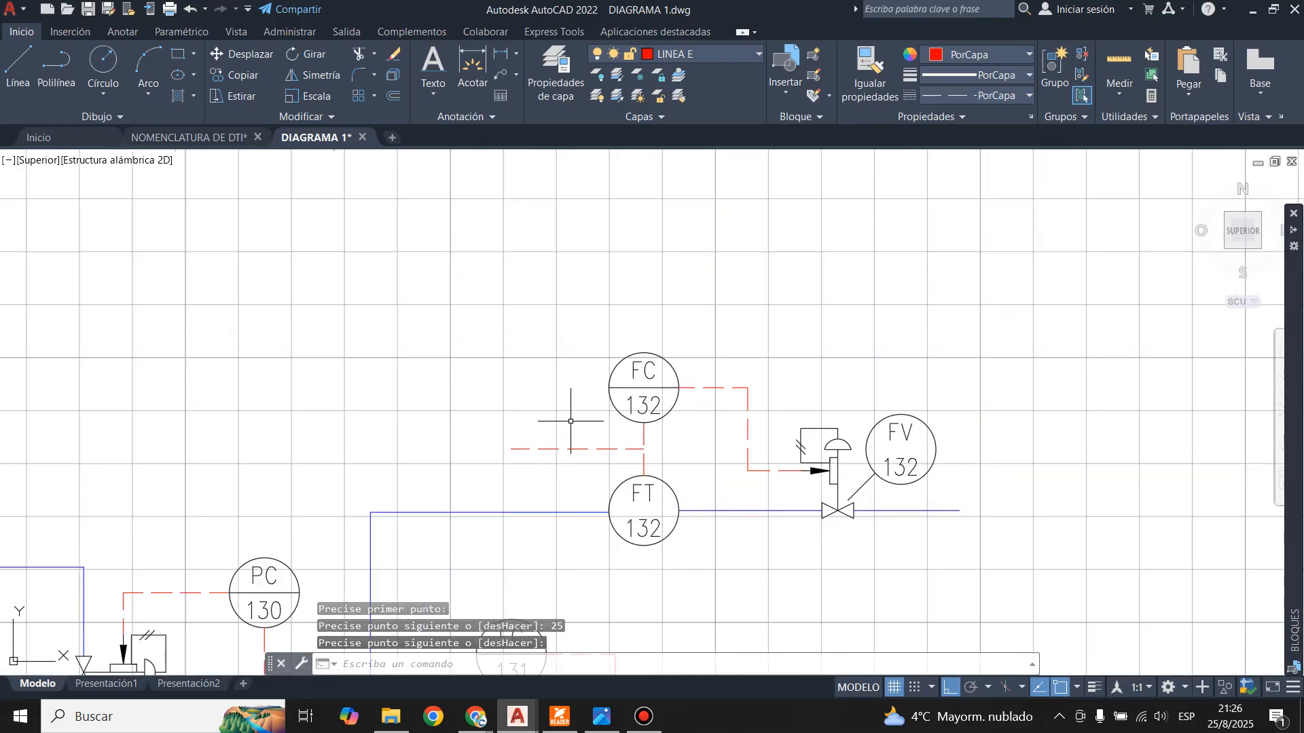
{"action": "left_click", "coordinate": [611, 487]}
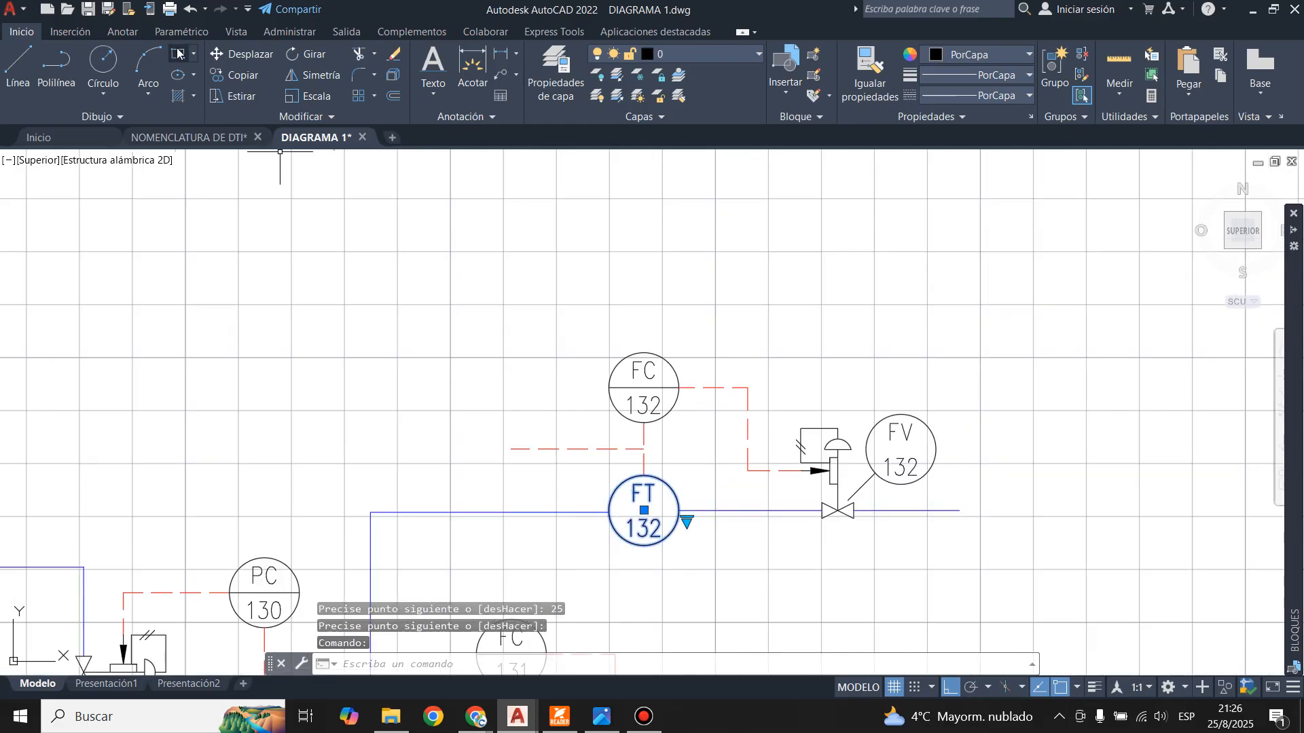
{"action": "left_click", "coordinate": [235, 74]}
{"action": "left_click", "coordinate": [678, 510]}
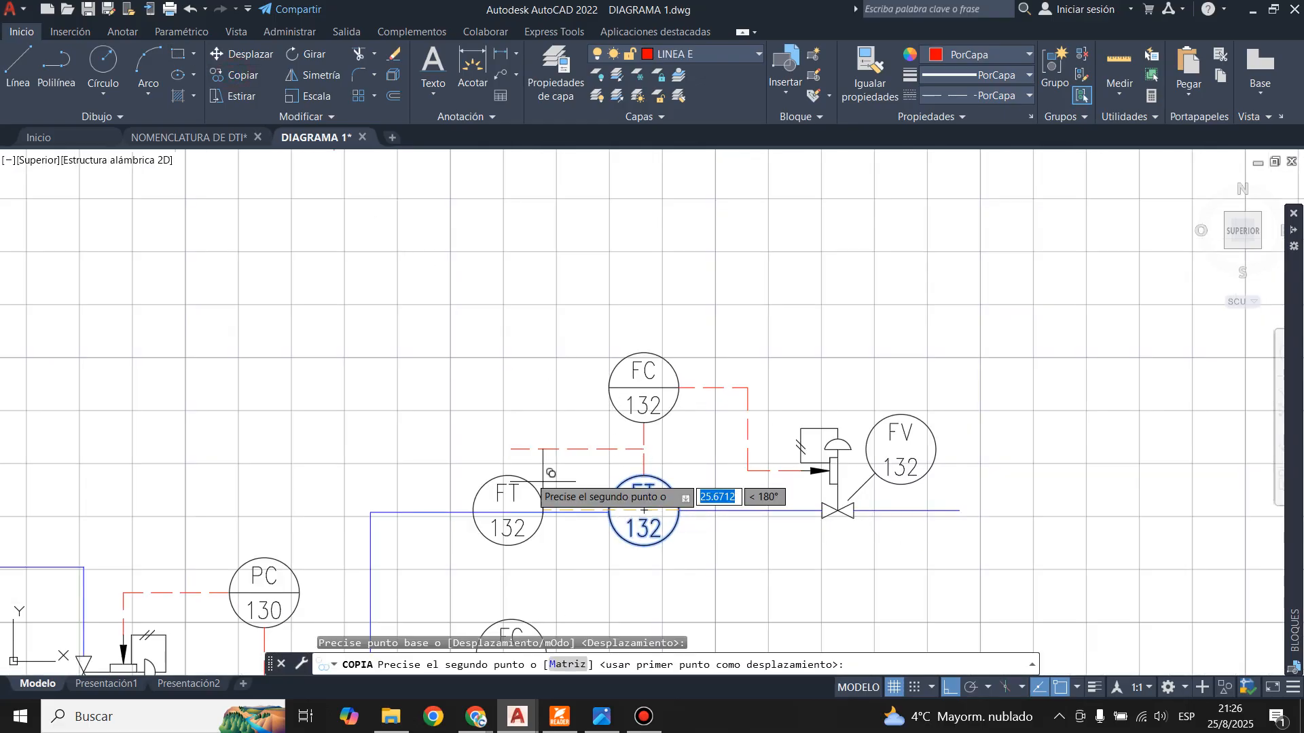
{"action": "left_click", "coordinate": [510, 448]}
{"action": "key", "text": "Escape"}
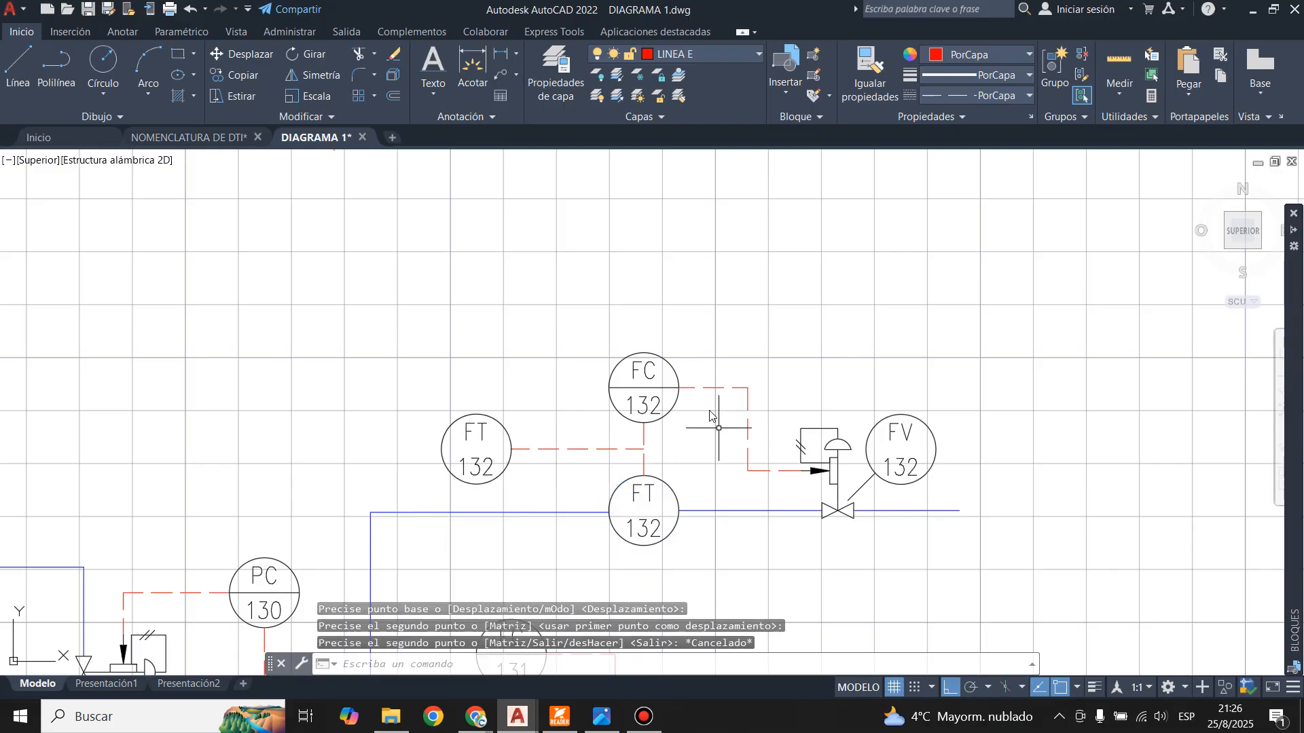
- Check the FFC bubble in the reference and switch the copied bubble to the variant with a horizontal dividing line
{"action": "left_click", "coordinate": [601, 719]}
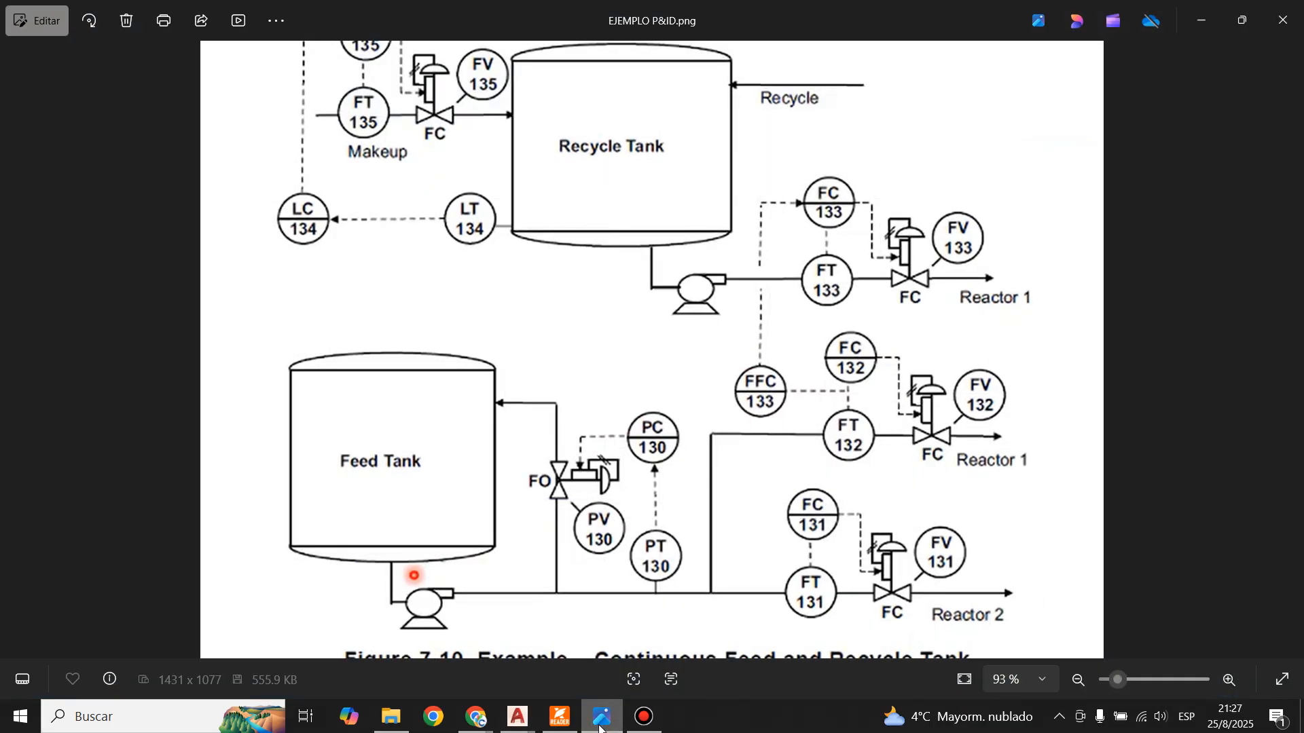
{"action": "left_click", "coordinate": [517, 719]}
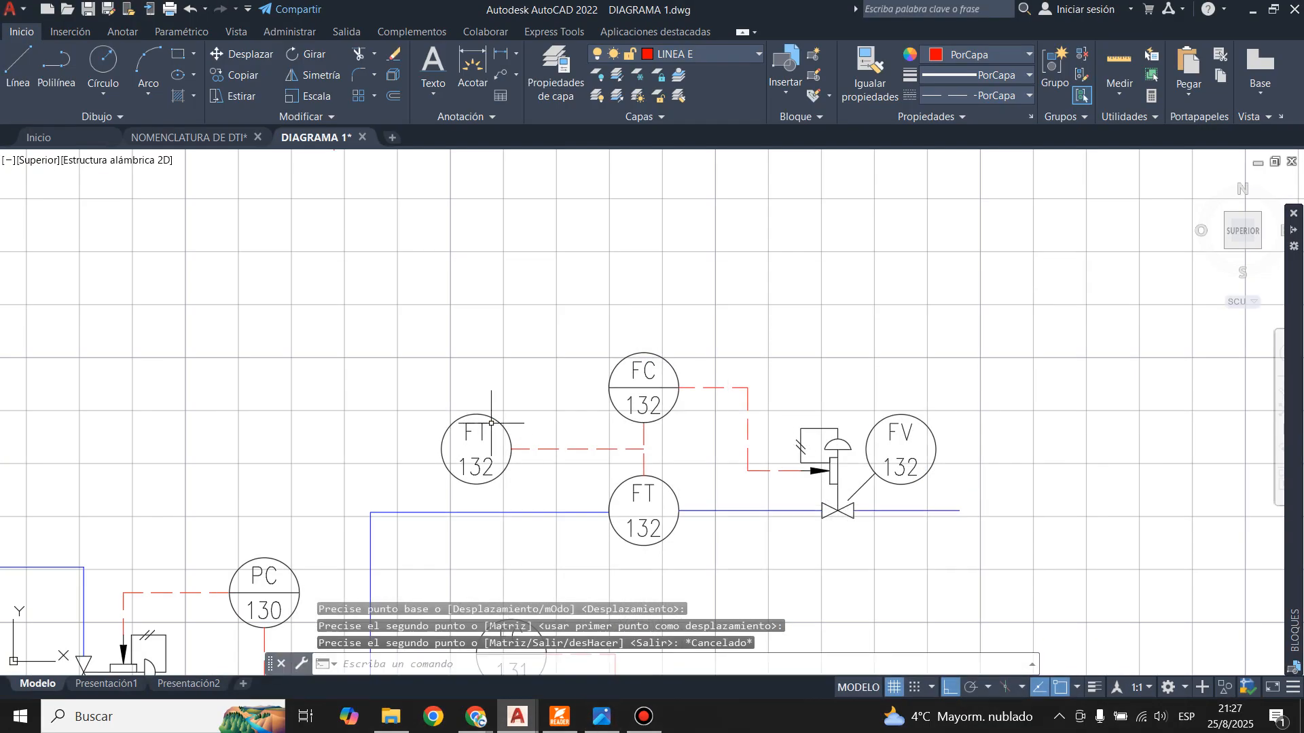
{"action": "key", "text": "Escape"}
{"action": "left_click", "coordinate": [509, 434]}
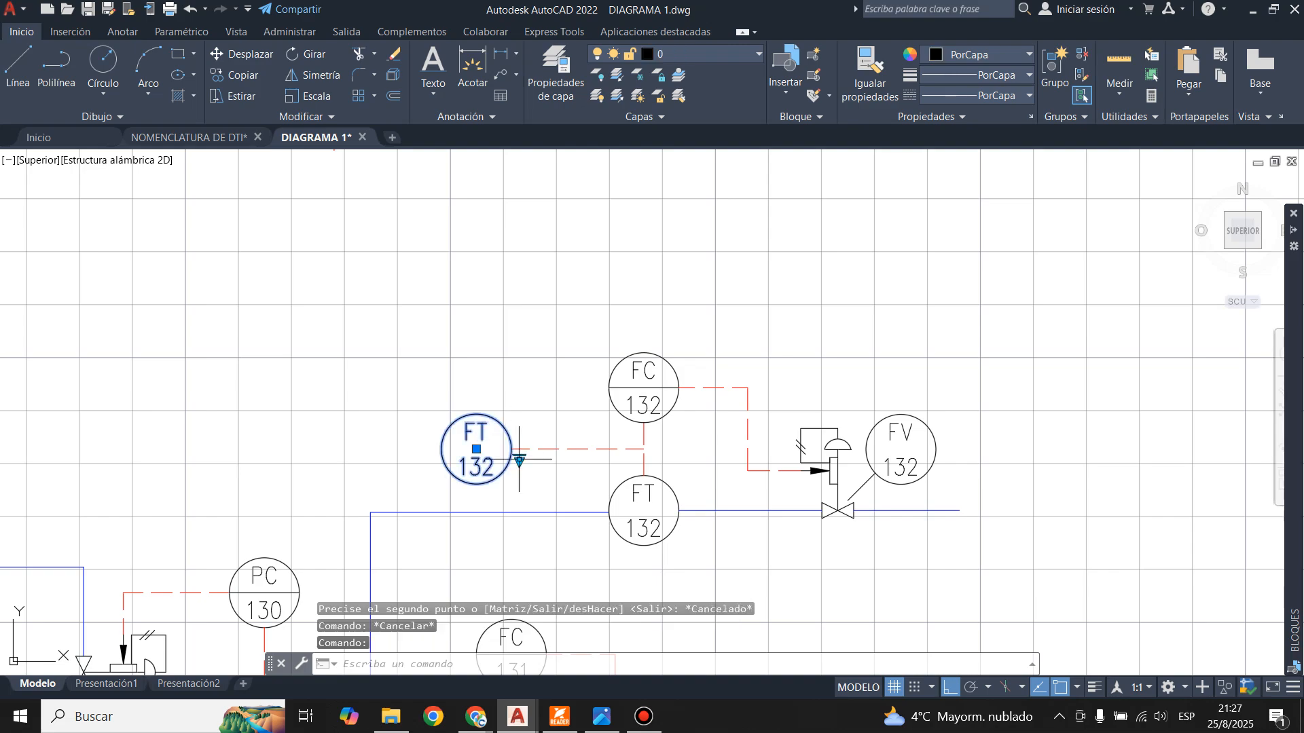
{"action": "right_click", "coordinate": [519, 459]}
{"action": "left_click", "coordinate": [552, 486]}
{"action": "key", "text": "Escape"}
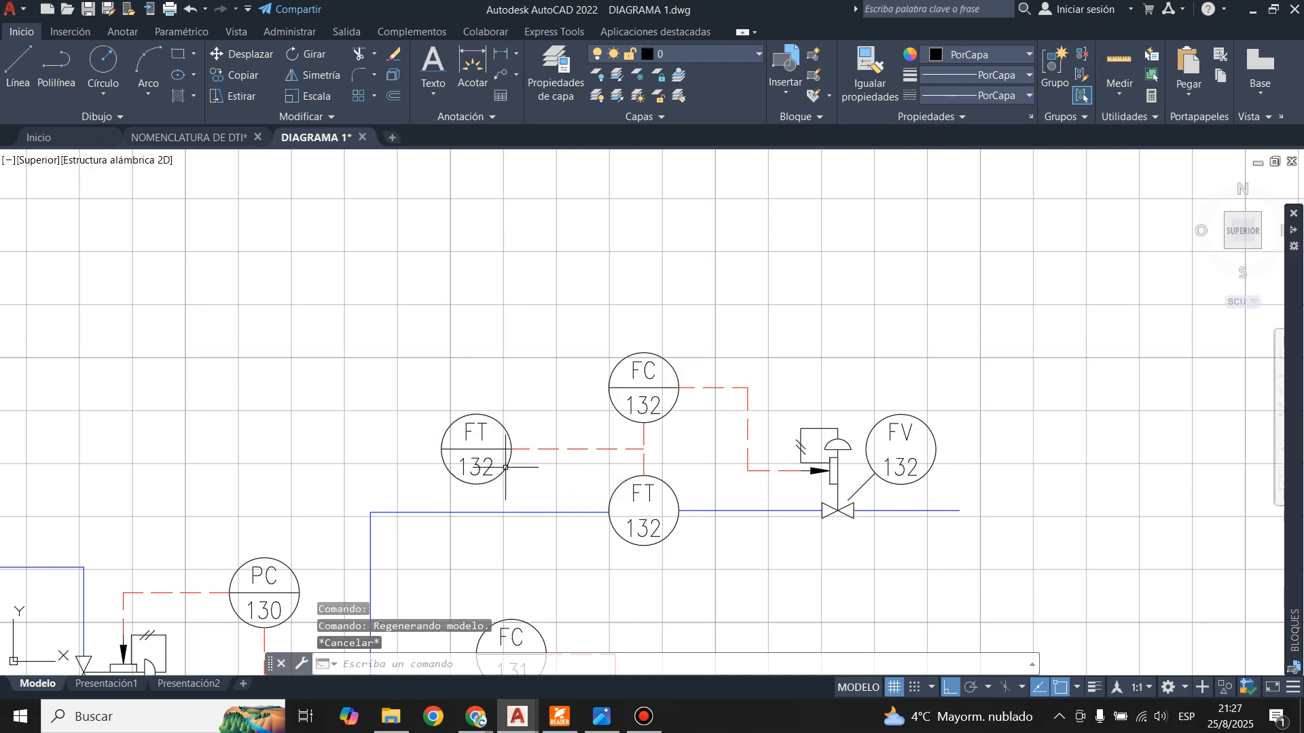
- Set the identification letters of the copied divided bubble to FFC, following the reference P&ID
{"action": "left_click", "coordinate": [604, 723]}
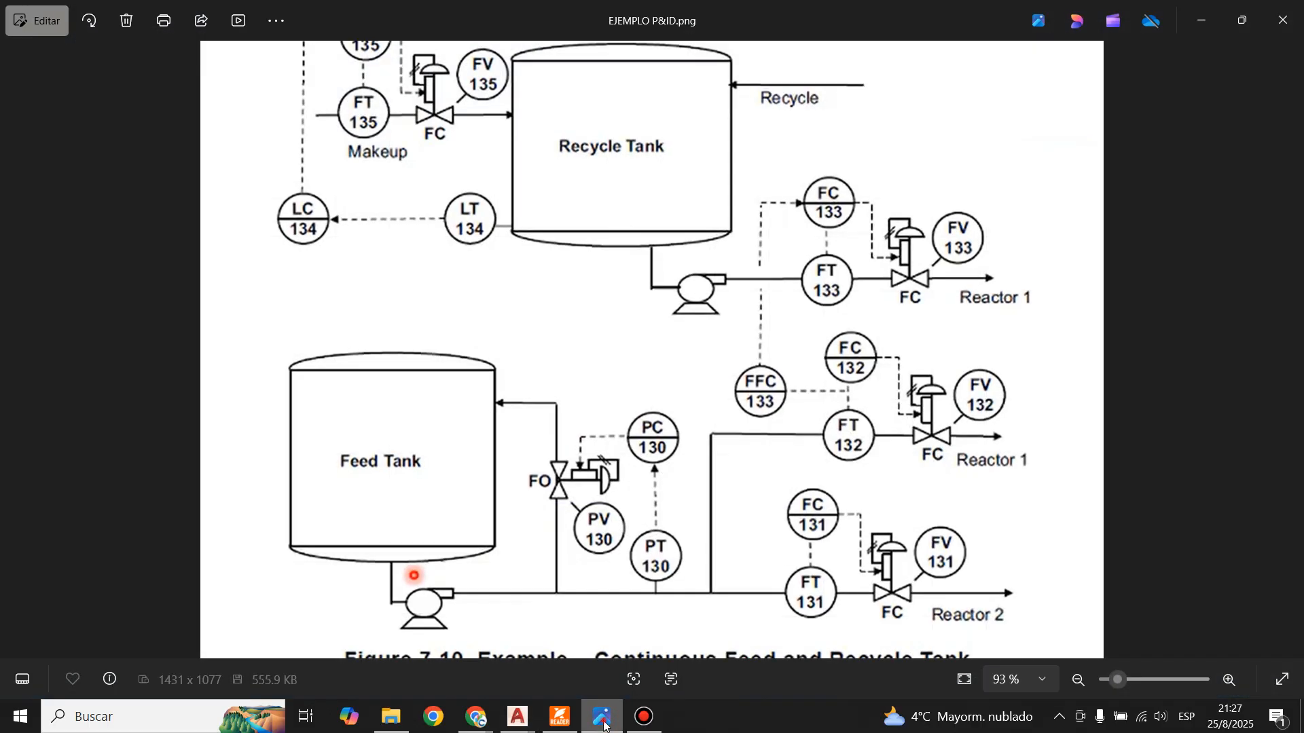
{"action": "left_click", "coordinate": [604, 724]}
{"action": "left_click", "coordinate": [467, 432]}
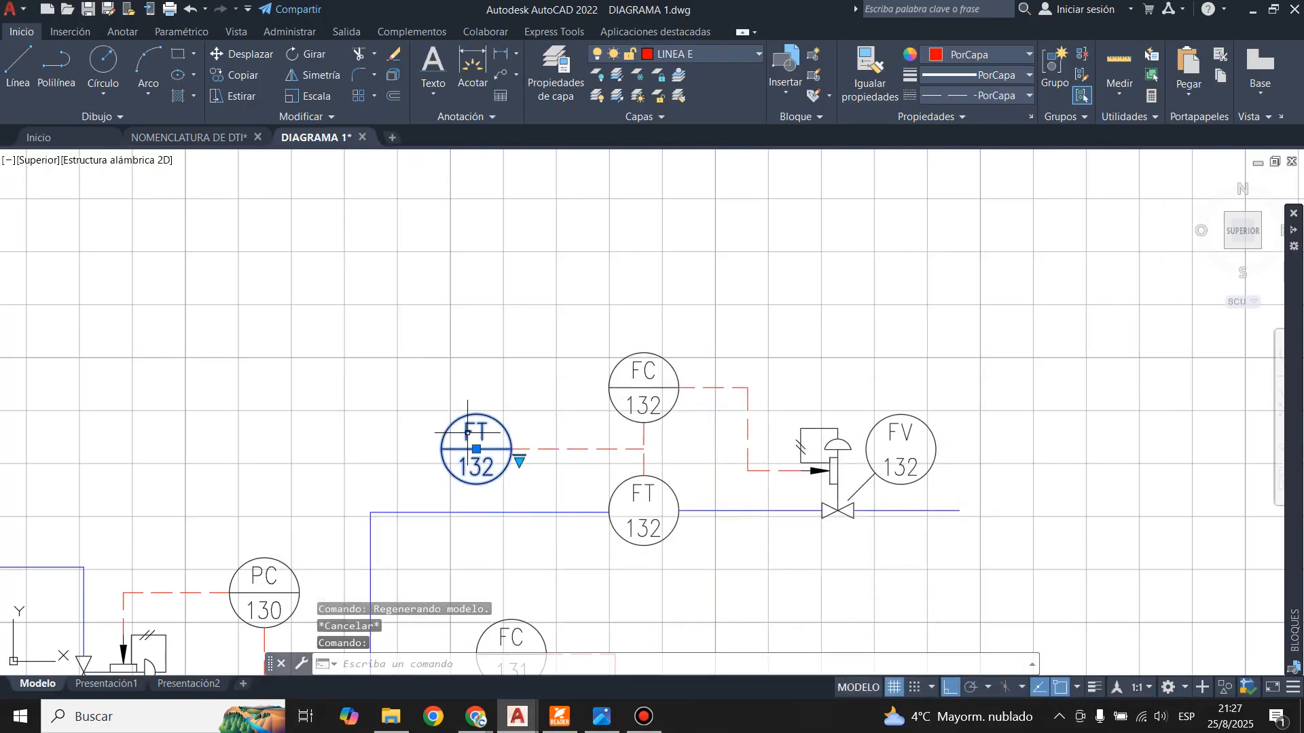
{"action": "double_click", "coordinate": [467, 432]}
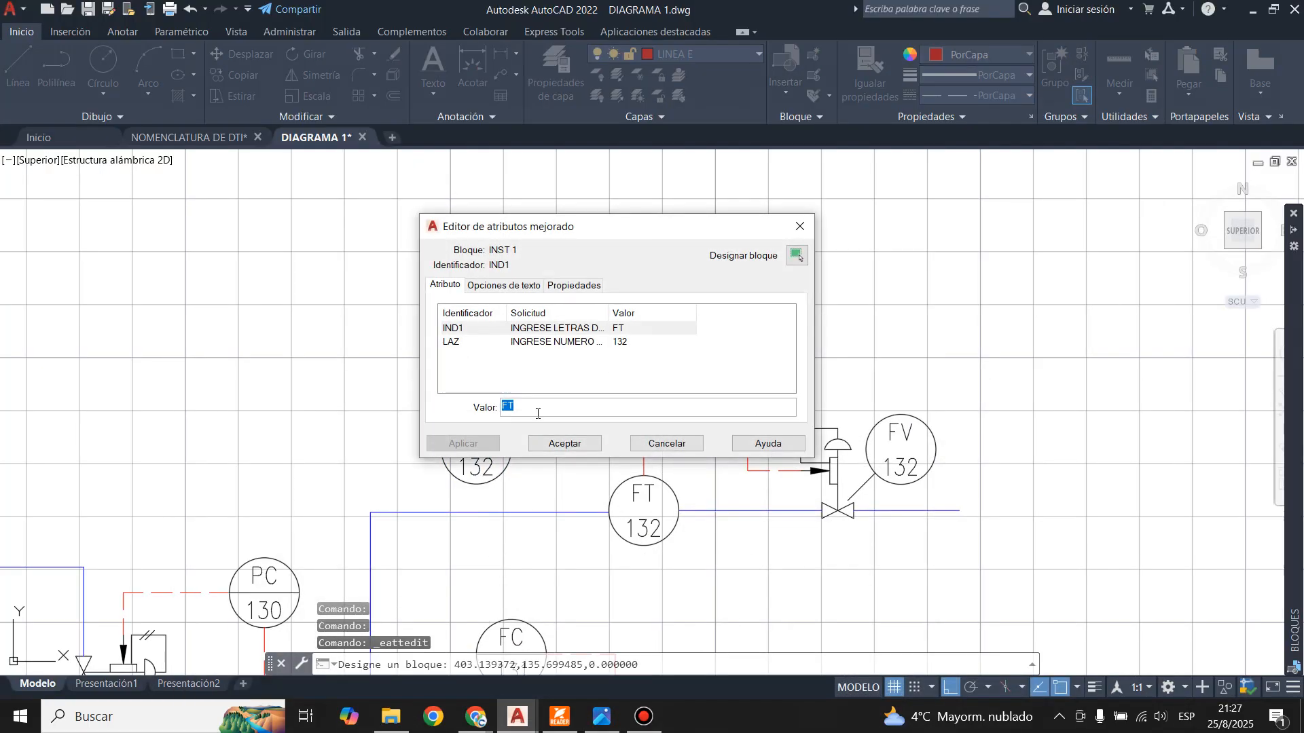
{"action": "type", "text": "FFC"}
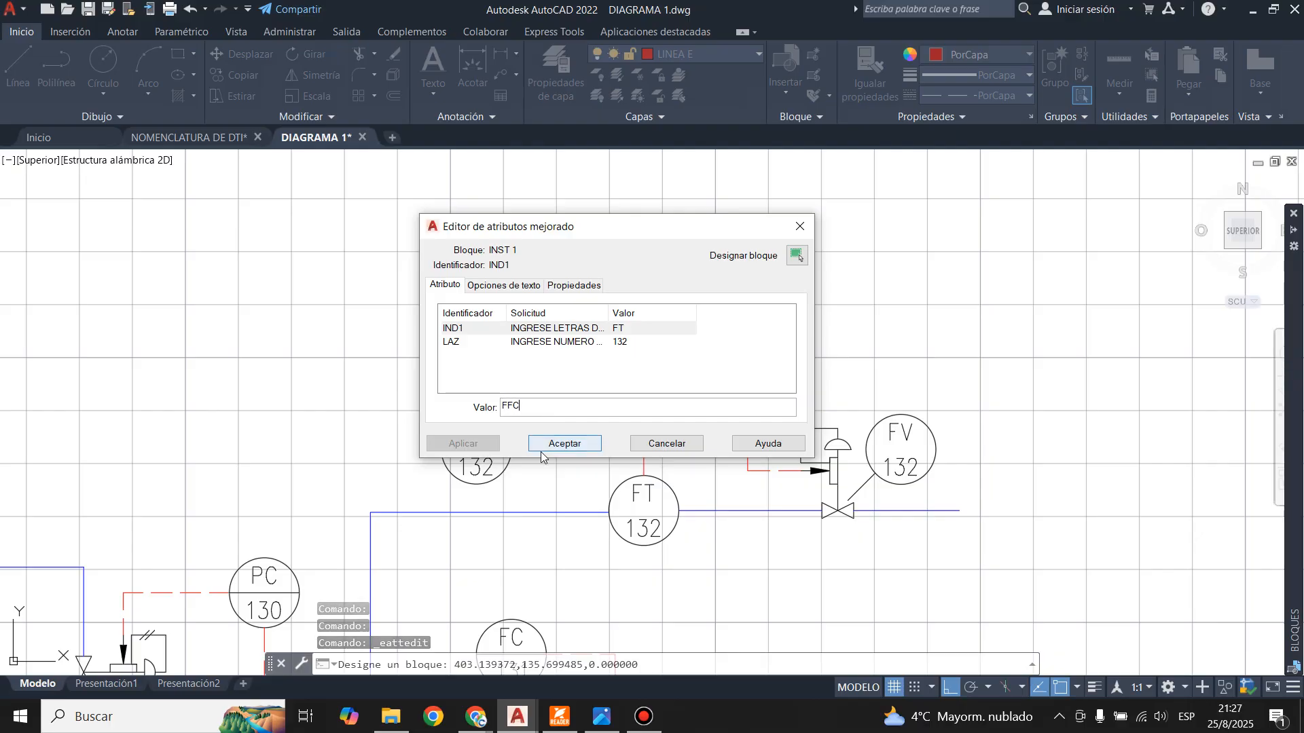
{"action": "left_click", "coordinate": [463, 444]}
{"action": "left_click", "coordinate": [567, 445]}
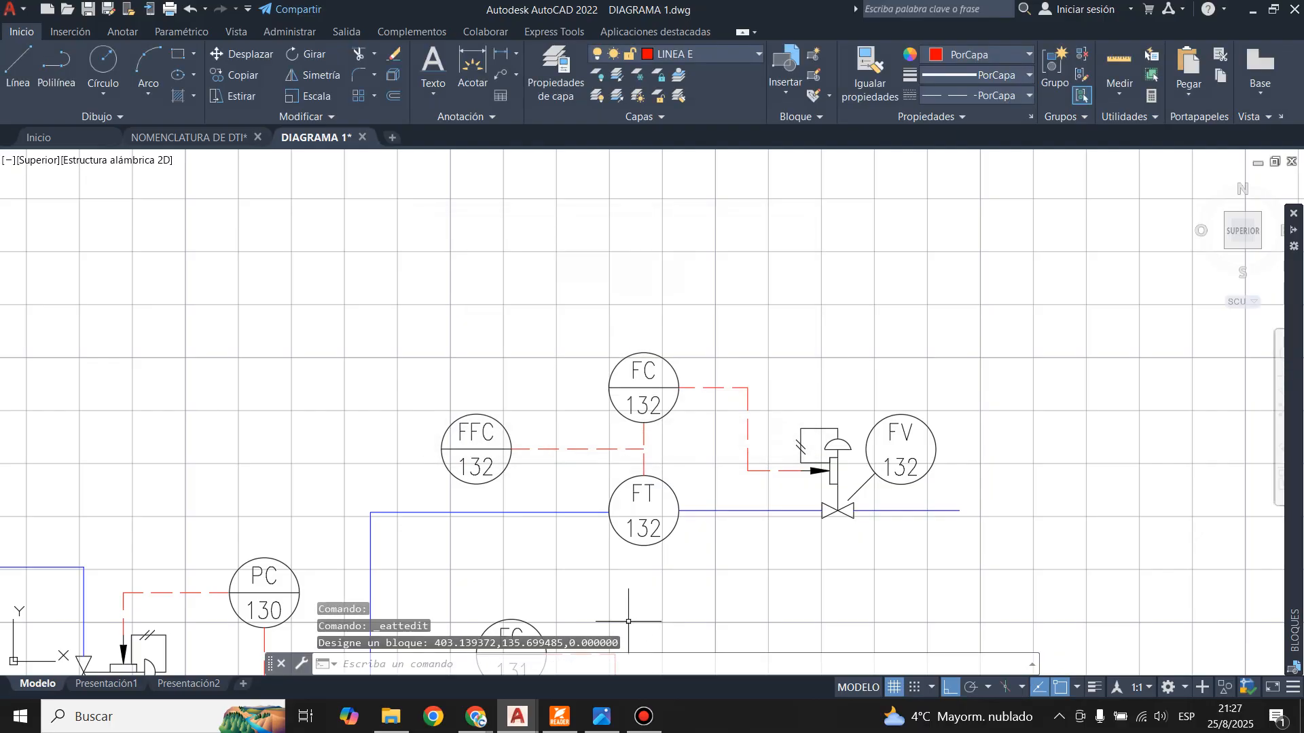
- Check the FFC tag in the reference P&ID and set that bubble's loop number to 133
{"action": "left_click", "coordinate": [601, 725]}
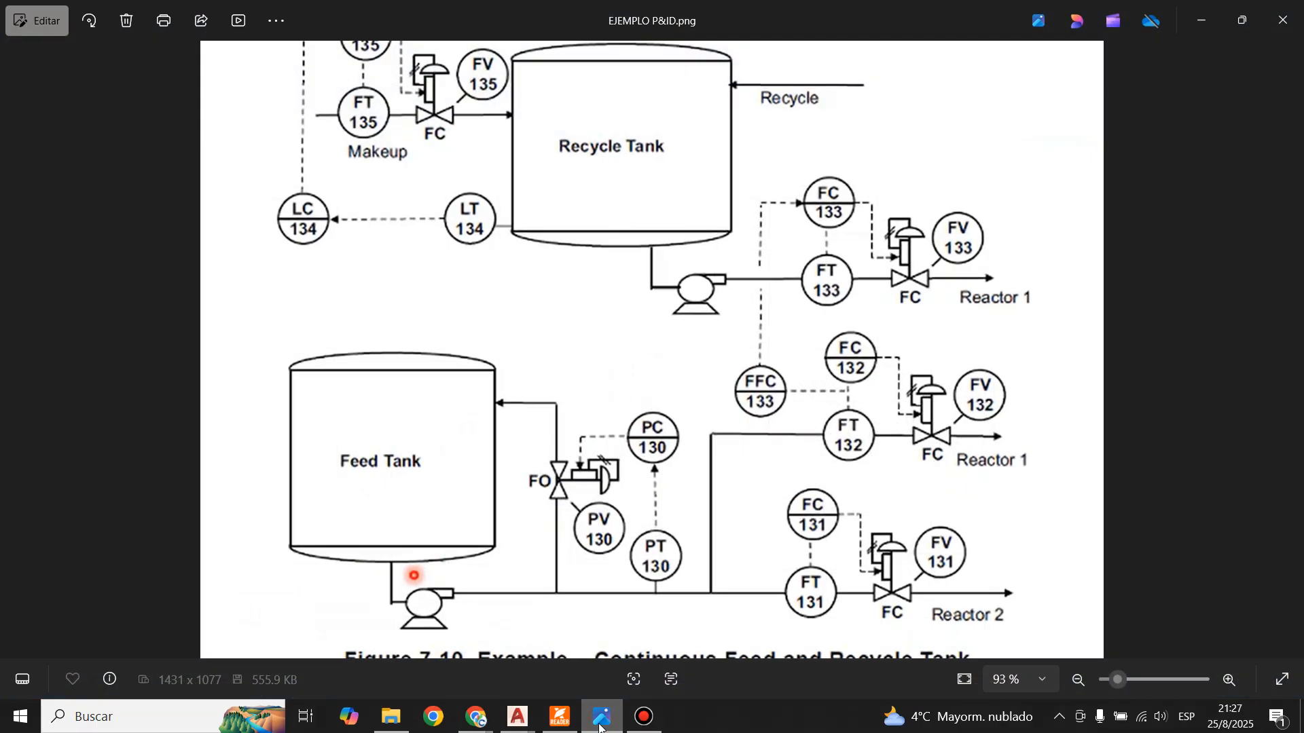
{"action": "left_click", "coordinate": [601, 726]}
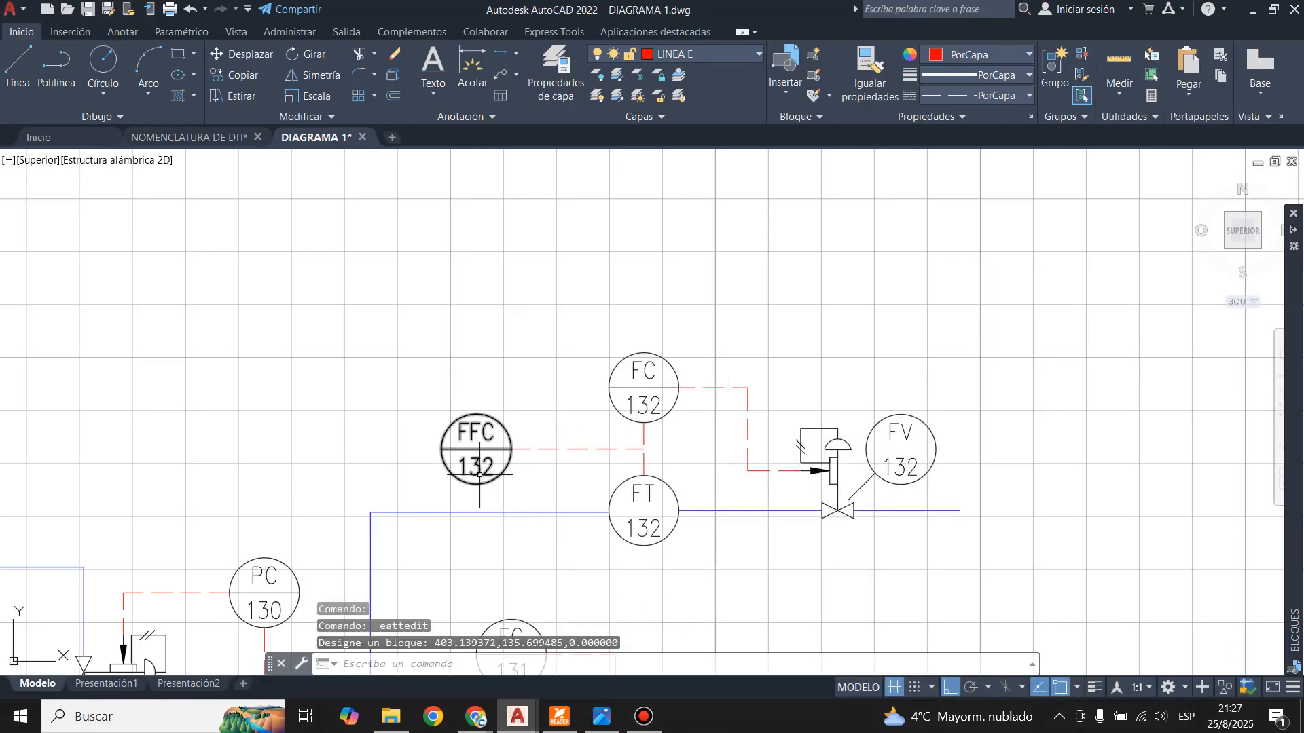
{"action": "left_click", "coordinate": [477, 472]}
{"action": "double_click", "coordinate": [477, 472]}
{"action": "left_click", "coordinate": [536, 408]}
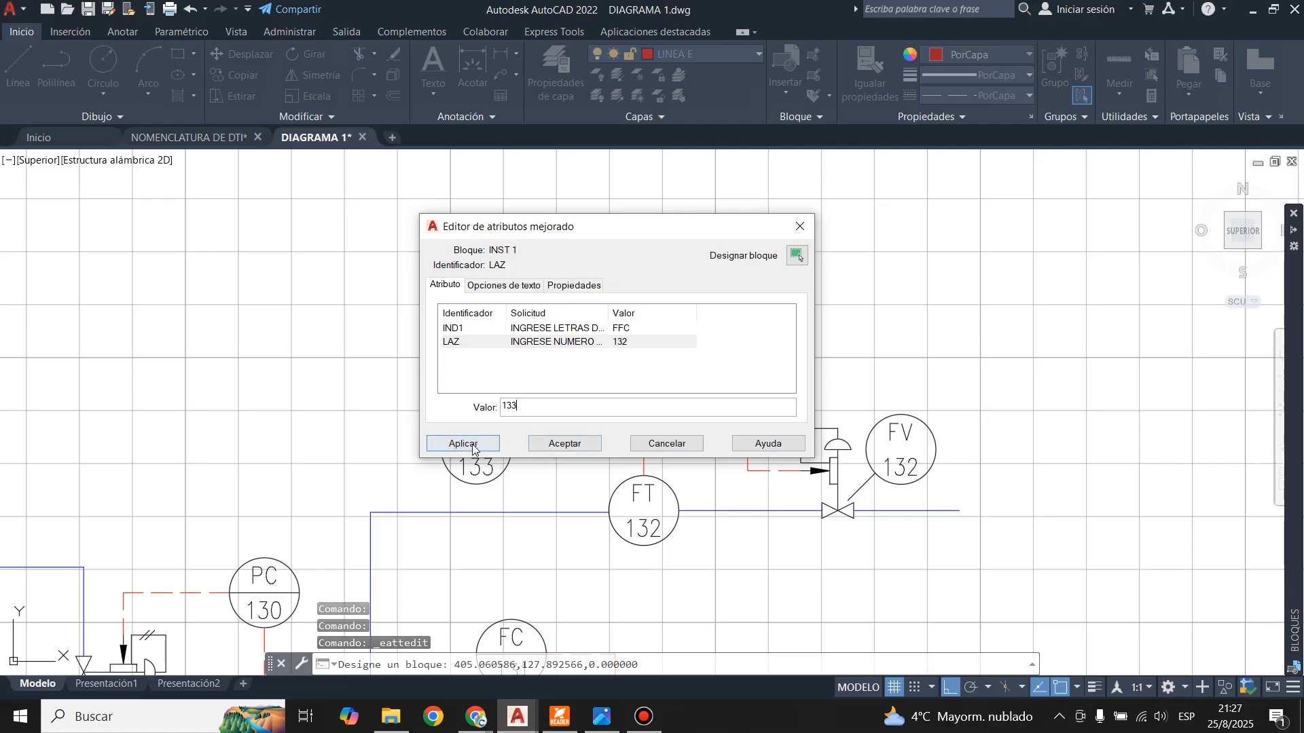
{"action": "key", "text": "Return"}
{"action": "left_click", "coordinate": [568, 443]}
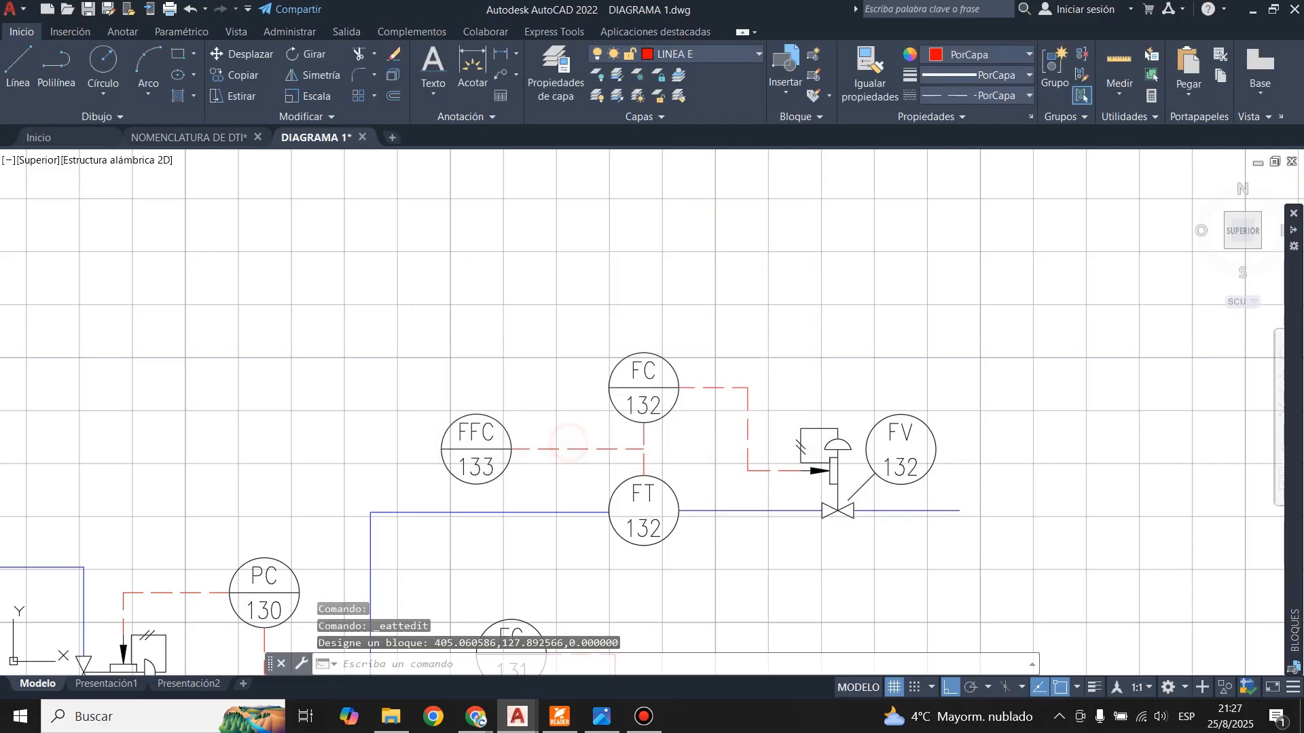
- Compare the FFC 133 bubble and its link to the 133 loop with the reference P&ID
{"action": "left_click", "coordinate": [602, 726]}
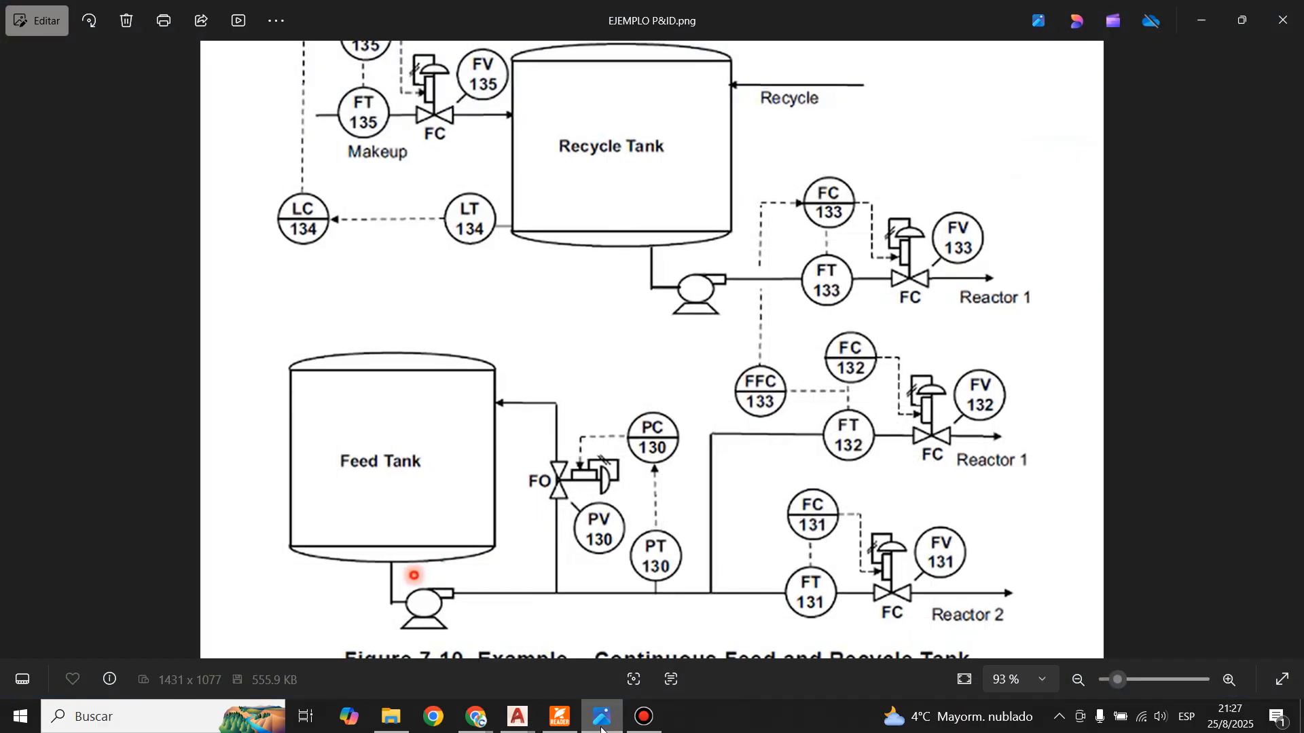
{"action": "left_click", "coordinate": [601, 726]}
{"action": "scroll", "coordinate": [698, 422], "scroll_direction": "down", "scroll_amount": 3}
{"action": "scroll", "coordinate": [658, 479], "scroll_direction": "down", "scroll_amount": 1}
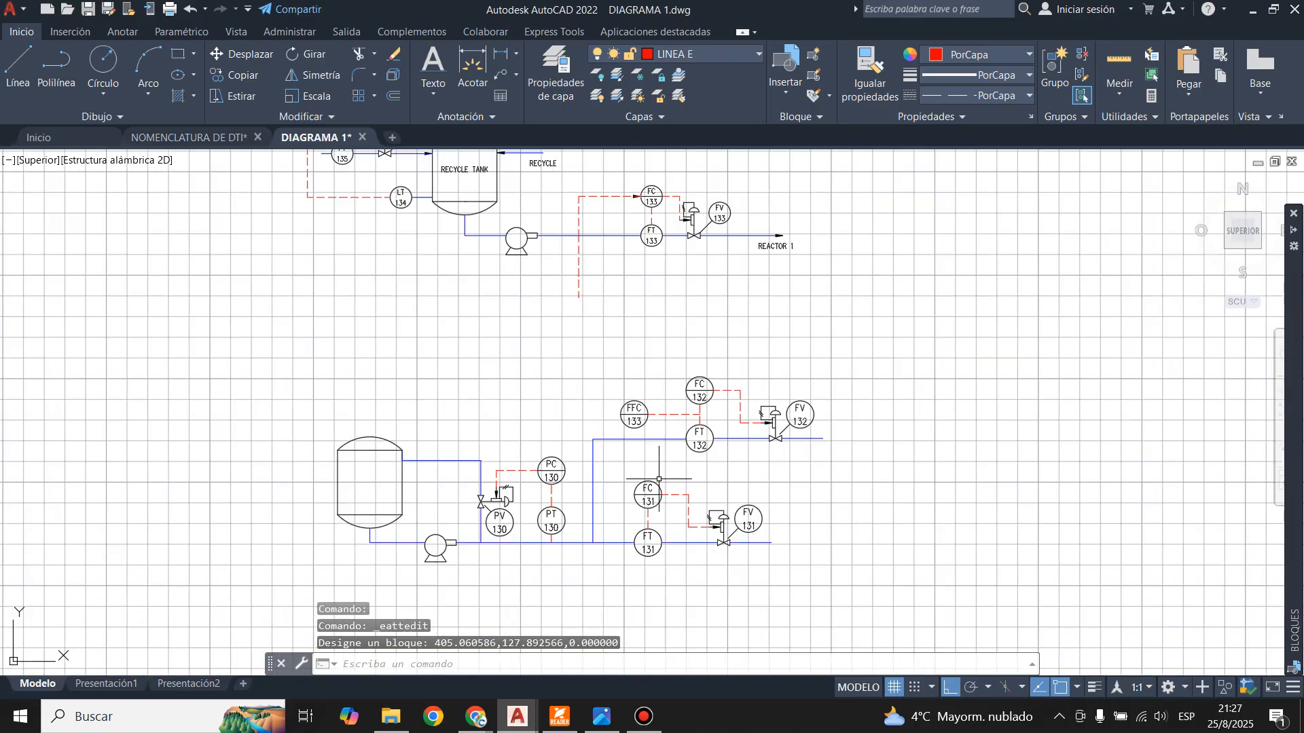
{"action": "left_click", "coordinate": [287, 358]}
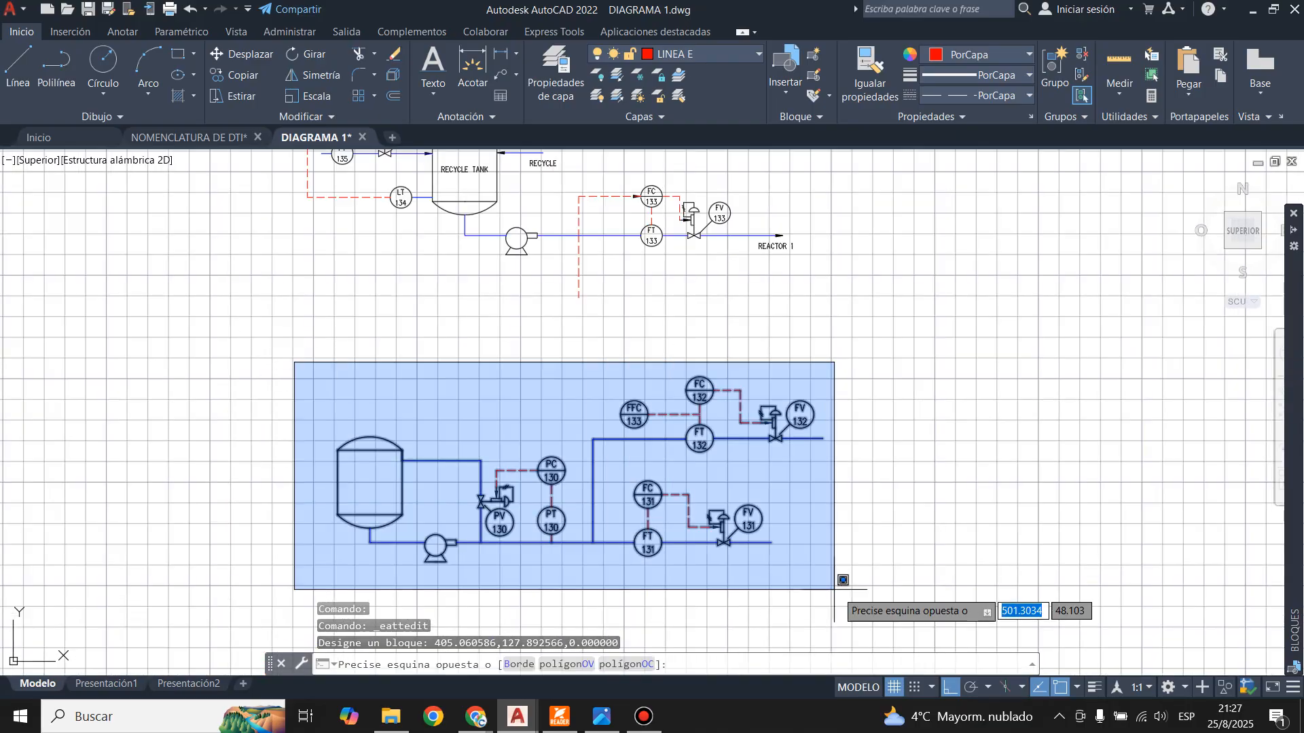
{"action": "left_click", "coordinate": [864, 582]}
{"action": "scroll", "coordinate": [635, 359], "scroll_direction": "up", "scroll_amount": 2}
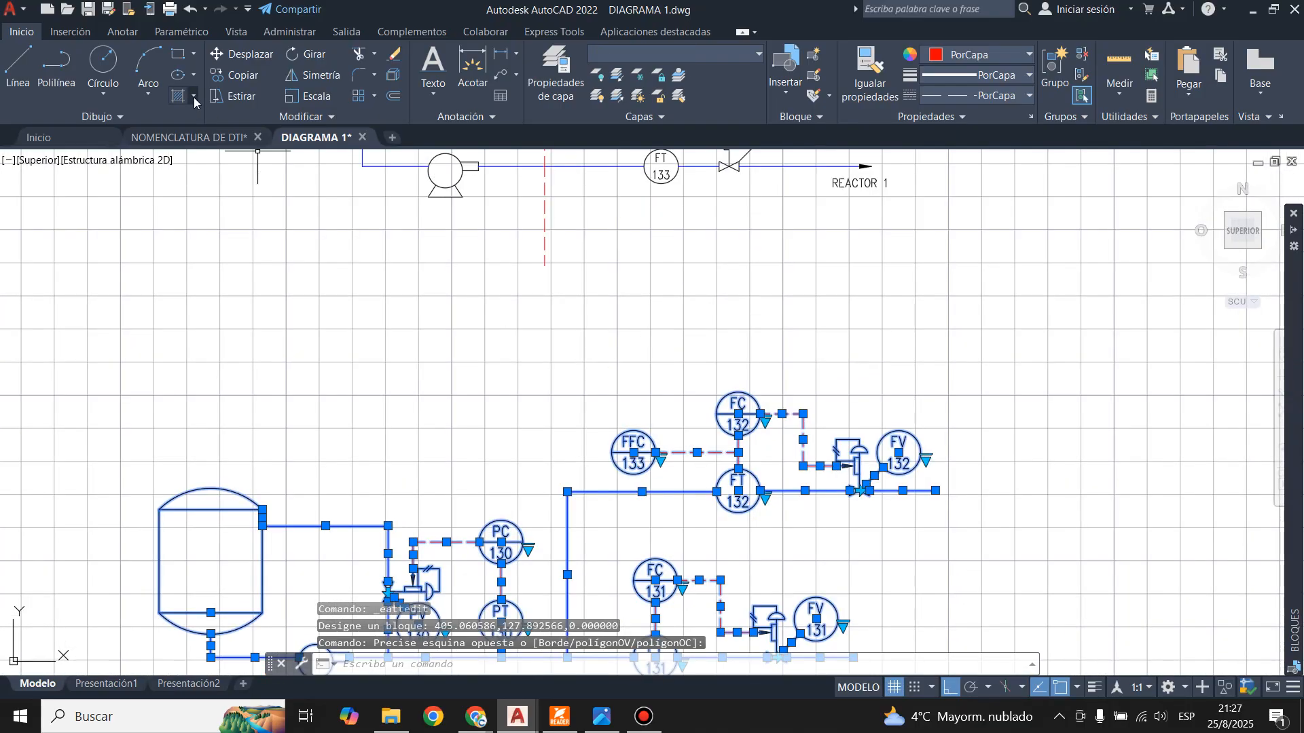
{"action": "left_click", "coordinate": [242, 75]}
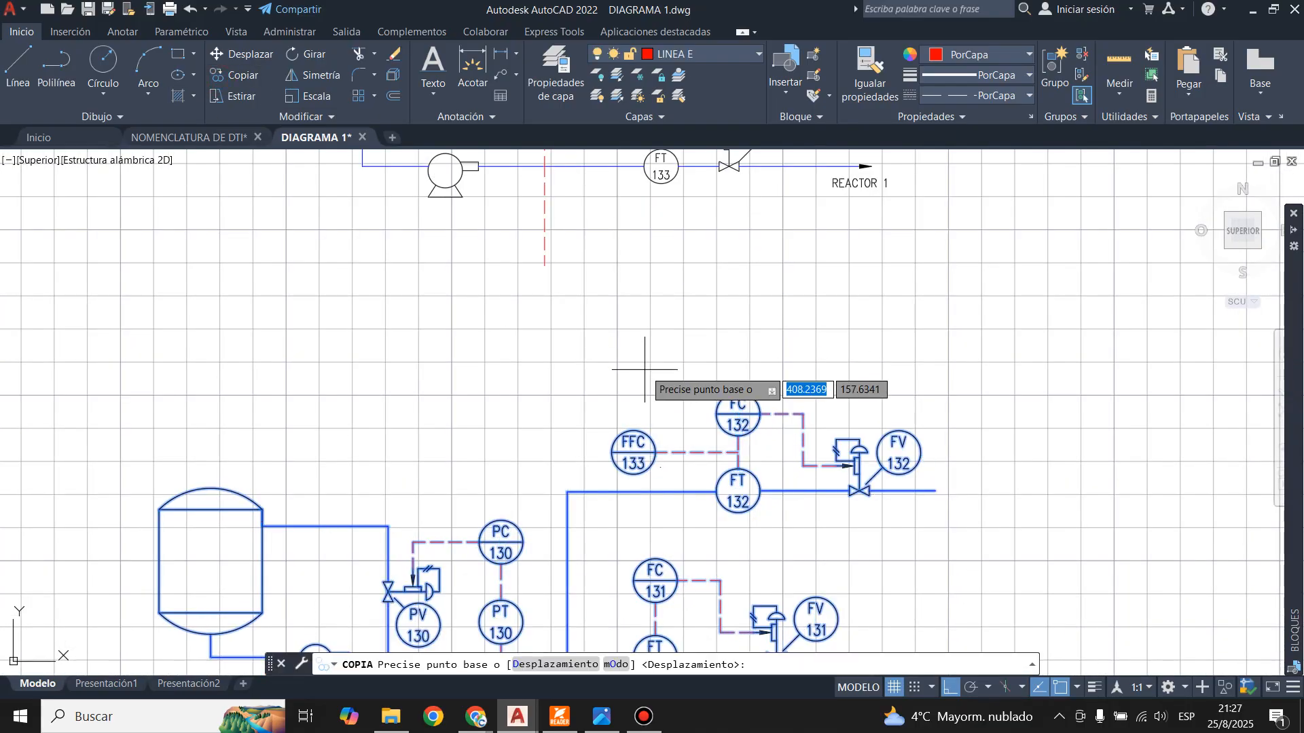
- Move the whole lower tank section so the FFC 133 bubble attaches to the lower end of FC 133's dashed signal line
{"action": "left_click", "coordinate": [246, 54]}
{"action": "scroll", "coordinate": [594, 329], "scroll_direction": "down", "scroll_amount": 2}
{"action": "left_click", "coordinate": [246, 327]}
{"action": "left_click", "coordinate": [851, 545]}
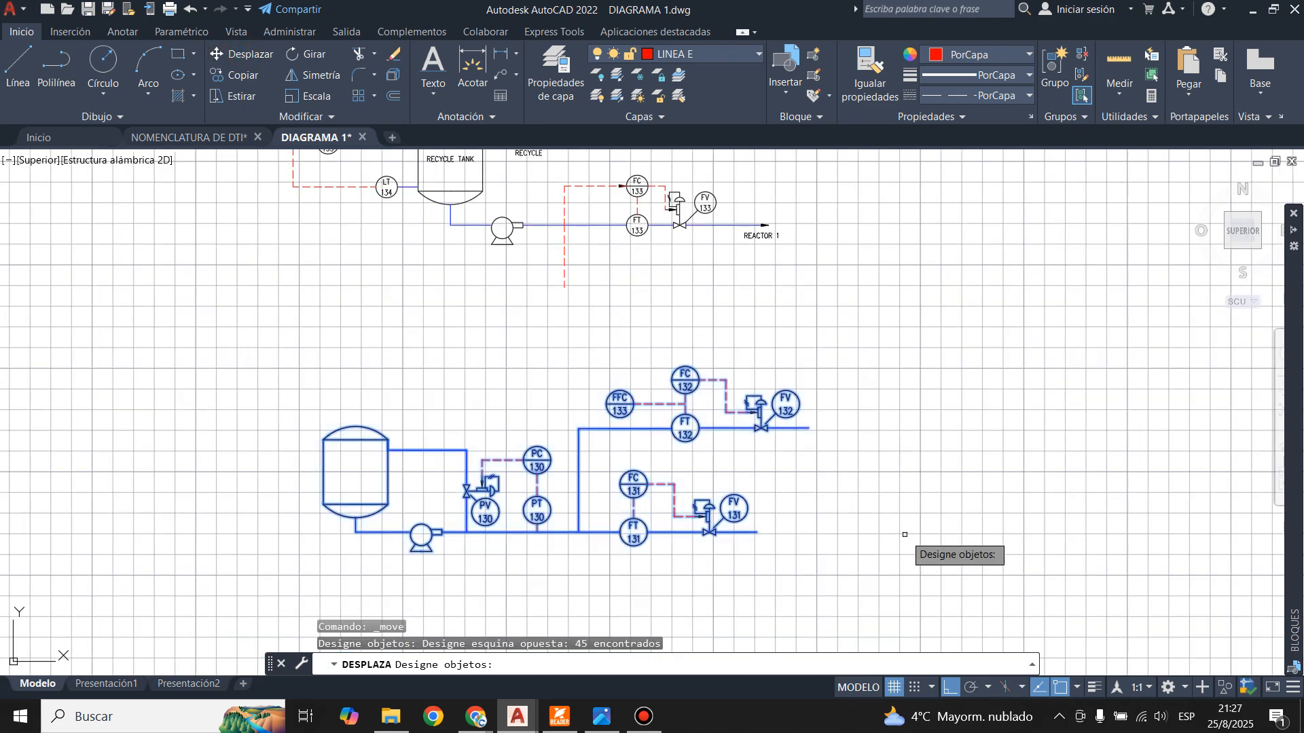
{"action": "key", "text": "Return"}
{"action": "scroll", "coordinate": [656, 381], "scroll_direction": "up", "scroll_amount": 2}
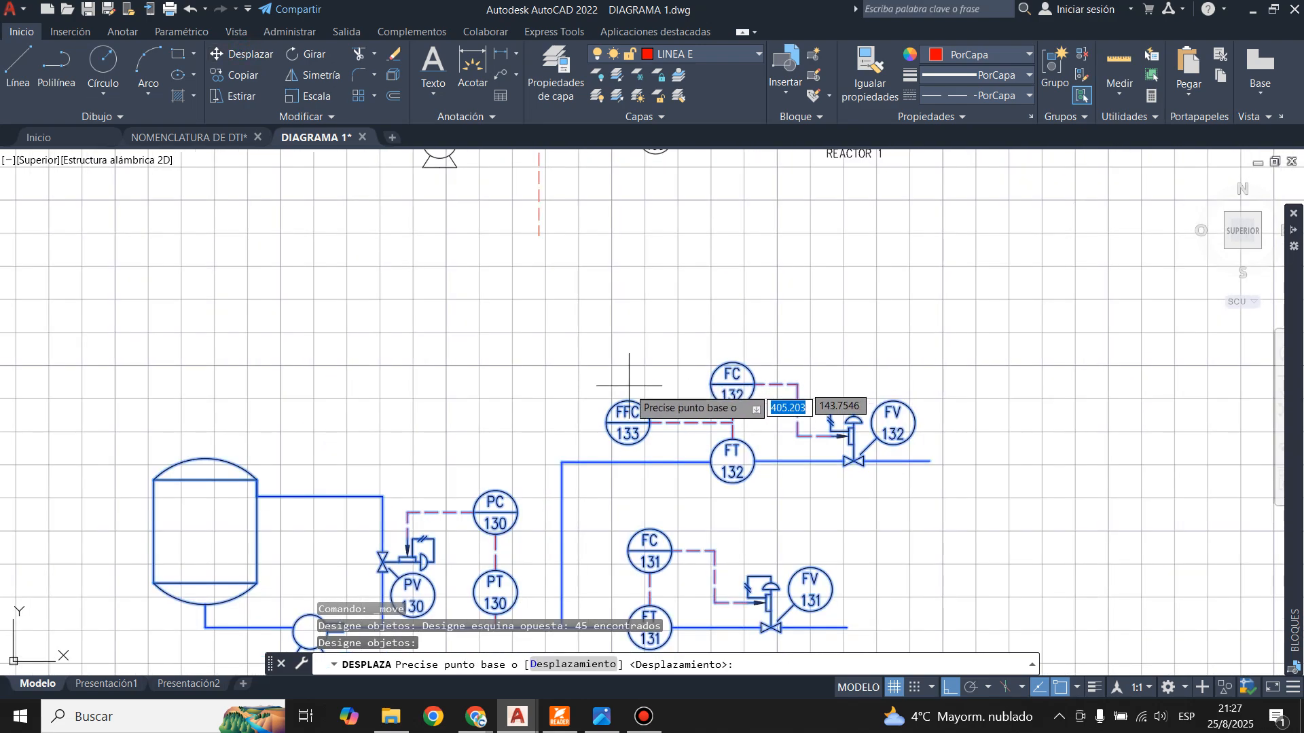
{"action": "left_click", "coordinate": [627, 423]}
{"action": "key", "text": "Escape"}
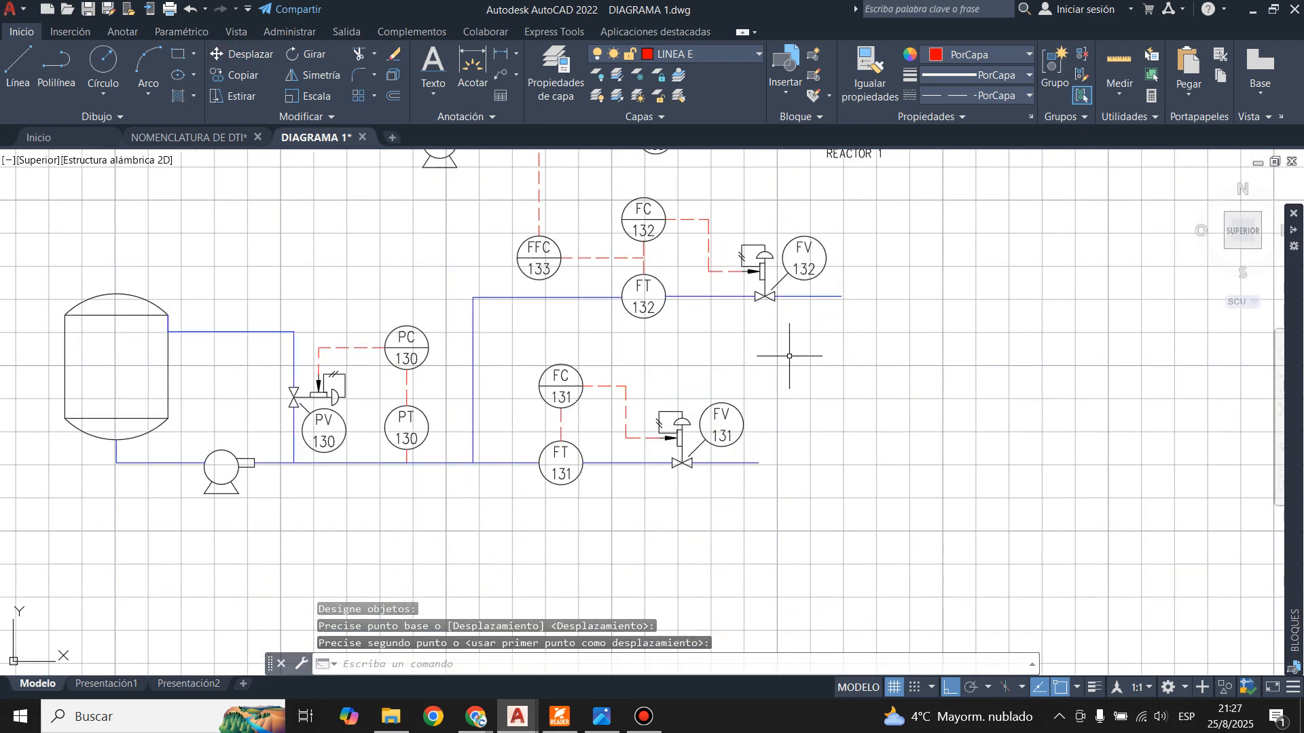
{"action": "scroll", "coordinate": [781, 346], "scroll_direction": "down", "scroll_amount": 2}
{"action": "scroll", "coordinate": [842, 421], "scroll_direction": "up", "scroll_amount": 2}
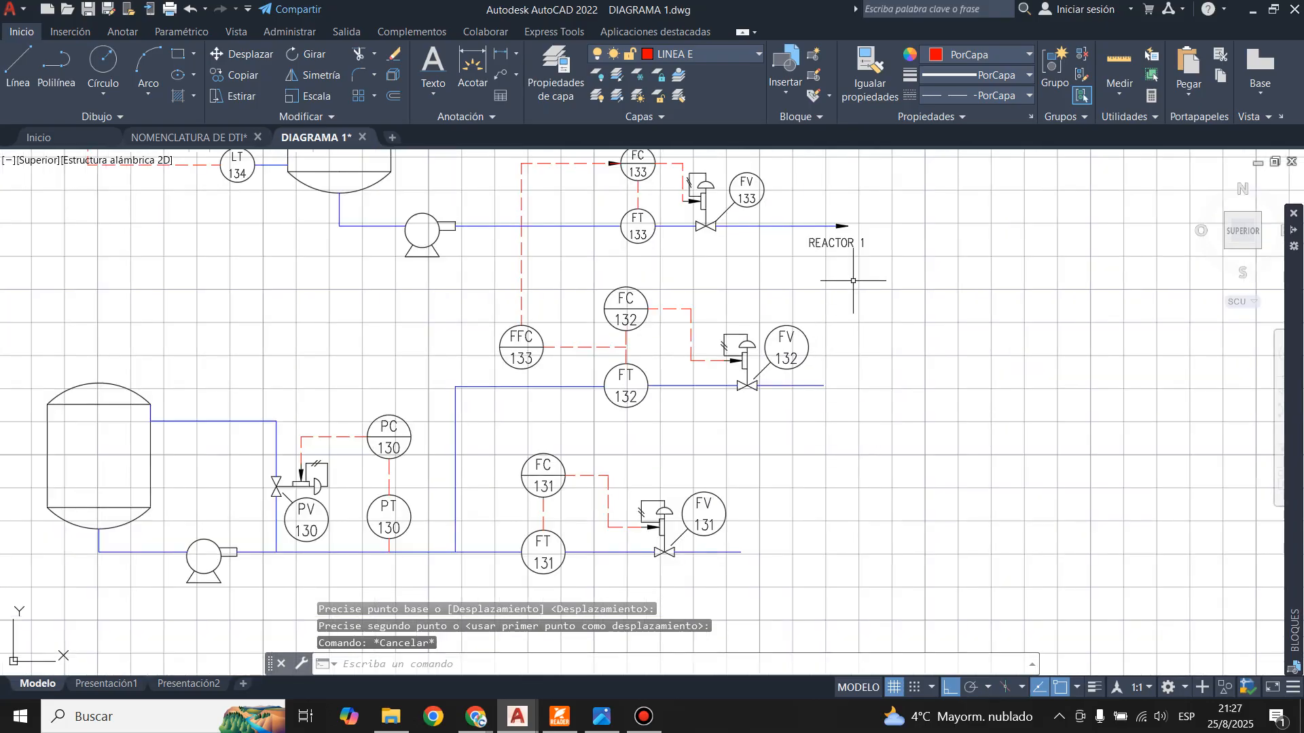
{"action": "scroll", "coordinate": [857, 197], "scroll_direction": "up", "scroll_amount": 4}
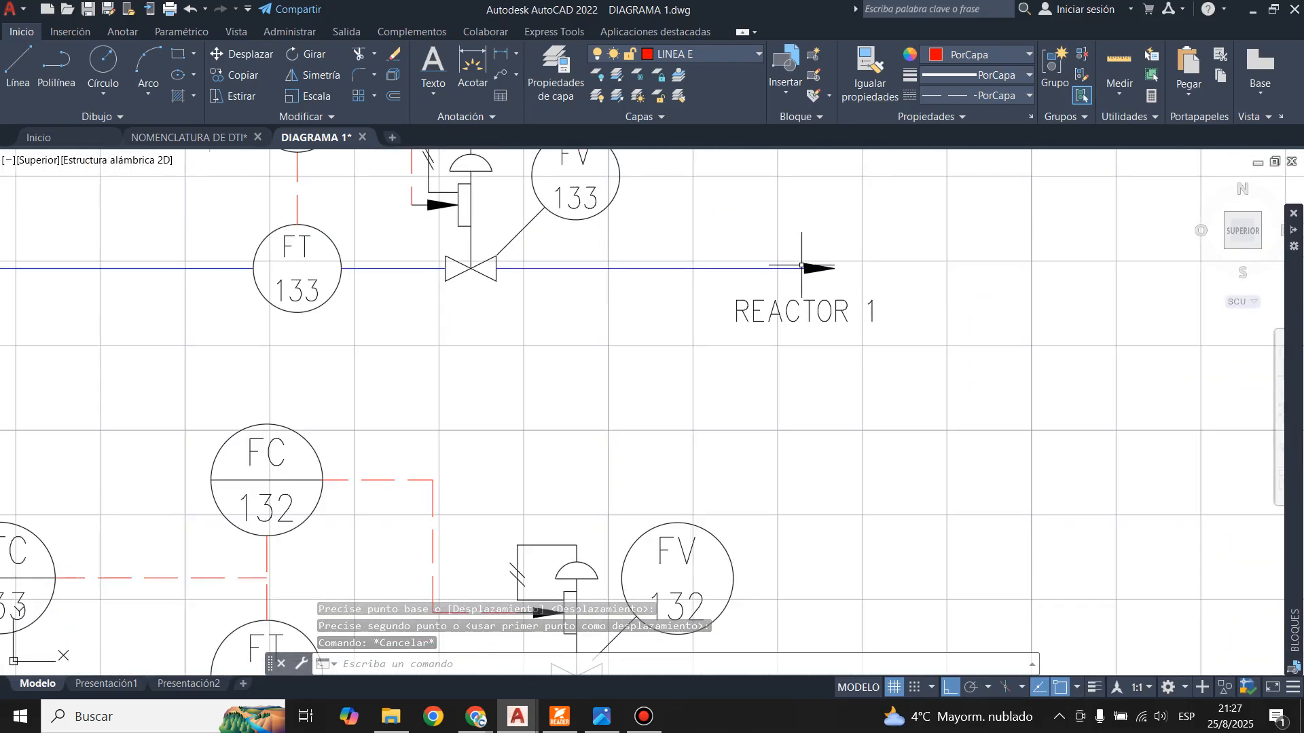
{"action": "scroll", "coordinate": [806, 265], "scroll_direction": "down", "scroll_amount": 2}
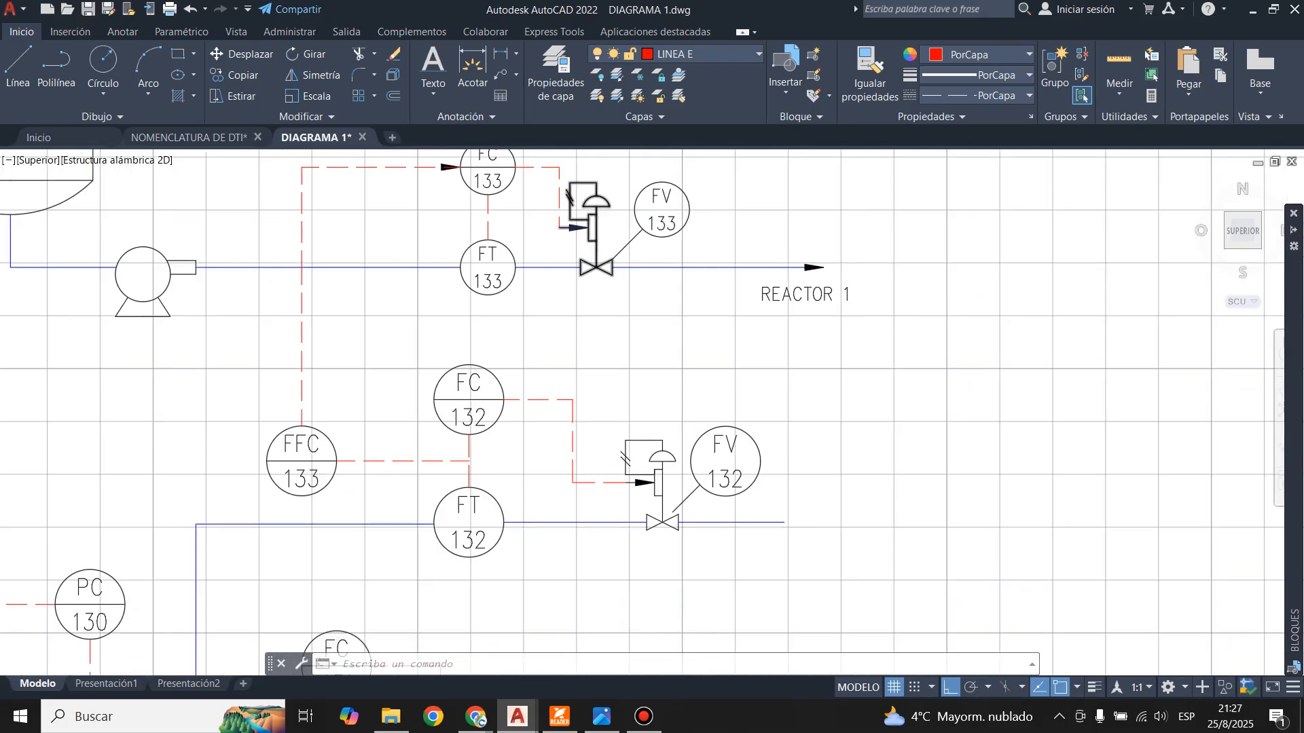
{"action": "scroll", "coordinate": [577, 204], "scroll_direction": "up", "scroll_amount": 4}
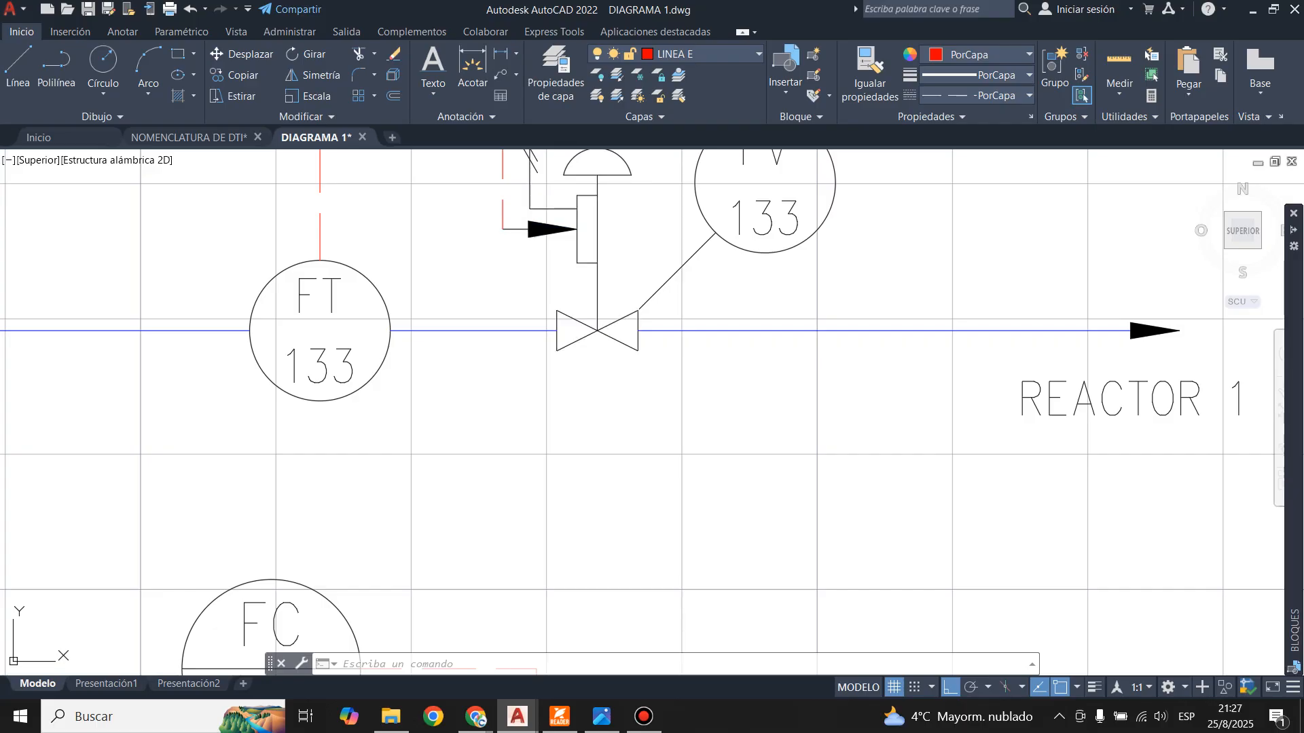
{"action": "left_click", "coordinate": [531, 219]}
{"action": "key", "text": "Escape"}
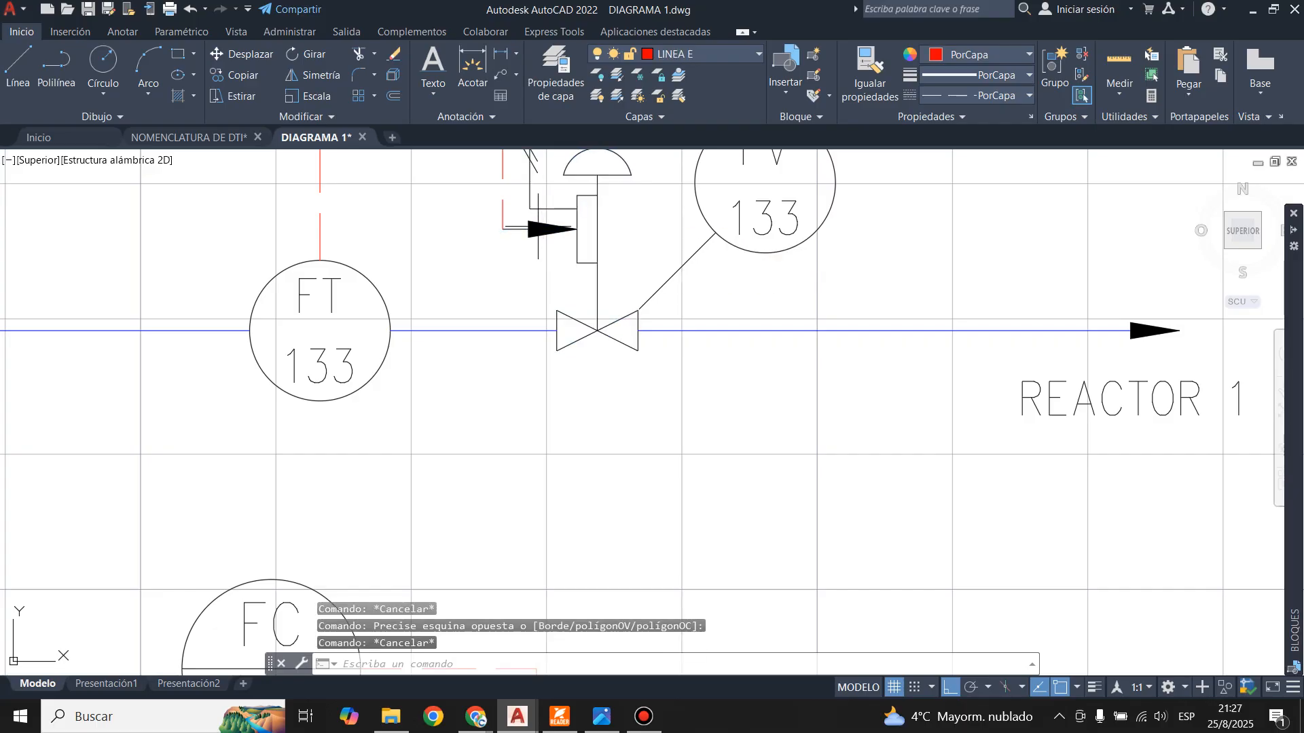
- Copy the loop 133 outlet's arrowhead and REACTOR 1 label to the end of the 132 branch line
{"action": "scroll", "coordinate": [675, 320], "scroll_direction": "down", "scroll_amount": 2}
{"action": "scroll", "coordinate": [1019, 330], "scroll_direction": "up", "scroll_amount": 2}
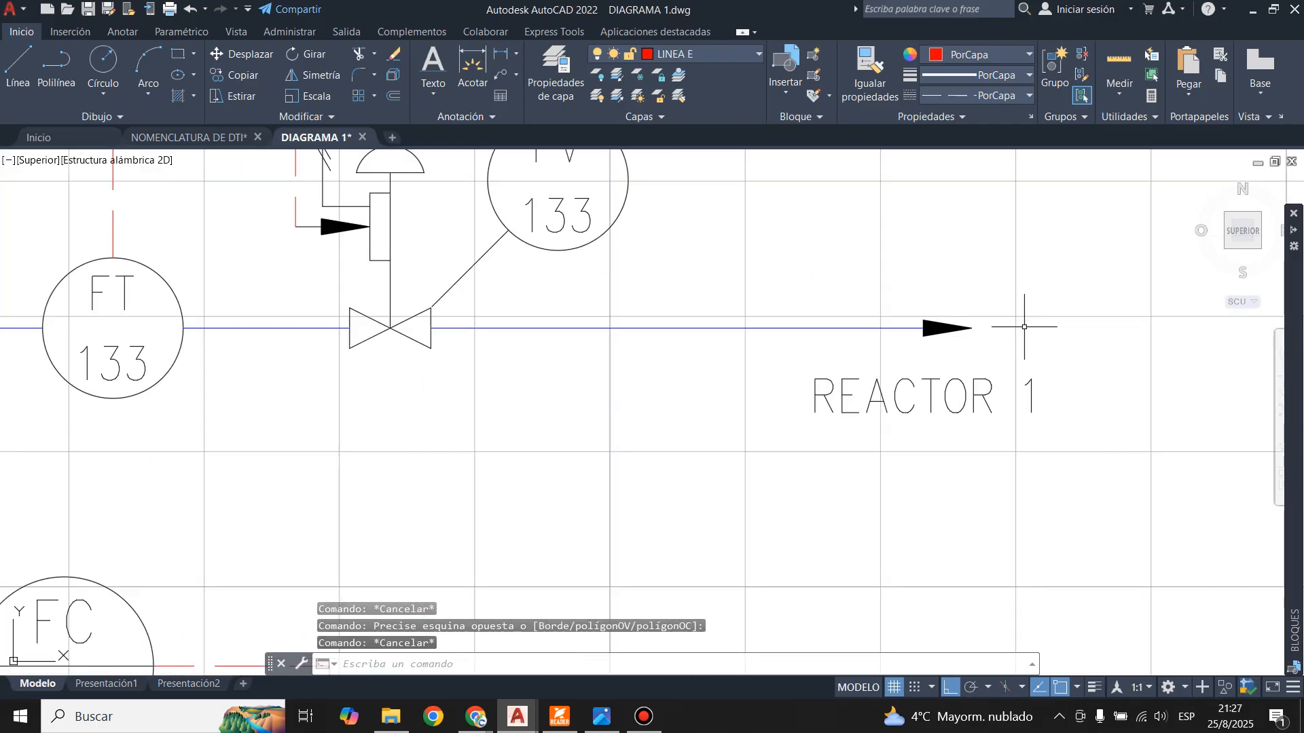
{"action": "left_click", "coordinate": [756, 243]}
{"action": "left_click", "coordinate": [1094, 483]}
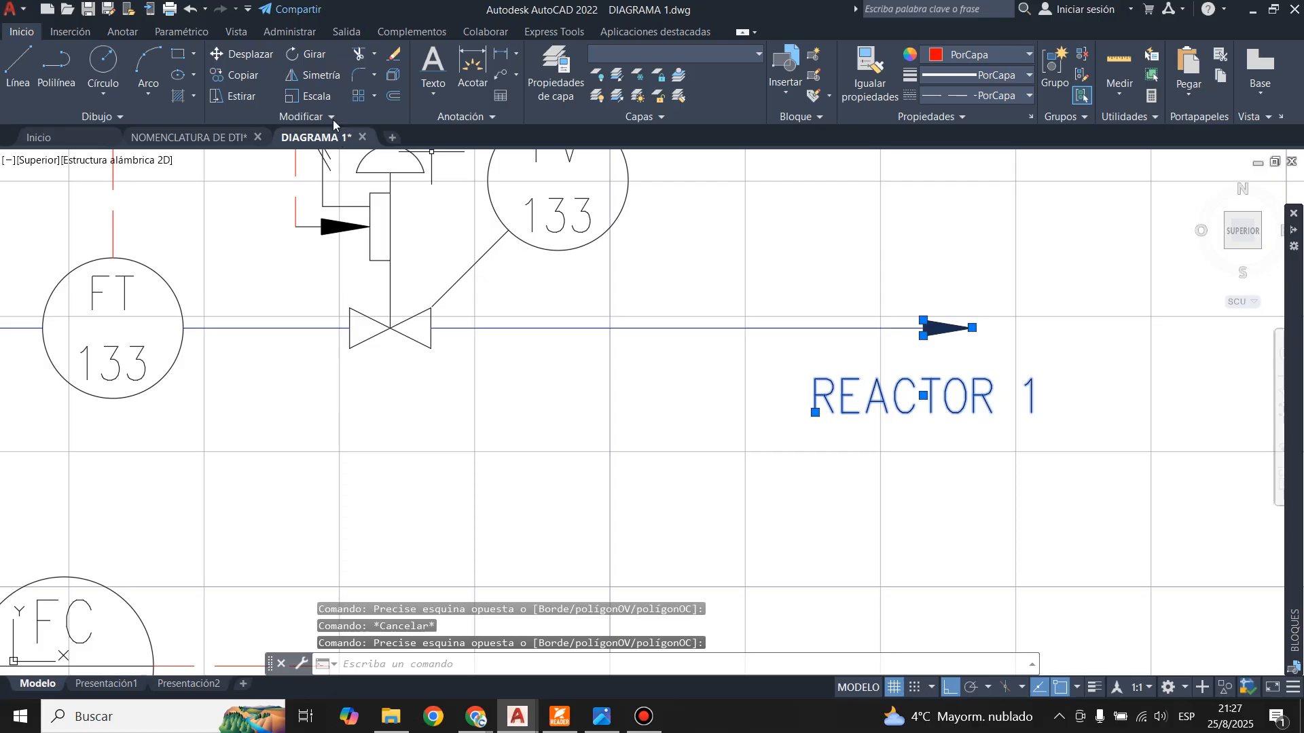
{"action": "left_click", "coordinate": [218, 81]}
{"action": "scroll", "coordinate": [954, 335], "scroll_direction": "up", "scroll_amount": 4}
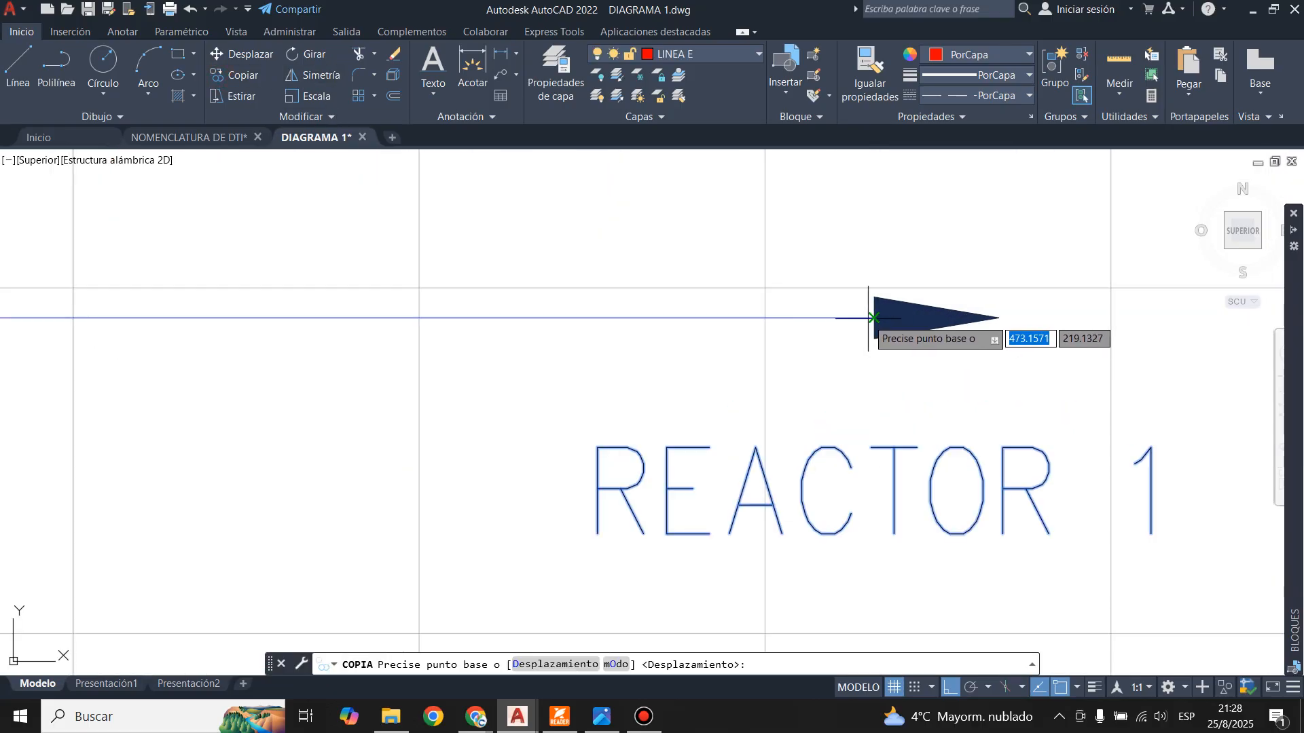
{"action": "left_click", "coordinate": [922, 328]}
{"action": "scroll", "coordinate": [880, 239], "scroll_direction": "down", "scroll_amount": 5}
{"action": "scroll", "coordinate": [855, 543], "scroll_direction": "up", "scroll_amount": 4}
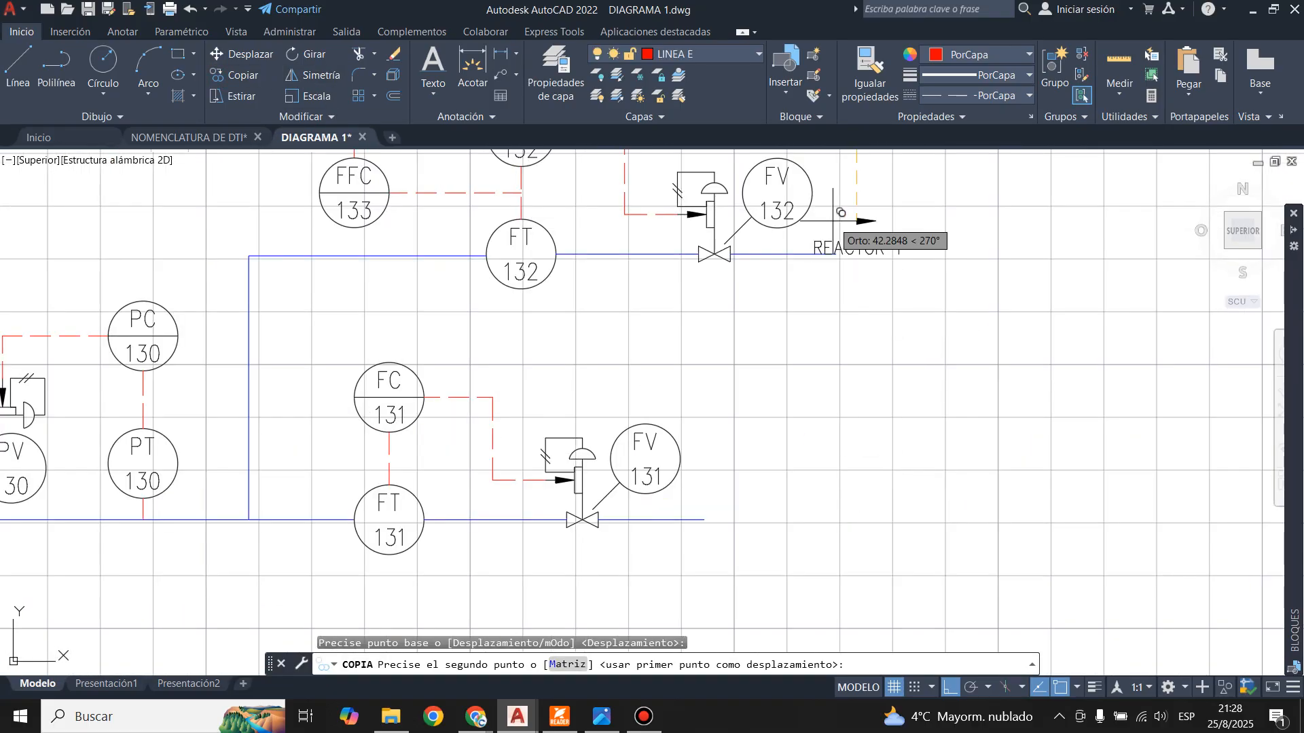
{"action": "left_click", "coordinate": [839, 271]}
- Place another copy of the arrowhead and REACTOR 1 label at the end of the 131 line
{"action": "scroll", "coordinate": [857, 273], "scroll_direction": "down", "scroll_amount": 2}
{"action": "scroll", "coordinate": [802, 533], "scroll_direction": "up", "scroll_amount": 3}
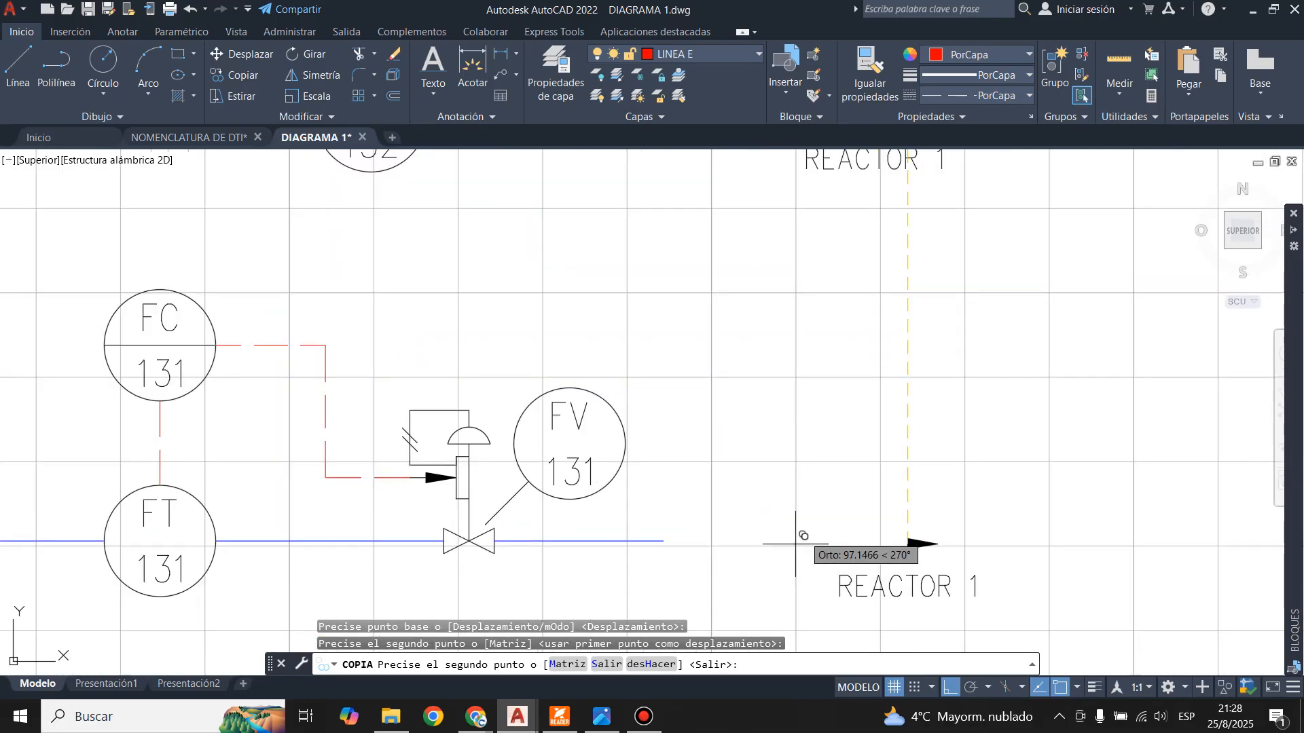
{"action": "left_click", "coordinate": [582, 539]}
{"action": "key", "text": "Escape"}
{"action": "scroll", "coordinate": [874, 466], "scroll_direction": "down", "scroll_amount": 3}
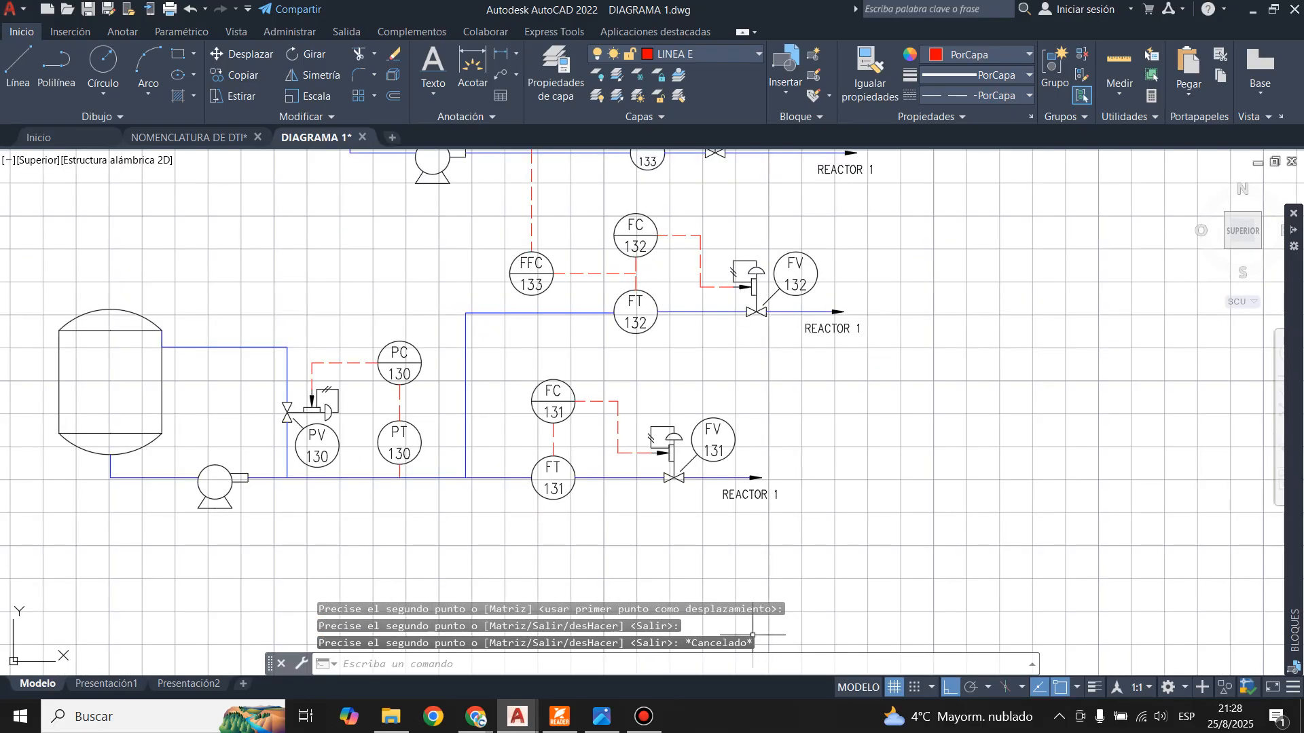
- Check the 131 line's destination in the reference P&ID and change its label to REACTOR 2
{"action": "left_click", "coordinate": [604, 717]}
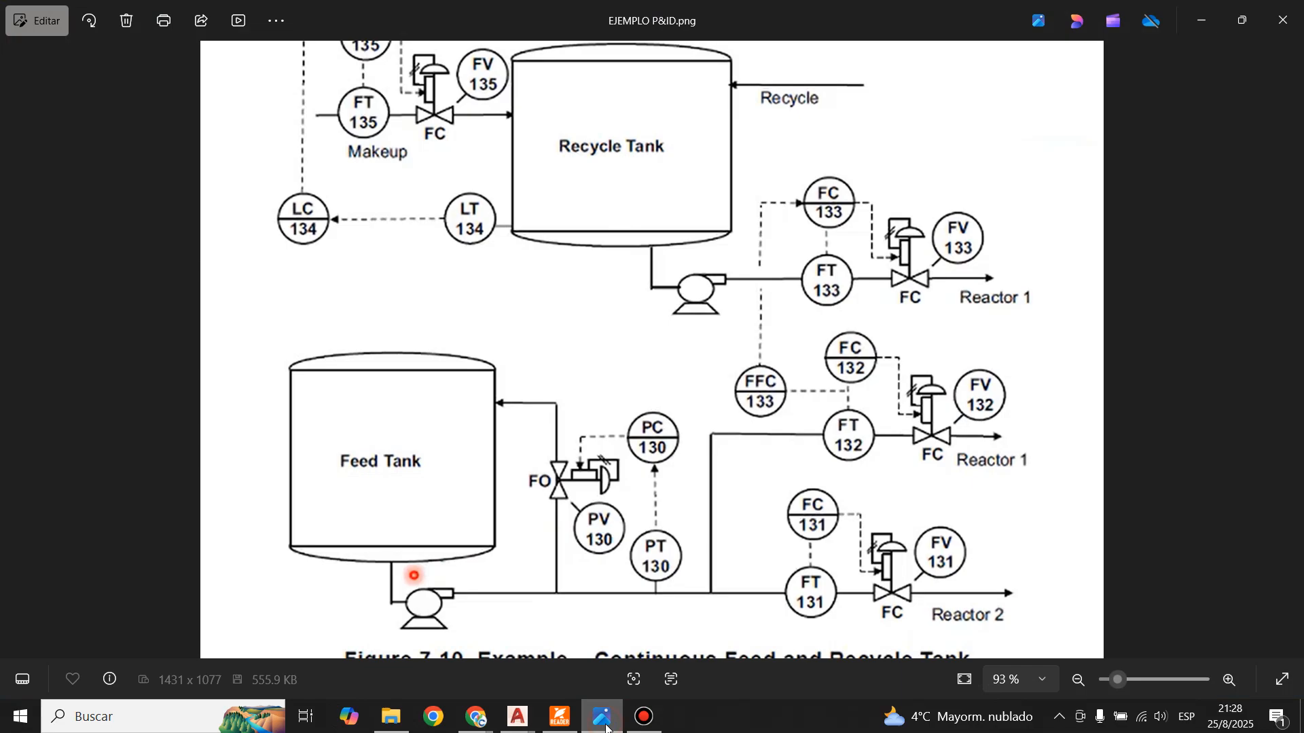
{"action": "left_click", "coordinate": [606, 725]}
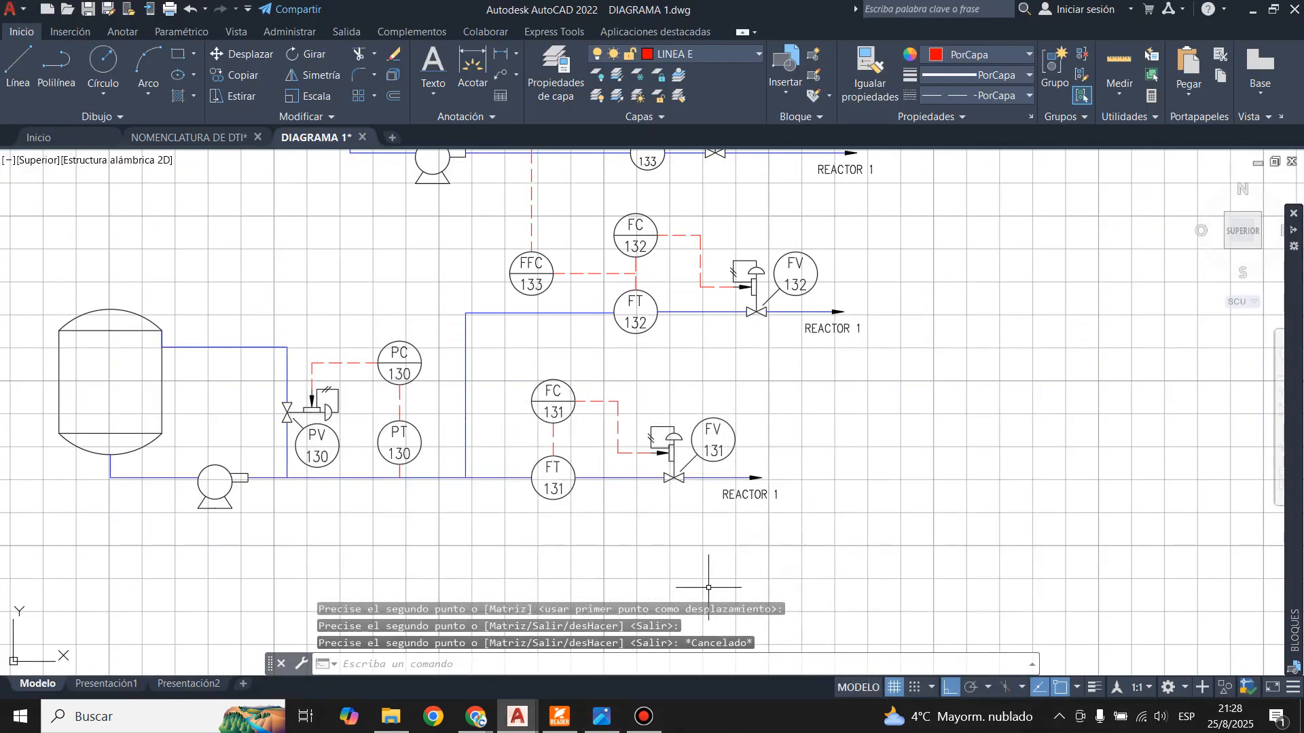
{"action": "double_click", "coordinate": [749, 495]}
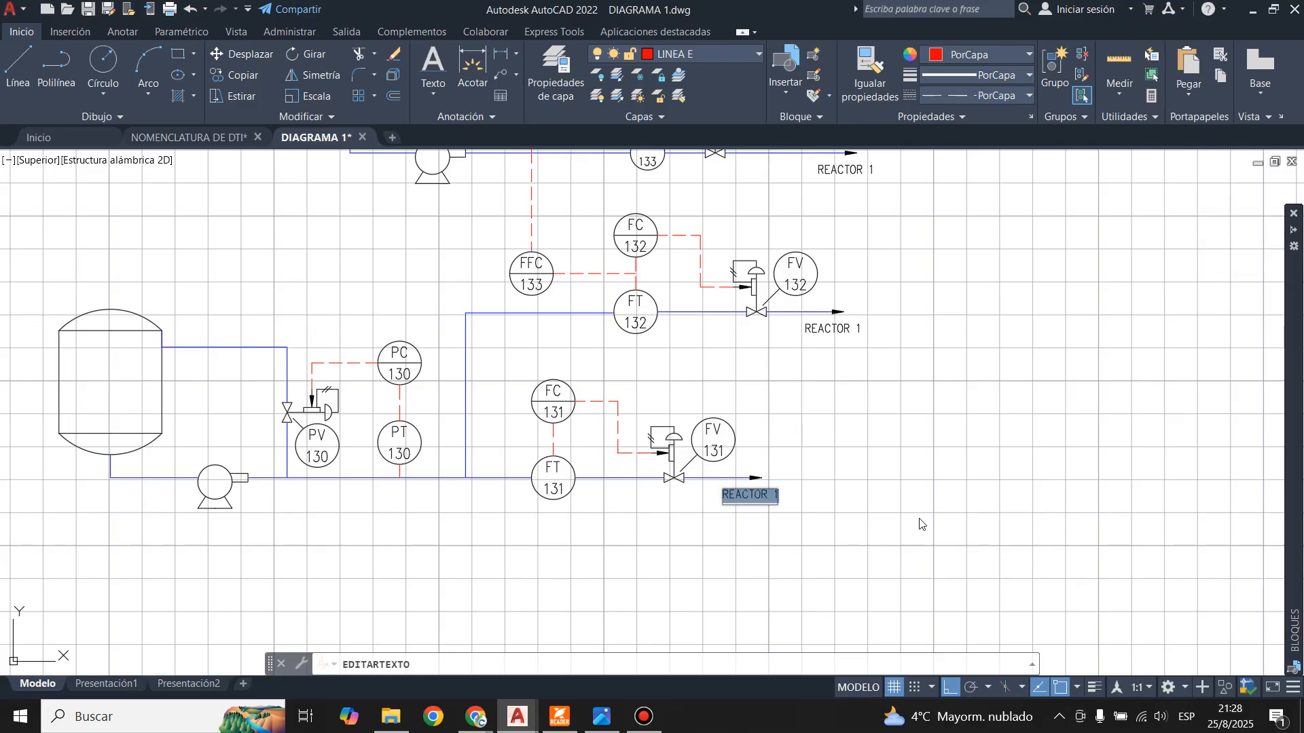
{"action": "key", "text": "End"}
{"action": "left_click", "coordinate": [920, 520]}
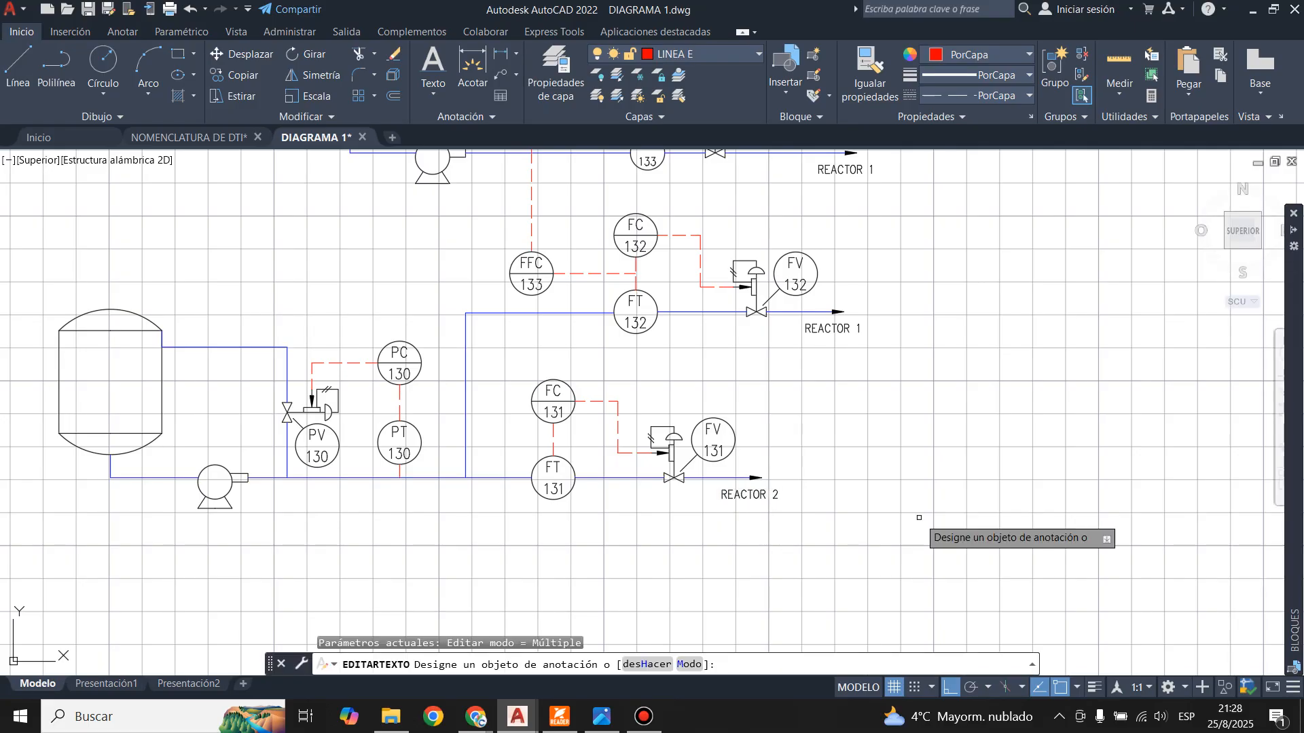
{"action": "key", "text": "Escape"}
- Copy the RECYCLE TANK label into the unlabelled lower tank, using the matching point on the tank's lower edge as reference
{"action": "scroll", "coordinate": [955, 546], "scroll_direction": "down", "scroll_amount": 4}
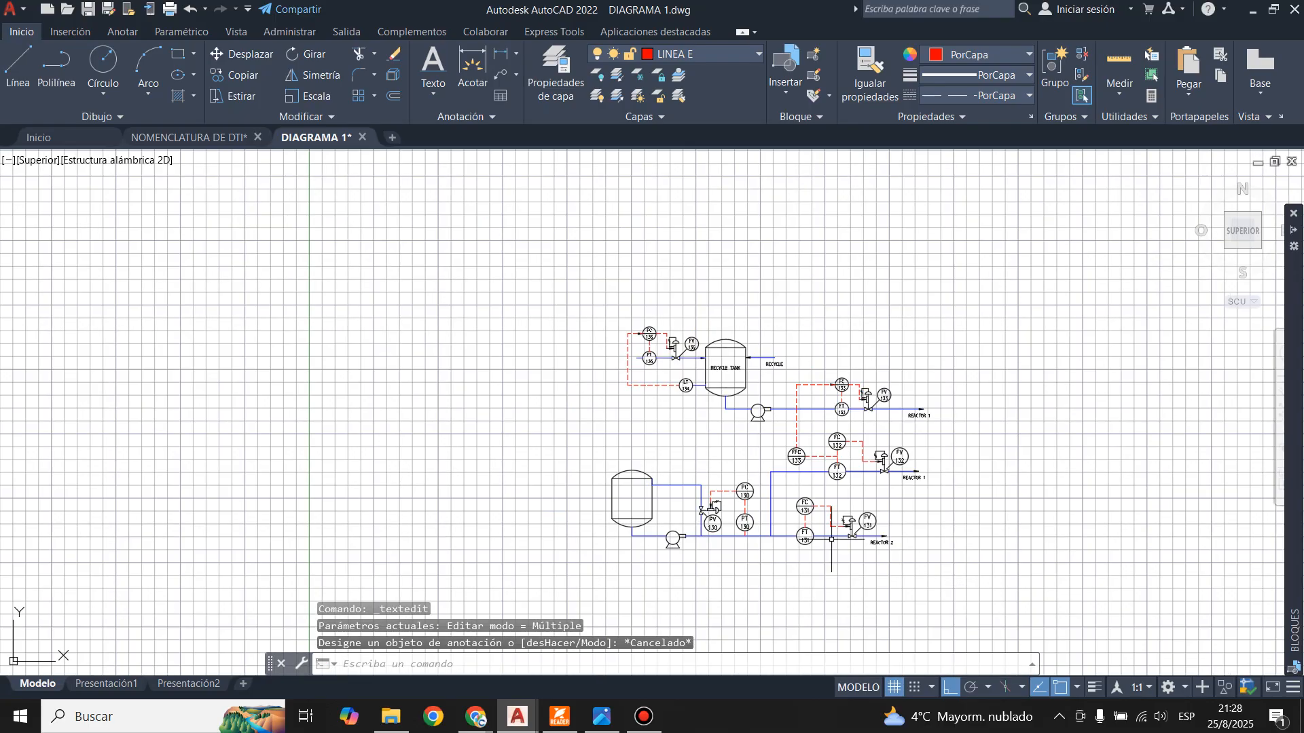
{"action": "scroll", "coordinate": [683, 499], "scroll_direction": "up", "scroll_amount": 2}
{"action": "scroll", "coordinate": [738, 296], "scroll_direction": "up", "scroll_amount": 3}
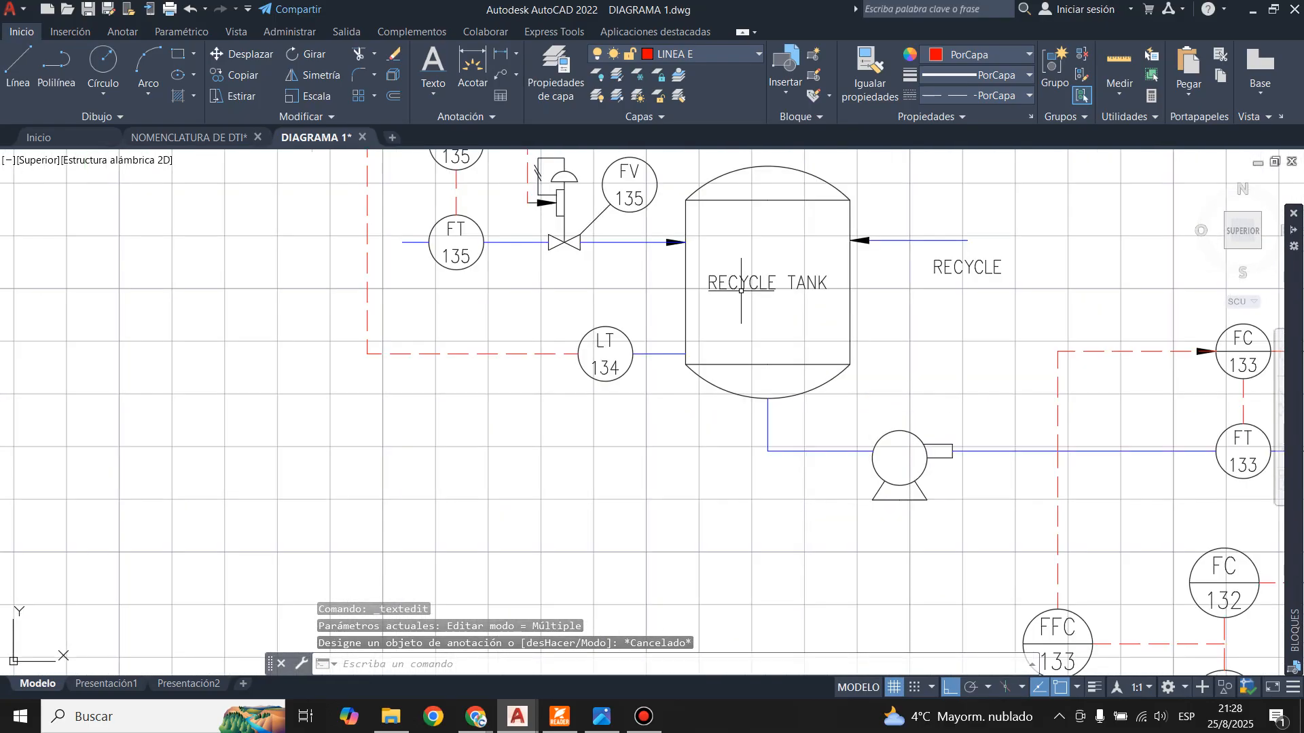
{"action": "left_click", "coordinate": [743, 285]}
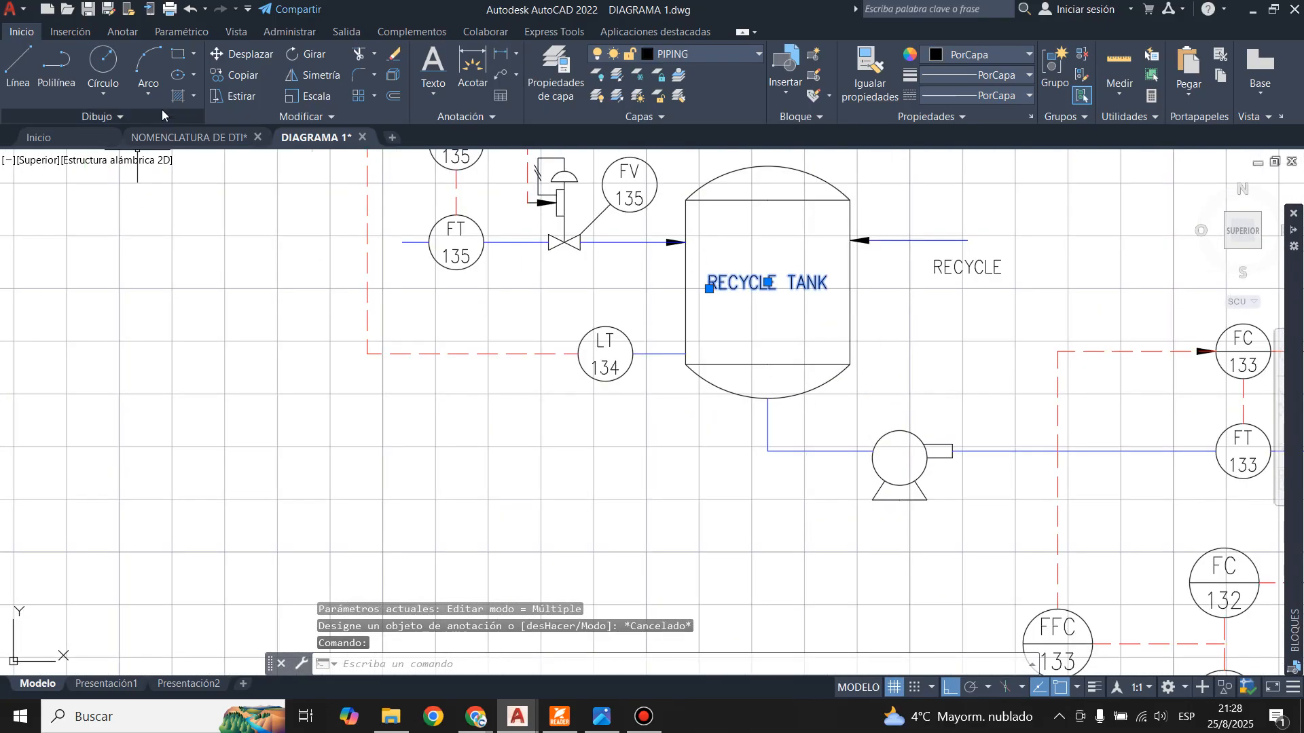
{"action": "left_click", "coordinate": [236, 75]}
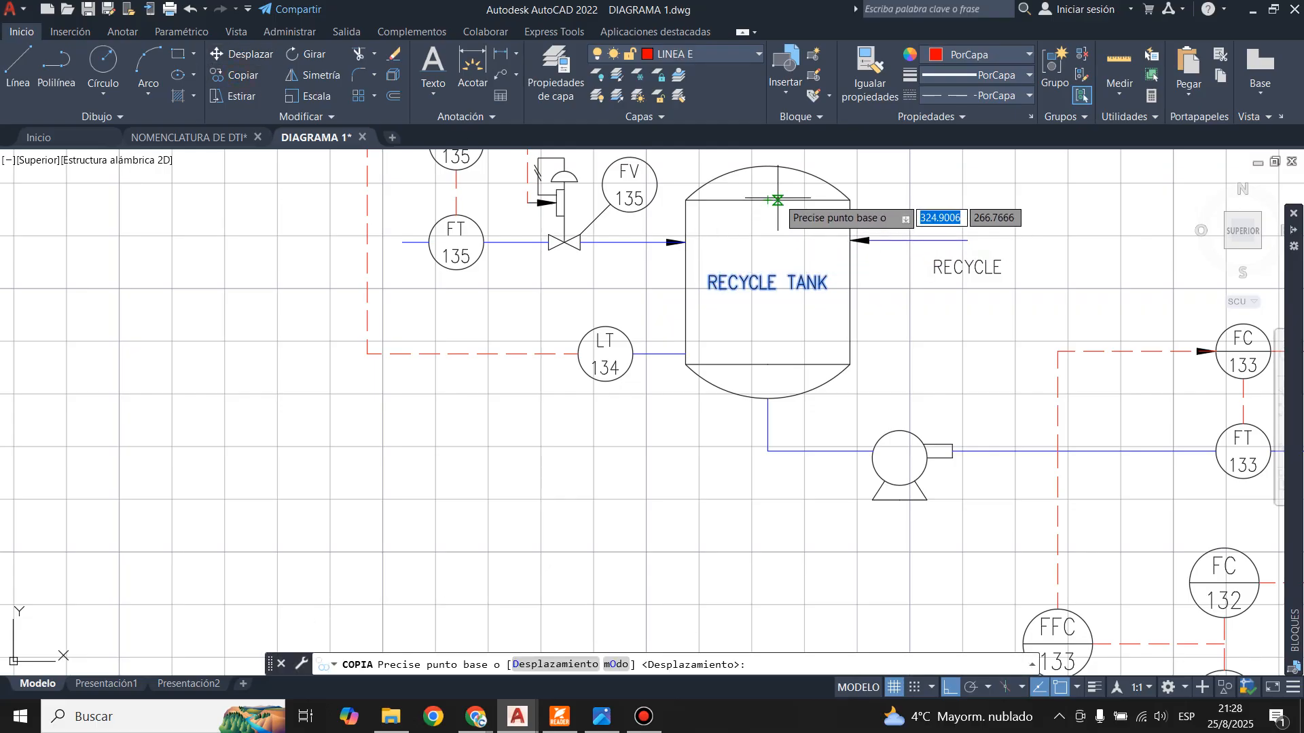
{"action": "left_click", "coordinate": [774, 365]}
{"action": "scroll", "coordinate": [780, 279], "scroll_direction": "down", "scroll_amount": 4}
{"action": "scroll", "coordinate": [645, 547], "scroll_direction": "up", "scroll_amount": 4}
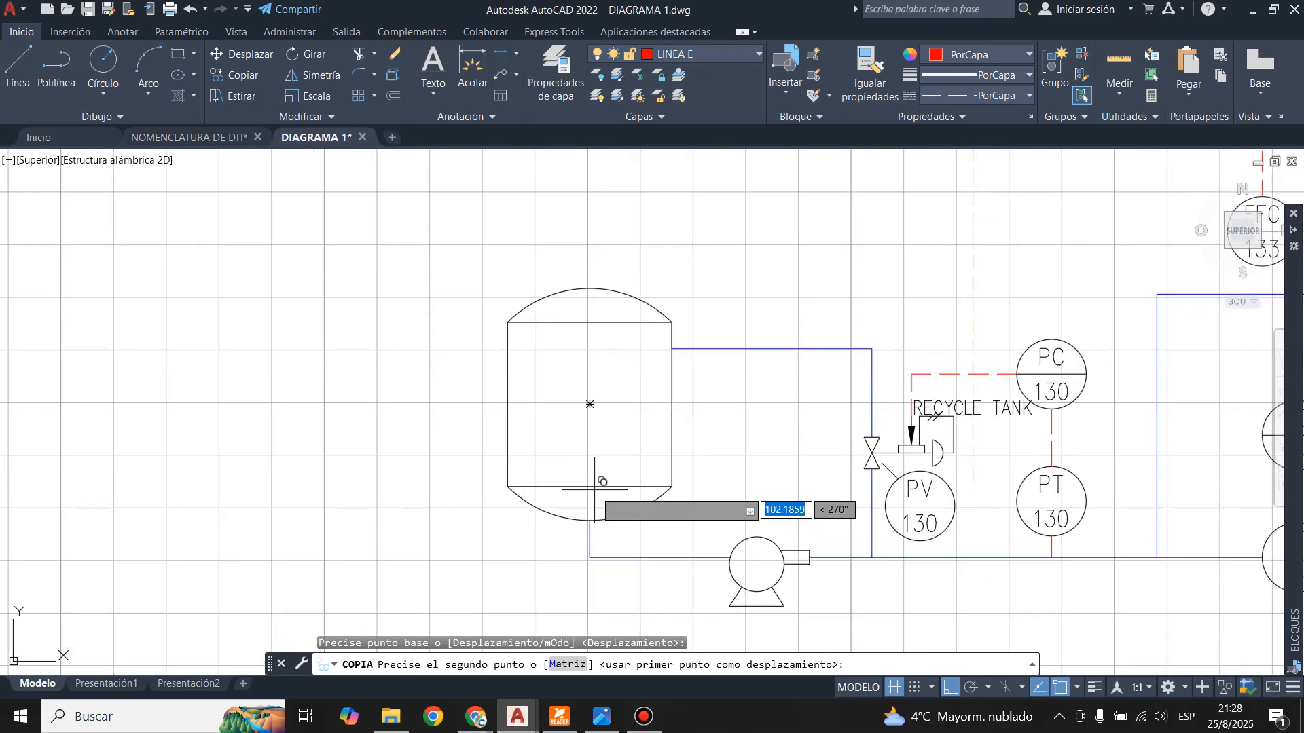
{"action": "left_click", "coordinate": [591, 484]}
{"action": "key", "text": "Return"}
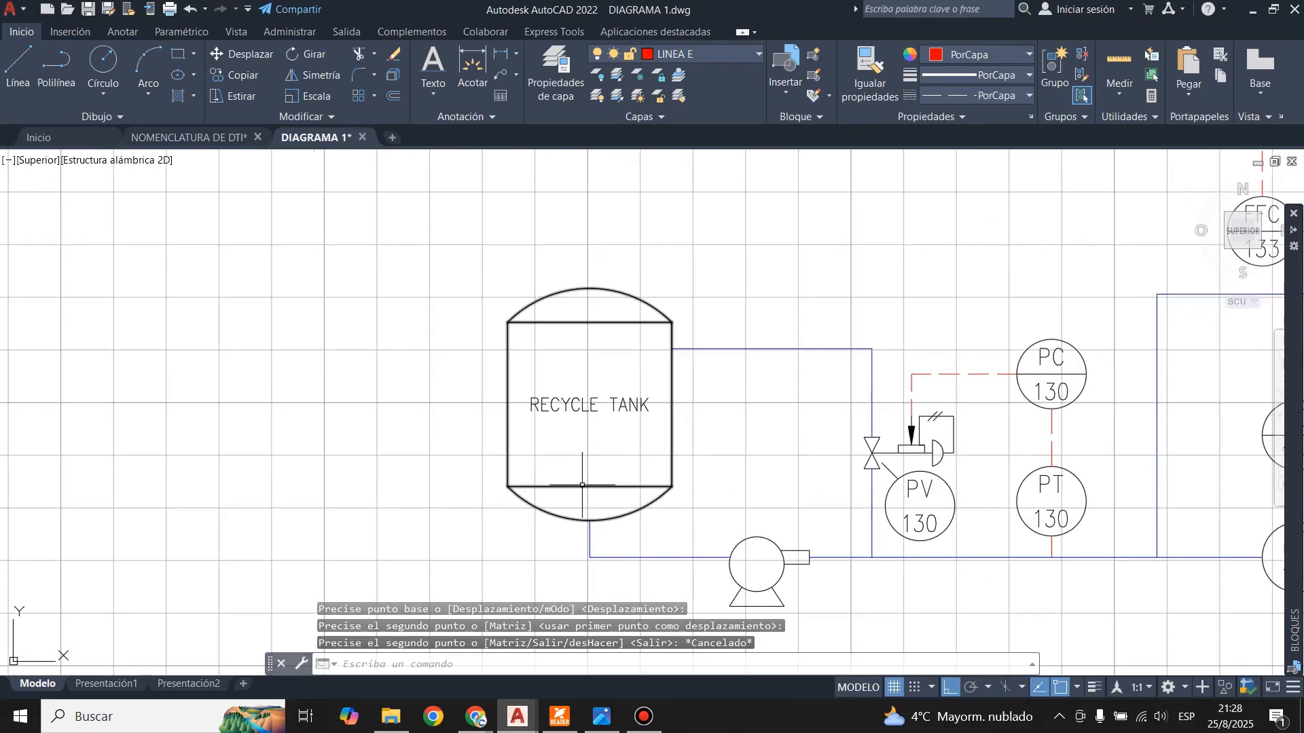
- Check the lower tank's name in the reference P&ID and change its copied label to FEED TANK
{"action": "left_click", "coordinate": [601, 719]}
{"action": "left_click", "coordinate": [601, 719]}
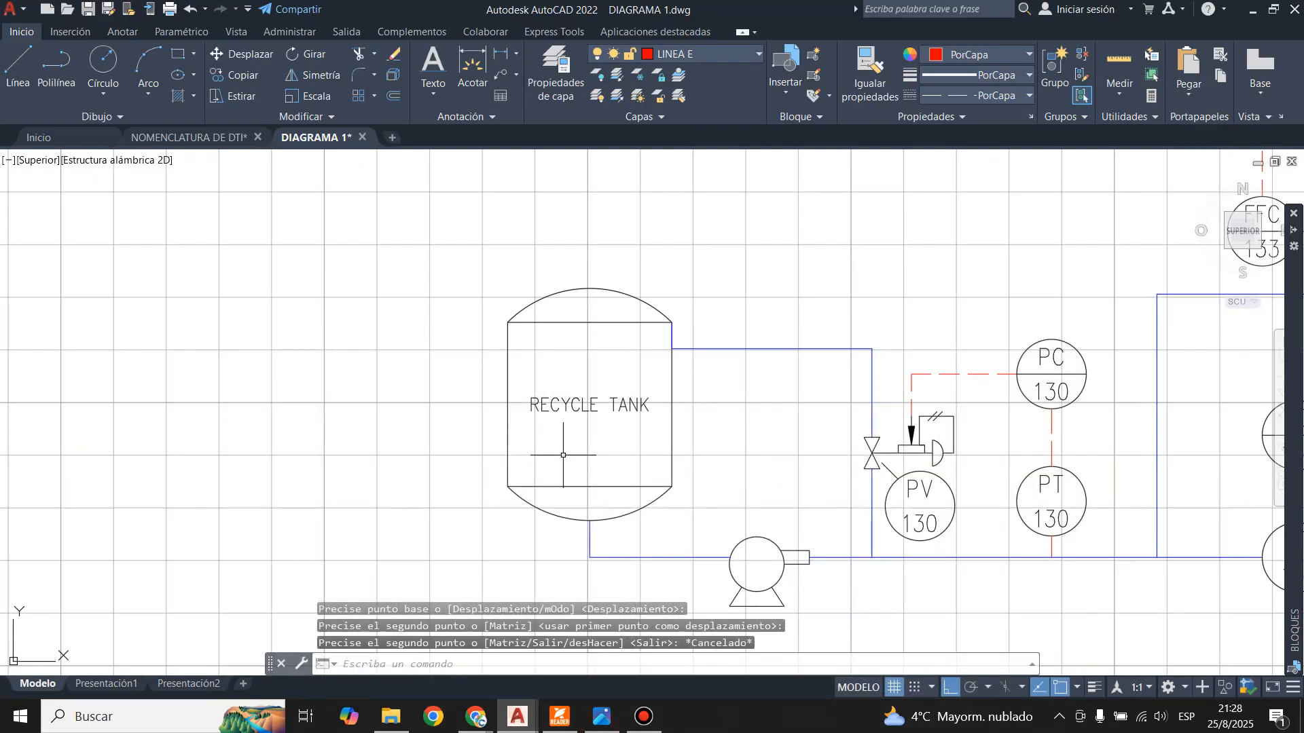
{"action": "double_click", "coordinate": [595, 408]}
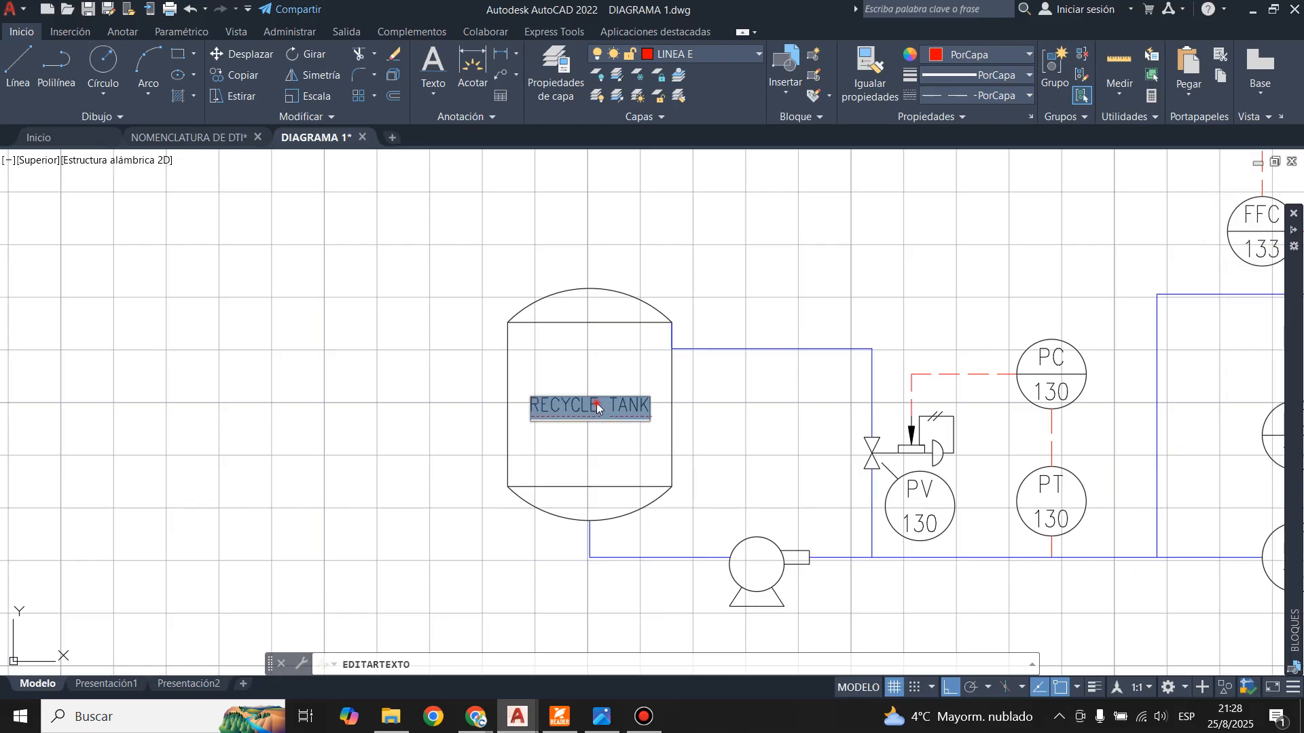
{"action": "left_click", "coordinate": [596, 407]}
{"action": "key", "text": "BackSpace"}
{"action": "key", "text": "BackSpace"}
{"action": "key", "text": "BackSpace"}
{"action": "key", "text": "BackSpace"}
{"action": "key", "text": "BackSpace"}
{"action": "key", "text": "BackSpace"}
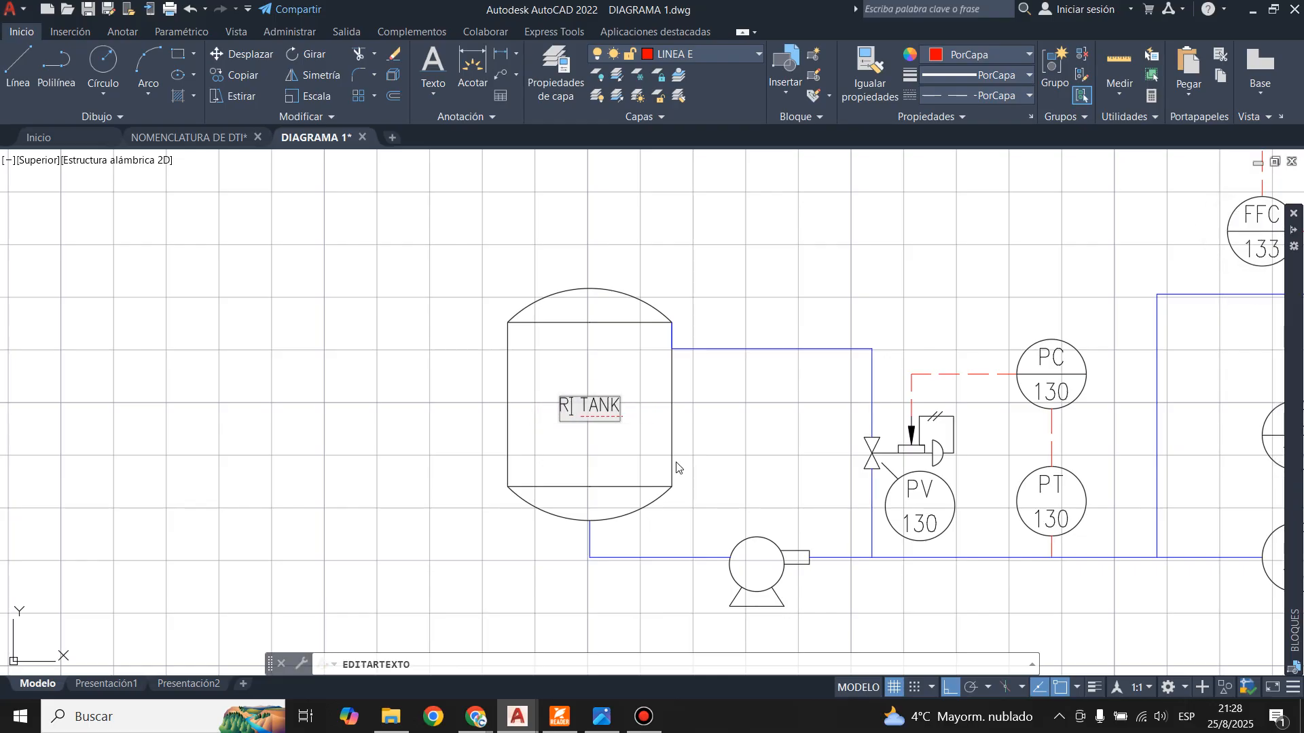
{"action": "type", "text": "FEED"}
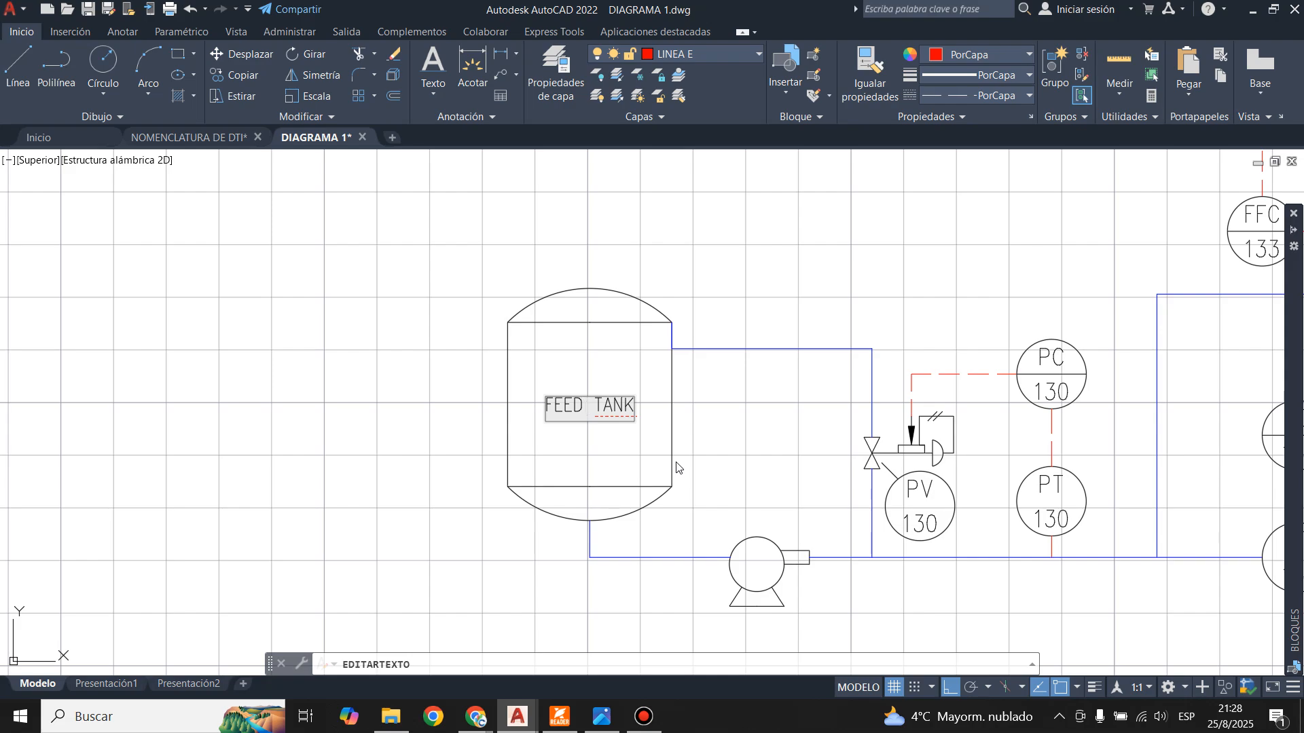
{"action": "left_click", "coordinate": [676, 467]}
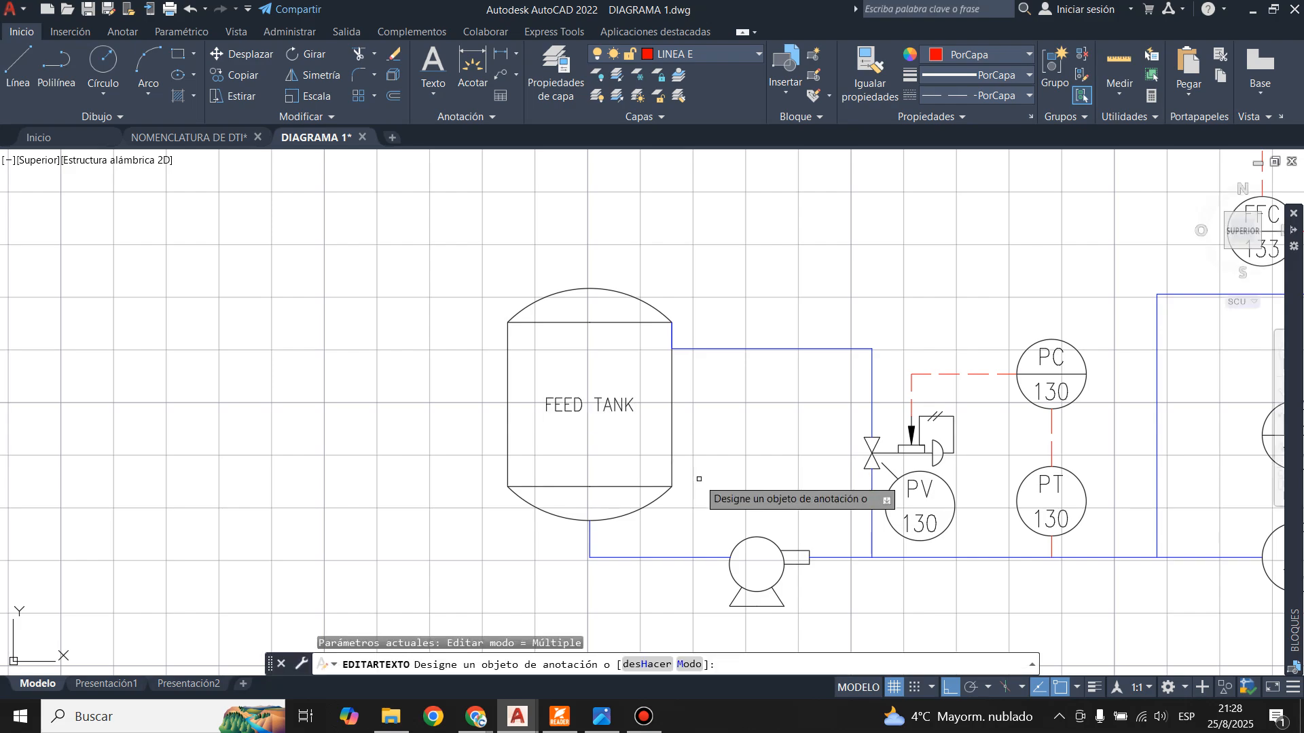
{"action": "scroll", "coordinate": [652, 476], "scroll_direction": "down", "scroll_amount": 5}
{"action": "key", "text": "Escape"}
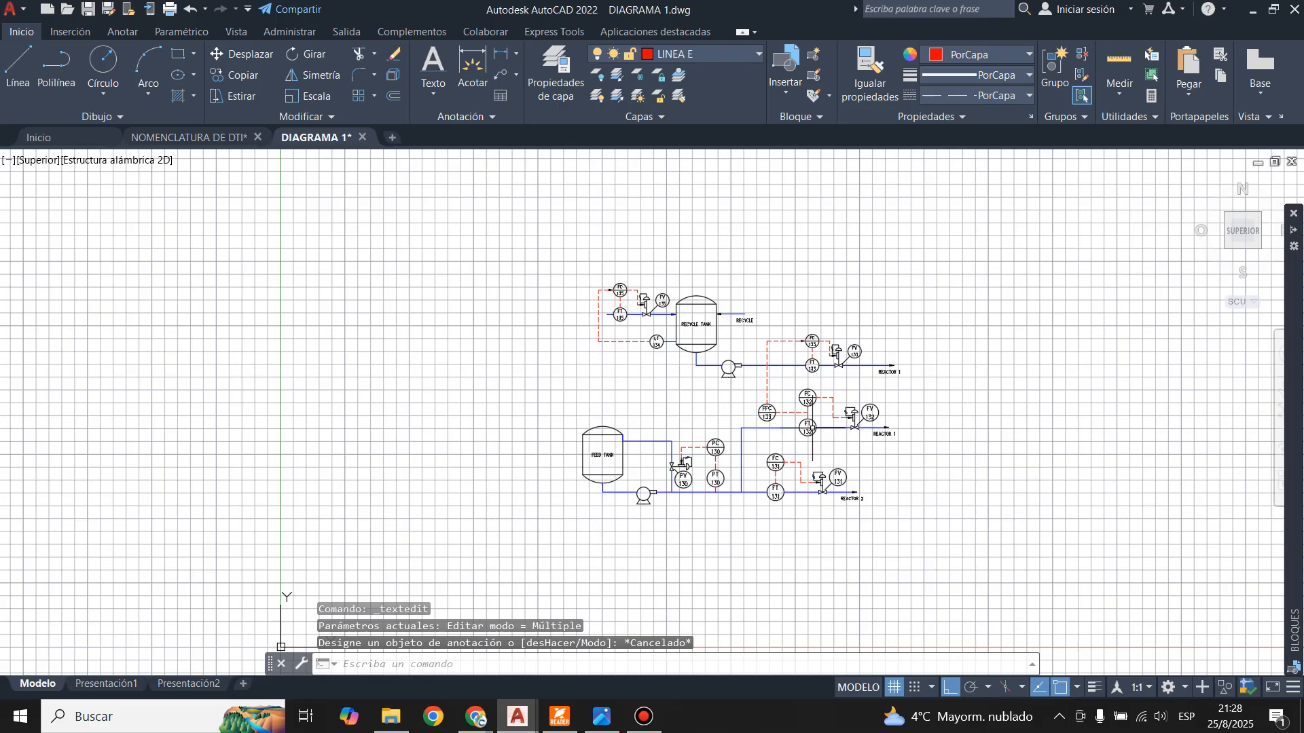
- Examine the self-actuated device, valve actuator and piping symbols in the NOMENCLATURA DE DTI drawing, and return to DIAGRAMA 1
{"action": "scroll", "coordinate": [844, 467], "scroll_direction": "up", "scroll_amount": 4}
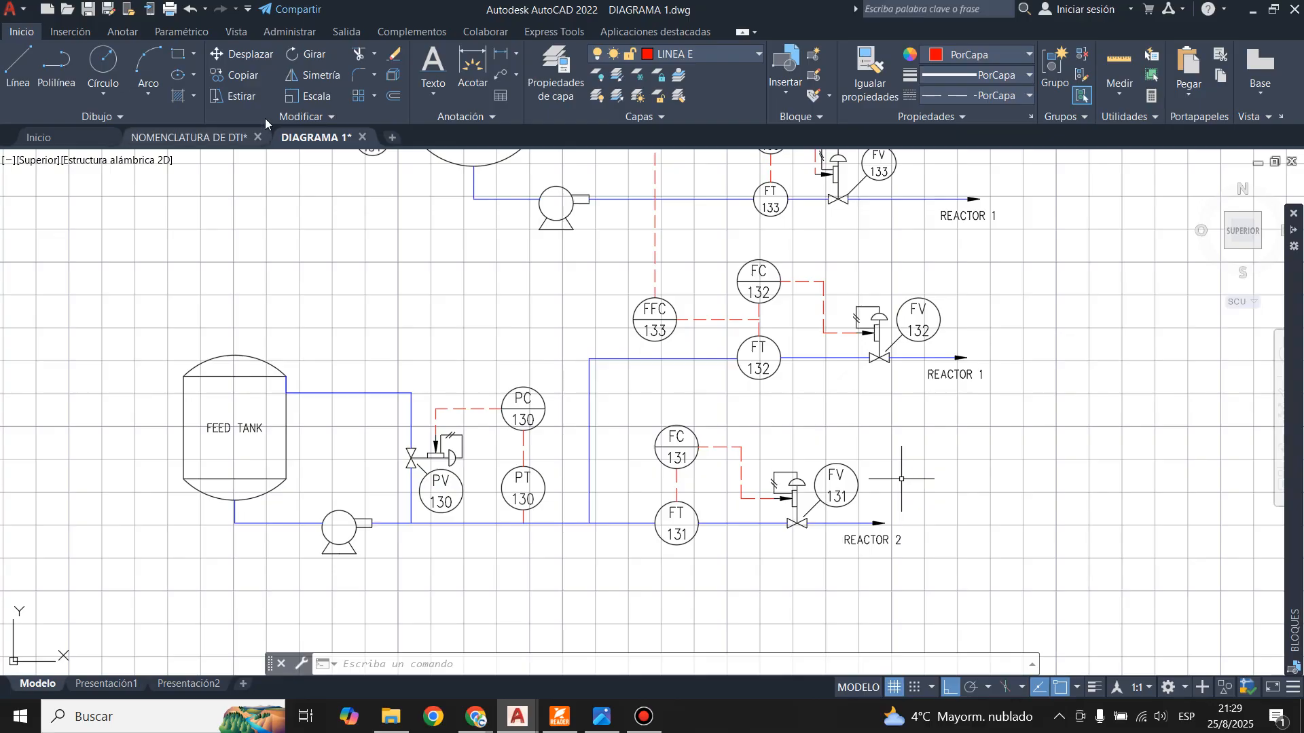
{"action": "key", "text": "ctrl+Tab"}
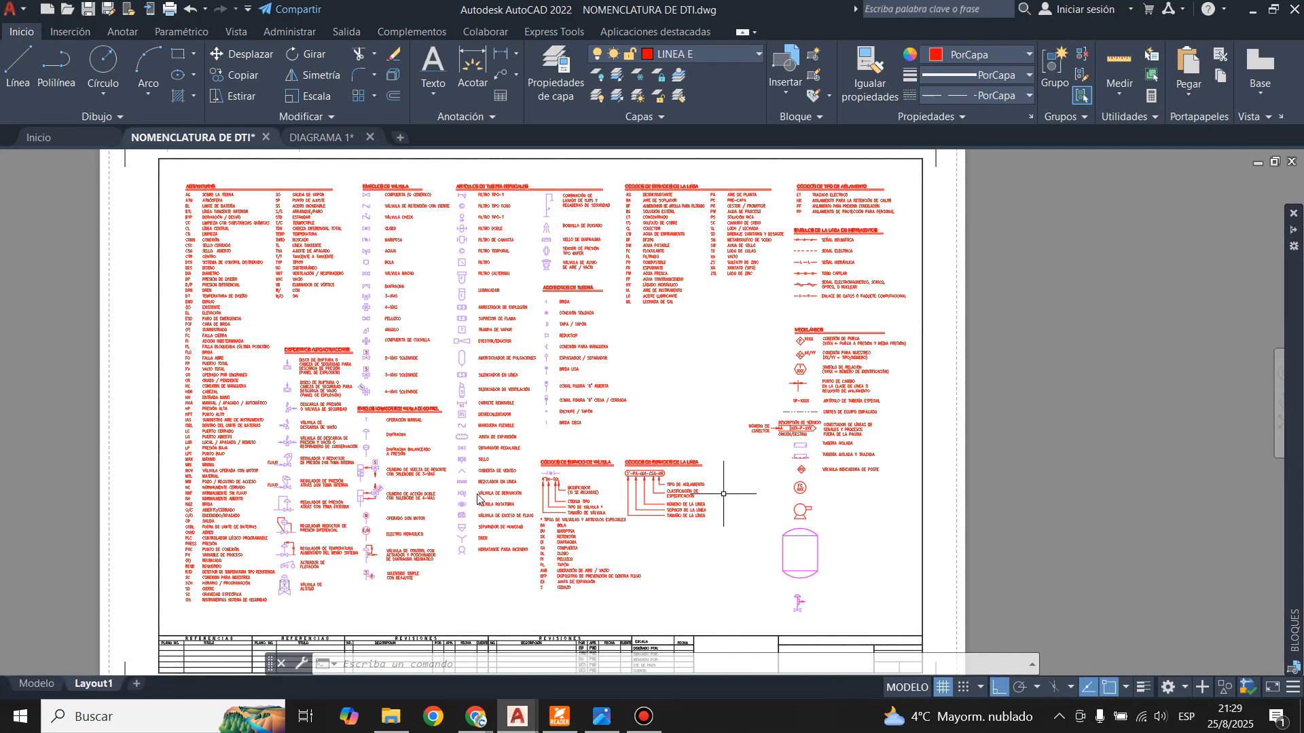
{"action": "scroll", "coordinate": [711, 428], "scroll_direction": "up", "scroll_amount": 5}
{"action": "scroll", "coordinate": [342, 440], "scroll_direction": "up", "scroll_amount": 3}
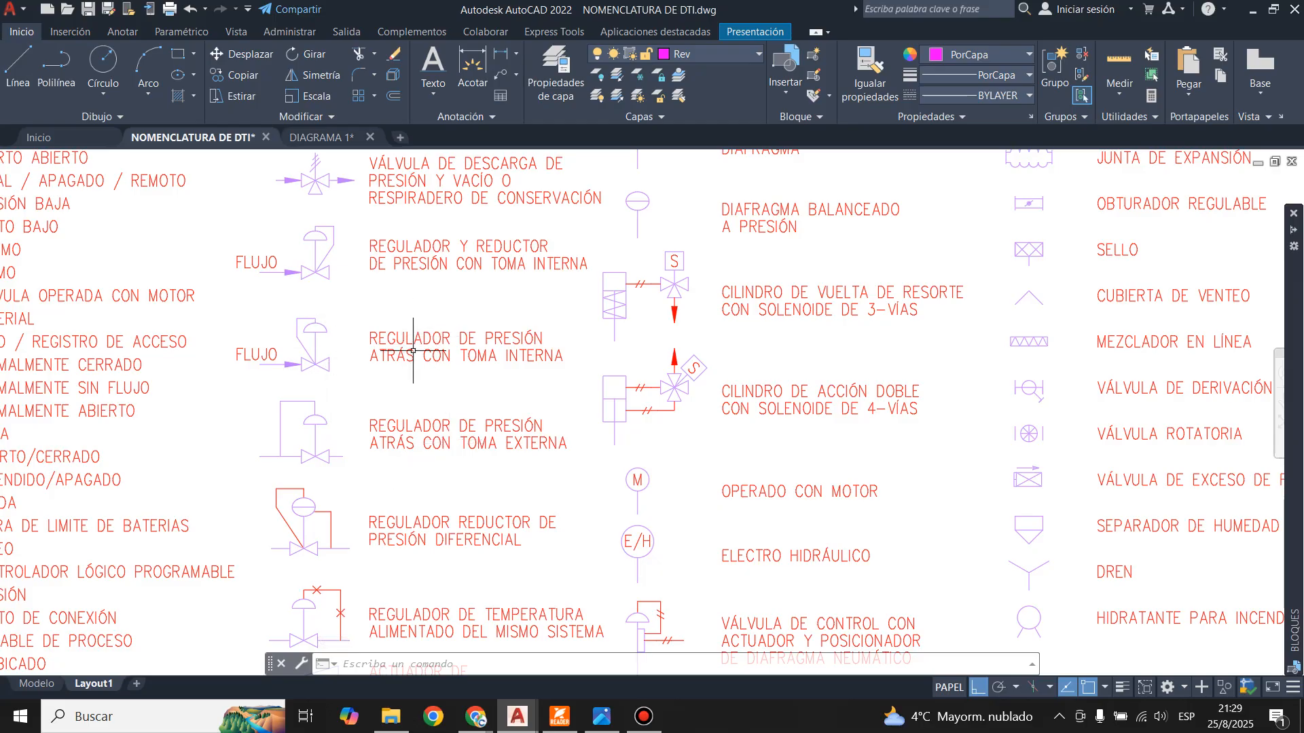
{"action": "scroll", "coordinate": [347, 291], "scroll_direction": "down", "scroll_amount": 2}
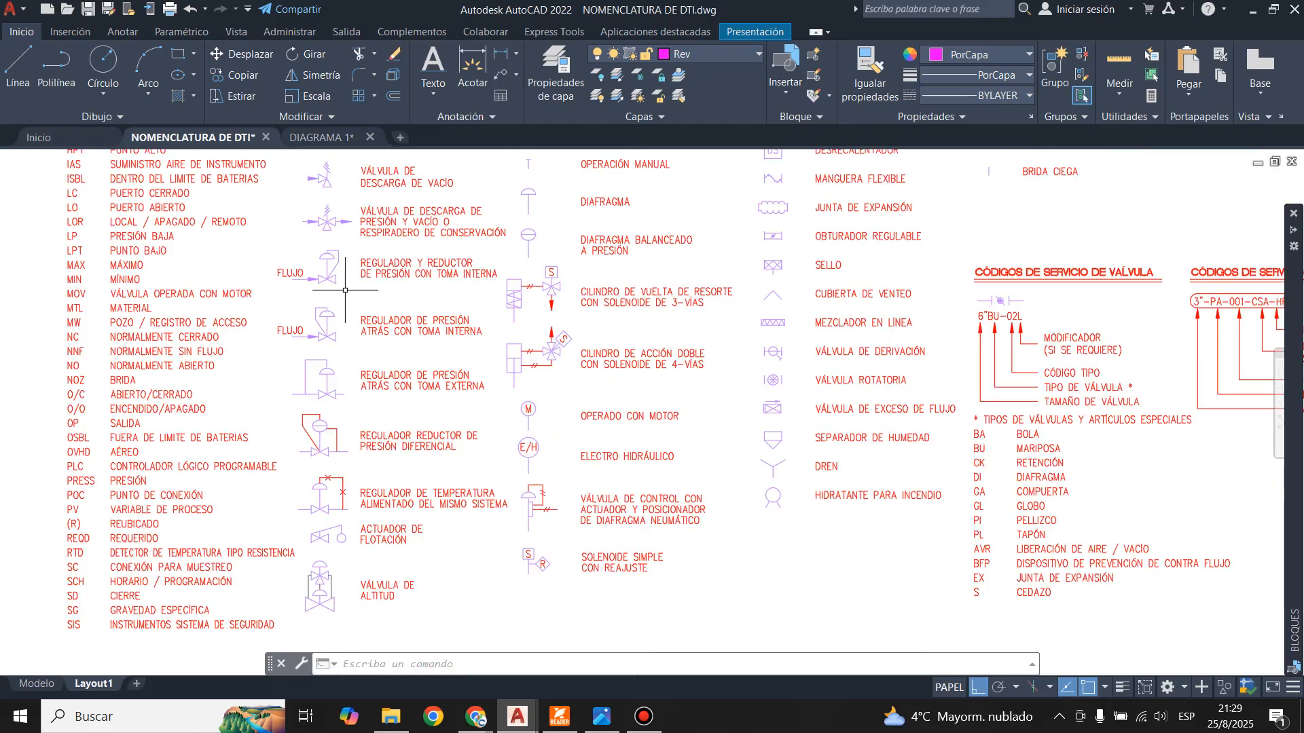
{"action": "scroll", "coordinate": [565, 339], "scroll_direction": "up", "scroll_amount": 2}
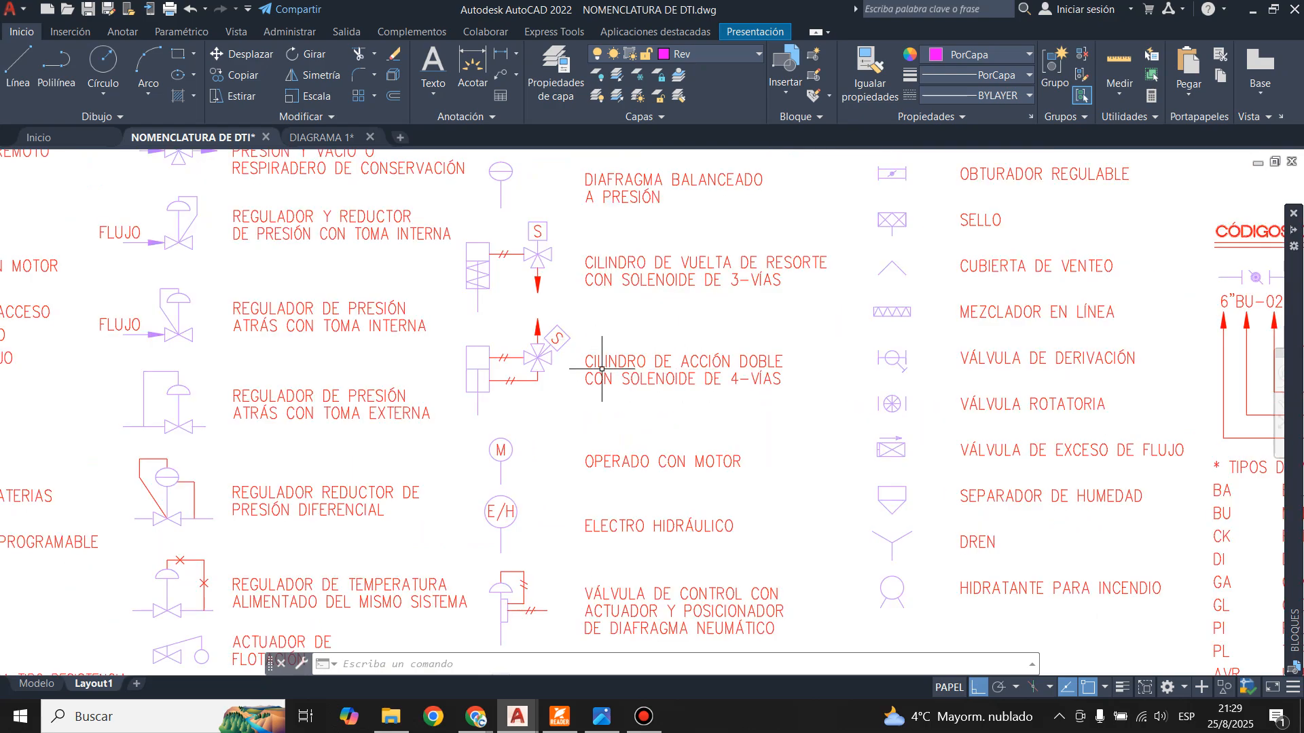
{"action": "scroll", "coordinate": [502, 352], "scroll_direction": "down", "scroll_amount": 4}
{"action": "scroll", "coordinate": [370, 476], "scroll_direction": "up", "scroll_amount": 4}
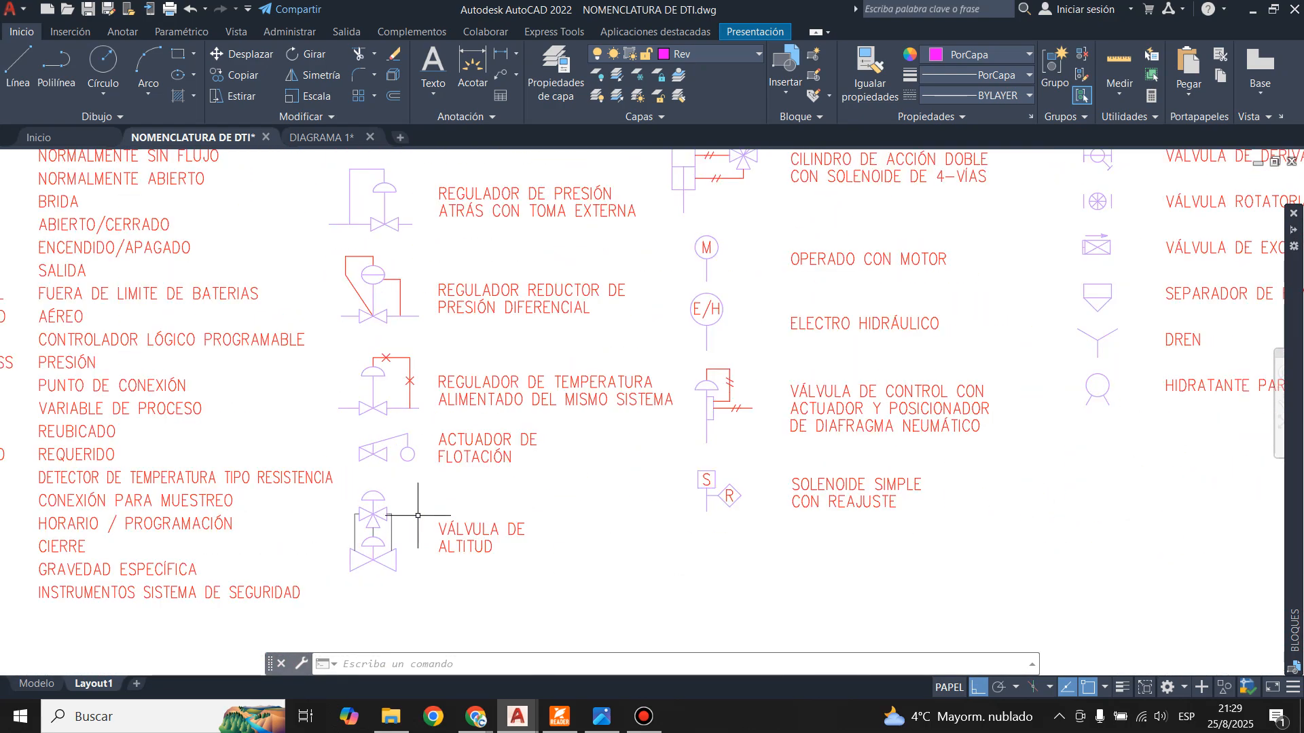
{"action": "scroll", "coordinate": [538, 536], "scroll_direction": "down", "scroll_amount": 4}
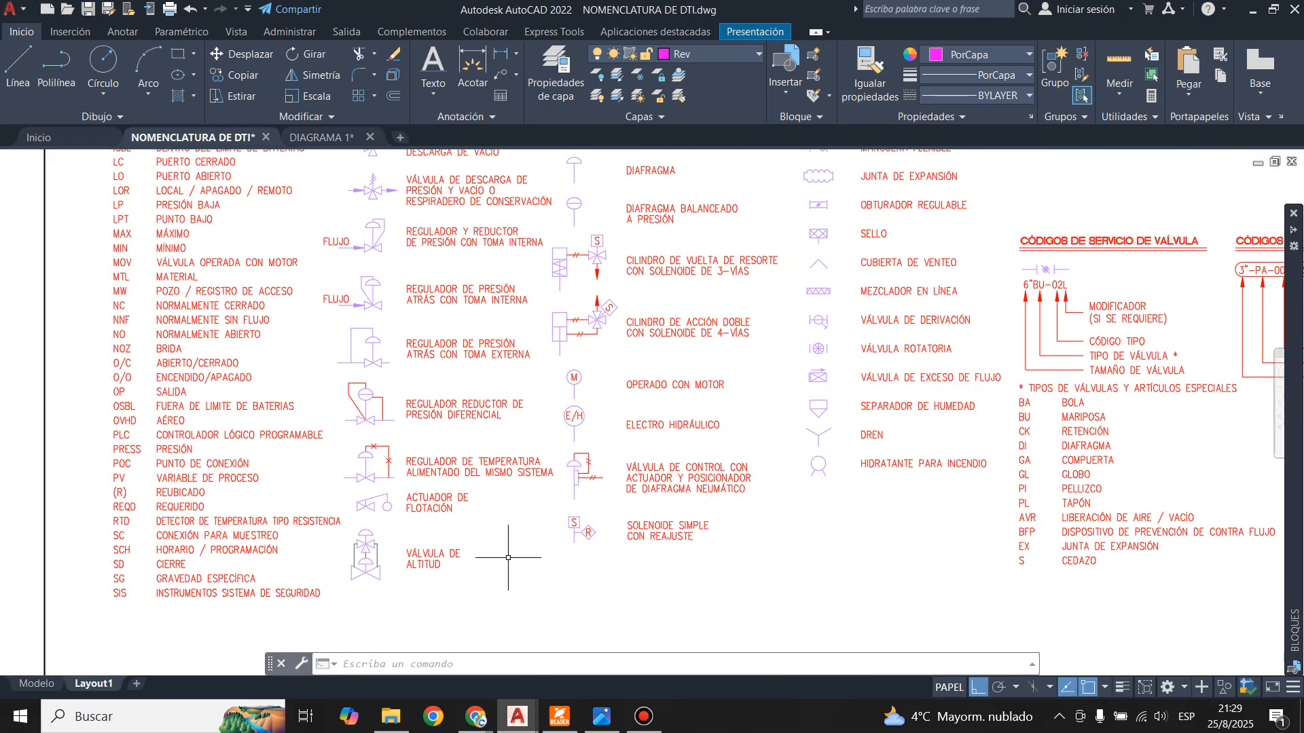
{"action": "scroll", "coordinate": [510, 548], "scroll_direction": "down", "scroll_amount": 3}
{"action": "scroll", "coordinate": [598, 390], "scroll_direction": "up", "scroll_amount": 3}
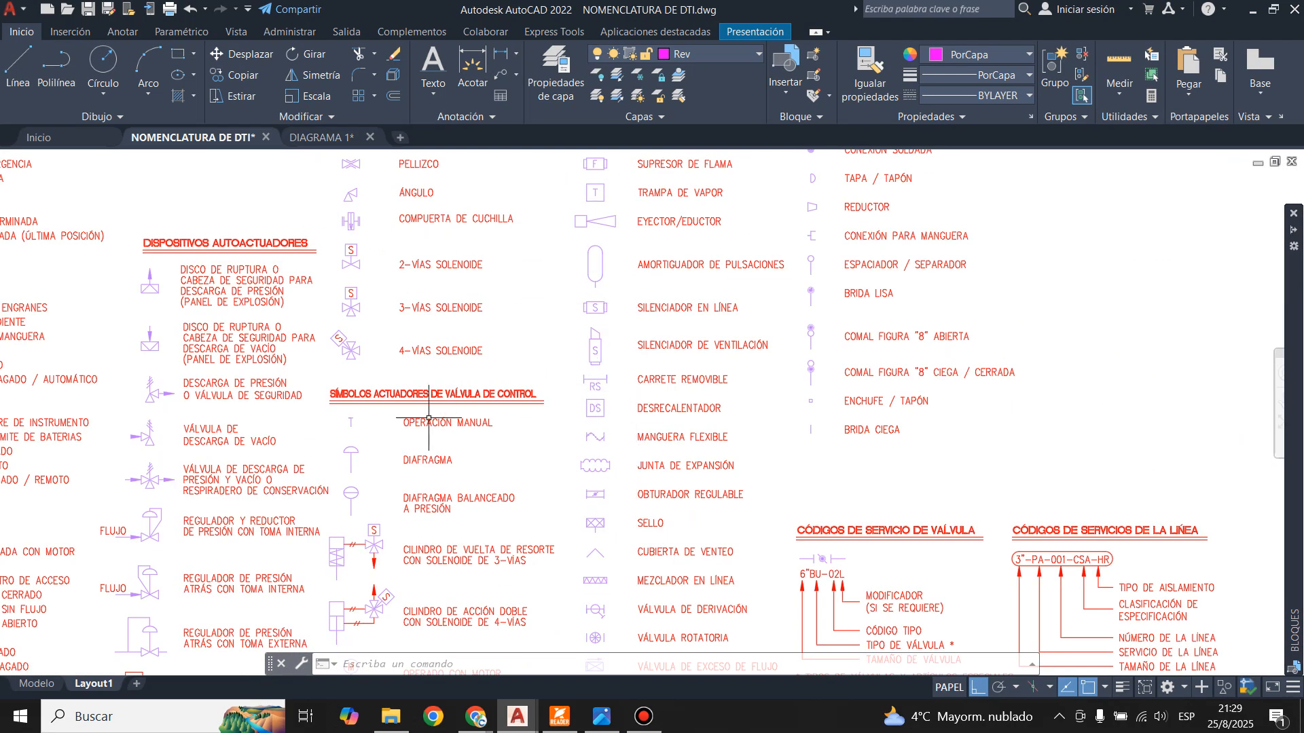
{"action": "scroll", "coordinate": [428, 419], "scroll_direction": "down", "scroll_amount": 5}
{"action": "scroll", "coordinate": [680, 329], "scroll_direction": "up", "scroll_amount": 2}
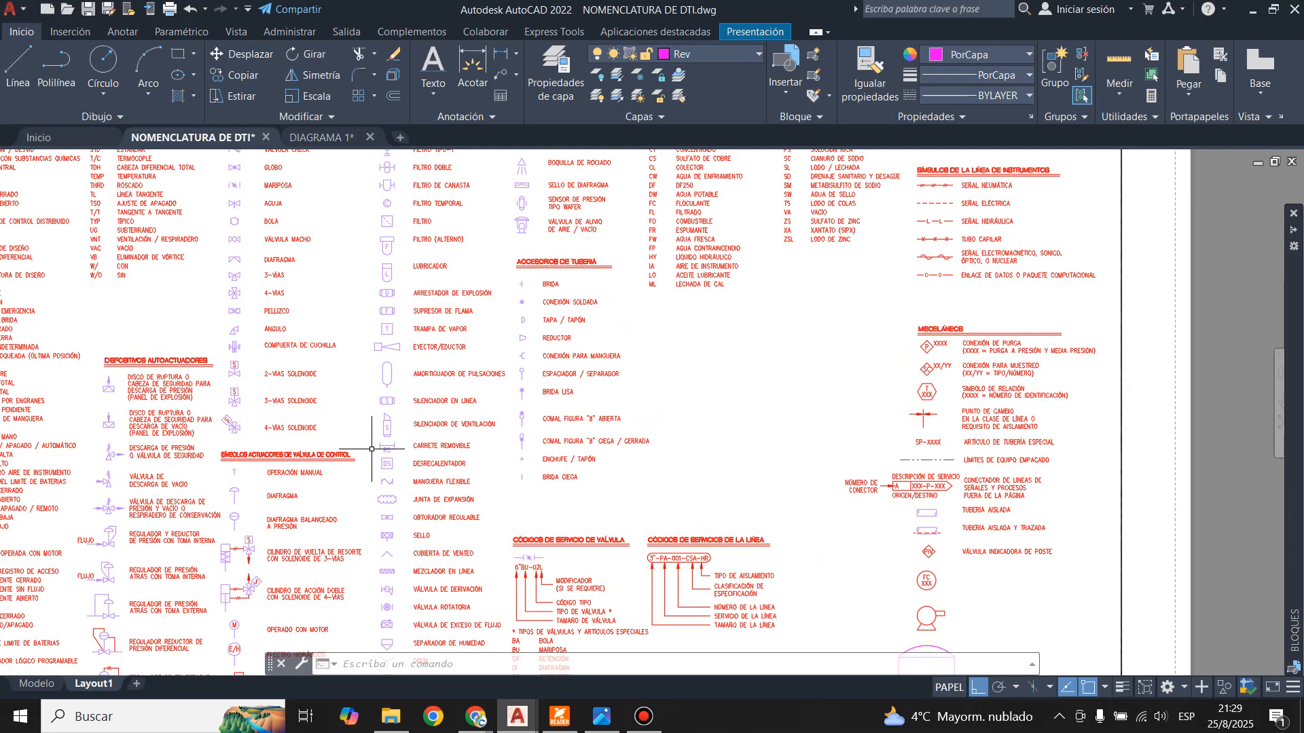
{"action": "left_click", "coordinate": [325, 139]}
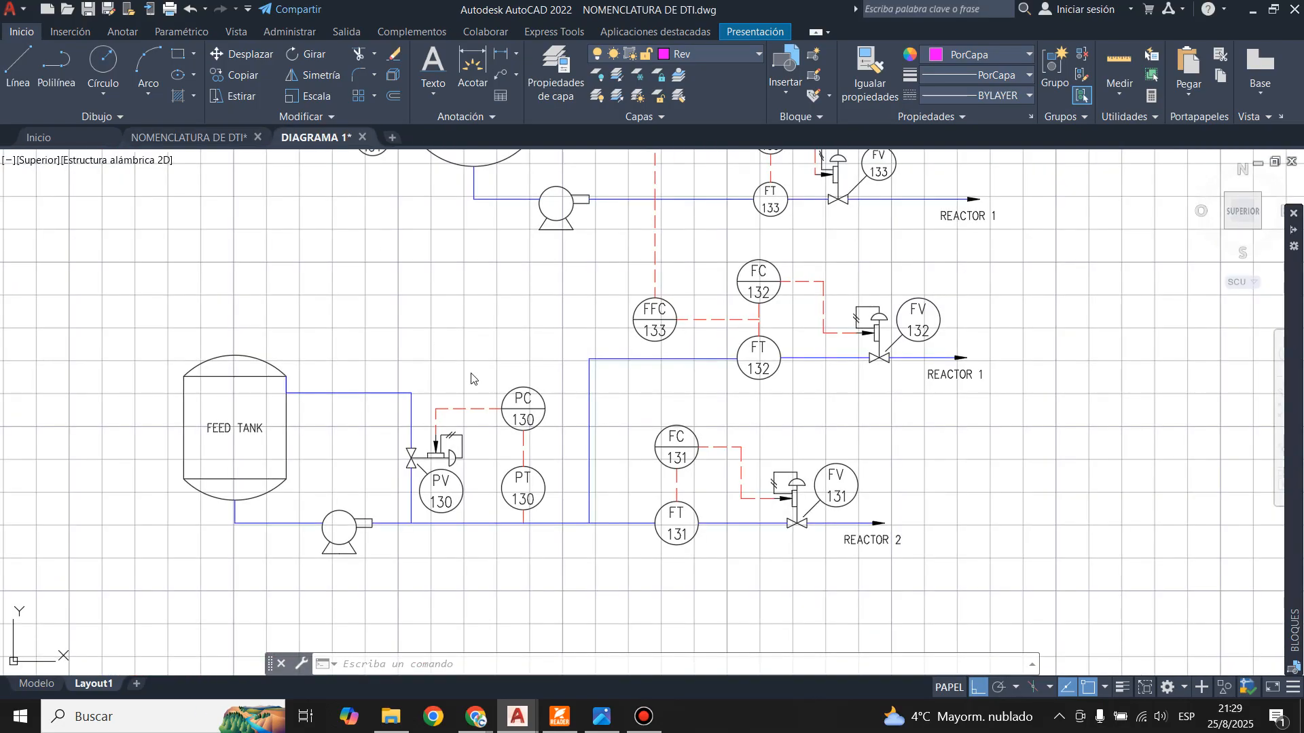
- Compare the 131 loop's instrument symbols with the miscellaneous symbols in NOMENCLATURA DE DTI and the instrument symbol table in the Foxit PDF
{"action": "scroll", "coordinate": [601, 492], "scroll_direction": "up", "scroll_amount": 5}
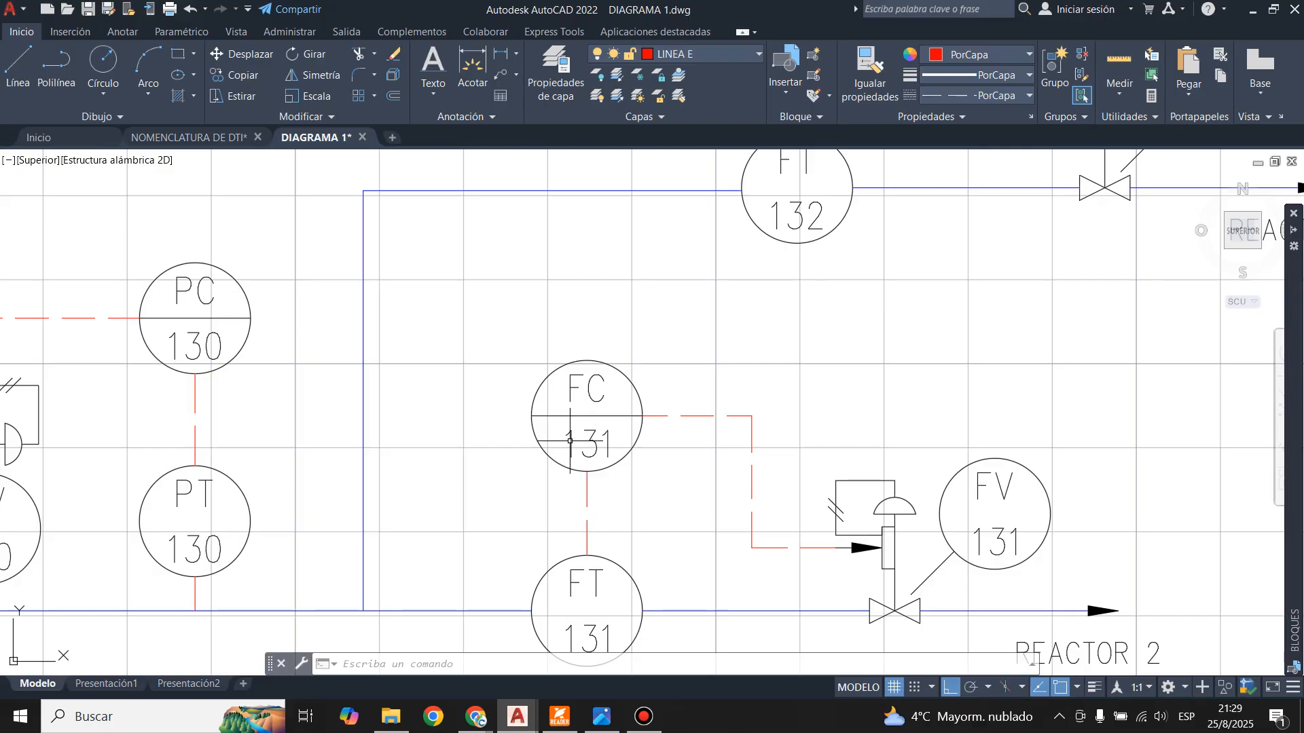
{"action": "left_click", "coordinate": [190, 137]}
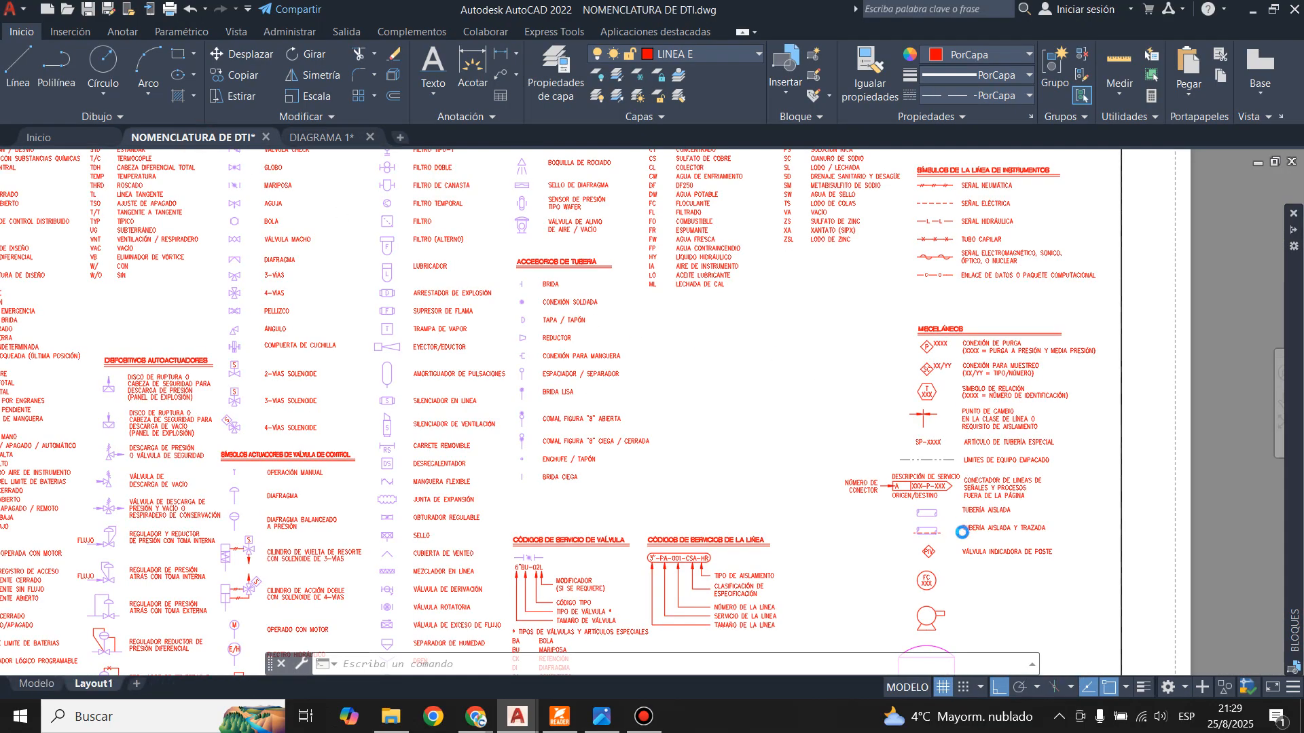
{"action": "scroll", "coordinate": [937, 407], "scroll_direction": "up", "scroll_amount": 6}
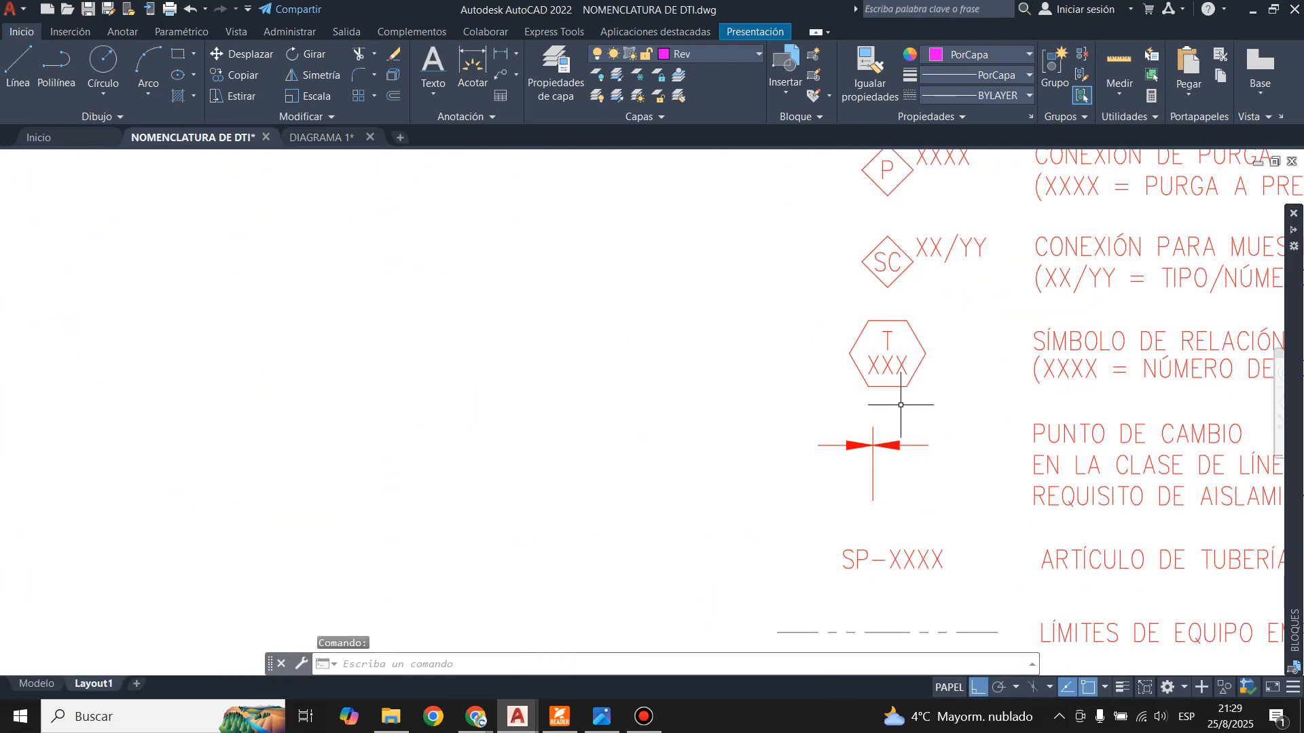
{"action": "left_click", "coordinate": [326, 138]}
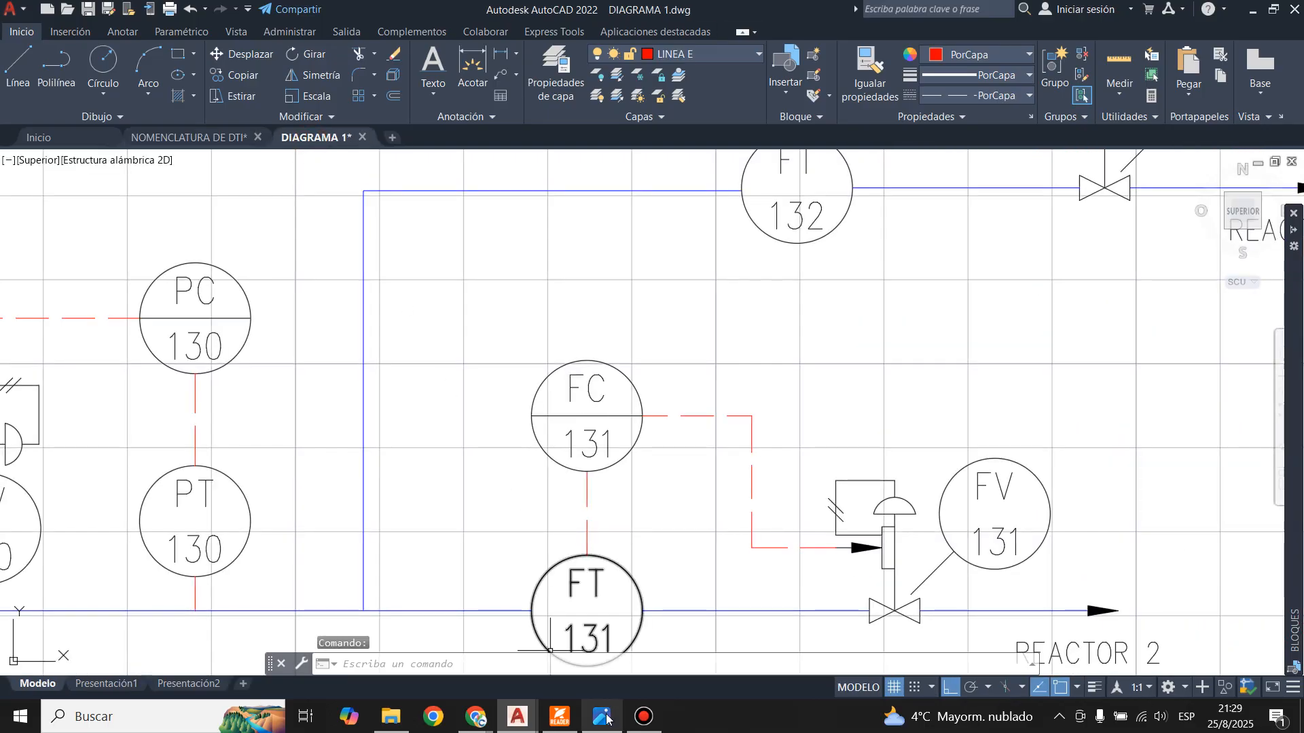
{"action": "left_click", "coordinate": [564, 710]}
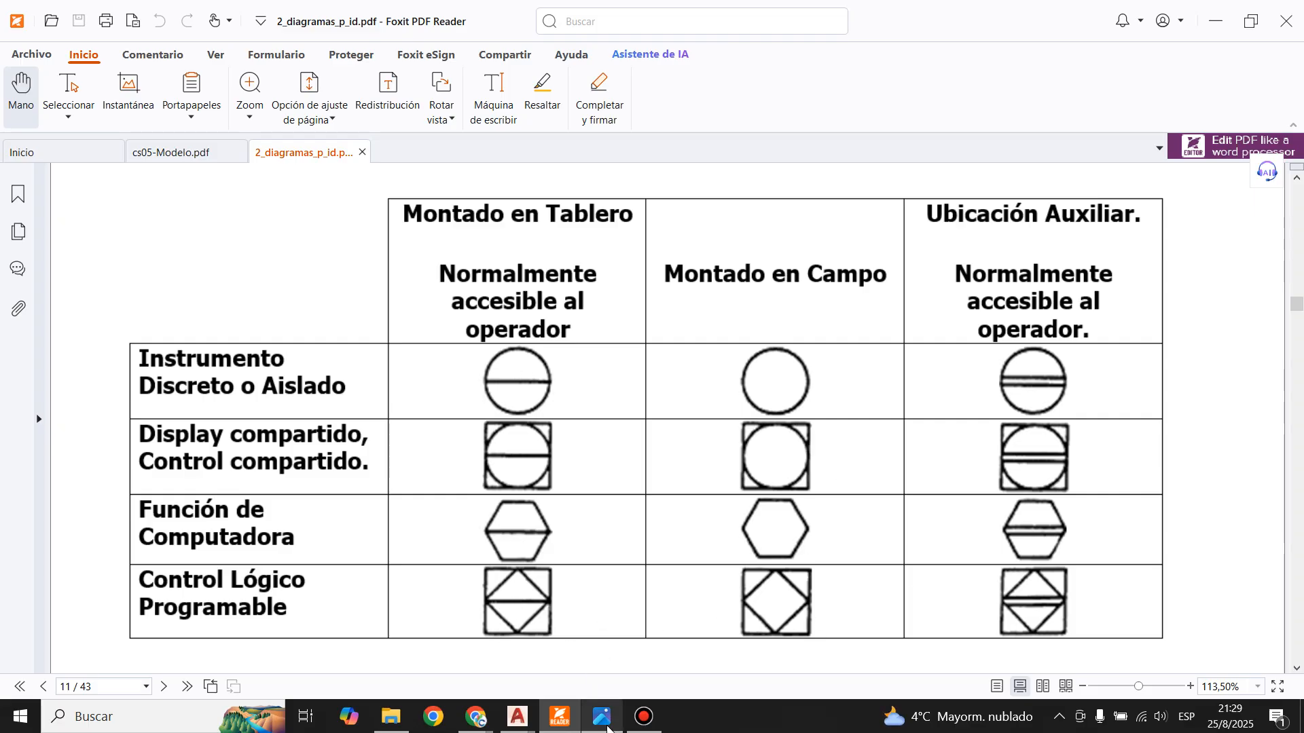
{"action": "left_click", "coordinate": [607, 724]}
{"action": "left_click", "coordinate": [607, 727]}
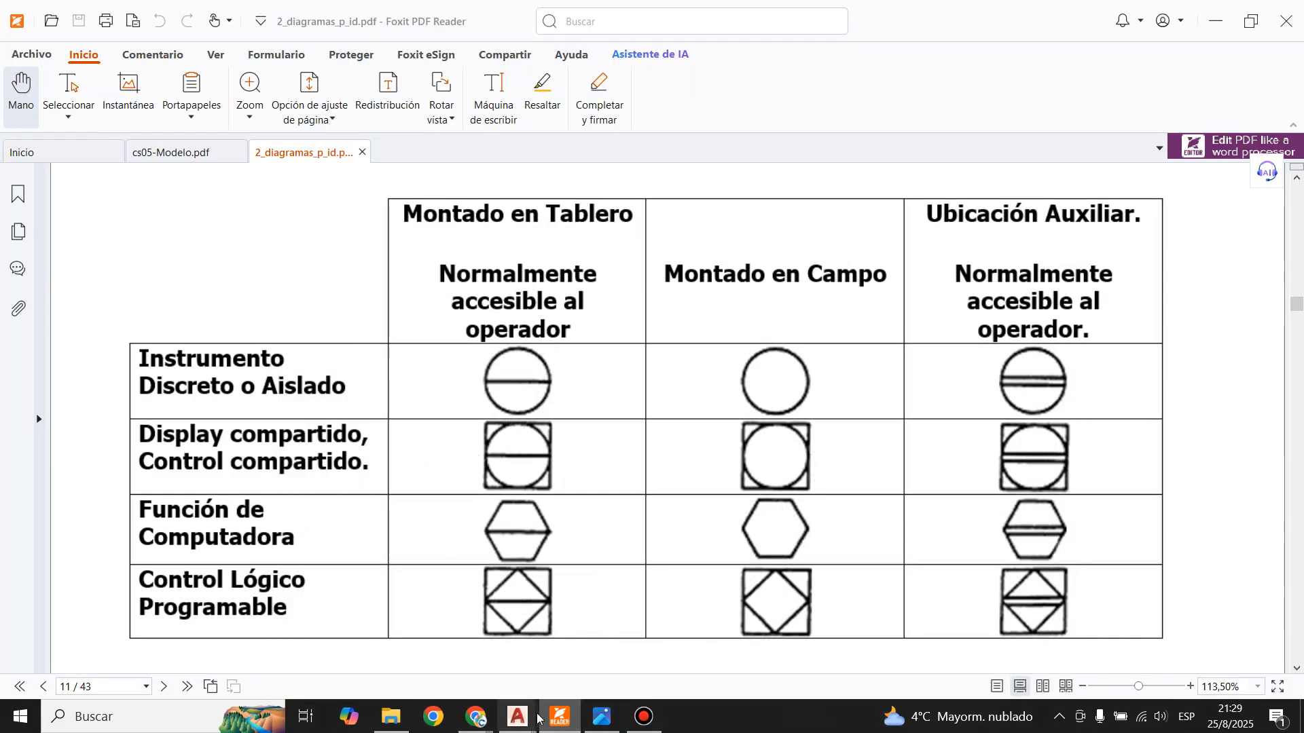
{"action": "left_click", "coordinate": [450, 632]}
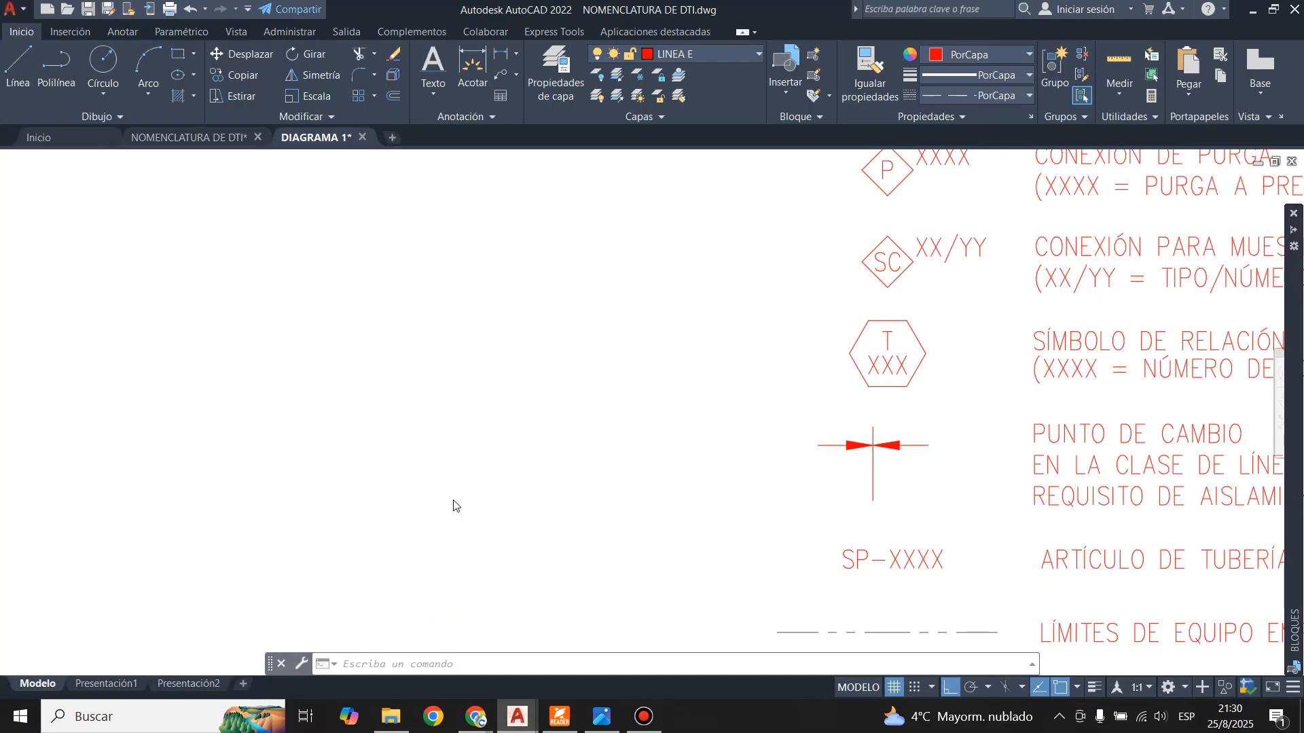
{"action": "left_click", "coordinate": [247, 140]}
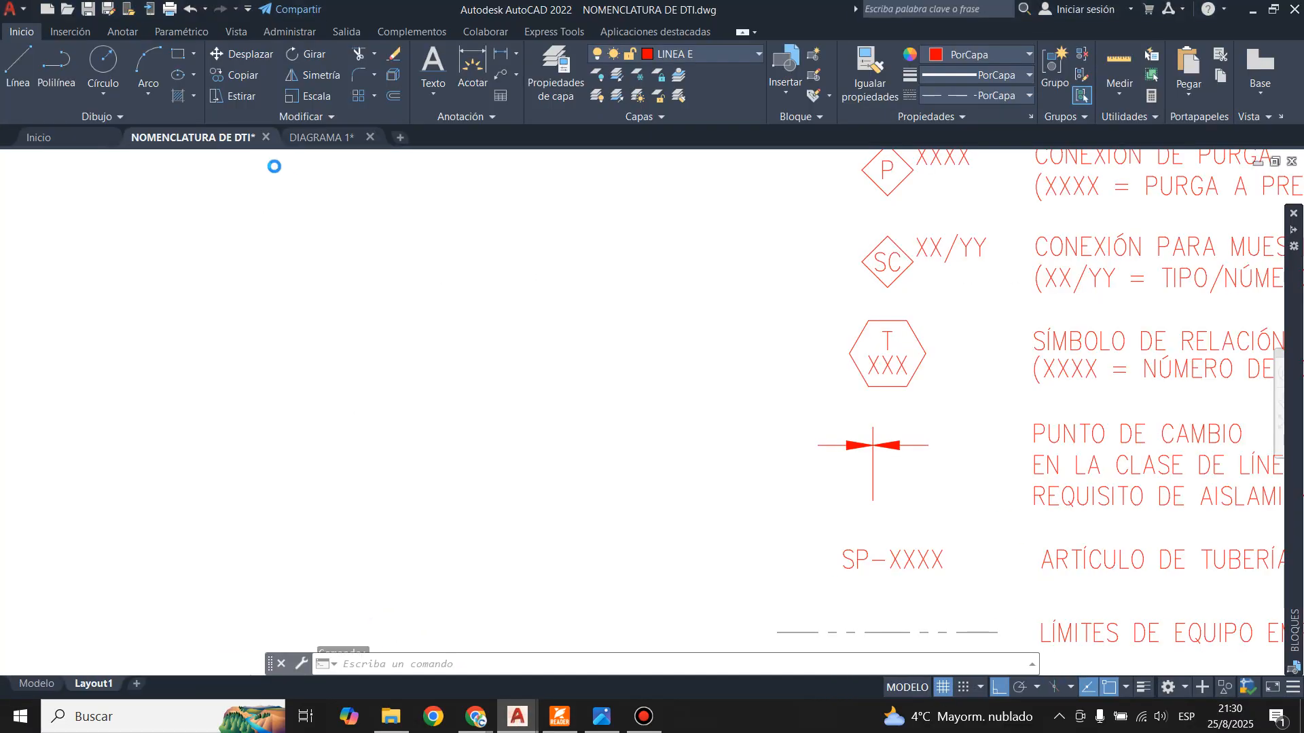
{"action": "left_click", "coordinate": [321, 138]}
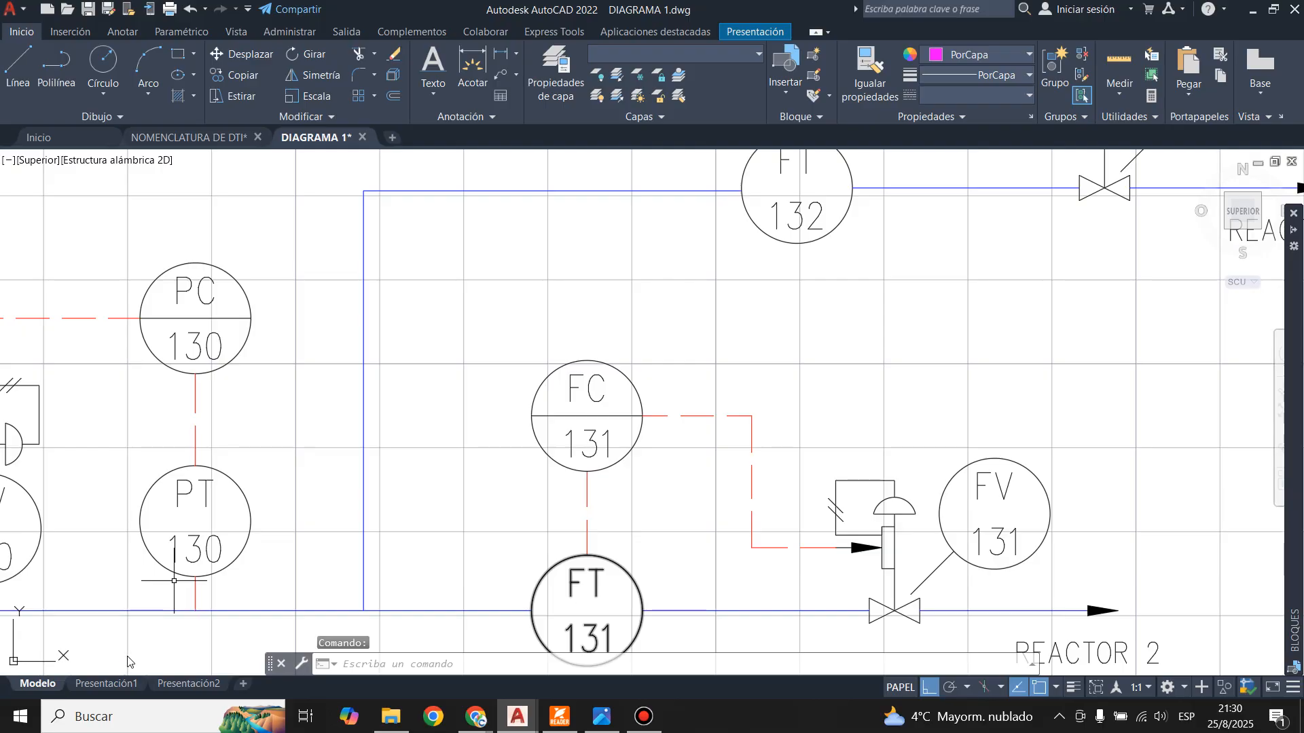
- Open the Presentación1 layout and choose the Grayscale.ctb plot style table for its single-sheet plot
{"action": "left_click", "coordinate": [112, 684]}
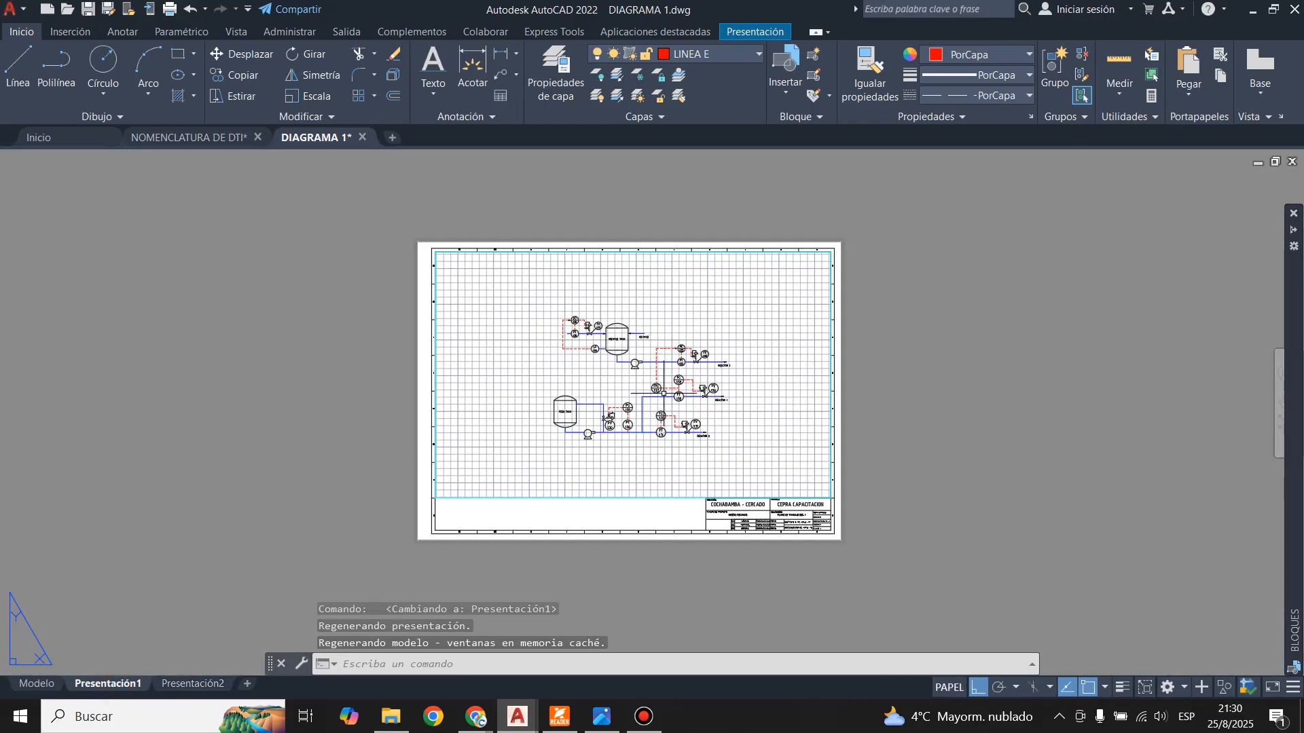
{"action": "scroll", "coordinate": [668, 400], "scroll_direction": "up", "scroll_amount": 4}
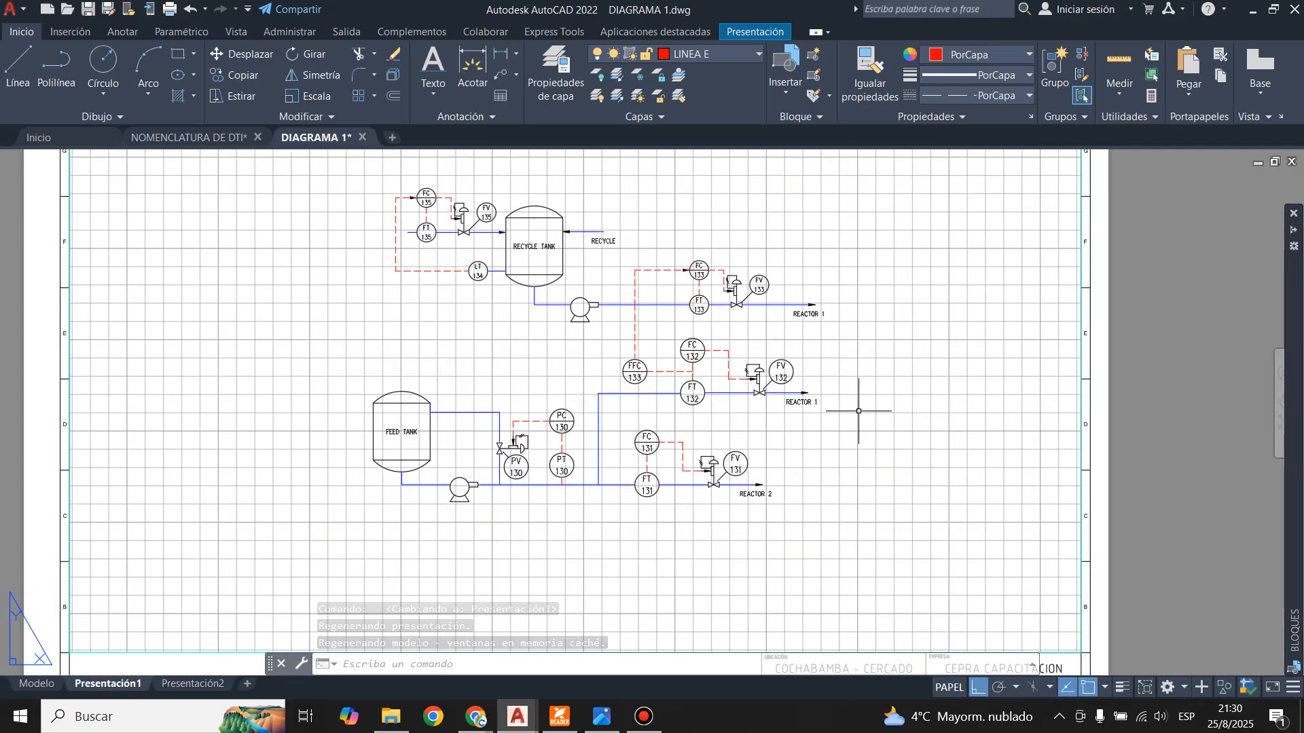
{"action": "key", "text": "ctrl+p"}
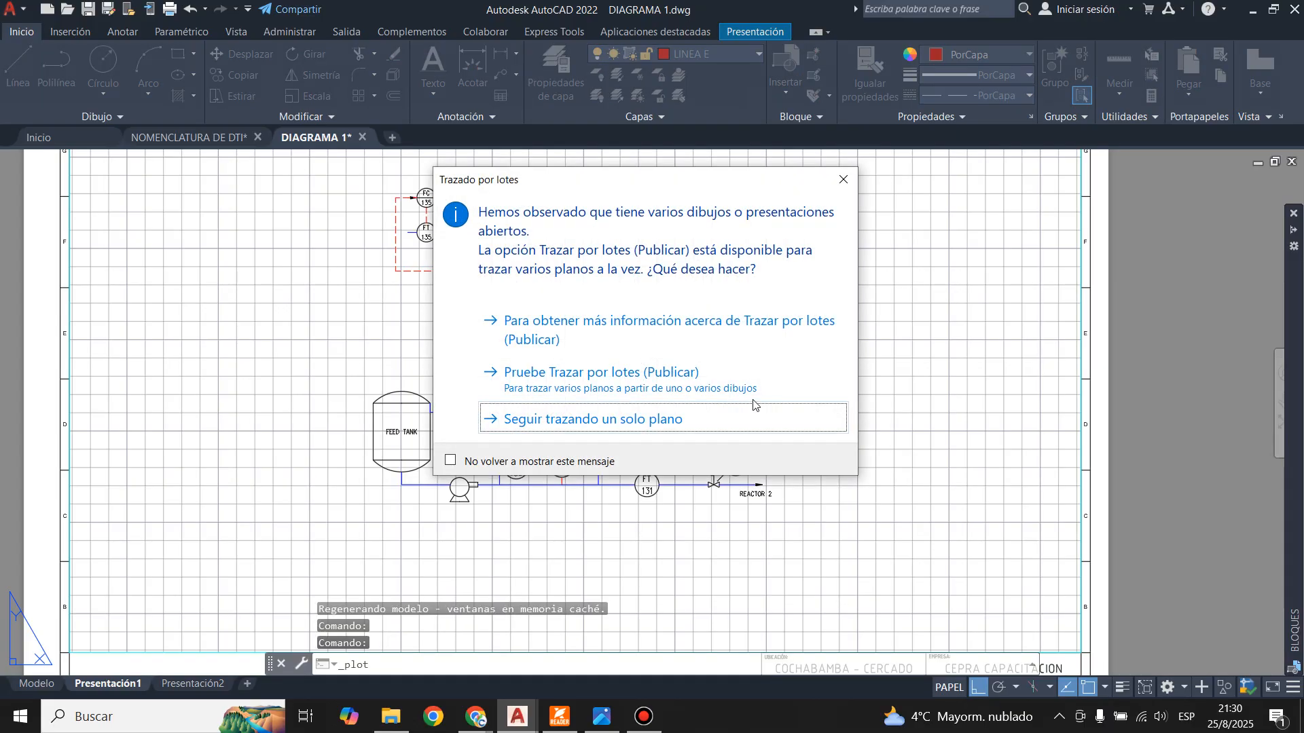
{"action": "left_click", "coordinate": [638, 420]}
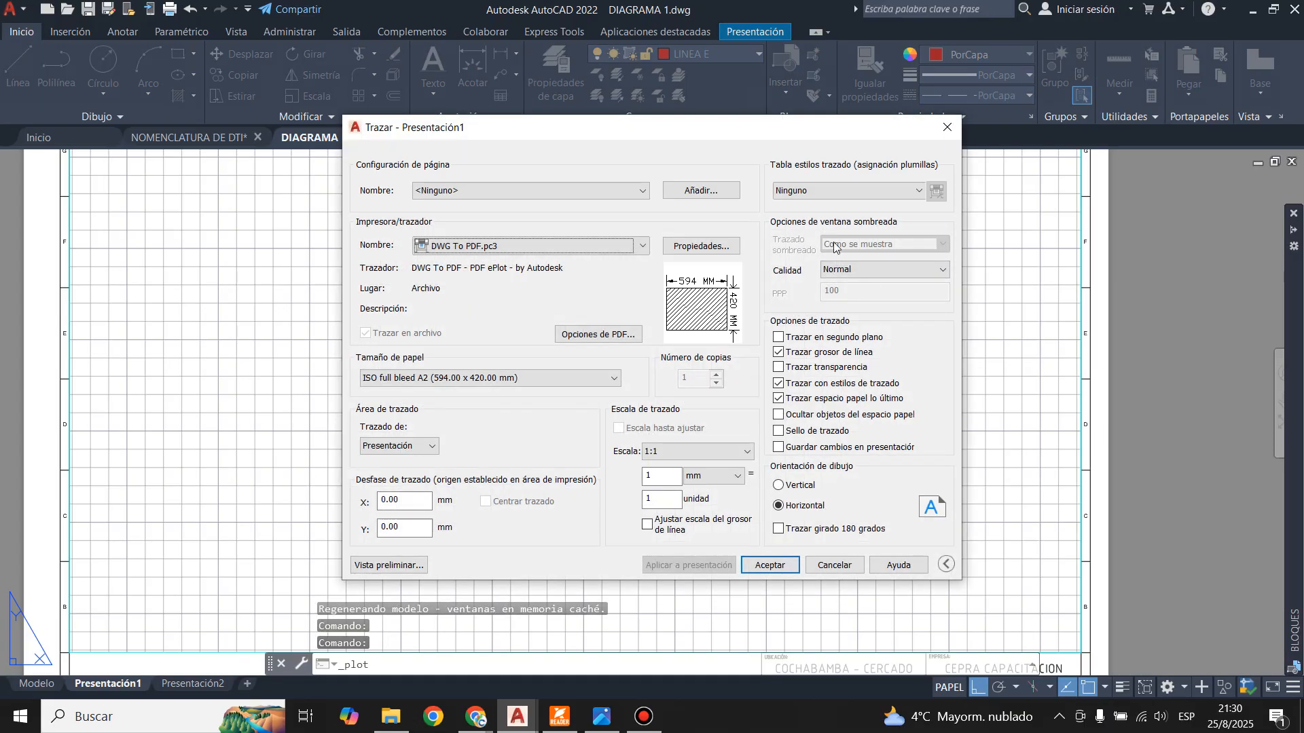
{"action": "left_click", "coordinate": [849, 191]}
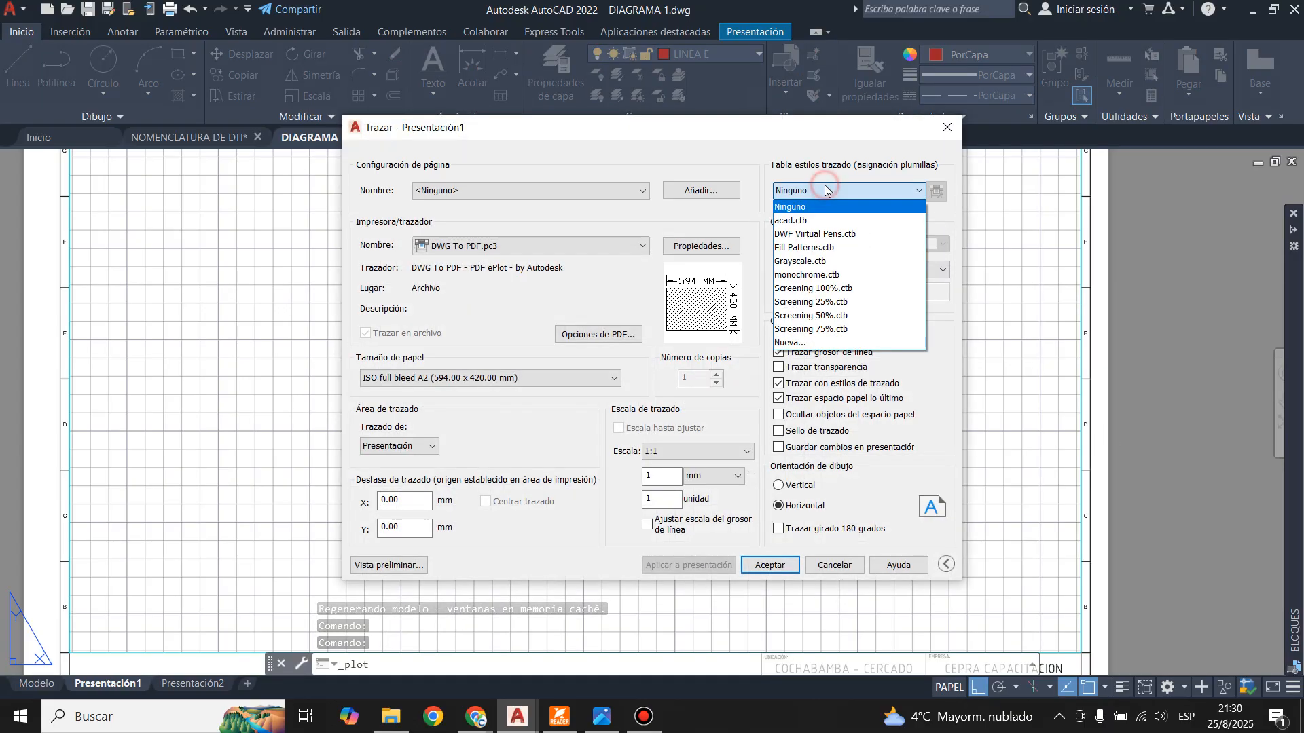
{"action": "left_click", "coordinate": [815, 262]}
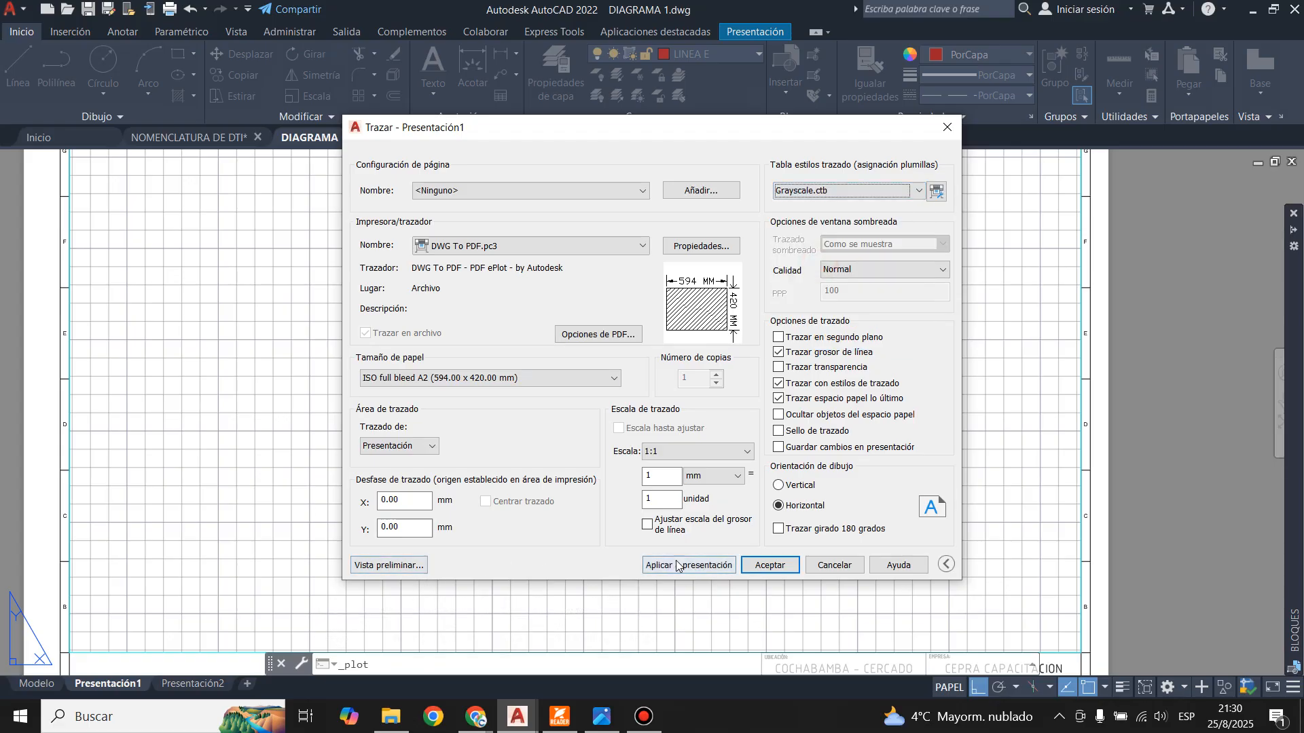
- Preview the P&ID sheet's plot and inspect the diagram, leaving the plot without saving a PDF
{"action": "left_click", "coordinate": [374, 569]}
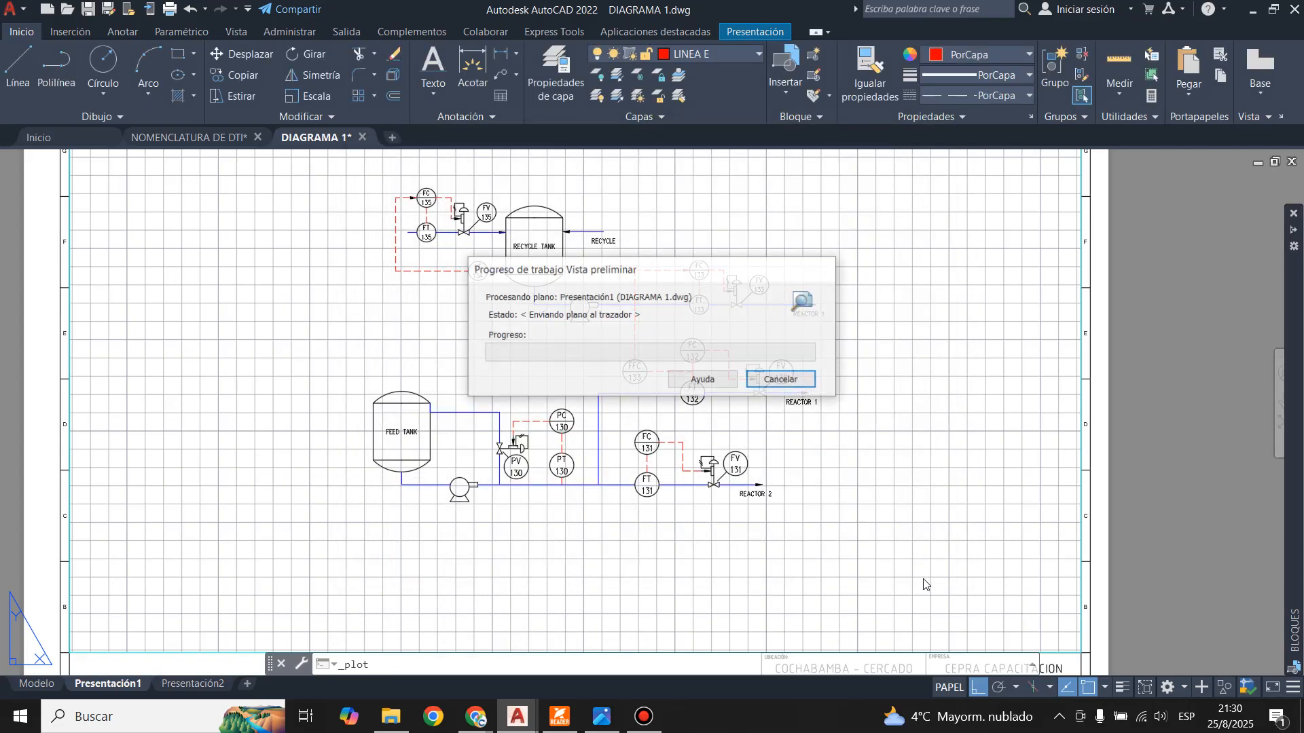
{"action": "scroll", "coordinate": [706, 359], "scroll_direction": "up", "scroll_amount": 5}
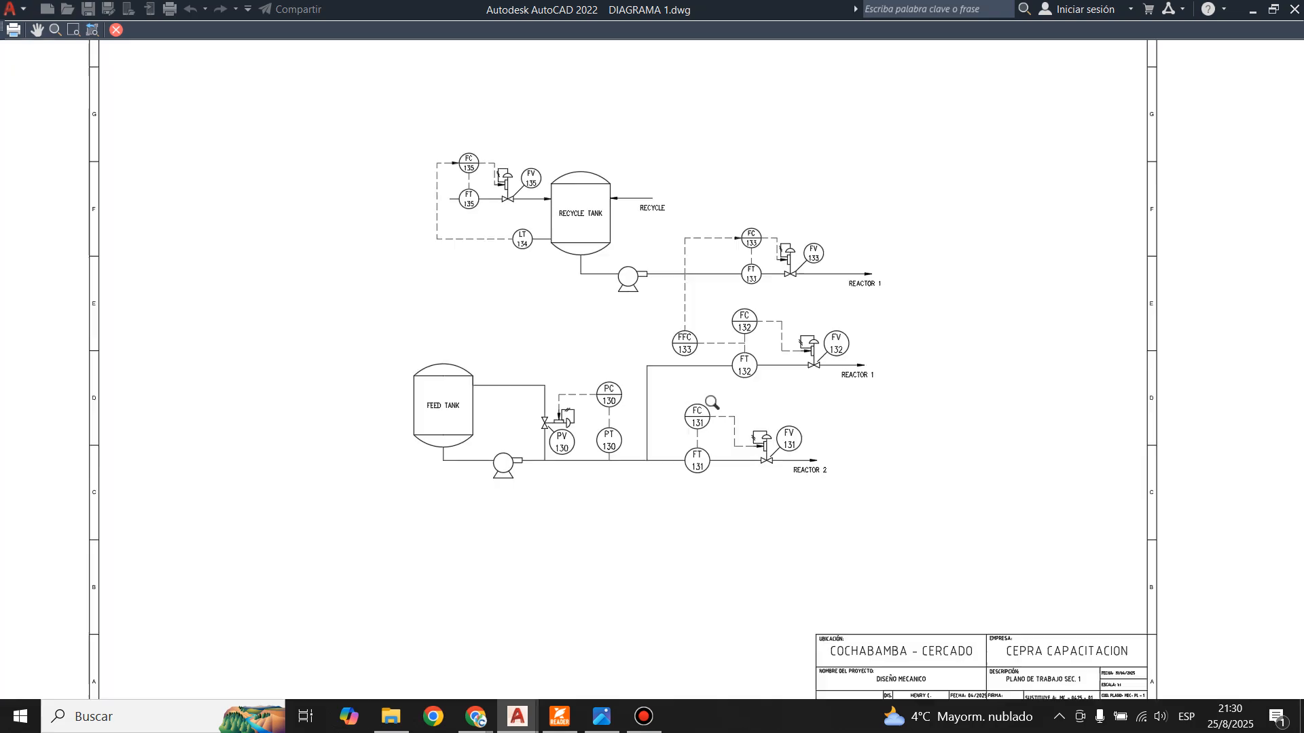
{"action": "scroll", "coordinate": [472, 491], "scroll_direction": "down", "scroll_amount": 3}
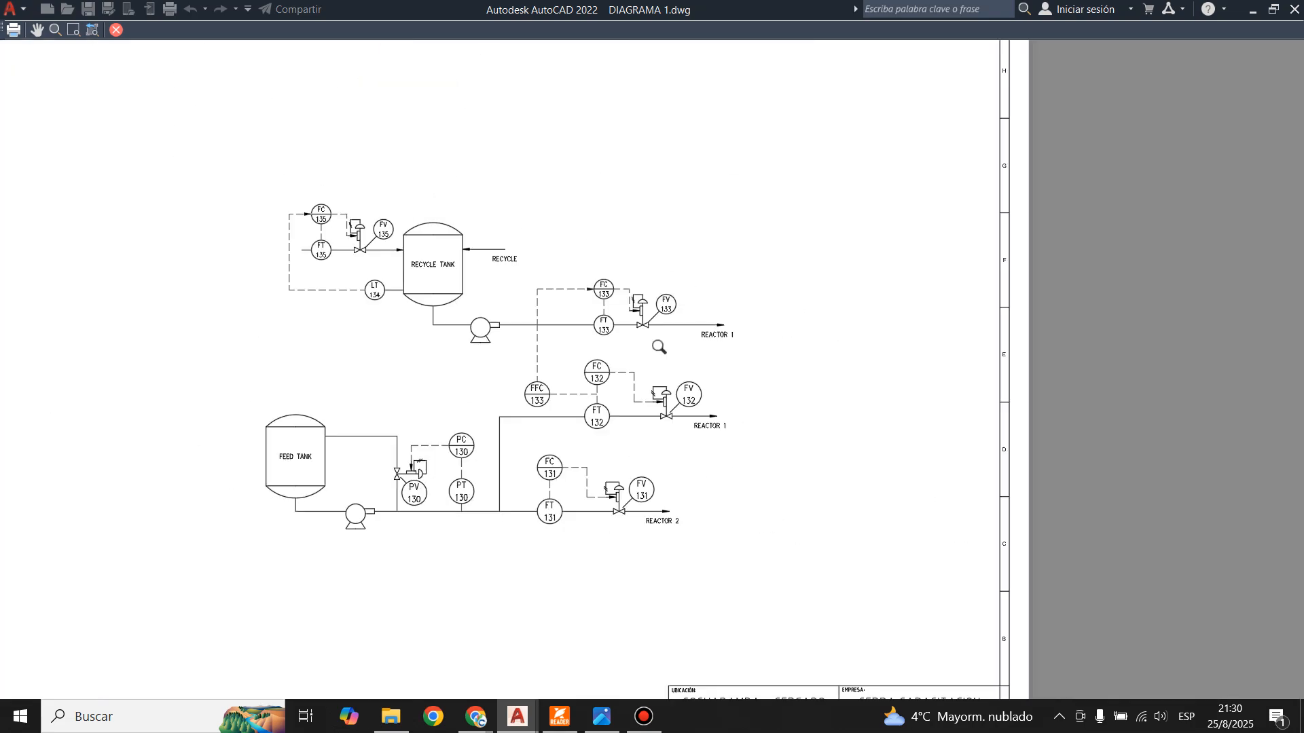
{"action": "scroll", "coordinate": [699, 491], "scroll_direction": "up", "scroll_amount": 4}
{"action": "key", "text": "Escape"}
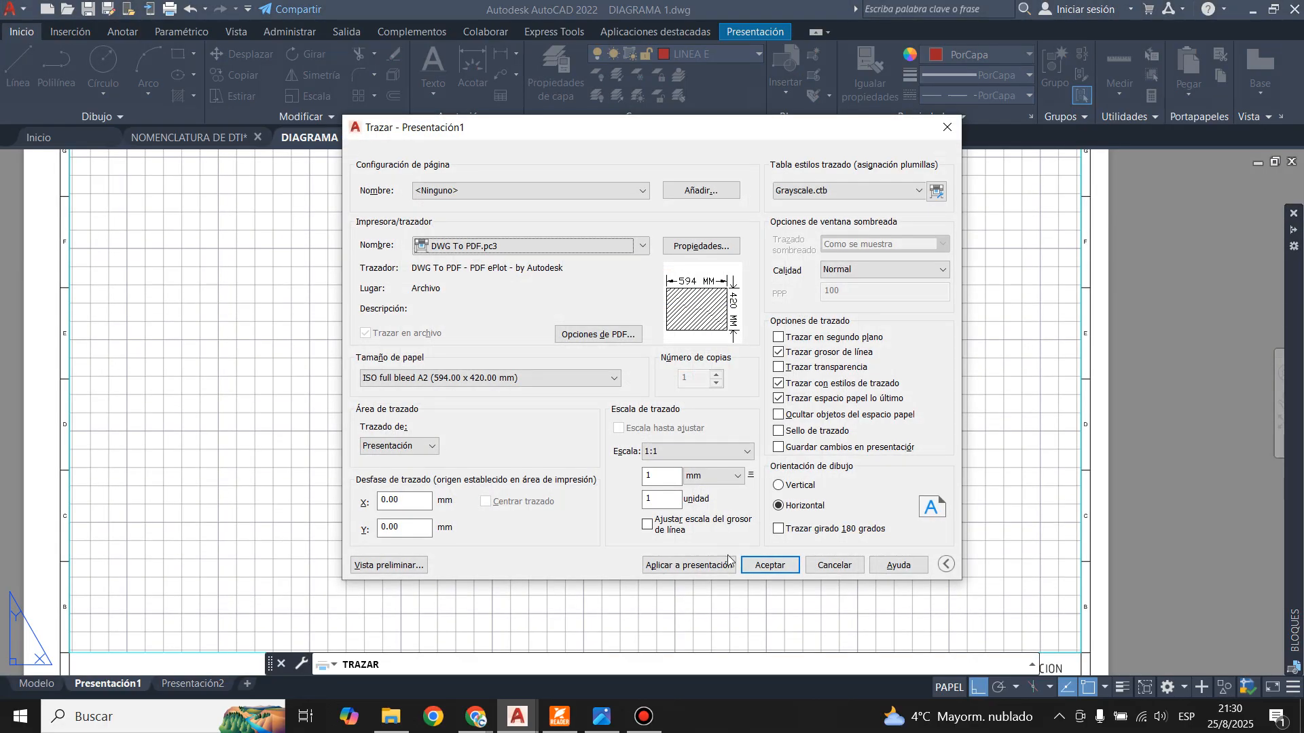
{"action": "left_click", "coordinate": [778, 569]}
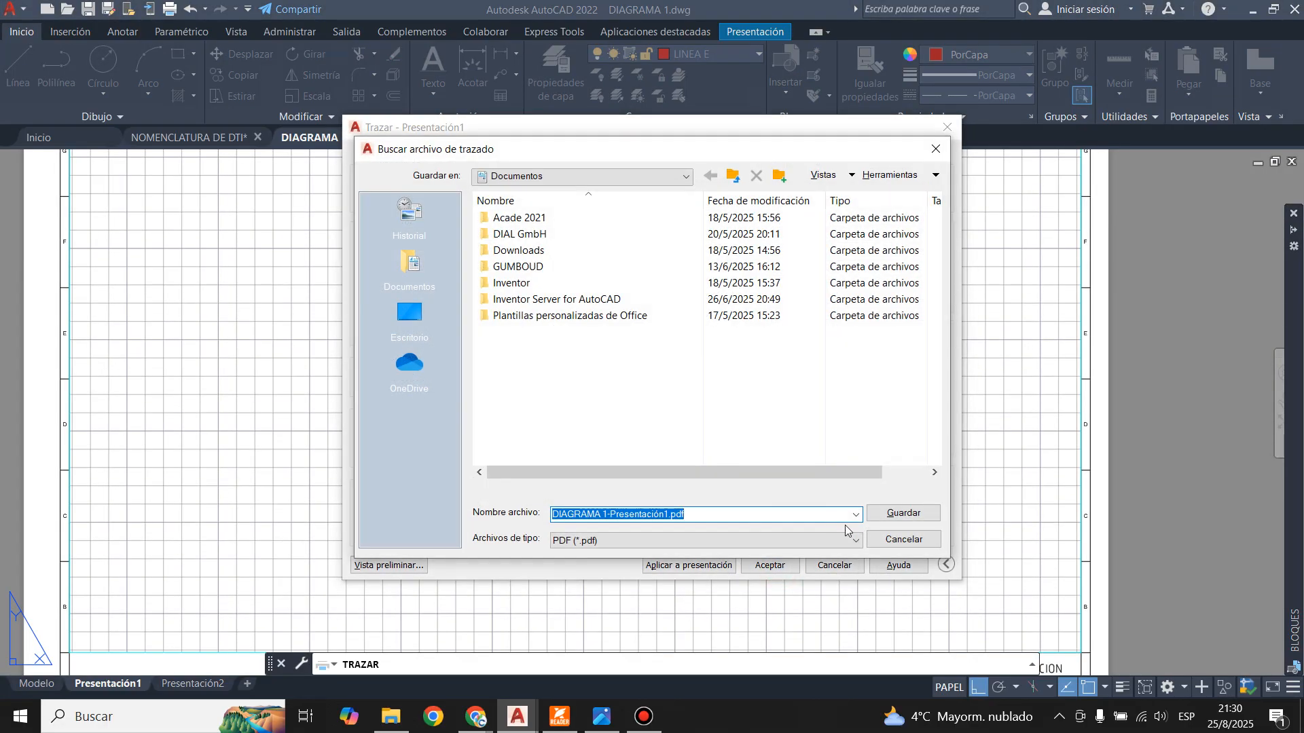
{"action": "left_click", "coordinate": [903, 540]}
{"action": "left_click", "coordinate": [849, 567]}
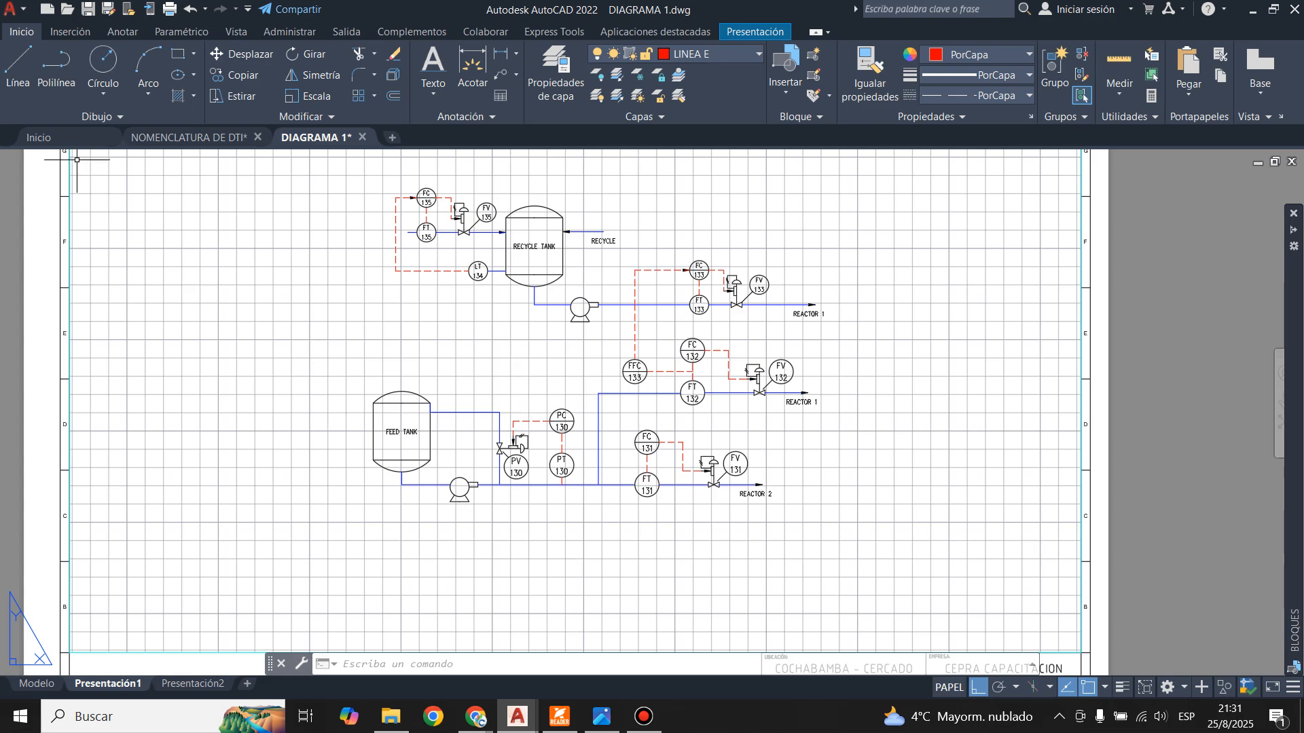
- Browse for another drawing in the SOBOCE - SIPPCI folder, under DOCUMENTOS PERSONALES and TRABAJO MECANICA TERMICA on drive D
{"action": "left_click", "coordinate": [68, 138]}
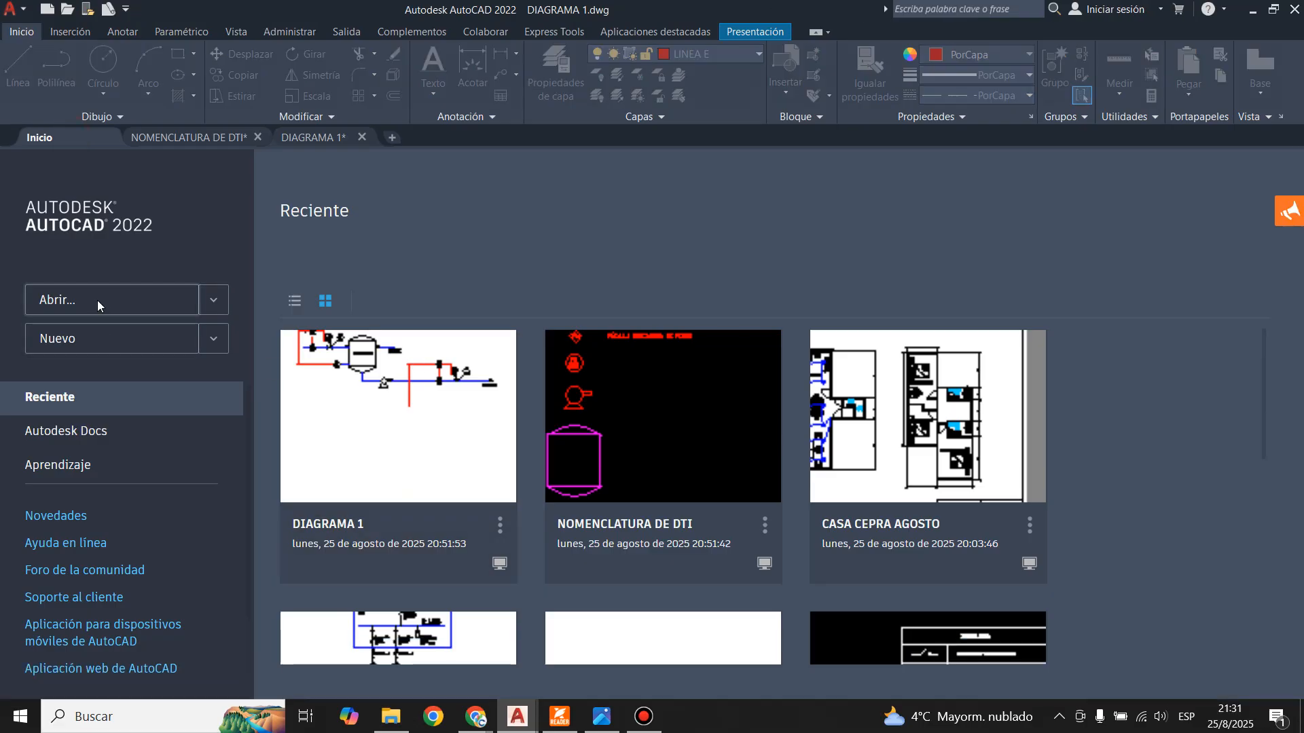
{"action": "left_click", "coordinate": [97, 304]}
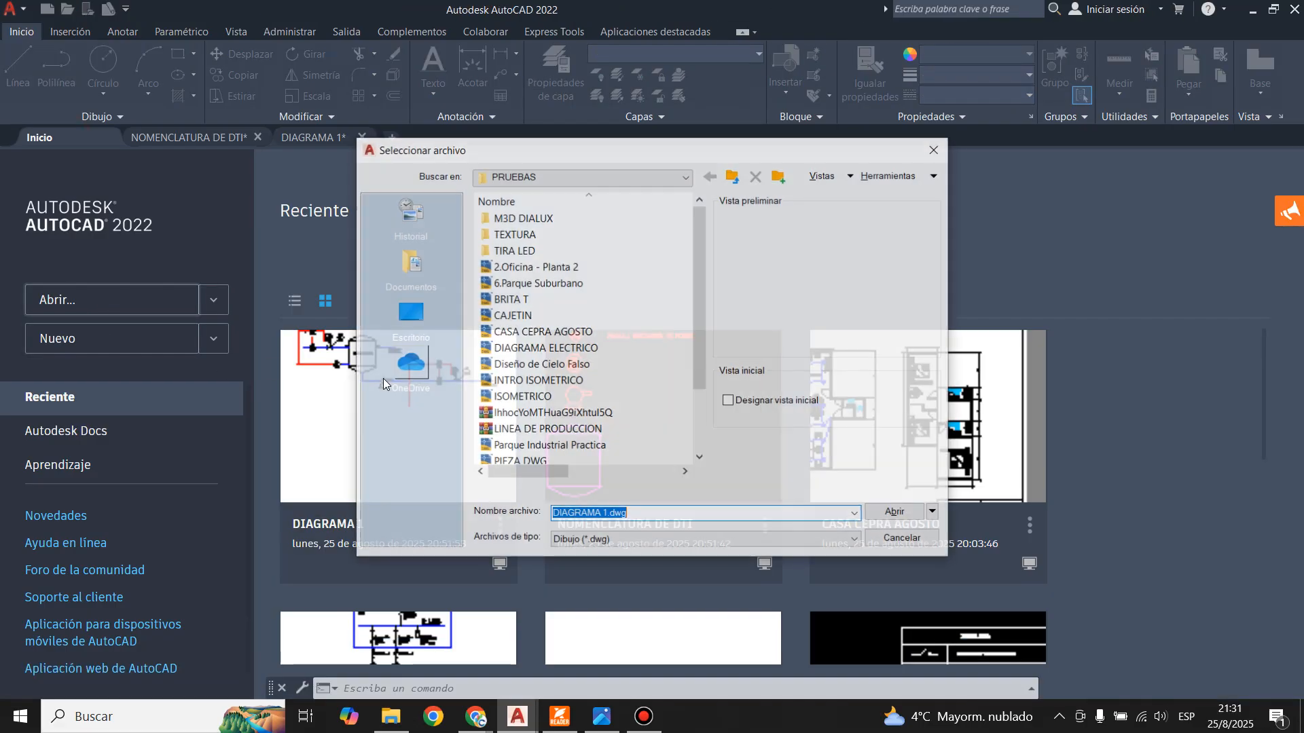
{"action": "left_click", "coordinate": [734, 176]}
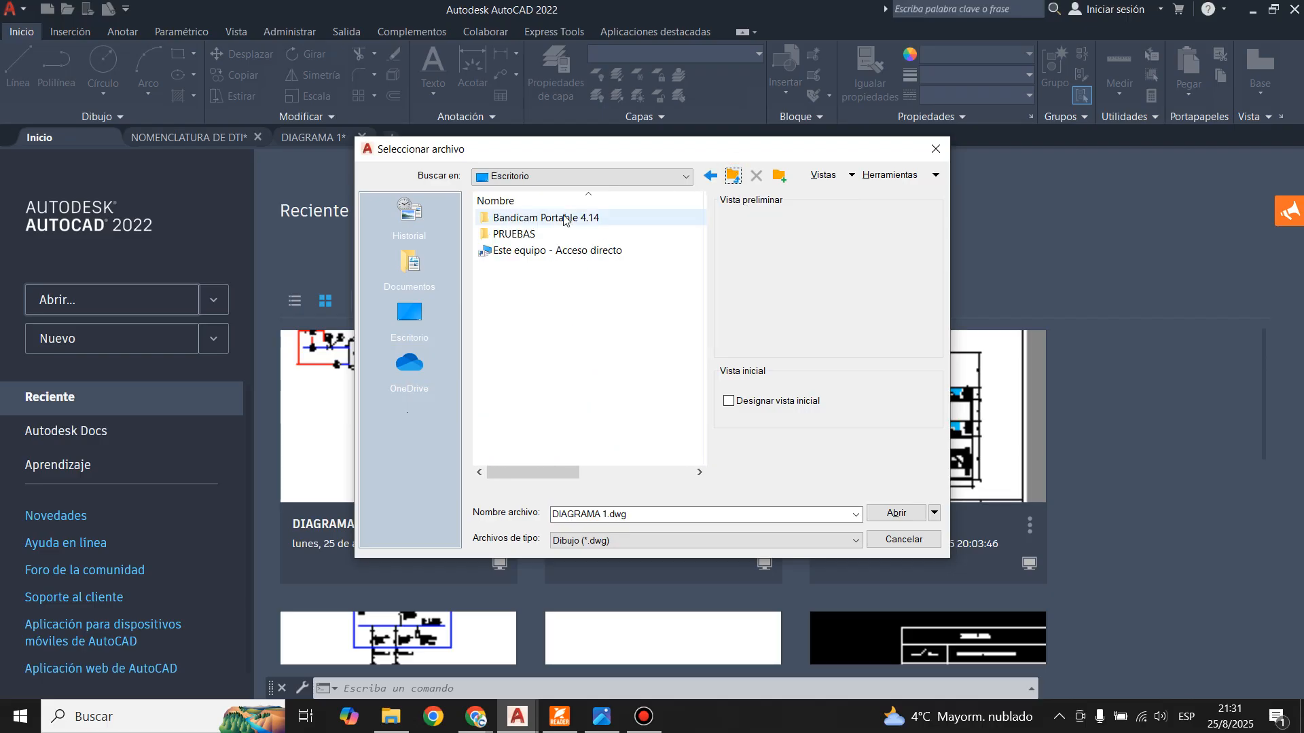
{"action": "double_click", "coordinate": [554, 251]}
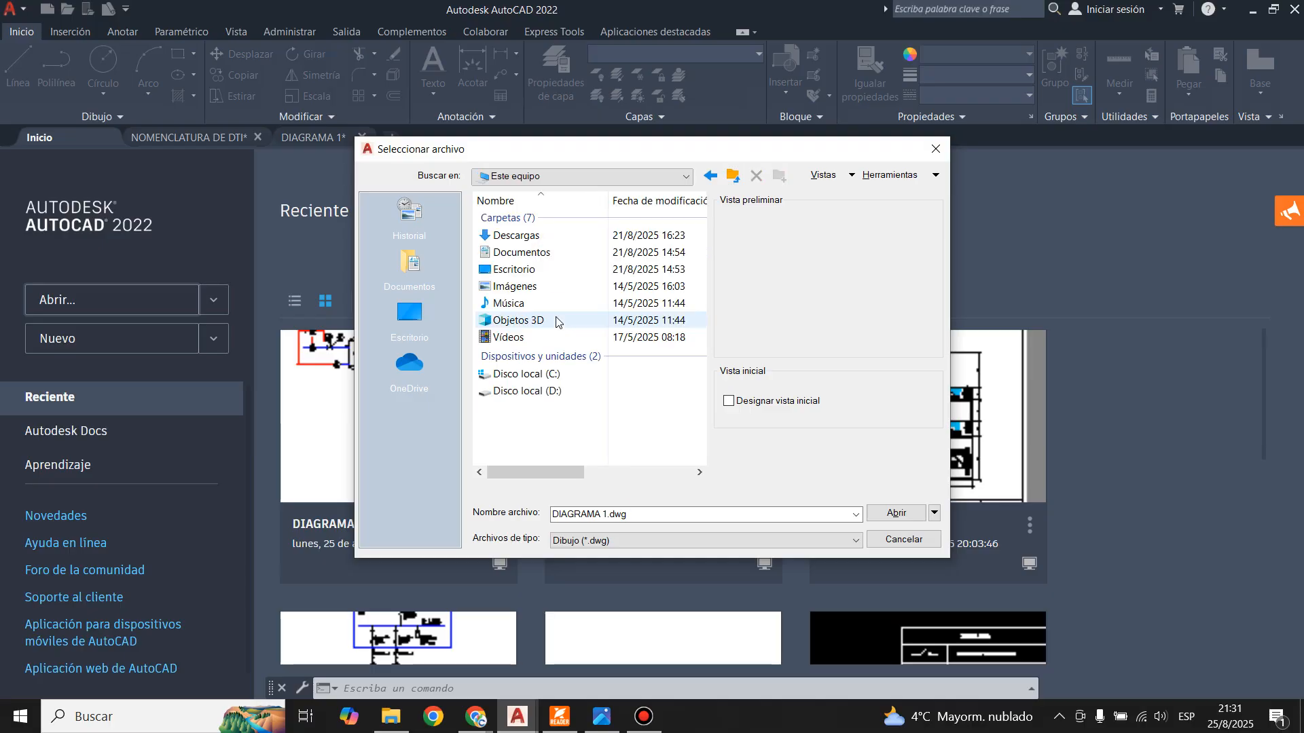
{"action": "double_click", "coordinate": [537, 392]}
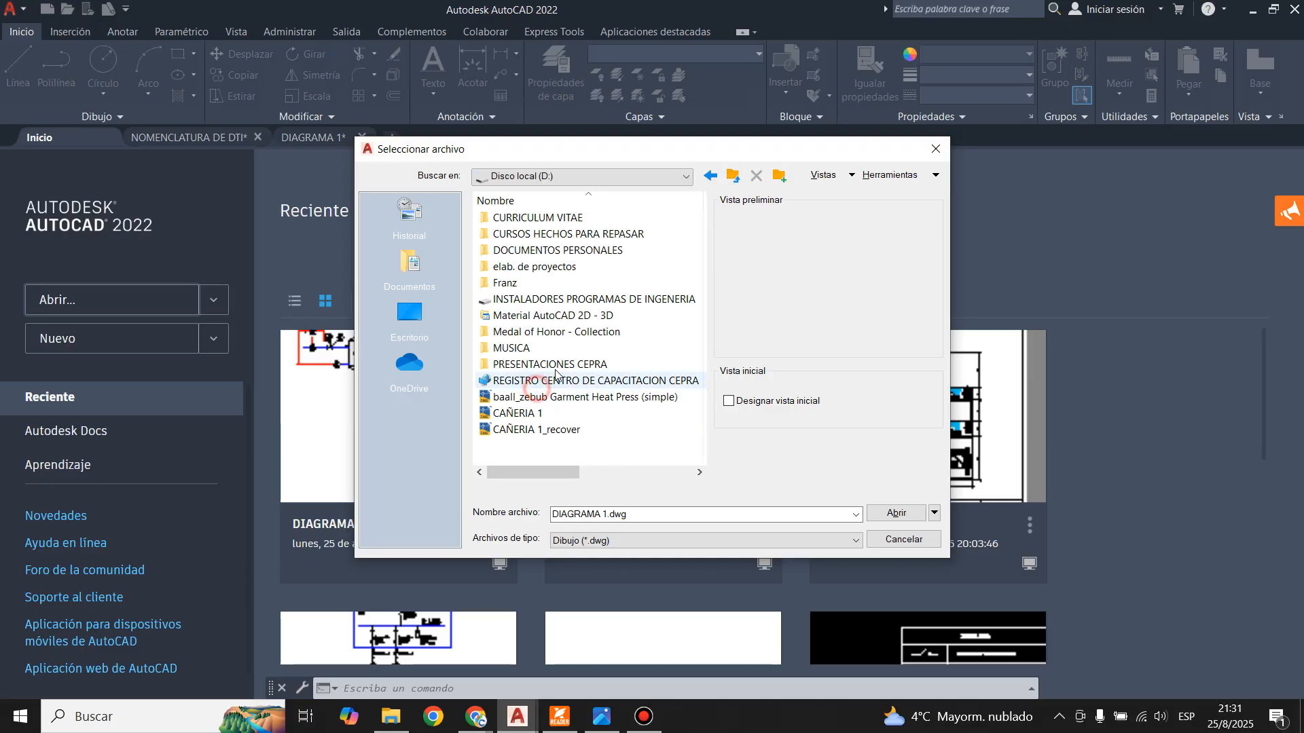
{"action": "double_click", "coordinate": [562, 250]}
{"action": "scroll", "coordinate": [557, 445], "scroll_direction": "down", "scroll_amount": 1}
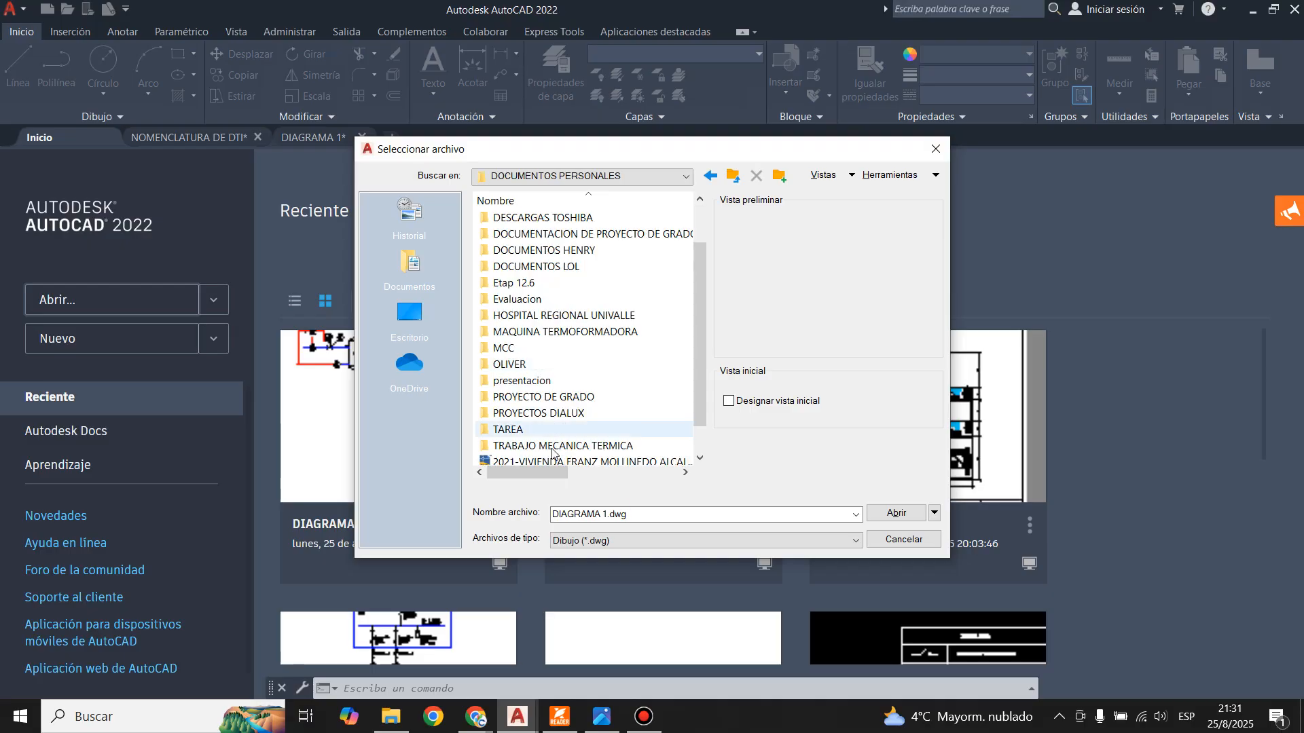
{"action": "double_click", "coordinate": [575, 441]}
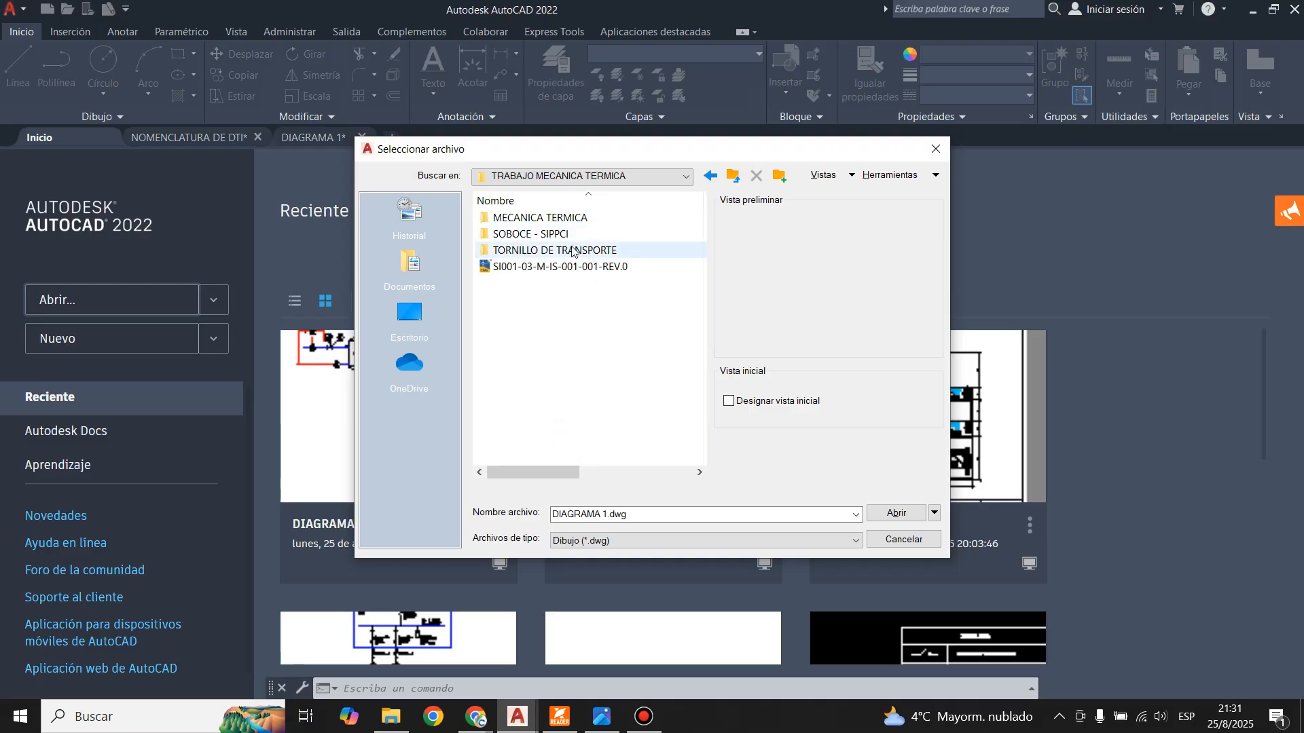
{"action": "double_click", "coordinate": [544, 234]}
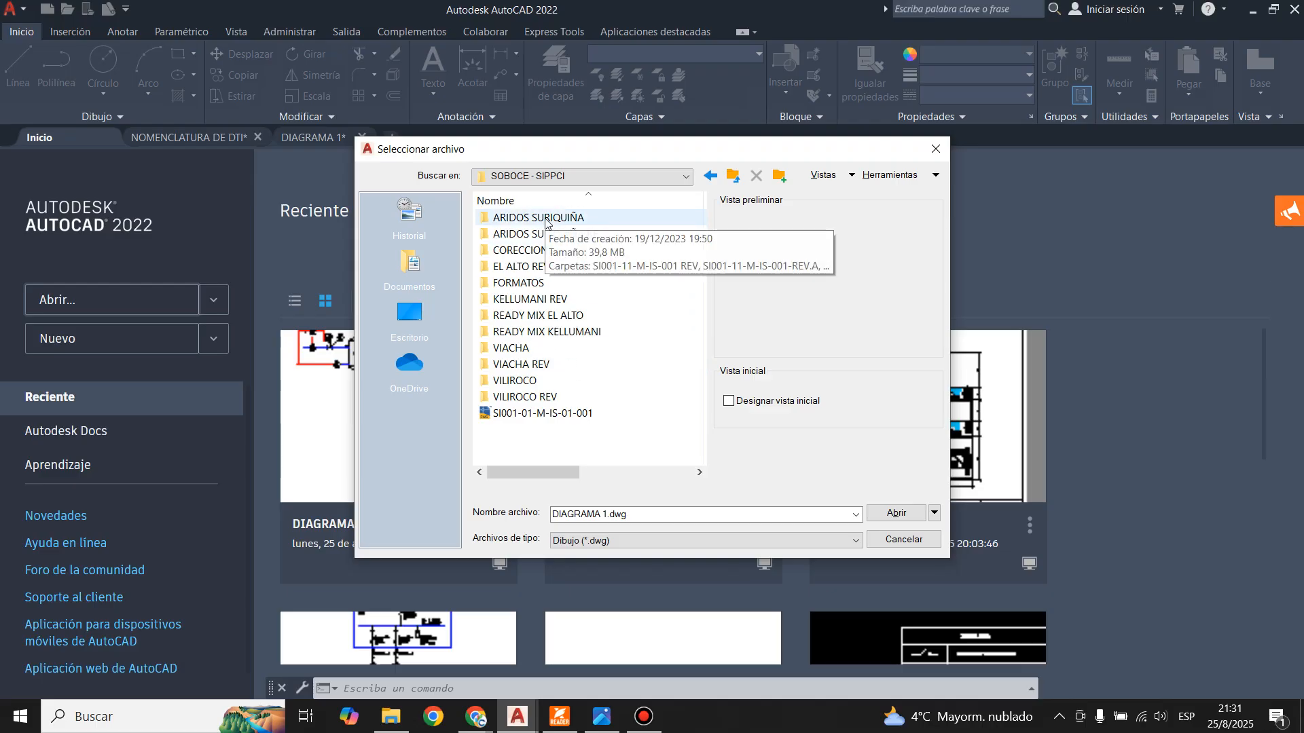
- Open the drawing SI001-03-M-IS-002 (90) from the CORECCIONES folder
{"action": "double_click", "coordinate": [543, 218]}
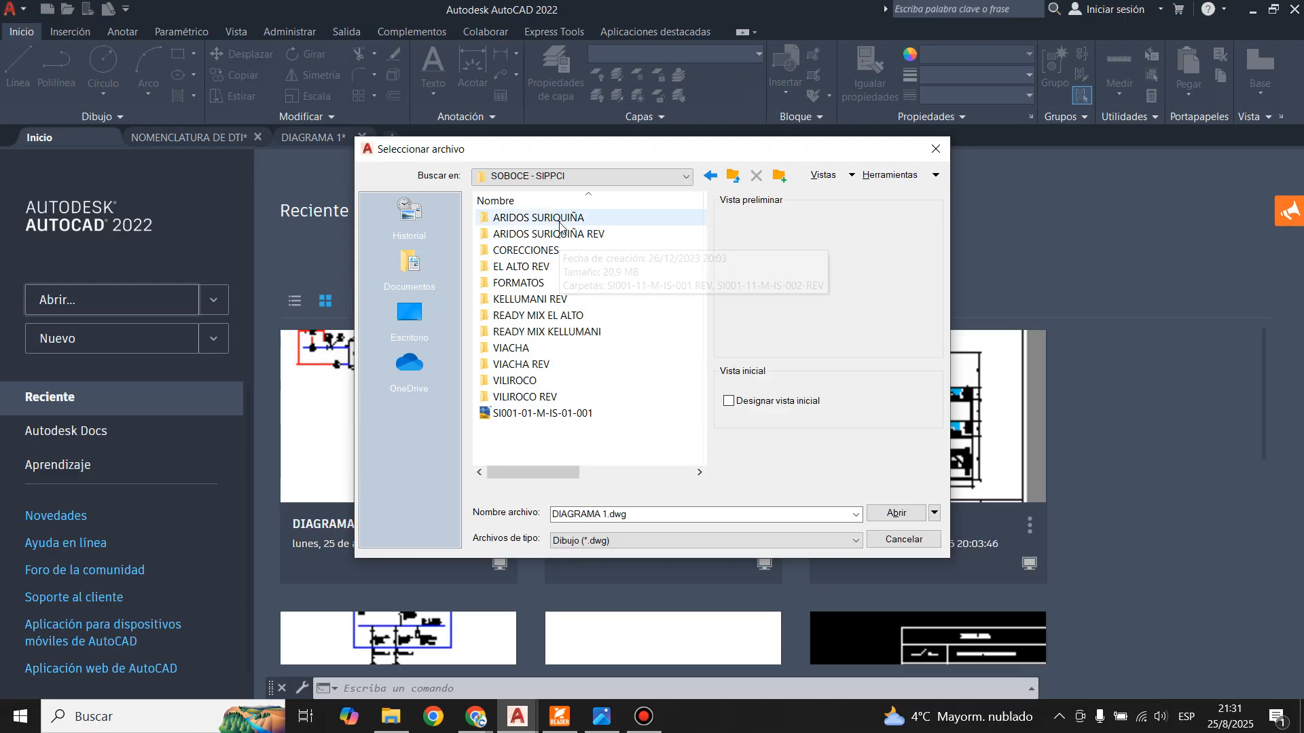
{"action": "left_click", "coordinate": [732, 176]}
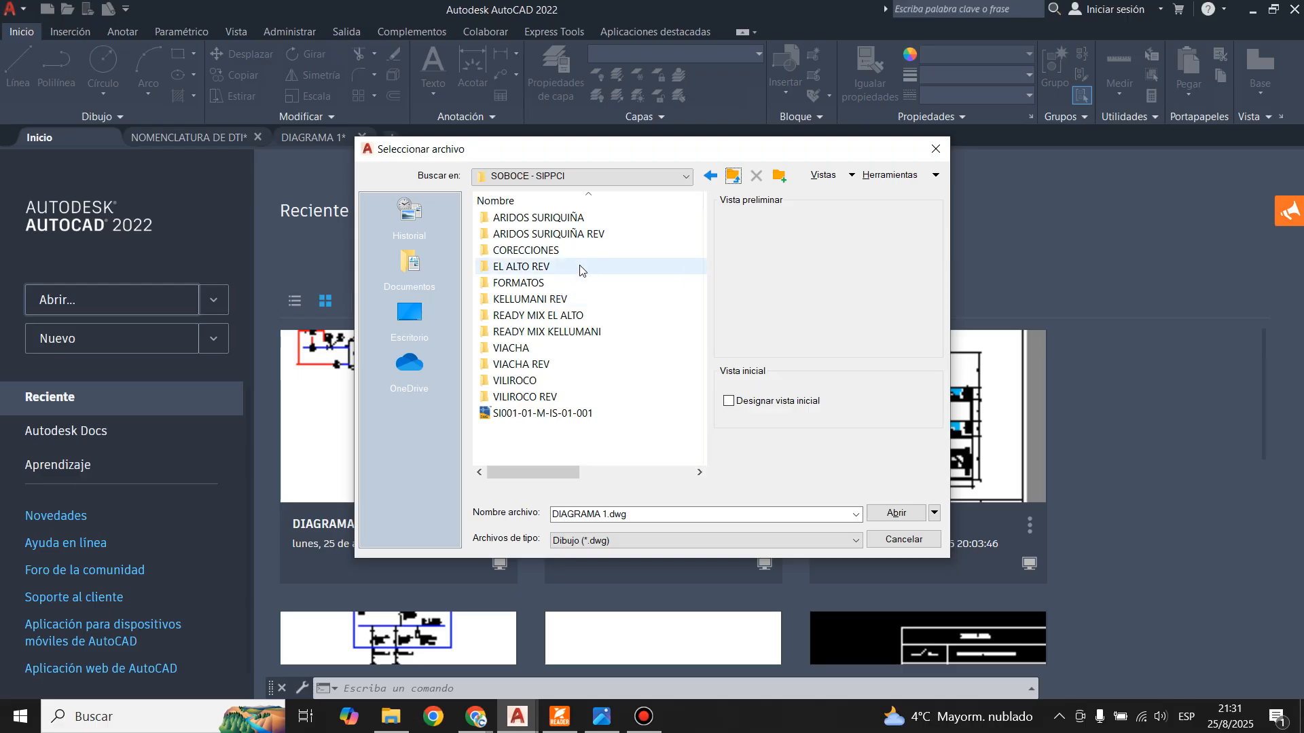
{"action": "double_click", "coordinate": [576, 251]}
{"action": "left_click", "coordinate": [544, 218]}
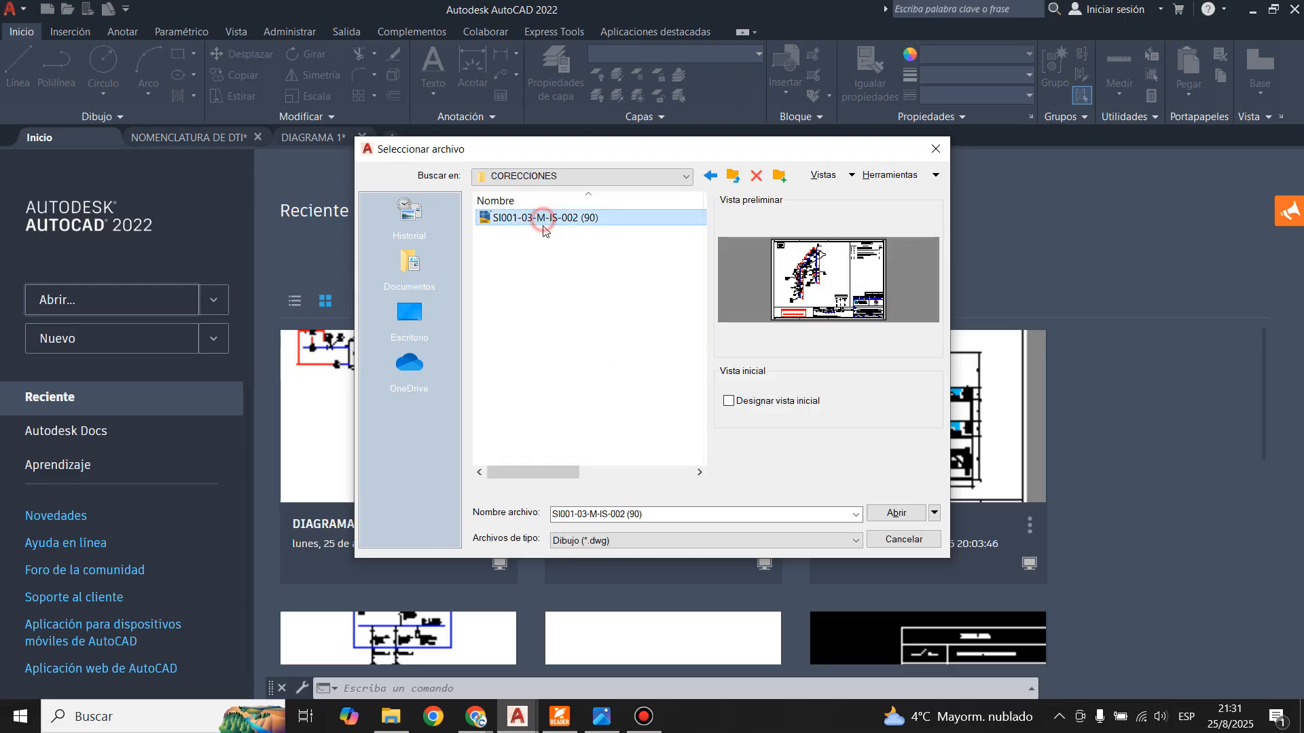
{"action": "left_click", "coordinate": [896, 513]}
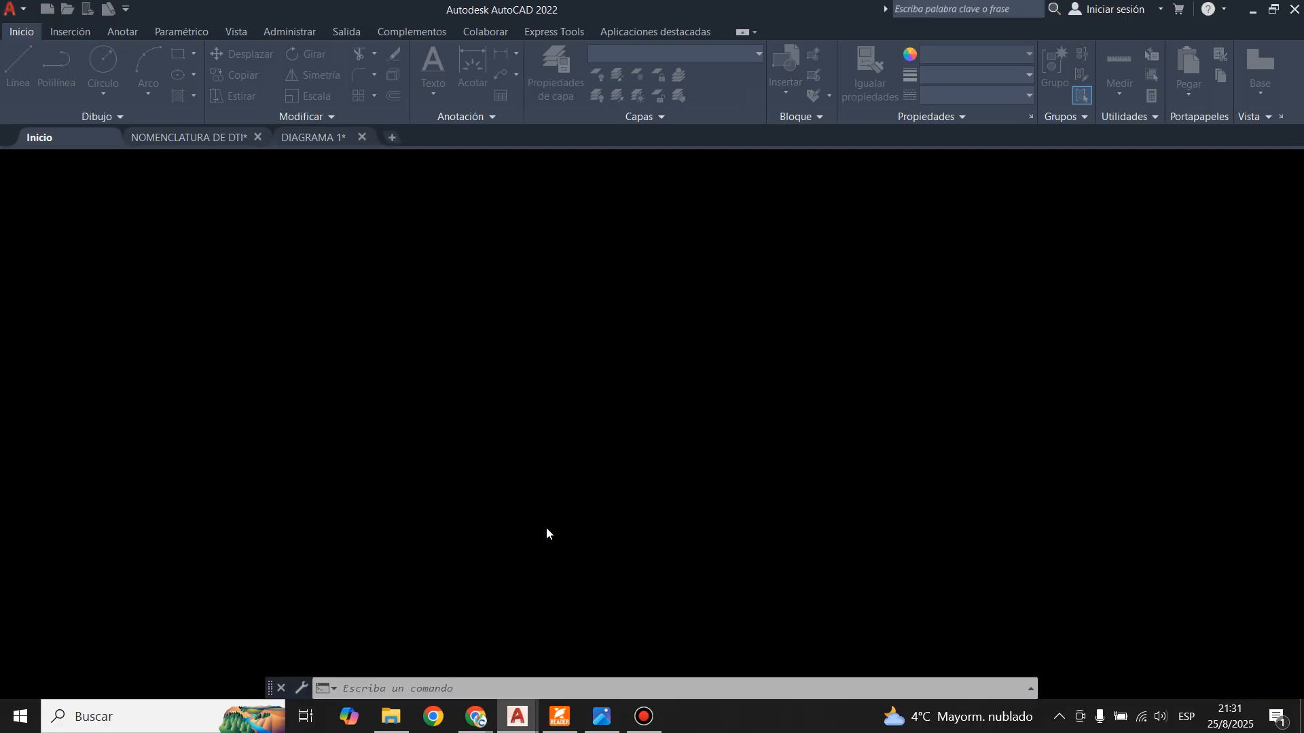
{"action": "left_click", "coordinate": [592, 299]}
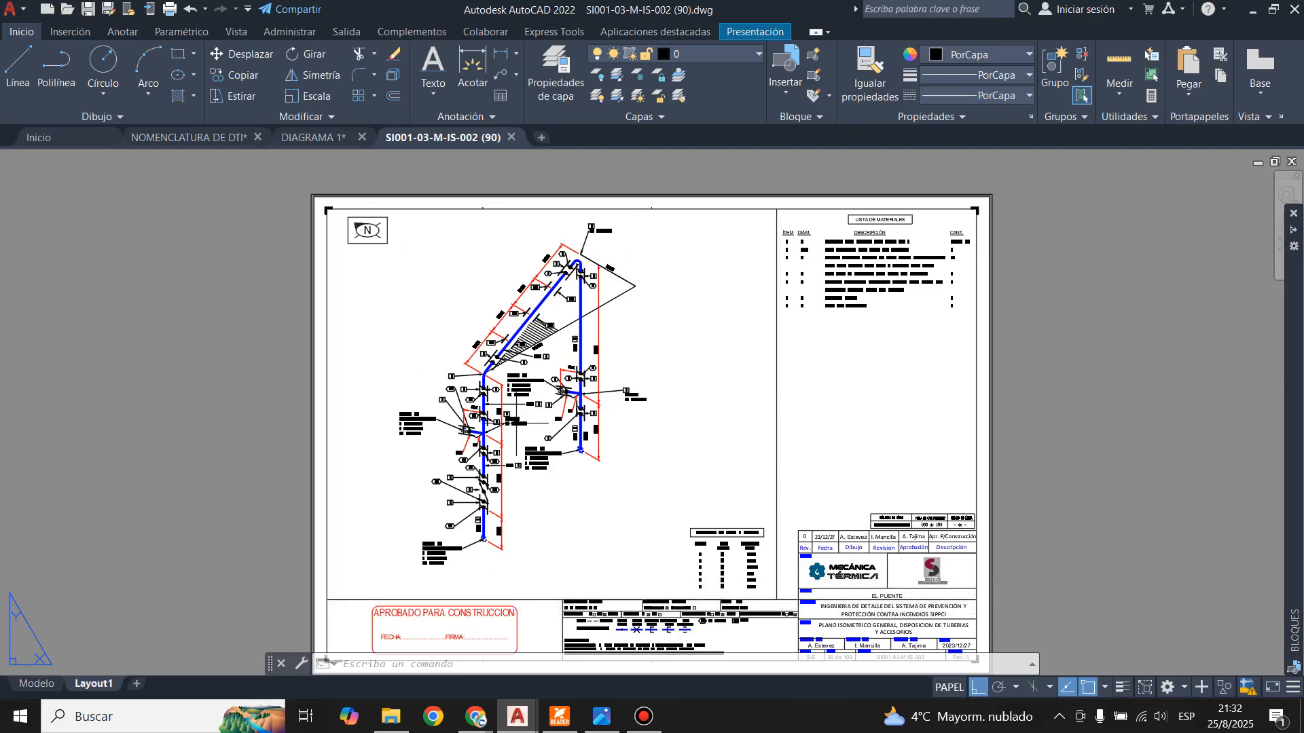
- Compare the isometric in model space with its Layout1 sheet, entering and leaving the layout viewport
{"action": "left_click", "coordinate": [37, 683]}
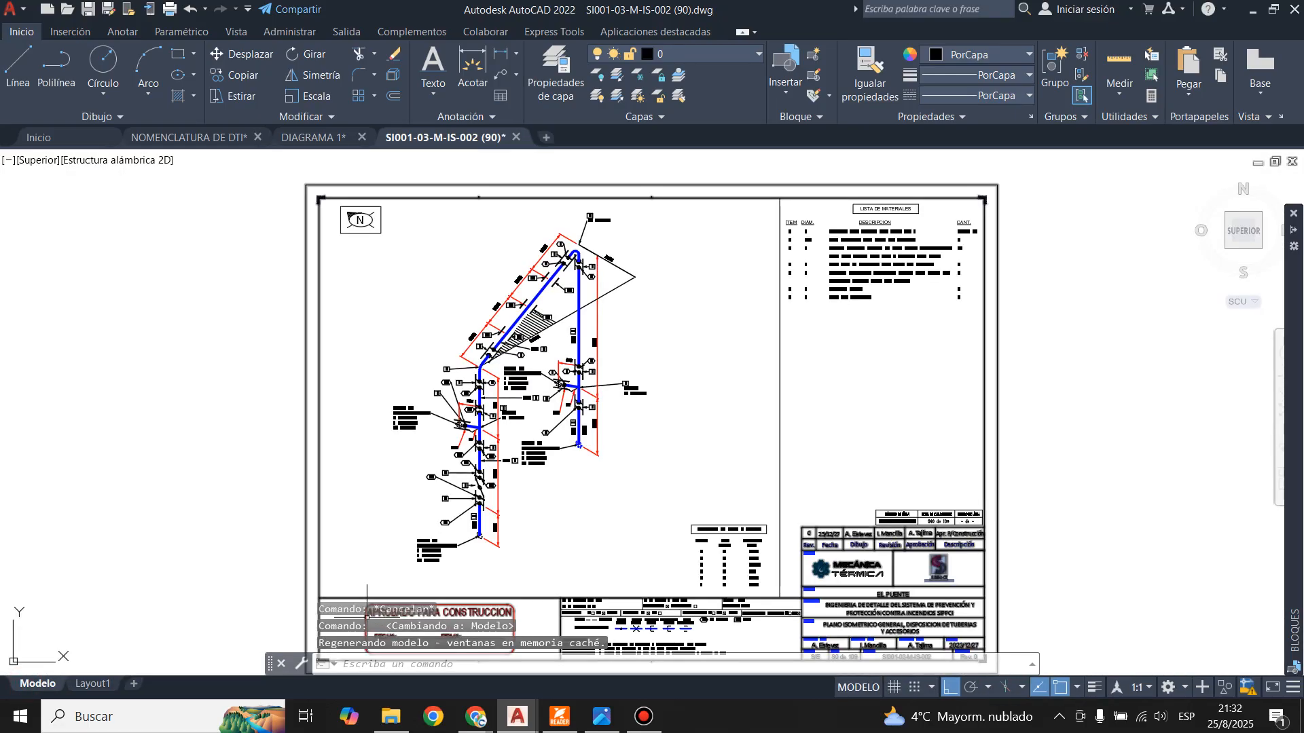
{"action": "left_click", "coordinate": [91, 684]}
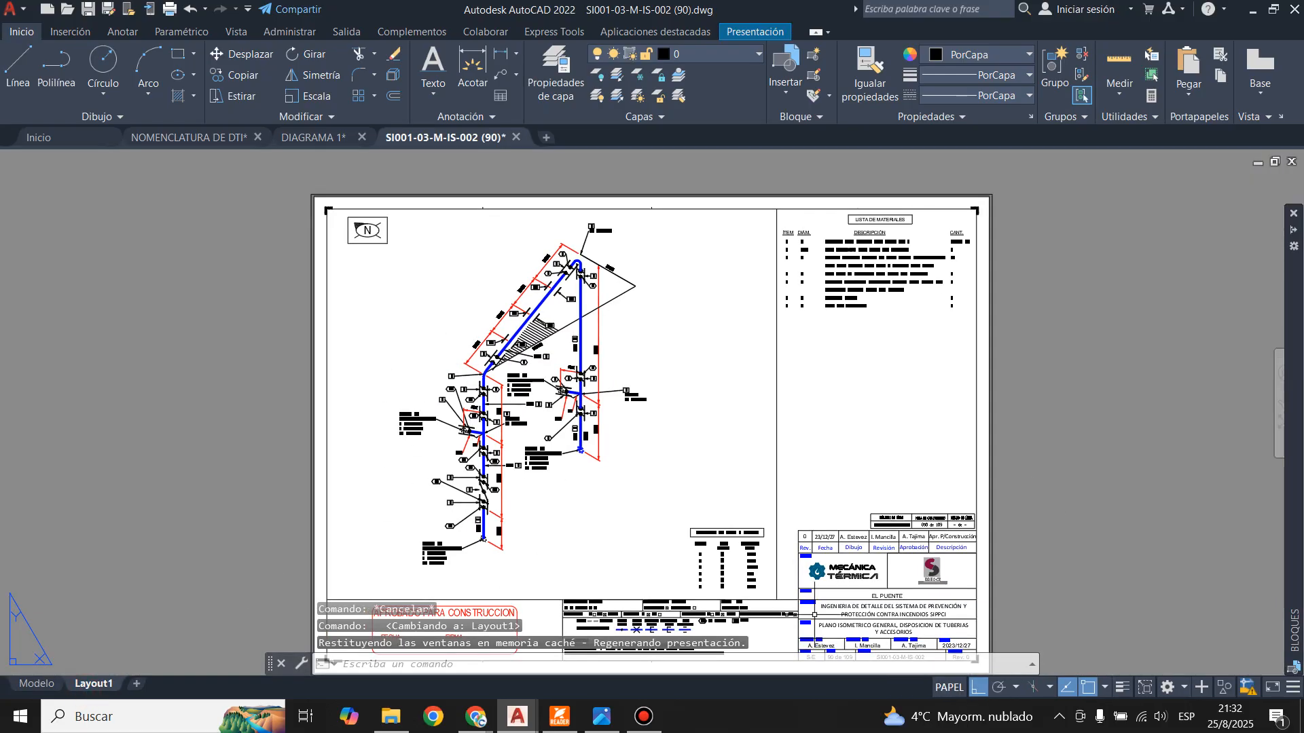
{"action": "scroll", "coordinate": [516, 325], "scroll_direction": "down", "scroll_amount": 2}
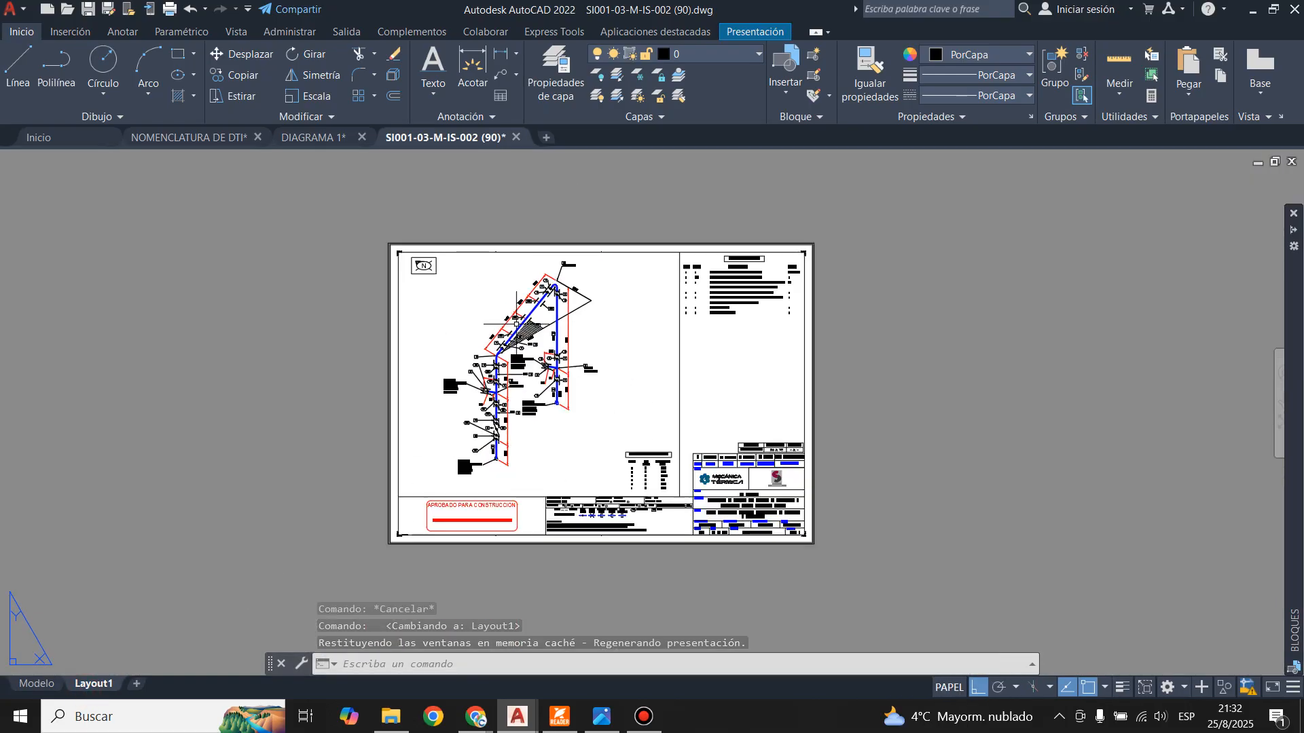
{"action": "left_click", "coordinate": [597, 416]}
{"action": "double_click", "coordinate": [601, 420]}
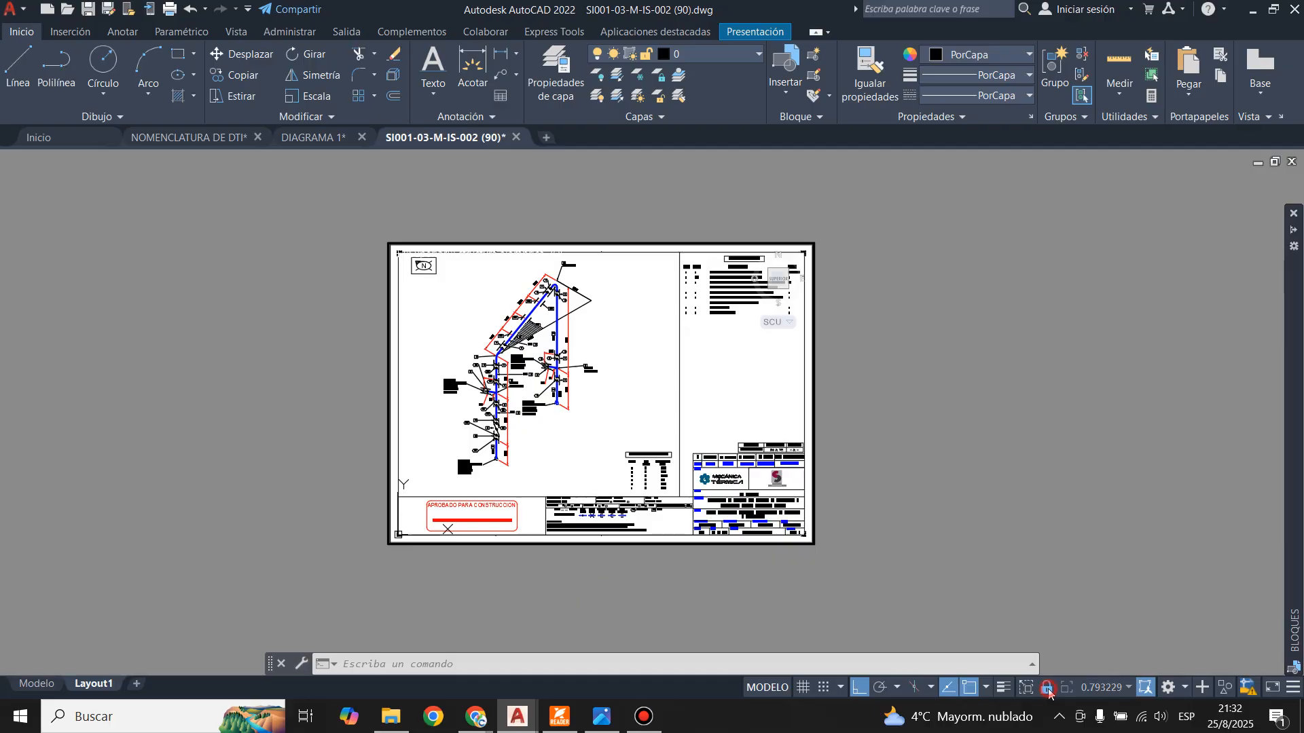
{"action": "double_click", "coordinate": [647, 572]}
- Examine the isometric's pipe runs, fittings, continuation notes, materials list and title block, and close the drawing without saving changes
{"action": "scroll", "coordinate": [440, 325], "scroll_direction": "up", "scroll_amount": 8}
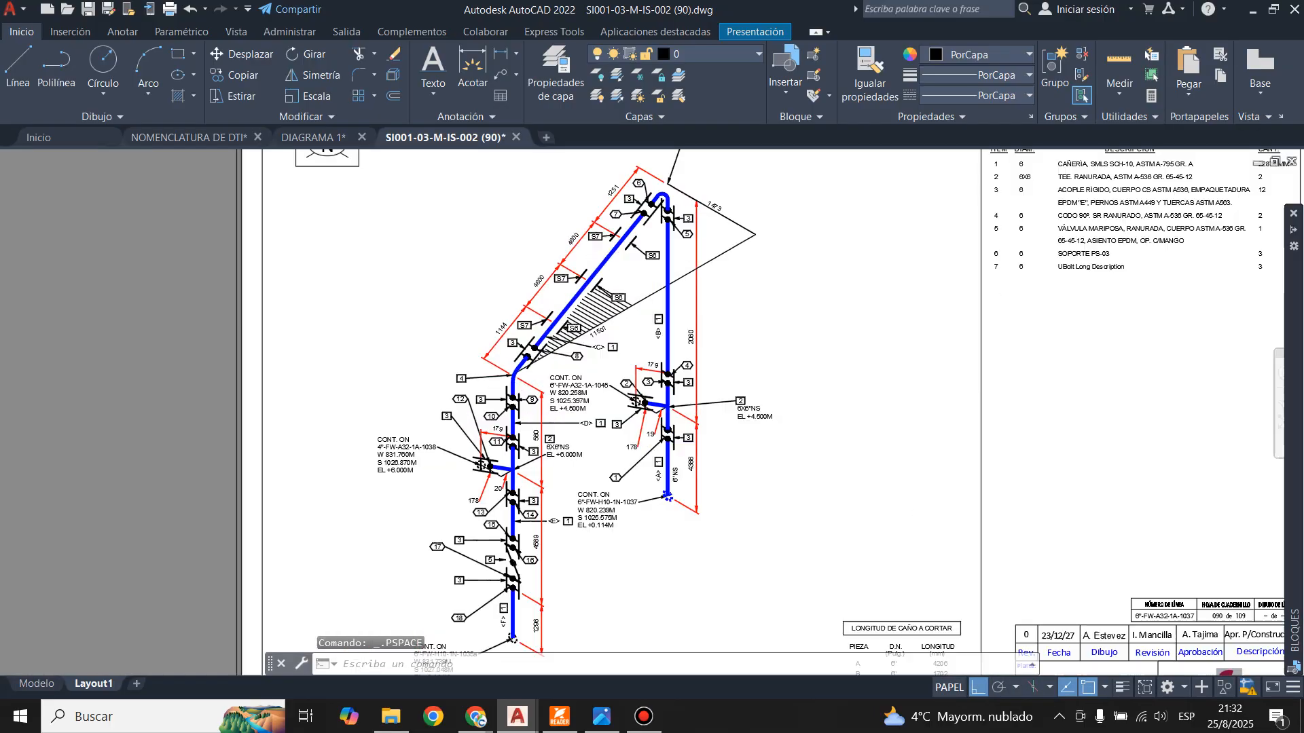
{"action": "scroll", "coordinate": [503, 503], "scroll_direction": "up", "scroll_amount": 4}
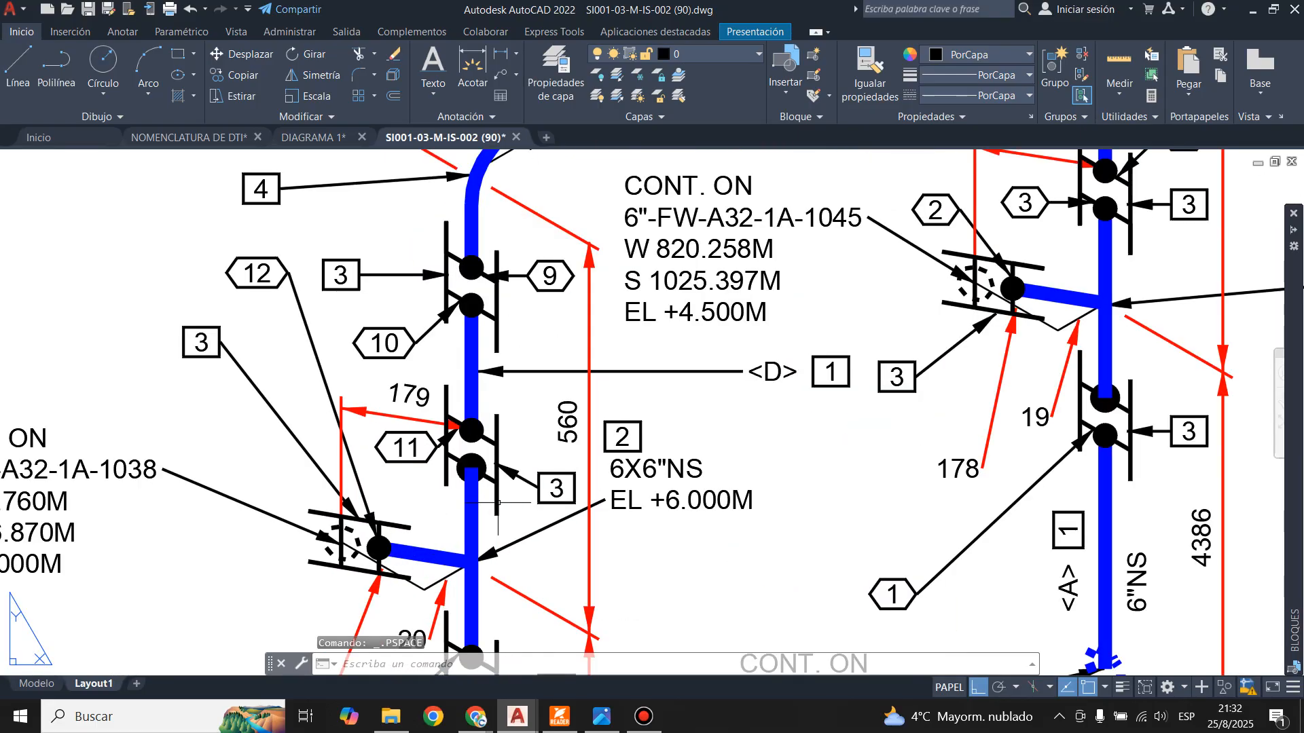
{"action": "scroll", "coordinate": [333, 336], "scroll_direction": "down", "scroll_amount": 6}
{"action": "scroll", "coordinate": [664, 363], "scroll_direction": "up", "scroll_amount": 6}
{"action": "scroll", "coordinate": [664, 364], "scroll_direction": "down", "scroll_amount": 6}
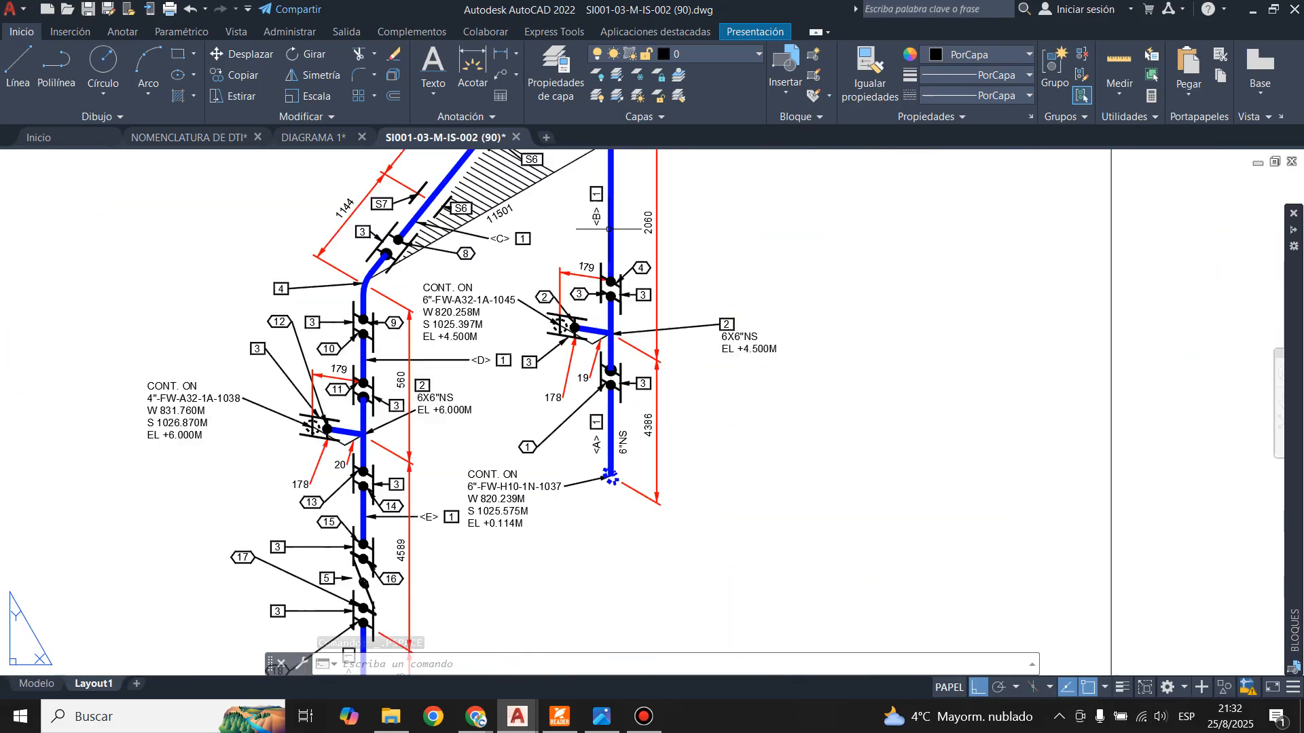
{"action": "scroll", "coordinate": [738, 512], "scroll_direction": "up", "scroll_amount": 6}
{"action": "scroll", "coordinate": [738, 513], "scroll_direction": "down", "scroll_amount": 2}
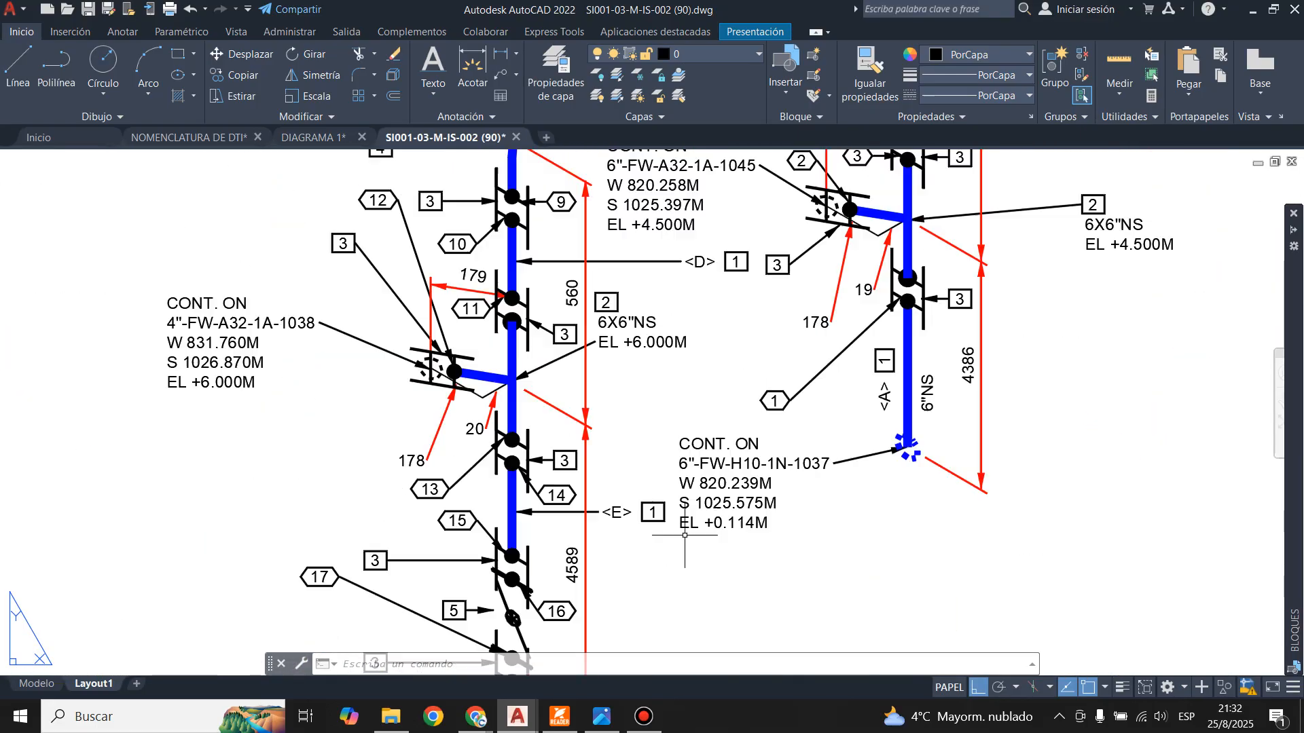
{"action": "scroll", "coordinate": [946, 518], "scroll_direction": "up", "scroll_amount": 2}
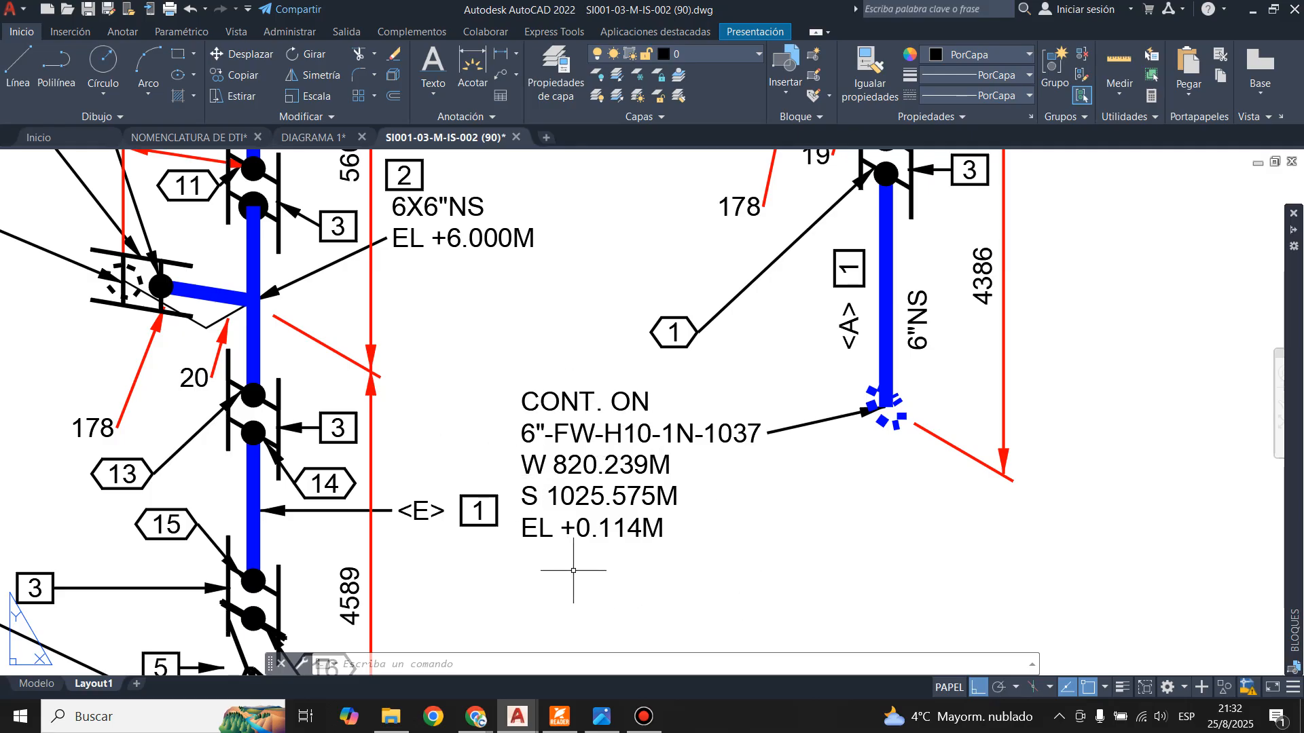
{"action": "scroll", "coordinate": [489, 543], "scroll_direction": "down", "scroll_amount": 5}
{"action": "scroll", "coordinate": [639, 407], "scroll_direction": "up", "scroll_amount": 5}
{"action": "scroll", "coordinate": [609, 444], "scroll_direction": "down", "scroll_amount": 2}
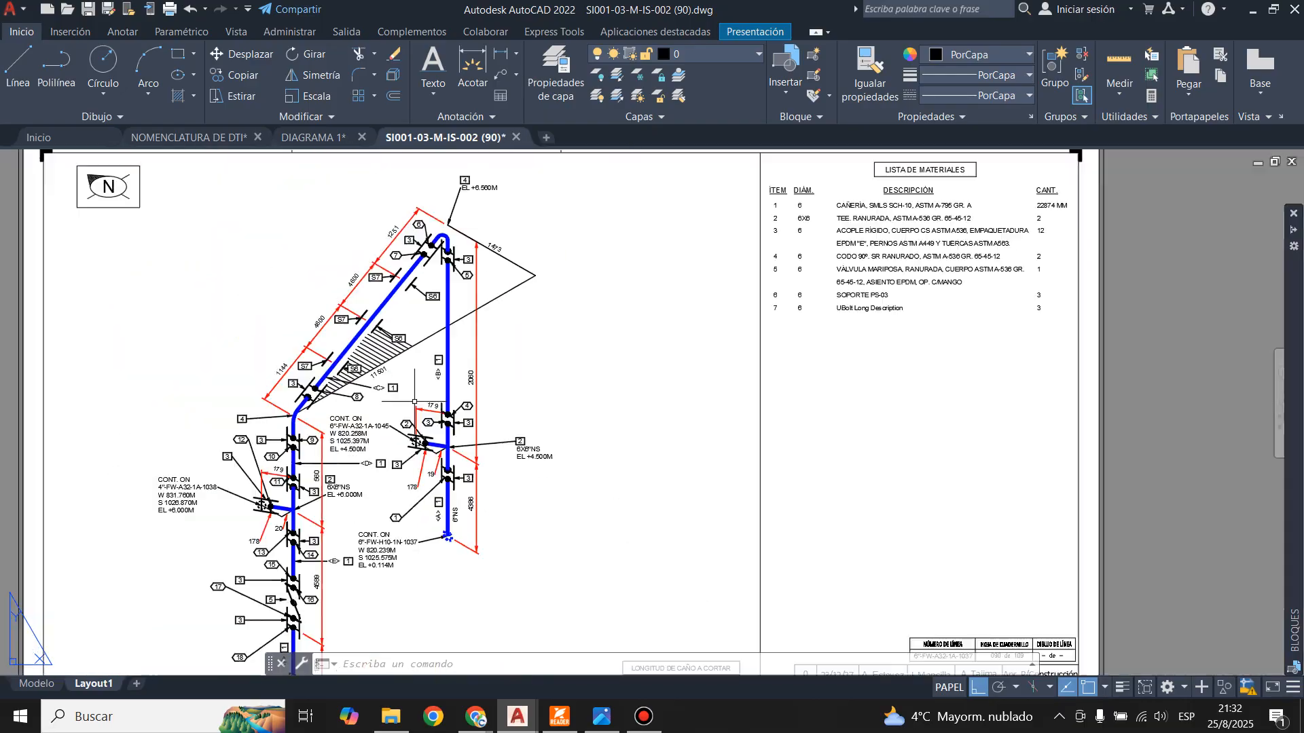
{"action": "scroll", "coordinate": [765, 381], "scroll_direction": "down", "scroll_amount": 3}
{"action": "scroll", "coordinate": [476, 430], "scroll_direction": "up", "scroll_amount": 4}
{"action": "scroll", "coordinate": [876, 360], "scroll_direction": "down", "scroll_amount": 3}
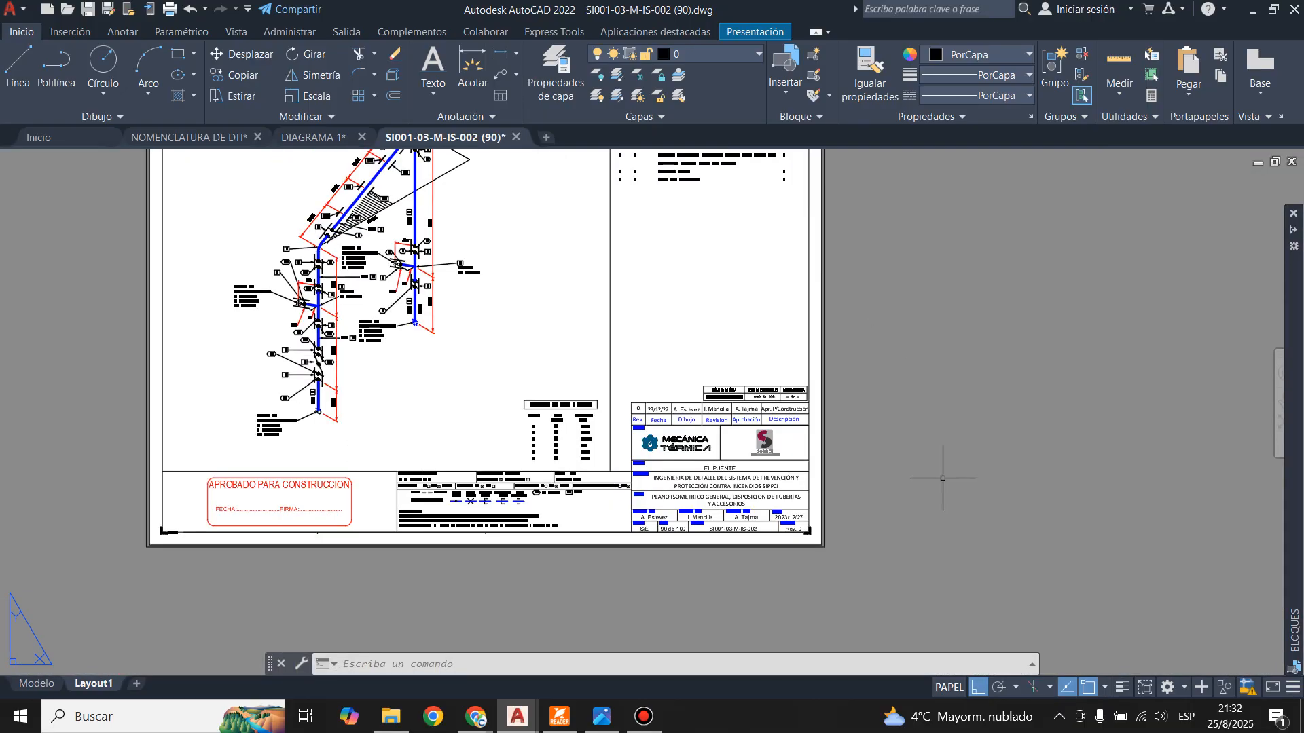
{"action": "scroll", "coordinate": [314, 232], "scroll_direction": "up", "scroll_amount": 5}
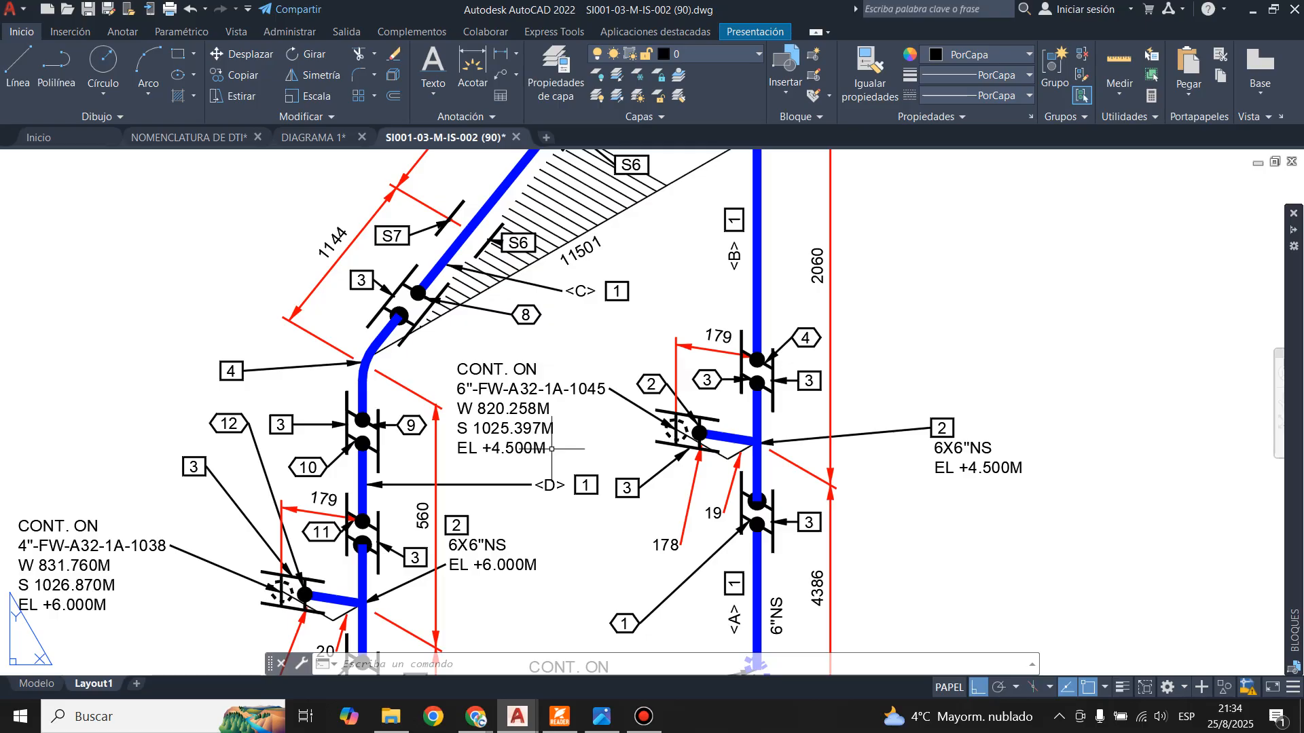
{"action": "left_click", "coordinate": [520, 139]}
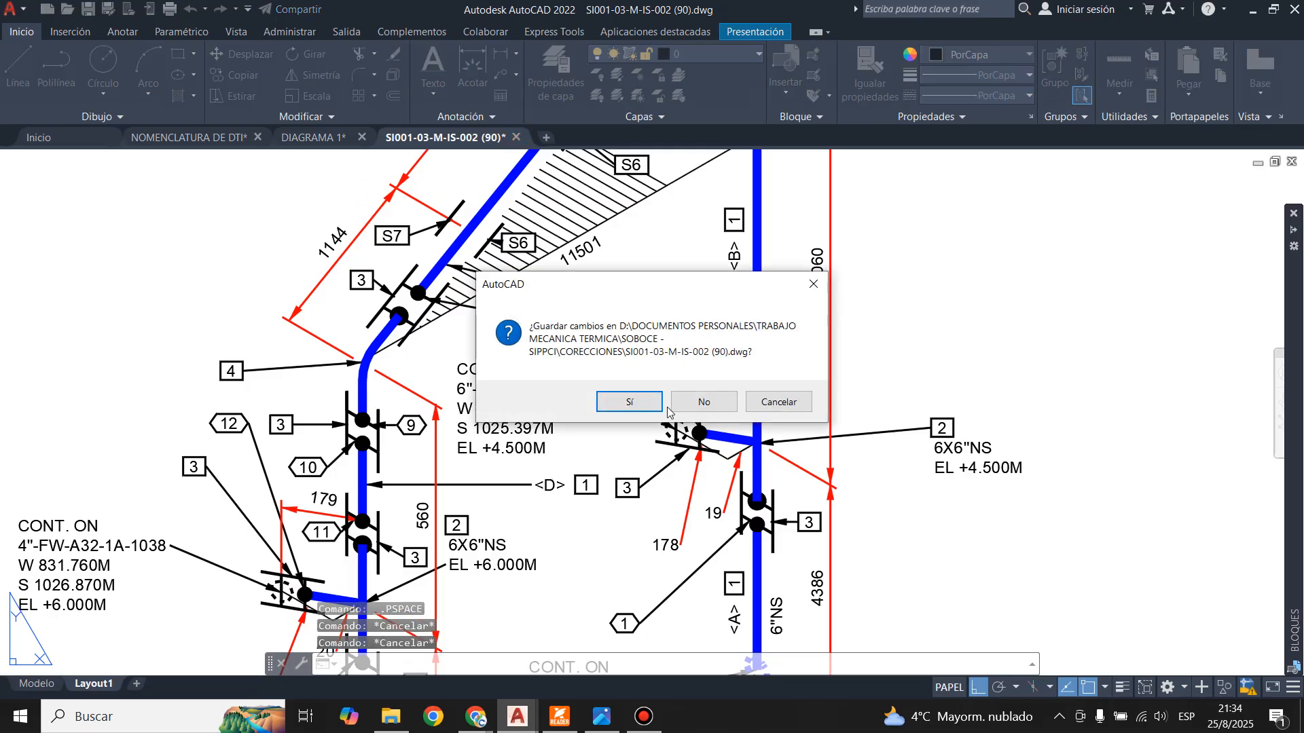
{"action": "left_click", "coordinate": [704, 402]}
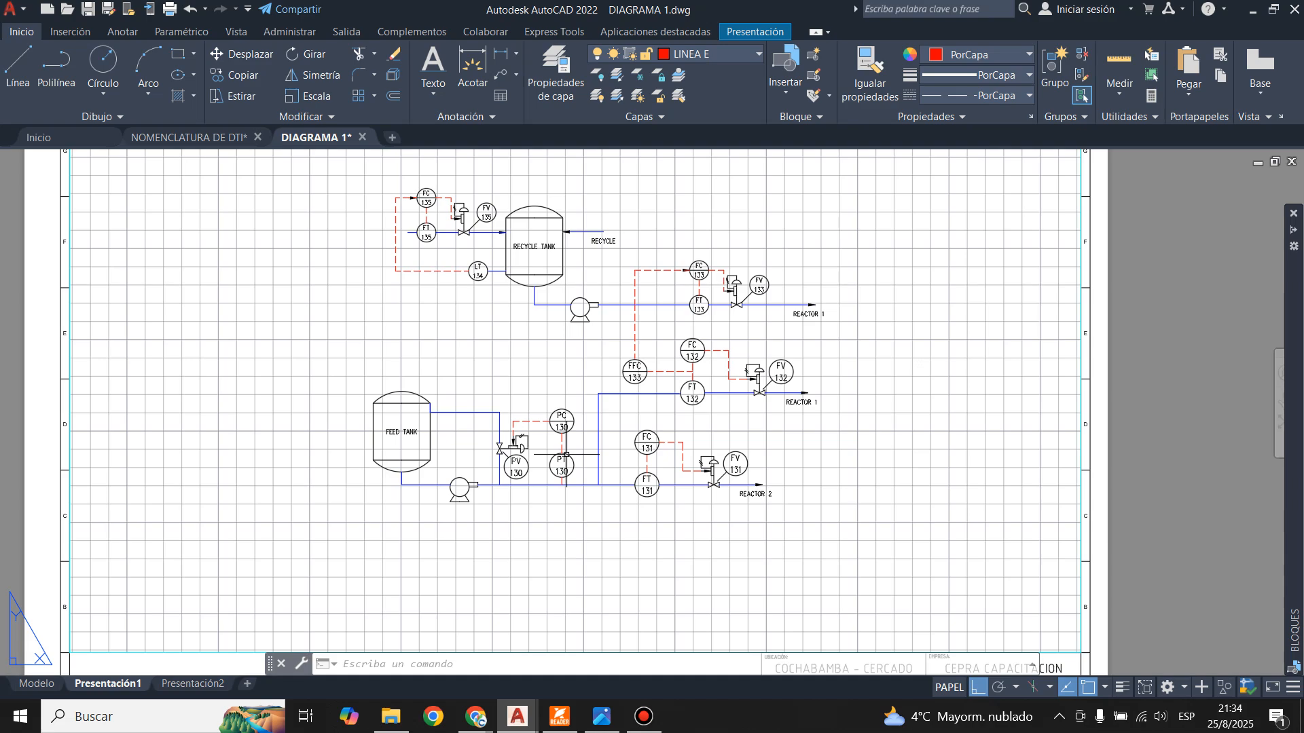
- Plot the Presentación1 layout of DIAGRAMA 1 as a single sheet with the DWG To PDF.pc3 plotter
{"action": "key", "text": "ctrl+p"}
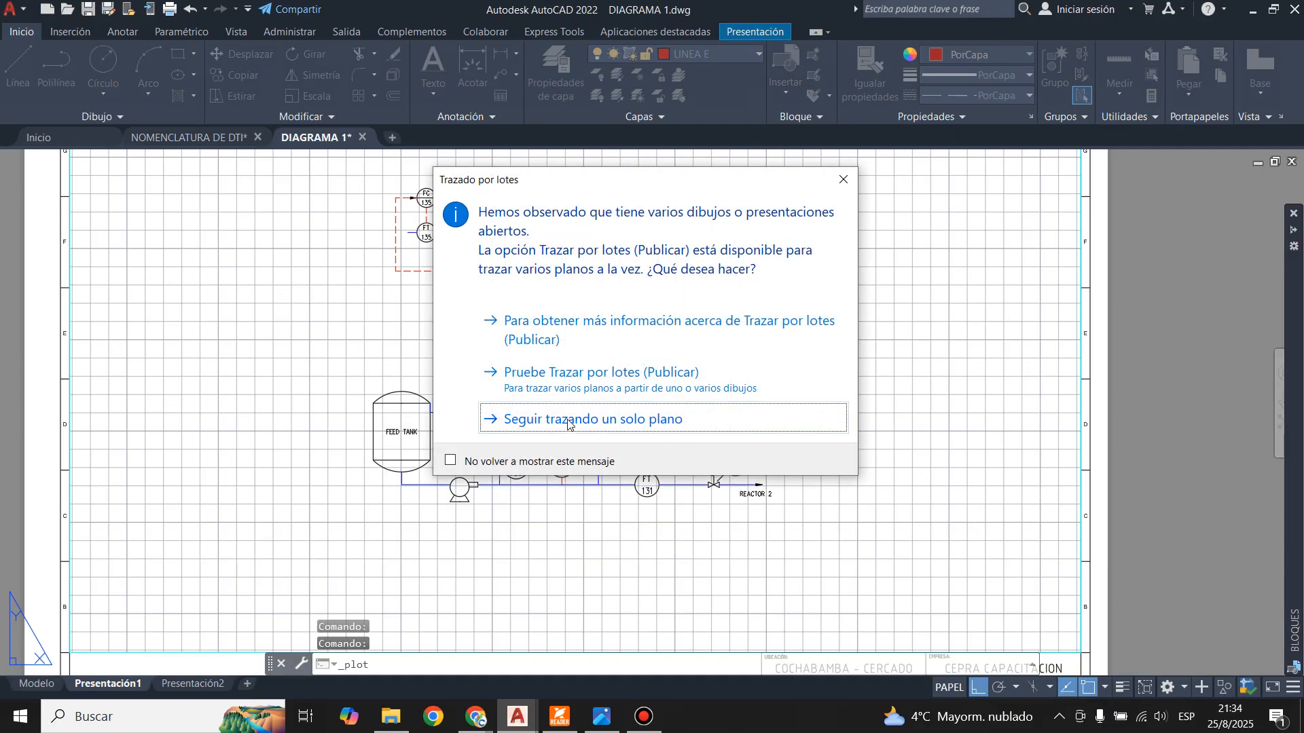
{"action": "left_click", "coordinate": [567, 421]}
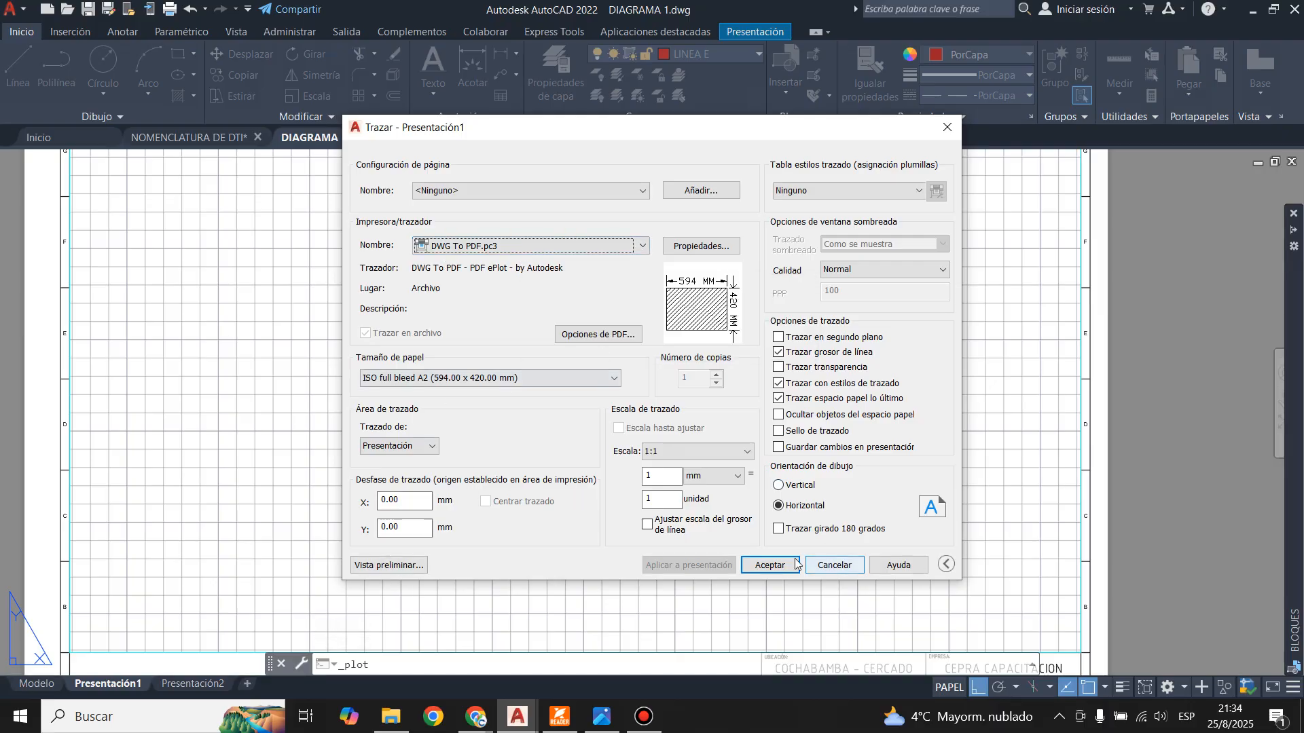
{"action": "left_click", "coordinate": [769, 565]}
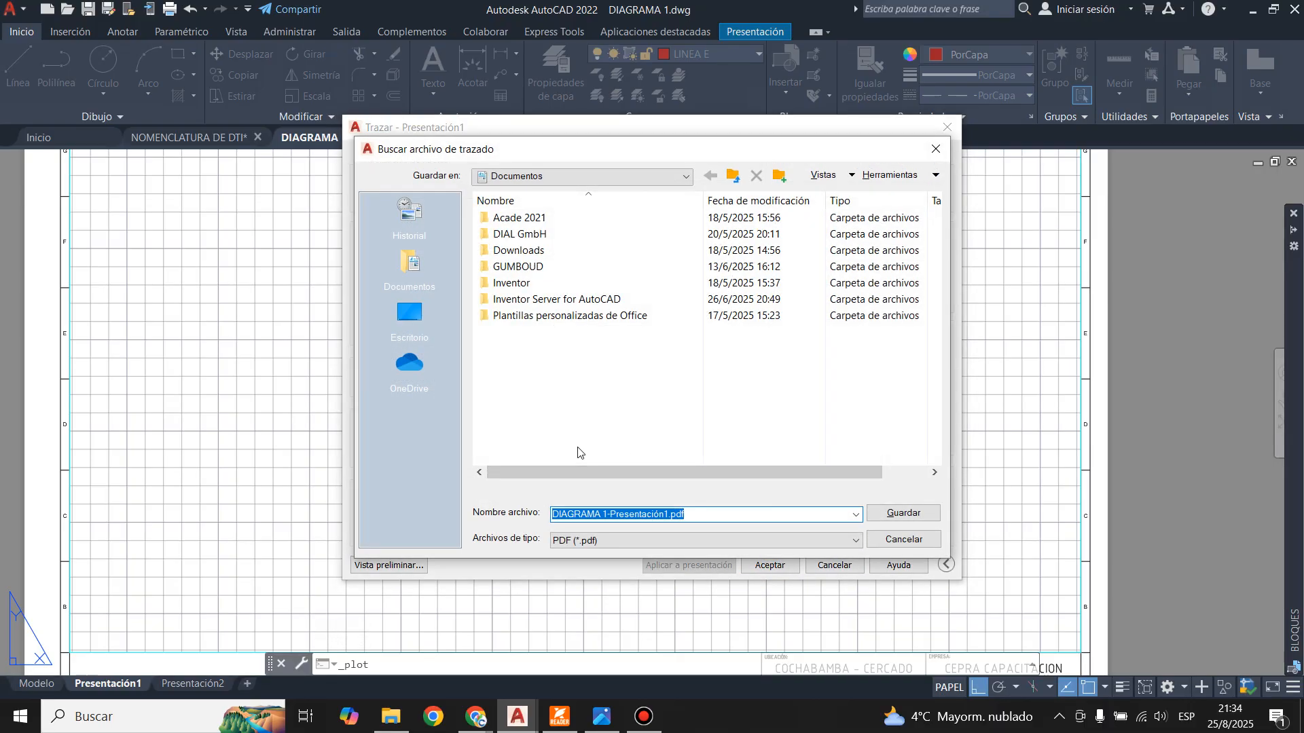
- Save the plotted sheet as DIAGRAMA AGOSTO CEPRA in the desktop's PRUEBAS folder and close the resulting PDF
{"action": "left_click", "coordinate": [735, 178]}
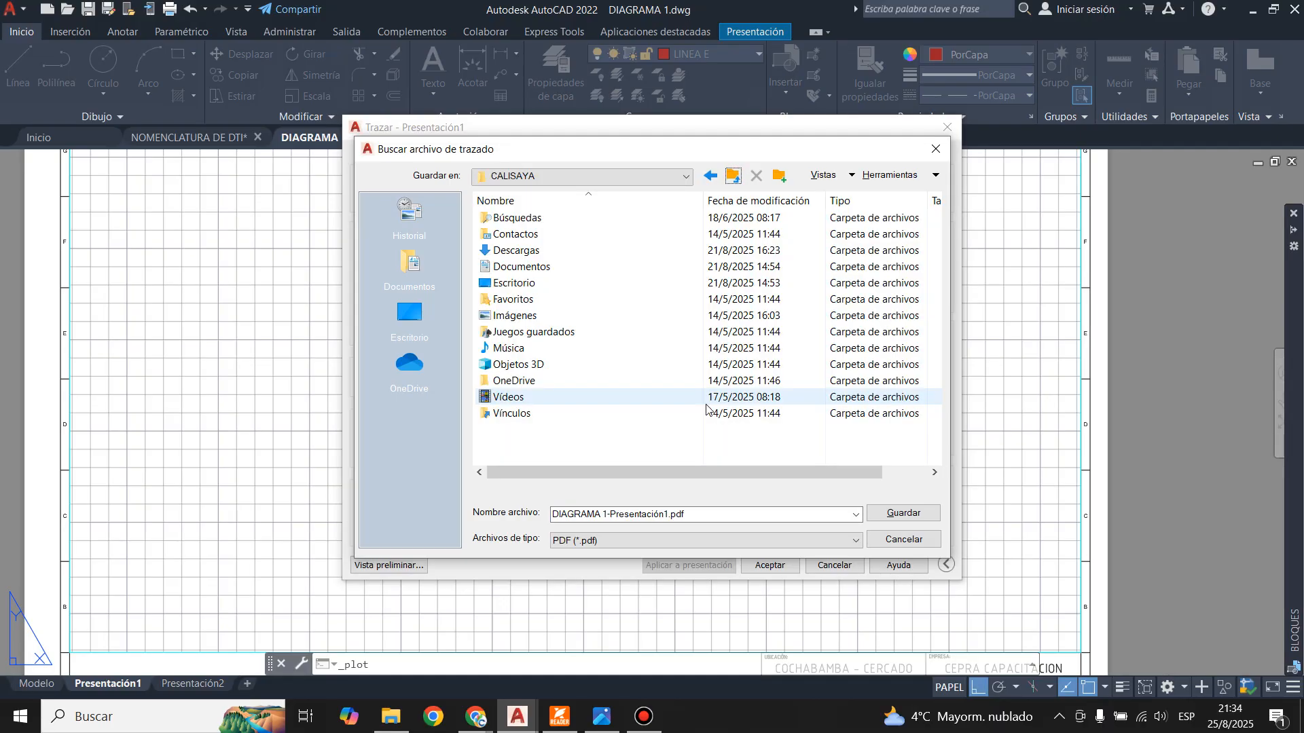
{"action": "left_click", "coordinate": [427, 327]}
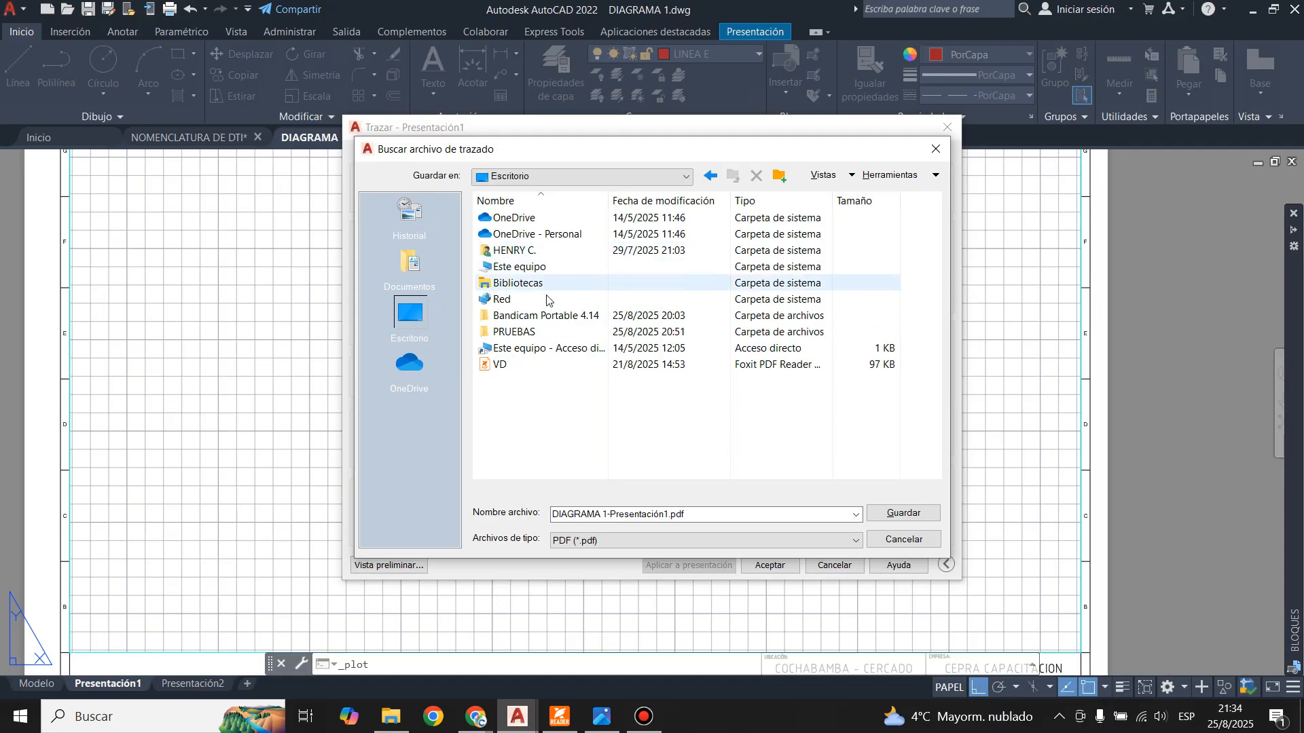
{"action": "left_click", "coordinate": [533, 320]}
{"action": "double_click", "coordinate": [523, 332]}
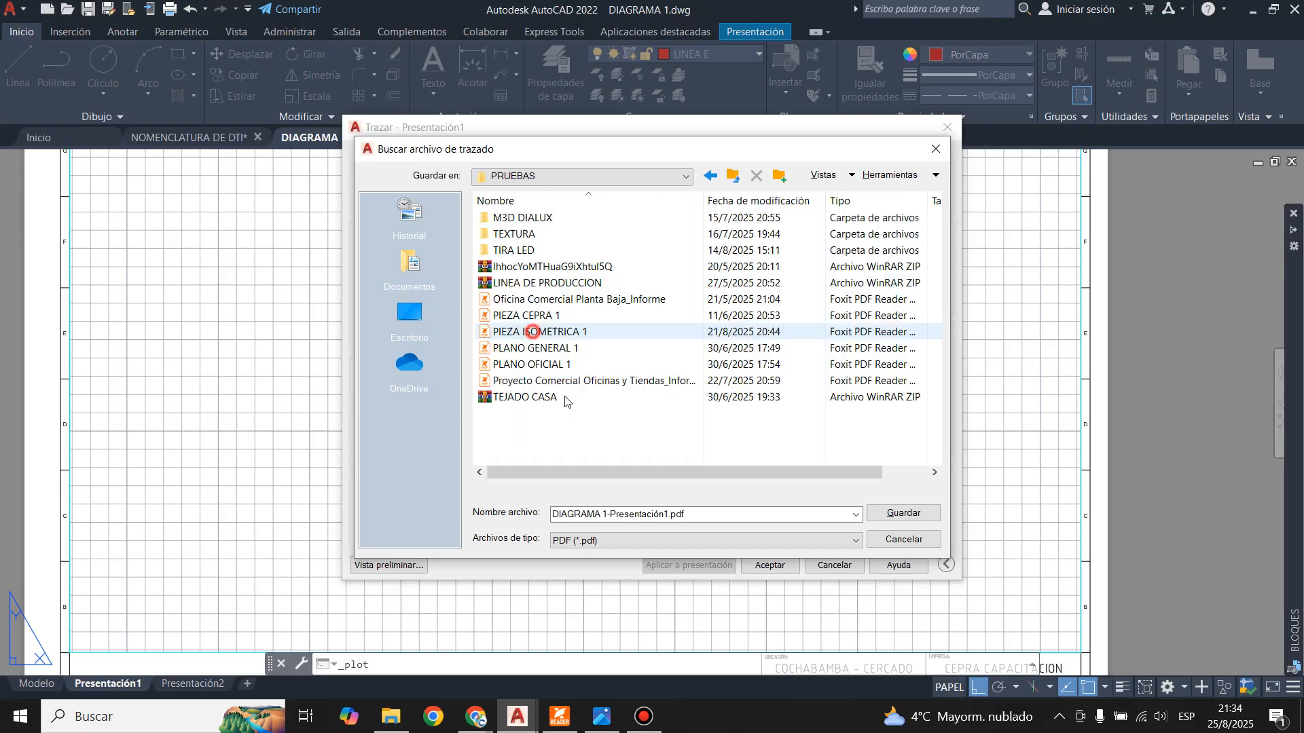
{"action": "left_click", "coordinate": [730, 516]}
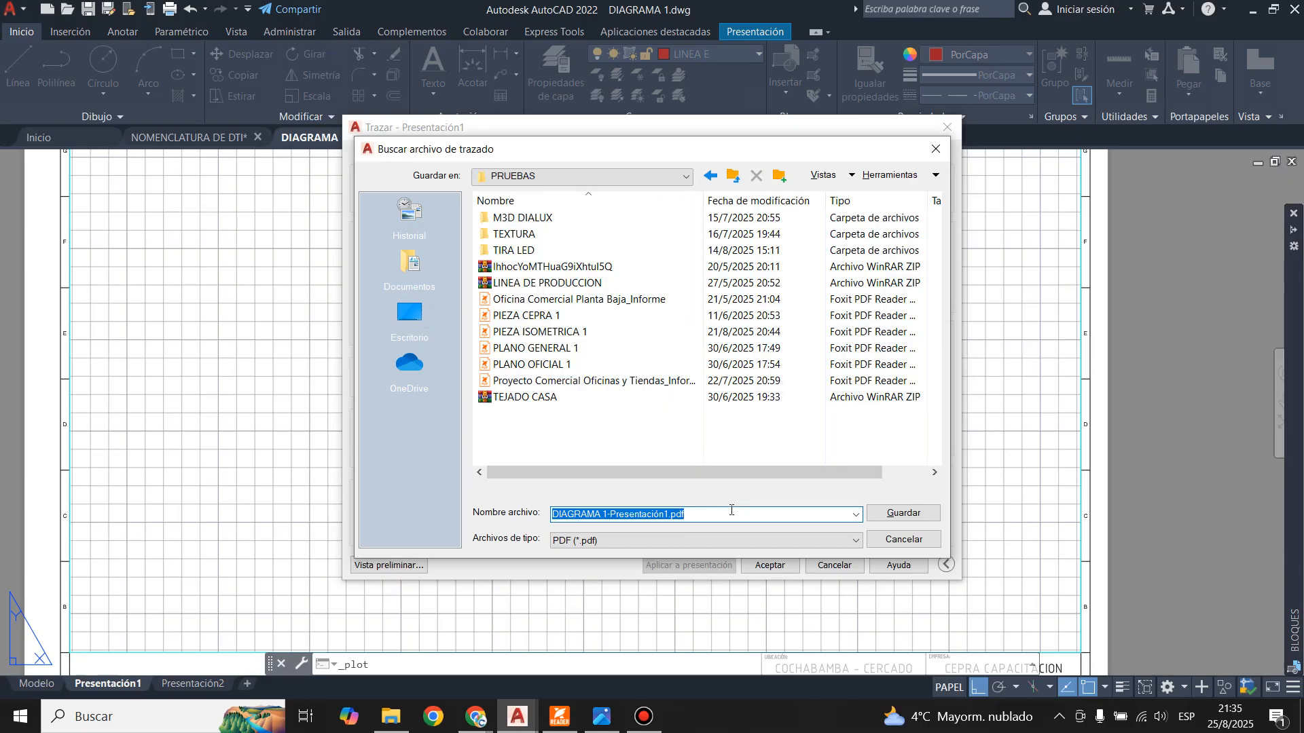
{"action": "type", "text": "DIA"}
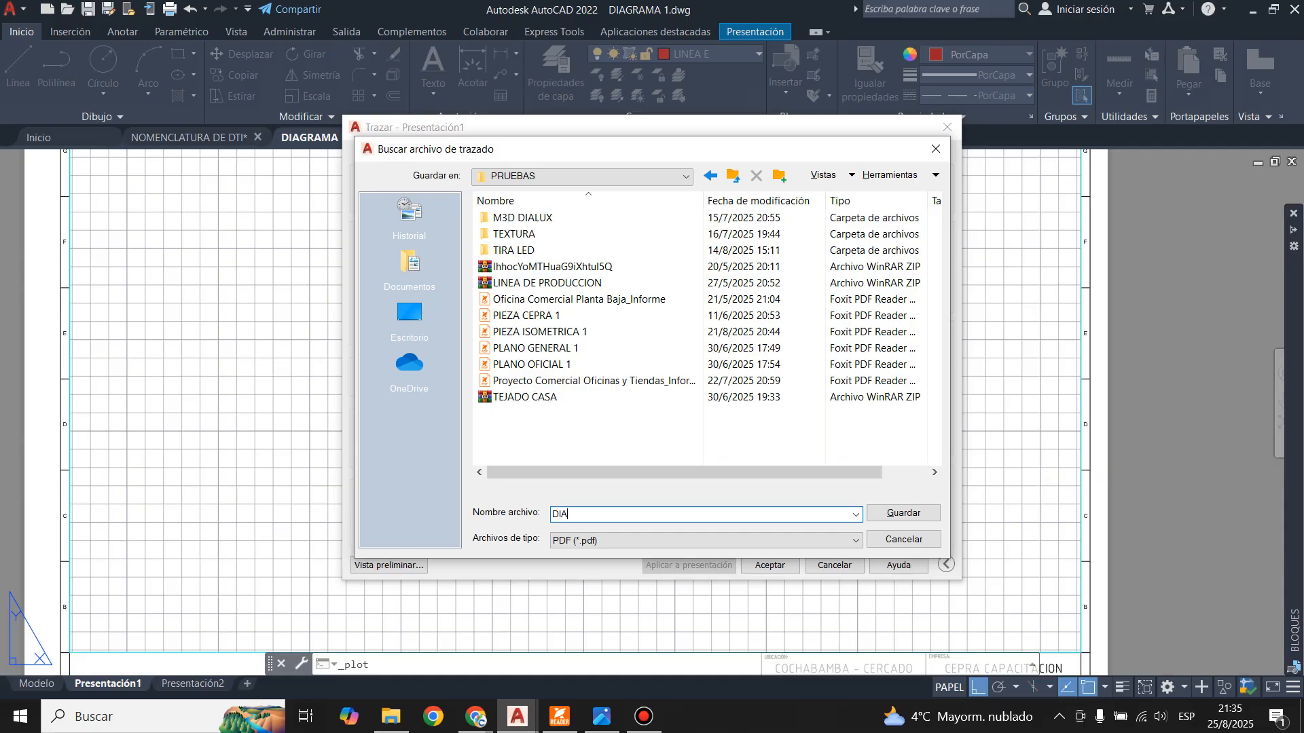
{"action": "type", "text": "GRAMA AGOSTO CEPRA"}
{"action": "left_click", "coordinate": [902, 512]}
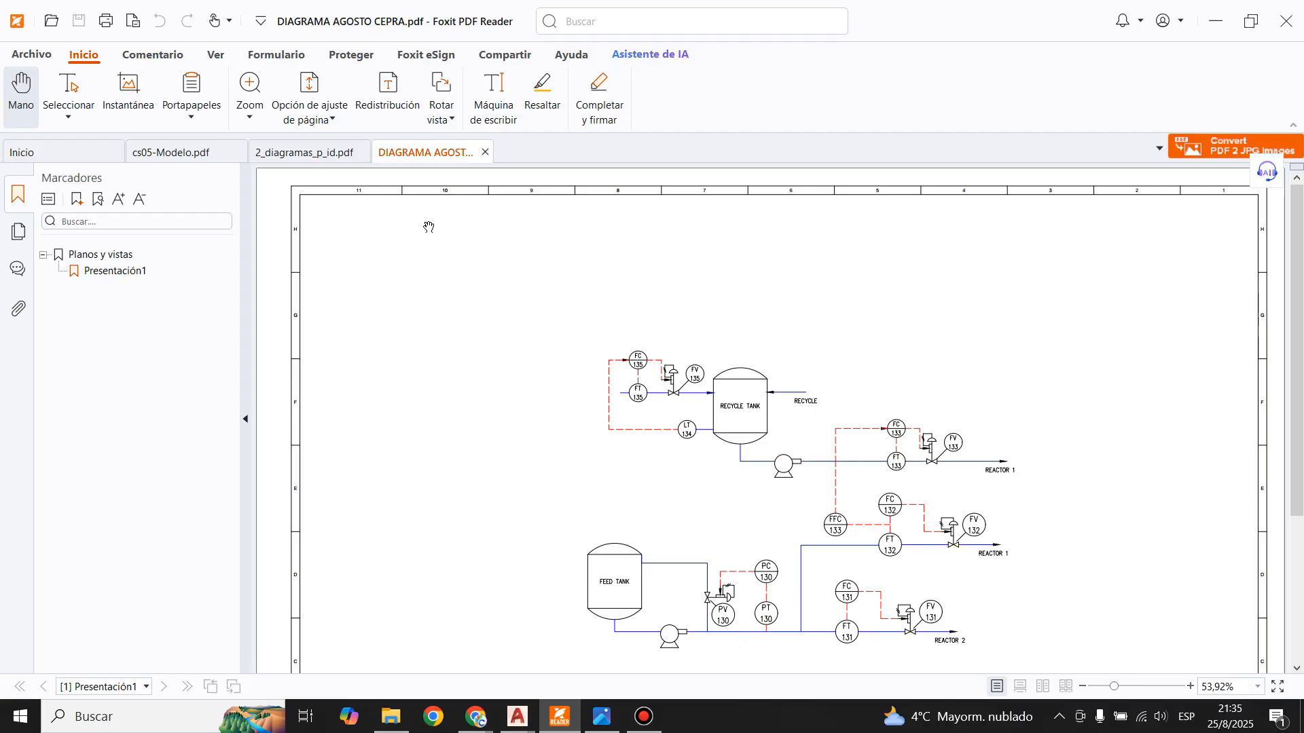
{"action": "left_click", "coordinate": [484, 152]}
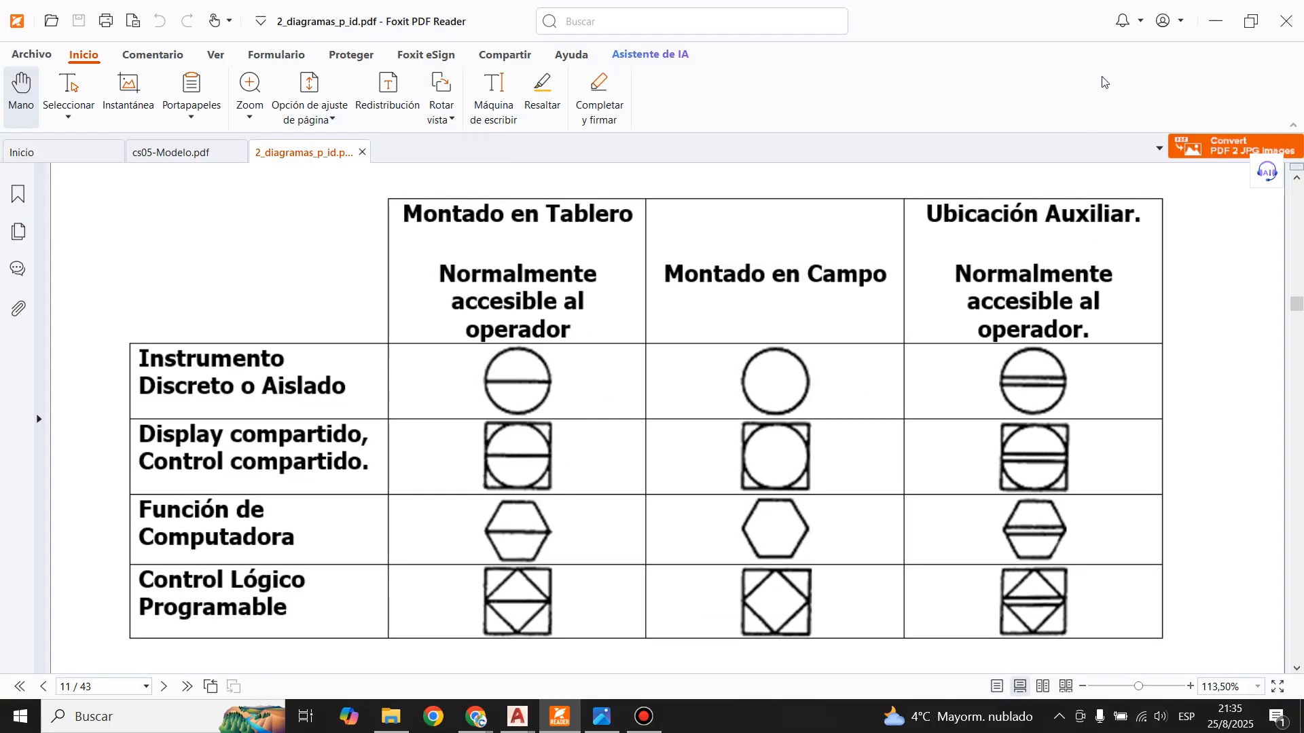
{"action": "left_click", "coordinate": [1205, 20]}
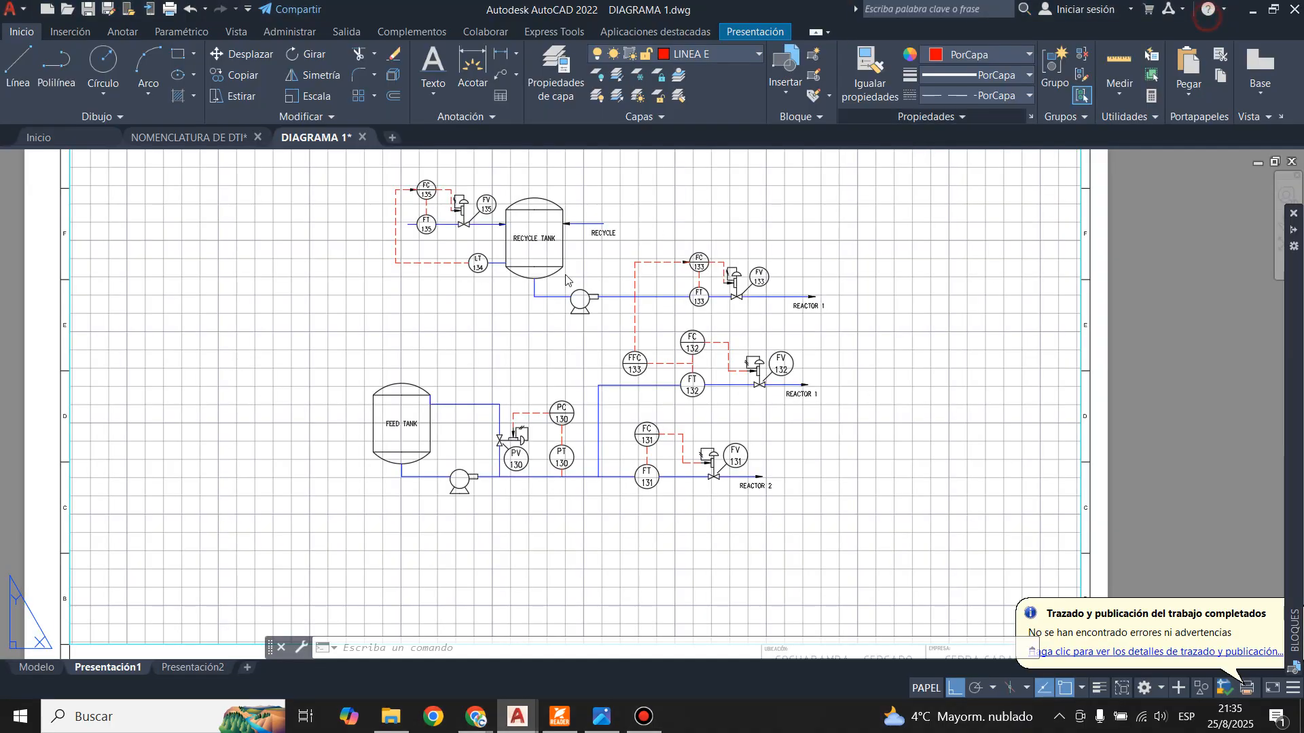
- Close DIAGRAMA 1 with its changes saved and NOMENCLATURA DE DTI without saving
{"action": "left_click", "coordinate": [363, 139]}
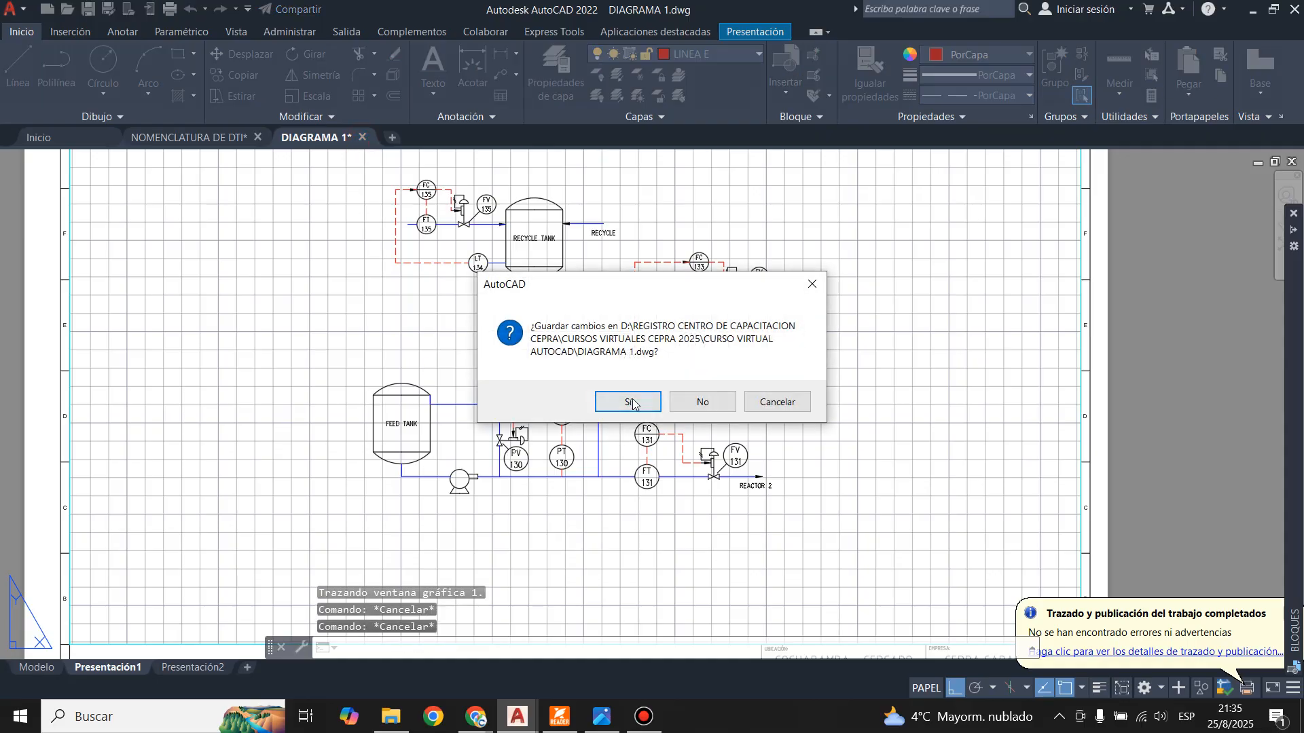
{"action": "left_click", "coordinate": [629, 406]}
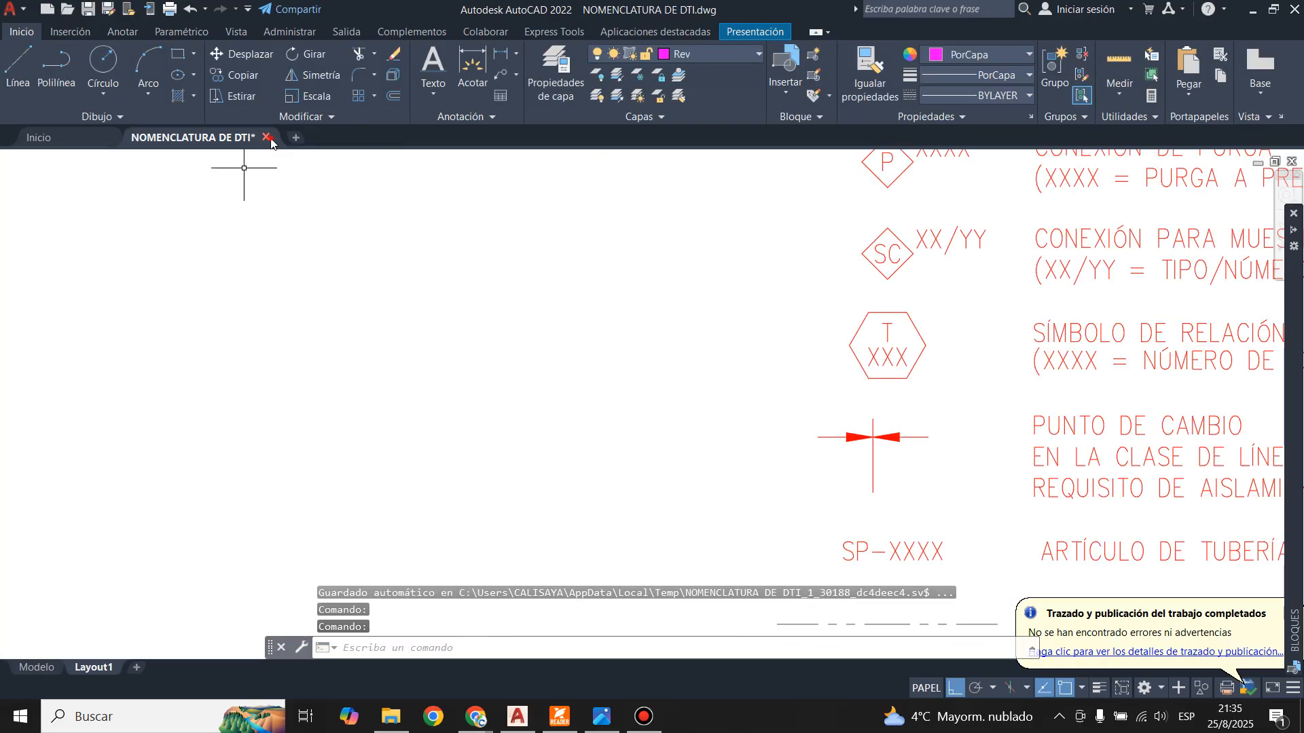
{"action": "left_click", "coordinate": [270, 141]}
{"action": "left_click", "coordinate": [704, 394]}
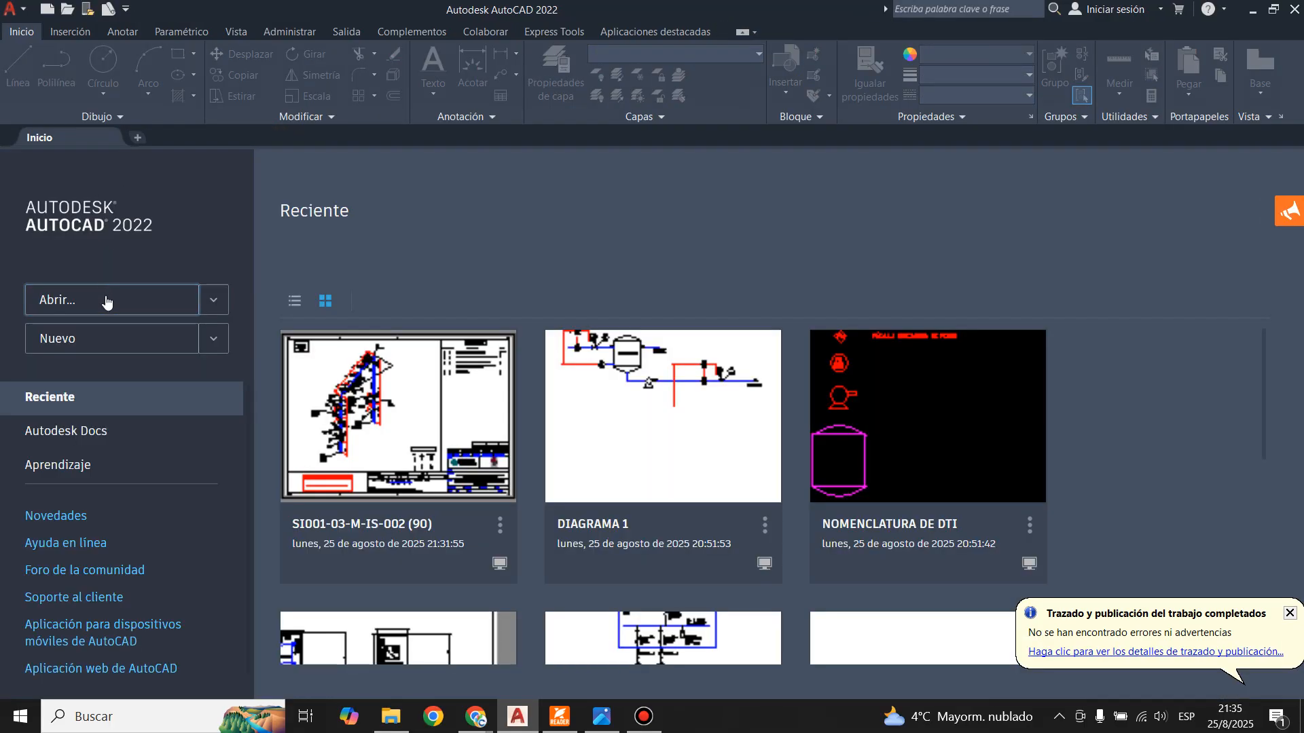
- Import DIAGRAMA AGOSTO CEPRA from the desktop's PRUEBAS folder into model space of a new drawing, at scale 1 on the current layer
{"action": "left_click", "coordinate": [107, 343]}
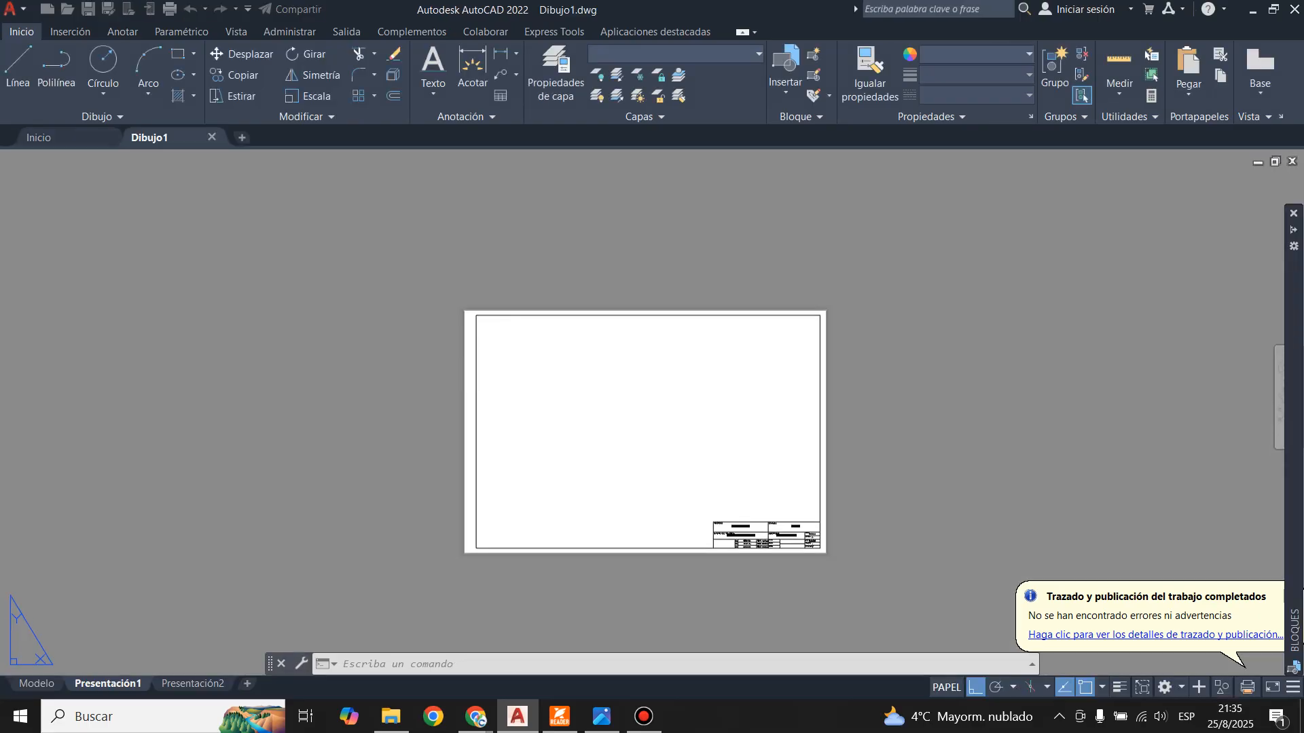
{"action": "left_click", "coordinate": [37, 684]}
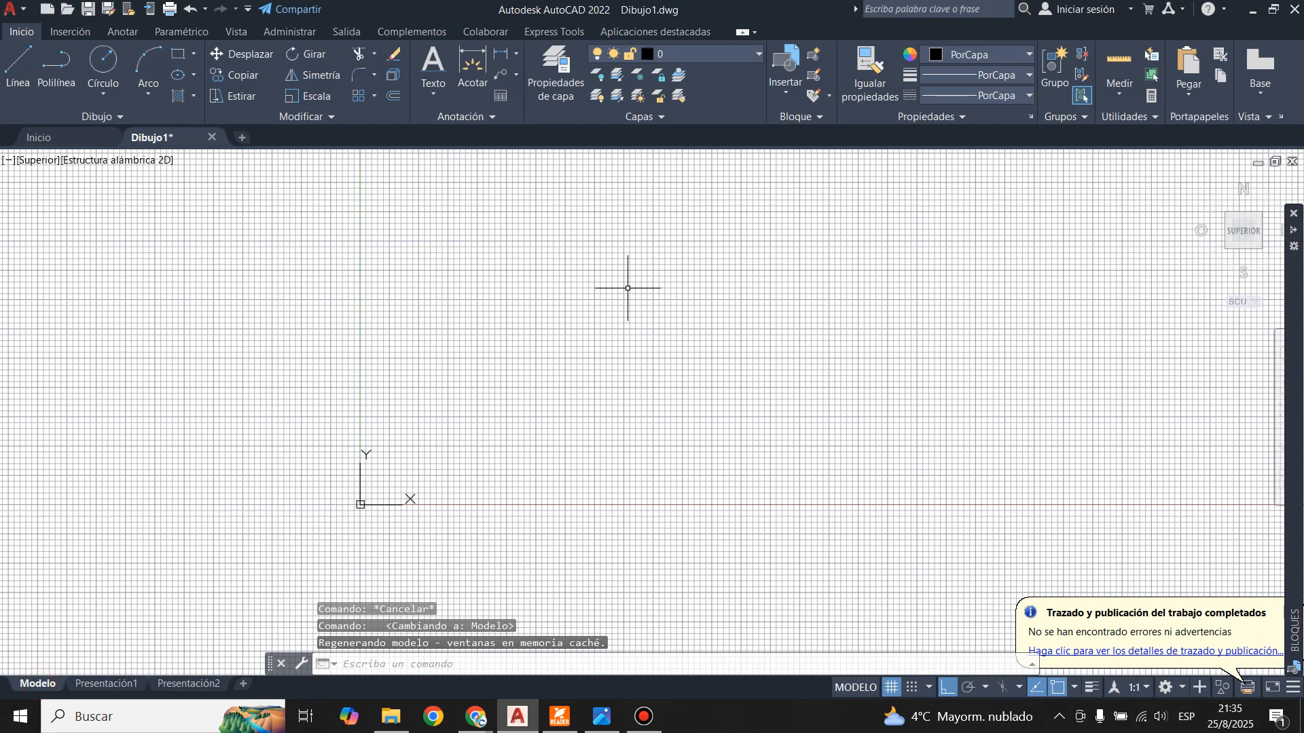
{"action": "left_click", "coordinate": [70, 32]}
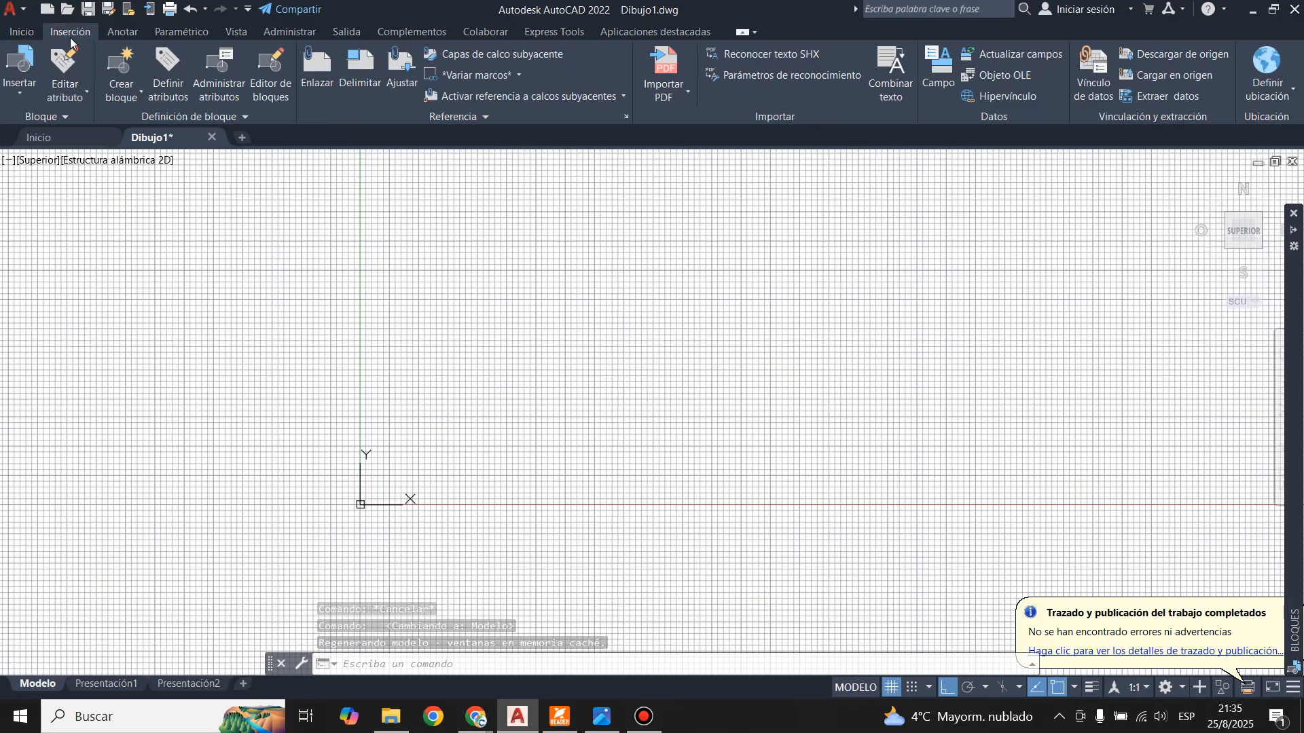
{"action": "left_click", "coordinate": [671, 100]}
{"action": "left_click", "coordinate": [676, 130]}
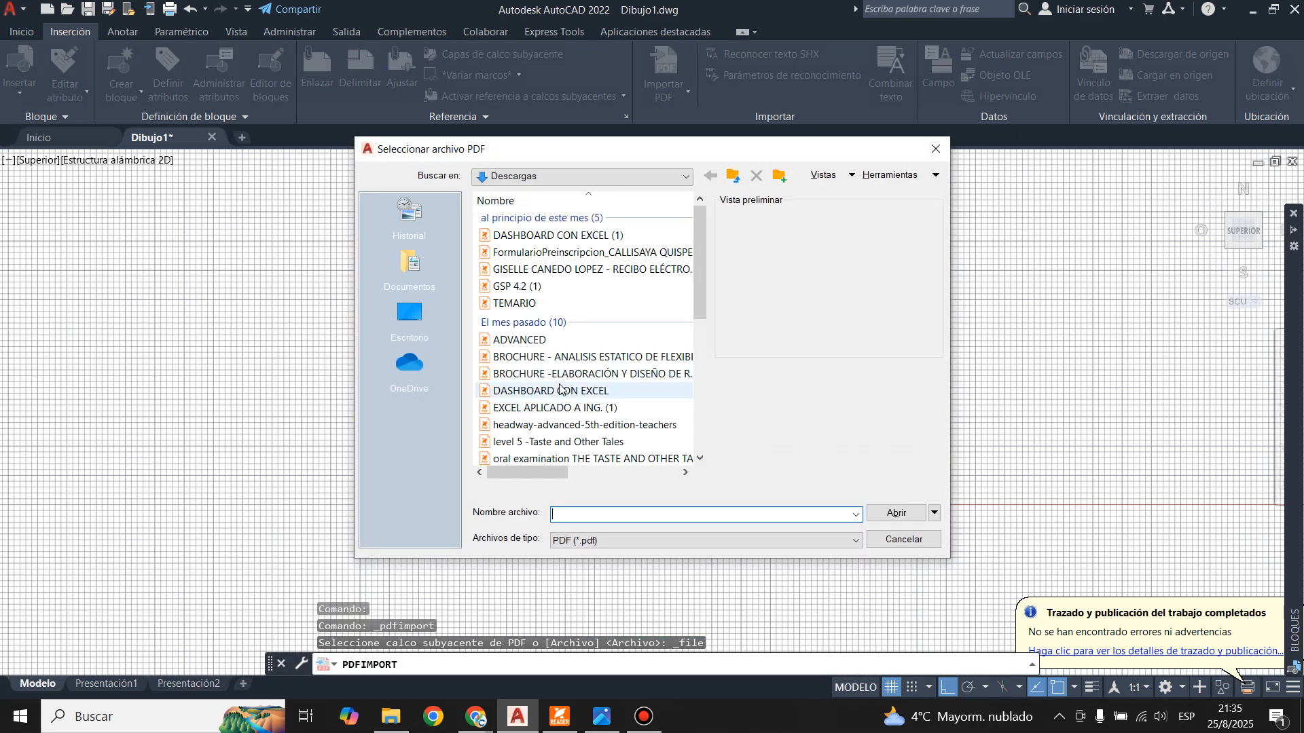
{"action": "left_click", "coordinate": [401, 316]}
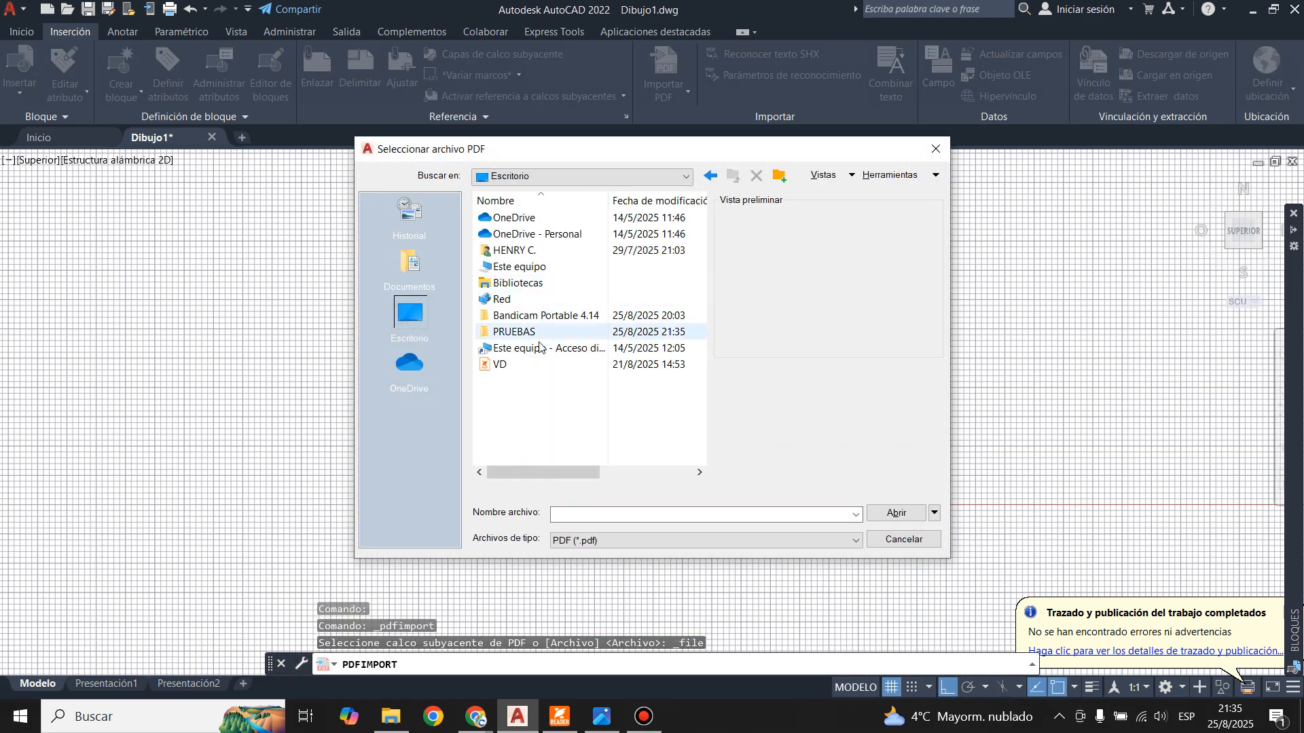
{"action": "double_click", "coordinate": [536, 332]}
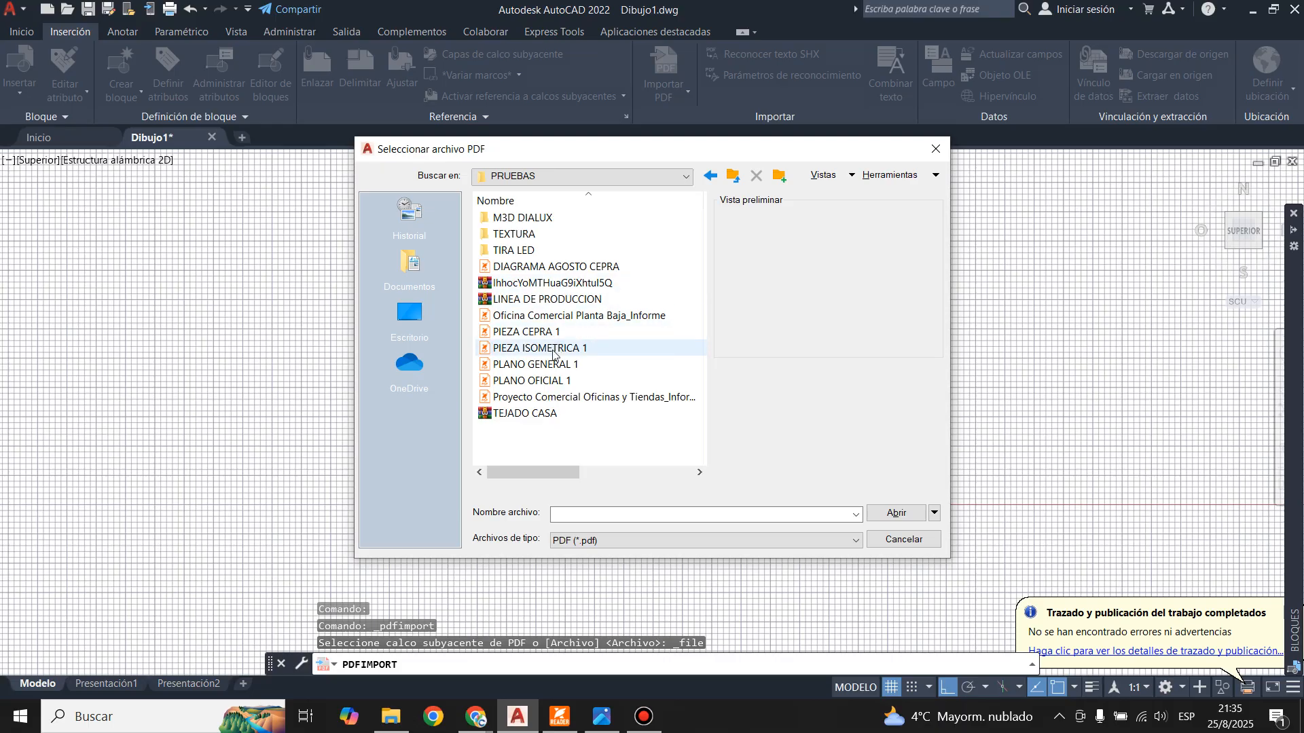
{"action": "left_click", "coordinate": [562, 266]}
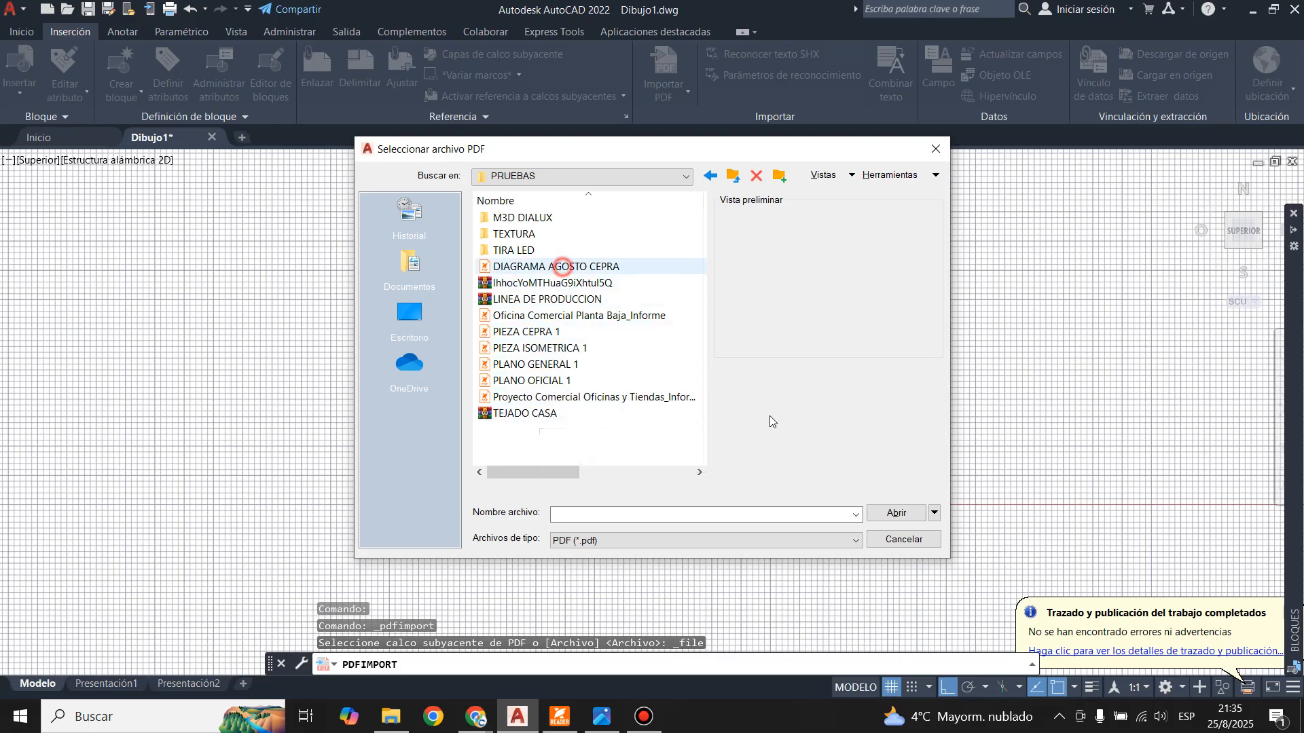
{"action": "left_click", "coordinate": [896, 512]}
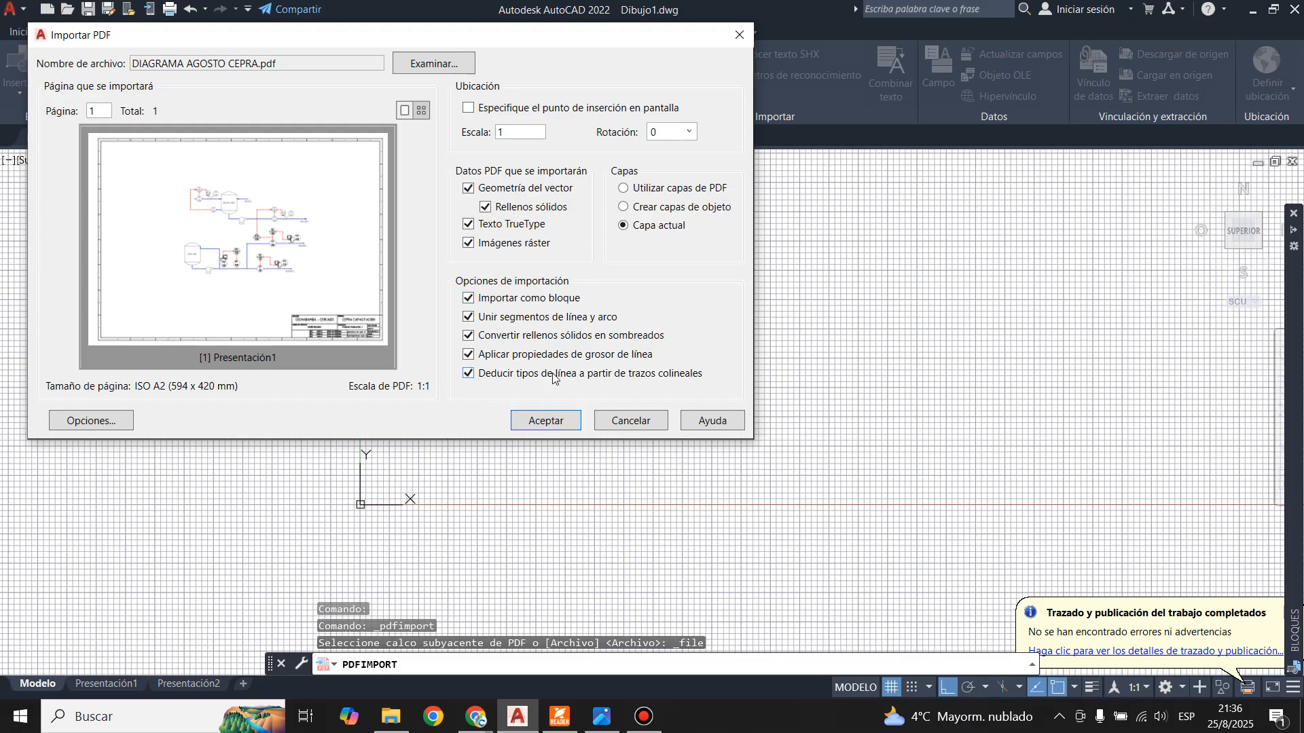
{"action": "left_click", "coordinate": [543, 421]}
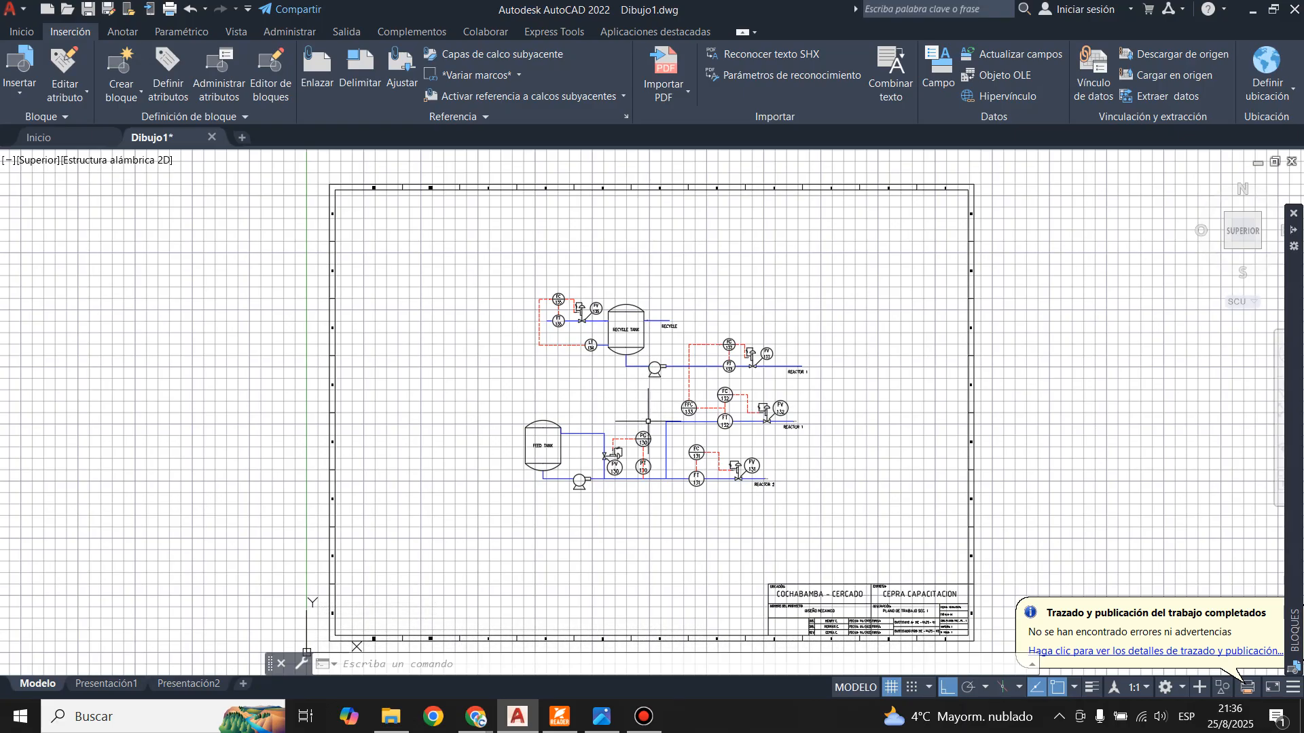
- Explode the whole imported P&ID block into separate objects
{"action": "scroll", "coordinate": [648, 491], "scroll_direction": "up", "scroll_amount": 5}
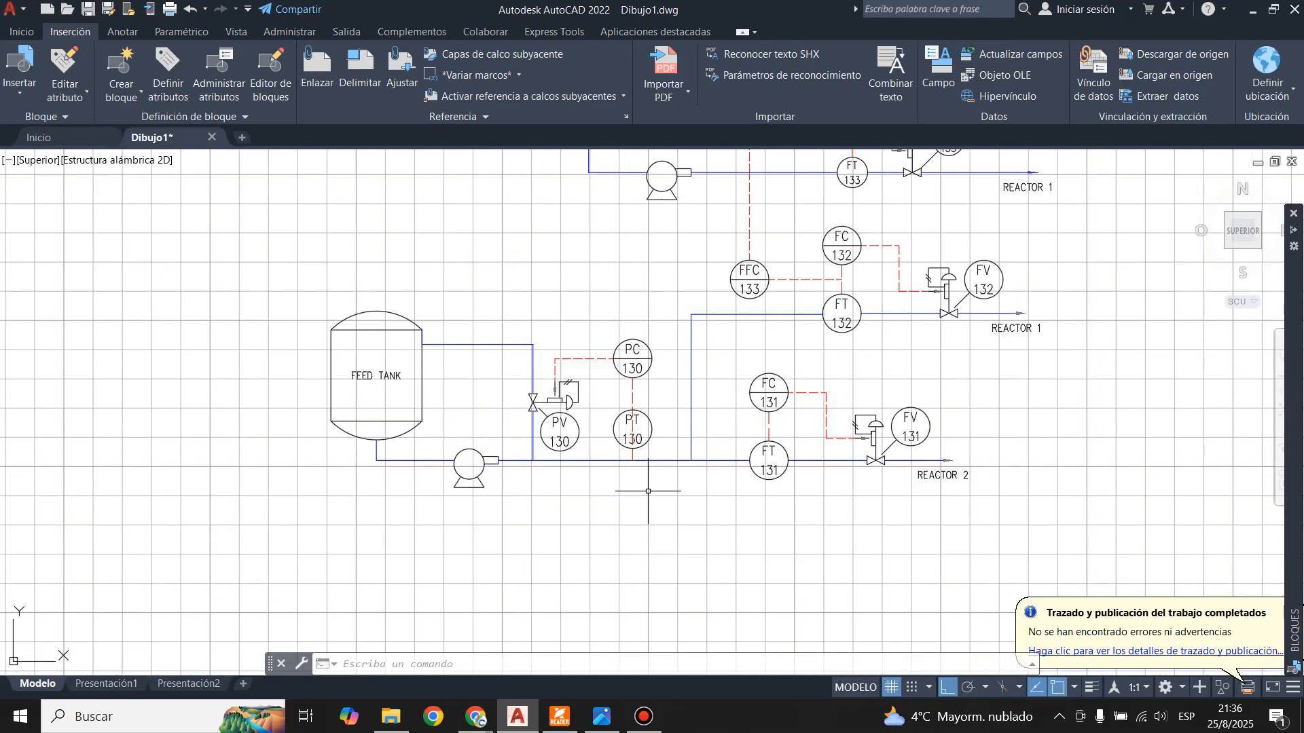
{"action": "scroll", "coordinate": [558, 429], "scroll_direction": "up", "scroll_amount": 5}
{"action": "key", "text": "ctrl+a"}
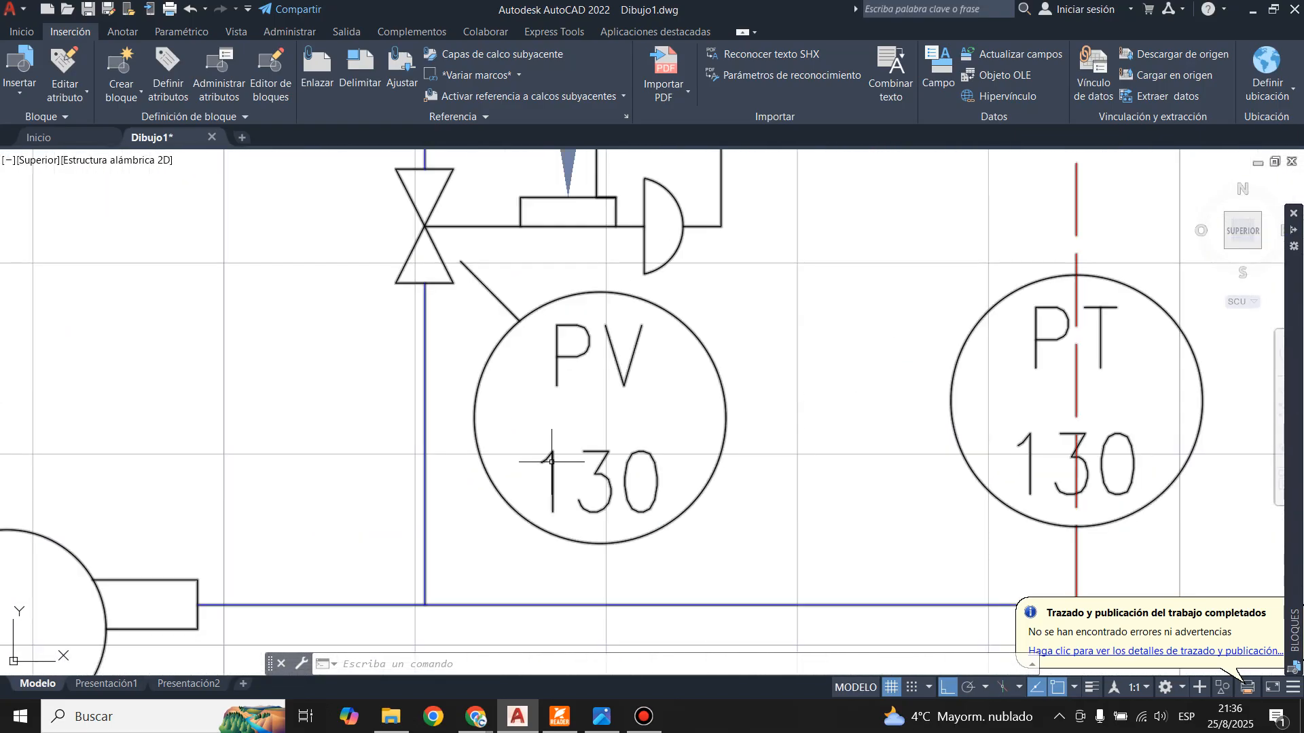
{"action": "scroll", "coordinate": [598, 420], "scroll_direction": "down", "scroll_amount": 7}
{"action": "scroll", "coordinate": [540, 475], "scroll_direction": "down", "scroll_amount": 4}
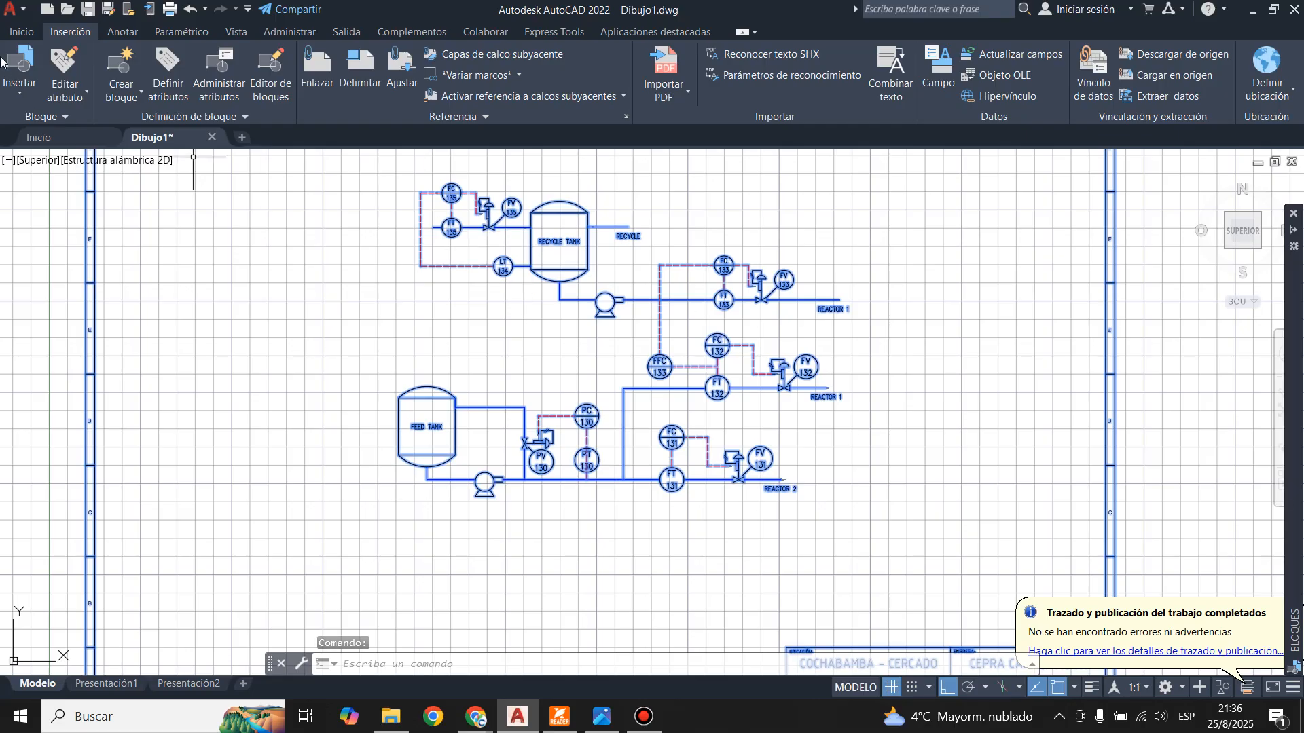
{"action": "left_click", "coordinate": [23, 32]}
{"action": "left_click", "coordinate": [393, 75]}
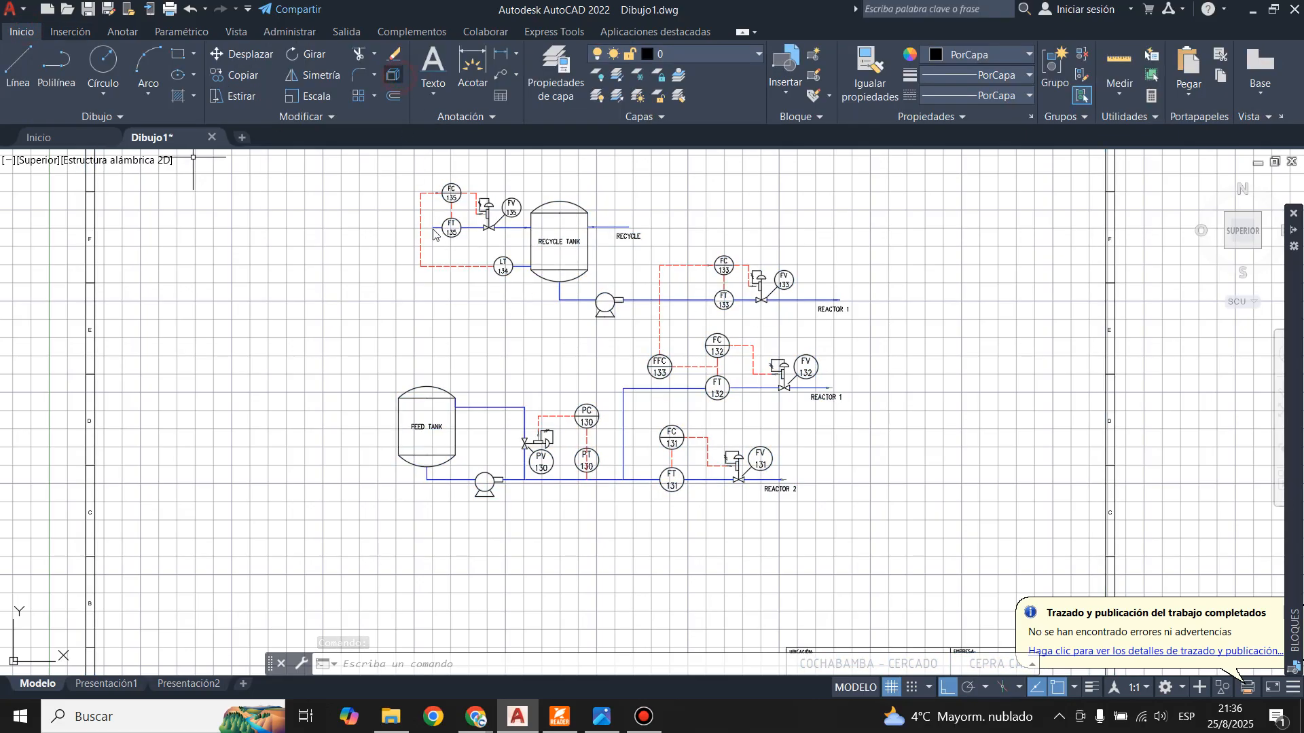
- Inspect the exploded pipe line beside the feed tank and the FEED TANK lettering by selecting their objects
{"action": "left_click", "coordinate": [475, 406]}
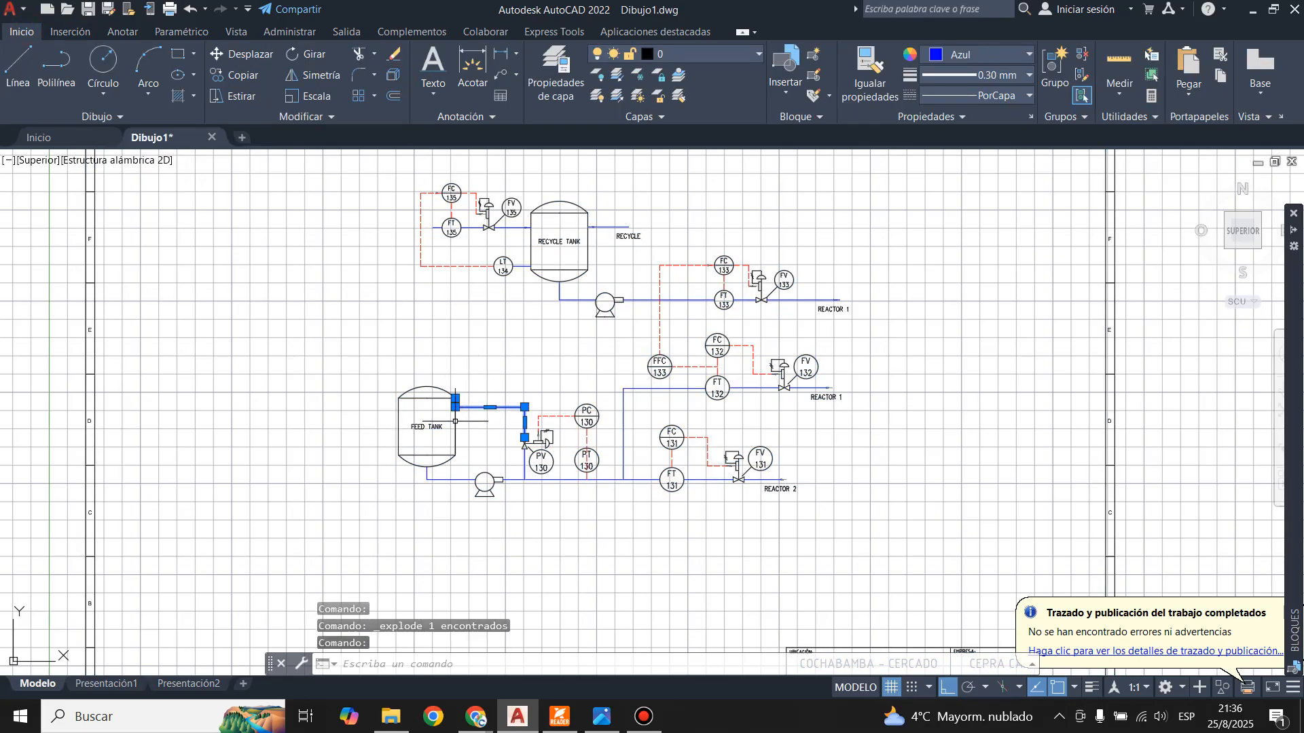
{"action": "scroll", "coordinate": [476, 407], "scroll_direction": "up", "scroll_amount": 4}
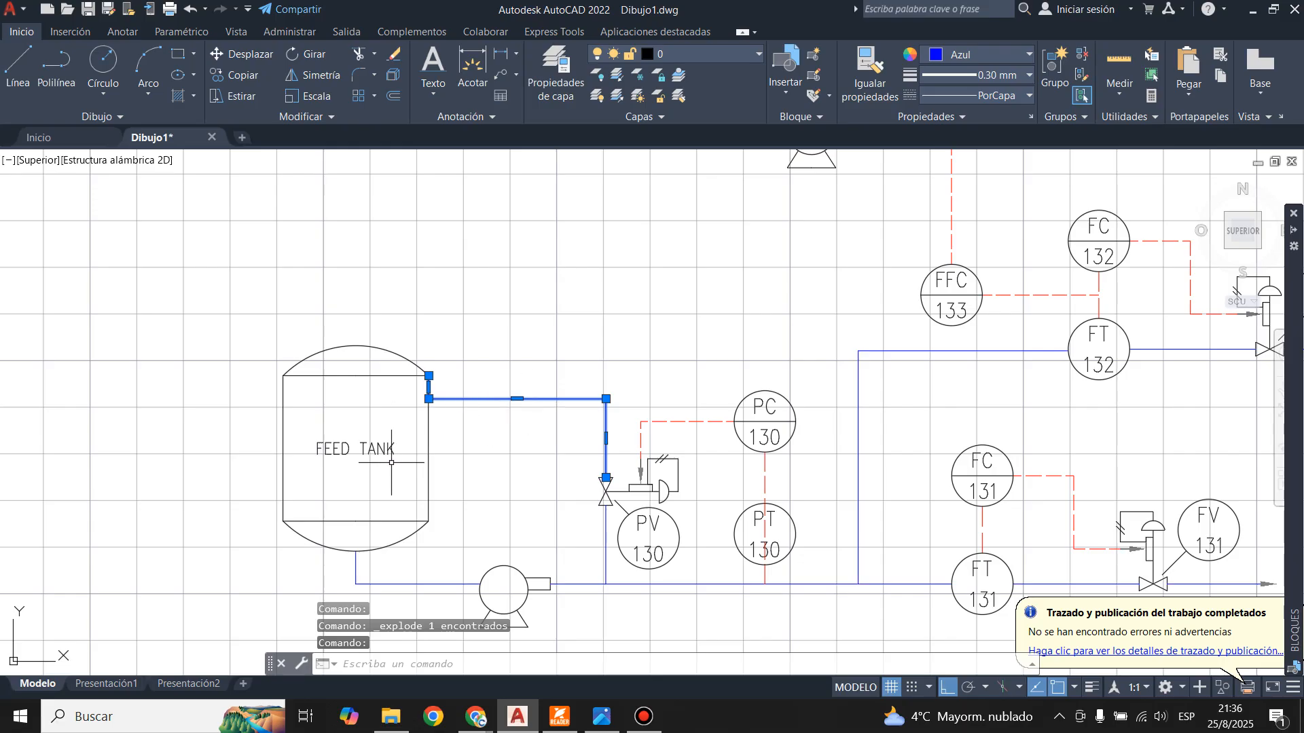
{"action": "scroll", "coordinate": [381, 458], "scroll_direction": "up", "scroll_amount": 4}
{"action": "key", "text": "Escape"}
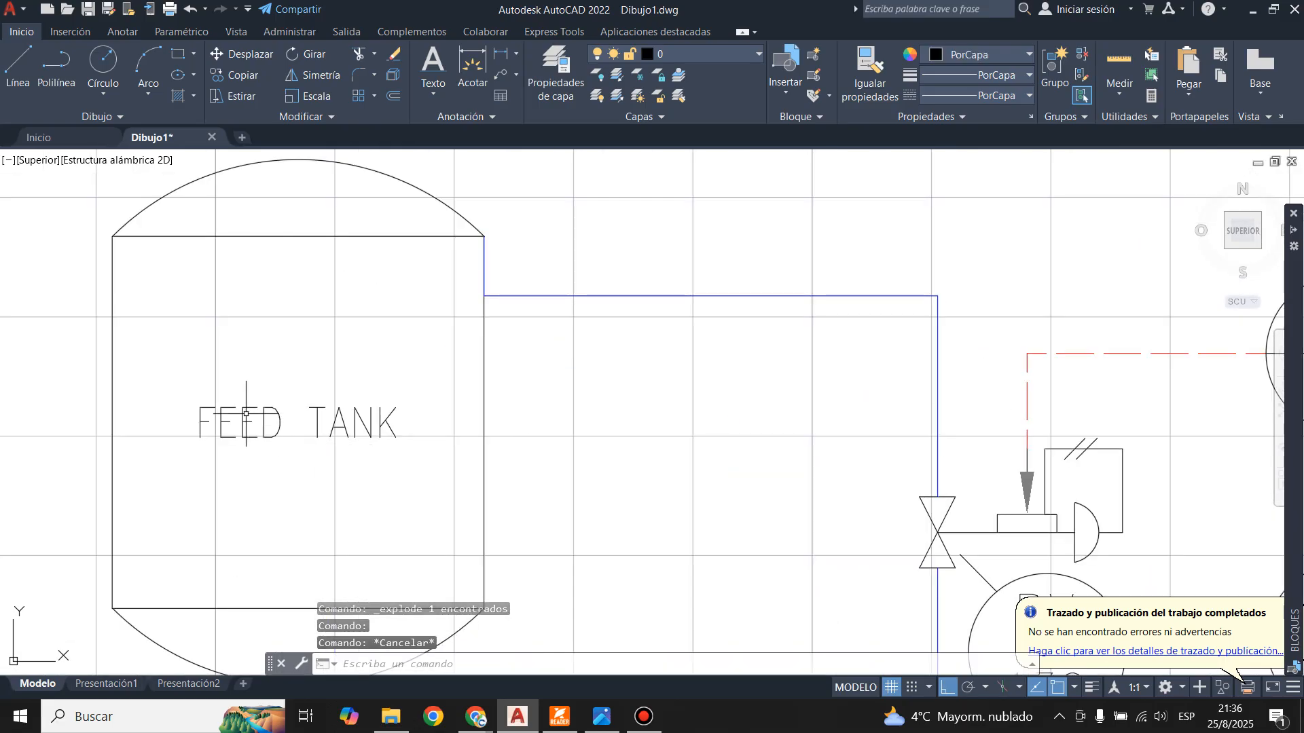
{"action": "scroll", "coordinate": [196, 421], "scroll_direction": "up", "scroll_amount": 4}
{"action": "left_click", "coordinate": [129, 334]}
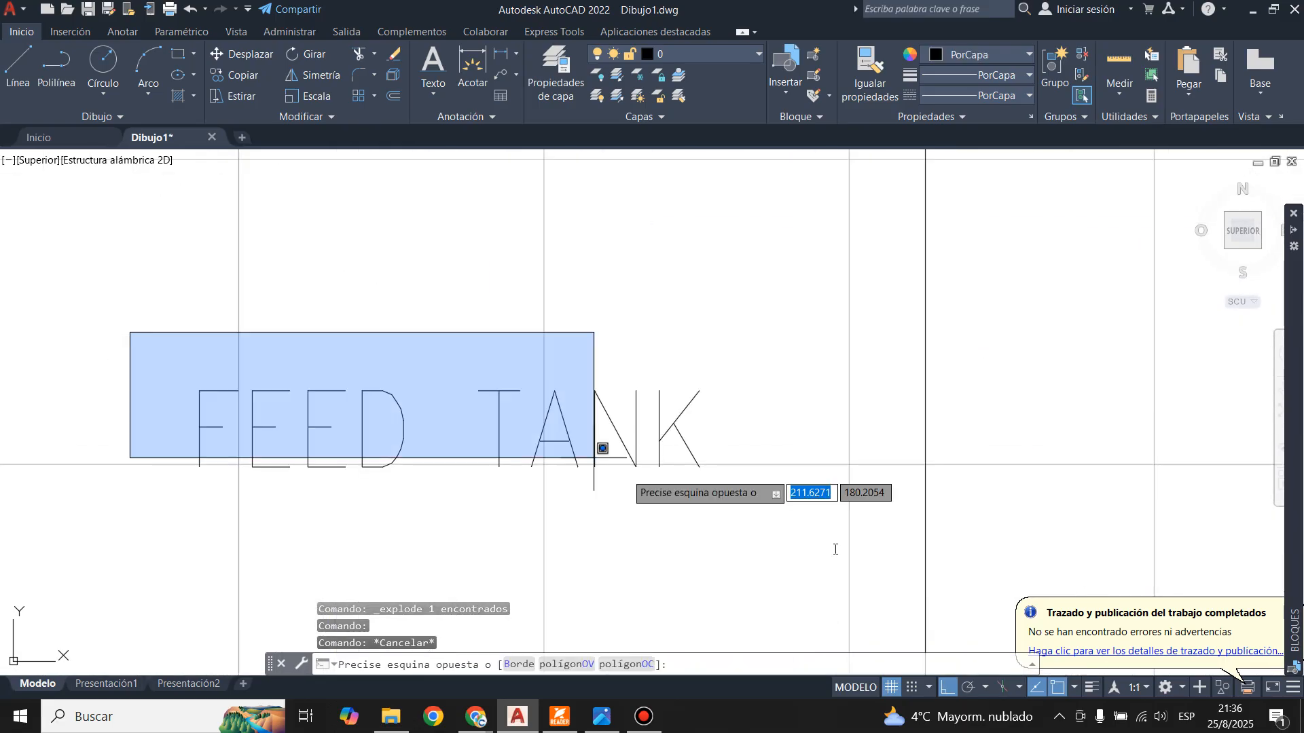
{"action": "left_click", "coordinate": [876, 593]}
{"action": "scroll", "coordinate": [407, 353], "scroll_direction": "down", "scroll_amount": 4}
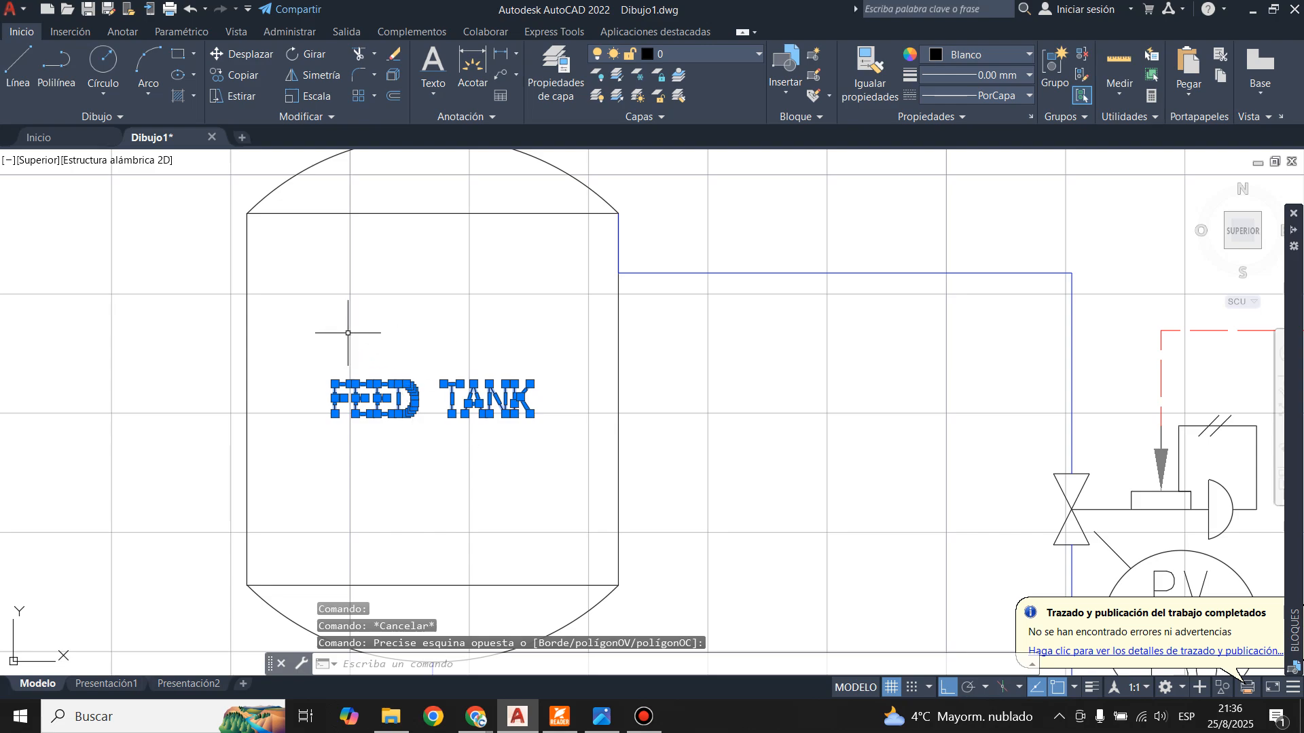
{"action": "key", "text": "Escape"}
- Inspect the exploded PV 130 control valve and its actuator by selecting their separate objects
{"action": "scroll", "coordinate": [394, 347], "scroll_direction": "down", "scroll_amount": 4}
{"action": "scroll", "coordinate": [611, 407], "scroll_direction": "up", "scroll_amount": 4}
{"action": "left_click", "coordinate": [613, 316]}
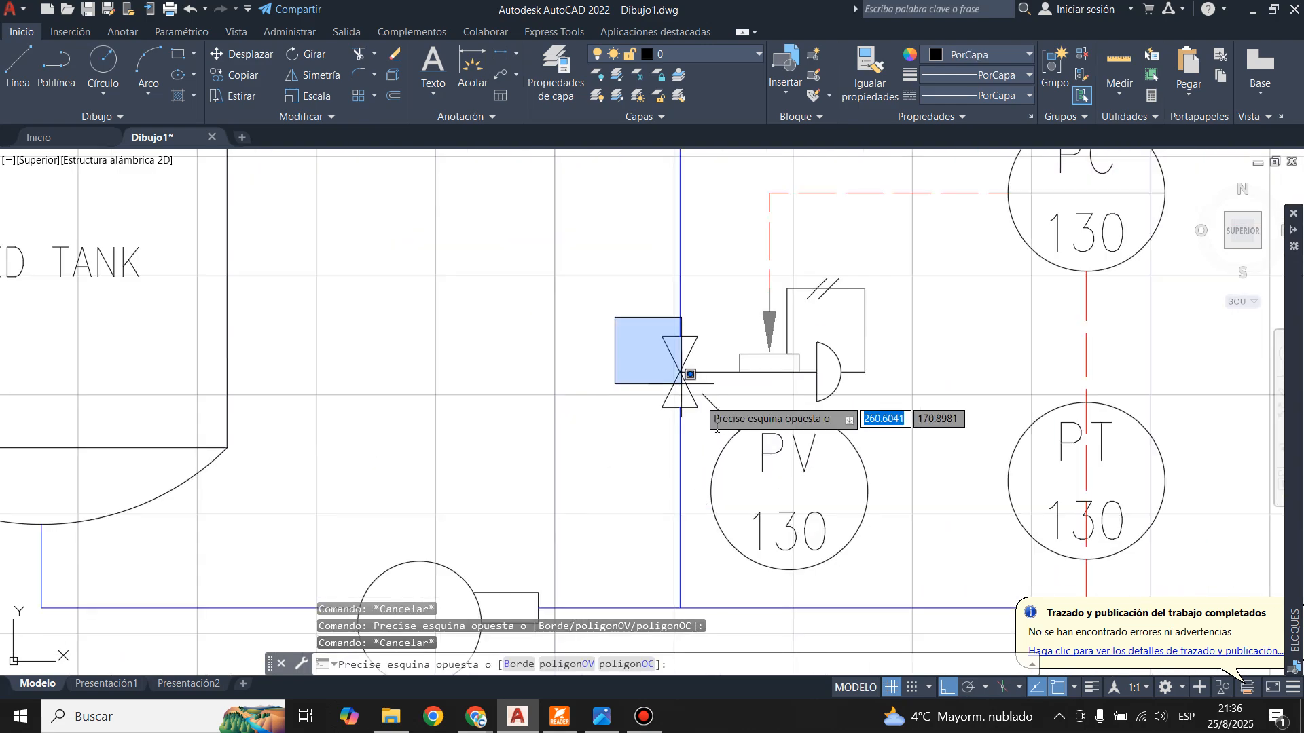
{"action": "left_click", "coordinate": [764, 469]}
{"action": "key", "text": "Escape"}
{"action": "left_click", "coordinate": [734, 256]}
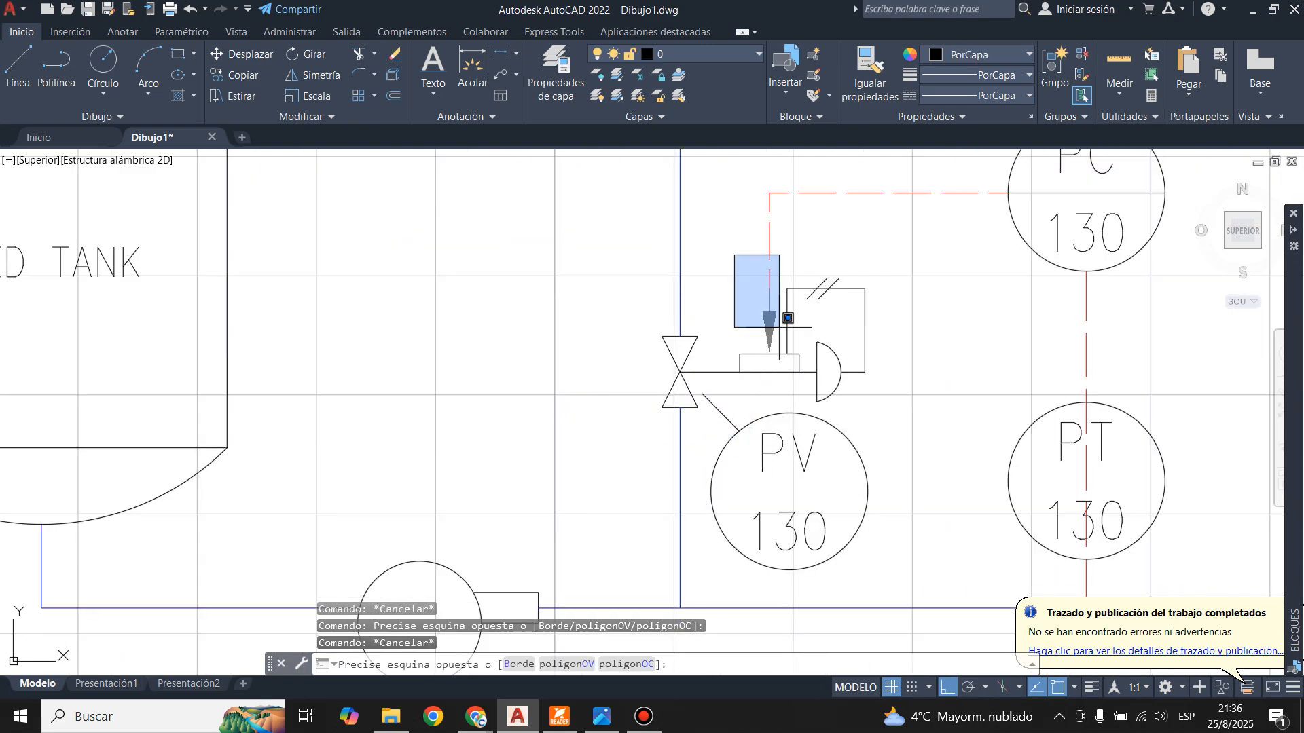
{"action": "left_click", "coordinate": [931, 451]}
{"action": "key", "text": "Escape"}
{"action": "scroll", "coordinate": [582, 475], "scroll_direction": "down", "scroll_amount": 10}
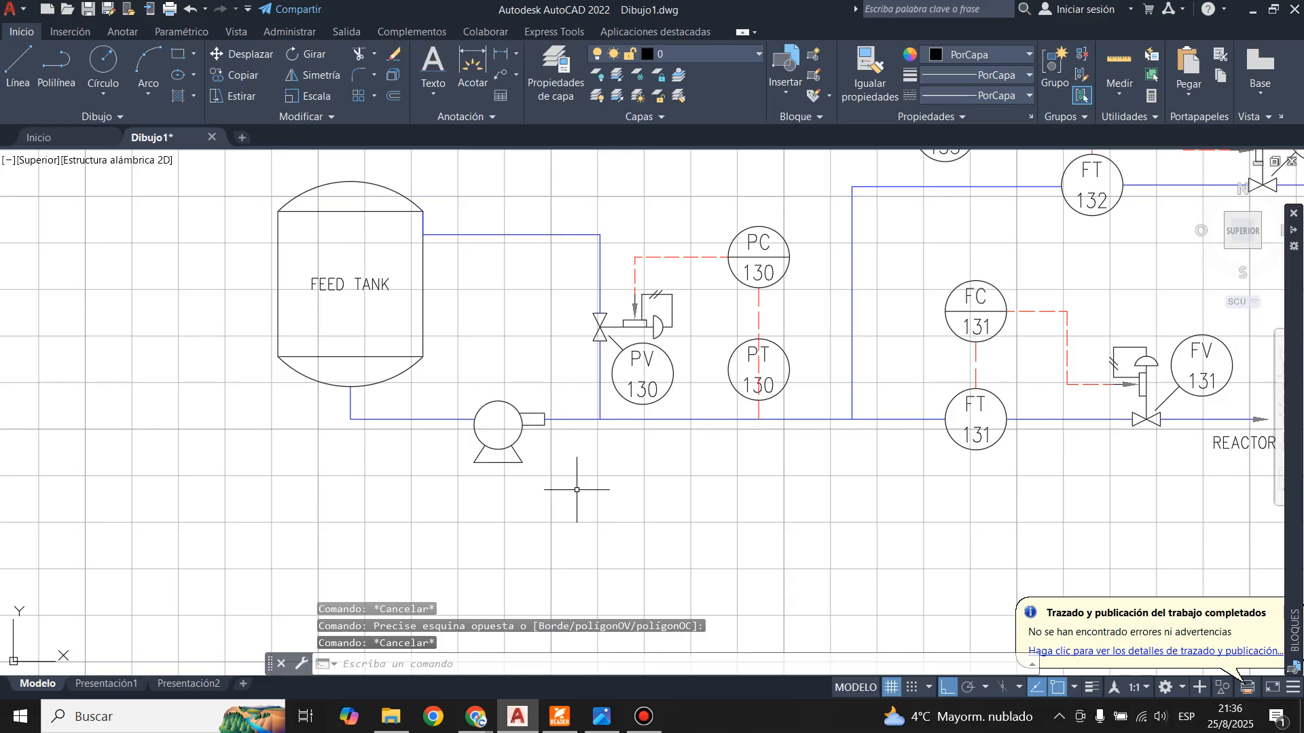
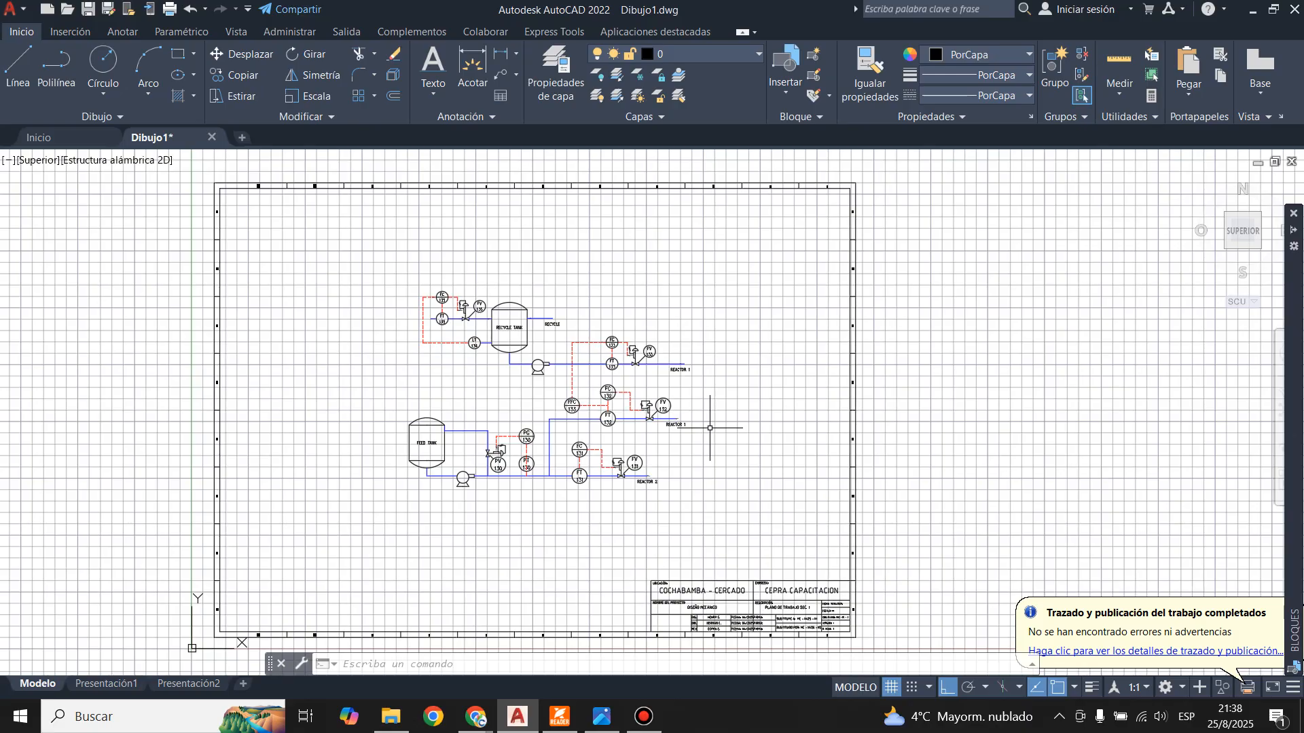
- Copy the EJEMPLO P&ID.png image from the photo viewer and return to the AutoCAD drawing
{"action": "left_click", "coordinate": [602, 717]}
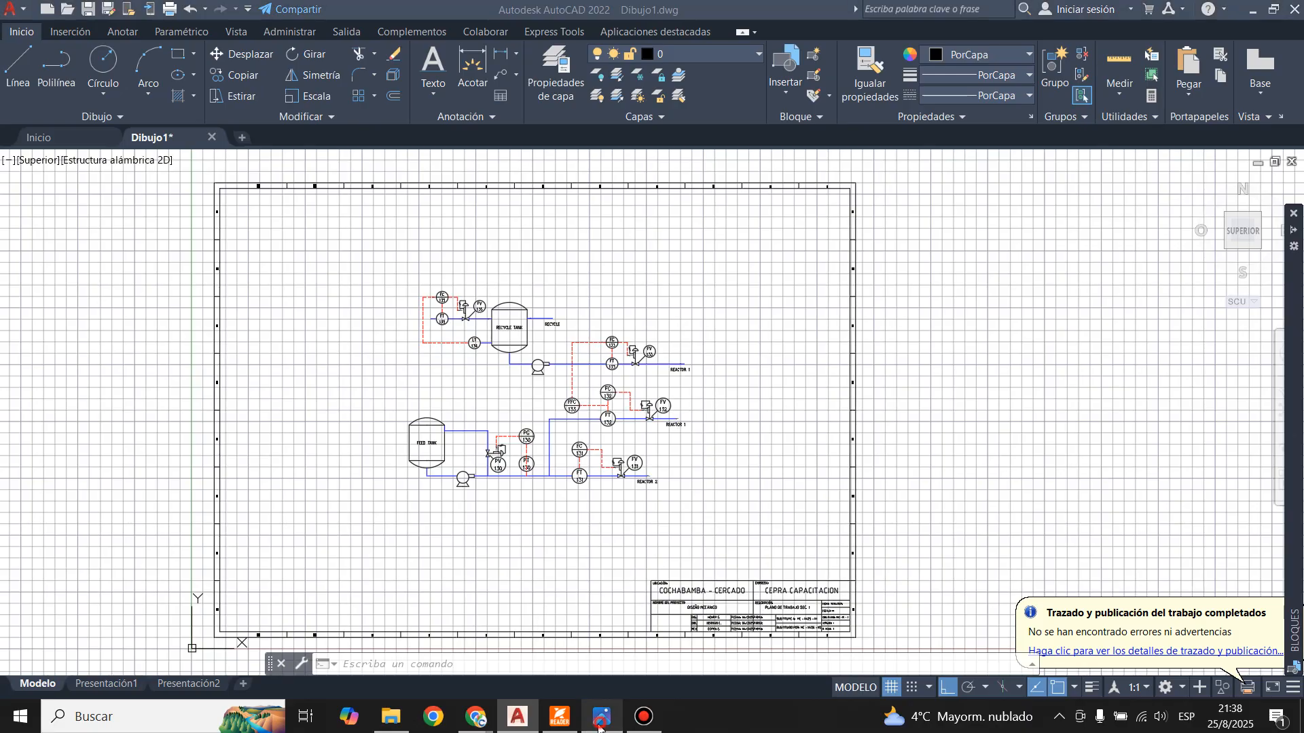
{"action": "right_click", "coordinate": [504, 385]}
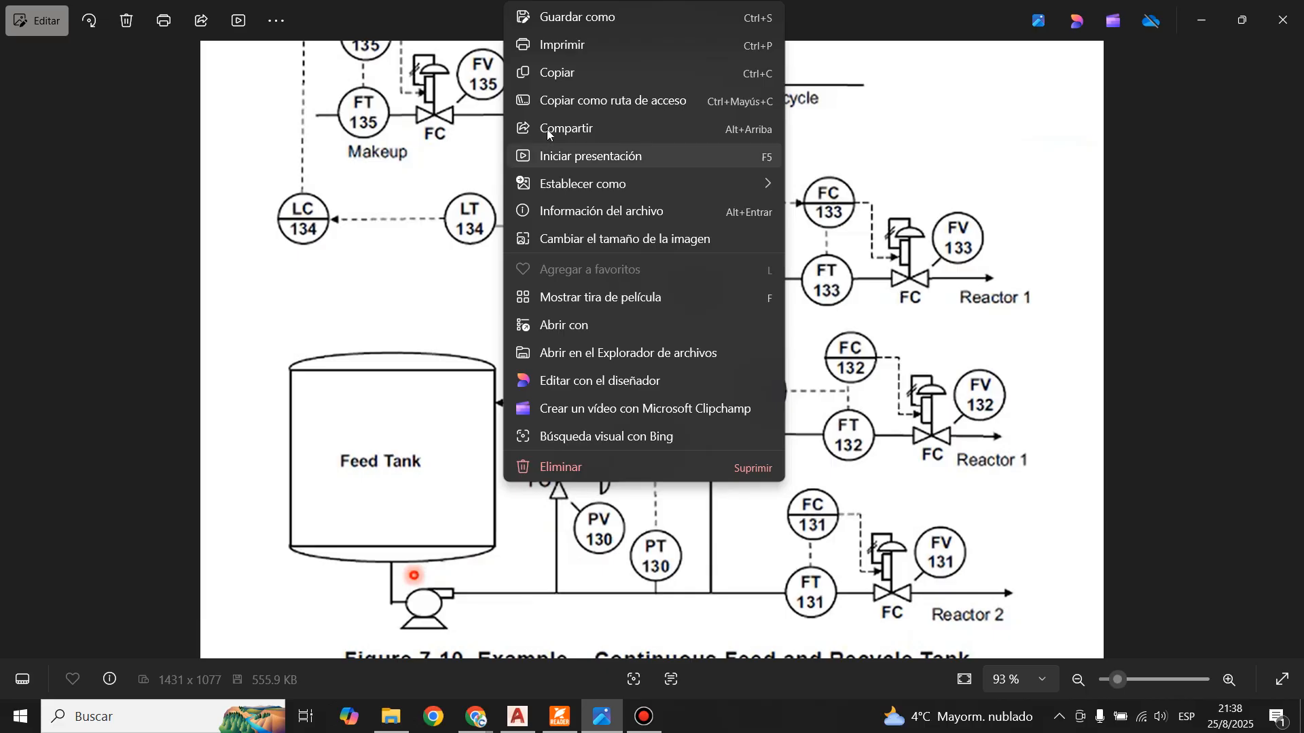
{"action": "left_click", "coordinate": [550, 80]}
{"action": "left_click", "coordinate": [517, 717]}
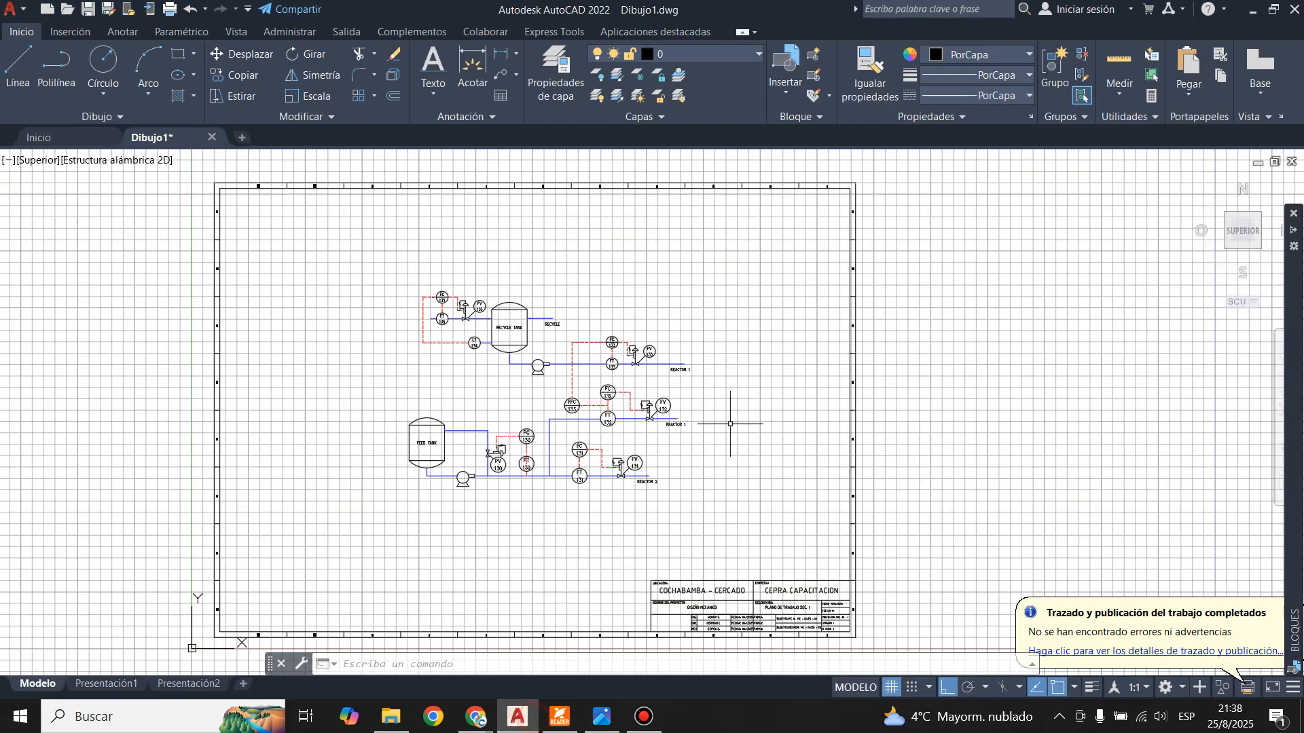
- Paste the copied image in the empty area beside the title-block frame, picking its scale by eye and using rotation angle 0
{"action": "scroll", "coordinate": [479, 484], "scroll_direction": "down", "scroll_amount": 2}
{"action": "scroll", "coordinate": [819, 427], "scroll_direction": "up", "scroll_amount": 2}
{"action": "key", "text": "ctrl+v"}
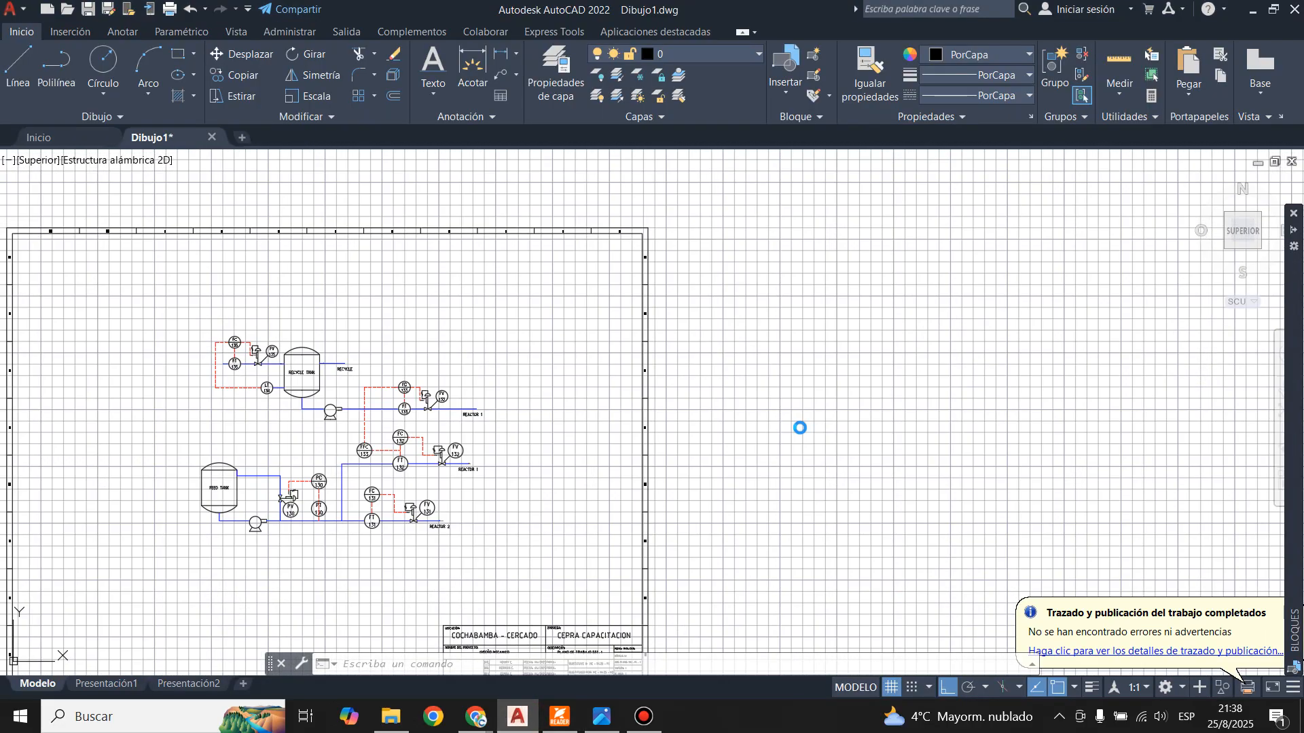
{"action": "left_click", "coordinate": [721, 477]}
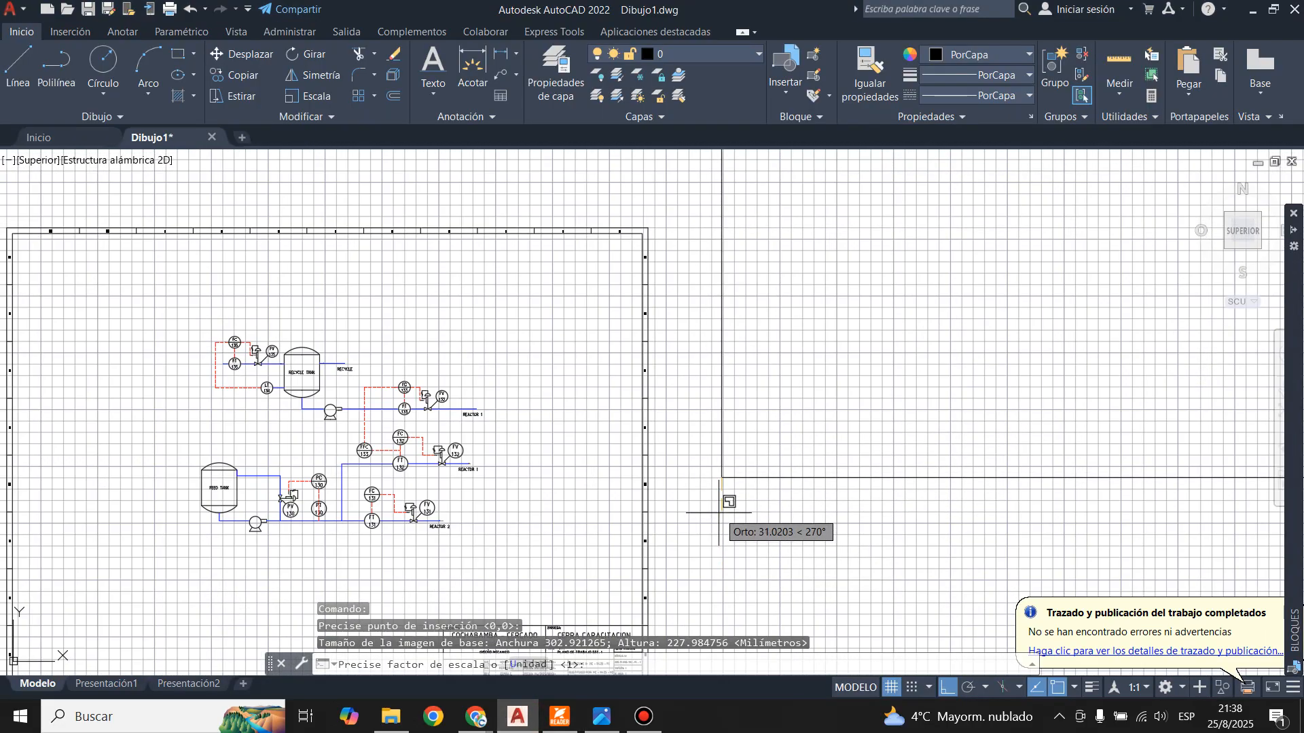
{"action": "left_click", "coordinate": [766, 390]}
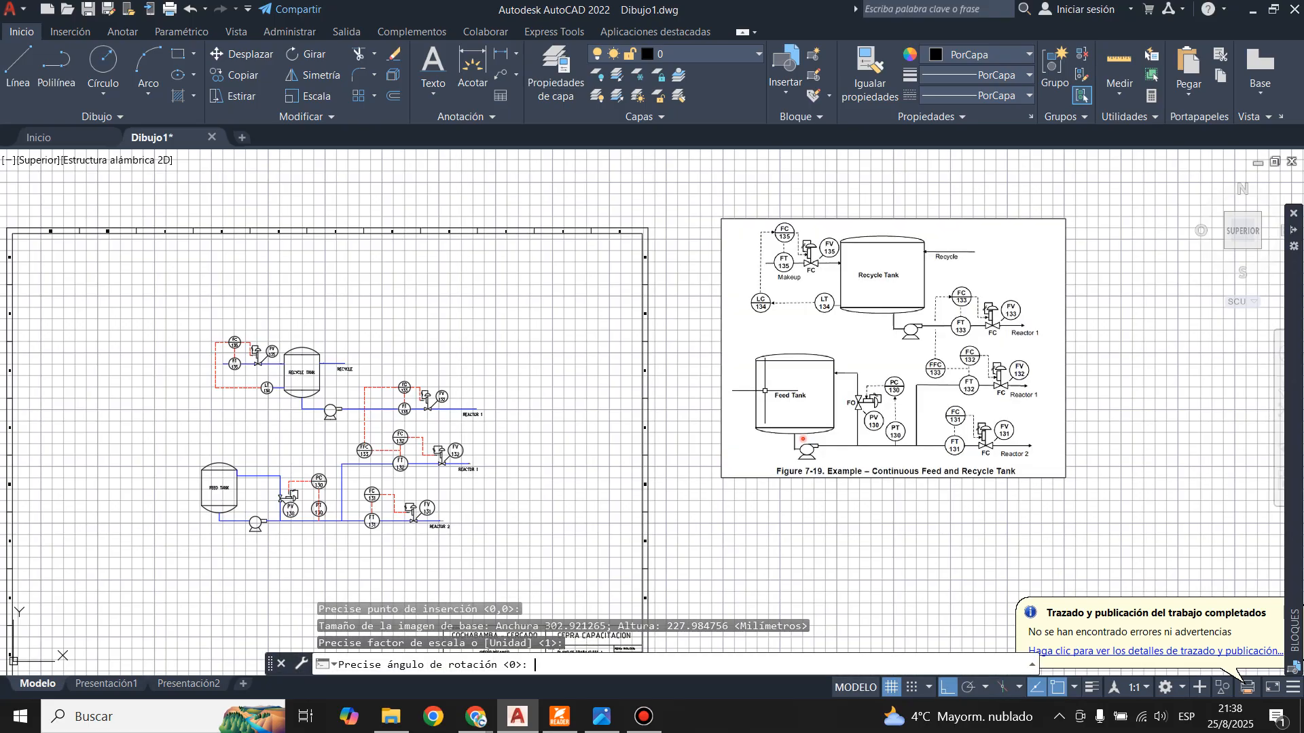
{"action": "key", "text": "Return"}
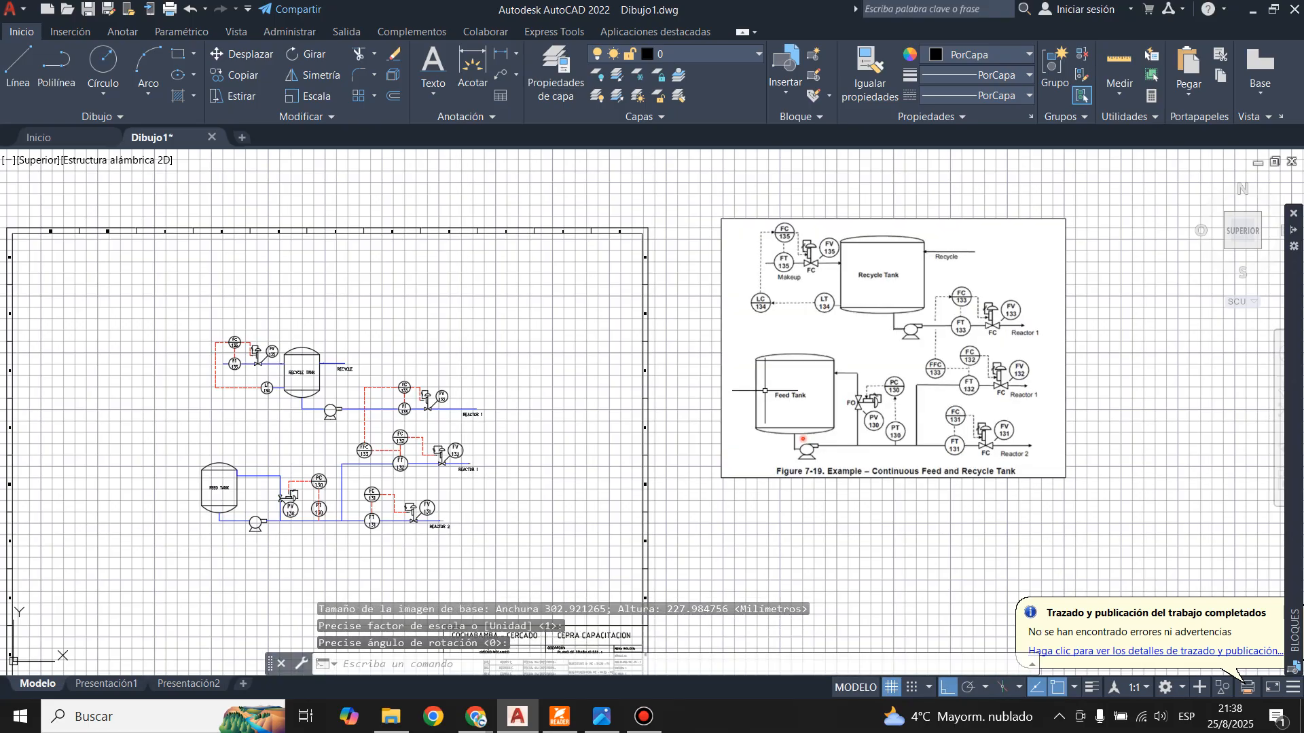
- Move the pasted image by its lower-left corner with ortho off so that it overlaps the right edge of the sheet frame
{"action": "left_click", "coordinate": [733, 293]}
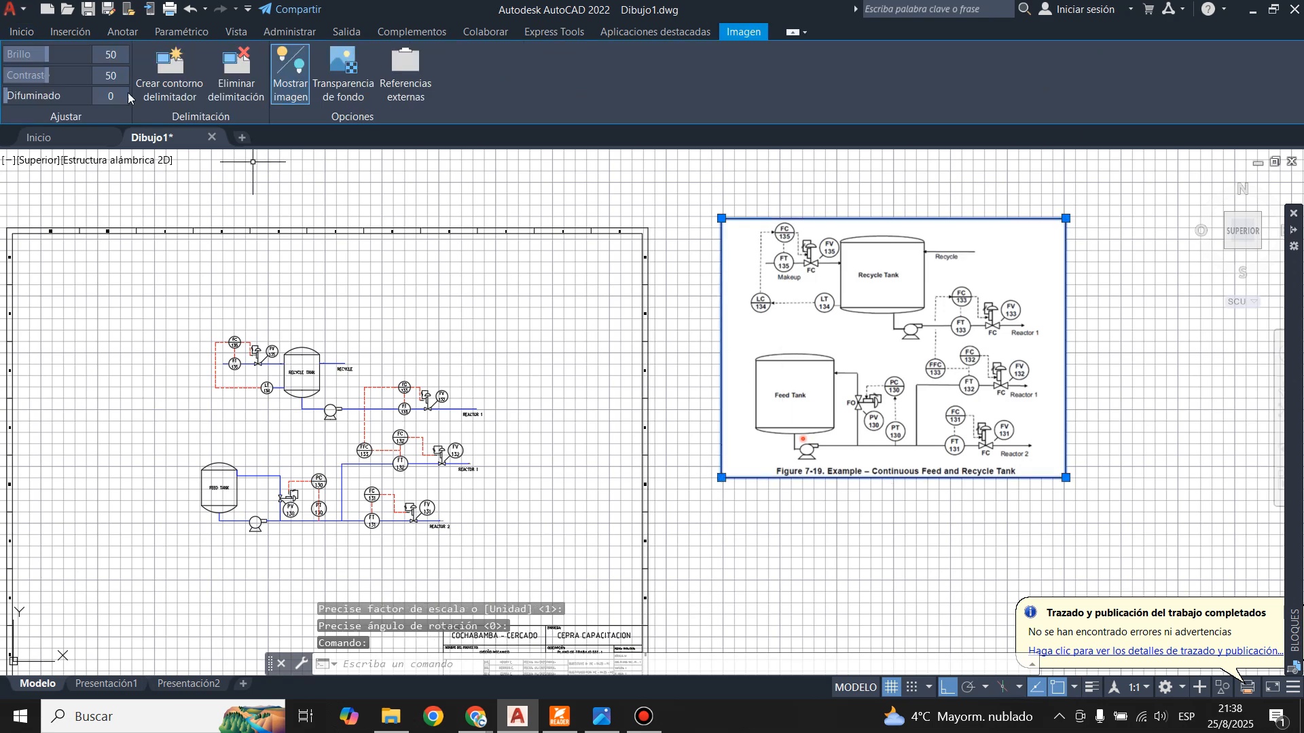
{"action": "left_click", "coordinate": [22, 32]}
{"action": "left_click", "coordinate": [252, 53]}
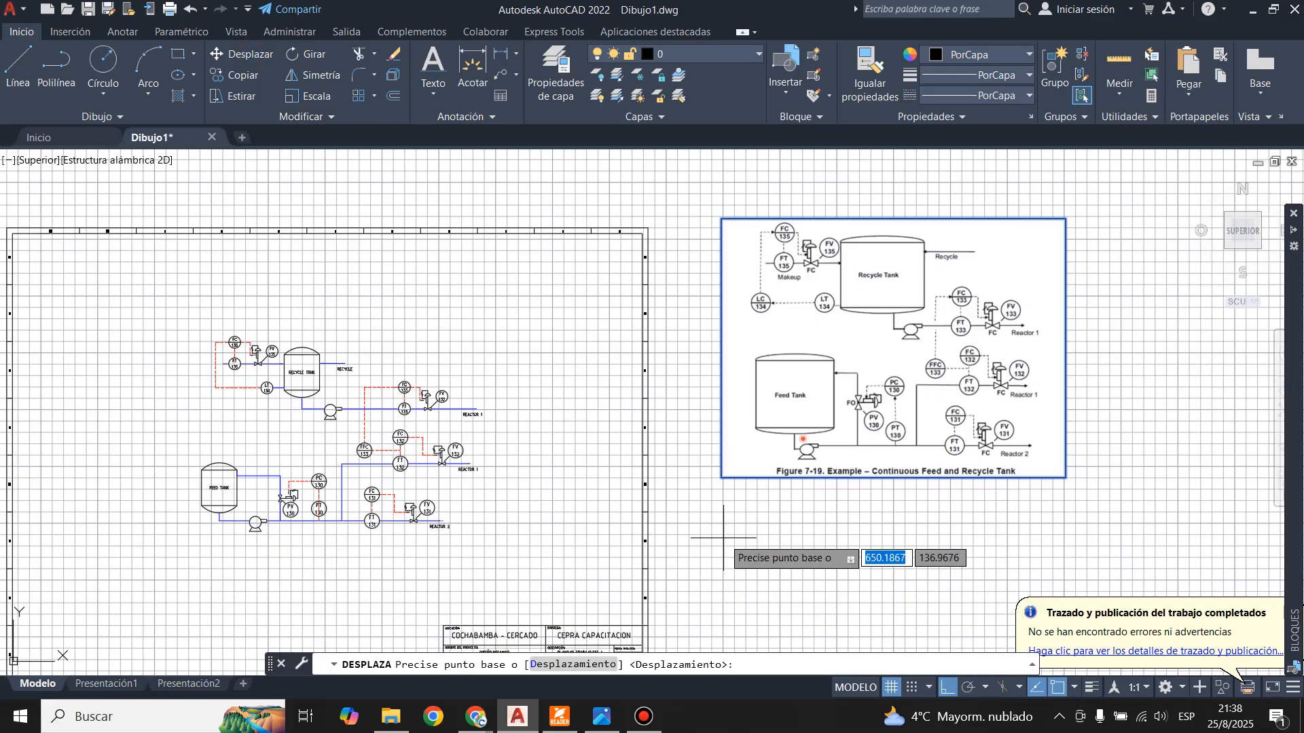
{"action": "left_click", "coordinate": [721, 478]}
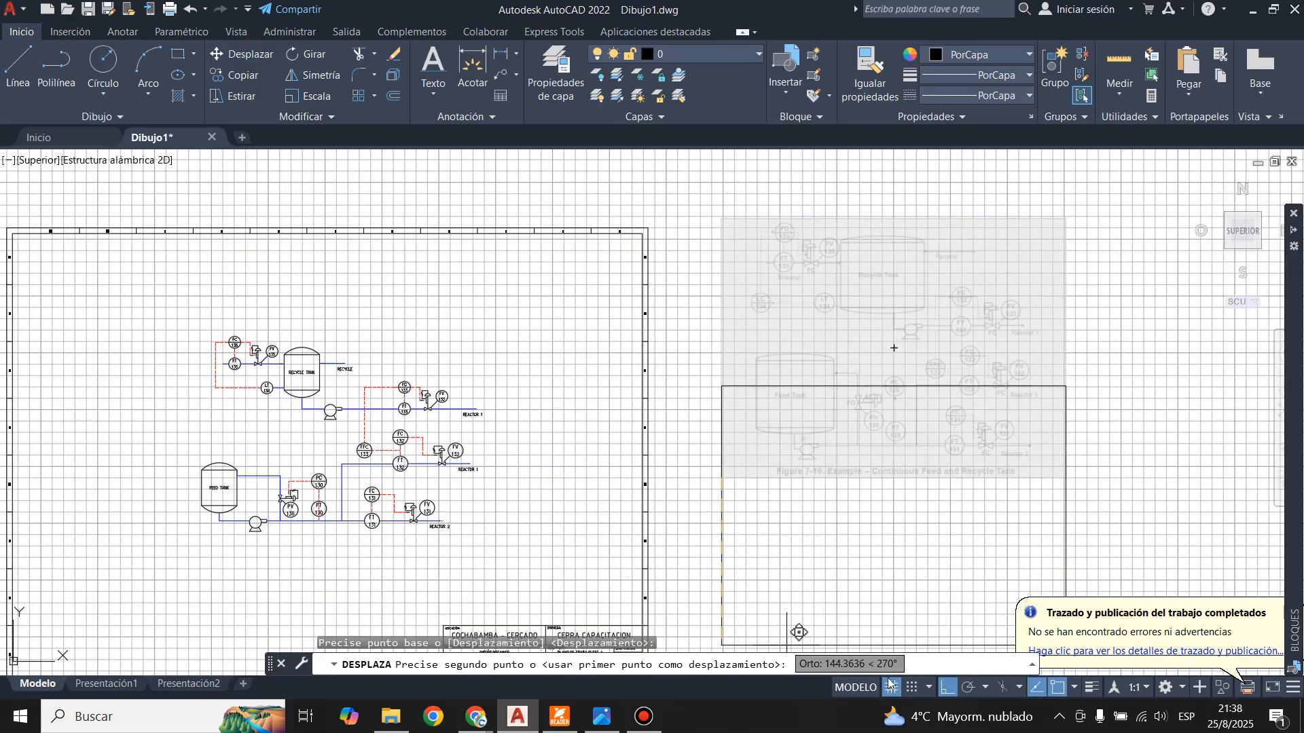
{"action": "key", "text": "F8"}
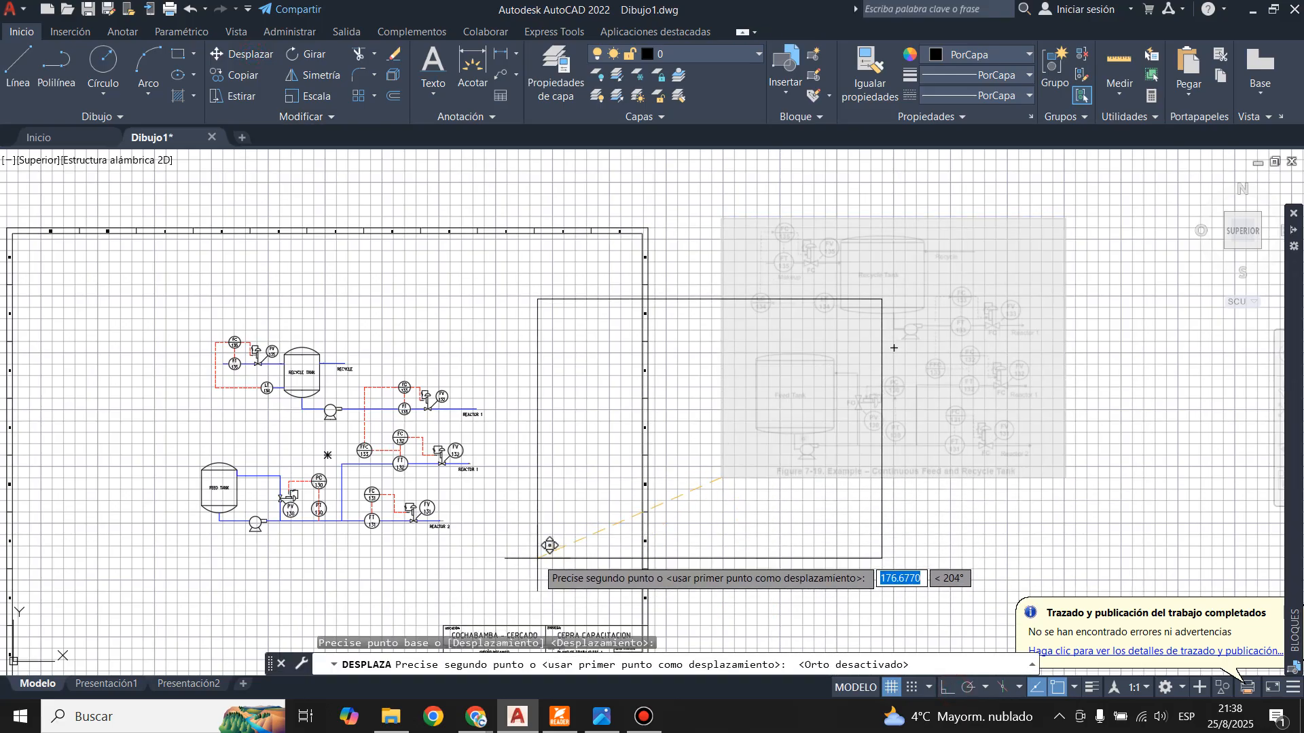
{"action": "left_click", "coordinate": [538, 558]}
{"action": "left_click", "coordinate": [600, 718]}
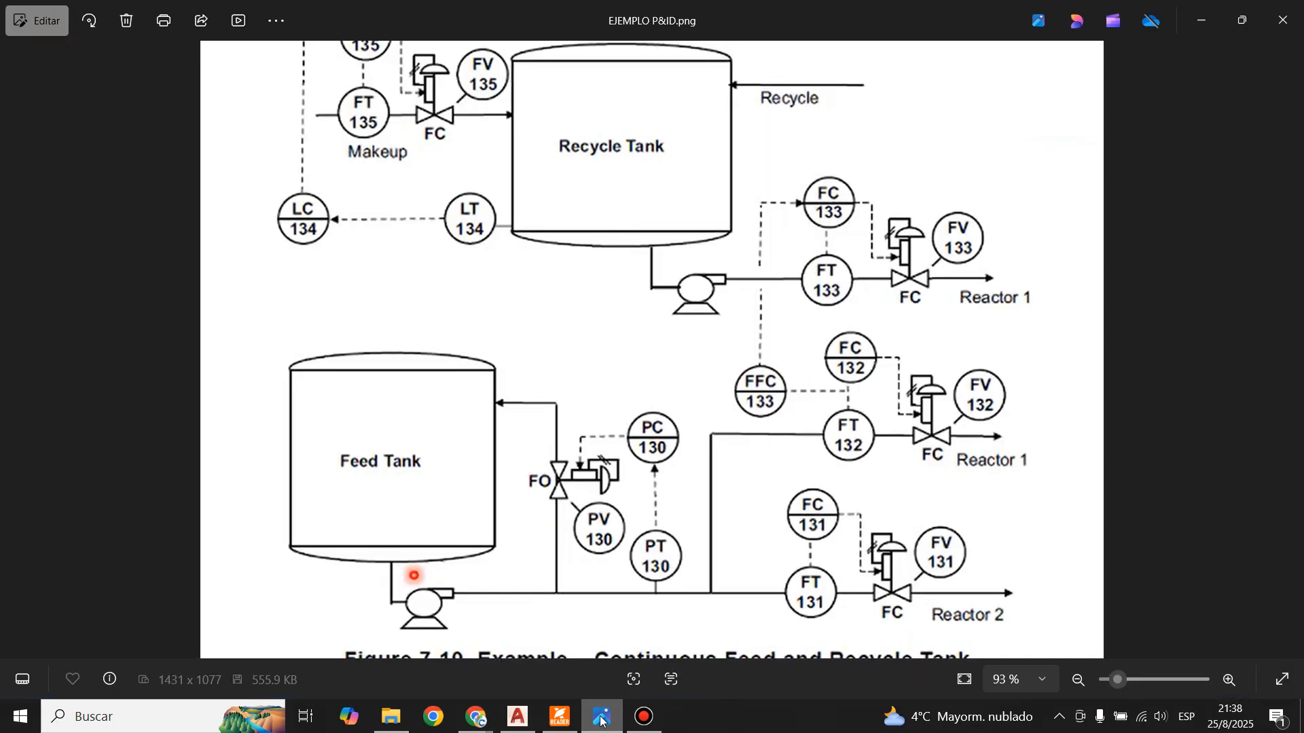
{"action": "left_click", "coordinate": [601, 718]}
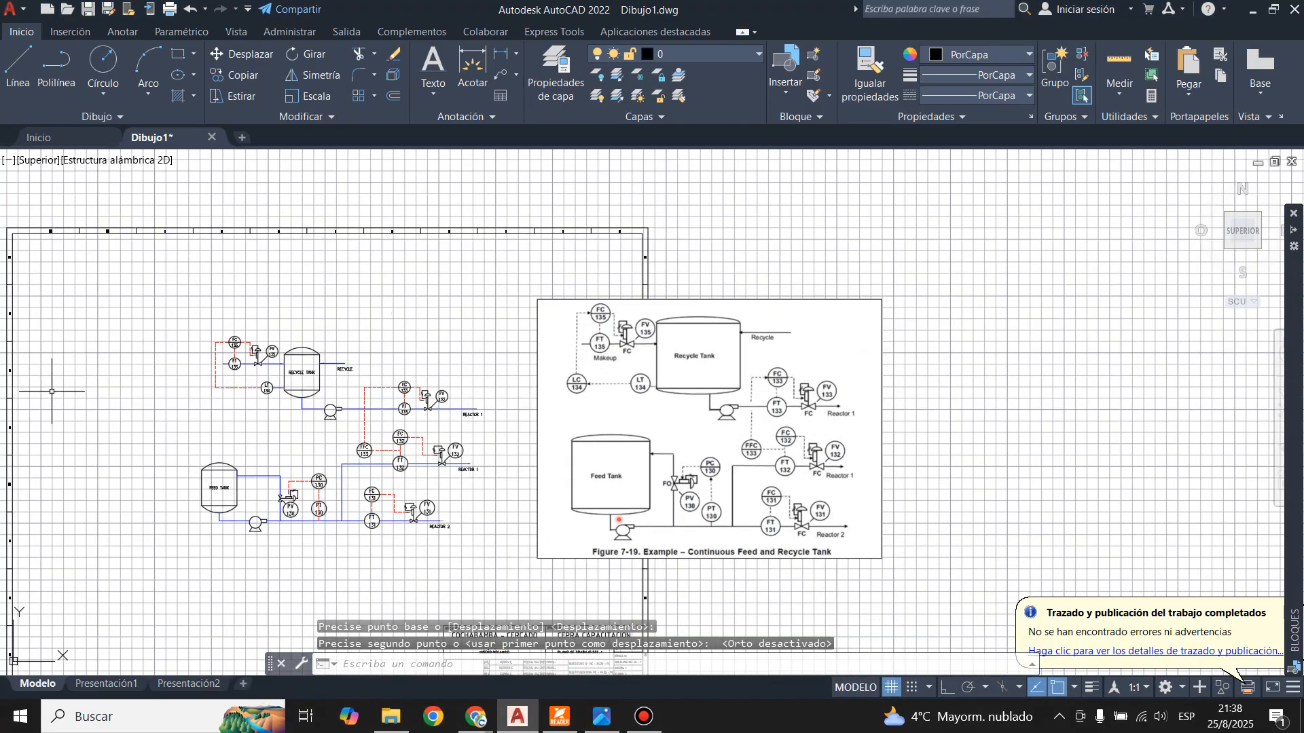
{"action": "key", "text": "Escape"}
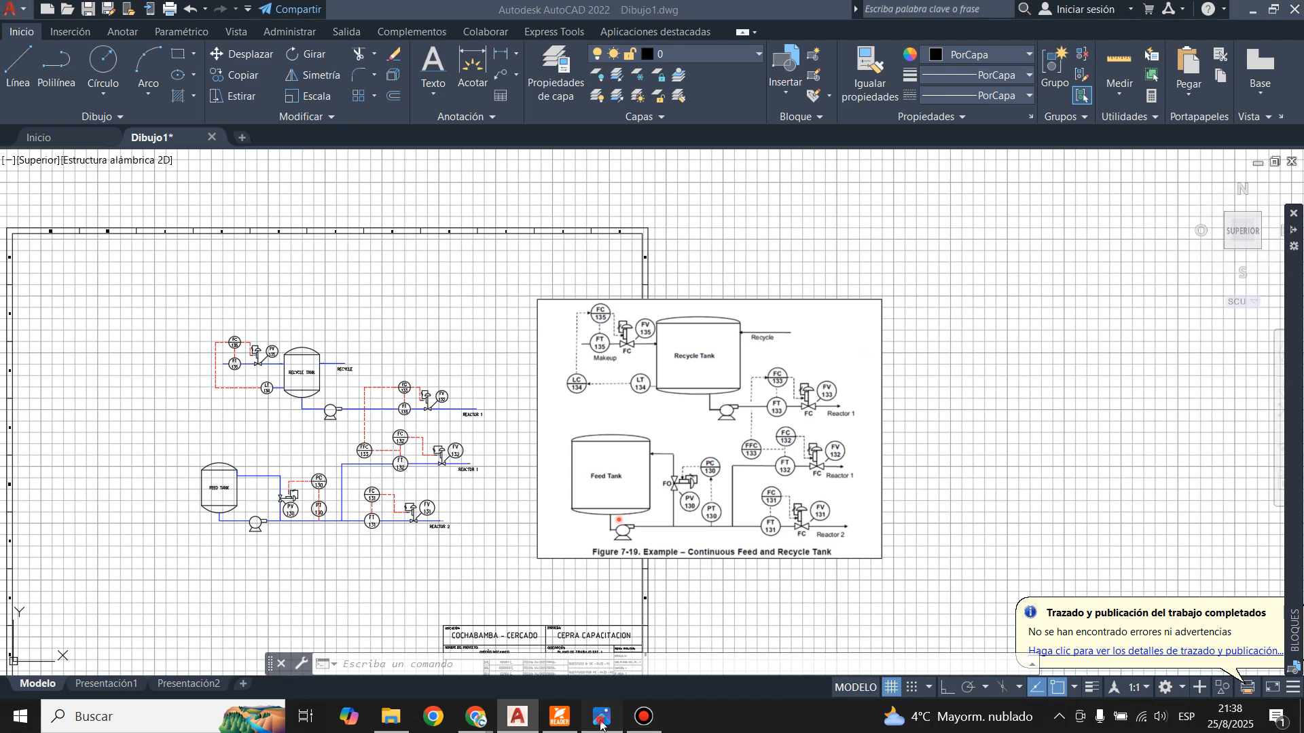
{"action": "key", "text": "alt+Tab"}
{"action": "key", "text": "alt+Tab"}
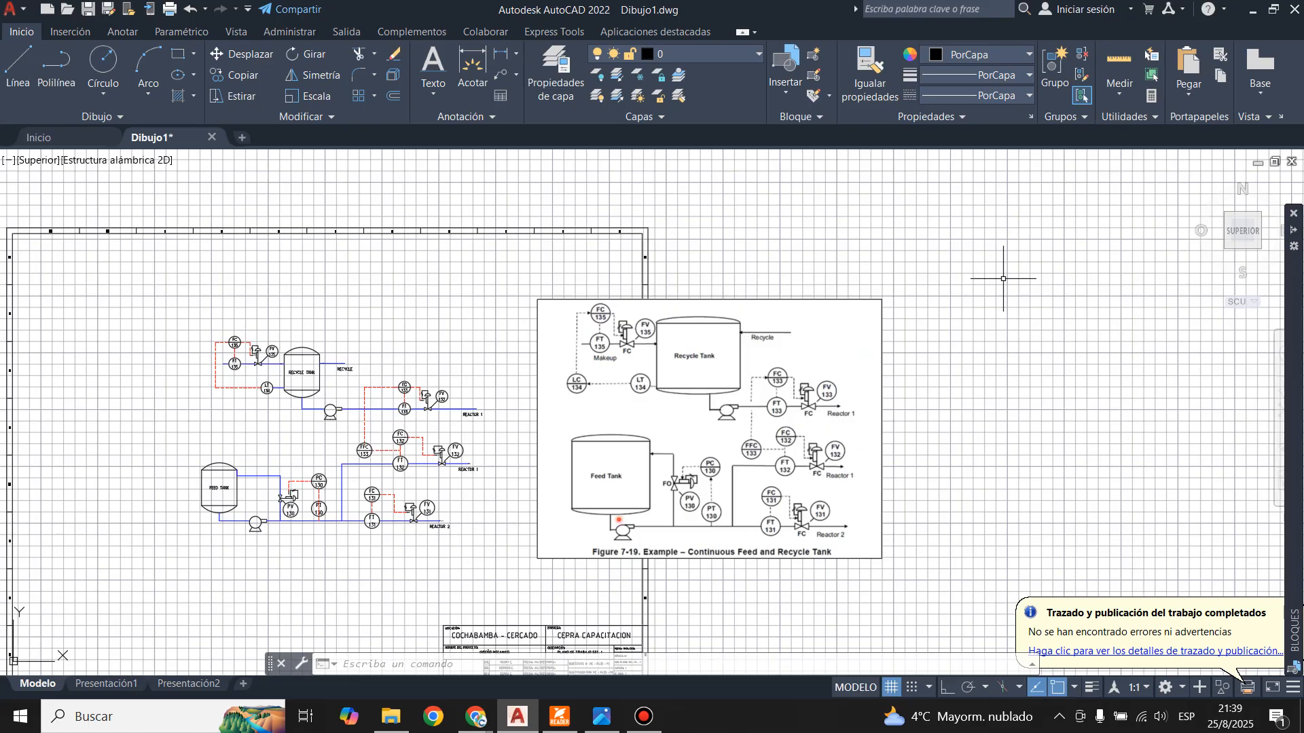
- Close Dibujo1 without saving its changes and go to the model space of a new drawing
{"action": "left_click", "coordinate": [212, 137]}
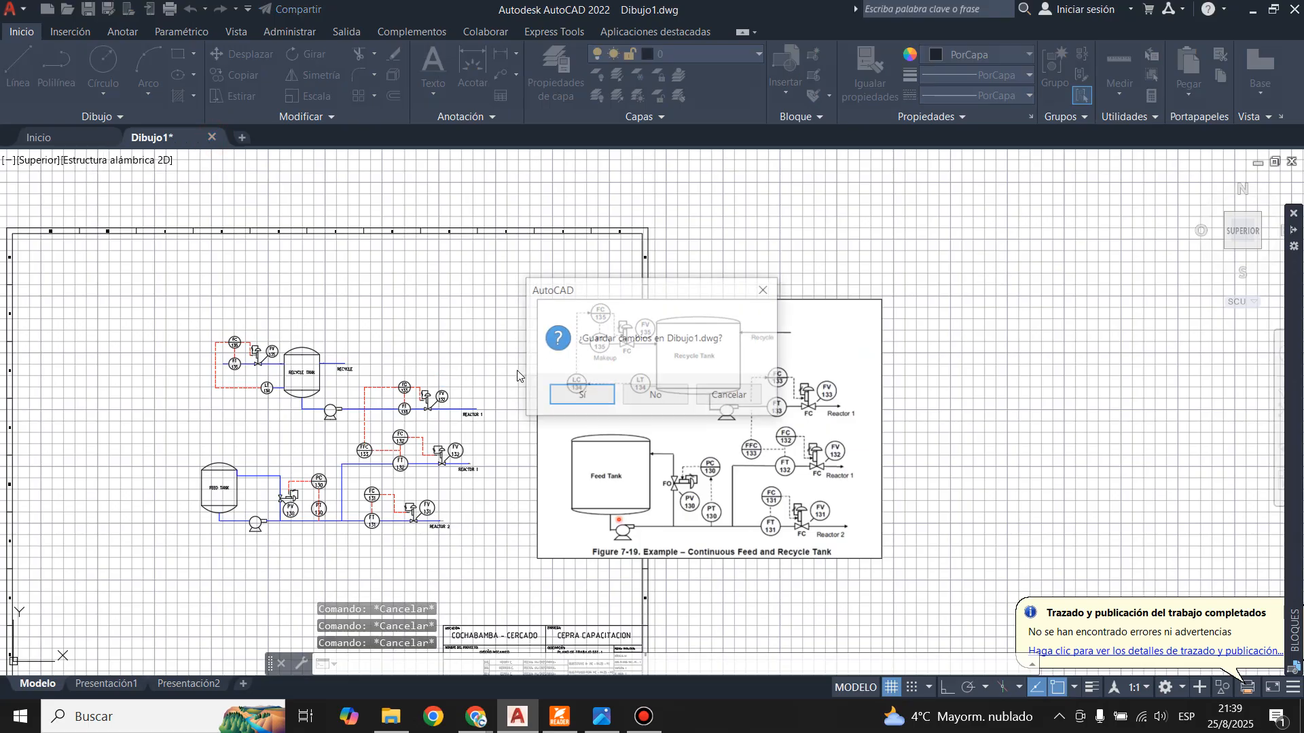
{"action": "left_click", "coordinate": [660, 397]}
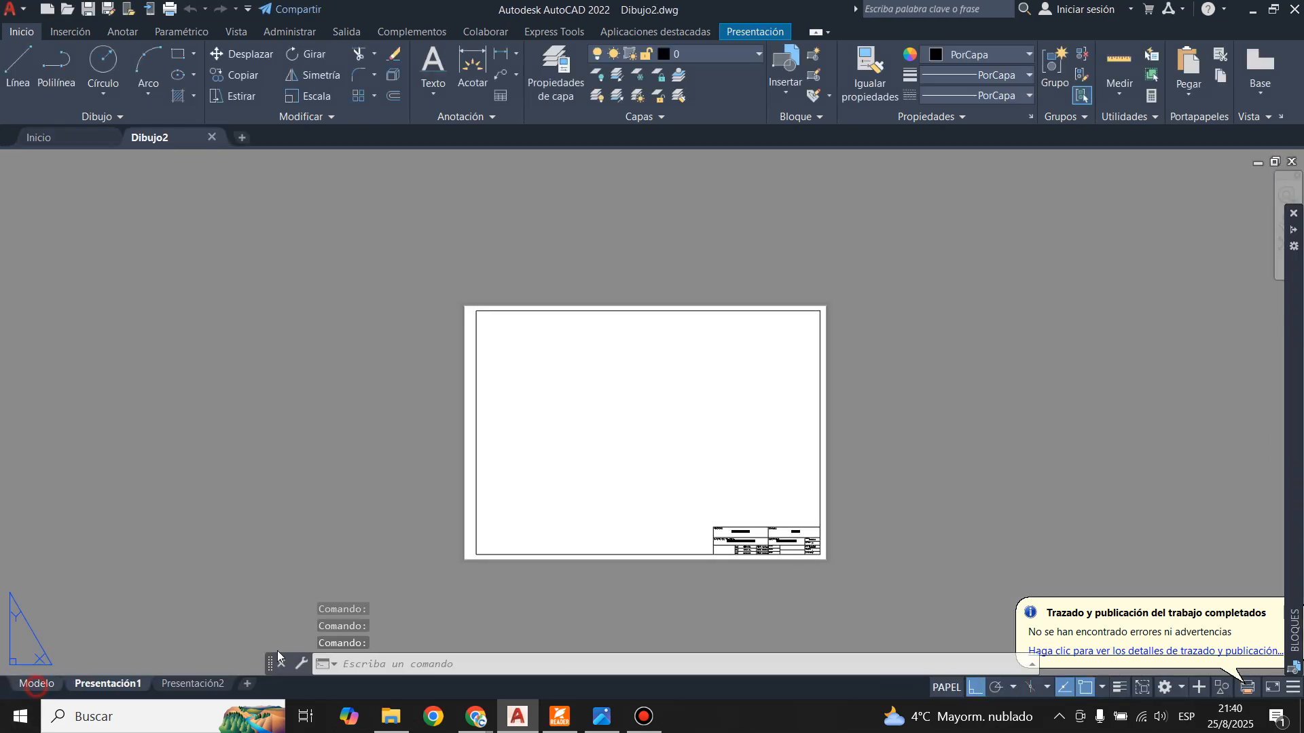
{"action": "left_click", "coordinate": [36, 684]}
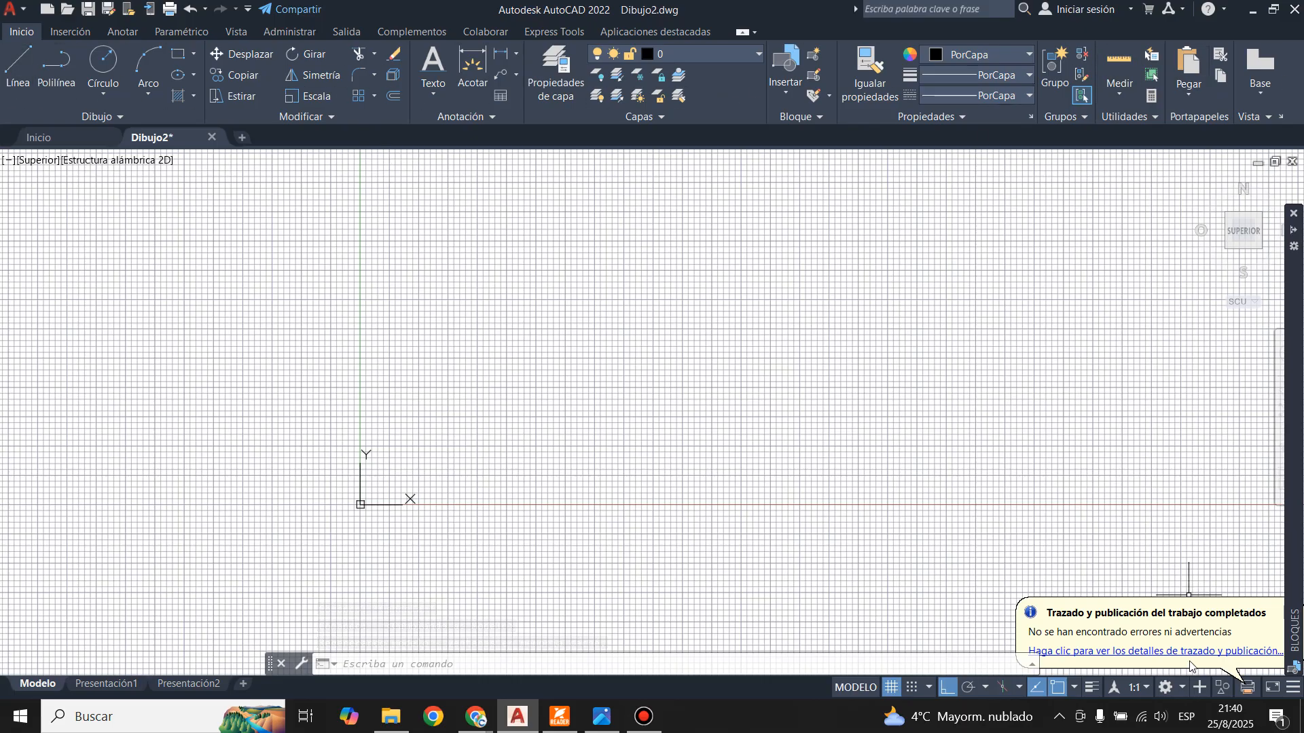
- Try the Elementos 3D básicos workspace and set the workspace to Modelado 3D
{"action": "left_click", "coordinate": [1182, 688]}
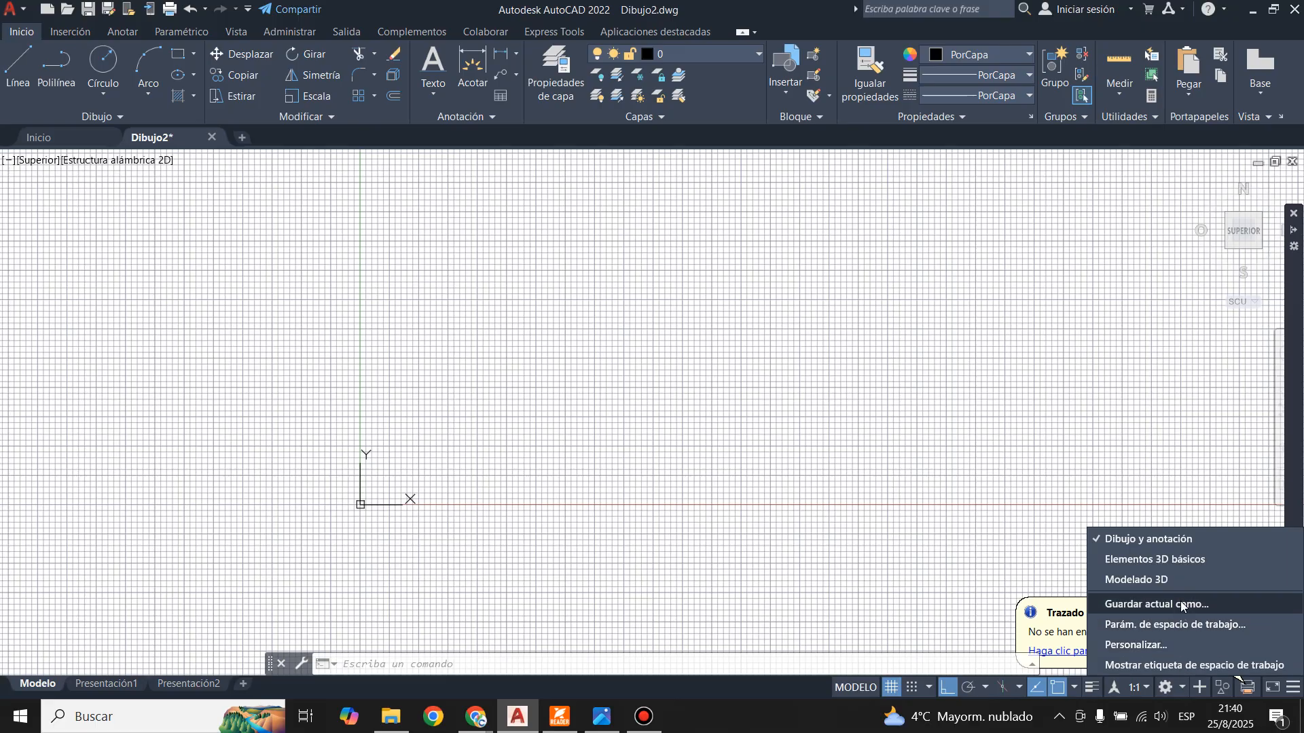
{"action": "left_click", "coordinate": [1135, 561]}
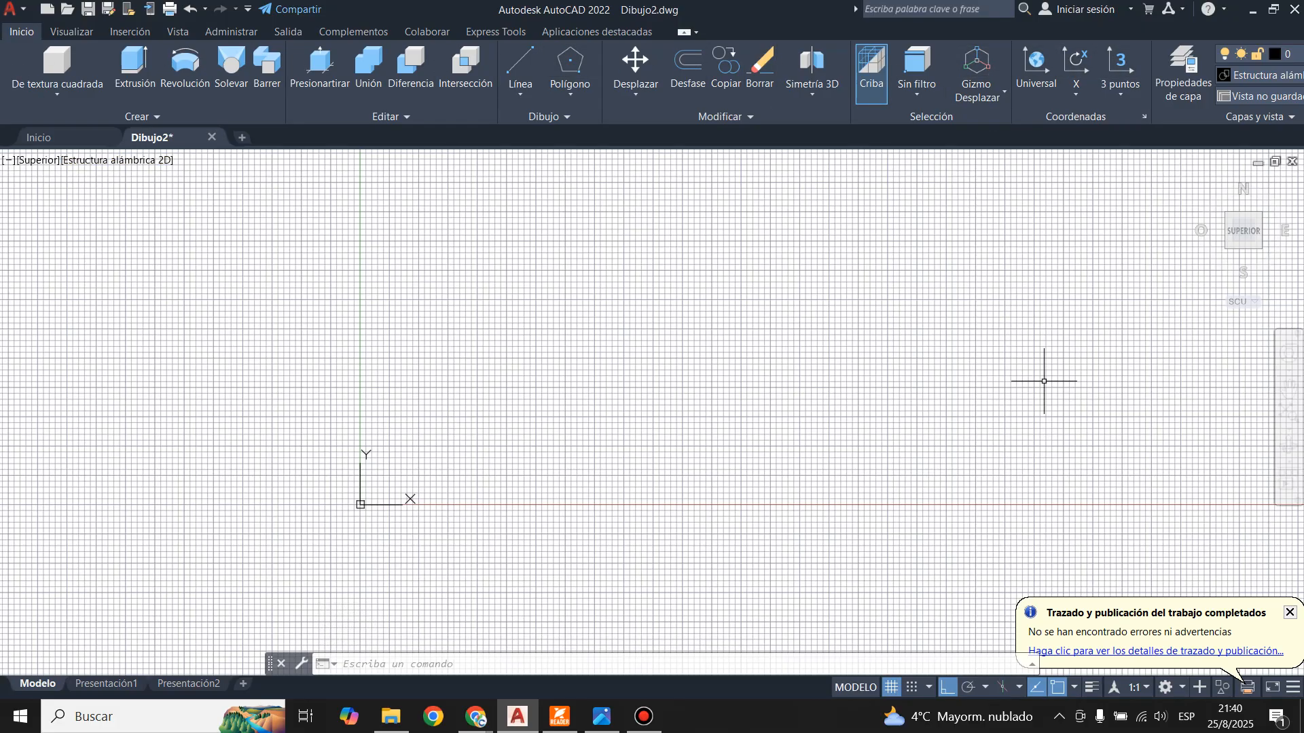
{"action": "left_click", "coordinate": [1181, 688]}
{"action": "left_click", "coordinate": [1149, 585]}
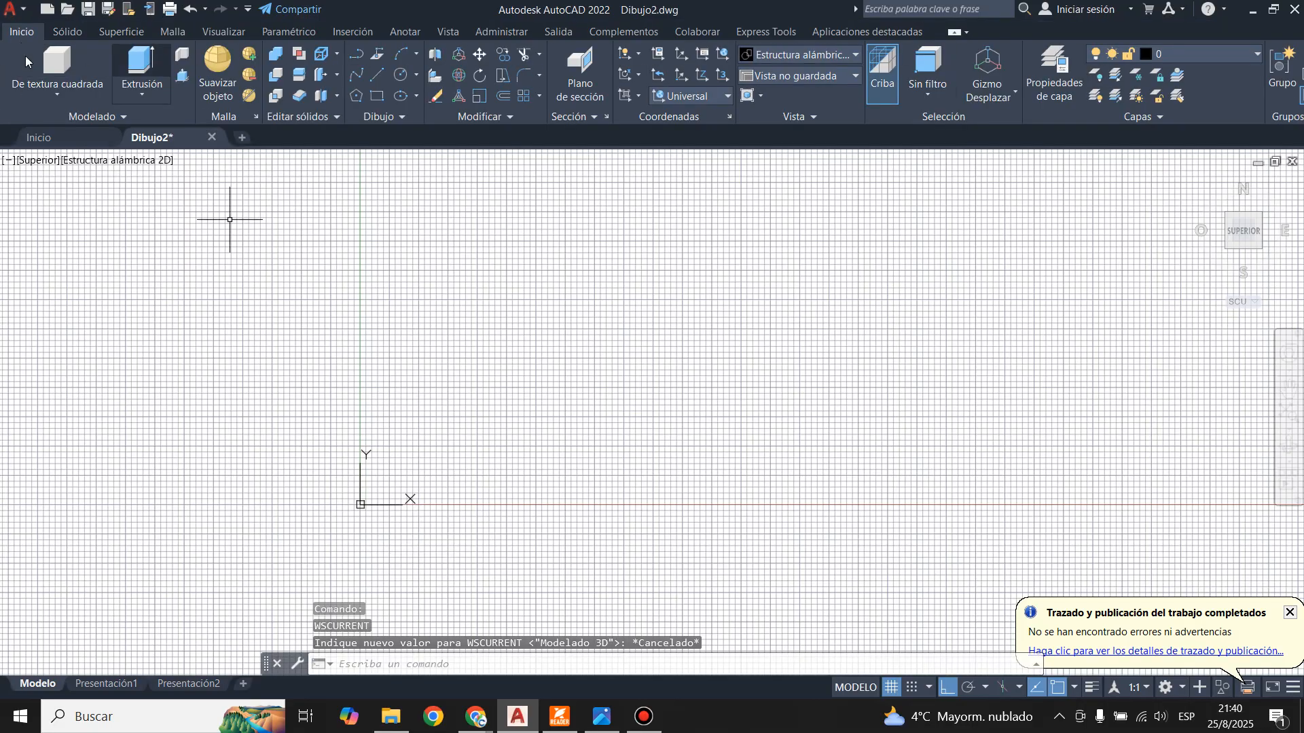
- Examine the solid, surface and mesh modelling tools offered by the 3D modelling workspace
{"action": "left_click", "coordinate": [67, 32]}
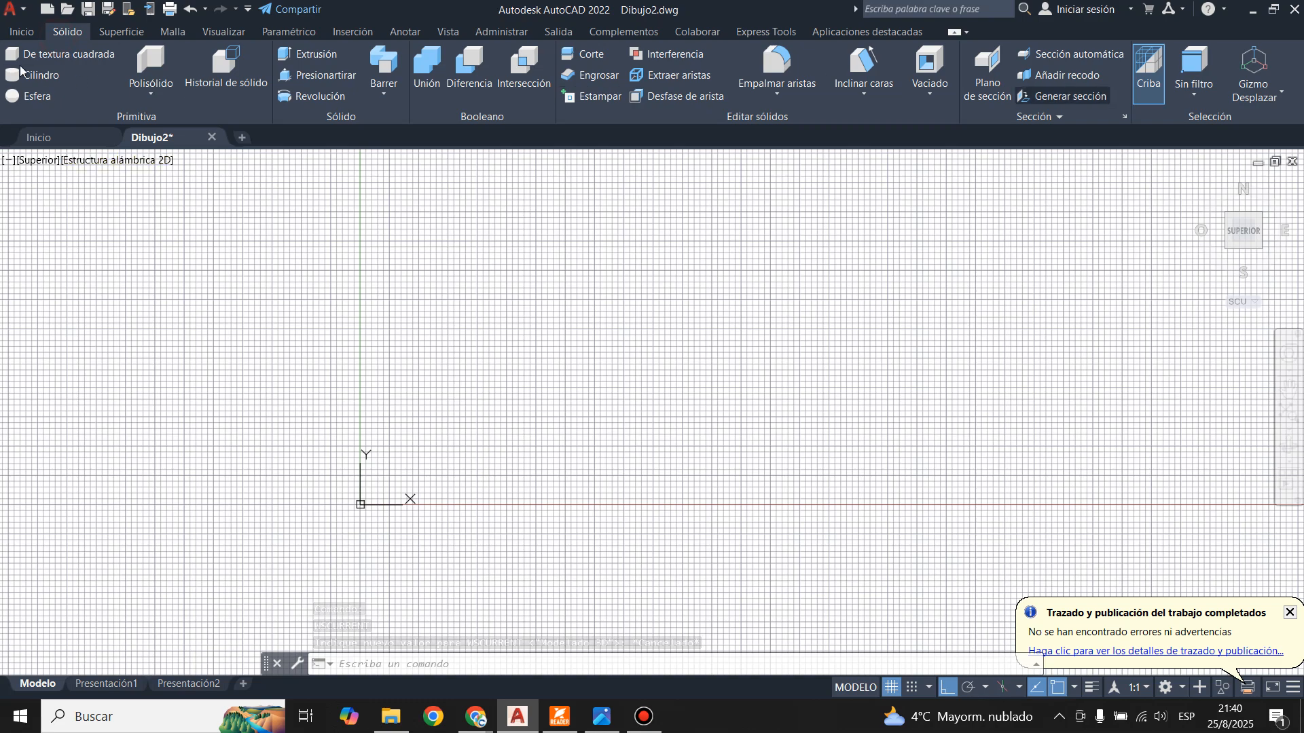
{"action": "left_click", "coordinate": [116, 31]}
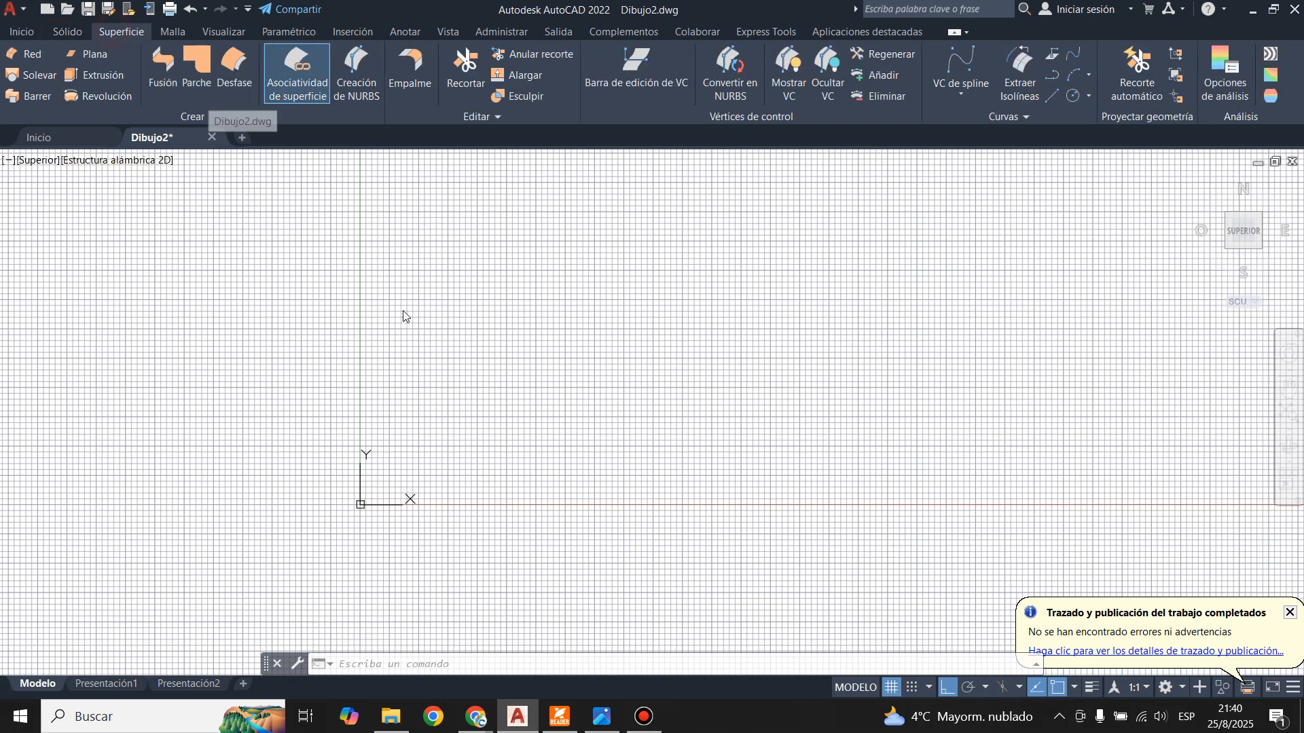
{"action": "left_click", "coordinate": [22, 34]}
{"action": "left_click", "coordinate": [57, 34]}
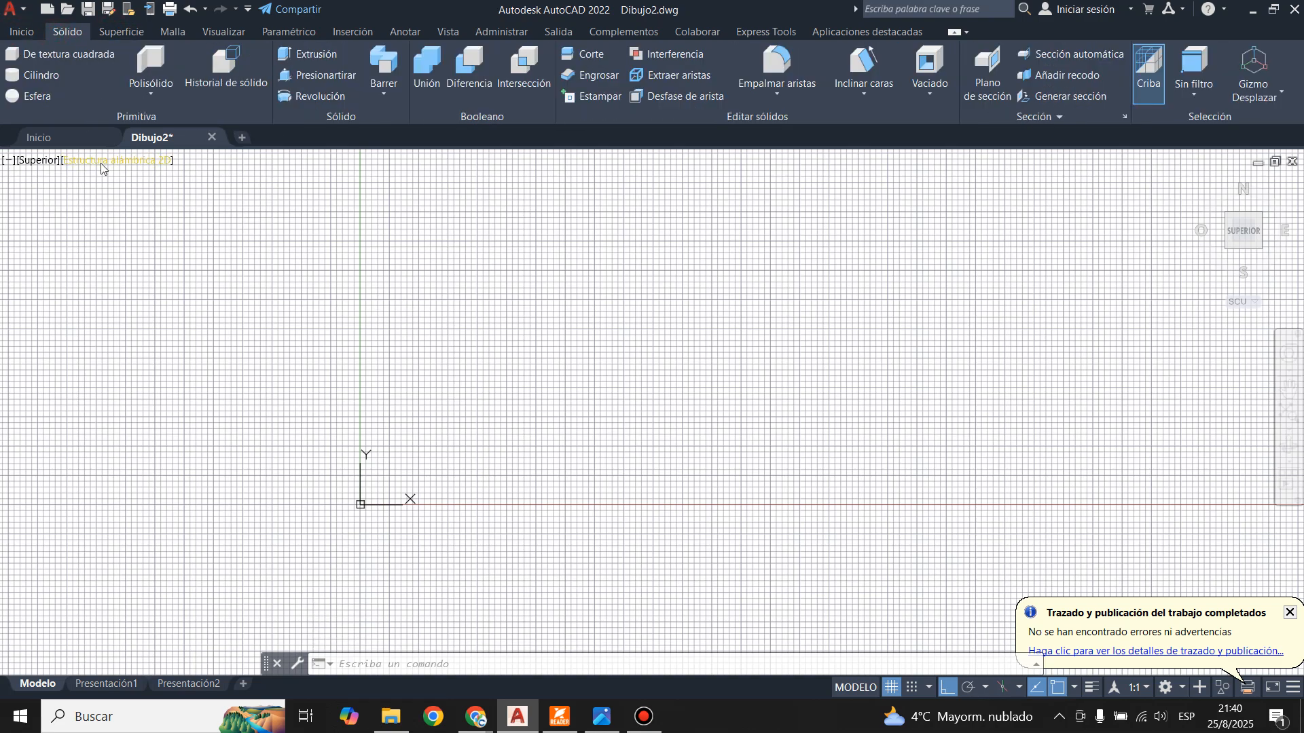
{"action": "left_click", "coordinate": [116, 32]}
{"action": "left_click", "coordinate": [166, 31]}
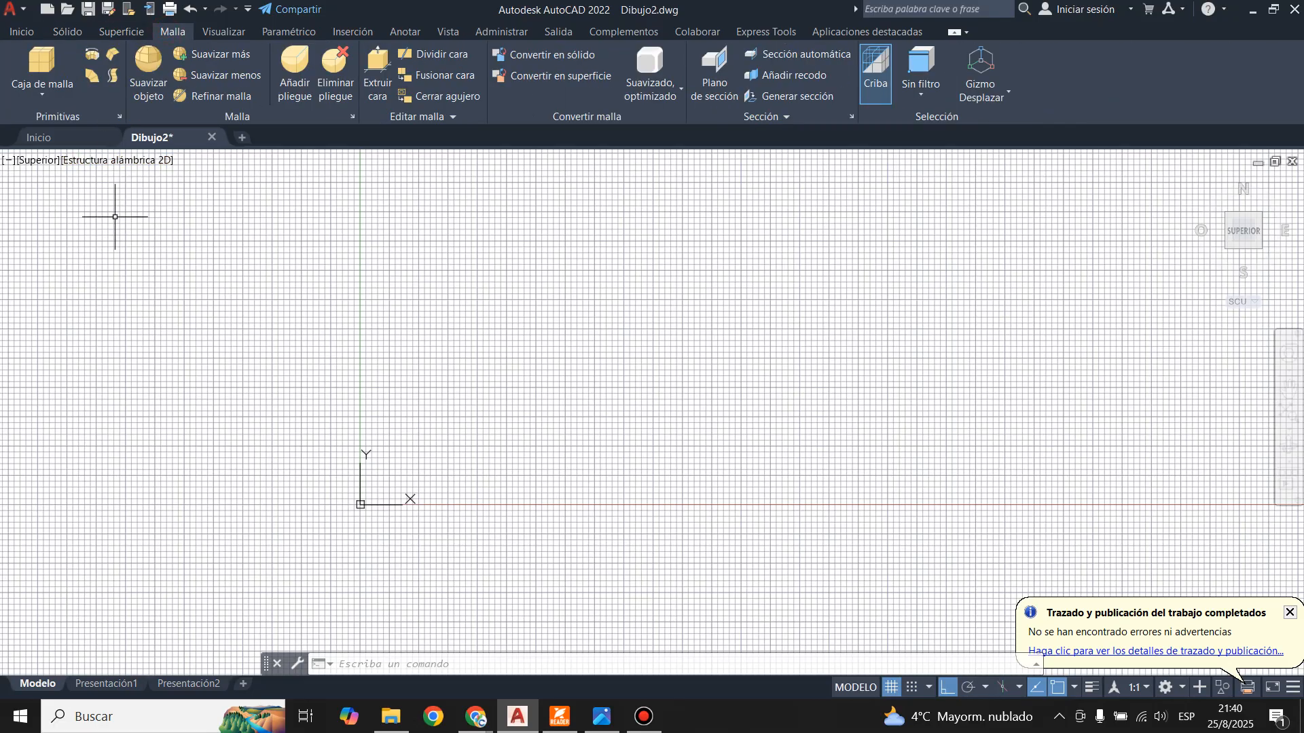
{"action": "left_click", "coordinate": [116, 32]}
{"action": "left_click", "coordinate": [166, 34]}
{"action": "left_click", "coordinate": [19, 32]}
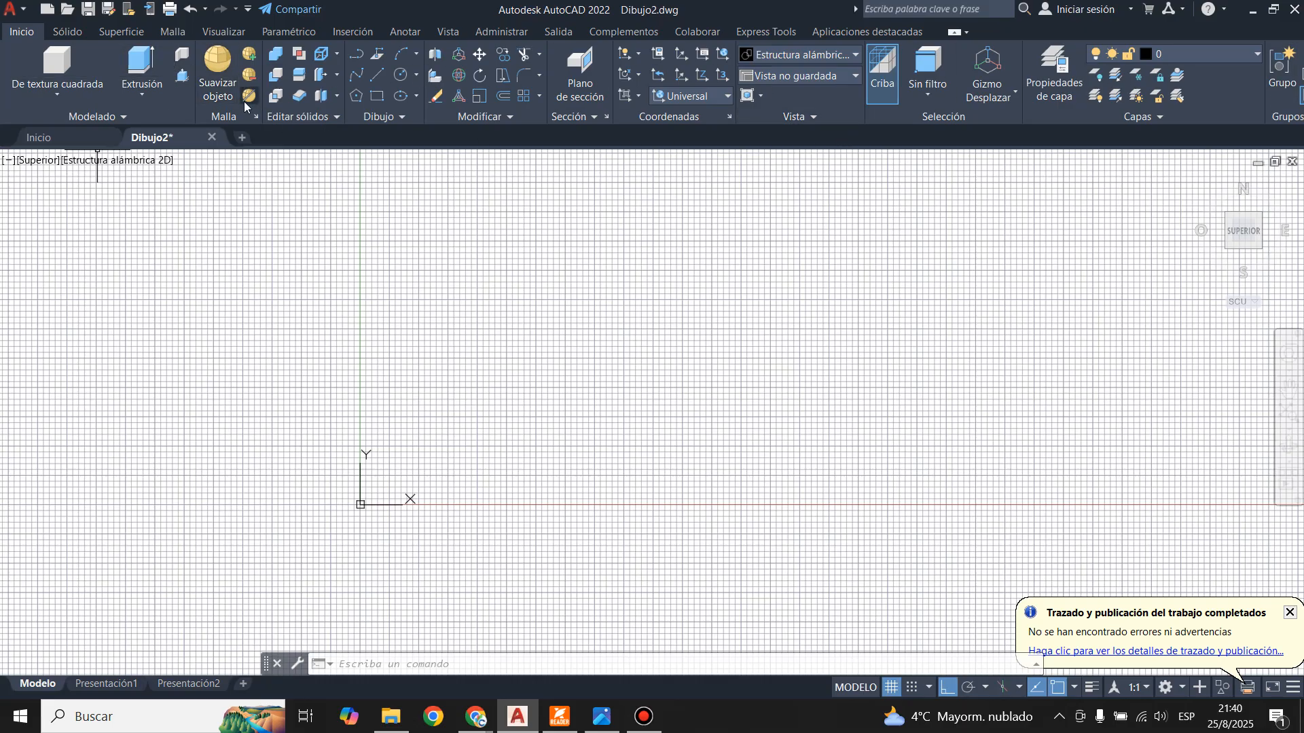
{"action": "left_click", "coordinate": [68, 31]}
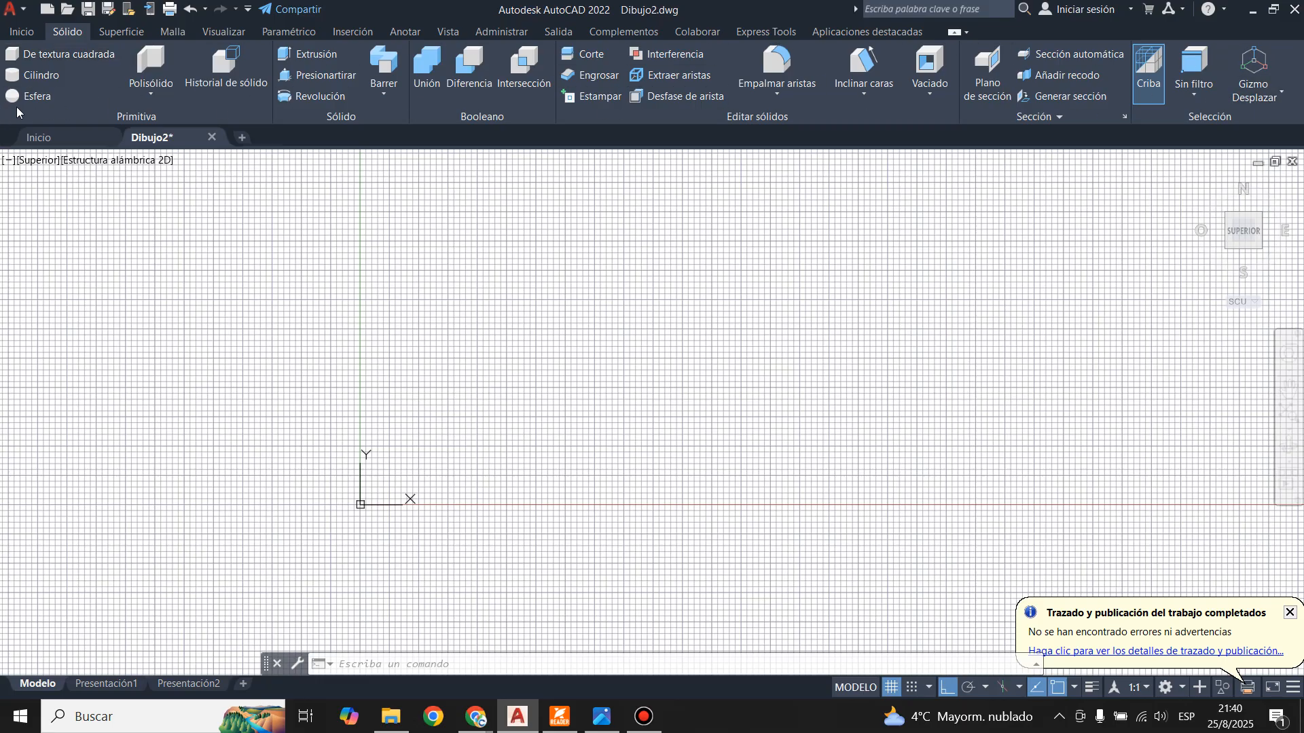
{"action": "left_click", "coordinate": [22, 31]}
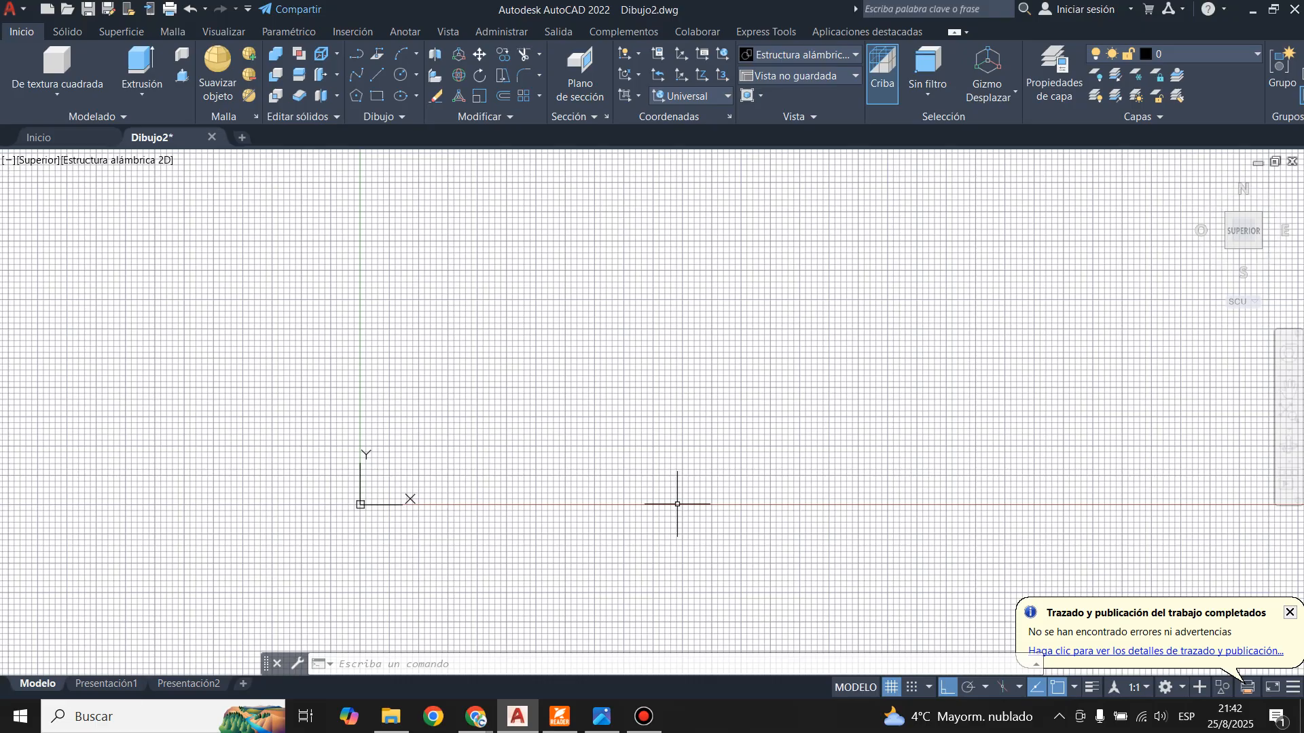
{"action": "left_click", "coordinate": [567, 611]}
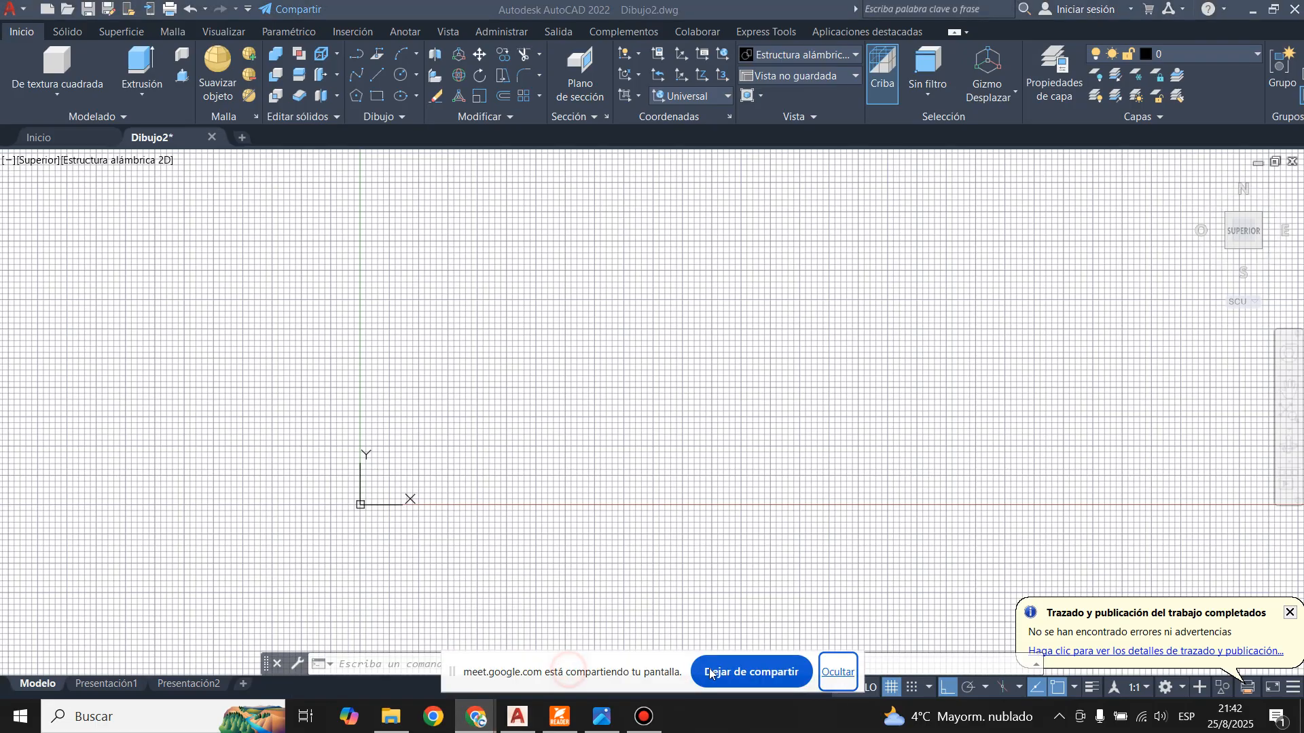